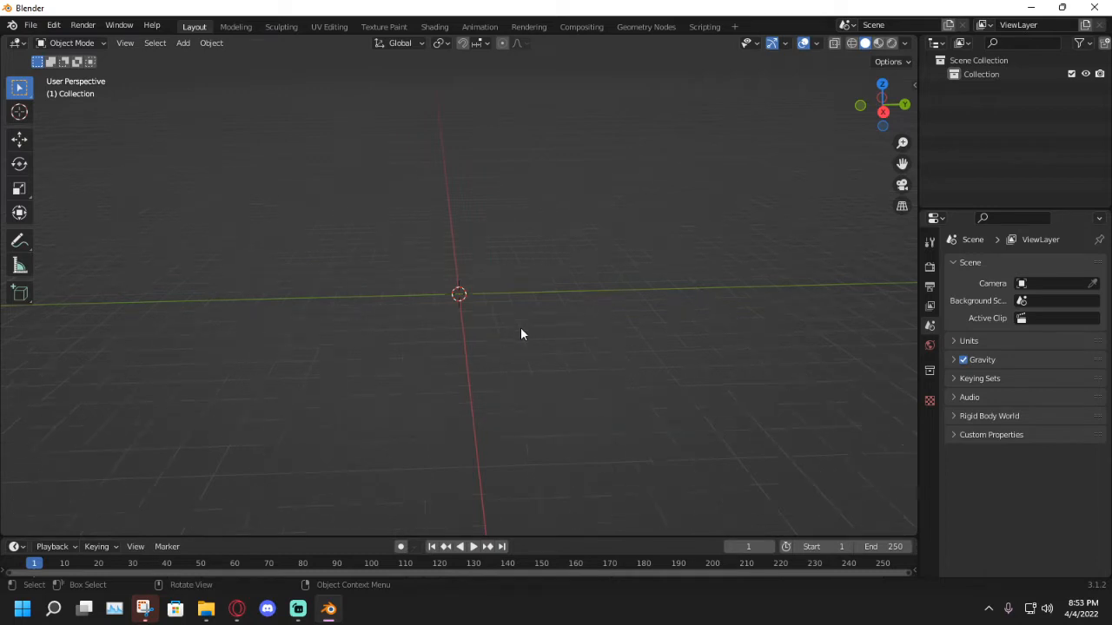
middle_click_drag(521, 330, 471, 342)
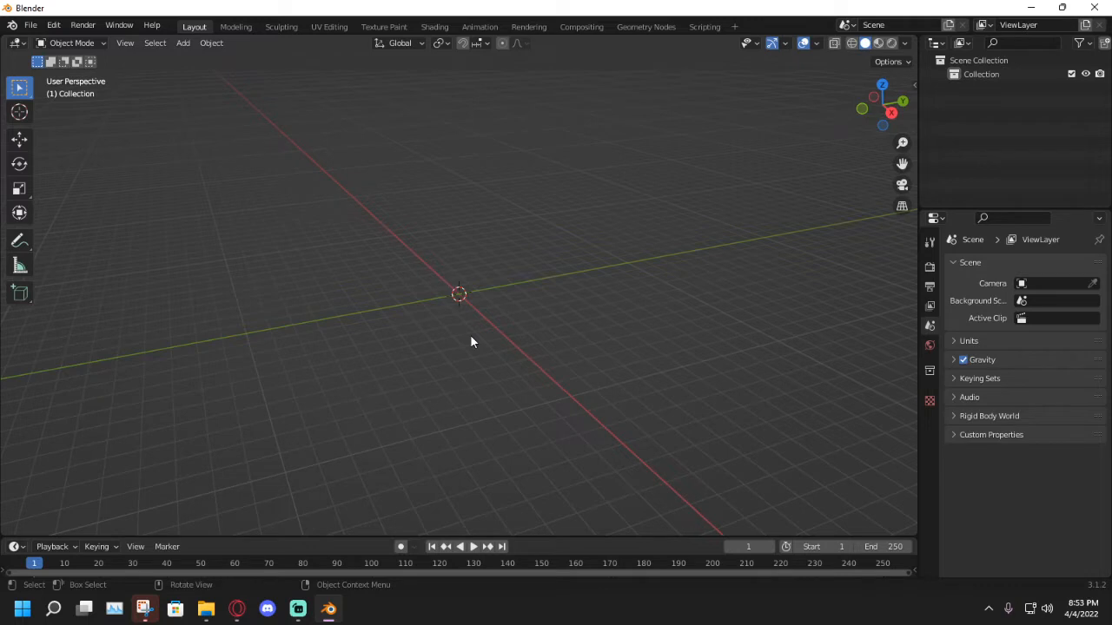
middle_click_drag(470, 342, 536, 318)
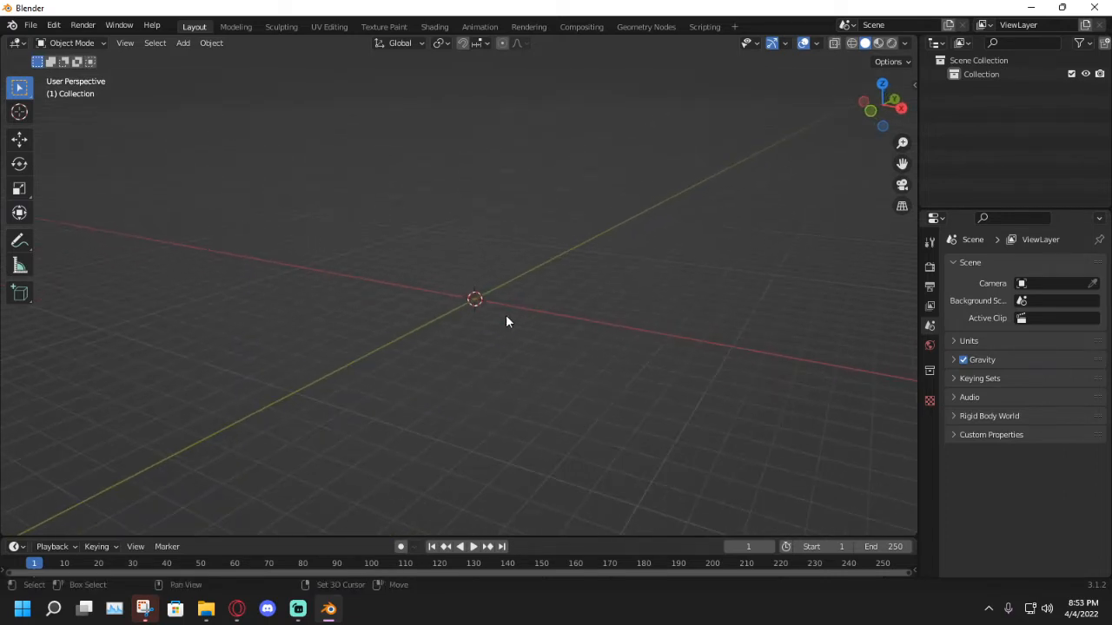
key("shift+a")
mouse_move(490, 304)
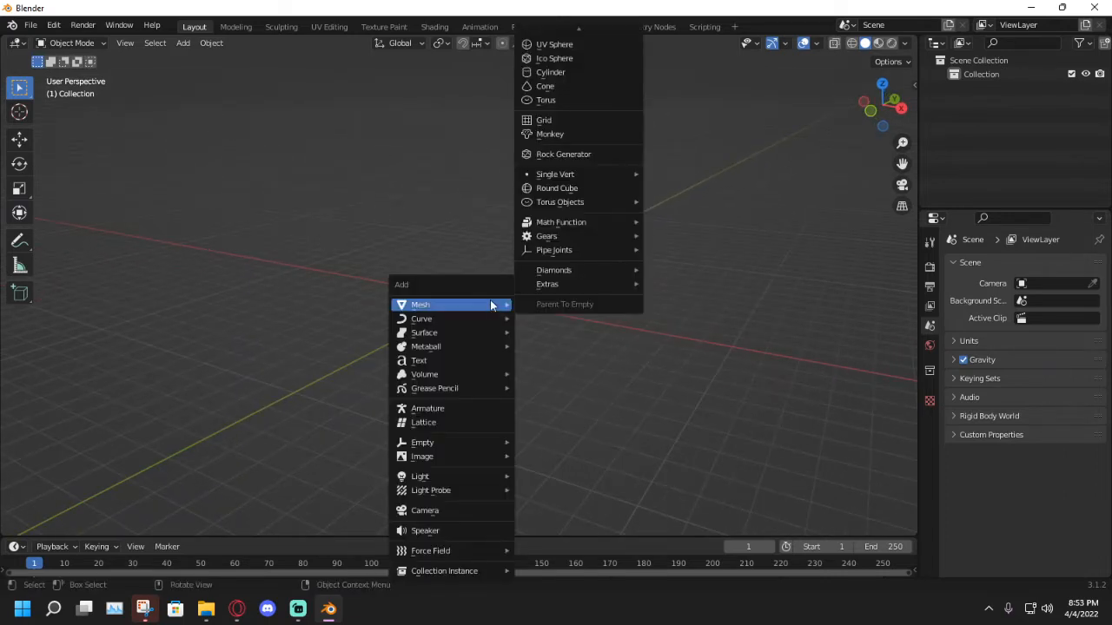
left_click(565, 45)
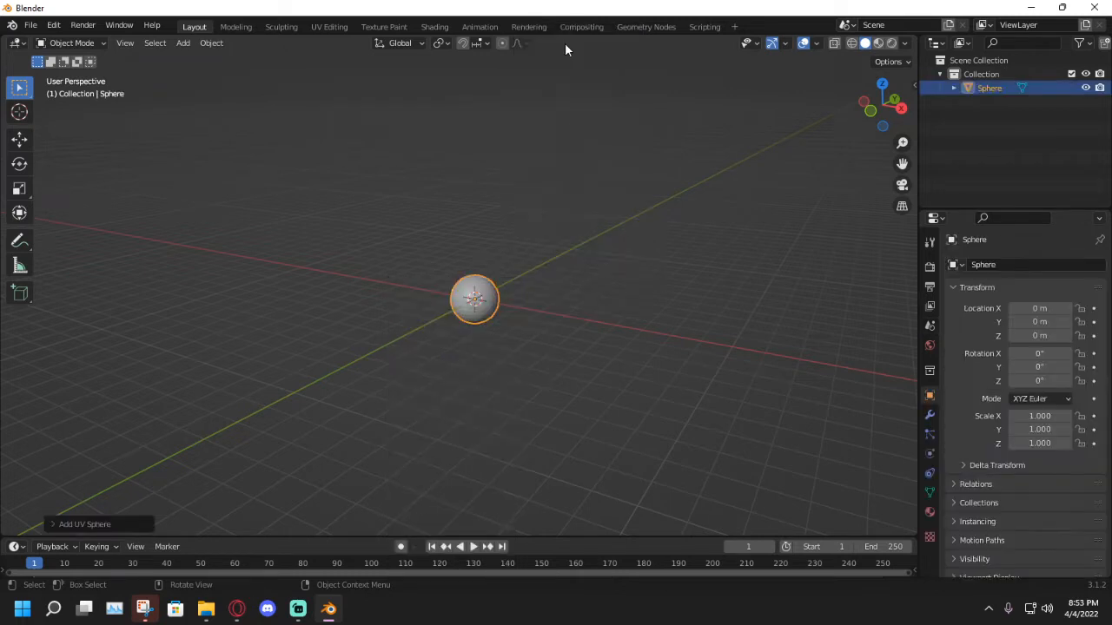
key("Delete")
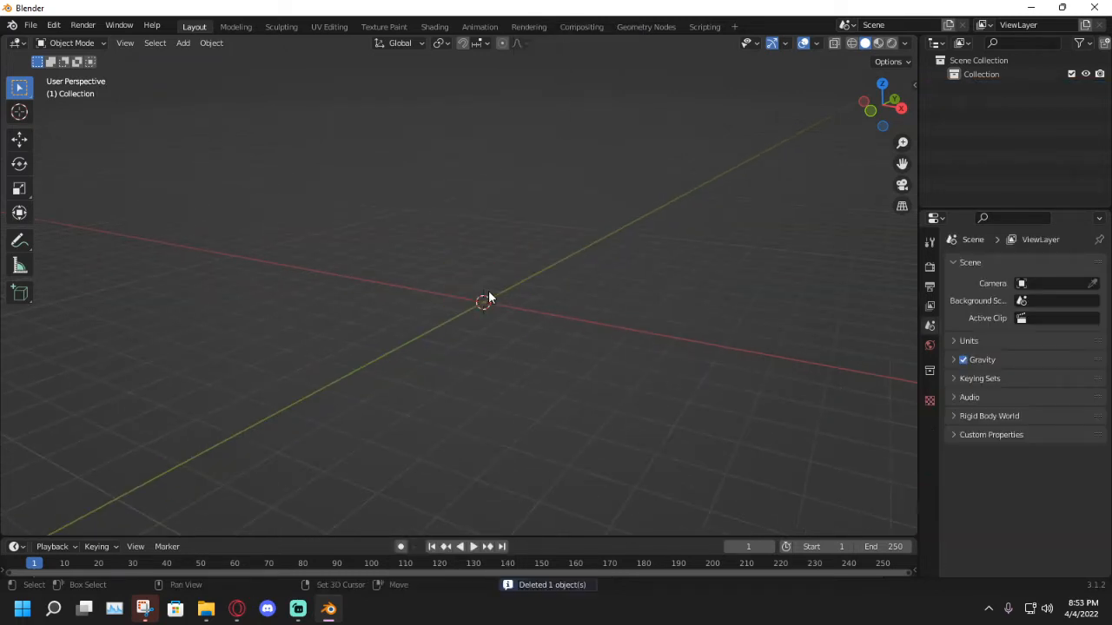
Add a plane at the origin and scale it up uniformly to about 6.39 as the level's ground.
key("shift+a")
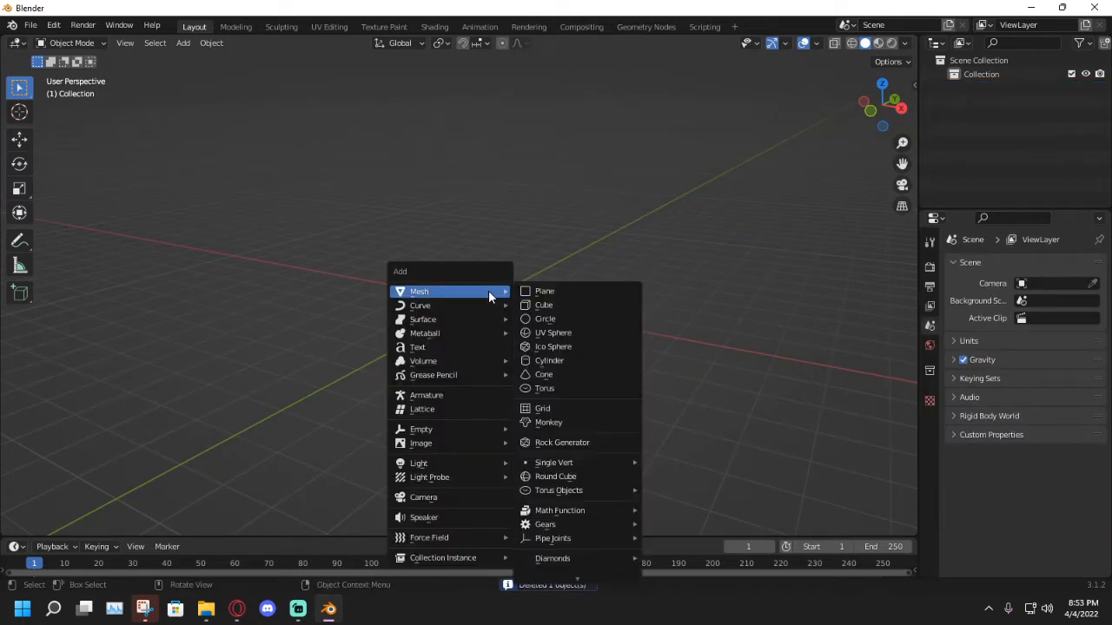
left_click(565, 291)
left_click(19, 163)
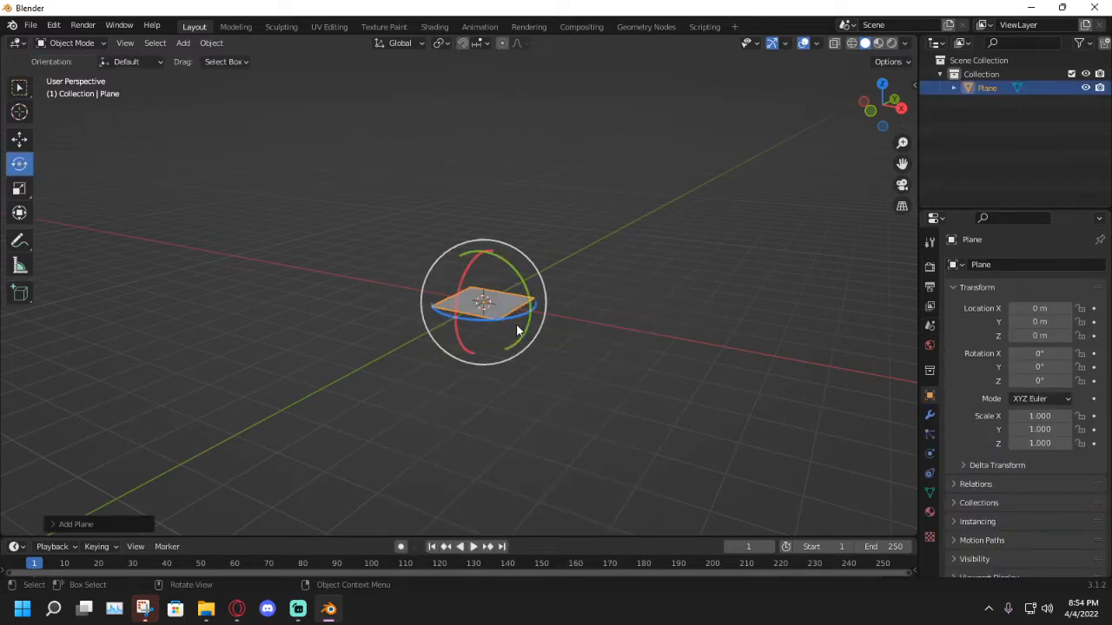
left_click(19, 188)
left_click_drag(516, 345, 762, 348)
middle_click_drag(663, 347, 601, 329)
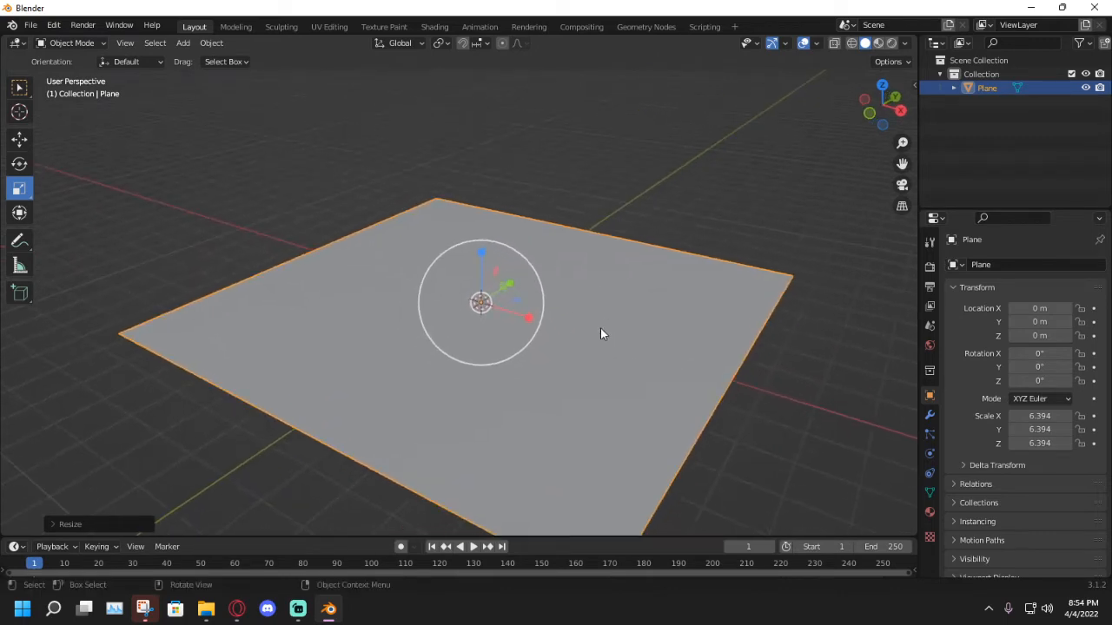
left_click(750, 142)
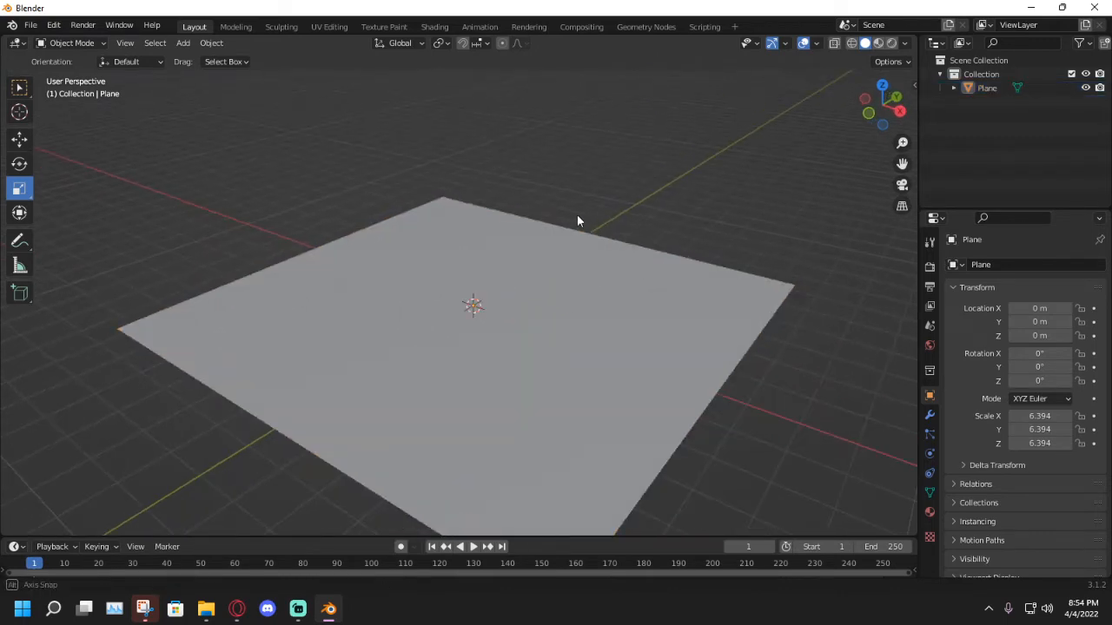
Add a cube at the centre of the ground plane.
middle_click_drag(578, 221, 641, 225)
scroll(641, 225, "down", 2)
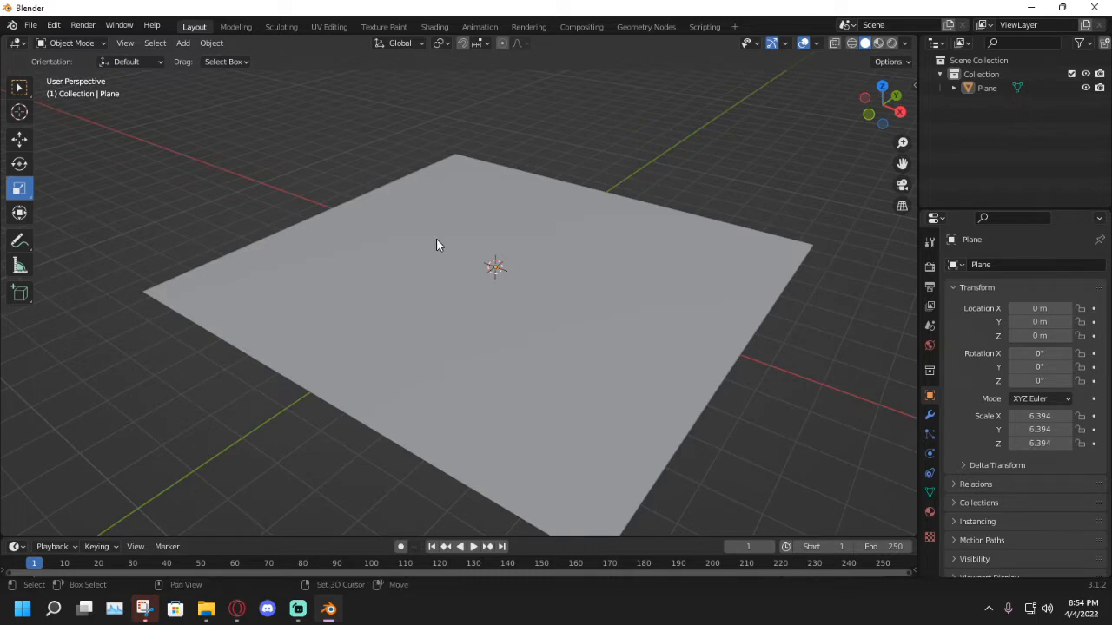
key("shift+a")
middle_click_drag(240, 196, 209, 200)
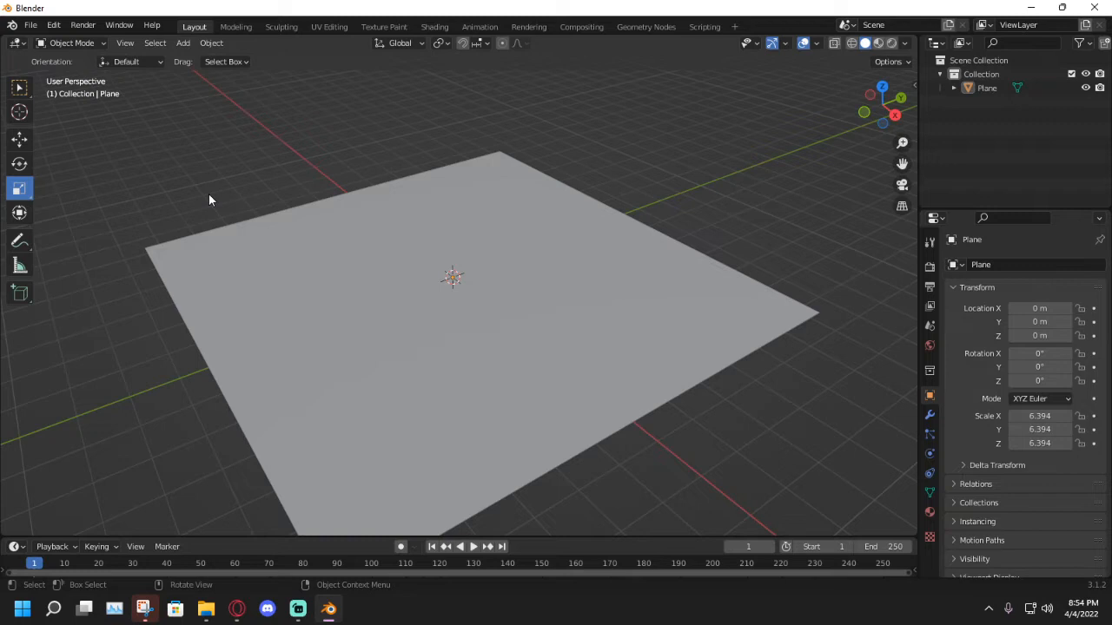
middle_click_drag(208, 200, 412, 264)
key("shift+a")
mouse_move(406, 255)
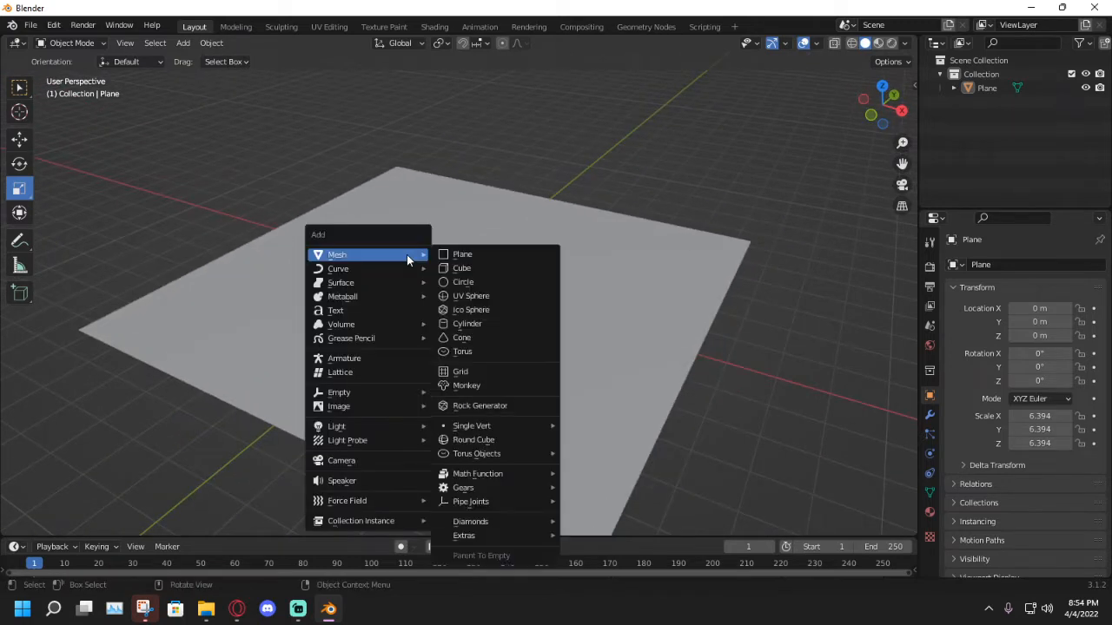
left_click(477, 269)
middle_click_drag(555, 313, 492, 318)
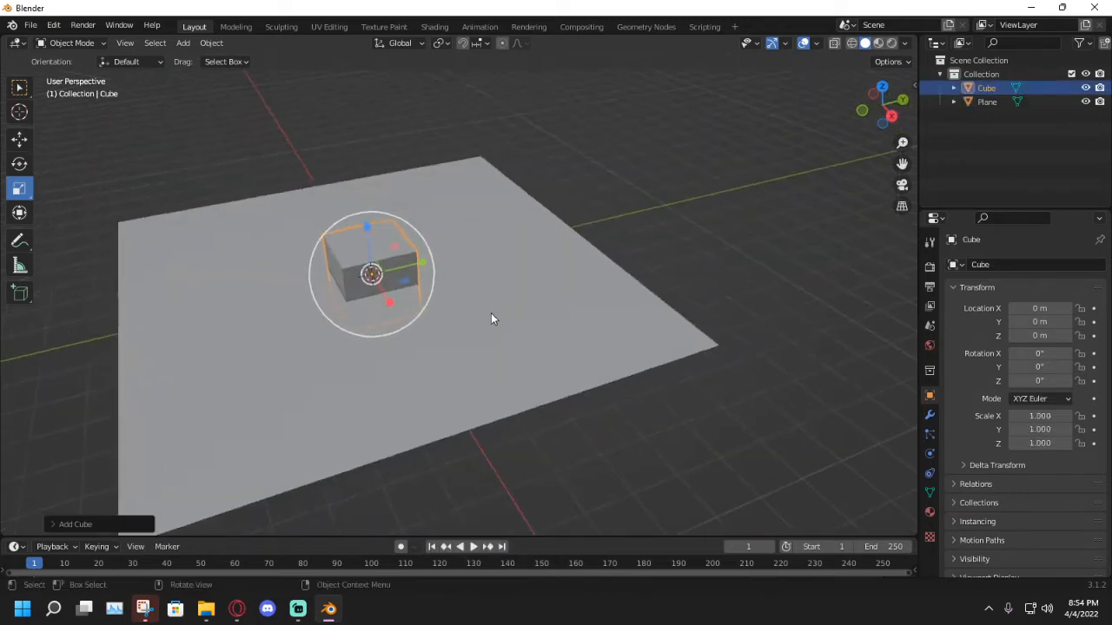
Reshape the cube into a flat, elongated block with scale about 1.256 in X, 0.393 in Y and 0.275 in Z.
key("s")
left_click(353, 283)
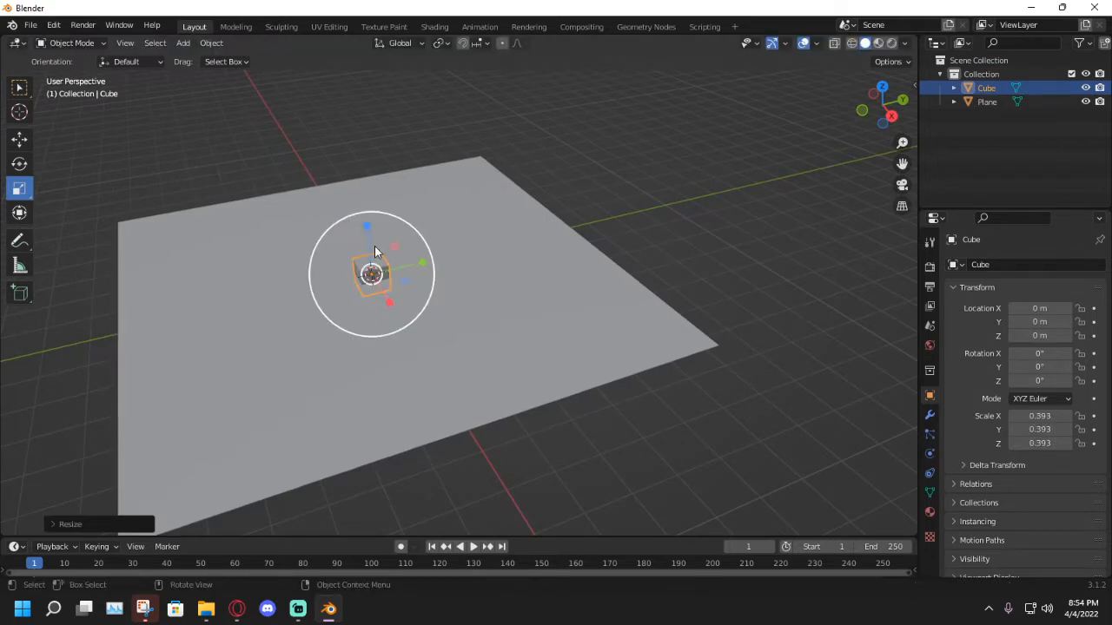
left_click_drag(370, 228, 369, 253)
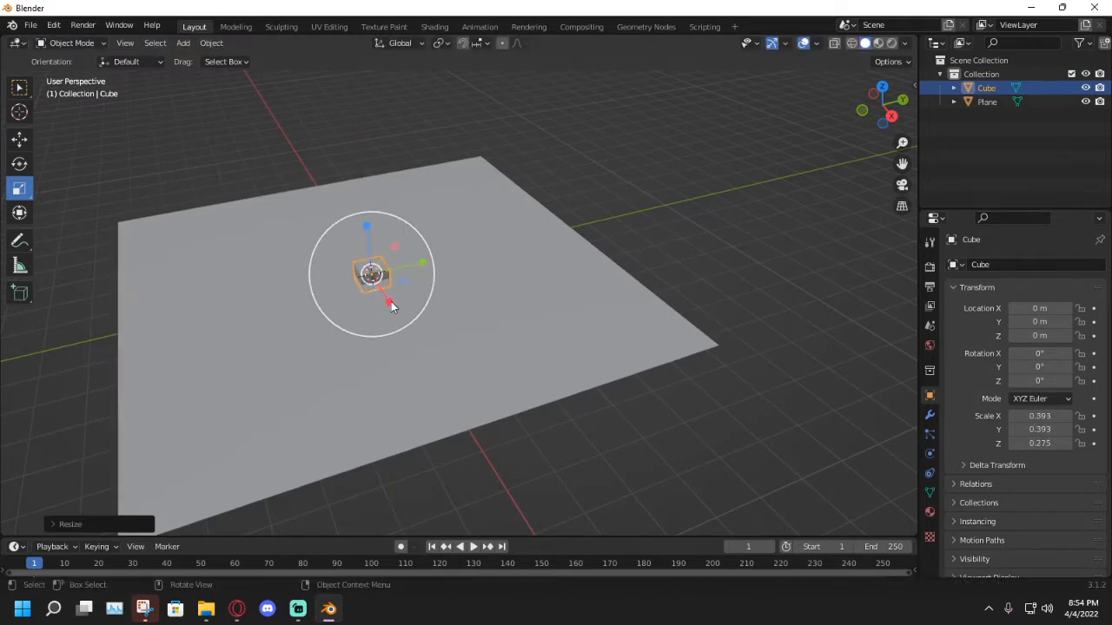
left_click_drag(388, 300, 443, 372)
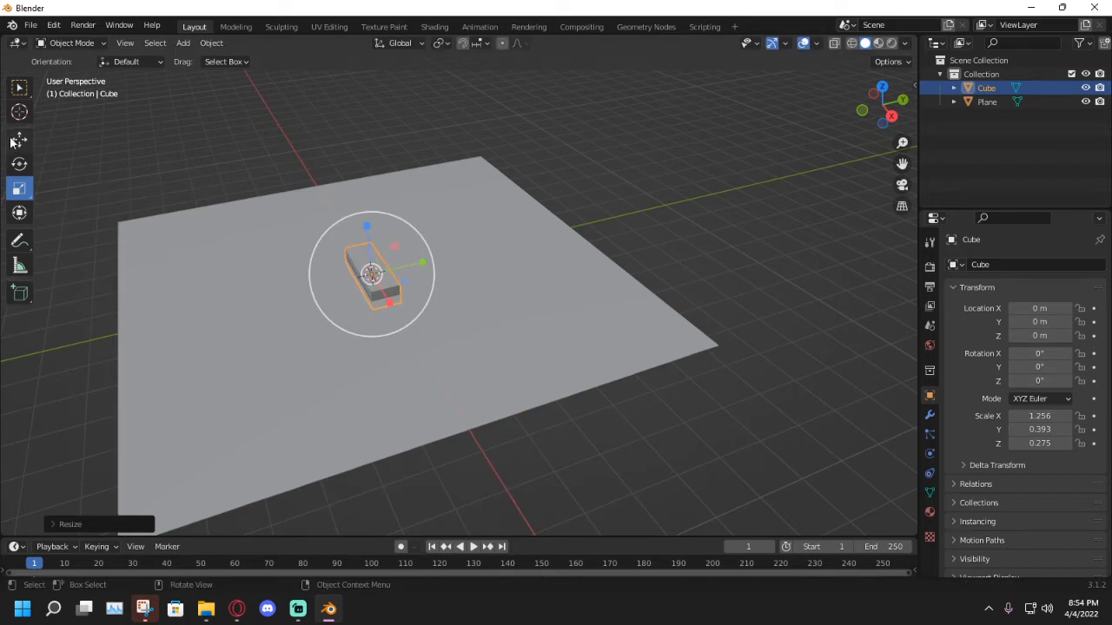
Raise the block above the ground to about Z 1.05 m and move it along X to about -3.32 m.
left_click(15, 142)
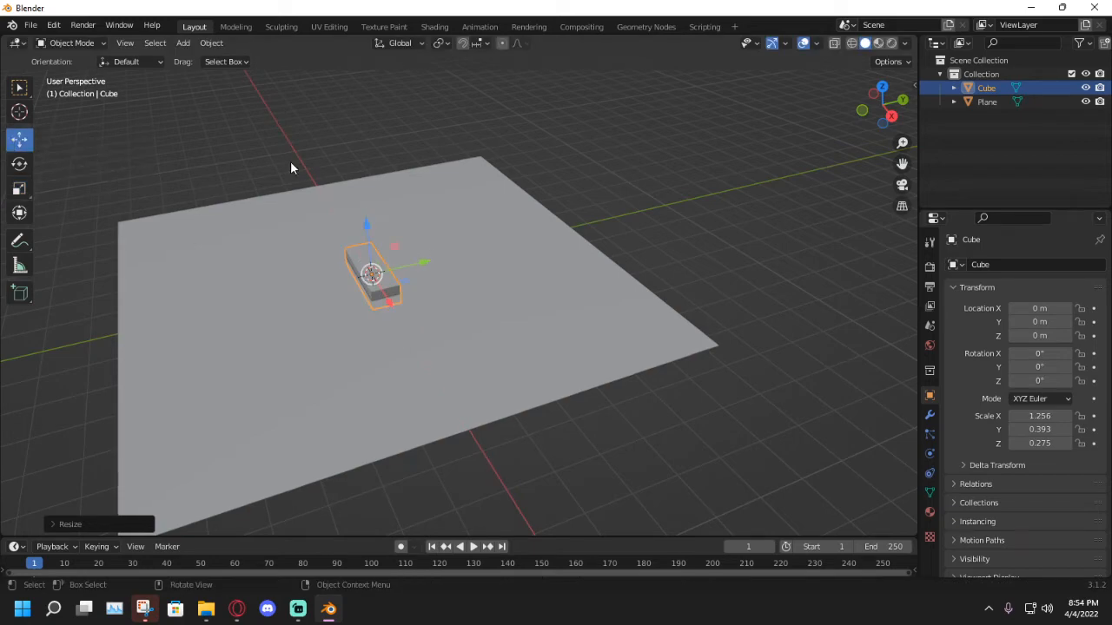
left_click_drag(363, 228, 362, 184)
middle_click_drag(287, 226, 574, 255)
left_click_drag(574, 256, 412, 265)
middle_click_drag(412, 265, 387, 252)
Rotate the block about Z to about 86.7° and shrink it uniformly to a scale of about 0.902 × 0.282 × 0.198.
left_click(19, 163)
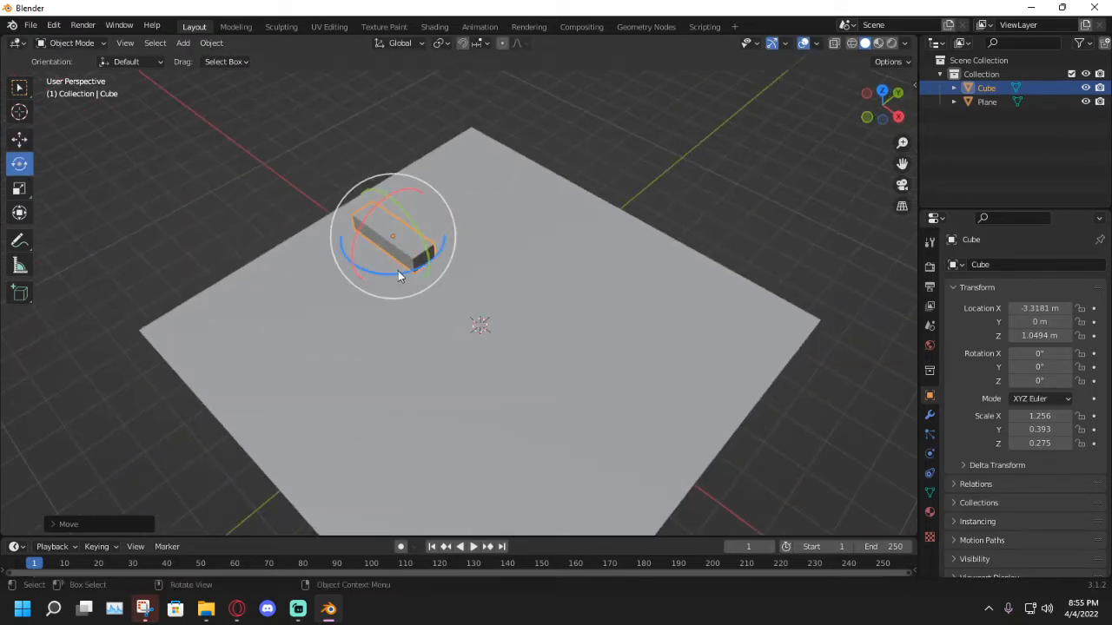
left_click_drag(398, 271, 463, 239)
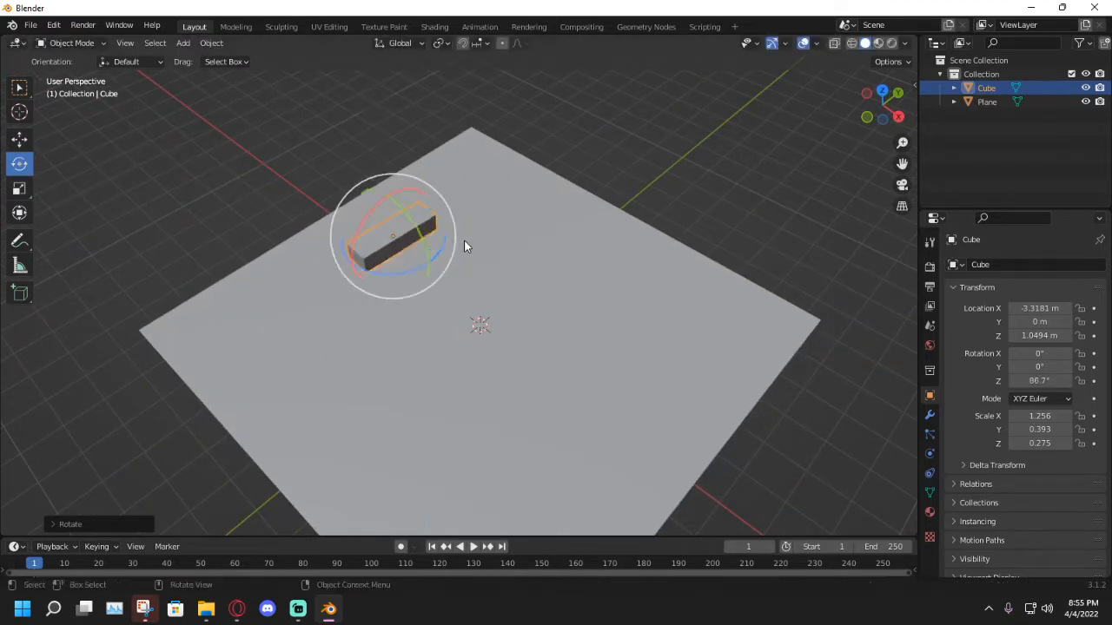
middle_click_drag(463, 239, 379, 240)
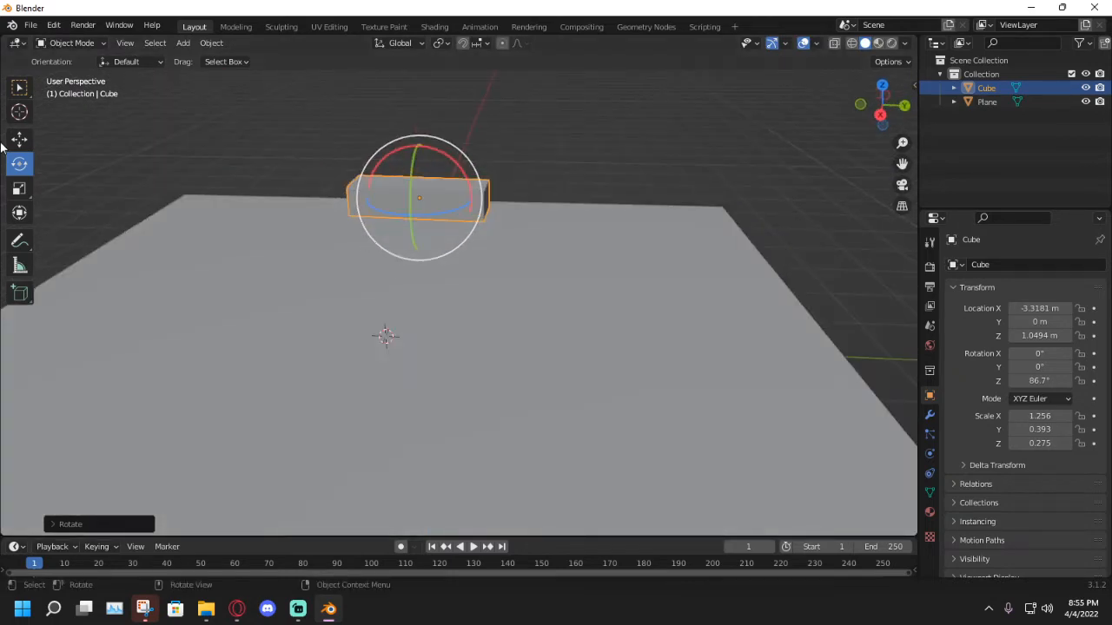
left_click(19, 188)
left_click_drag(467, 240, 453, 228)
middle_click_drag(453, 229, 585, 252)
Move the block to about X -3.67, Y 0.69, Z 1.34 m and rotate it about Z to about 92.6°.
left_click(20, 140)
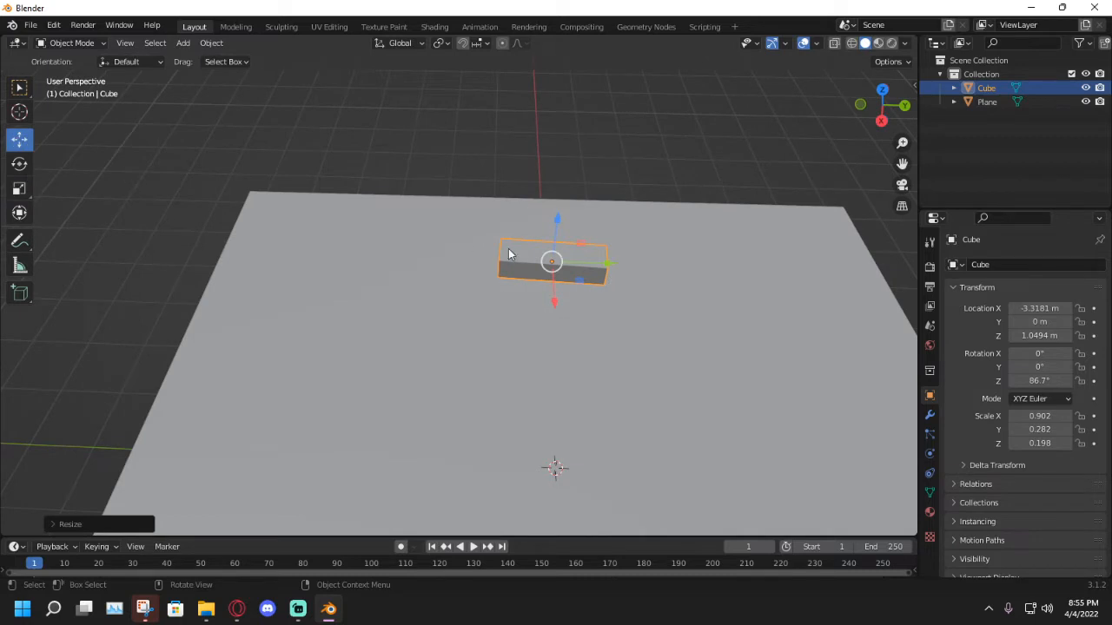
left_click_drag(549, 260, 592, 232)
middle_click_drag(672, 246, 604, 214, "shift")
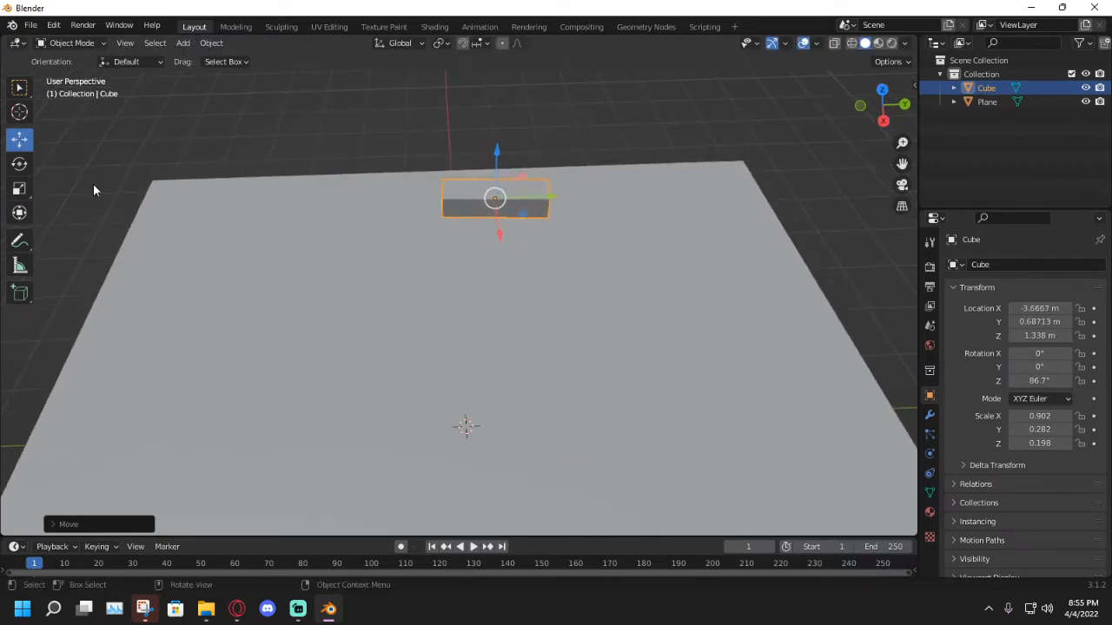
left_click(19, 165)
left_click_drag(528, 224, 556, 229)
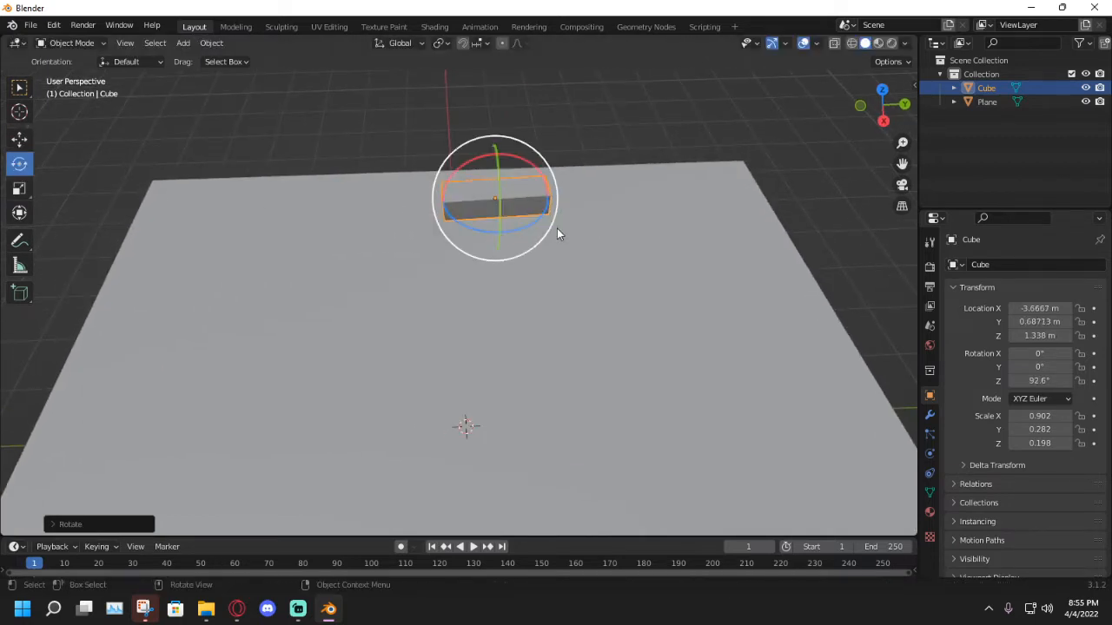
middle_click_drag(557, 229, 550, 228)
left_click(556, 248)
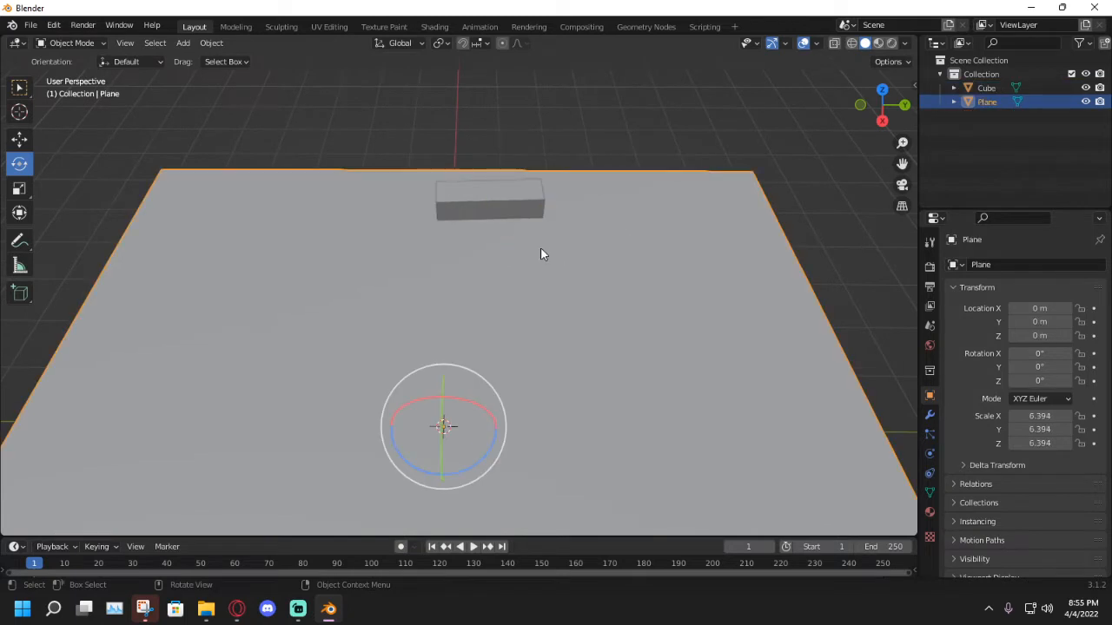
Duplicate the block to about X -3.75, Y -2.38, Z 1.50 m and rotate the copy about Z to about 181°.
left_click(465, 203)
key("shift+d")
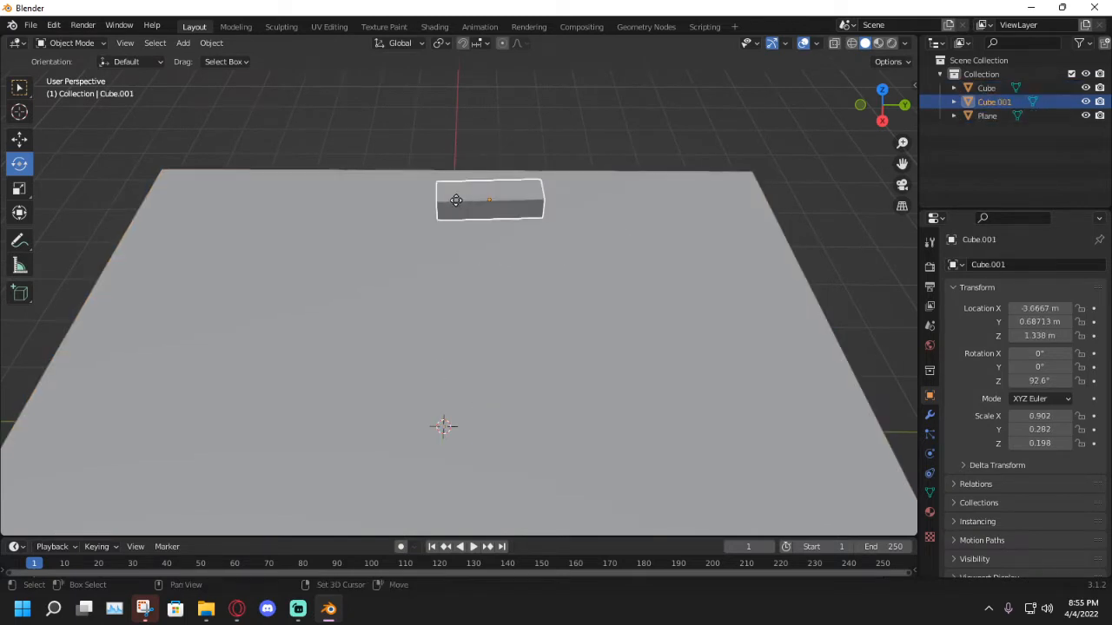
left_click(291, 193)
middle_click_drag(367, 211, 397, 217)
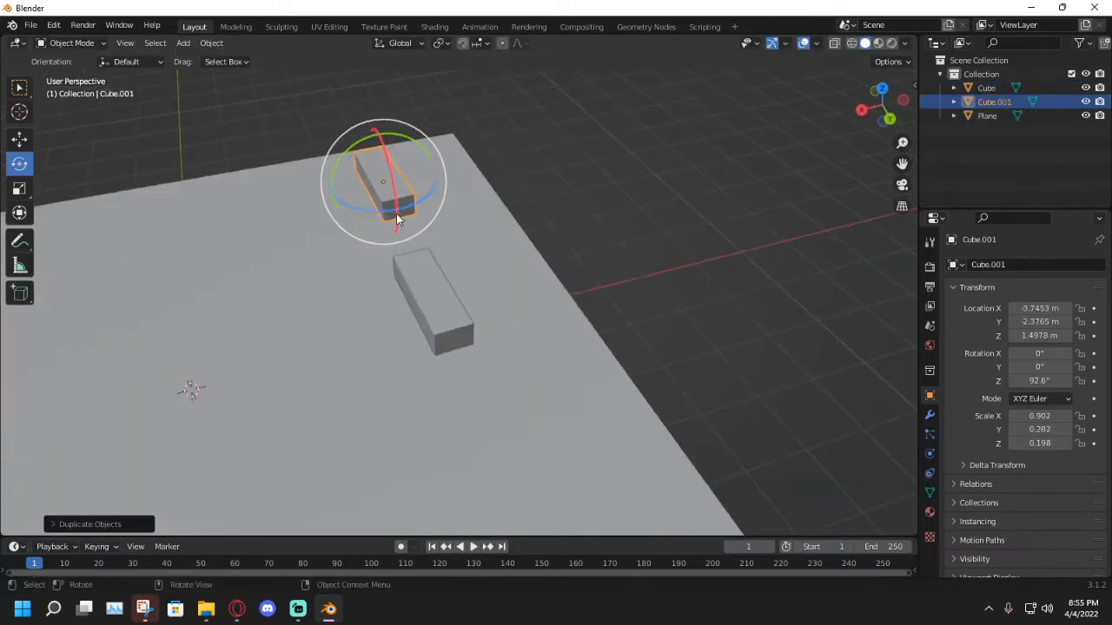
mouse_move(363, 206)
left_mouse_down()
mouse_move(417, 199)
mouse_move(380, 209)
left_mouse_up()
Move the duplicated block to about X -2.39, Y -2.76, Z 1.65 m above the plane.
left_click(19, 139)
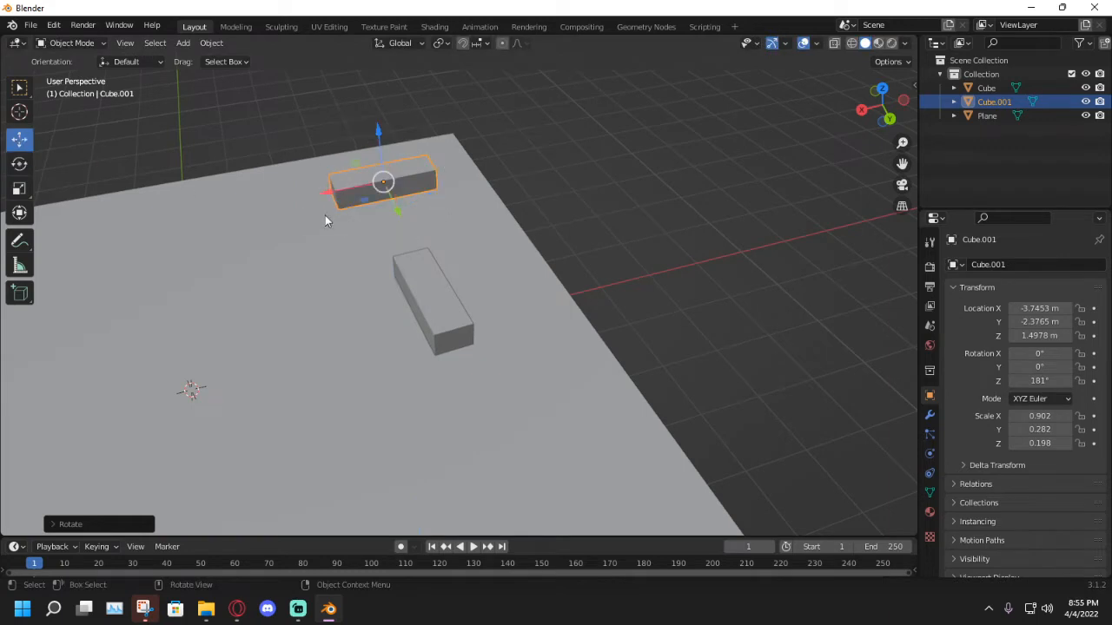
middle_click_drag(325, 215, 379, 165)
left_click_drag(379, 163, 313, 149)
middle_click_drag(313, 148, 341, 129)
left_click_drag(342, 130, 343, 122)
middle_click_drag(343, 121, 391, 209)
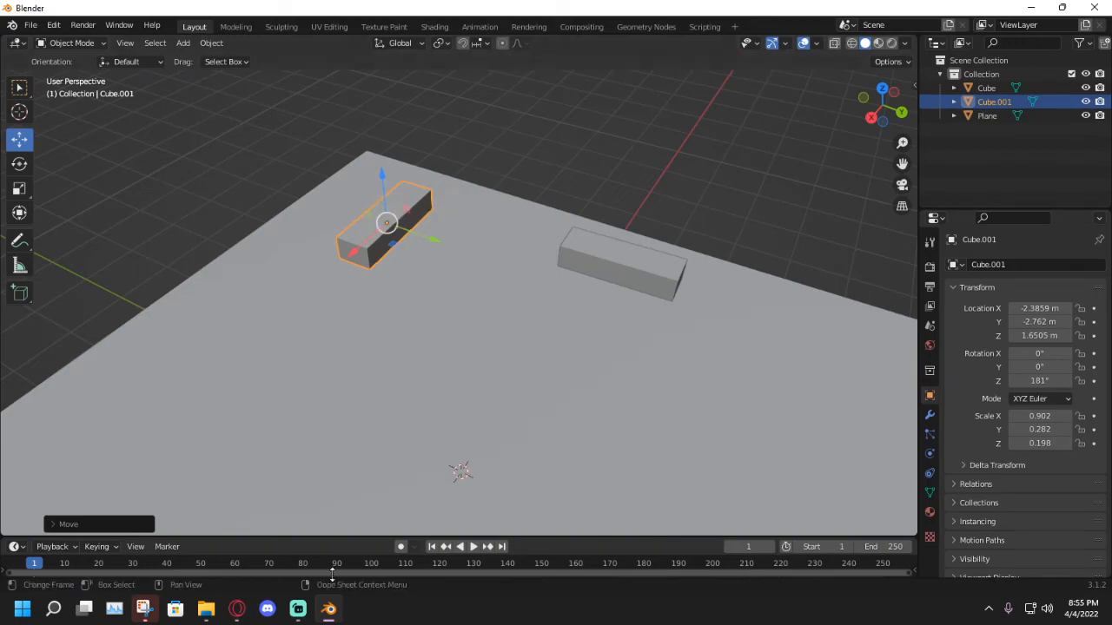
Switch to the Twitch Stream Manager in the browser to check the live chat, and return to Blender.
left_click(235, 610)
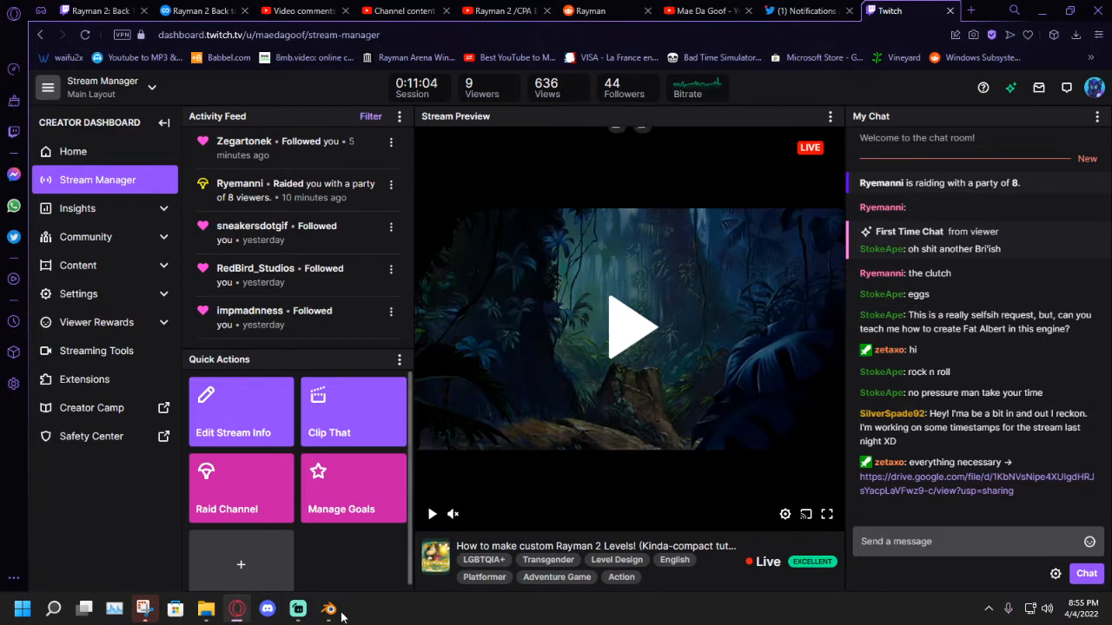
mouse_move(327, 615)
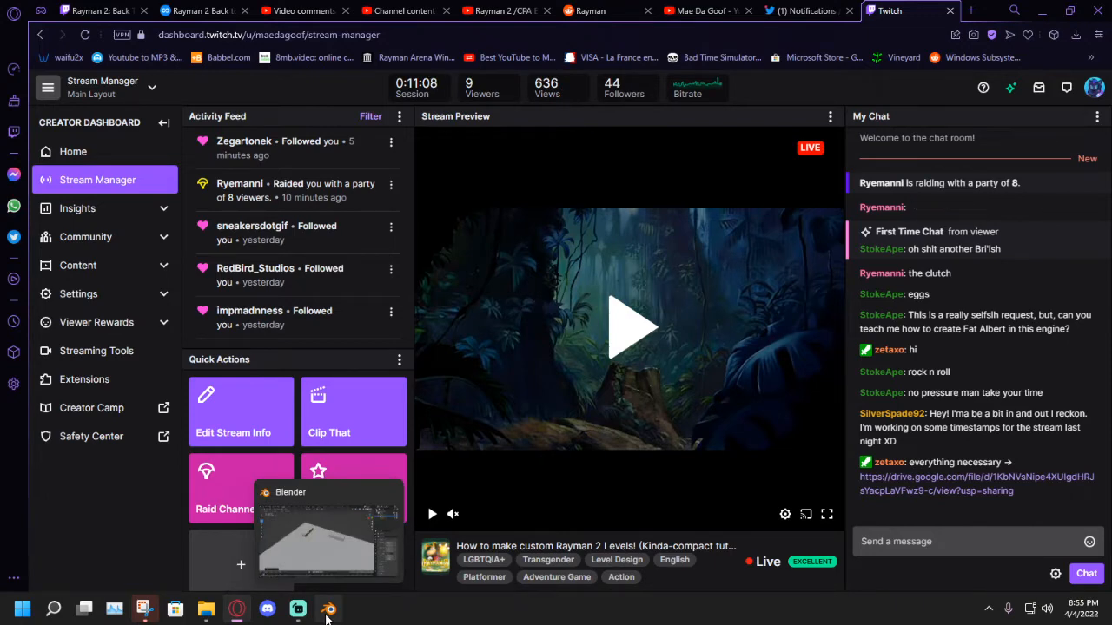
left_click(327, 613)
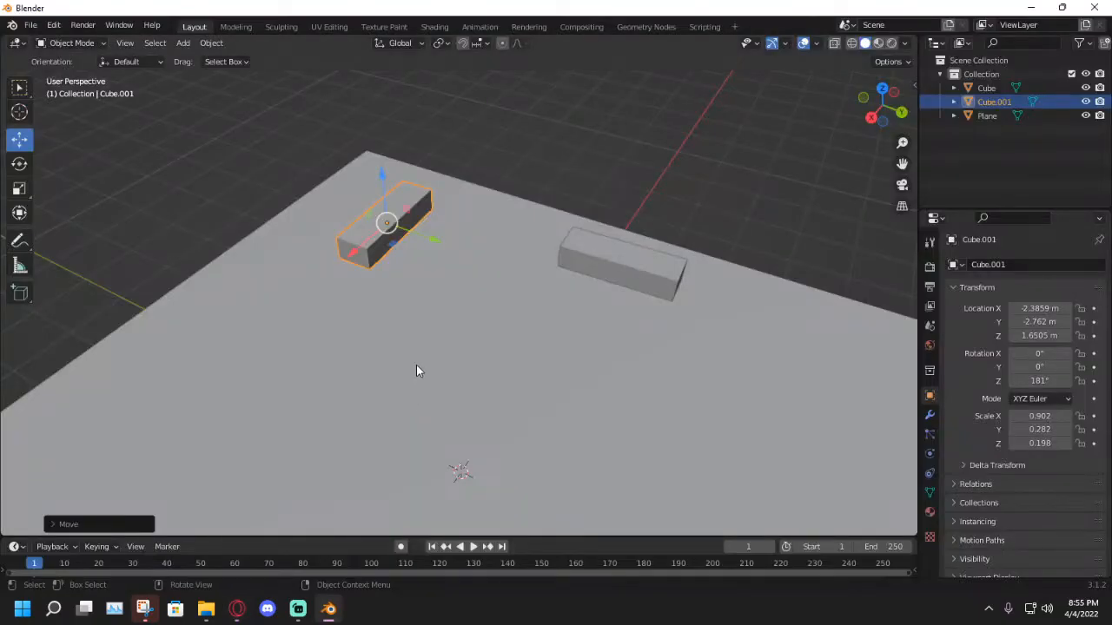
middle_click_drag(416, 365, 429, 362)
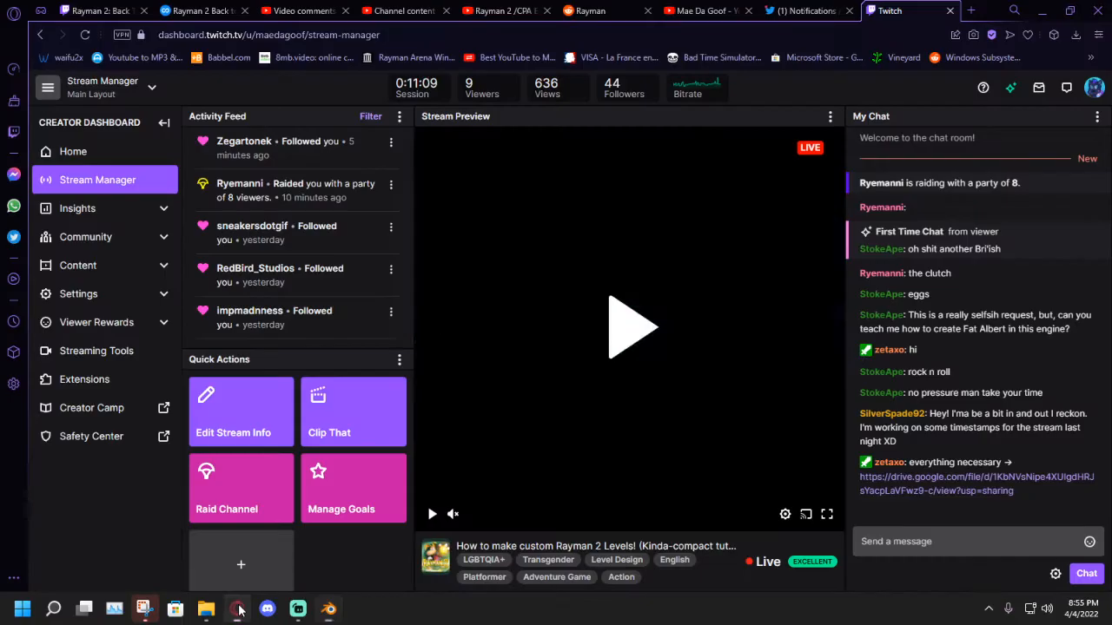
left_click(238, 609)
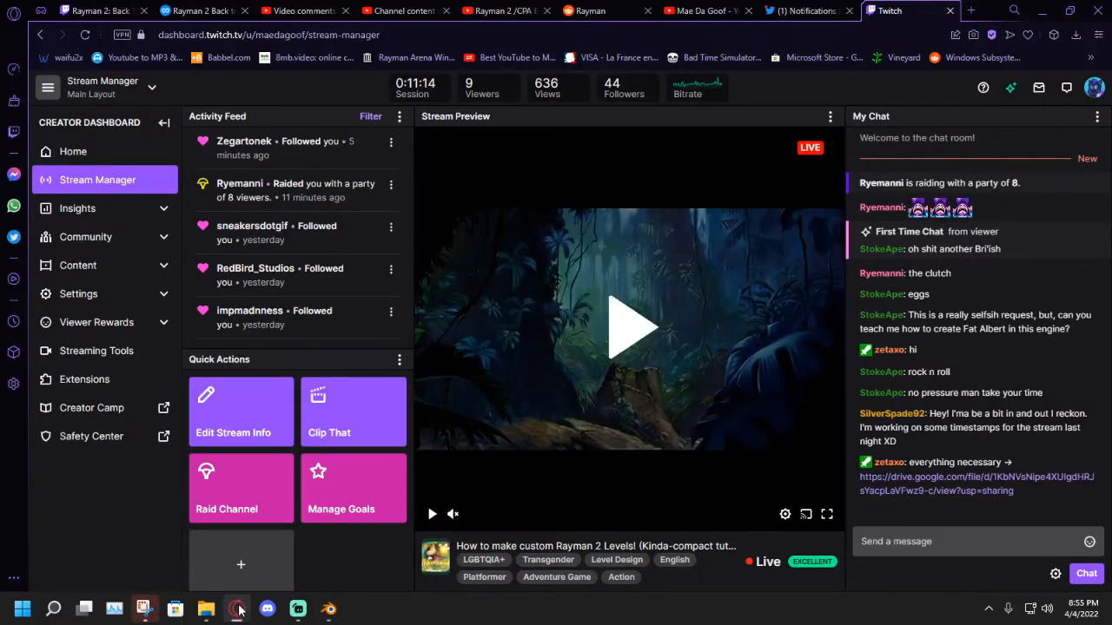
left_click(239, 609)
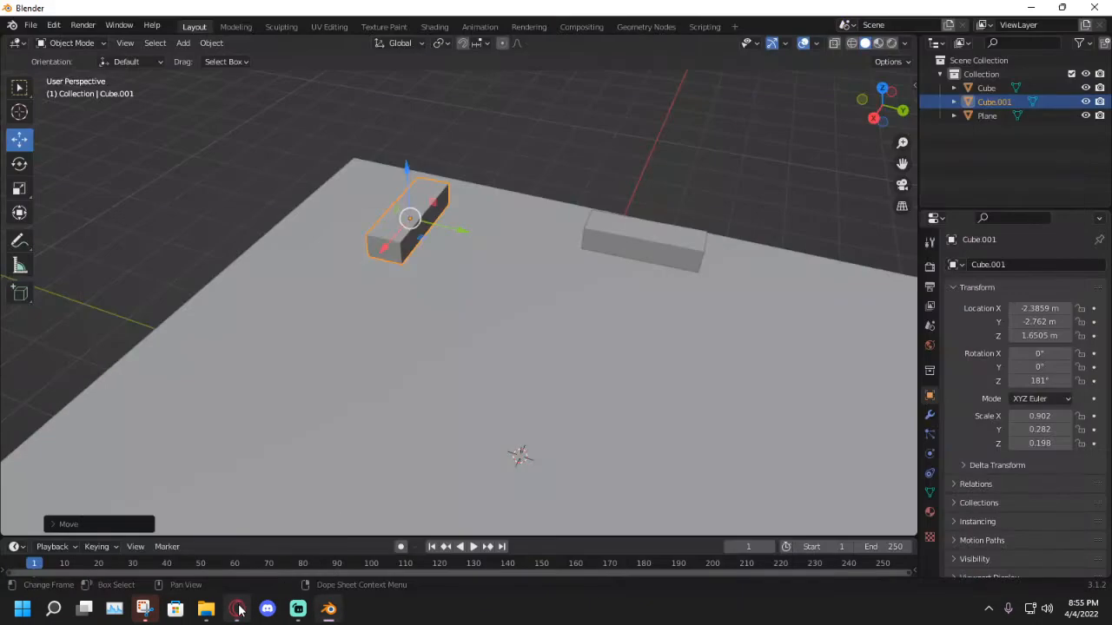
middle_click_drag(410, 429, 420, 415)
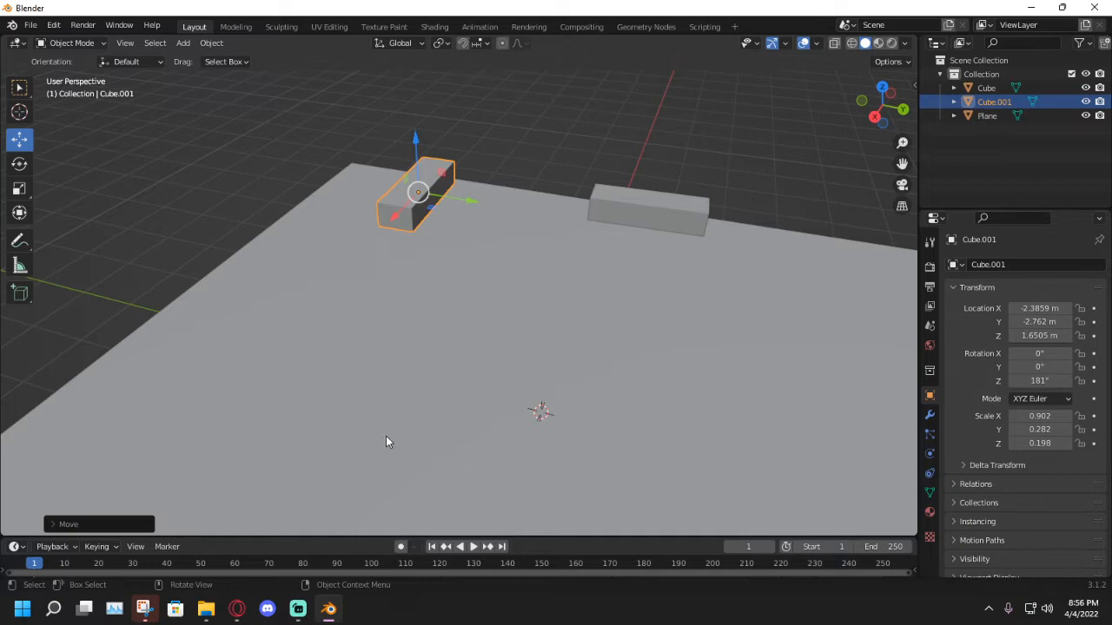
Shift the selected block along Y and place a duplicate of it at about X 0, Y -1.74, Z 1.53 m.
middle_click_drag(399, 391, 418, 263)
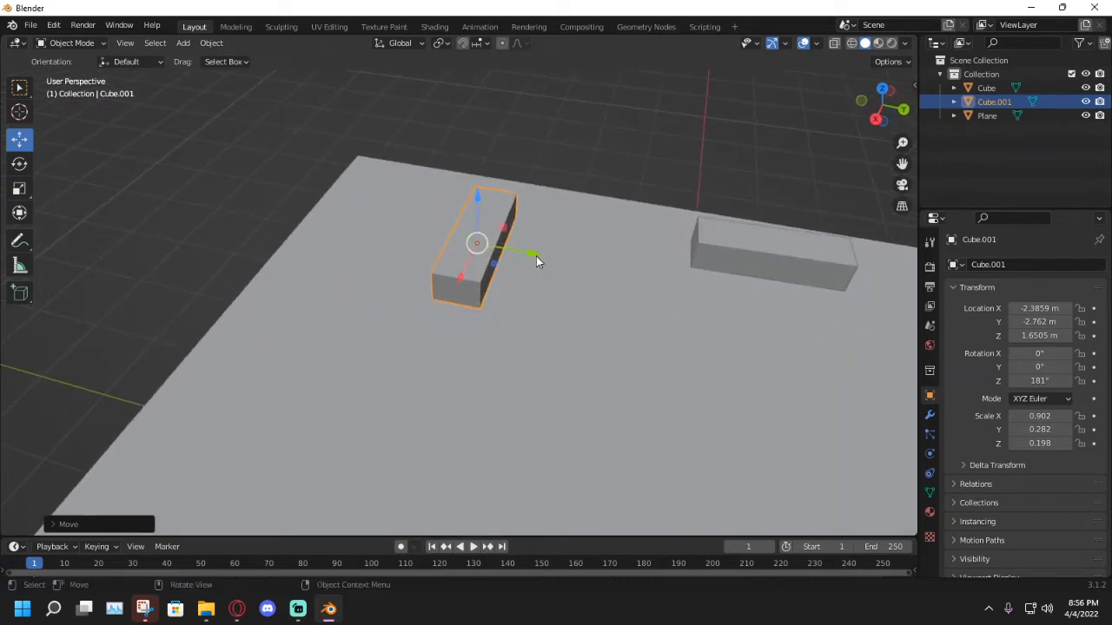
left_click_drag(537, 262, 655, 299)
middle_click_drag(655, 299, 347, 232)
key("shift+d")
left_click(82, 287)
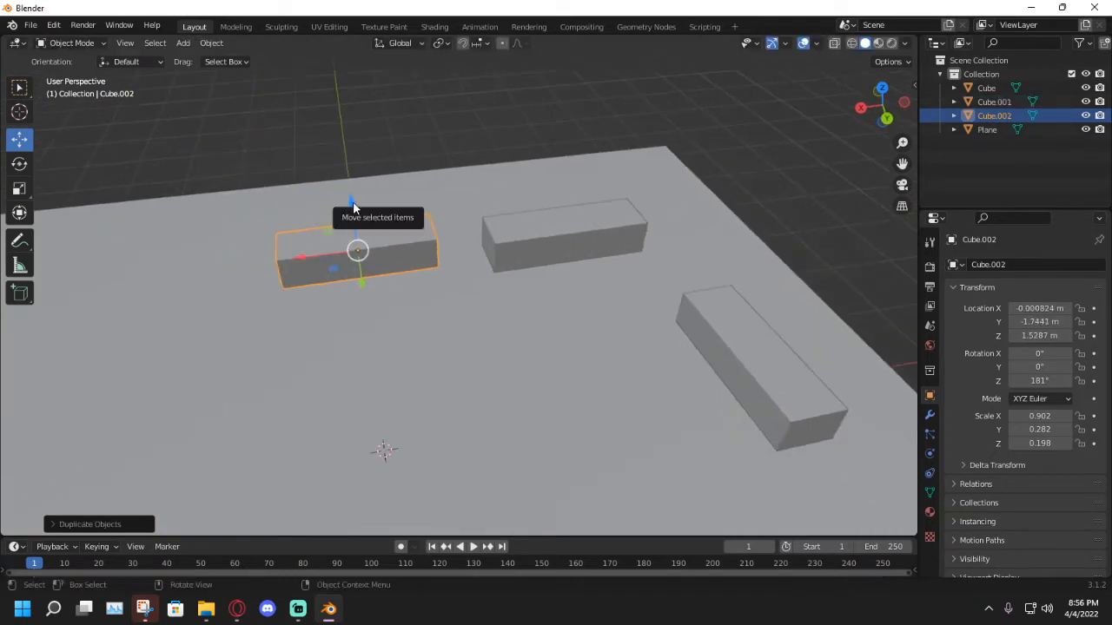
Scale the duplicated block to about 0.65 along Y and 0.25 along Z.
left_click(19, 188)
left_click_drag(356, 198, 352, 185)
middle_click_drag(352, 185, 370, 236)
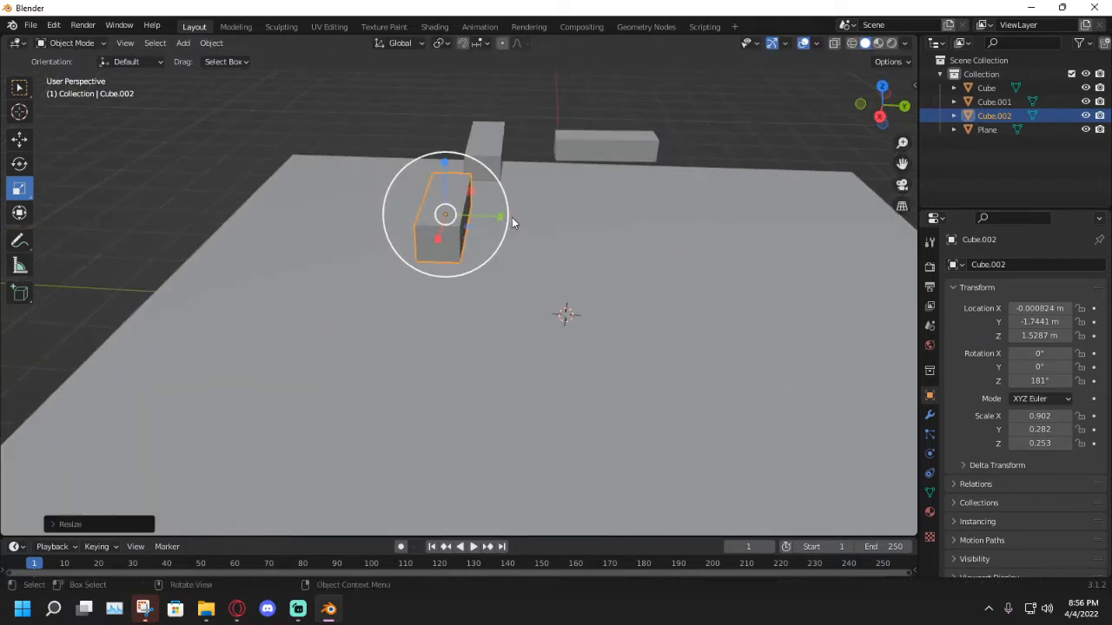
left_click_drag(511, 223, 588, 226)
middle_click_drag(588, 226, 3, 141)
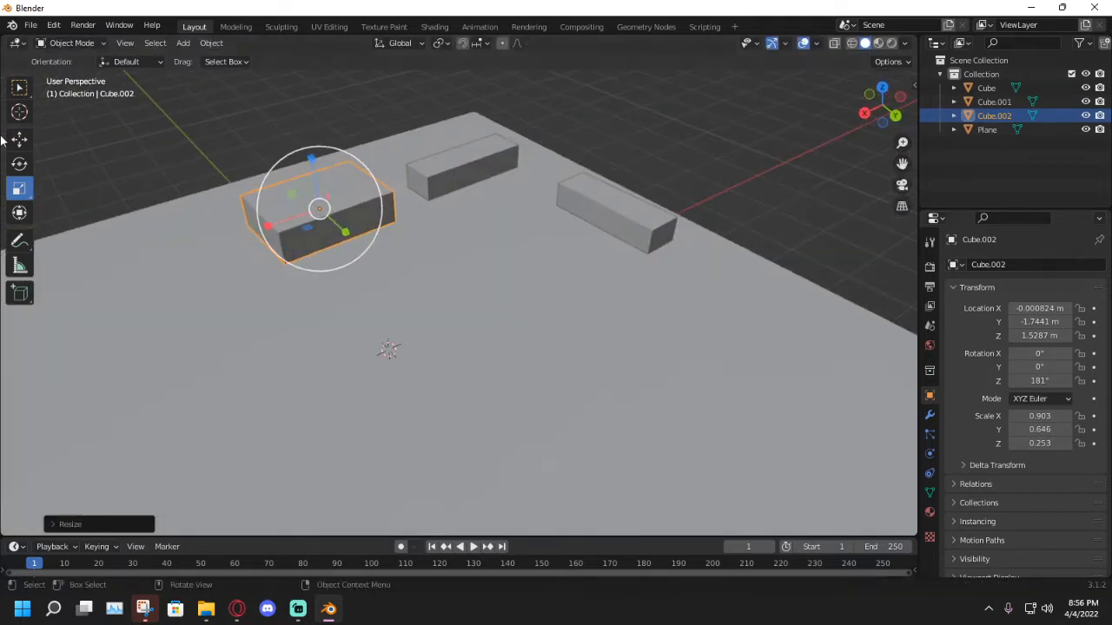
Move the widened block to about X 0.80, Y -2.09, Z 1.87 m.
left_click(17, 140)
middle_click_drag(334, 207, 312, 205)
left_click_drag(290, 187, 240, 160)
middle_click_drag(276, 193, 404, 167, "shift")
left_click_drag(404, 167, 400, 184)
middle_click_drag(400, 184, 469, 223)
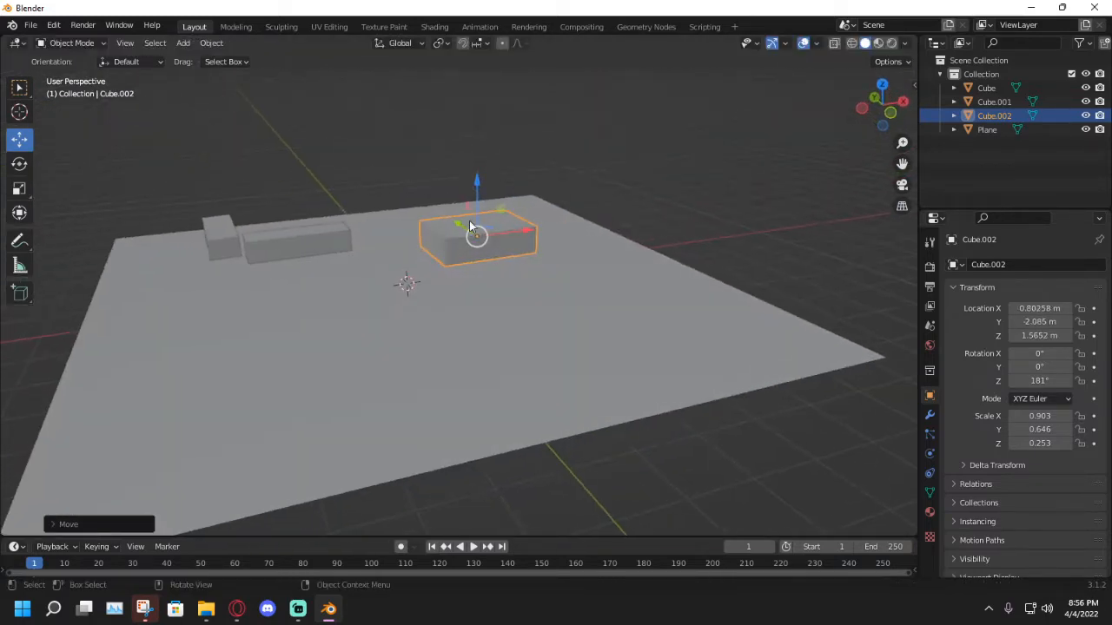
left_click_drag(469, 227, 484, 173)
Switch to the Twitch Stream Manager in the browser to check the stream, and return to Blender.
left_click(237, 611)
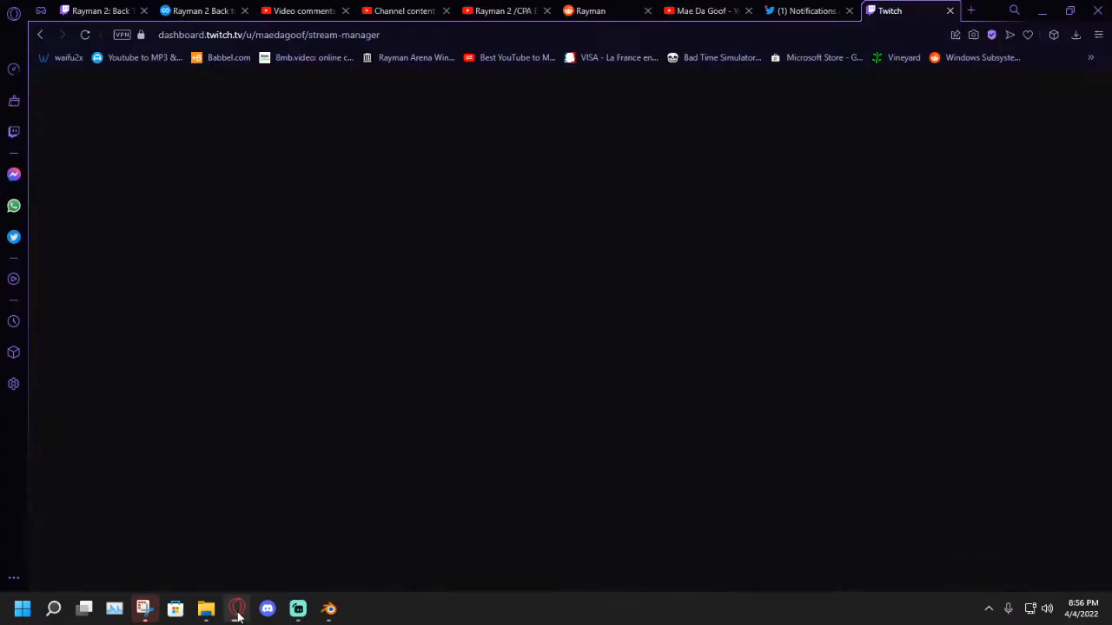
left_click(240, 610)
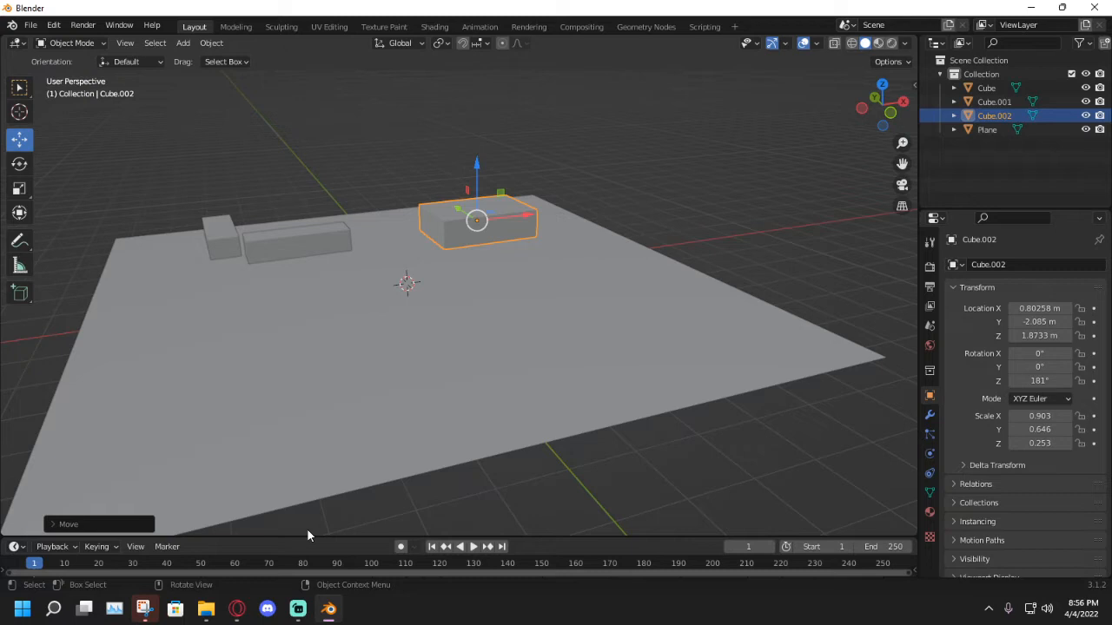
Move the widened block to about Y -1.62 m and raise it to about Z 3.05 m.
middle_click_drag(307, 528, 406, 66)
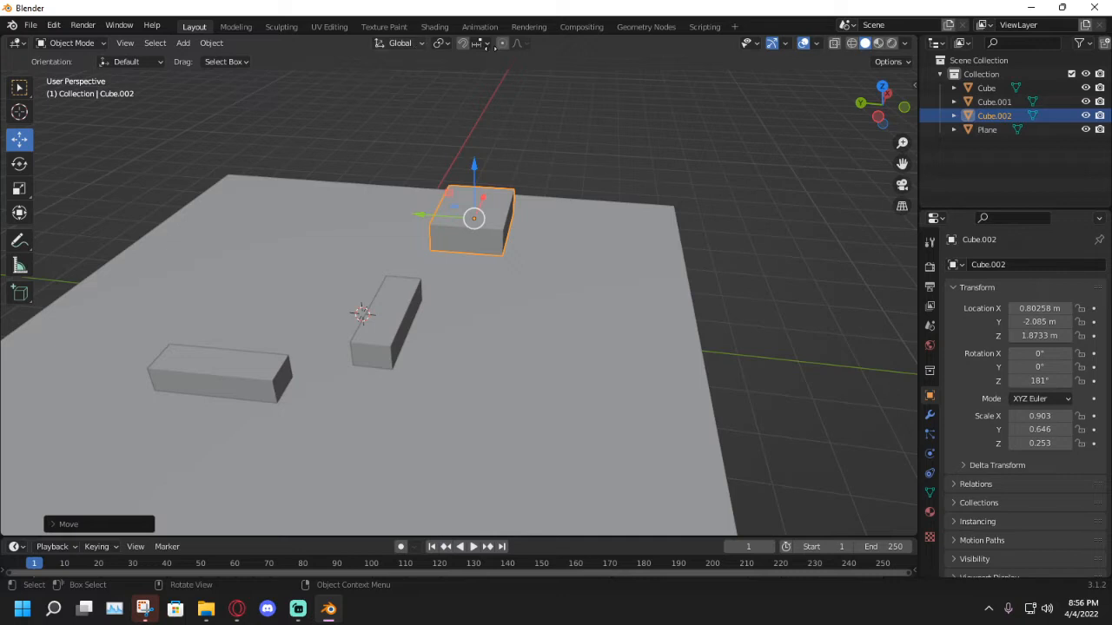
middle_click_drag(387, 218, 414, 232)
left_click_drag(414, 233, 388, 233)
middle_click_drag(458, 250, 566, 209)
scroll(544, 243, "up", 3)
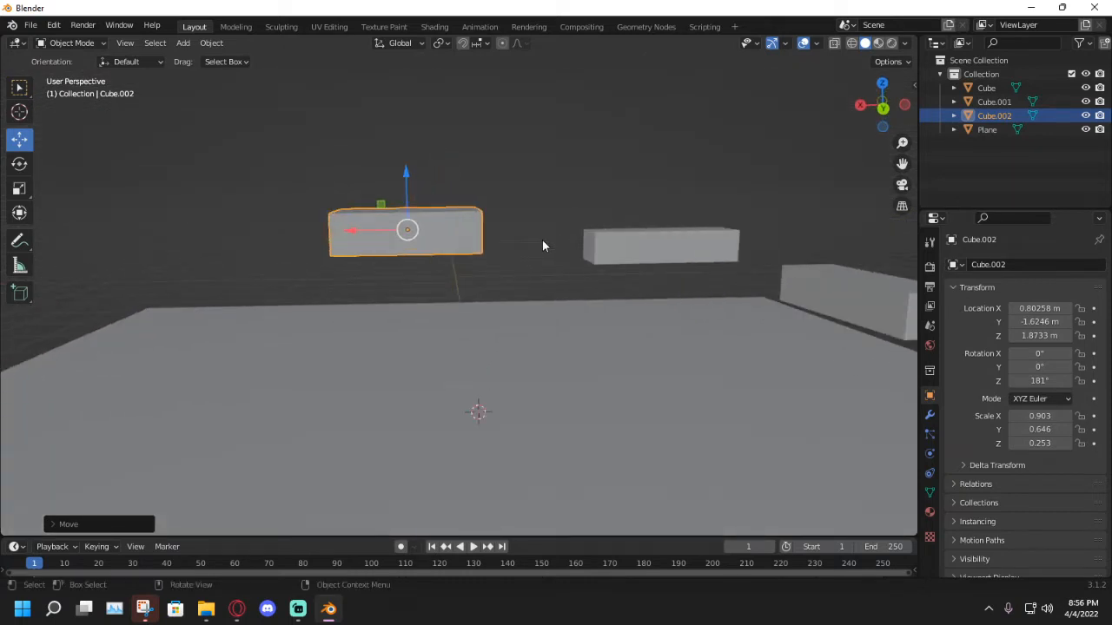
left_click_drag(400, 177, 402, 80)
middle_click_drag(406, 174, 204, 170)
Stretch the raised block to an X scale of about 2.64, and enlarge it slightly overall.
left_click(19, 164)
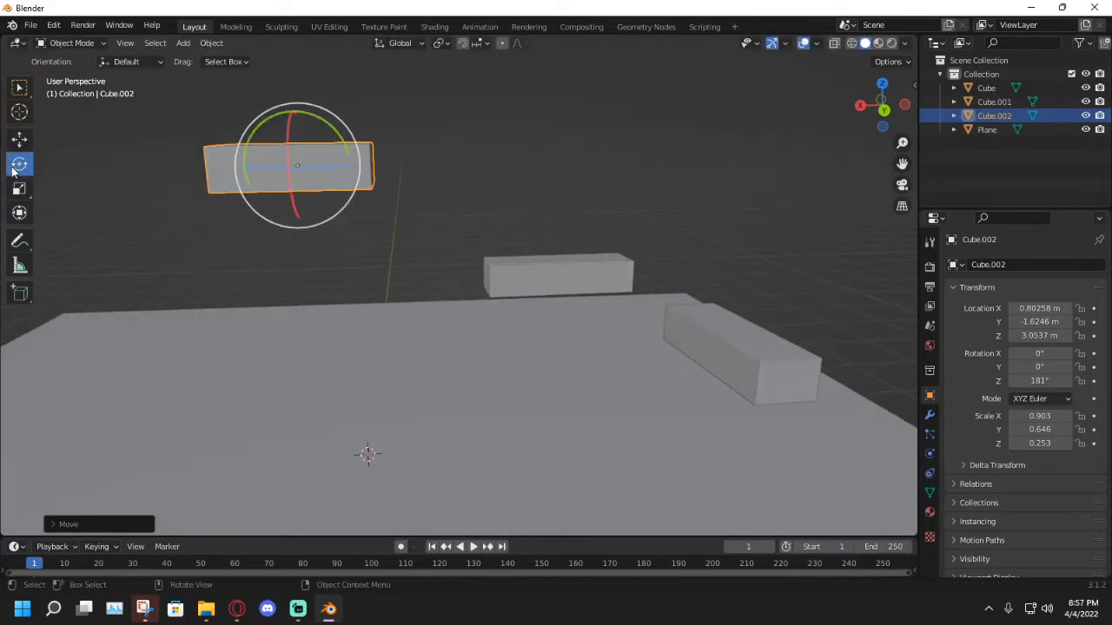
left_click(19, 188)
left_click_drag(239, 176, 100, 172)
middle_click_drag(100, 171, 330, 285)
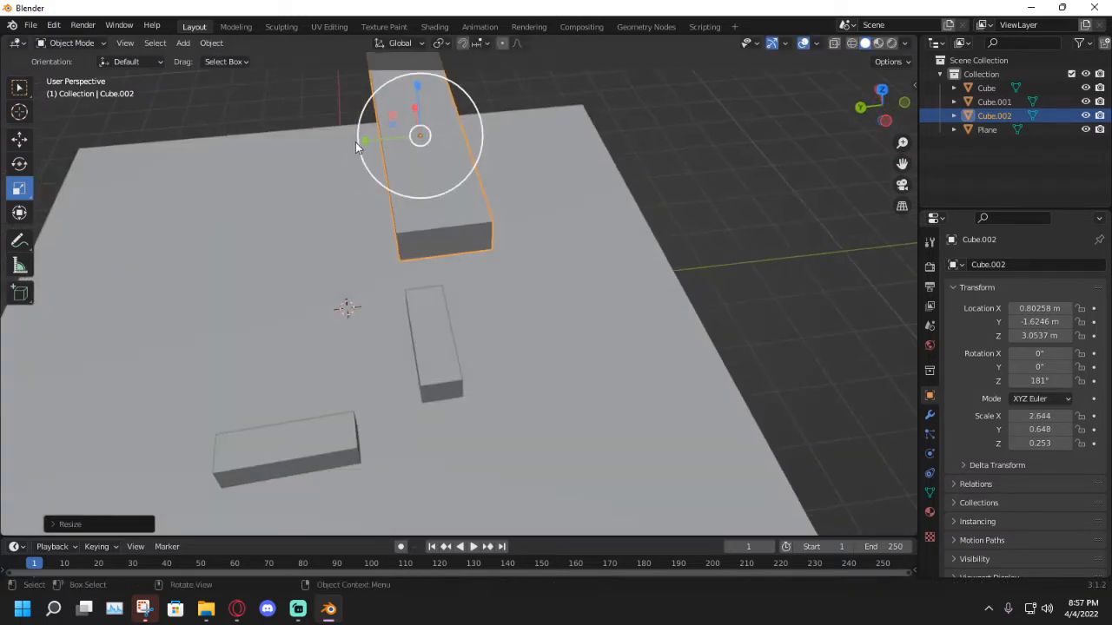
left_click_drag(355, 142, 349, 141)
Select the ground plane and scale it up uniformly to about 16.49.
left_click(19, 139)
middle_click_drag(401, 172, 462, 386)
left_click(462, 386)
left_click(19, 188)
left_click_drag(434, 414, 551, 408)
middle_click_drag(442, 406, 492, 445)
middle_click_drag(718, 421, 652, 398)
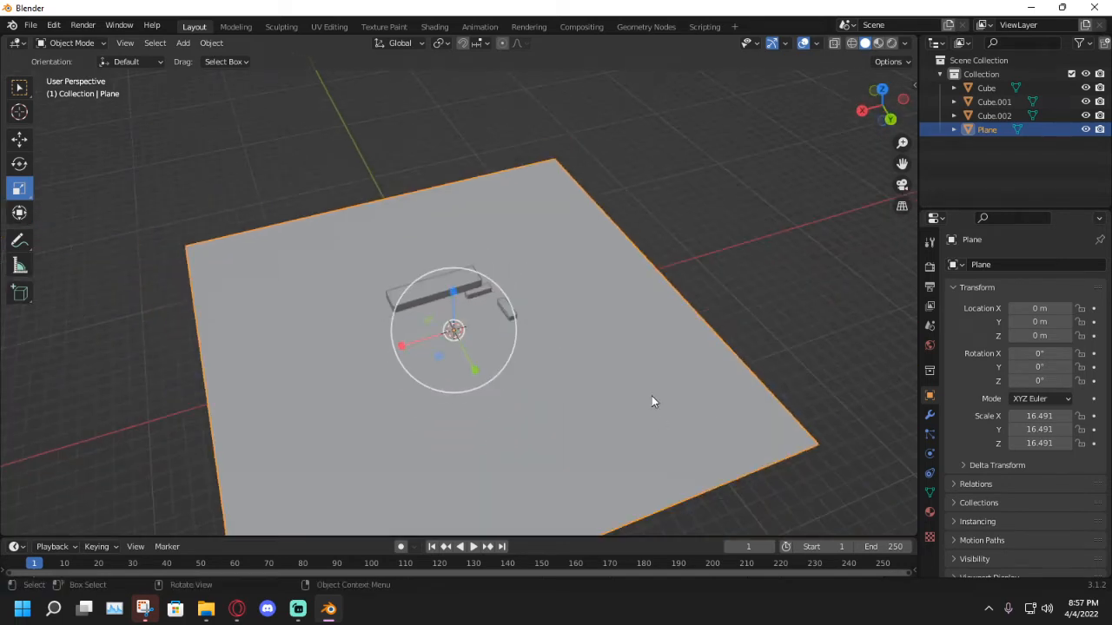
Examine the layout and proportions of the three blocks on the ground plane from several angles and distances.
left_click(696, 306)
middle_click_drag(696, 302, 512, 412)
scroll(641, 313, "up", 5)
scroll(556, 317, "up", 3)
scroll(555, 317, "down", 5)
scroll(524, 320, "up", 1)
scroll(496, 325, "down", 5)
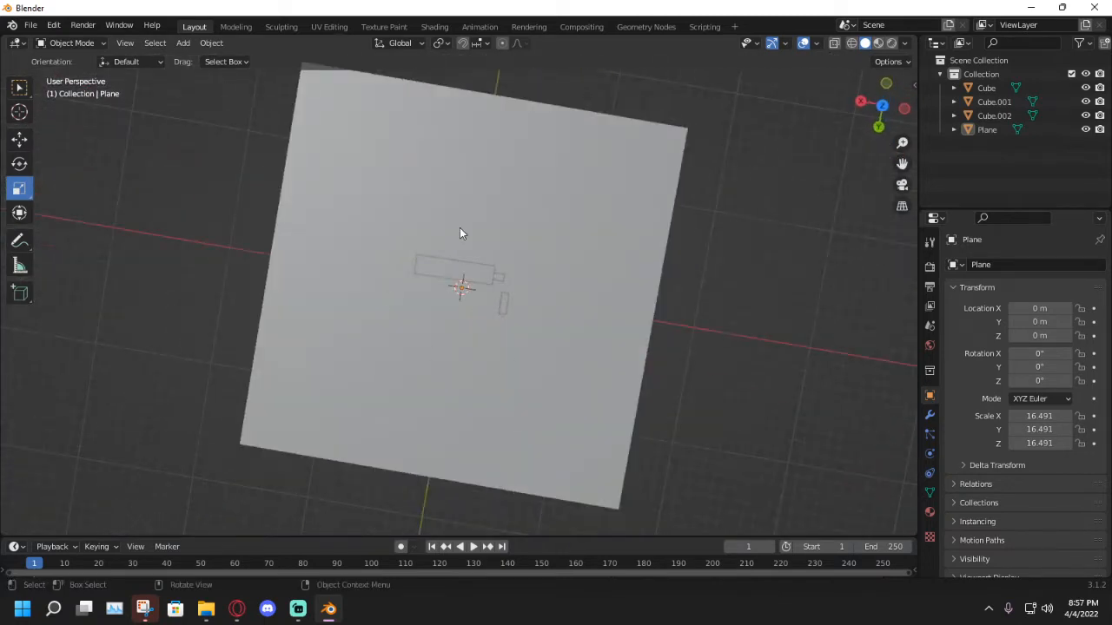
middle_click_drag(496, 365, 427, 297)
scroll(461, 302, "up", 4)
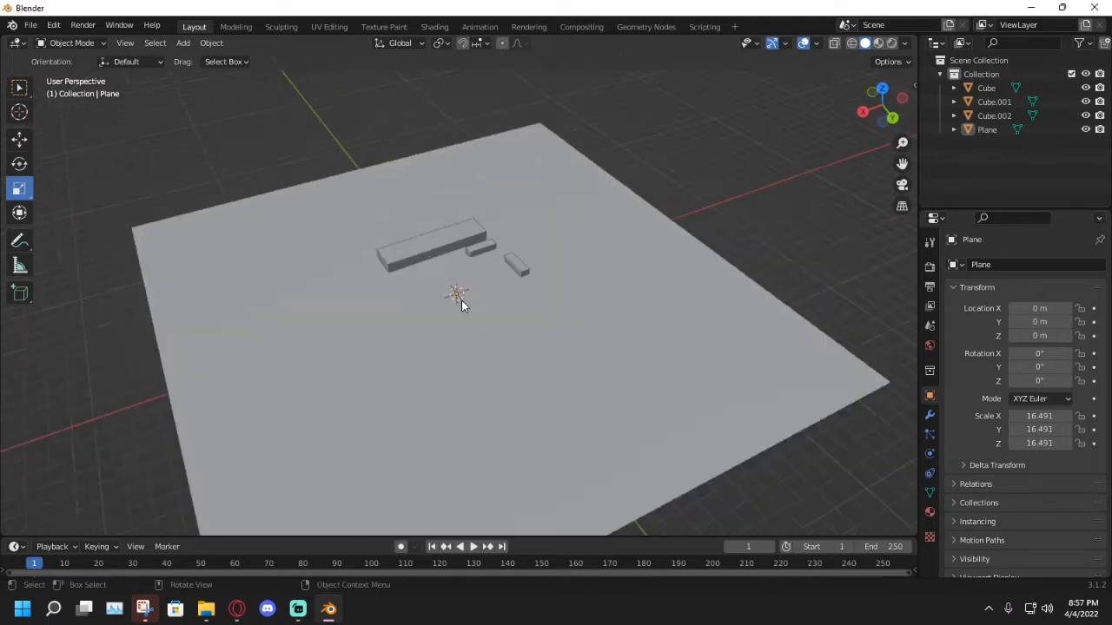
scroll(461, 300, "down", 3)
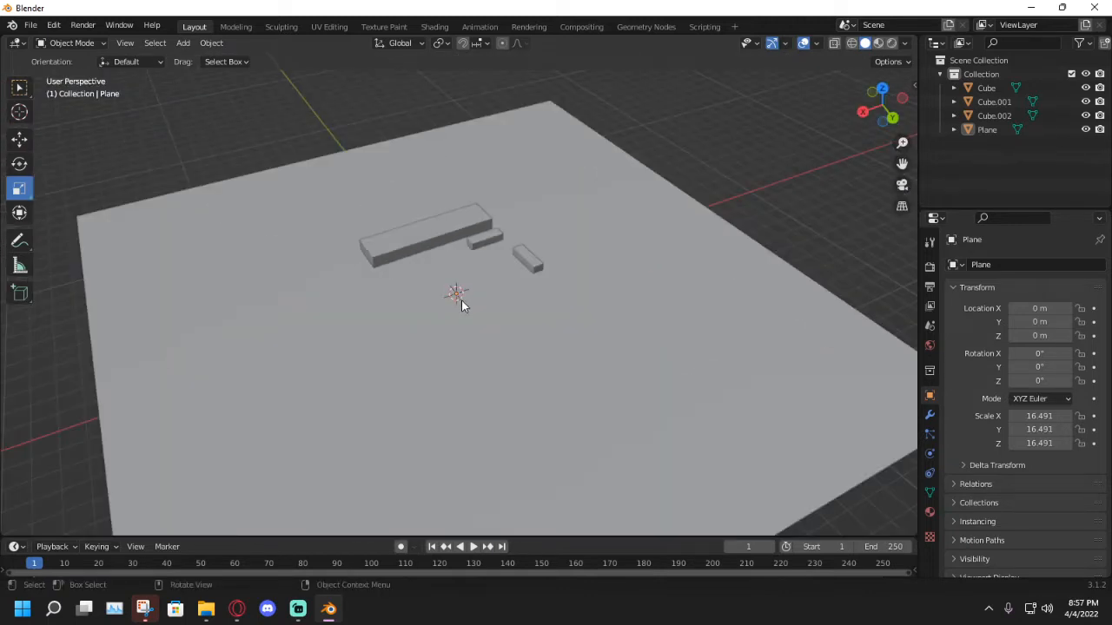
scroll(461, 300, "up", 3)
middle_click_drag(459, 298, 562, 299)
left_click(506, 352)
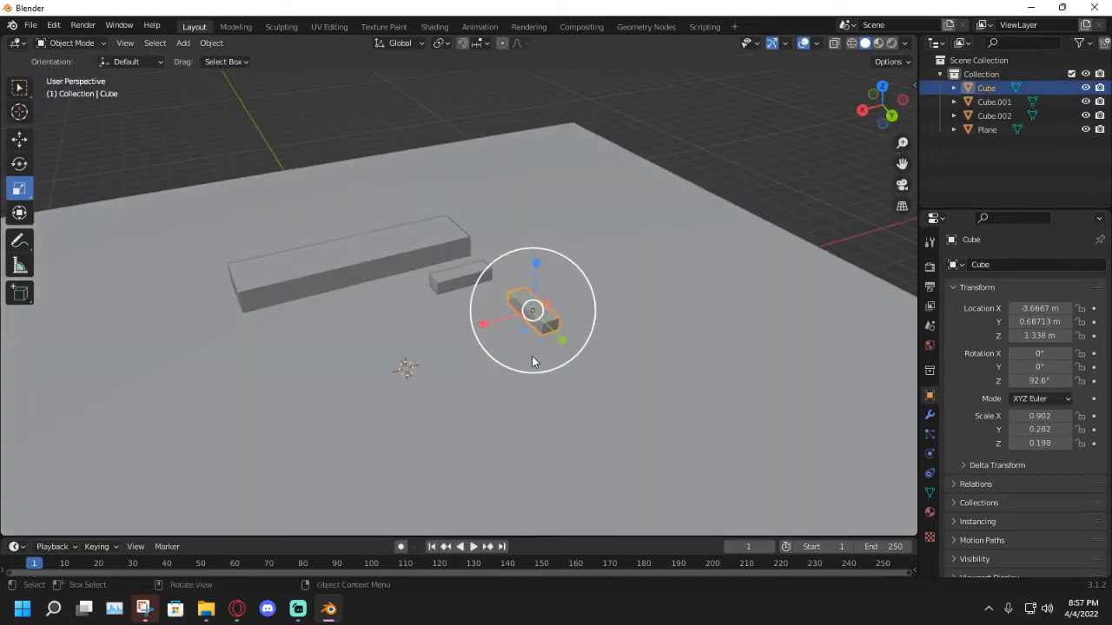
left_click(347, 369)
middle_click_drag(348, 369, 573, 377)
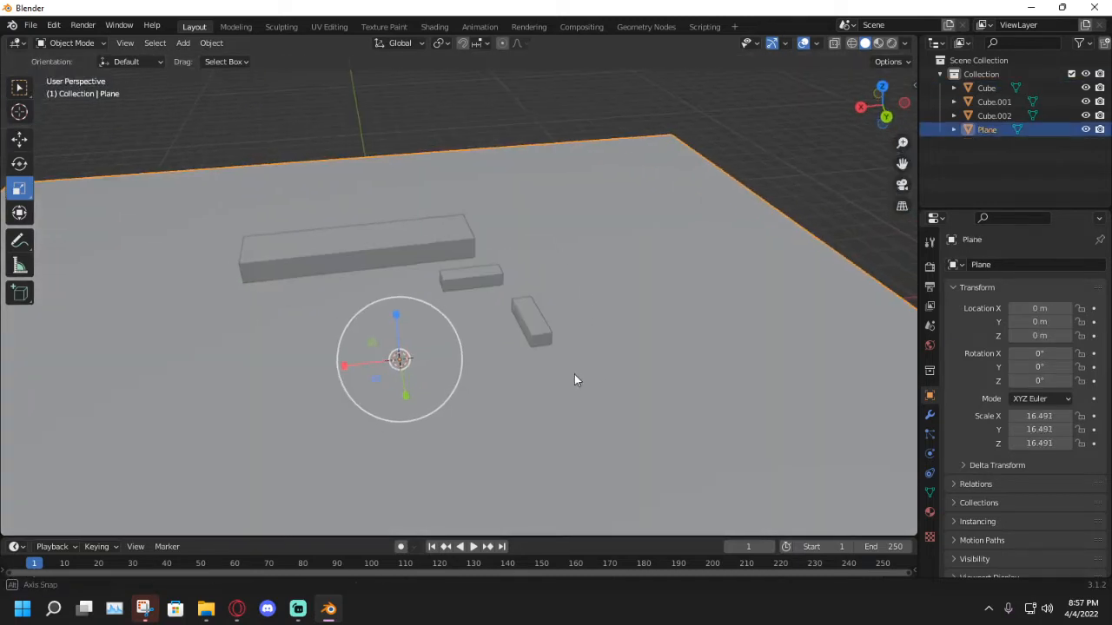
left_click(531, 116)
middle_click_drag(450, 279, 412, 311)
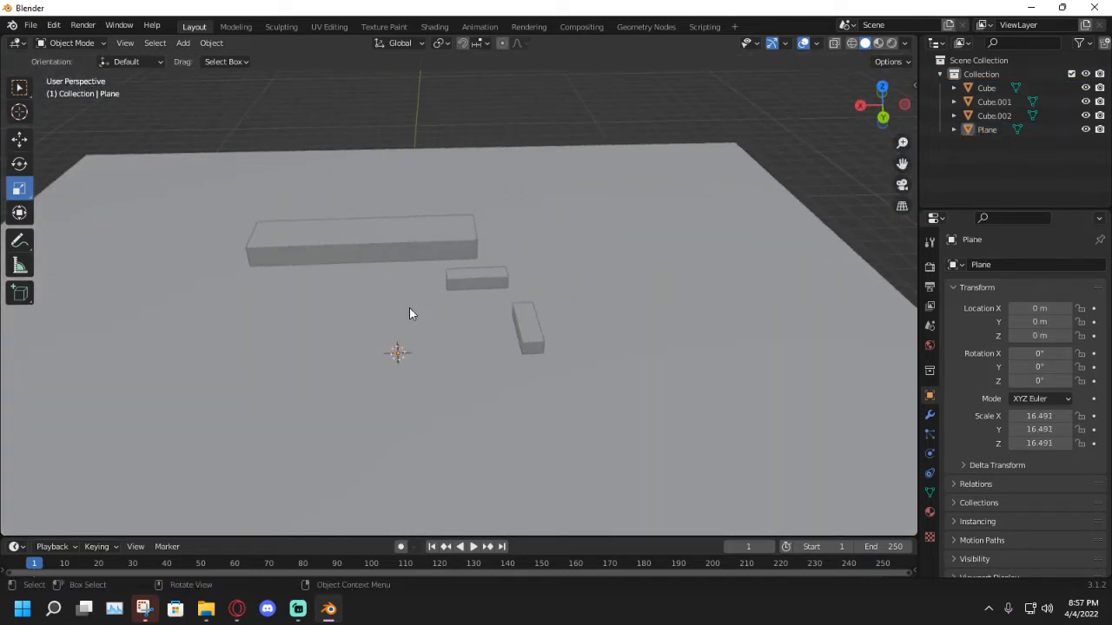
Import the Wavefront model Rayman Size Ref.obj from the R4 DS DEV ENV folder on drive D.
left_click(31, 27)
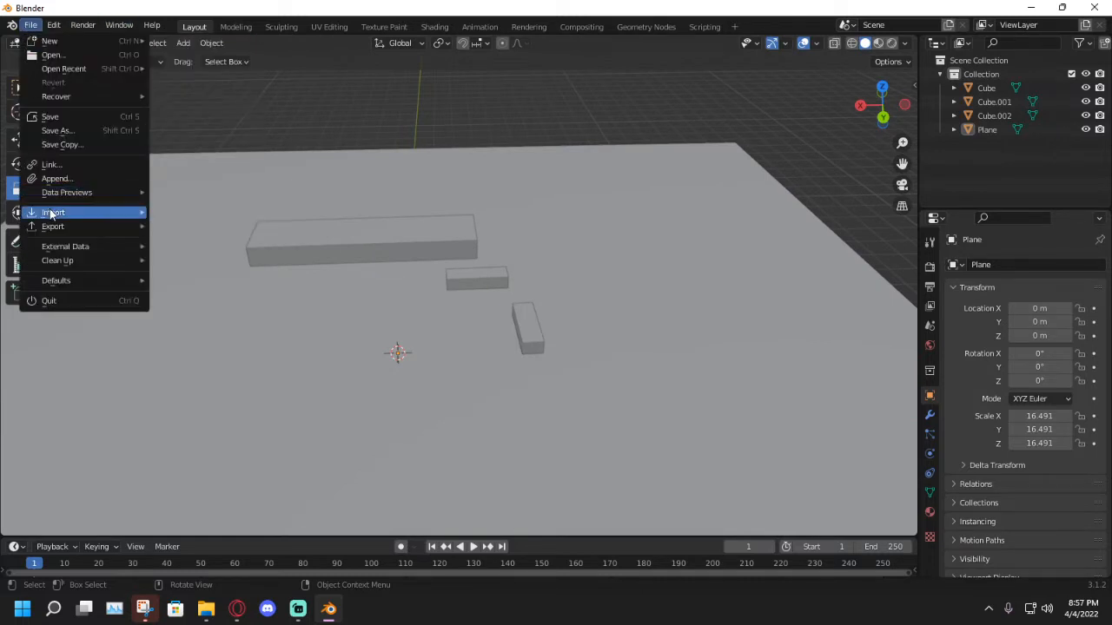
mouse_move(58, 214)
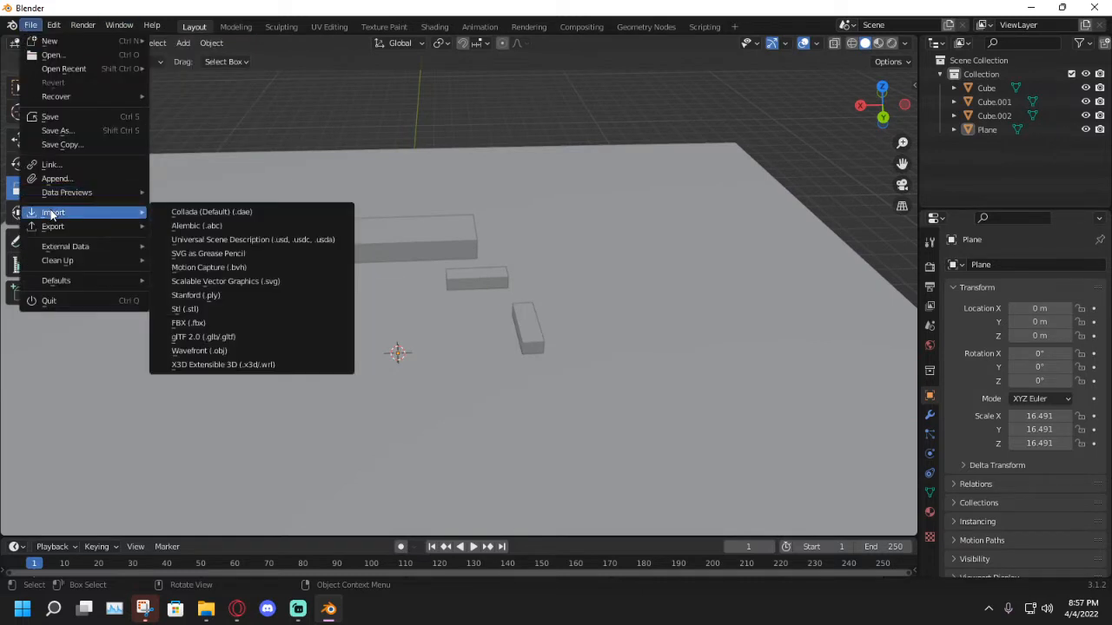
left_click(196, 352)
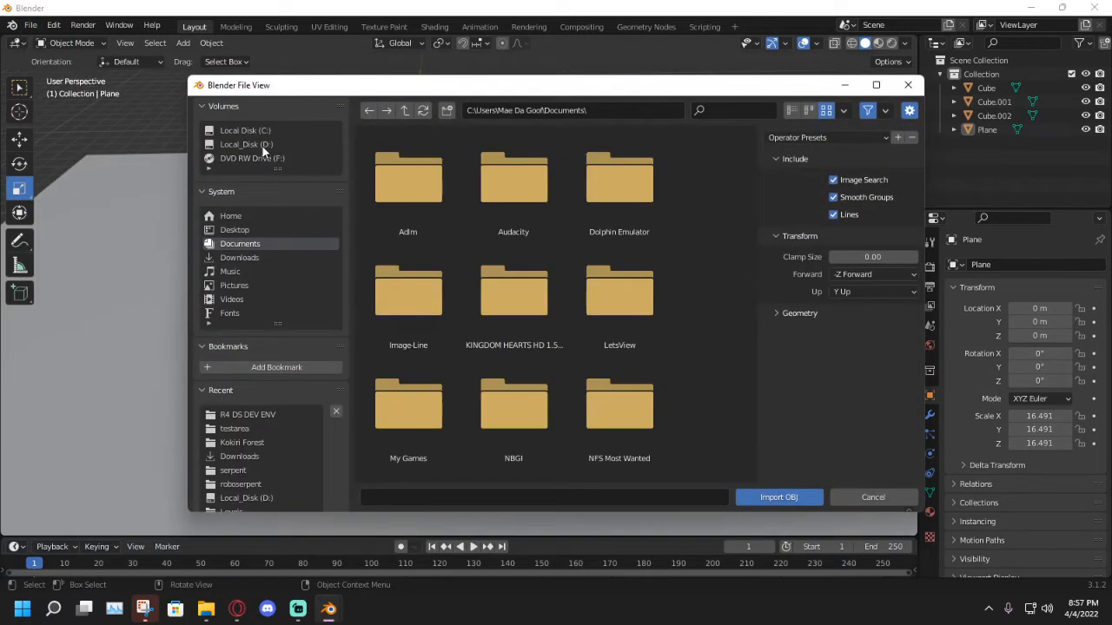
scroll(499, 358, "down", 5)
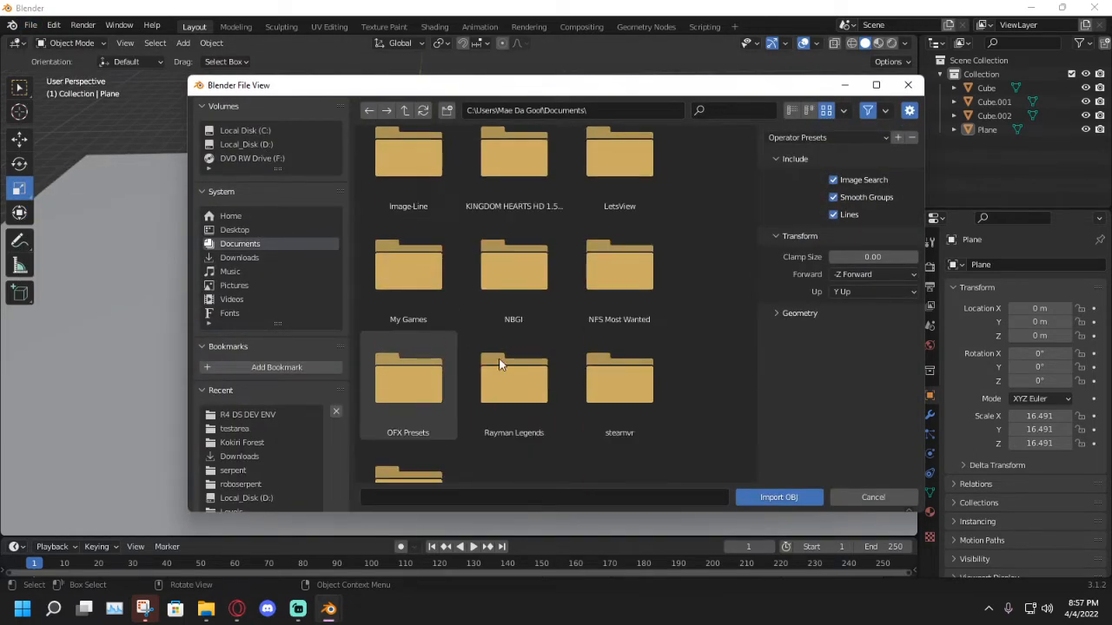
left_click(258, 143)
scroll(563, 340, "down", 4)
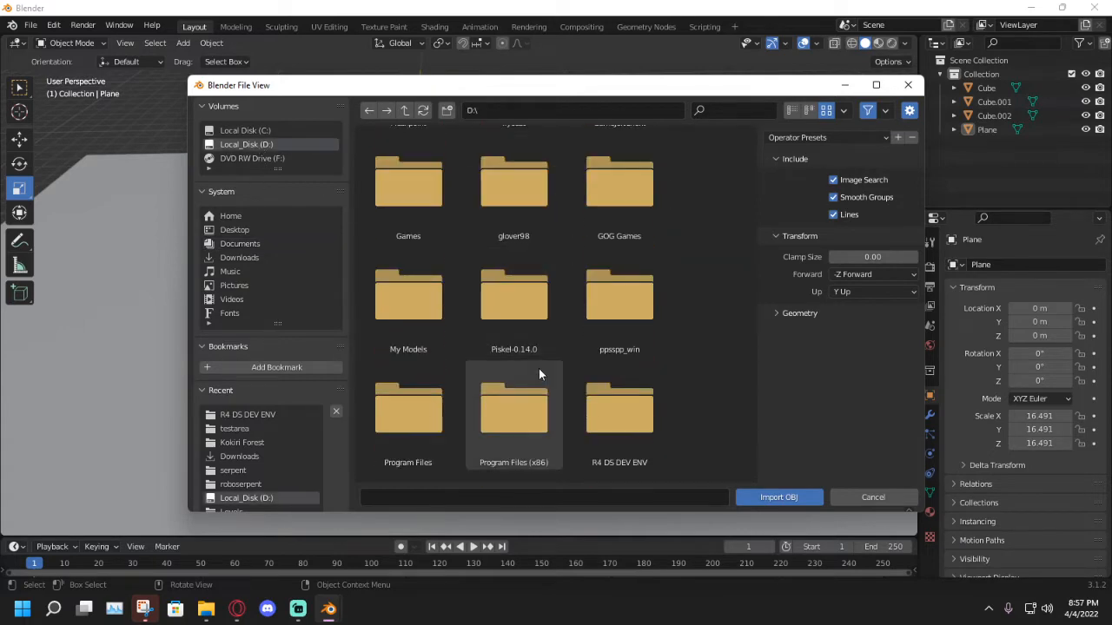
double_click(584, 356)
scroll(567, 363, "down", 8)
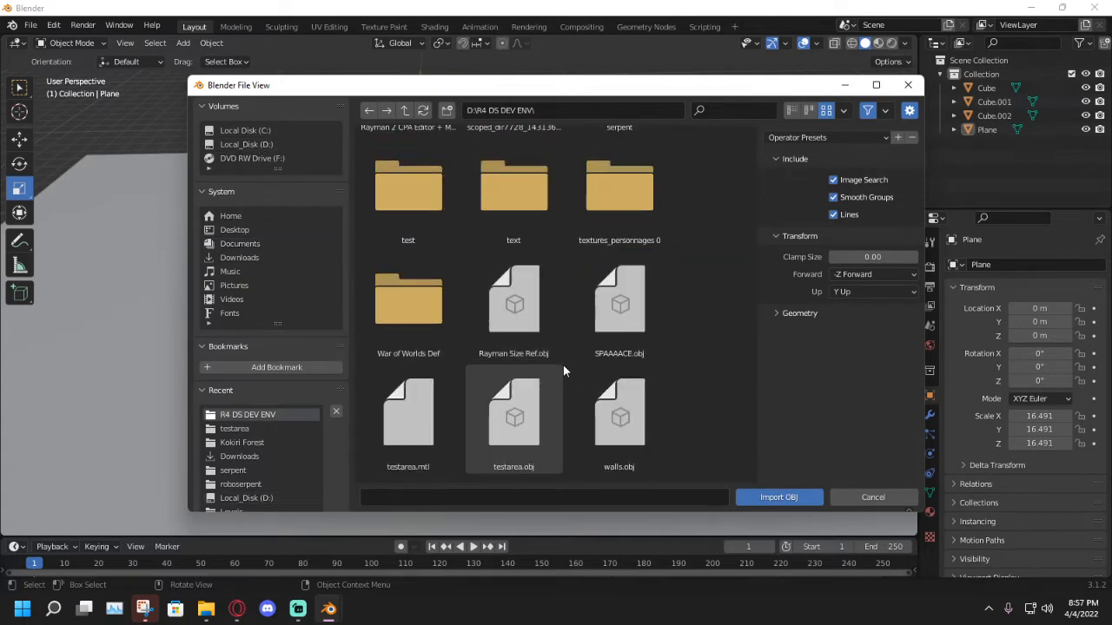
double_click(543, 300)
Compare the Rayman size reference with the level and scale the ground plane up uniformly to about 50.70.
middle_click_drag(573, 345, 385, 351)
scroll(485, 321, "up", 3)
scroll(488, 321, "down", 5)
left_click(556, 375)
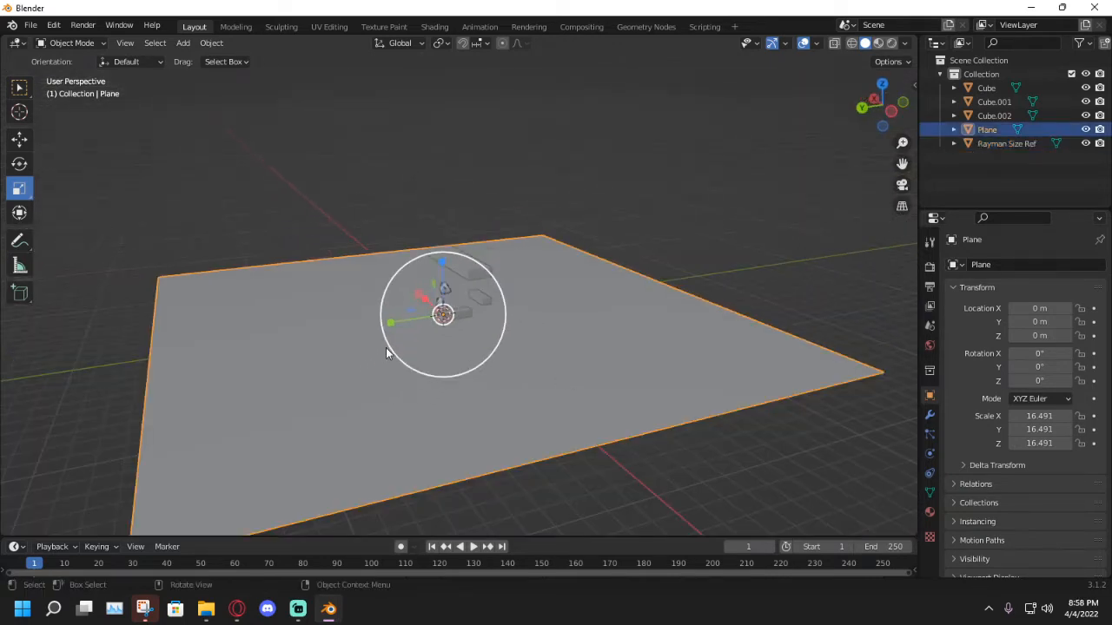
key("s")
left_click(557, 367)
scroll(558, 368, "up", 2)
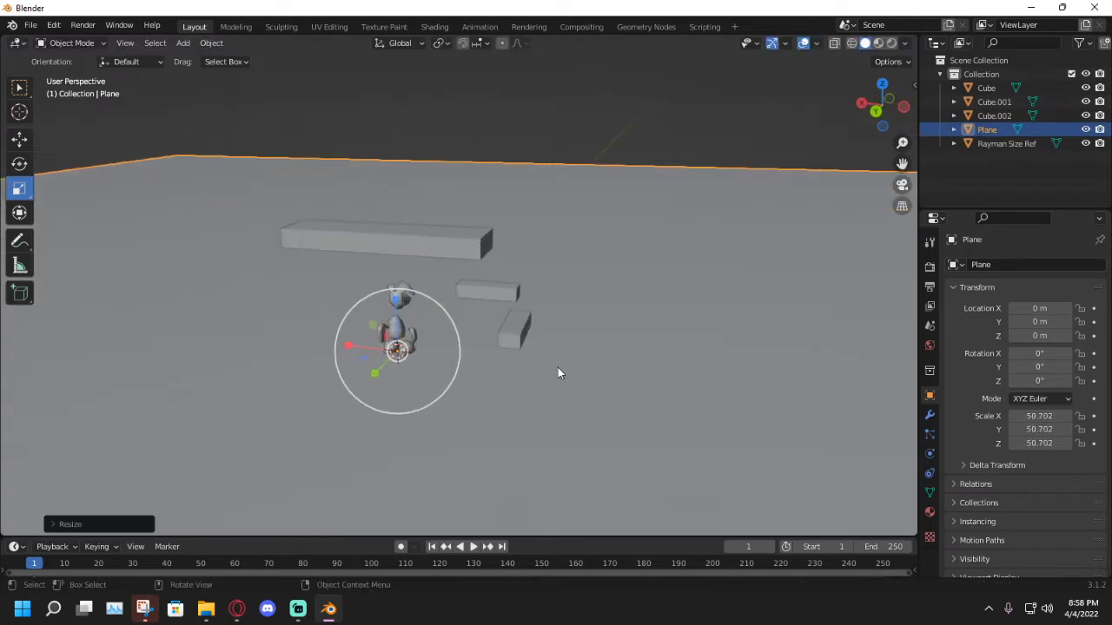
Select all three blocks and enlarge them together, bringing the long block's scale to about 7.64, 1.87, 0.73.
left_click(514, 330)
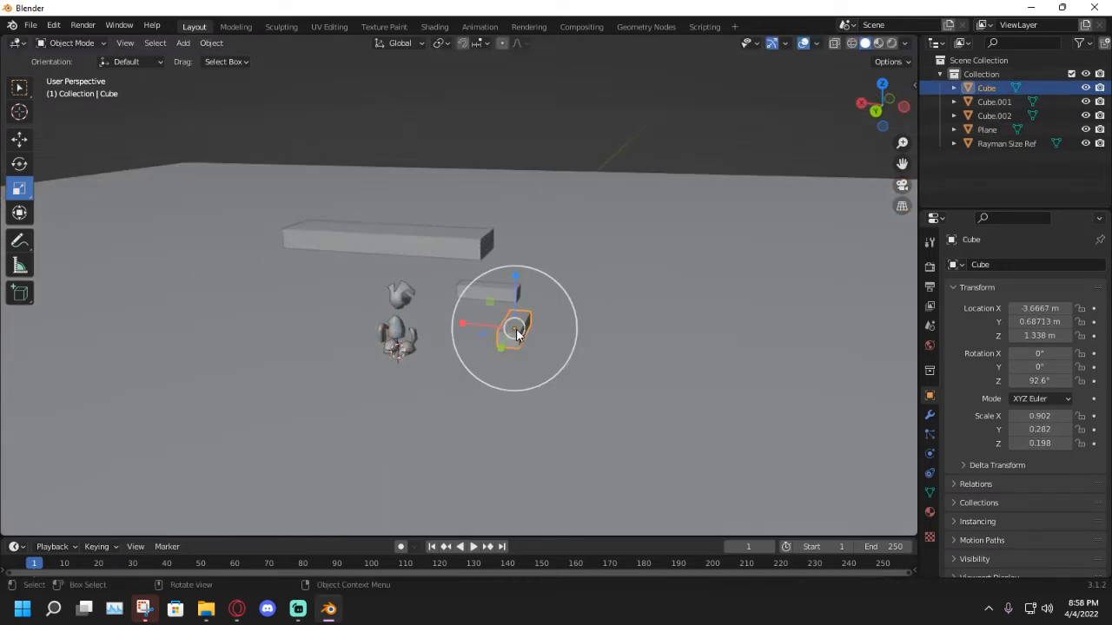
left_click(484, 294, "shift")
left_click(391, 241, "shift")
key("s")
left_click(414, 335)
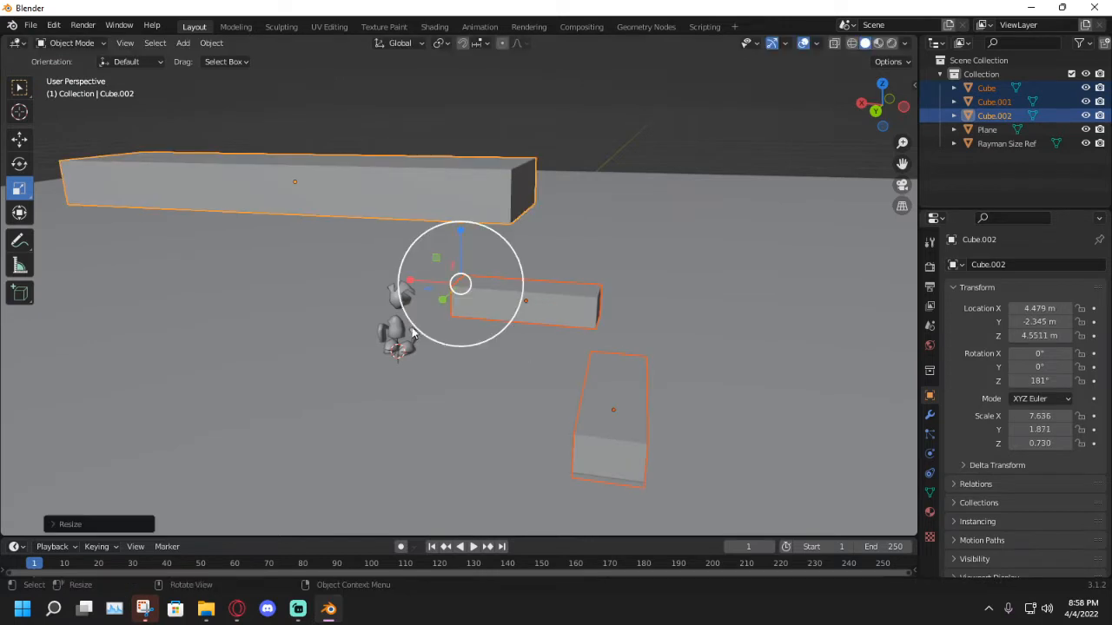
Move the three blocks together along Y, away from the Rayman reference, with the long block at about Y -17.67 m.
middle_click_drag(414, 334, 114, 189)
left_click(19, 139)
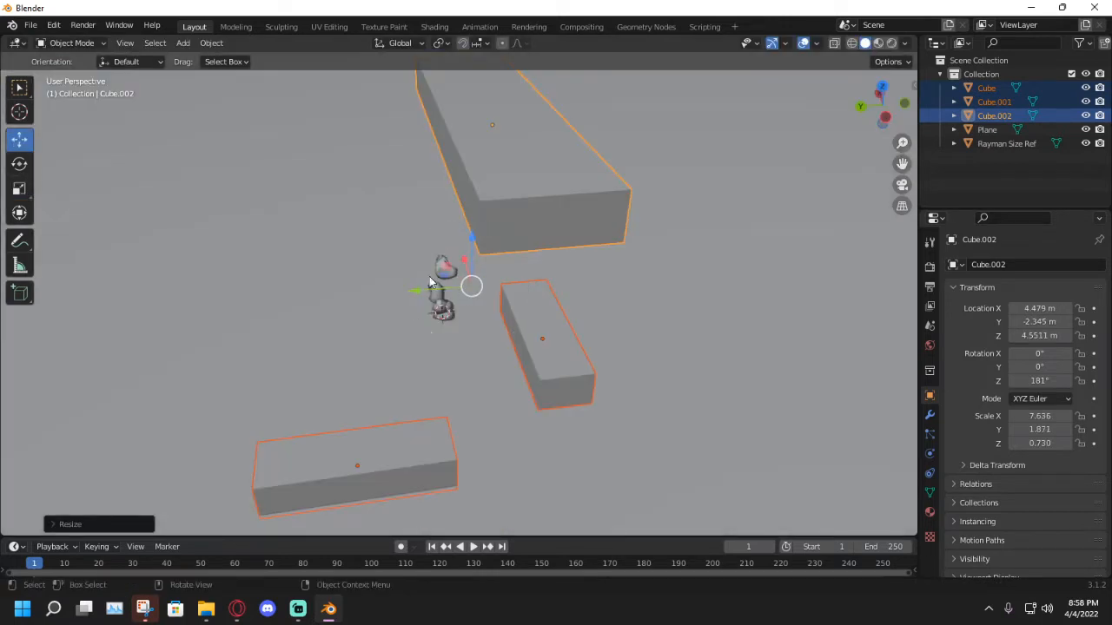
left_click_drag(420, 291, 676, 277)
scroll(560, 284, "down", 4)
middle_click_drag(676, 297, 436, 281)
key("g")
key("y")
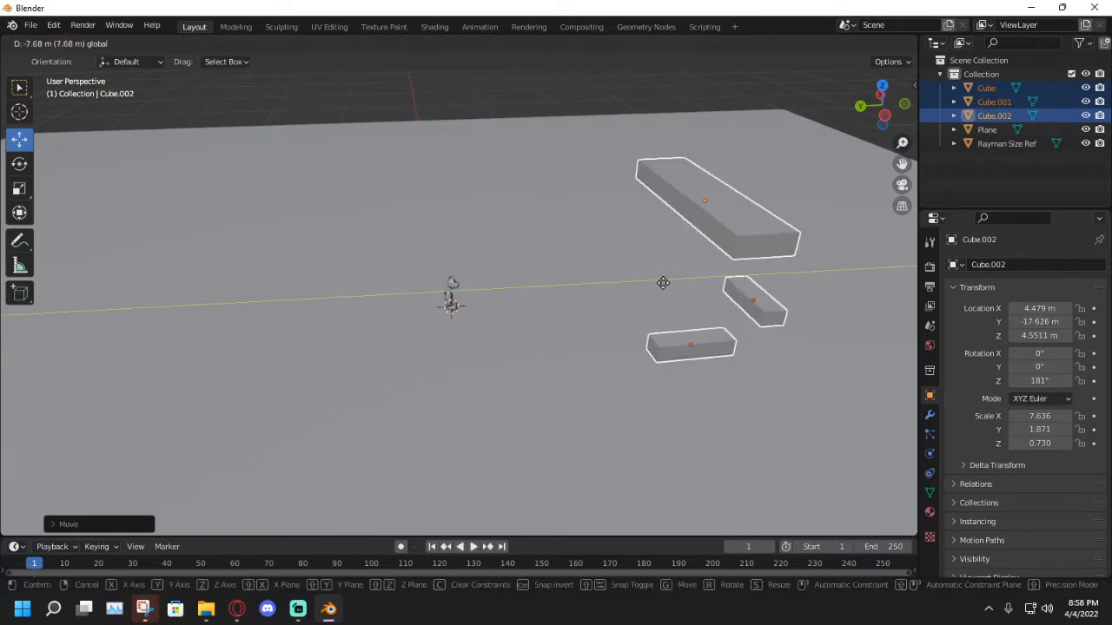
left_click(663, 283)
Select only the long block and move it along X, away from the two smaller blocks.
middle_click_drag(548, 292, 628, 191)
left_click(458, 354)
scroll(516, 331, "up", 2)
left_click(628, 191)
middle_click_drag(631, 267, 409, 289)
key("g")
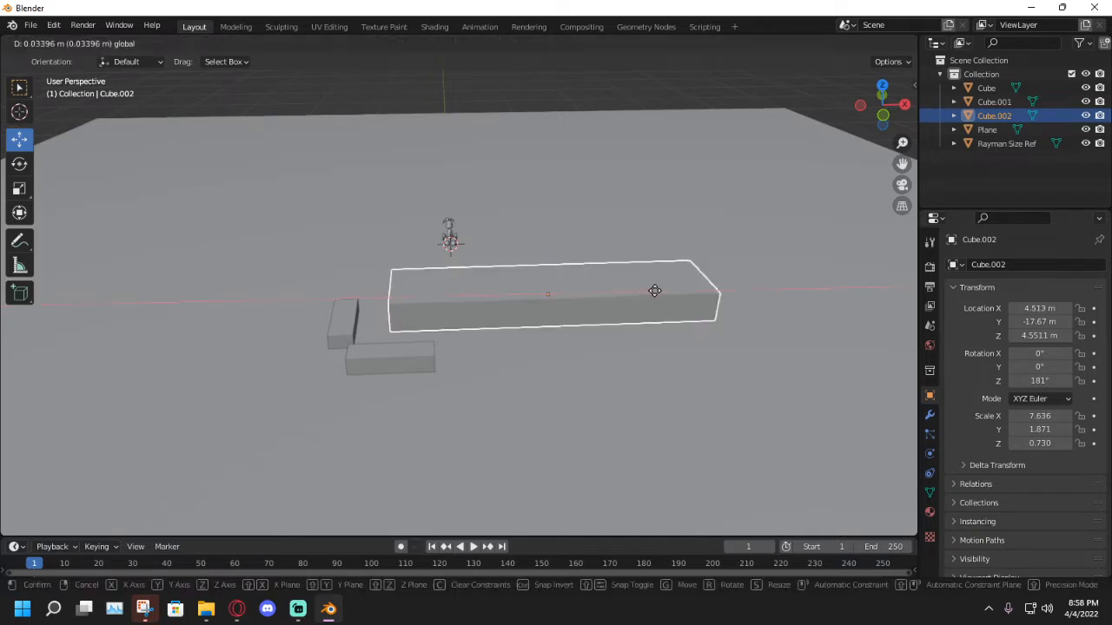
left_click(621, 314)
Move the first small block to about X -14.15 m and scale it uniformly to about 3.52, 1.10, 0.77.
middle_click_drag(621, 314, 484, 345)
scroll(488, 344, "down", 4)
scroll(486, 344, "up", 2)
left_click(502, 348)
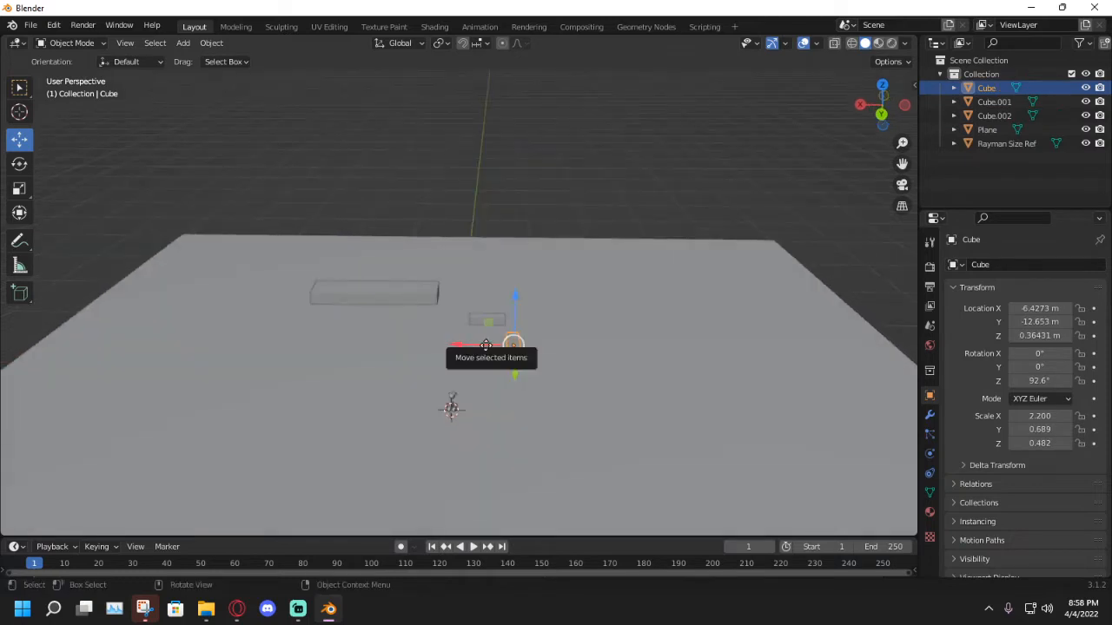
mouse_move(486, 345)
left_mouse_down()
mouse_move(561, 351)
mouse_move(503, 345)
left_mouse_up()
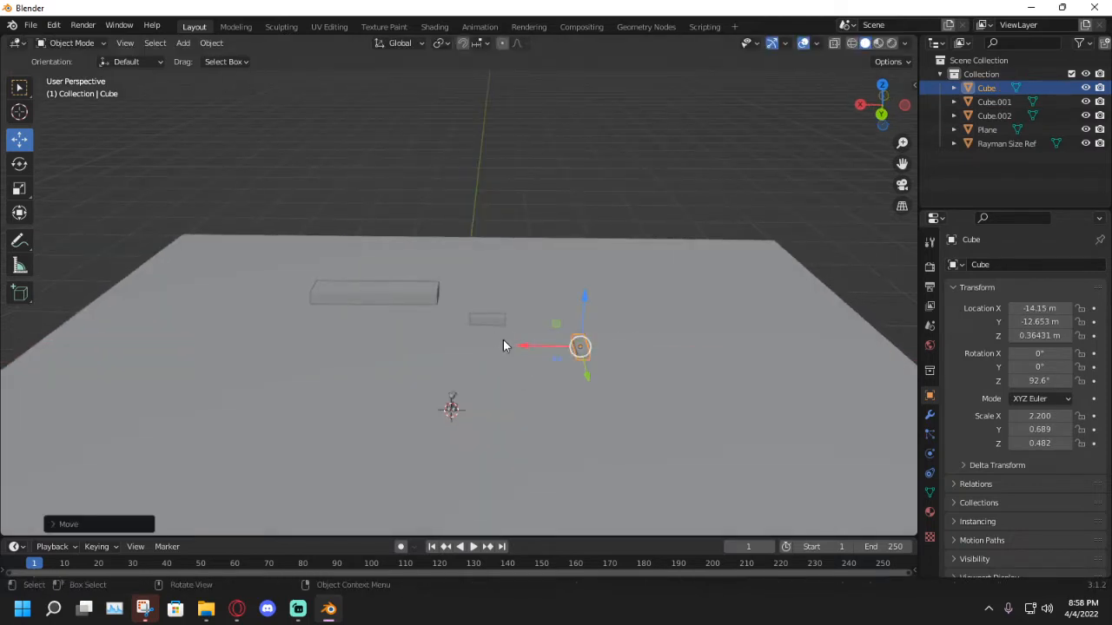
left_click(20, 189)
left_click_drag(585, 390, 593, 415)
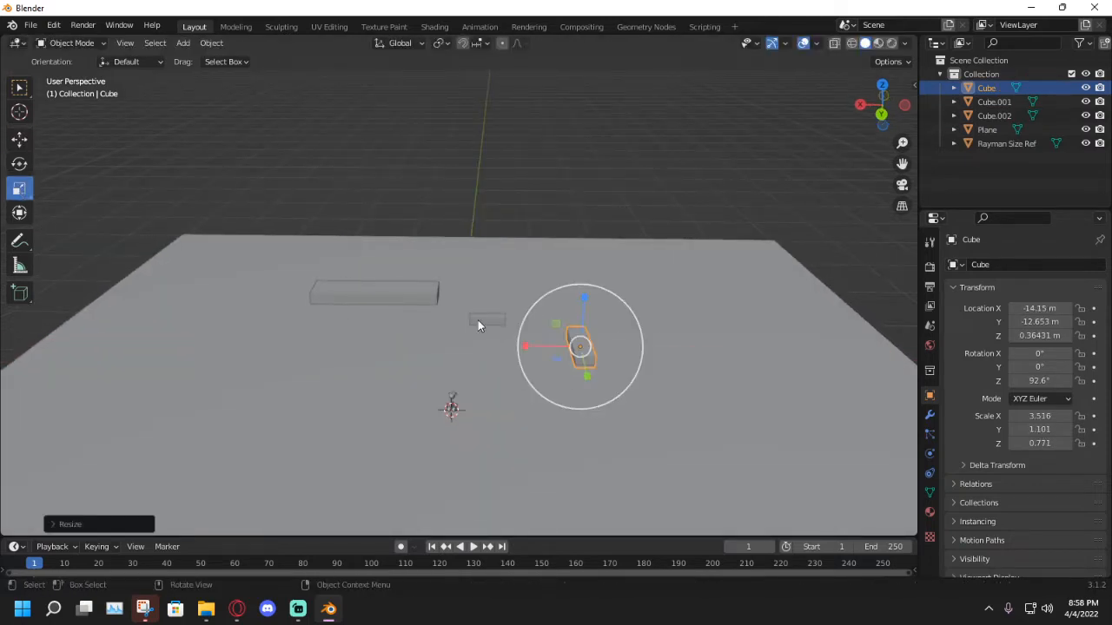
Scale the small block nearest the long block uniformly to about 3.92, 1.23, 0.86.
left_click(478, 319)
key("s")
left_click_drag(516, 412, 518, 415)
middle_click_drag(517, 415, 421, 386)
scroll(526, 378, "up", 3)
left_click(19, 139)
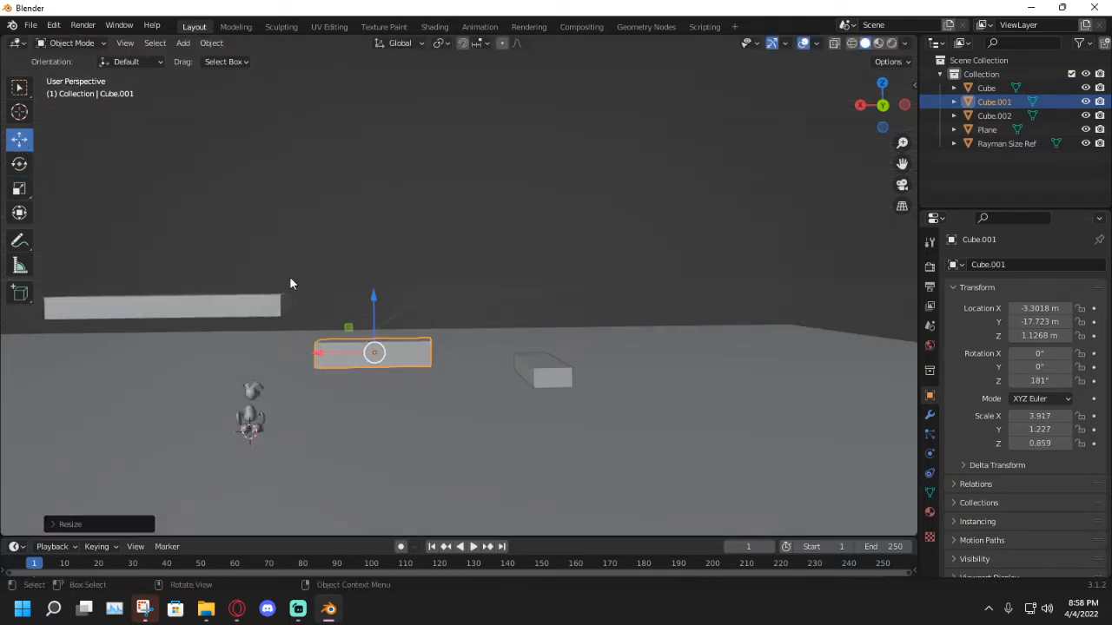
Raise the small block nearest the long block to about Z 2.49 m and the long block to about Z 8.19 m.
left_click_drag(372, 295, 372, 266)
left_click(199, 302)
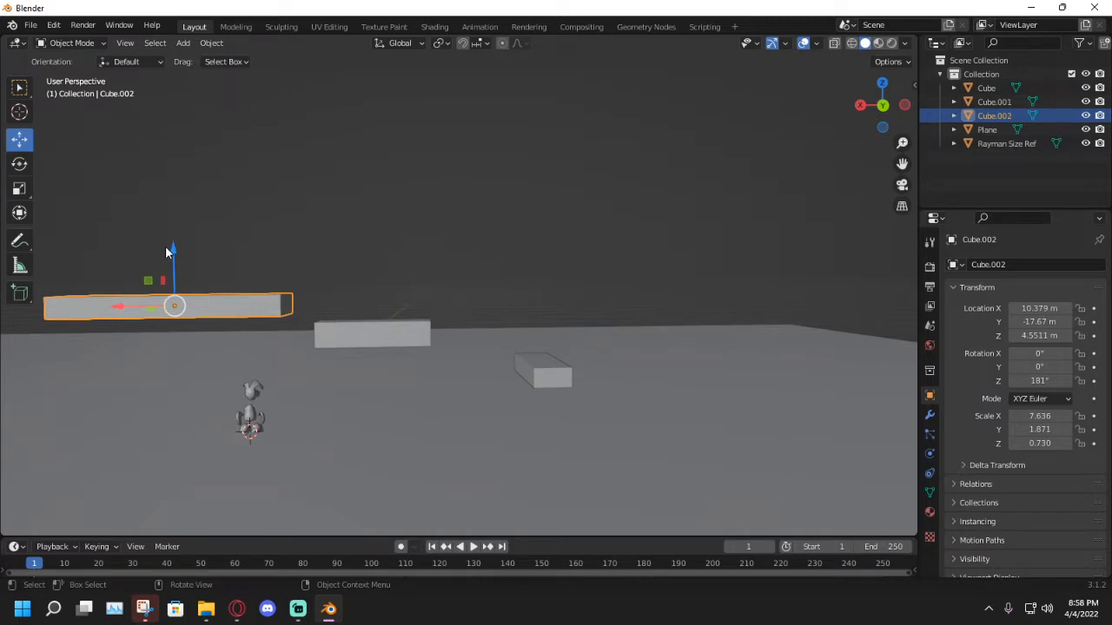
left_click_drag(172, 250, 174, 177)
Move the remaining small block along X toward the other platforms and raise it slightly.
left_click(539, 374)
middle_click_drag(538, 374, 538, 411)
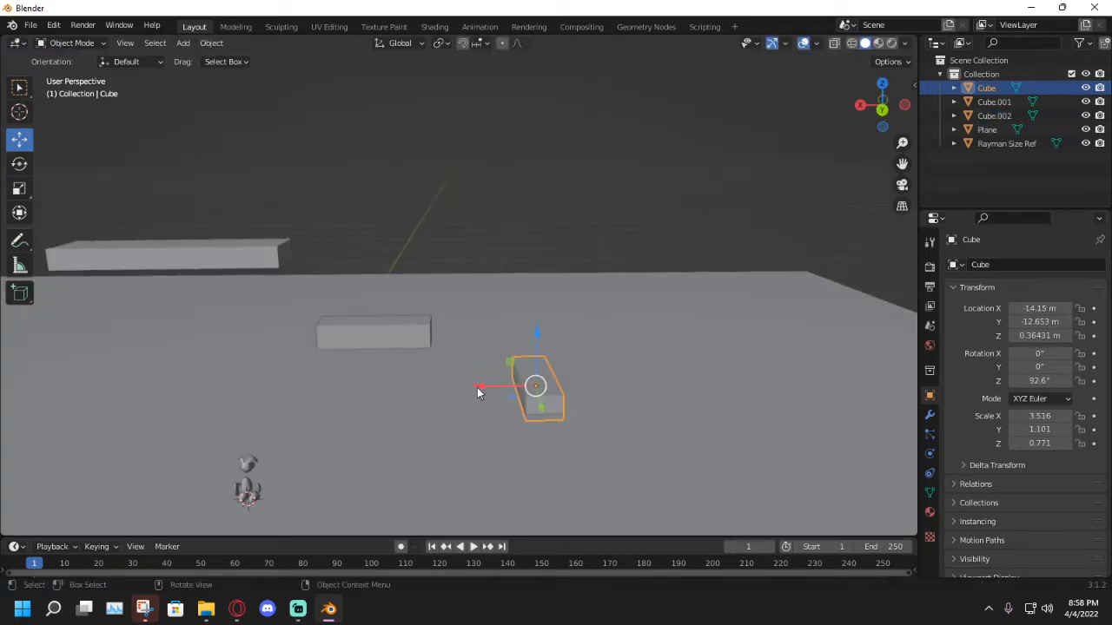
left_click_drag(478, 387, 425, 385)
left_click_drag(477, 332, 488, 319)
middle_click_drag(487, 318, 352, 336)
Raise the middle block further to about Z 4.19 m and the long block to about Z 9.71 m.
left_click(458, 318)
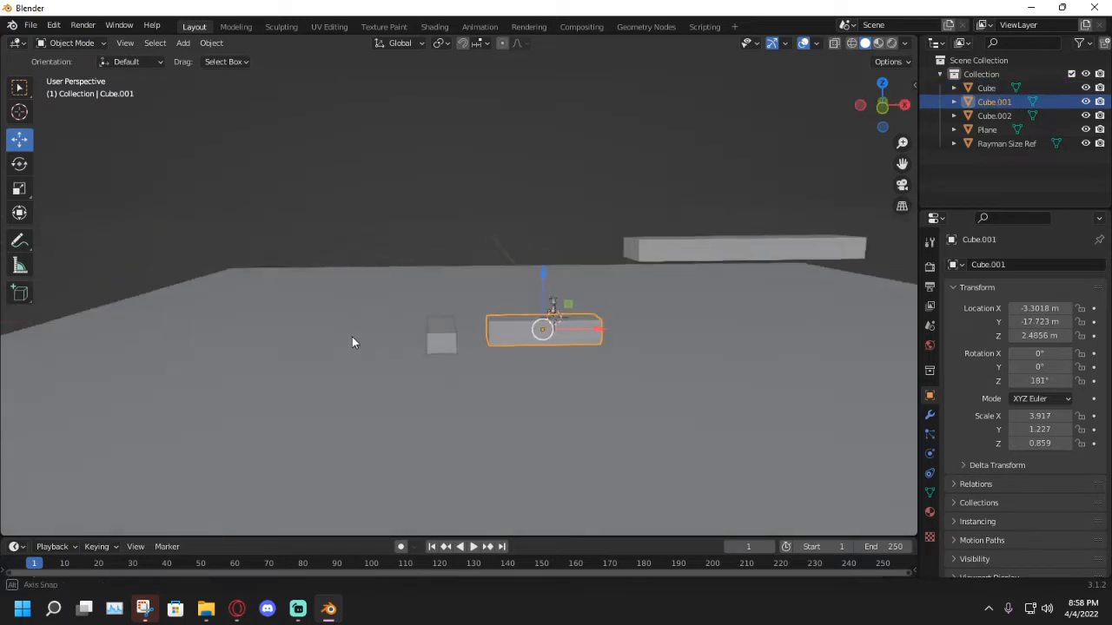
left_click_drag(547, 282, 547, 259)
left_click(681, 244)
middle_click_drag(680, 243, 444, 311)
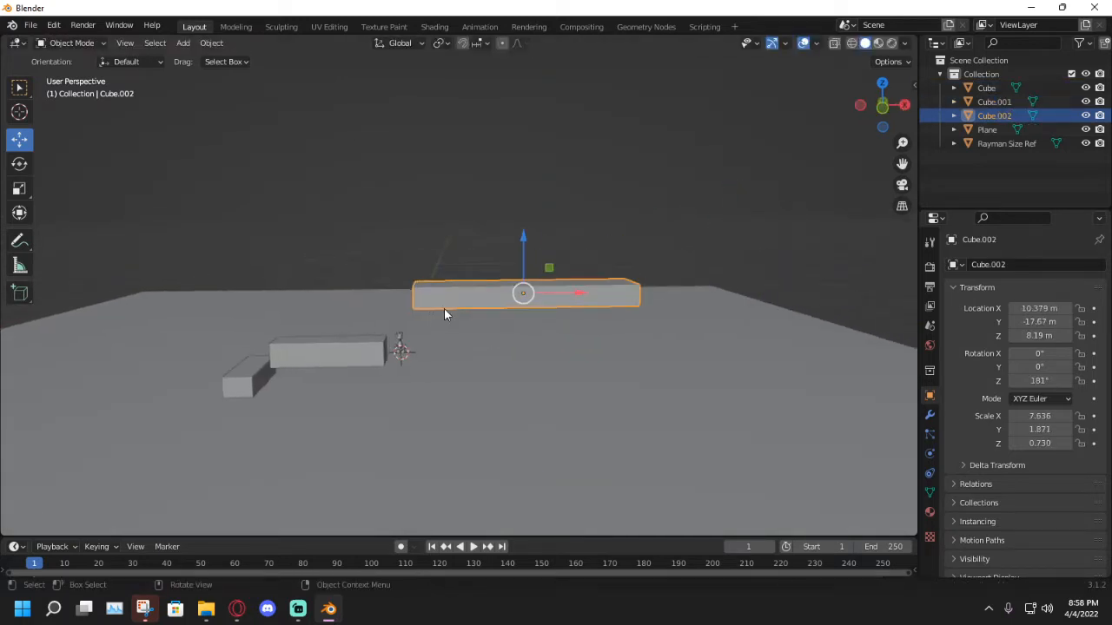
left_click_drag(530, 253, 526, 228)
Duplicate the long block and place the copy beyond its far end at about X 28.8 m, Y -15.5 m, Z 8.48 m.
middle_click_drag(390, 345, 599, 341)
middle_click_drag(430, 319, 537, 361)
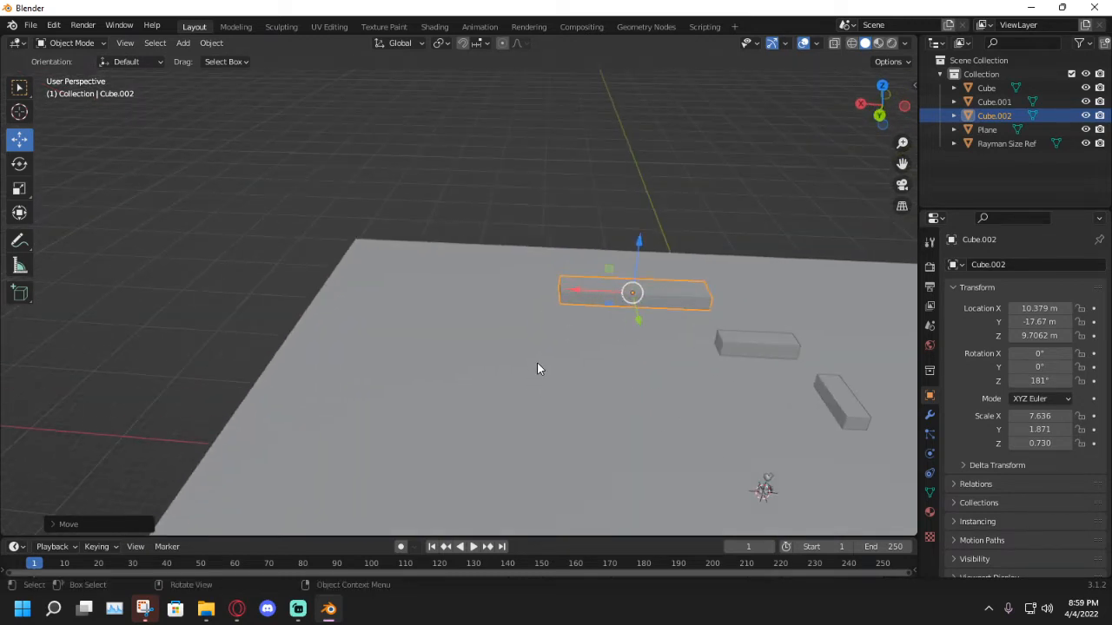
key("shift+d")
left_click(347, 358)
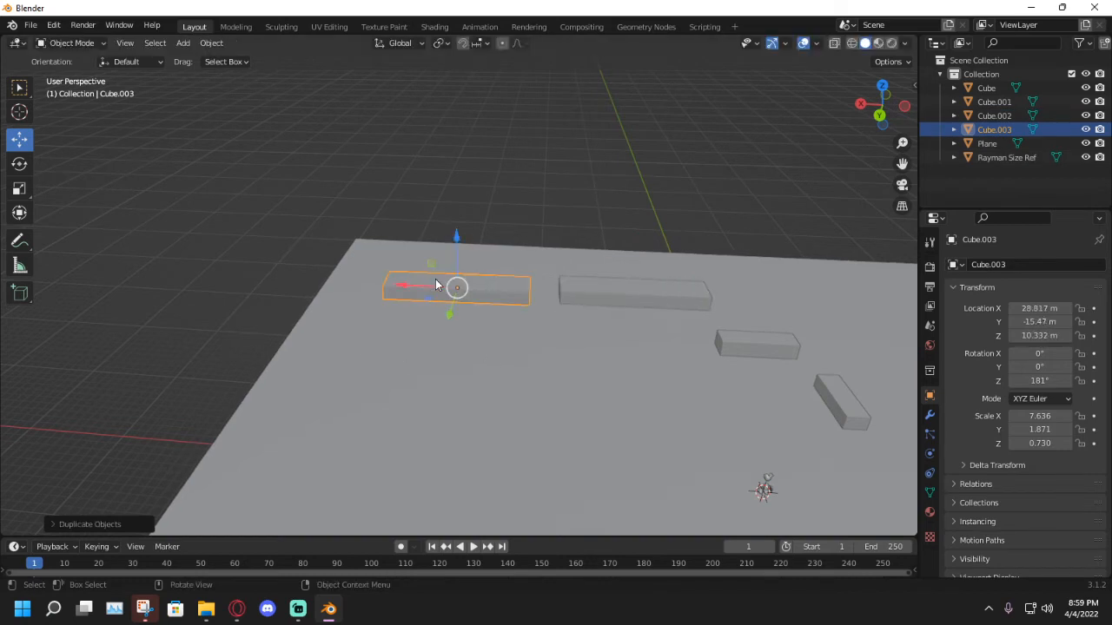
left_click_drag(457, 240, 459, 255)
middle_click_drag(525, 320, 414, 402)
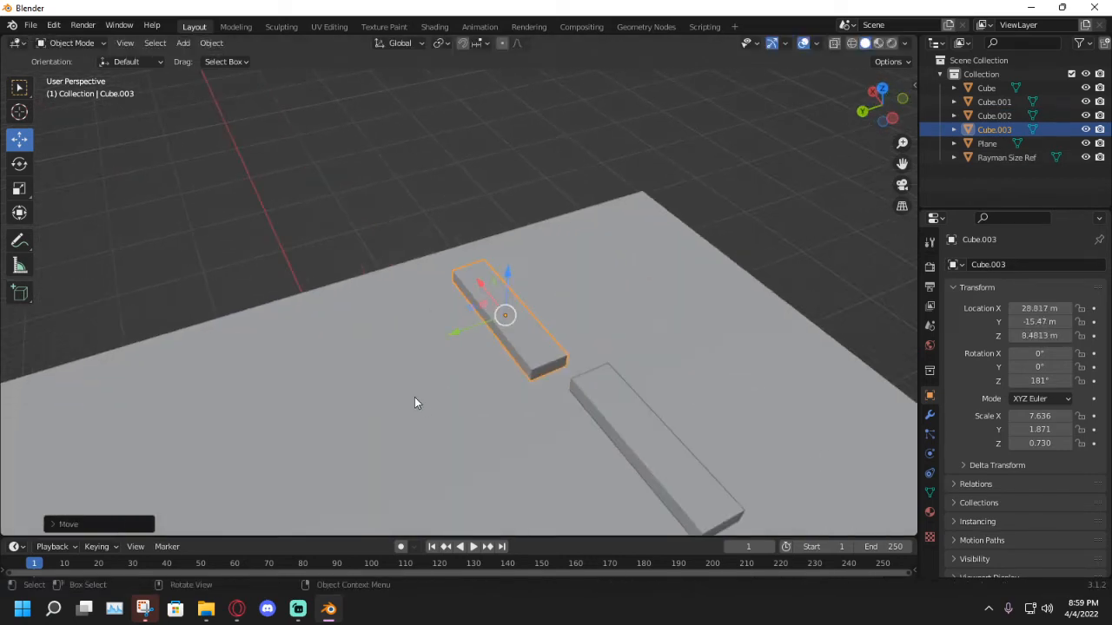
Rotate the copied long block to 272° about Z and scale it to about 7.39, 1.81, 1.40.
left_click(19, 164)
left_click_drag(464, 361, 545, 337)
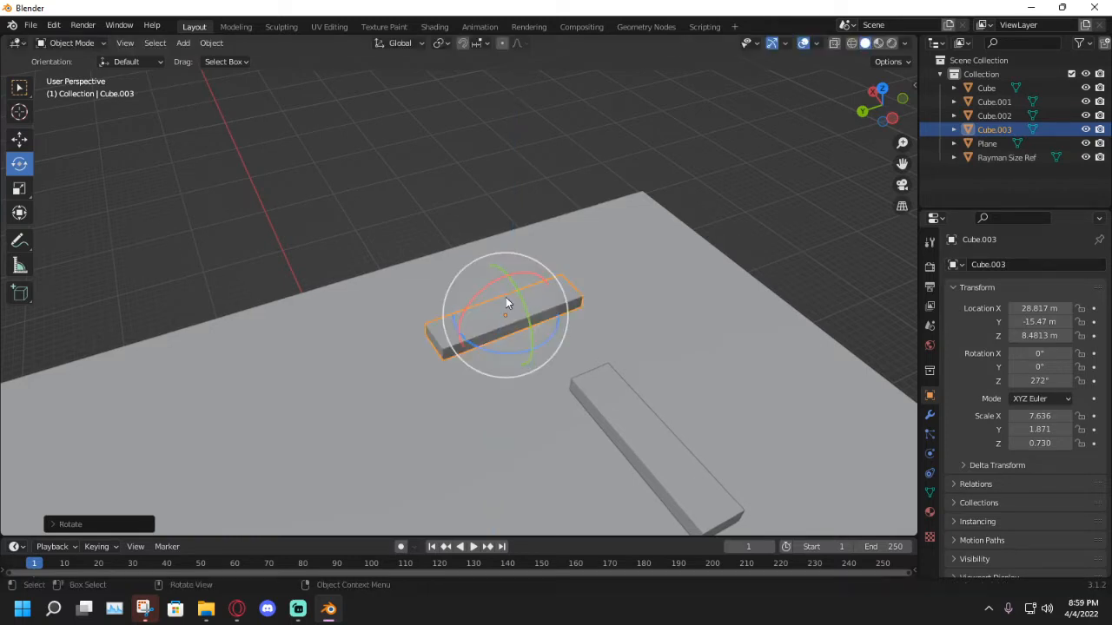
middle_click_drag(356, 361, 496, 348)
left_click(20, 187)
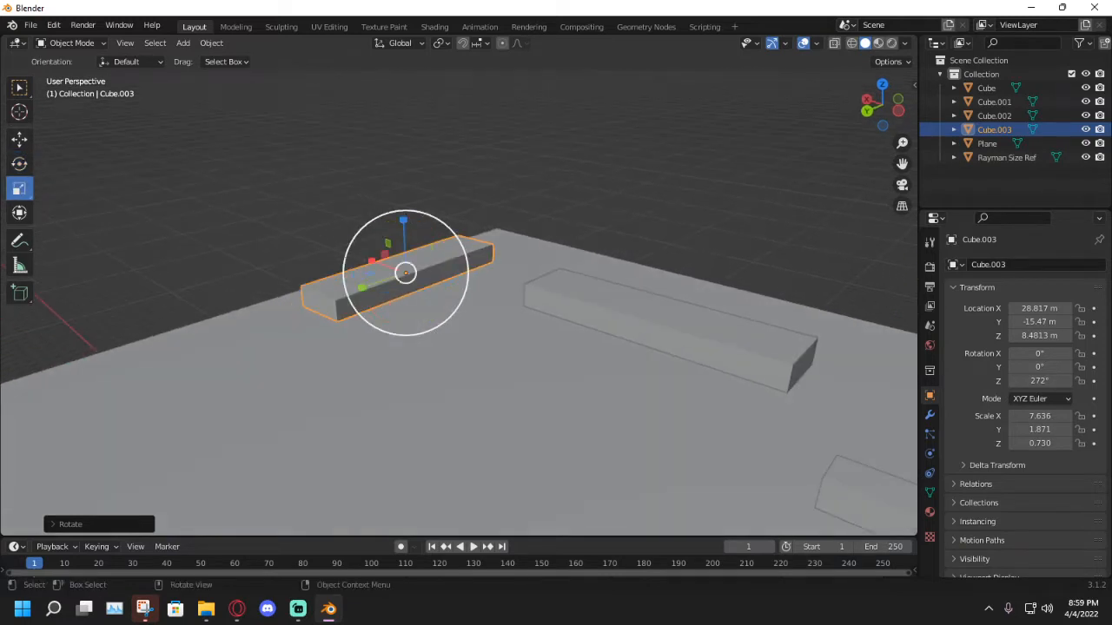
left_click_drag(405, 211, 405, 159)
middle_click_drag(403, 216, 103, 200)
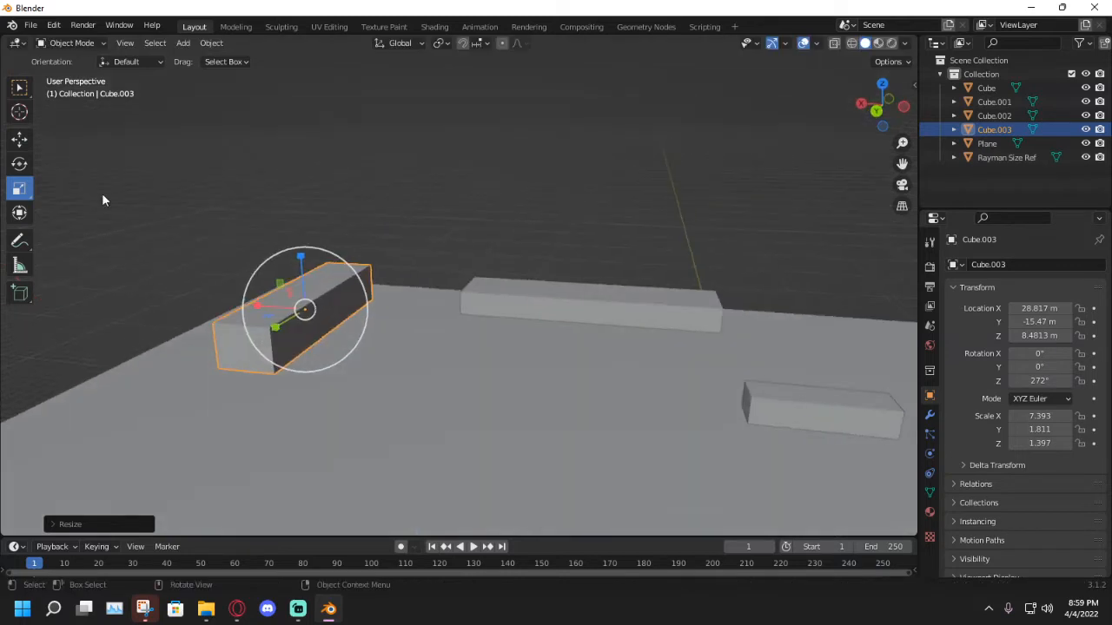
Lower the rotated block to about Z 4.86 m and move it to about X 12.5 m, Y -4.93 m.
left_click(19, 136)
left_click_drag(303, 257, 304, 302)
middle_click_drag(304, 302, 492, 286)
left_click(543, 275)
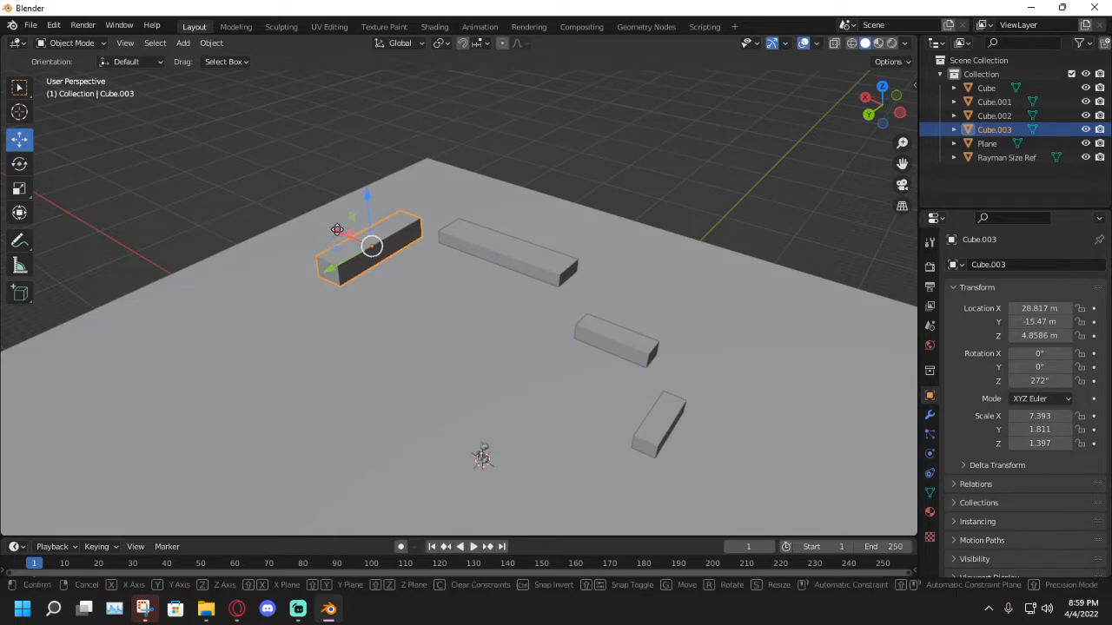
left_click_drag(371, 246, 473, 292)
middle_click_drag(473, 292, 503, 325)
scroll(487, 360, "up", 3)
left_click_drag(503, 325, 432, 365)
Duplicate the small middle block and move the copy along X to about 25.5 m, past the rotated block.
middle_click_drag(431, 366, 628, 431)
left_click(628, 432)
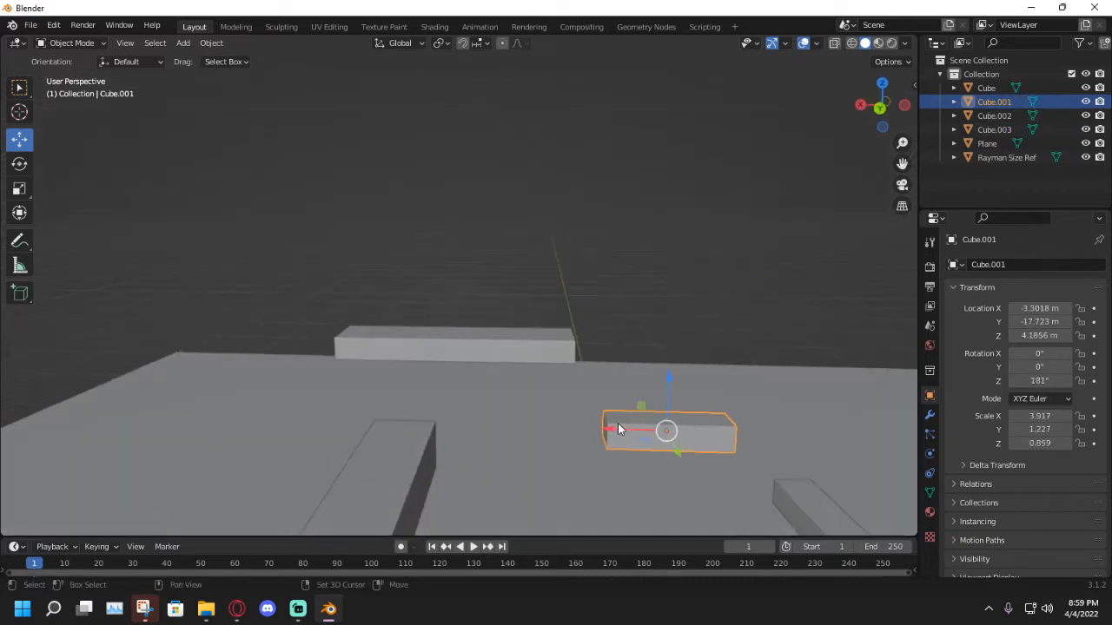
key("shift+d")
right_click(618, 423)
key("g")
key("x")
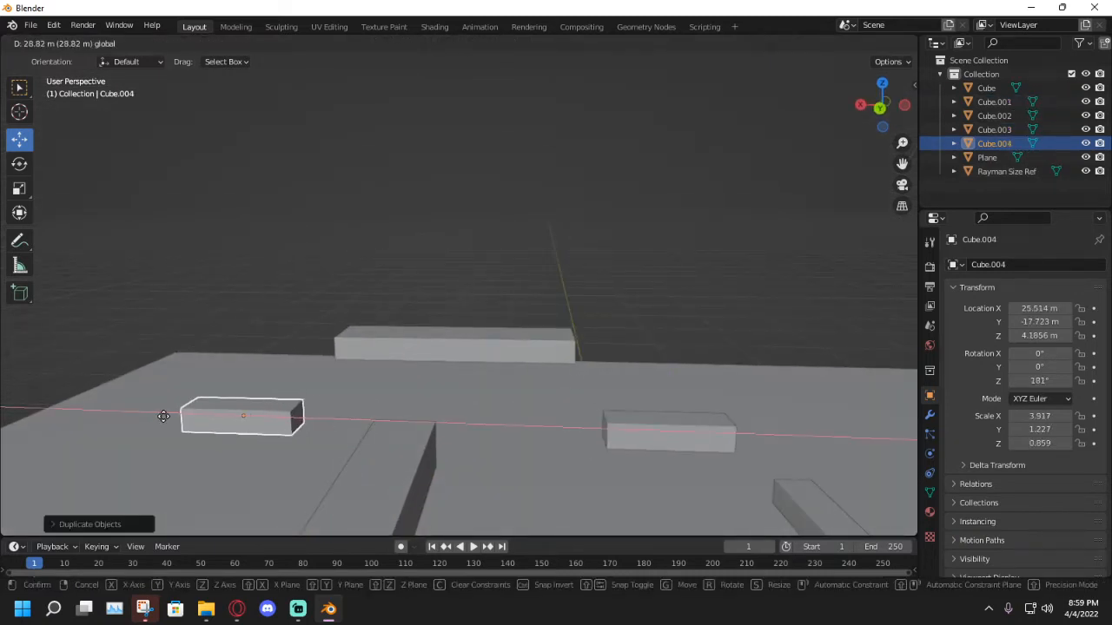
left_click(160, 417)
Move the rotated long block along X to about 28.8 m, in front of the new small block.
middle_click_drag(161, 417, 421, 401)
left_click(468, 394)
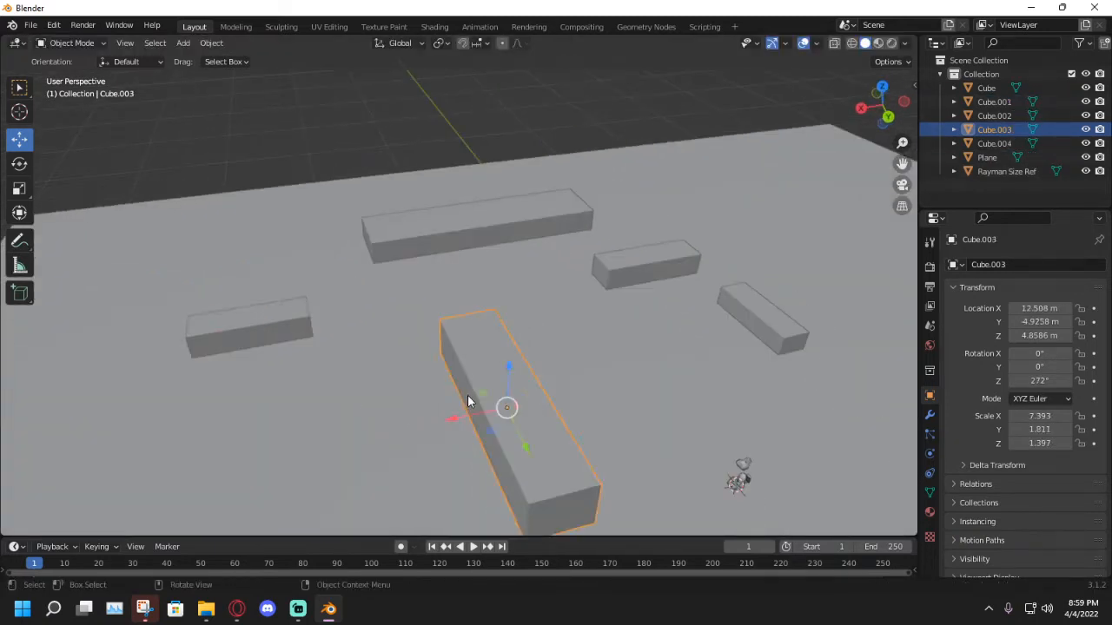
scroll(467, 395, "down", 3)
key("g")
left_click(304, 400)
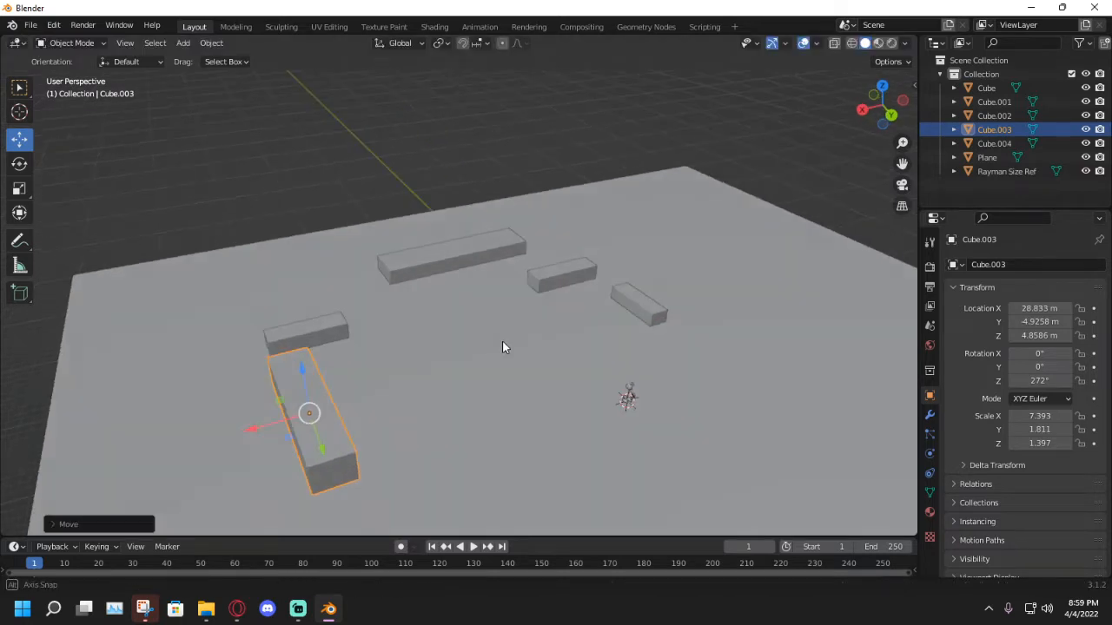
Lower the rotated long block closer to the ground plane, to about Z 3.36 m.
middle_click_drag(502, 339, 458, 311)
scroll(406, 297, "up", 4)
left_click(458, 311)
left_click(255, 329)
left_click_drag(269, 281, 330, 347)
middle_click_drag(329, 347, 327, 308)
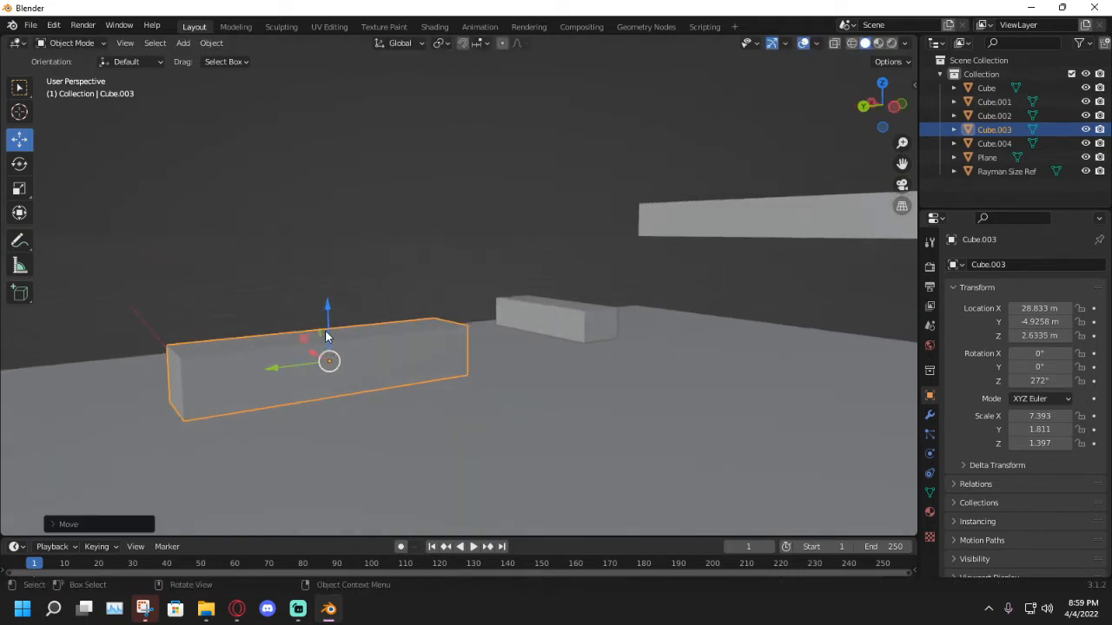
left_click_drag(327, 308, 328, 295)
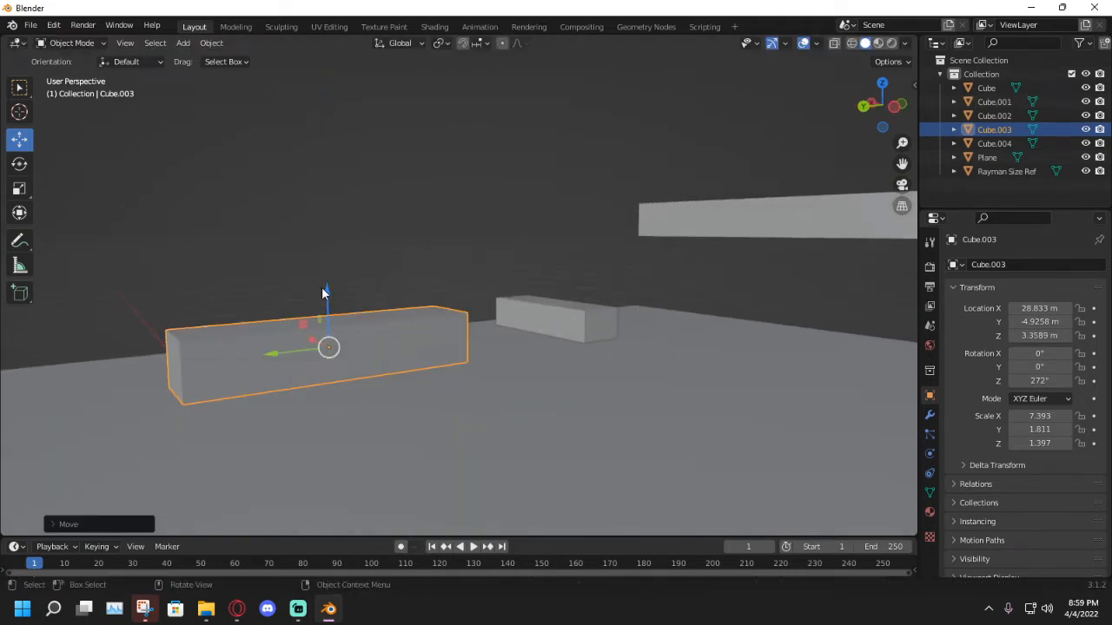
Edit the rotated block's mesh and add a loop cut across it near the end facing the small block.
left_click(70, 43)
left_click(76, 76)
middle_click_drag(199, 208, 355, 258)
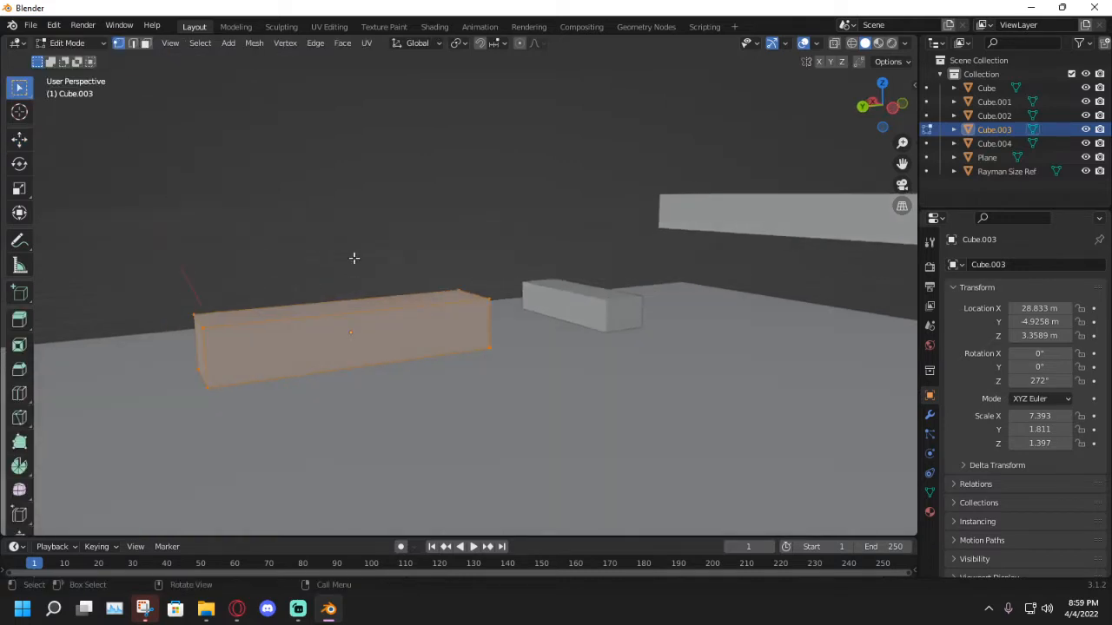
key("alt+a")
middle_click_drag(300, 397, 426, 420)
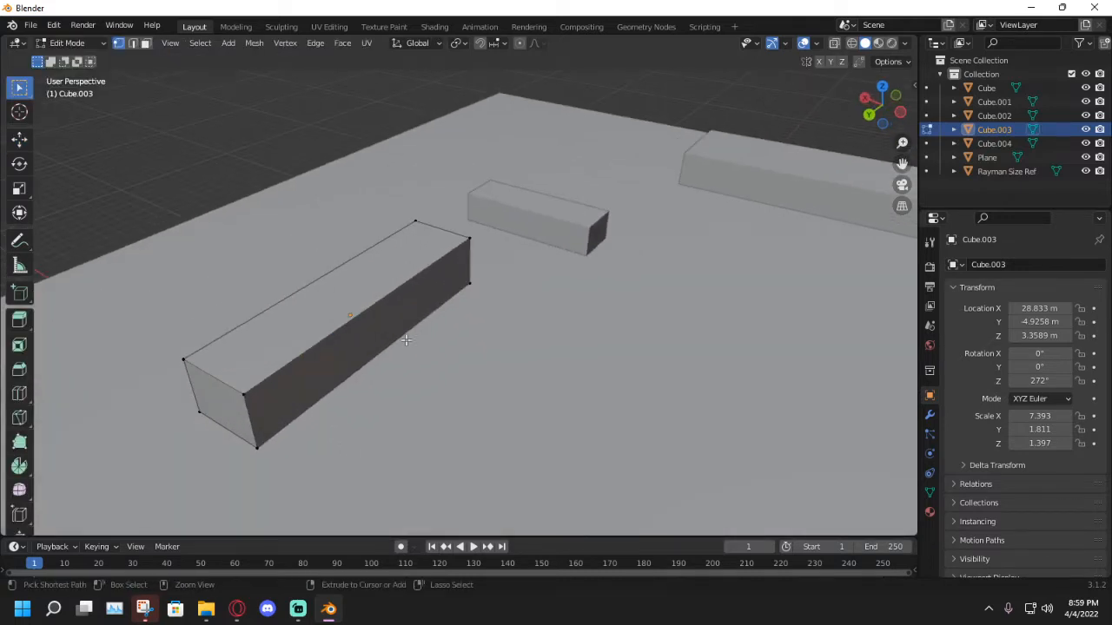
key("ctrl+r")
left_click(411, 278)
left_click(461, 246)
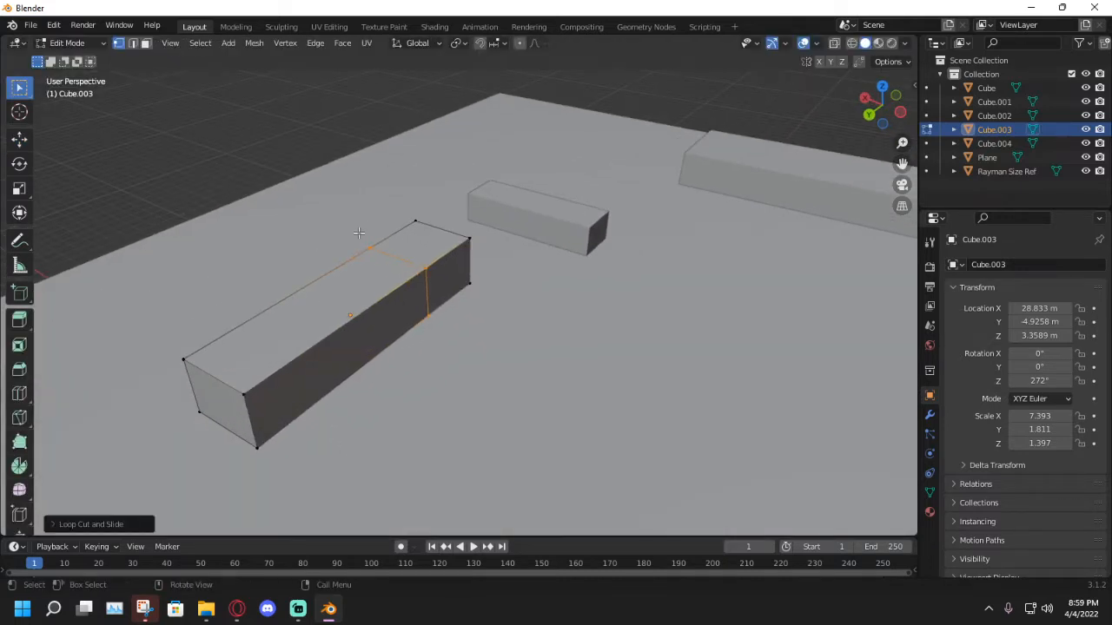
Turn on X-ray, select the block's entire mesh and scale it down along Z to make it thinner.
middle_click_drag(460, 246, 378, 349)
middle_click_drag(378, 402, 319, 403)
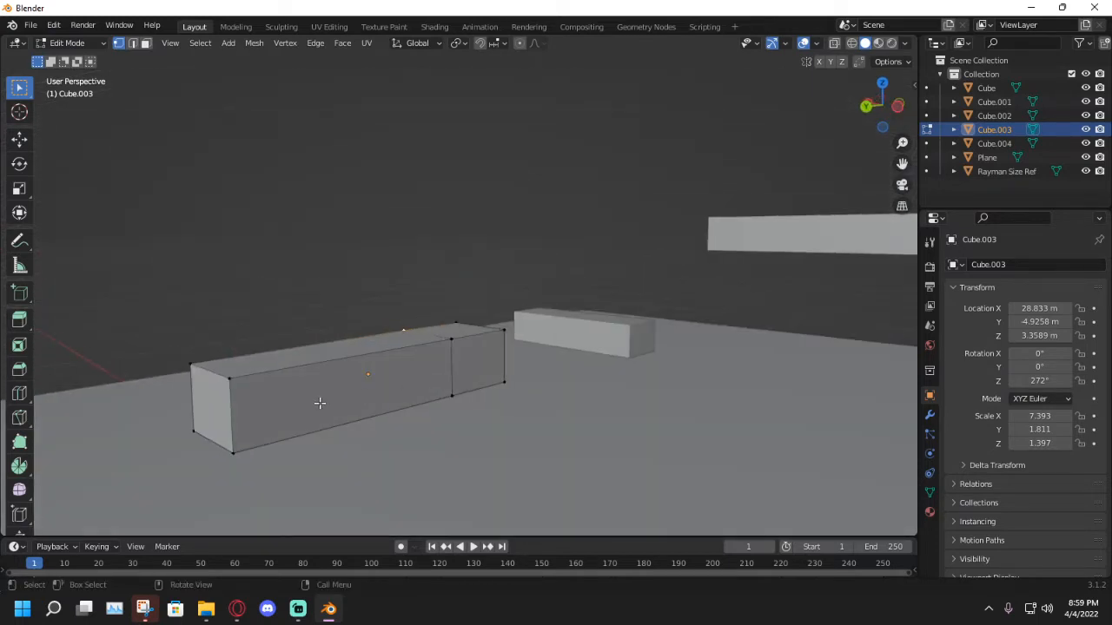
middle_click_drag(231, 364, 255, 379)
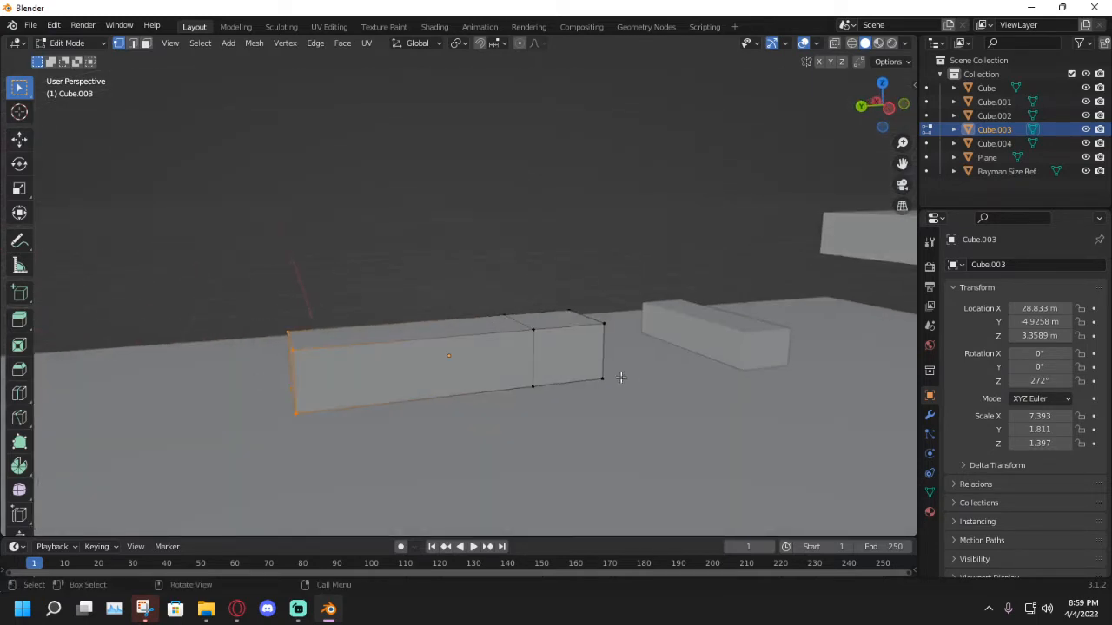
middle_click_drag(616, 377, 654, 245)
left_click(836, 45)
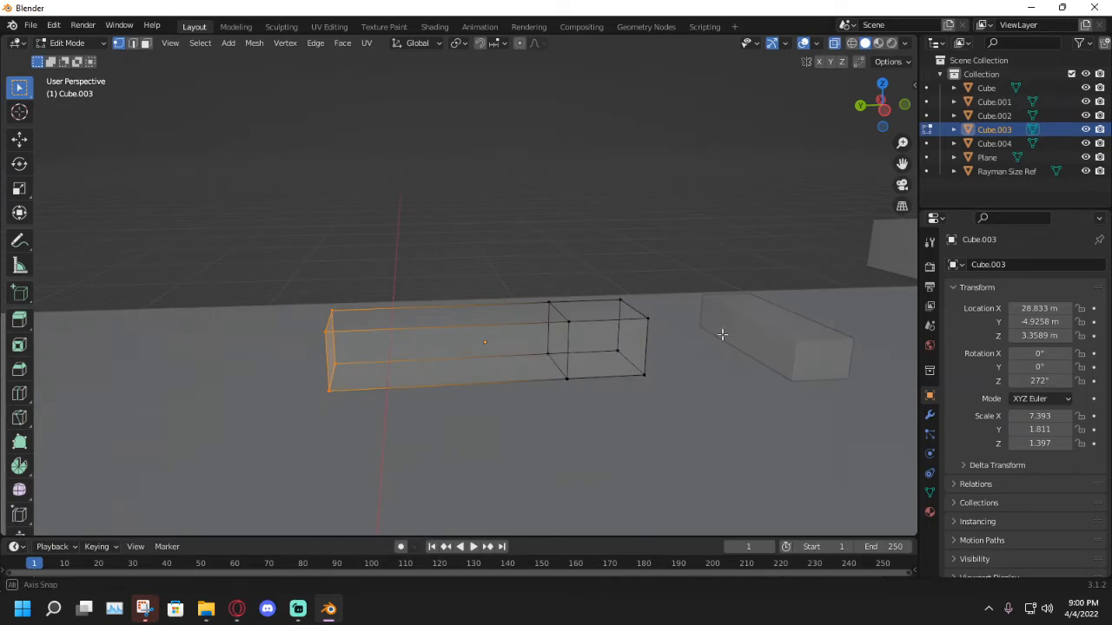
middle_click_drag(722, 332, 692, 336)
left_click_drag(740, 454, 278, 225)
left_click(19, 187)
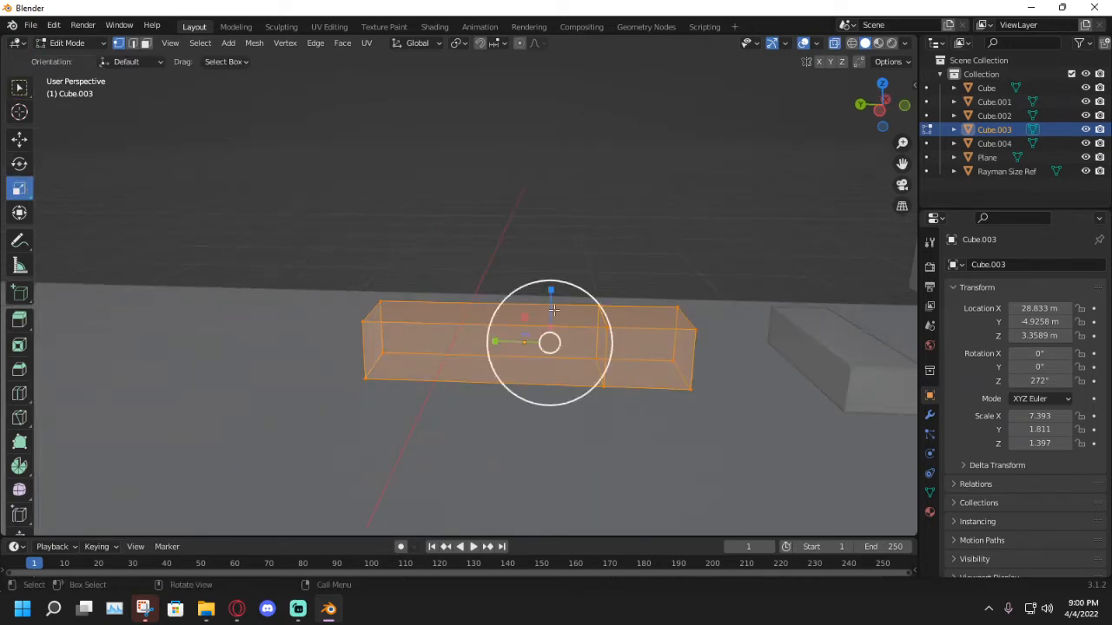
left_click_drag(546, 291, 556, 315)
Select the short end section beyond the loop cut and raise it along Z to form a sloped ramp.
middle_click_drag(350, 310, 577, 361)
left_click(387, 305)
left_click_drag(692, 422, 549, 300)
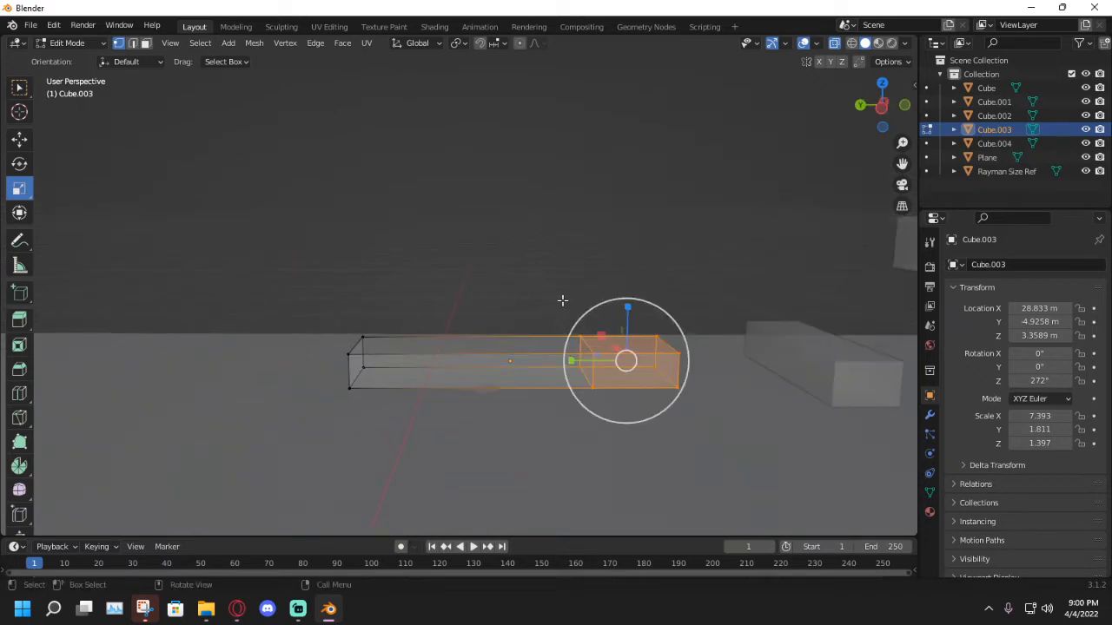
middle_click_drag(561, 300, 512, 304)
left_click(19, 138)
left_click_drag(599, 305, 604, 269)
Select the ramp's low end face, extend it outward along Y and lower it toward the ground.
middle_click_drag(404, 273, 491, 281)
left_click_drag(332, 408, 219, 335)
middle_click_drag(319, 351, 291, 347)
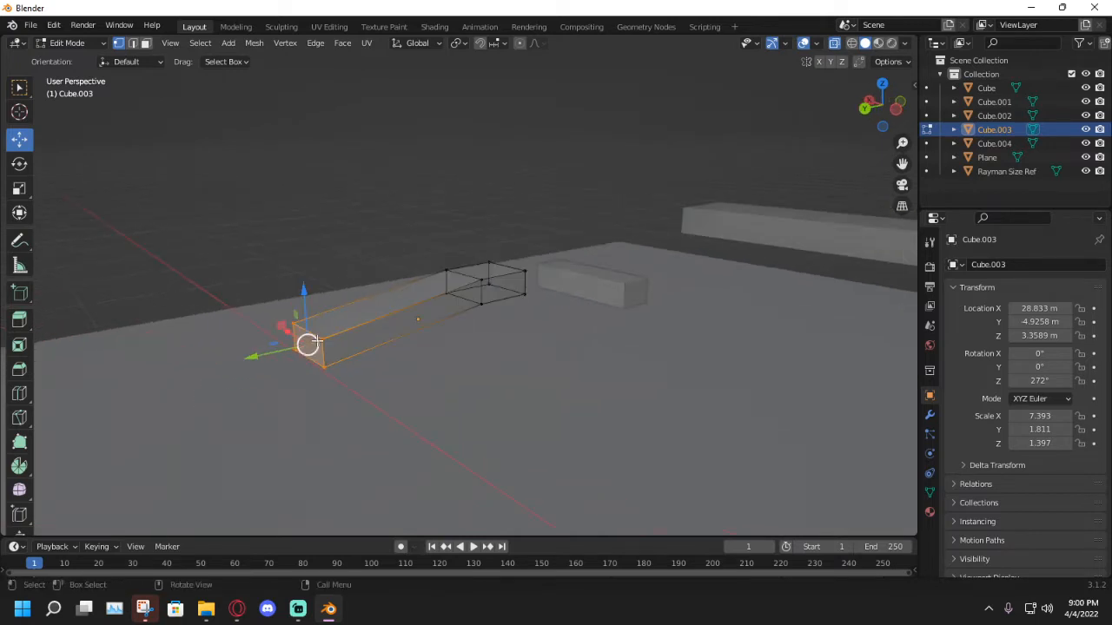
left_click(318, 341)
left_click_drag(352, 399, 229, 294)
left_click_drag(258, 355, 202, 410)
left_click_drag(235, 306, 235, 349)
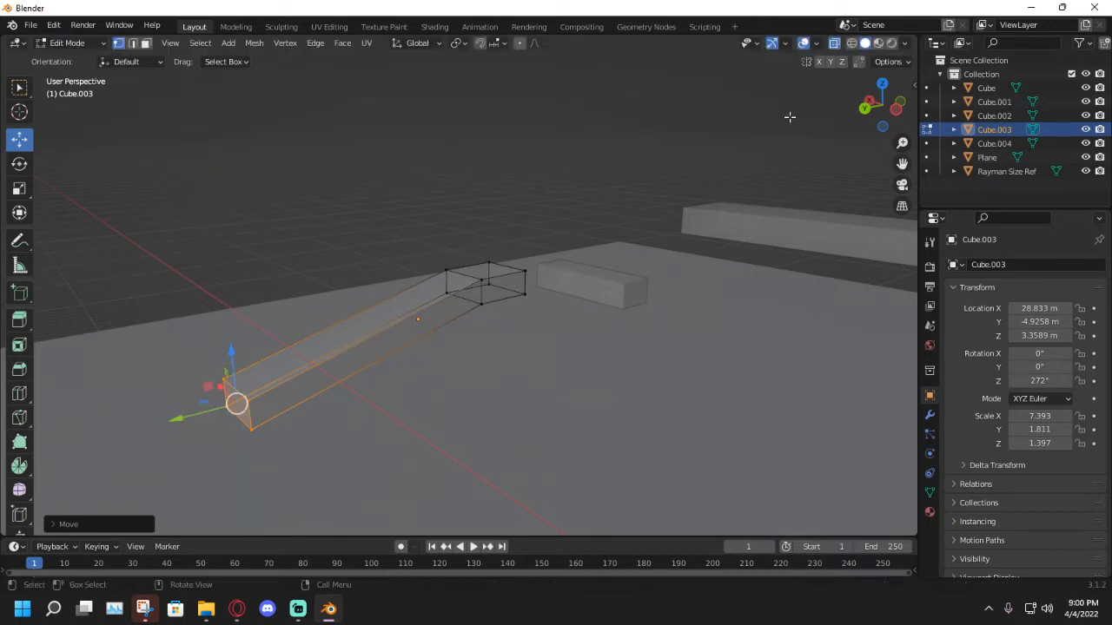
Shift the ramp's low end slightly along X, and move the side vertices facing Rayman along X to widen the ramp.
left_click(835, 43)
middle_click_drag(326, 240, 522, 217)
mouse_move(413, 304)
left_mouse_down()
mouse_move(391, 342)
mouse_move(394, 305)
left_mouse_up()
middle_click_drag(574, 308, 517, 446)
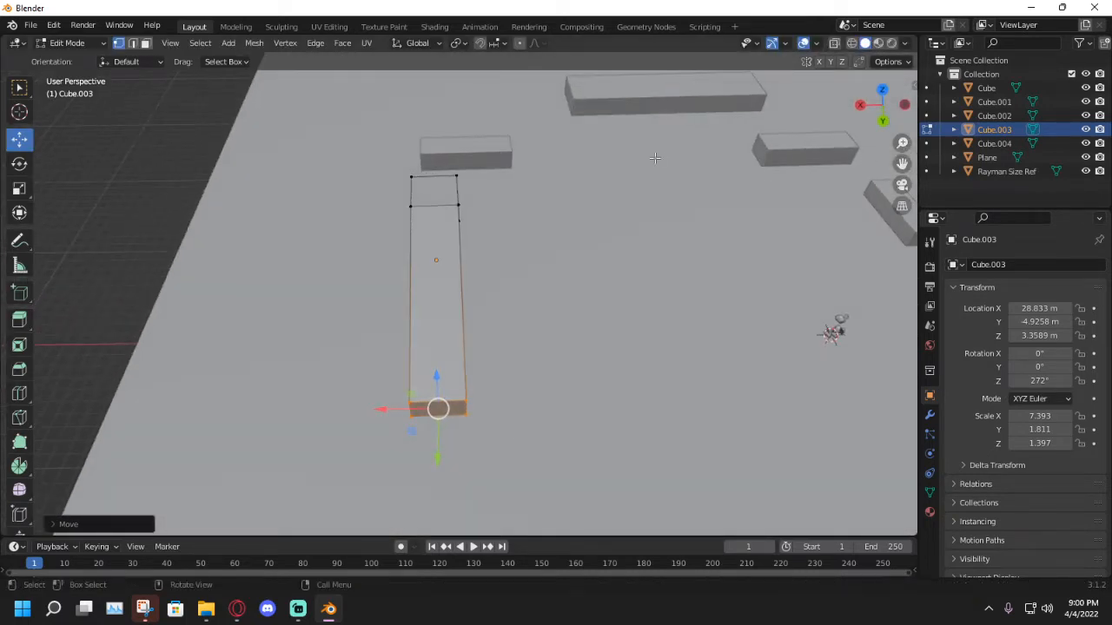
left_click(833, 45)
left_click_drag(558, 464, 447, 165)
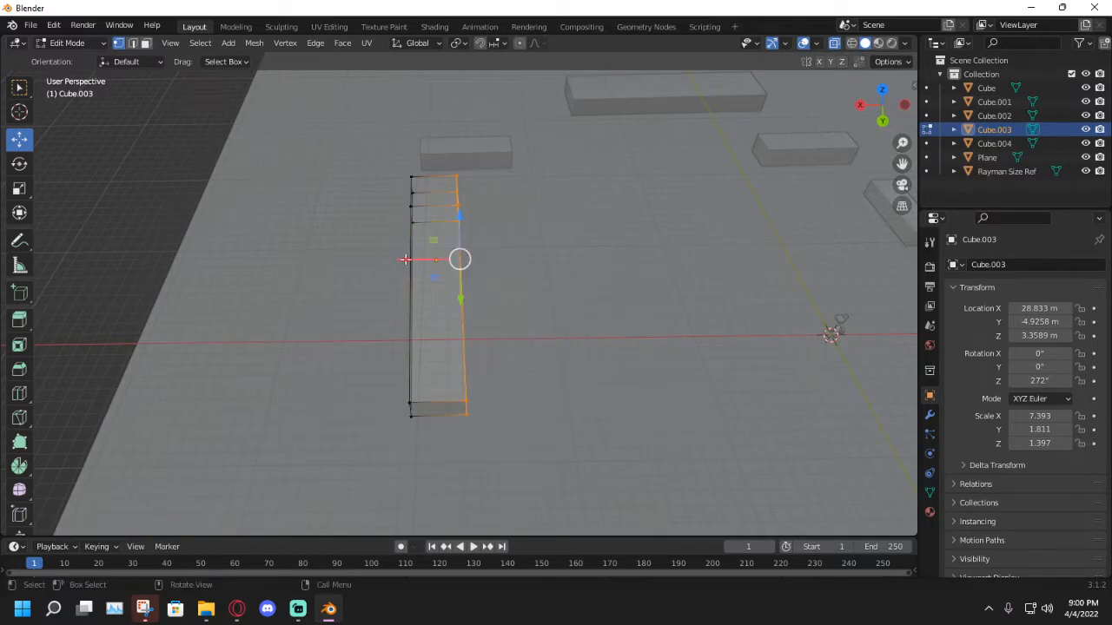
left_click_drag(405, 259, 454, 261)
left_click(633, 323)
Turn off X-ray, select all of the ramp's vertices and raise the whole ramp along Z well above the plane.
middle_click_drag(633, 322, 758, 125)
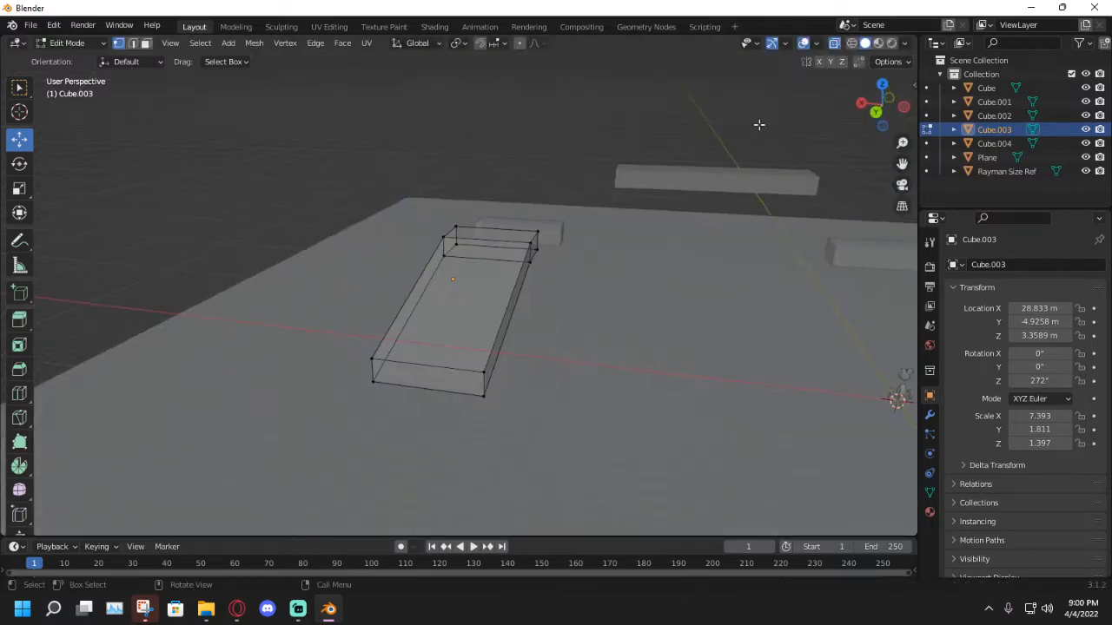
left_click(829, 47)
middle_click_drag(655, 206, 534, 183)
middle_click_drag(459, 208, 483, 211)
middle_click_drag(435, 280, 573, 262, "shift")
scroll(504, 253, "down", 4)
left_click_drag(454, 289, 441, 248)
middle_click_drag(661, 304, 581, 279)
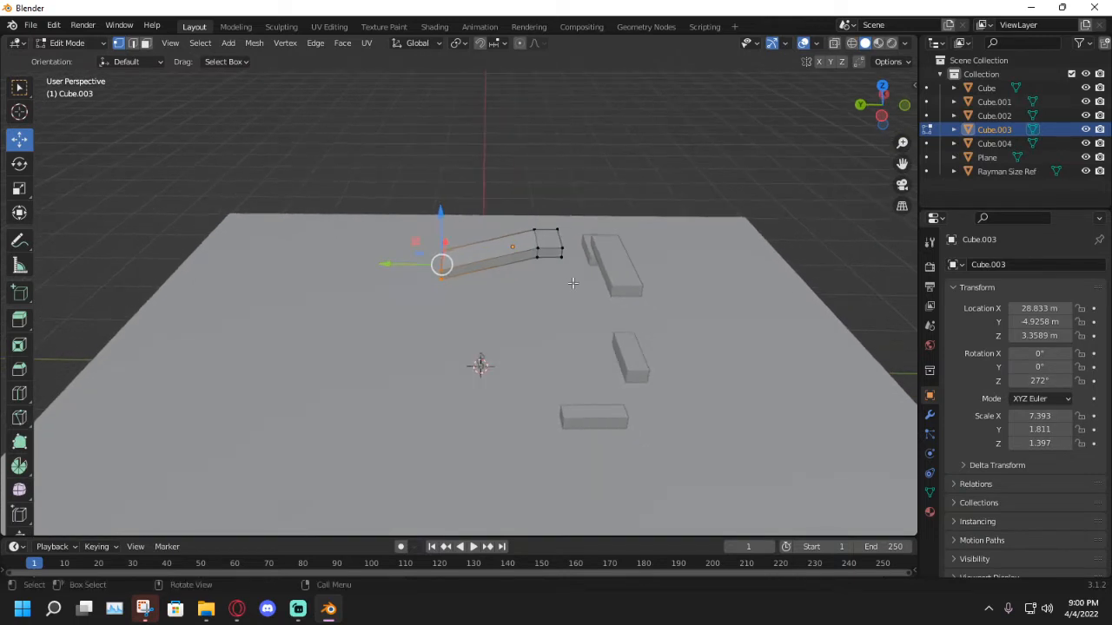
left_click_drag(572, 262, 492, 180)
left_click_drag(412, 261, 374, 208, "shift")
middle_click_drag(408, 202, 312, 224)
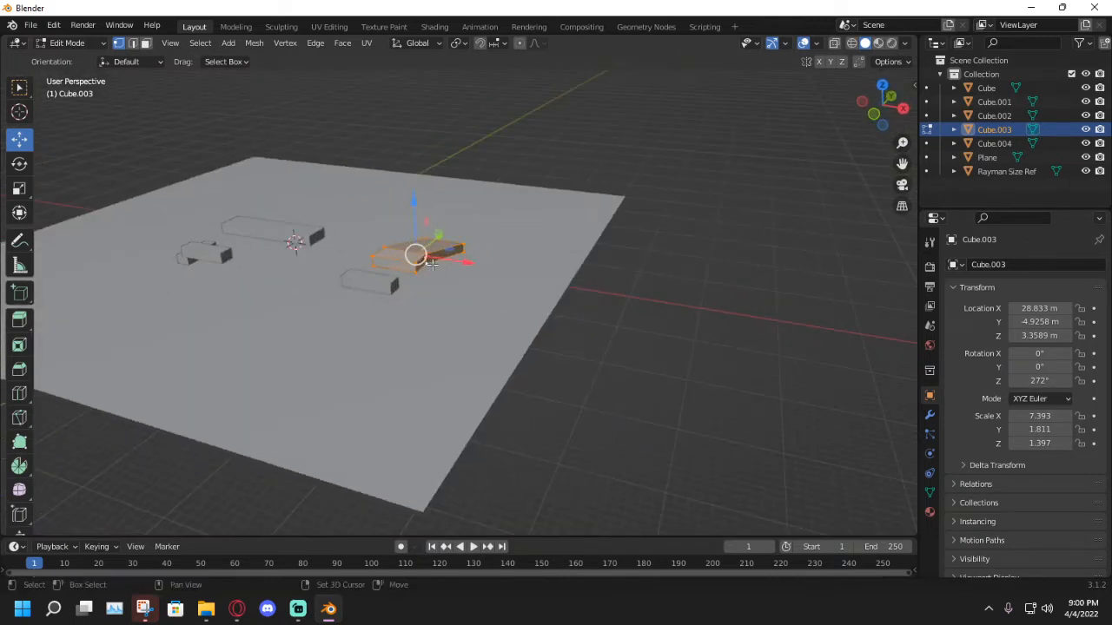
middle_click_drag(432, 264, 541, 249)
key("g")
key("z")
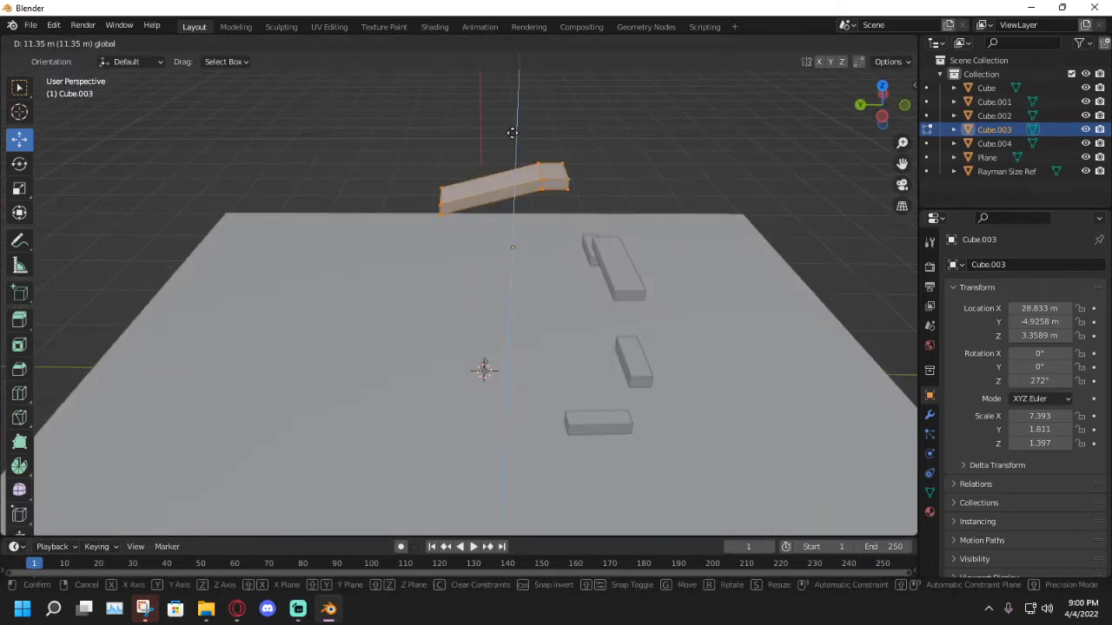
left_click_drag(513, 132, 513, 151)
Scale the raised ramp's whole mesh up uniformly.
left_click(19, 189)
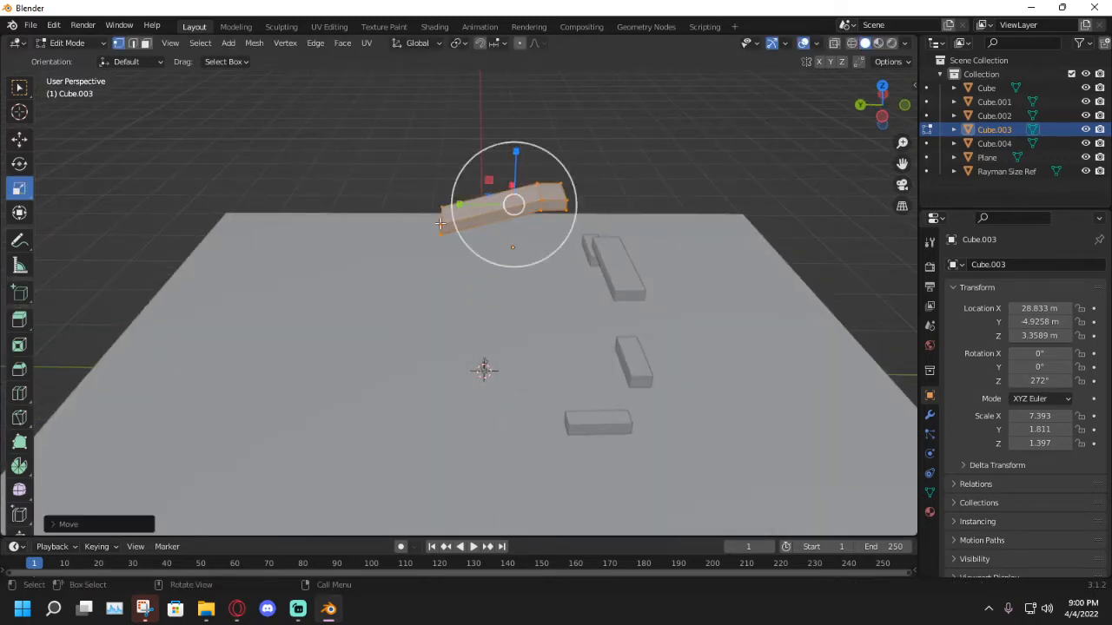
left_click_drag(516, 242, 528, 255)
left_click(19, 139)
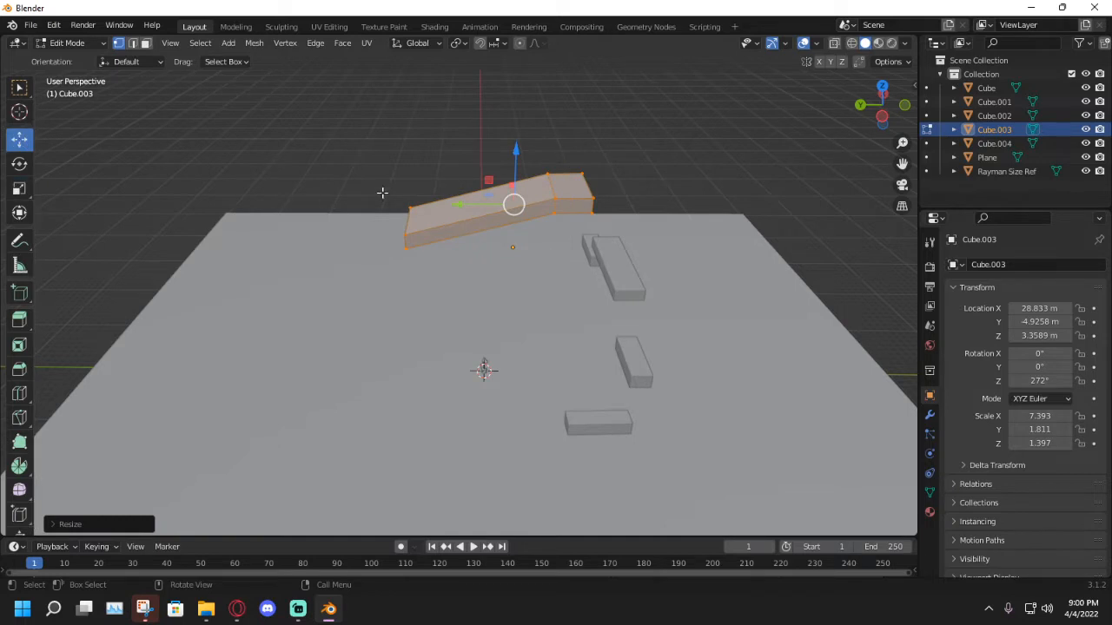
Add a cylinder to the ramp's mesh and set it to 16 vertices.
left_click_drag(457, 207, 379, 222)
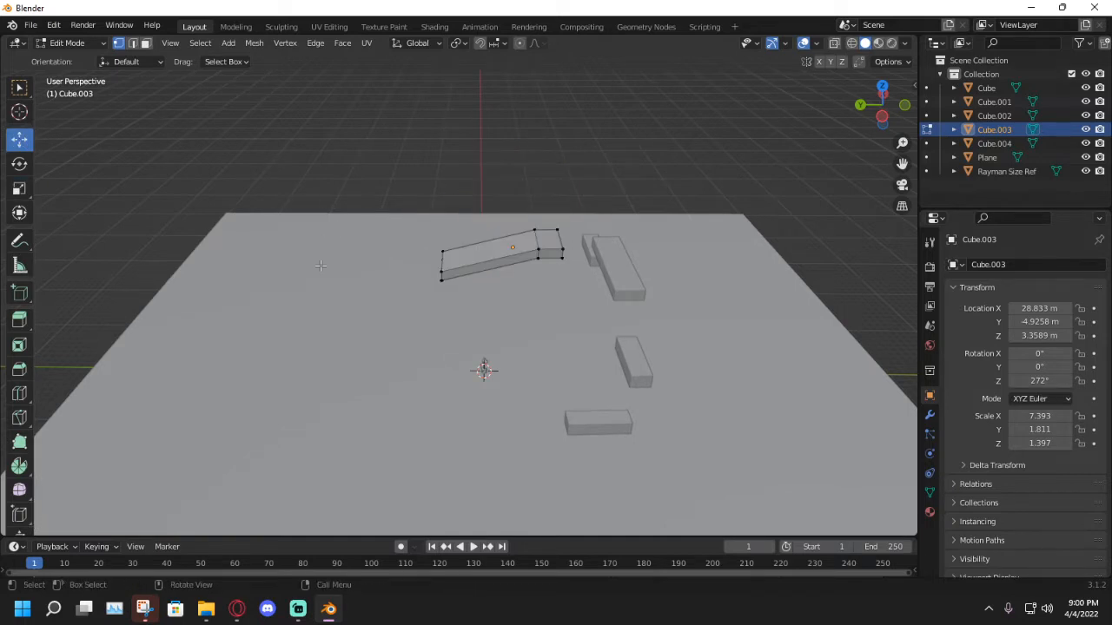
middle_click_drag(321, 265, 409, 275)
key("shift+a")
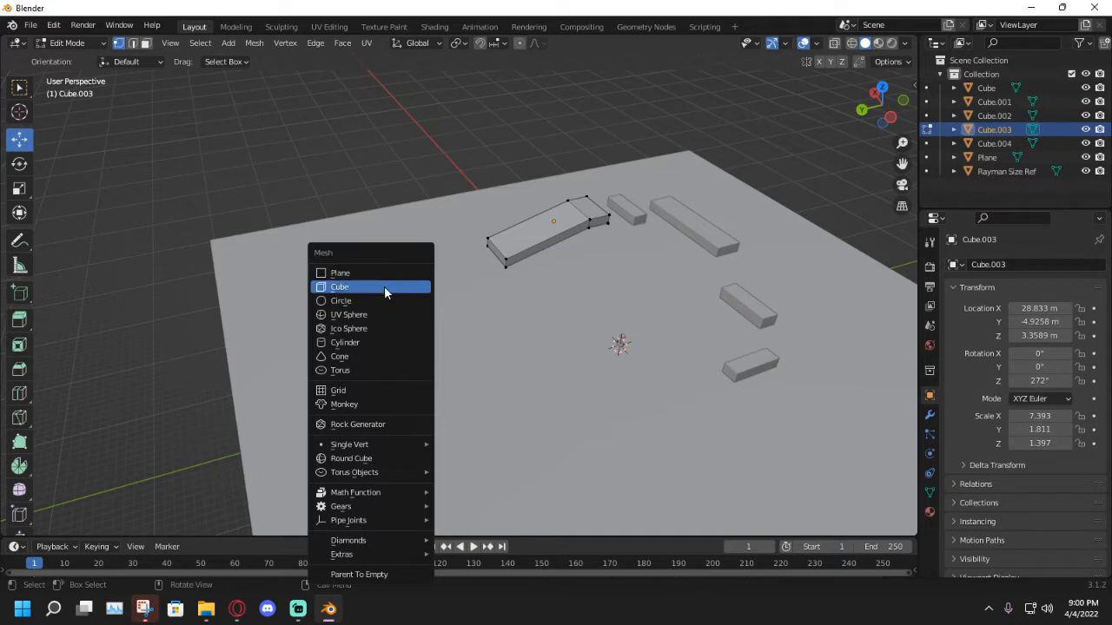
left_click(370, 337)
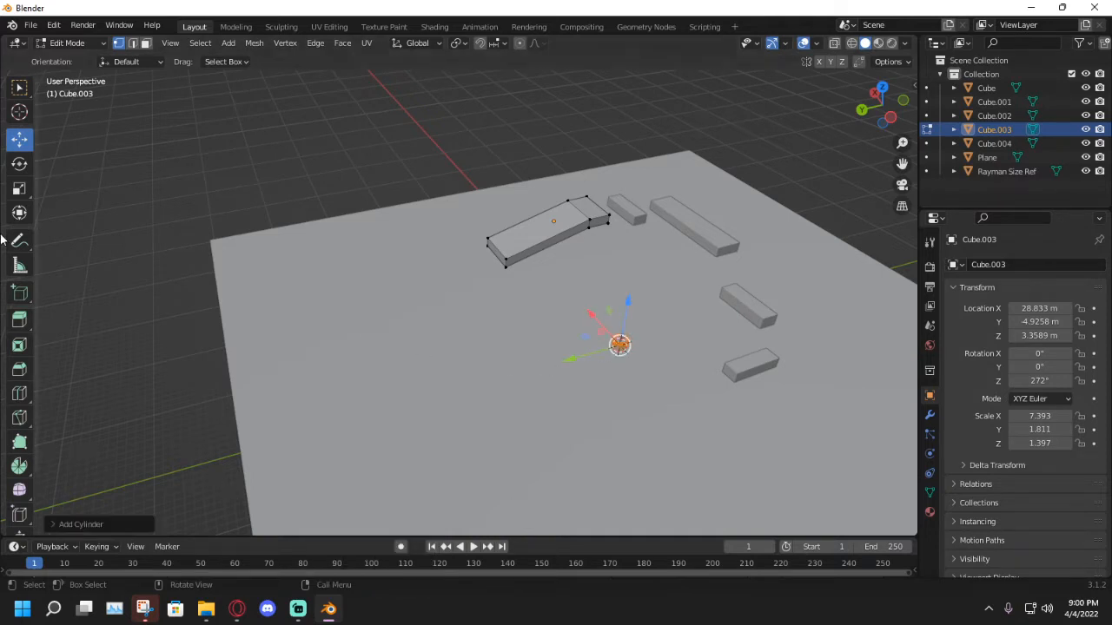
left_click(25, 198)
left_click(105, 524)
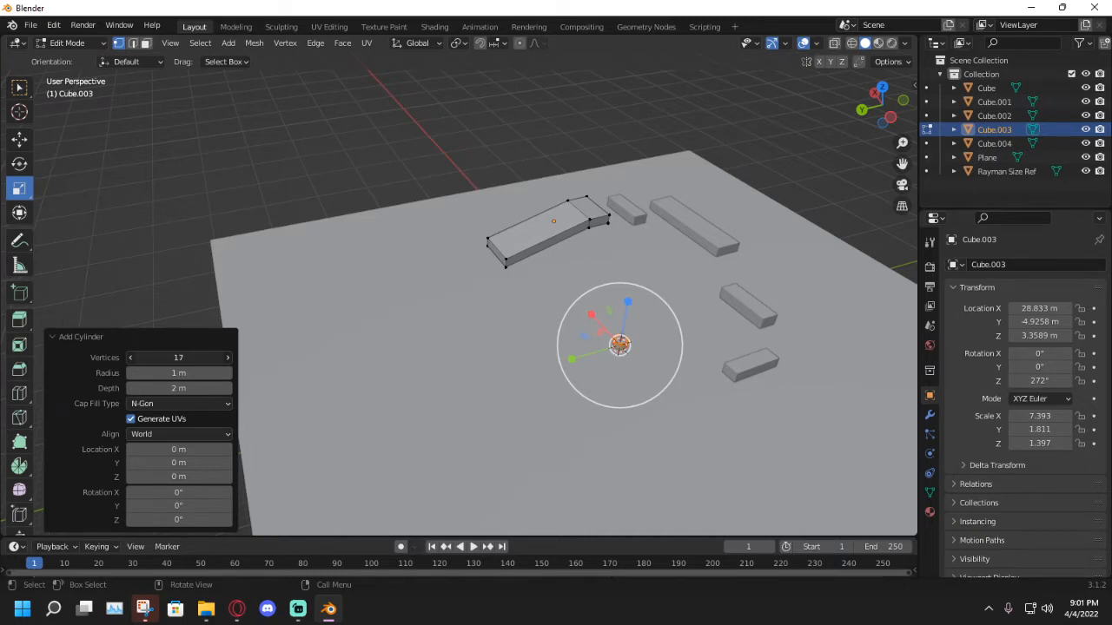
left_click(618, 361)
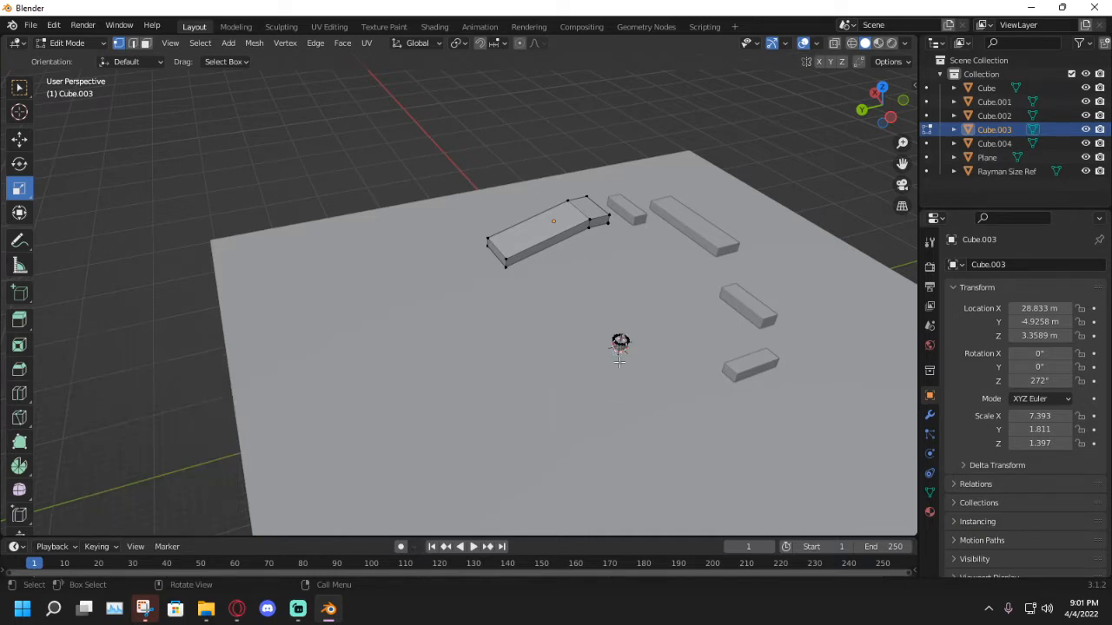
Reselect the new cylinder, raise it about 8.37 m along Z and move it about 8.44 m along Y.
middle_click_drag(622, 379, 453, 317)
key("ctrl+z")
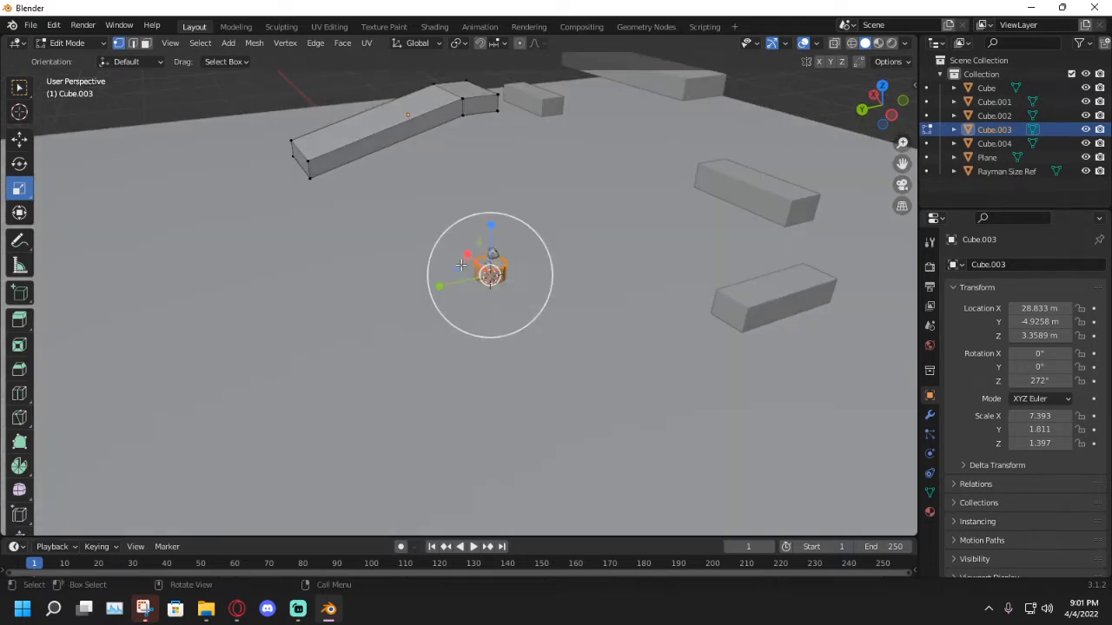
left_click(834, 44)
left_click_drag(638, 347, 390, 208)
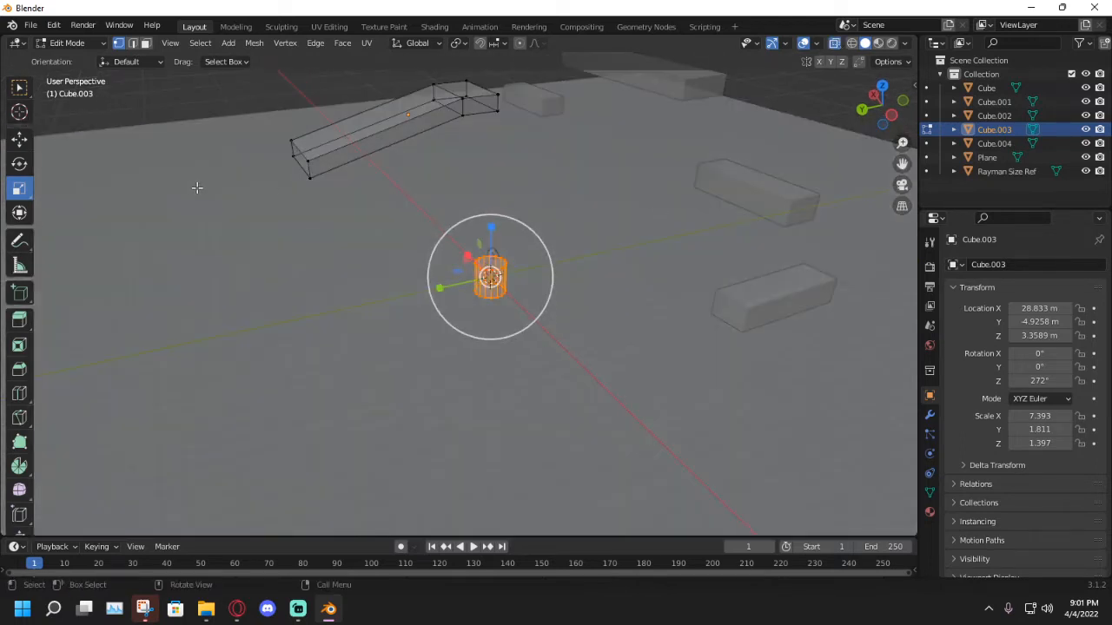
left_click(18, 140)
left_click_drag(490, 230, 491, 109)
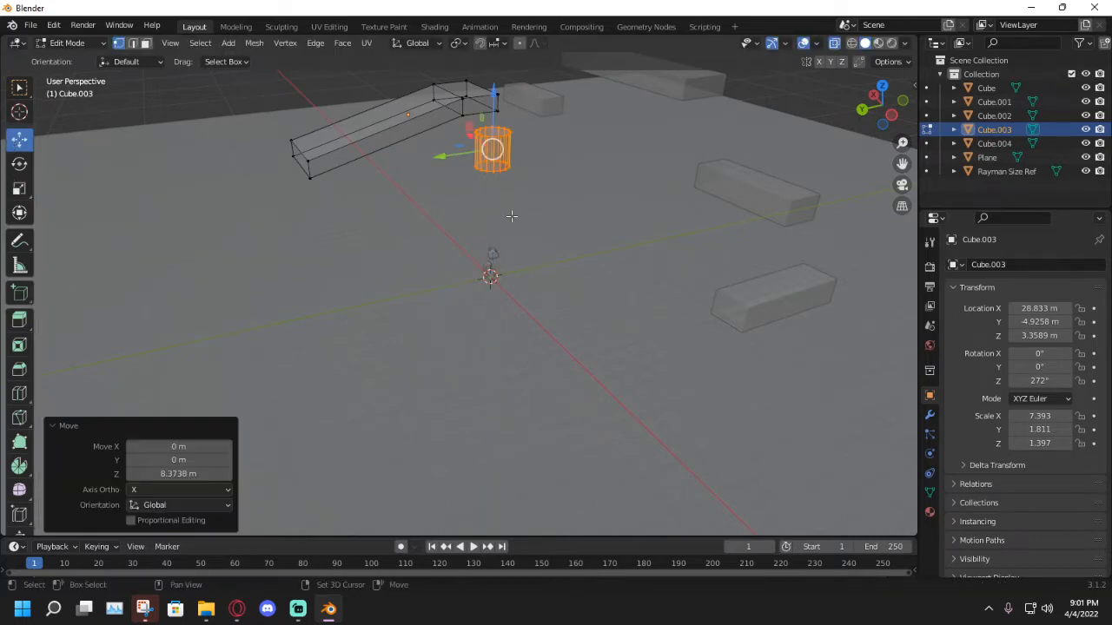
middle_click_drag(491, 109, 506, 267)
left_click_drag(428, 267, 269, 293)
middle_click_drag(269, 294, 410, 272)
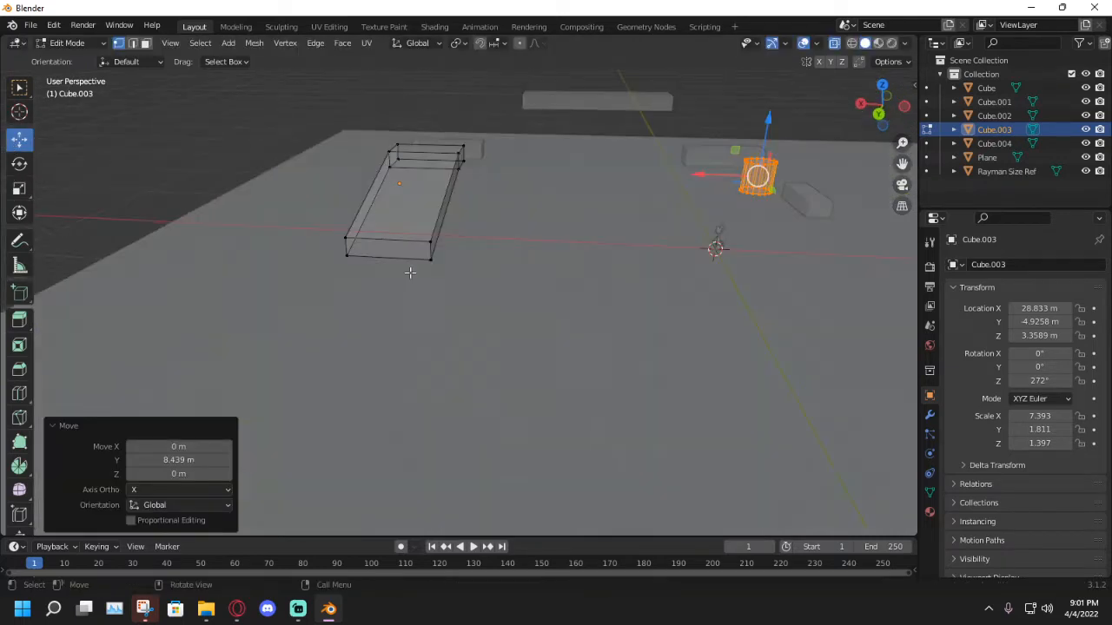
Turn off X-ray and scale the cylinder up uniformly by about 5.02, followed by about 2.63.
left_click(834, 44)
middle_click_drag(556, 330, 217, 260)
left_click(19, 189)
left_click_drag(479, 311, 621, 380)
middle_click_drag(621, 380, 493, 356)
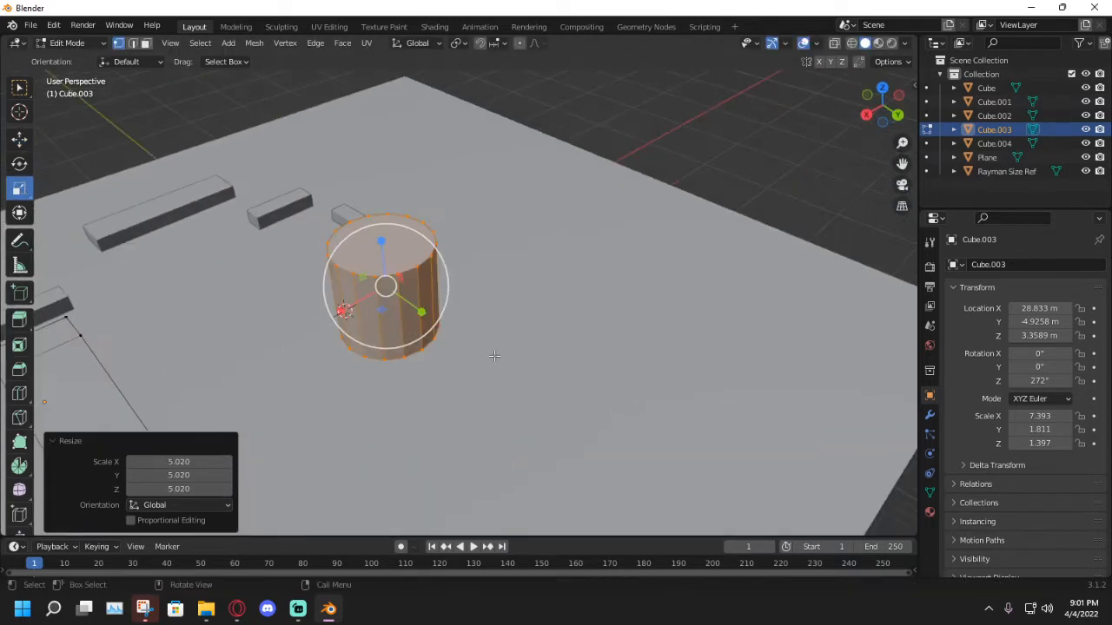
left_click_drag(379, 330, 483, 371)
Move the cylinder along X toward the ground plane's corner and lower it about 6.79 m along Z.
left_click(20, 139)
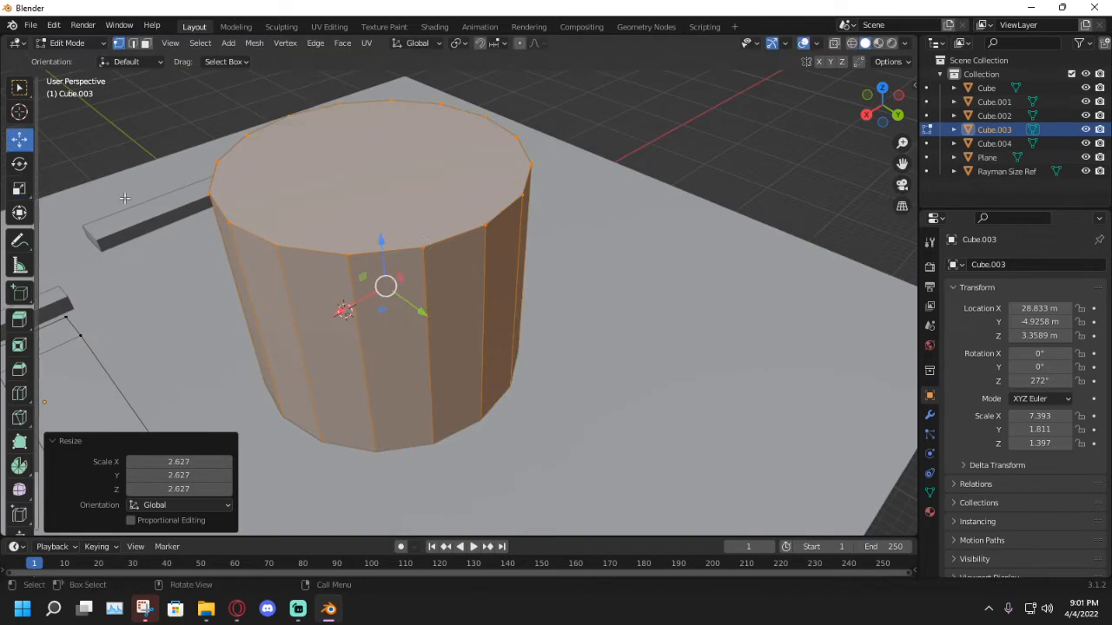
left_click_drag(344, 313, 806, 311)
middle_click_drag(806, 311, 603, 200)
left_click_drag(590, 185, 569, 256)
middle_click_drag(574, 285, 556, 303)
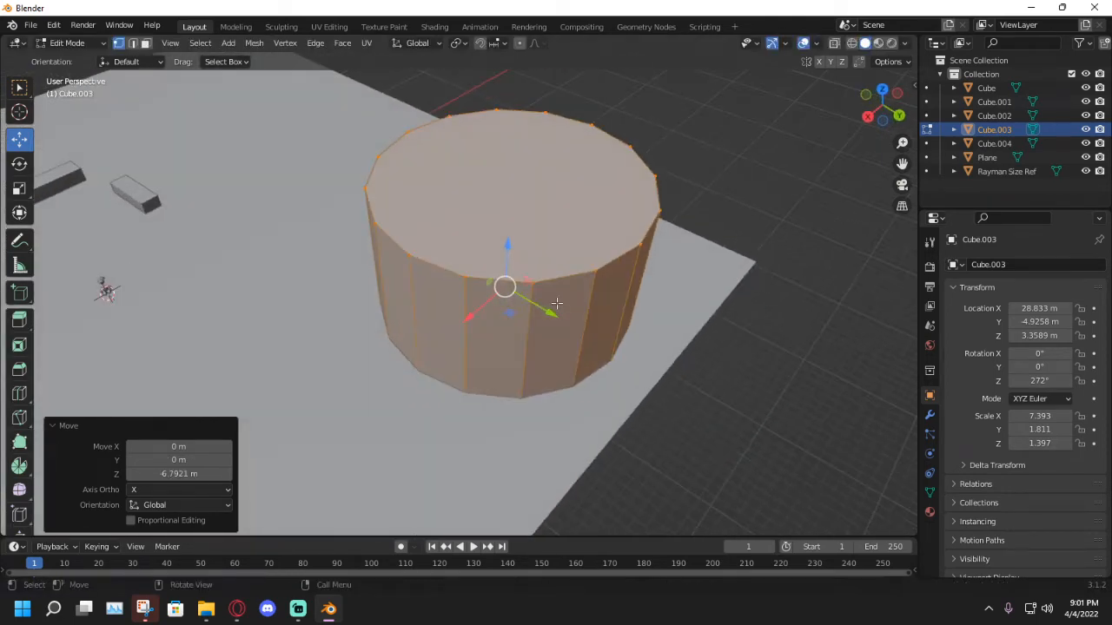
left_click(78, 43)
left_click(80, 75)
middle_click_drag(244, 224, 253, 228)
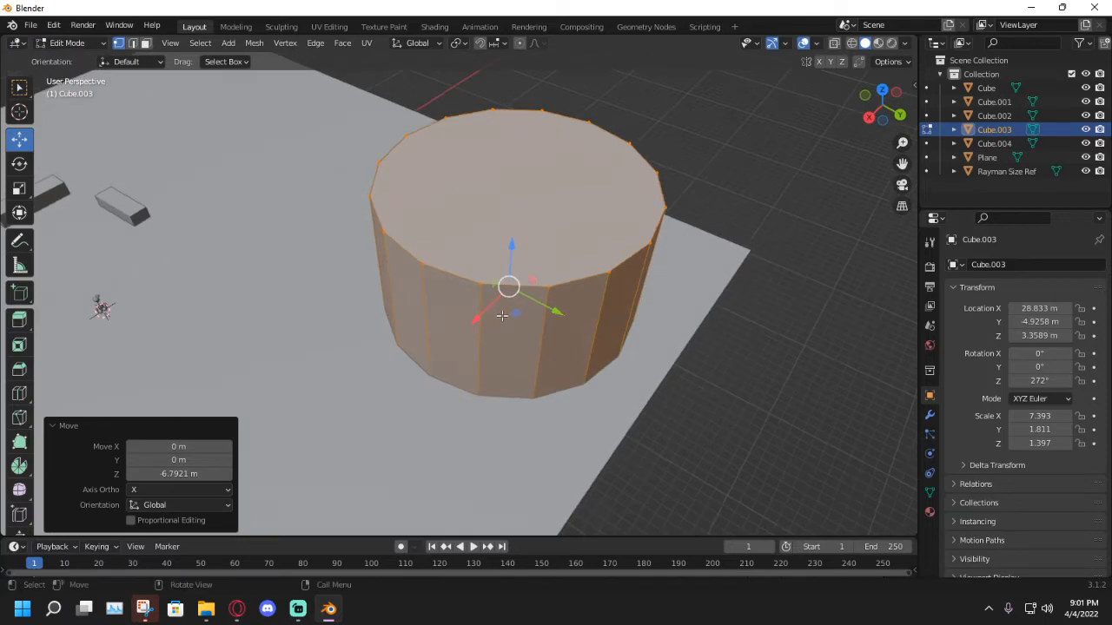
Delete the cylinder's top cap face.
left_click(709, 381)
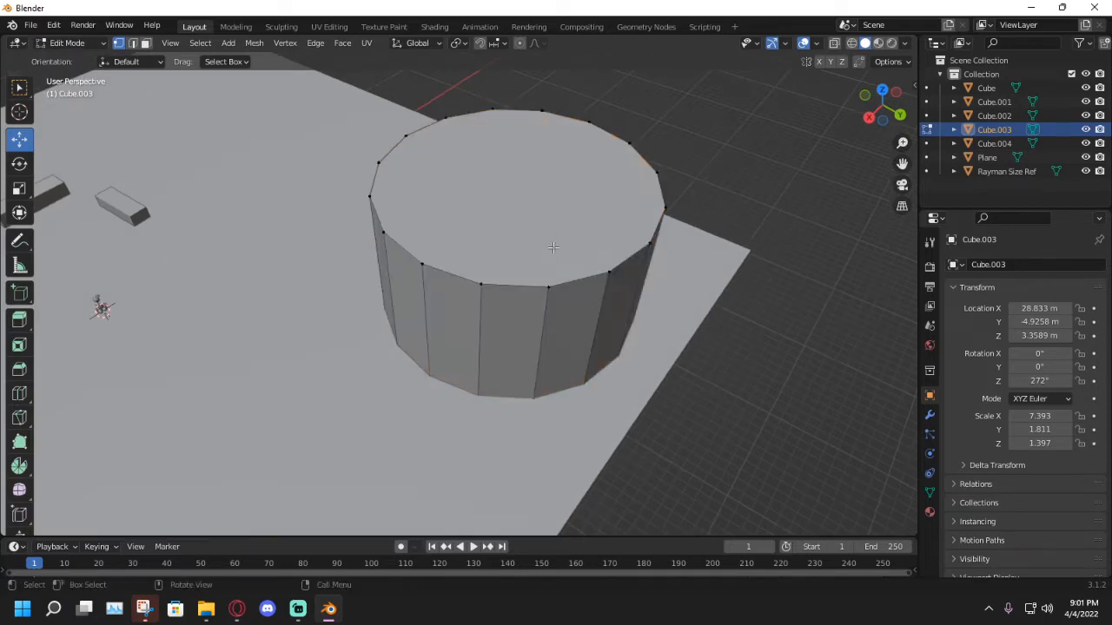
left_click(504, 280, "alt")
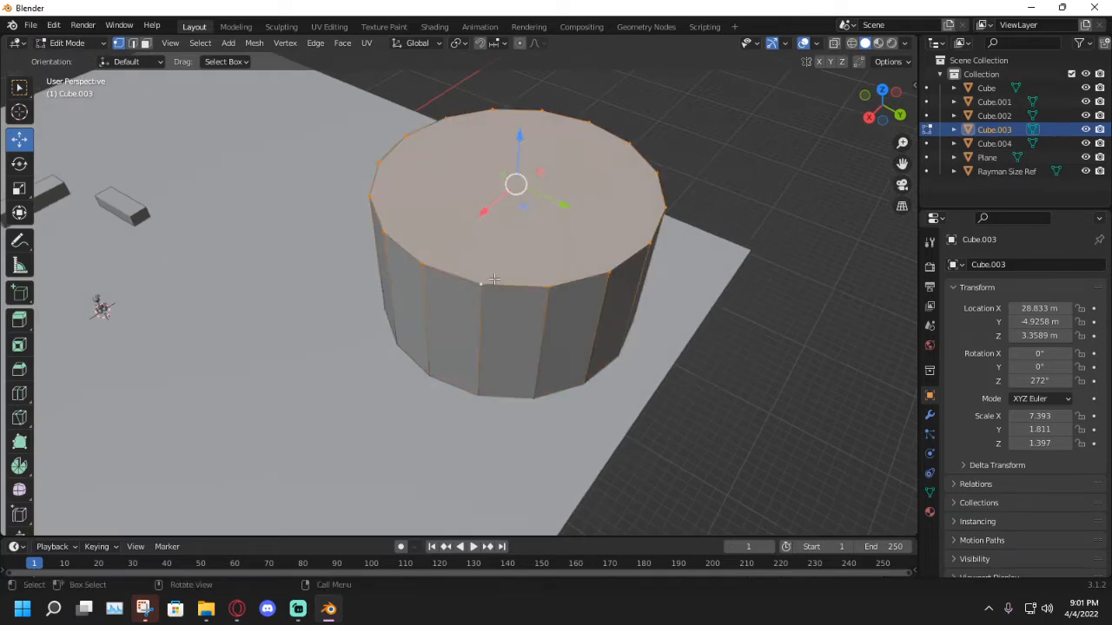
key("x")
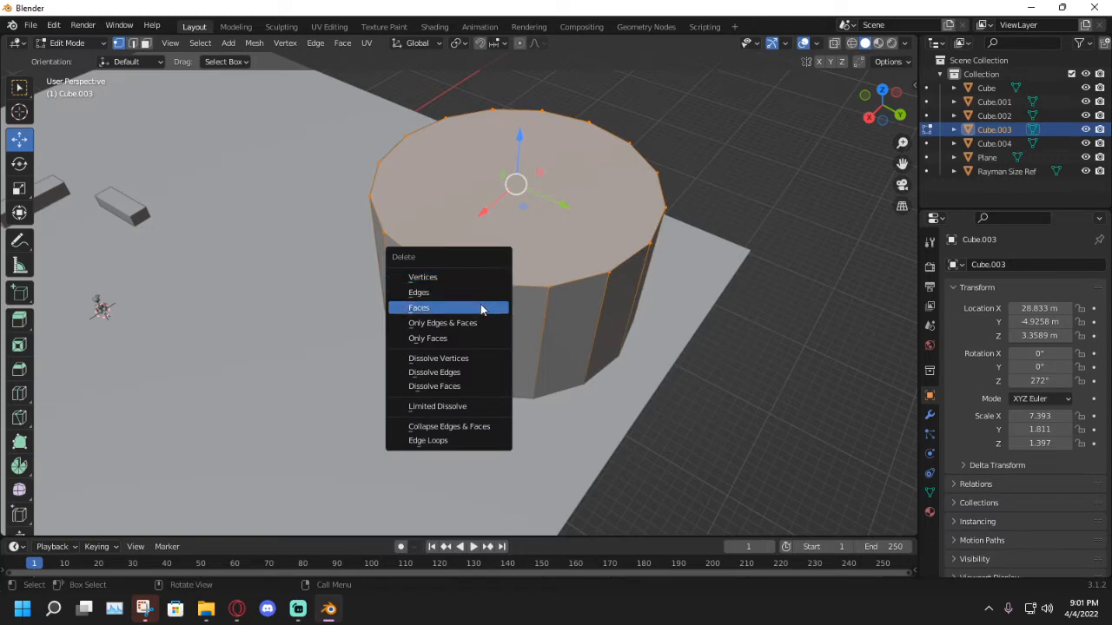
left_click(482, 309)
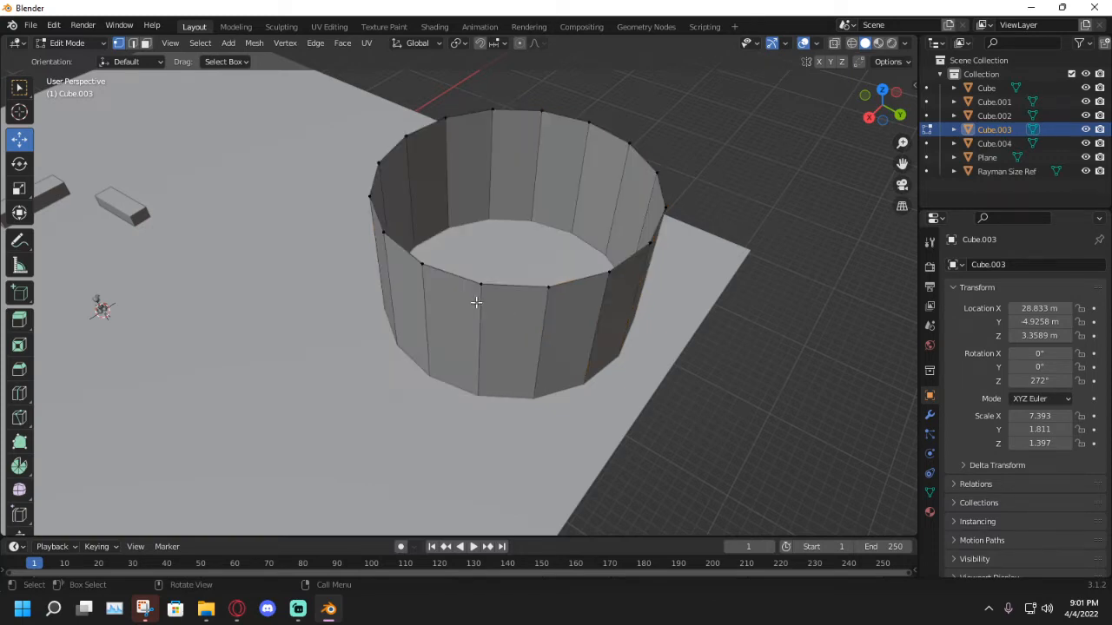
Extrude the cylinder's open top rim and scale the new edge loop inward to about 0.681.
left_click(408, 256, "alt")
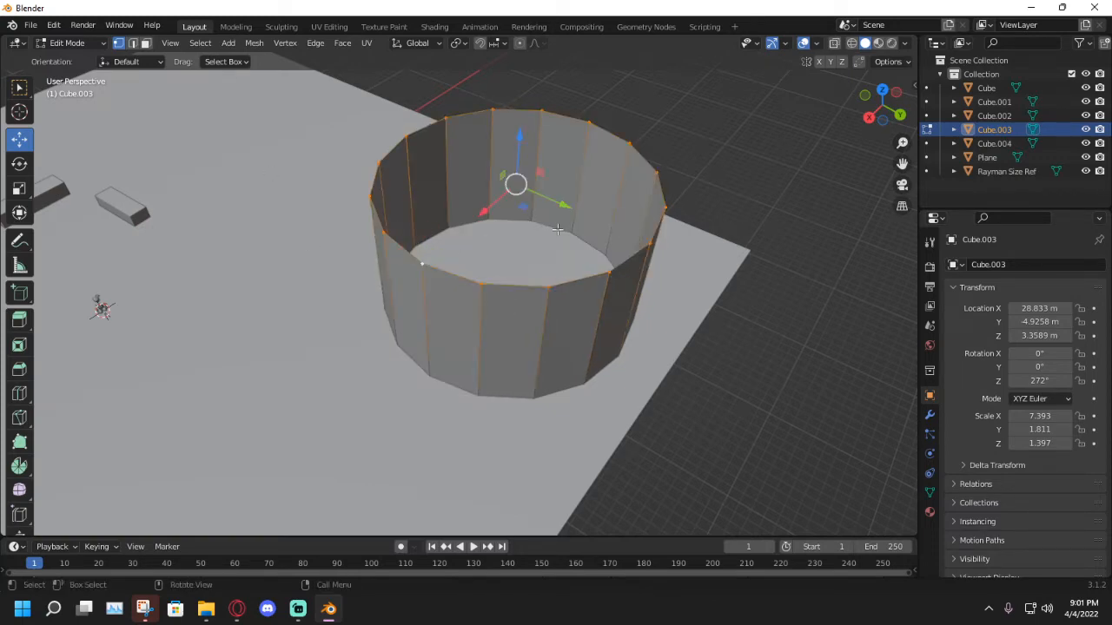
left_click(23, 189)
key("e")
left_click(549, 211)
left_click_drag(547, 210, 531, 208)
Extrude the inner top rim about 22.2 m down along Z to form the cylinder's inner wall.
left_click(19, 142)
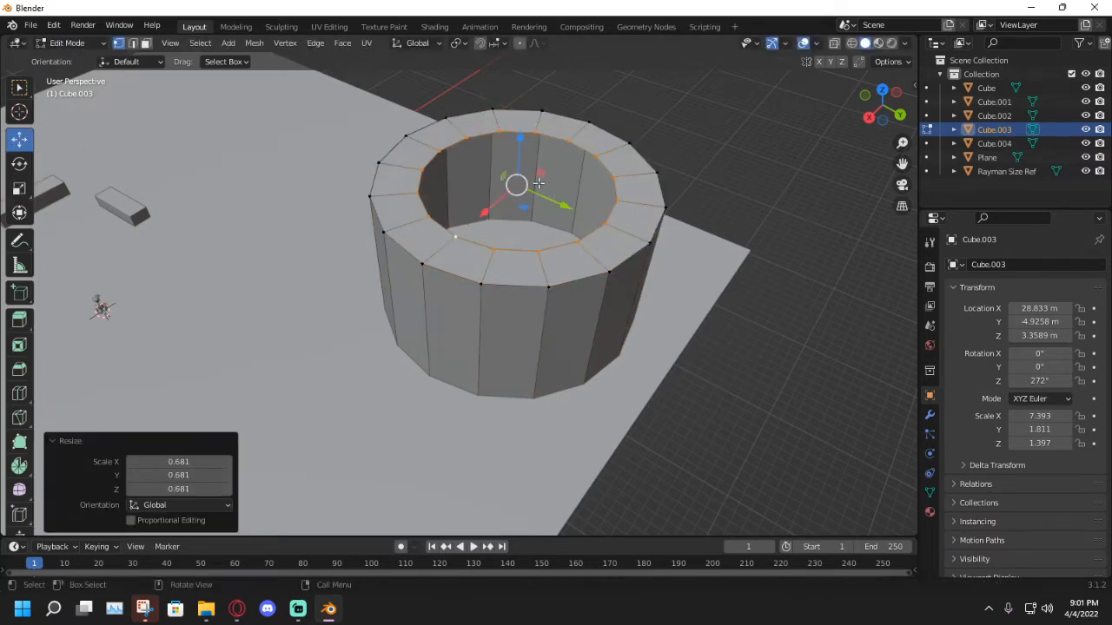
key("e")
key("z")
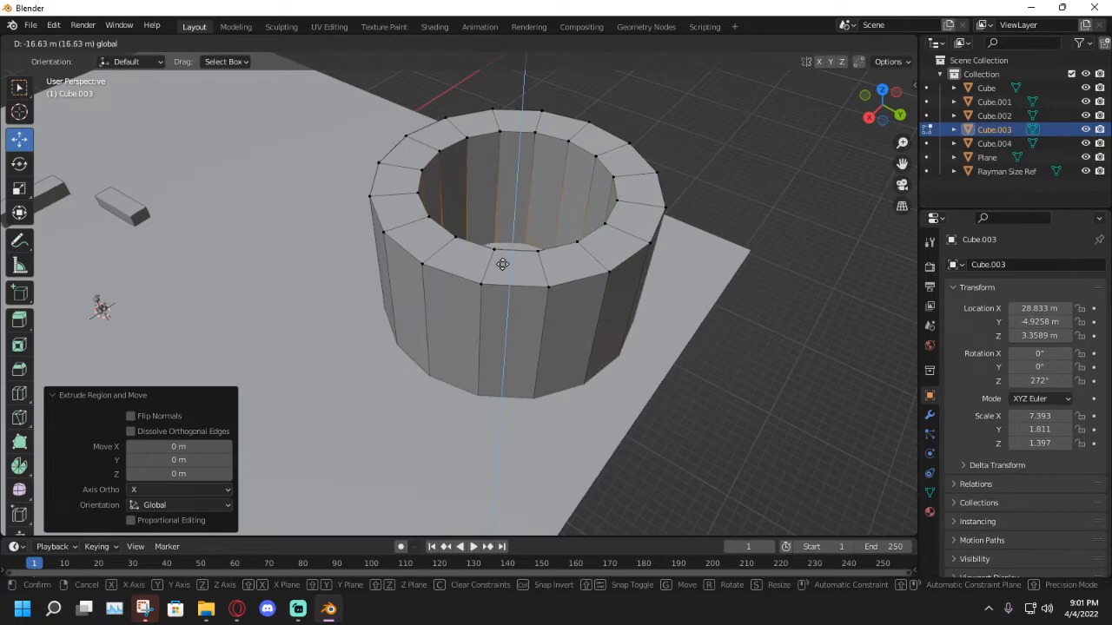
left_click(501, 289)
middle_click_drag(501, 289, 383, 296)
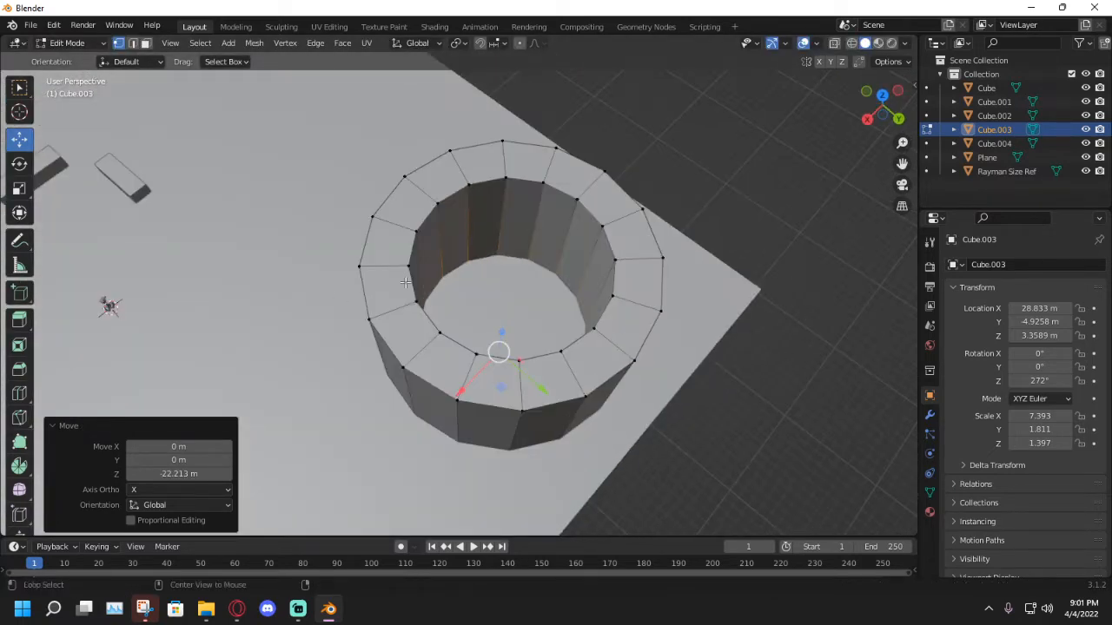
Scale the inner top edge loop outward to thin the cylinder's wall.
left_click(404, 282, "alt")
key("shift+space")
key("s")
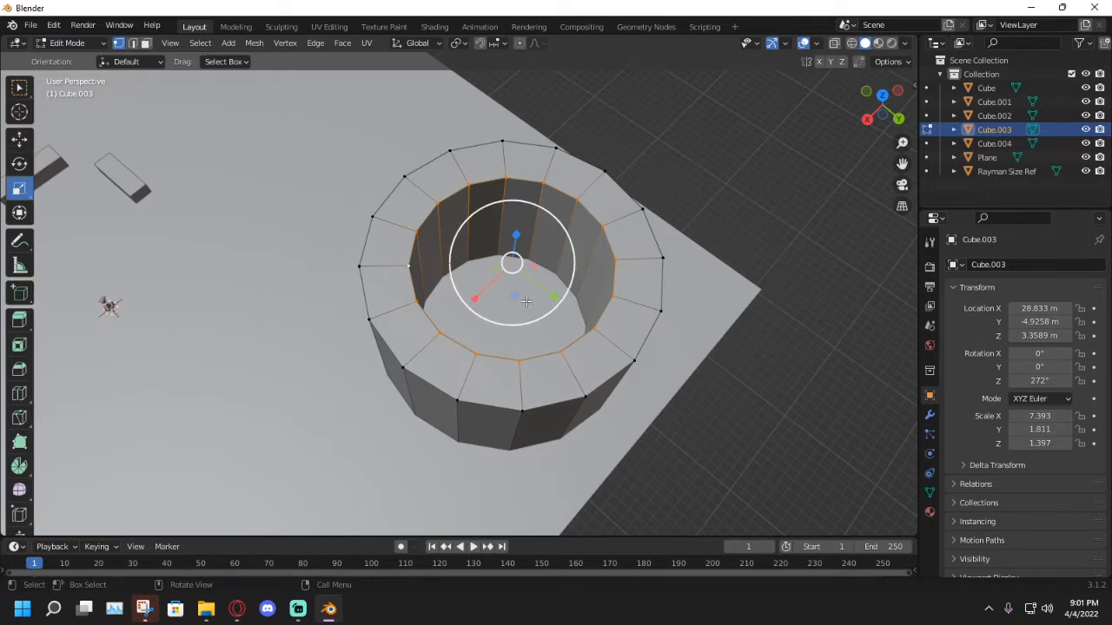
left_click_drag(527, 302, 539, 316)
Select the inner wall's bottom edge loop with X-ray and scale it outward toward the outer wall.
left_click(585, 300, "alt")
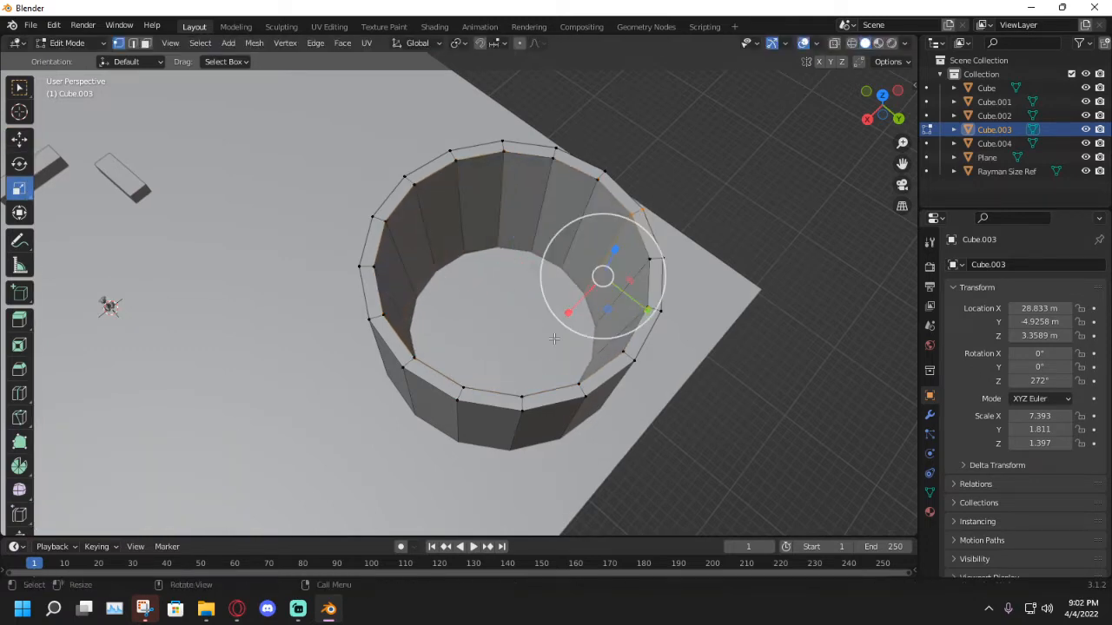
left_click(553, 275, "alt")
left_click(834, 42)
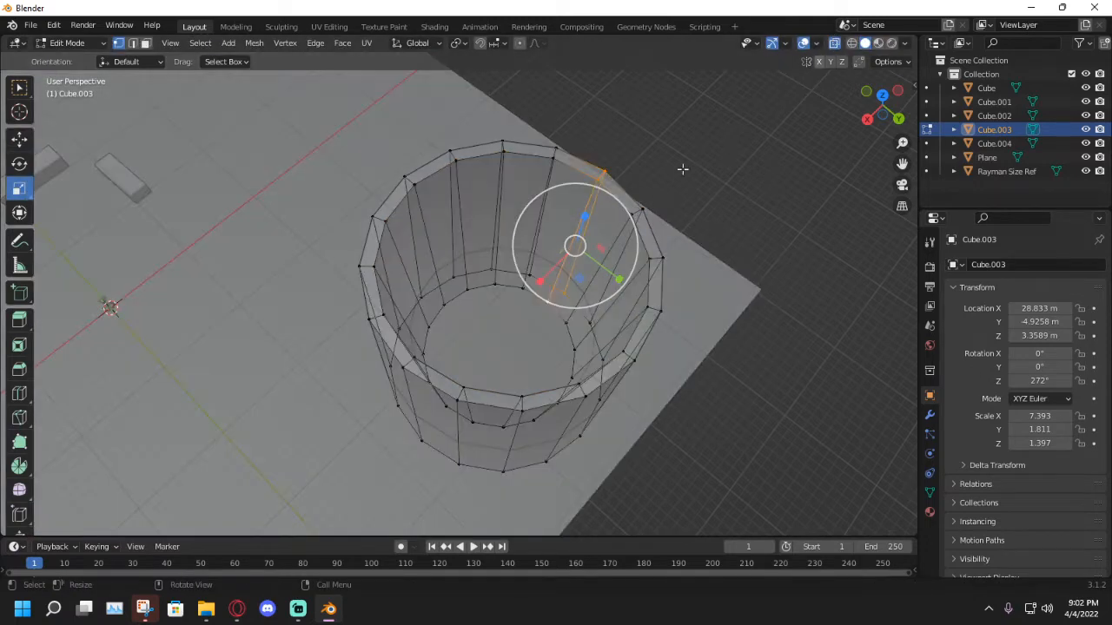
left_click(536, 304, "alt")
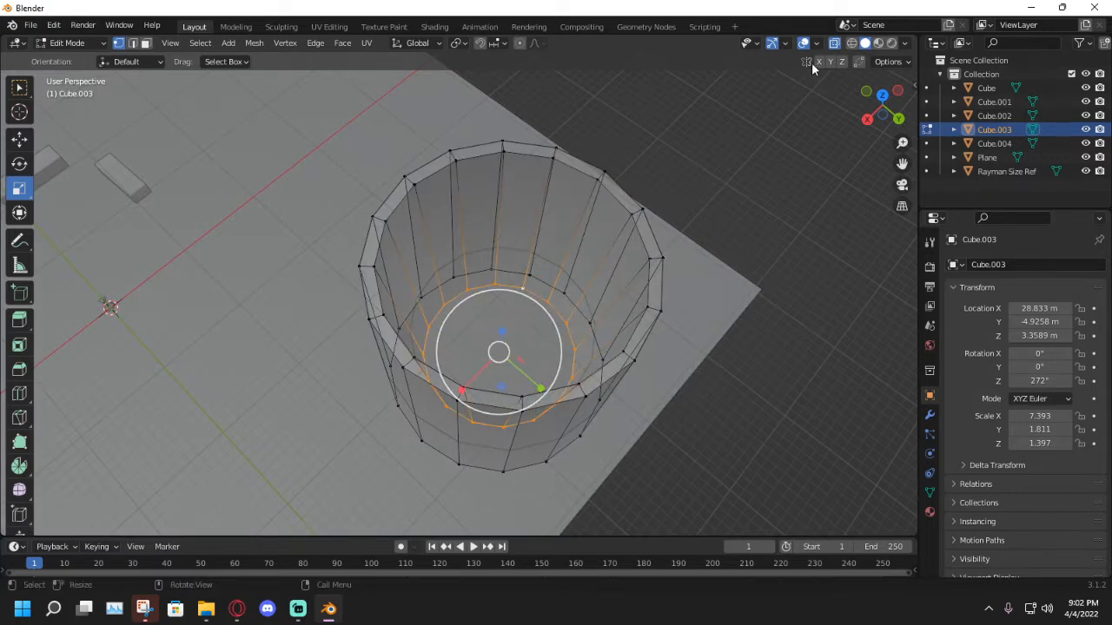
left_click(834, 42)
key("s")
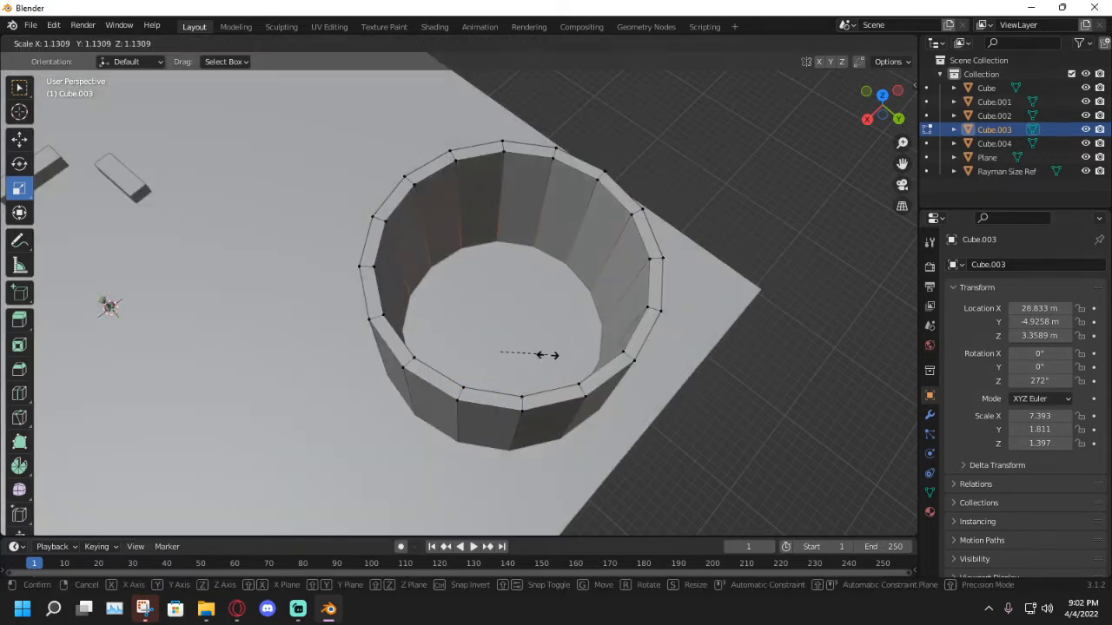
left_click(525, 290)
Raise the cylinder's lowest edge loop beneath the ground plane about 5.26 m along Z, and deselect the mesh.
middle_click_drag(525, 289, 663, 365)
left_click(462, 339, "alt")
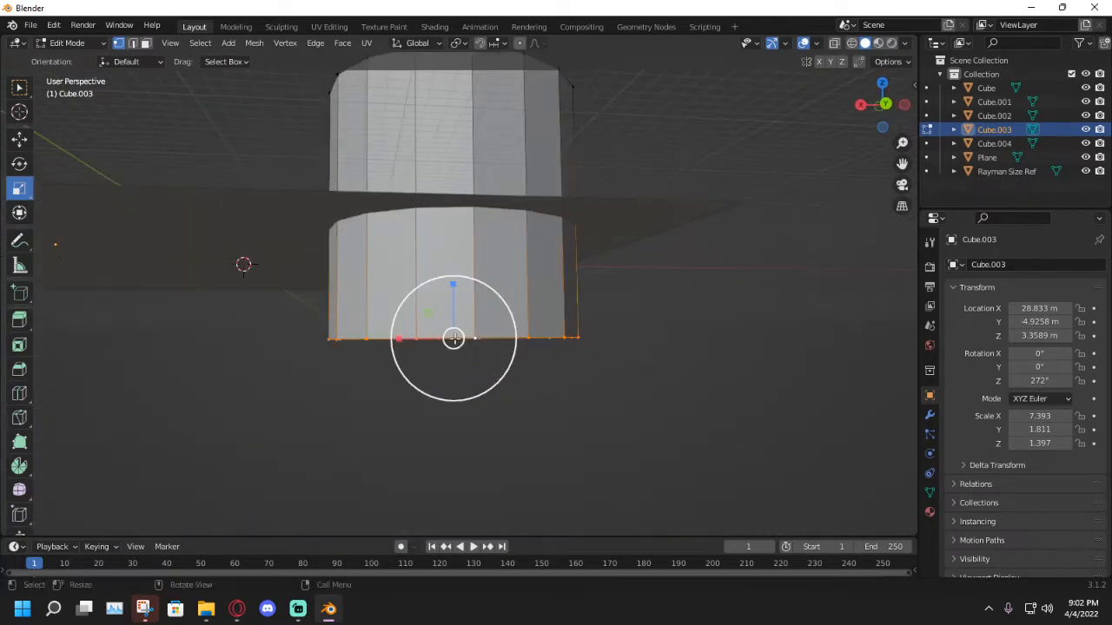
middle_click_drag(445, 291, 426, 300)
left_click(19, 139)
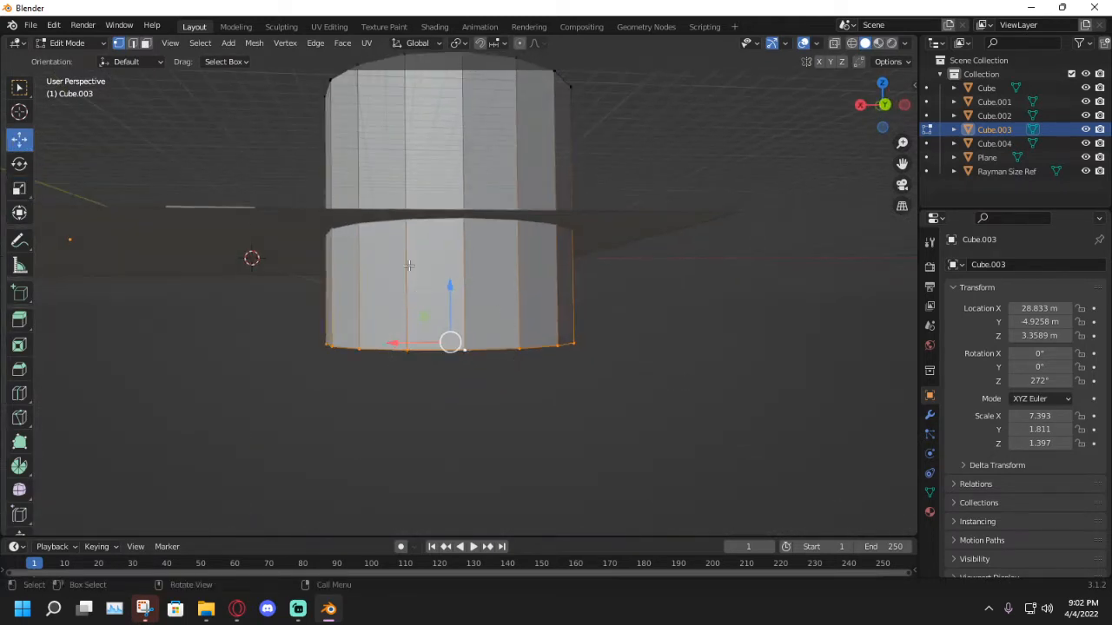
left_click_drag(444, 287, 453, 199)
left_click(438, 304, "alt")
middle_click_drag(423, 298, 546, 457)
scroll(556, 453, "up", 4)
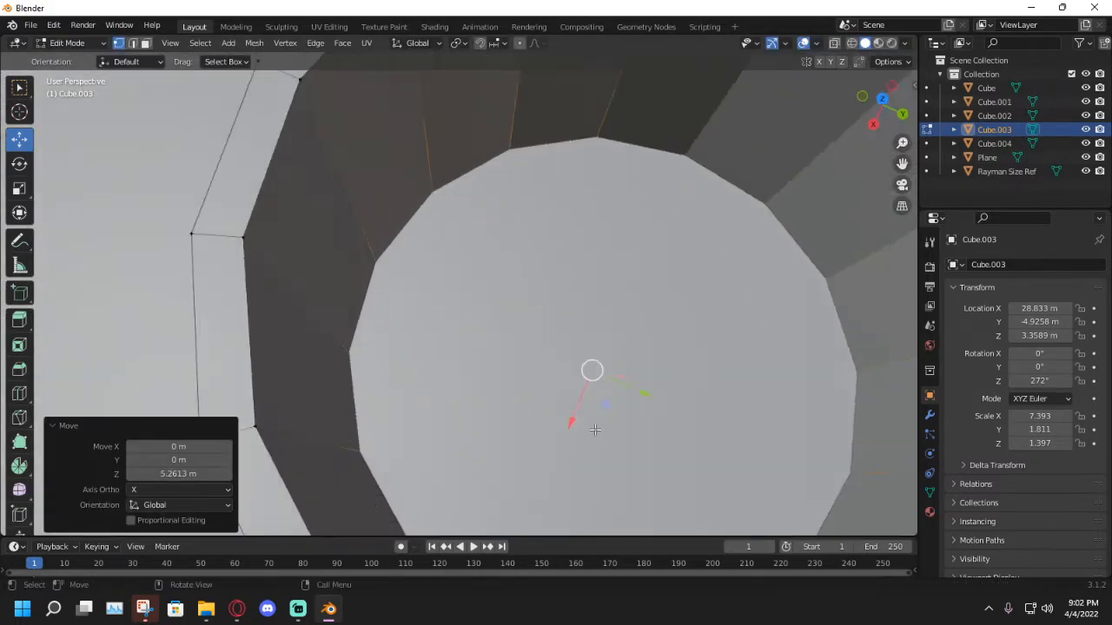
middle_click_drag(596, 430, 526, 384)
scroll(615, 408, "down", 5)
scroll(526, 385, "down", 3)
left_click(526, 384)
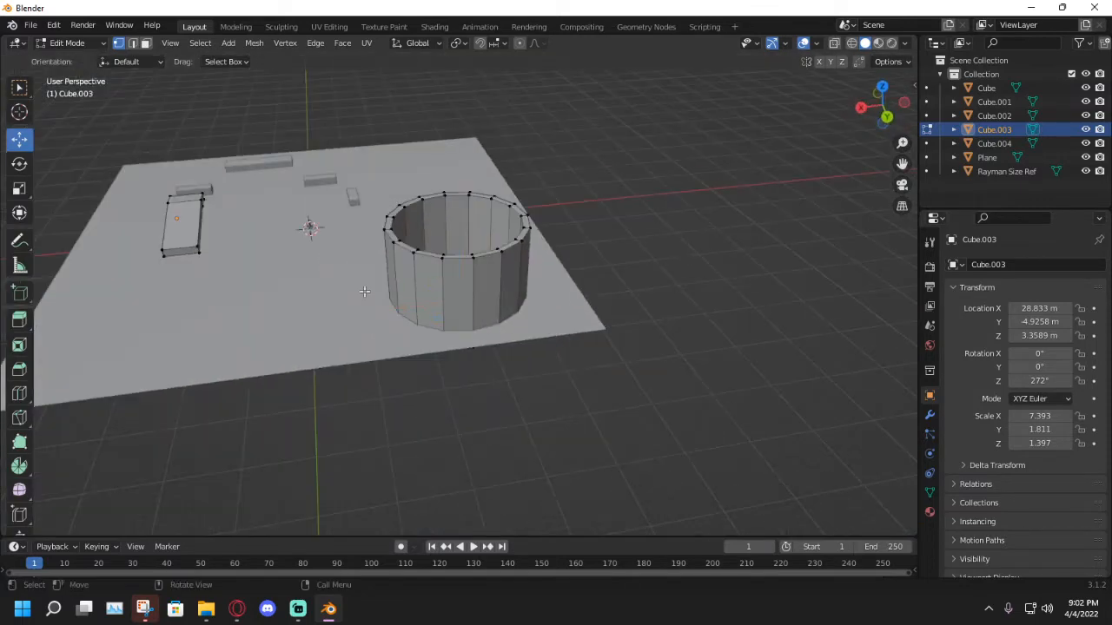
Add a 2 m plane, move it along X away from the origin and raise it about 13.64 m along Z.
middle_click_drag(313, 289, 317, 323, "shift")
scroll(547, 309, "up", 3)
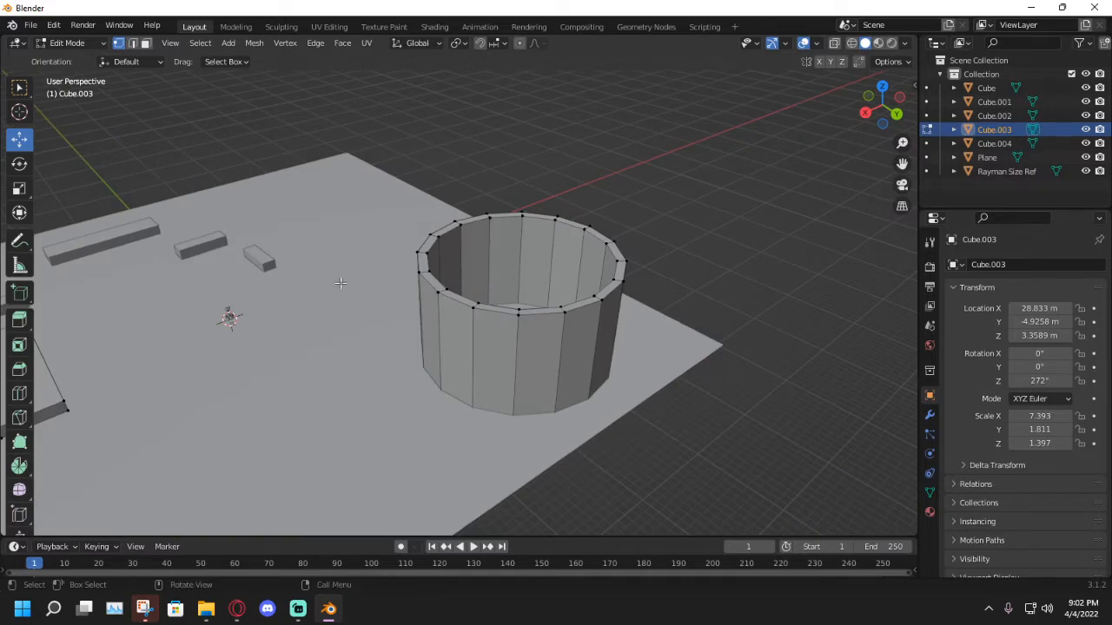
middle_click_drag(340, 283, 378, 306)
scroll(377, 306, "up", 1)
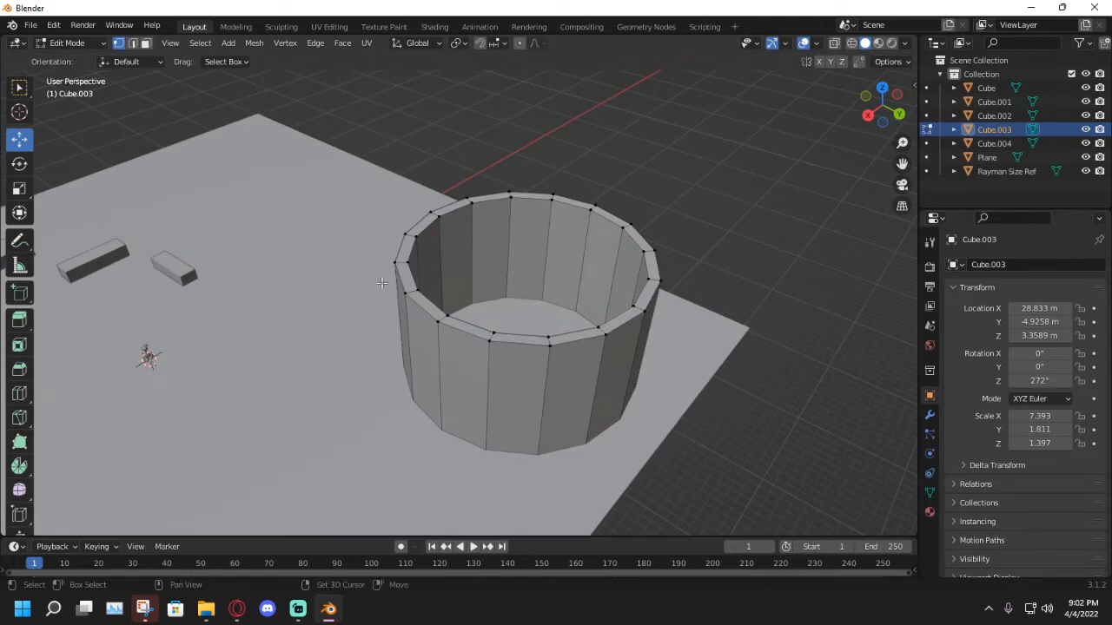
key("shift+a")
left_click(327, 215)
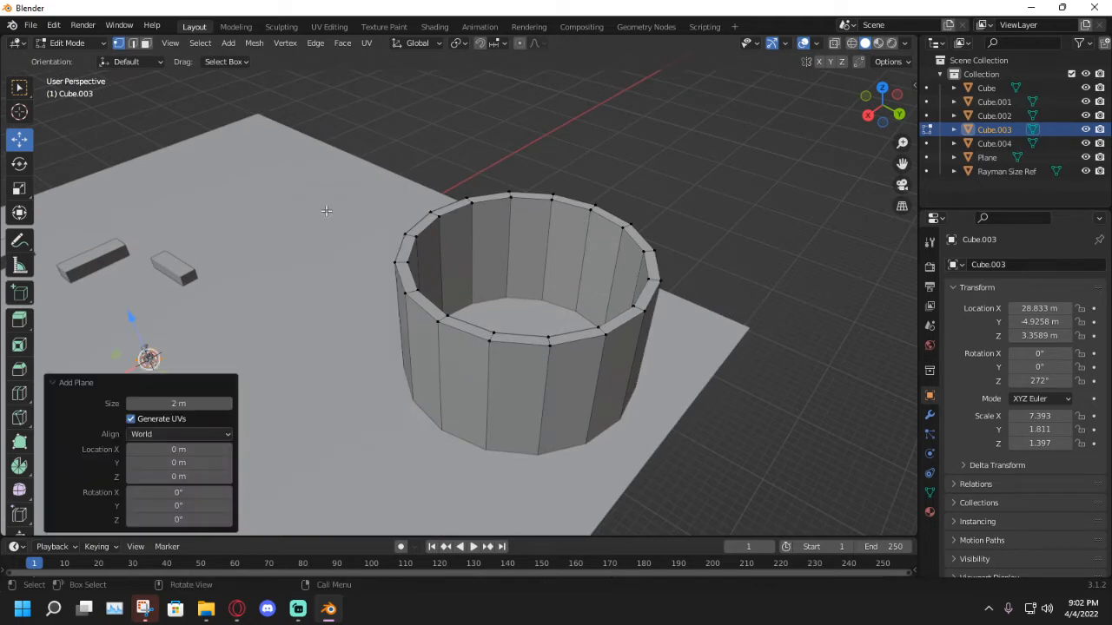
scroll(356, 263, "down", 2)
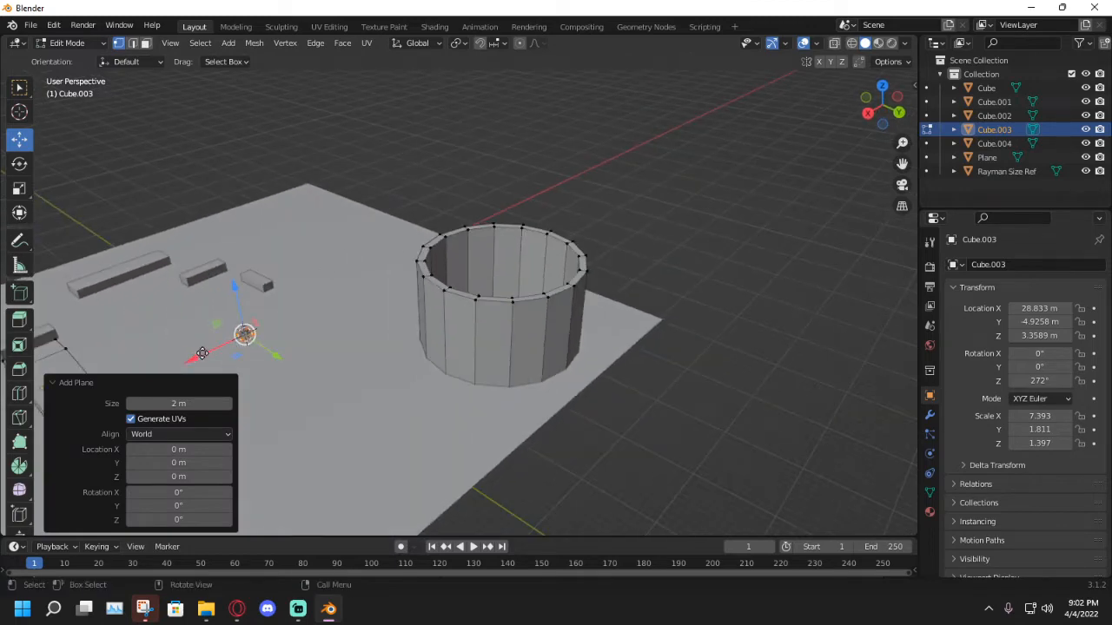
left_click_drag(202, 354, 284, 315)
left_click_drag(322, 252, 314, 184)
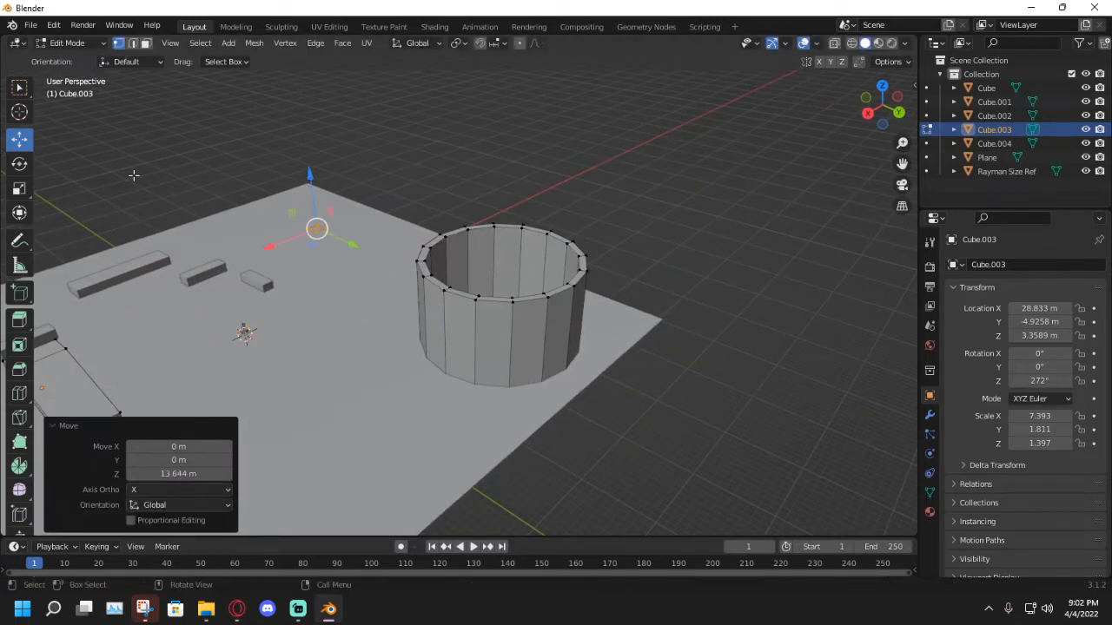
Scale the newly added plane up uniformly by about 9.05.
left_click(19, 188)
left_click_drag(260, 225, 588, 300)
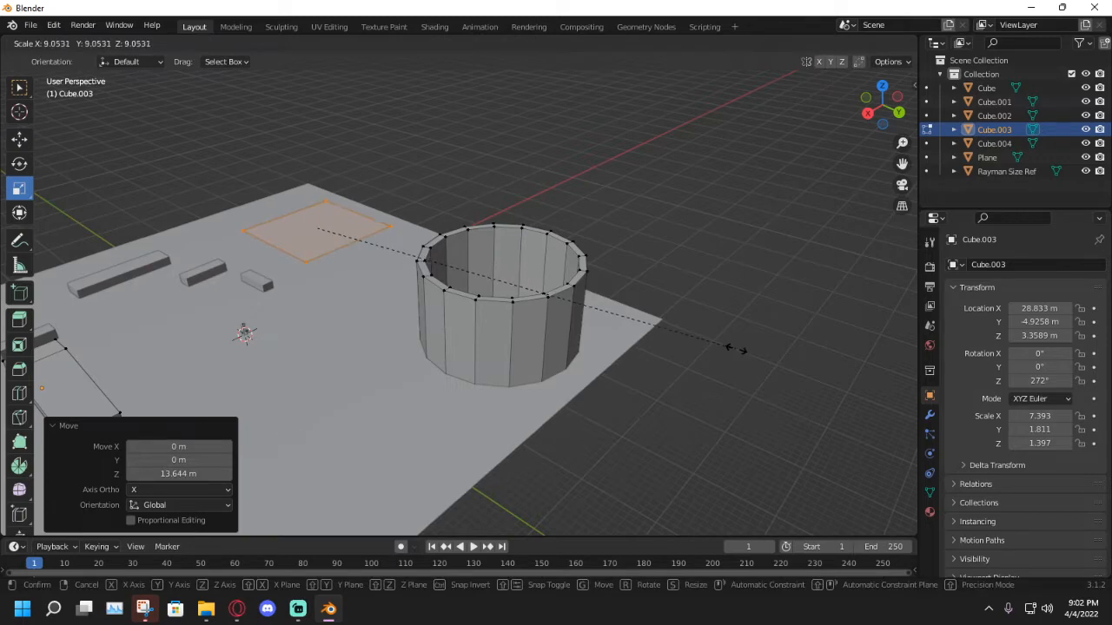
left_click_drag(730, 348, 735, 348)
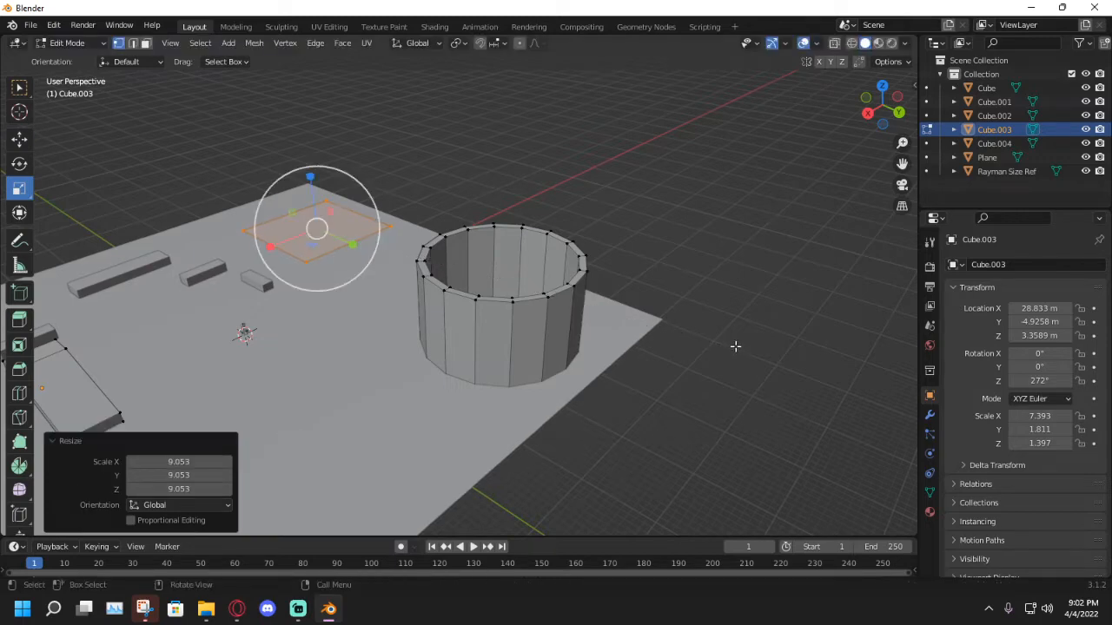
Delete the enlarged plane from the cylinder's mesh and return to Object Mode.
key("x")
left_click(719, 318)
key("shift+a")
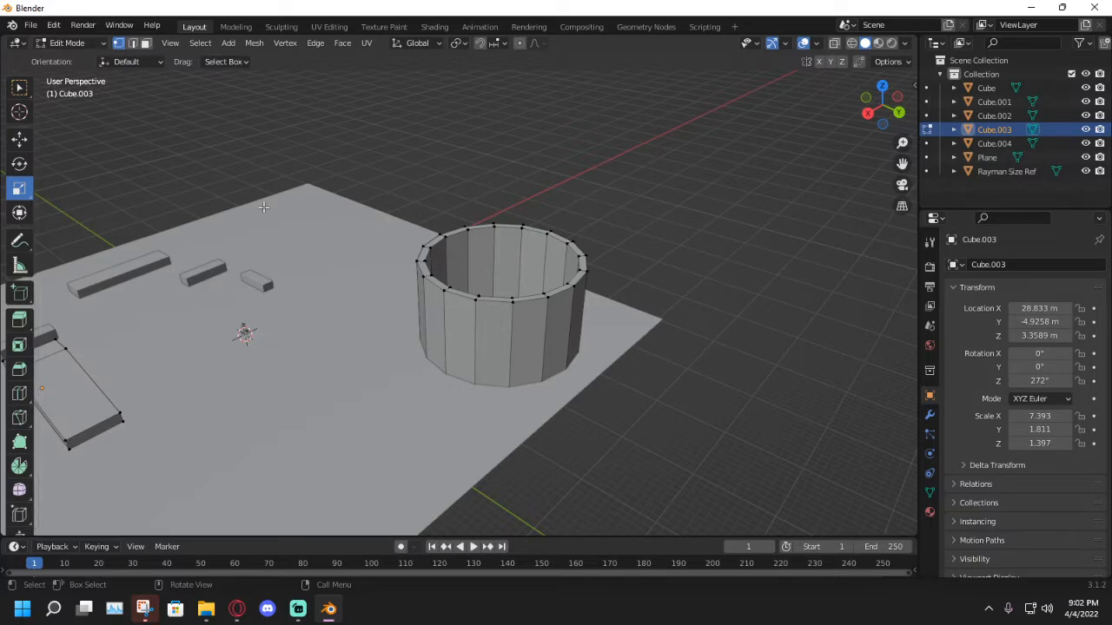
key("shift+a")
left_click(76, 58)
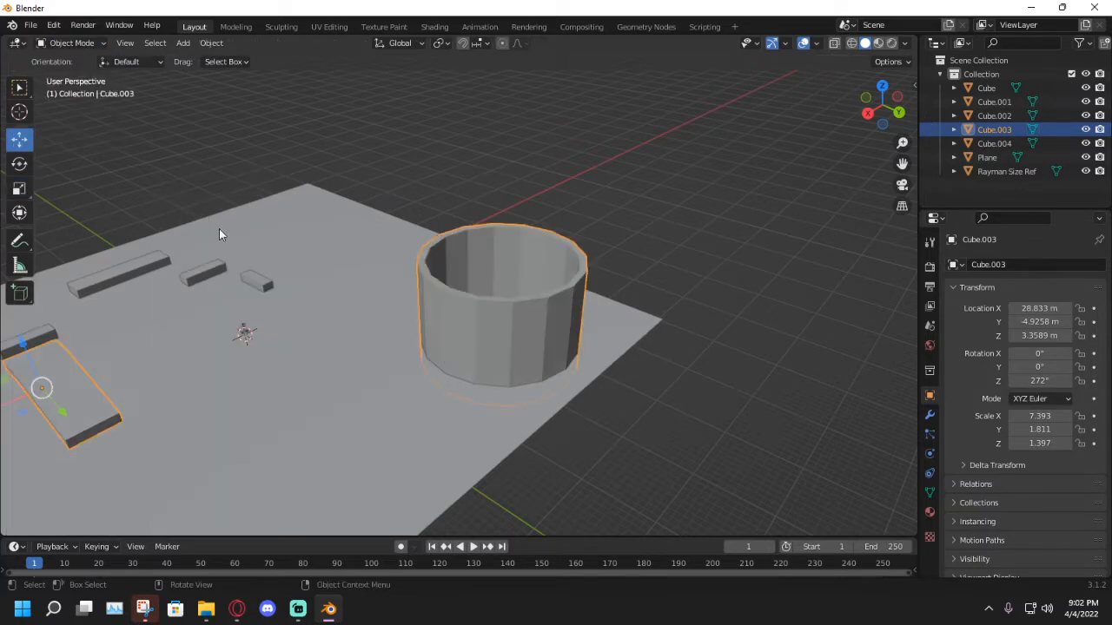
Add a mesh circle with 16 vertices as a separate object.
key("shift+a")
mouse_move(315, 232)
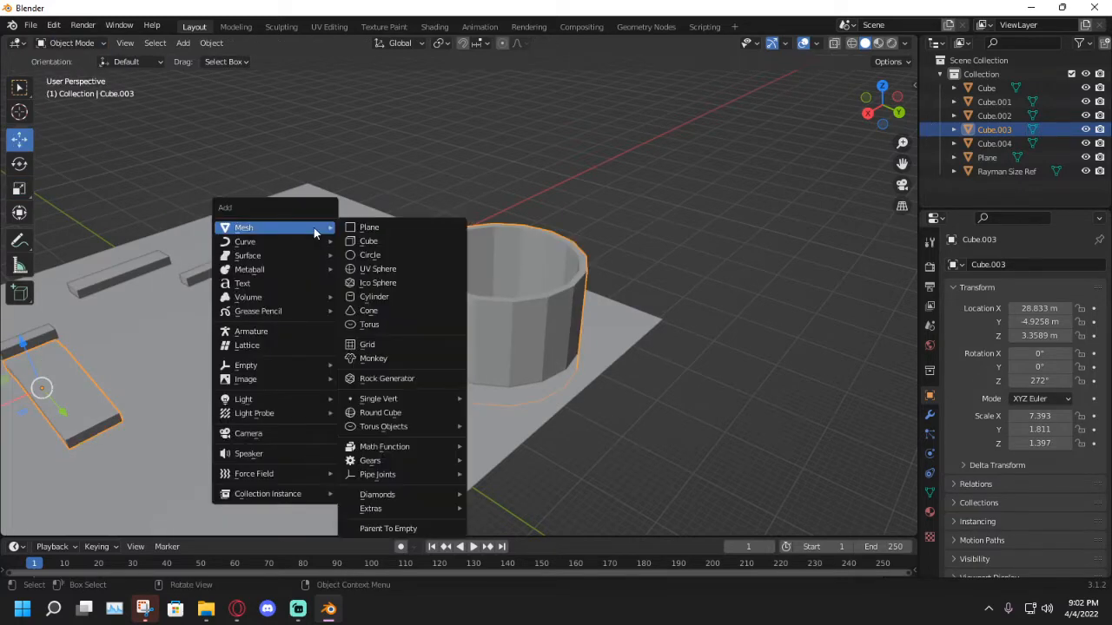
left_click(382, 256)
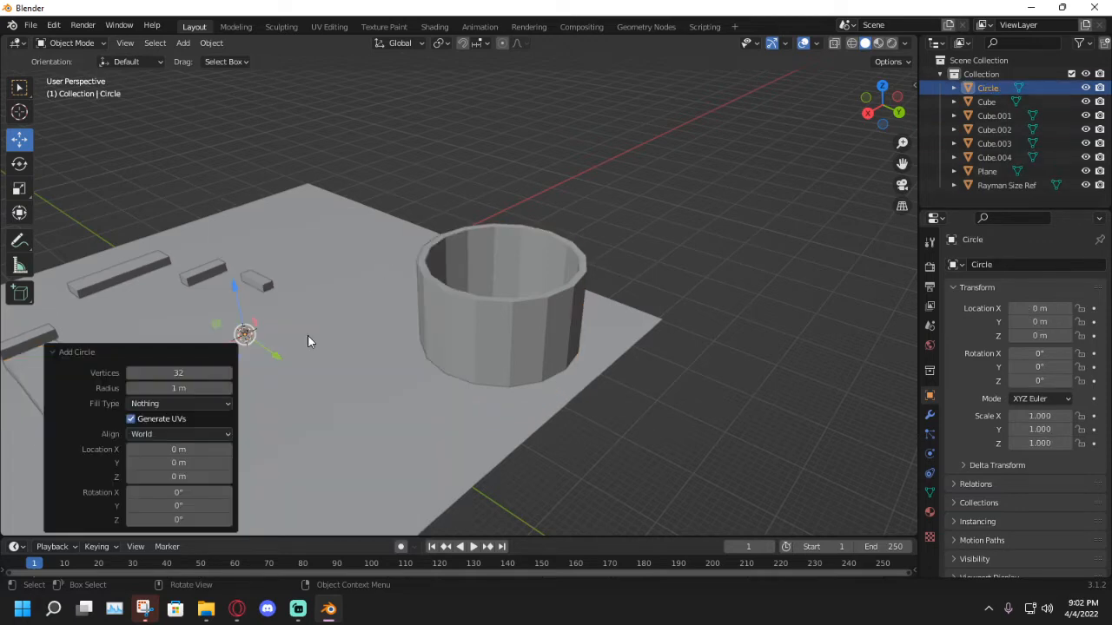
left_click(168, 372)
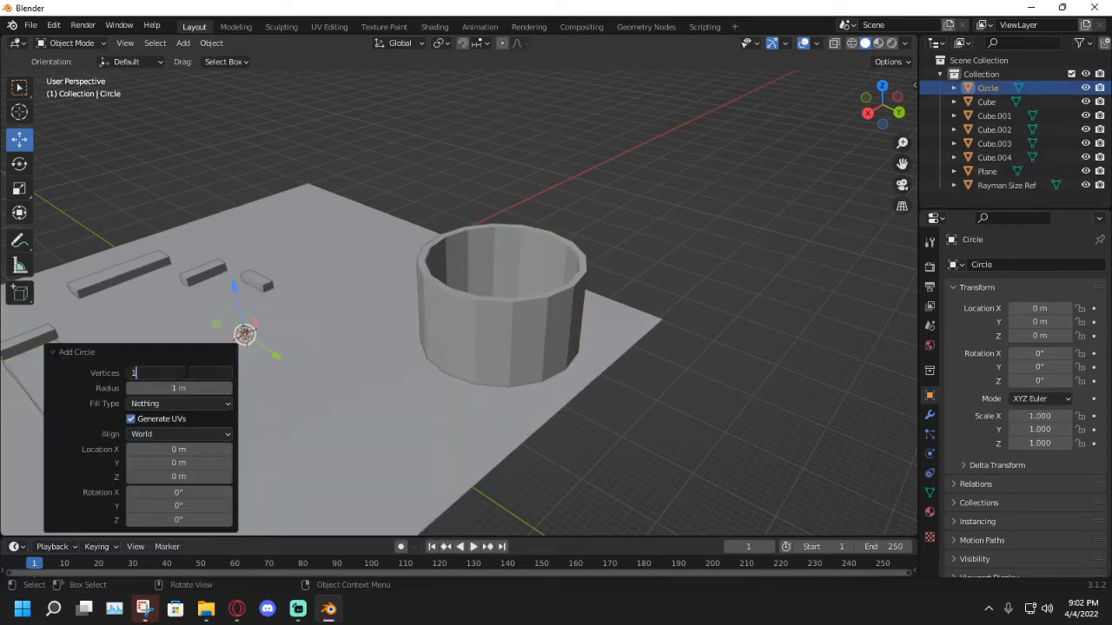
type("16")
key("Return")
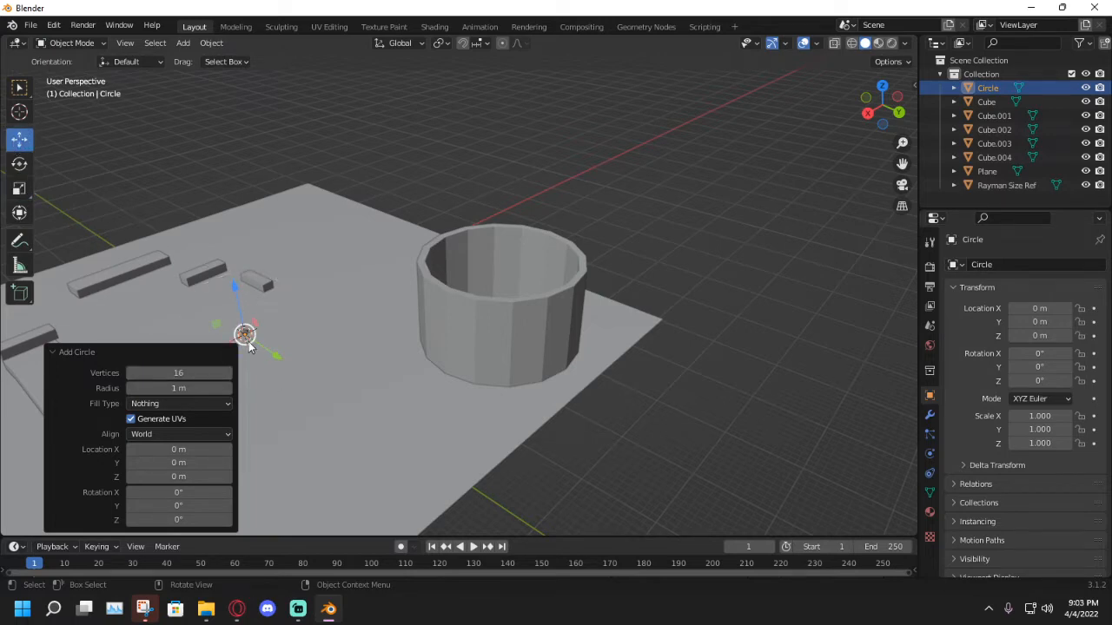
Move the circle off the origin and raise it to about 22.18 m on Z.
left_click_drag(248, 345, 334, 310)
scroll(324, 317, "up", 3)
scroll(324, 317, "down", 2)
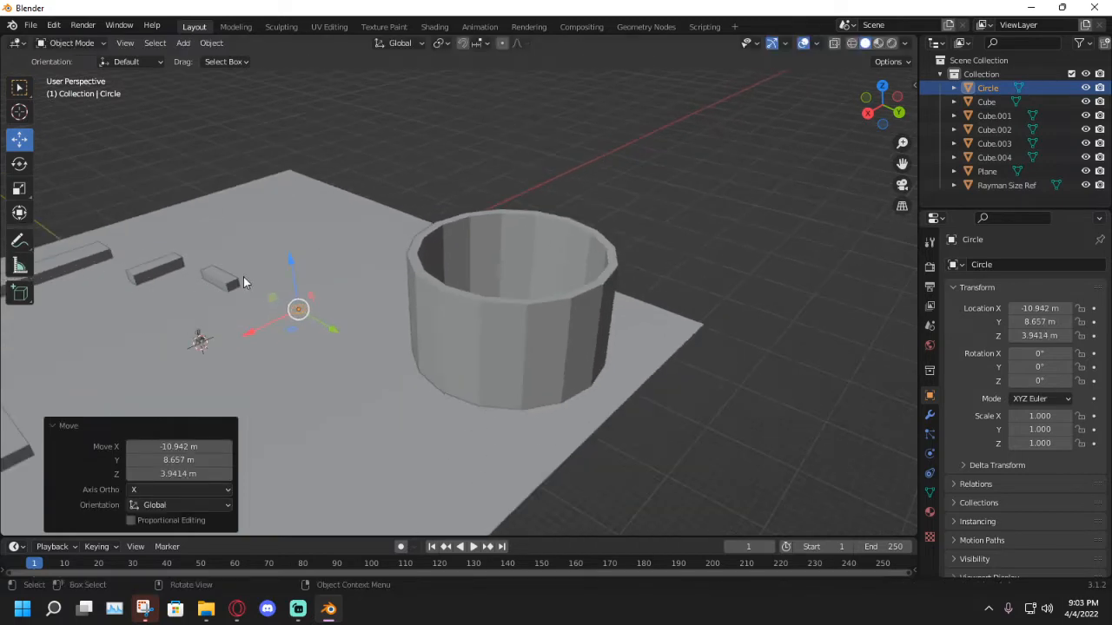
left_click_drag(291, 261, 265, 161)
Move the circle over the hollow cylinder's rim, to about -29.68 m on X and 36.42 m on Y.
left_click_drag(314, 202, 524, 326)
middle_click_drag(523, 326, 224, 360)
left_click_drag(284, 335, 590, 268)
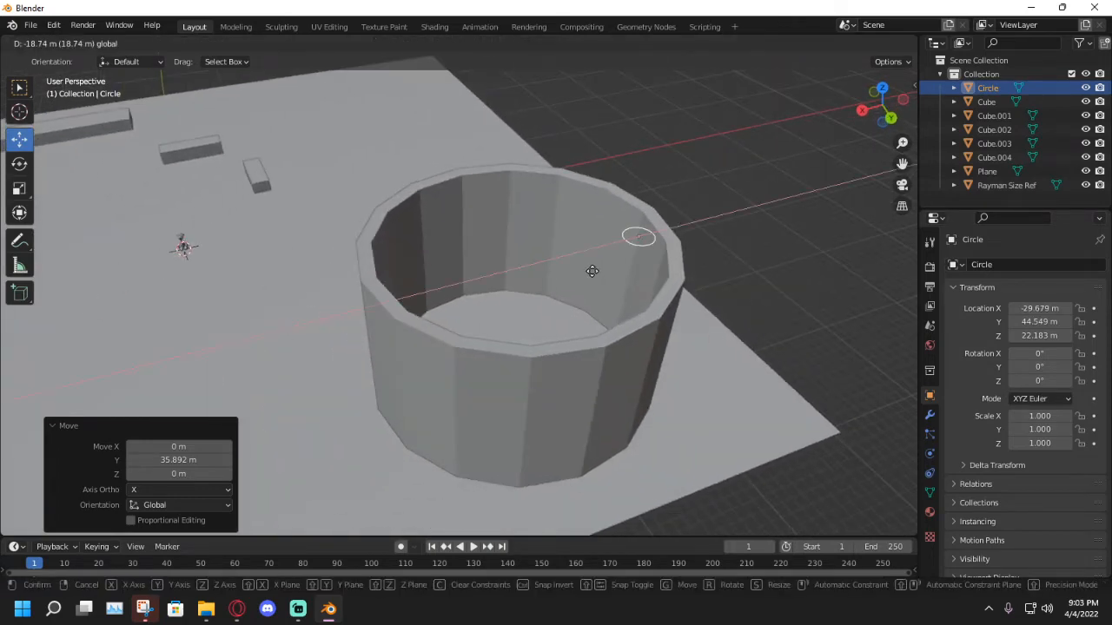
middle_click_drag(591, 268, 278, 260)
left_click_drag(441, 184, 329, 189)
middle_click_drag(329, 189, 383, 286)
Check the Twitch stream chat in the browser and return to Blender.
left_click(237, 609)
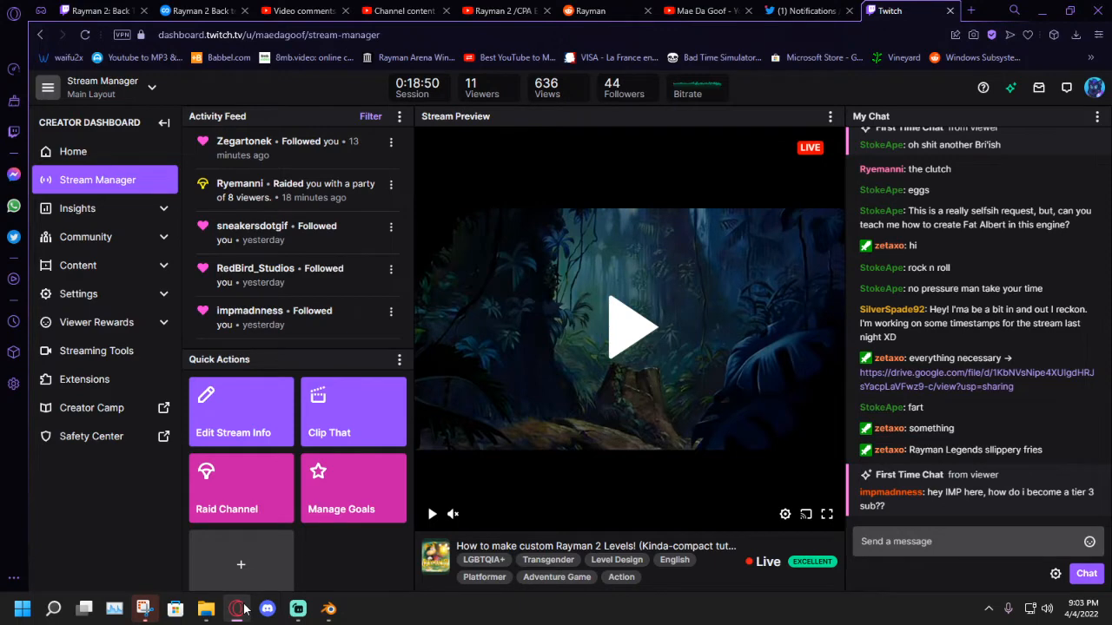
left_click(328, 608)
Move the circle about 6.75 m along X toward the middle of the cylinder's opening.
middle_click_drag(442, 392, 395, 287)
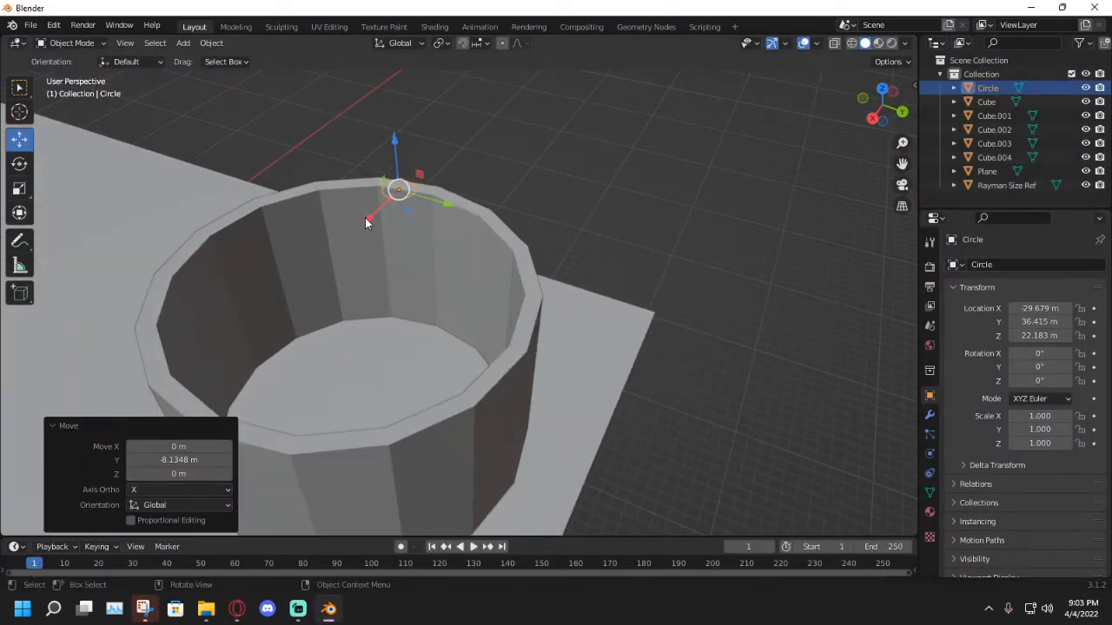
key("g")
key("x")
left_click(297, 288)
middle_click_drag(300, 286, 392, 284)
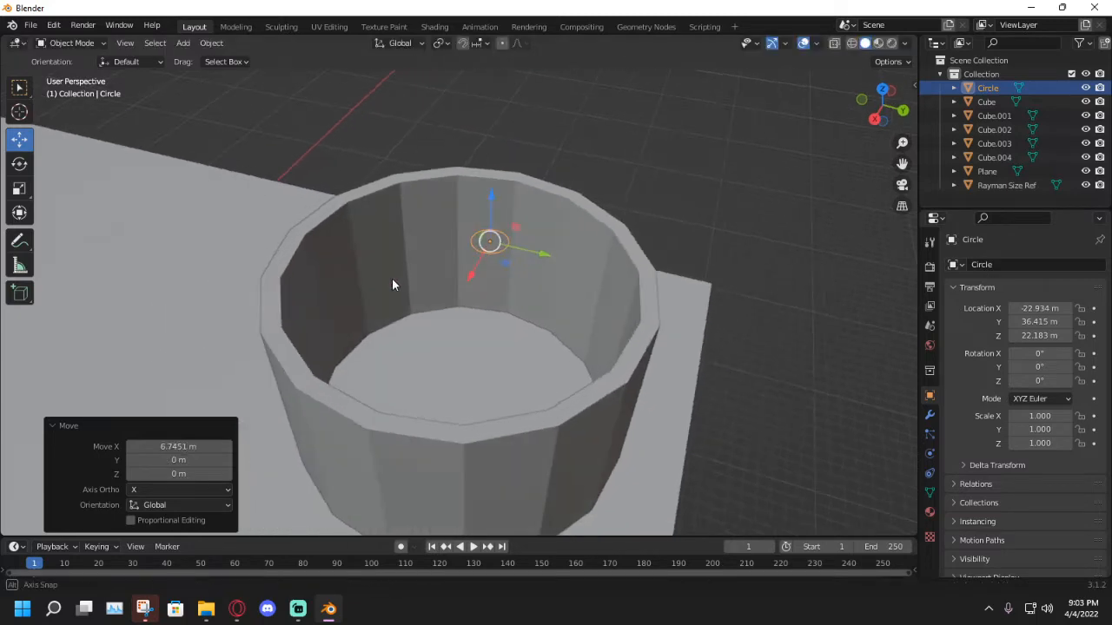
Enter Edit Mode on the circle and scale it up to nearly the cylinder's width, with a final factor of about 1.62.
left_click(69, 43)
left_click(74, 77)
middle_click_drag(551, 293, 443, 264)
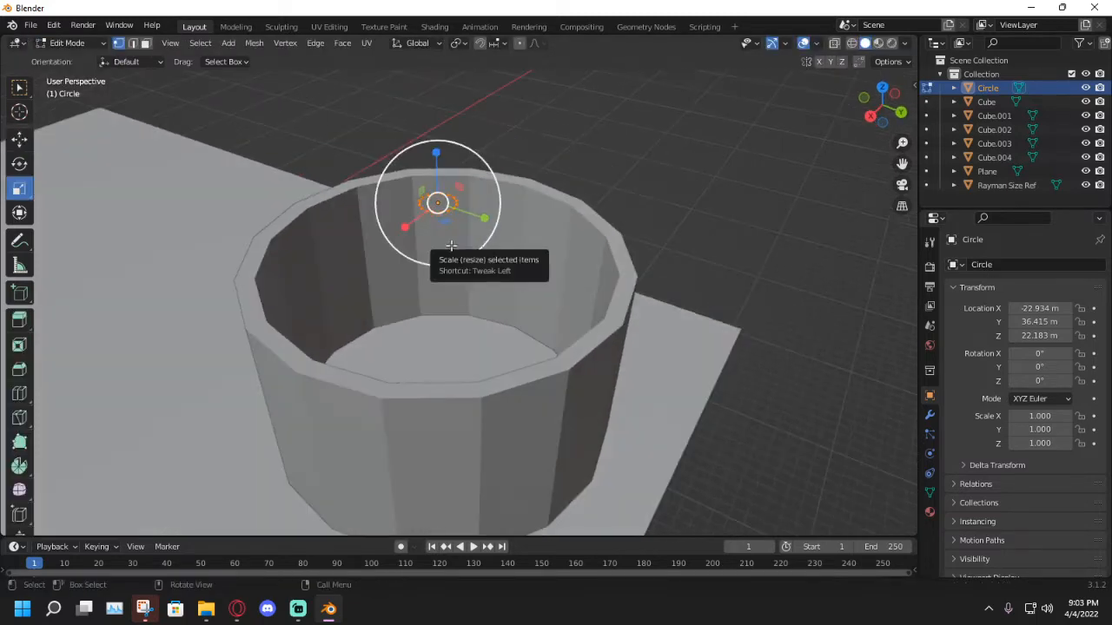
left_click_drag(443, 265, 486, 273)
middle_click_drag(486, 273, 405, 280)
key("s")
left_click(409, 236)
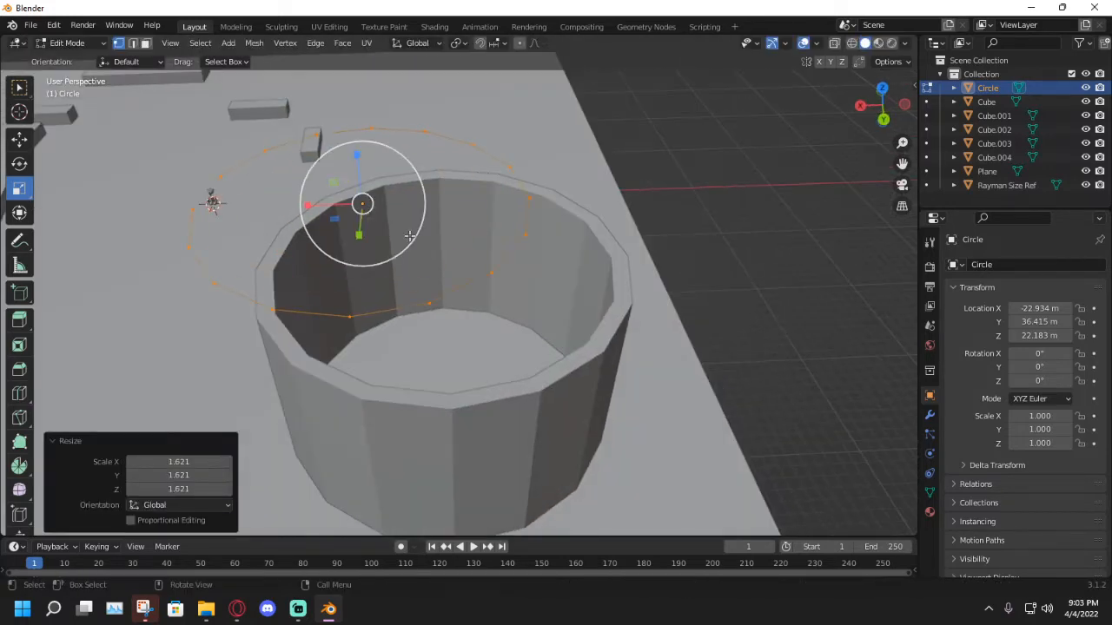
Center the enlarged circle above the cylinder along X and Y, and fill it with a face.
left_click(19, 140)
left_click_drag(315, 208, 377, 203)
middle_click_drag(391, 215, 595, 248)
left_click_drag(612, 230, 556, 236)
middle_click_drag(556, 236, 509, 205)
key("f")
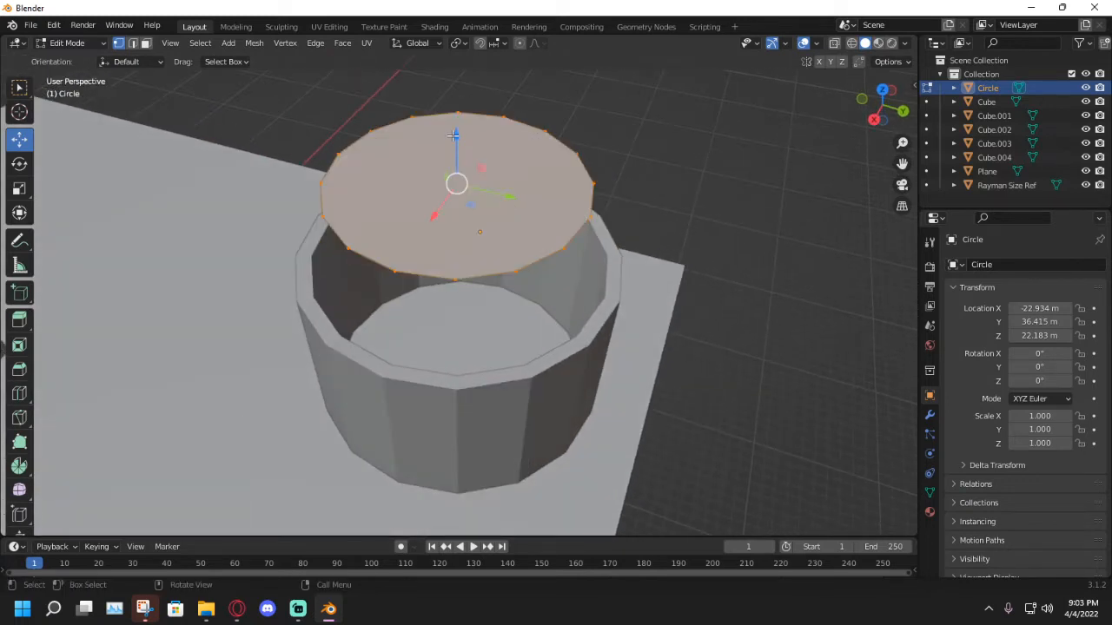
Lower the filled disc about 5 m along Z and scale it up uniformly by about 1.48.
left_click_drag(453, 134, 446, 189)
left_click(20, 188)
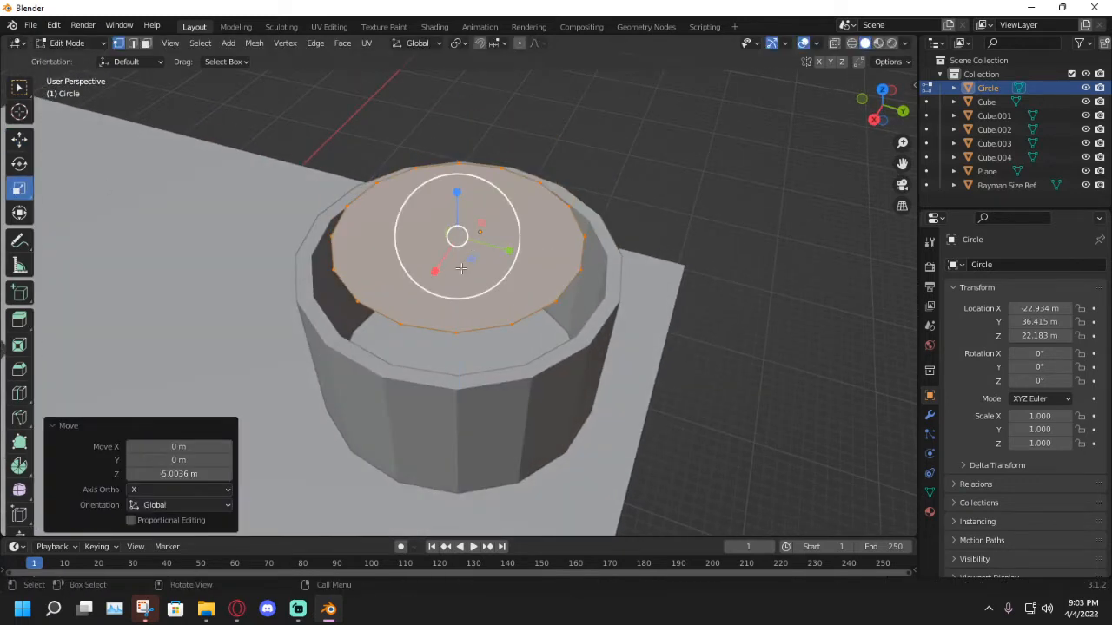
left_click_drag(474, 273, 492, 286)
middle_click_drag(490, 284, 487, 260)
Lower the disc about 4.7 m along Z, just below the cylinder's rim.
left_click(17, 145)
middle_click_drag(396, 215, 383, 203)
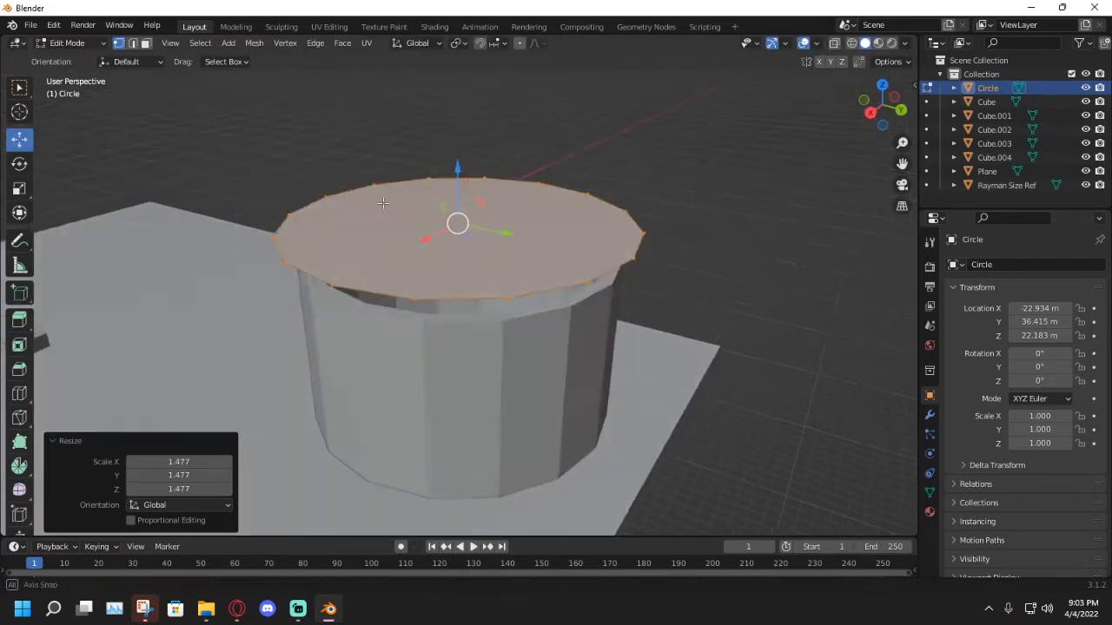
left_click_drag(454, 164, 457, 236)
middle_click_drag(457, 237, 457, 282)
Scale the disc by about 0.825 on X and Y, then uniformly by 1.012, to fit the inner wall.
left_click(20, 188)
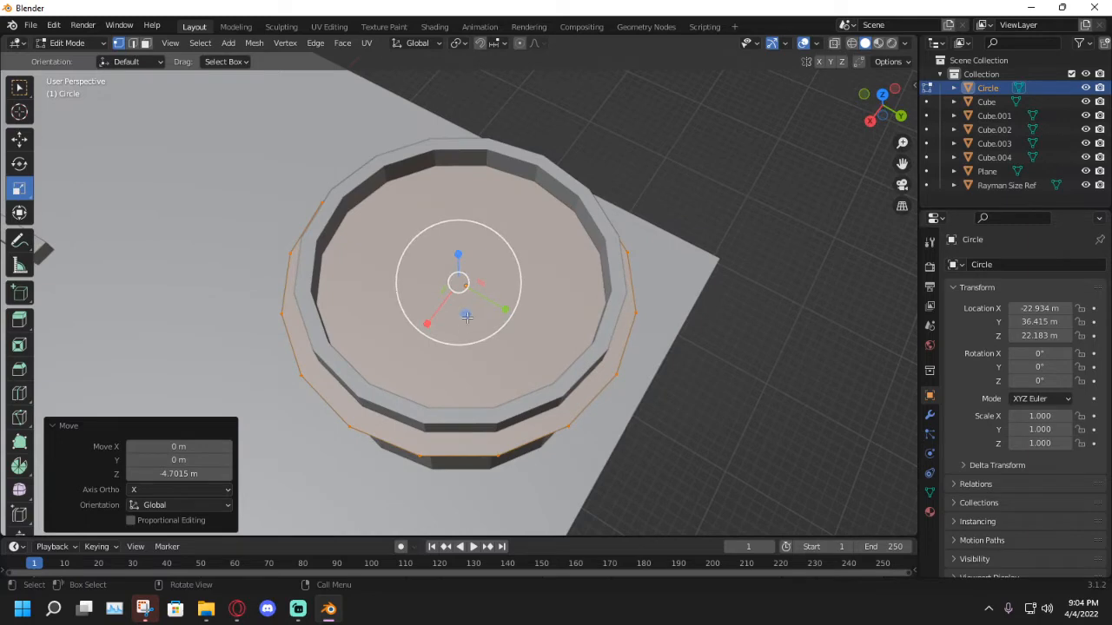
left_click_drag(467, 317, 459, 310)
middle_click_drag(458, 310, 548, 321)
scroll(548, 322, "up", 2)
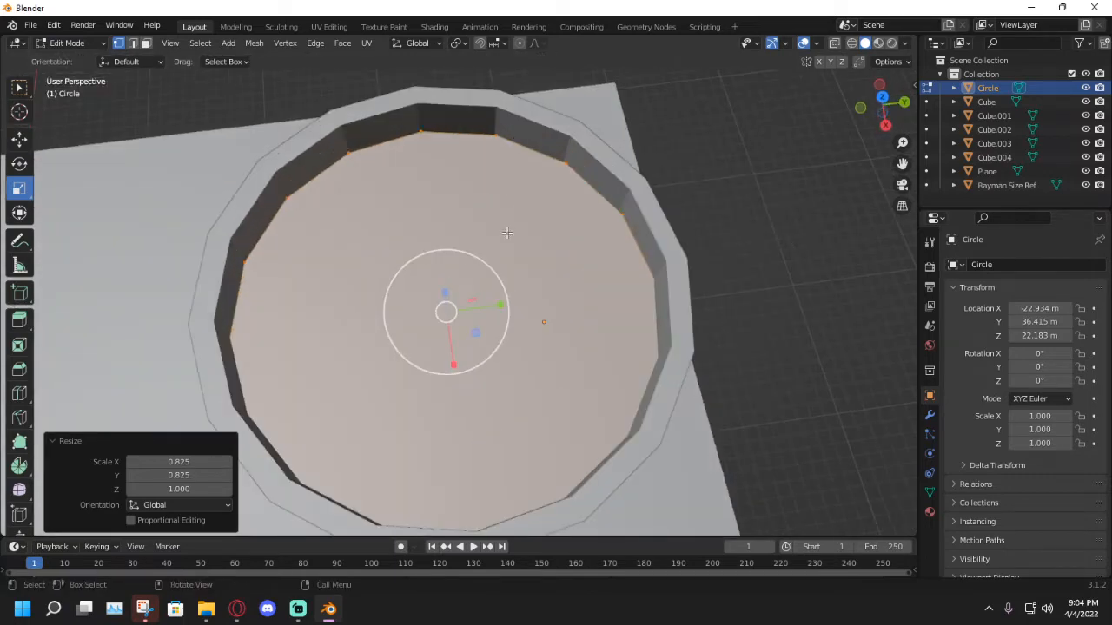
left_click_drag(498, 336, 499, 336)
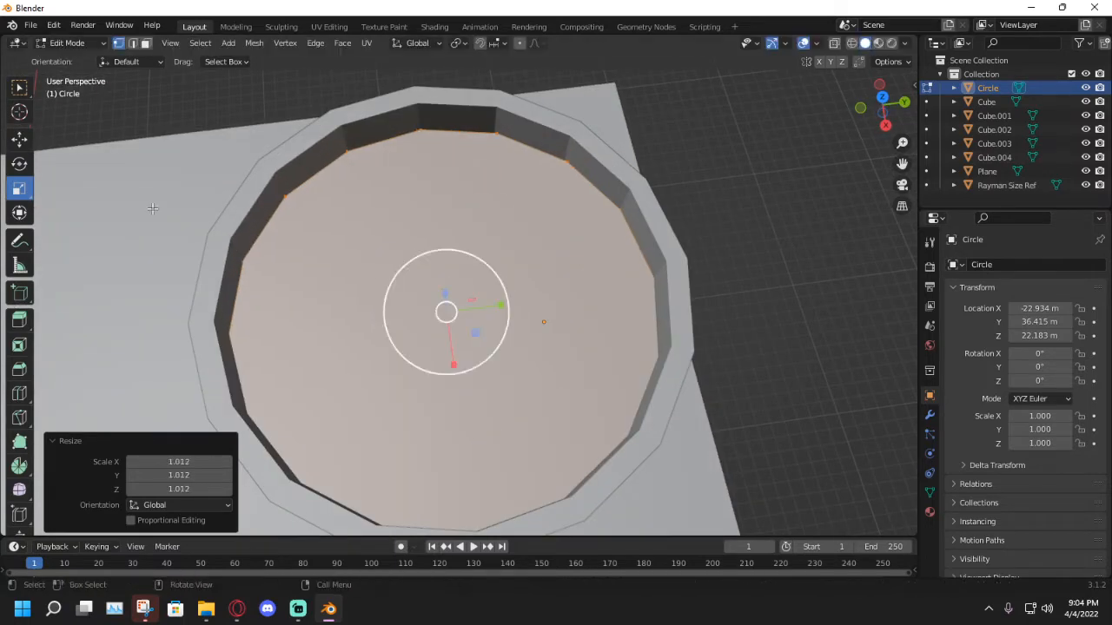
Shift the disc about -0.73 m and then 0.14 m along X to center it inside the cylinder.
left_click(21, 141)
scroll(342, 202, "up", 1)
middle_click_drag(343, 202, 413, 165)
scroll(414, 165, "down", 1)
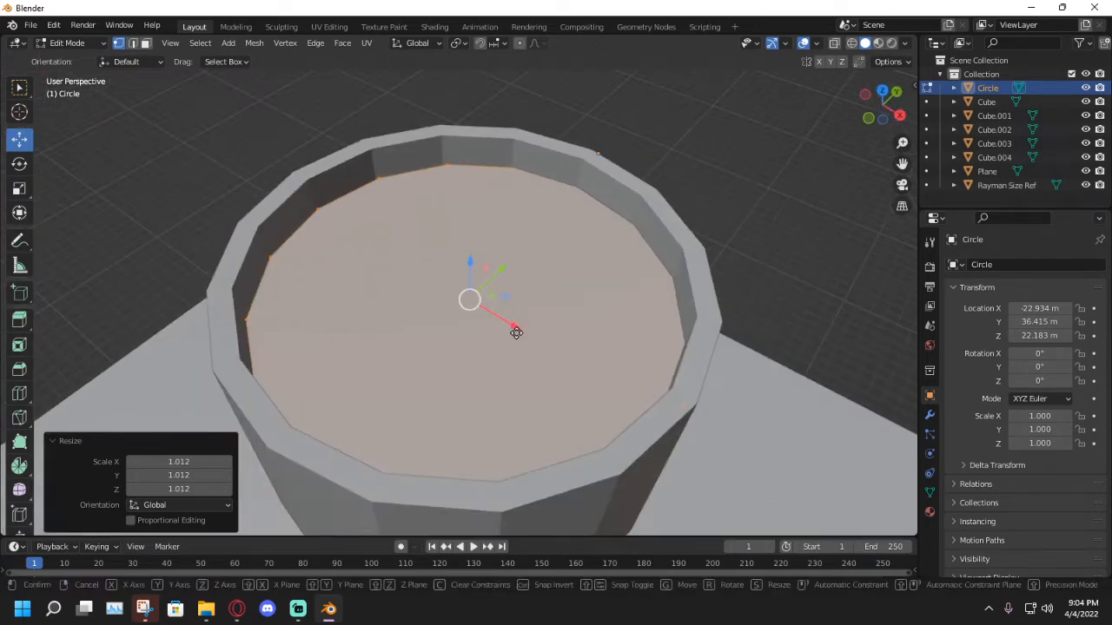
left_click_drag(516, 331, 505, 328)
middle_click_drag(505, 329, 536, 348)
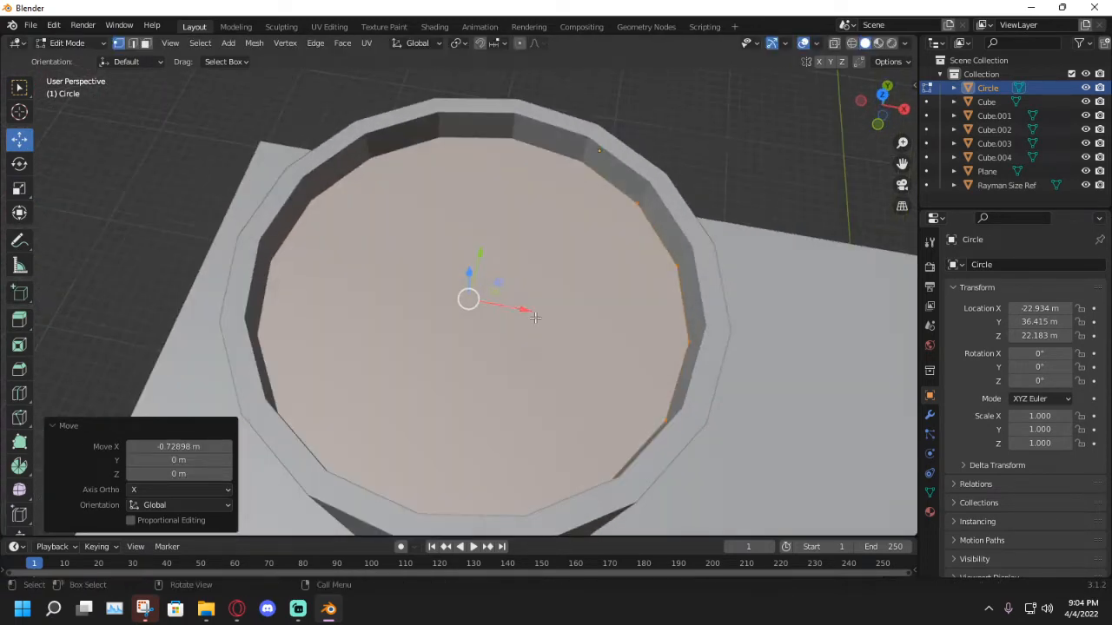
left_click_drag(529, 312, 529, 313)
middle_click_drag(529, 314, 469, 287)
Turn on X-ray, scale the disc by about 1.037 on X to meet the inner wall, and deselect it.
left_click(19, 163)
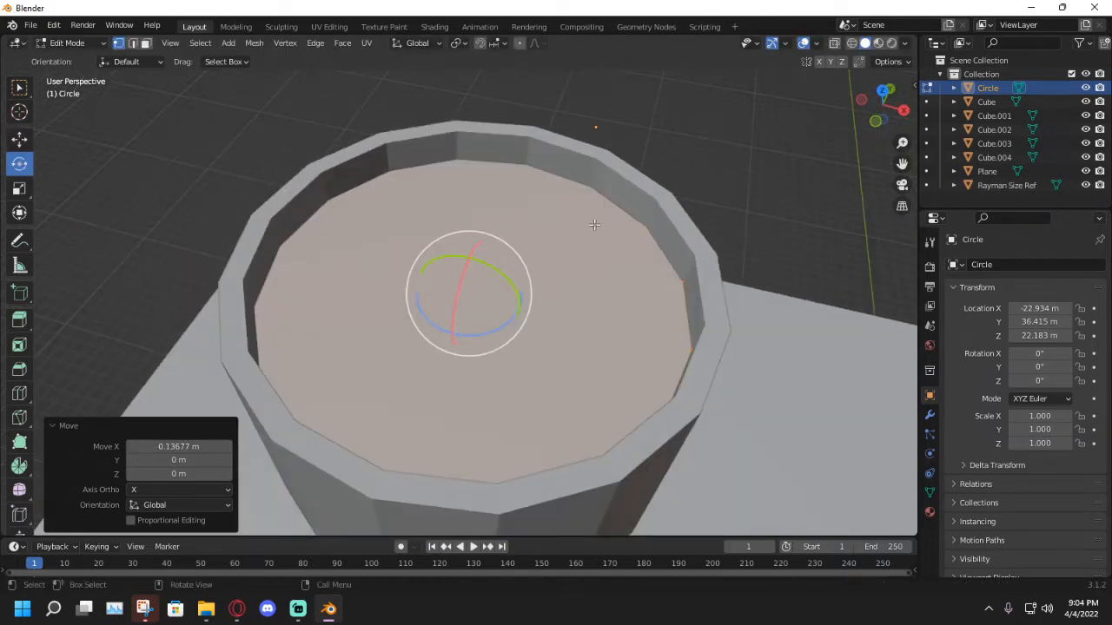
left_click(834, 45)
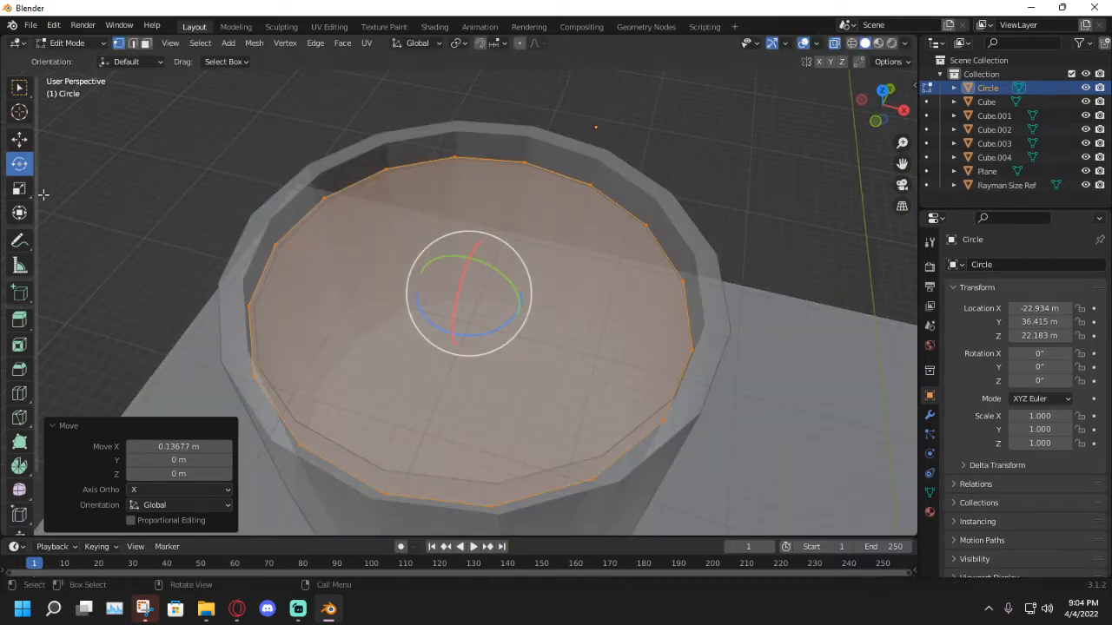
left_click(19, 188)
left_click_drag(522, 302, 521, 310)
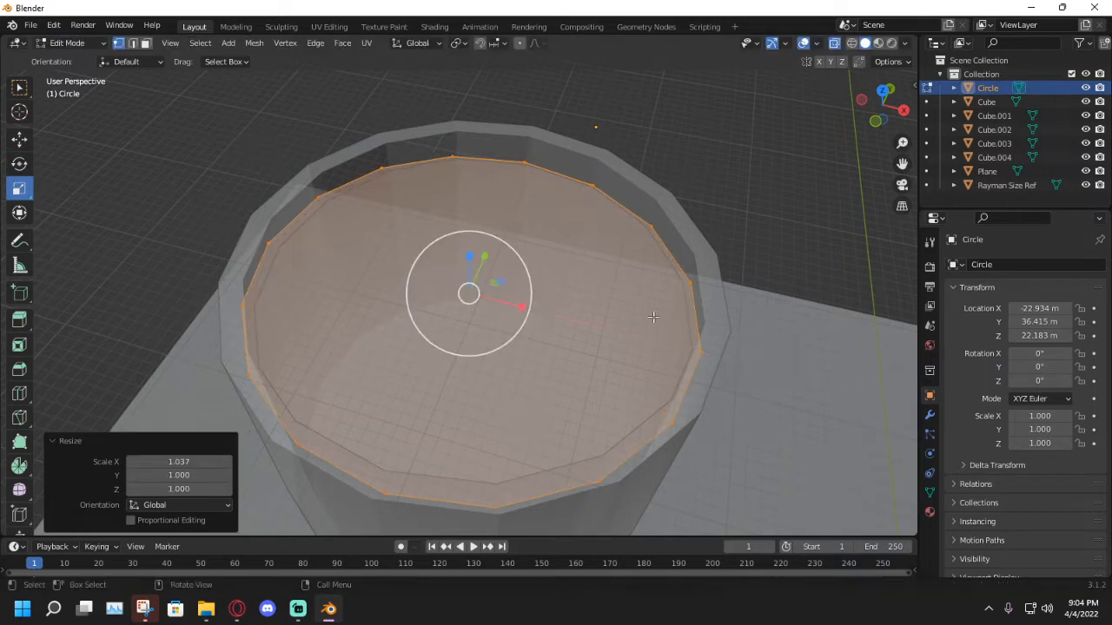
middle_click_drag(521, 310, 381, 254)
left_click(269, 173)
Examine the disc's fit against the cylinder's inner wall from several angles.
scroll(296, 209, "down", 1)
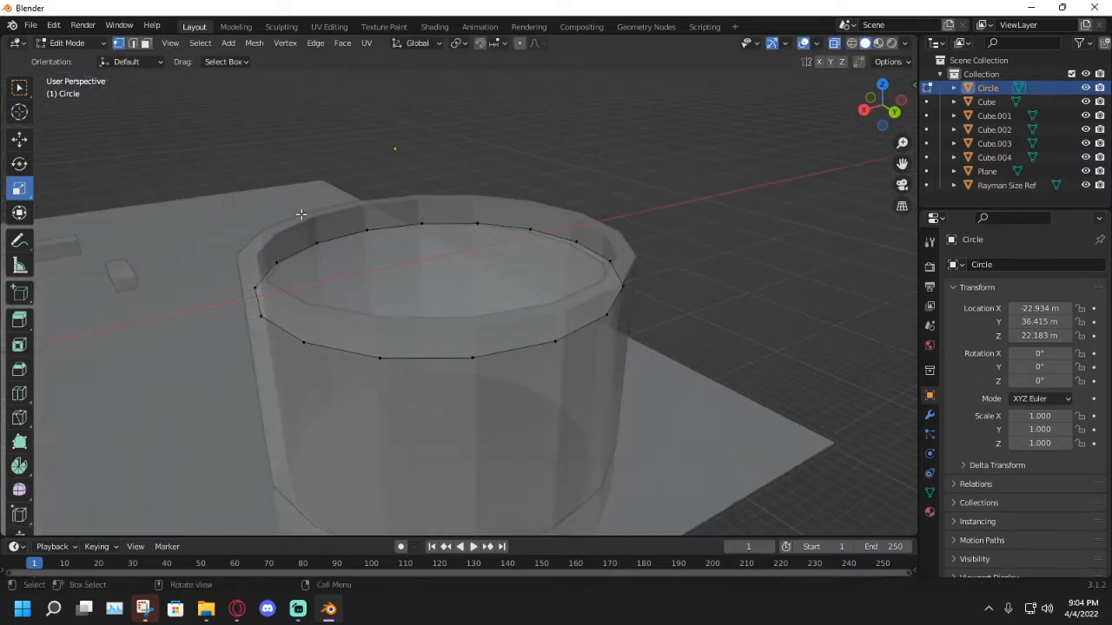
middle_click_drag(301, 213, 414, 271)
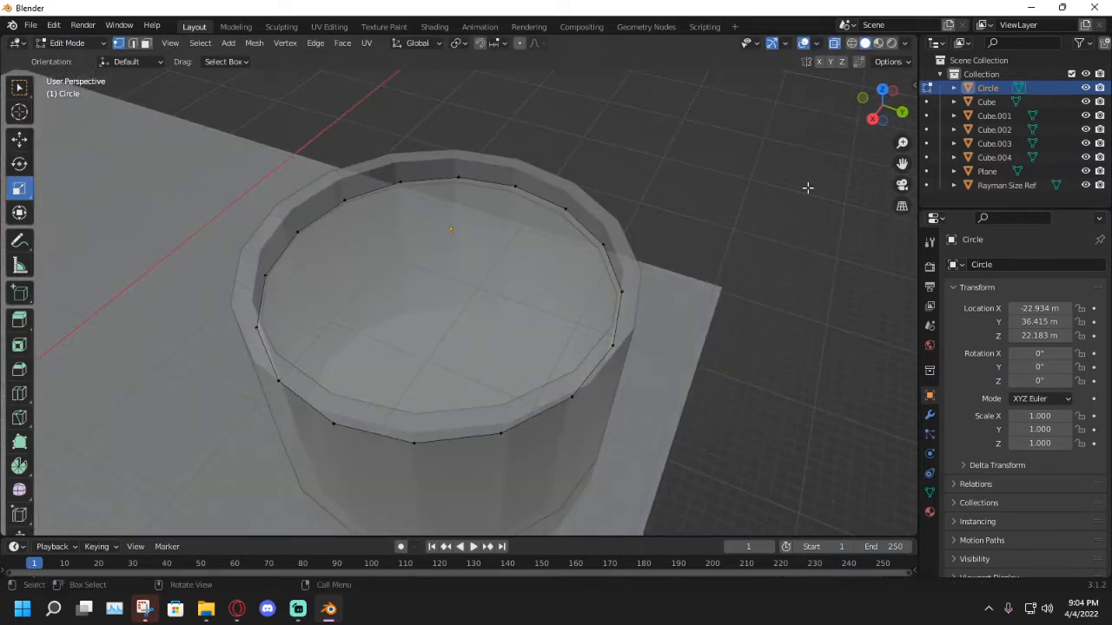
middle_click_drag(683, 239, 664, 213)
left_click(19, 141)
mouse_move(485, 296)
middle_mouse_down()
mouse_move(486, 307)
mouse_move(464, 298)
middle_mouse_up()
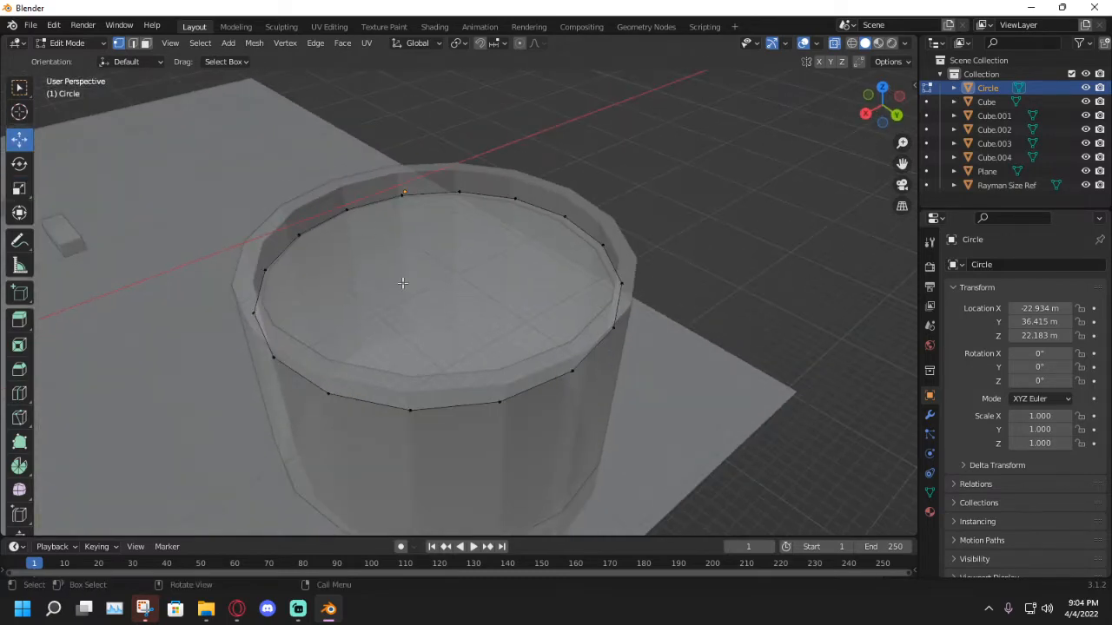
middle_click_drag(402, 283, 413, 278)
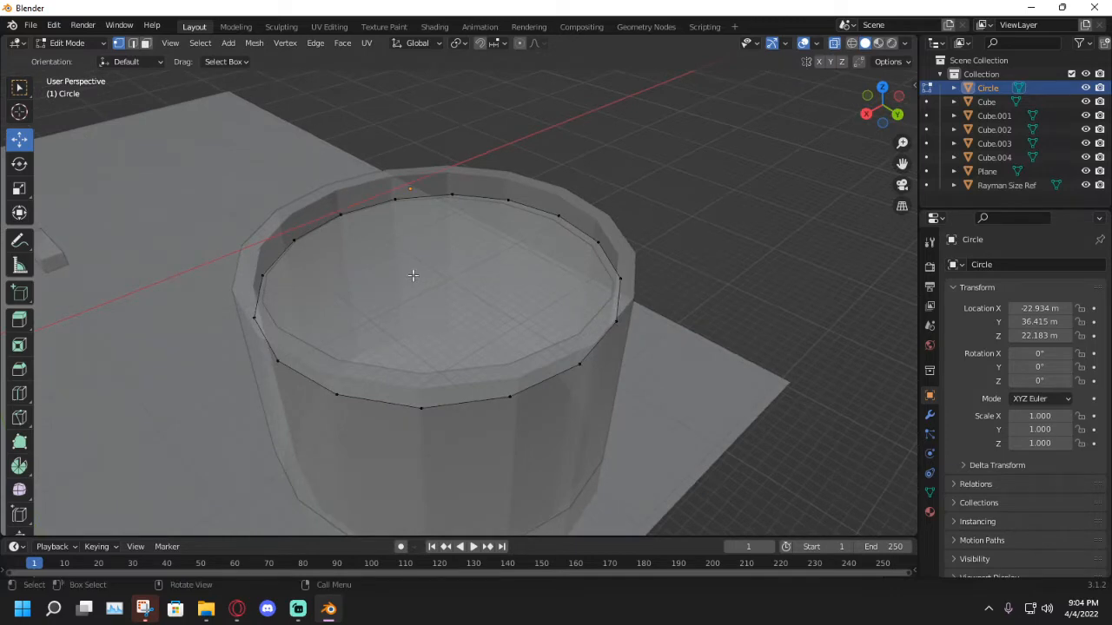
middle_click_drag(414, 276, 654, 149)
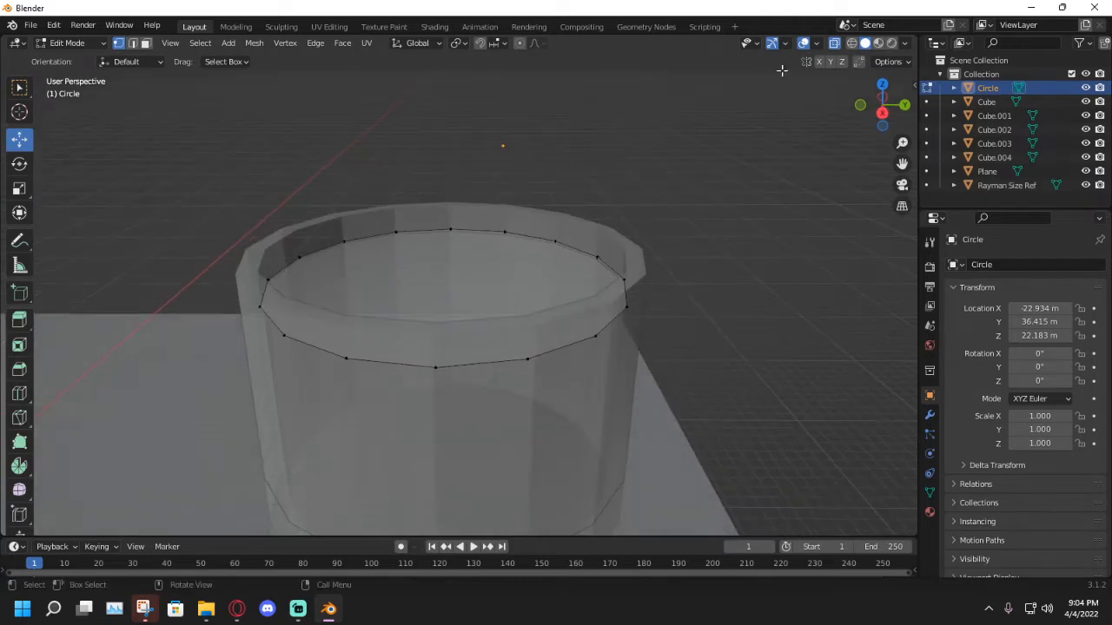
Compare the disc with X-ray off and on, and select its whole outer edge loop with X-ray enabled.
left_click(832, 44)
left_click(511, 245)
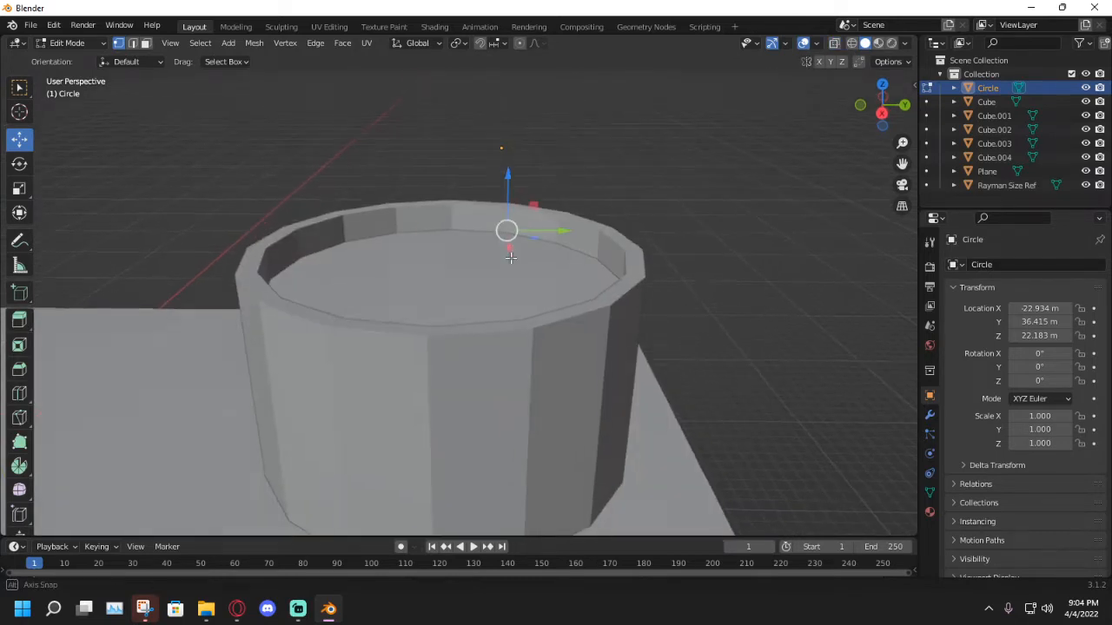
left_click(832, 44)
left_click(613, 207, "alt")
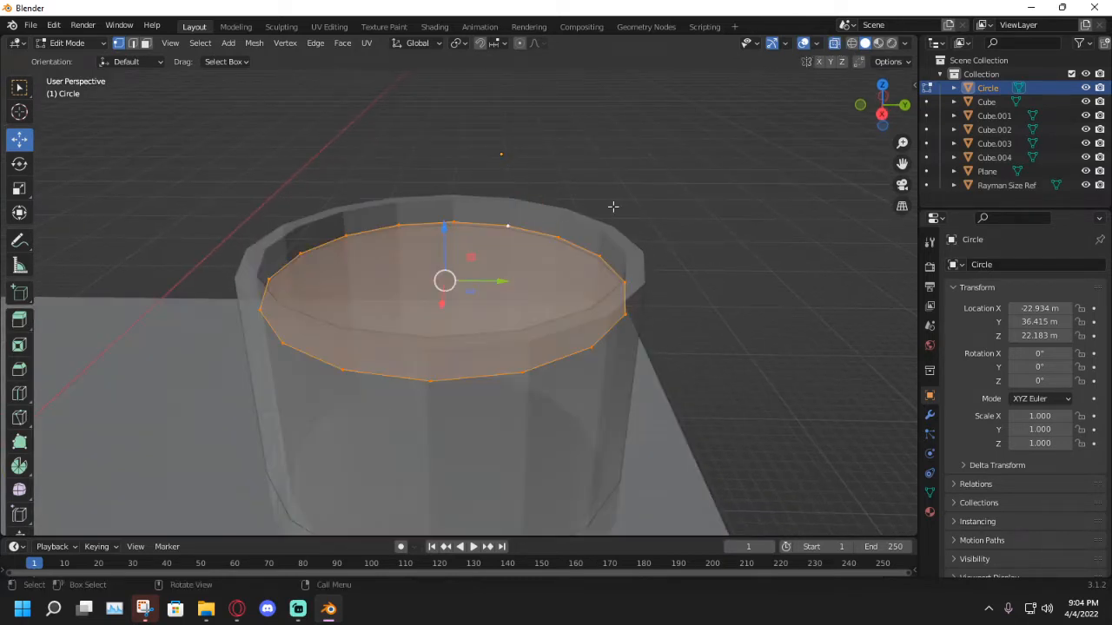
Try duplicating the disc and raising the copy slightly along Z, and undo the last change.
middle_click_drag(559, 217, 489, 214)
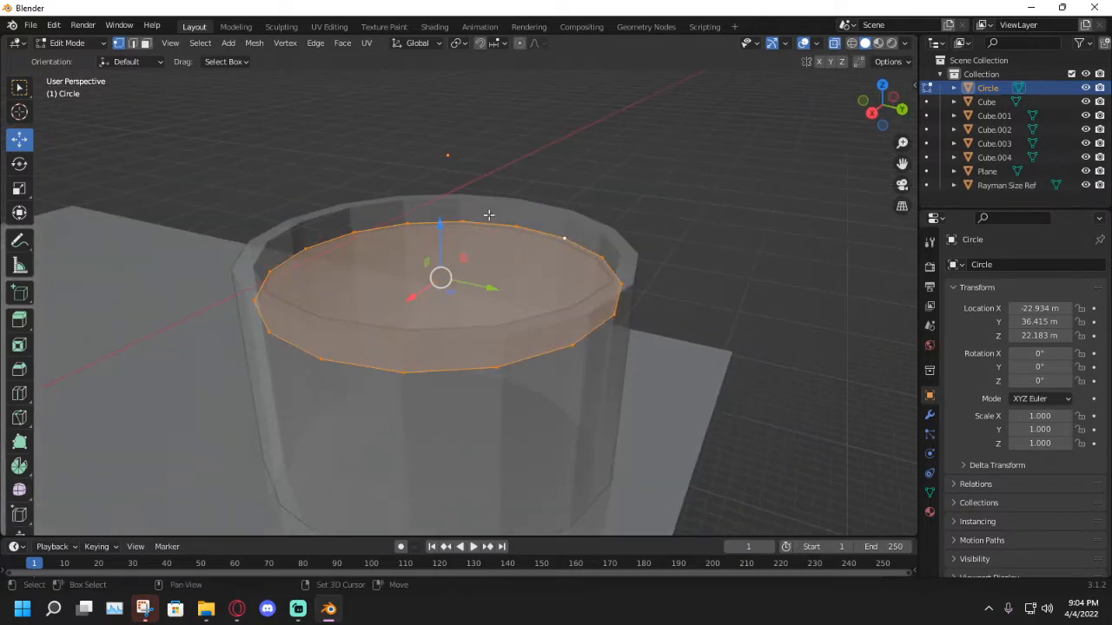
key("shift+d")
left_click(500, 198)
mouse_move(500, 198)
middle_mouse_down()
mouse_move(505, 188)
mouse_move(485, 239)
mouse_move(486, 210)
middle_mouse_up()
left_click_drag(449, 239, 450, 232)
key("ctrl+z")
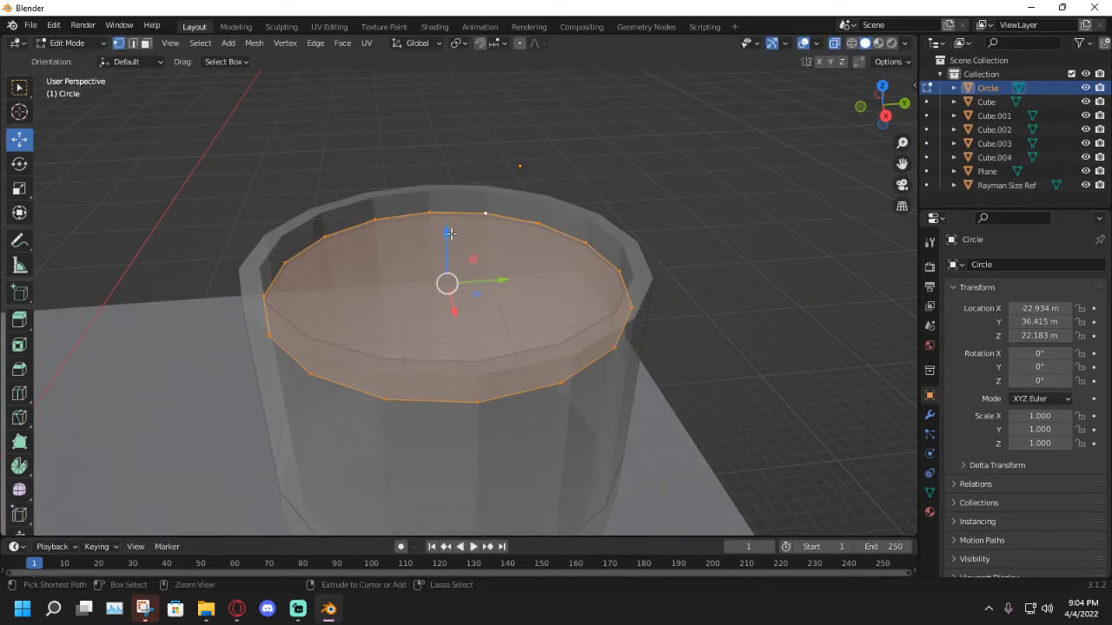
Duplicate the disc surface in place and position the copy about 0.2 m above the original along Z.
key("shift+d")
right_click(449, 233)
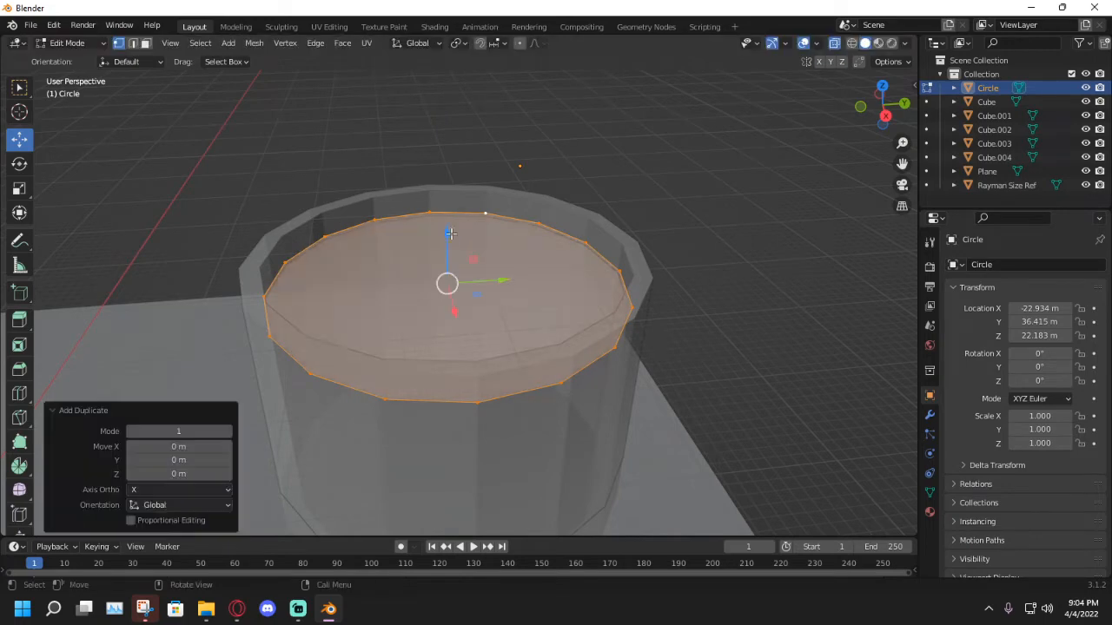
left_click_drag(447, 237, 446, 222)
middle_click_drag(442, 206, 429, 166)
scroll(471, 256, "up", 2)
middle_click_drag(471, 256, 478, 282)
scroll(478, 281, "up", 1)
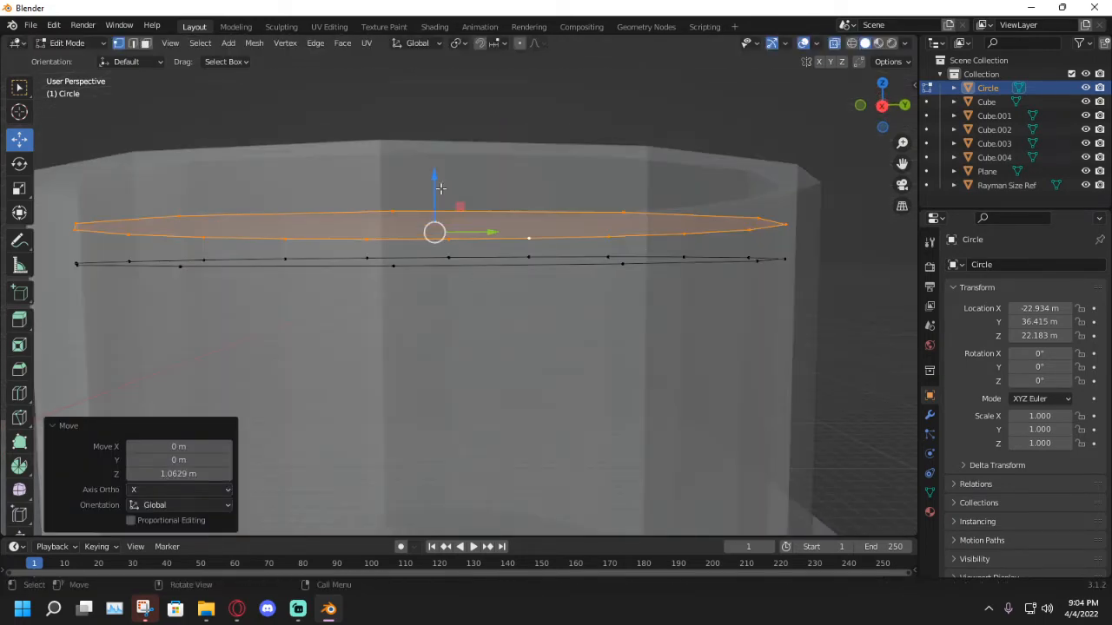
left_click_drag(436, 175, 437, 198)
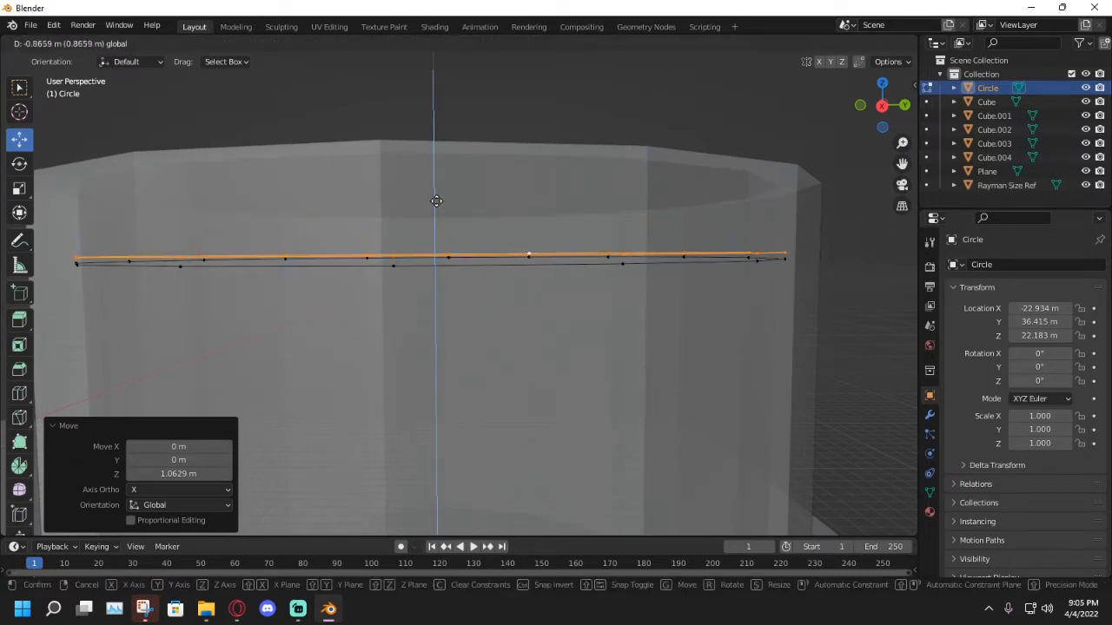
left_click_drag(437, 200, 437, 201)
Turn off X-ray and examine the stacked discs inside the cylinder from several angles.
middle_click_drag(521, 249, 573, 304)
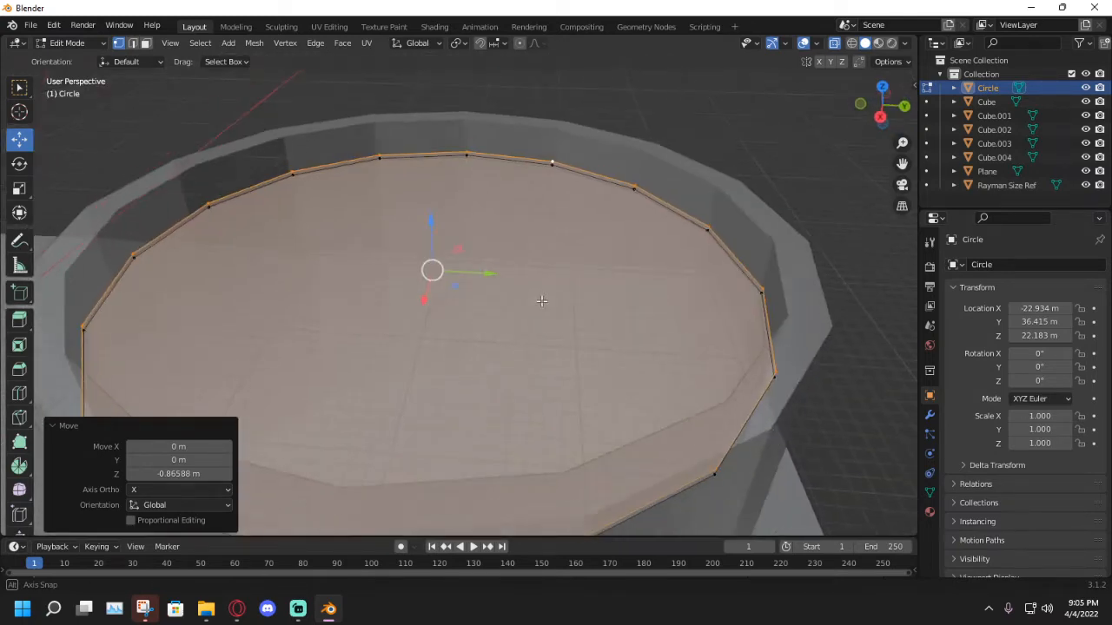
scroll(642, 306, "down", 5)
middle_click_drag(642, 307, 645, 246)
scroll(501, 275, "up", 4)
scroll(371, 267, "up", 2)
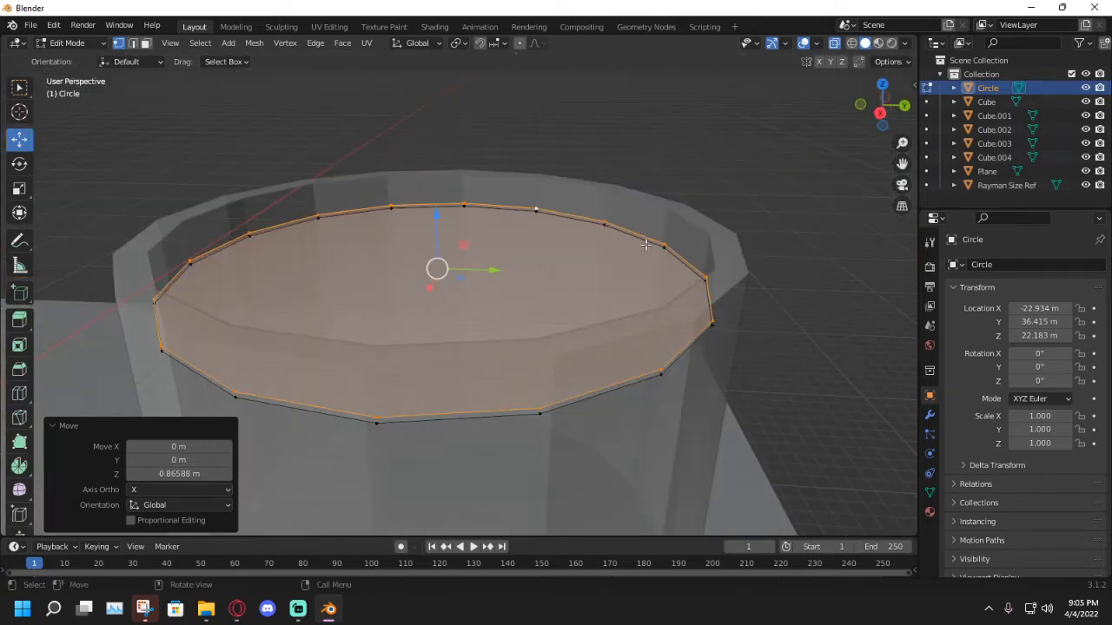
left_click(834, 43)
middle_click_drag(744, 172, 666, 249)
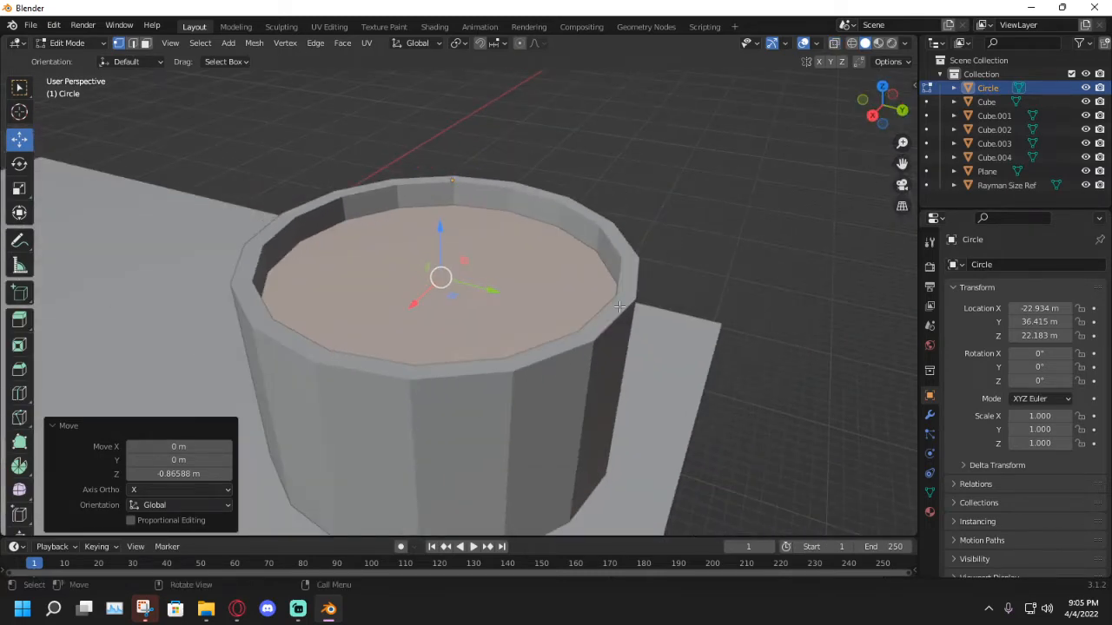
middle_click_drag(618, 307, 610, 296)
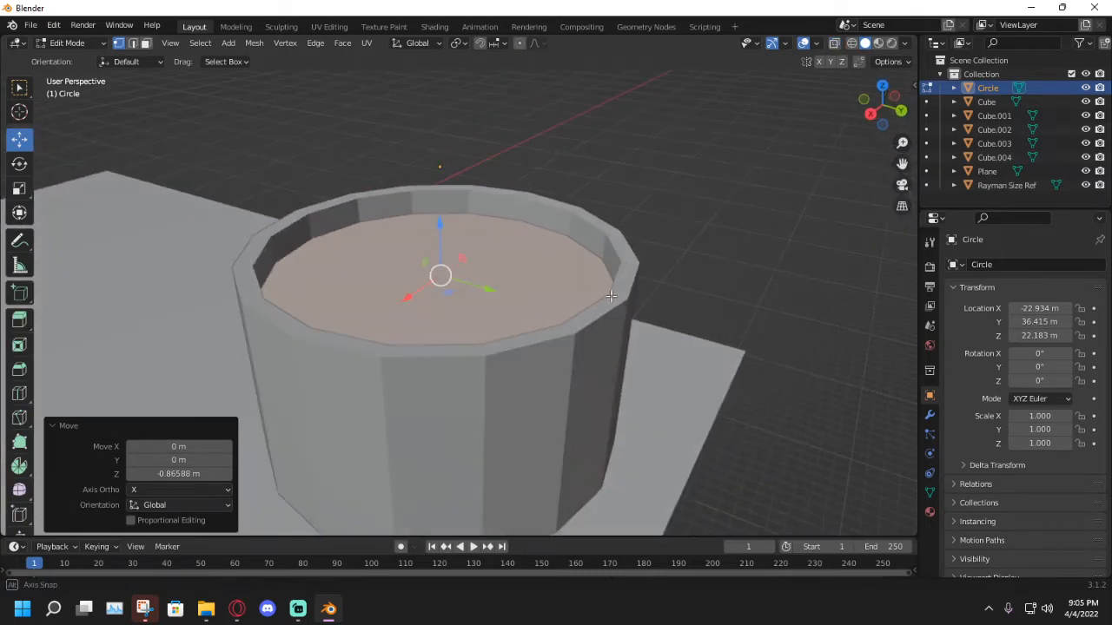
Enable the Face Orientation overlay, deselect the disc copy, and bring the cylinder into close view.
left_click(817, 43)
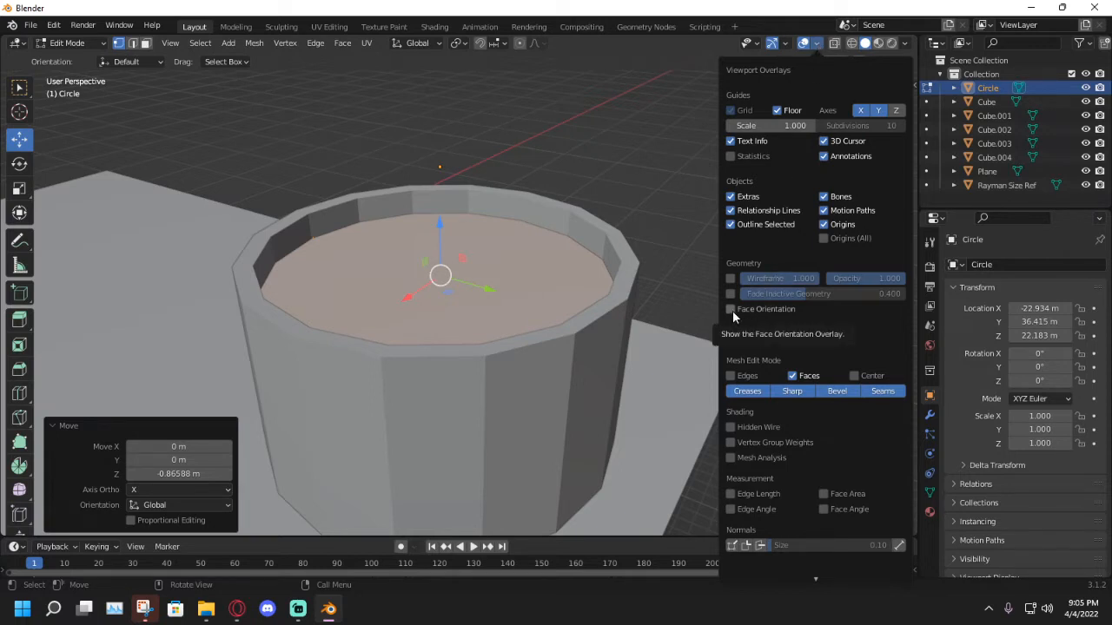
left_click(817, 45)
left_click(818, 46)
left_click(732, 309)
left_click(616, 166)
middle_click_drag(599, 169, 564, 274)
scroll(702, 252, "down", 4)
scroll(700, 255, "up", 3)
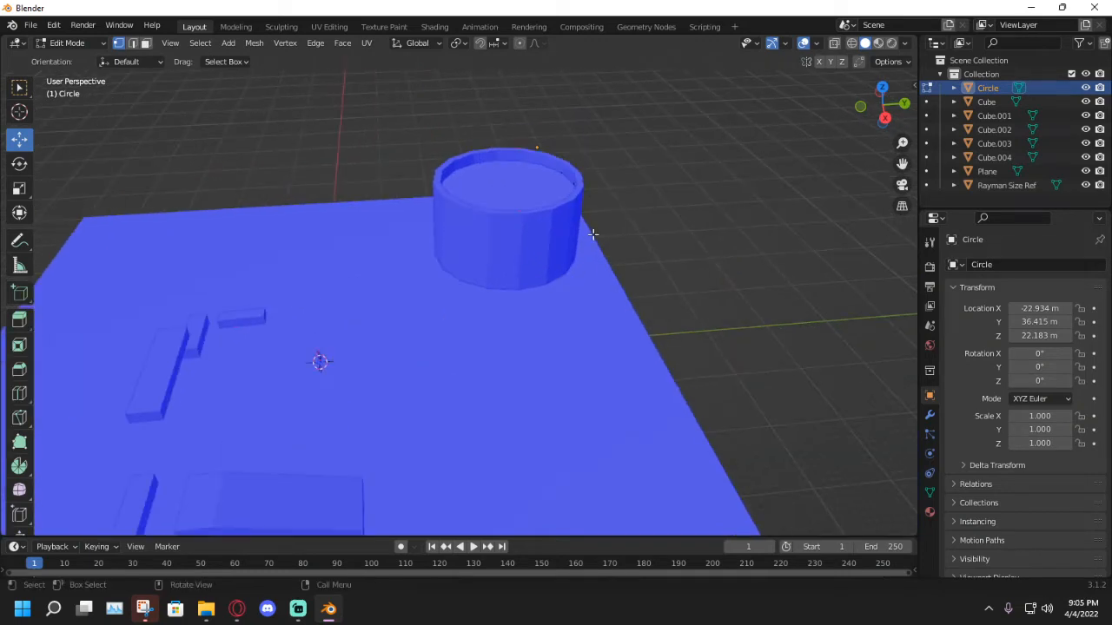
middle_click_drag(592, 233, 577, 298)
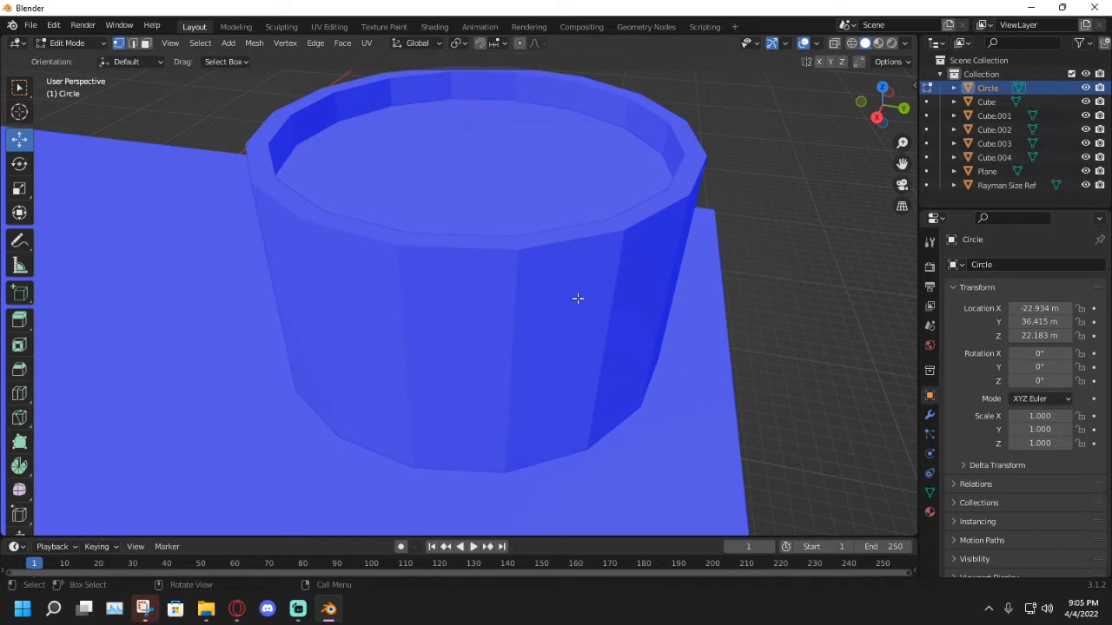
Examine the discs' face orientation from above and below, comparing the view with X-ray on and off.
middle_click_drag(572, 282, 559, 327, "shift")
middle_click_drag(495, 278, 529, 300)
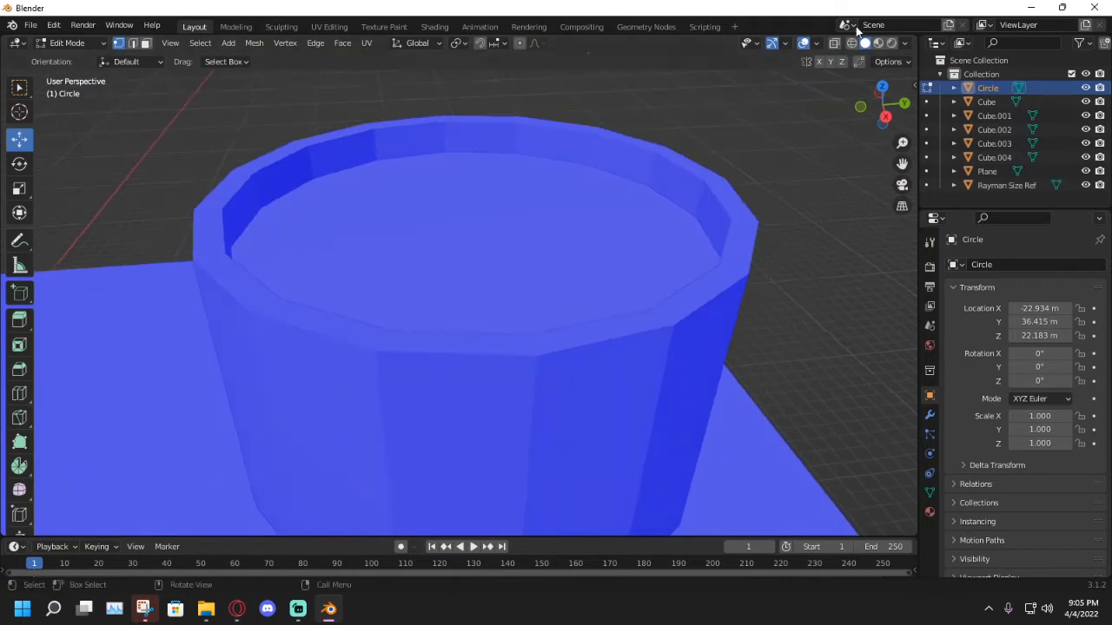
left_click(834, 45)
middle_click_drag(643, 241, 736, 164)
scroll(638, 205, "up", 4)
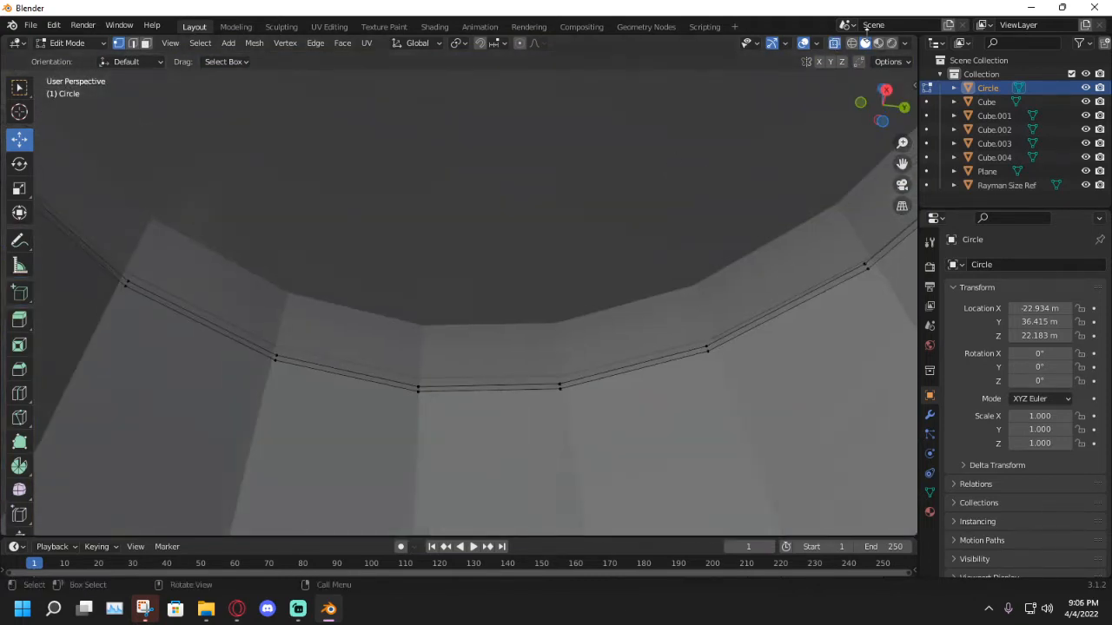
left_click(834, 44)
middle_click_drag(608, 217, 563, 155)
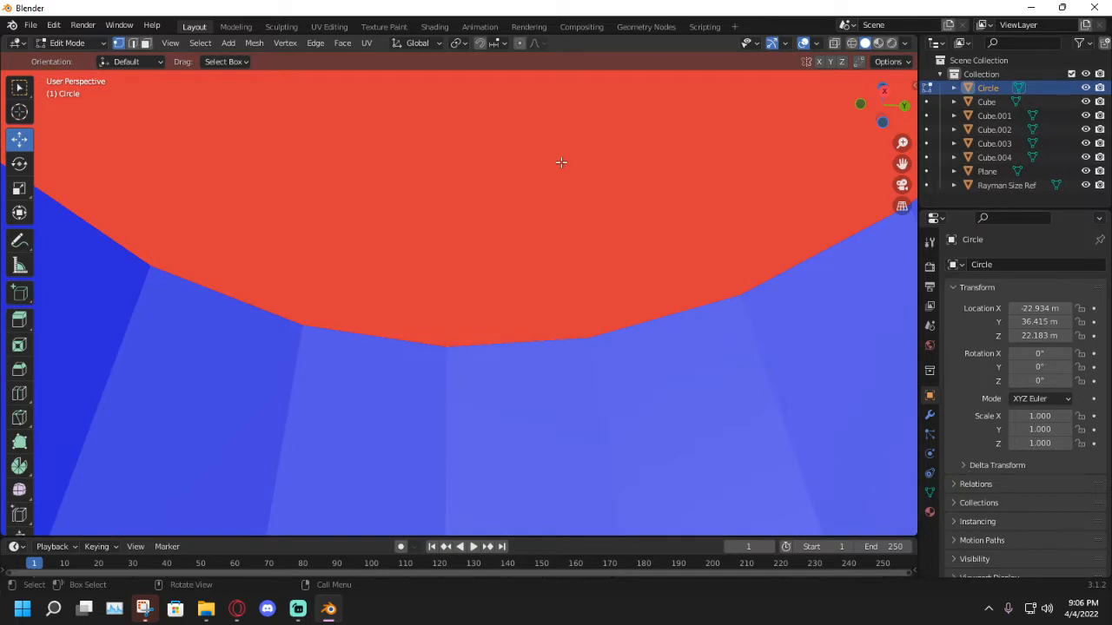
scroll(561, 162, "up", 3)
scroll(553, 200, "down", 2)
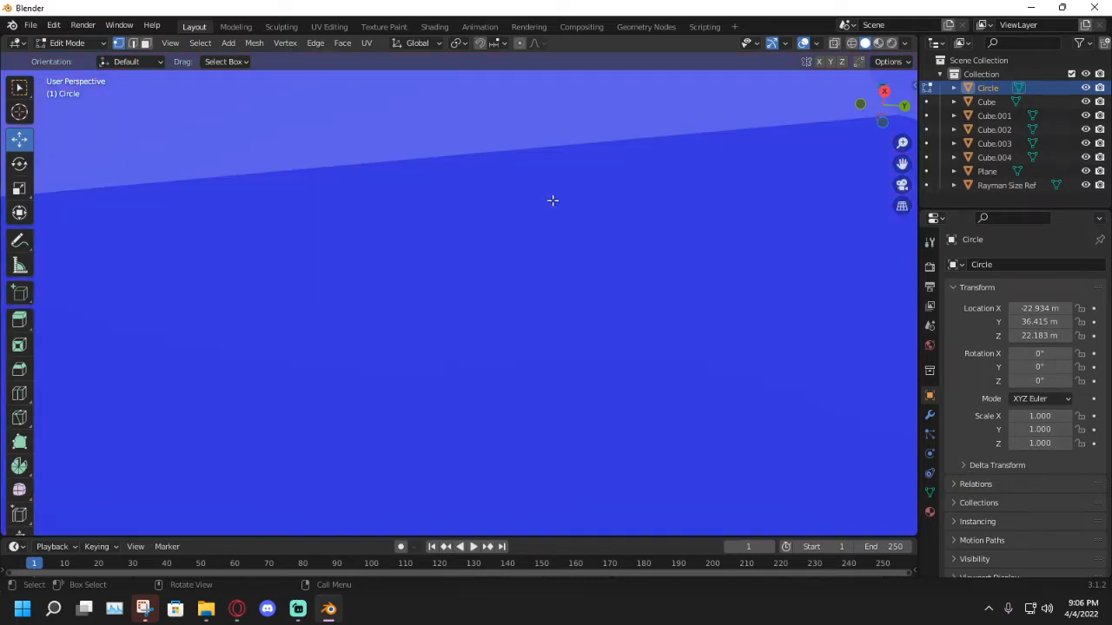
scroll(553, 201, "up", 2)
scroll(553, 200, "down", 3)
middle_click_drag(561, 260, 558, 350)
scroll(558, 349, "down", 3)
middle_click_drag(519, 283, 517, 314)
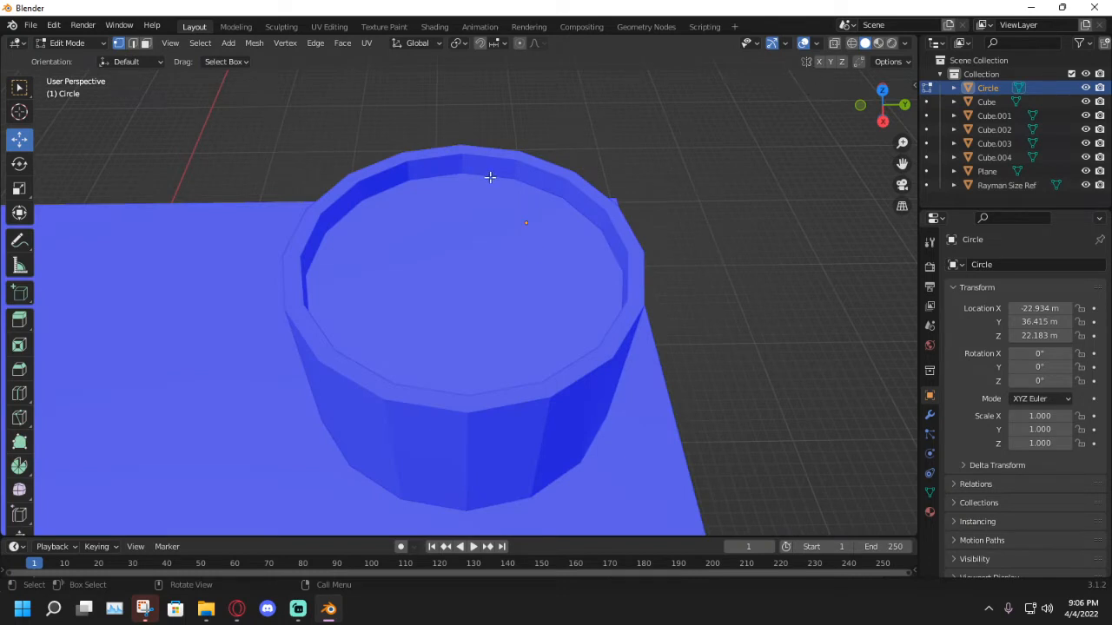
Select the disc's upper face in face select mode and flip its normals.
left_click(564, 201, "alt")
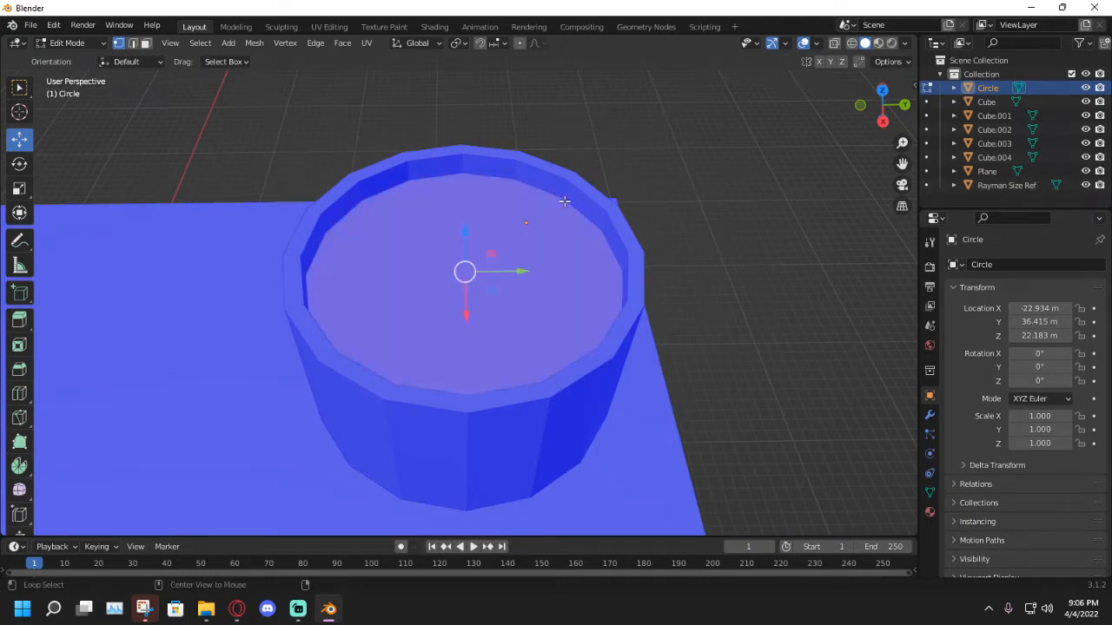
middle_click_drag(565, 206, 390, 128)
left_click(146, 43)
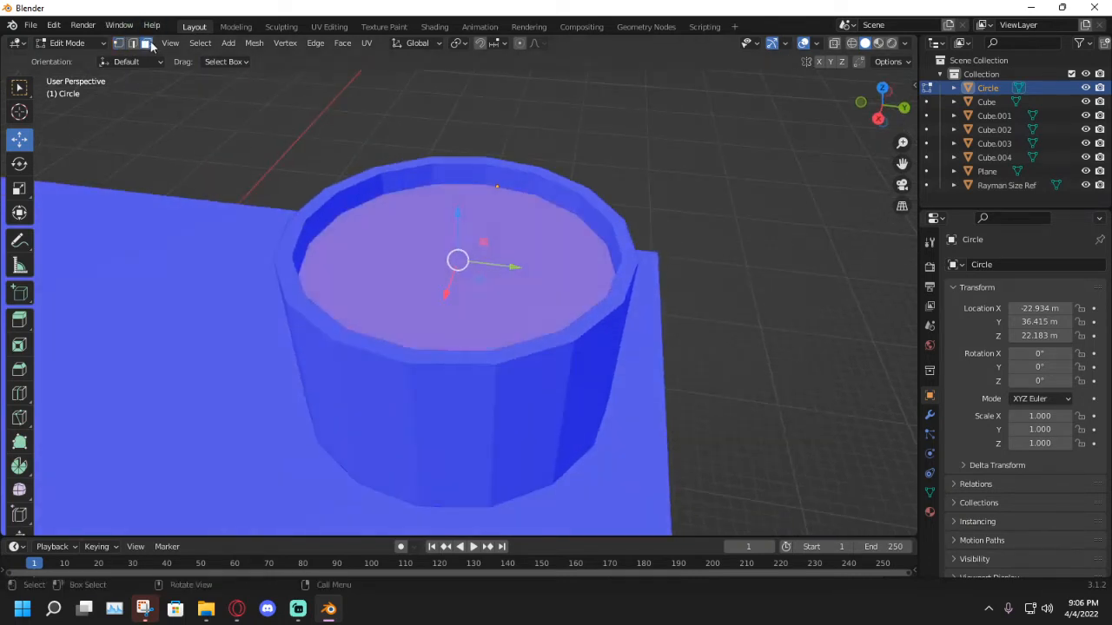
left_click(319, 88)
left_click(457, 258)
middle_click_drag(457, 258, 424, 229)
scroll(423, 229, "up", 3)
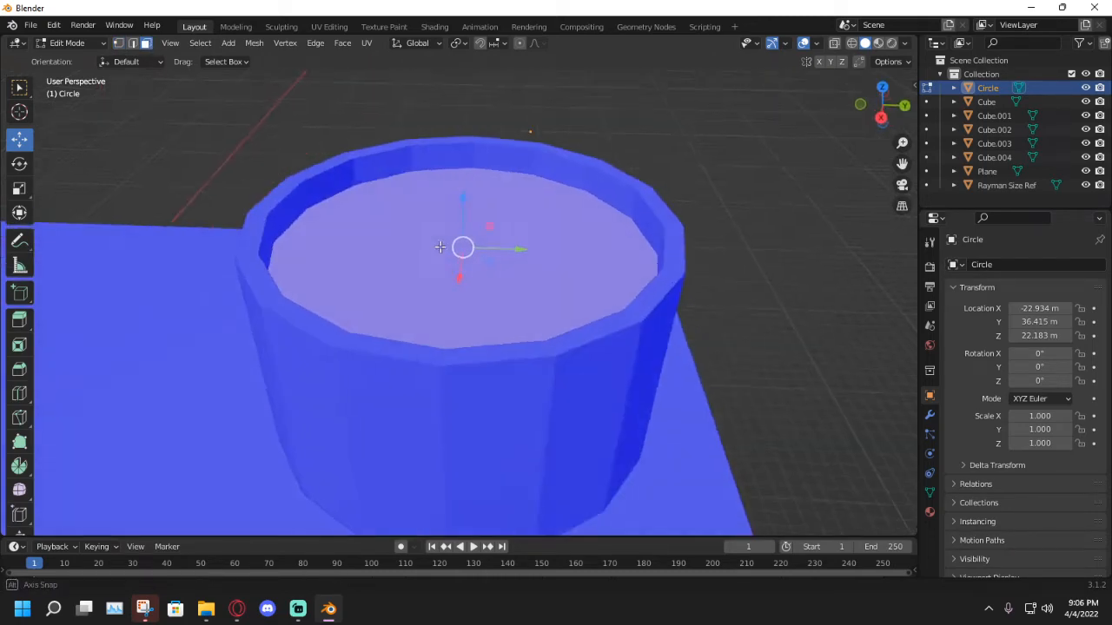
left_click(255, 44)
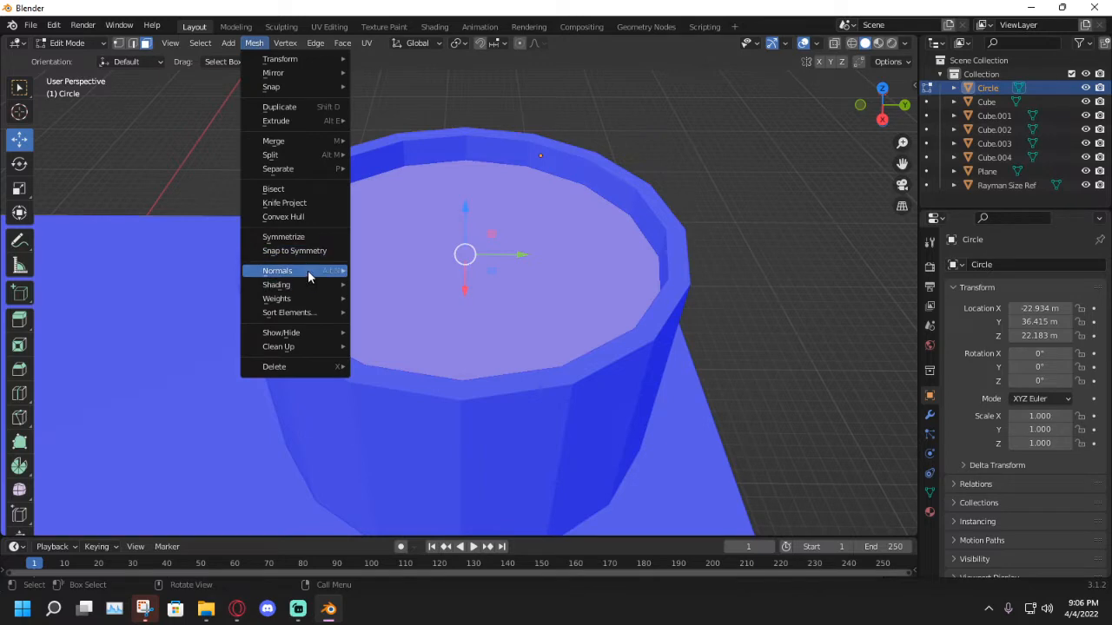
mouse_move(308, 271)
left_click(412, 268)
middle_click_drag(412, 268, 465, 348)
scroll(455, 256, "up", 4)
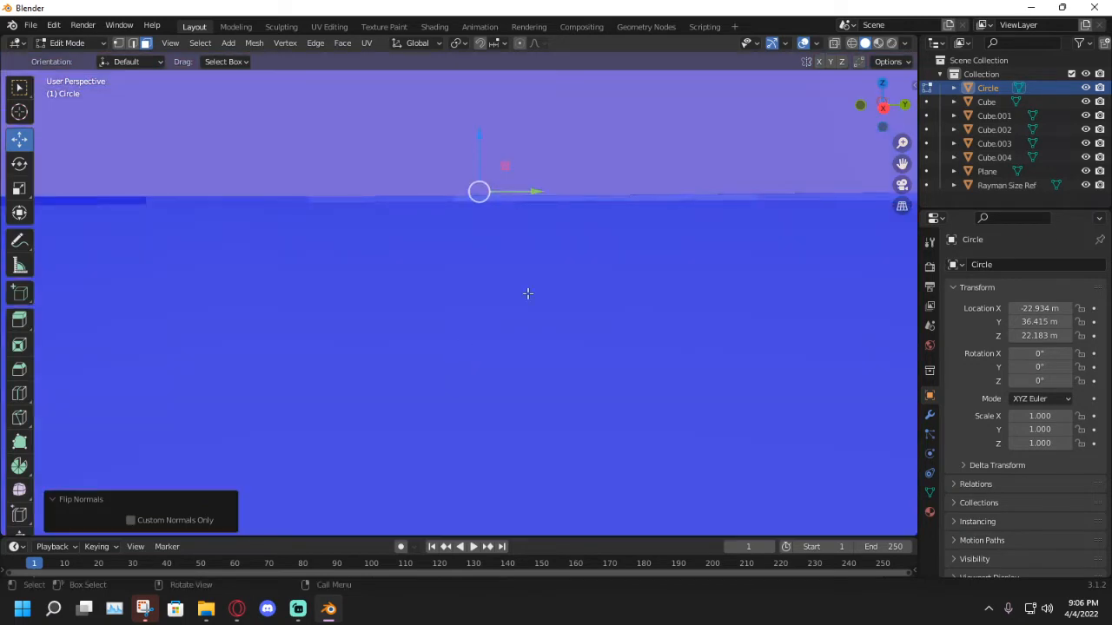
Deselect the disc and check the flipped face's orientation from several angles around the cylinder.
scroll(489, 191, "down", 5)
middle_click_drag(546, 217, 469, 244)
left_click(842, 184)
middle_click_drag(841, 183, 747, 211)
scroll(747, 211, "down", 5)
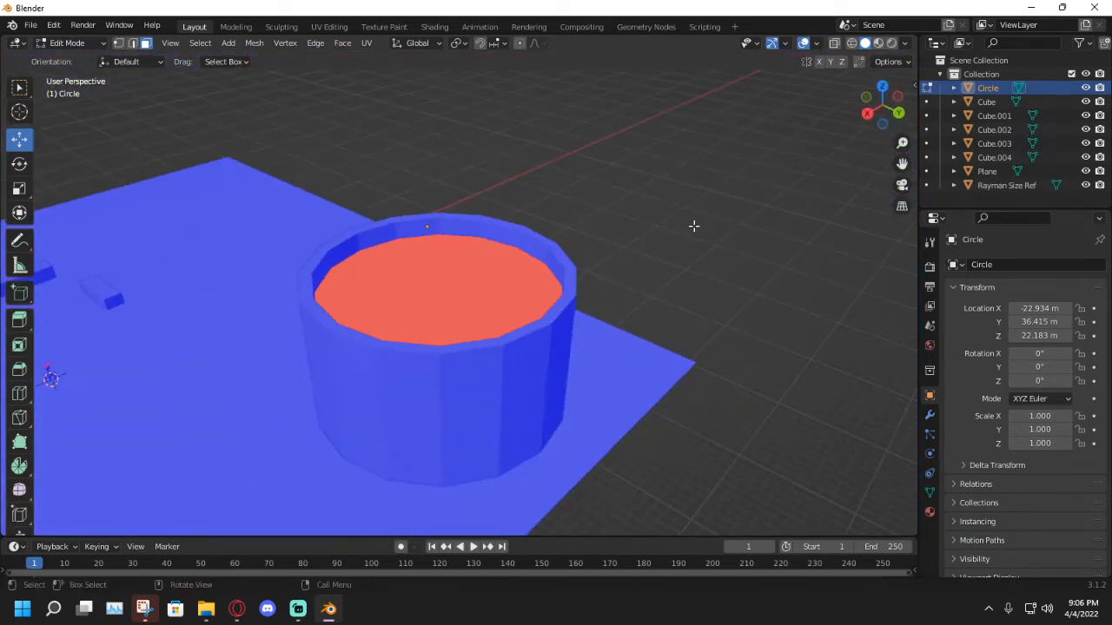
middle_click_drag(521, 226, 557, 204)
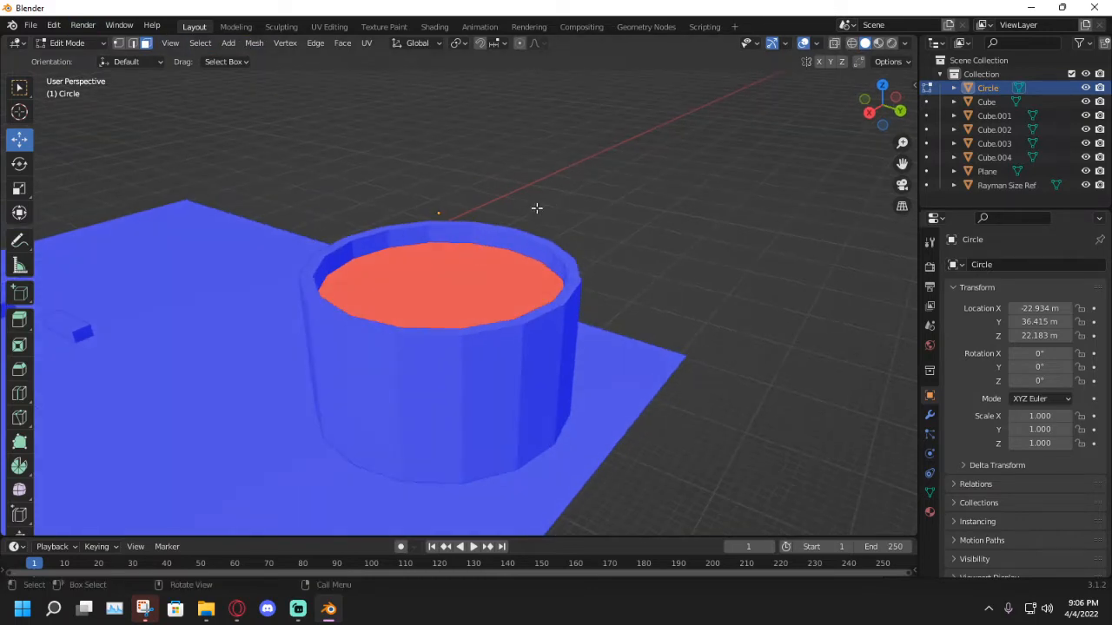
middle_click_drag(388, 224, 445, 213)
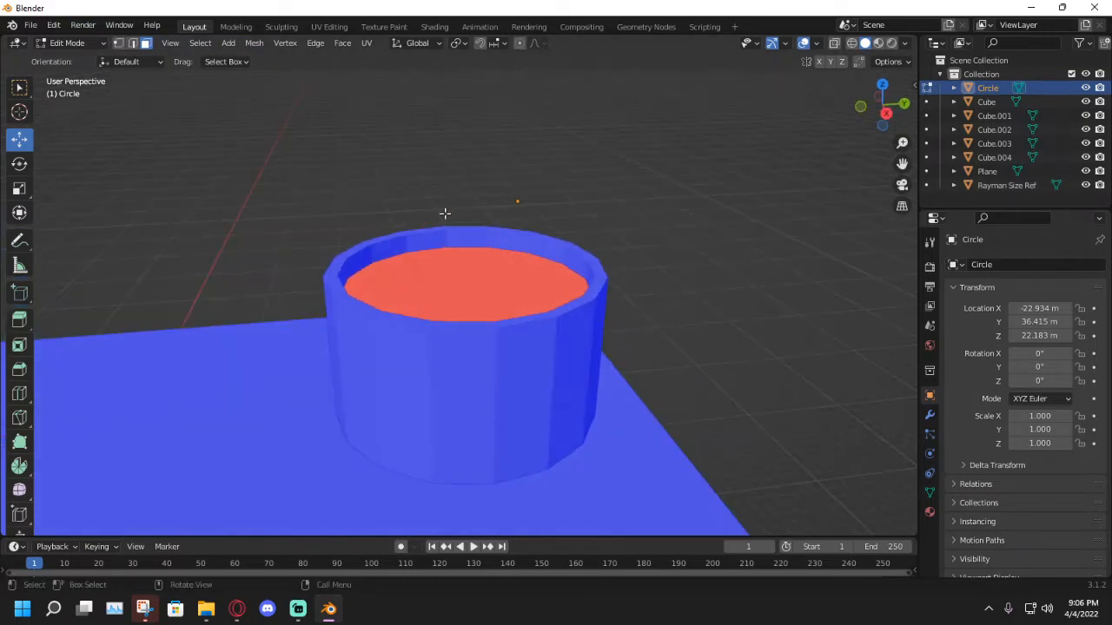
Check the stream chat in the browser, return to Blender, and view the cylinder again.
left_click(243, 617)
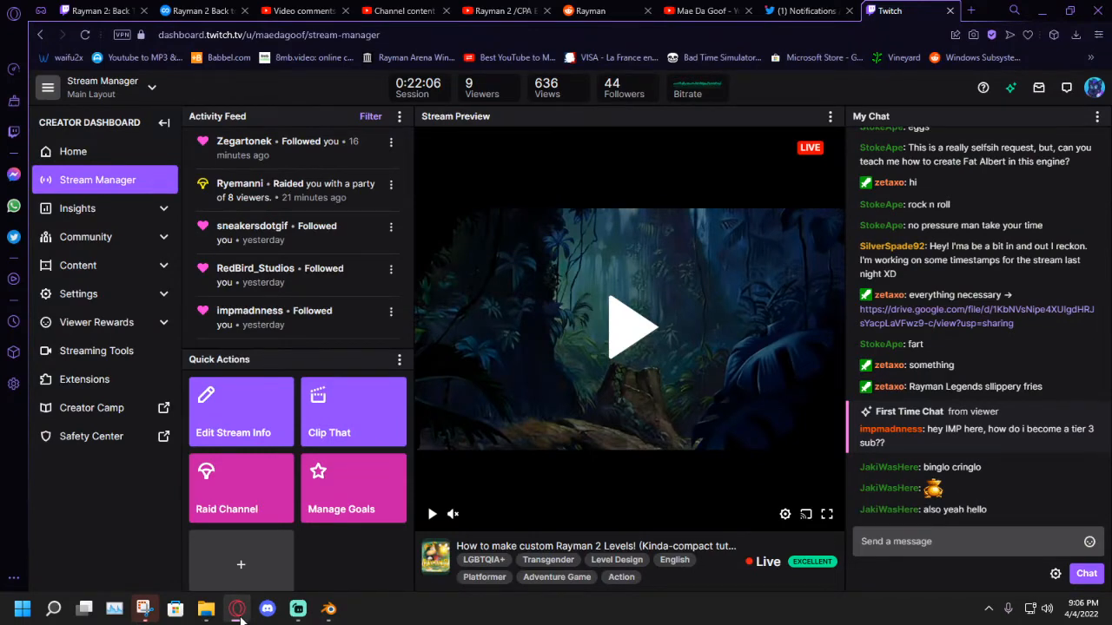
left_click(242, 616)
middle_click_drag(330, 530, 273, 504)
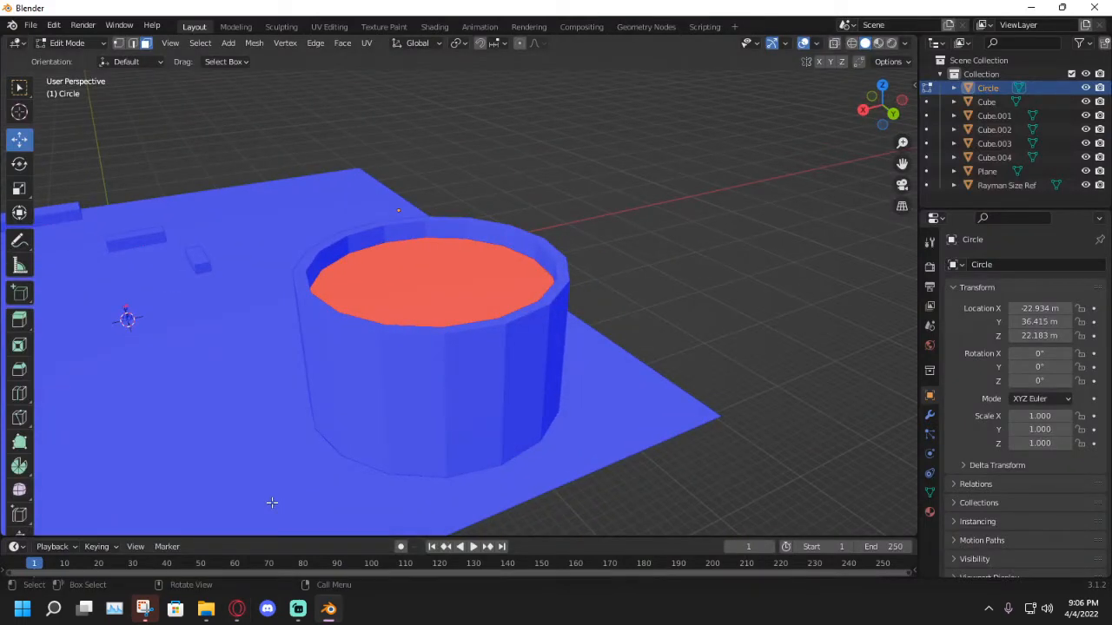
middle_click_drag(308, 304, 400, 315)
scroll(419, 313, "up", 2)
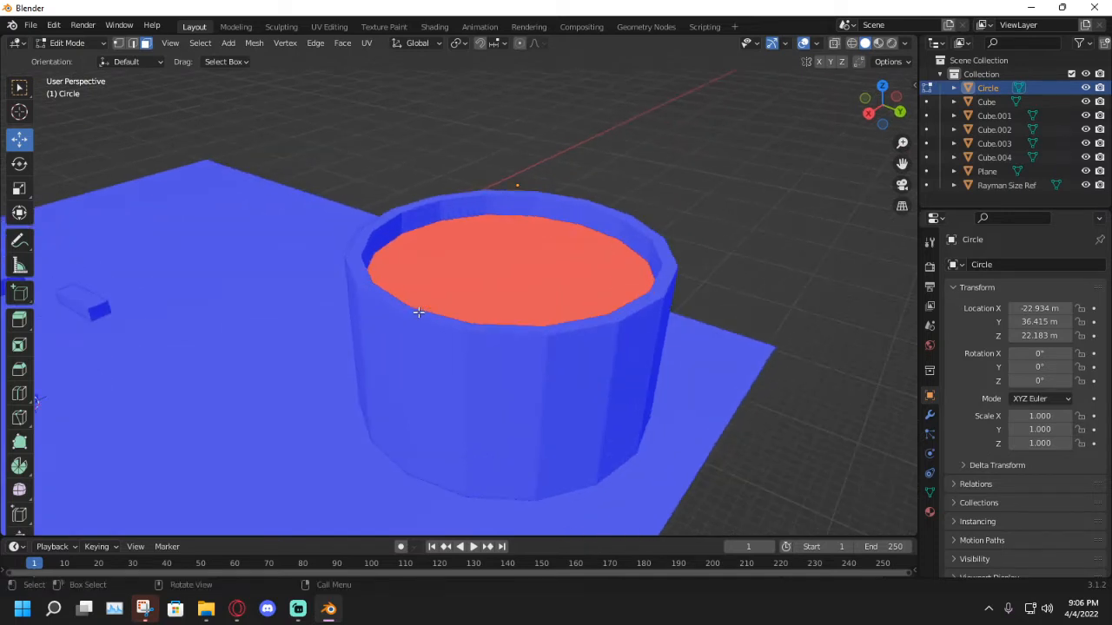
scroll(419, 313, "down", 3)
middle_click_drag(449, 195, 460, 196)
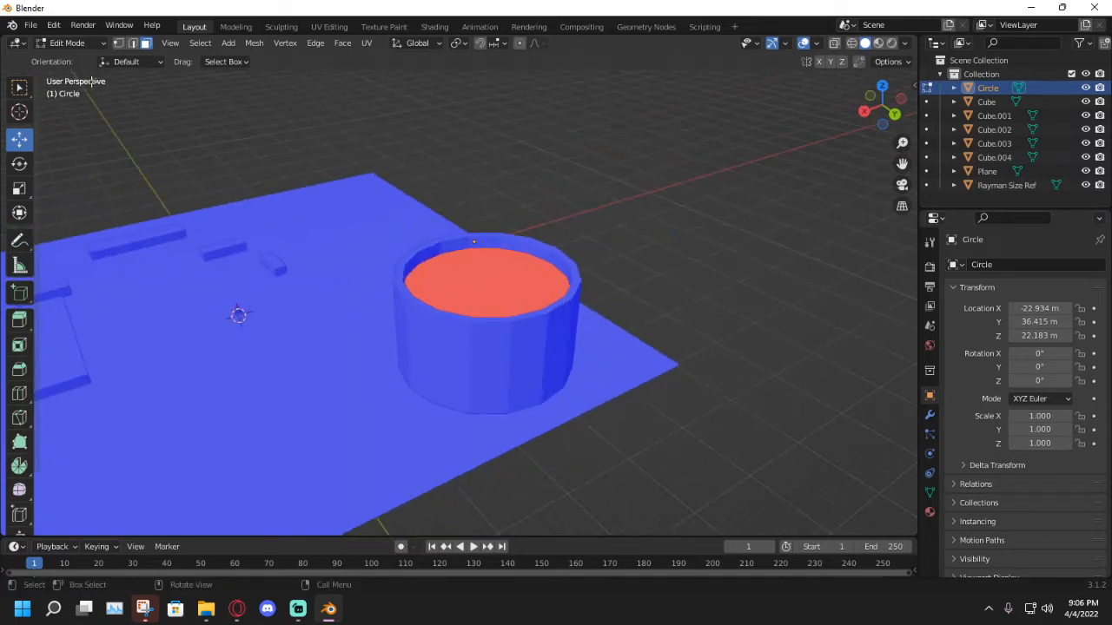
Return to Object Mode and deselect the disc object.
left_click(70, 42)
left_click(70, 59)
middle_click_drag(304, 203, 382, 229)
left_click(485, 171)
key("shift+a")
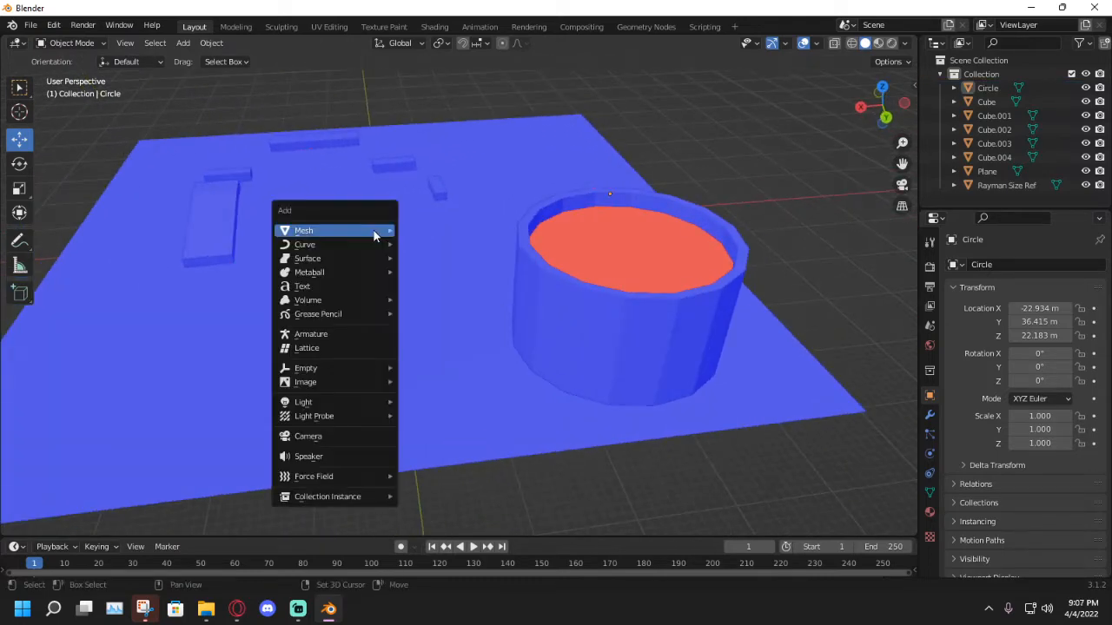
mouse_move(377, 230)
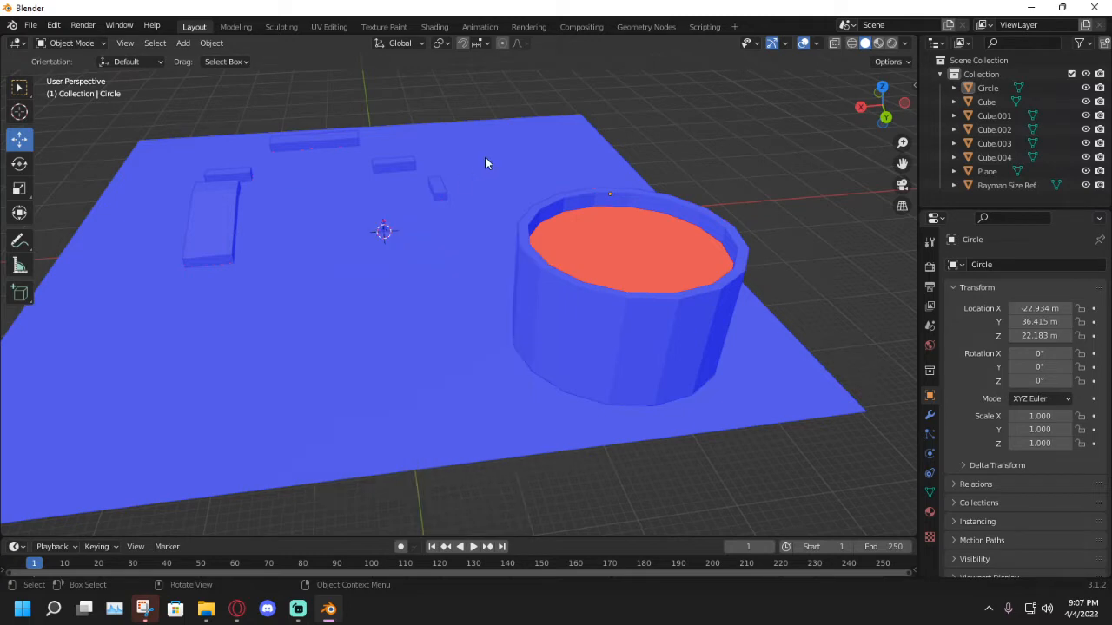
Select the ground plane and open it in Edit Mode with vertex selection.
left_click(485, 155)
scroll(464, 268, "down", 3)
middle_click_drag(464, 269, 445, 226)
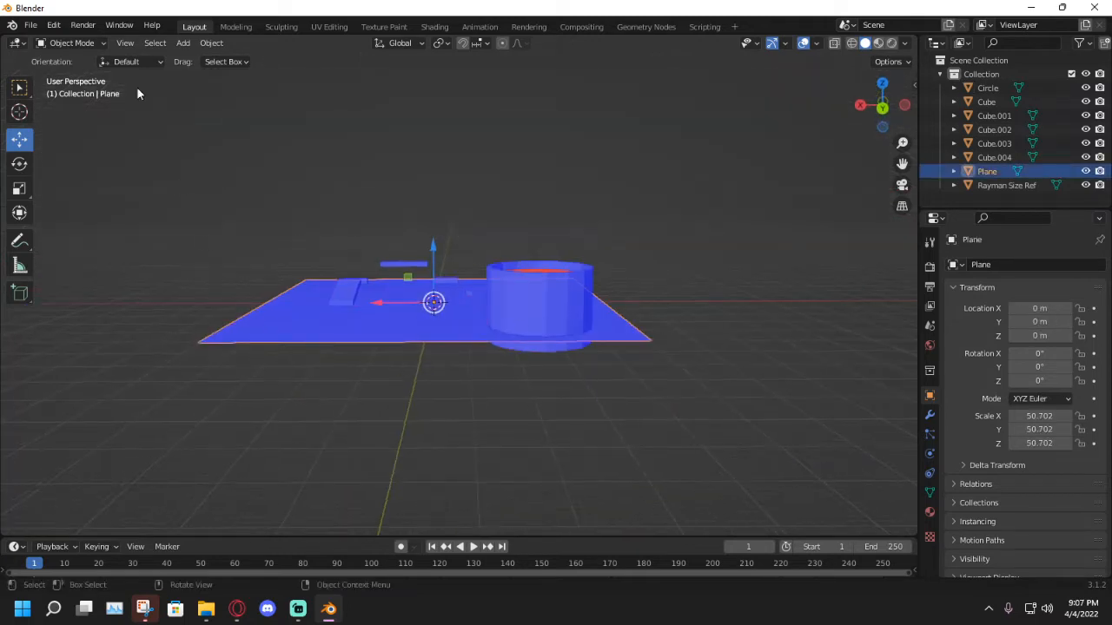
left_click(89, 44)
left_click(73, 73)
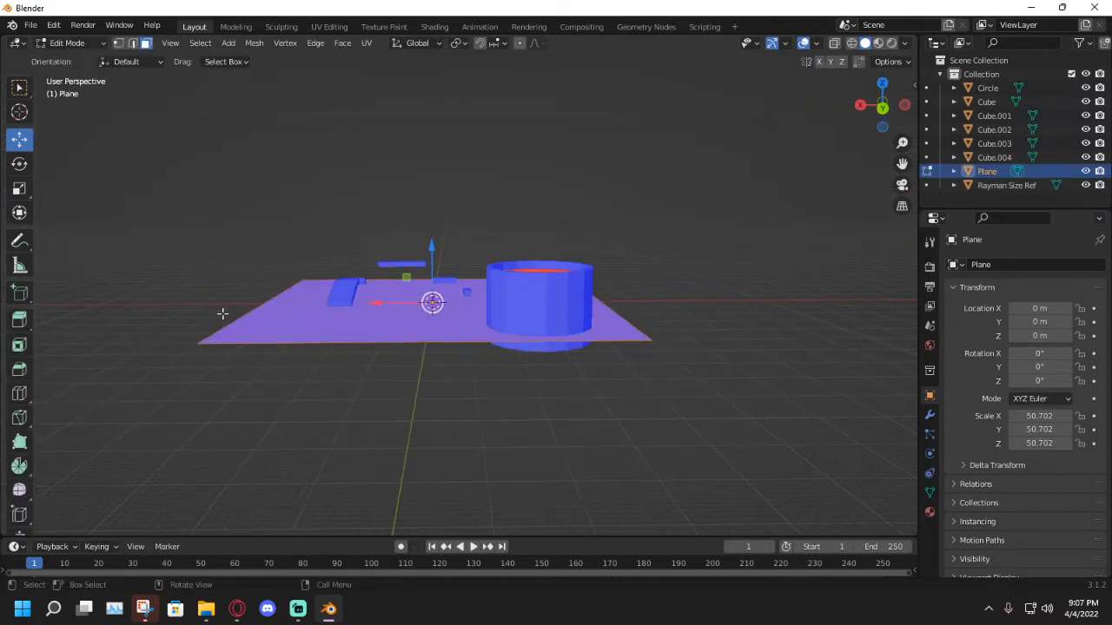
left_click(119, 43)
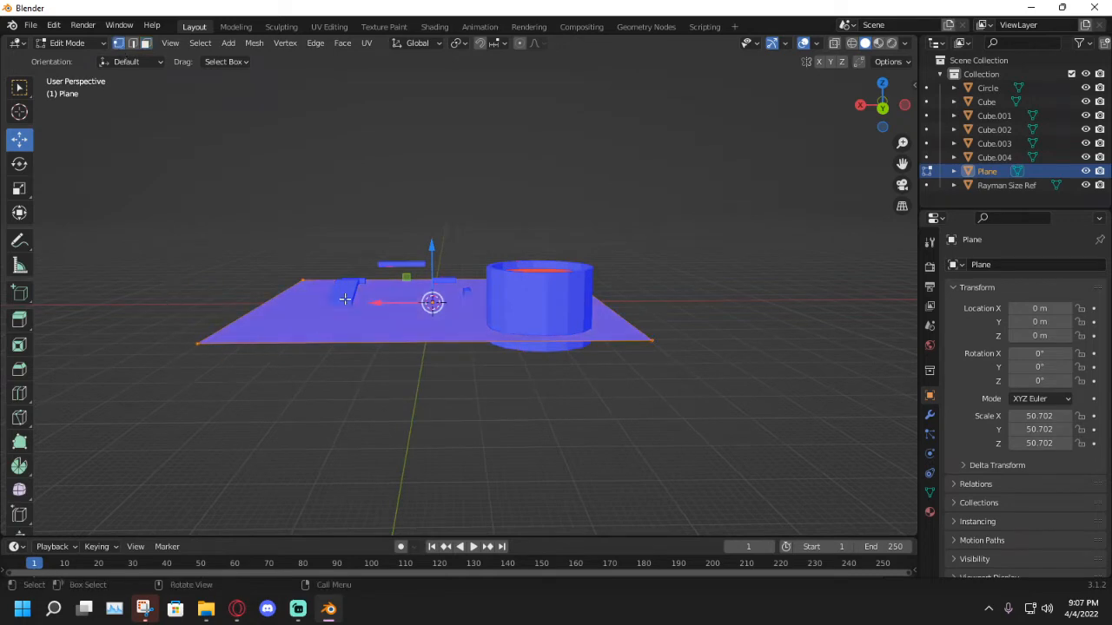
Try extruding the ground plane about 70 m downward along Z, and undo the extrusion.
key("e")
left_click(373, 255)
key("e")
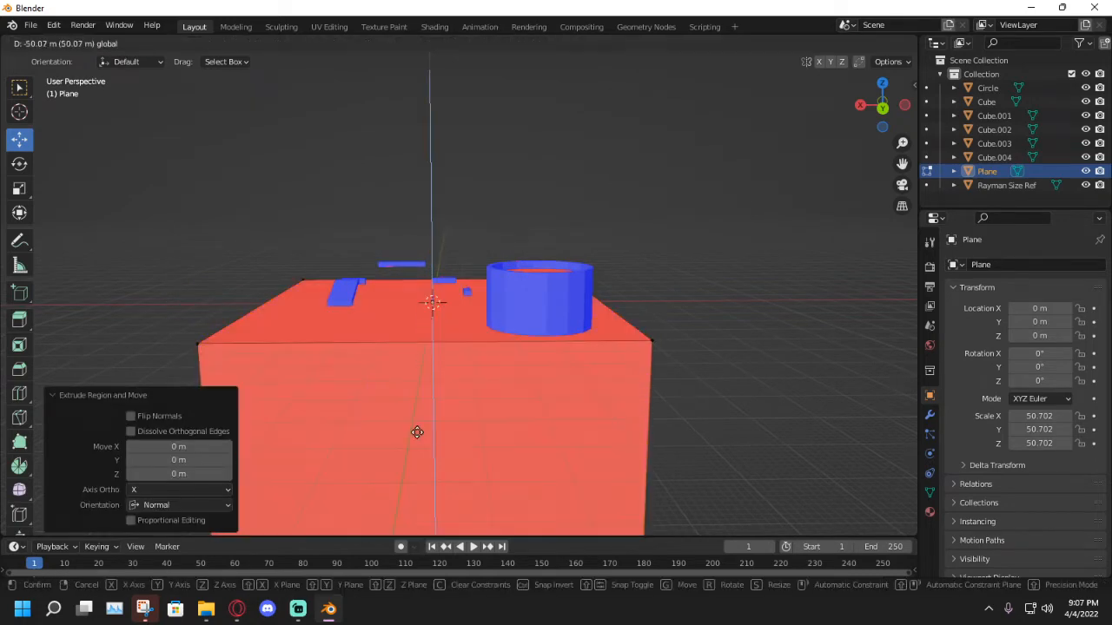
left_click_drag(415, 465, 415, 465)
middle_click_drag(437, 389, 437, 358)
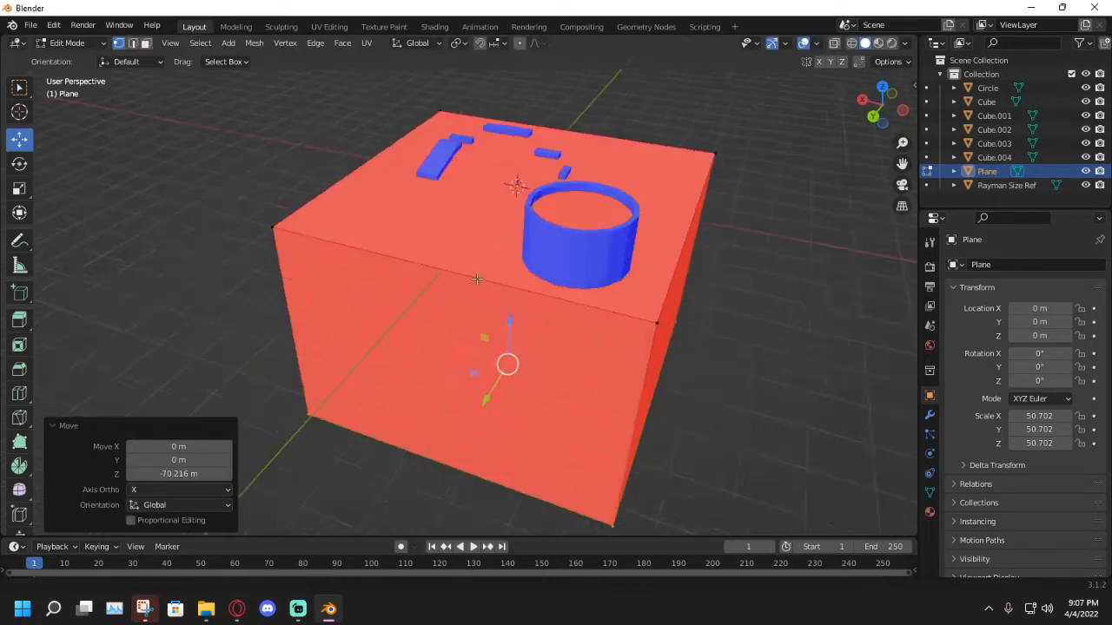
middle_click_drag(458, 300, 462, 344)
key("ctrl+z")
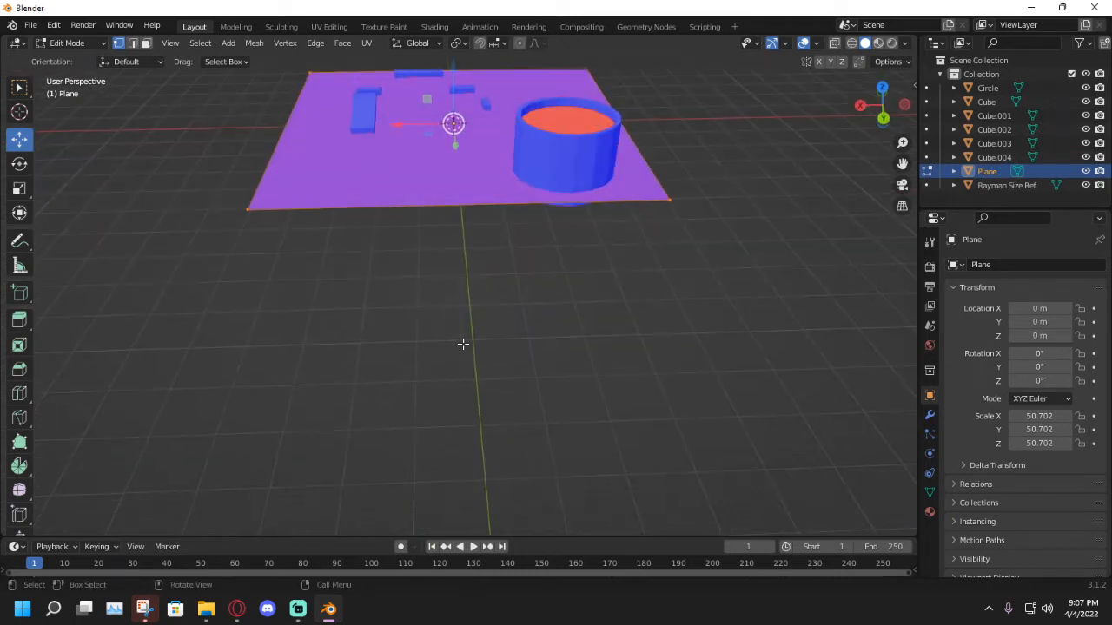
Try moving the ground plane upward along Z, and undo the move.
middle_click_drag(474, 121, 446, 251, "shift")
left_click_drag(427, 207, 433, 68)
middle_click_drag(492, 215, 469, 201)
key("ctrl+z")
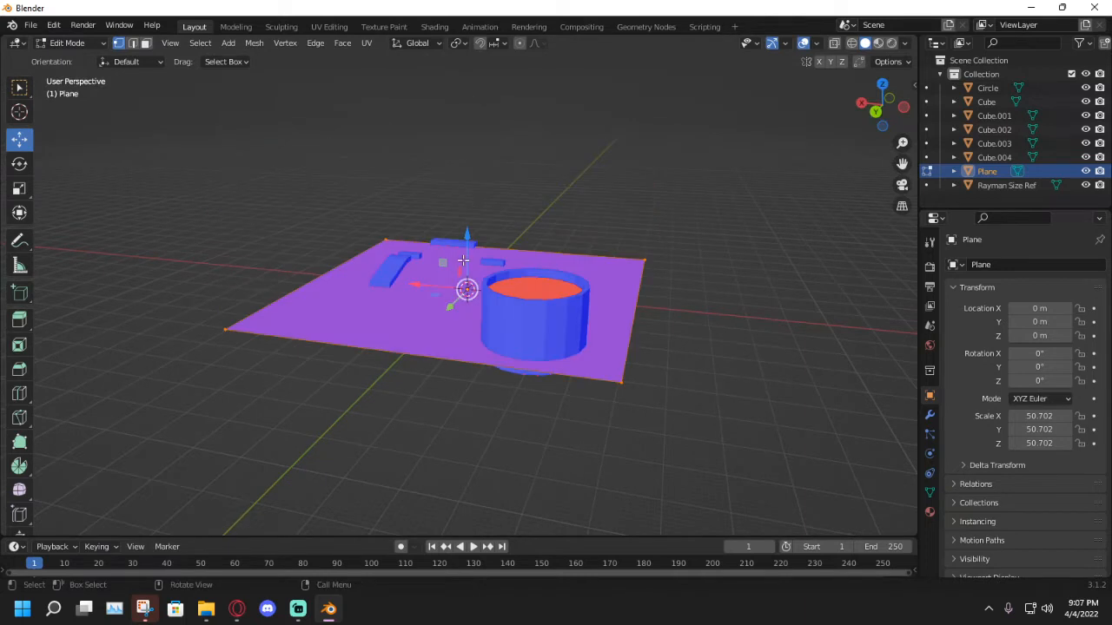
Extrude the ground plane downward along Z into a deep block, lowering its base about 5.8 m further.
left_click_drag(469, 240, 466, 417)
middle_click_drag(465, 417, 389, 347)
left_click_drag(384, 323, 386, 344)
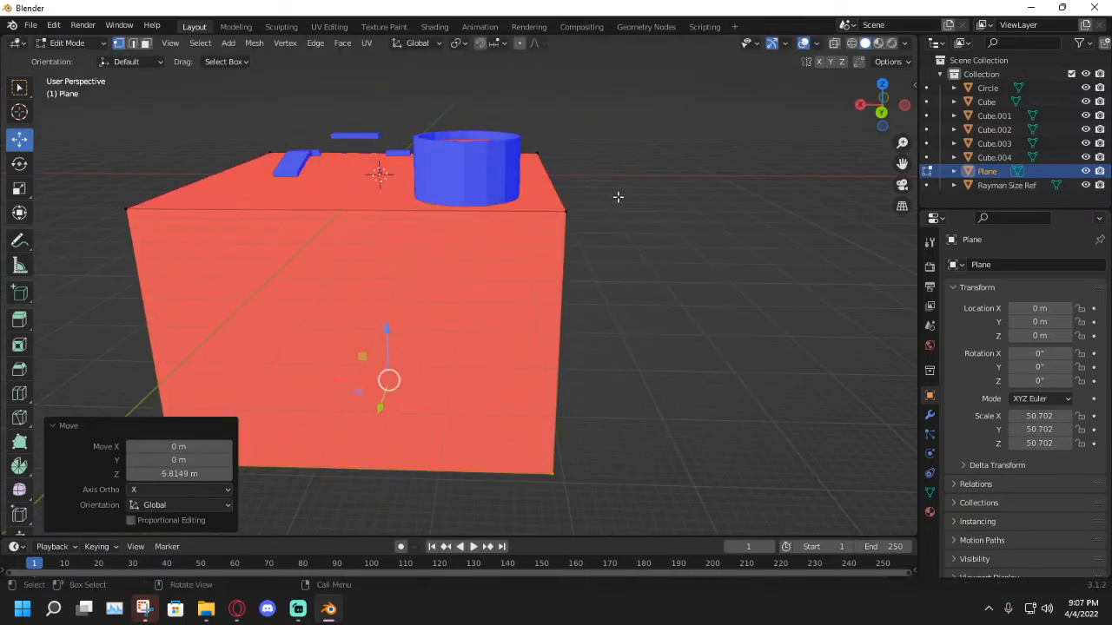
Select the block's whole mesh, recalculate its normals to the outside, and return to Object Mode.
key("ctrl+z")
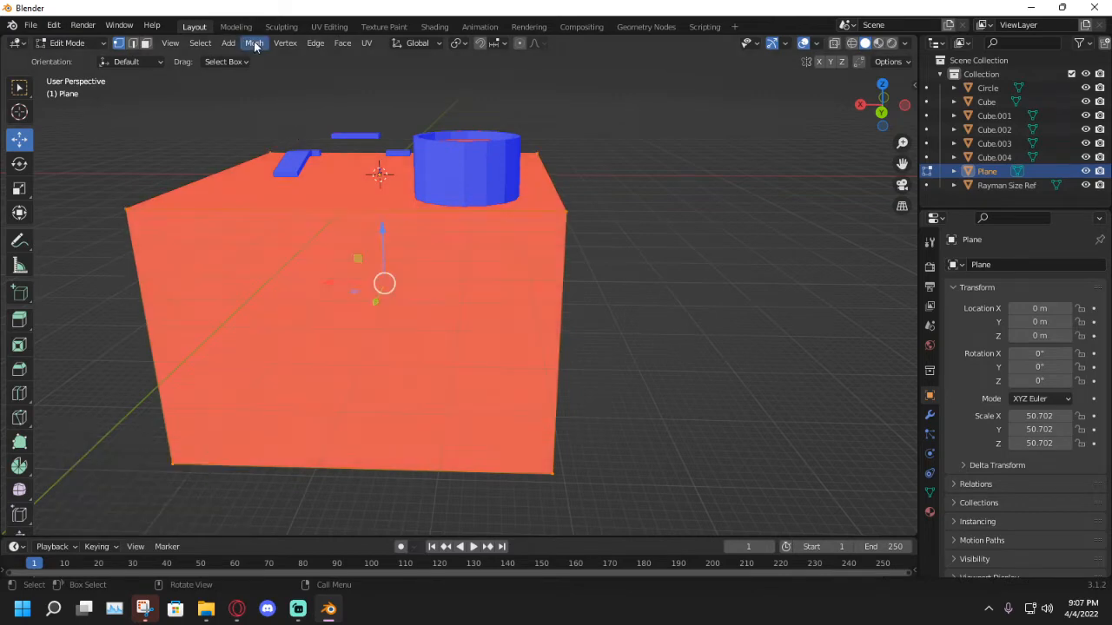
left_click(253, 42)
mouse_move(327, 272)
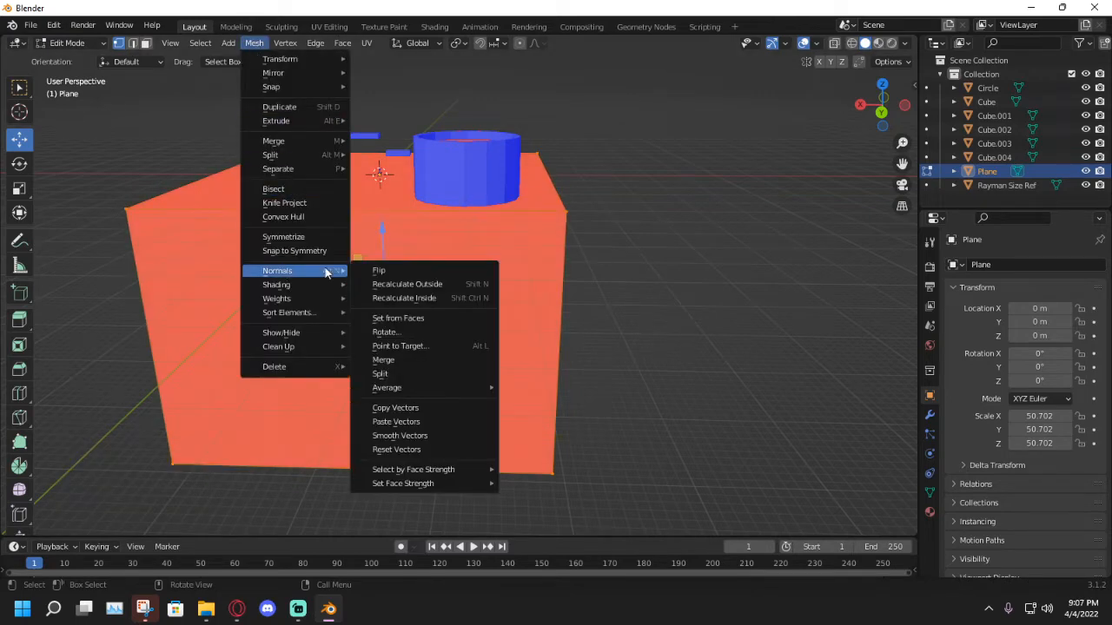
left_click(385, 284)
middle_click_drag(385, 281, 218, 225)
left_click(67, 43)
left_click(69, 59)
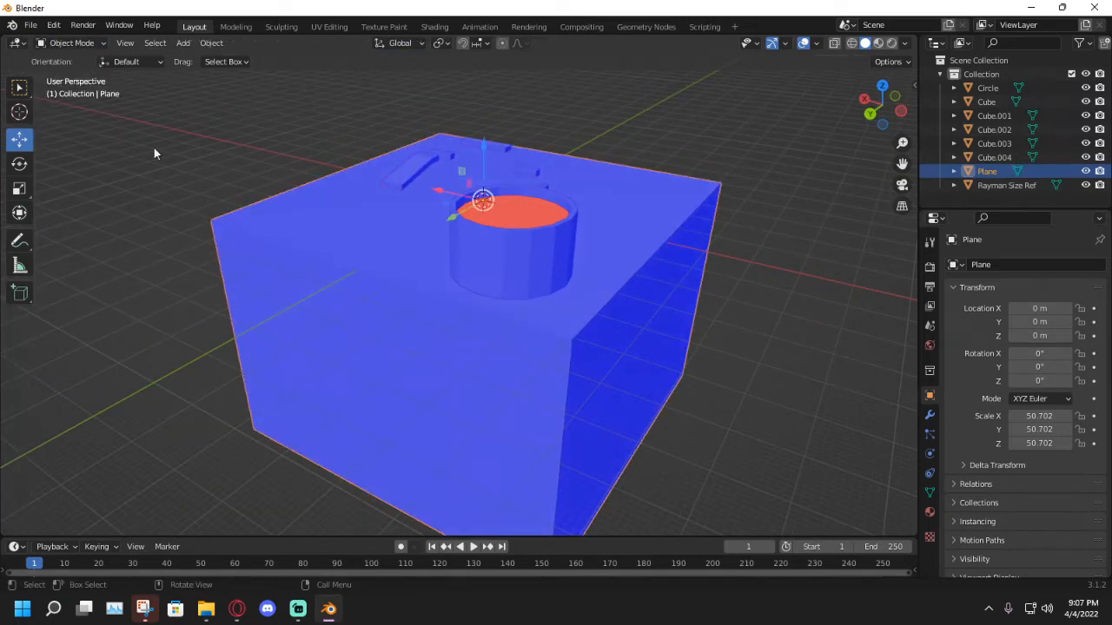
Turn off the Face Orientation overlay and deselect the ground block.
middle_click_drag(154, 147, 483, 242)
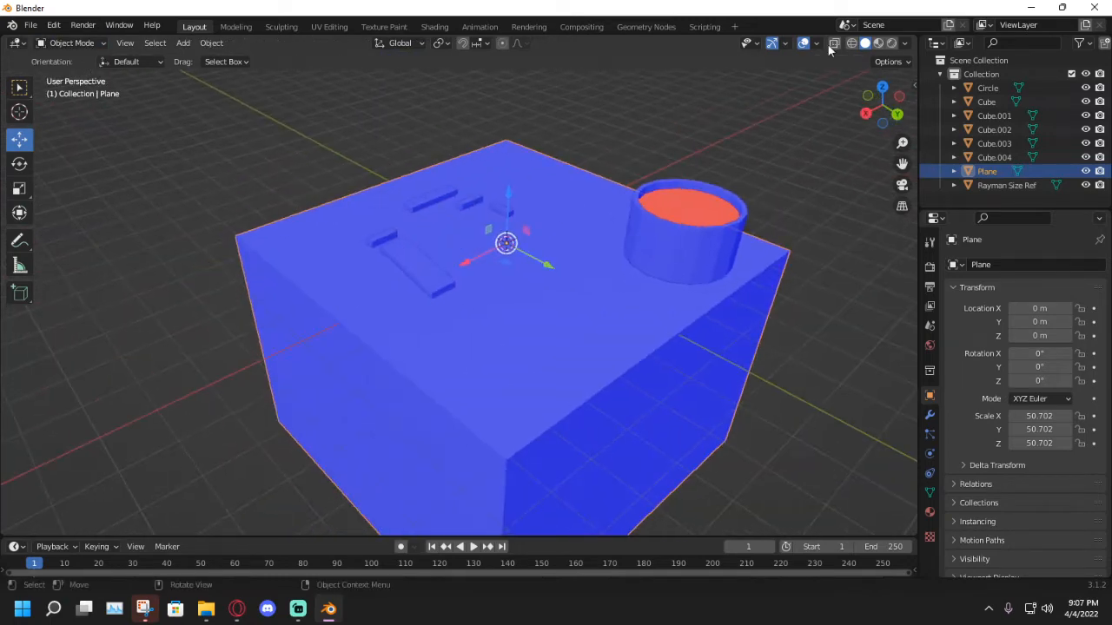
left_click(837, 42)
left_click(836, 44)
left_click(817, 43)
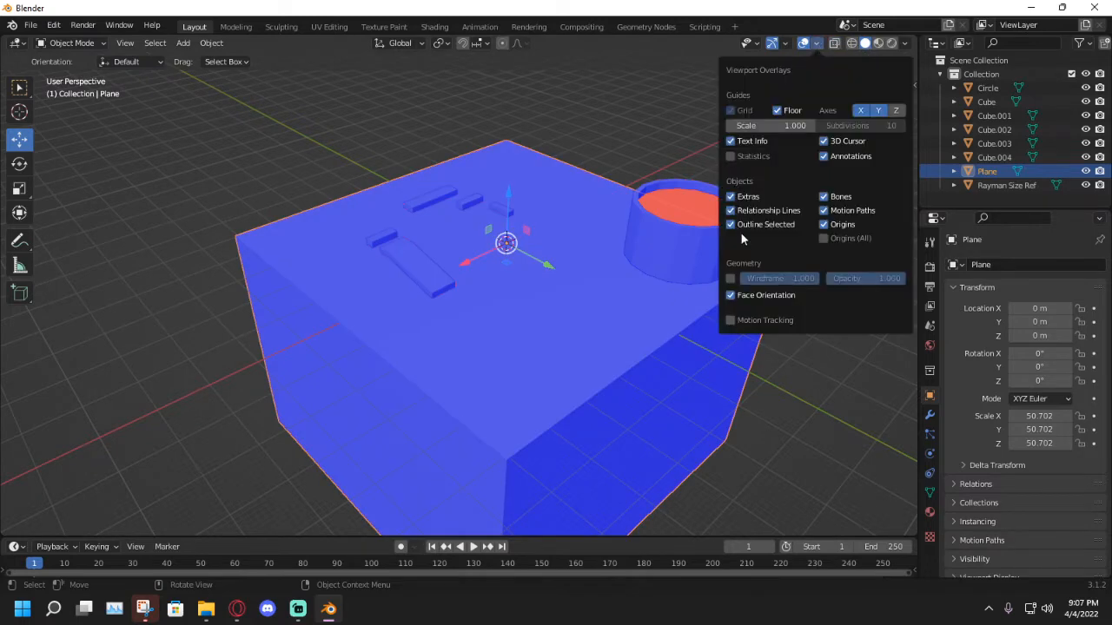
left_click(731, 296)
left_click(523, 132)
Try scaling the five platform objects together in Object Mode, and undo the scaling.
middle_click_drag(524, 132, 530, 238)
scroll(556, 175, "up", 5)
left_click(423, 317)
left_click(510, 266, "shift")
left_click(530, 238)
left_click(516, 295, "shift")
left_click(491, 152, "shift")
left_click(441, 143, "shift")
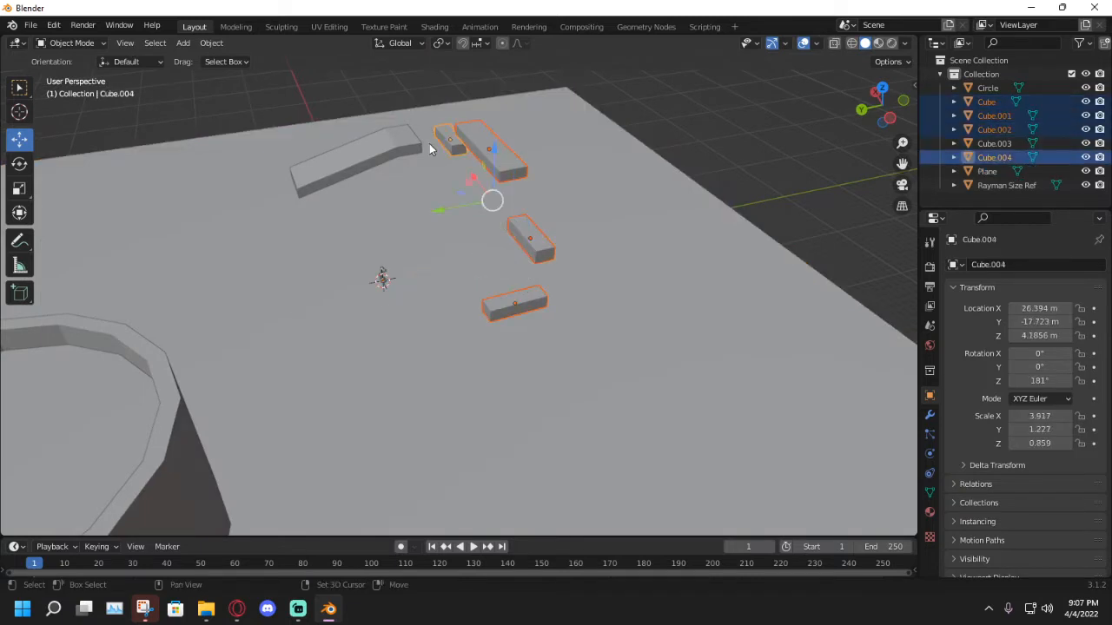
left_click(413, 159, "shift")
left_click(19, 187)
left_click_drag(415, 228, 470, 225)
key("ctrl+z")
middle_click_drag(471, 218, 291, 266)
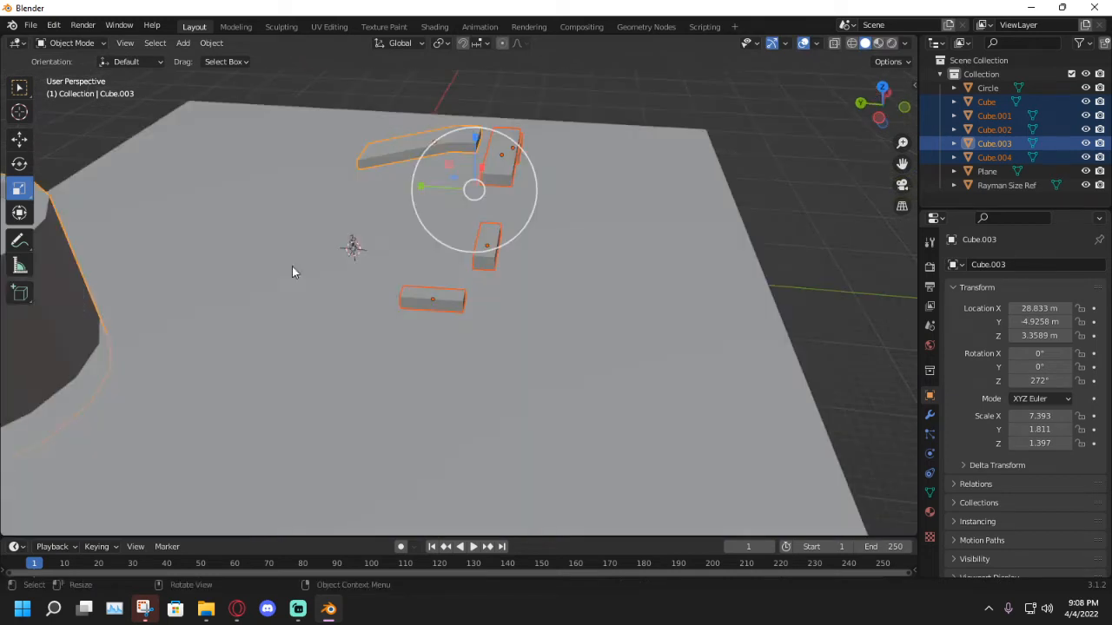
left_click(179, 269)
scroll(148, 282, "down", 2)
left_click(145, 284)
key("ctrl+z")
key("ctrl+z")
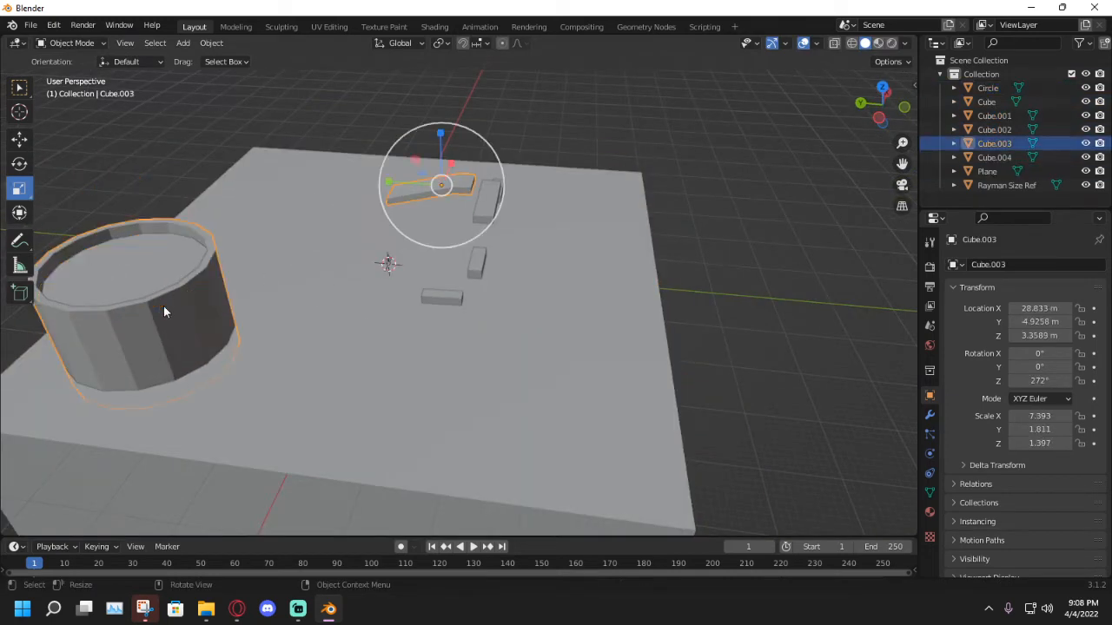
middle_click_drag(164, 305, 277, 293)
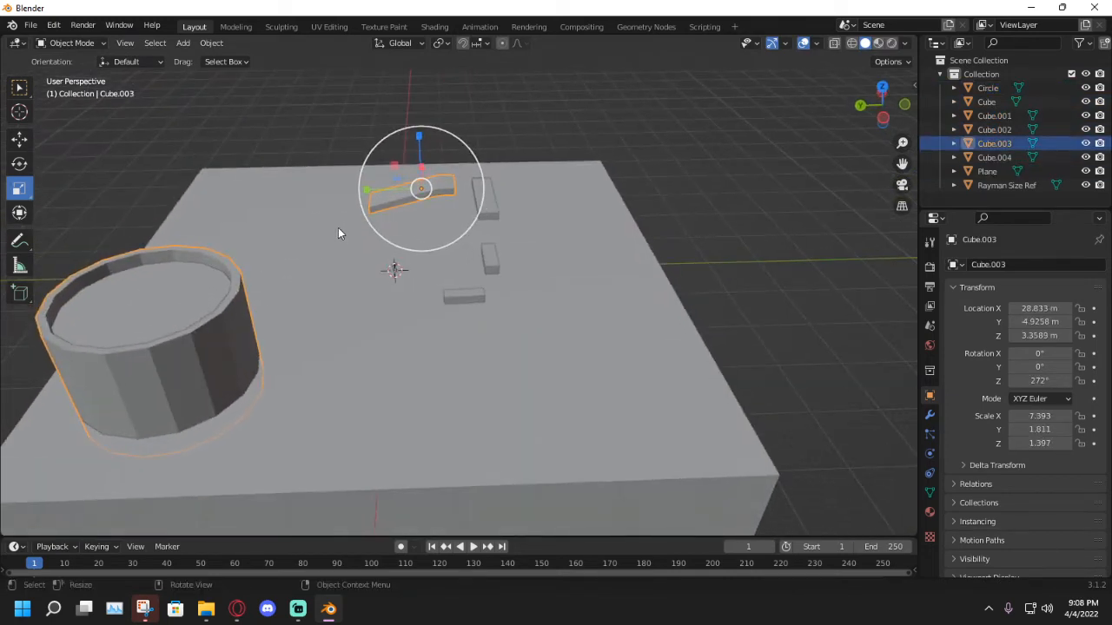
Select the objects Cube, Cube.001, Cube.002 and Cube.003 together and open them in Edit Mode.
left_click(537, 336)
left_click(463, 296)
left_click(487, 262, "shift")
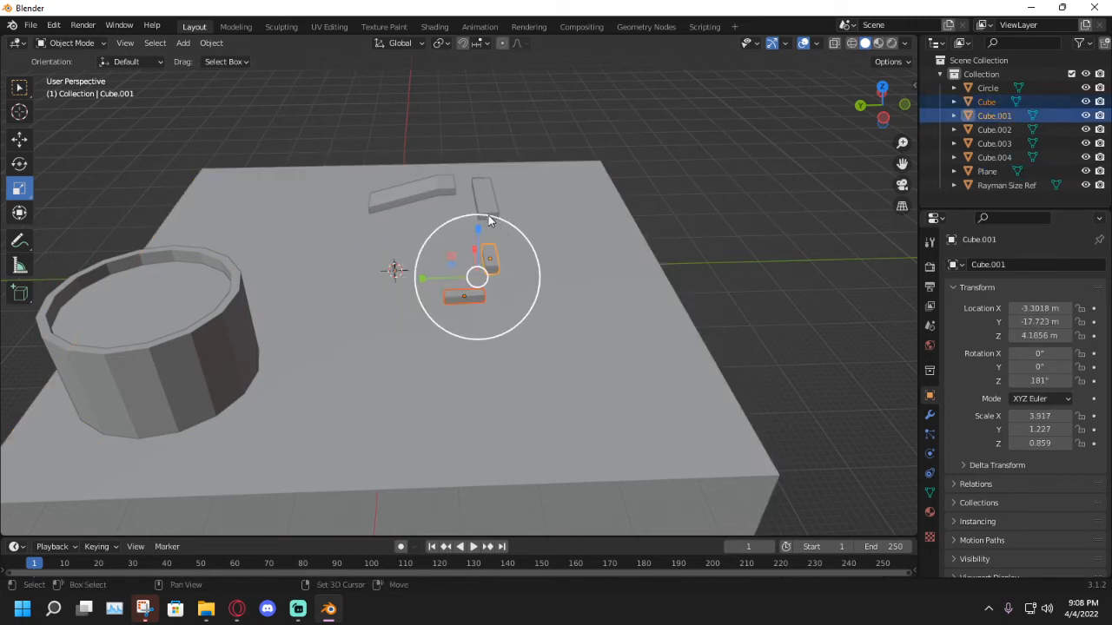
left_click(489, 221, "shift")
left_click(400, 187, "shift")
left_click(69, 42)
key("Escape")
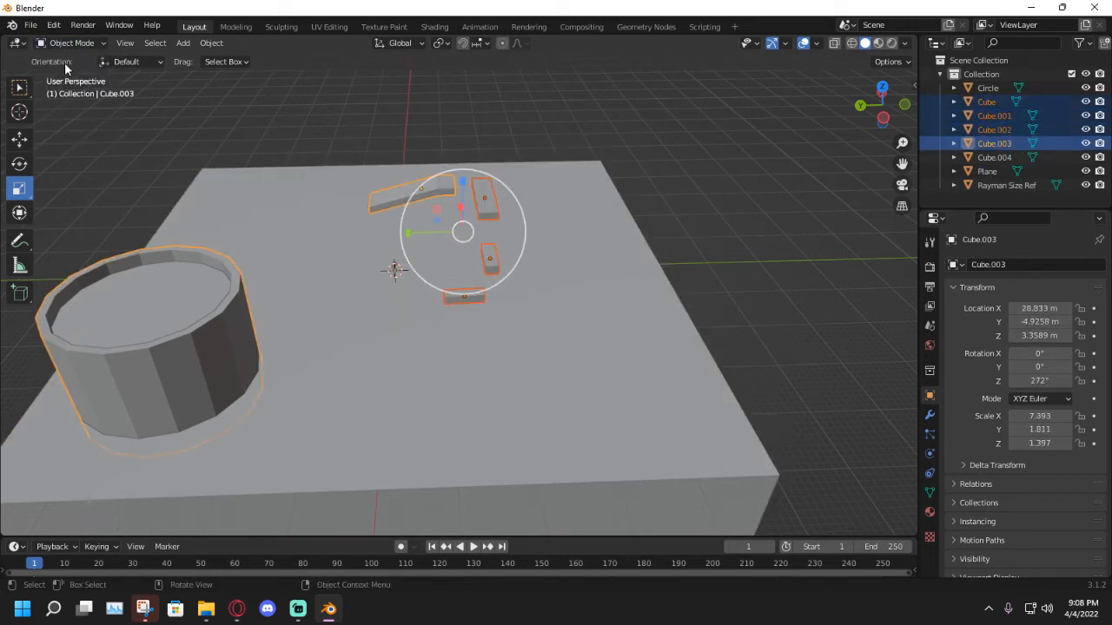
left_click(70, 43)
left_click(69, 74)
Turn on X-ray and box-select all vertices of the four platforms, excluding the large hollow cylinder.
left_click_drag(588, 352, 331, 117)
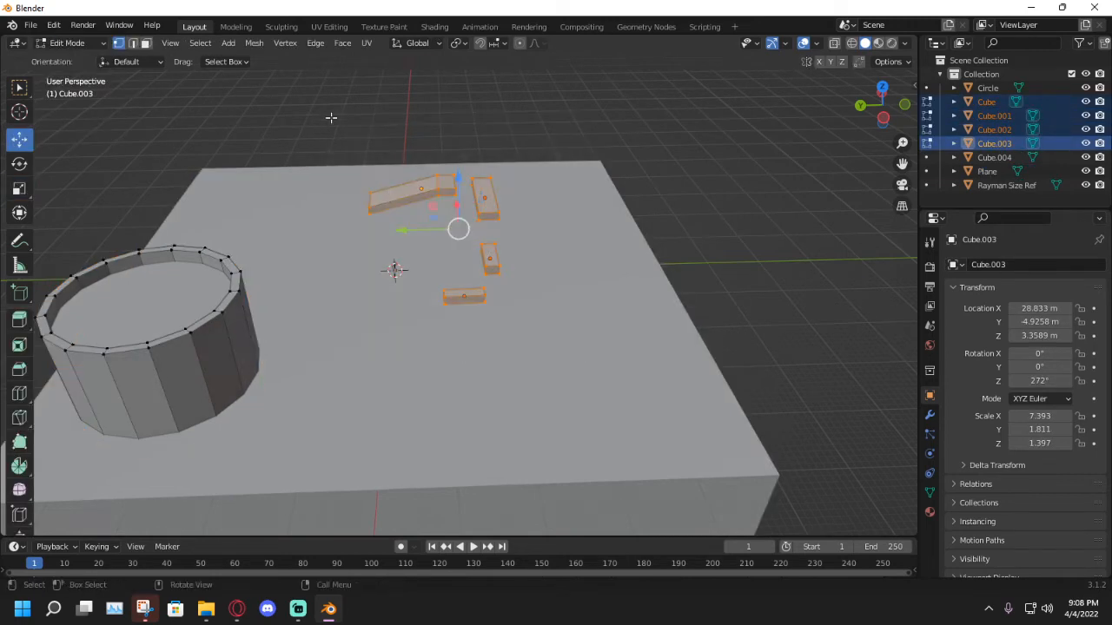
middle_click_drag(391, 199, 508, 222)
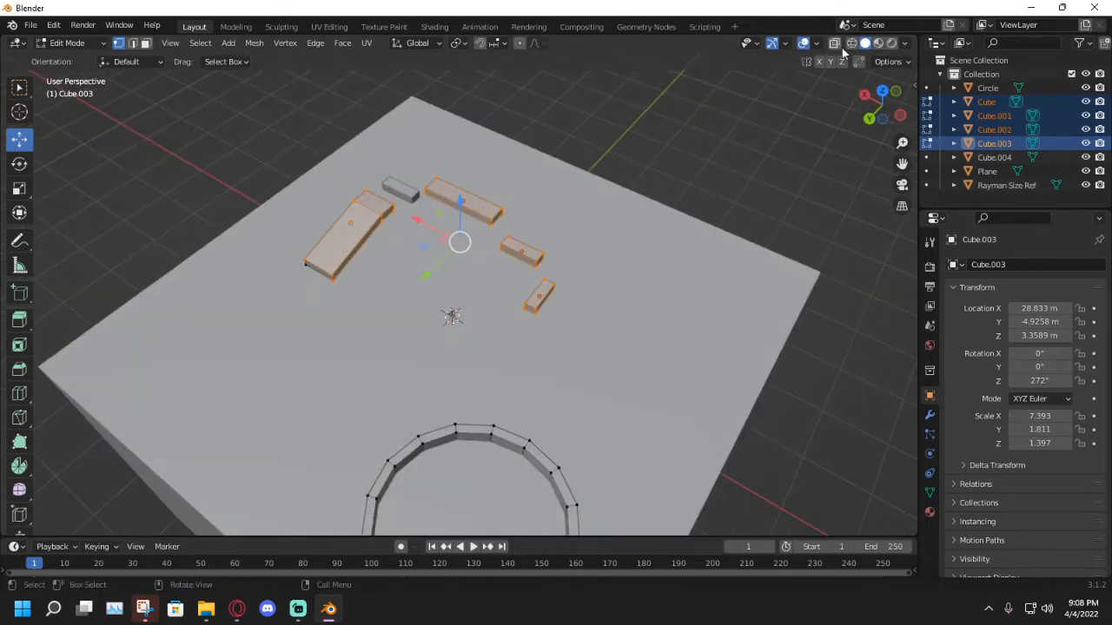
left_click(835, 43)
middle_click_drag(633, 179, 548, 151)
left_click_drag(574, 323, 365, 139)
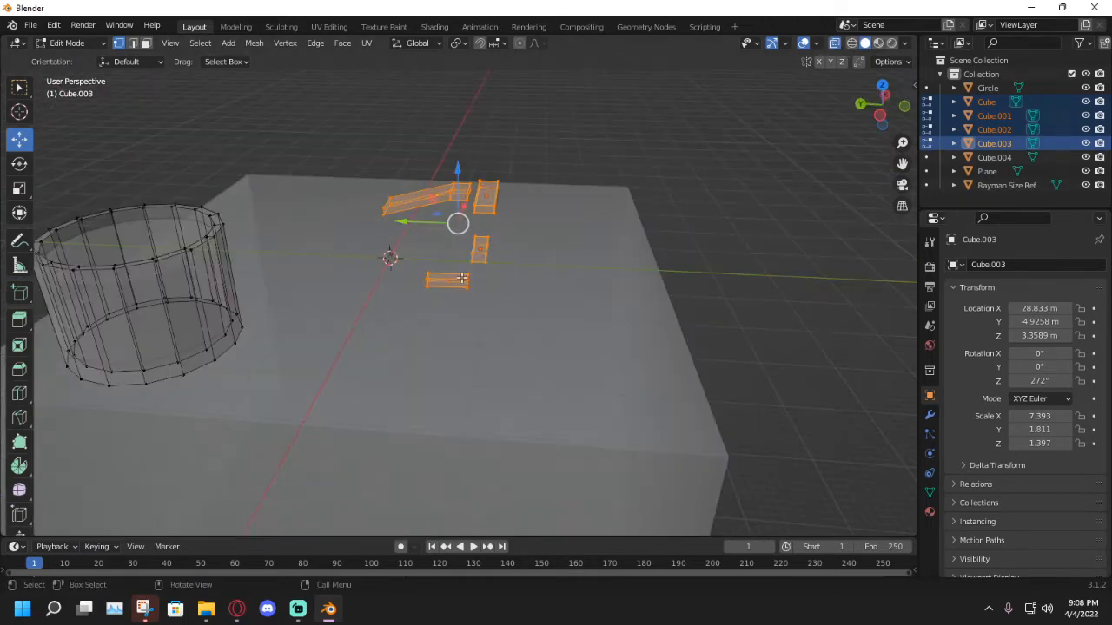
Try scaling the four selected platforms uniformly by about 1.68, and undo the scaling.
left_click(19, 164)
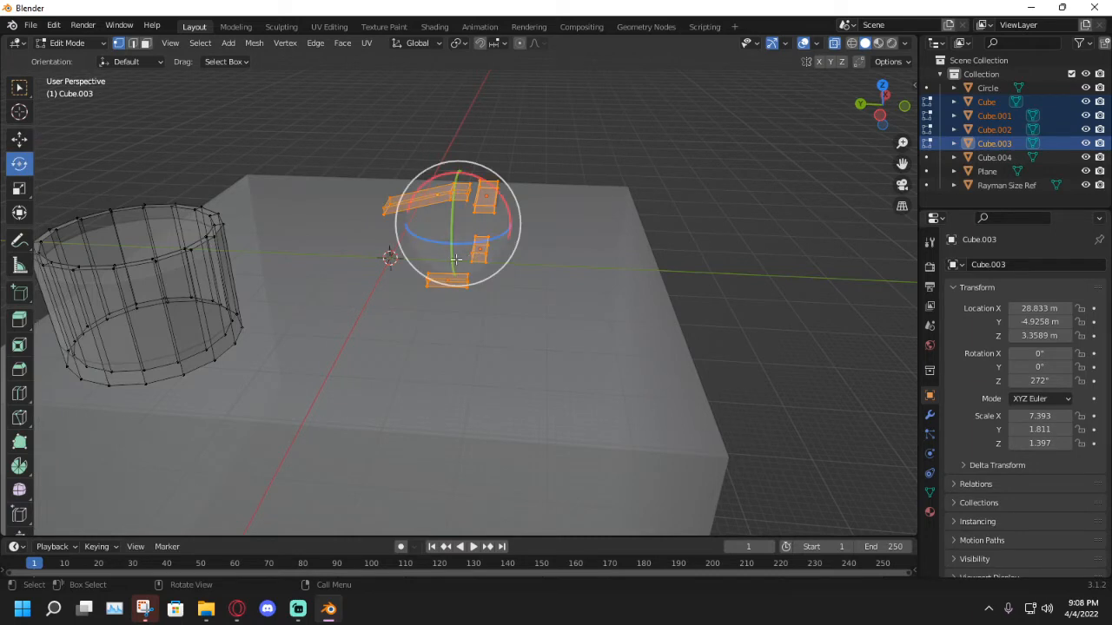
left_click(20, 188)
left_click_drag(497, 256, 523, 277)
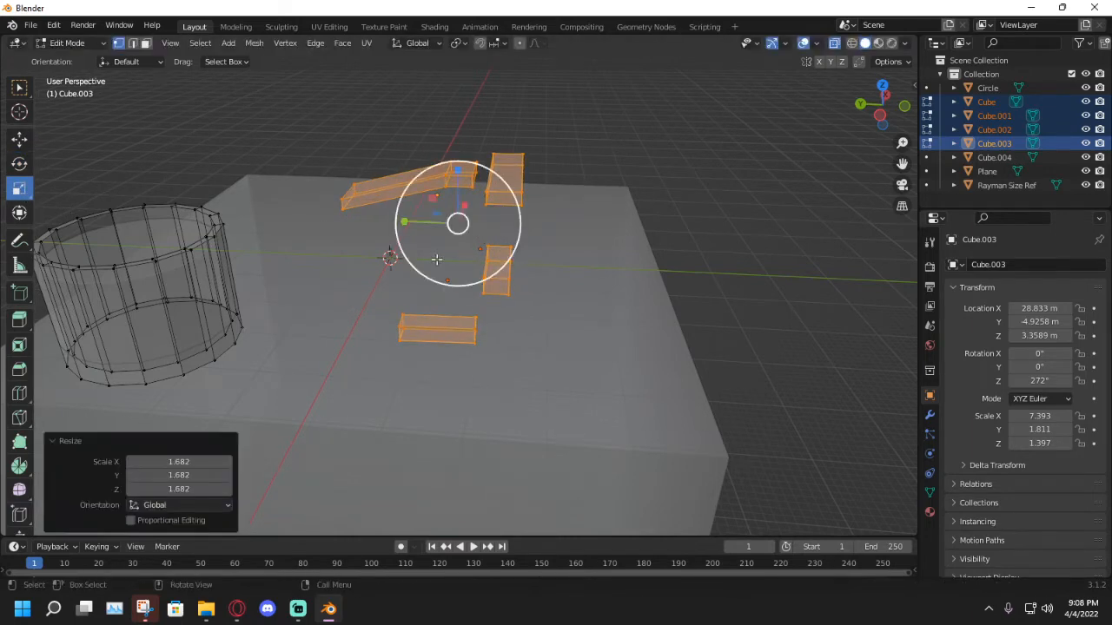
middle_click_drag(437, 258, 464, 231)
scroll(518, 256, "up", 2)
scroll(517, 255, "up", 3)
scroll(464, 231, "down", 4)
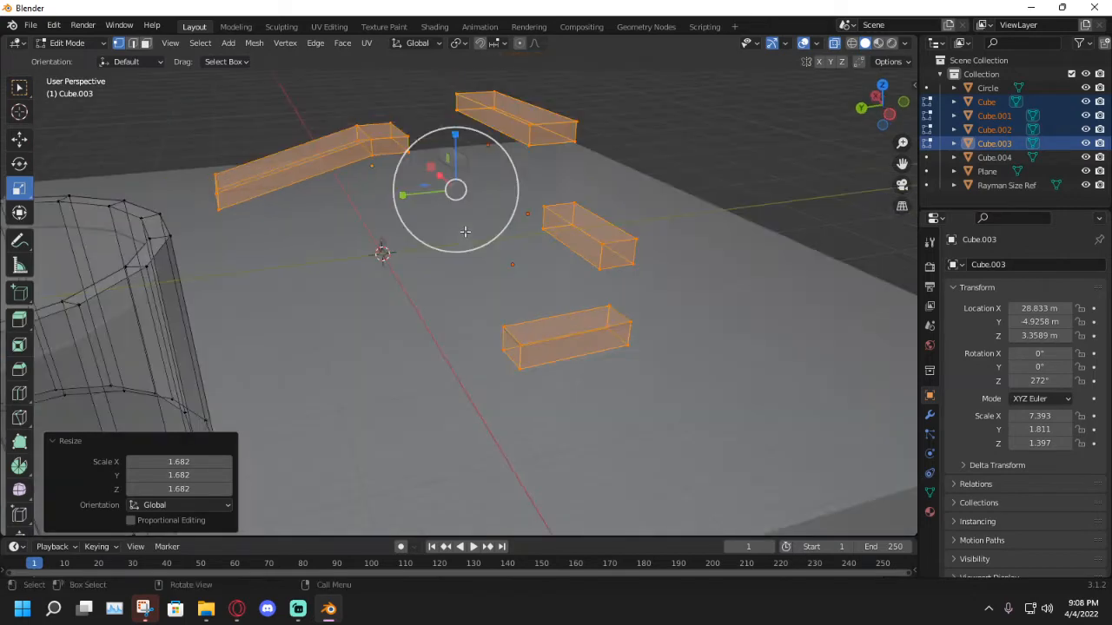
key("ctrl+z")
Return to Object Mode, add the small platform Cube.004 to the selection, and open all five objects in Edit Mode.
middle_click_drag(294, 129, 217, 95)
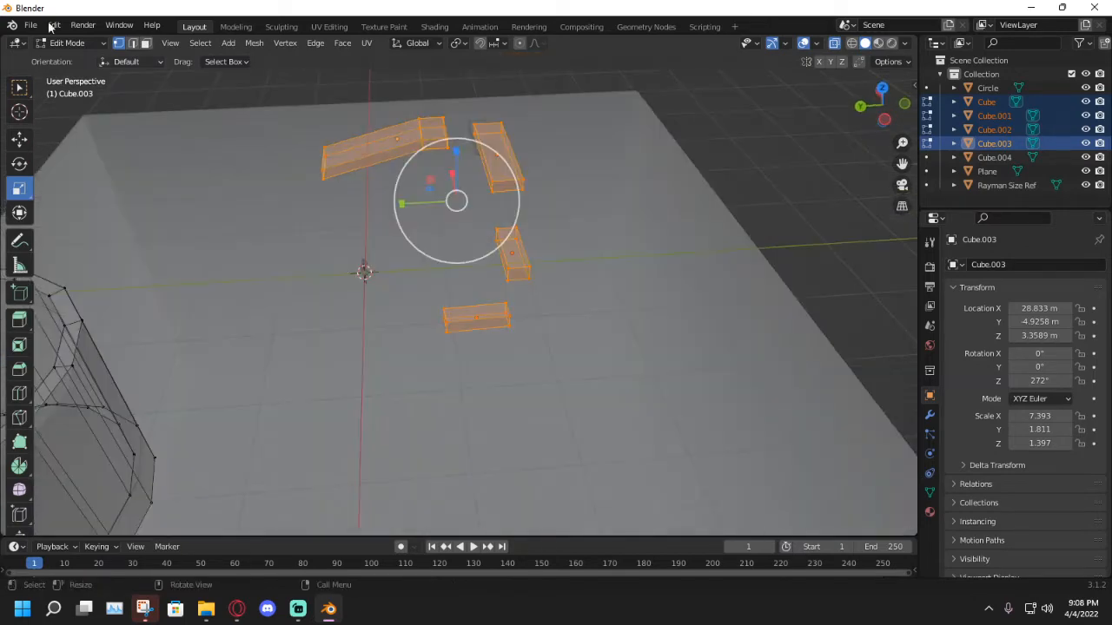
left_click(70, 43)
left_click(65, 58)
middle_click_drag(461, 149, 484, 154)
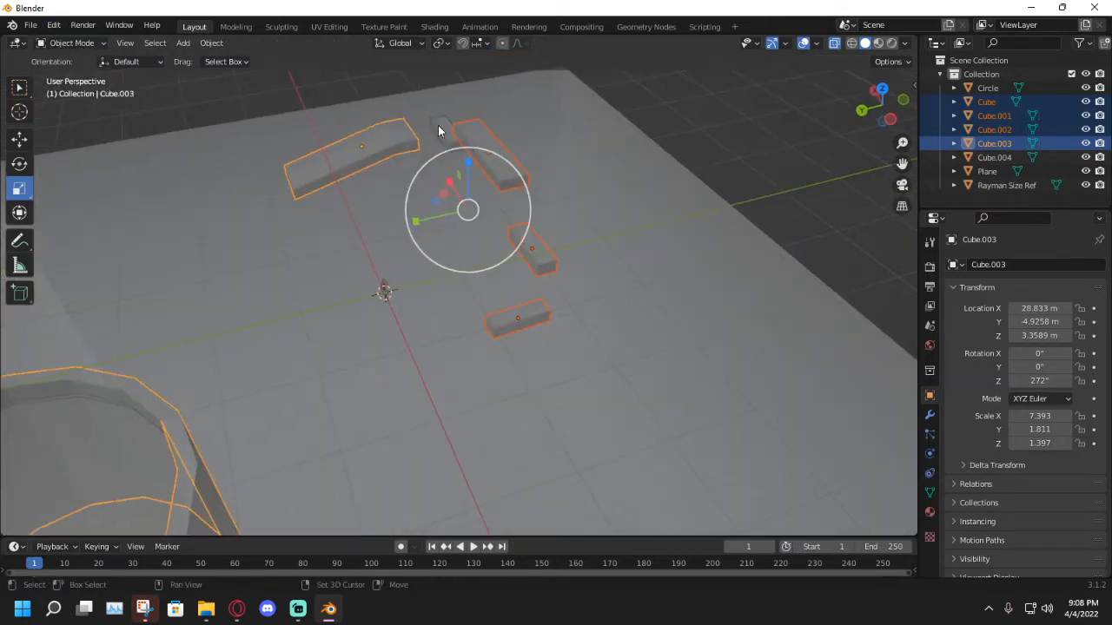
left_click(440, 131, "shift")
left_click(71, 43)
left_click(69, 73)
middle_click_drag(444, 194, 452, 187)
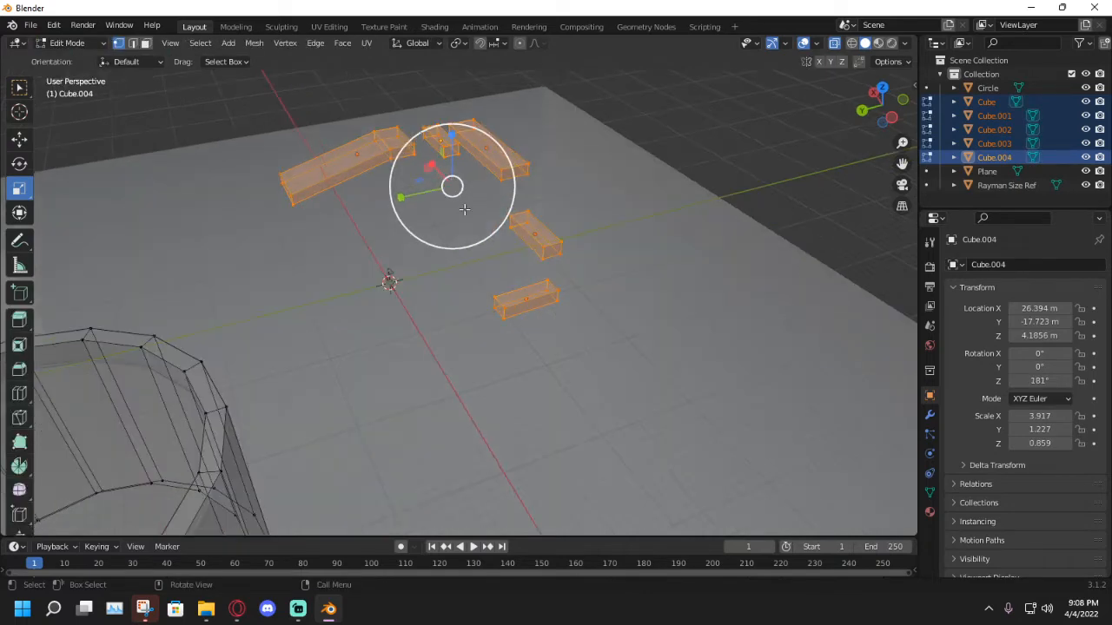
Enlarge the five platforms together, move them along negative Y toward the ground's edge, and deselect their vertices.
key("s")
left_click(480, 223)
middle_click_drag(482, 223, 430, 192)
left_click(20, 141)
left_click_drag(417, 180, 537, 186)
middle_click_drag(490, 192, 552, 216)
scroll(550, 189, "down", 5)
left_click(613, 207)
middle_click_drag(551, 215, 508, 232, "shift")
scroll(415, 243, "up", 3)
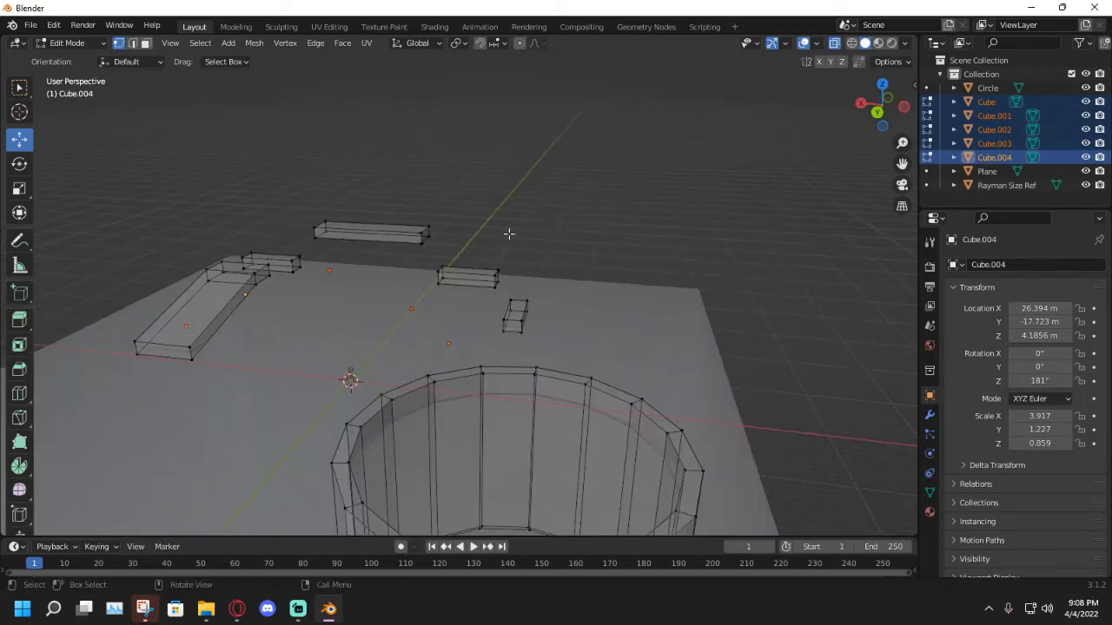
Return to Object Mode and turn off X-ray.
left_click(70, 43)
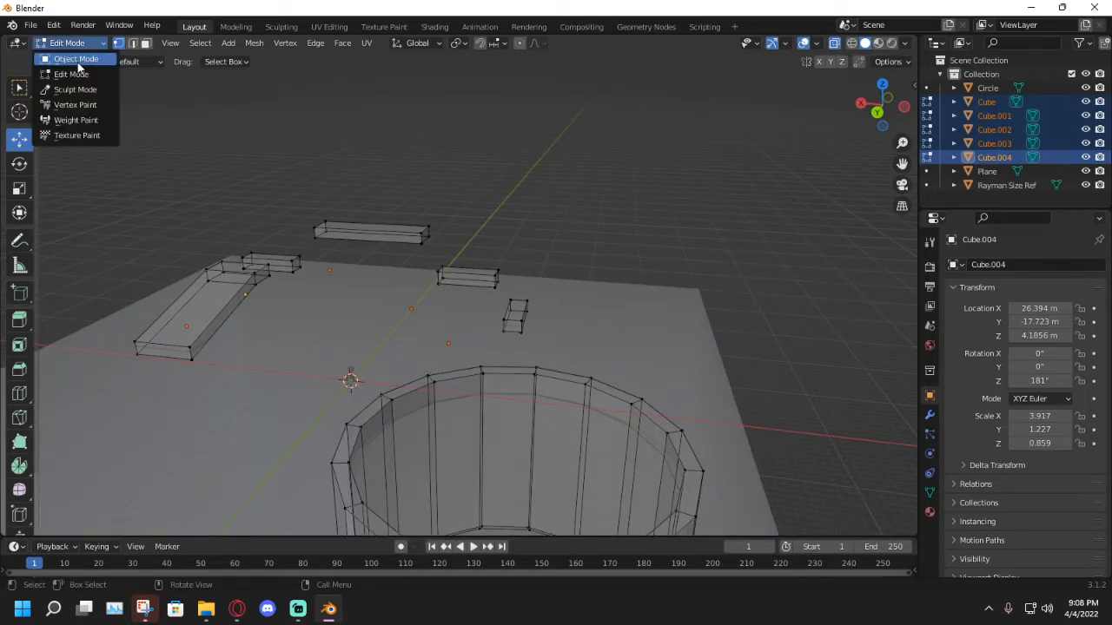
left_click(74, 50)
middle_click_drag(443, 197, 803, 42)
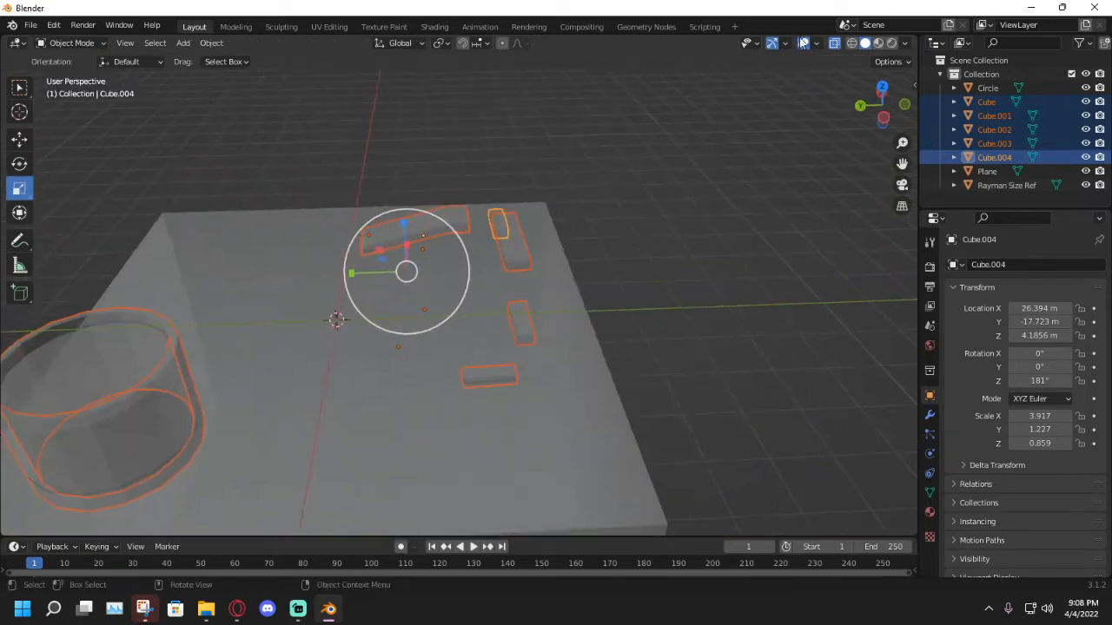
left_click(834, 43)
middle_click_drag(742, 191, 493, 201)
Add a 16-vertex cylinder mesh at the world origin and scale it uniformly by about 3.285.
key("shift+a")
mouse_move(487, 203)
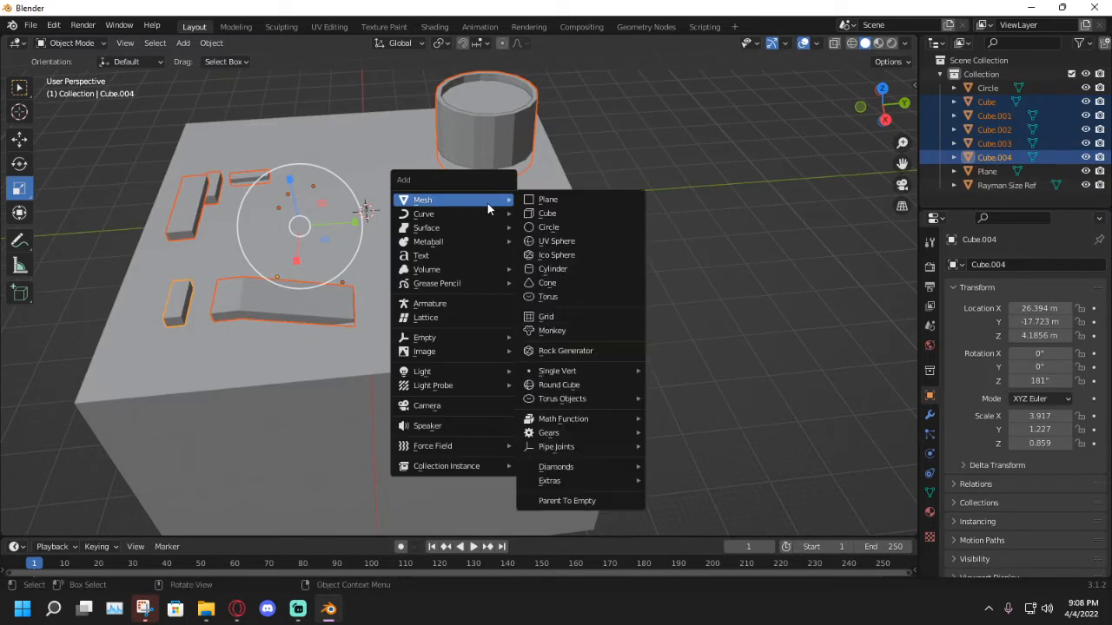
left_click(562, 268)
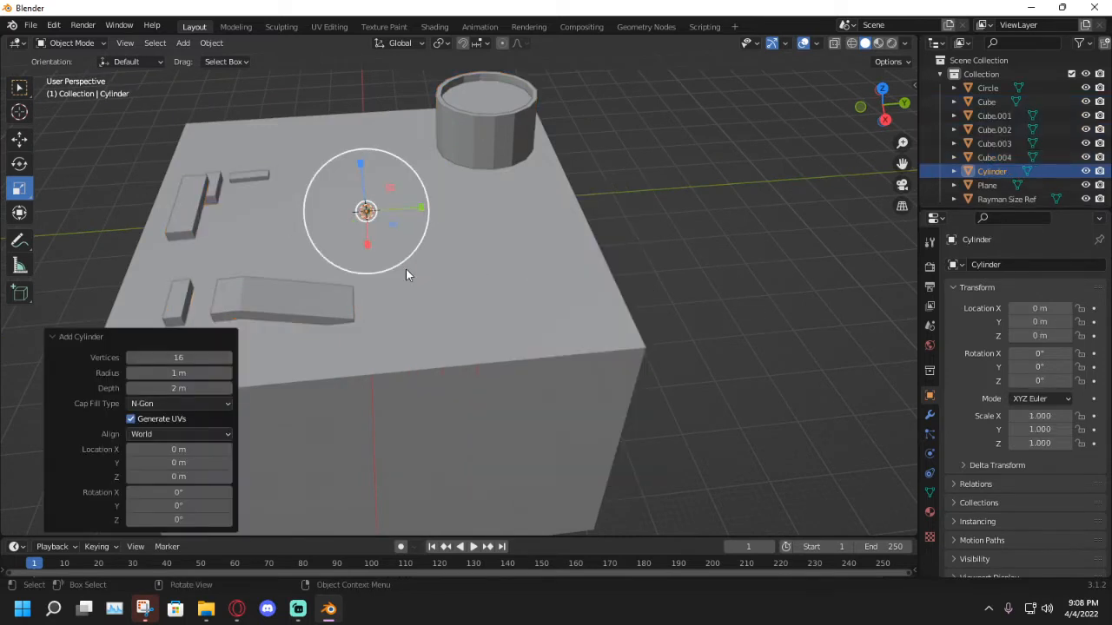
key("s")
left_click_drag(483, 277, 485, 278)
Move the new cylinder across the ground to about X 17.58 m and Y 23.96 m.
left_click(17, 140)
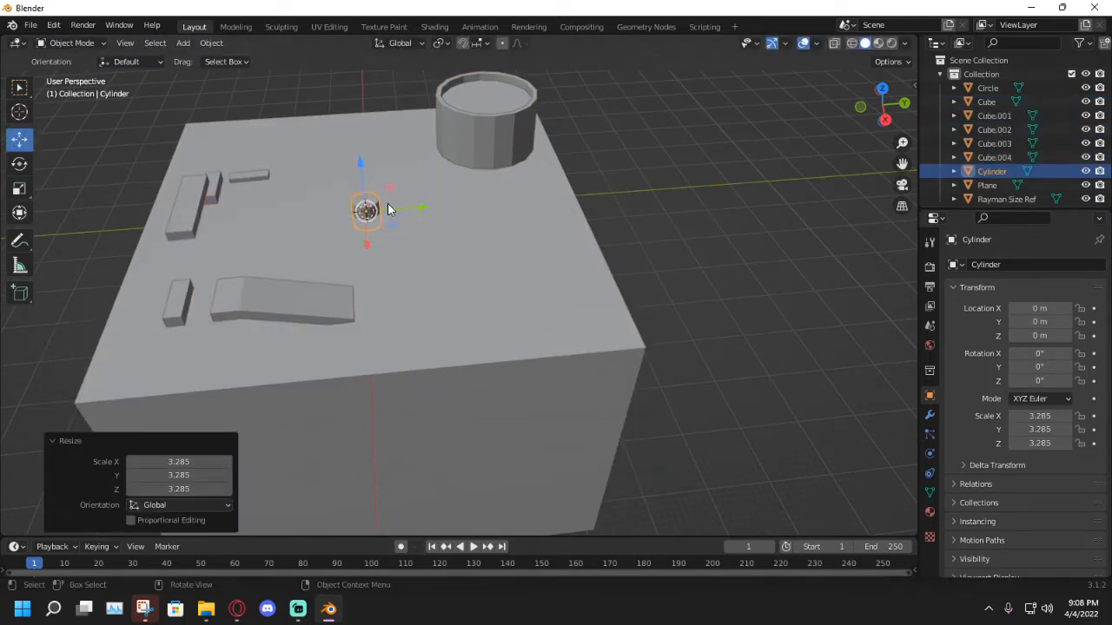
left_click_drag(406, 208, 478, 199)
middle_click_drag(434, 220, 424, 249)
left_click_drag(424, 248, 446, 334)
middle_click_drag(445, 334, 394, 327)
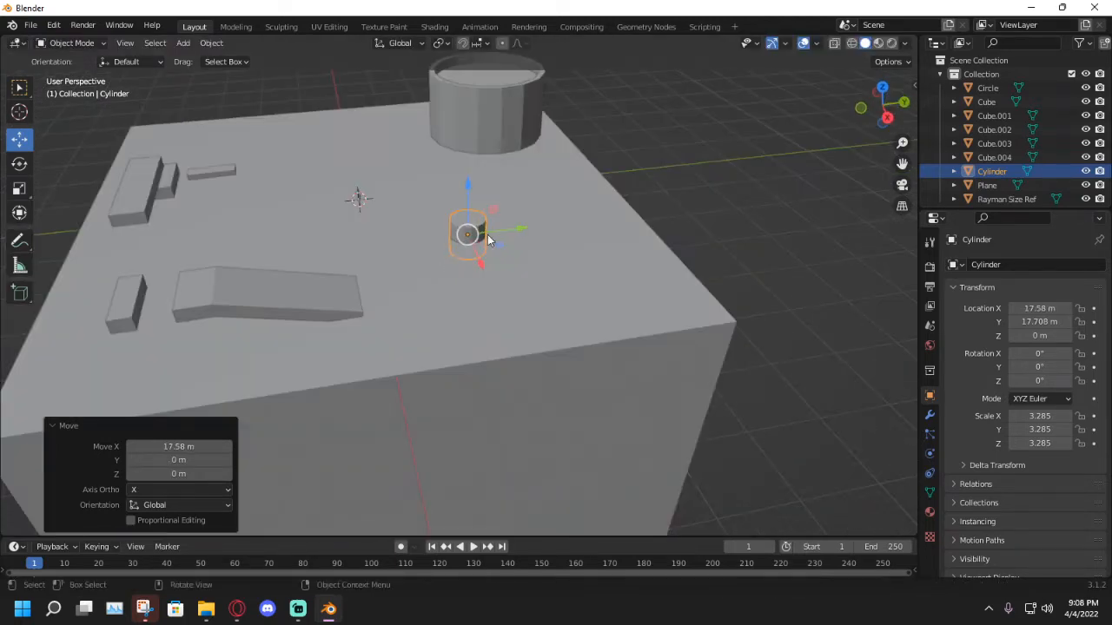
left_click_drag(517, 233, 551, 248)
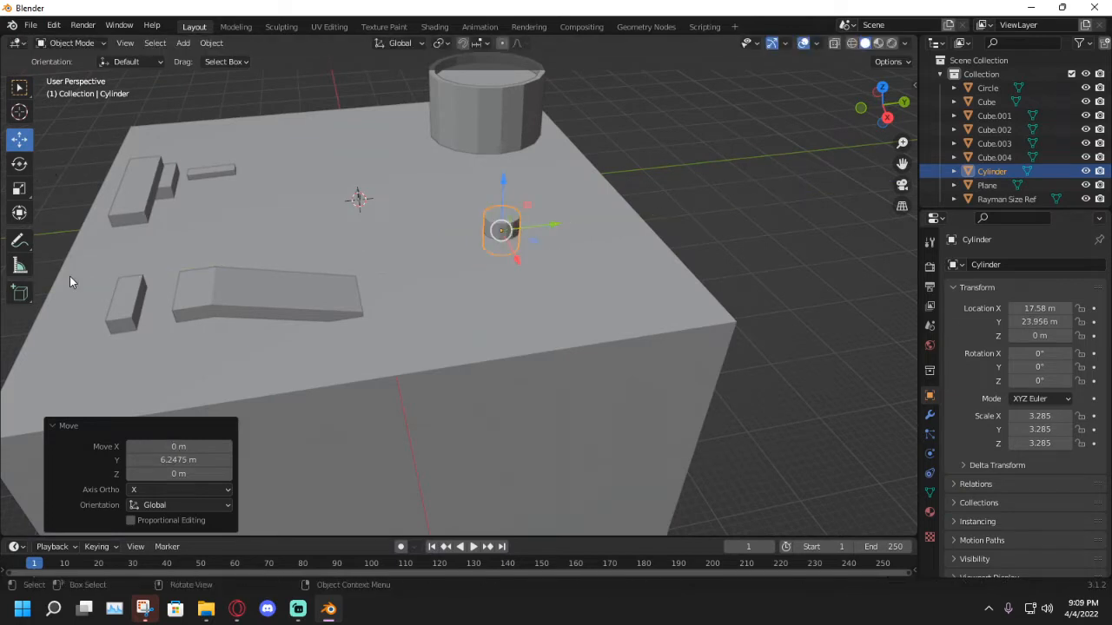
Open the new cylinder in Edit Mode and scale its mesh uniformly by about 3.55.
scroll(476, 261, "up", 4)
middle_click_drag(481, 256, 319, 272, "shift")
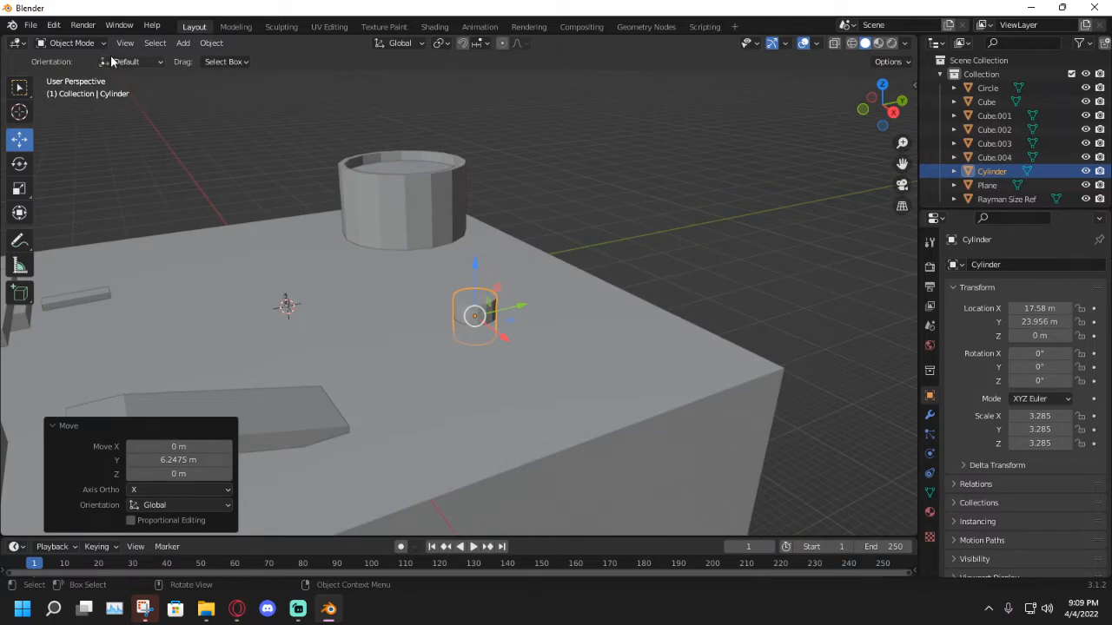
left_click(70, 43)
left_click(69, 74)
key("shift+space")
key("s")
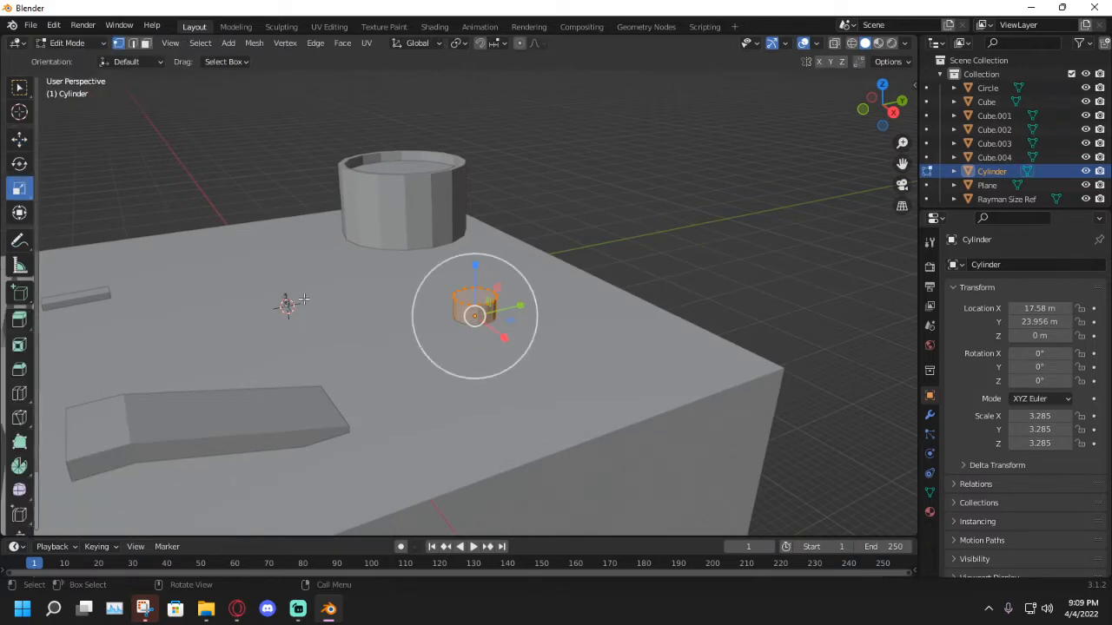
left_click_drag(479, 350, 583, 374)
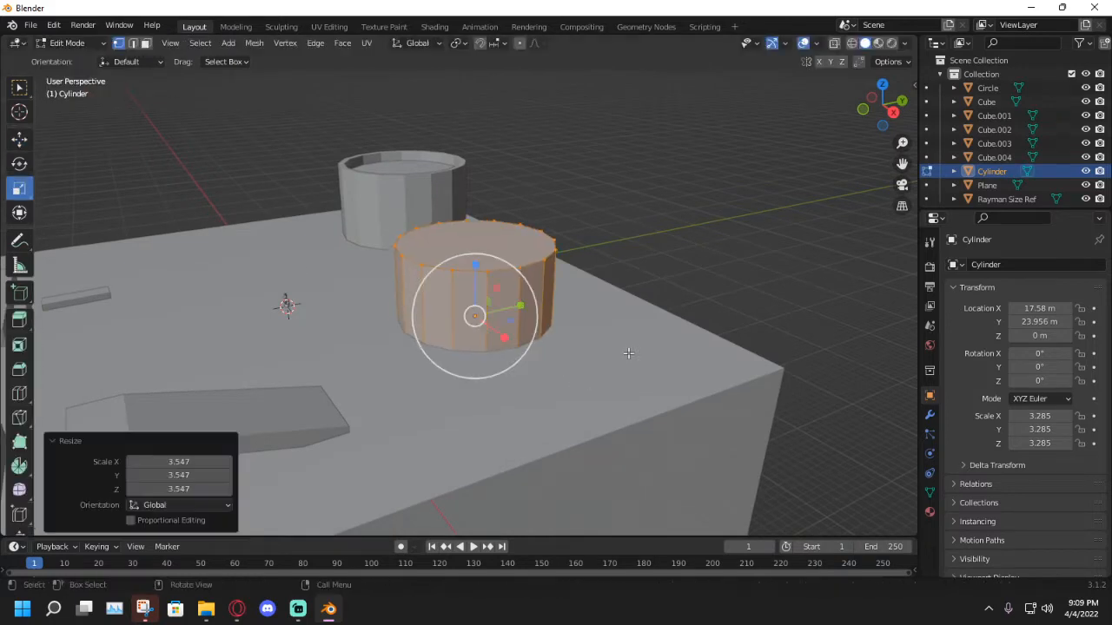
Stretch the new cylinder's mesh by about 2.38 in Z, scale it uniformly by about 0.547 and raise it about 7.03 m.
left_click(834, 43)
middle_click_drag(486, 287, 457, 300)
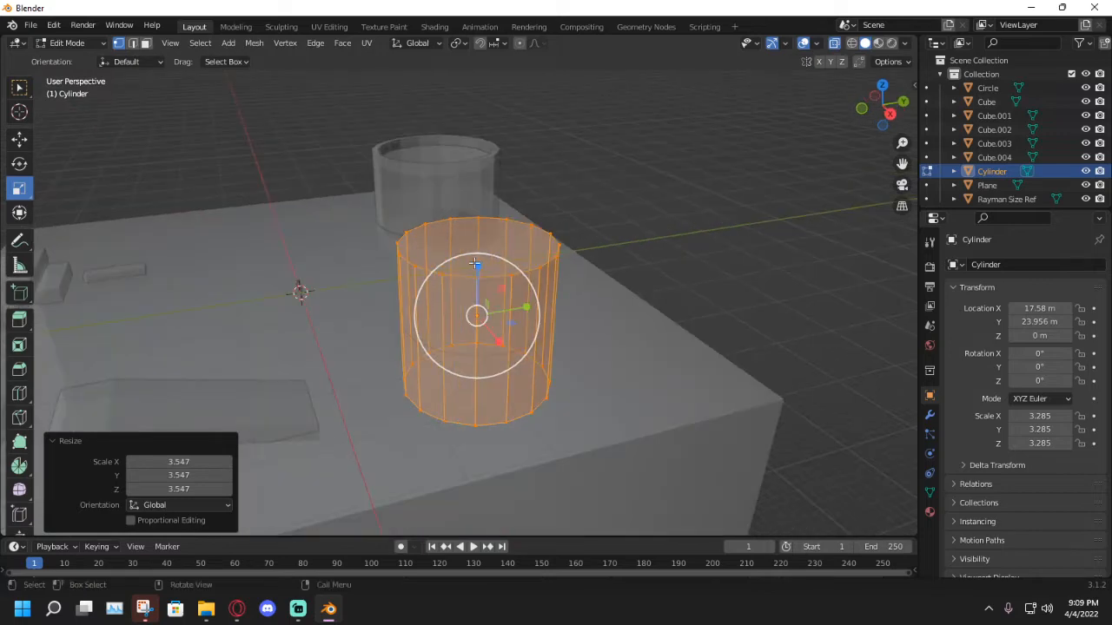
left_click_drag(475, 263, 487, 192)
left_click_drag(472, 363, 460, 333)
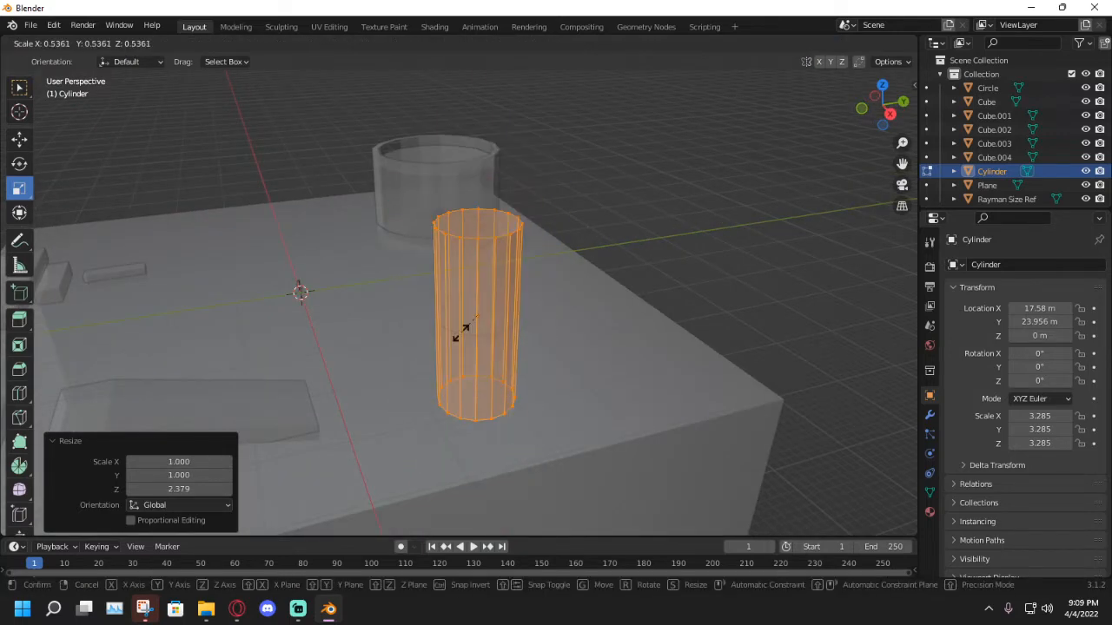
middle_click_drag(460, 334, 519, 321)
left_click(20, 140)
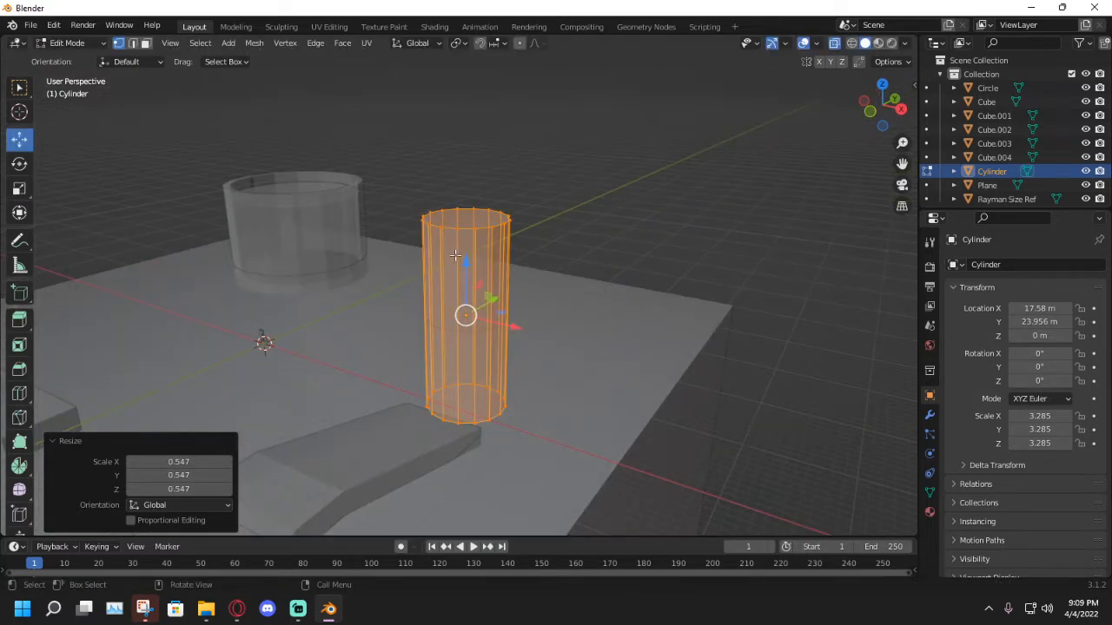
left_click_drag(466, 258, 466, 209)
middle_click_drag(466, 209, 502, 278)
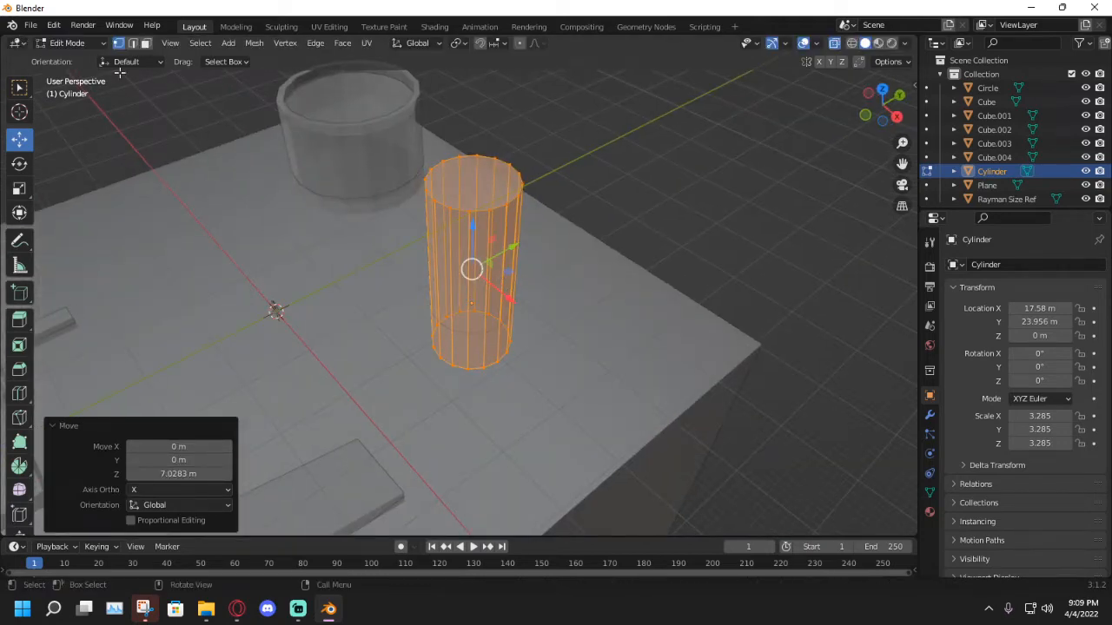
Return to Object Mode, turn off X-ray and delete the new tall cylinder.
left_click(86, 39)
left_click(70, 61)
middle_click_drag(260, 142, 564, 200)
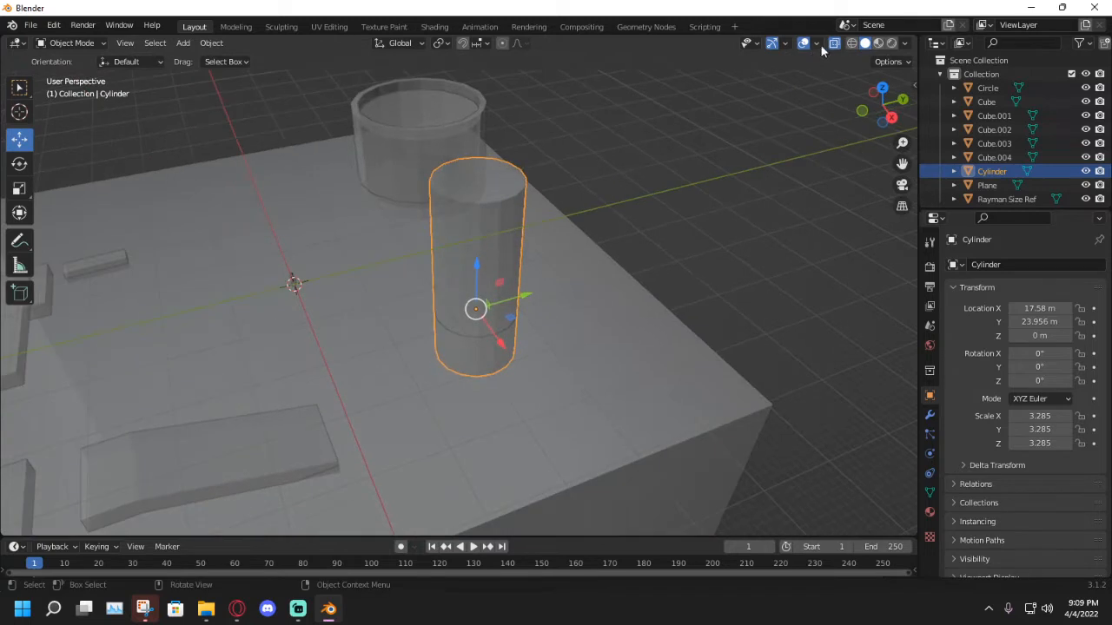
left_click(833, 44)
middle_click_drag(777, 133, 720, 126)
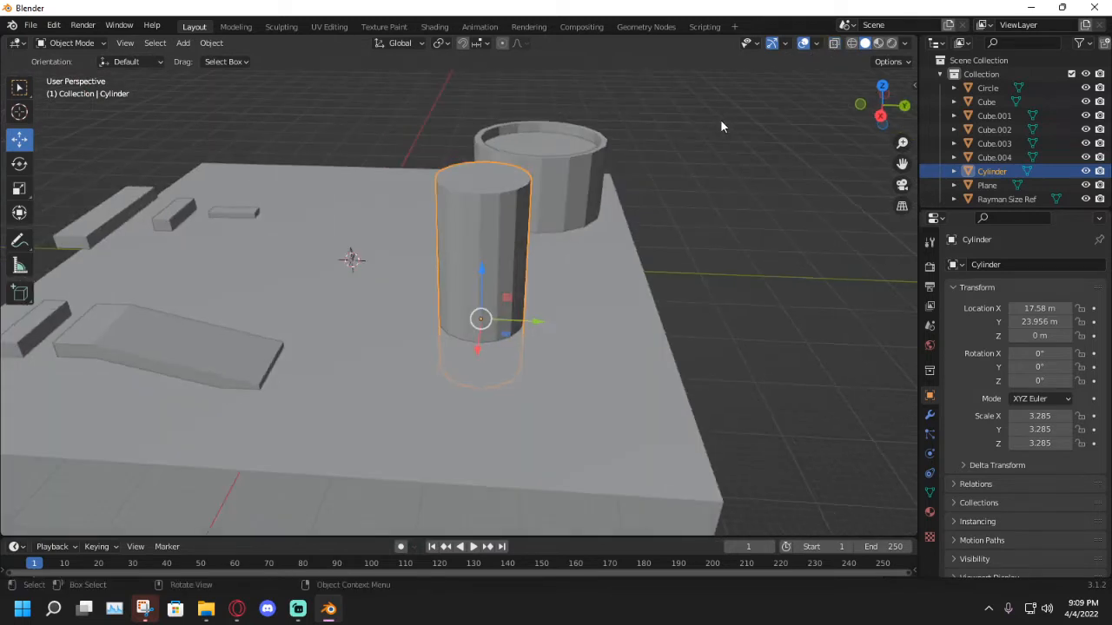
key("Delete")
Add a cube mesh at the world origin and move it along Y to about 20.49 m.
key("shift+a")
mouse_move(509, 169)
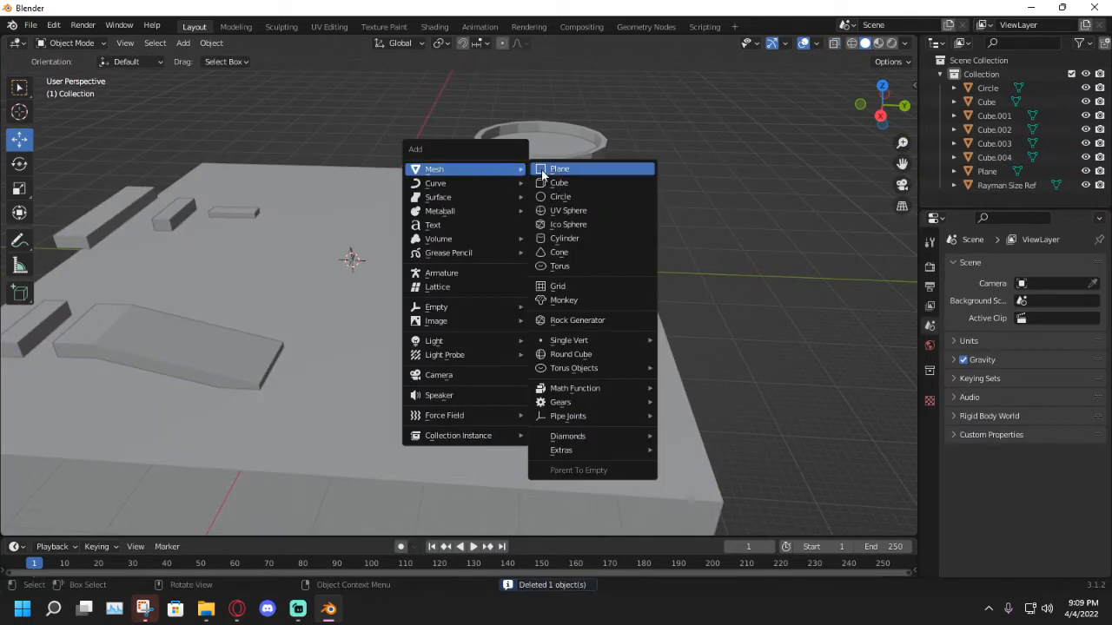
left_click(564, 182)
middle_click_drag(478, 218, 437, 287)
left_click_drag(327, 298, 447, 248)
Scale the new cube uniformly by about 12.22 and thin it into a slab with a Y scale of about 3.25.
left_click(19, 188)
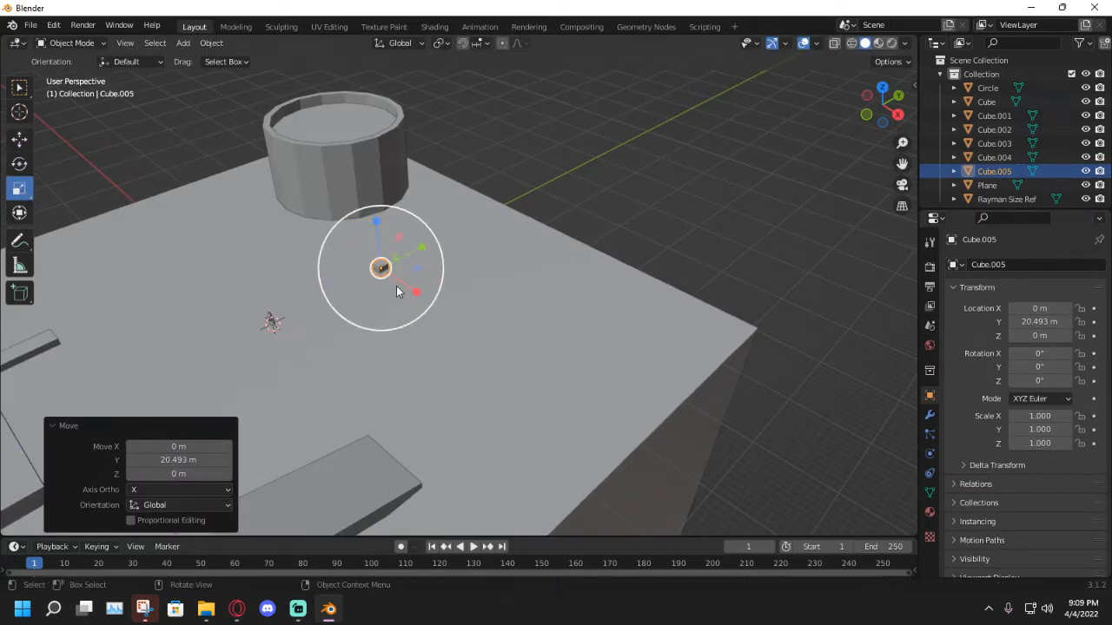
left_click_drag(396, 286, 878, 352)
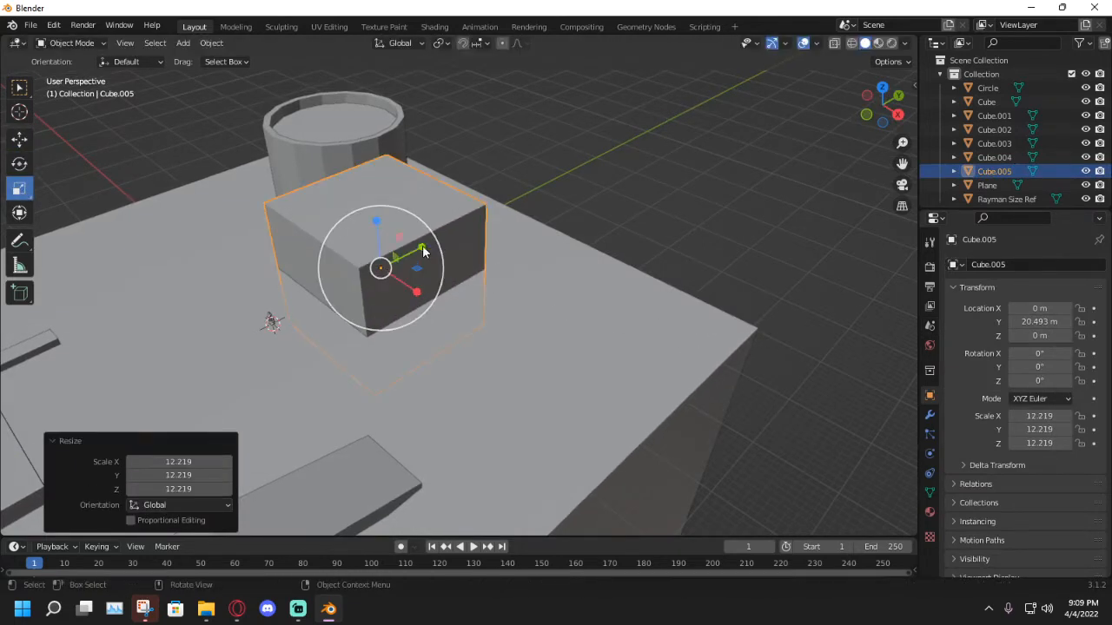
left_click_drag(423, 252, 393, 261)
middle_click_drag(392, 261, 287, 287)
Move the slab to about X 30.98 m, Y 12.33 m and Z 6.18 m so it stands on the ground block.
left_click(19, 139)
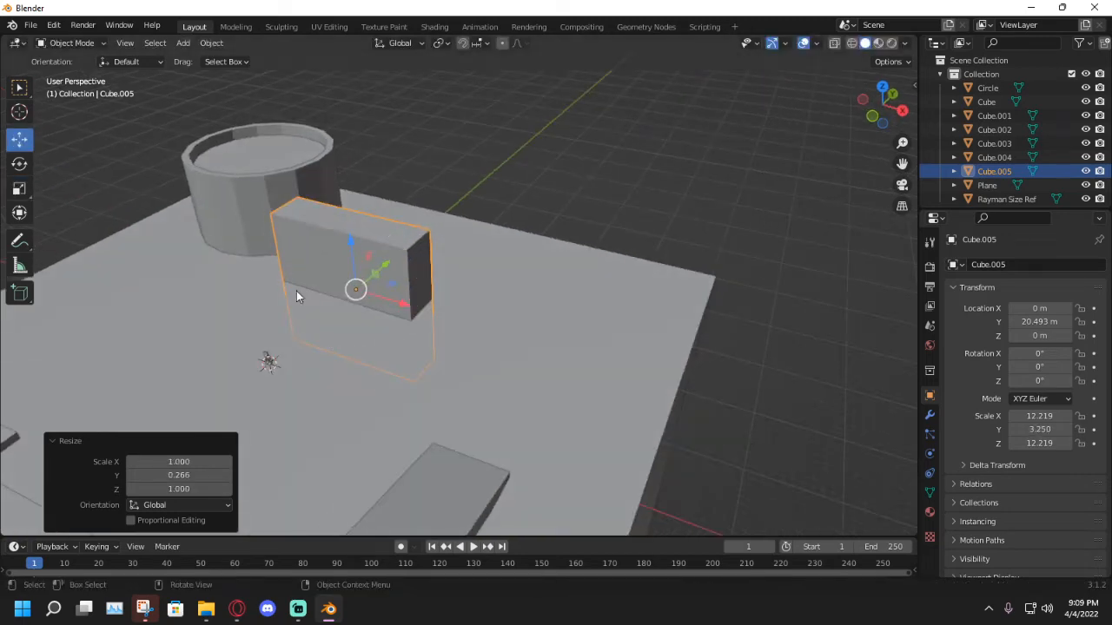
left_click_drag(405, 310, 526, 342)
left_click_drag(481, 281, 493, 268)
middle_click_drag(493, 268, 351, 343)
key("g")
left_click_drag(411, 381, 442, 407)
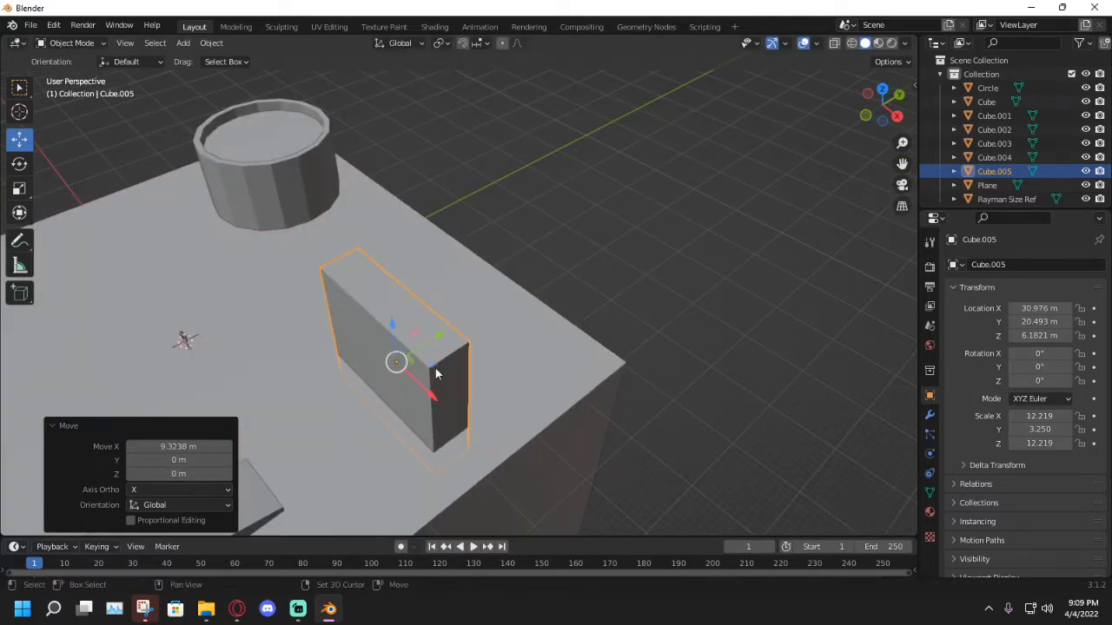
middle_click_drag(440, 352, 410, 314)
left_click_drag(459, 260, 408, 276)
middle_click_drag(207, 289, 242, 216)
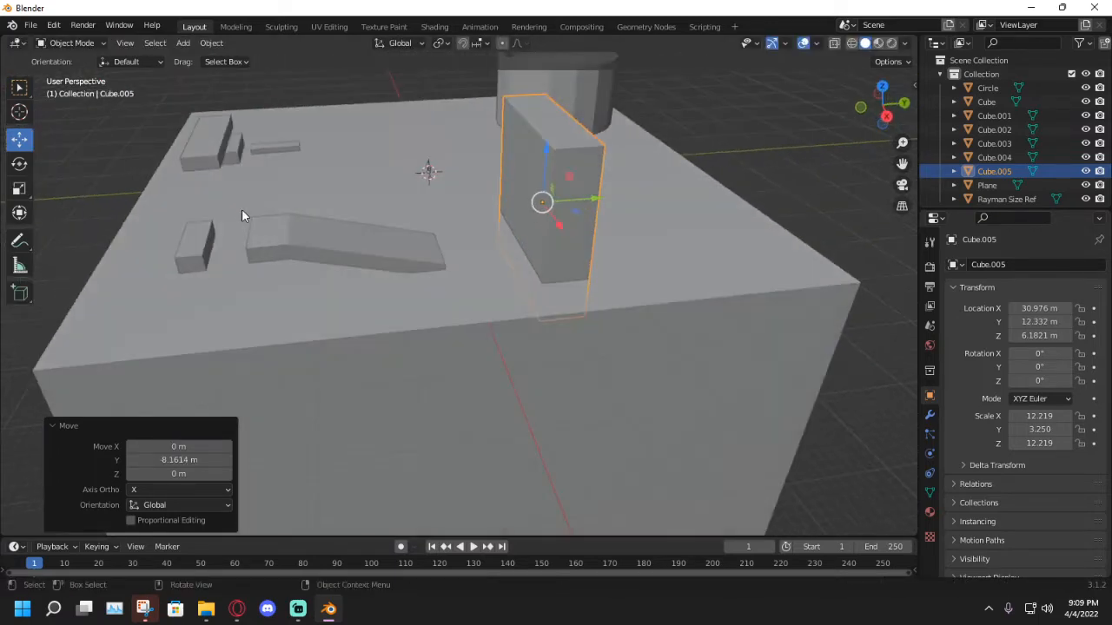
middle_click_drag(492, 223, 513, 241)
middle_click_drag(442, 251, 457, 180)
left_click(360, 252)
left_click(345, 165)
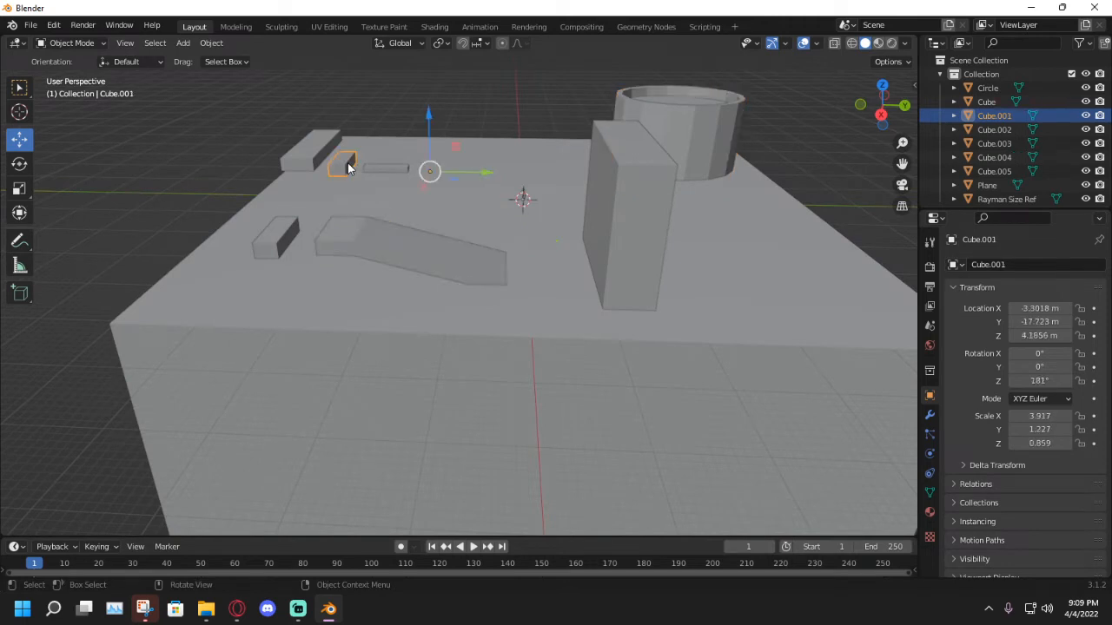
left_click(273, 246)
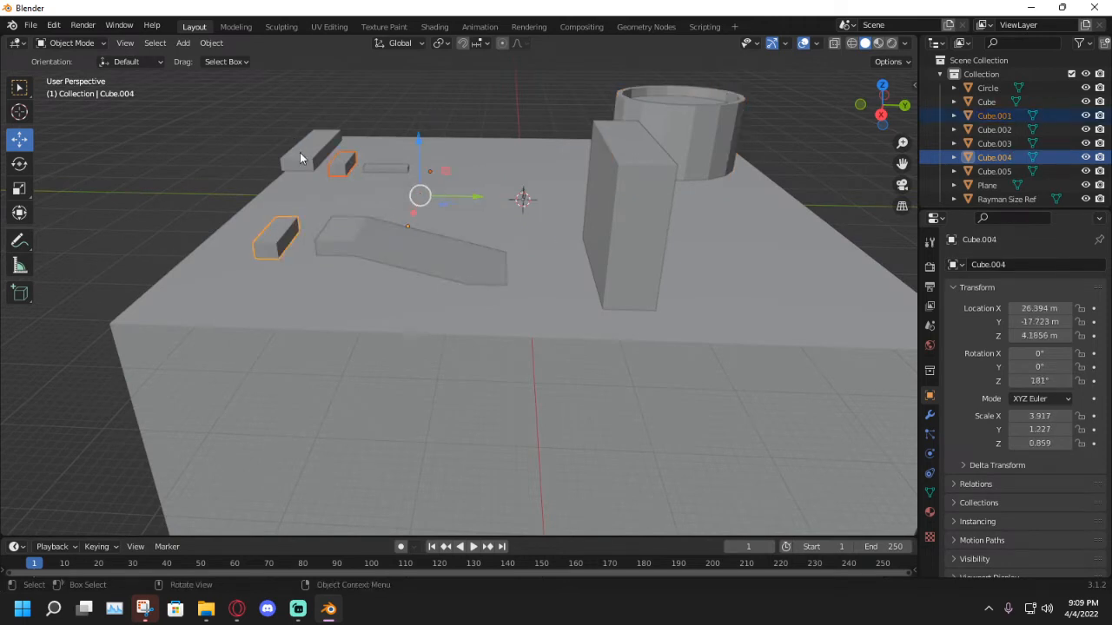
left_click(300, 157)
middle_click_drag(300, 157, 503, 261)
Open the ramp in Edit Mode with X-ray on, raise its whole mesh slightly and return to Object Mode.
left_click(341, 249)
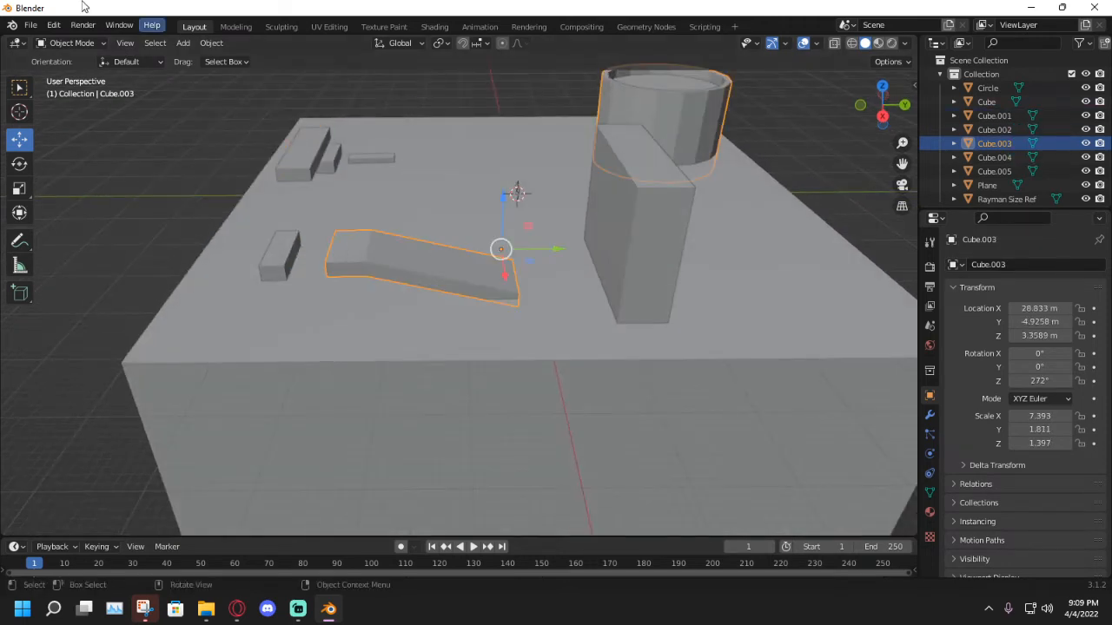
left_click(69, 42)
left_click(71, 55)
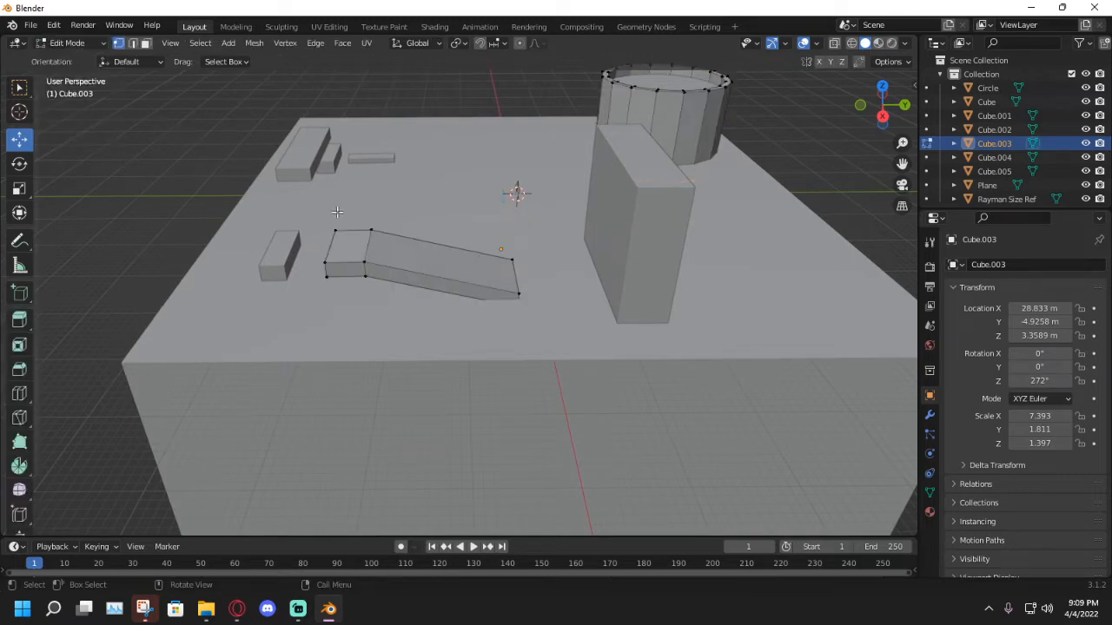
left_click(835, 43)
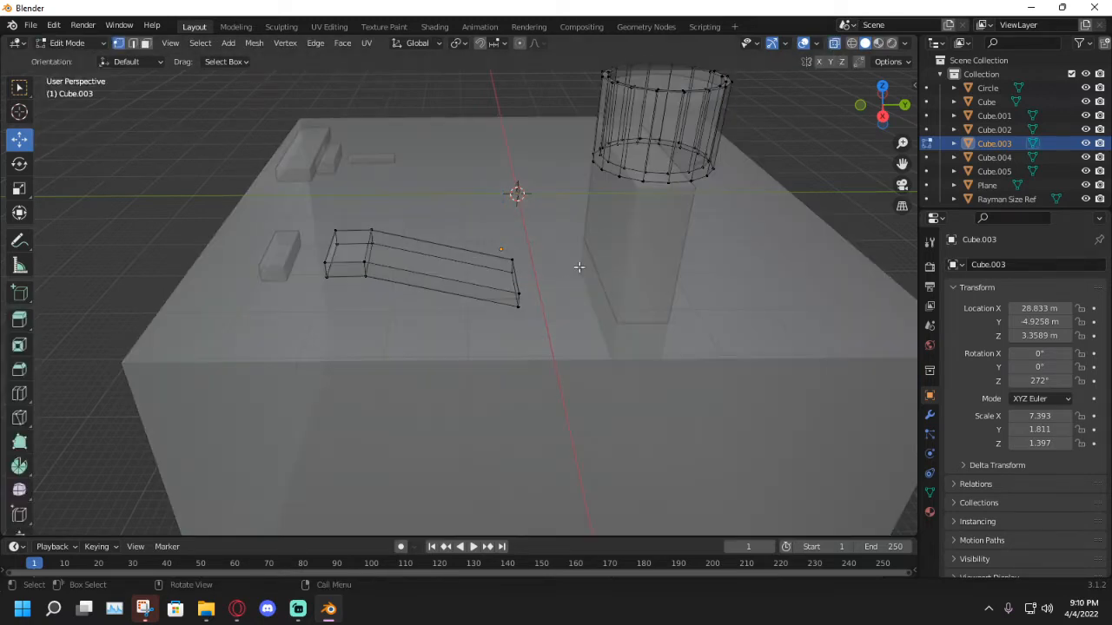
left_click_drag(579, 323, 311, 205)
left_click_drag(396, 212, 399, 183)
middle_click_drag(398, 183, 391, 157)
left_click(69, 43)
left_click(70, 55)
Turn off X-ray and raise the small platform beside the ramp about 3.34 m to Z 7.52 m.
left_click(298, 245)
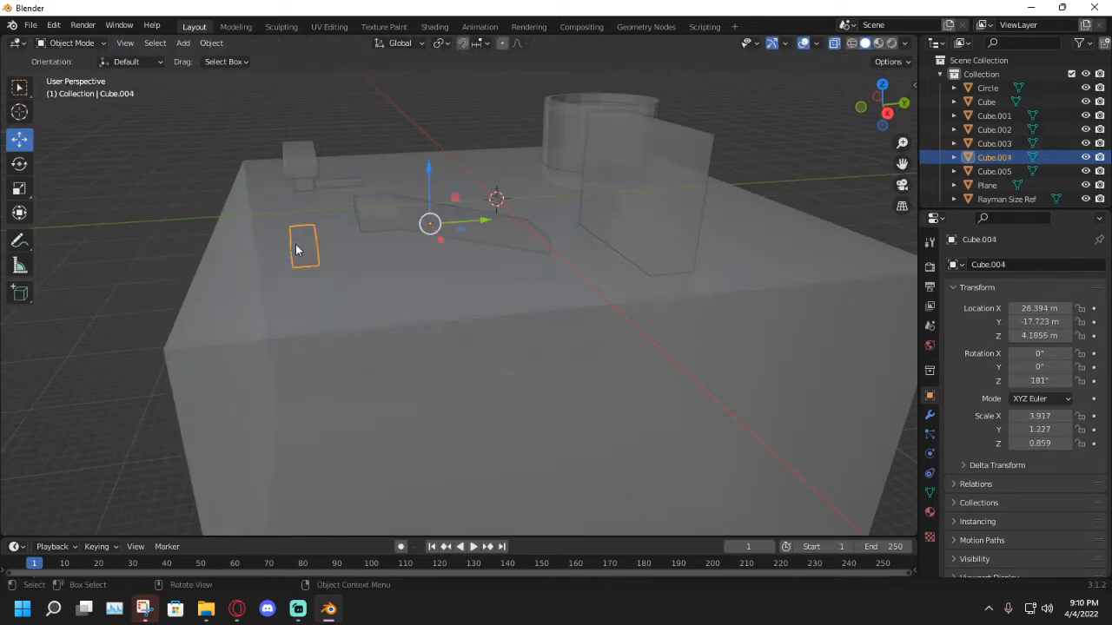
left_click(833, 43)
middle_click_drag(770, 92, 613, 156)
middle_click_drag(370, 192, 407, 208)
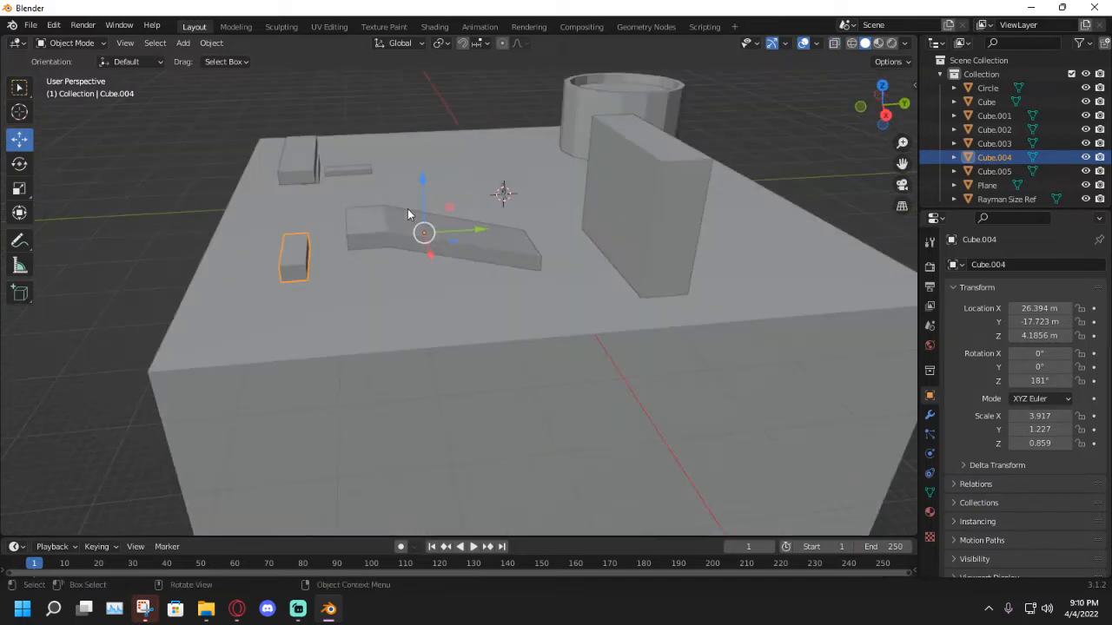
left_click_drag(428, 184, 424, 158)
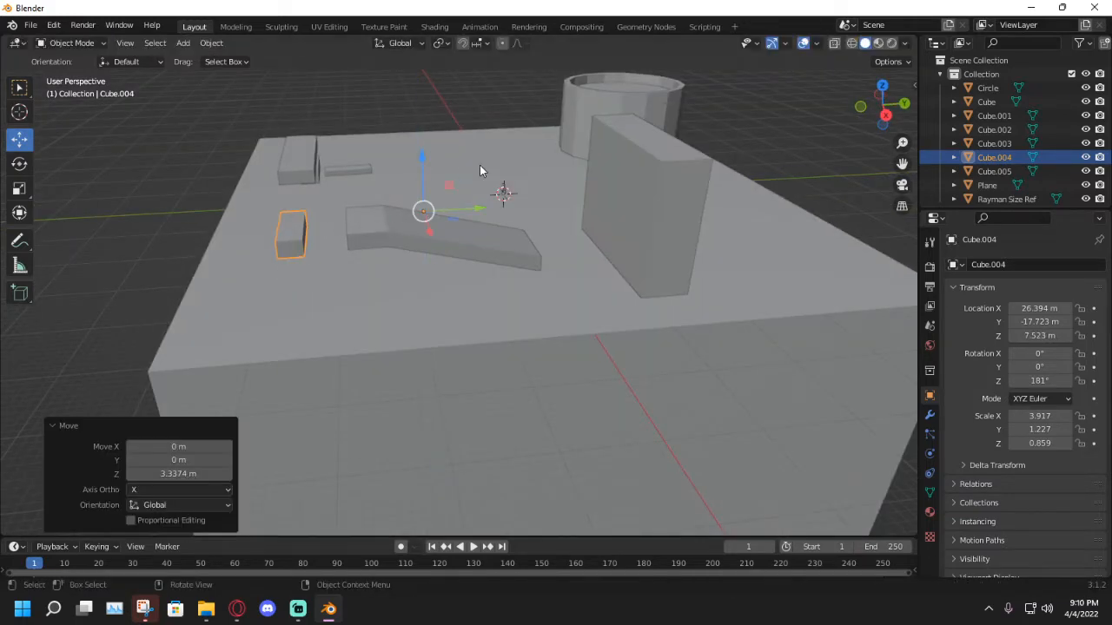
middle_click_drag(424, 159, 609, 237)
Duplicate the standing slab and move the copy about 16.59 m along Y to Y 28.92 m.
left_click(529, 287)
middle_click_drag(529, 288, 547, 272)
key("shift+d")
right_click(575, 289)
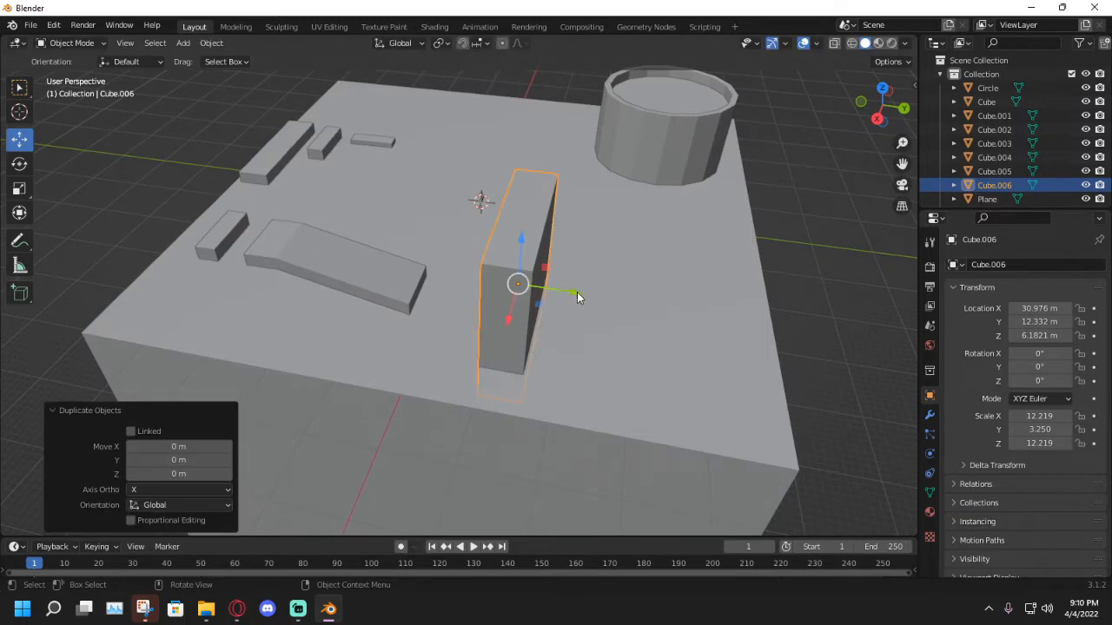
key("g")
key("y")
left_click(694, 318)
middle_click_drag(694, 318, 693, 217)
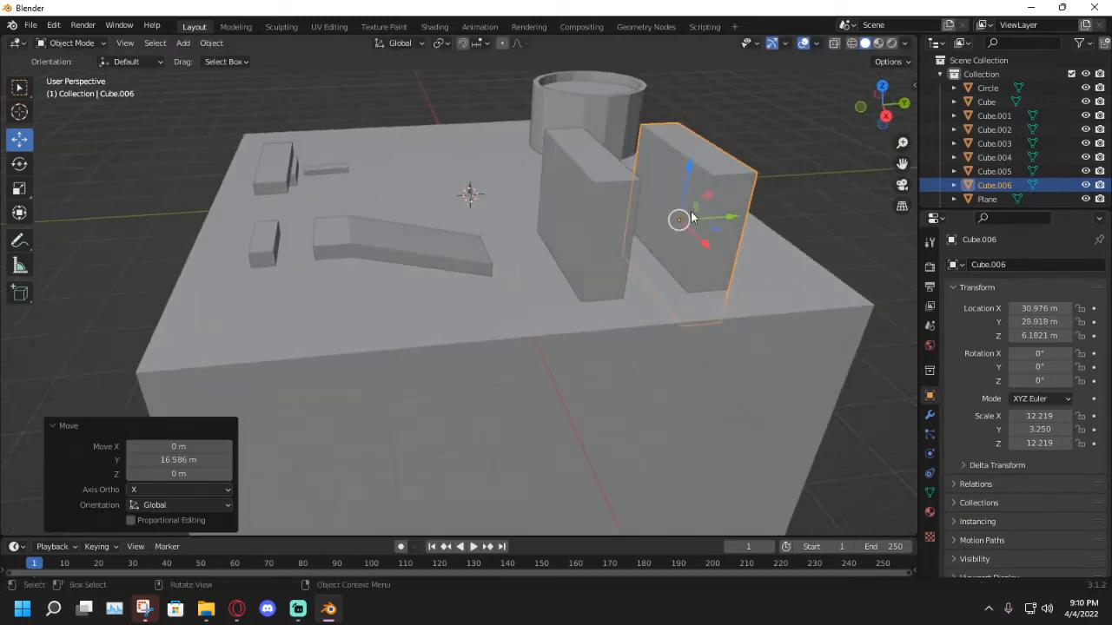
Make the duplicated slab taller by scaling it in Z to about 17.38, and deselect it.
left_click(20, 189)
left_click_drag(684, 167, 682, 139)
middle_click_drag(683, 139, 631, 170)
left_click(630, 170)
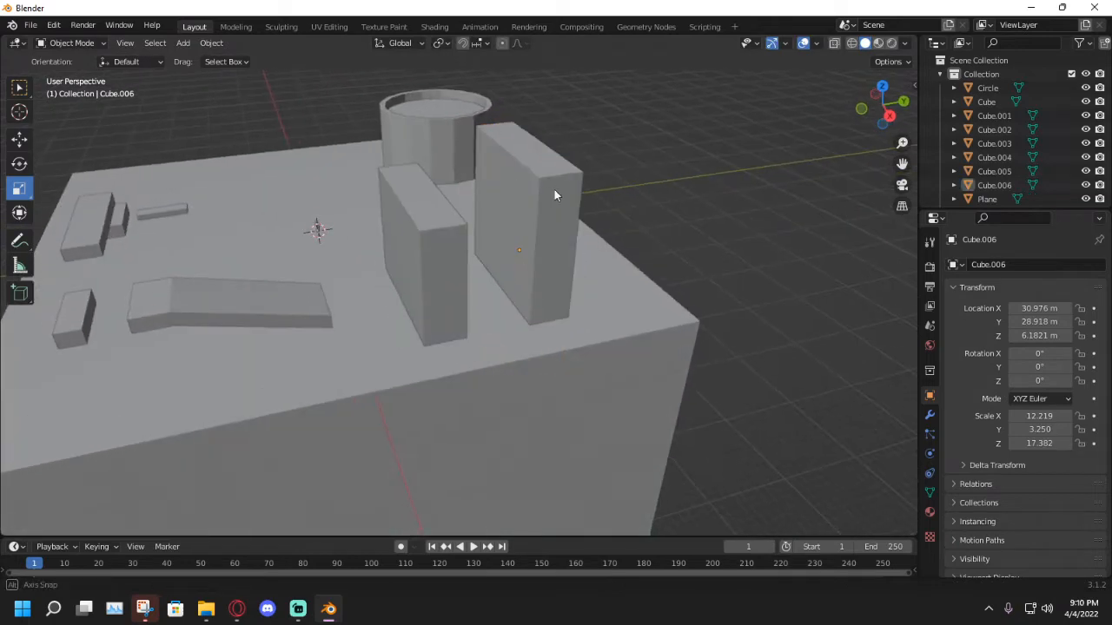
middle_click_drag(554, 189, 526, 188)
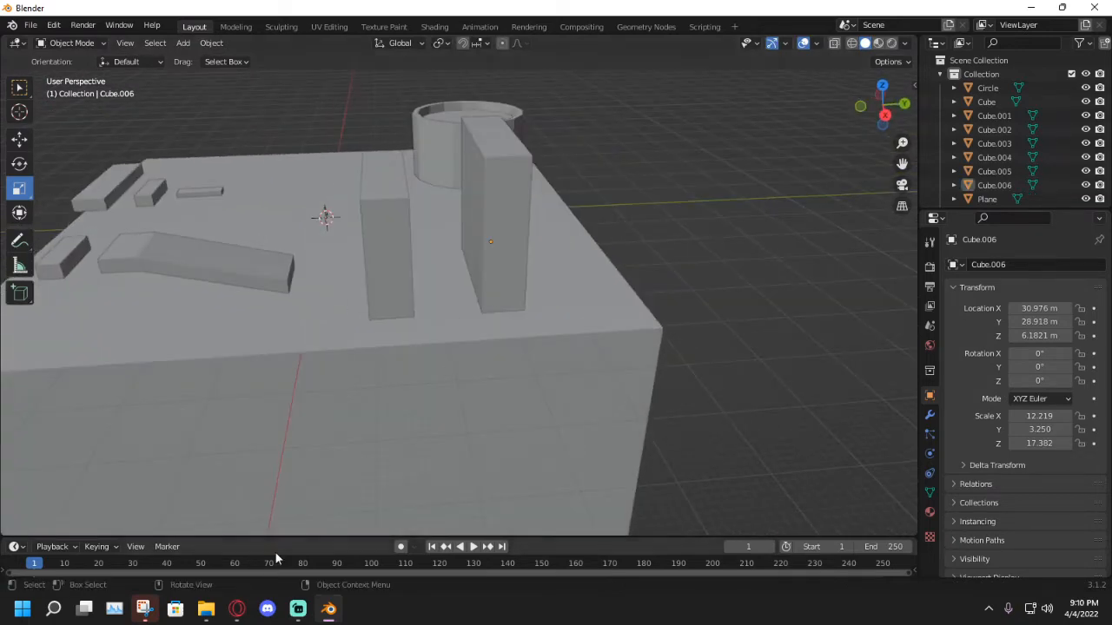
Switch to the browser to check the Twitch stream chat, return to Blender and look over the blocked-out level.
left_click(235, 608)
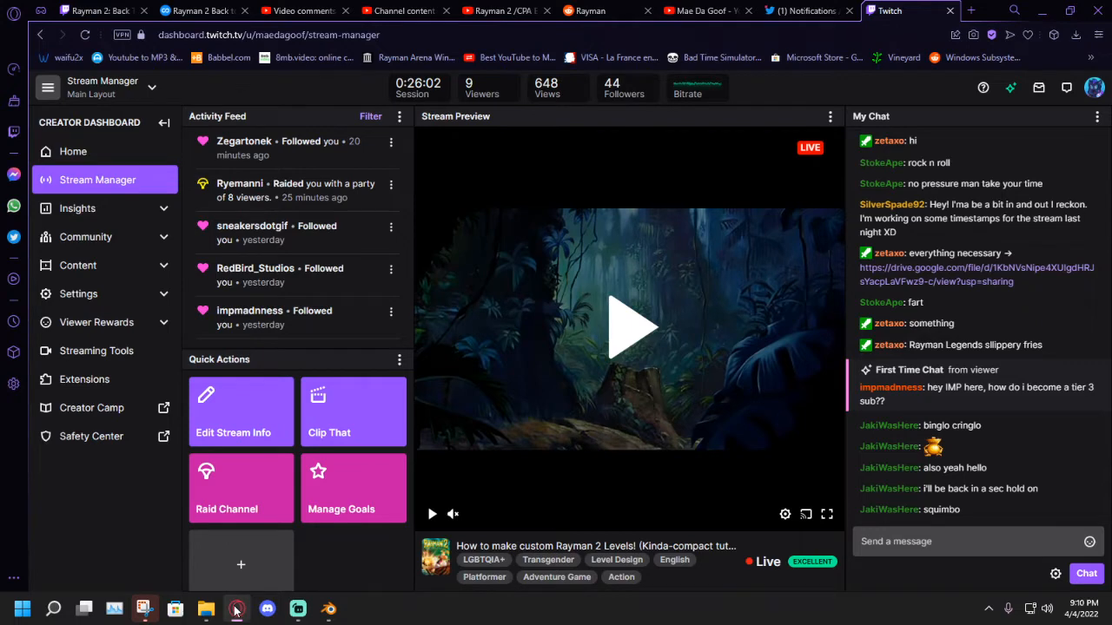
left_click(328, 608)
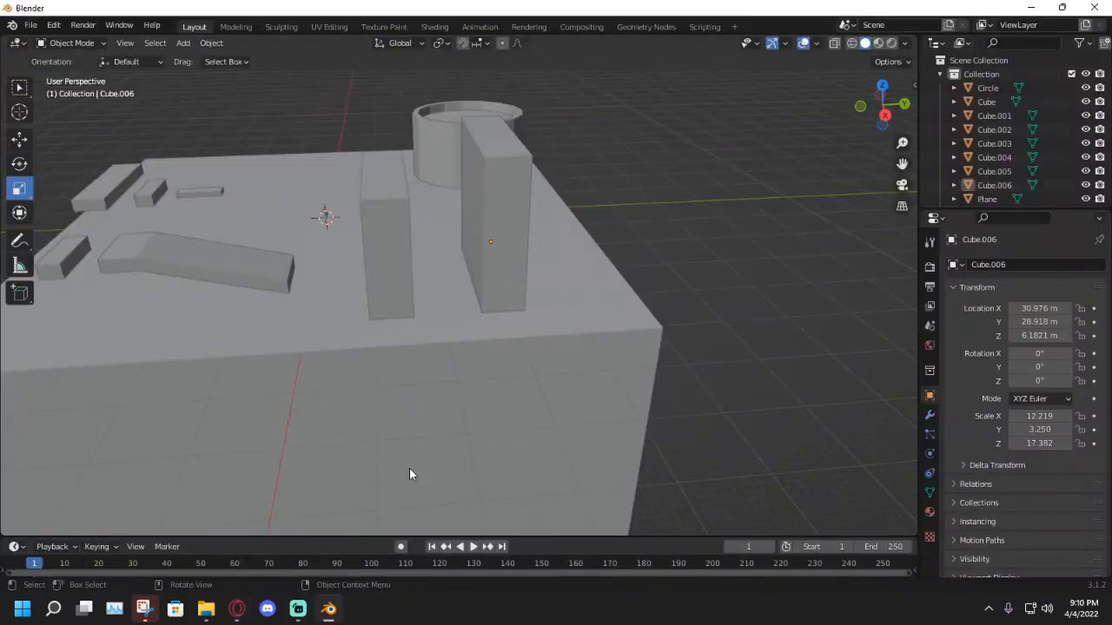
middle_click_drag(409, 468, 500, 347)
left_click(487, 345)
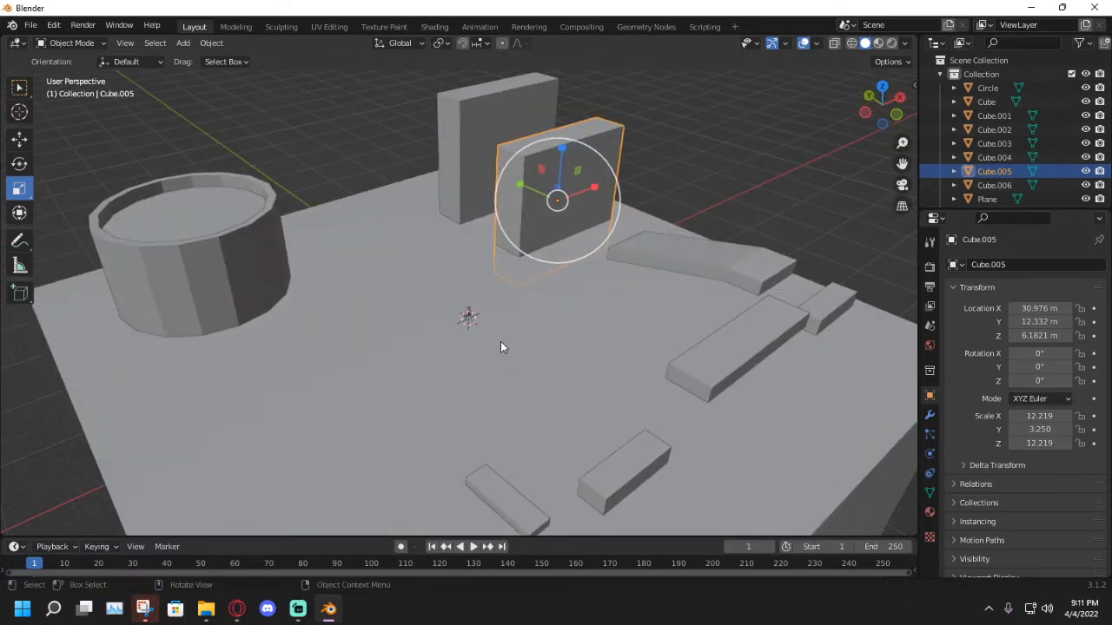
left_click(700, 198)
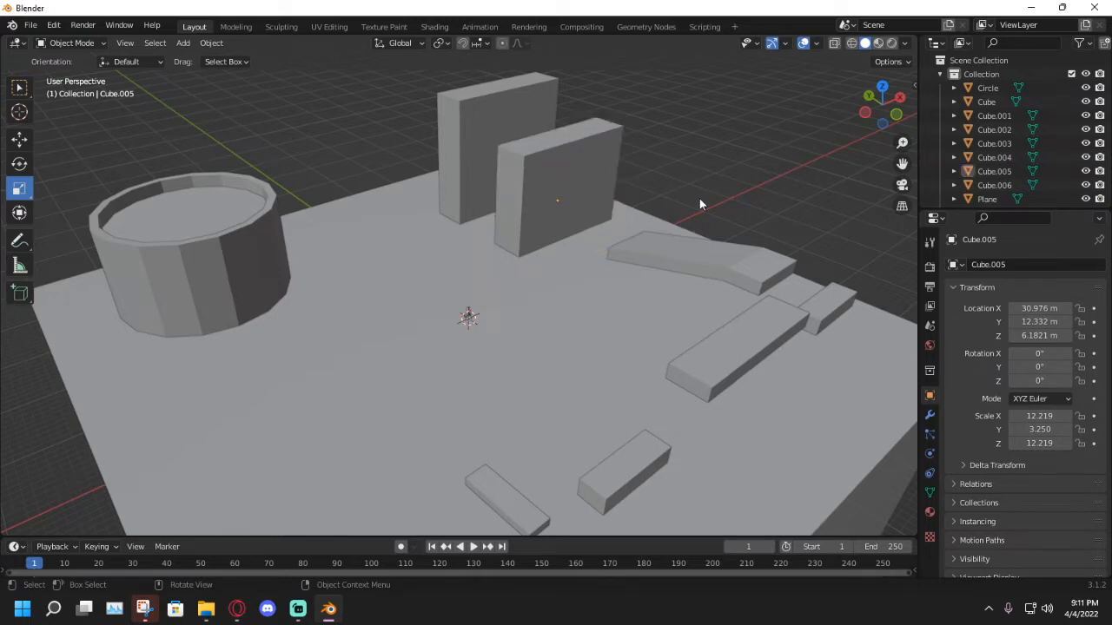
Add a circle mesh at the world origin and change its vertex count.
middle_click_drag(523, 282, 486, 258)
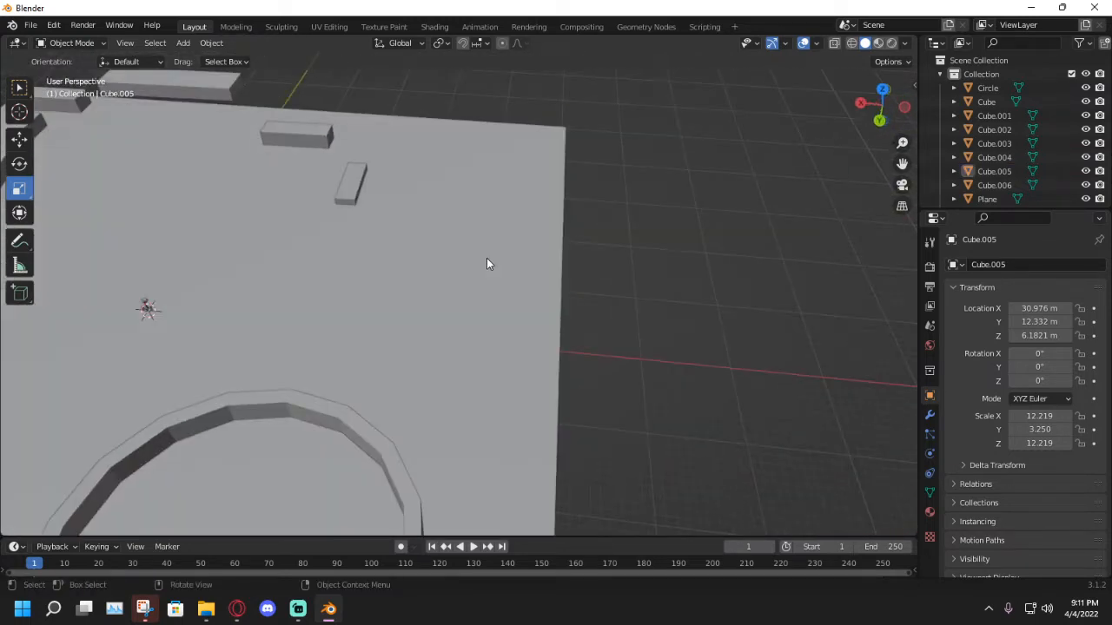
key("shift+a")
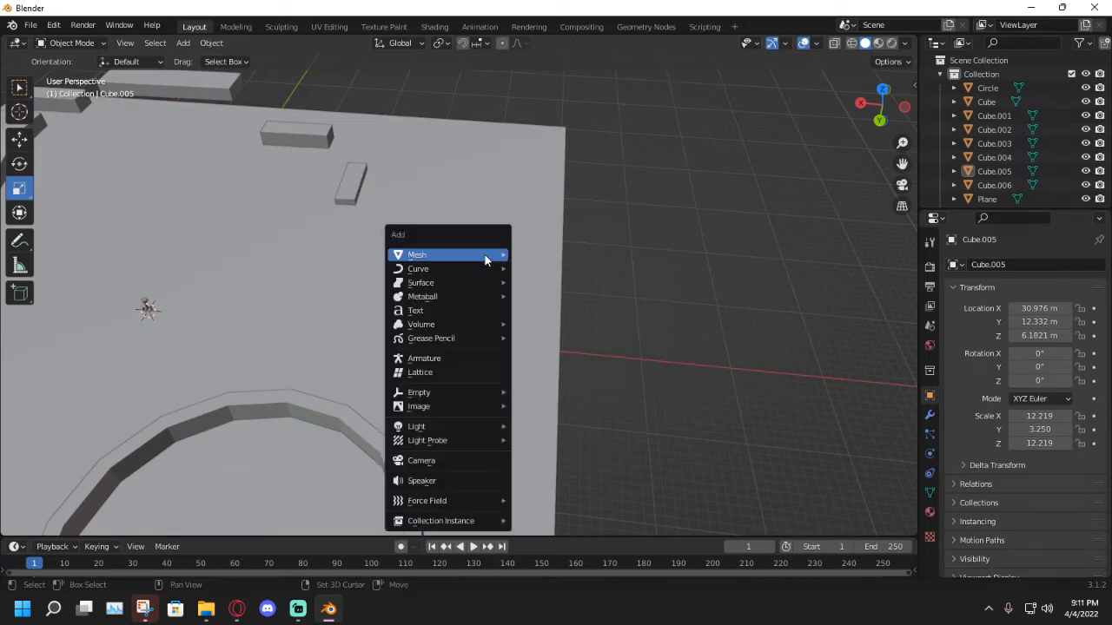
mouse_move(483, 260)
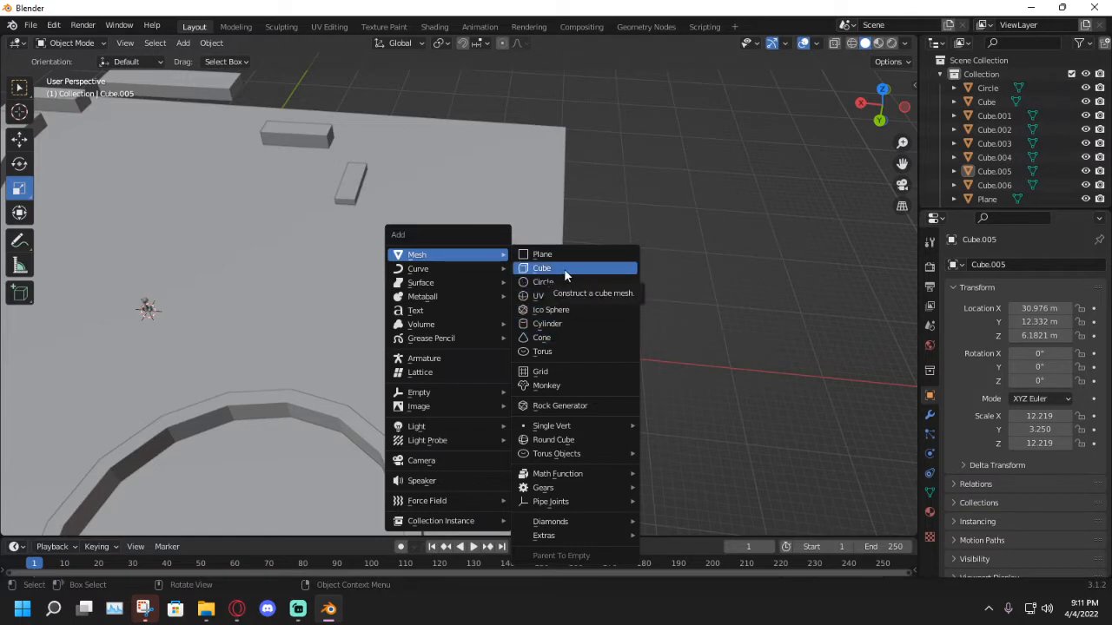
left_click(545, 282)
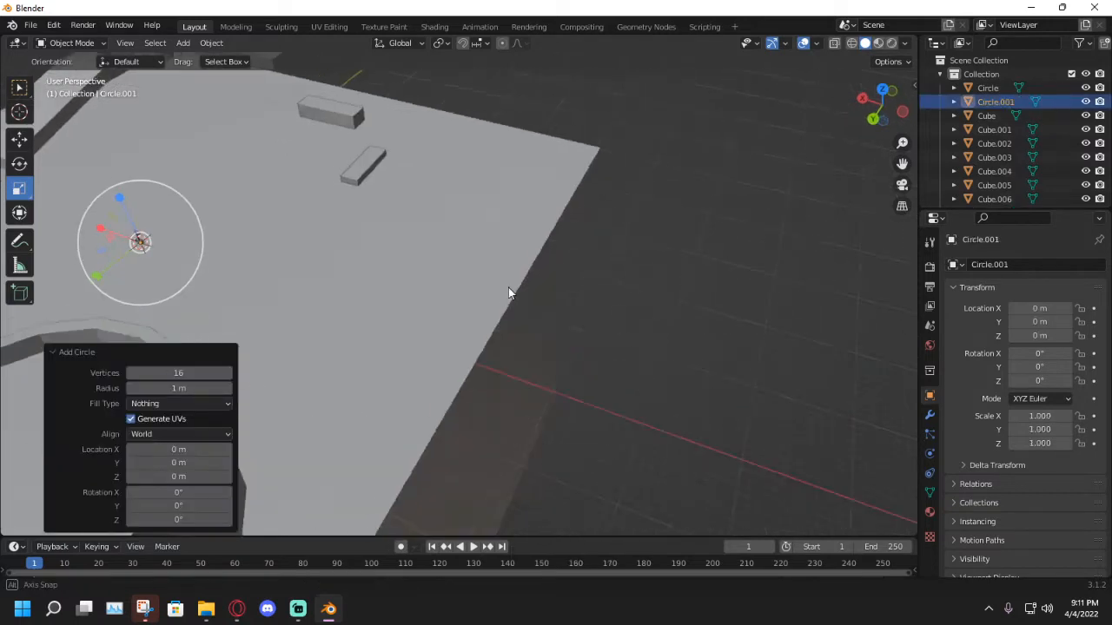
left_click(172, 373)
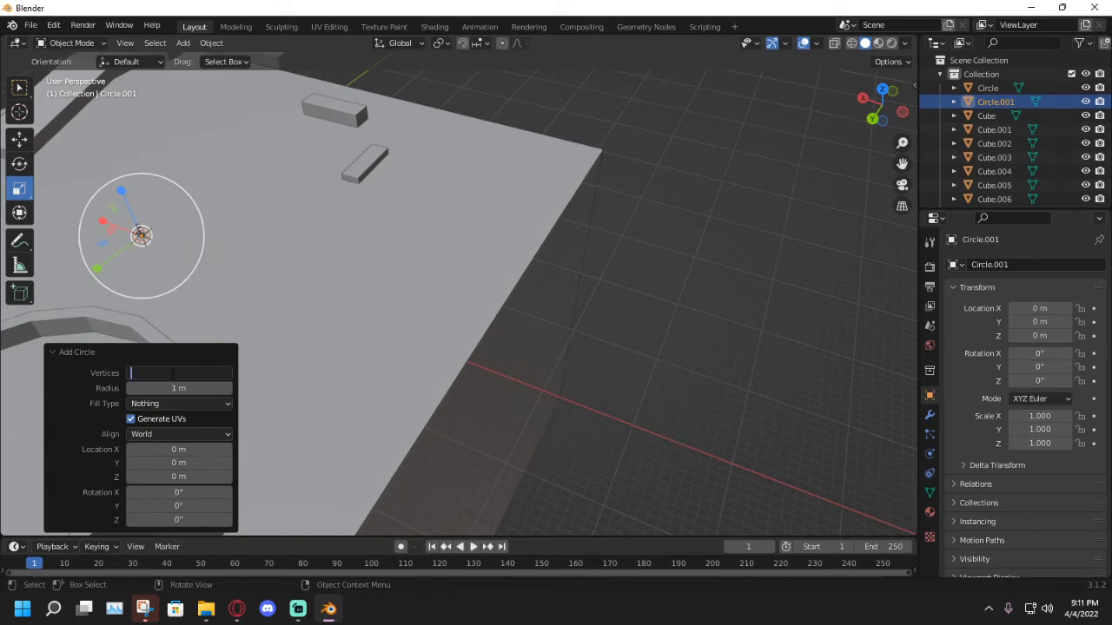
key("Return")
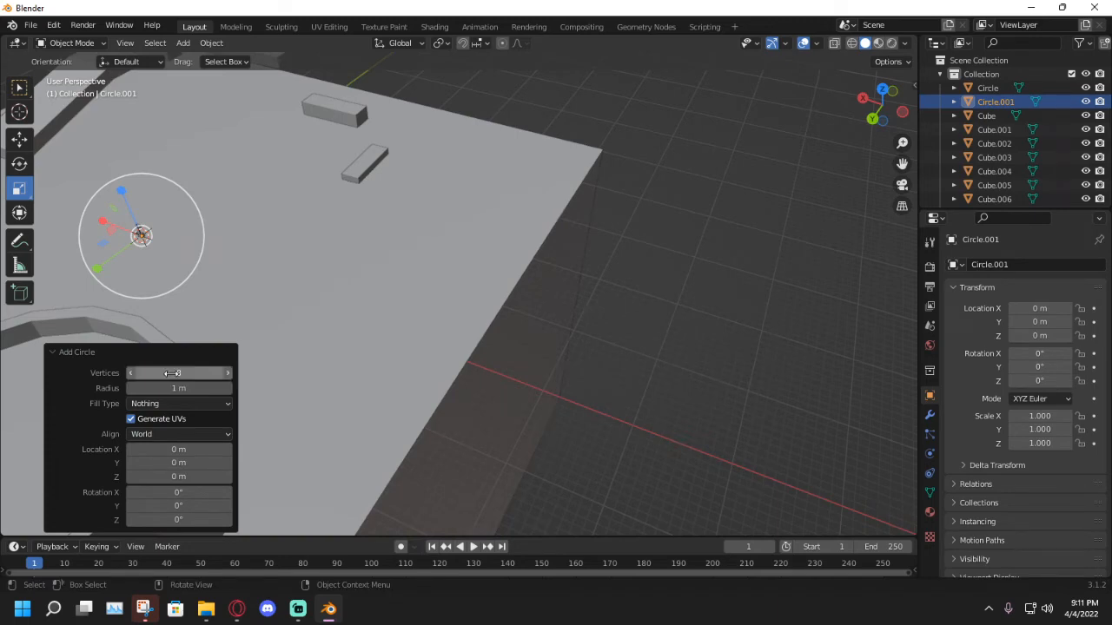
Move the new circle along X to about -33.68 m.
left_click(18, 139)
left_click_drag(104, 223, 309, 301)
middle_click_drag(309, 301, 76, 228)
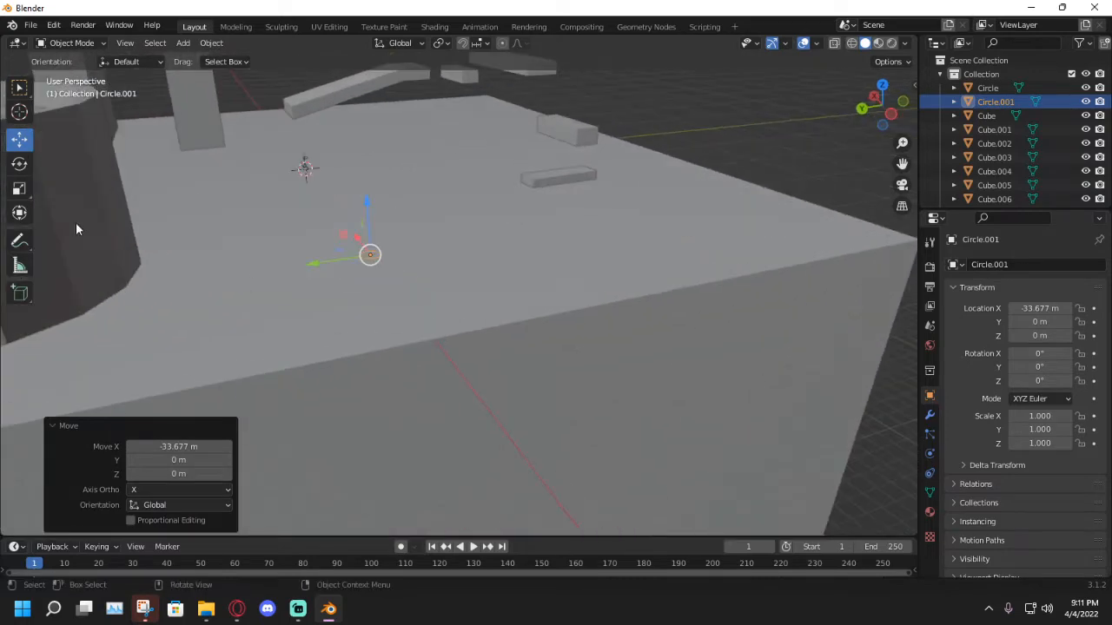
Enlarge the circle to a scale of about 7.11 and raise it to about 3.54 m in Z.
left_click(17, 193)
left_click_drag(382, 302, 504, 333)
left_click(19, 139)
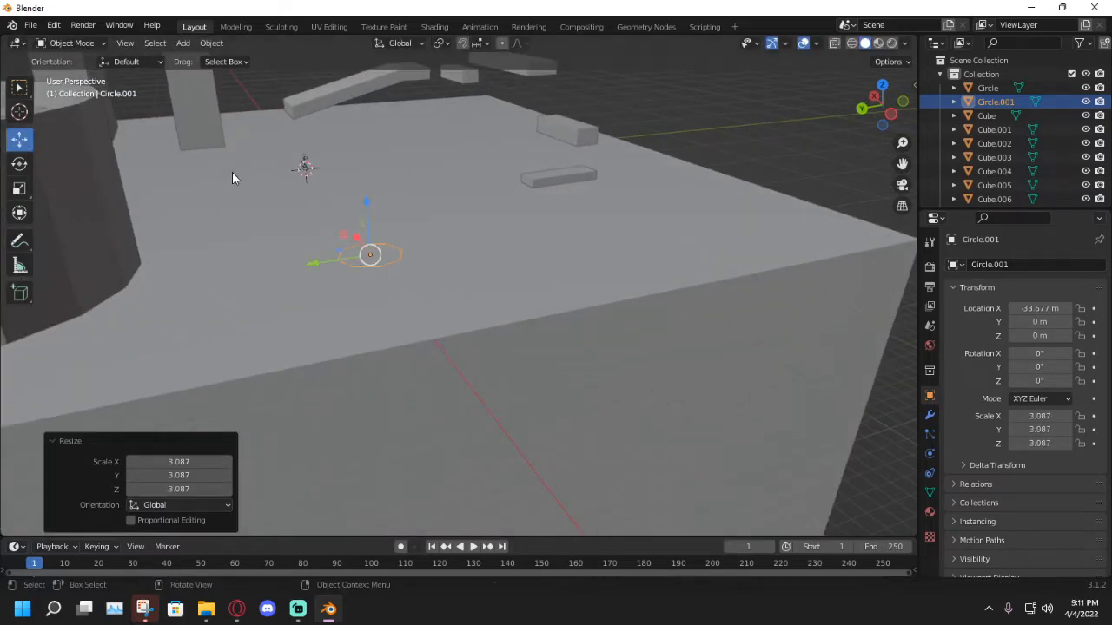
left_click_drag(383, 203, 383, 167)
middle_click_drag(383, 166, 3, 182)
left_click(19, 188)
left_click_drag(516, 284, 537, 309)
middle_click_drag(537, 309, 408, 270)
In Edit Mode, extrude the circle's edge loop upward about 1 m and scale the new ring to about 0.529.
left_click(70, 43)
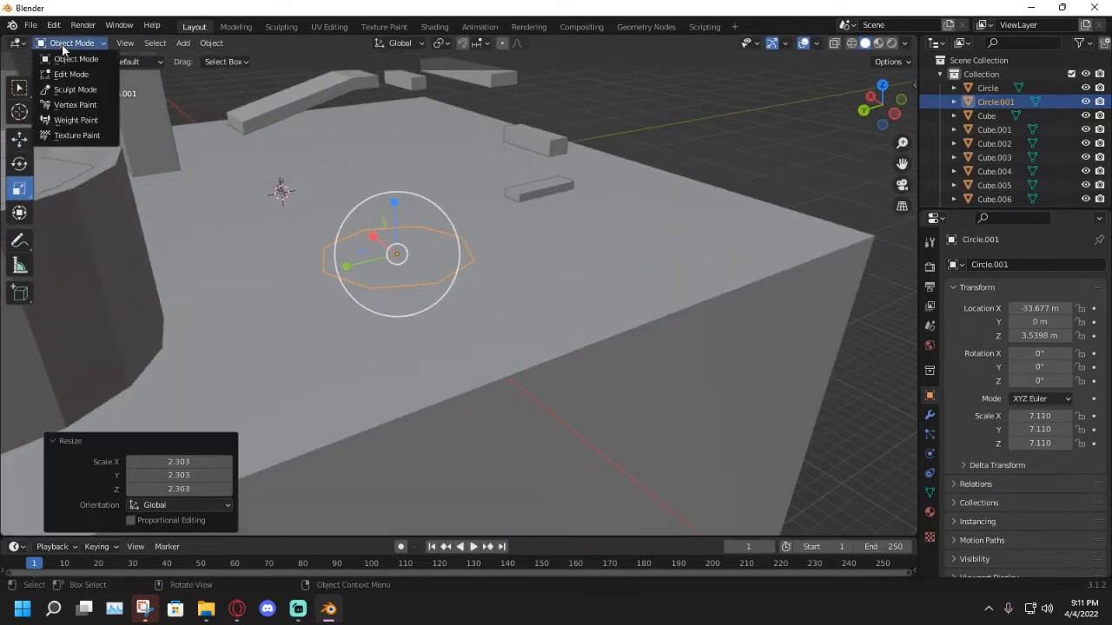
left_click(71, 77)
middle_click_drag(97, 94, 339, 247)
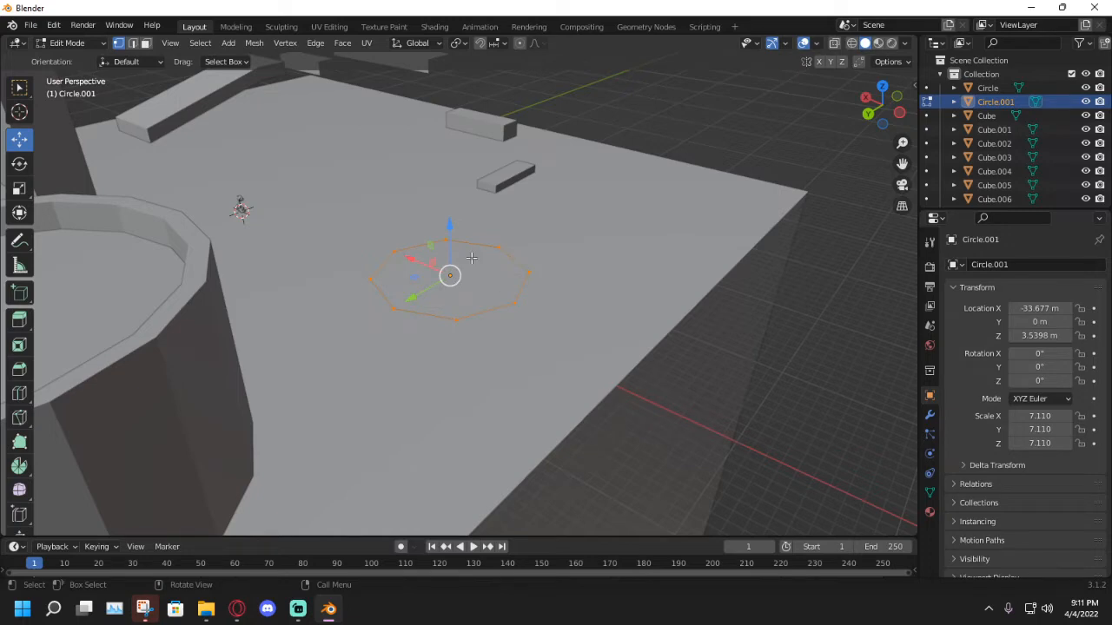
key("e")
left_click(471, 245)
left_click(19, 186)
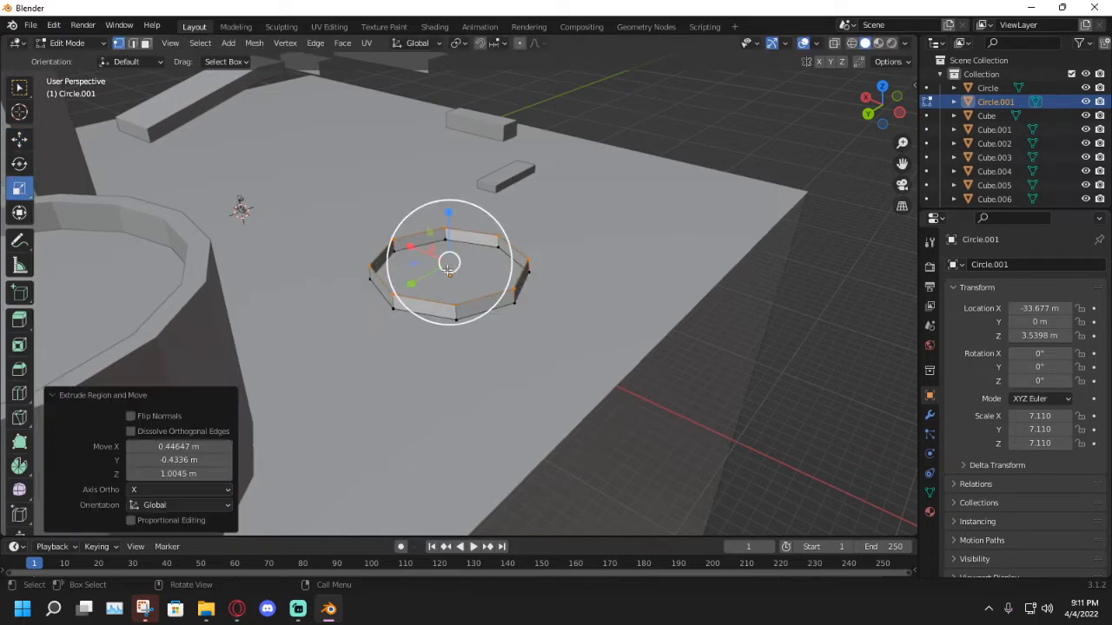
left_click_drag(477, 289, 452, 283)
middle_click_drag(508, 292, 436, 278)
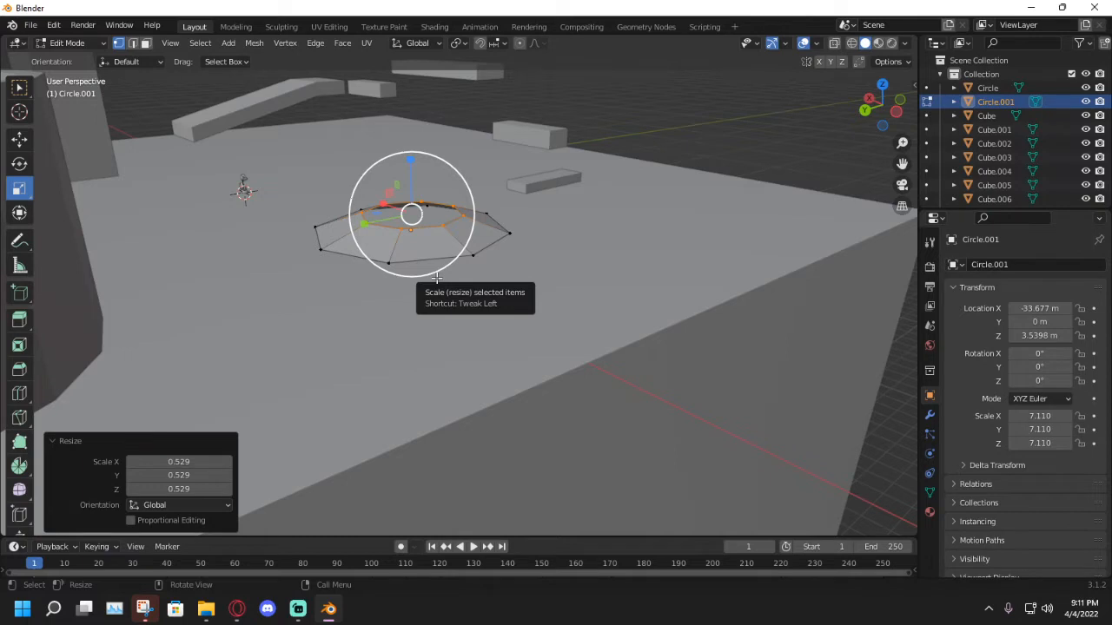
middle_click_drag(437, 278, 439, 295)
Select the disc's top ring and shift it slightly along Y to centre it over the base.
left_click(611, 296)
middle_click_drag(611, 296, 377, 351)
left_click(378, 371, "alt")
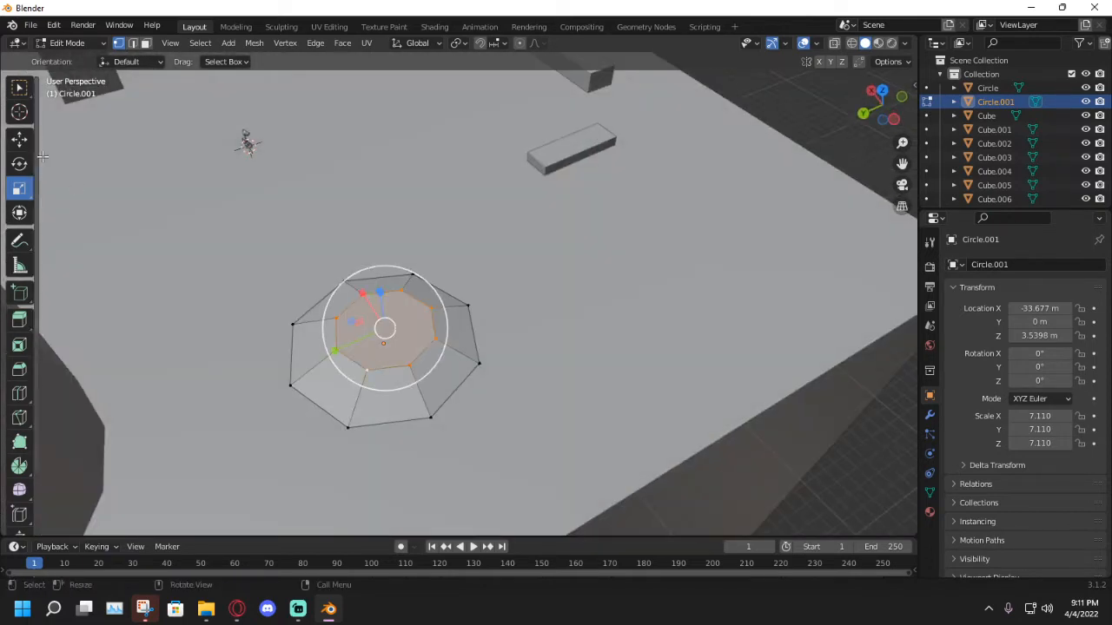
left_click(19, 139)
left_click_drag(336, 351, 326, 356)
middle_click_drag(325, 356, 497, 421)
Select the whole disc mesh and scale it down uniformly.
left_click_drag(499, 430, 290, 259)
left_click(19, 189)
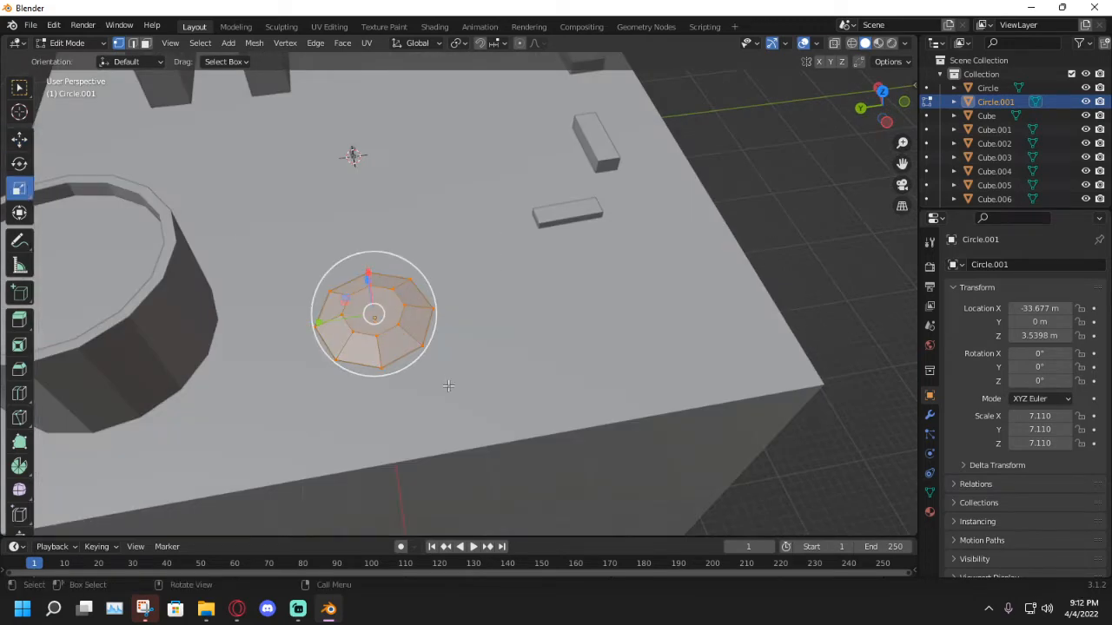
left_click_drag(403, 350, 373, 304)
mouse_move(373, 304)
middle_mouse_down()
mouse_move(409, 261)
mouse_move(436, 302)
mouse_move(396, 306)
mouse_move(388, 321)
middle_mouse_up()
Duplicate the disc, move the copy along Y away from the cylinder, and raise it by about 2.73 m and another 1.68 m.
key("shift+d")
left_click(389, 317)
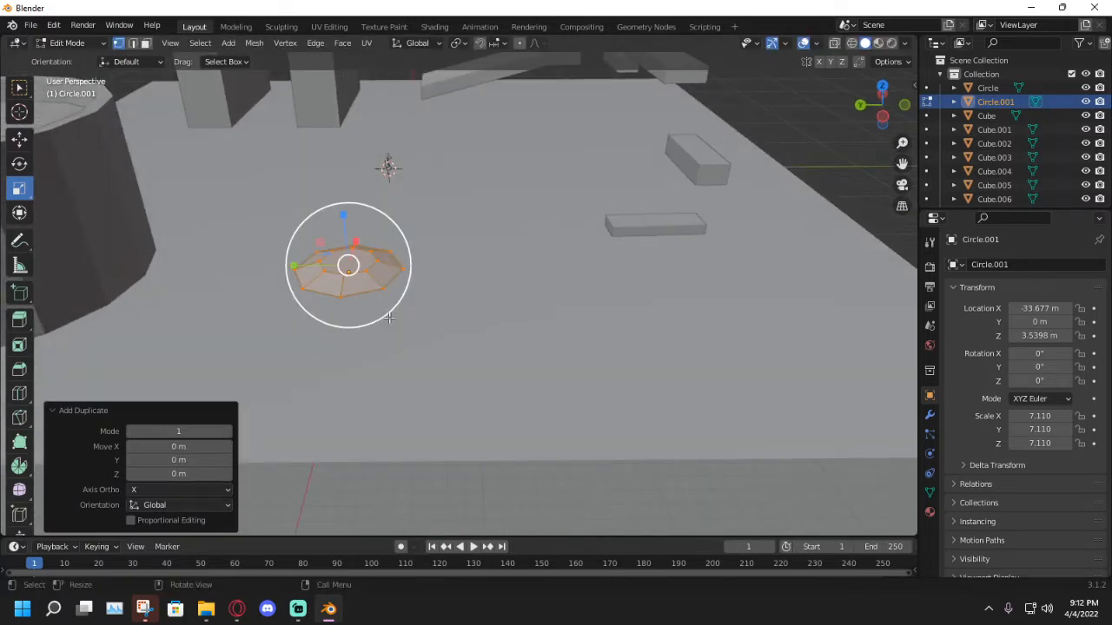
left_click(19, 139)
left_click_drag(282, 266, 436, 278)
left_click_drag(491, 215, 496, 181)
middle_click_drag(496, 181, 521, 137)
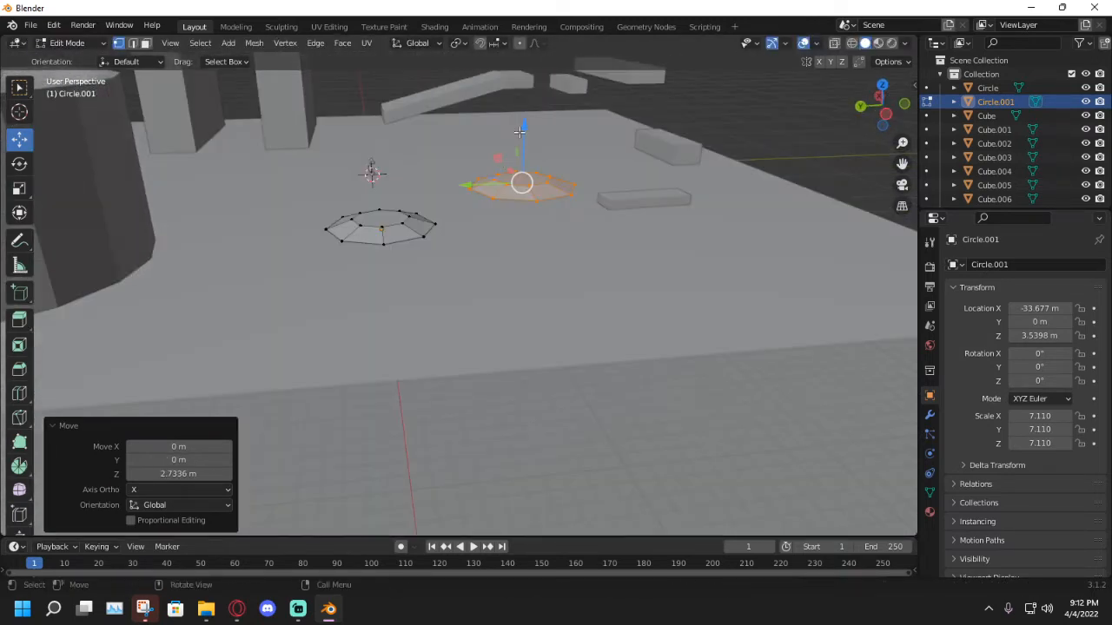
left_click_drag(522, 127, 525, 104)
middle_click_drag(408, 165, 356, 198)
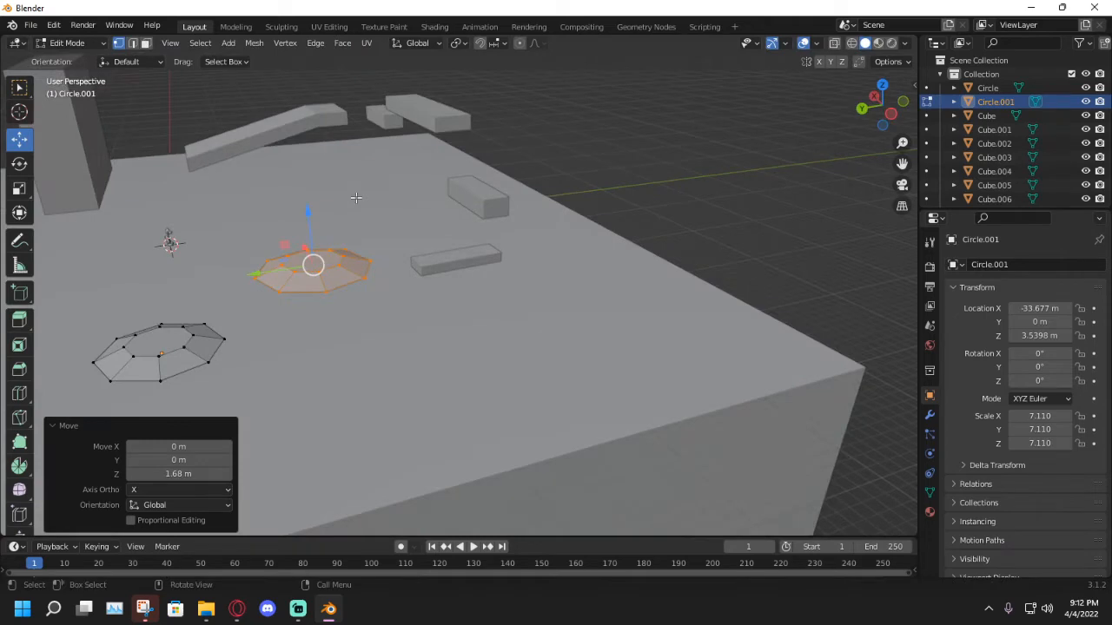
Switch to the browser to check the Twitch stream chat, return to Blender and look over the two discs.
left_click(238, 611)
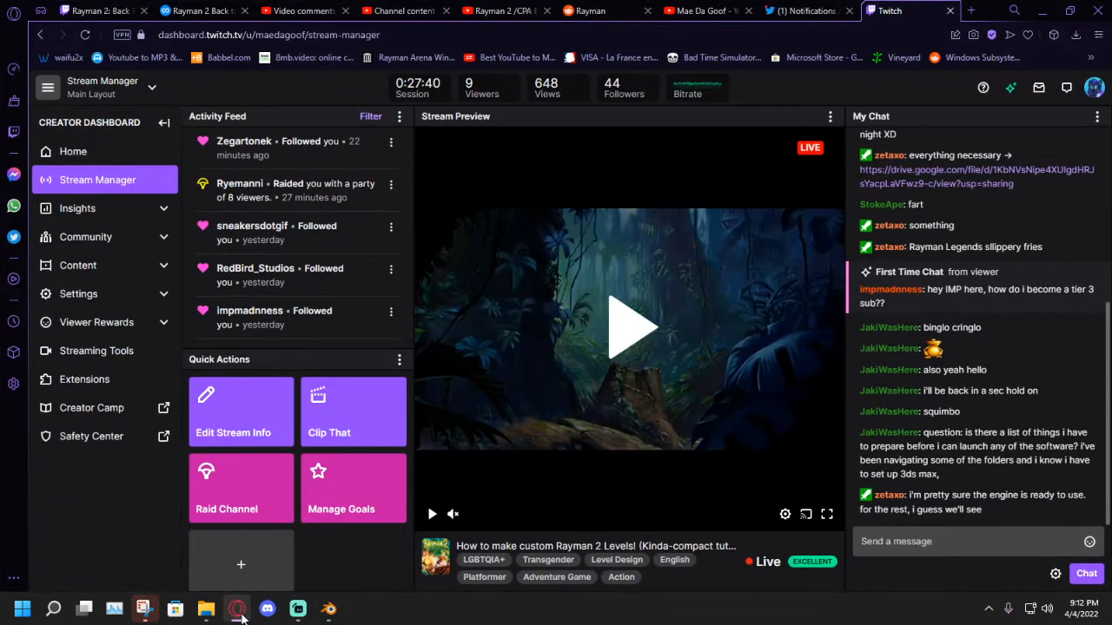
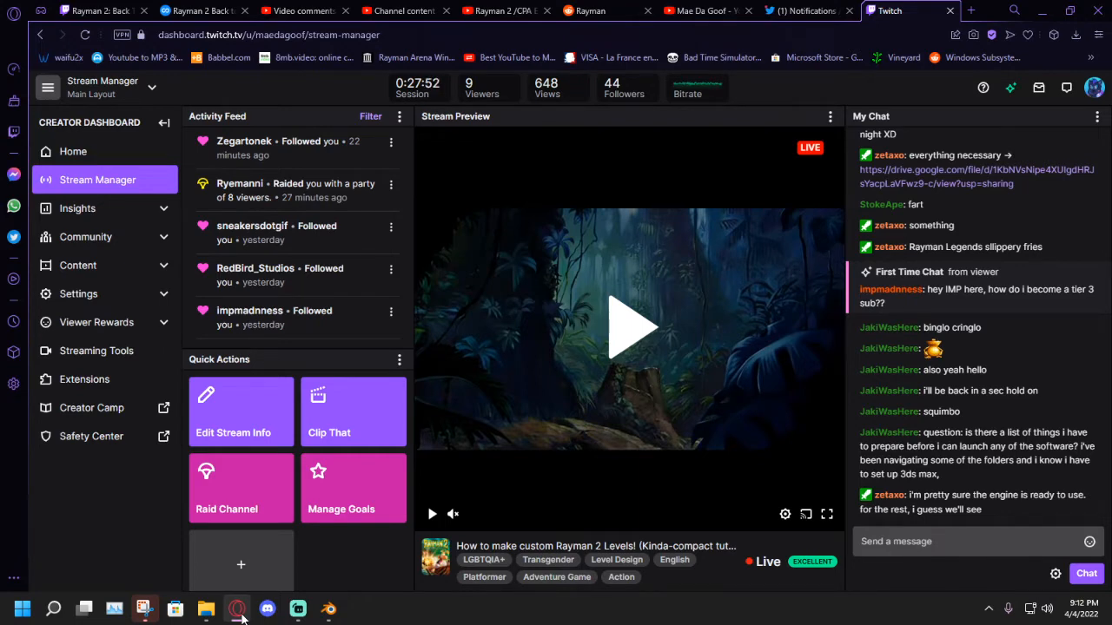
left_click(241, 615)
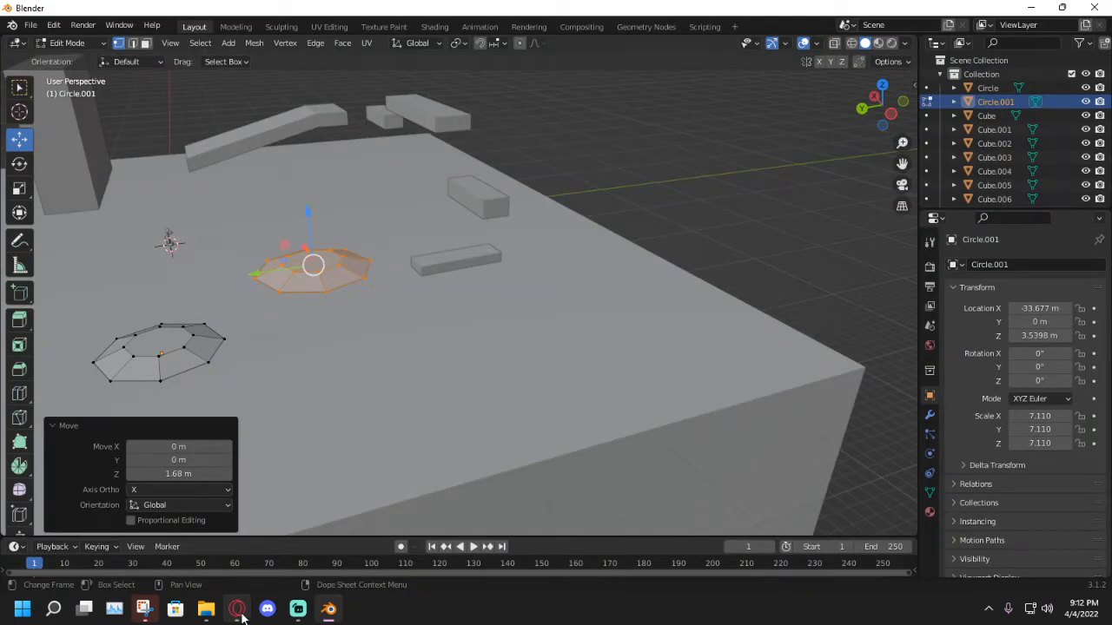
middle_click_drag(348, 434, 378, 441)
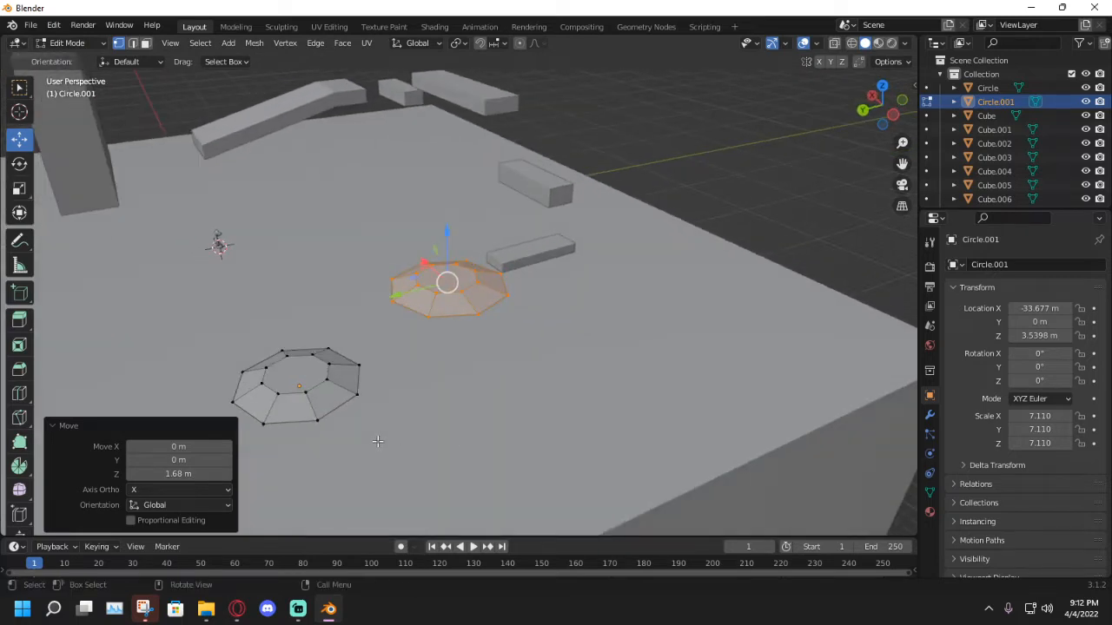
middle_click_drag(413, 309, 456, 241)
middle_click_drag(456, 242, 409, 244)
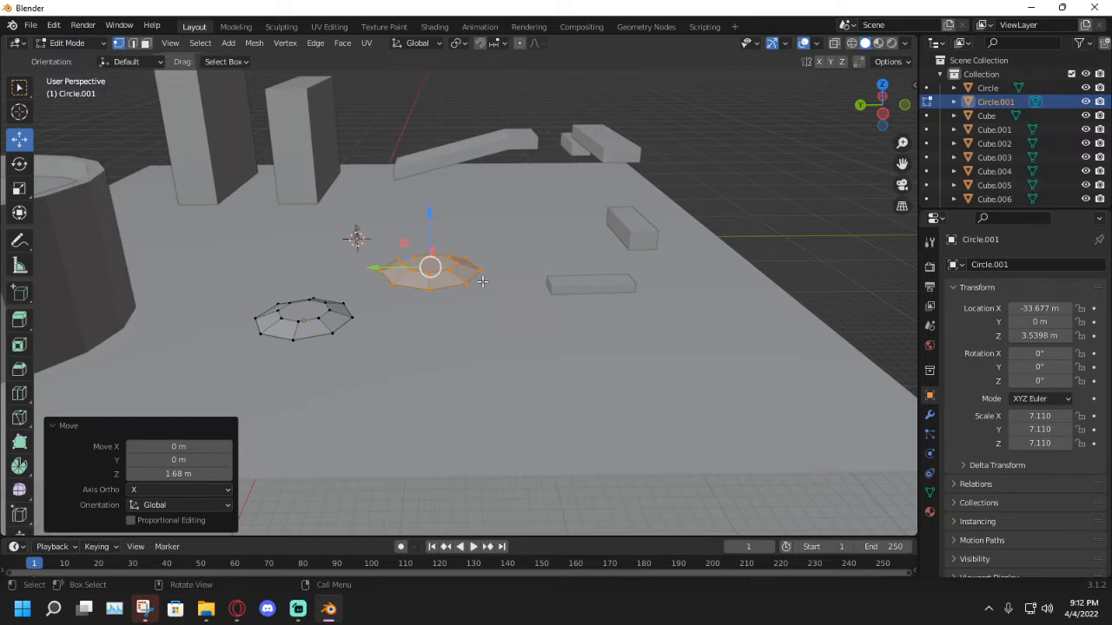
Duplicate the raised disc and place the copy about -13.89 m along Y and 2.72 m higher.
middle_click_drag(537, 258, 485, 280, "shift")
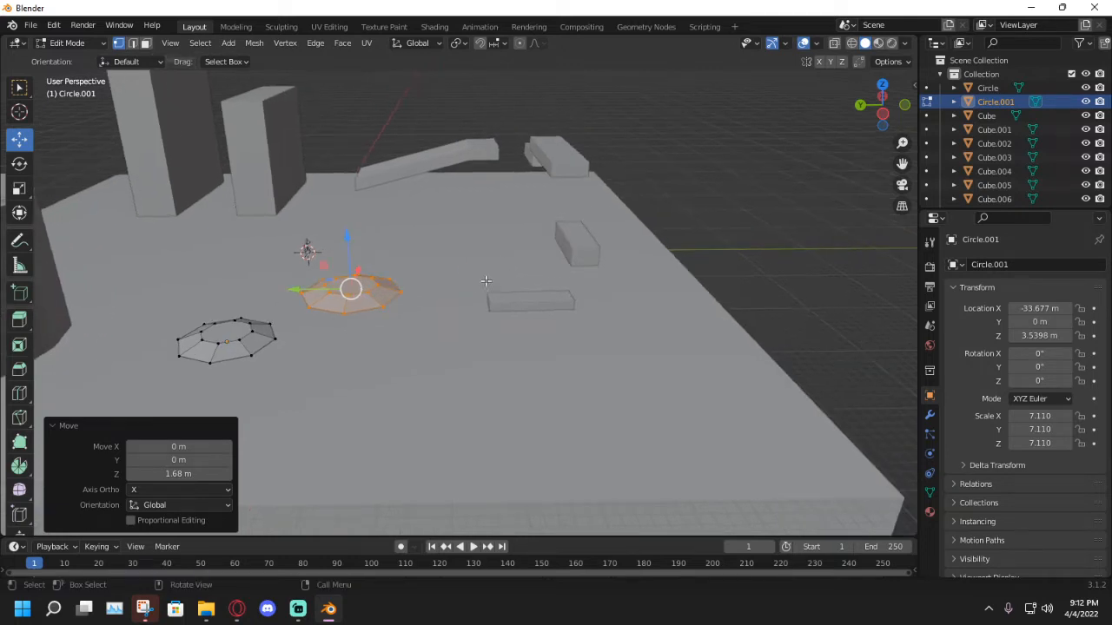
key("shift+d")
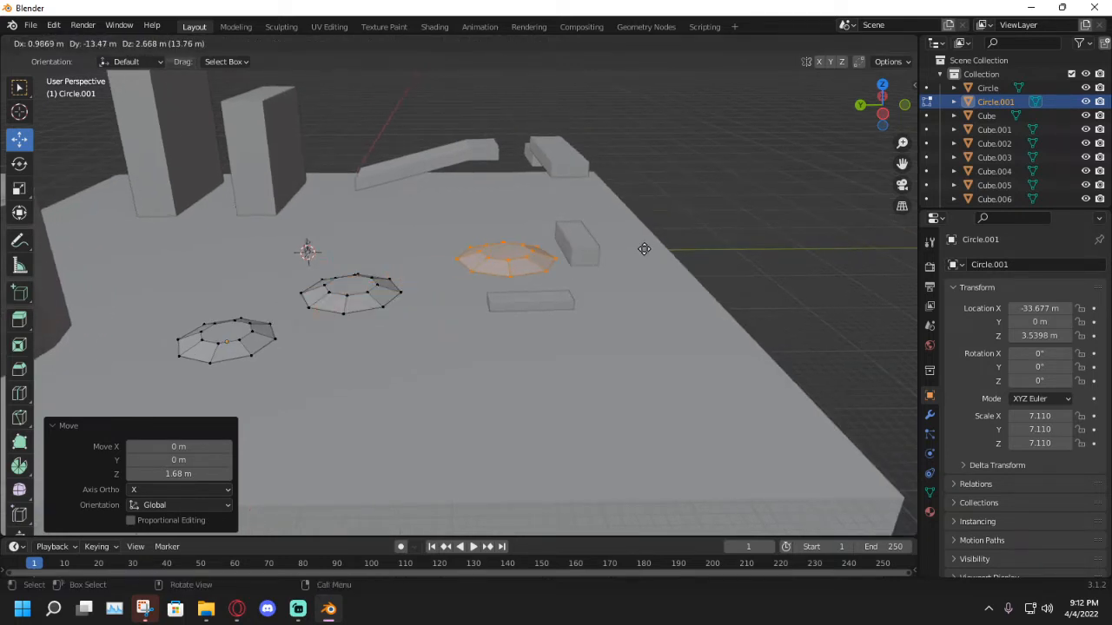
left_click(643, 250)
middle_click_drag(644, 252, 542, 336)
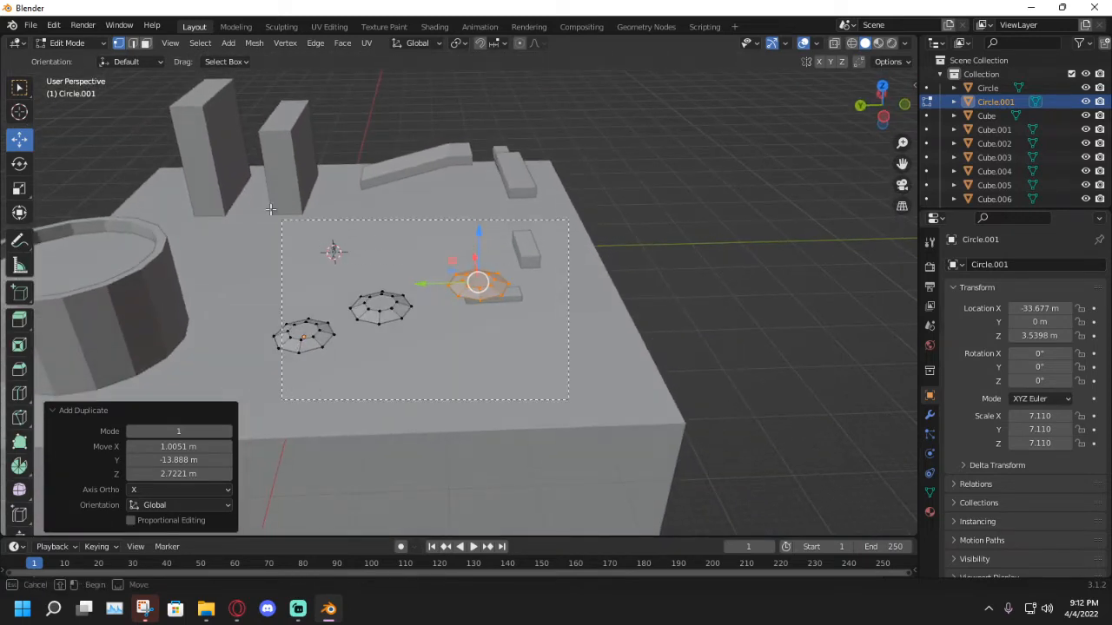
Select all three discs and rotate them together around Z, with a final turn of about -15.3°.
left_click_drag(270, 209, 208, 256)
left_click(19, 163)
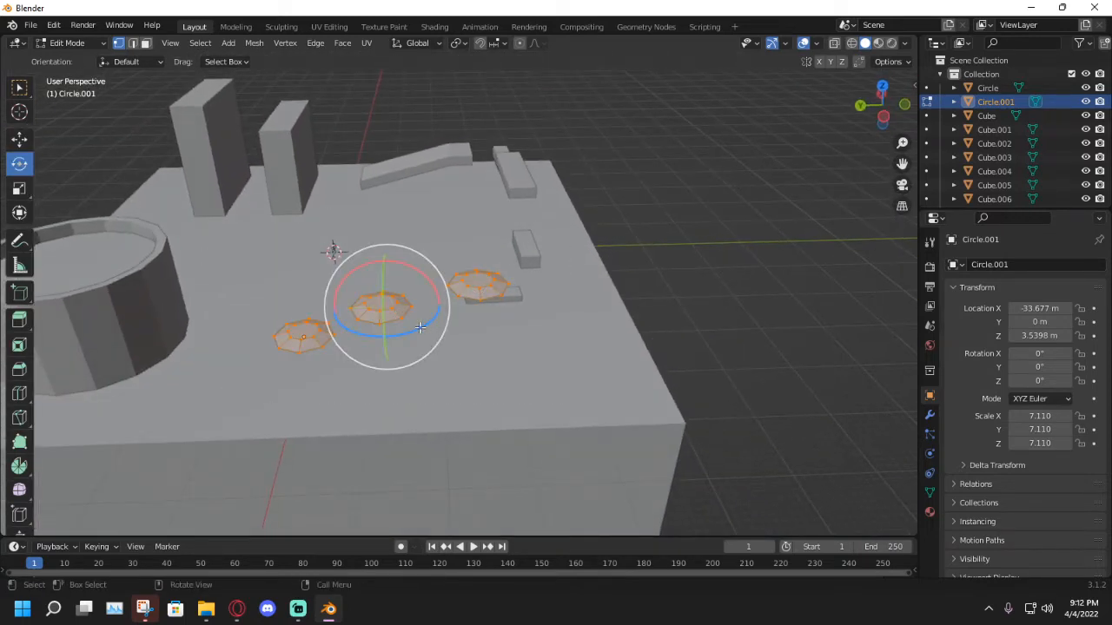
left_click_drag(419, 328, 298, 338)
left_click_drag(267, 248, 270, 250)
middle_click_drag(365, 287, 545, 387)
left_click_drag(518, 368, 497, 382)
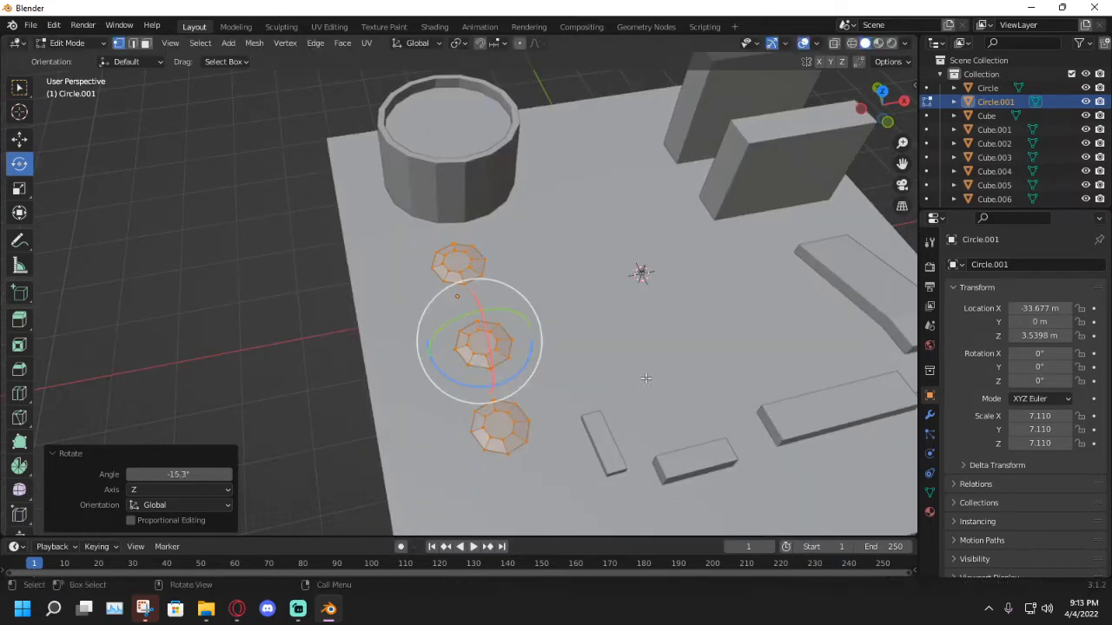
middle_click_drag(677, 366, 516, 293)
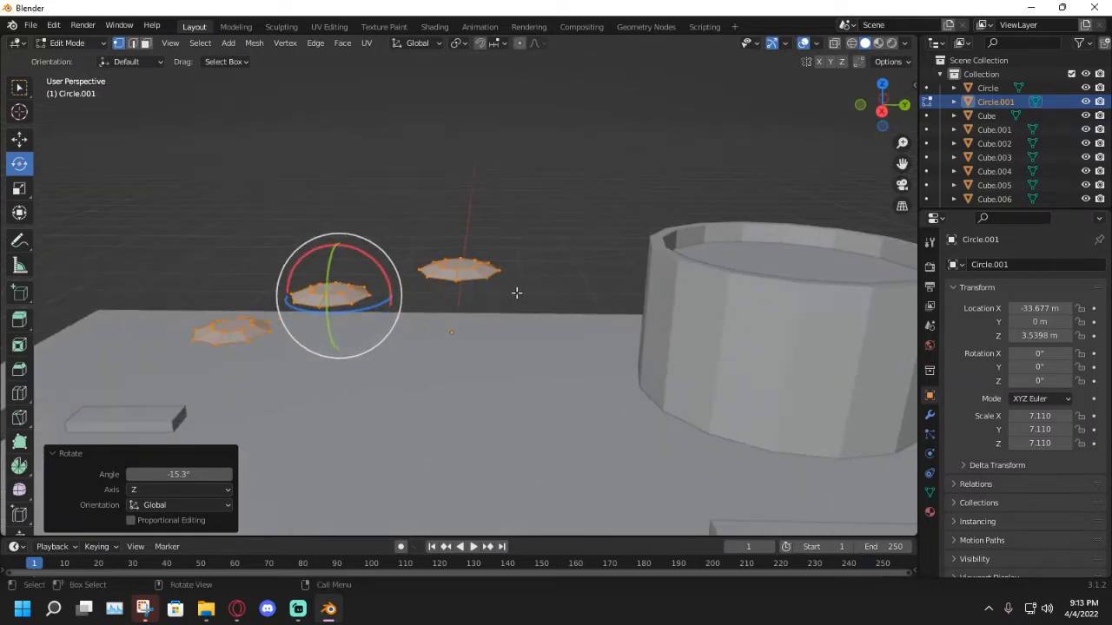
Select the disc nearest the cylinder with X-ray on and move it about 8.95 m along Y.
left_click_drag(516, 293, 405, 199)
left_click(19, 139)
middle_click_drag(522, 287, 517, 252)
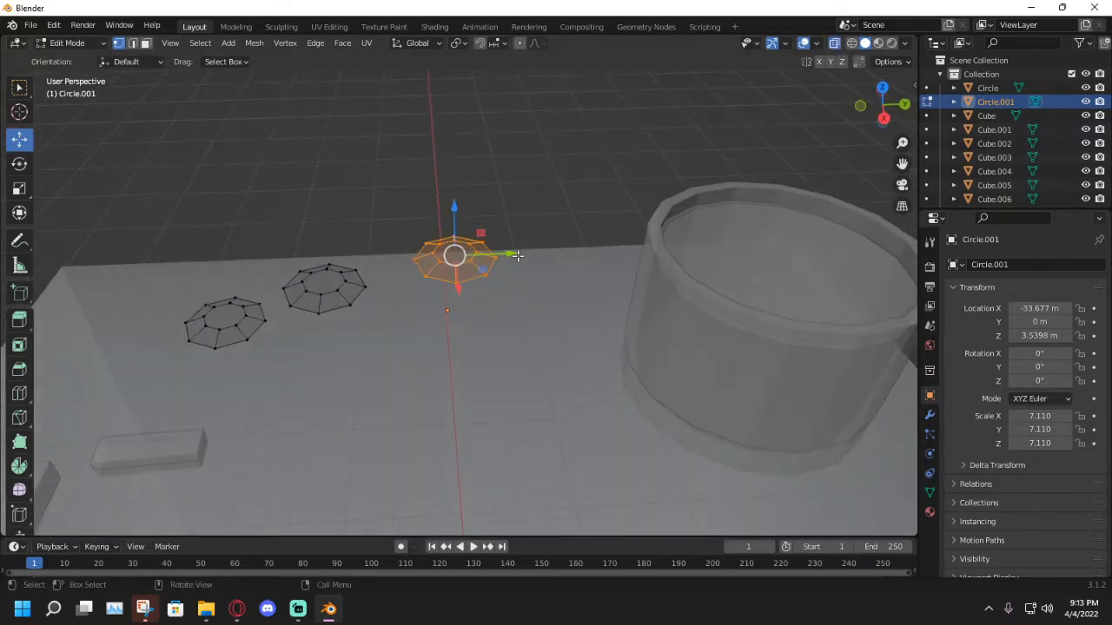
left_click_drag(514, 251, 594, 249)
middle_click_drag(593, 249, 589, 236)
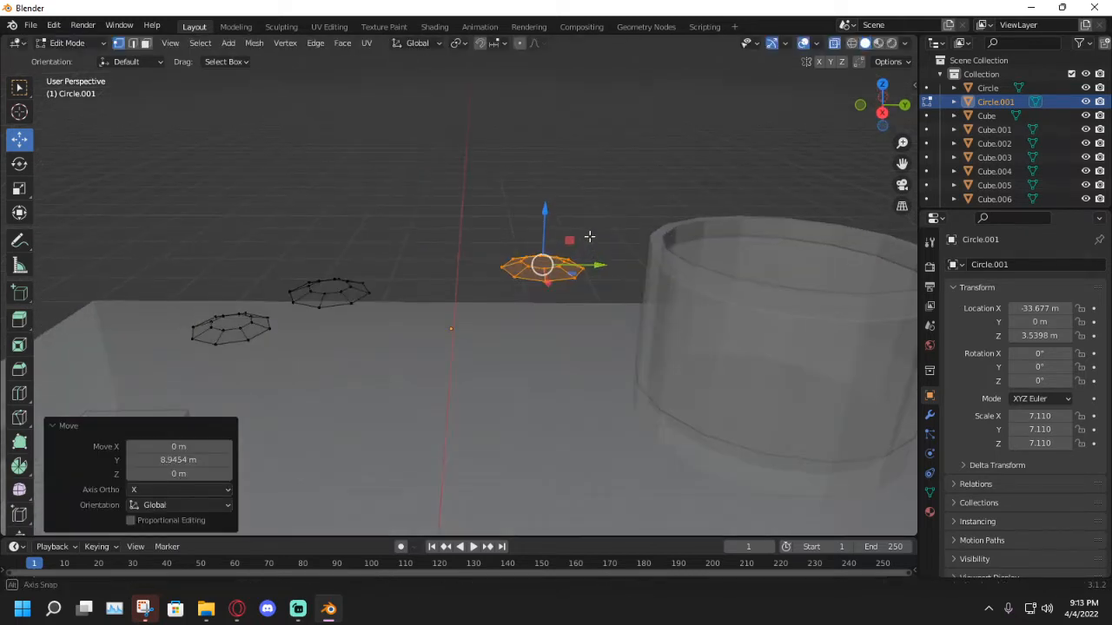
Select the middle disc and move it along Y toward the cylinder.
left_click_drag(598, 265, 327, 266)
left_click_drag(385, 317, 444, 330)
middle_click_drag(444, 330, 402, 342)
Select the disc farthest from the cylinder, adjust its position along Y and lower it by about 2.92 m.
left_click_drag(367, 353, 200, 212)
middle_click_drag(332, 299, 451, 303, "shift")
left_click_drag(465, 291, 375, 298)
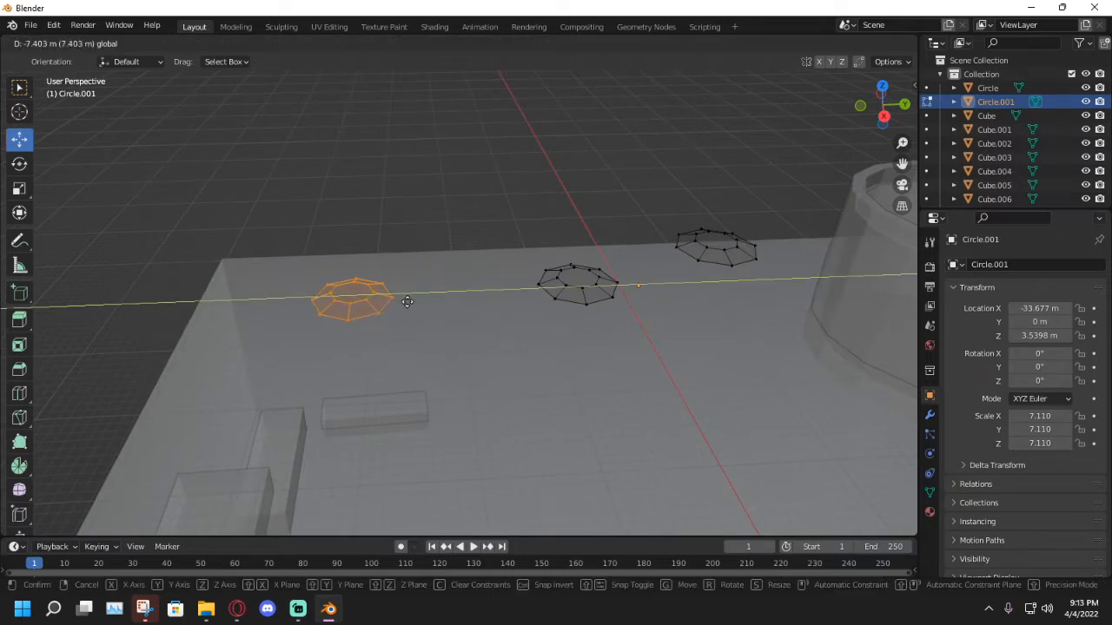
left_click_drag(451, 310, 447, 309)
left_click_drag(397, 239, 393, 259)
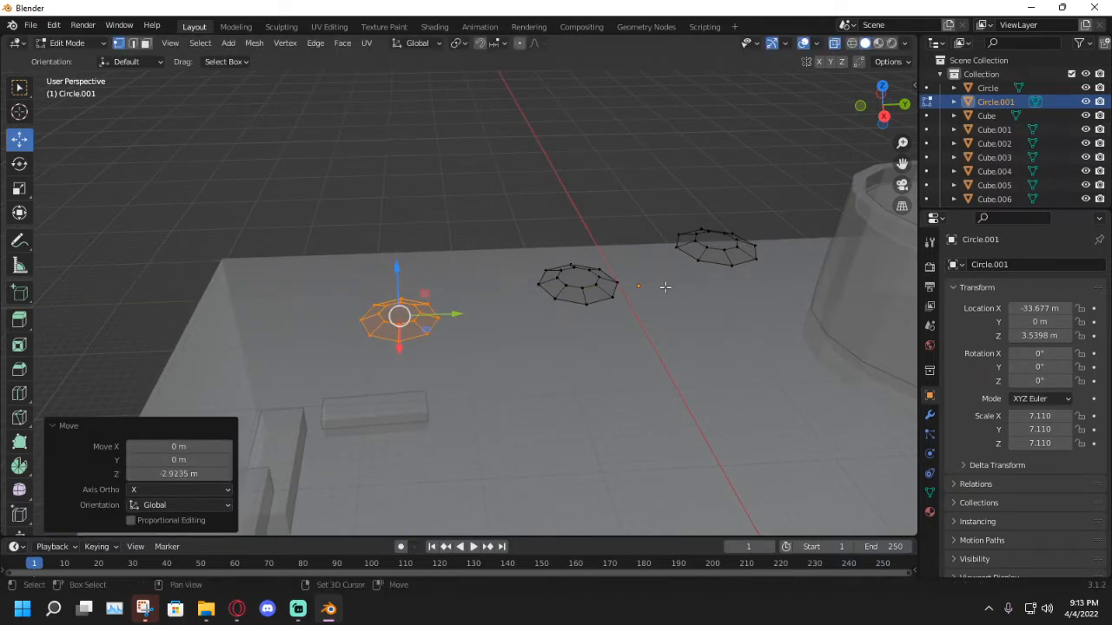
Select the top ring of the disc nearest the cylinder and nudge it along X to centre it.
middle_click_drag(711, 288, 495, 359, "shift")
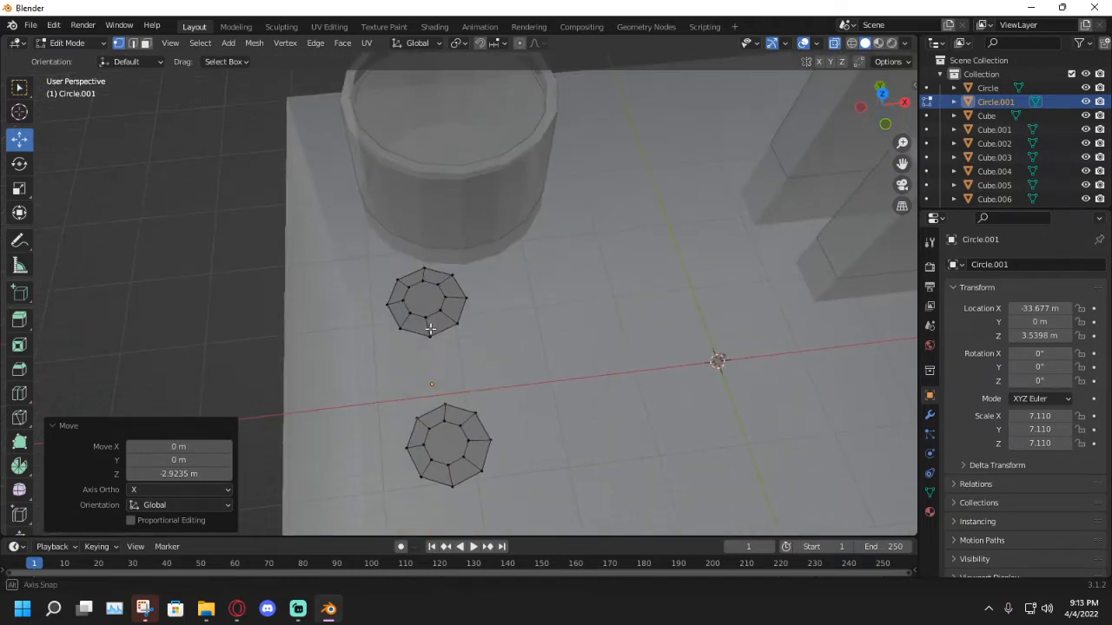
left_click(430, 312, "alt")
left_click_drag(458, 292, 469, 290)
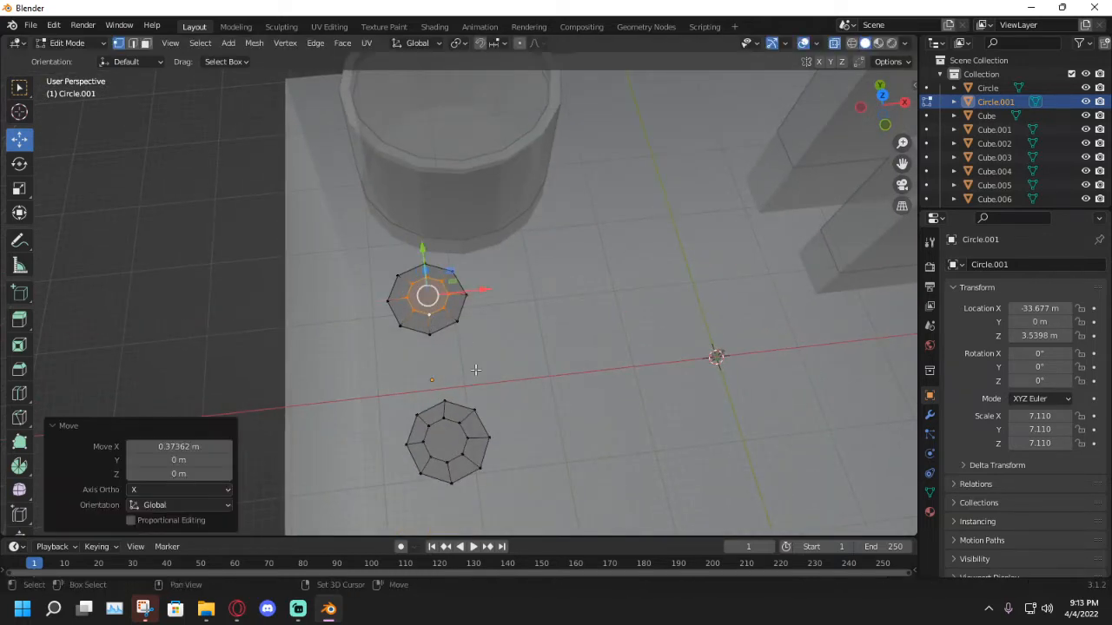
middle_click_drag(469, 290, 472, 251, "shift")
mouse_move(472, 251)
left_mouse_down()
mouse_move(469, 241)
mouse_move(462, 252)
left_mouse_up()
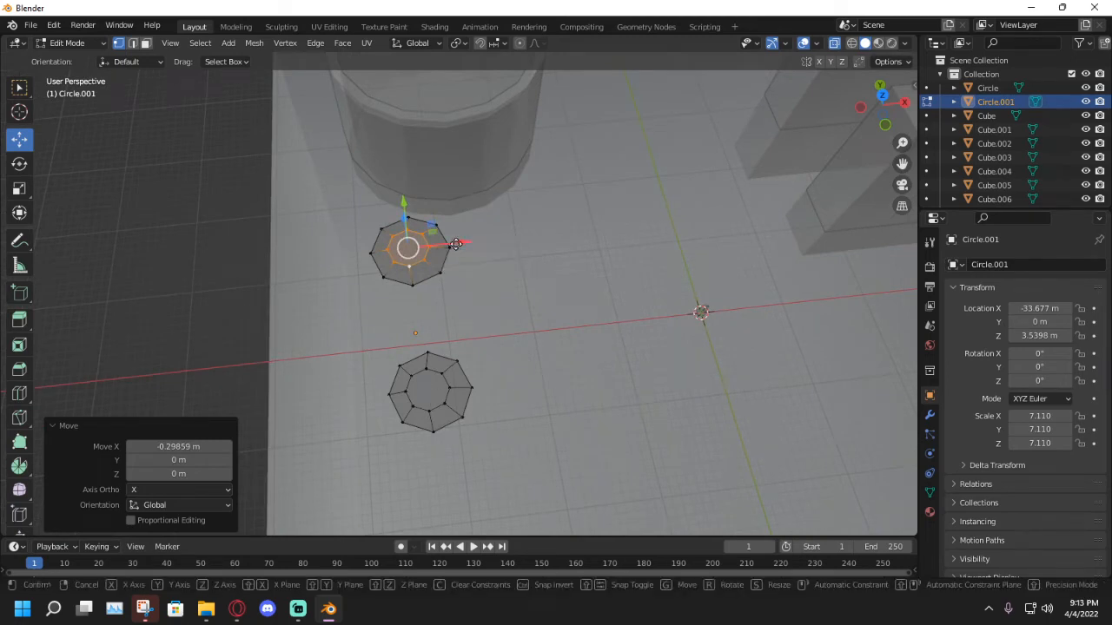
left_click_drag(457, 245, 465, 243)
middle_click_drag(495, 322, 467, 352)
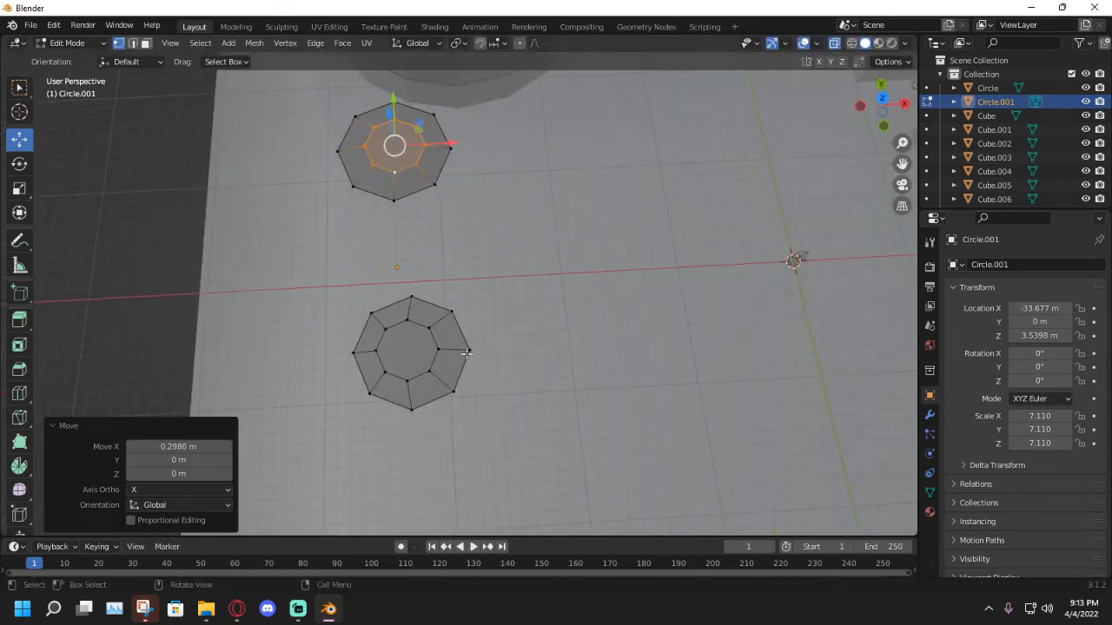
Nudge the top rings of the middle and farthest discs slightly along X to centre them.
left_click(422, 372, "alt")
left_click_drag(460, 349, 464, 349)
middle_click_drag(465, 351, 477, 187, "shift")
left_click(459, 438, "alt")
left_click_drag(487, 450, 495, 451)
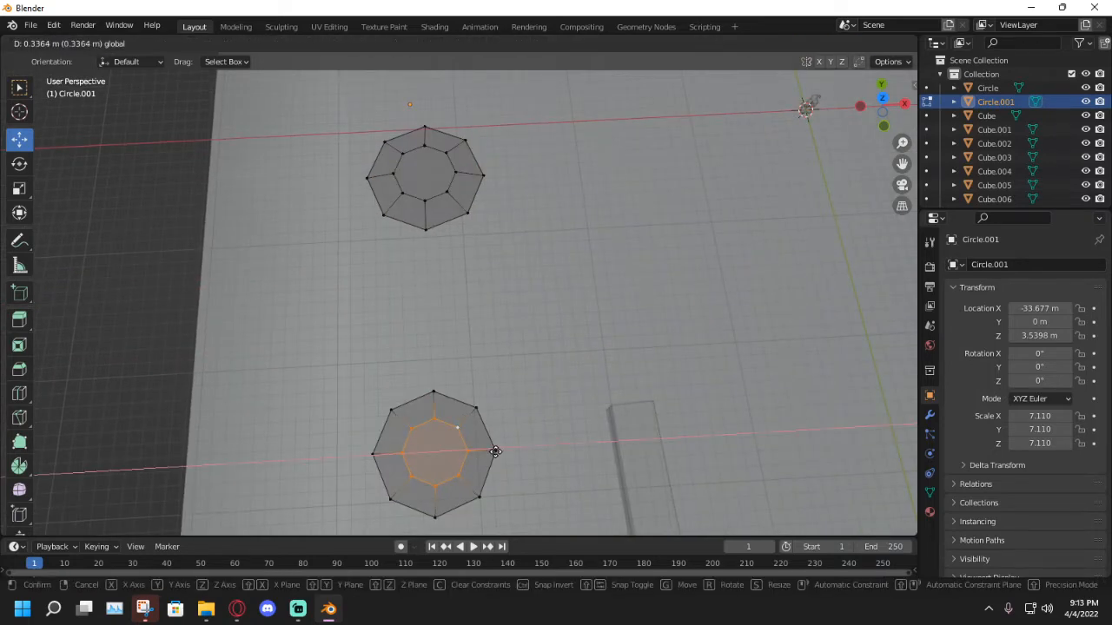
left_click_drag(386, 483, 386, 483)
Check the Twitch stream chat in the browser again and return to the Blender scene.
left_click(236, 608)
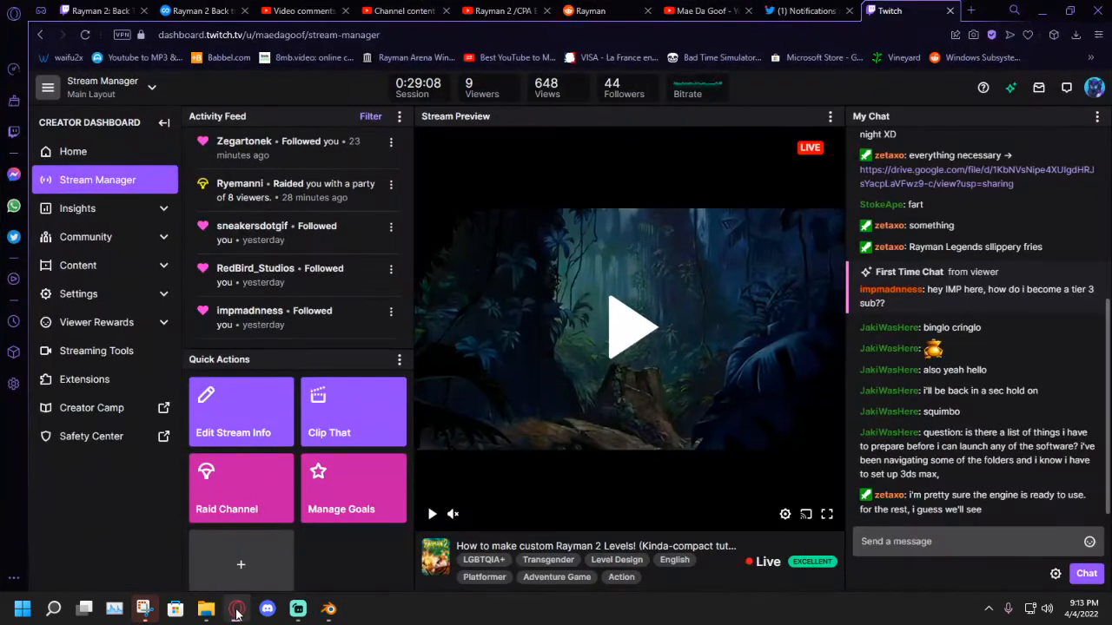
left_click(237, 614)
middle_click_drag(462, 424, 350, 278)
Select the disc farthest from the cylinder and shift it slightly along Y.
left_click(407, 218)
middle_click_drag(420, 216, 410, 372)
left_click_drag(411, 350, 260, 227)
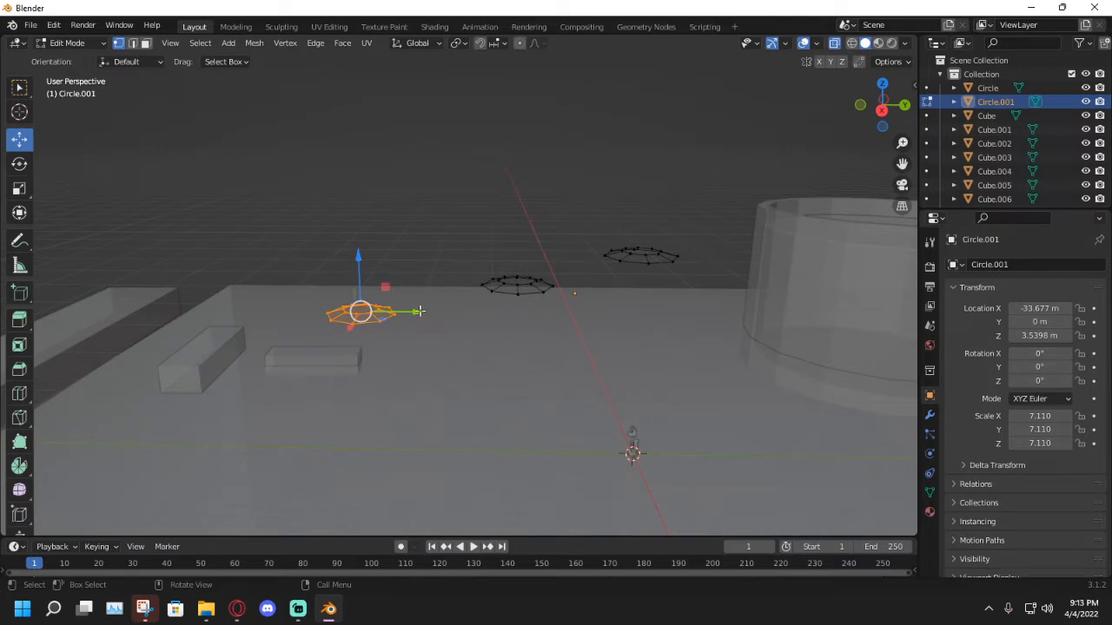
left_click_drag(418, 310, 415, 313)
middle_click_drag(415, 312, 615, 293)
Duplicate the disc nearest the cylinder and move the copy about 15.03 m along X.
left_click_drag(615, 292, 457, 126)
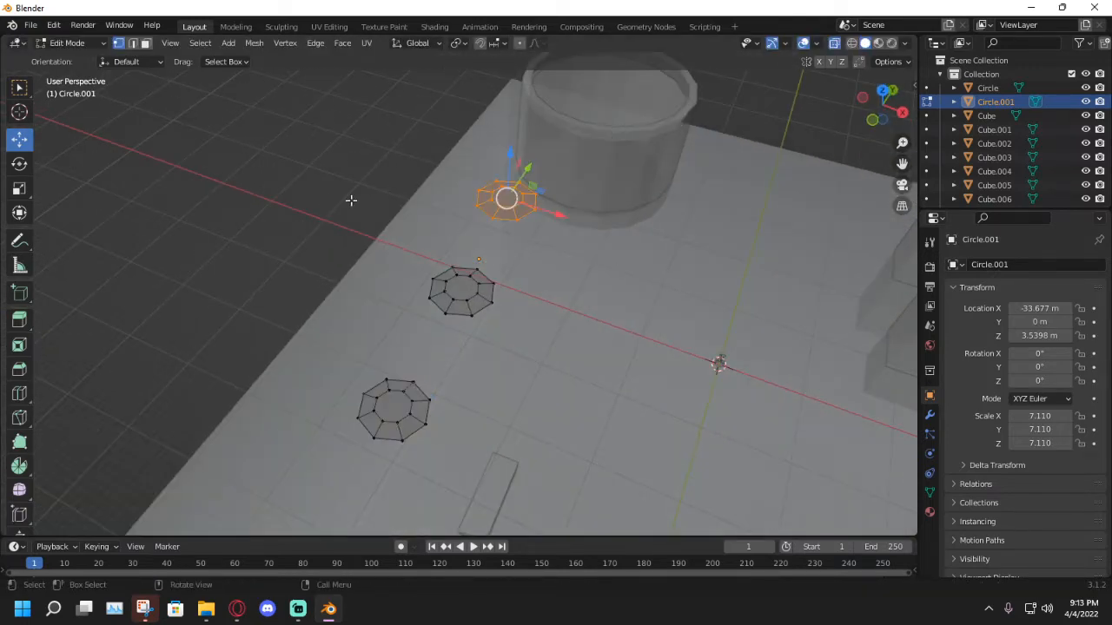
middle_click_drag(351, 200, 431, 212)
key("shift+d")
right_click(511, 206)
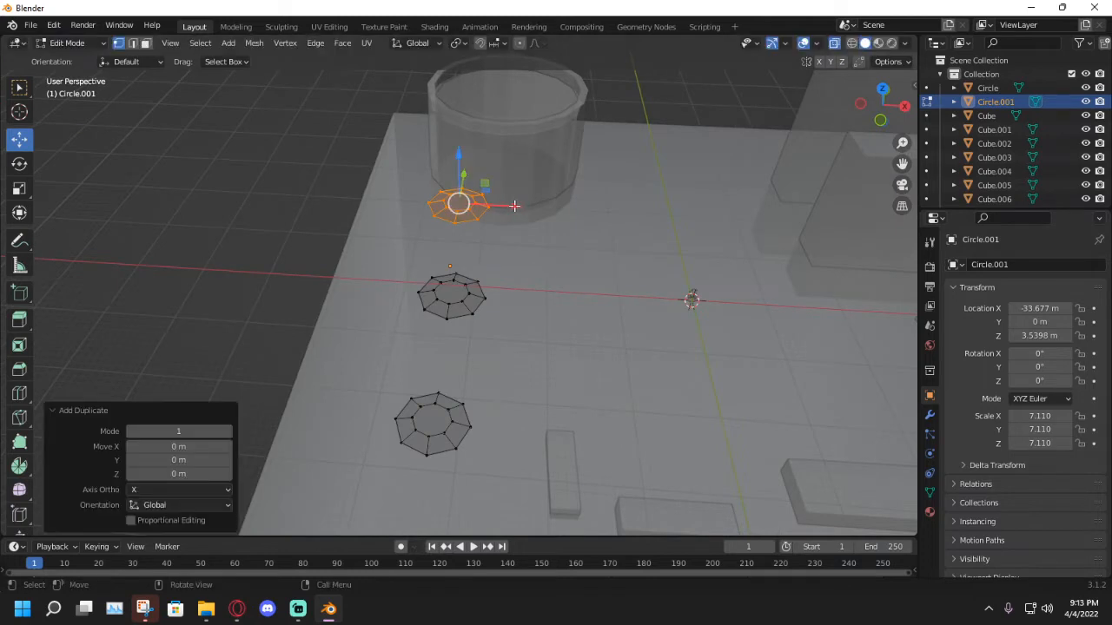
left_click_drag(513, 206, 625, 219)
middle_click_drag(513, 217, 492, 188)
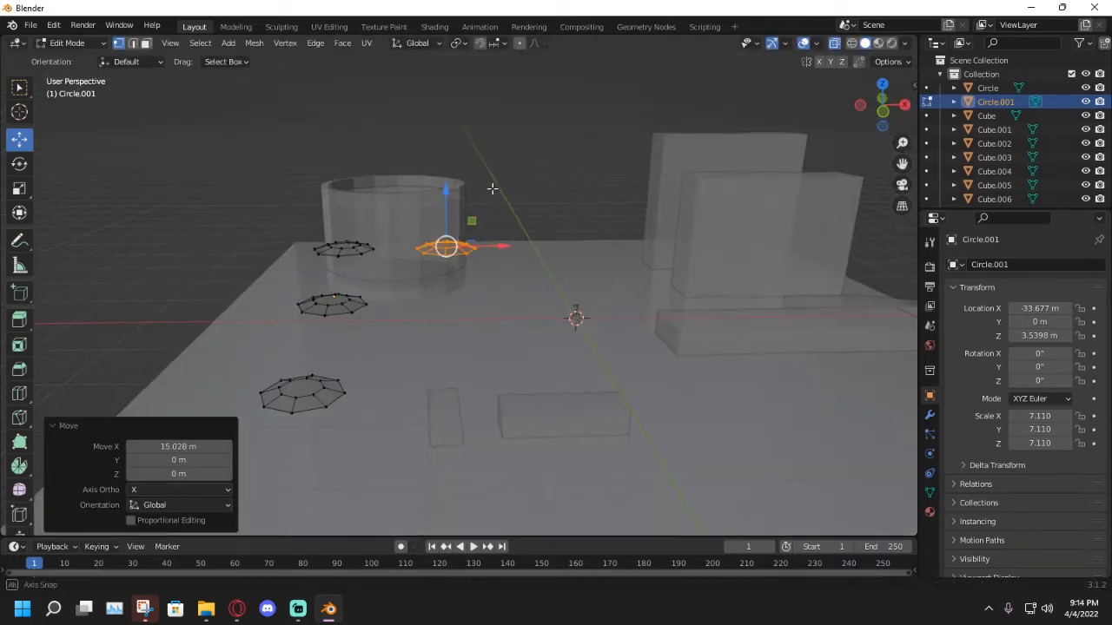
Raise the copied disc beside the cylinder and reposition it along X, finishing with moves of about 1.76 m up and 5.62 m along X.
left_click_drag(447, 192, 447, 178)
left_click_drag(490, 232, 532, 233)
left_click_drag(490, 190, 489, 179)
middle_click_drag(414, 219, 562, 353, "shift")
middle_click_drag(401, 322, 335, 306)
left_click_drag(407, 211, 424, 236)
middle_click_drag(425, 236, 385, 219)
left_click_drag(425, 222, 414, 207)
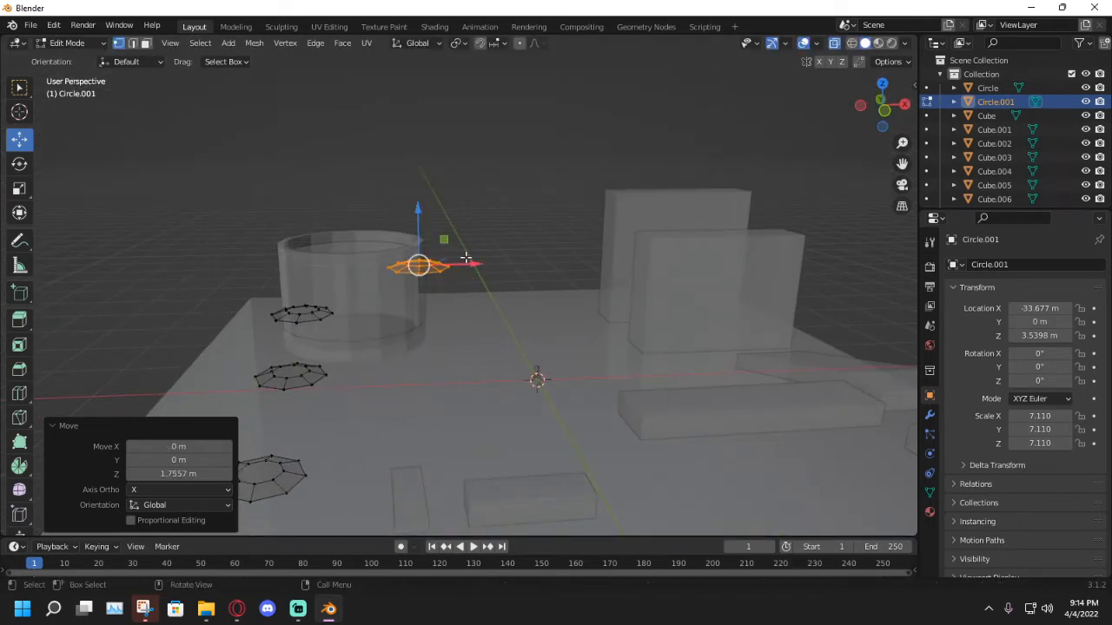
left_click_drag(472, 264, 507, 270)
Duplicate the raised disc and place the copy near the standing slabs, about 22.13 m along X and 8.06 m up.
middle_click_drag(507, 270, 430, 274, "shift")
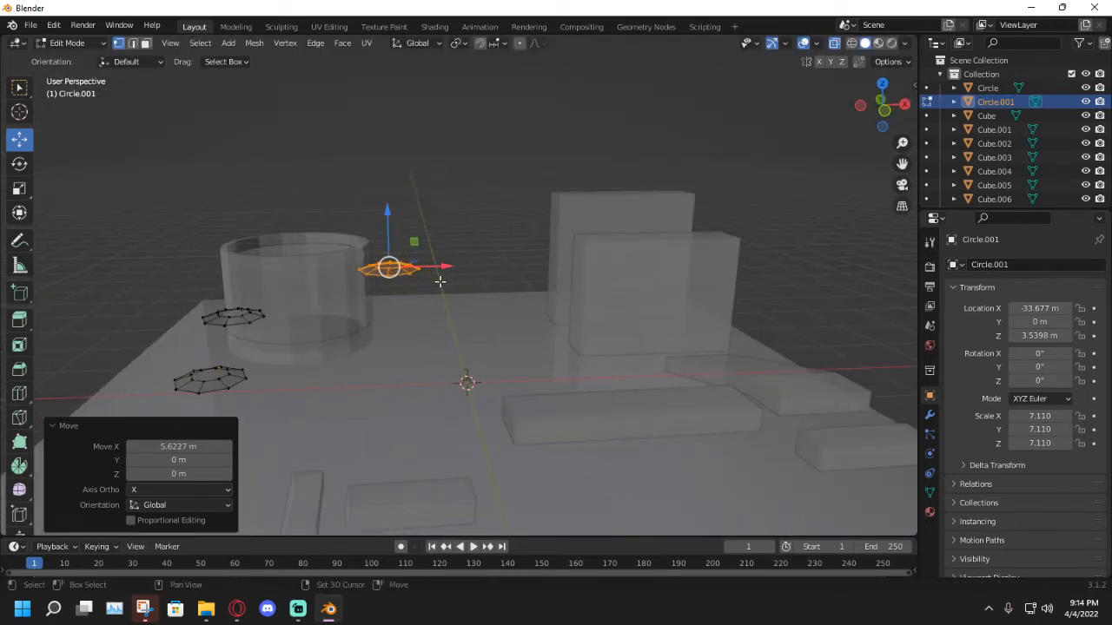
key("shift+d")
left_click(587, 223)
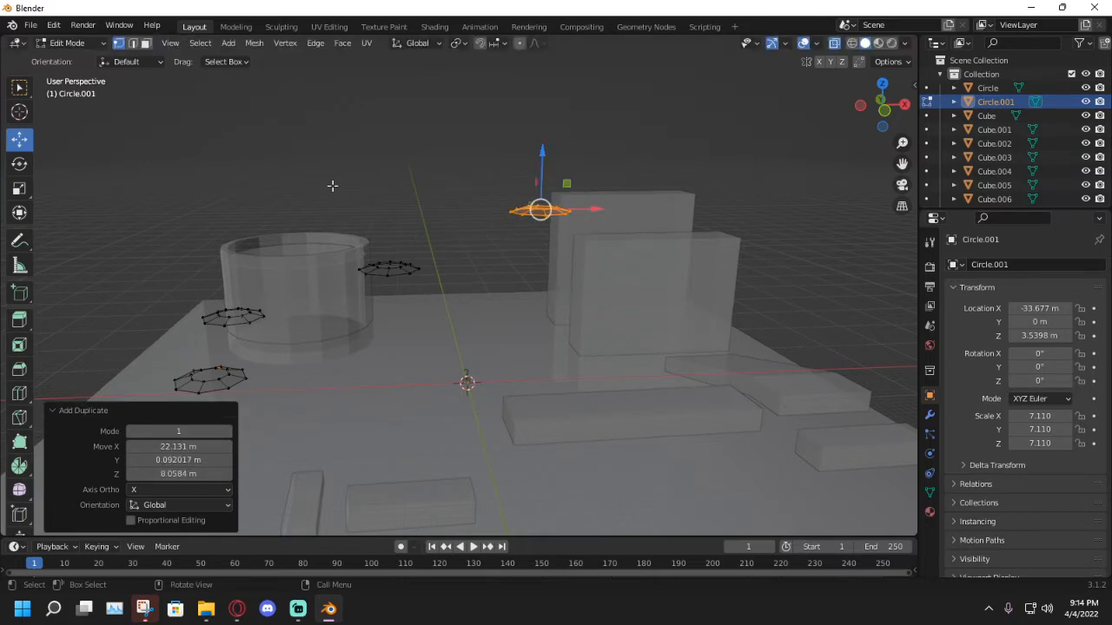
Shift the two row discs farthest from the cylinder along Y, away from it, to widen the spacing.
middle_click_drag(336, 181, 370, 321)
left_click(297, 302)
left_click_drag(393, 289, 352, 300)
left_click(426, 286)
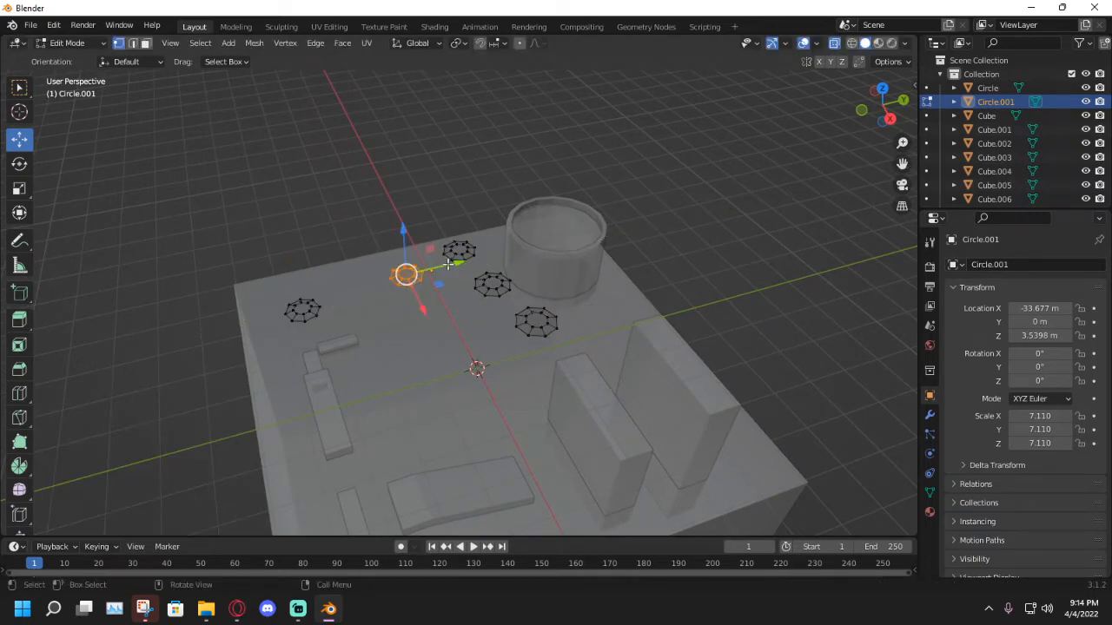
left_click_drag(448, 263, 426, 270)
middle_click_drag(426, 270, 494, 335)
left_click(458, 233)
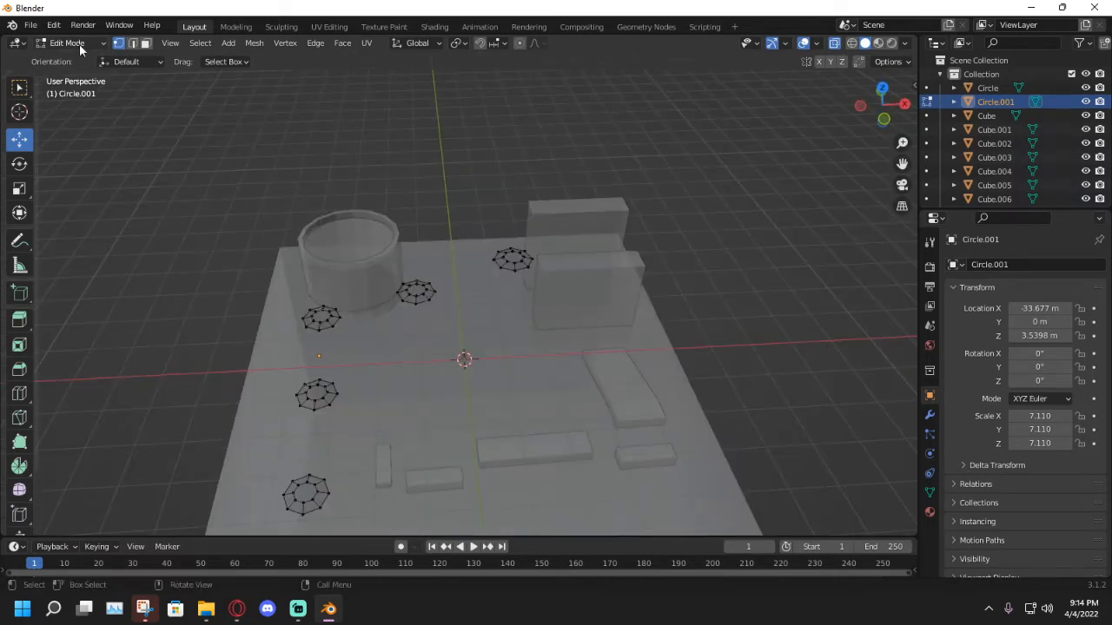
Return the disc mesh to Object Mode and turn off X-ray display.
left_click(79, 44)
left_click(69, 56)
left_click(834, 43)
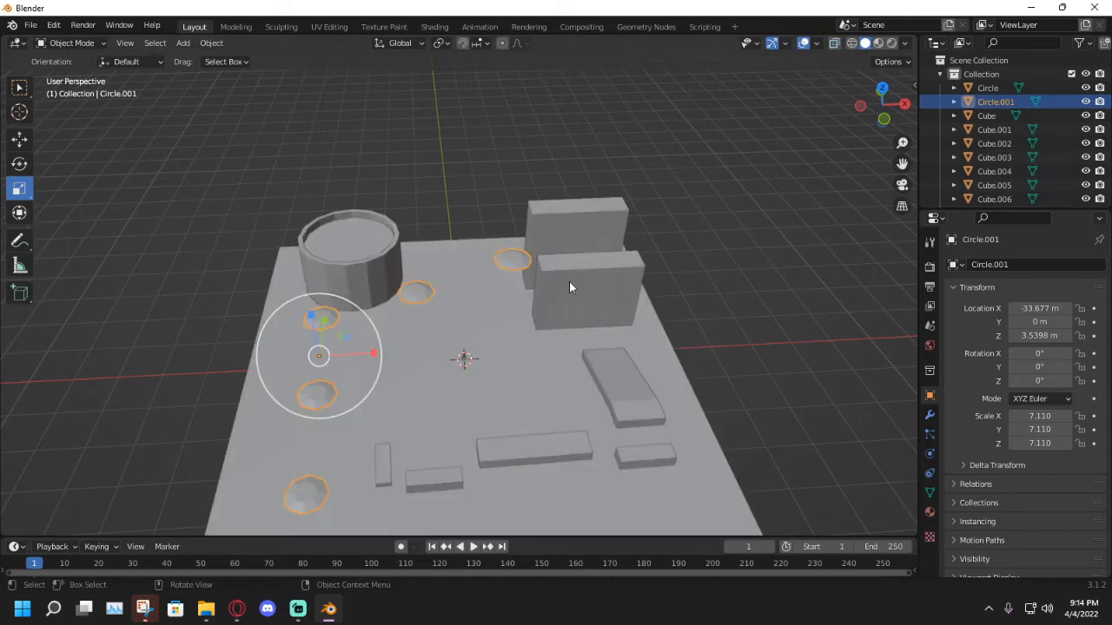
middle_click_drag(571, 285, 439, 268)
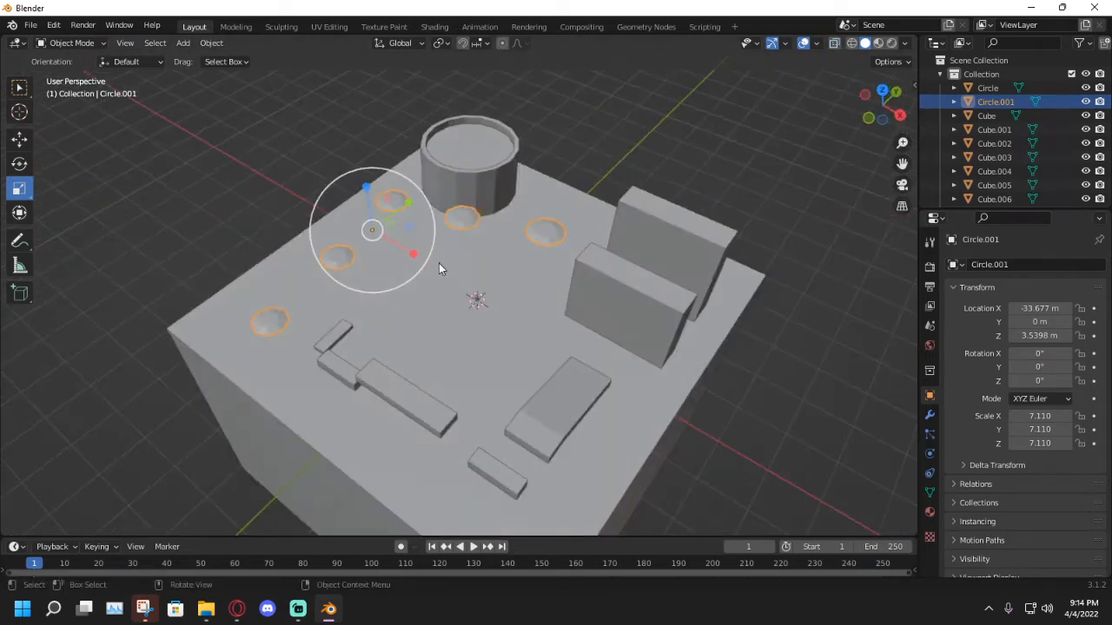
Edit the long platform near the block's edge and divide it into three segments with two crosswise loop cuts.
middle_click_drag(469, 156, 689, 395)
left_click(639, 390)
left_click(65, 44)
left_click(70, 71)
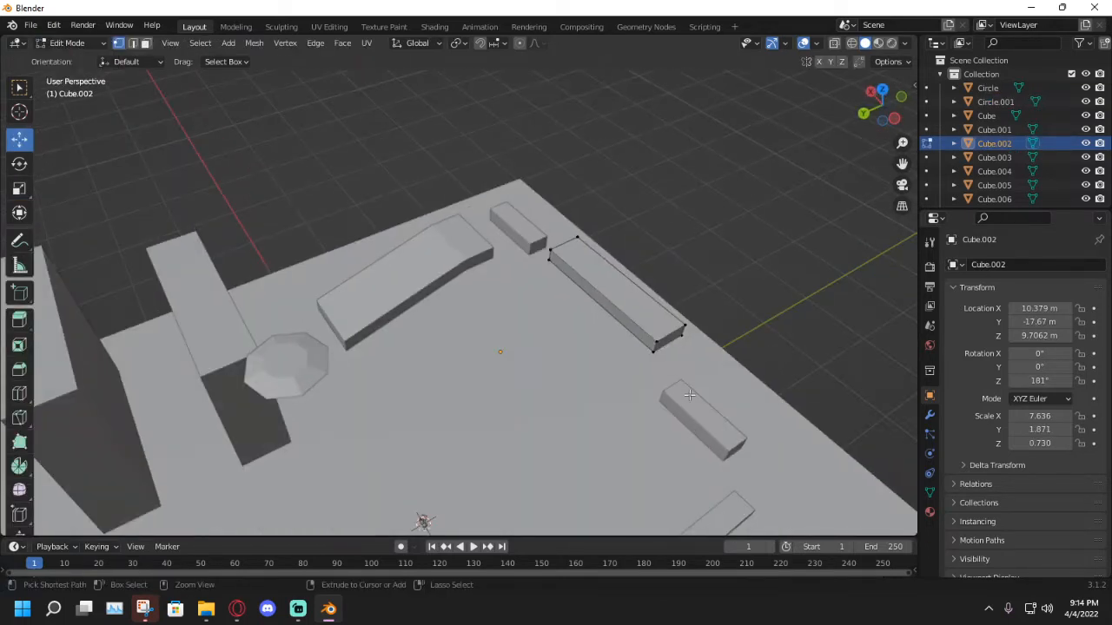
left_click(616, 313)
middle_click_drag(610, 285, 603, 281)
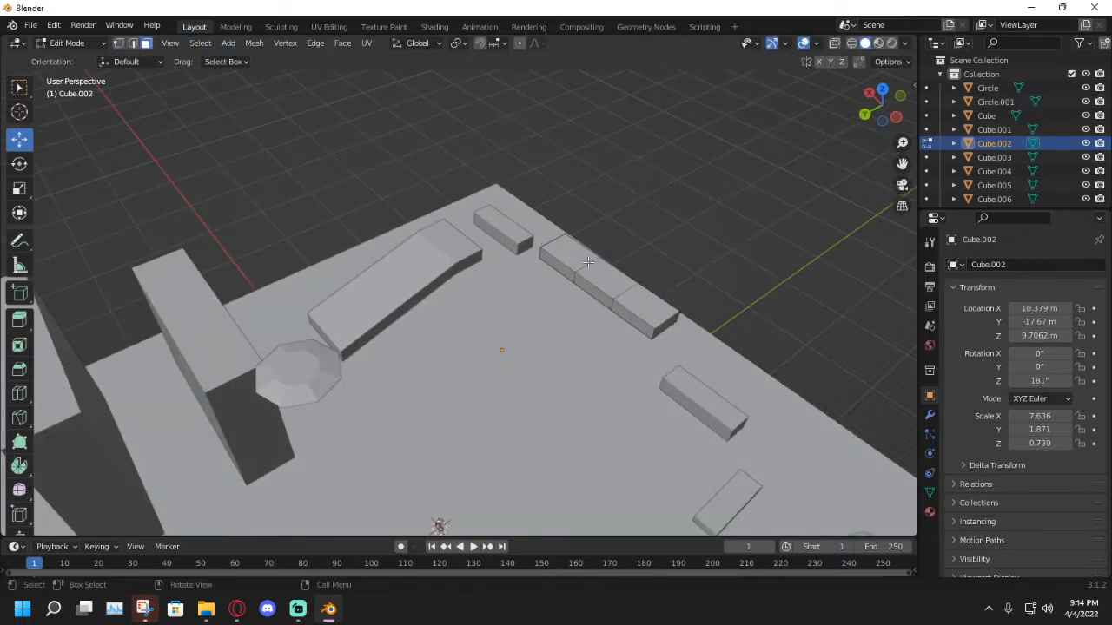
Extrude the long platform's middle inner side face towards the block's centre to form a T shape, and return to Object Mode.
key("e")
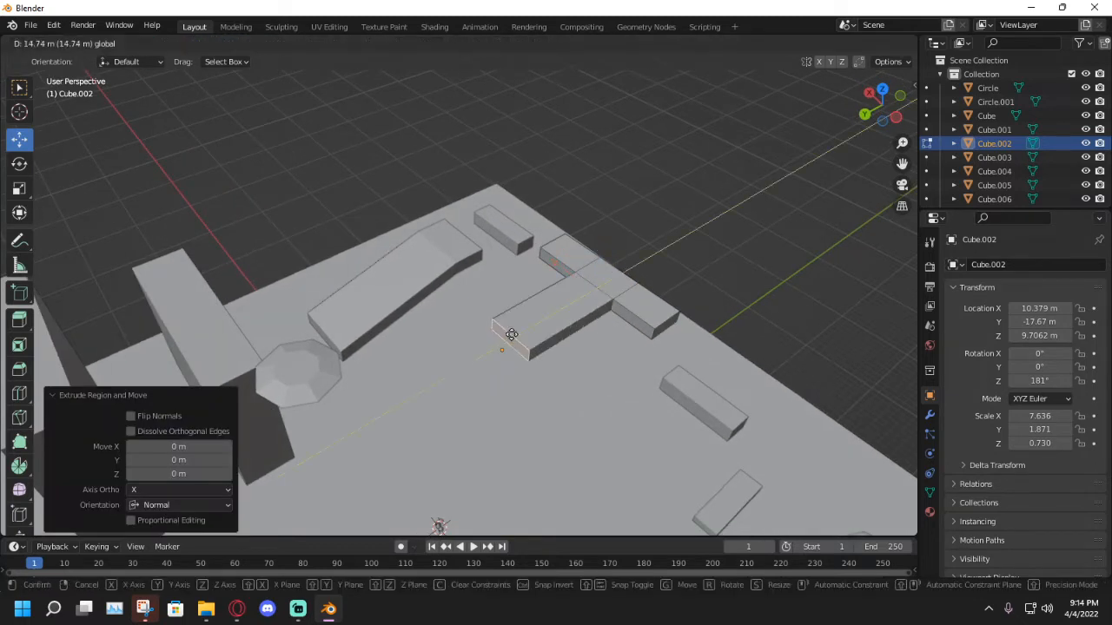
left_click_drag(458, 360, 445, 368)
middle_click_drag(486, 354, 708, 338)
left_click(708, 337)
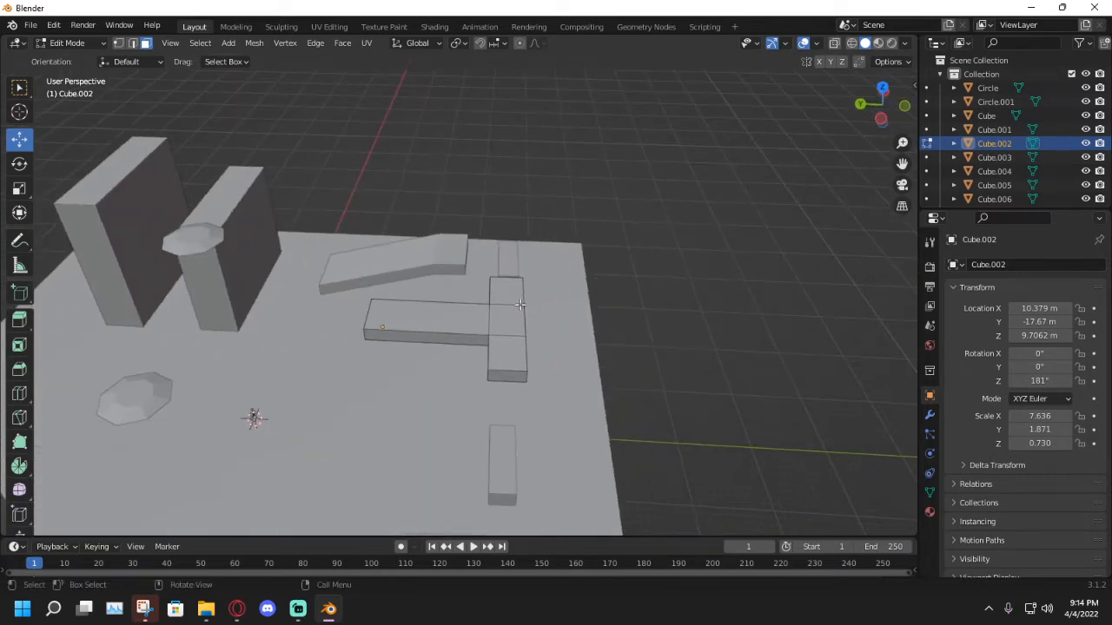
left_click(82, 41)
left_click(74, 57)
middle_click_drag(261, 191, 341, 298)
left_click(317, 228)
mouse_move(485, 376)
middle_mouse_down()
mouse_move(511, 412)
mouse_move(492, 363)
middle_mouse_up()
scroll(492, 363, "down", 3)
middle_click_drag(357, 340, 395, 345)
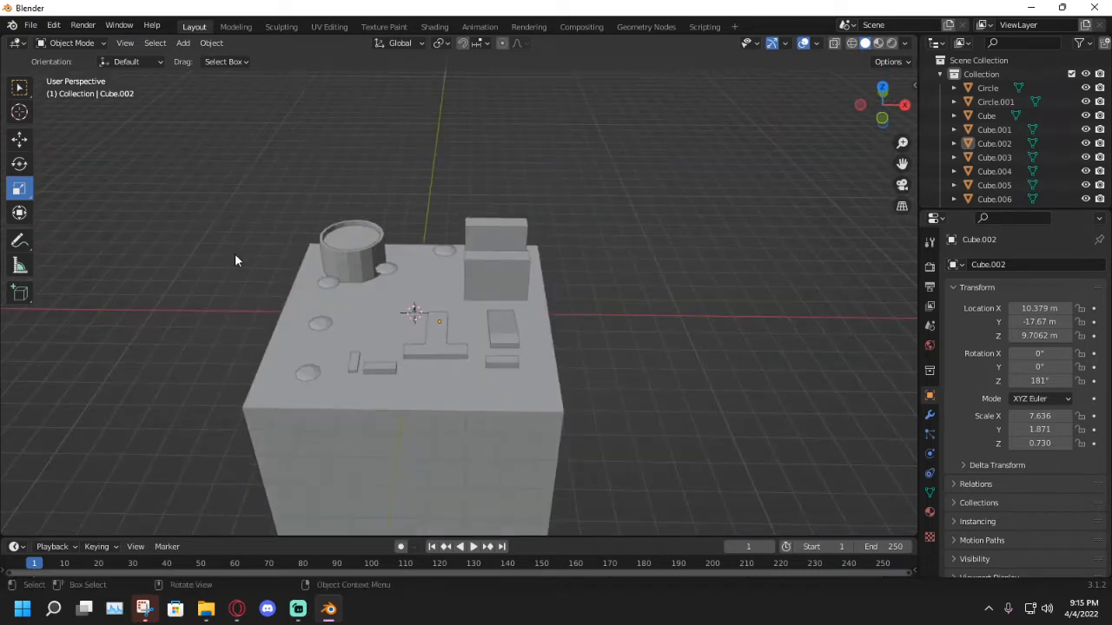
Add a plane mesh at the world origin.
middle_click_drag(234, 255, 254, 252)
scroll(253, 251, "down", 4)
key("shift+a")
mouse_move(292, 308)
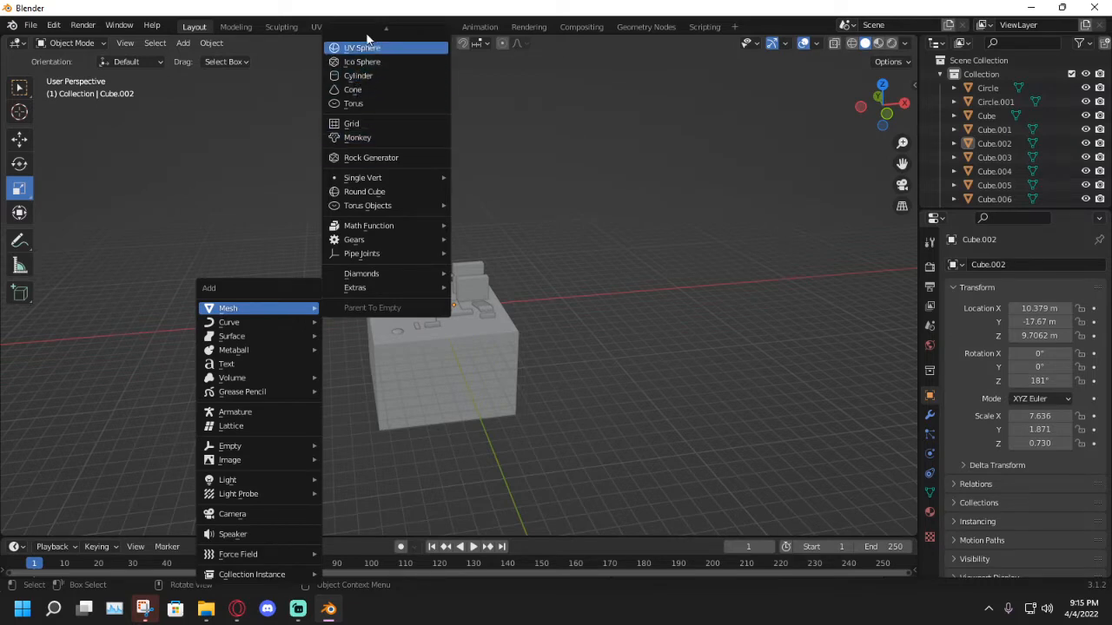
scroll(366, 80, "up", 4)
scroll(362, 59, "up", 3)
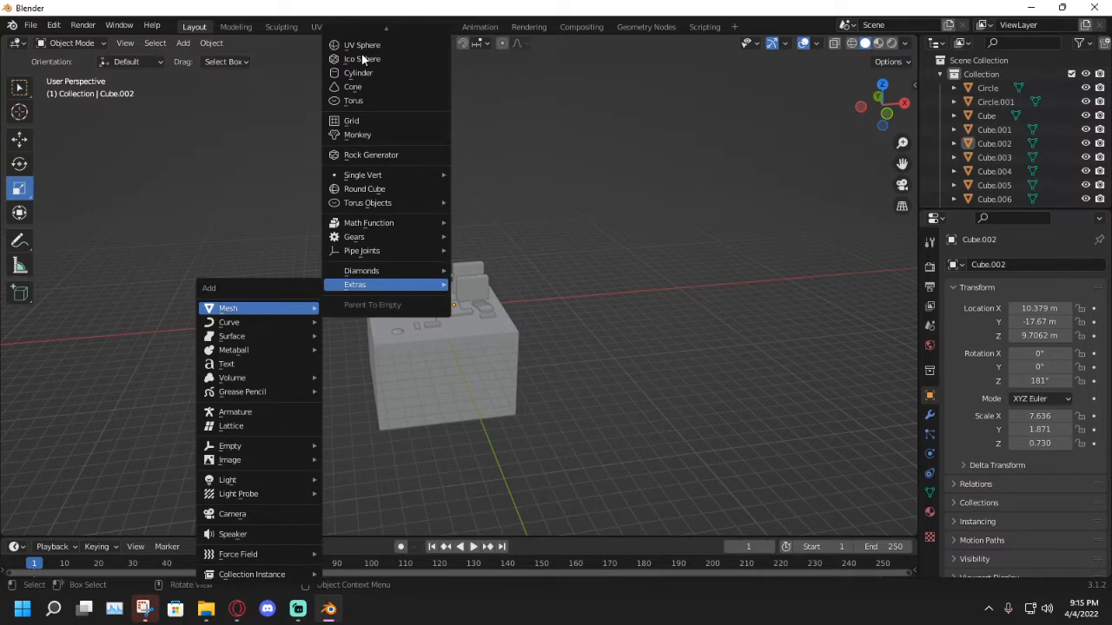
scroll(362, 69, "down", 4)
scroll(362, 70, "up", 7)
scroll(363, 69, "up", 2)
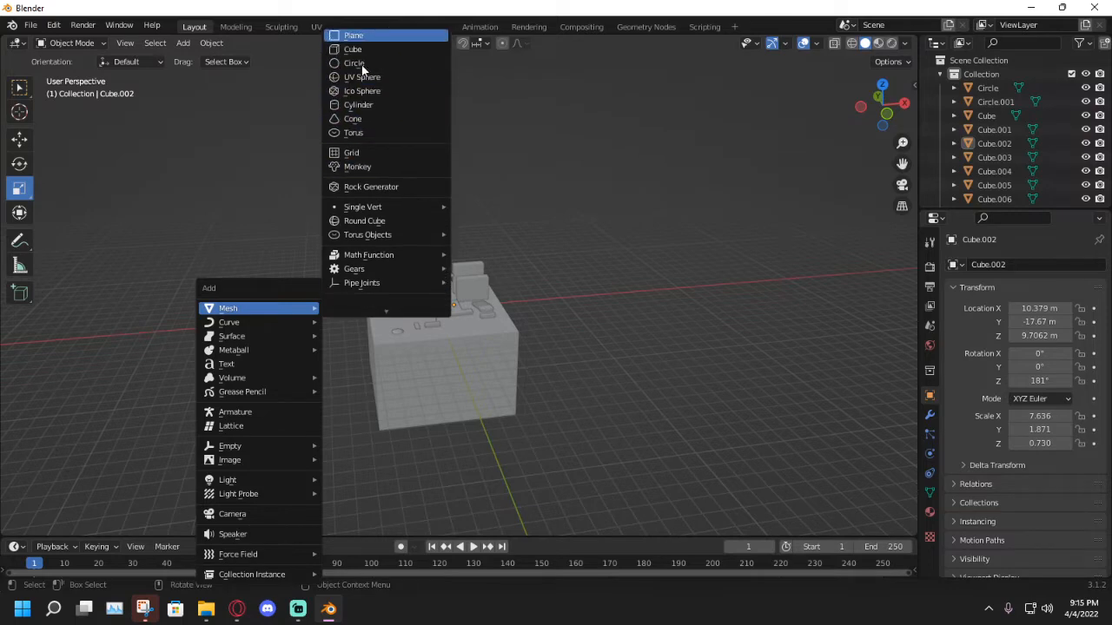
scroll(365, 49, "up", 1)
left_click(364, 41)
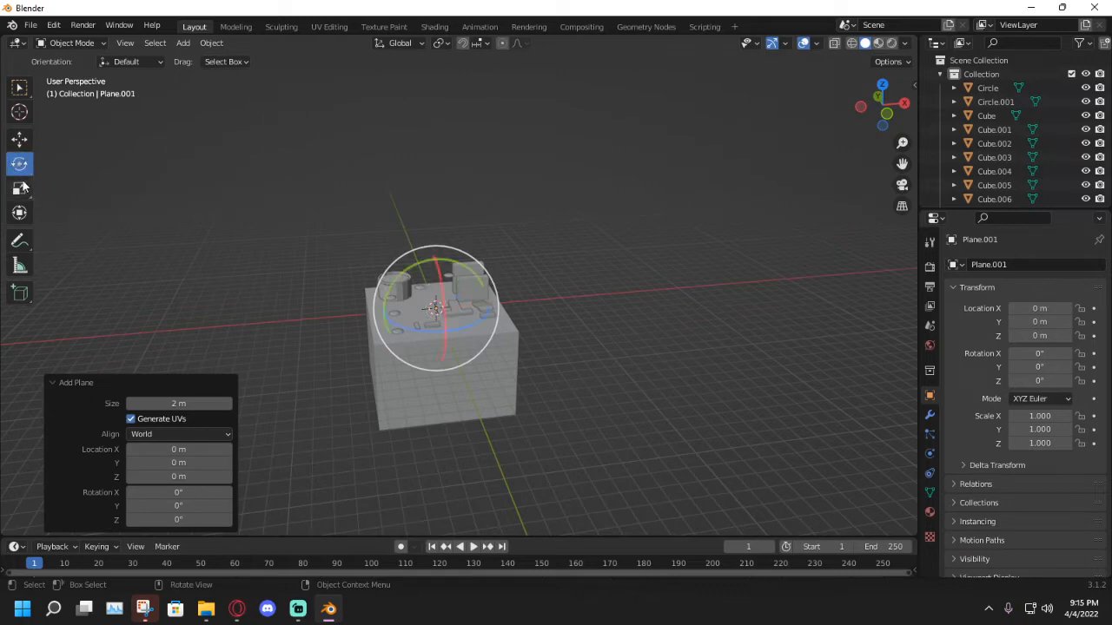
Enlarge the plane to a scale of about 527.43 and lower it about 41.11 m to form a ground surface around the block.
key("s")
left_click(46, 377)
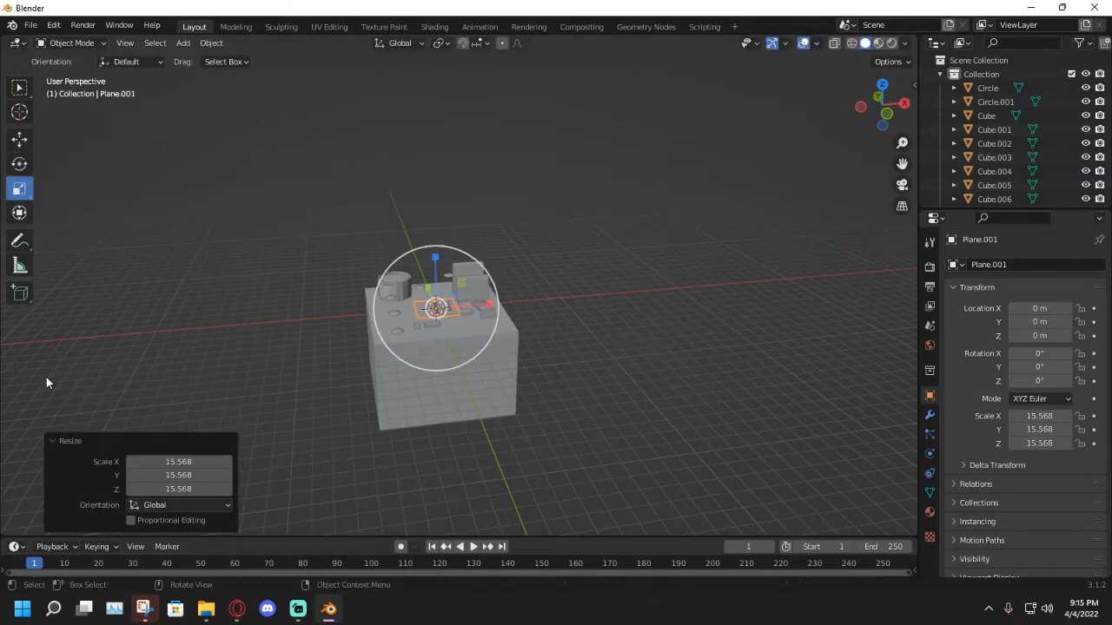
key("s")
left_click(64, 117)
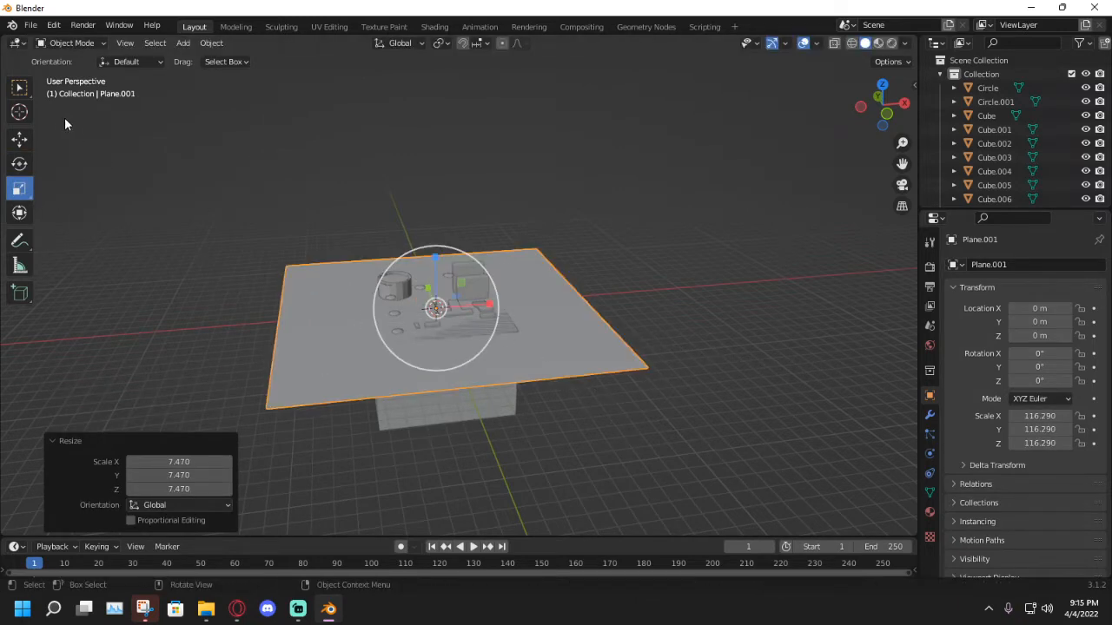
left_click_drag(434, 255, 435, 304)
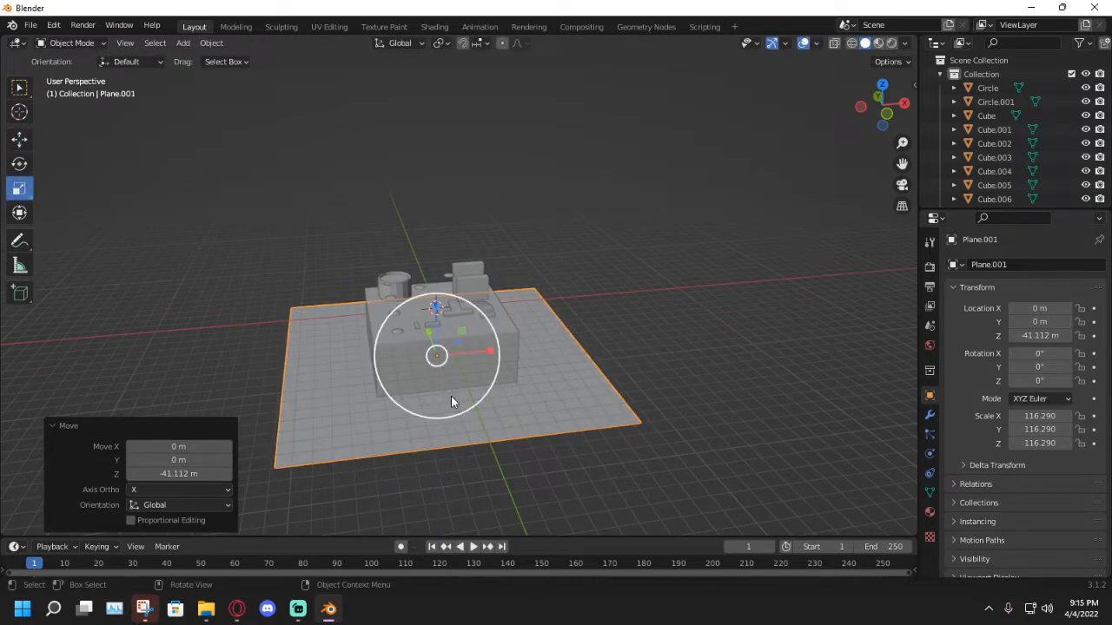
key("s")
left_click(625, 445)
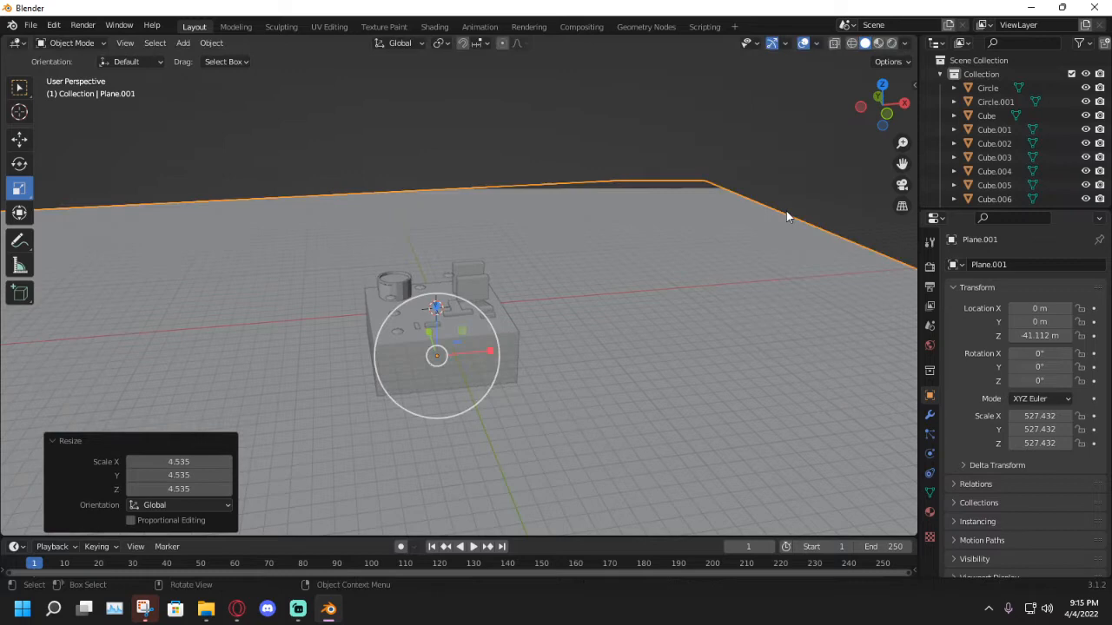
Set the viewport's clip end distance to 10000 m and close the sidebar.
left_click(910, 78)
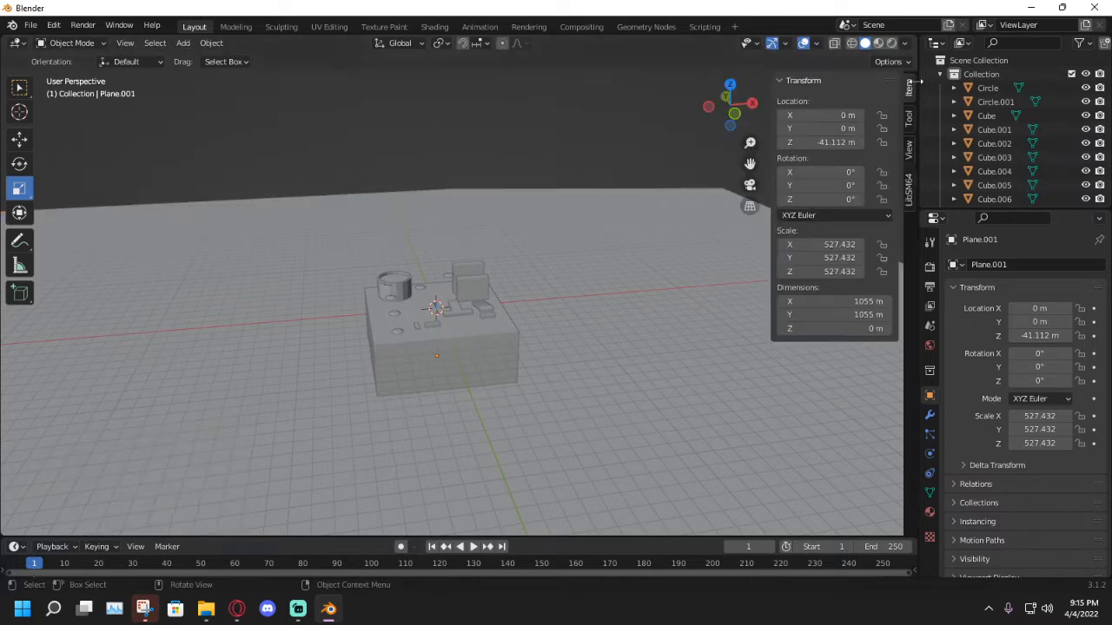
left_click(909, 148)
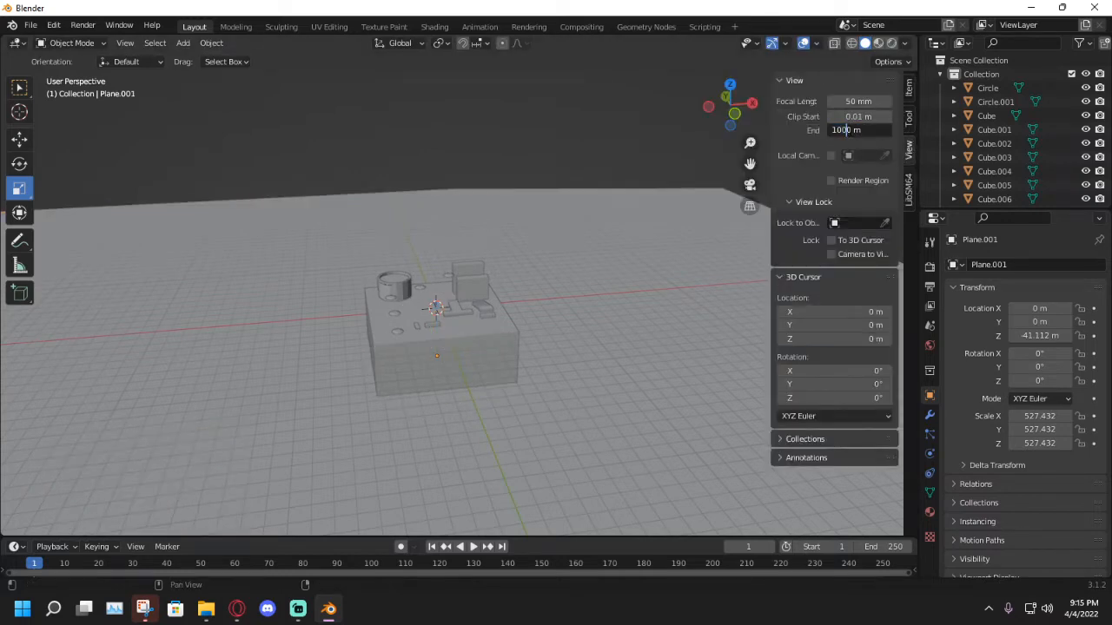
key("Return")
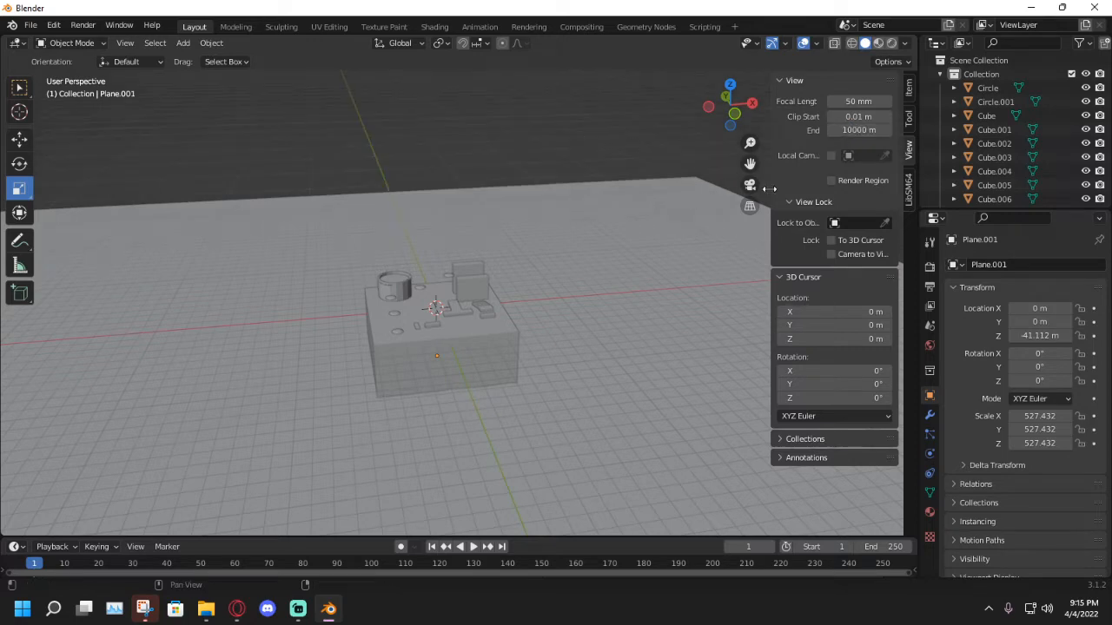
left_click_drag(770, 189, 895, 195)
middle_click_drag(682, 304, 568, 287)
scroll(654, 295, "up", 3)
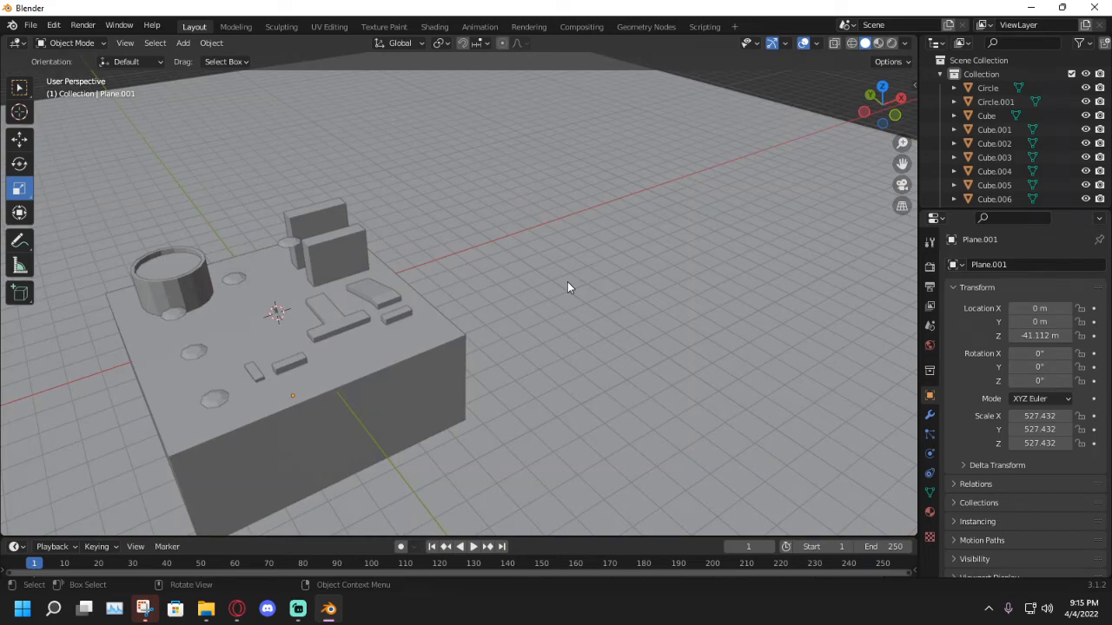
middle_click_drag(568, 282, 448, 256)
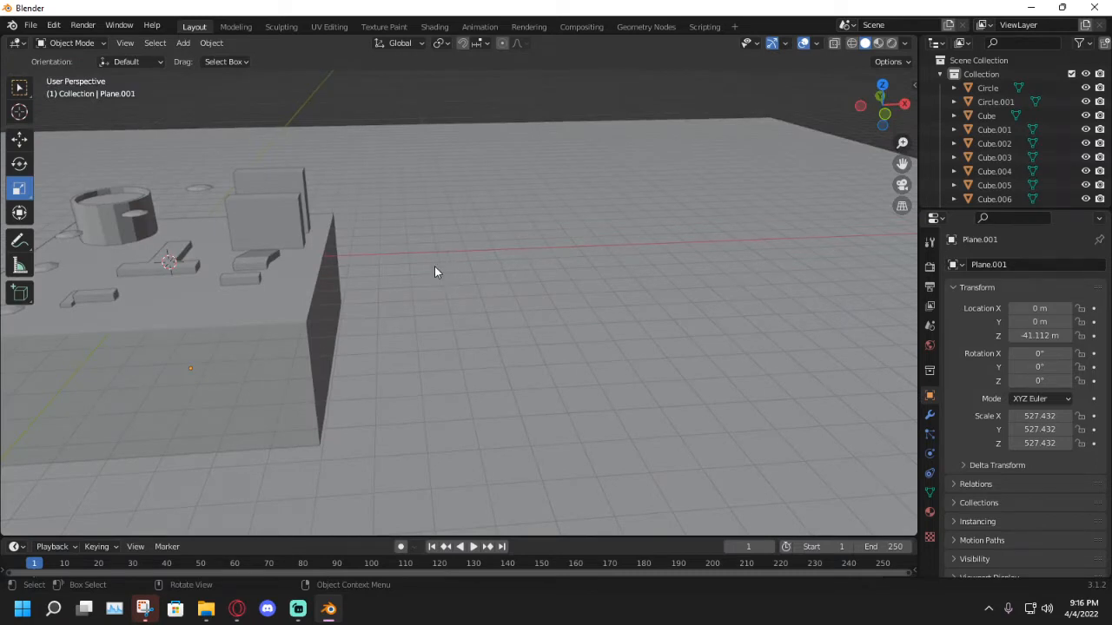
Select the ground block and open it in Edit Mode.
middle_click_drag(409, 258, 416, 281)
middle_click_drag(434, 275, 616, 422)
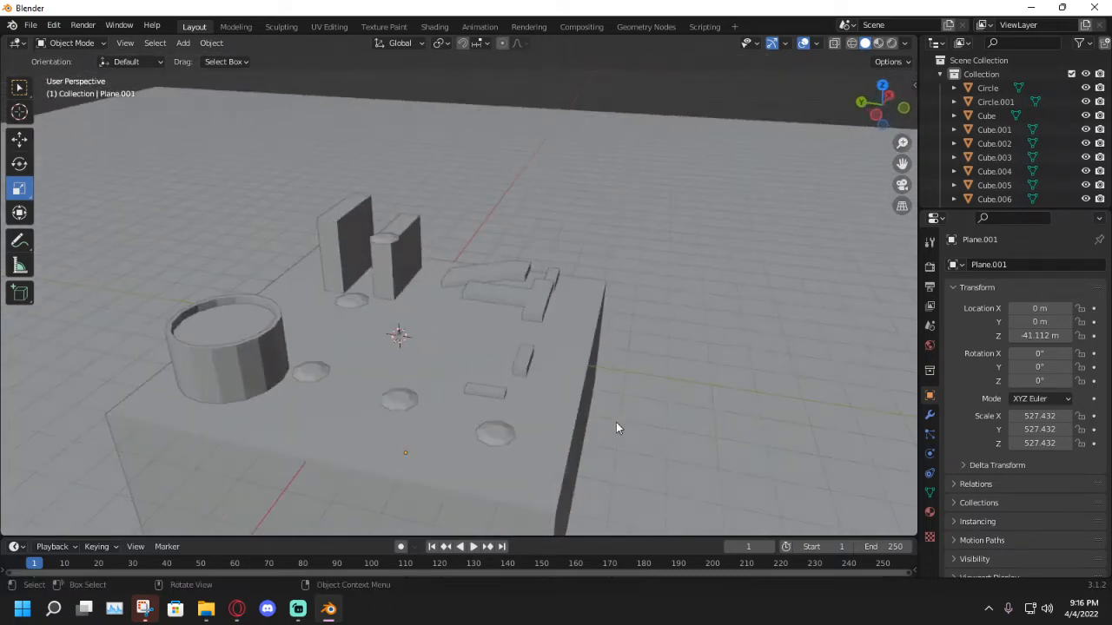
left_click(566, 422)
left_click(454, 369)
middle_click_drag(454, 370, 419, 344)
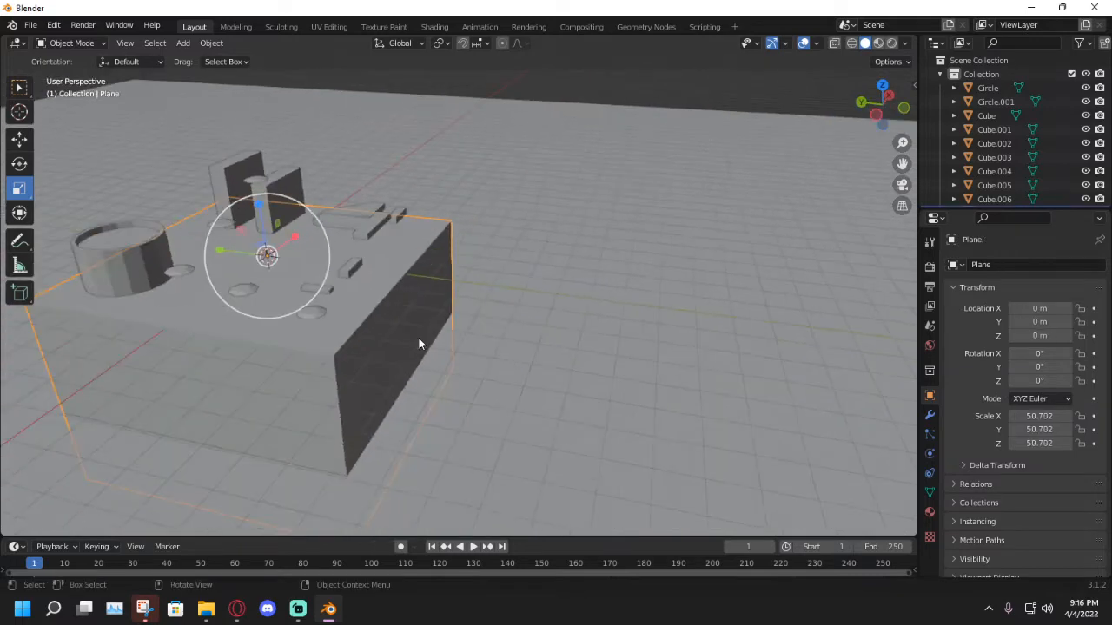
left_click(51, 45)
left_click(61, 69)
middle_click_drag(296, 287, 359, 307)
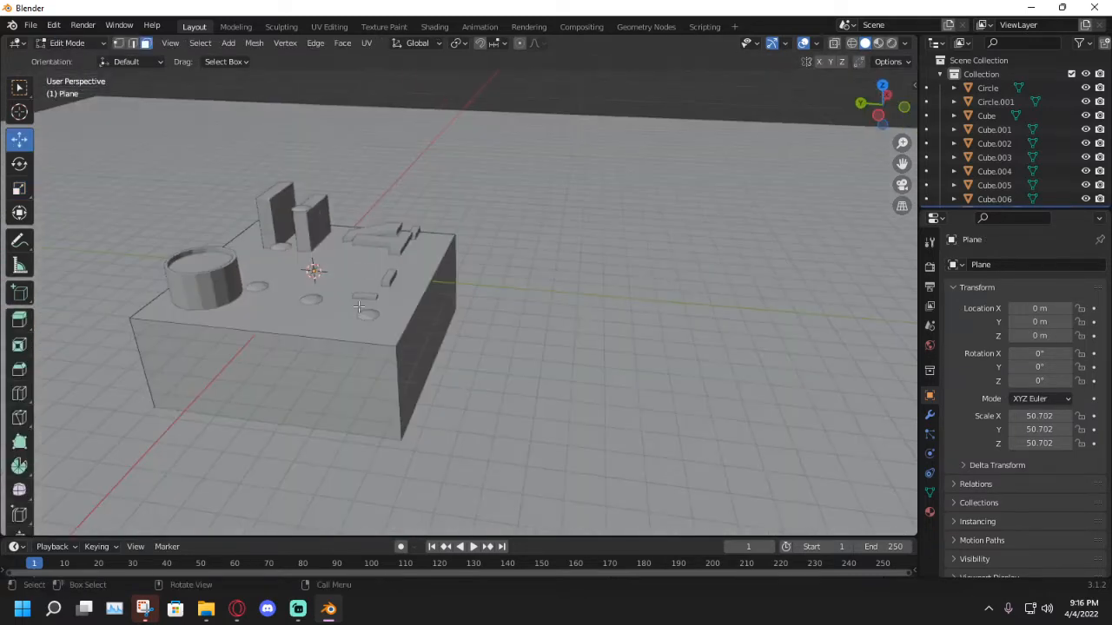
Move the block's side face beyond the small platforms outward along Y to extend the block, and return to Object Mode.
left_click(403, 352)
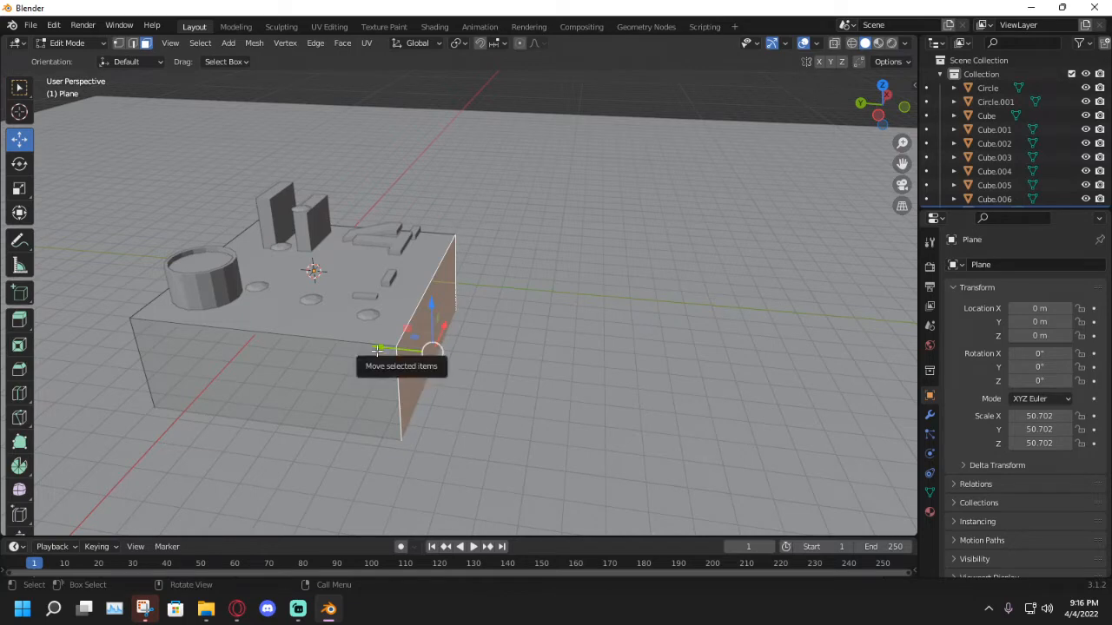
left_click_drag(382, 348, 613, 375)
middle_click_drag(431, 367, 494, 303)
key("alt+a")
scroll(568, 321, "up", 3)
scroll(494, 303, "down", 2)
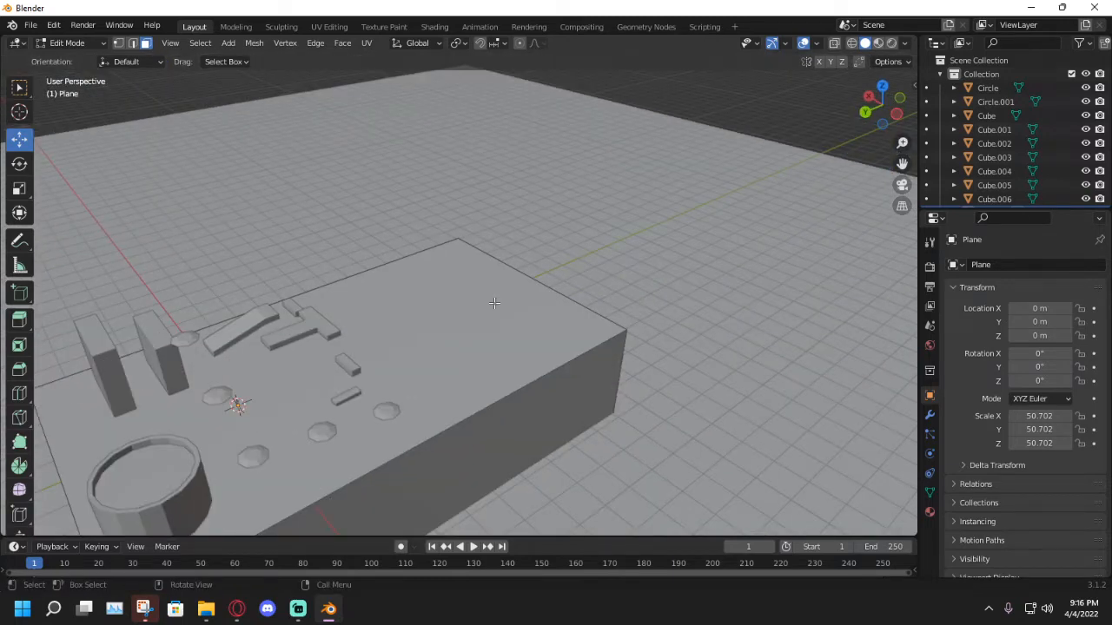
scroll(494, 303, "up", 1)
middle_click_drag(494, 303, 395, 291)
scroll(576, 278, "up", 1)
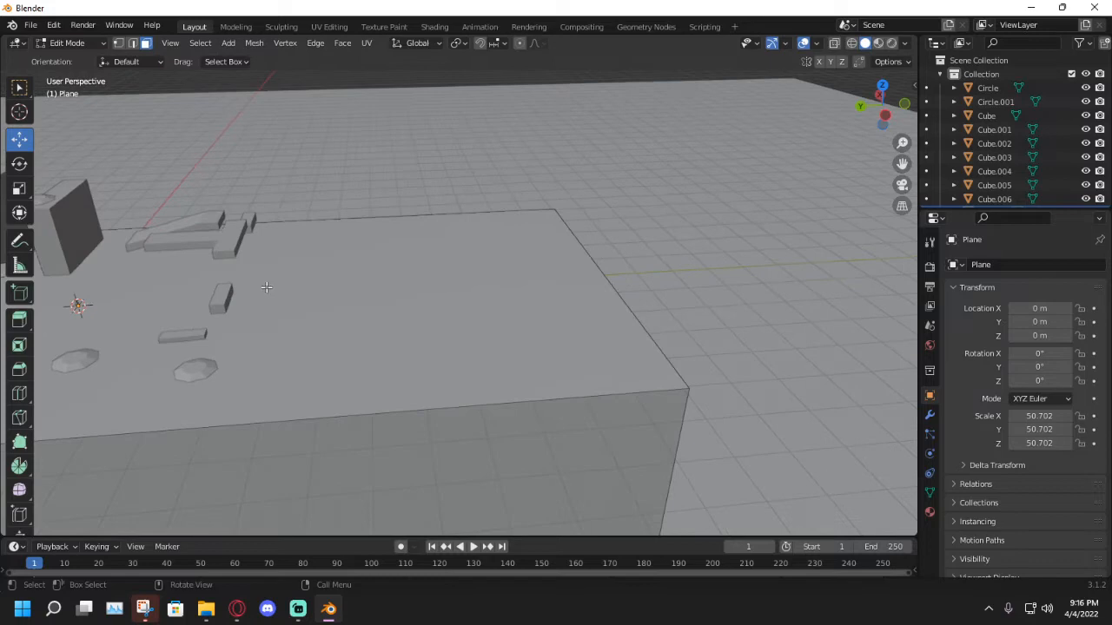
left_click(74, 44)
left_click(76, 55)
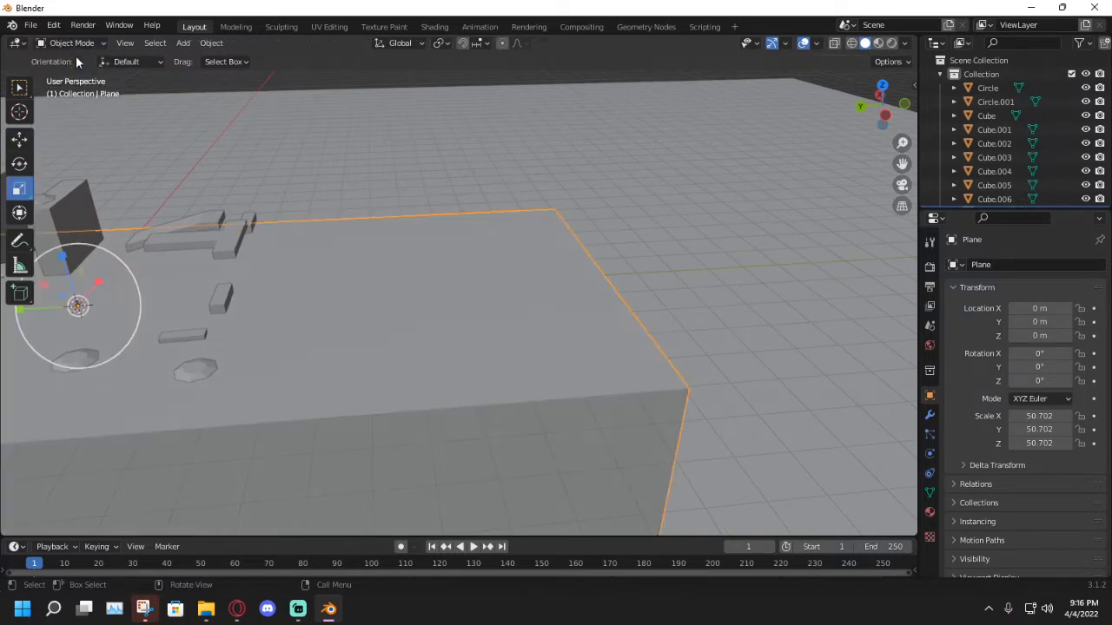
key("shift+a")
mouse_move(322, 273)
left_click(374, 275)
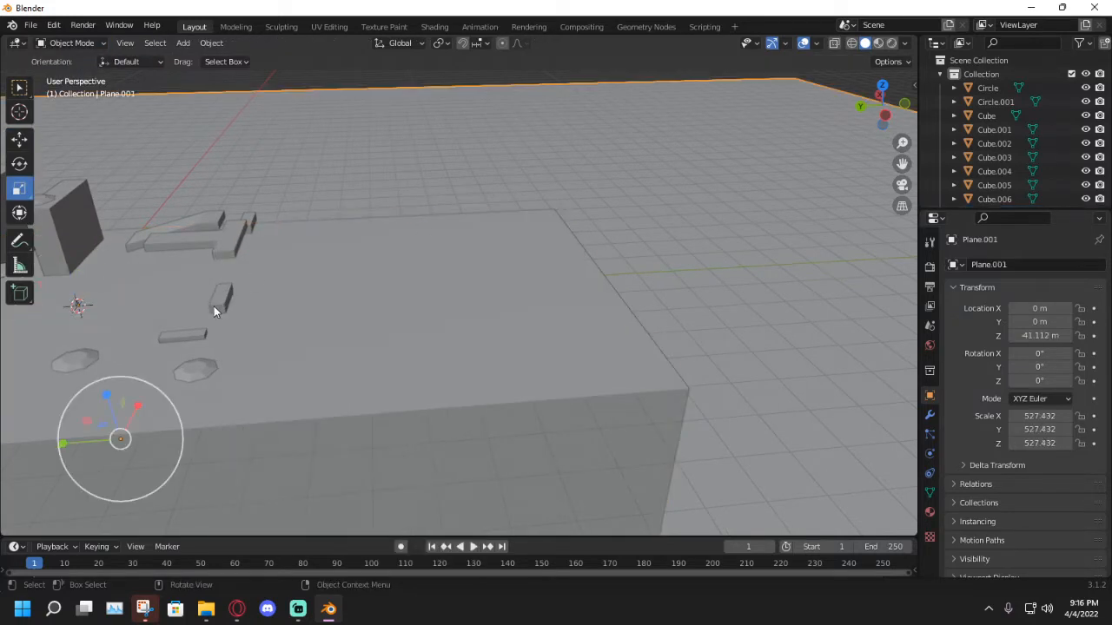
Duplicate the small platform nearest the block's extended area and move the copy along Y onto that area.
left_click(217, 309)
key("shift+d")
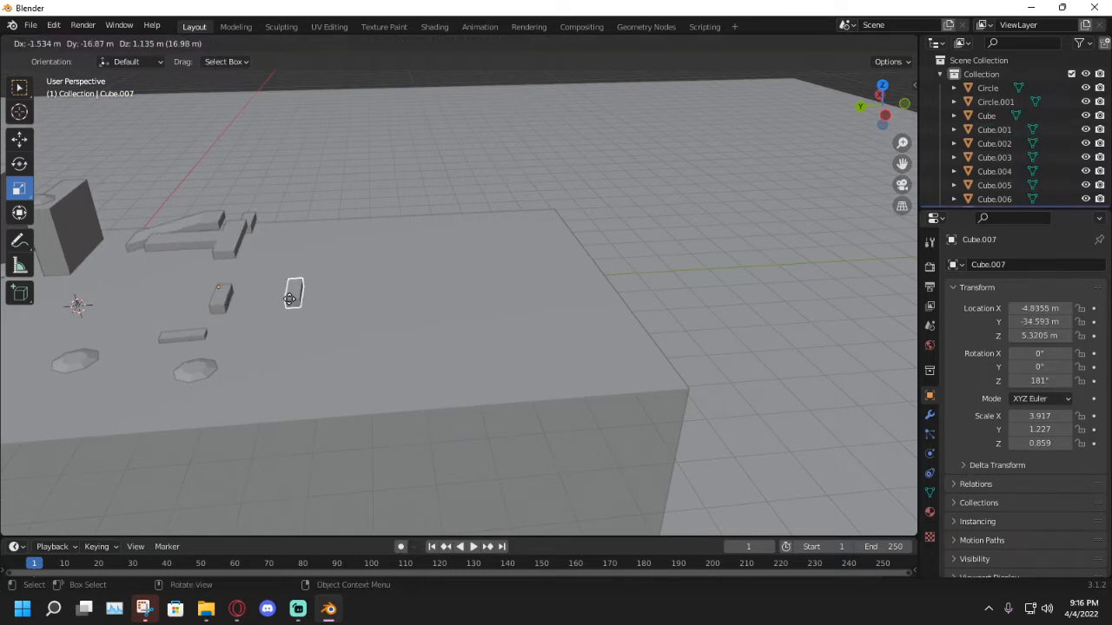
Place the duplicated block on the platform and move it along the Y axis to about Y -53.7 m.
left_click(289, 302)
left_click(19, 139)
left_click_drag(160, 291, 248, 297)
left_click(19, 190)
left_click_drag(293, 228, 290, 171)
right_click(280, 191)
middle_click_drag(281, 191, 304, 264)
scroll(443, 277, "up", 4)
middle_click_drag(449, 280, 457, 267)
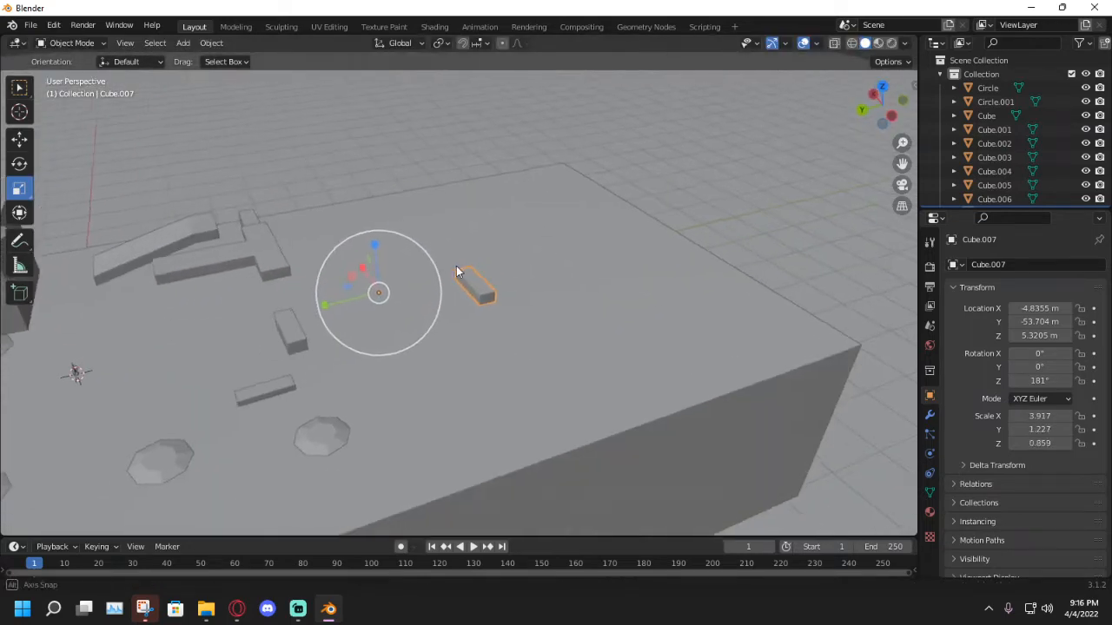
Enter Edit Mode on the duplicated block and scale its mesh along Z by about 2.454.
left_click(84, 43)
left_click(80, 75)
middle_click_drag(512, 298, 476, 300)
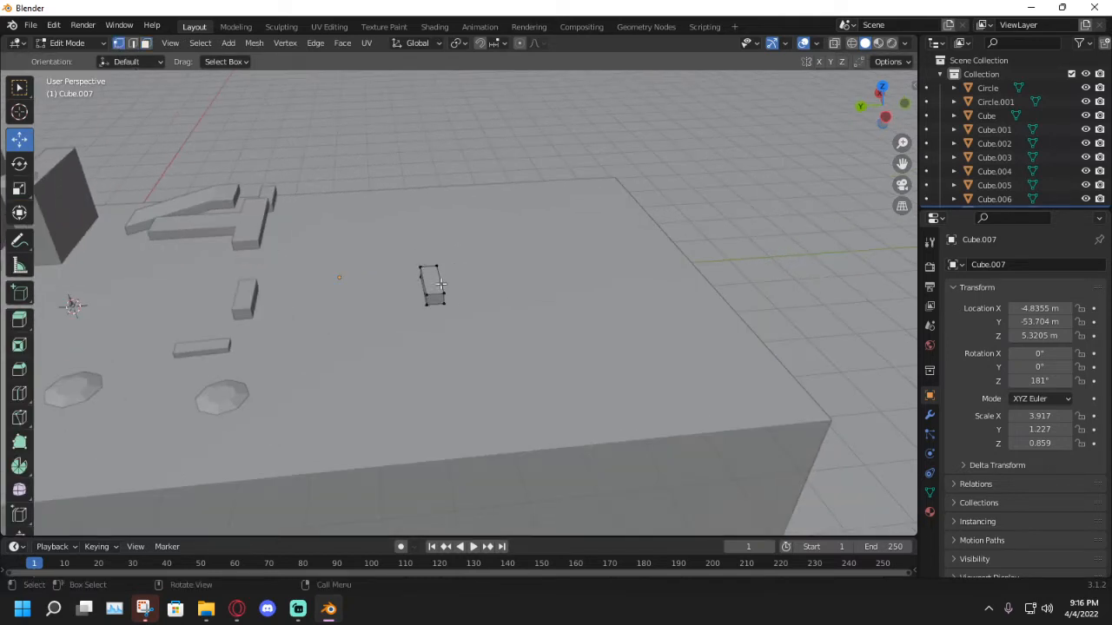
left_click(19, 187)
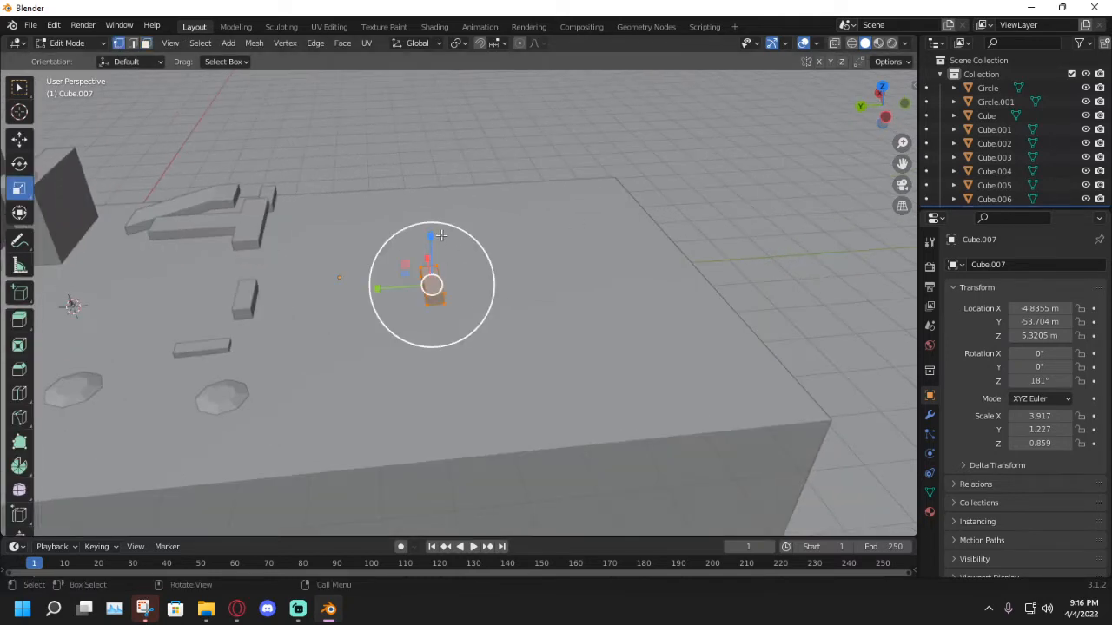
left_click_drag(431, 230, 428, 134)
scroll(401, 248, "down", 5)
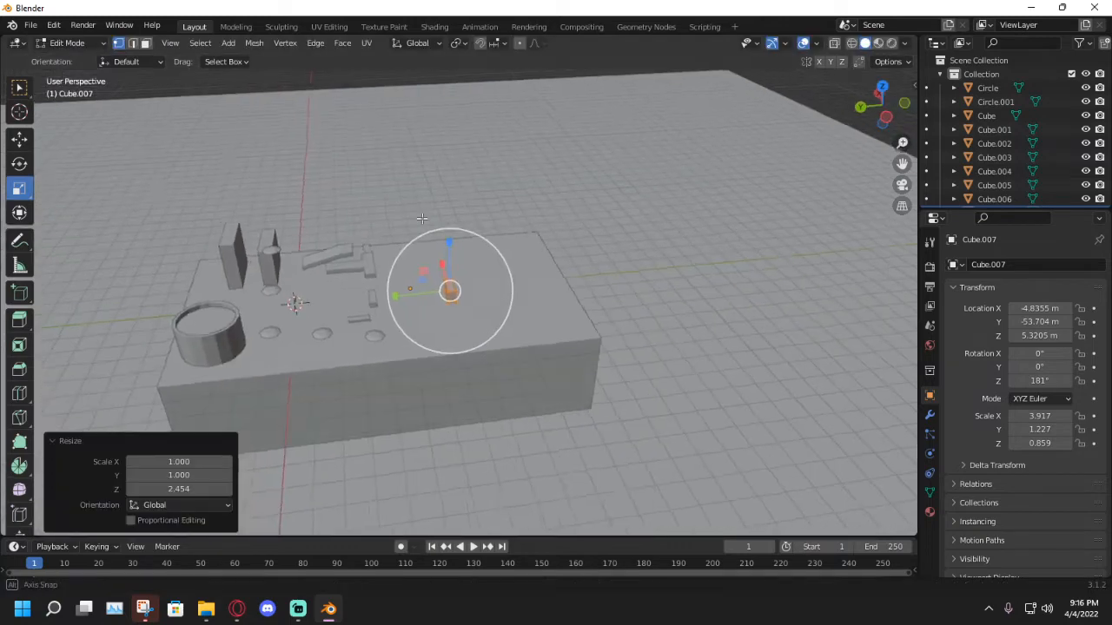
scroll(377, 263, "up", 5)
middle_click_drag(375, 263, 405, 334)
scroll(488, 235, "up", 3)
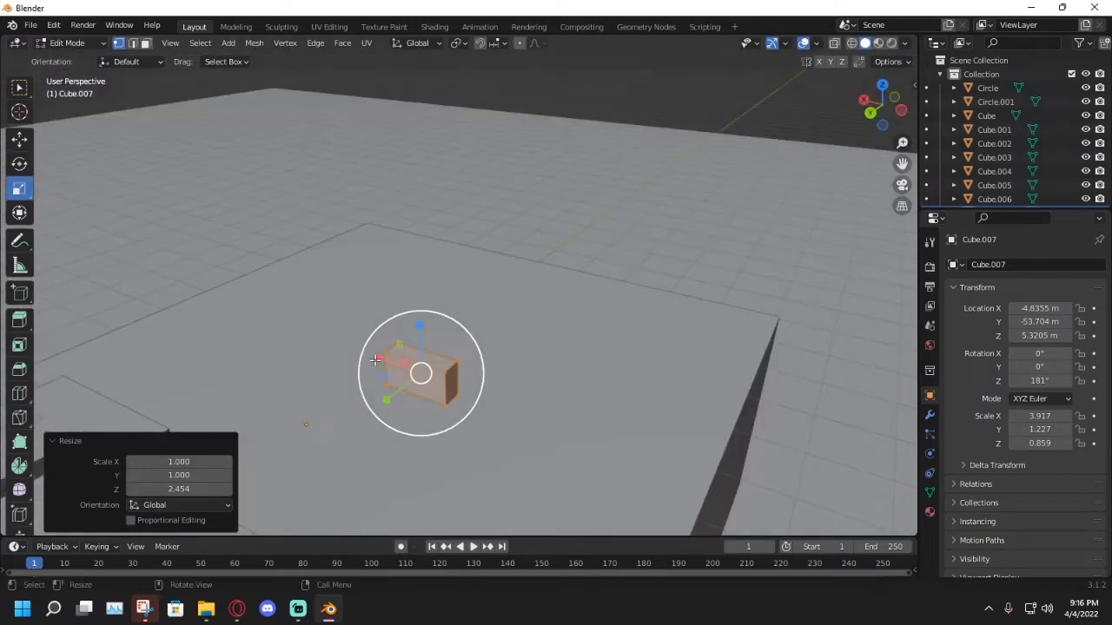
Lower the block's mesh about 3.52 m along Z and lengthen it along the X axis.
left_click(19, 140)
mouse_move(425, 334)
left_mouse_down()
mouse_move(425, 377)
mouse_move(425, 349)
left_mouse_up()
left_click(25, 189)
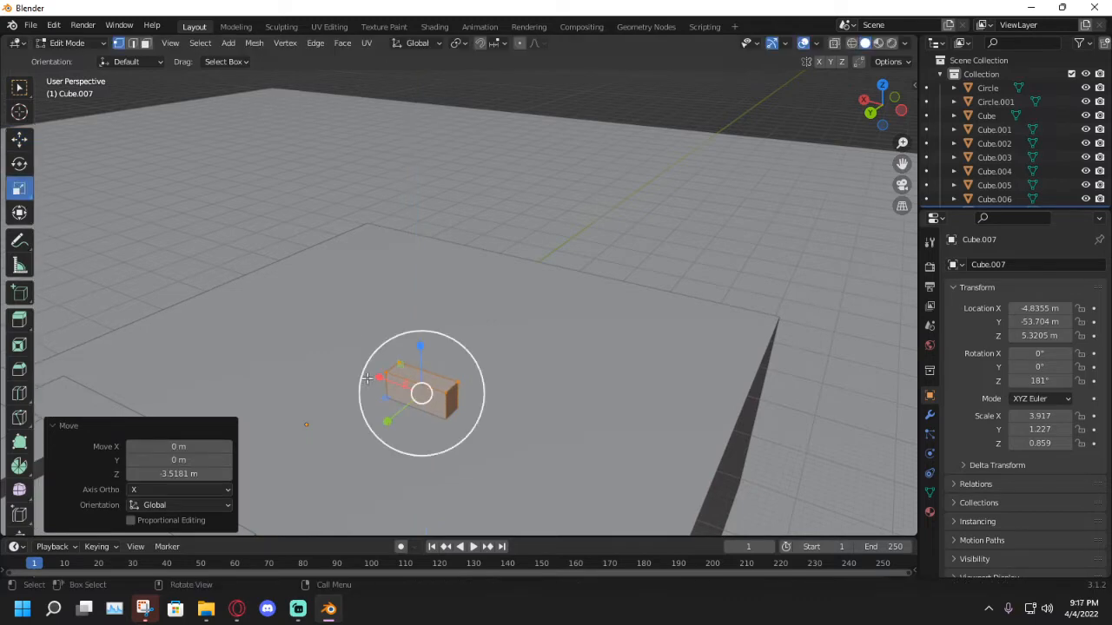
left_click_drag(369, 377, 336, 367)
middle_click_drag(335, 368, 477, 406)
Duplicate the block's mesh and offset the copy about -8.68 m along Y and 29.07 m along X.
key("shift+d")
key("Escape")
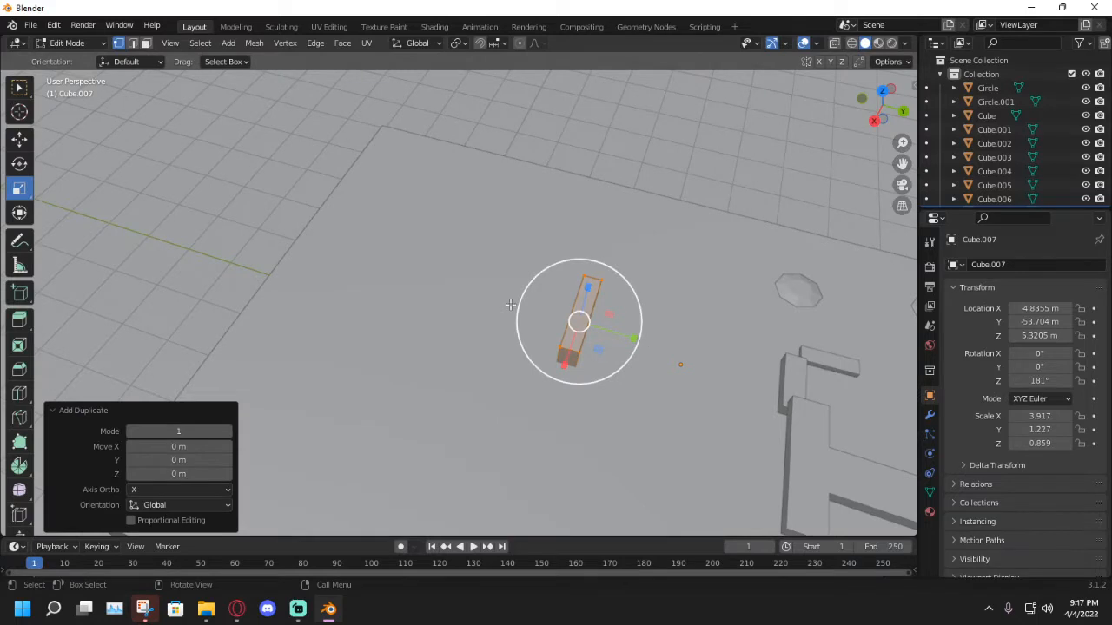
left_click(20, 141)
left_click_drag(640, 340, 592, 325)
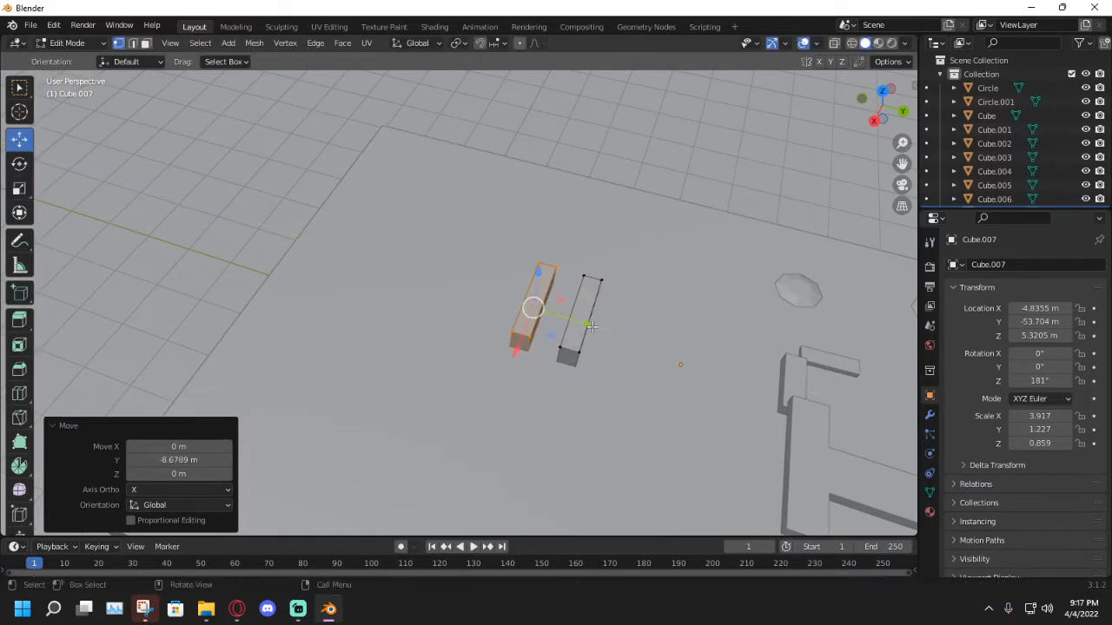
middle_click_drag(592, 325, 442, 296)
left_click_drag(434, 321, 278, 357)
middle_click_drag(278, 356, 490, 349)
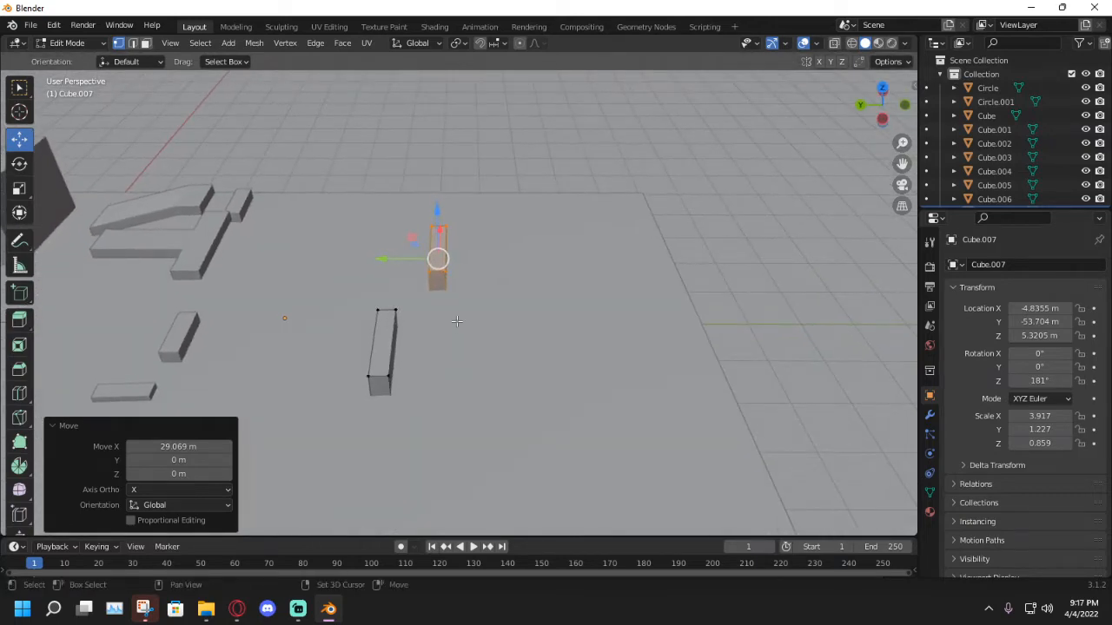
Duplicate the second block as a third, about 24 m farther along negative Y, and shift it along negative X to the platform's opposite side.
key("shift+d")
left_click(532, 282)
middle_click_drag(532, 283, 465, 257)
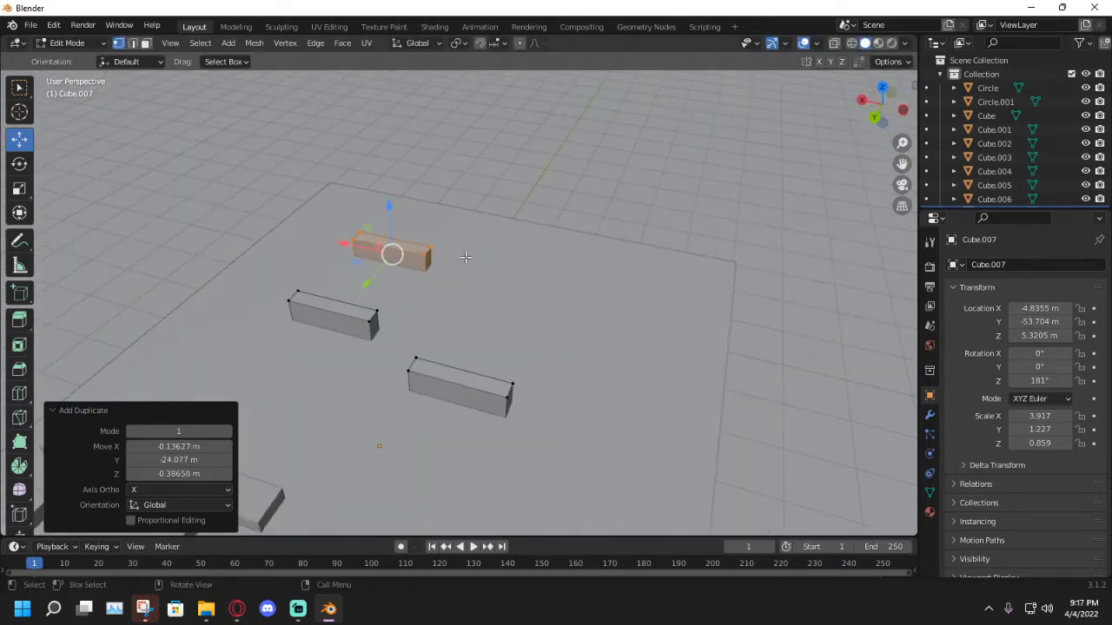
left_click_drag(345, 244, 451, 265)
mouse_move(451, 265)
middle_mouse_down()
mouse_move(474, 312)
mouse_move(455, 276)
middle_mouse_up()
left_click_drag(439, 223, 569, 257)
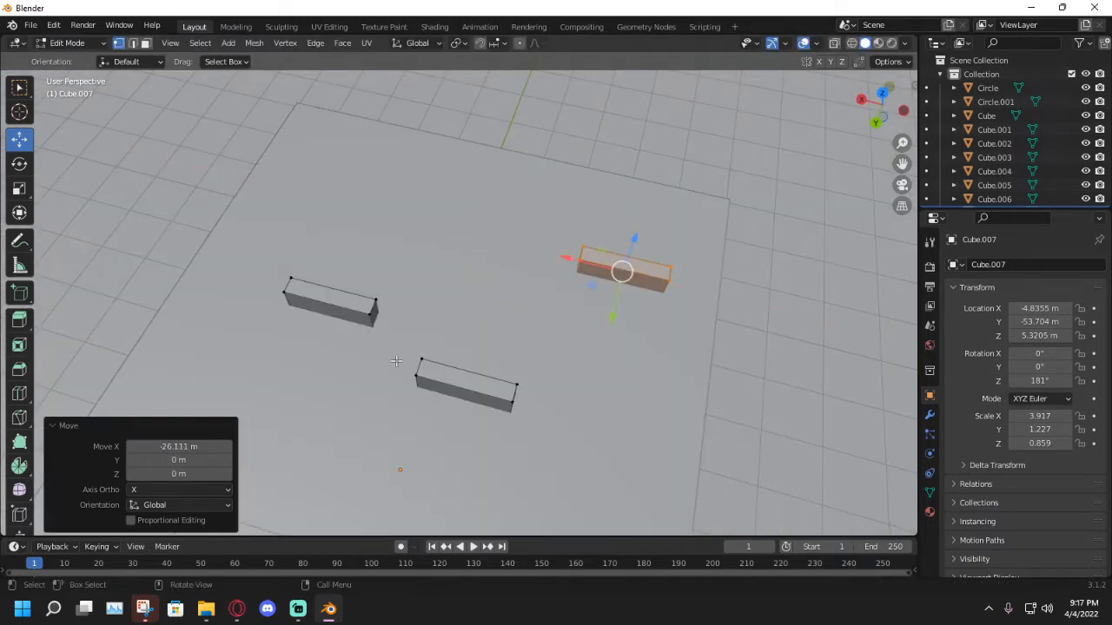
Select the second block using X-ray, reposition it on the platform, and return to Object Mode with X-ray off.
left_click_drag(397, 362, 223, 251)
middle_click_drag(573, 117, 608, 96)
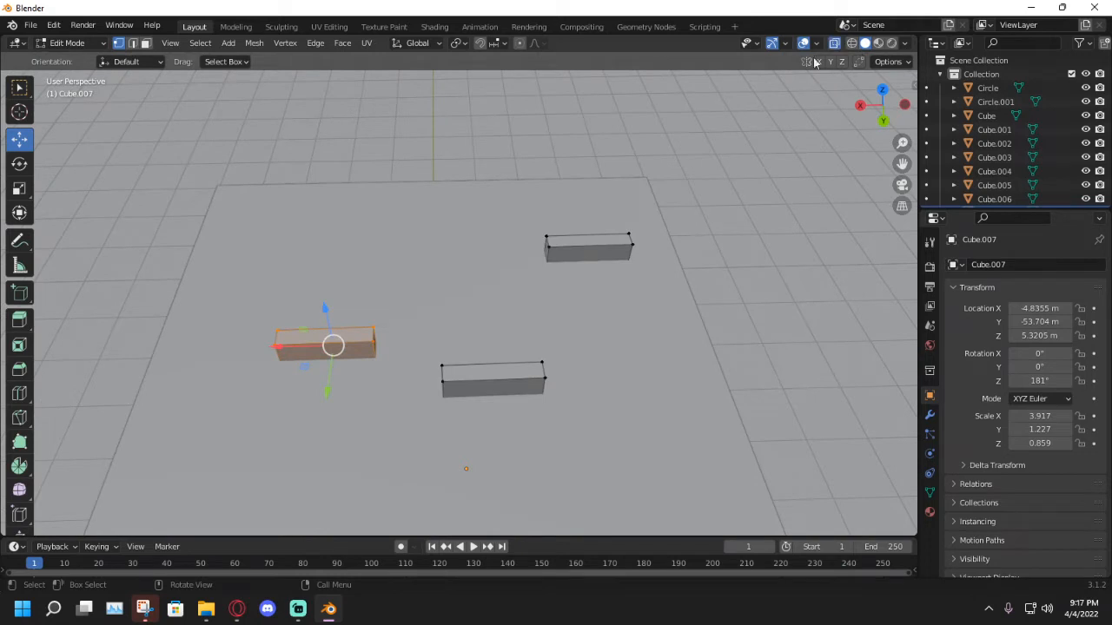
key("alt+z")
left_click_drag(267, 347, 217, 346)
middle_click_drag(217, 345, 187, 371)
left_click_drag(263, 326, 279, 299)
left_click(460, 291)
middle_click_drag(478, 292, 400, 335)
left_click(70, 43)
left_click(75, 55)
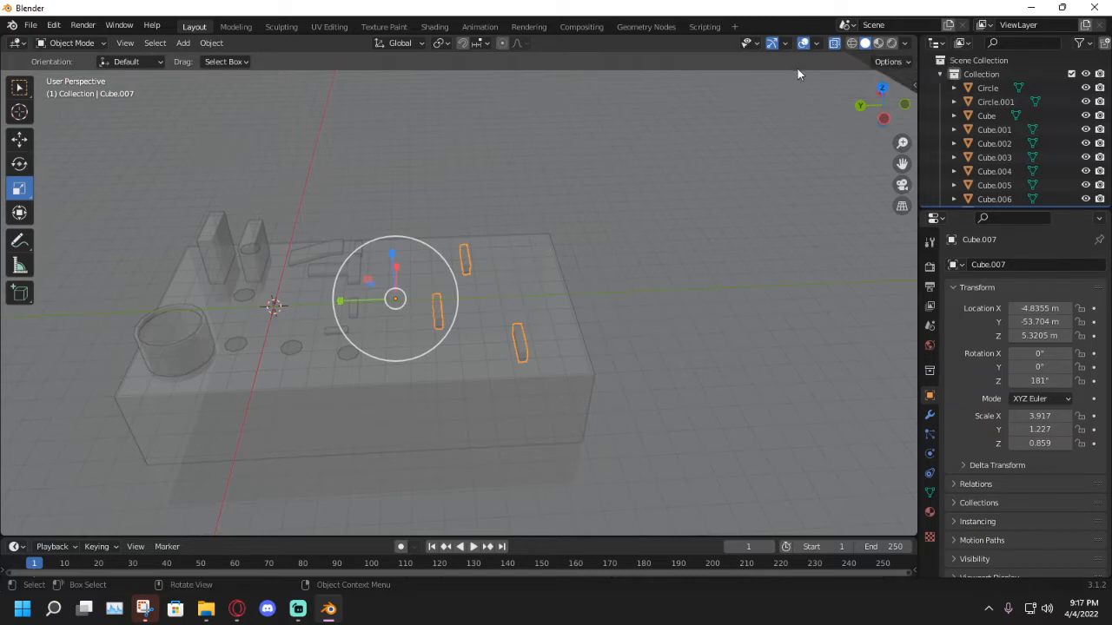
left_click(834, 44)
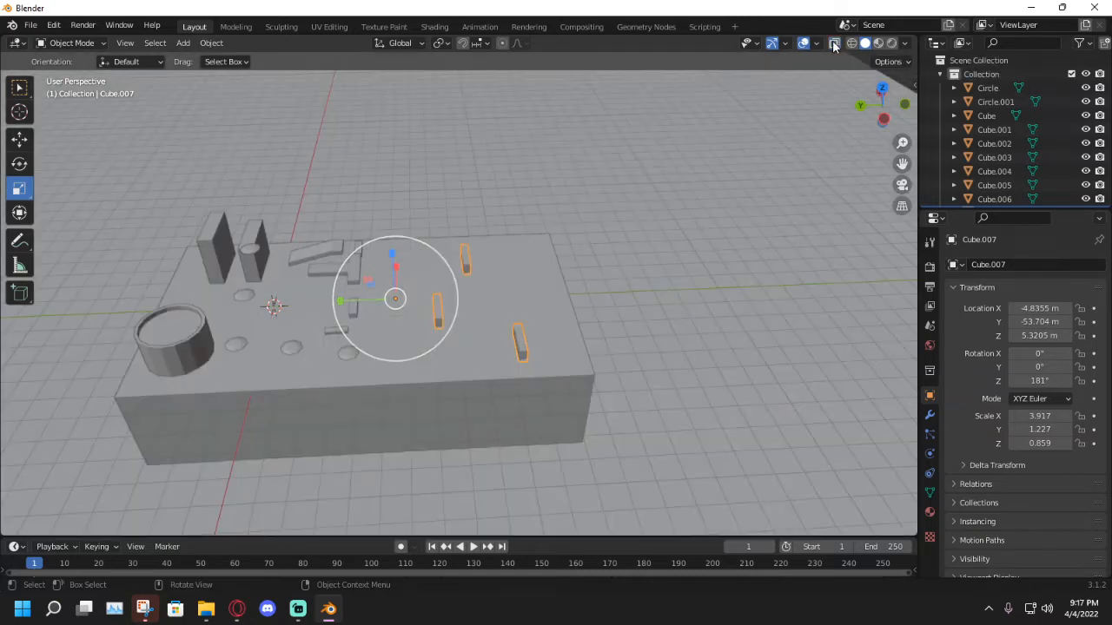
Select the large platform object and open its mesh in Edit Mode.
middle_click_drag(742, 345, 728, 326)
left_click(595, 338)
middle_click_drag(587, 330, 521, 287)
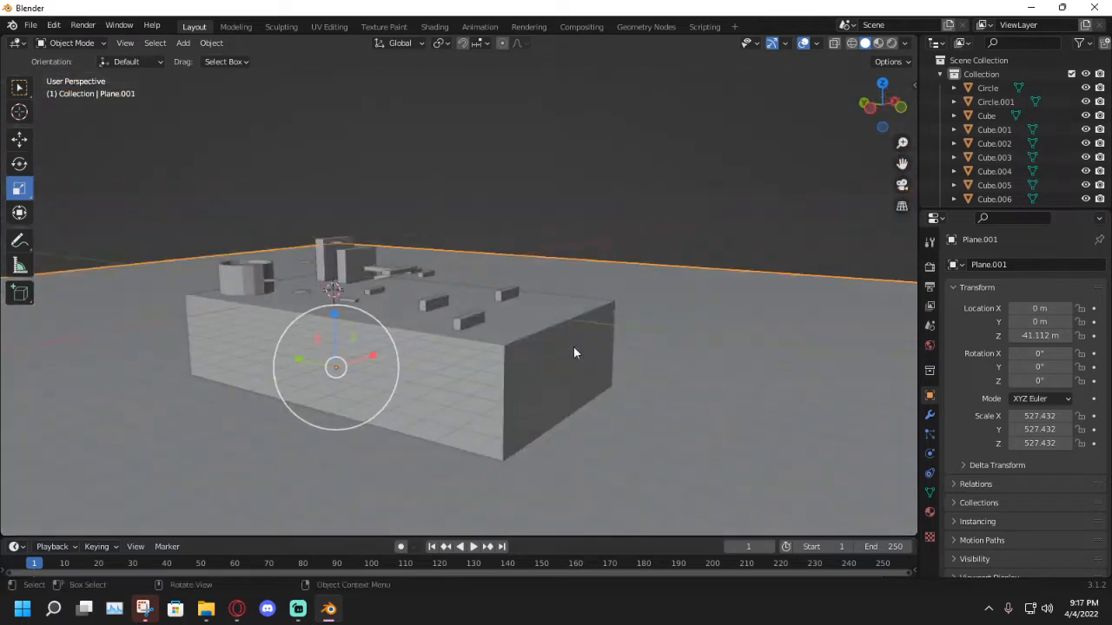
left_click(574, 347)
left_click(39, 43)
left_click(70, 55)
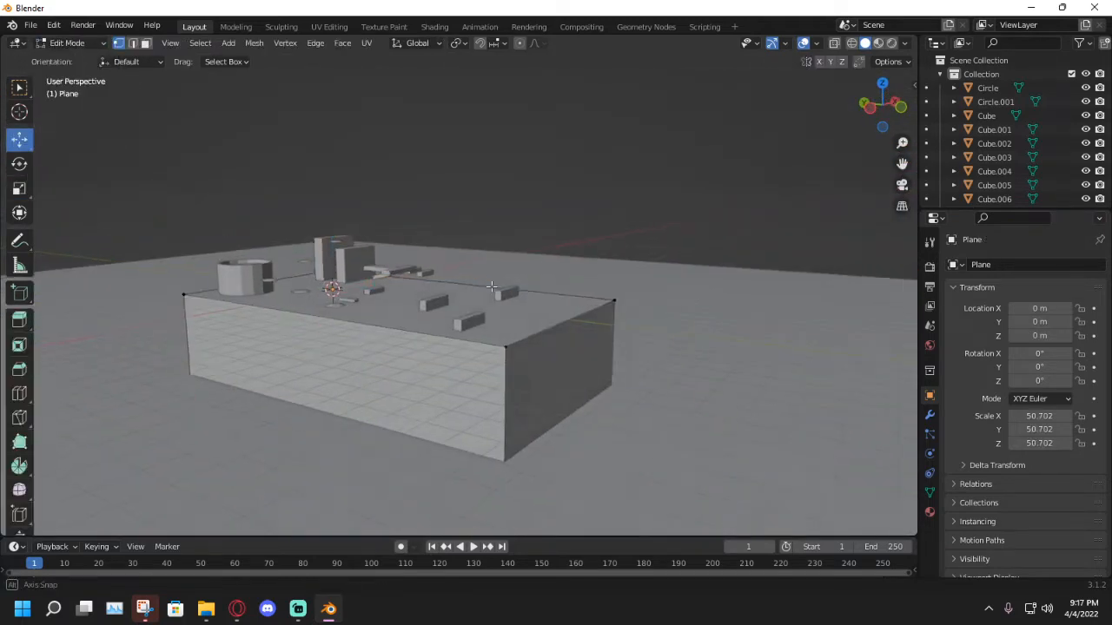
middle_click_drag(521, 330, 557, 339)
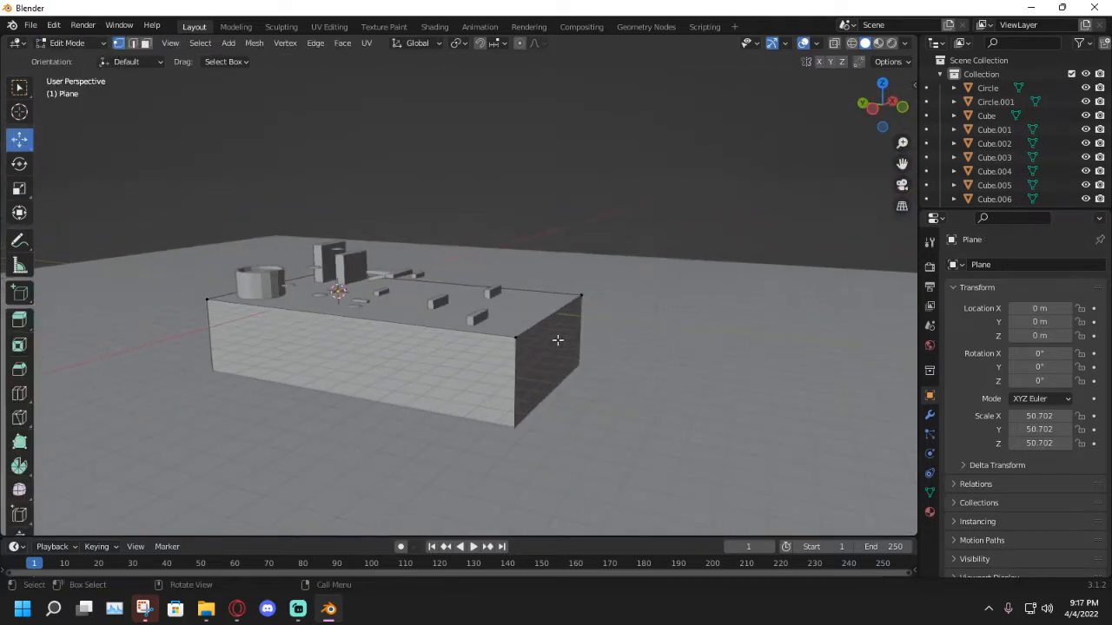
Lengthen the platform by moving its end face outward along negative Y, and return to Object Mode.
left_click(834, 43)
left_click(835, 45)
left_click(515, 356)
middle_click_drag(515, 356, 531, 371)
key("alt+z")
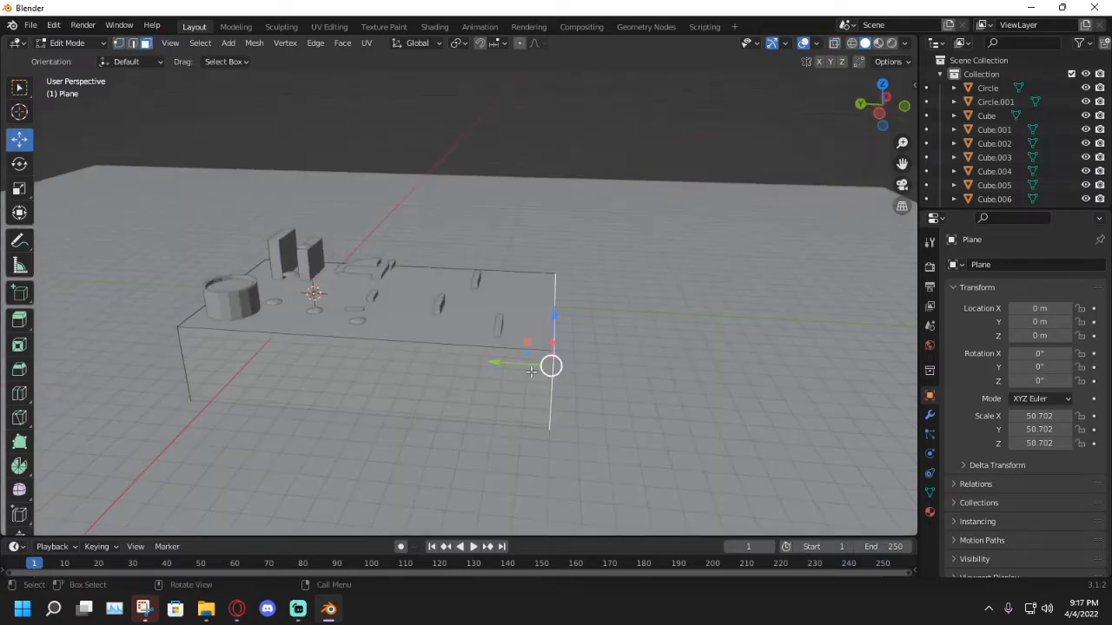
left_click_drag(489, 361, 636, 380)
middle_click_drag(569, 396, 602, 418)
left_click(73, 44)
left_click(76, 63)
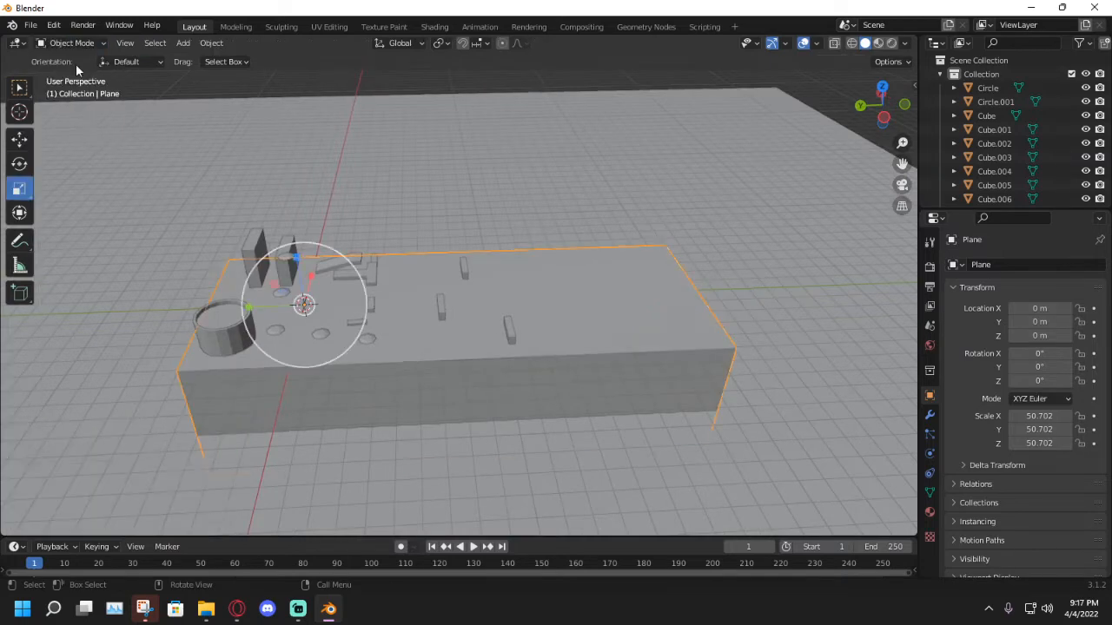
Move the three-block object along Y to about -144.82 m, near the extended platform's far end.
left_click(508, 334)
left_click(19, 139)
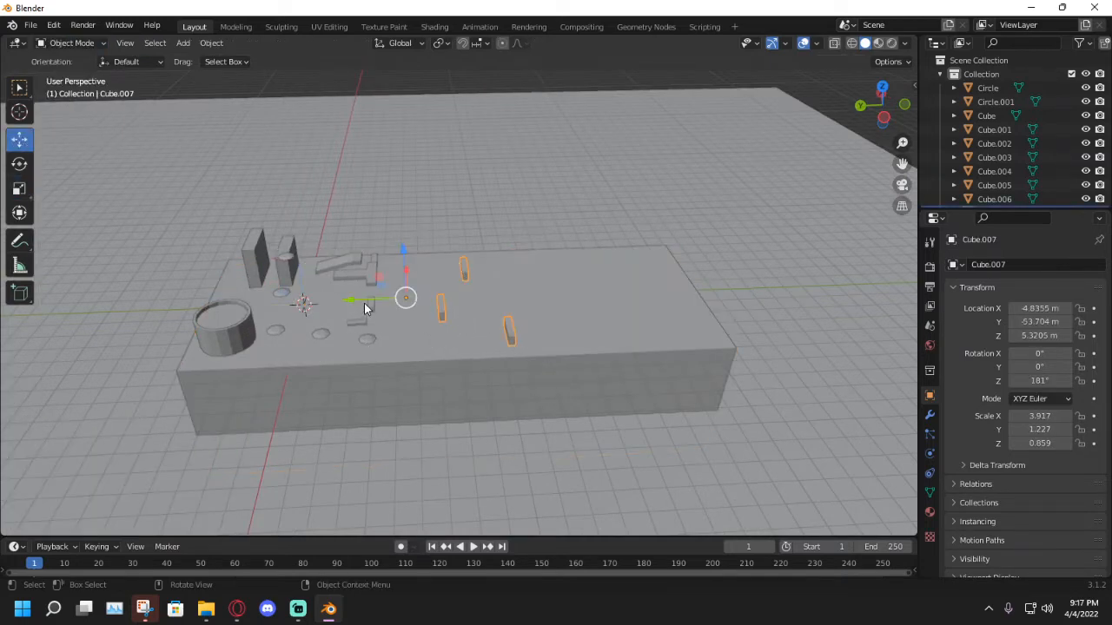
left_click_drag(364, 303, 528, 315)
left_click(527, 378)
scroll(465, 291, "up", 2)
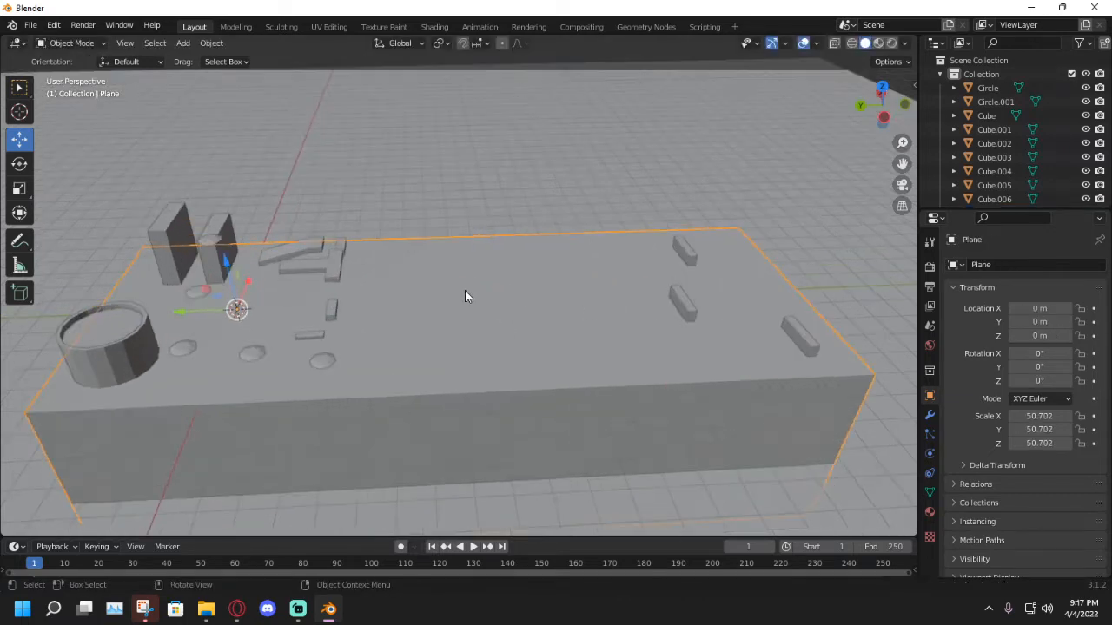
middle_click_drag(465, 290, 495, 289)
Duplicate the middle block in the three-block mesh and move the copy about 66.8 m along Y toward the platform's center.
left_click(685, 299)
left_click(72, 43)
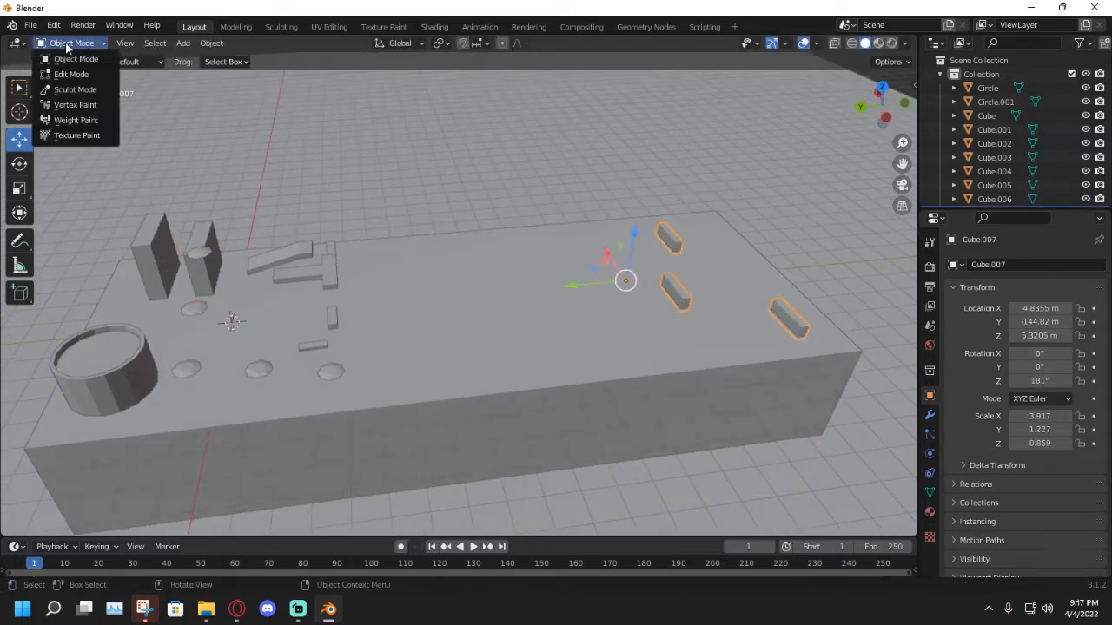
left_click(65, 72)
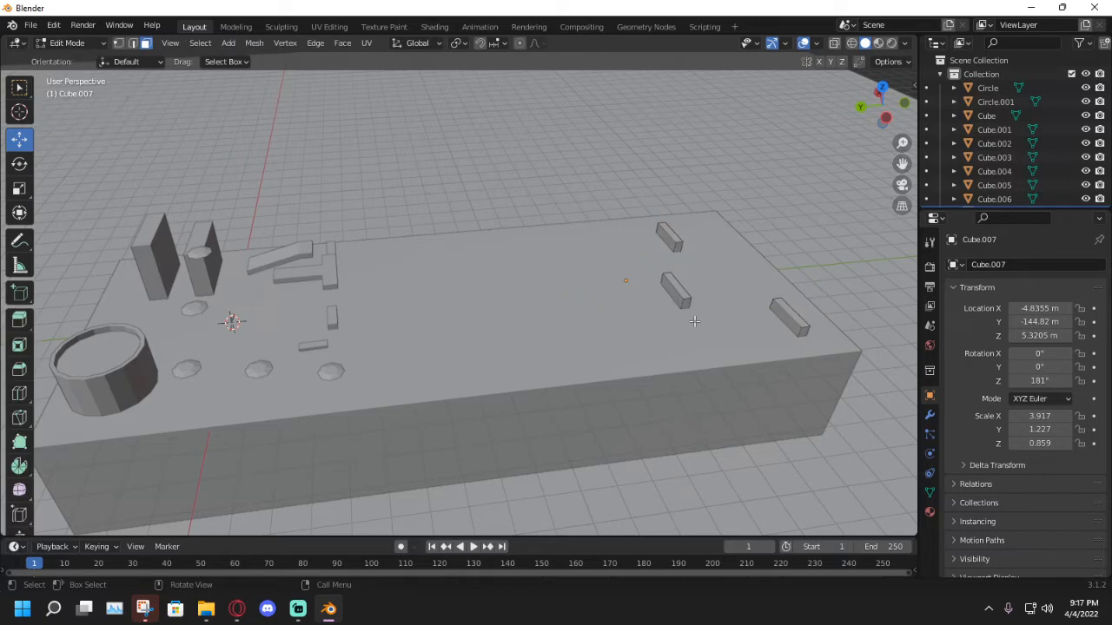
key("alt+z")
left_click_drag(697, 331, 630, 267)
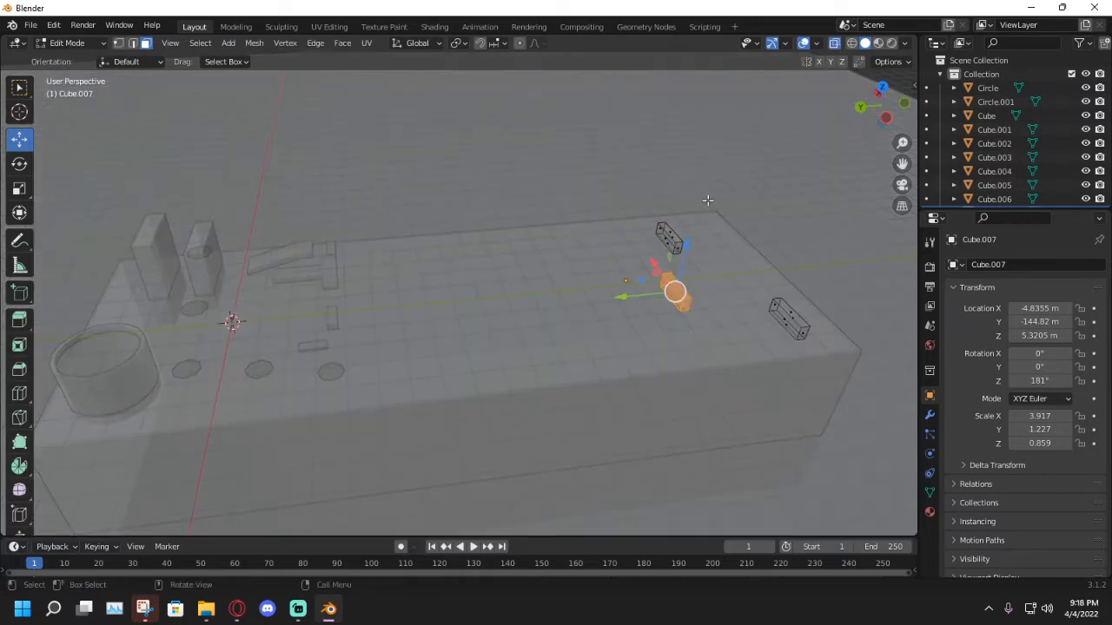
left_click(834, 47)
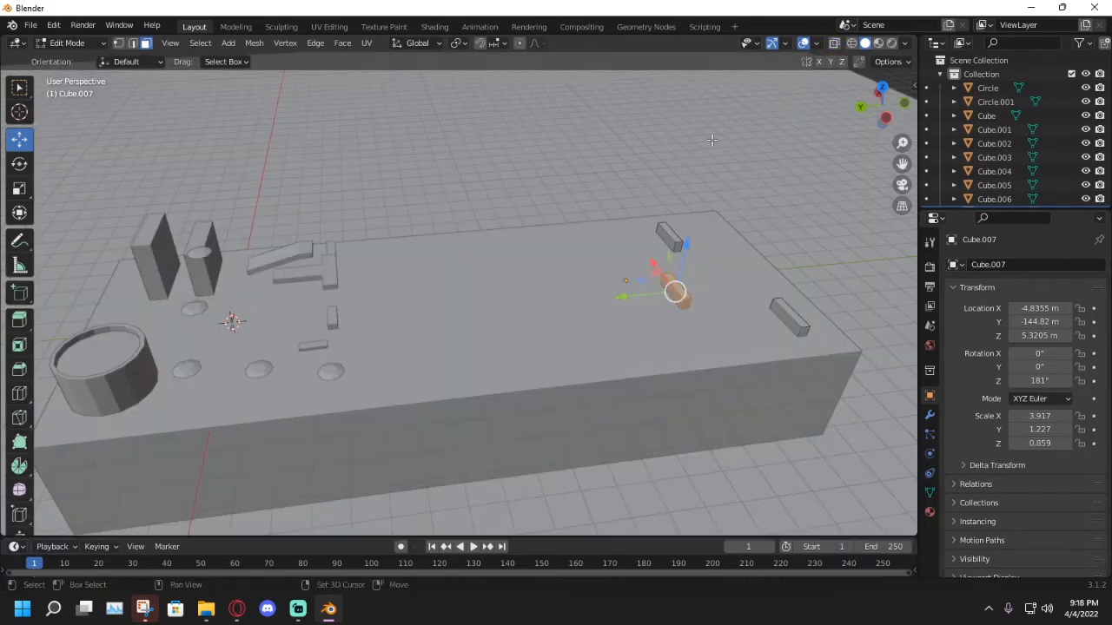
key("shift+d")
left_click_drag(620, 296, 439, 323)
Stretch the copied block along X by about 4.752 into a long bar and shift it sideways along X.
left_click(20, 188)
middle_click_drag(317, 304, 430, 287)
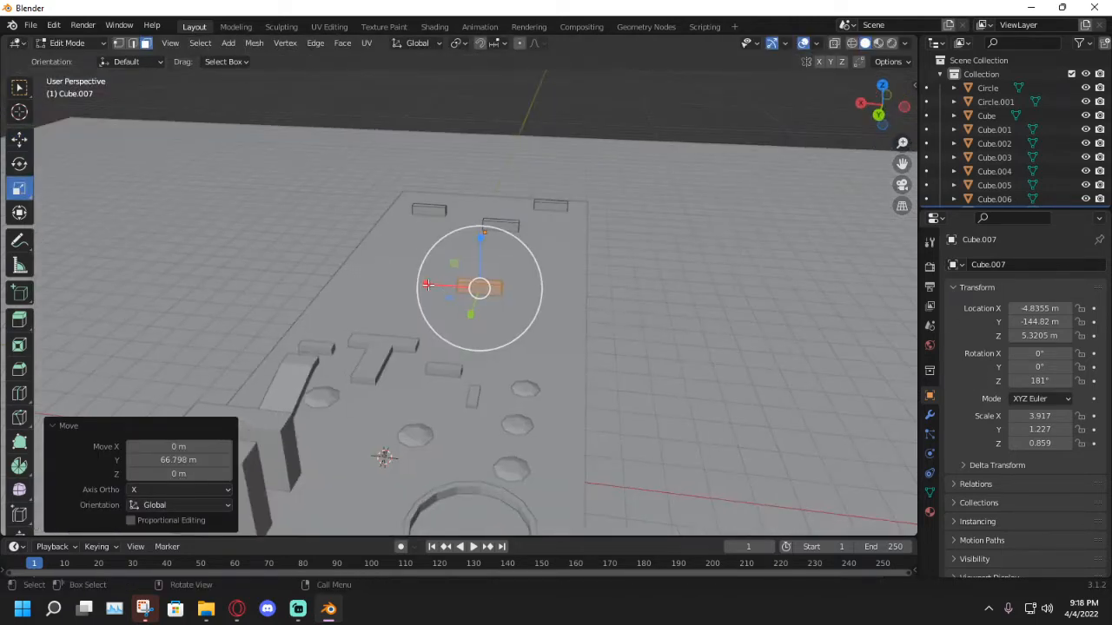
left_click_drag(429, 285, 222, 269)
left_click(20, 139)
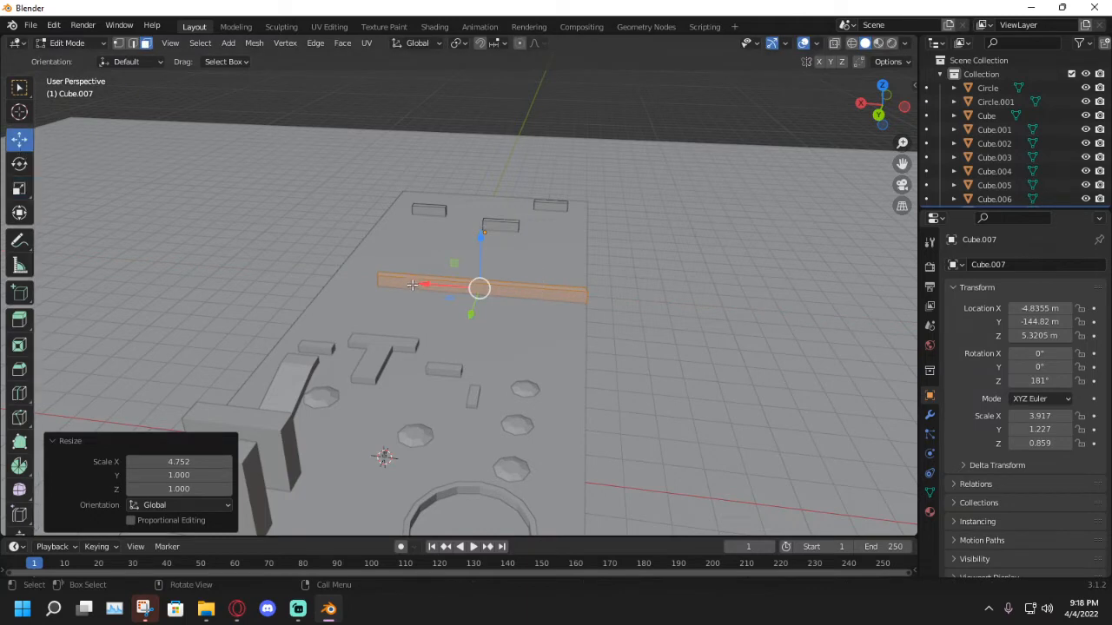
left_click_drag(413, 286, 358, 276)
Try to enlarge the long bar uniformly by a factor of about 1.715.
left_click(19, 188)
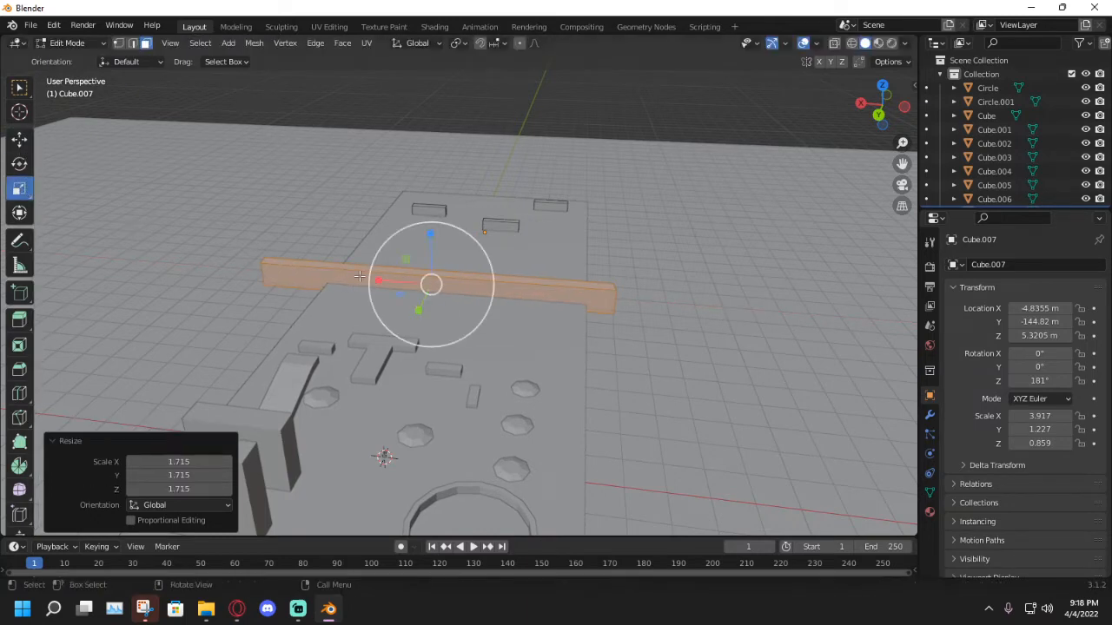
middle_click_drag(359, 276, 388, 276)
key("ctrl+z")
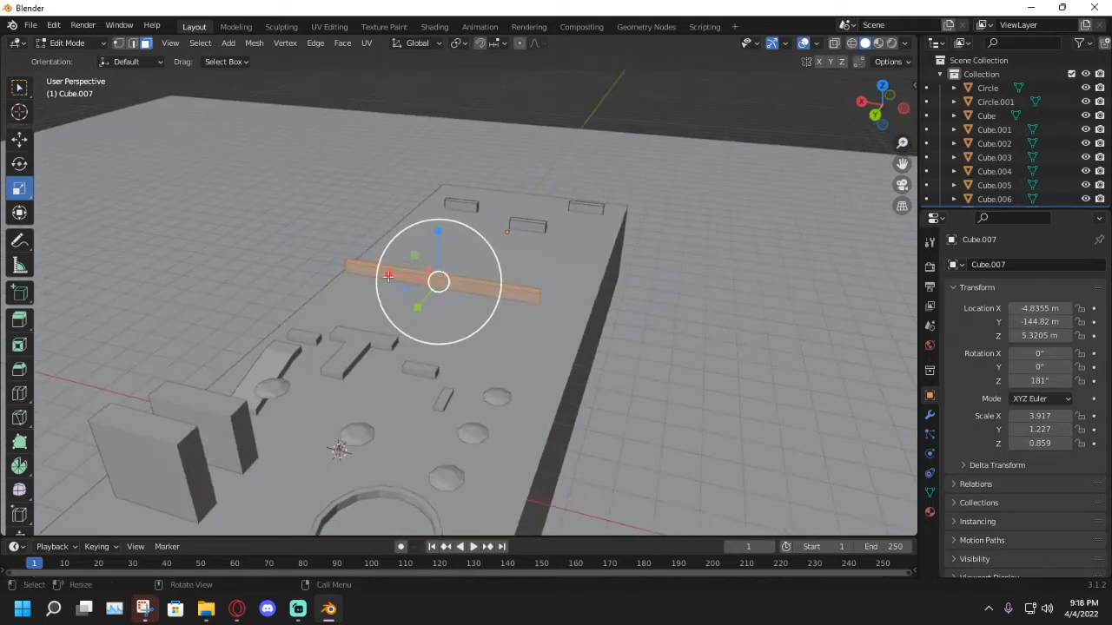
Adjust the bar's length along X and shift it about -7.36 m along X across the platform.
left_click_drag(388, 274, 418, 282)
left_click(19, 139)
middle_click_drag(474, 300, 504, 325)
scroll(511, 293, "up", 3)
middle_click_drag(593, 330, 580, 392)
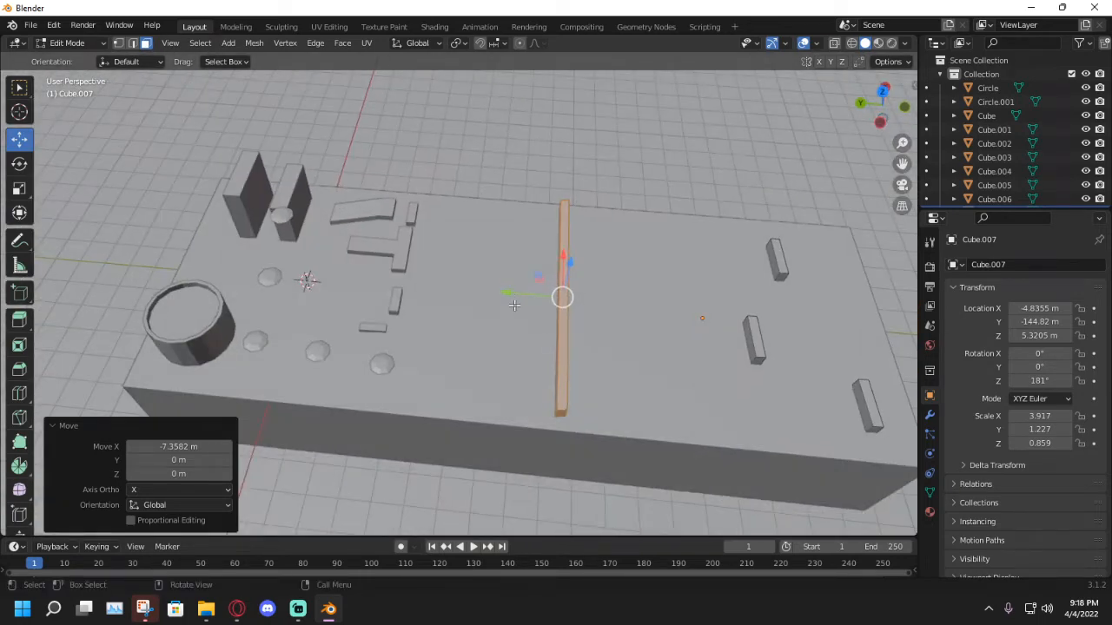
Fine-tune the bar's position by moving it about -8.94 m along Y and -2.92 m along X.
left_click_drag(510, 294, 534, 296)
middle_click_drag(538, 300, 597, 275)
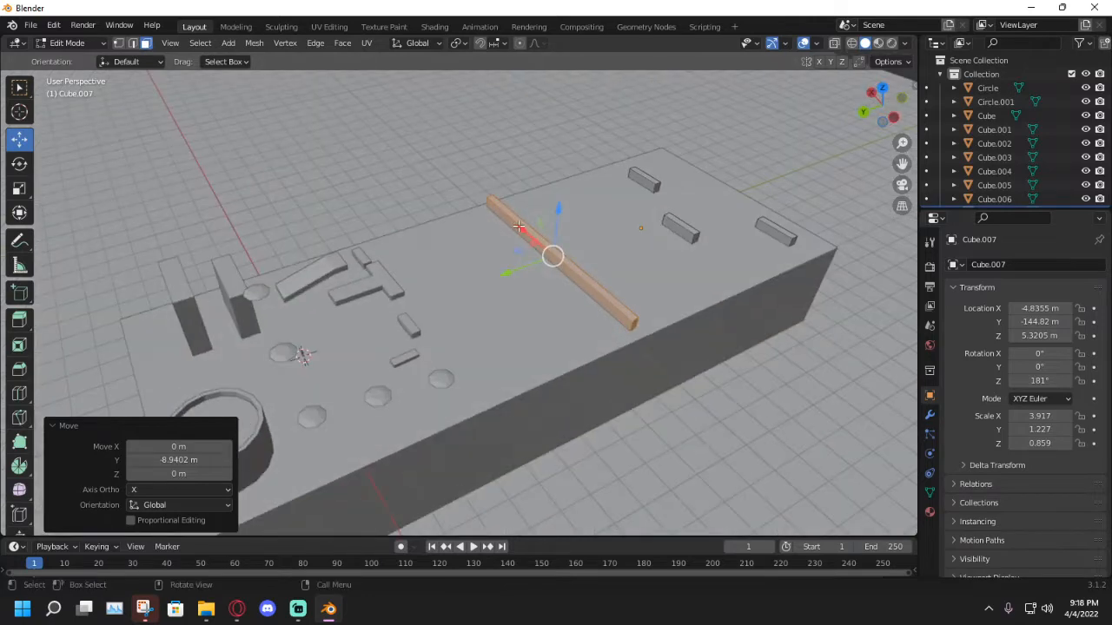
mouse_move(518, 227)
left_mouse_down()
mouse_move(532, 242)
mouse_move(525, 231)
left_mouse_up()
scroll(527, 232, "up", 3)
middle_click_drag(528, 236, 561, 227)
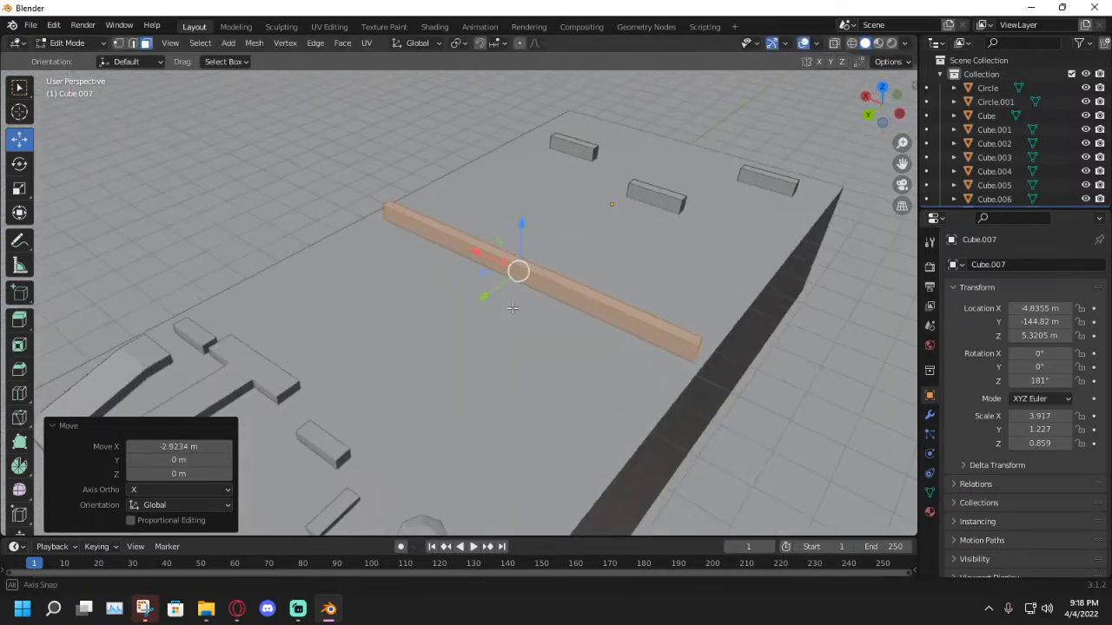
Deselect the bar, return to Object Mode, and select the large ground plane.
scroll(561, 243, "down", 3)
left_click(558, 326)
middle_click_drag(559, 326, 517, 344)
left_click(54, 42)
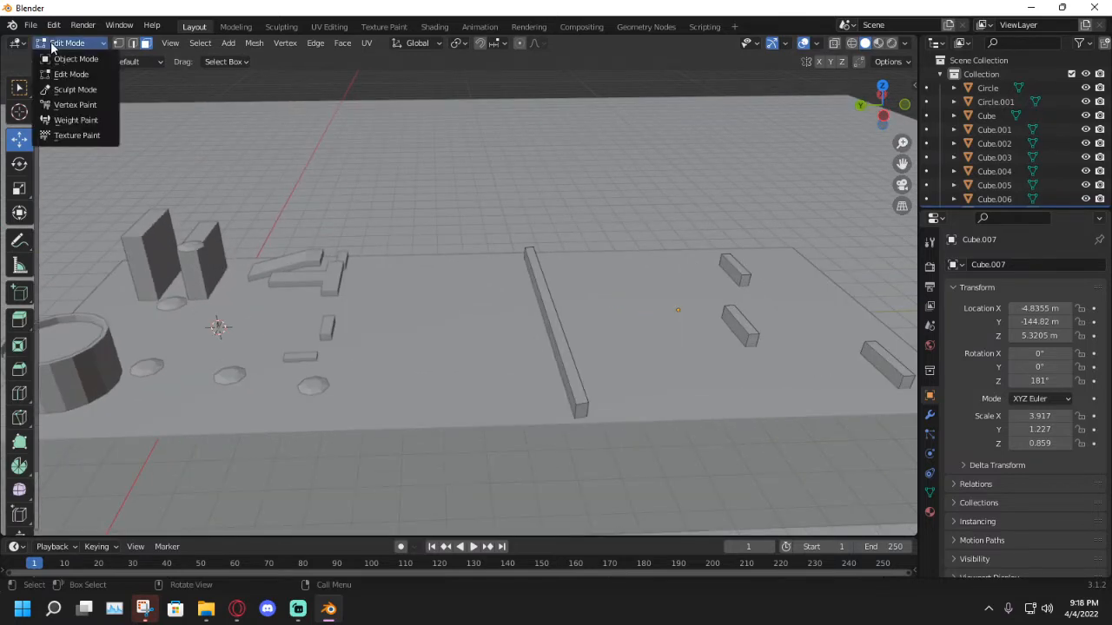
left_click(57, 55)
middle_click_drag(427, 187, 462, 192)
left_click(443, 189)
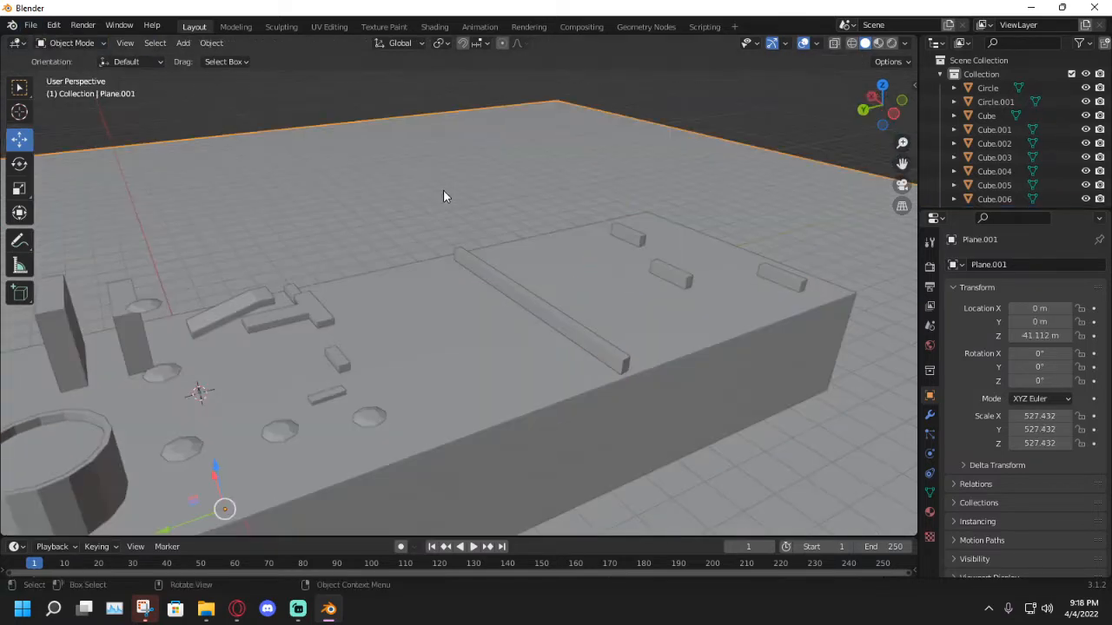
scroll(443, 190, "down", 1)
Switch to the Opera browser to check the Twitch Stream Manager and its chat.
left_click(238, 611)
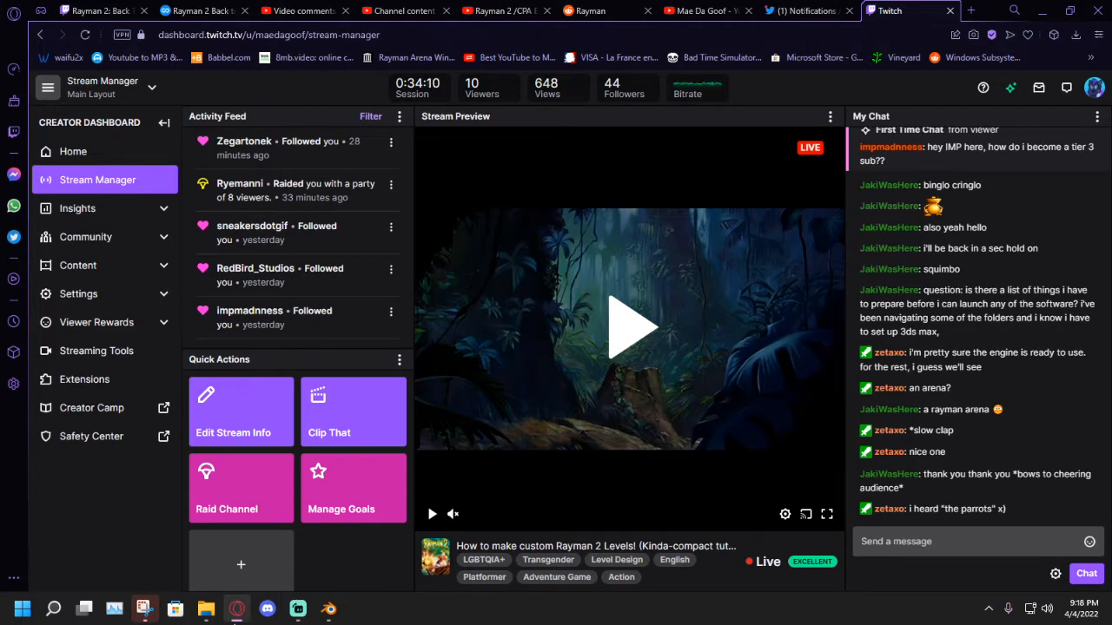
Switch back to Blender, deselect the ground plane, and examine the platform and ground plane layout from several angles.
left_click(235, 623)
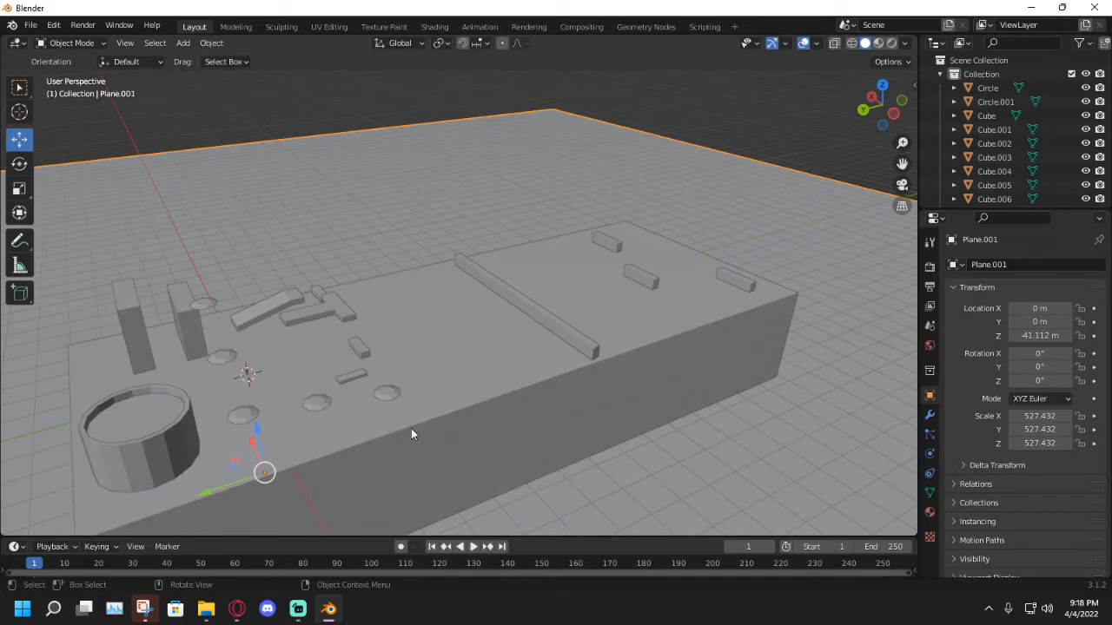
scroll(436, 347, "down", 6)
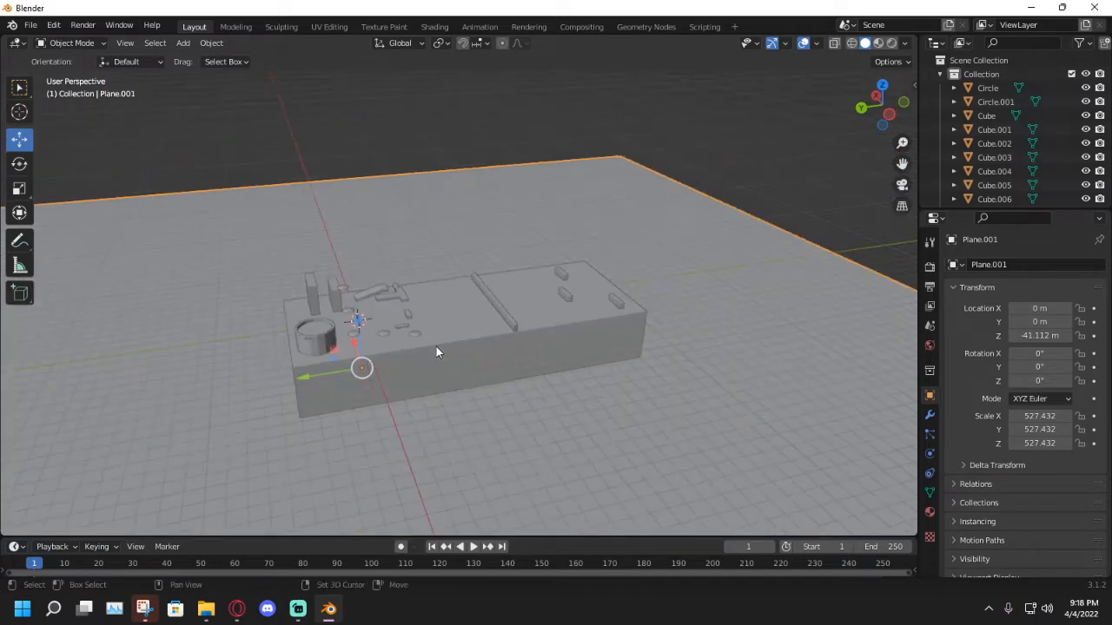
middle_click_drag(436, 347, 452, 330)
left_click(669, 201)
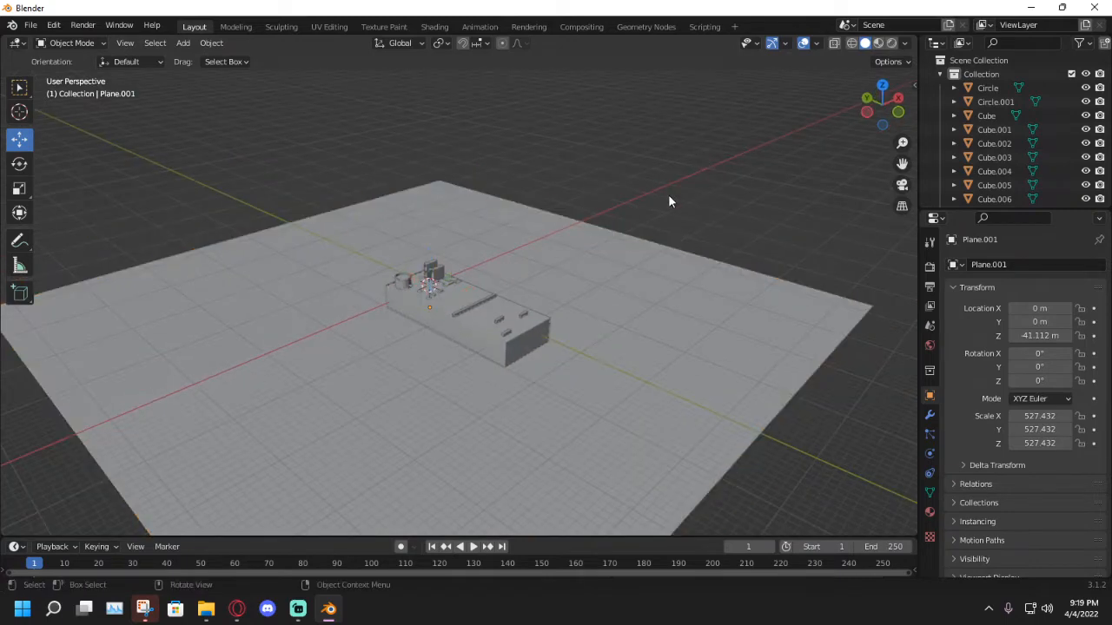
scroll(583, 273, "up", 6)
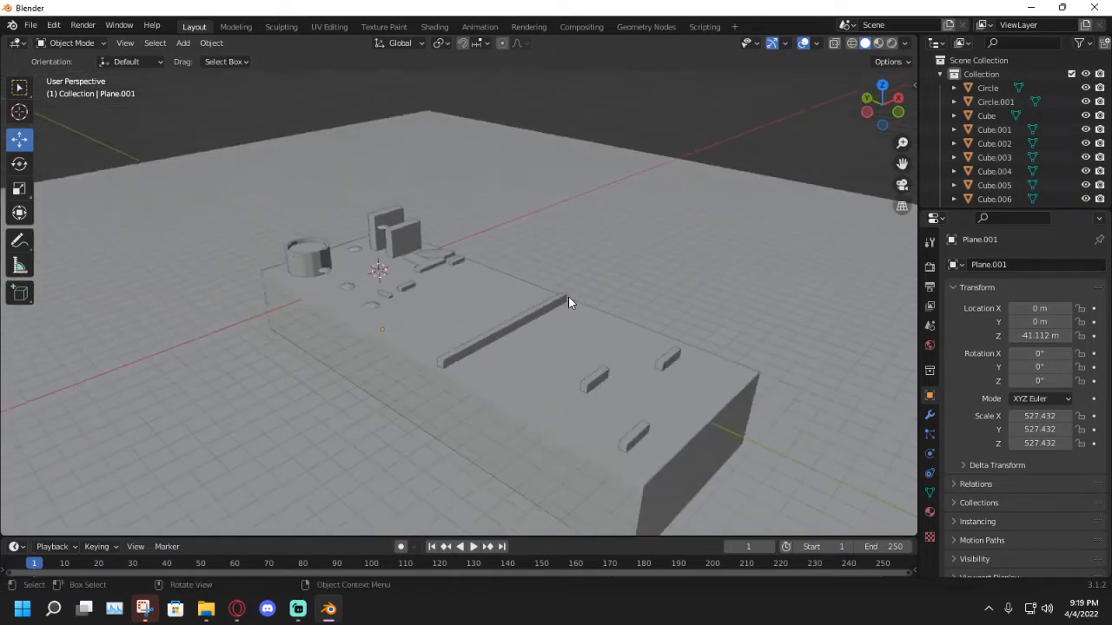
scroll(568, 295, "down", 4)
middle_click_drag(519, 295, 708, 296)
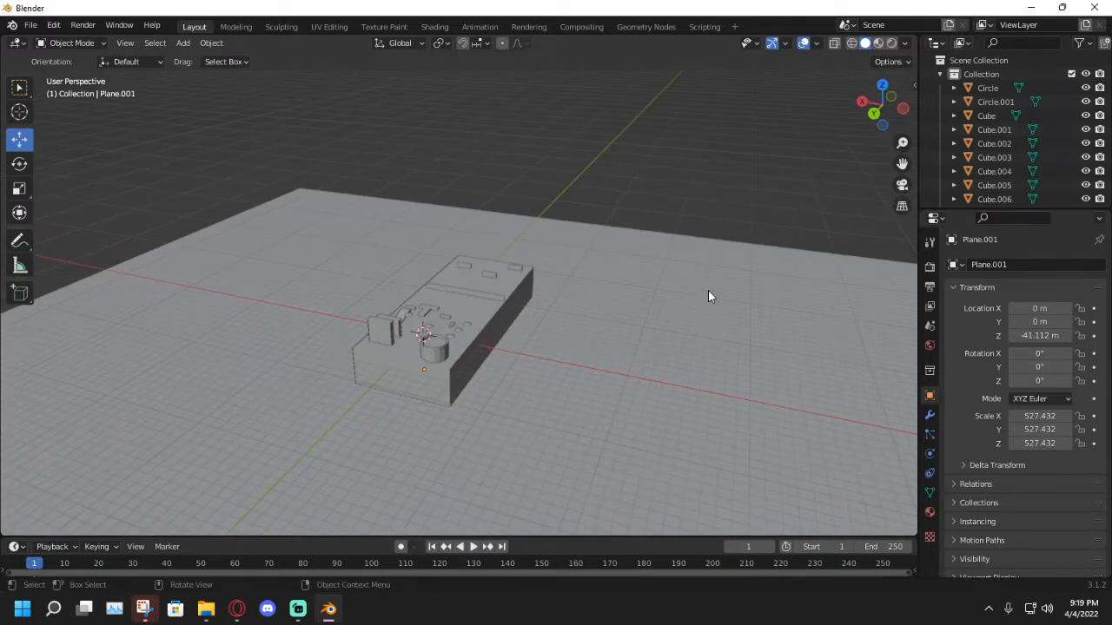
scroll(708, 296, "up", 3)
scroll(704, 301, "down", 4)
middle_click_drag(698, 304, 625, 235)
scroll(450, 304, "up", 2)
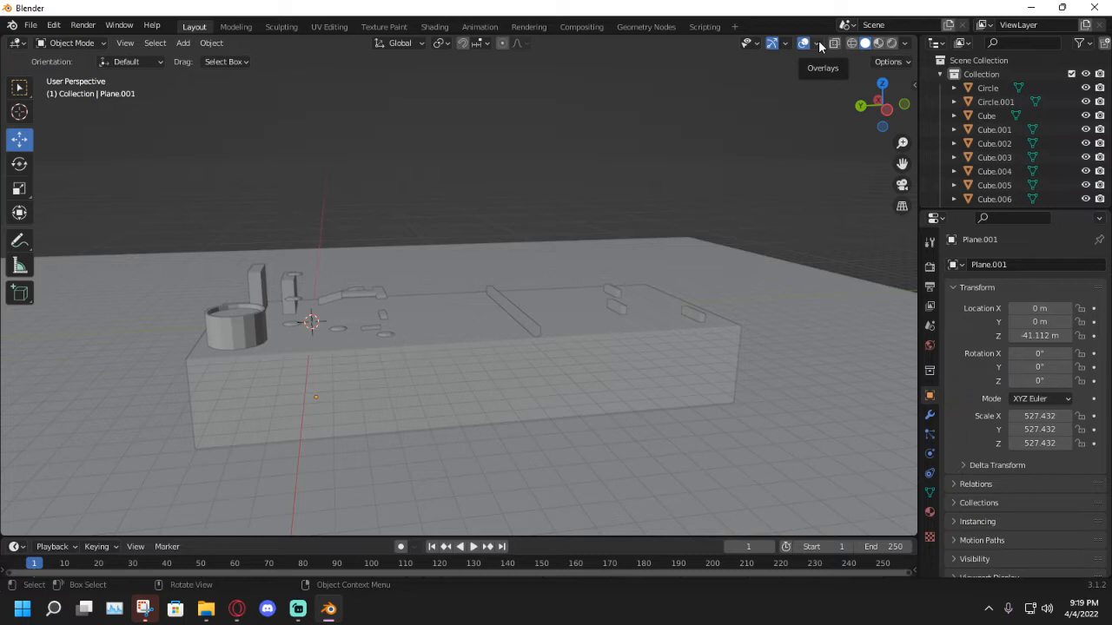
scroll(762, 161, "up", 1)
middle_click_drag(727, 217, 664, 244)
scroll(695, 236, "down", 5)
scroll(668, 250, "up", 3)
scroll(668, 249, "down", 1)
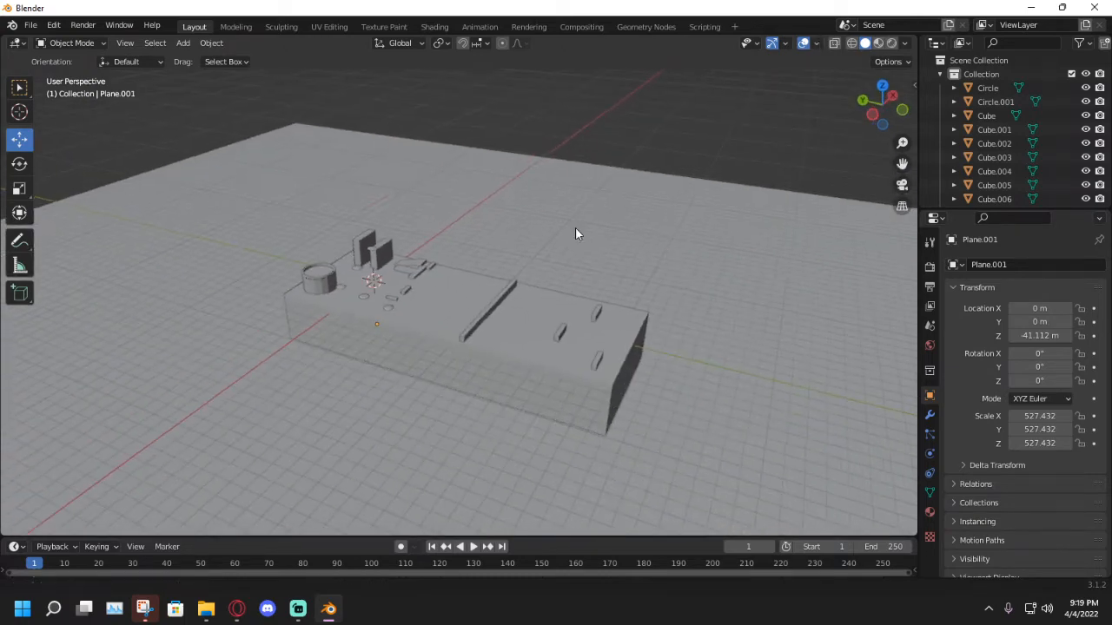
middle_click_drag(575, 226, 600, 229)
scroll(513, 263, "down", 3)
middle_click_drag(501, 264, 545, 252)
scroll(548, 265, "down", 3)
scroll(545, 254, "down", 2)
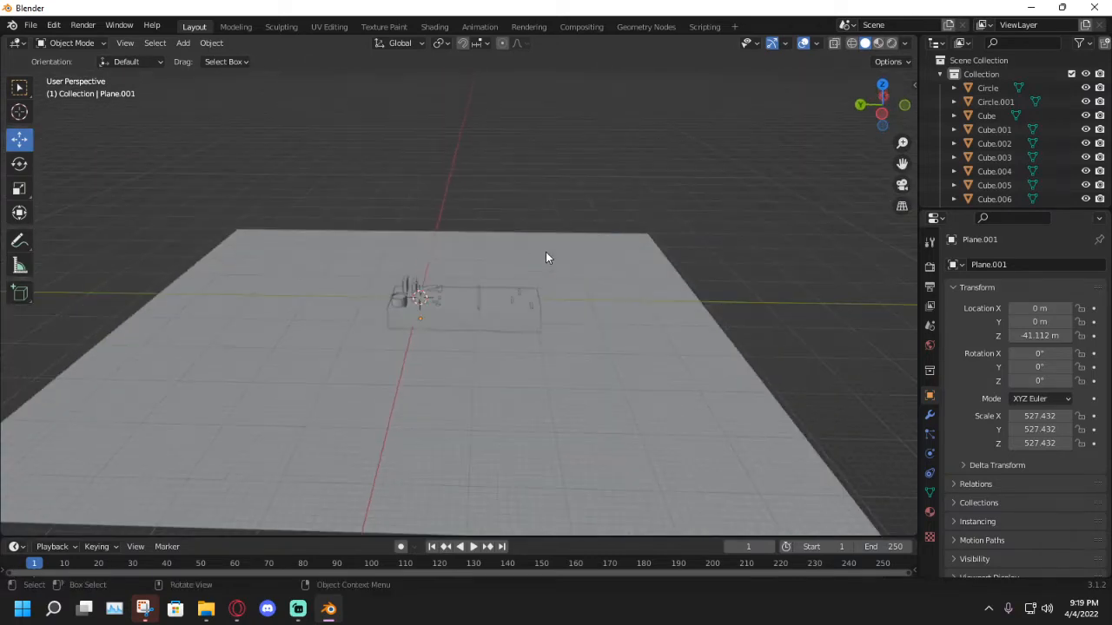
scroll(546, 254, "down", 2)
scroll(548, 221, "up", 2)
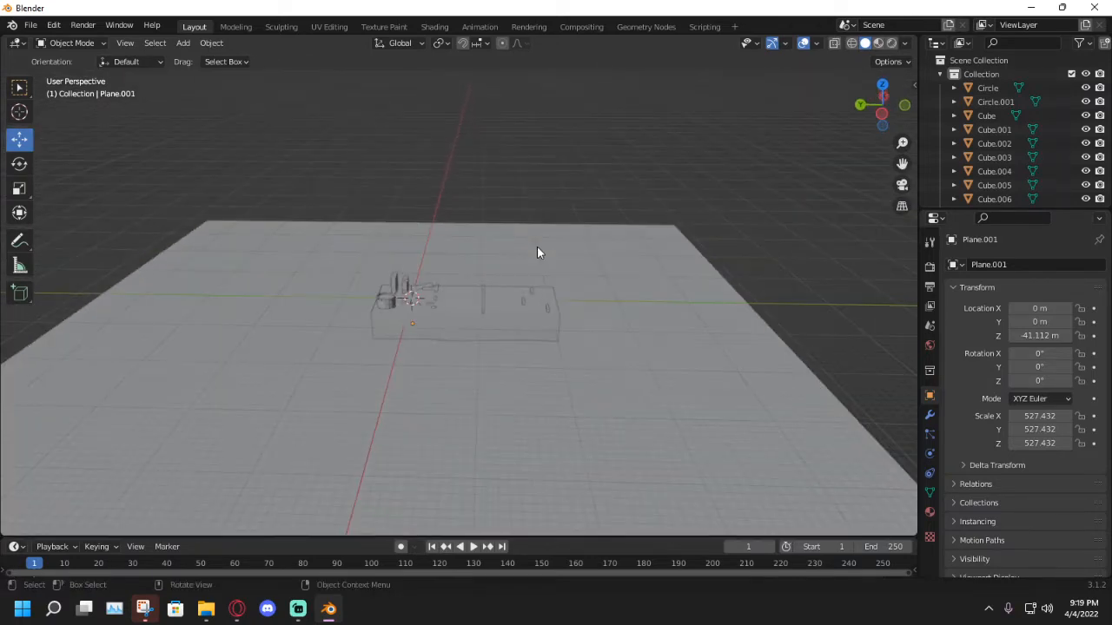
middle_click_drag(537, 252, 541, 238)
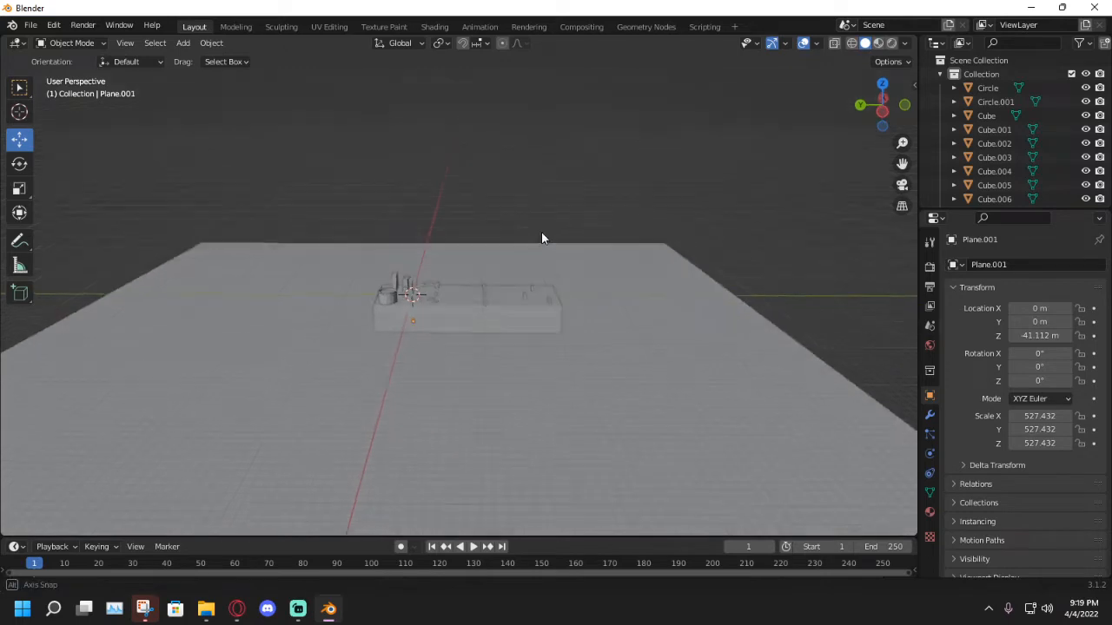
scroll(531, 244, "down", 1)
scroll(457, 263, "up", 1)
key("shift+a")
mouse_move(432, 277)
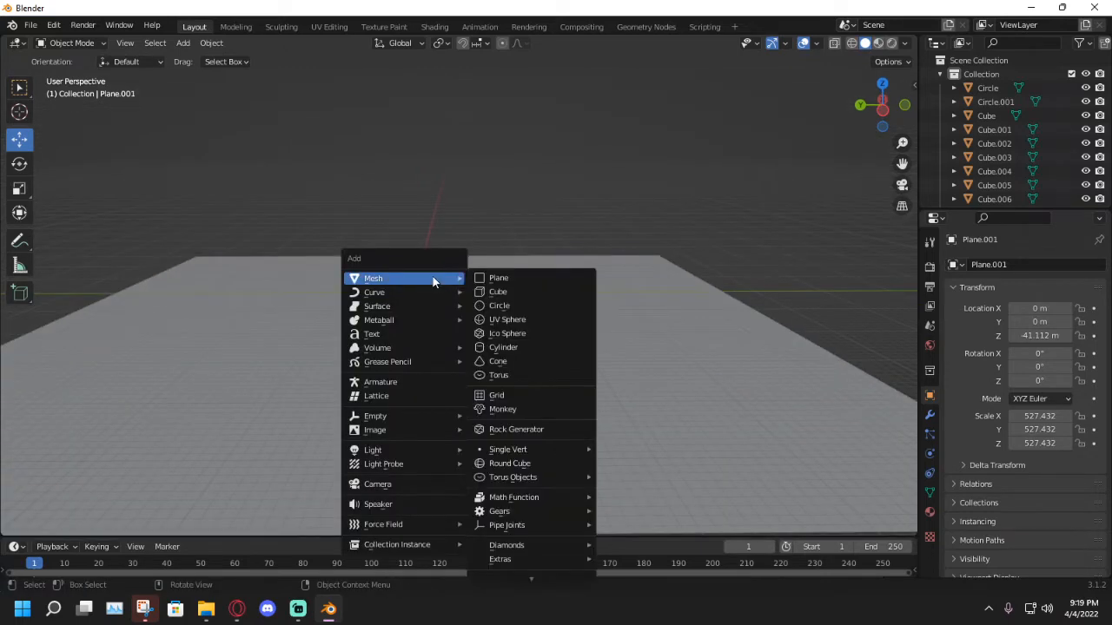
left_click(508, 277)
left_click(19, 189)
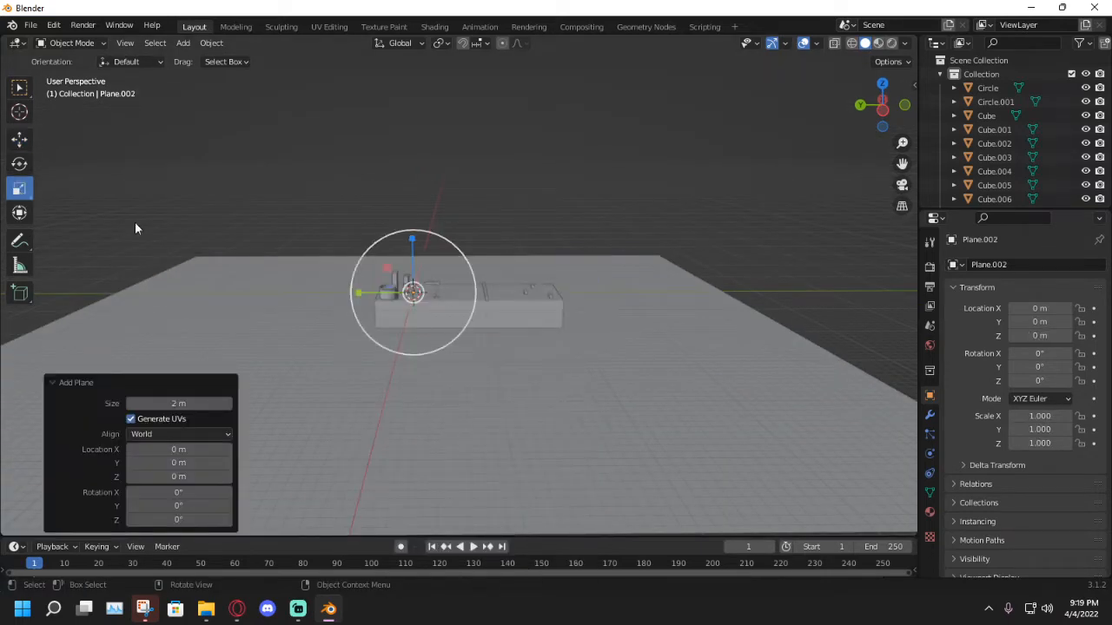
left_click_drag(456, 304, 389, 410)
key("Delete")
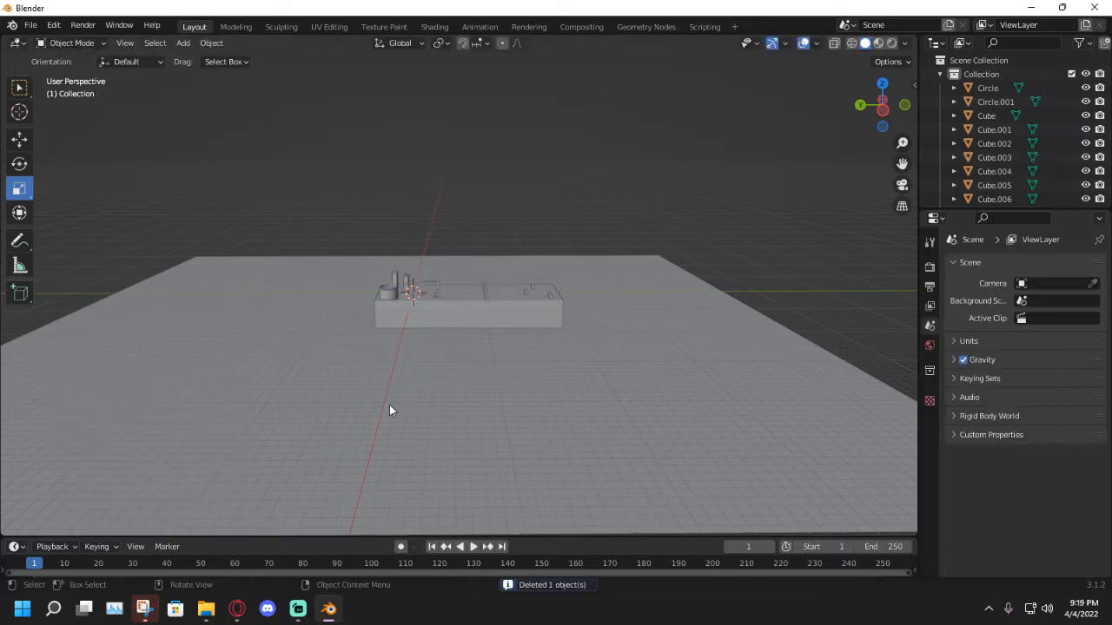
Add a cube at the world origin and scale it uniformly to about 473 so it surrounds the level.
key("shift+a")
mouse_move(358, 310)
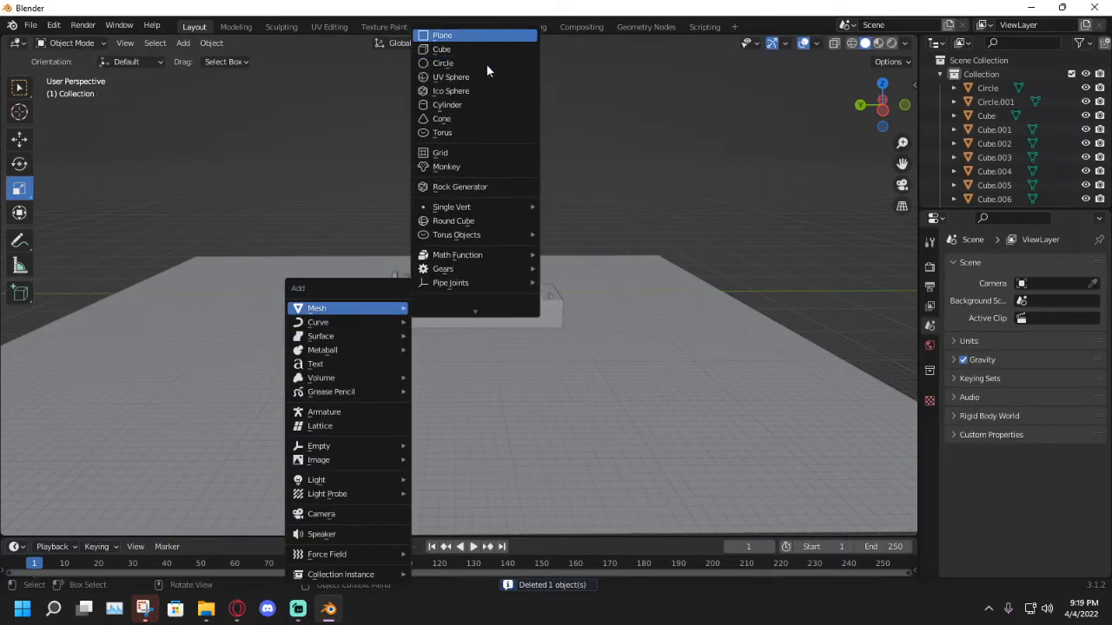
left_click(467, 49)
left_click_drag(436, 326, 618, 436)
left_click_drag(444, 356, 889, 474)
left_click_drag(369, 296, 334, 297)
middle_click_drag(340, 300, 495, 335)
scroll(463, 305, "down", 2)
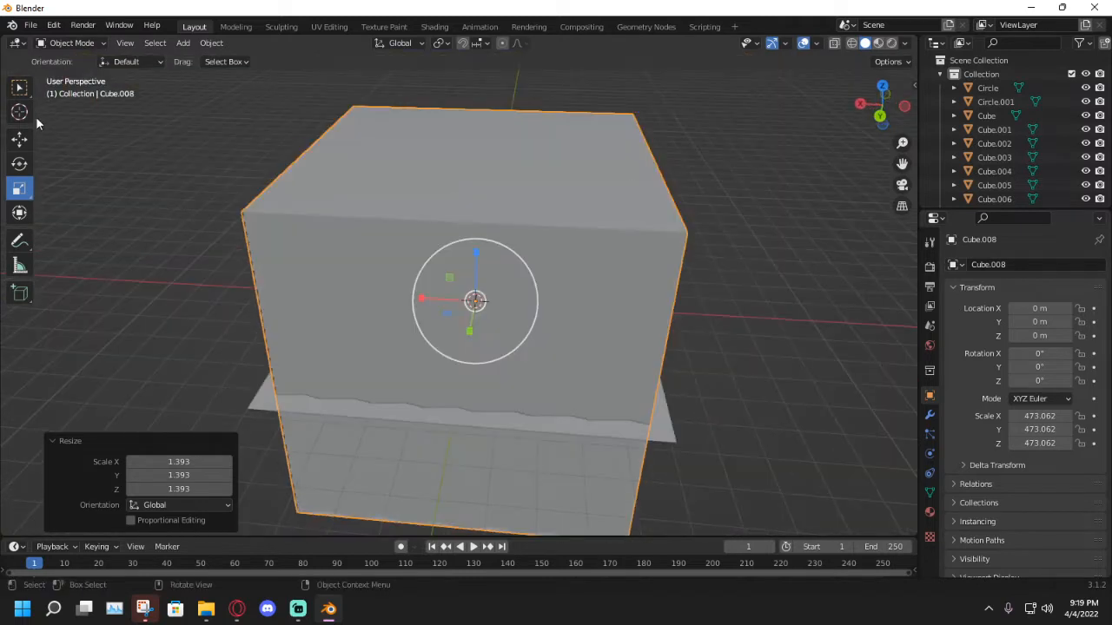
Raise the large cube about 323.32 m along Z.
left_click(20, 140)
middle_click_drag(491, 271, 503, 242)
left_click_drag(477, 244, 466, 130)
left_click(19, 164)
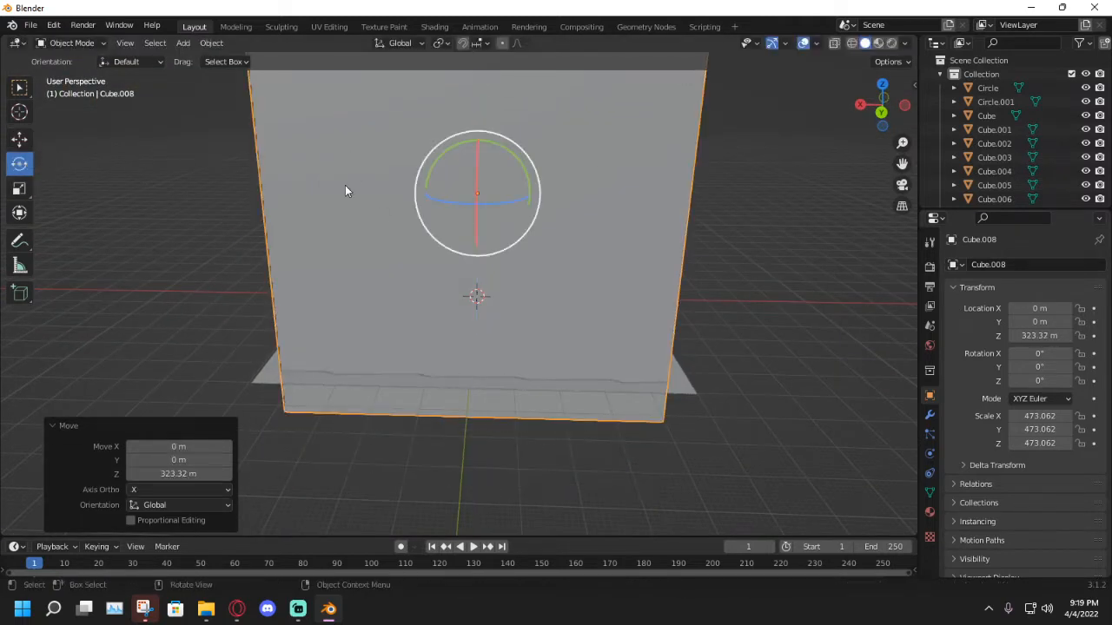
left_click(20, 140)
Stretch the large cube to a scale of about 568.8 in X and 559.8 in Y to cover the ground plane.
left_click(19, 187)
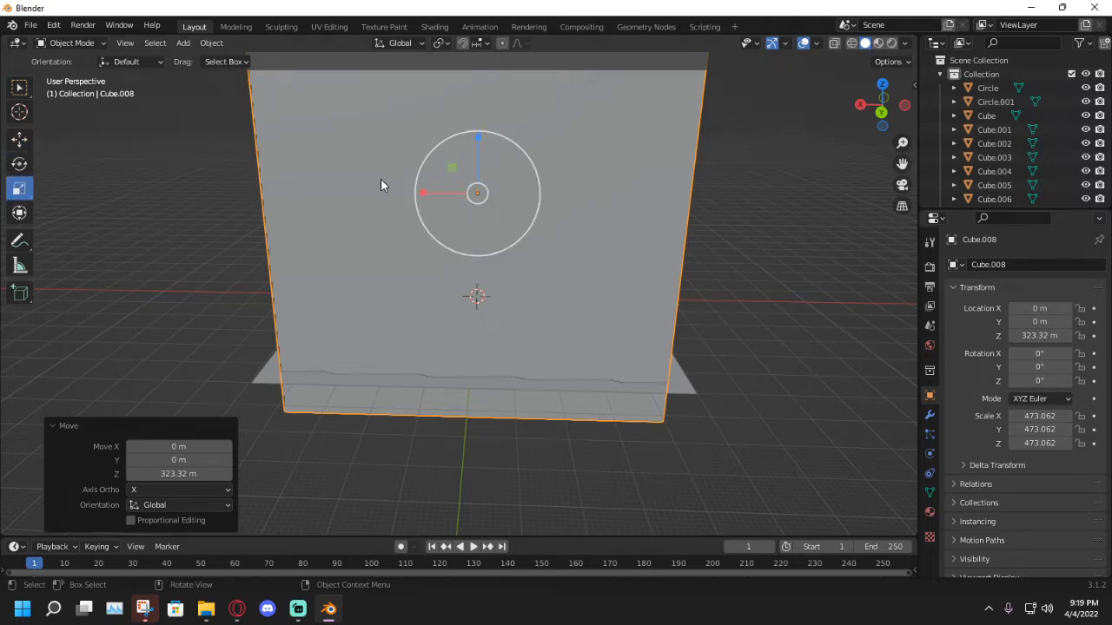
left_click_drag(426, 199, 413, 192)
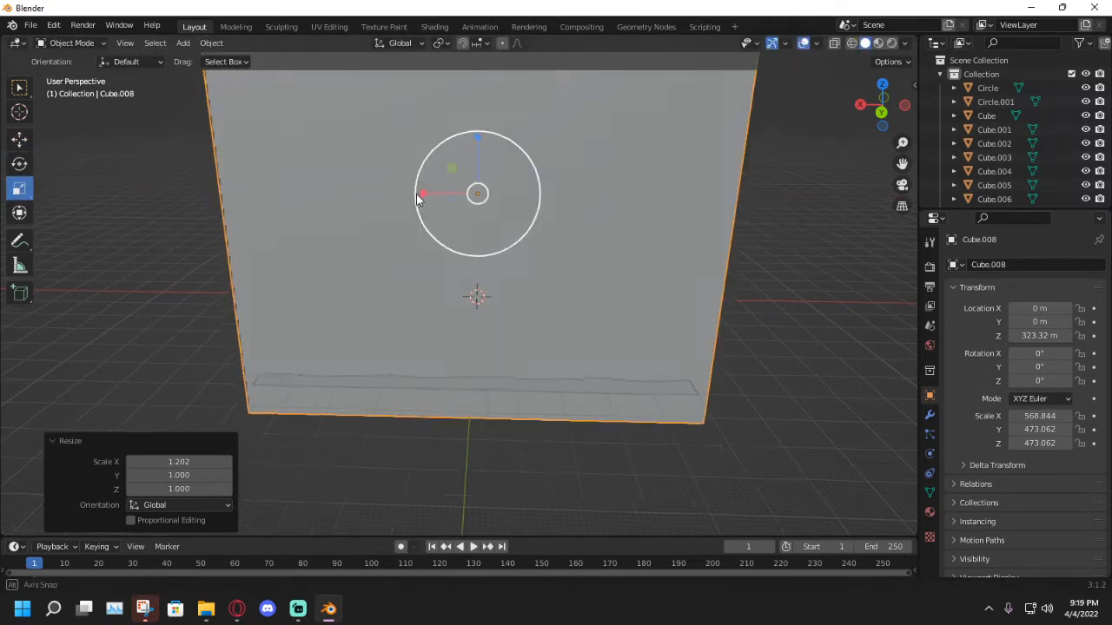
middle_click_drag(414, 192, 327, 207)
mouse_move(400, 209)
left_mouse_down()
mouse_move(390, 216)
mouse_move(401, 217)
left_mouse_up()
key("ctrl+z")
Inspect the large cube from outside and the level enclosed within its walls from several angles.
scroll(404, 219, "down", 5)
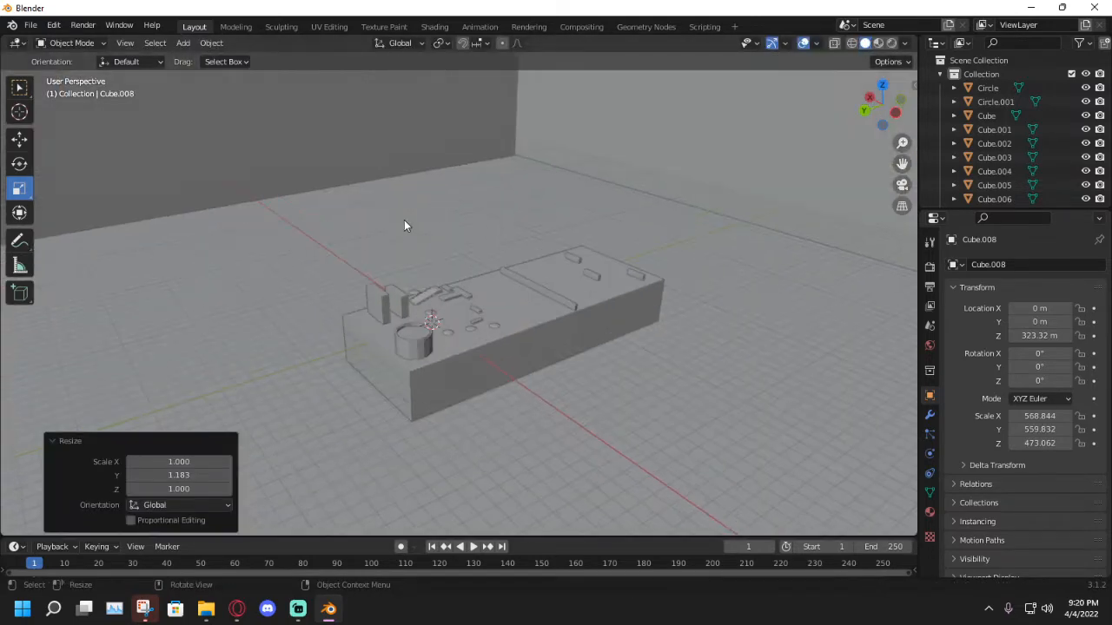
middle_click_drag(404, 220, 379, 338)
scroll(398, 298, "down", 6)
scroll(398, 298, "up", 8)
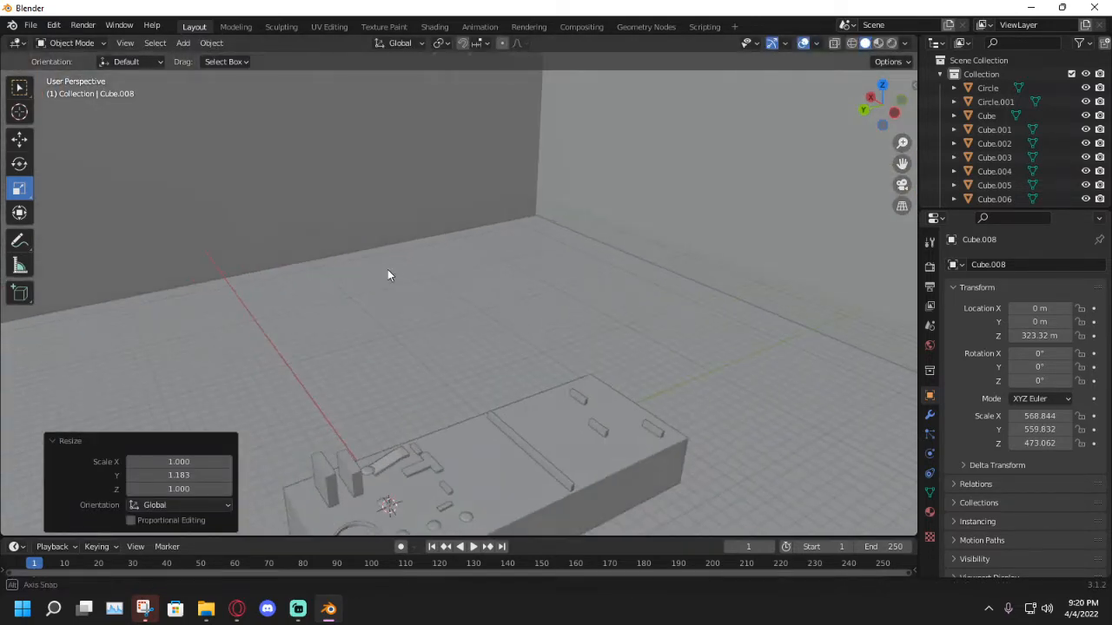
middle_click_drag(388, 273, 465, 305)
scroll(417, 252, "down", 2)
scroll(483, 292, "down", 4)
scroll(482, 297, "down", 3)
scroll(413, 365, "up", 4)
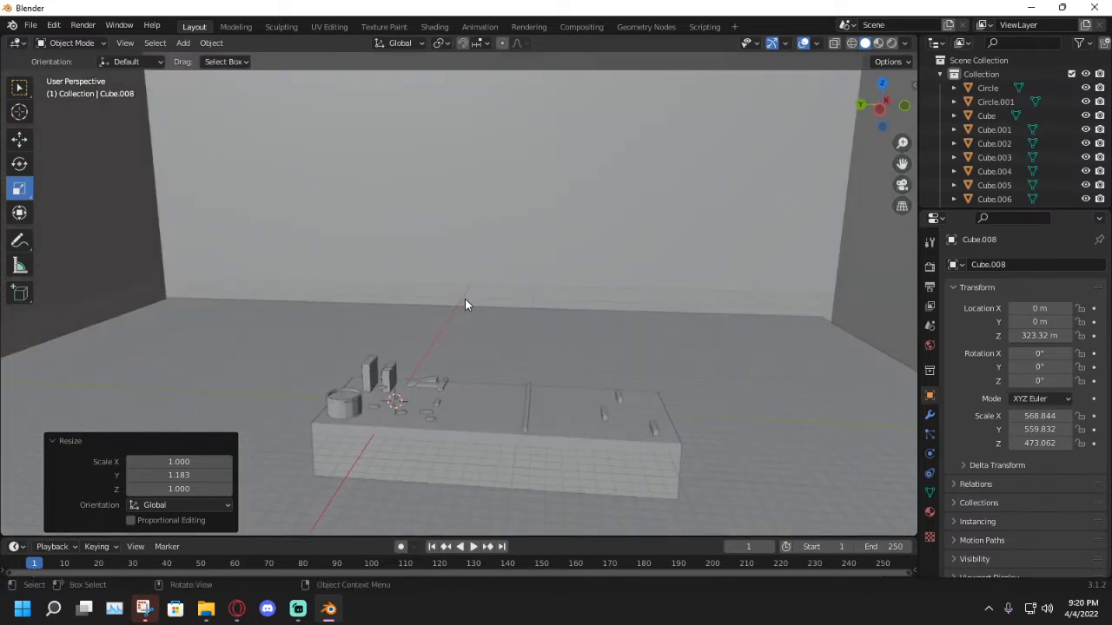
scroll(466, 302, "down", 6)
middle_click_drag(433, 101, 435, 267, "shift")
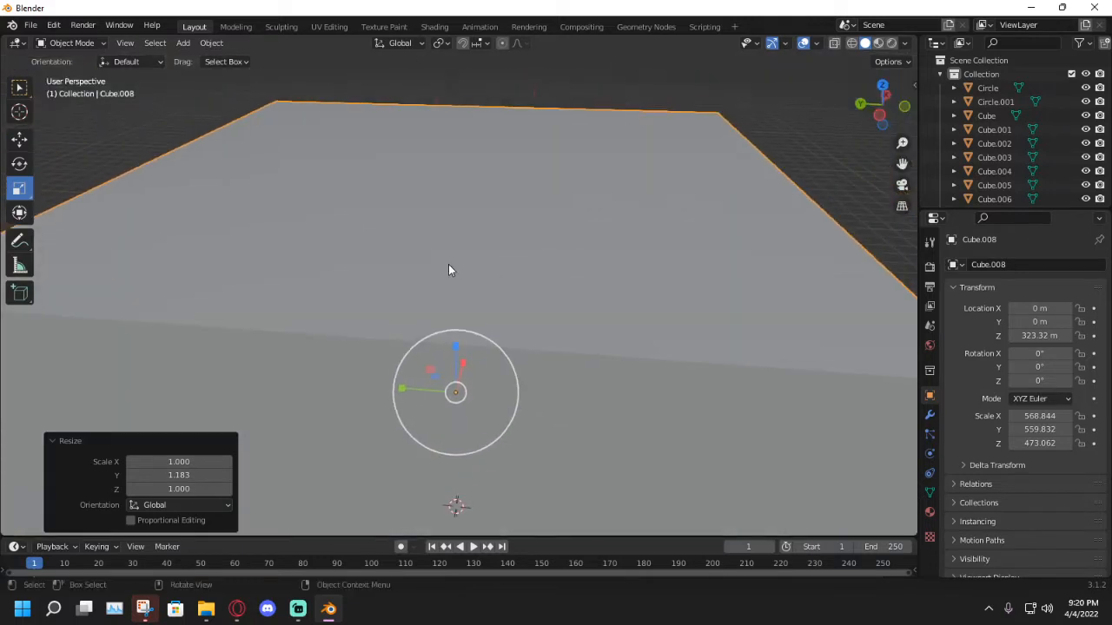
scroll(448, 264, "down", 4)
middle_click_drag(517, 324, 471, 219)
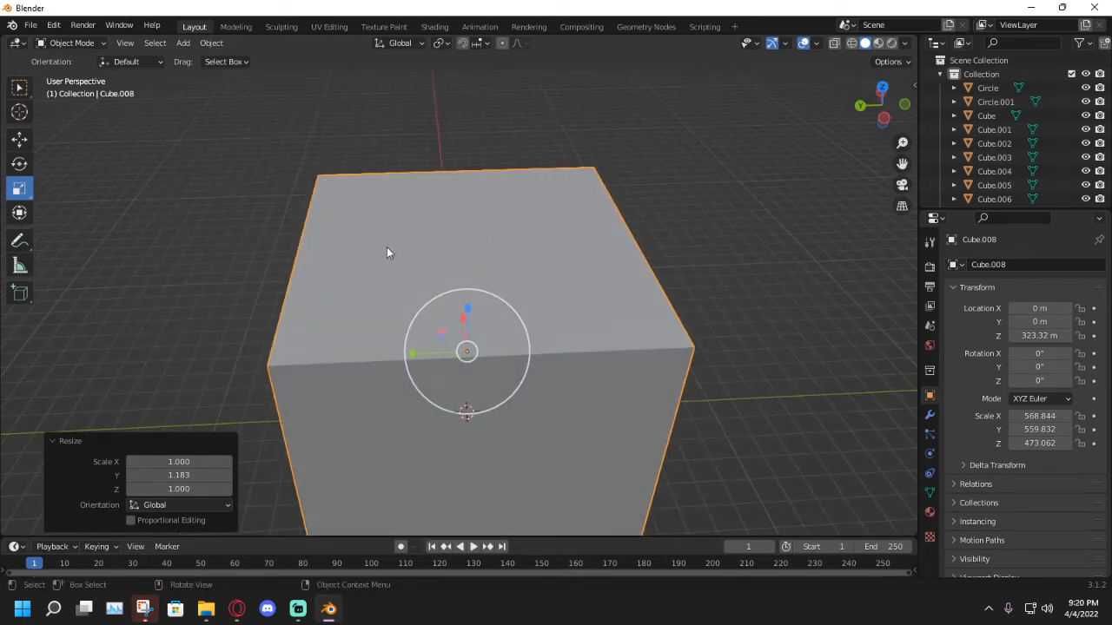
middle_click_drag(465, 268, 467, 229)
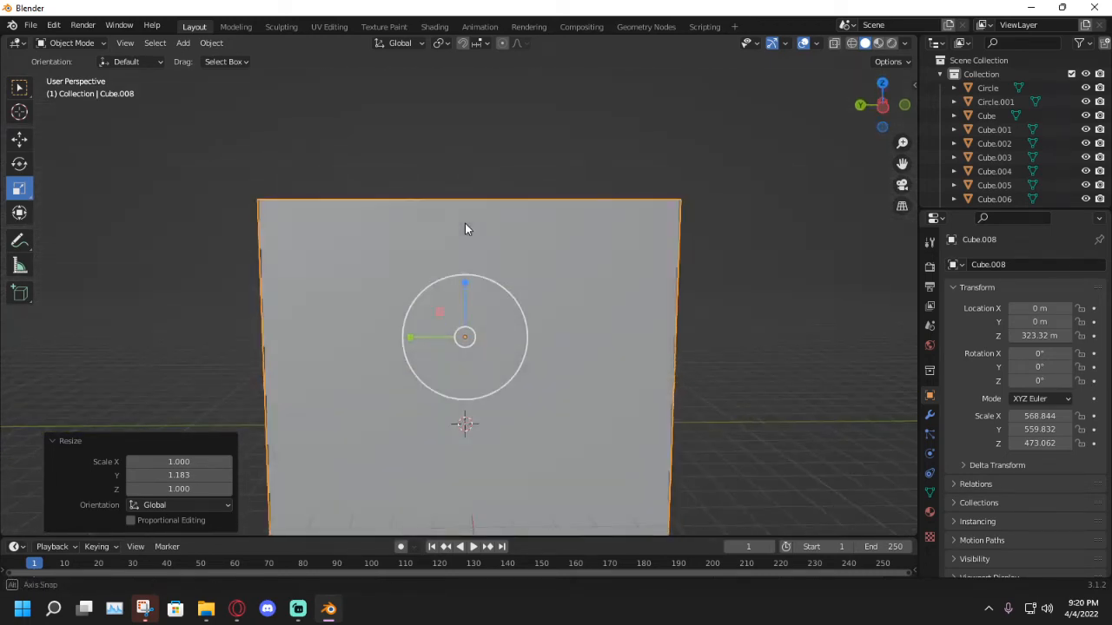
scroll(465, 230, "down", 3)
scroll(465, 229, "up", 5)
middle_click_drag(558, 274, 495, 276)
scroll(495, 277, "up", 3)
middle_click_drag(491, 327, 601, 135, "shift")
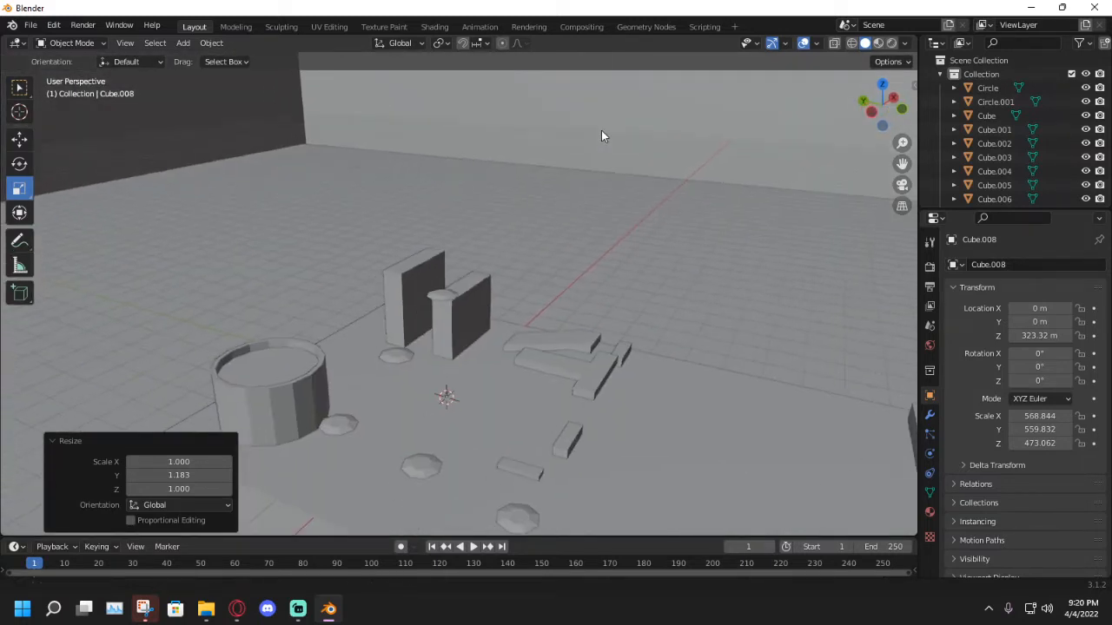
middle_click_drag(496, 238, 320, 239)
scroll(684, 245, "down", 2)
scroll(586, 265, "up", 4)
scroll(460, 283, "down", 4)
scroll(461, 283, "up", 3)
middle_click_drag(370, 214, 394, 228)
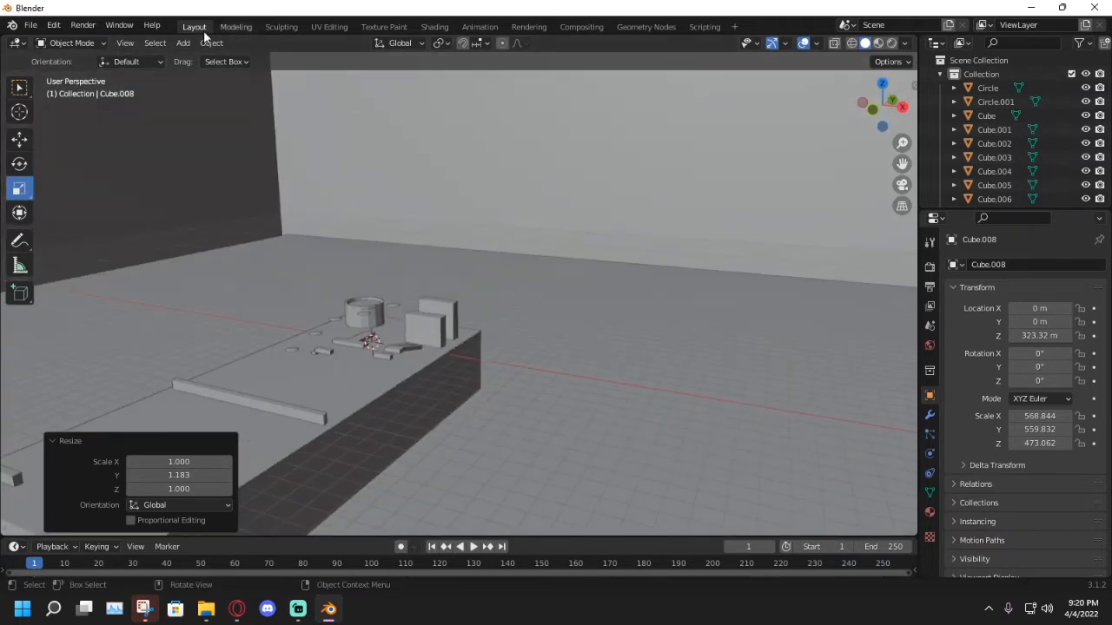
Turn on the Face Orientation overlay and check the normals of the objects on the platform.
left_click(817, 42)
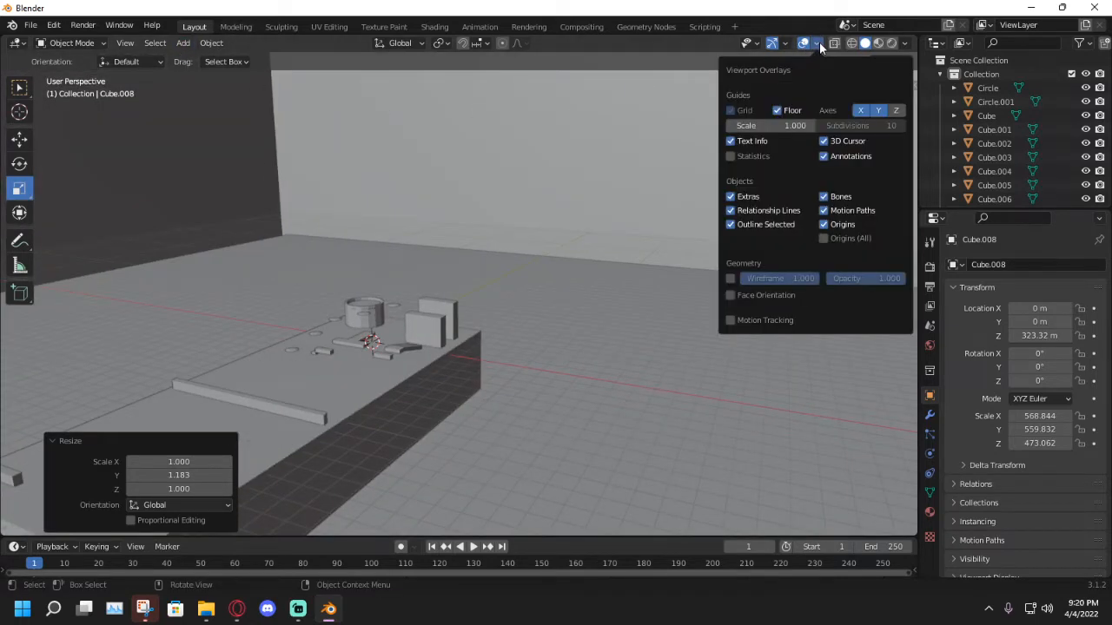
left_click(730, 295)
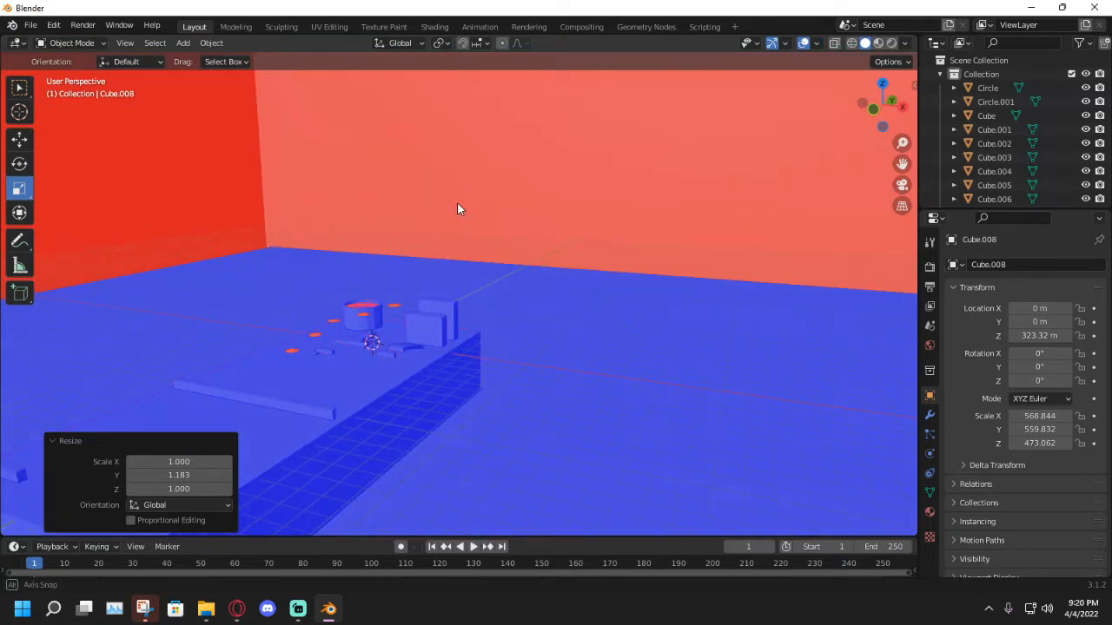
middle_click_drag(457, 202, 556, 333)
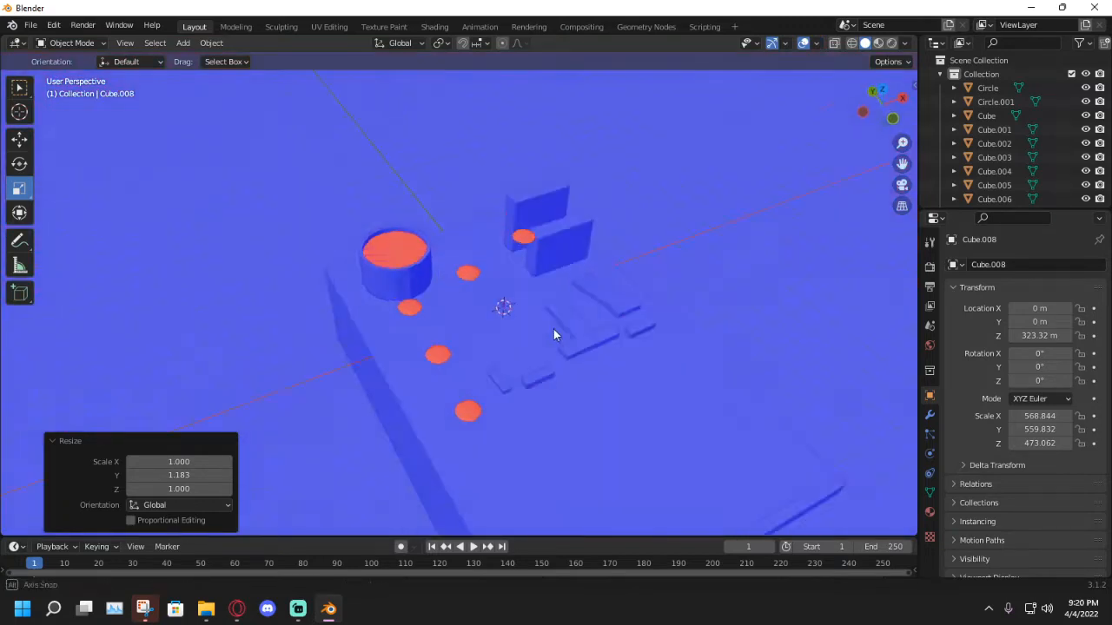
scroll(553, 328, "up", 4)
scroll(556, 326, "down", 5)
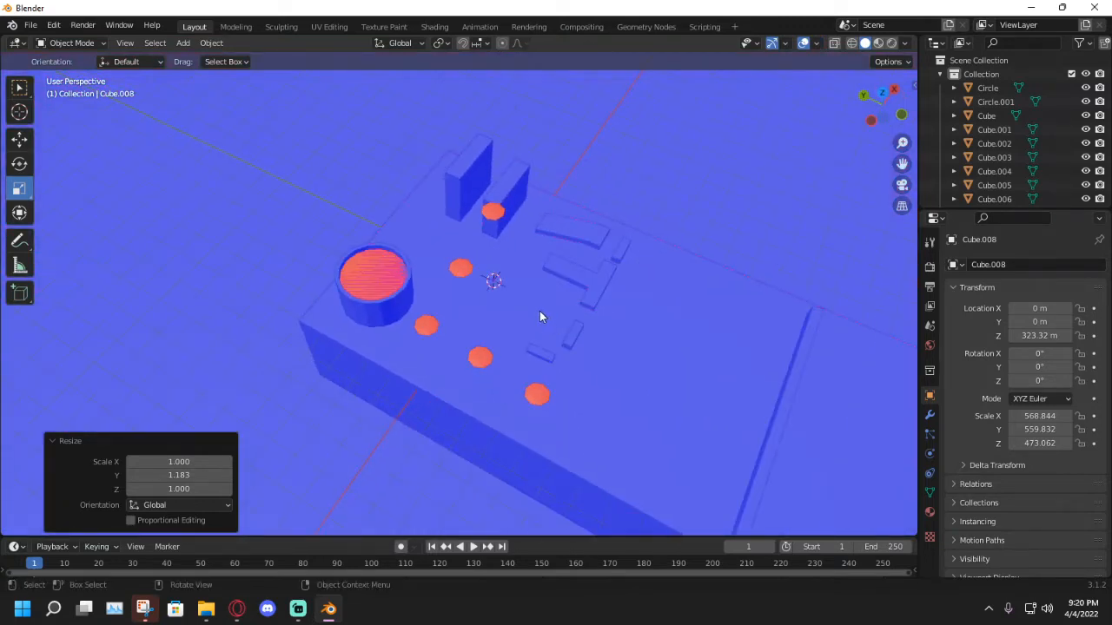
Flip the normals of the small round mounds (Circle.001) in Edit Mode and return to Object Mode.
left_click(465, 276)
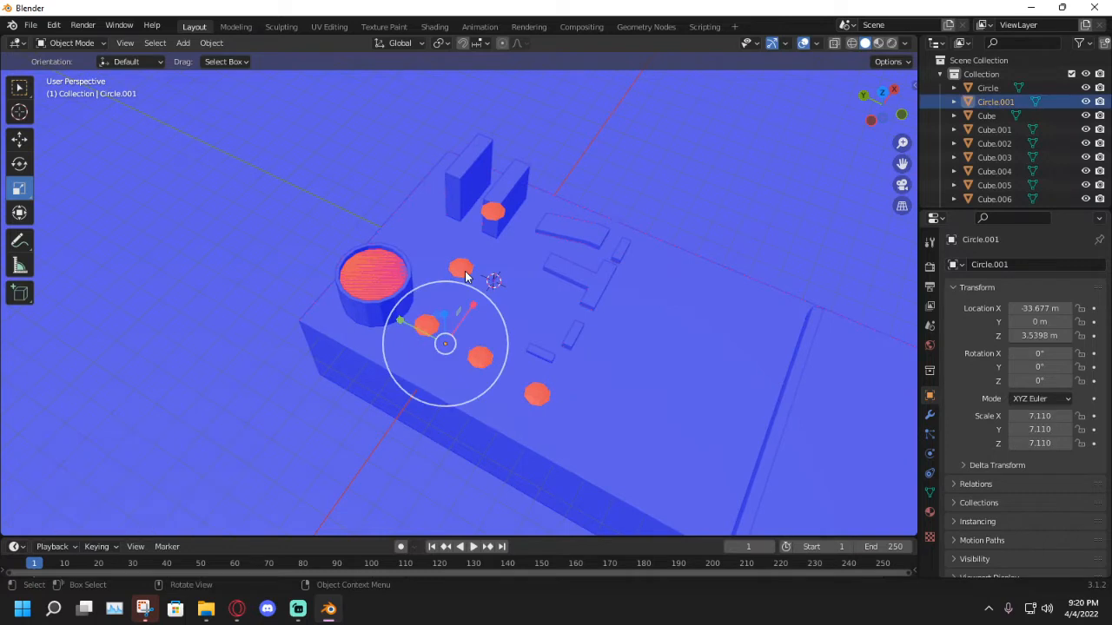
left_click(93, 44)
left_click(73, 75)
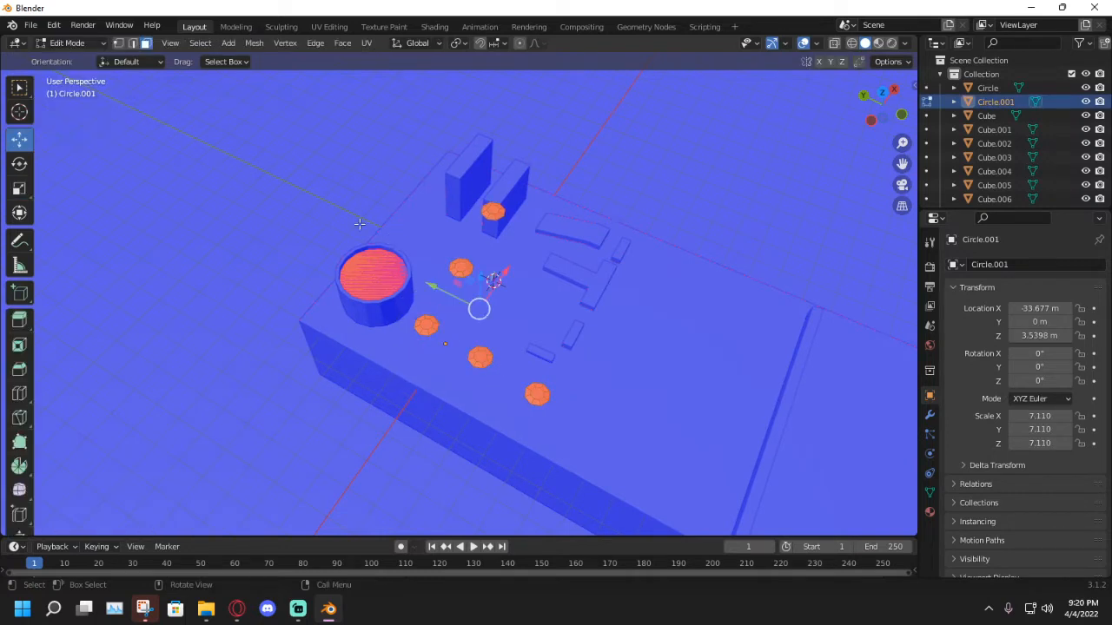
left_click(251, 44)
mouse_move(278, 274)
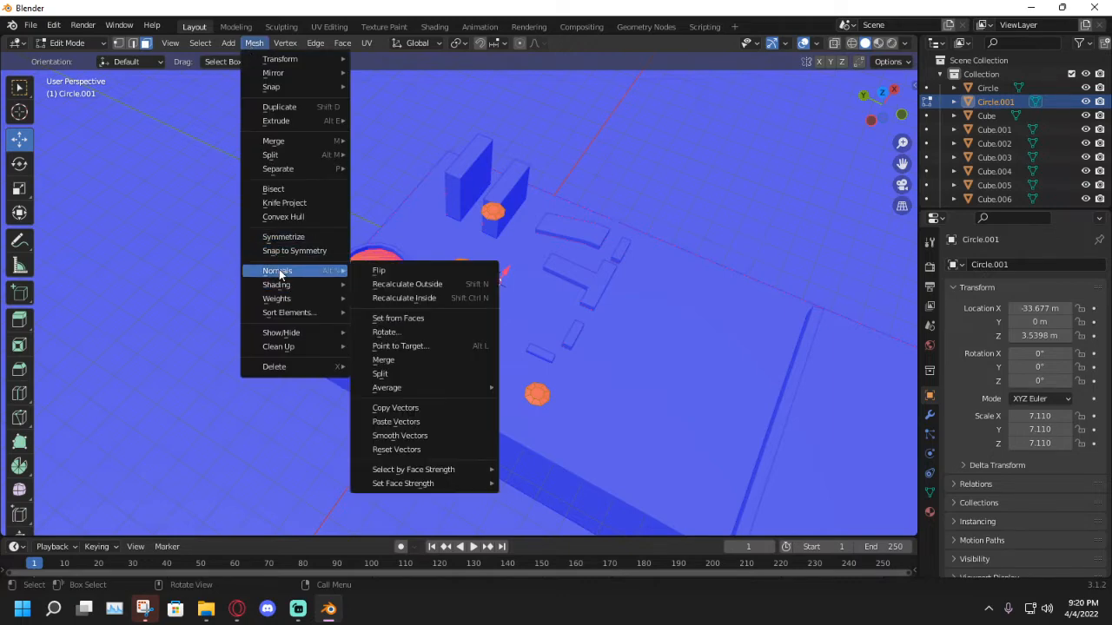
left_click(421, 270)
middle_click_drag(421, 270, 379, 209)
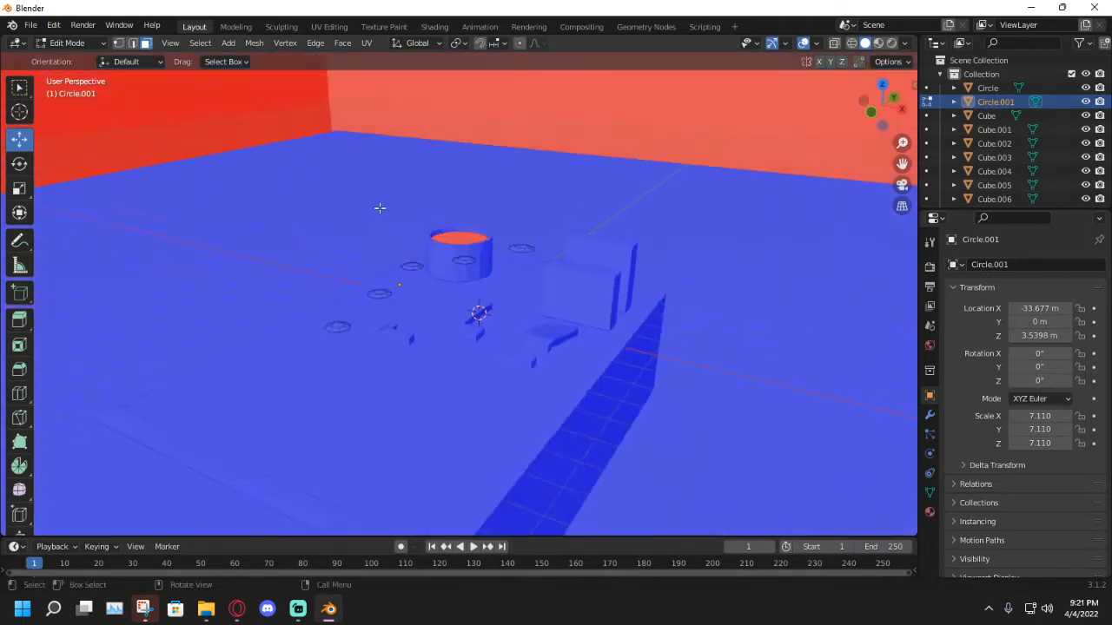
scroll(380, 209, "down", 2)
left_click(66, 43)
left_click(75, 59)
Flip the normals of the large enclosing cube (Cube.008) in Edit Mode and return to Object Mode.
middle_click_drag(430, 183, 481, 156)
left_click(481, 156)
left_click(91, 43)
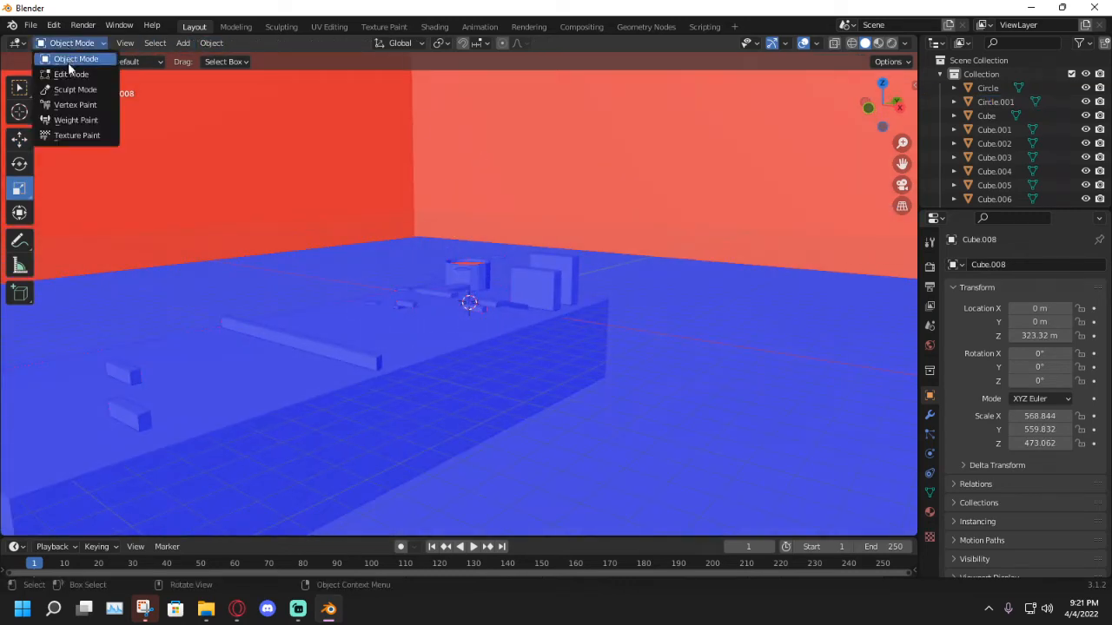
left_click(70, 76)
left_click(252, 43)
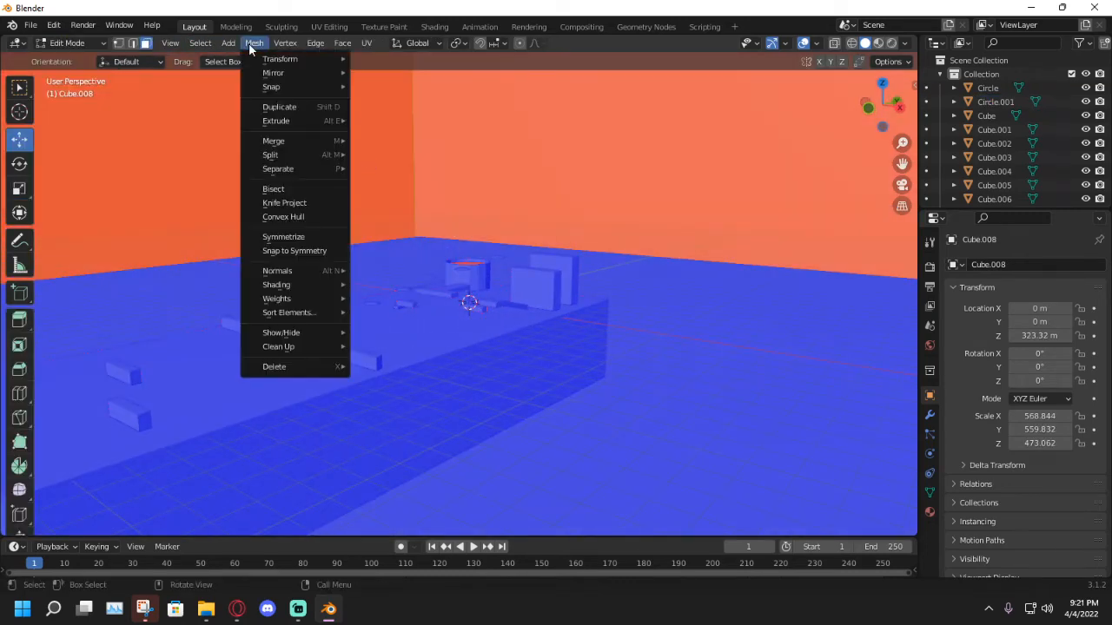
mouse_move(283, 275)
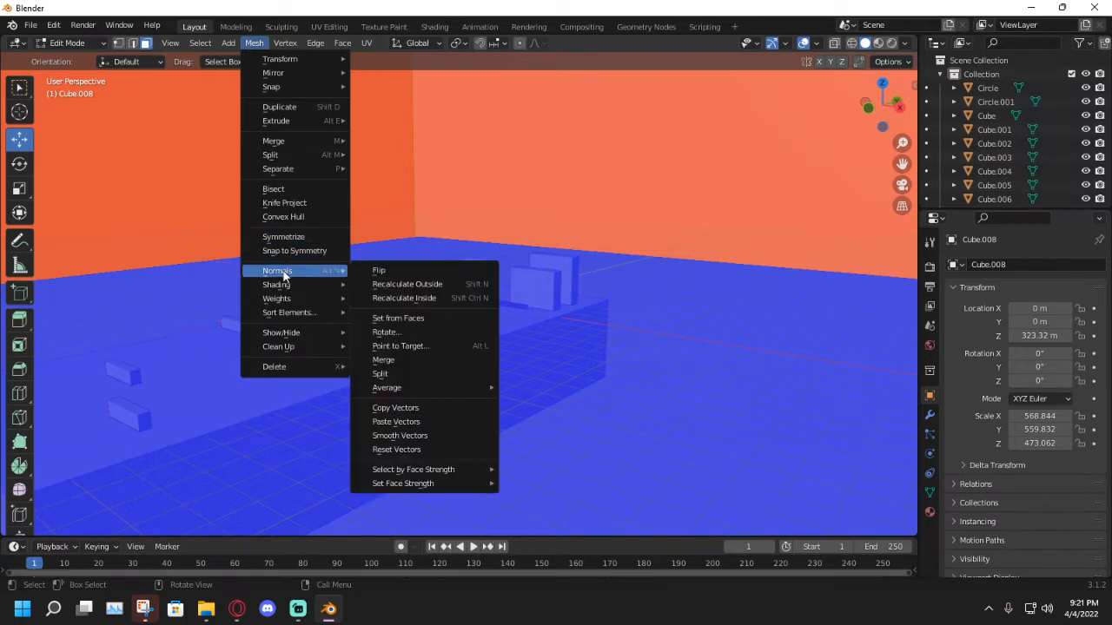
left_click(420, 272)
left_click(70, 44)
left_click(69, 58)
Check the face orientation of the cube's walls and the level objects from several angles, and turn off the Face Orientation overlay.
middle_click_drag(220, 147, 431, 220)
scroll(443, 153, "down", 9)
scroll(436, 178, "down", 3)
scroll(436, 178, "up", 9)
middle_click_drag(483, 270, 394, 248, "shift")
scroll(443, 272, "up", 6)
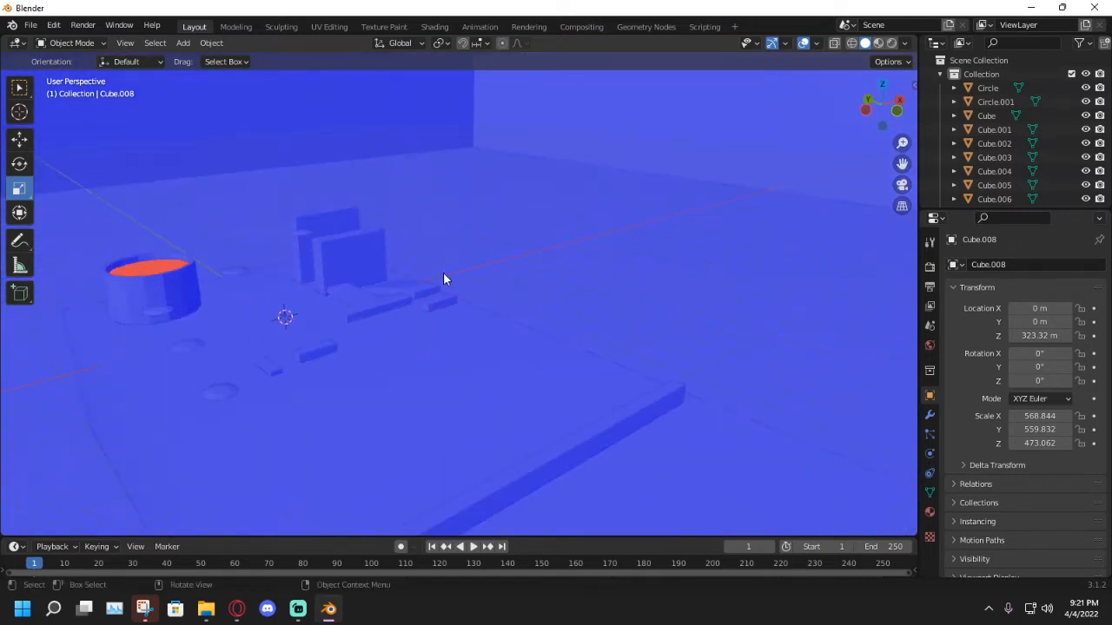
middle_click_drag(444, 279, 372, 297)
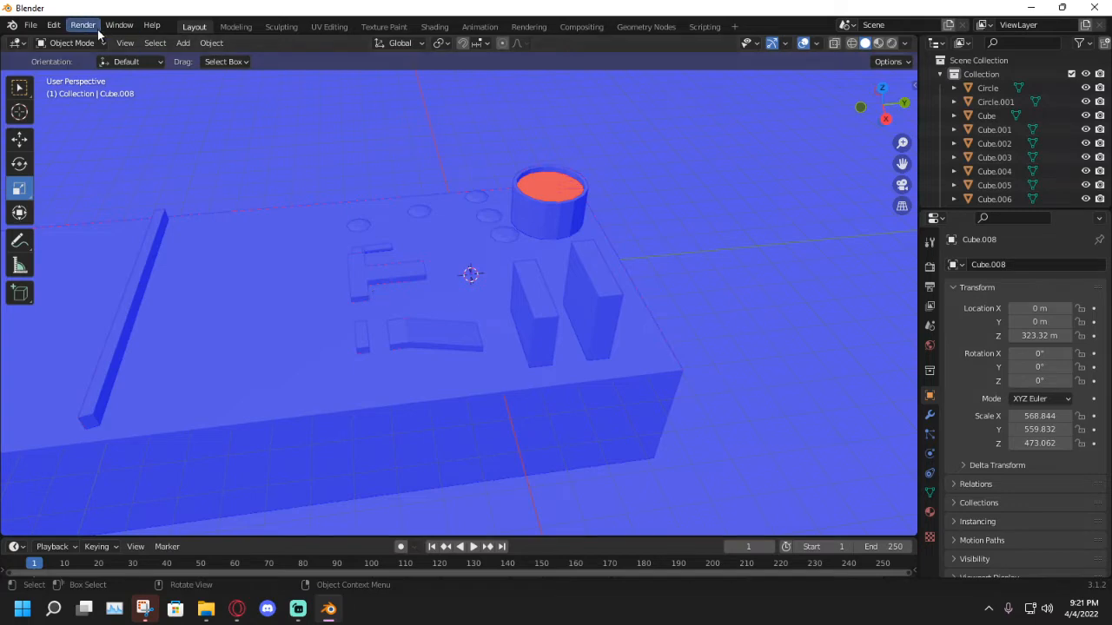
left_click(814, 42)
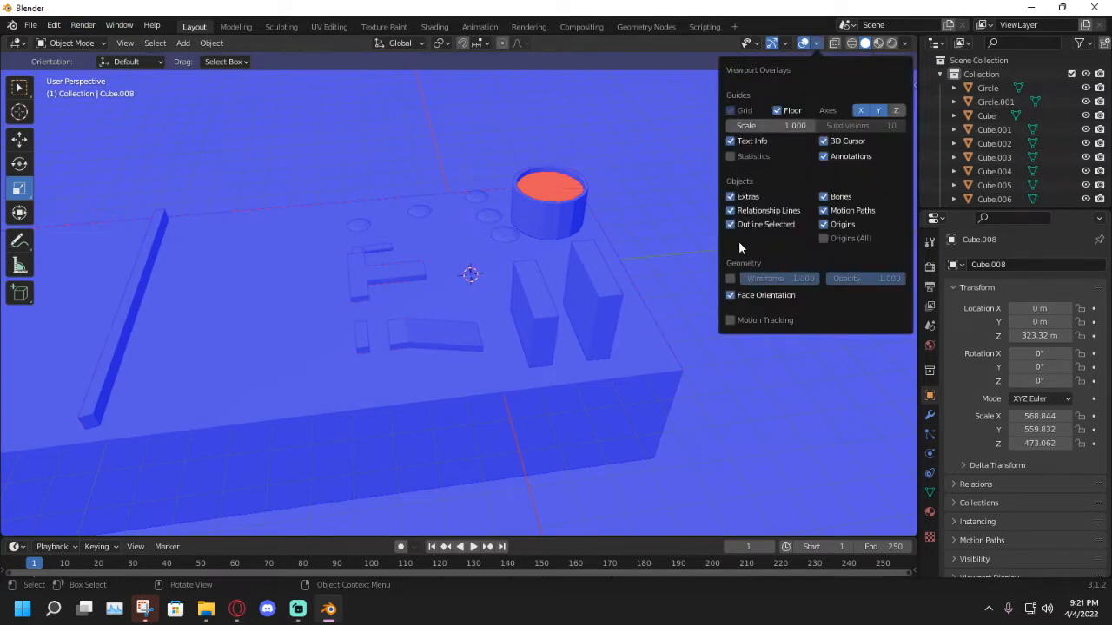
left_click(732, 295)
Switch to the Shading workspace, create a new material for the large cube and delete its Principled BSDF node.
mouse_move(645, 200)
middle_mouse_down()
mouse_move(616, 186)
mouse_move(435, 188)
mouse_move(489, 191)
mouse_move(501, 246)
mouse_move(556, 233)
mouse_move(518, 246)
mouse_move(597, 242)
mouse_move(504, 219)
mouse_move(530, 220)
mouse_move(512, 232)
middle_mouse_up()
scroll(615, 185, "down", 2)
left_click(432, 27)
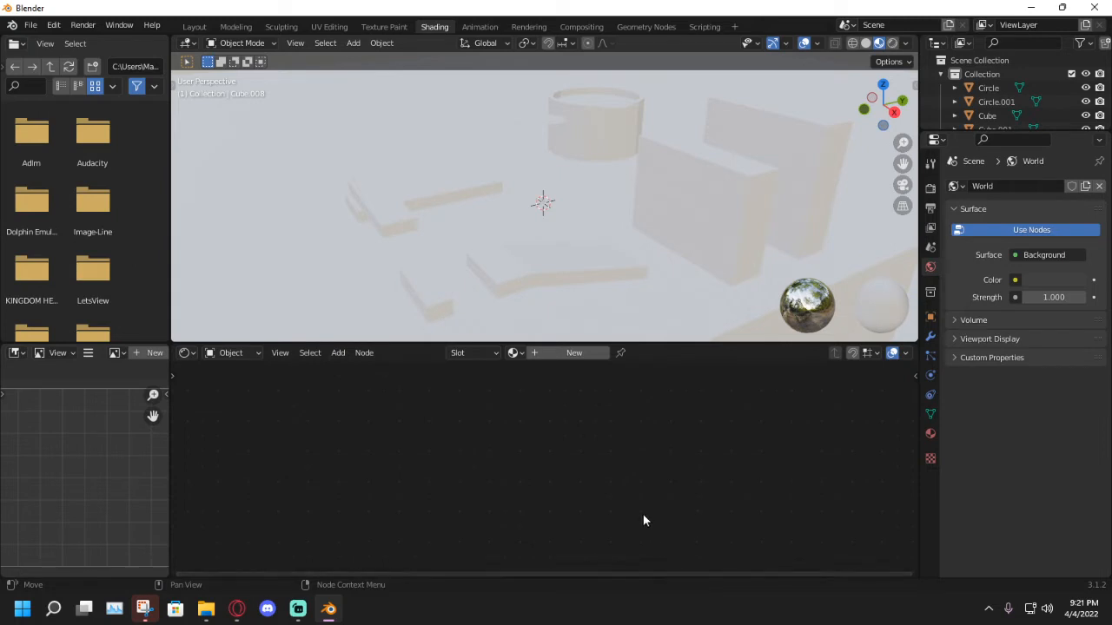
left_click(513, 353)
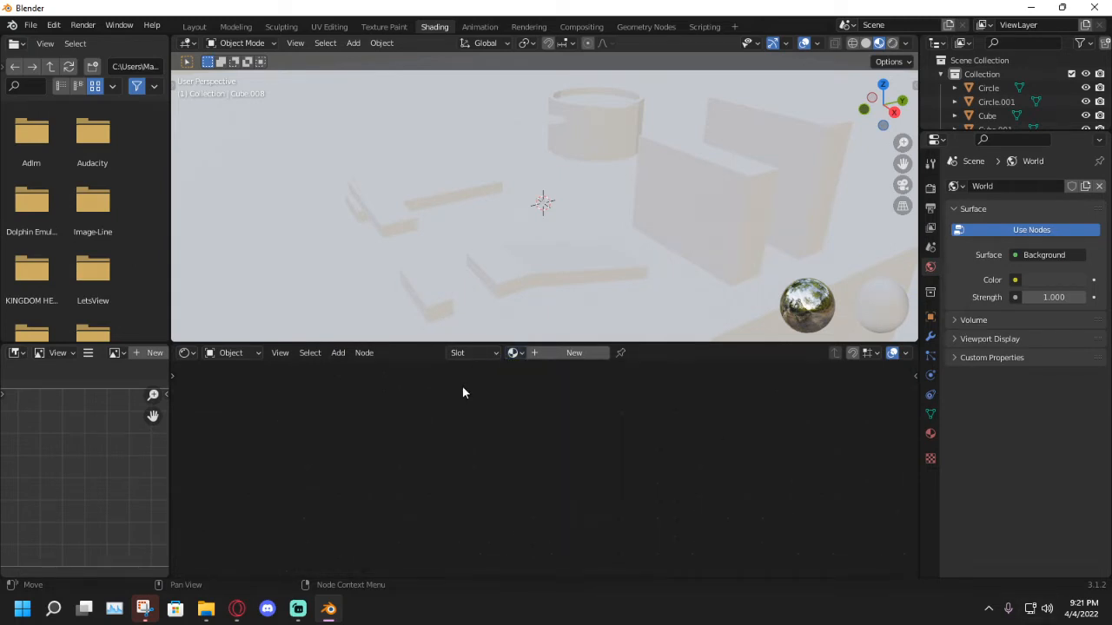
left_click(581, 354)
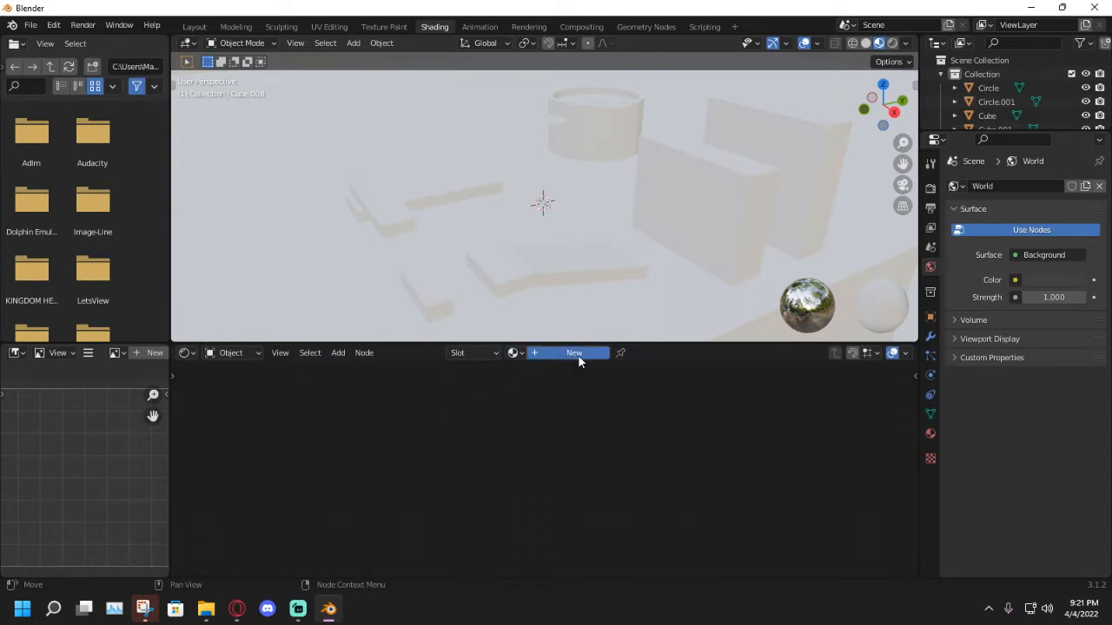
left_click(608, 387)
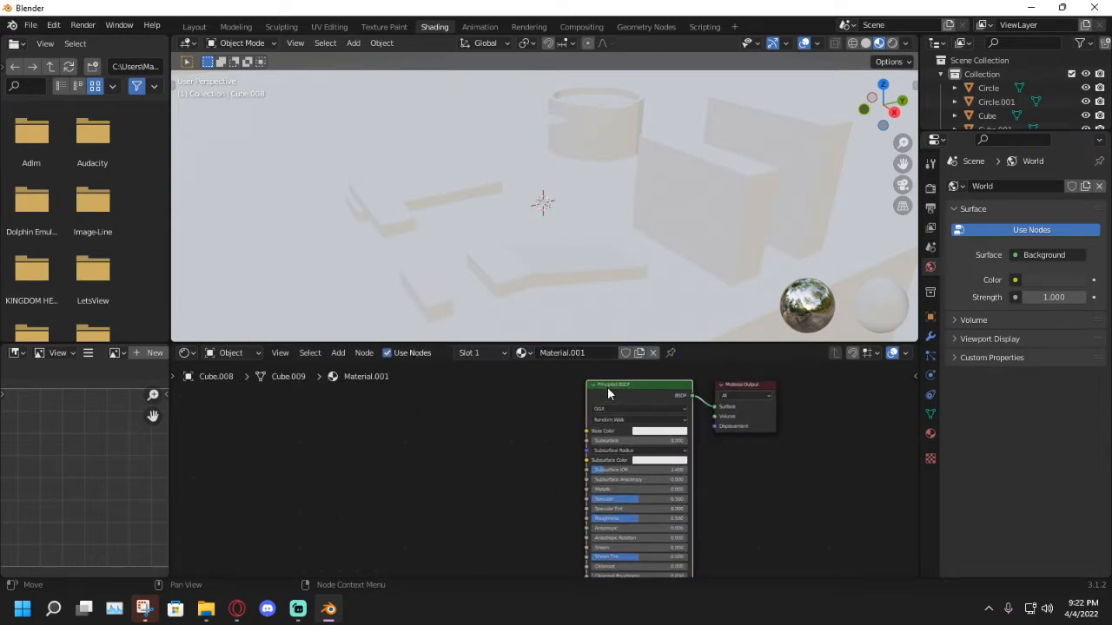
key("x")
Adjust the 3D viewport's clip end distance in its view settings and hide the sidebar again.
middle_click_drag(650, 228, 751, 137)
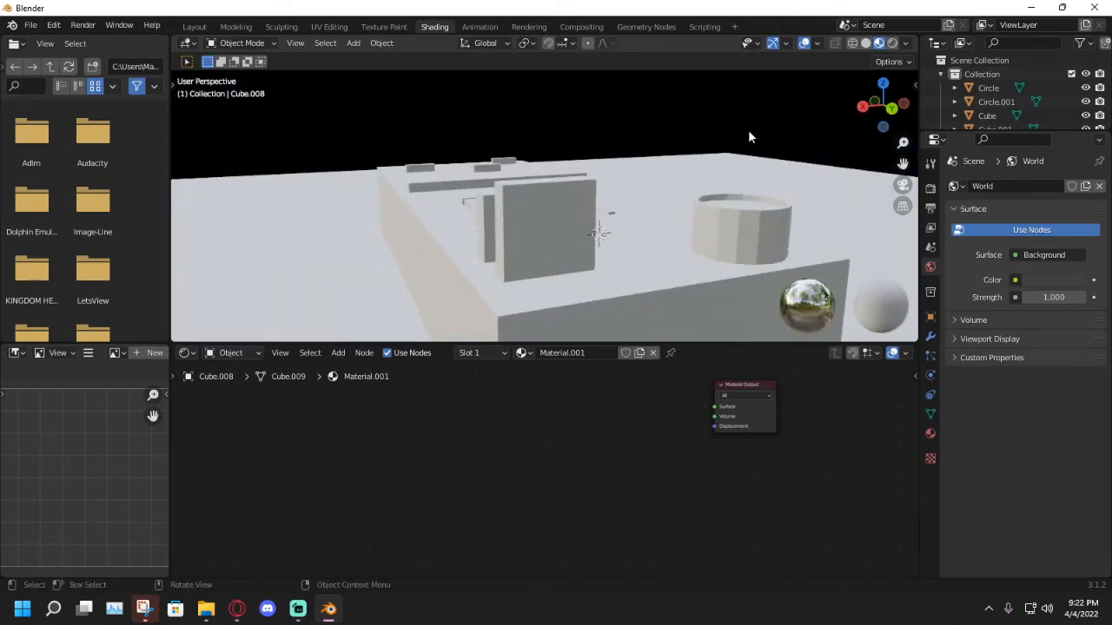
left_click(916, 84)
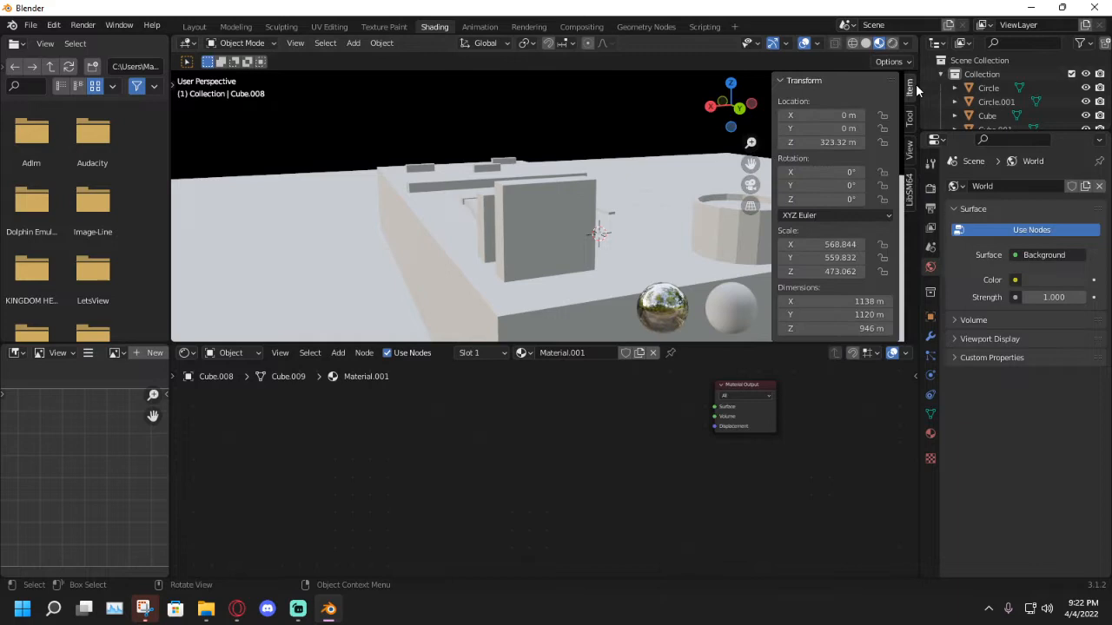
left_click(909, 149)
left_click(858, 129)
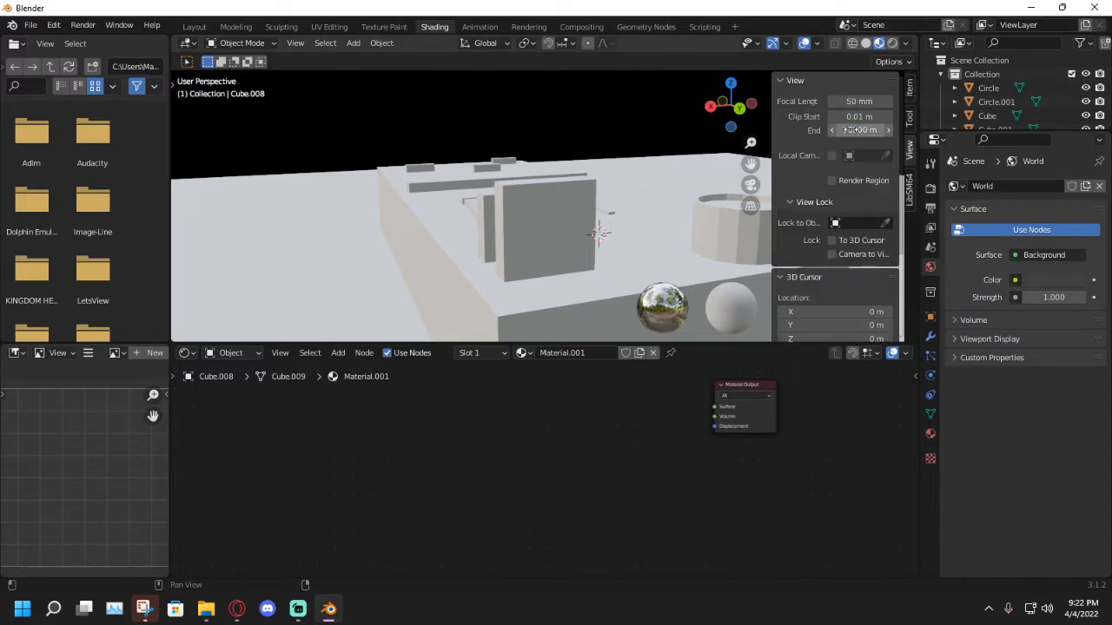
left_click_drag(771, 147, 903, 149)
Inspect the shaded cube from outside and the level within it from several angles.
middle_click_drag(575, 185, 723, 188)
middle_click_drag(789, 157, 665, 174)
scroll(664, 174, "down", 8)
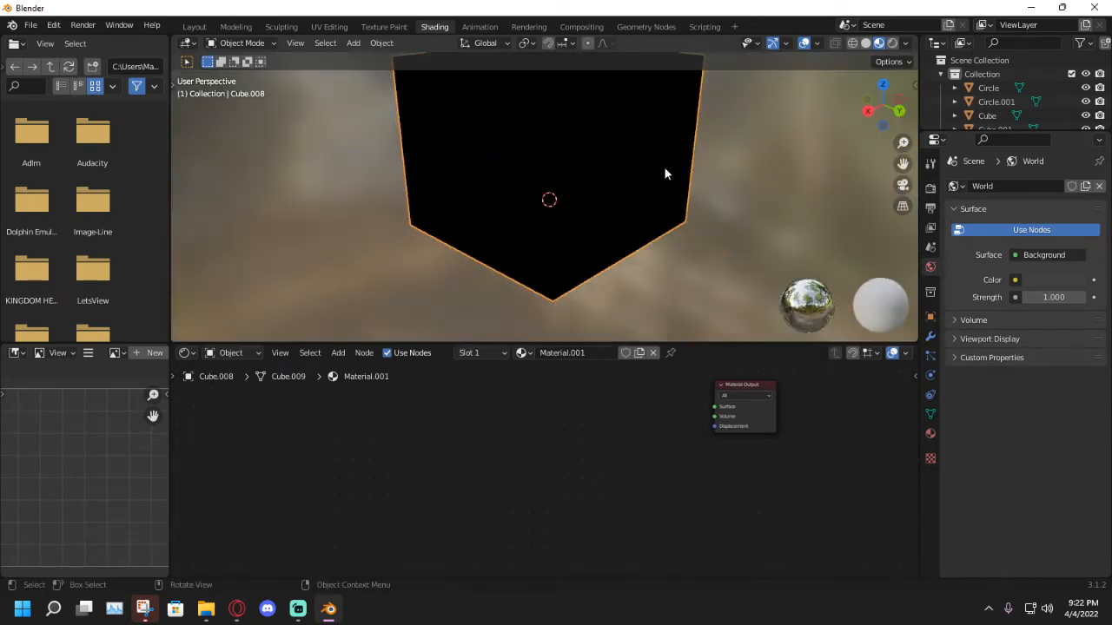
scroll(664, 174, "up", 6)
scroll(665, 174, "down", 4)
scroll(664, 173, "up", 5)
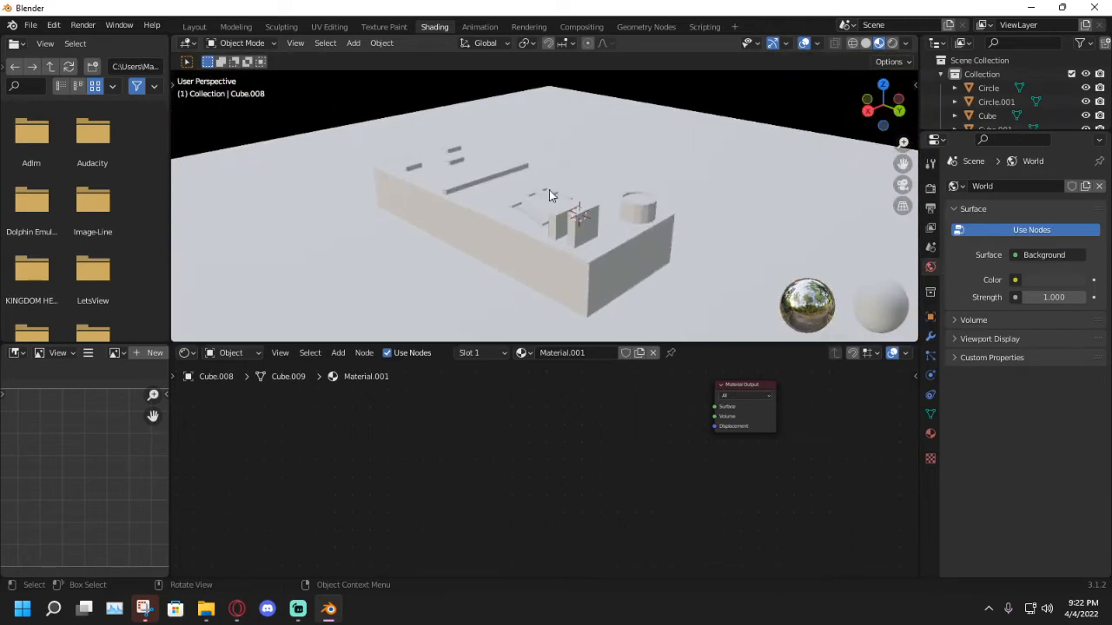
middle_click_drag(664, 173, 603, 271)
key("shift+a")
mouse_move(388, 462)
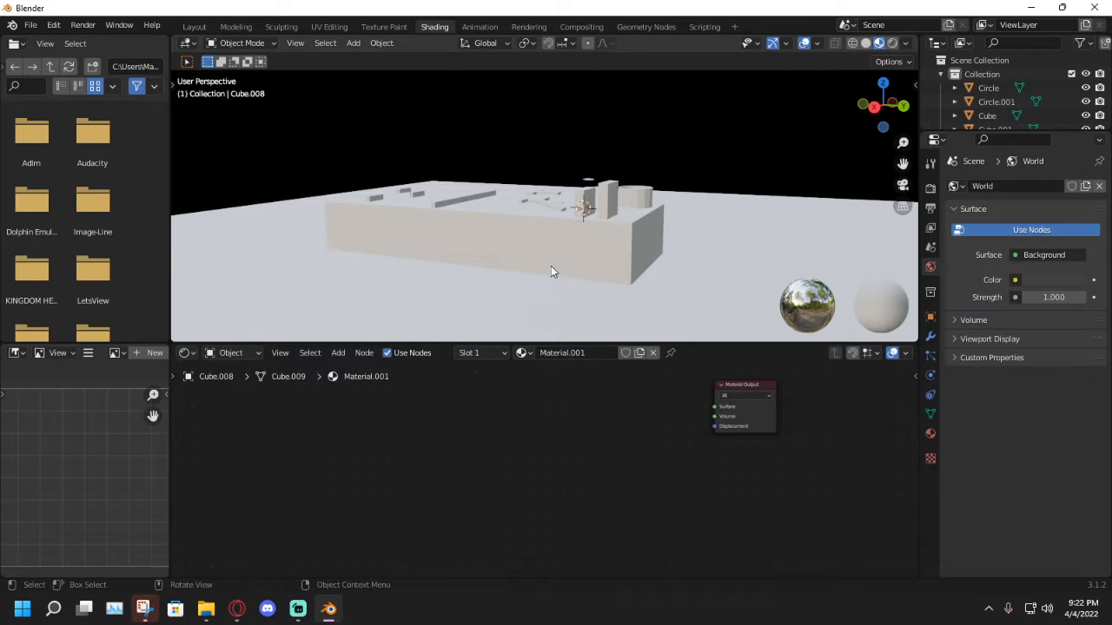
middle_click_drag(551, 272, 601, 258)
key("shift+a")
mouse_move(375, 477)
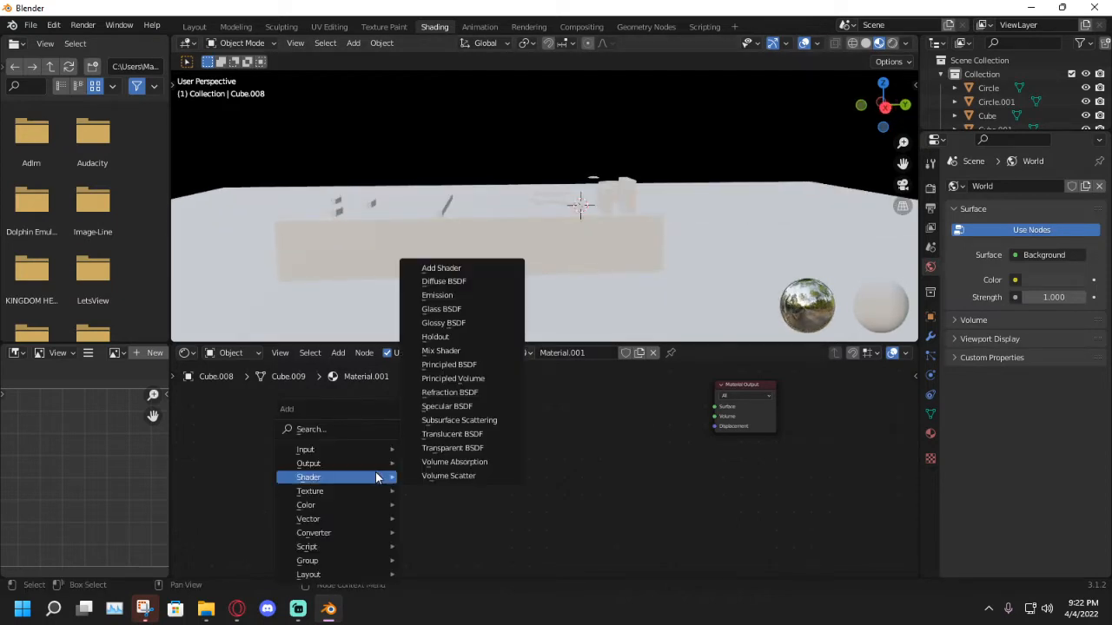
Switch to File Explorer and open the GAMEDN64\World folder inside the Rayman 2 Level Making Pack's CPA Editor\Editor folder.
mouse_move(206, 619)
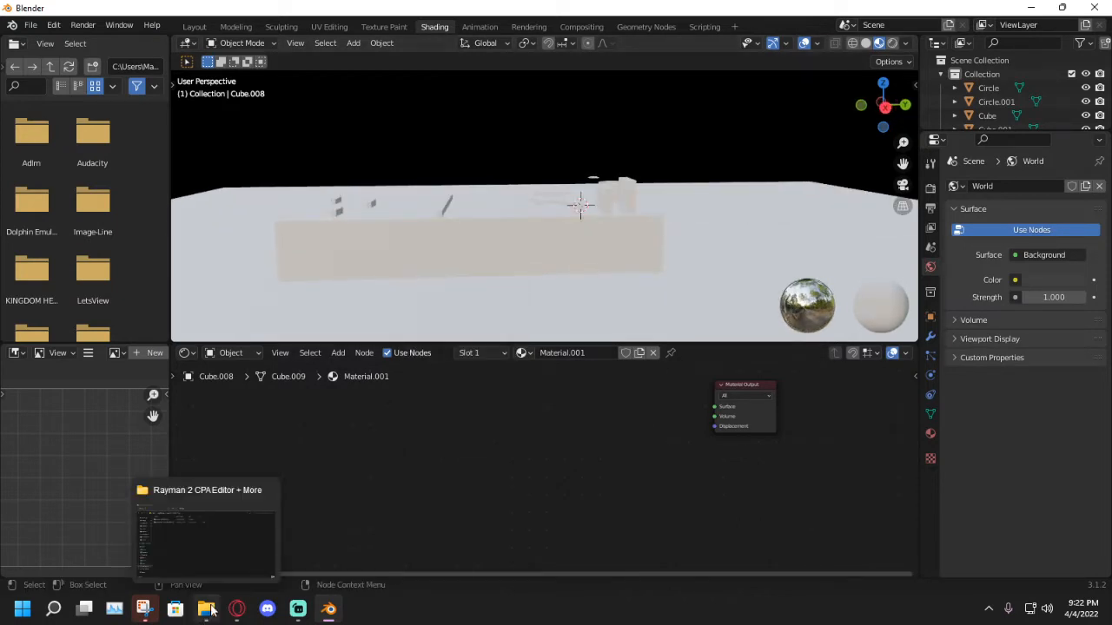
left_click(226, 563)
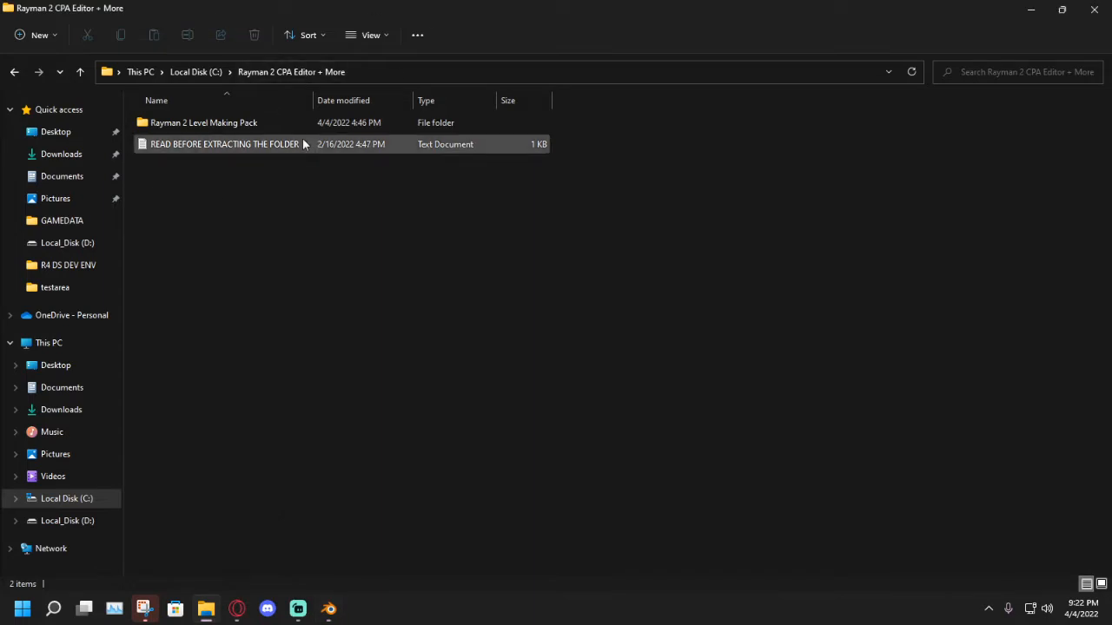
double_click(253, 126)
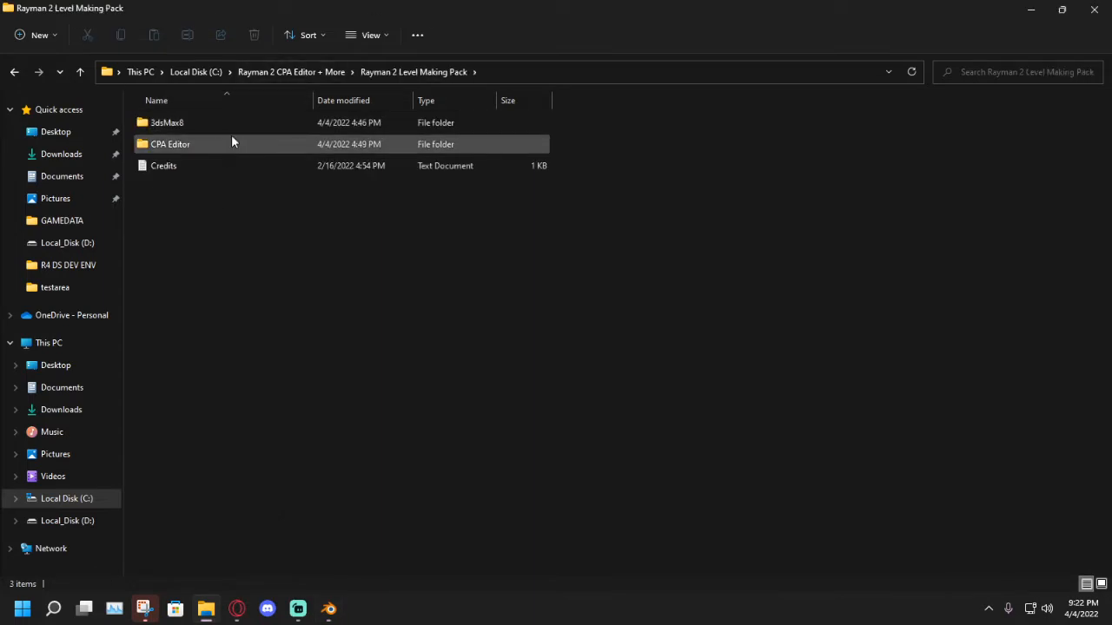
double_click(233, 143)
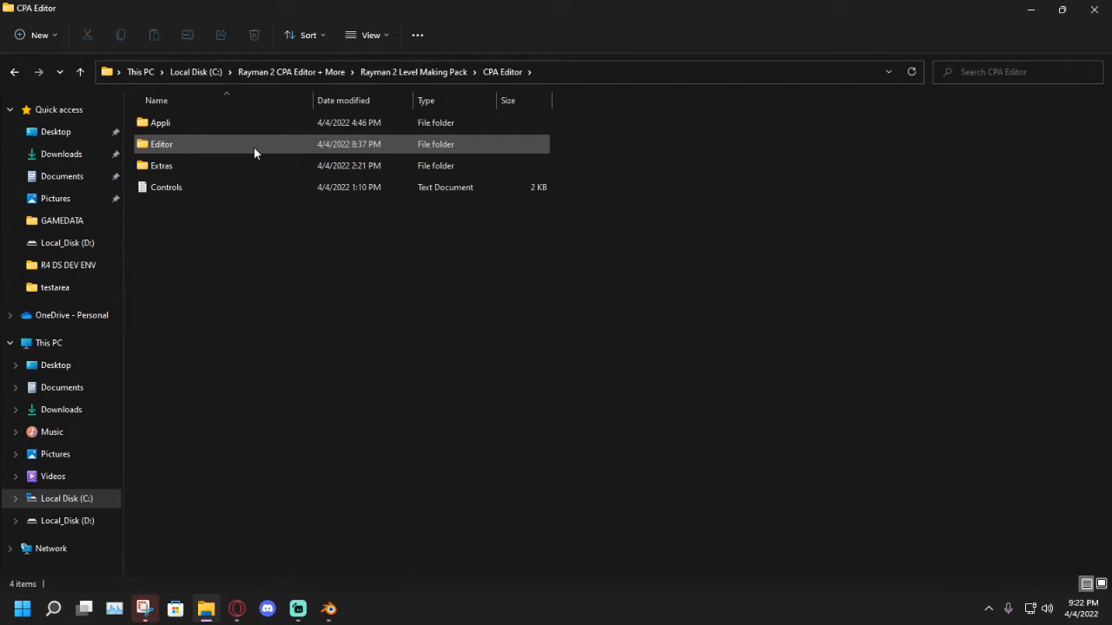
double_click(183, 127)
left_click(505, 72)
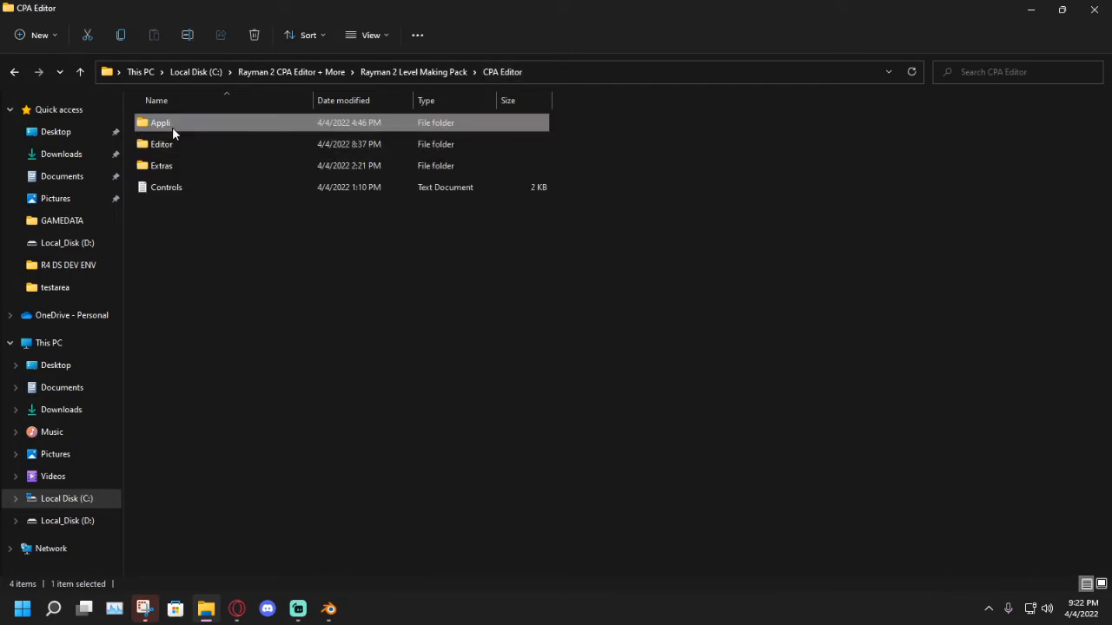
double_click(173, 144)
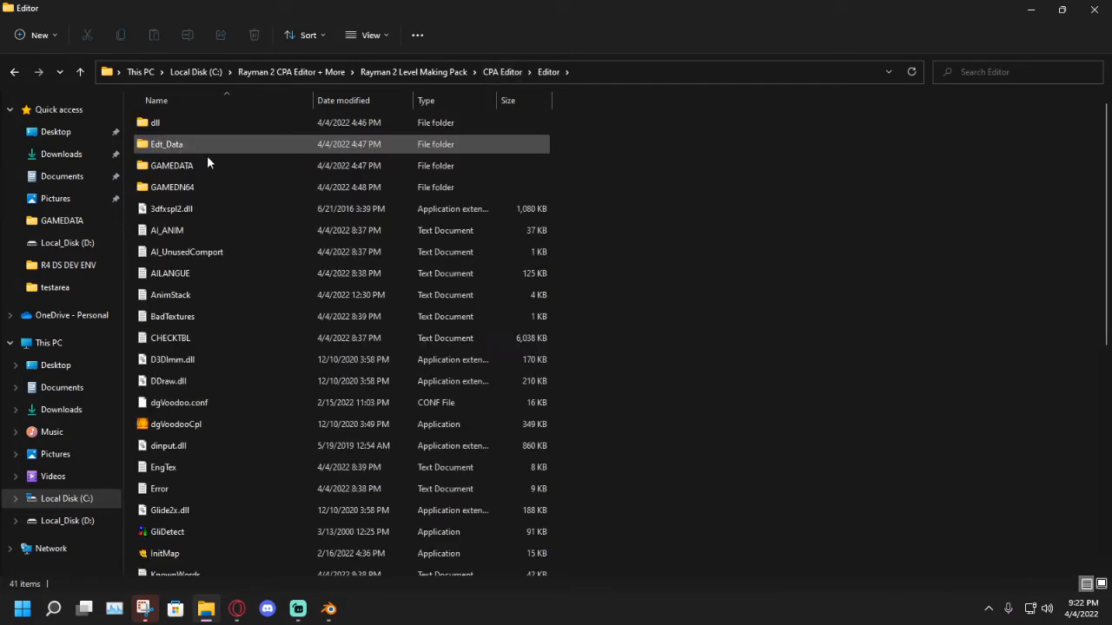
double_click(207, 185)
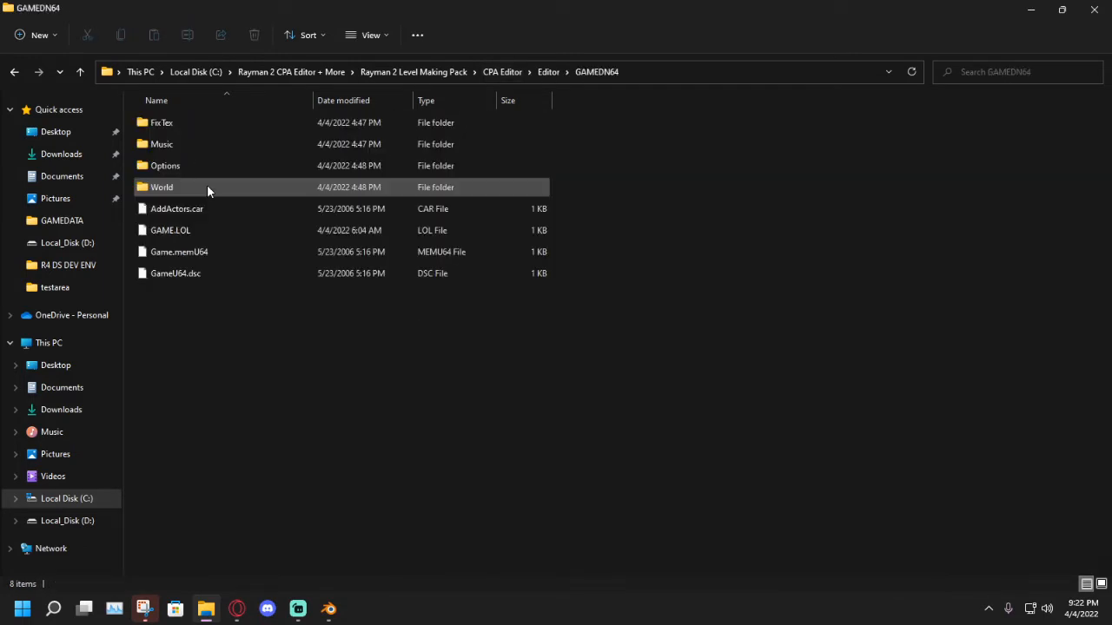
double_click(207, 185)
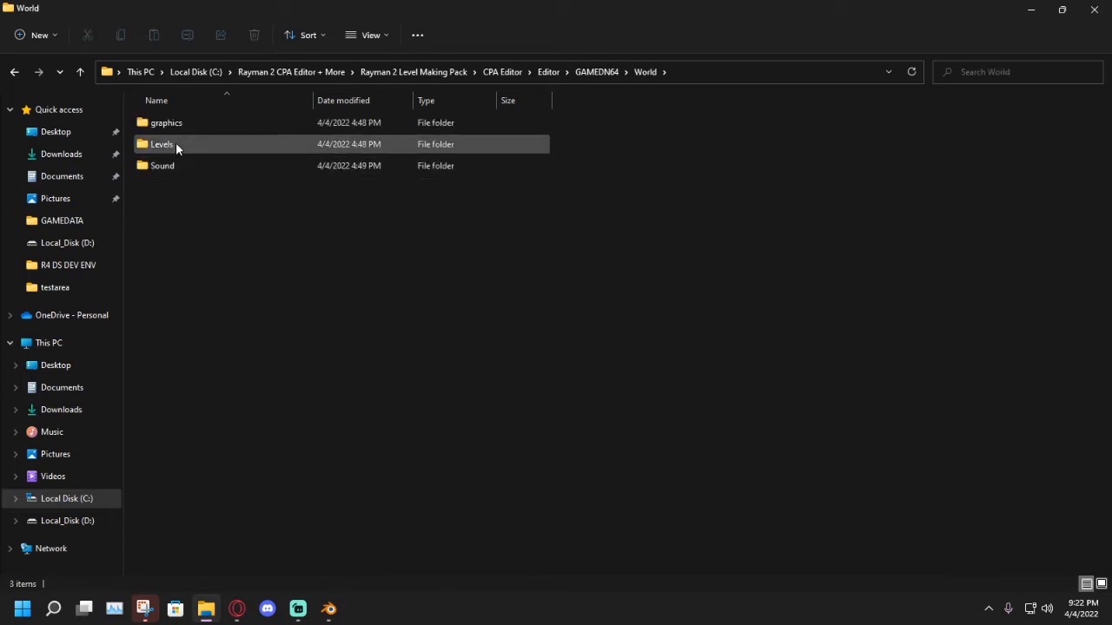
left_click(357, 258)
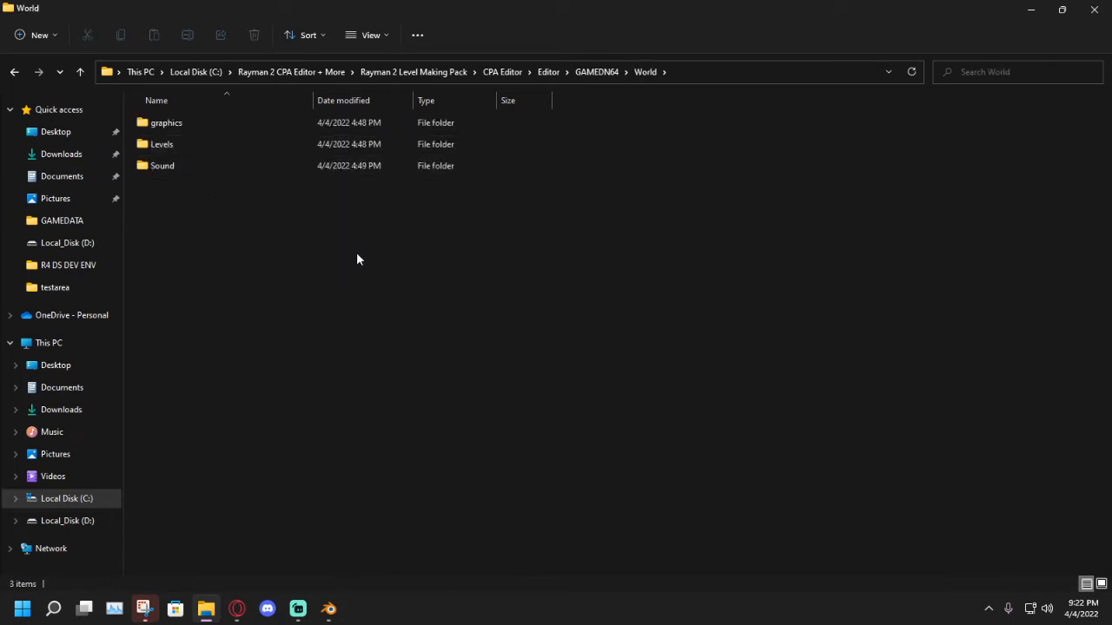
Go back to the Editor folder and open GAMEDN64\World\graphics\Textures.
left_click(554, 73)
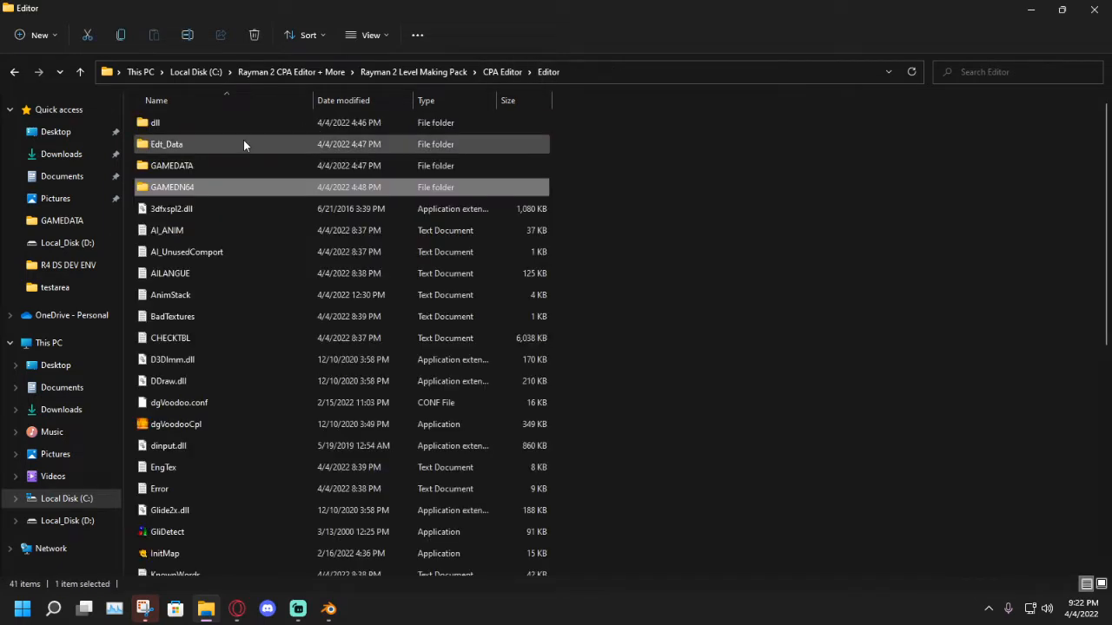
double_click(216, 184)
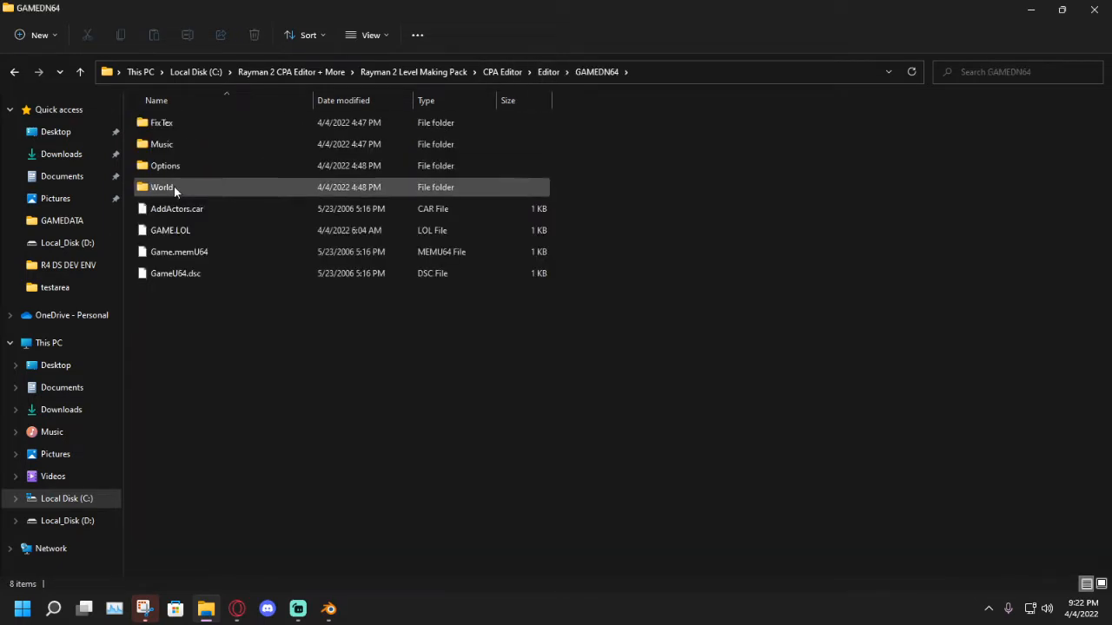
double_click(173, 186)
double_click(187, 122)
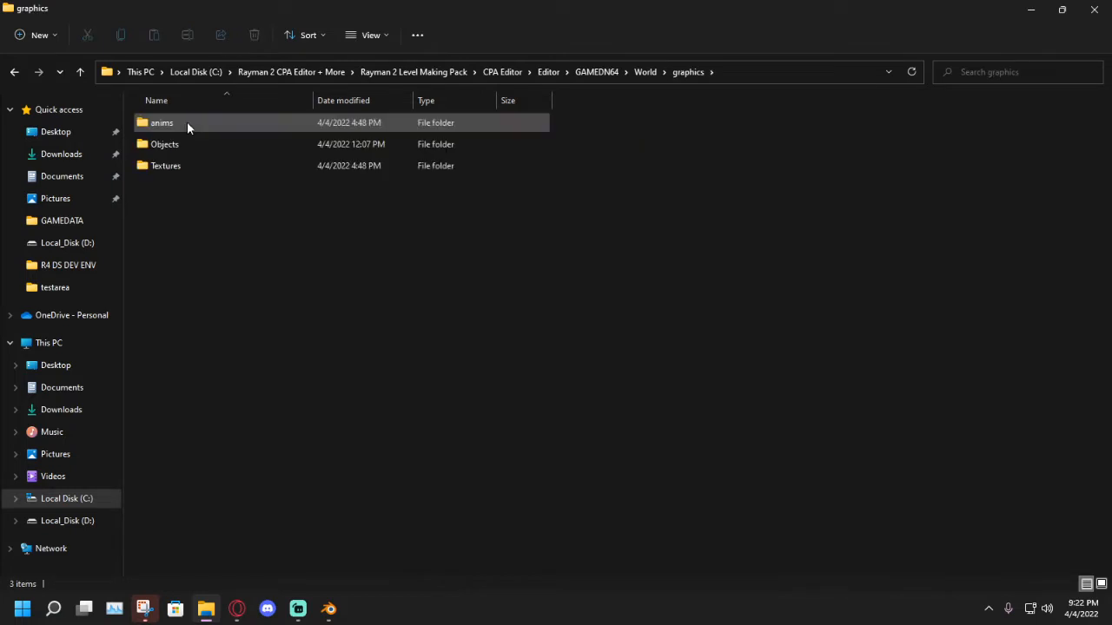
double_click(179, 165)
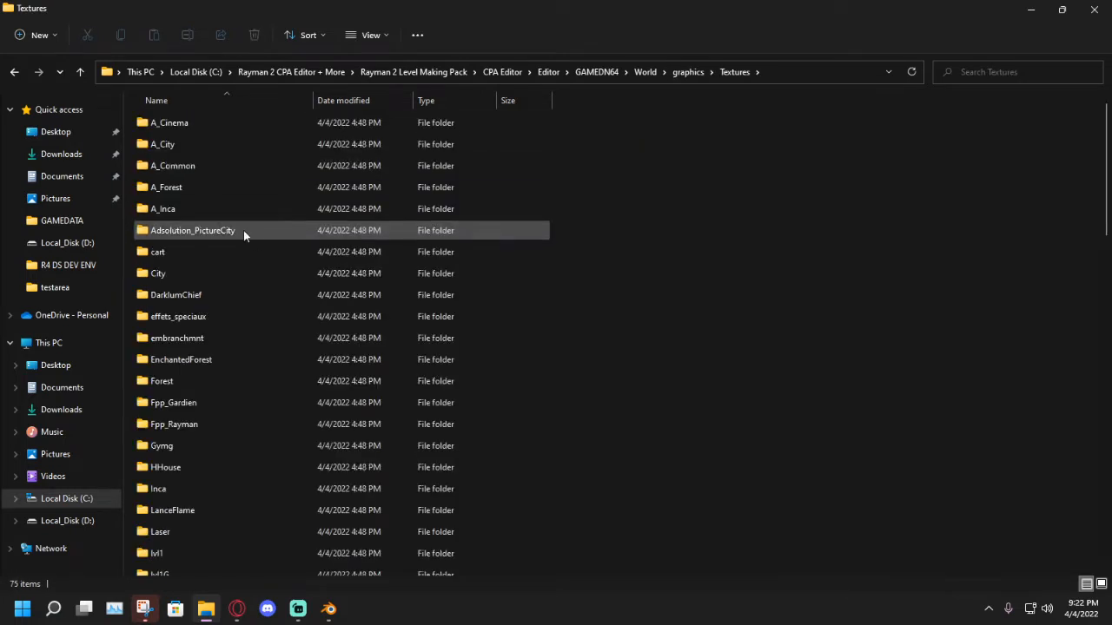
Create a new folder named testarea2 in the Textures folder.
scroll(330, 248, "down", 5)
scroll(630, 251, "down", 10)
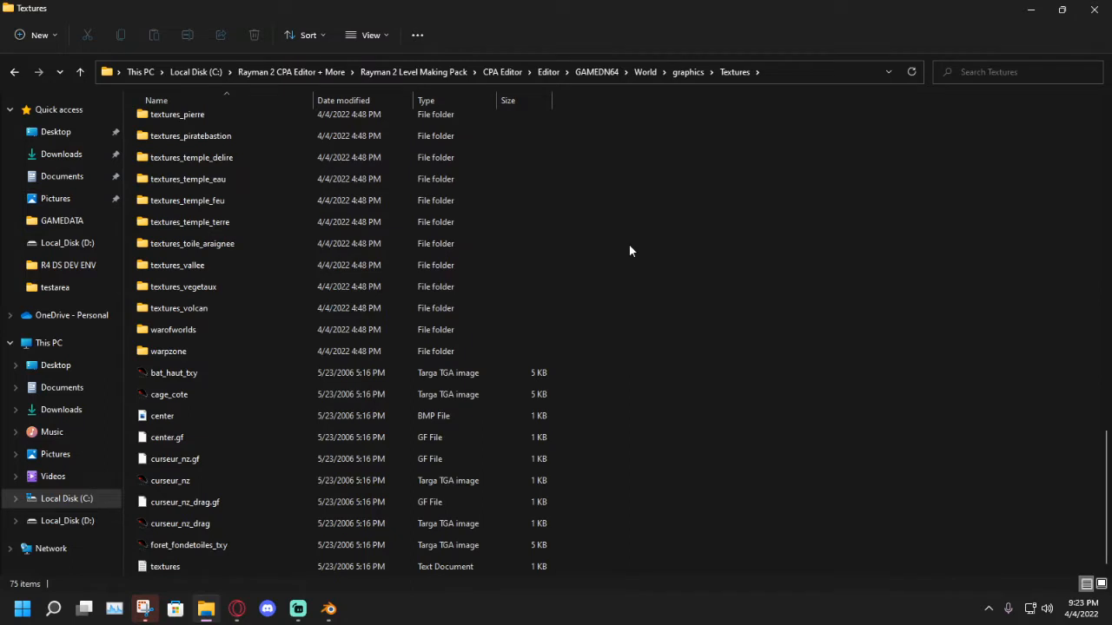
right_click(631, 251)
mouse_move(643, 255)
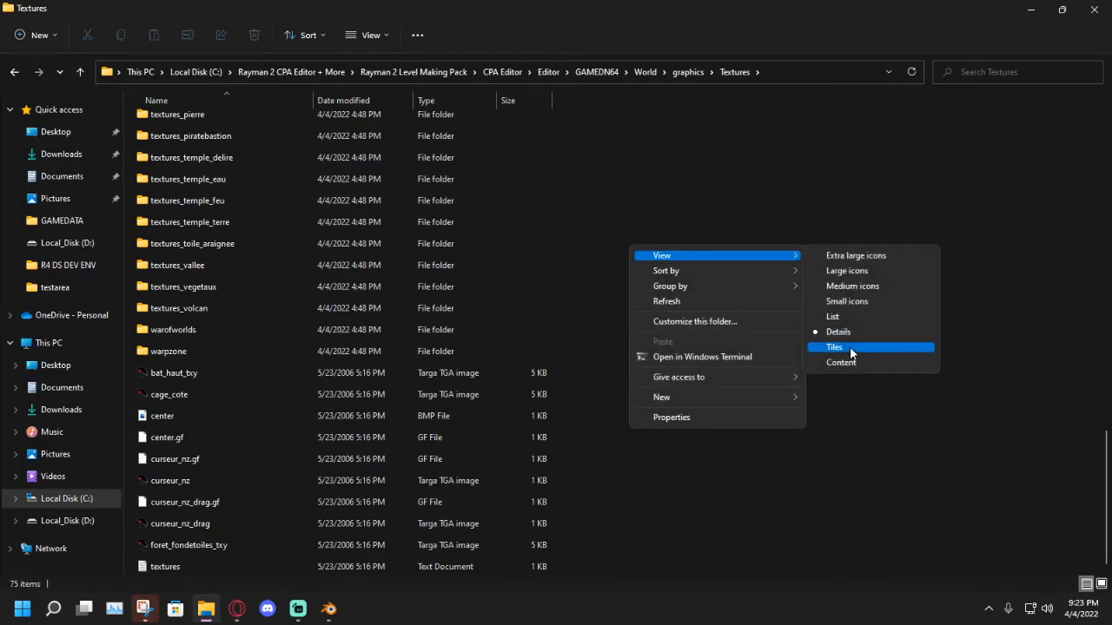
mouse_move(725, 396)
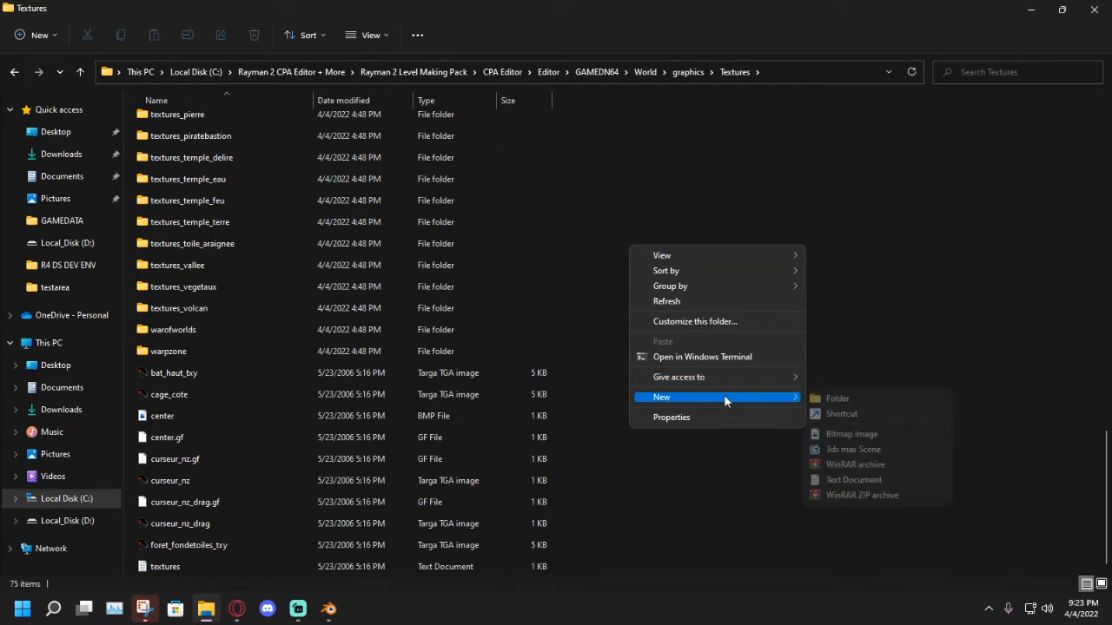
left_click(837, 398)
key("BackSpace")
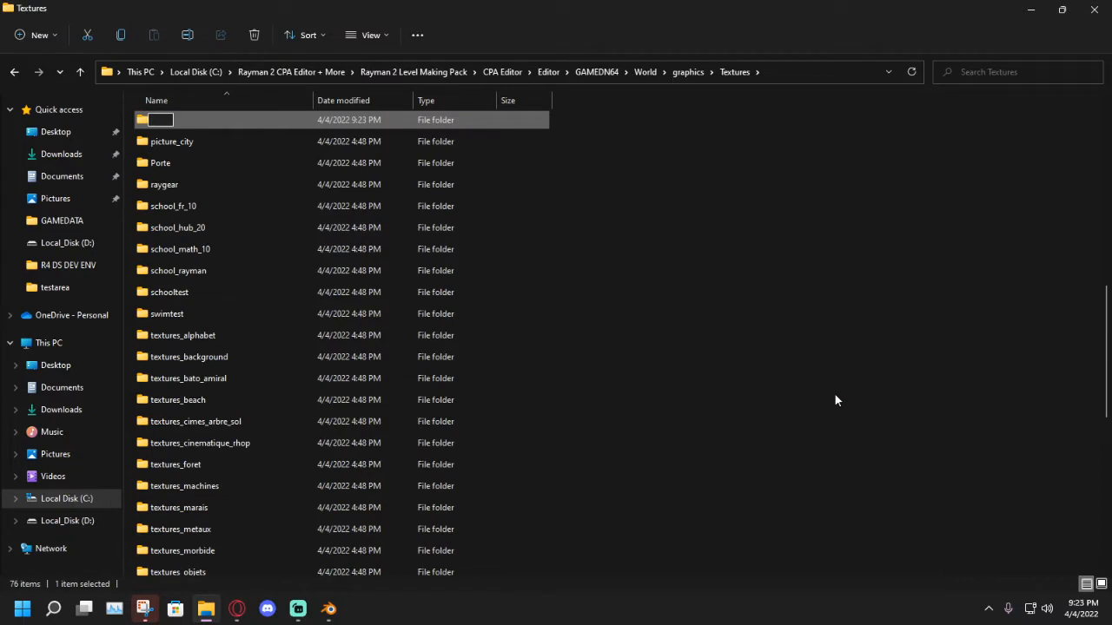
type("testarea2")
key("Return")
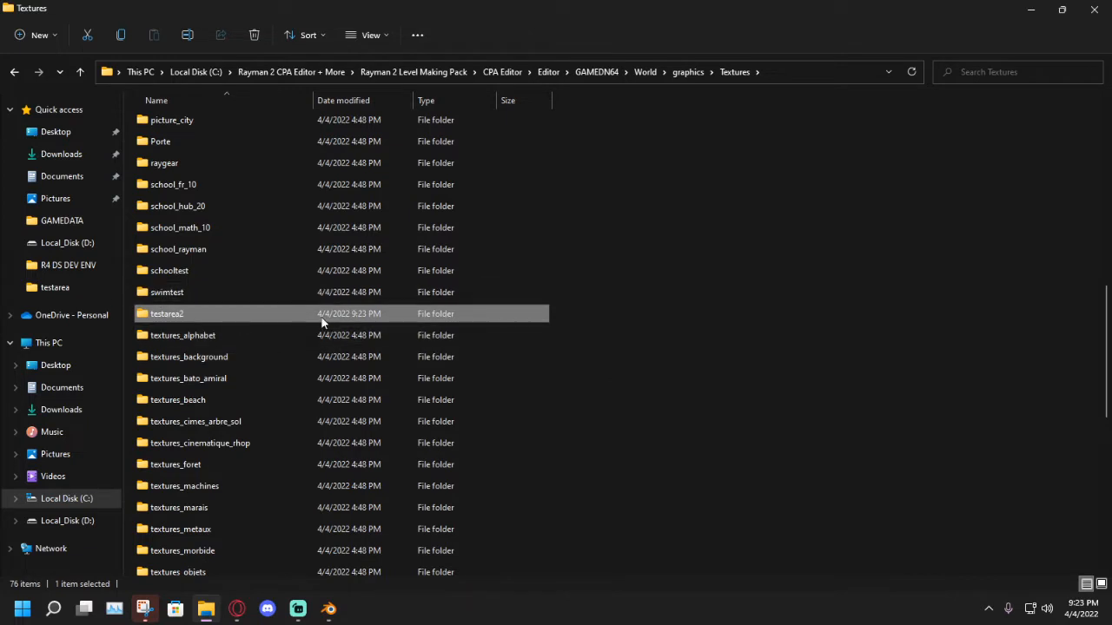
Go back to the Editor folder and open the GAMEDATA\World\Graphics\Textures\testarea folder.
scroll(328, 312, "down", 2)
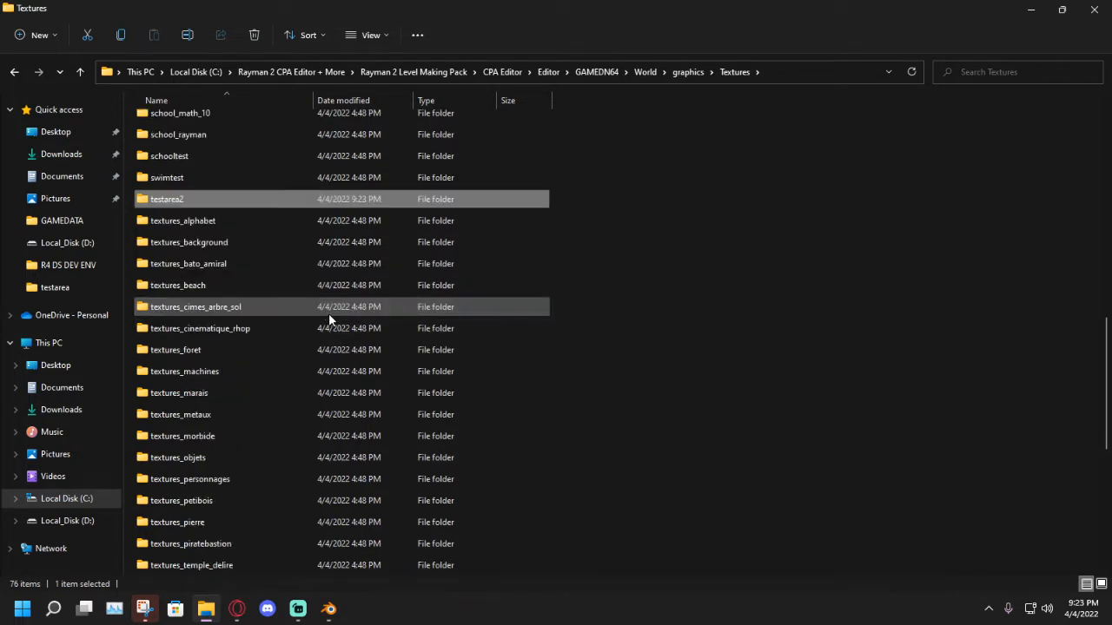
scroll(329, 313, "up", 1)
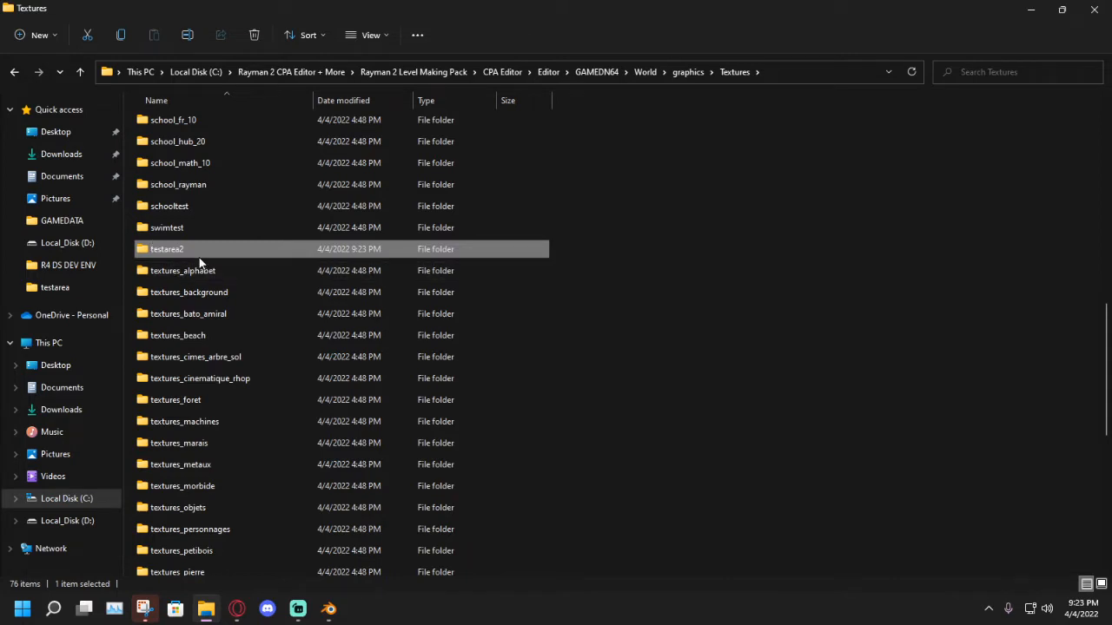
left_click(608, 73)
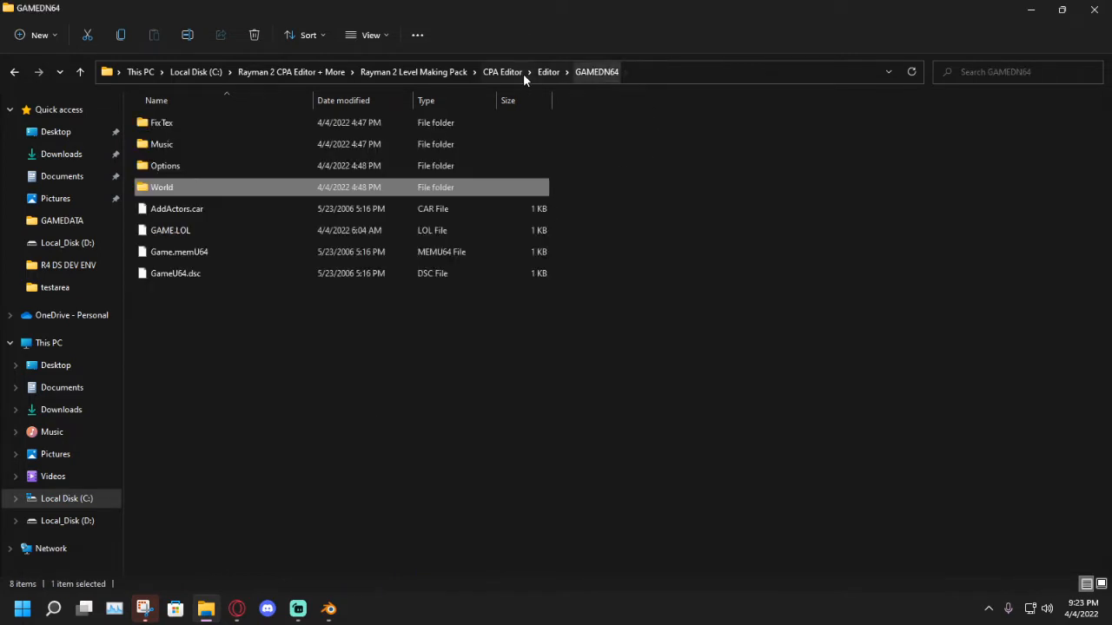
left_click(549, 72)
double_click(222, 160)
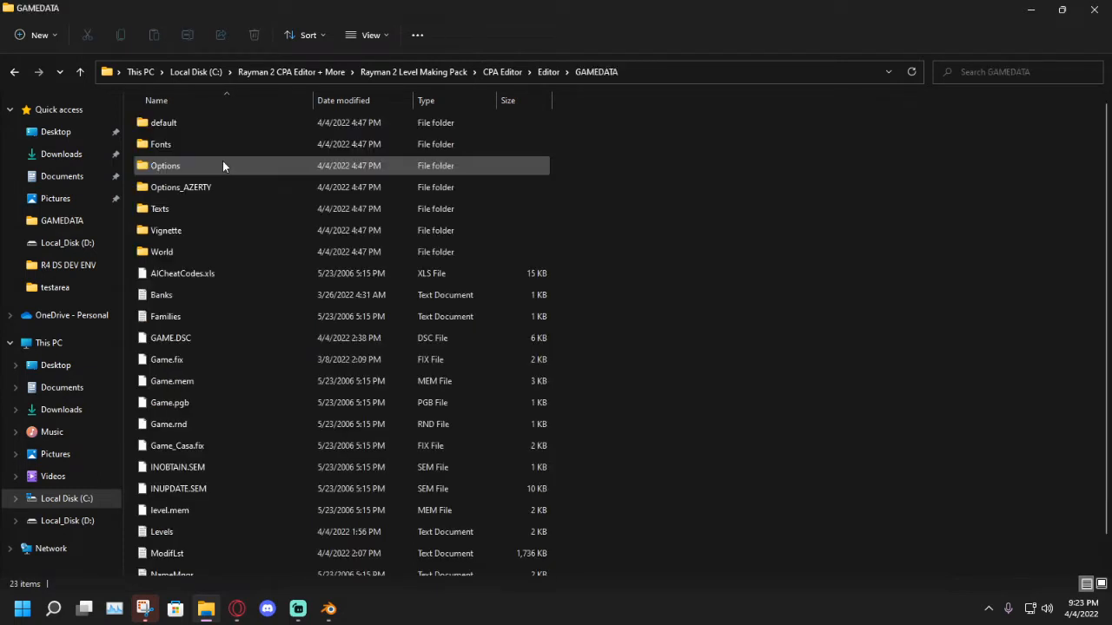
double_click(161, 252)
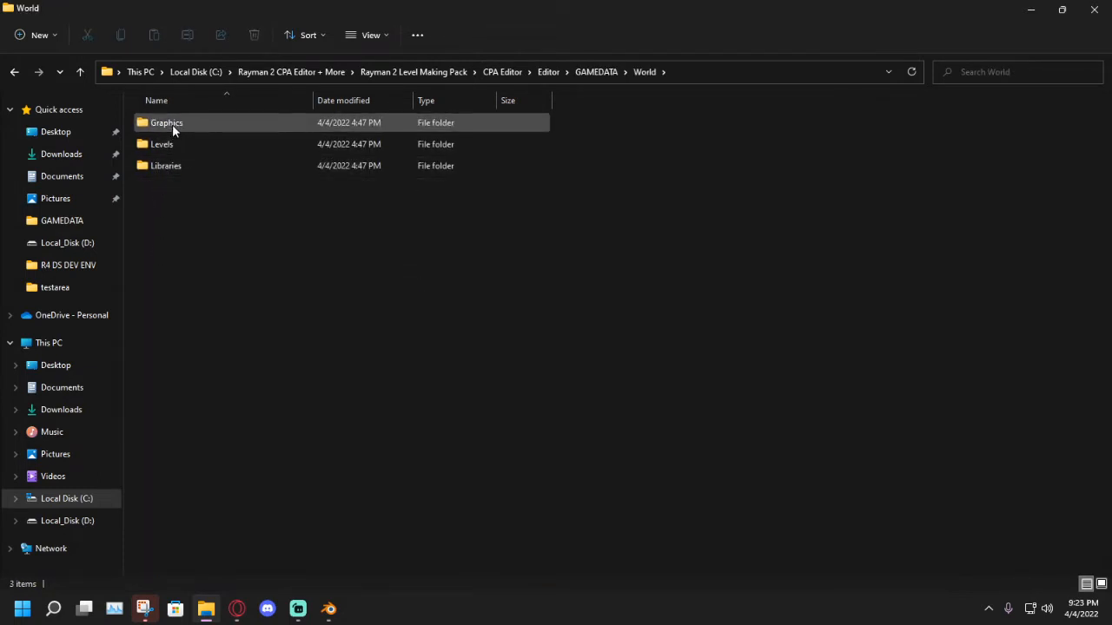
double_click(172, 124)
double_click(178, 211)
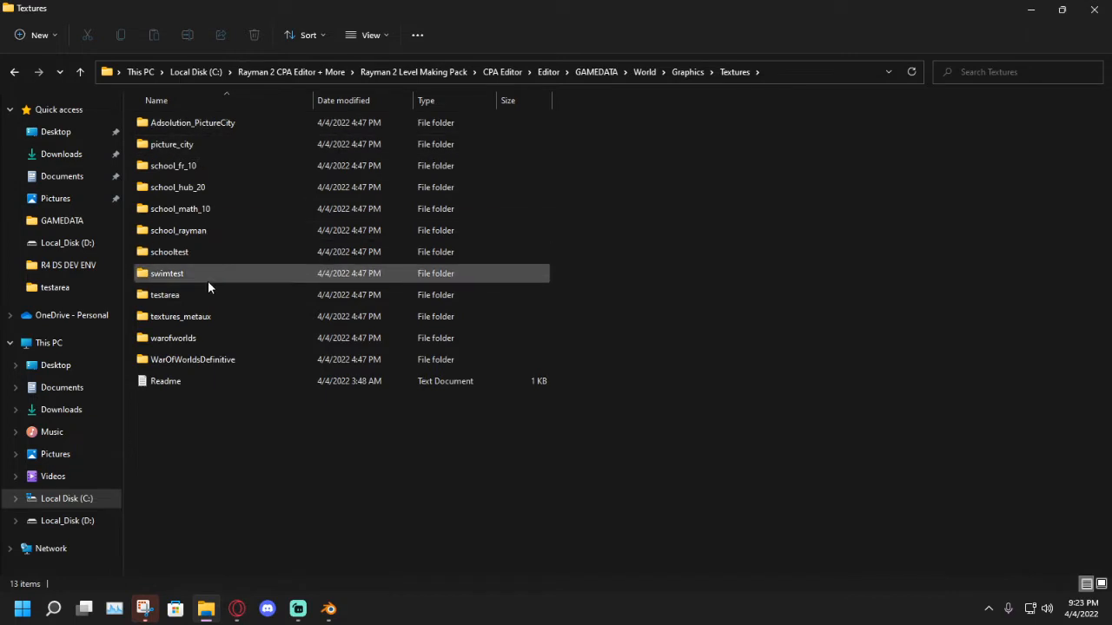
double_click(207, 295)
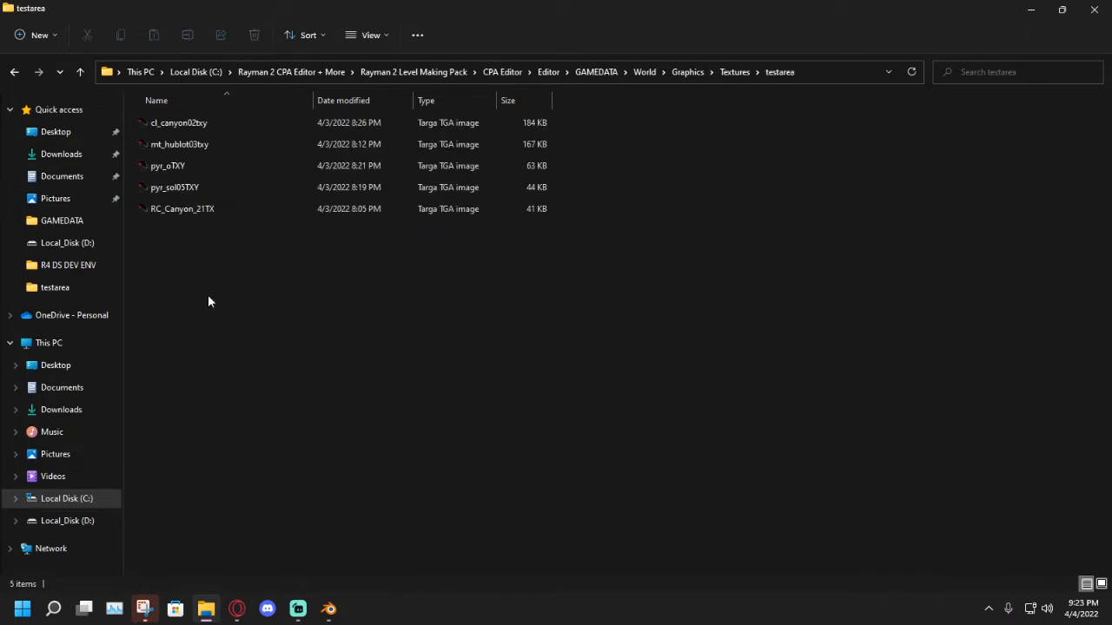
Copy all five TGA texture images in the testarea folder.
left_click_drag(323, 278, 219, 121)
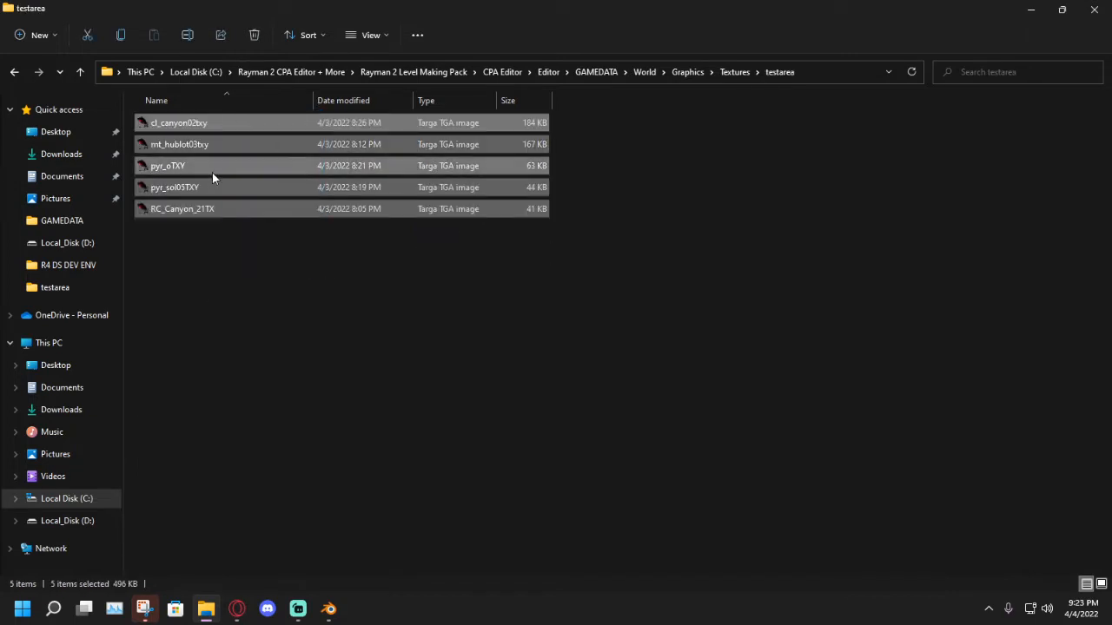
right_click(212, 172)
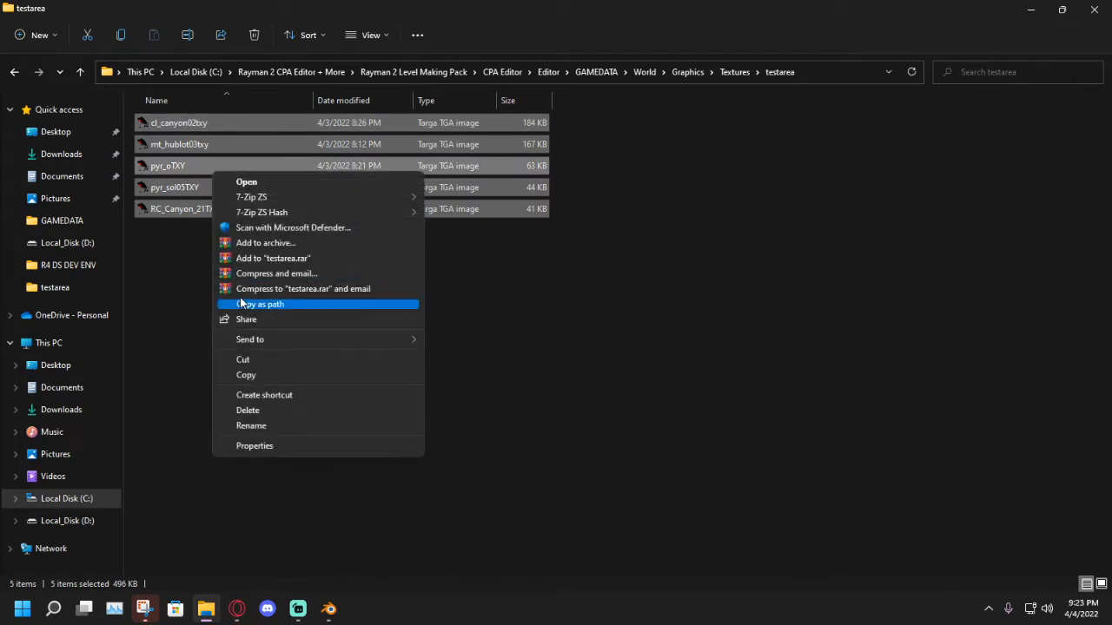
left_click(249, 377)
Return to GAMEDN64\World\graphics\Textures and open the testarea2 folder.
left_click(16, 73)
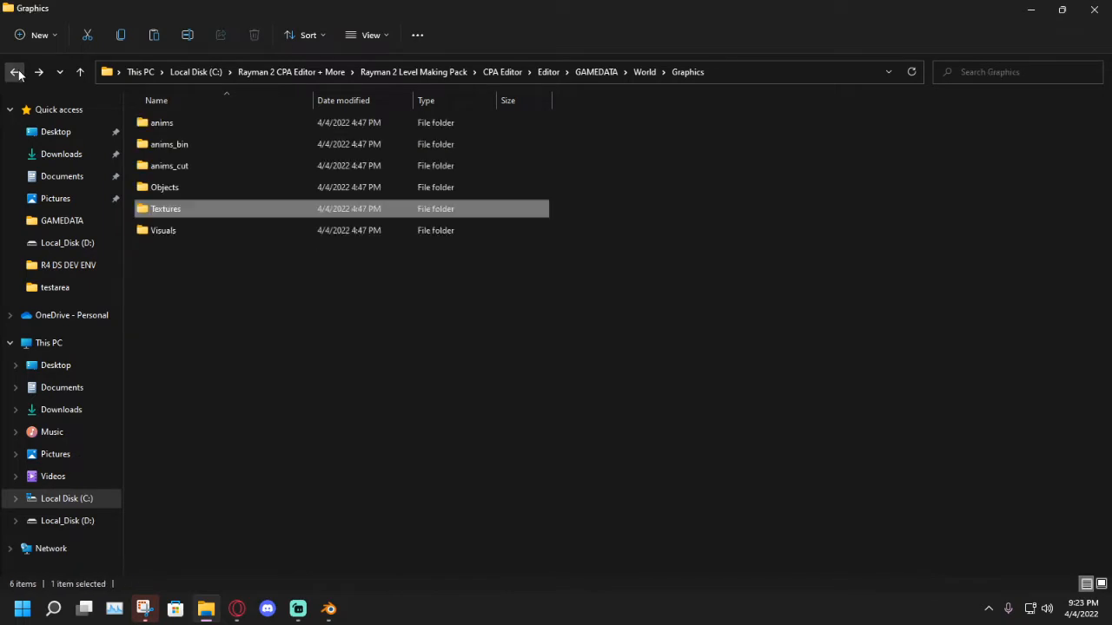
left_click(15, 73)
left_click(15, 73)
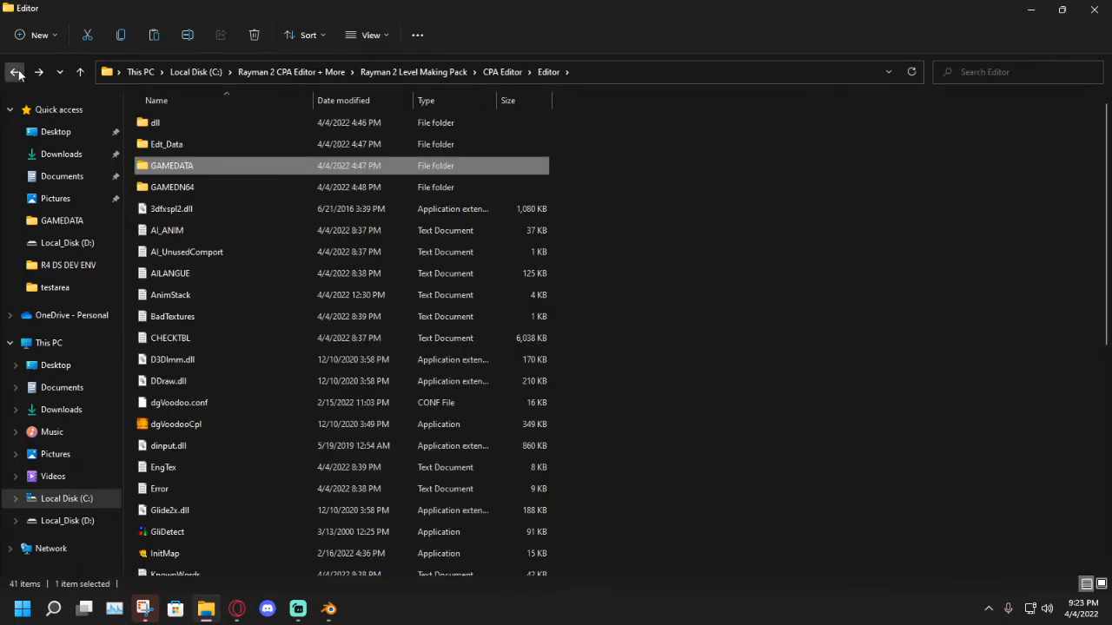
left_click(15, 73)
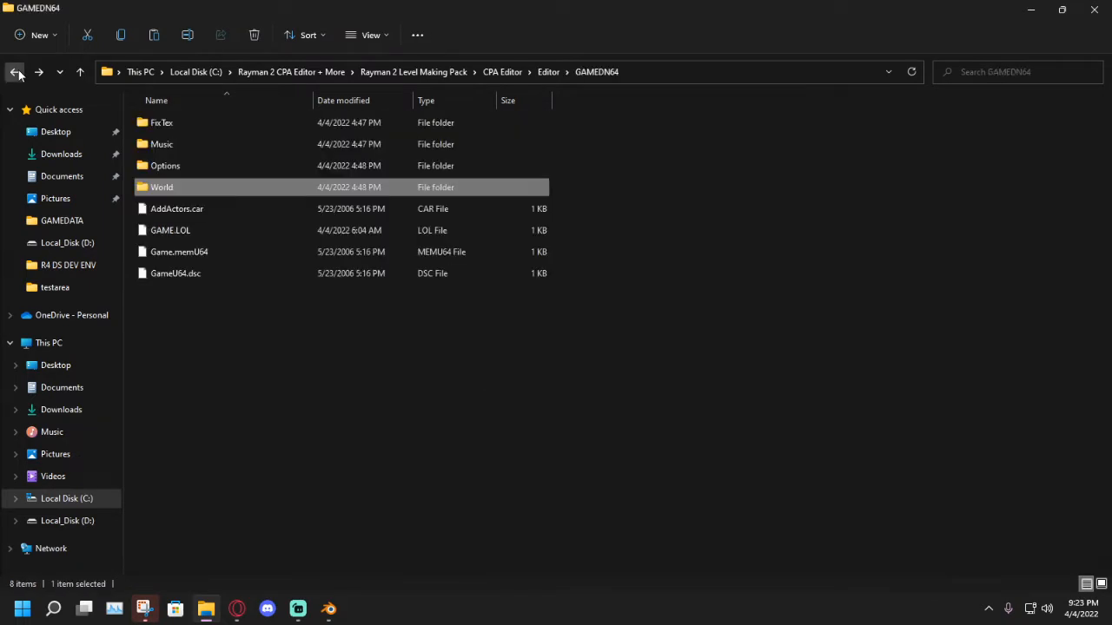
double_click(168, 185)
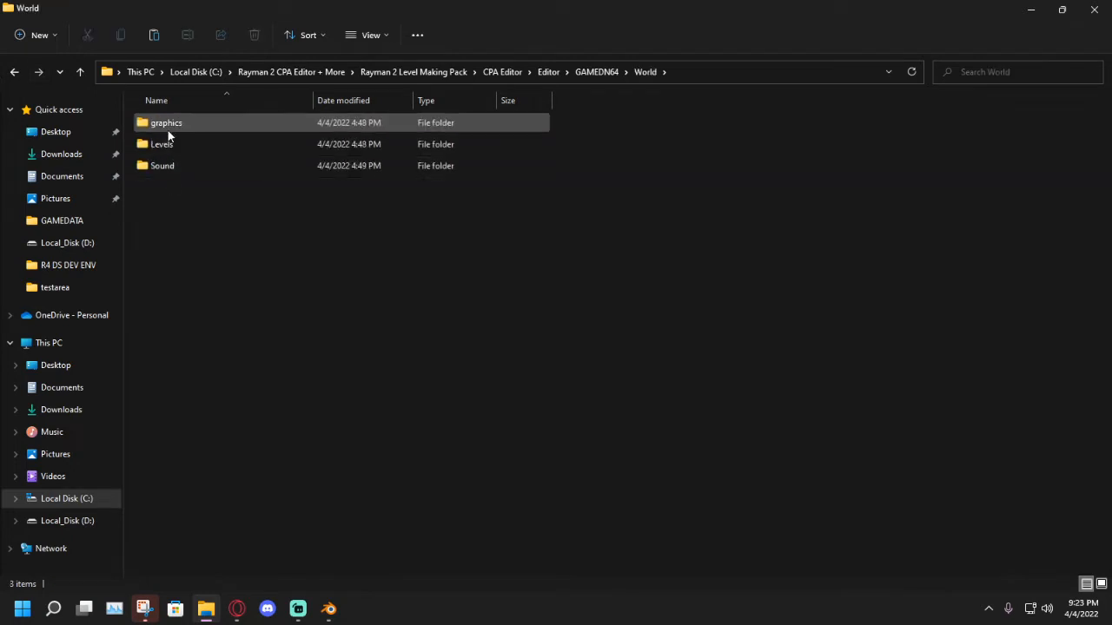
double_click(168, 129)
double_click(169, 166)
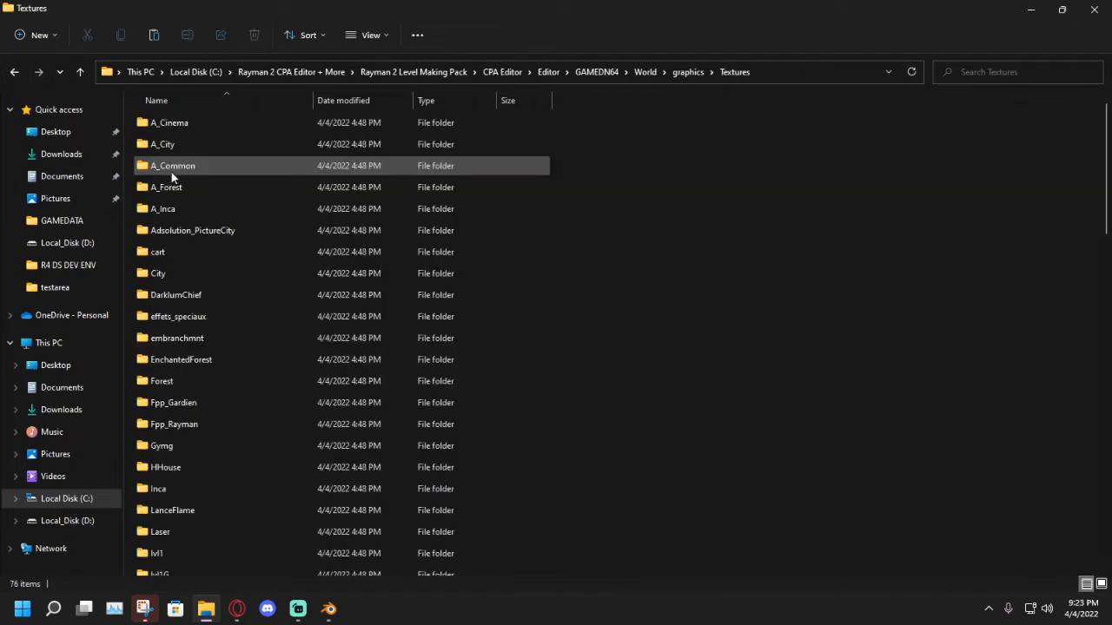
scroll(173, 218, "down", 3)
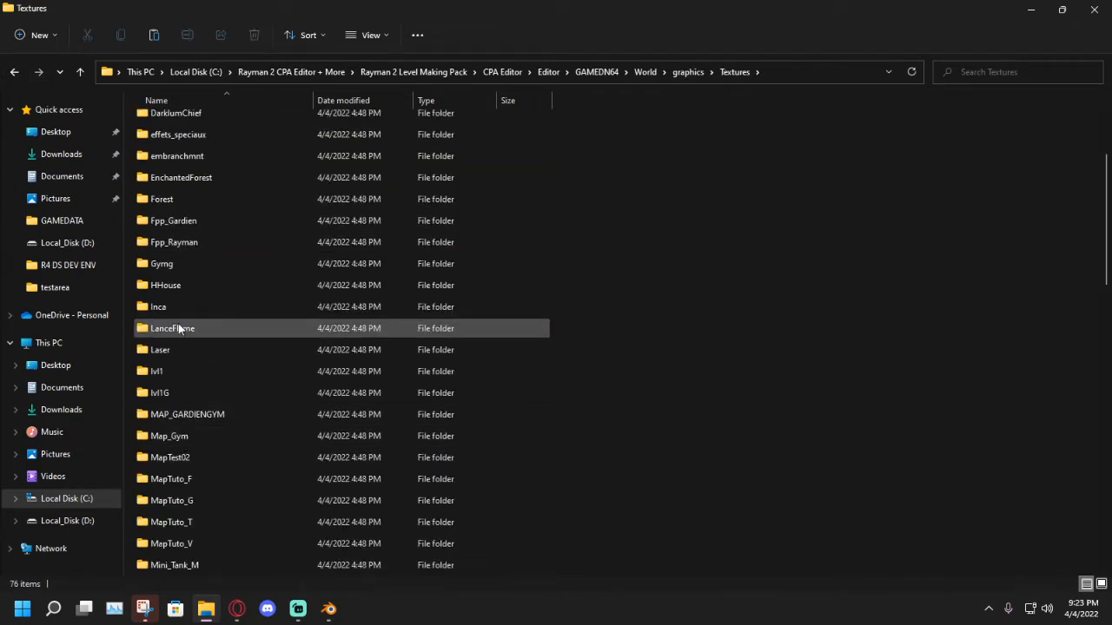
scroll(182, 348, "down", 3)
scroll(196, 499, "down", 1)
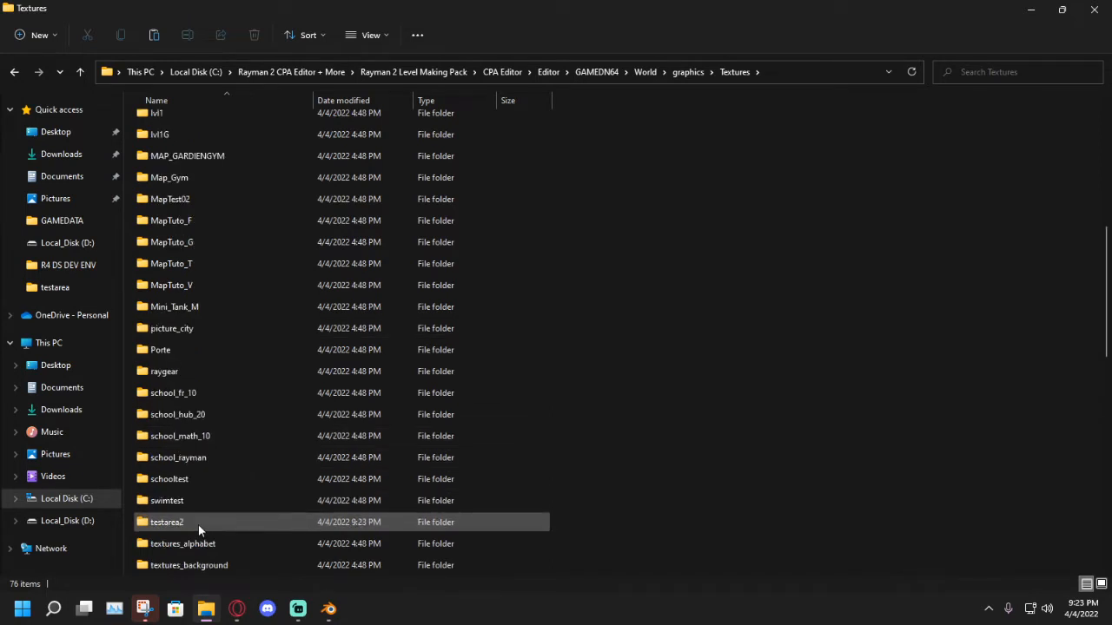
double_click(198, 524)
Paste the copied TGA textures into the testarea2 folder.
right_click(458, 395)
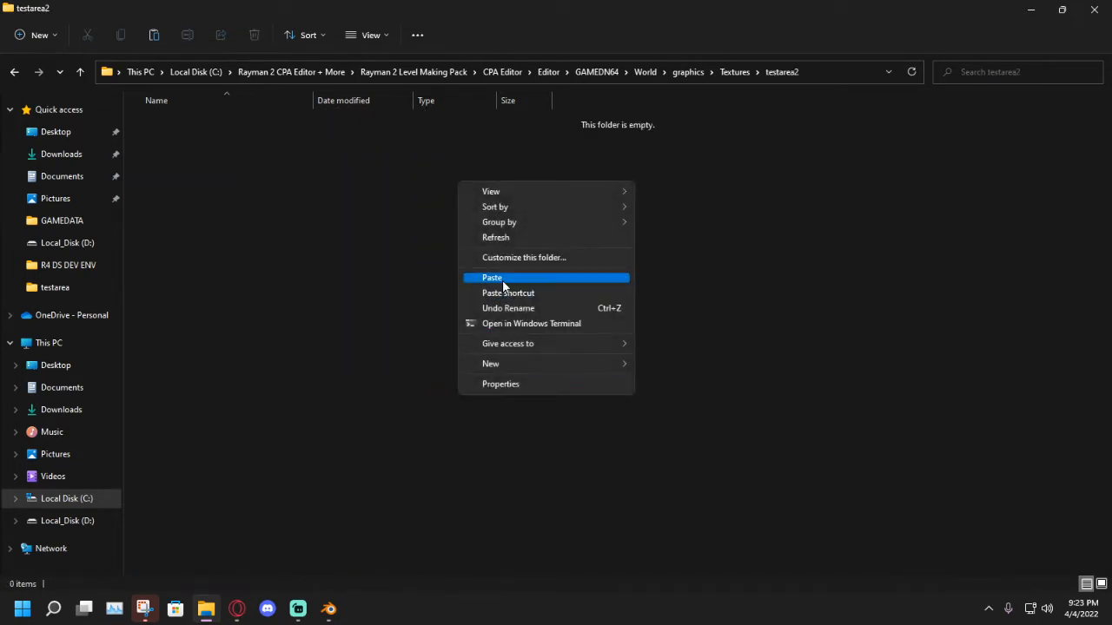
left_click(502, 280)
left_click(502, 282)
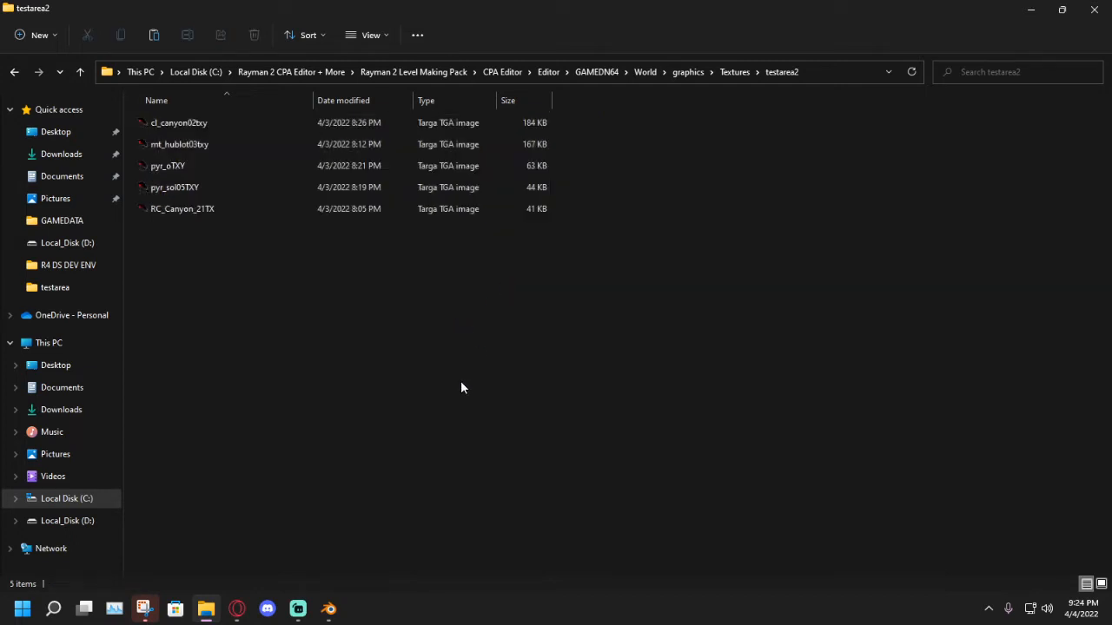
Switch to the browser to check the Twitch Stream Manager chat, and return to Blender.
left_click(235, 611)
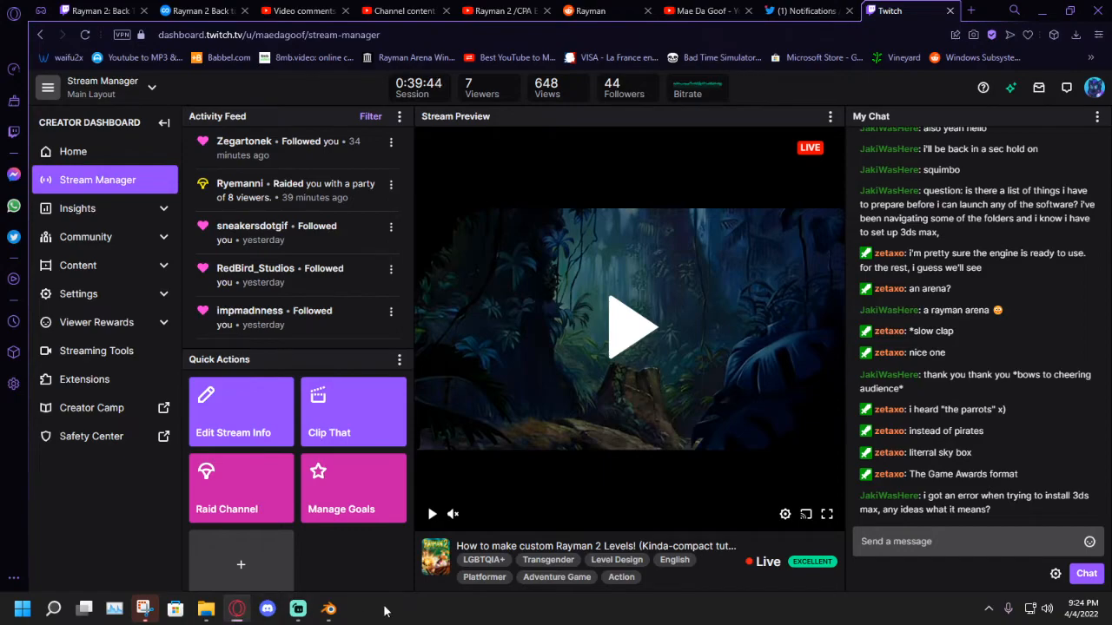
left_click(329, 609)
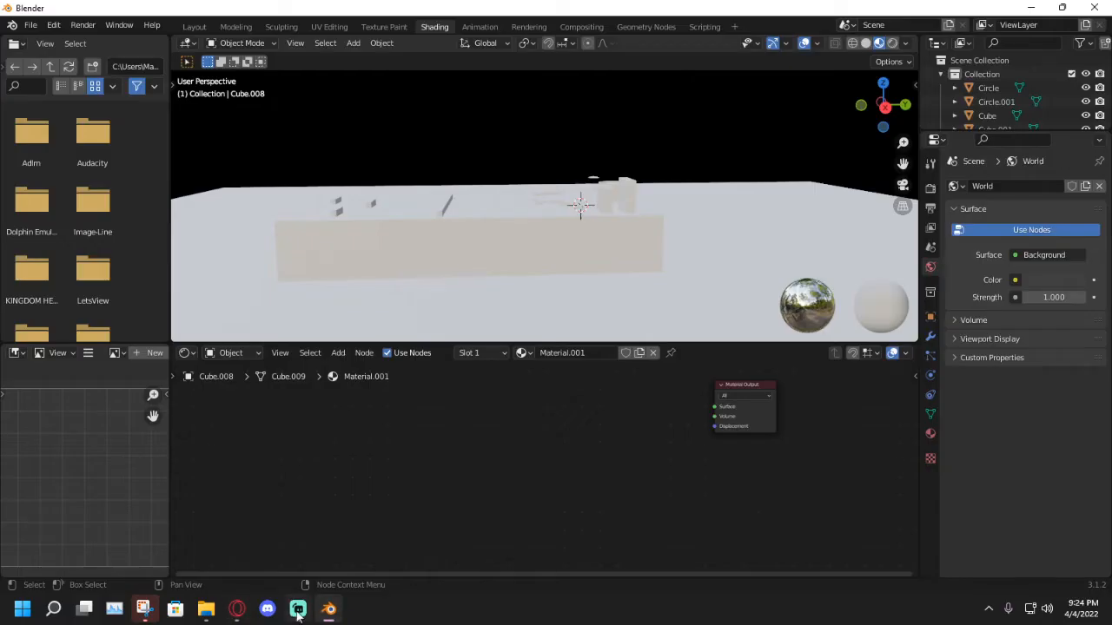
mouse_move(298, 609)
left_click(370, 537)
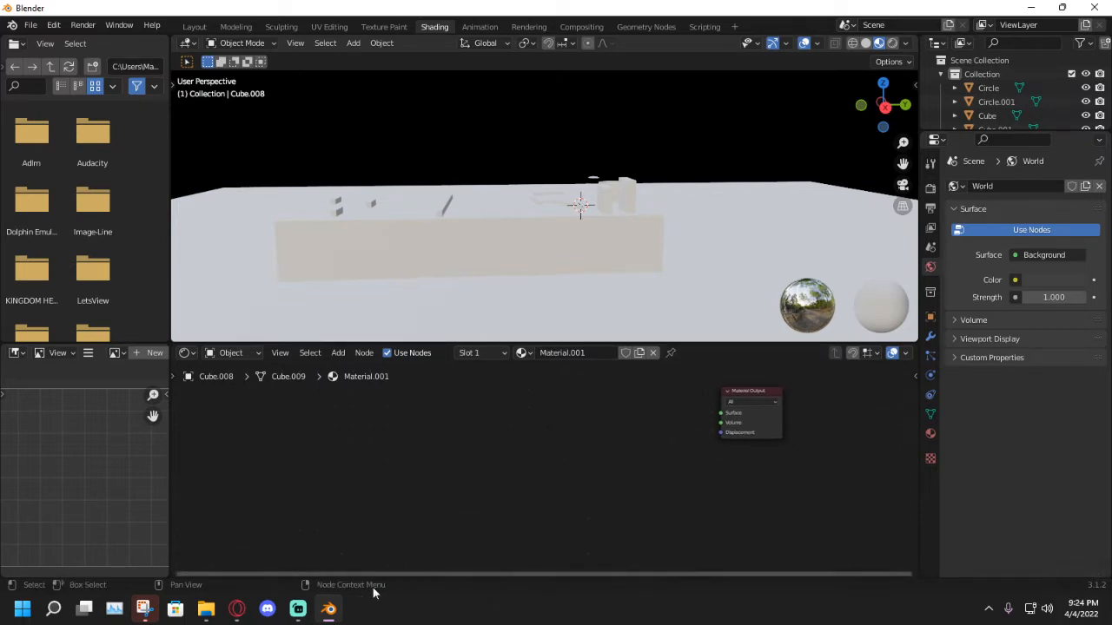
left_click(244, 613)
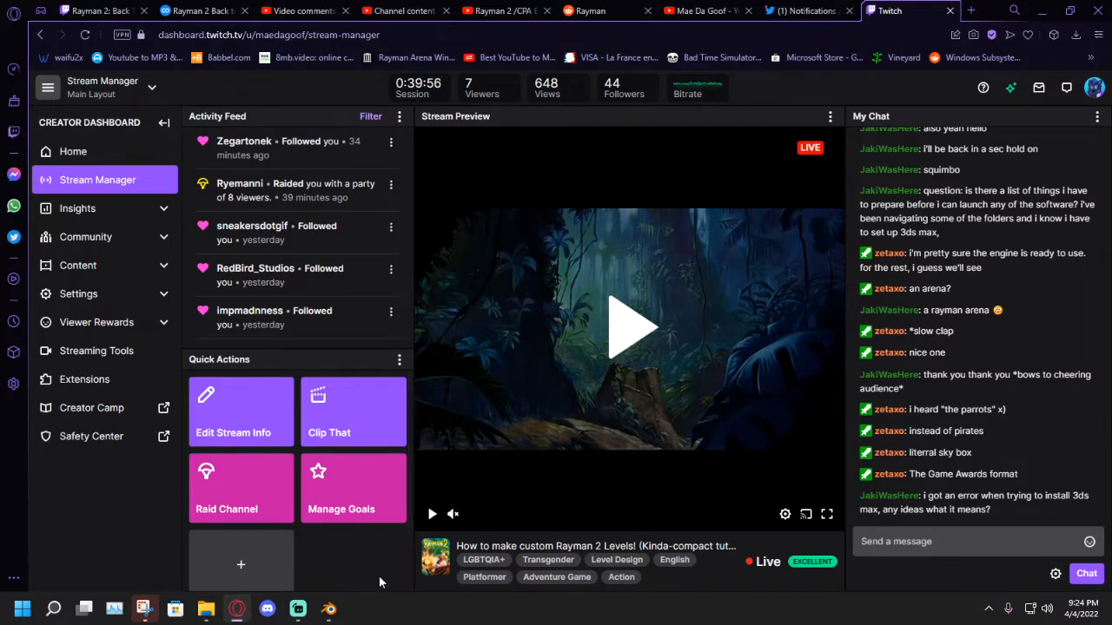
left_click(328, 608)
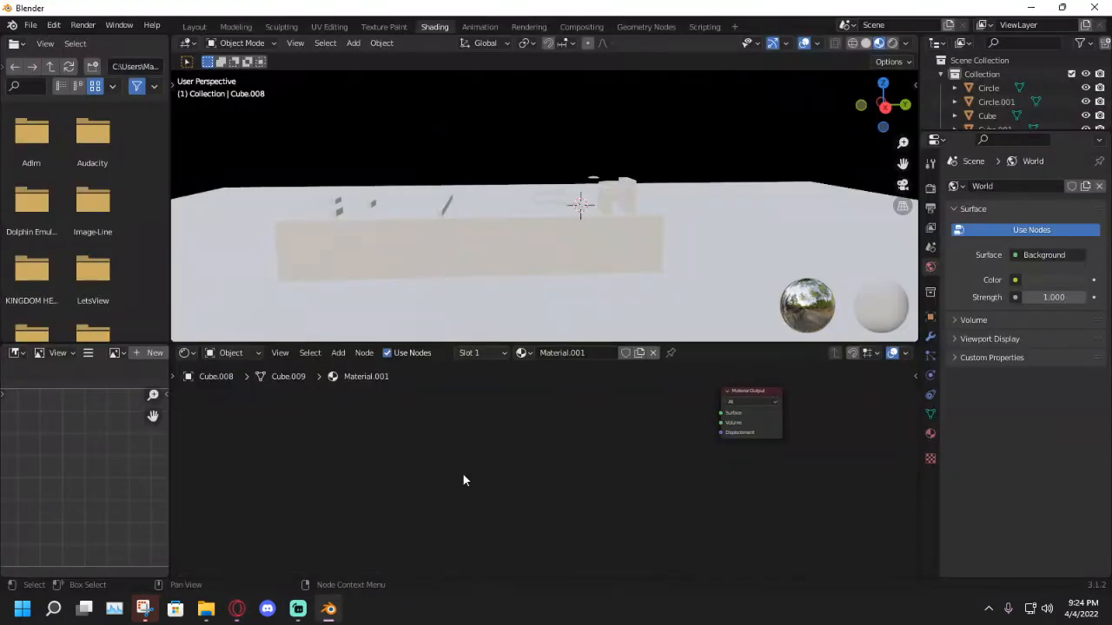
Inspect the level's platforms and blocks from several angles, and check the Twitch chat in the browser again.
mouse_move(552, 327)
middle_mouse_down()
mouse_move(530, 294)
mouse_move(558, 312)
middle_mouse_up()
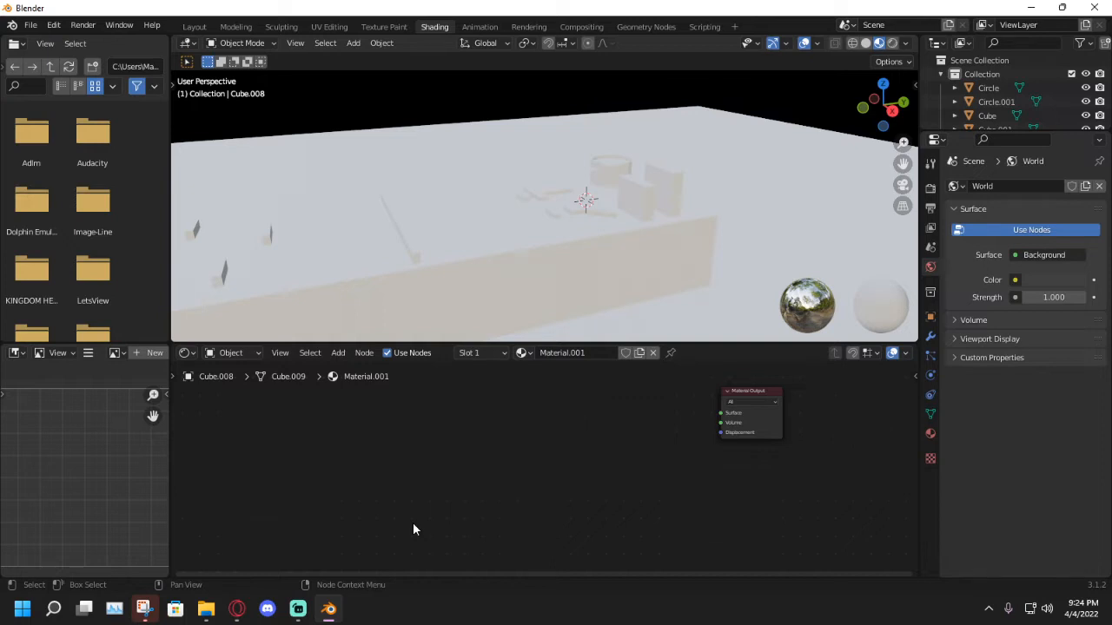
middle_click_drag(464, 184, 552, 200)
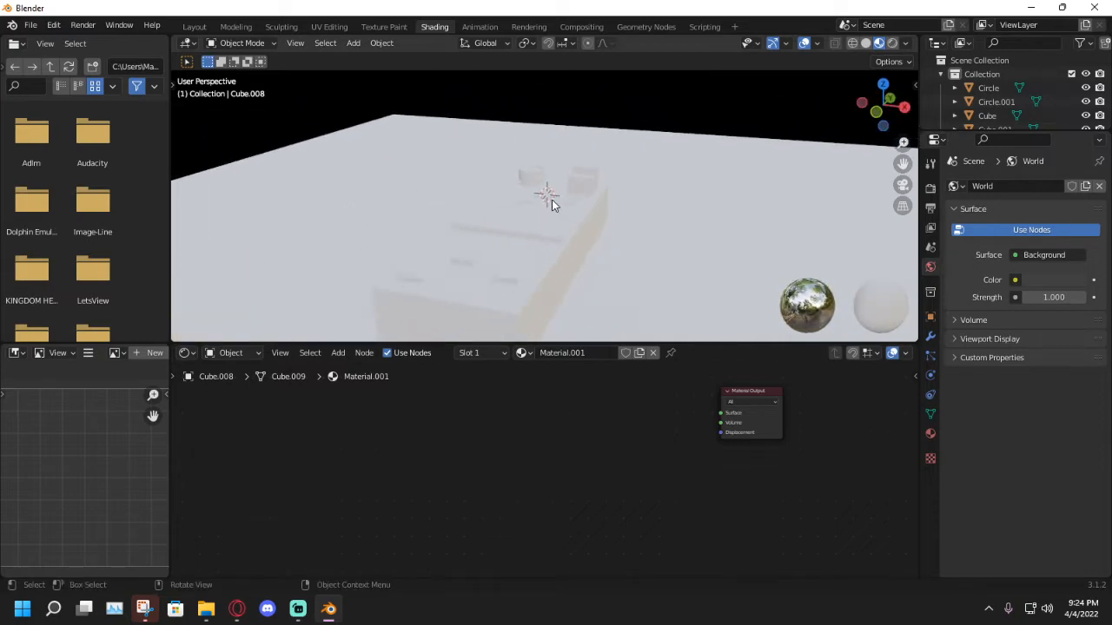
mouse_move(551, 203)
middle_mouse_down()
mouse_move(655, 231)
mouse_move(436, 202)
mouse_move(342, 213)
mouse_move(430, 232)
mouse_move(596, 196)
mouse_move(539, 188)
mouse_move(417, 208)
mouse_move(478, 207)
mouse_move(422, 192)
mouse_move(524, 253)
mouse_move(613, 252)
mouse_move(674, 187)
mouse_move(755, 200)
mouse_move(793, 236)
mouse_move(722, 233)
mouse_move(677, 270)
mouse_move(534, 191)
mouse_move(503, 161)
mouse_move(497, 178)
mouse_move(551, 205)
middle_mouse_up()
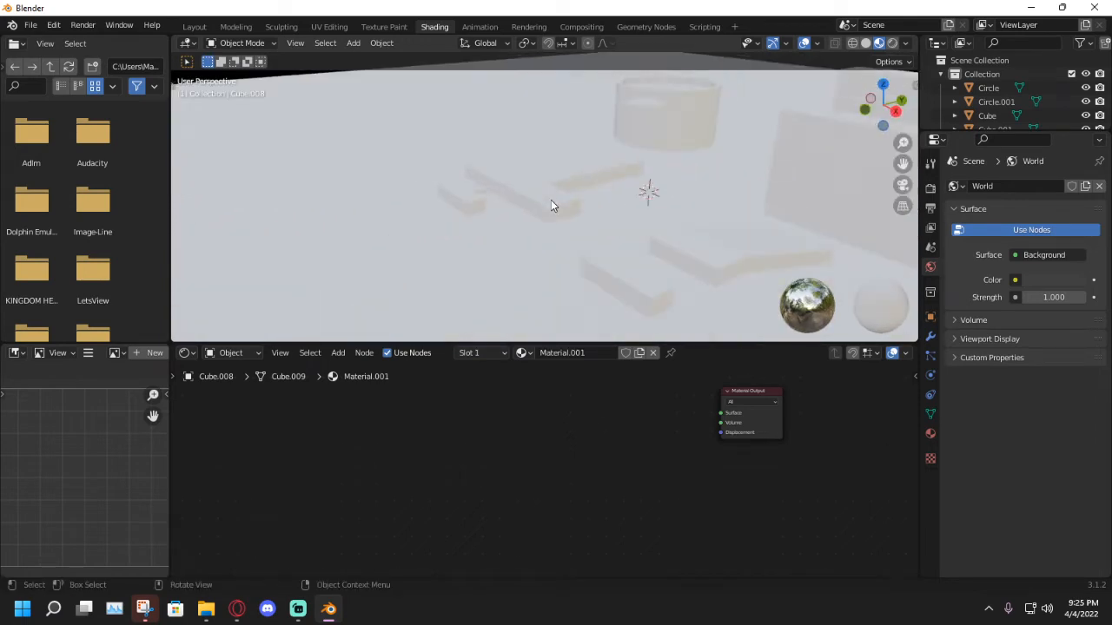
middle_click_drag(551, 201, 601, 238)
scroll(601, 242, "up", 4)
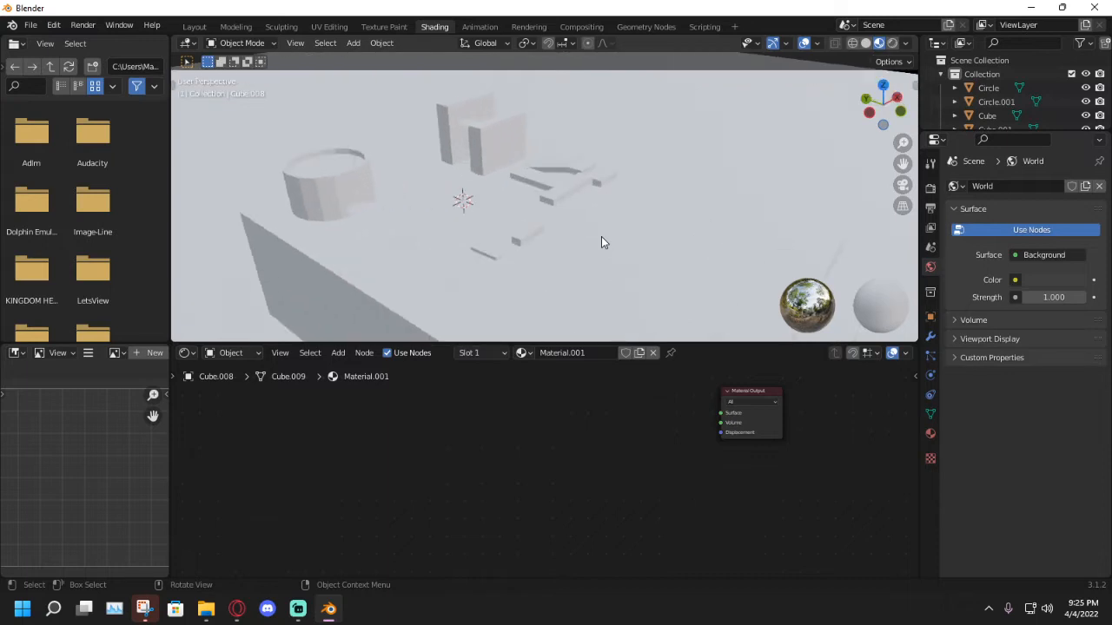
scroll(601, 237, "down", 4)
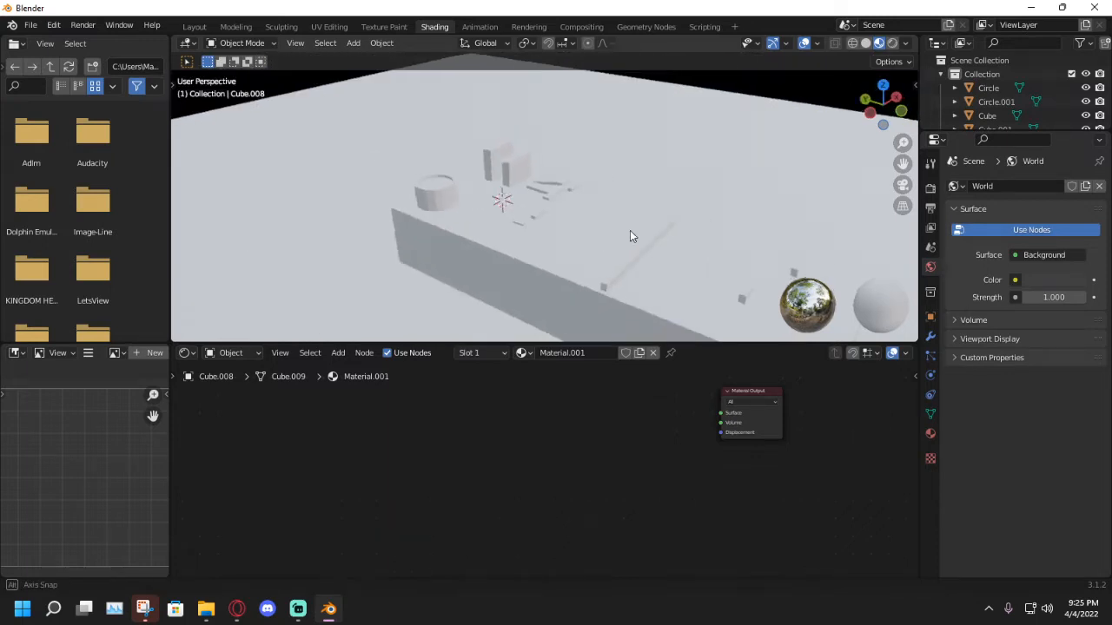
scroll(639, 224, "down", 1)
left_click(237, 608)
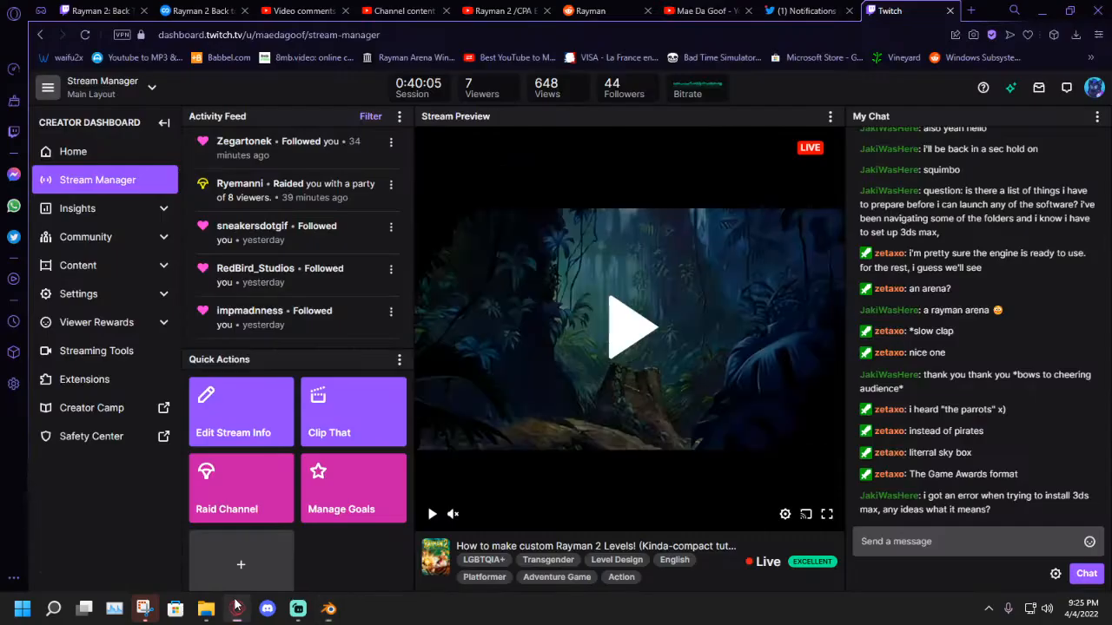
left_click(236, 608)
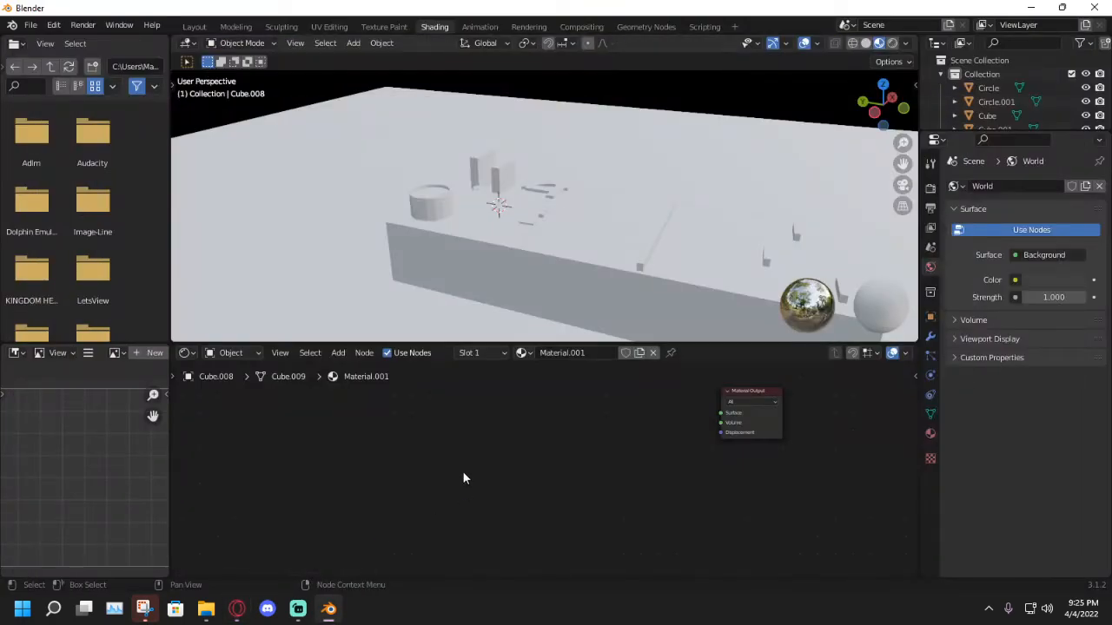
Add an Image Texture node to Material.001 in the shader editor.
key("shift+a")
mouse_move(463, 477)
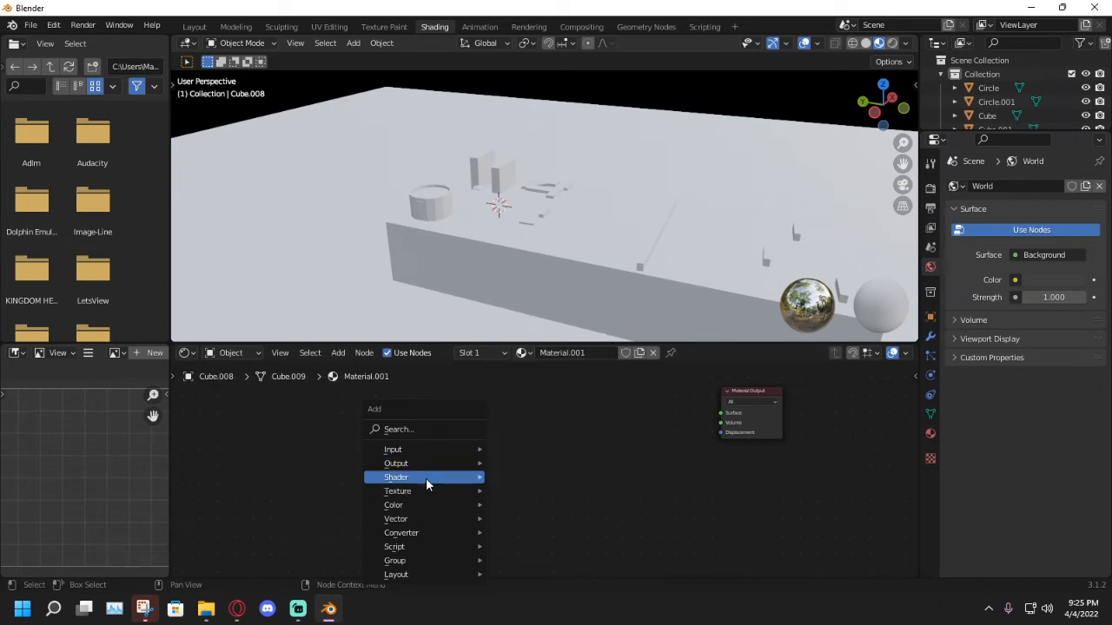
mouse_move(421, 453)
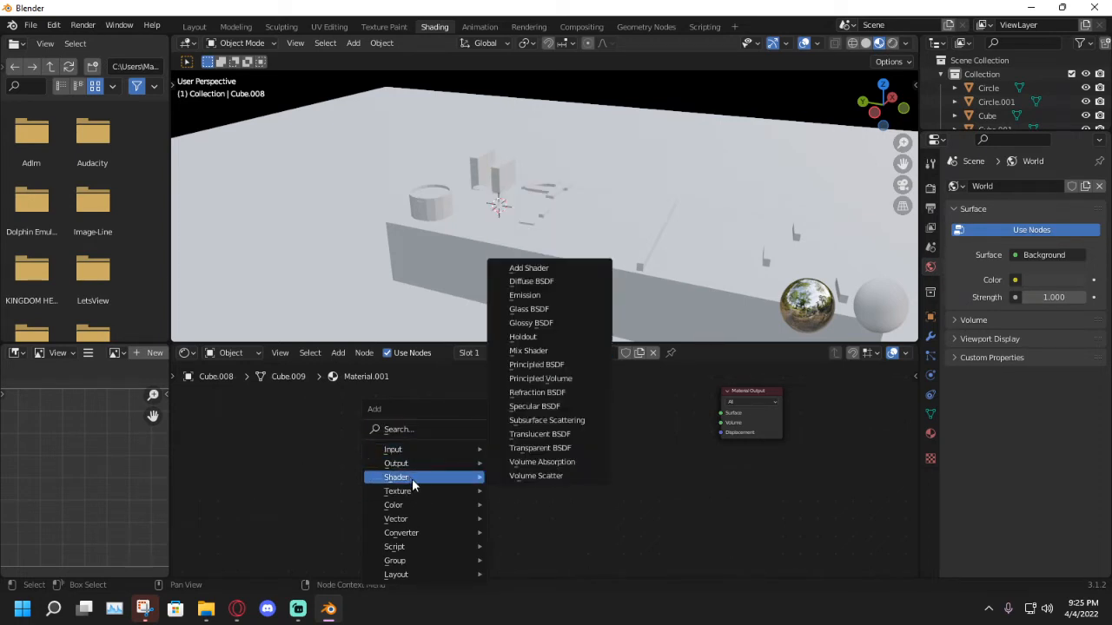
mouse_move(415, 491)
left_click(579, 379)
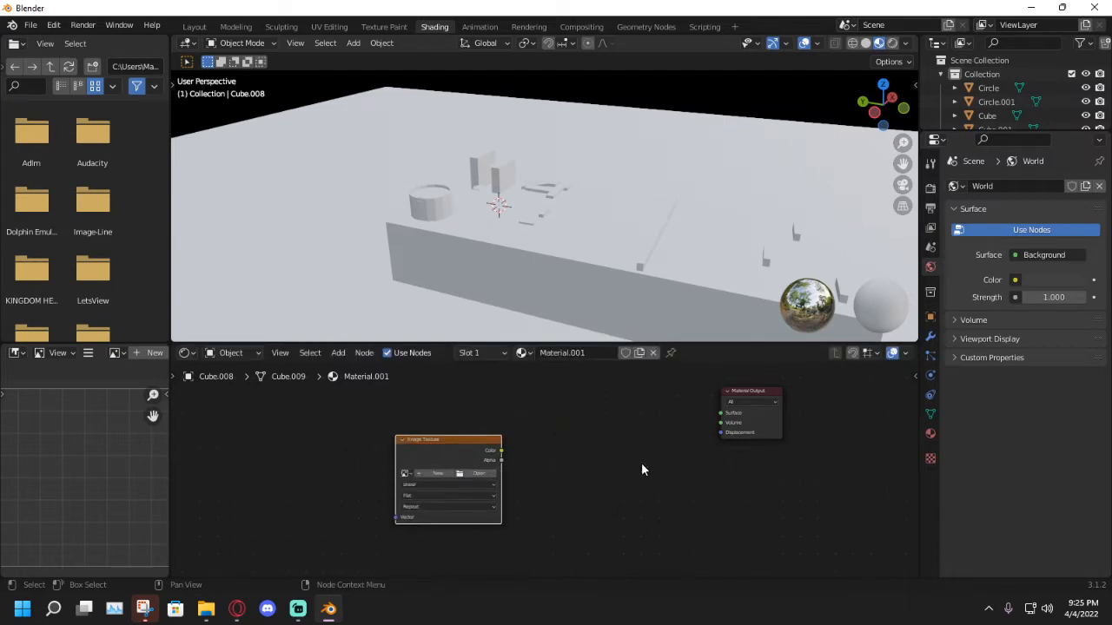
Browse for the Image Texture node's image to GAMEDN64\World\graphics\Textures inside the Rayman 2 CPA Editor's Editor folder.
middle_click_drag(579, 223, 540, 200)
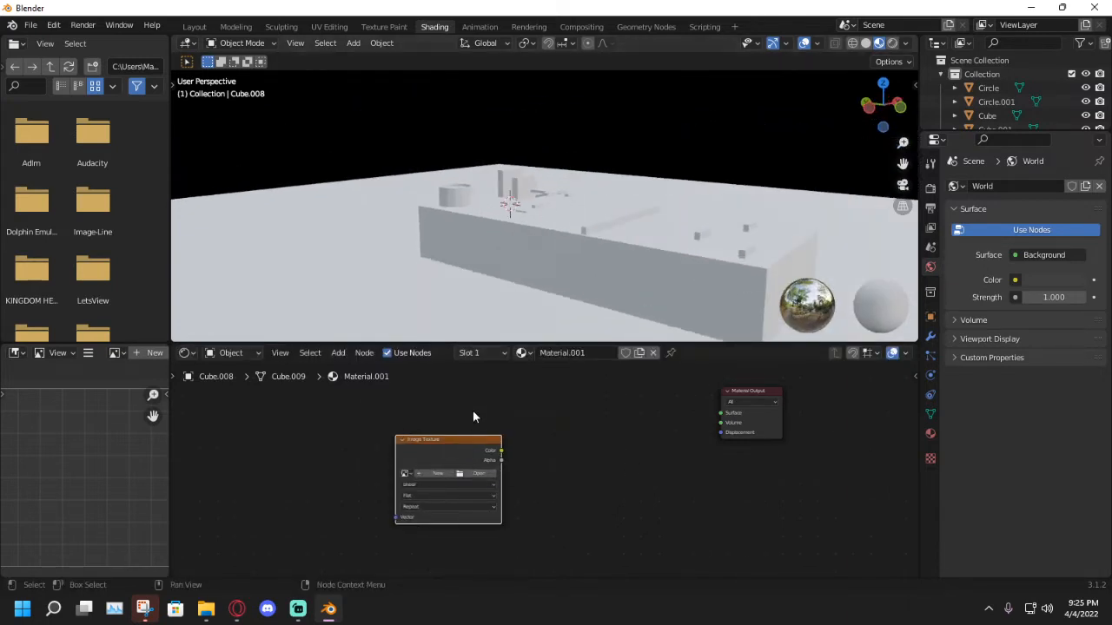
left_click(482, 475)
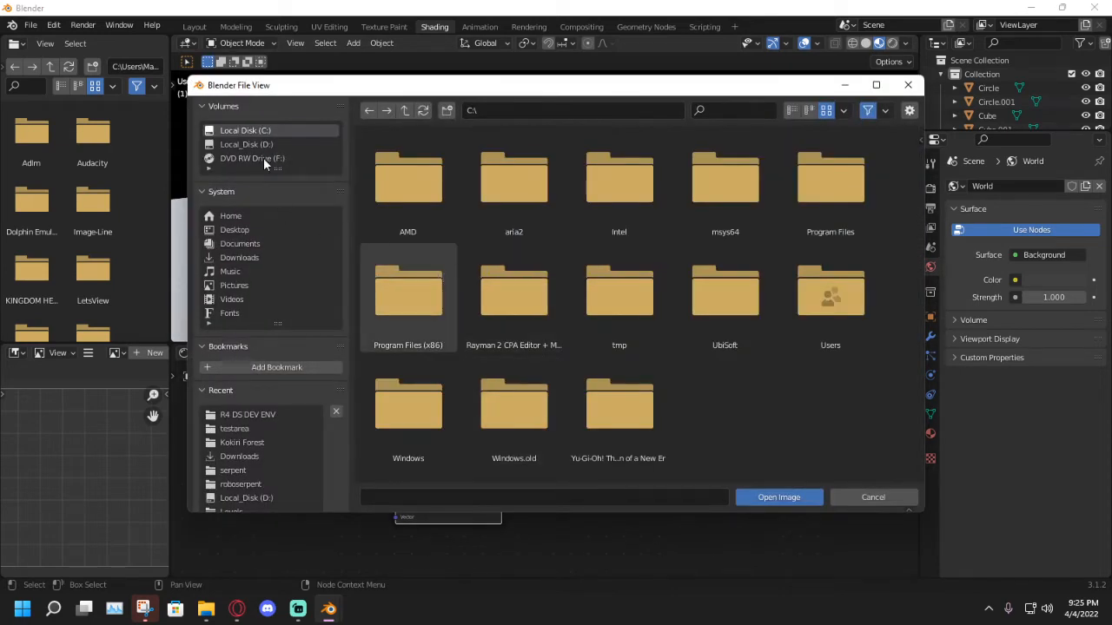
double_click(526, 295)
double_click(410, 196)
double_click(511, 193)
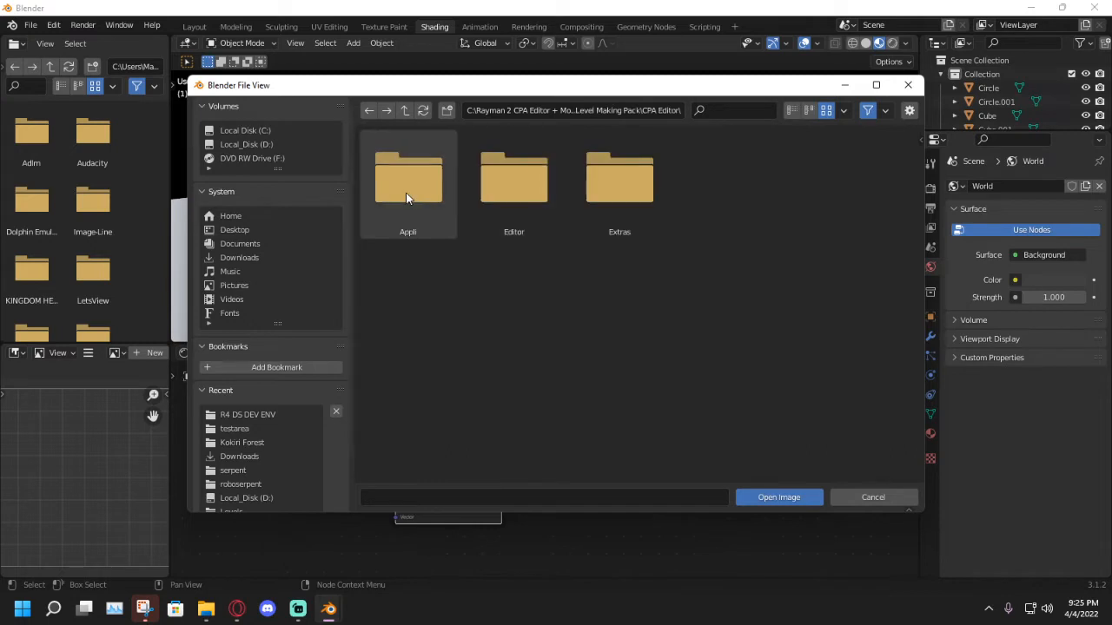
double_click(525, 184)
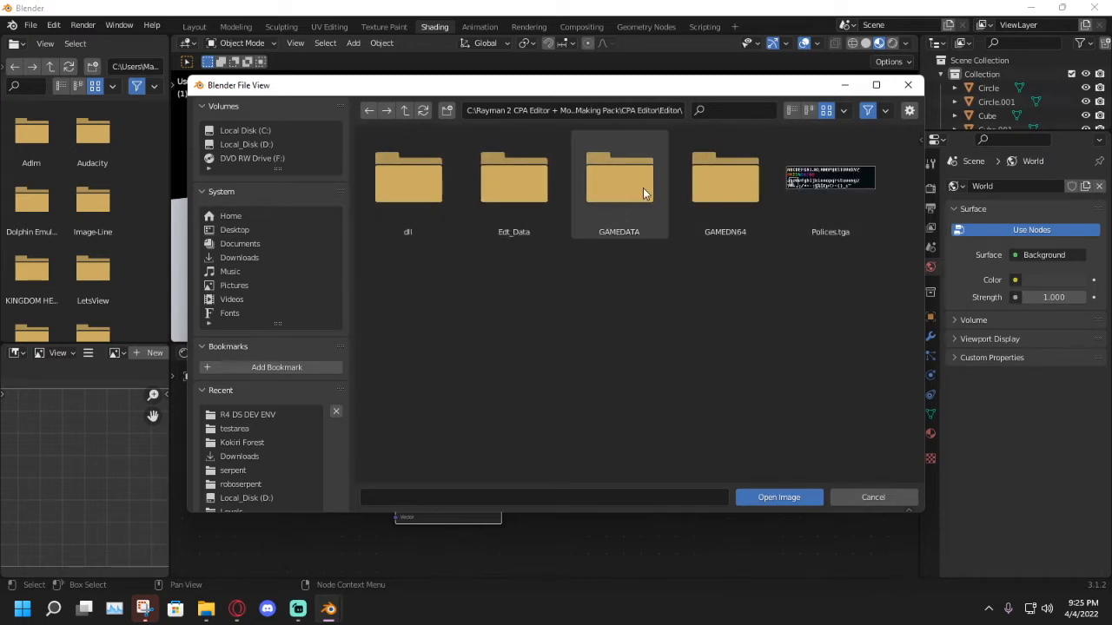
double_click(690, 188)
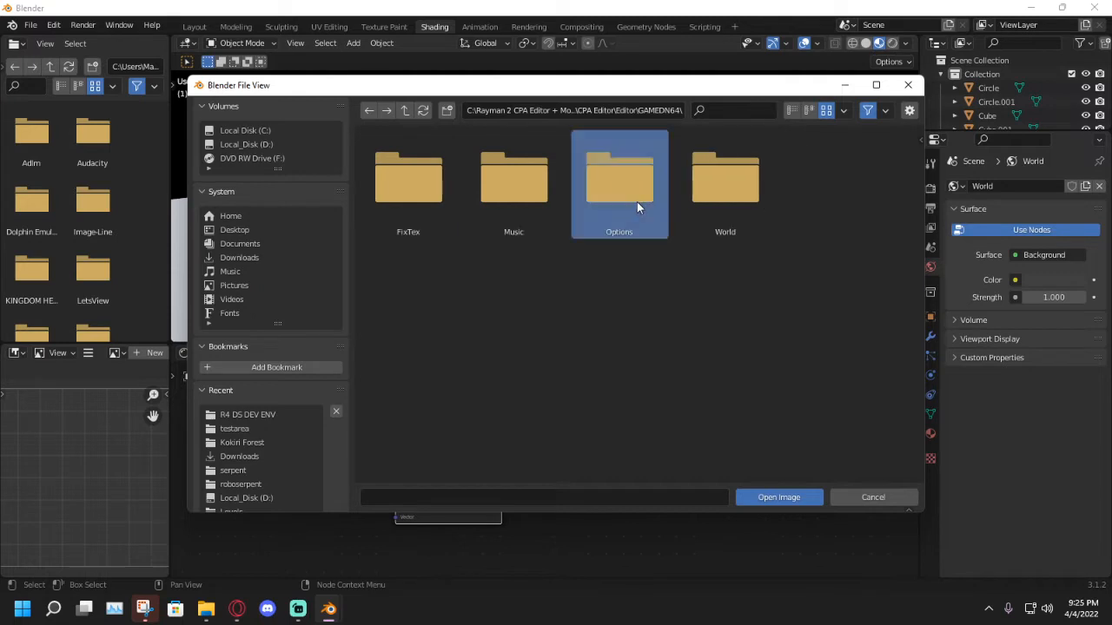
double_click(637, 202)
left_click(404, 110)
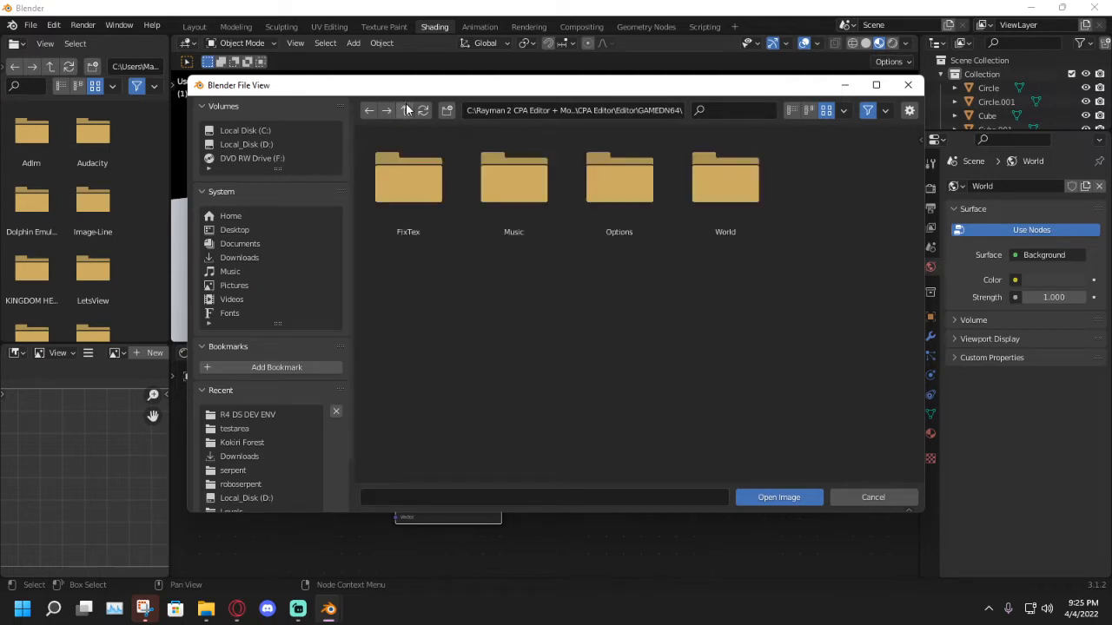
double_click(734, 192)
double_click(409, 204)
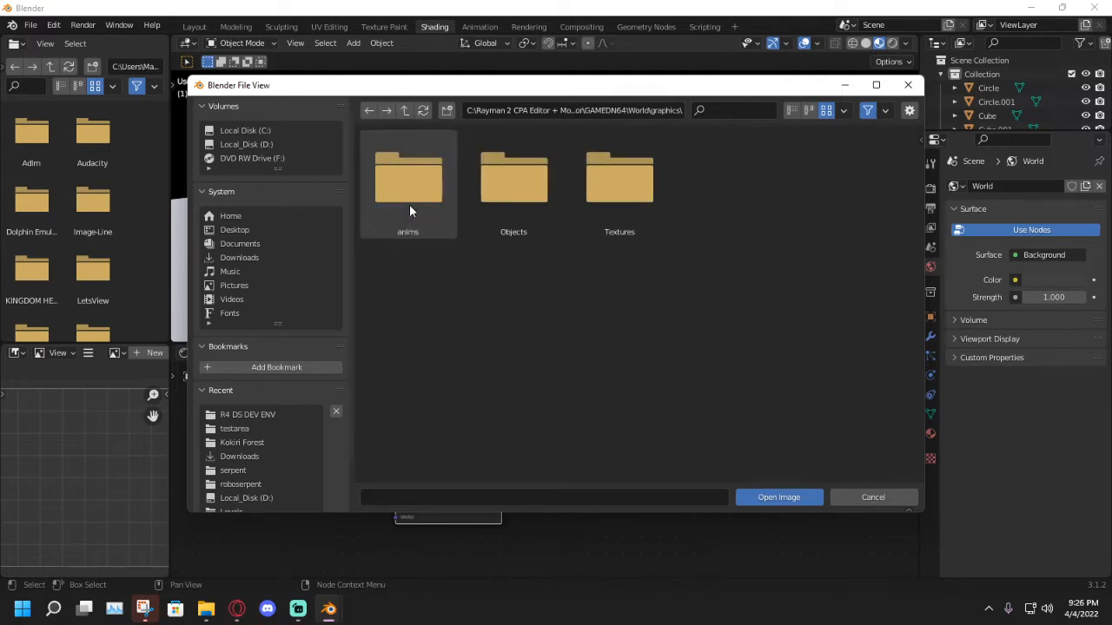
double_click(583, 207)
Load cl_canyon02txy.tga from the testarea2 folder into the Image Texture node.
scroll(514, 343, "down", 6)
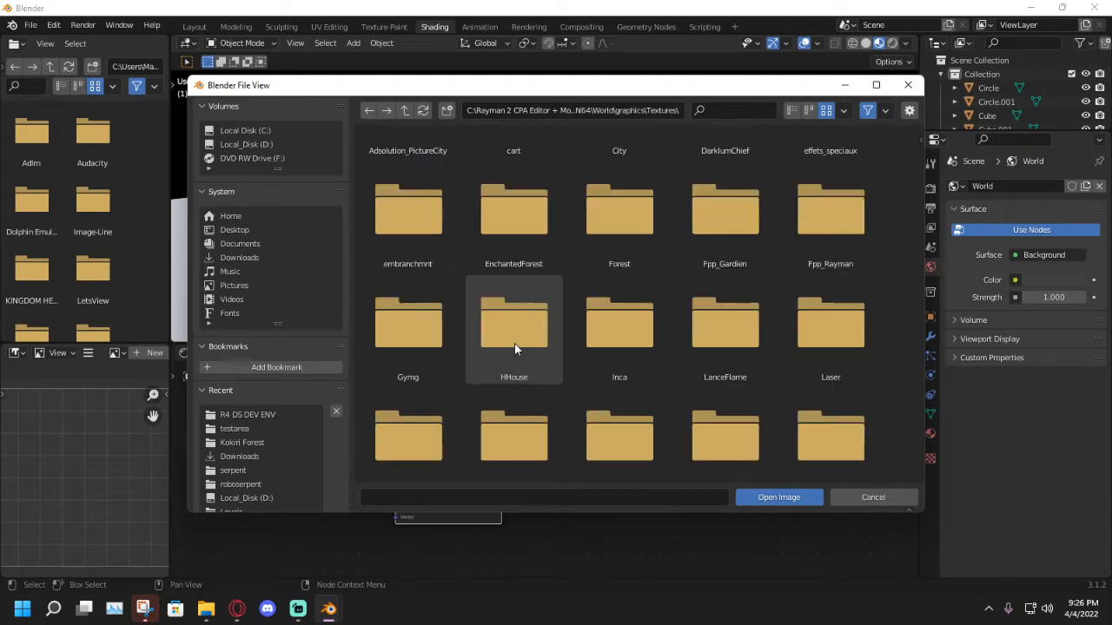
scroll(691, 345, "down", 3)
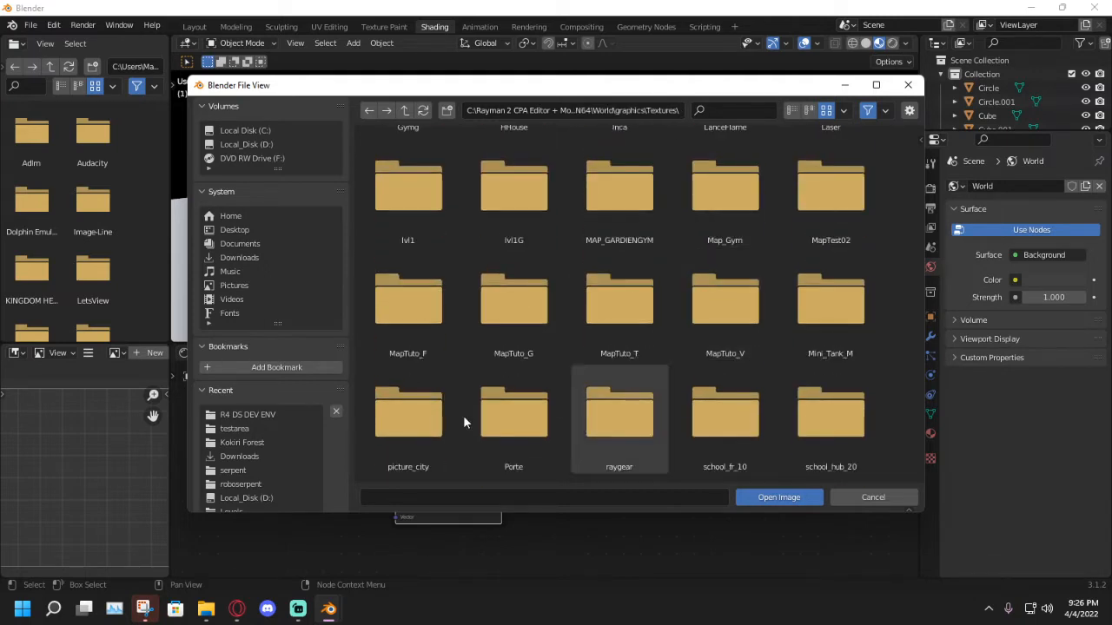
scroll(513, 324, "down", 1)
scroll(723, 373, "down", 2)
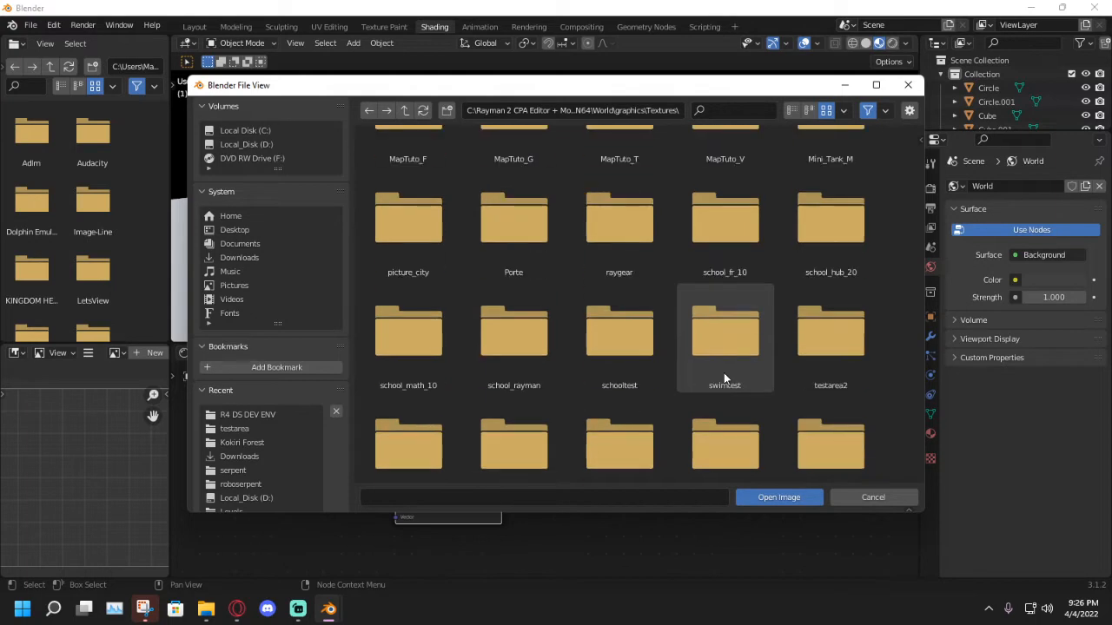
scroll(529, 300, "up", 4)
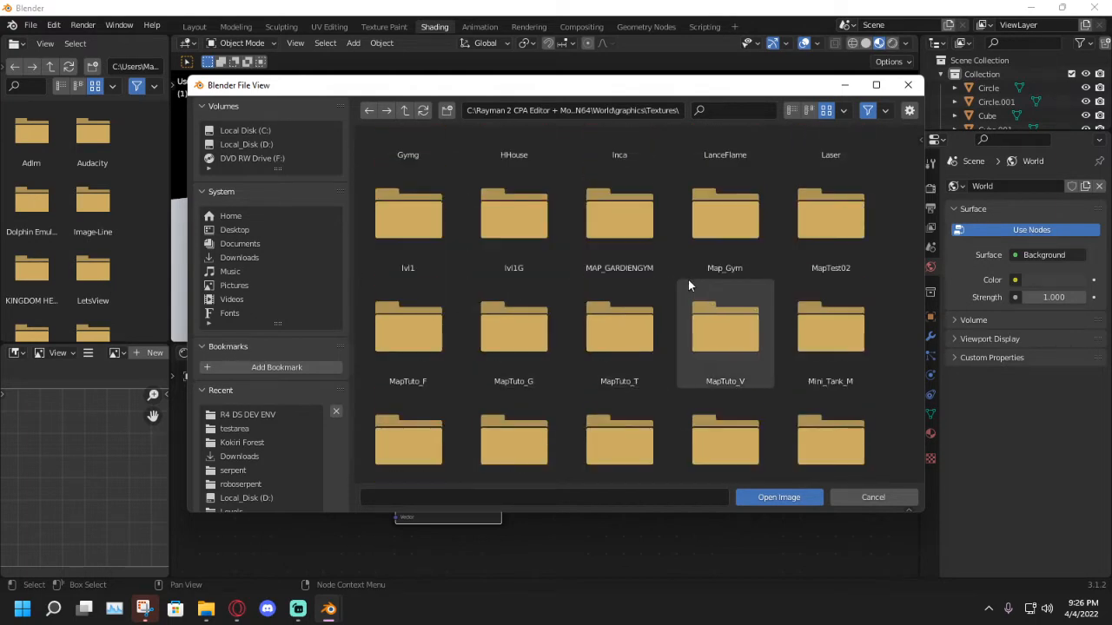
scroll(690, 285, "down", 5)
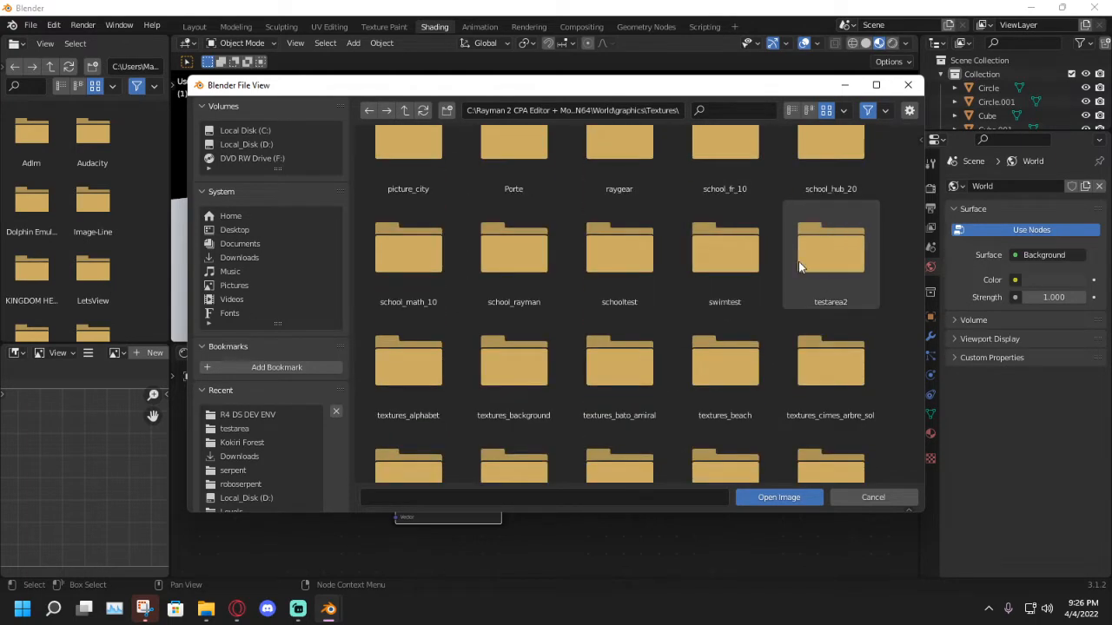
double_click(800, 262)
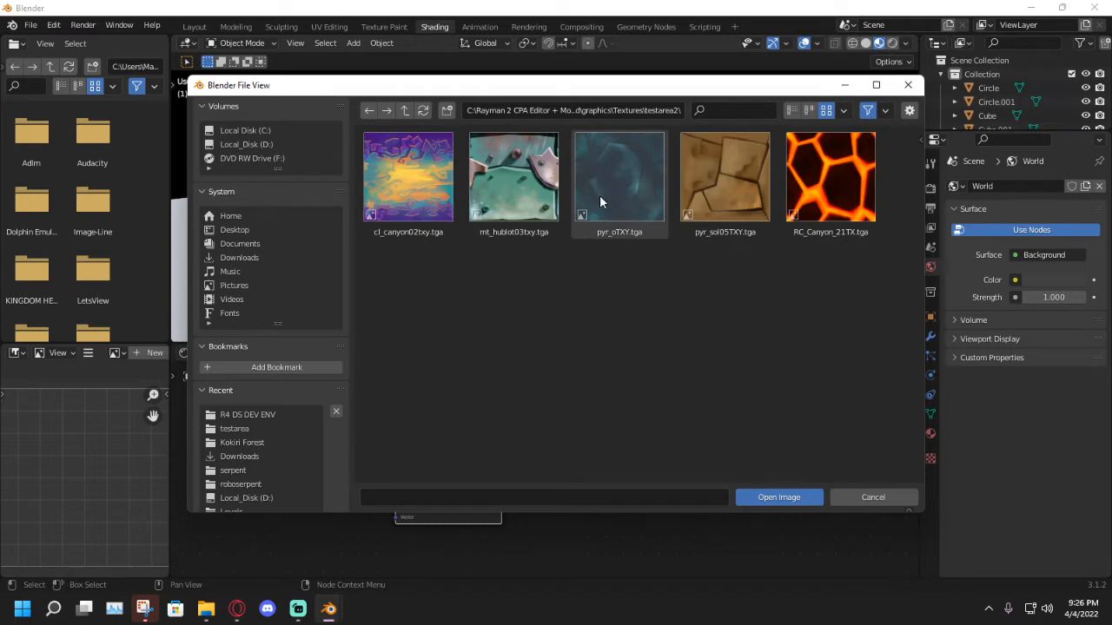
double_click(401, 179)
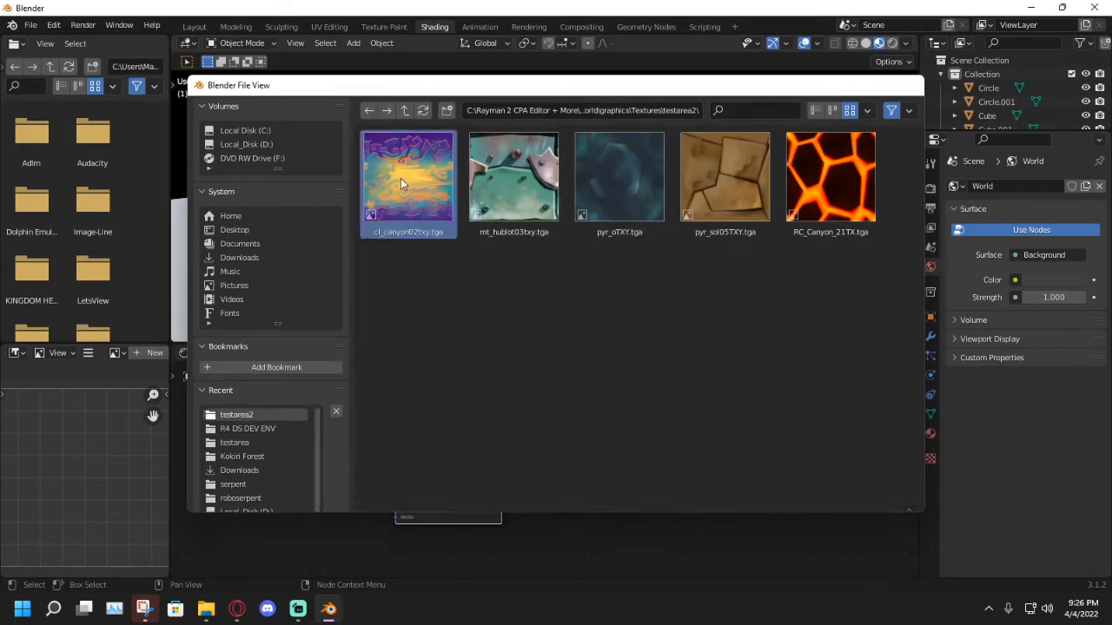
Connect the canyon image texture's Color output to the Material Output's Surface input.
mouse_move(523, 335)
middle_mouse_down()
mouse_move(516, 249)
mouse_move(509, 321)
middle_mouse_up()
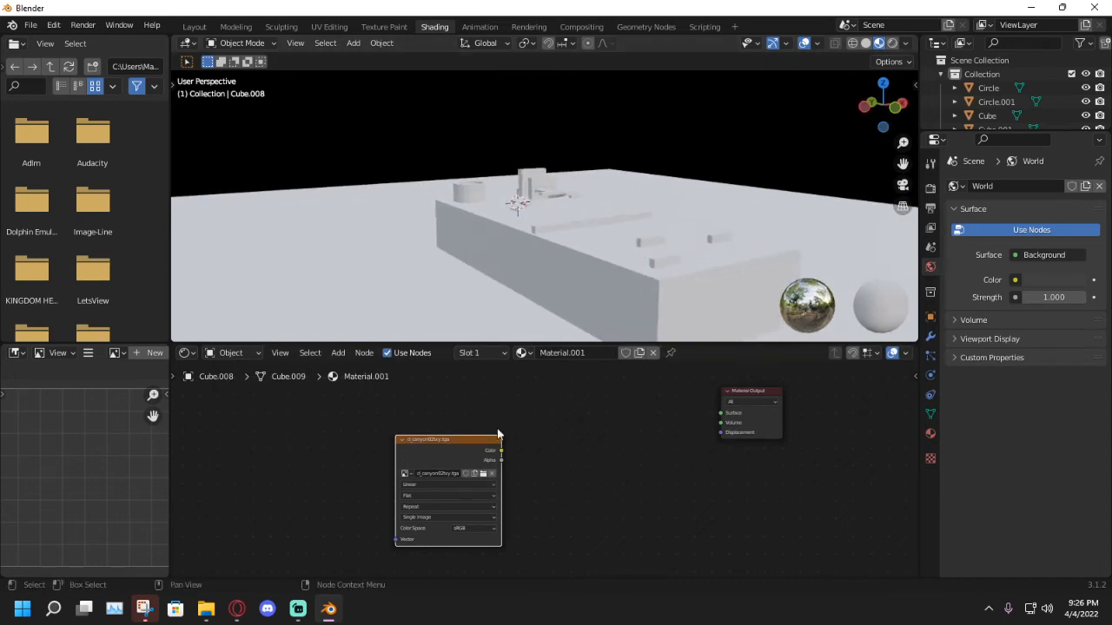
left_click_drag(501, 452, 720, 413)
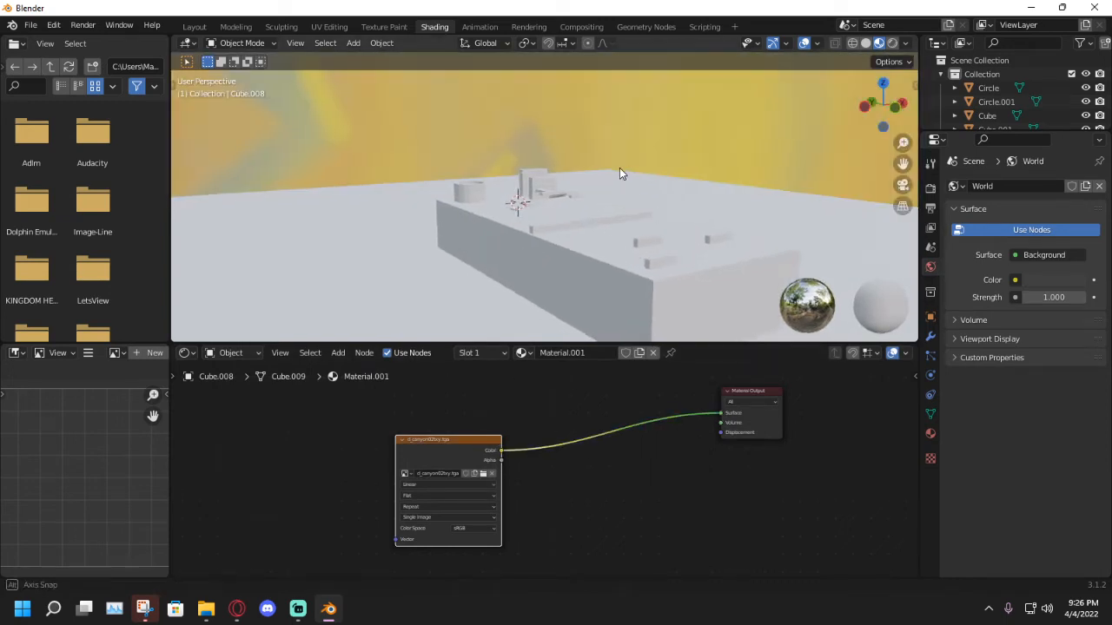
middle_click_drag(619, 168, 388, 75)
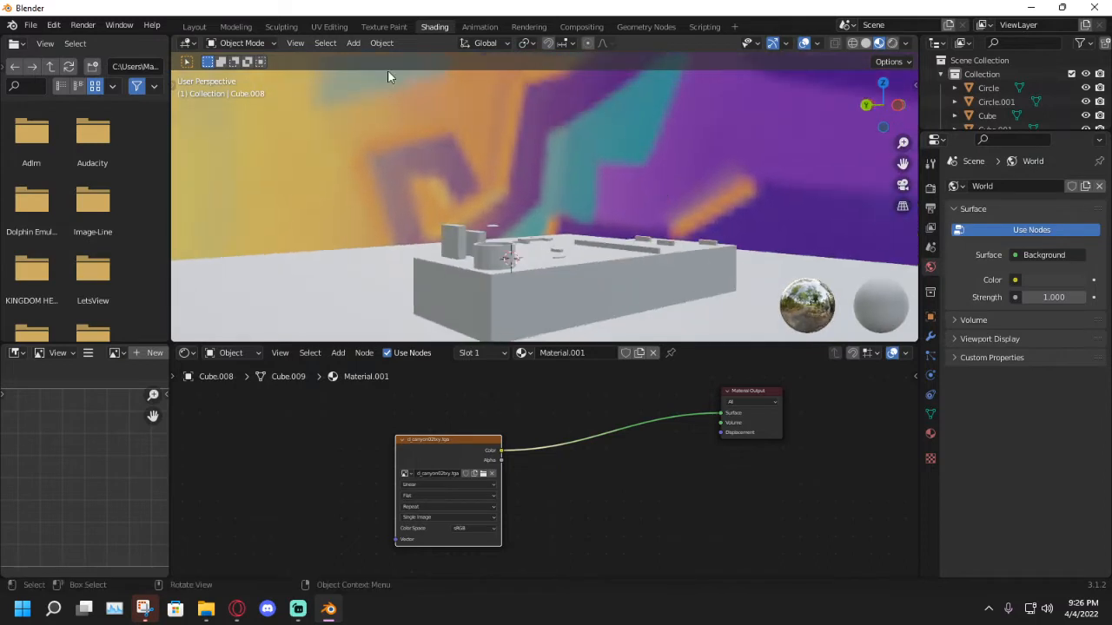
In the UV Editing workspace, unwrap all UVs of the surrounding sky cube with Cube Projection.
left_click(384, 27)
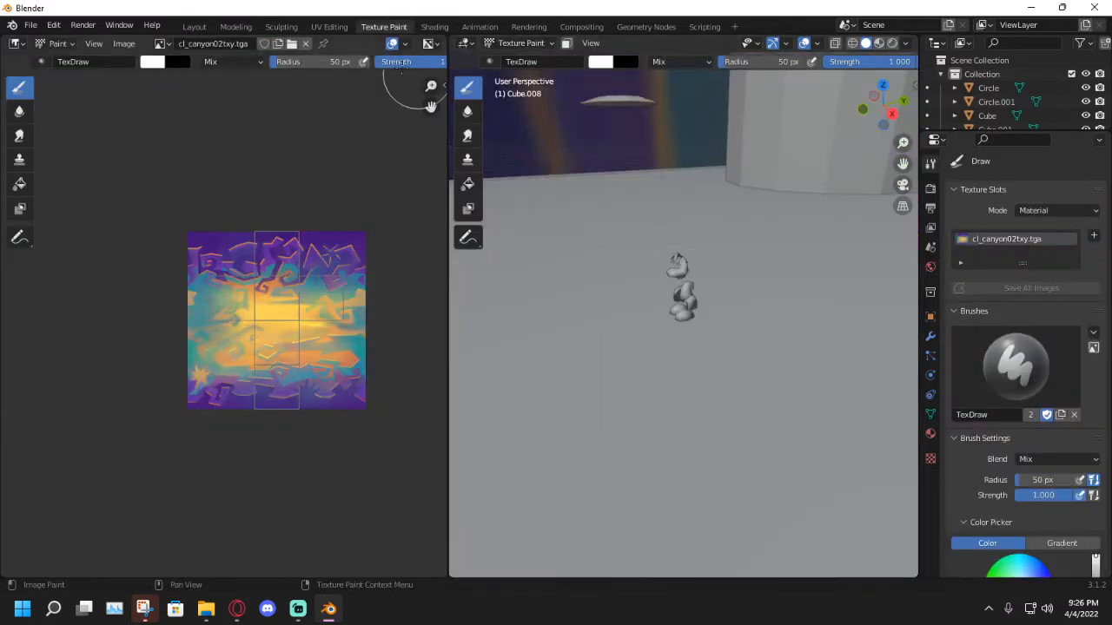
left_click(329, 27)
mouse_move(669, 298)
middle_mouse_down()
mouse_move(726, 351)
mouse_move(662, 325)
middle_mouse_up()
middle_click_drag(759, 341, 738, 335)
scroll(339, 331, "up", 2)
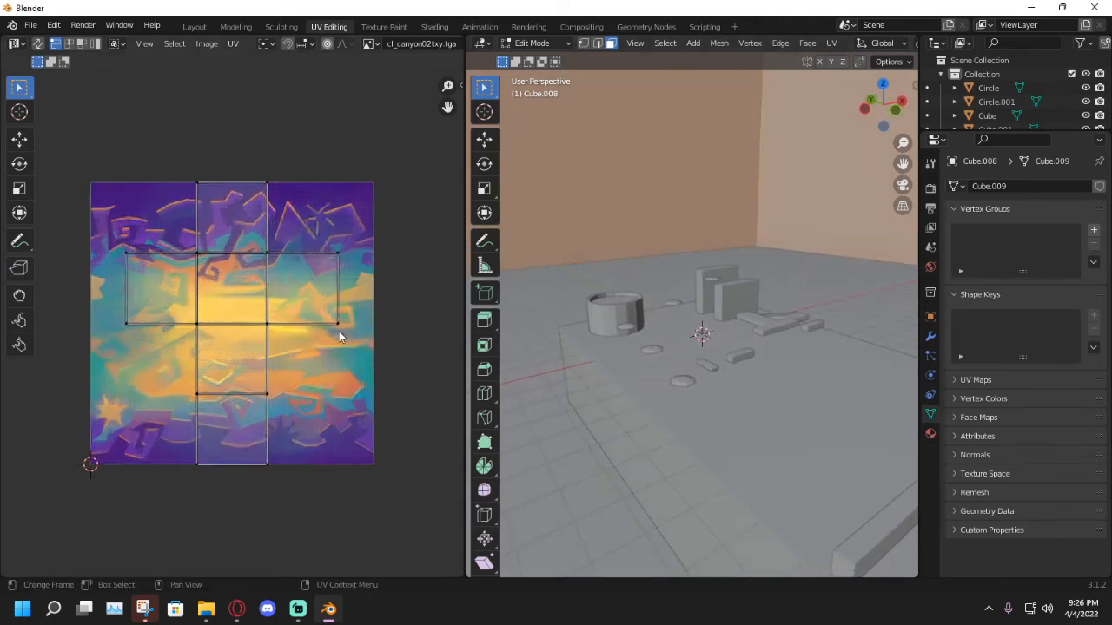
scroll(339, 331, "down", 3)
scroll(338, 331, "up", 1)
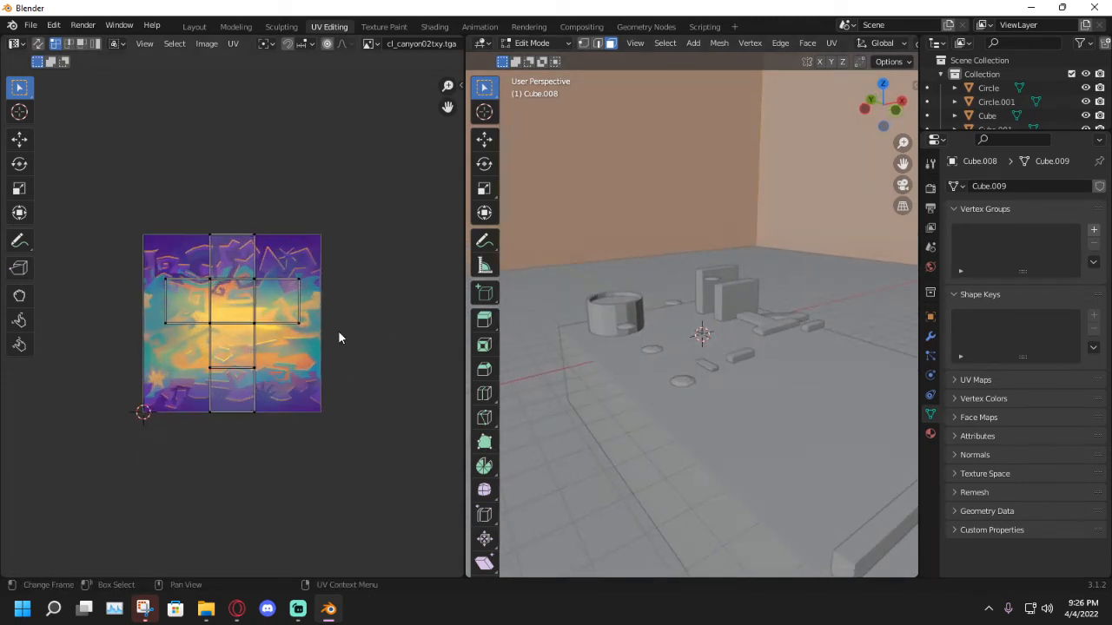
scroll(337, 330, "up", 1)
key("a")
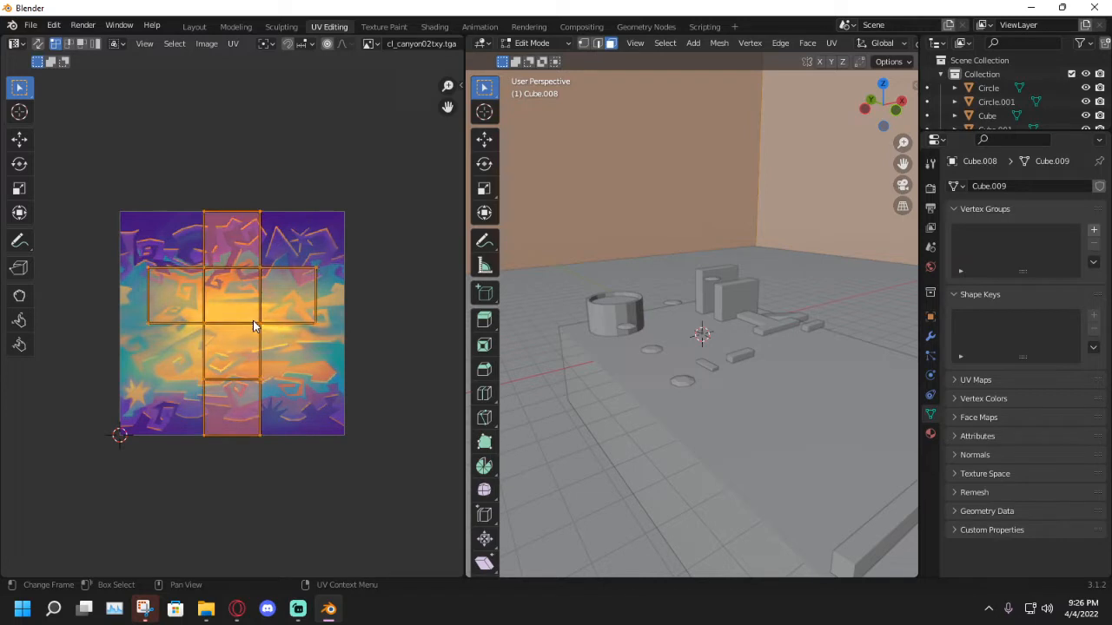
key("u")
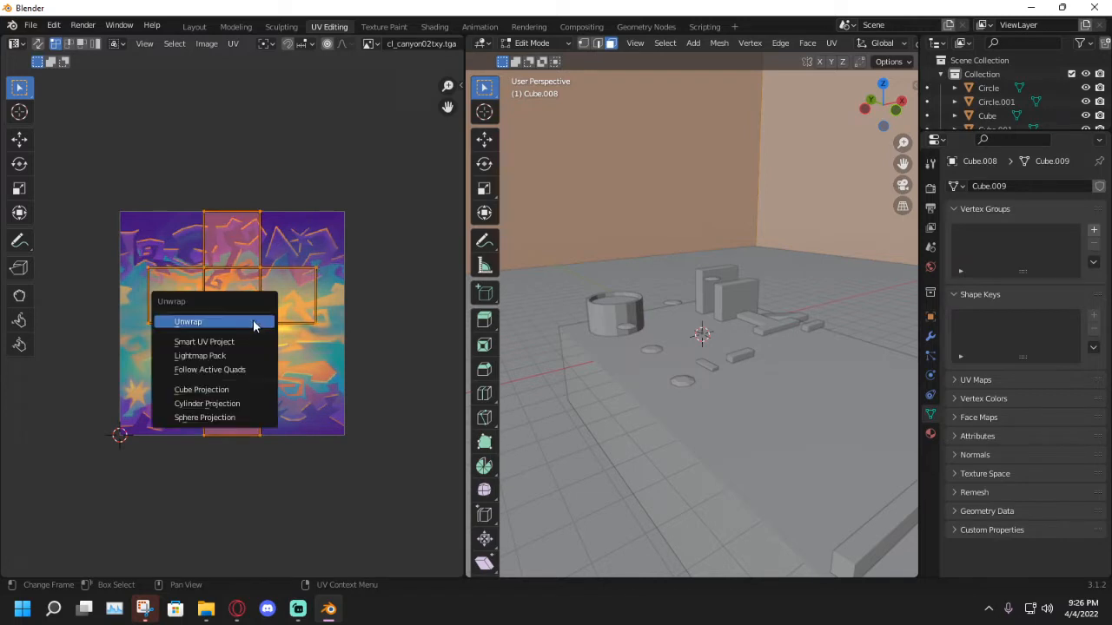
left_click(239, 391)
middle_click_drag(660, 295, 687, 298)
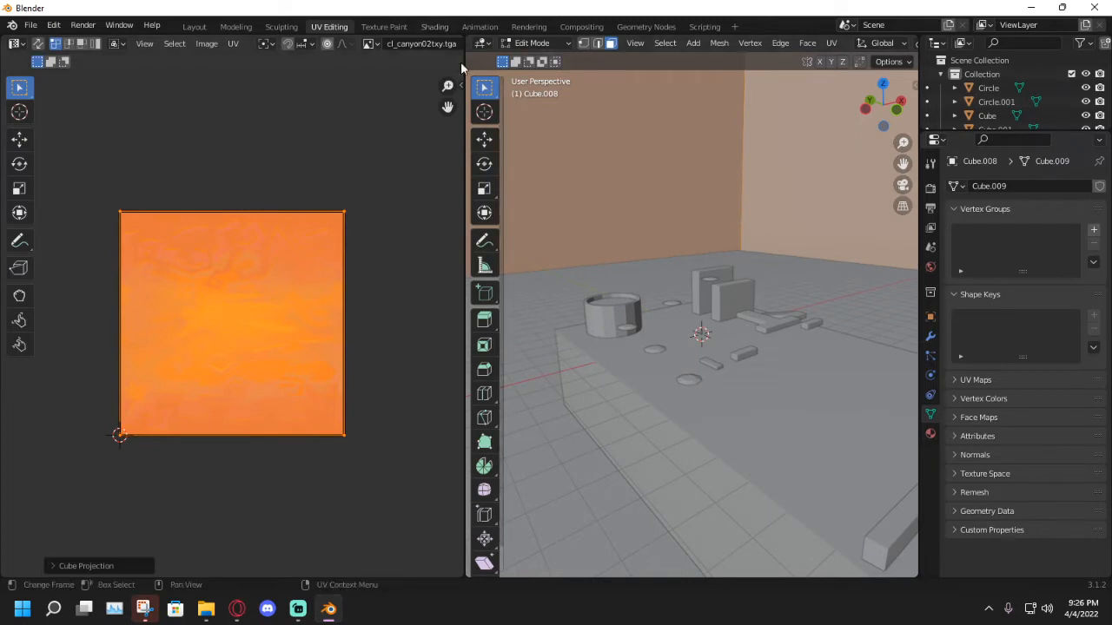
Return to the Shading workspace and create a new material for the large platform block.
left_click(434, 26)
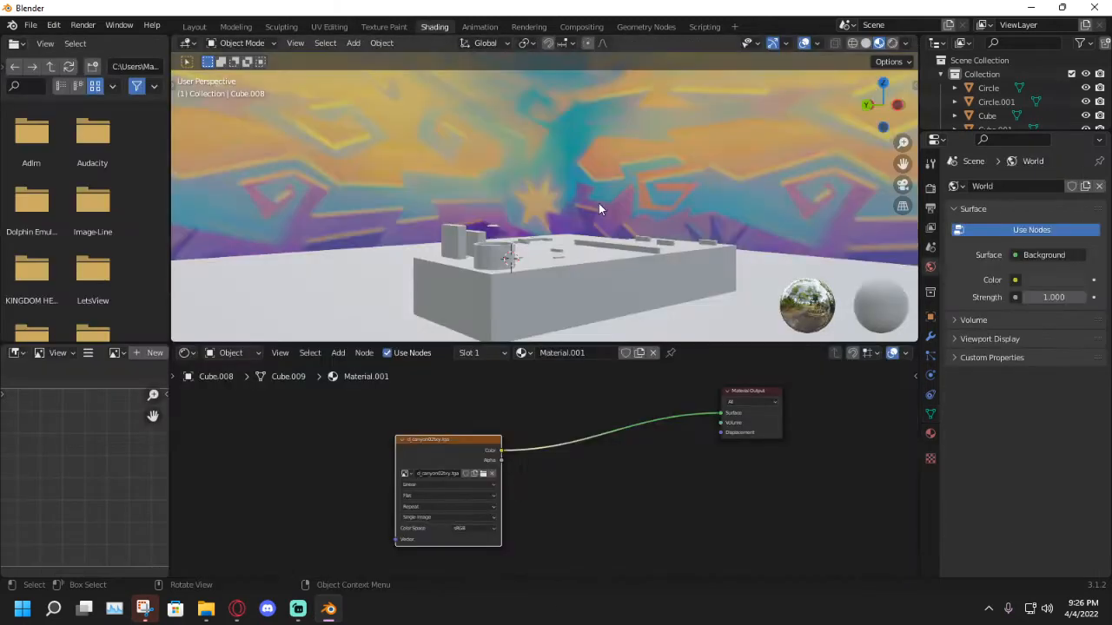
middle_click_drag(572, 207, 603, 252)
scroll(611, 237, "up", 2)
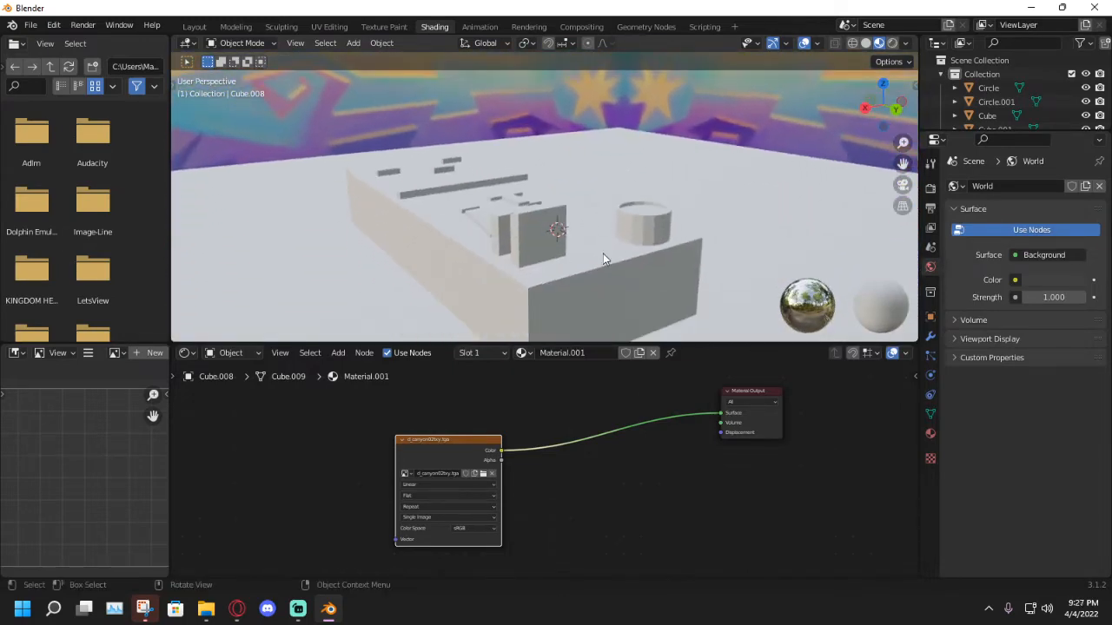
left_click(603, 259)
left_click(575, 352)
Add an Image Texture node to the platform block's material.
key("shift+a")
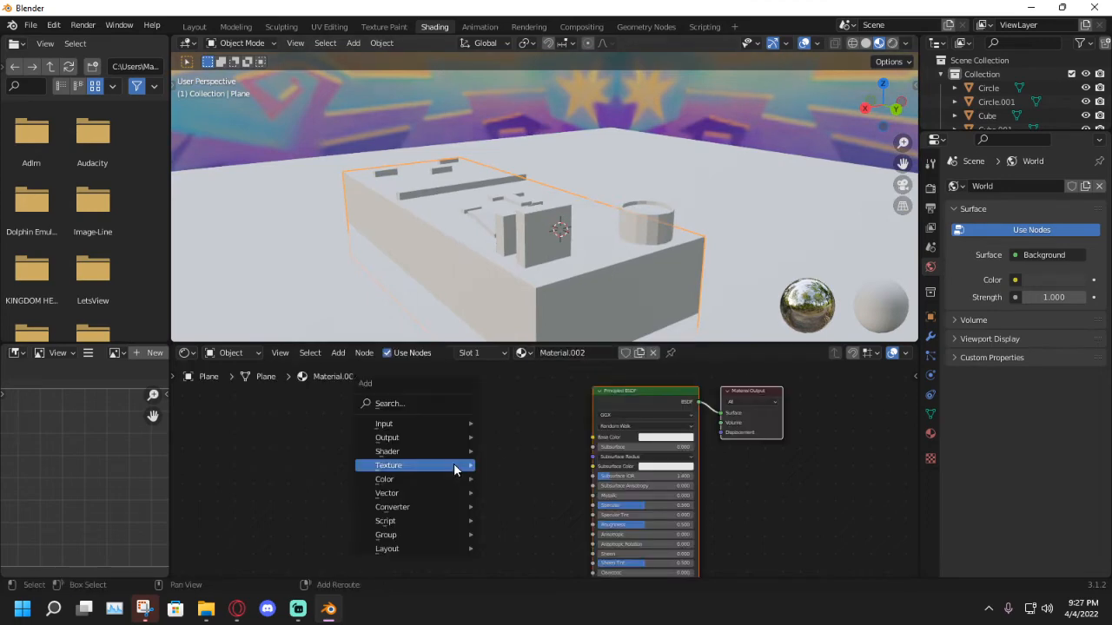
mouse_move(416, 465)
left_click(555, 356)
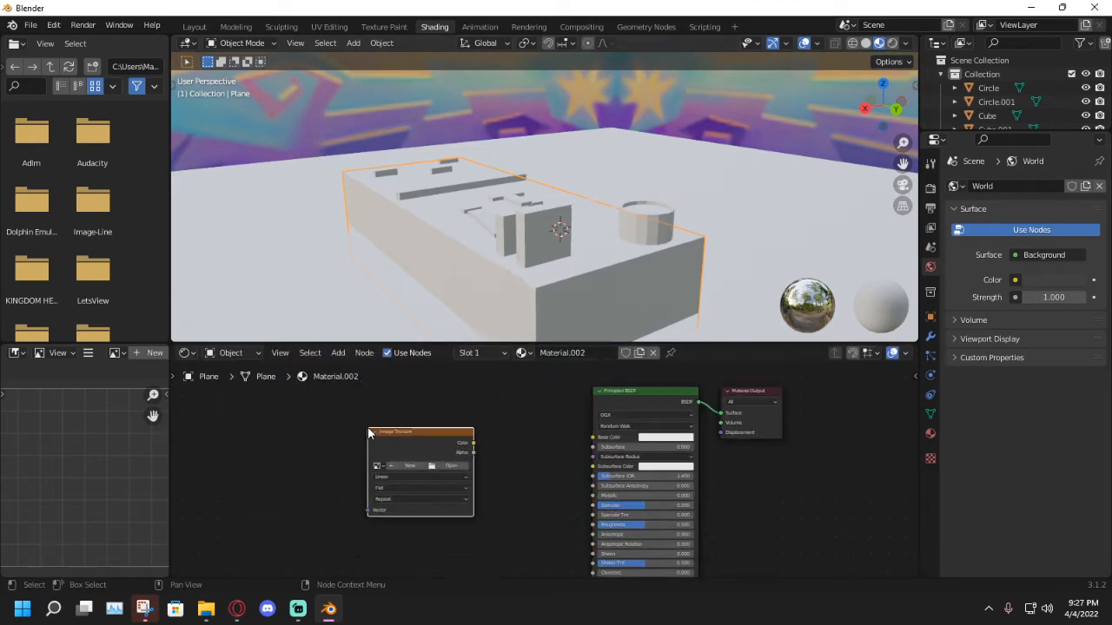
Open an image for the platform block's Image Texture node and browse to GAMEDN64\World\graphics\Textures\testarea2 in the Rayman 2 CPA Editor folder.
left_click(452, 467)
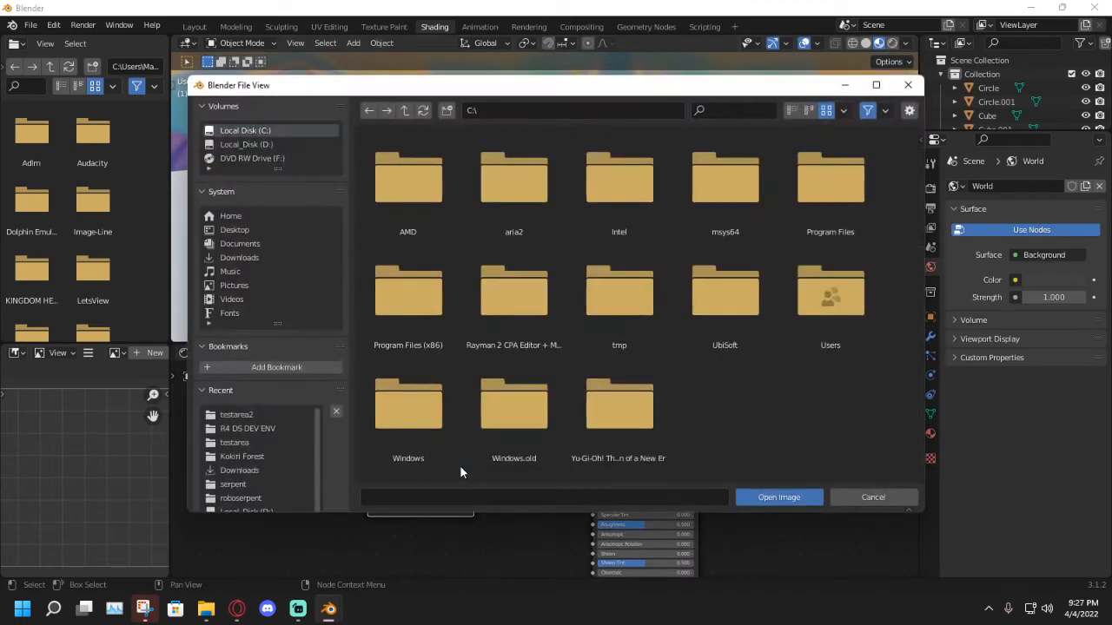
double_click(490, 311)
double_click(402, 201)
double_click(511, 205)
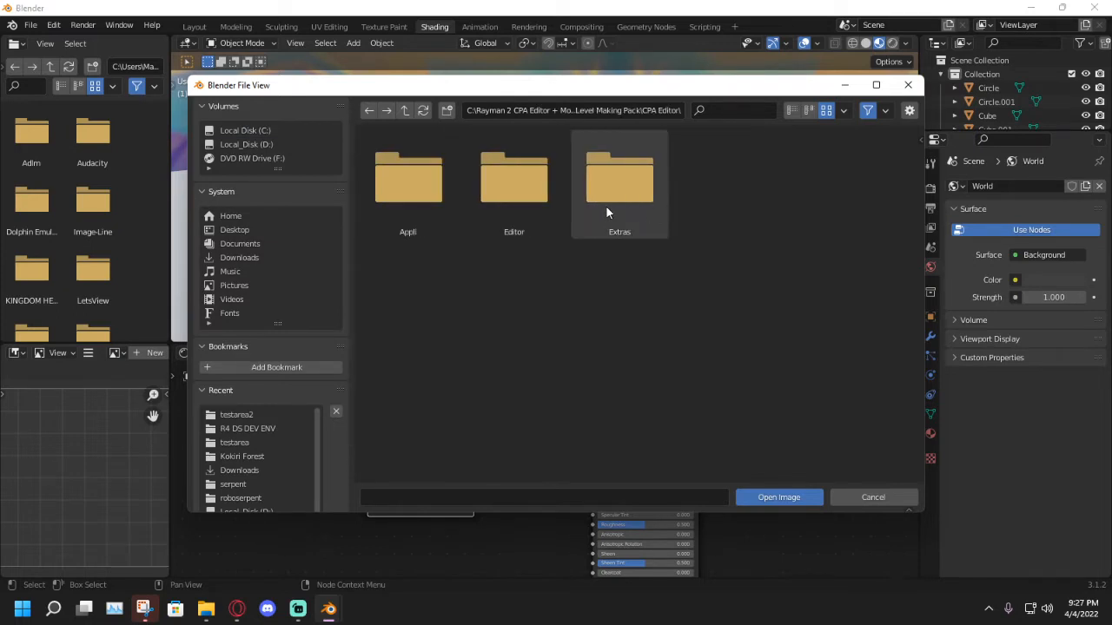
double_click(510, 204)
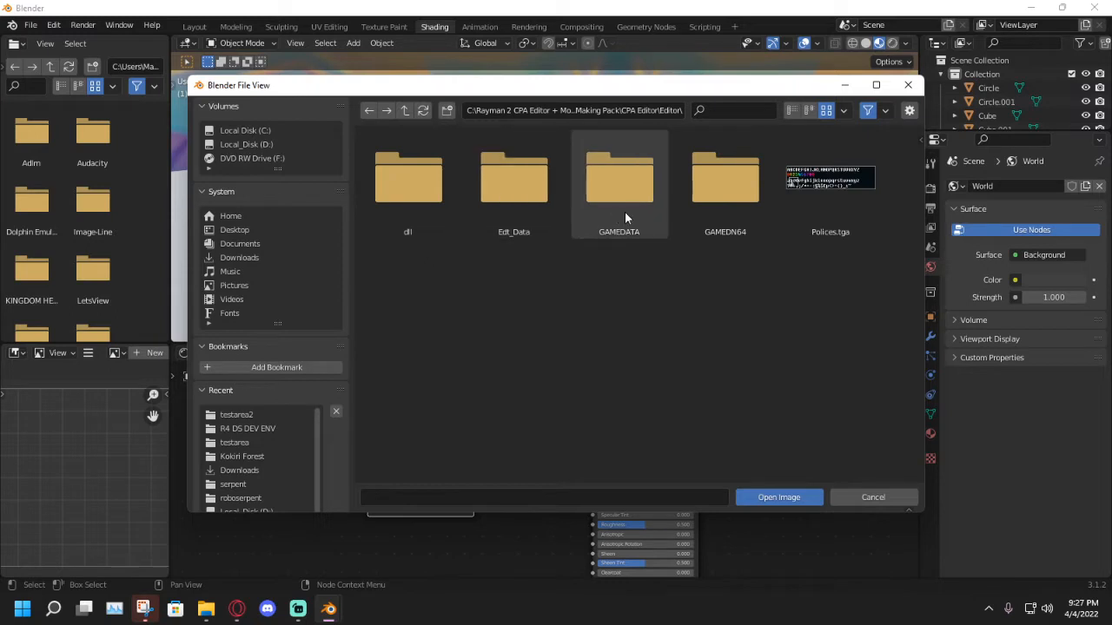
double_click(691, 222)
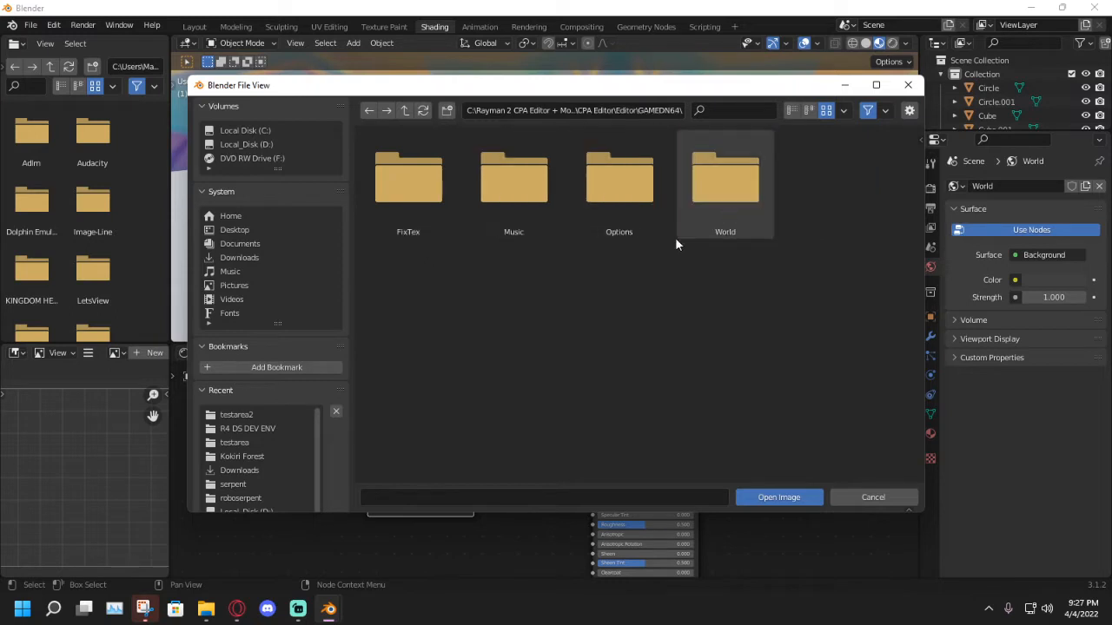
double_click(741, 203)
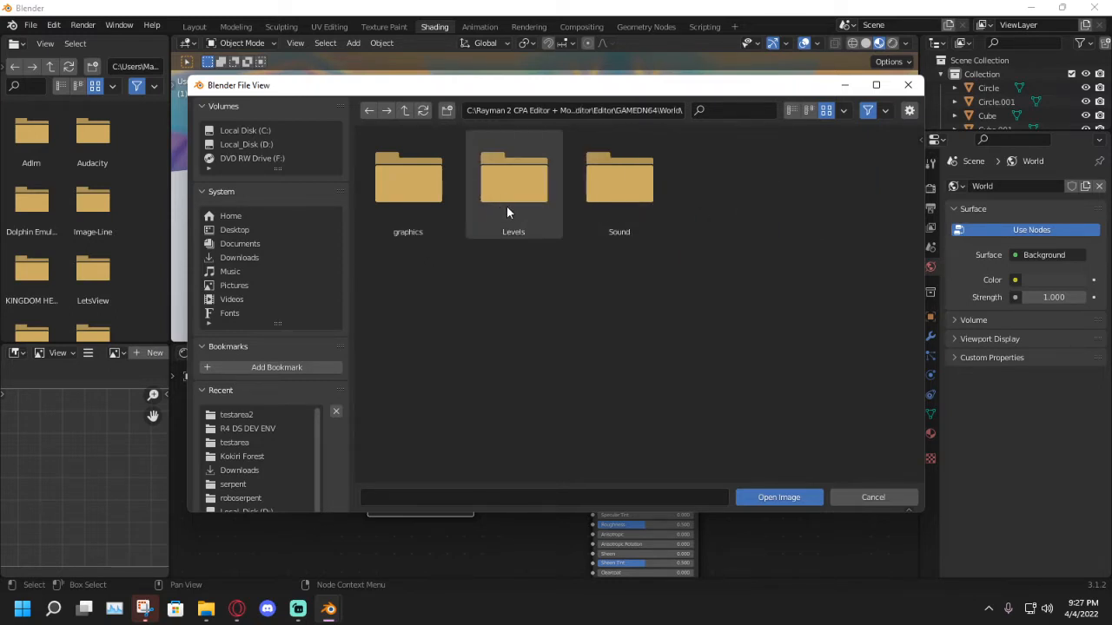
double_click(431, 206)
double_click(587, 220)
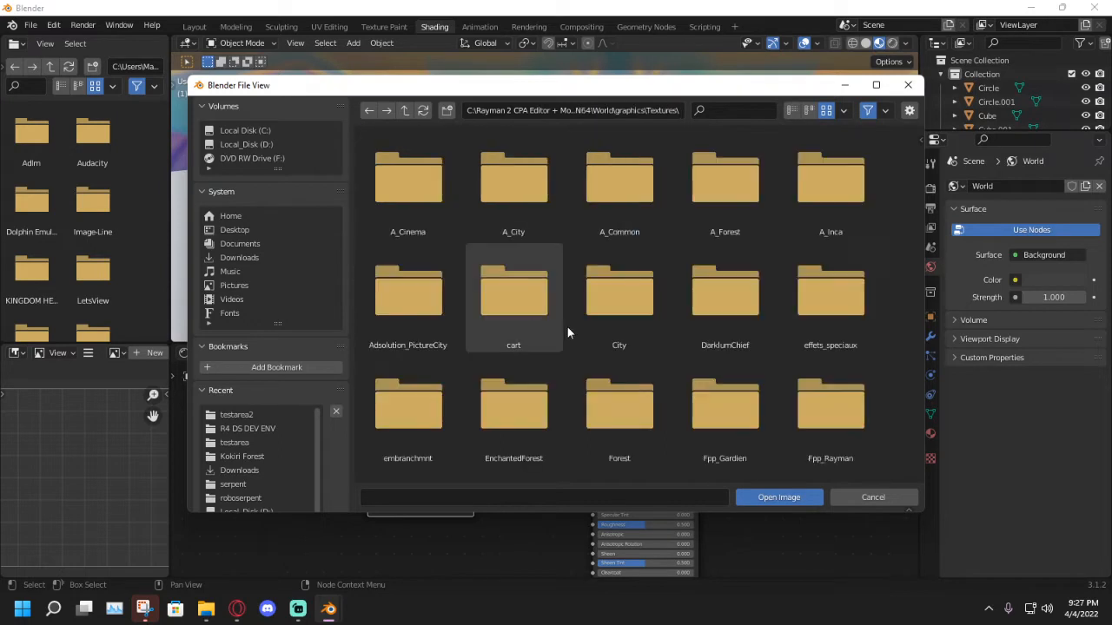
scroll(568, 325, "down", 5)
scroll(660, 296, "down", 1)
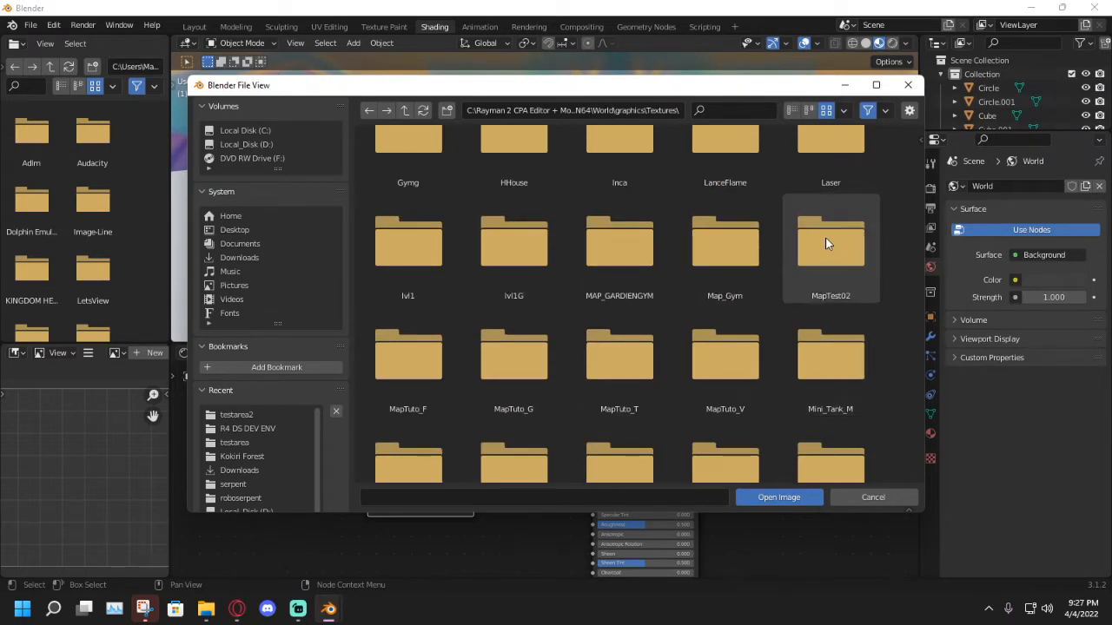
scroll(815, 304, "down", 3)
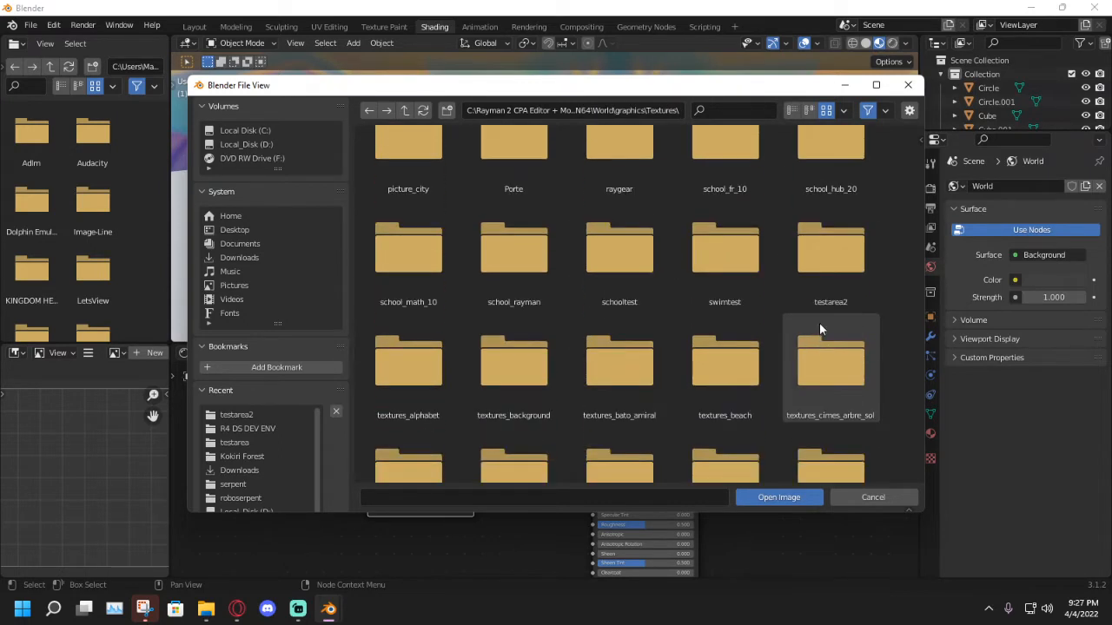
double_click(819, 322)
Copy the testarea2 folder path, then load pyr_sol05TXY.tga into the Image Texture node.
left_click(622, 114)
right_click(623, 113)
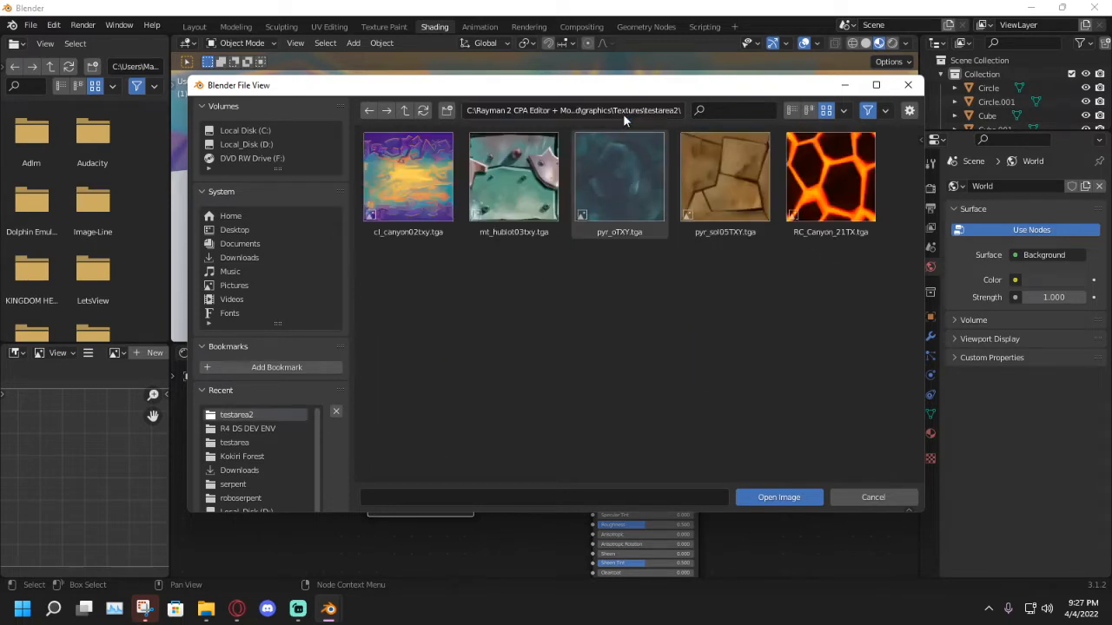
left_click(623, 113)
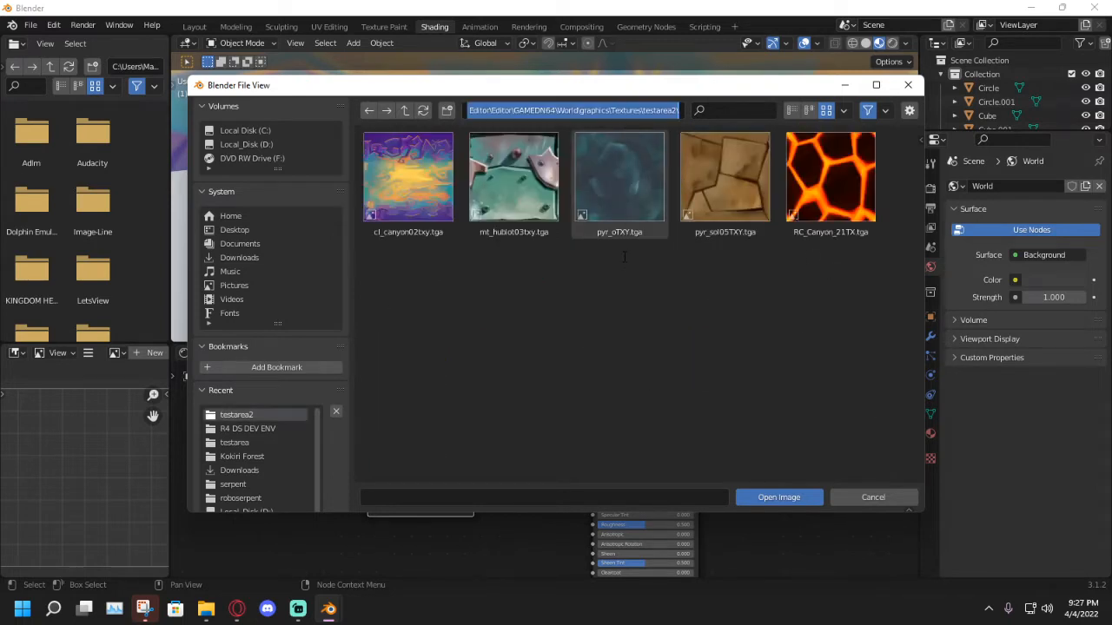
left_click(630, 290)
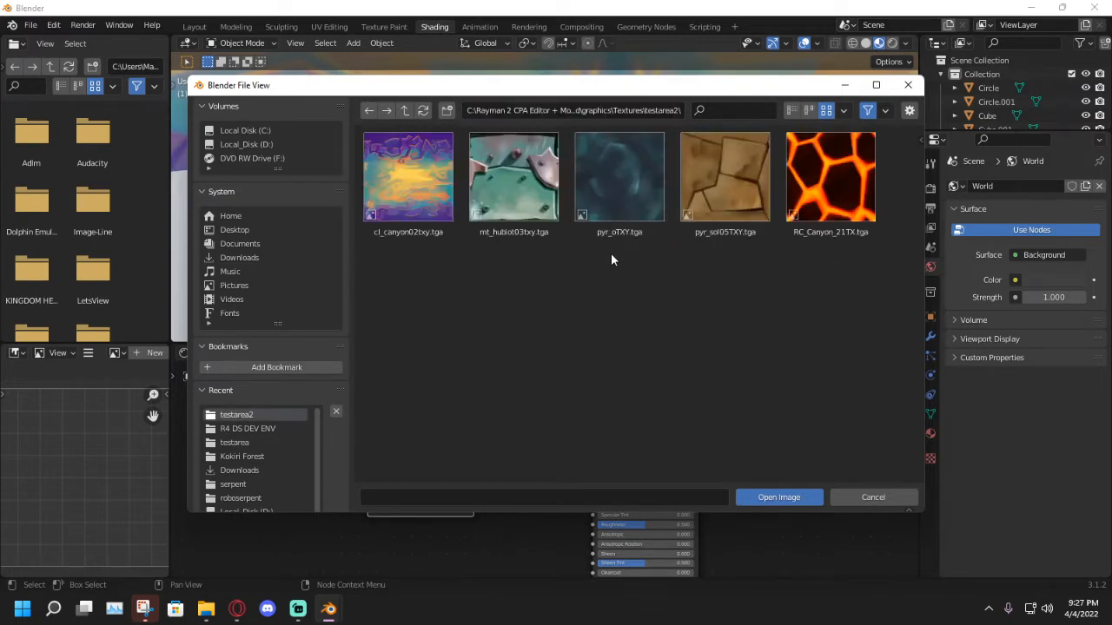
double_click(744, 205)
Delete the Principled BSDF node and connect the stone image texture's Color output to the Material Output's Surface input.
left_click(640, 394)
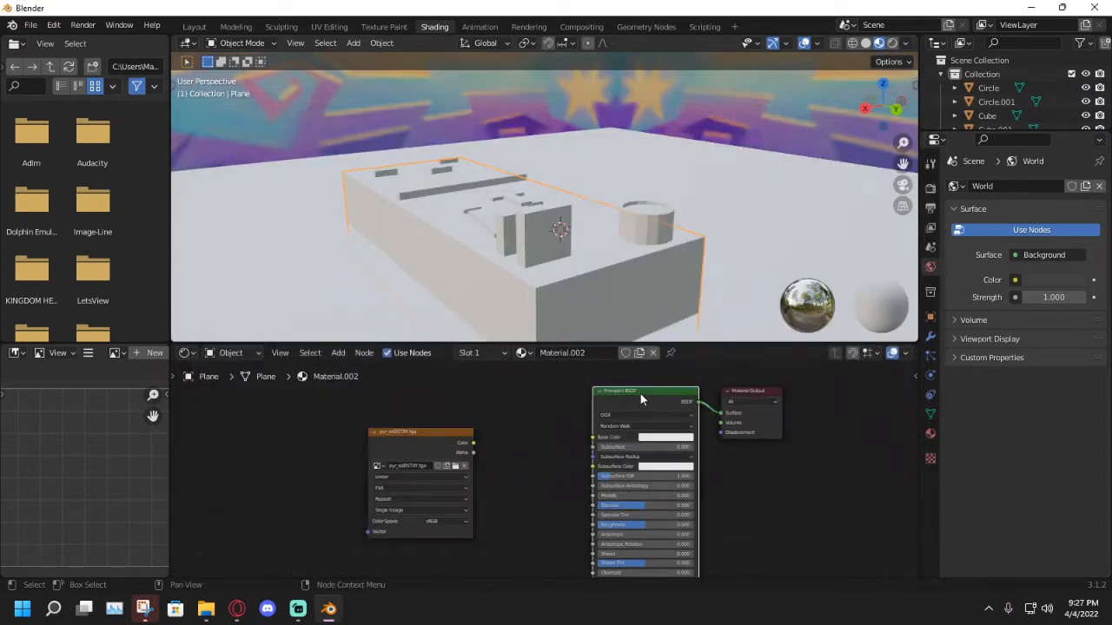
key("x")
left_click_drag(473, 446, 722, 412)
middle_click_drag(552, 294, 426, 91)
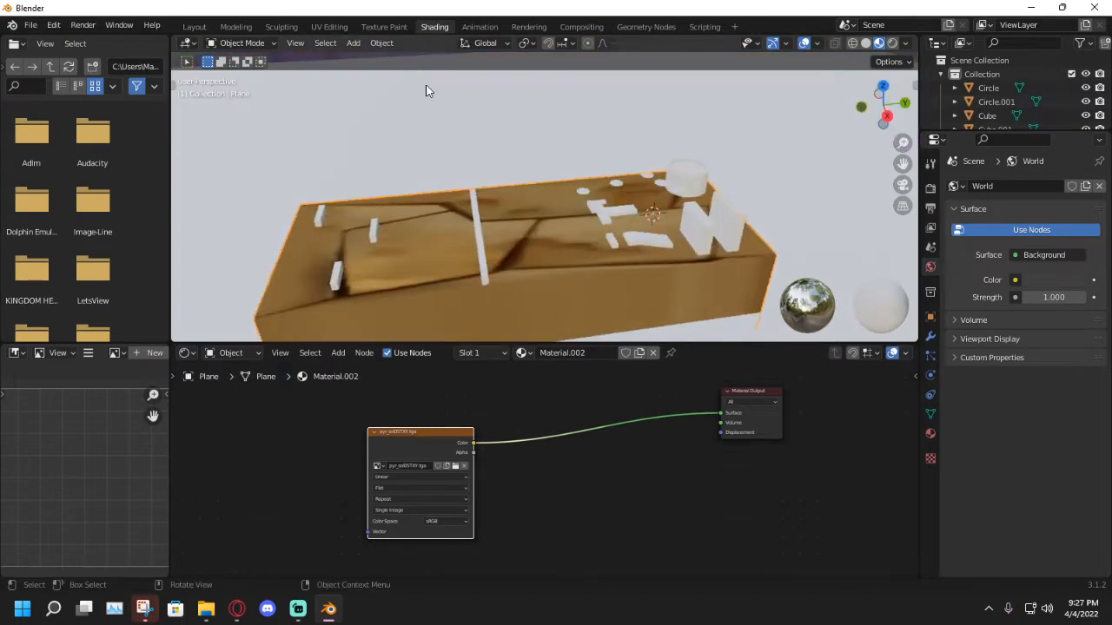
In the UV Editing workspace, enlarge the 3D viewport and outliner areas and show the model in Material Preview shading.
left_click(330, 26)
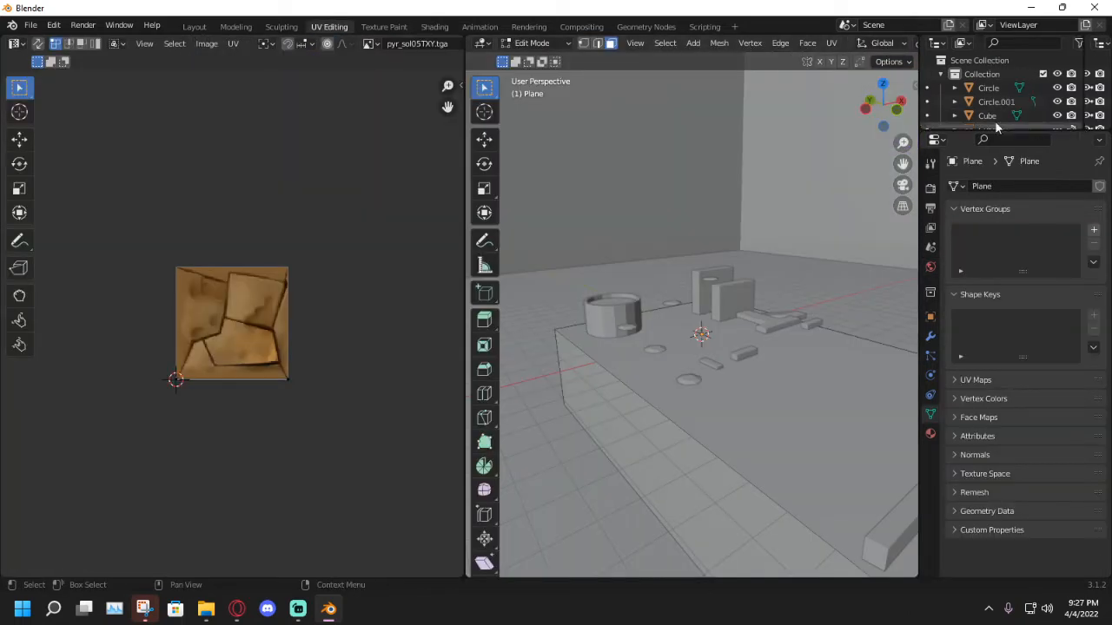
left_click_drag(919, 217, 1060, 217)
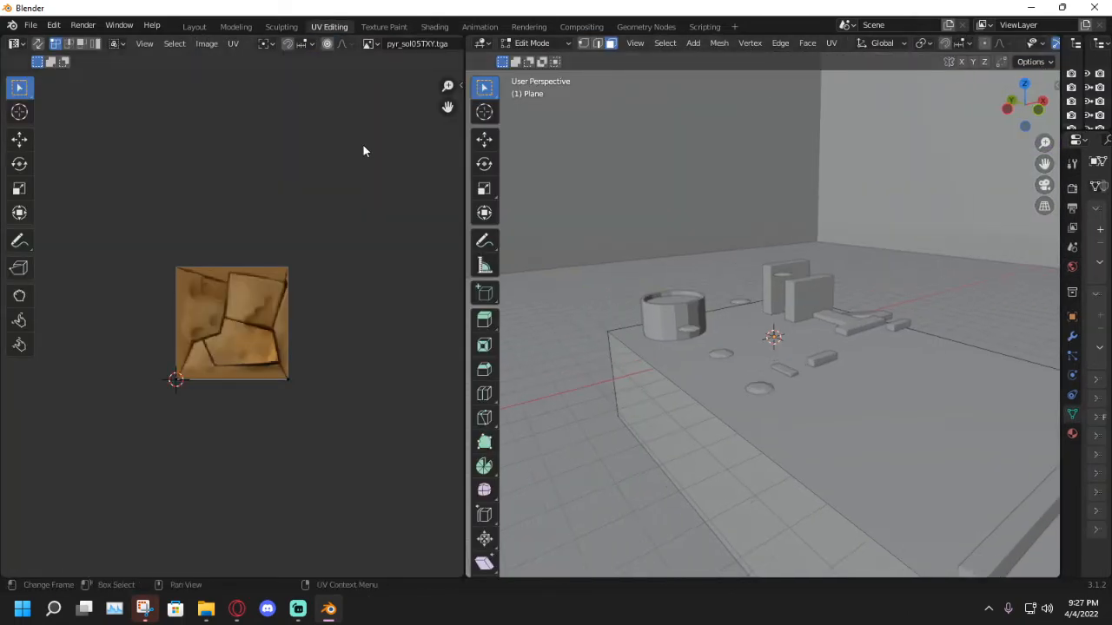
left_click_drag(465, 185, 307, 206)
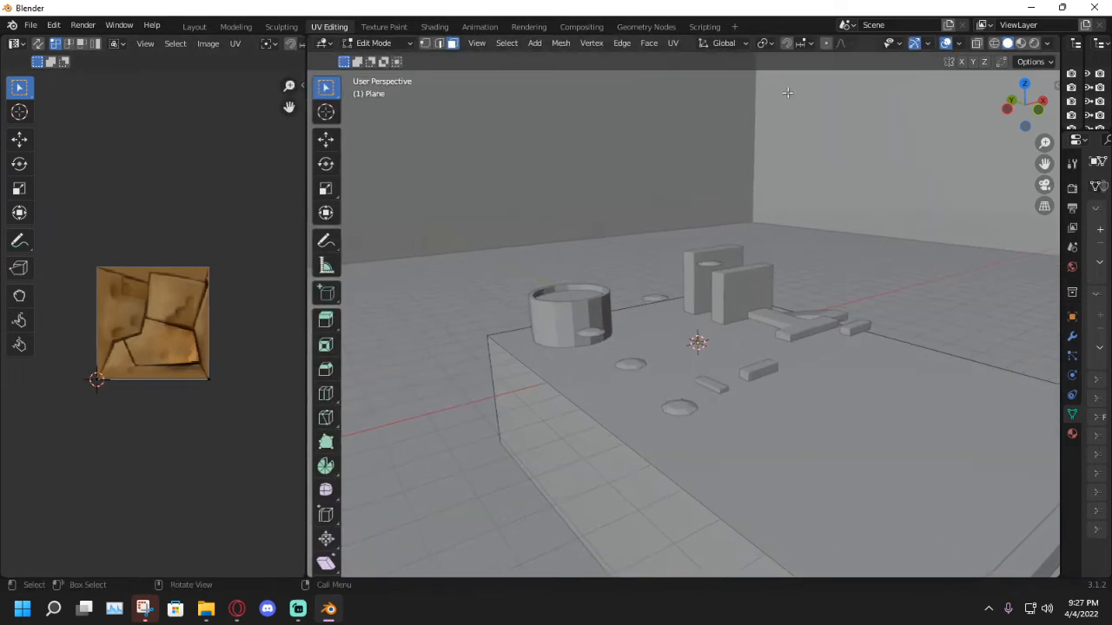
left_click(1021, 44)
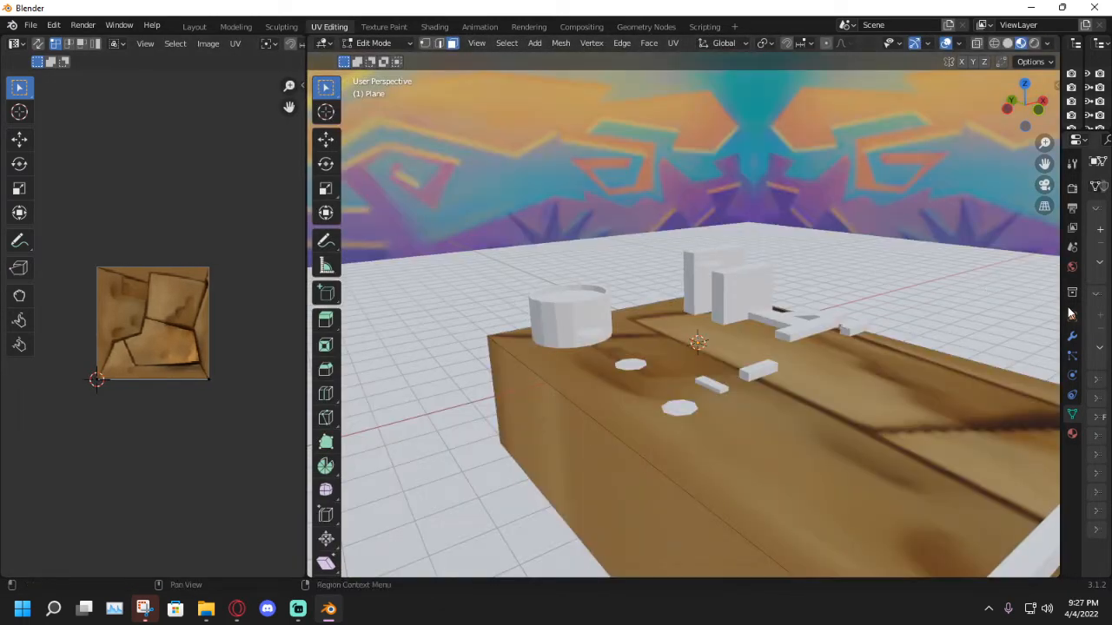
left_click_drag(1062, 309, 866, 328)
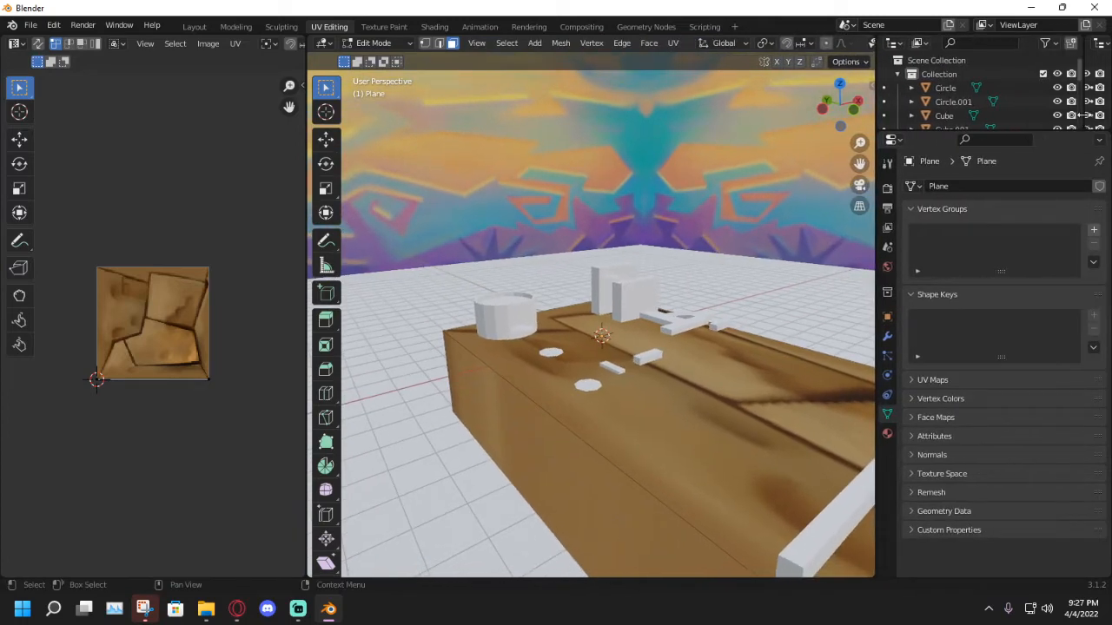
mouse_move(1085, 115)
left_mouse_down()
mouse_move(992, 115)
mouse_move(1105, 114)
left_mouse_up()
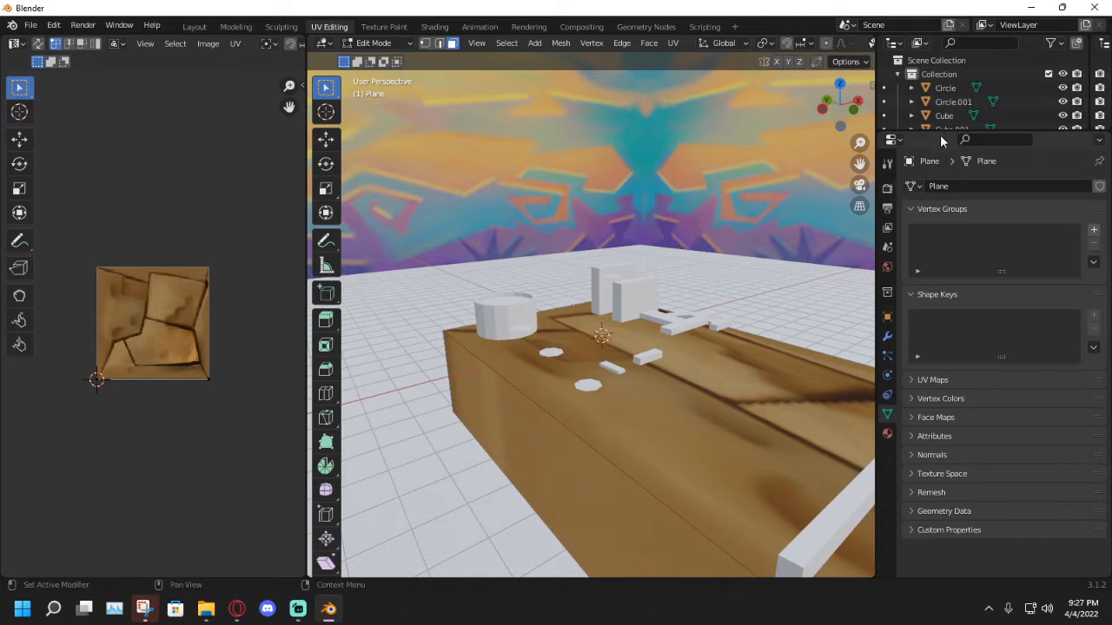
left_click_drag(938, 128, 943, 205)
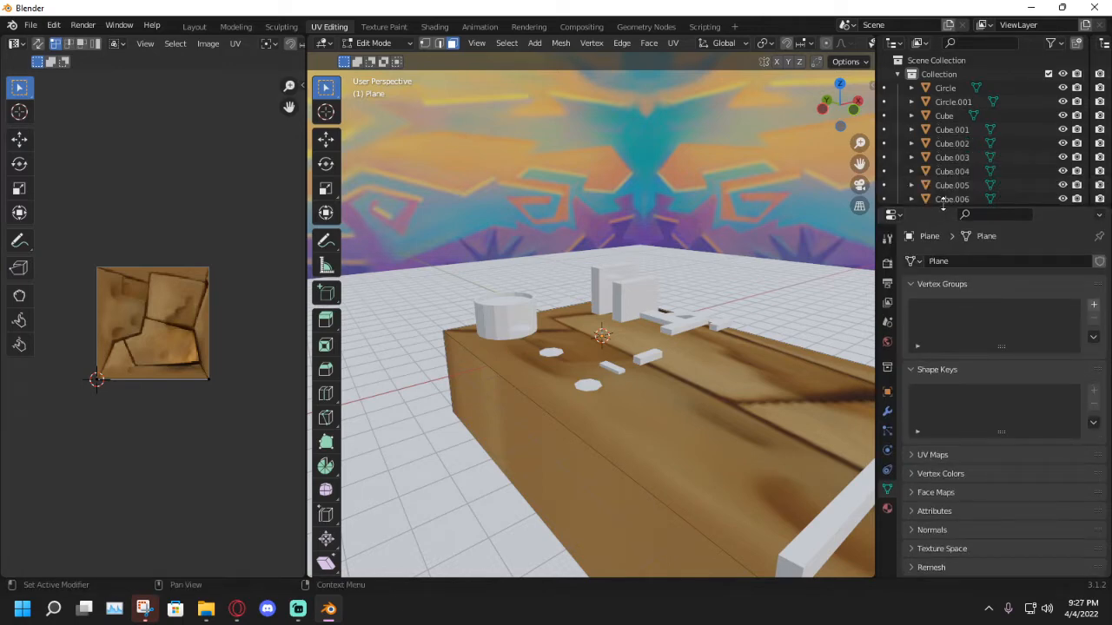
Select all faces of the platform block and unwrap them with Cube Projection.
middle_click_drag(714, 275, 733, 279)
scroll(540, 337, "down", 5)
scroll(540, 337, "up", 3)
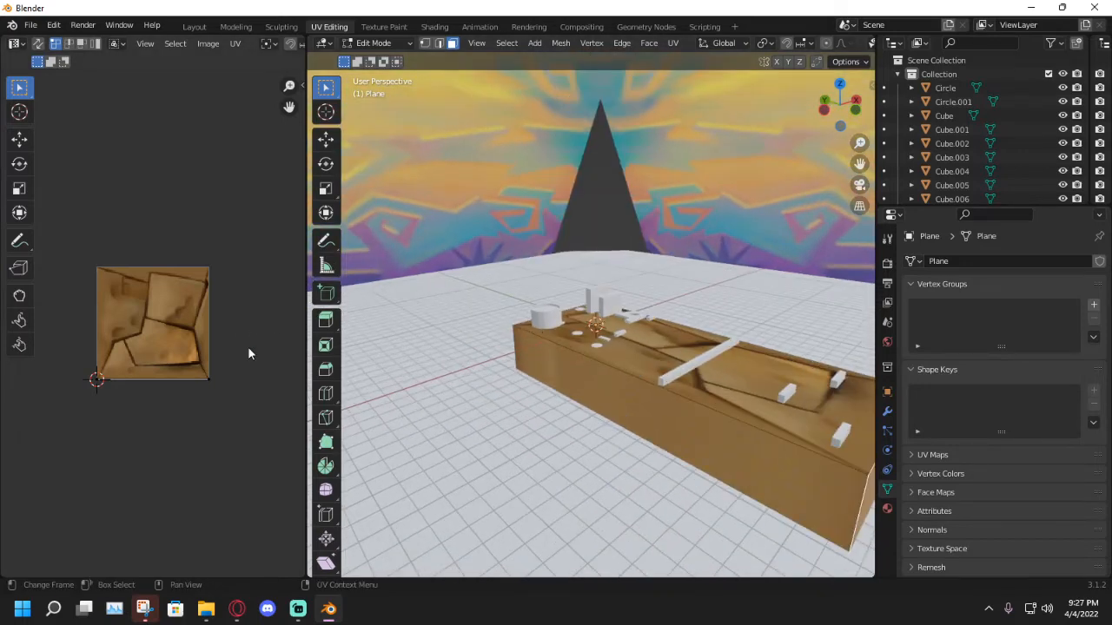
key("u")
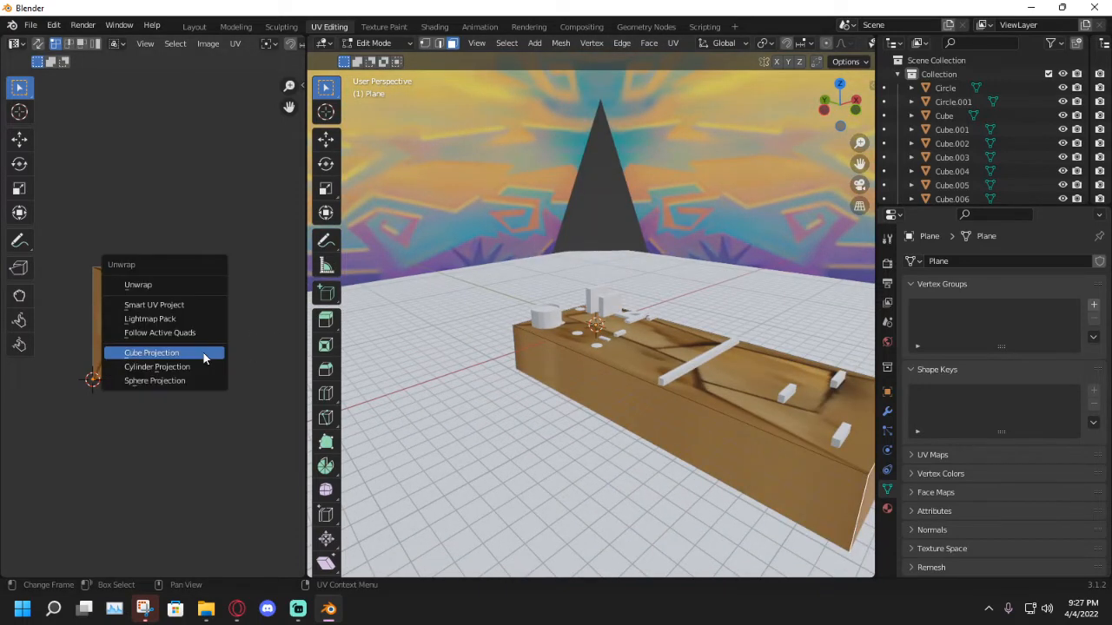
left_click(205, 359)
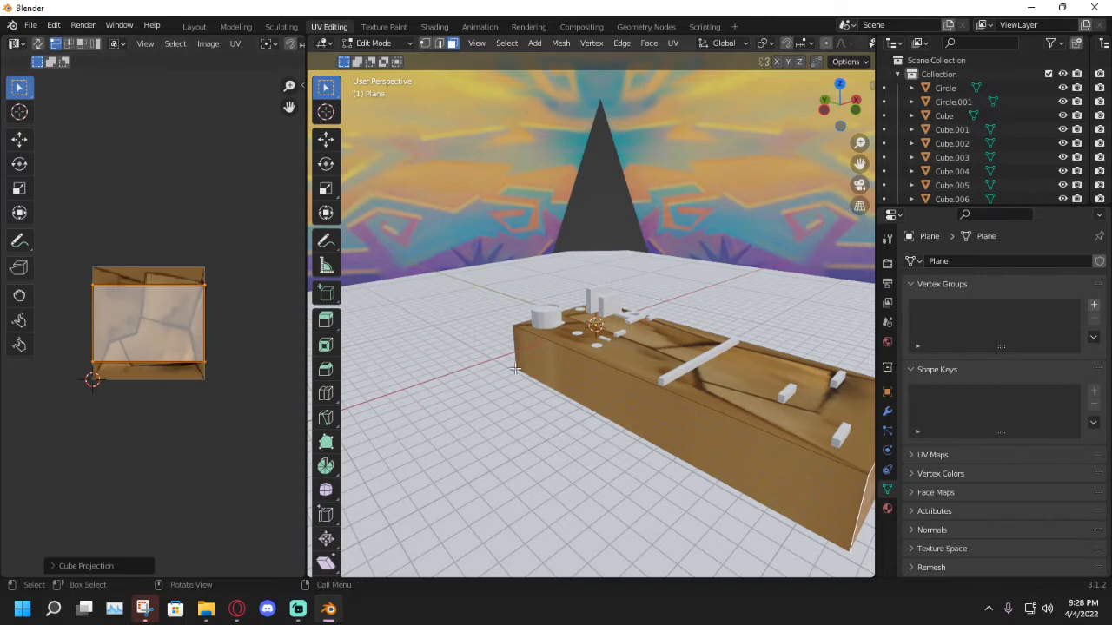
middle_click_drag(597, 379, 628, 380)
key("a")
key("u")
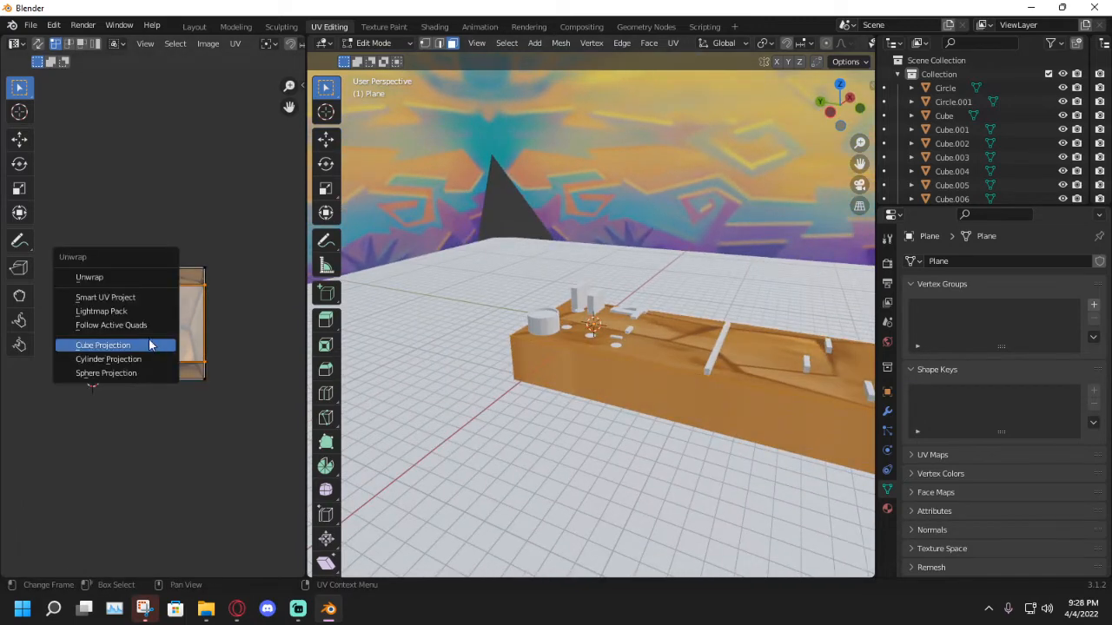
left_click(130, 344)
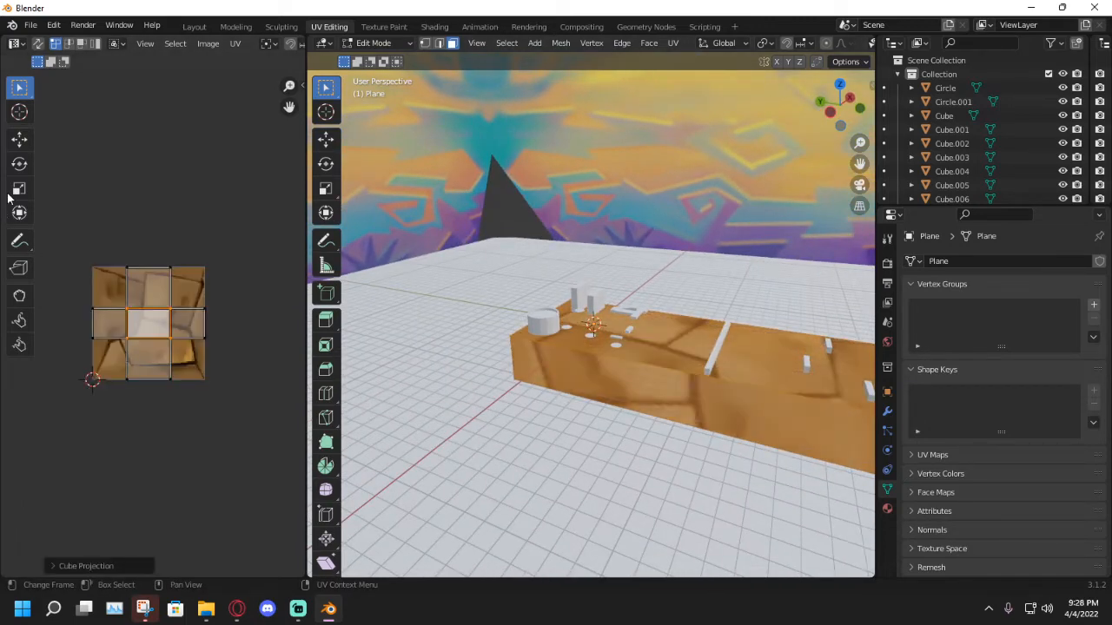
Select all of the platform block's UVs, try rotating them and undo the rotation.
left_click(19, 164)
key("a")
left_click_drag(100, 360, 103, 435)
key("ctrl+z")
Scale the platform block's UVs far beyond the image bounds so the stone texture repeats in small tiles.
left_click(17, 187)
left_click_drag(141, 348, 26, 515)
middle_click_drag(567, 396, 533, 407)
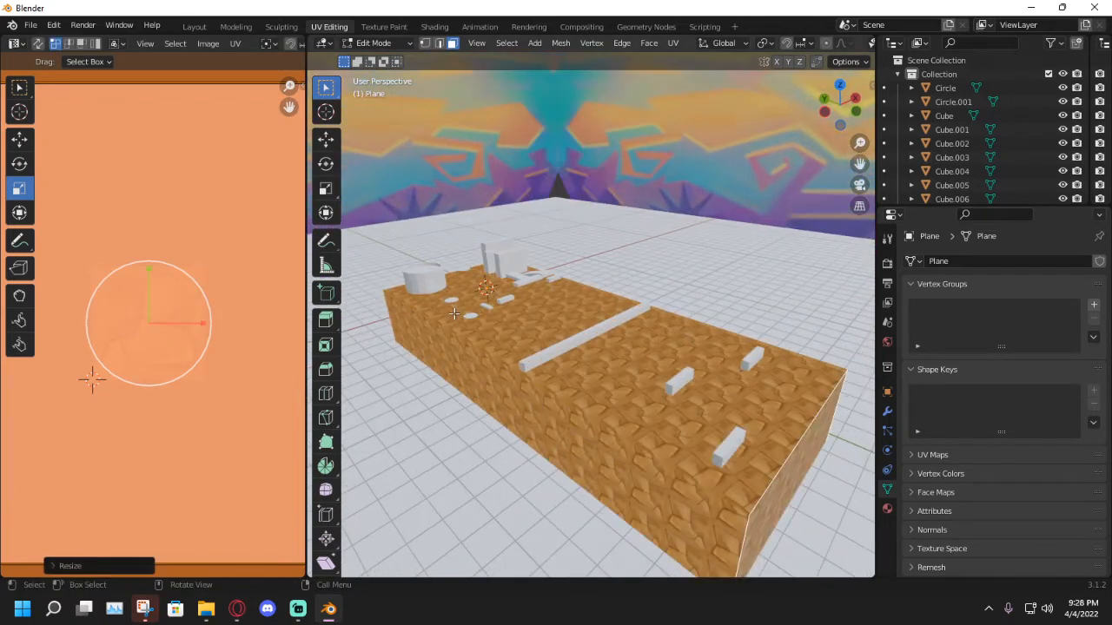
Return to the Shading workspace and create a new material for the large floor plane surrounding the platform block.
left_click(385, 27)
left_click(434, 27)
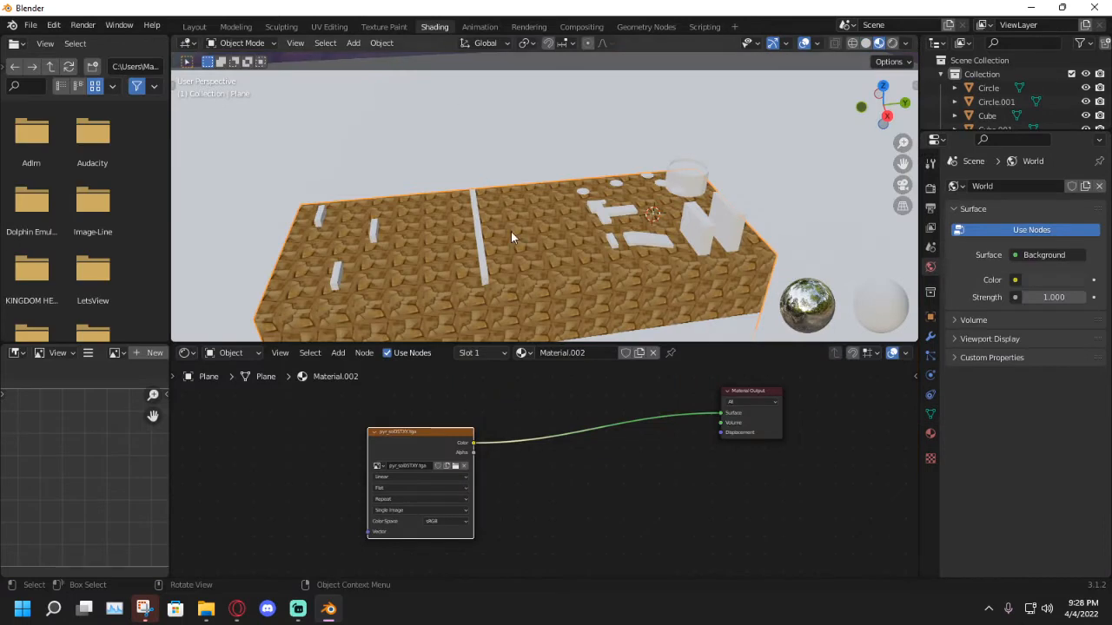
mouse_move(510, 231)
middle_mouse_down()
mouse_move(547, 236)
mouse_move(475, 205)
mouse_move(481, 219)
mouse_move(531, 171)
middle_mouse_up()
left_click(532, 170)
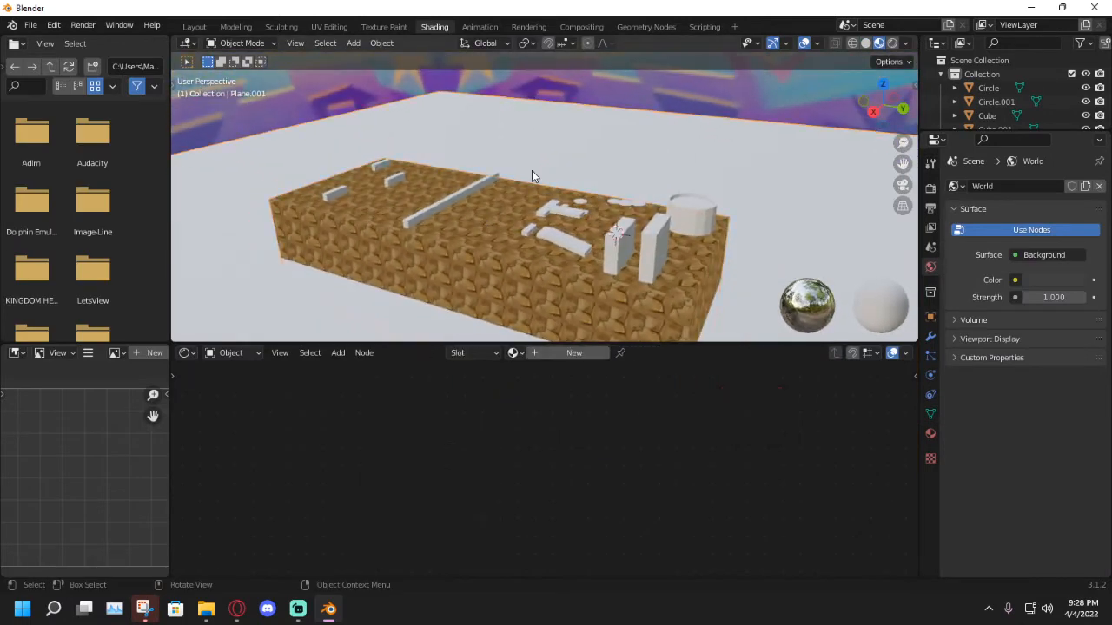
left_click(573, 352)
Add an Image Texture node to the floor plane's material.
key("shift+a")
mouse_move(414, 433)
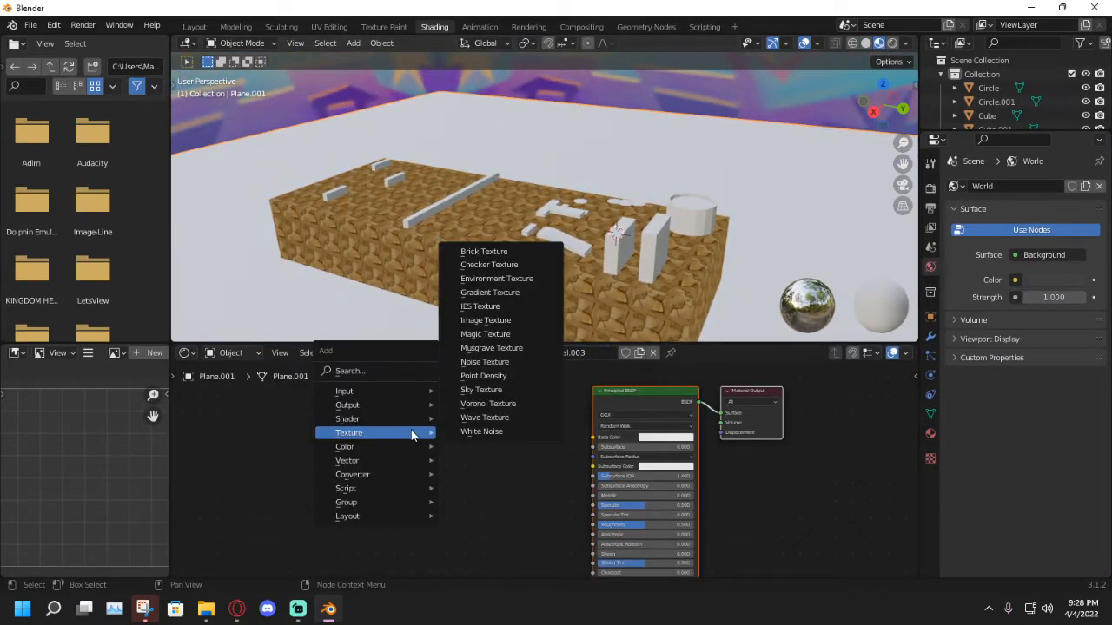
left_click(507, 325)
left_click(406, 476)
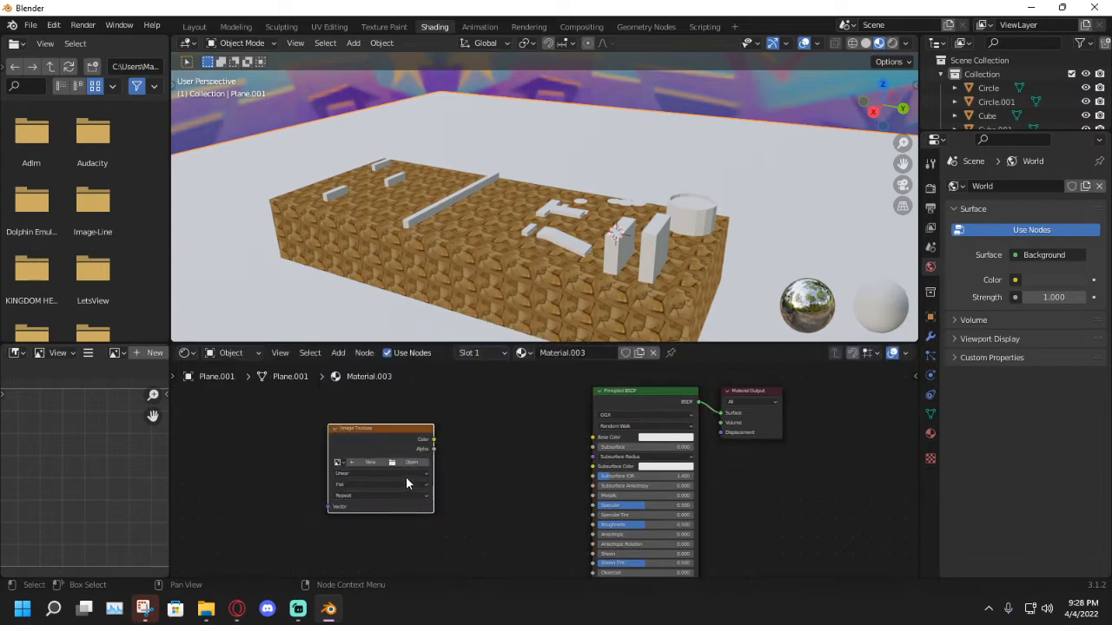
Load RC_Canyon_21TX.tga into the floor plane's Image Texture node, using the copied testarea2 folder path.
left_click(407, 462)
left_click(590, 108)
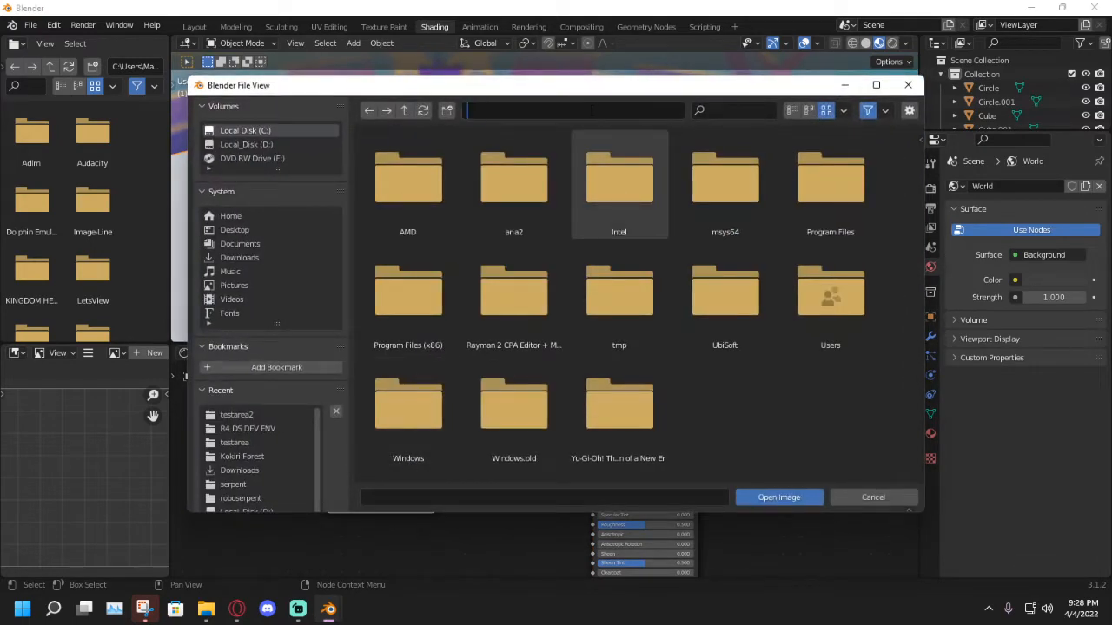
key("ctrl+v")
key("Return")
double_click(830, 182)
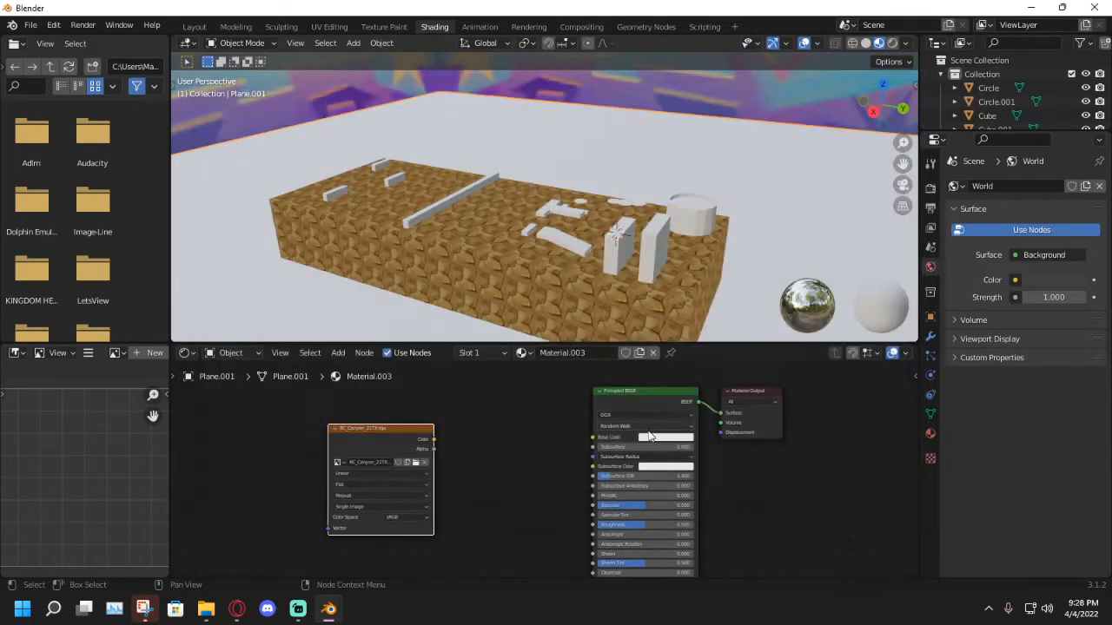
Delete the floor material's Principled BSDF node and connect the lava image texture's Color output to the Material Output's Surface input.
key("x")
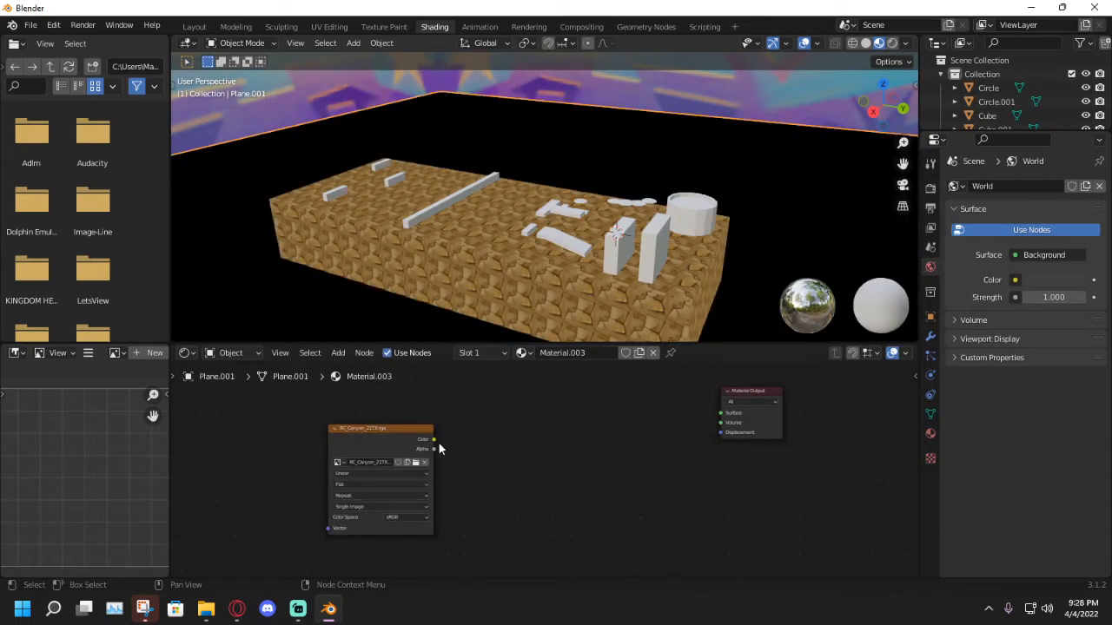
left_click_drag(434, 439, 642, 435)
left_click_drag(728, 419, 728, 417)
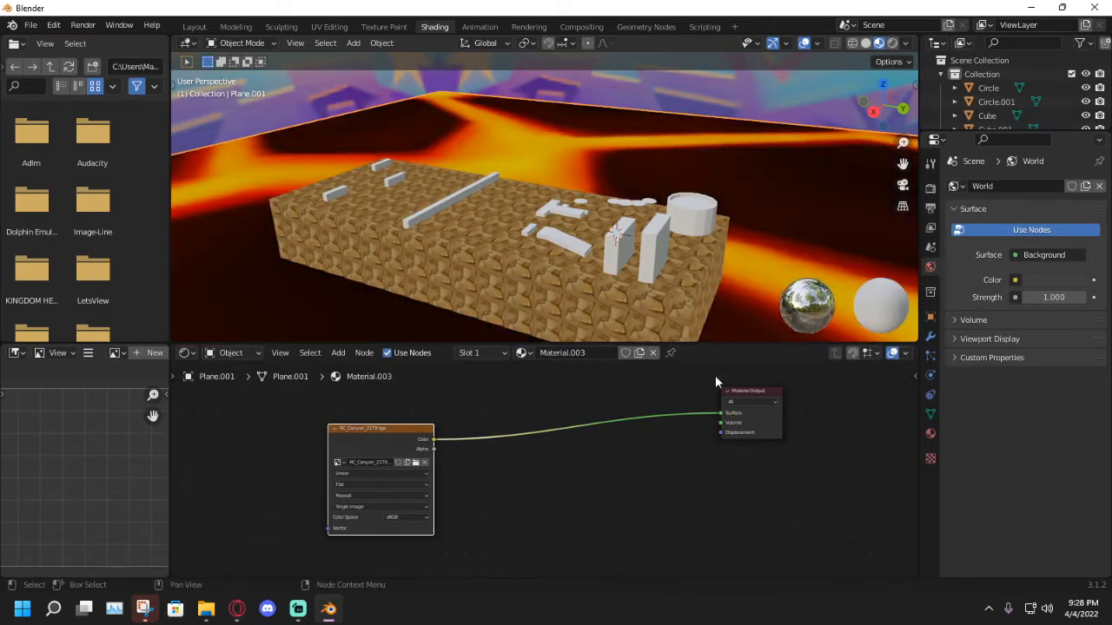
Scale up the lava floor plane's whole UV map about 17 times in the UV Editing workspace, then return to Shading.
left_click(384, 27)
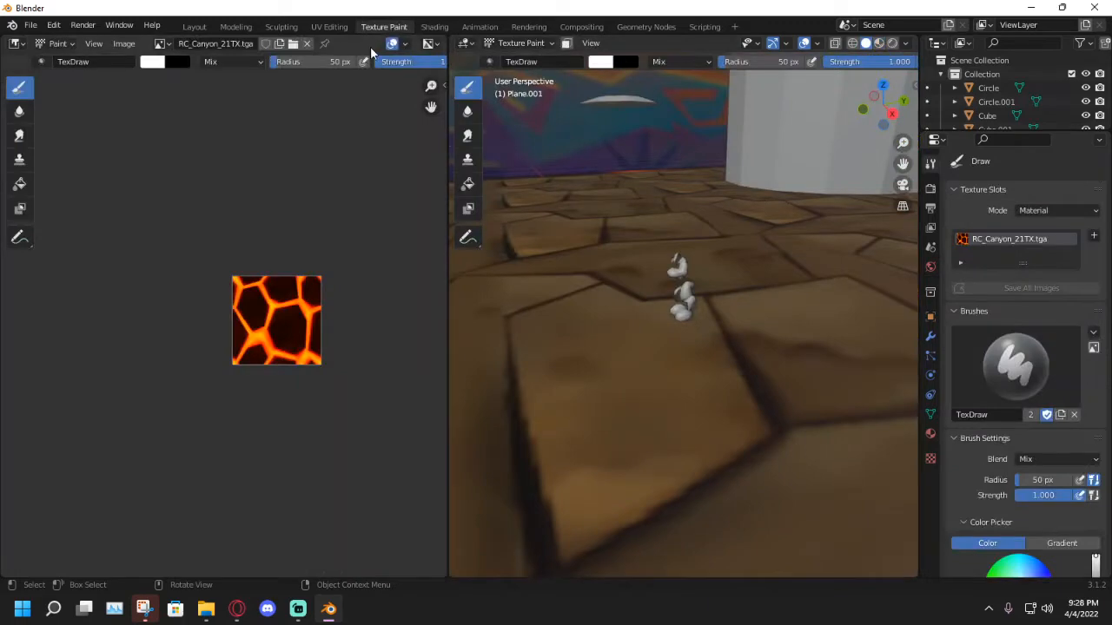
left_click(329, 27)
key("a")
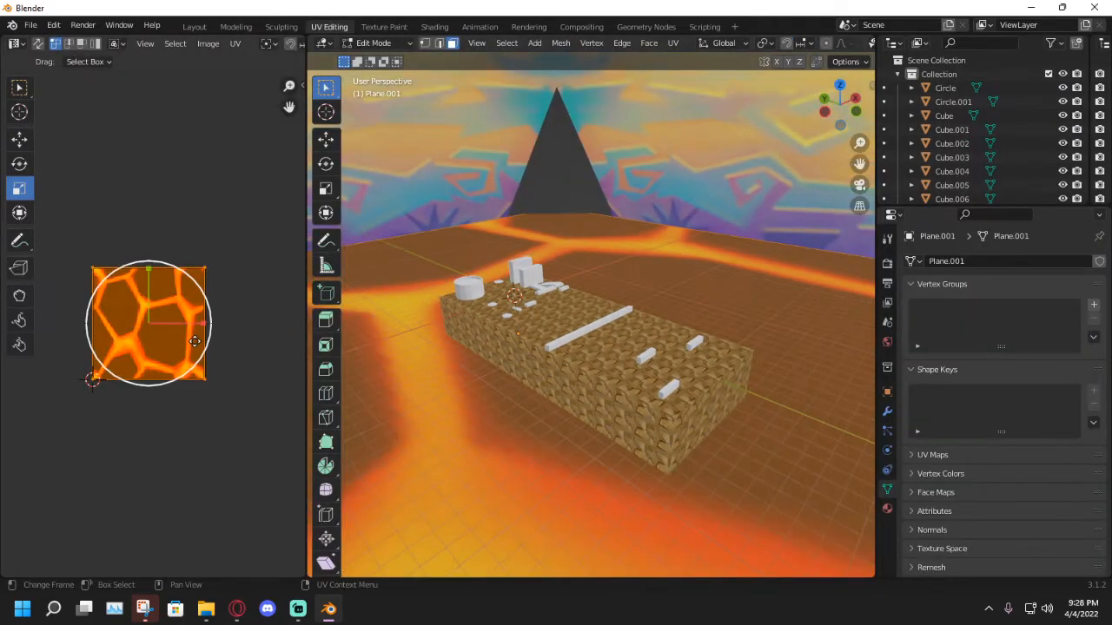
key("s")
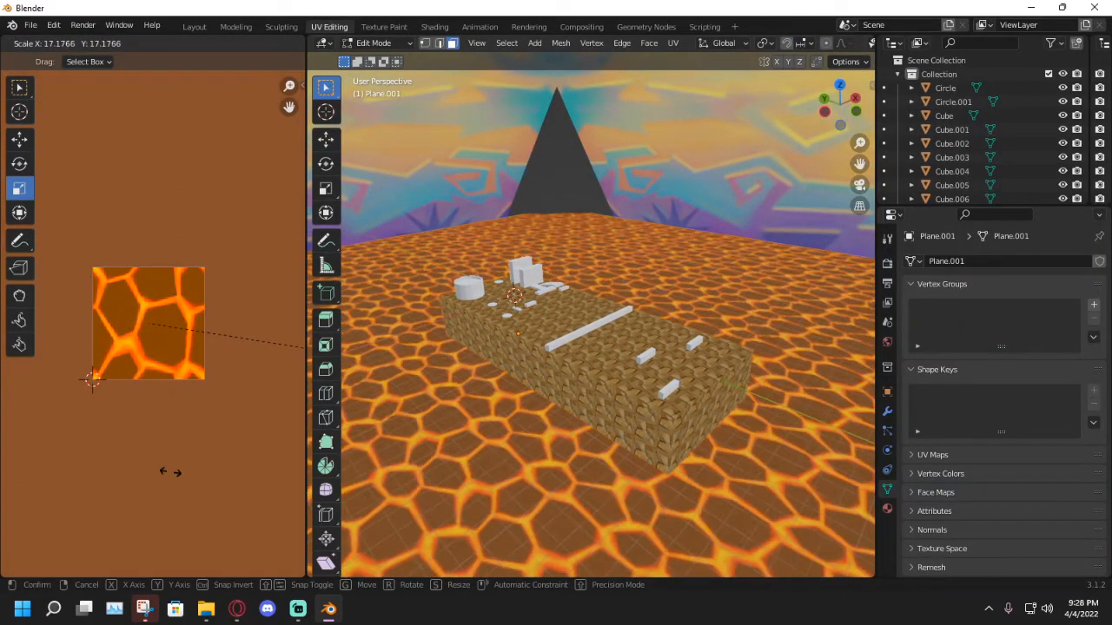
left_click(215, 476)
middle_click_drag(521, 365, 563, 382)
scroll(573, 376, "up", 3)
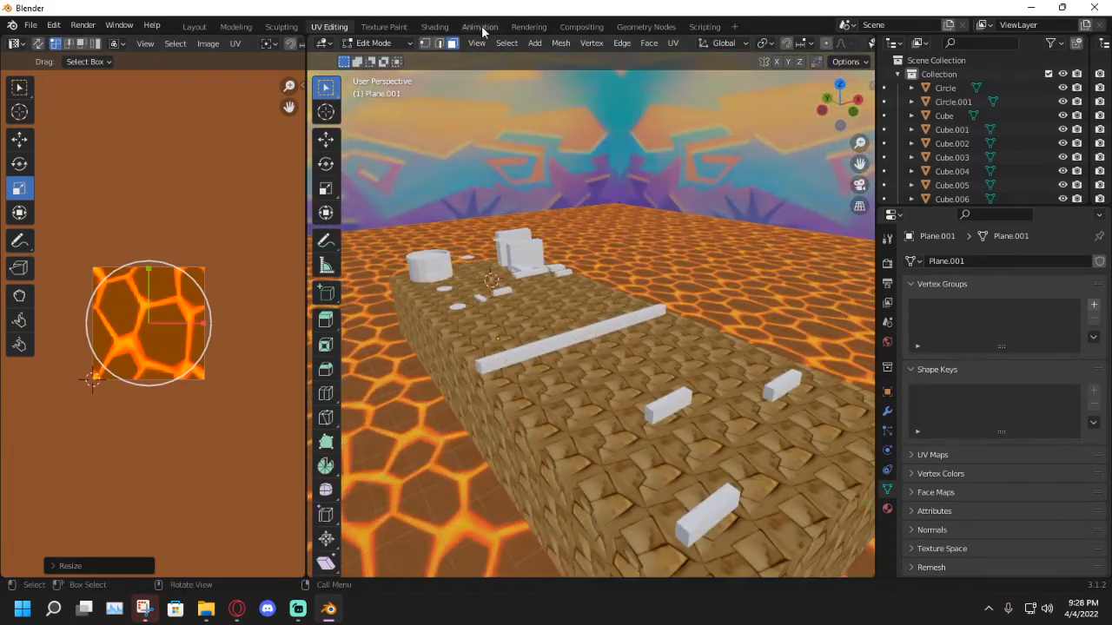
left_click(435, 26)
Switch to the browser to read the Twitch stream chat, then return to Blender.
left_click(237, 609)
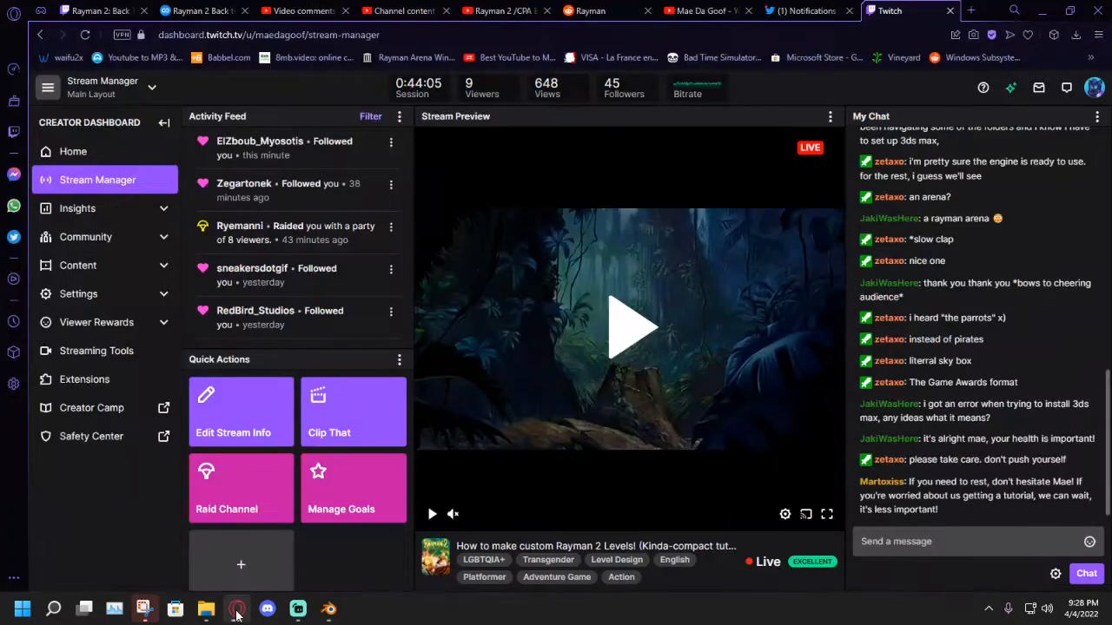
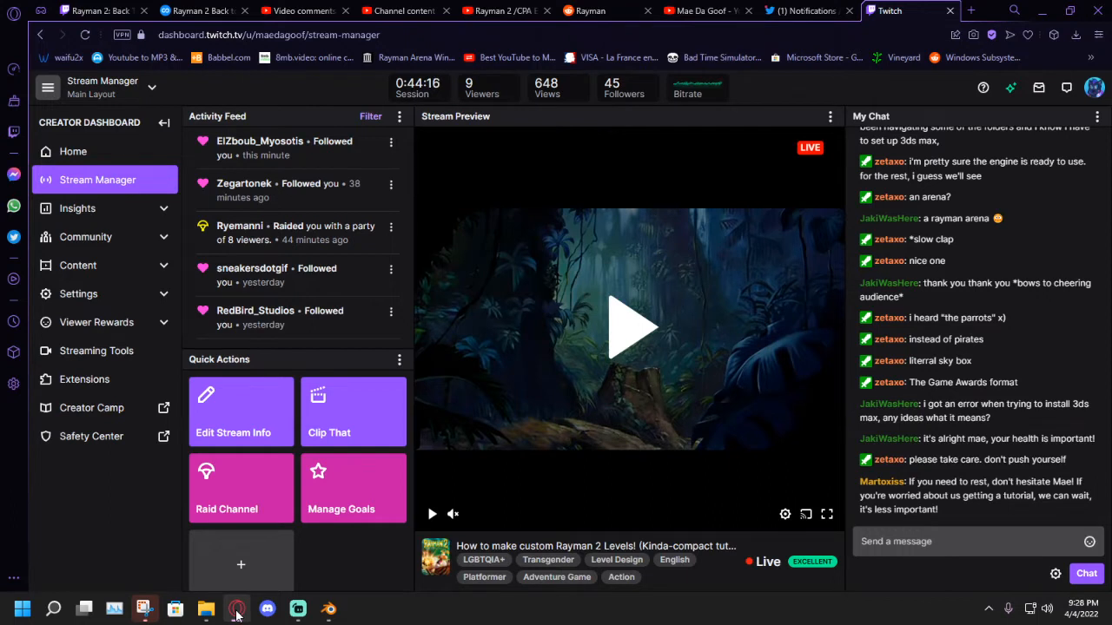
left_click(340, 617)
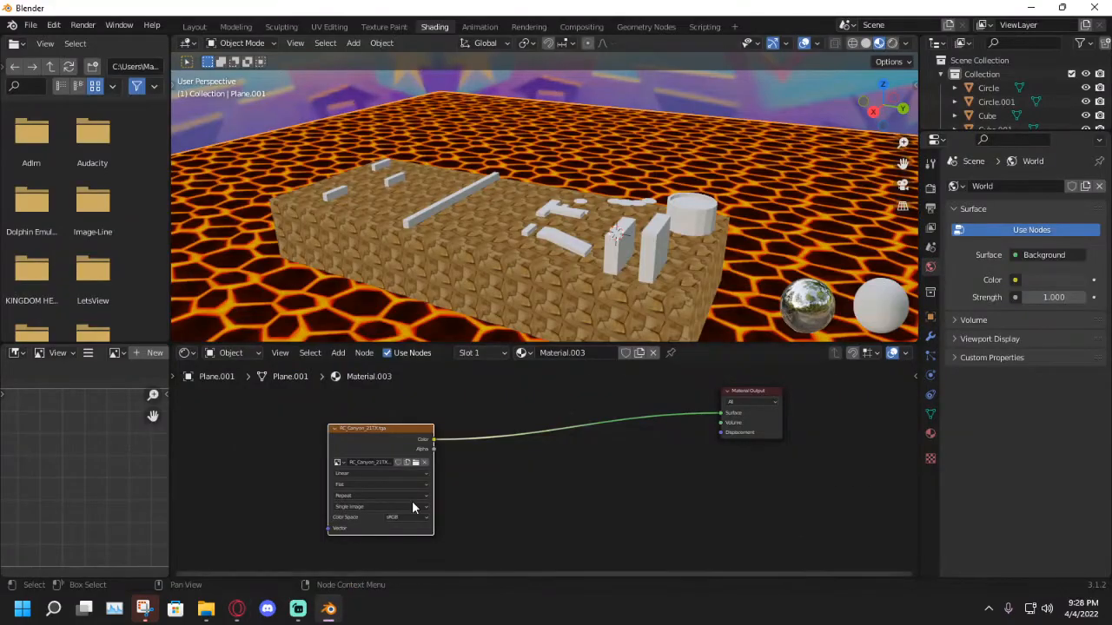
middle_click_drag(568, 207, 661, 194)
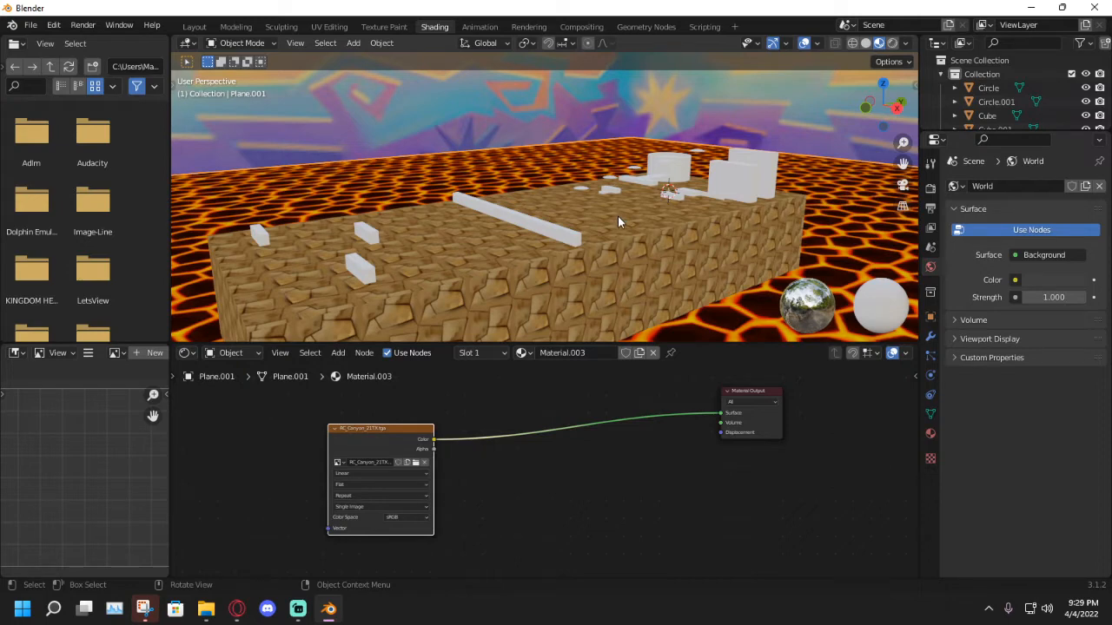
Create a material for the T-shaped block and replace its Principled BSDF node with an Image Texture node.
middle_click_drag(618, 216, 556, 196)
middle_click_drag(556, 196, 478, 191)
scroll(493, 197, "up", 1)
scroll(547, 214, "down", 3)
scroll(558, 209, "up", 3)
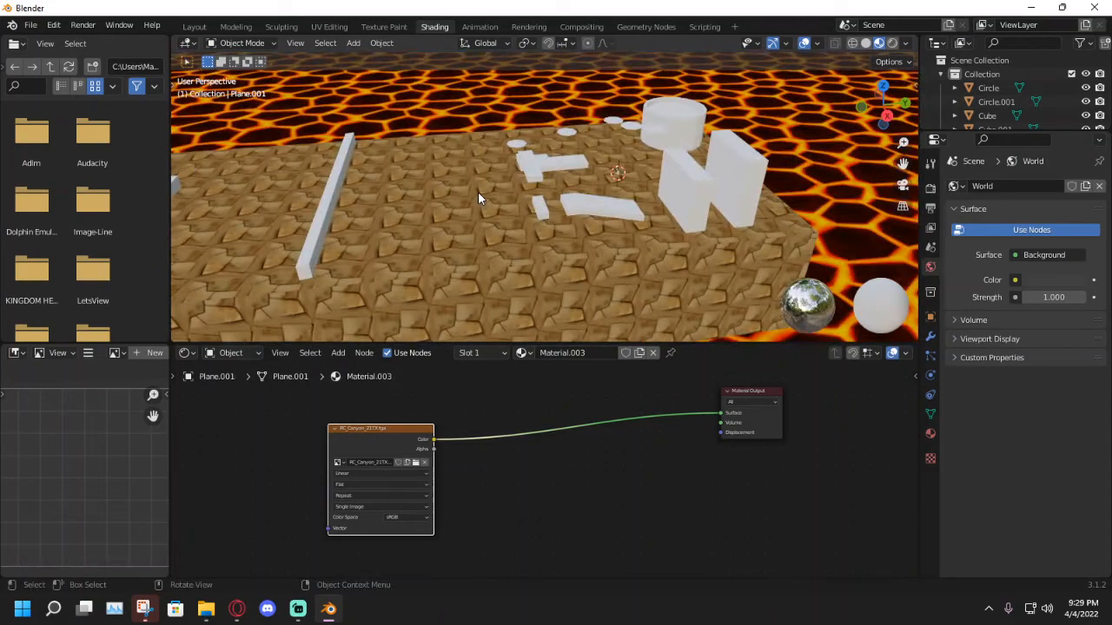
left_click(538, 170)
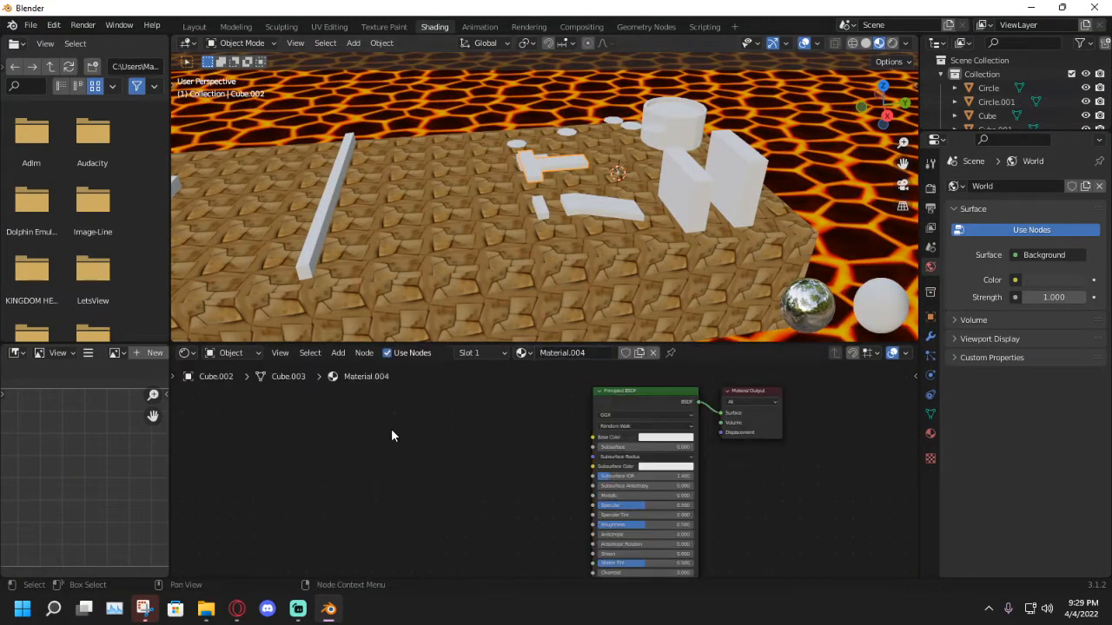
key("shift+a")
key("x")
key("shift+a")
mouse_move(358, 441)
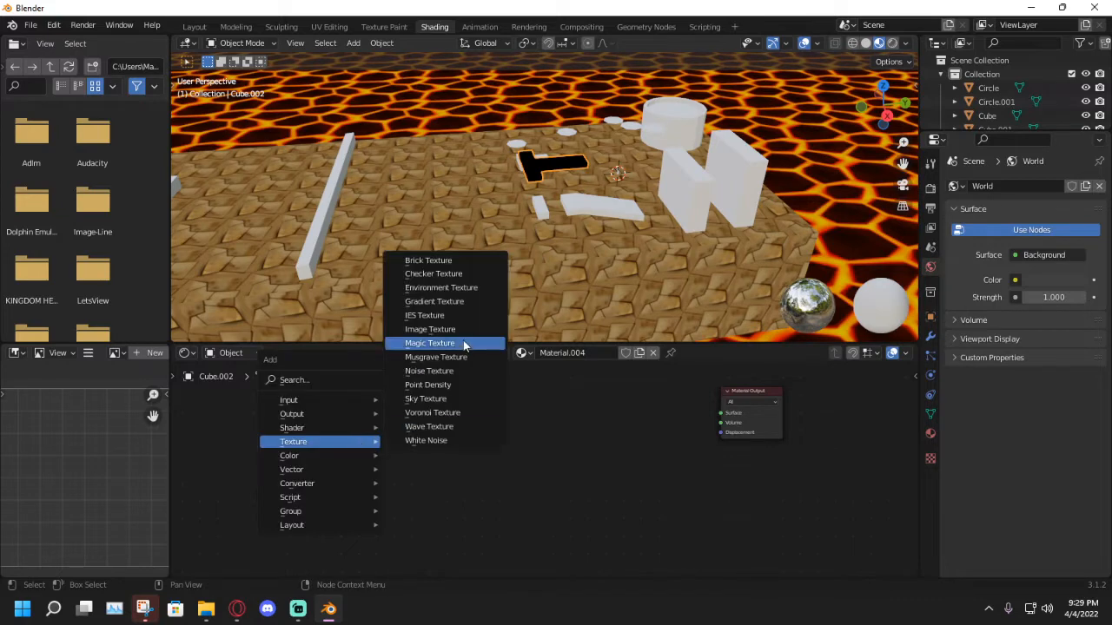
left_click(430, 329)
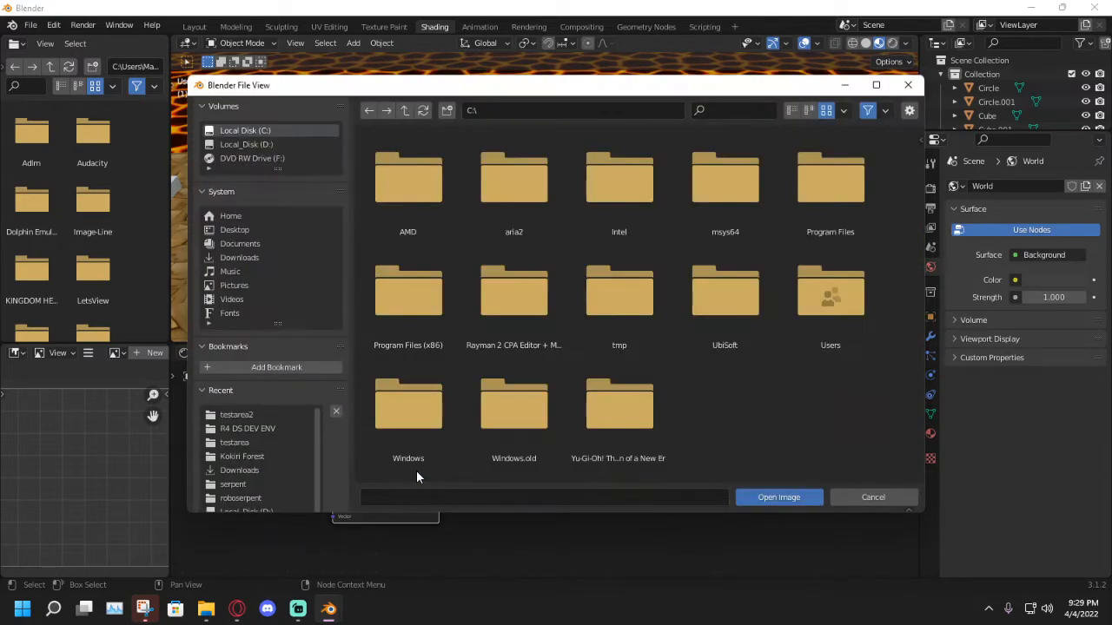
Load mt_hublot03txy.tga from the testarea2 folder into the Image Texture node and connect its Color output to the Material Output's Surface.
left_click(525, 109)
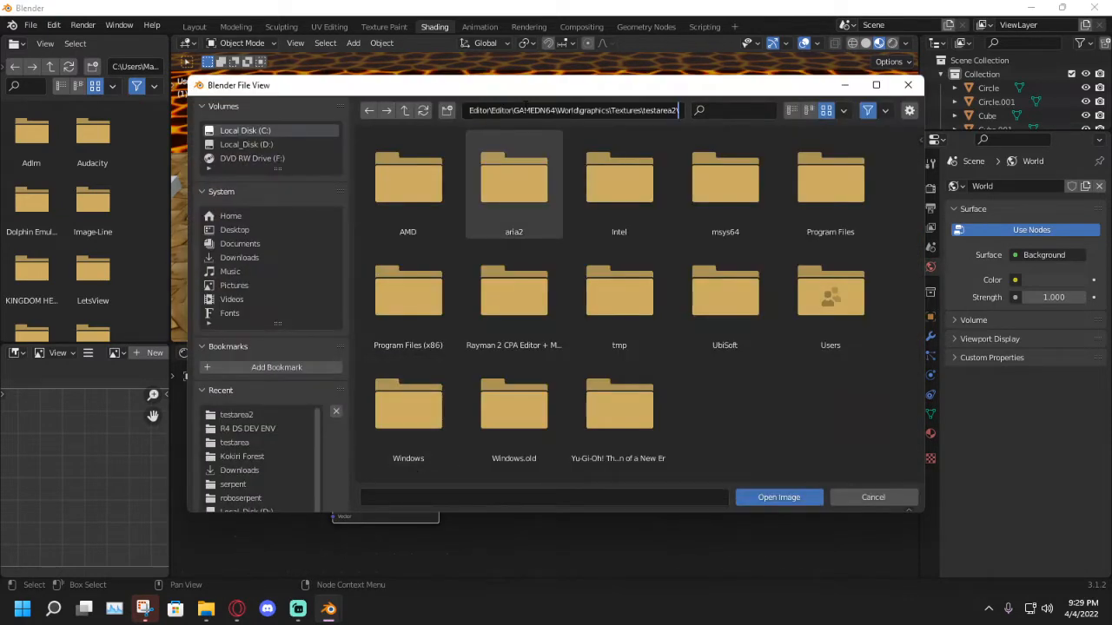
key("Return")
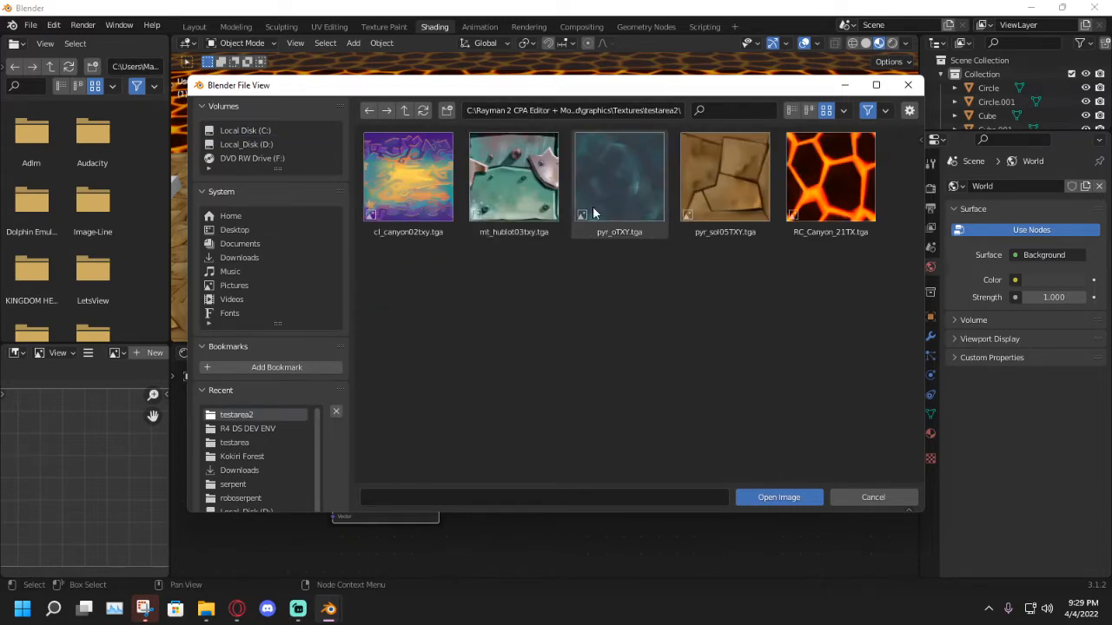
left_click_drag(552, 86, 520, 290)
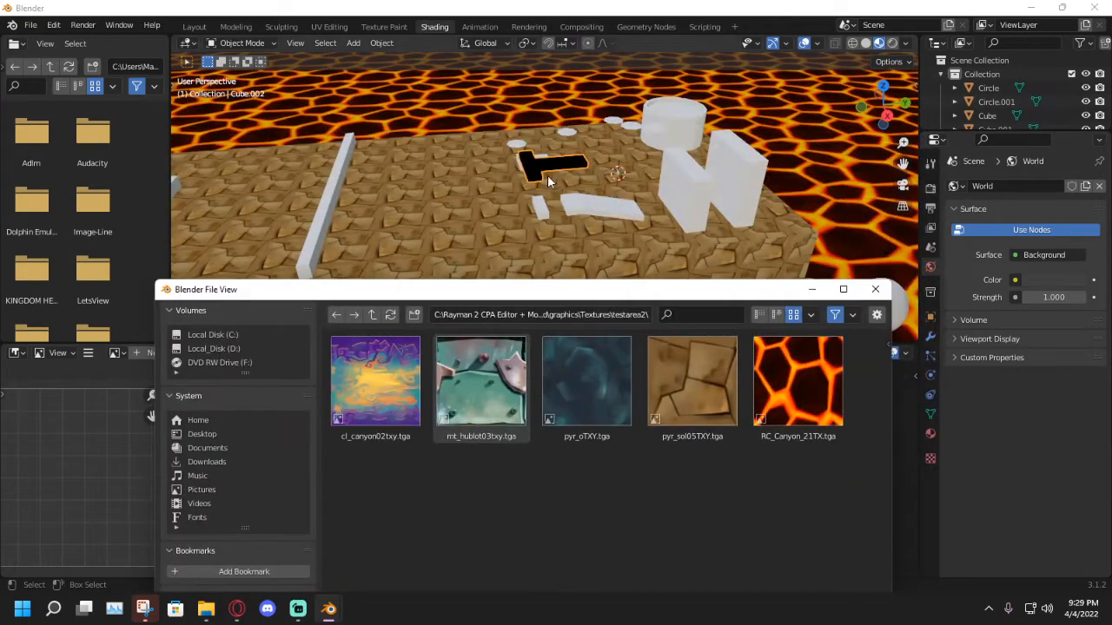
double_click(502, 376)
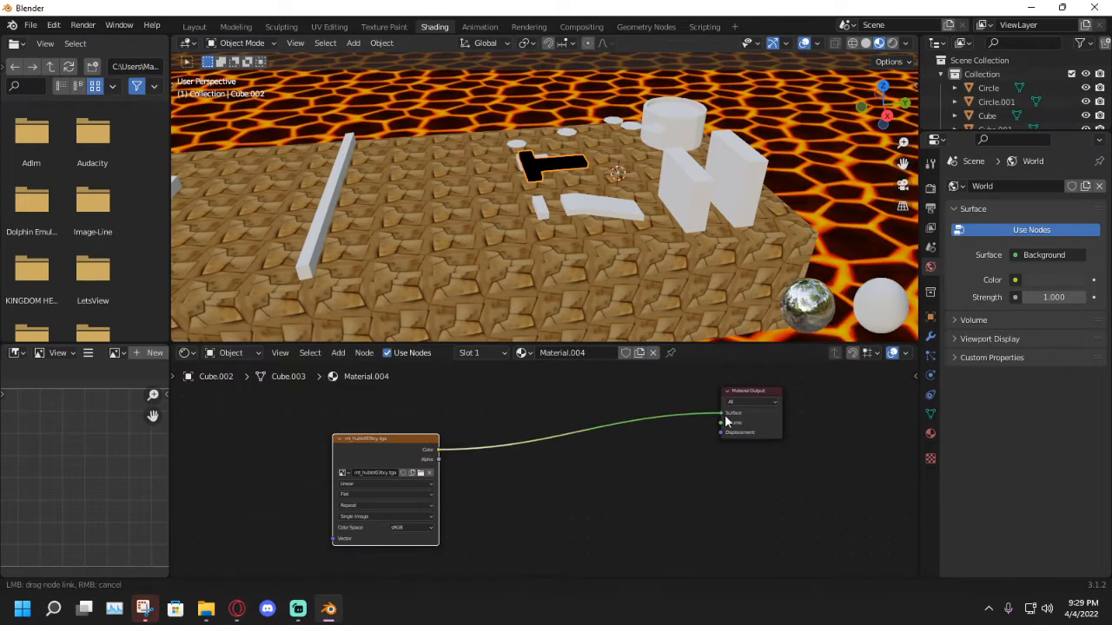
left_click_drag(726, 422, 725, 417)
Select the white slab, blocks, walls and discs together, ending with the long bar, and assign the existing Material.004.
middle_click_drag(514, 221, 461, 216)
left_click(461, 219)
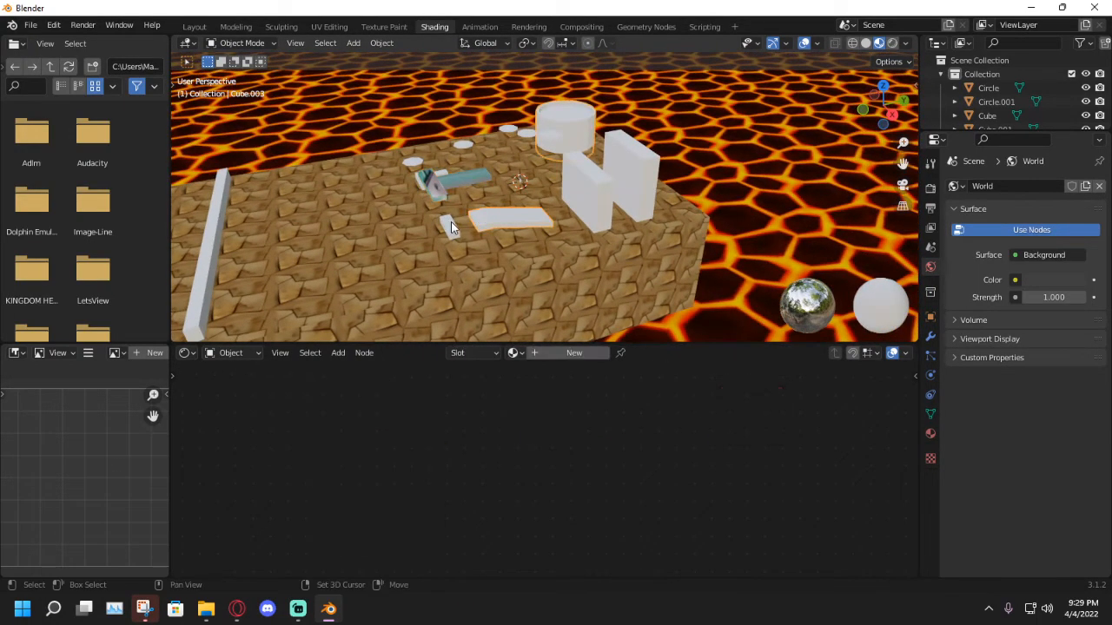
left_click_drag(450, 222, 646, 172)
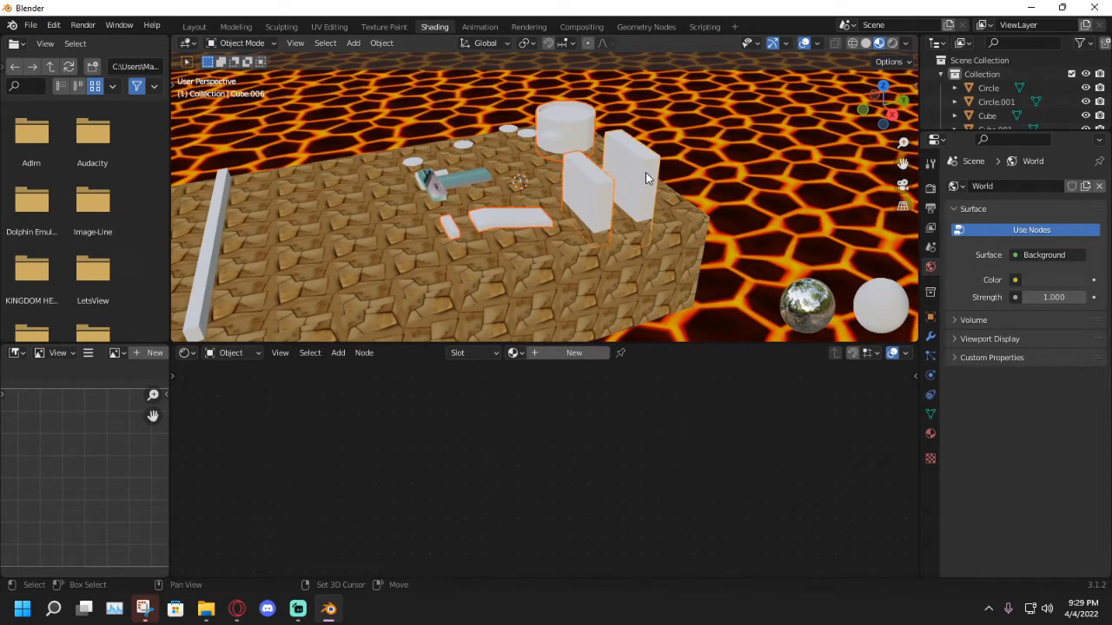
left_click(513, 130, "shift")
left_click(474, 139, "shift")
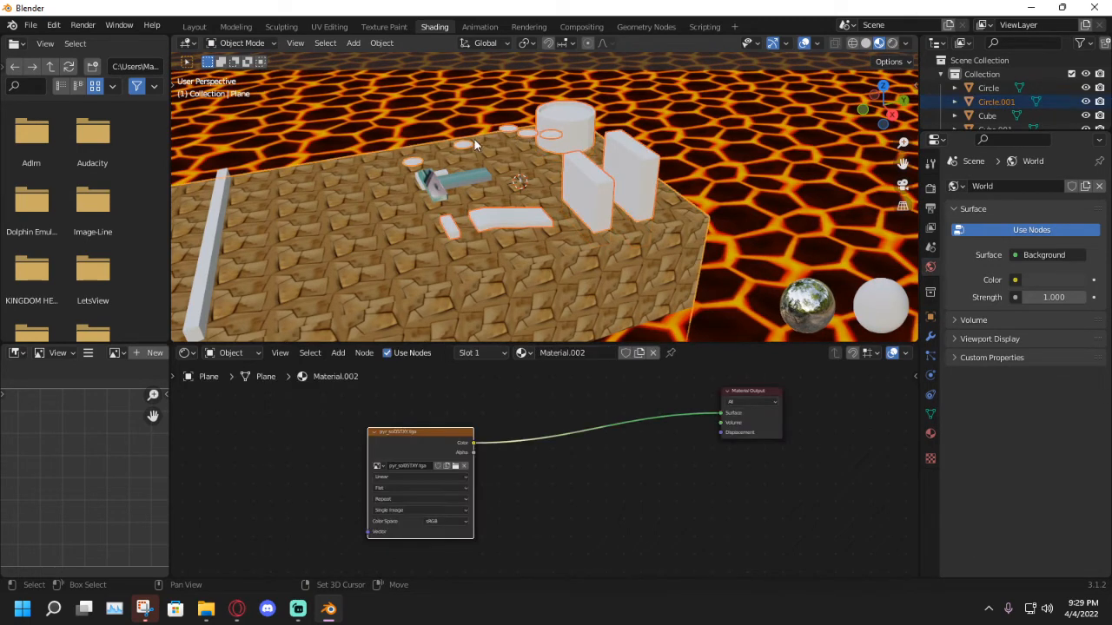
left_click(217, 230, "shift")
middle_click_drag(349, 222, 519, 335)
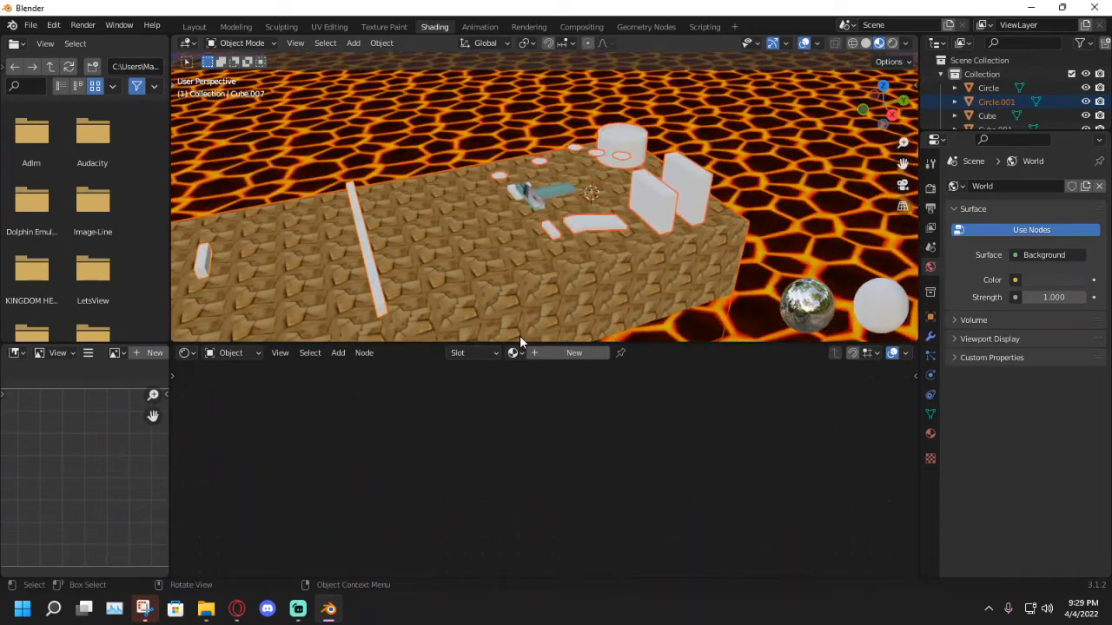
left_click(518, 356)
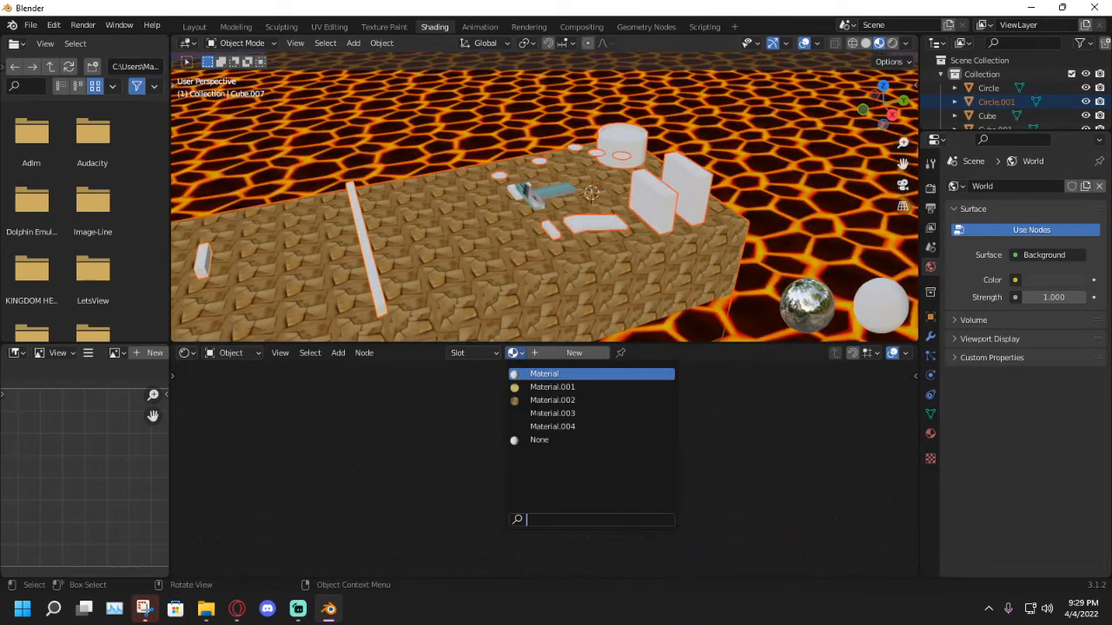
left_click(549, 426)
scroll(542, 231, "up", 6)
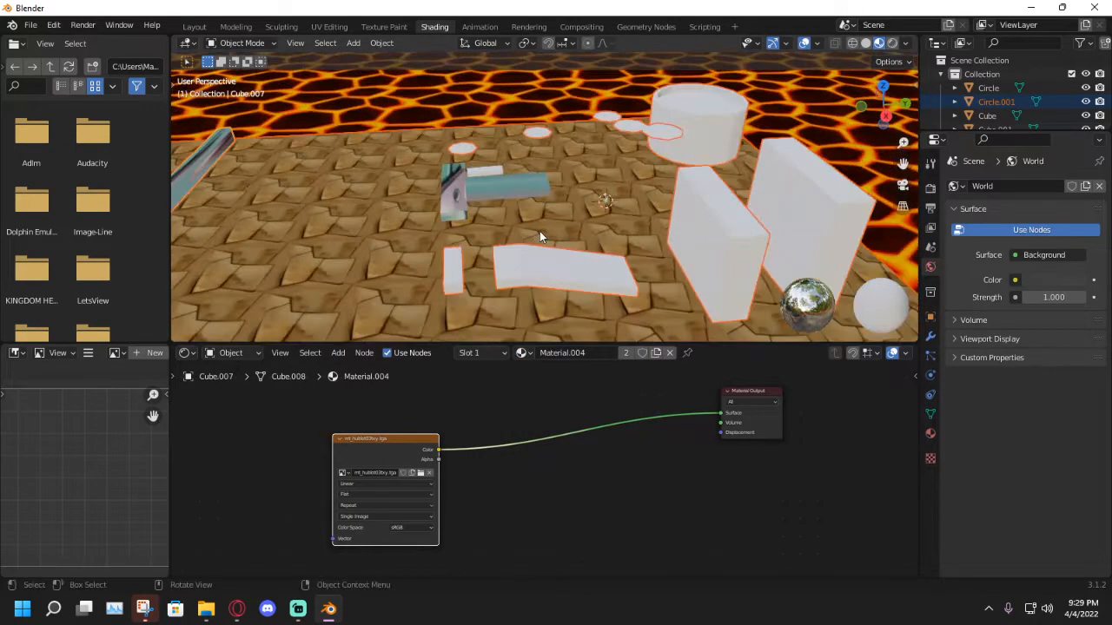
Select the object made of the bent slab and the cylinder and assign Material.004 to it.
middle_click_drag(539, 231, 509, 219)
left_click(642, 257)
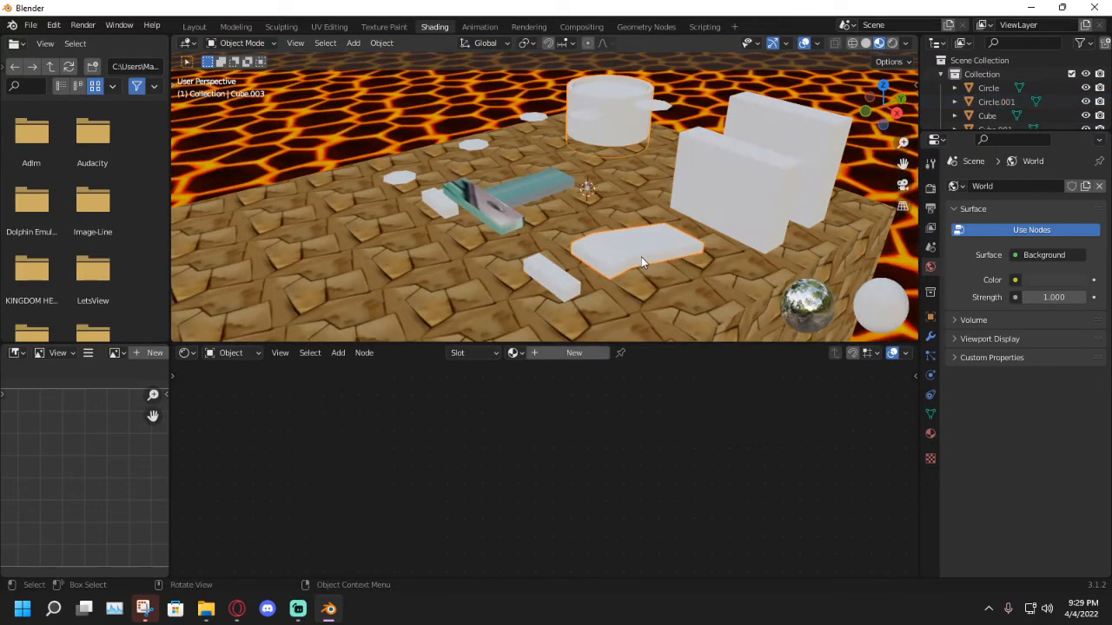
scroll(609, 252, "down", 5)
middle_click_drag(610, 252, 602, 251)
scroll(578, 268, "up", 3)
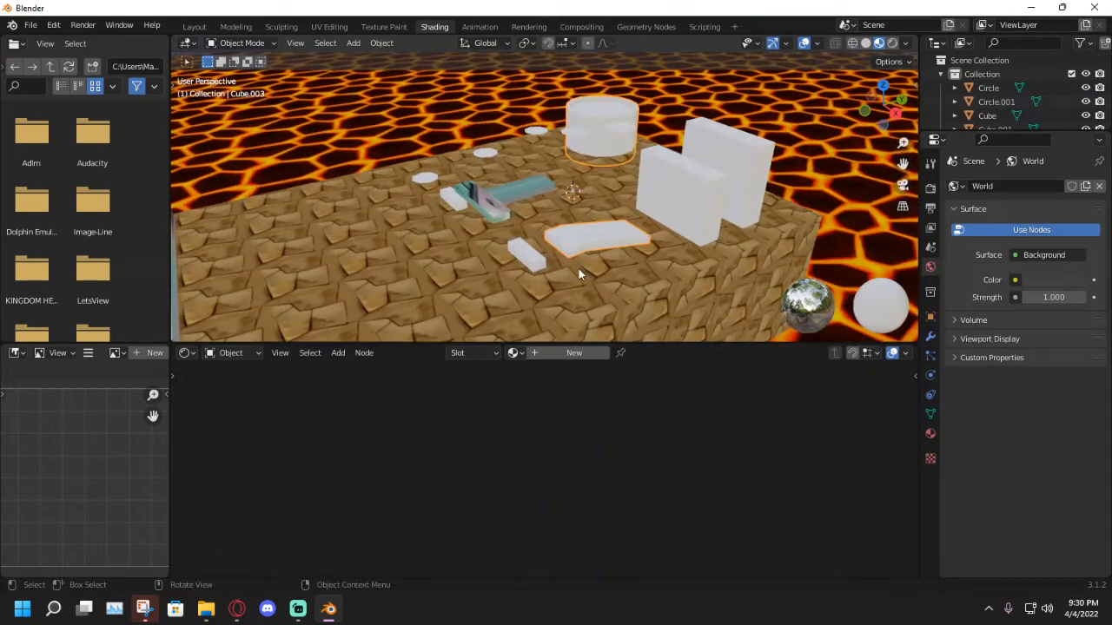
left_click(516, 353)
left_click(511, 414)
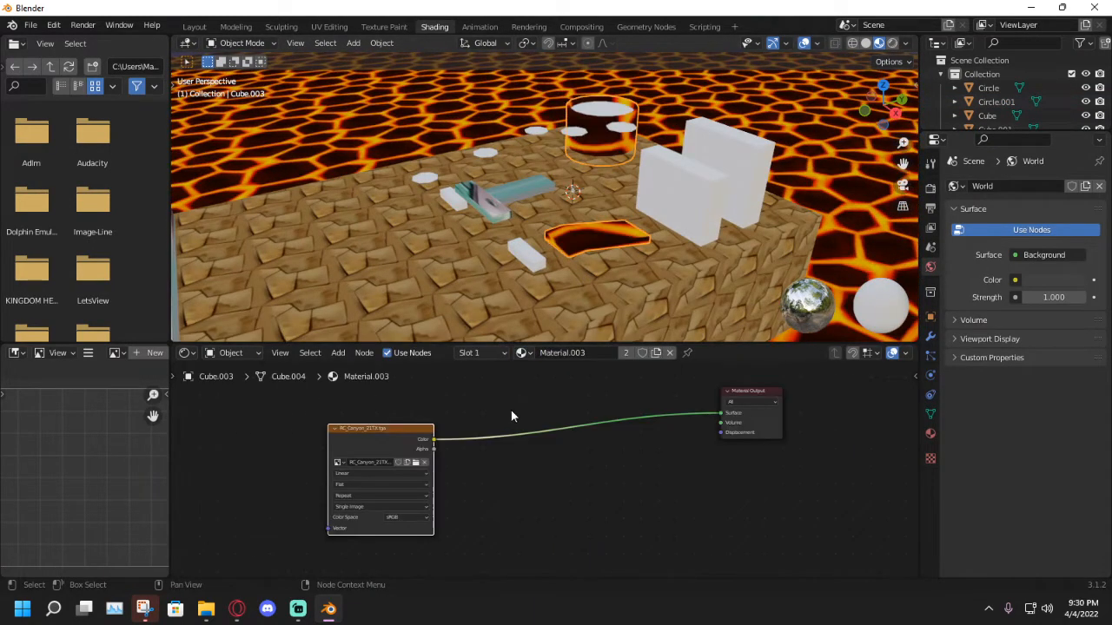
left_click(520, 353)
left_click(534, 408)
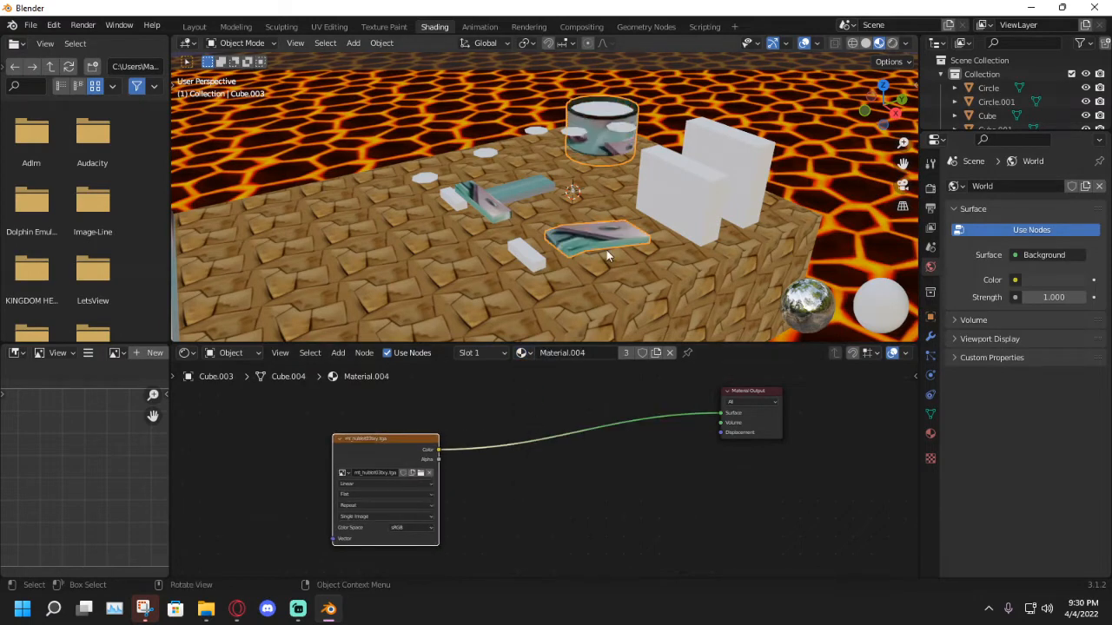
Assign Material.004 to each of the two upright walls at the end of the platform.
left_click(658, 173)
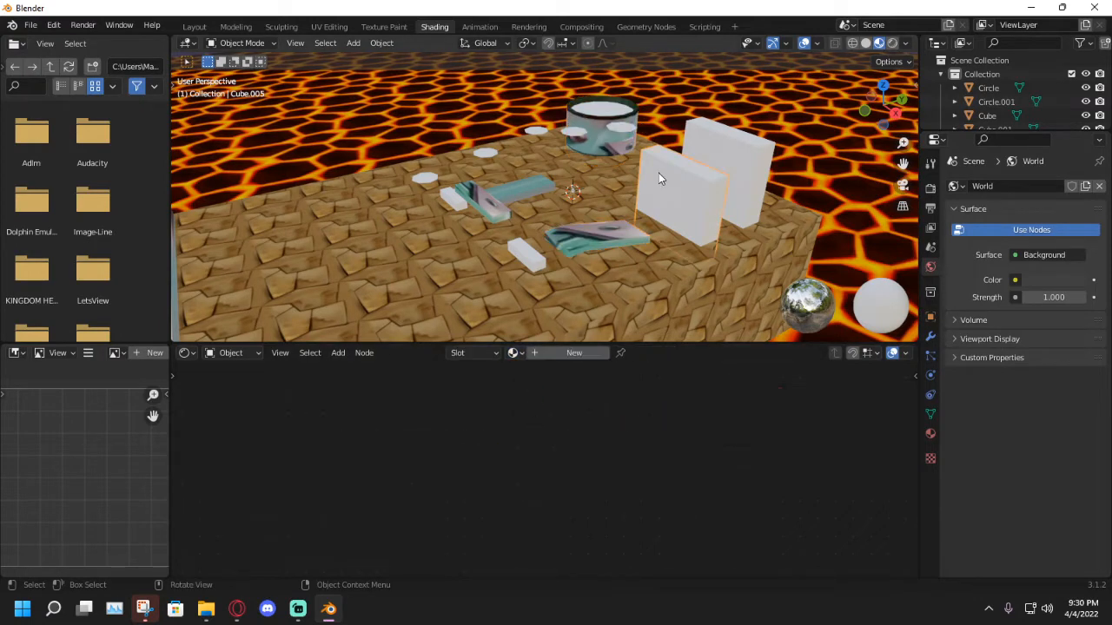
left_click(524, 352)
left_click(540, 424)
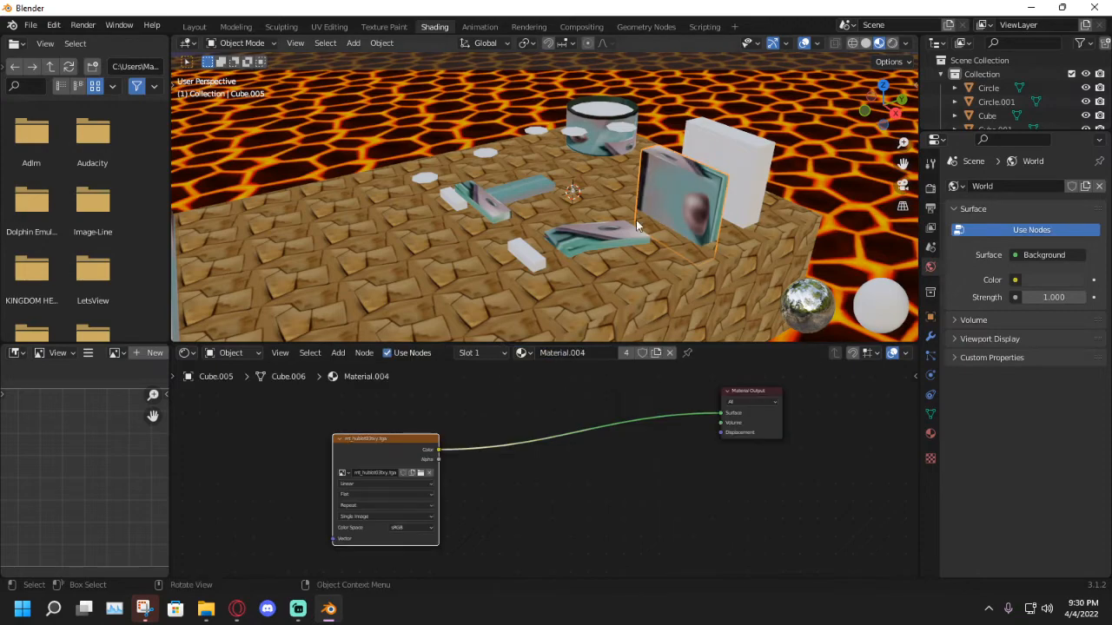
middle_click_drag(676, 194, 578, 226, "shift")
left_click(623, 186)
left_click(512, 352)
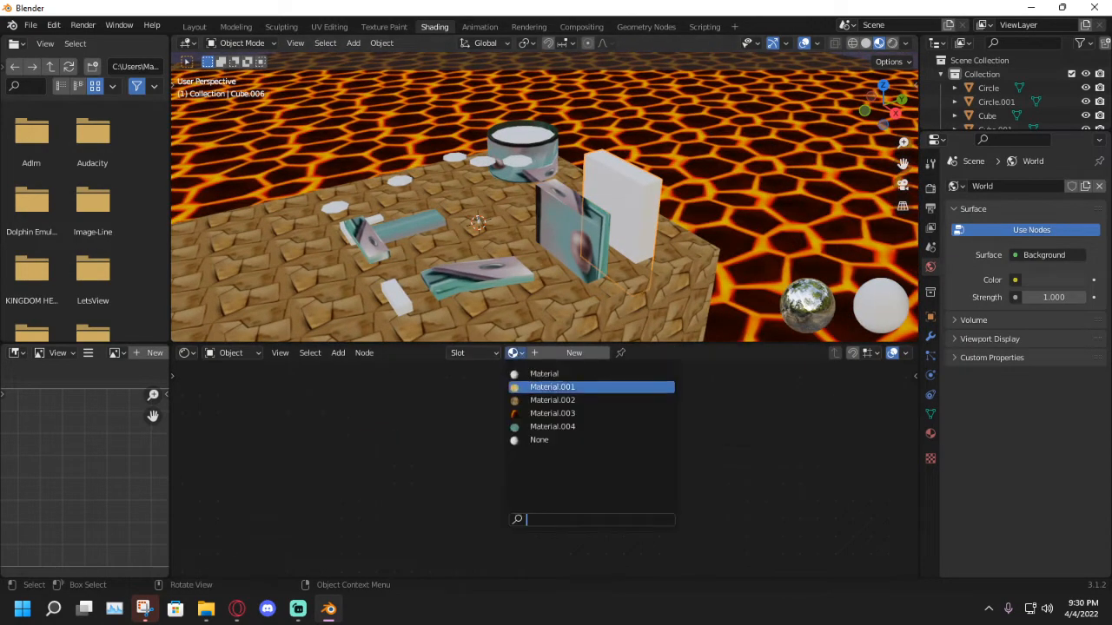
left_click(556, 425)
Assign Material.004 to the small block beside the T-shaped piece and to the row of flat discs.
middle_click_drag(482, 252, 387, 255)
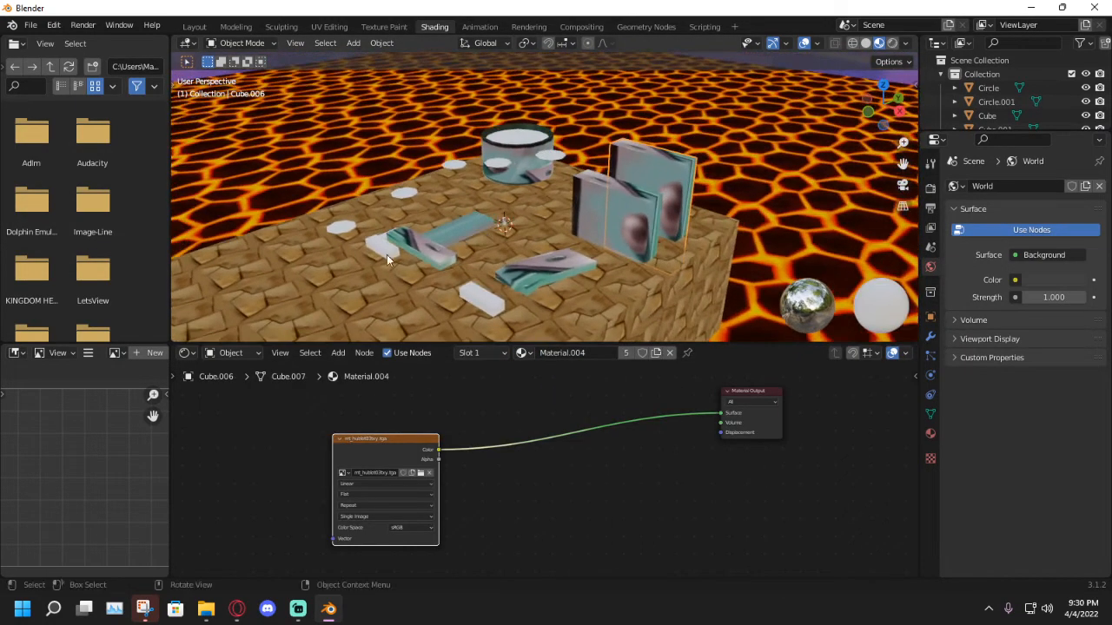
left_click(377, 247)
left_click(512, 353)
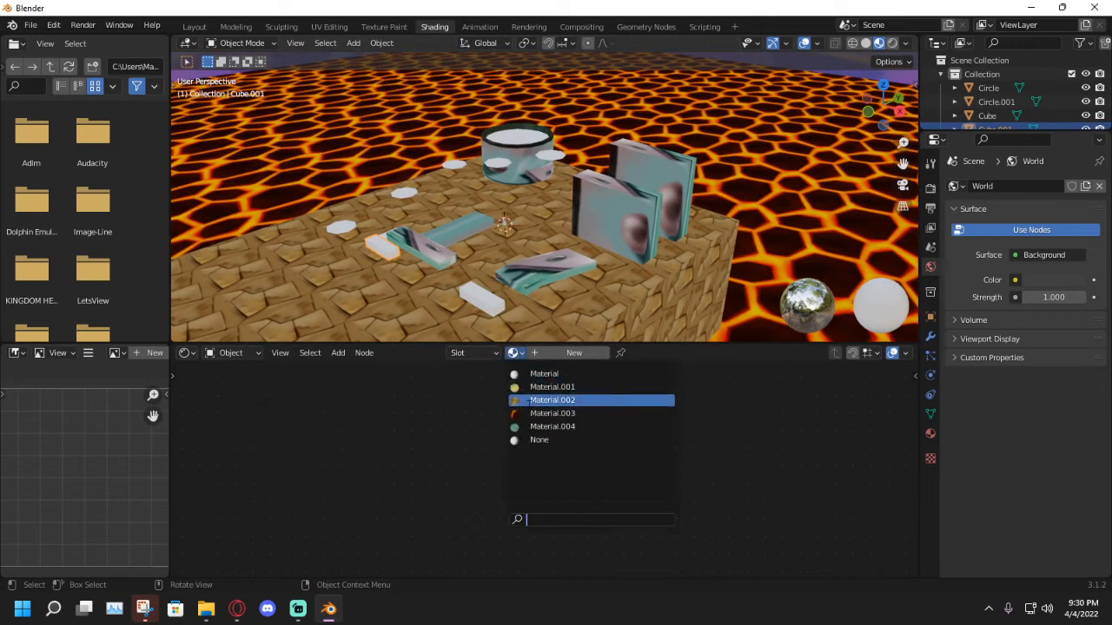
left_click(532, 427)
middle_click_drag(469, 286, 496, 250)
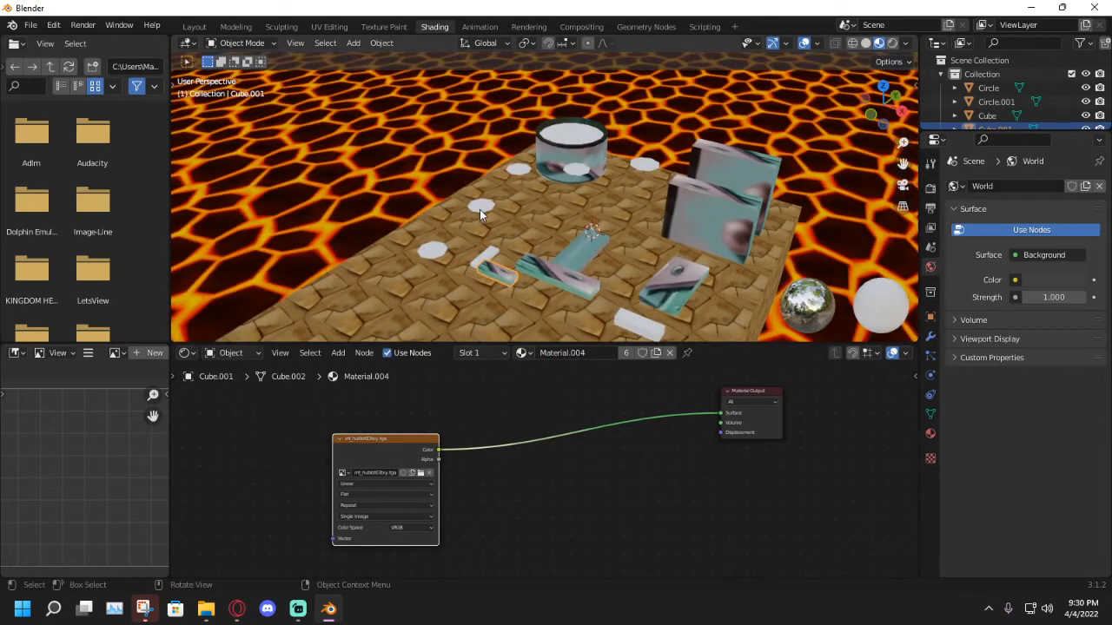
left_click(479, 209)
left_click(521, 352)
left_click(543, 426)
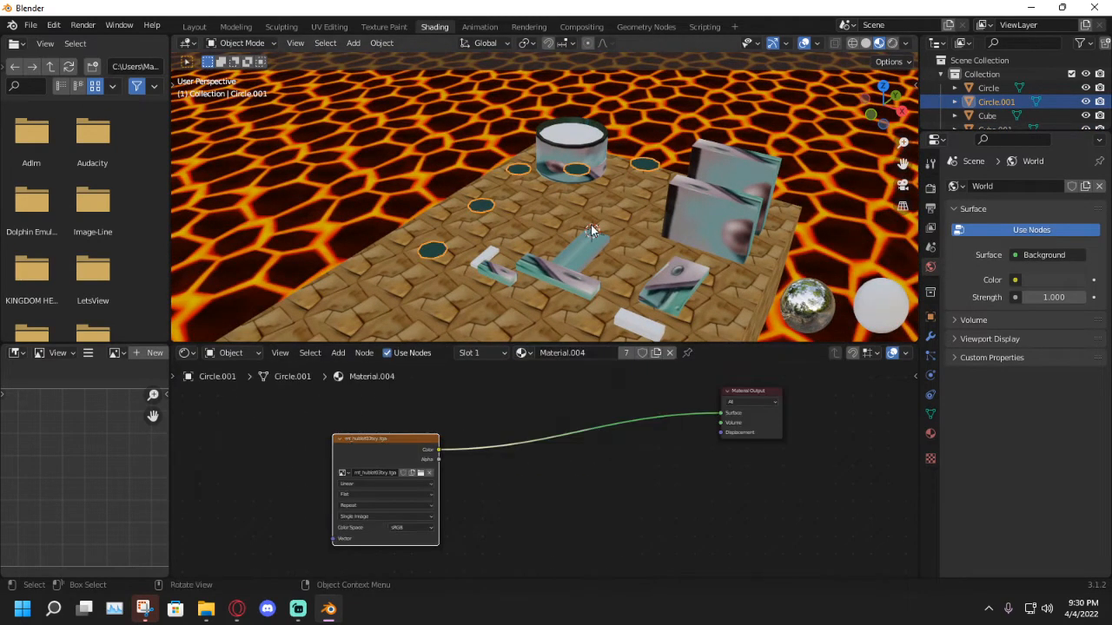
Unwrap the row of flat discs in the UV Editing workspace using Cube Projection.
middle_click_drag(591, 230, 582, 243)
middle_click_drag(488, 158, 563, 156)
scroll(527, 184, "up", 6)
scroll(526, 187, "down", 3)
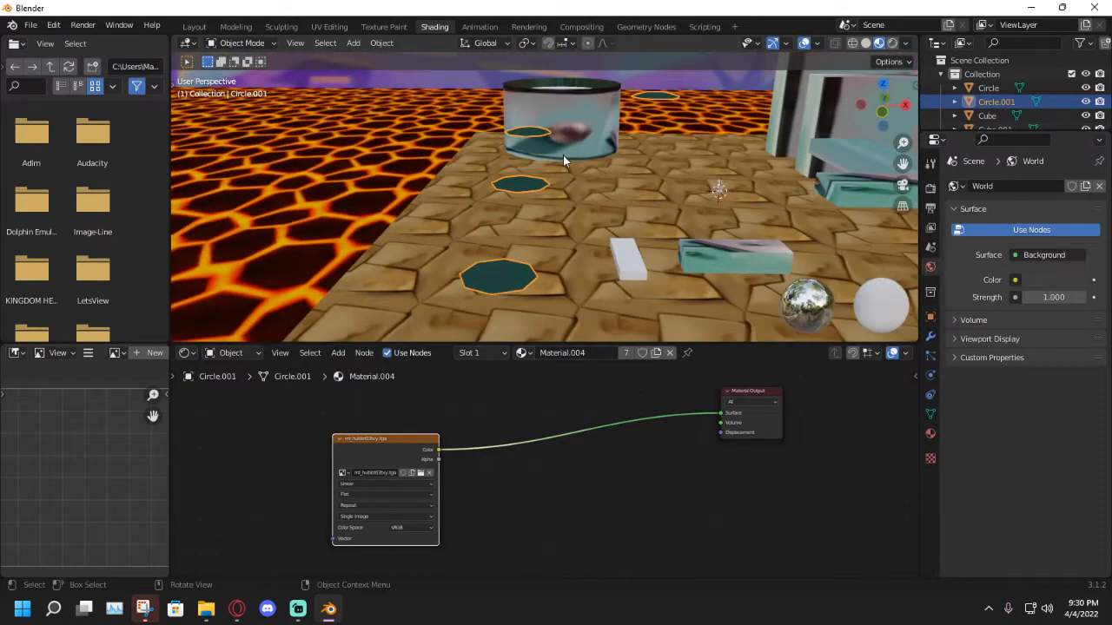
left_click(379, 27)
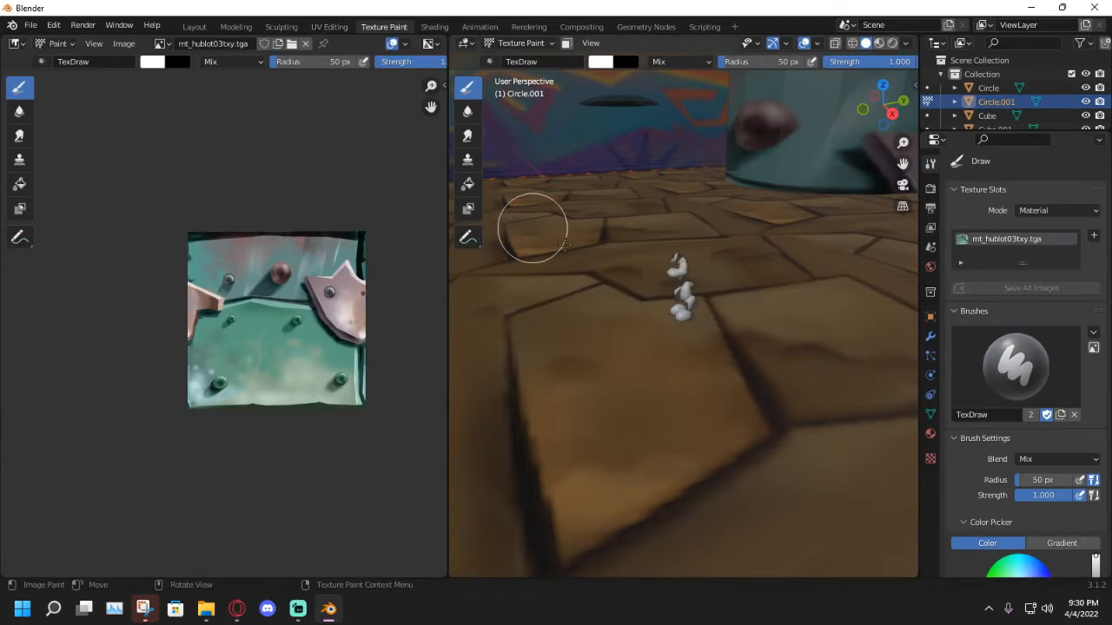
mouse_move(563, 246)
middle_mouse_down()
mouse_move(608, 261)
mouse_move(600, 286)
mouse_move(534, 277)
mouse_move(513, 293)
middle_mouse_up()
left_click(329, 27)
scroll(556, 272, "up", 1)
left_click(513, 293)
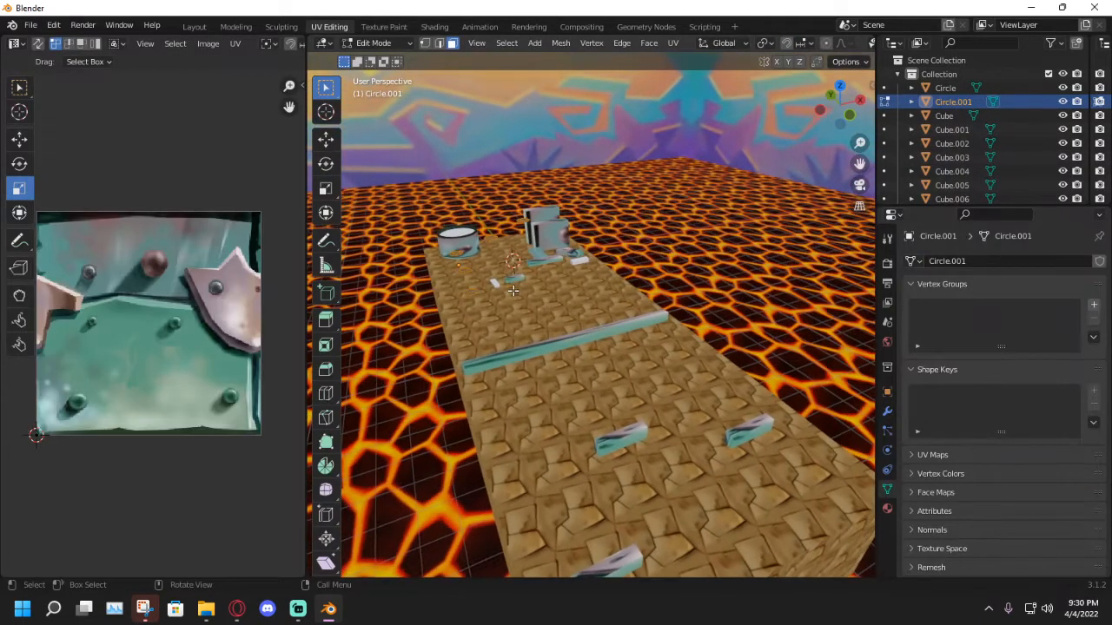
left_click(371, 43)
left_click(365, 75)
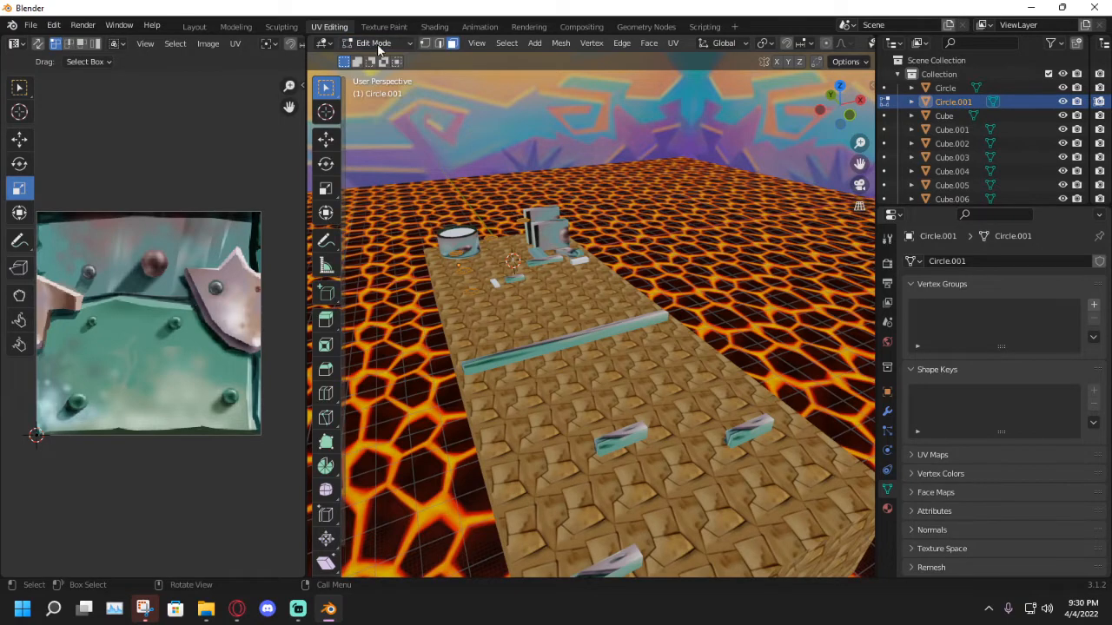
scroll(188, 348, "down", 5)
key("u")
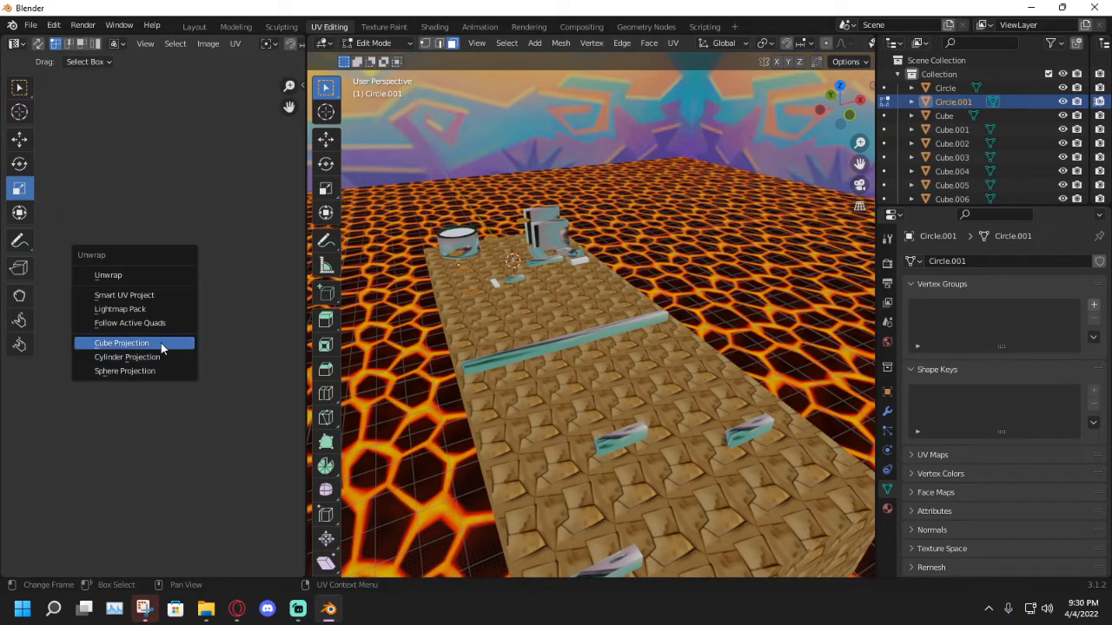
left_click(165, 348)
Select all UVs of the flat discs and scale them up so the metal texture repeats across each disc.
scroll(356, 339, "up", 4)
middle_click_drag(373, 339, 556, 430, "shift")
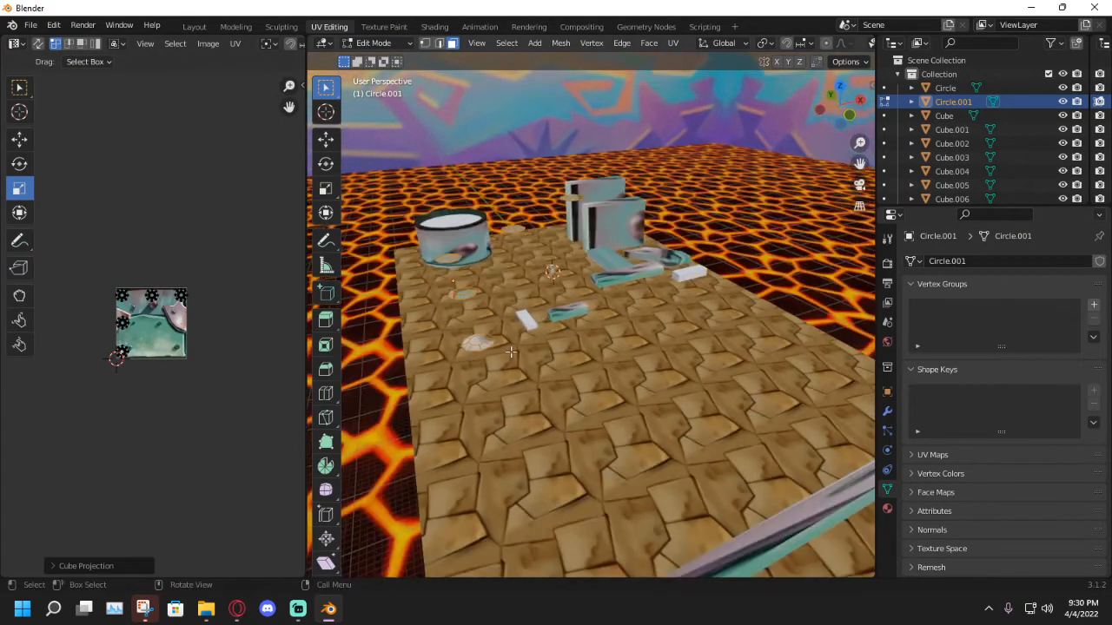
key("a")
key("s")
left_click(232, 458)
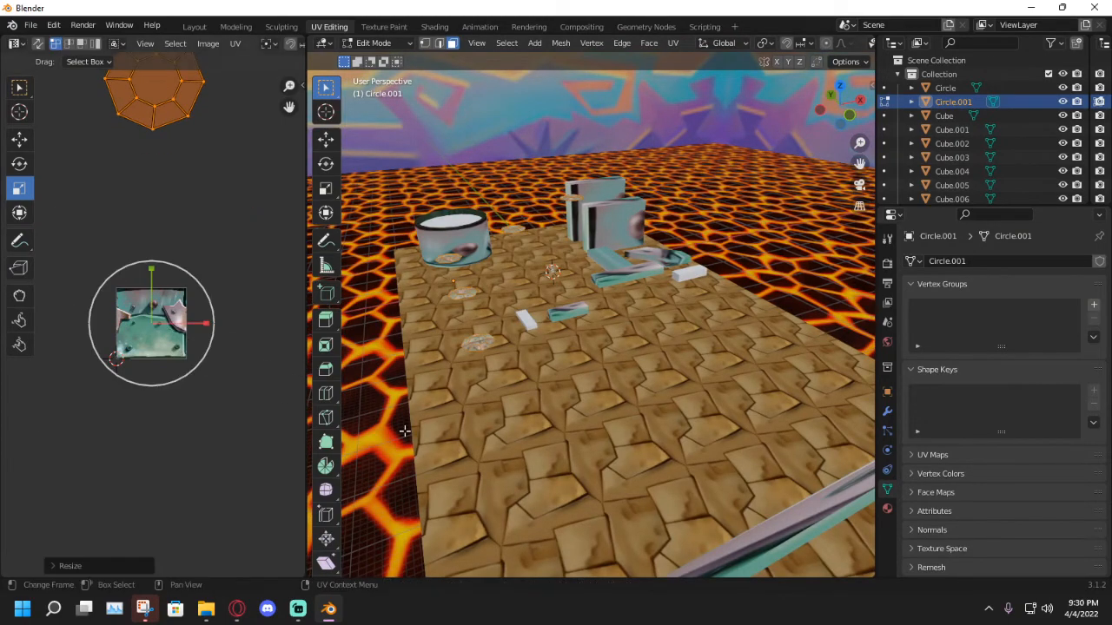
Return to the Shading workspace and assign Material.004 to the white slab beside the bent slab.
middle_click_drag(412, 431, 449, 28)
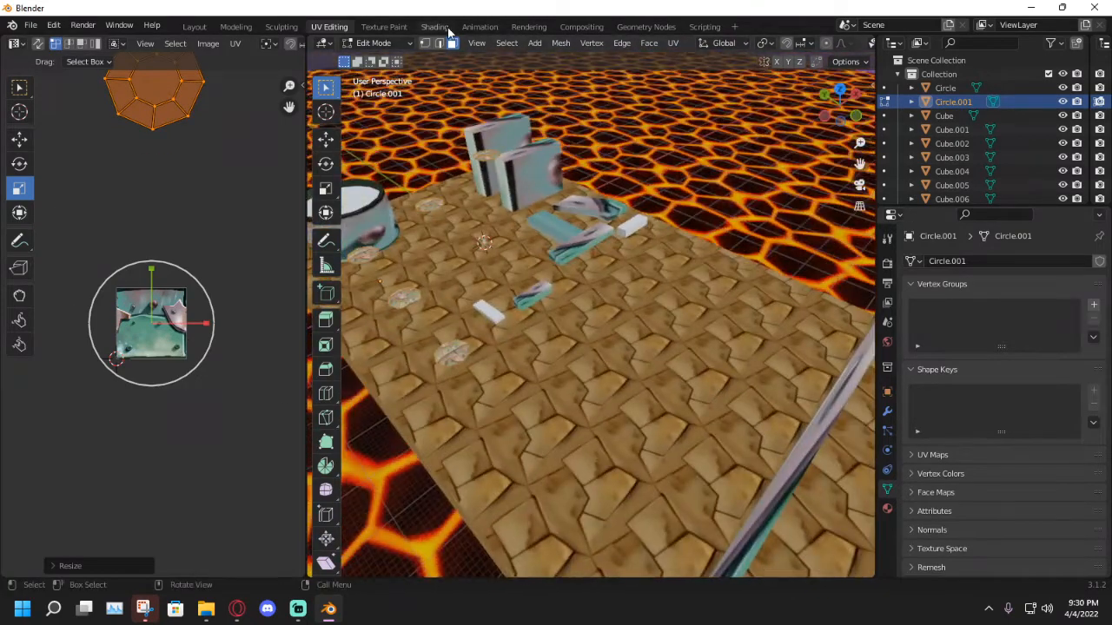
left_click(447, 29)
mouse_move(539, 208)
middle_mouse_down()
mouse_move(561, 215)
mouse_move(527, 227)
mouse_move(526, 191)
mouse_move(486, 169)
mouse_move(584, 163)
mouse_move(568, 167)
middle_mouse_up()
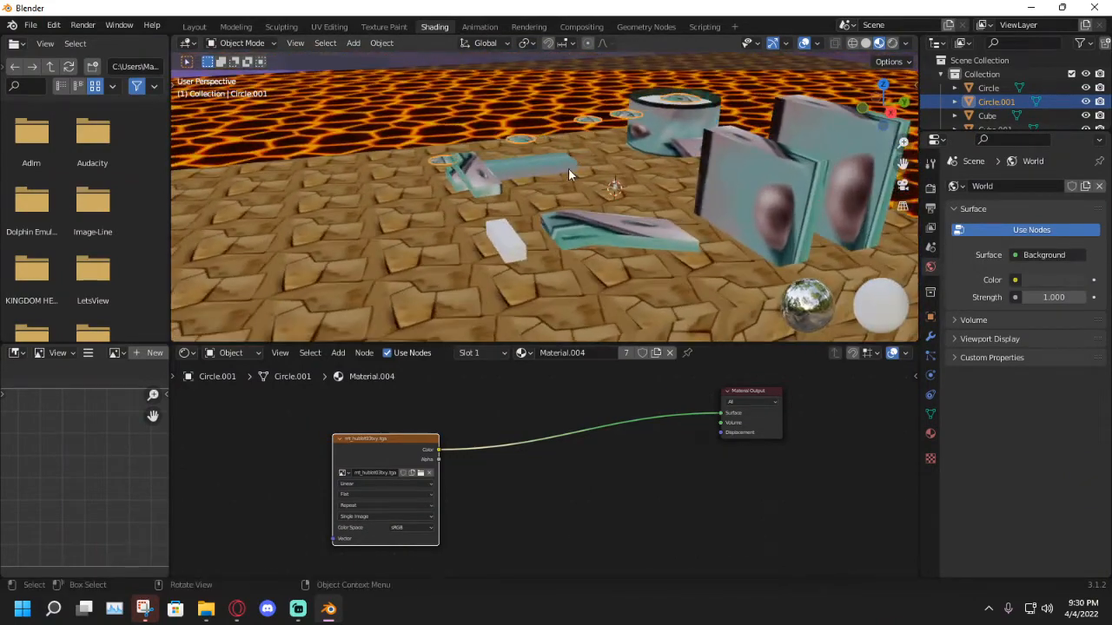
left_click(501, 237)
left_click(517, 353)
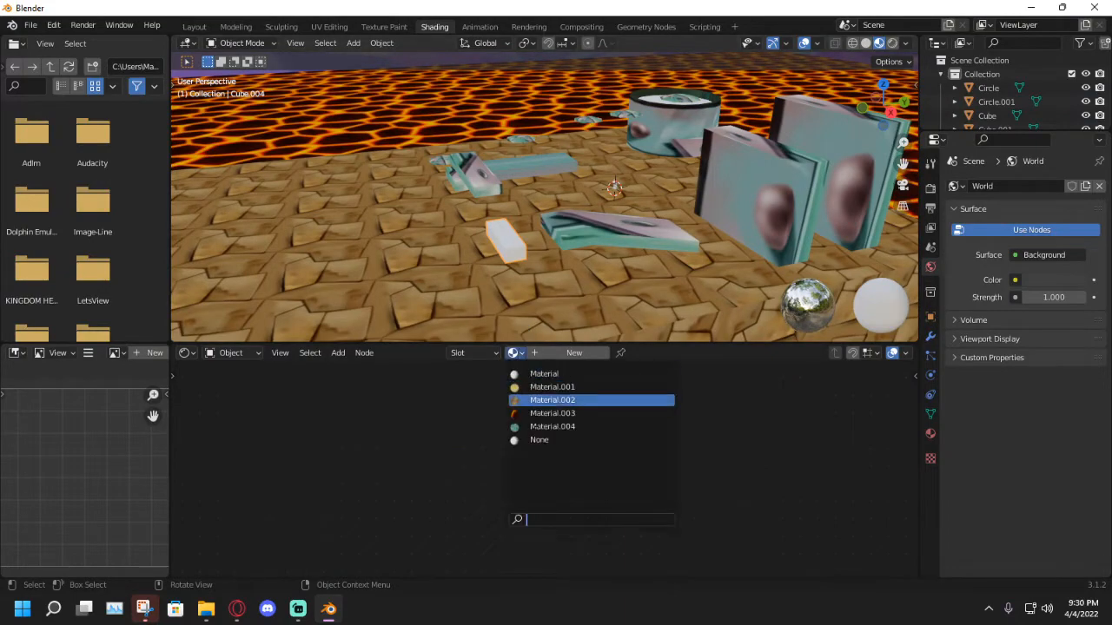
left_click(556, 426)
middle_click_drag(541, 286, 551, 212)
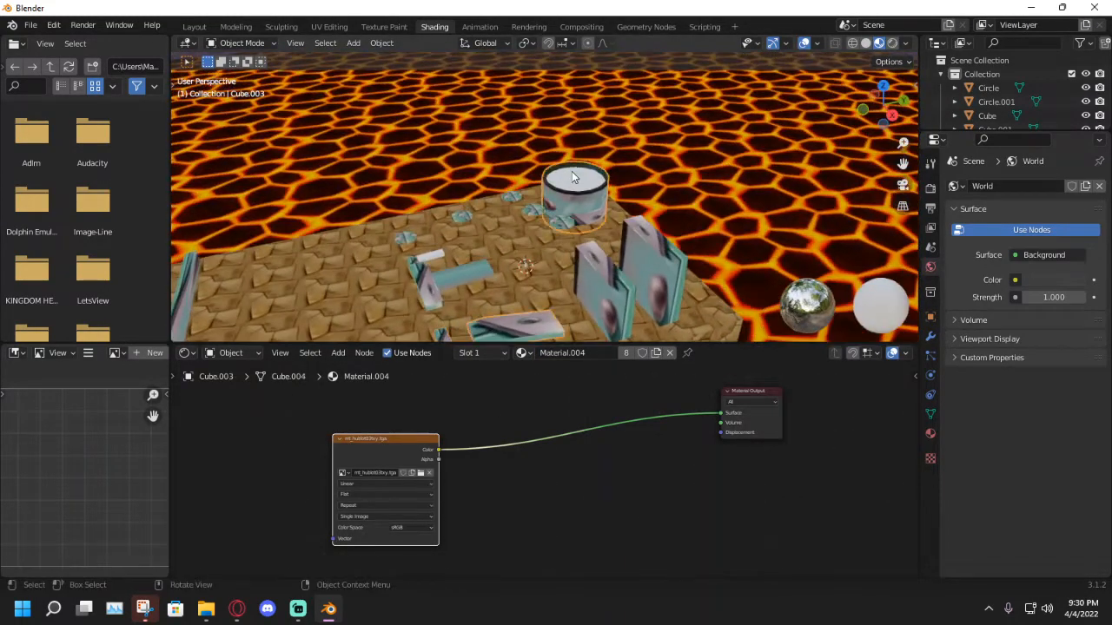
Create a new material for the white disc inside the cylinder and add an Image Texture node to it.
left_click(572, 178)
scroll(572, 179, "up", 3)
left_click(514, 353)
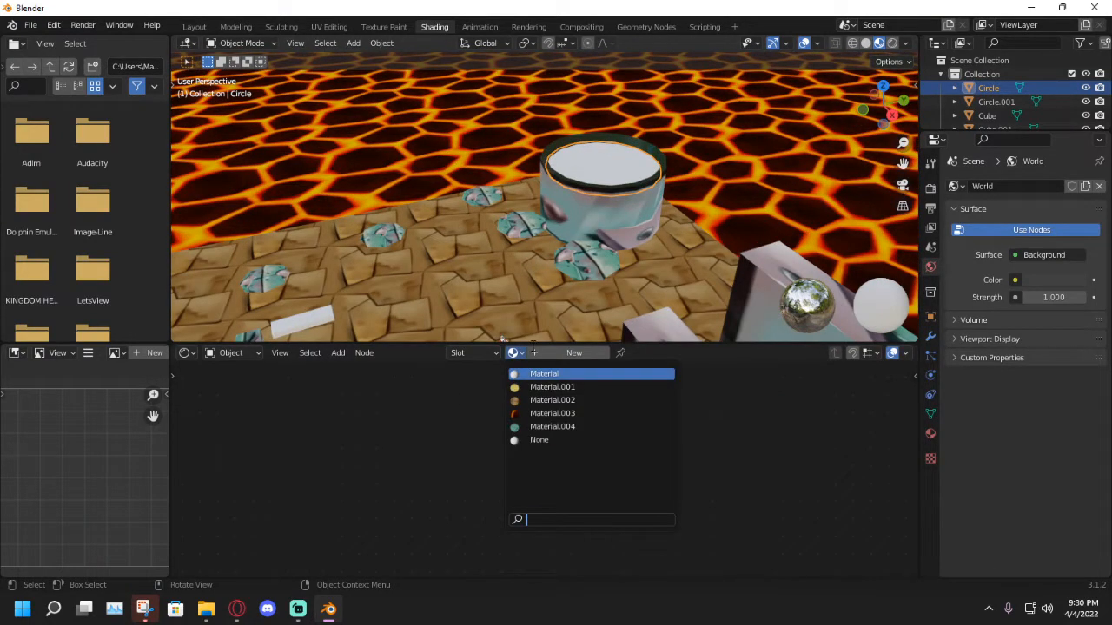
left_click(572, 353)
left_click(336, 353)
mouse_move(421, 447)
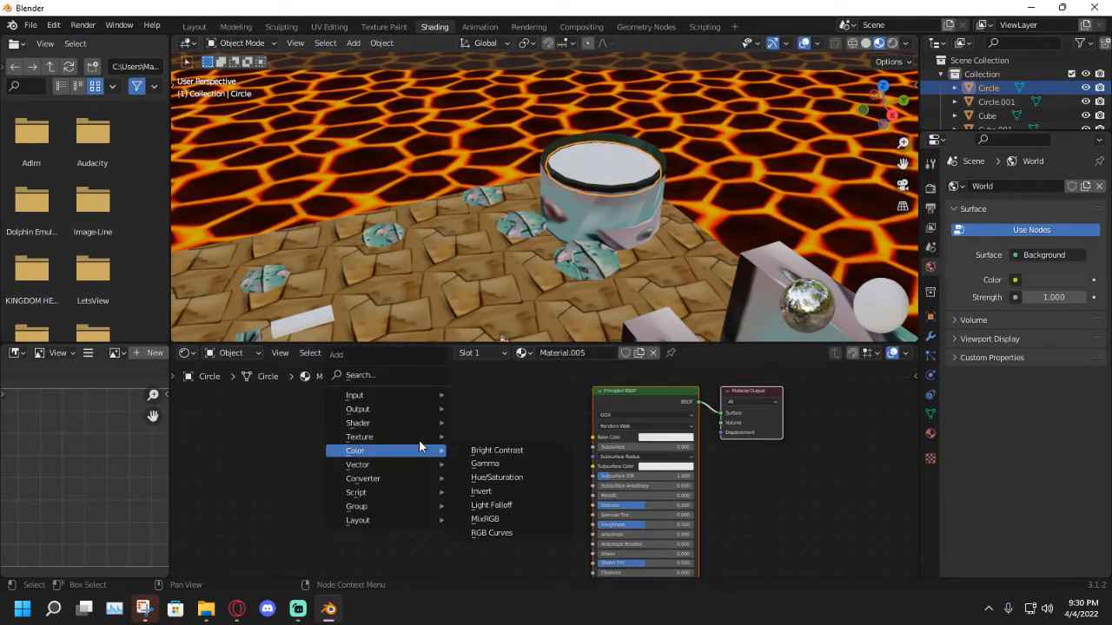
left_click(500, 324)
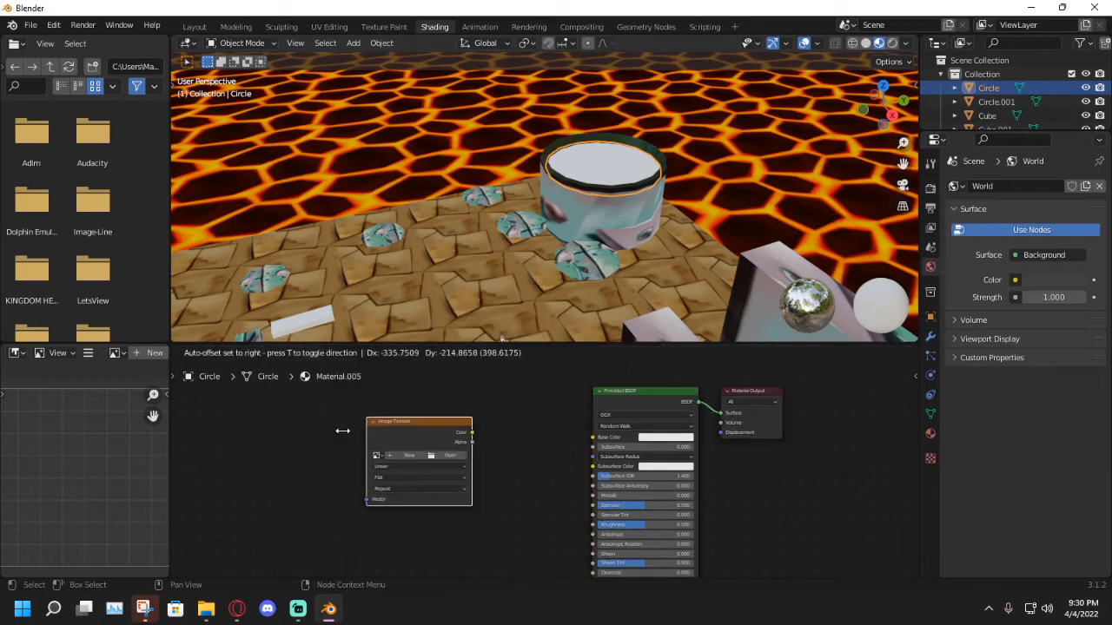
left_click(343, 431)
Load the dark blue pyr TGA image from the testarea2 textures folder into the Image Texture node.
left_click(449, 455)
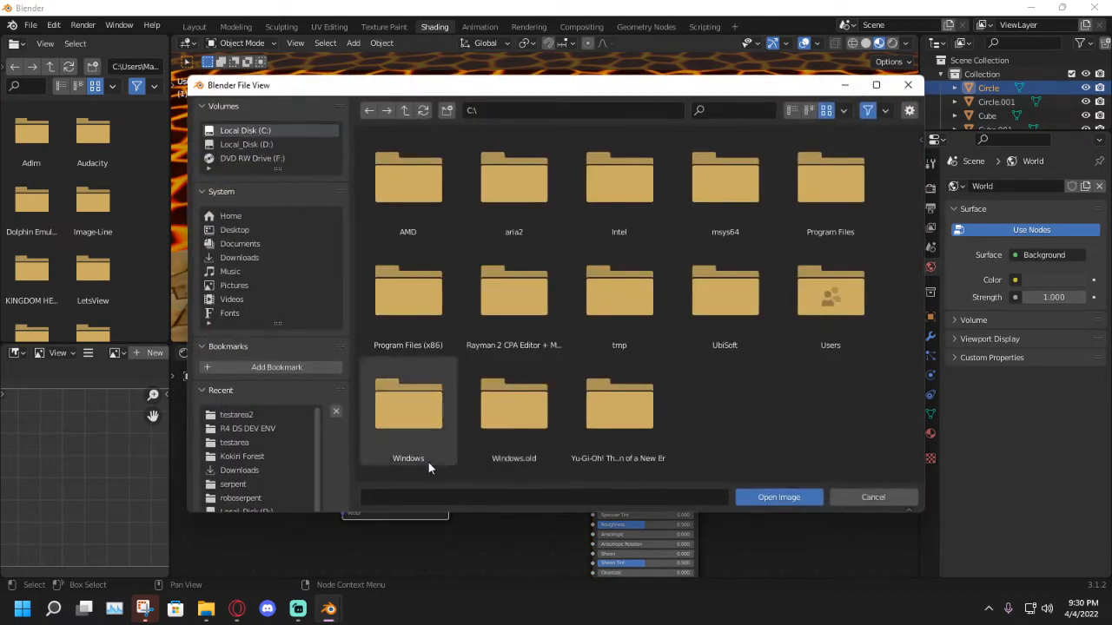
left_click(553, 109)
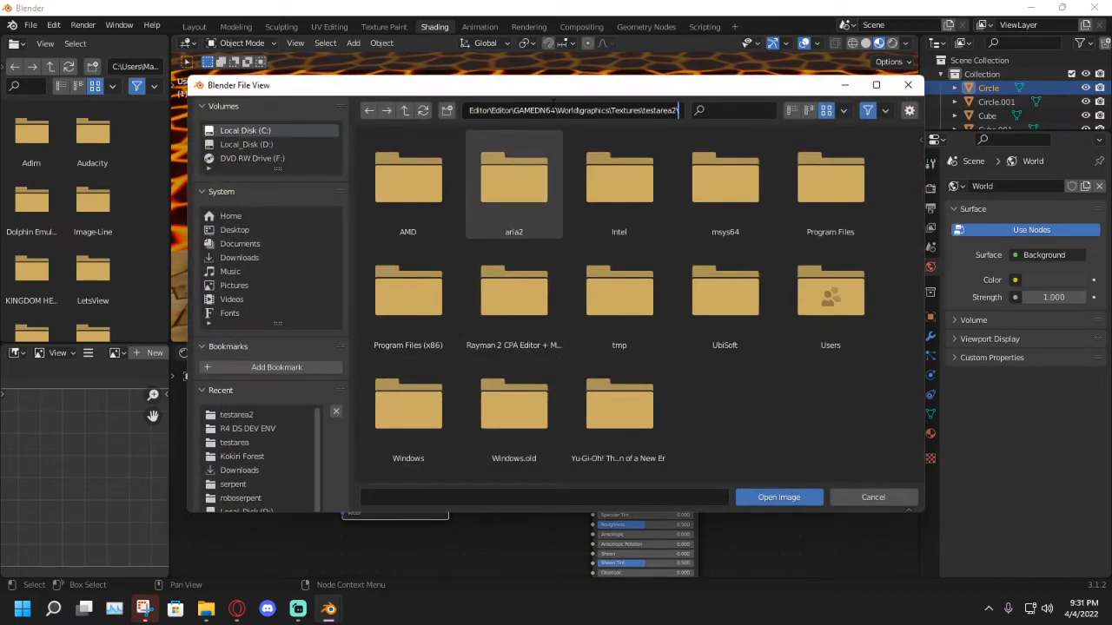
key("Return")
double_click(613, 176)
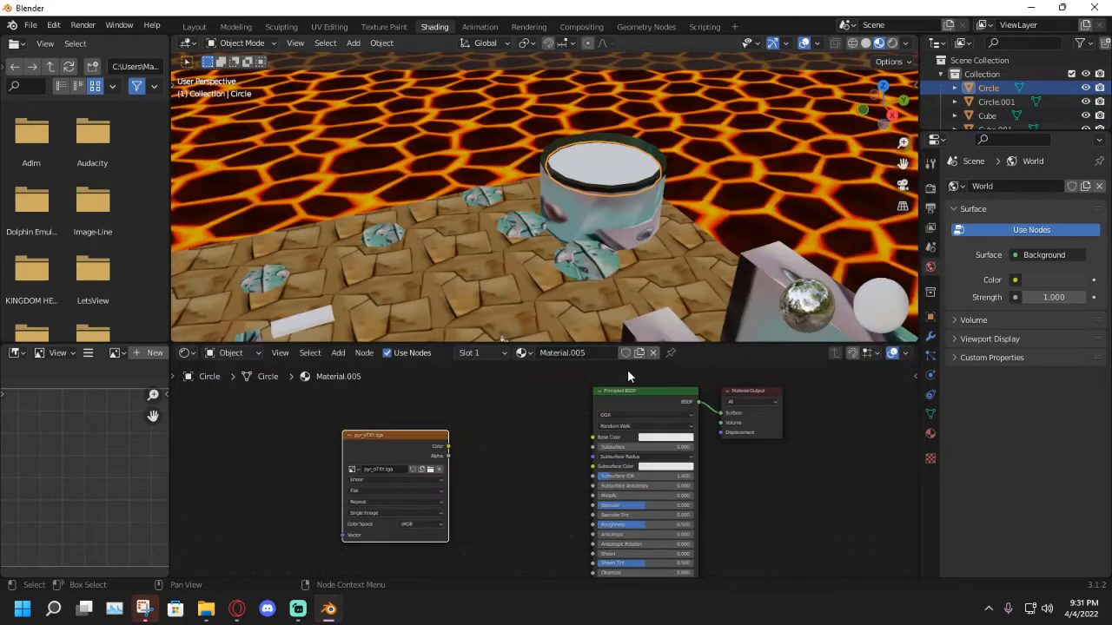
Delete the Principled BSDF node and connect the image's Color output to the Material Output's Surface input.
key("x")
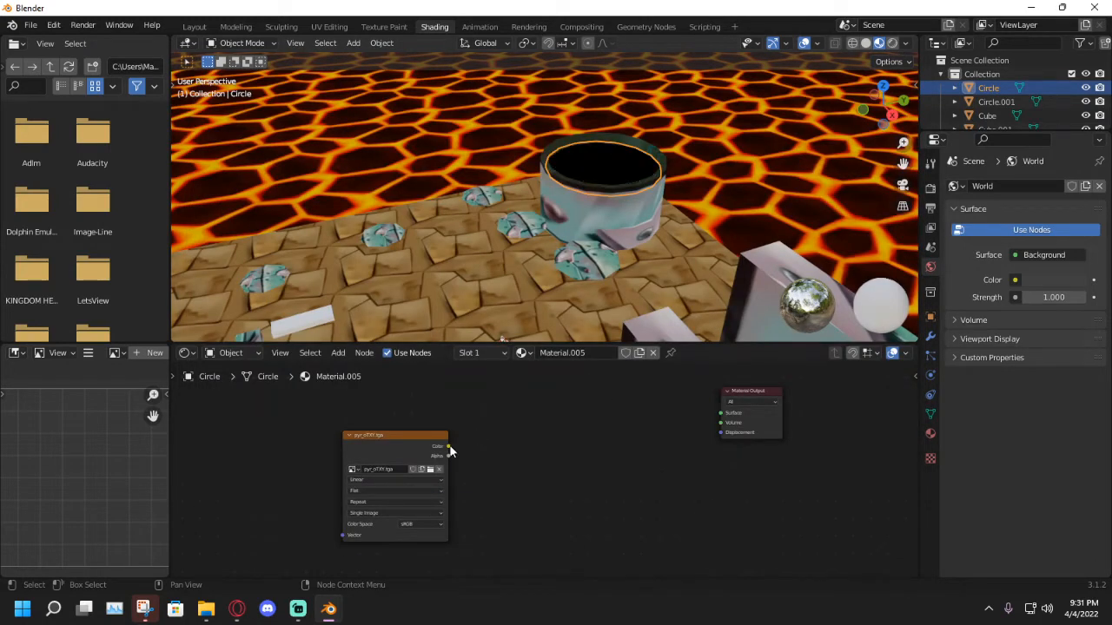
left_click_drag(448, 447, 720, 409)
middle_click_drag(677, 196, 235, 10)
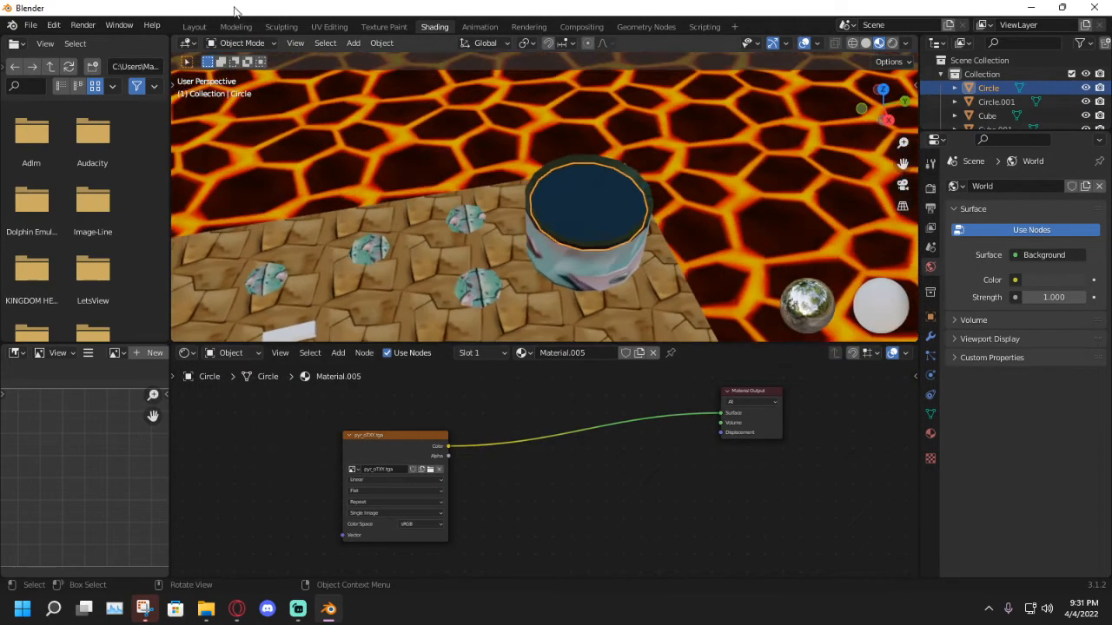
Unwrap the disc on top of the cylinder in the UV Editing workspace and scale its UVs up so the blue texture repeats.
left_click(328, 27)
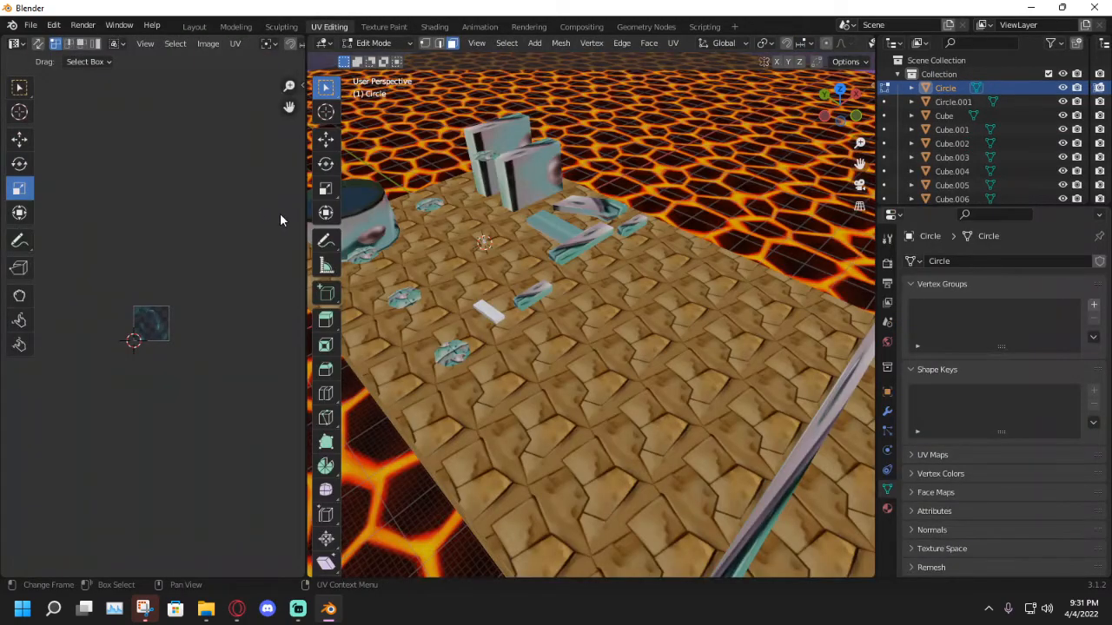
middle_click_drag(432, 258, 367, 265)
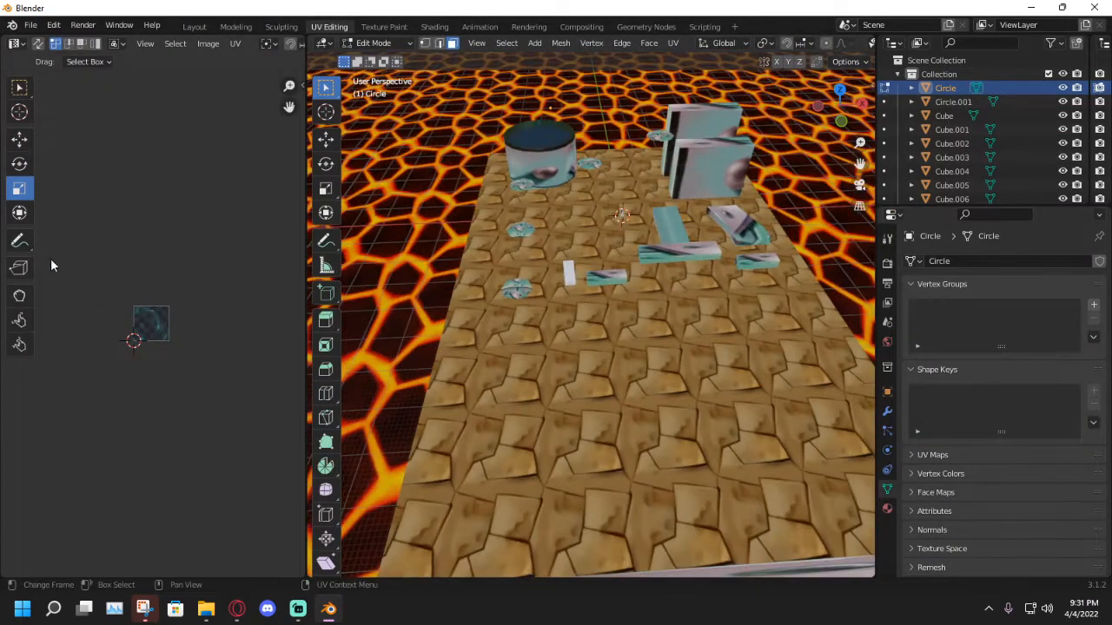
key("u")
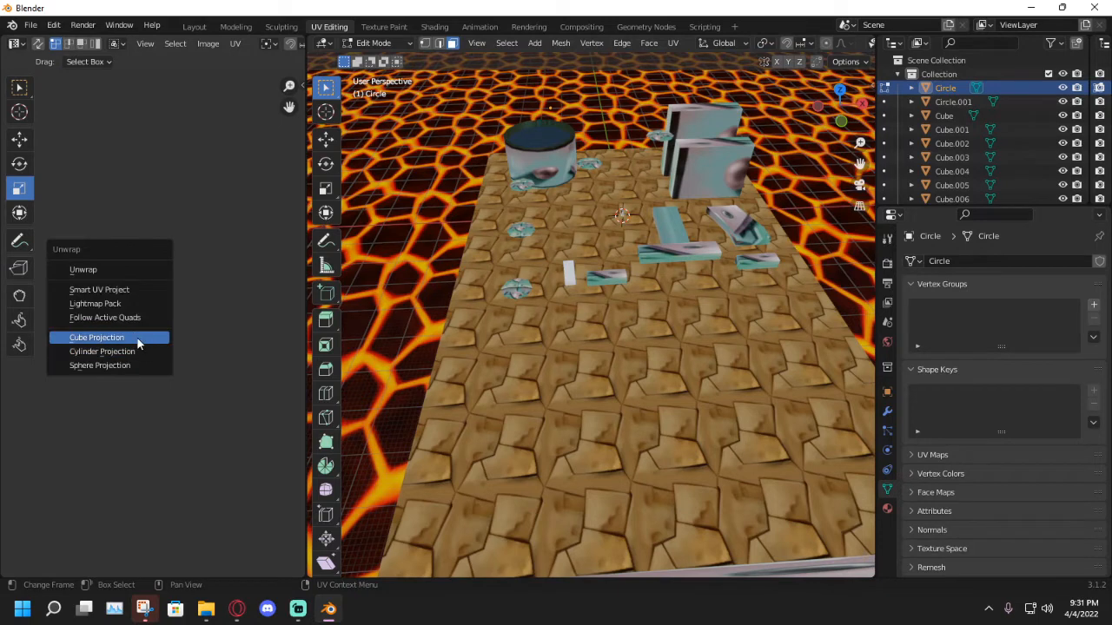
left_click(139, 337)
scroll(159, 339, "up", 4)
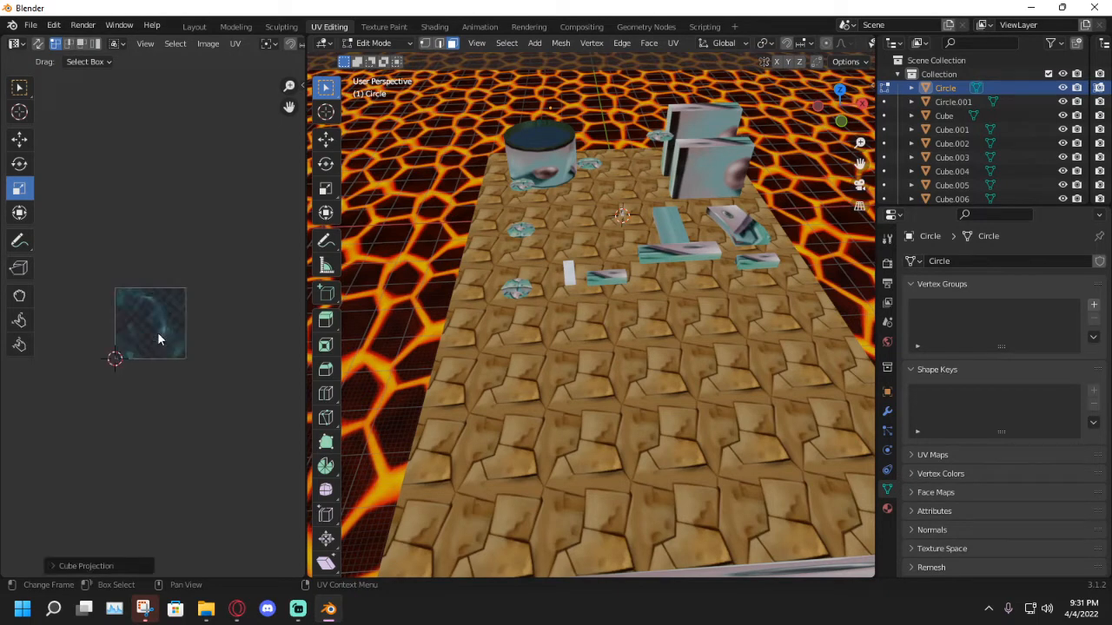
left_click(554, 173)
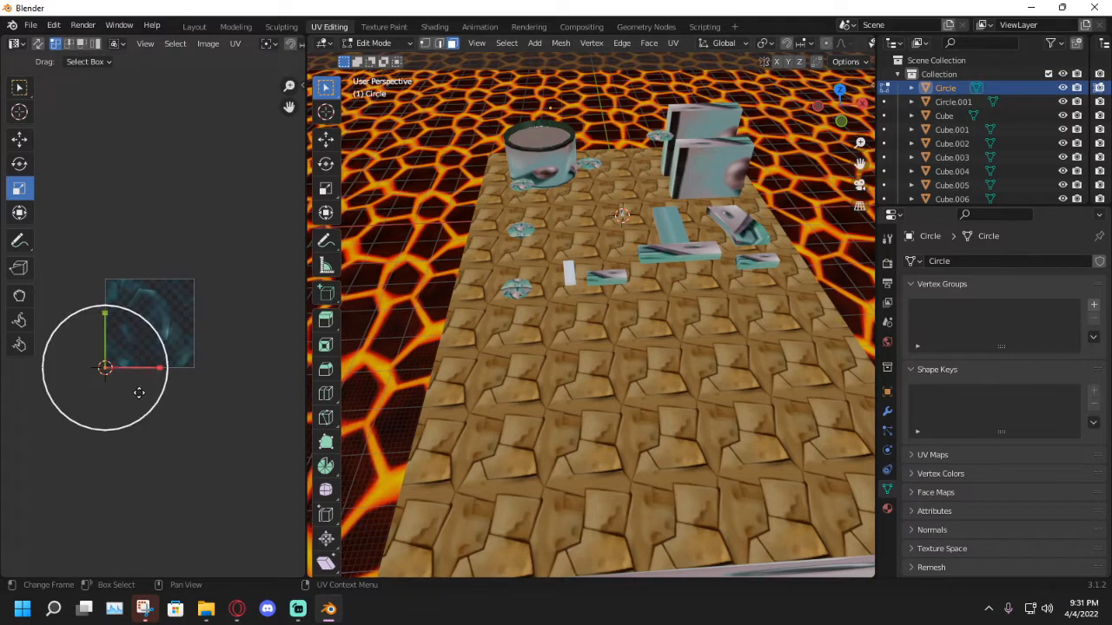
key("u")
left_click(138, 393)
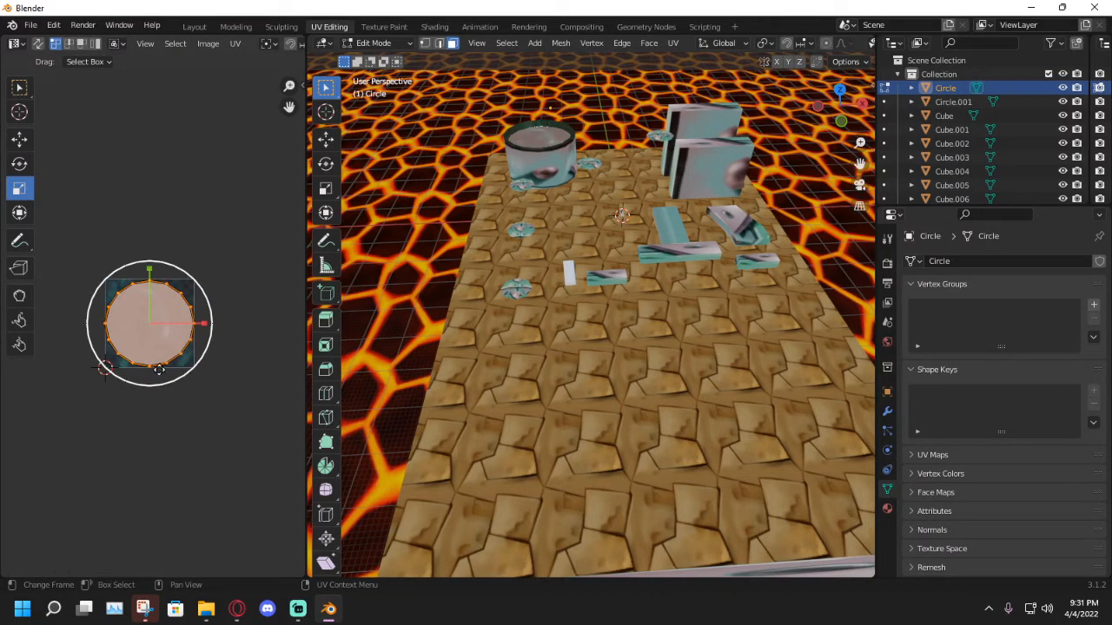
key("s")
left_click(258, 500)
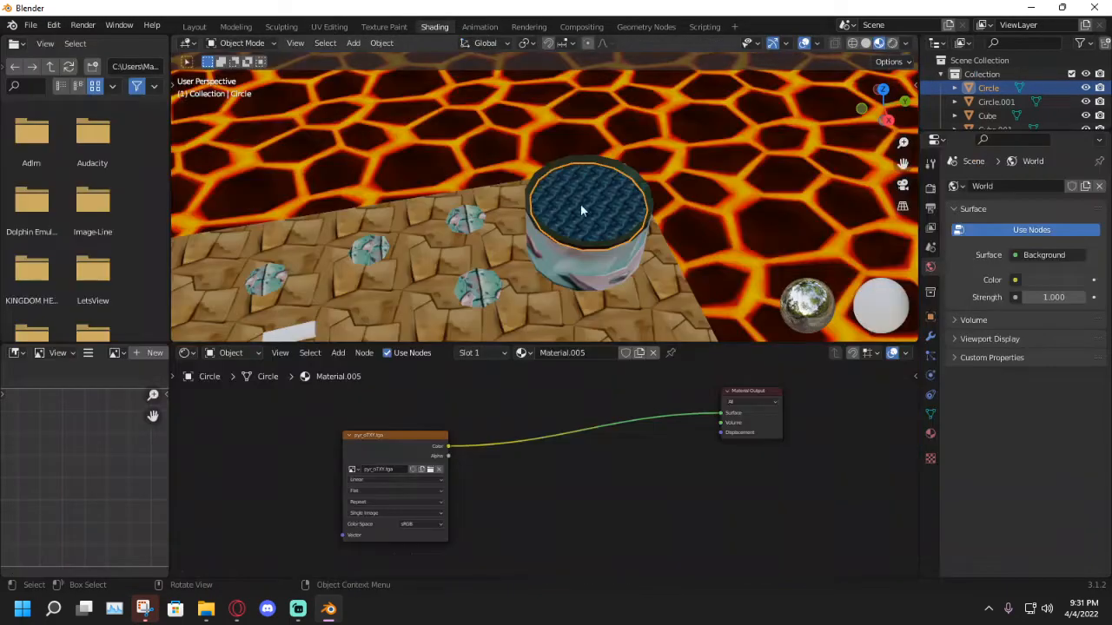
Return to the Shading workspace and assign Material.004 to the remaining white slab near the flat discs.
left_click(434, 26)
scroll(606, 234, "up", 5)
middle_click_drag(608, 235, 516, 178, "shift")
scroll(493, 216, "down", 4)
scroll(493, 209, "down", 4)
scroll(521, 208, "up", 4)
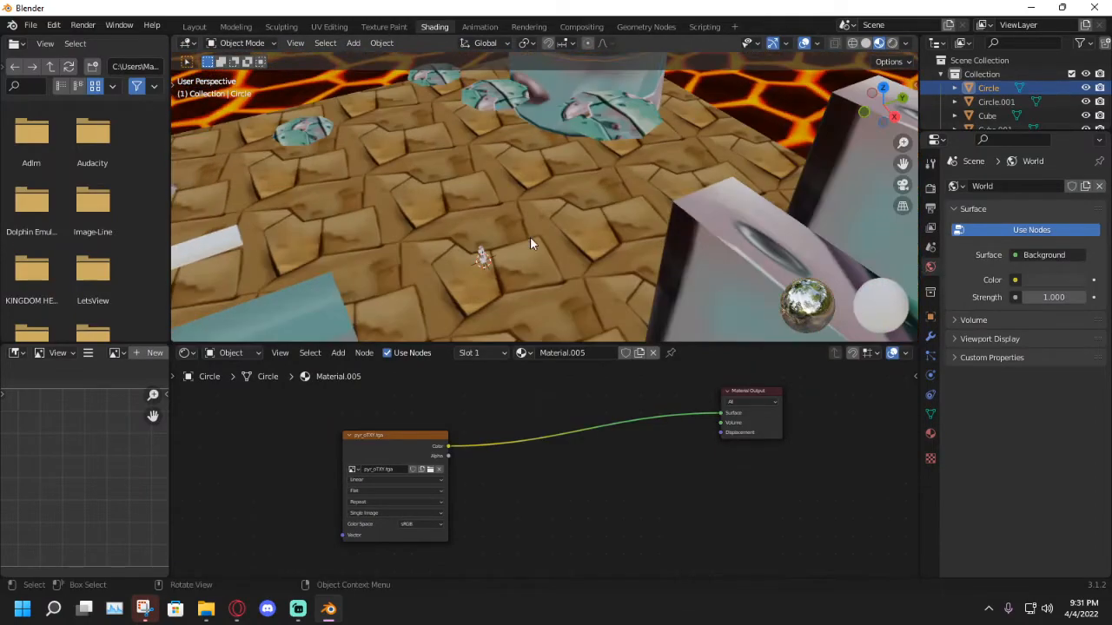
middle_click_drag(530, 236, 504, 237)
scroll(528, 222, "down", 5)
scroll(505, 237, "up", 3)
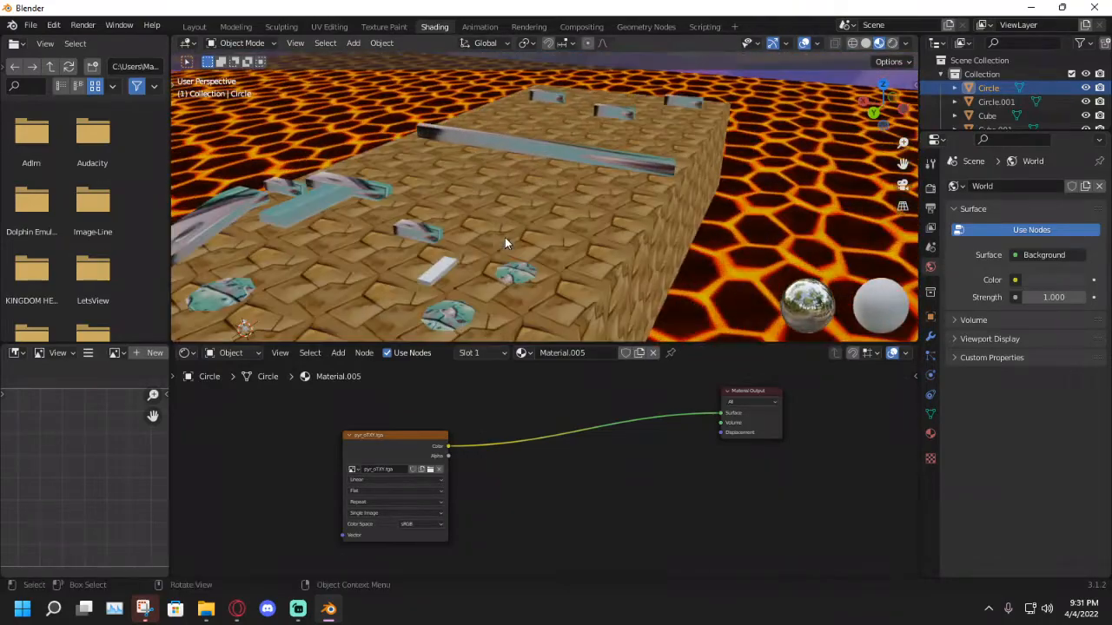
left_click(441, 276)
left_click(524, 353)
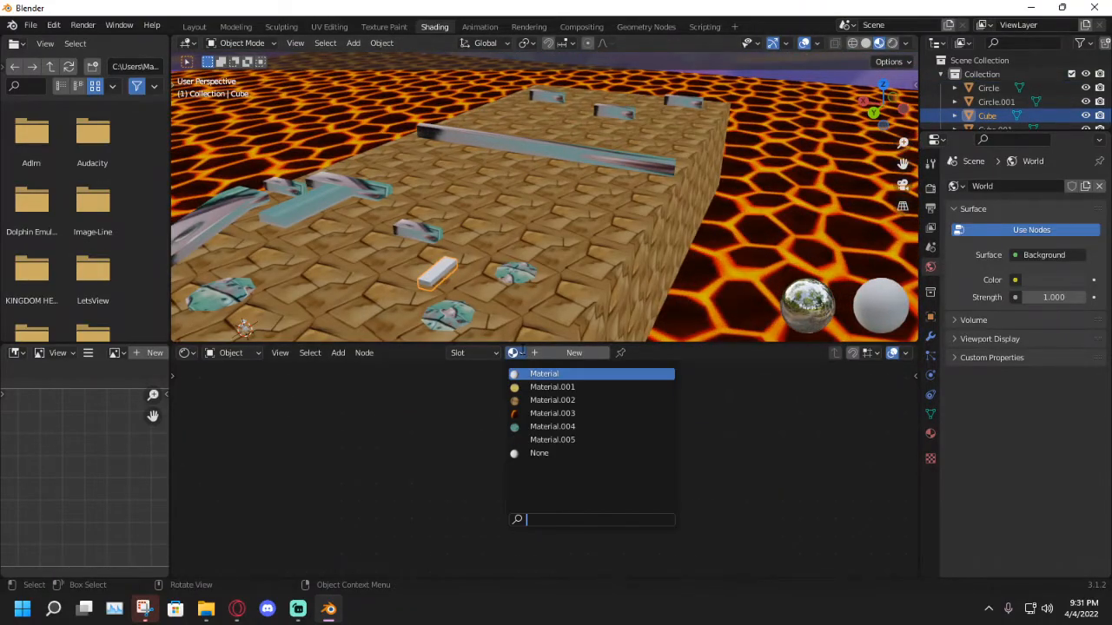
left_click(556, 438)
middle_click_drag(529, 261, 572, 195)
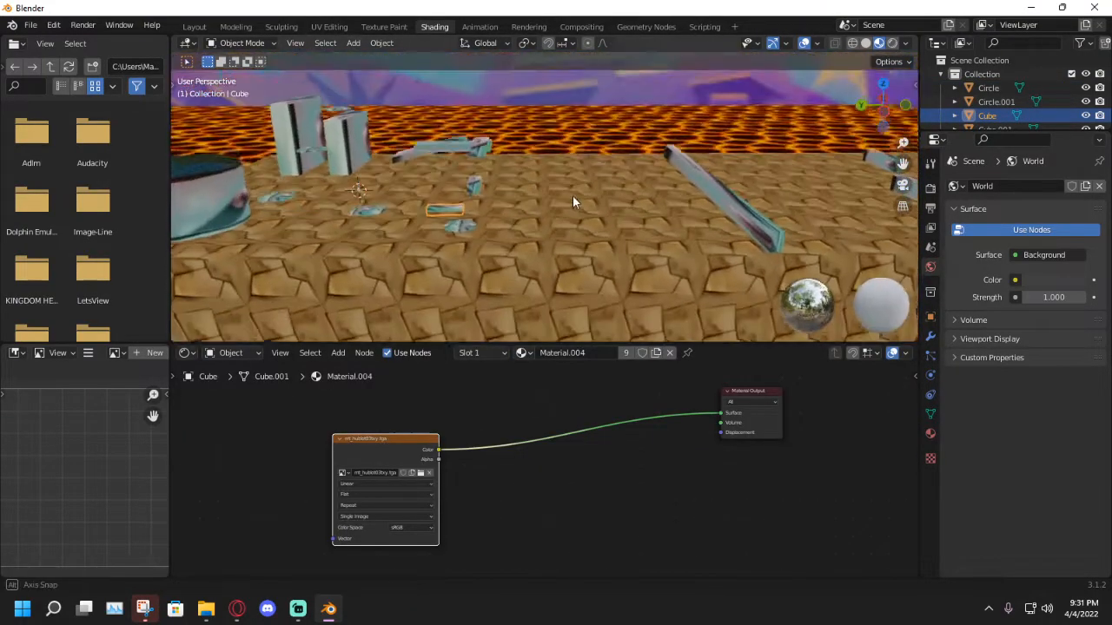
Switch to the Layout workspace and display the level with Material Preview shading.
scroll(573, 194, "up", 3)
middle_click_drag(435, 228, 553, 209)
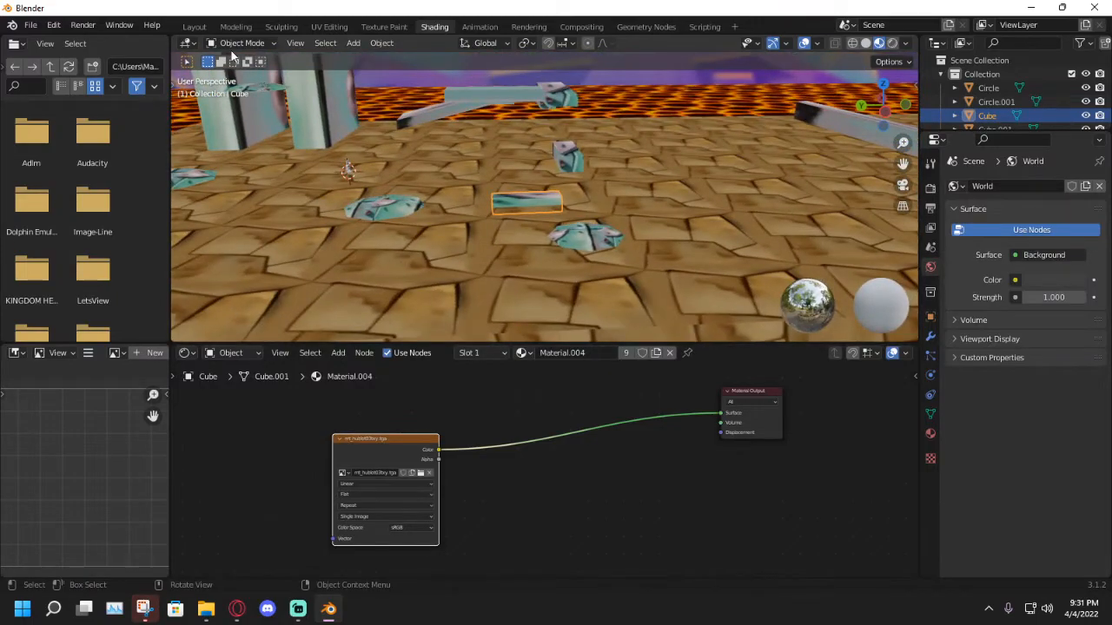
left_click(197, 27)
middle_click_drag(523, 252, 752, 32)
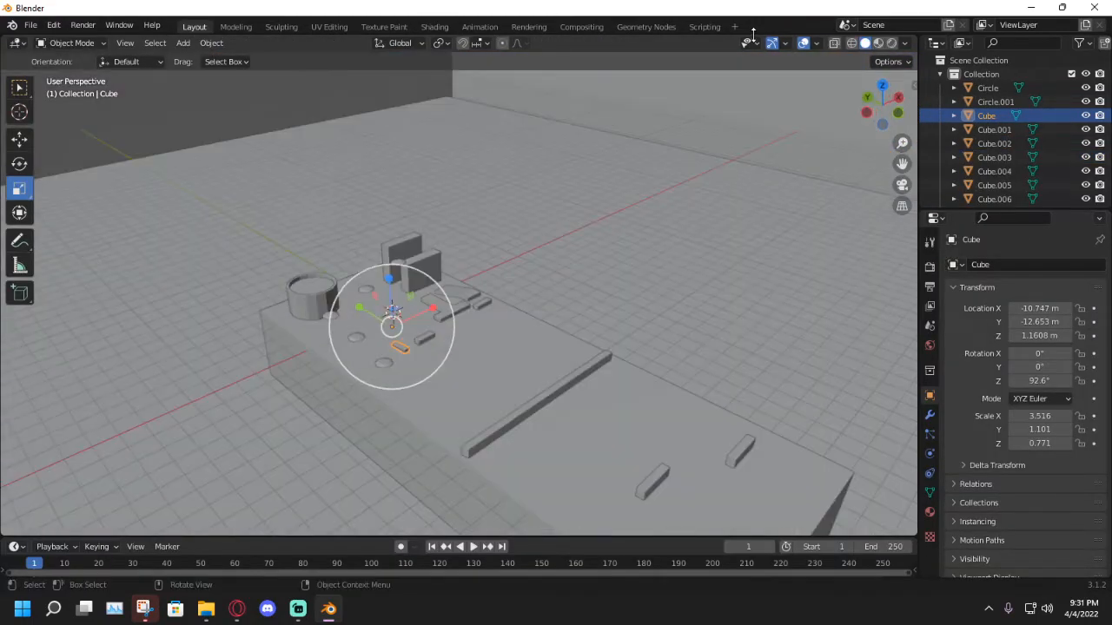
left_click(879, 46)
middle_click_drag(603, 167, 441, 191)
scroll(439, 331, "up", 5)
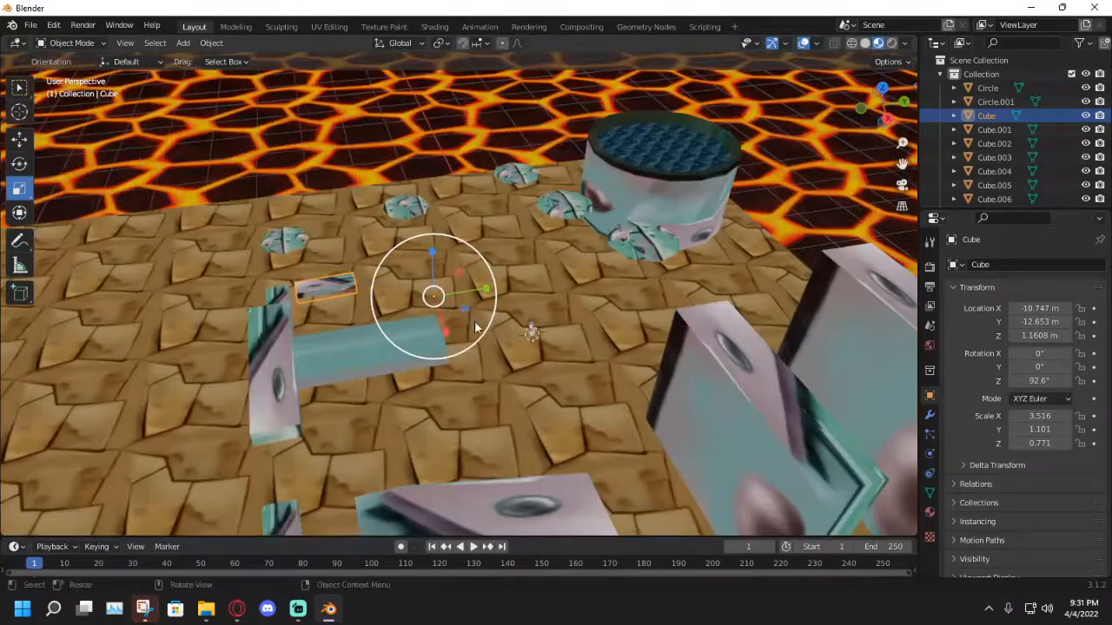
middle_click_drag(476, 328, 509, 238)
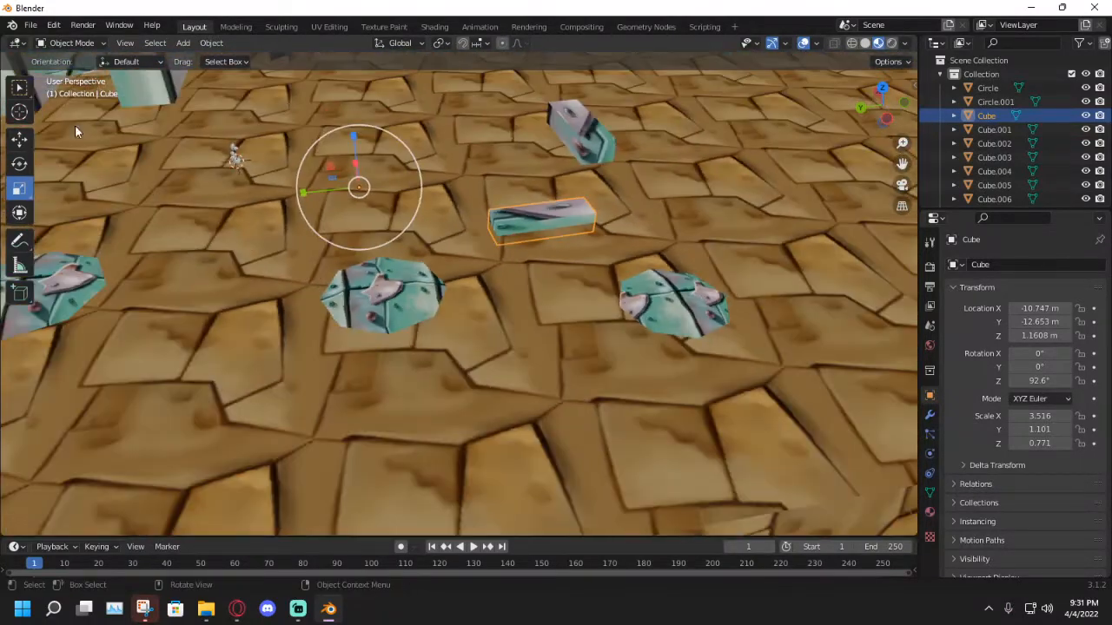
Raise the newly textured slab near the discs by about 1.86 m along the Z axis.
left_click(19, 139)
left_click_drag(354, 136, 353, 114)
middle_click_drag(540, 193, 514, 165)
middle_click_drag(515, 165, 279, 156, "shift")
left_click(20, 191)
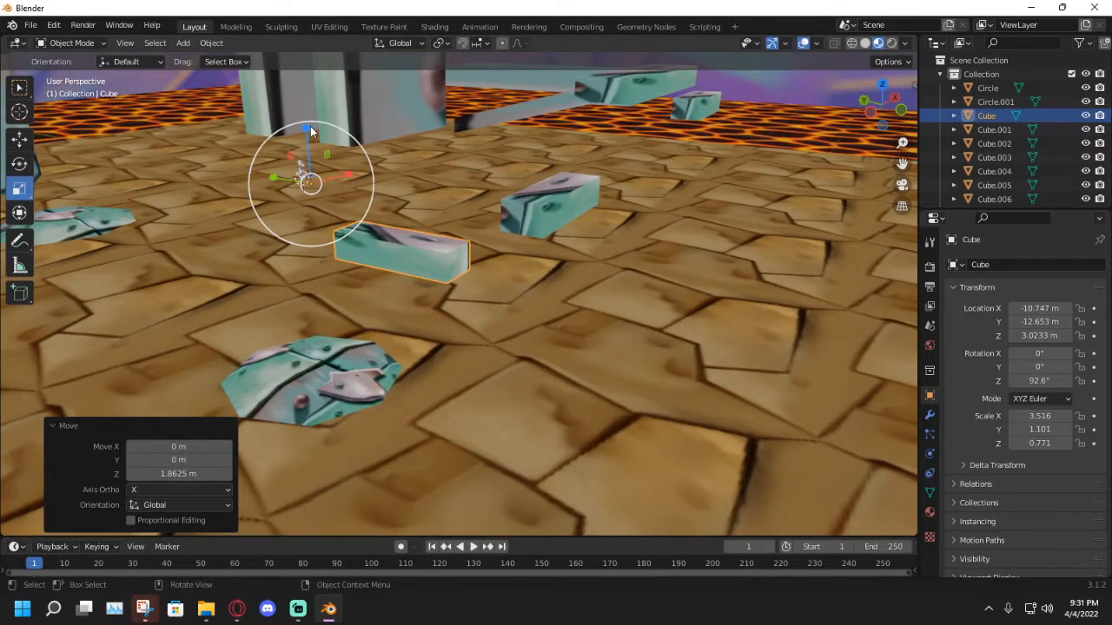
left_click_drag(310, 130, 305, 163)
middle_click_drag(305, 164, 355, 155)
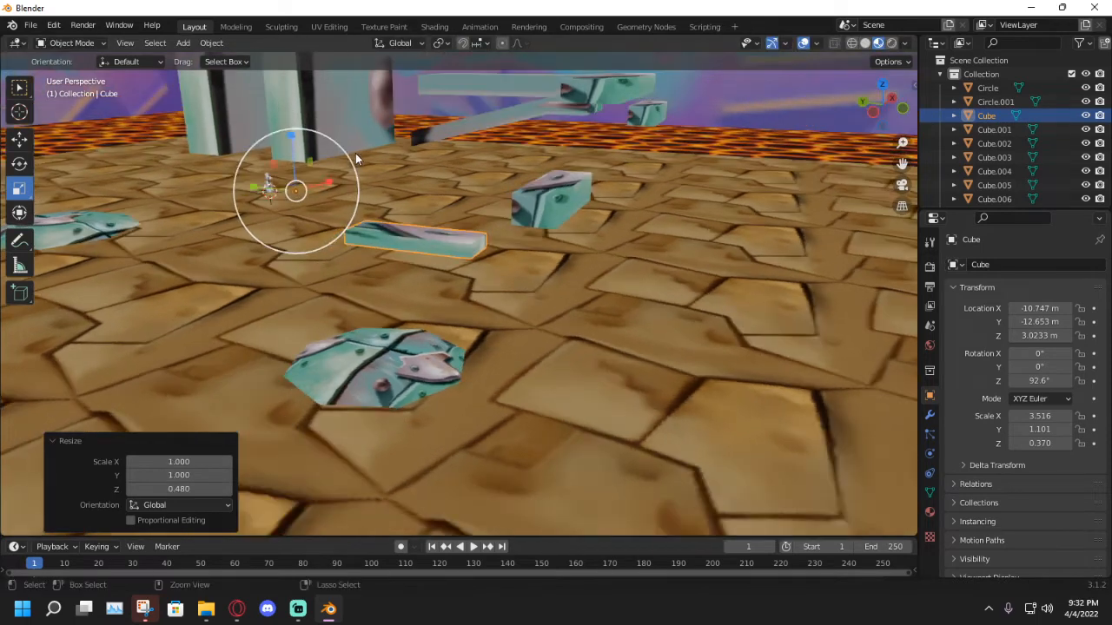
key("ctrl+z")
Scale the slab near the flat discs down slightly along the Z axis, then select the large Plane object.
mouse_move(289, 137)
left_mouse_down()
mouse_move(297, 205)
mouse_move(295, 145)
left_mouse_up()
middle_click_drag(557, 276, 604, 304)
left_click(603, 301)
middle_click_drag(477, 290, 518, 288)
scroll(520, 288, "down", 10)
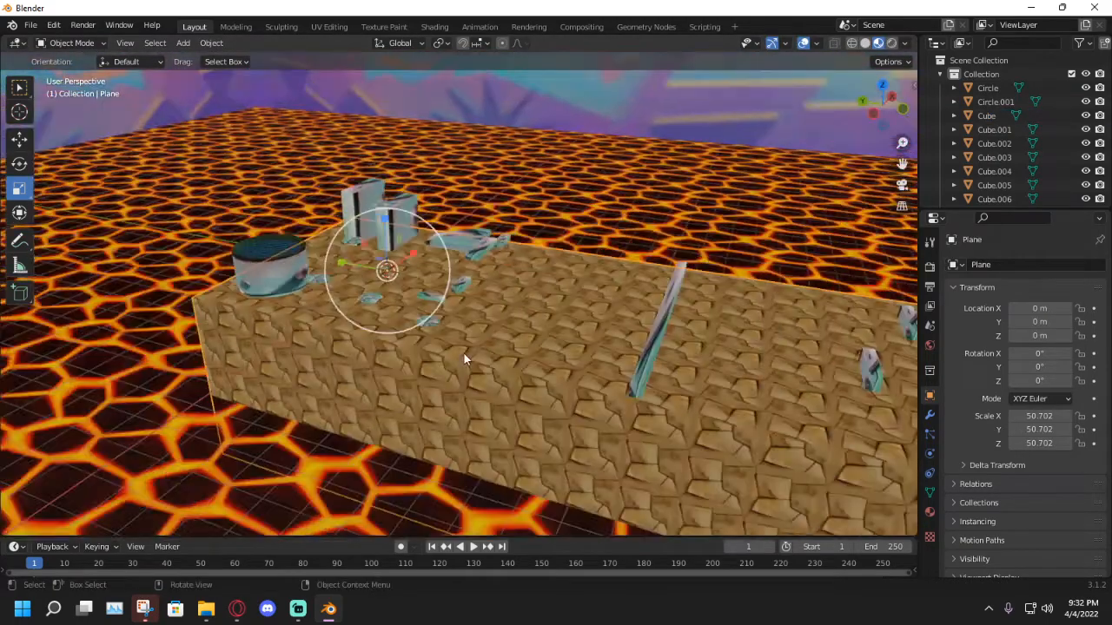
Save the Blender file as TESTARES2.blend in D:\R4 DS DEV ENV.
scroll(463, 351, "down", 4)
middle_click_drag(466, 351, 246, 120)
scroll(395, 359, "up", 6)
left_click(30, 26)
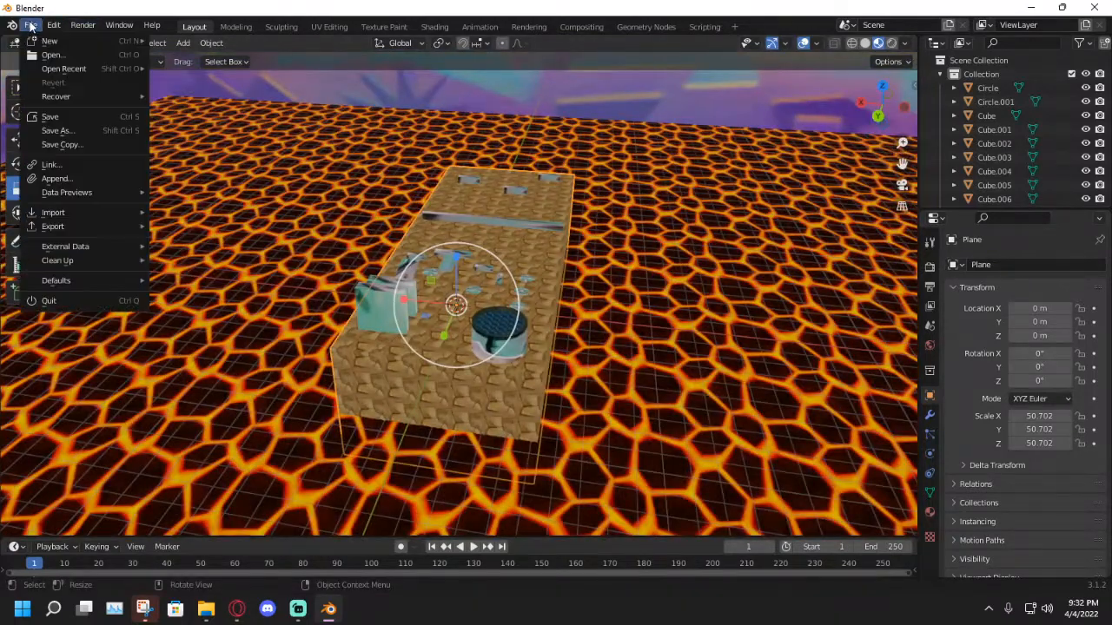
left_click(60, 117)
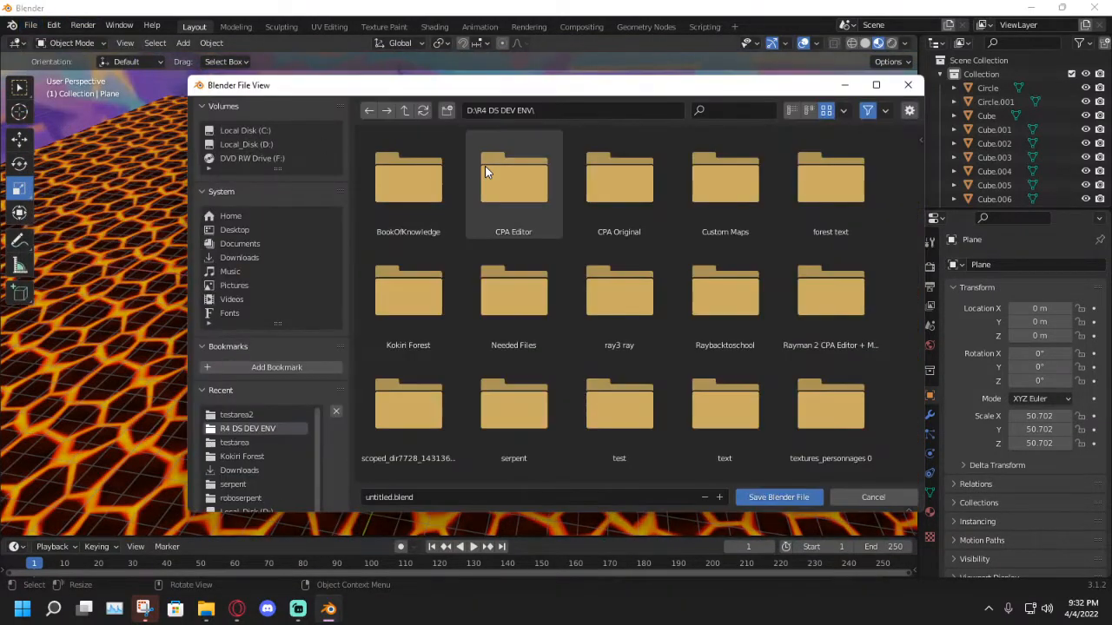
left_click(391, 497)
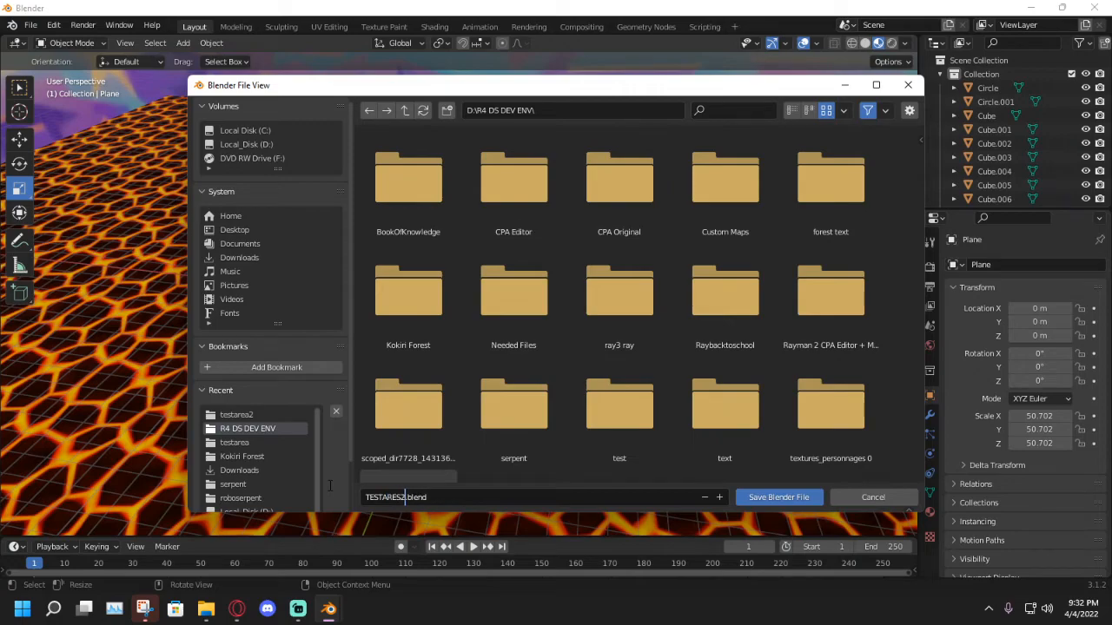
left_click(778, 504)
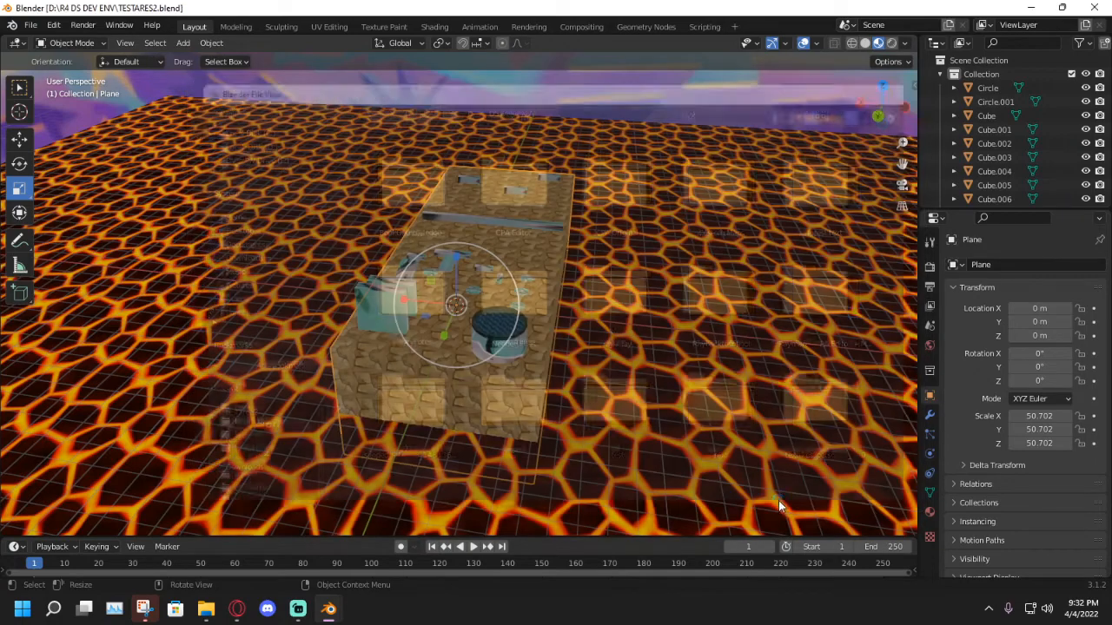
middle_click_drag(622, 355, 493, 321)
left_click(236, 608)
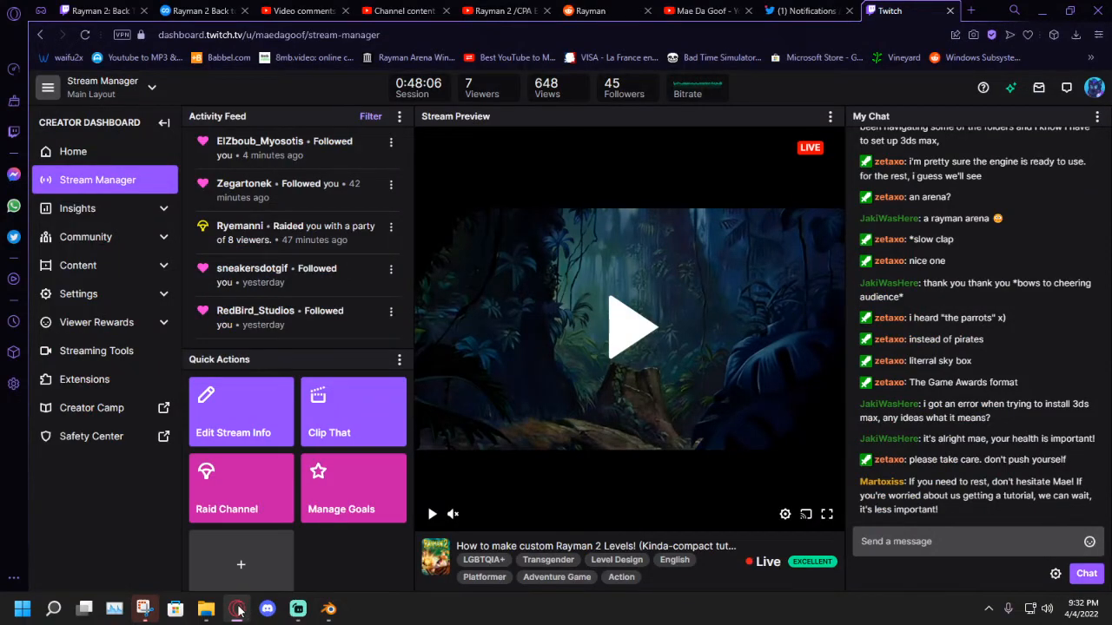
left_click(237, 609)
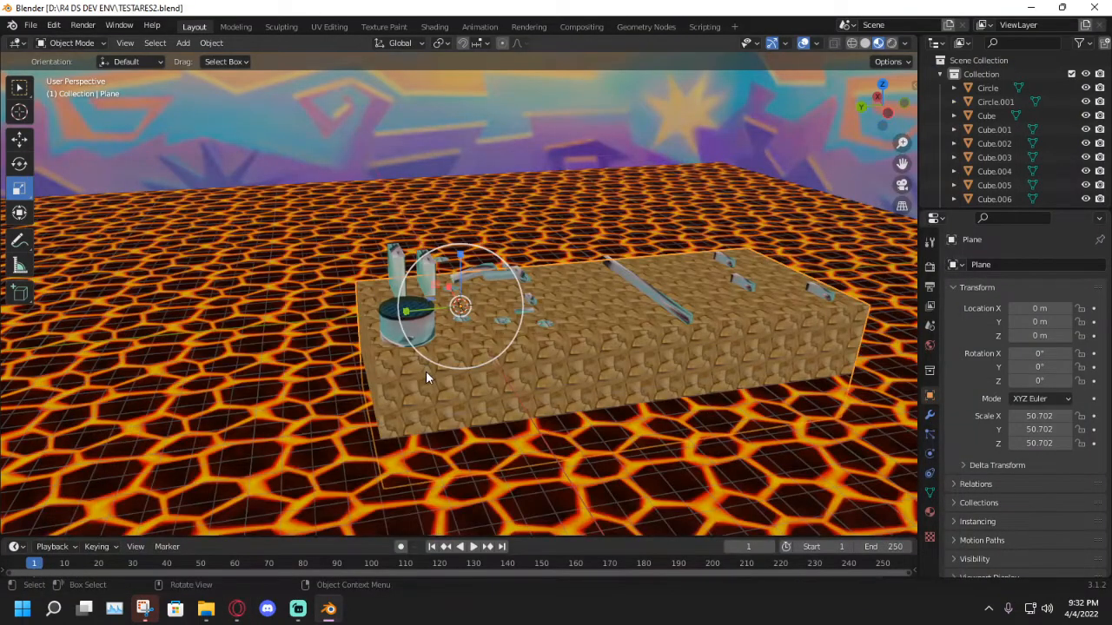
Examine the textured platform, blocks, cylinder and lava floor from several angles and distances.
scroll(521, 309, "up", 3)
middle_click_drag(476, 335, 438, 280)
scroll(438, 279, "down", 3)
middle_click_drag(520, 279, 470, 325, "shift")
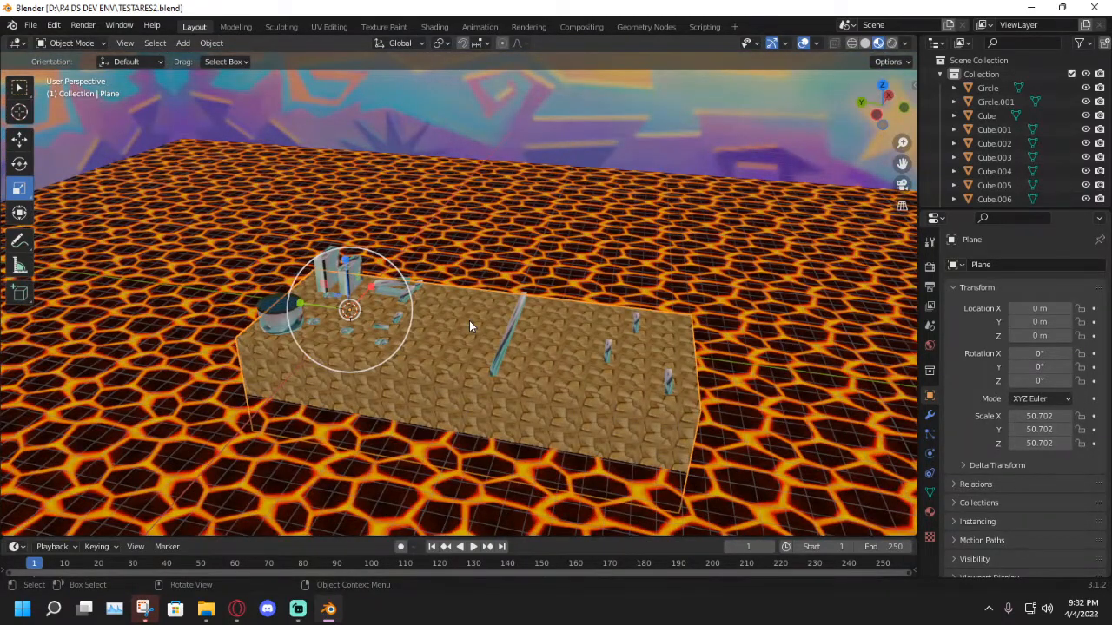
scroll(469, 320, "down", 5)
scroll(468, 320, "up", 5)
middle_click_drag(558, 310, 535, 300)
scroll(520, 266, "up", 2)
scroll(520, 265, "down", 3)
scroll(541, 258, "up", 2)
scroll(501, 299, "up", 2)
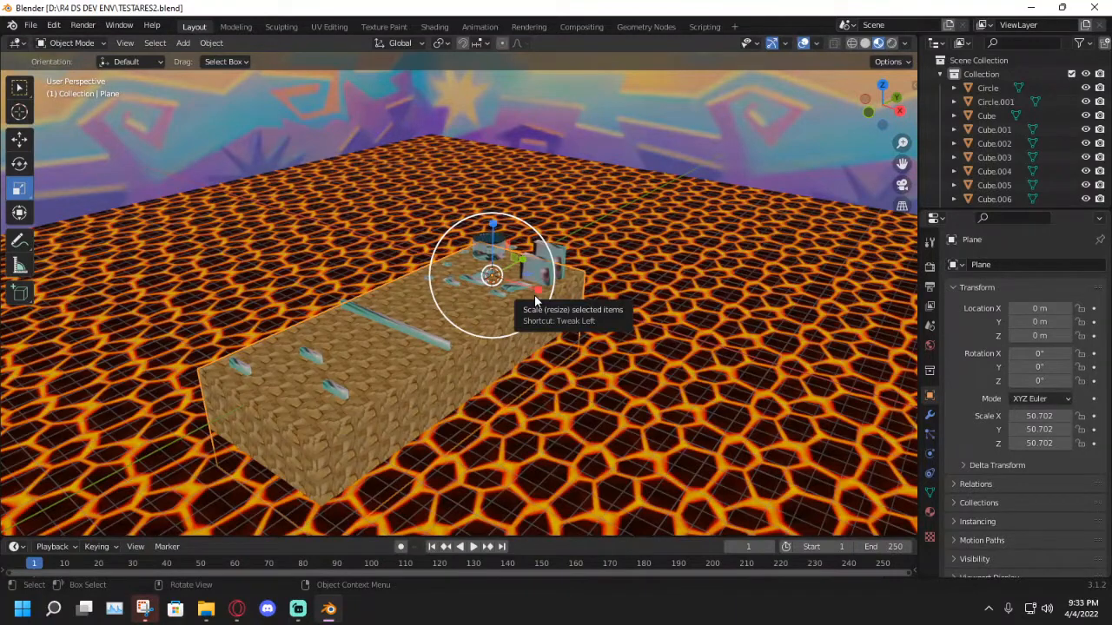
middle_click_drag(535, 301, 619, 281)
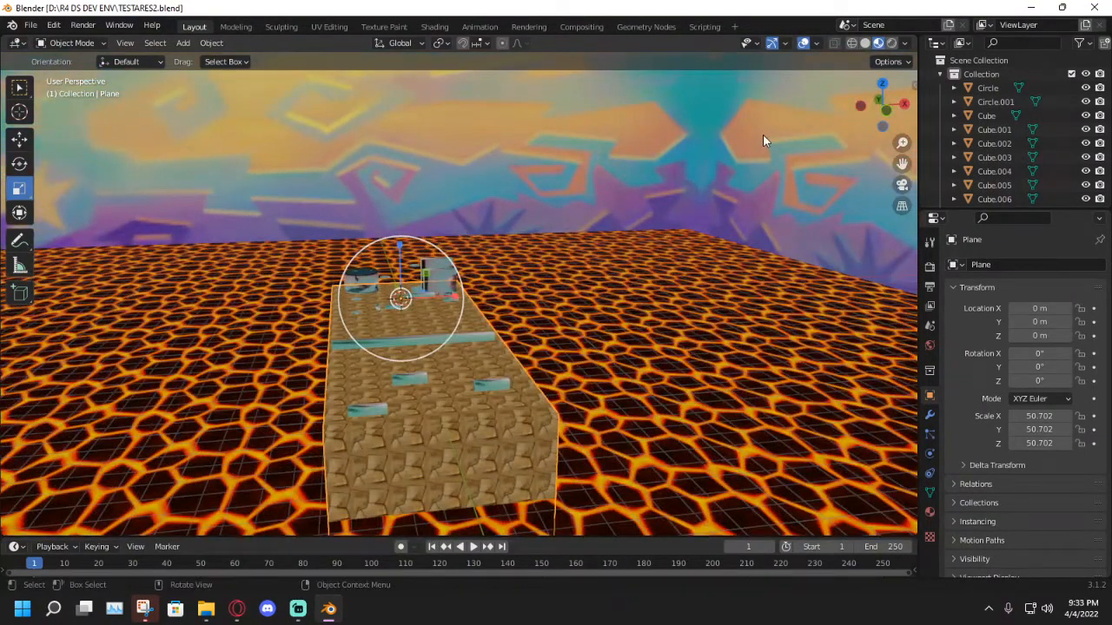
Enable the Statistics overlay in the viewport and examine the scene's geometry counts.
left_click(815, 44)
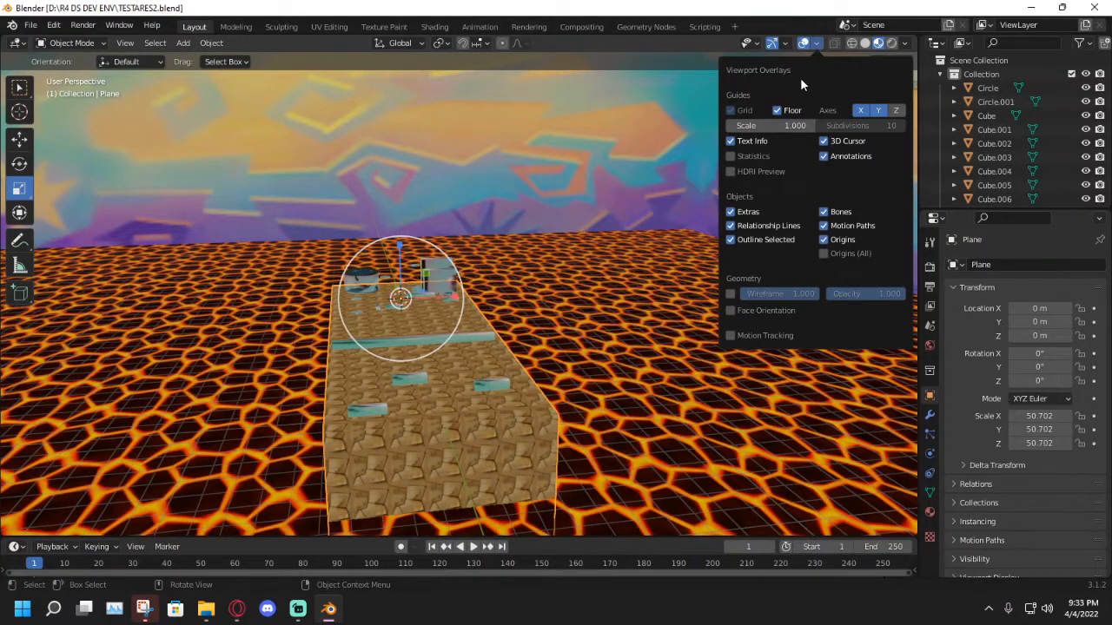
left_click(731, 156)
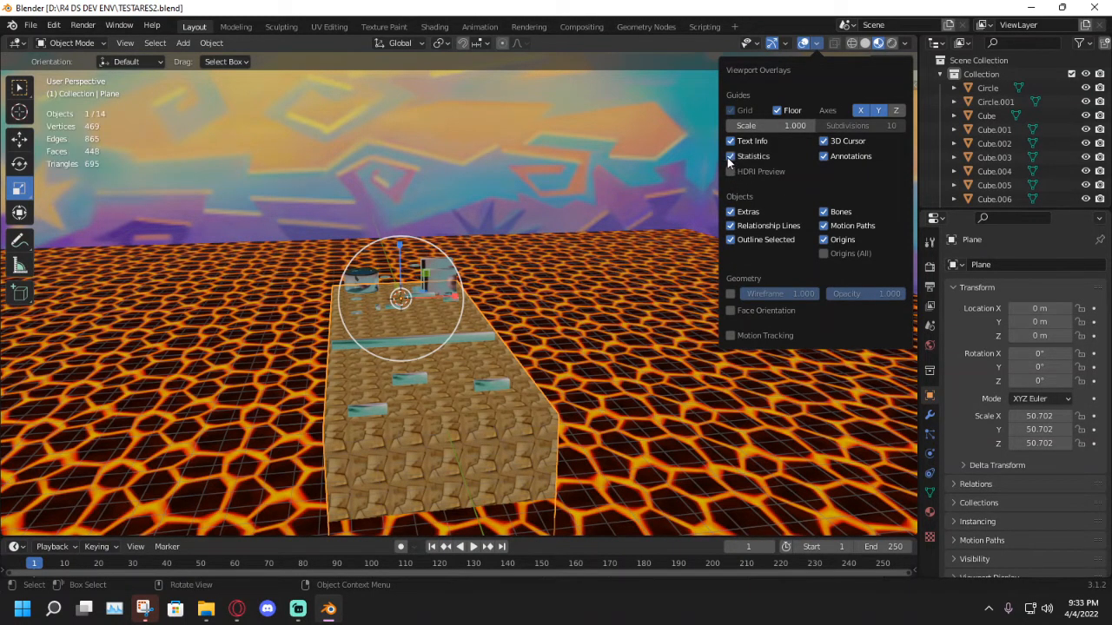
middle_click_drag(521, 209, 409, 187)
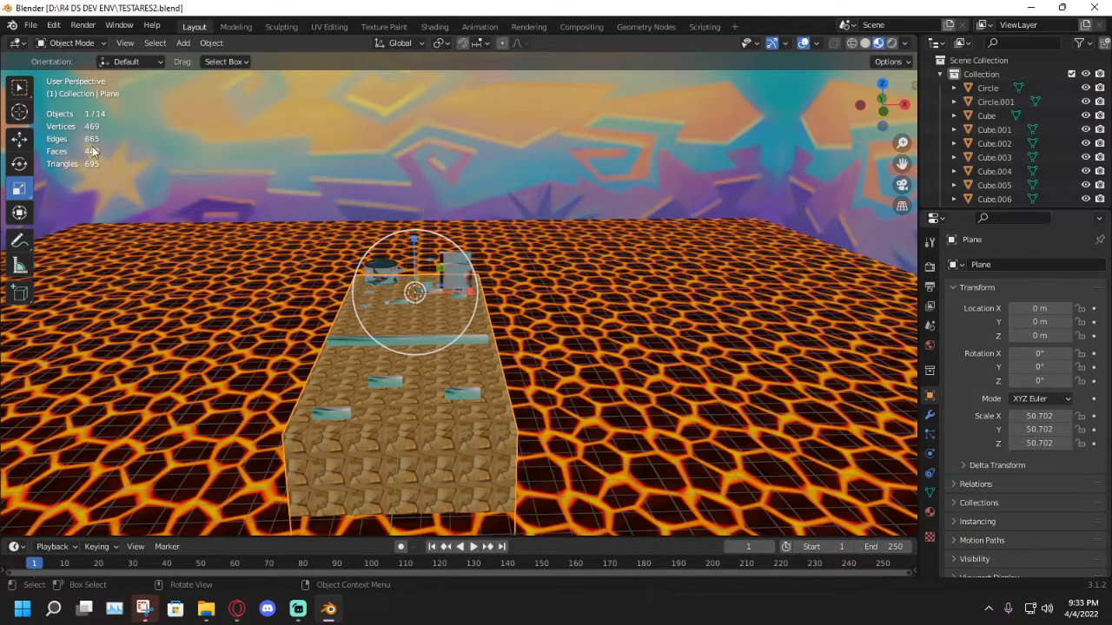
middle_click_drag(89, 142, 517, 252)
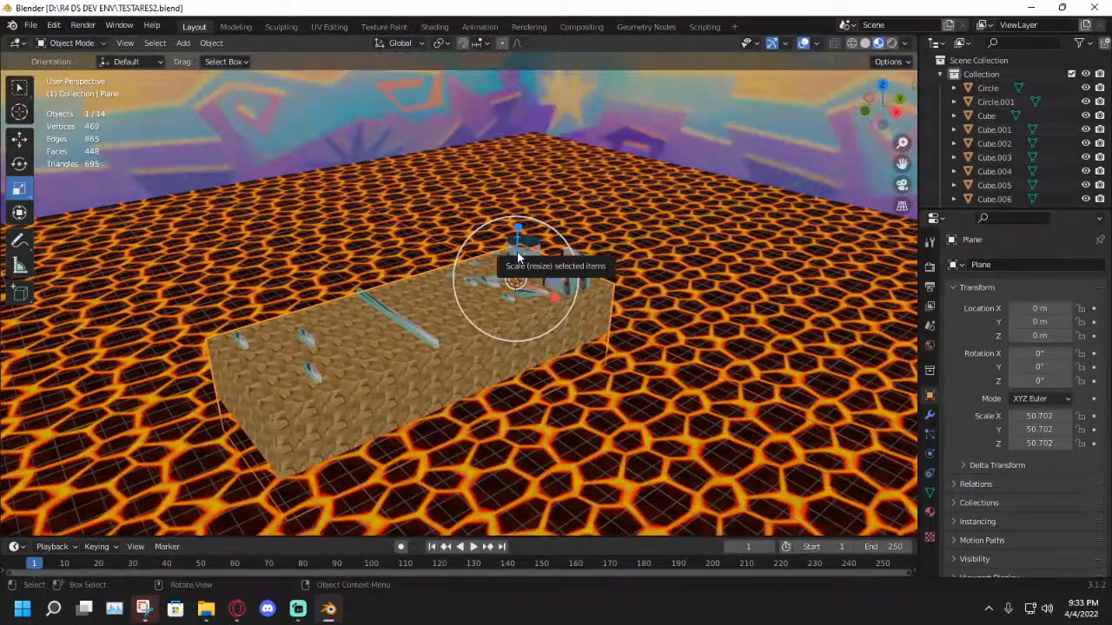
Select all objects of the level and join them into a single mesh.
key("a")
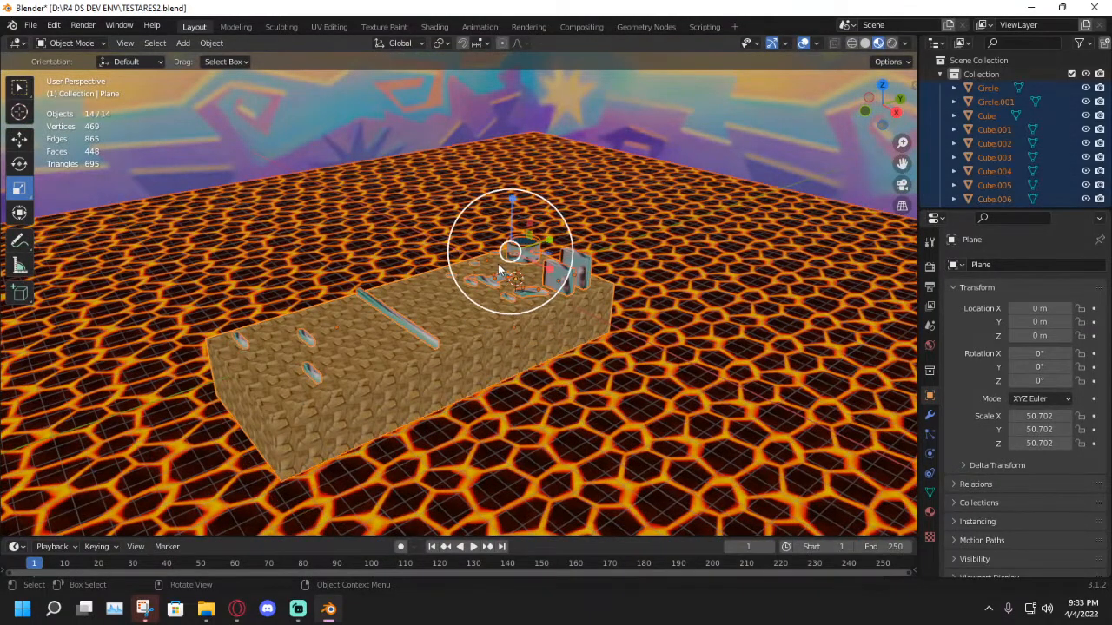
right_click(406, 235)
left_click(379, 271)
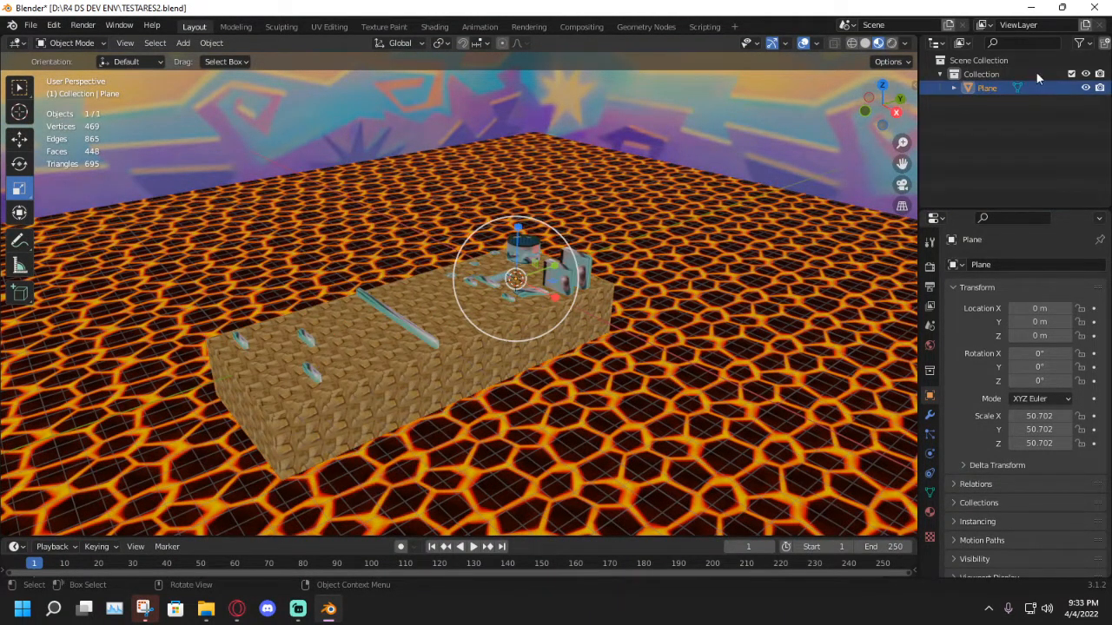
Rename the joined Plane object to lvl and save the file.
double_click(995, 87)
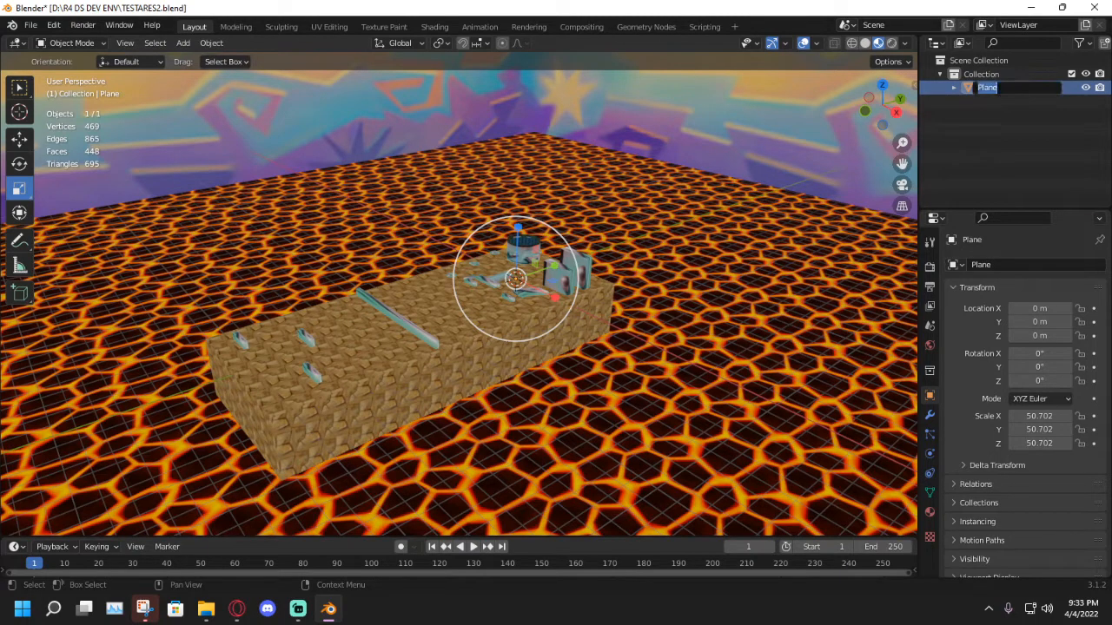
key("BackSpace")
type("IV")
key("BackSpace")
key("BackSpace")
key("BackSpace")
key("BackSpace")
type("lvl")
key("Return")
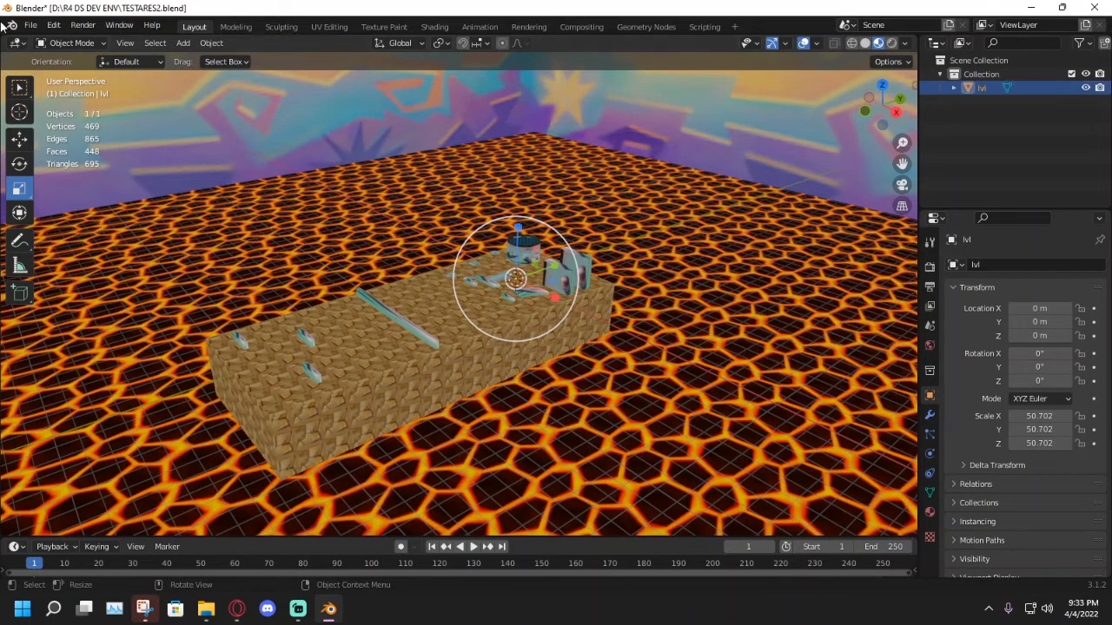
left_click(28, 24)
left_click(50, 116)
Deselect the level and inspect its face normals with the Face Orientation overlay, turning the overlay off again.
scroll(323, 186, "down", 5)
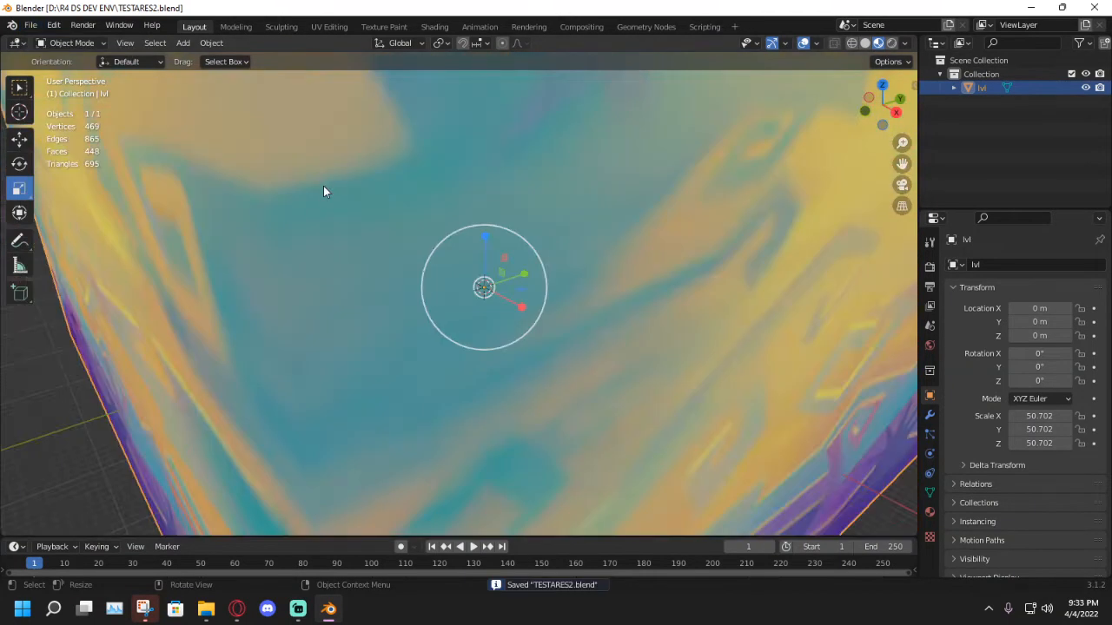
scroll(300, 222, "down", 3)
left_click(317, 239)
scroll(425, 234, "up", 8)
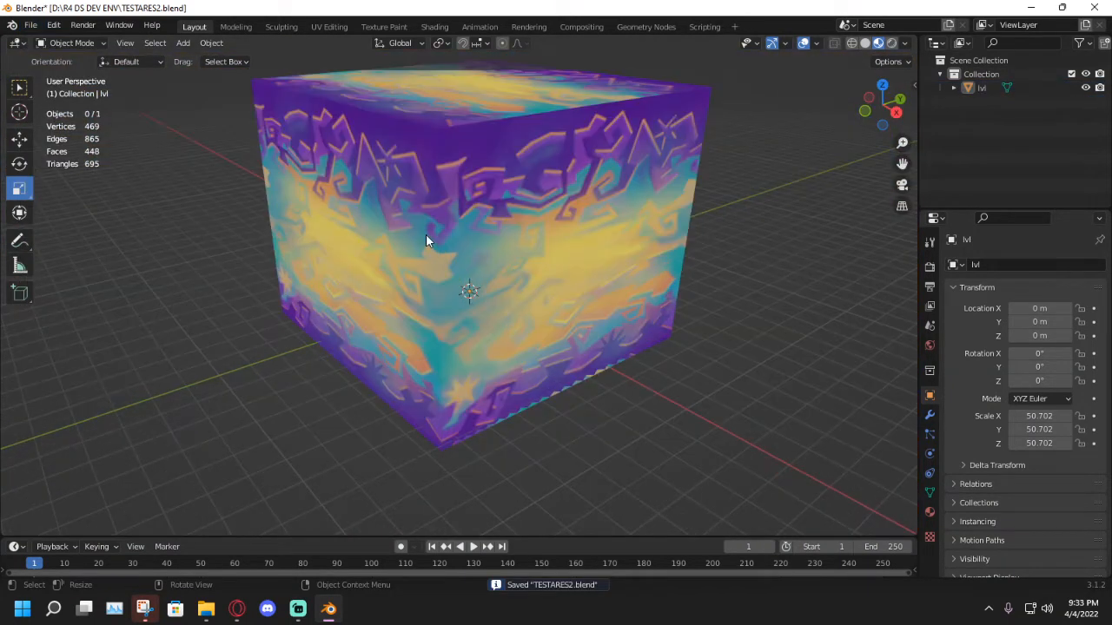
scroll(476, 196, "down", 8)
left_click(815, 44)
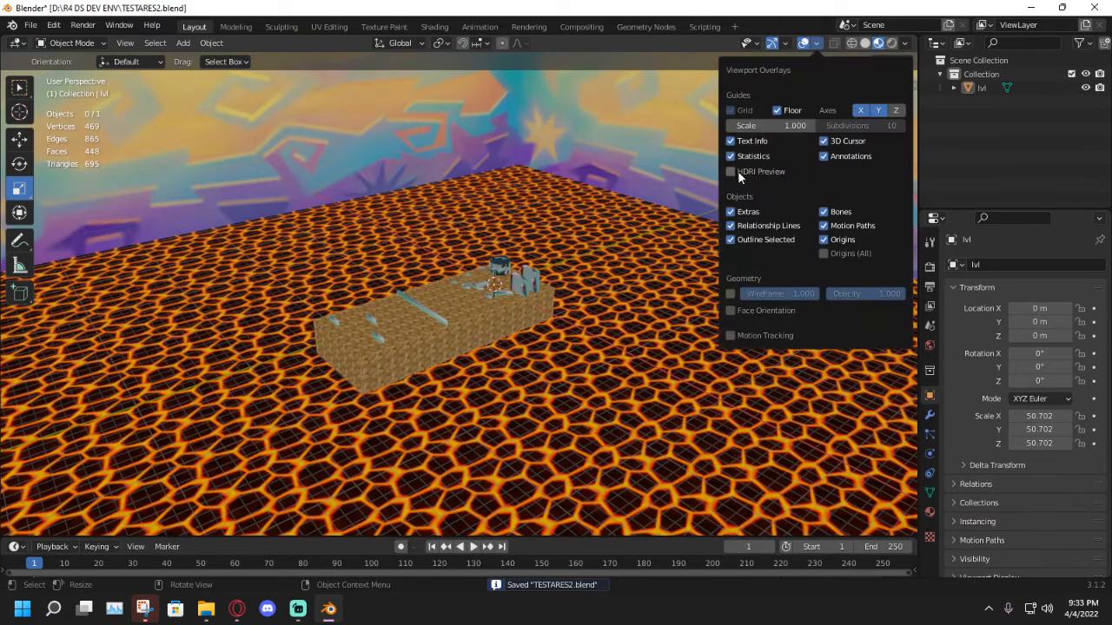
left_click(731, 311)
scroll(560, 290, "up", 6)
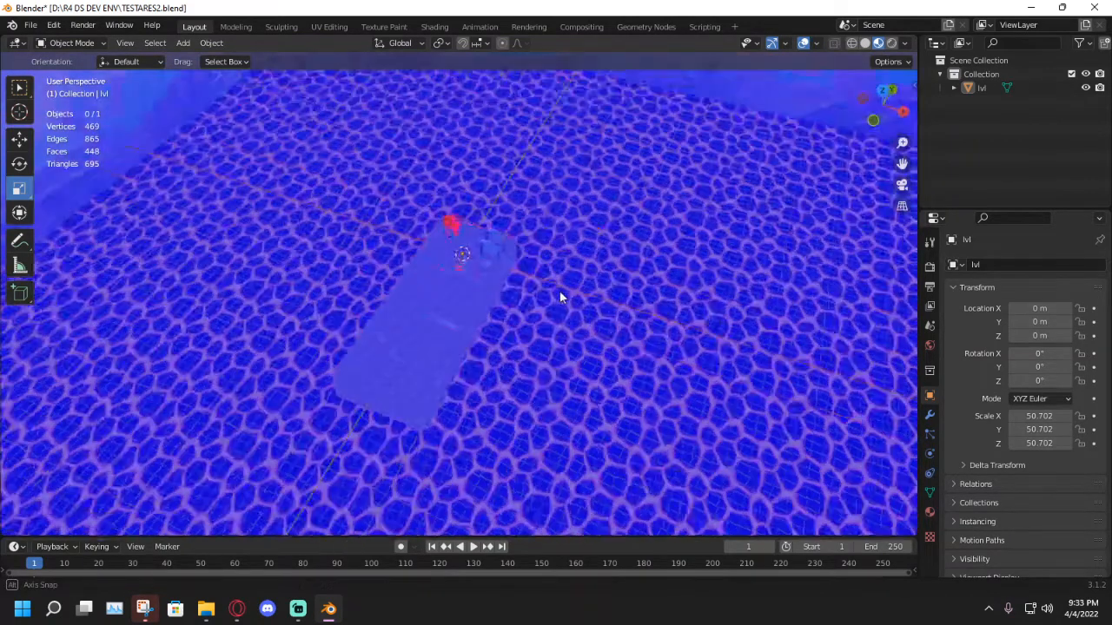
middle_click_drag(569, 286, 478, 214)
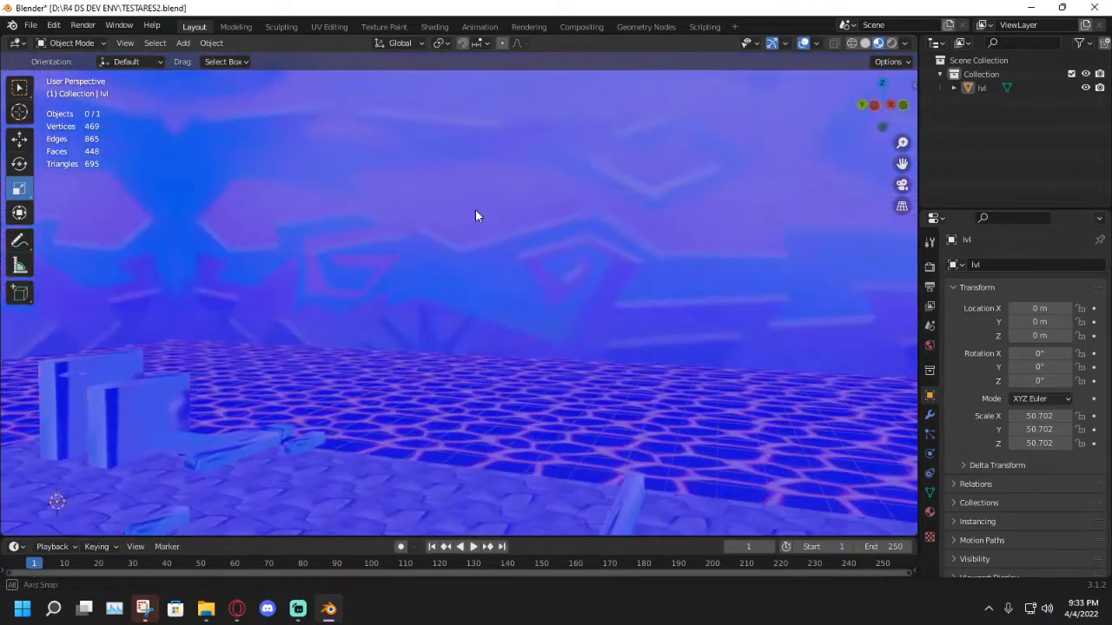
left_click(815, 43)
left_click(731, 310)
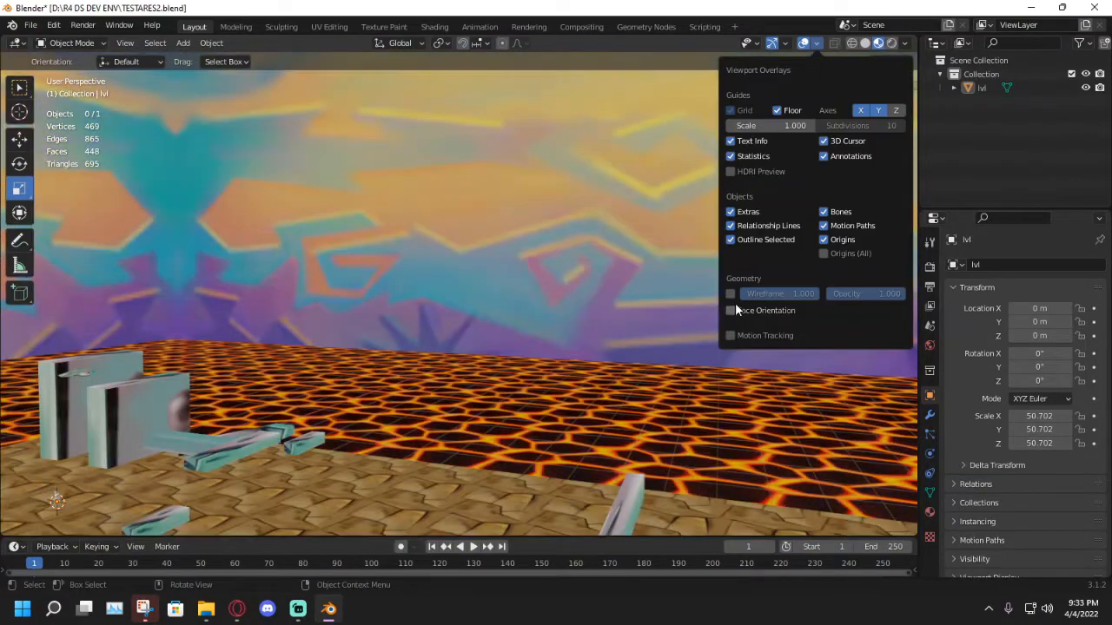
Save the current state of the level file under its existing name.
middle_click_drag(723, 268, 454, 375)
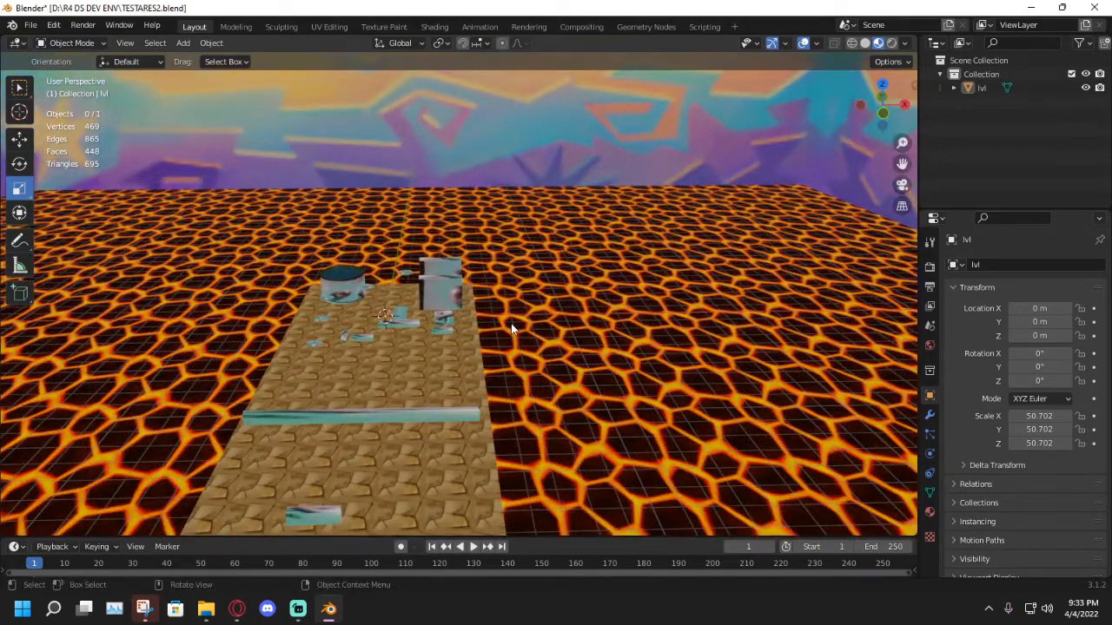
middle_click_drag(510, 323, 522, 279)
left_click(31, 24)
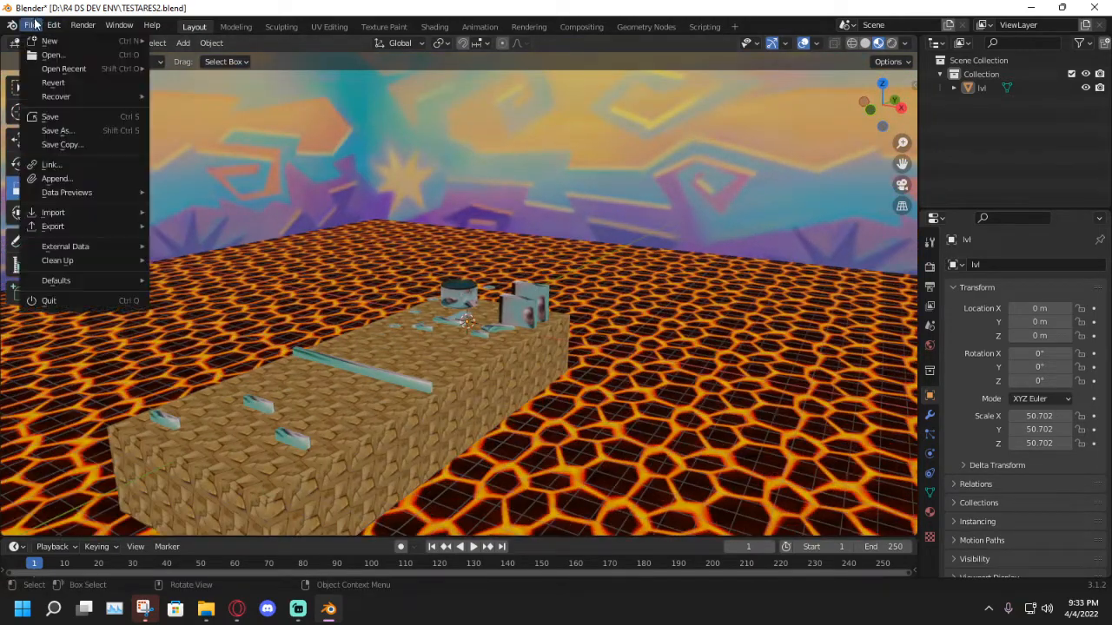
left_click(49, 116)
Set up a Wavefront (.obj) export into C:\Rayman 2 CPA Editor + More, limited to the selection only.
left_click(30, 24)
mouse_move(71, 230)
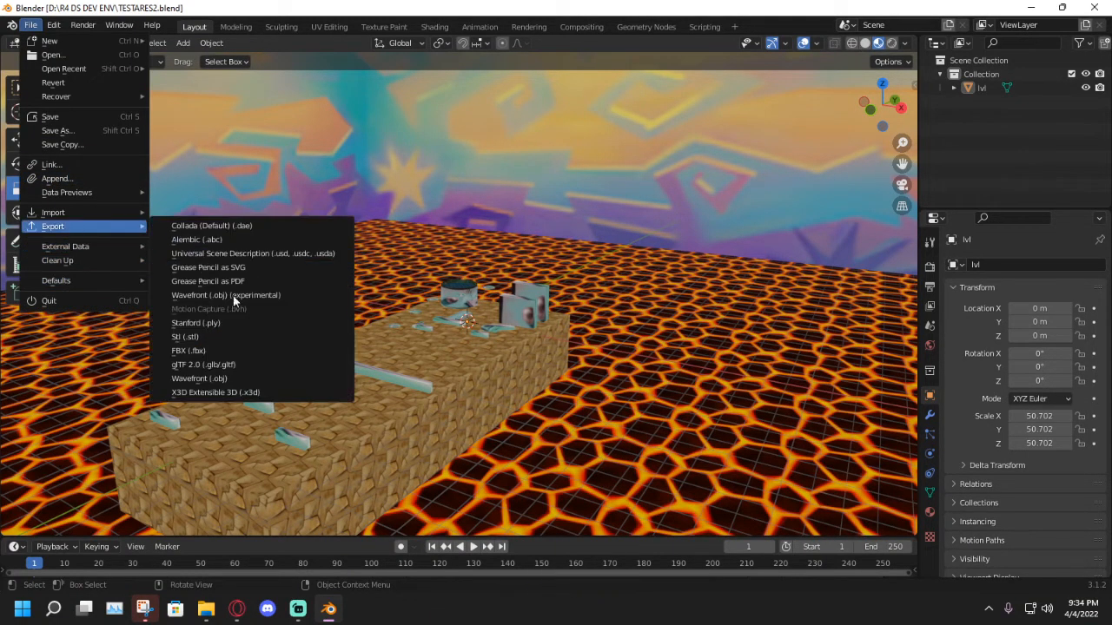
left_click(248, 380)
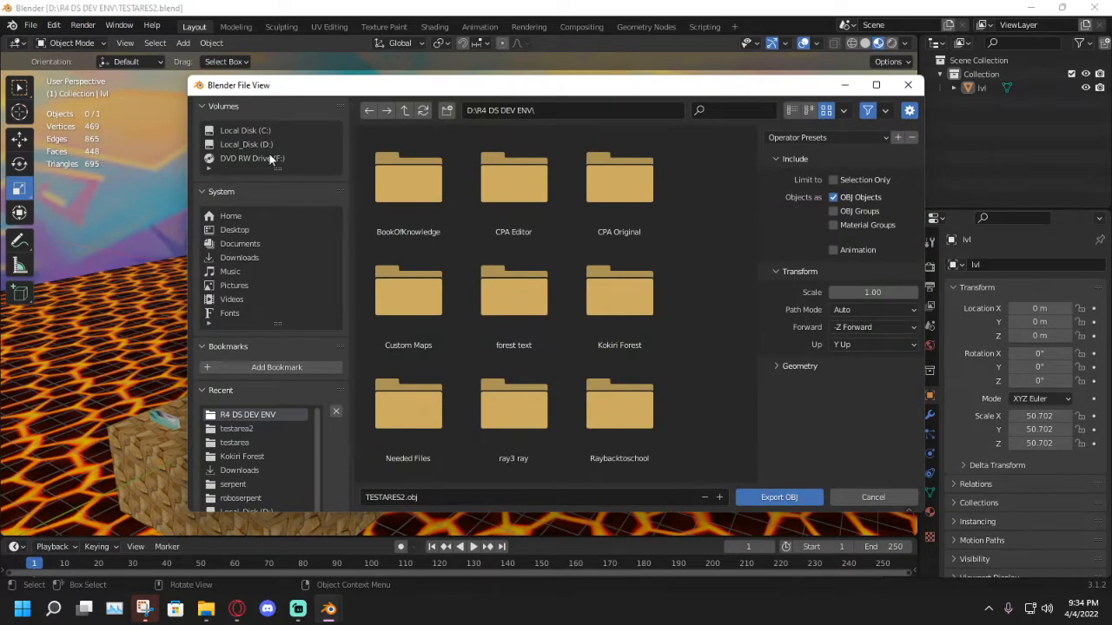
left_click(252, 130)
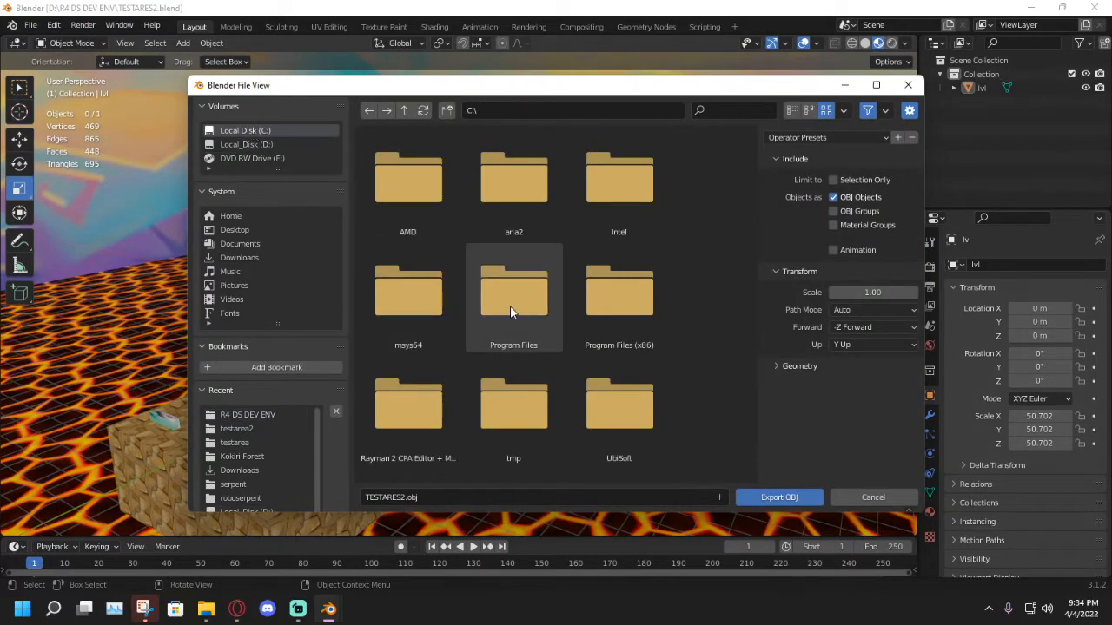
scroll(579, 347, "down", 1)
double_click(380, 371)
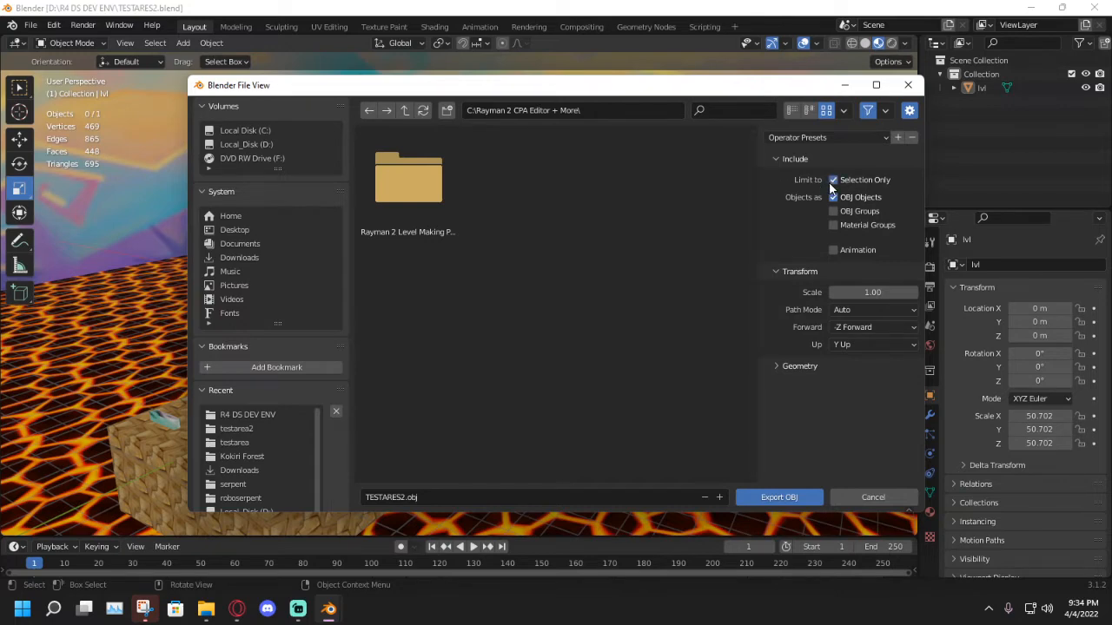
Review the Geometry export options and export TESTARES2.obj with modifiers applied and normals, UVs and materials written.
left_click_drag(732, 90, 699, 92)
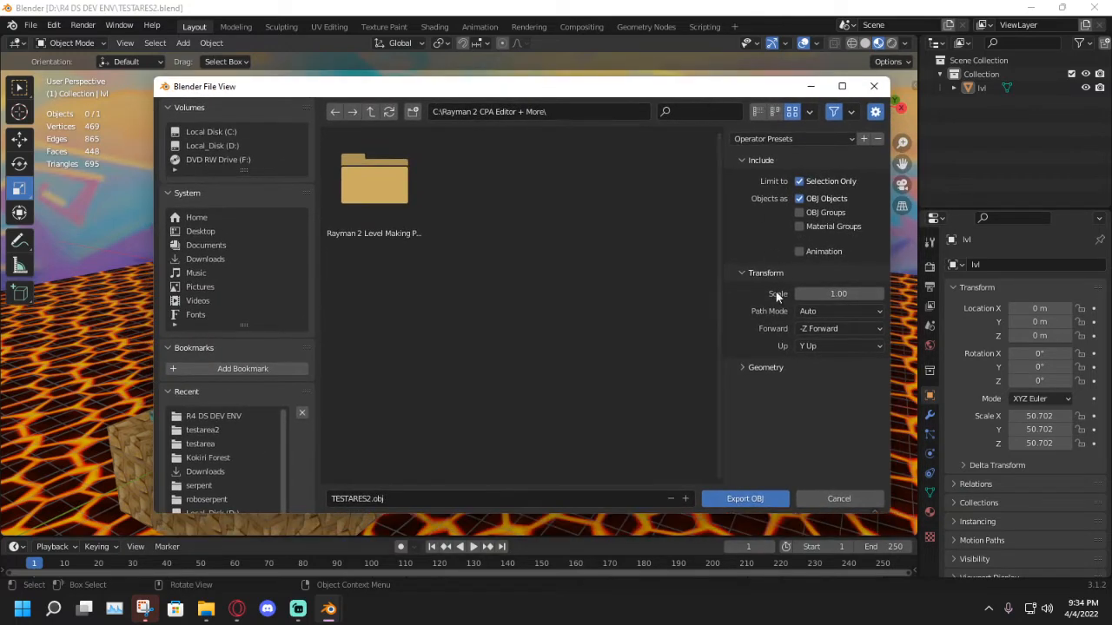
left_click(745, 368)
scroll(756, 397, "down", 2)
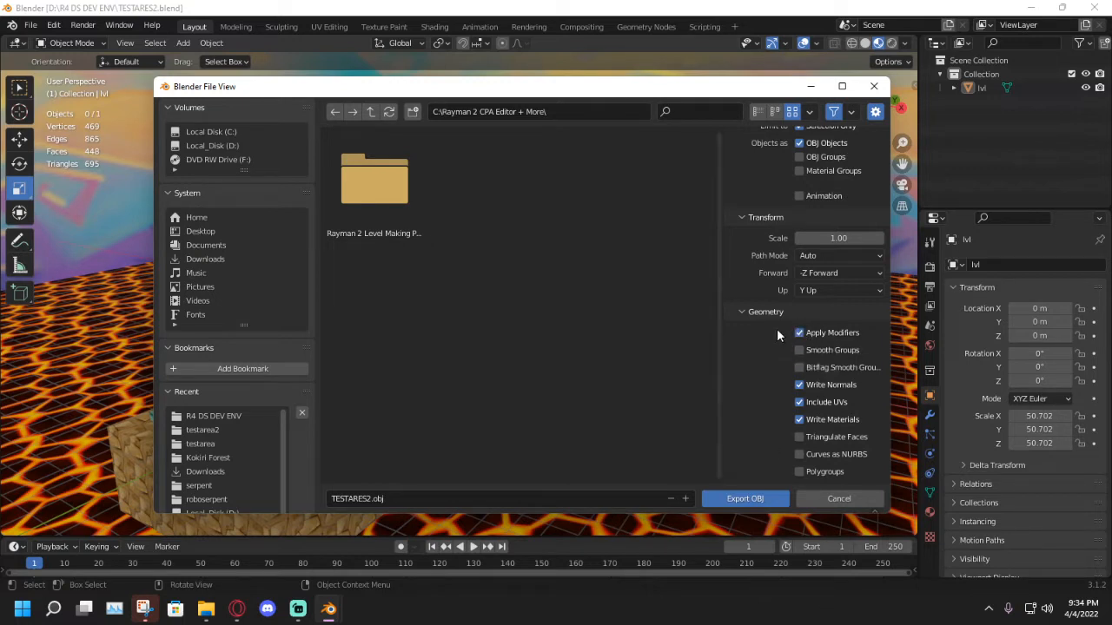
scroll(749, 396, "up", 3)
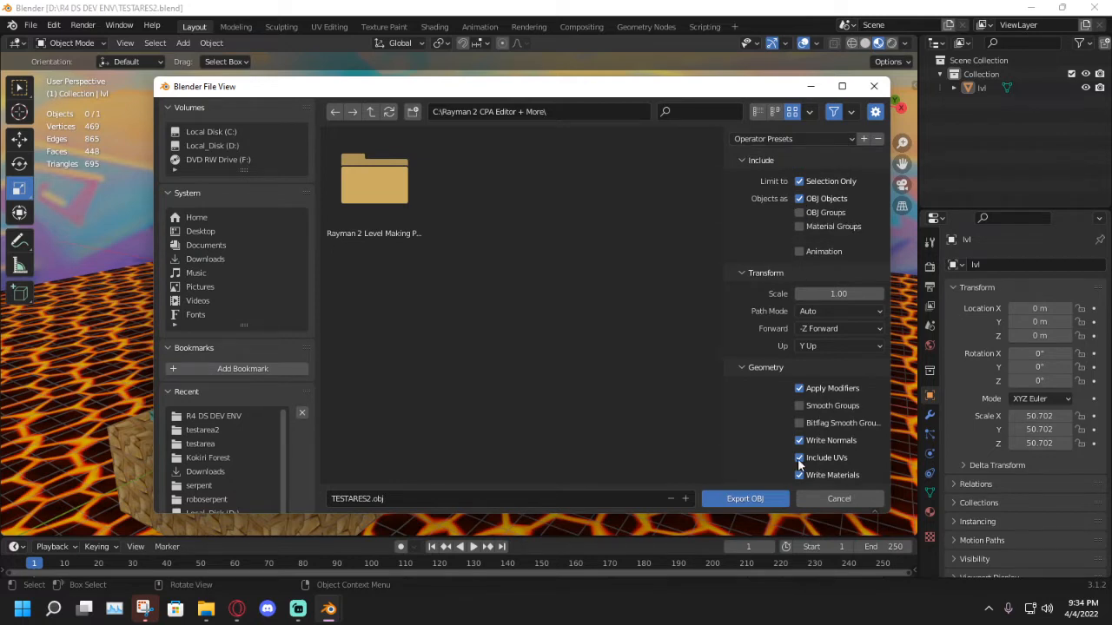
left_click(741, 499)
middle_click_drag(737, 486, 600, 369)
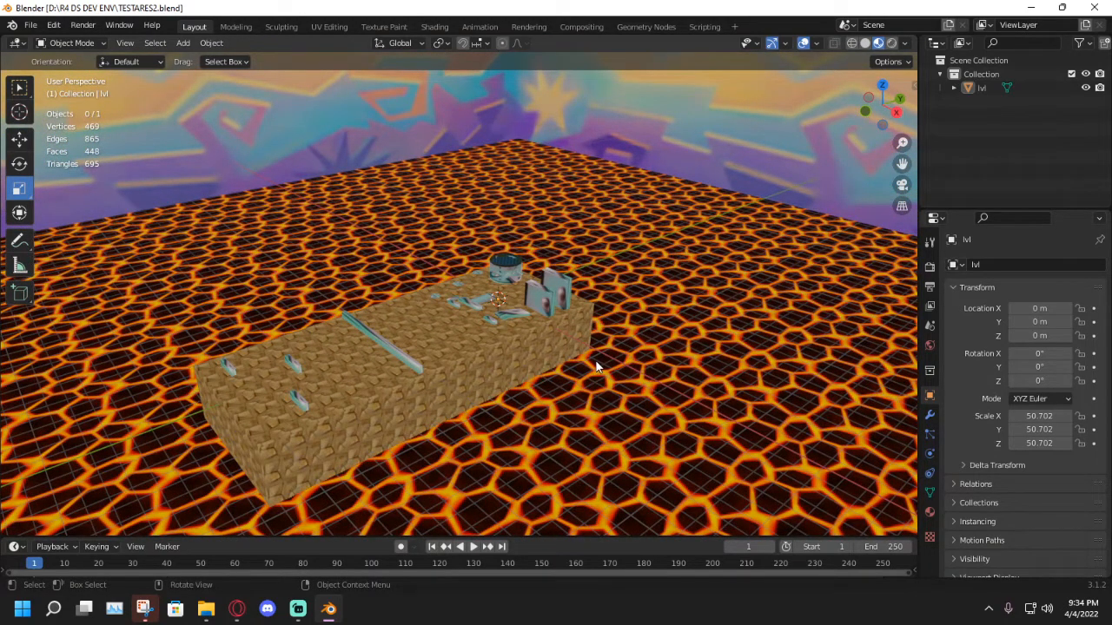
Close Blender, check the stream chat in the browser, and launch Autodesk 3ds Max 8 from the desktop.
scroll(595, 361, "up", 2)
scroll(596, 361, "down", 3)
middle_click_drag(596, 360, 600, 346)
scroll(602, 347, "up", 1)
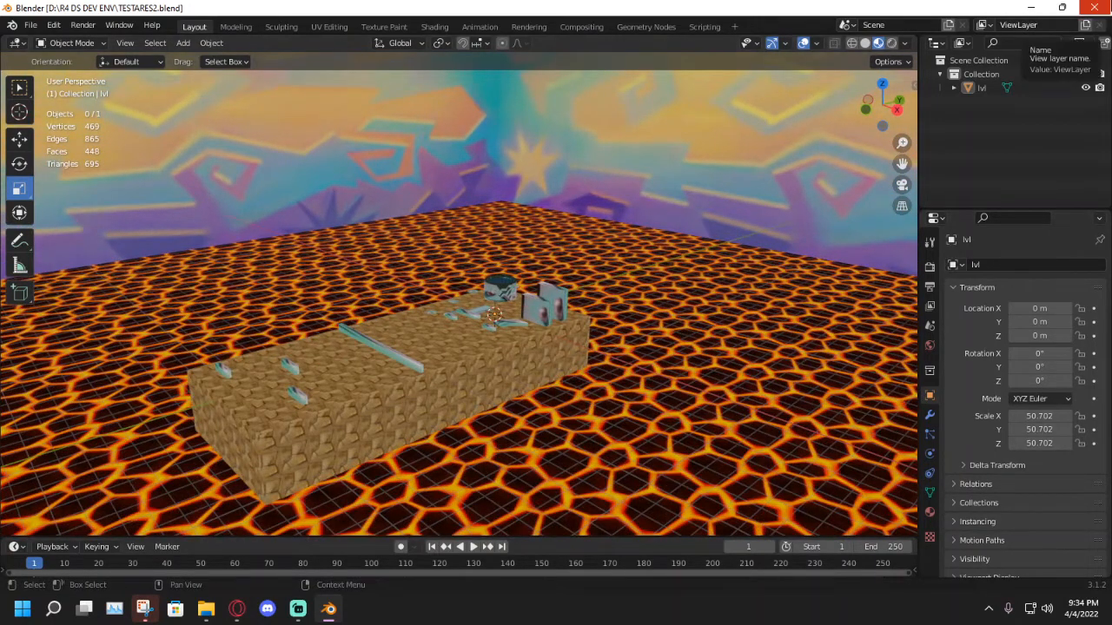
left_click(1093, 6)
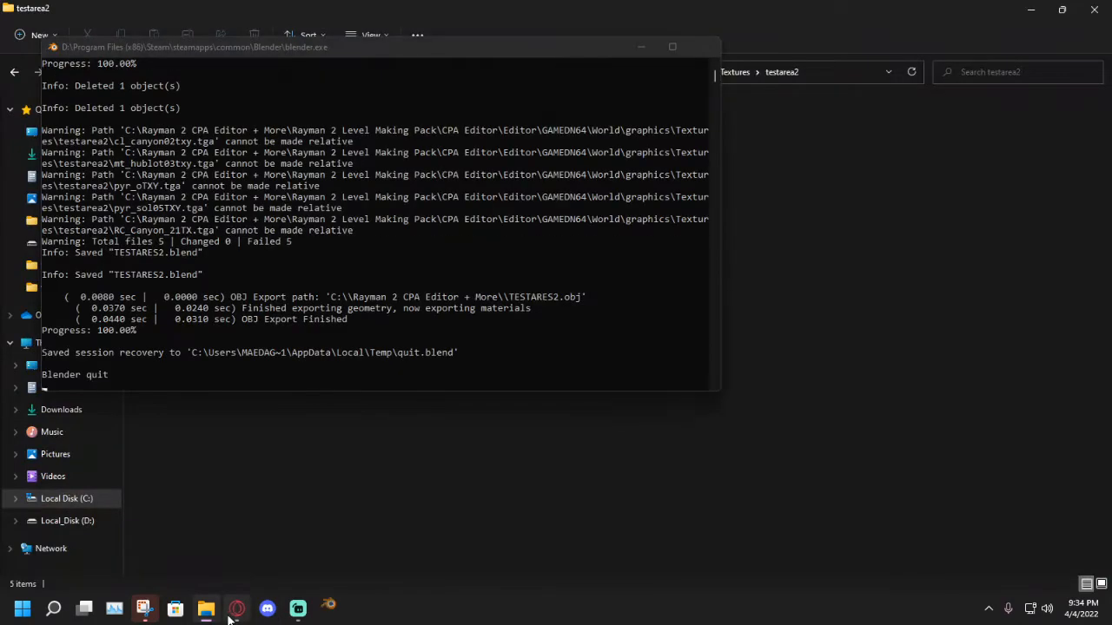
left_click(236, 609)
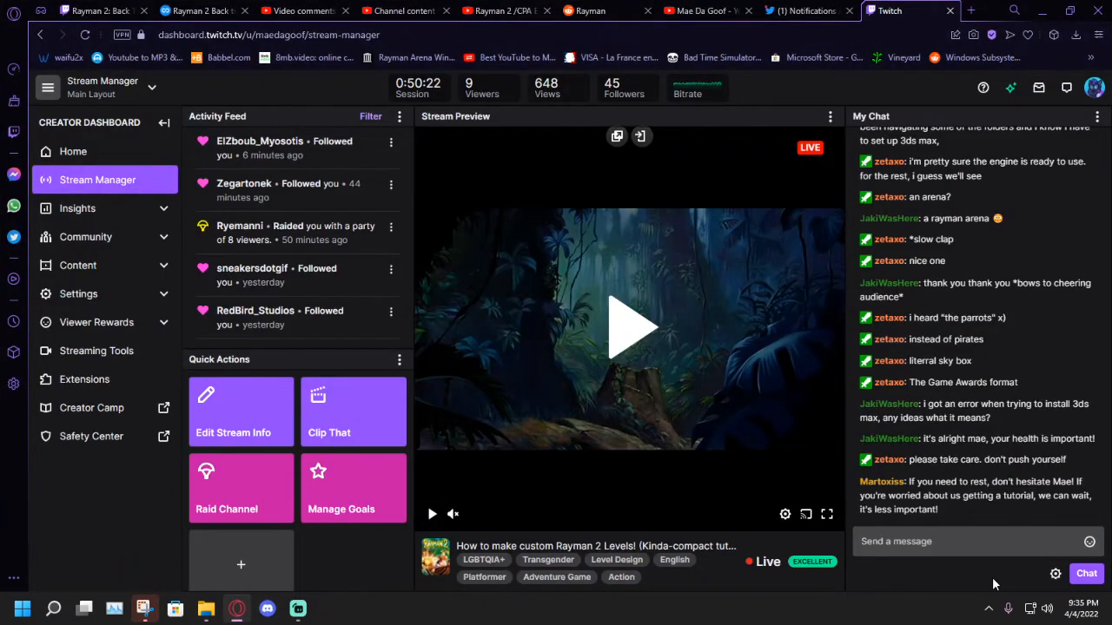
left_click(237, 608)
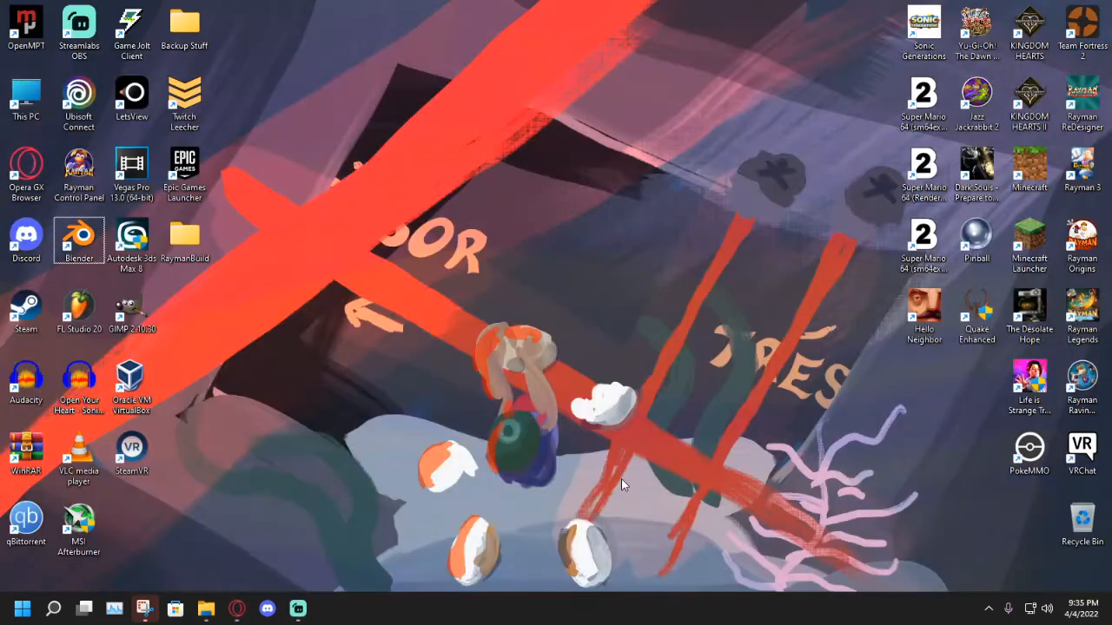
left_click(130, 248)
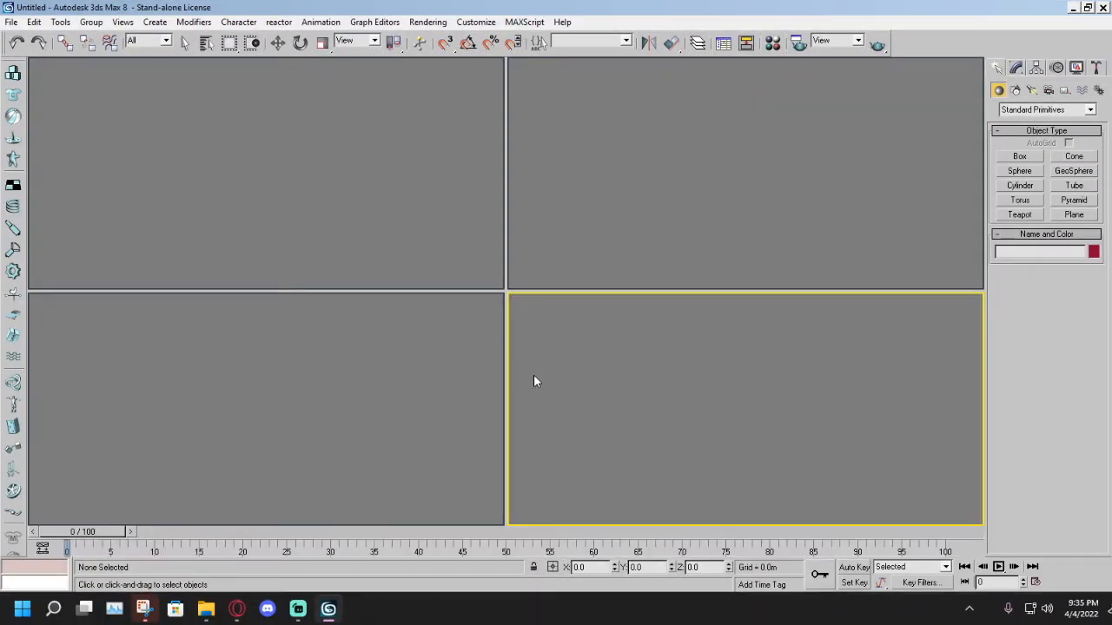
scroll(606, 389, "down", 2)
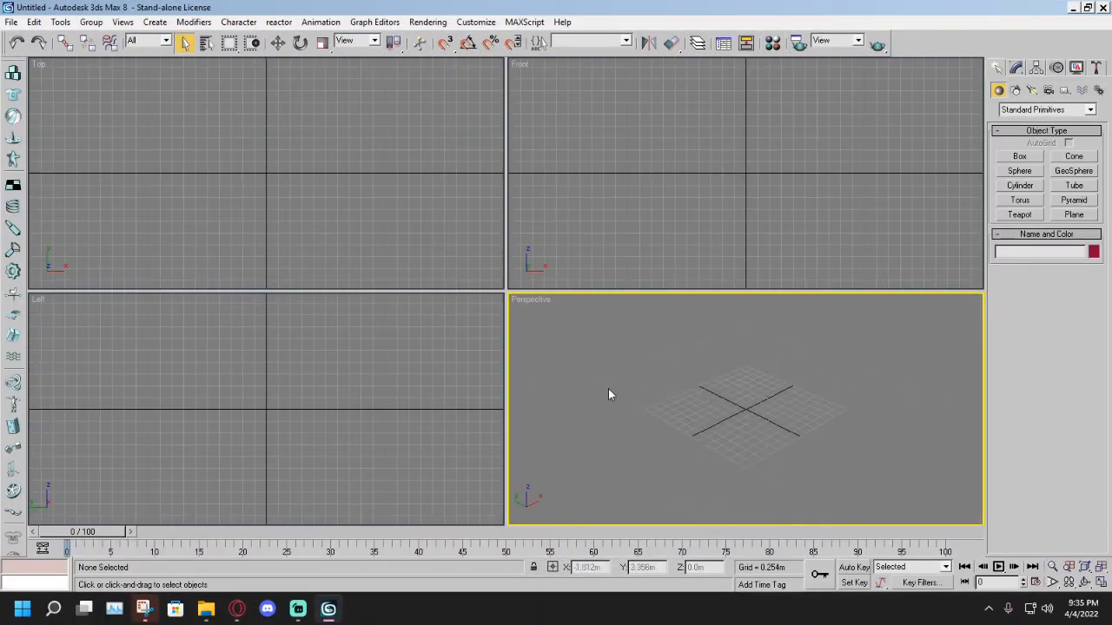
scroll(615, 391, "up", 2)
mouse_move(644, 394)
middle_mouse_down()
mouse_move(700, 385)
mouse_move(635, 383)
middle_mouse_up()
scroll(629, 390, "down", 3)
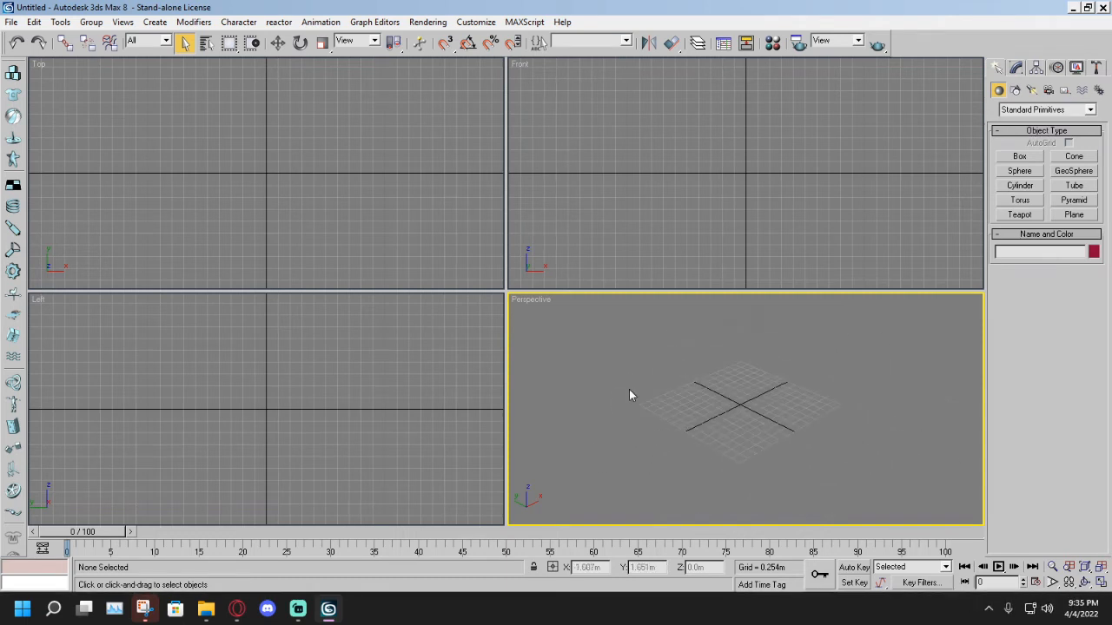
scroll(629, 389, "up", 3)
scroll(642, 401, "down", 2)
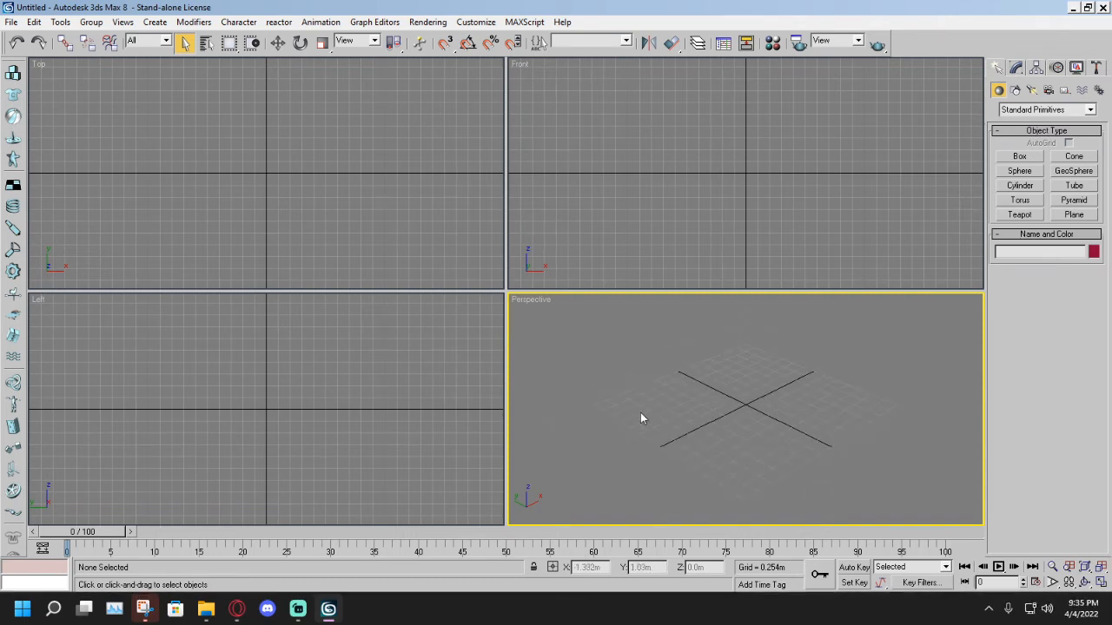
scroll(642, 414, "up", 2)
scroll(645, 413, "down", 2)
mouse_move(646, 413)
middle_mouse_down()
mouse_move(668, 416)
mouse_move(654, 412)
middle_mouse_up()
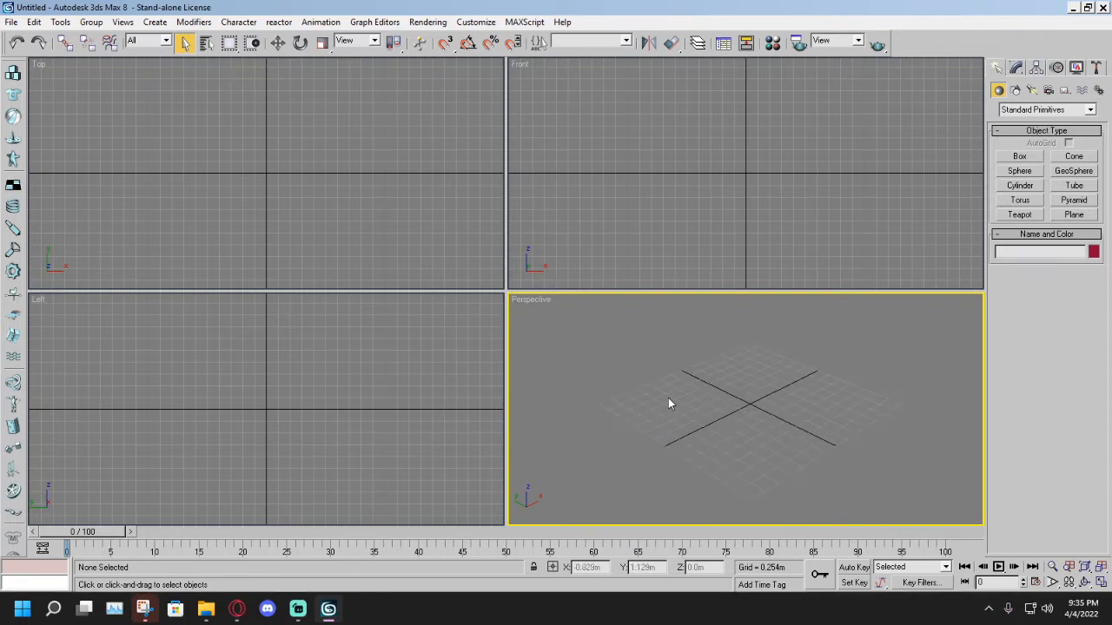
scroll(669, 398, "up", 2)
scroll(673, 397, "down", 2)
middle_click_drag(674, 400, 675, 402)
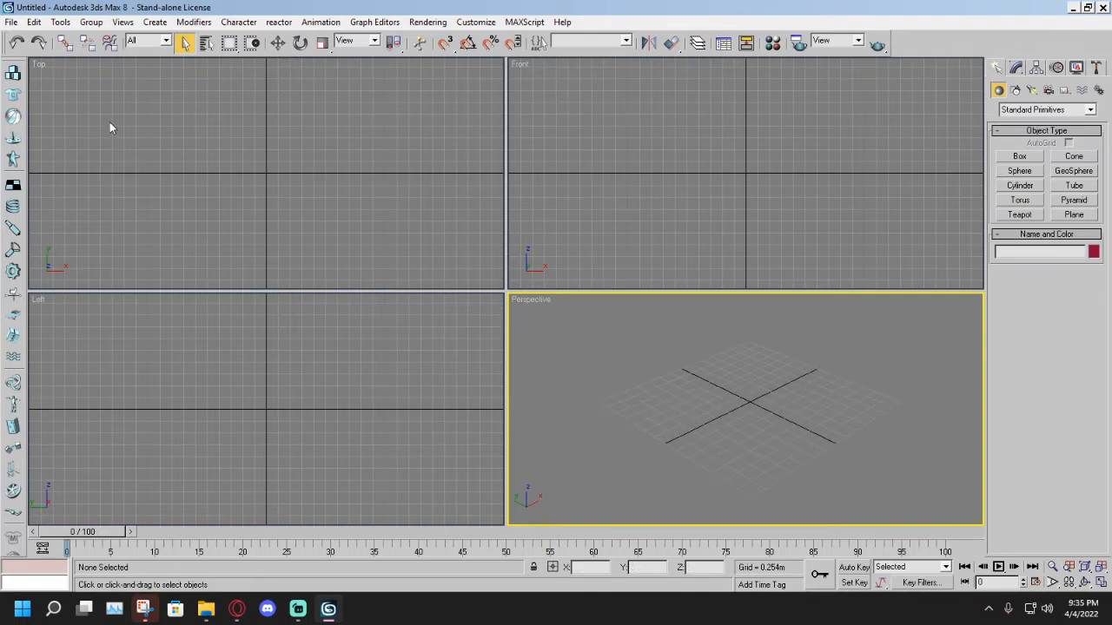
Switch to File Explorer and show the contents of the 3DS Max Level Export Plugin folder in Rayman 2 Level Making Pack\3dsMax8.
mouse_move(206, 609)
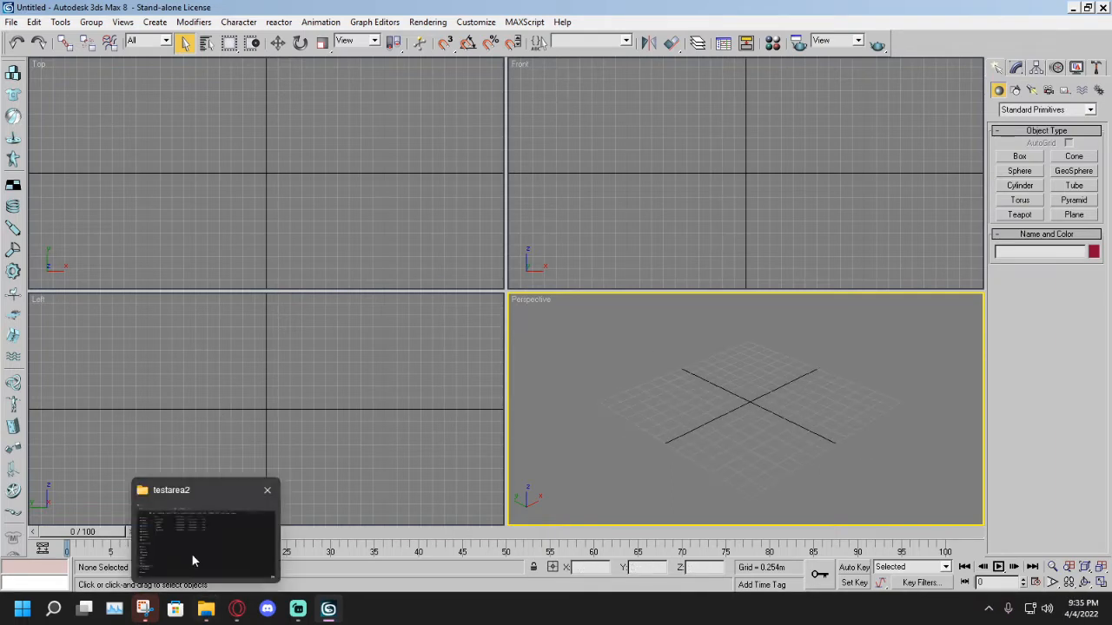
left_click(192, 553)
left_click(516, 71)
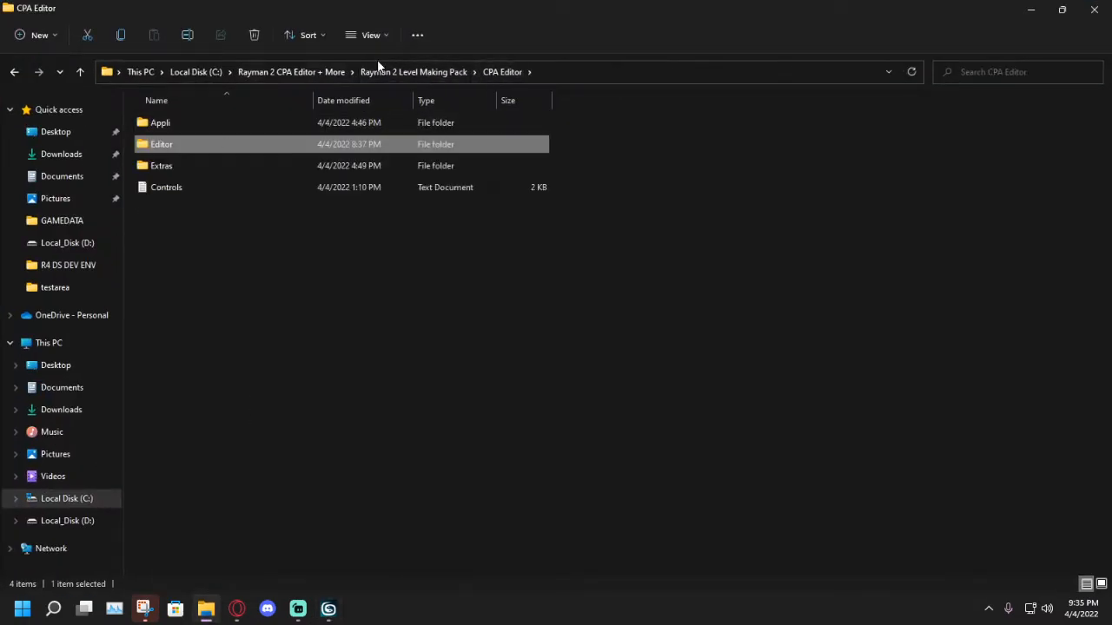
left_click(399, 73)
left_click(169, 125)
double_click(169, 124)
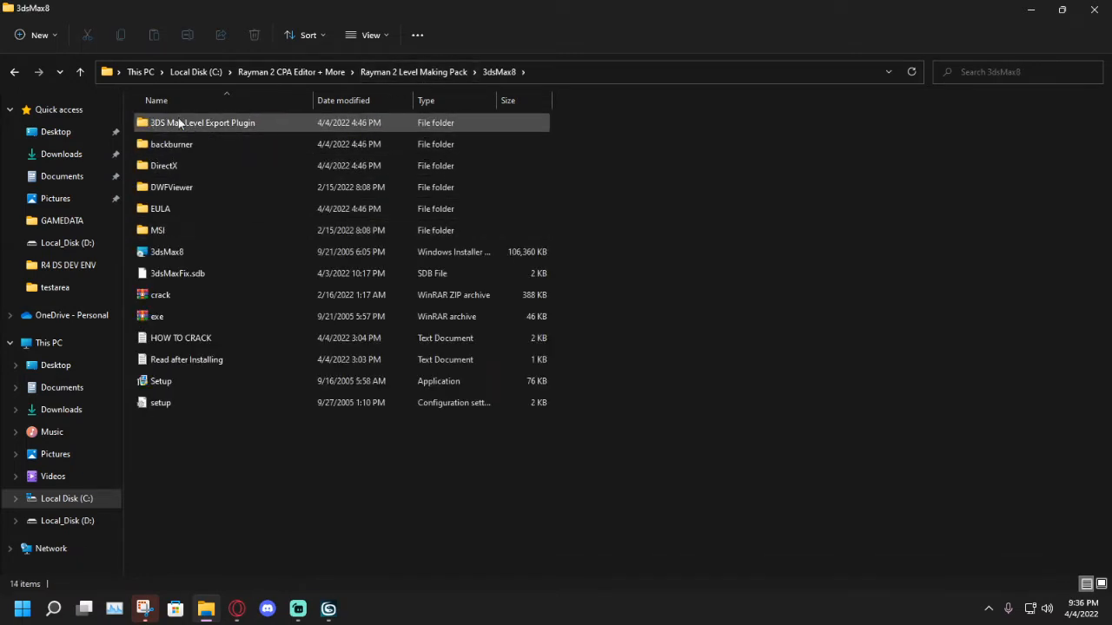
double_click(242, 125)
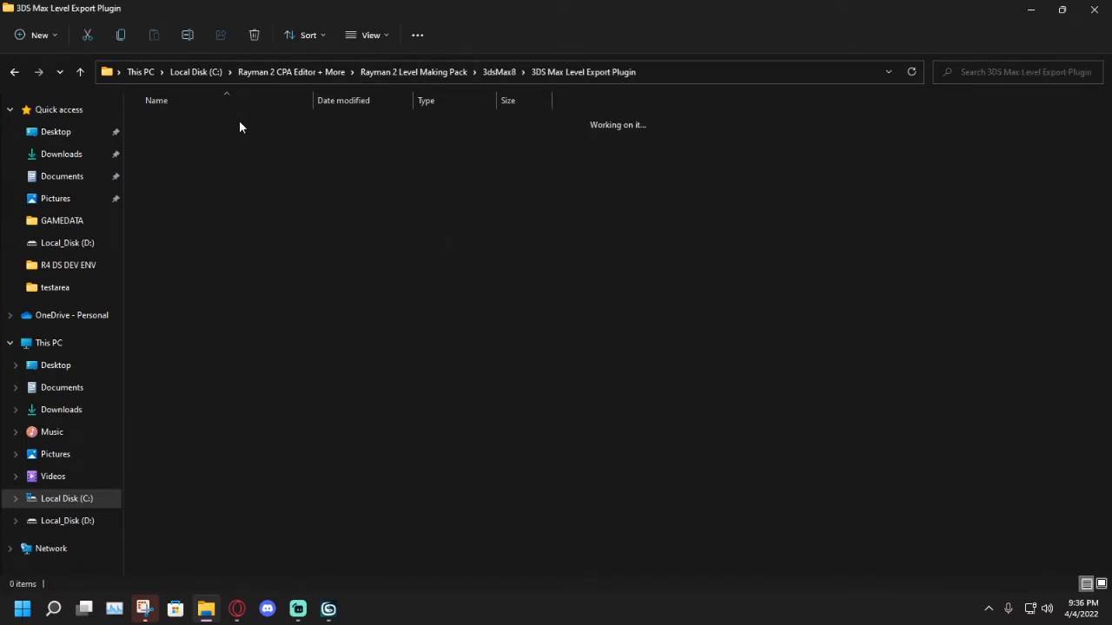
left_click(169, 123)
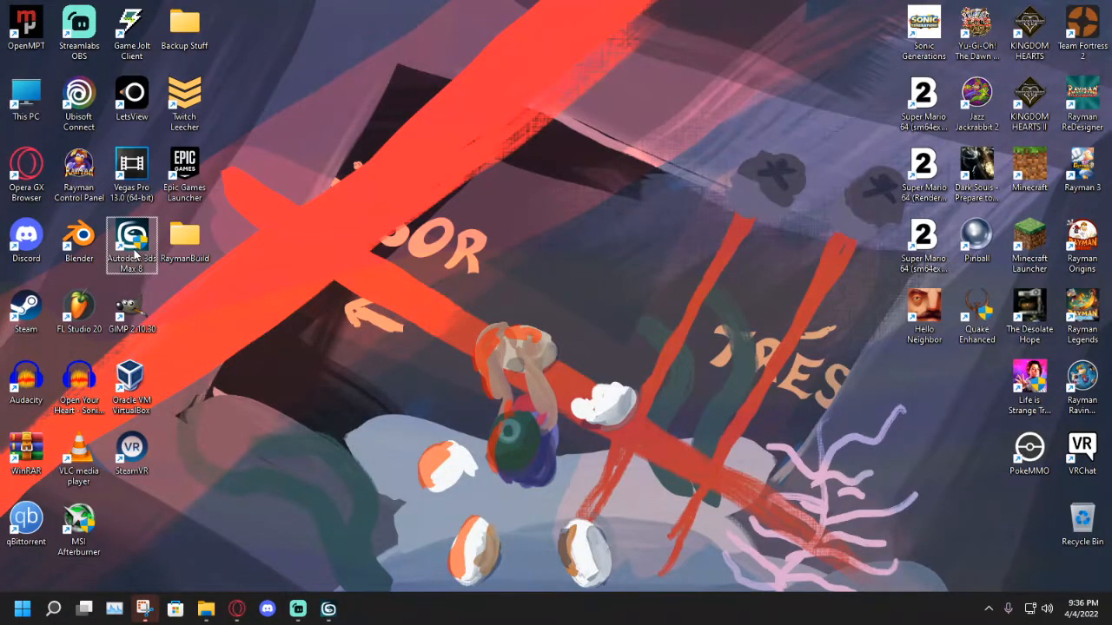
Go to the installation folder of the Autodesk 3ds Max 8 desktop shortcut and open its plugins folder.
right_click(133, 245)
left_click(198, 580)
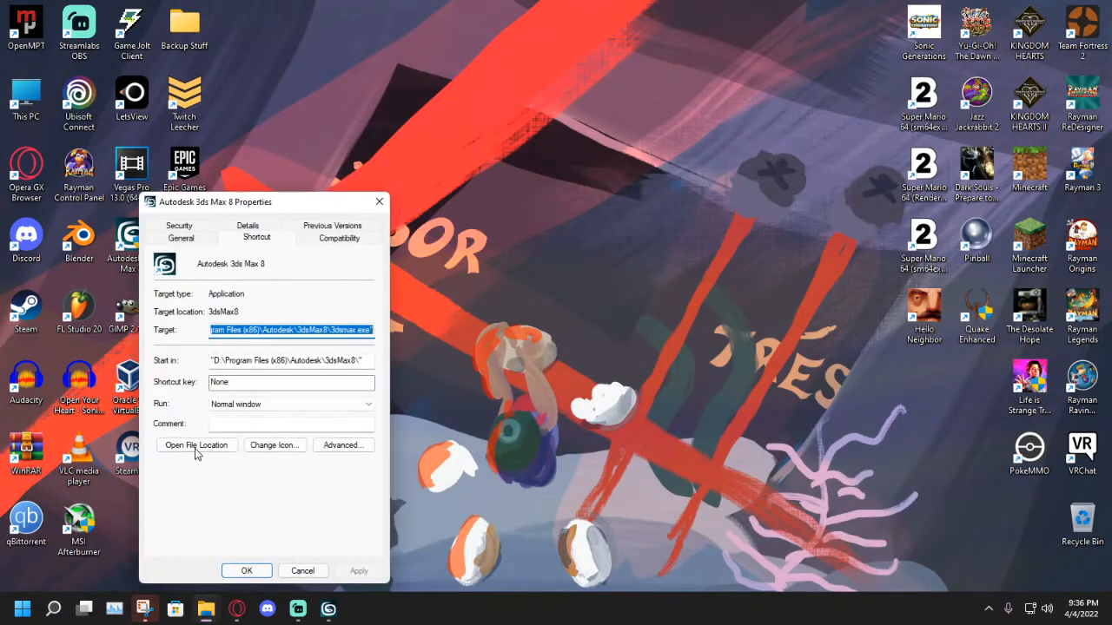
left_click(194, 448)
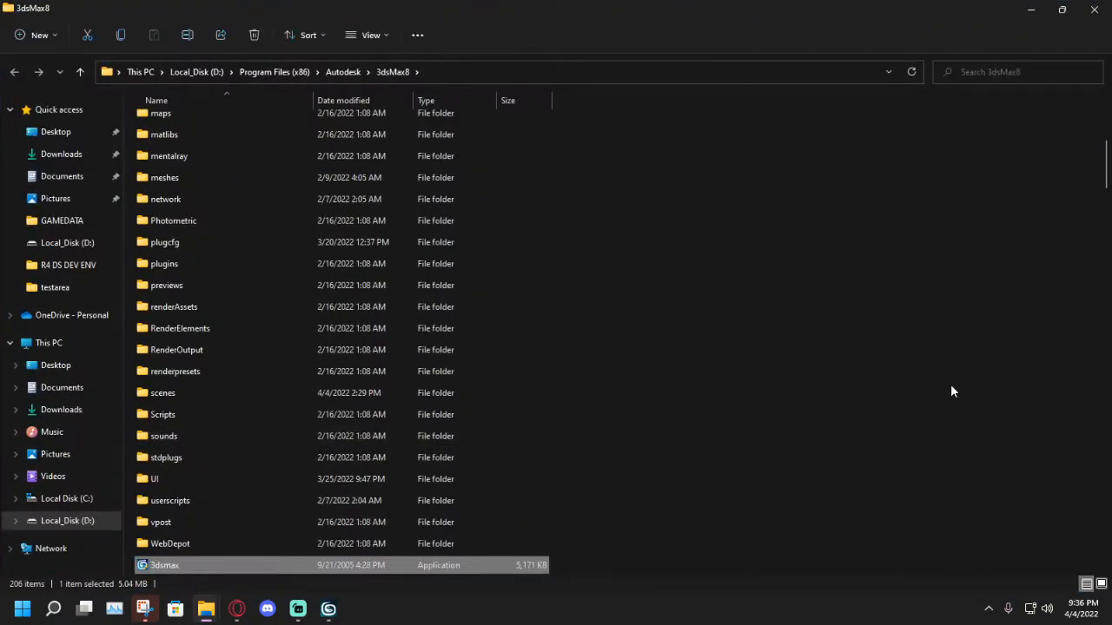
scroll(885, 407, "up", 1)
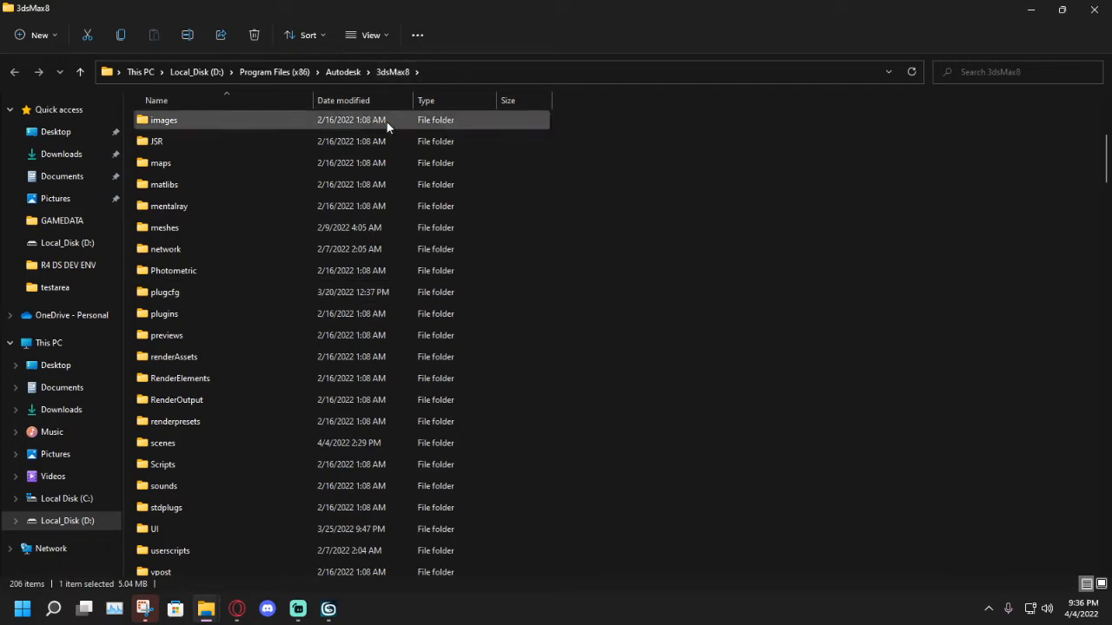
double_click(200, 315)
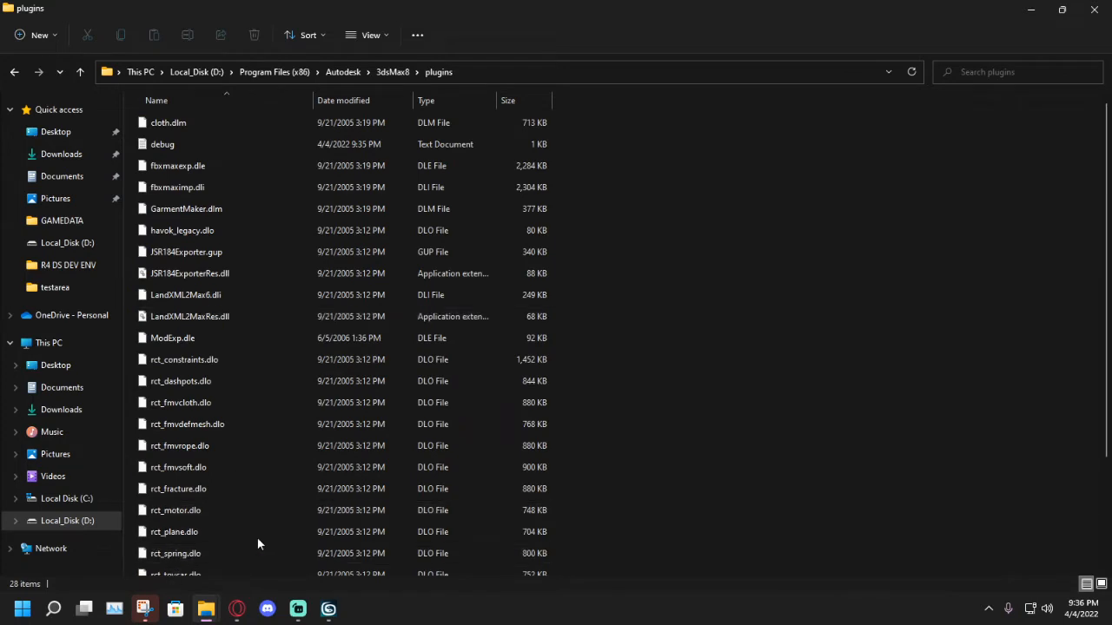
Locate the ModExp.dle export plugin in the plugins folder, close the folder window and return to 3ds Max.
scroll(389, 403, "down", 3)
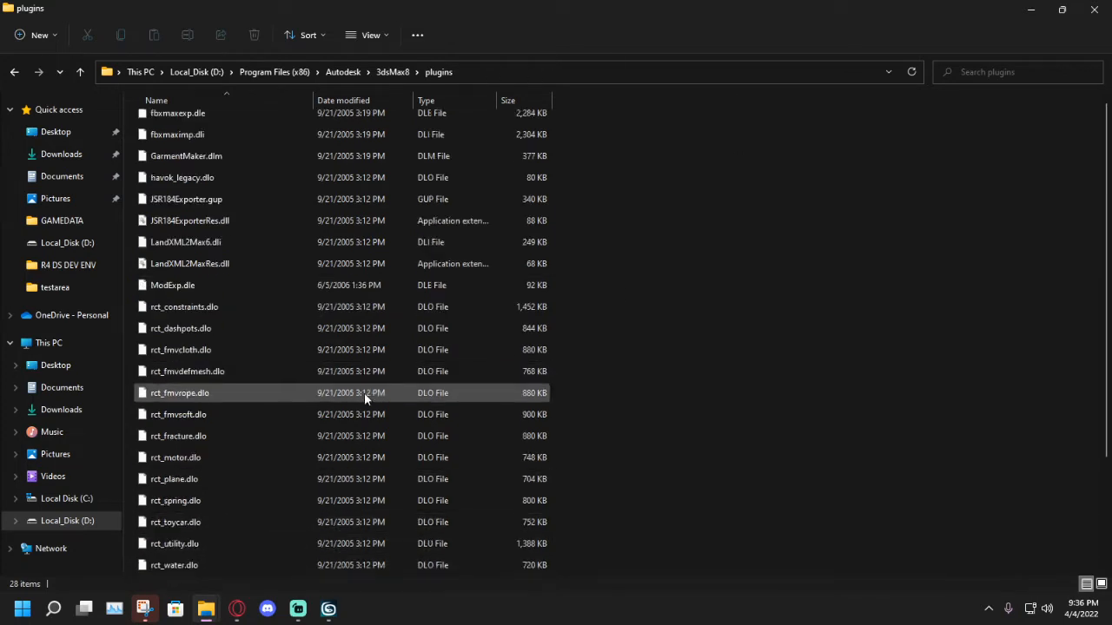
scroll(215, 321, "up", 2)
scroll(215, 322, "down", 2)
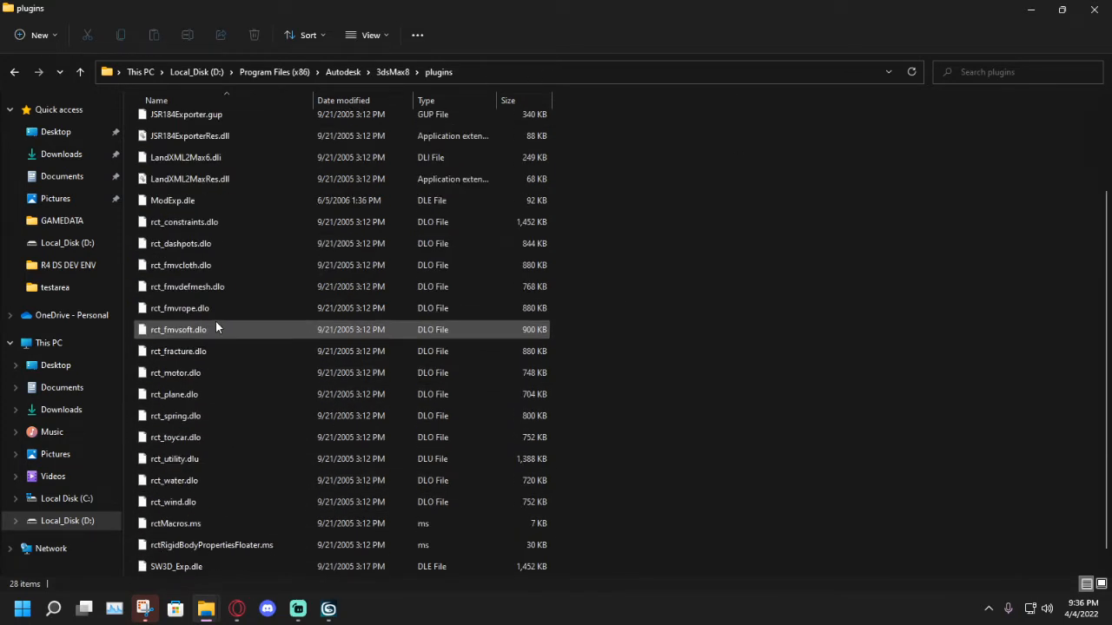
scroll(226, 422, "up", 1)
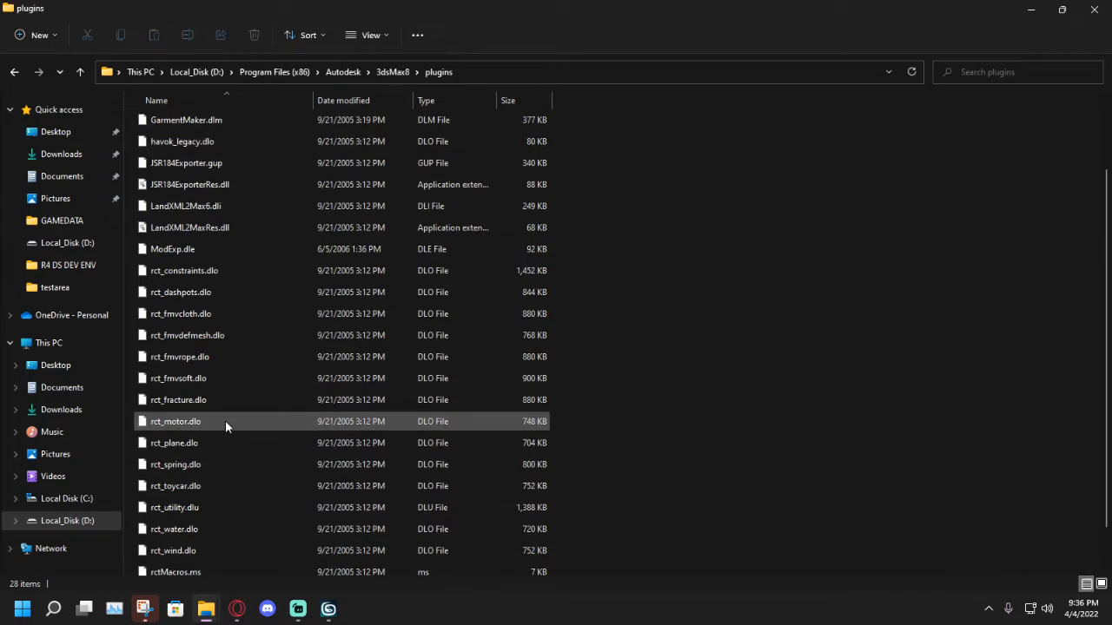
left_click(182, 248)
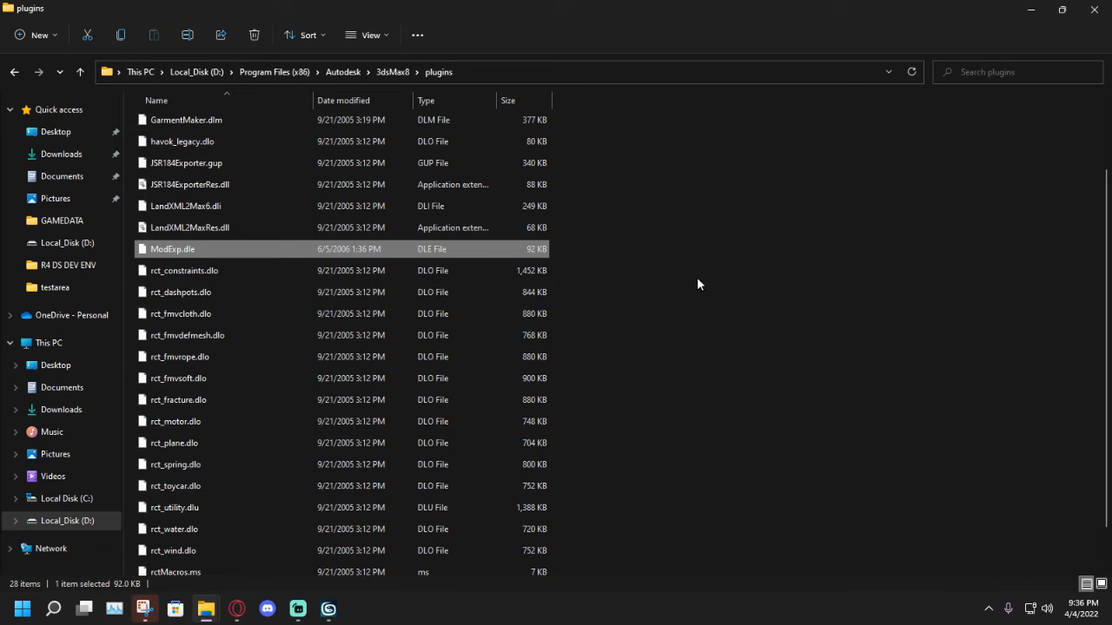
left_click(1096, 12)
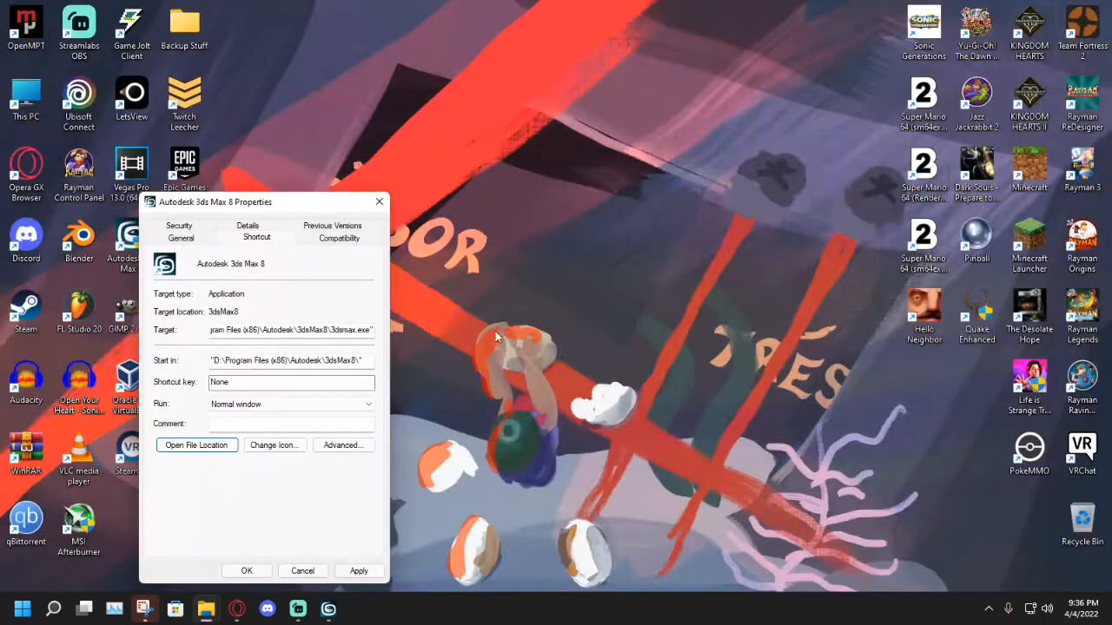
left_click(329, 609)
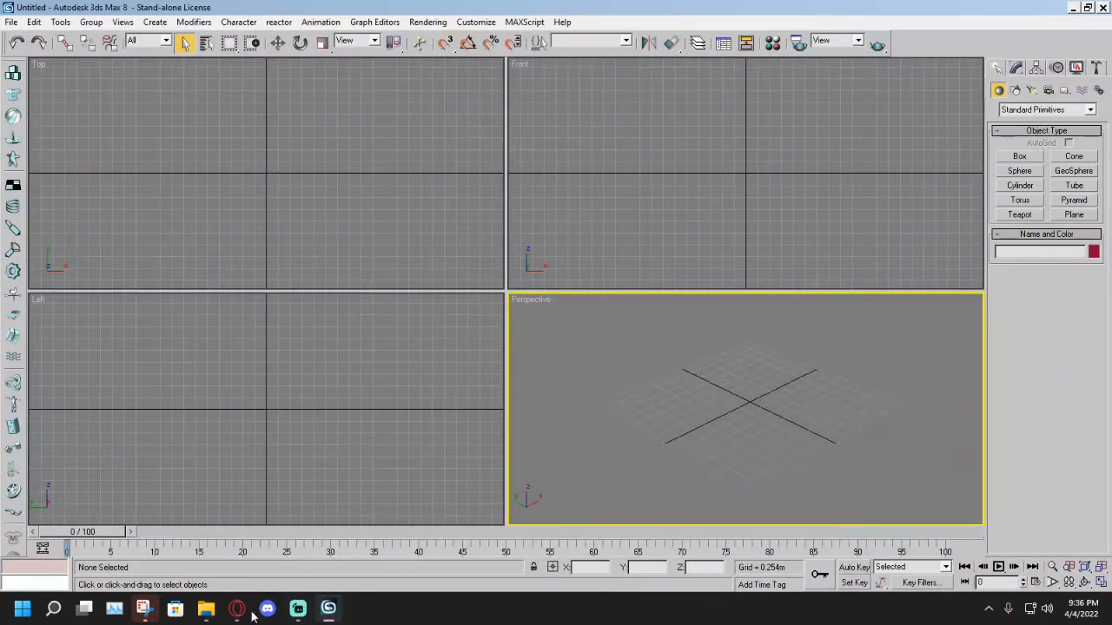
left_click(237, 609)
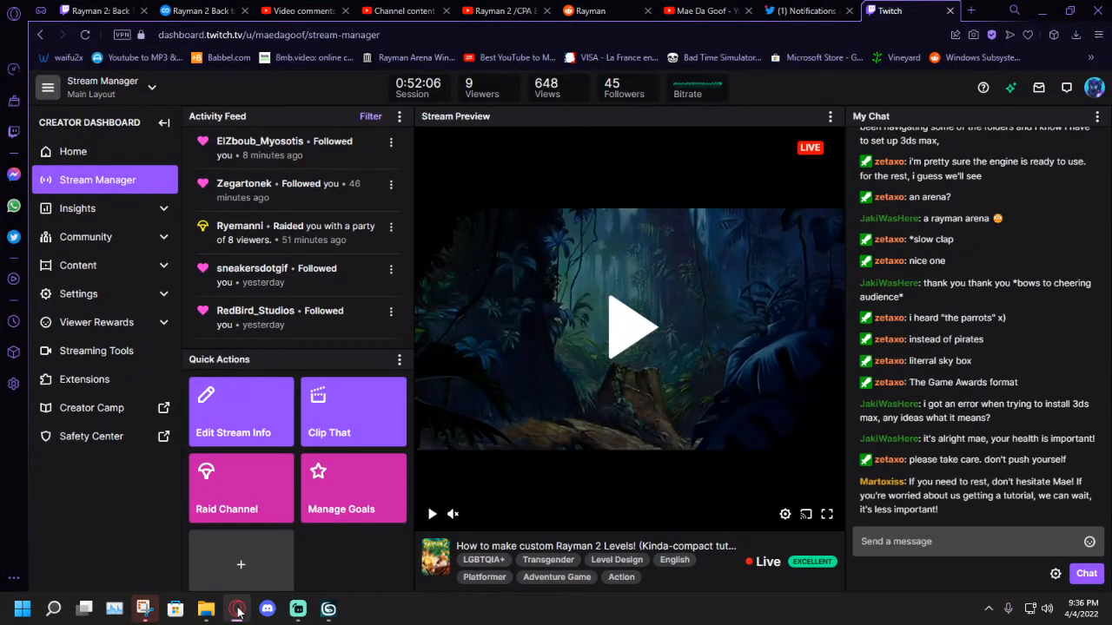
left_click(237, 609)
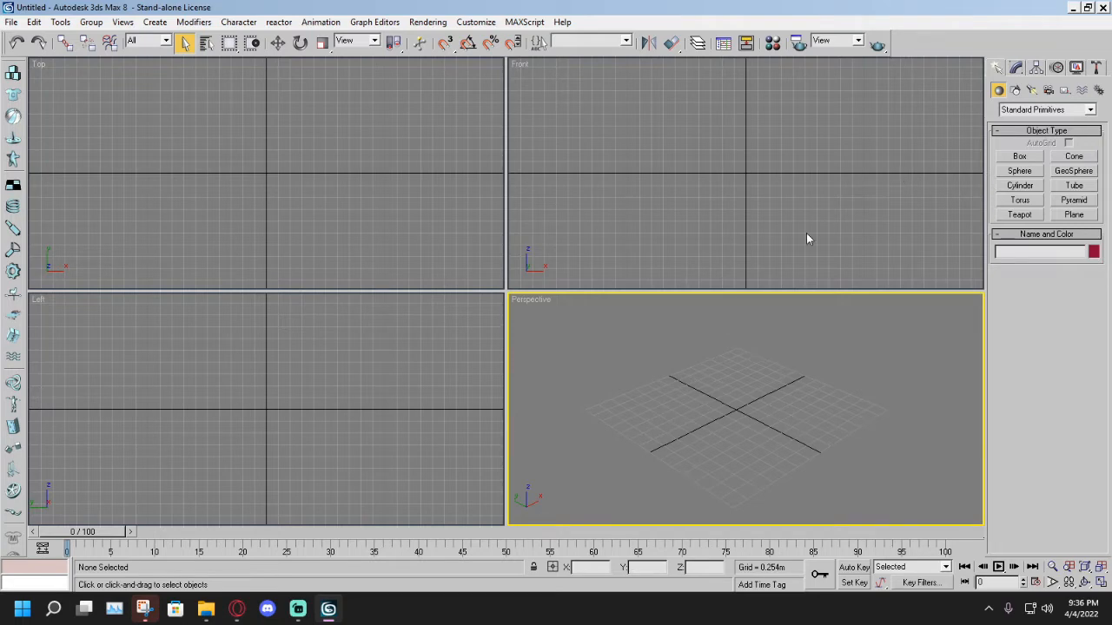
left_click(1016, 68)
left_click(997, 68)
left_click(1016, 68)
left_click(999, 69)
Start importing a file, browse to the R4 DS DEV ENV folder on drive D and filter for WaveFront Object (*.OBJ) files.
left_click(10, 22)
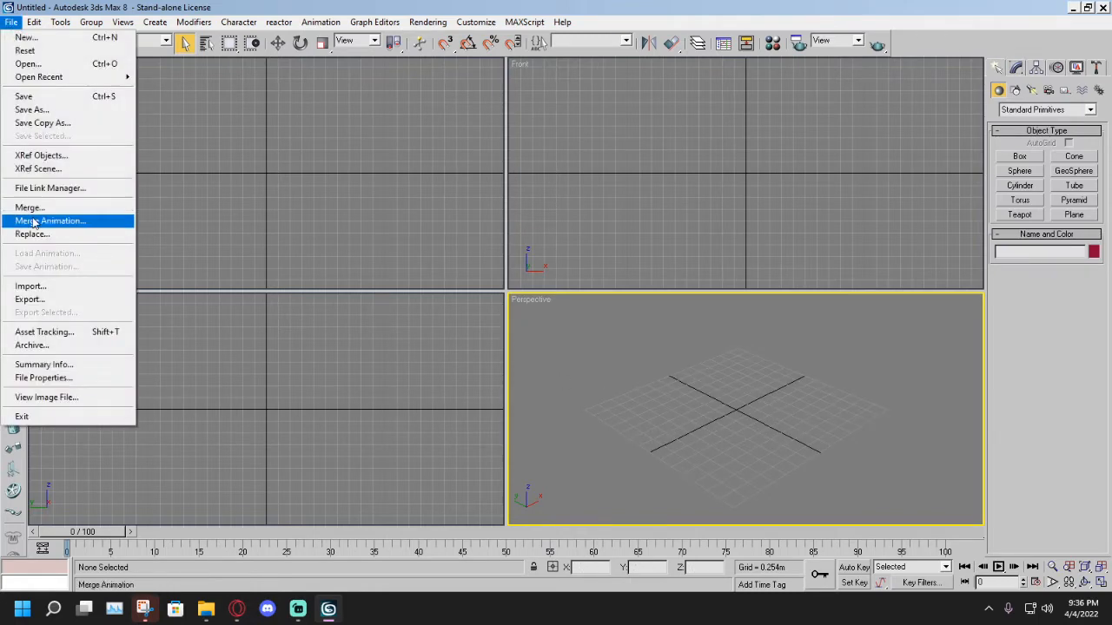
left_click(50, 287)
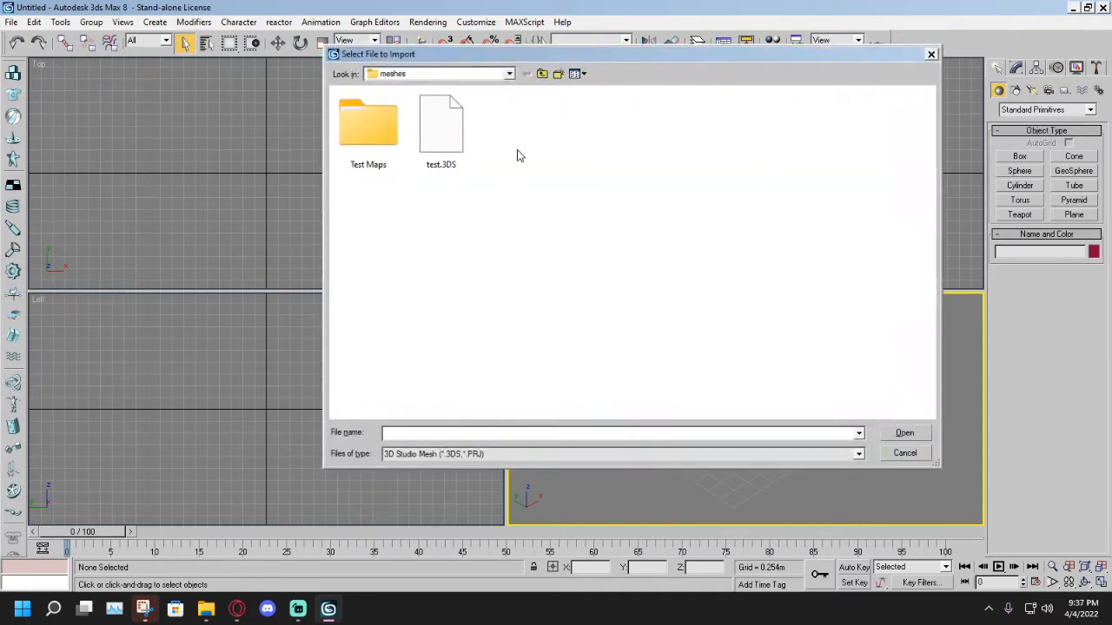
left_click(541, 75)
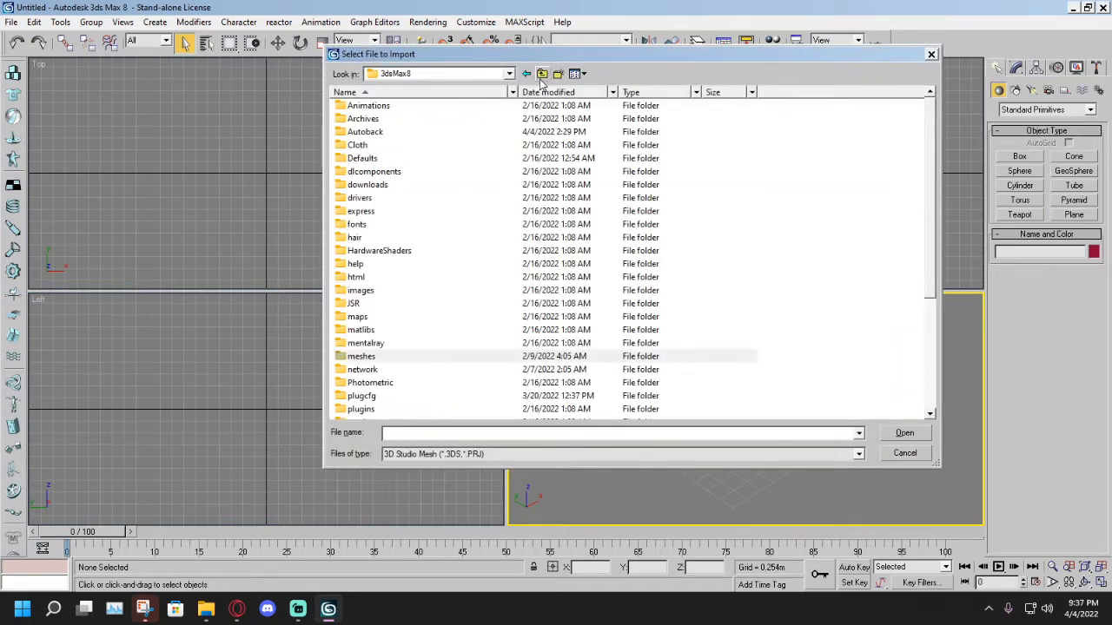
left_click(542, 74)
left_click(541, 75)
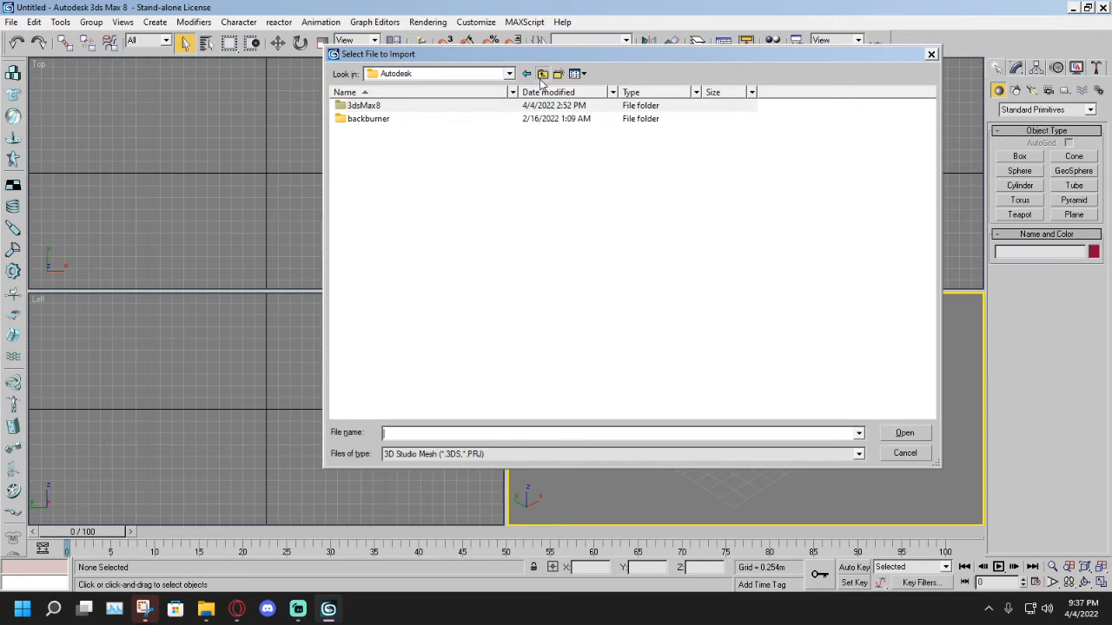
left_click(541, 75)
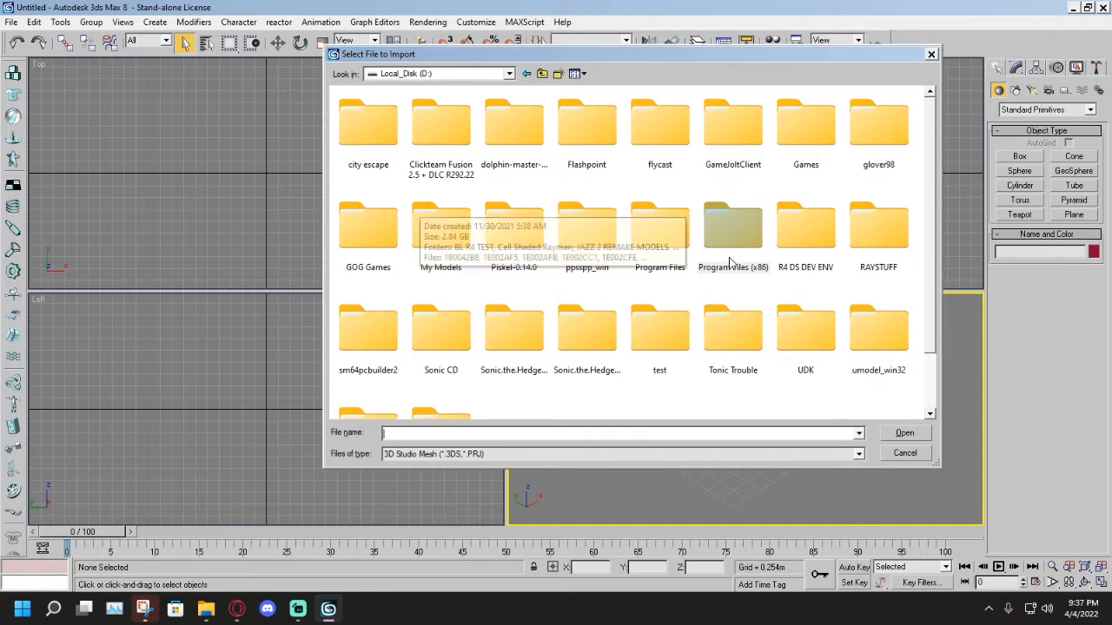
double_click(808, 234)
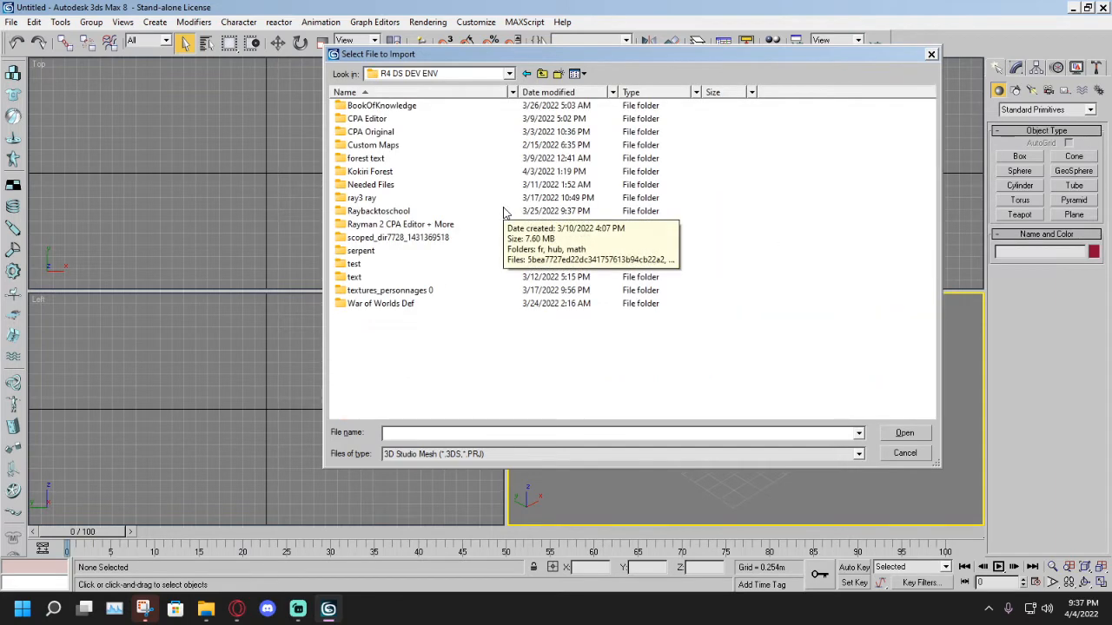
left_click(472, 453)
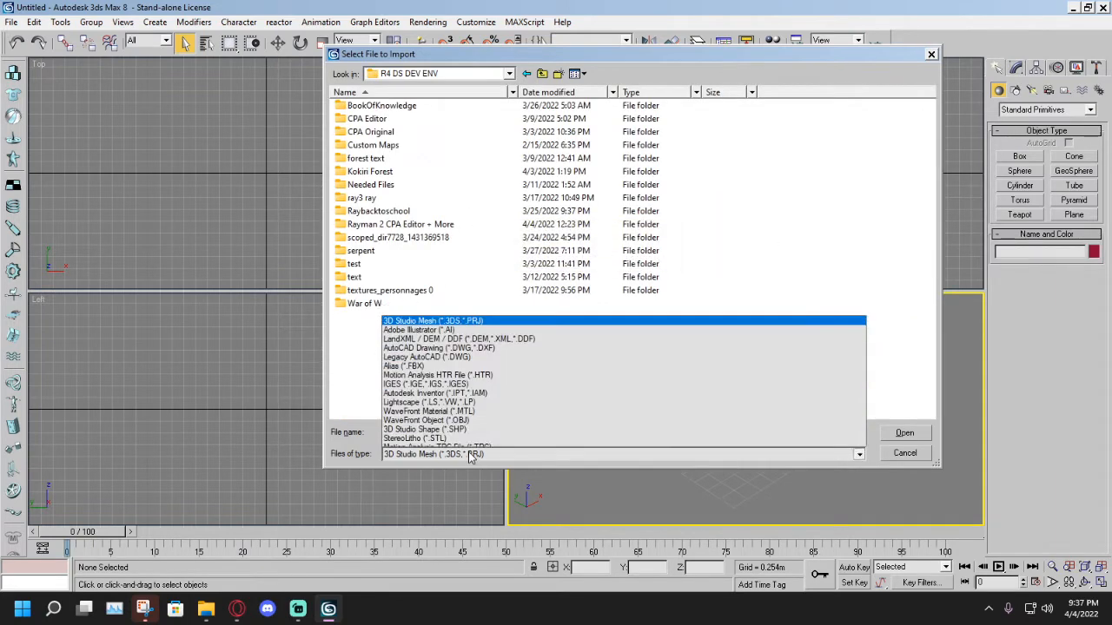
left_click(475, 379)
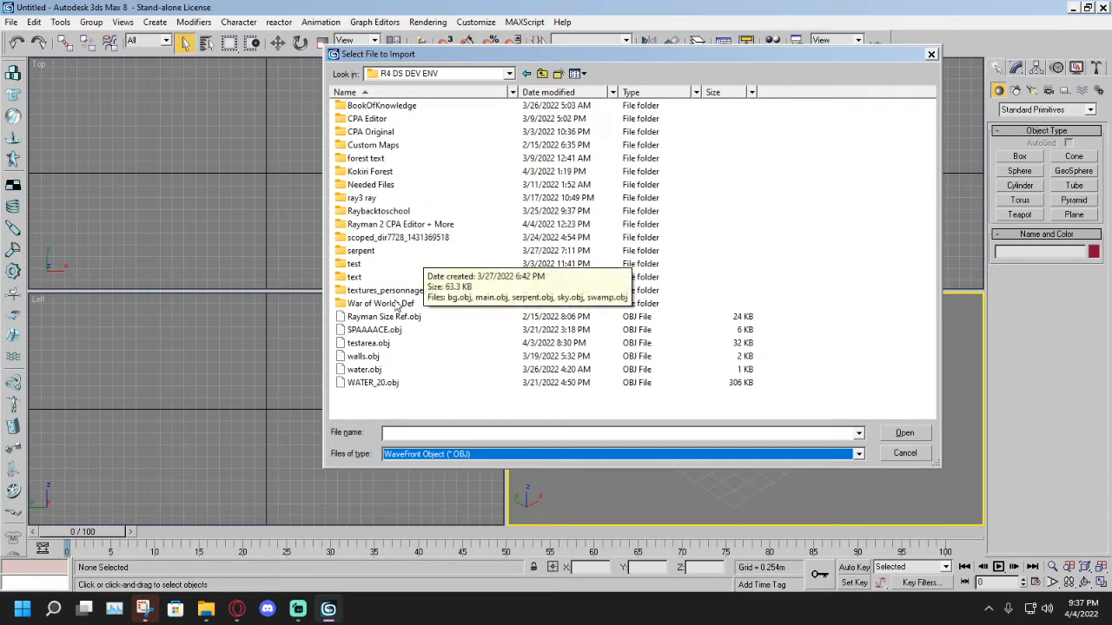
Switch to File Explorer and copy TESTARES2.obj and TESTARES2.mtl from the Rayman 2 CPA Editor + More folder to R4 DS DEV ENV.
mouse_move(215, 612)
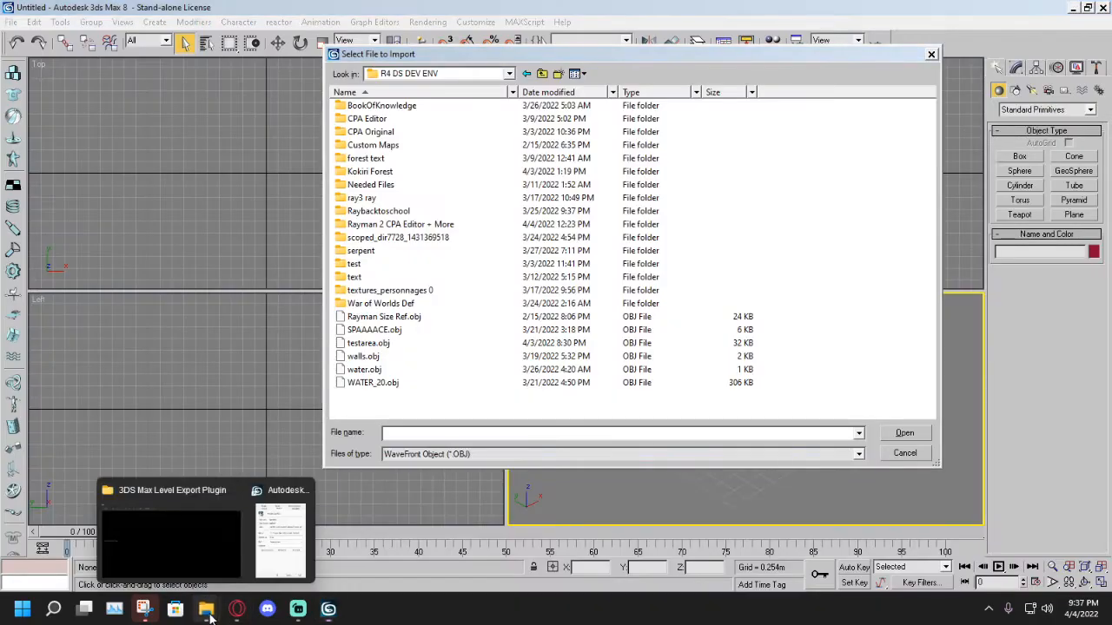
left_click(173, 520)
left_click(373, 159)
left_click(413, 72)
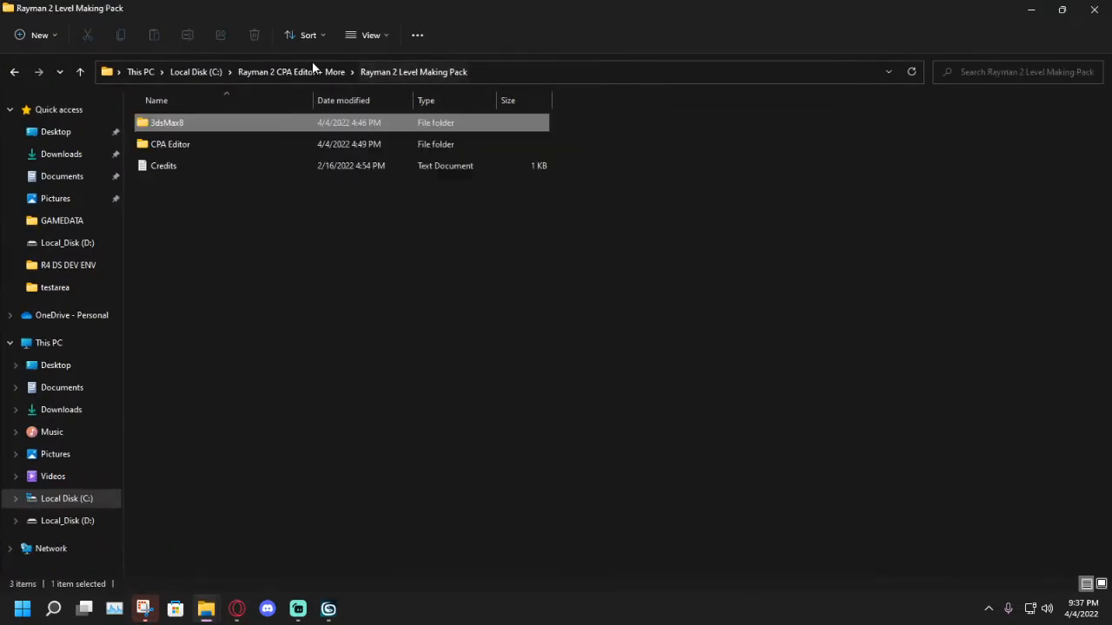
left_click(310, 70)
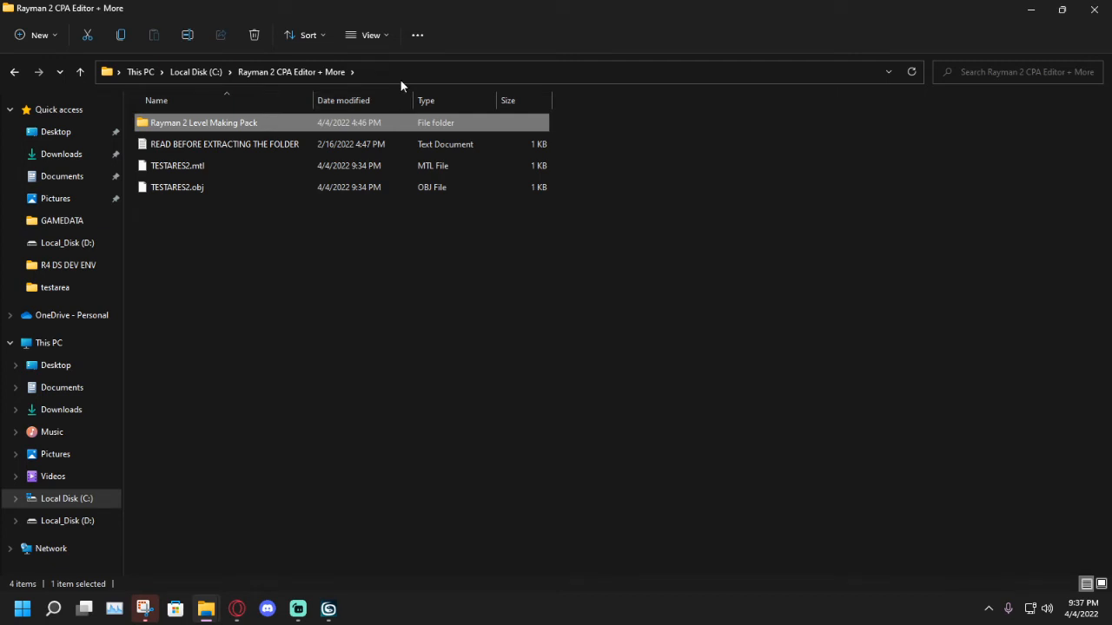
left_click(276, 298)
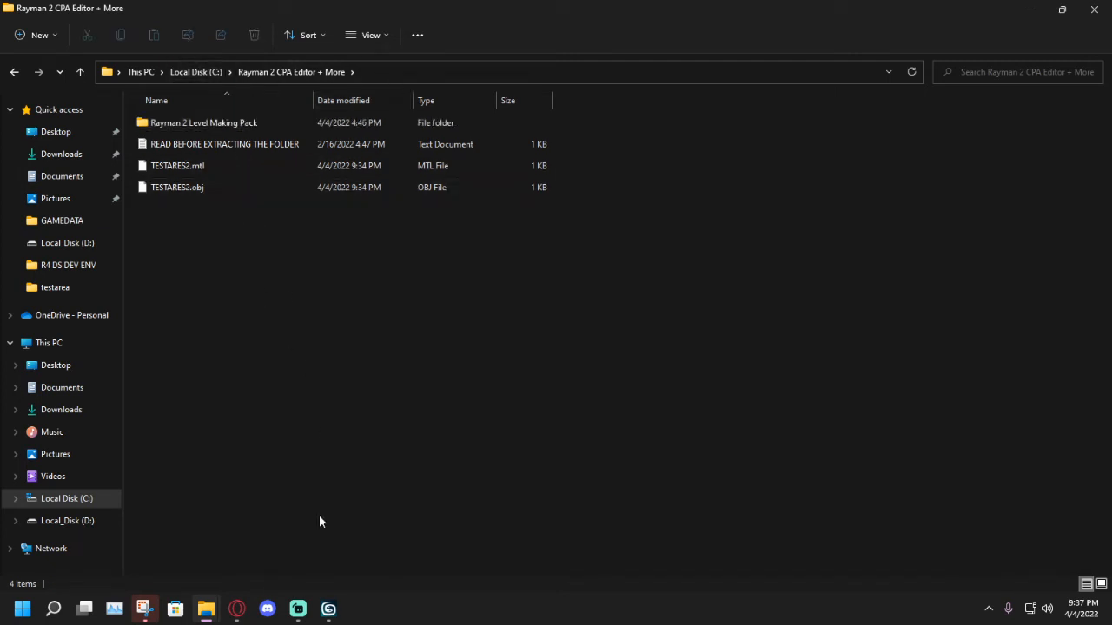
left_click_drag(202, 188, 99, 266)
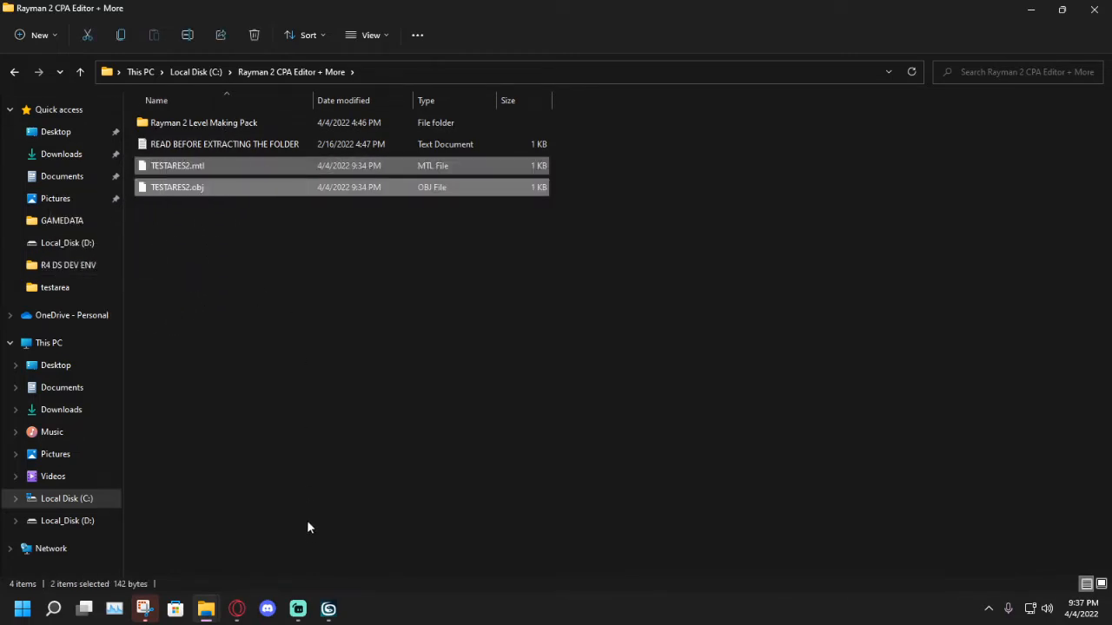
Return to 3ds Max and import TESTARES2.obj as a single object, keeping the OBJ importer's default geometry and material options.
left_click(329, 609)
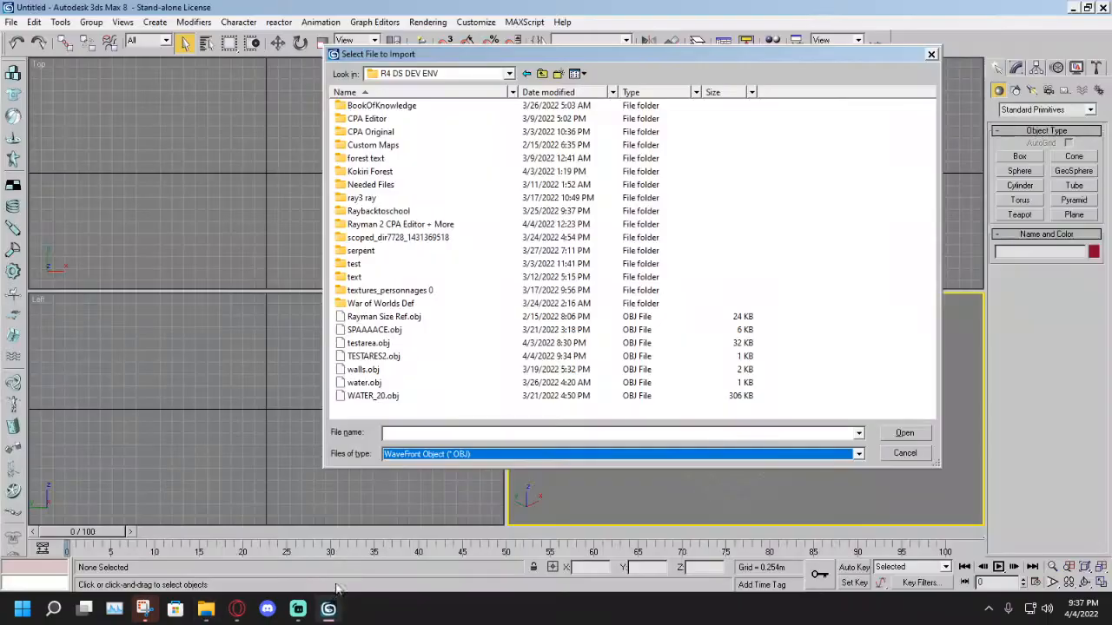
left_click(393, 358)
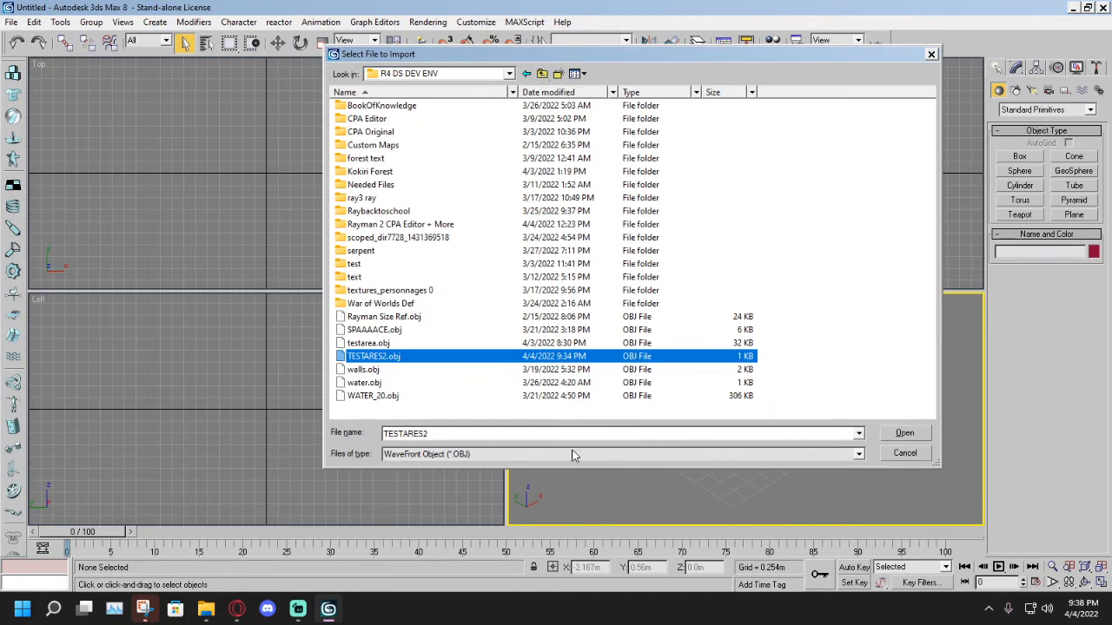
left_click(904, 434)
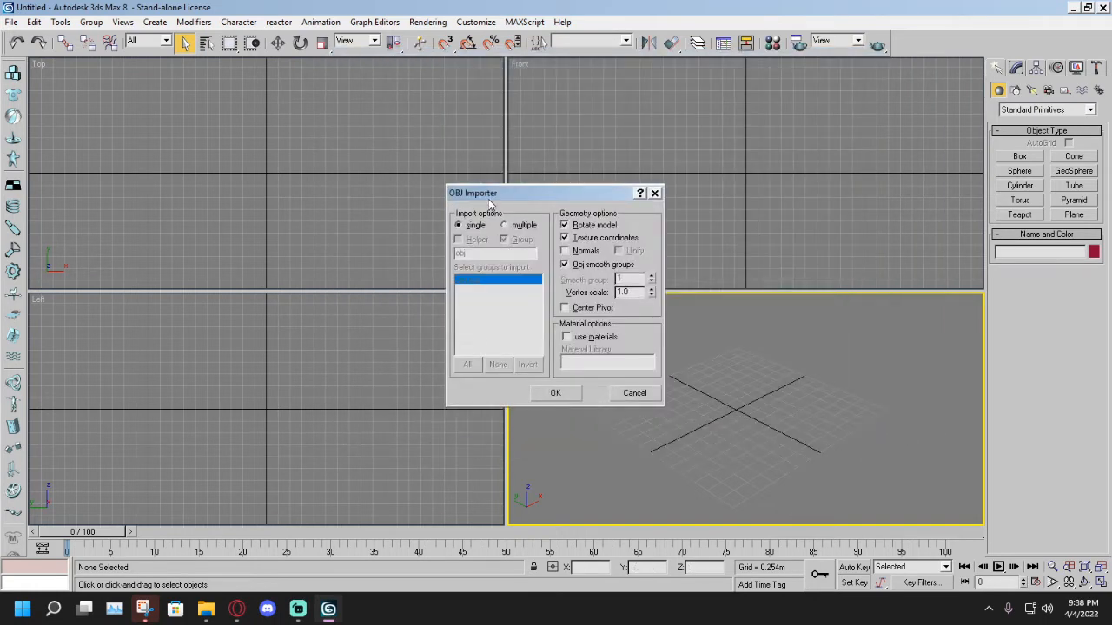
mouse_move(488, 199)
left_mouse_down()
mouse_move(508, 192)
mouse_move(471, 212)
left_mouse_up()
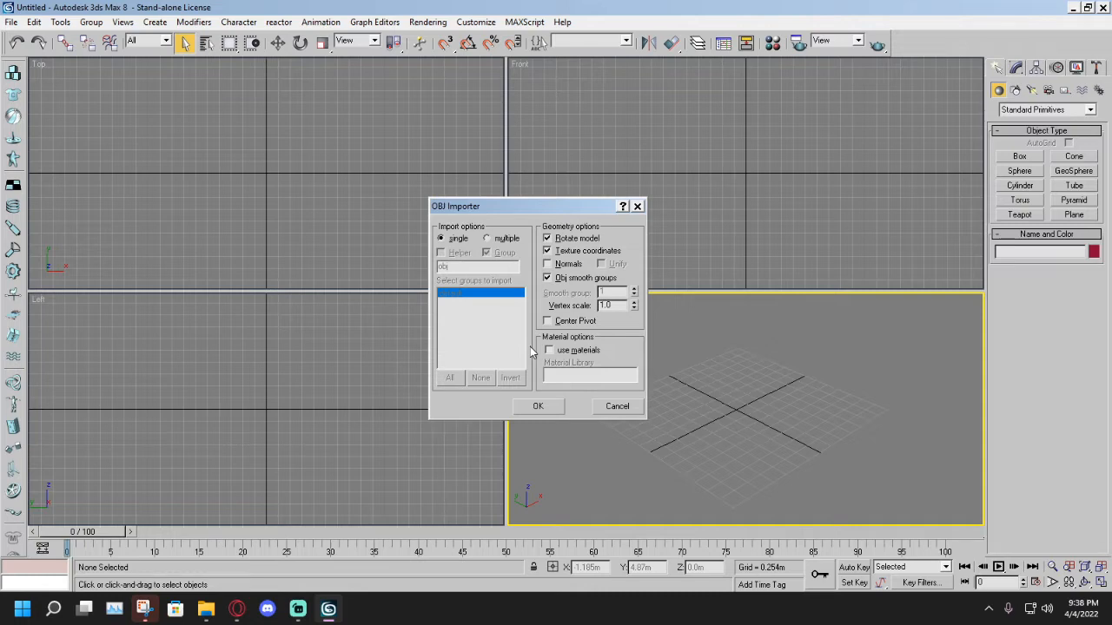
left_click(537, 407)
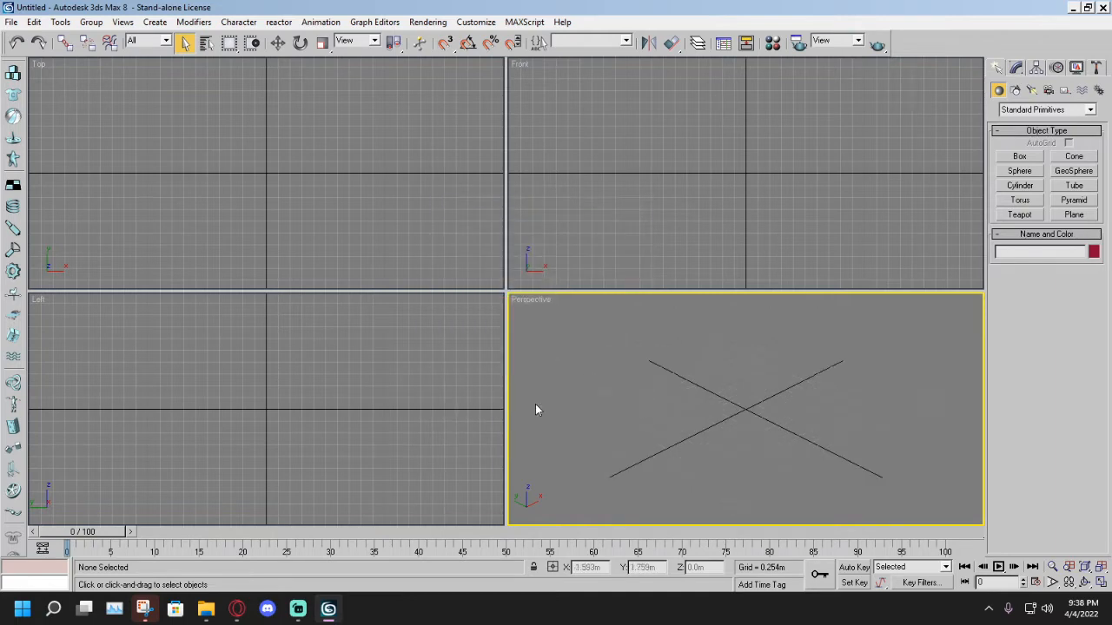
middle_click_drag(715, 410, 686, 404)
scroll(686, 404, "down", 2)
scroll(686, 403, "up", 2)
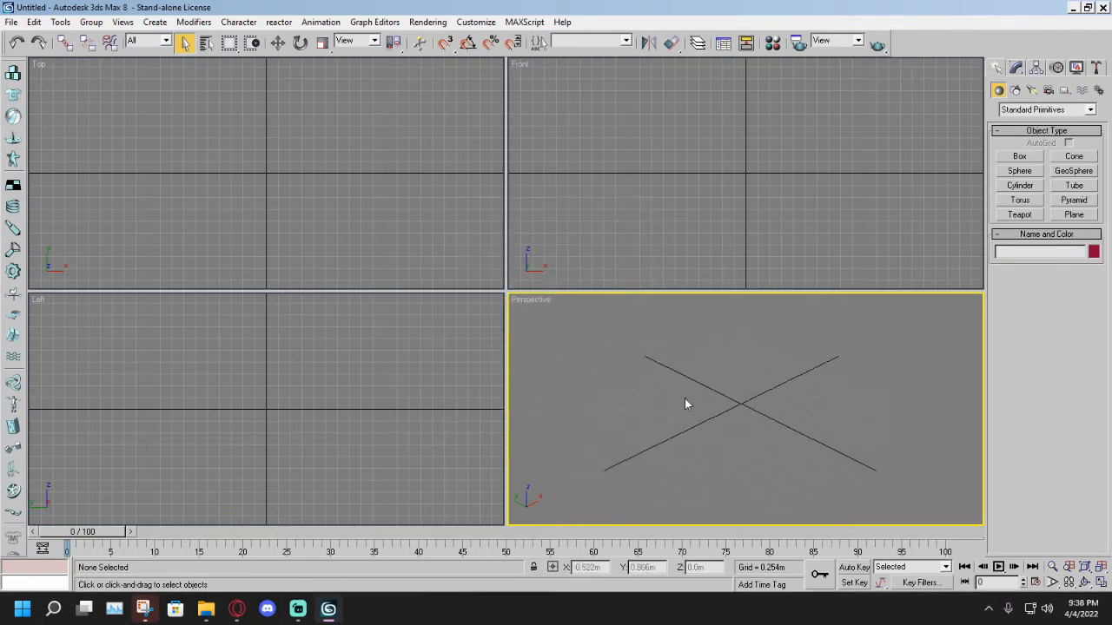
Try to import TESTARES2.obj from the R4 DS DEV ENV folder as a single object with the existing importer options.
left_click(8, 7)
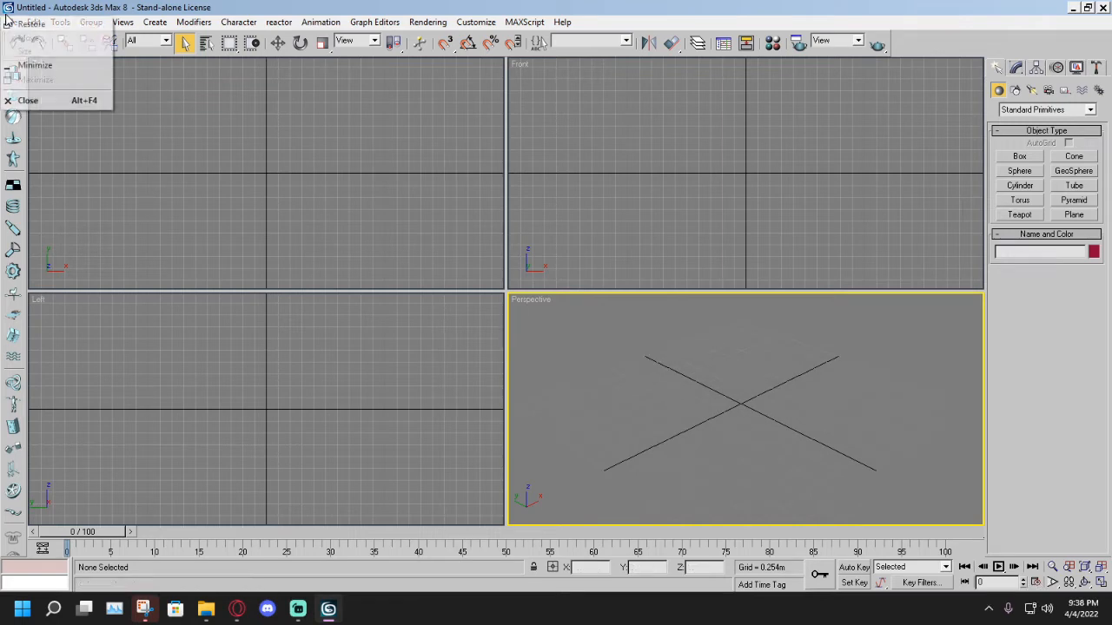
left_click(716, 373)
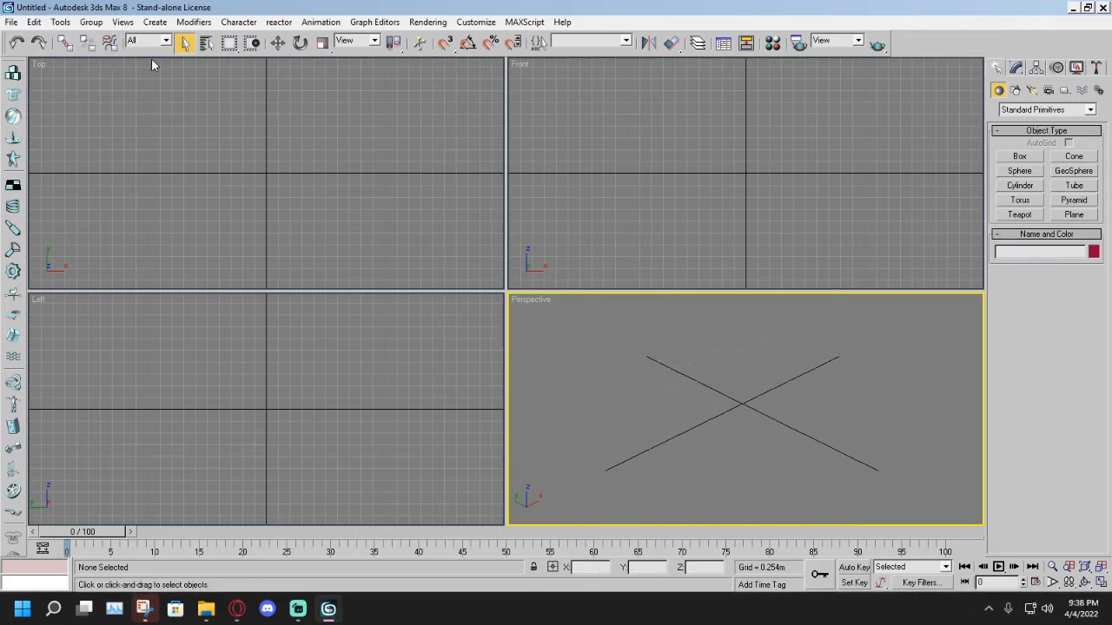
left_click(12, 22)
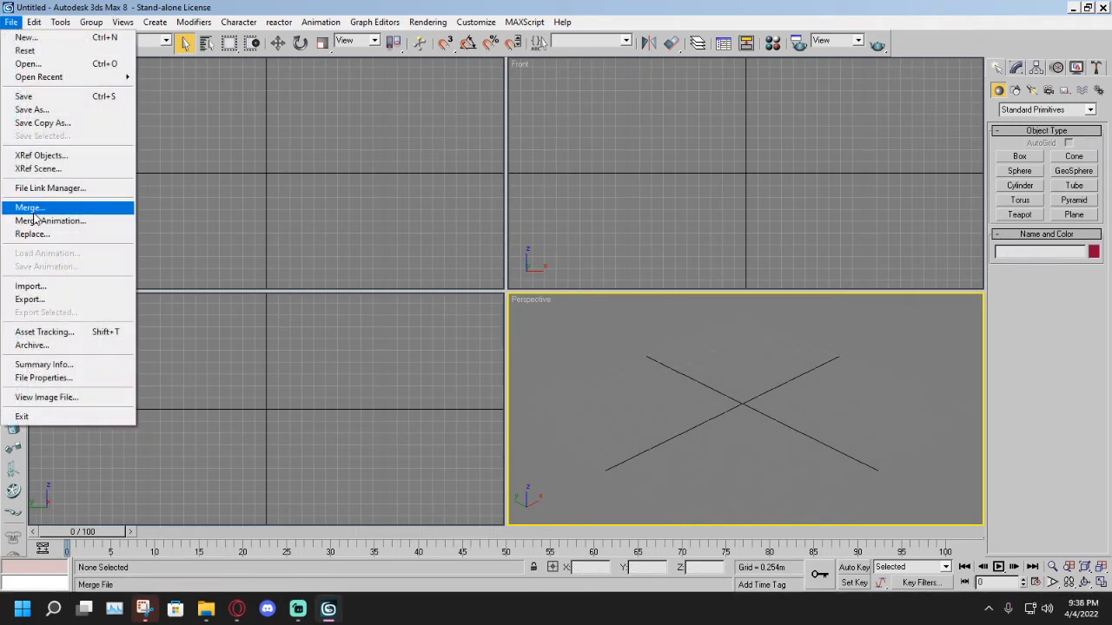
left_click(21, 287)
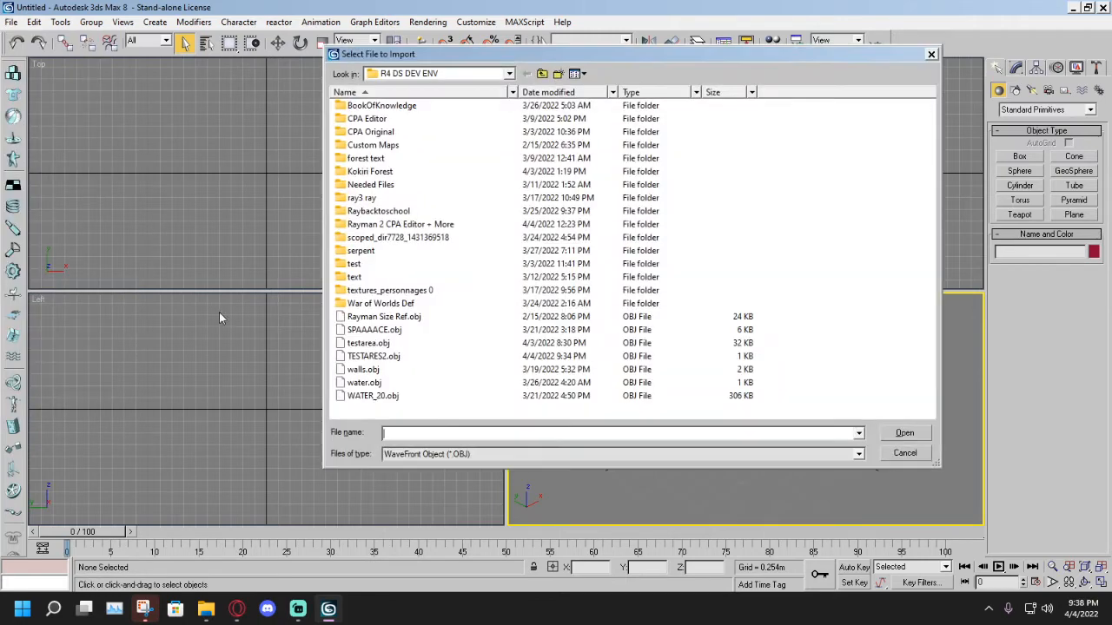
double_click(365, 356)
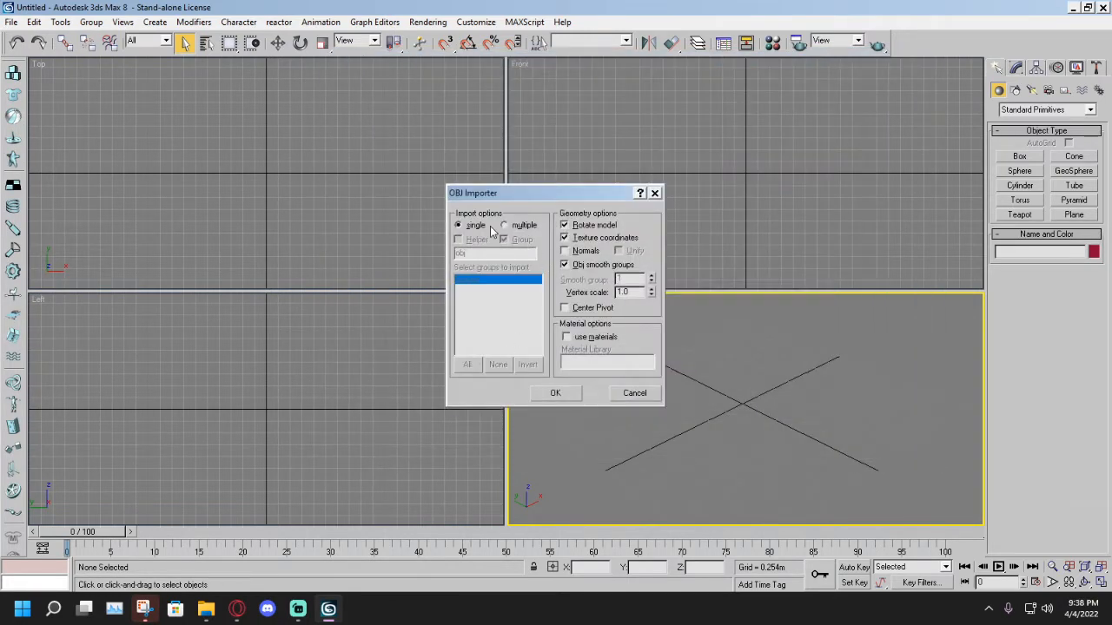
left_click(555, 393)
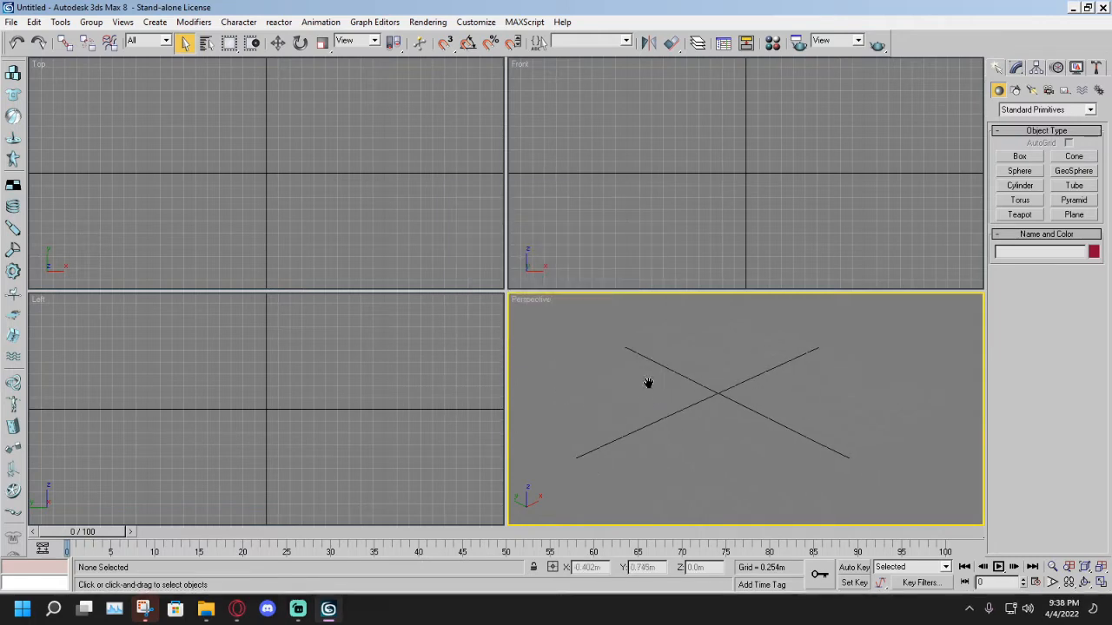
scroll(648, 388, "up", 5)
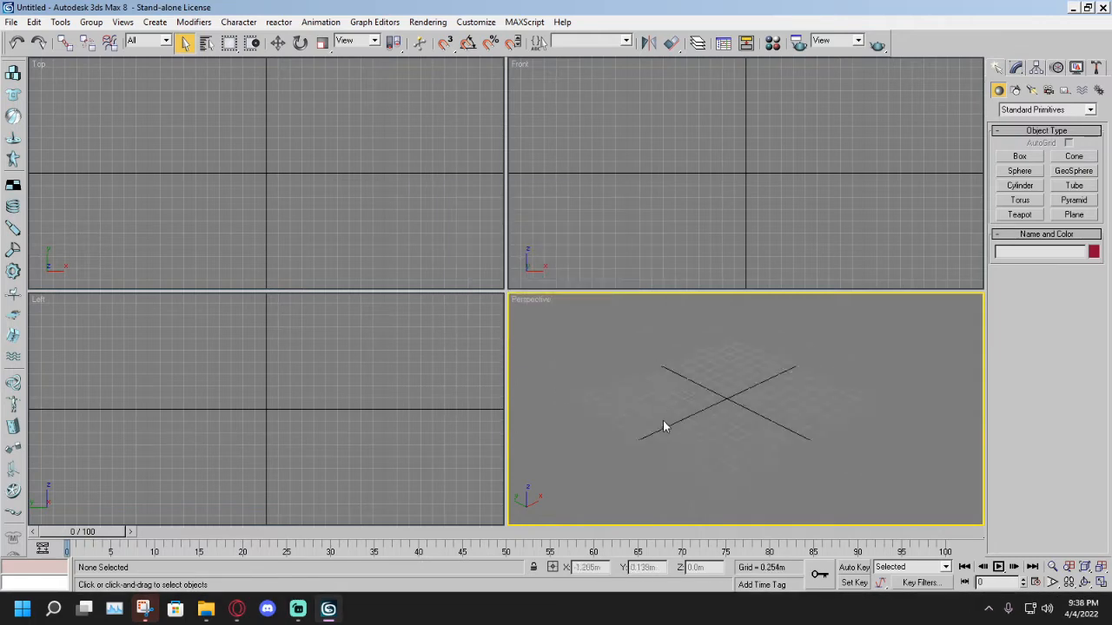
Switch to File Explorer and open the TESTARES2 Blender file from the R4 DS DEV ENV folder.
mouse_move(205, 608)
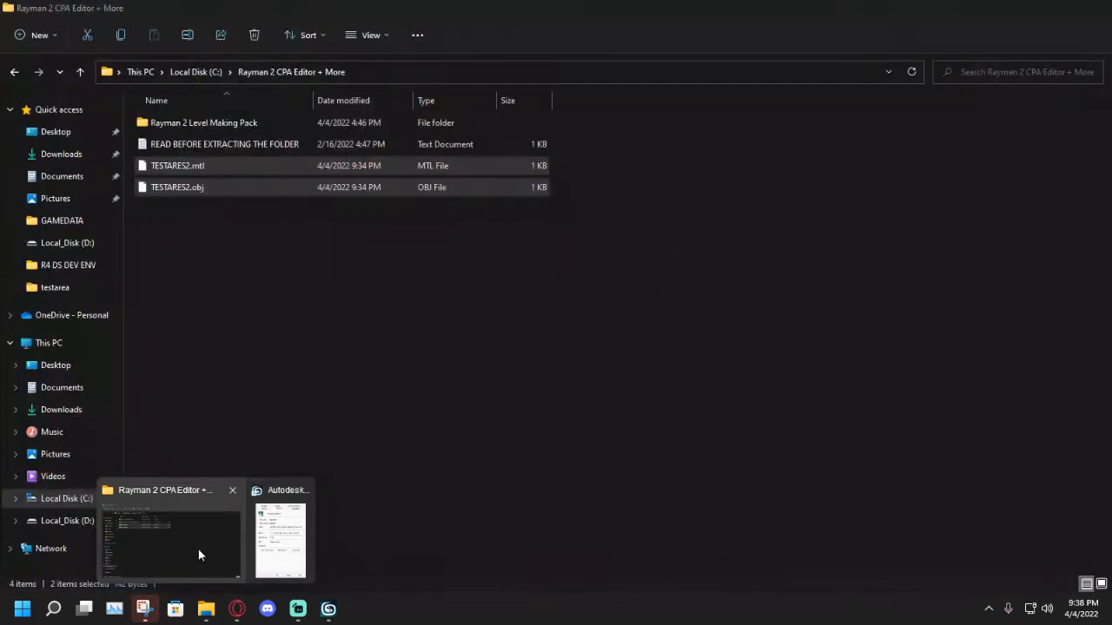
left_click(203, 550)
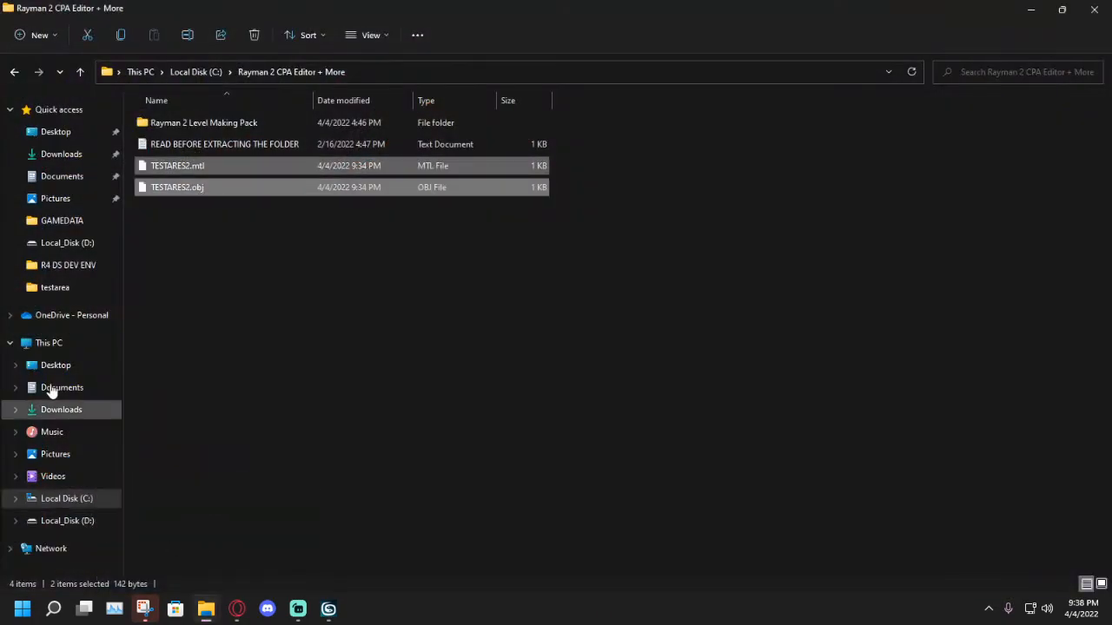
left_click(74, 269)
scroll(417, 389, "down", 3)
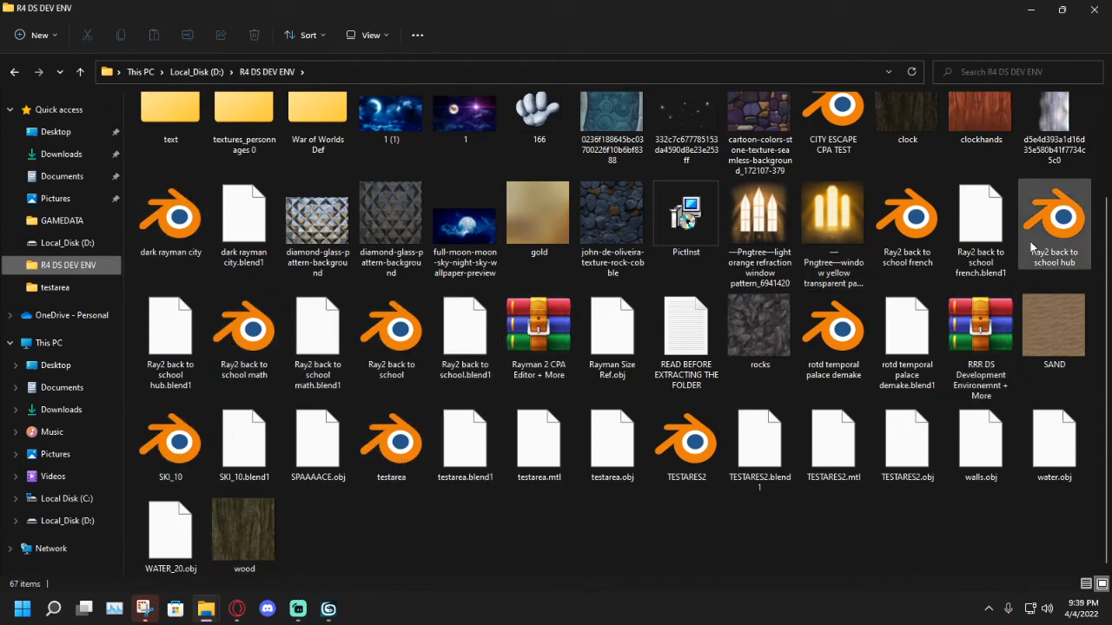
left_click(677, 438)
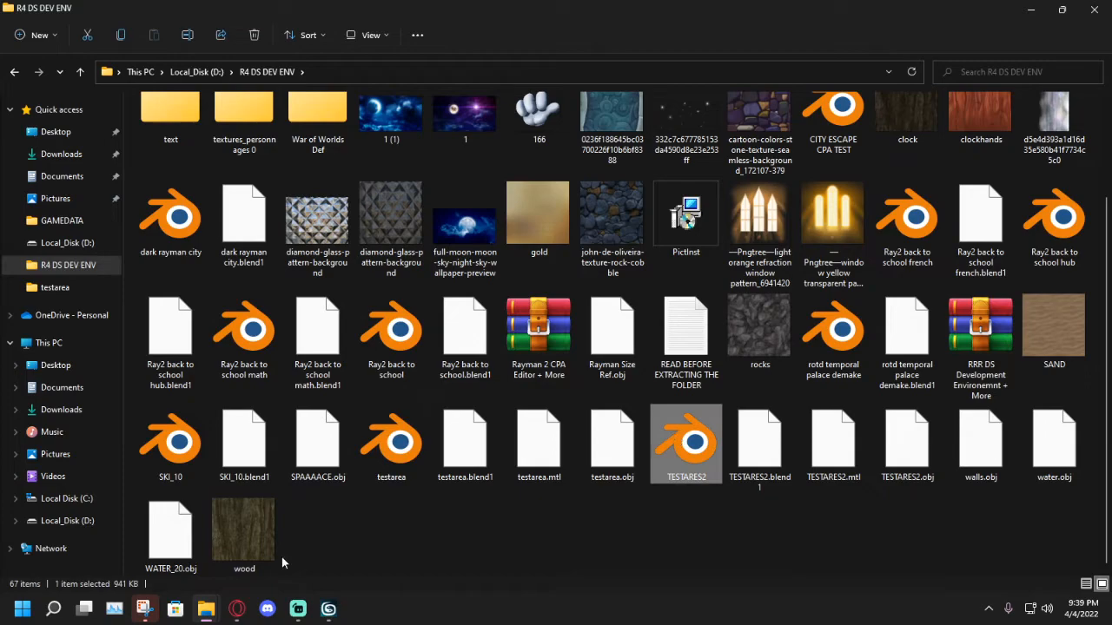
left_click(237, 609)
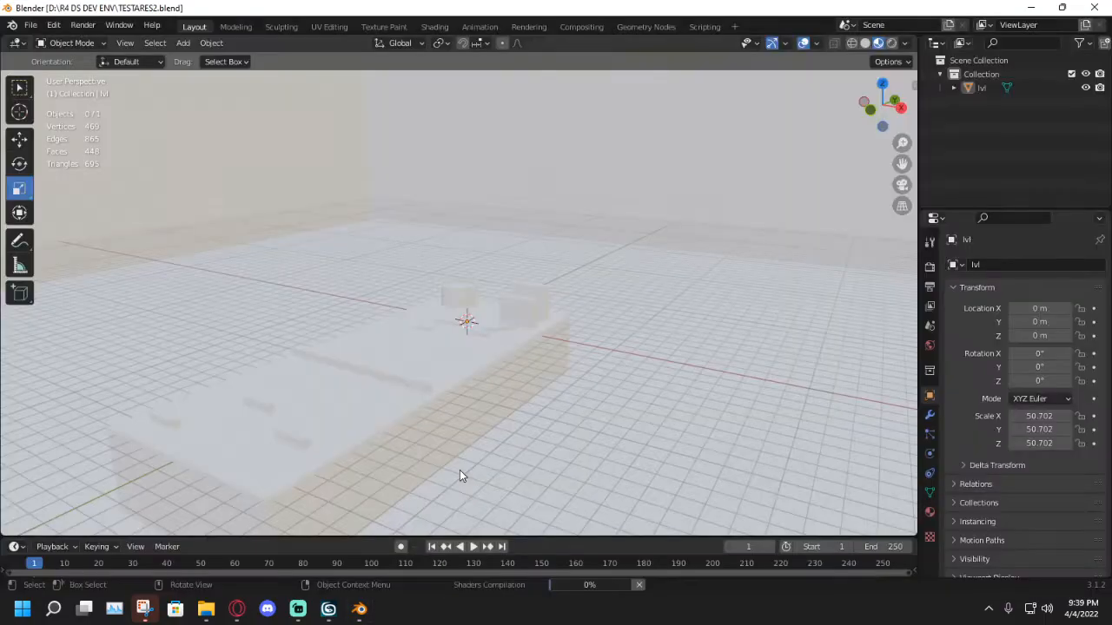
Select the lvl object, the textured box enclosing the level, in Blender.
scroll(459, 470, "down", 15)
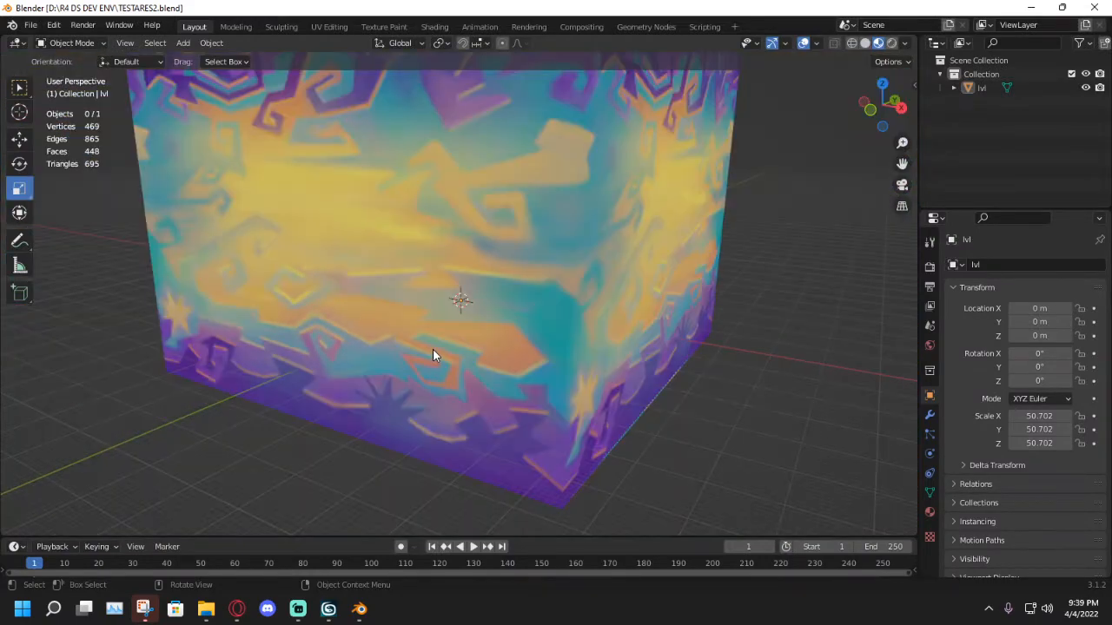
left_click(433, 349)
scroll(510, 346, "down", 5)
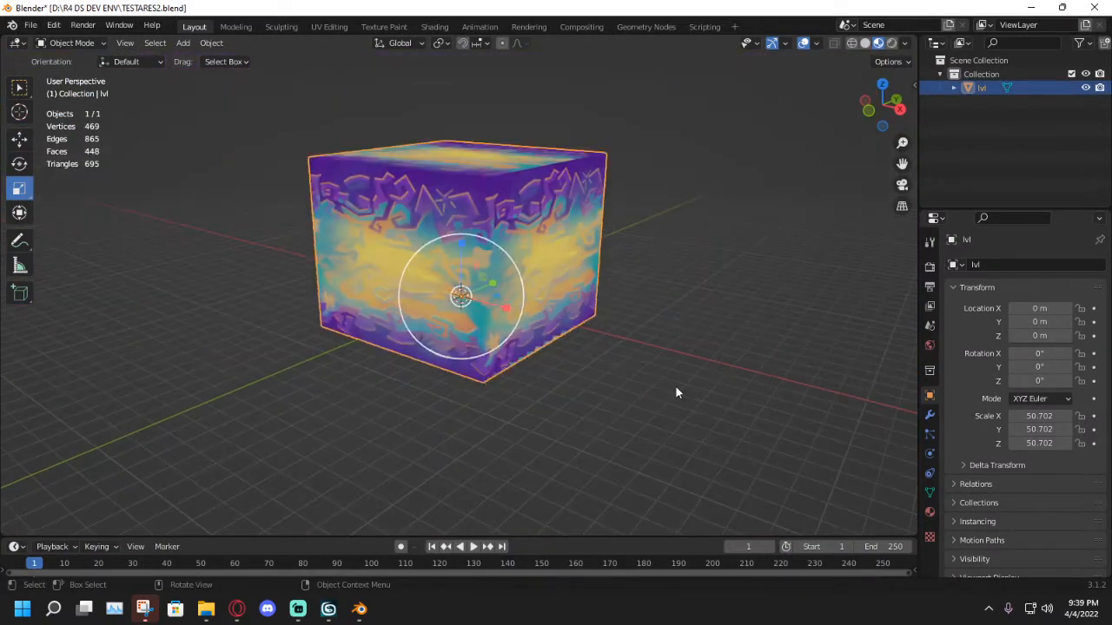
scroll(467, 355, "up", 4)
scroll(467, 355, "down", 4)
left_click(632, 386)
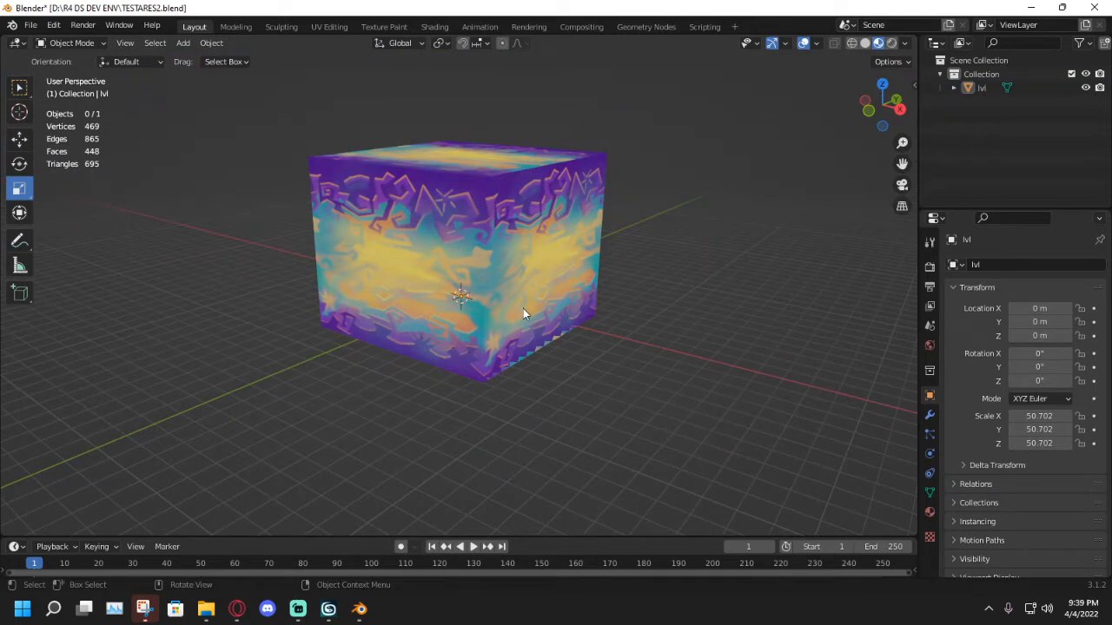
left_click(500, 293)
scroll(500, 294, "up", 5)
scroll(501, 294, "down", 4)
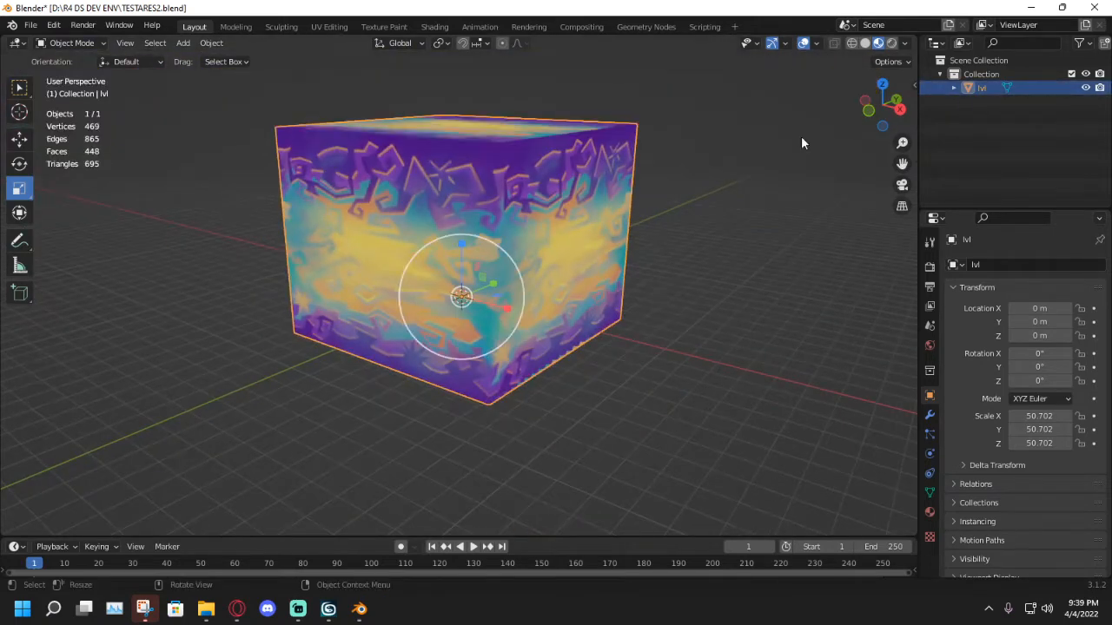
scroll(660, 230, "up", 5)
scroll(348, 242, "down", 4)
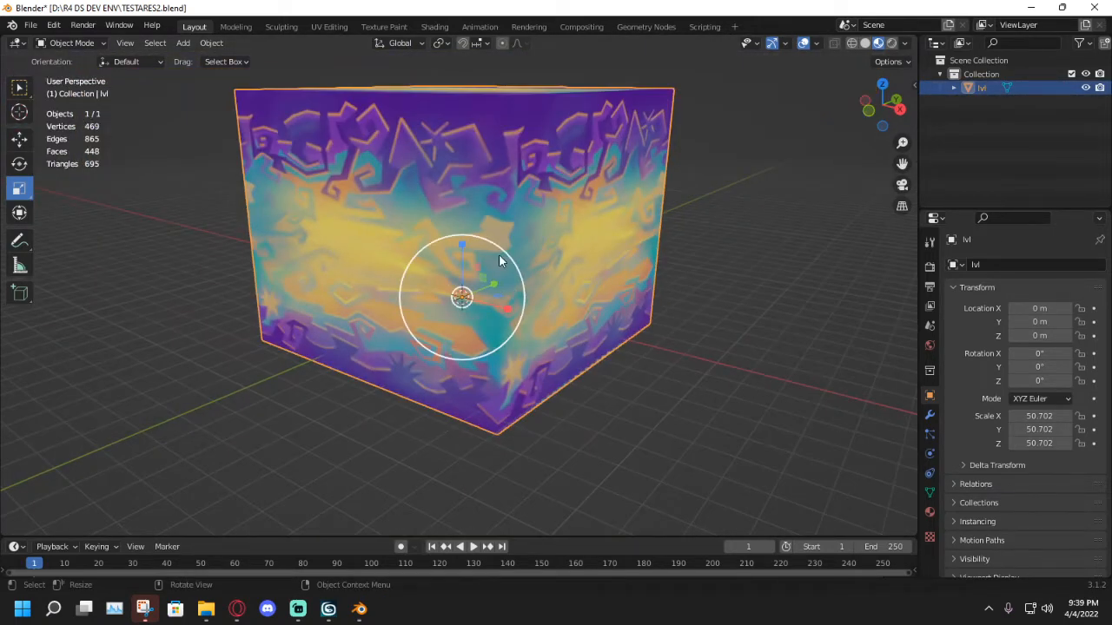
Export the selected lvl object as Wavefront OBJ limited to Selection Only, overwriting TESTARES2.obj in R4 DS DEV ENV.
left_click(31, 24)
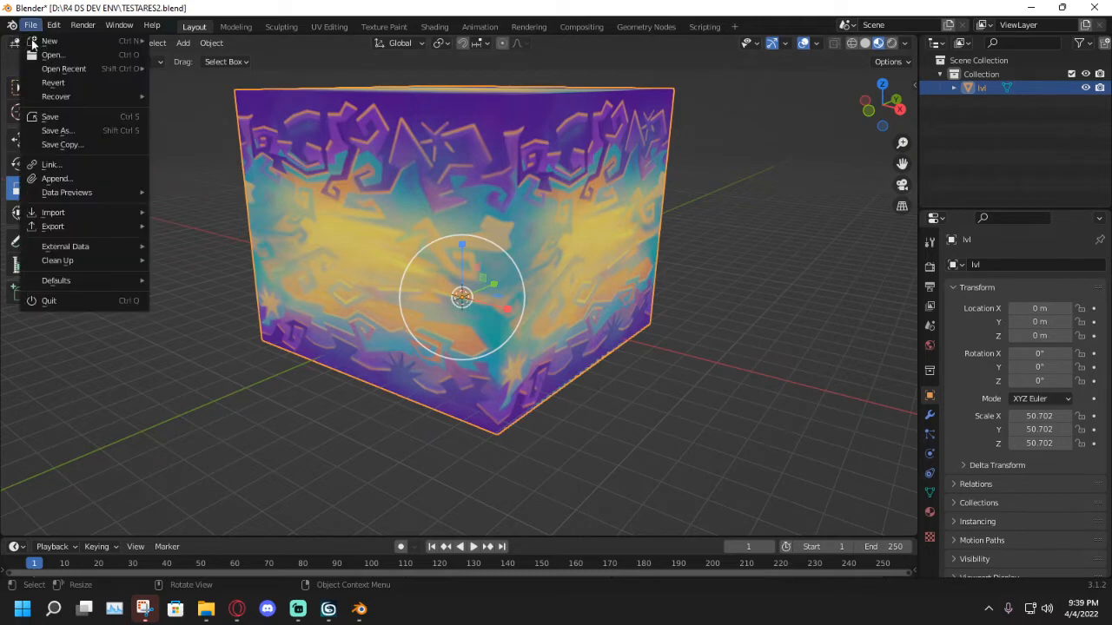
mouse_move(60, 228)
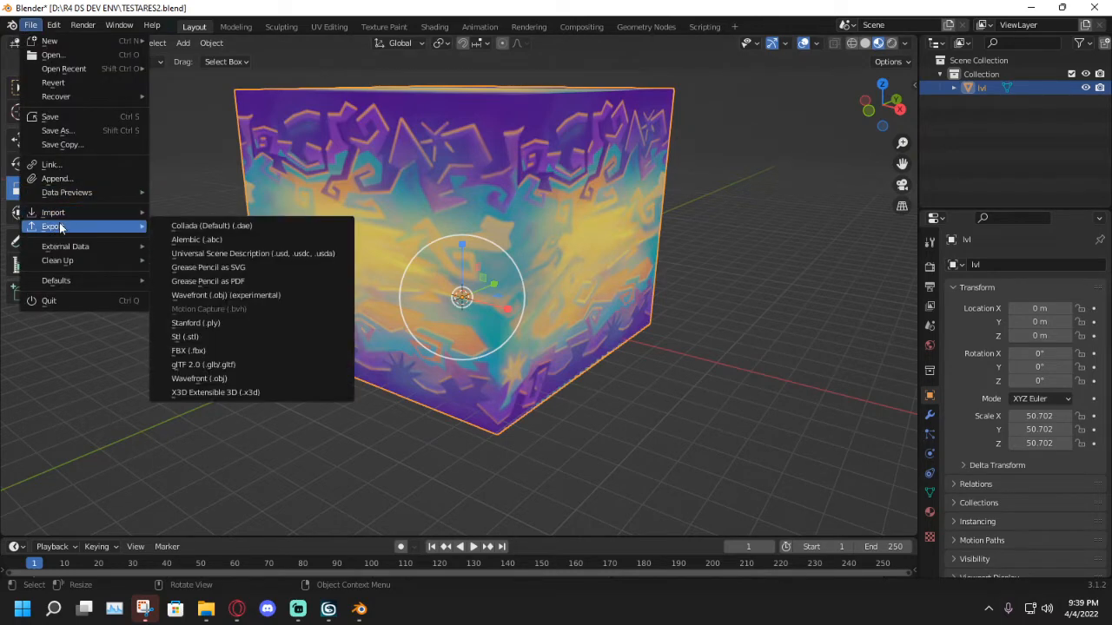
left_click(209, 381)
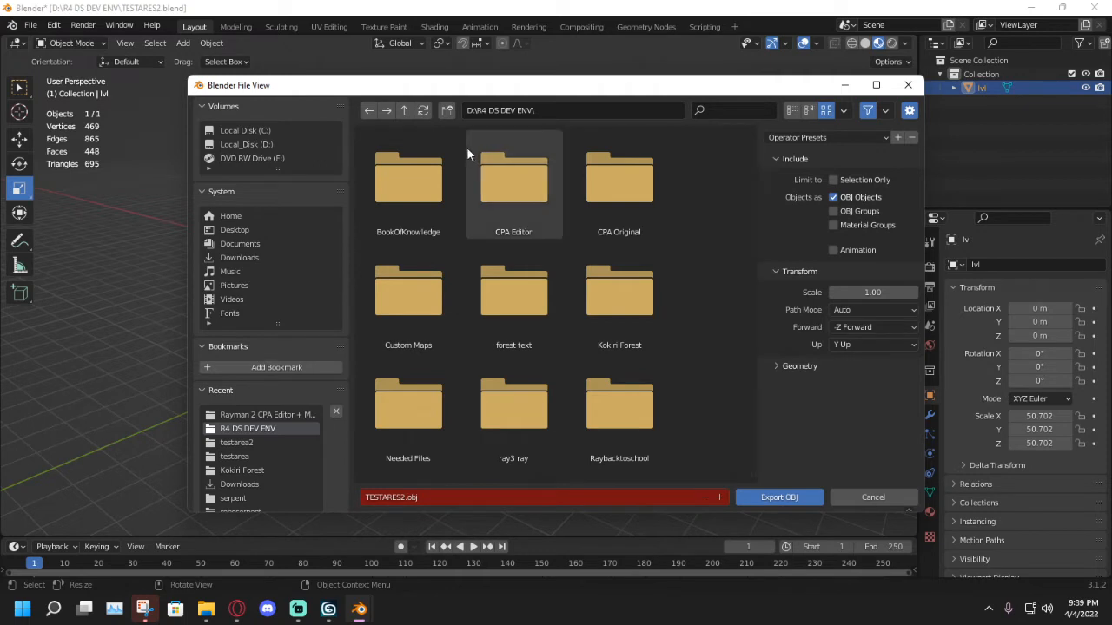
scroll(721, 309, "down", 4)
scroll(721, 309, "down", 5)
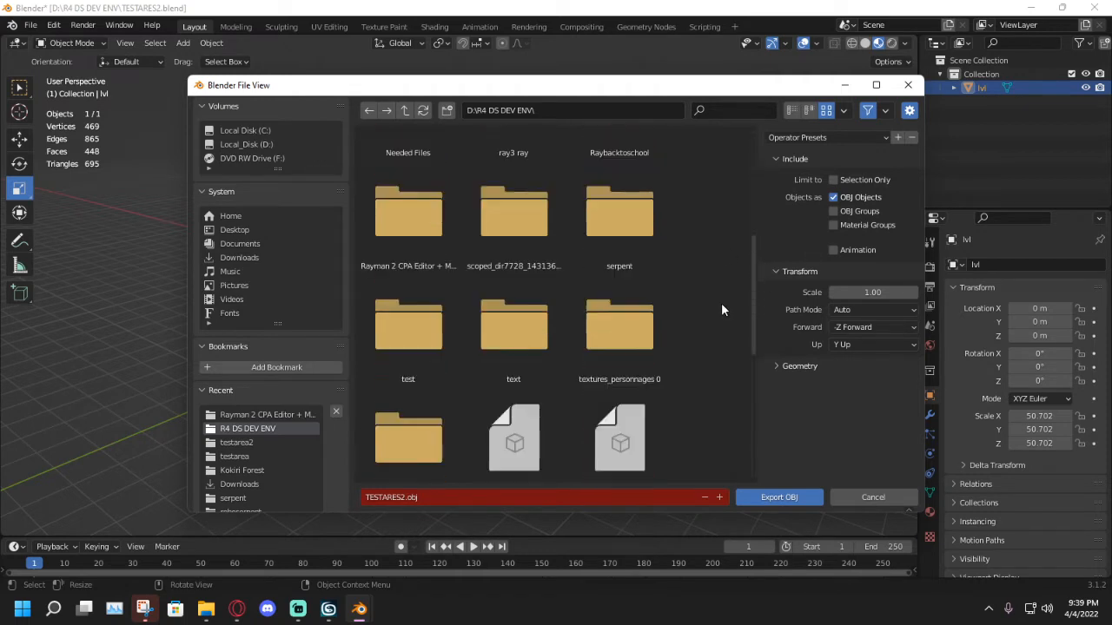
left_click(833, 180)
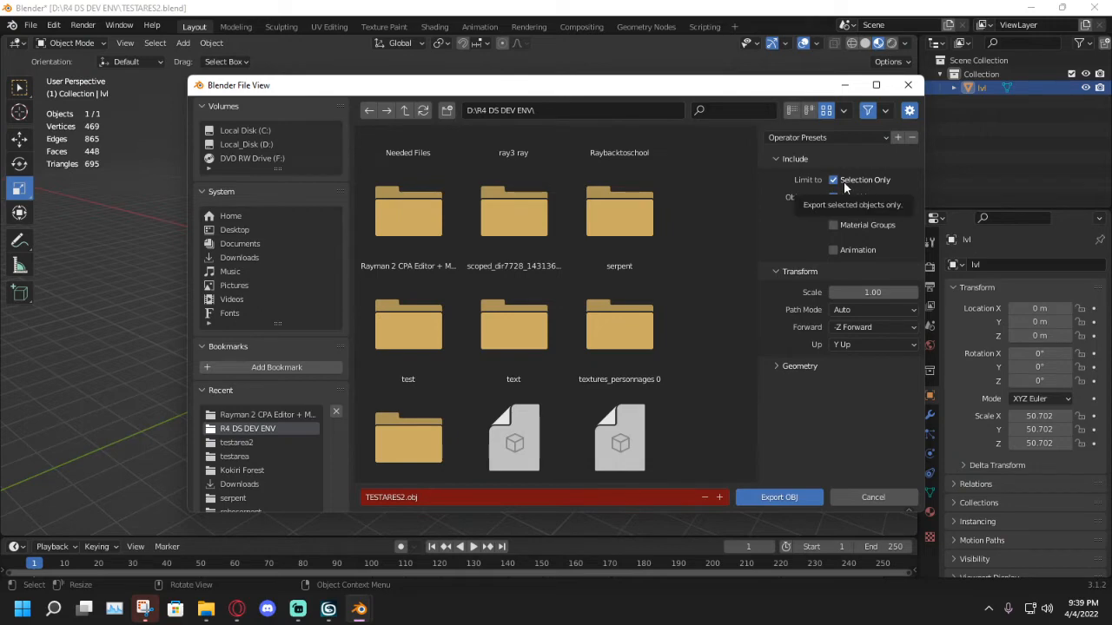
left_click(787, 499)
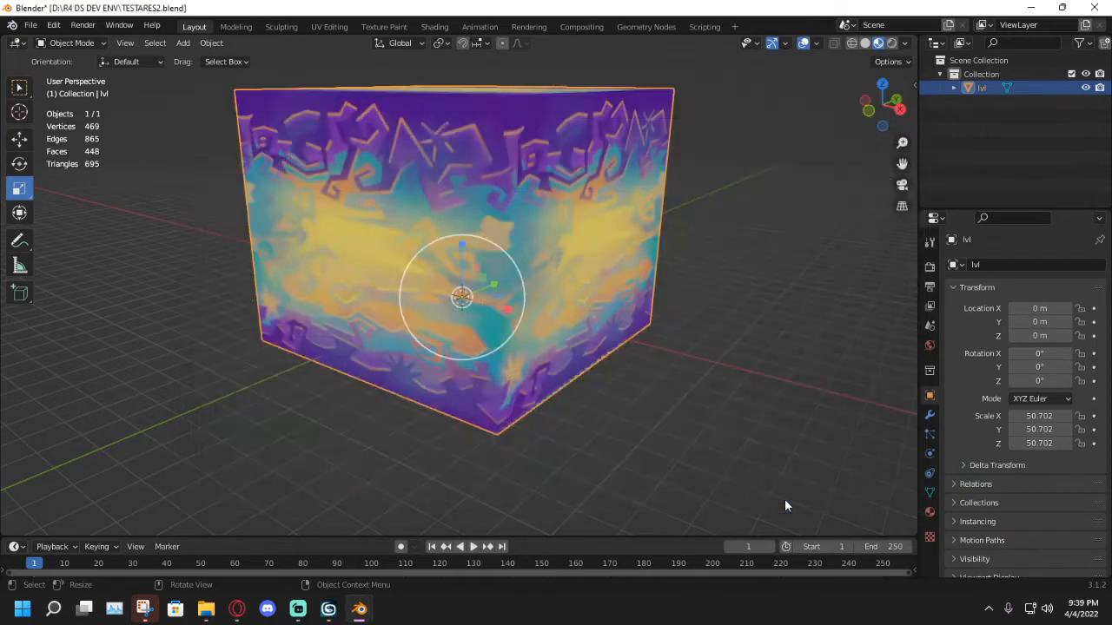
Switch to 3ds Max, import the re-exported TESTARES2.obj as a single object, and dismiss the import statistics.
left_click(329, 608)
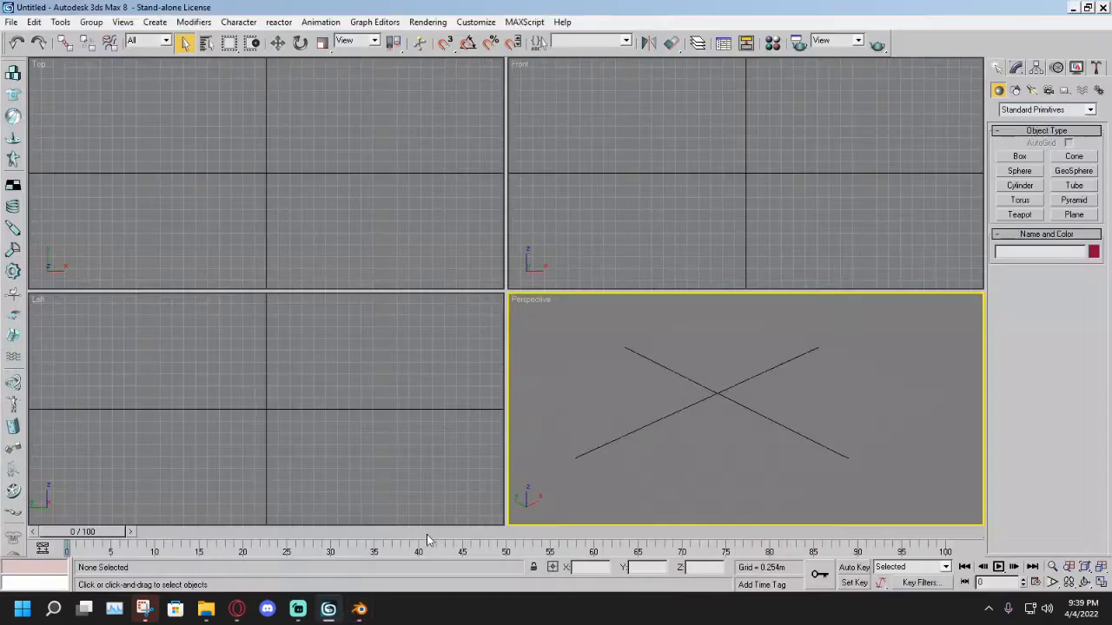
left_click(12, 22)
left_click(59, 285)
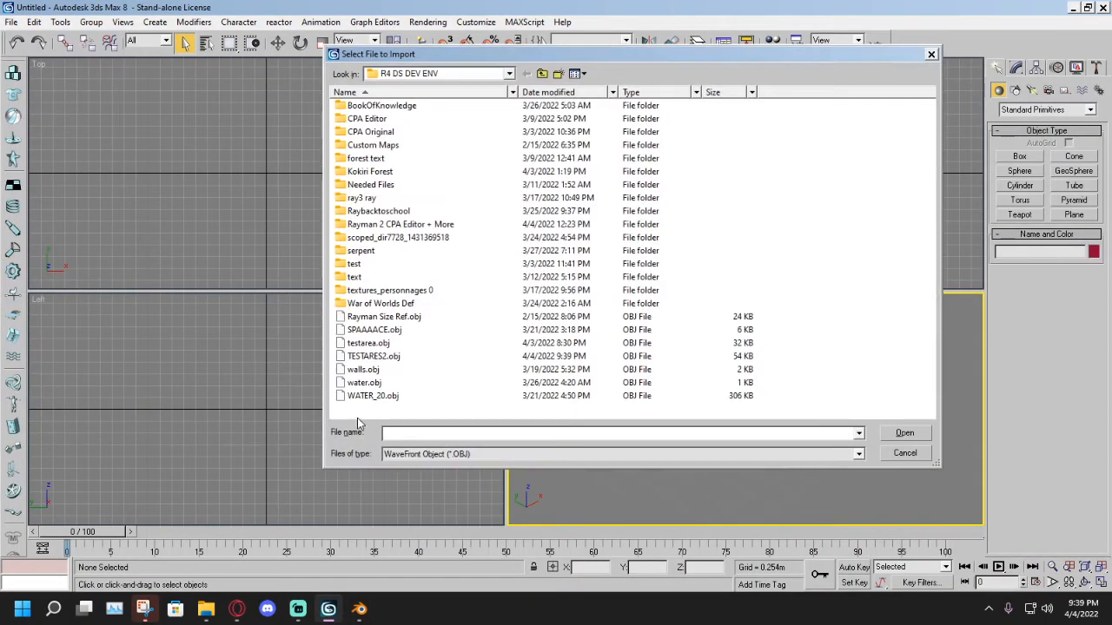
double_click(374, 356)
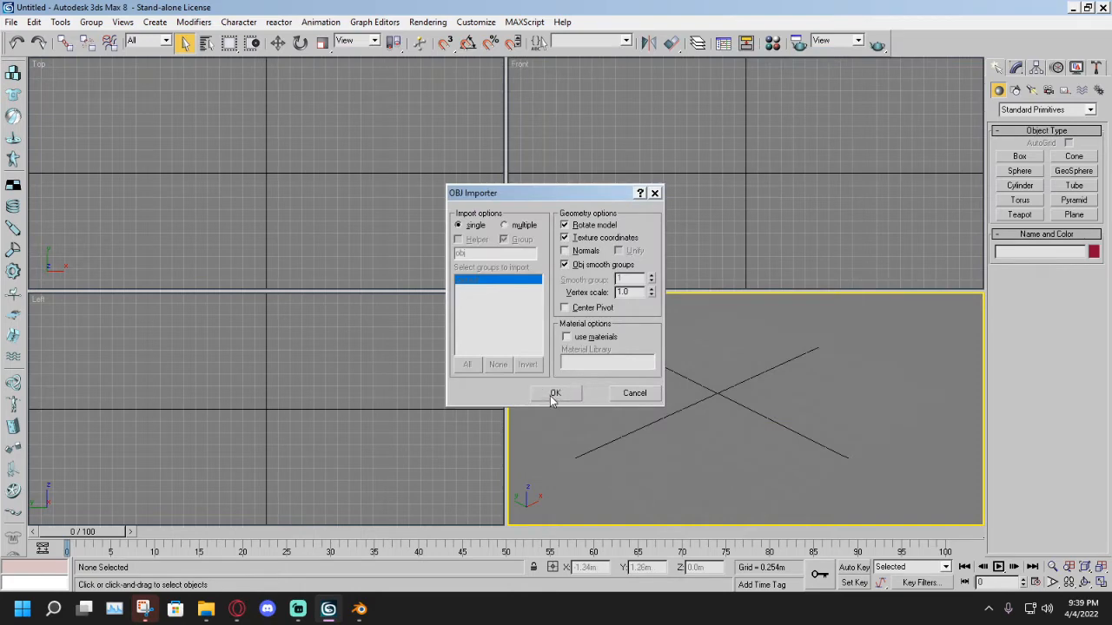
left_click(550, 395)
left_click_drag(505, 236, 502, 243)
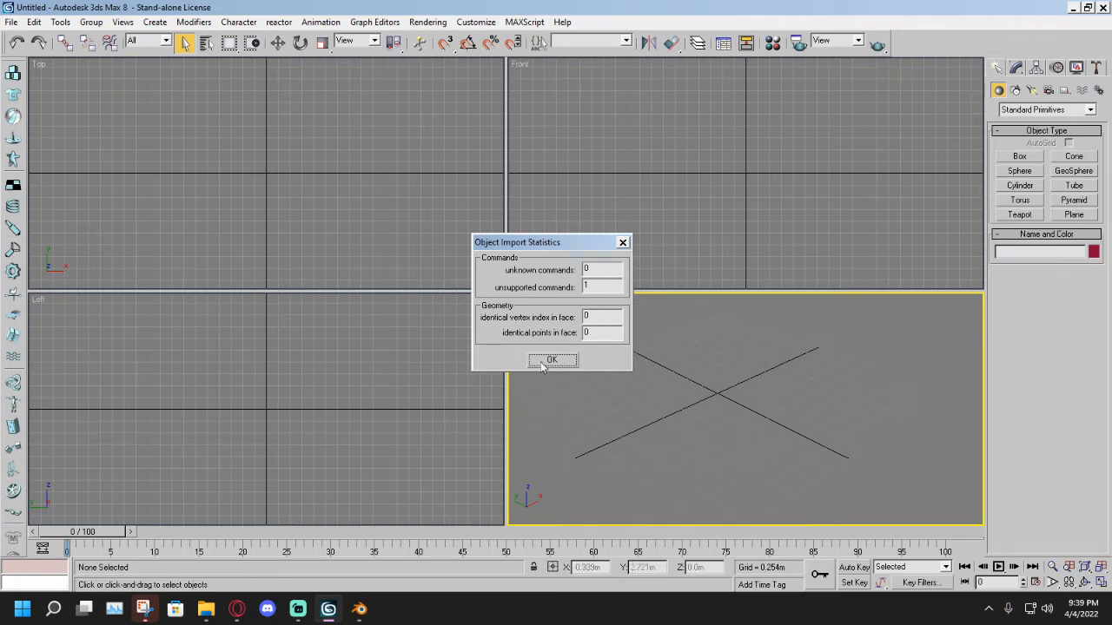
left_click_drag(545, 244, 500, 249)
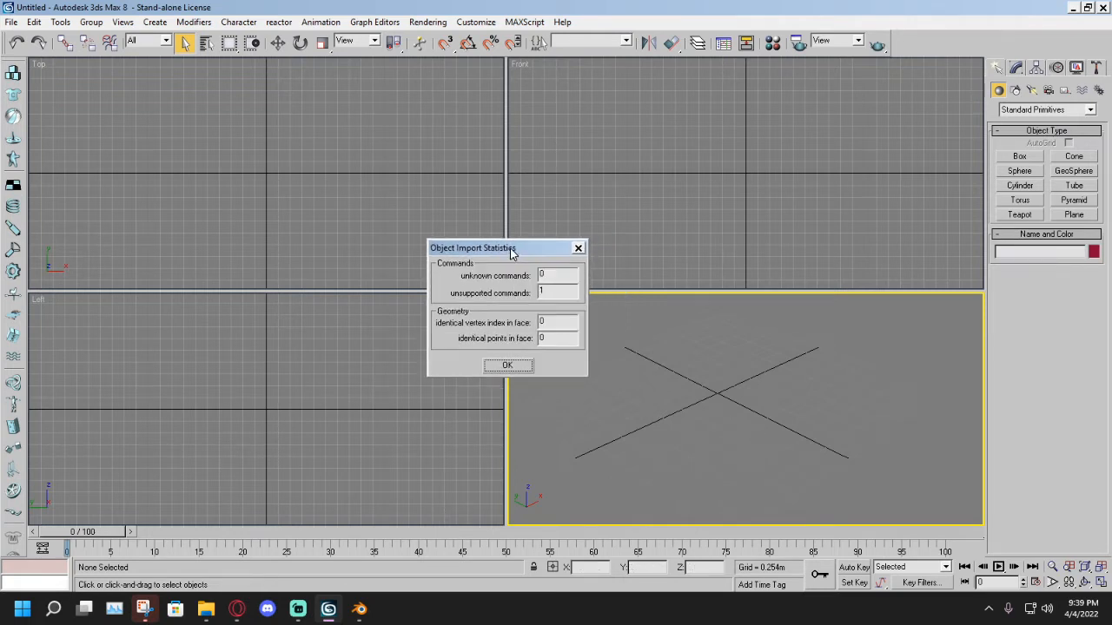
left_click(511, 365)
Frame the whole imported level in the Perspective view and display it shaded instead of as wireframe.
scroll(712, 428, "down", 2)
scroll(713, 422, "up", 5)
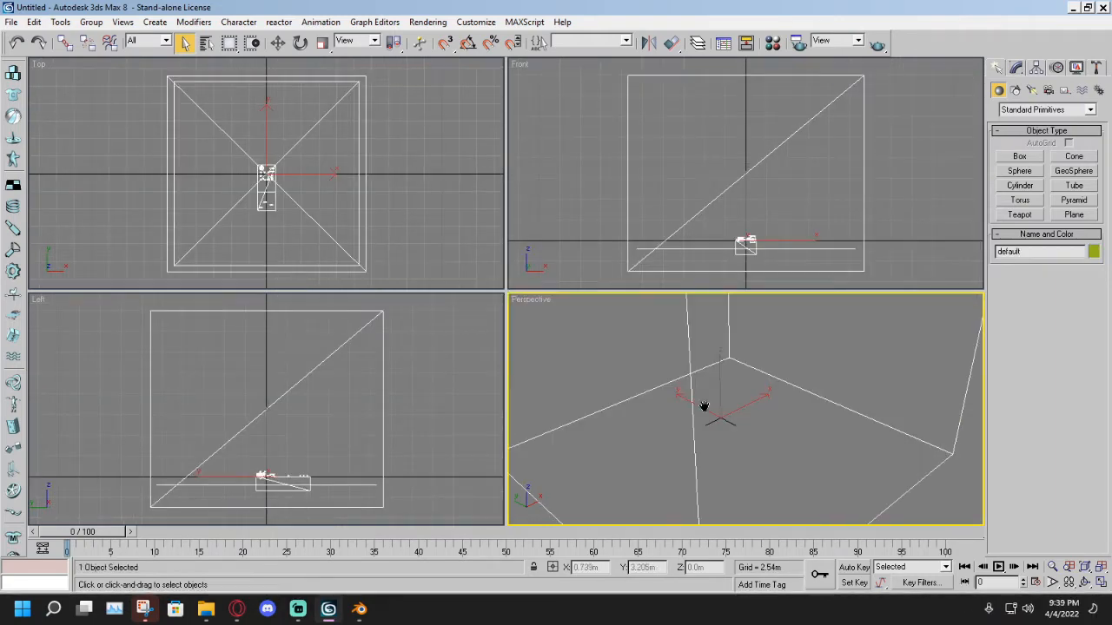
scroll(712, 417, "down", 7)
scroll(711, 410, "up", 3)
scroll(708, 413, "down", 1)
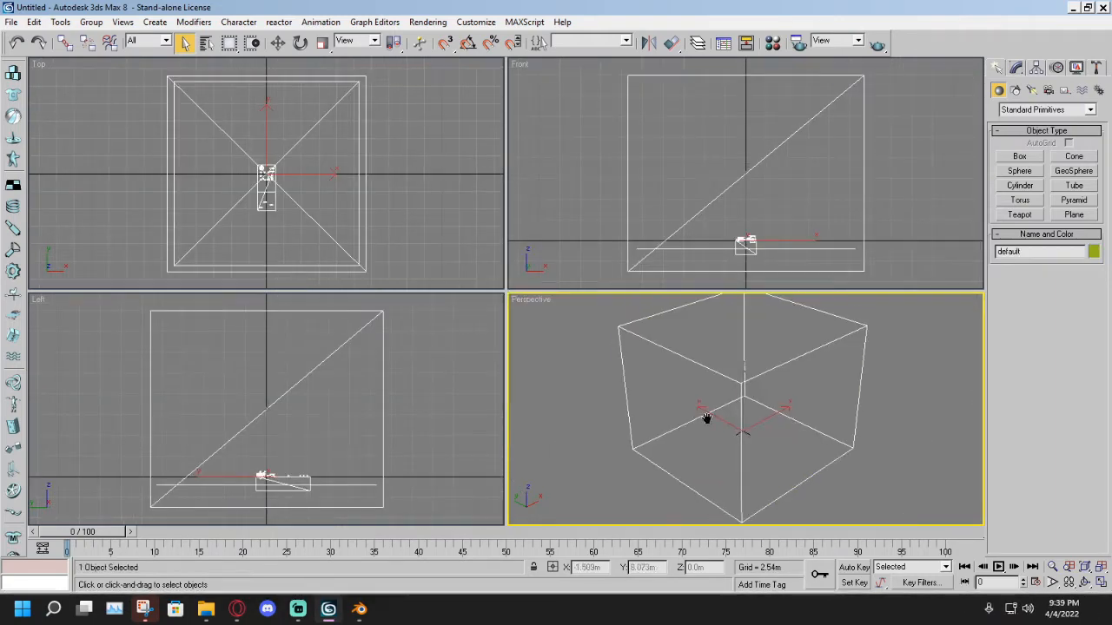
scroll(711, 417, "up", 3)
scroll(714, 422, "down", 3)
middle_click_drag(717, 422, 723, 423)
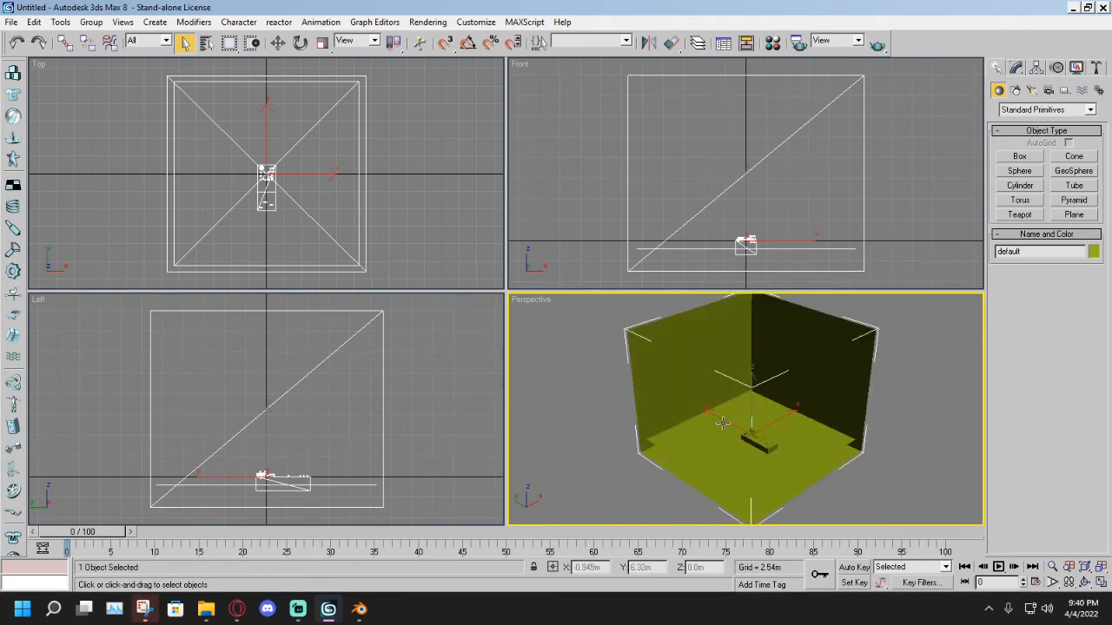
Examine the shaded level geometry inside its surrounding box in the Perspective view.
scroll(722, 423, "up", 3)
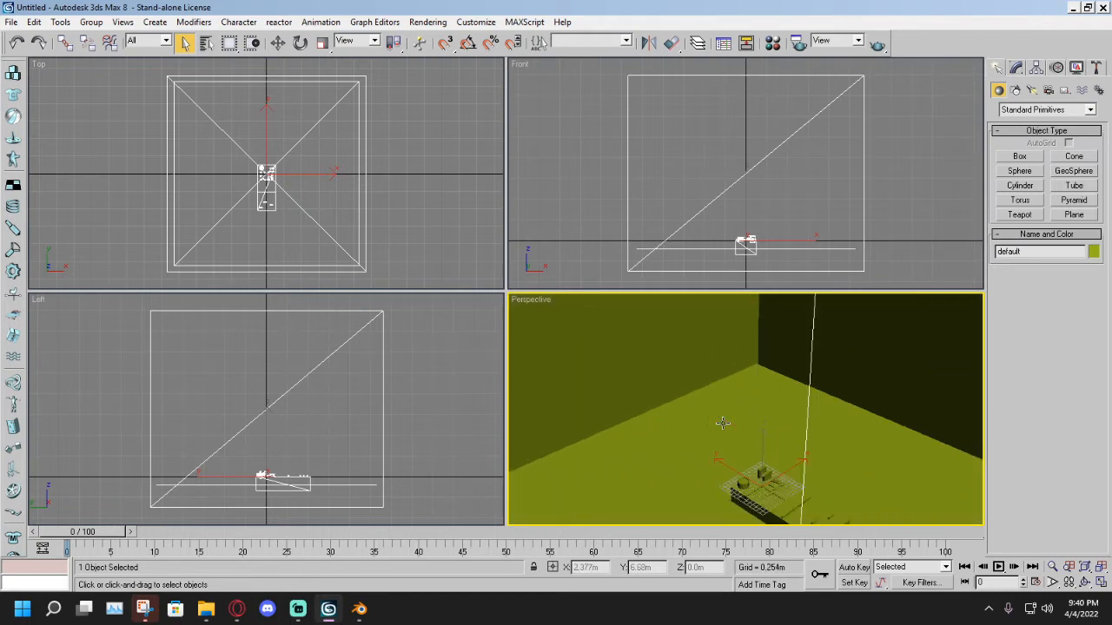
scroll(687, 412, "down", 3)
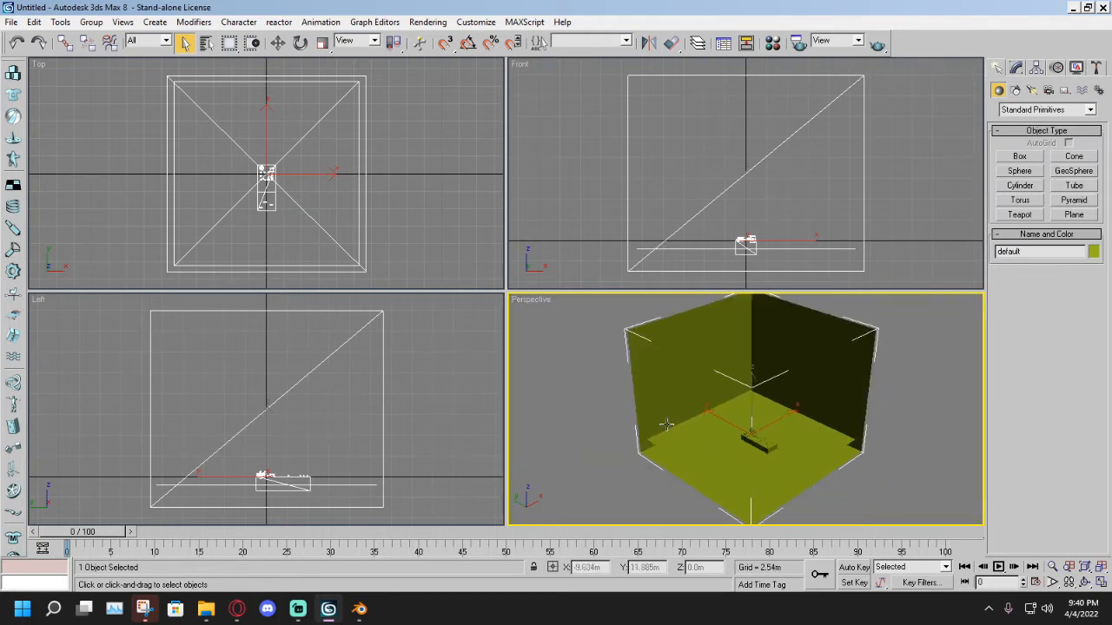
scroll(664, 404, "up", 3)
scroll(672, 392, "down", 4)
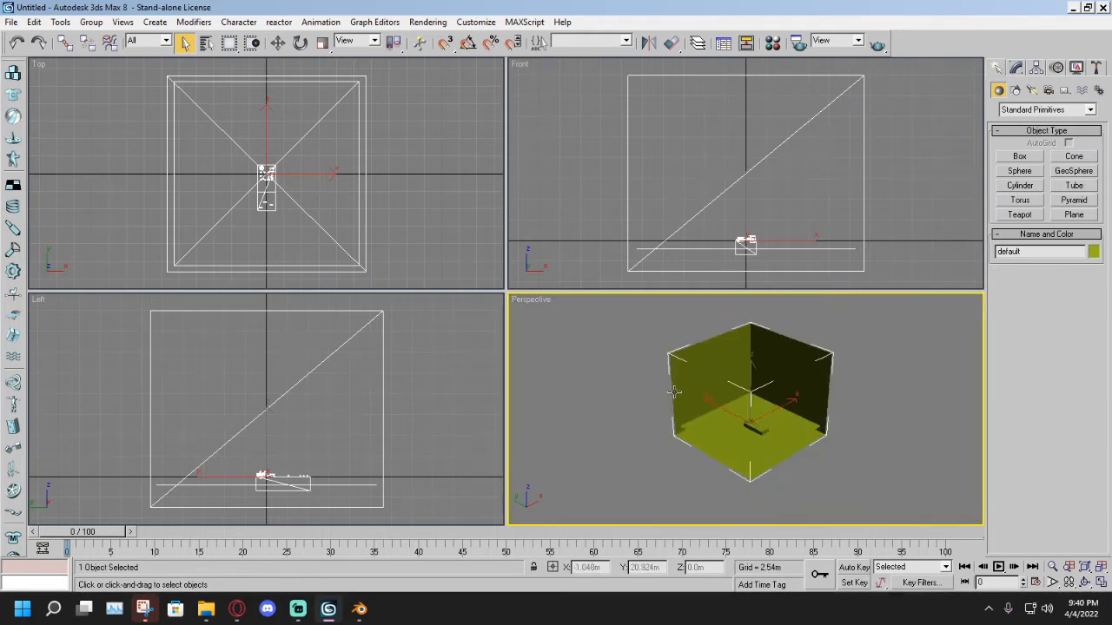
scroll(673, 392, "up", 2)
mouse_move(797, 350)
middle_mouse_down()
mouse_move(787, 390)
mouse_move(784, 379)
middle_mouse_up()
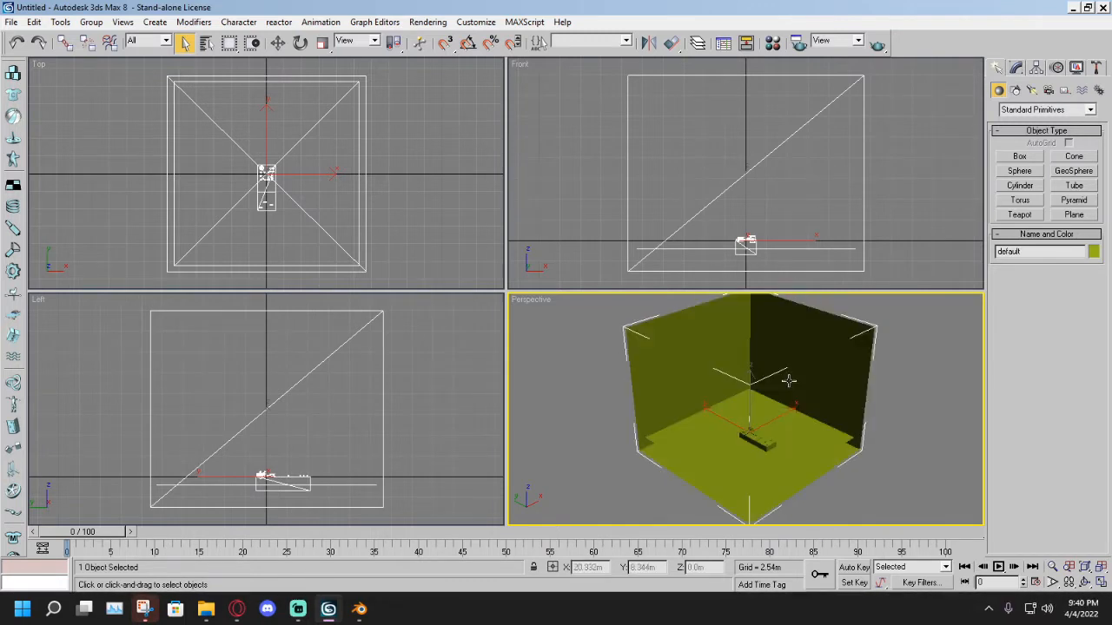
Open the Material Editor and make the first sample slot a Multi/Sub-Object material.
left_click(773, 45)
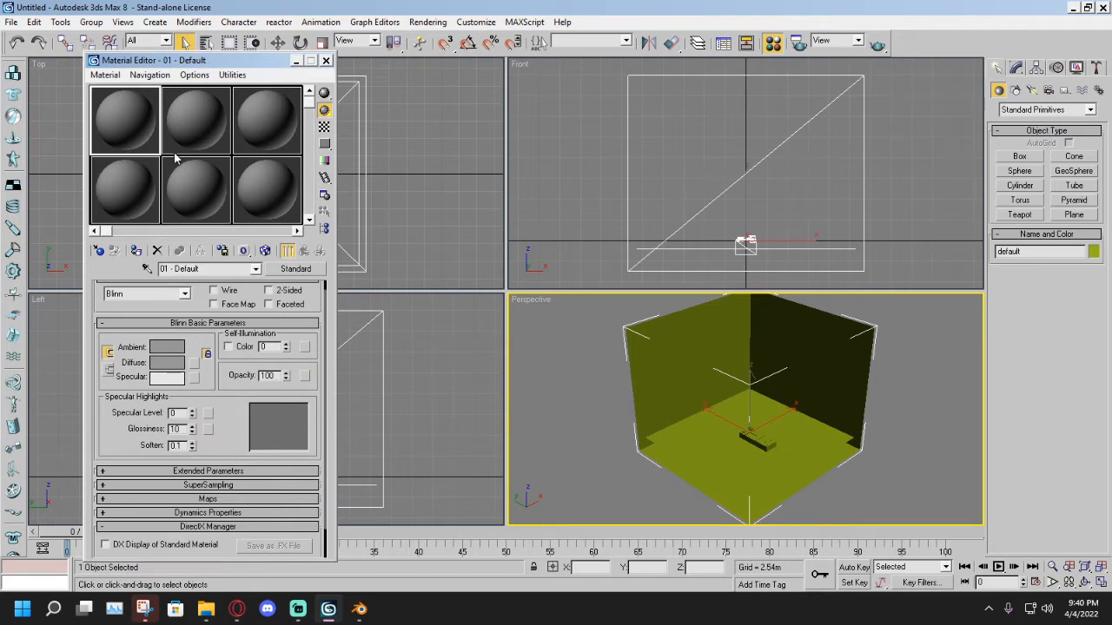
left_click(98, 251)
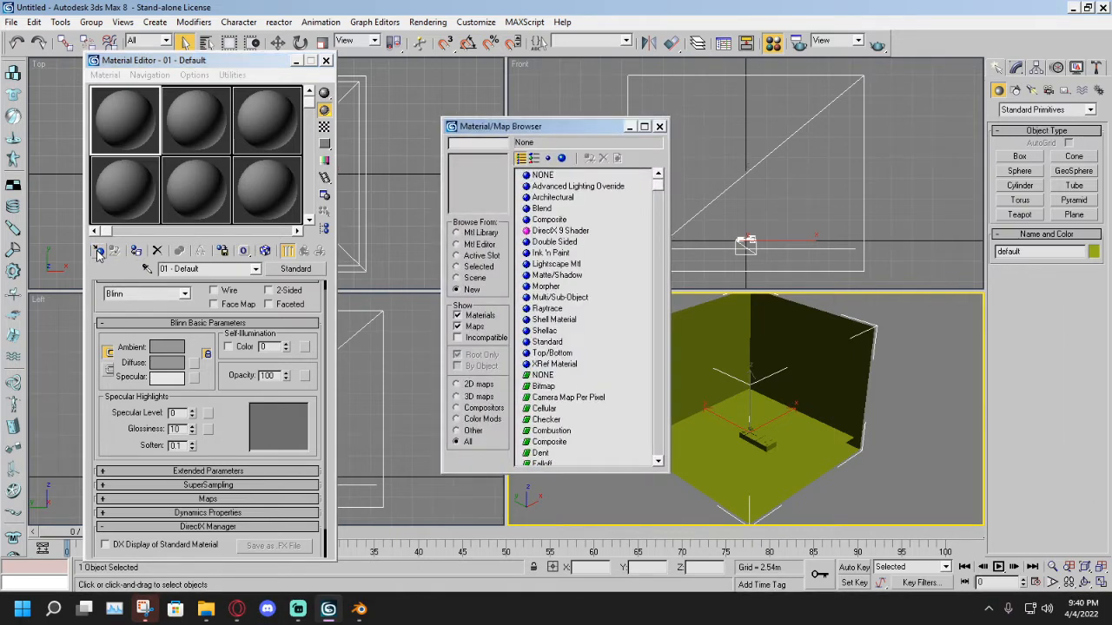
double_click(556, 298)
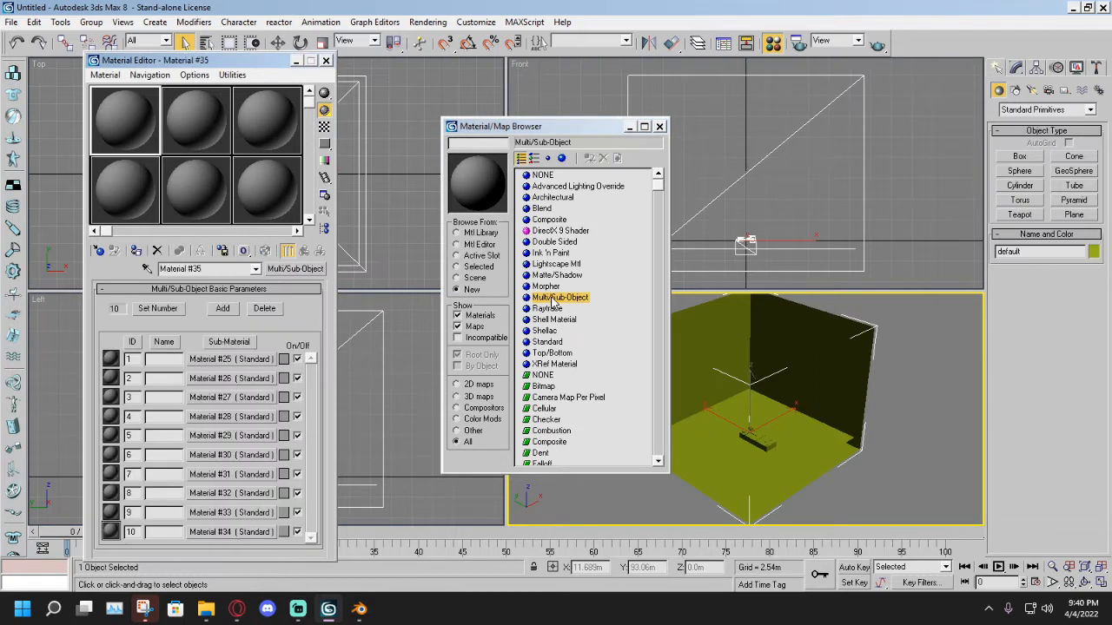
left_click(659, 127)
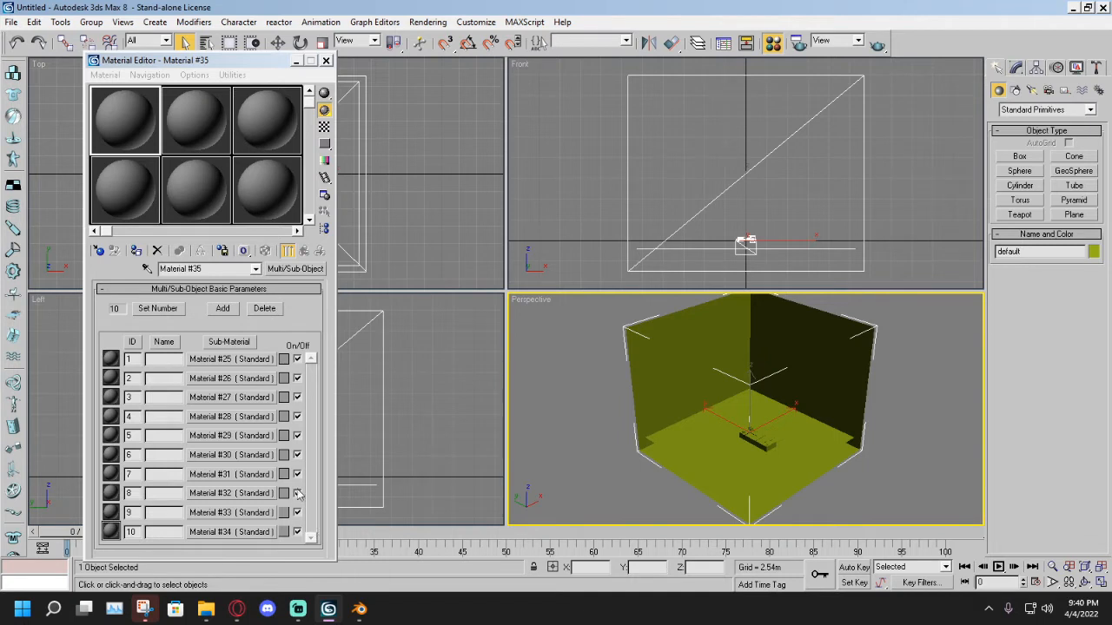
left_click(222, 360)
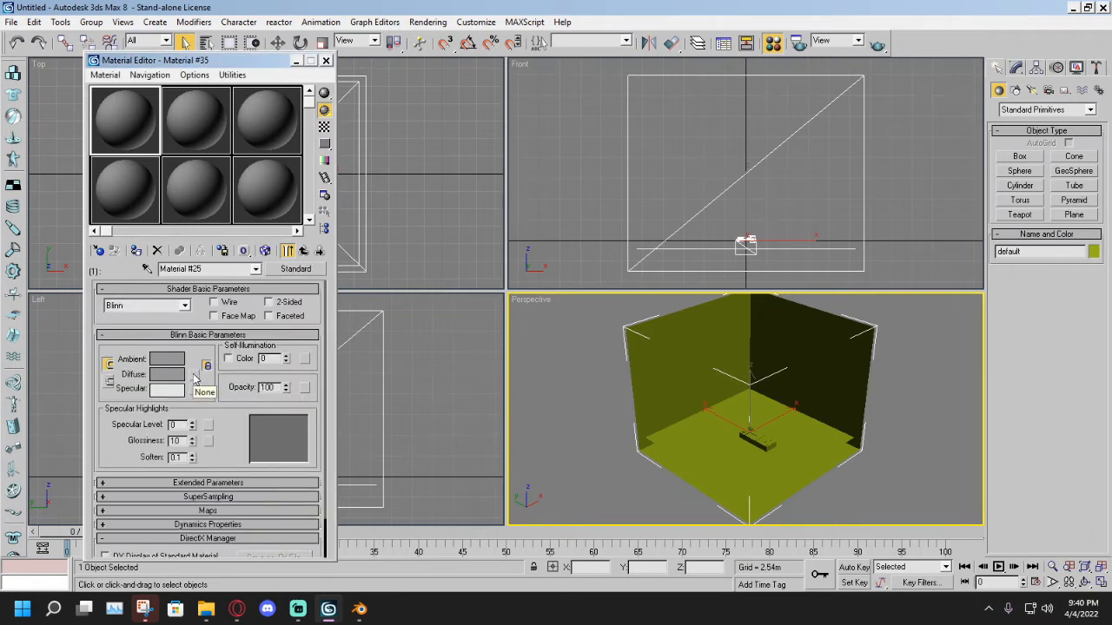
left_click(256, 268)
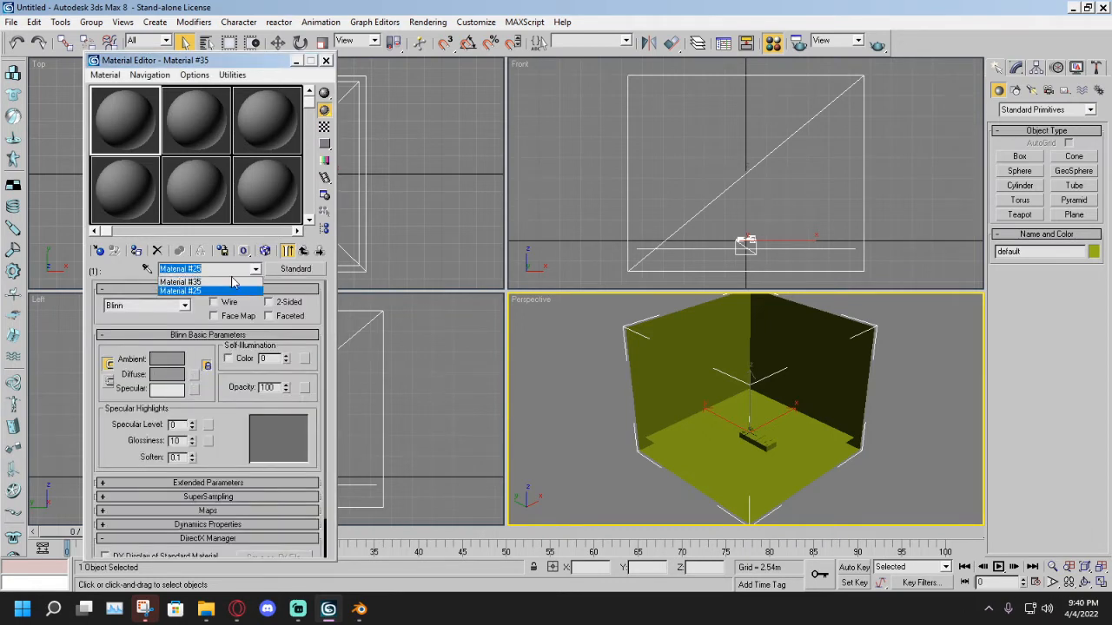
left_click(200, 279)
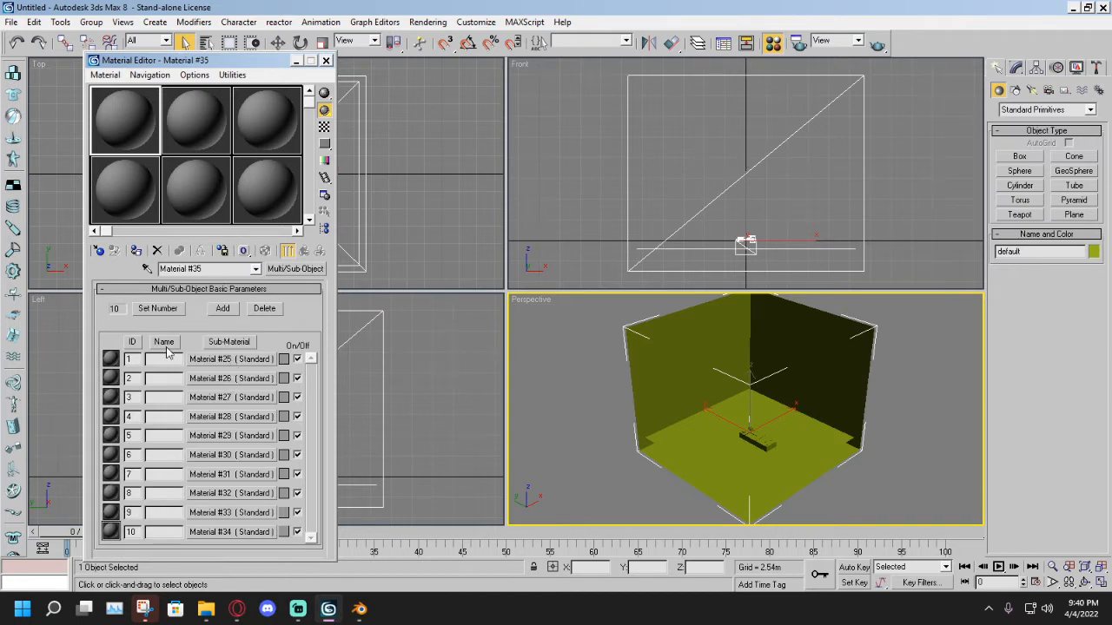
Open the sub-material with ID 1 and choose a Bitmap map for its diffuse color.
left_click(225, 363)
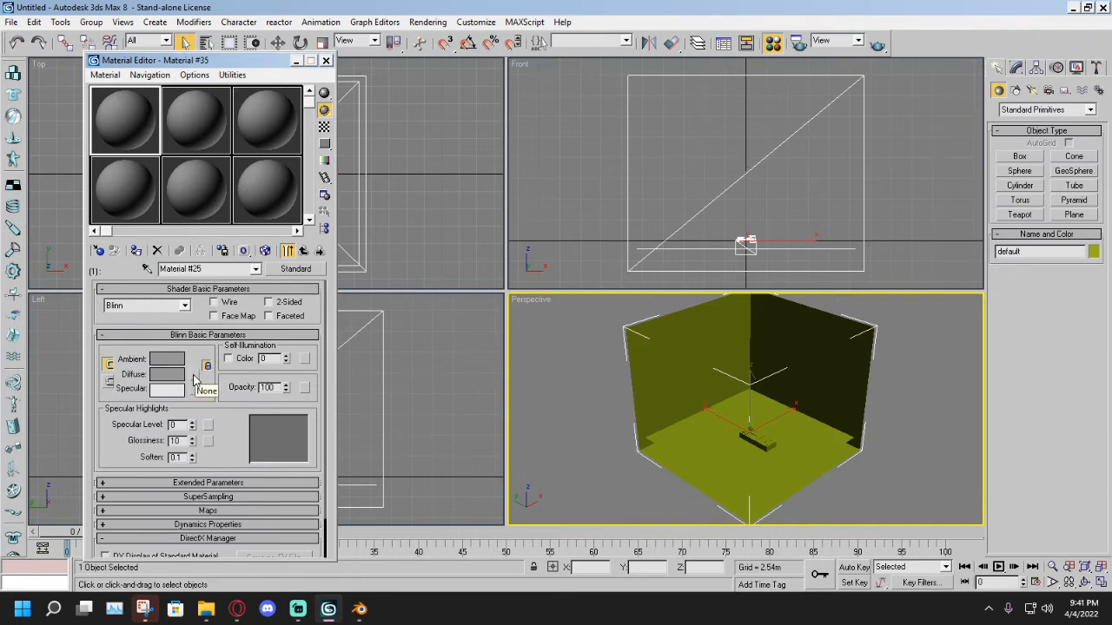
left_click(195, 375)
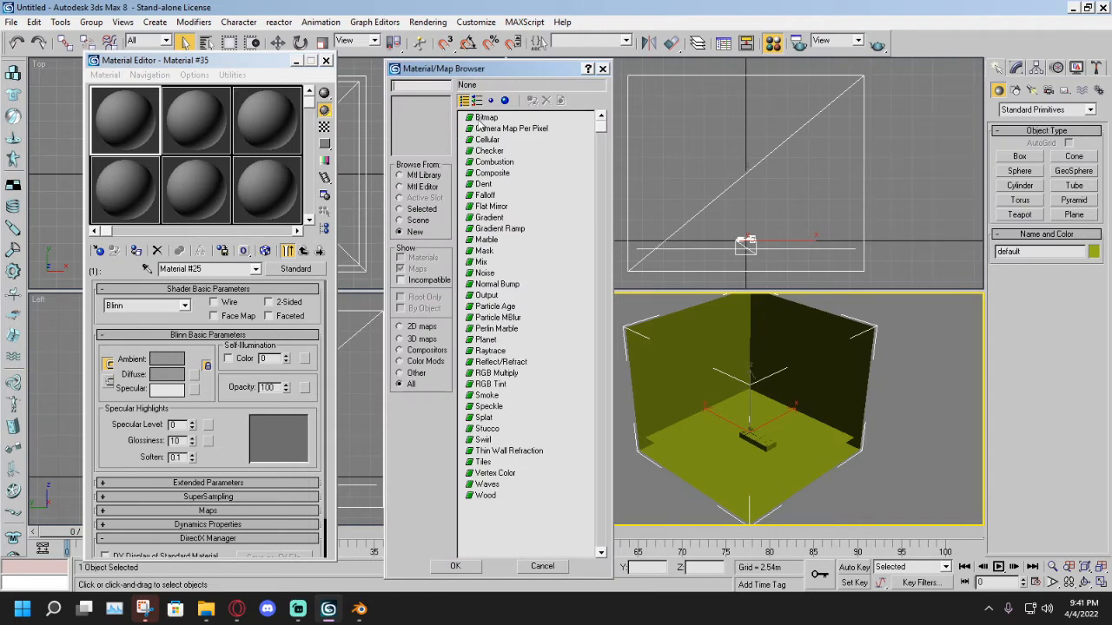
double_click(480, 118)
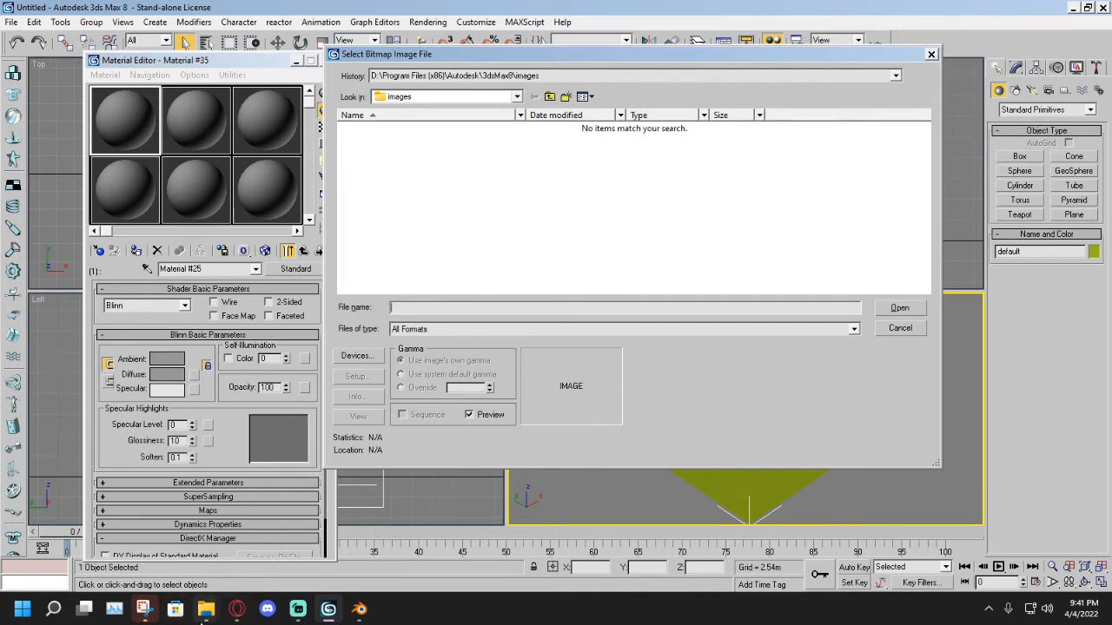
Switch to File Explorer and open the level making pack's CPA Editor\Editor folder inside C:\Rayman 2 CPA Editor + More.
mouse_move(206, 608)
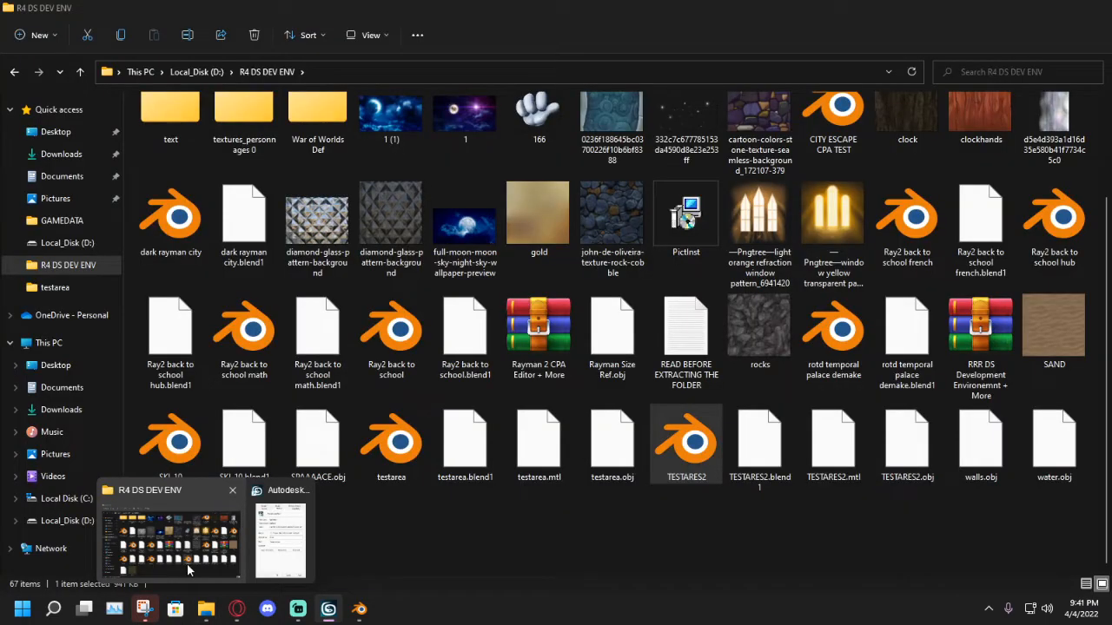
left_click(183, 571)
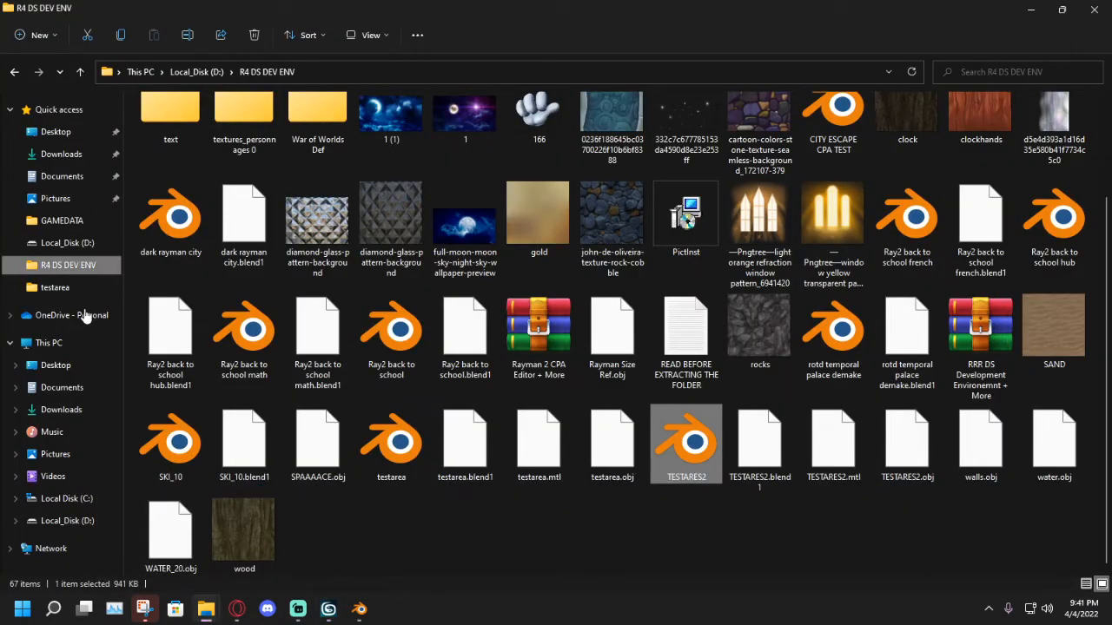
left_click(87, 500)
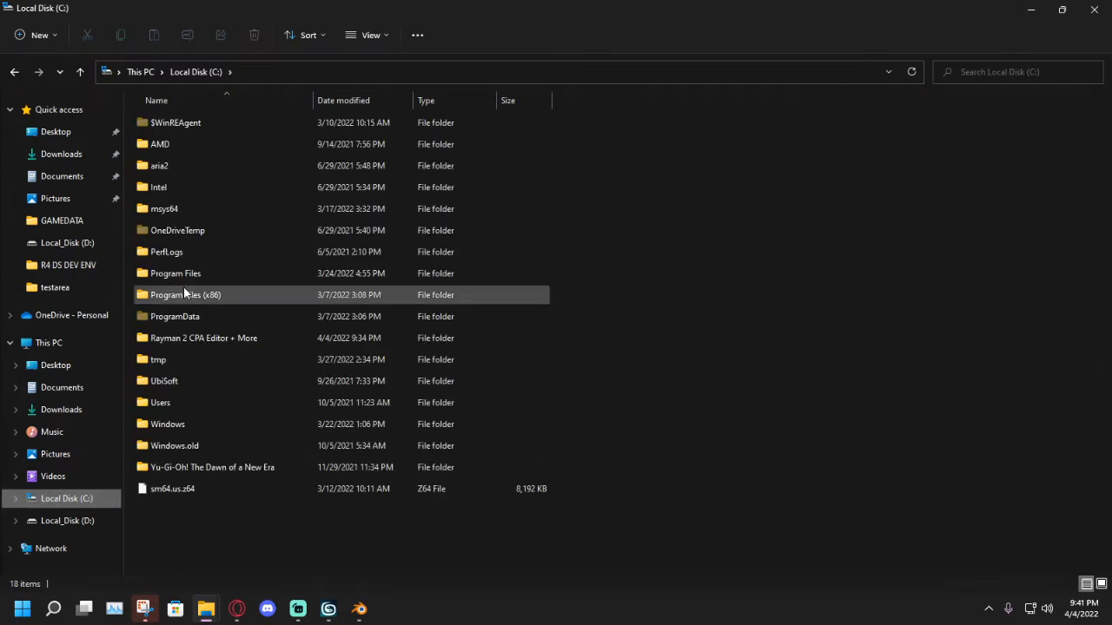
double_click(196, 337)
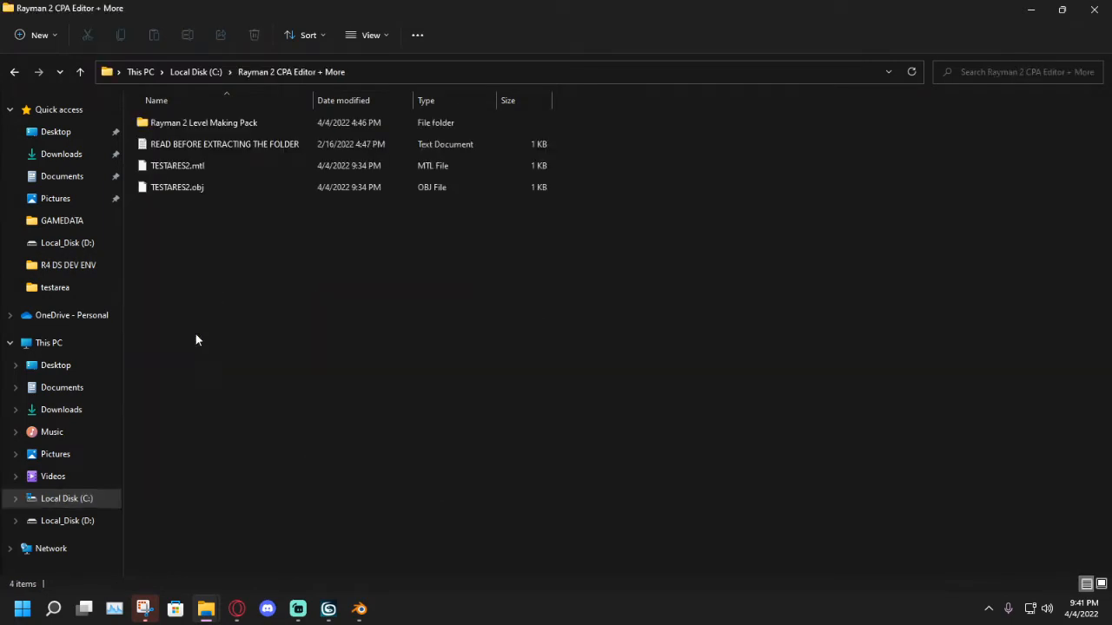
double_click(190, 125)
double_click(191, 144)
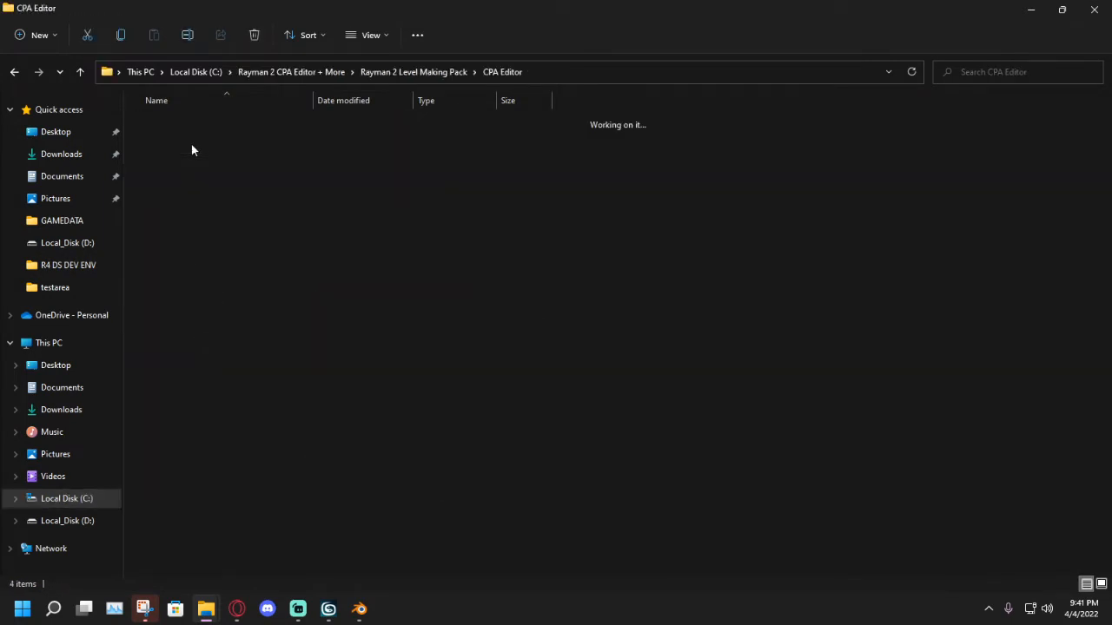
double_click(176, 147)
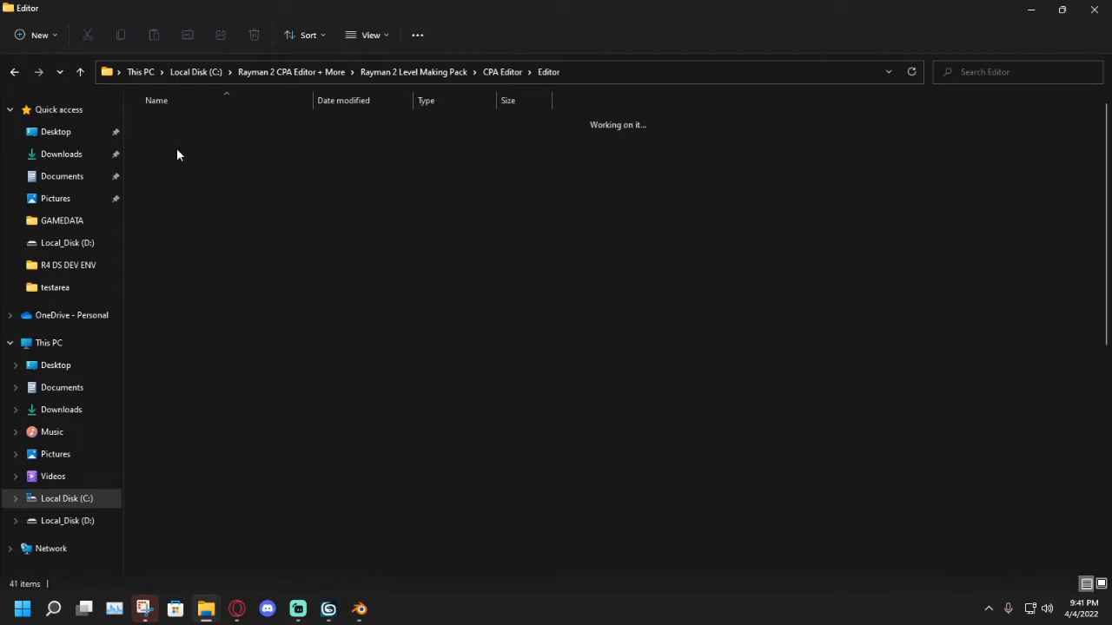
Open the GAMEDN64\World\graphics\Textures folder within the Editor folder.
scroll(221, 237, "down", 3)
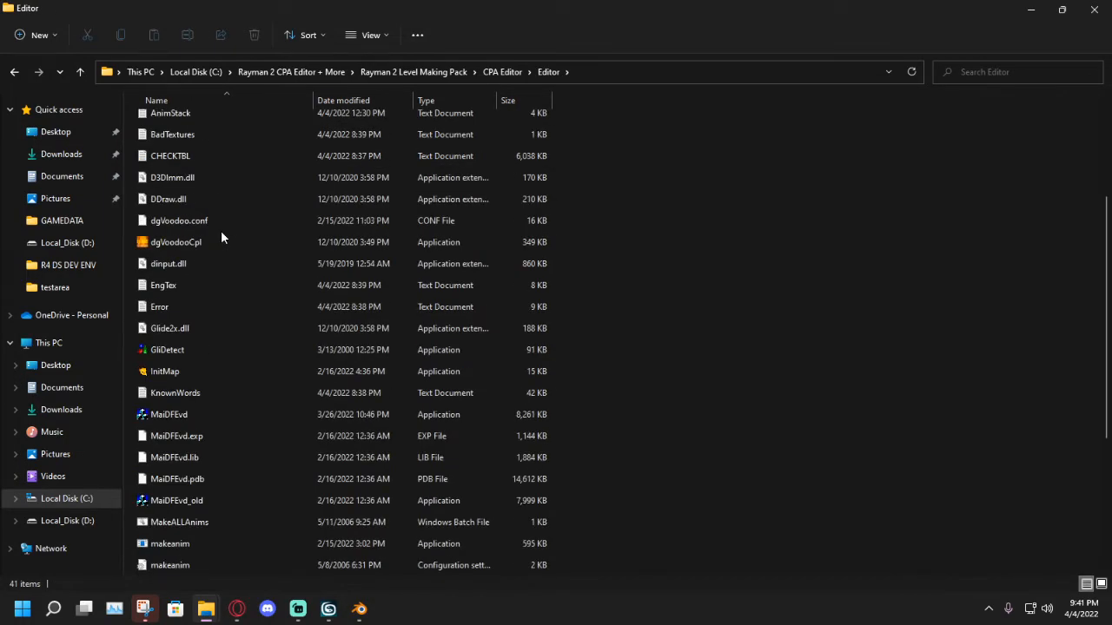
scroll(218, 229, "up", 3)
double_click(196, 192)
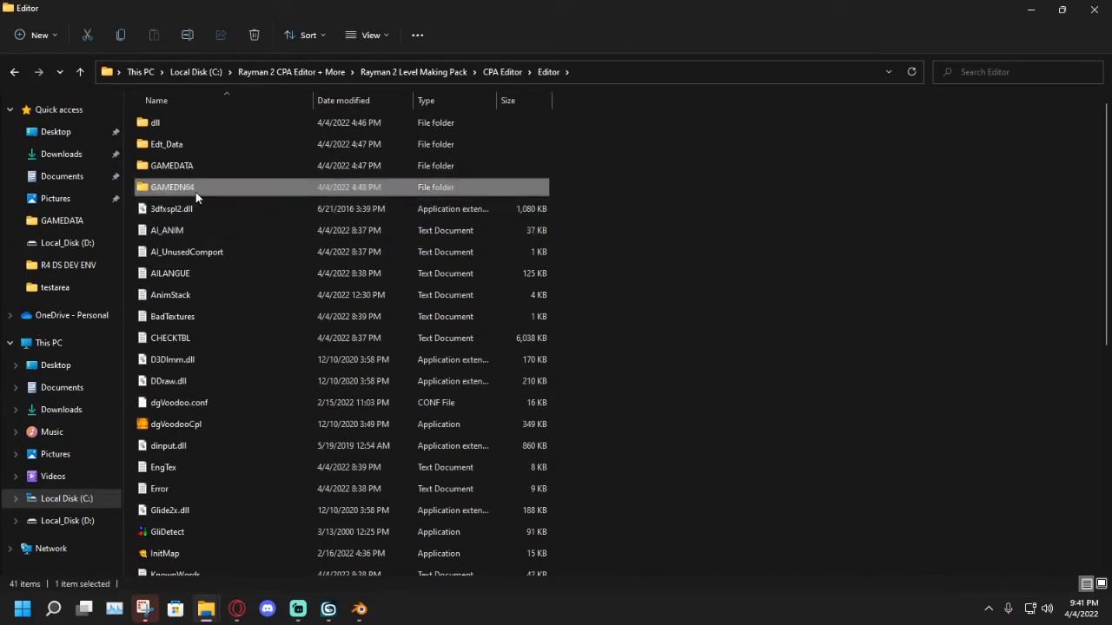
double_click(193, 190)
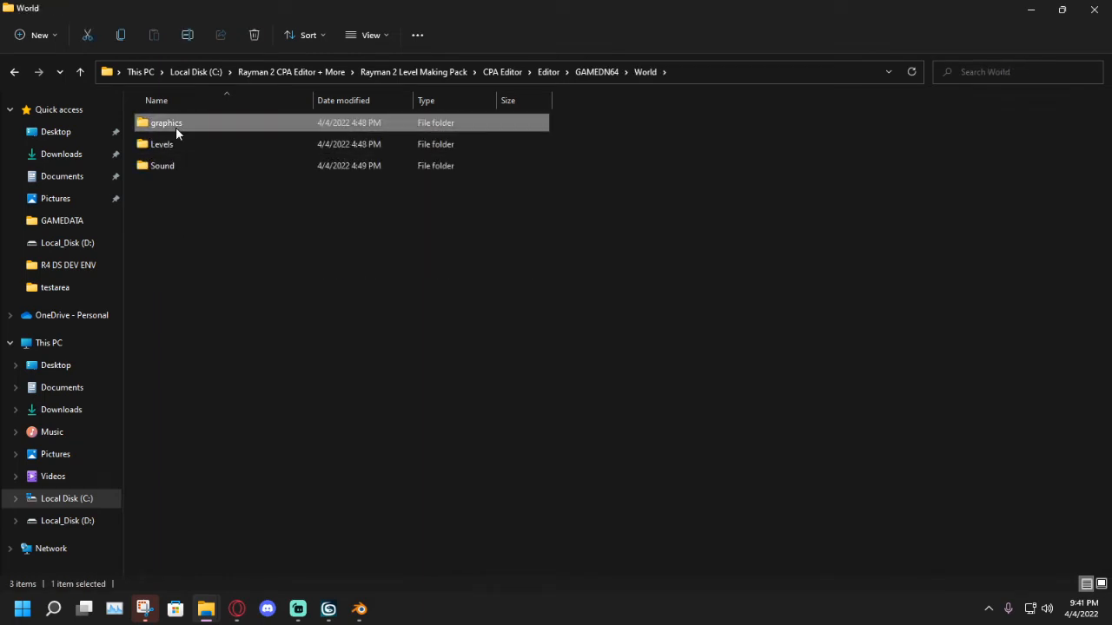
double_click(176, 127)
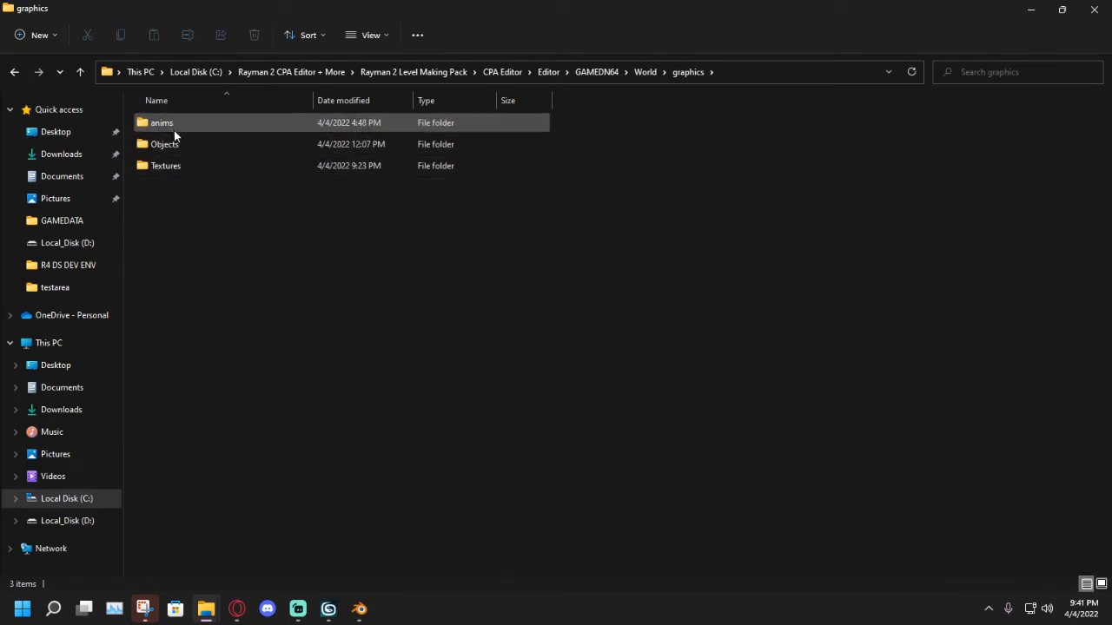
double_click(172, 163)
Copy the testarea2 folder from the level making pack's Textures folder.
scroll(189, 312, "down", 3)
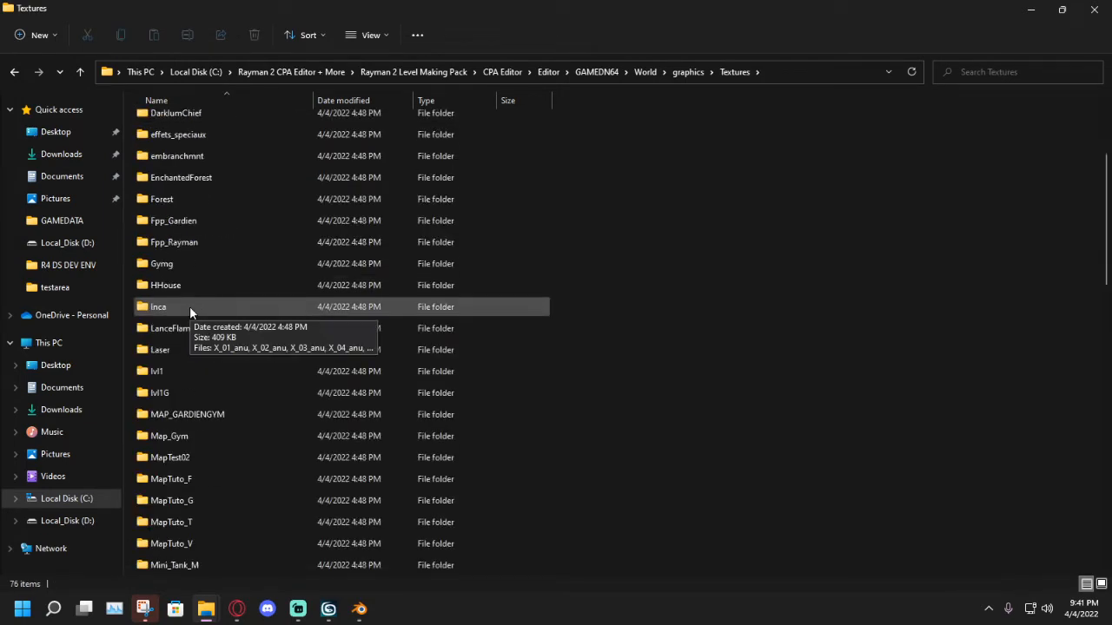
scroll(218, 374, "down", 4)
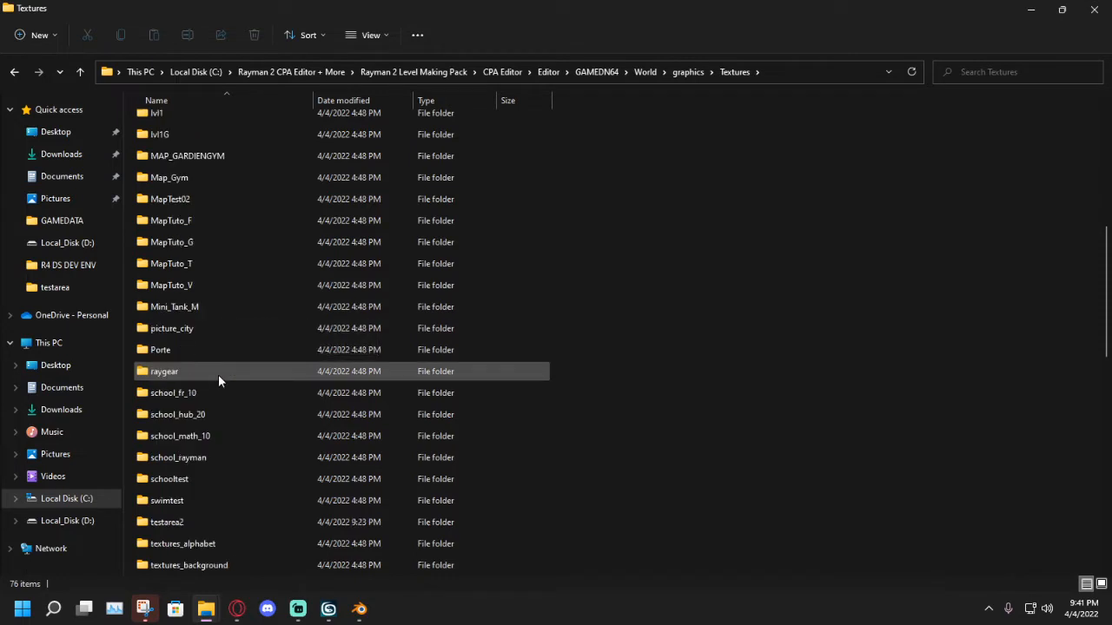
right_click(178, 523)
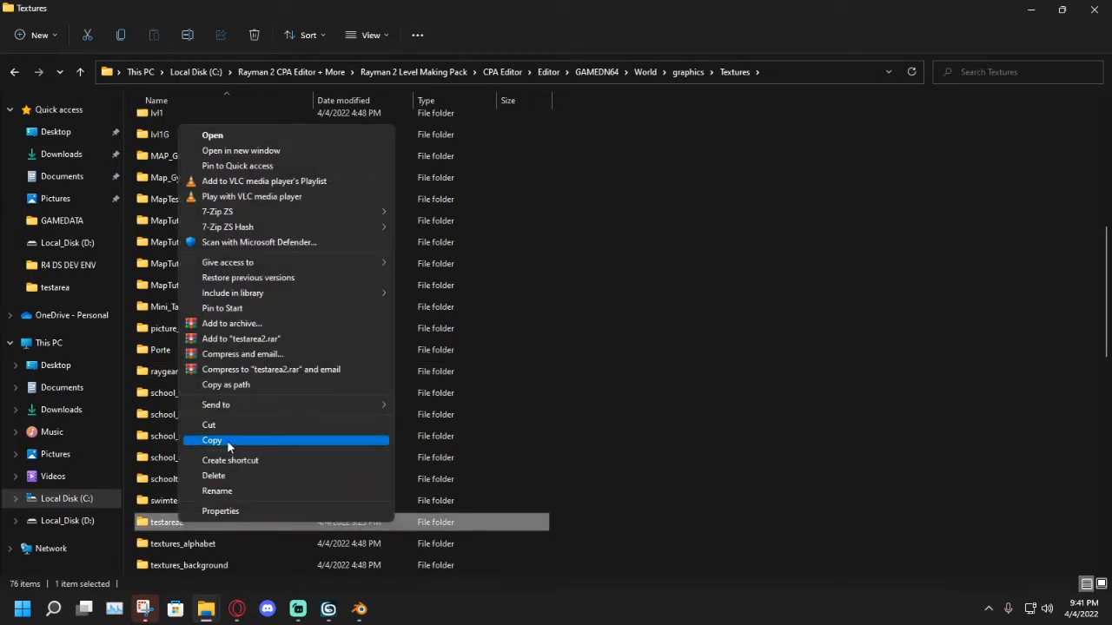
left_click(227, 441)
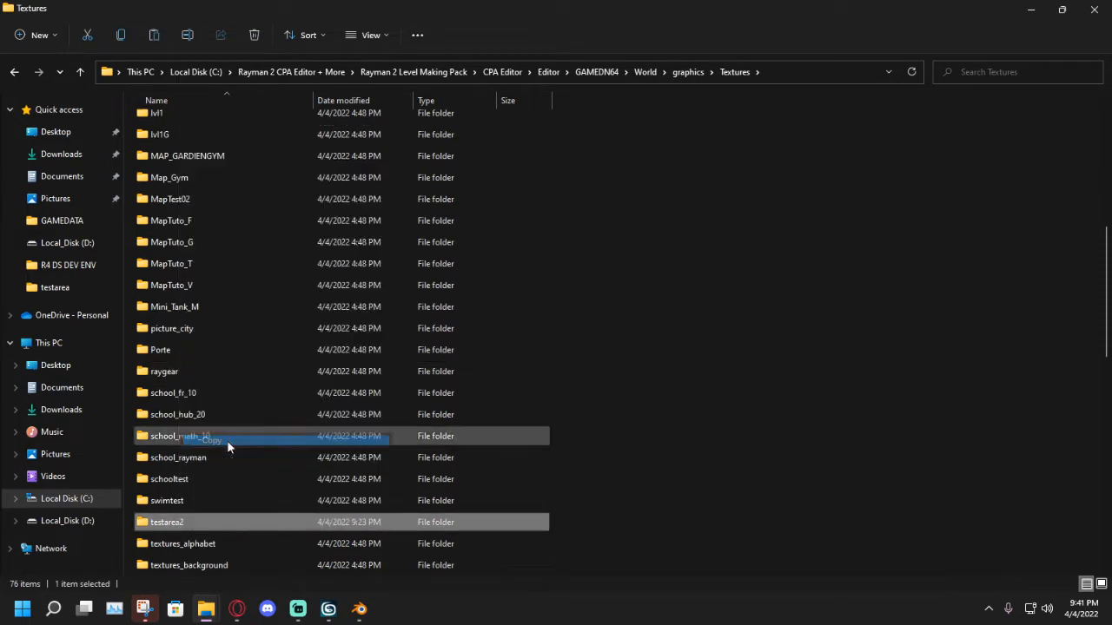
Open R4 DS DEV ENV\CPA Editor\Editor\GAMEDN64\World\graphics\Textures on the D: drive.
left_click(68, 265)
double_click(259, 159)
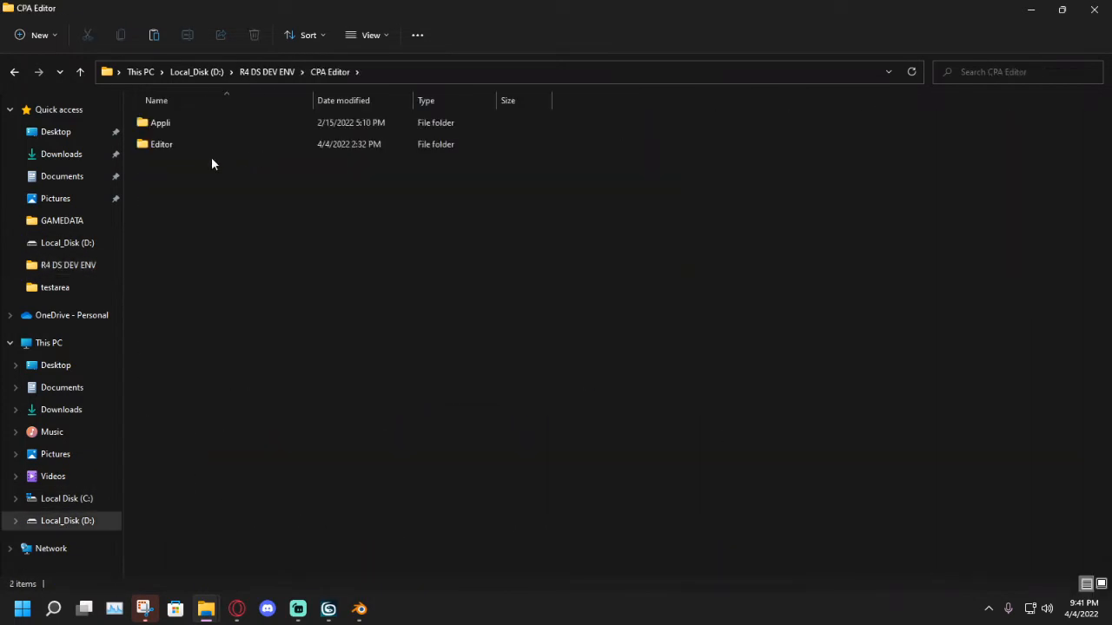
double_click(188, 144)
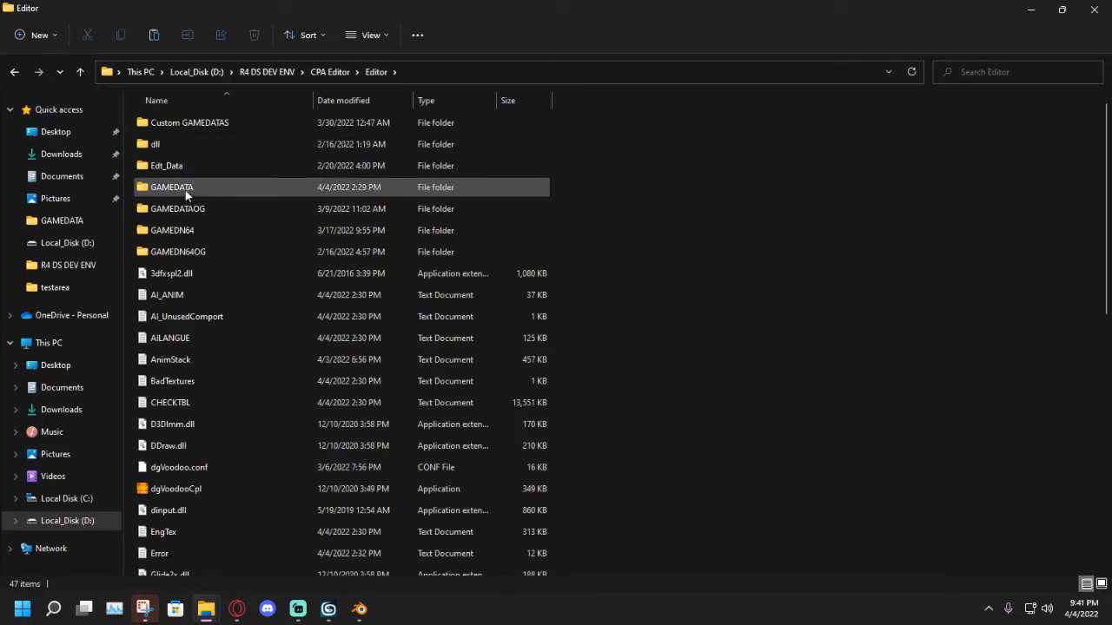
left_click(187, 230)
double_click(187, 230)
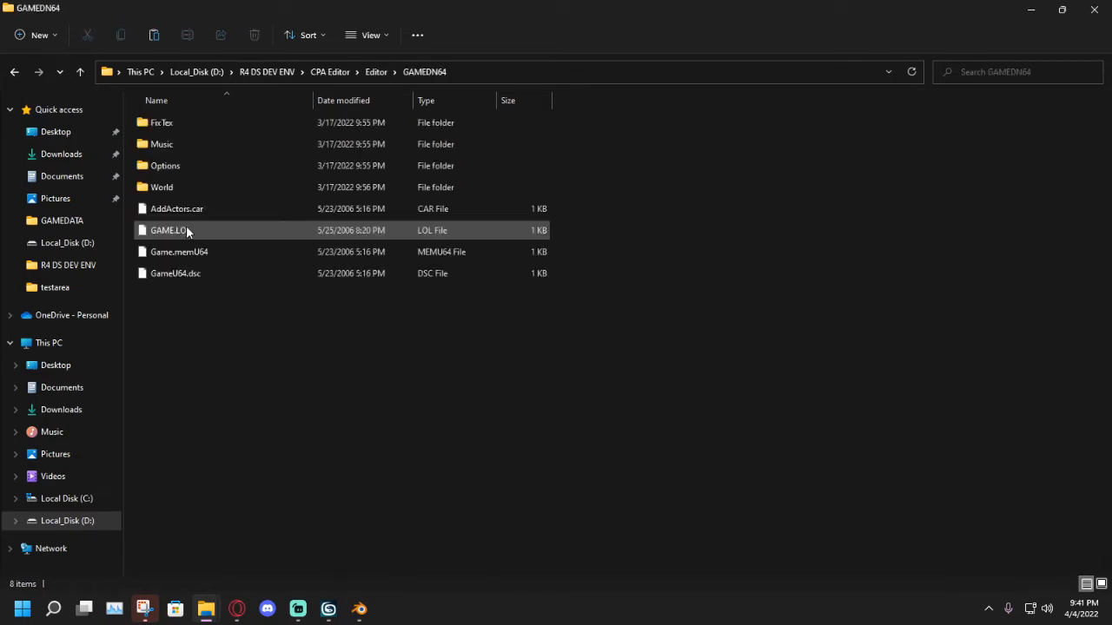
left_click(180, 185)
double_click(181, 185)
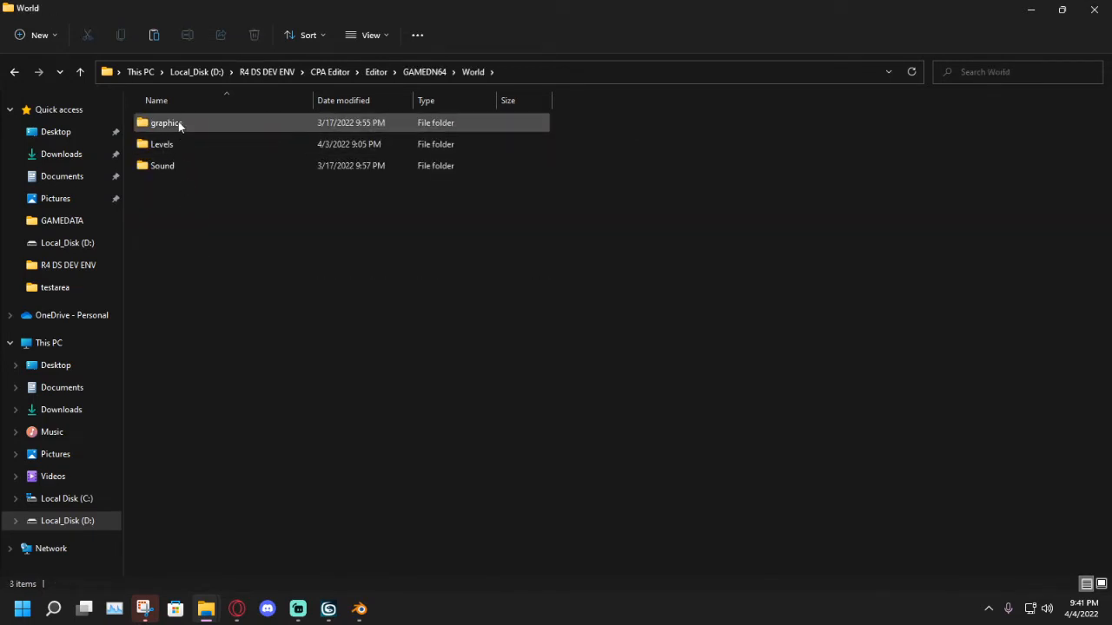
double_click(178, 122)
double_click(183, 165)
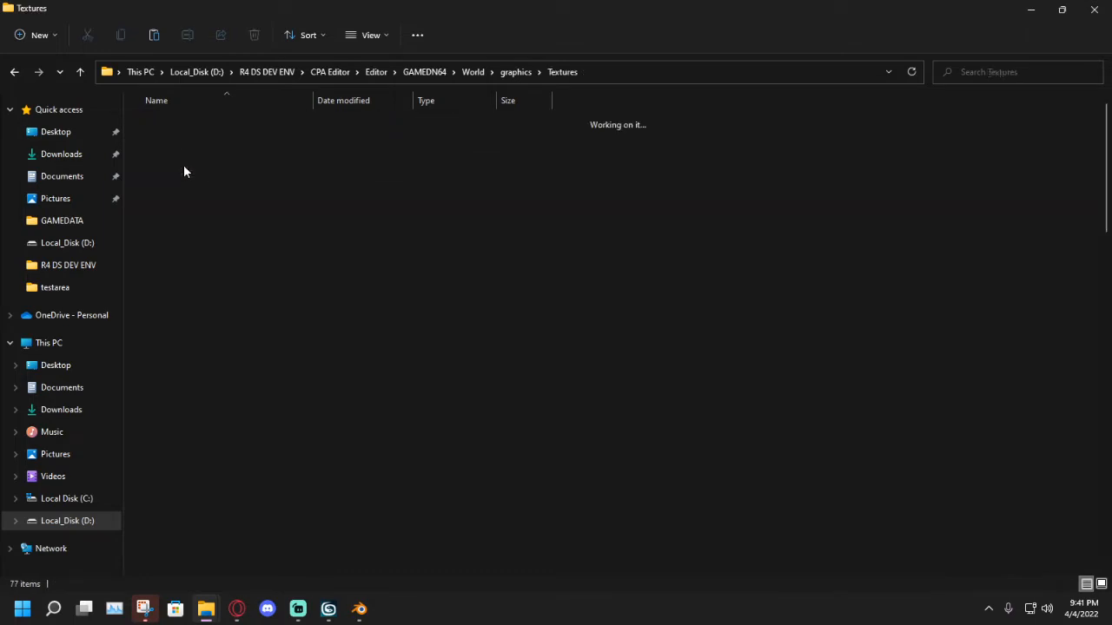
Paste the copied testarea2 folder into the D: drive's Textures folder and locate it in the list.
right_click(884, 251)
left_click(913, 351)
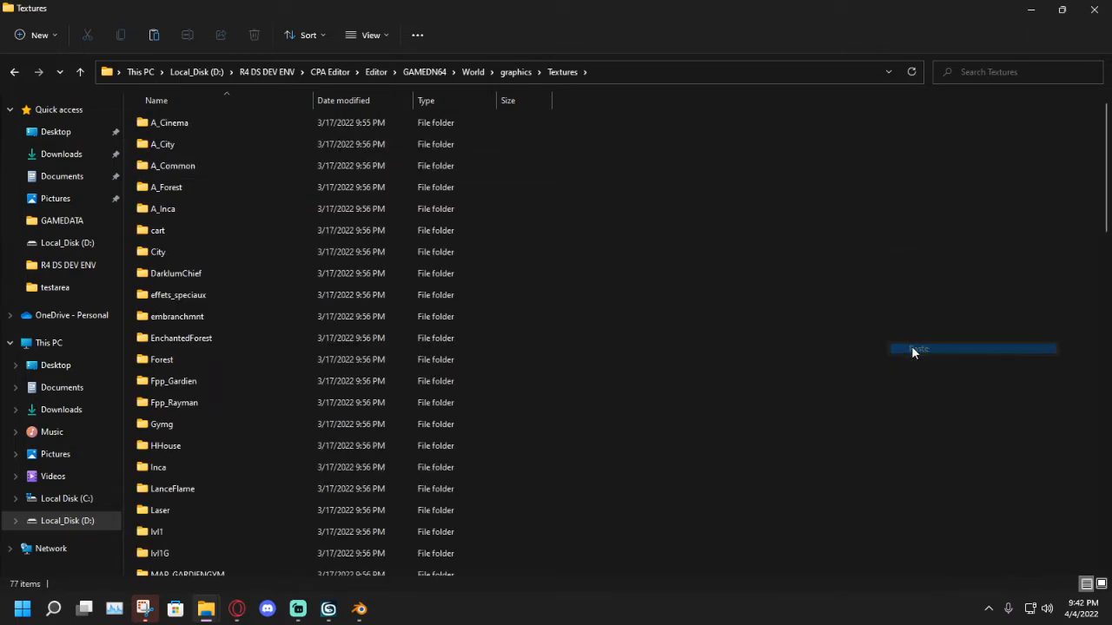
scroll(252, 452, "down", 2)
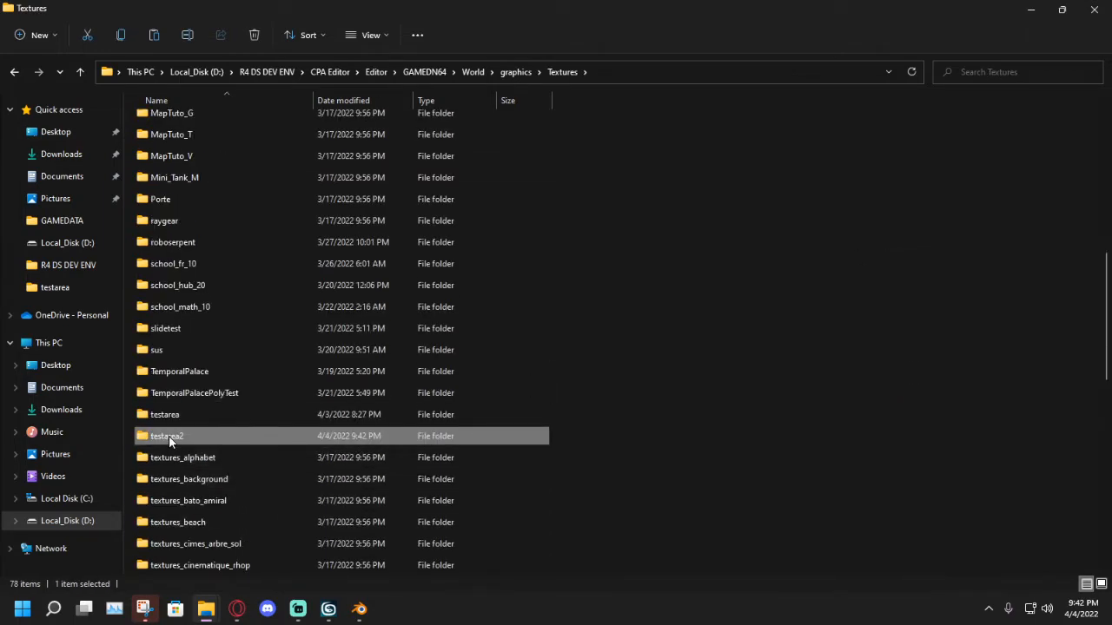
left_click(568, 122)
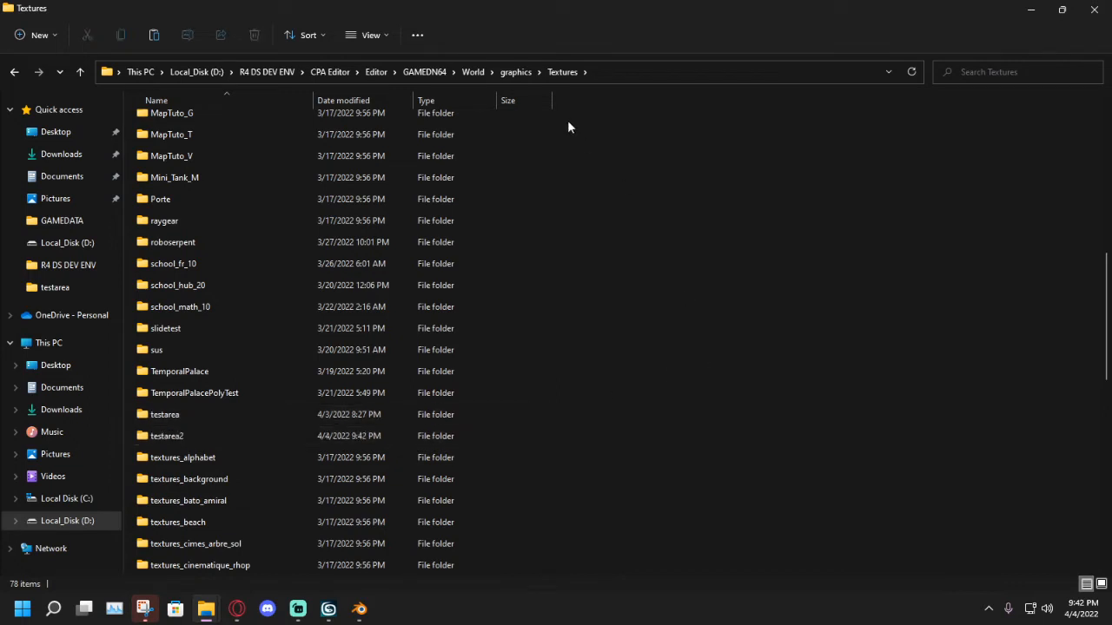
Create a new folder named testarea2 inside the GAMEDN64\World\Levels folder.
left_click(516, 72)
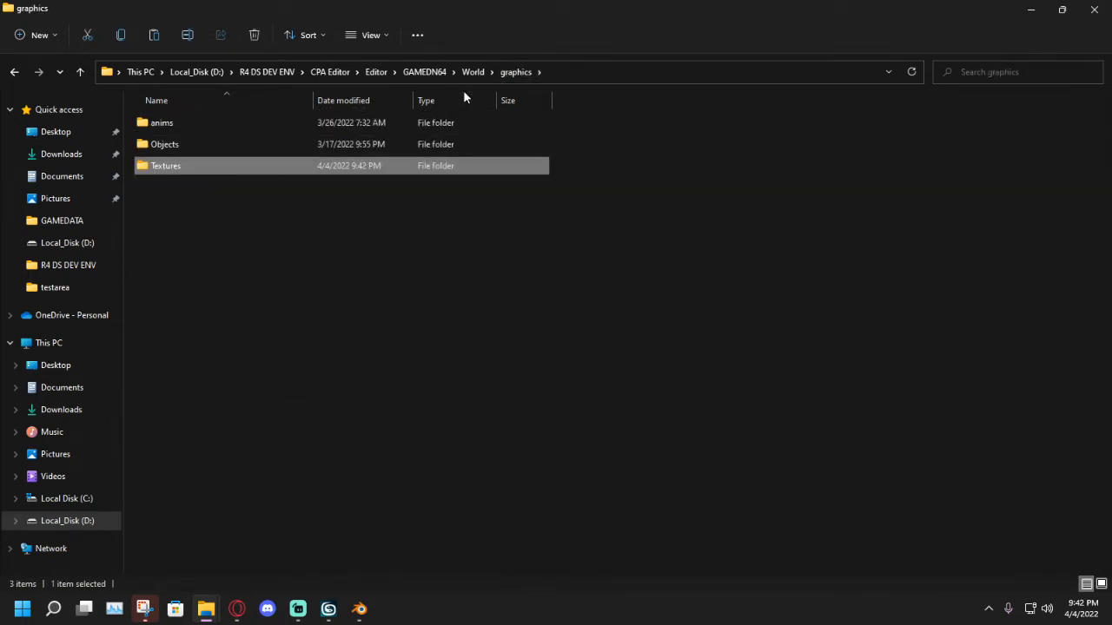
left_click(474, 72)
double_click(179, 144)
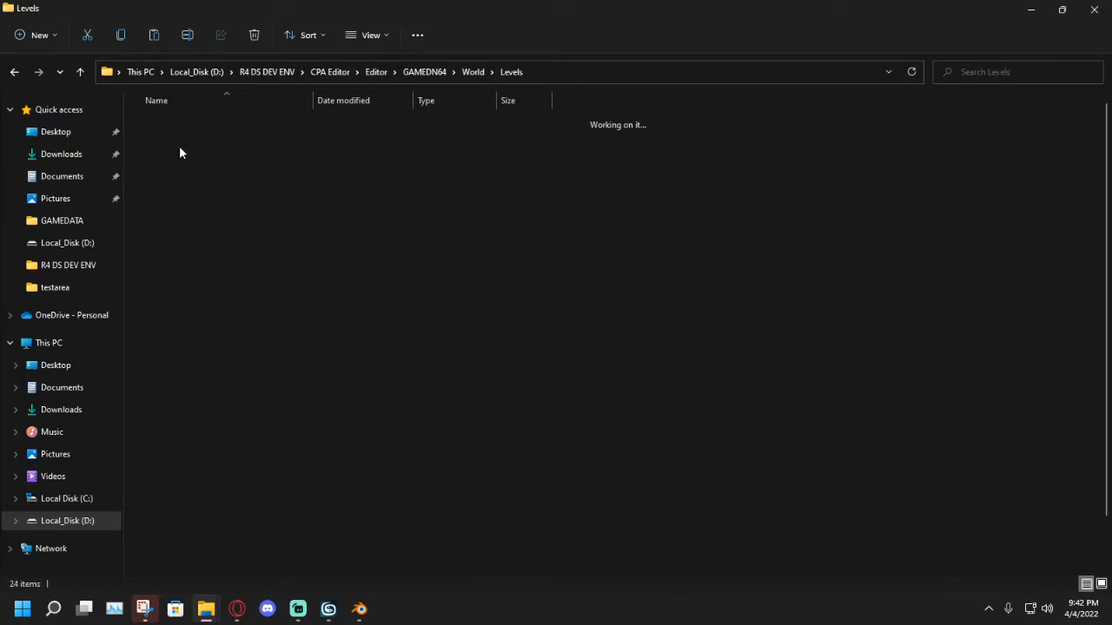
right_click(844, 245)
mouse_move(873, 428)
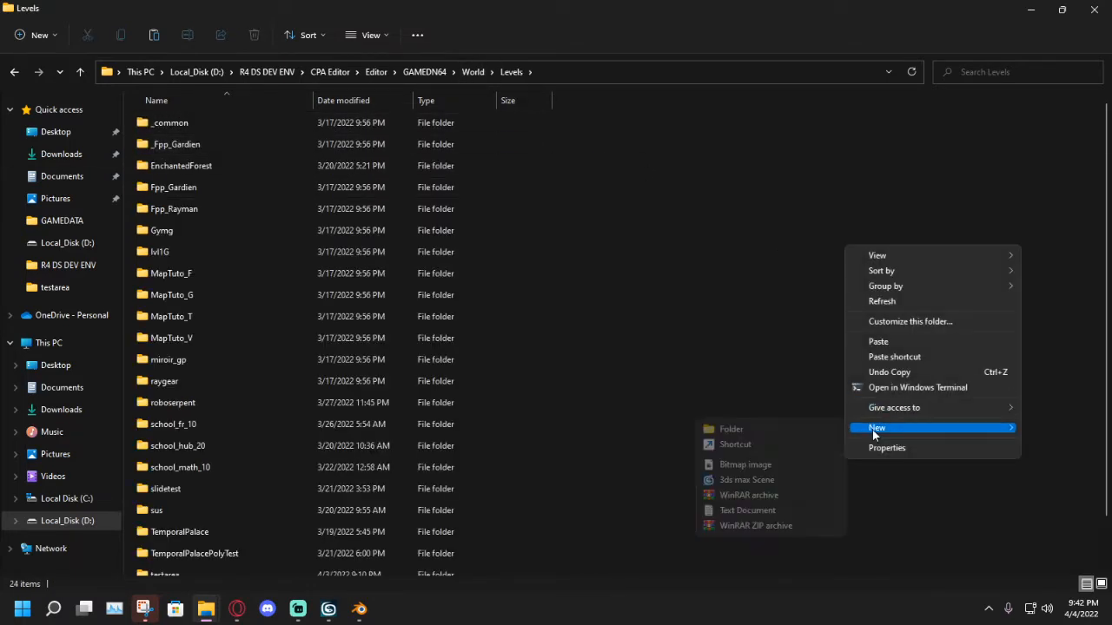
left_click(762, 427)
key("BackSpace")
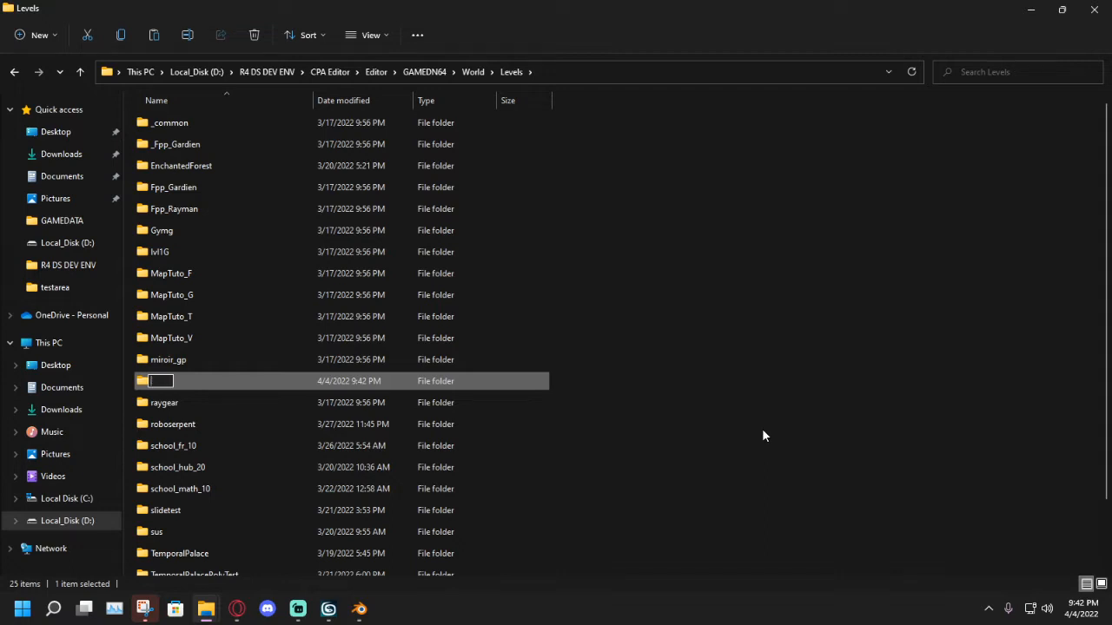
type("testarea2")
key("Return")
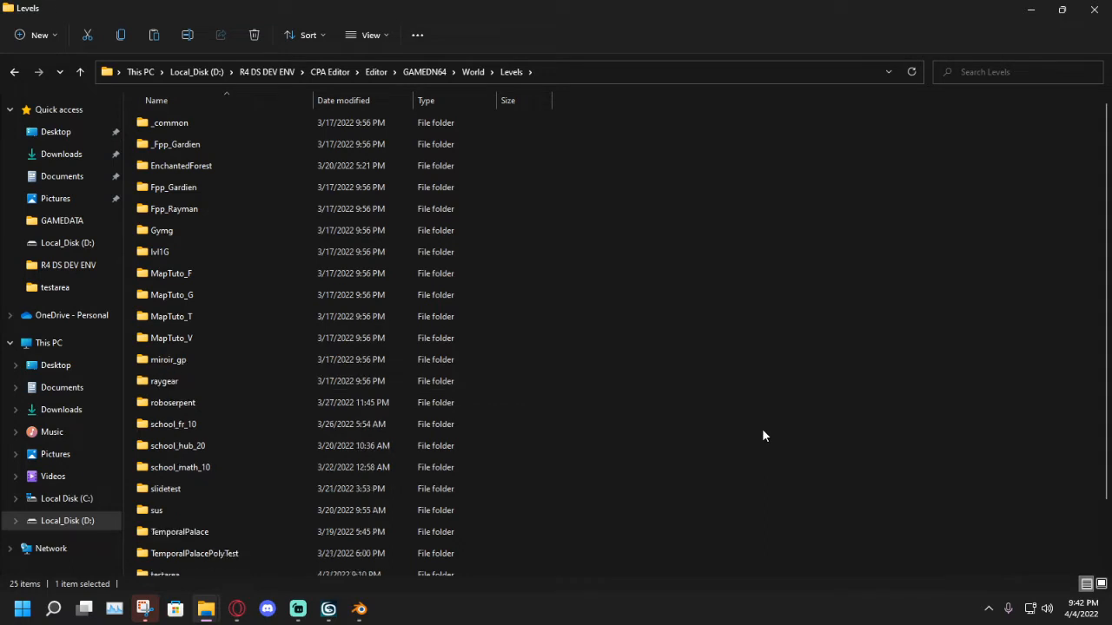
Switch to 3ds Max and browse the bitmap selection to D:\R4 DS DEV ENV\CPA Editor\Editor.
mouse_move(352, 617)
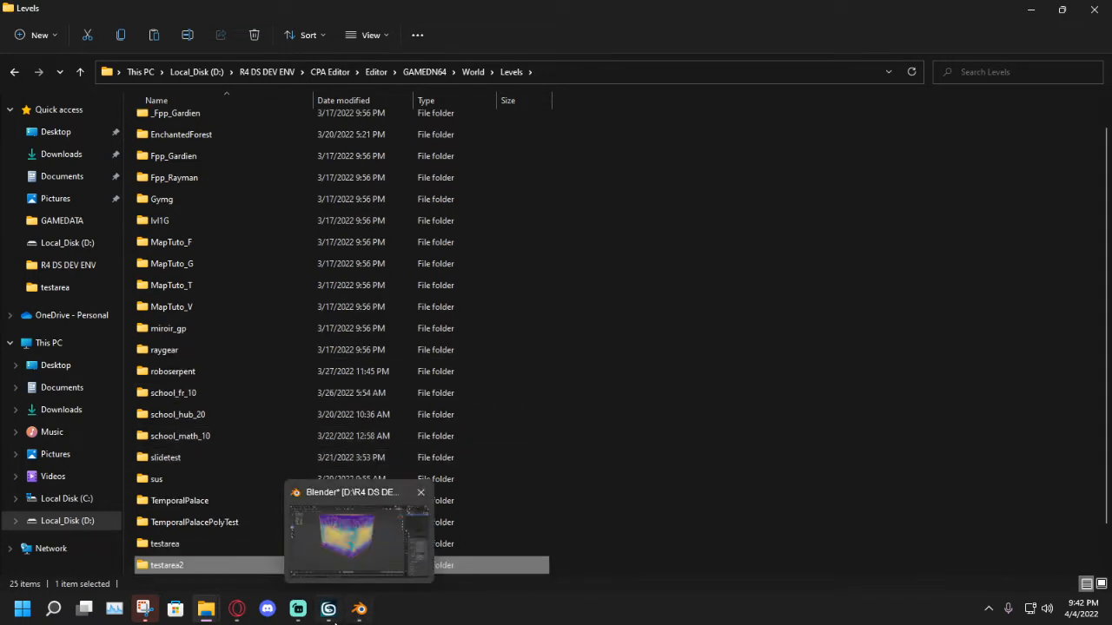
left_click(328, 609)
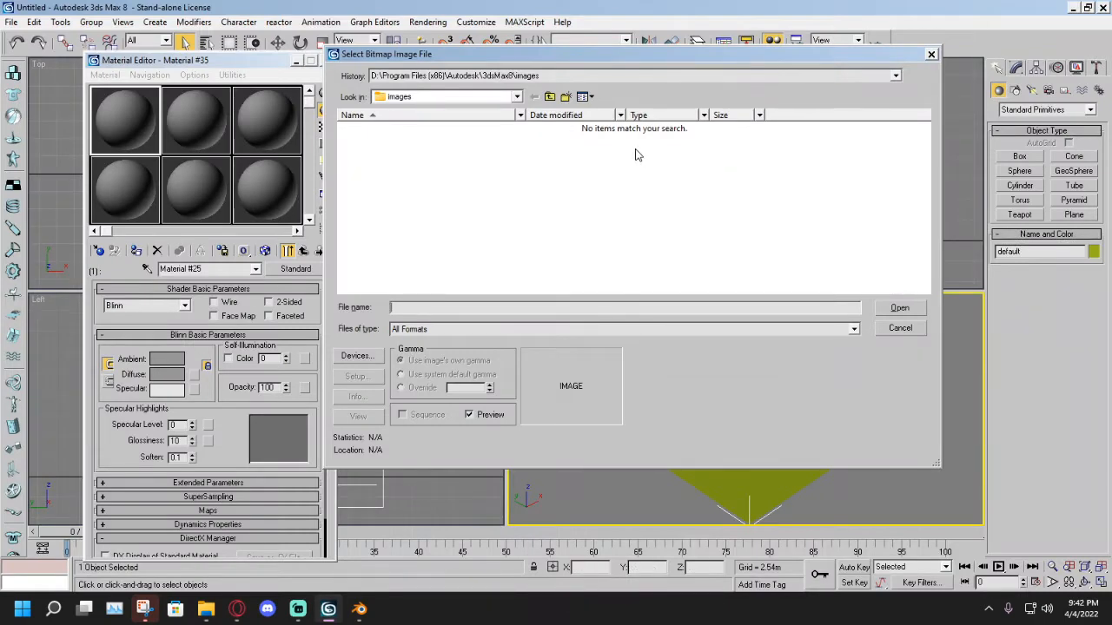
left_click(550, 96)
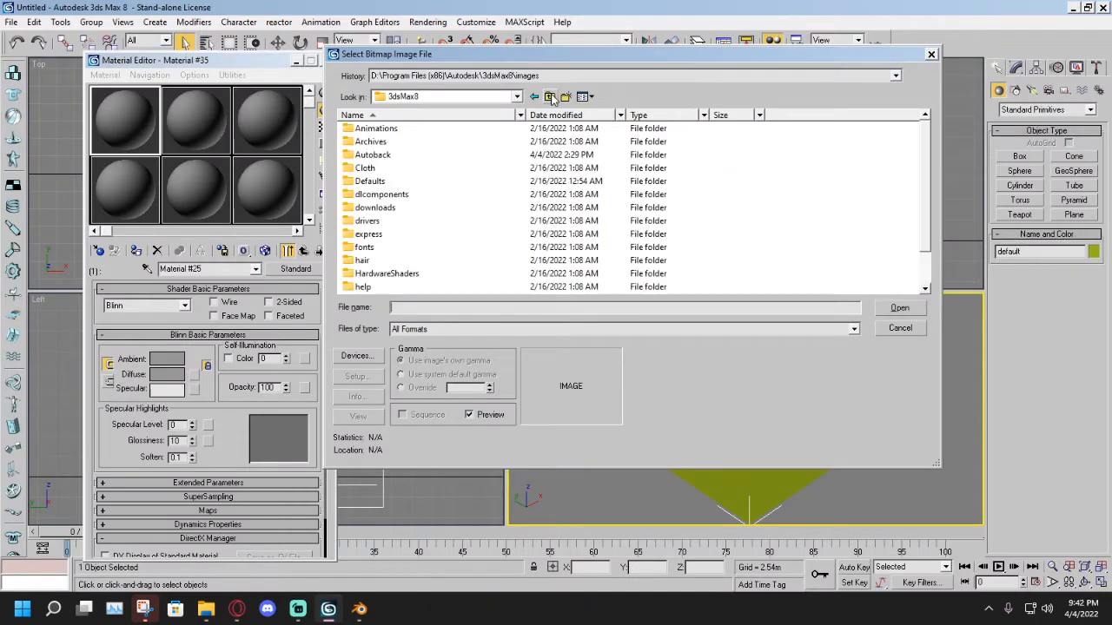
left_click(549, 96)
left_click(549, 97)
scroll(436, 237, "down", 1)
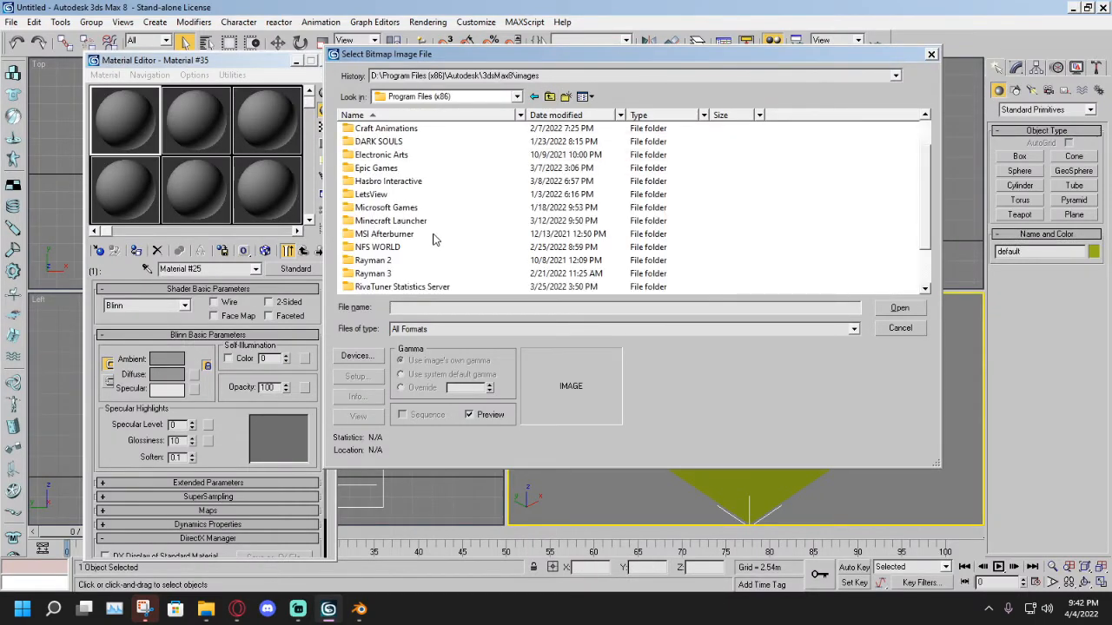
left_click(550, 96)
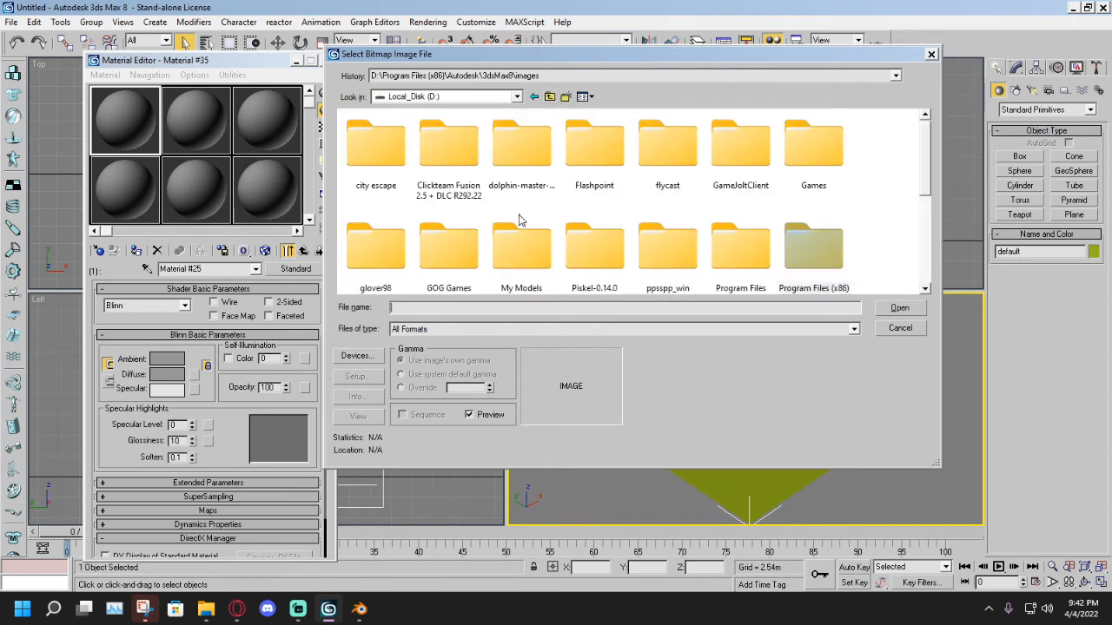
scroll(499, 209, "down", 1)
scroll(496, 206, "up", 1)
scroll(496, 205, "down", 1)
double_click(382, 254)
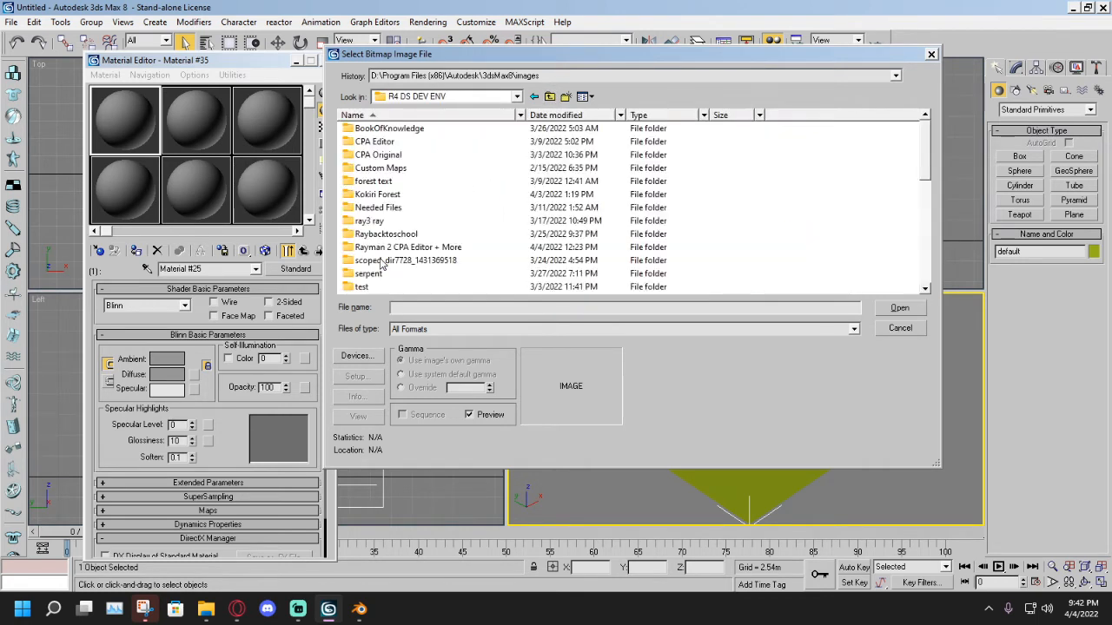
double_click(385, 144)
double_click(377, 143)
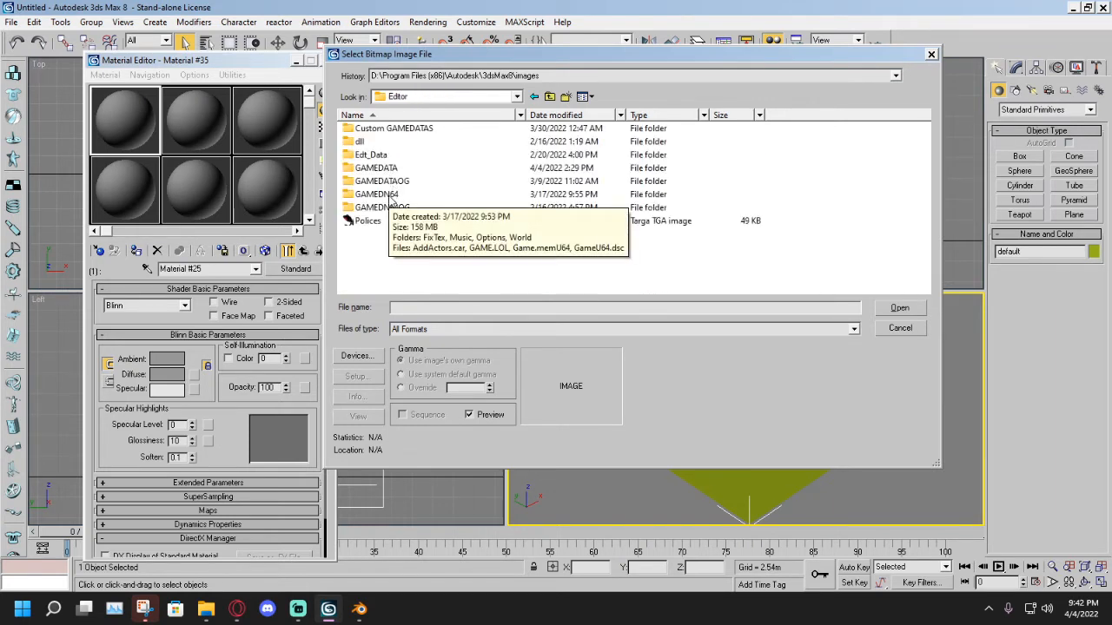
Open the GAMEDN64\World\graphics\Textures\testarea2 folder for the bitmap selection.
double_click(388, 194)
double_click(377, 169)
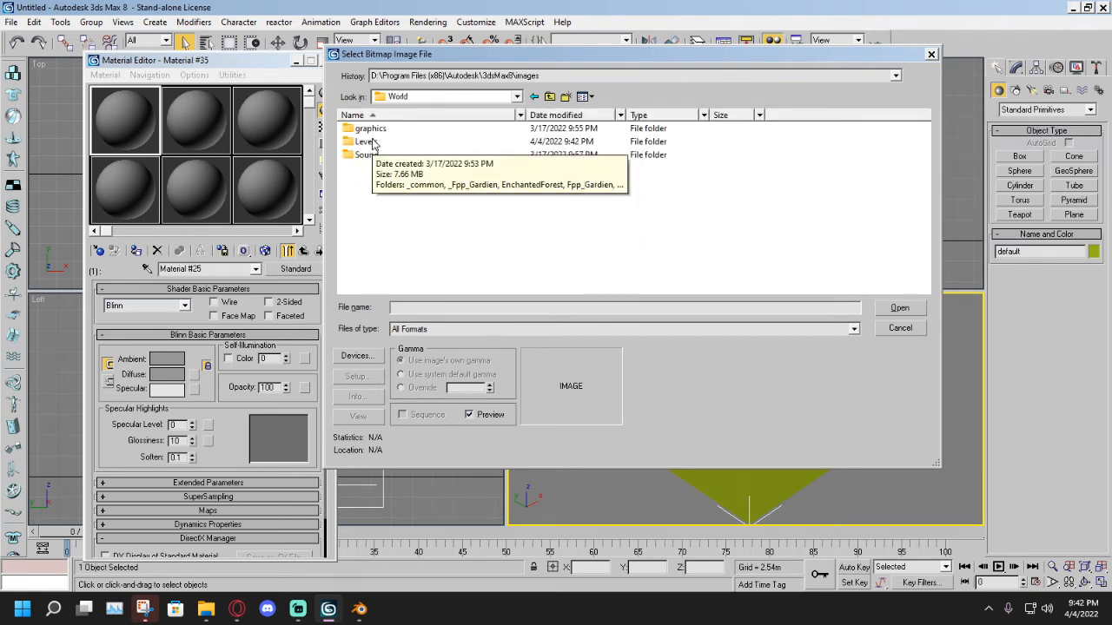
left_click(373, 142)
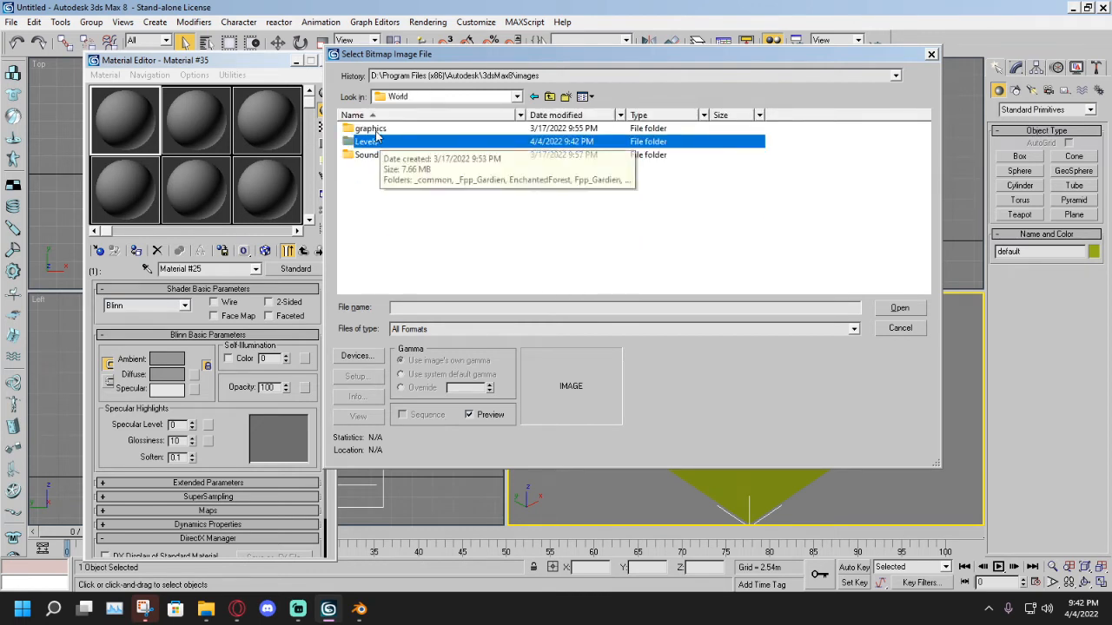
double_click(377, 130)
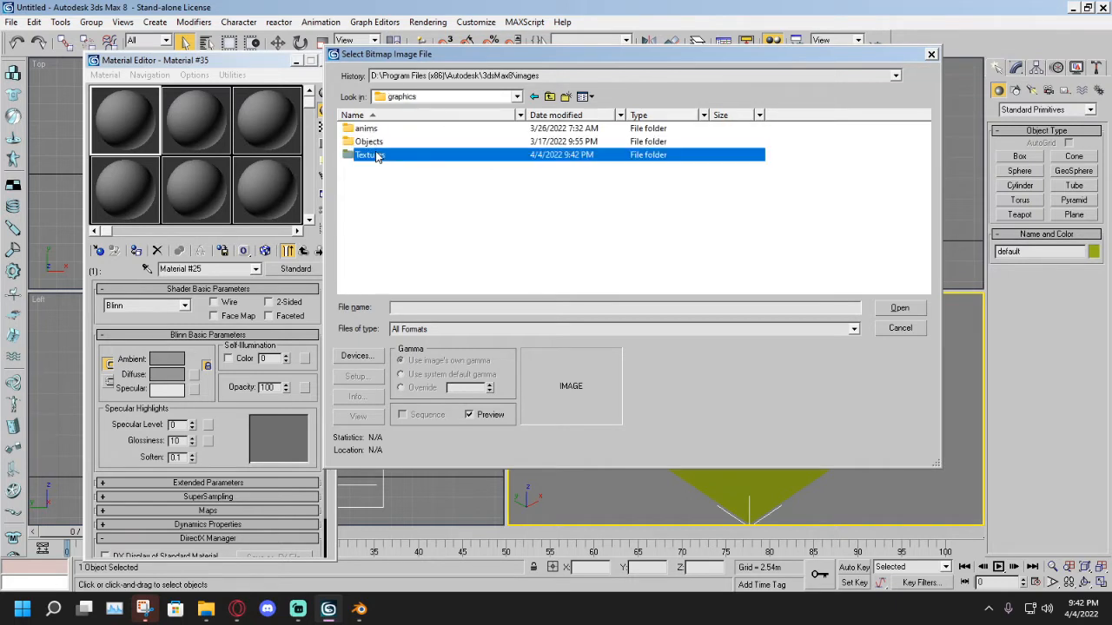
double_click(369, 155)
scroll(398, 193, "down", 2)
scroll(400, 193, "down", 6)
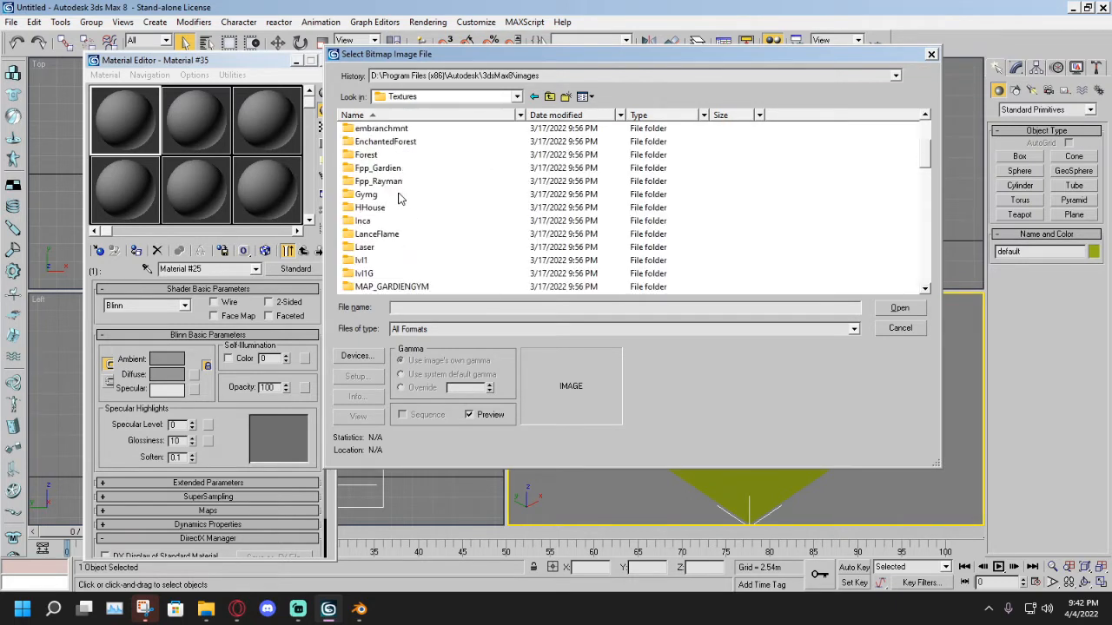
scroll(389, 235, "down", 2)
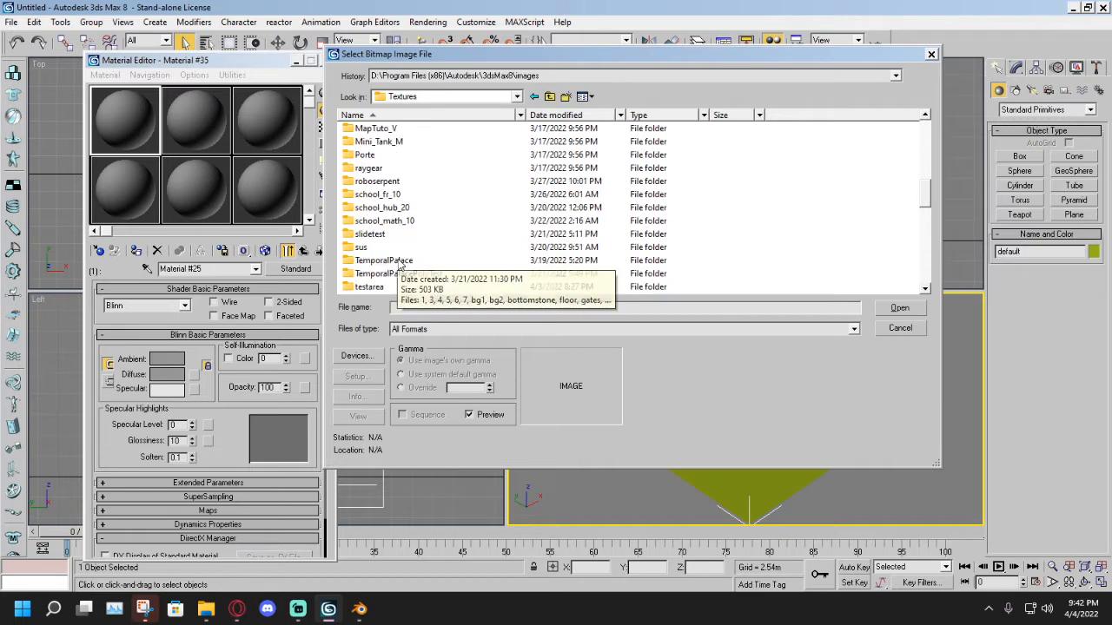
double_click(379, 266)
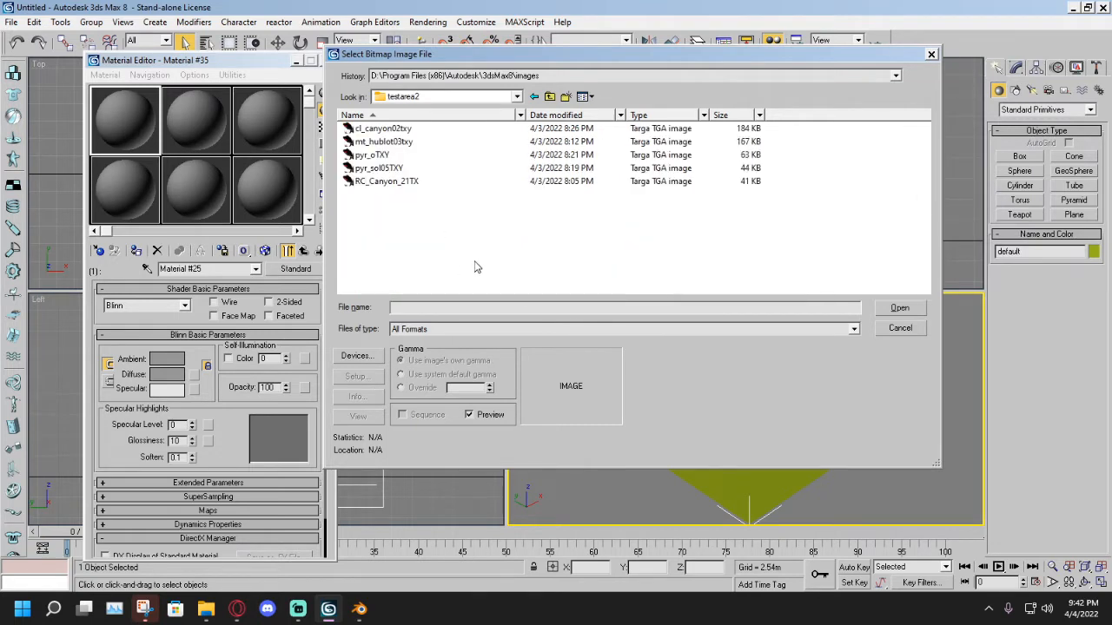
Preview the testarea2 textures and load cl_canyon02txy as the first sub-material's diffuse bitmap.
left_click(381, 129)
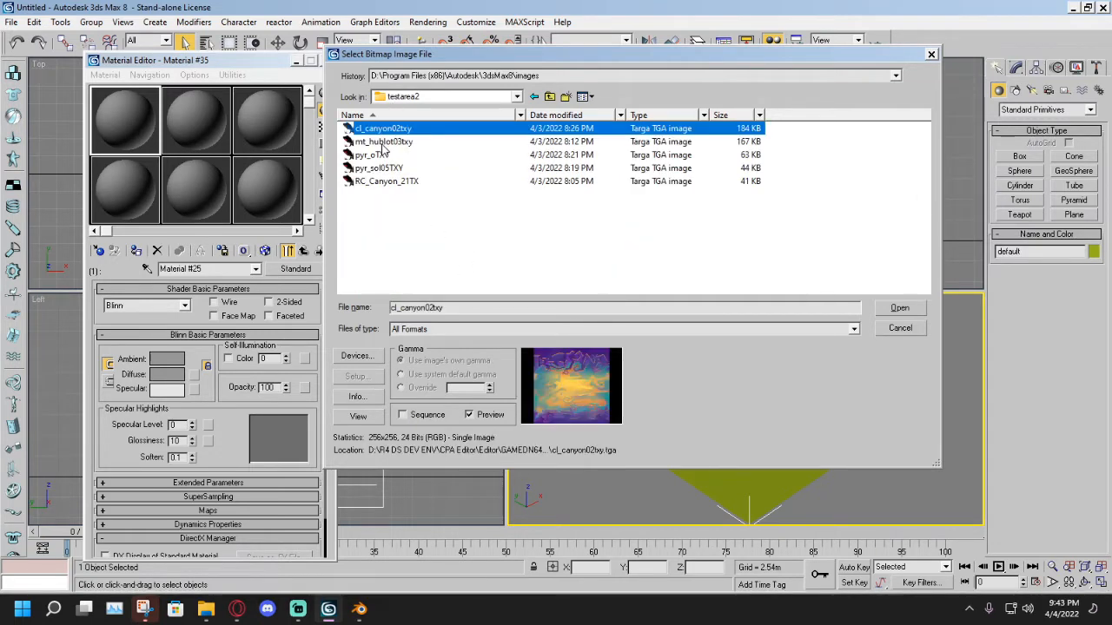
left_click(381, 141)
left_click(380, 154)
left_click(381, 168)
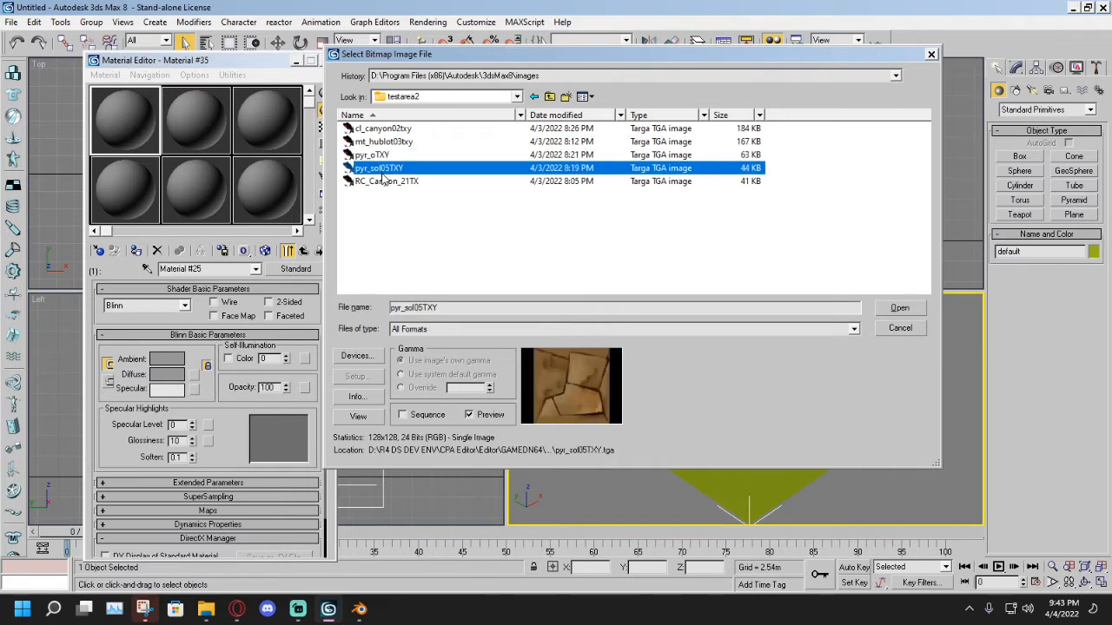
left_click(384, 181)
left_click(395, 213)
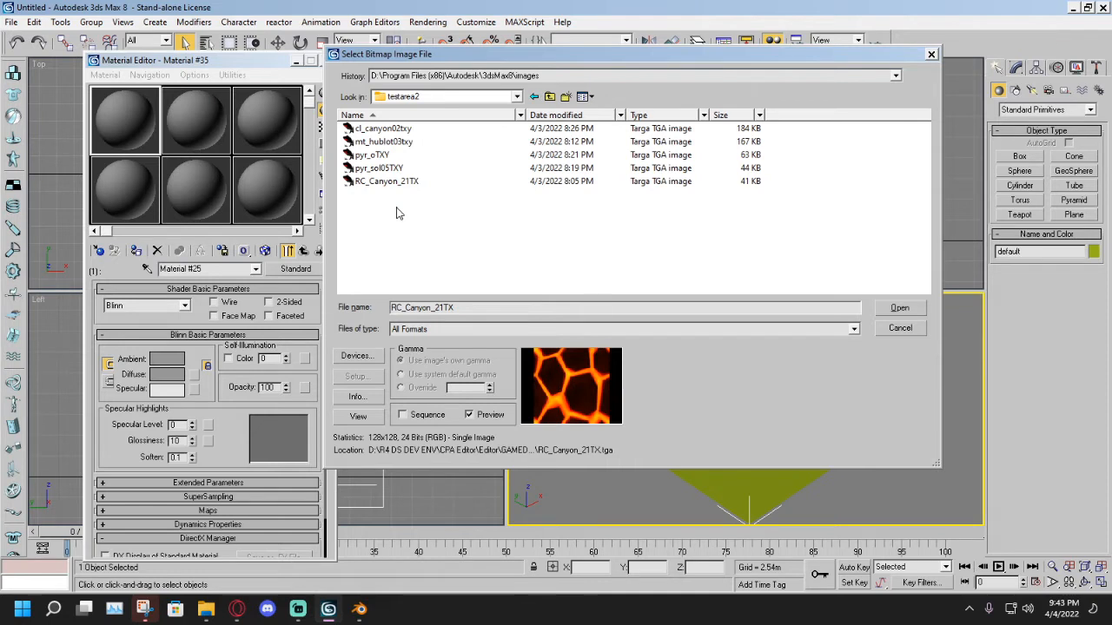
left_click(384, 143)
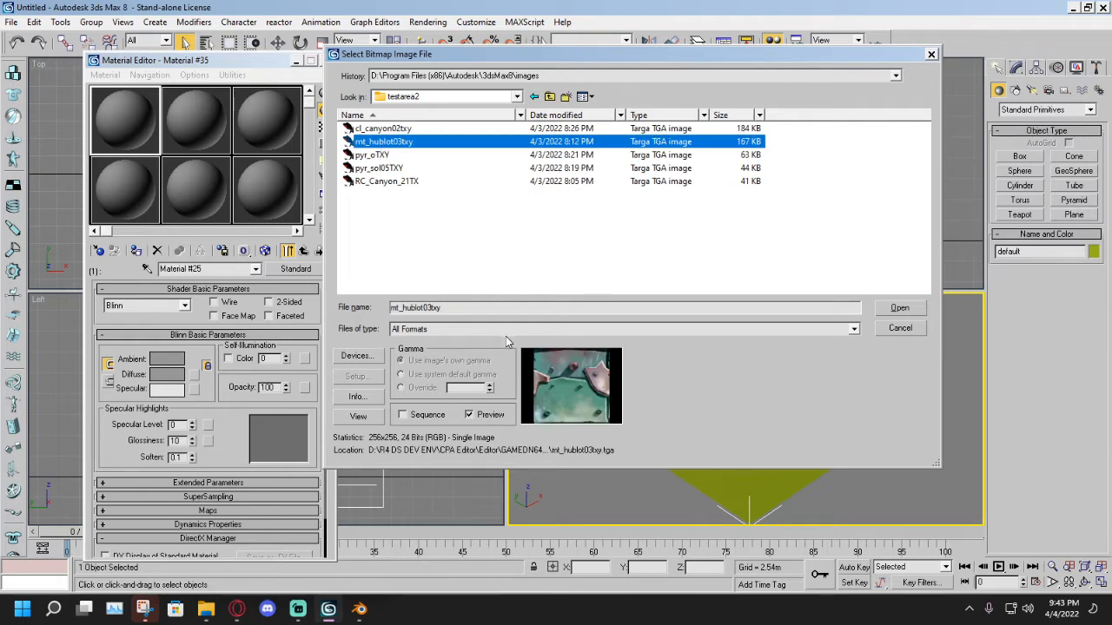
left_click(379, 130)
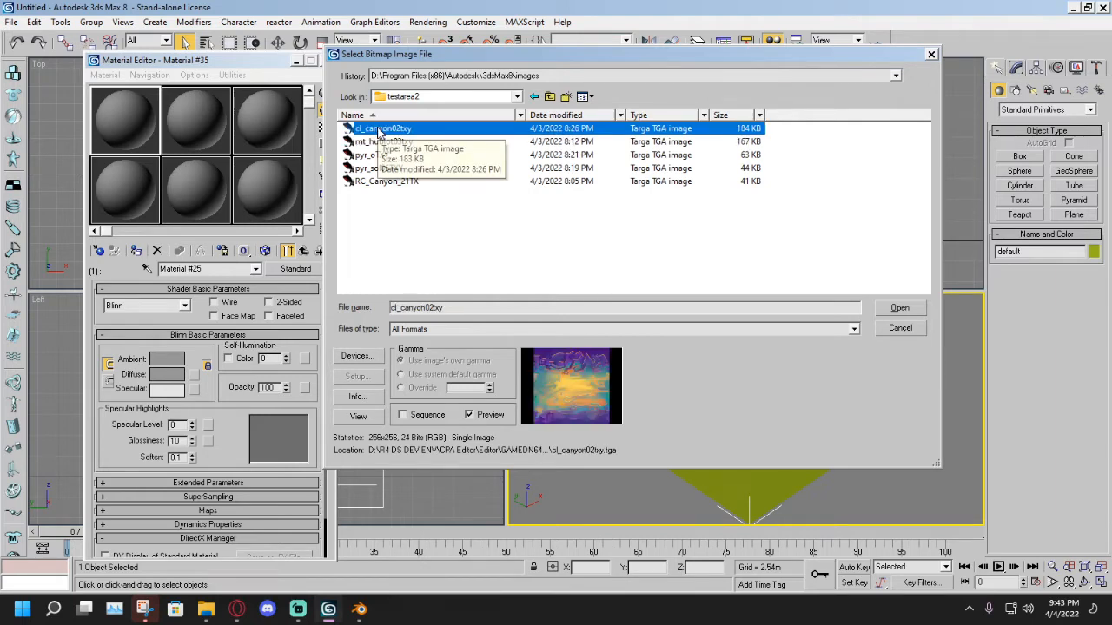
double_click(378, 130)
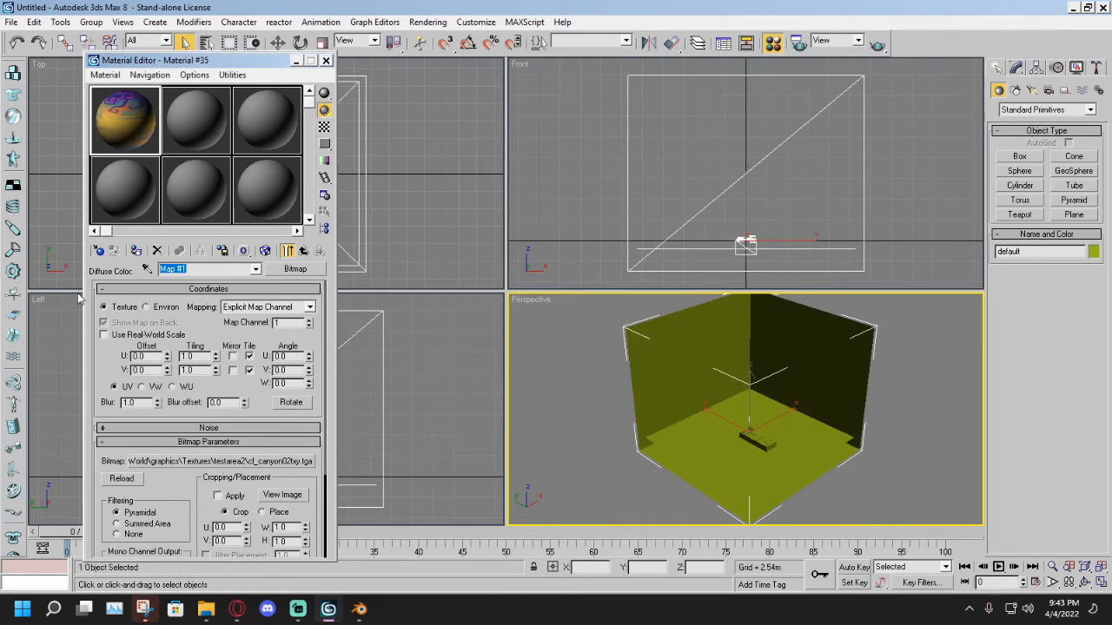
Name both the cl_canyon02txy diffuse map and its parent sub-material sky.
key("BackSpace")
type("sky")
double_click(163, 269)
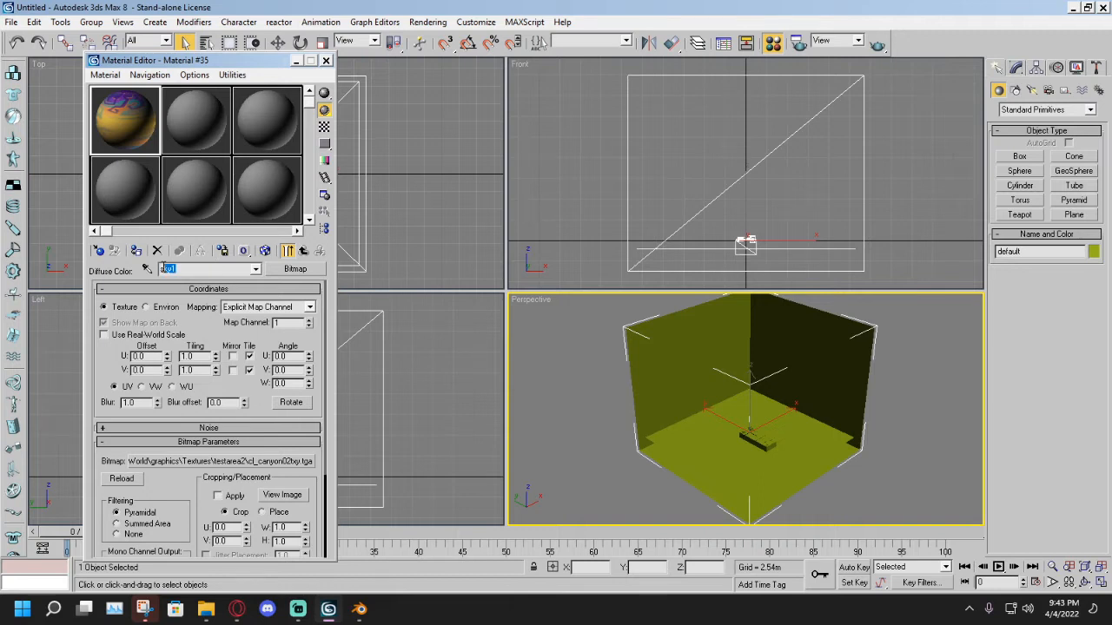
left_click(256, 269)
left_click(212, 292)
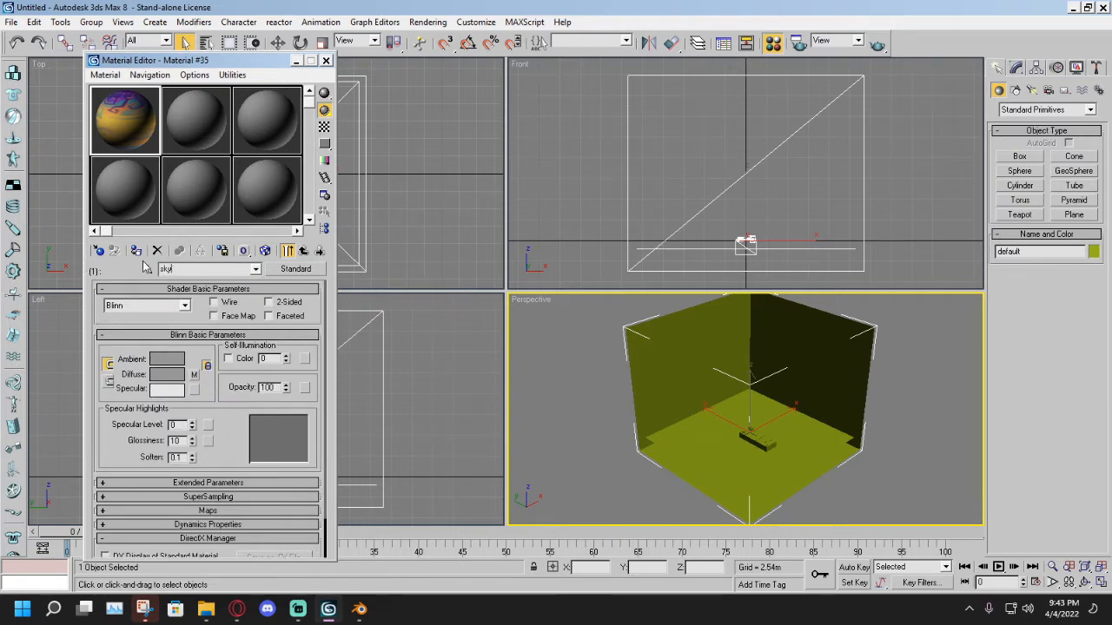
Return to the parent Multi/Sub-Object material and rename it test.
left_click(257, 269)
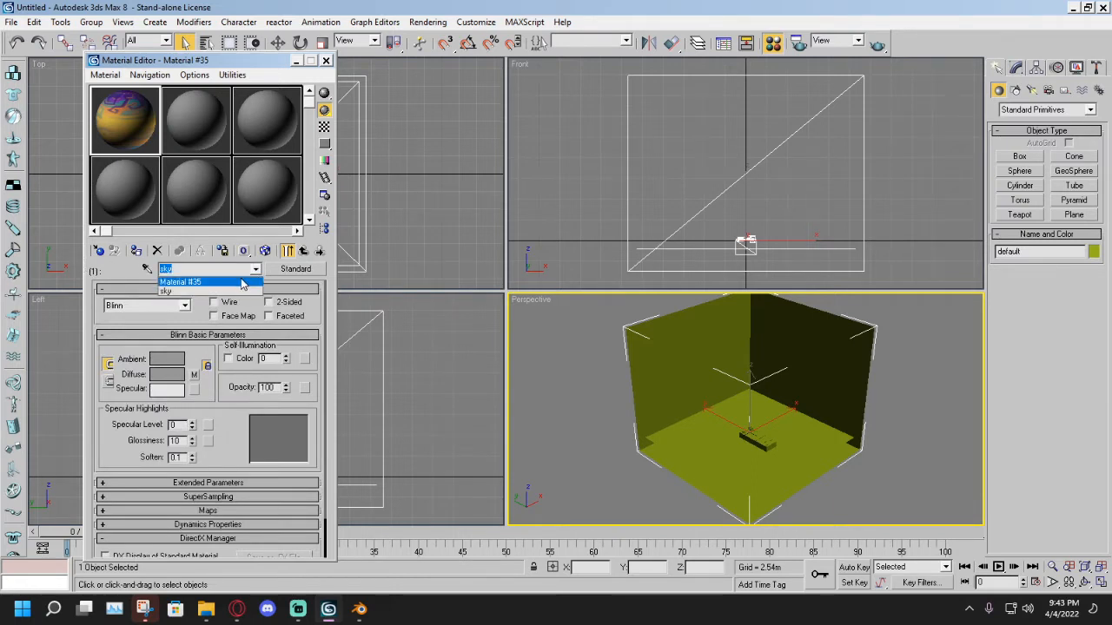
left_click(218, 280)
left_click_drag(234, 272, 103, 263)
key("BackSpace")
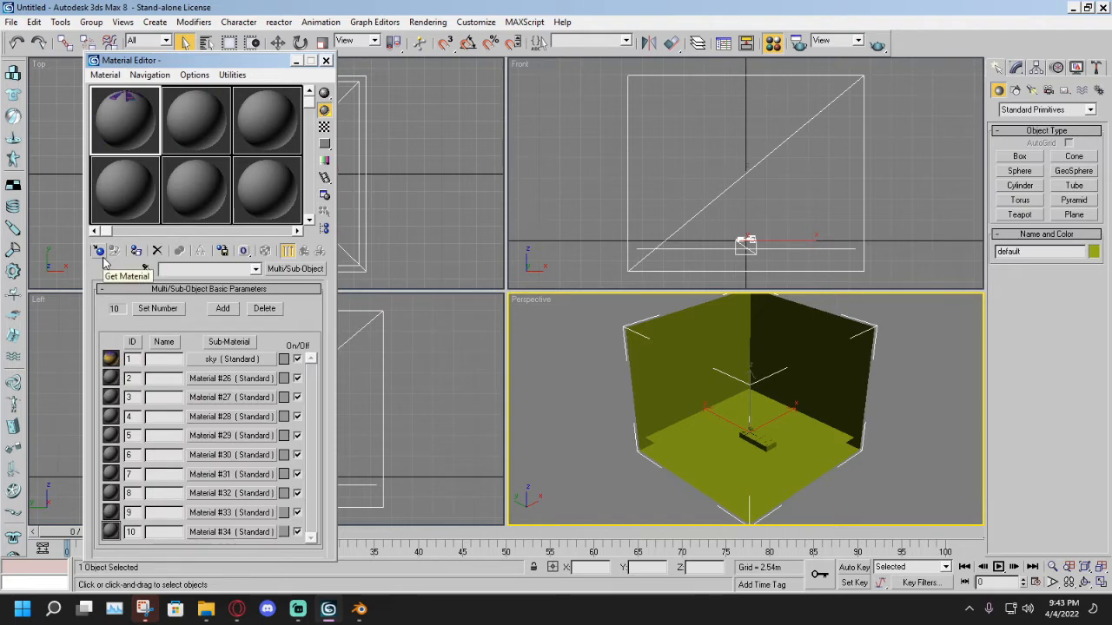
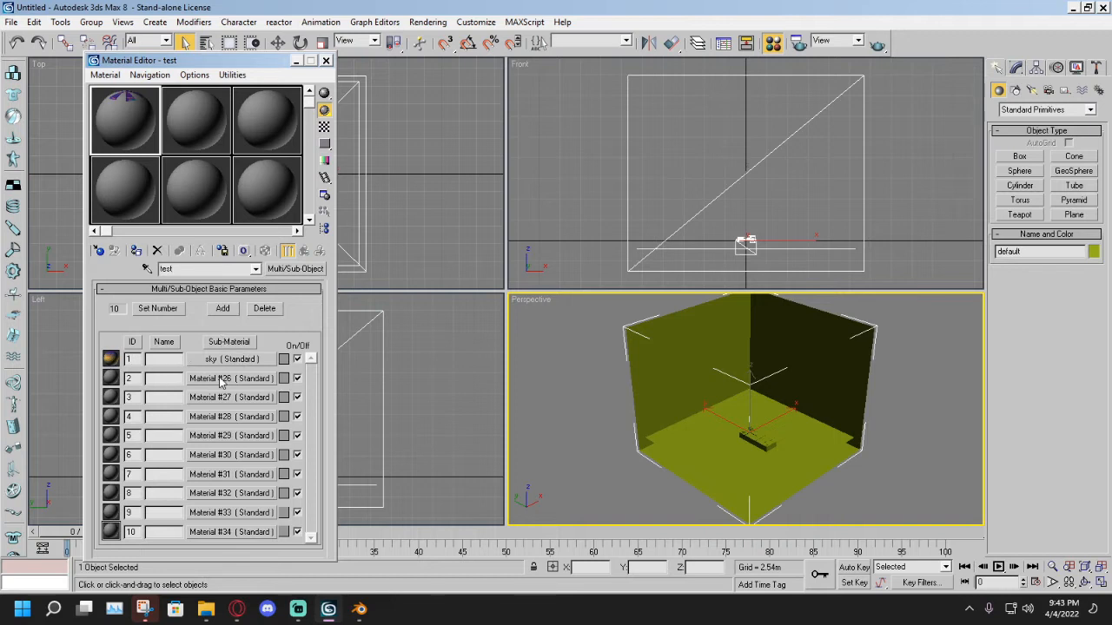
Load RC_Canyon_21TX from the testarea2 folder as the diffuse bitmap of sub-material 2.
left_click(221, 379)
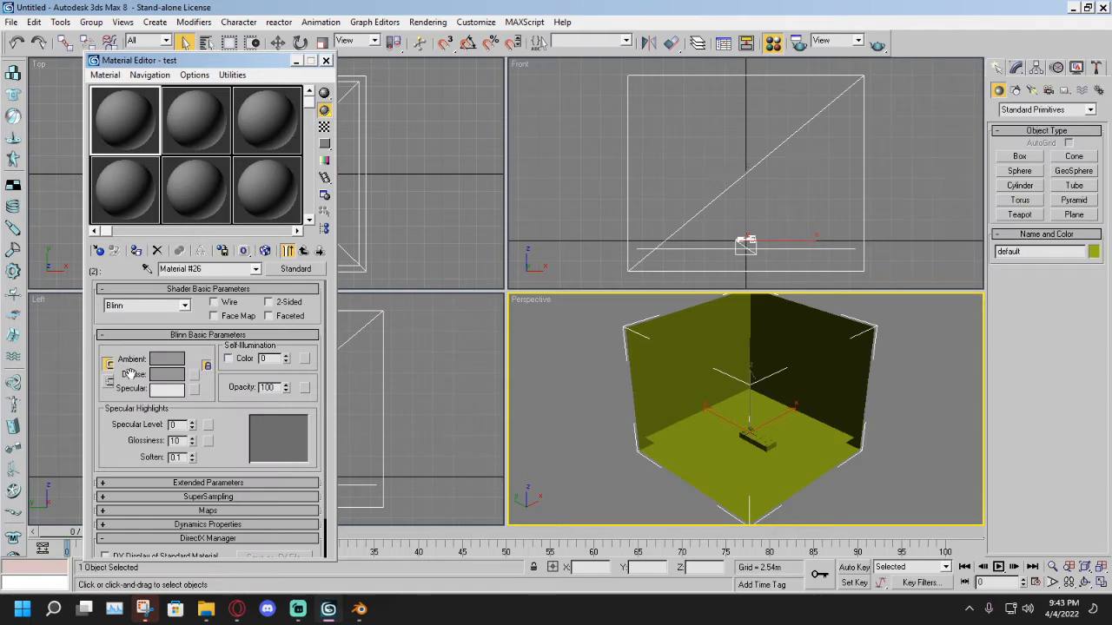
left_click(194, 374)
left_click(483, 119)
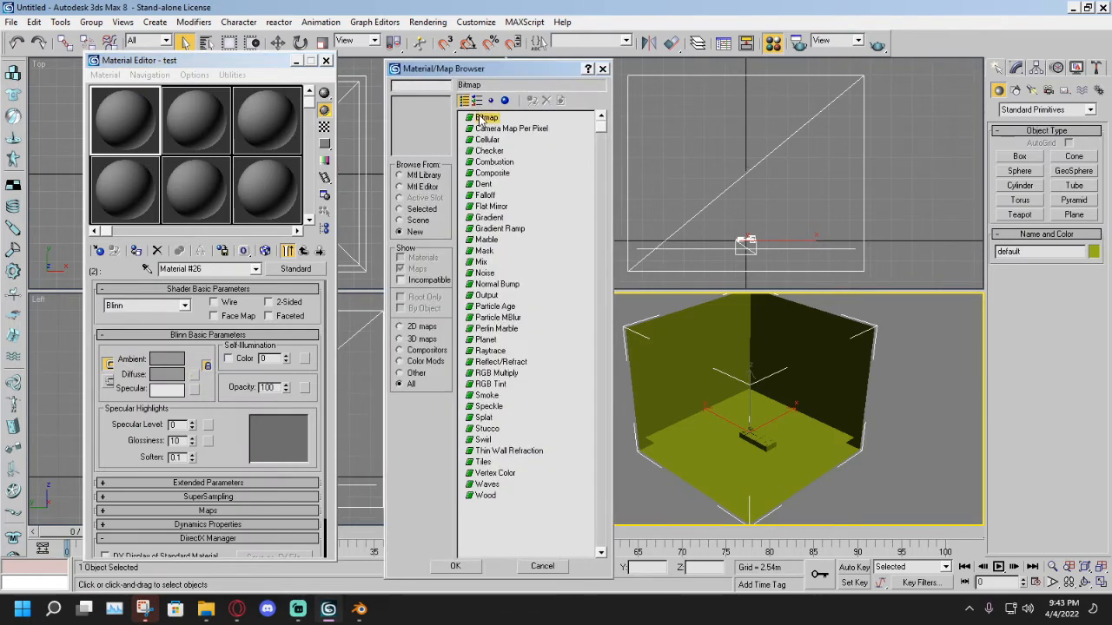
double_click(484, 118)
left_click(422, 143)
left_click(415, 156)
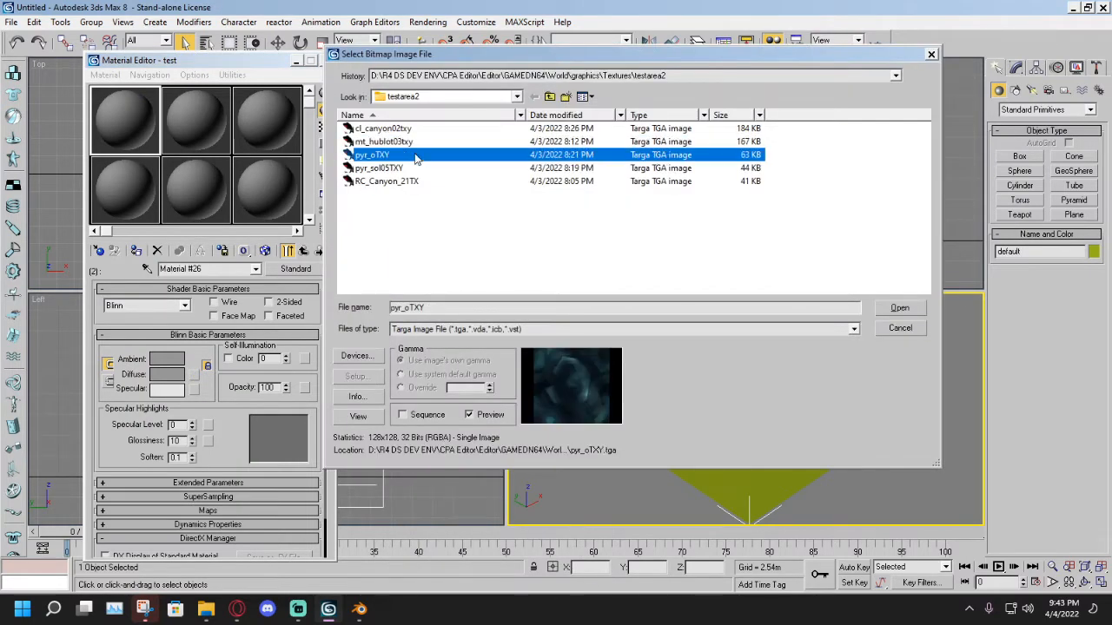
left_click(409, 168)
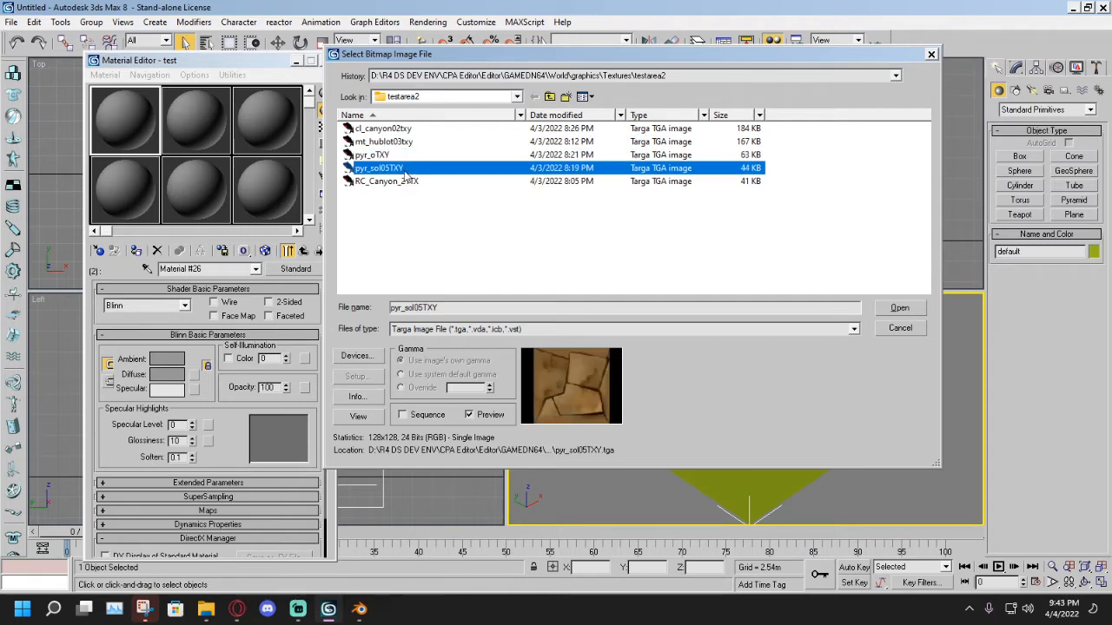
left_click(406, 181)
double_click(408, 181)
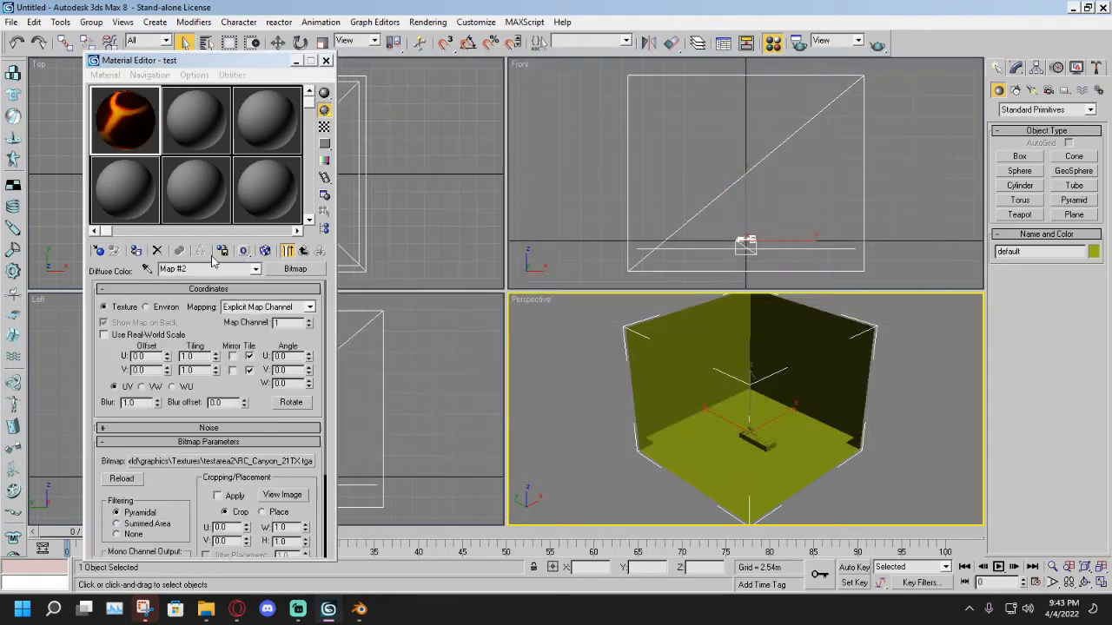
Name the RC_Canyon_21TX diffuse map lava1 and its sub-material lava, and return to the parent test material.
key("BackSpace")
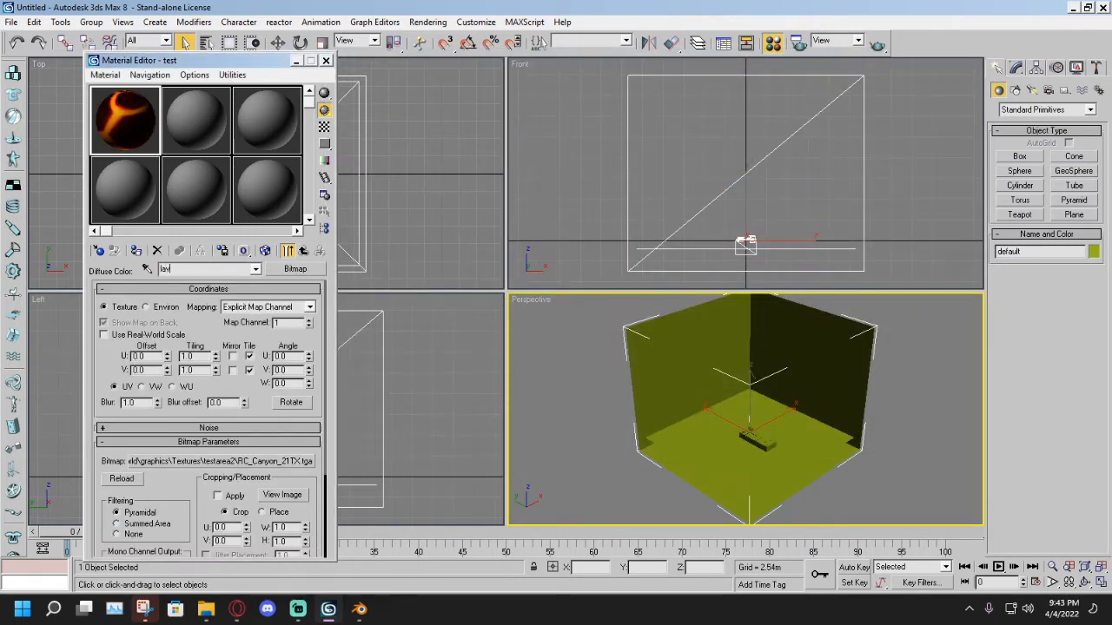
type("lava1")
key("Return")
left_click(255, 269)
left_click(209, 286)
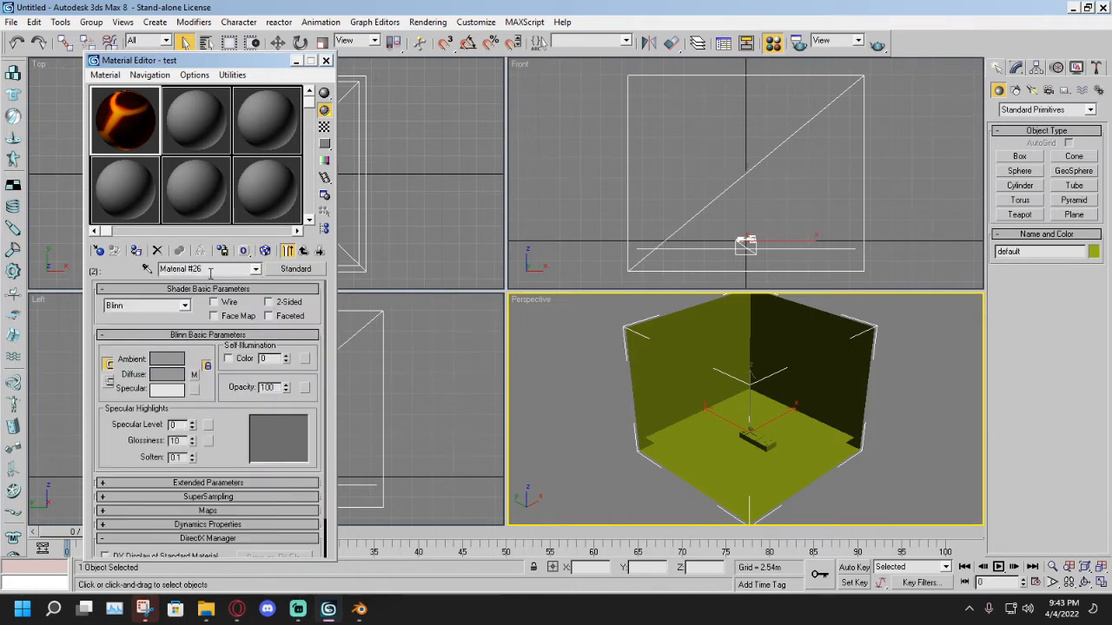
key("BackSpace")
left_click(255, 269)
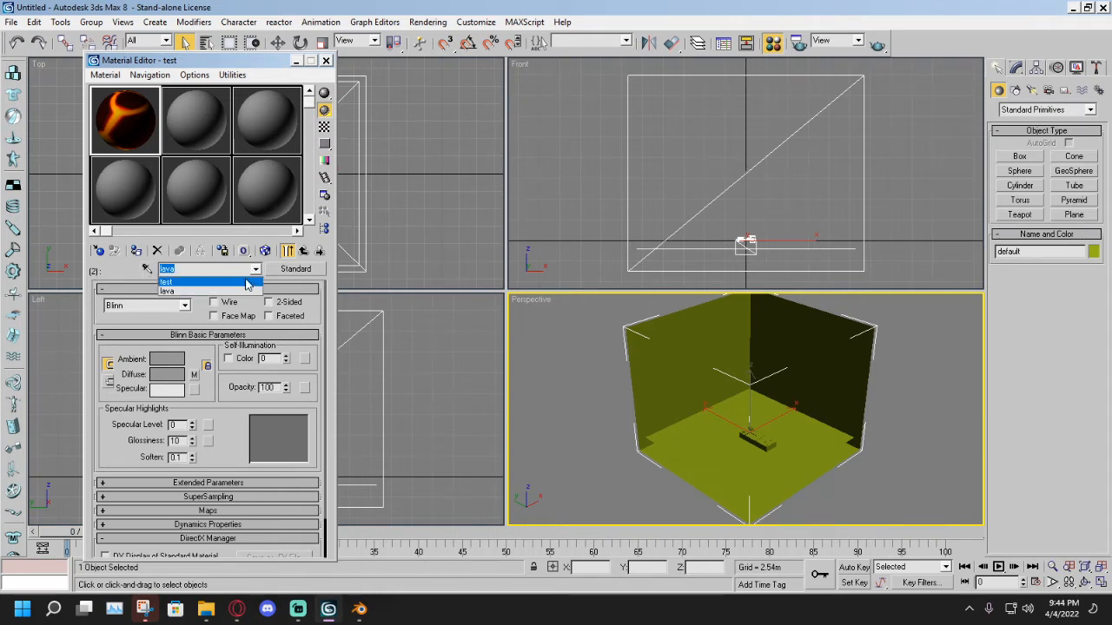
left_click(247, 282)
left_click(240, 612)
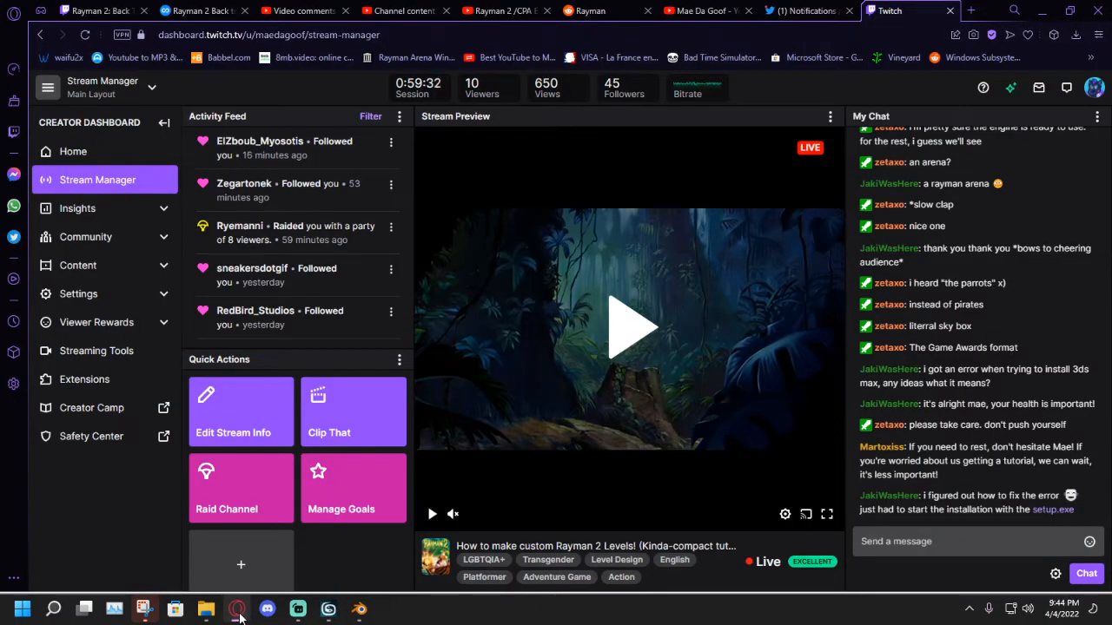
left_click(237, 610)
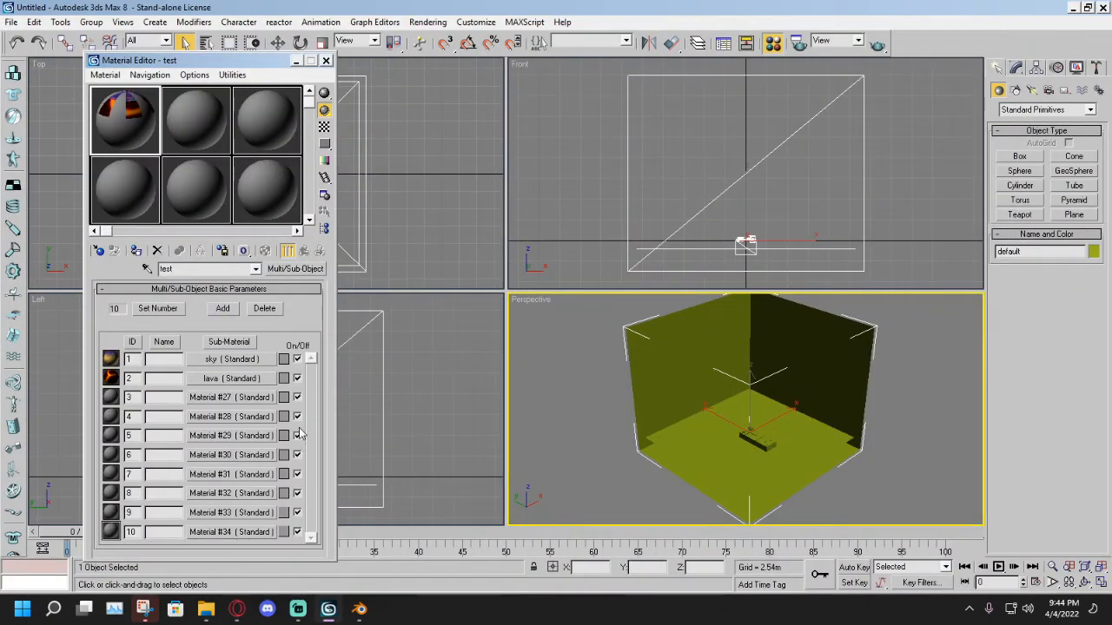
Load pyr_sol05TXY from the testarea2 folder as the diffuse bitmap of sub-material 3.
left_click(233, 402)
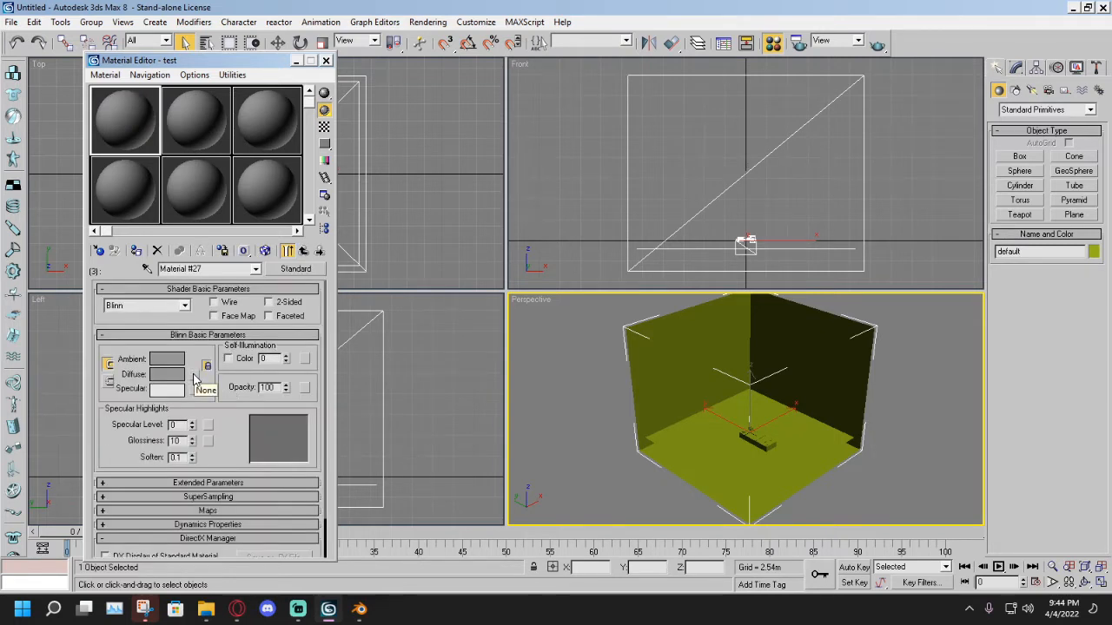
left_click(196, 374)
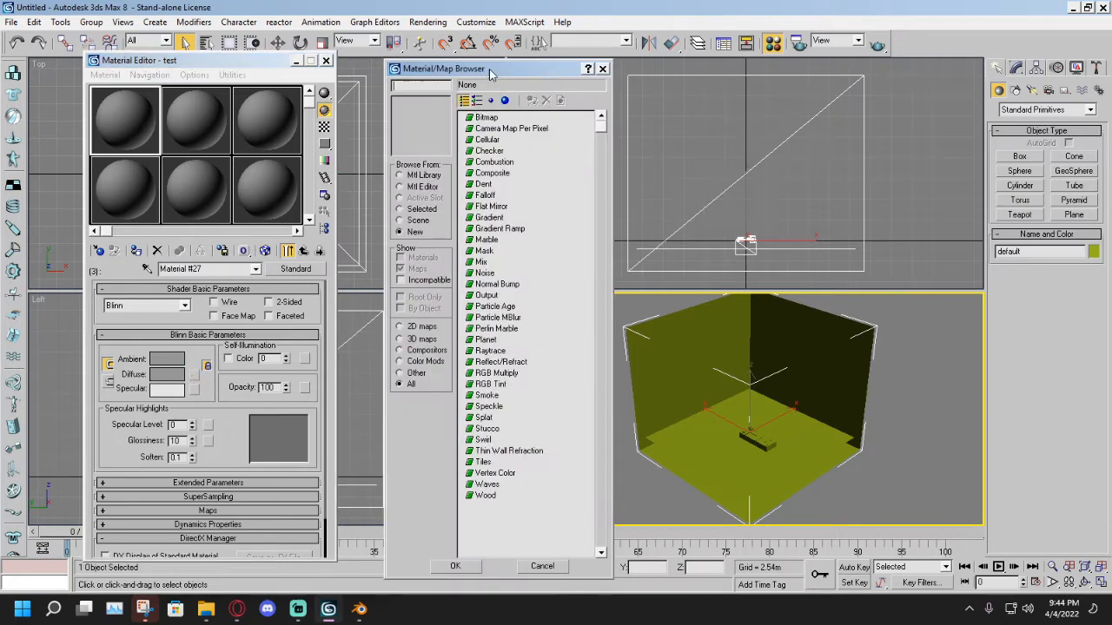
double_click(481, 114)
left_click(365, 182)
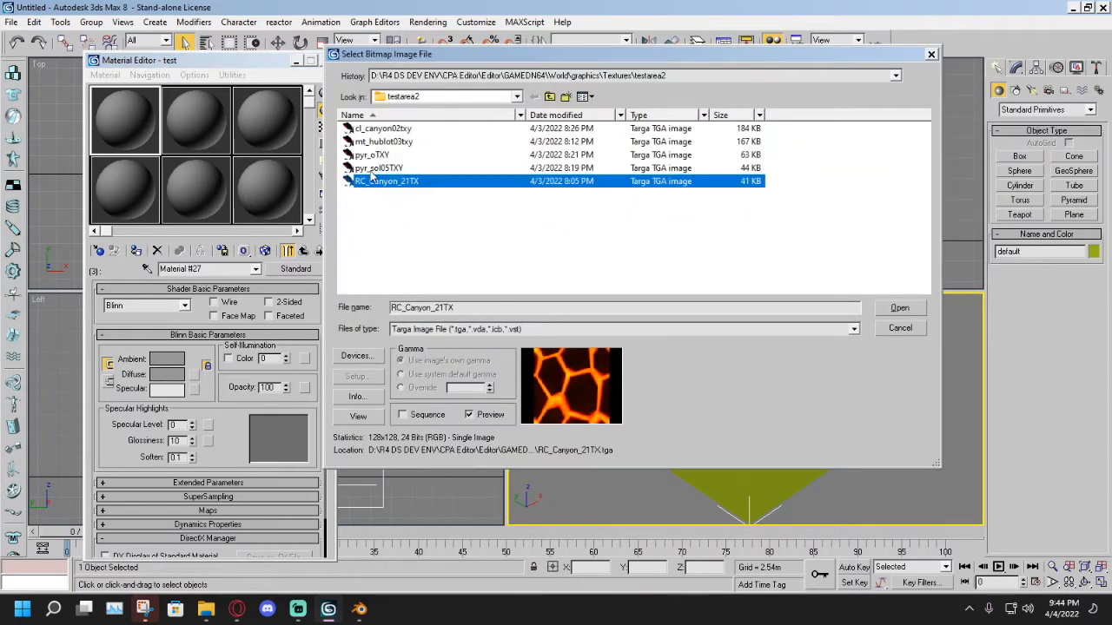
left_click(370, 169)
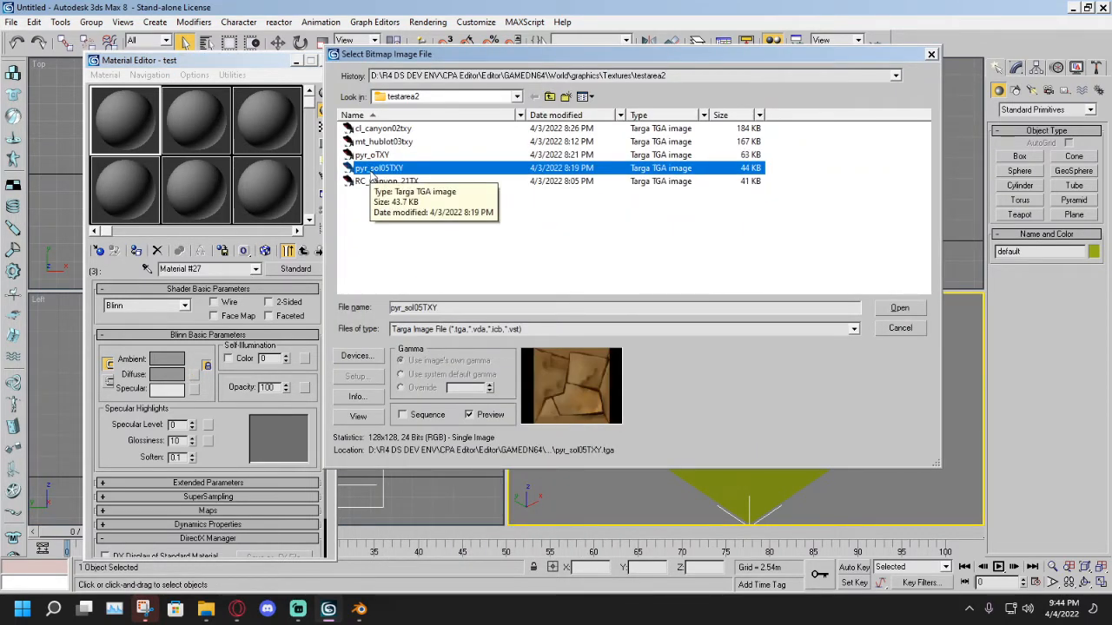
double_click(372, 168)
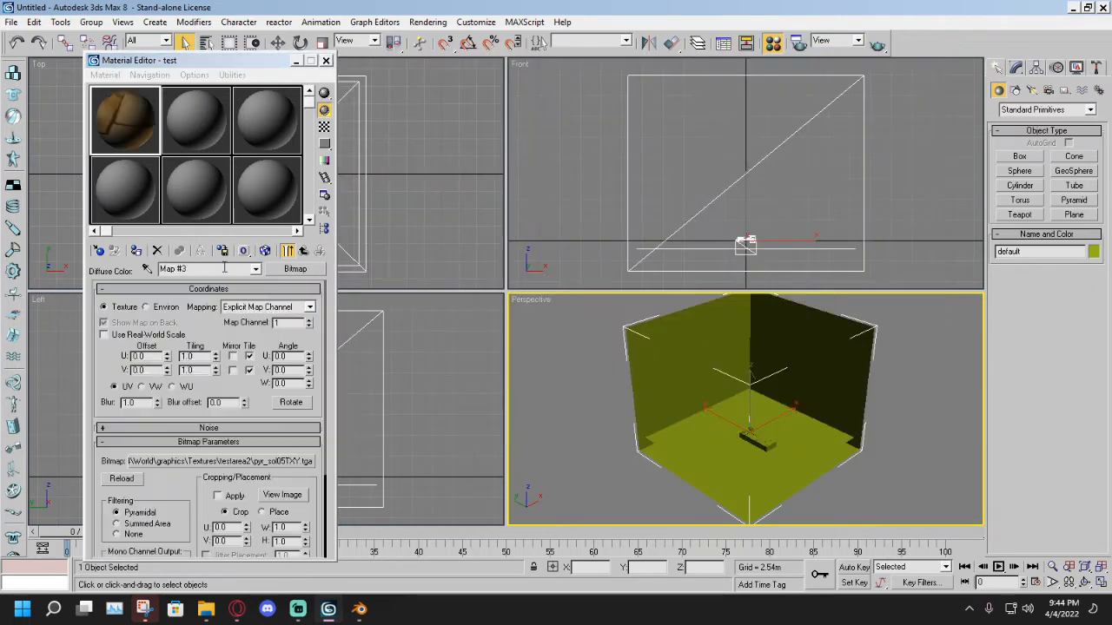
Name the pyr_sol05TXY diffuse map stone1 and its sub-material stone, and return to the parent test material.
key("BackSpace")
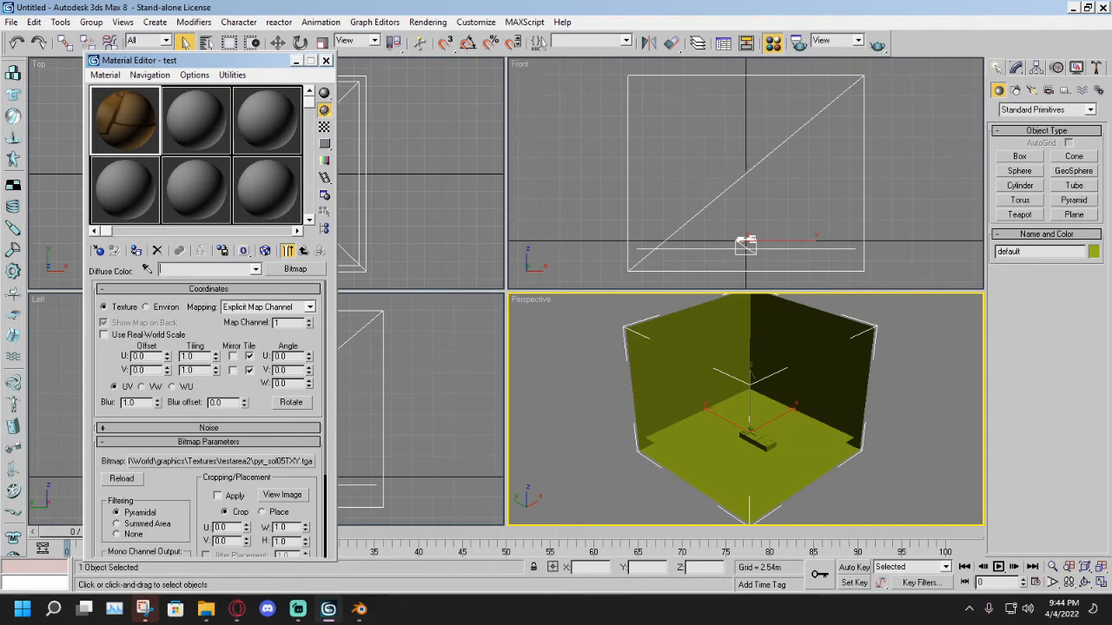
type("stone1")
key("Return")
left_click(255, 268)
left_click(192, 296)
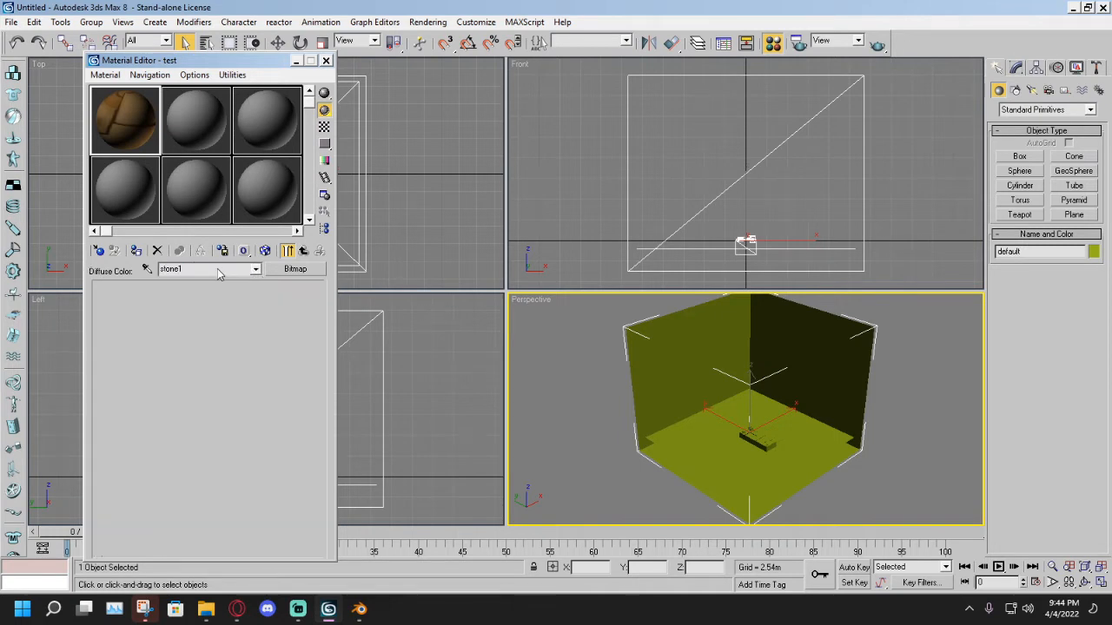
type("stone")
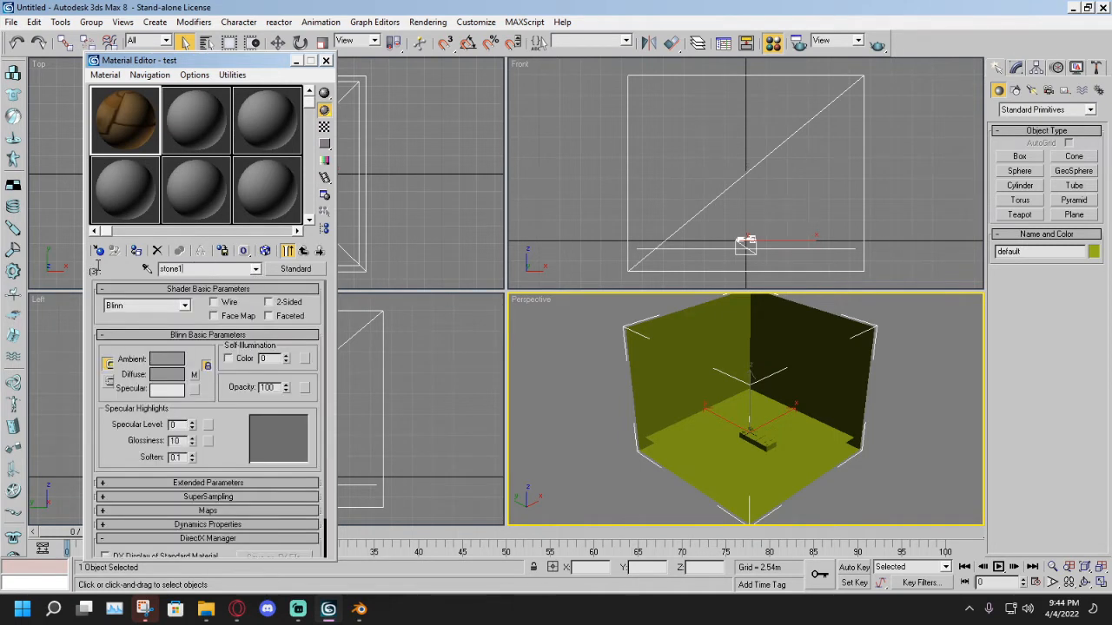
left_click(249, 270)
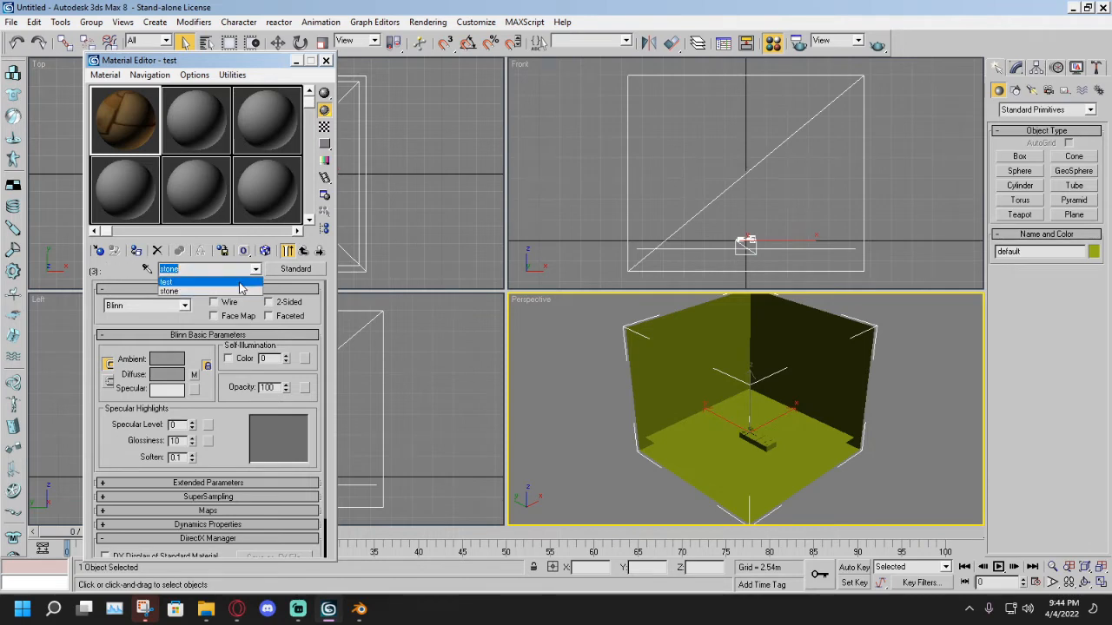
left_click(244, 279)
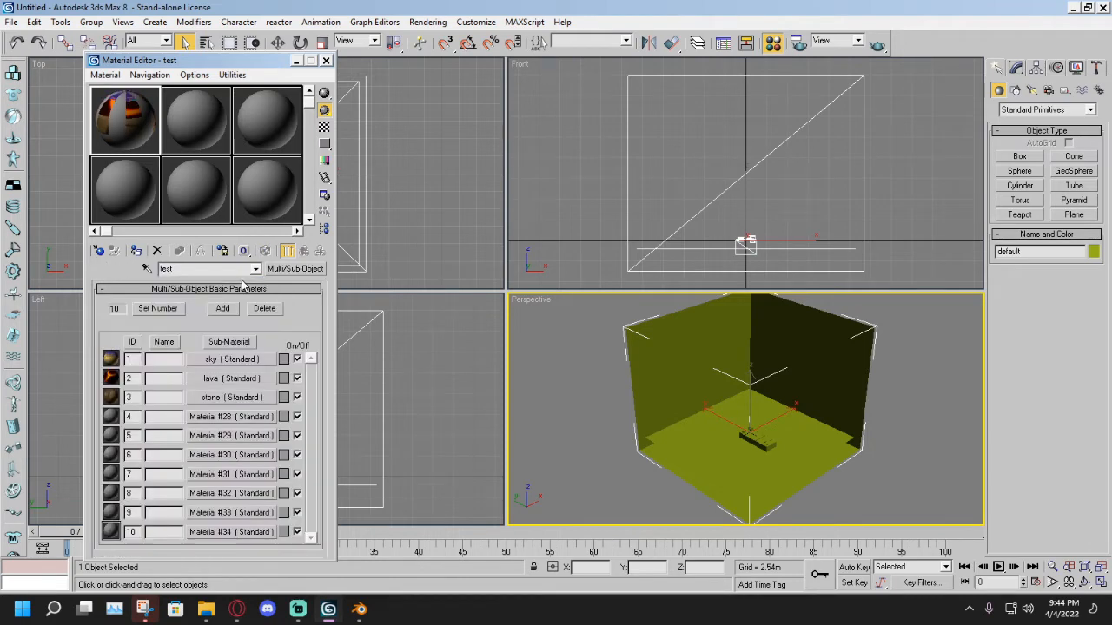
Load pyr_oTXY from the testarea2 folder as the diffuse bitmap of sub-material 4.
left_click(224, 420)
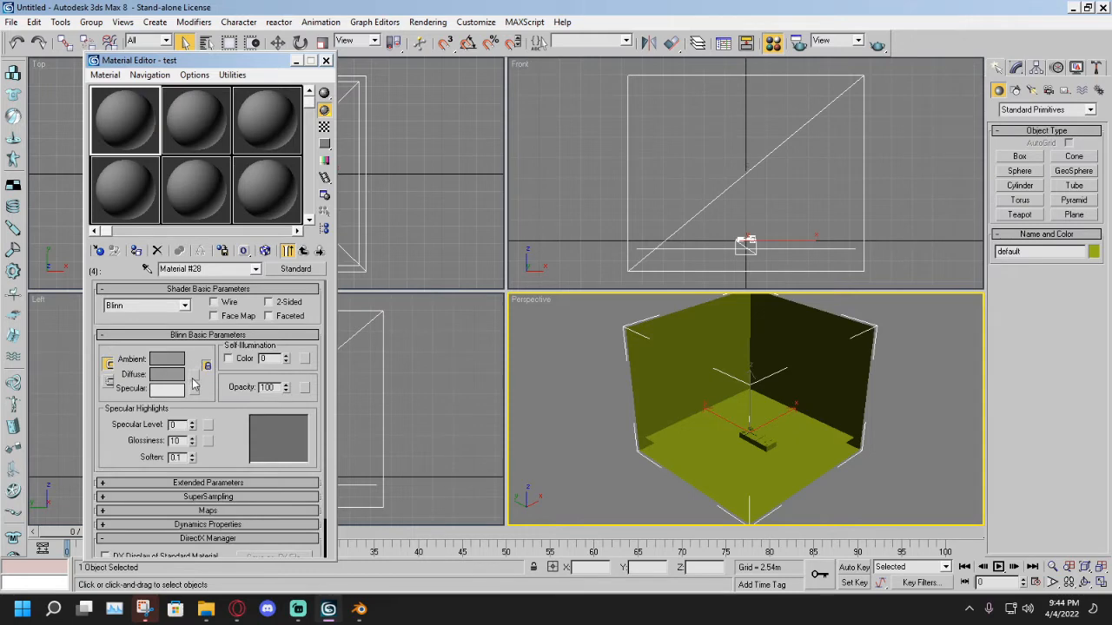
left_click(193, 375)
double_click(486, 118)
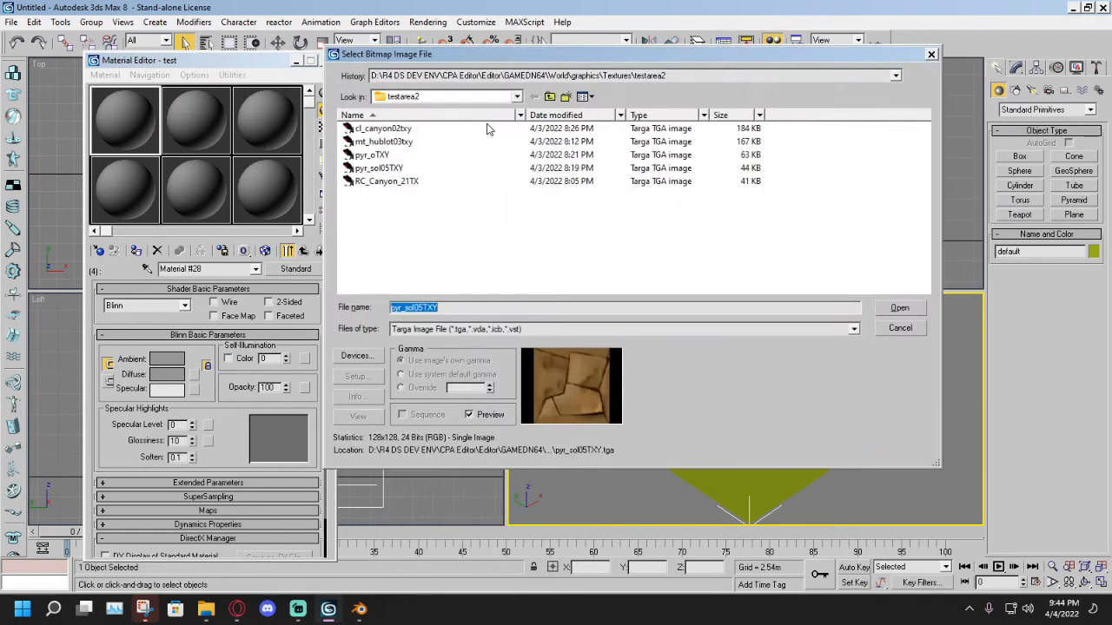
left_click(420, 156)
left_click(412, 141)
double_click(415, 154)
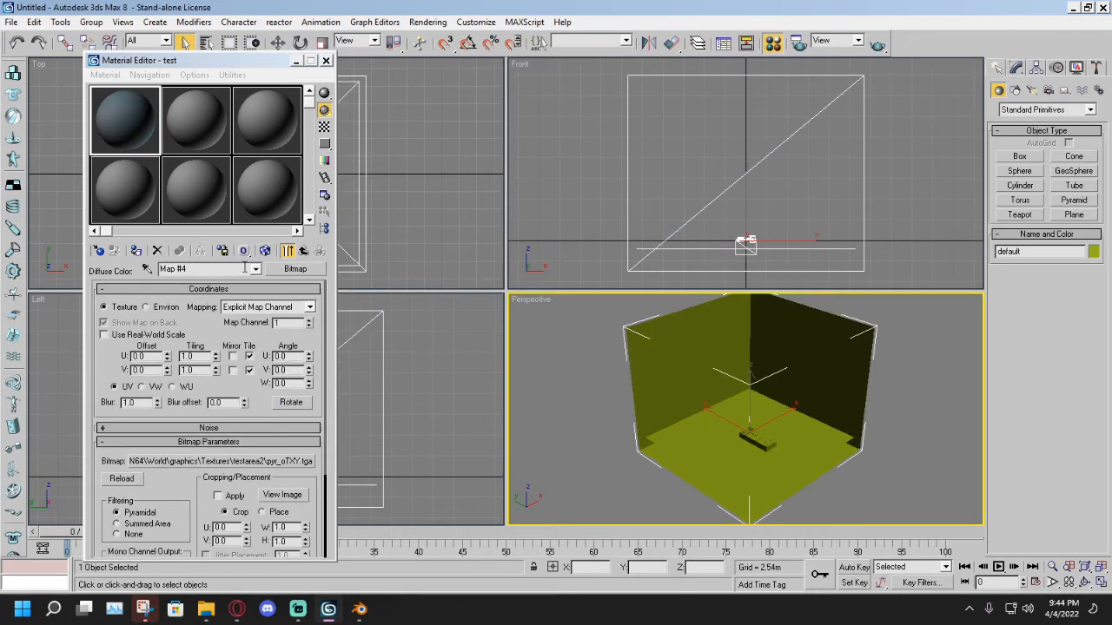
Name the pyr_oTXY diffuse map water1 and its sub-material water, and return to the parent test material.
left_click(245, 268)
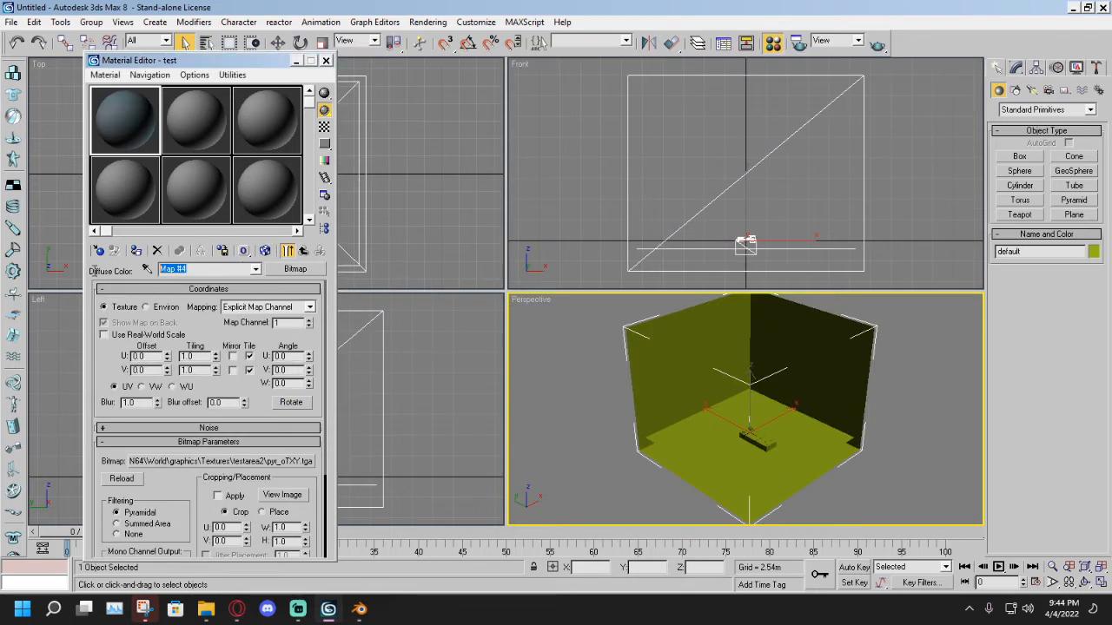
type("water1")
key("Return")
left_click(256, 268)
left_click(186, 281)
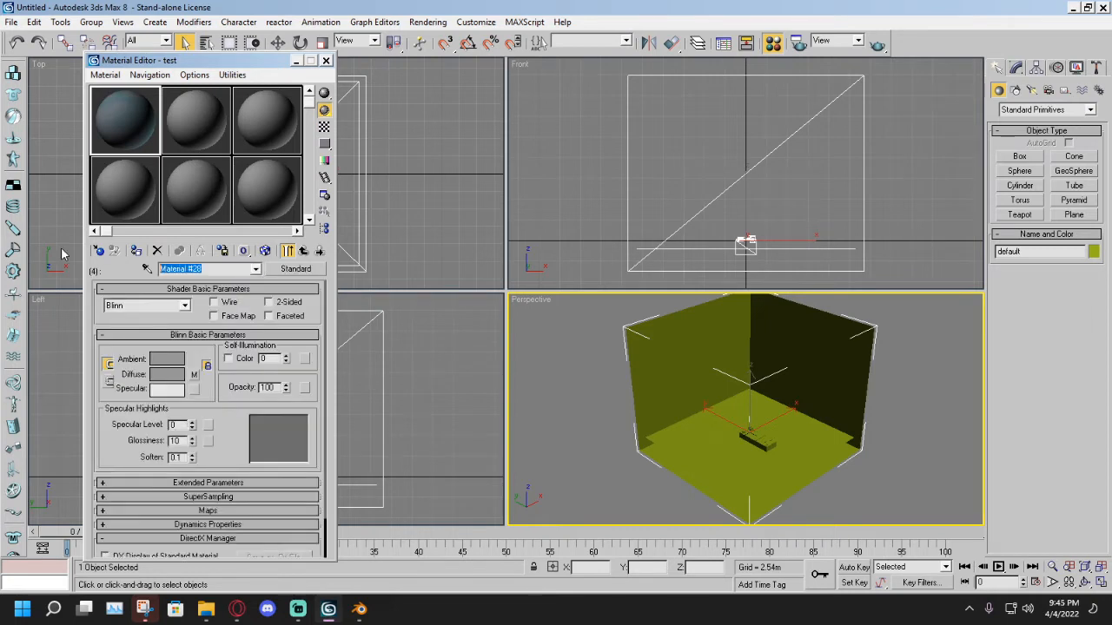
type("water1")
left_click(256, 270)
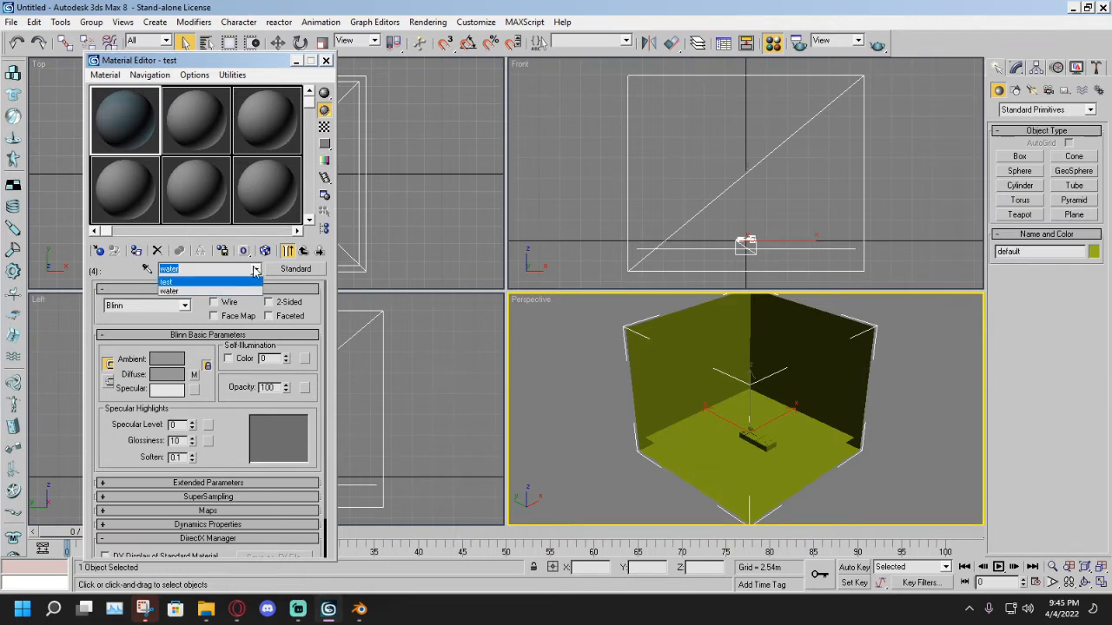
left_click(213, 292)
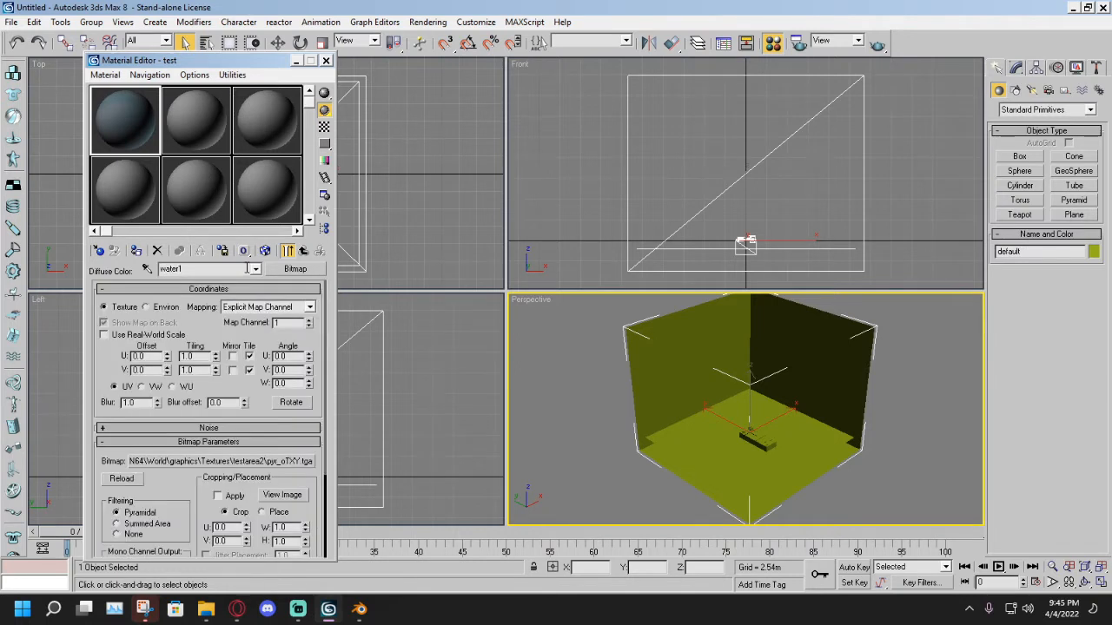
left_click(256, 270)
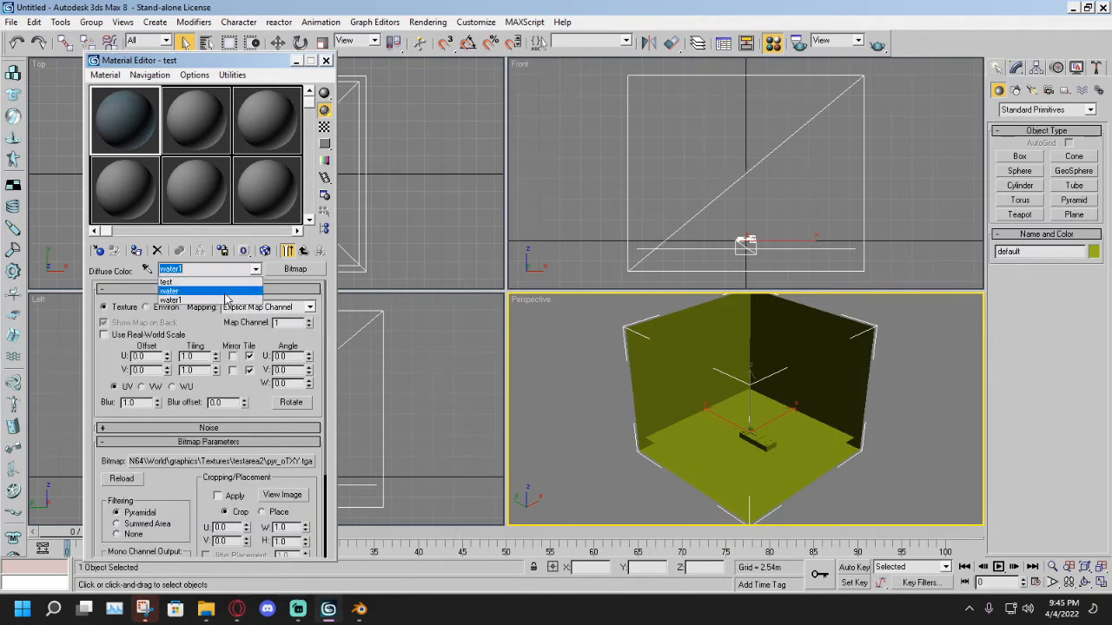
left_click(173, 283)
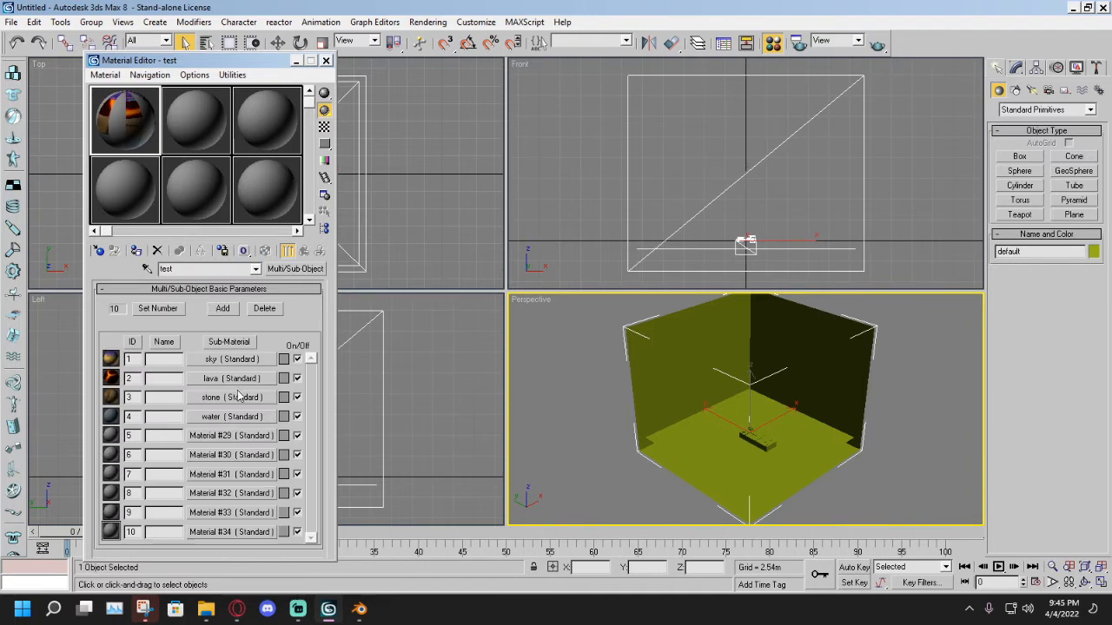
Load mt_hublot03txy from the testarea2 folder as the diffuse bitmap of sub-material 5.
left_click(233, 437)
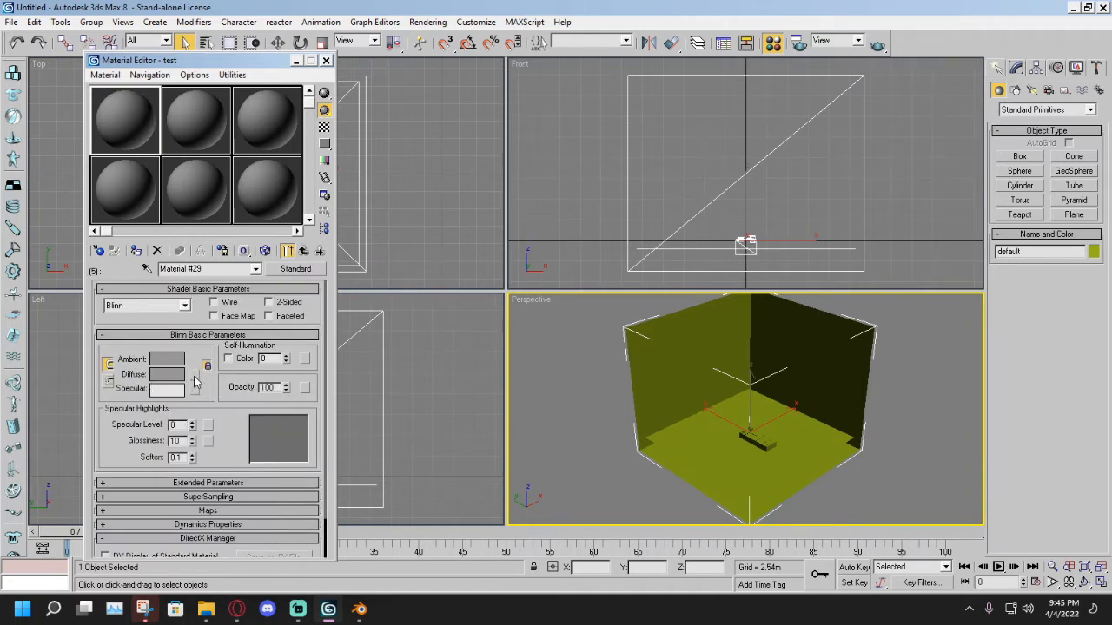
left_click(194, 382)
double_click(476, 114)
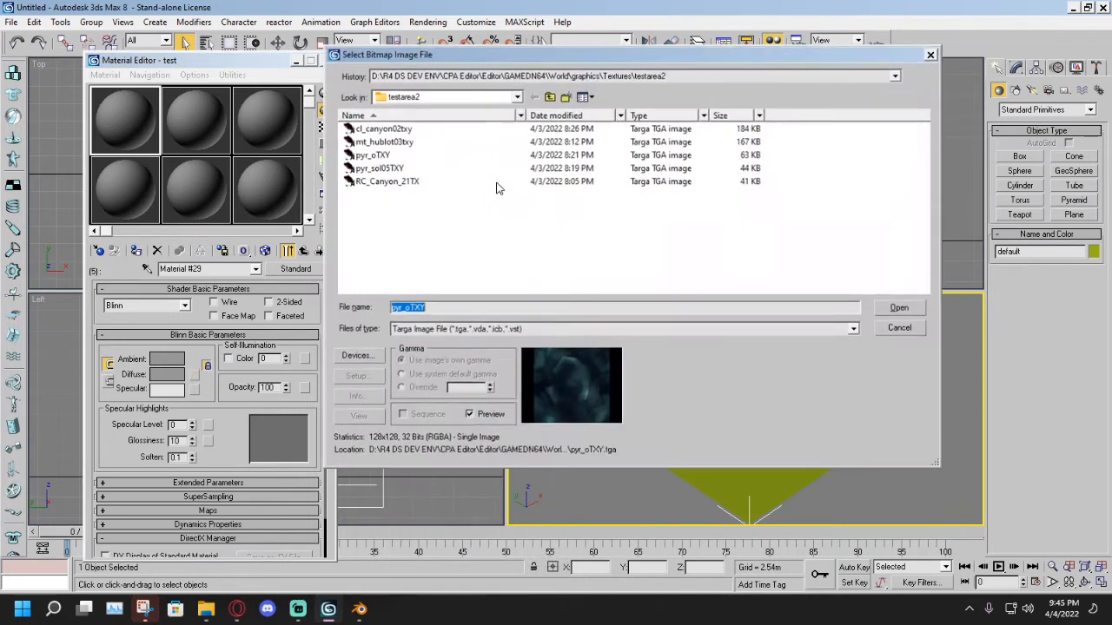
left_click(410, 143)
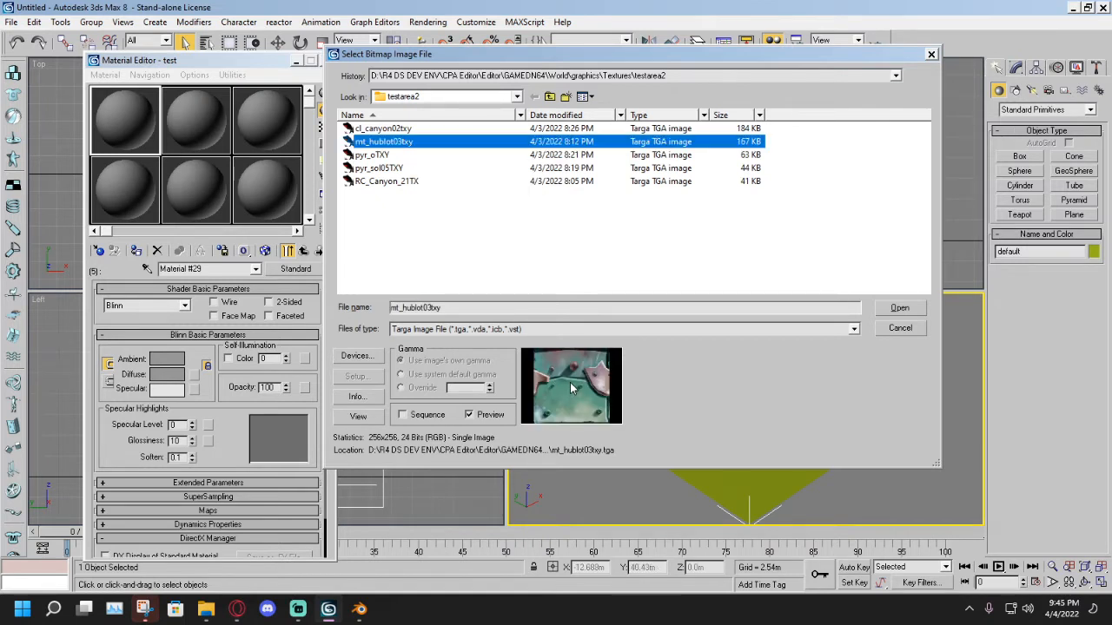
double_click(403, 143)
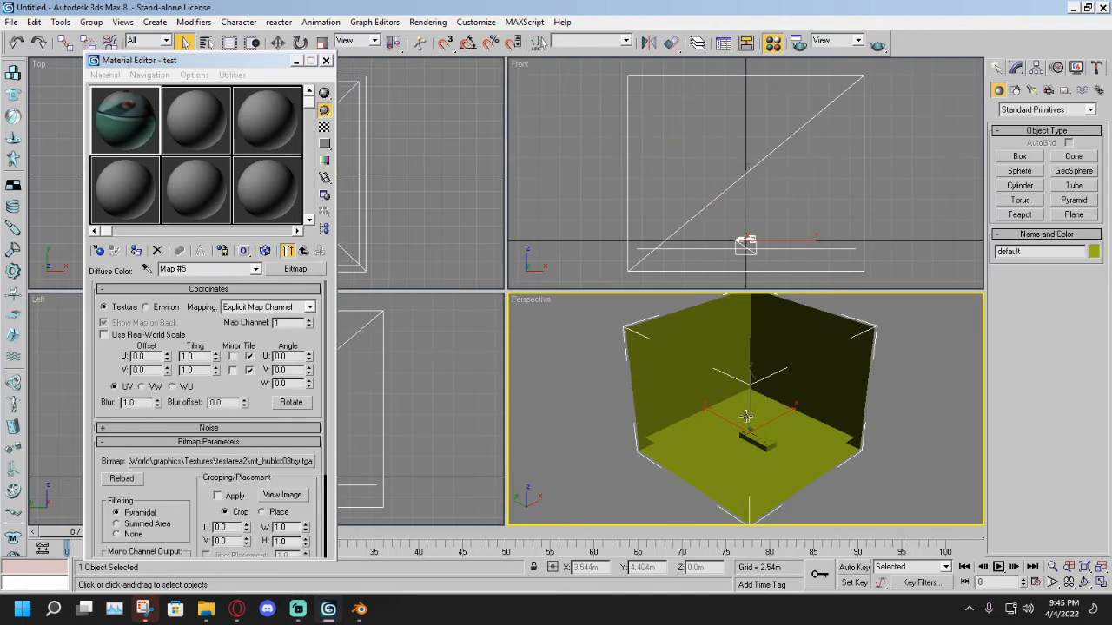
Name the mt_hublot03txy diffuse map metalnormal1 and its sub-material metalnormal, and return to the parent test material.
left_click(221, 270)
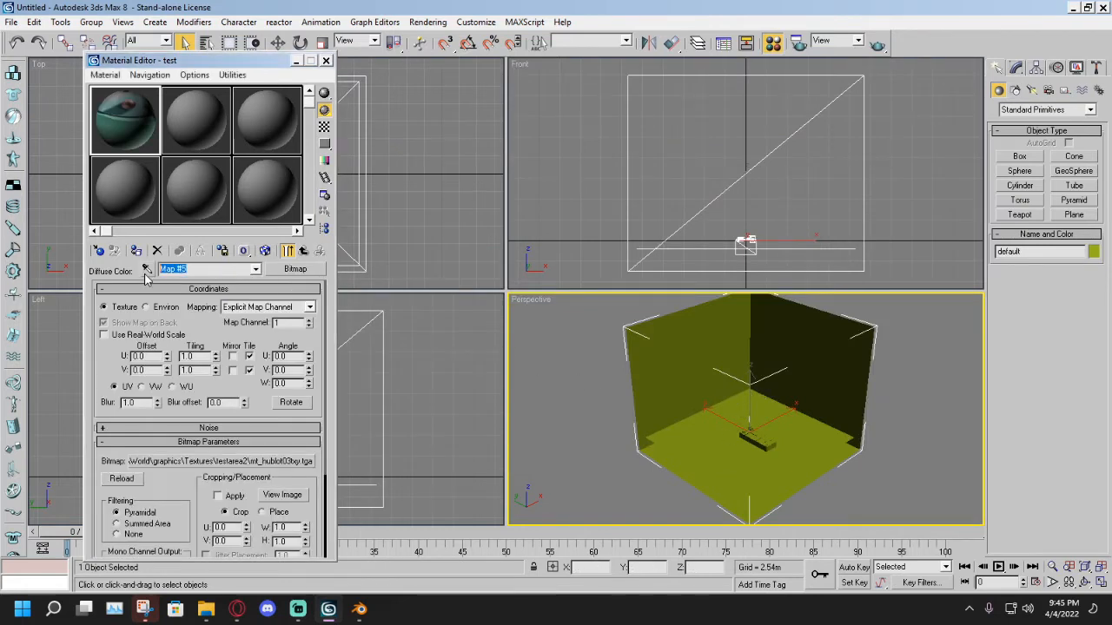
key("BackSpace")
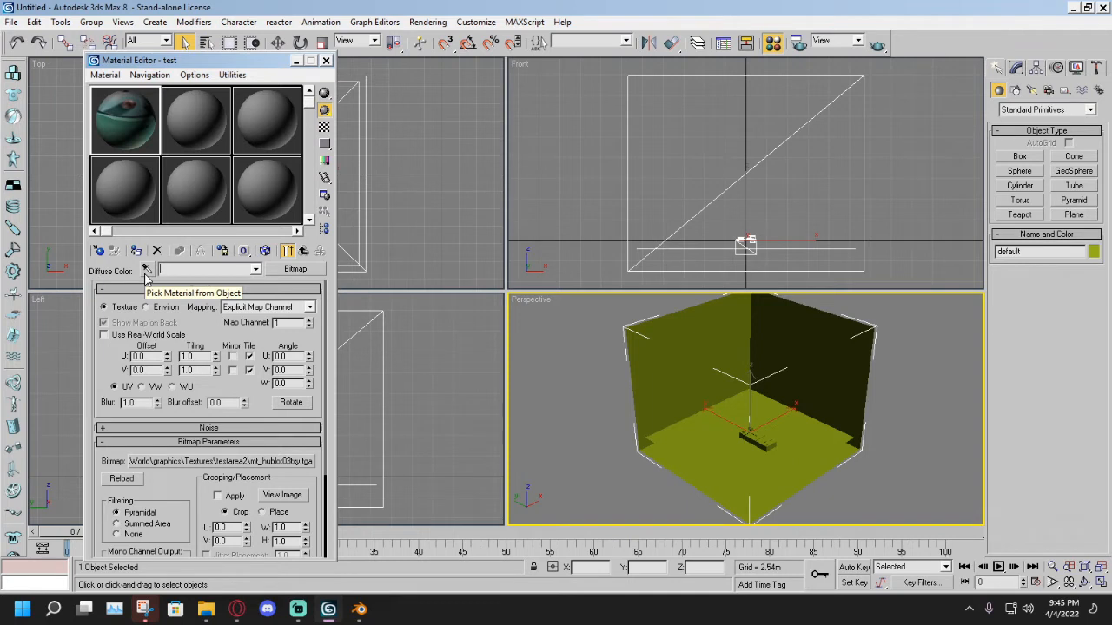
type("mt")
left_click(257, 270)
left_click(245, 293)
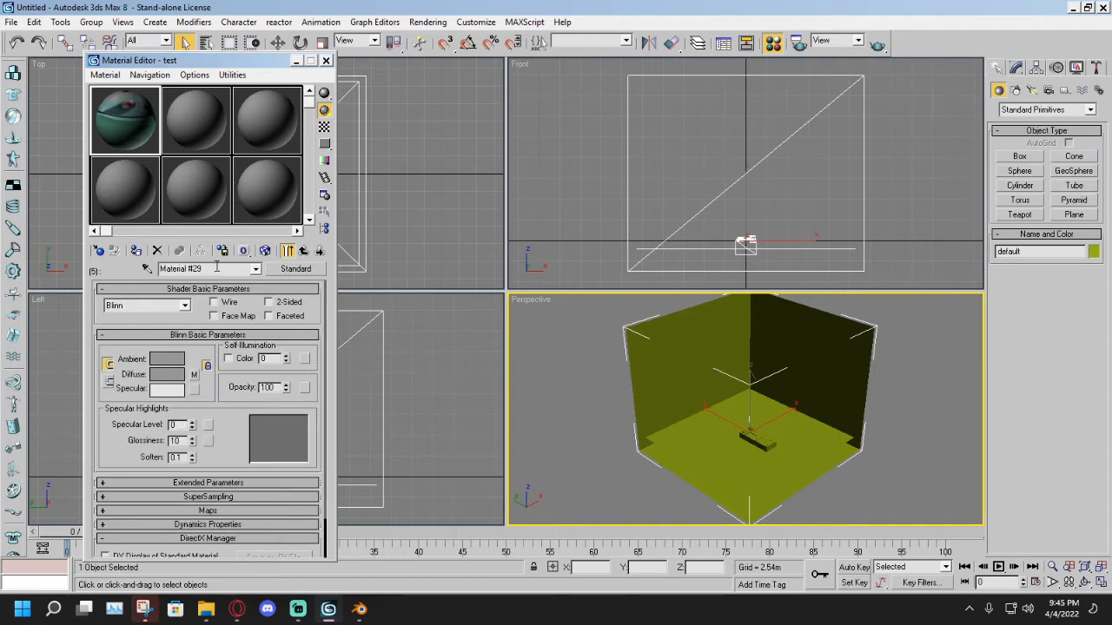
type("metalnormal")
left_click(194, 374)
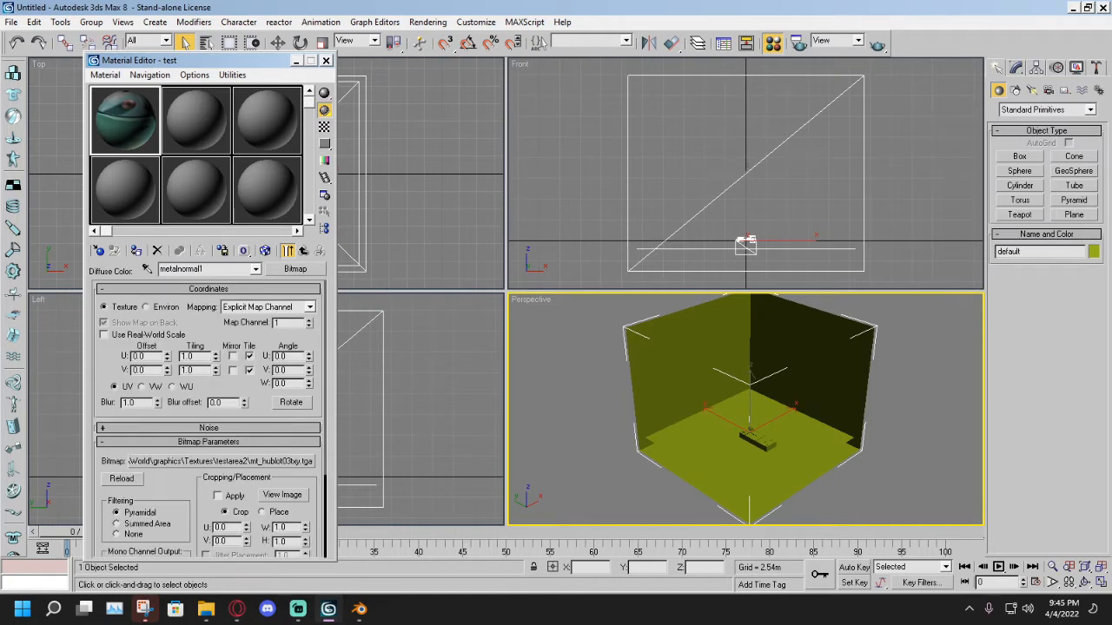
left_click(256, 269)
left_click(240, 280)
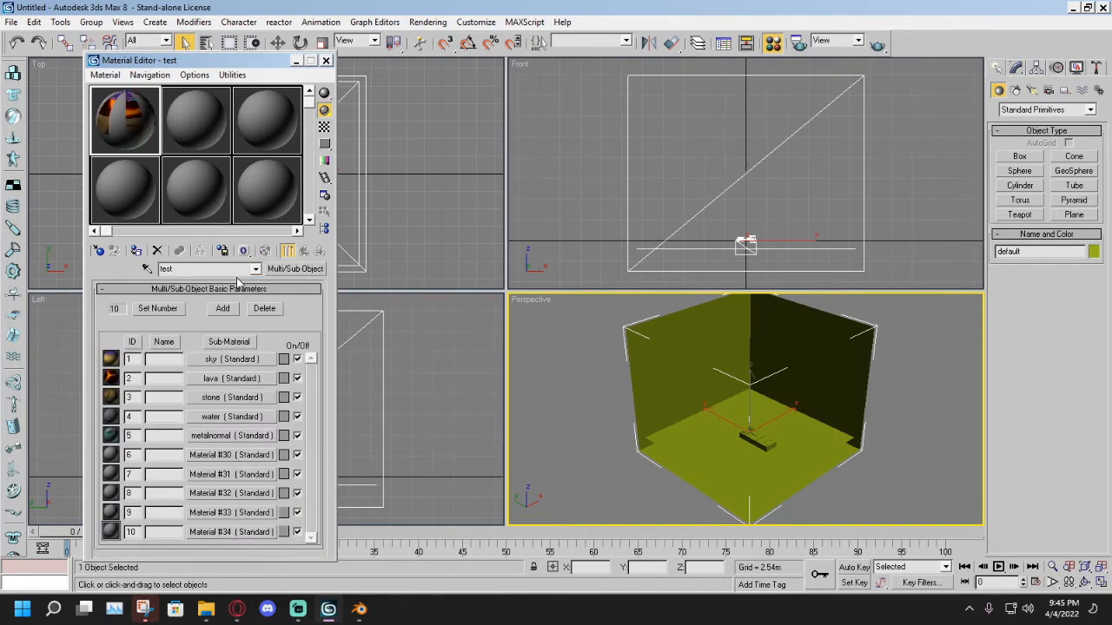
Load mt_hublot03txy from the testarea2 folder as the diffuse bitmap of sub-material 6.
left_click(227, 461)
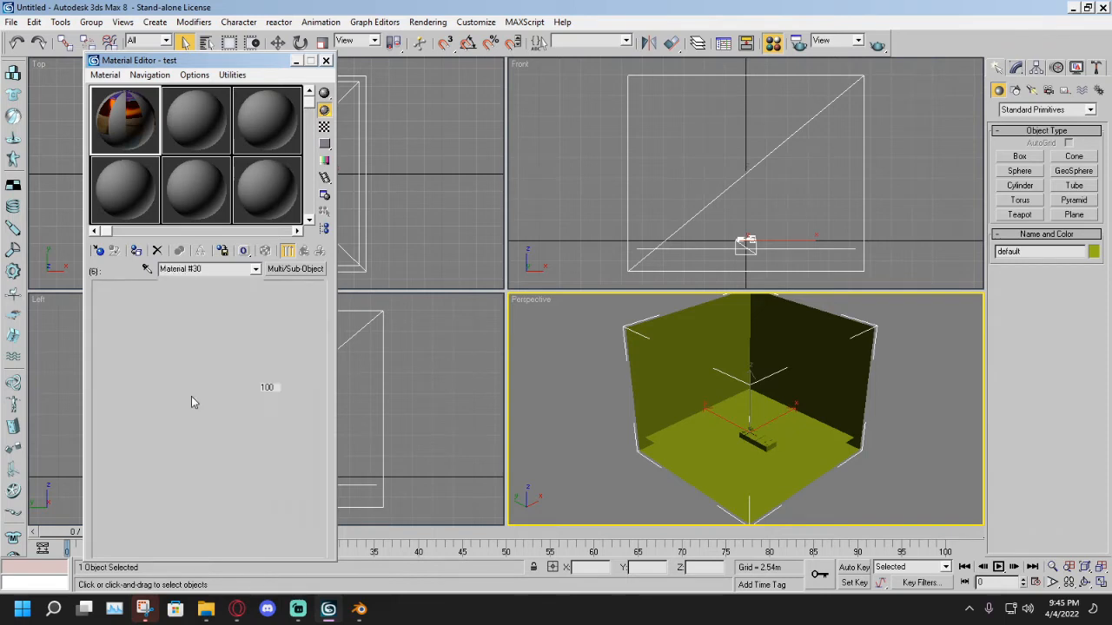
left_click(195, 375)
double_click(484, 117)
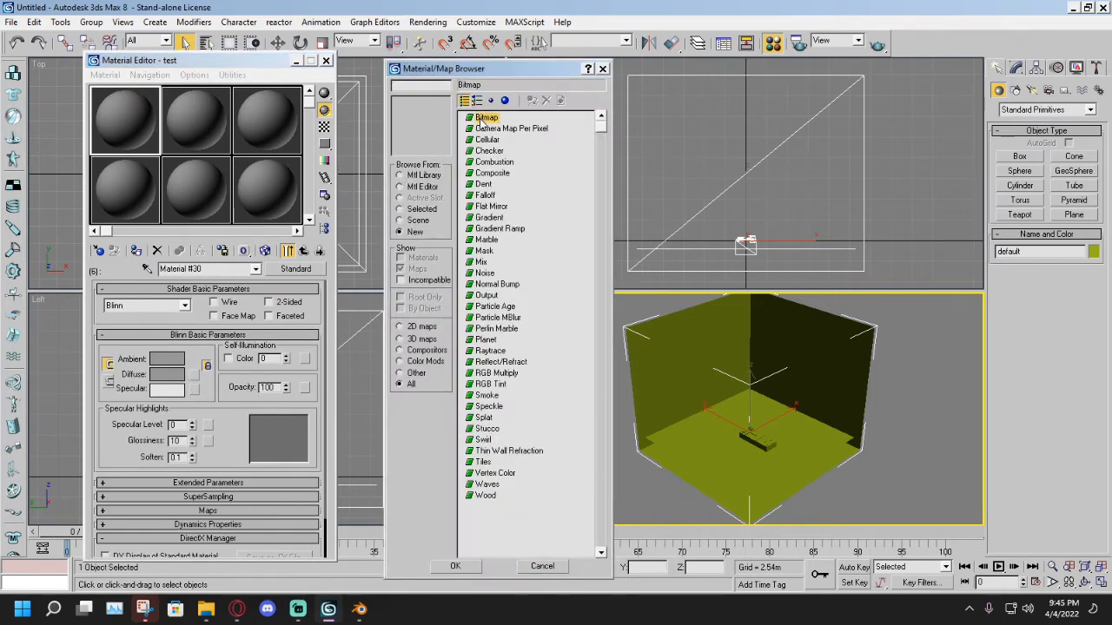
left_click(390, 143)
double_click(390, 143)
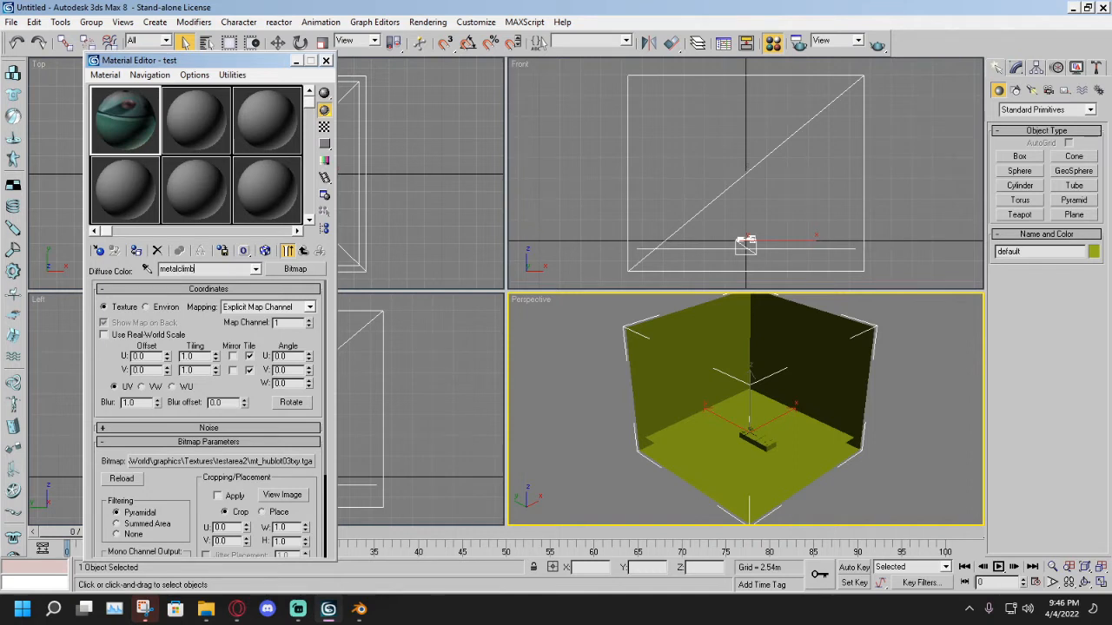
Name sub-material 6's diffuse map metalclimb1 and the sub-material metalclimb, and return to the parent test material.
type("1")
key("Return")
left_click(255, 270)
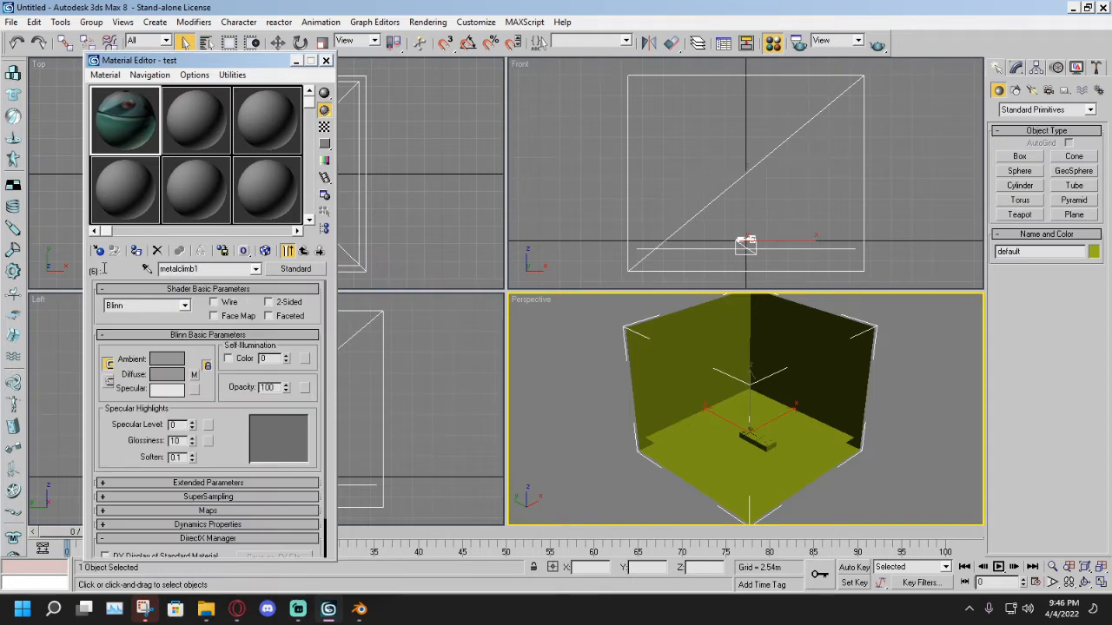
left_click(255, 270)
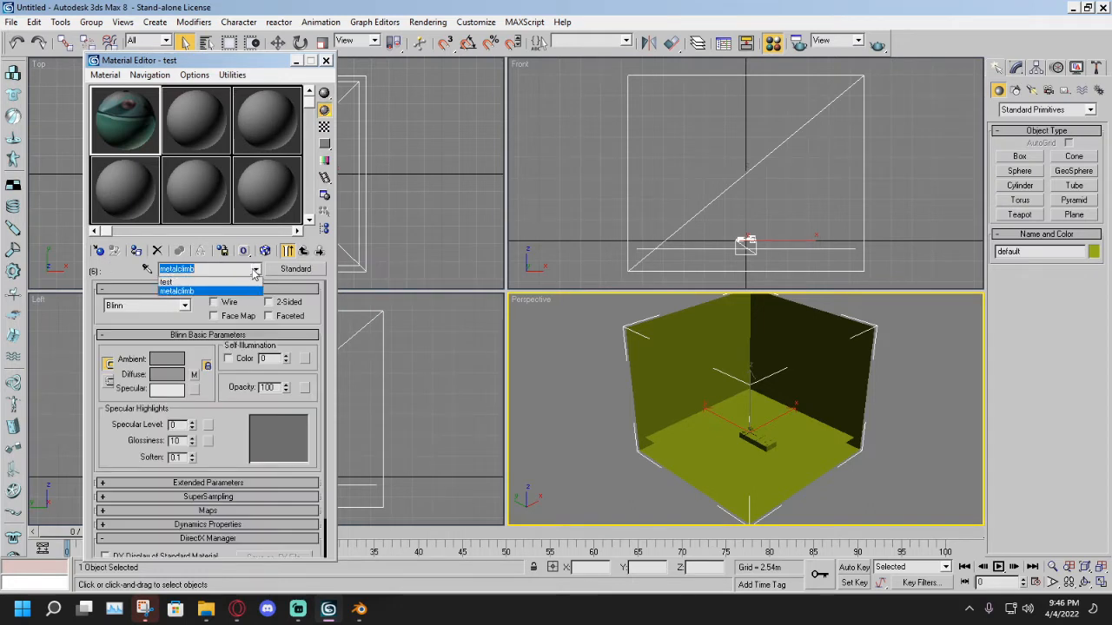
left_click(249, 282)
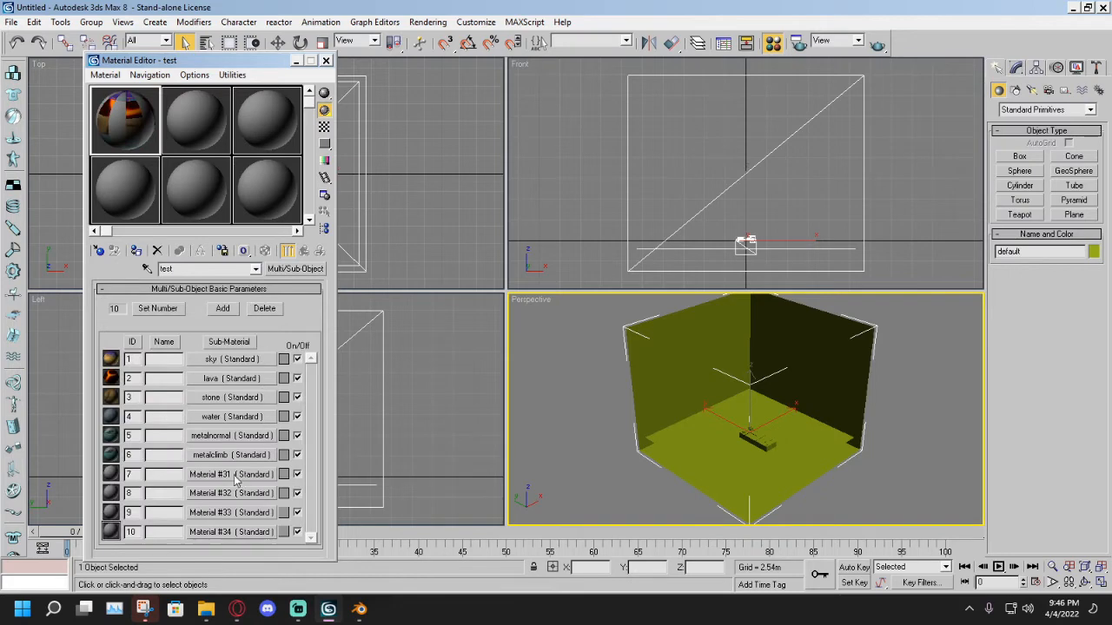
Load mt_hublot03txy from the testarea2 folder as the diffuse bitmap of sub-material 7.
left_click(233, 474)
left_click(194, 374)
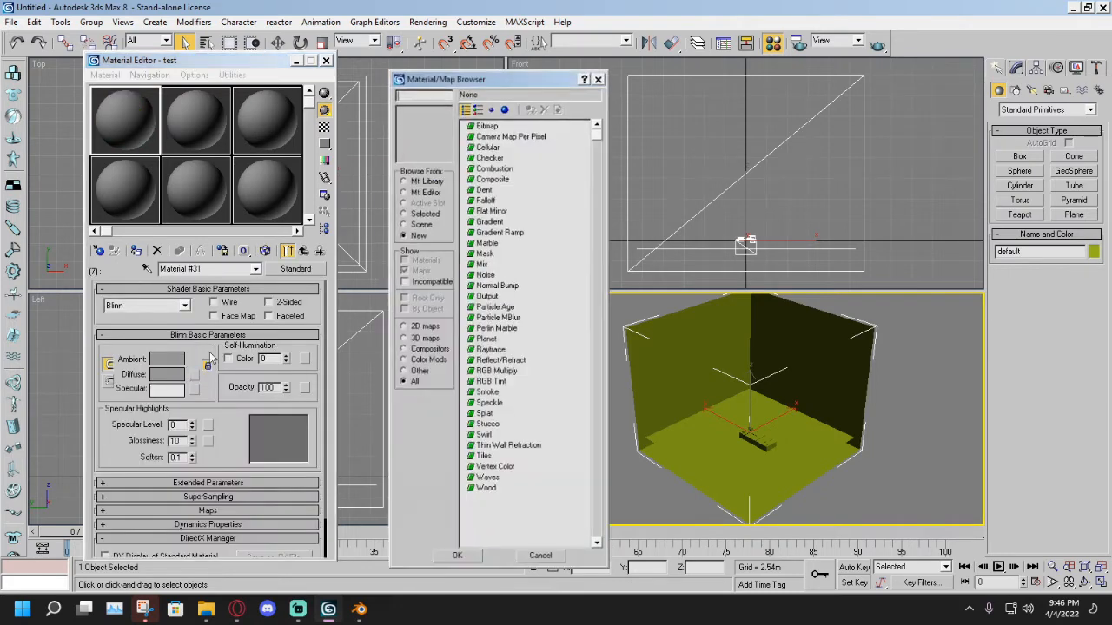
double_click(486, 126)
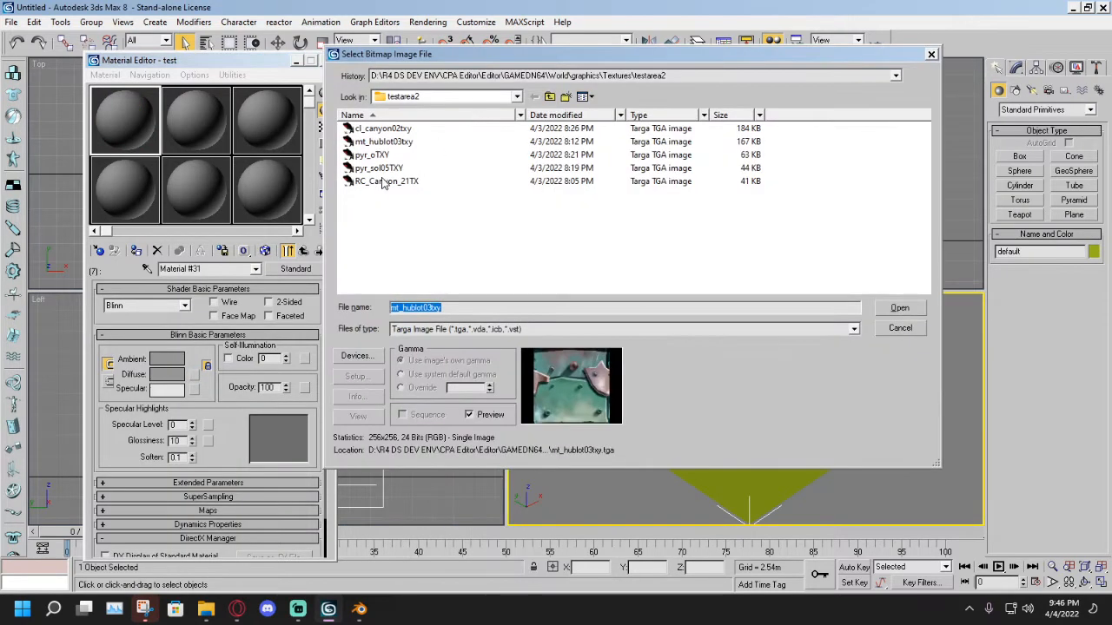
double_click(378, 142)
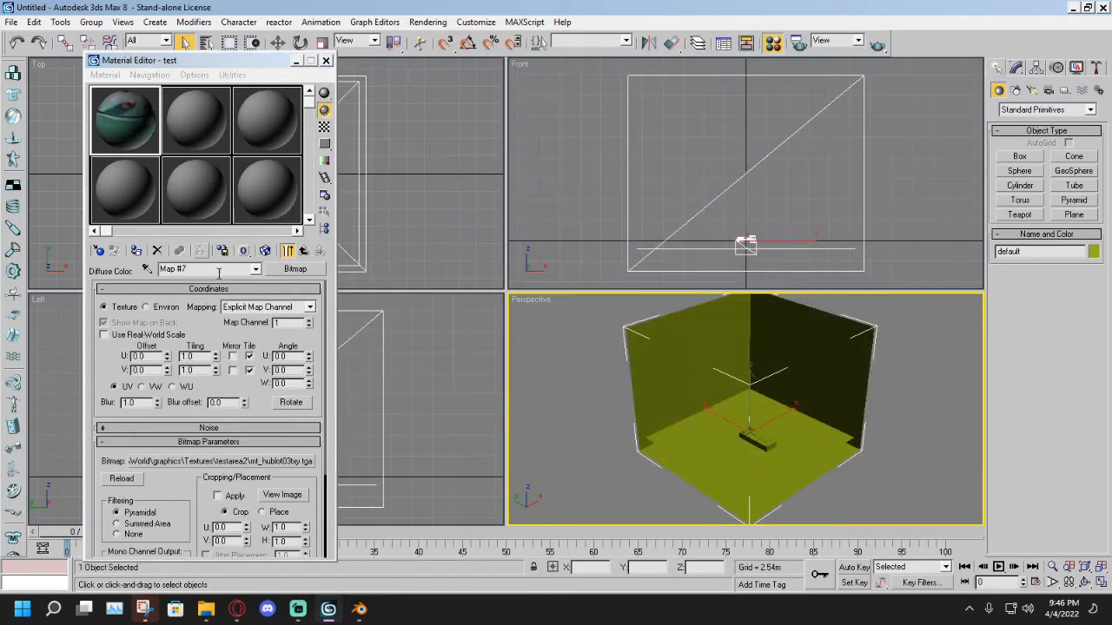
Name sub-material 7's diffuse map metalbounce1 and the sub-material metalbounce, and return to the parent test material.
left_click_drag(219, 273, 75, 275)
key("BackSpace")
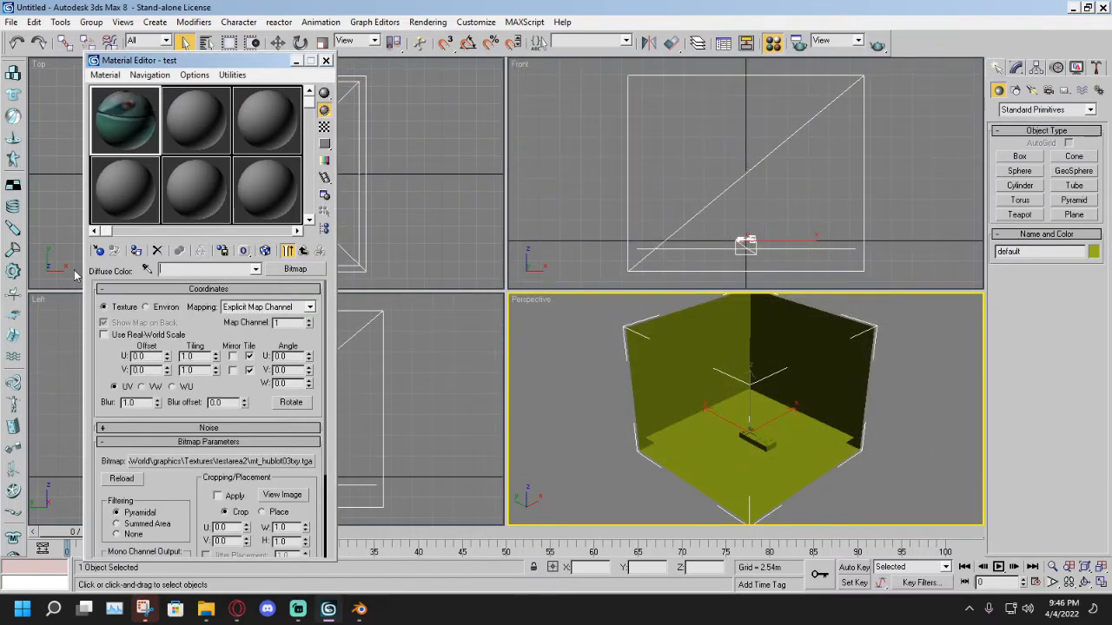
type("mt")
type("talbounce1")
double_click(201, 274)
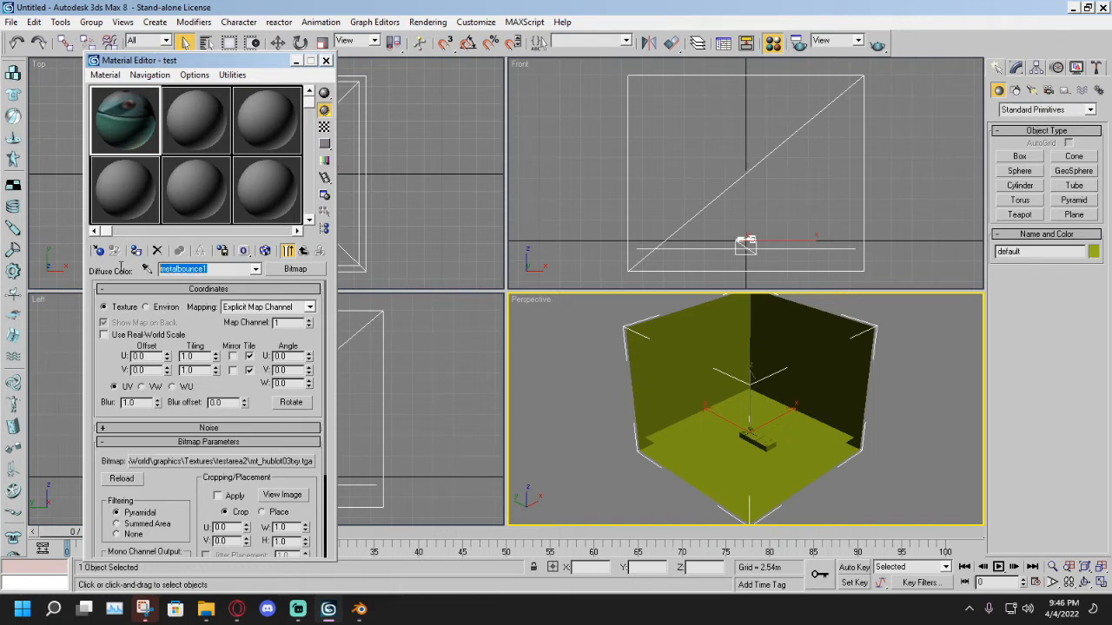
left_click(255, 269)
left_click(218, 271)
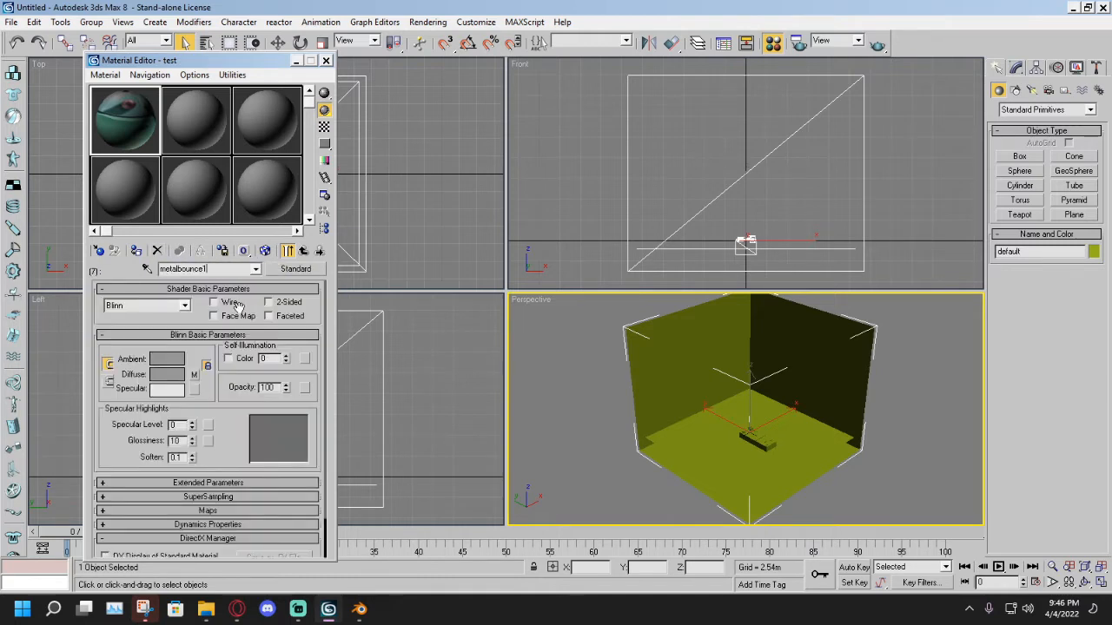
left_click(255, 269)
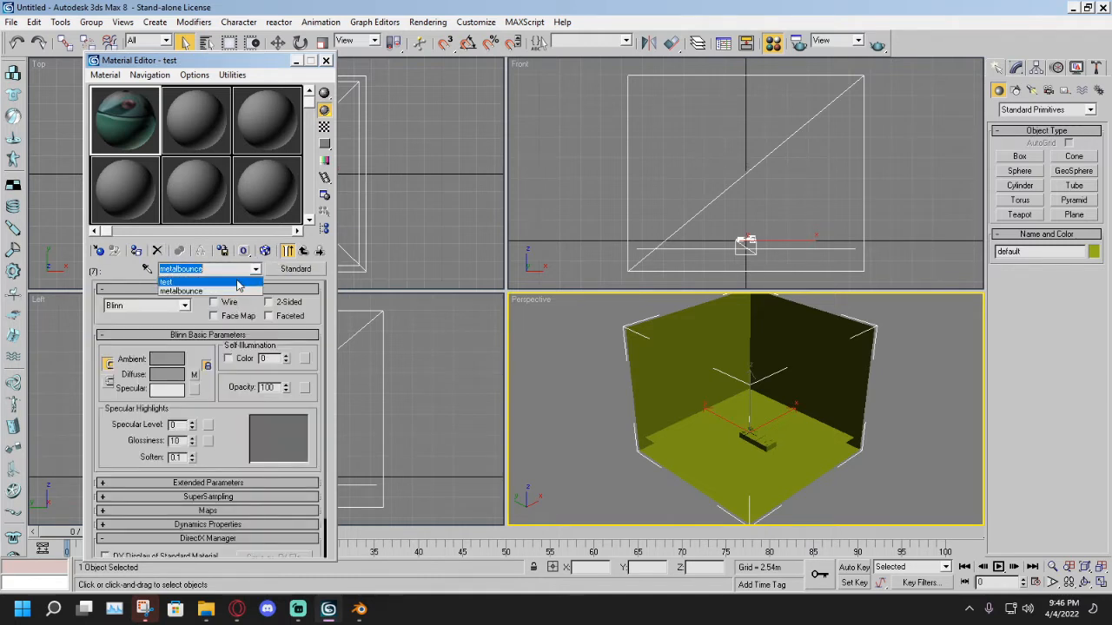
left_click(238, 278)
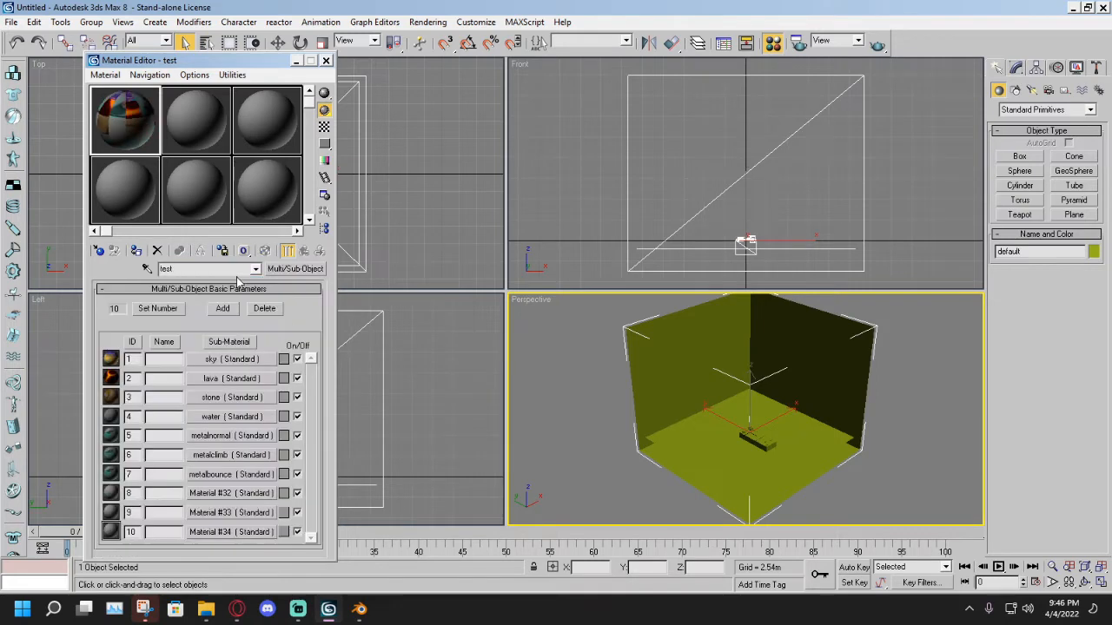
Load mt_hublot03txy from the testarea2 folder as the diffuse bitmap of sub-material 8.
left_click(212, 493)
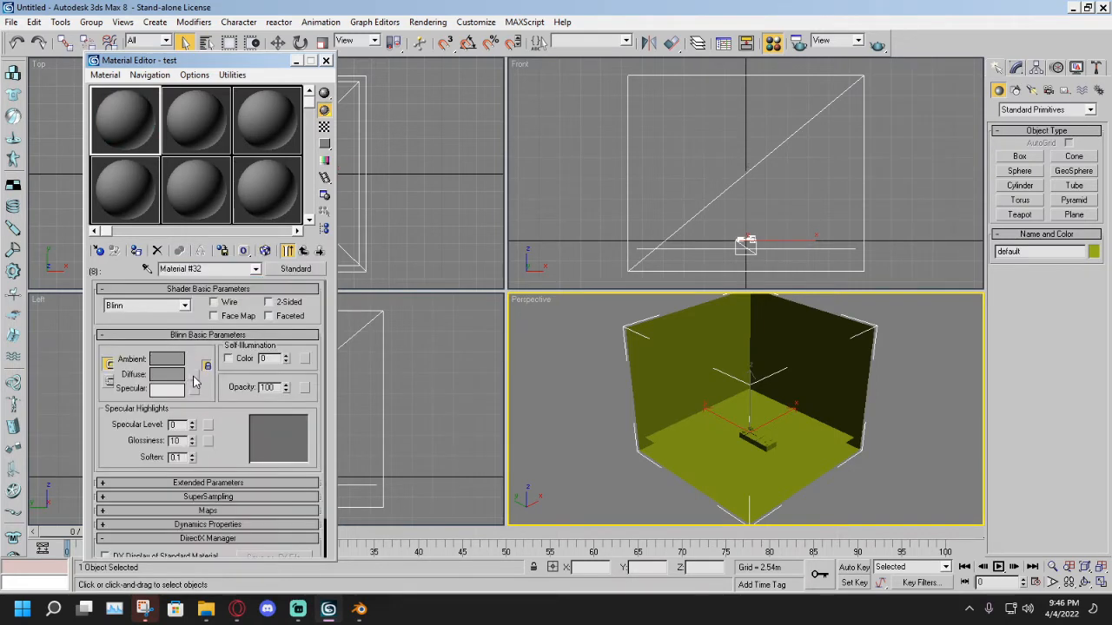
left_click(194, 375)
double_click(491, 119)
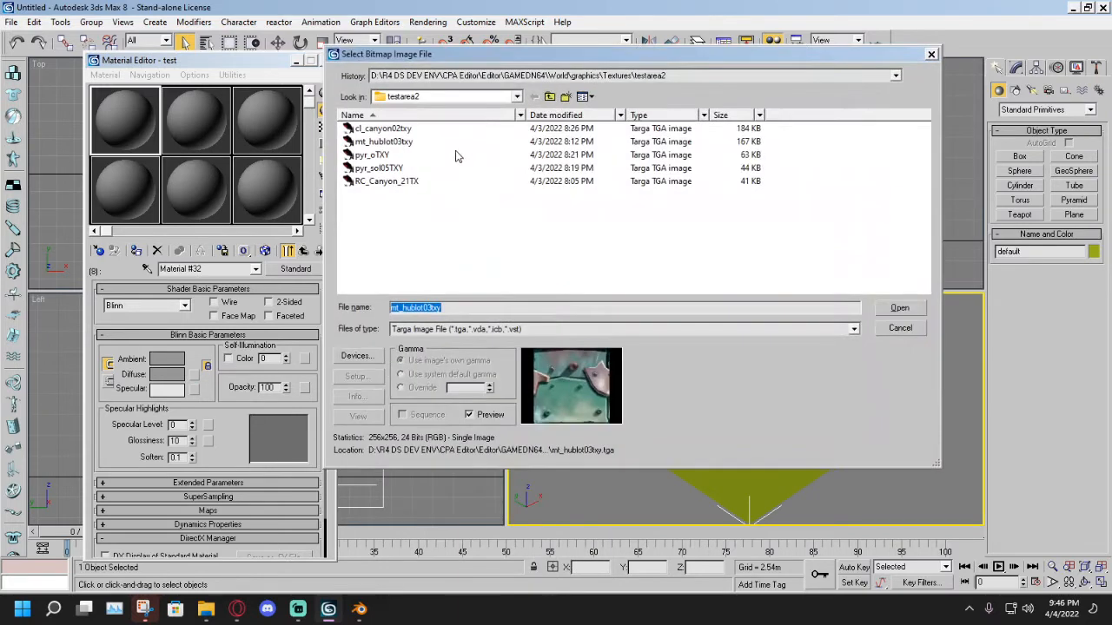
left_click(435, 145)
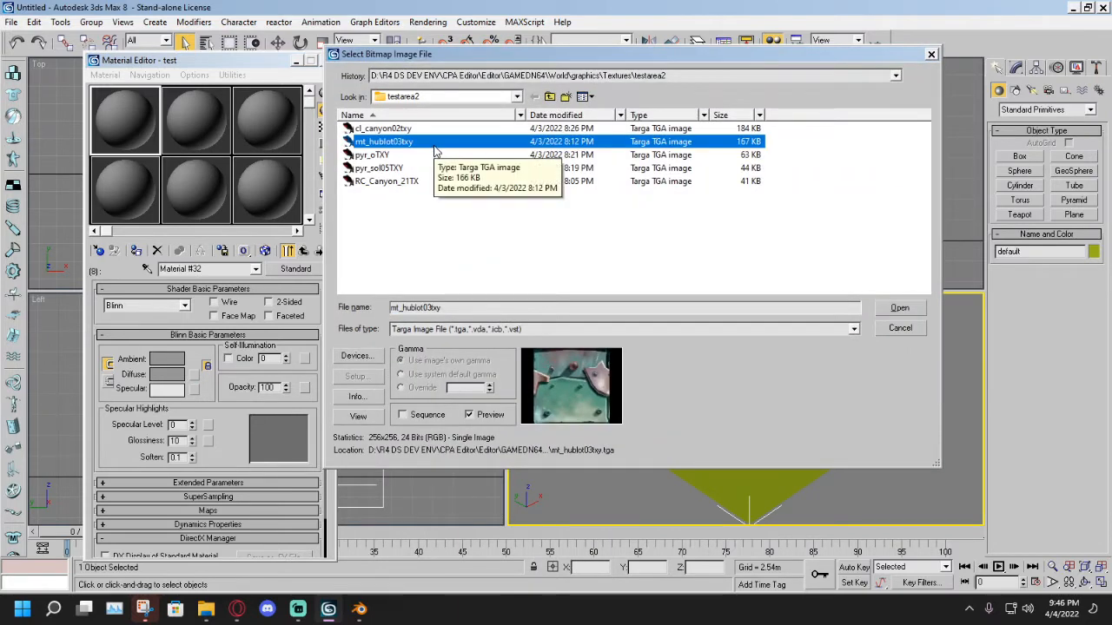
double_click(436, 149)
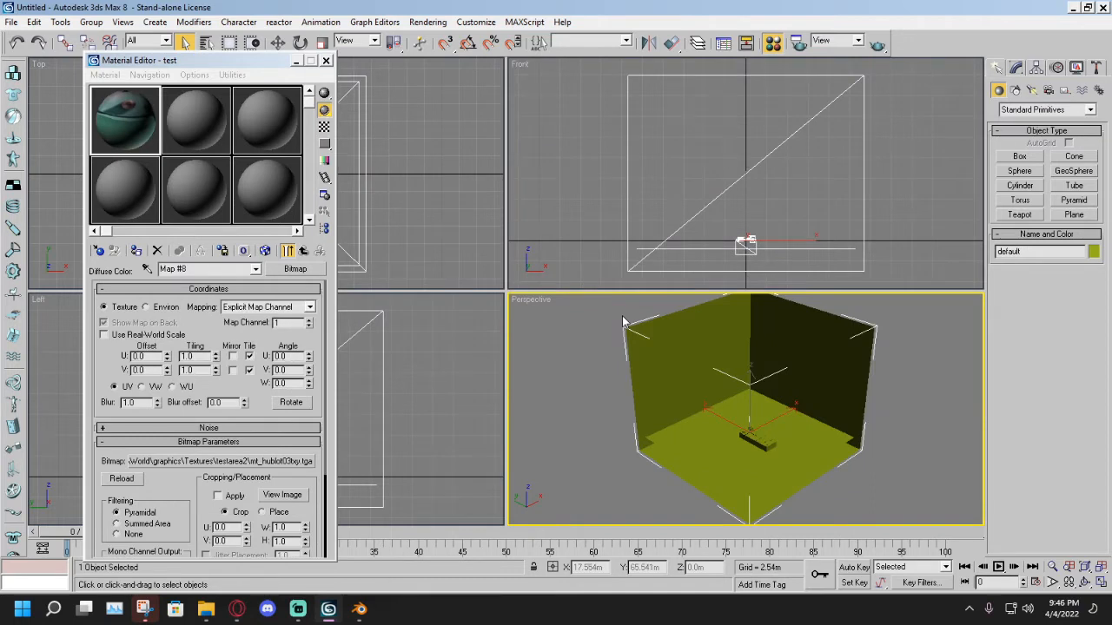
Name sub-material 8's diffuse map metalgi1 and the sub-material metalgi, and return to the parent test material.
left_click(215, 269)
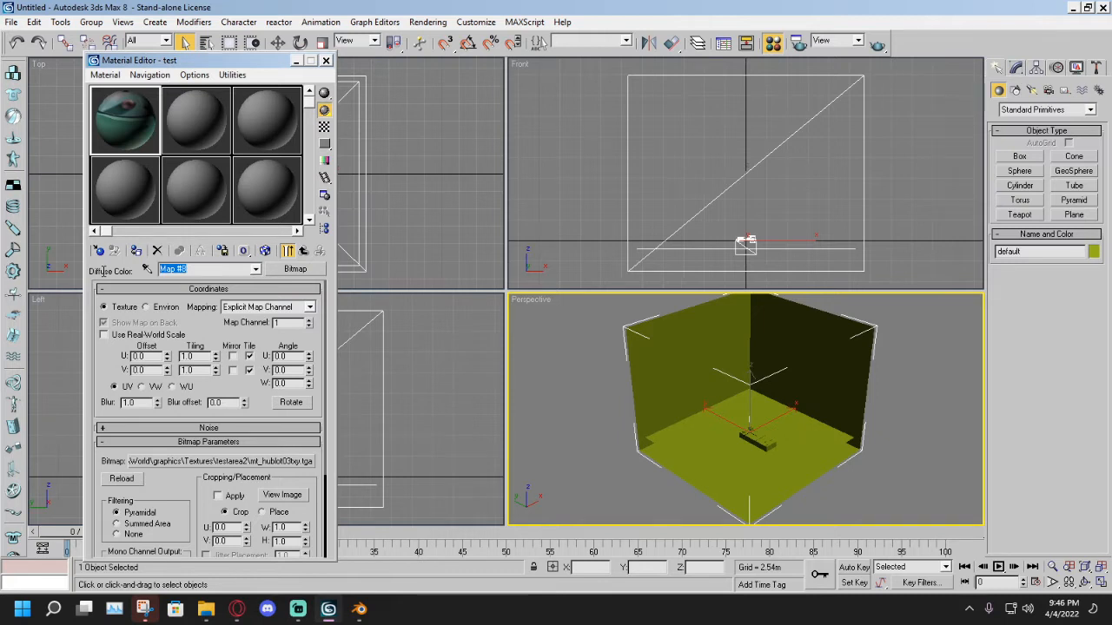
key("BackSpace")
type("metalgi1")
left_click(256, 270)
key("ctrl+c")
left_click(209, 291)
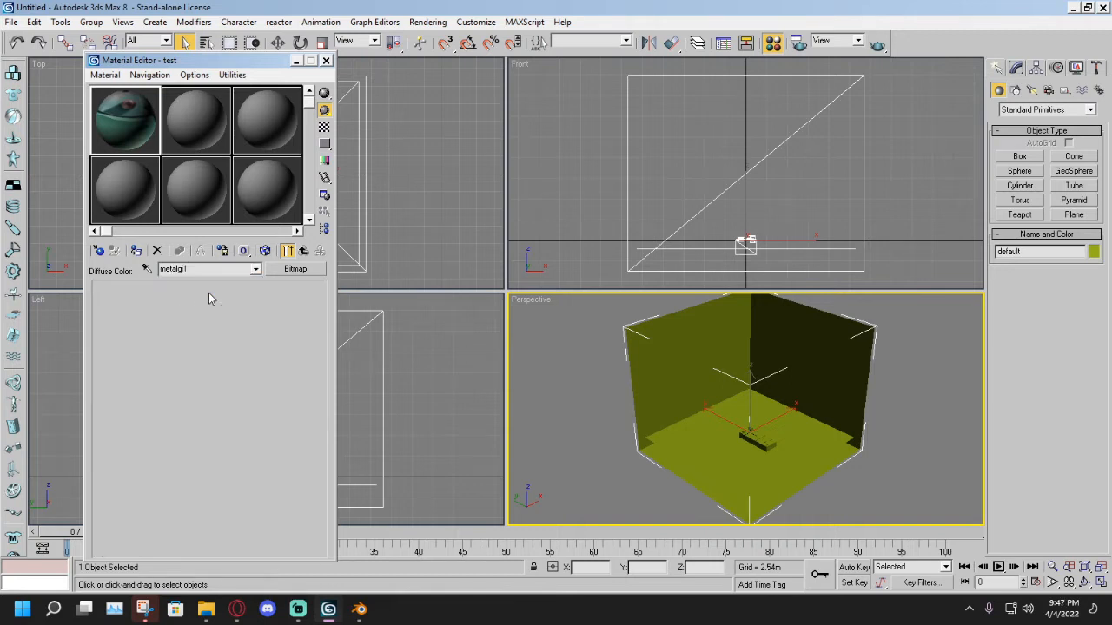
left_click_drag(223, 273, 7, 272)
key("ctrl+v")
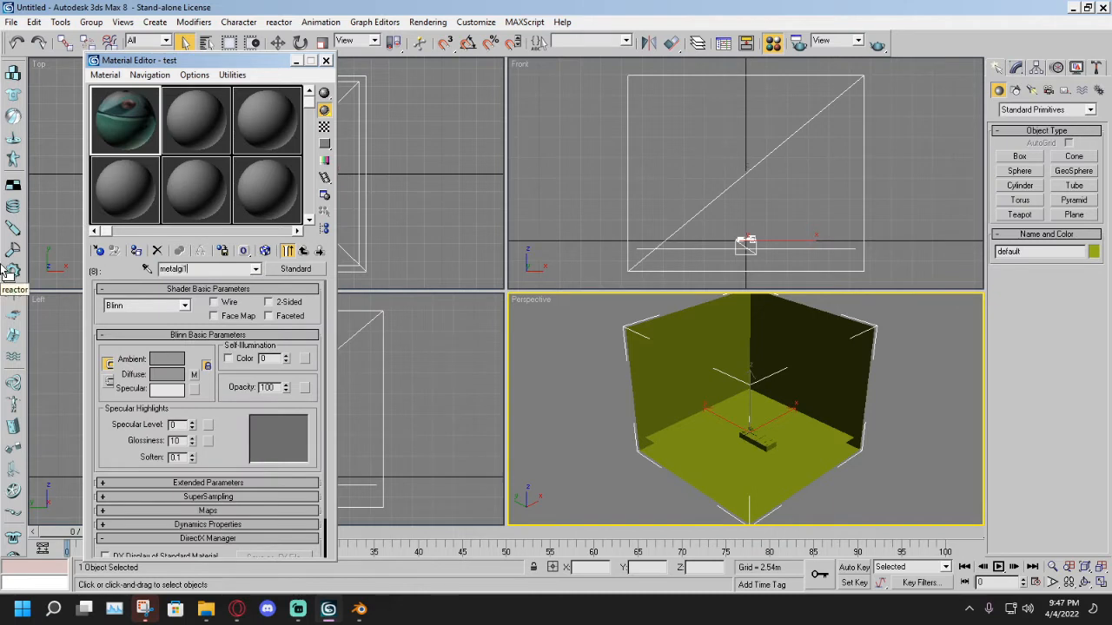
left_click(256, 270)
left_click(217, 283)
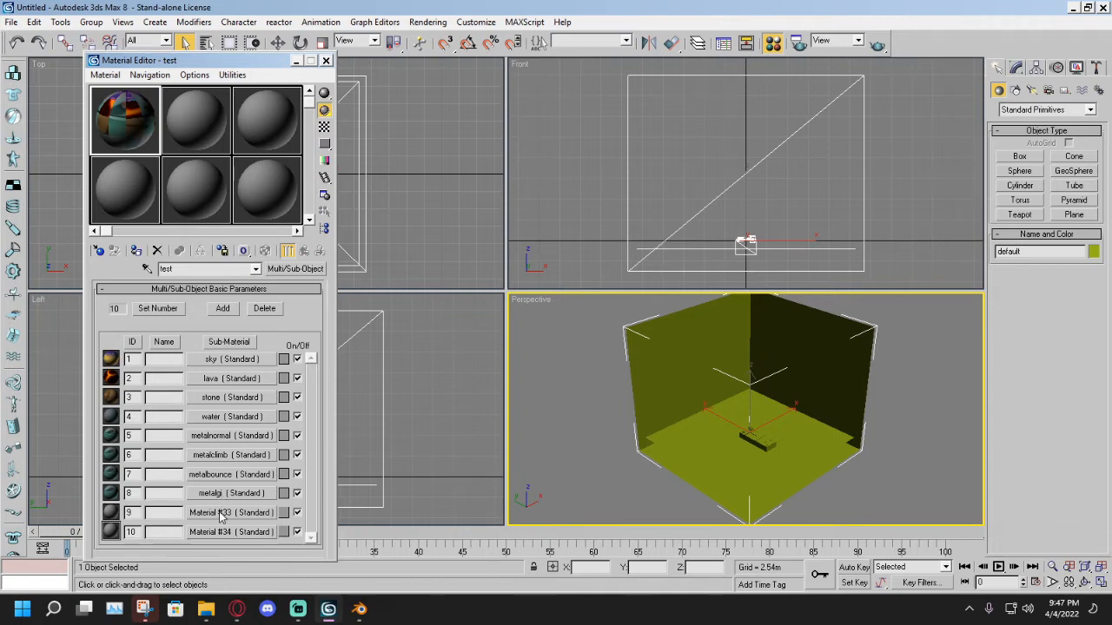
Load mt_hublot03txy from the testarea2 folder as the diffuse bitmap of sub-material 9.
left_click(221, 513)
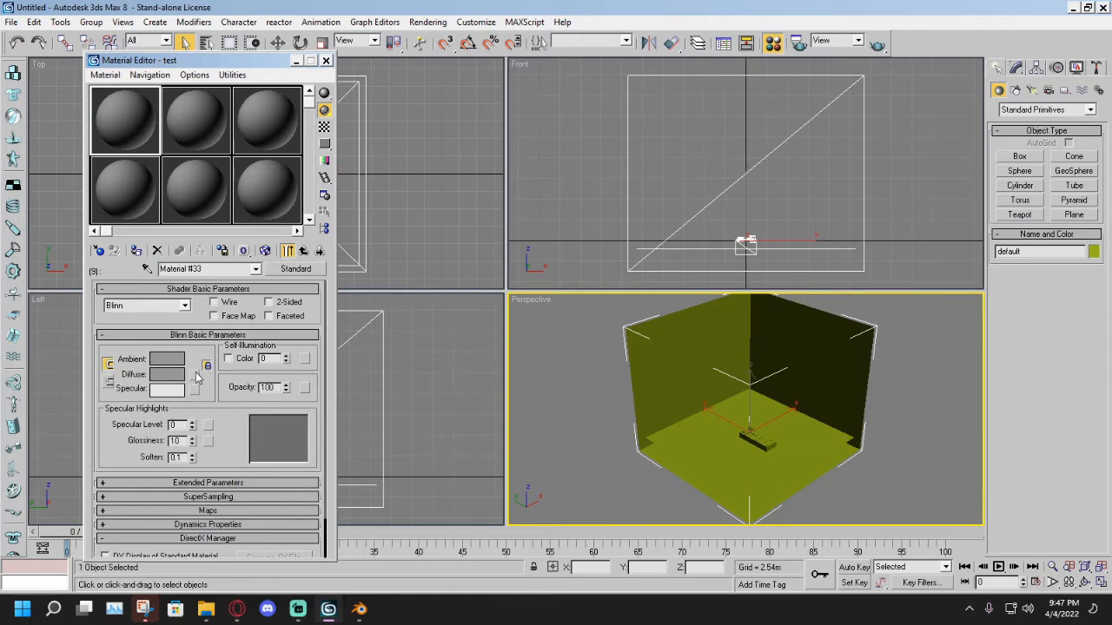
left_click(195, 374)
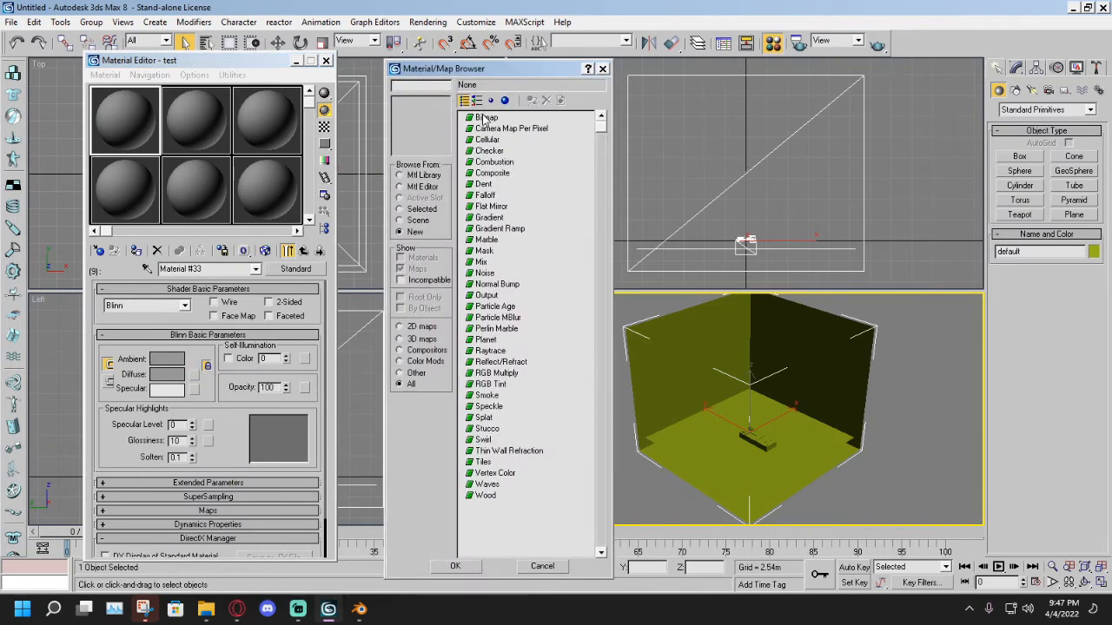
double_click(484, 119)
left_click(399, 143)
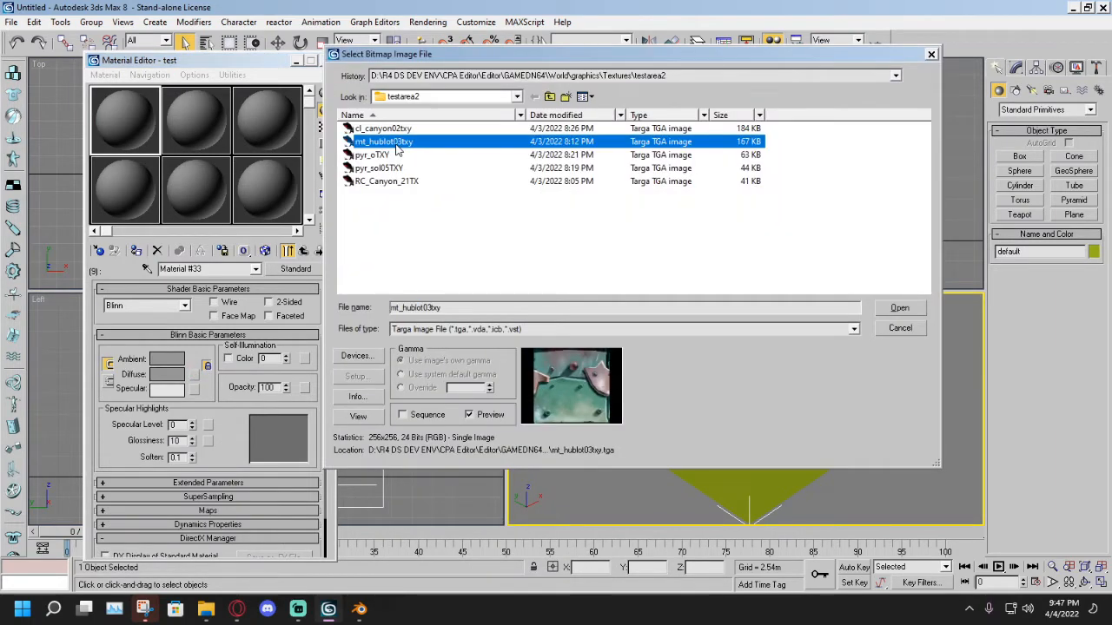
double_click(397, 145)
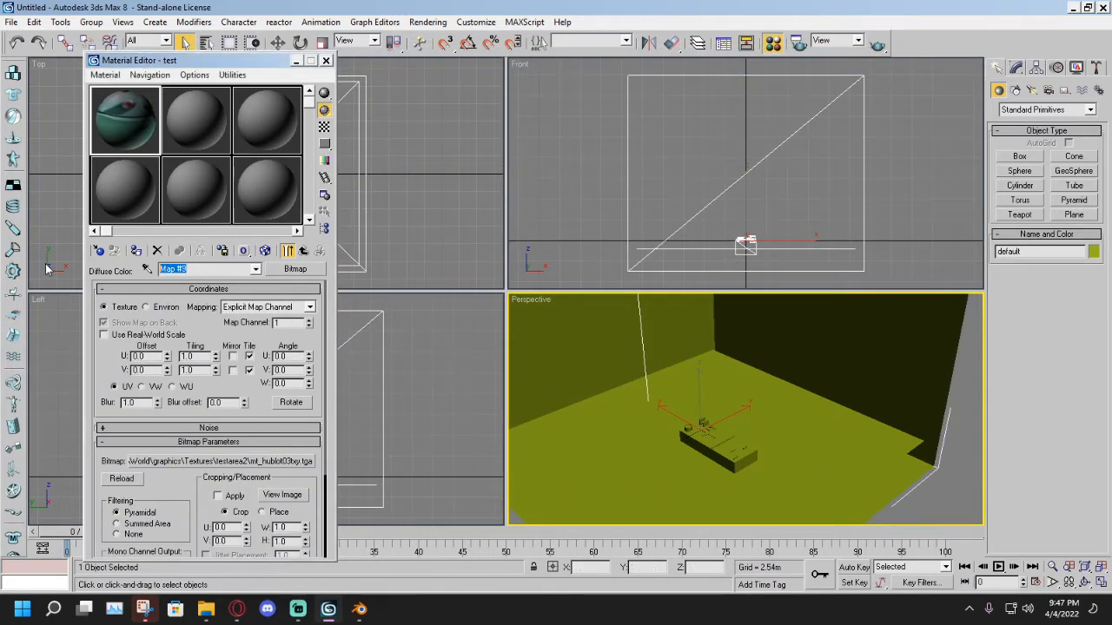
Rename sub-material 9's diffuse map, name the sub-material metalslide, and return to the parent test material.
type("S1")
key("Return")
left_click(257, 269)
left_click(209, 282)
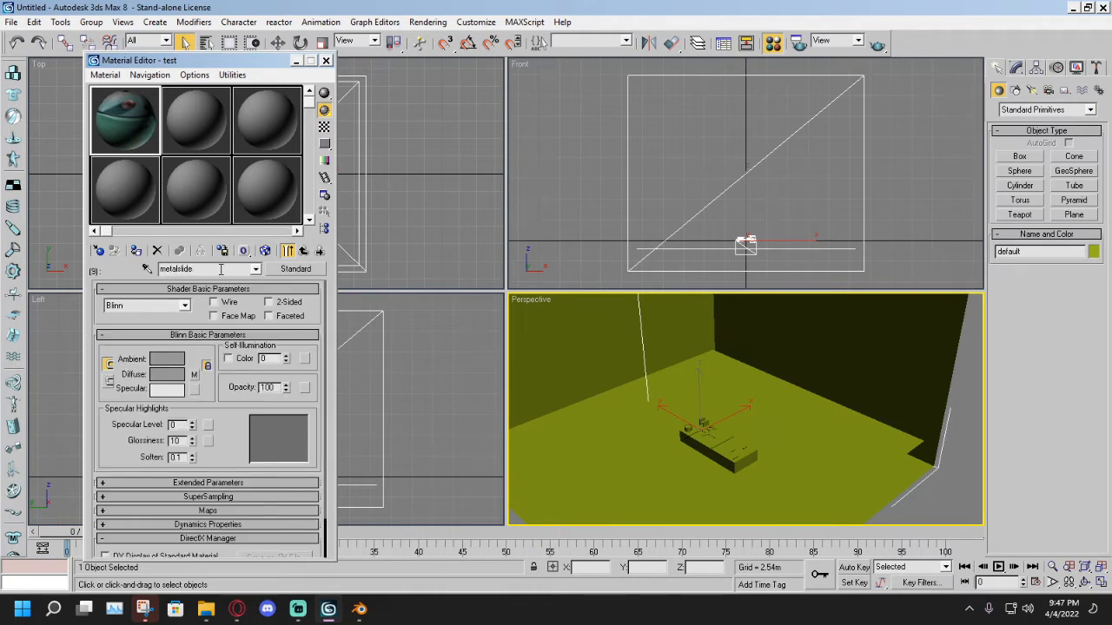
left_click(256, 269)
left_click(200, 281)
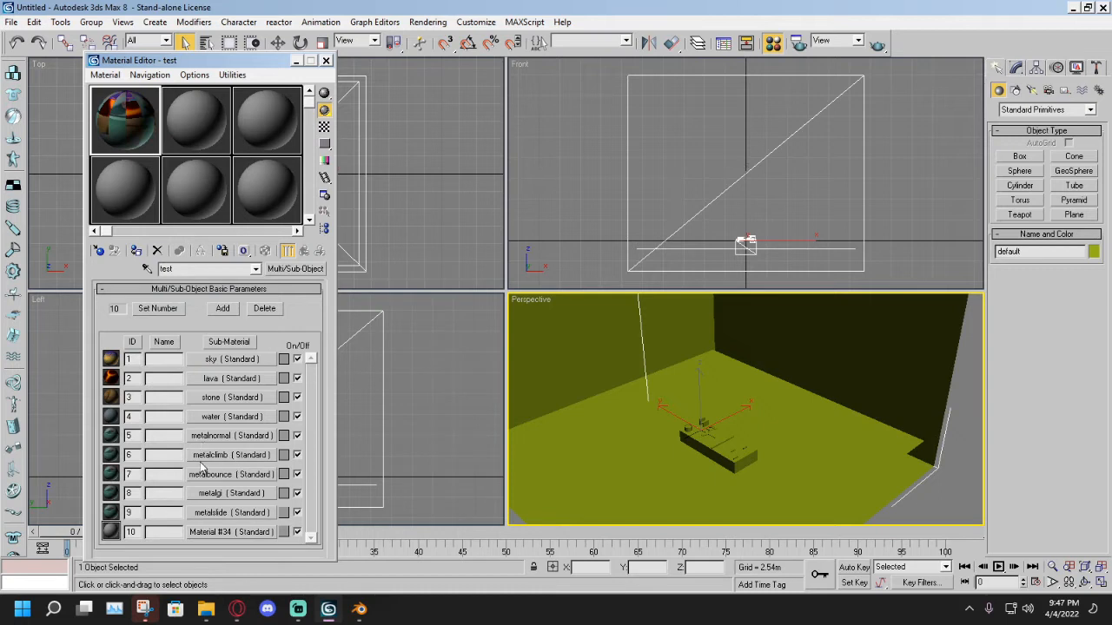
Open sub-material 10 and examine the level's cylinder, walls, platforms and floor pits in the Perspective view.
left_click(246, 532)
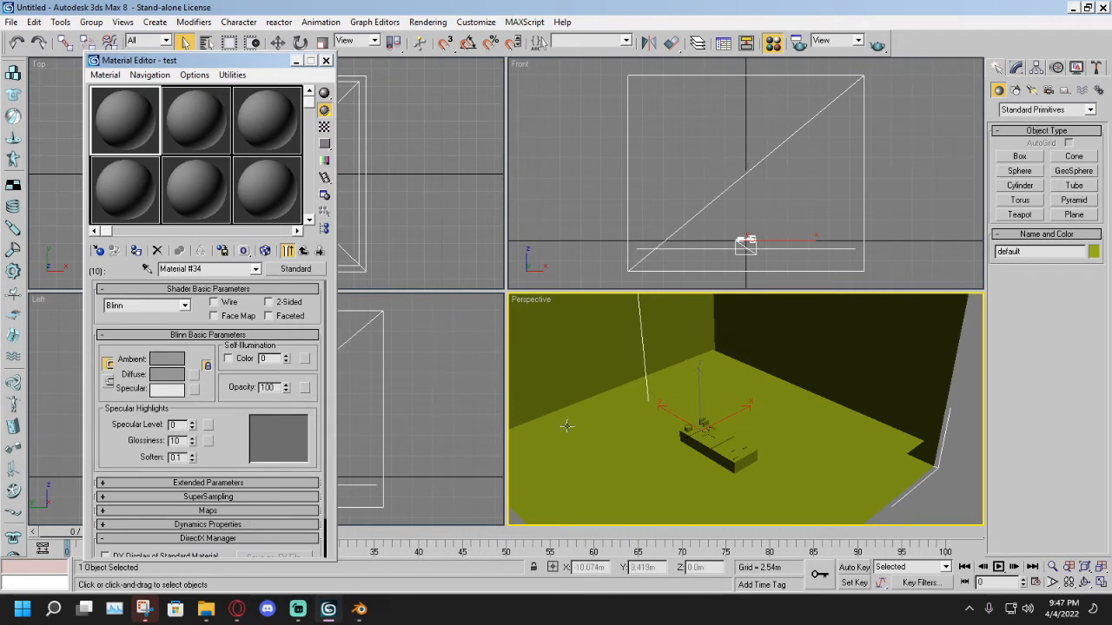
scroll(658, 392, "up", 4)
middle_click_drag(663, 388, 709, 325)
scroll(738, 395, "up", 3)
middle_click_drag(746, 454, 779, 429)
middle_click_drag(699, 402, 730, 435)
scroll(643, 400, "up", 1)
middle_click_drag(639, 397, 688, 410)
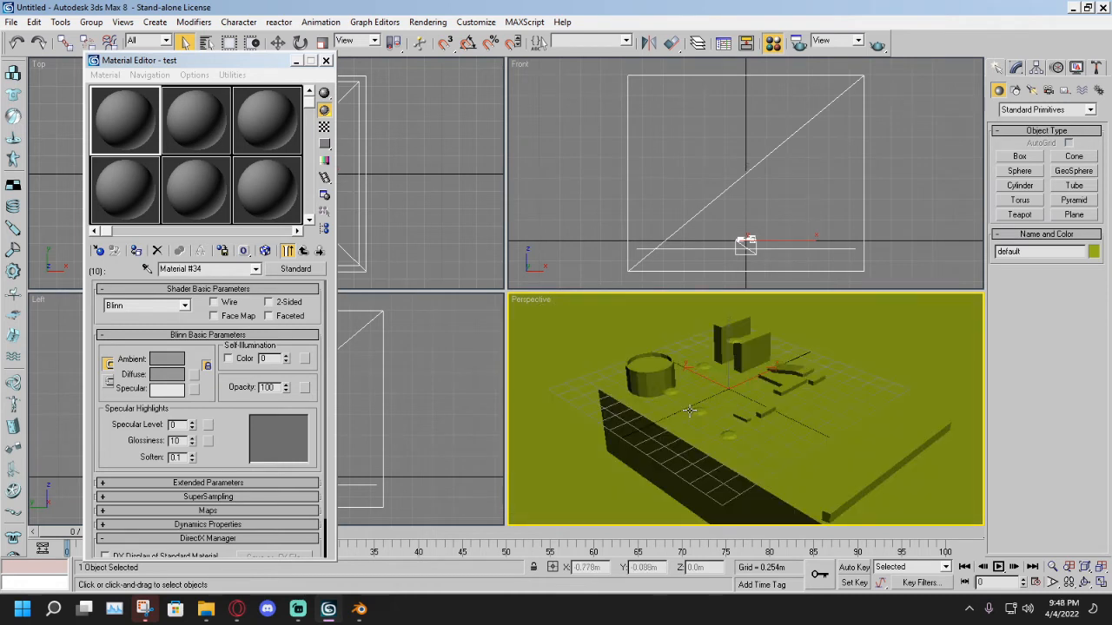
middle_click_drag(735, 395, 702, 382)
scroll(726, 400, "up", 2)
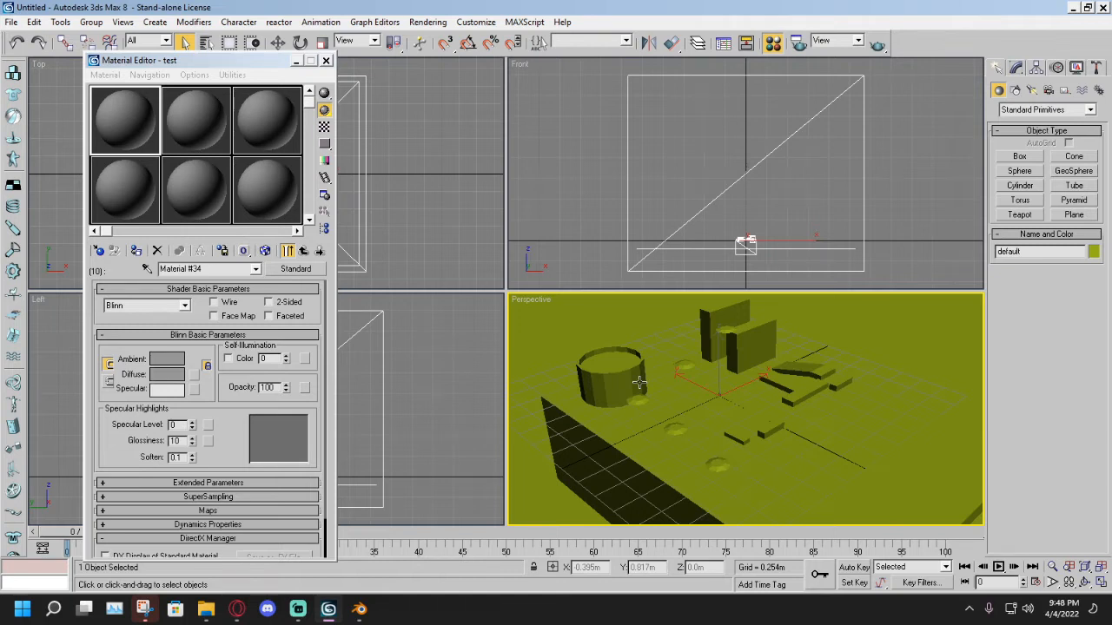
scroll(703, 386, "down", 1)
scroll(704, 385, "up", 2)
Check the stream chat in the Opera browser, return to 3ds Max and inspect the level's platforms again.
left_click(237, 612)
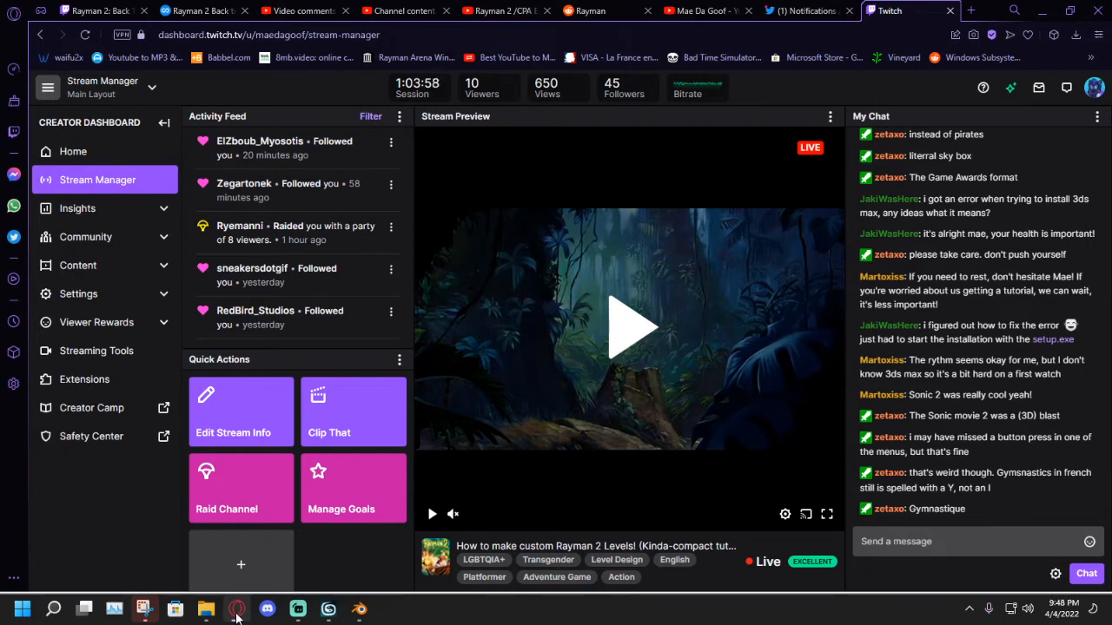
left_click(236, 612)
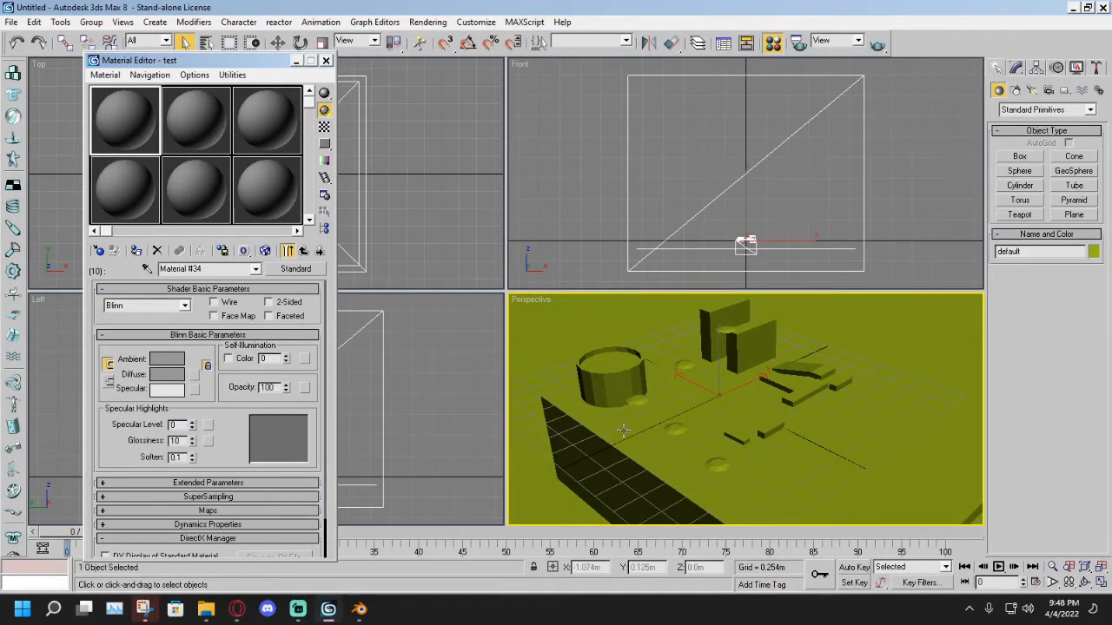
scroll(623, 430, "down", 3)
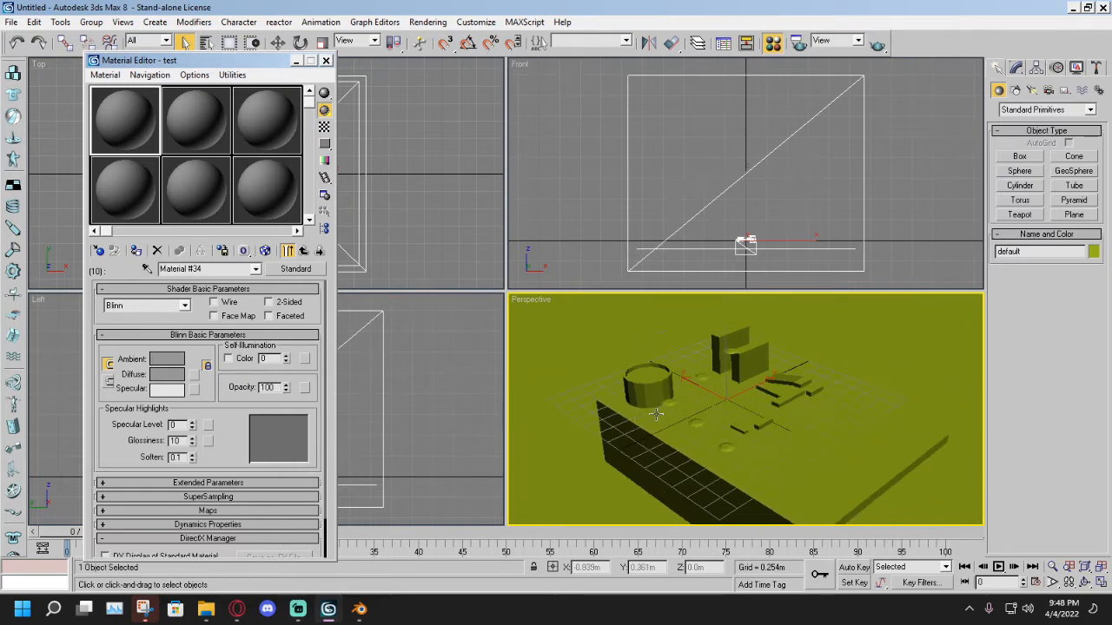
middle_click_drag(658, 410, 702, 422)
scroll(690, 415, "up", 5)
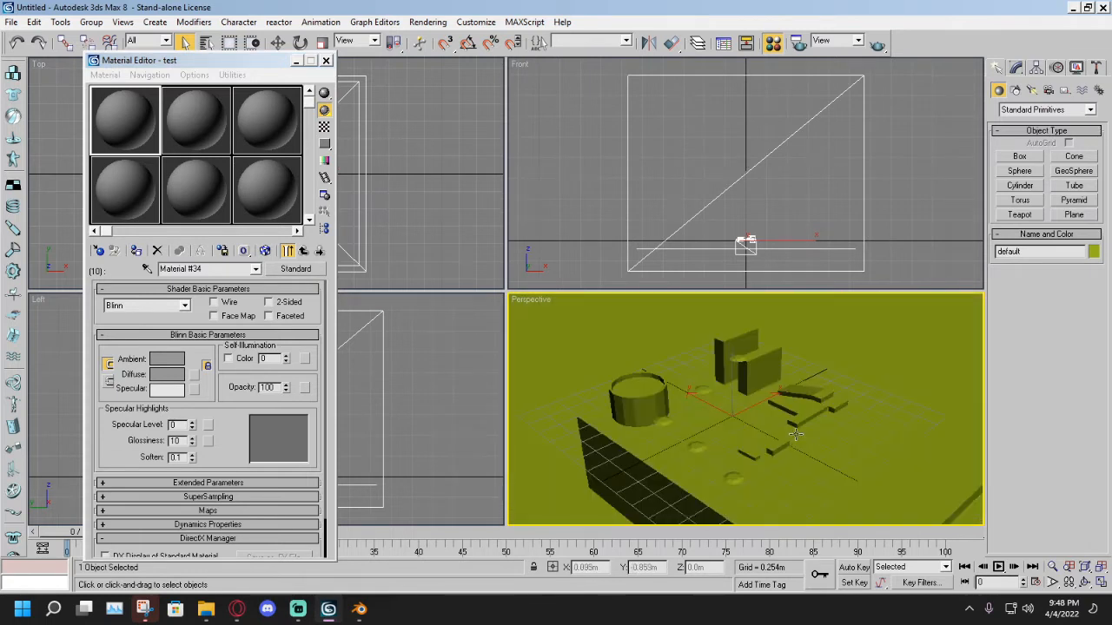
Return to the parent test material and delete its unused sub-material 10.
left_click(256, 270)
left_click(200, 288)
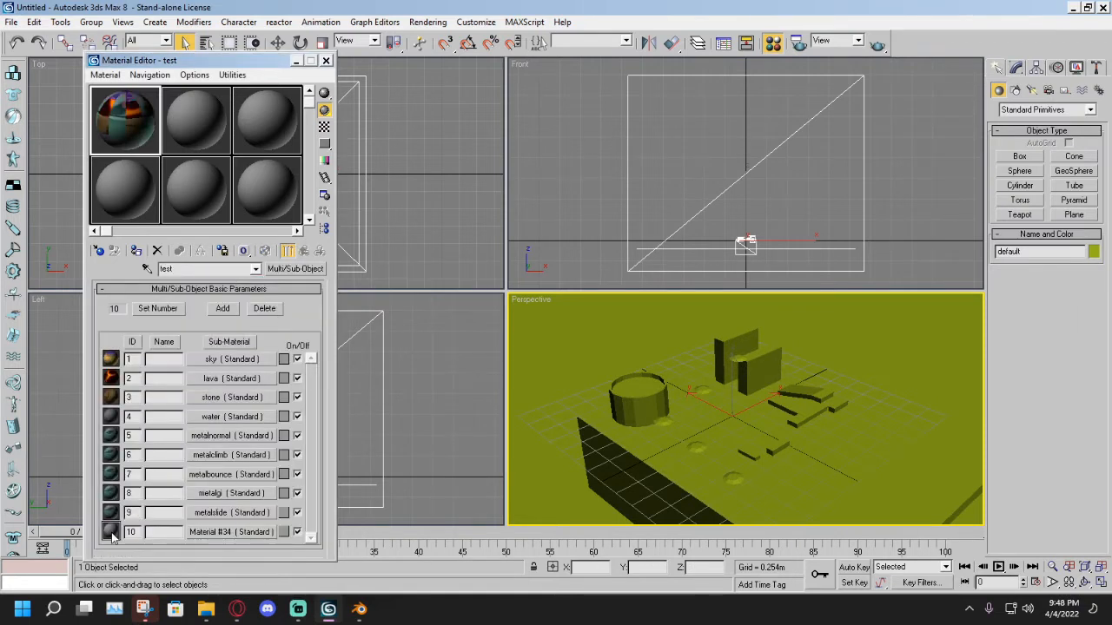
left_click(266, 309)
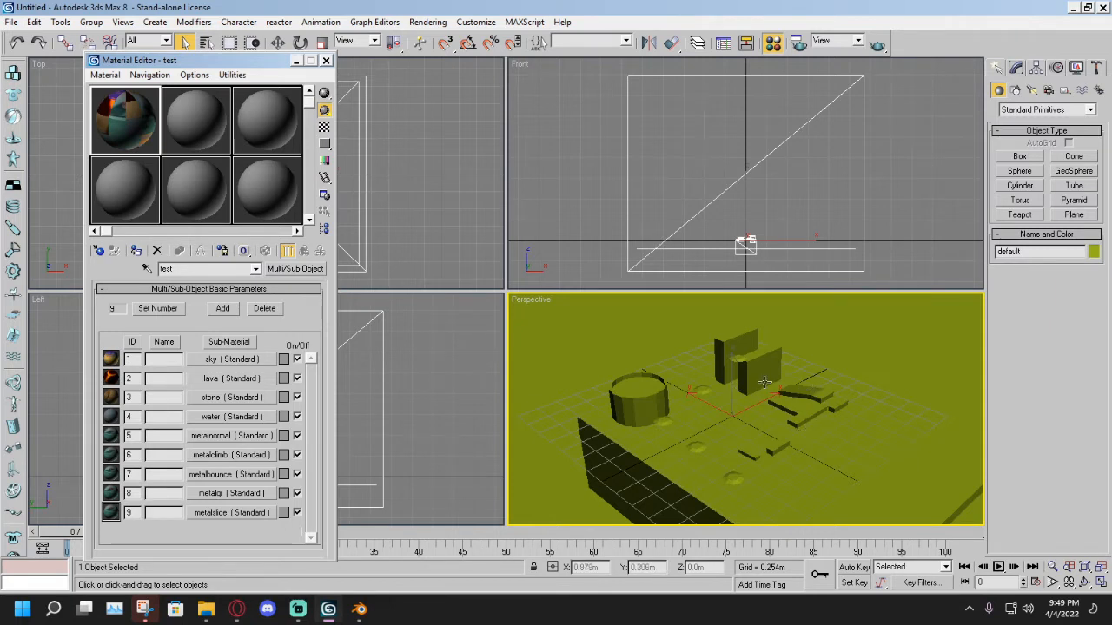
Examine the level's cylinder, walls and platforms in the Perspective view, check the stream chat in the Opera browser, and return to 3ds Max.
mouse_move(743, 430)
middle_mouse_down()
mouse_move(694, 410)
mouse_move(766, 462)
middle_mouse_up()
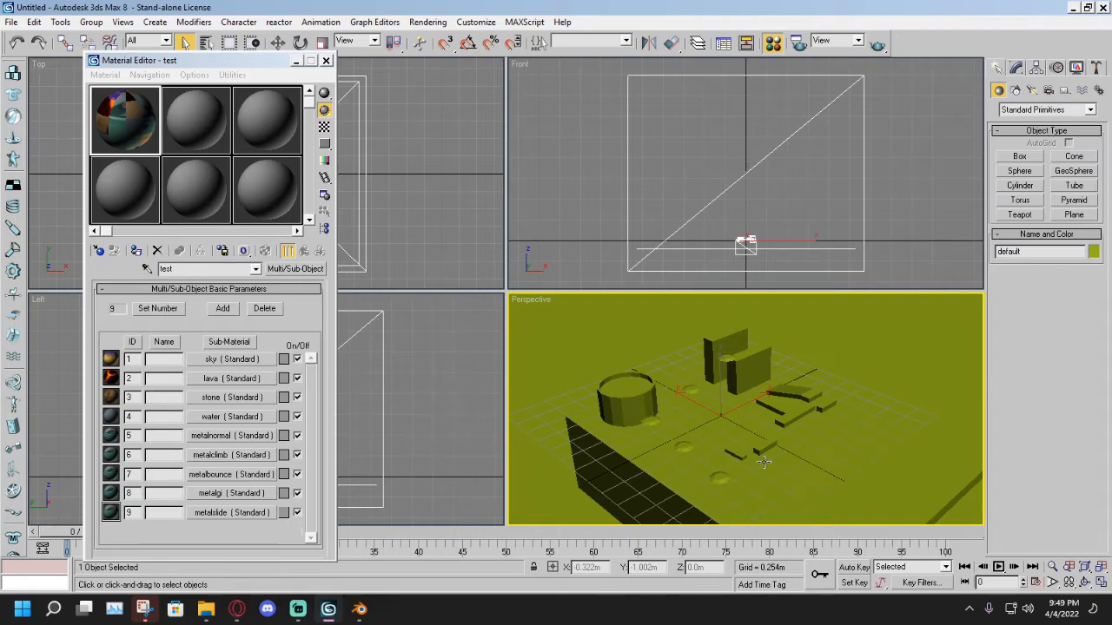
scroll(763, 462, "down", 2)
scroll(764, 461, "up", 2)
scroll(763, 455, "down", 1)
scroll(763, 455, "up", 1)
scroll(759, 451, "down", 3)
scroll(752, 446, "up", 4)
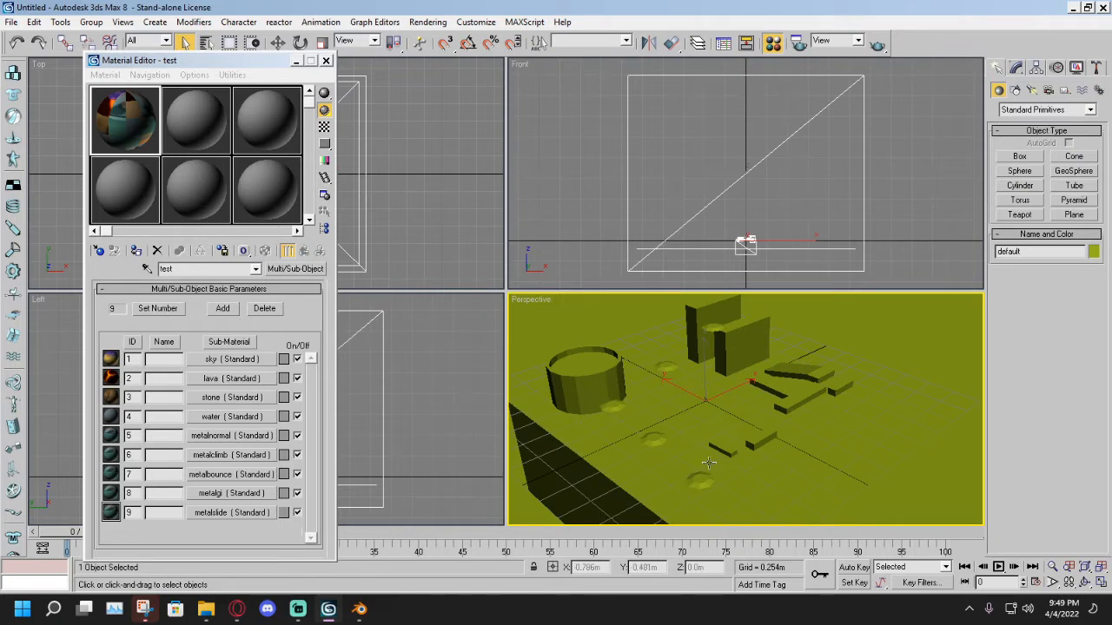
scroll(700, 441, "down", 5)
scroll(699, 440, "up", 5)
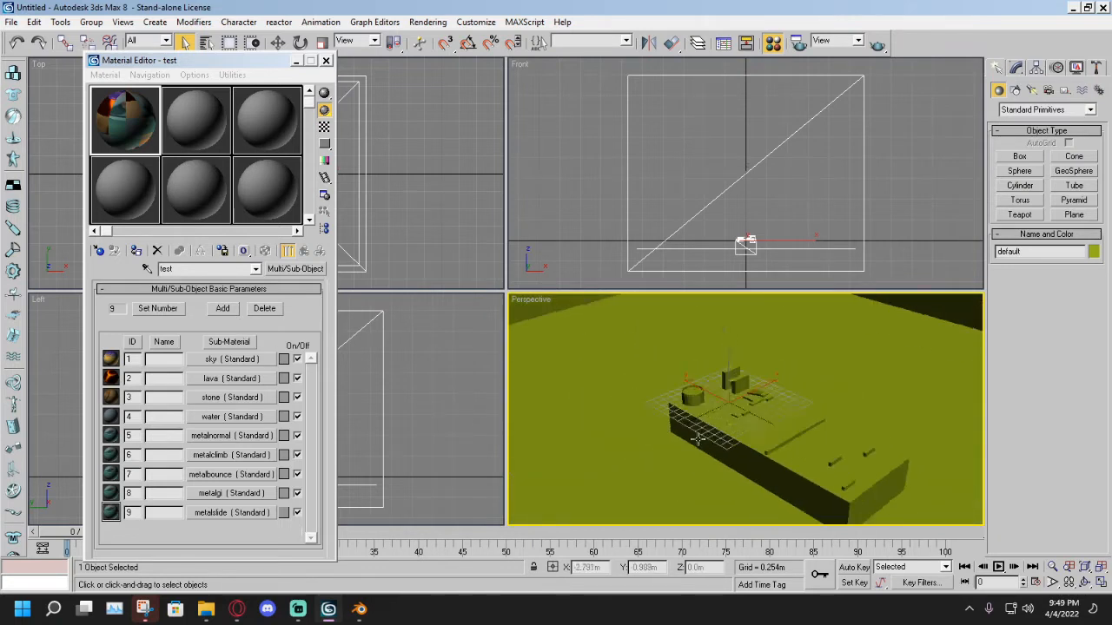
left_click(237, 610)
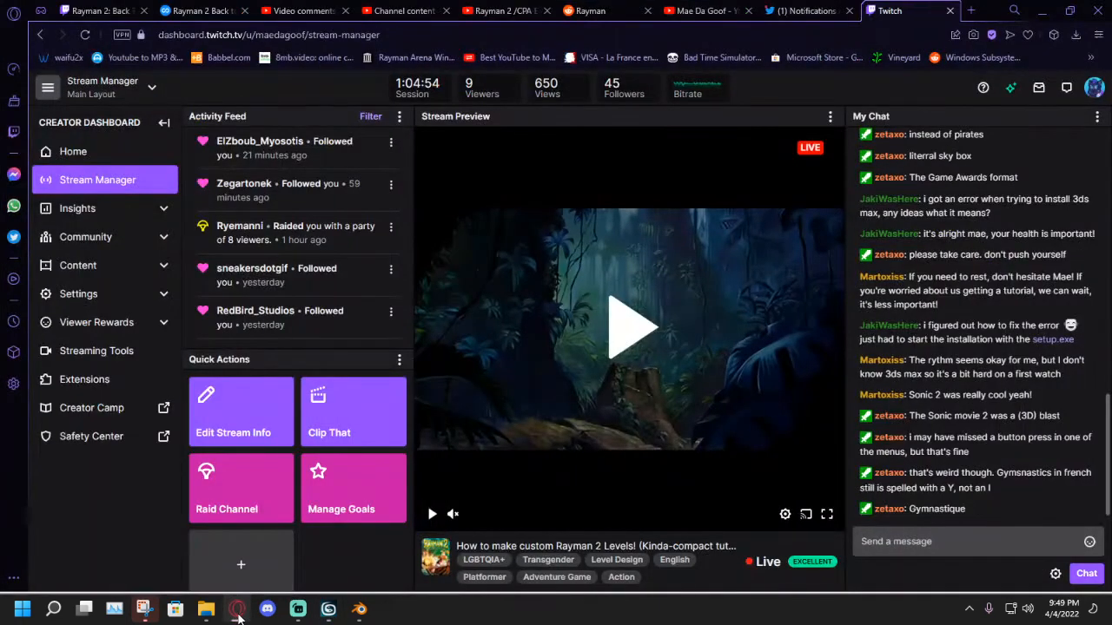
left_click(238, 610)
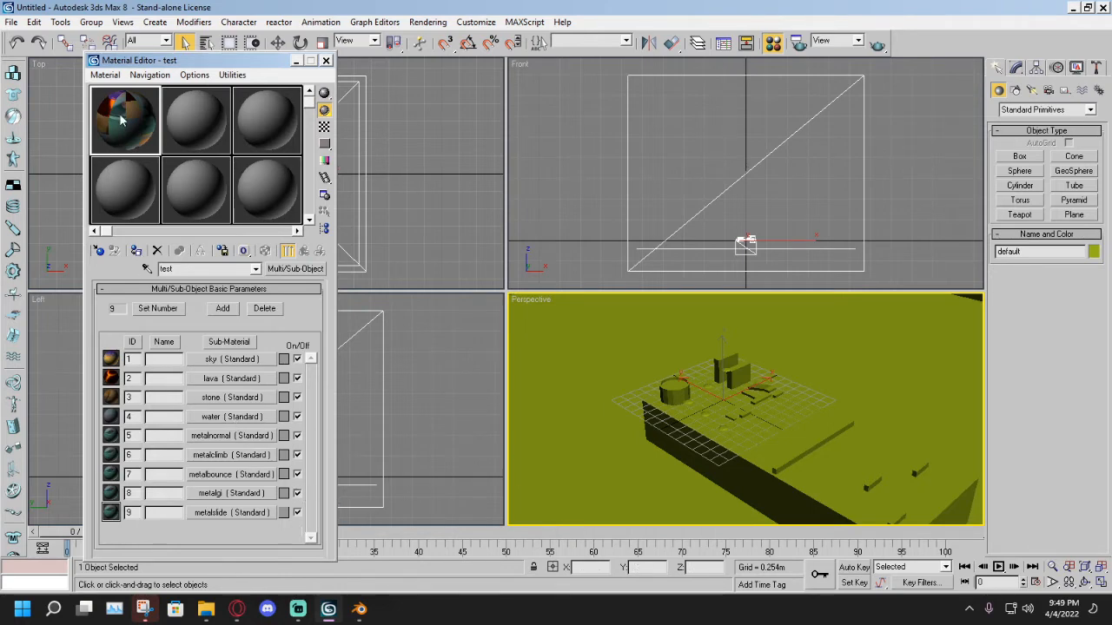
Assign the test Multi/Sub-Object material to the whole level object in the Perspective view.
left_click_drag(126, 124, 690, 408)
scroll(690, 408, "down", 10)
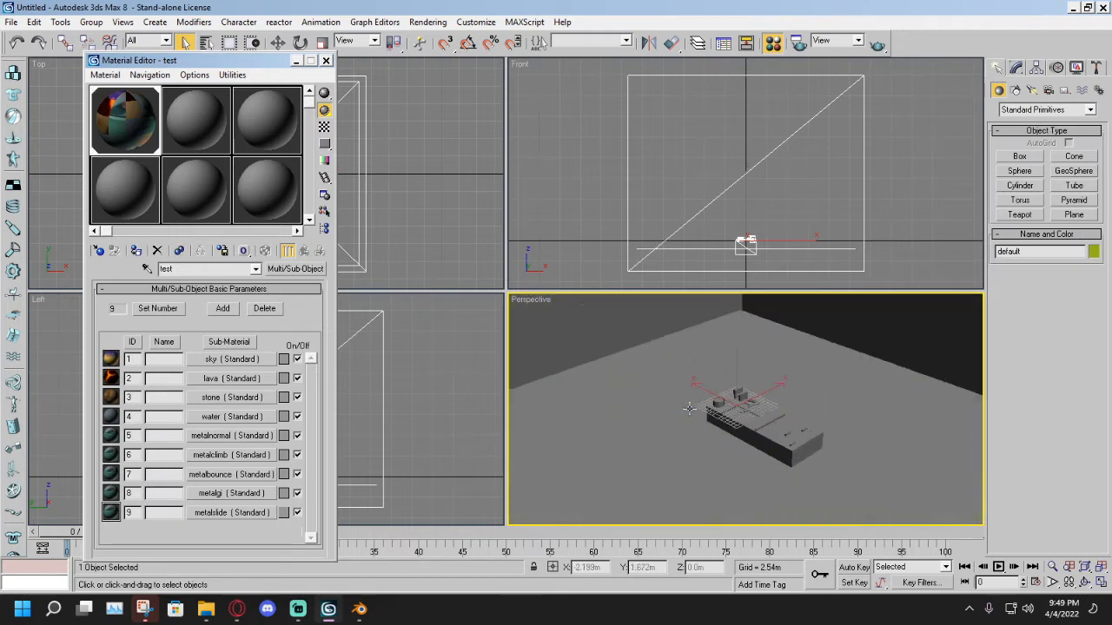
scroll(689, 408, "up", 12)
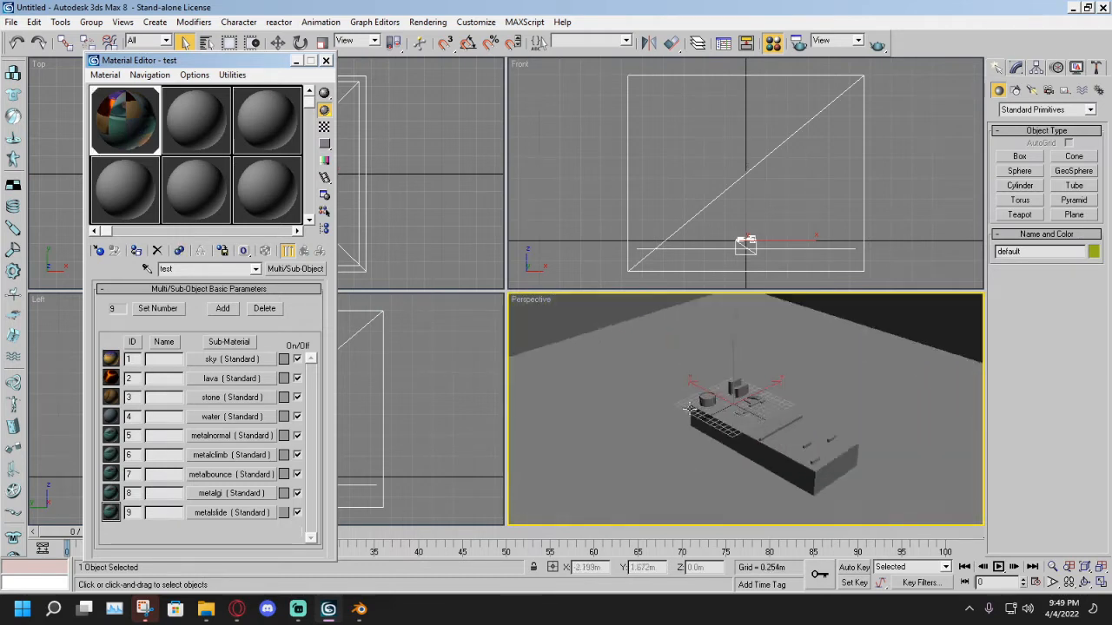
scroll(689, 408, "down", 3)
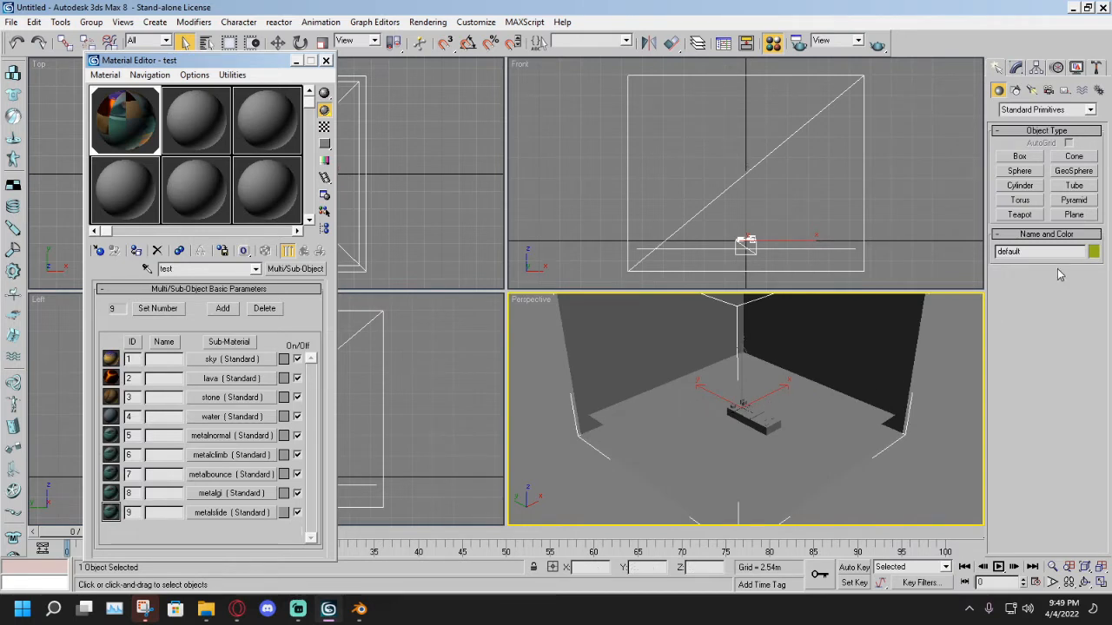
Rename the level object as sect01.
left_click_drag(1045, 253, 951, 252)
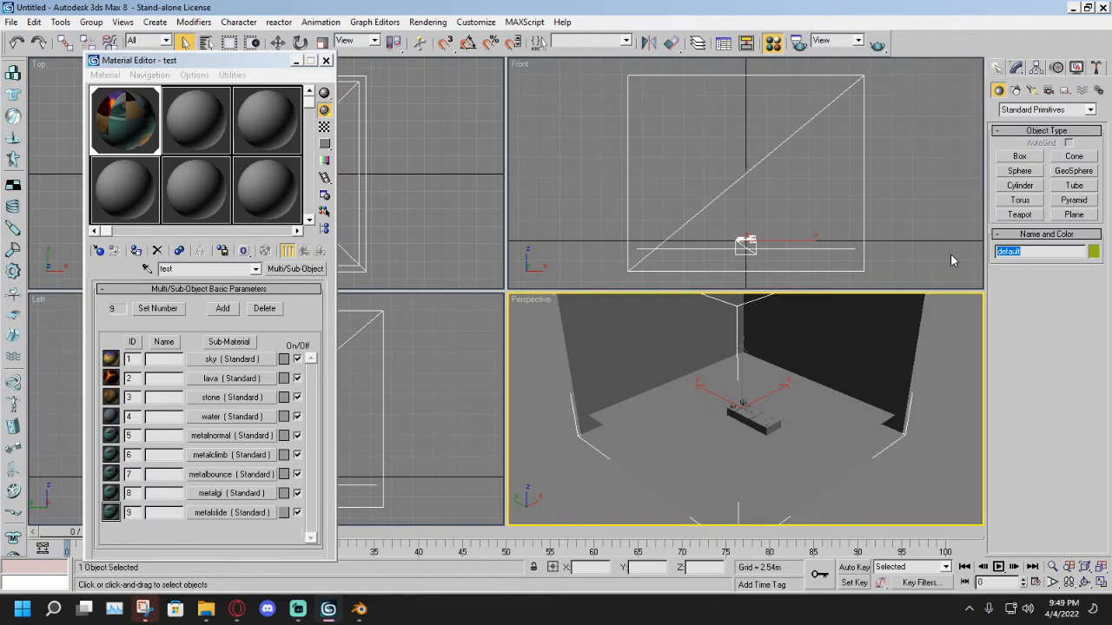
key("BackSpace")
type("sect01")
Examine the sect01 level inside its surrounding sky box from near and far in the Perspective view.
scroll(808, 378, "down", 4)
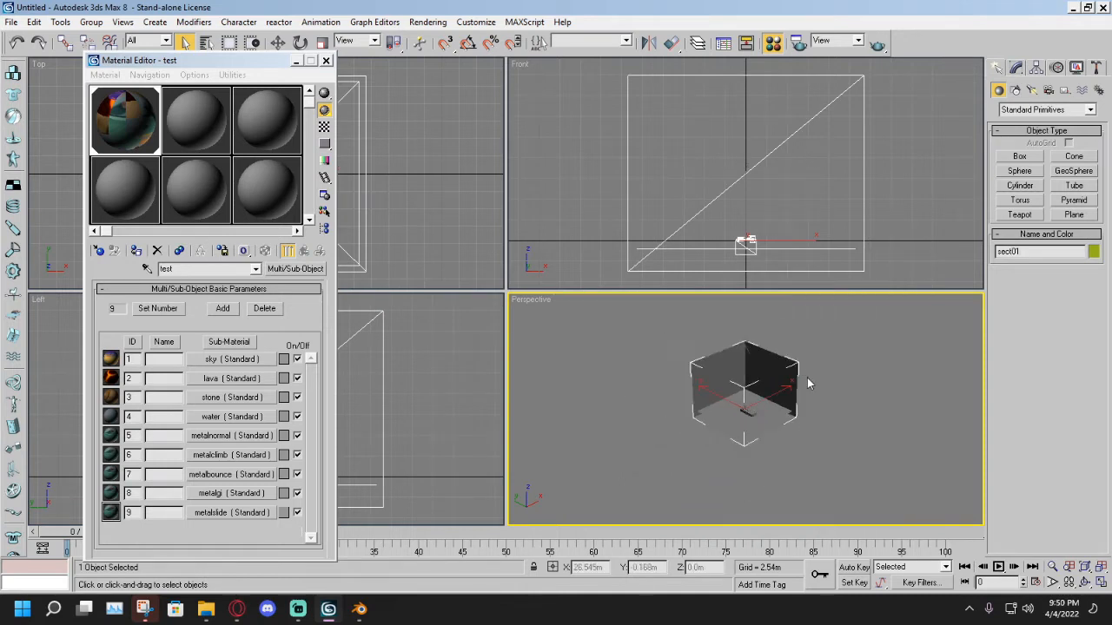
scroll(808, 379, "up", 2)
middle_click_drag(885, 398, 869, 405)
scroll(870, 410, "up", 3)
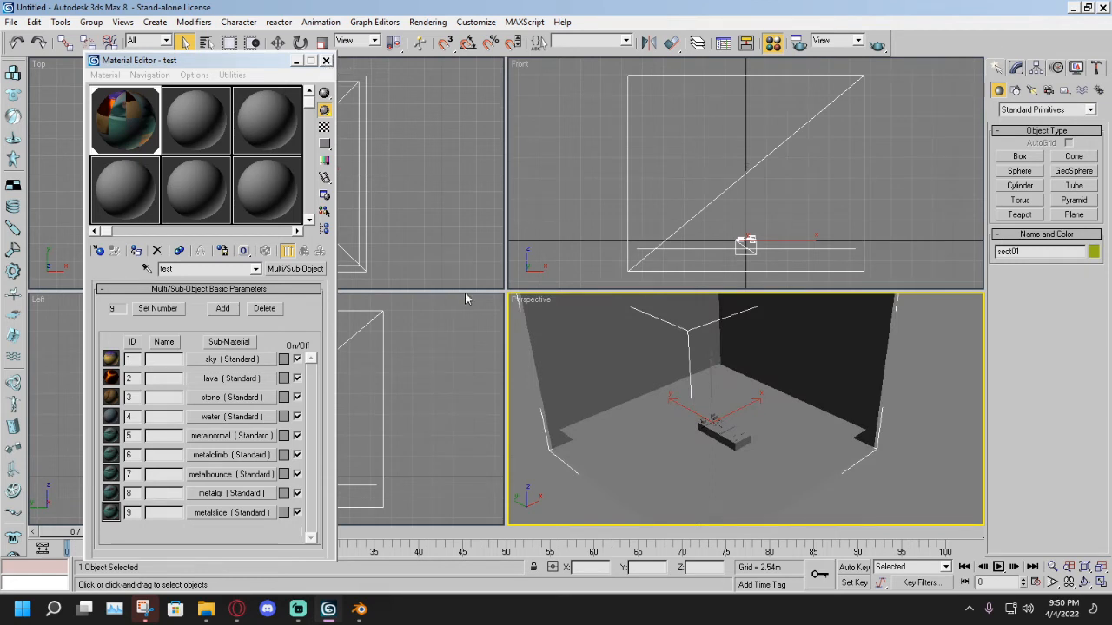
scroll(738, 408, "down", 4)
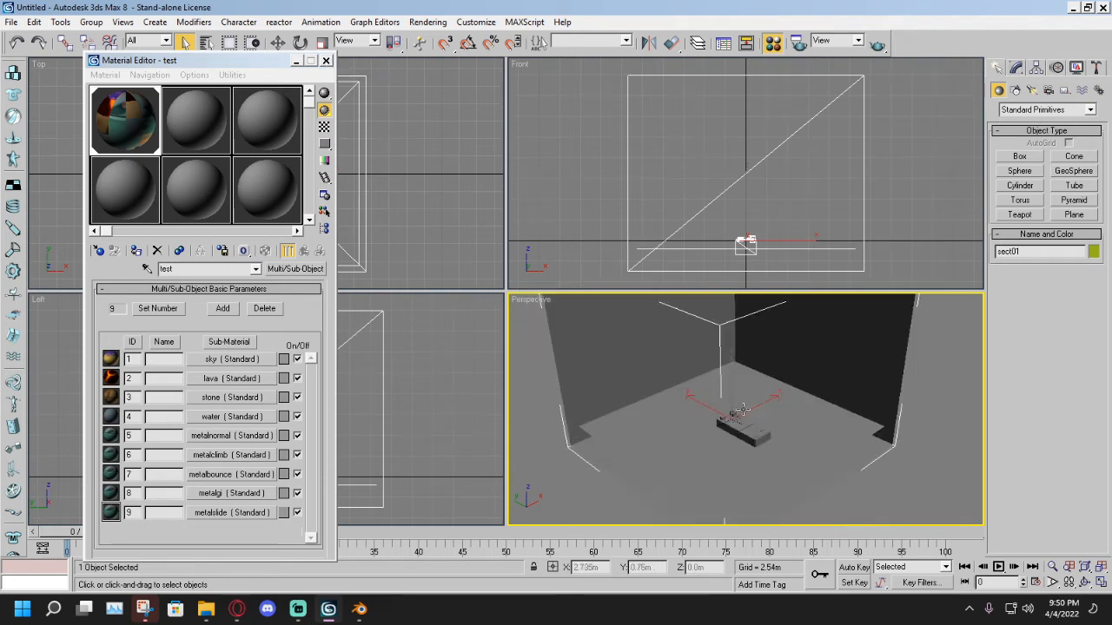
scroll(769, 397, "up", 1)
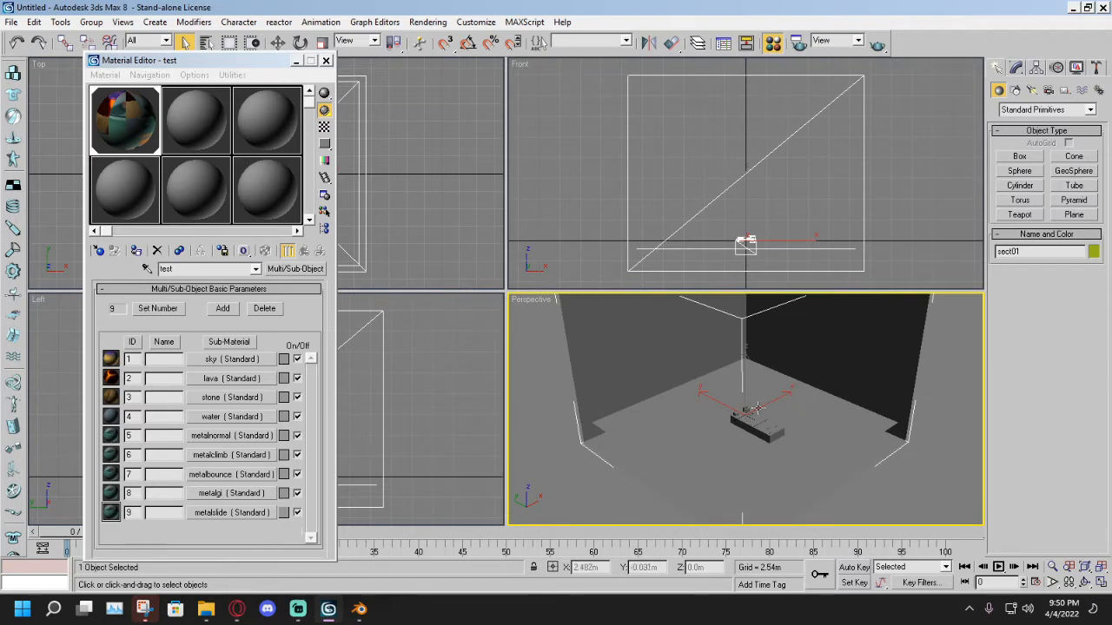
scroll(769, 408, "up", 1)
scroll(771, 406, "down", 3)
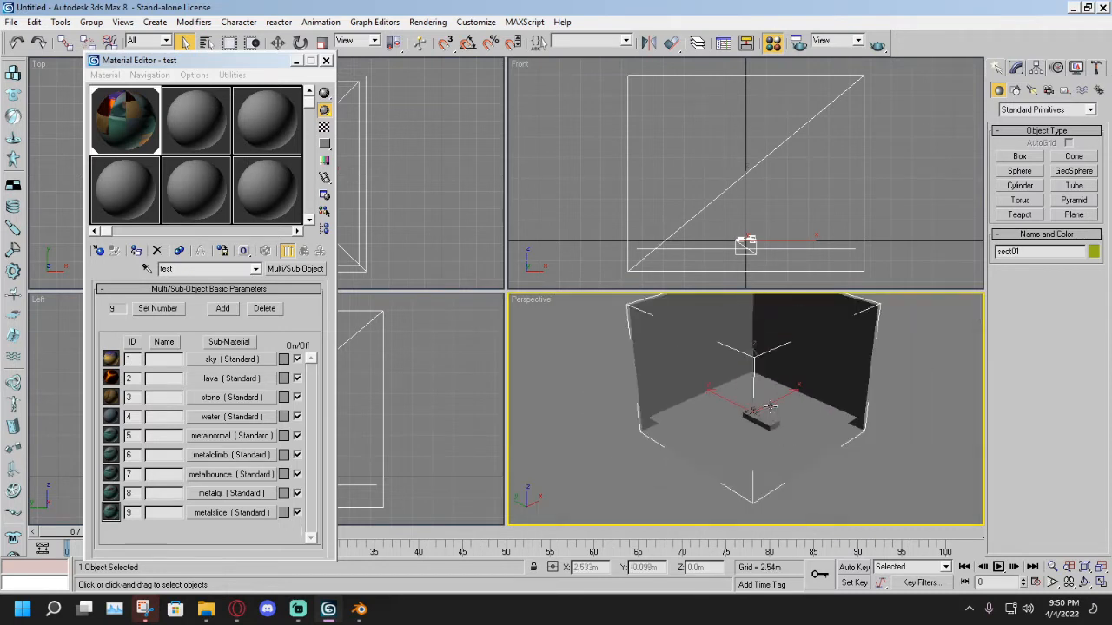
scroll(770, 405, "up", 5)
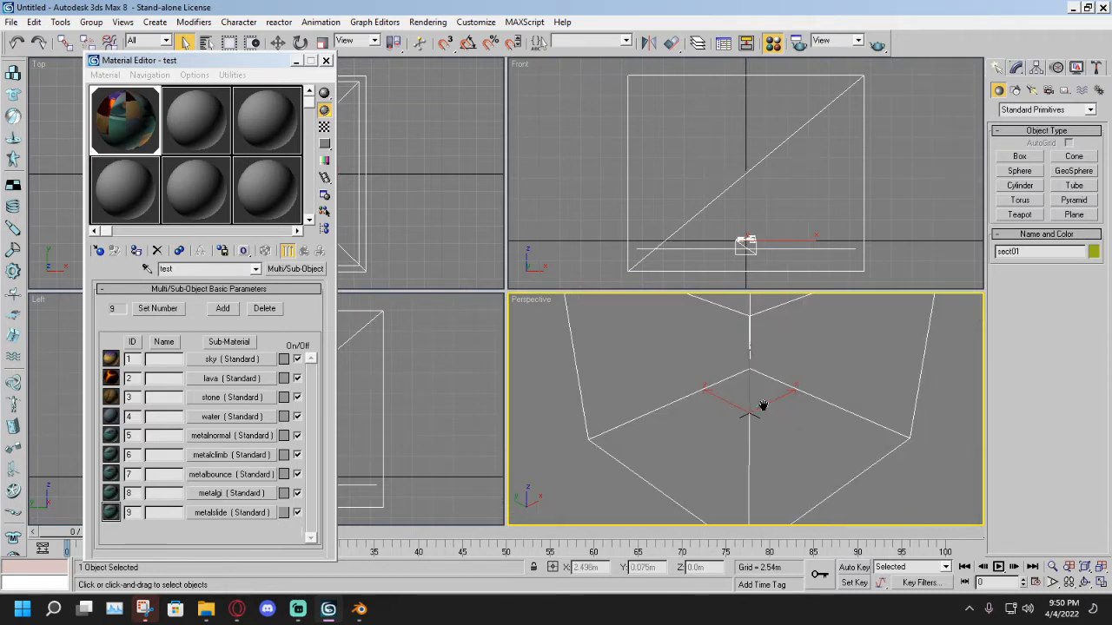
scroll(750, 411, "down", 4)
scroll(734, 399, "up", 2)
scroll(721, 391, "down", 2)
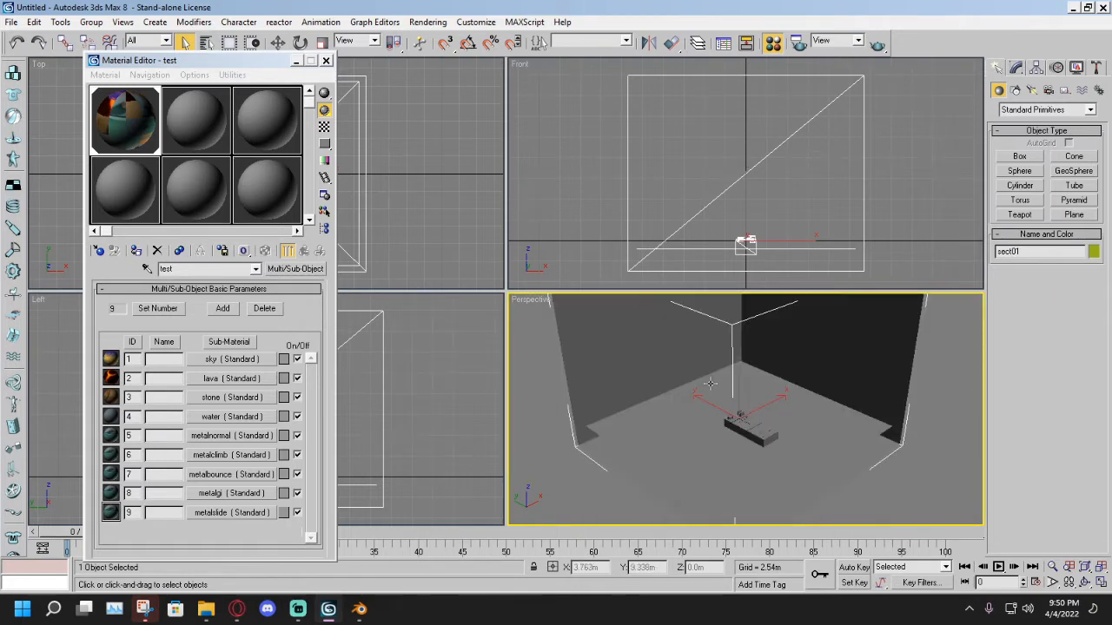
Render the Perspective view, examine the textures on the sky box and level up close, and close the render.
scroll(721, 305, "up", 1)
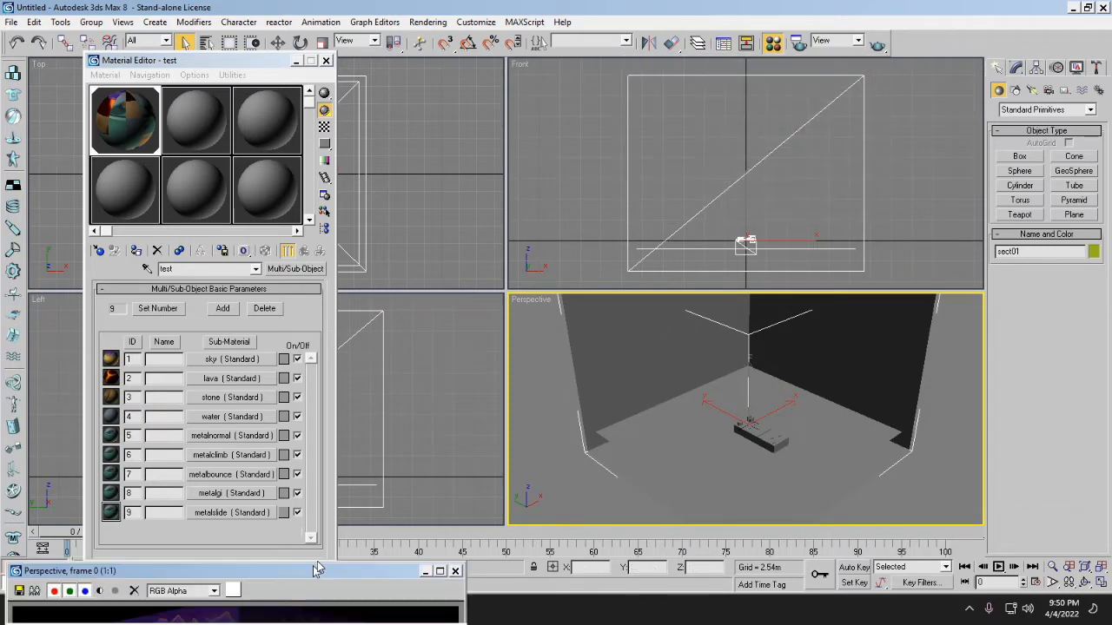
left_click_drag(443, 245, 460, 195)
scroll(414, 412, "up", 3)
scroll(414, 412, "down", 5)
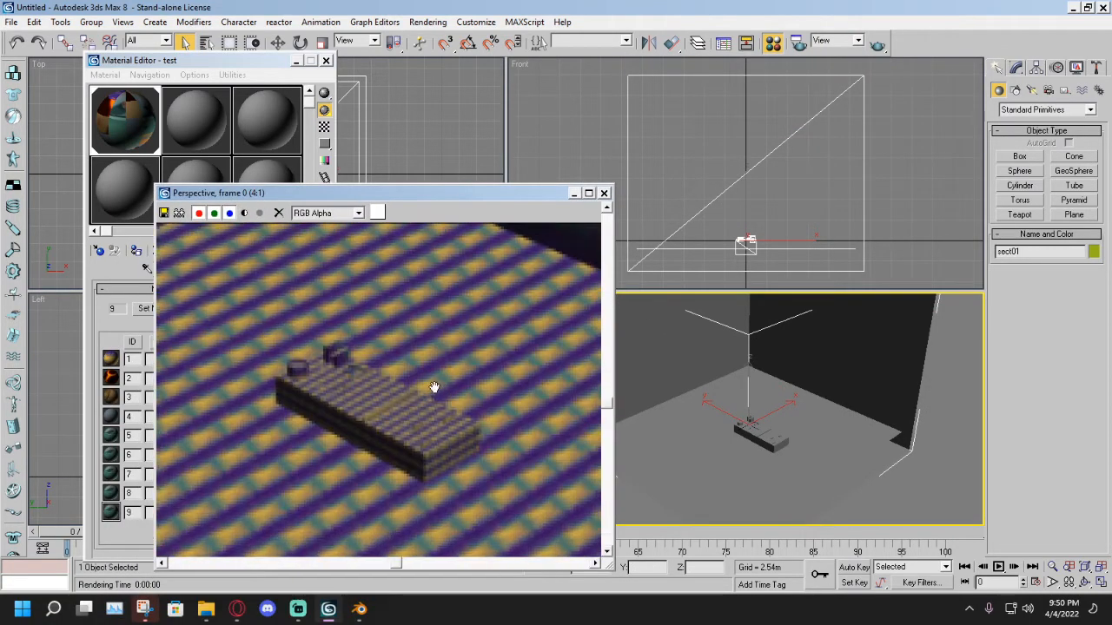
scroll(435, 376, "up", 1)
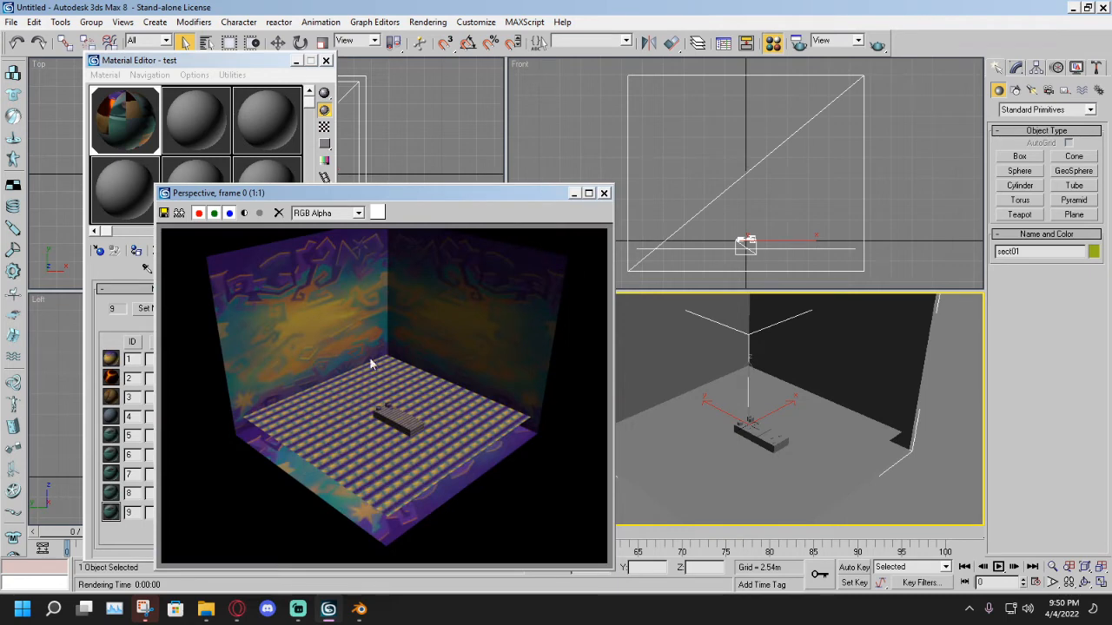
left_click(605, 193)
Examine the level's long block, platforms, cylinder and walls from several angles in the Perspective view.
scroll(768, 447, "down", 2)
scroll(769, 448, "up", 5)
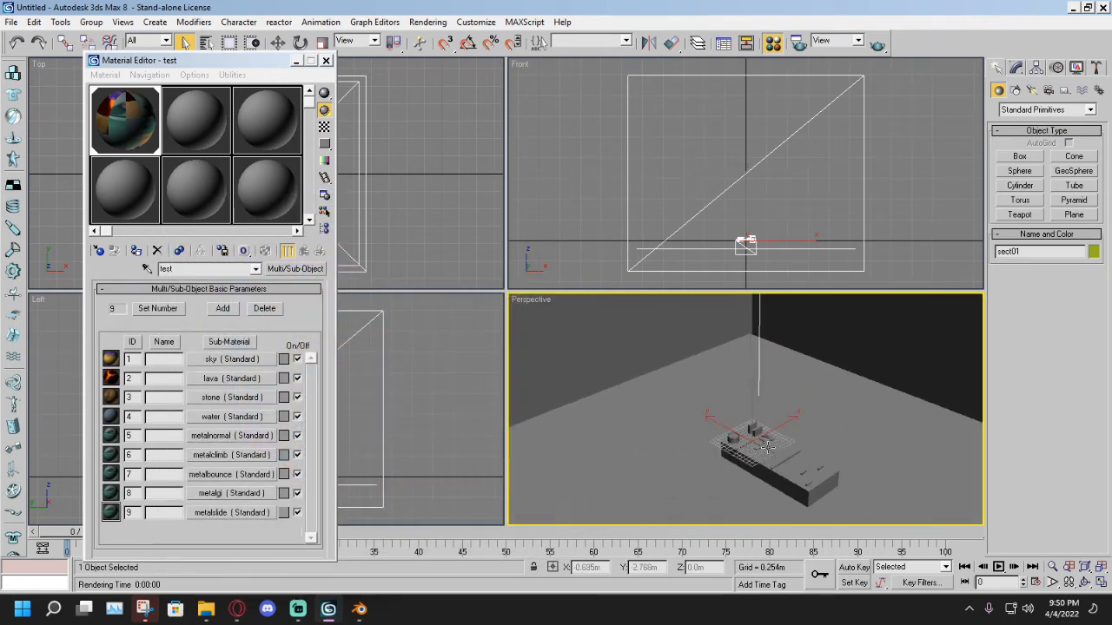
scroll(721, 408, "down", 3)
scroll(727, 446, "up", 3)
scroll(728, 446, "down", 3)
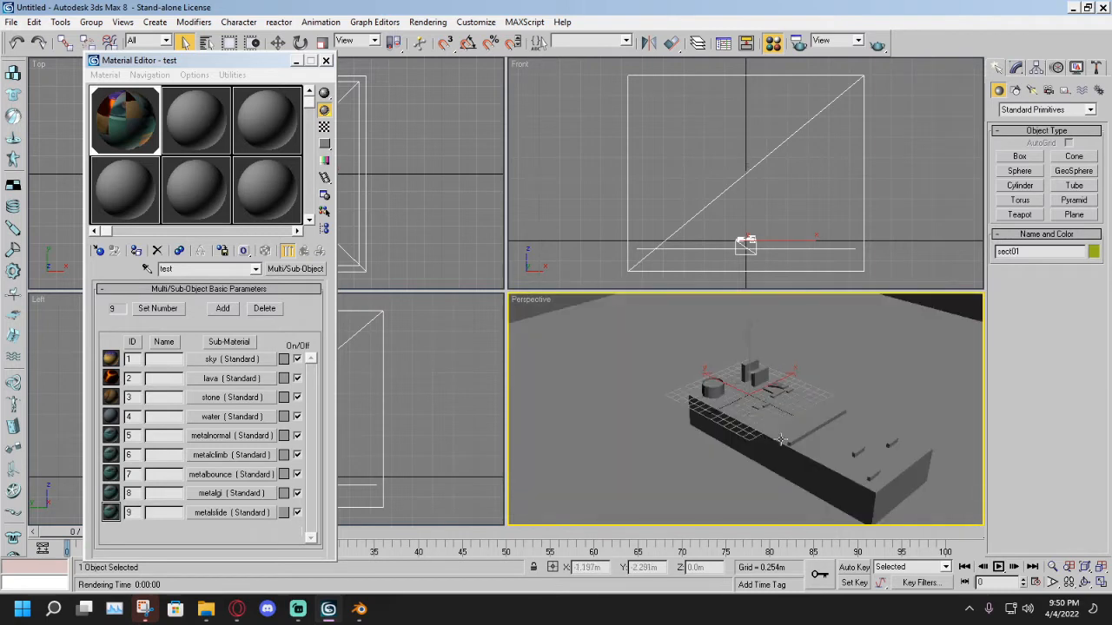
scroll(776, 420, "up", 3)
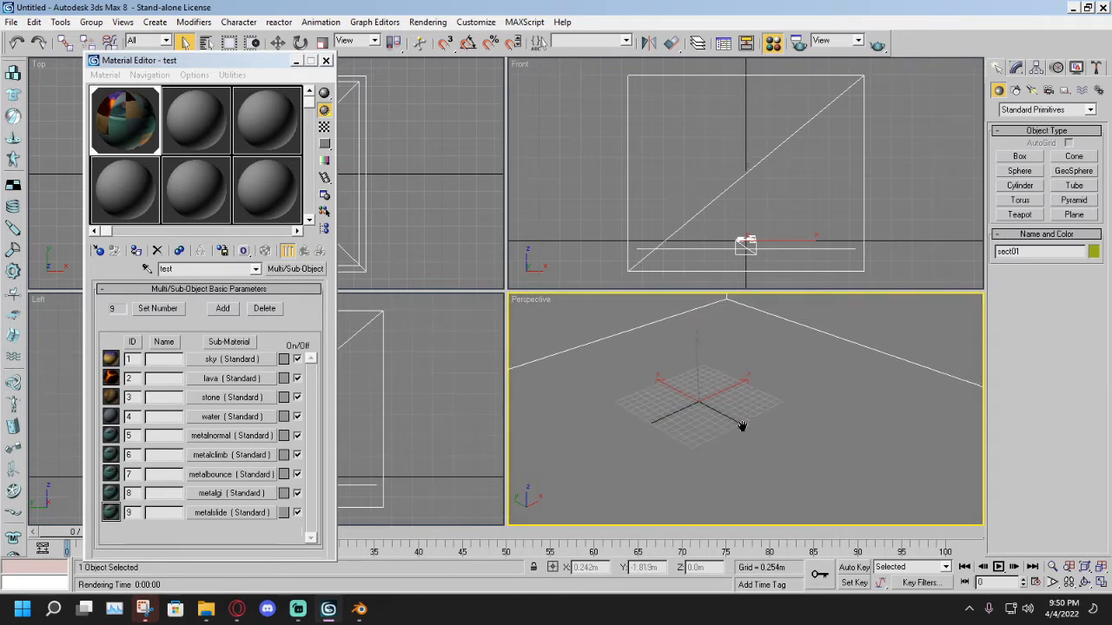
scroll(766, 422, "down", 3)
middle_click_drag(766, 423, 699, 431, "alt")
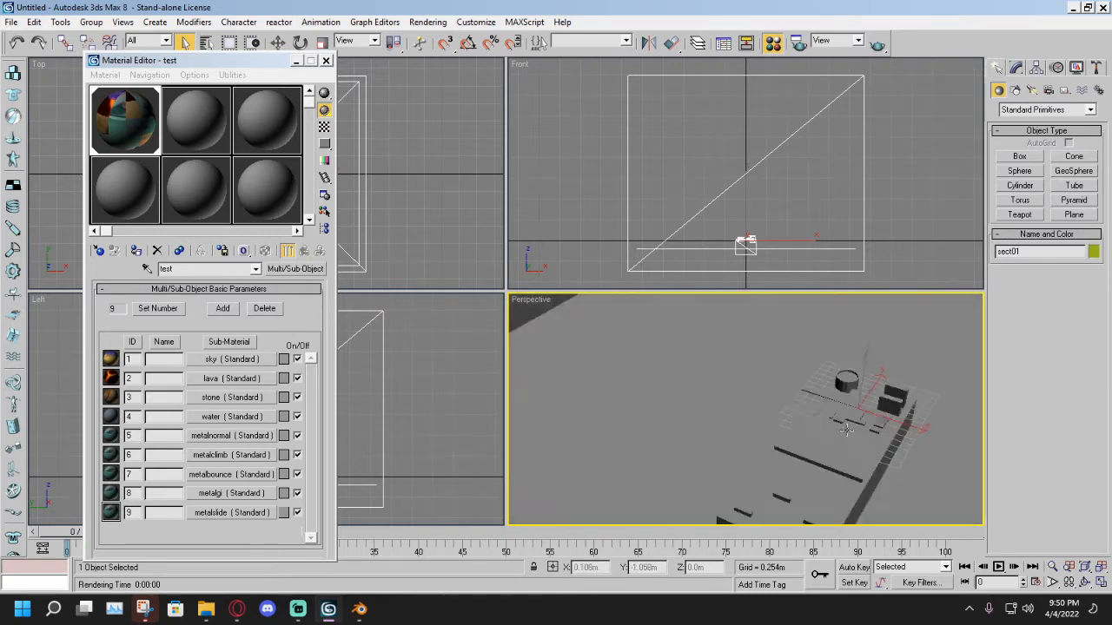
middle_click_drag(825, 423, 694, 407)
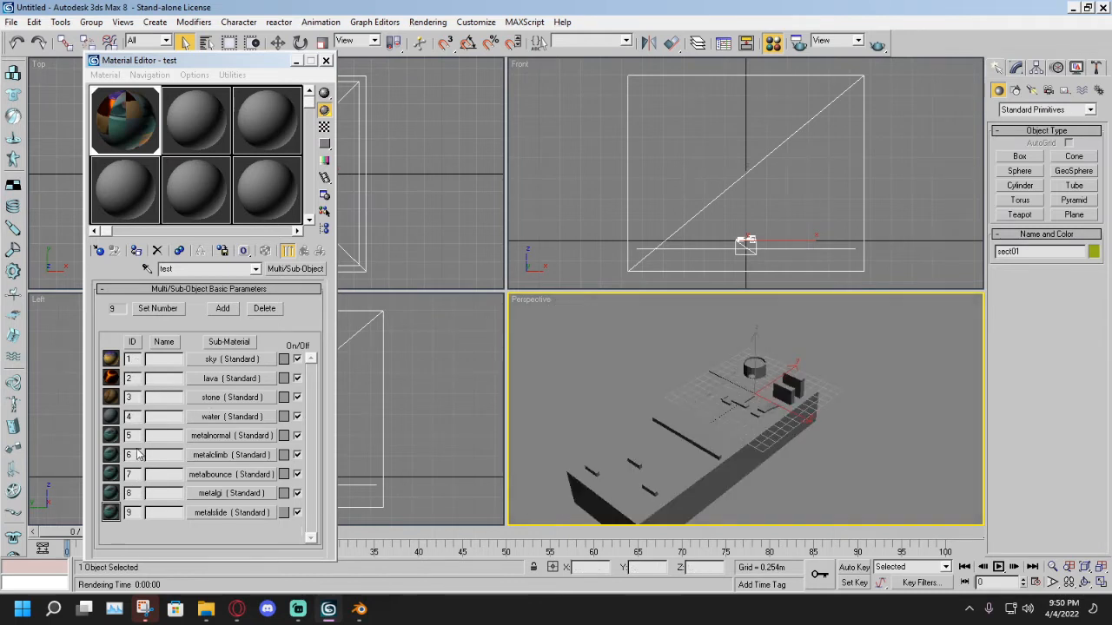
middle_click_drag(662, 451, 708, 380)
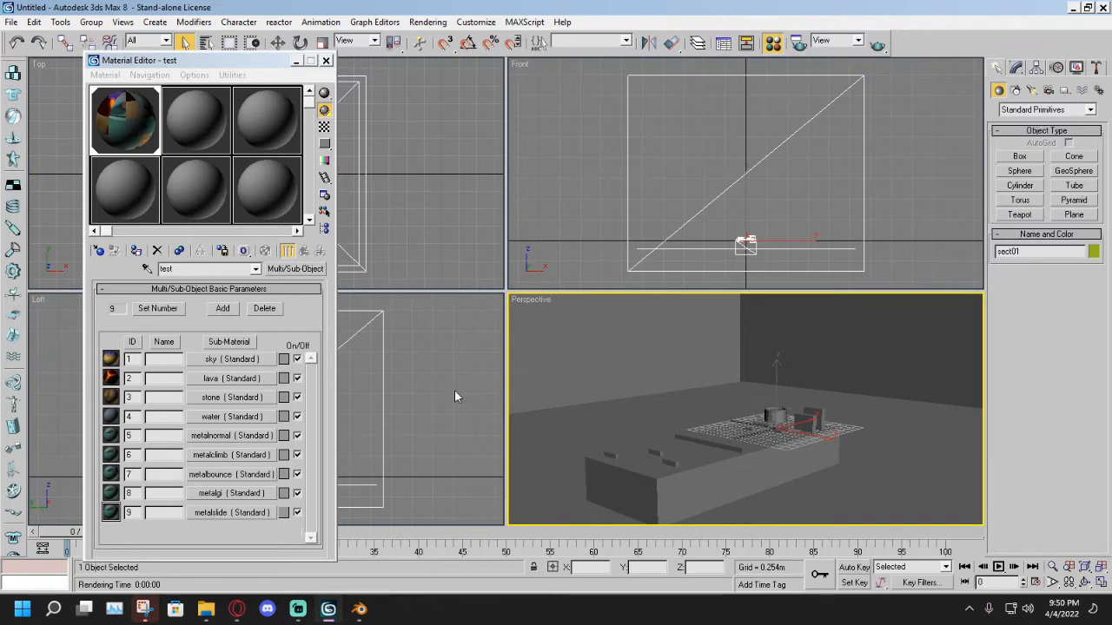
middle_click_drag(765, 391, 779, 435, "alt")
scroll(893, 464, "down", 3)
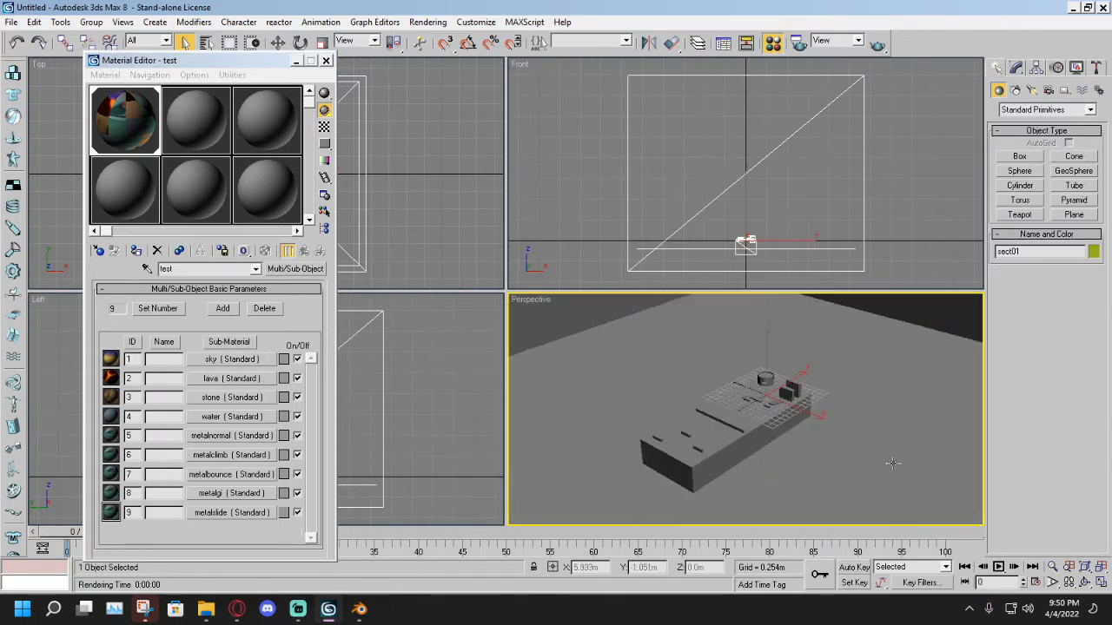
middle_click_drag(893, 464, 811, 463, "alt")
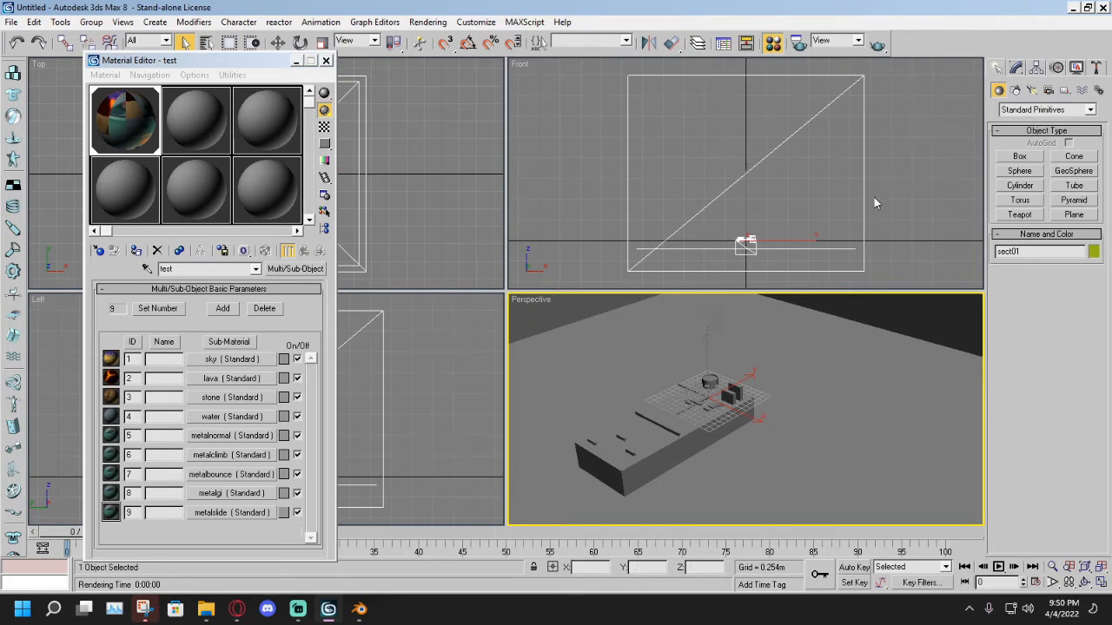
Switch sect01's Editable Mesh to Element sub-object level and bring its material ID surface properties into reach.
left_click(1016, 69)
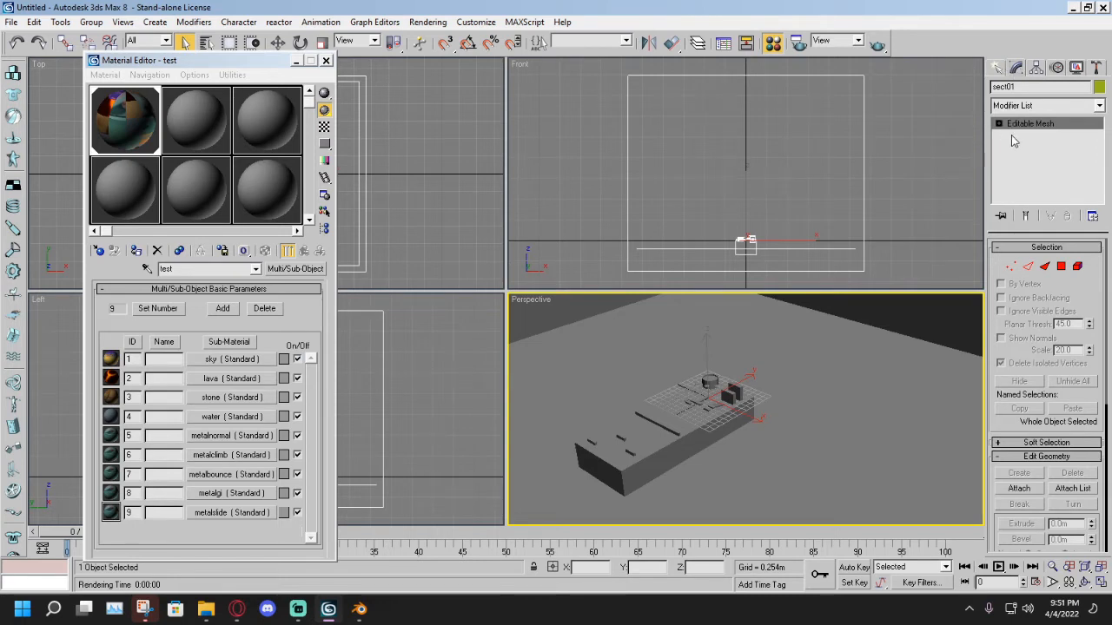
left_click(1078, 267)
left_click(1077, 268)
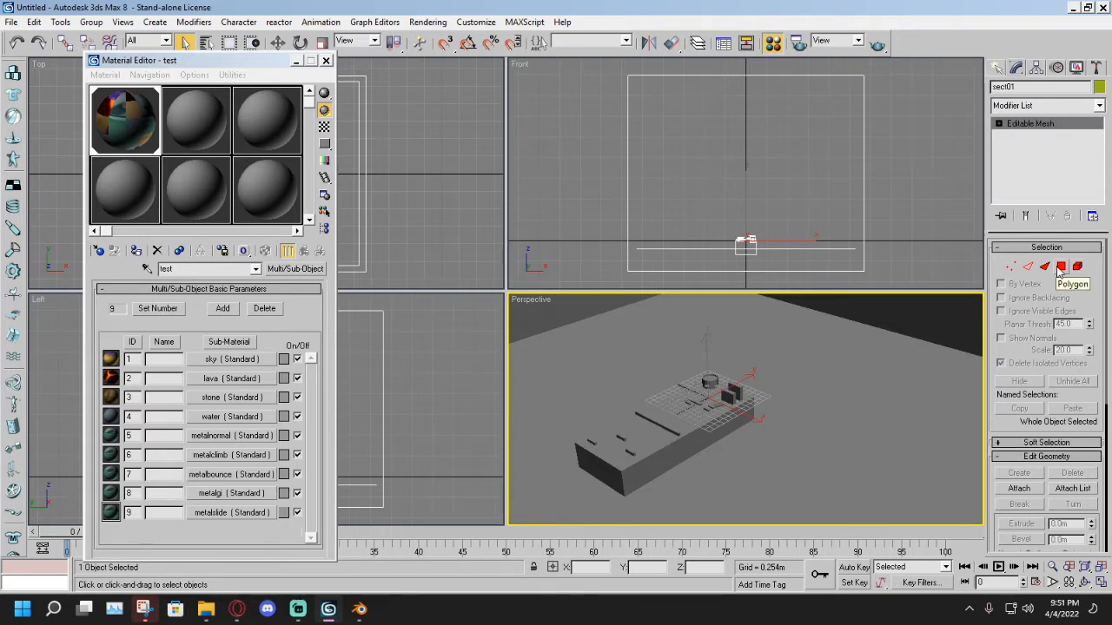
left_click(1061, 267)
left_click(1061, 268)
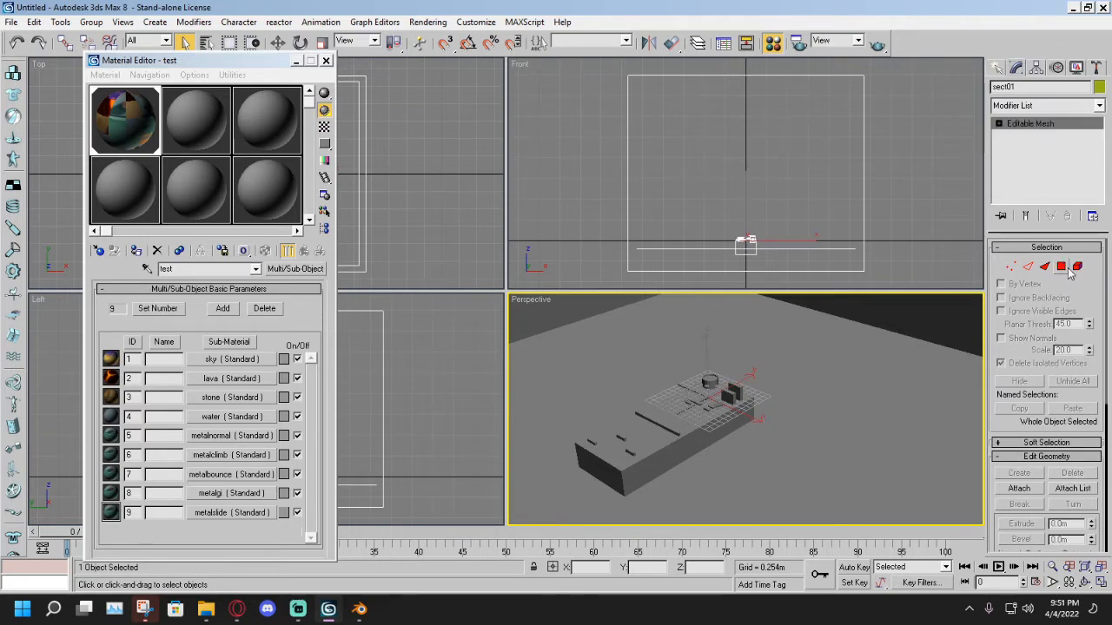
left_click(1077, 266)
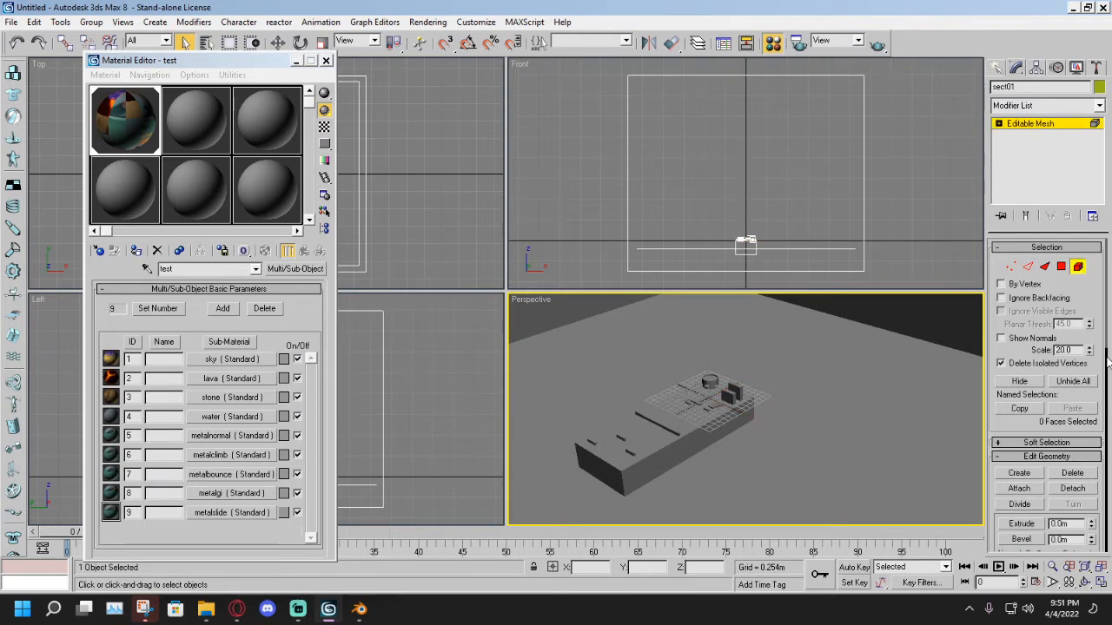
scroll(1106, 359, "down", 3)
scroll(1106, 377, "down", 4)
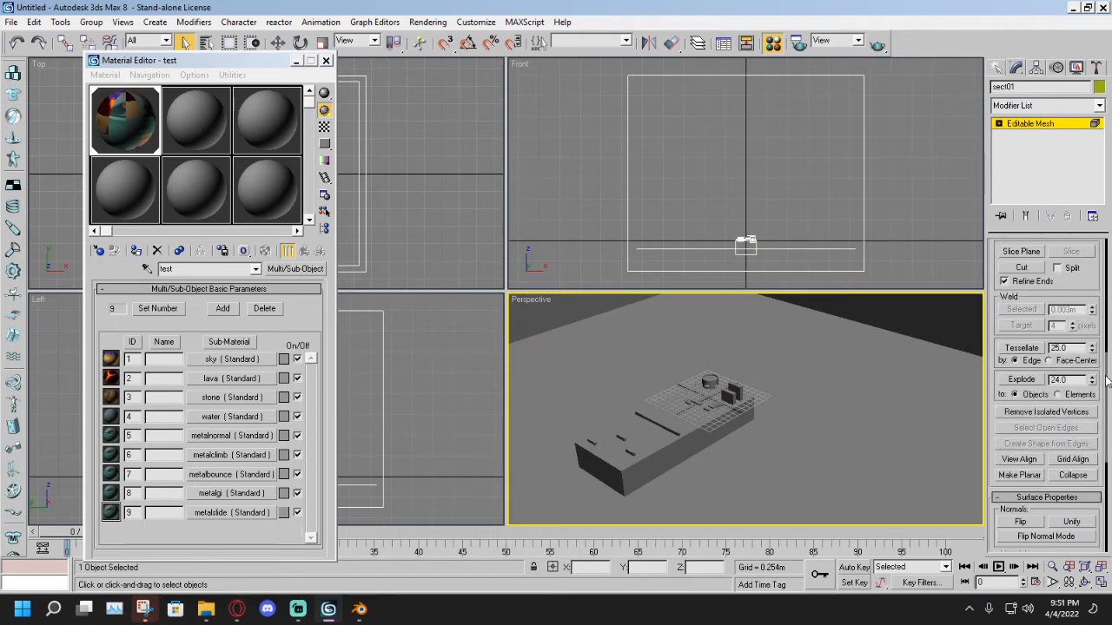
scroll(1106, 382, "down", 4)
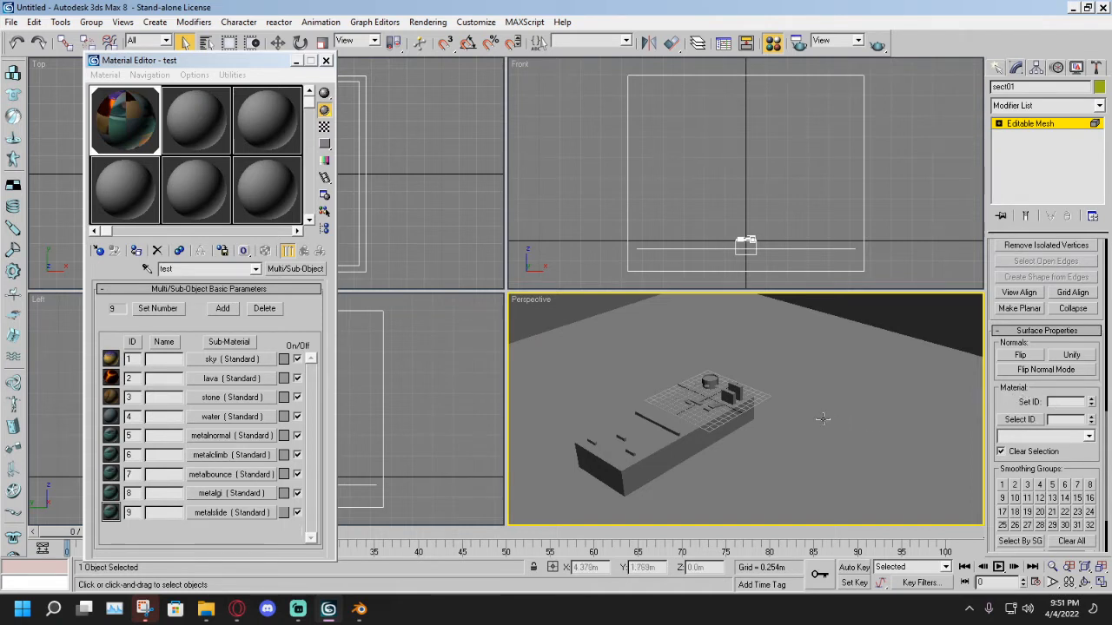
Select the large ground plane surrounding the level block as a mesh element in the Perspective view.
scroll(823, 419, "up", 3)
scroll(791, 410, "down", 8)
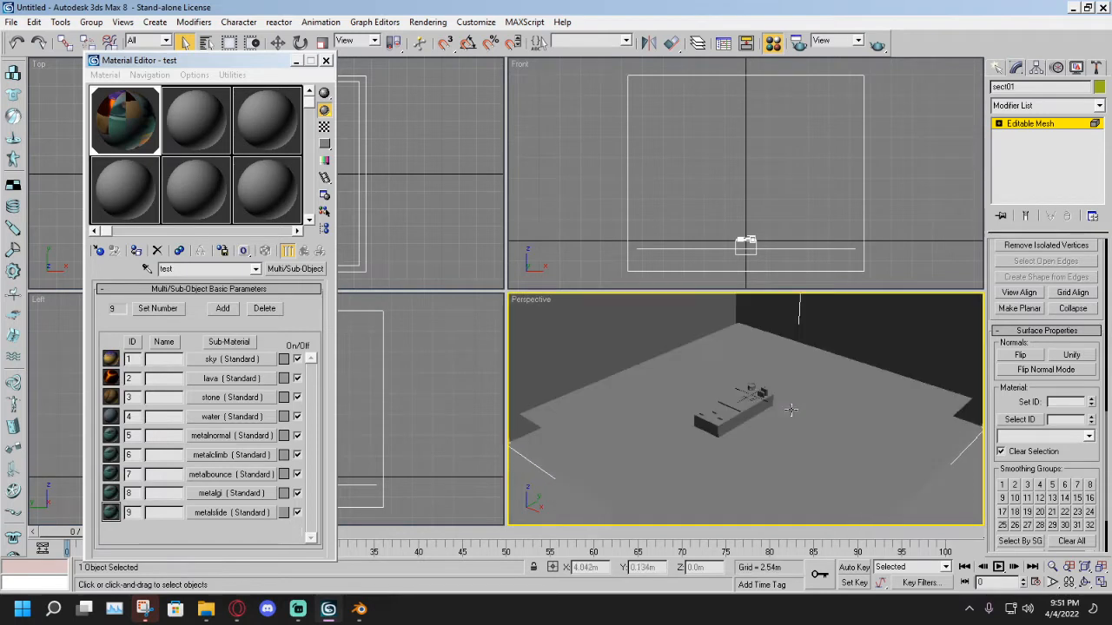
scroll(791, 410, "up", 7)
mouse_move(840, 368)
middle_mouse_down()
mouse_move(740, 375)
mouse_move(754, 406)
middle_mouse_up()
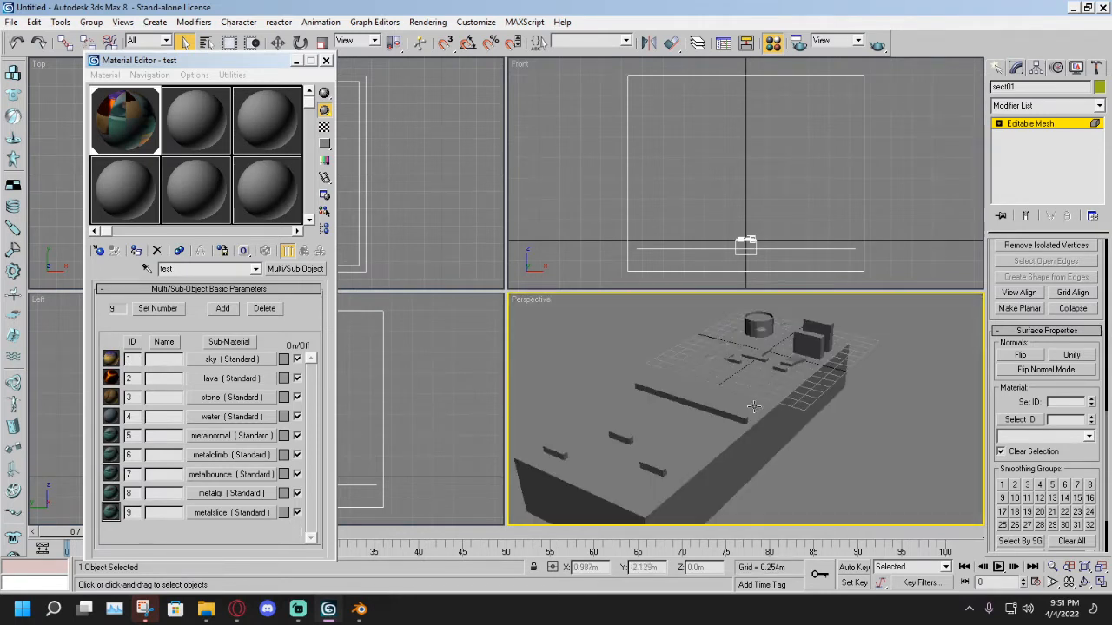
scroll(754, 406, "down", 3)
left_click(841, 420)
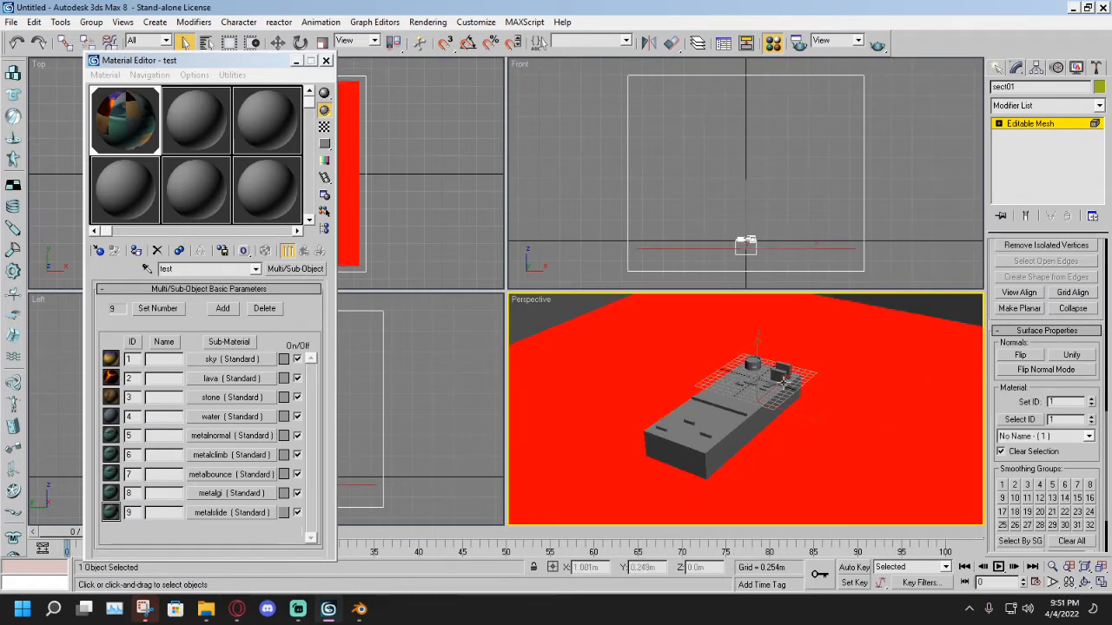
Set the selected ground plane's material ID to 2, rendering the Perspective view before and after the change.
key("shift+q")
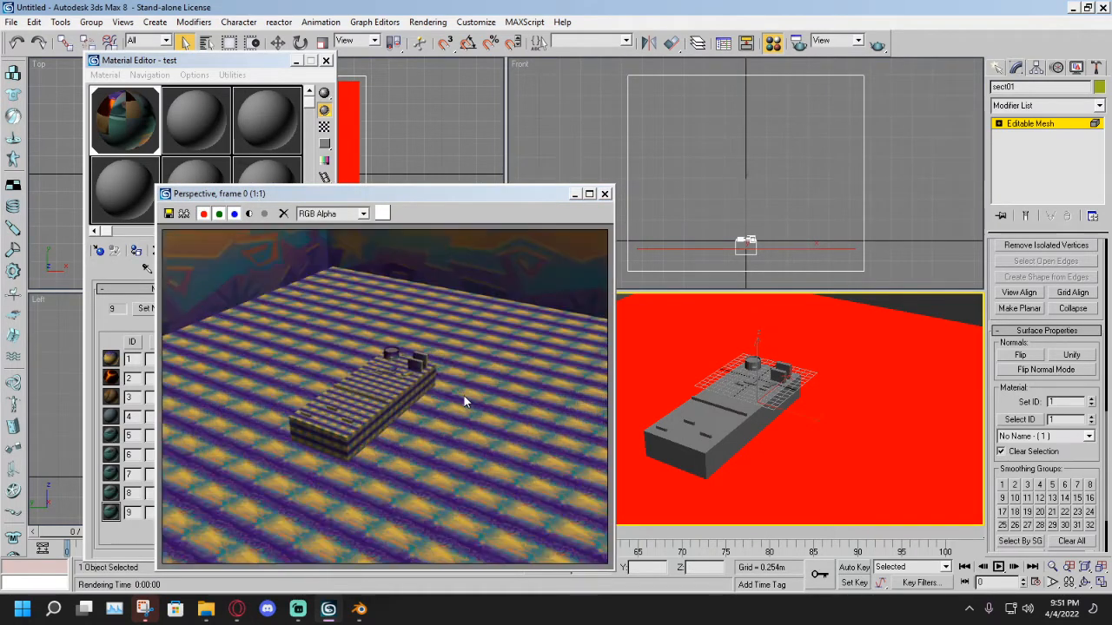
key("shift+q")
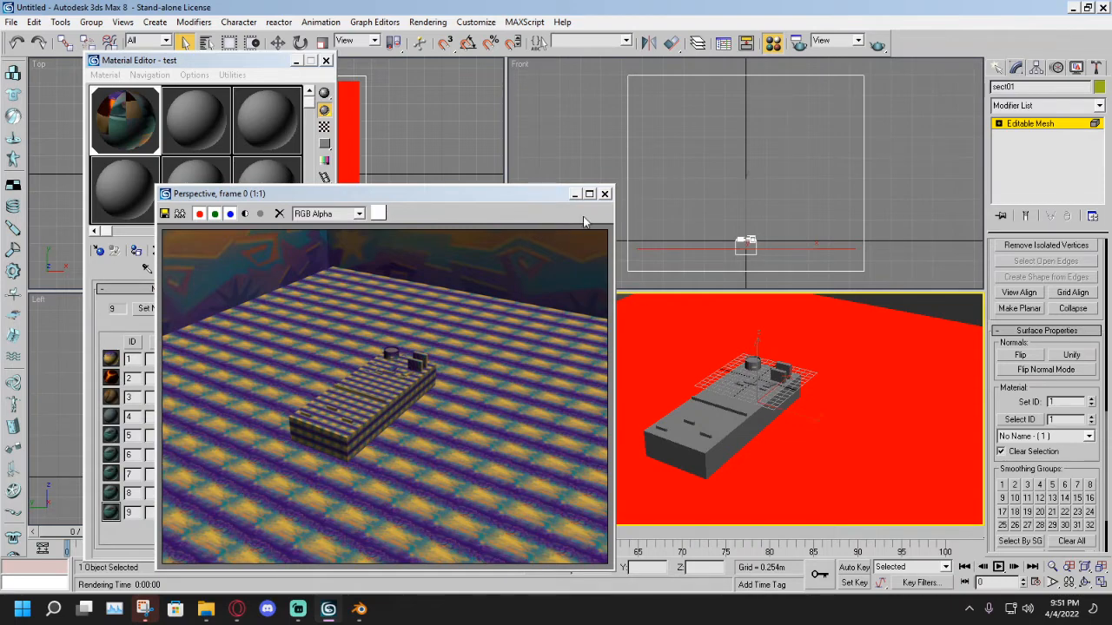
left_click_drag(536, 197, 785, 165)
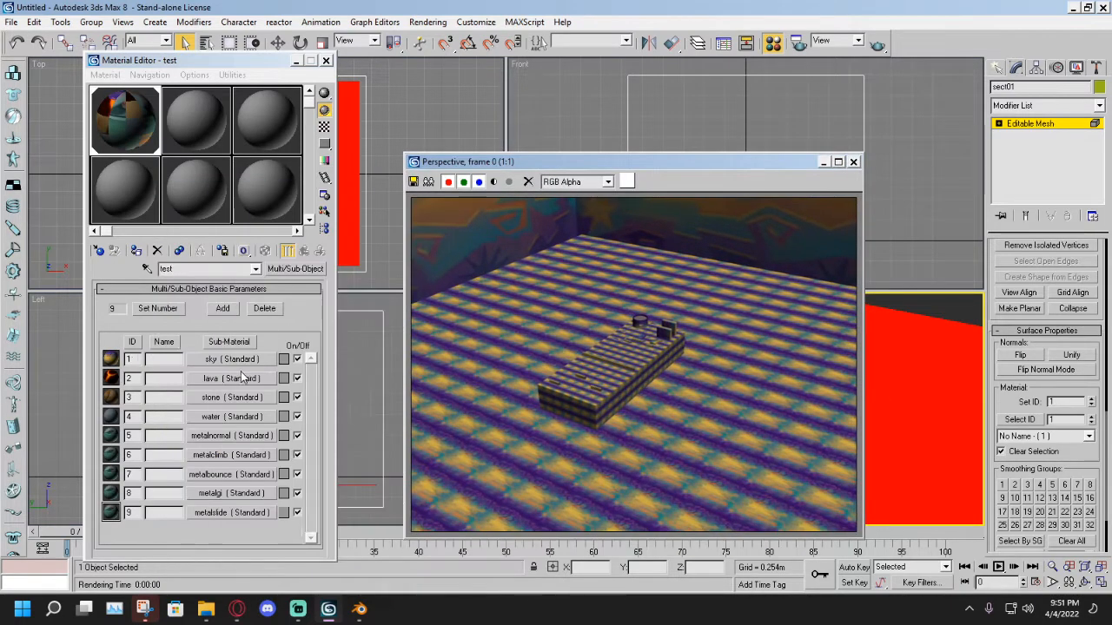
left_click(853, 162)
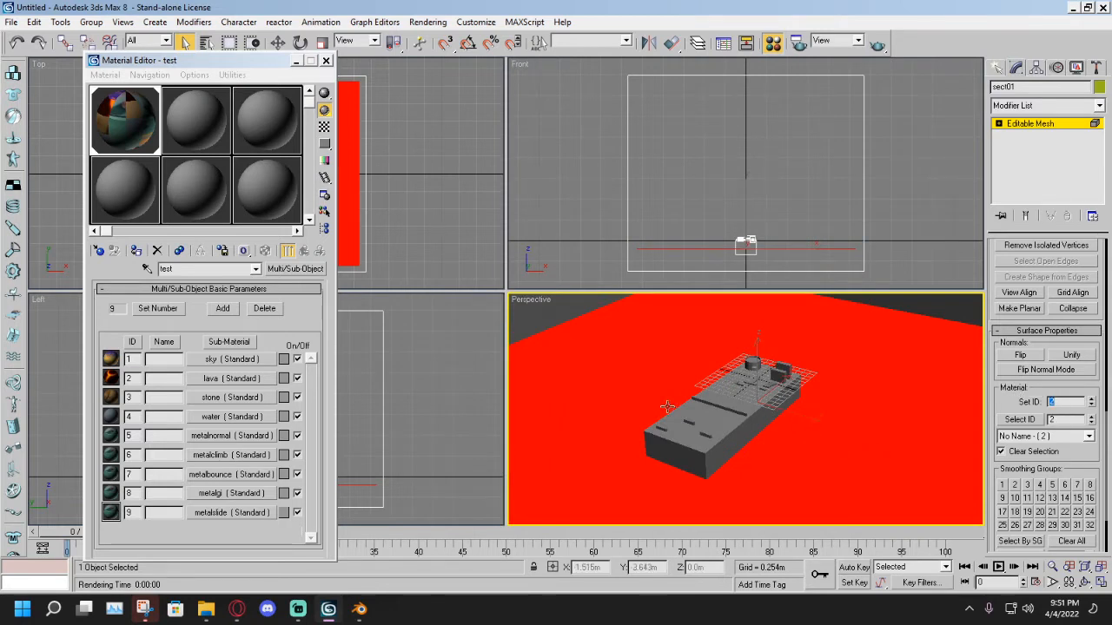
key("shift+q")
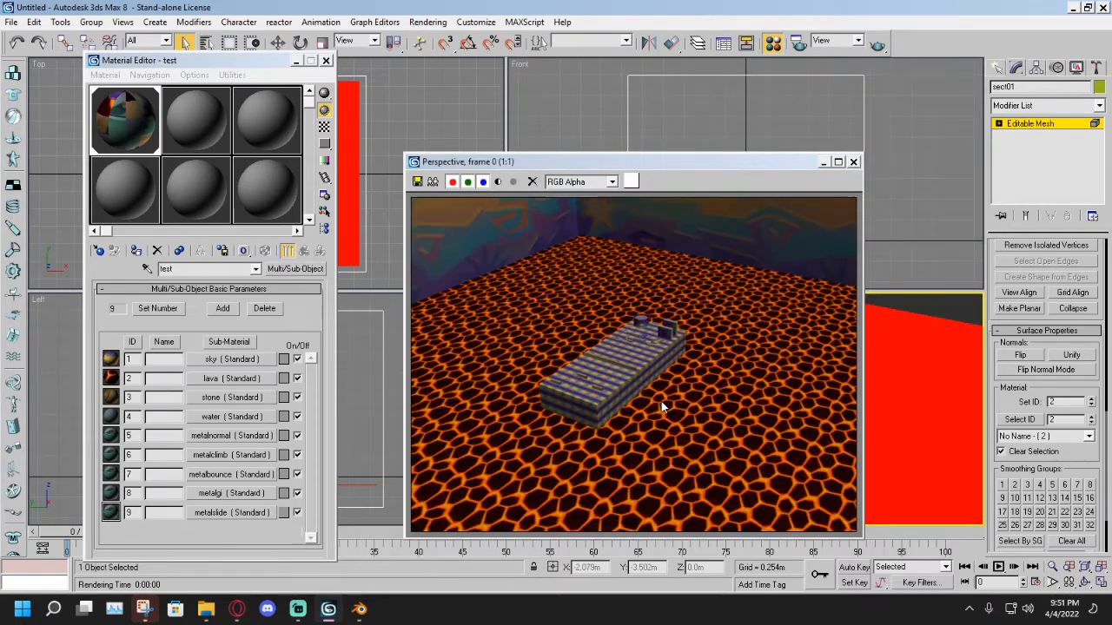
left_click(854, 162)
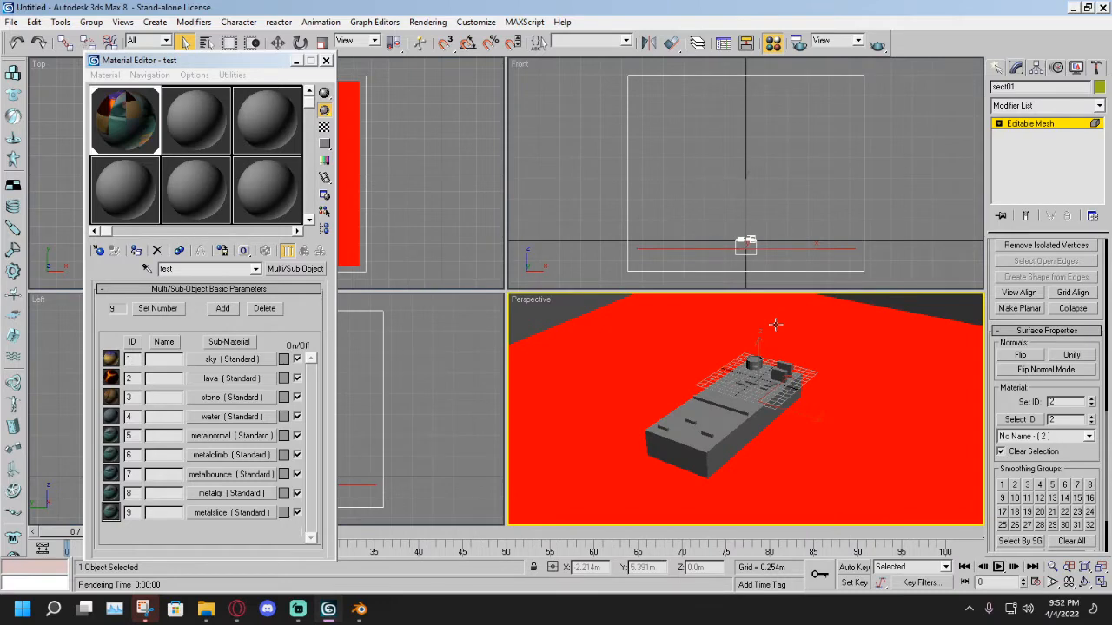
Examine the long block and the platforms, walls and cylinder on it from both ends in the Perspective view.
scroll(801, 443, "up", 5)
middle_click_drag(788, 433, 758, 399)
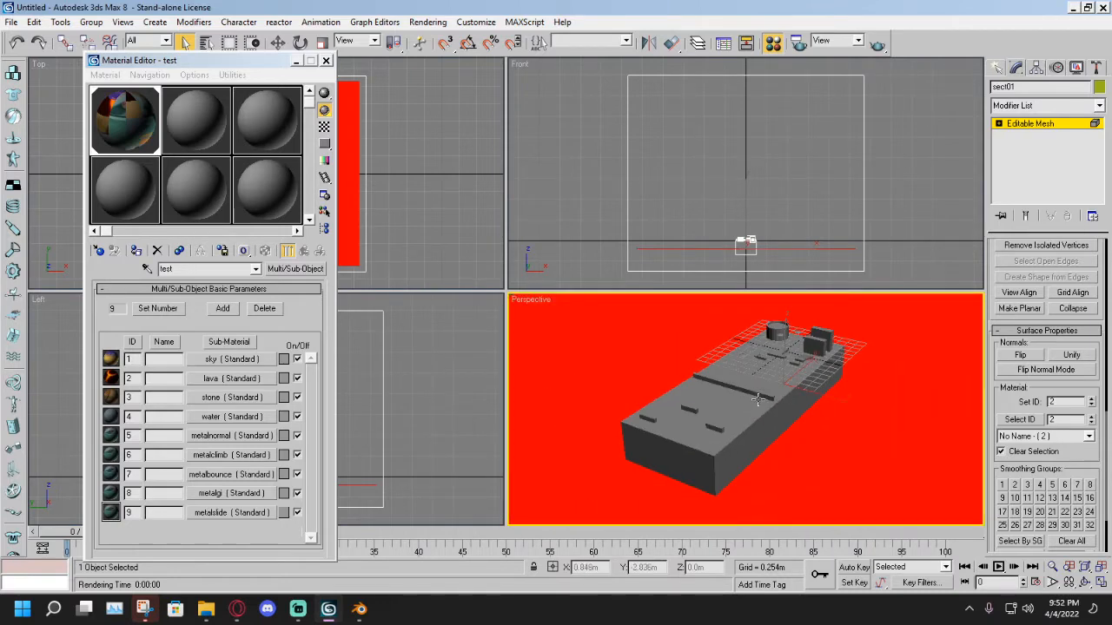
middle_click_drag(761, 401, 757, 406)
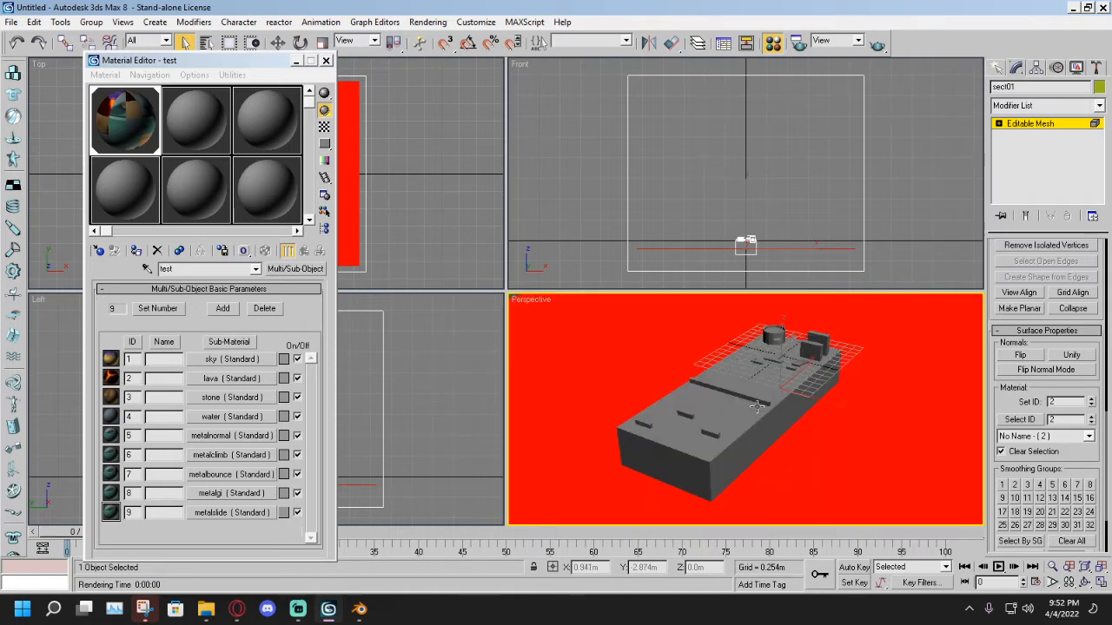
middle_click(756, 407)
mouse_move(744, 417)
middle_mouse_down()
mouse_move(715, 412)
mouse_move(844, 412)
mouse_move(716, 382)
mouse_move(724, 390)
mouse_move(687, 401)
mouse_move(578, 392)
mouse_move(720, 448)
middle_mouse_up()
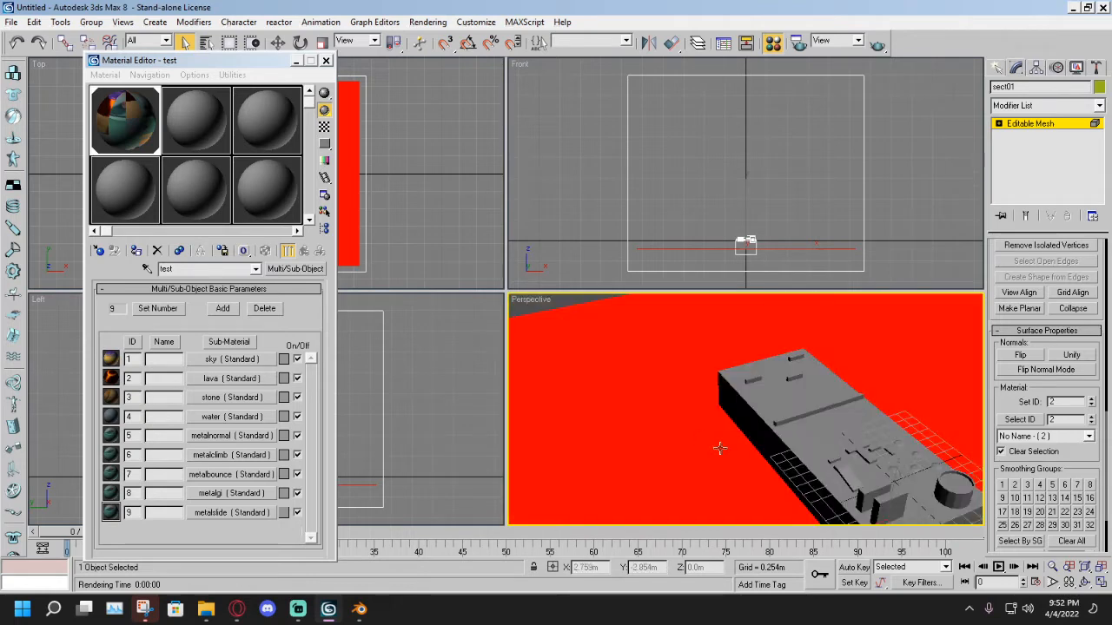
mouse_move(808, 447)
middle_mouse_down()
mouse_move(719, 425)
mouse_move(721, 397)
mouse_move(797, 457)
mouse_move(736, 360)
mouse_move(717, 449)
mouse_move(682, 385)
mouse_move(695, 472)
mouse_move(697, 389)
mouse_move(759, 447)
mouse_move(663, 402)
mouse_move(737, 450)
middle_mouse_up()
middle_click_drag(814, 478, 798, 468)
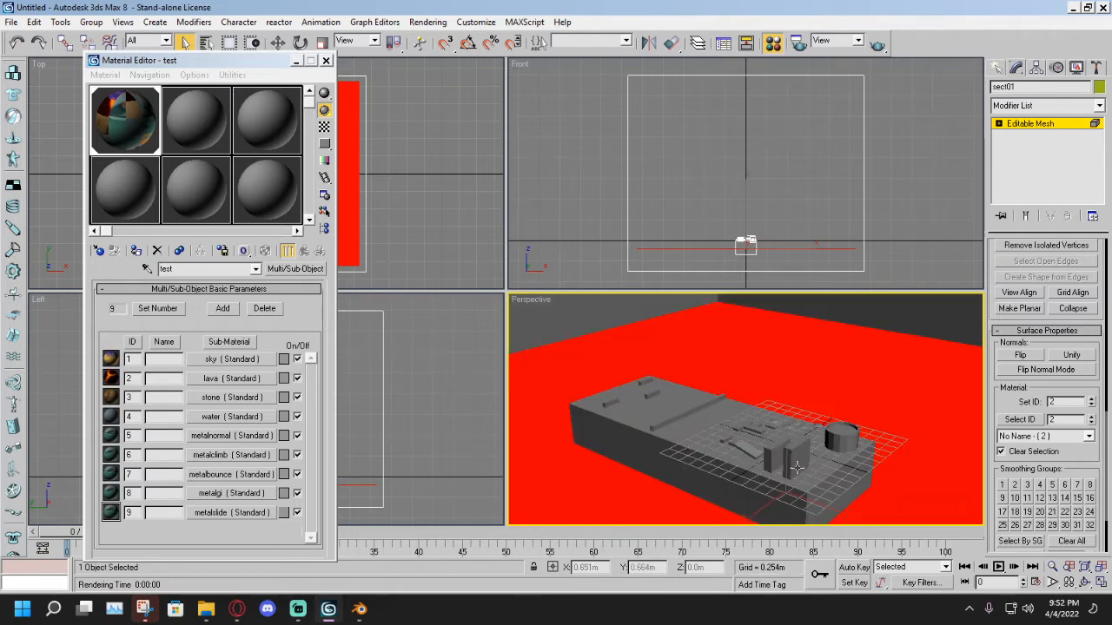
Select the three small bars at the block's near end together with the long crossbar behind them.
scroll(798, 467, "up", 3)
mouse_move(685, 455)
middle_mouse_down("alt")
mouse_move(828, 485)
mouse_move(808, 382)
mouse_move(745, 434)
middle_mouse_up("alt")
left_click(750, 448)
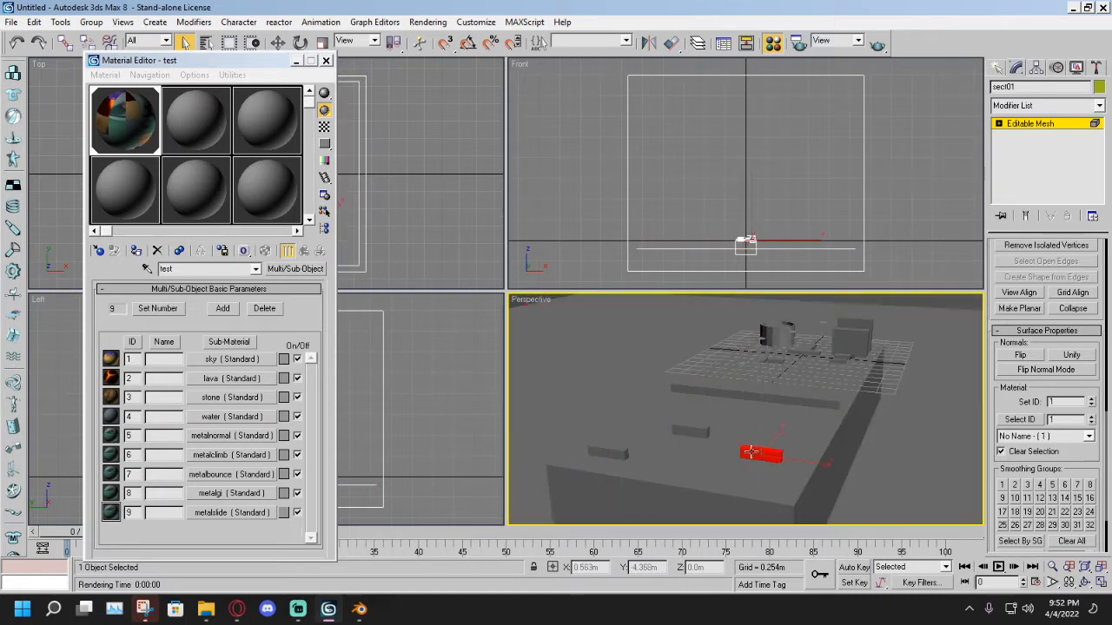
left_click(696, 430, "ctrl")
left_click(606, 453, "ctrl")
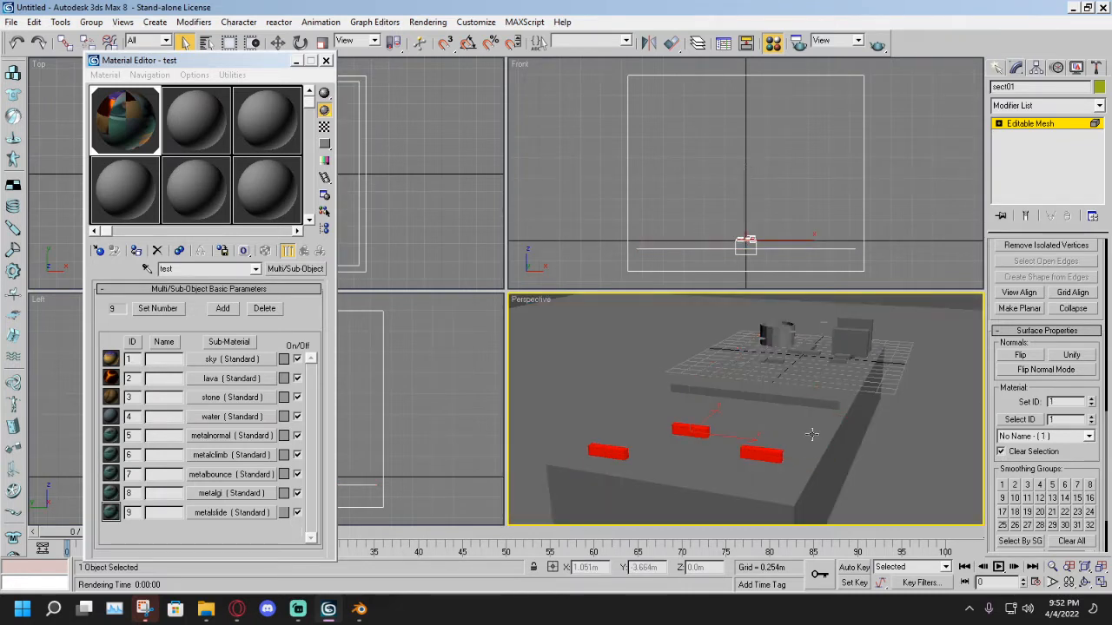
mouse_move(823, 417)
middle_mouse_down("alt")
mouse_move(726, 427)
mouse_move(796, 437)
mouse_move(720, 428)
middle_mouse_up("alt")
left_click(720, 430, "ctrl")
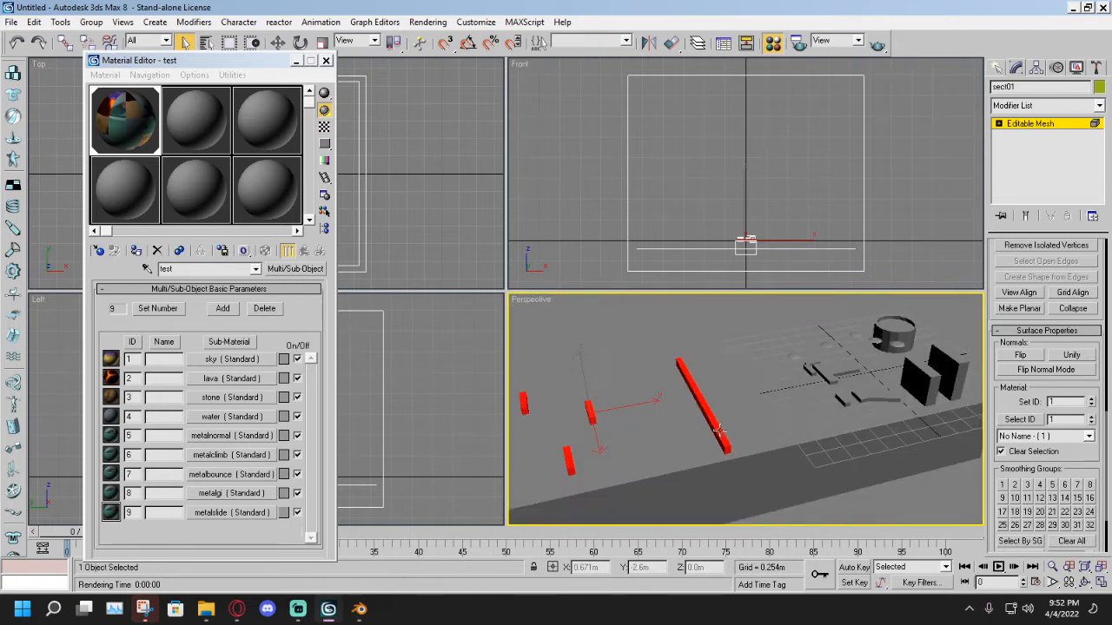
Add the T-shaped platform, the bent platform and the small blocks beside them to the element selection.
mouse_move(824, 406)
middle_mouse_down("alt")
mouse_move(839, 389)
mouse_move(754, 423)
middle_mouse_up("alt")
scroll(789, 406, "up", 2)
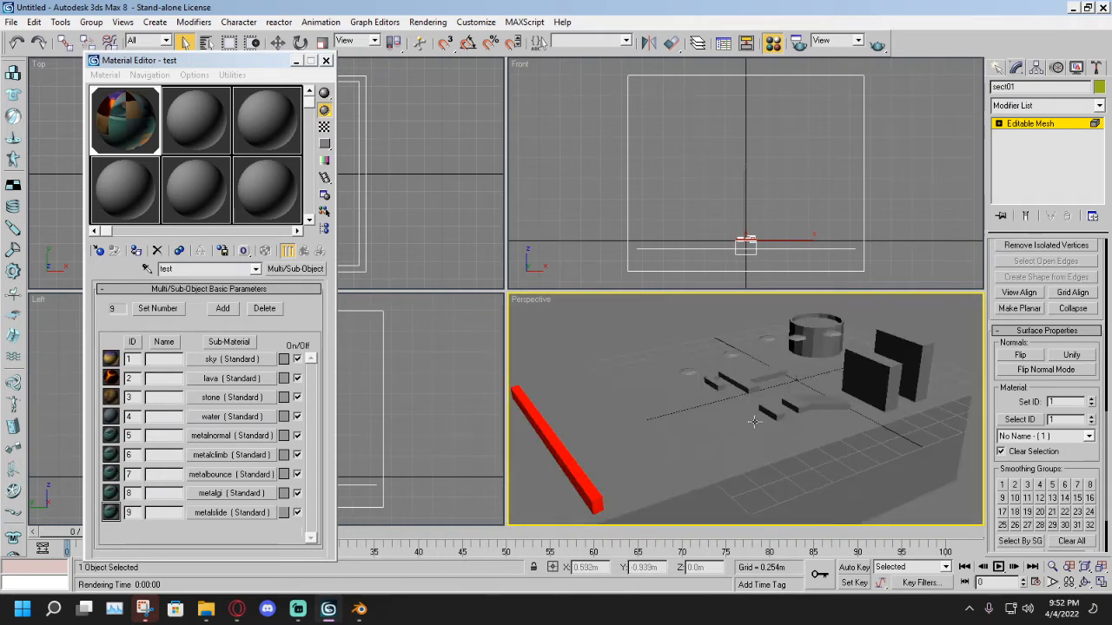
left_click(745, 384, "ctrl")
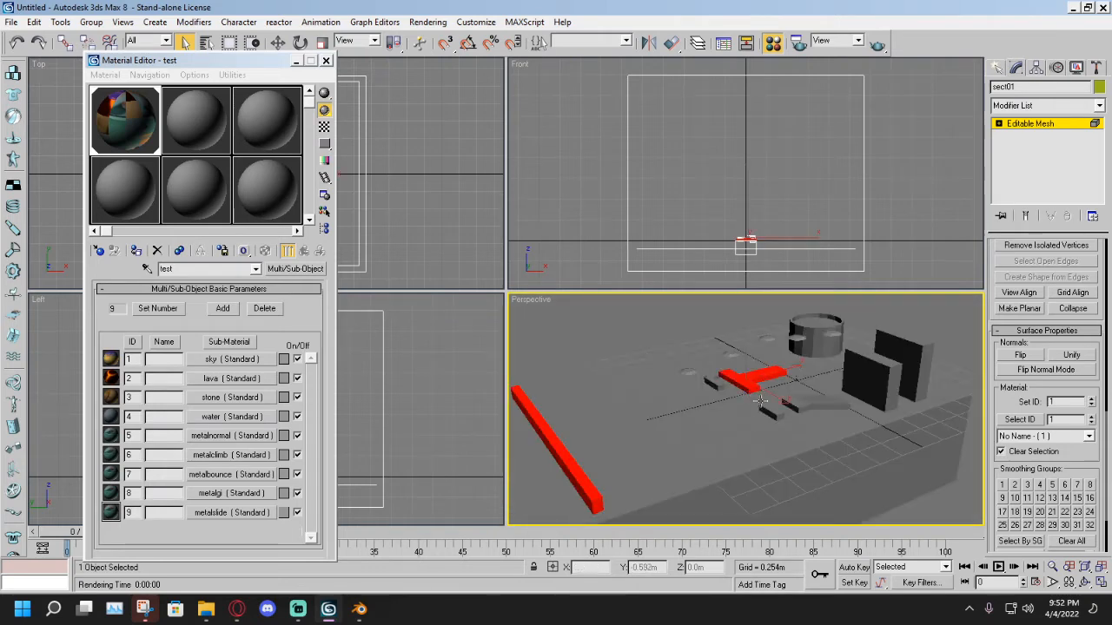
left_click(769, 411, "ctrl")
left_click(798, 405, "ctrl")
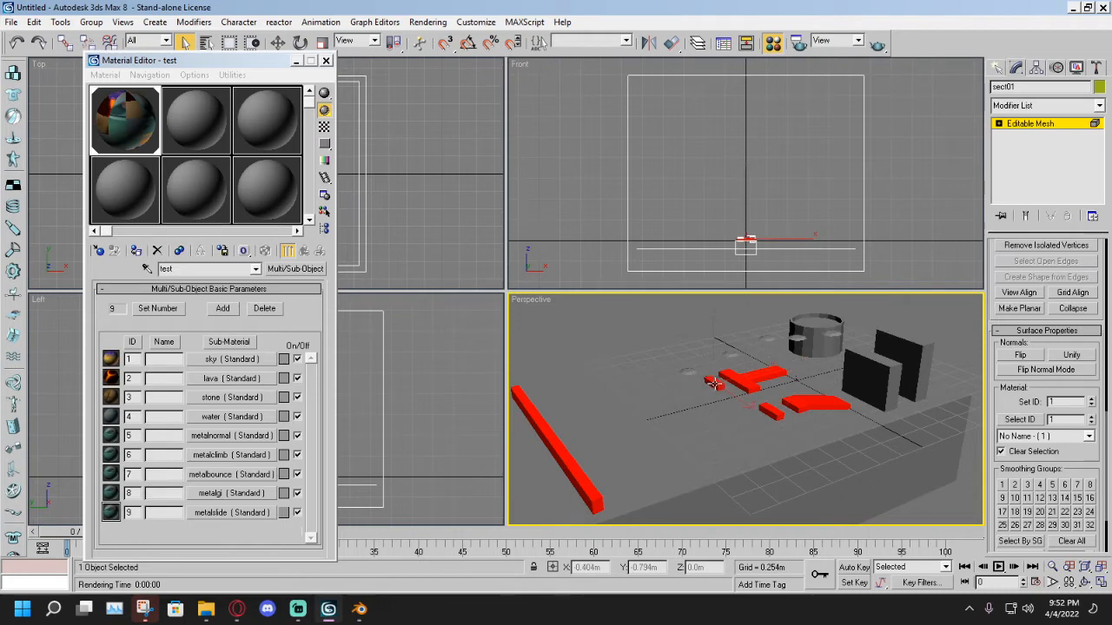
middle_click_drag(712, 385, 778, 407, "alt")
middle_click_drag(689, 404, 763, 384, "alt")
mouse_move(697, 422)
middle_mouse_down("alt")
mouse_move(675, 385)
mouse_move(850, 438)
middle_mouse_up("alt")
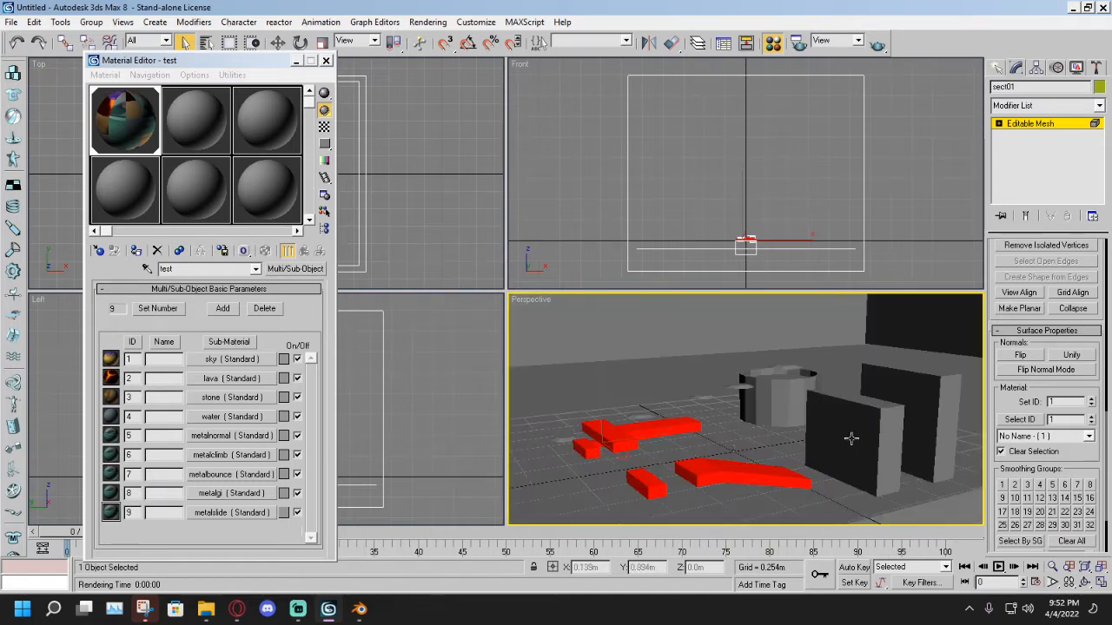
Add the two upright walls and the cylinder ring to the element selection.
left_click(850, 439, "ctrl")
left_click(904, 396, "ctrl")
middle_click_drag(903, 396, 768, 393, "alt")
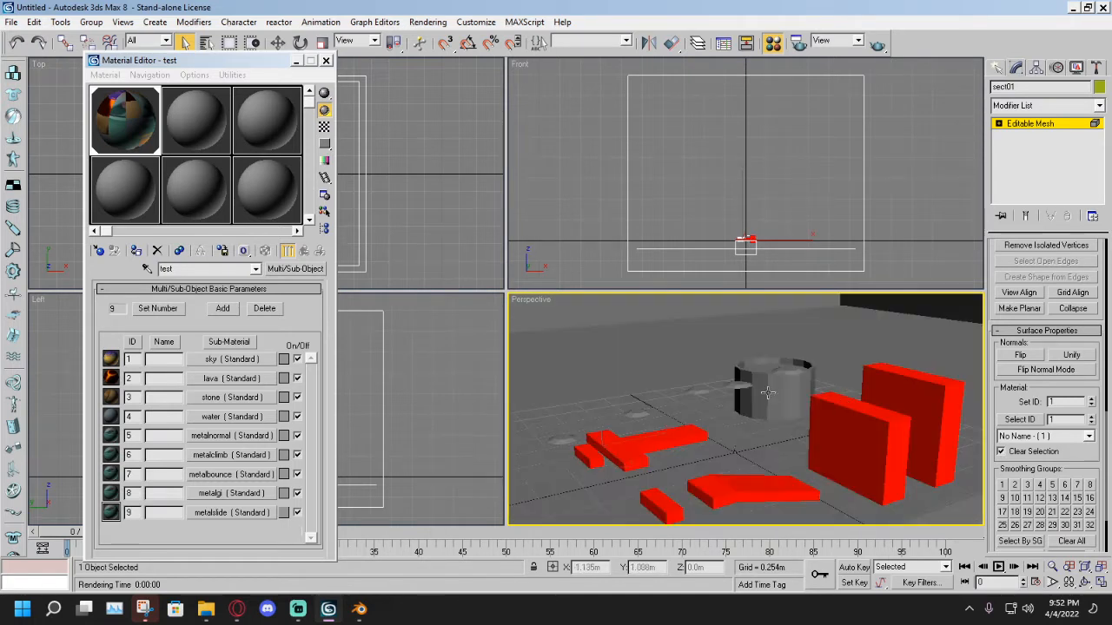
left_click(768, 393, "ctrl")
mouse_move(752, 449)
middle_mouse_down("alt")
mouse_move(781, 447)
mouse_move(750, 441)
middle_mouse_up("alt")
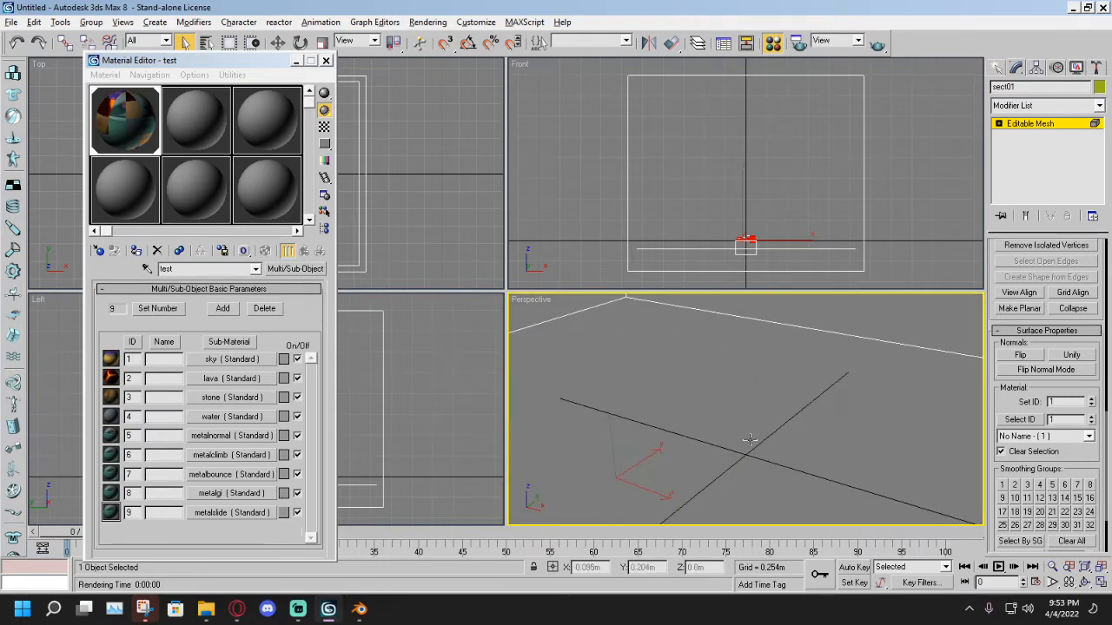
Add the flat discs between the small platforms and the cylinder to the selection, keeping the long block out of it.
left_click(555, 478, "ctrl")
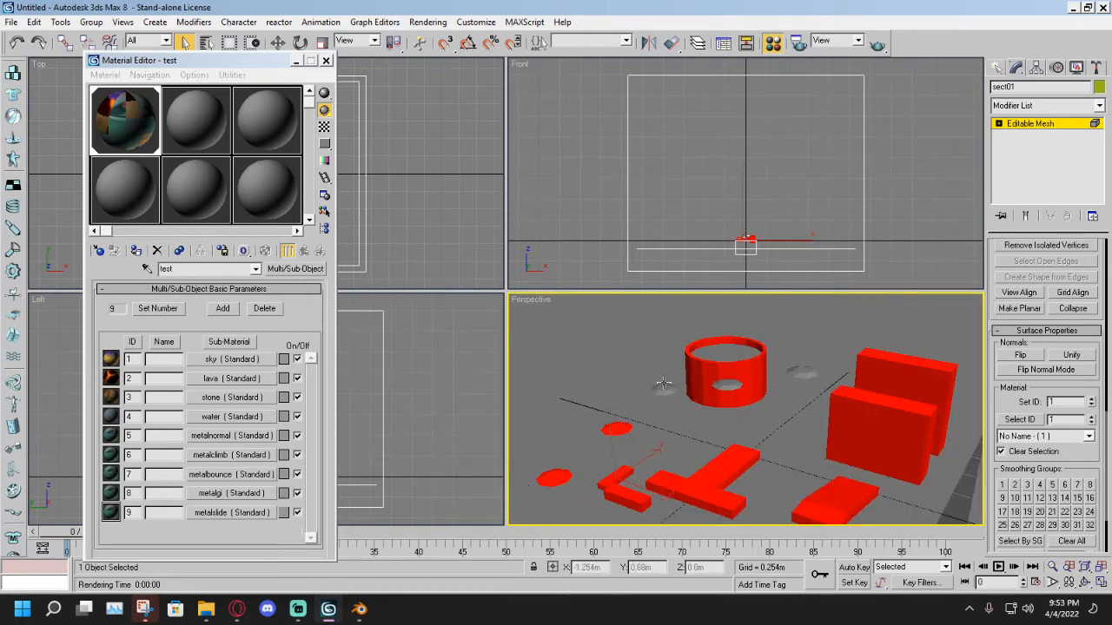
left_click(664, 383, "ctrl")
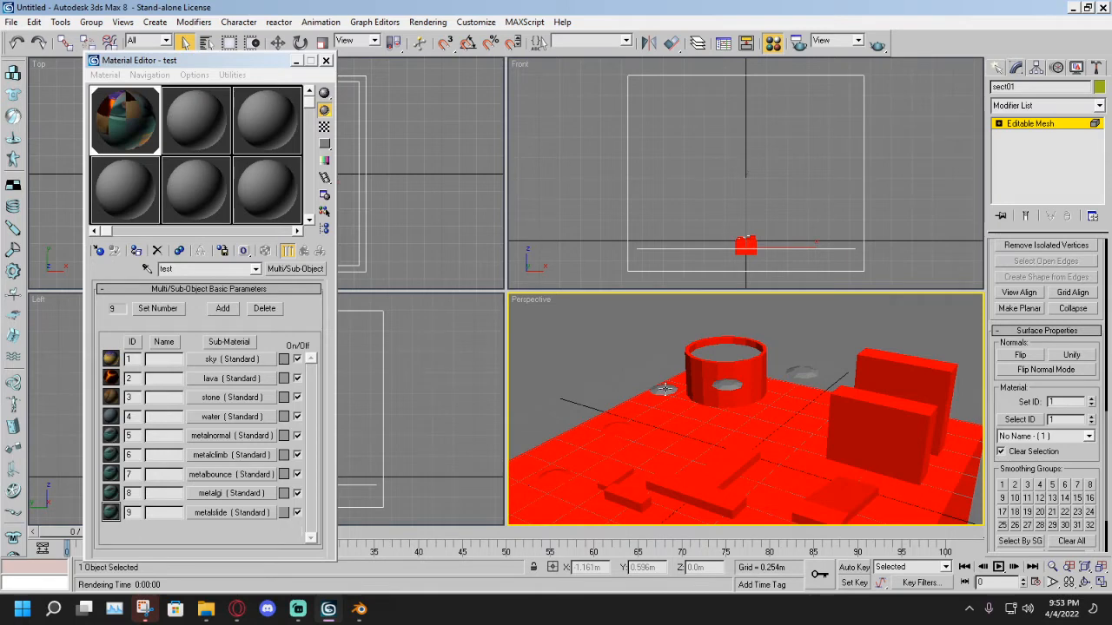
left_click(663, 389, "alt")
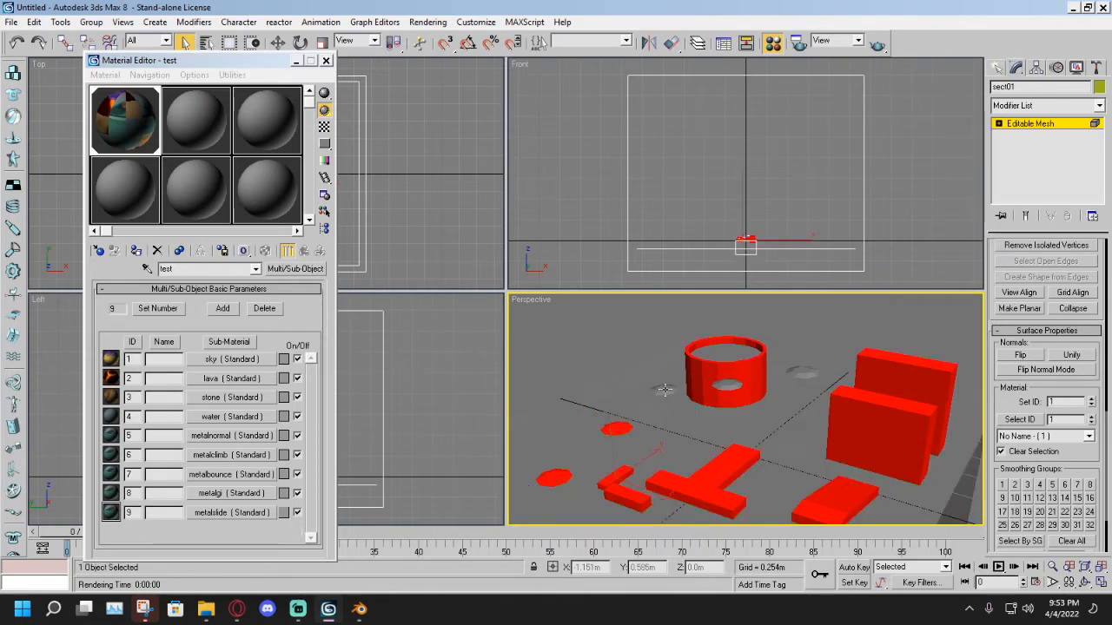
left_click(664, 391, "ctrl")
left_click(708, 393, "alt")
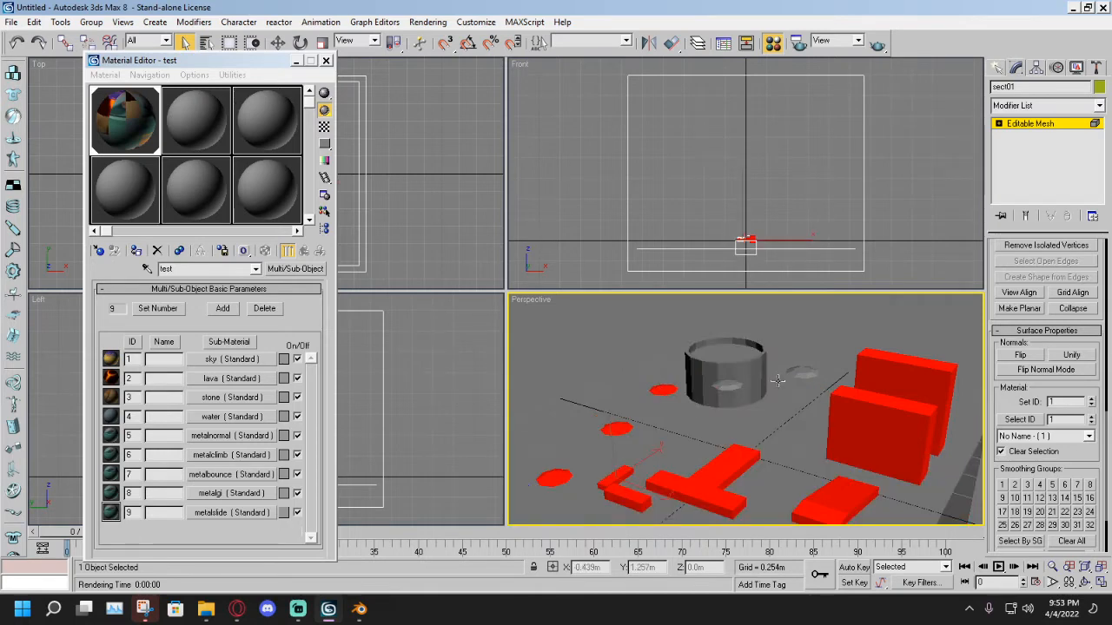
Add the cylinder ring and the remaining discs to the selection and set all selected elements' material ID to 5.
left_click(752, 386, "ctrl")
left_click(738, 388, "alt")
left_click(738, 387, "ctrl")
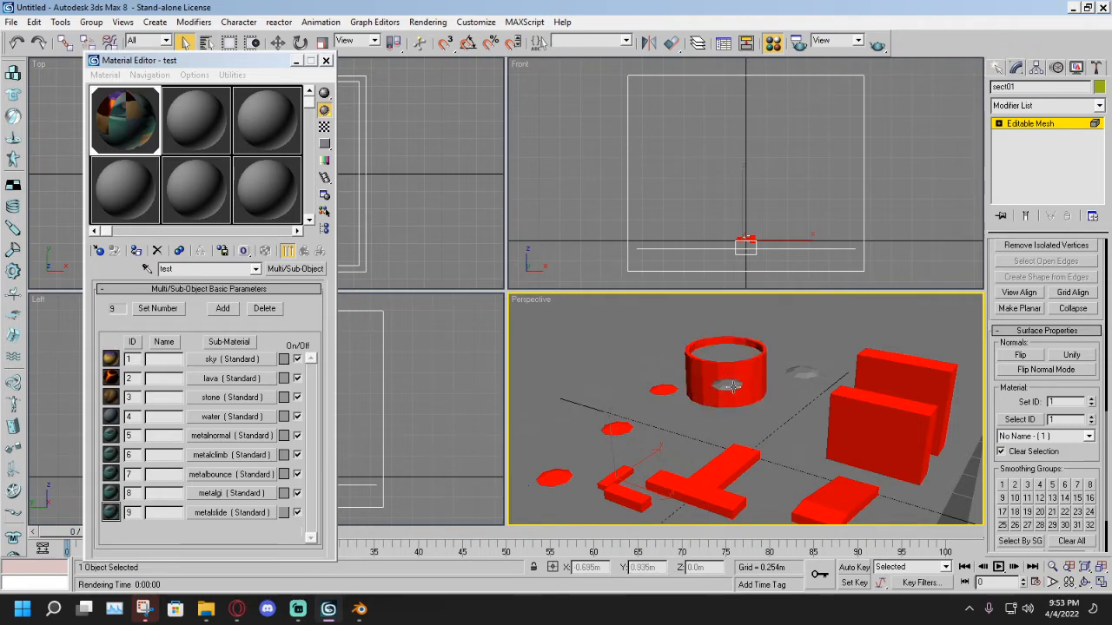
scroll(725, 384, "up", 3)
left_click(722, 383, "alt")
left_click(723, 383, "ctrl")
middle_click_drag(722, 383, 763, 389, "alt")
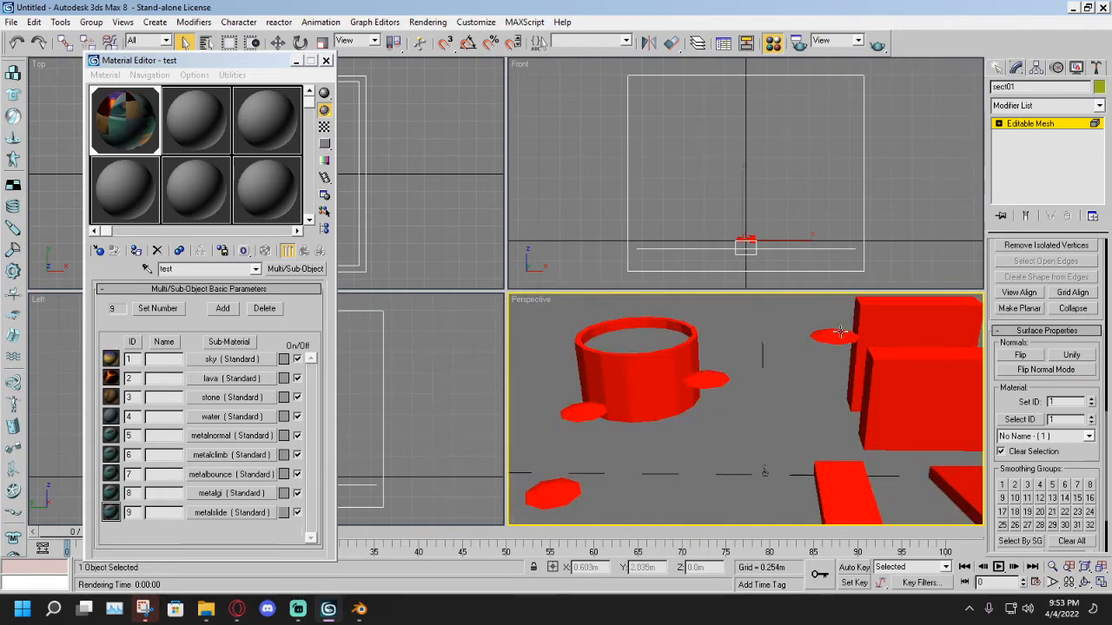
middle_click_drag(873, 387, 836, 420, "alt")
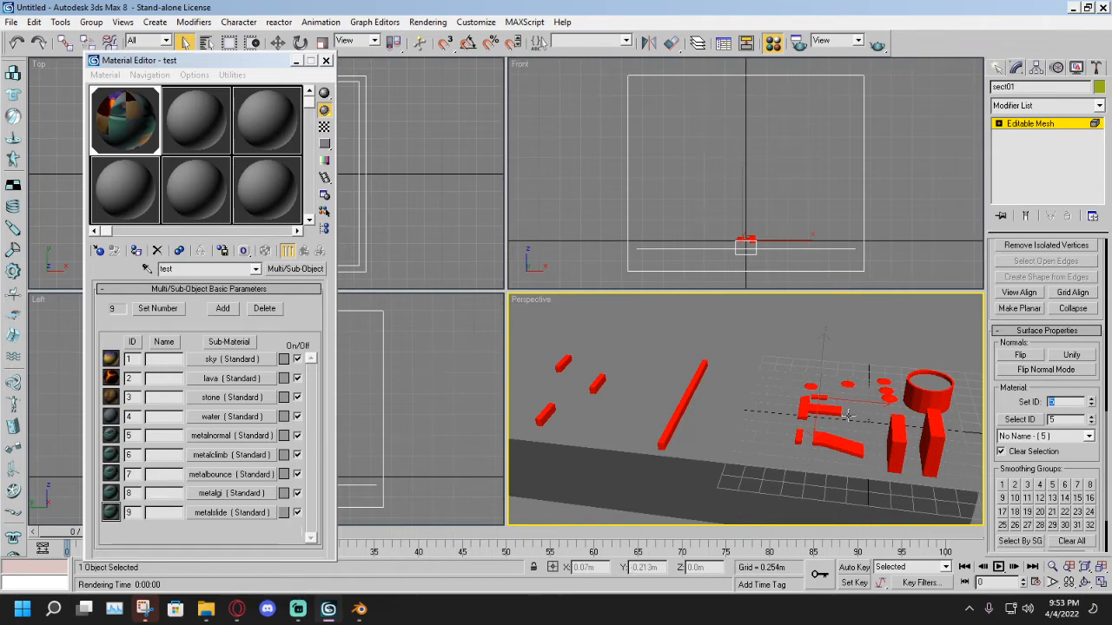
Examine the selected bars, platforms, discs and walls, and look inside the cylinder ring up close.
middle_click_drag(846, 409, 810, 407)
scroll(713, 413, "up", 1)
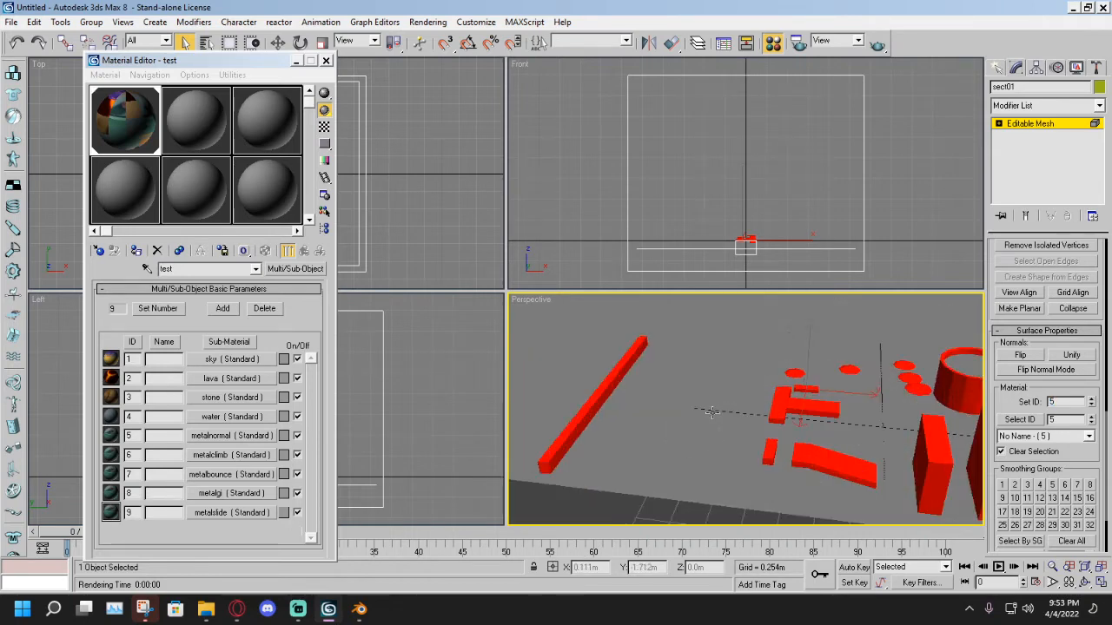
scroll(712, 413, "down", 1)
middle_click_drag(712, 413, 694, 406)
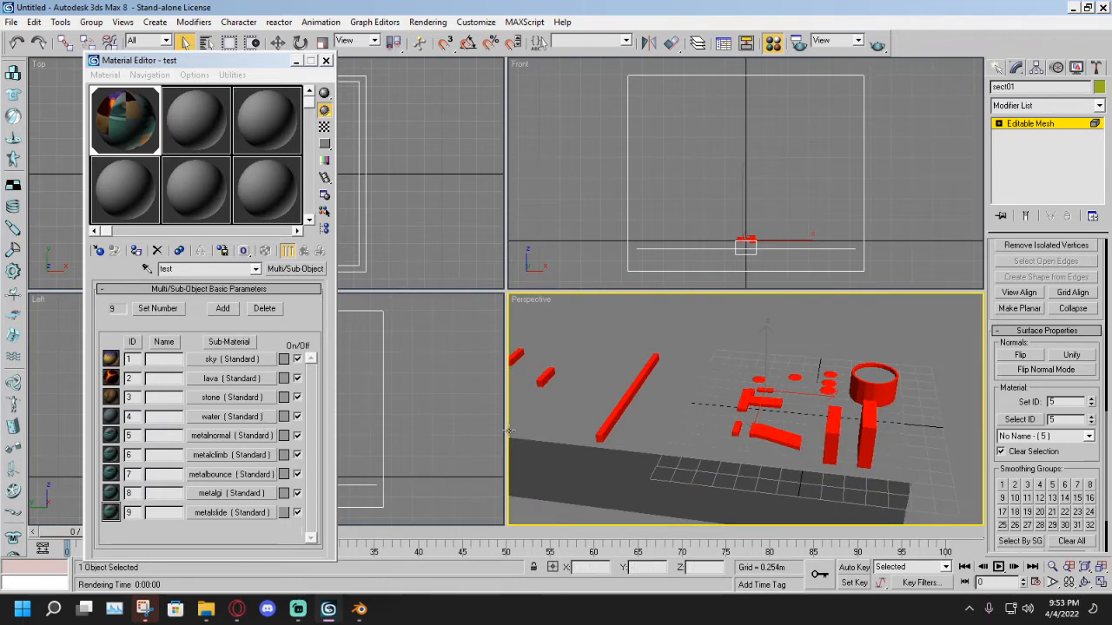
scroll(789, 449, "up", 1)
scroll(761, 429, "up", 2)
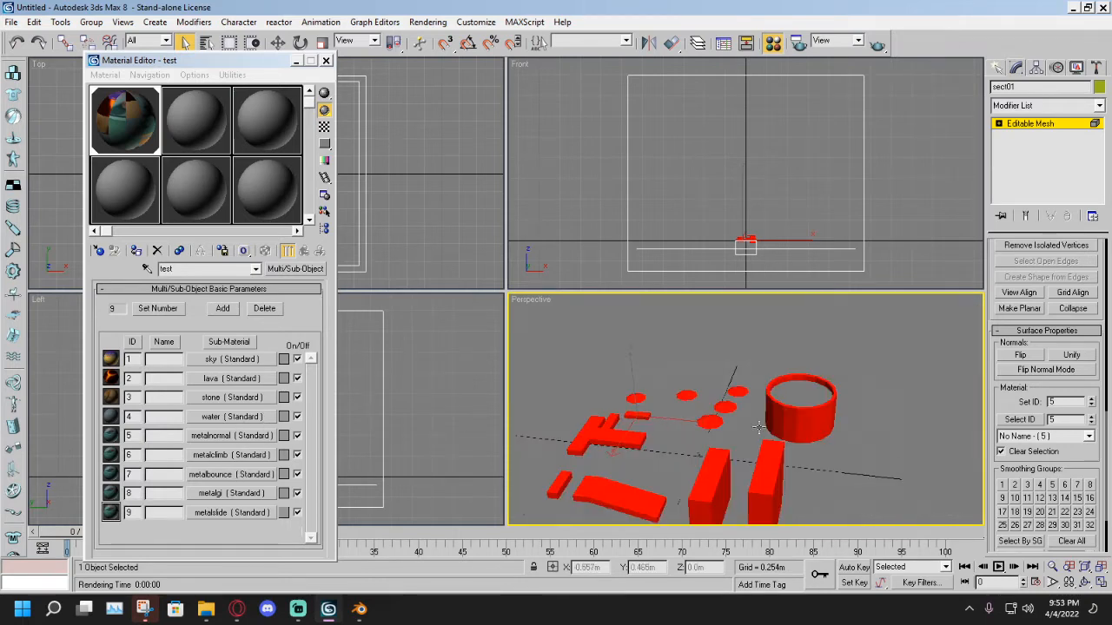
scroll(761, 417, "up", 2)
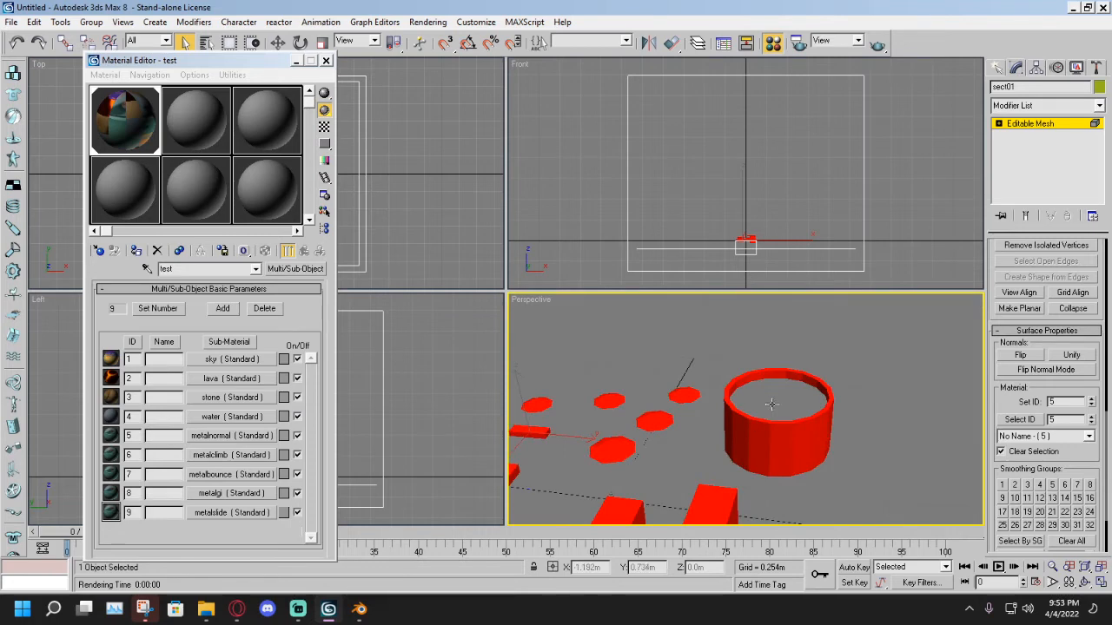
Select the long block beneath the platforms and set its material ID to 3.
scroll(761, 409, "down", 5)
left_click(738, 479)
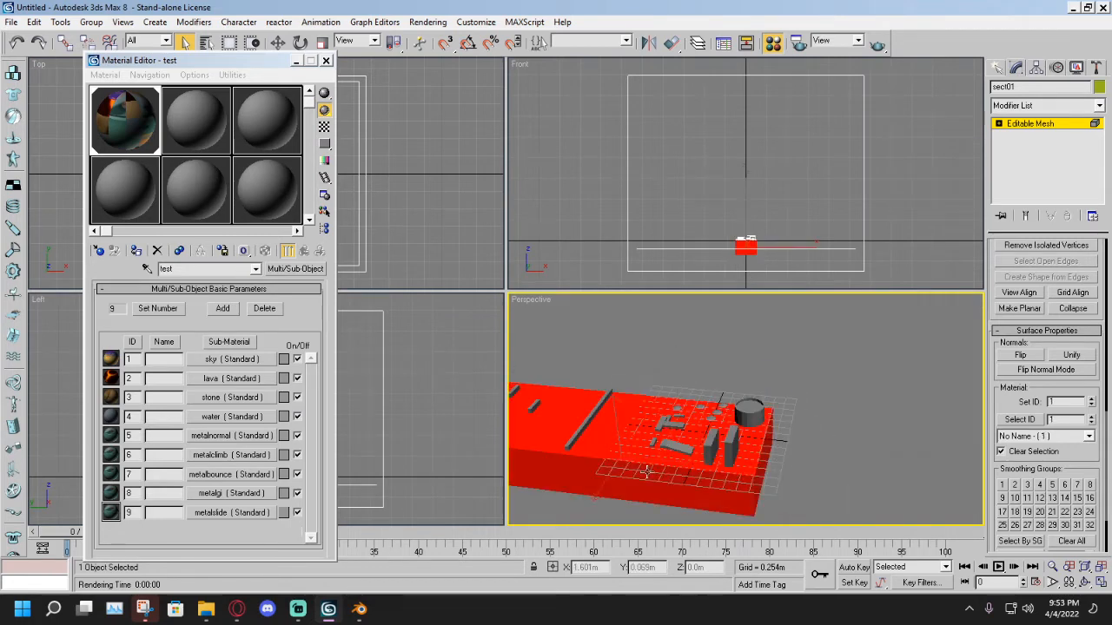
middle_click_drag(580, 452, 786, 426)
mouse_move(786, 425)
middle_mouse_down()
mouse_move(769, 439)
mouse_move(769, 424)
middle_mouse_up()
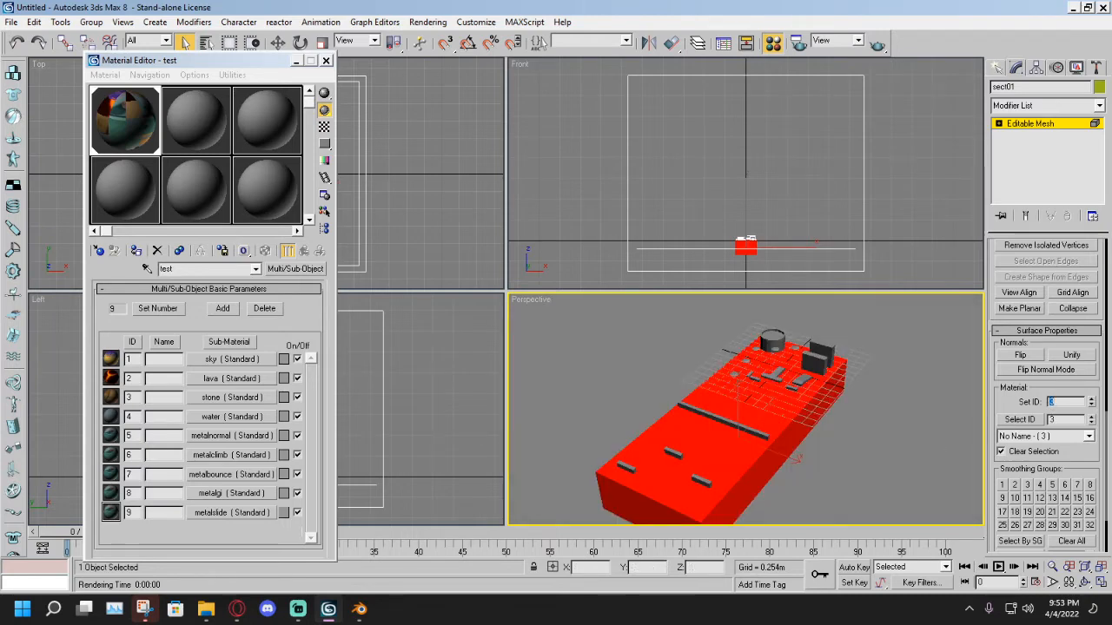
Render the perspective view to check the texture on the long block above the lava floor, and close the render.
middle_click_drag(895, 429, 865, 425)
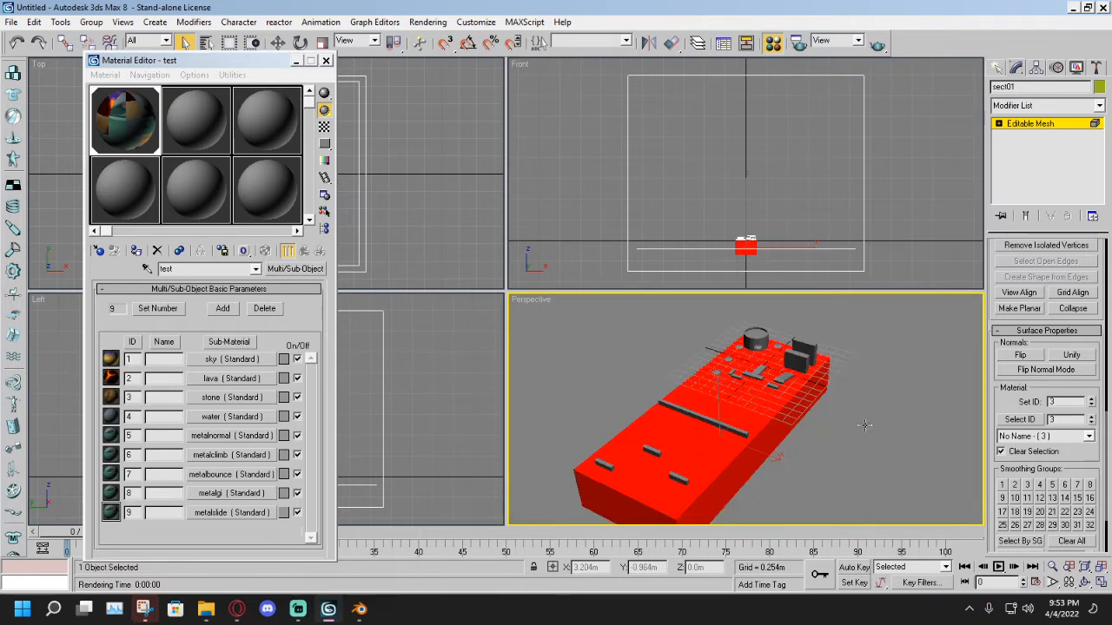
scroll(862, 424, "down", 2)
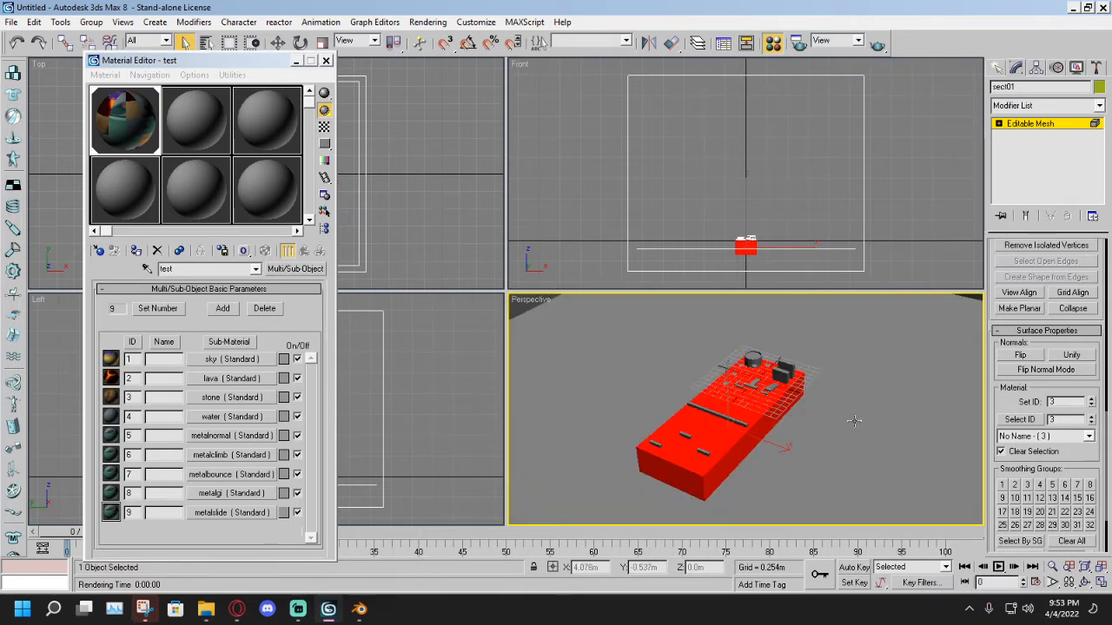
scroll(856, 420, "up", 2)
key("F9")
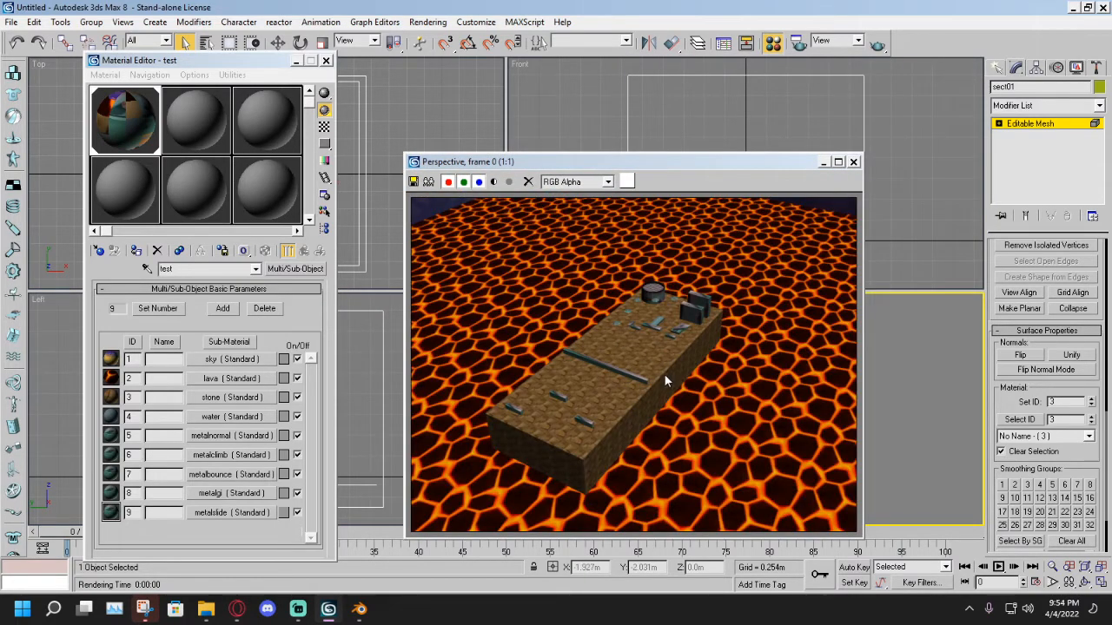
left_click(853, 162)
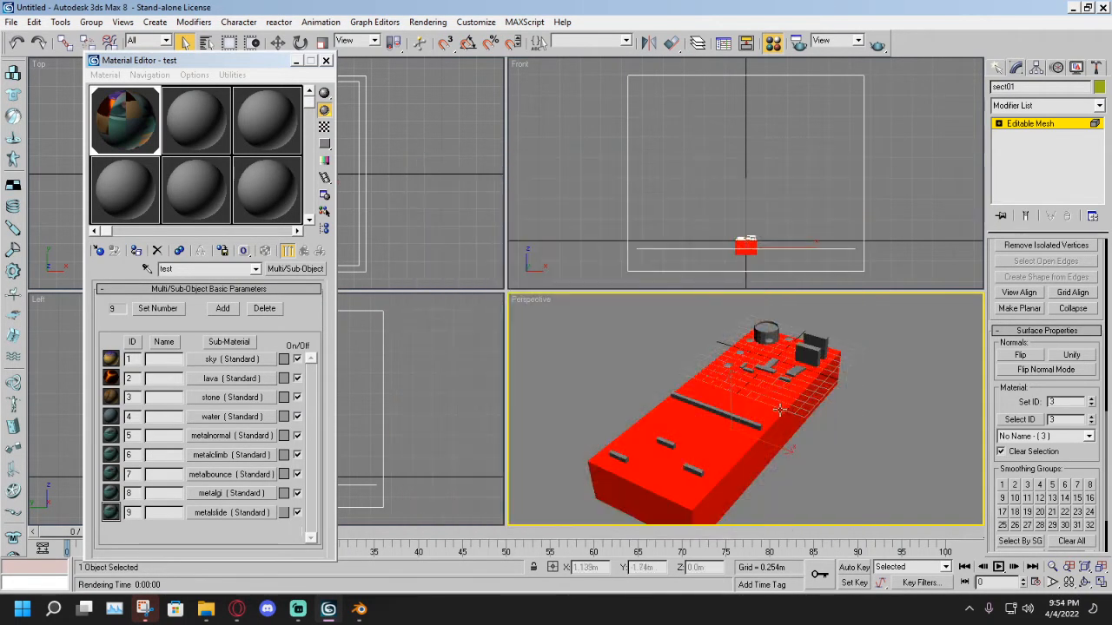
Select the flat liquid surface inside the cylinder ring as an element, without the ring itself.
scroll(799, 377, "up", 3)
mouse_move(799, 377)
middle_mouse_down("alt")
mouse_move(727, 429)
mouse_move(857, 387)
mouse_move(857, 357)
mouse_move(759, 358)
mouse_move(789, 380)
middle_mouse_up("alt")
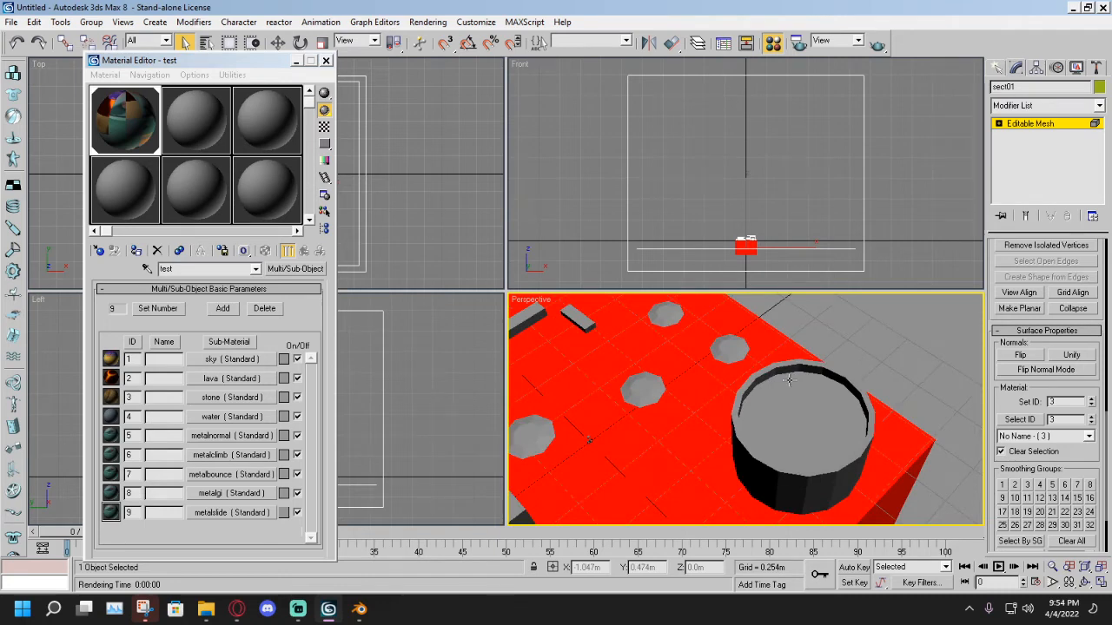
left_click(789, 409)
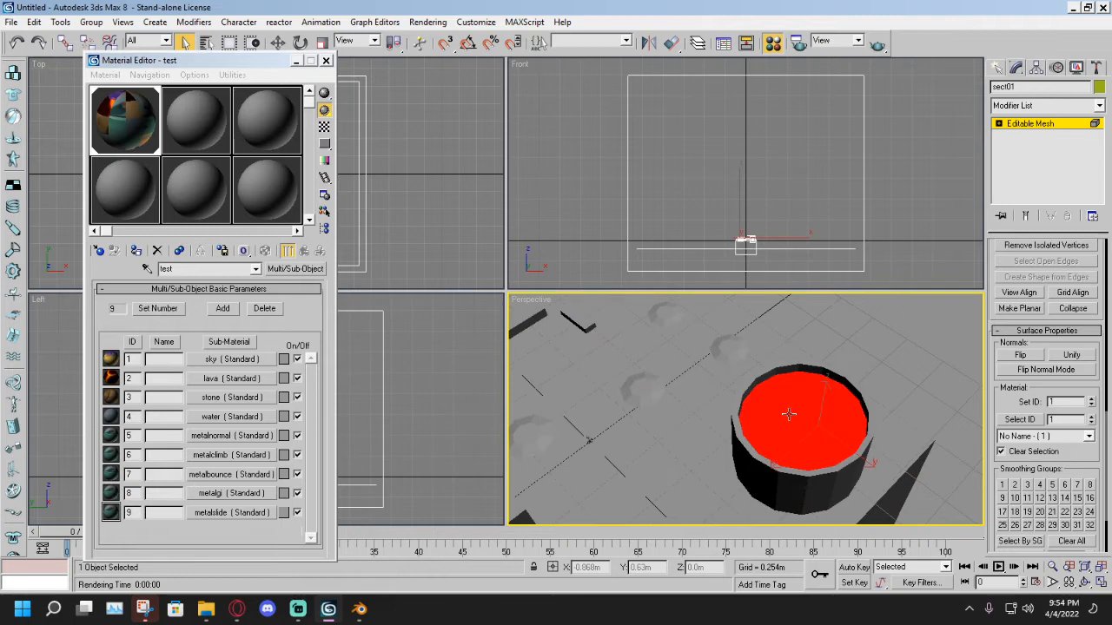
left_click(788, 414)
left_click(789, 414)
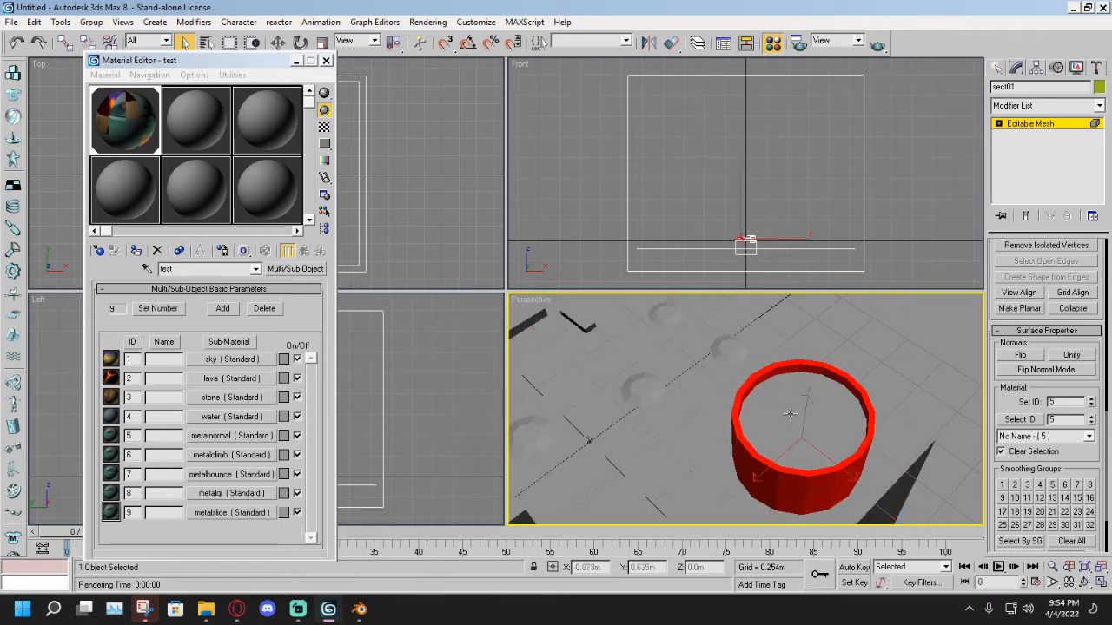
scroll(787, 414, "up", 5)
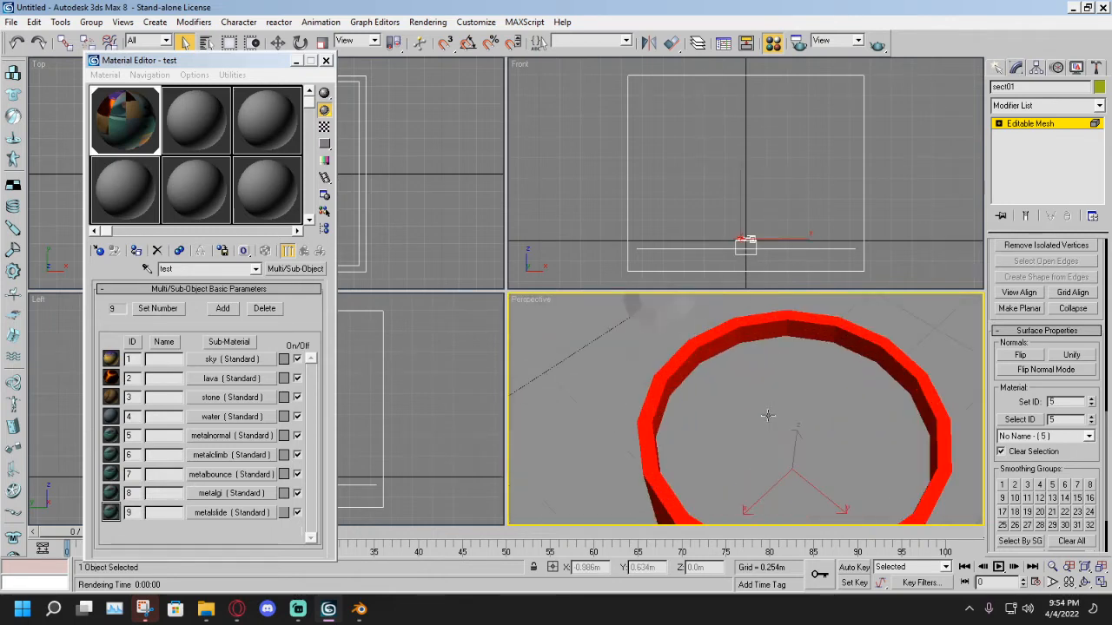
scroll(770, 417, "up", 1)
middle_click_drag(785, 422, 744, 406, "alt")
left_click(791, 421)
Examine the inside of the cylinder ring up close, around and below the selected flat surface.
middle_click_drag(801, 450, 752, 451, "alt")
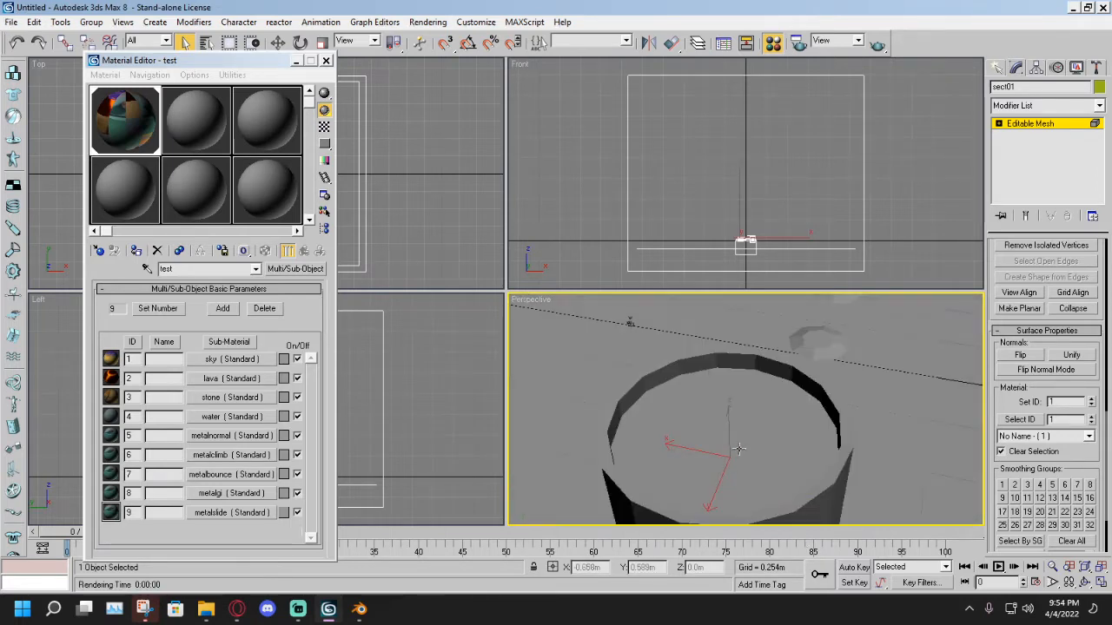
scroll(737, 448, "up", 8)
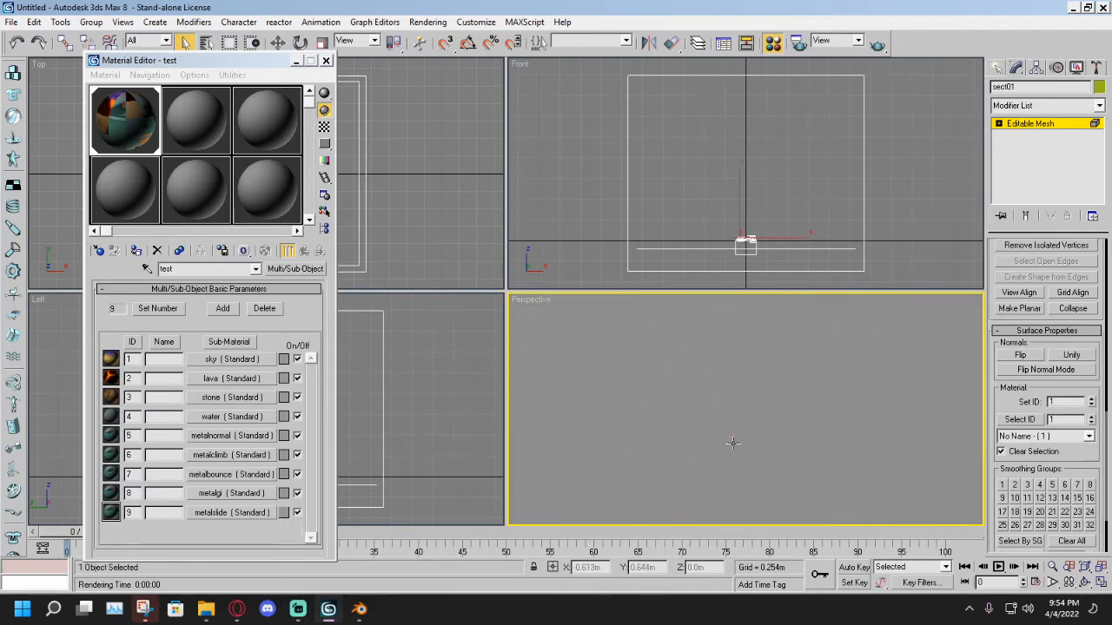
middle_click_drag(734, 443, 741, 359, "alt")
scroll(741, 367, "down", 2)
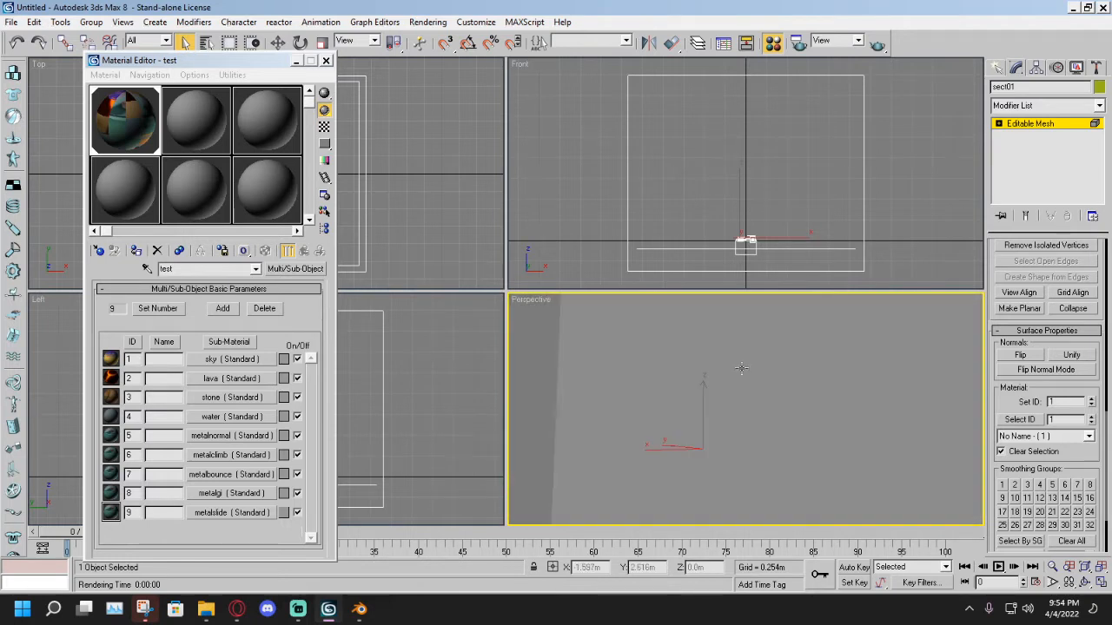
scroll(767, 442, "up", 4)
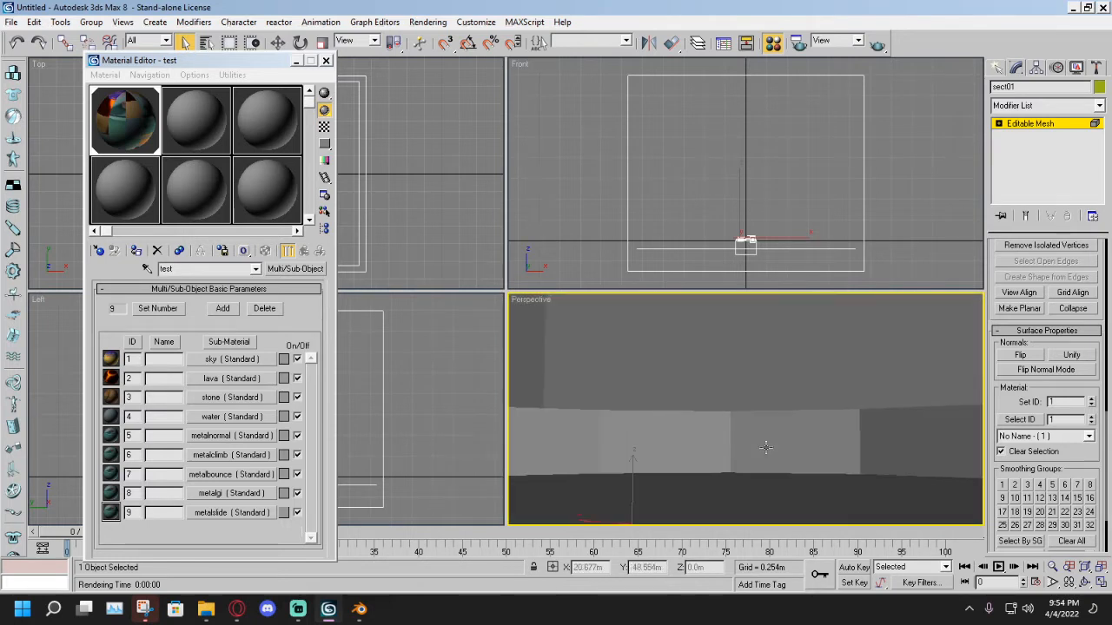
scroll(783, 480, "up", 1)
scroll(783, 481, "down", 2)
middle_click_drag(782, 481, 785, 491)
scroll(785, 491, "down", 2)
middle_click_drag(756, 453, 758, 498, "alt")
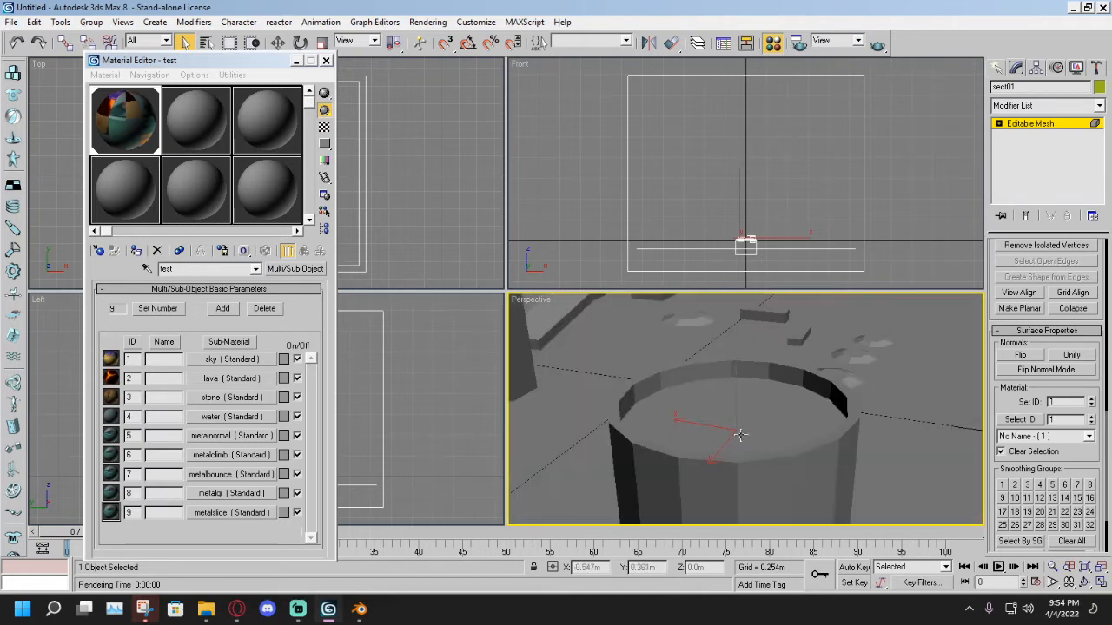
Set the material ID of the flat surface inside the cylinder ring to 4.
left_click(717, 413)
middle_click_drag(716, 413, 782, 416, "alt")
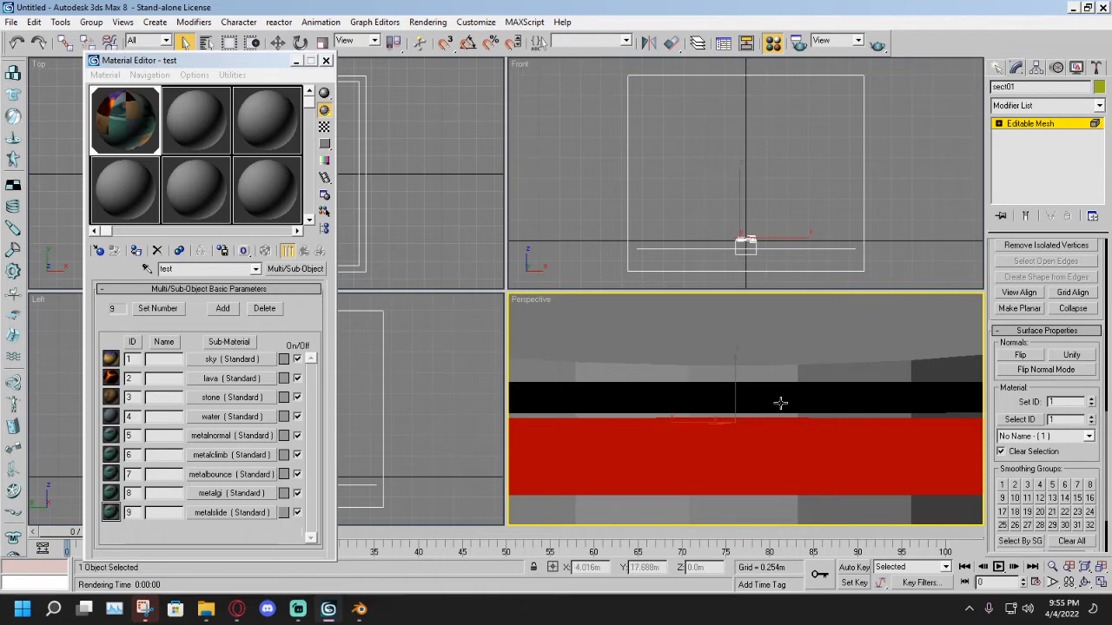
middle_click_drag(780, 407, 801, 412, "alt")
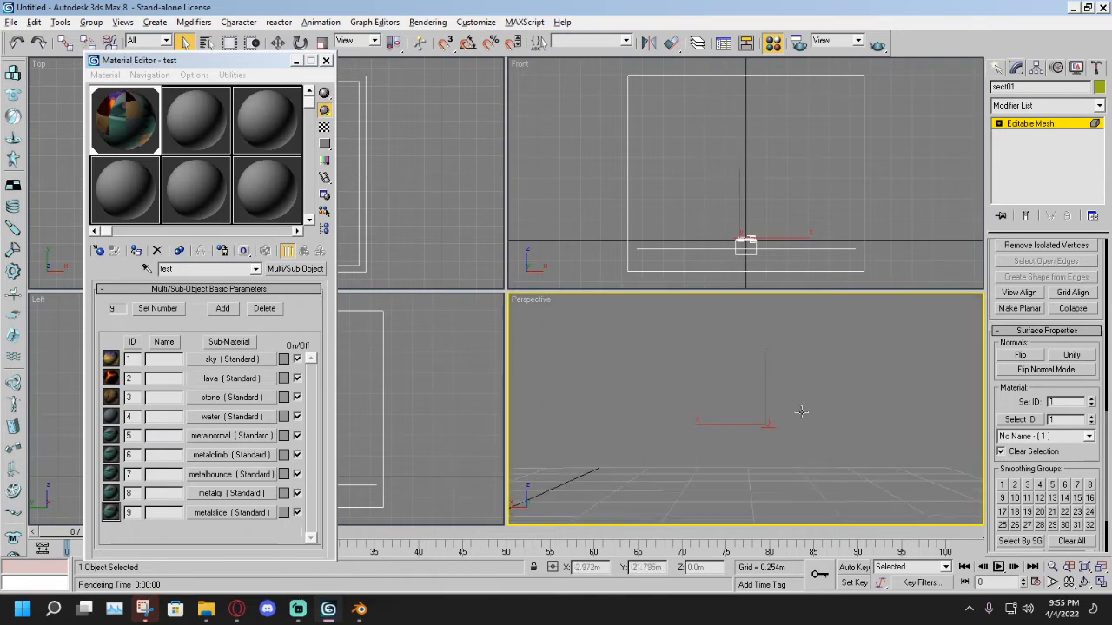
middle_click_drag(704, 414, 750, 377, "alt")
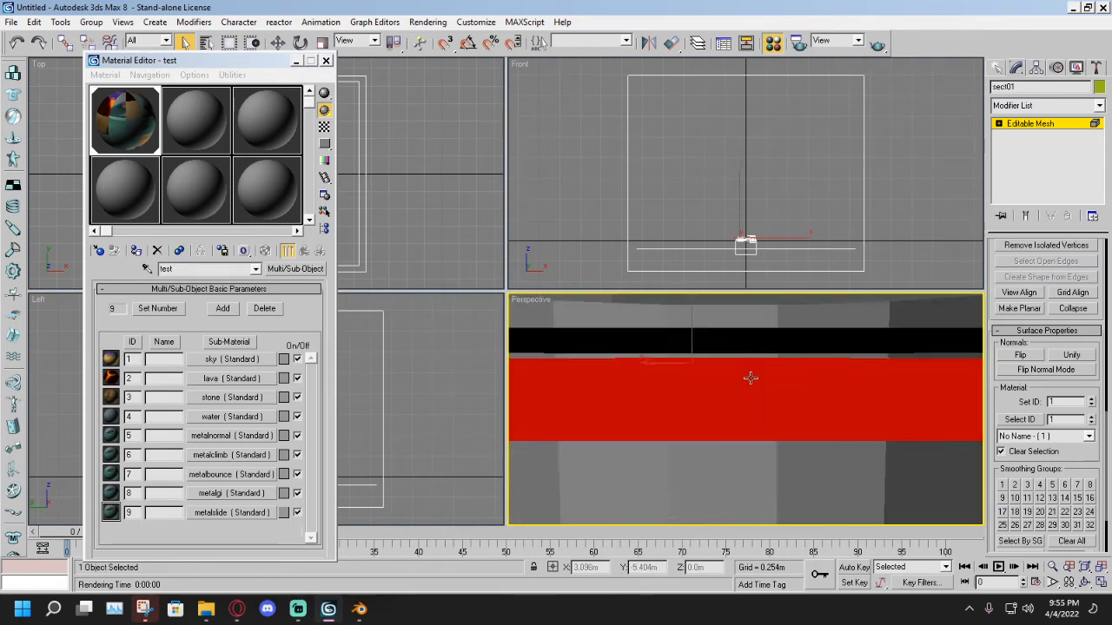
key("ctrl+a")
left_click(739, 336)
mouse_move(762, 376)
middle_mouse_down("alt")
mouse_move(756, 368)
mouse_move(755, 405)
mouse_move(759, 367)
mouse_move(757, 395)
middle_mouse_up("alt")
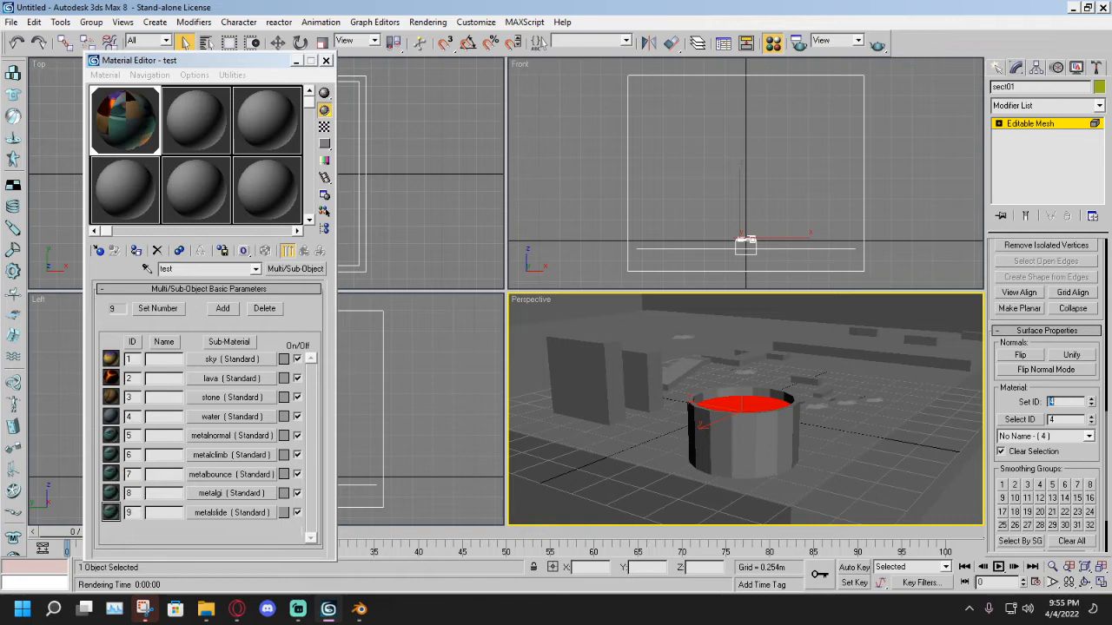
Clear the element selection and leave sub-object editing of the mesh.
scroll(850, 415, "up", 4)
scroll(799, 417, "down", 12)
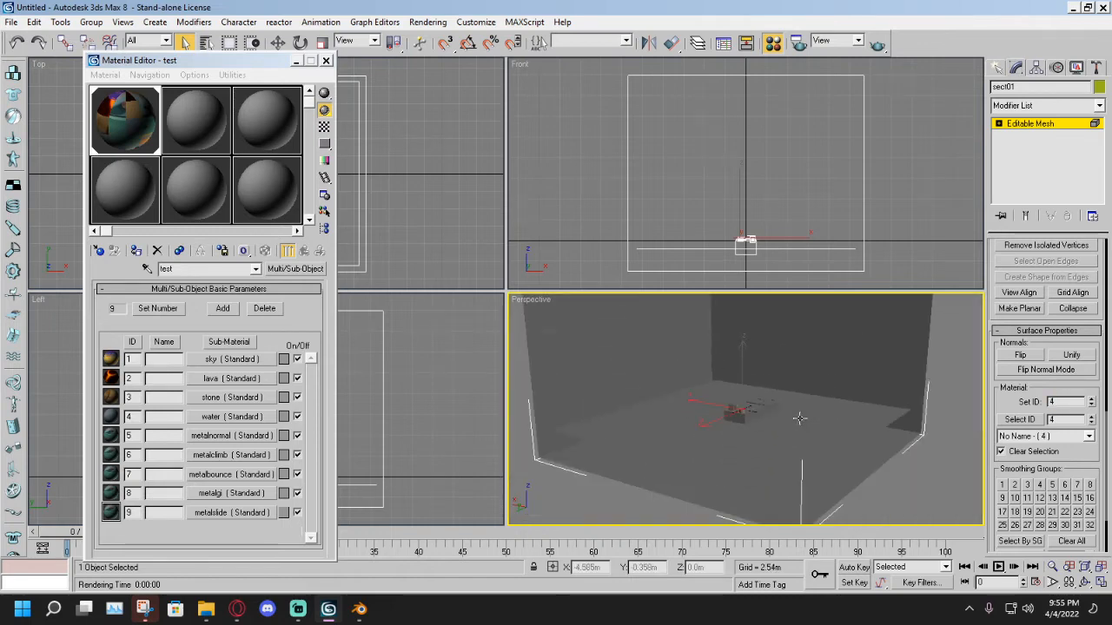
left_click(846, 465)
scroll(844, 462, "up", 8)
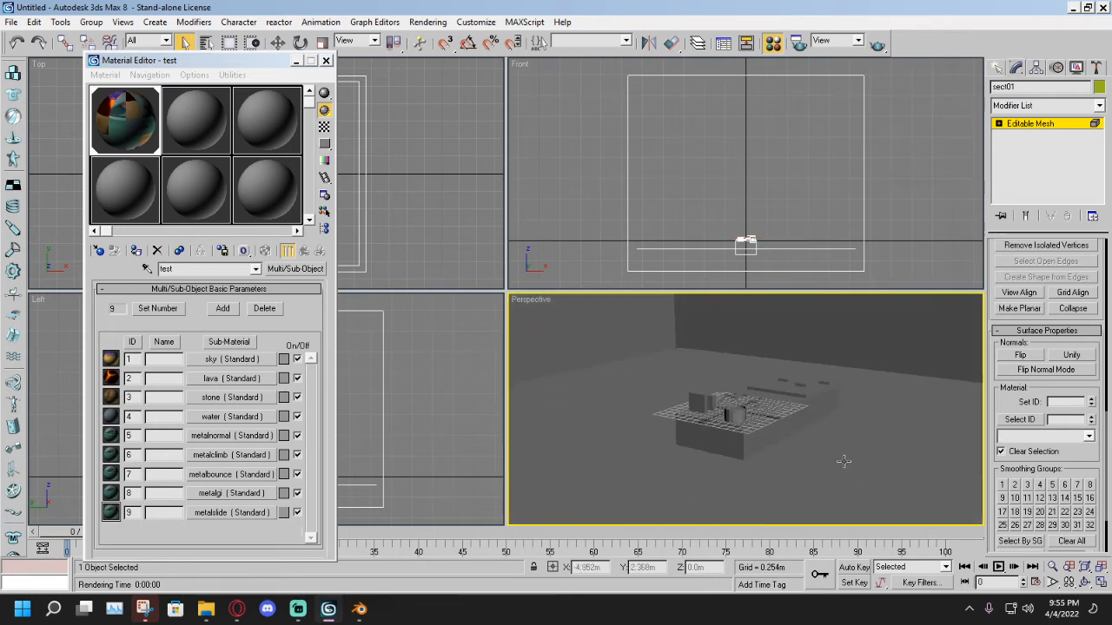
left_click(1000, 69)
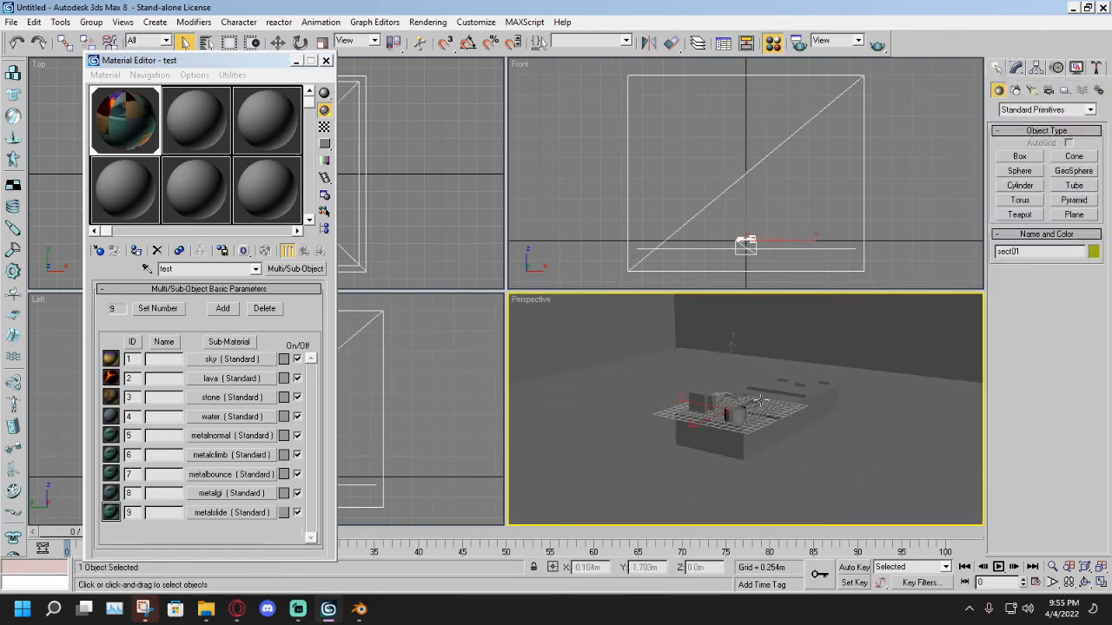
Render the whole room in perspective, inspect the sky walls and lava floor enlarged, and close the render.
mouse_move(754, 402)
middle_mouse_down("alt")
mouse_move(844, 428)
mouse_move(814, 430)
mouse_move(761, 394)
mouse_move(772, 400)
middle_mouse_up("alt")
scroll(819, 426, "down", 5)
scroll(772, 400, "down", 4)
scroll(772, 399, "up", 3)
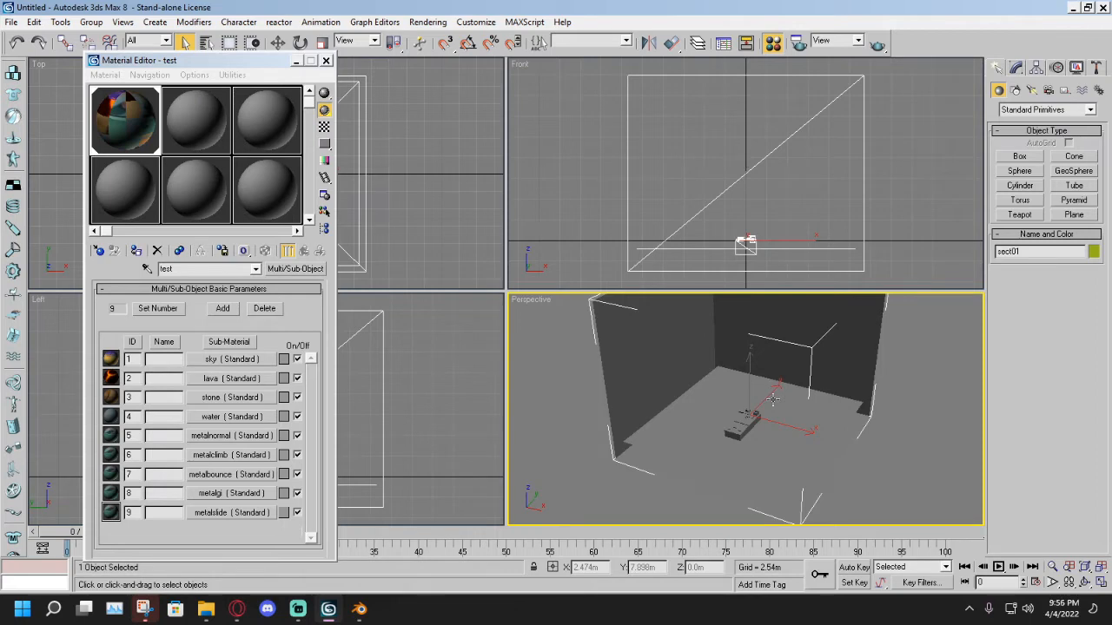
mouse_move(772, 399)
middle_mouse_down("alt")
mouse_move(762, 416)
mouse_move(767, 407)
middle_mouse_up("alt")
key("F9")
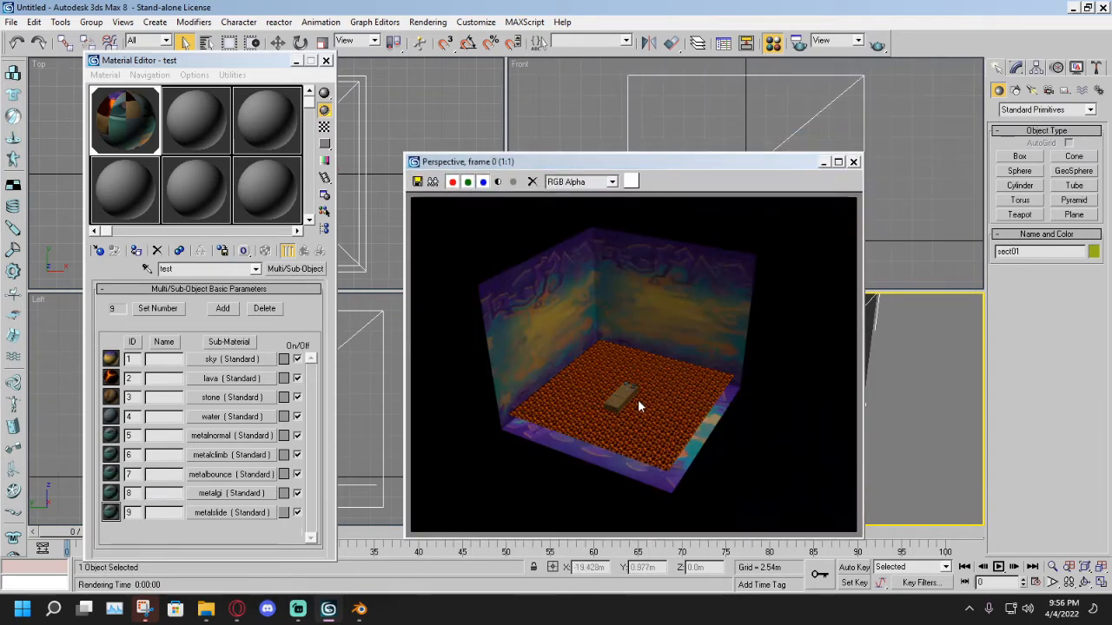
scroll(637, 400, "up", 1)
scroll(638, 401, "down", 2)
scroll(638, 400, "up", 2)
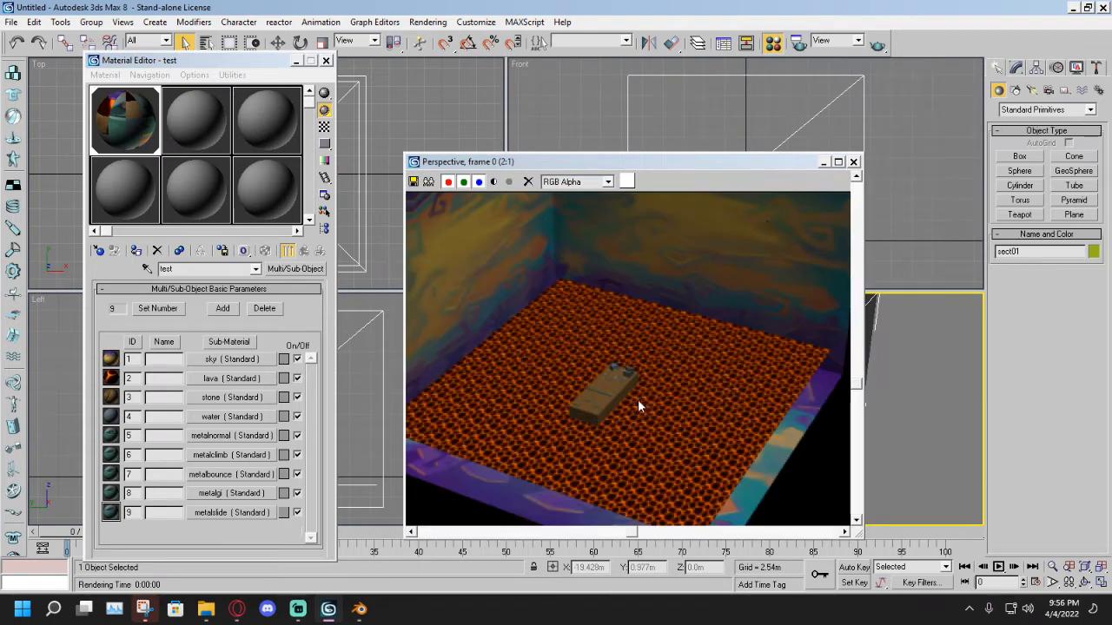
left_click(853, 163)
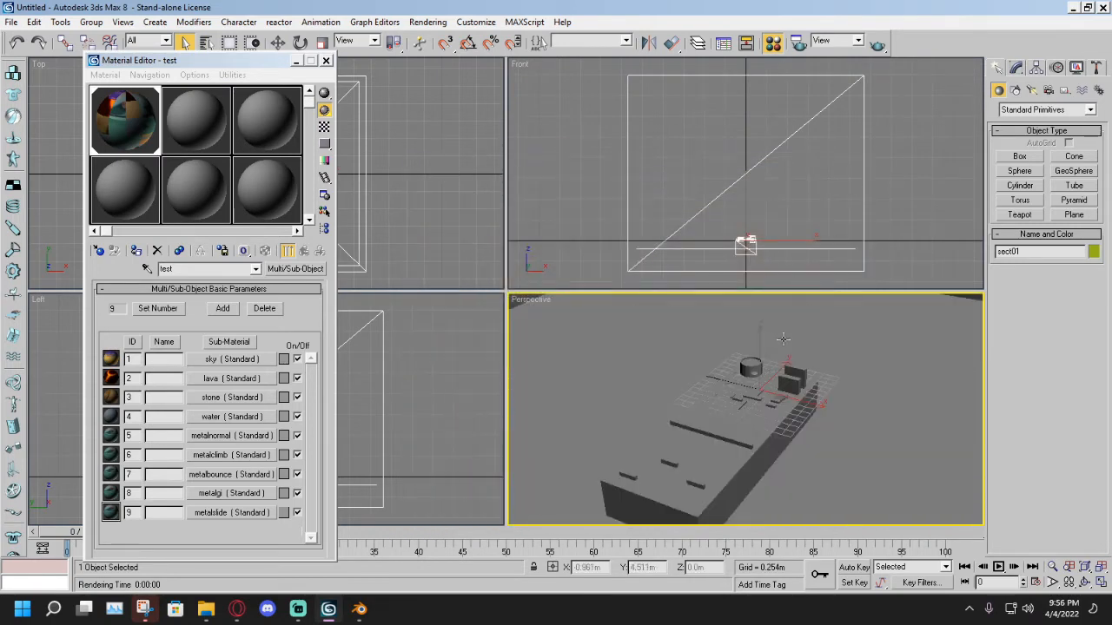
Render the long block with its platforms and the water-filled cylinder up close, closing each render after checking it.
key("shift+q")
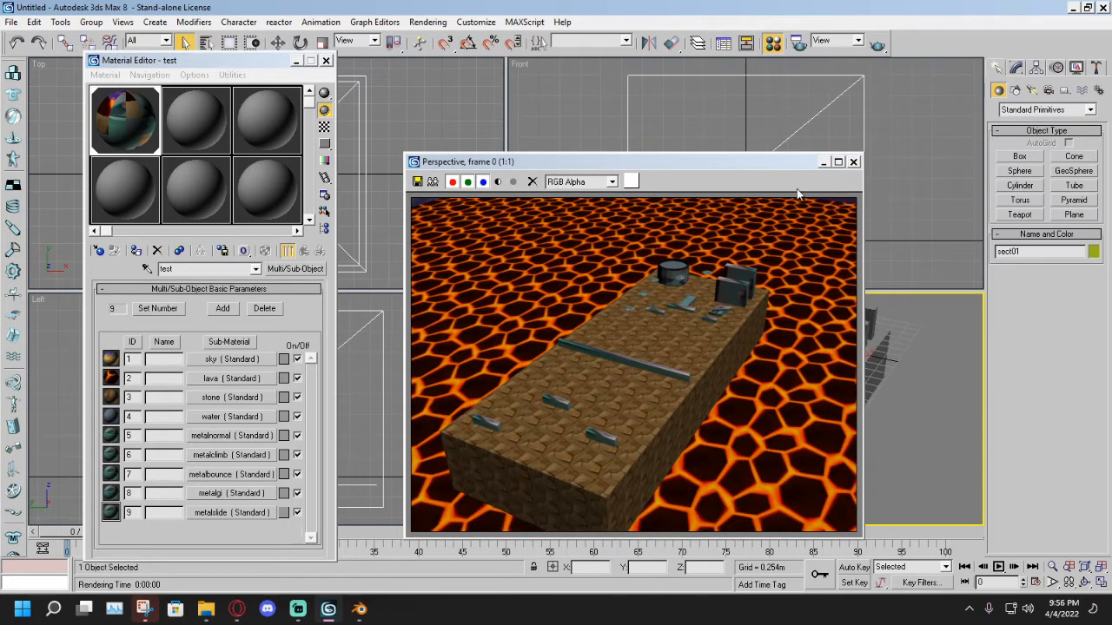
left_click(823, 163)
left_click_drag(73, 532, 724, 552)
key("shift+q")
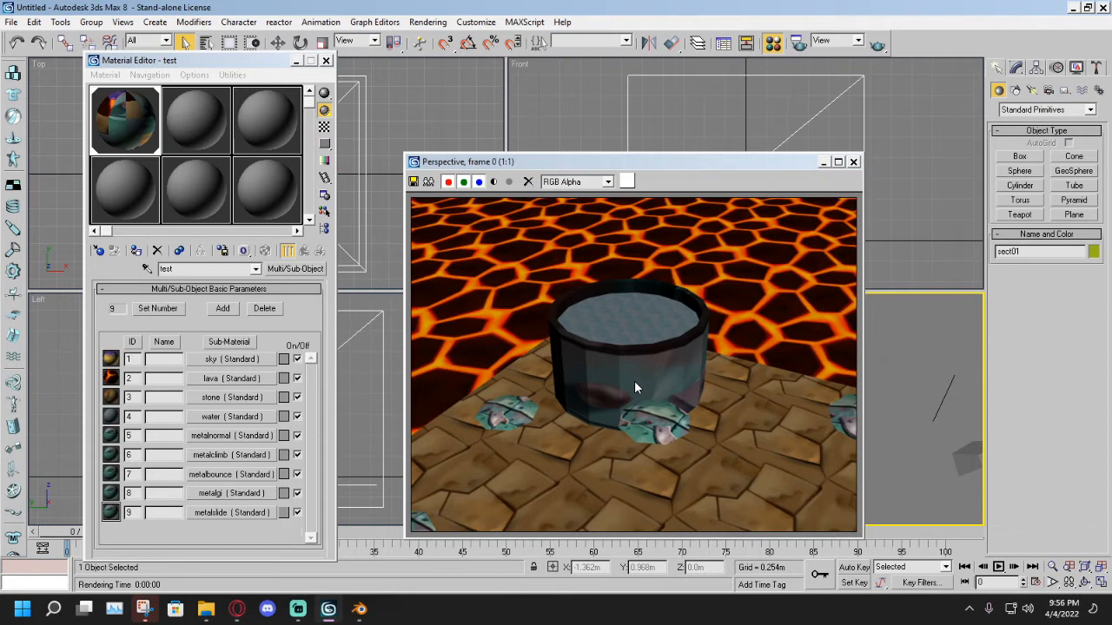
scroll(637, 387, "down", 3)
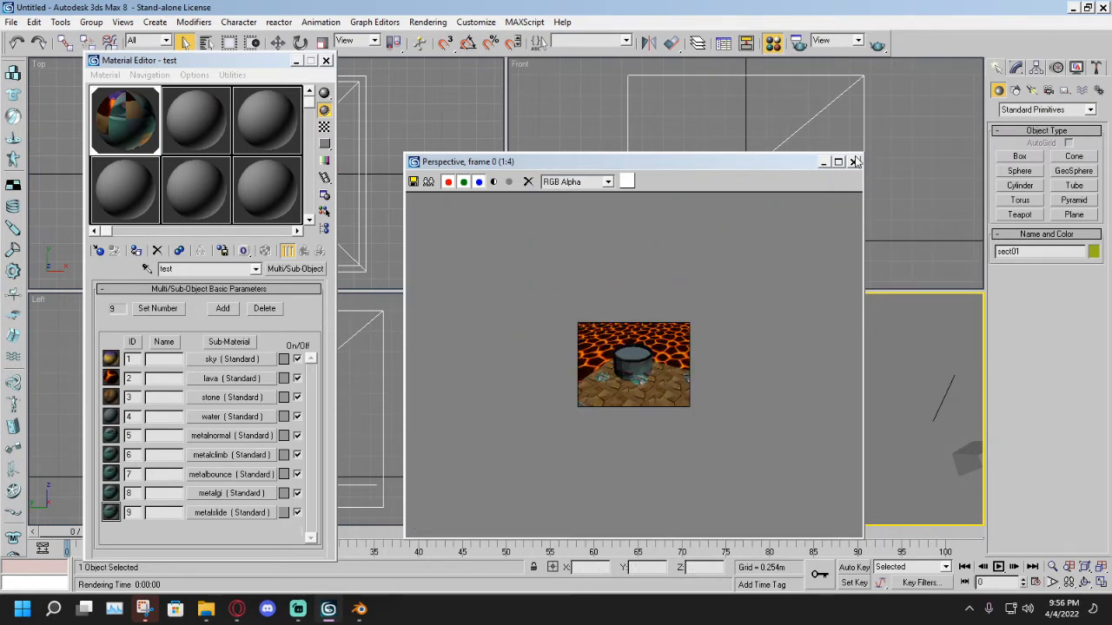
left_click(855, 162)
Close the Material Editor and save the scene as testlol in the scenes folder.
scroll(777, 406, "down", 10)
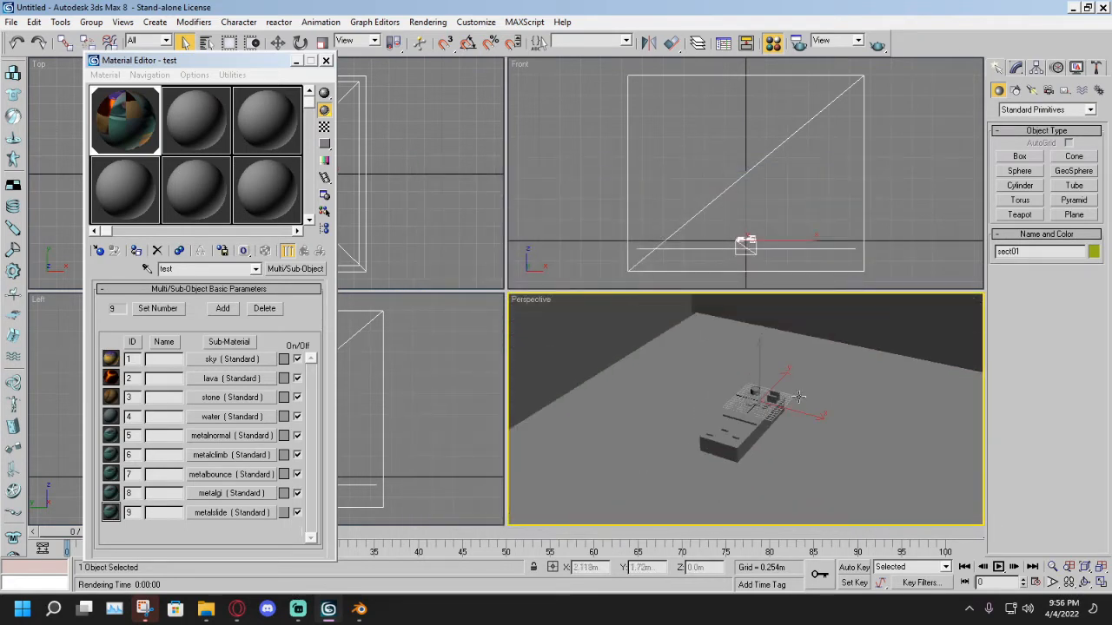
left_click(326, 61)
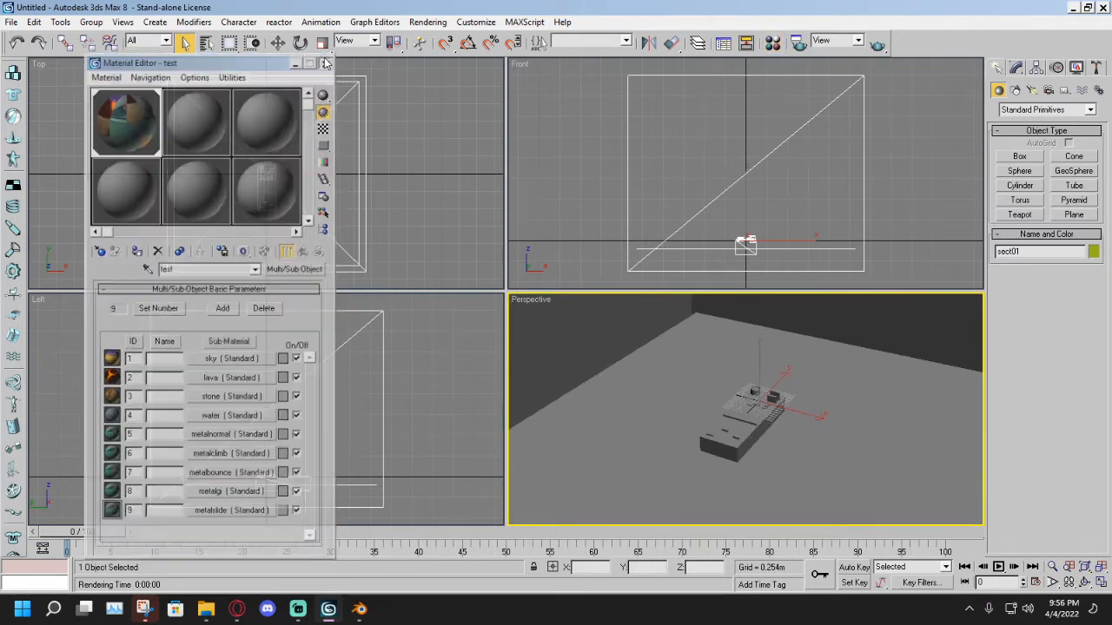
left_click(11, 22)
left_click(51, 97)
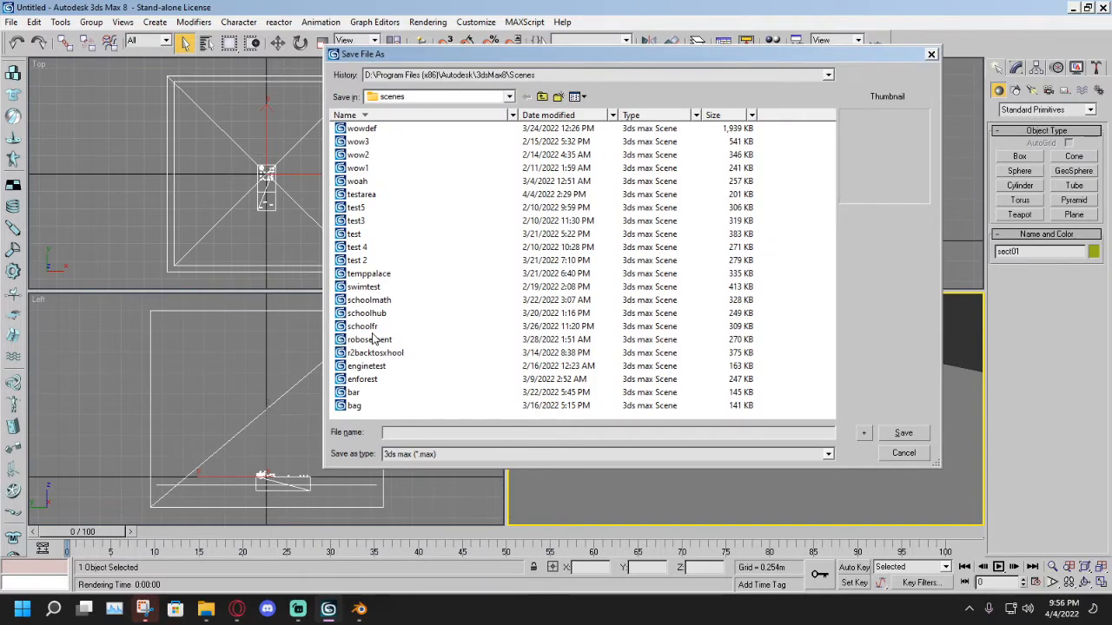
type("tes")
type("t1")
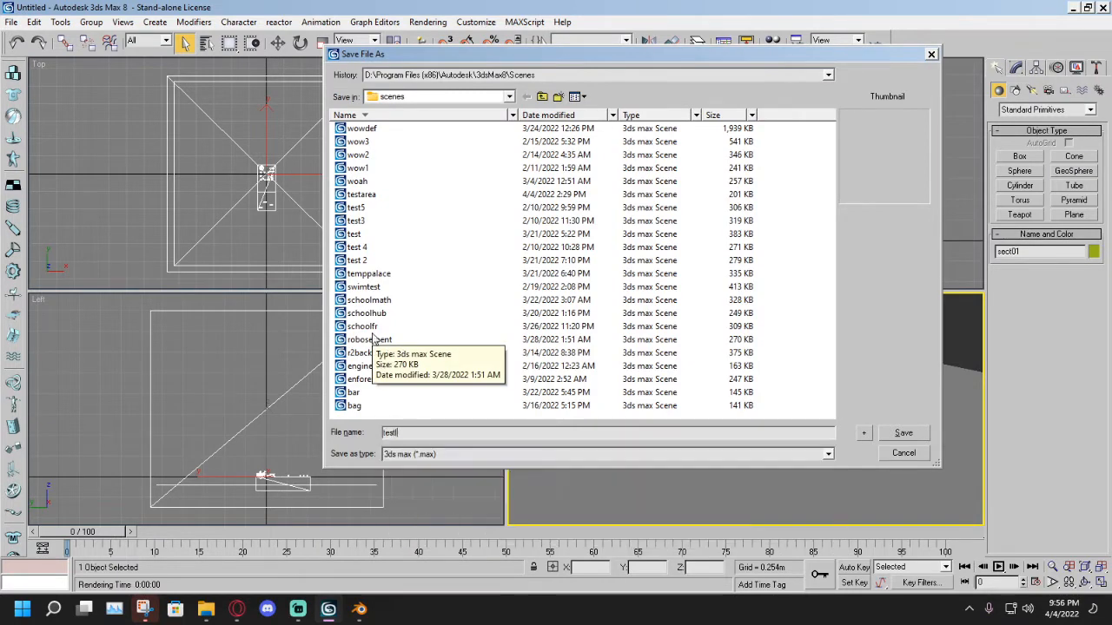
left_click(888, 431)
middle_click_drag(850, 426, 777, 408, "alt")
scroll(802, 417, "down", 5)
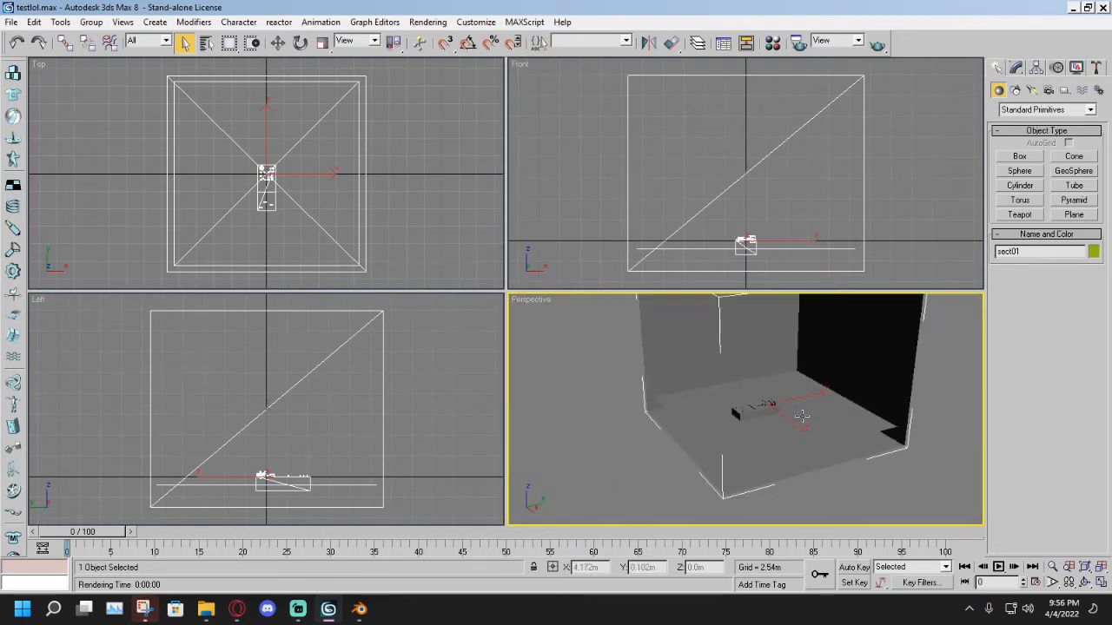
scroll(801, 417, "up", 4)
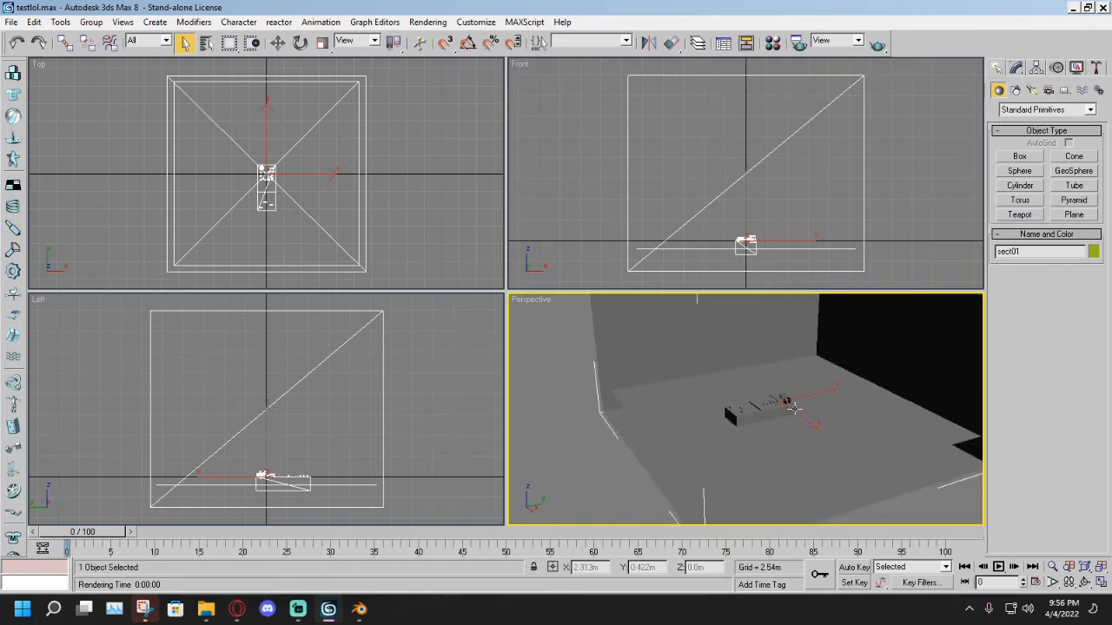
middle_click_drag(801, 417, 700, 429)
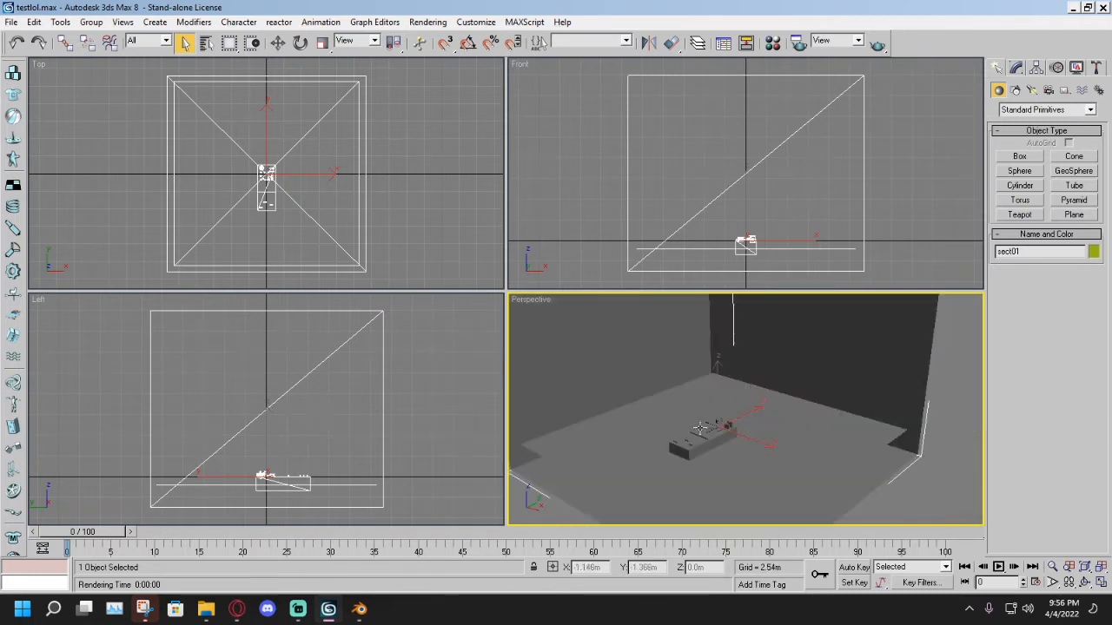
middle_click_drag(634, 445, 648, 440)
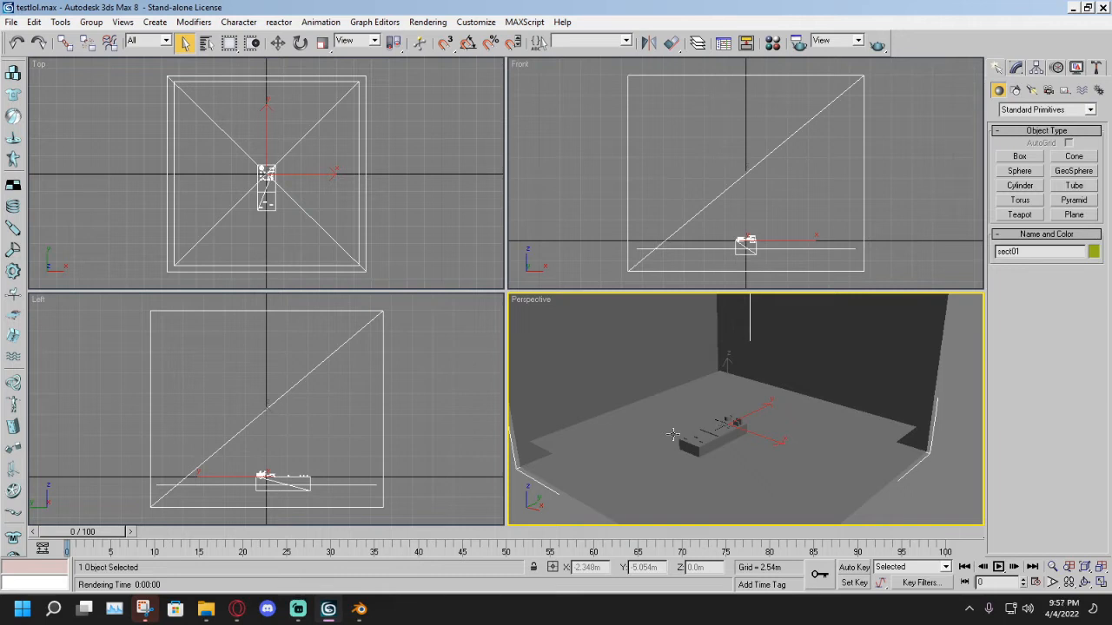
scroll(673, 434, "down", 2)
scroll(673, 434, "up", 1)
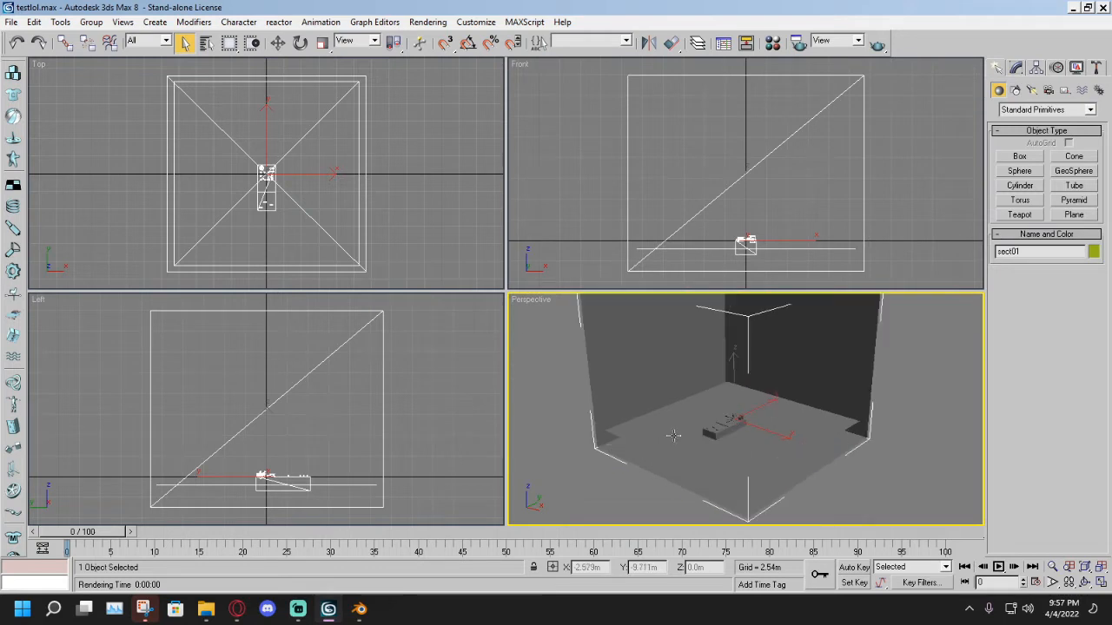
middle_click_drag(673, 435, 681, 436)
middle_click_drag(754, 366, 769, 363)
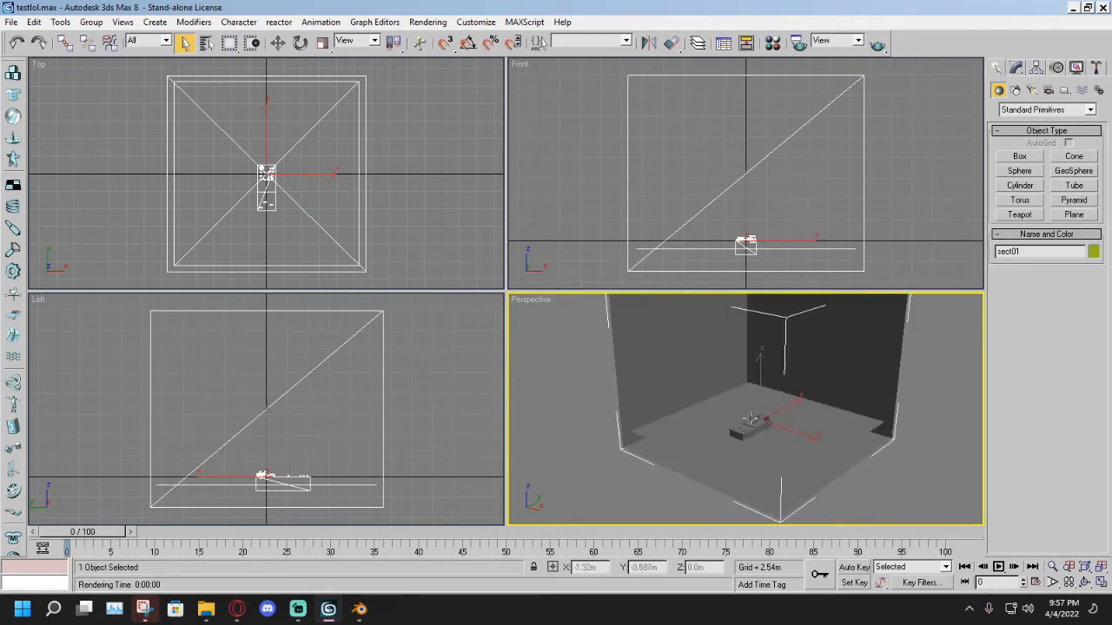
middle_click_drag(752, 424, 752, 441)
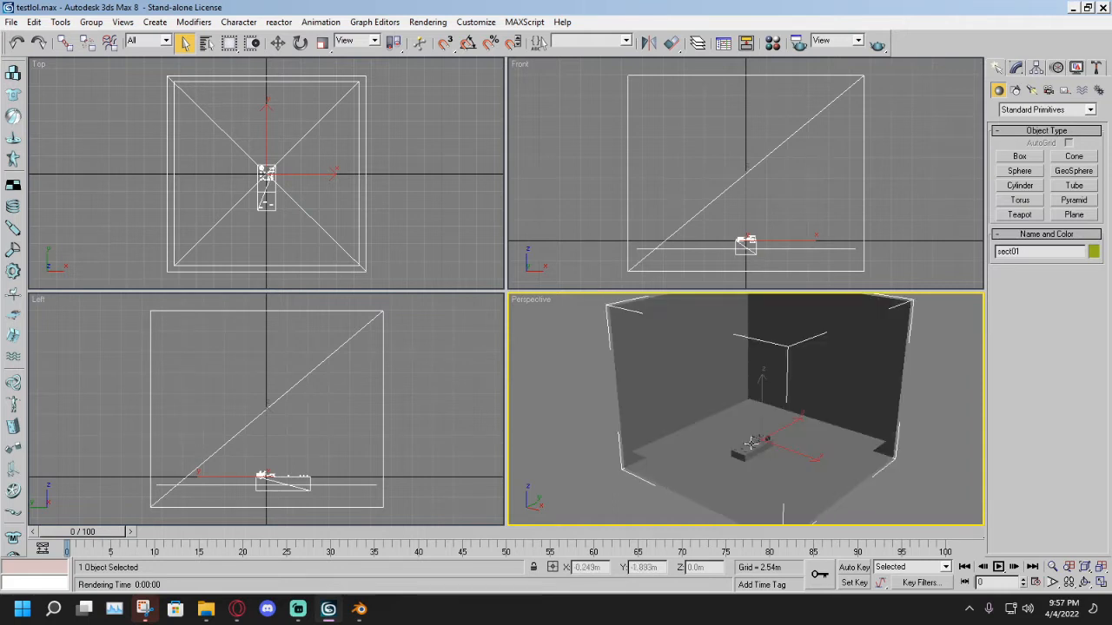
middle_click_drag(750, 443, 755, 412)
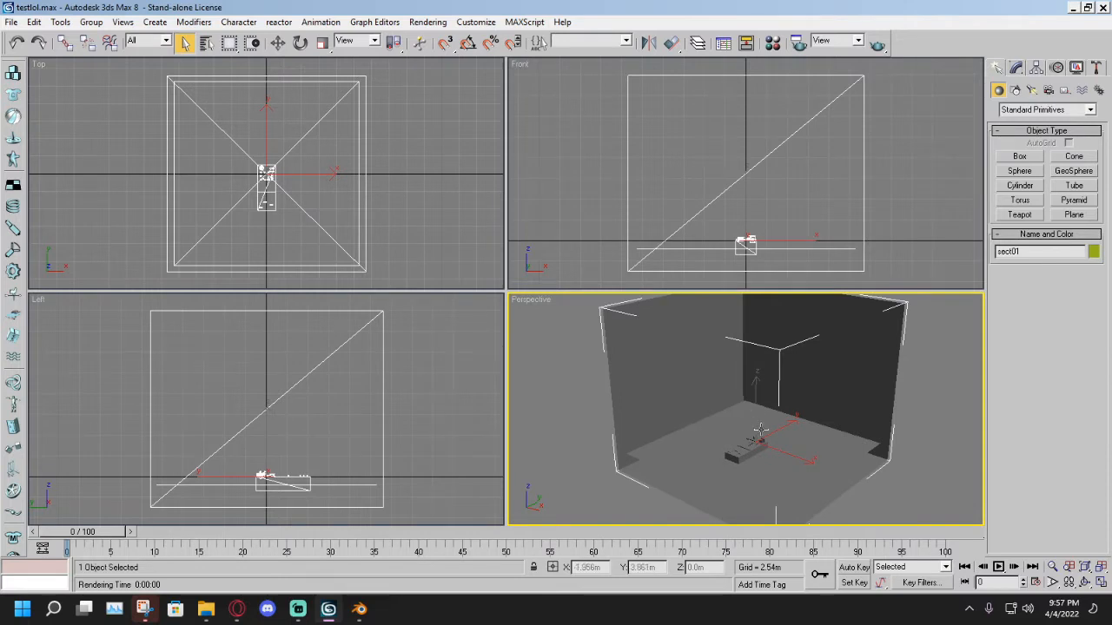
middle_click_drag(729, 366, 767, 425, "alt")
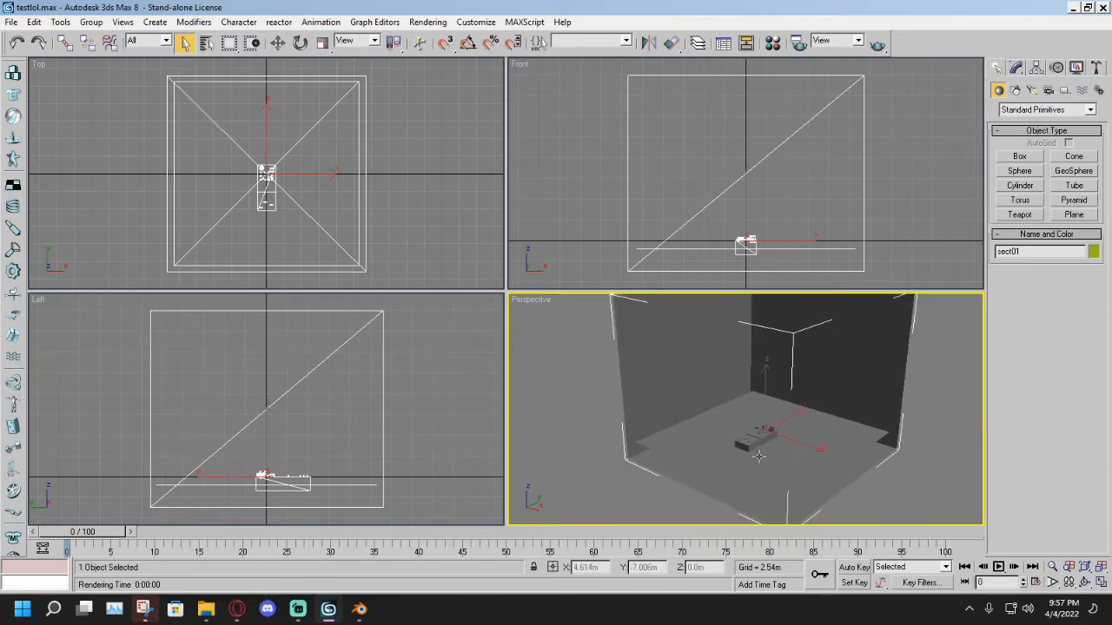
mouse_move(744, 412)
middle_mouse_down()
mouse_move(742, 431)
mouse_move(711, 421)
middle_mouse_up()
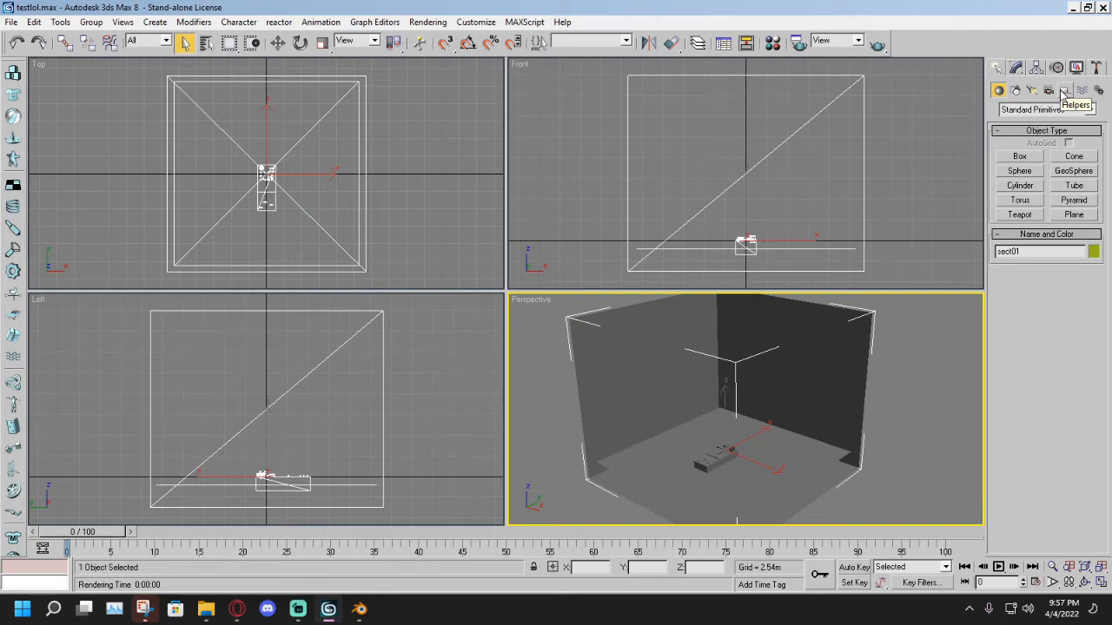
middle_click_drag(822, 330, 842, 322)
scroll(848, 342, "up", 3)
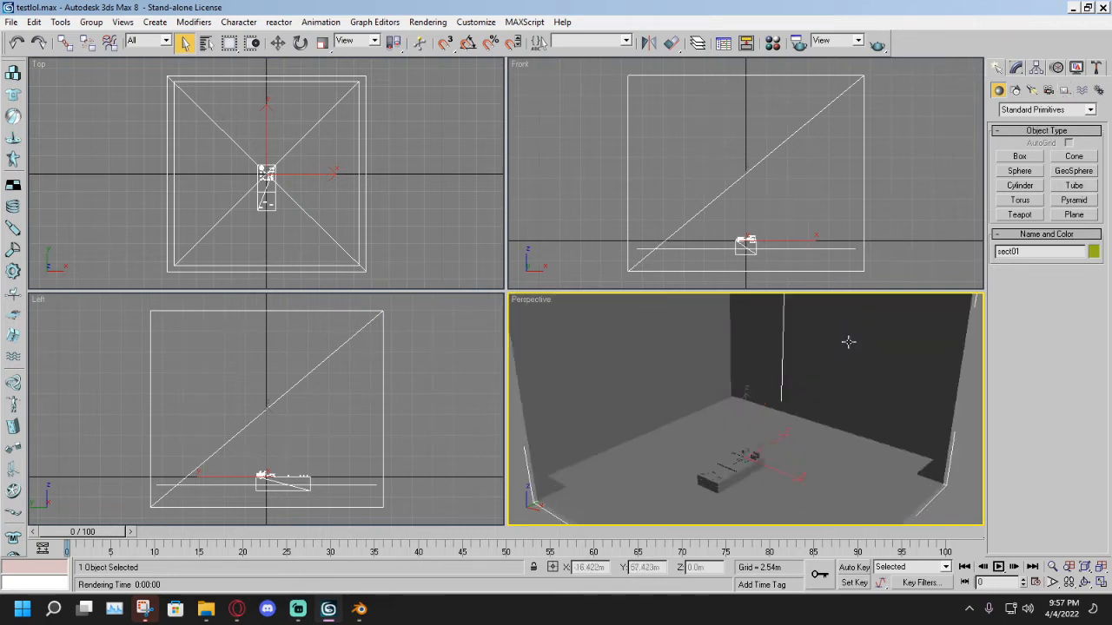
scroll(847, 345, "down", 3)
scroll(836, 392, "up", 3)
scroll(837, 392, "down", 1)
mouse_move(789, 377)
middle_mouse_down()
mouse_move(798, 383)
mouse_move(784, 380)
mouse_move(798, 373)
mouse_move(791, 432)
mouse_move(777, 419)
middle_mouse_up()
scroll(782, 427, "up", 3)
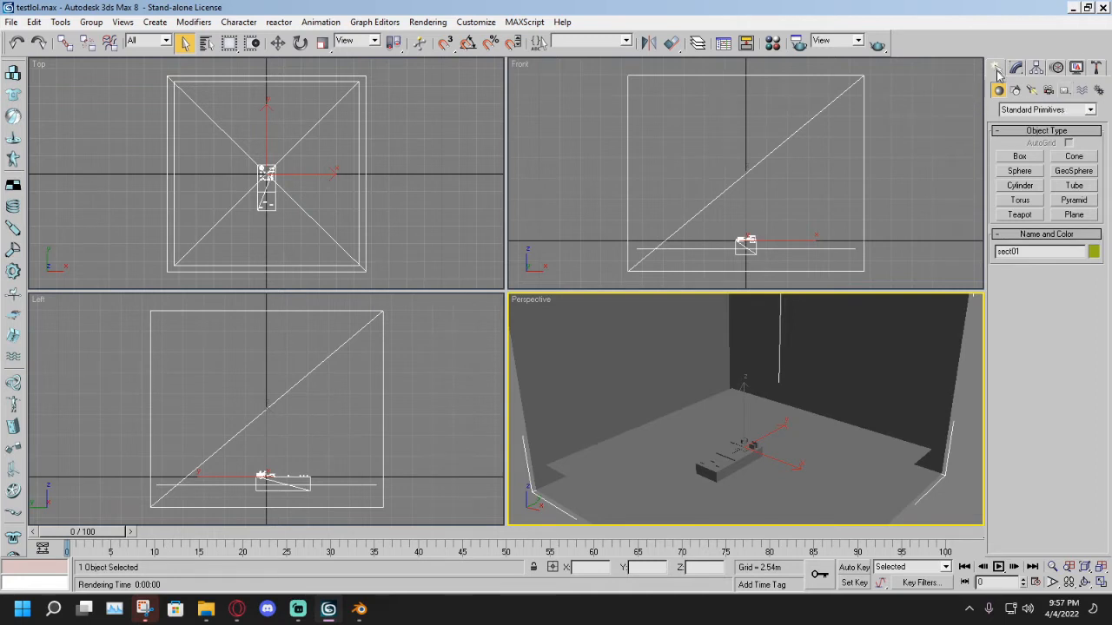
left_click(1065, 92)
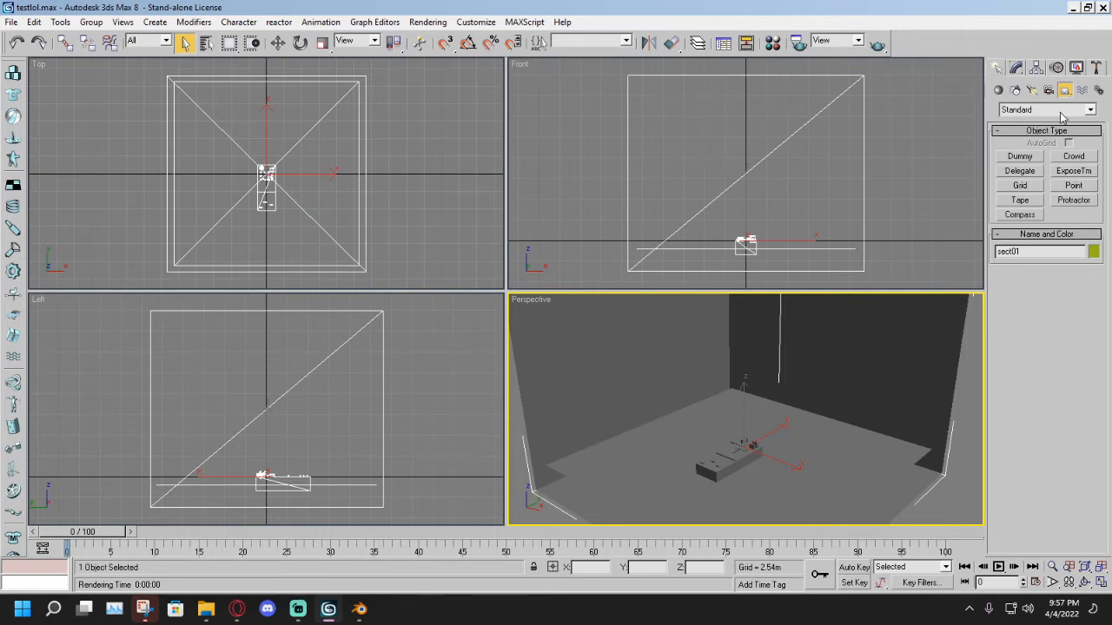
middle_click_drag(761, 226, 790, 110)
scroll(750, 198, "up", 6)
middle_click_drag(789, 205, 789, 154)
scroll(790, 153, "up", 2)
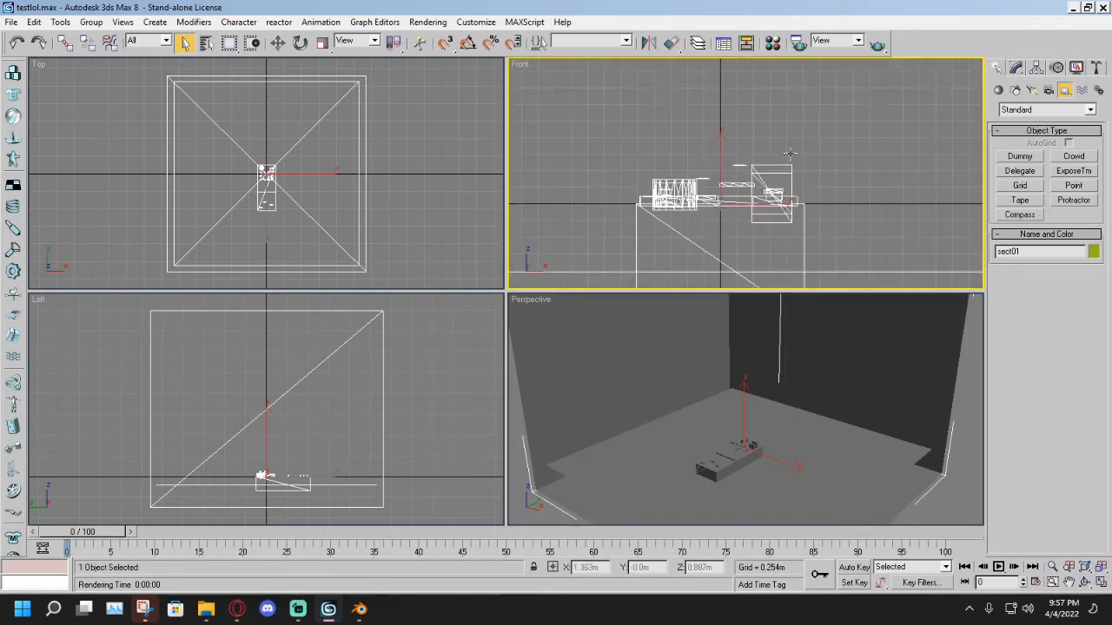
scroll(789, 157, "up", 2)
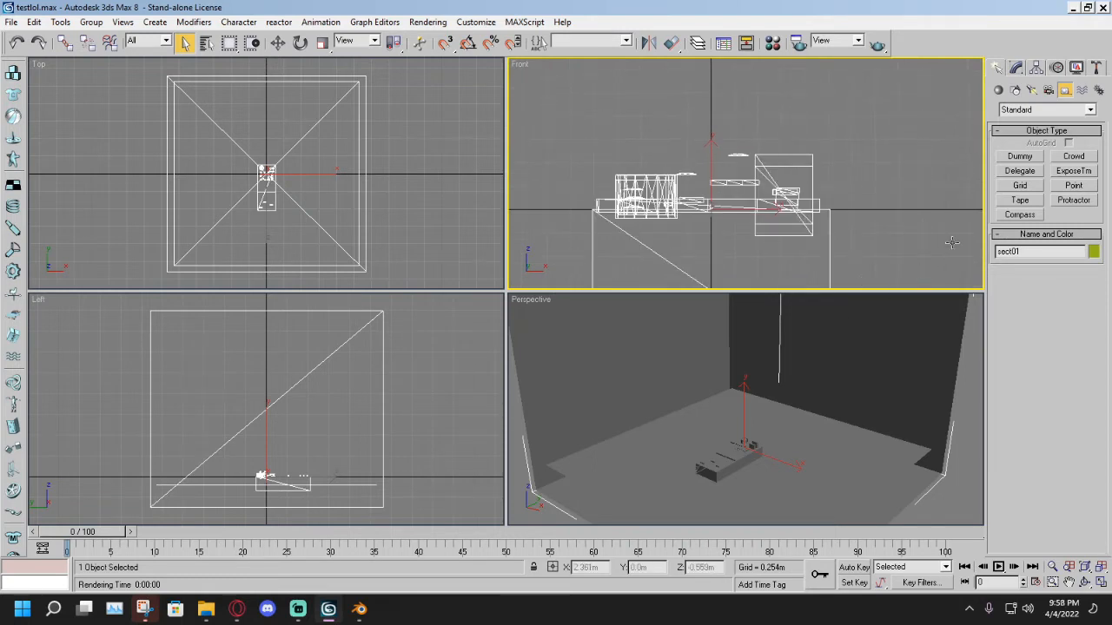
left_click(1019, 158)
scroll(696, 229, "up", 2)
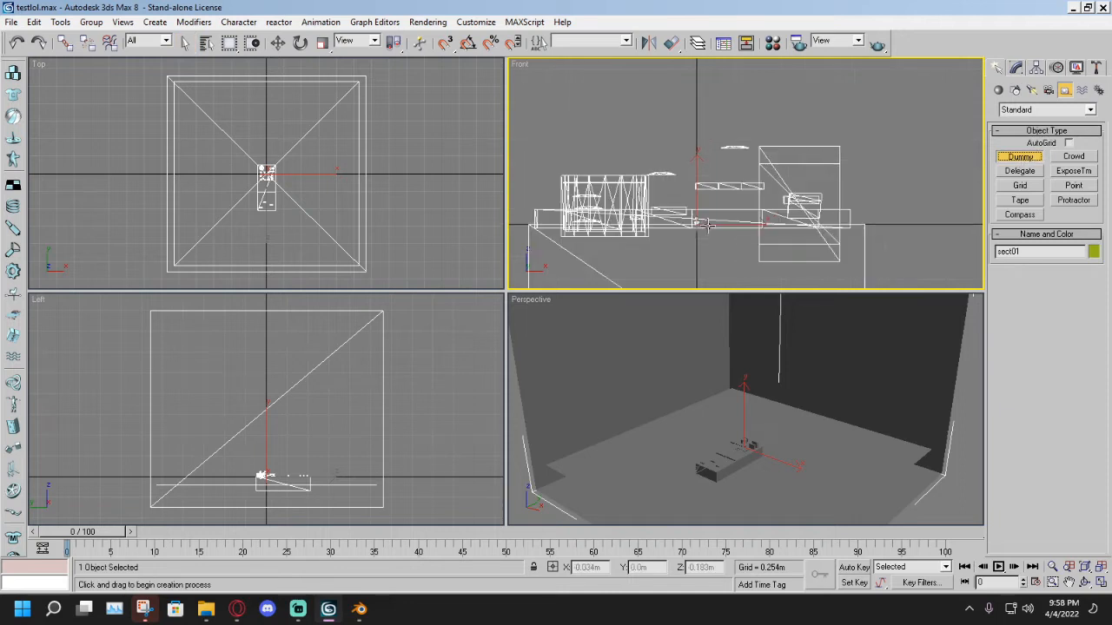
middle_click_drag(695, 230, 745, 178)
scroll(747, 212, "up", 5)
scroll(747, 213, "up", 6)
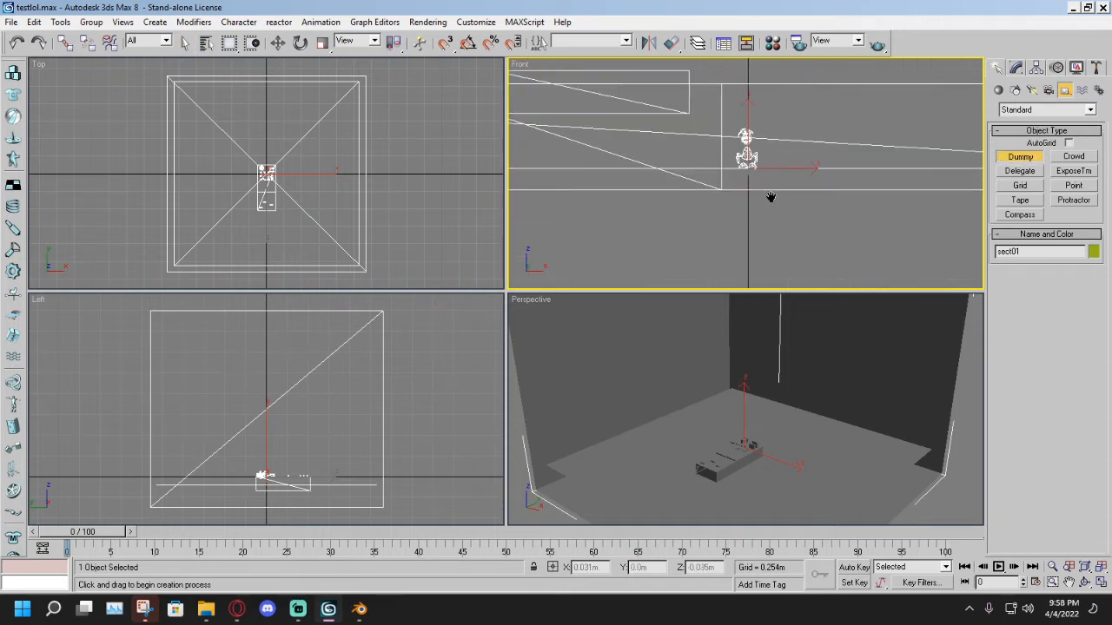
scroll(758, 171, "down", 2)
scroll(759, 170, "up", 2)
middle_click_drag(759, 171, 754, 208)
scroll(754, 209, "down", 2)
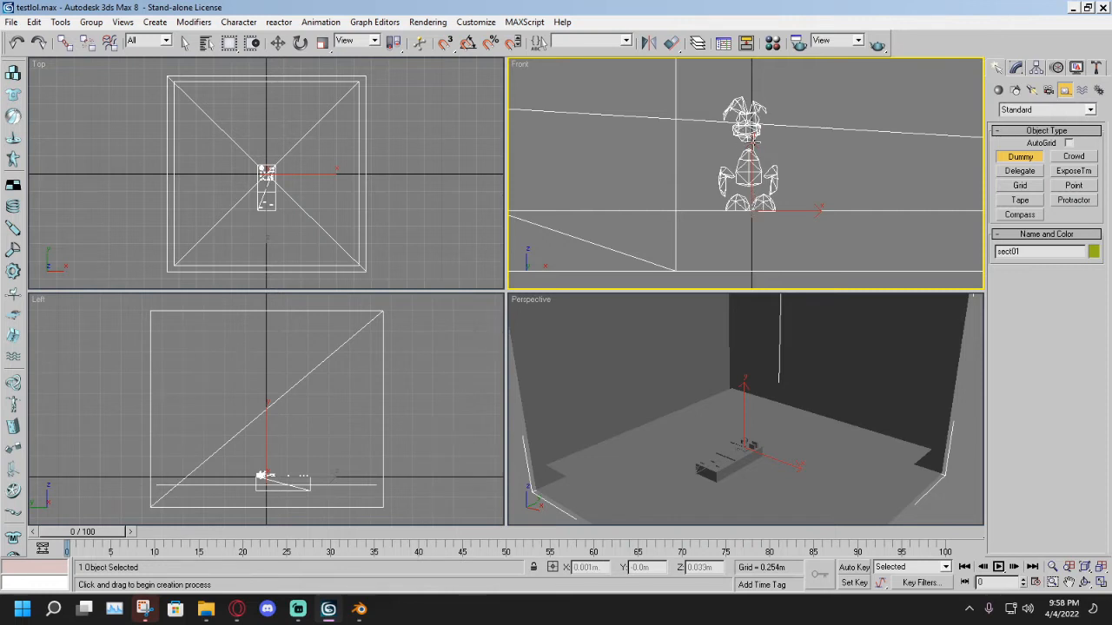
scroll(743, 176, "down", 5)
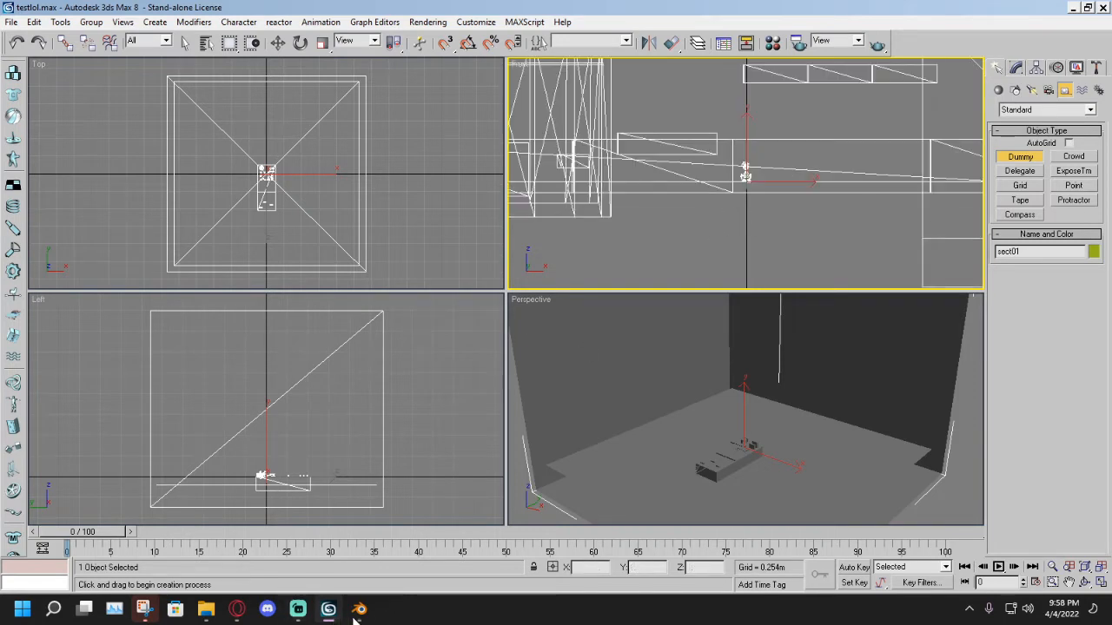
Examine the textured level lvl in Blender, check the Twitch Stream Manager in the browser, and return to 3ds Max.
left_click(359, 609)
scroll(489, 410, "up", 10)
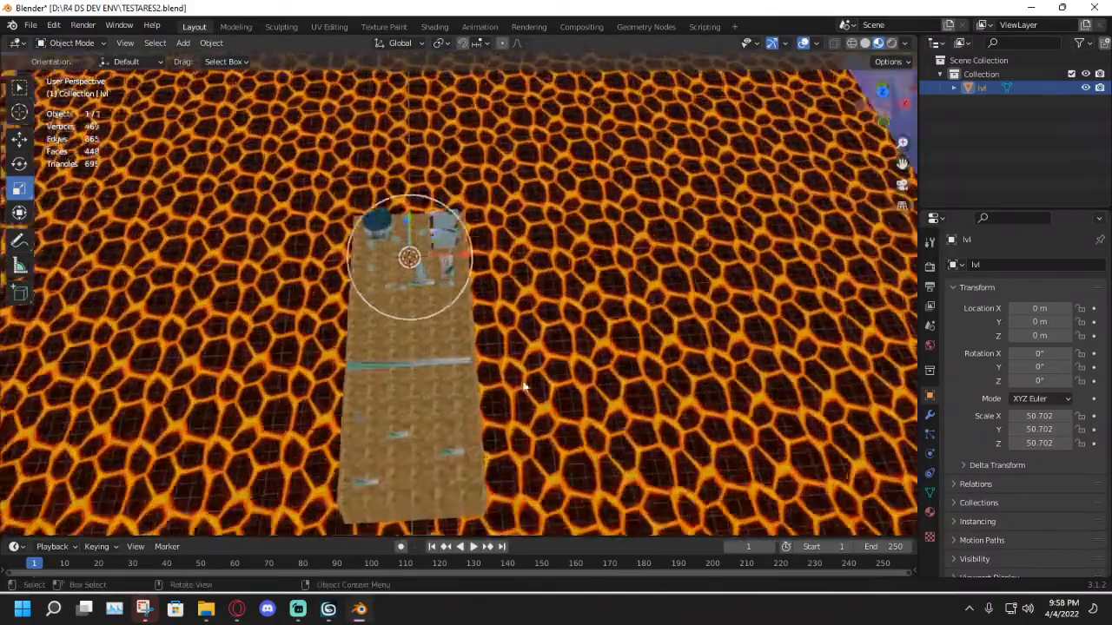
middle_click_drag(524, 389, 365, 439)
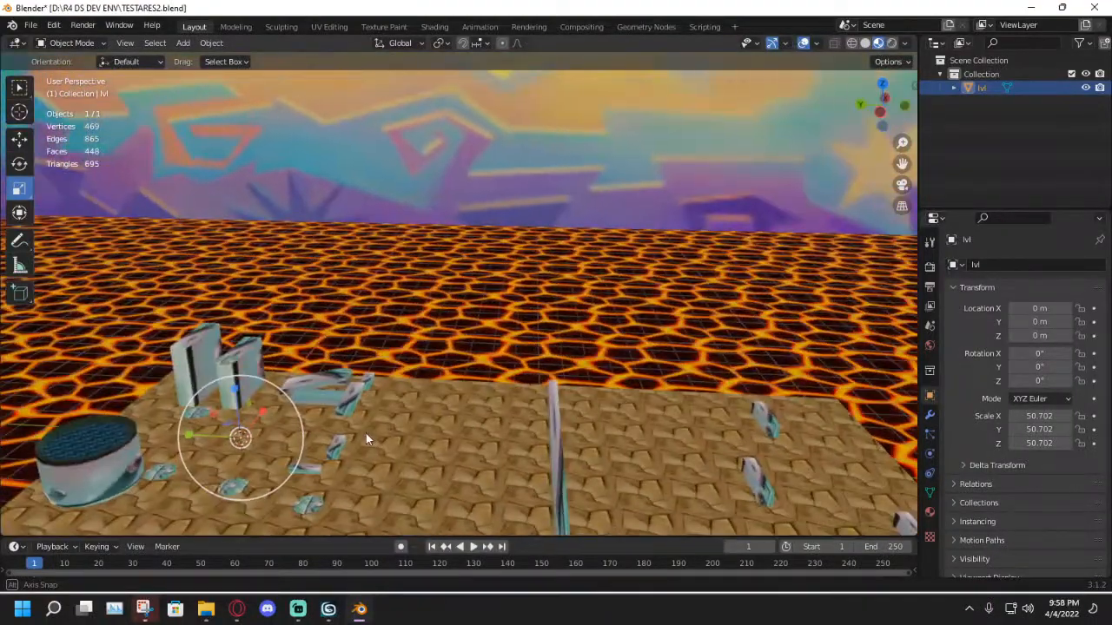
left_click(329, 608)
left_click(237, 609)
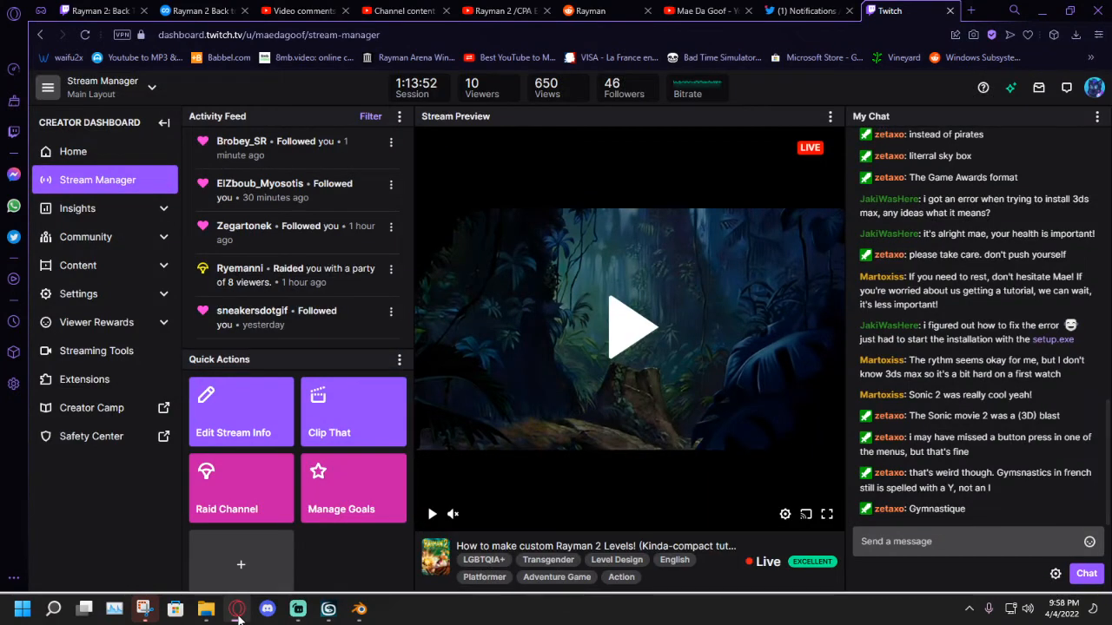
left_click(238, 616)
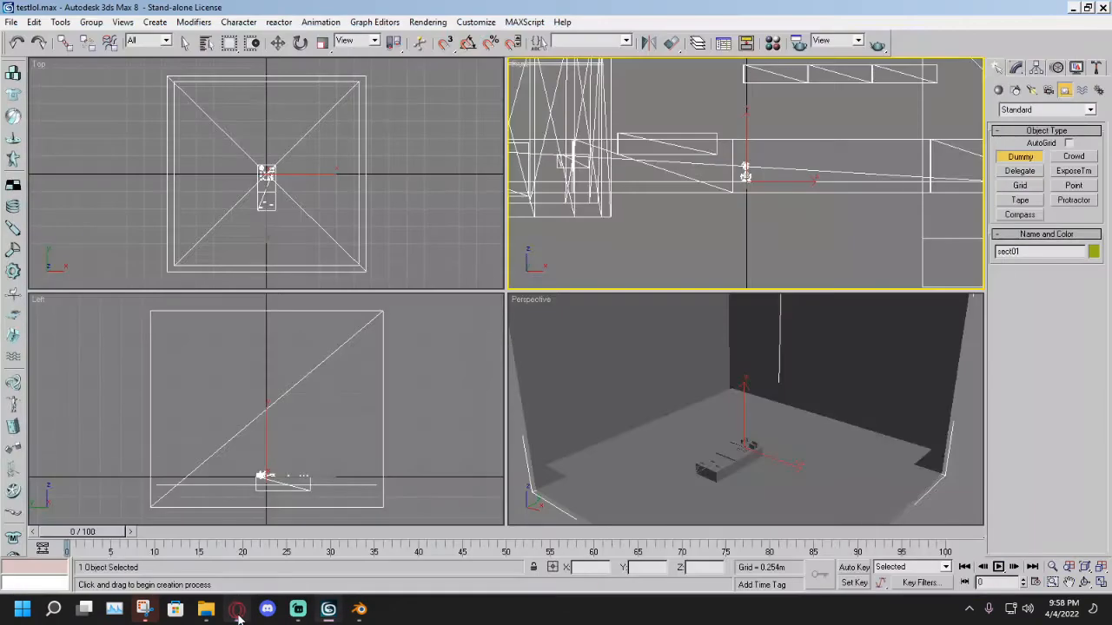
Leave Dummy creation and start editing the sect01 mesh at Element level near the small figure at the origin.
middle_click_drag(803, 413, 815, 390)
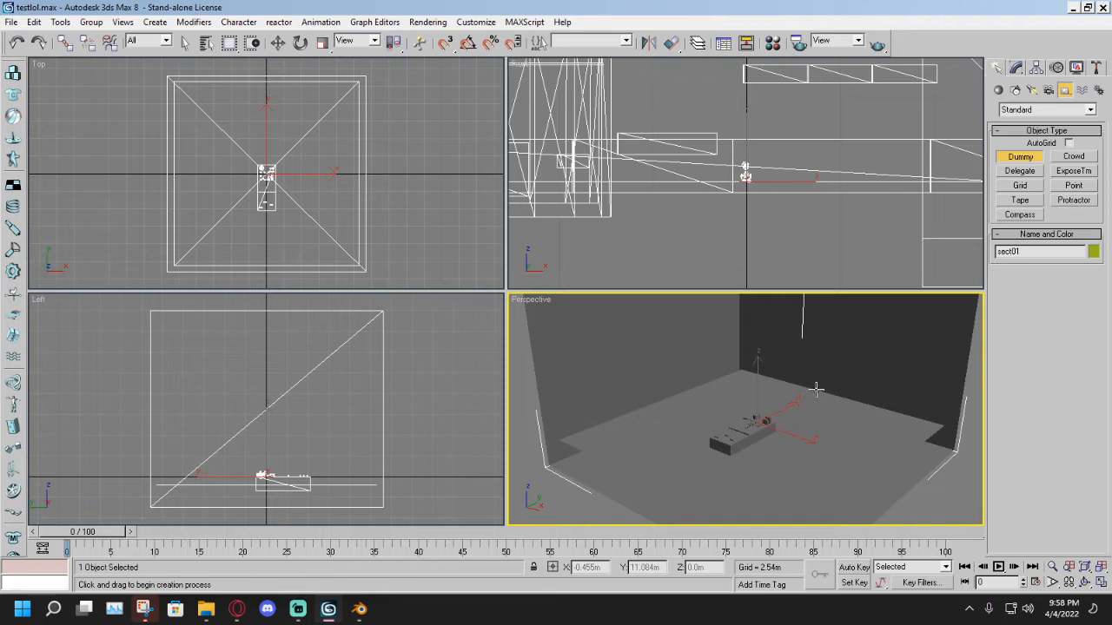
scroll(808, 373, "up", 8)
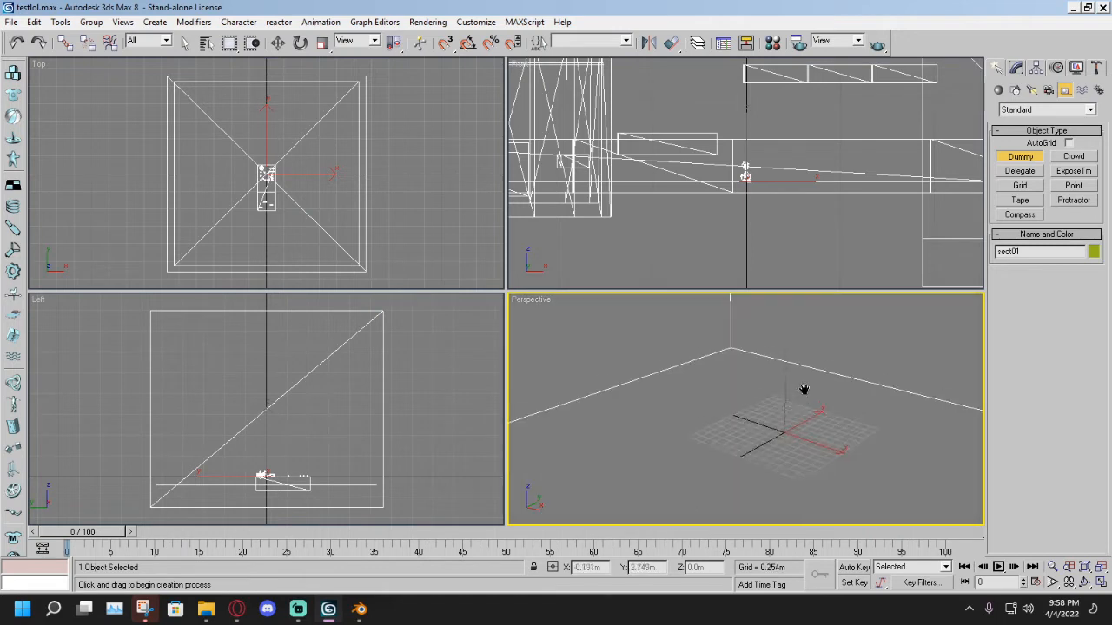
scroll(802, 382, "down", 8)
key("q")
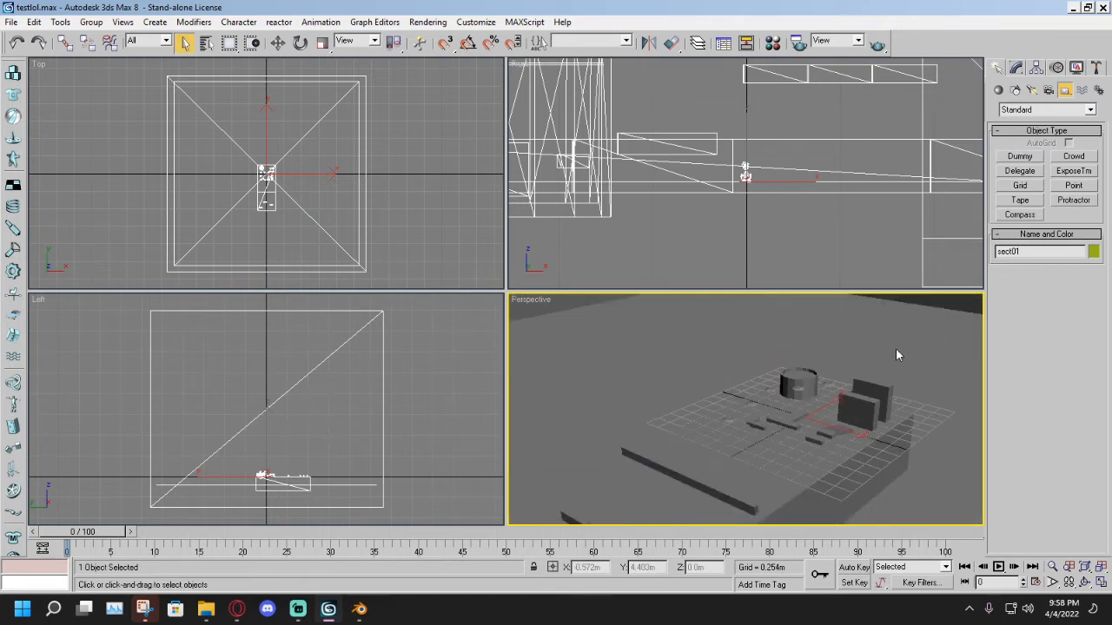
left_click(1019, 70)
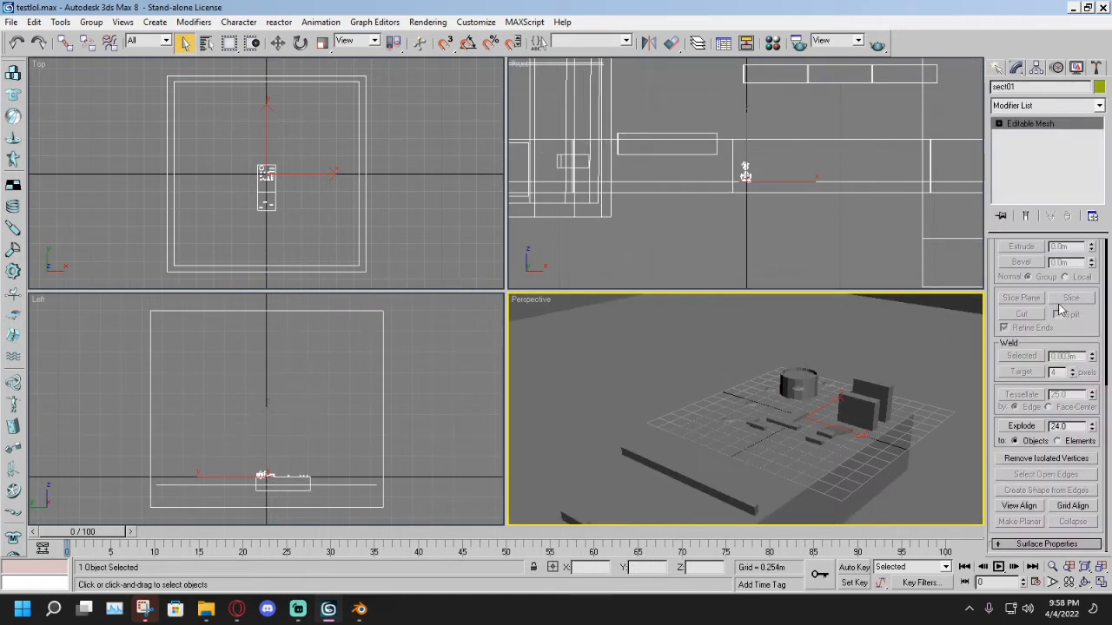
scroll(1108, 333, "down", 5)
scroll(1109, 332, "up", 5)
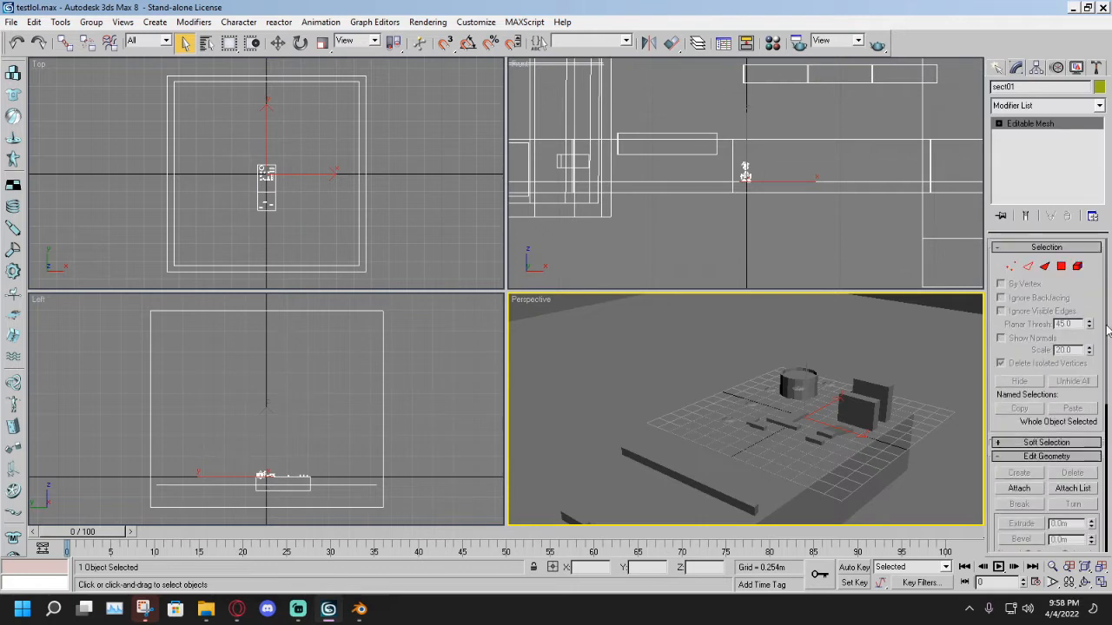
left_click(1078, 267)
scroll(854, 428, "up", 3)
scroll(855, 428, "down", 8)
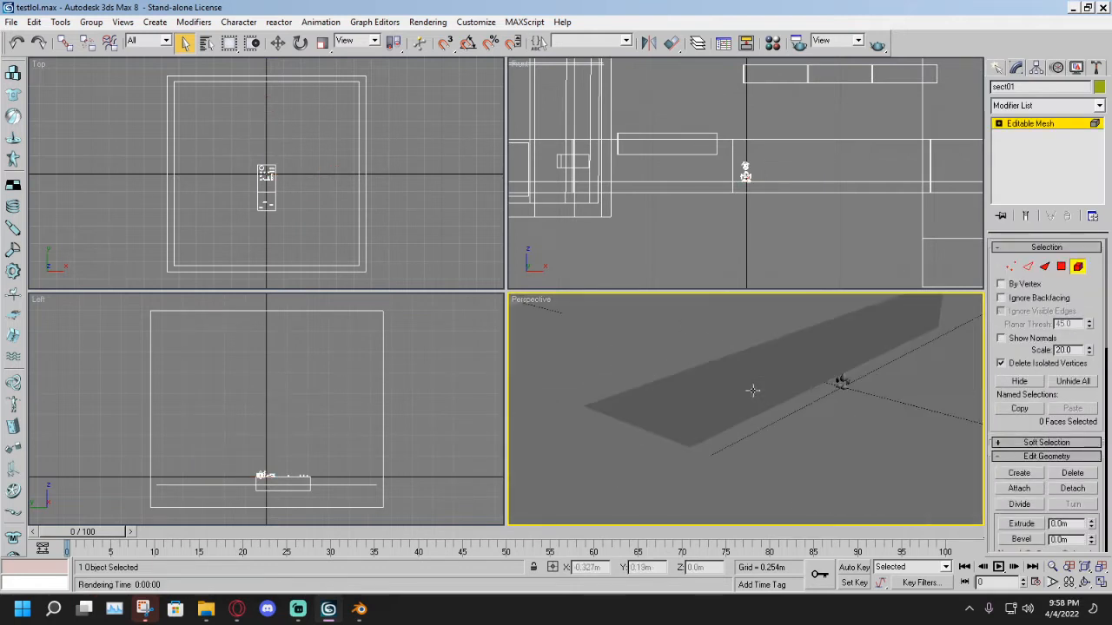
Delete the body and head elements of the small figure standing at the origin.
left_click(841, 382)
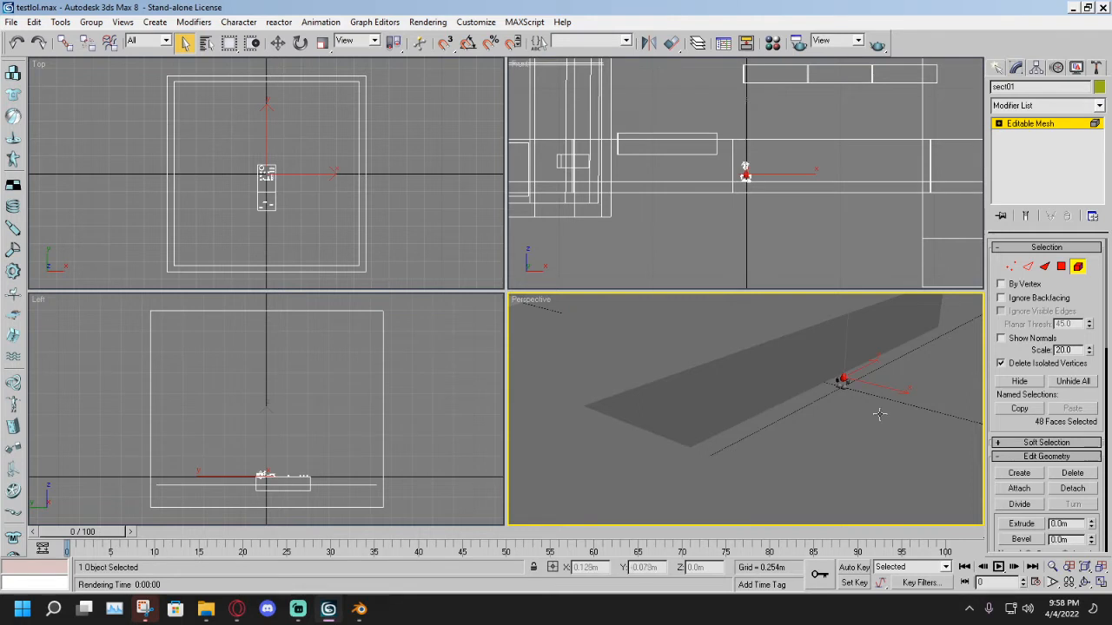
mouse_move(863, 394)
middle_mouse_down()
mouse_move(789, 397)
mouse_move(810, 415)
mouse_move(792, 398)
middle_mouse_up()
scroll(809, 396, "up", 4)
scroll(820, 396, "up", 2)
scroll(821, 414, "down", 5)
scroll(820, 415, "up", 2)
scroll(801, 398, "up", 1)
scroll(802, 399, "down", 1)
key("Delete")
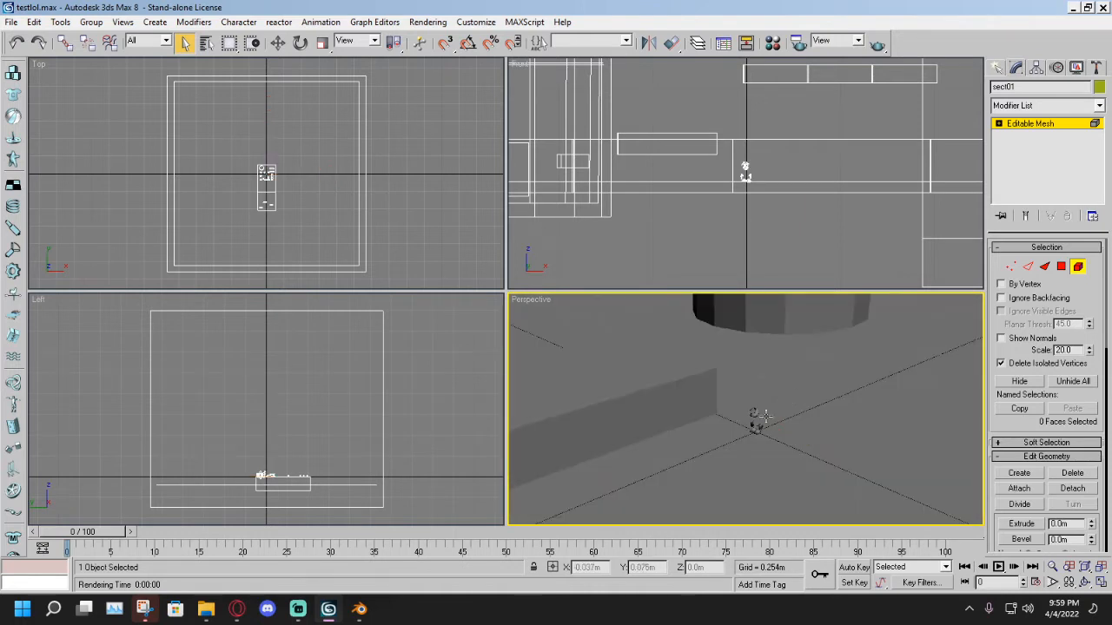
left_click(755, 413)
key("Delete")
Try to delete another piece of the figure and undo the mistaken deletion of the long block.
key("ctrl+z")
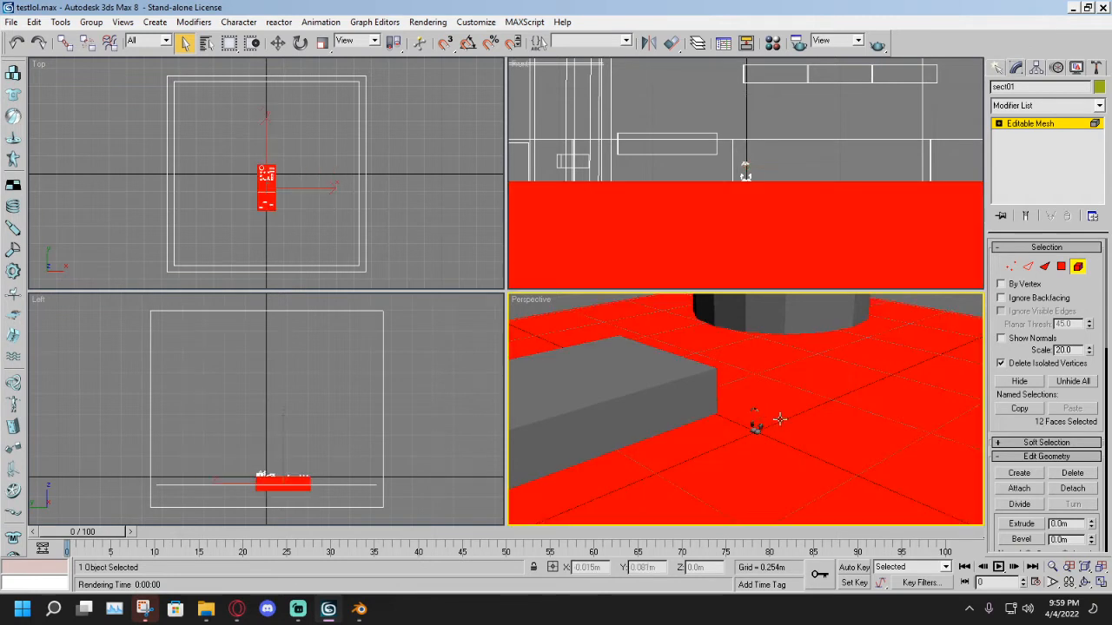
key("Delete")
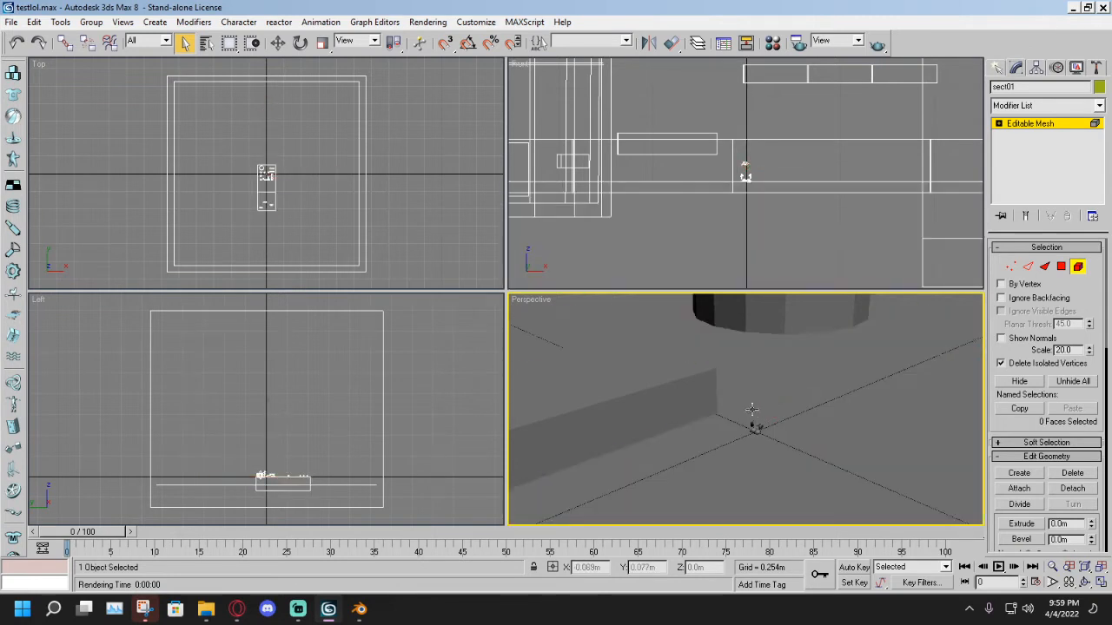
key("ctrl+z")
Try to select the figure's hair elements in the Front view.
scroll(748, 179, "up", 5)
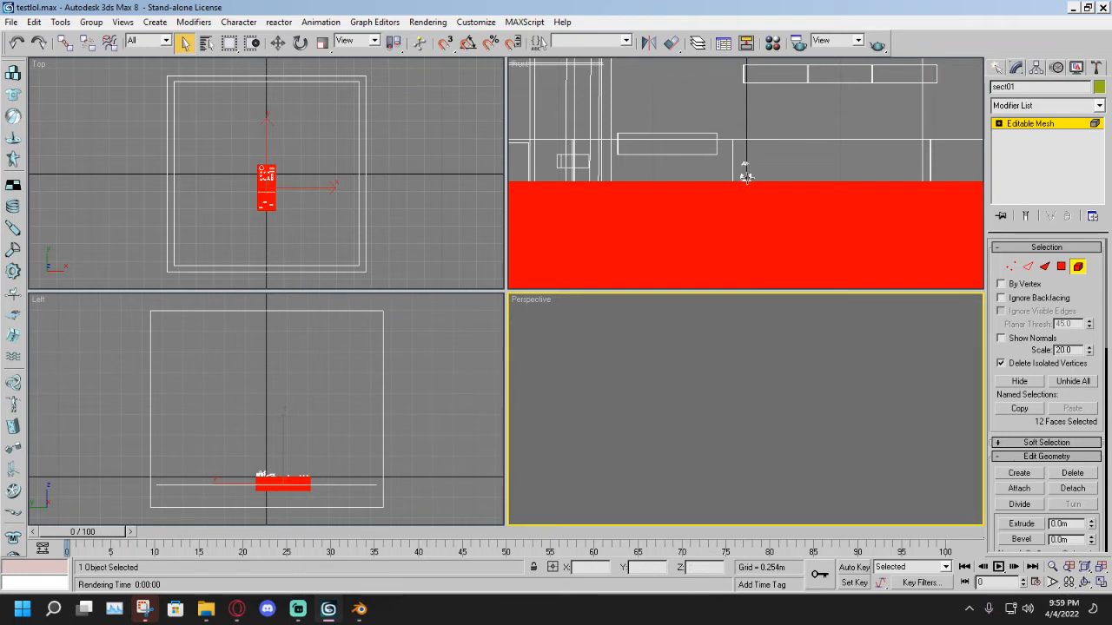
middle_click_drag(786, 205, 754, 226)
scroll(753, 225, "up", 3)
middle_click_drag(694, 208, 761, 182)
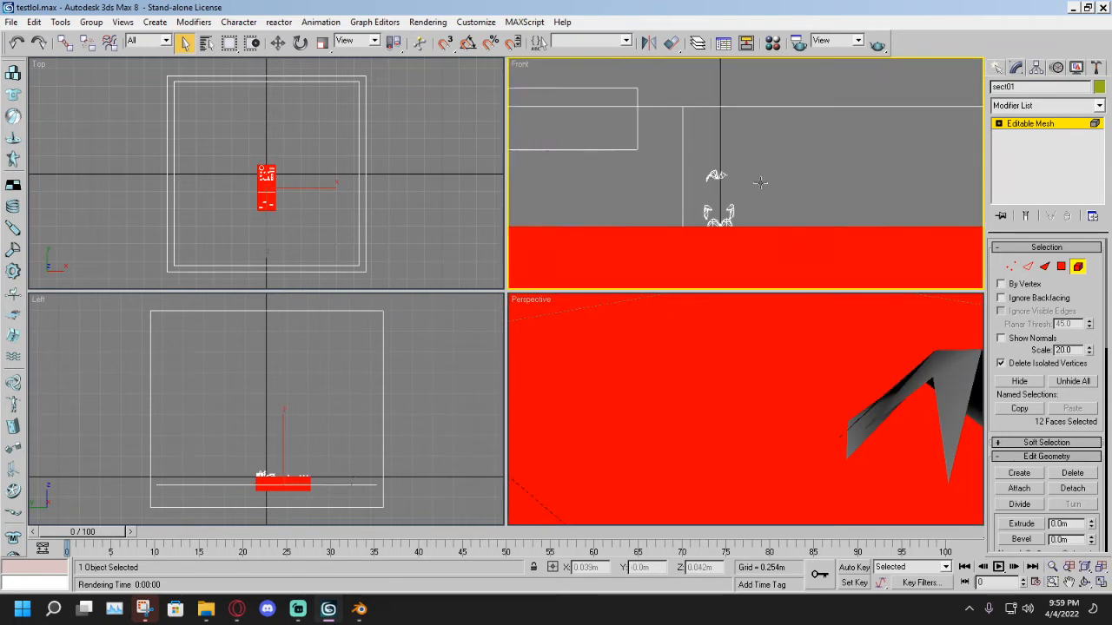
scroll(761, 183, "up", 2)
left_click(686, 180)
left_click(676, 175)
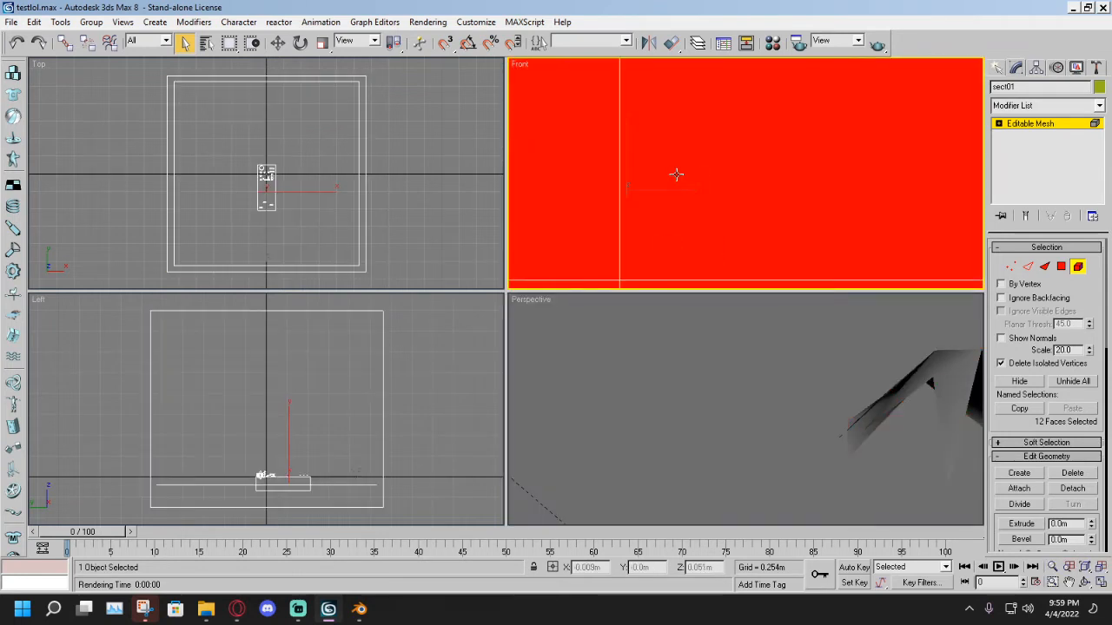
Clear the accidental selection of the large block and delete a hair element of the small figure at the origin.
scroll(775, 353, "down", 5)
middle_click(787, 394)
scroll(785, 385, "down", 7)
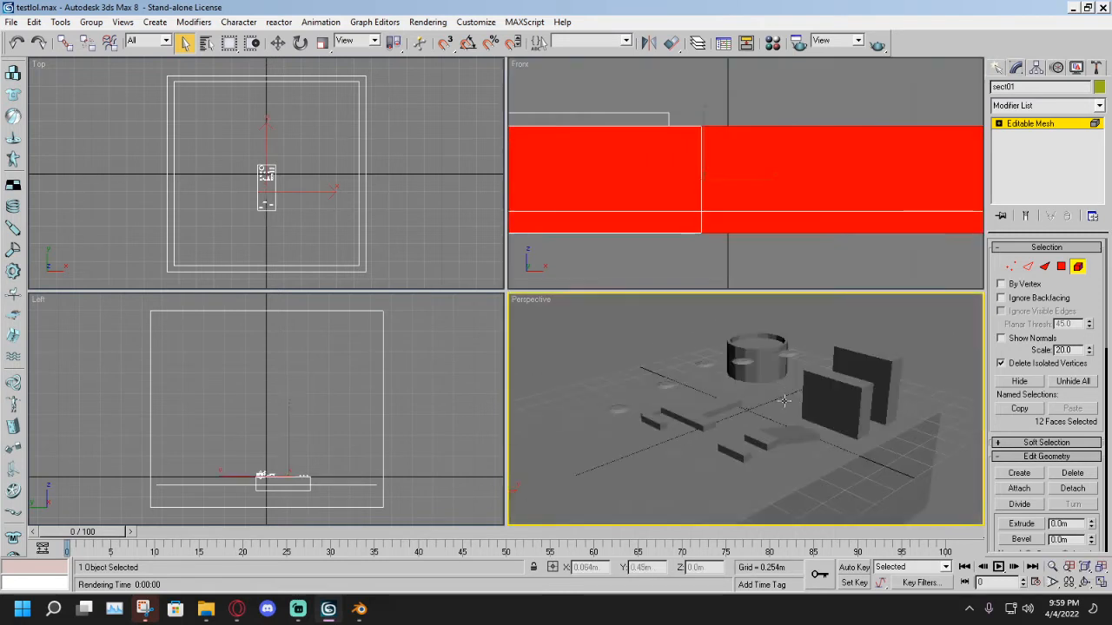
scroll(799, 401, "up", 8)
scroll(738, 400, "down", 5)
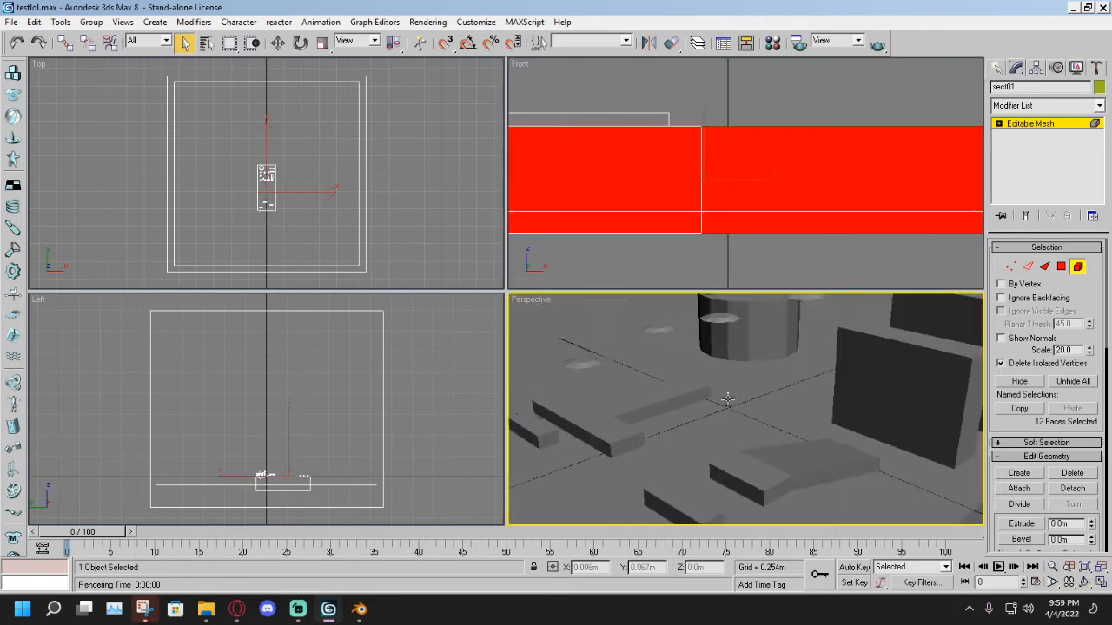
scroll(727, 400, "up", 3)
left_click(702, 397)
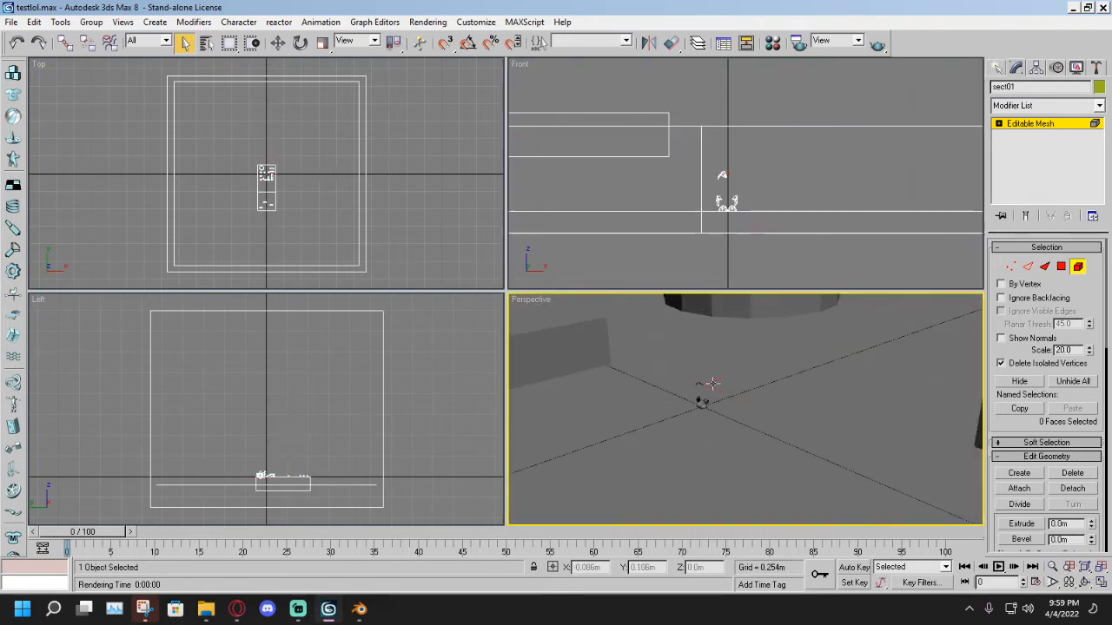
left_click(698, 383)
key("Delete")
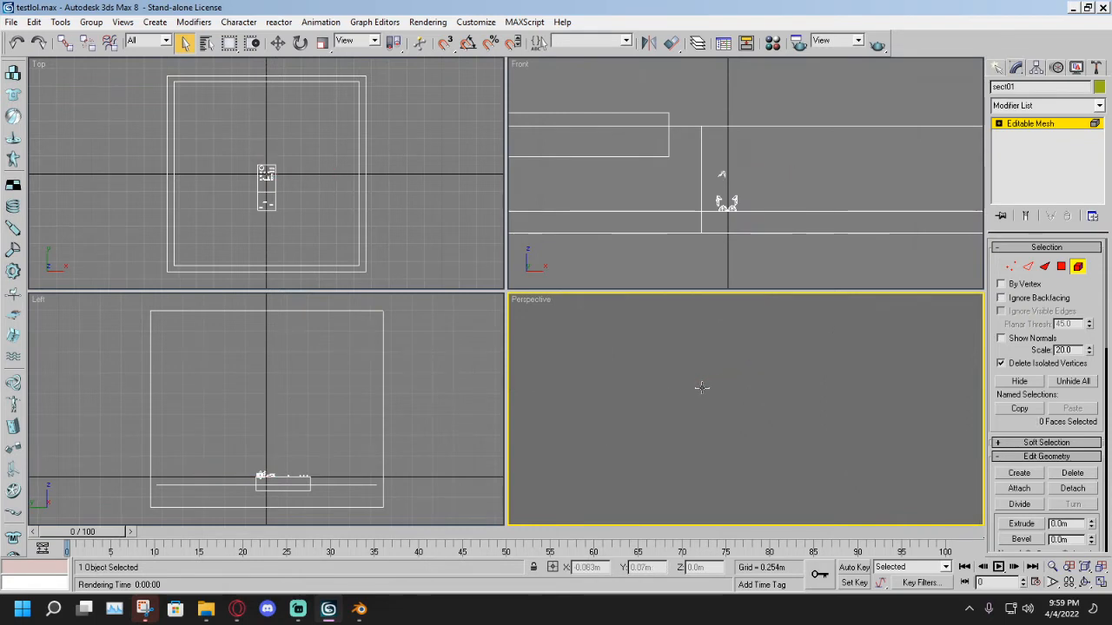
Delete the remaining hair and lower body elements of the small figure at the origin, leaving the floor and surrounding boxes intact.
middle_click_drag(702, 388, 767, 401)
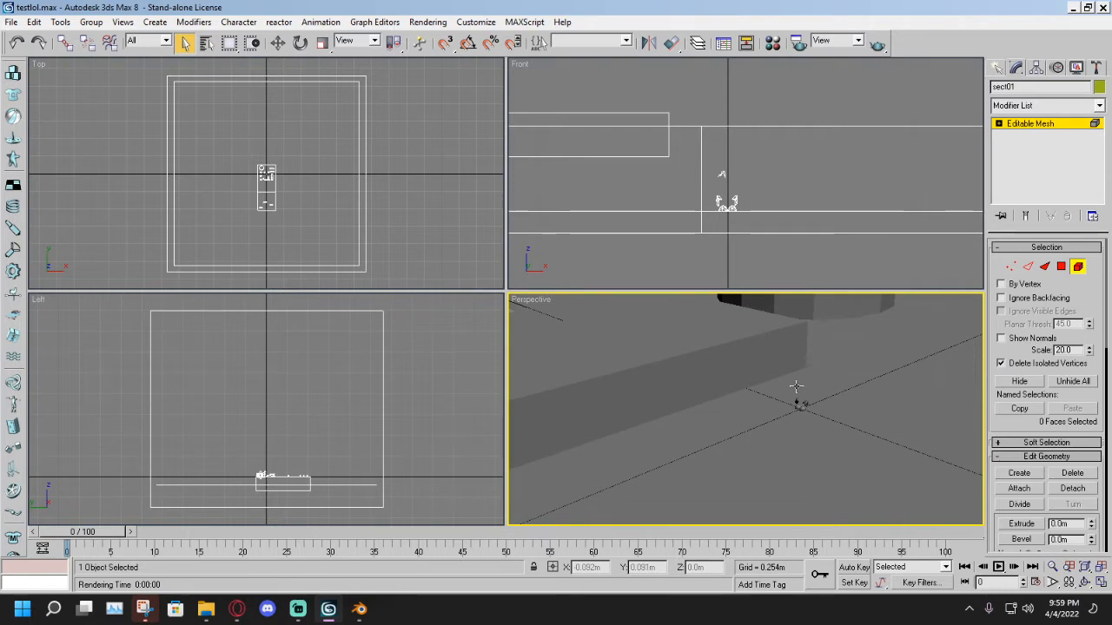
left_click(723, 175)
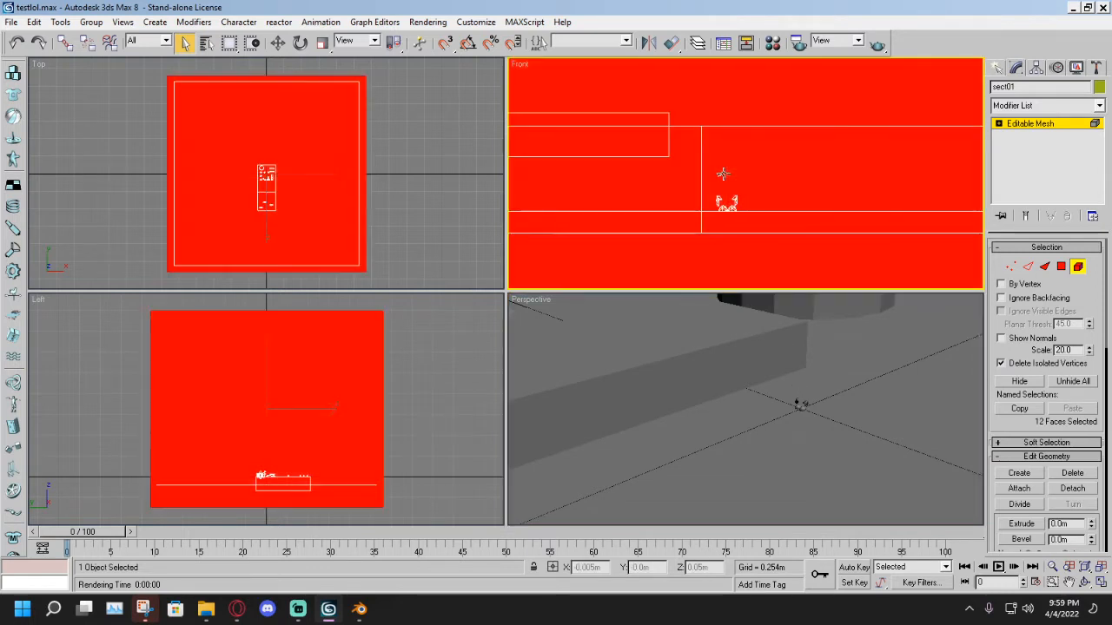
left_click(825, 396)
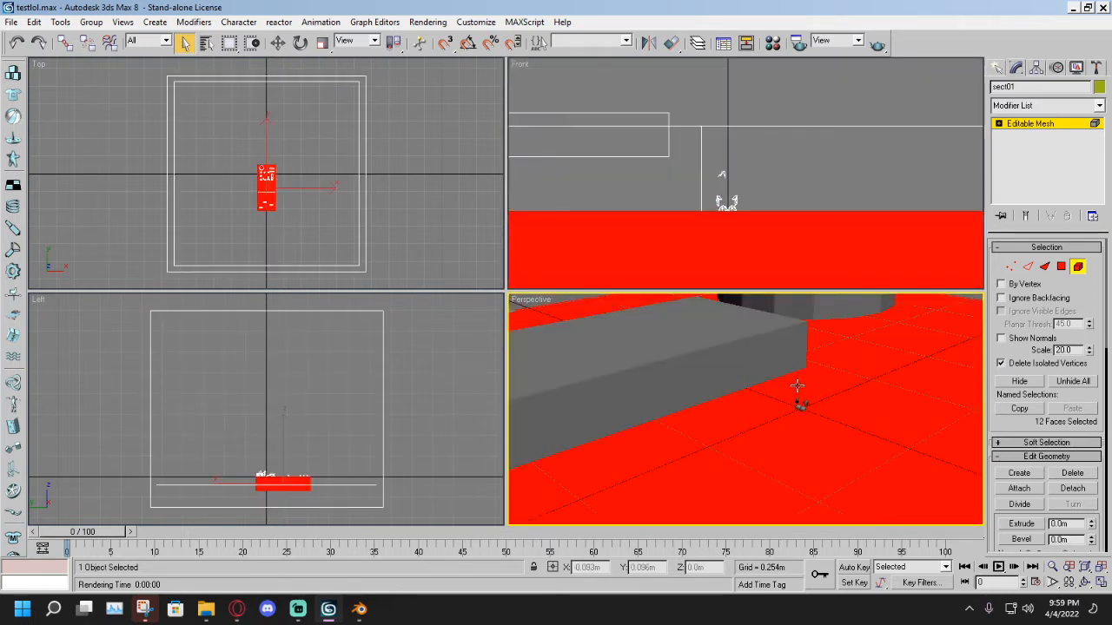
key("ctrl+d")
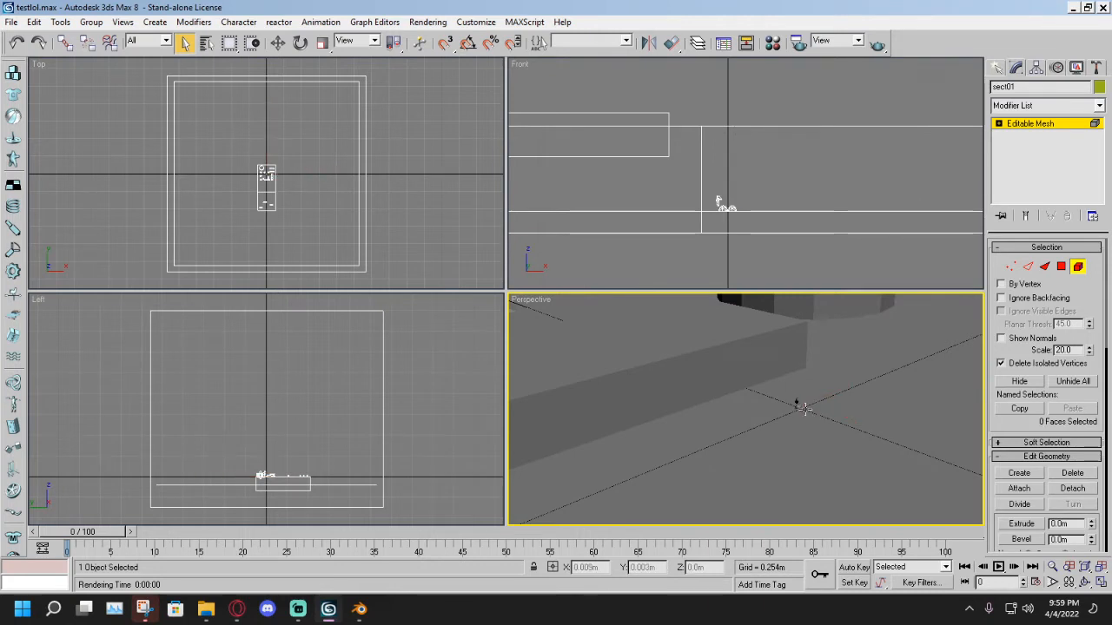
left_click(801, 407)
key("ctrl+d")
left_click(798, 406)
key("Delete")
left_click(797, 402)
key("Delete")
Inspect the area around the origin in the Front and Perspective views for leftover pieces of the figure.
middle_click_drag(765, 214, 753, 214)
scroll(754, 213, "up", 1)
scroll(752, 211, "down", 2)
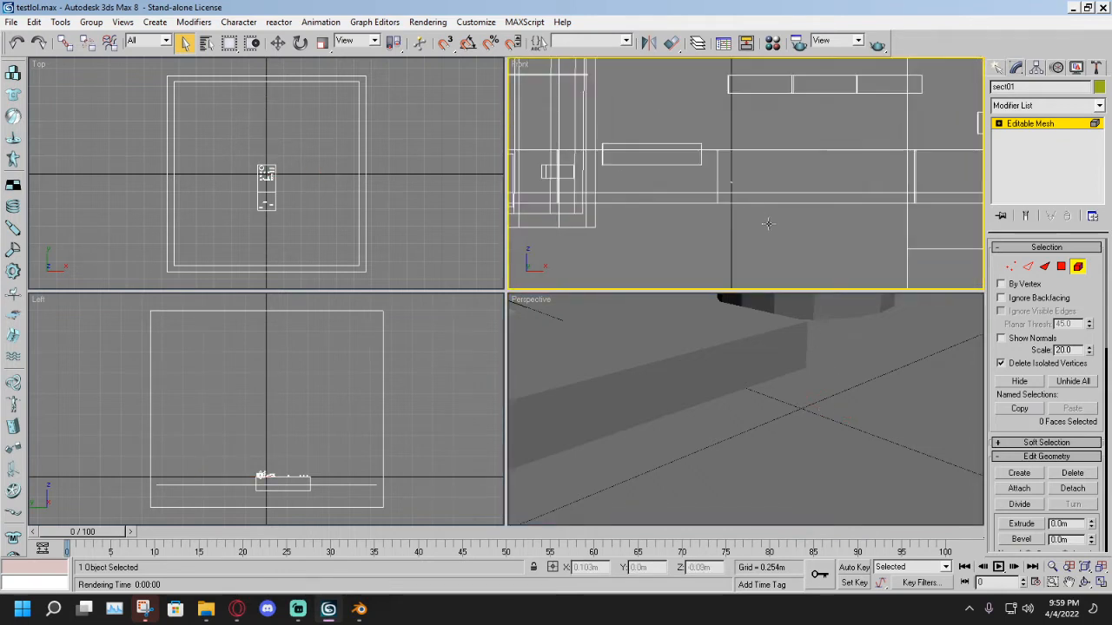
middle_click_drag(809, 380, 813, 380)
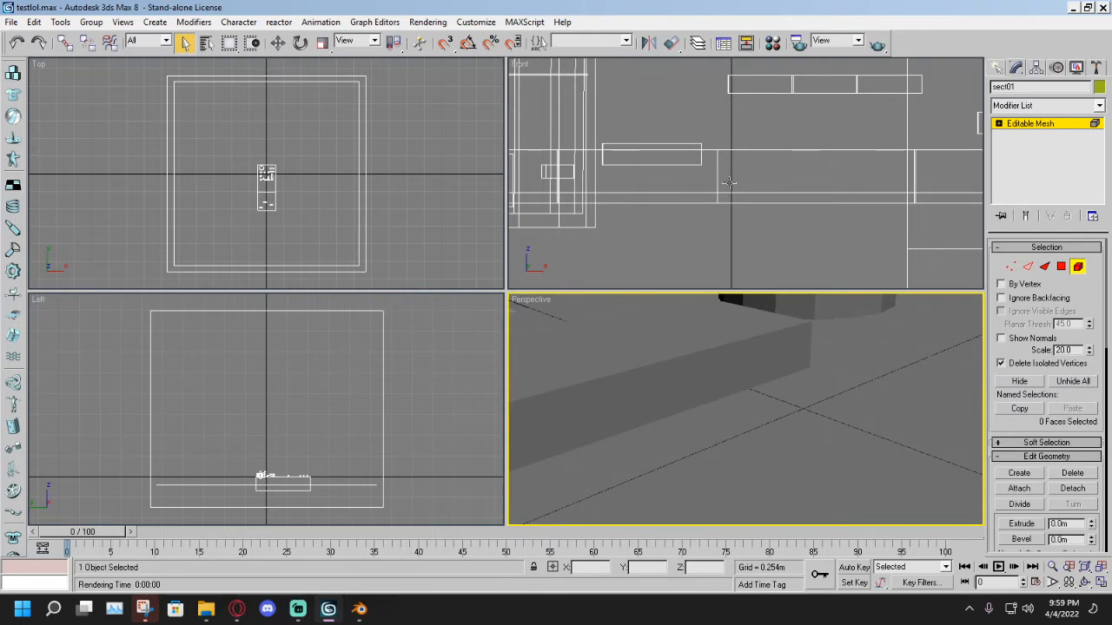
scroll(750, 206, "up", 2)
scroll(752, 211, "up", 1)
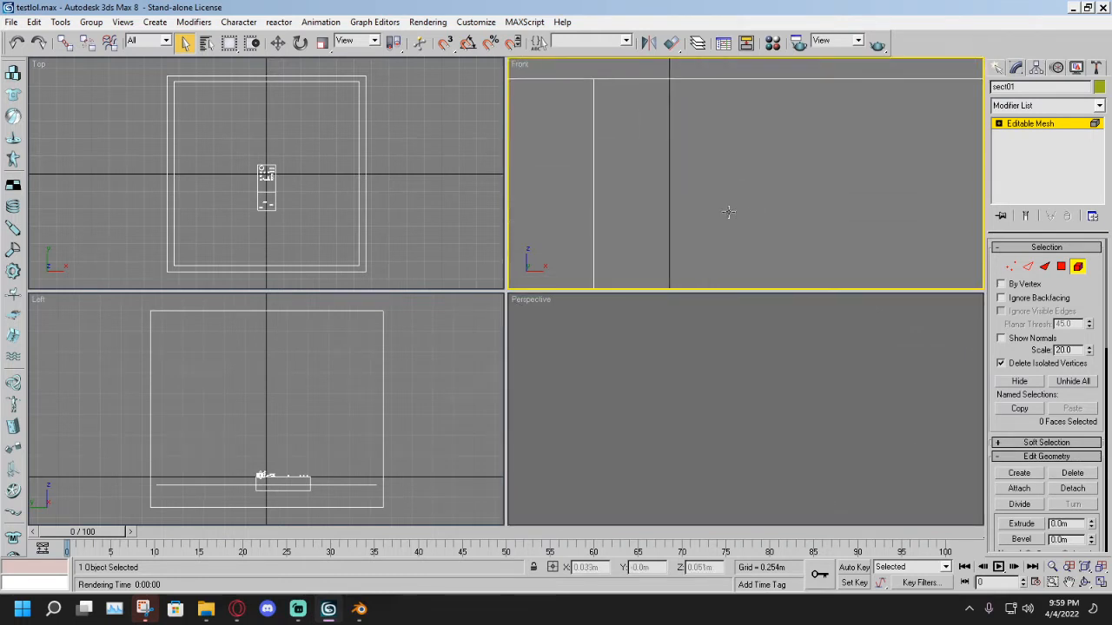
scroll(760, 199, "down", 4)
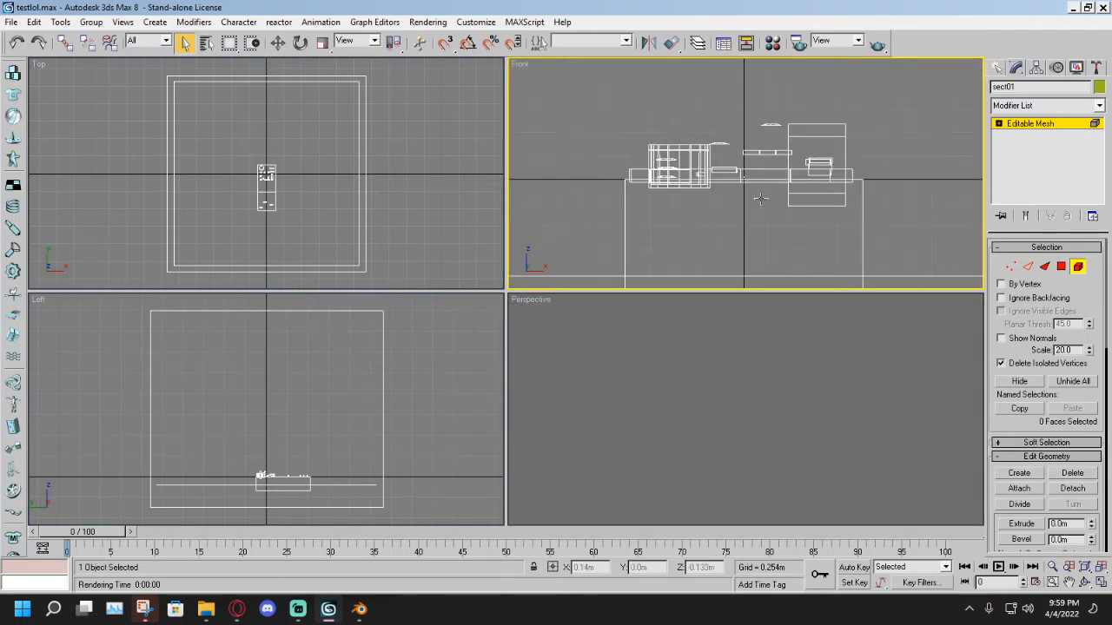
scroll(761, 198, "up", 1)
scroll(801, 393, "down", 4)
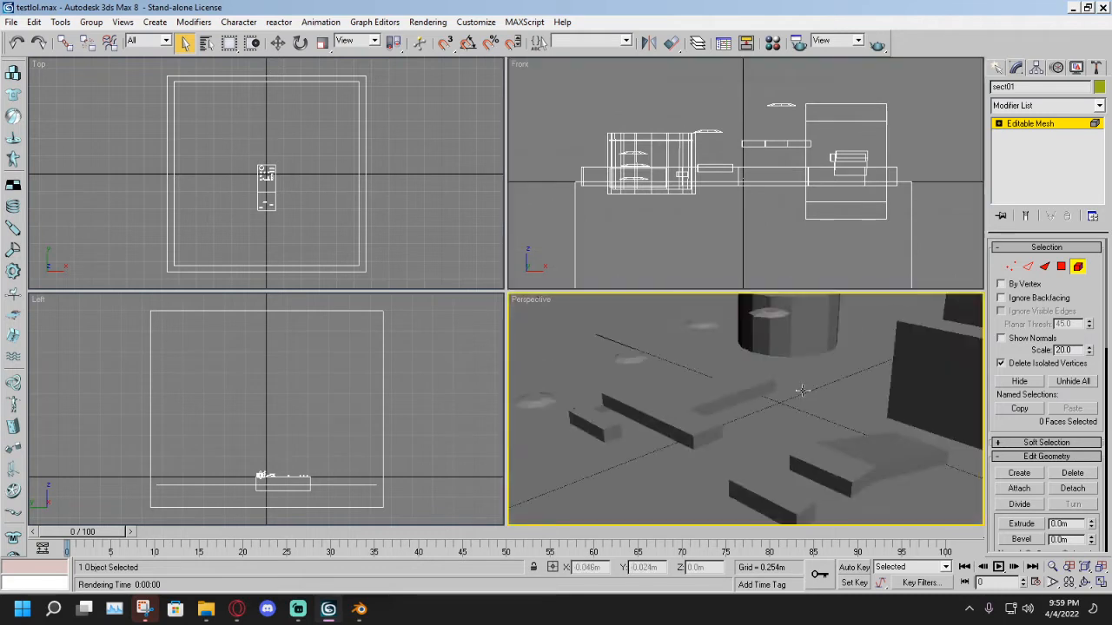
scroll(801, 392, "up", 3)
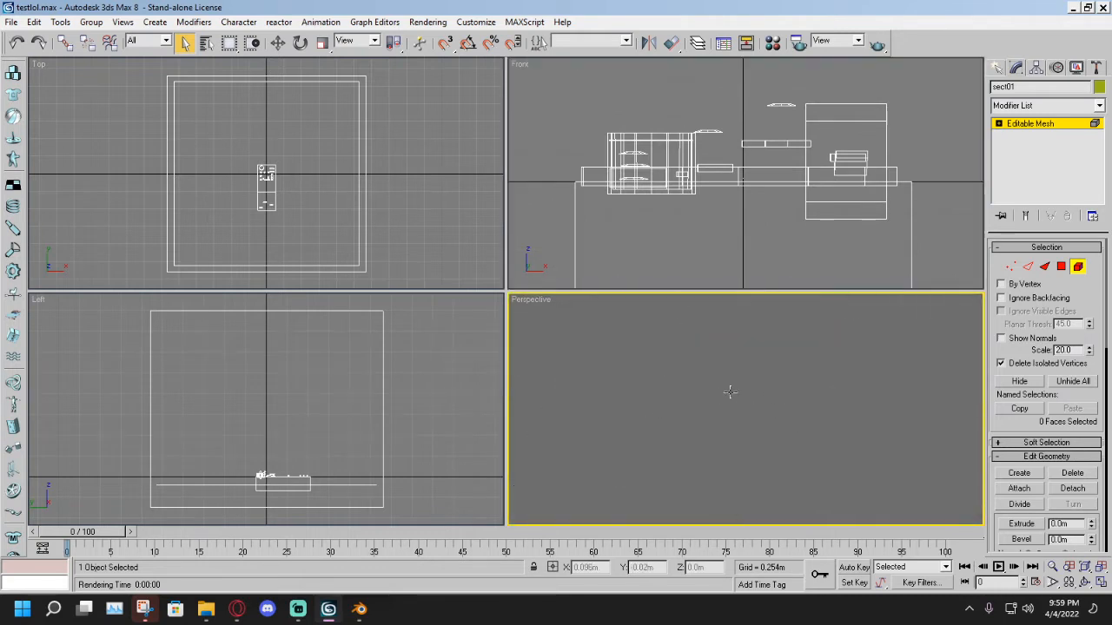
scroll(732, 392, "down", 2)
scroll(736, 397, "up", 2)
scroll(769, 400, "down", 2)
scroll(770, 399, "up", 3)
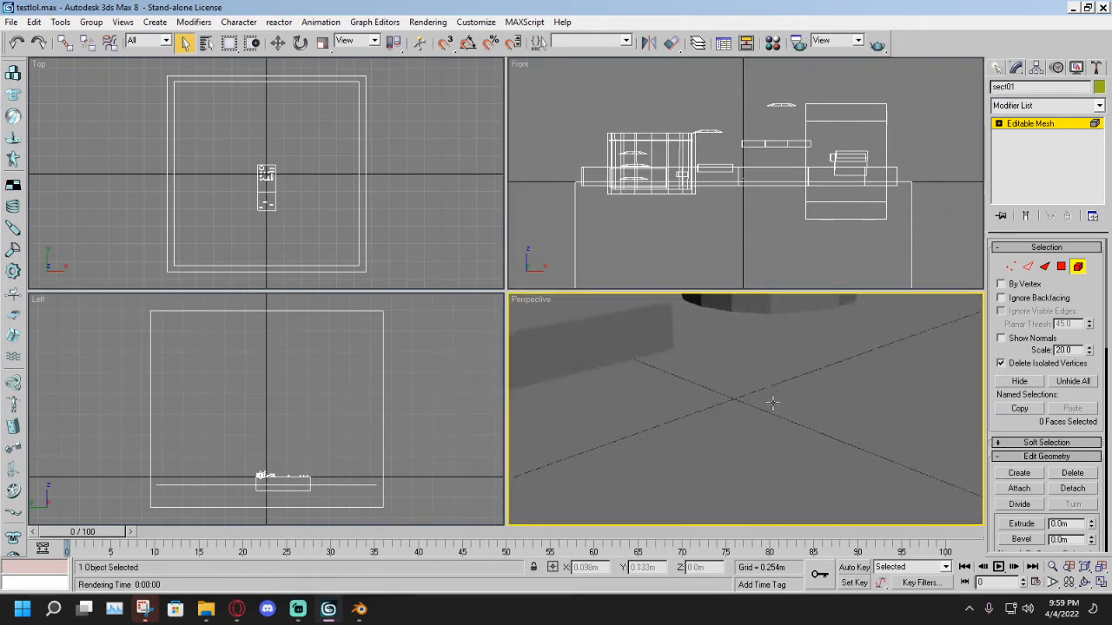
scroll(772, 402, "down", 3)
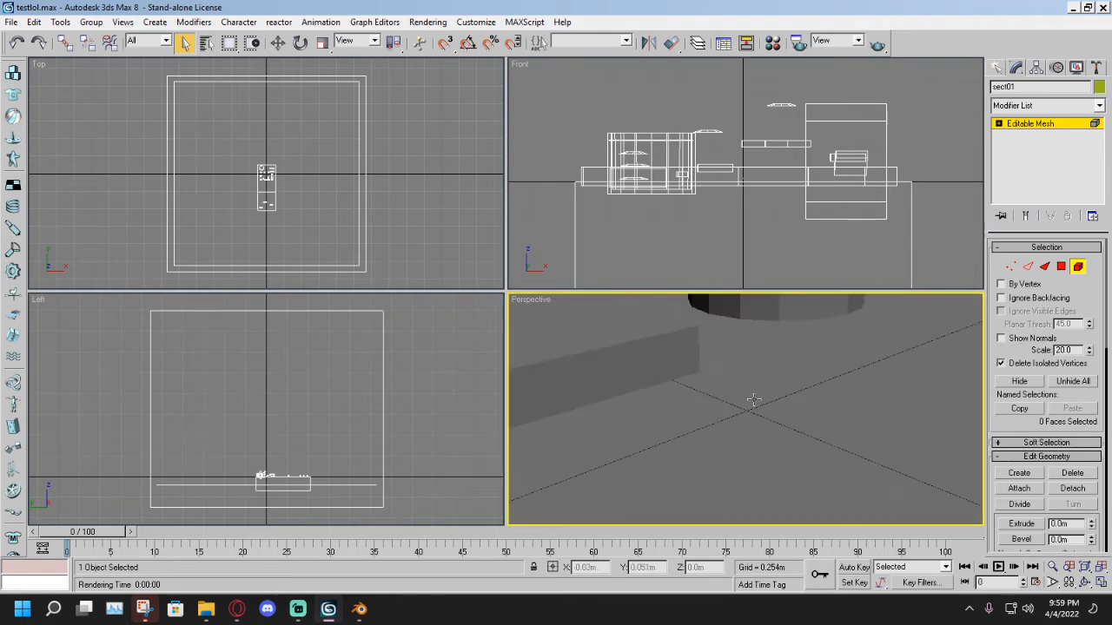
Select the tiny leftover element of the figure just above the floor at the origin and delete it.
left_click(752, 402)
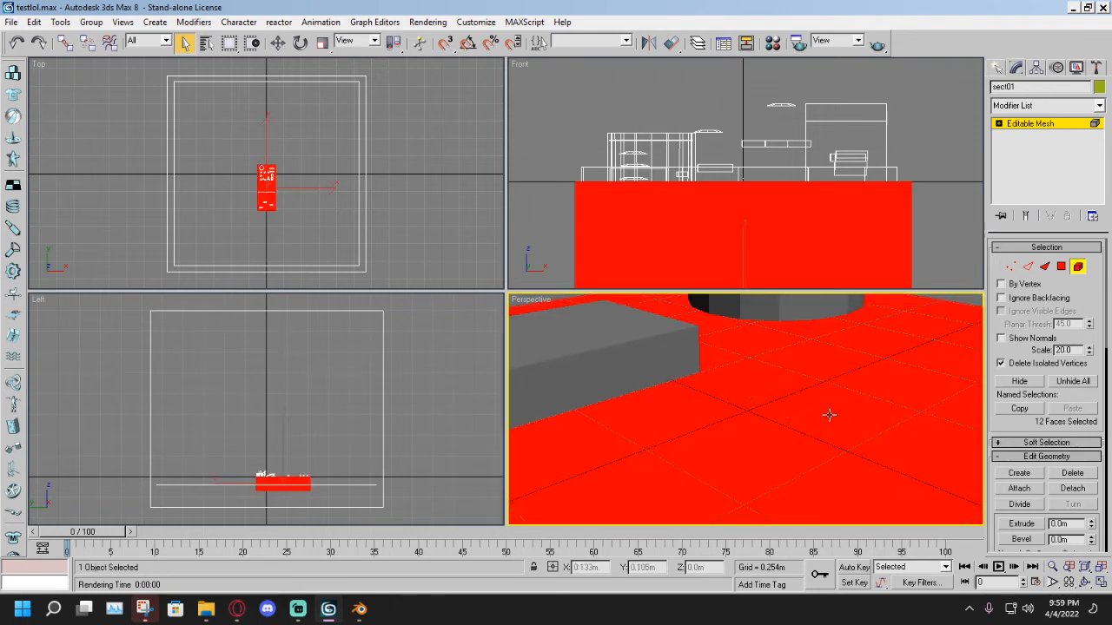
scroll(829, 415, "up", 2)
scroll(827, 415, "down", 2)
scroll(826, 414, "up", 2)
scroll(813, 410, "down", 2)
left_click(750, 399)
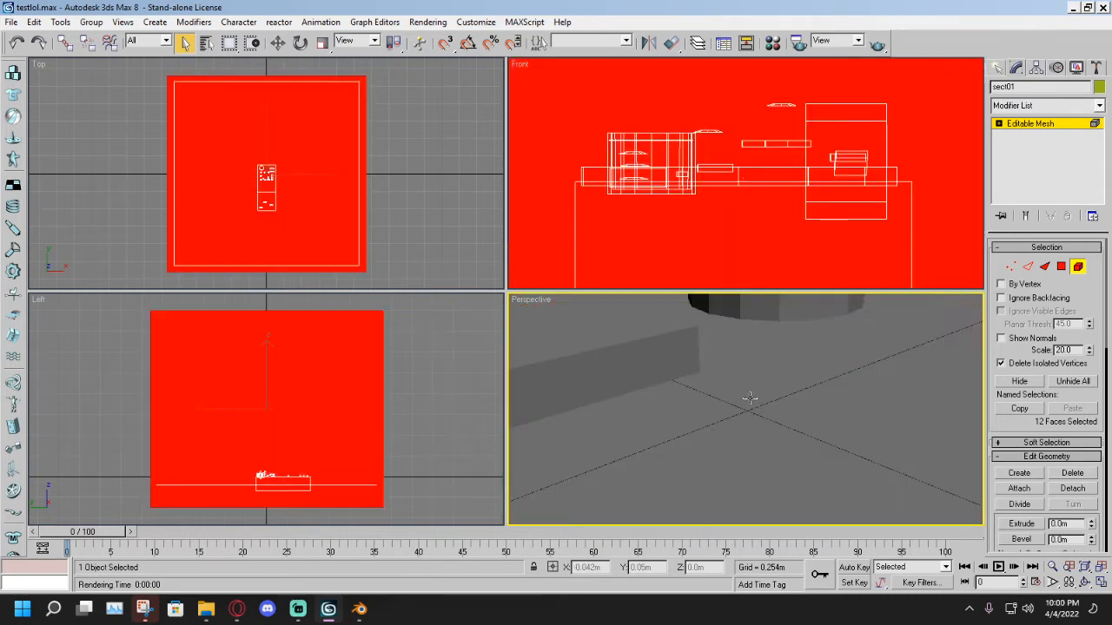
left_click(764, 401)
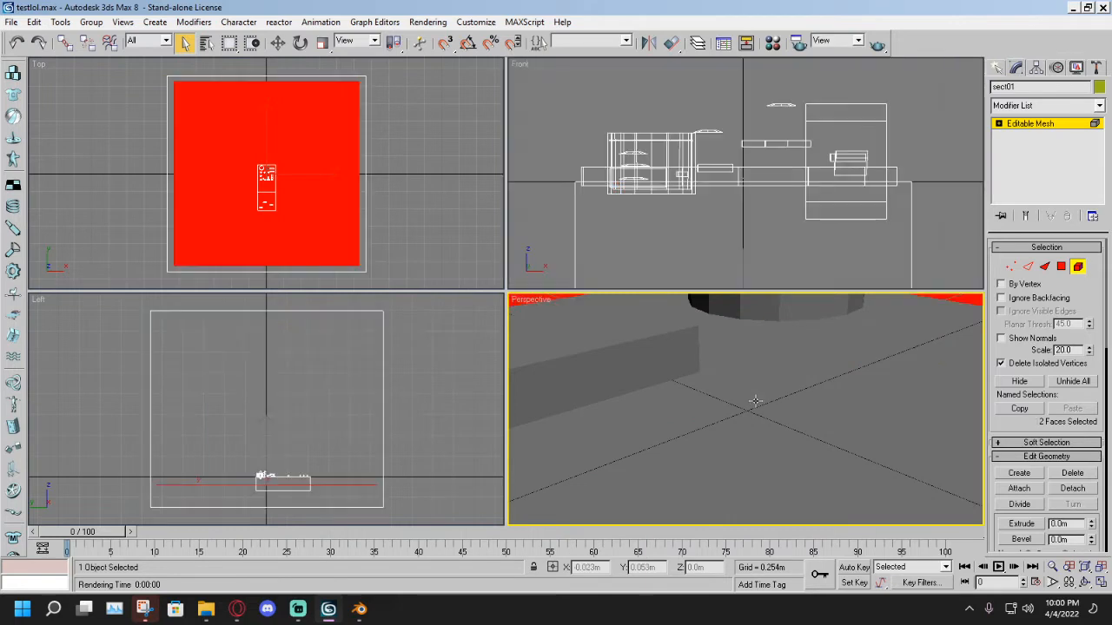
left_click(756, 400)
left_click(748, 395)
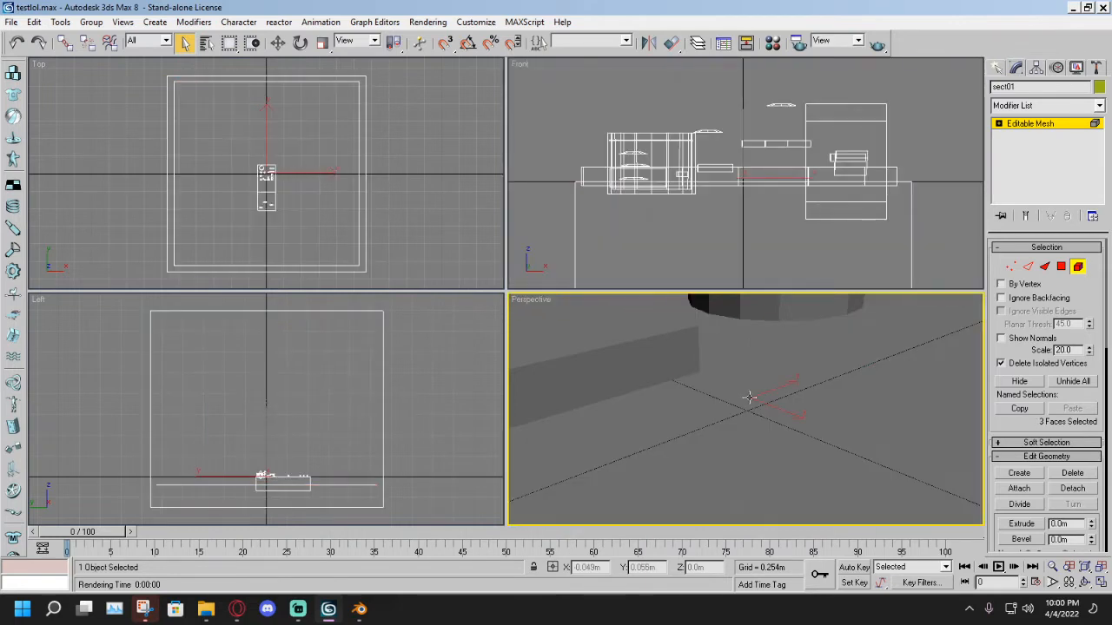
left_click(799, 416)
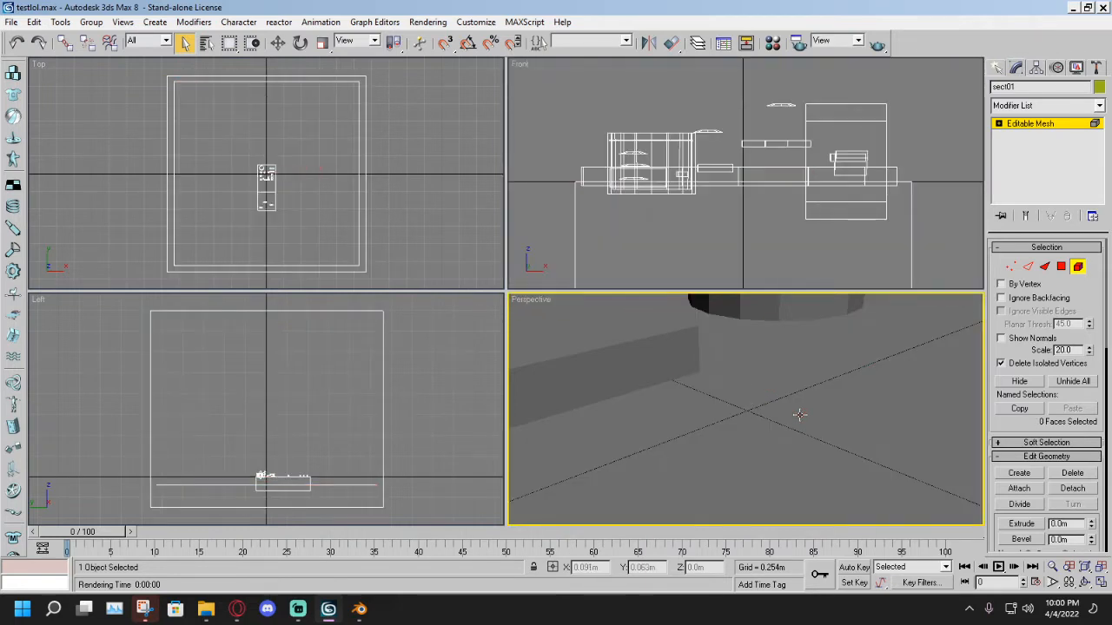
Leave Element editing of sect01, return to the standard helper objects and save the scene under its existing name.
left_click(996, 67)
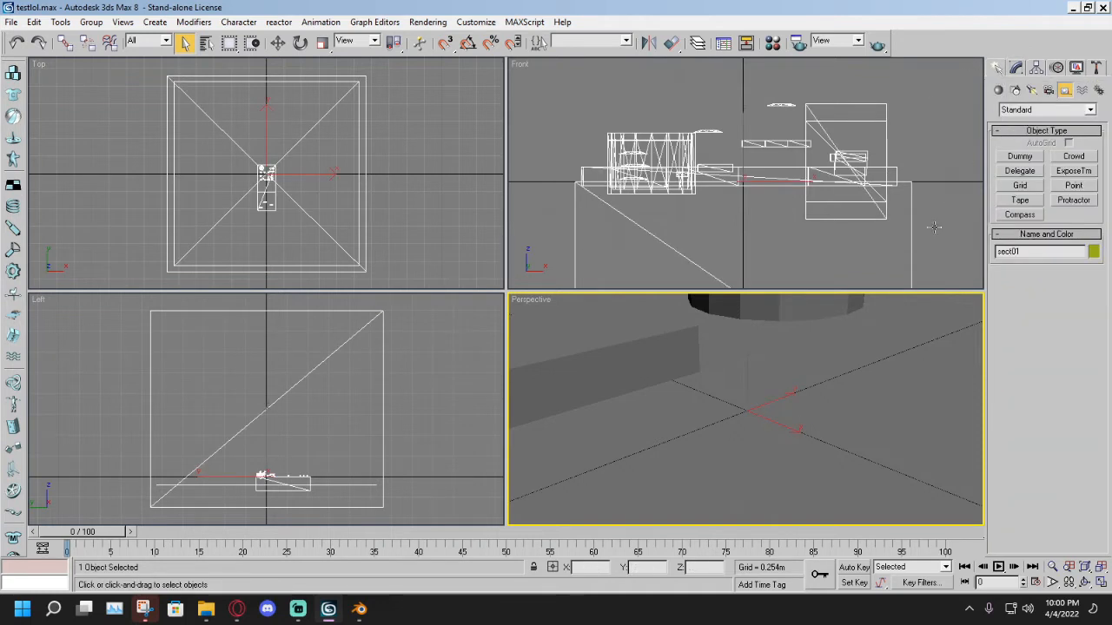
scroll(856, 376, "down", 8)
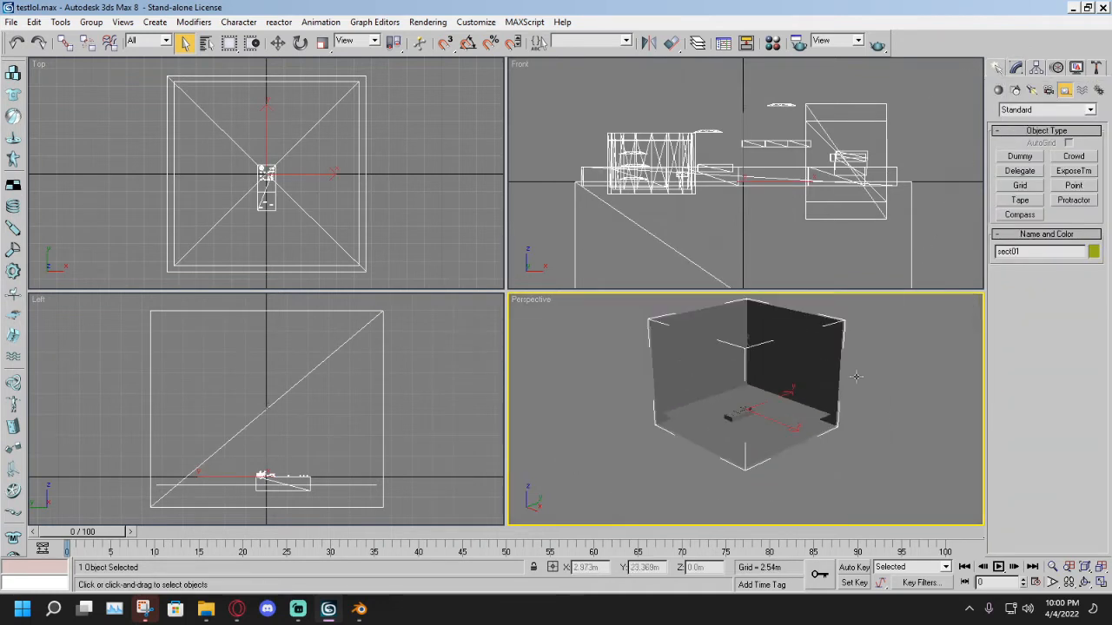
left_click(11, 22)
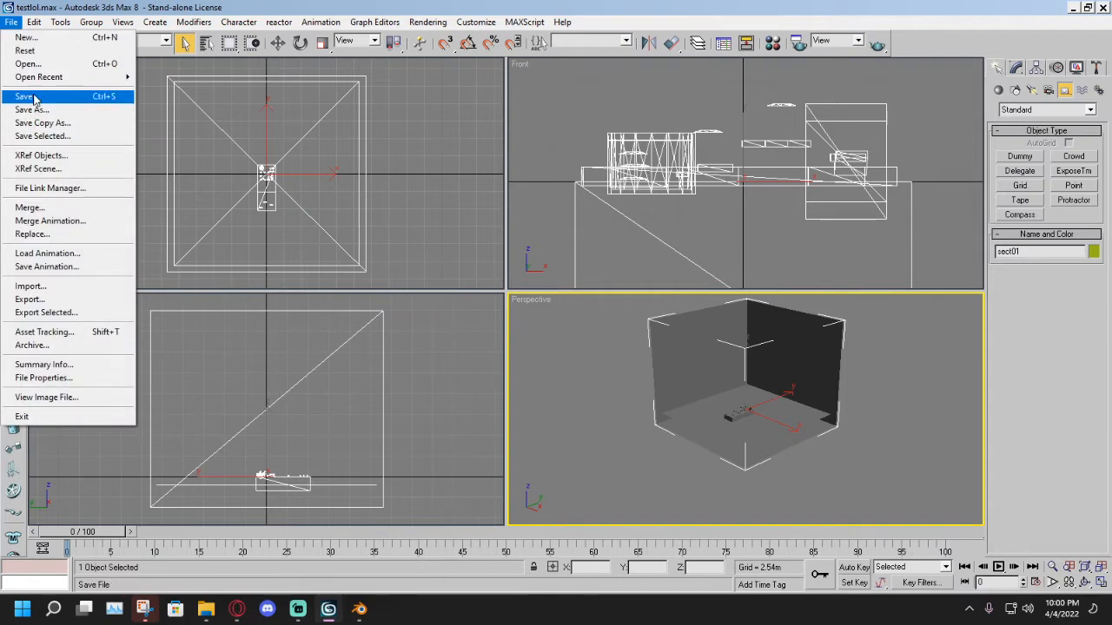
left_click(33, 99)
scroll(857, 455, "up", 5)
scroll(774, 377, "up", 3)
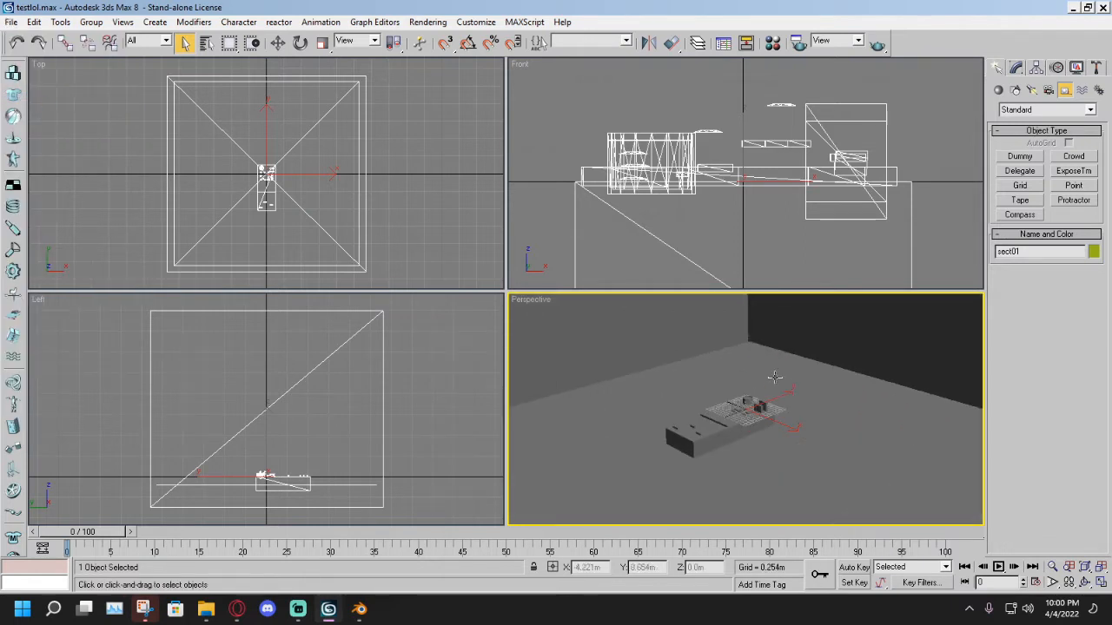
Switch to the browser to read the chat in the Twitch Stream Manager and return to 3ds Max.
left_click(238, 609)
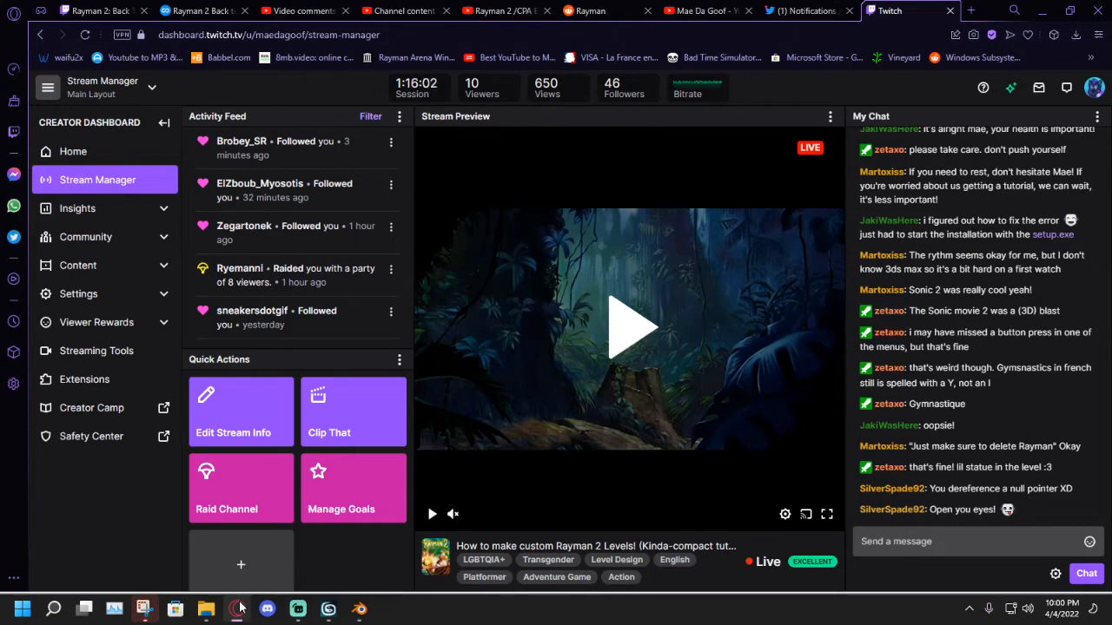
left_click(241, 608)
scroll(716, 470, "up", 5)
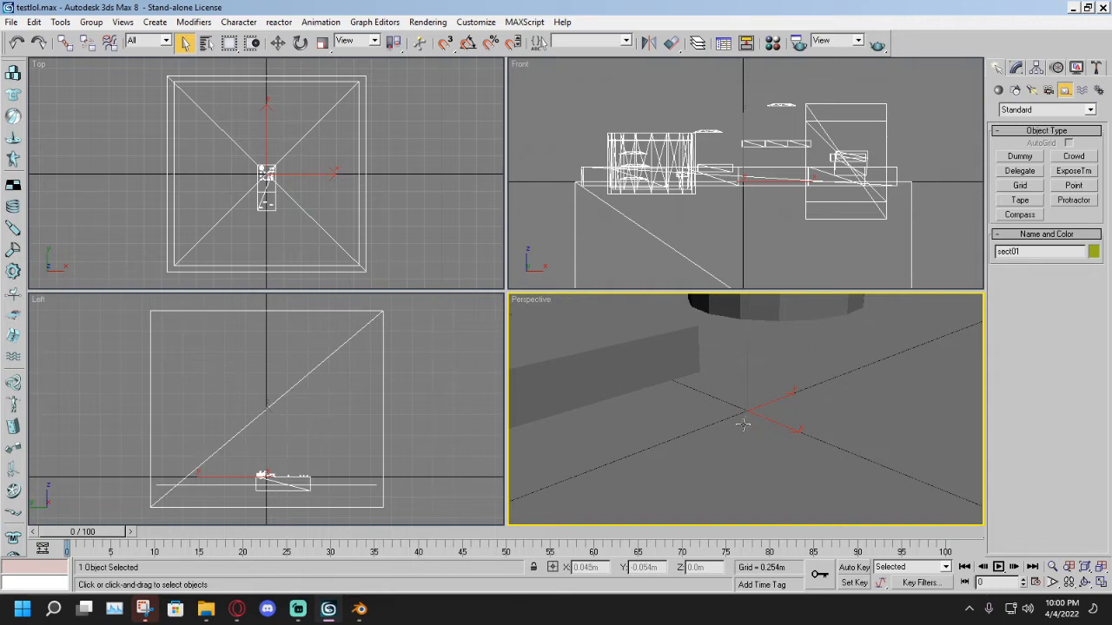
scroll(745, 422, "down", 6)
scroll(744, 423, "up", 3)
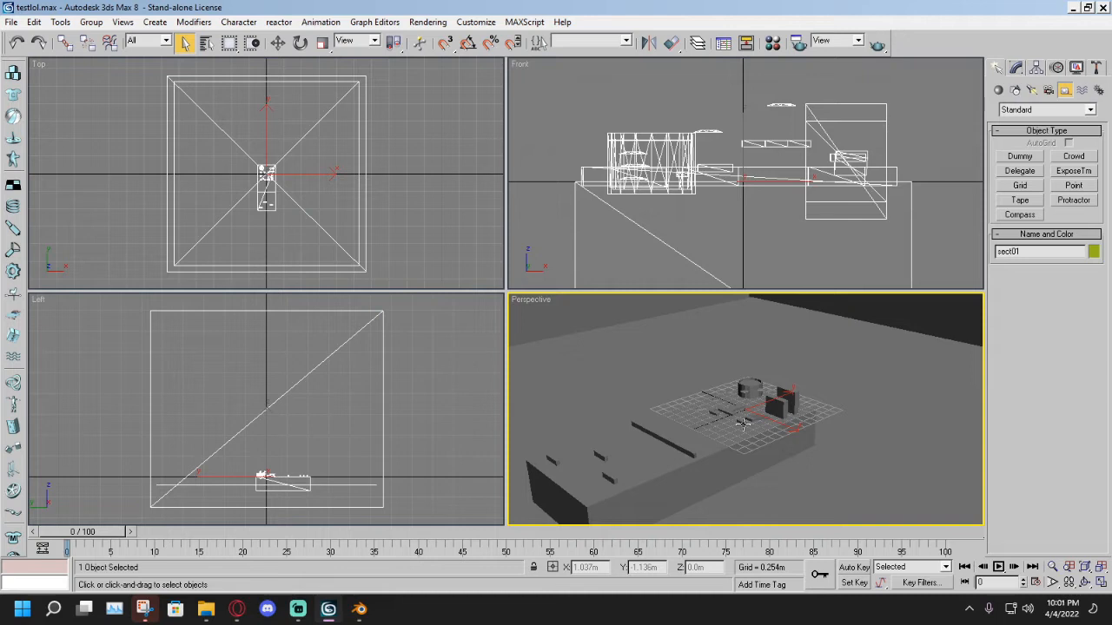
scroll(743, 423, "up", 5)
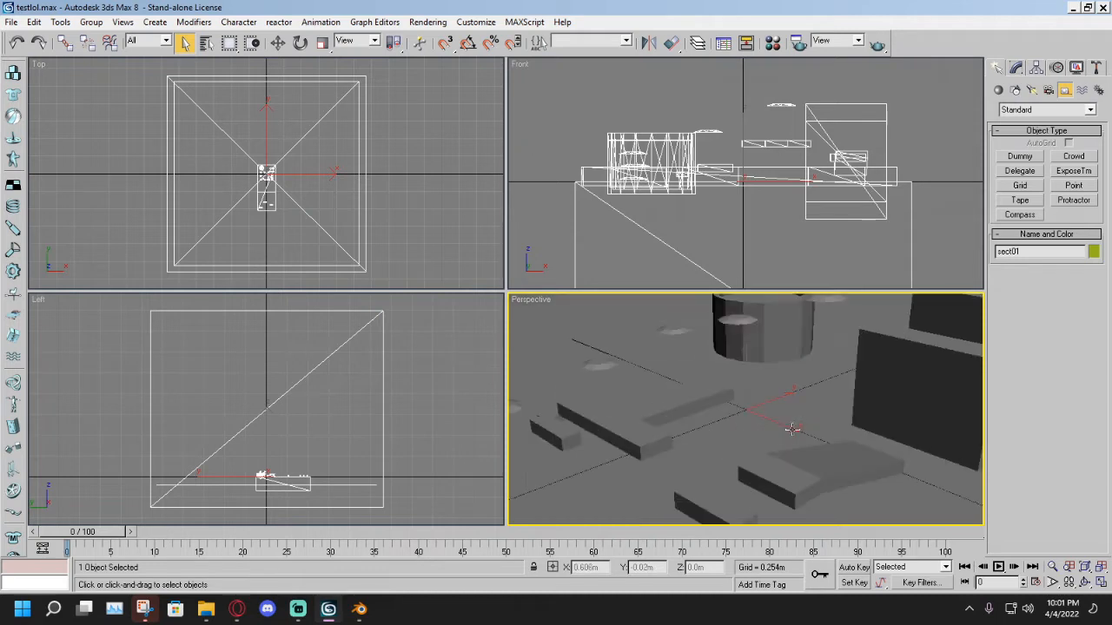
scroll(793, 430, "down", 2)
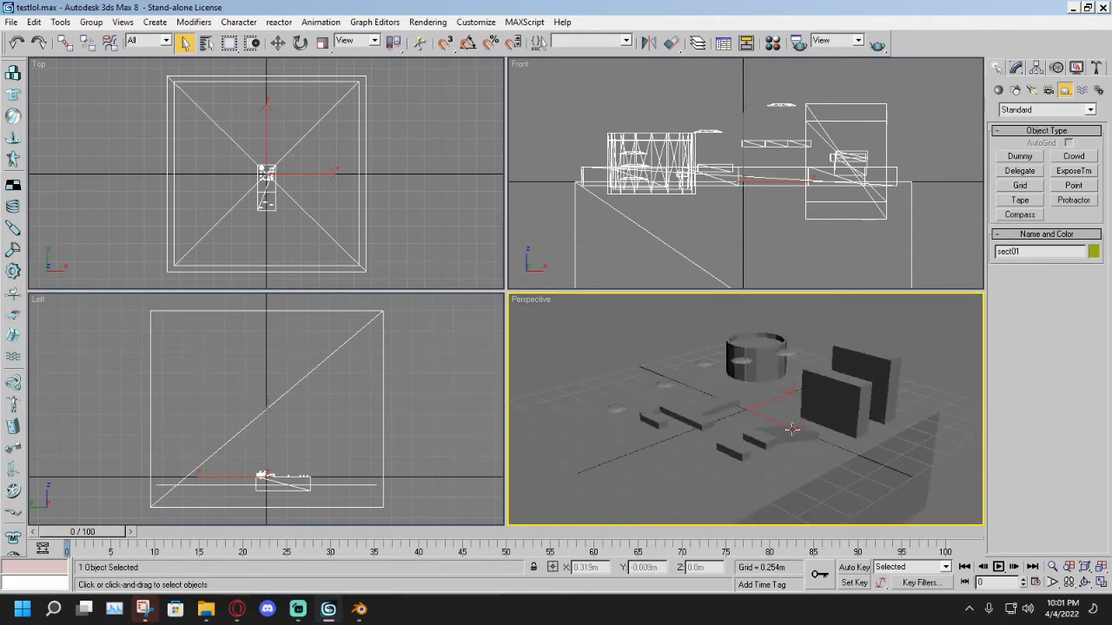
scroll(792, 429, "up", 3)
scroll(792, 429, "down", 3)
scroll(793, 429, "up", 3)
scroll(792, 429, "down", 3)
scroll(799, 375, "up", 3)
scroll(812, 382, "down", 3)
scroll(809, 389, "up", 3)
scroll(809, 391, "down", 3)
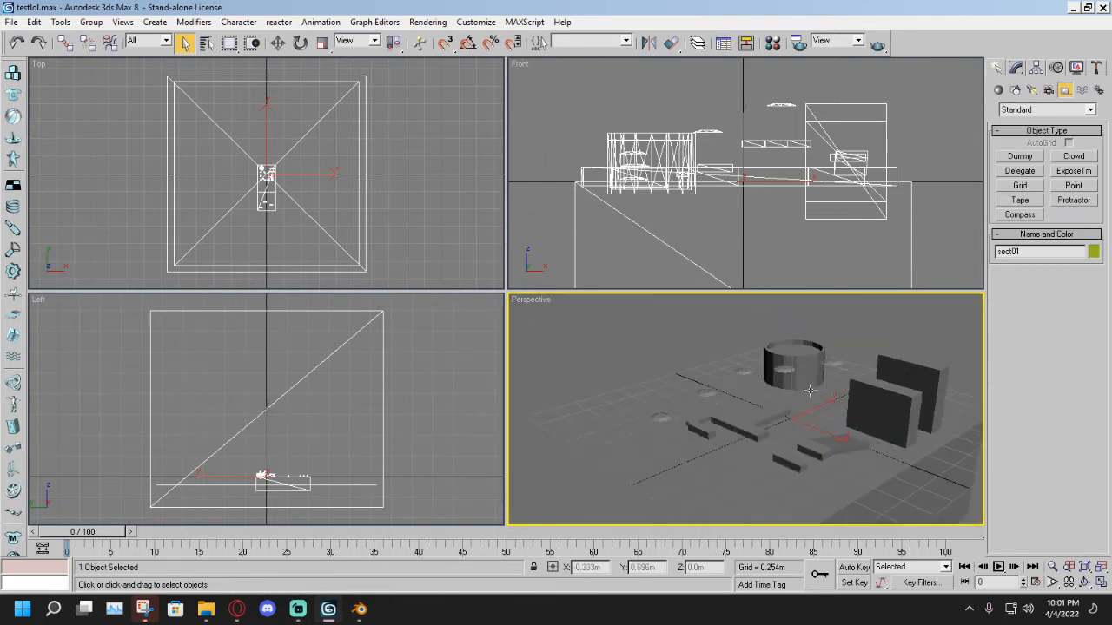
scroll(782, 396, "up", 3)
scroll(778, 396, "down", 5)
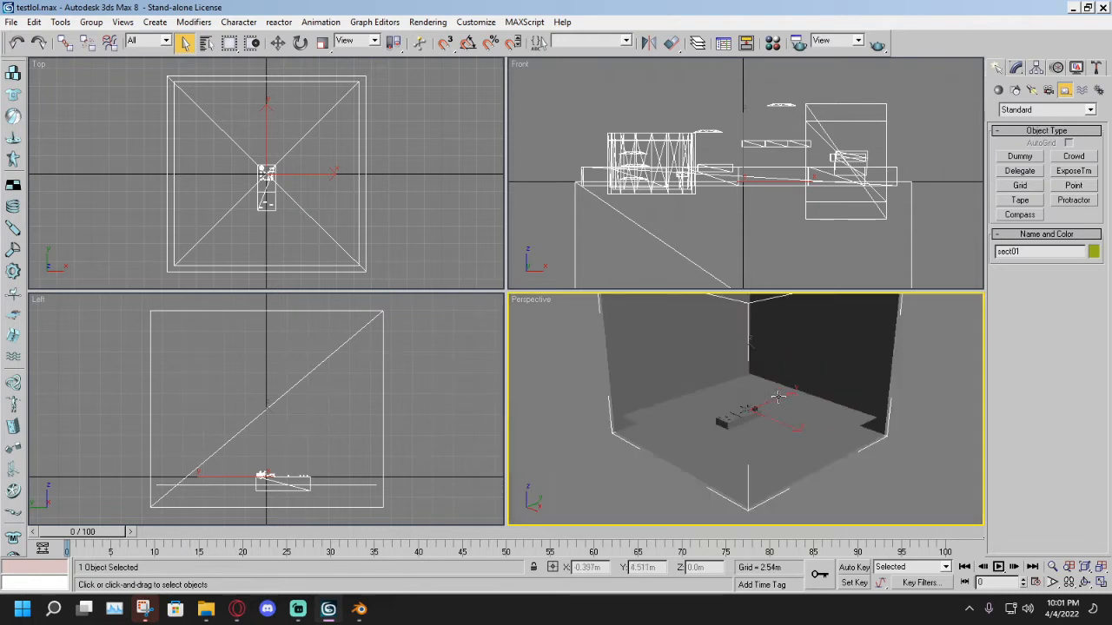
Clear the selection and create a small Dummy helper centred on the world origin in the Front view.
scroll(779, 397, "down", 3)
left_click(769, 441)
scroll(770, 441, "up", 3)
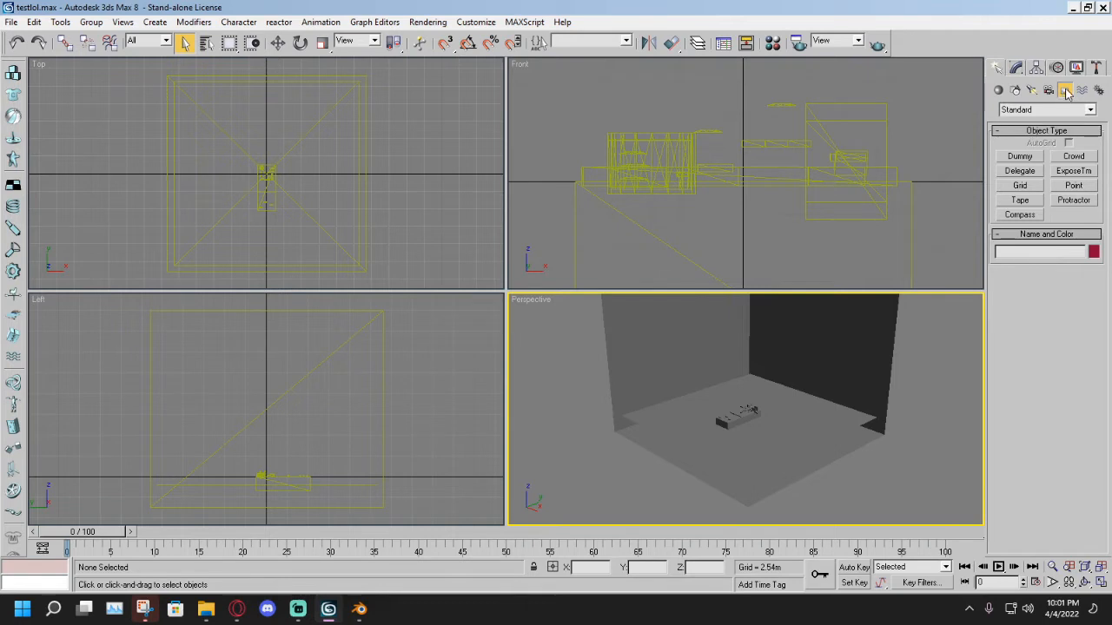
left_click(1020, 157)
scroll(733, 223, "down", 5)
scroll(733, 224, "up", 10)
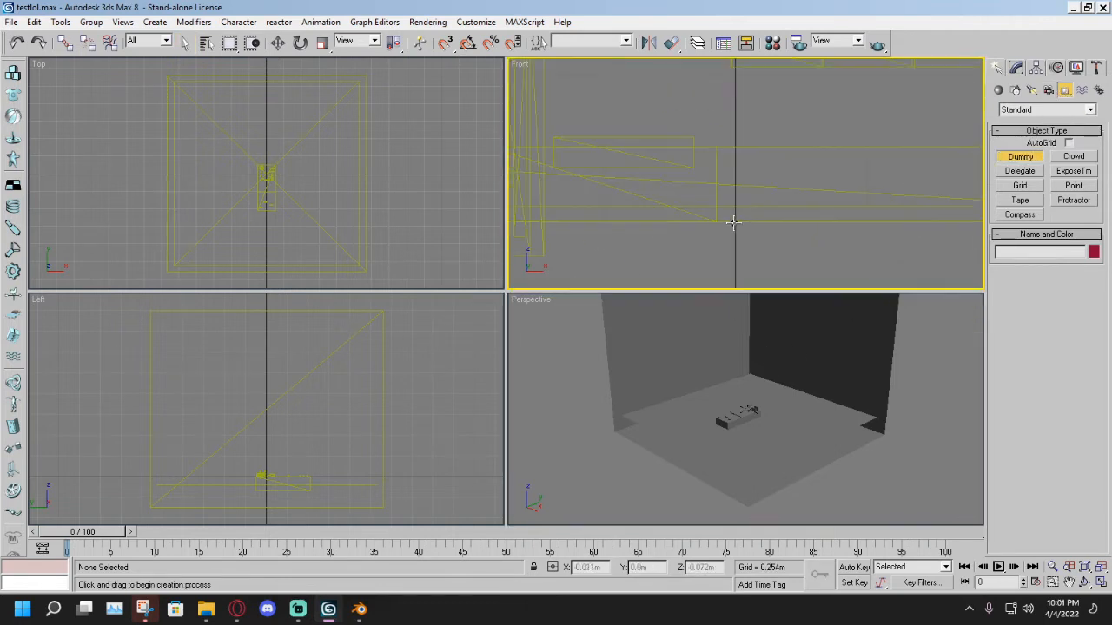
scroll(733, 223, "up", 5)
middle_click_drag(734, 223, 756, 202)
scroll(736, 206, "down", 8)
scroll(752, 231, "up", 5)
scroll(773, 208, "up", 3)
middle_click_drag(782, 254, 764, 193)
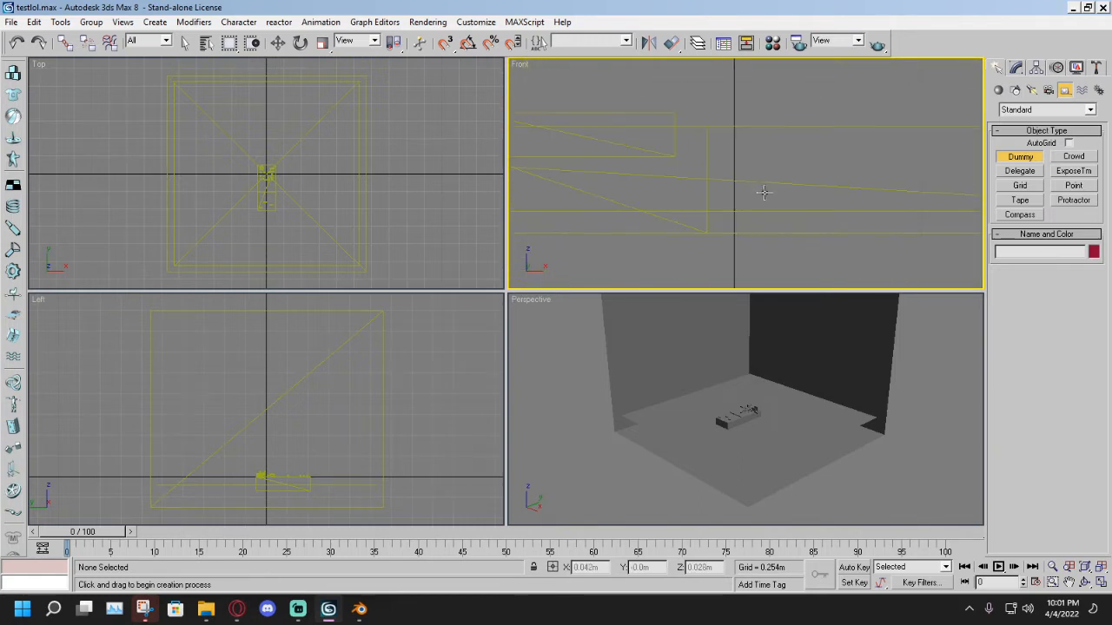
scroll(765, 193, "up", 3)
middle_click_drag(738, 240, 747, 198)
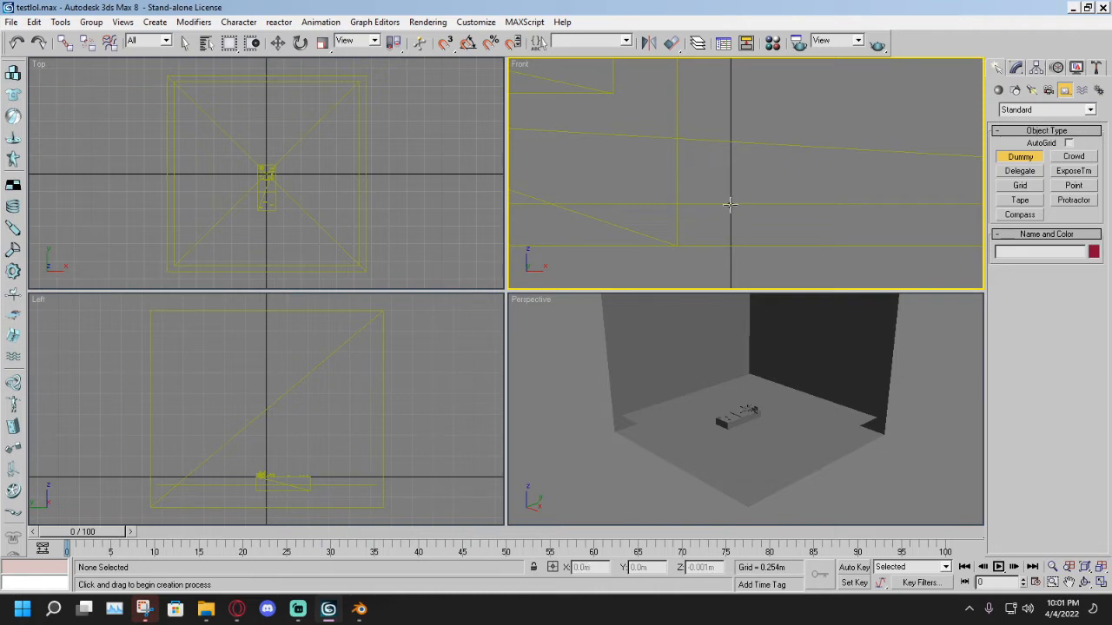
left_click_drag(730, 204, 782, 153)
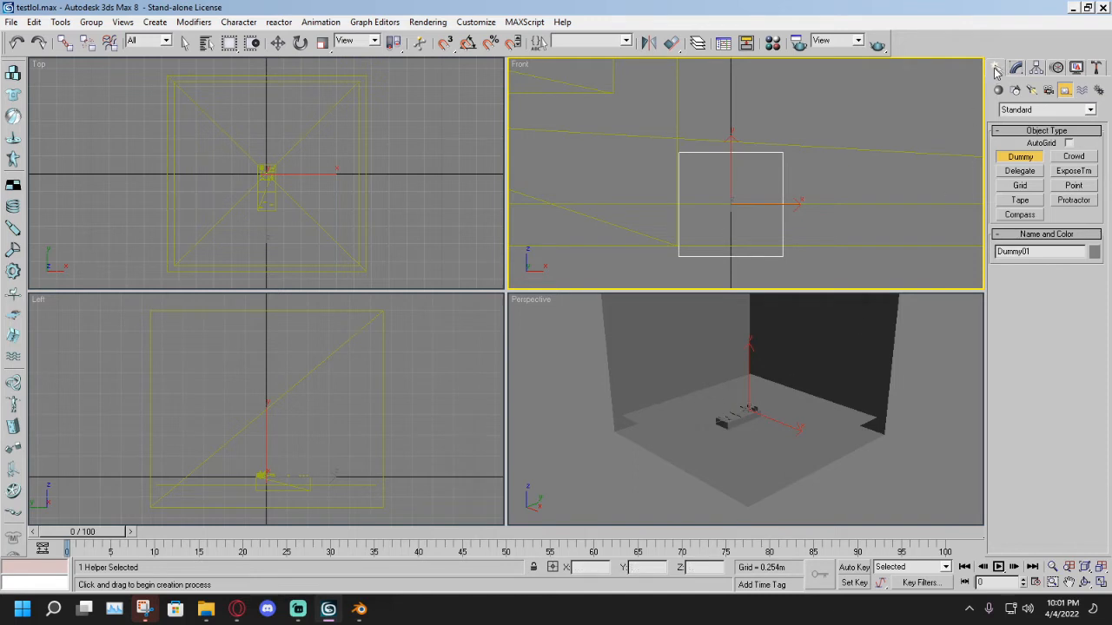
middle_click_drag(898, 361, 874, 361, "alt")
right_click(875, 362)
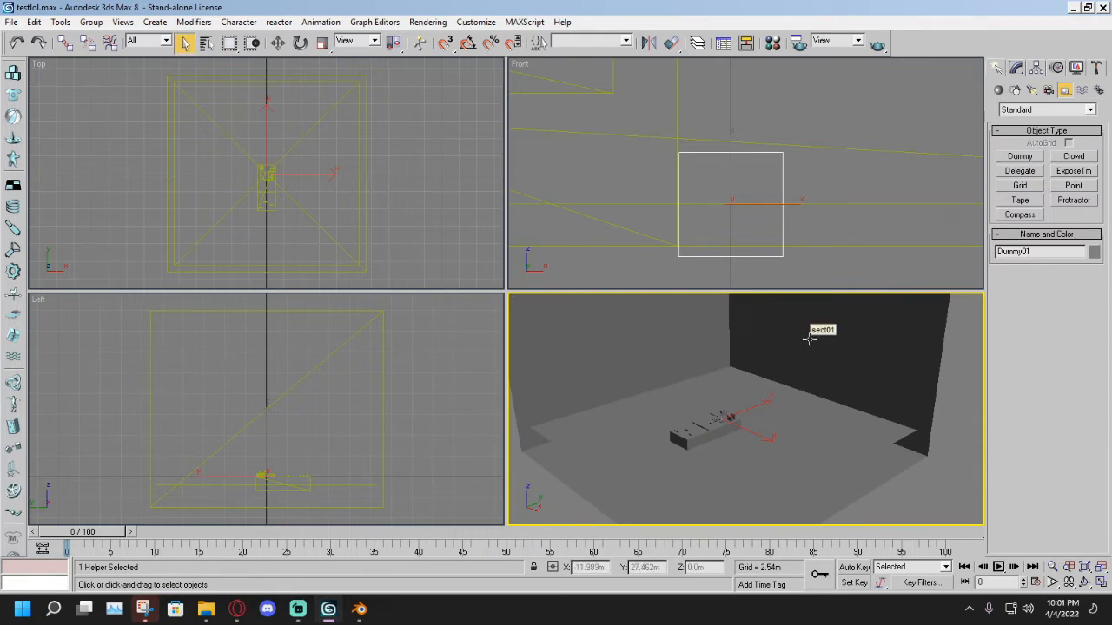
Rename the new dummy helper to sct01.
left_click(1036, 251)
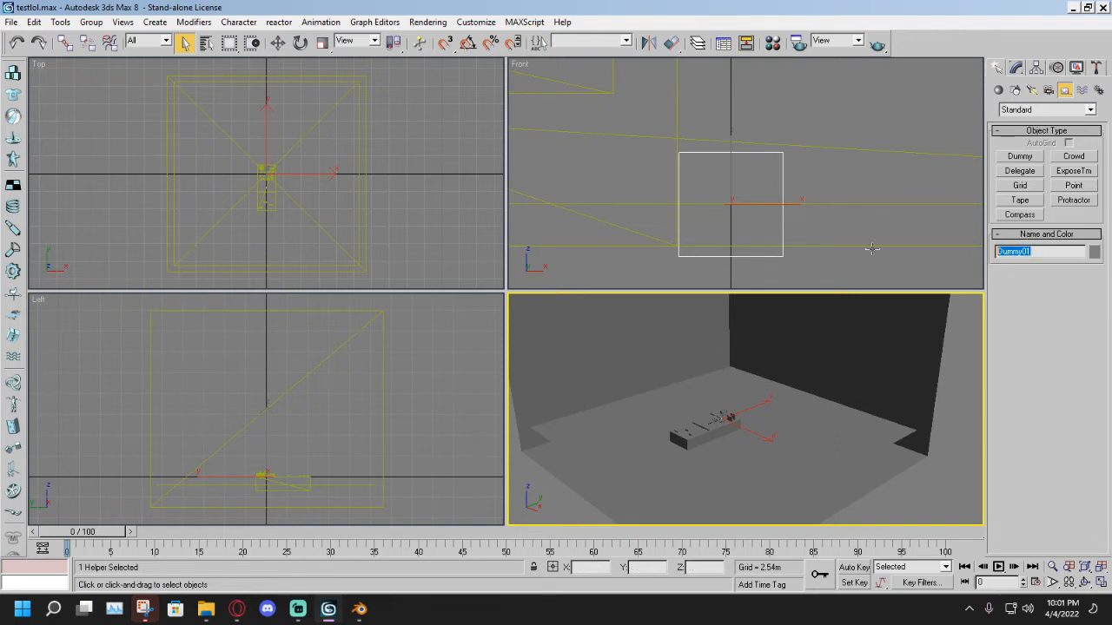
key("BackSpace")
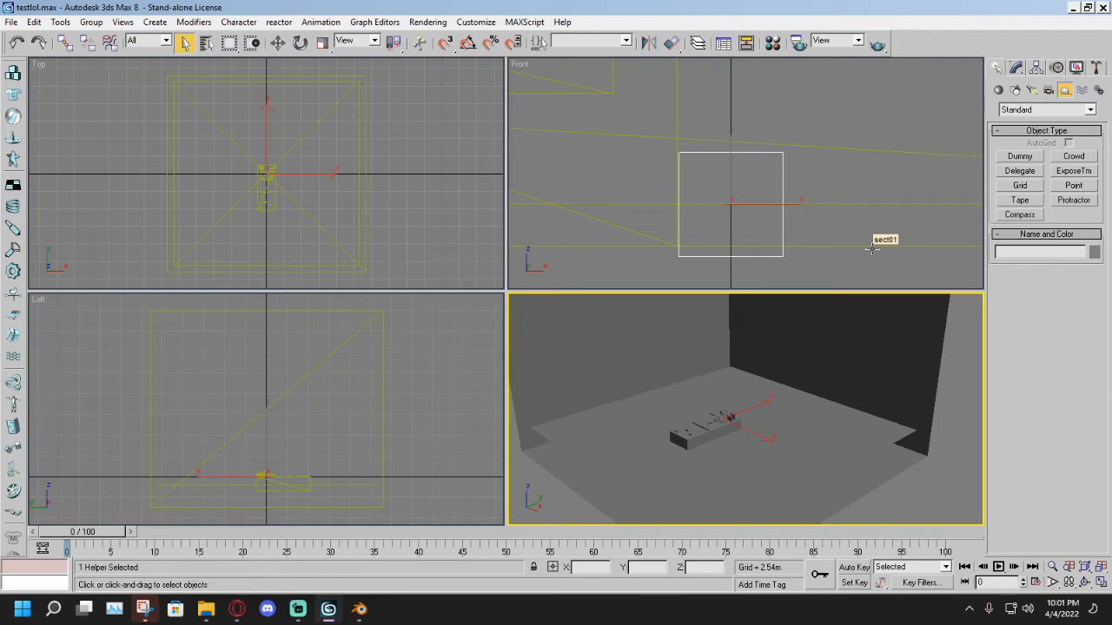
type("sct01")
Select the level mesh sect01 in the Perspective view.
scroll(822, 474, "down", 4)
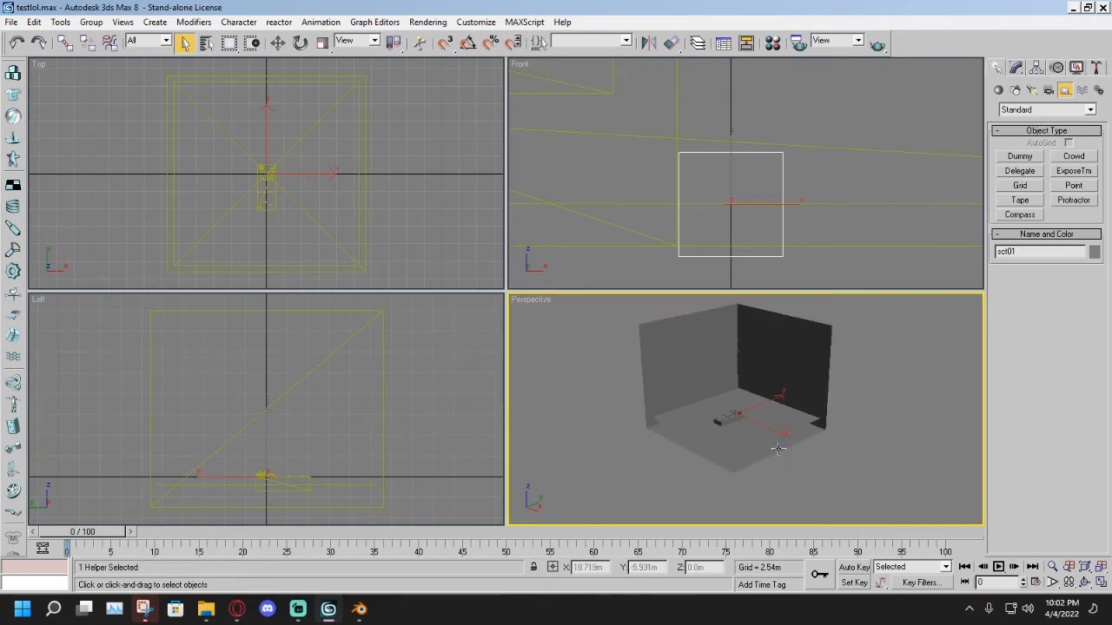
left_click(756, 361)
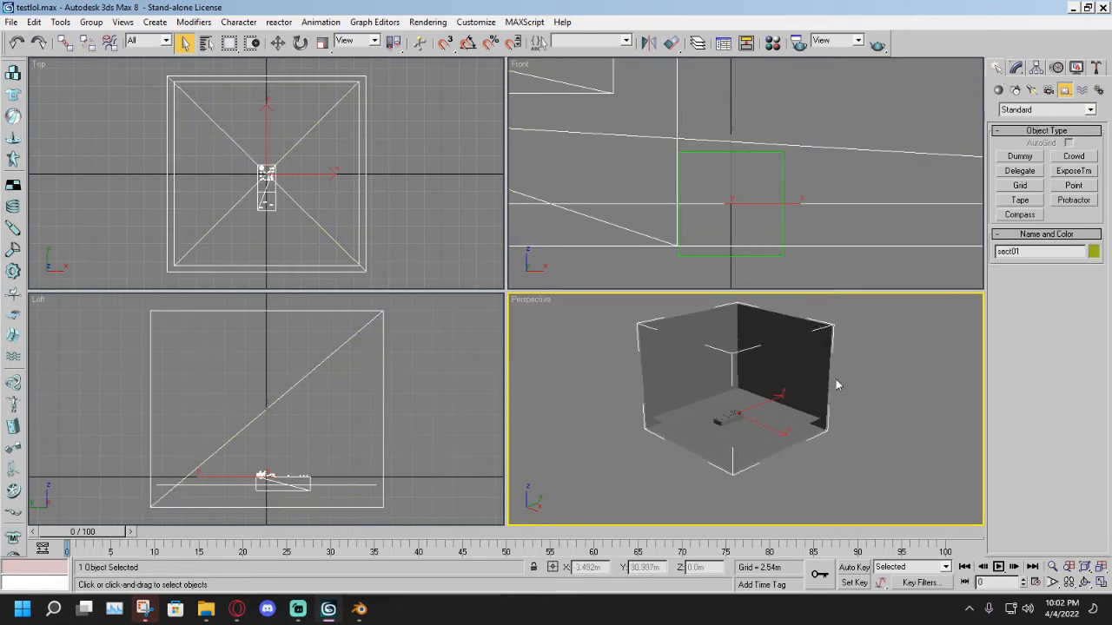
double_click(1012, 251)
left_click(895, 342)
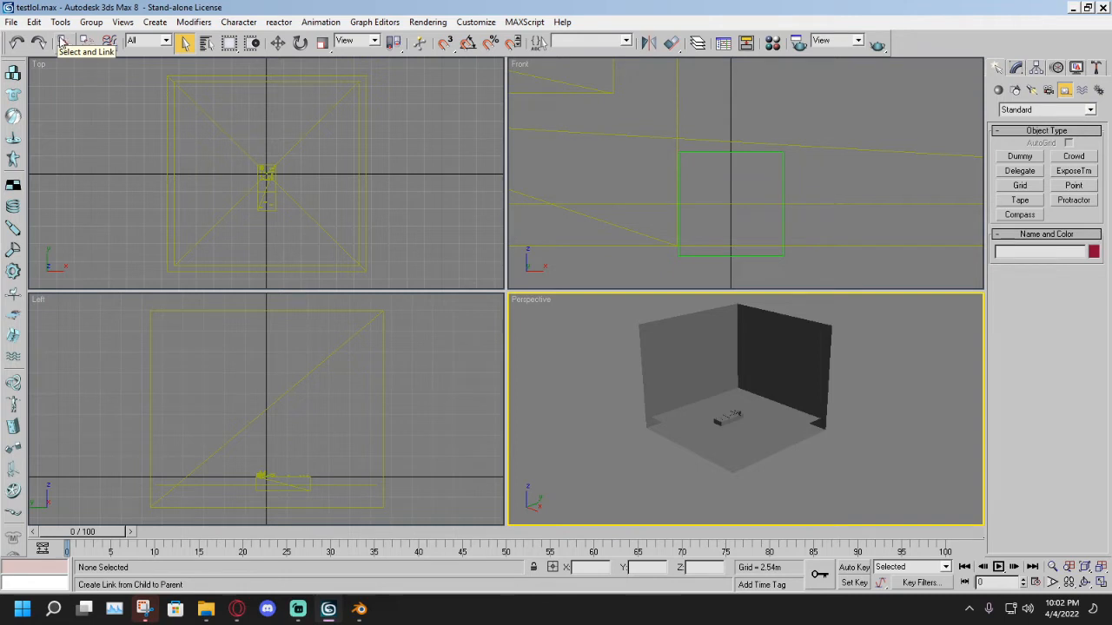
scroll(620, 424, "up", 5)
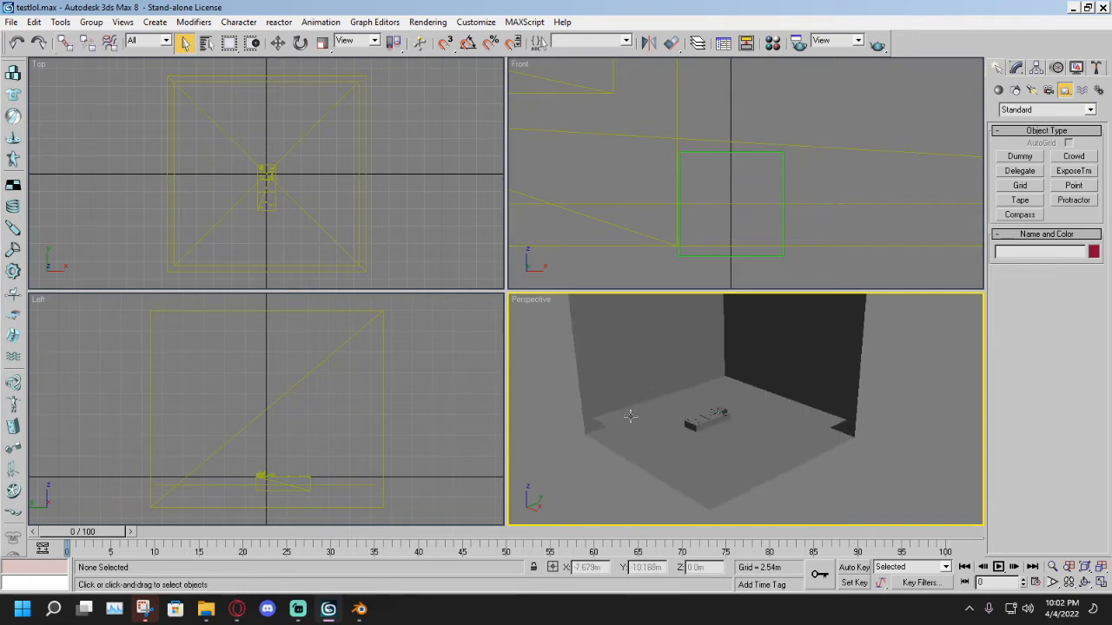
Link the room mesh sect01 to sct01 as its parent, leaving nothing selected.
left_click(632, 417)
scroll(704, 425, "down", 5)
scroll(717, 426, "up", 2)
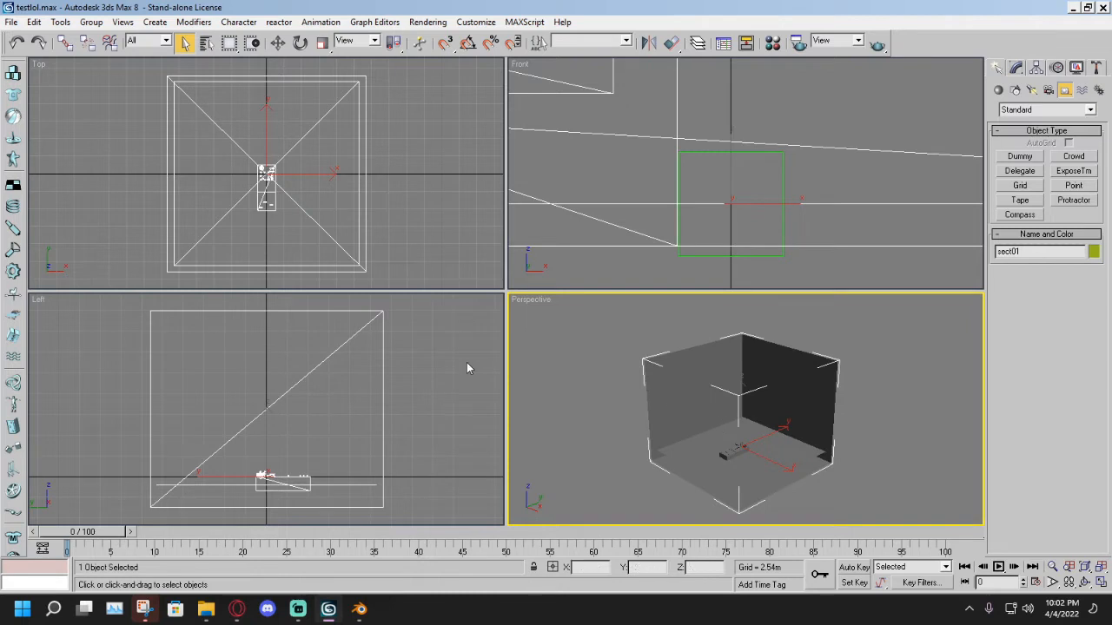
left_click(73, 42)
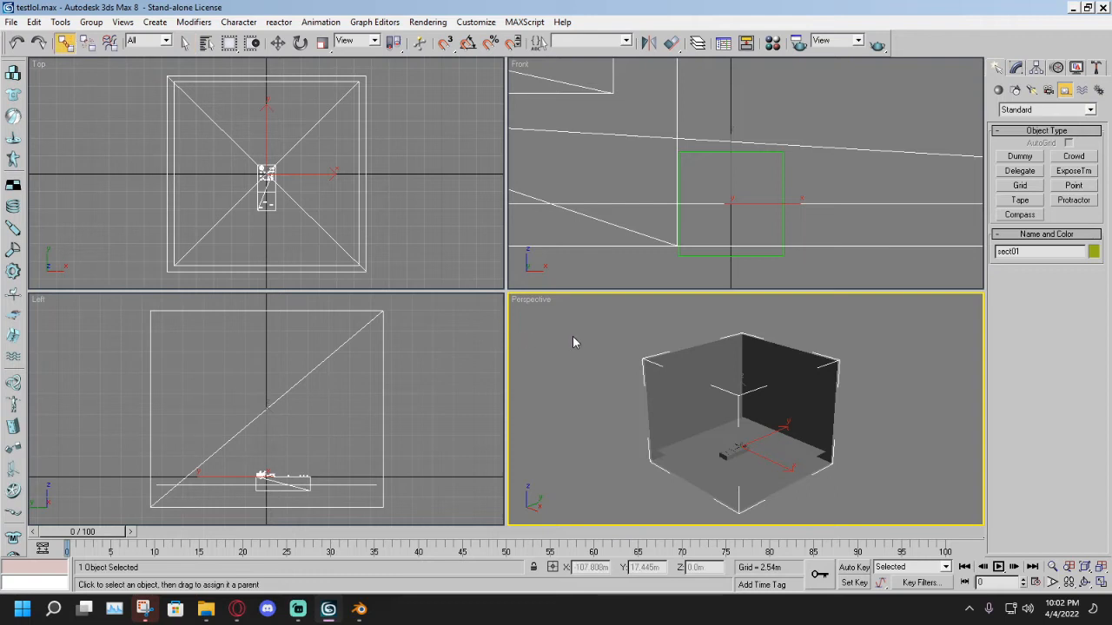
key("h")
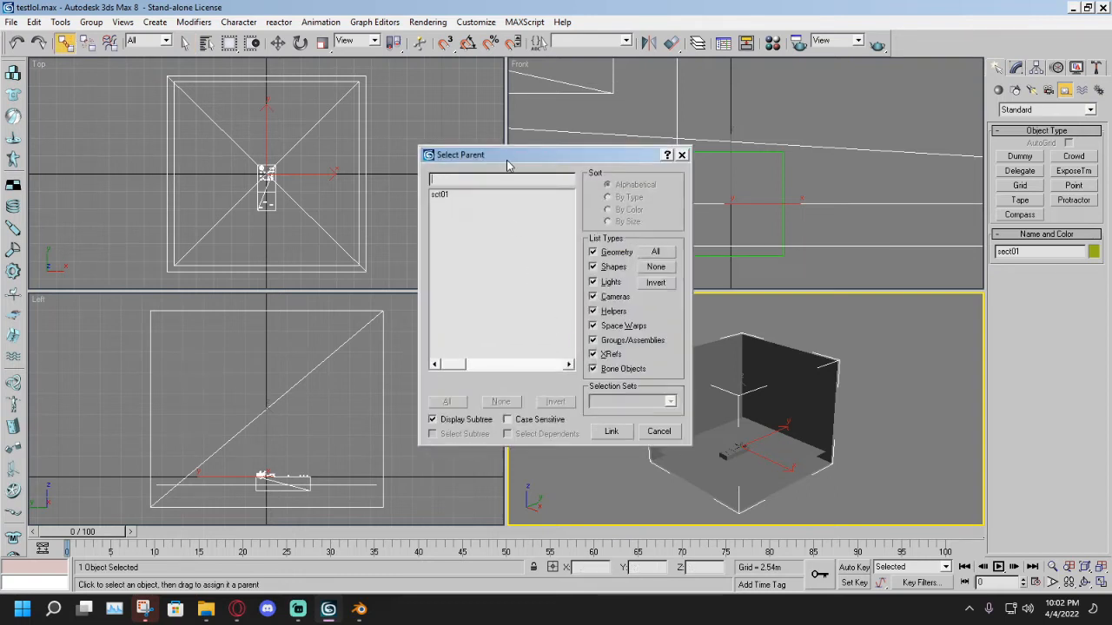
left_click(439, 199)
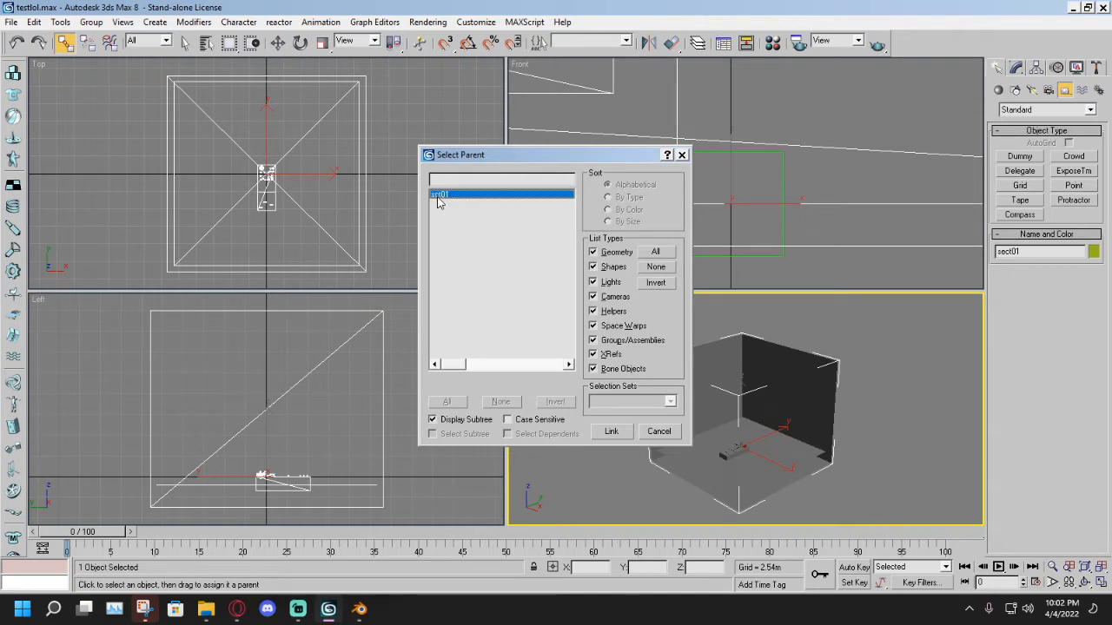
left_click(611, 432)
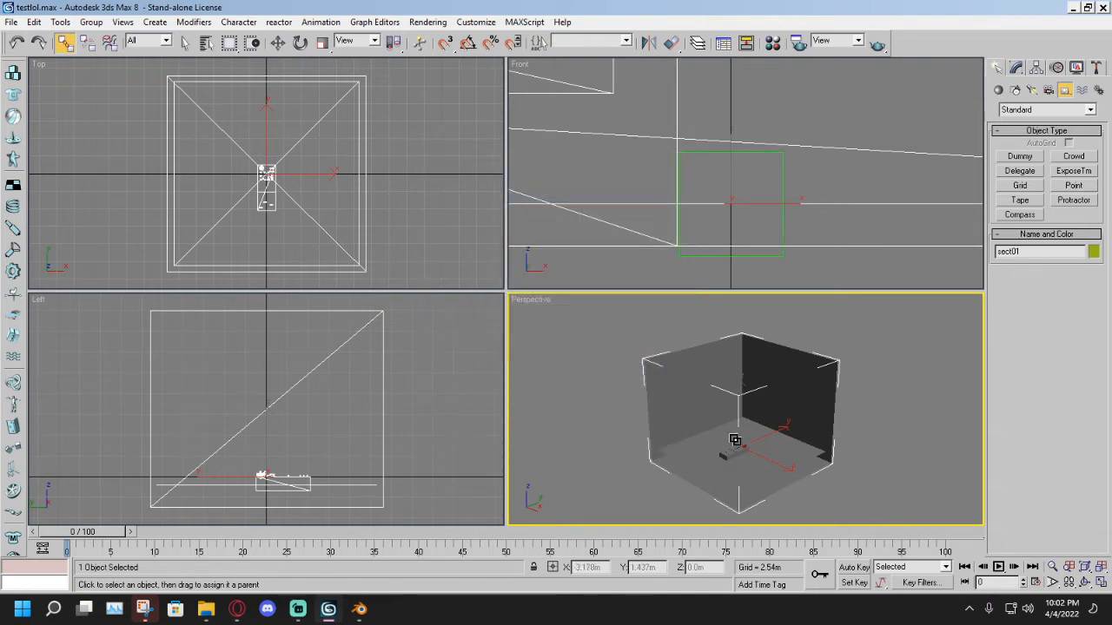
middle_click_drag(611, 437, 597, 426)
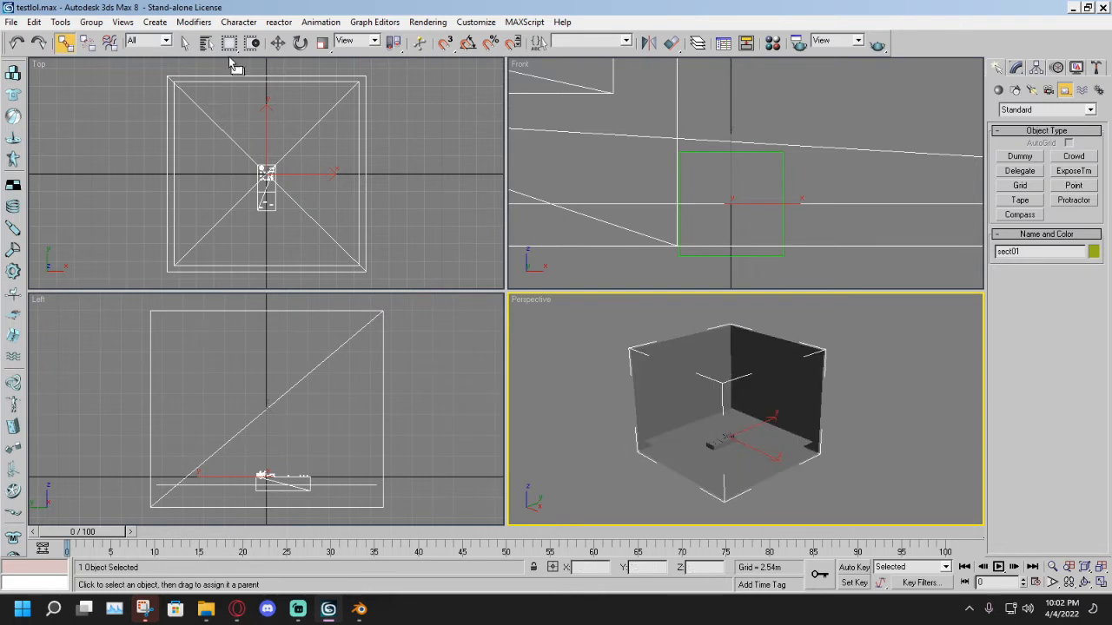
left_click(184, 45)
left_click(594, 370)
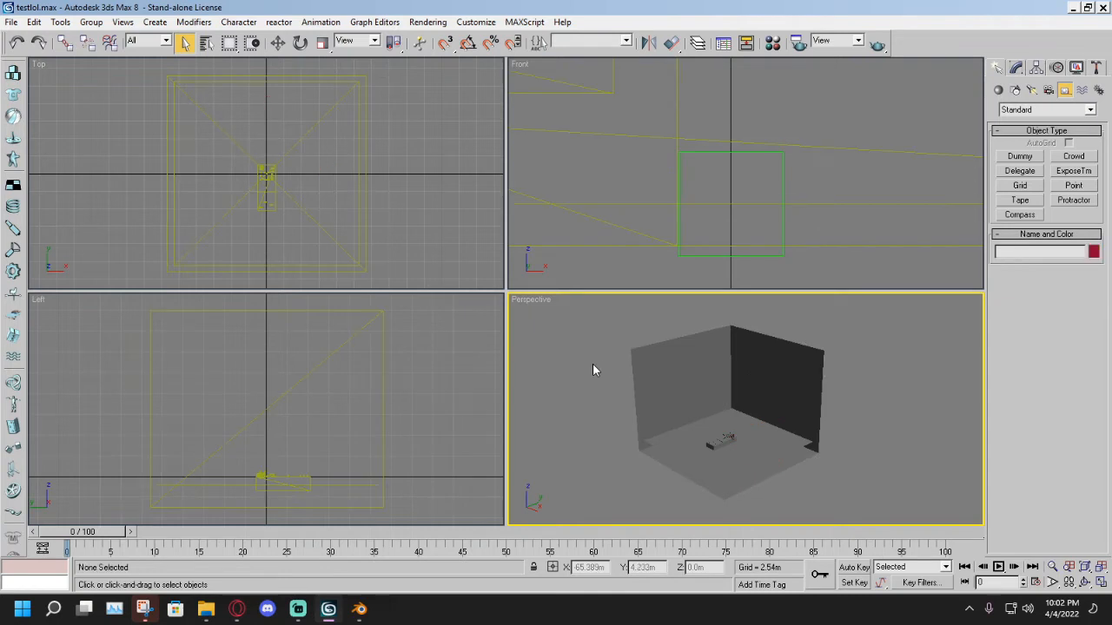
Examine the hierarchy of sct01 and sect01 in the object selection list with subtree display on and off.
key("h")
left_click(447, 203)
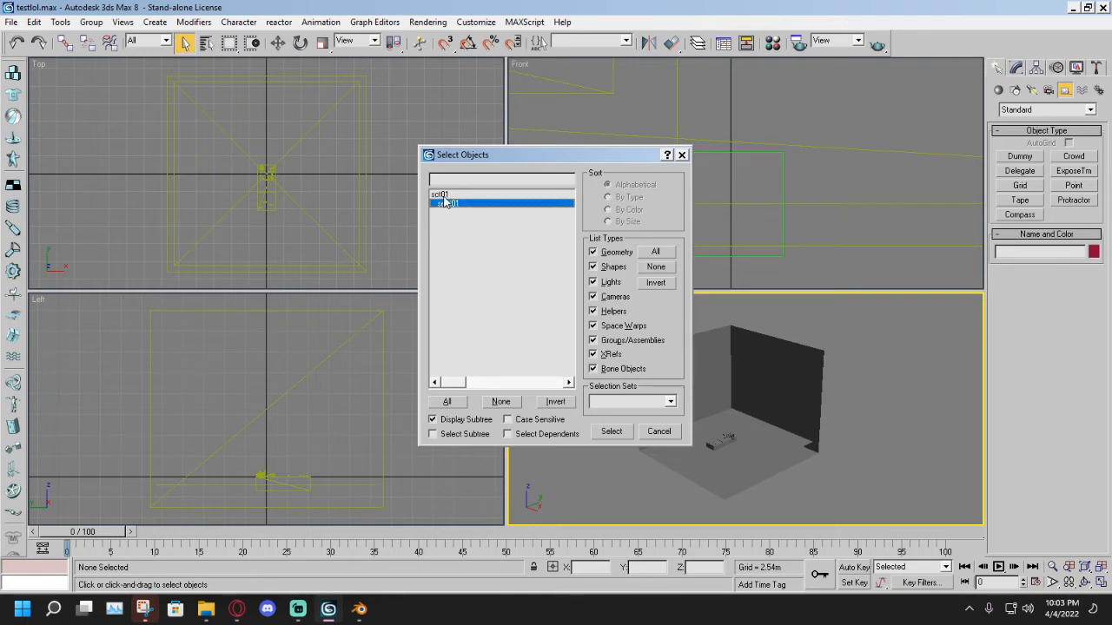
left_click(445, 196)
left_click(451, 204)
left_click(433, 419)
left_click(460, 194)
left_click(454, 203)
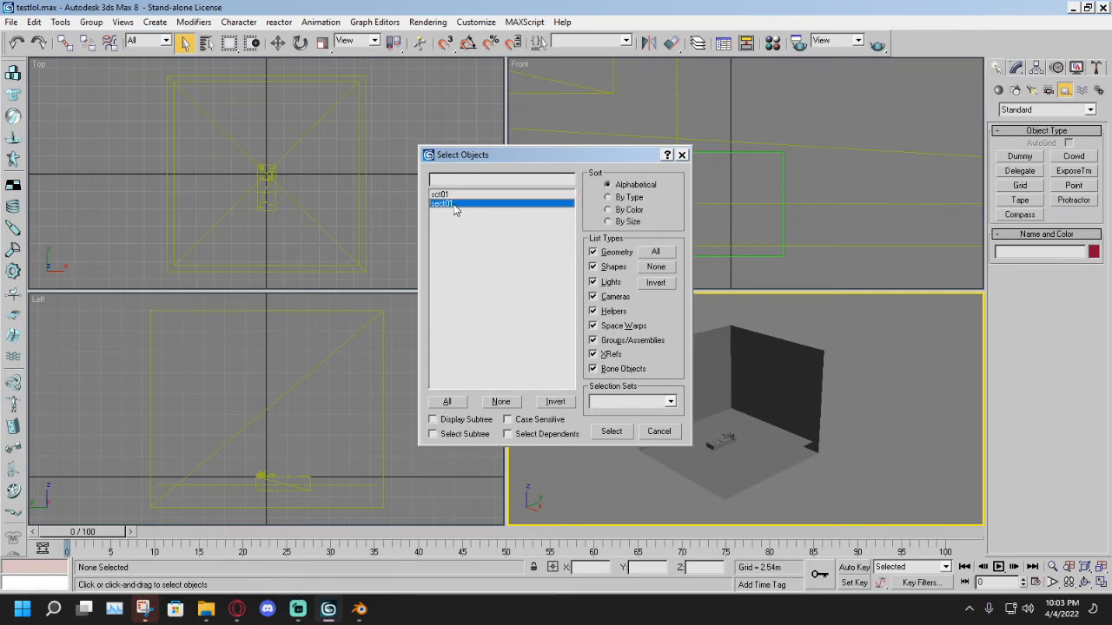
left_click(444, 194)
left_click(446, 203)
left_click(445, 194)
left_click(447, 204)
left_click(444, 195)
left_click(447, 203)
left_click(432, 420)
left_click(442, 195)
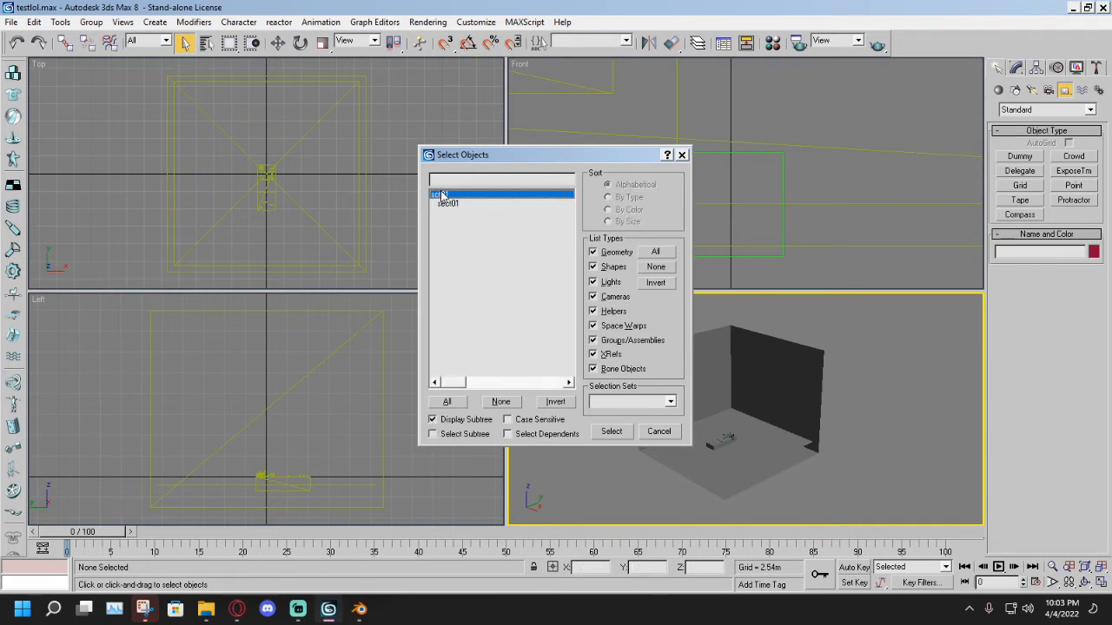
left_click(443, 203)
left_click(437, 196)
left_click(447, 205)
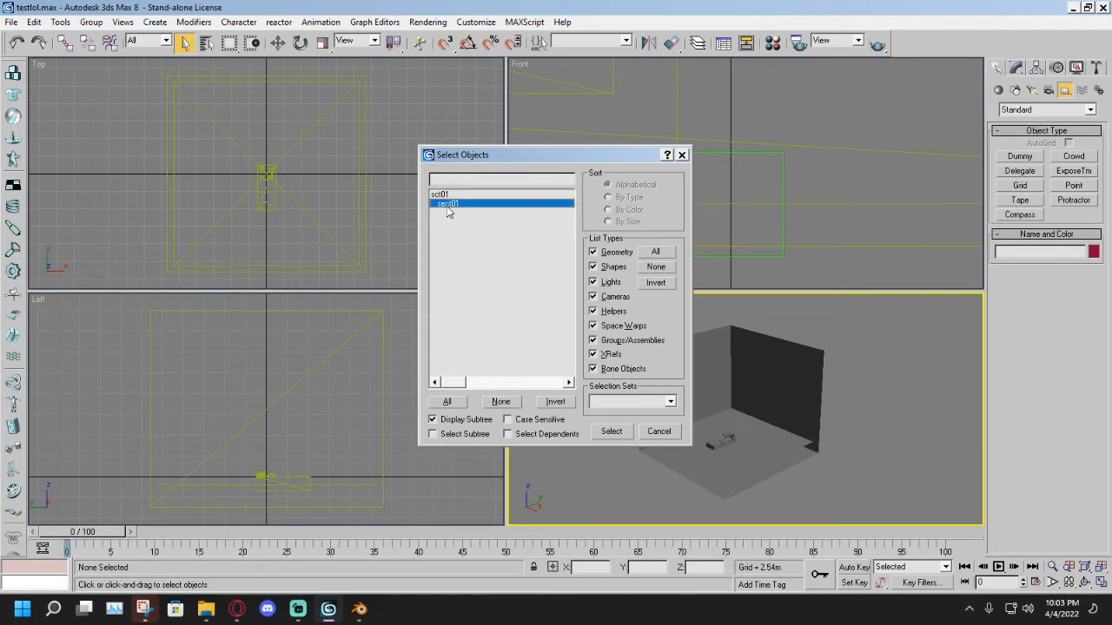
left_click(442, 196)
left_click(444, 204)
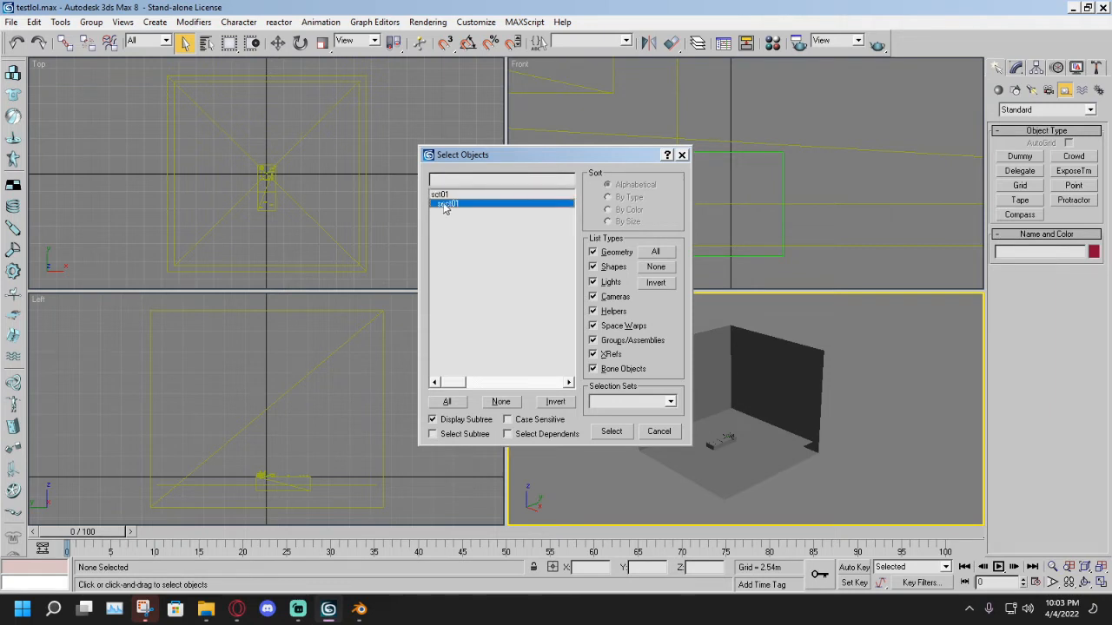
left_click(433, 420)
left_click(433, 421)
left_click(682, 155)
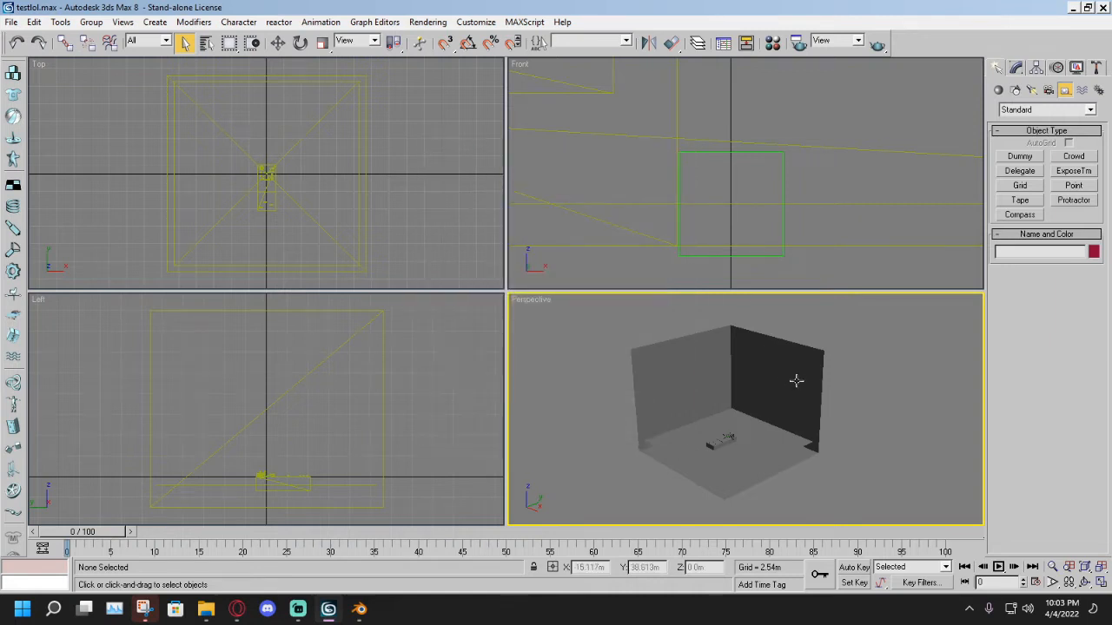
Save the scene under its existing file name.
middle_click_drag(794, 377, 778, 373)
left_click(12, 21)
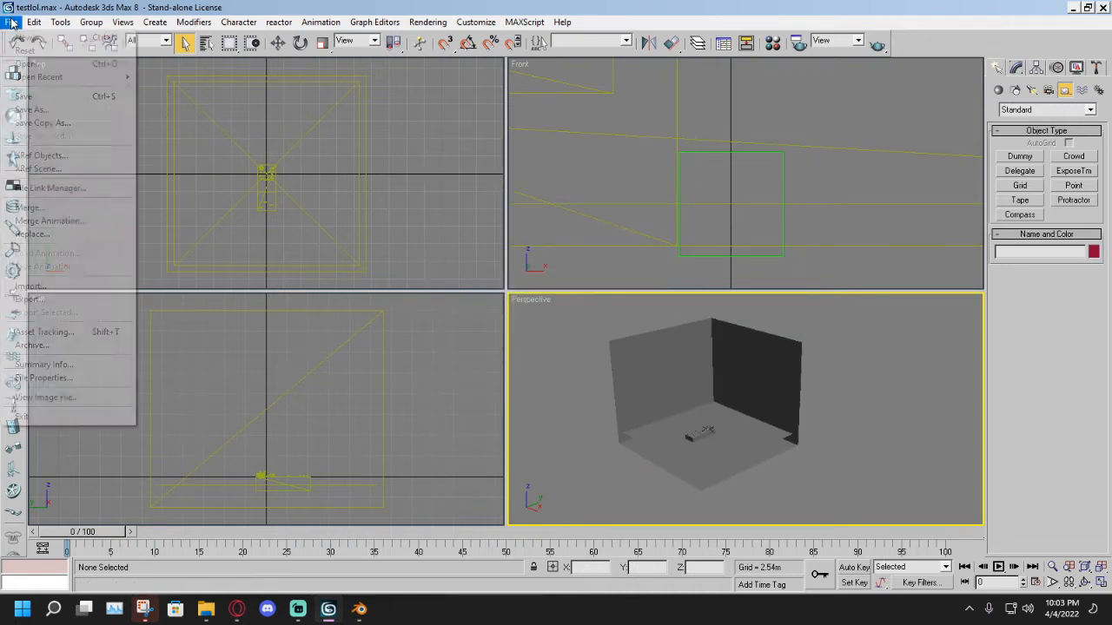
left_click(24, 96)
middle_click_drag(663, 325, 669, 330)
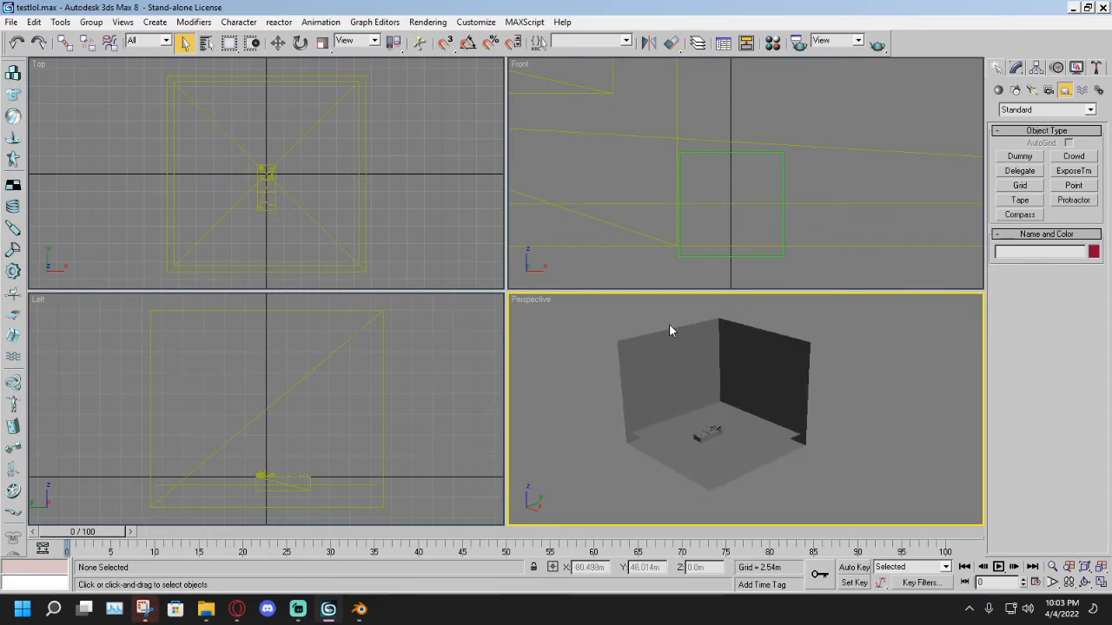
middle_click_drag(673, 365, 678, 368)
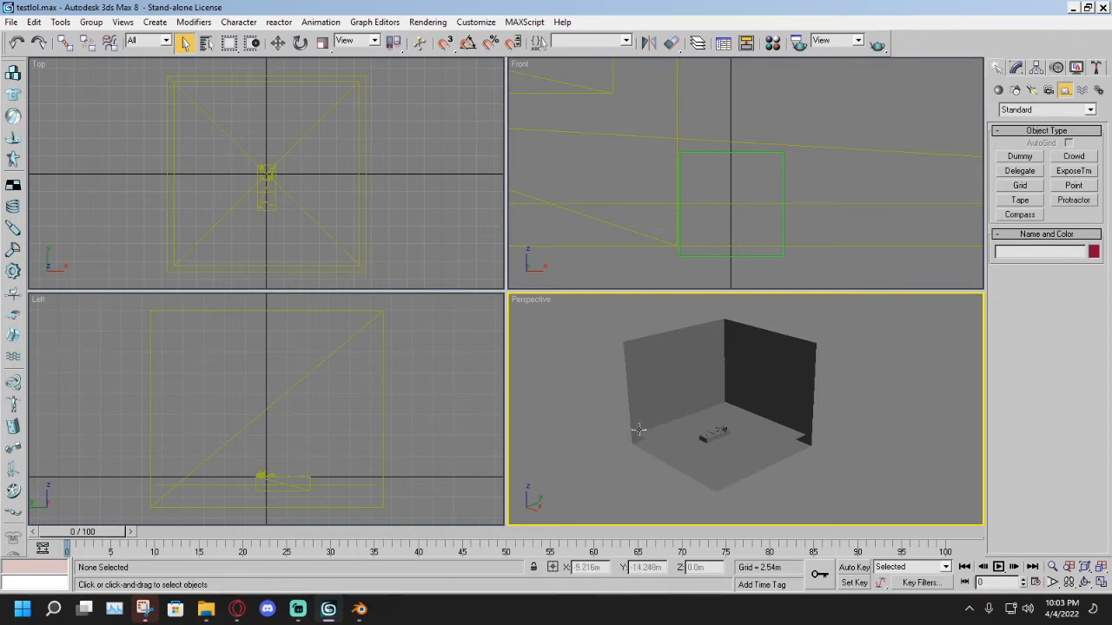
Start exporting the scene and browse to the folder D:\R4 DS DEV ENV\CPA Editor\Editor\GAMEDN64\World\Levels\testarea2.
left_click(12, 23)
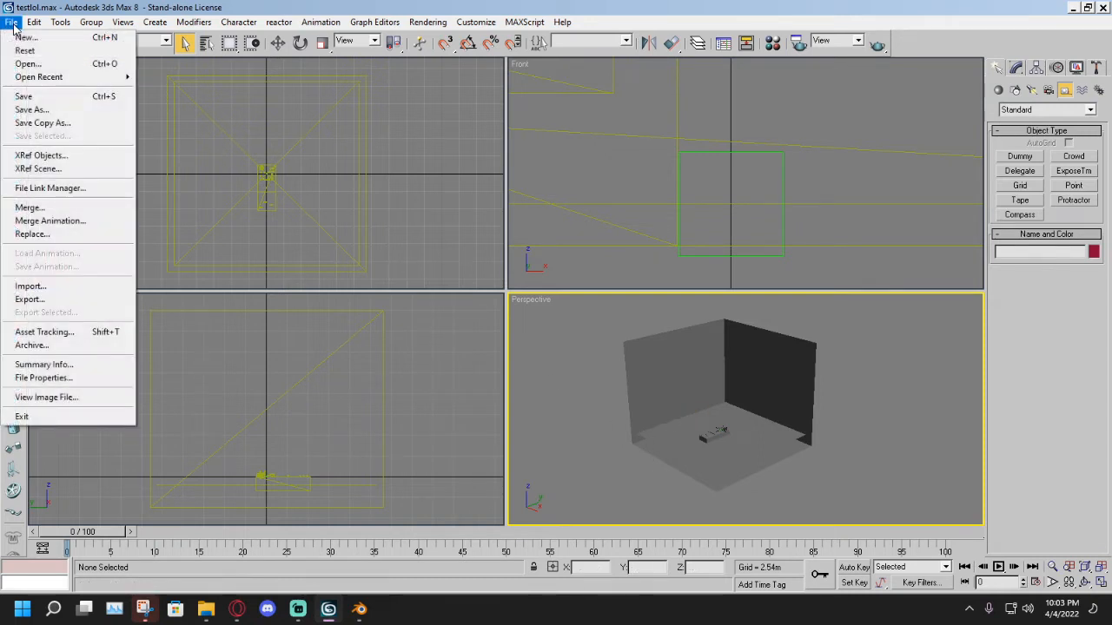
left_click(33, 300)
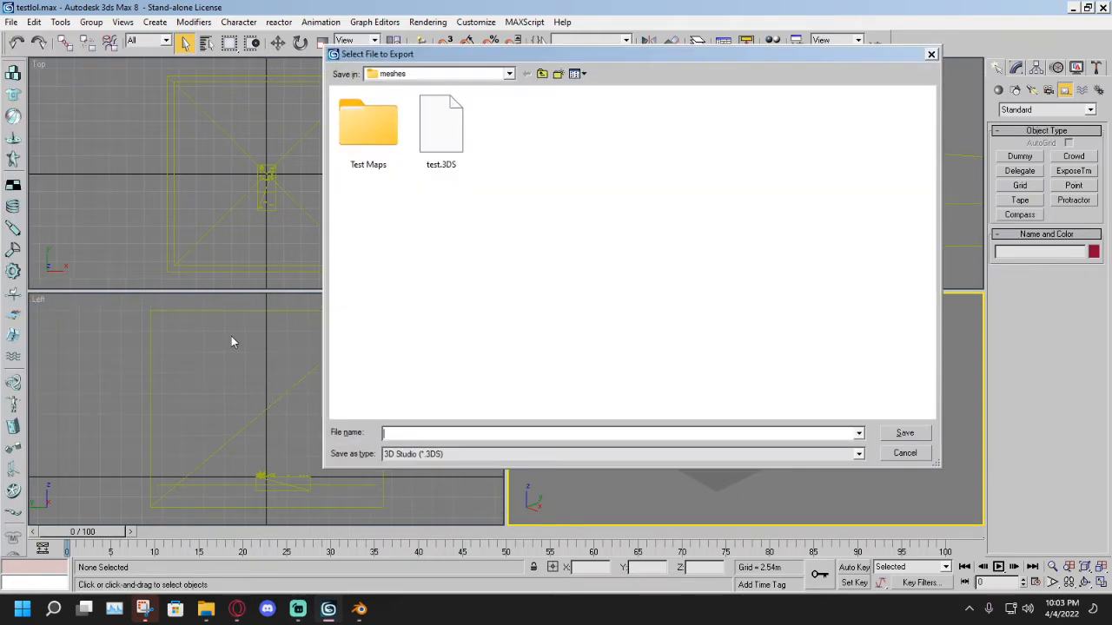
left_click(541, 74)
left_click(541, 74)
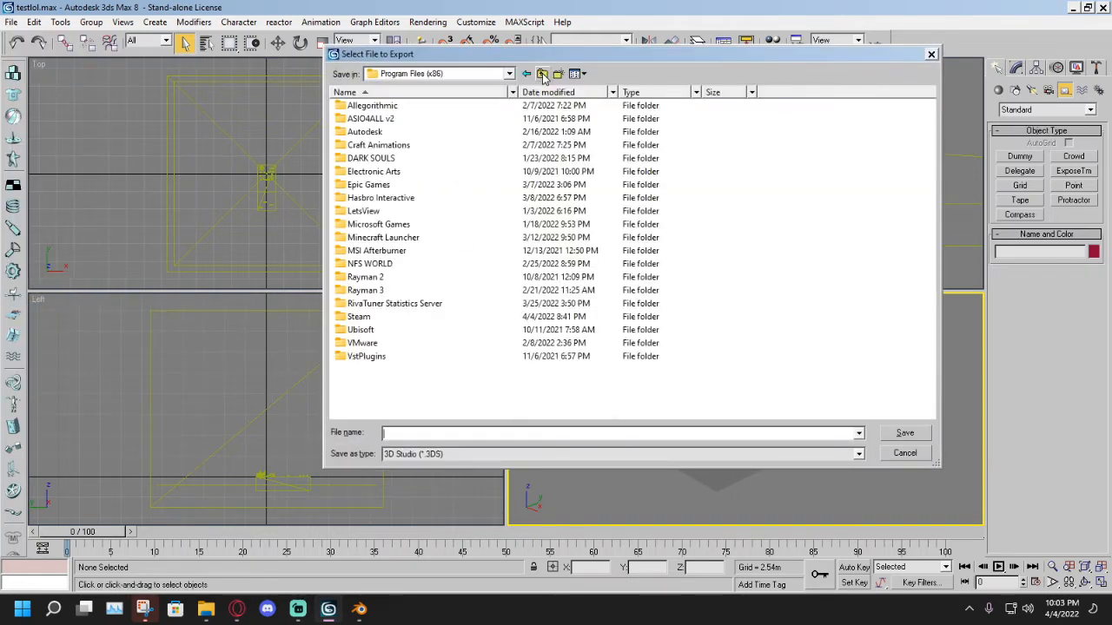
left_click(541, 74)
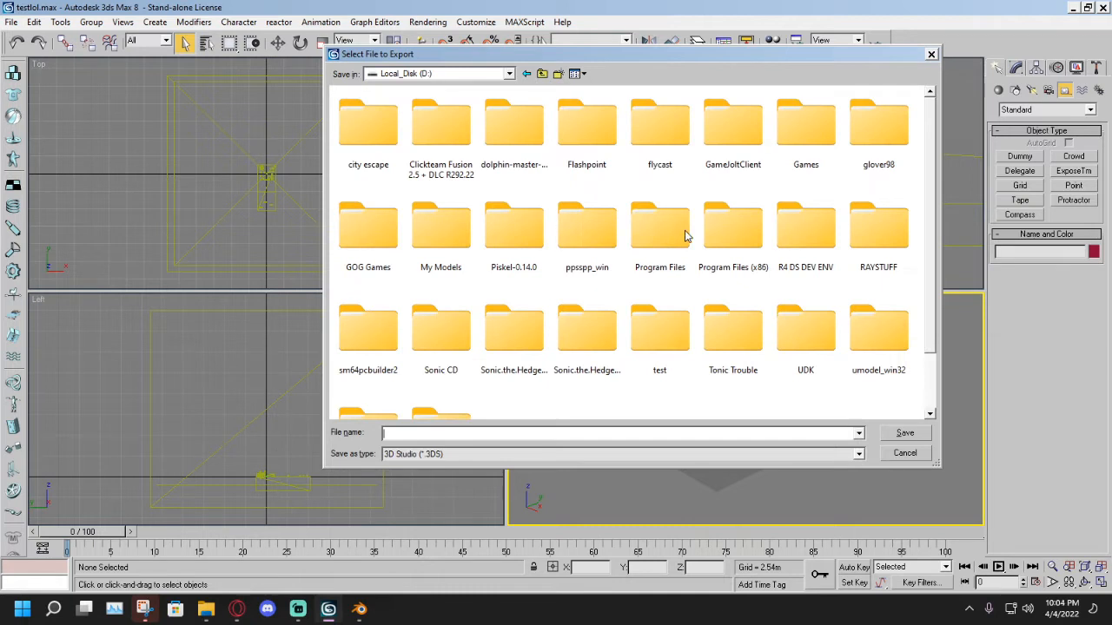
double_click(813, 247)
double_click(377, 120)
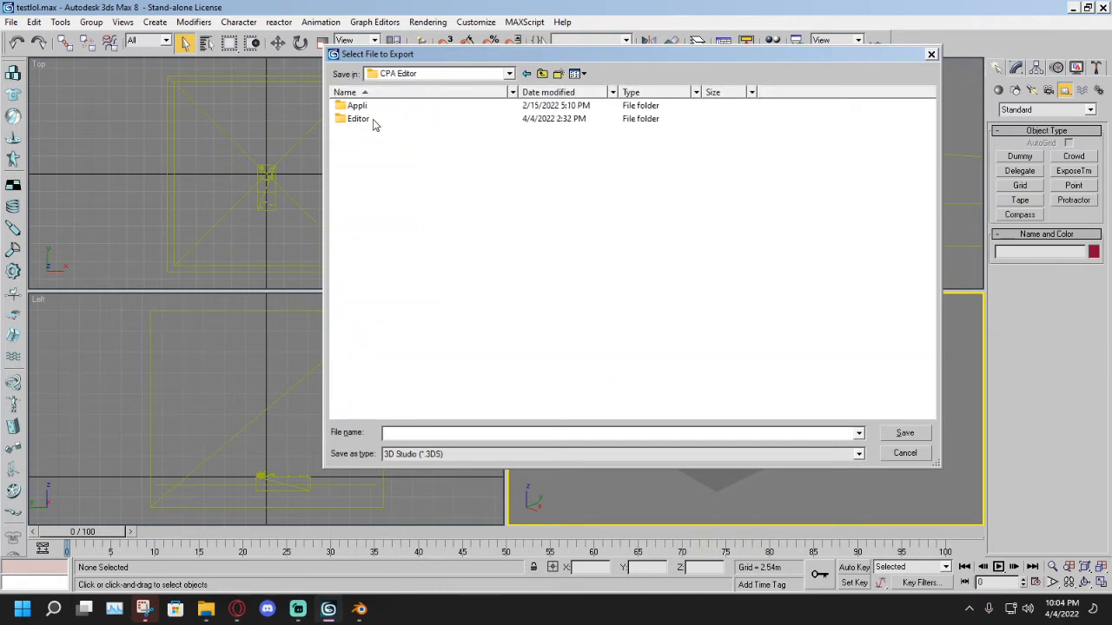
double_click(367, 121)
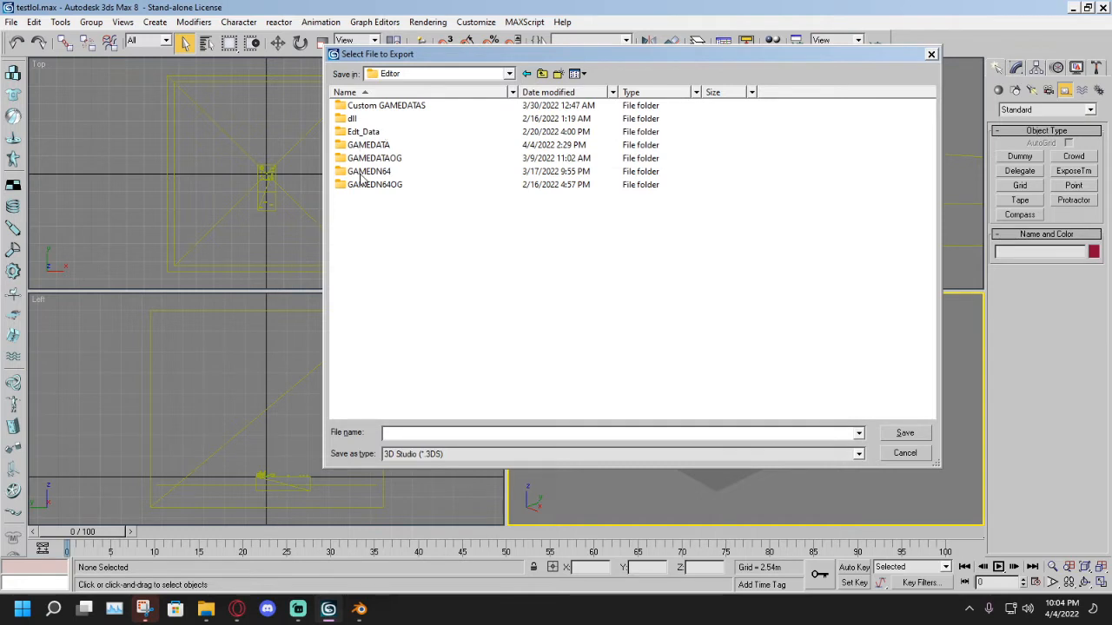
double_click(361, 174)
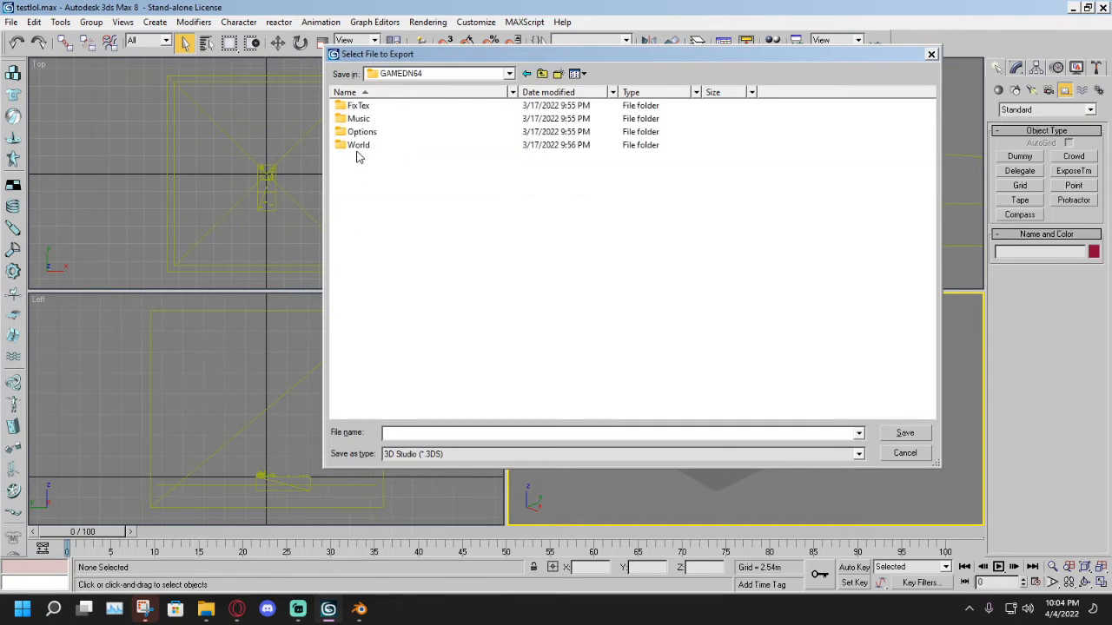
double_click(357, 147)
double_click(368, 120)
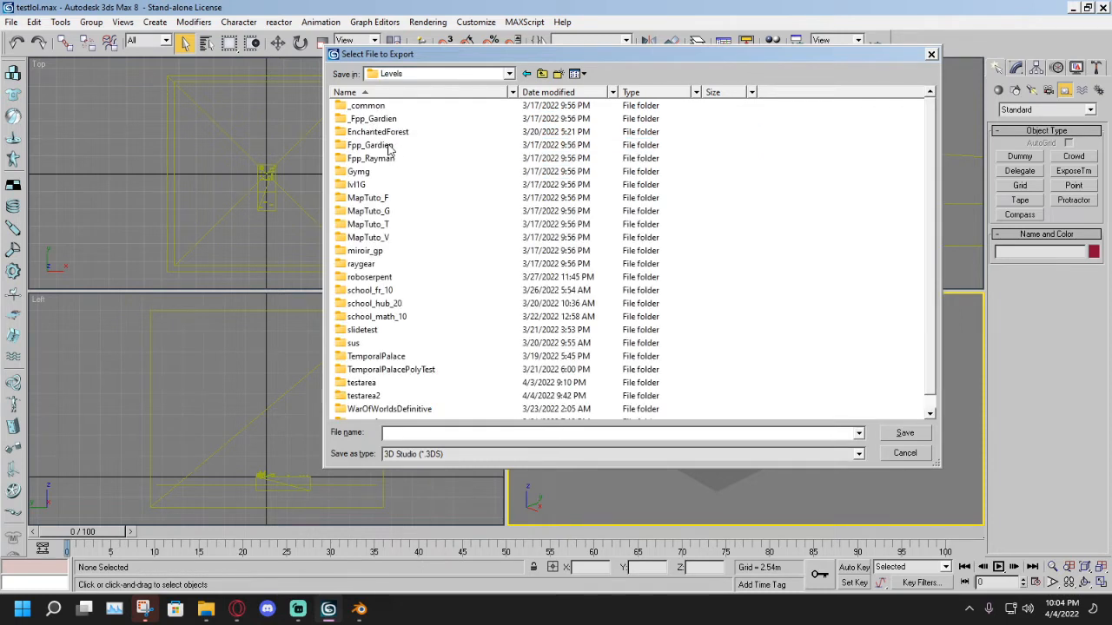
scroll(409, 209, "down", 1)
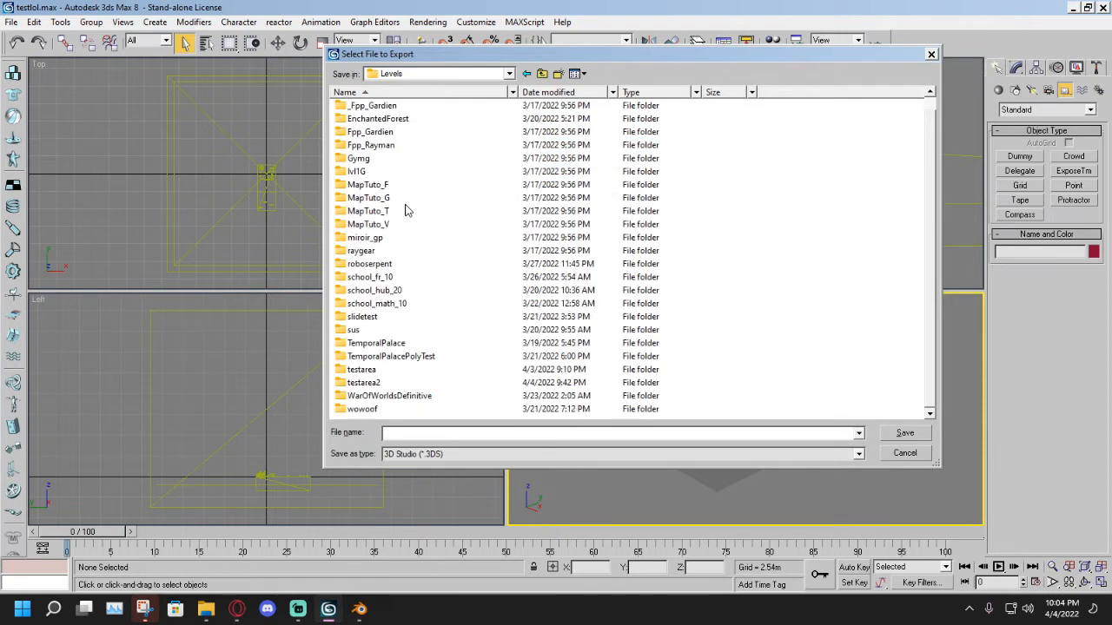
double_click(367, 385)
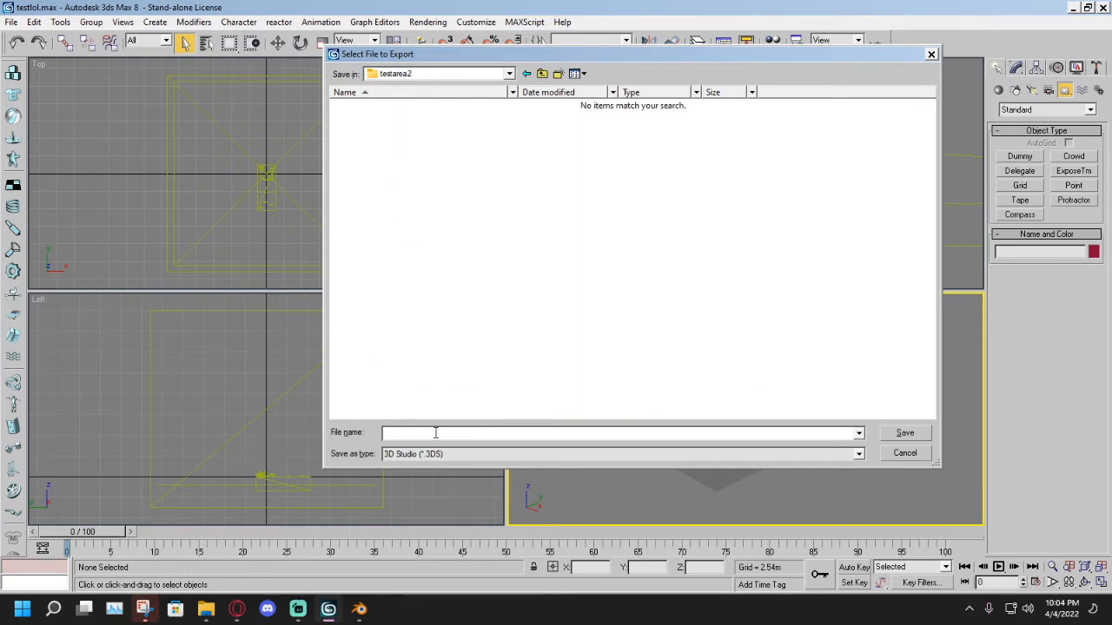
Export the scene in MOD file format under the name testarea2, accepting the exporter's dialog without changes.
left_click(437, 459)
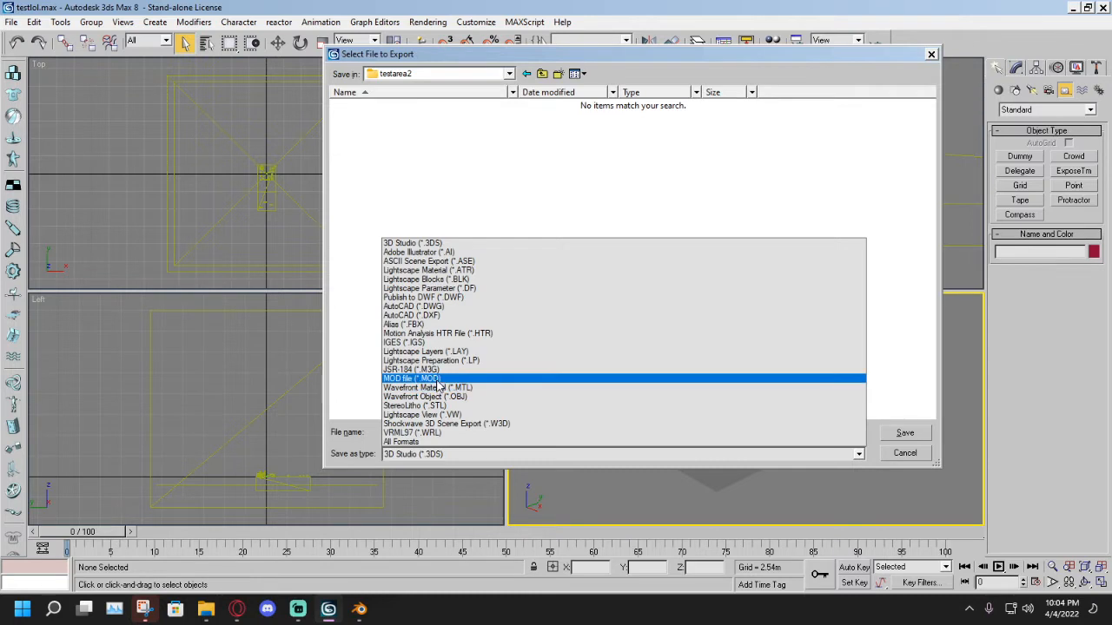
left_click(439, 380)
left_click(432, 433)
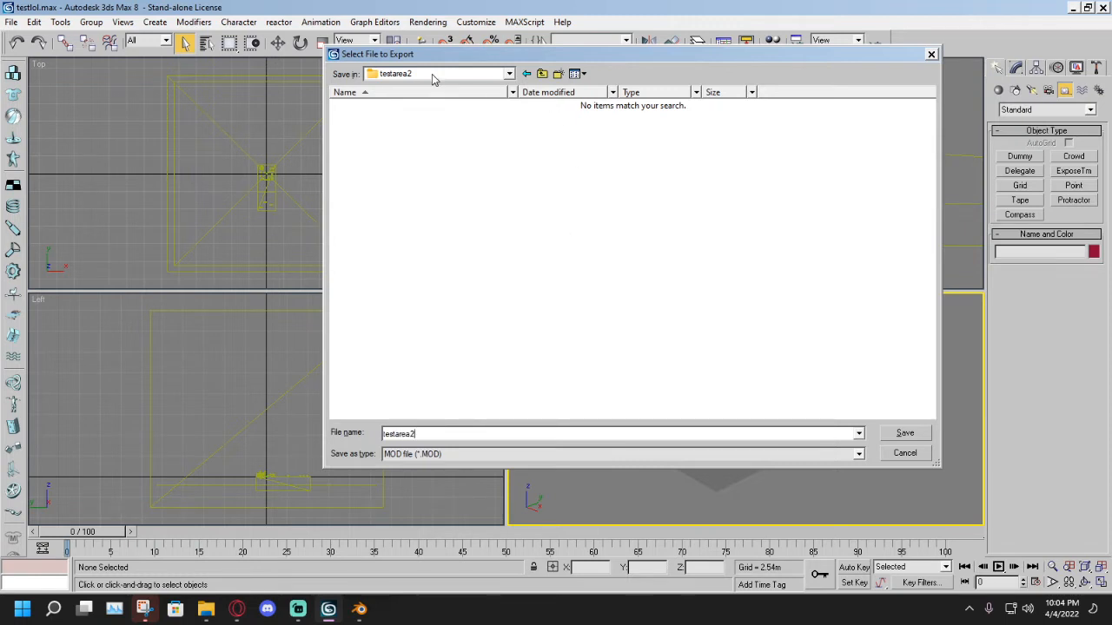
left_click(904, 433)
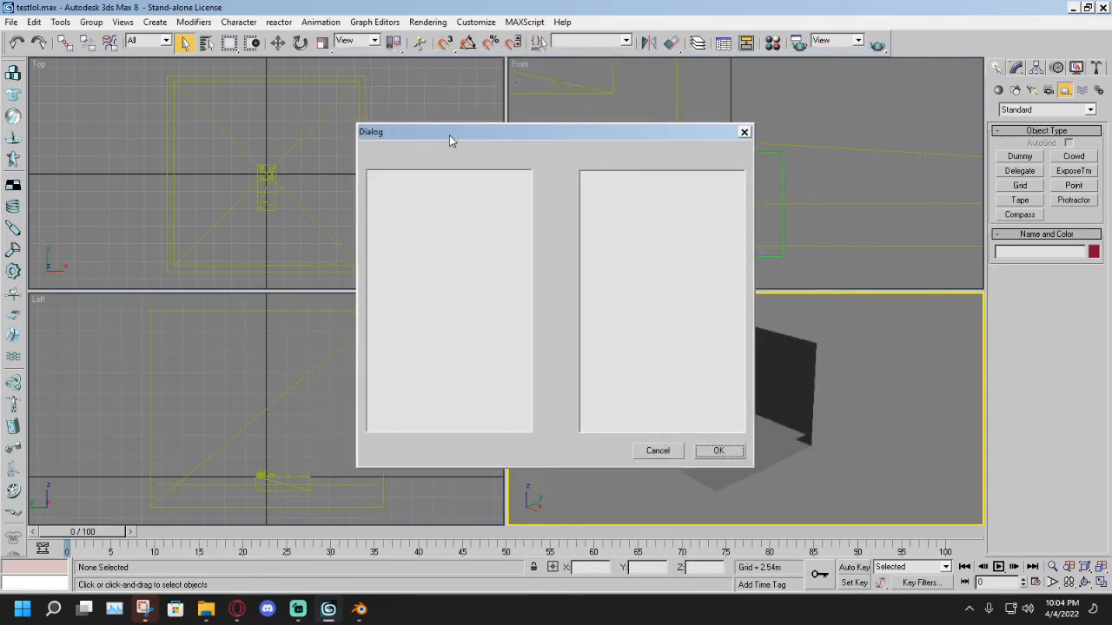
left_click_drag(450, 136, 430, 150)
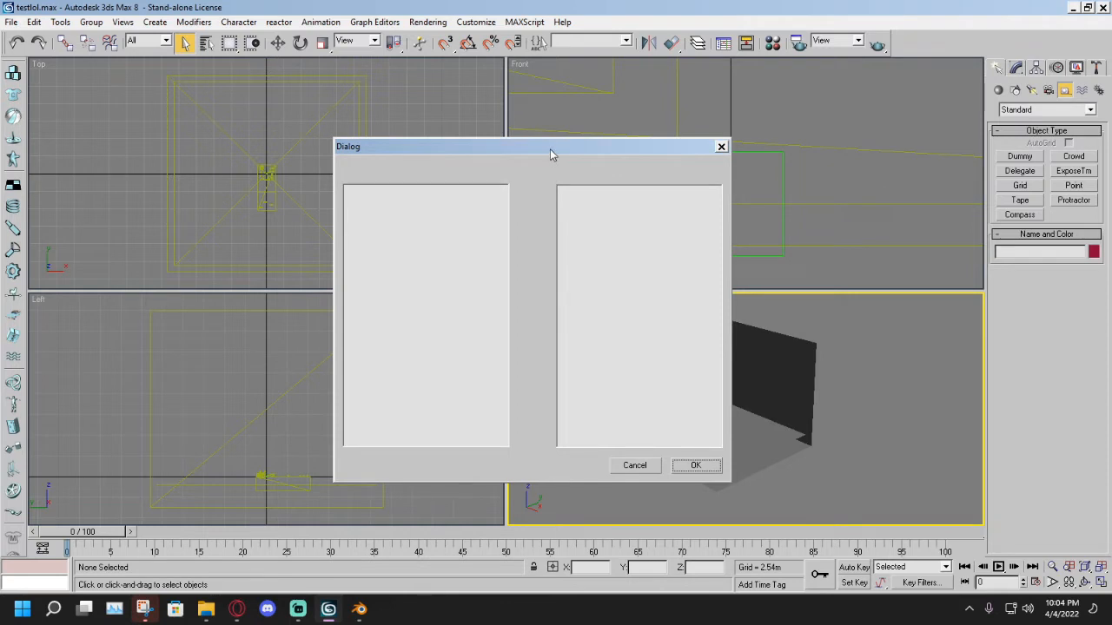
left_click_drag(550, 153, 527, 145)
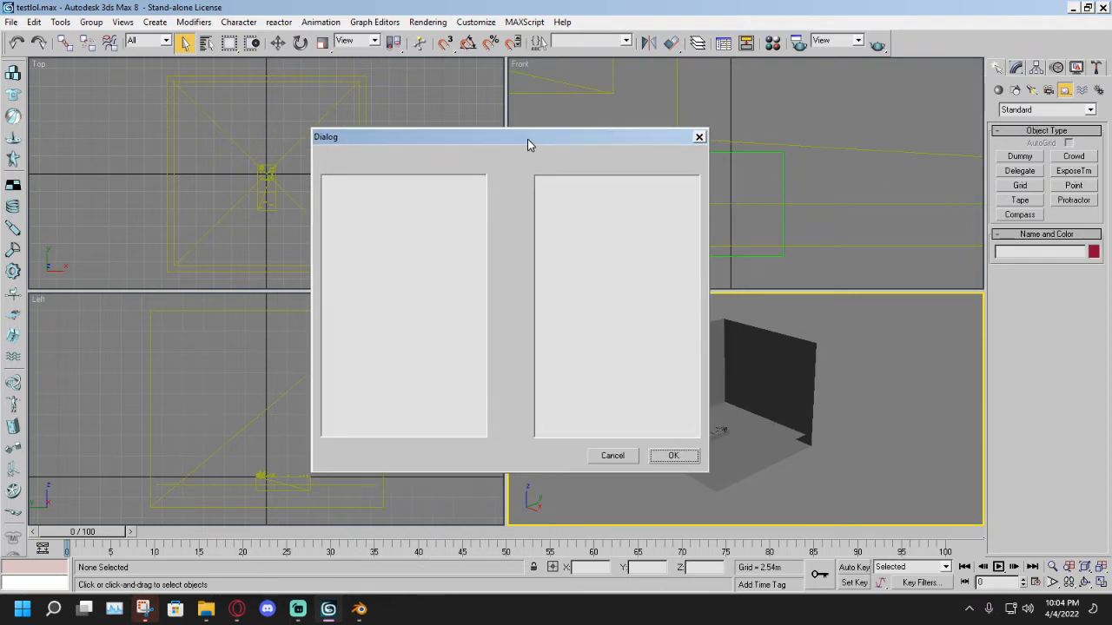
left_click(675, 456)
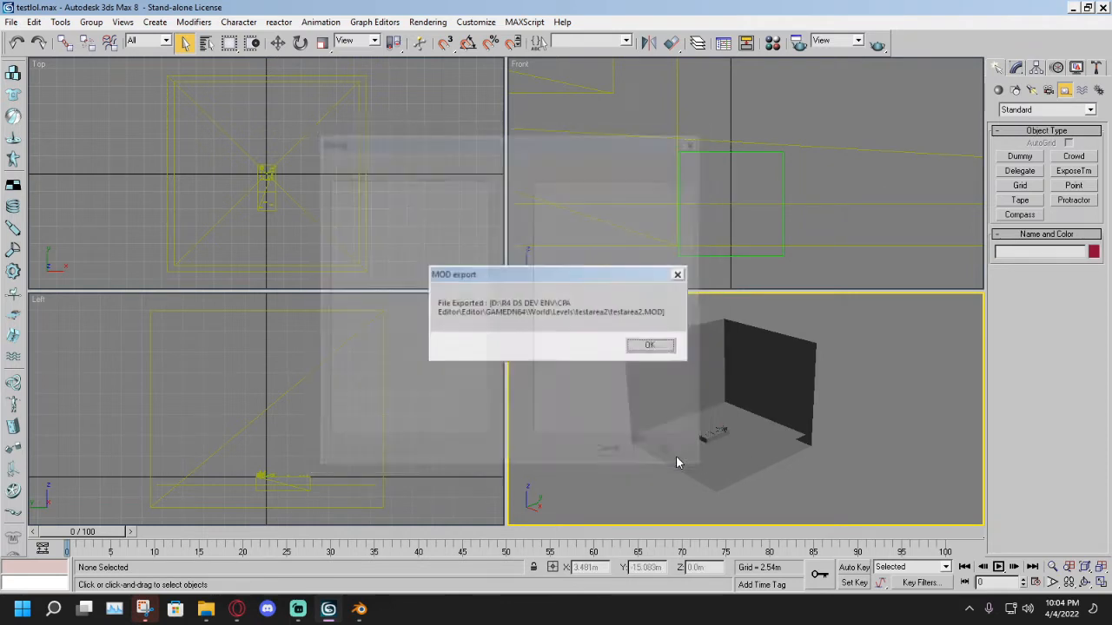
left_click_drag(597, 282, 587, 282)
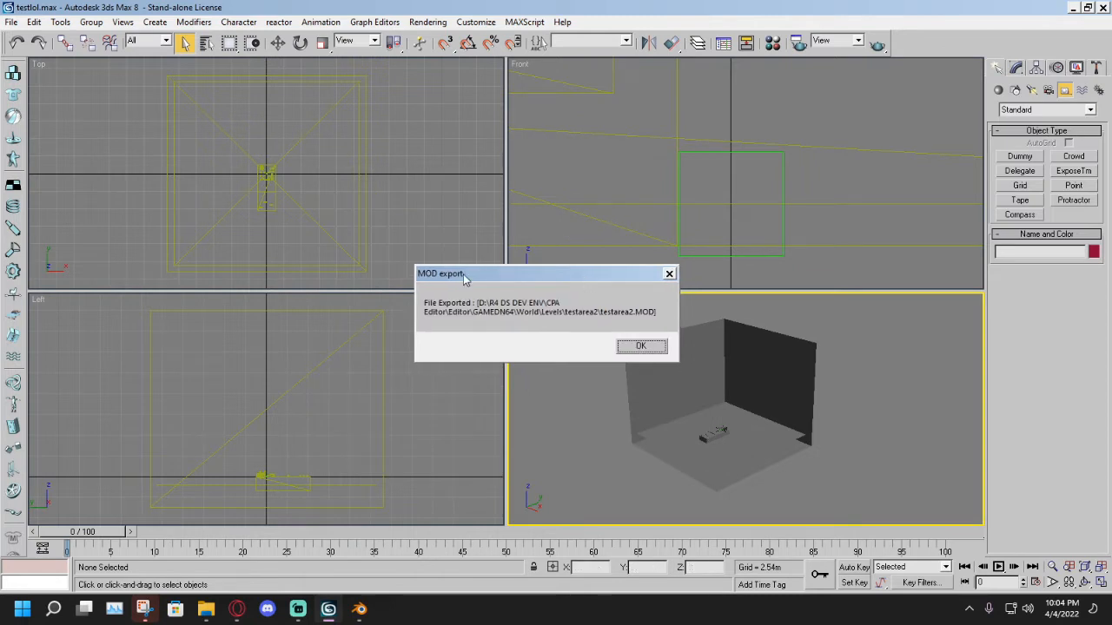
Dismiss the MOD export message and save the scene under its existing file name.
left_click_drag(463, 273, 444, 266)
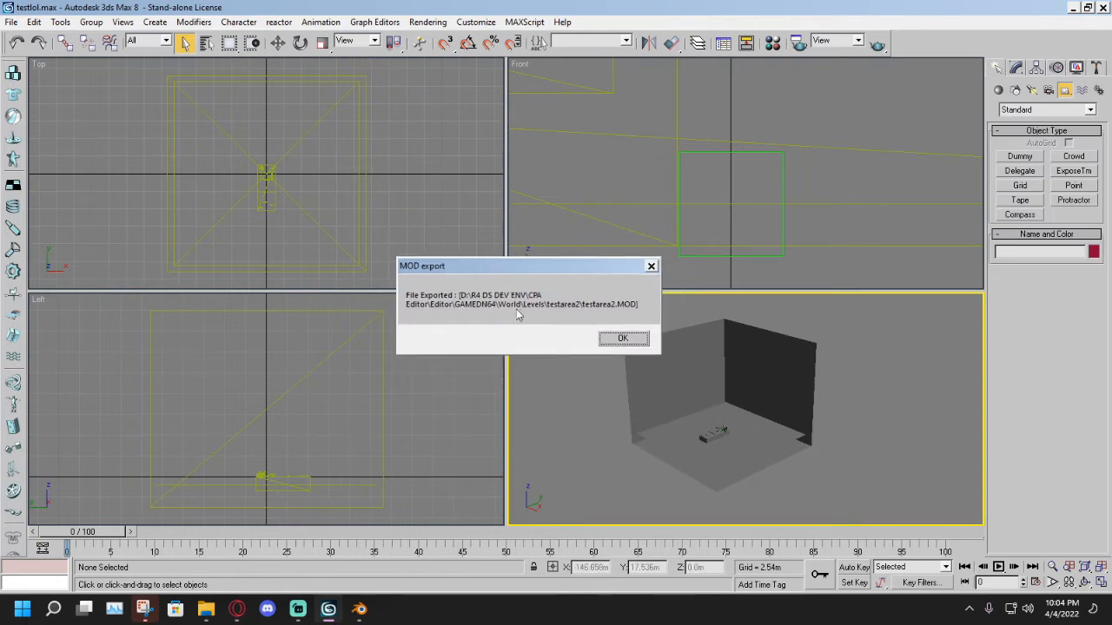
left_click(613, 339)
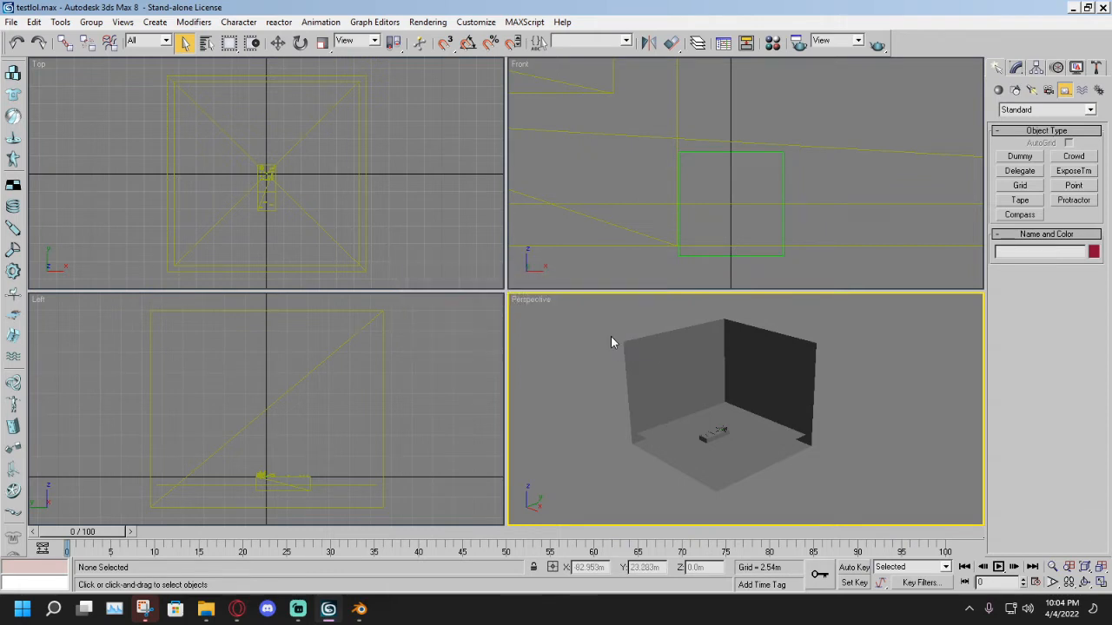
middle_click_drag(665, 379, 687, 394)
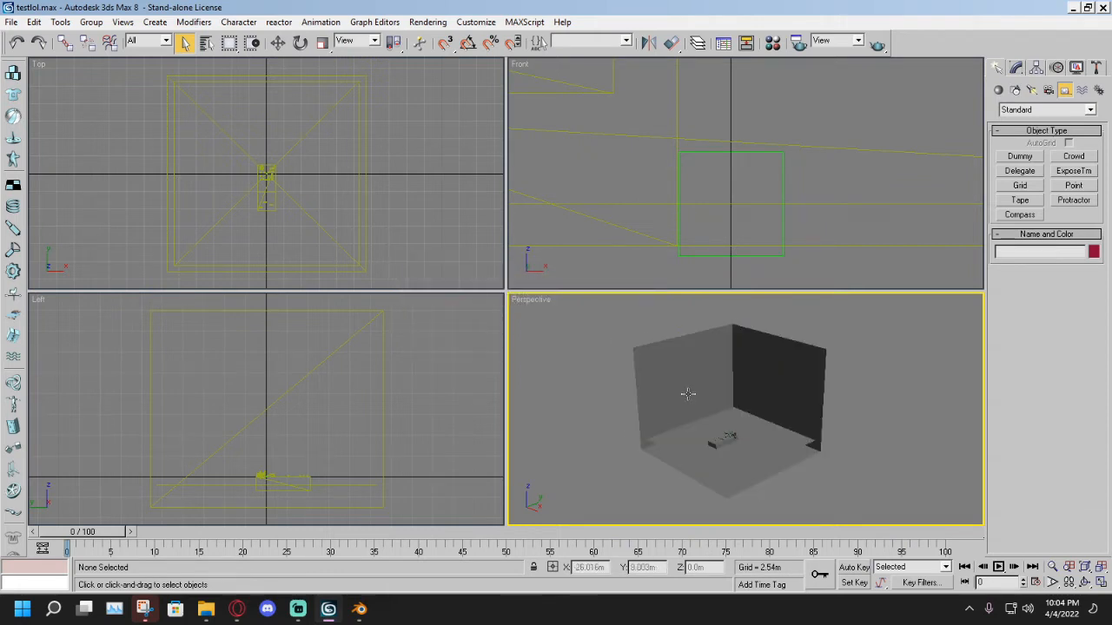
left_click(13, 22)
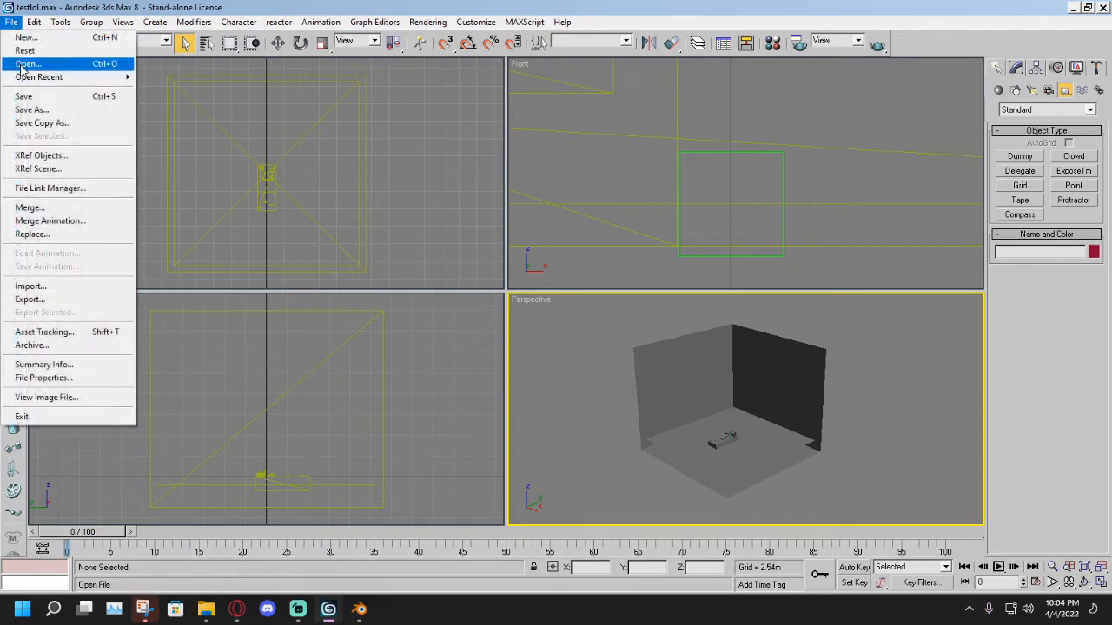
left_click(34, 100)
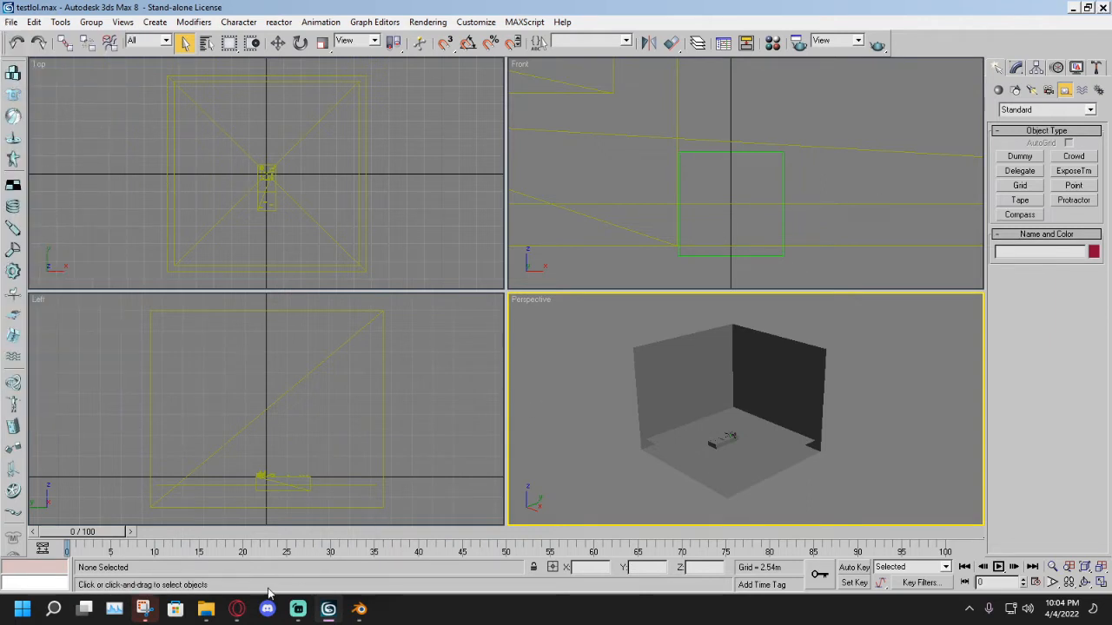
Switch to File Explorer and go up from the Levels folder to the CPA Editor folder.
left_click(237, 609)
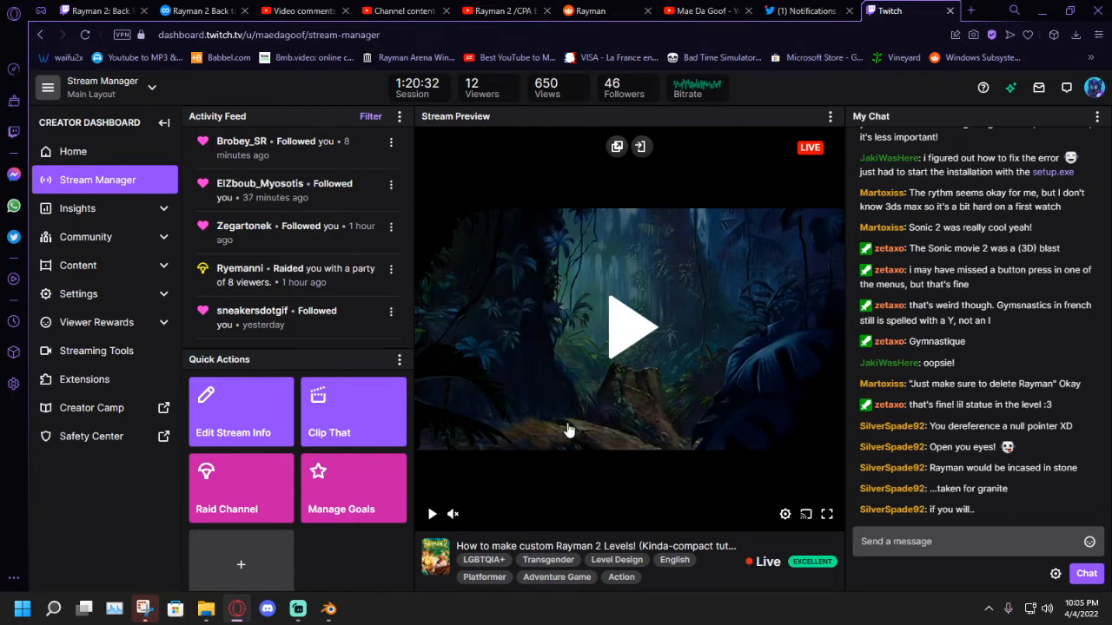
mouse_move(206, 608)
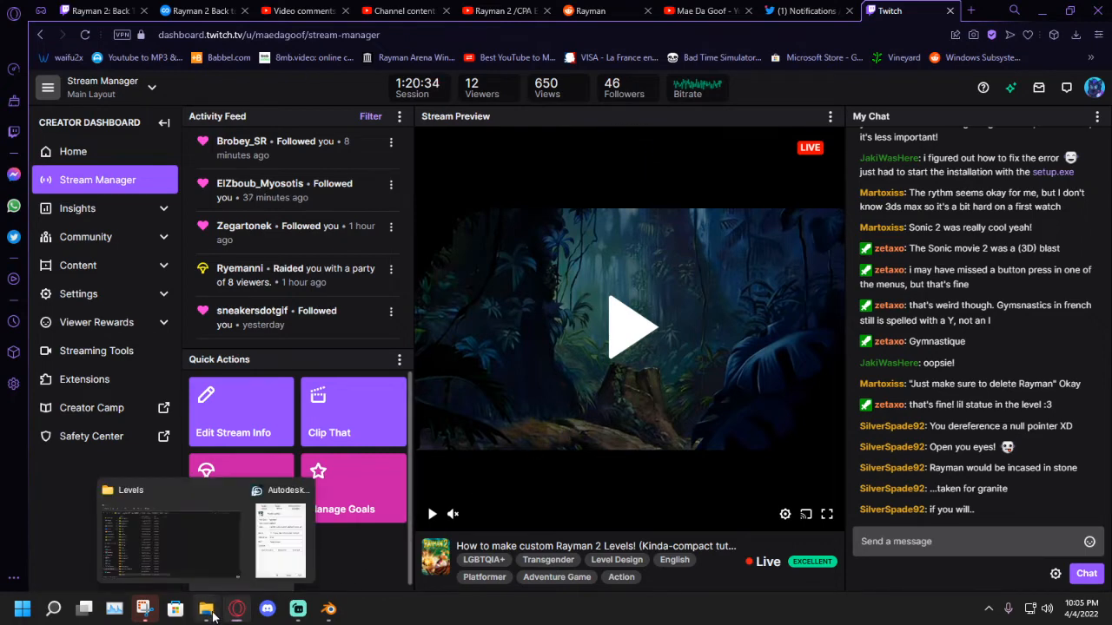
left_click(192, 549)
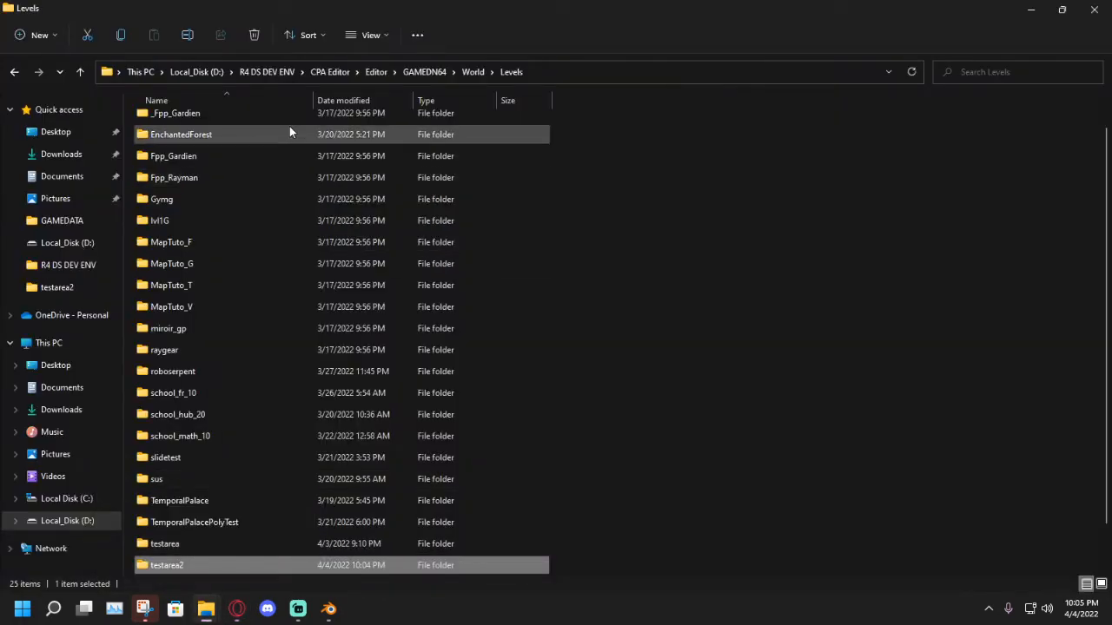
scroll(295, 226, "up", 1)
scroll(376, 236, "down", 1)
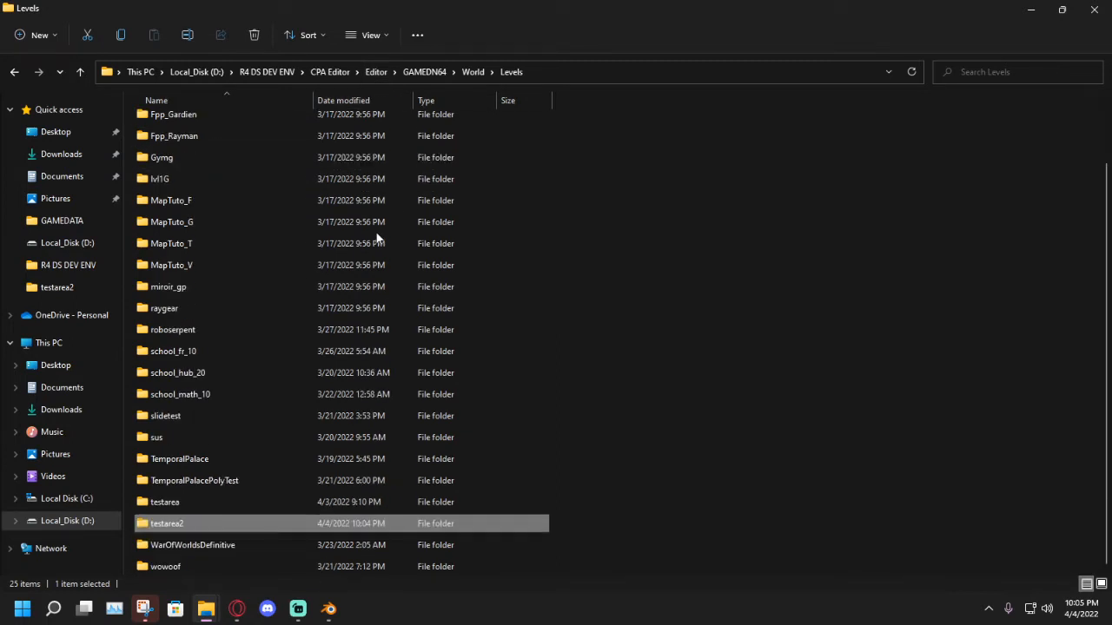
left_click(375, 72)
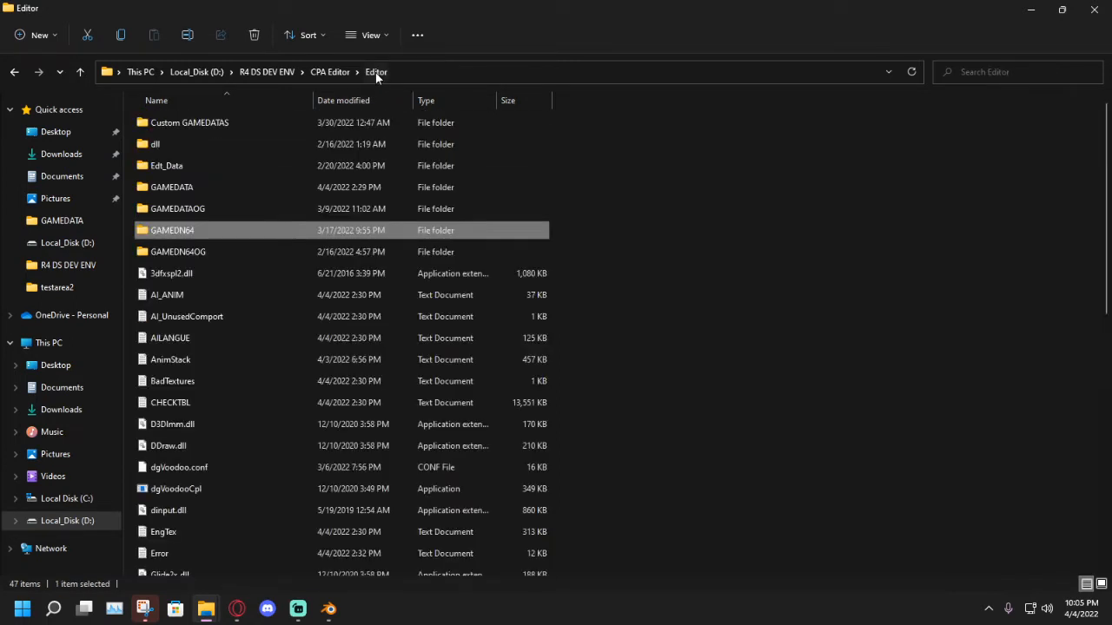
left_click(336, 72)
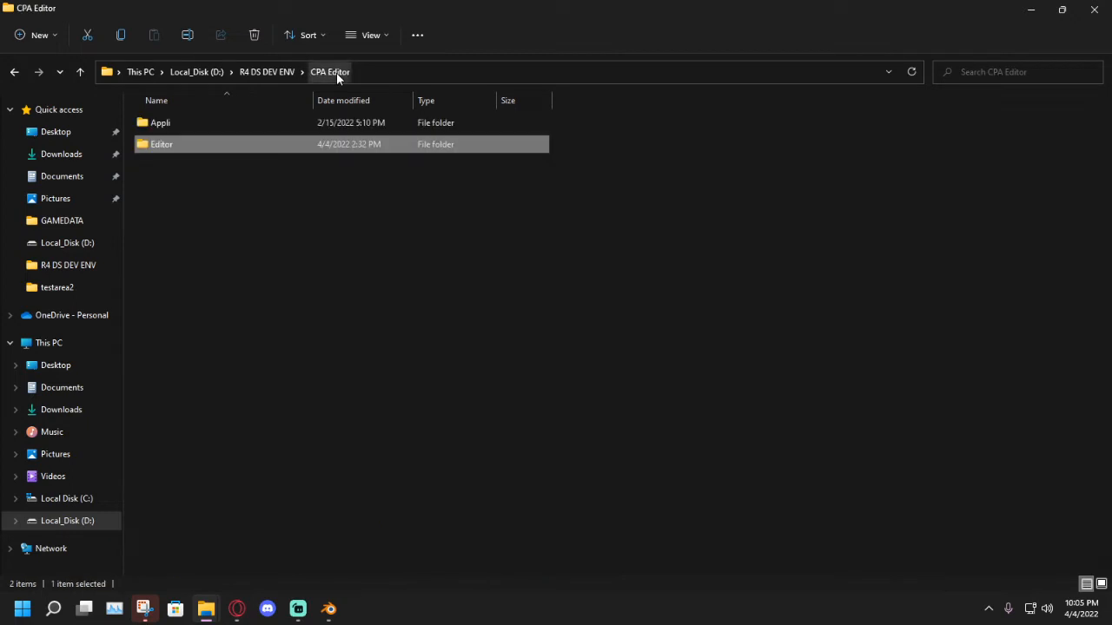
left_click(198, 122)
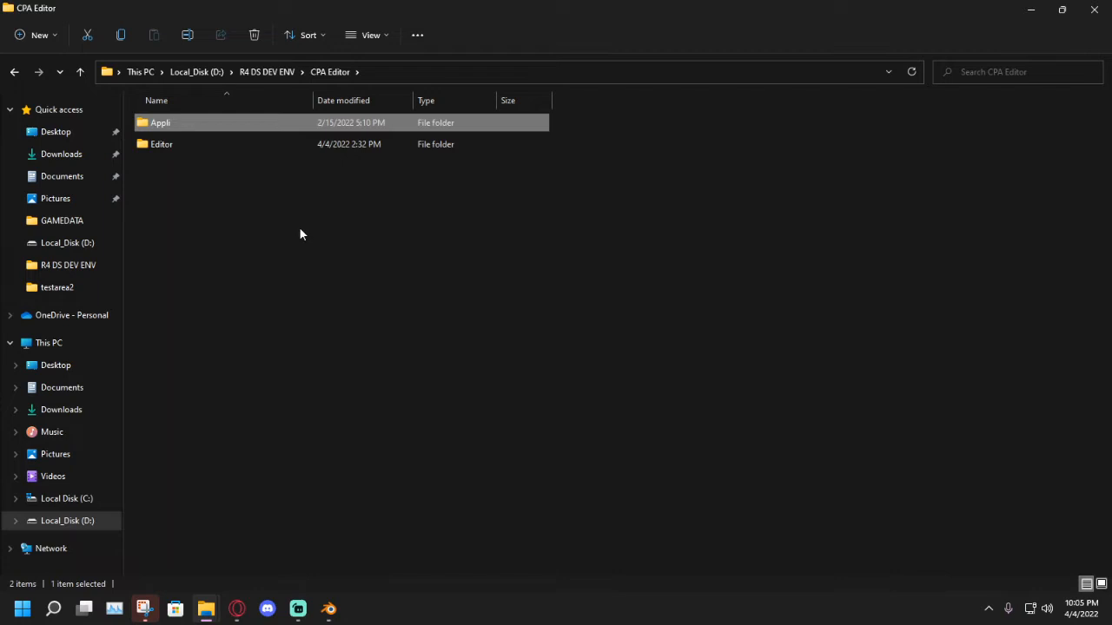
Open the folder Appli\Max23Dos\Win_M23D\Debug and launch the Win_M23D converting tool.
double_click(216, 124)
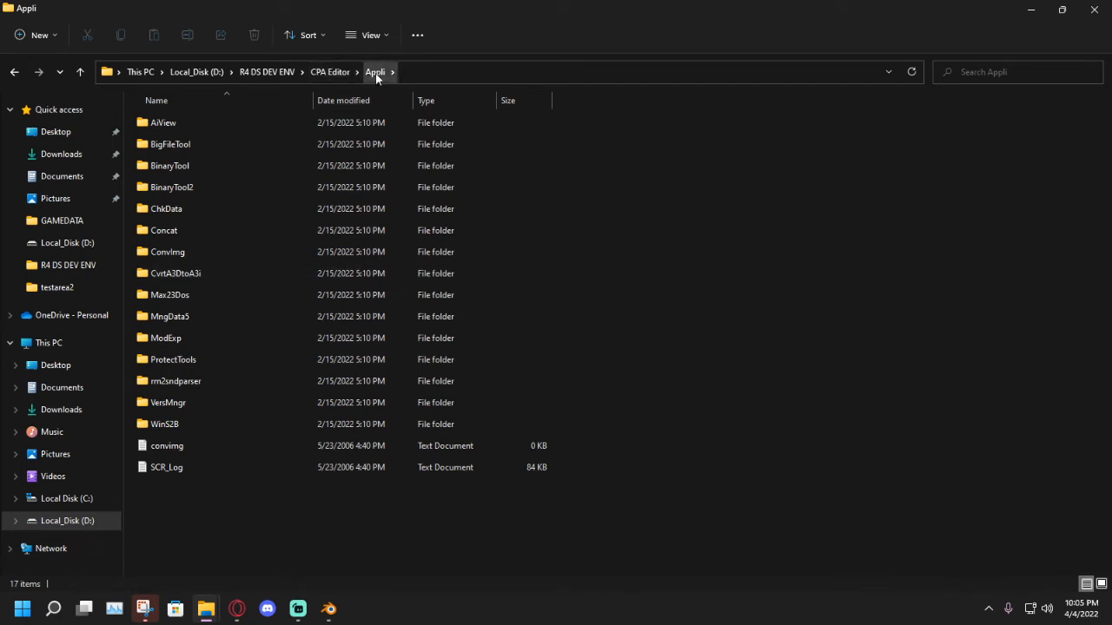
double_click(157, 296)
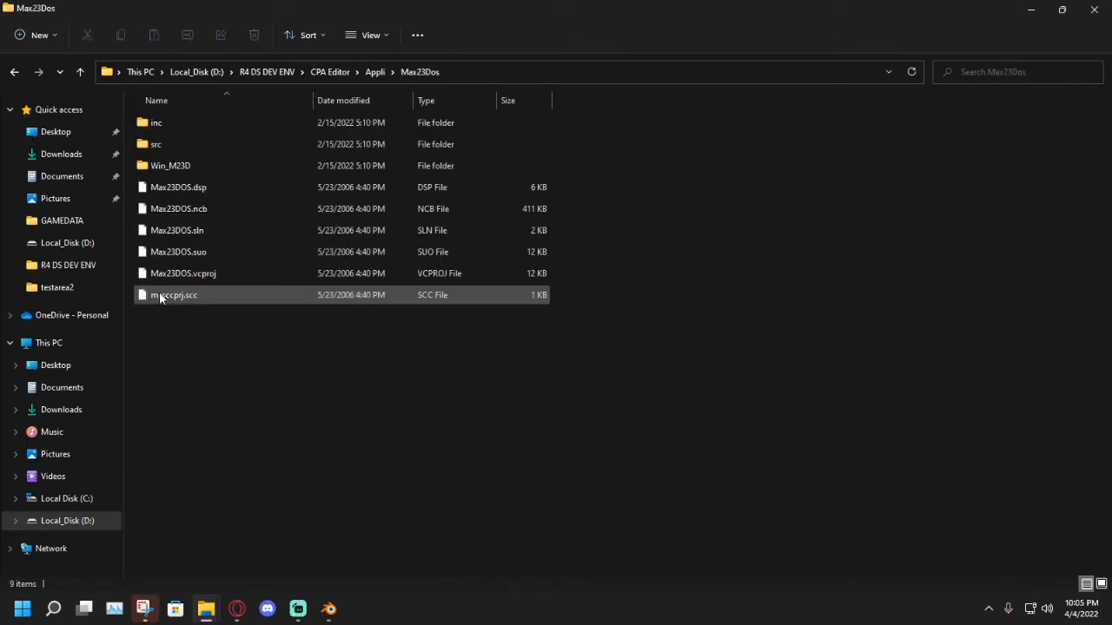
double_click(163, 168)
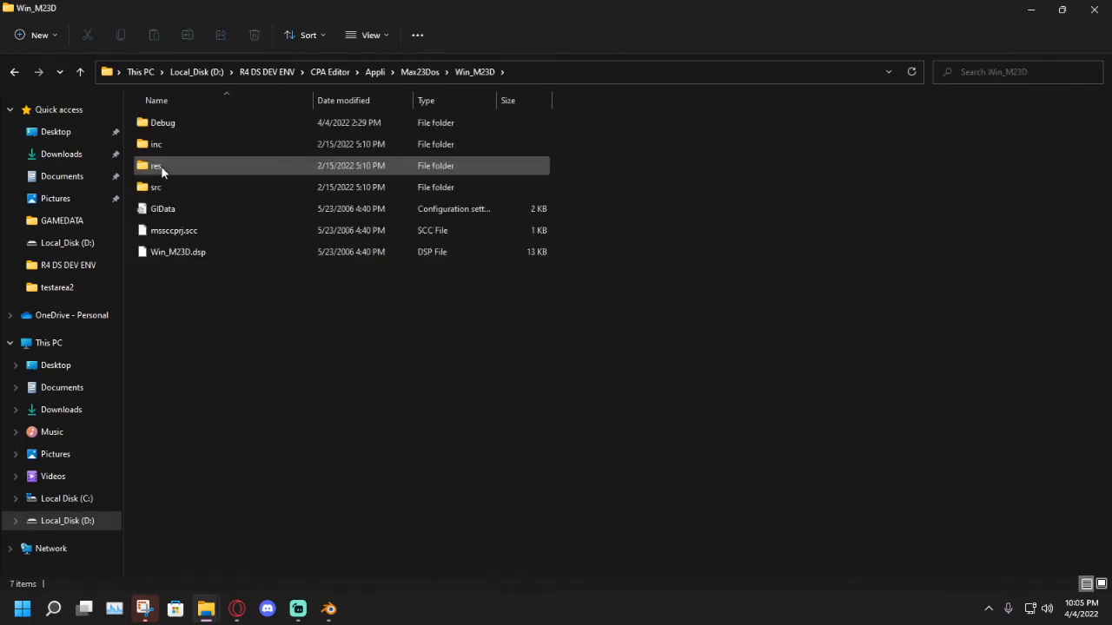
double_click(162, 124)
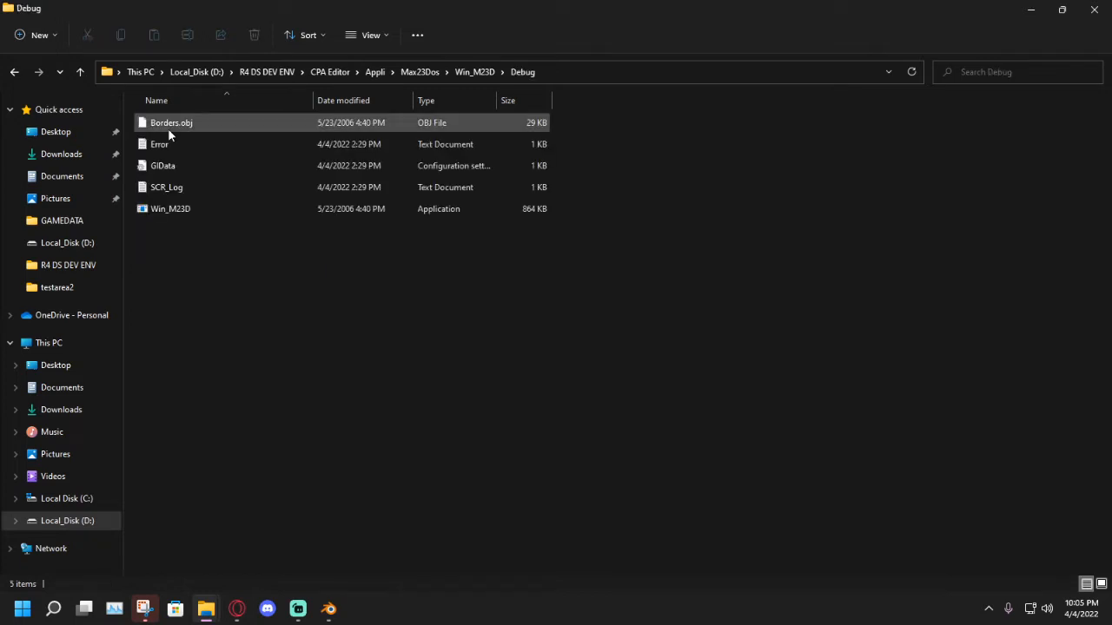
double_click(190, 214)
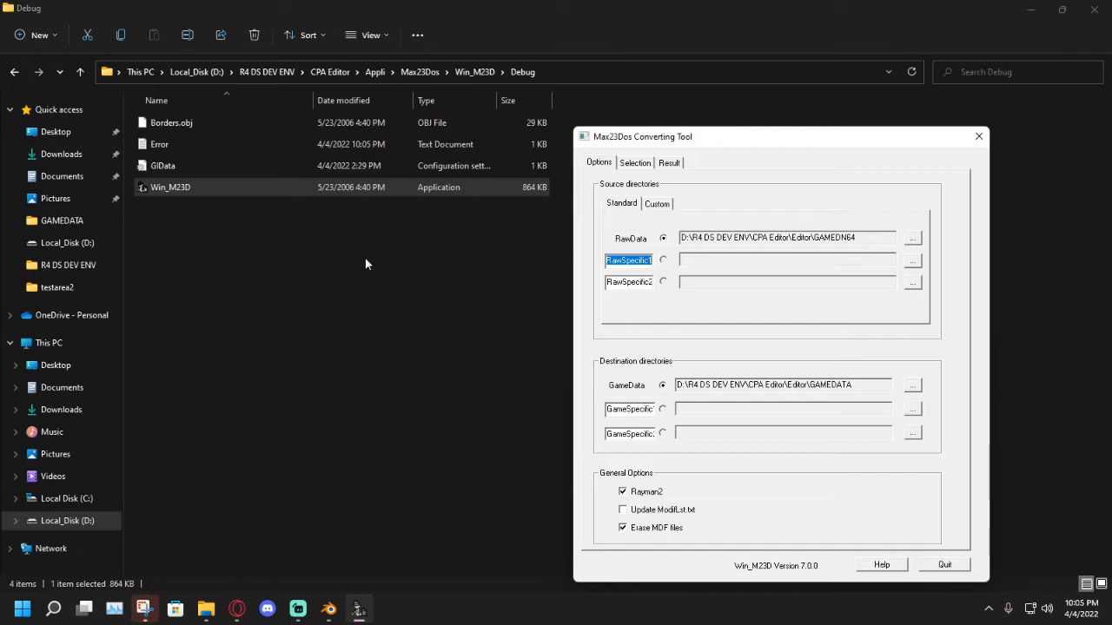
left_click_drag(652, 137, 612, 139)
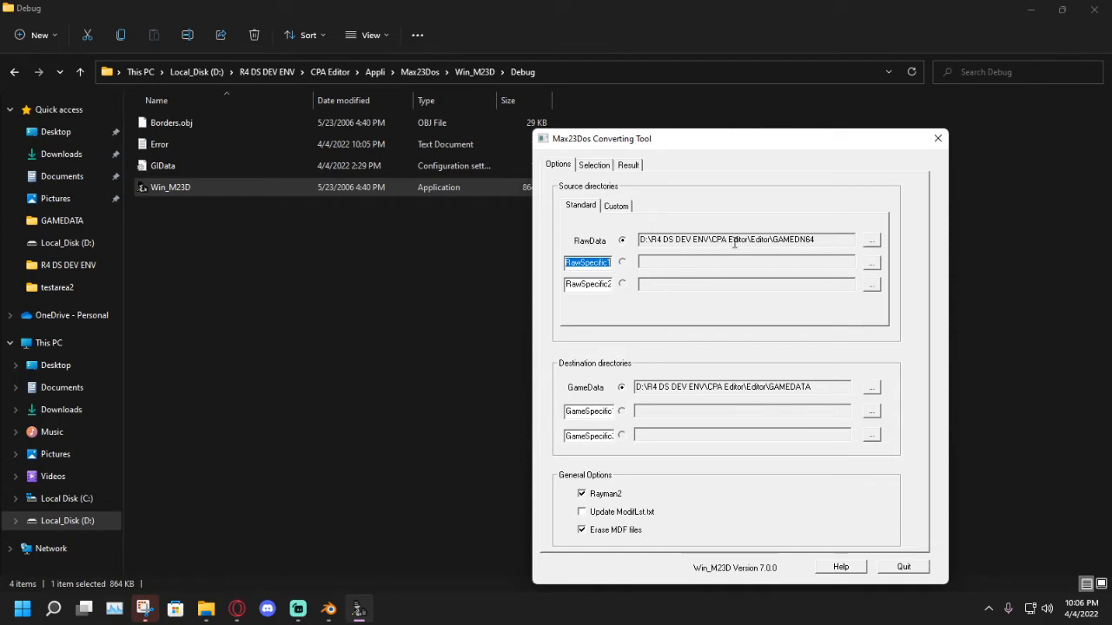
Set the RawData source directory to D:\R4 DS DEV ENV\CPA Editor\Editor\GAMEDN64.
left_click(872, 241)
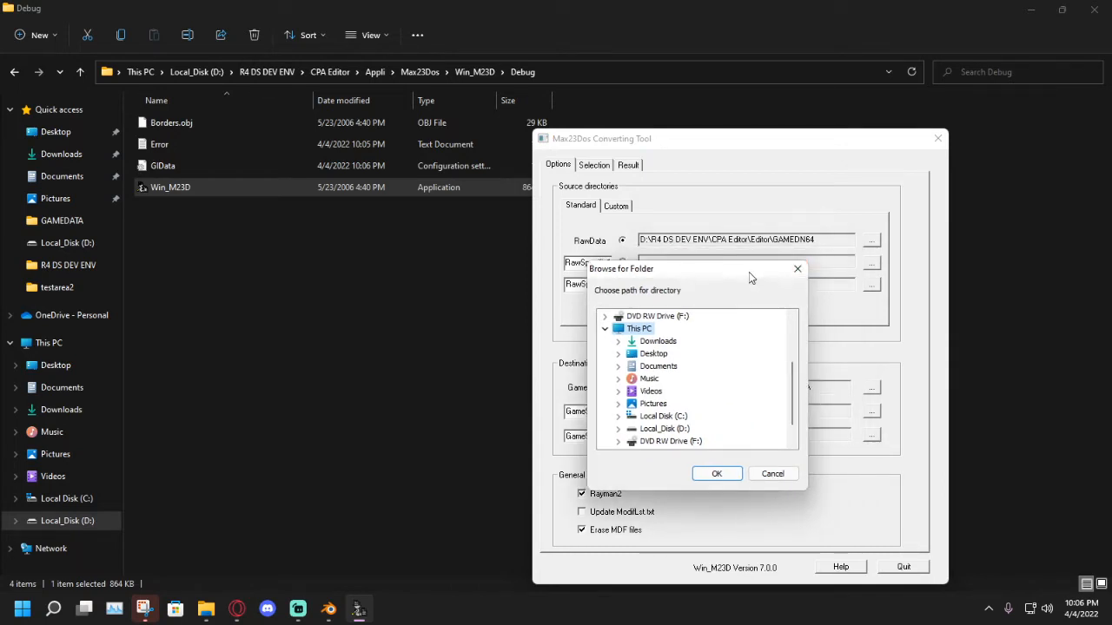
scroll(700, 379, "down", 1)
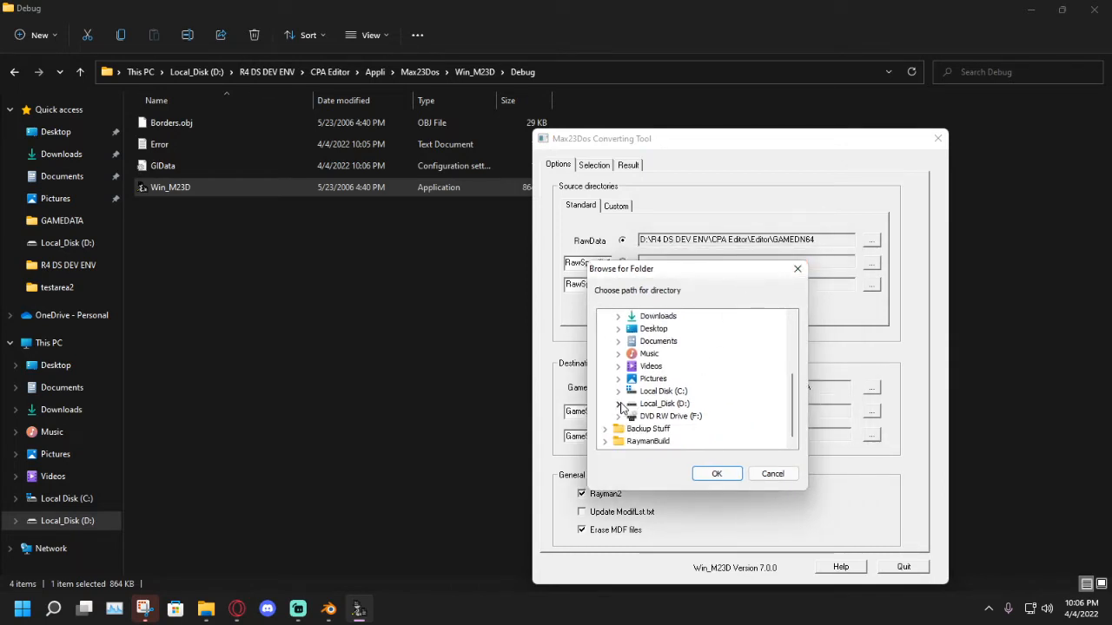
left_click(618, 404)
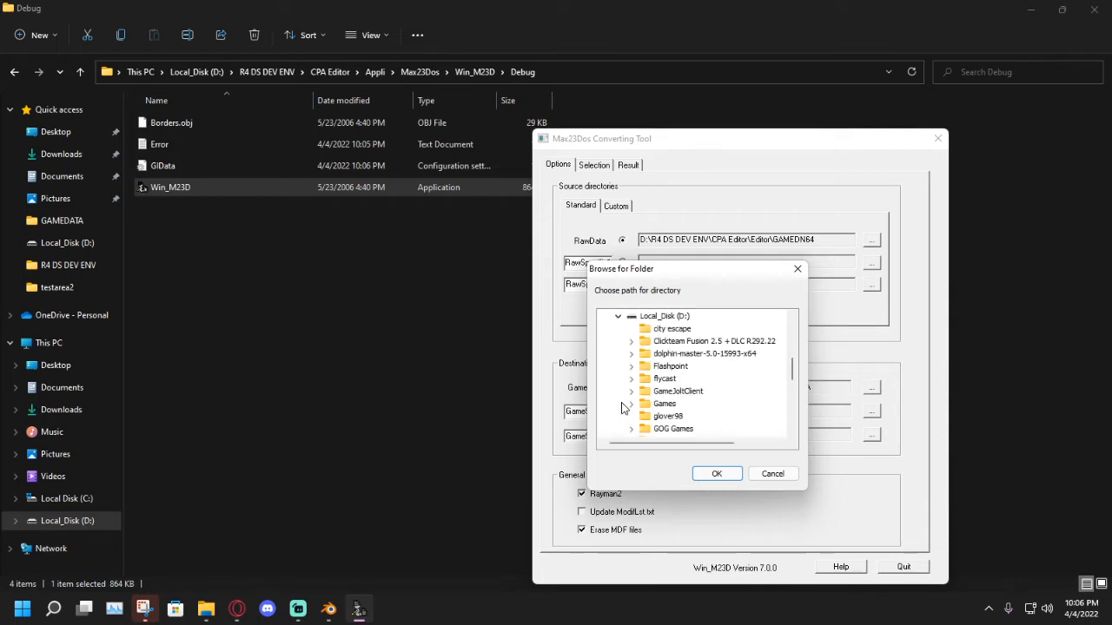
scroll(683, 380, "down", 1)
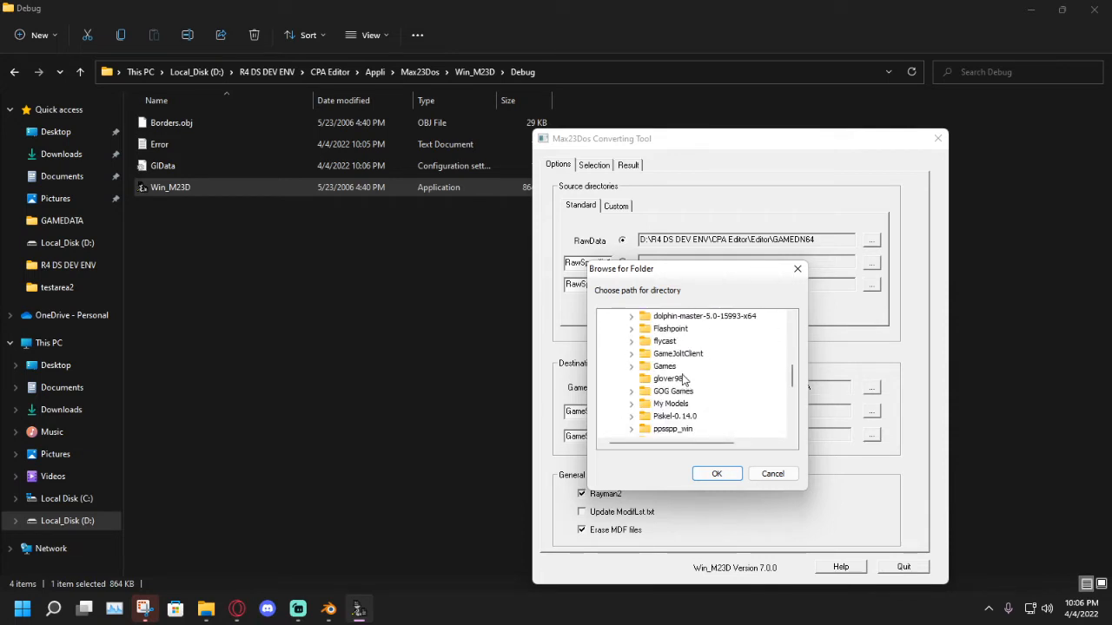
scroll(683, 380, "down", 2)
left_click(632, 393)
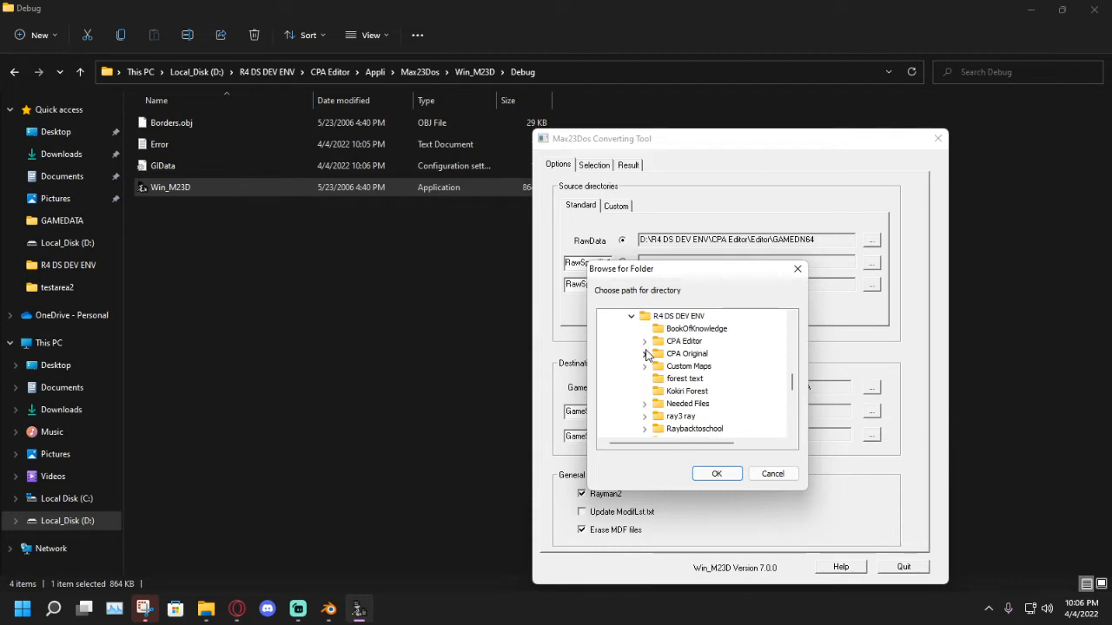
left_click(645, 341)
left_click(659, 366)
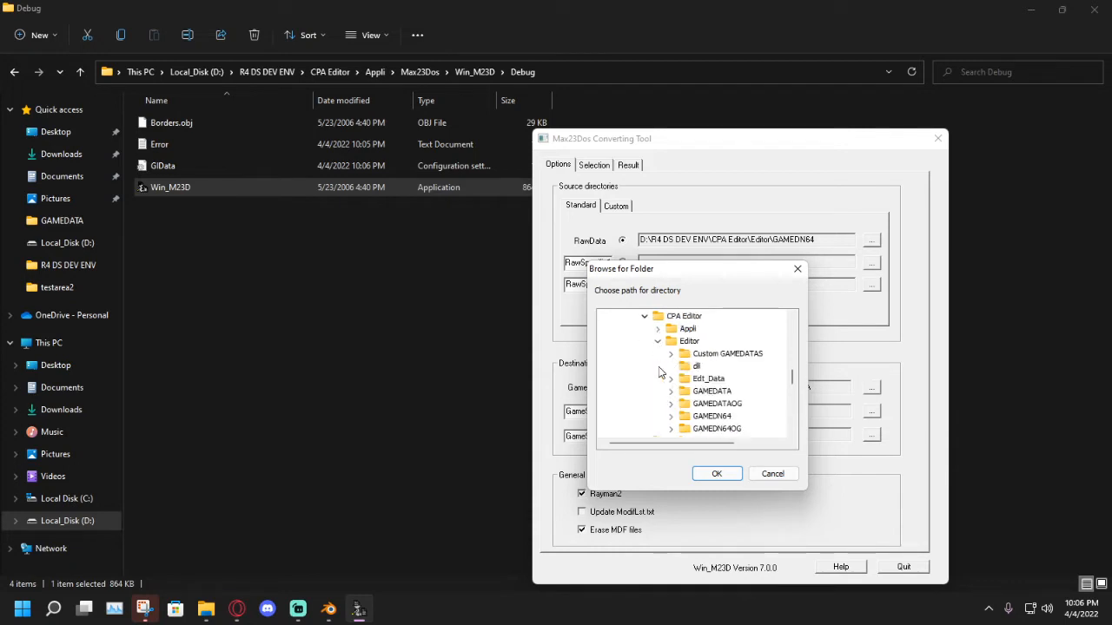
scroll(695, 400, "down", 1)
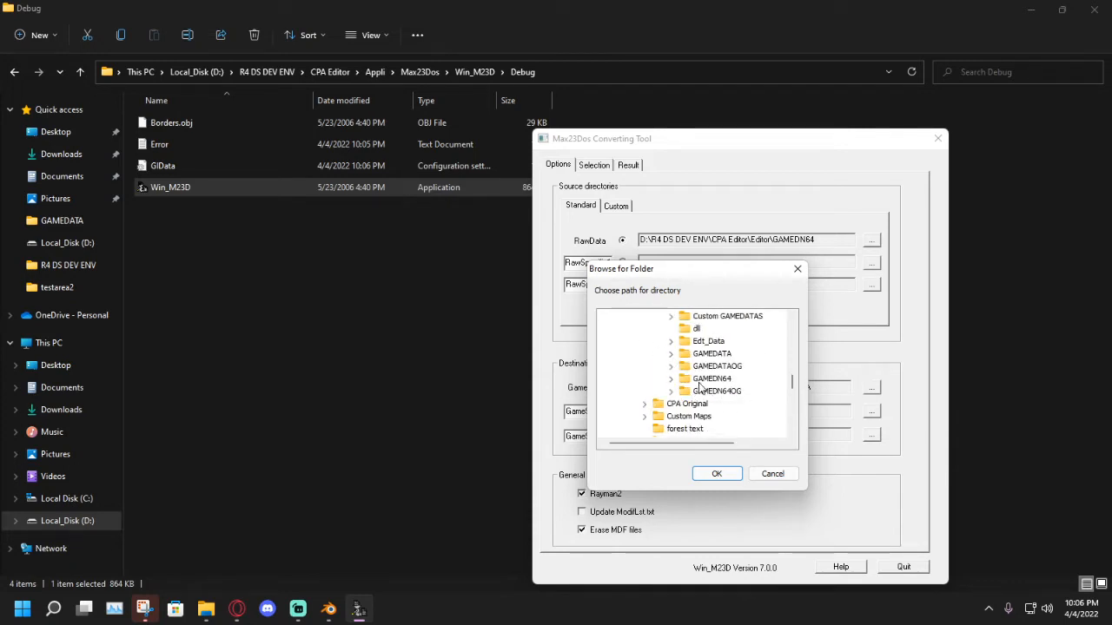
left_click(707, 380)
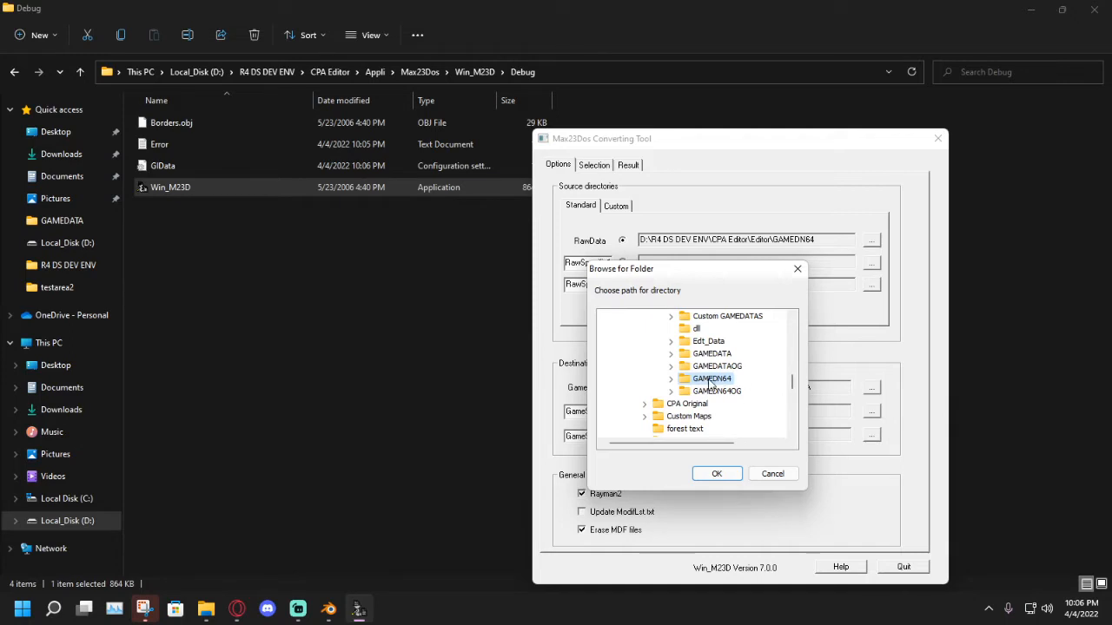
left_click(716, 474)
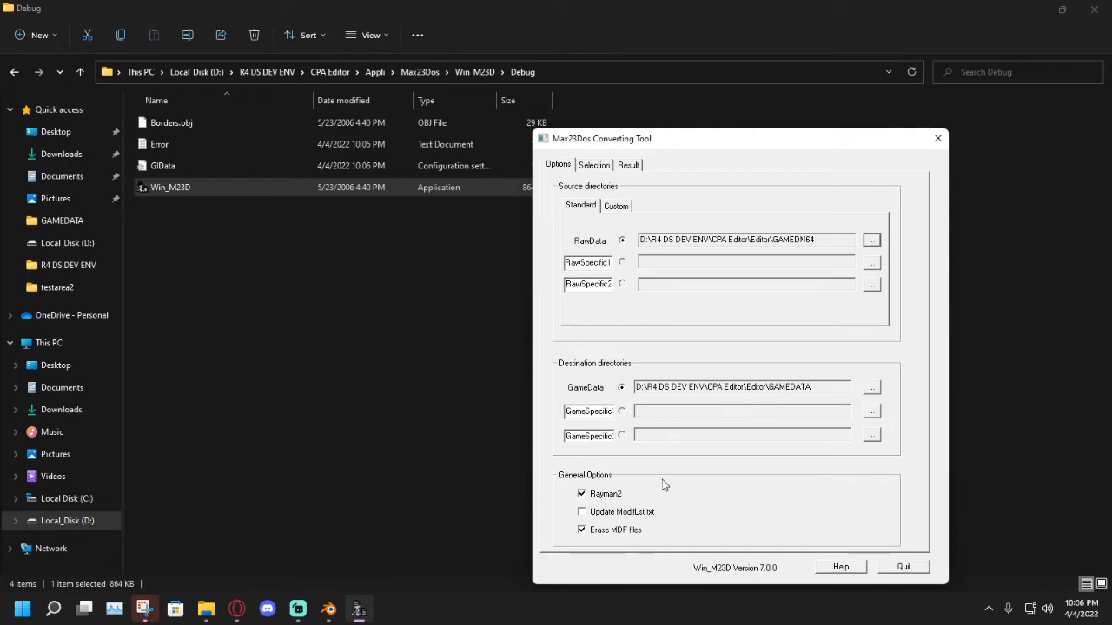
Mark the level testarea2 for conversion in the list of levels.
left_click(582, 495)
left_click(596, 167)
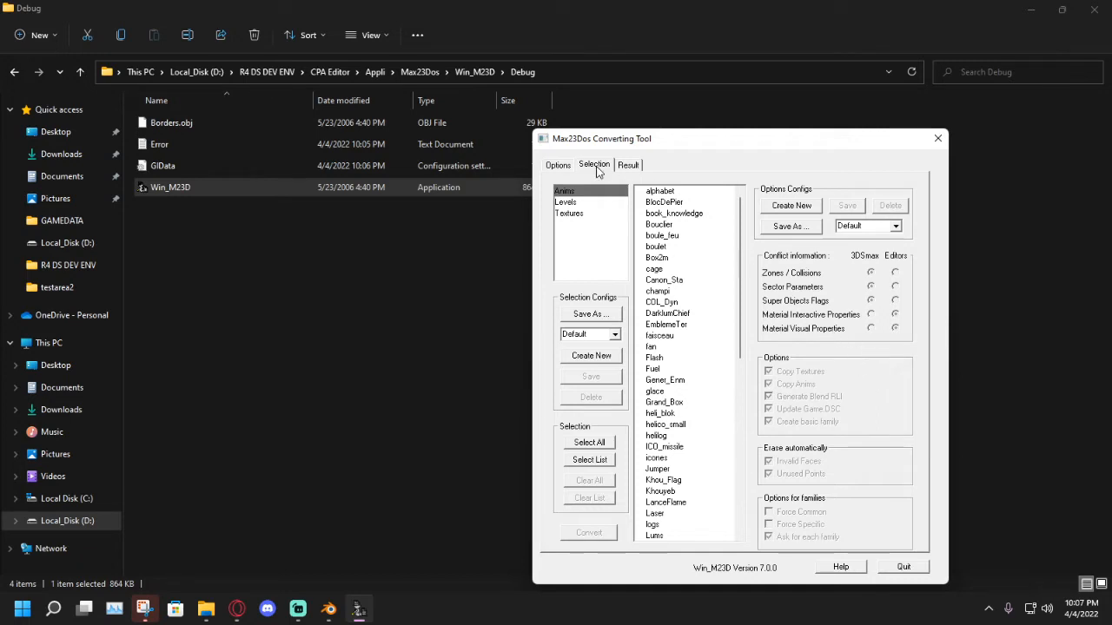
left_click(565, 203)
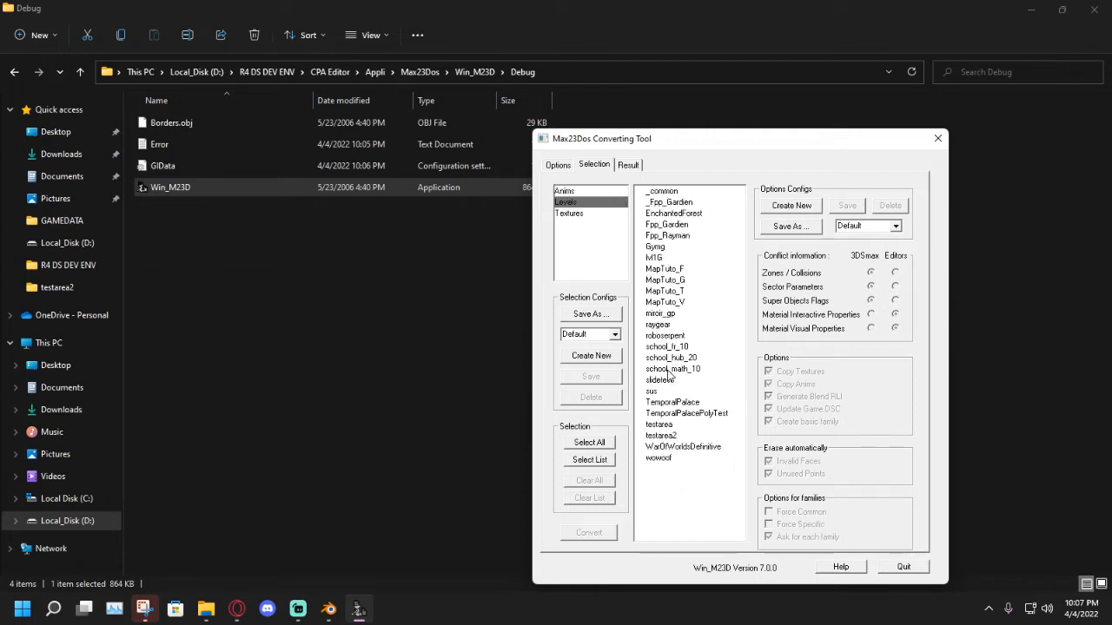
left_click(659, 437)
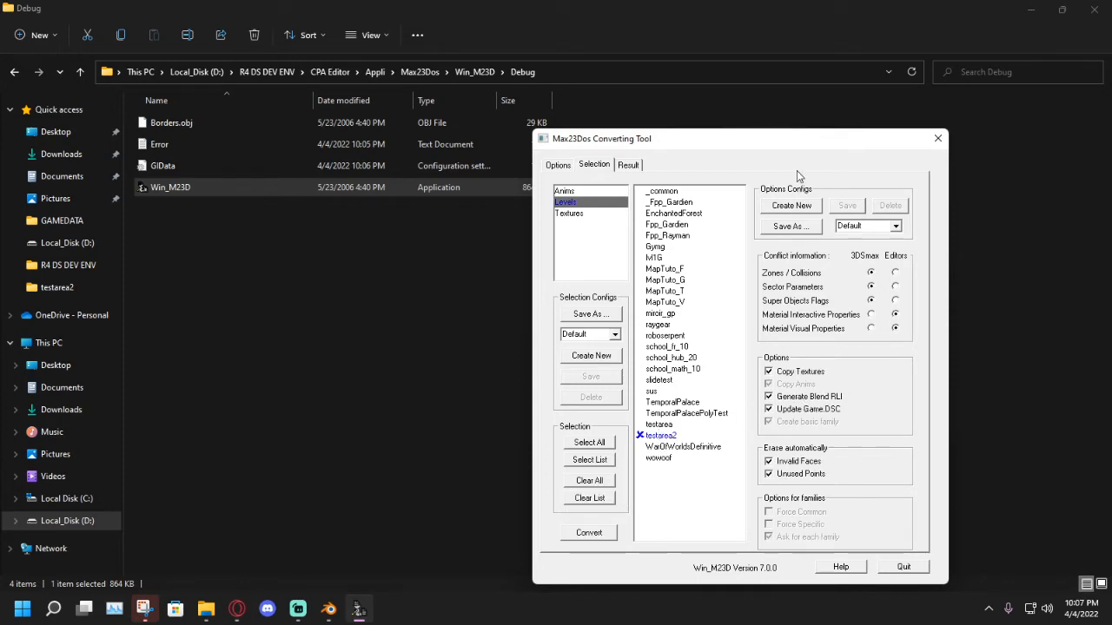
left_click_drag(787, 146, 699, 146)
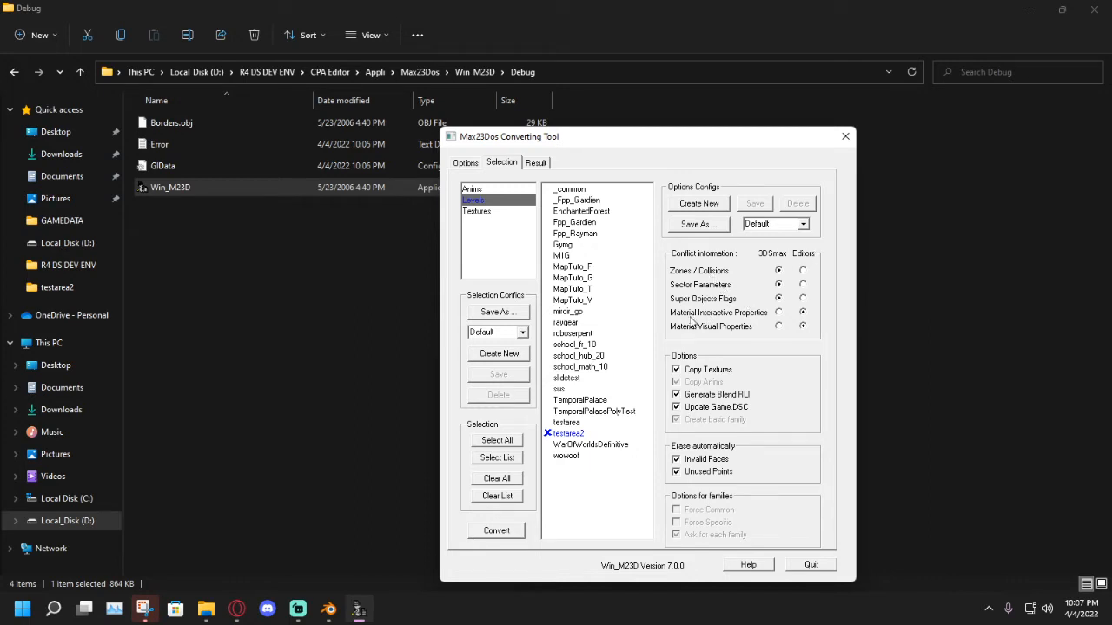
Convert testarea2 with Material Interactive Properties and Material Visual Properties taken from Editors.
left_click(779, 312)
left_click(779, 326)
left_click(802, 312)
left_click(802, 326)
left_click(496, 531)
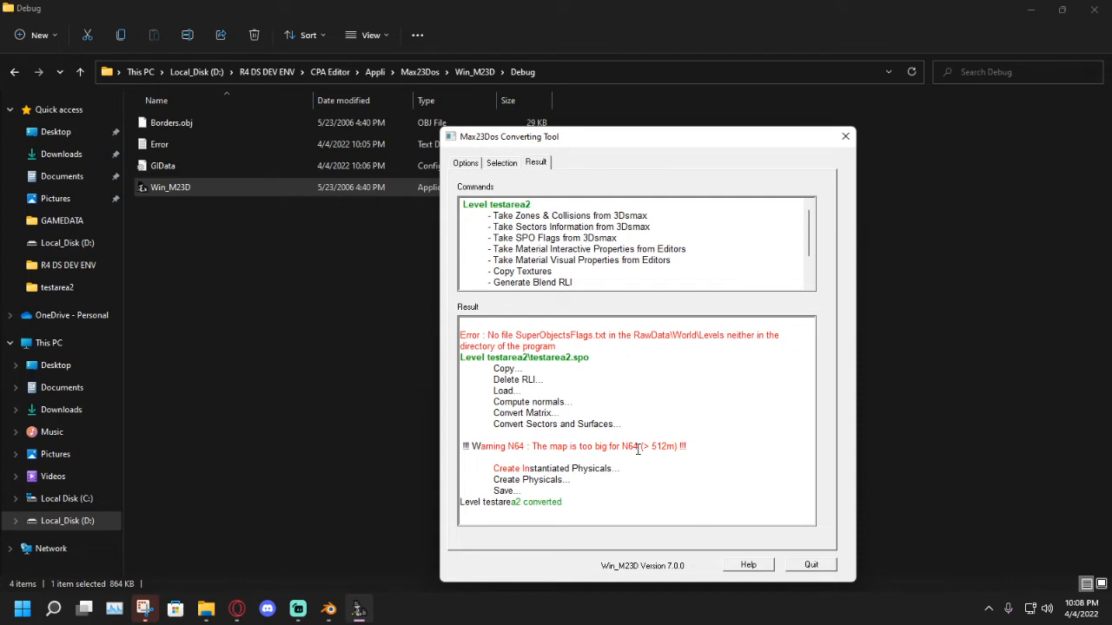
Examine the conversion result log for errors and warnings about the level testarea2.
left_click_drag(479, 449, 680, 449)
left_click(682, 448)
triple_click(683, 445)
left_click(498, 448)
left_click_drag(469, 444, 640, 431)
left_click(669, 450)
left_click(466, 445)
left_click(653, 456)
left_click_drag(596, 448, 618, 447)
Quit the converting tool and open the Editor folder inside CPA Editor.
left_click(811, 566)
left_click(704, 442)
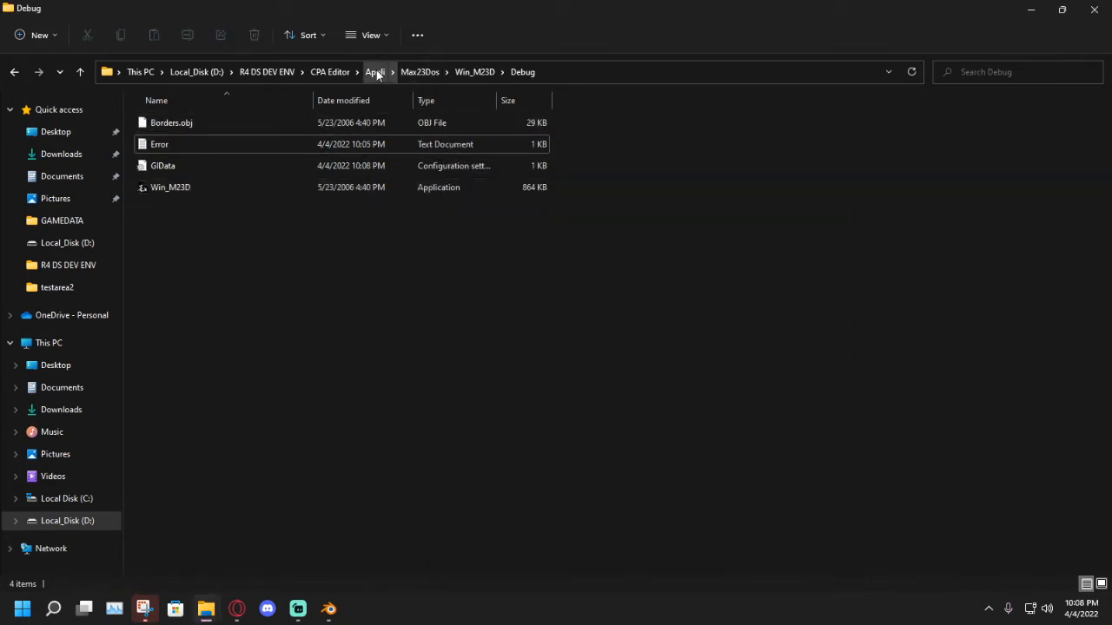
left_click(330, 72)
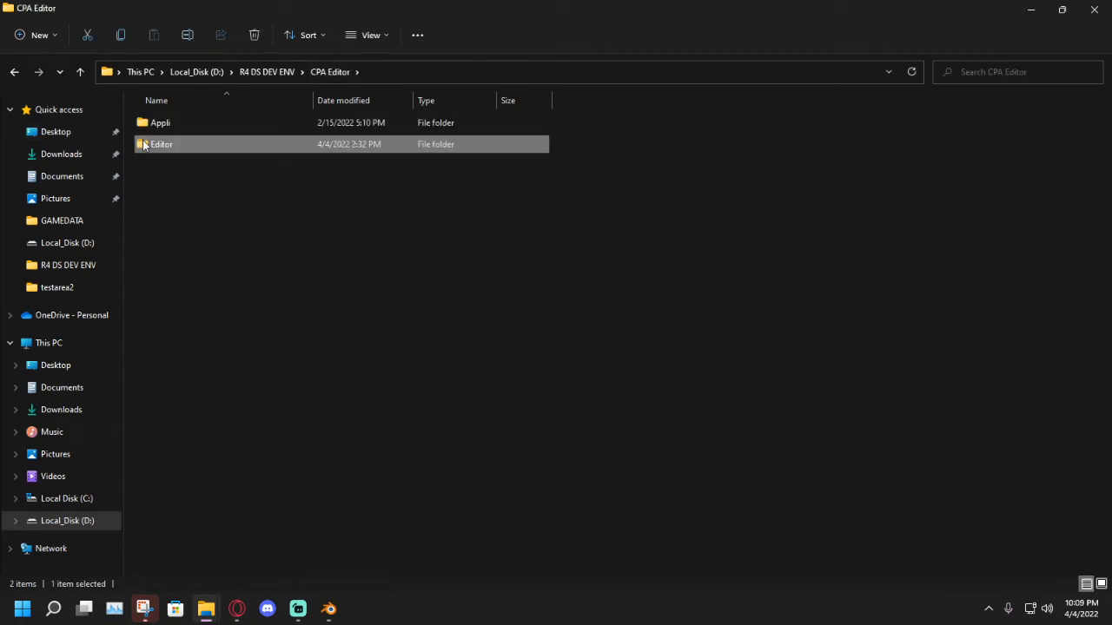
double_click(144, 144)
scroll(273, 238, "down", 2)
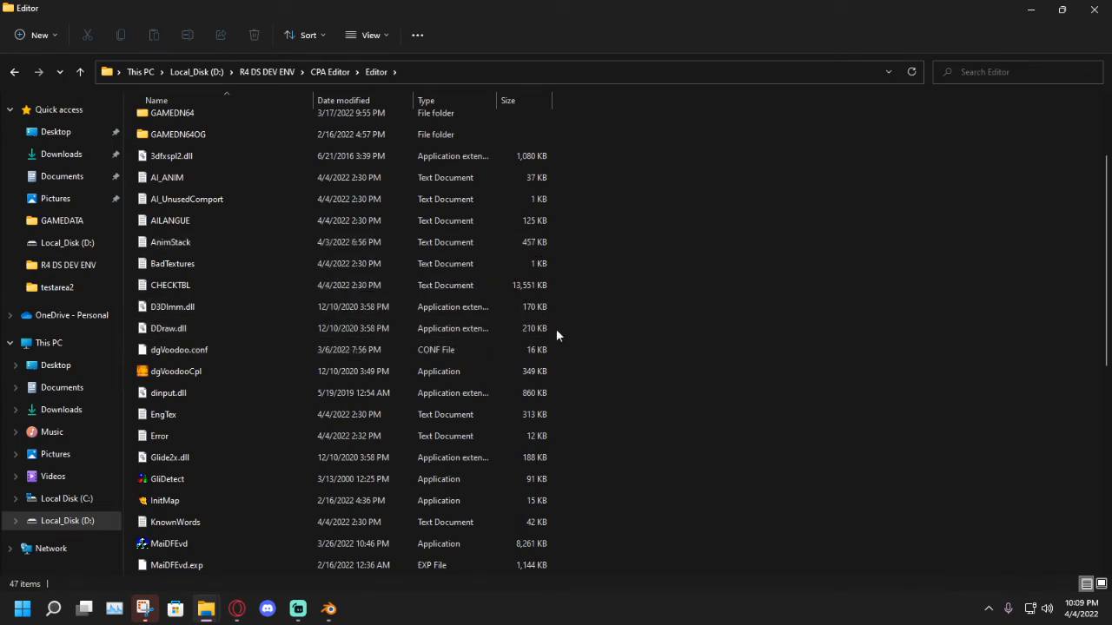
Launch the InitMap application from the Editor folder to choose a map.
scroll(556, 336, "down", 1)
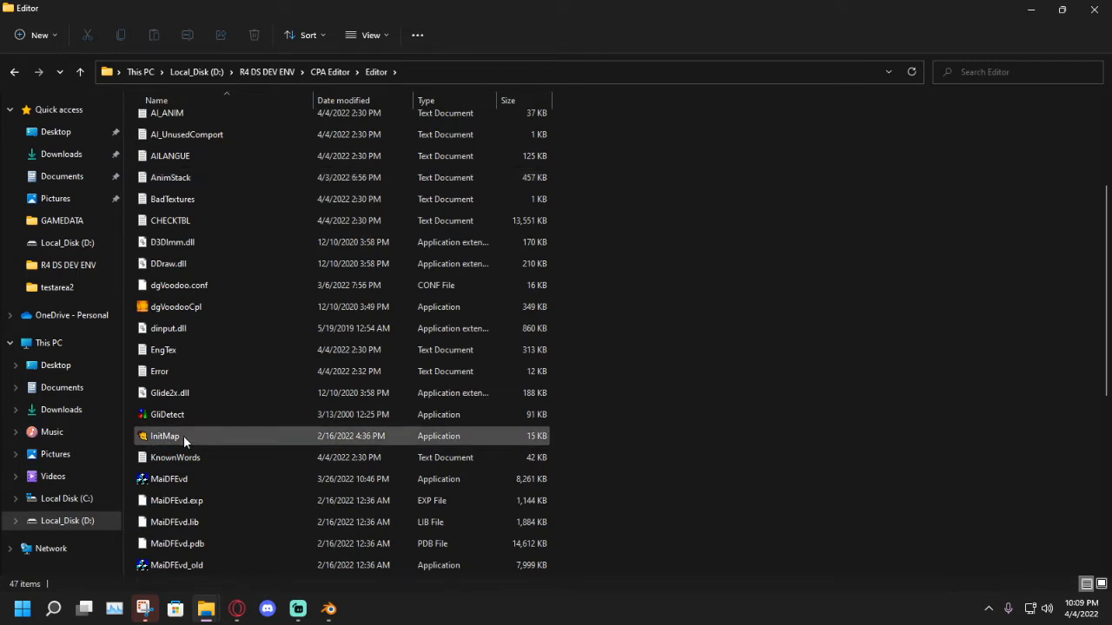
mouse_move(183, 435)
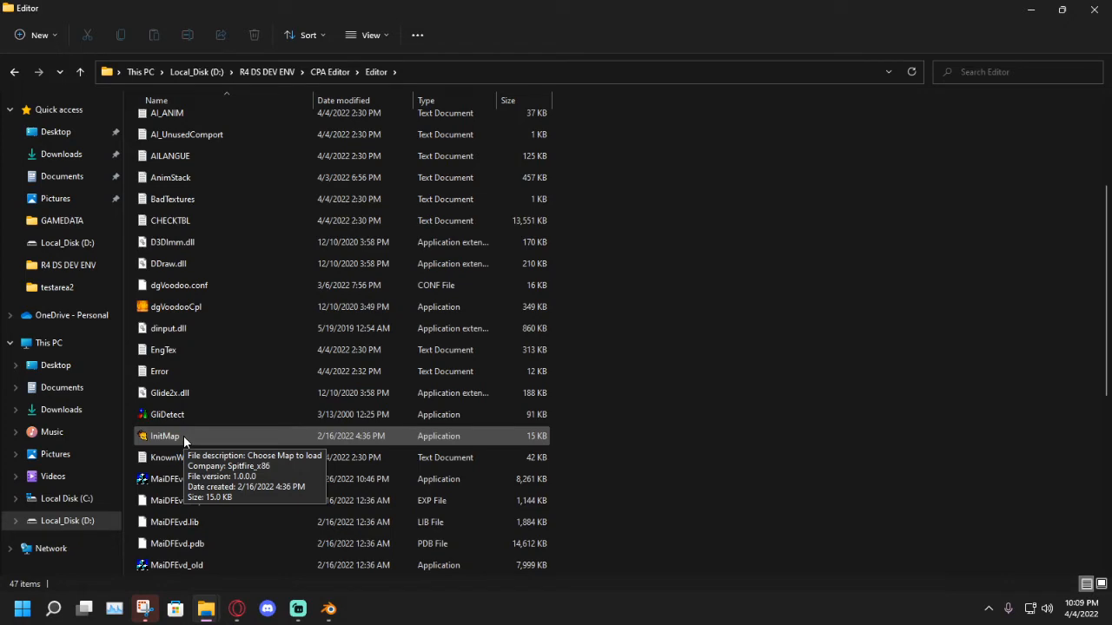
scroll(183, 435, "down", 1)
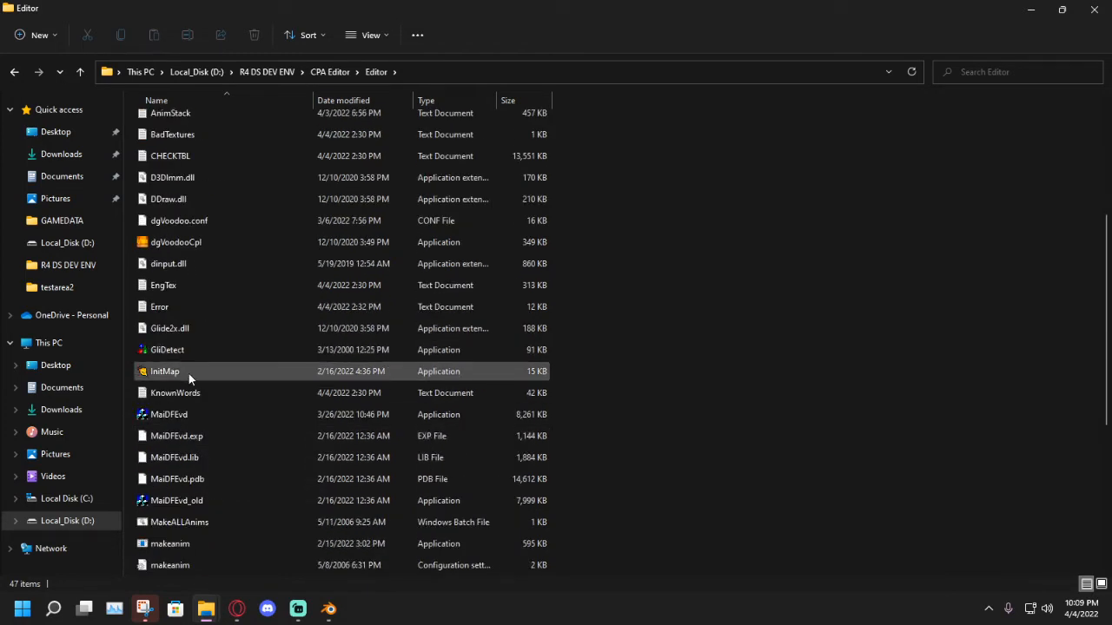
mouse_move(189, 373)
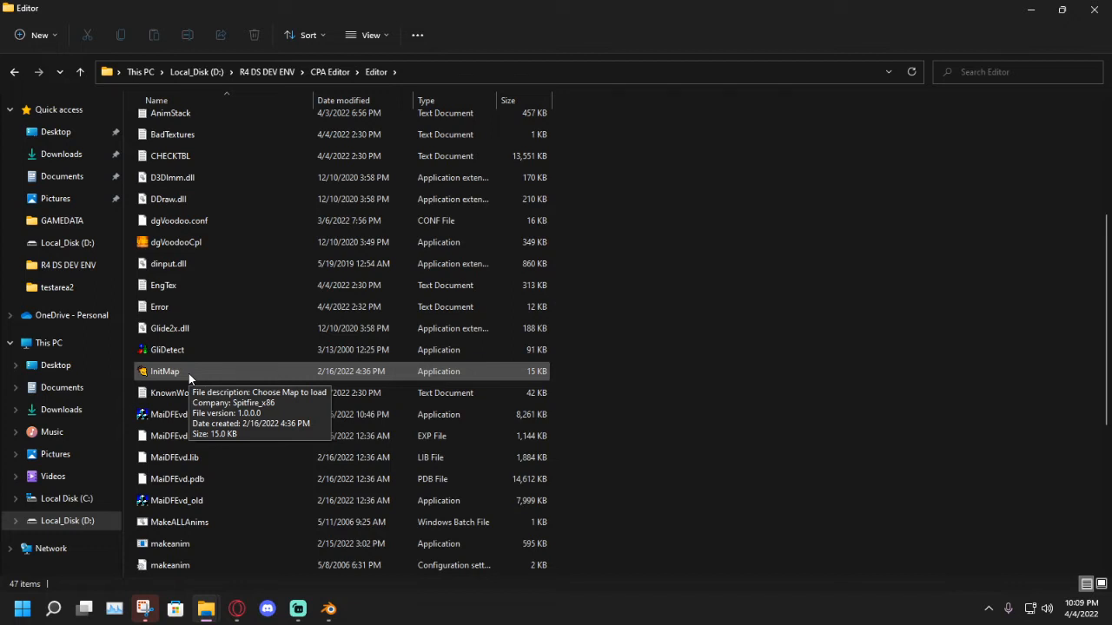
double_click(188, 373)
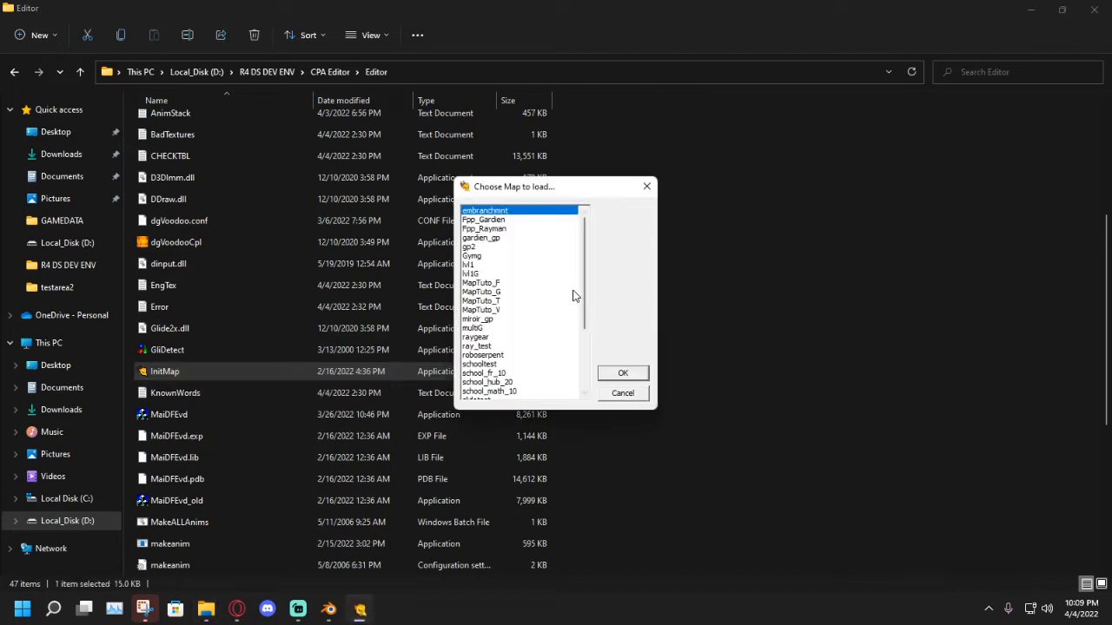
Choose testarea2 as the map to load and open it in the editor.
scroll(568, 293, "down", 4)
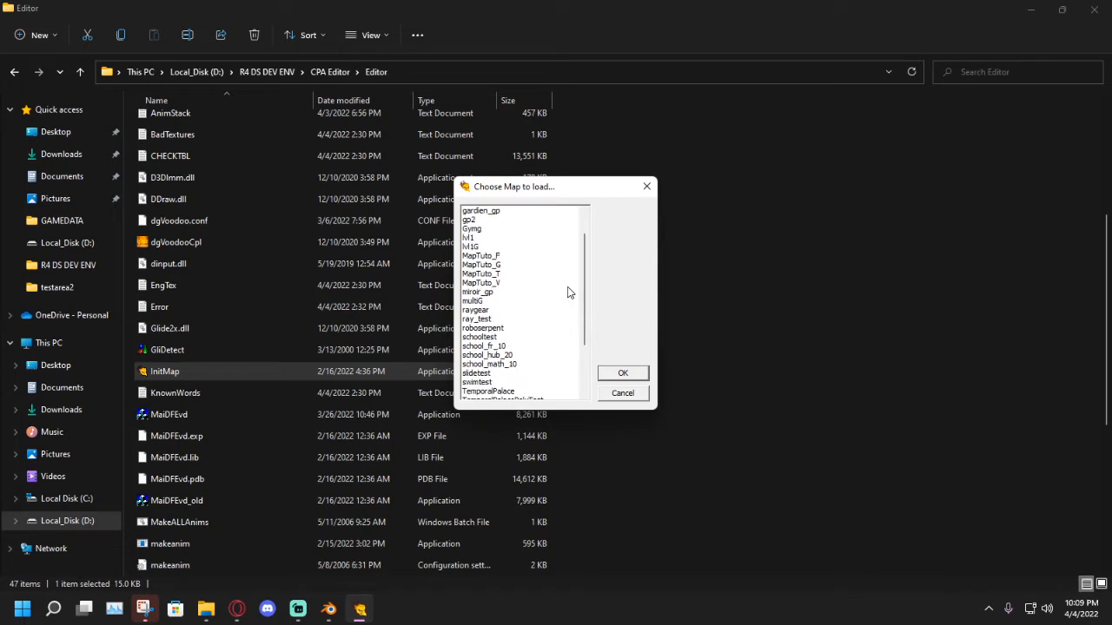
scroll(568, 292, "down", 1)
left_click(474, 347)
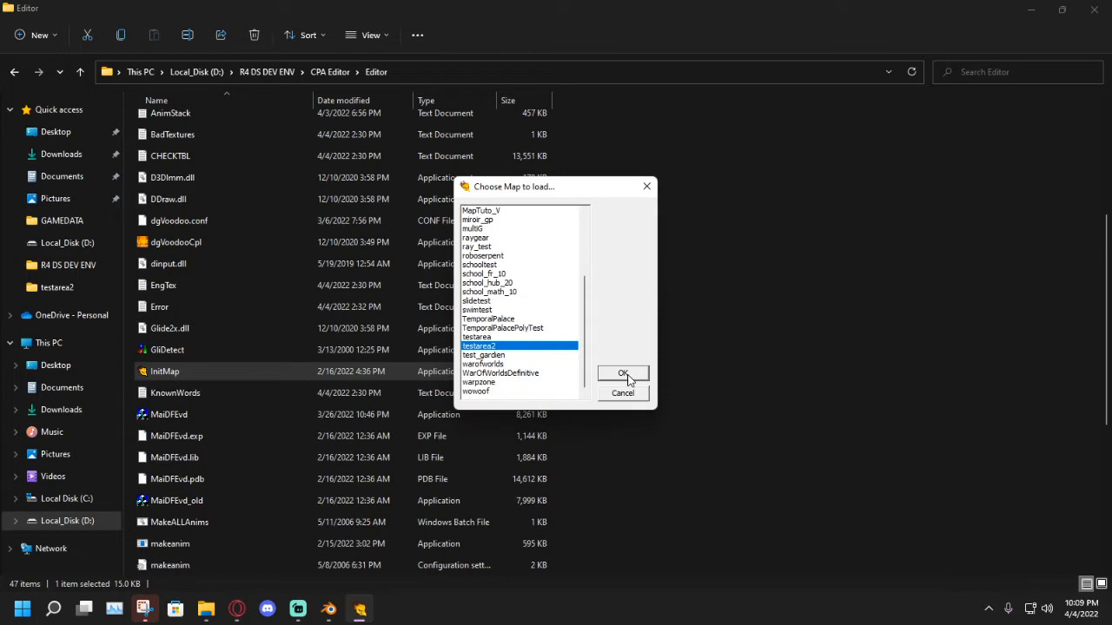
left_click(622, 374)
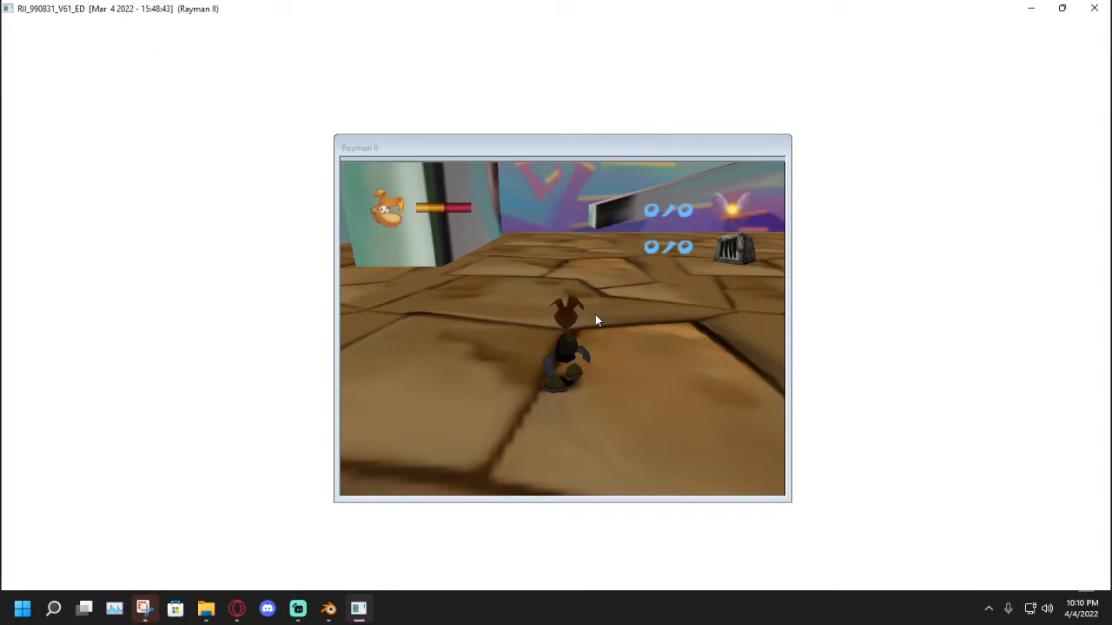
Run and jump with Rayman across the stone floor to examine the ground, blocks and walls of testarea2.
key("Up")
key("Right")
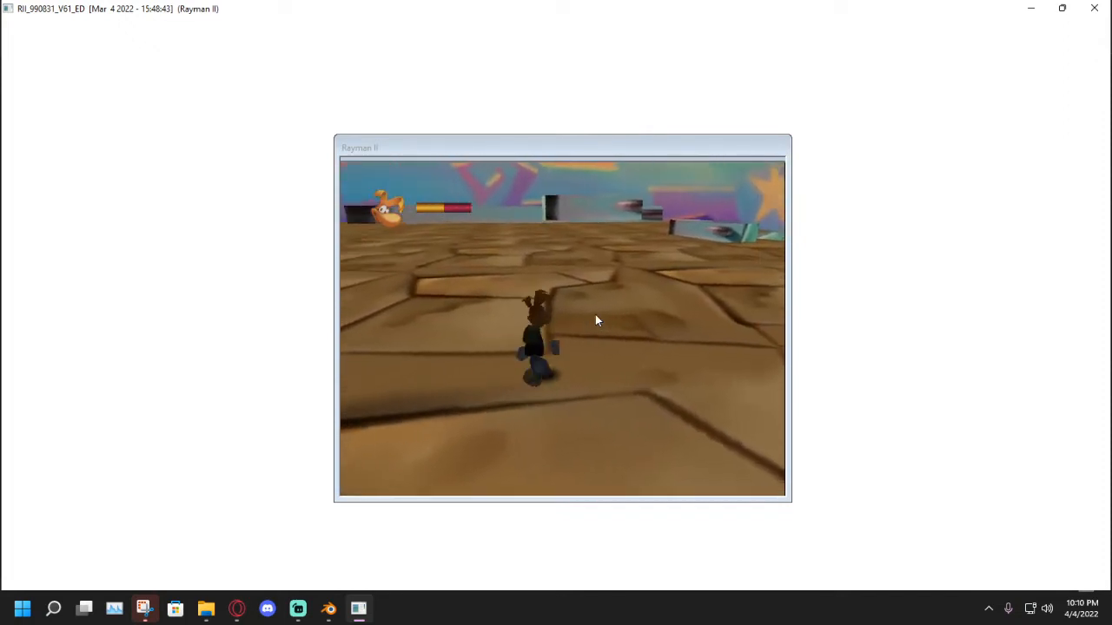
key("Right")
key("Right")
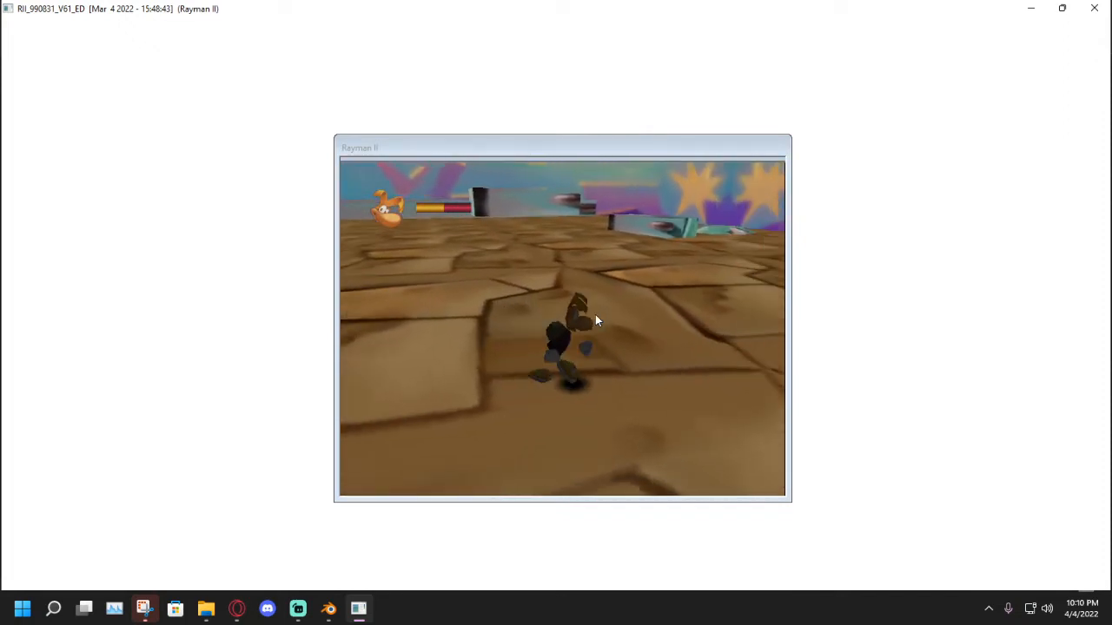
key("a")
key("Left")
key("a")
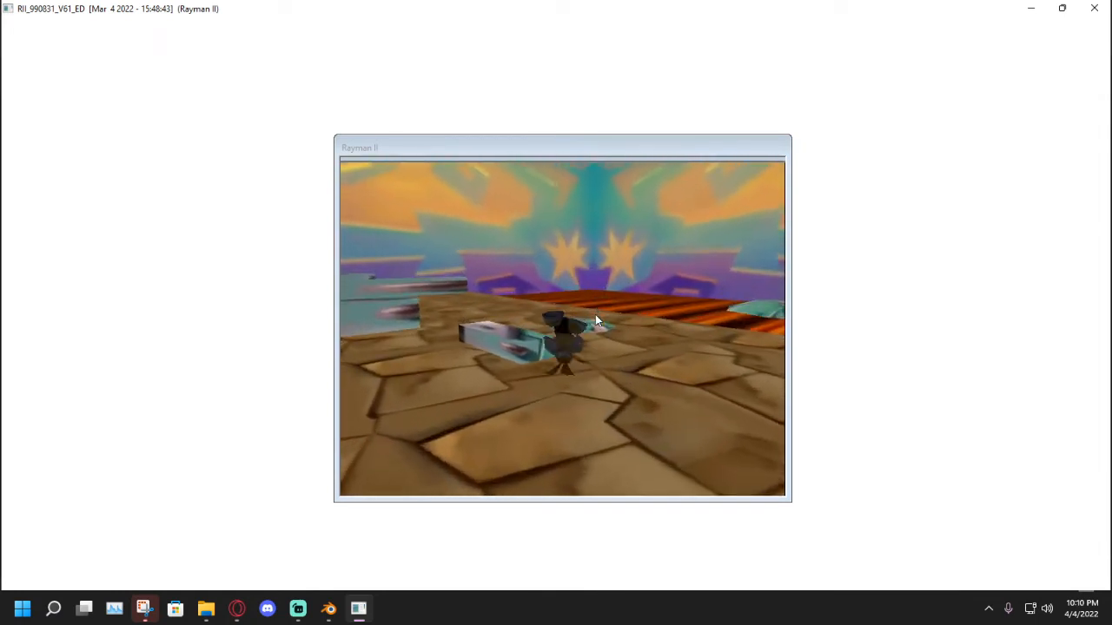
key("Right")
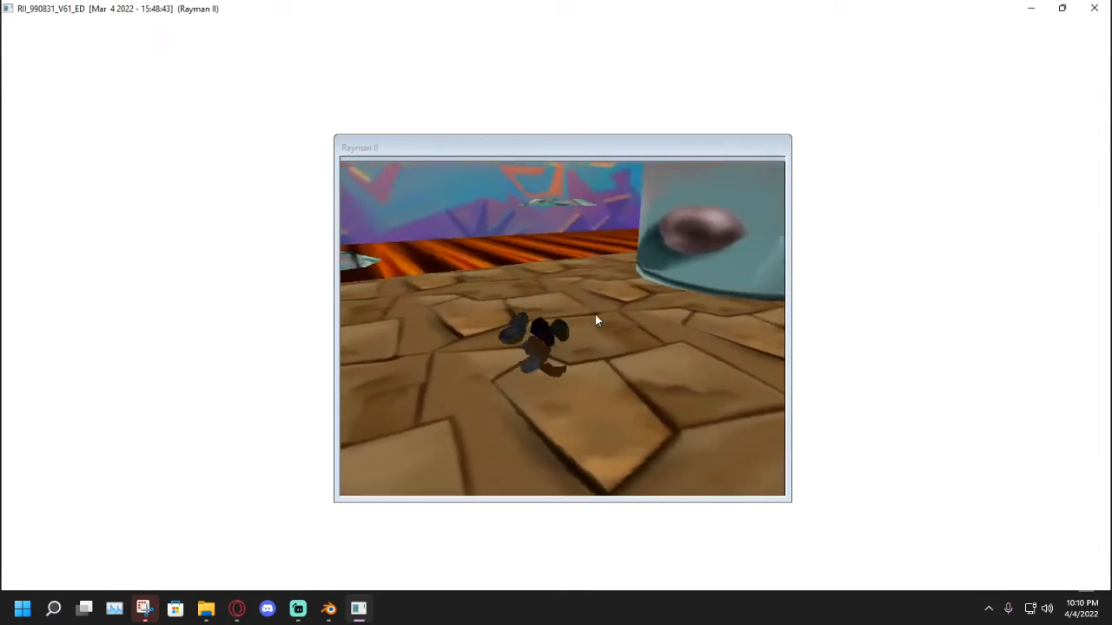
key("Right")
key("a")
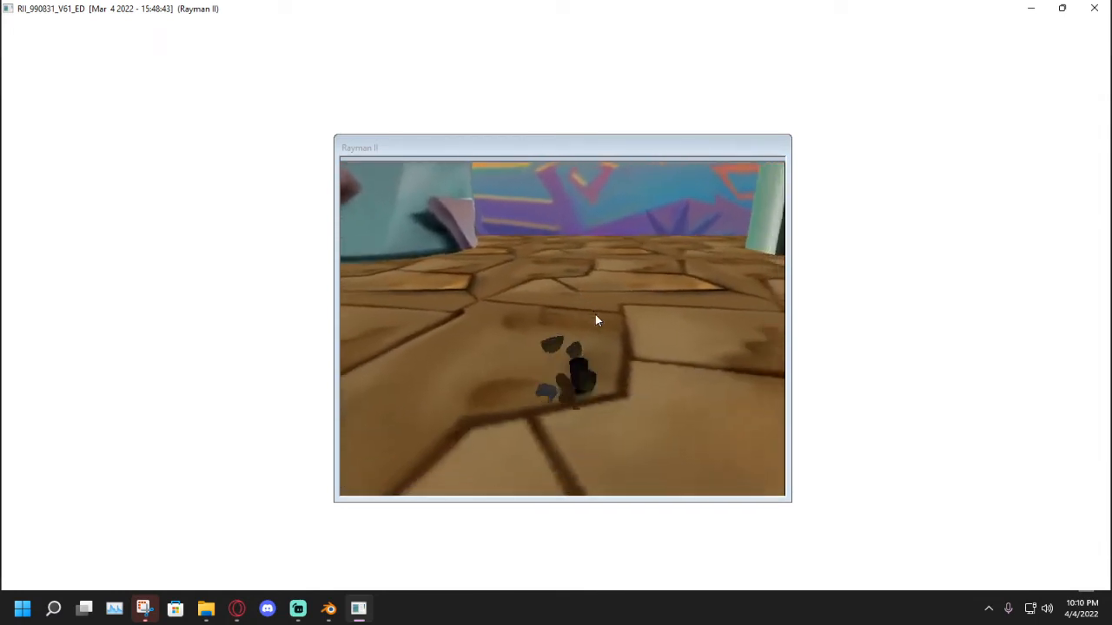
key("a")
key("Right")
key("a")
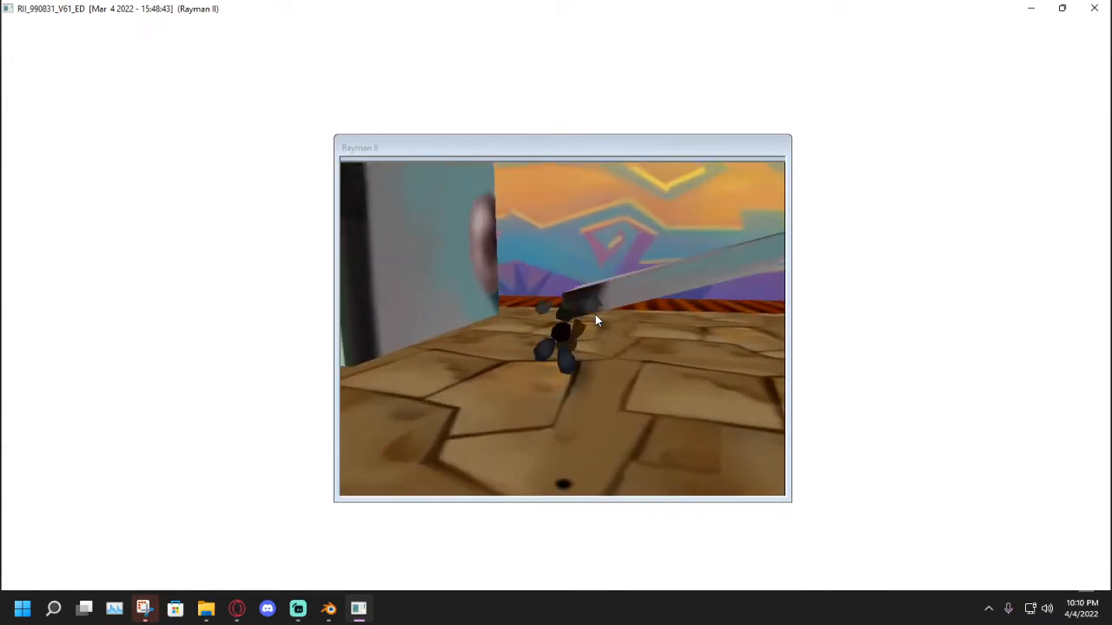
key("Right")
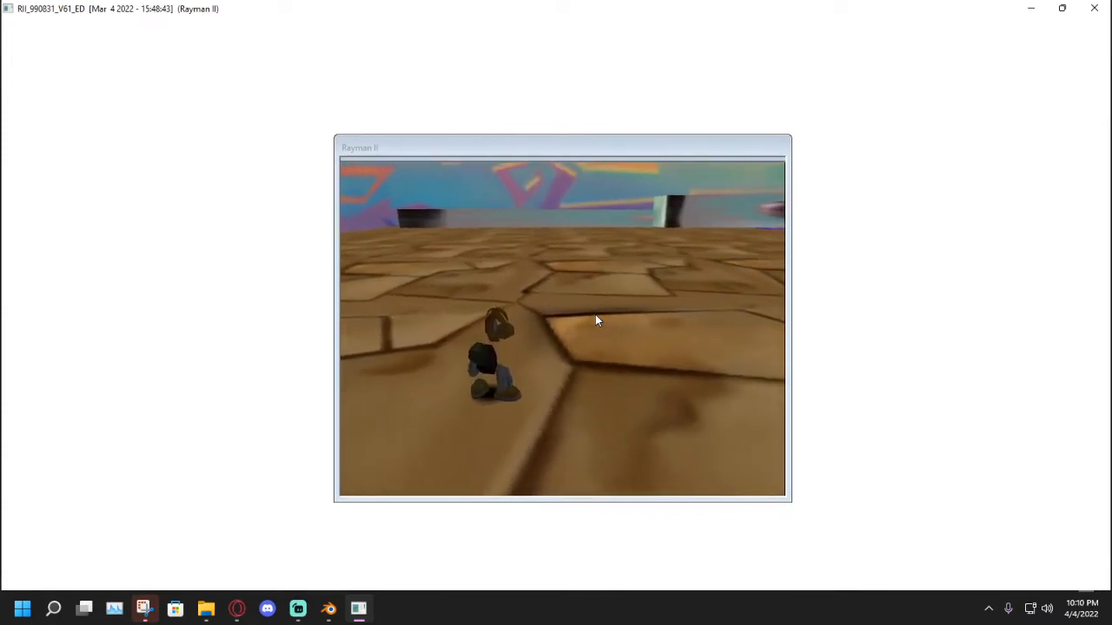
key("Right")
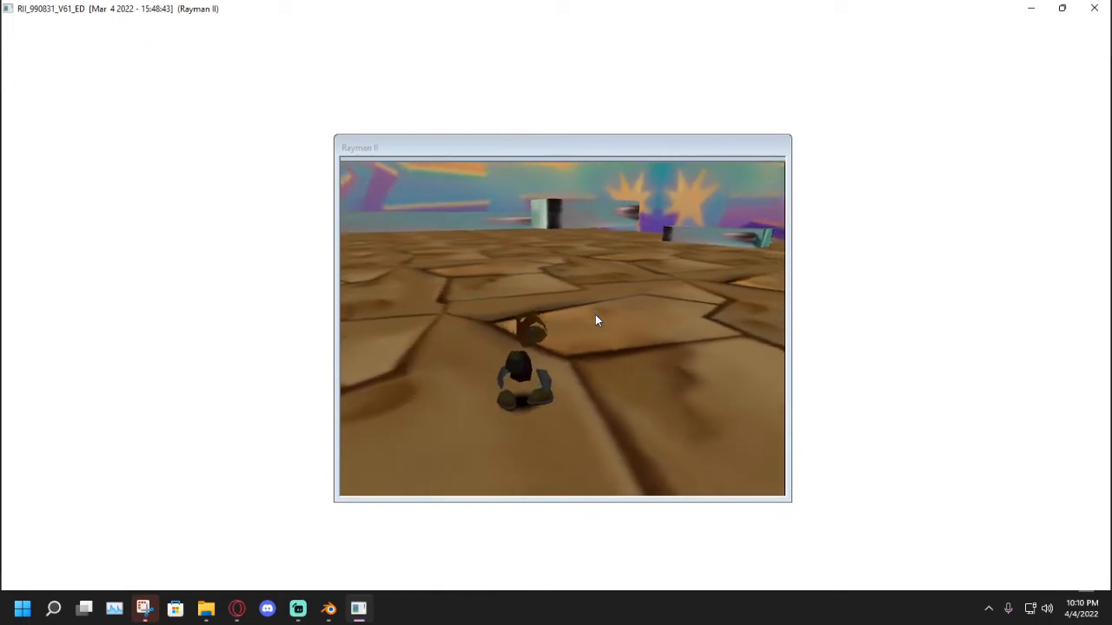
key("Up")
key("Left")
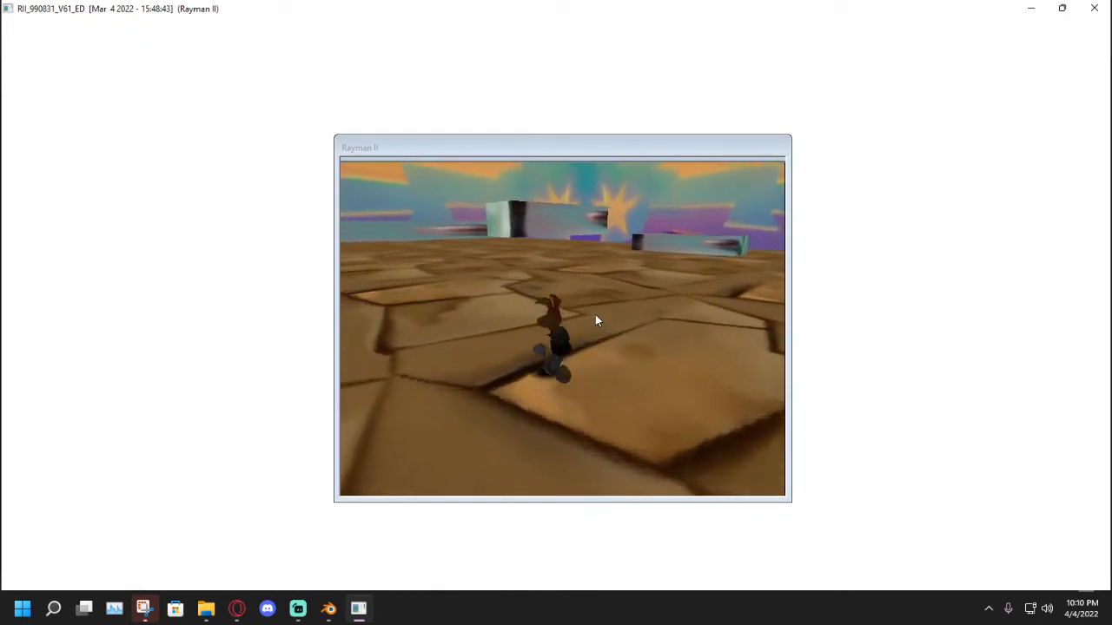
key("Up")
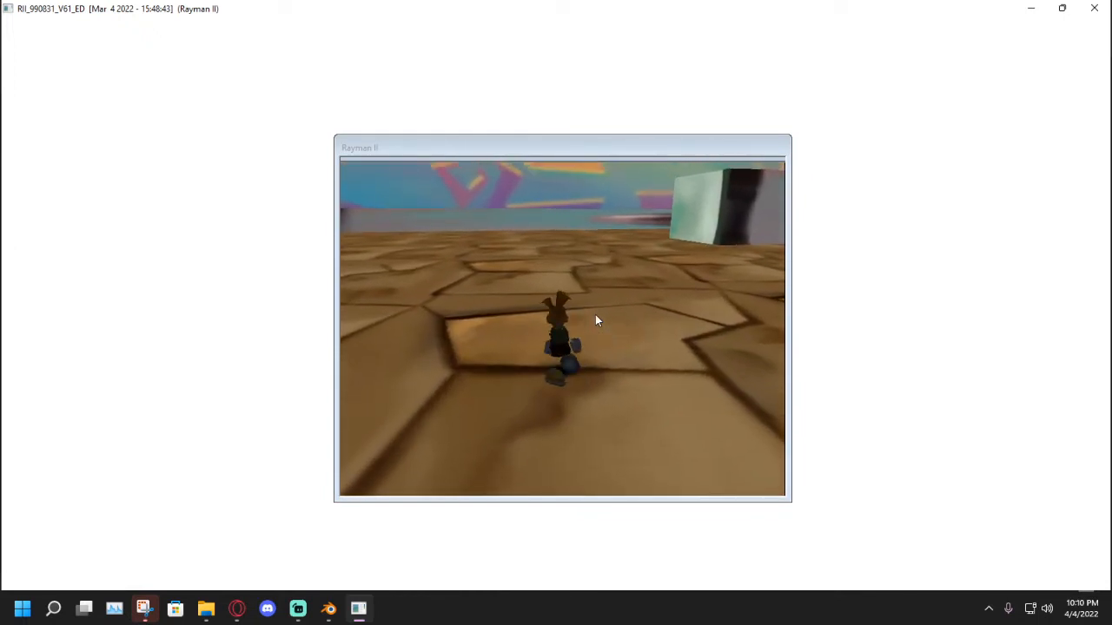
key("Right")
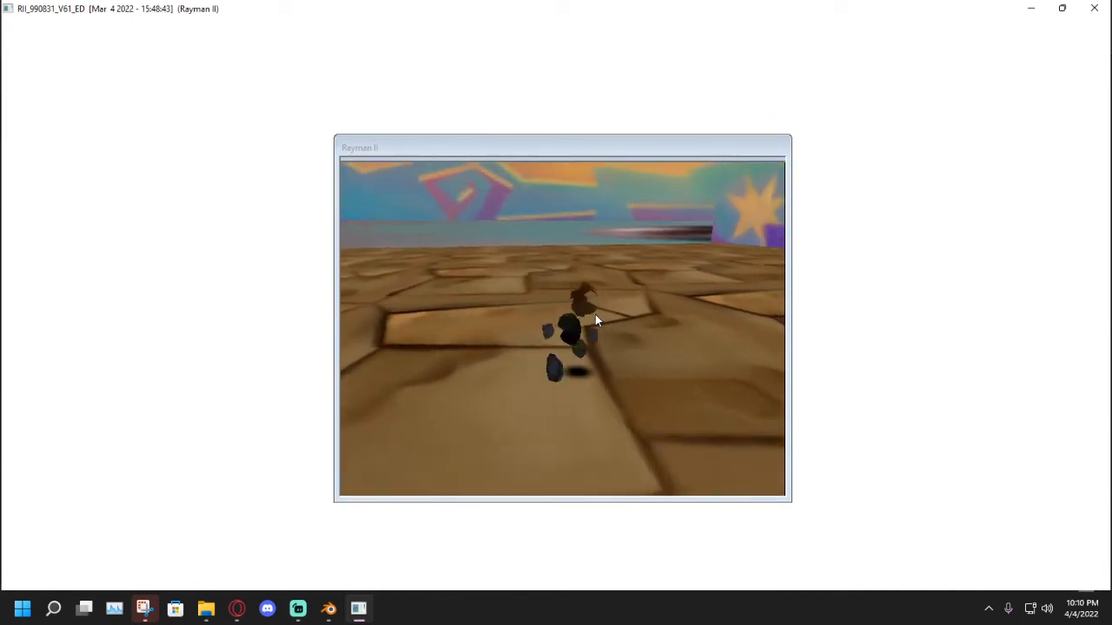
key("Up")
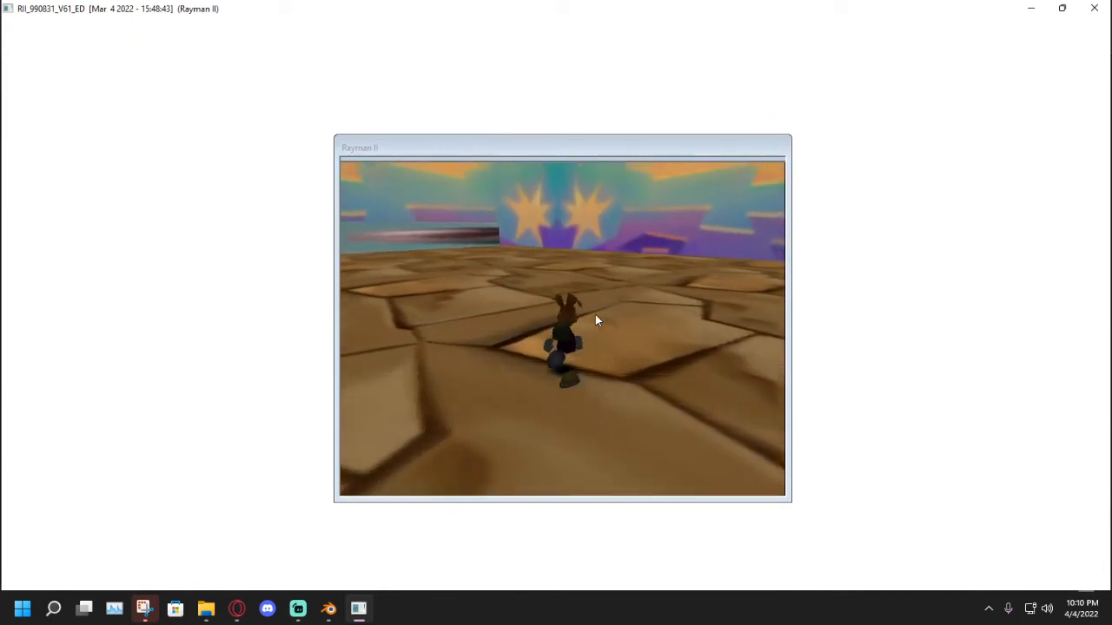
key("Right")
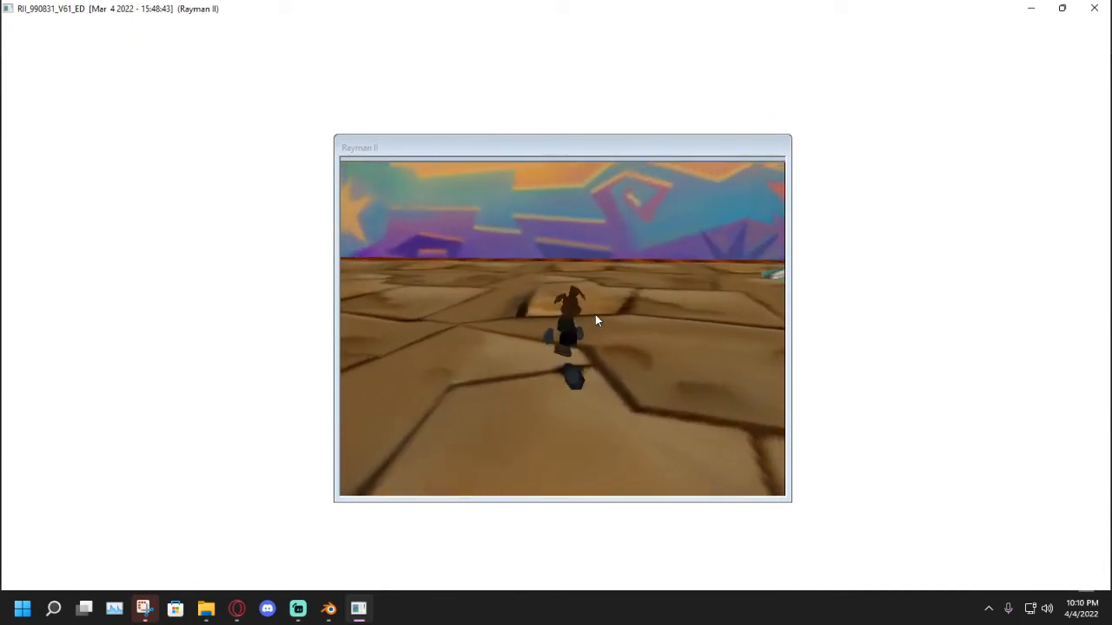
key("Left")
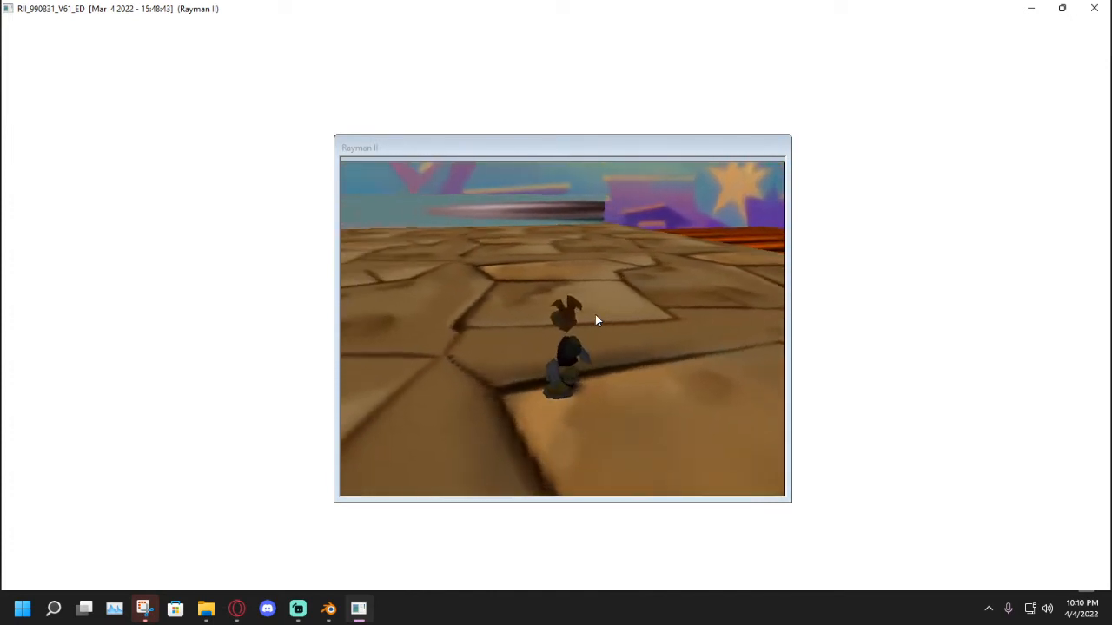
key("Up")
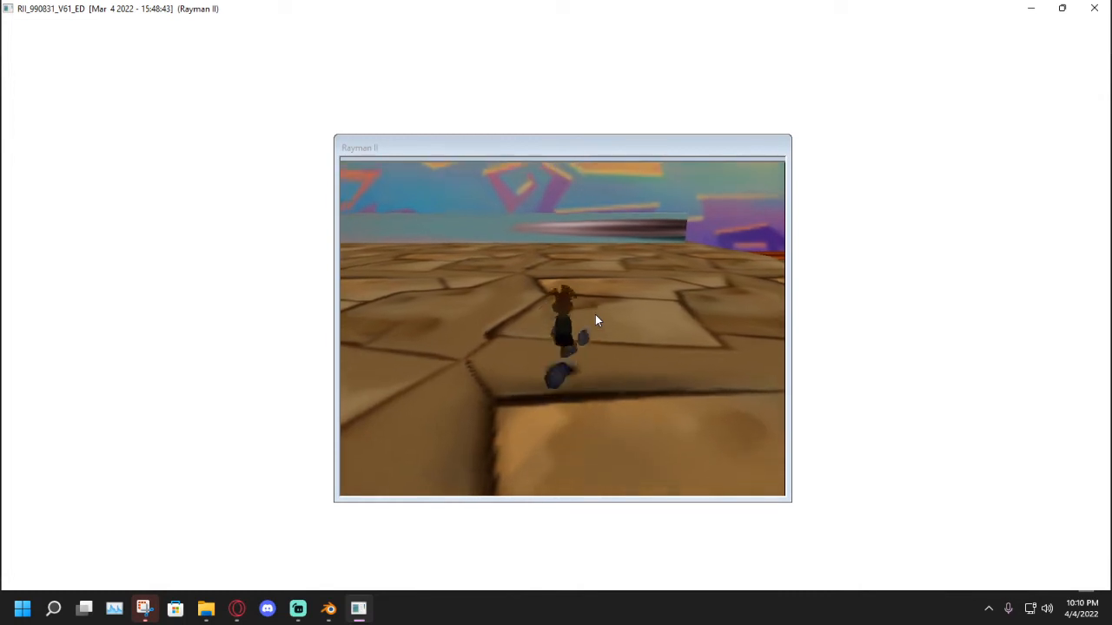
key("Left")
key("Down")
key("Up")
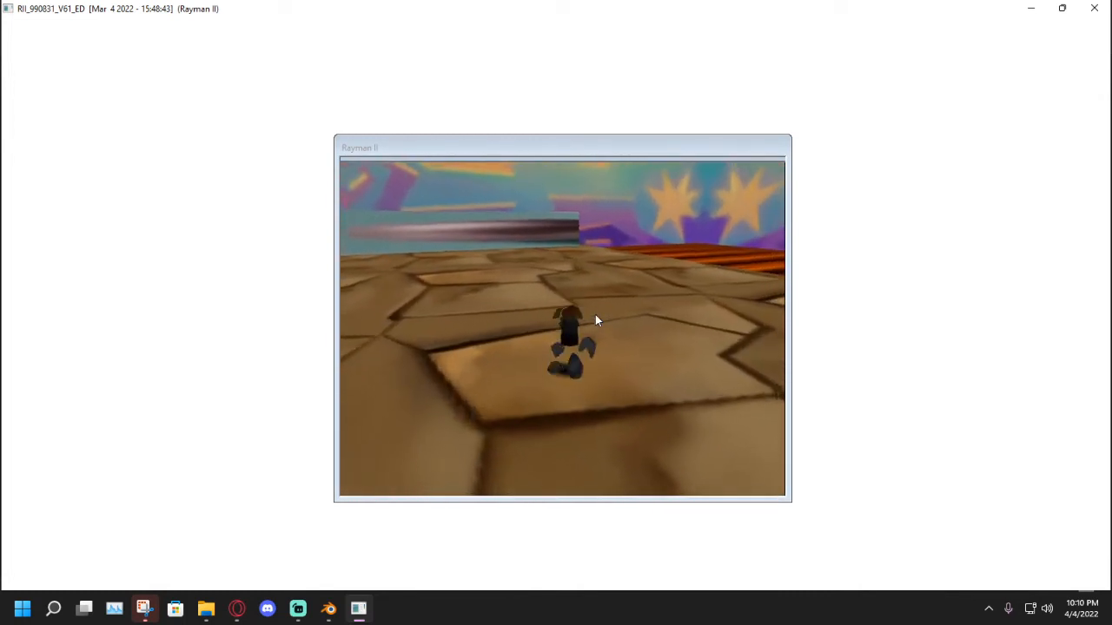
key("Right")
key("Right")
key("a")
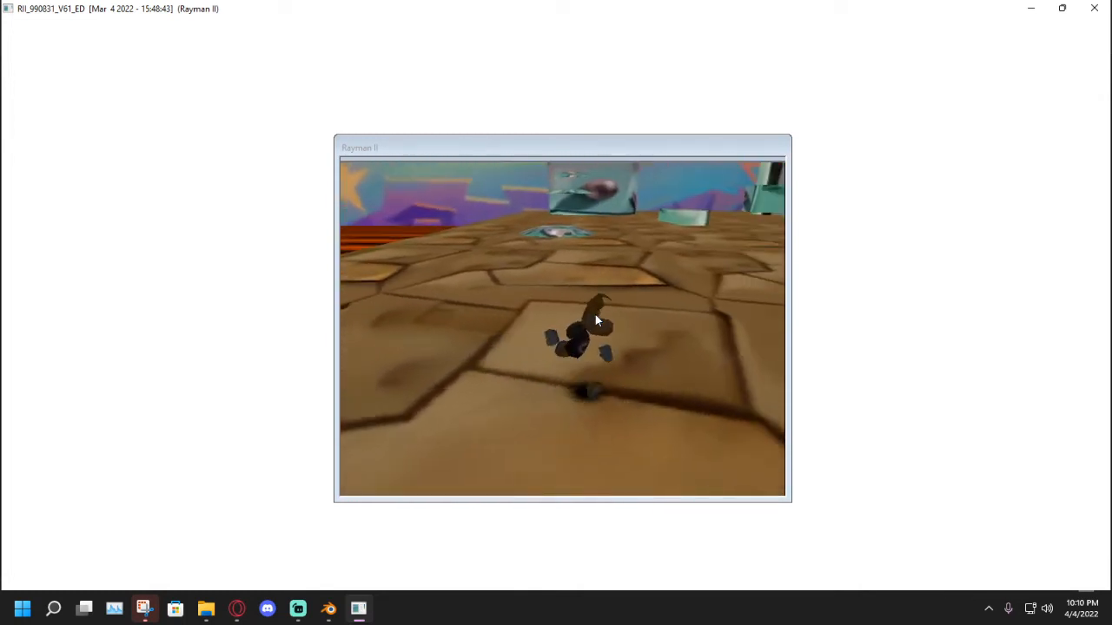
Move Rayman to the edge of the stone floor and along it to examine the lava surface beside it.
key("Left")
key("Left")
key("a")
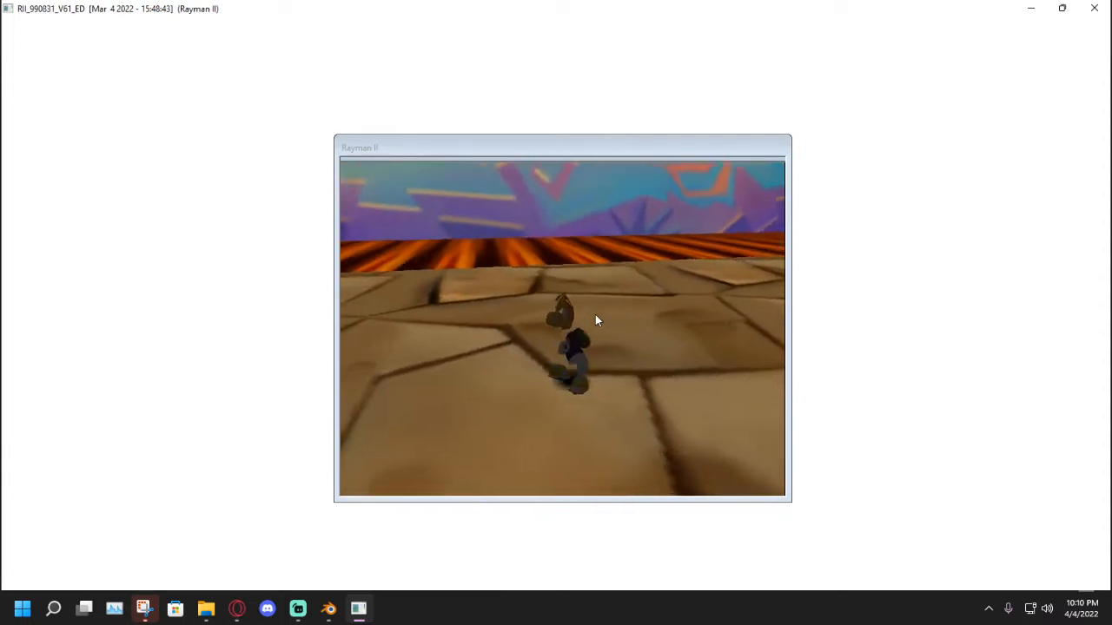
key("Up")
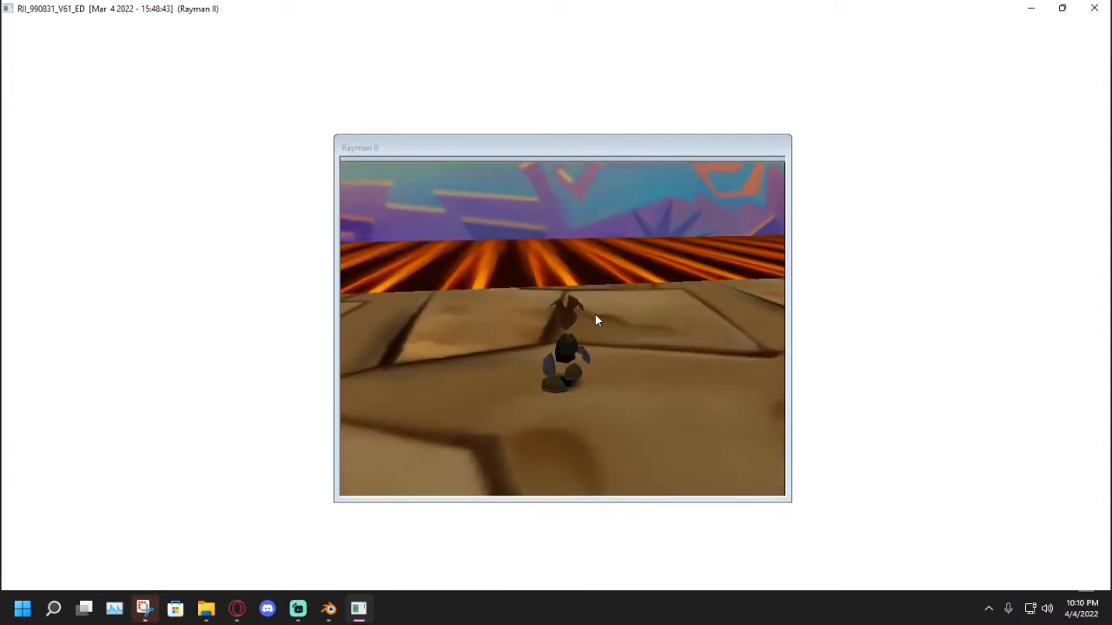
key("Up")
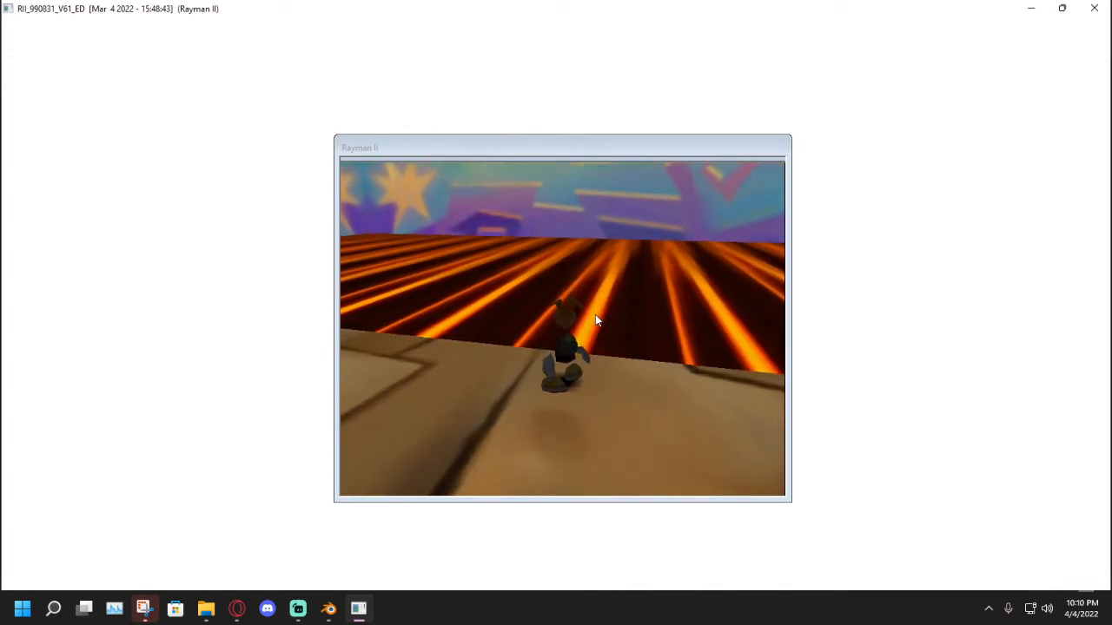
key("Right")
key("Right")
key("a")
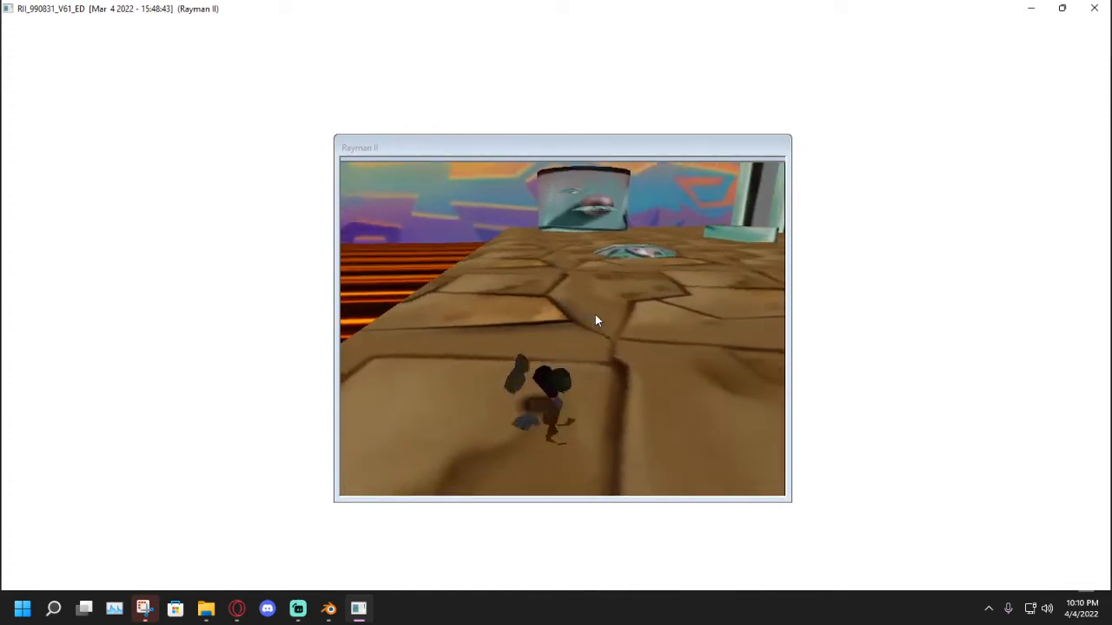
key("Up")
key("a")
key("Left")
key("Right")
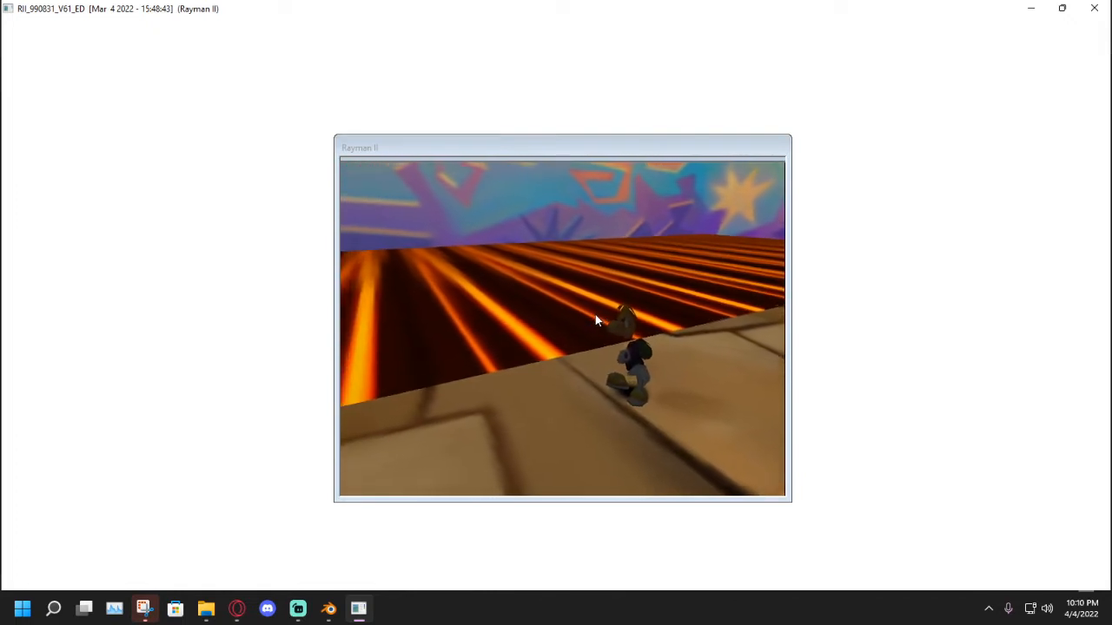
key("a")
key("Left")
key("a")
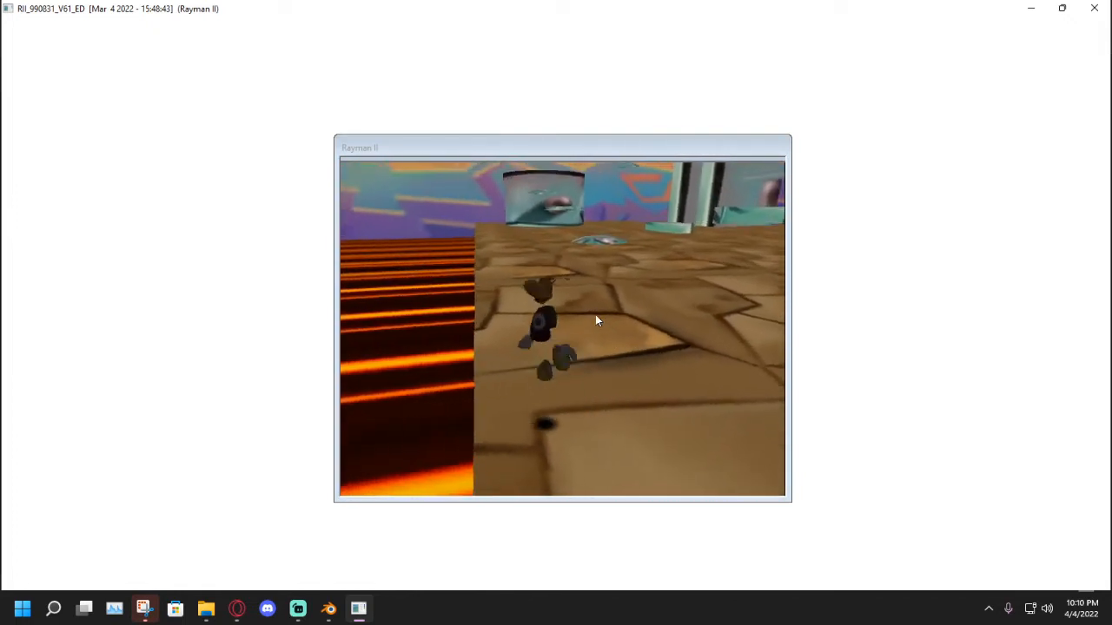
key("Right")
key("a")
key("Left")
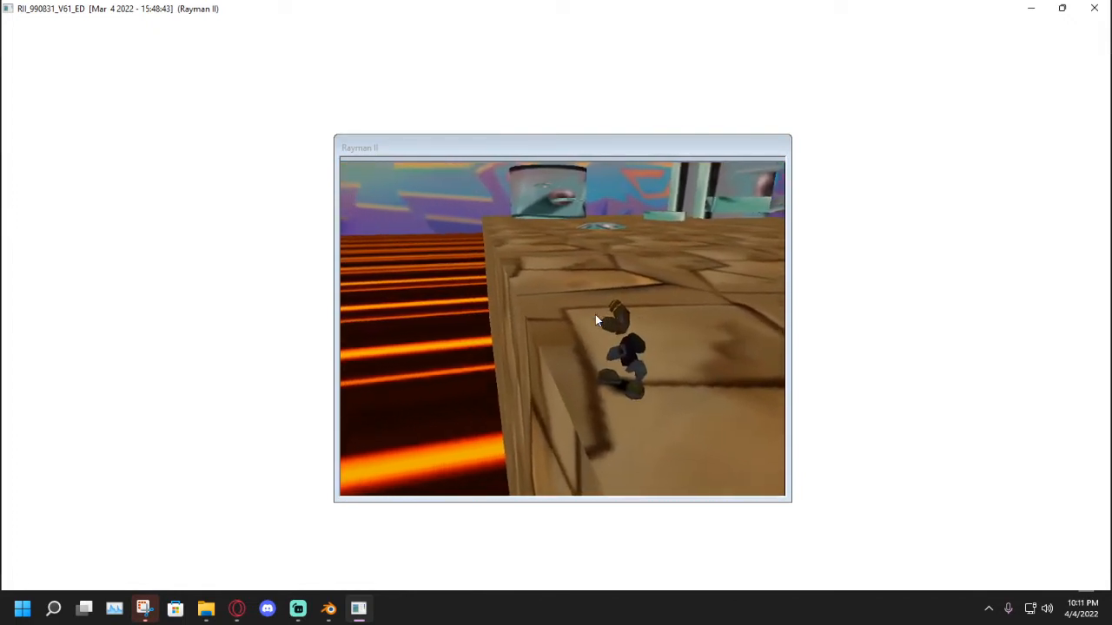
key("Left")
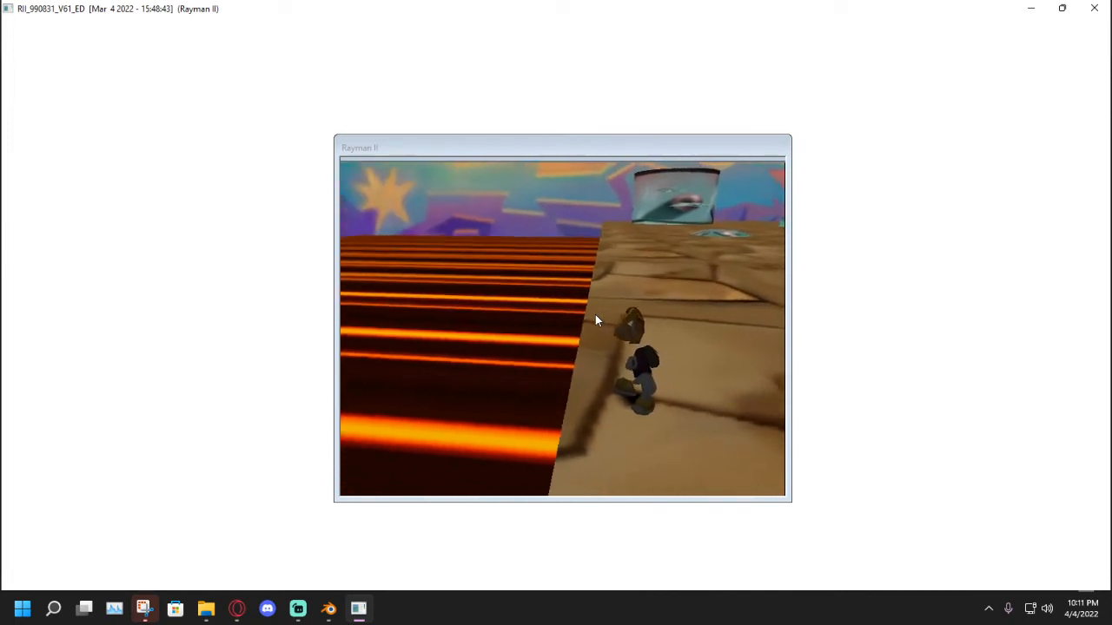
key("Right")
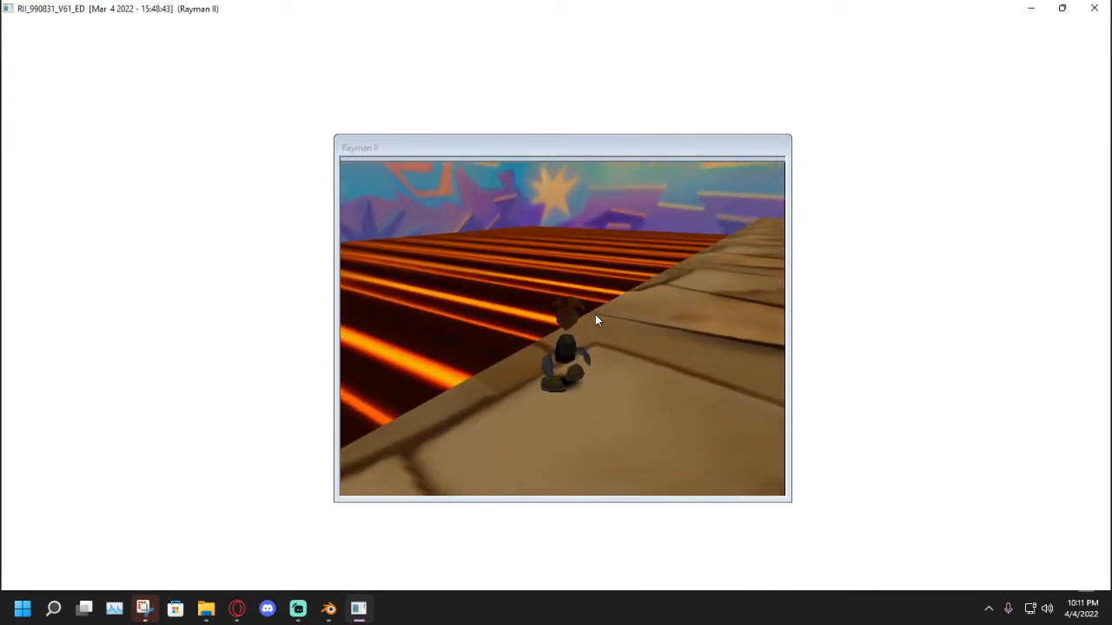
key("Right")
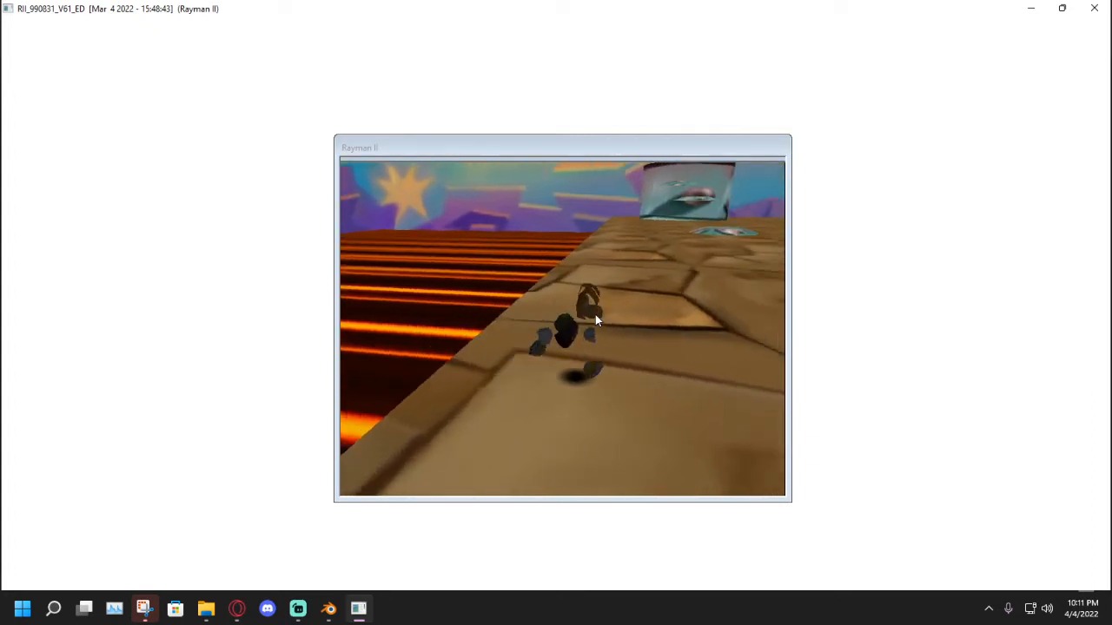
Turn and run Rayman away from the lava edge across the stone floor to examine the blocks and the long wall.
key("Left")
key("Right")
key("Right")
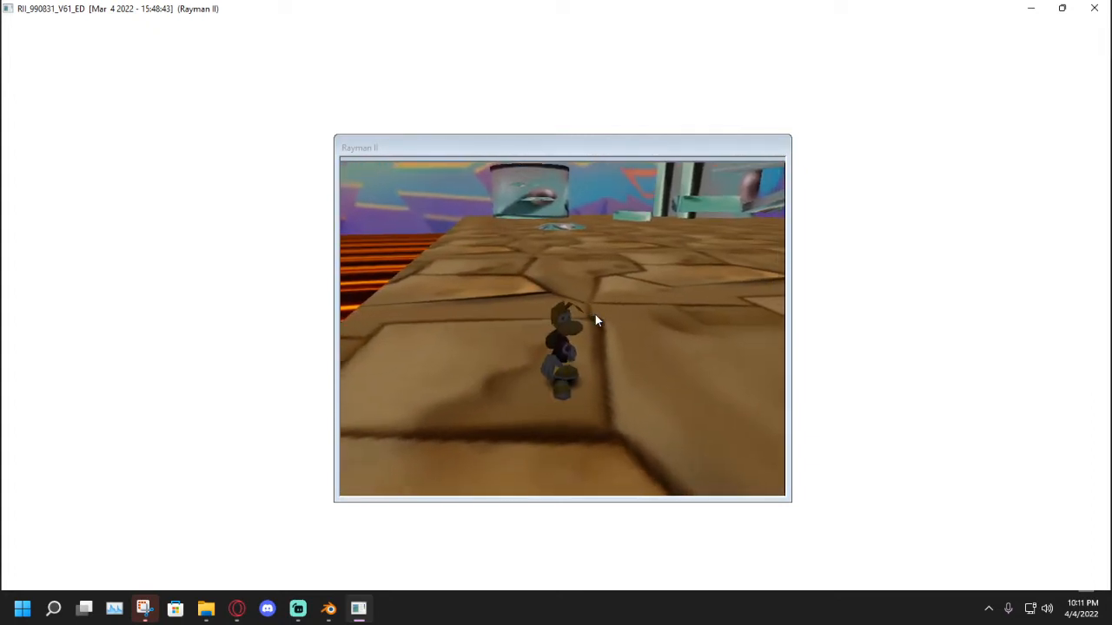
key("Right")
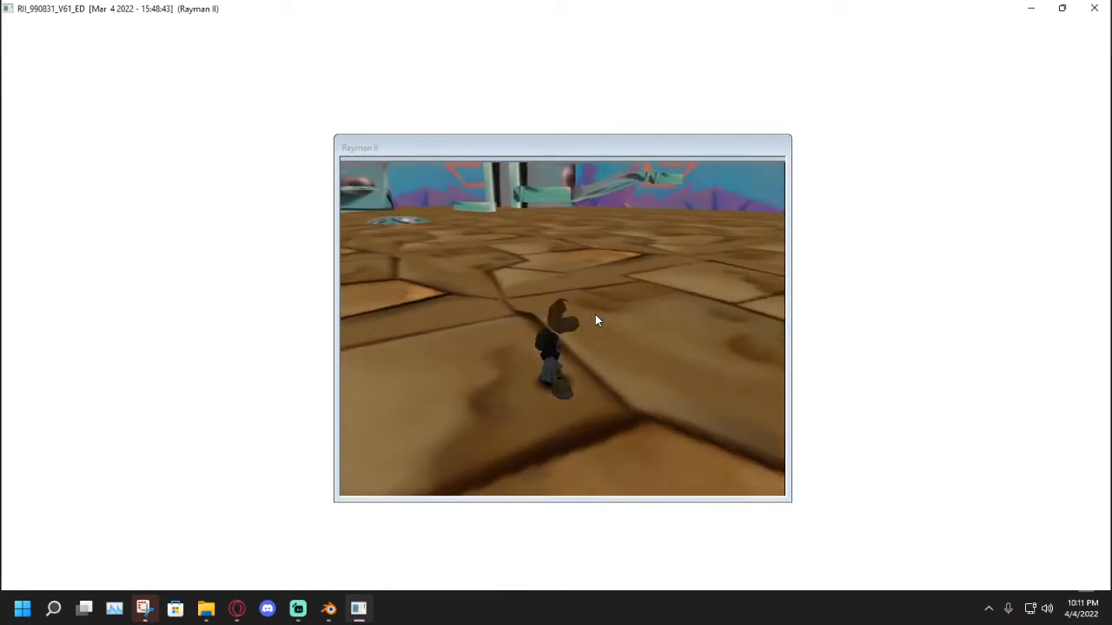
key("Down")
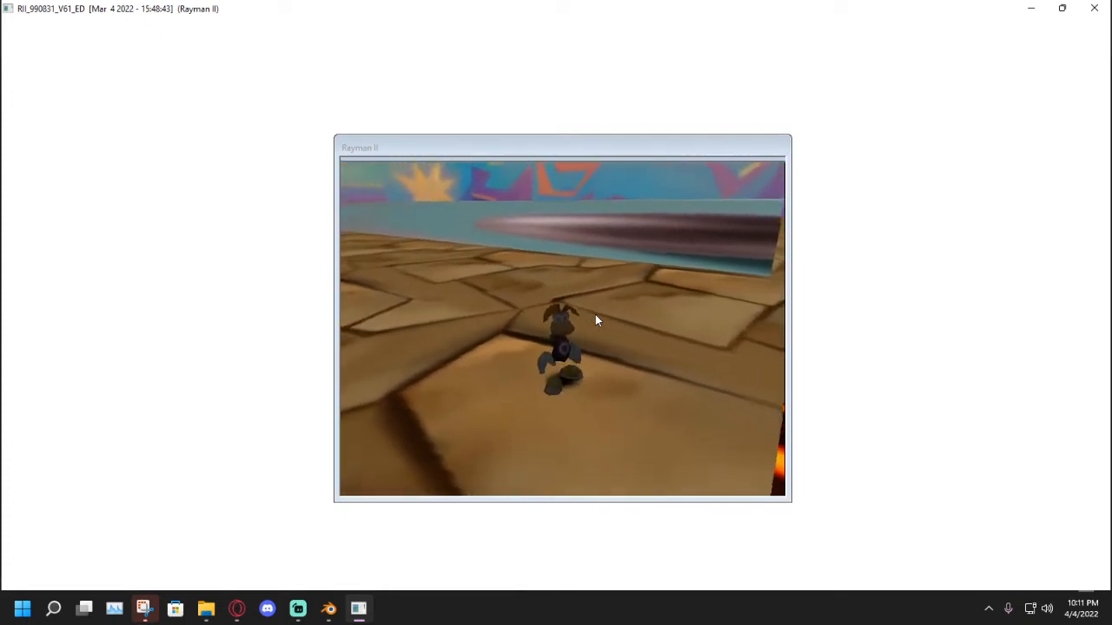
key("Right")
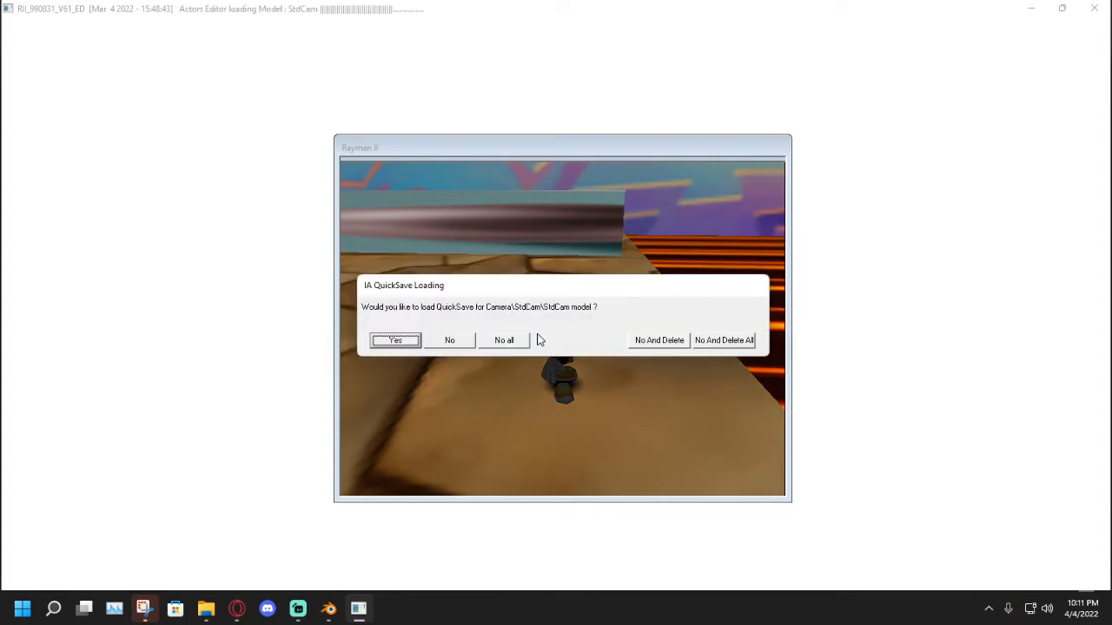
Decline loading the IA QuickSave for all models and move the editor camera over to the lava surface.
left_click(511, 340)
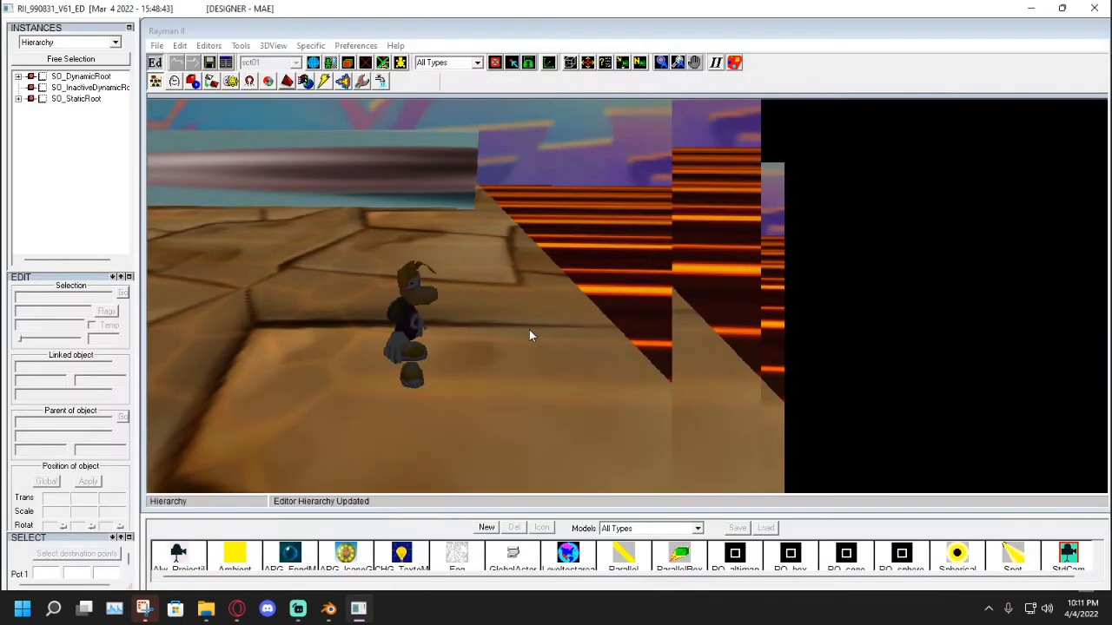
left_click(694, 64)
left_click_drag(521, 300, 566, 248)
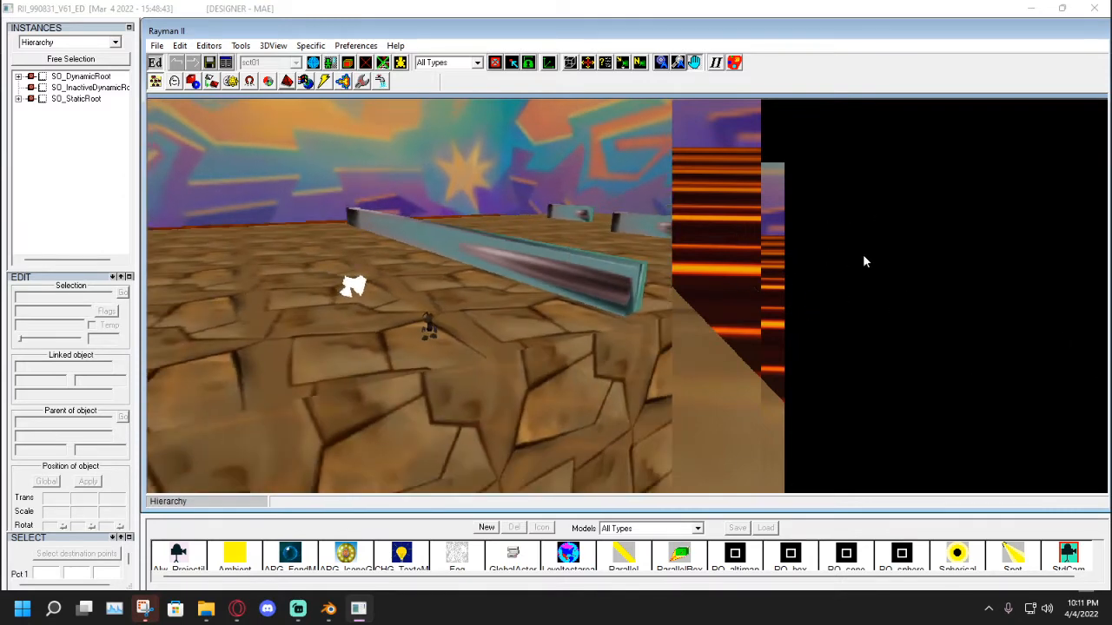
left_click_drag(593, 230, 239, 177)
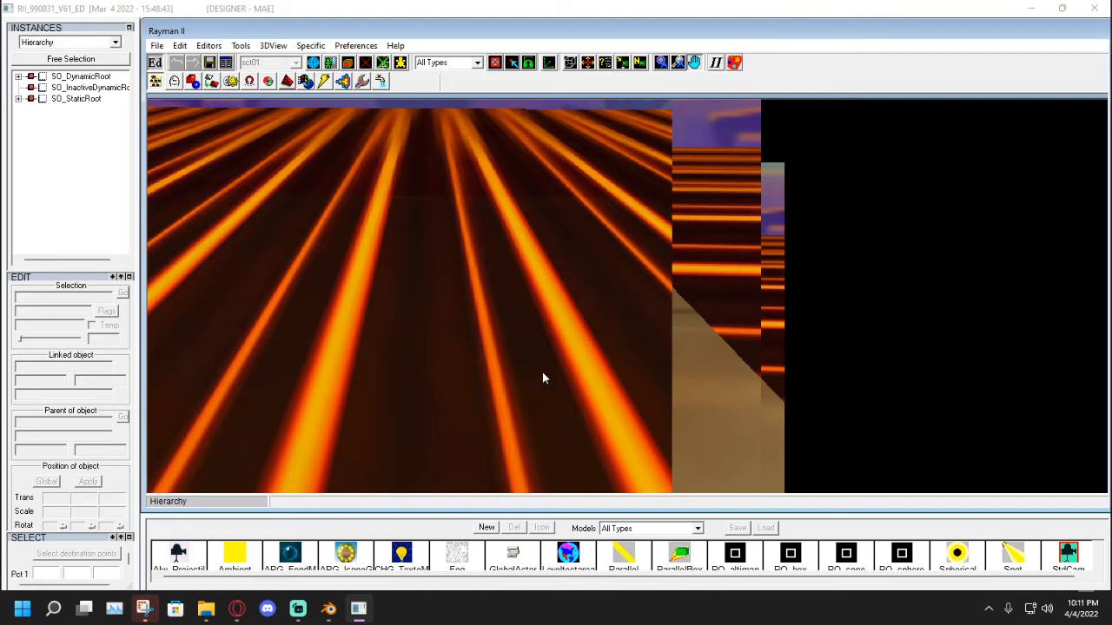
left_click_drag(507, 353, 510, 319)
left_click_drag(316, 237, 345, 297)
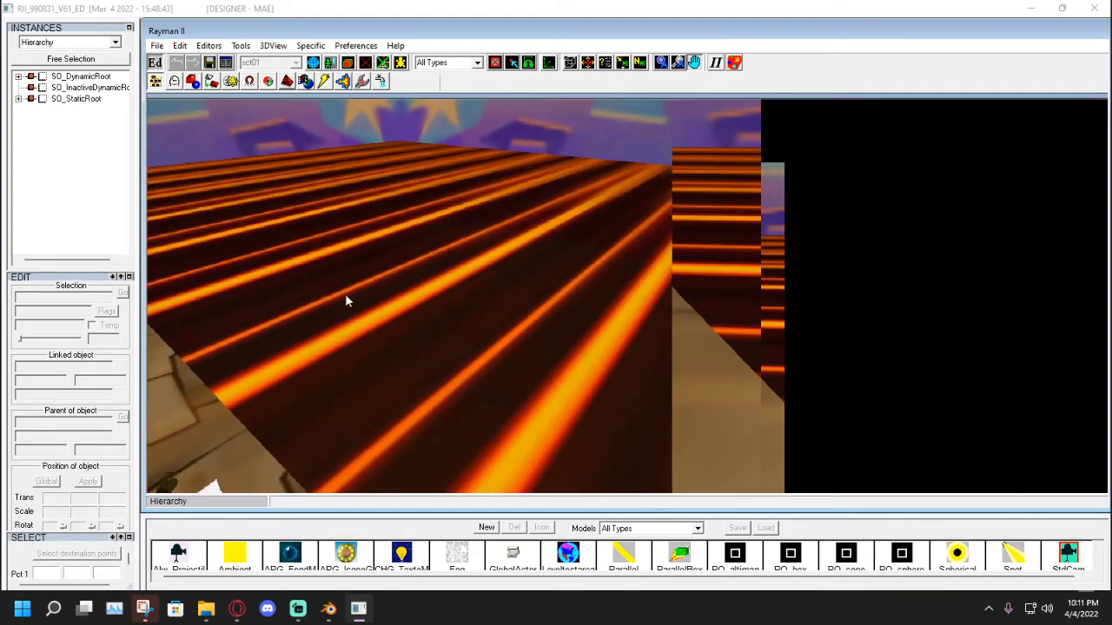
Open the Material editor and go through the lava, metalnormal, sky and stone materials of testarea2.gmt to inspect their settings.
left_click(342, 81)
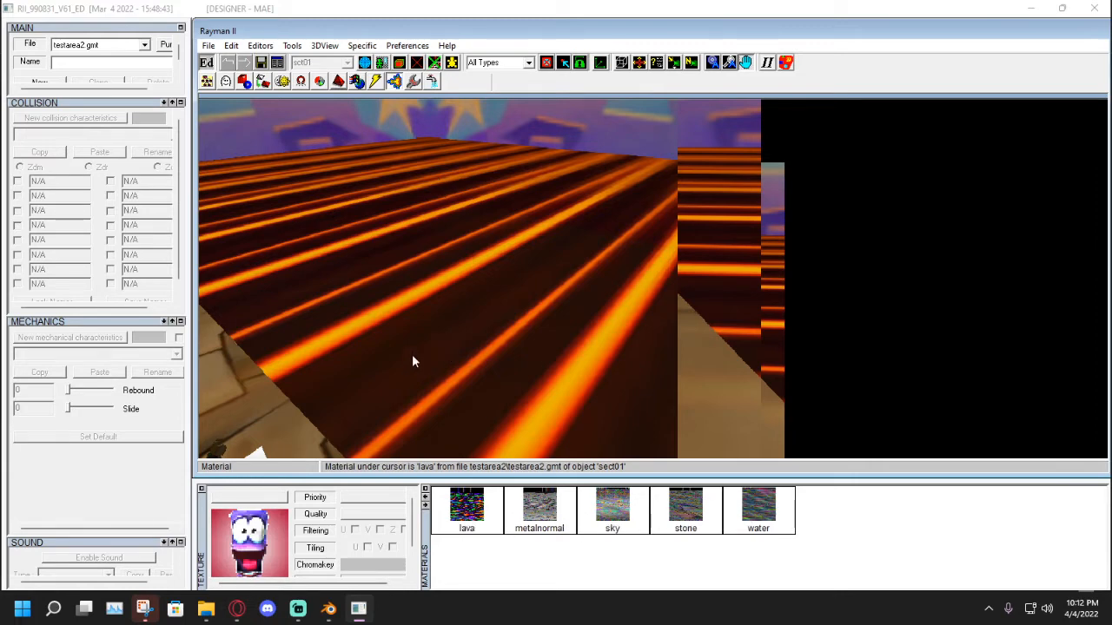
left_click(477, 519)
left_click(539, 513)
left_click(617, 512)
left_click(691, 514)
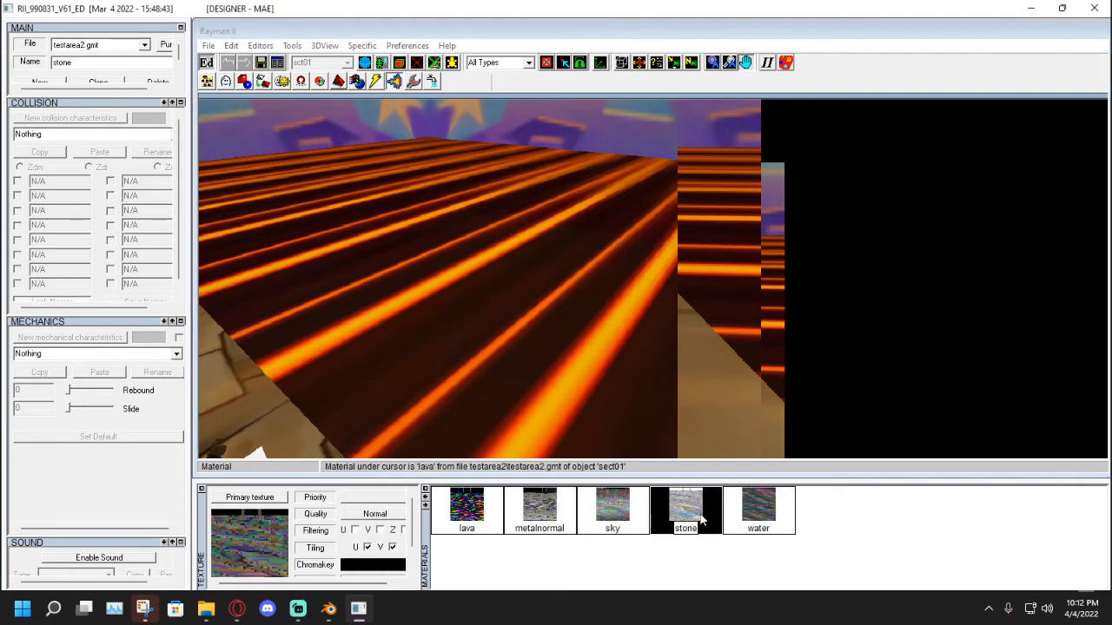
left_click(612, 512)
left_click(539, 512)
left_click(469, 516)
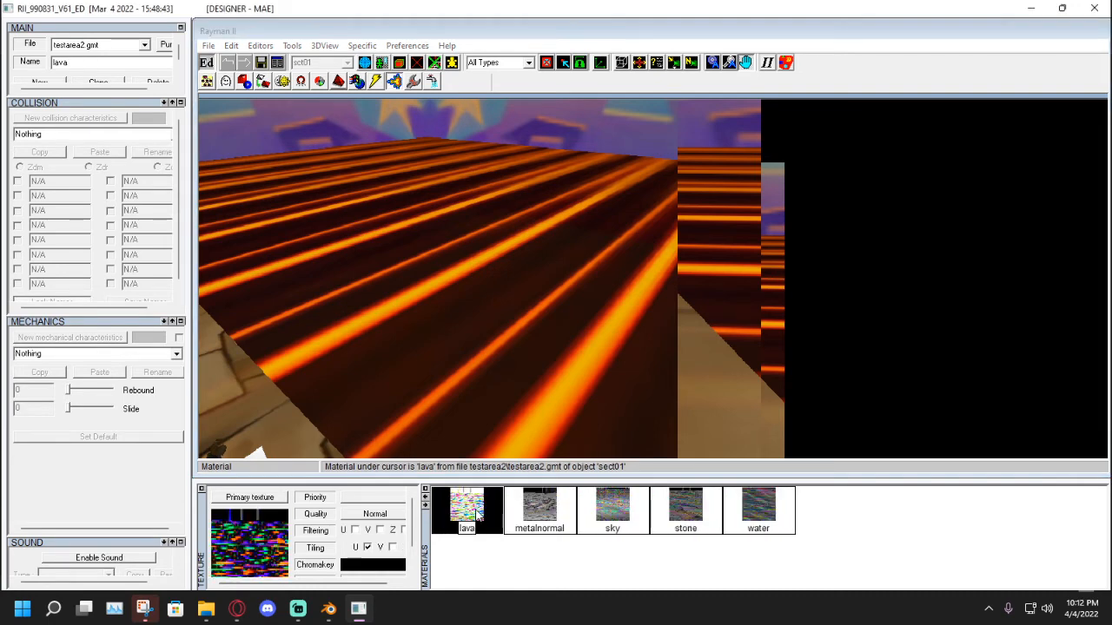
left_click(538, 508)
left_click(612, 508)
left_click(686, 508)
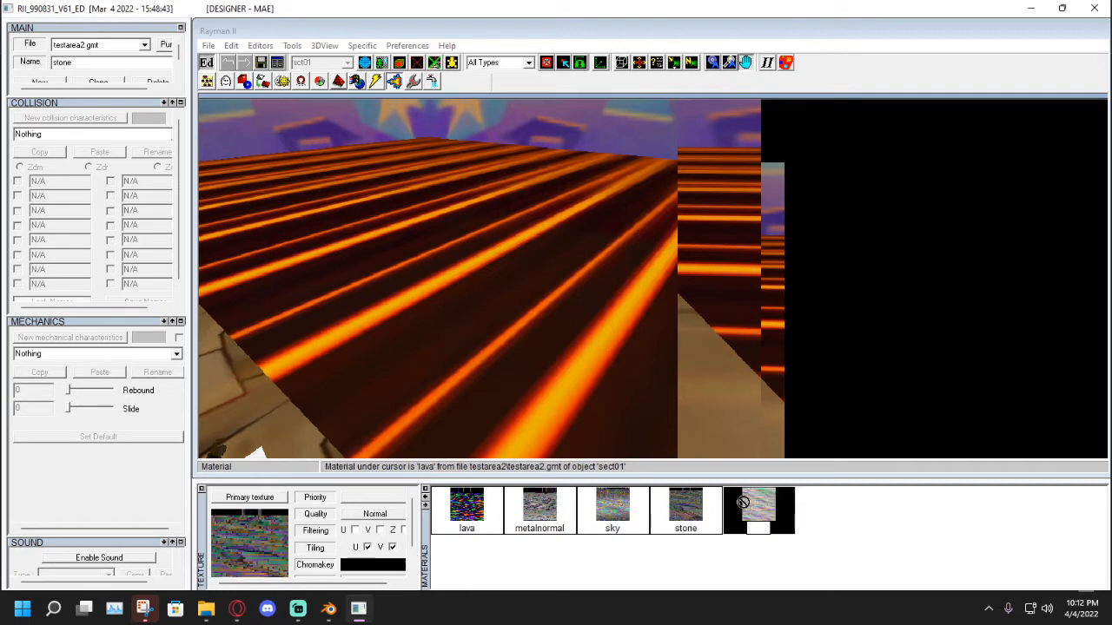
left_click(486, 511)
left_click(512, 516)
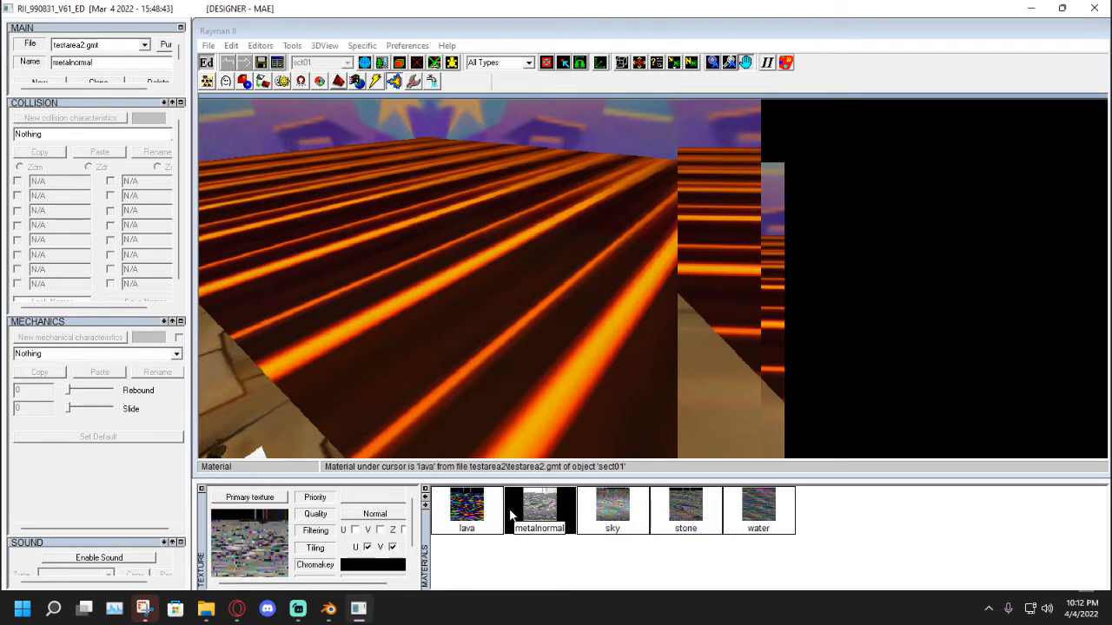
left_click(599, 517)
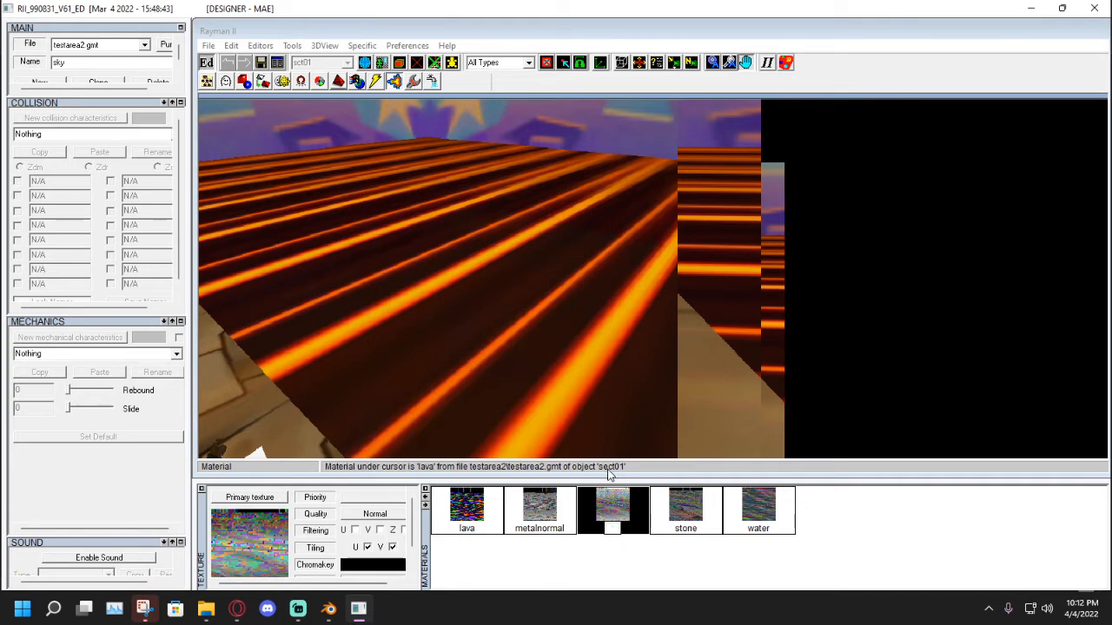
Examine each material from lava to water and compare them with the floor, lava and walls in the level.
middle_click_drag(483, 270, 612, 280)
left_click(477, 506)
left_click(547, 511)
left_click(626, 513)
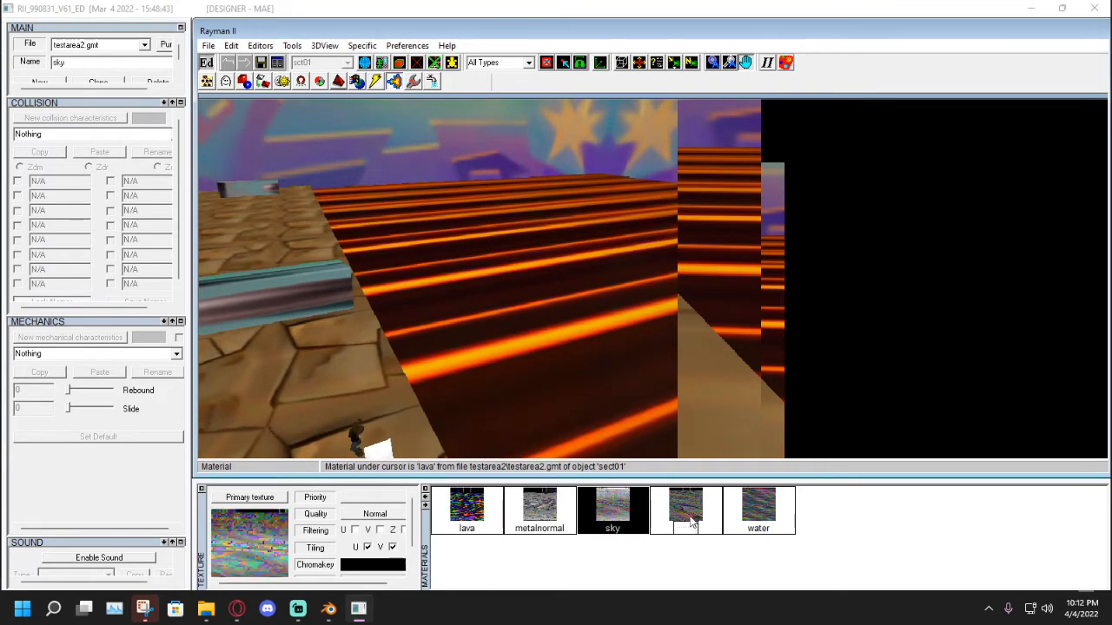
left_click(691, 520)
left_click(756, 523)
middle_click_drag(582, 360, 212, 318)
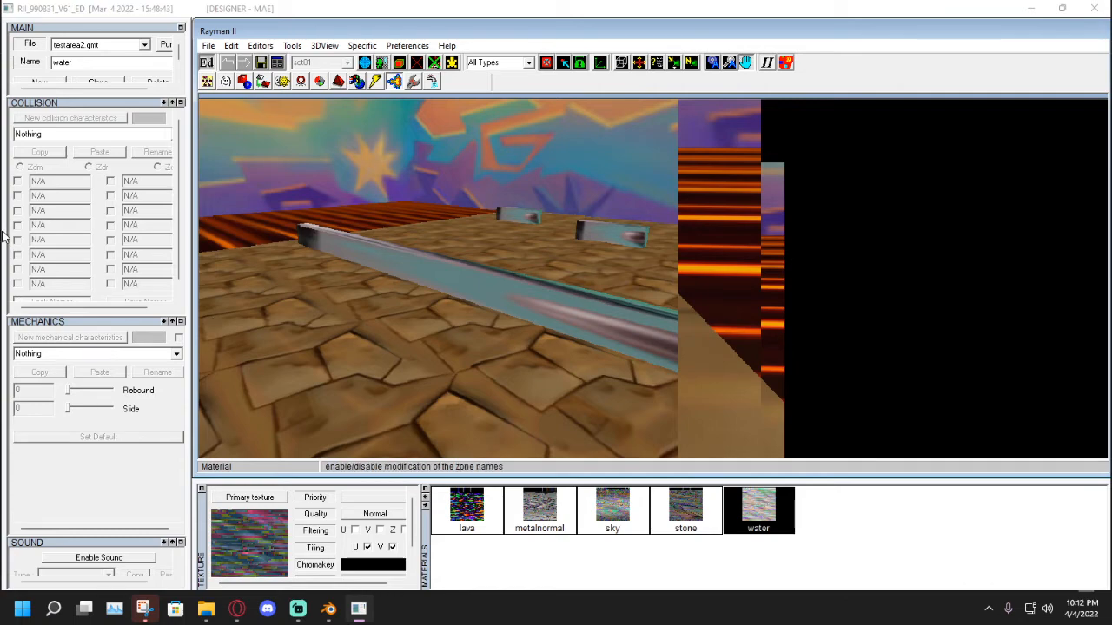
Switch to the browser to check the Twitch stream chat and return to the level editor.
left_click(238, 611)
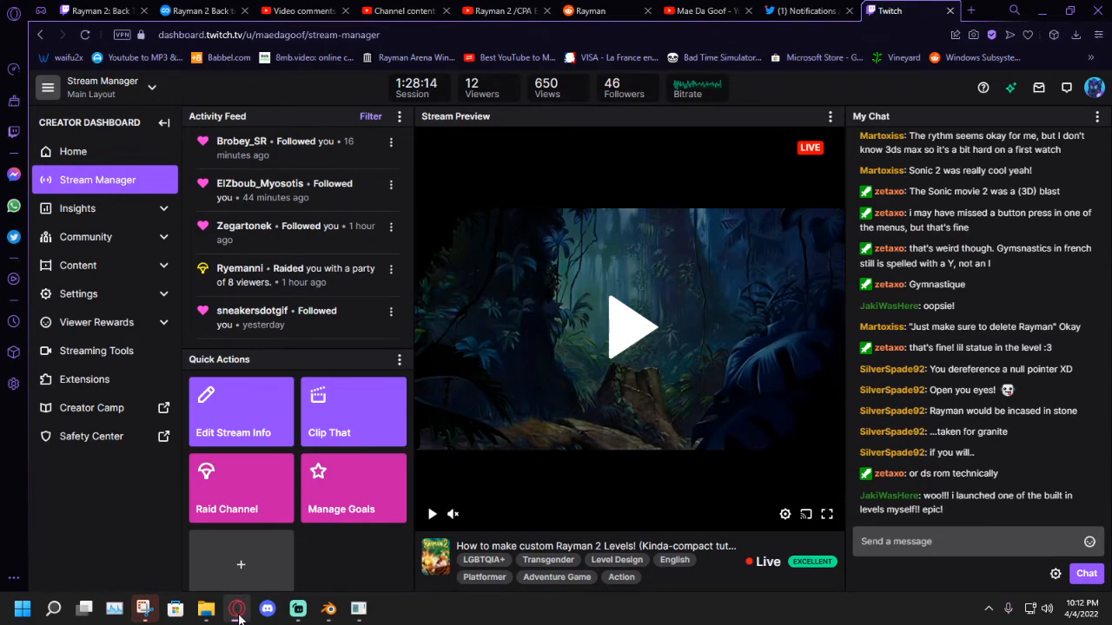
left_click(239, 617)
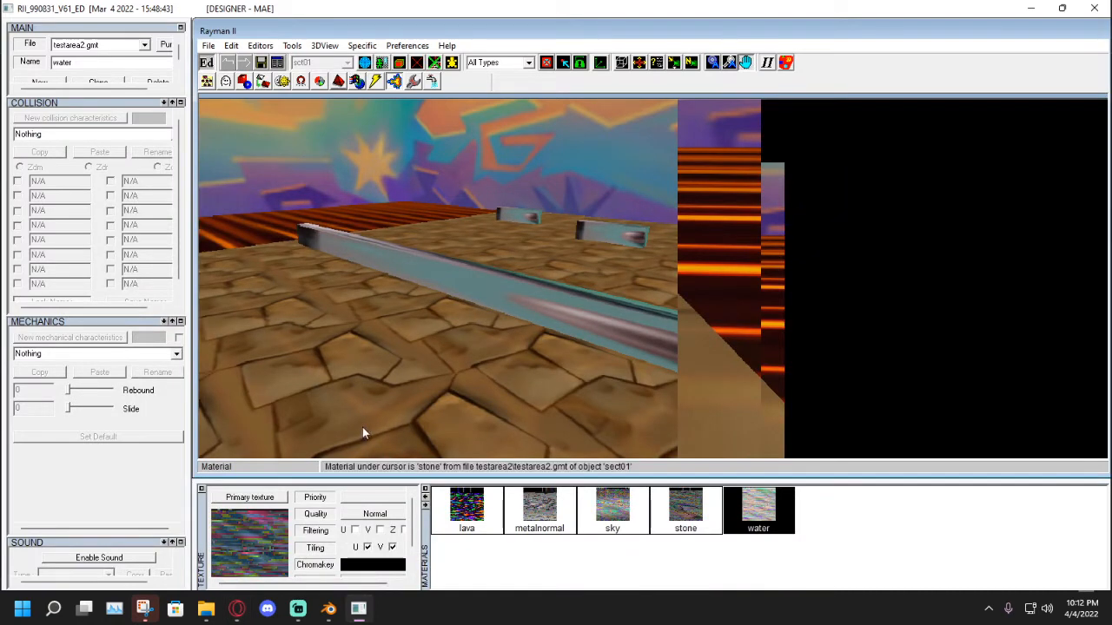
Examine the metal blocks and lava around the level and select the metalnormal material to check its settings.
middle_click_drag(459, 313, 868, 386)
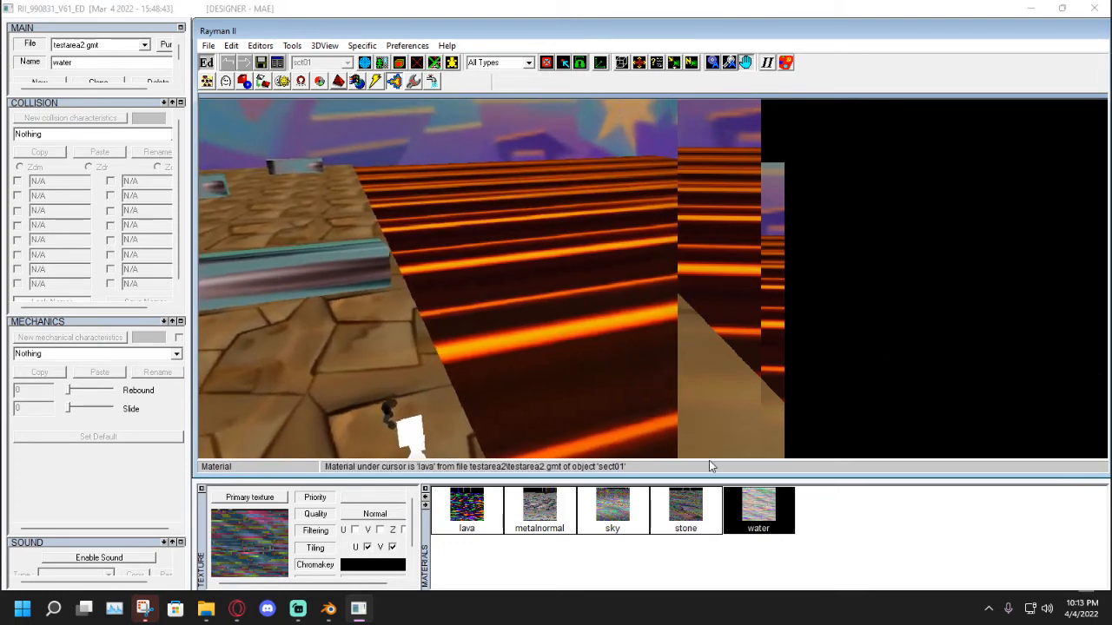
middle_click_drag(534, 386, 781, 221)
middle_click_drag(489, 279, 489, 368)
left_click(528, 516)
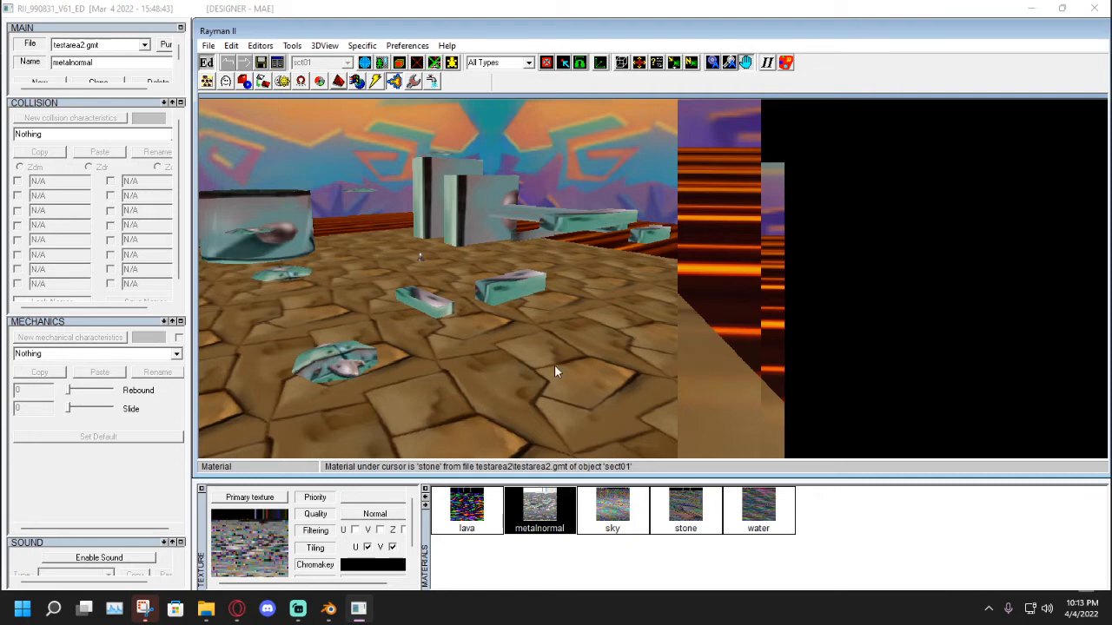
middle_click_drag(556, 367, 280, 412)
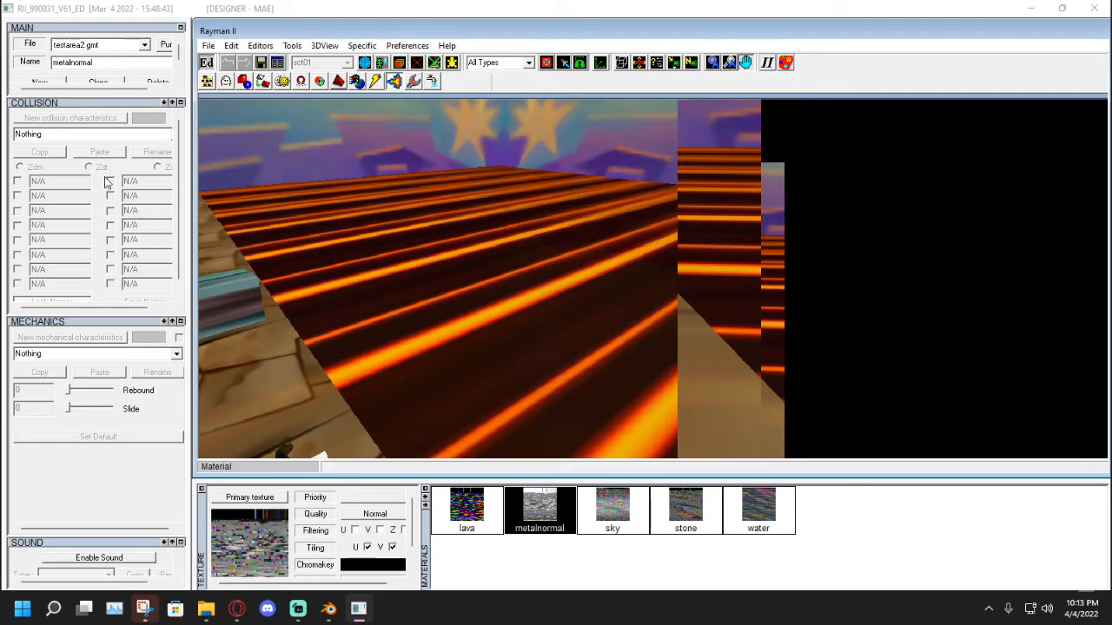
Select the lava material, widen its settings area and enable V tiling for its texture.
left_click_drag(194, 202, 389, 224)
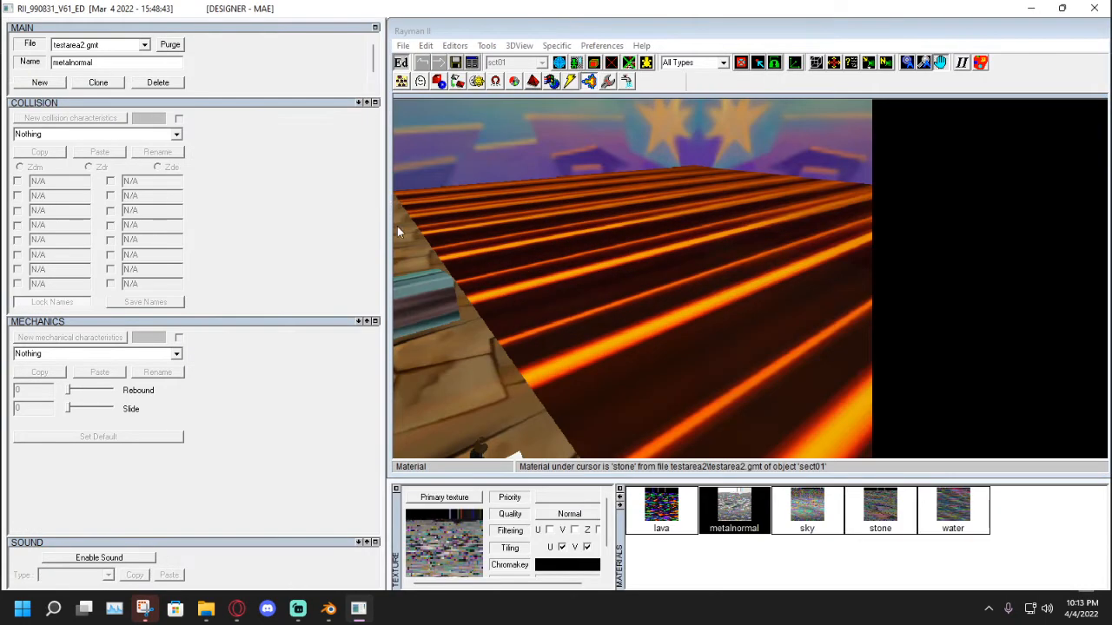
middle_click_drag(685, 302, 685, 298)
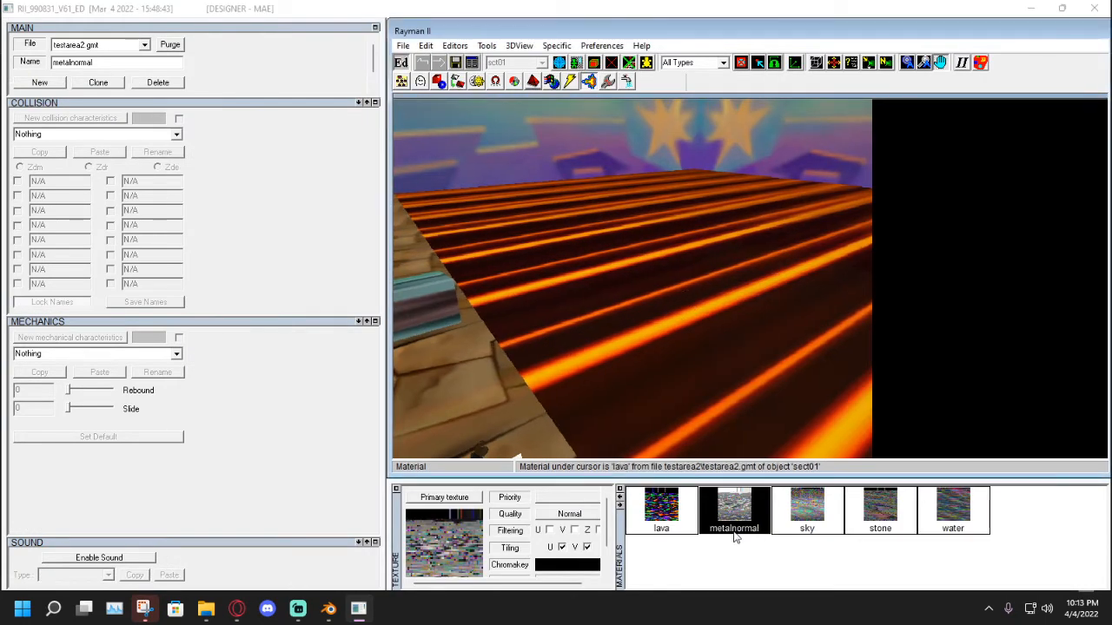
left_click(665, 521)
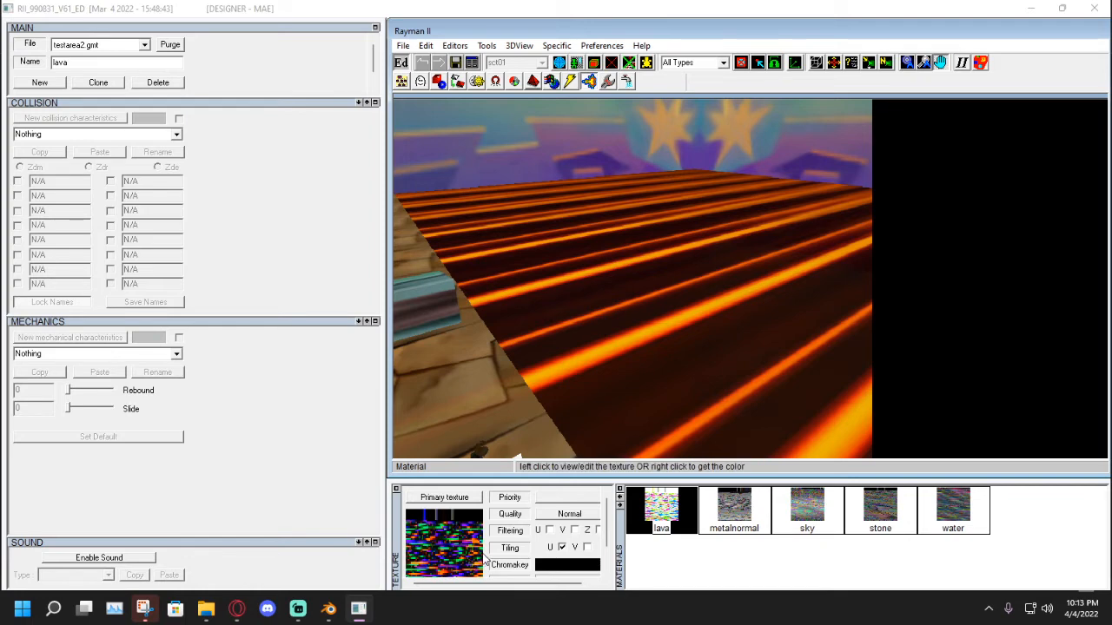
left_click(506, 556)
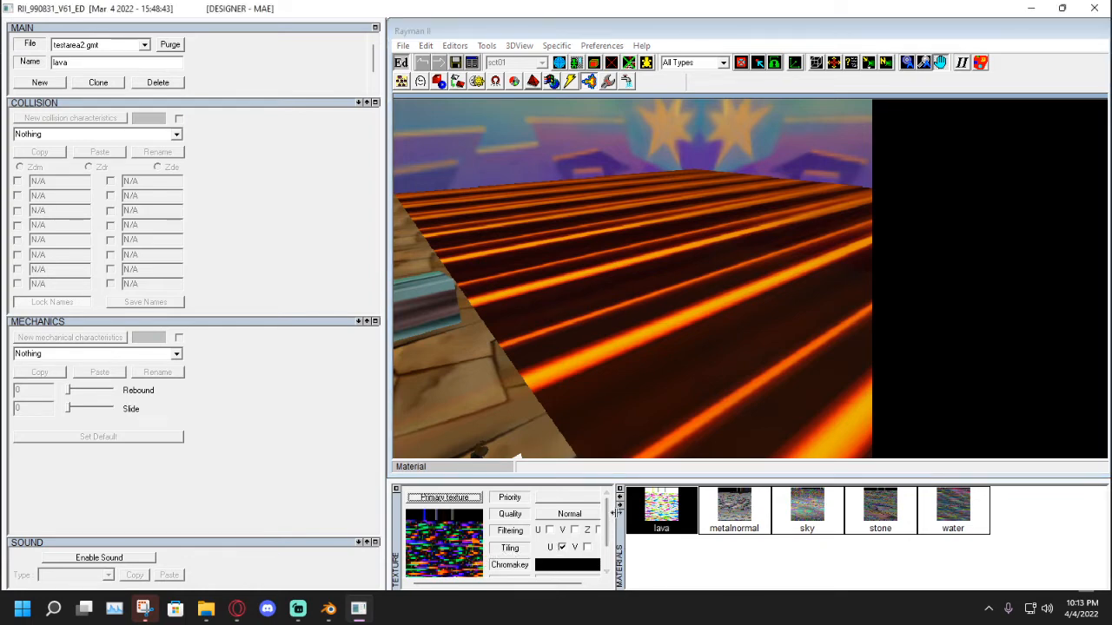
left_click_drag(615, 520, 650, 521)
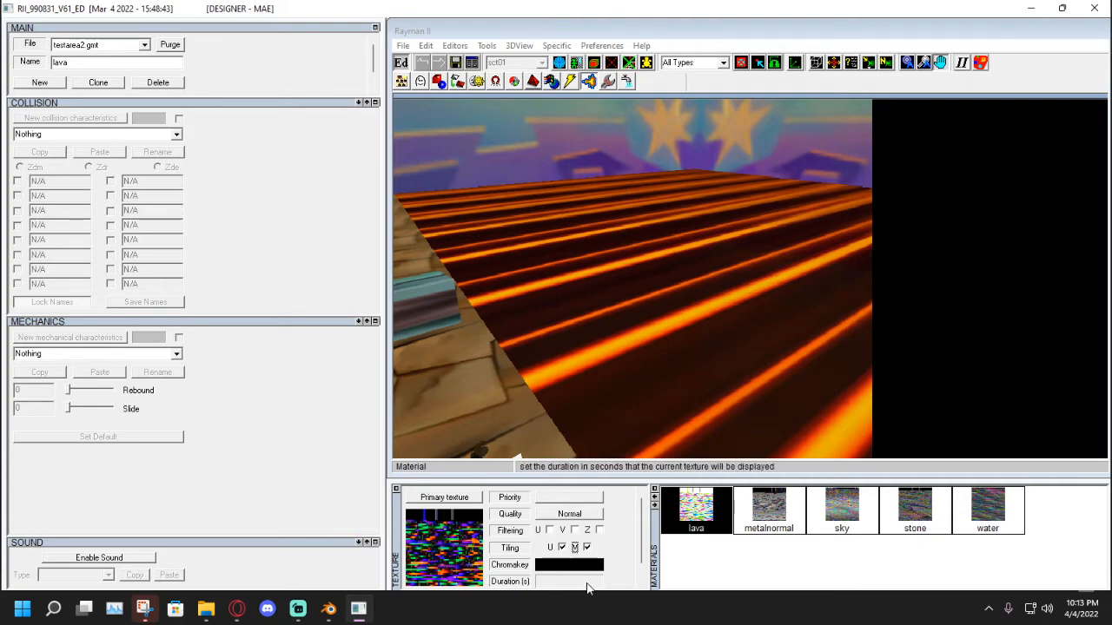
left_click(627, 322)
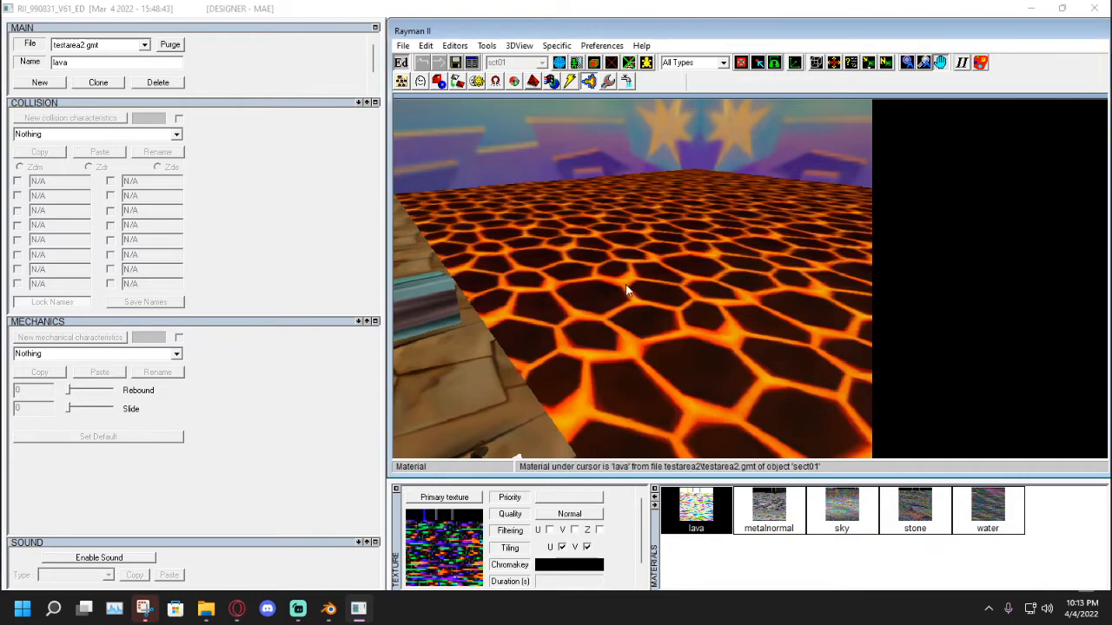
middle_click_drag(658, 282, 687, 170)
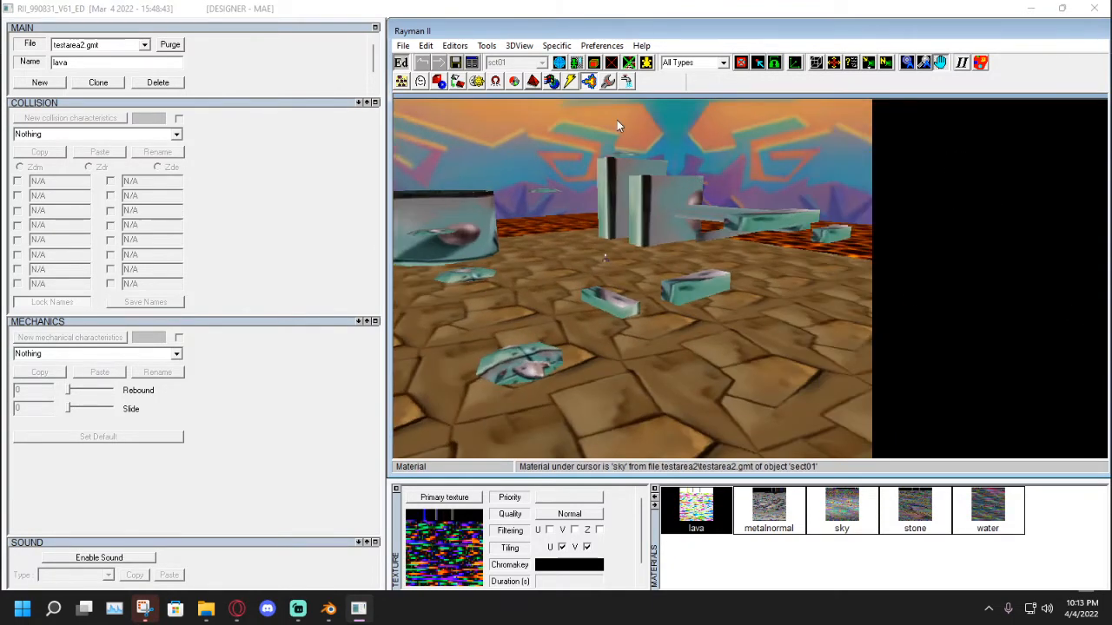
Narrow the material settings area and save all changes, declining to create testarea2.rli in the parallel GameDN64 tree.
left_click_drag(391, 98, 181, 94)
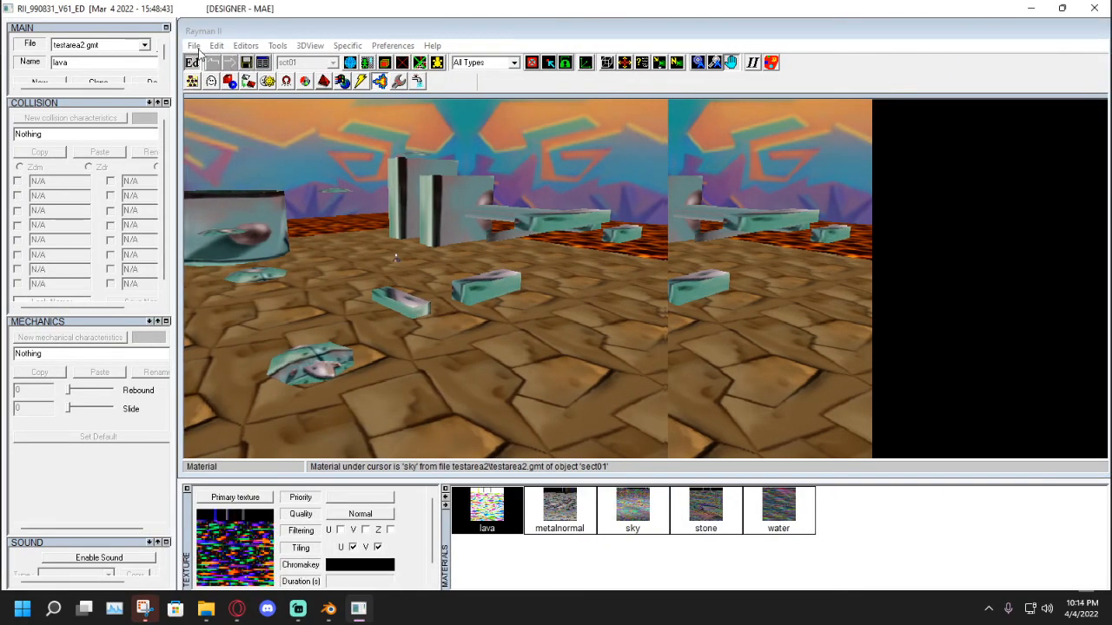
left_click(194, 45)
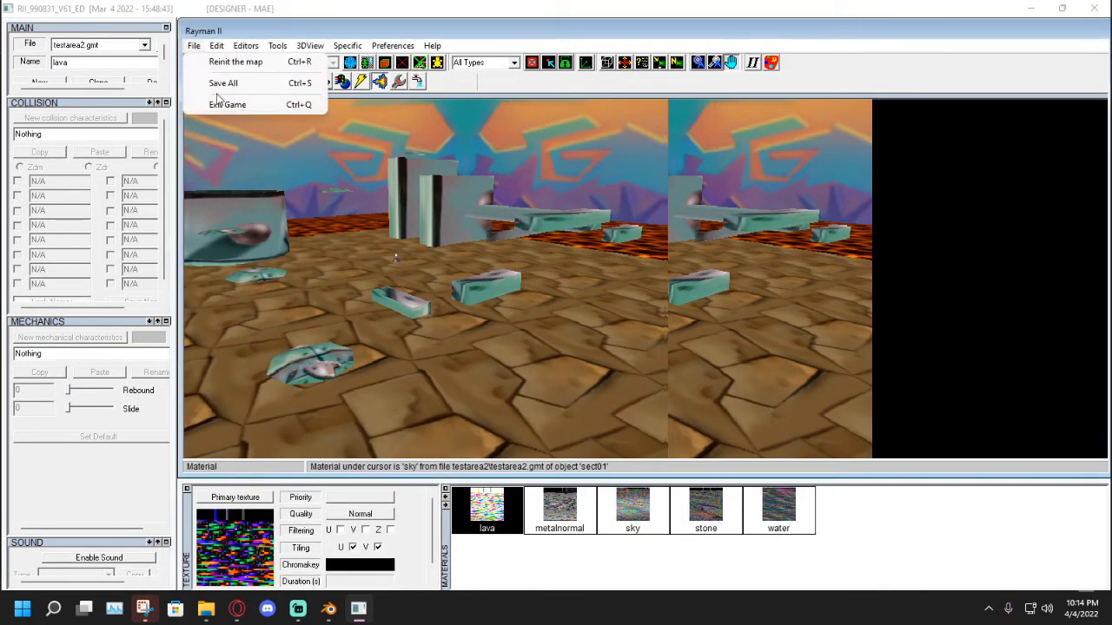
left_click(223, 82)
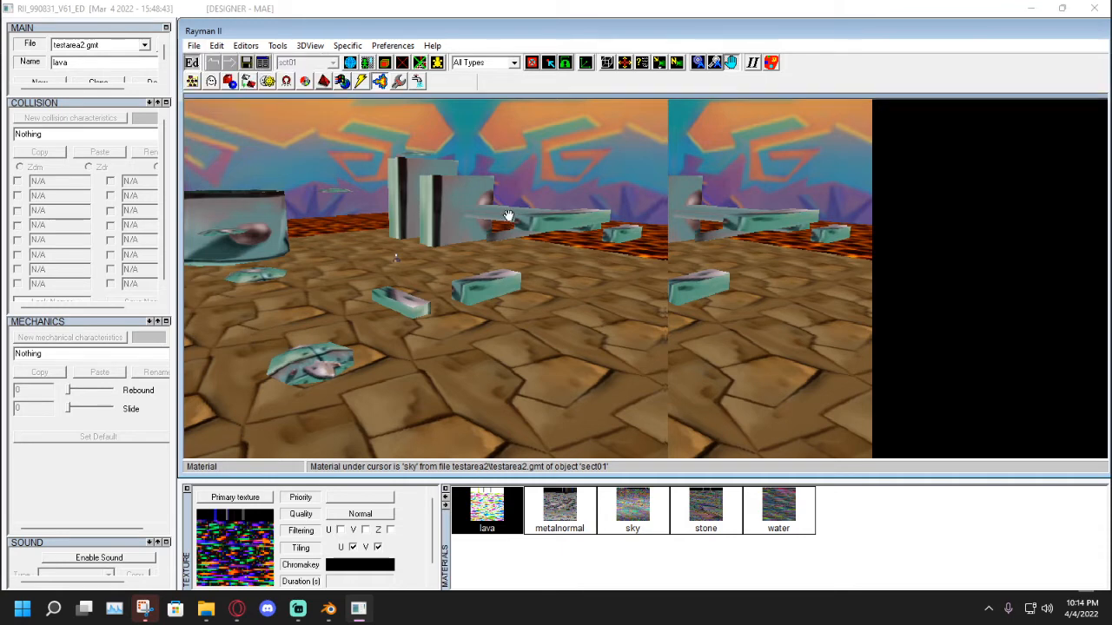
left_click(247, 66)
mouse_move(442, 255)
left_mouse_down()
mouse_move(526, 198)
mouse_move(426, 267)
left_mouse_up()
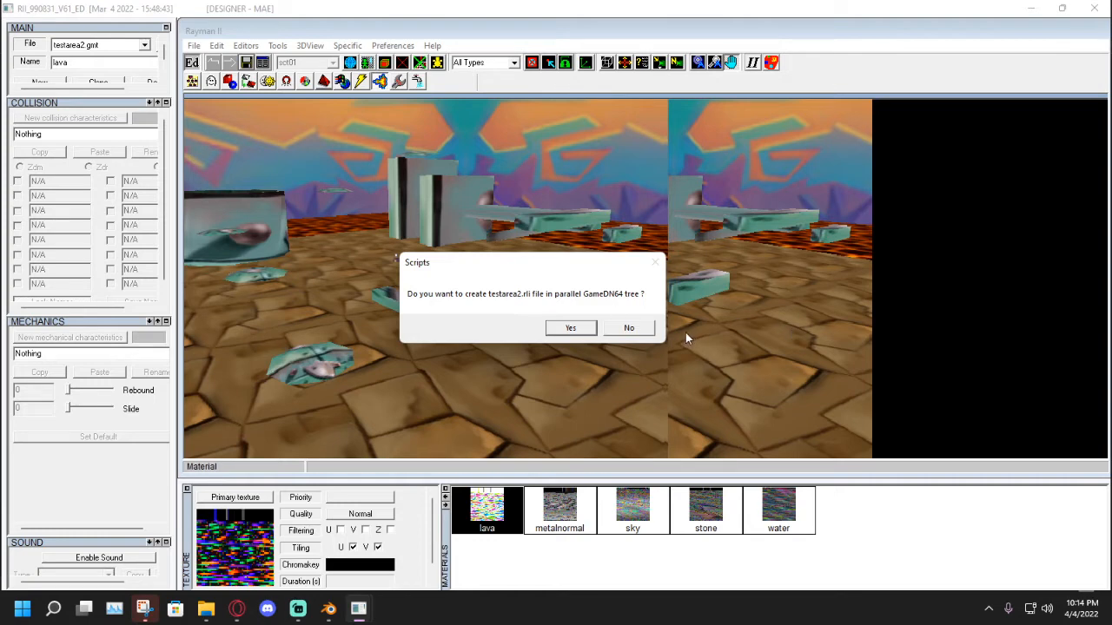
left_click(635, 331)
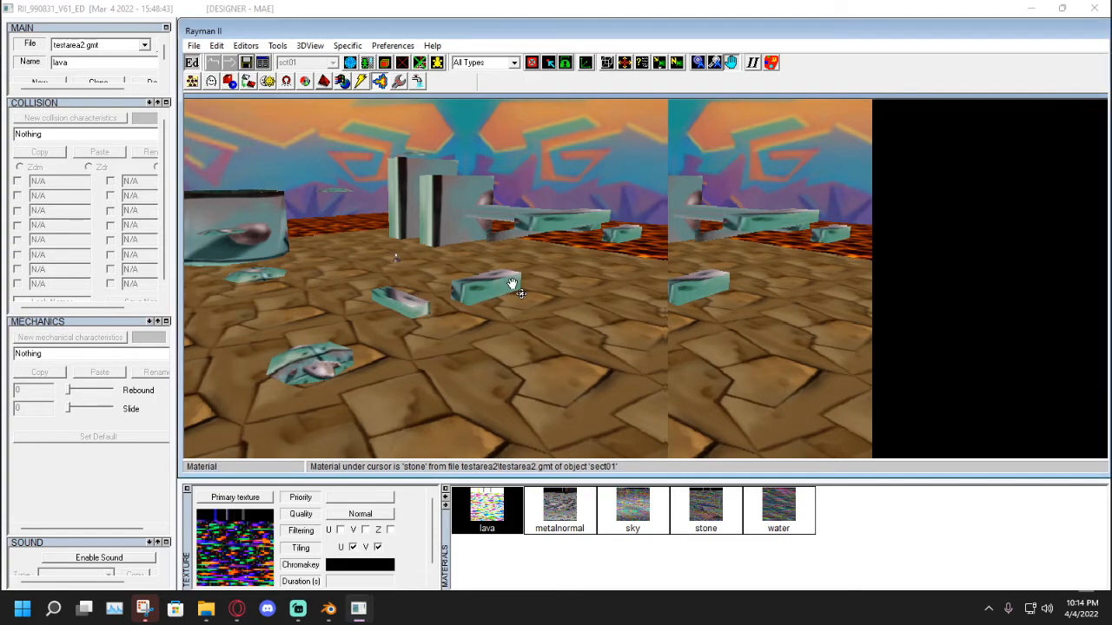
Look over the tiled lava around the level and switch to the Editor folder in File Explorer.
left_click_drag(514, 285, 903, 347)
mouse_move(206, 608)
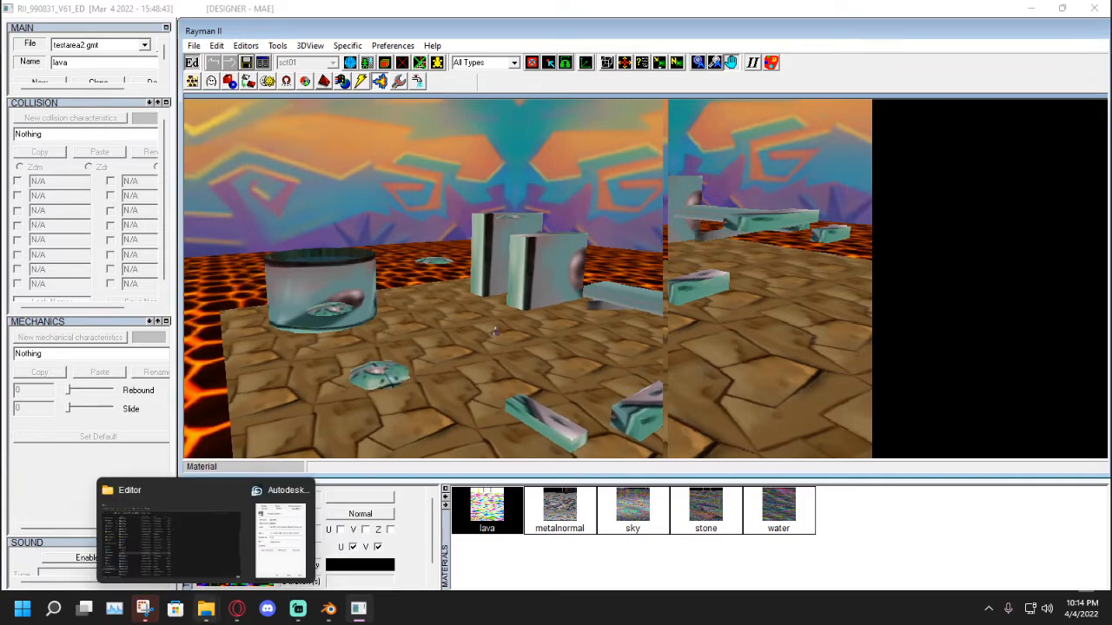
left_click(155, 558)
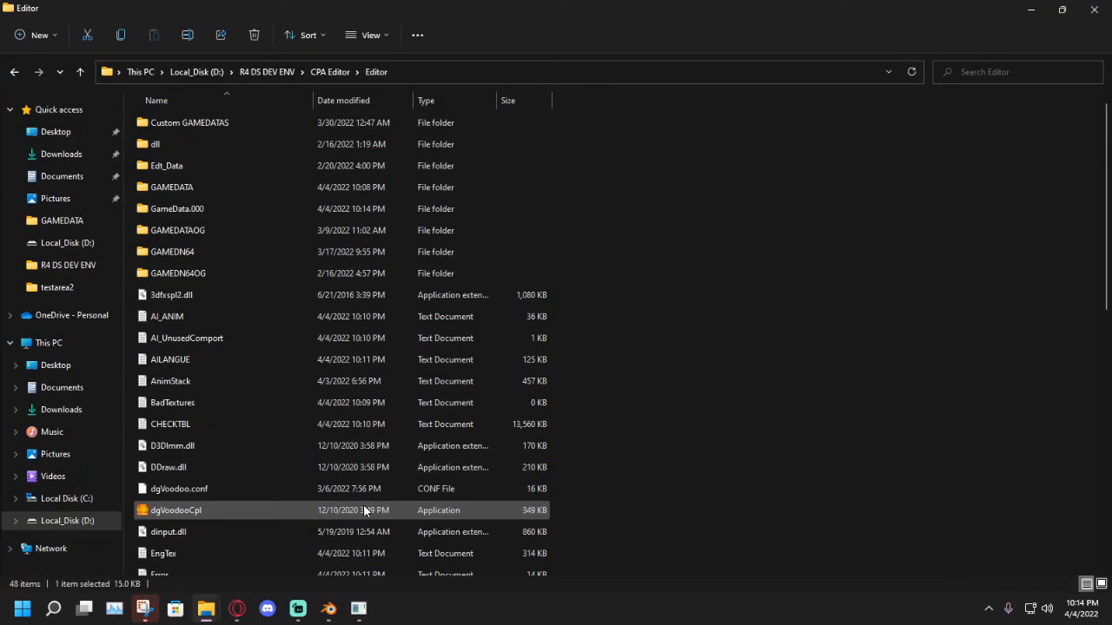
Check the GameData.000 folder in File Explorer, return to the level editor and save the level again.
left_click(744, 224)
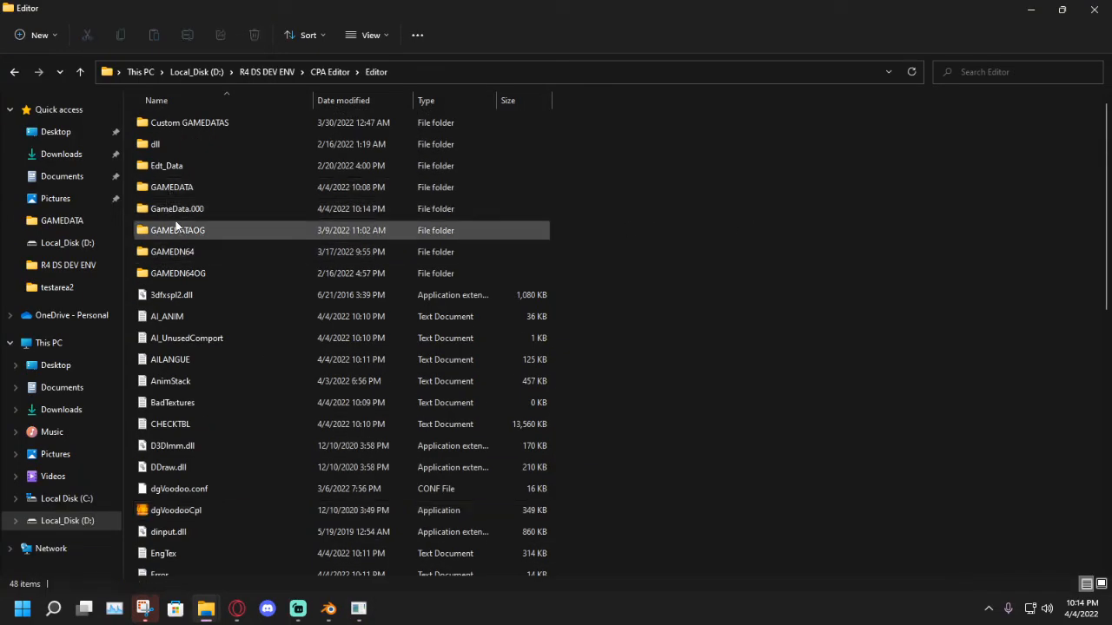
mouse_move(194, 211)
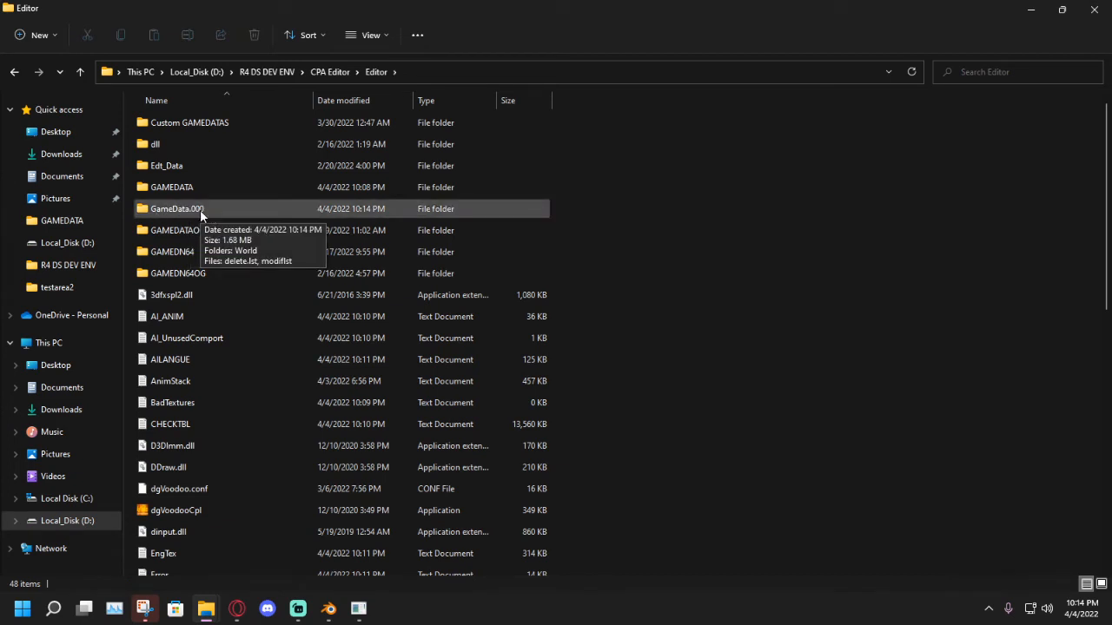
mouse_move(357, 608)
left_click(335, 566)
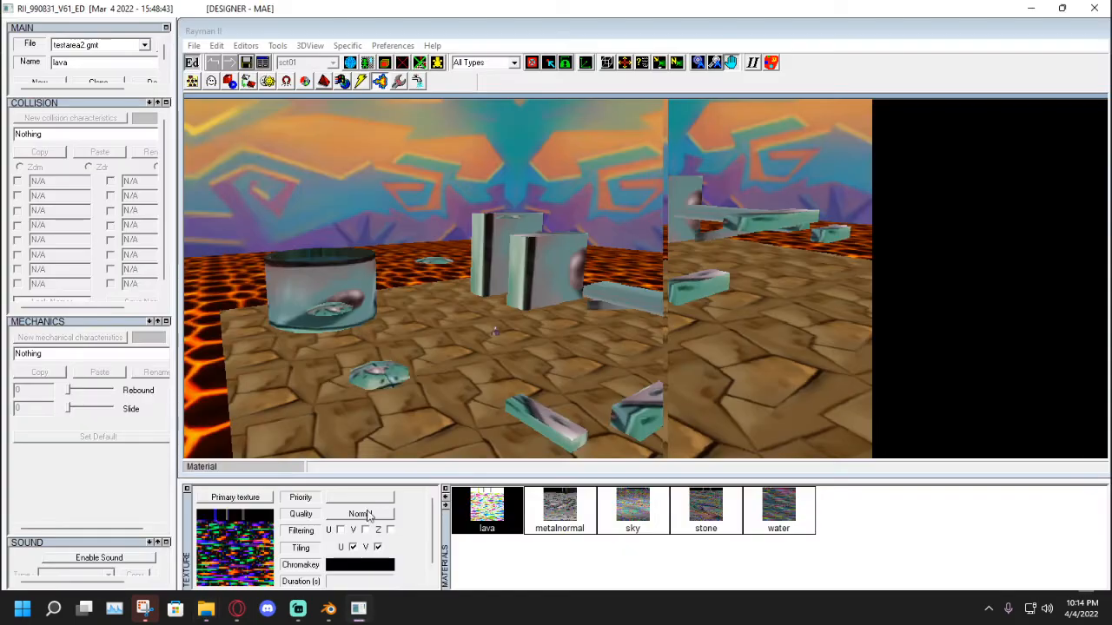
left_click_drag(369, 363, 1077, 426)
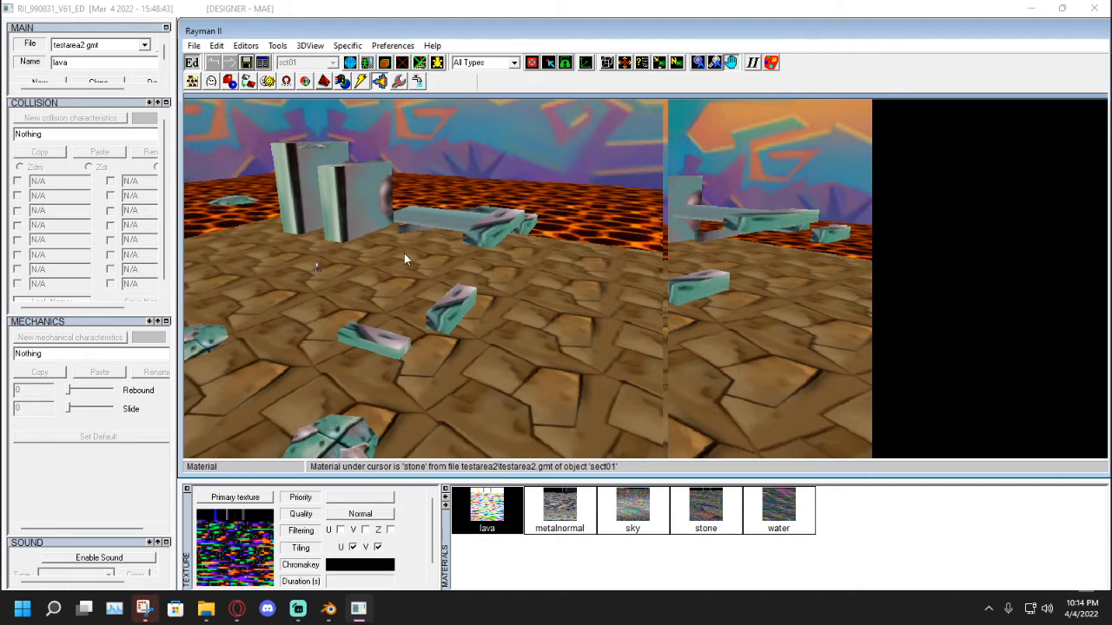
left_click(246, 63)
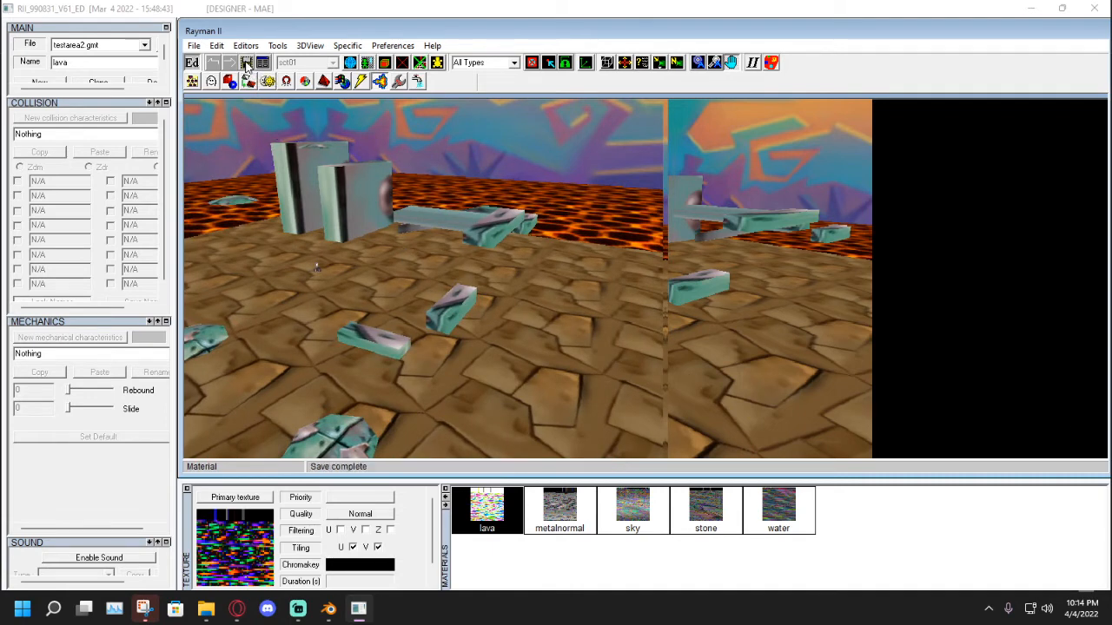
Look over the Editor folder, the level's metal blocks and lava, and the stream chat in the browser.
mouse_move(206, 609)
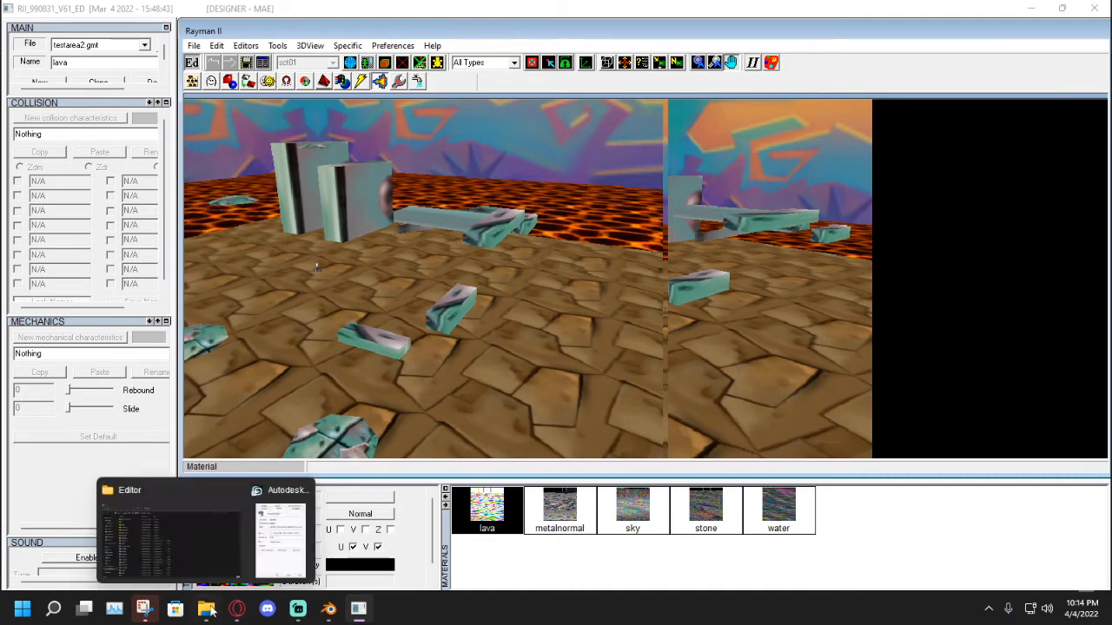
left_click(174, 539)
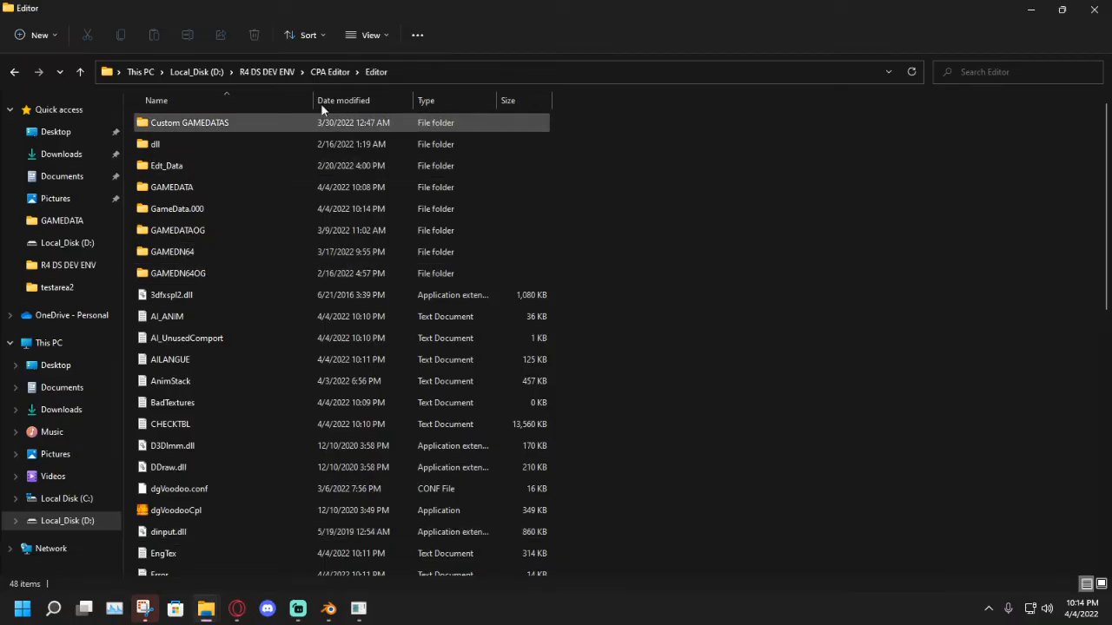
left_click(378, 73)
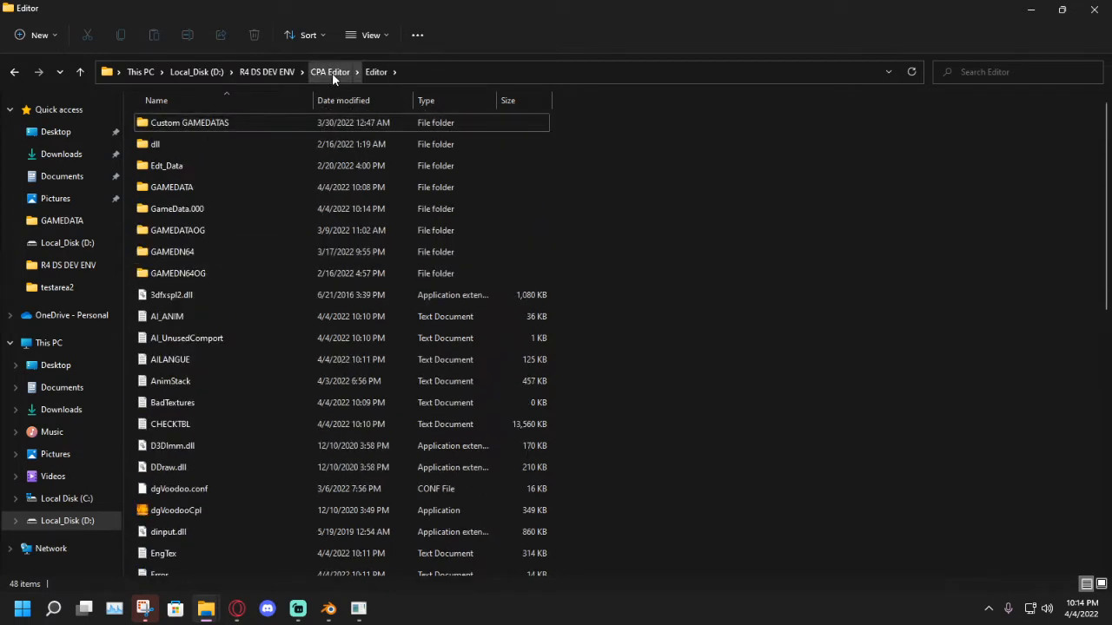
left_click(358, 608)
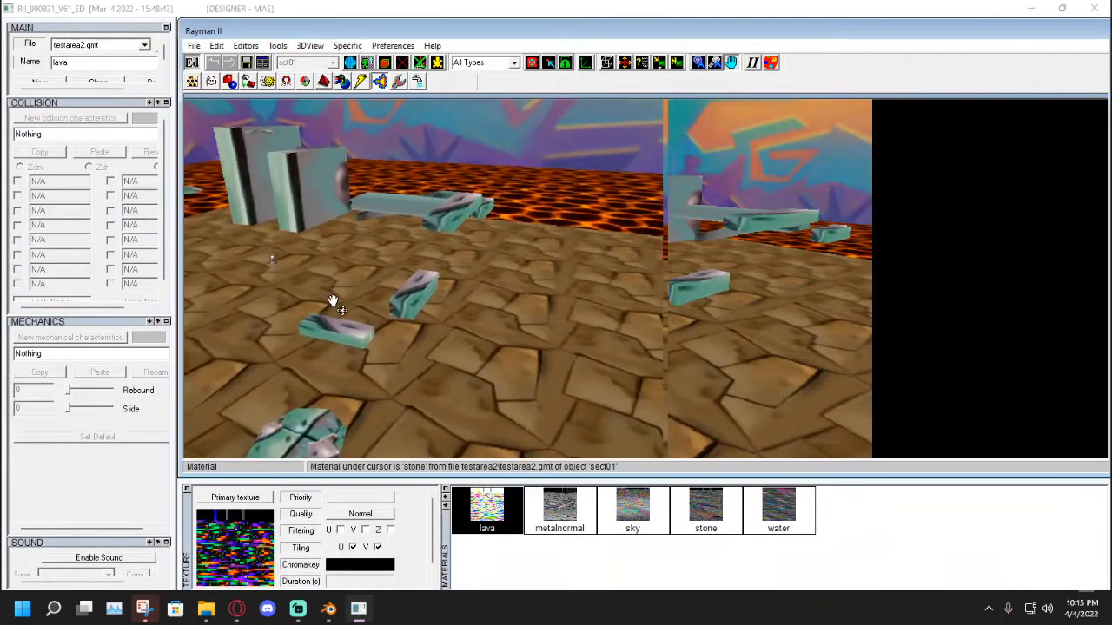
left_click_drag(333, 301, 368, 350)
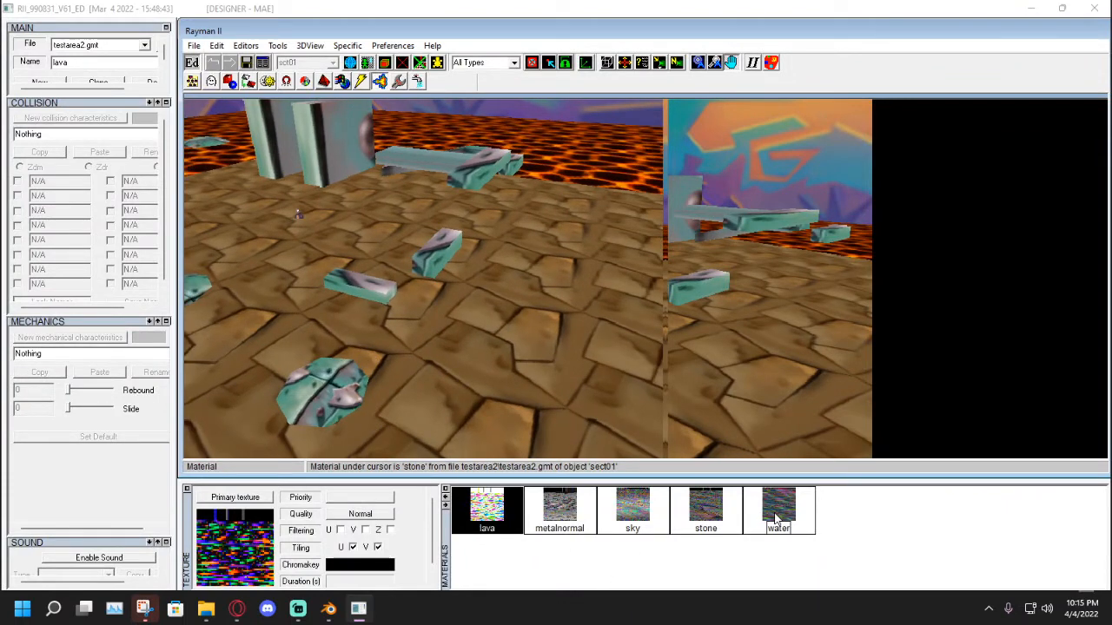
left_click_drag(588, 358, 579, 358)
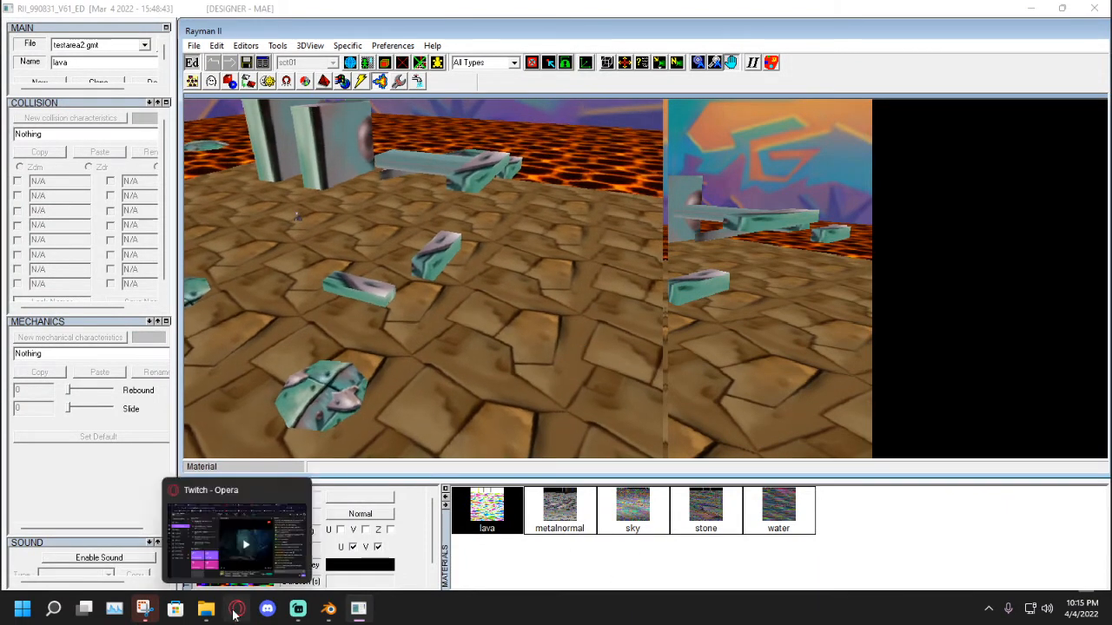
left_click(236, 609)
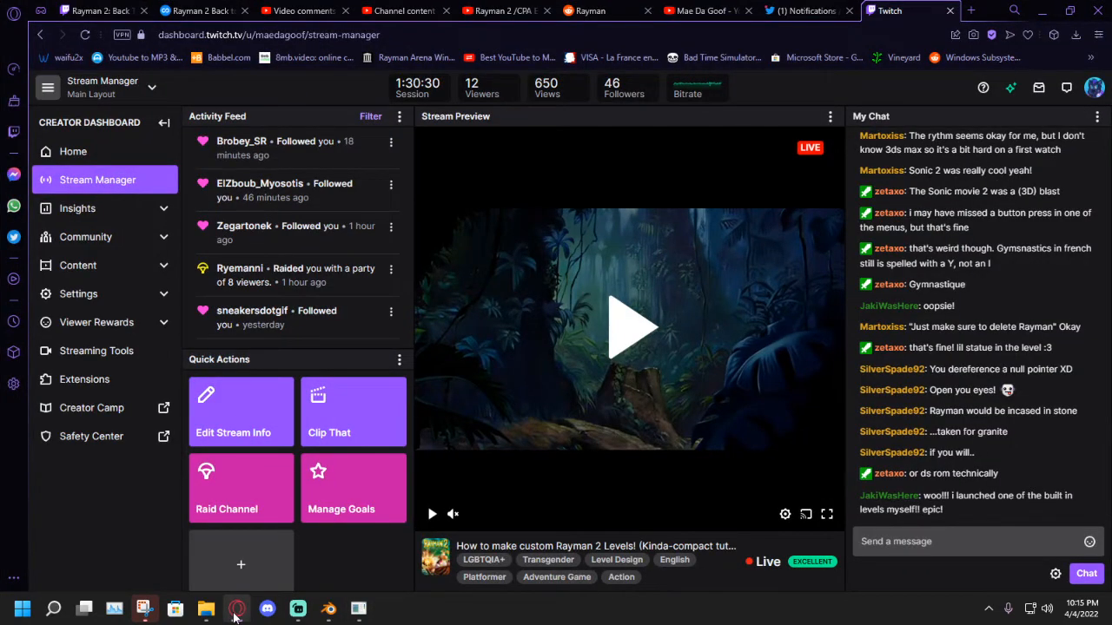
left_click(235, 616)
left_click_drag(478, 340, 676, 211)
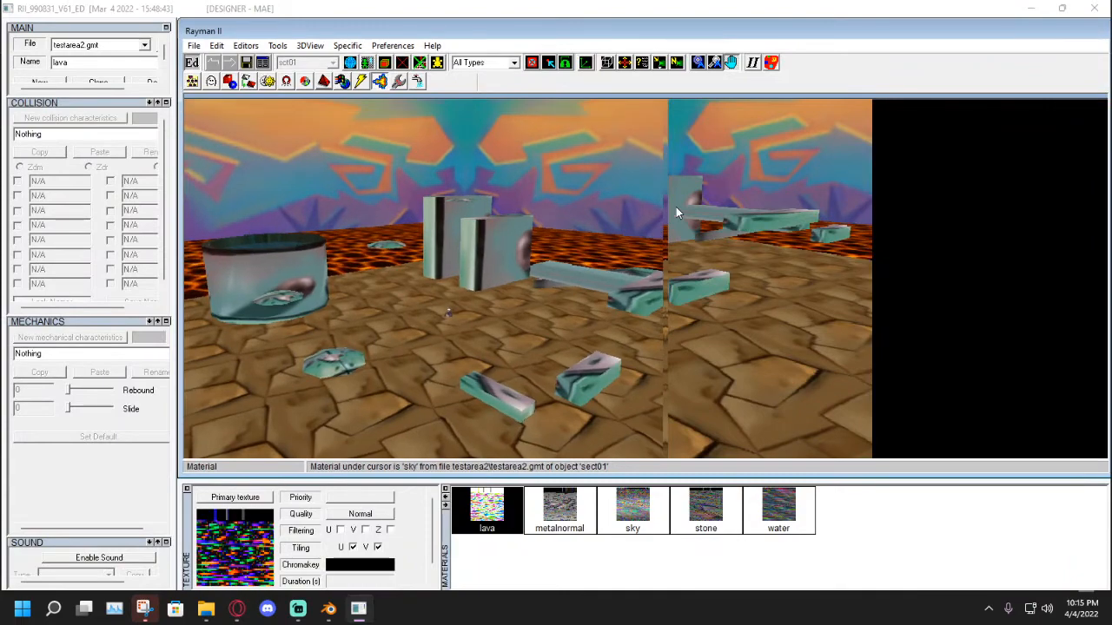
left_click_drag(555, 223, 800, 333)
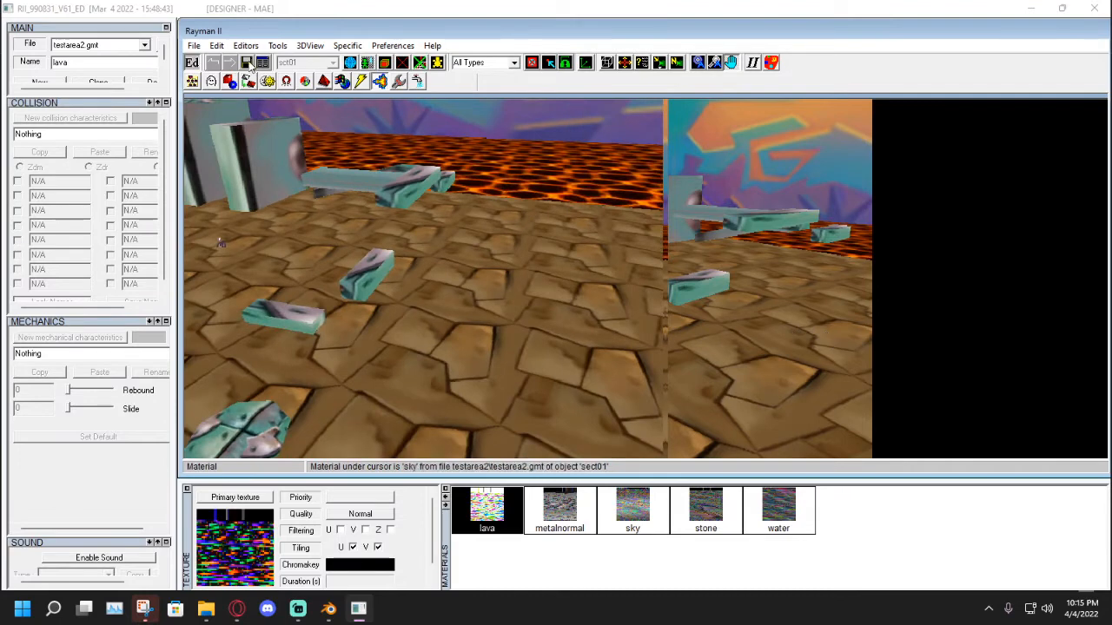
Close the level editor and launch Autodesk 3ds Max 8 from the desktop.
left_click(1096, 7)
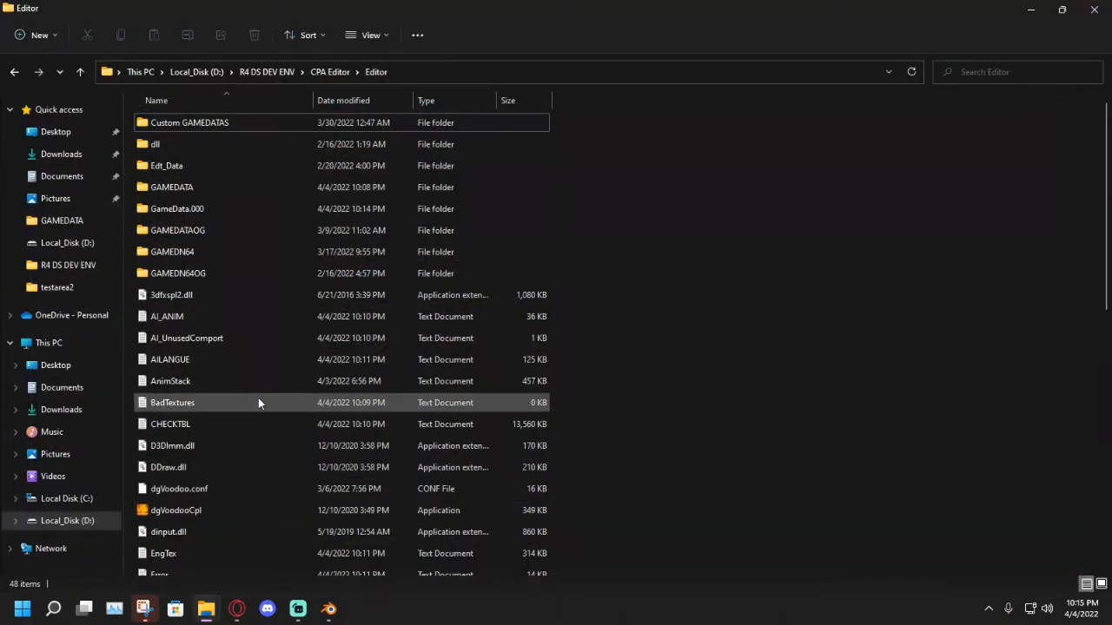
left_click(206, 609)
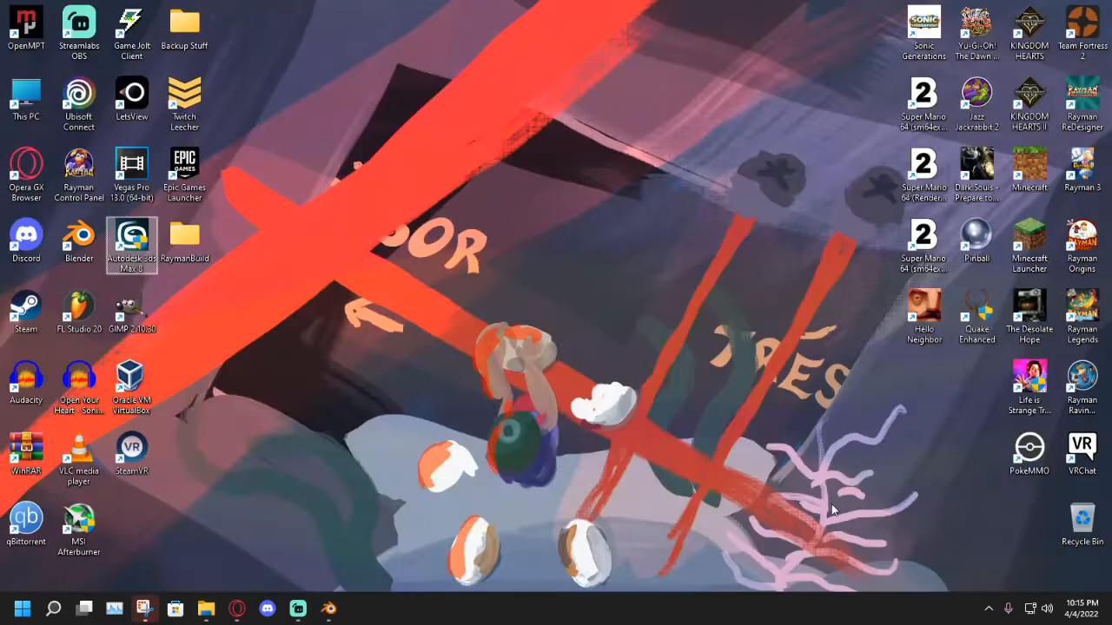
double_click(135, 261)
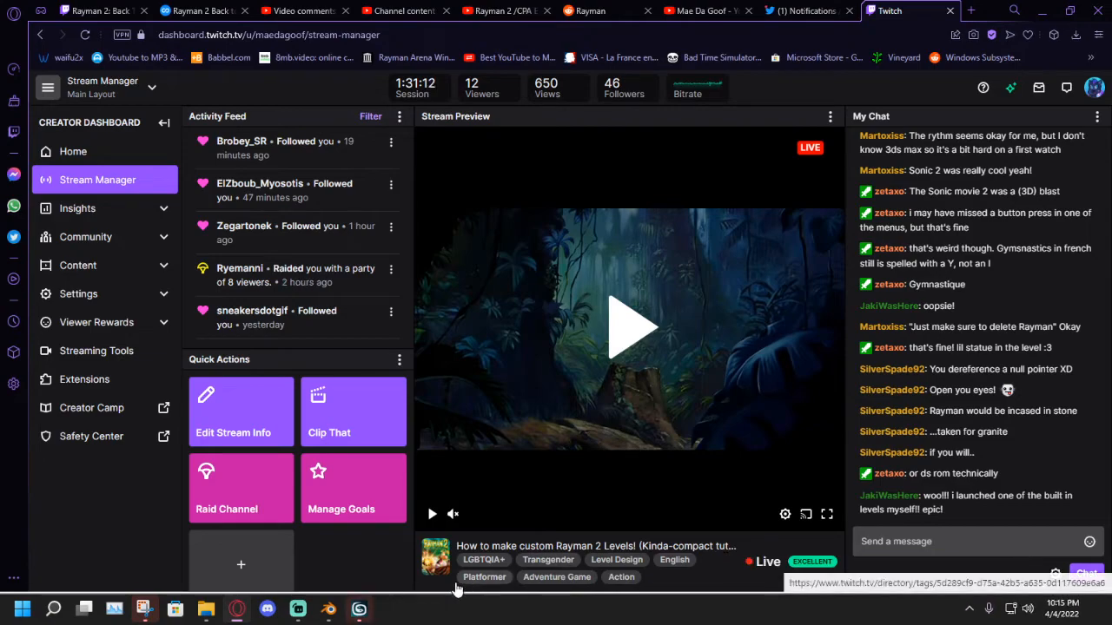
left_click(359, 610)
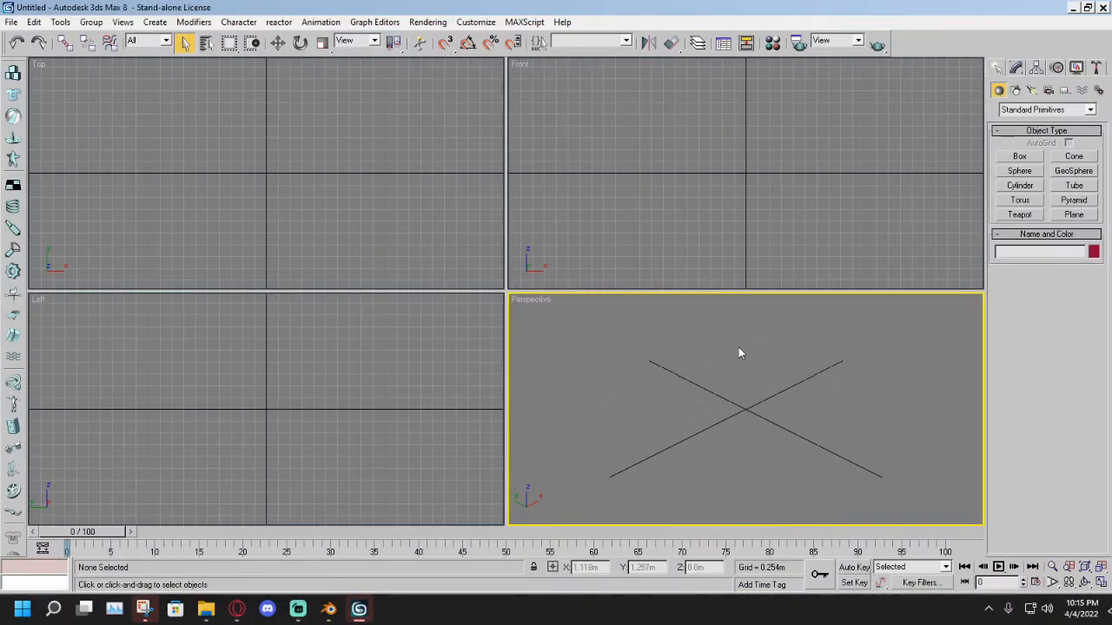
Open the recent scene testlol.max and show the perspective view shaded.
scroll(734, 402, "down", 4)
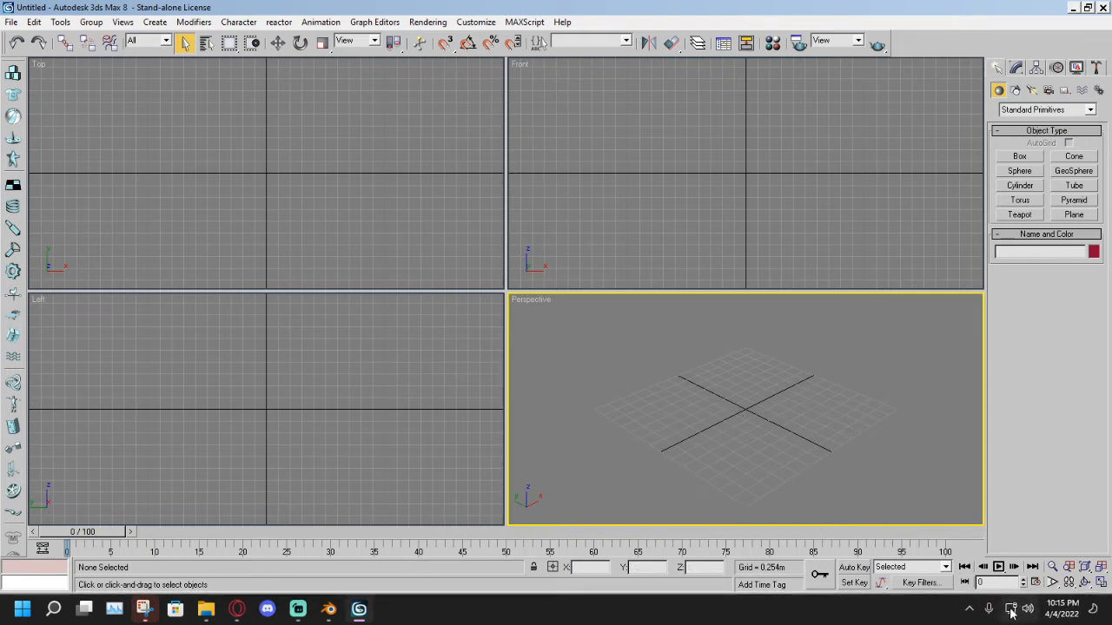
mouse_move(635, 373)
middle_mouse_down()
mouse_move(672, 399)
mouse_move(649, 377)
middle_mouse_up()
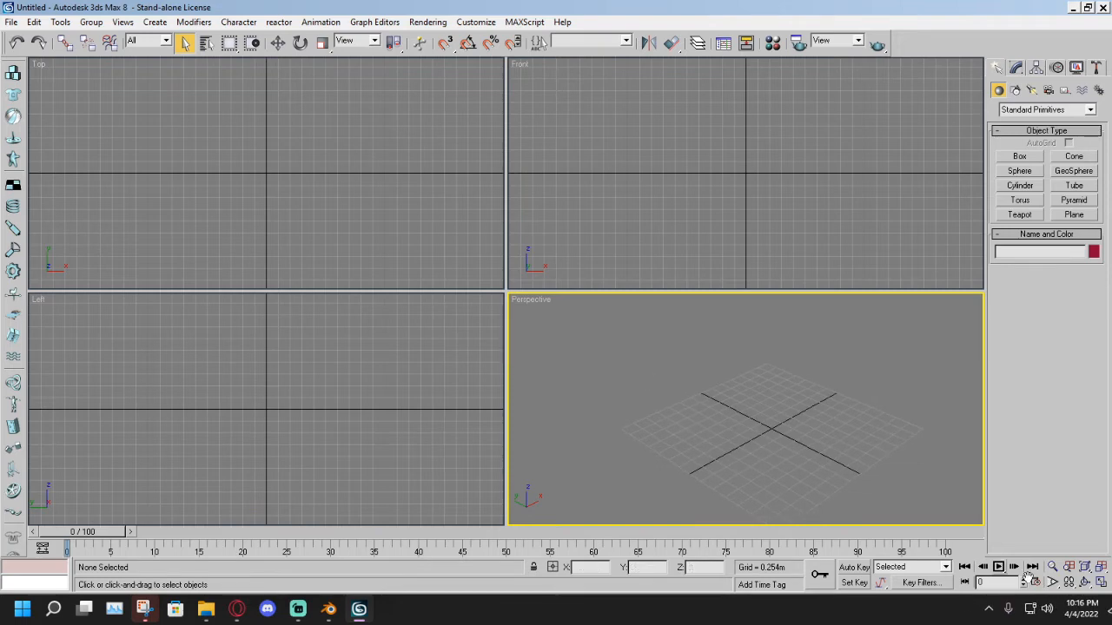
left_click(10, 23)
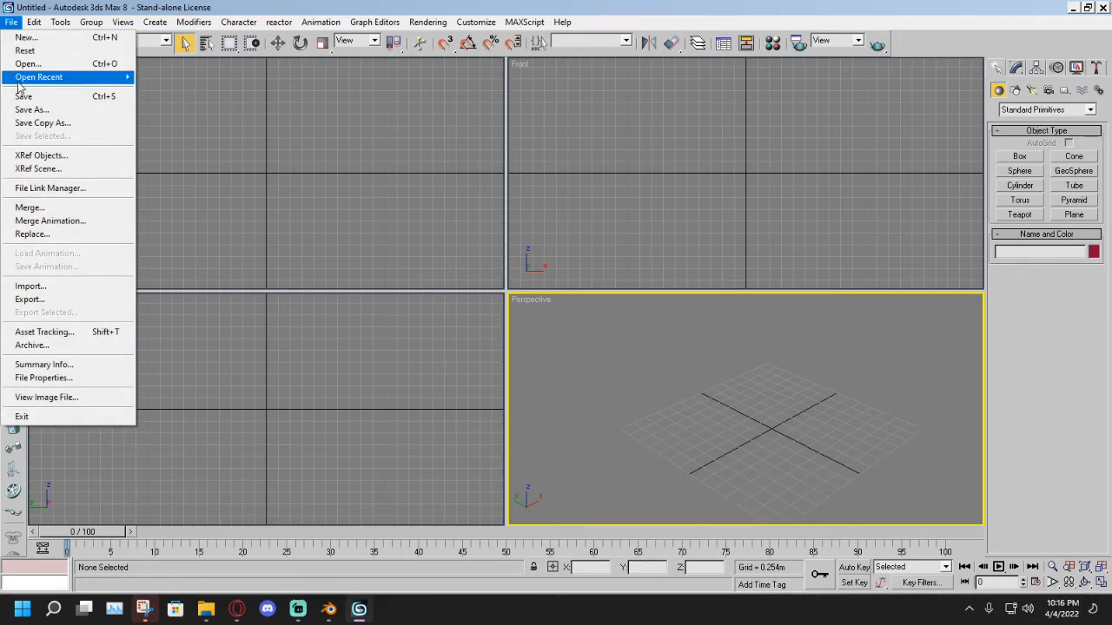
mouse_move(34, 77)
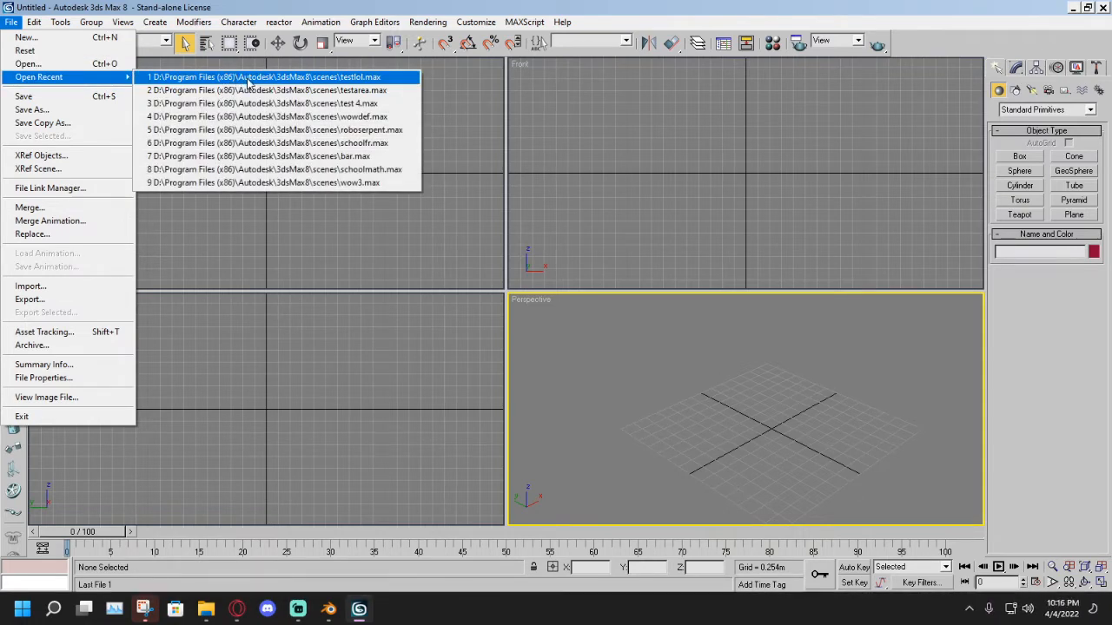
left_click(247, 78)
key("F3")
scroll(718, 379, "up", 6)
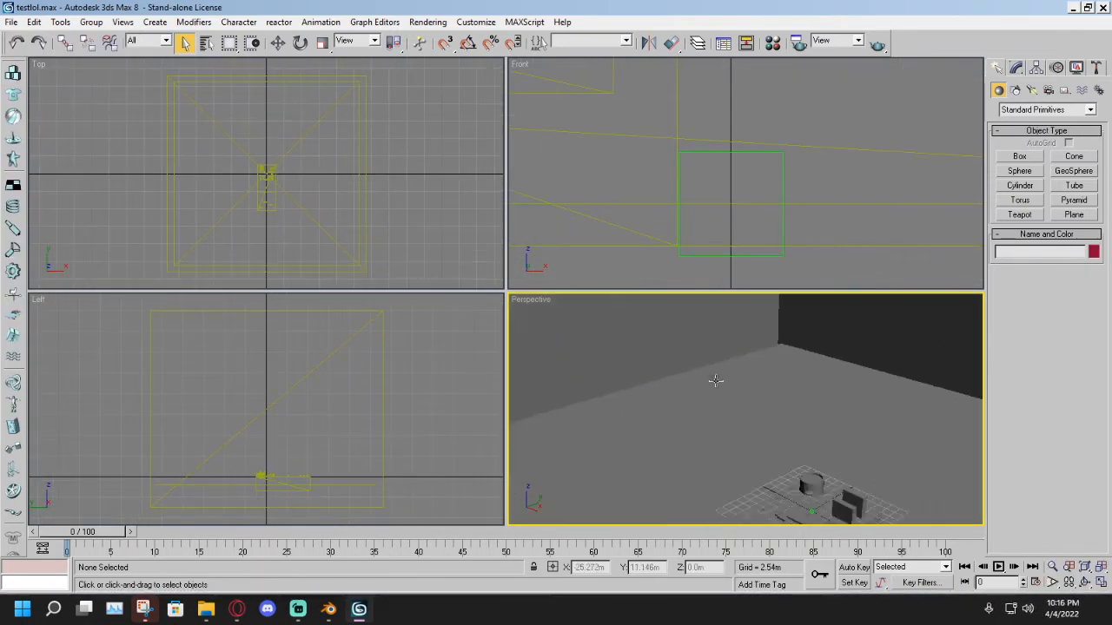
Select the sect01 editable mesh and enter its polygon sub-object level for editing.
middle_click_drag(723, 380, 700, 317)
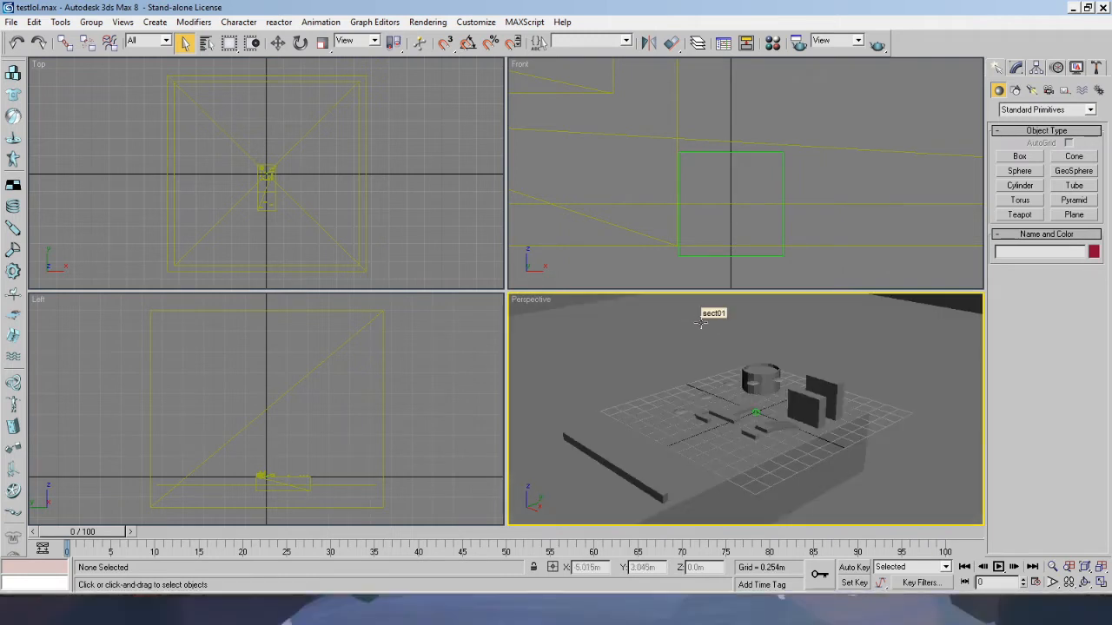
scroll(701, 323, "up", 10)
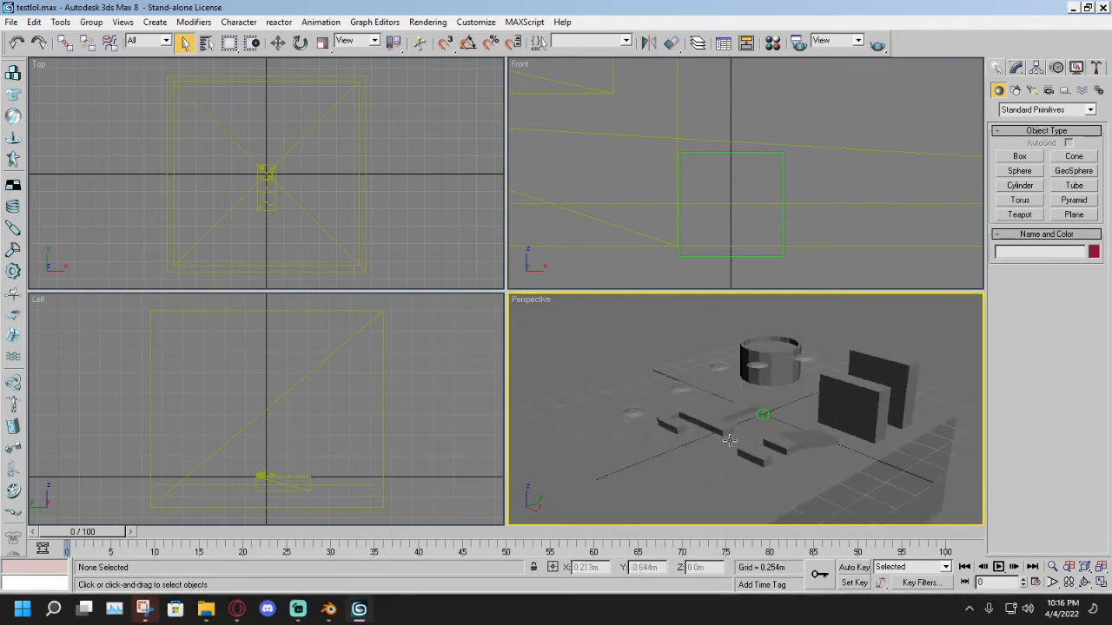
scroll(682, 427, "down", 3)
middle_click_drag(682, 427, 802, 363, "alt")
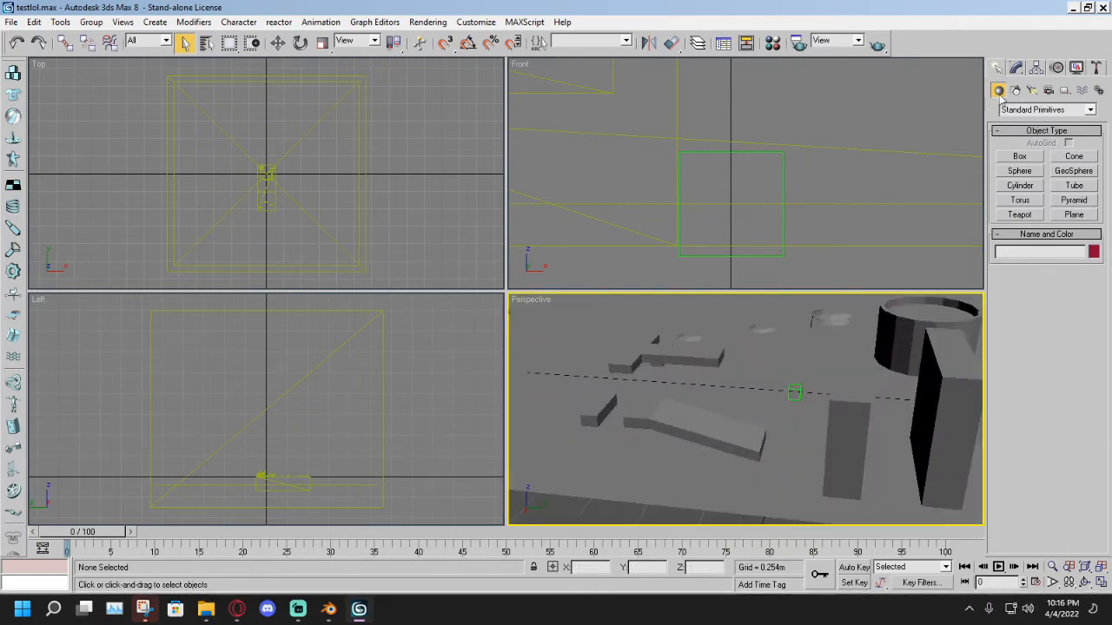
left_click(1017, 69)
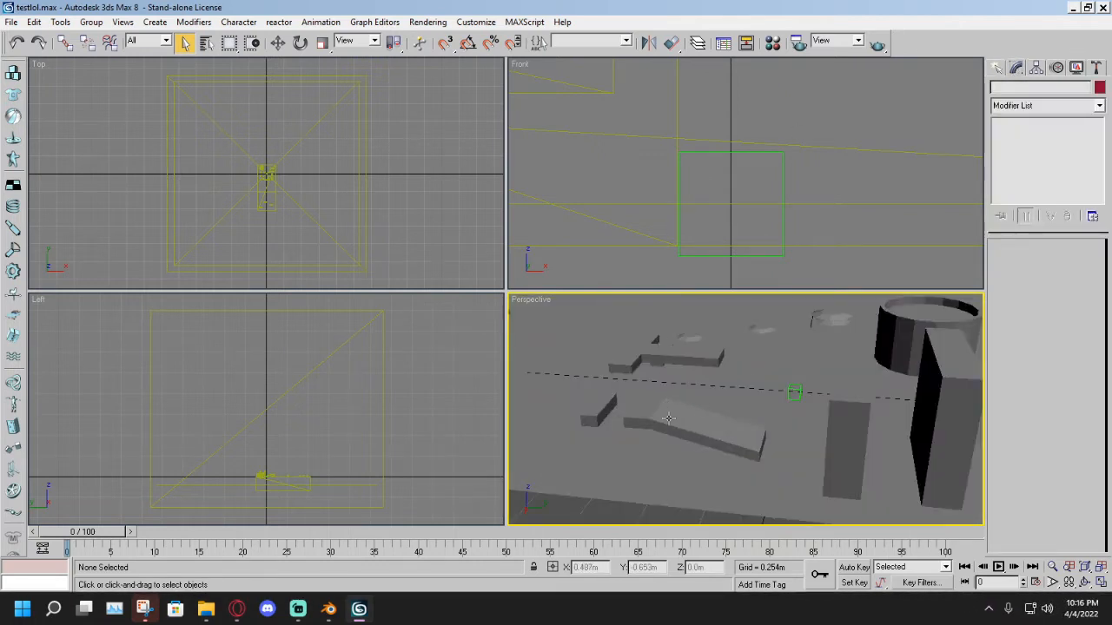
left_click(729, 386)
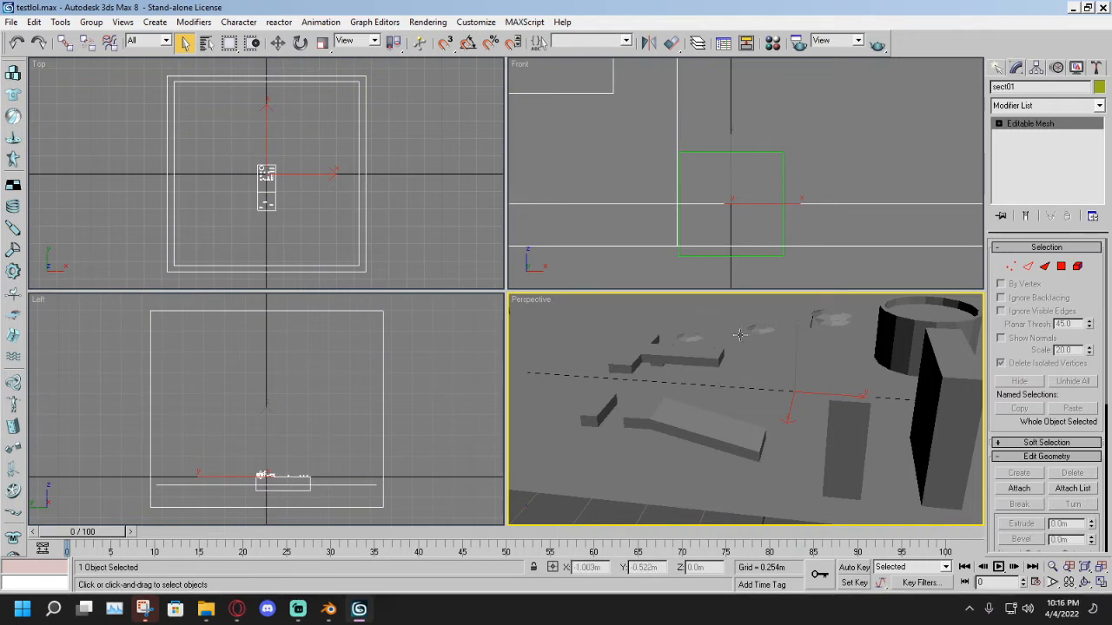
middle_click_drag(739, 334, 876, 363, "alt")
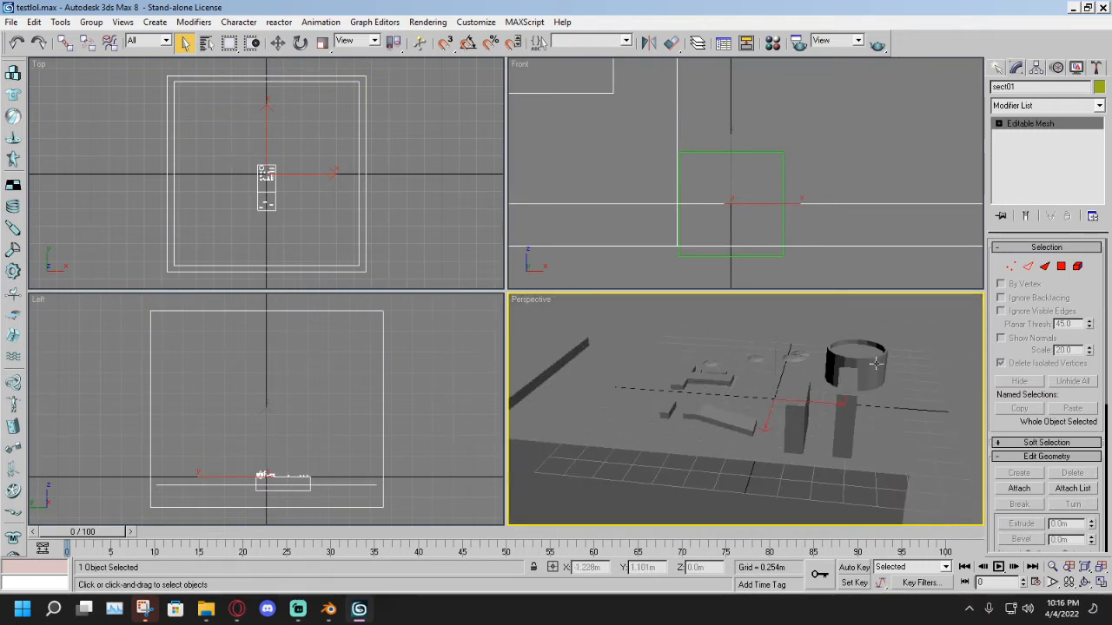
left_click(1061, 266)
scroll(719, 404, "up", 3)
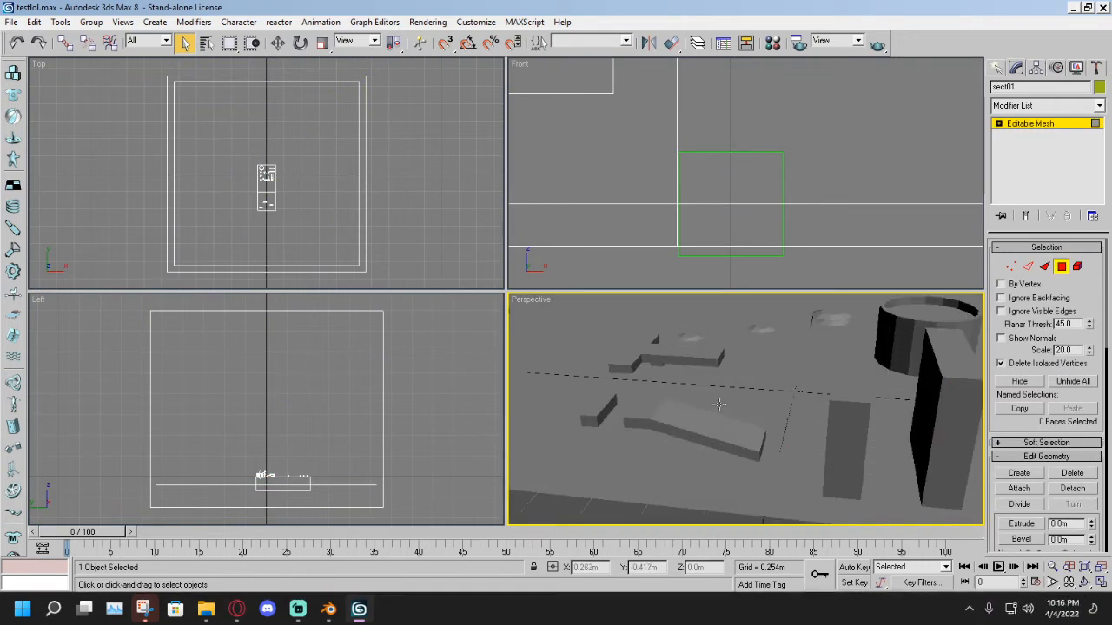
middle_click_drag(719, 404, 727, 385)
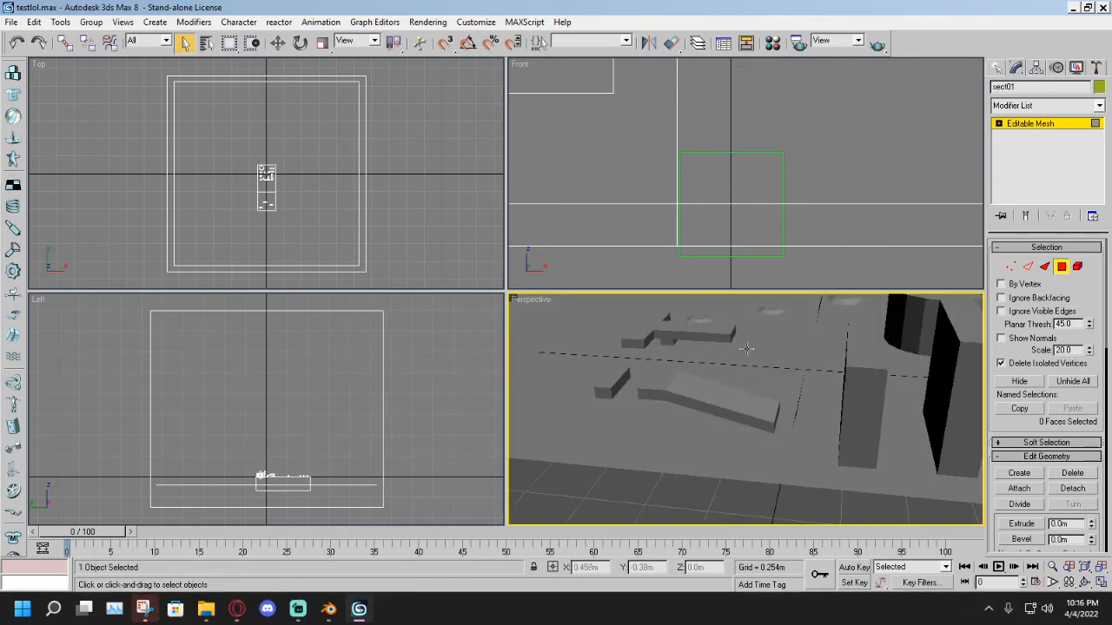
Open the Material Editor to view the test material's nine sub-materials, and select the top face of the sloped block.
left_click(772, 43)
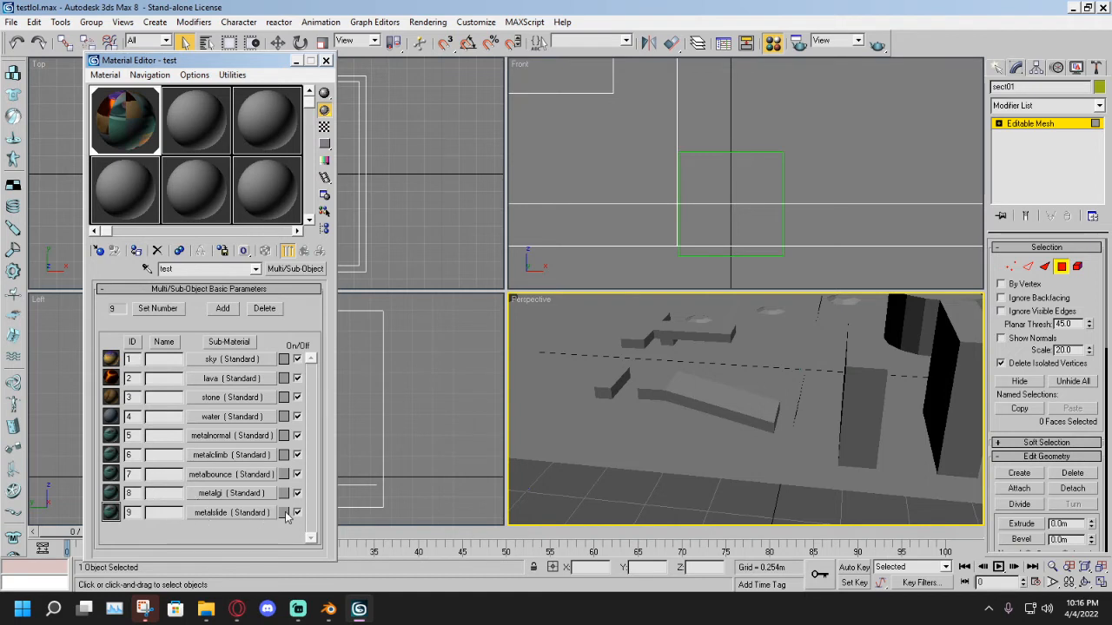
middle_click_drag(685, 391, 706, 400)
scroll(682, 402, "up", 3)
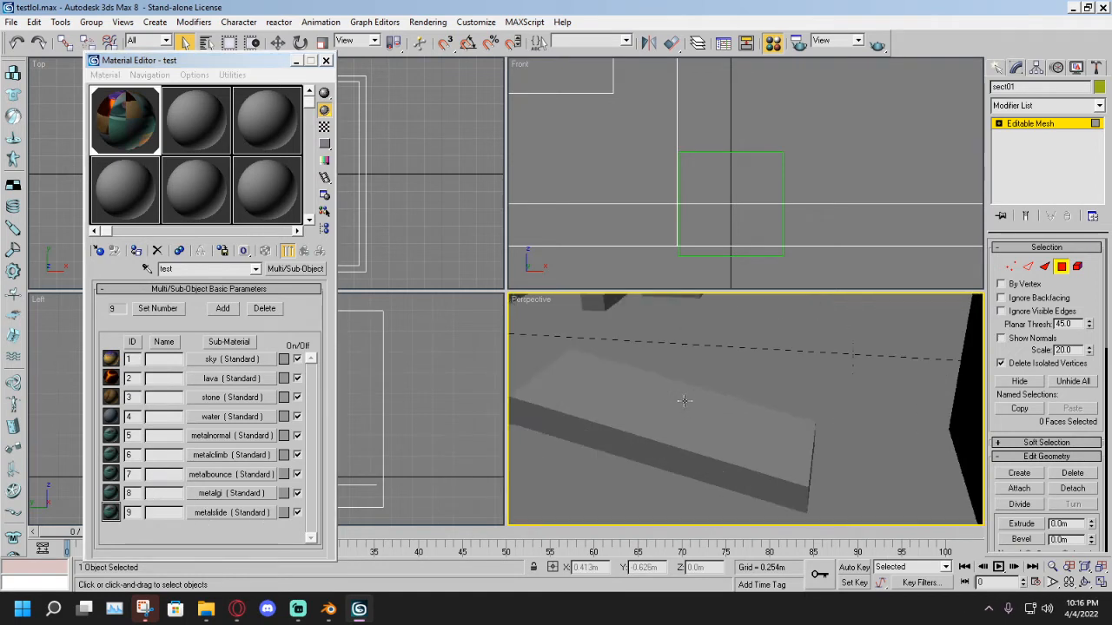
scroll(695, 400, "down", 3)
scroll(695, 405, "up", 5)
scroll(695, 405, "down", 5)
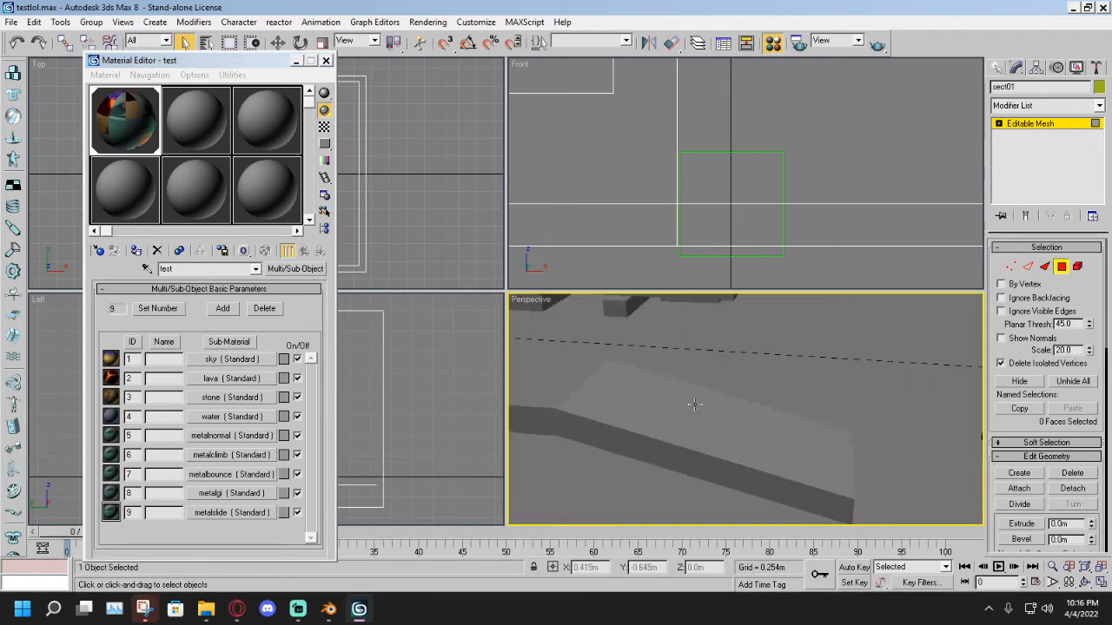
left_click(700, 405)
scroll(758, 423, "up", 5)
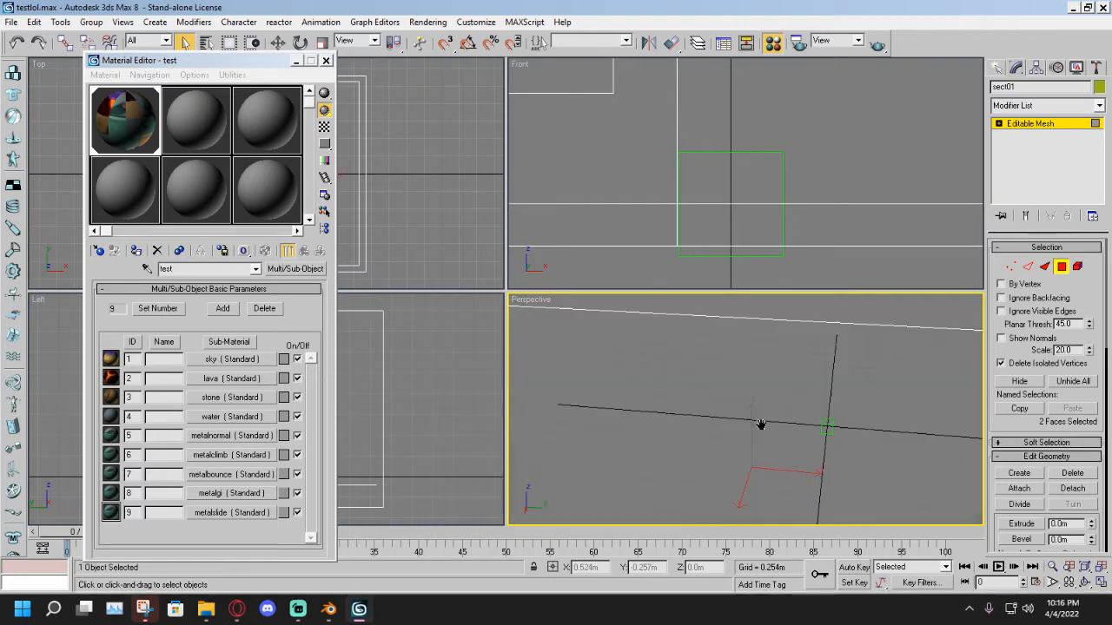
scroll(756, 417, "down", 6)
scroll(754, 403, "up", 4)
scroll(754, 403, "down", 4)
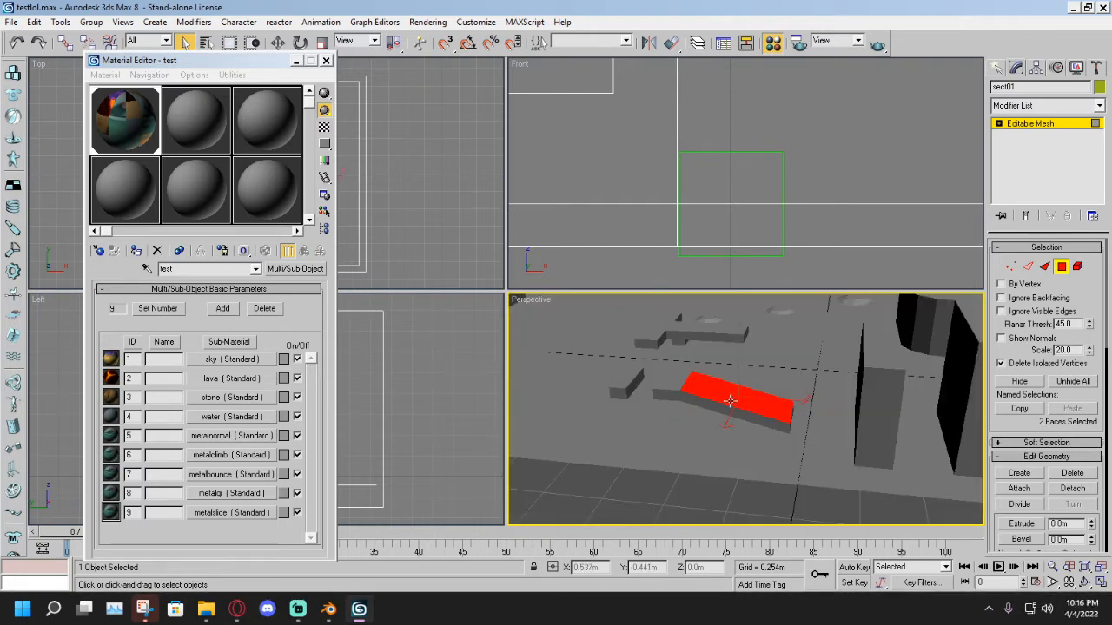
Check the material ID of the sloped block's top face, and of a face on the flat disc beyond it.
scroll(1108, 425, "down", 10)
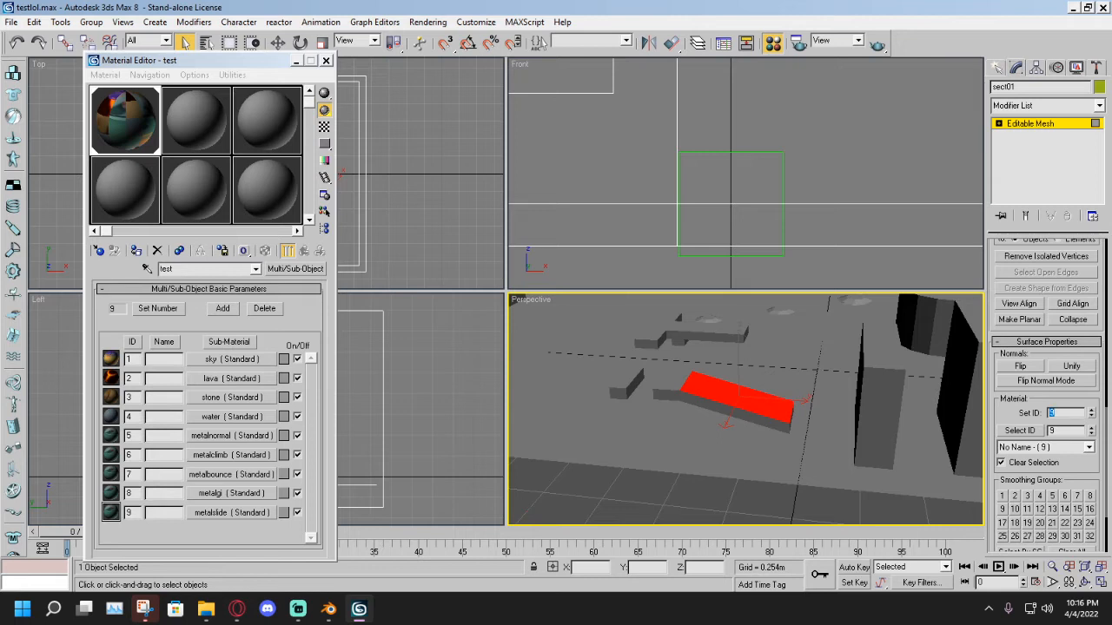
middle_click_drag(940, 443, 899, 430)
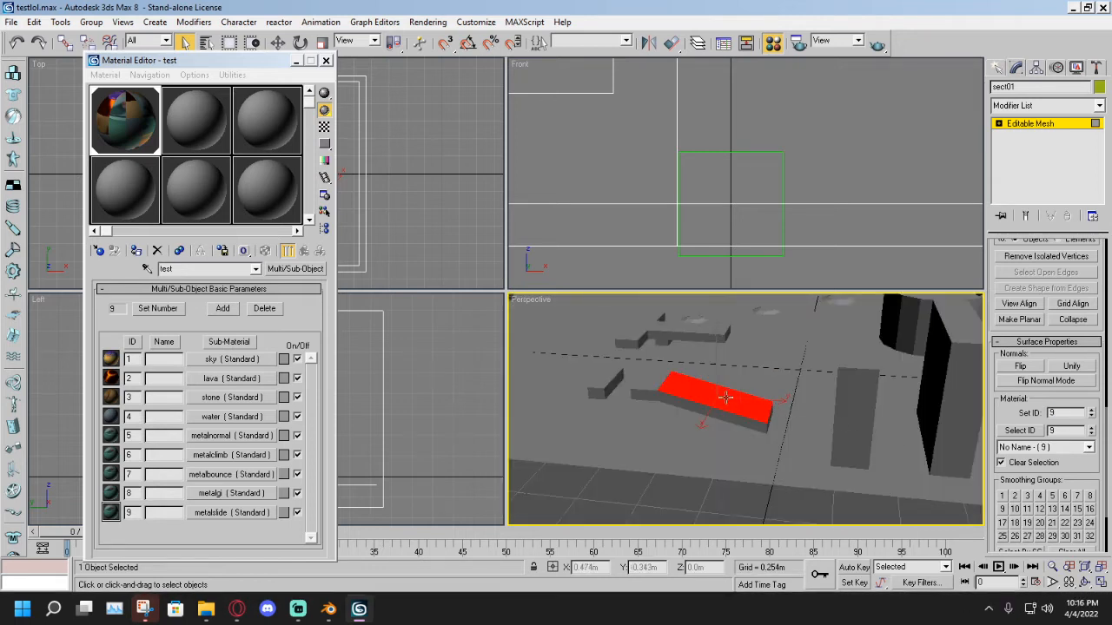
middle_click_drag(695, 391, 739, 397)
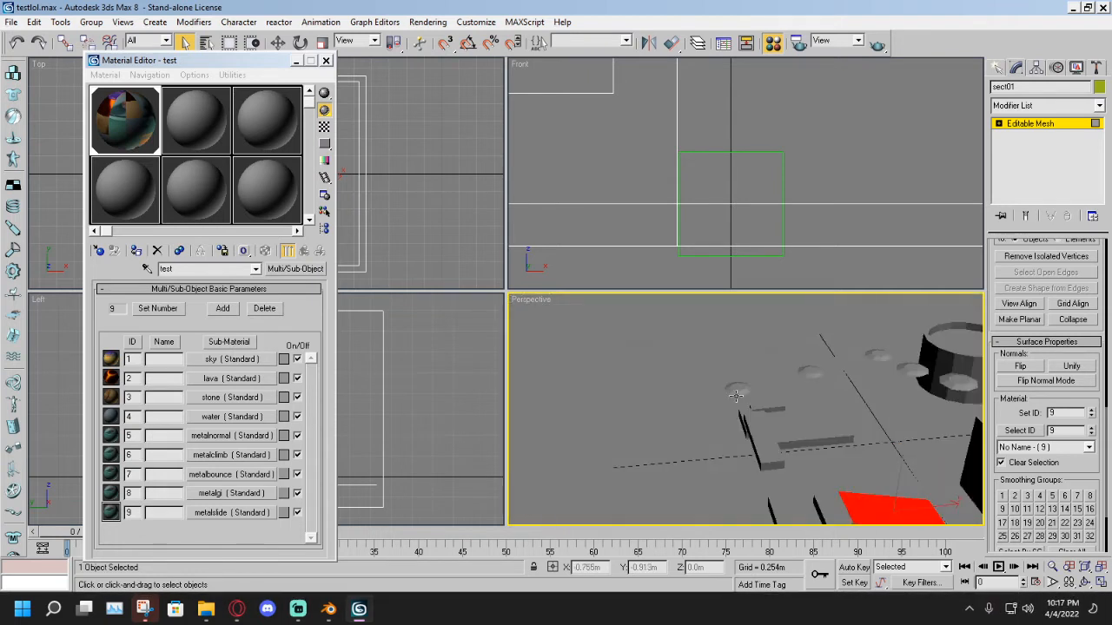
left_click(743, 390)
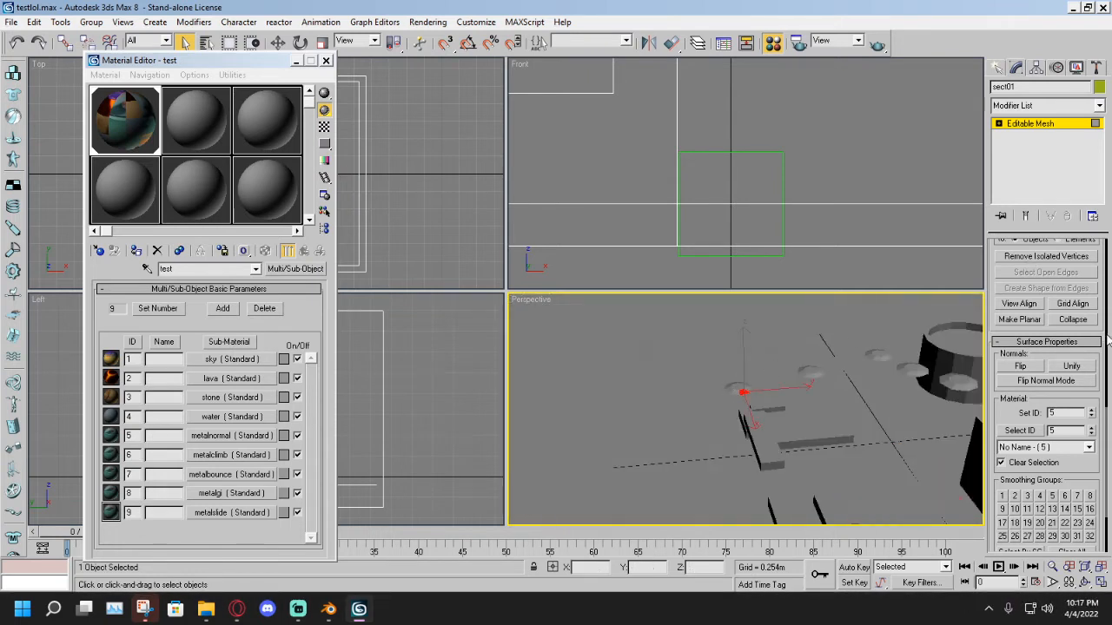
Select the large side face of the first tall rectangular slab in the perspective view.
middle_click_drag(875, 377, 669, 365)
mouse_move(738, 369)
middle_mouse_down("alt")
mouse_move(828, 373)
mouse_move(780, 388)
mouse_move(806, 381)
mouse_move(784, 412)
mouse_move(820, 408)
mouse_move(769, 408)
middle_mouse_up("alt")
left_click(789, 412)
middle_click_drag(615, 401, 627, 403, "alt")
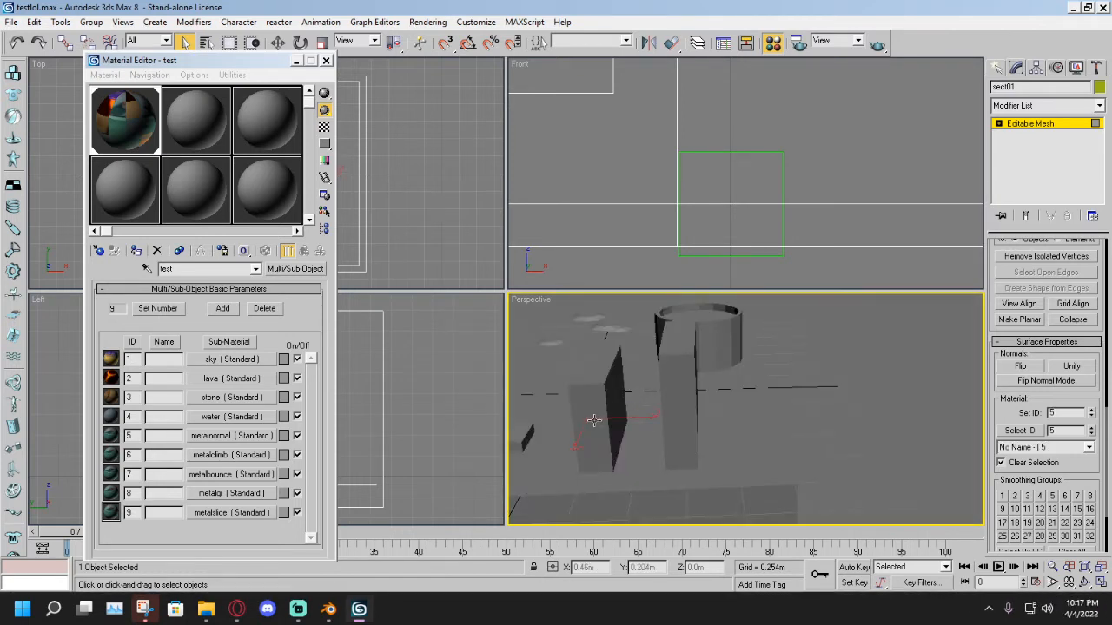
scroll(594, 420, "up", 3)
middle_click_drag(594, 421, 658, 412, "alt")
left_click(572, 394)
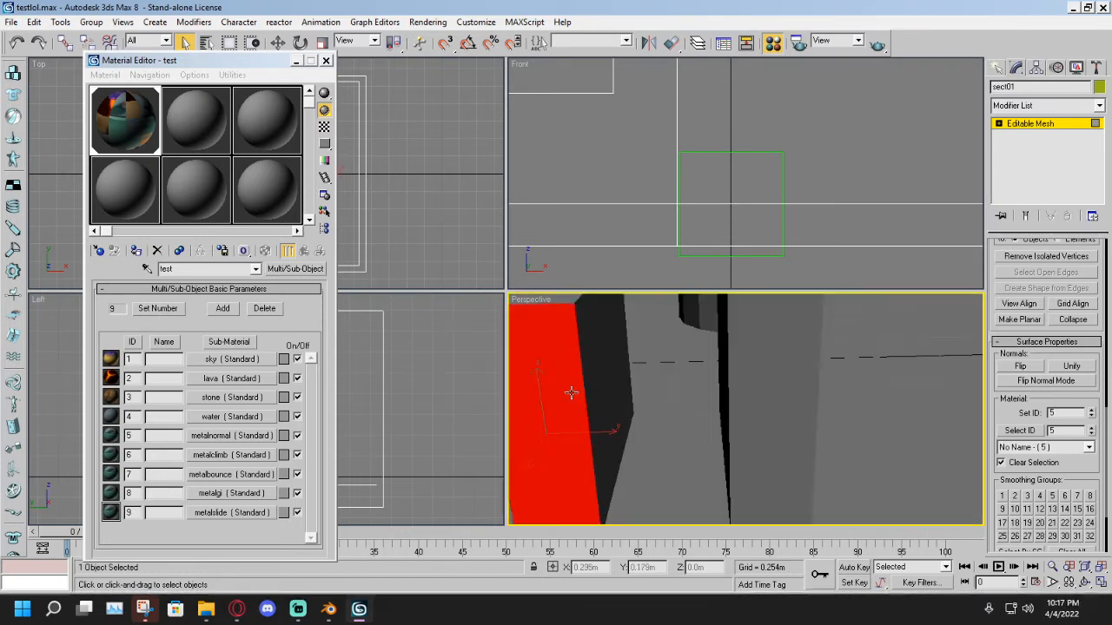
Add the adjoining narrow end face of the first tall slab to the polygon selection.
middle_click_drag(571, 397, 769, 397, "alt")
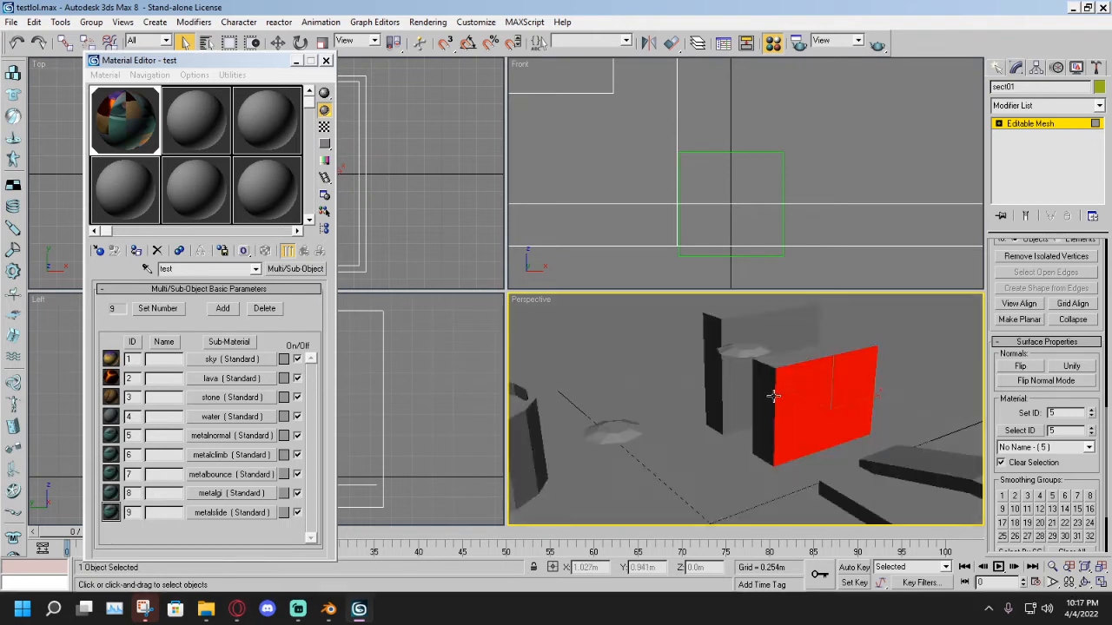
scroll(768, 396, "up", 3)
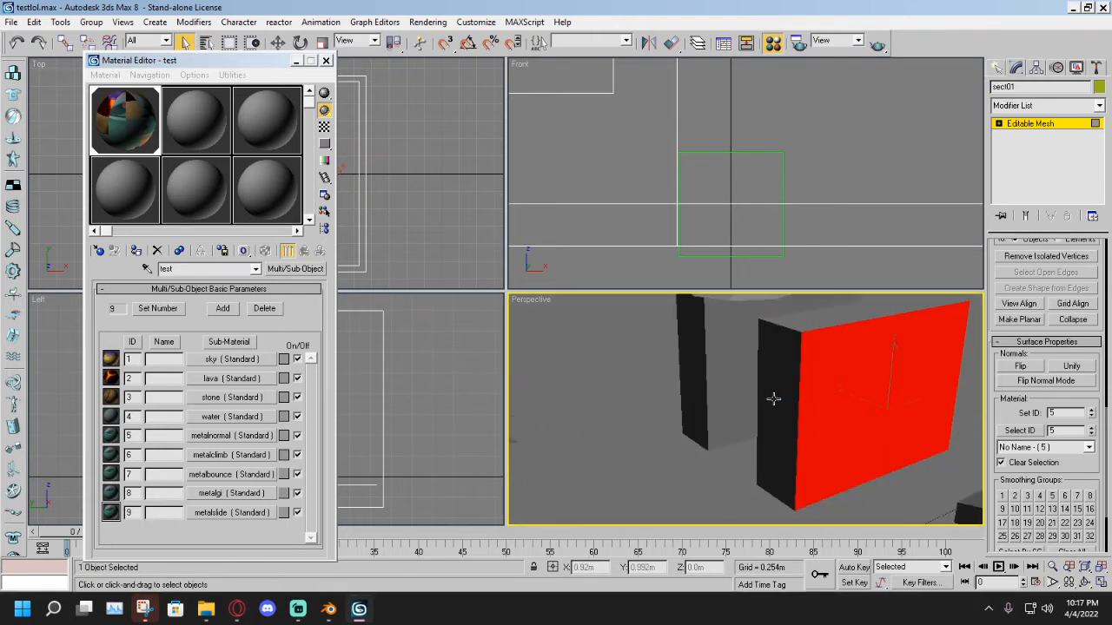
scroll(773, 399, "up", 3)
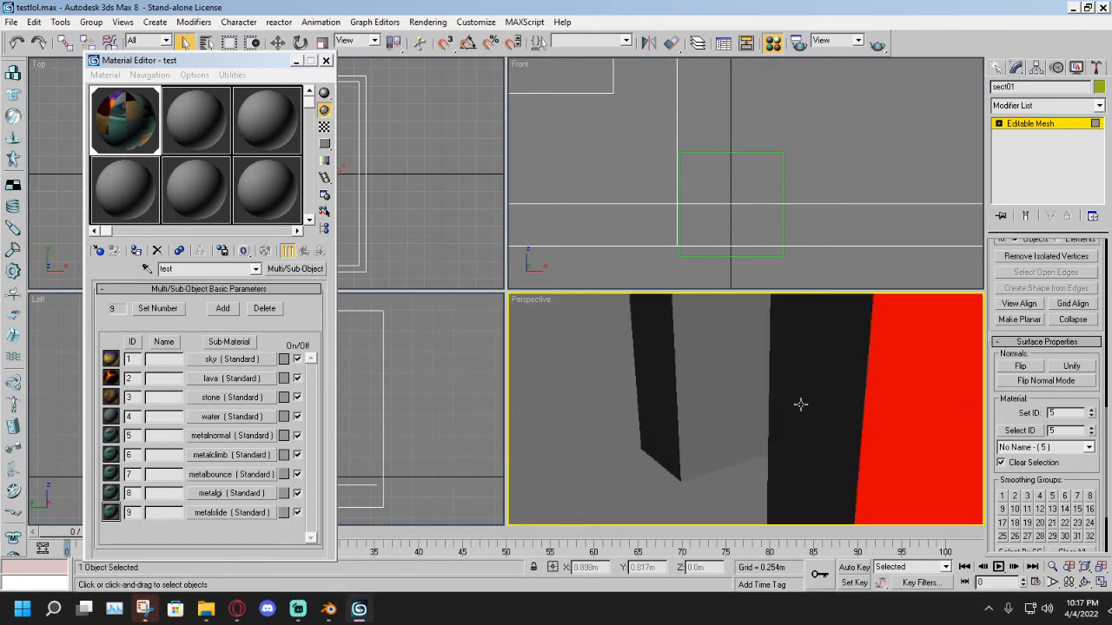
scroll(801, 405, "down", 3)
middle_click_drag(794, 404, 740, 391, "alt")
scroll(762, 417, "up", 3)
scroll(715, 414, "down", 3)
scroll(751, 391, "up", 3)
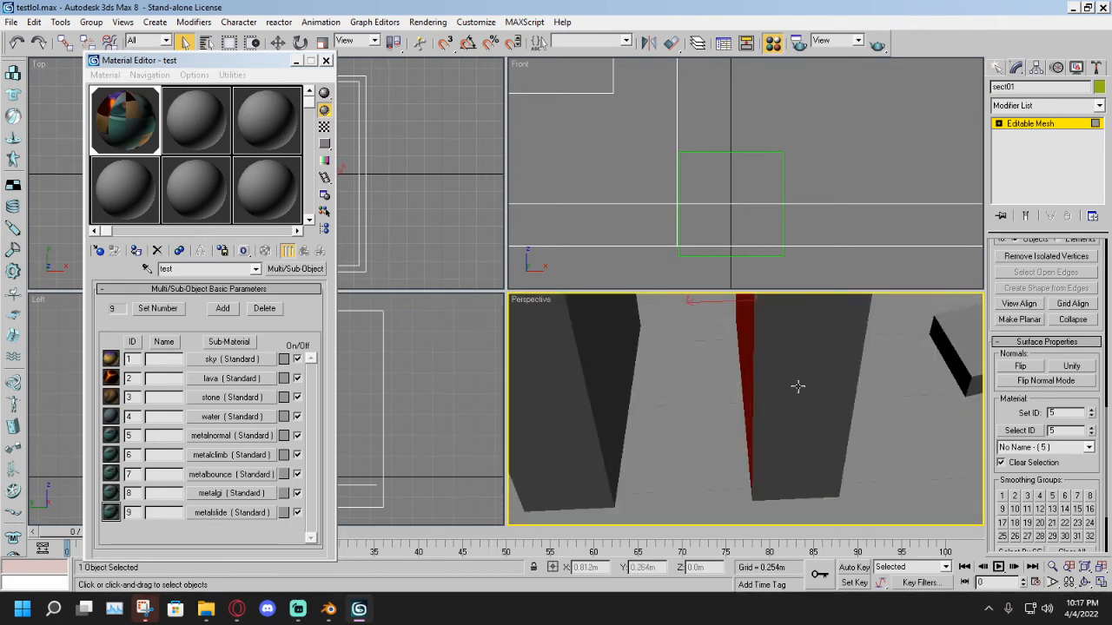
scroll(797, 387, "up", 3)
left_click(826, 395, "ctrl")
scroll(825, 396, "down", 5)
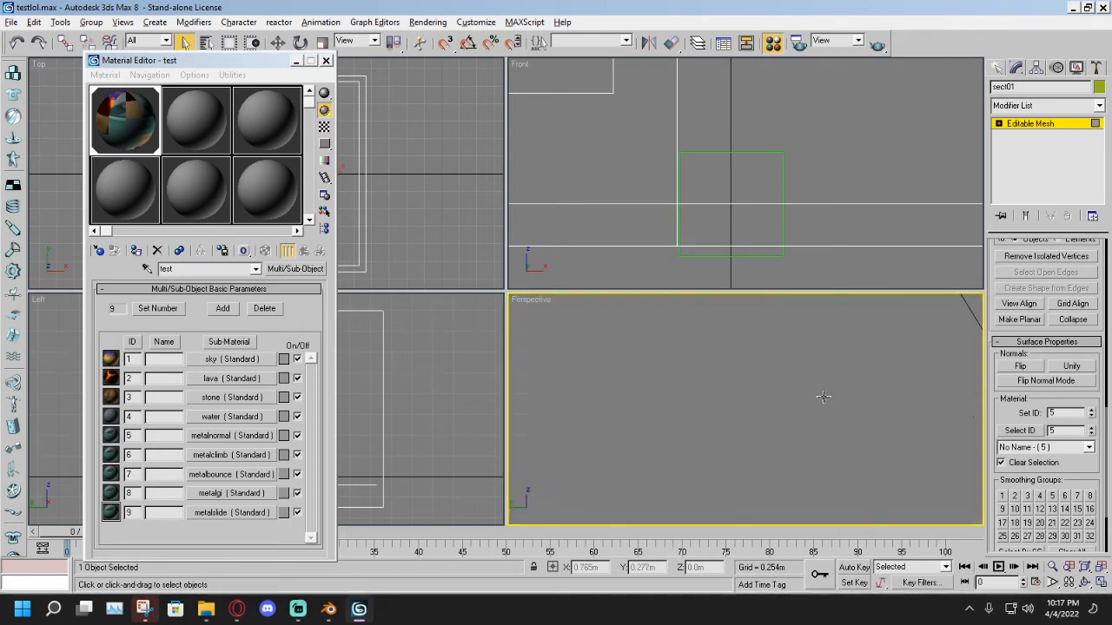
Add both large side faces and one narrow end face of the second tall slab to the selection.
middle_click_drag(825, 396, 665, 384, "alt")
scroll(664, 384, "down", 1)
scroll(664, 384, "up", 6)
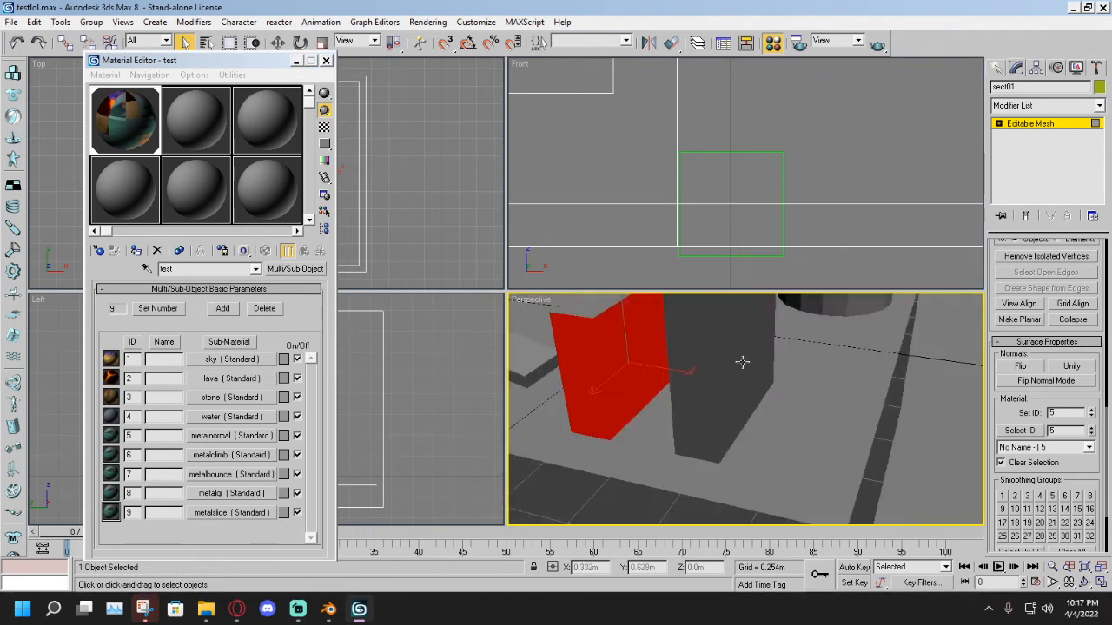
scroll(739, 362, "up", 3)
left_click(740, 361, "ctrl")
left_click(674, 387, "ctrl")
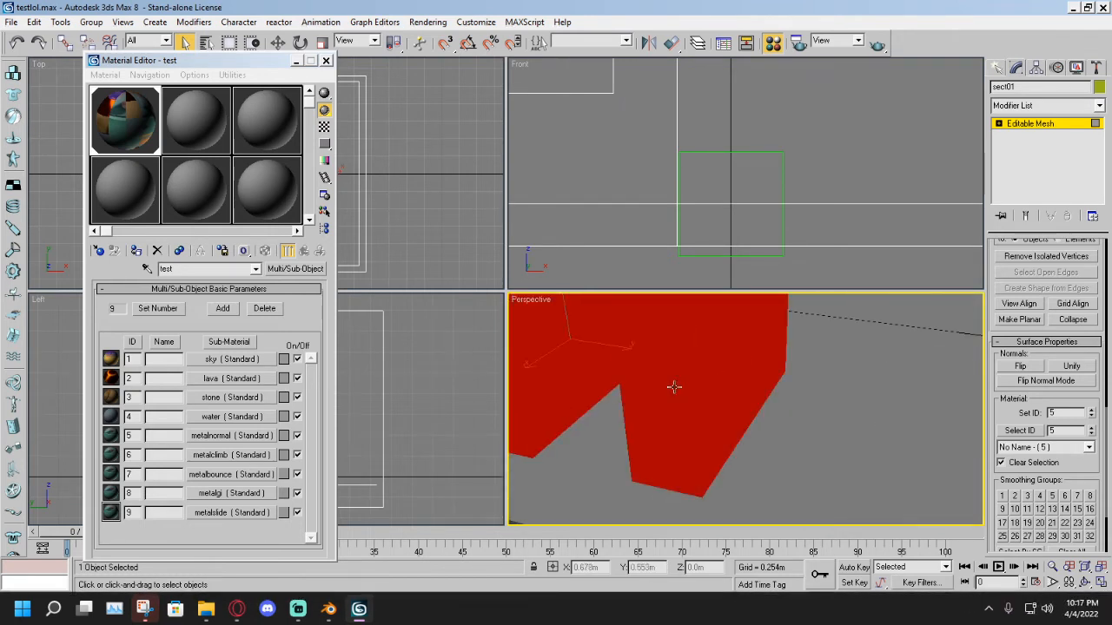
middle_click_drag(674, 387, 731, 390, "alt")
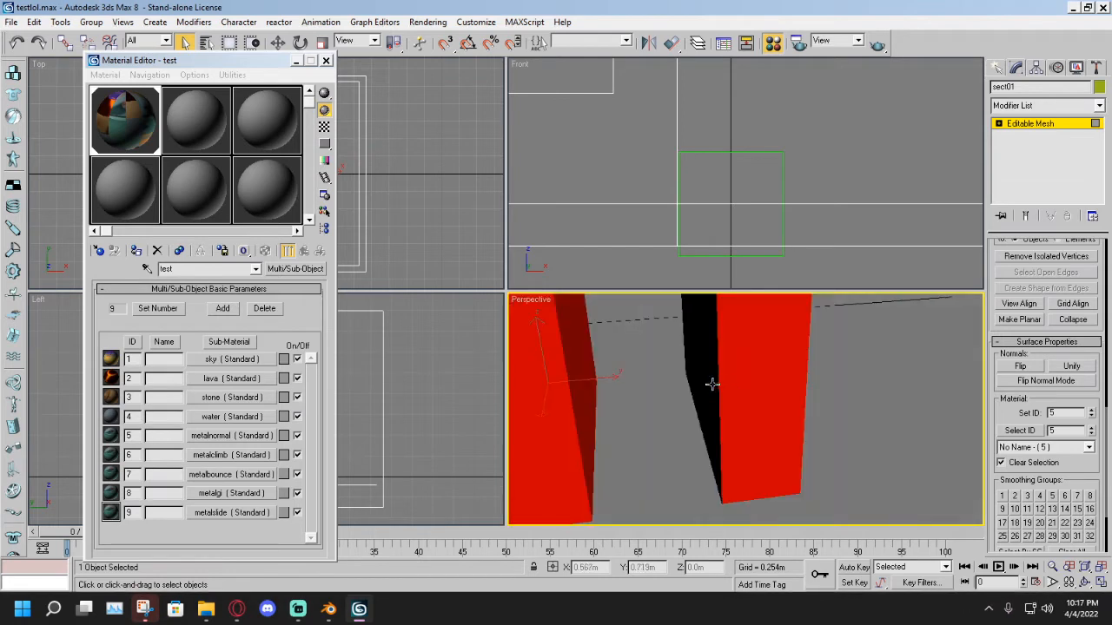
left_click(712, 383, "ctrl")
middle_click_drag(830, 391, 686, 365, "alt")
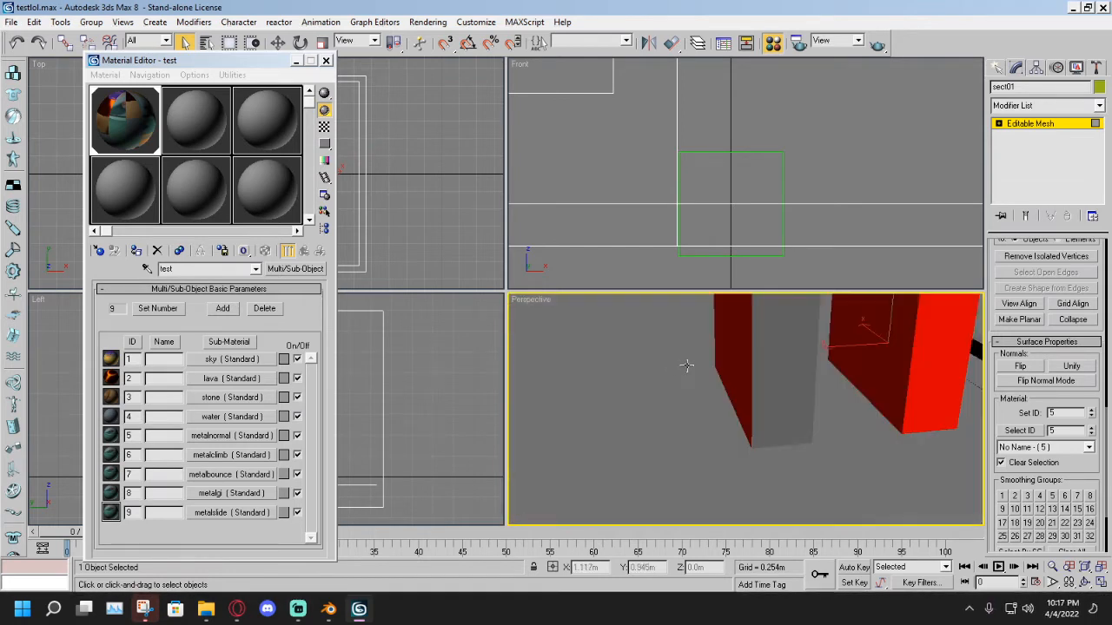
Add the remaining unselected narrow end faces of both tall slabs so all their vertical sides are selected.
scroll(808, 371, "up", 3)
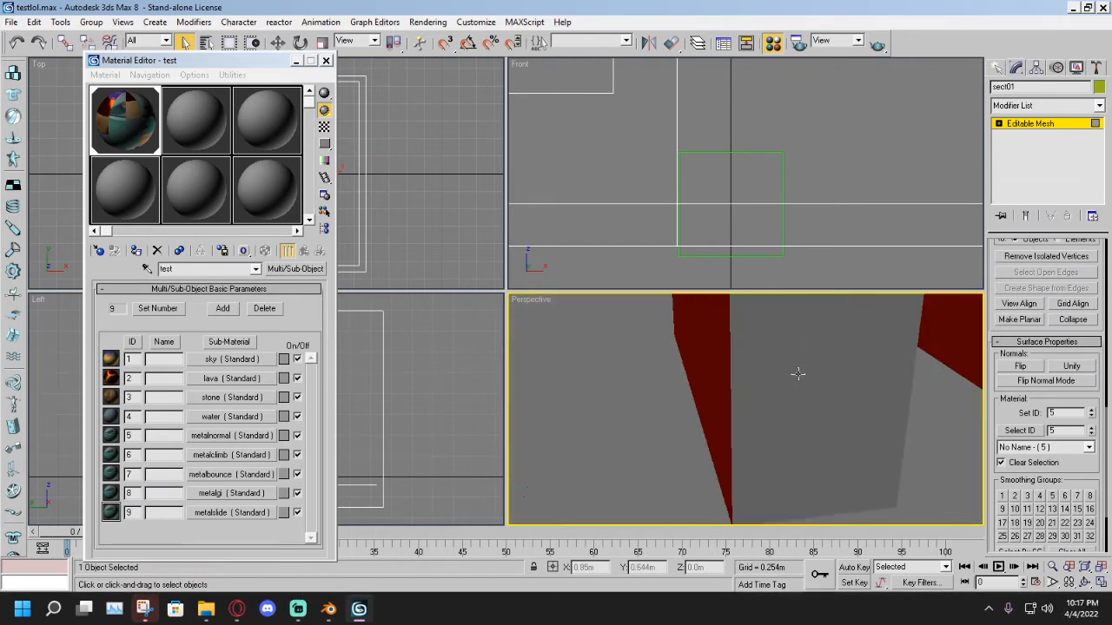
middle_click_drag(797, 375, 733, 424, "alt")
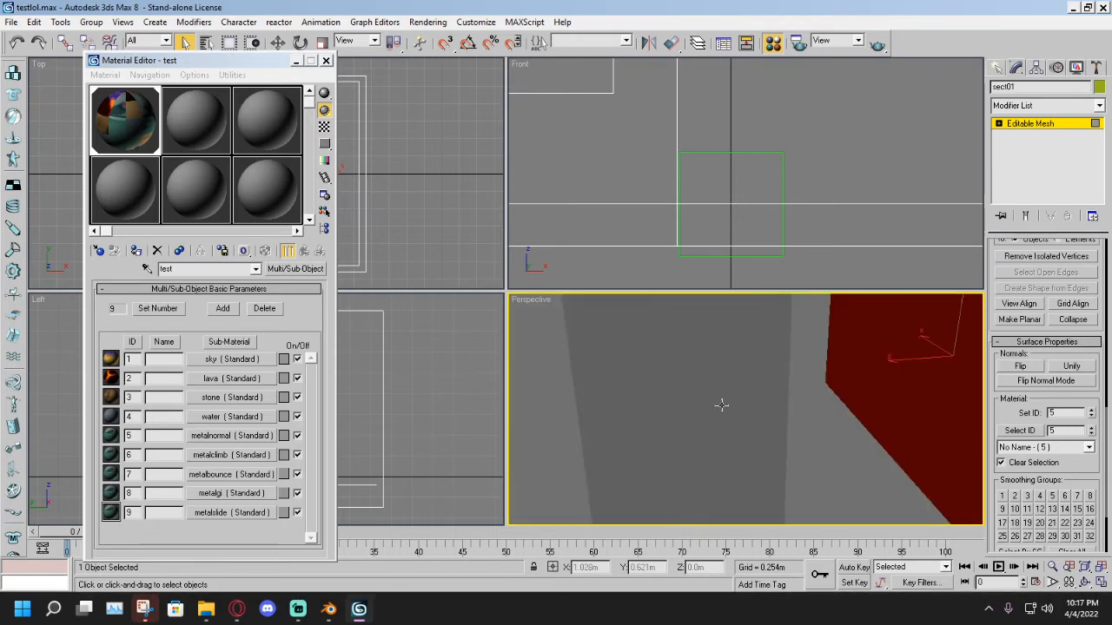
middle_click_drag(715, 405, 761, 402, "alt")
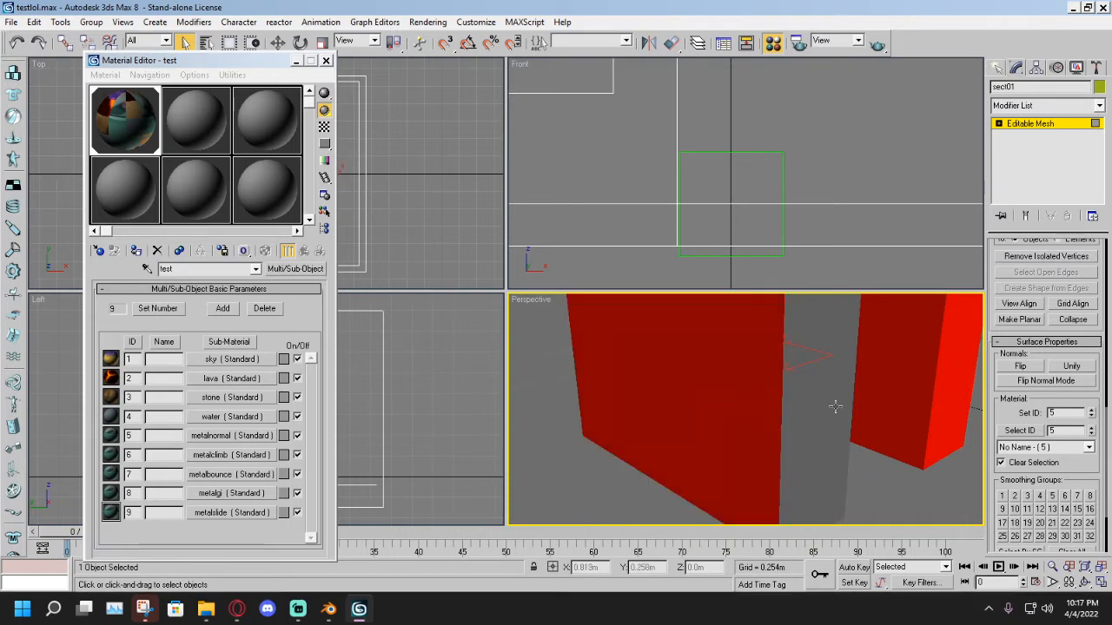
mouse_move(835, 406)
middle_mouse_down("alt")
mouse_move(788, 414)
mouse_move(729, 387)
mouse_move(755, 390)
mouse_move(777, 414)
mouse_move(708, 405)
mouse_move(744, 397)
mouse_move(800, 402)
mouse_move(708, 408)
mouse_move(892, 419)
mouse_move(679, 412)
middle_mouse_up("alt")
scroll(755, 392, "down", 5)
scroll(773, 403, "up", 4)
scroll(711, 407, "down", 5)
scroll(730, 297, "down", 5)
scroll(764, 408, "down", 5)
scroll(764, 408, "up", 4)
scroll(782, 430, "up", 4)
mouse_move(790, 434)
middle_mouse_down("alt")
mouse_move(777, 434)
mouse_move(844, 425)
middle_mouse_up("alt")
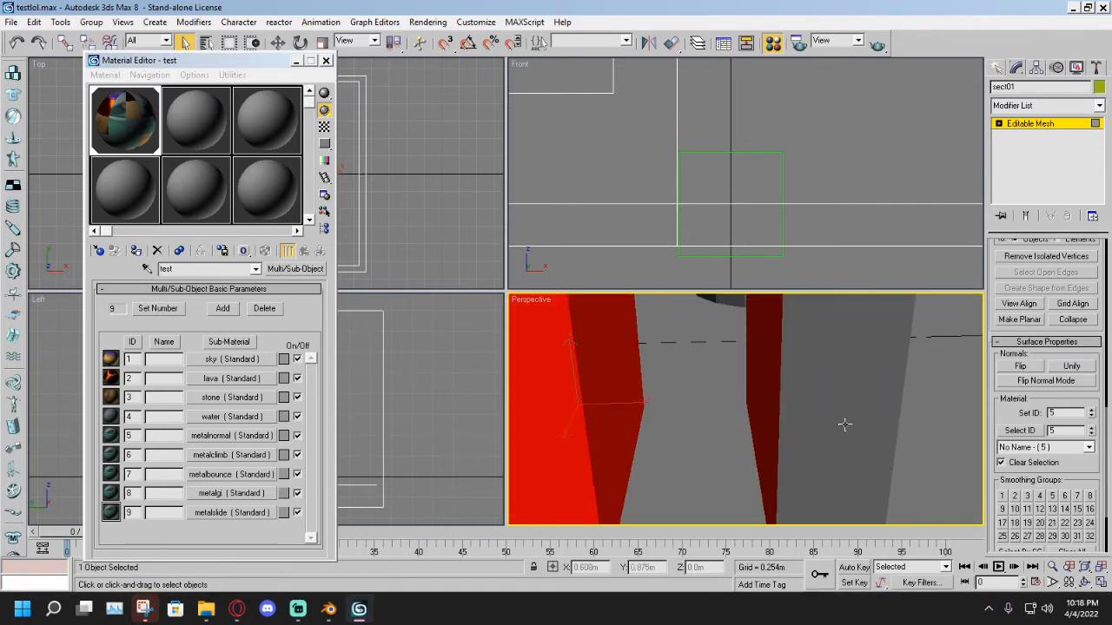
scroll(843, 424, "down", 5)
scroll(821, 424, "down", 4)
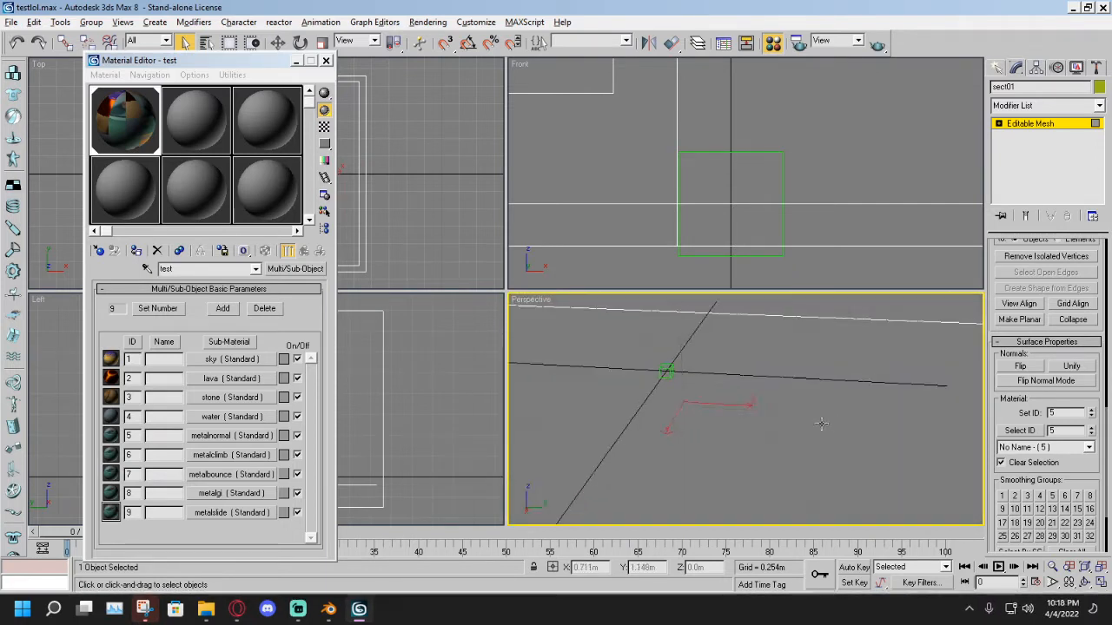
mouse_move(822, 424)
middle_mouse_down("alt")
mouse_move(658, 405)
mouse_move(930, 472)
mouse_move(775, 412)
mouse_move(836, 422)
mouse_move(787, 414)
mouse_move(806, 501)
mouse_move(755, 417)
mouse_move(749, 434)
mouse_move(724, 405)
mouse_move(689, 408)
middle_mouse_up("alt")
scroll(820, 423, "up", 5)
mouse_move(778, 380)
middle_mouse_down("alt")
mouse_move(808, 376)
mouse_move(814, 417)
mouse_move(712, 409)
mouse_move(833, 398)
mouse_move(888, 415)
mouse_move(658, 417)
mouse_move(792, 426)
middle_mouse_up("alt")
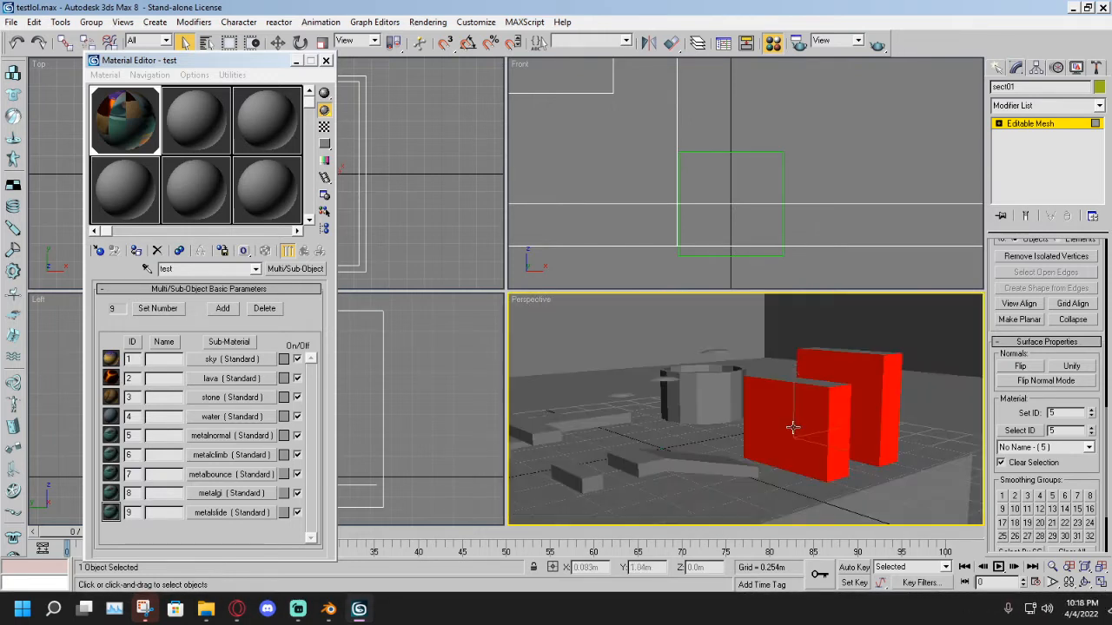
Extend the selection with three neighbouring outer wall faces of the hollow cylinder.
scroll(792, 427, "up", 4)
middle_click_drag(656, 441, 794, 464, "alt")
scroll(773, 446, "down", 5)
scroll(774, 445, "up", 5)
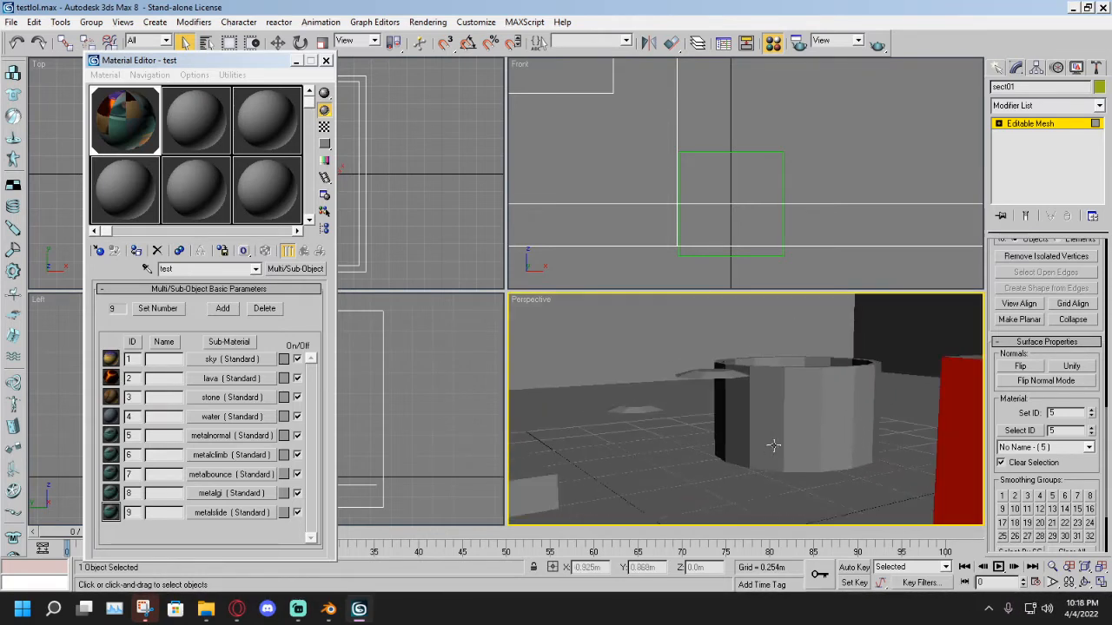
scroll(775, 434, "down", 5)
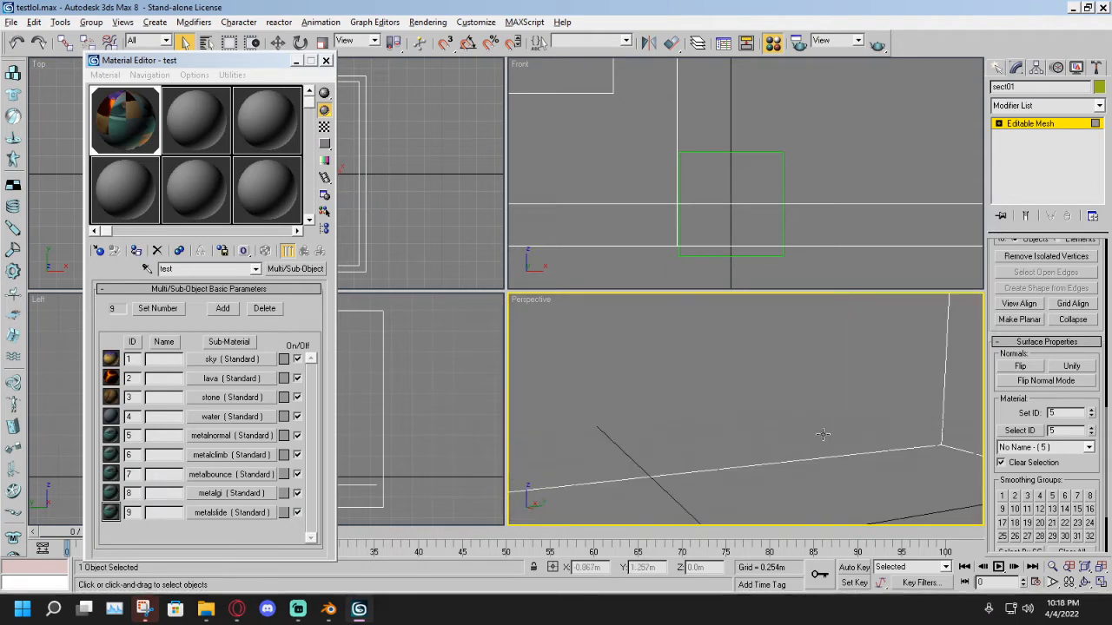
scroll(775, 434, "up", 5)
mouse_move(775, 434)
middle_mouse_down("alt")
mouse_move(832, 432)
mouse_move(651, 429)
mouse_move(735, 452)
mouse_move(660, 425)
mouse_move(725, 426)
middle_mouse_up("alt")
scroll(770, 434, "down", 5)
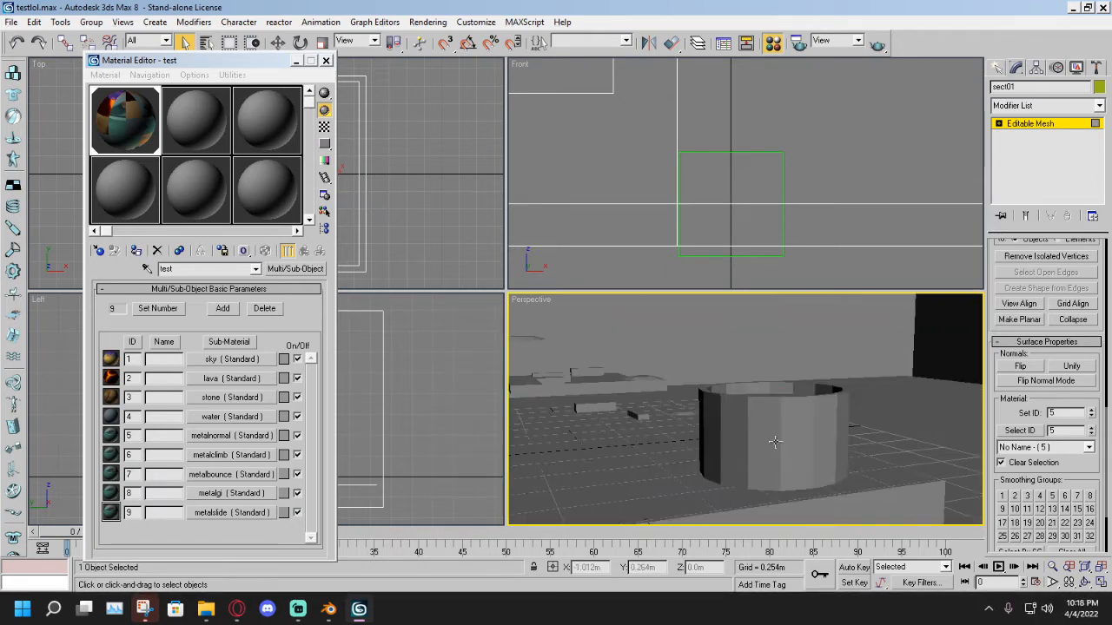
scroll(774, 444, "up", 2)
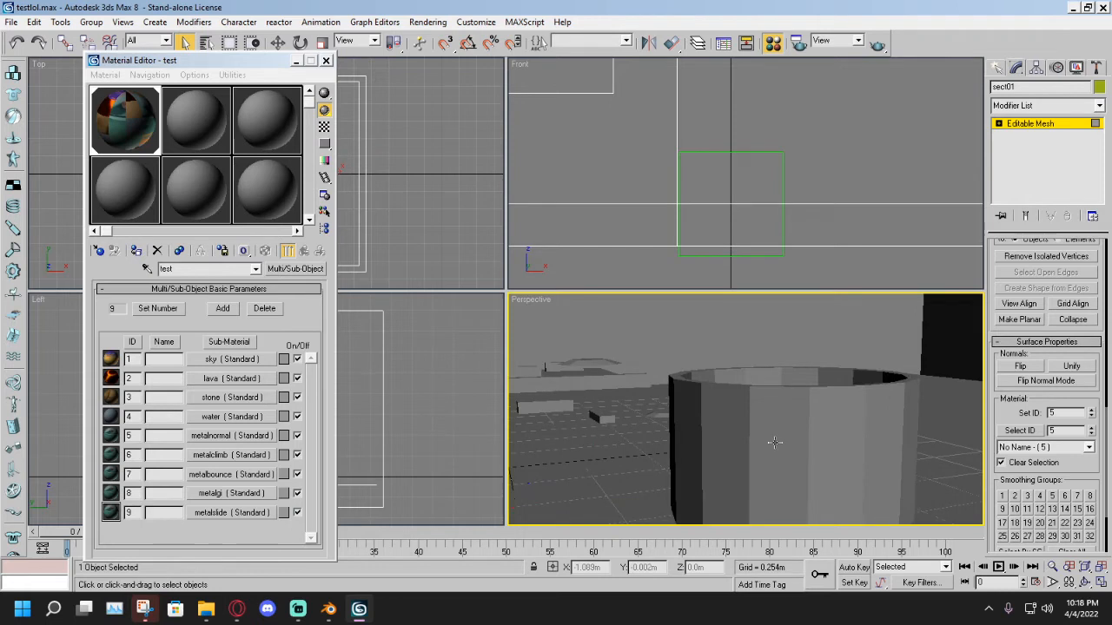
left_click(775, 443)
left_click(821, 445, "ctrl")
left_click(874, 442, "ctrl")
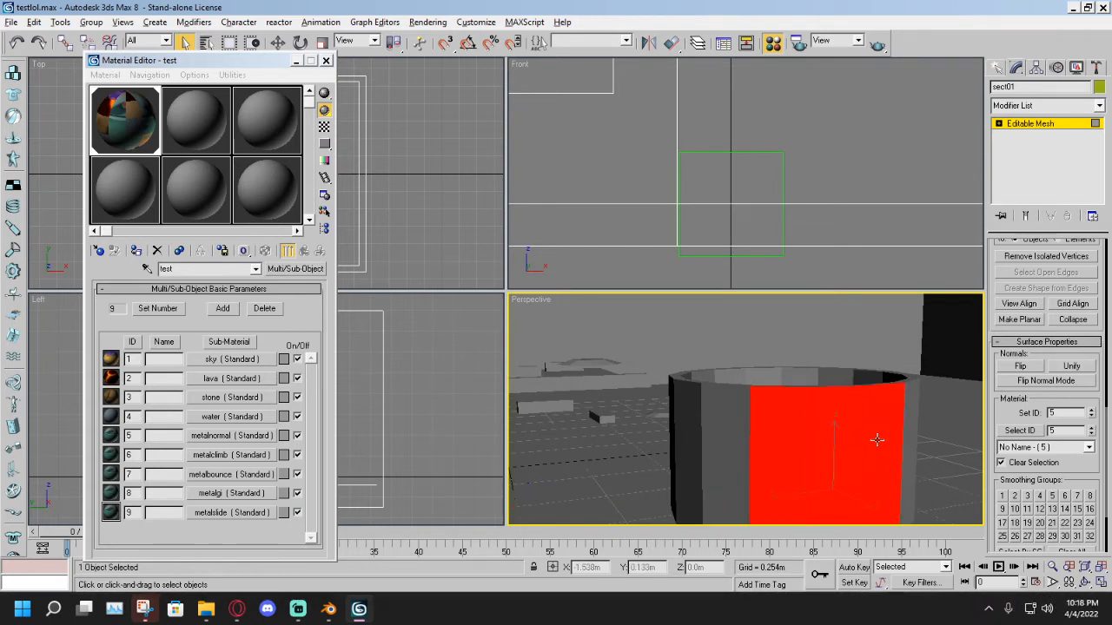
Add more outer wall faces of the hollow cylinder to the selection, including the gap between the already selected faces.
middle_click_drag(876, 440, 769, 442, "alt")
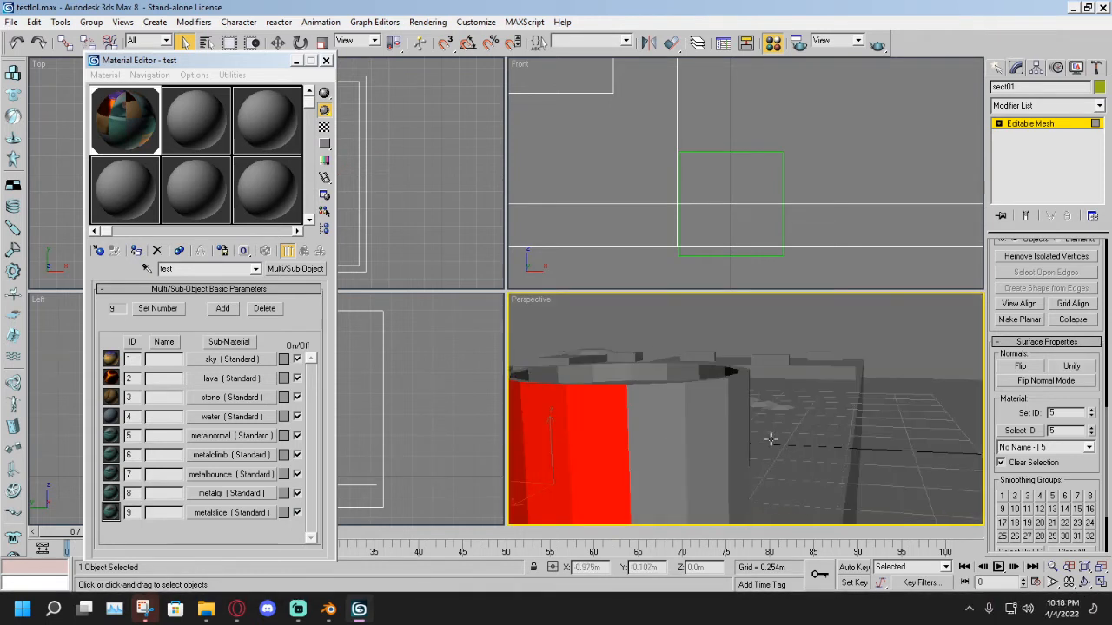
middle_click_drag(700, 445, 677, 443, "alt")
left_click(656, 437, "ctrl")
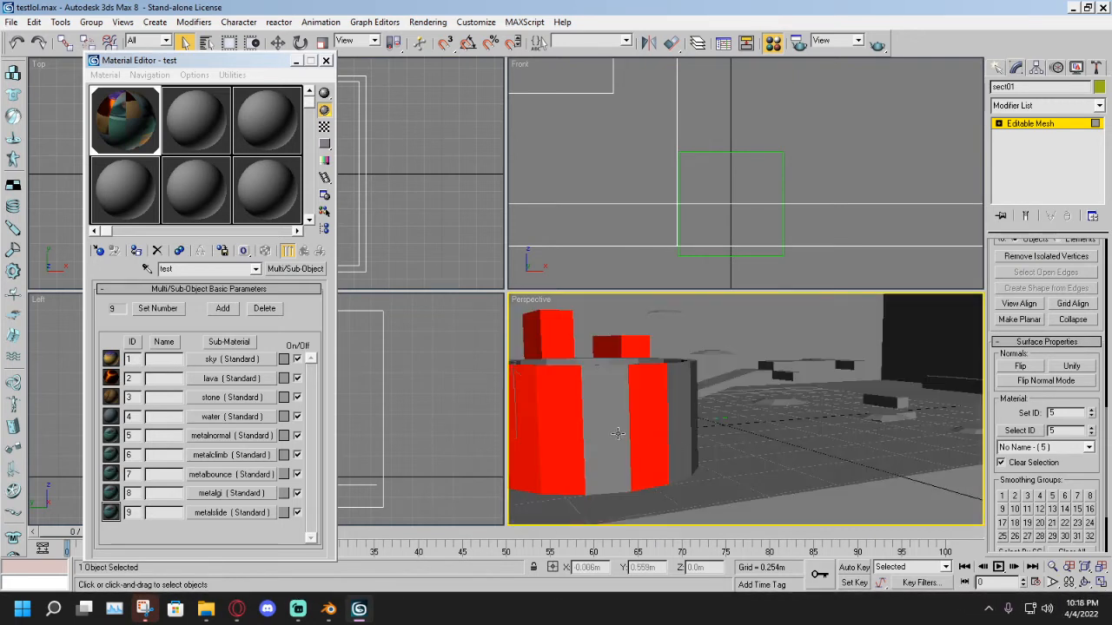
middle_click_drag(734, 415, 773, 425, "alt")
left_click(641, 418, "ctrl")
left_click(736, 424, "ctrl")
Continue the selection around the hollow cylinder with the next two adjoining outer wall faces.
scroll(790, 426, "up", 2)
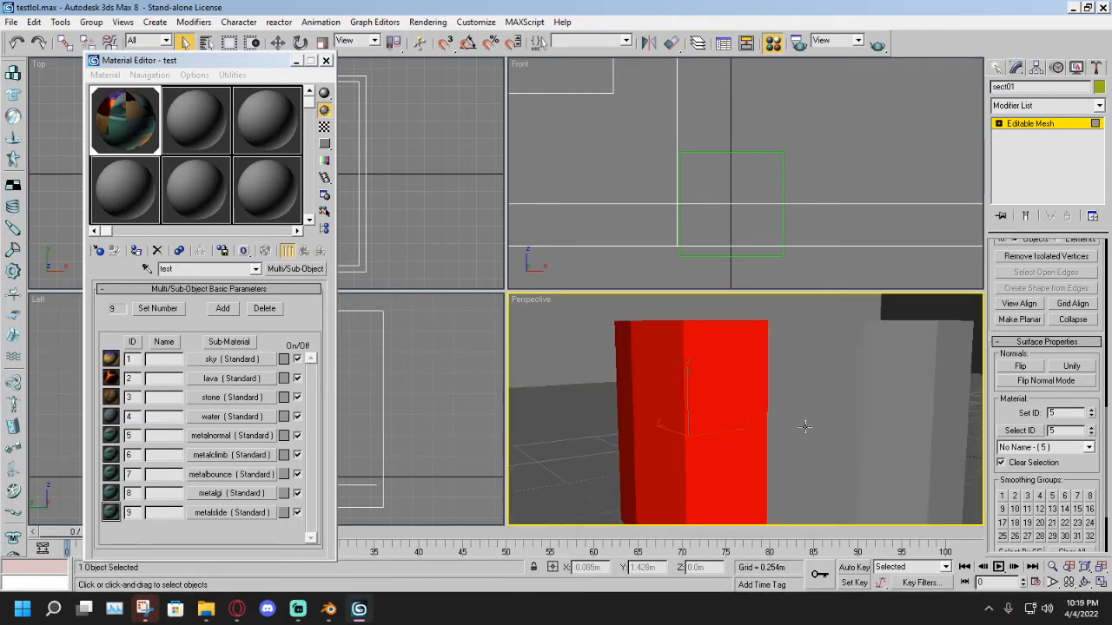
left_click(819, 429, "ctrl")
middle_click_drag(835, 437, 764, 422, "alt")
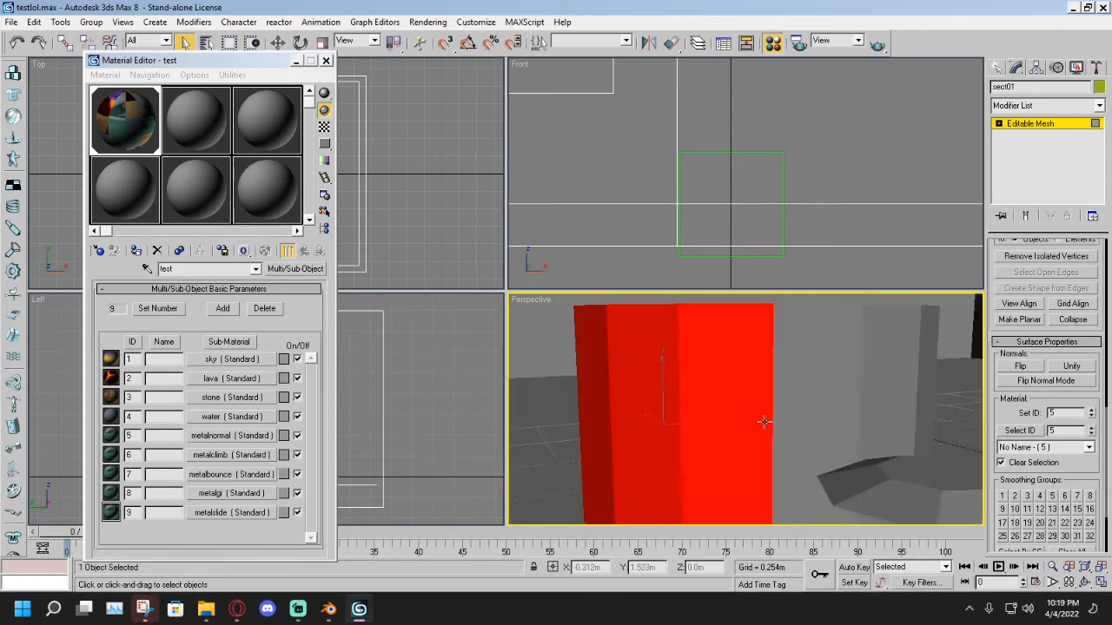
middle_click_drag(846, 425, 791, 420, "alt")
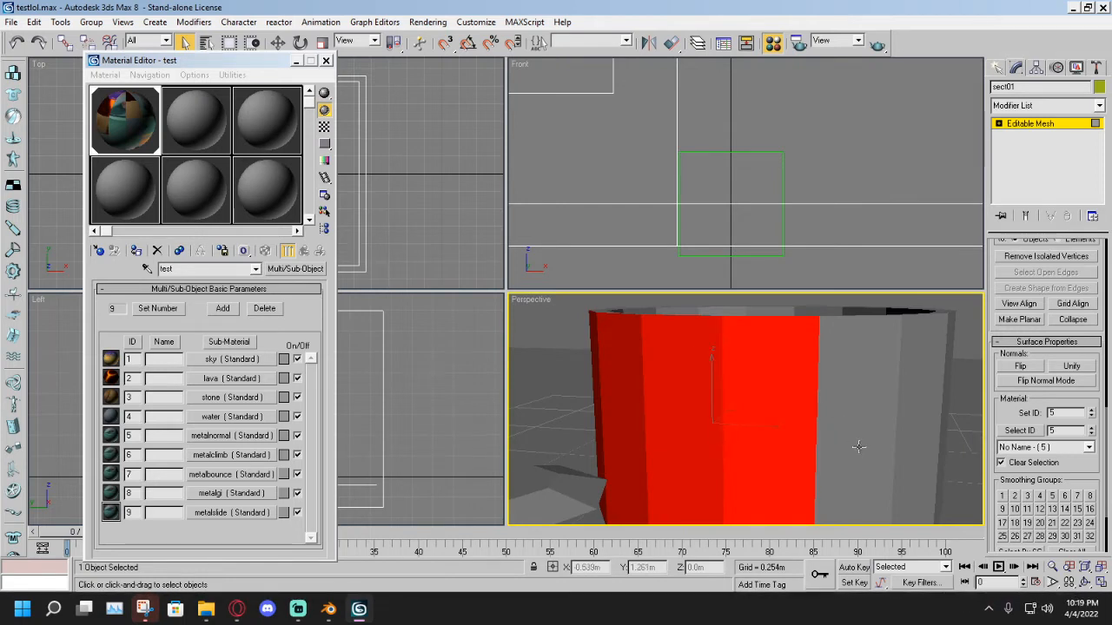
middle_click_drag(859, 446, 726, 431, "alt")
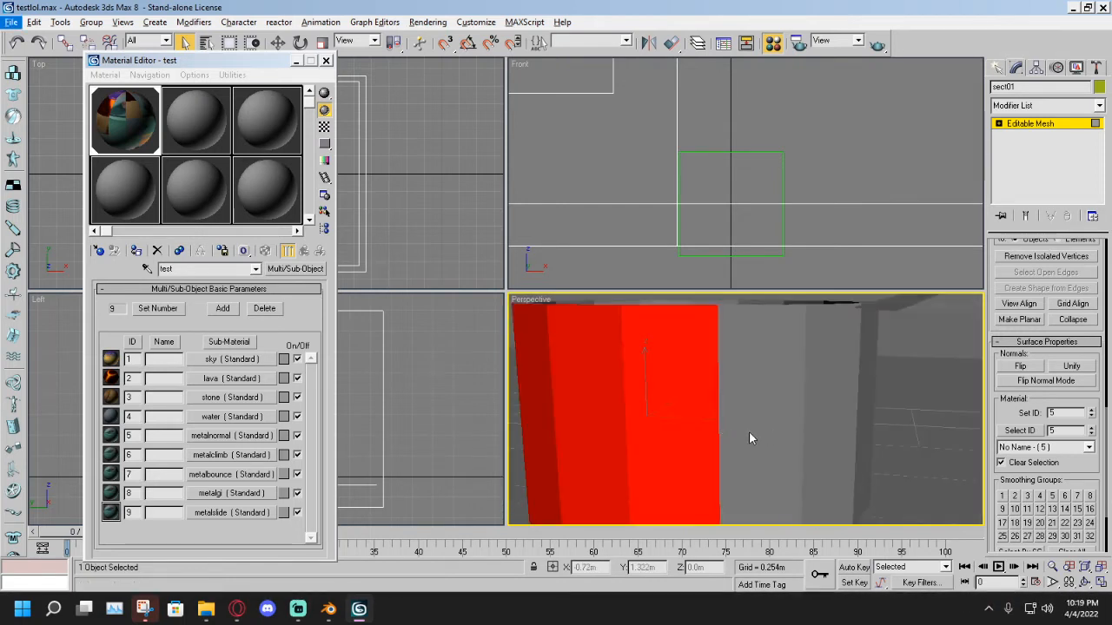
scroll(745, 432, "up", 2)
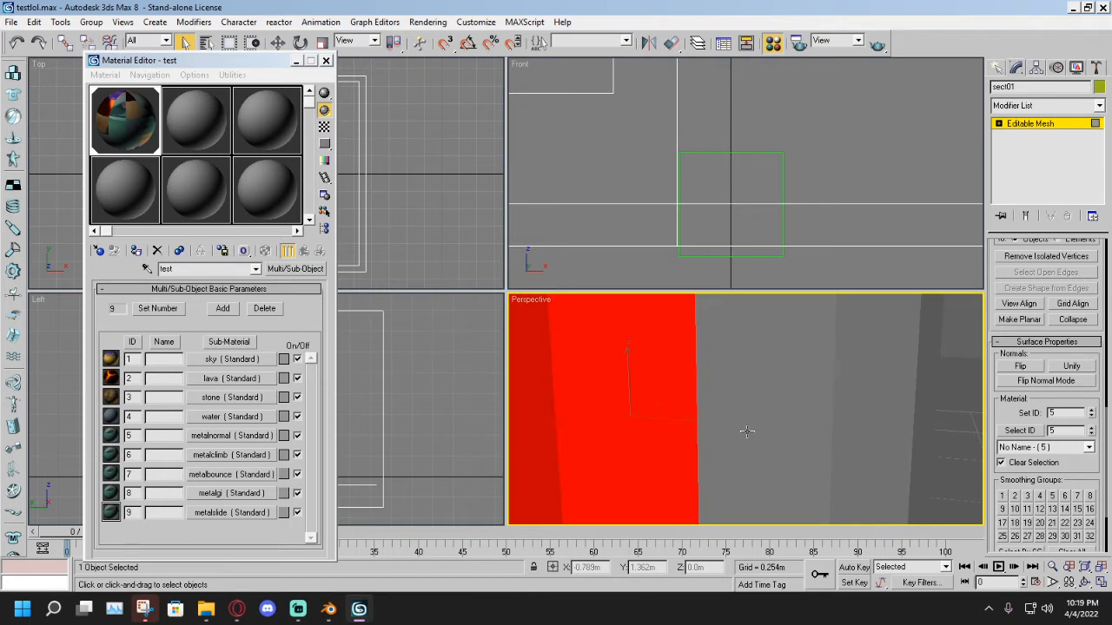
middle_click_drag(747, 432, 725, 446, "alt")
left_click(750, 449, "ctrl")
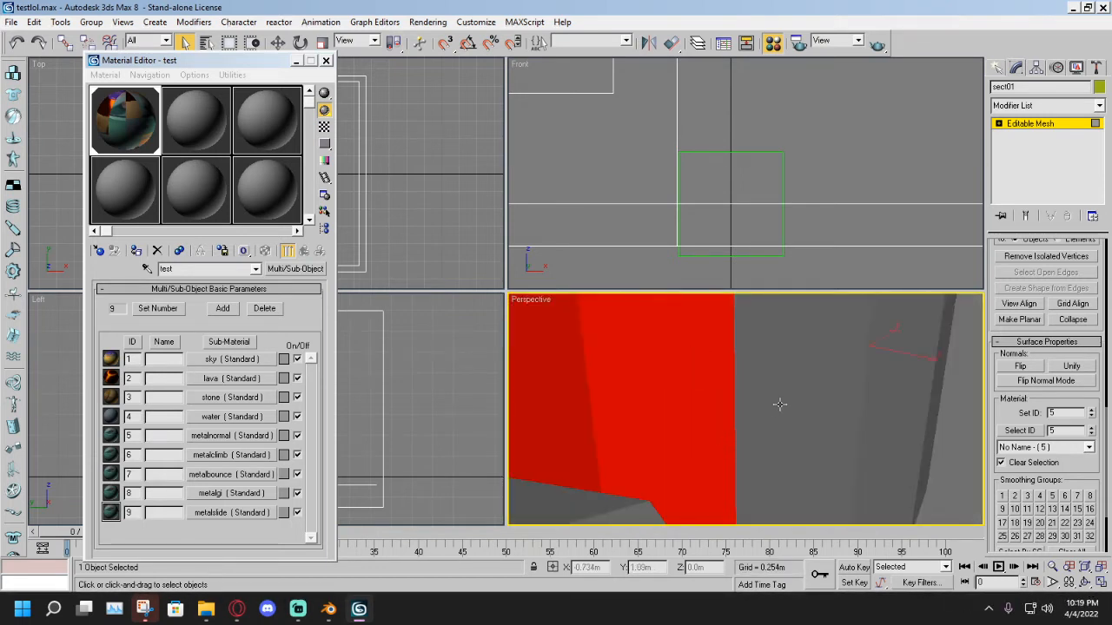
Add the remaining unselected outer wall faces to complete the selection around the hollow cylinder.
middle_click_drag(779, 404, 771, 444, "alt")
left_click(735, 439, "ctrl")
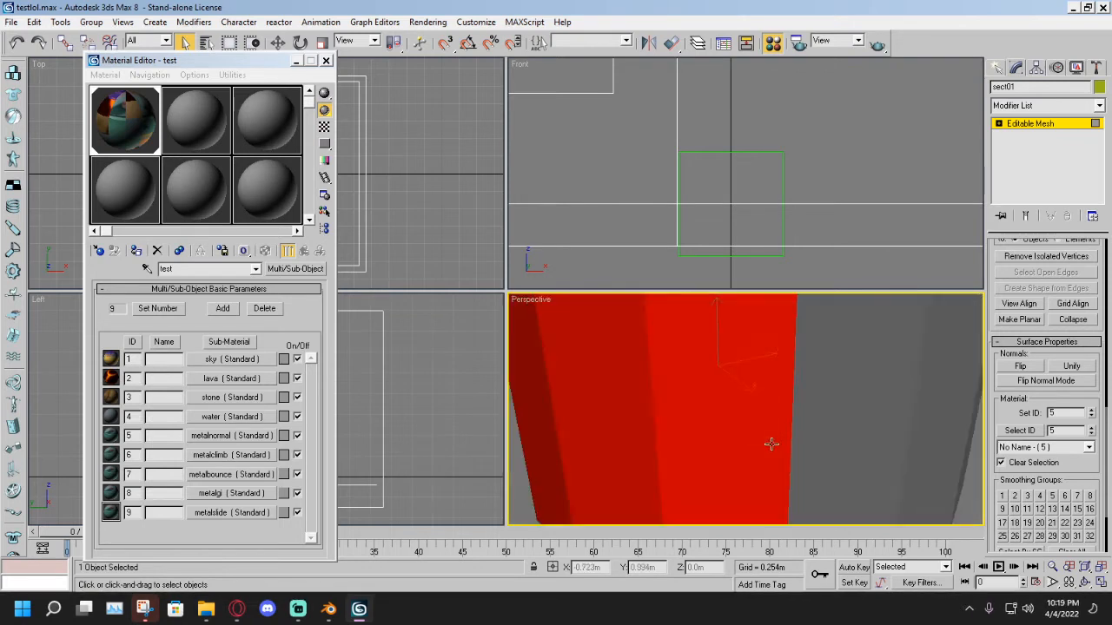
left_click(813, 461, "ctrl")
middle_click_drag(860, 450, 756, 437, "alt")
middle_click_drag(847, 426, 846, 467, "alt")
left_click(849, 464, "ctrl")
Set the material ID of the selected slab sides and cylinder walls to 6.
scroll(846, 462, "down", 10)
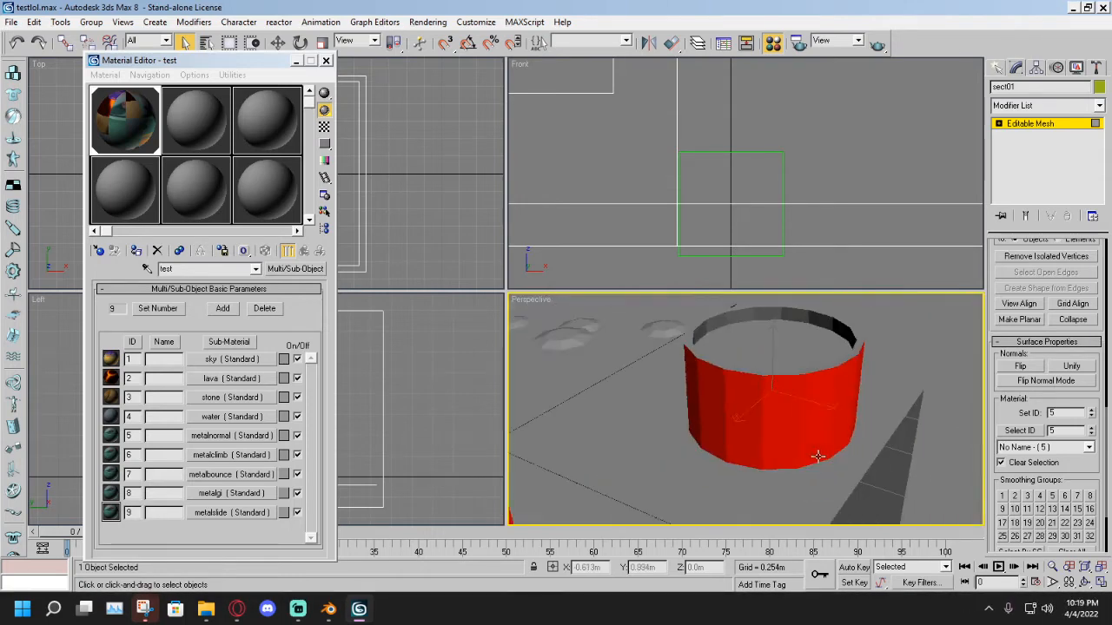
mouse_move(860, 428)
middle_mouse_down("alt")
mouse_move(761, 419)
mouse_move(819, 427)
mouse_move(738, 431)
middle_mouse_up("alt")
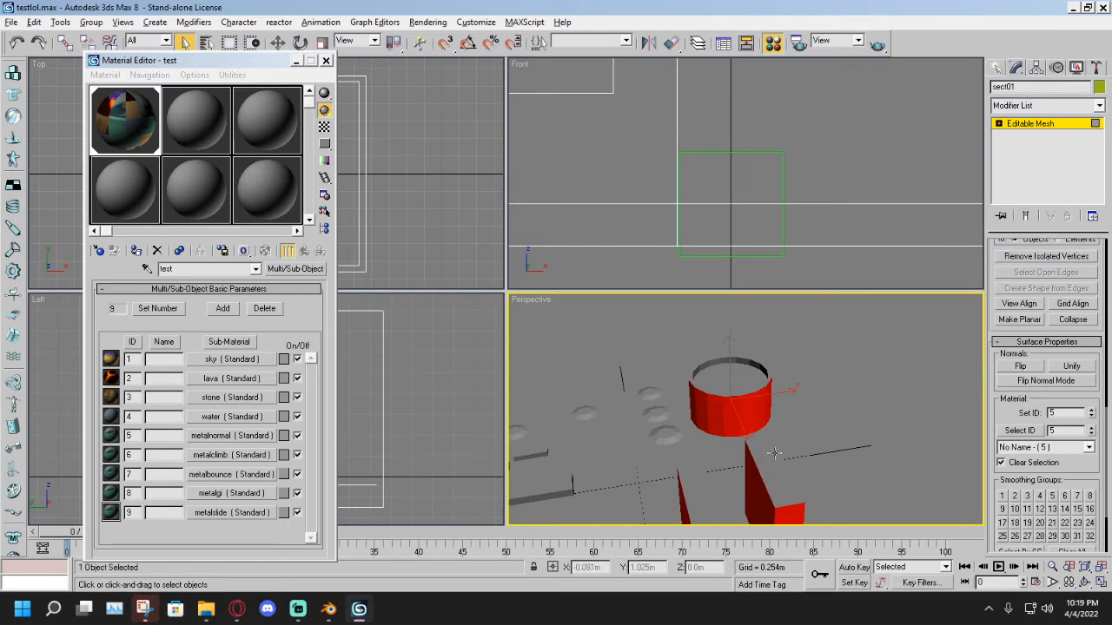
middle_click_drag(773, 454, 809, 436, "alt")
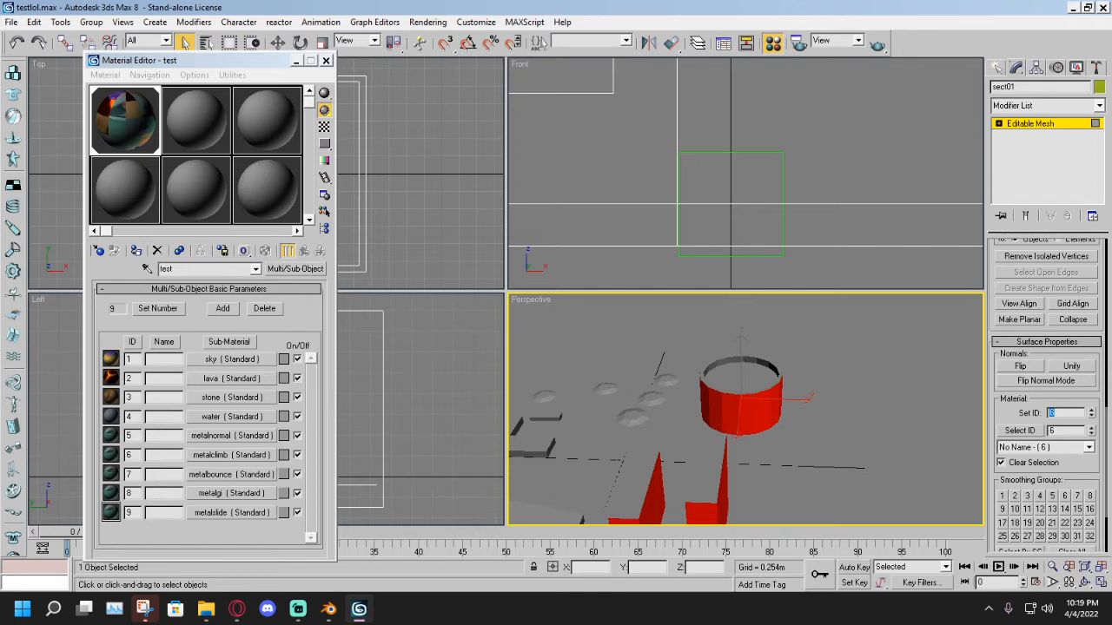
Select the four downward-facing polygons of the overhead structure and set their material ID to 8.
middle_click_drag(729, 453, 743, 415, "alt")
left_click(739, 348)
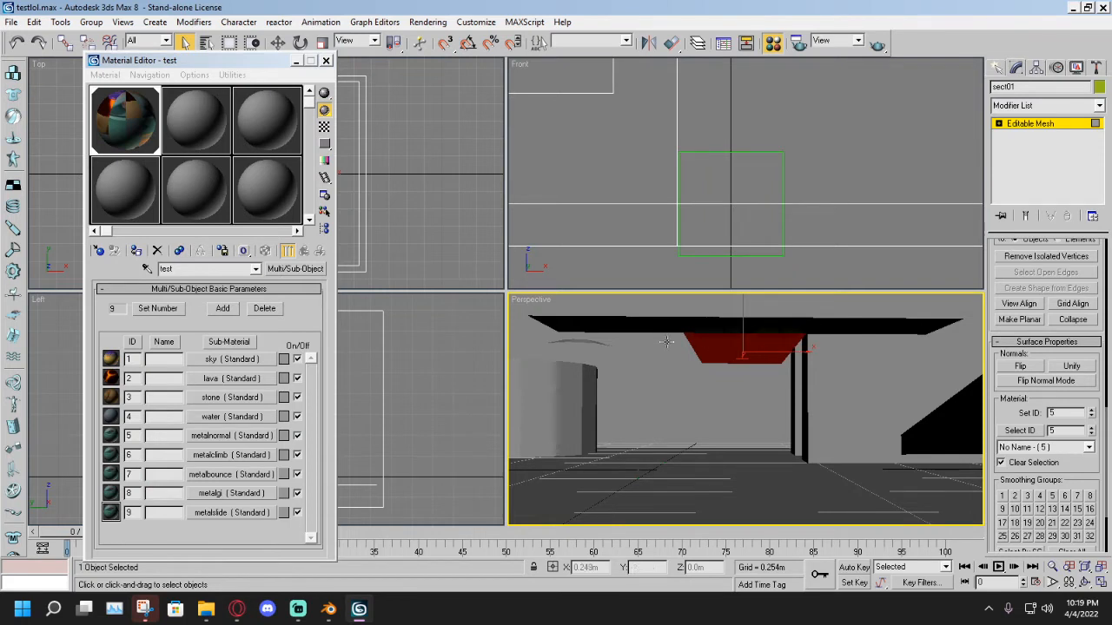
left_click(650, 321, "ctrl")
left_click(761, 320, "ctrl")
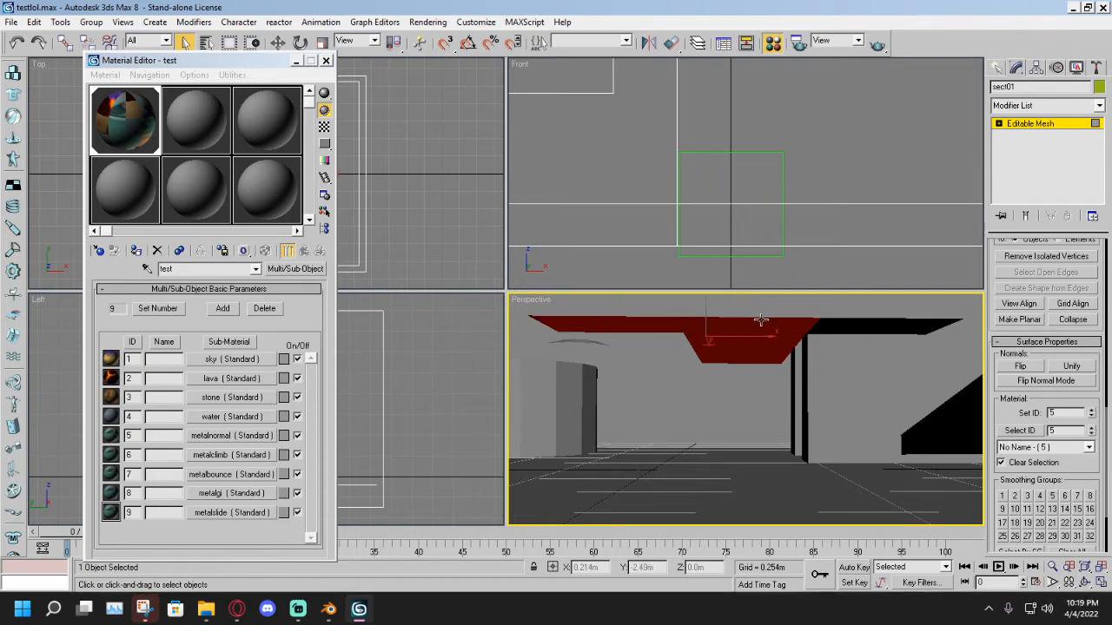
left_click(857, 320, "ctrl")
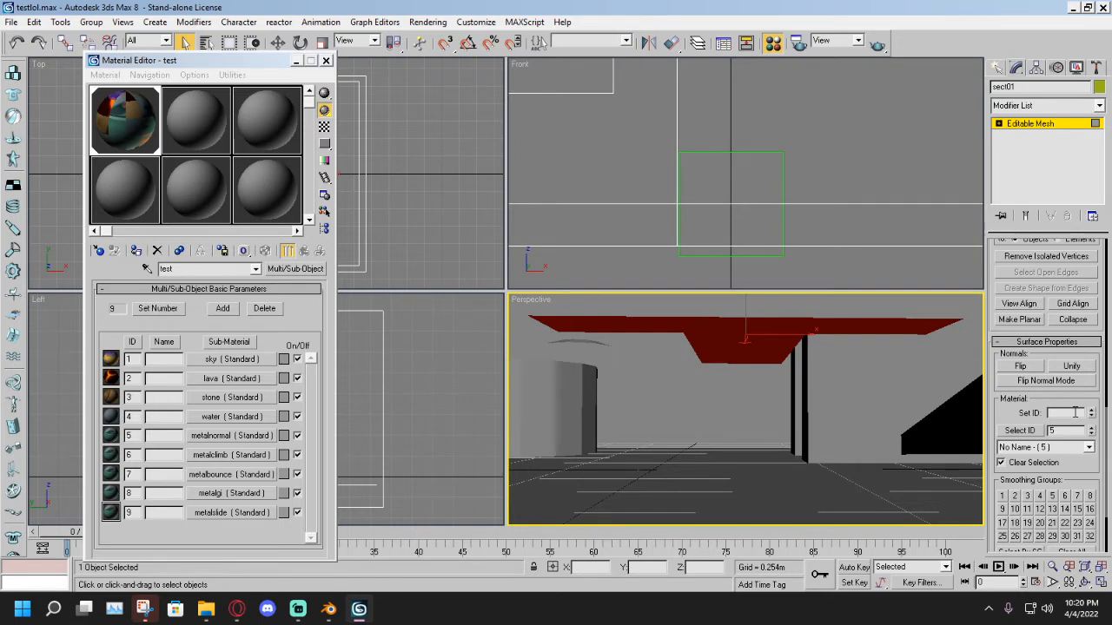
type("8")
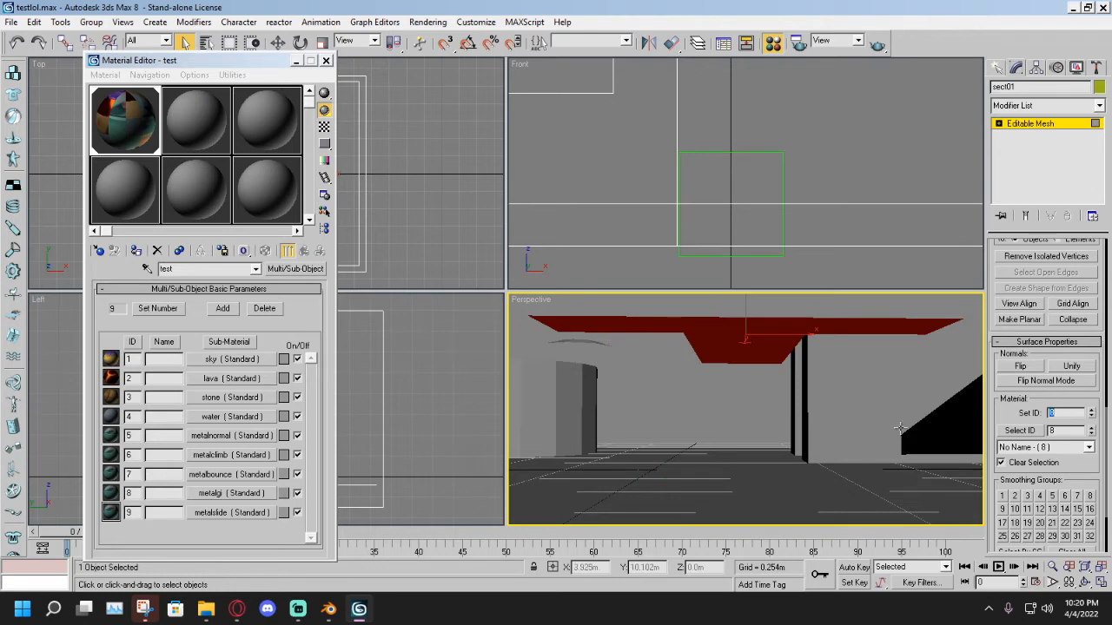
Switch the mesh to Element level and select all five flat octagonal discs.
scroll(776, 413, "down", 10)
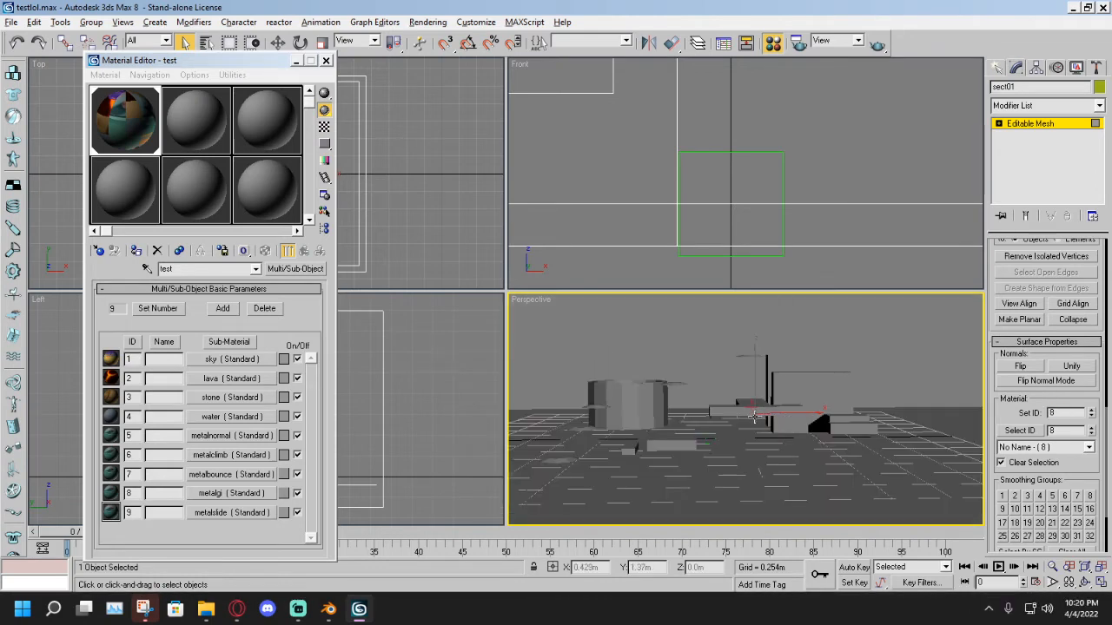
middle_click_drag(772, 413, 817, 449, "alt")
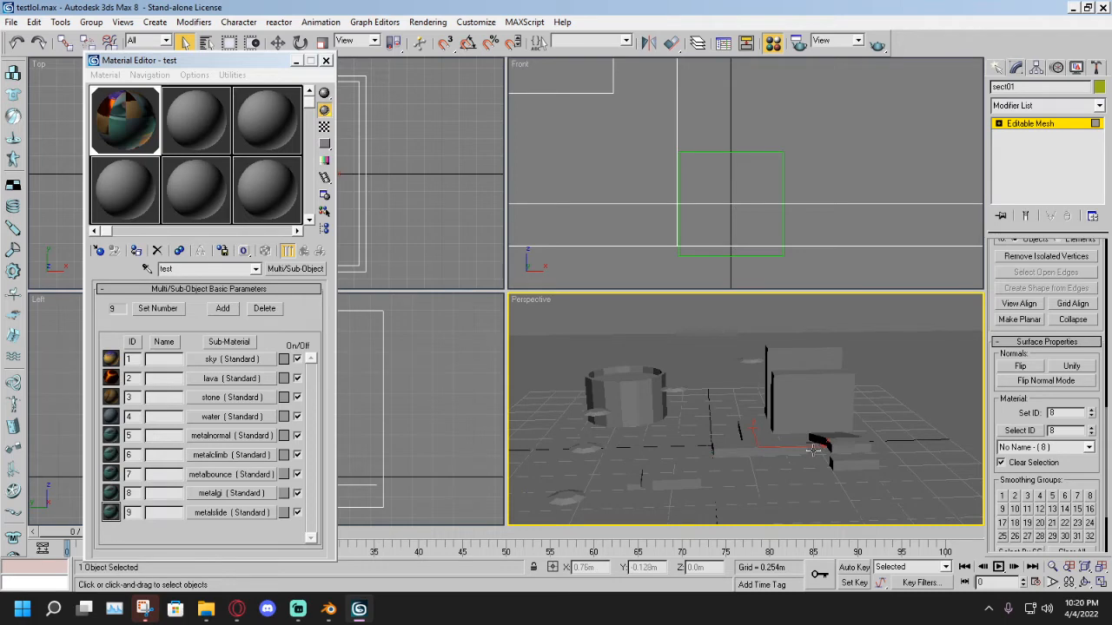
mouse_move(812, 451)
middle_mouse_down("alt")
mouse_move(743, 414)
mouse_move(701, 423)
mouse_move(750, 437)
mouse_move(754, 414)
mouse_move(778, 452)
mouse_move(777, 439)
middle_mouse_up("alt")
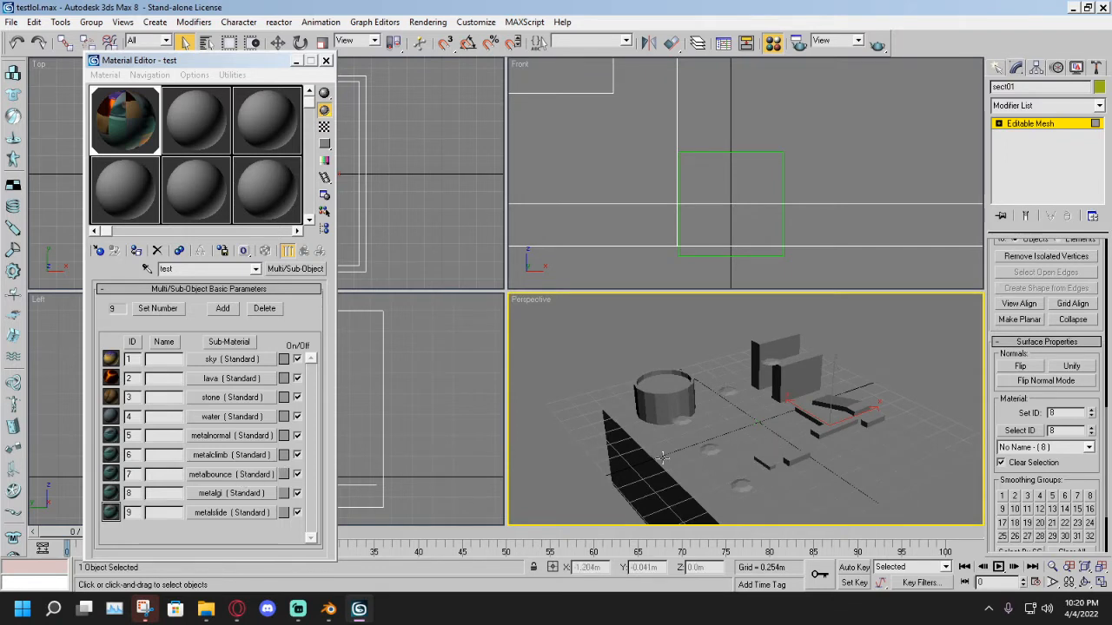
scroll(1101, 401, "up", 10)
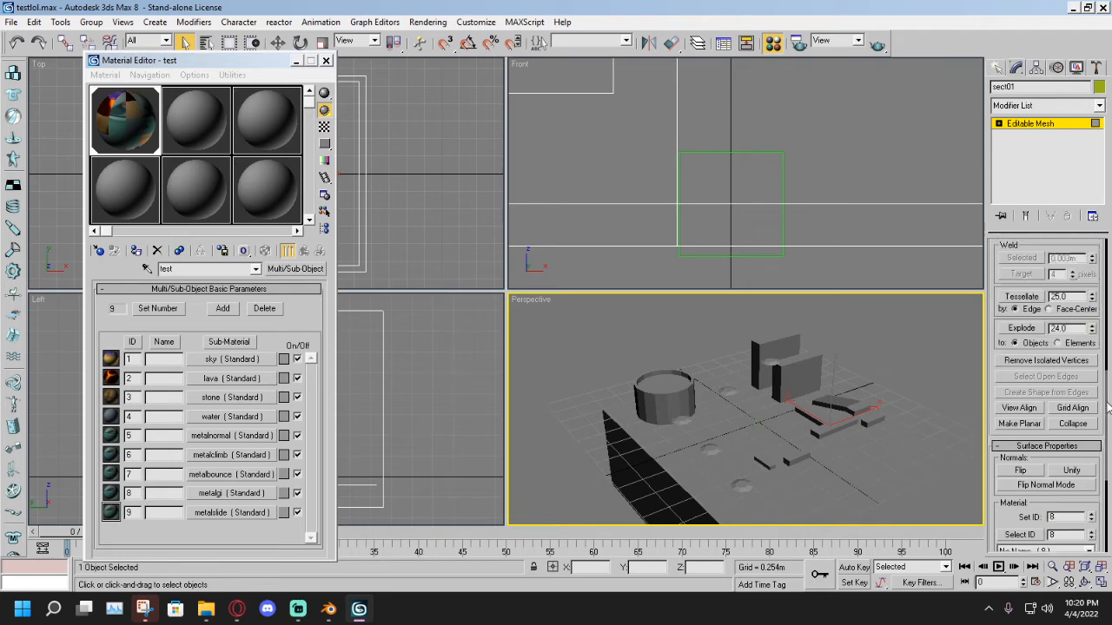
scroll(1108, 405, "up", 2)
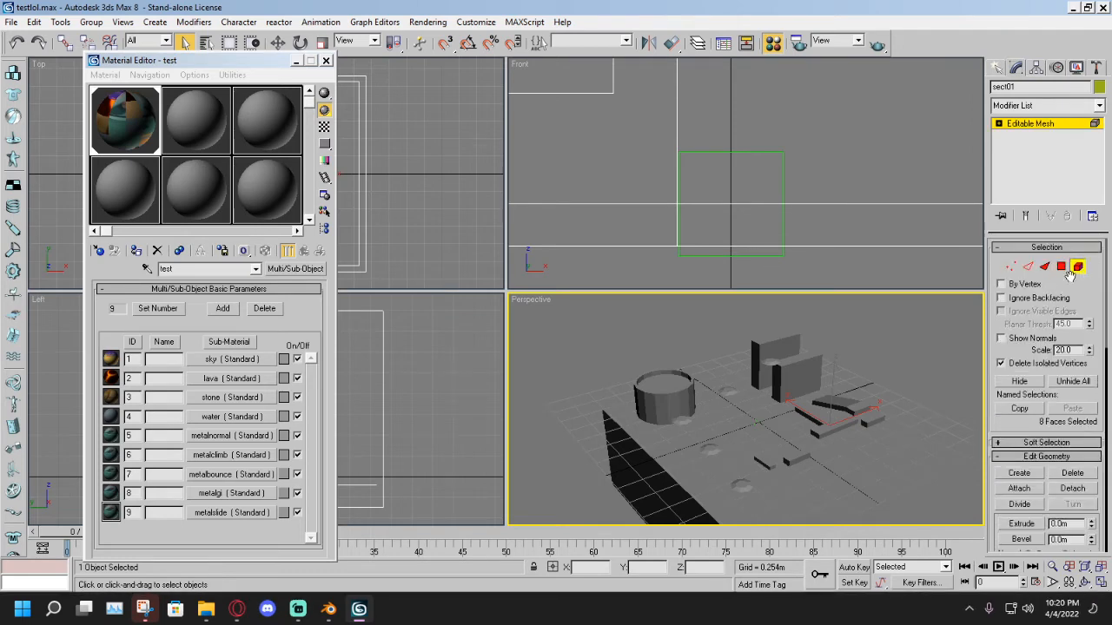
middle_click_drag(842, 389, 826, 395, "alt")
scroll(754, 418, "up", 2)
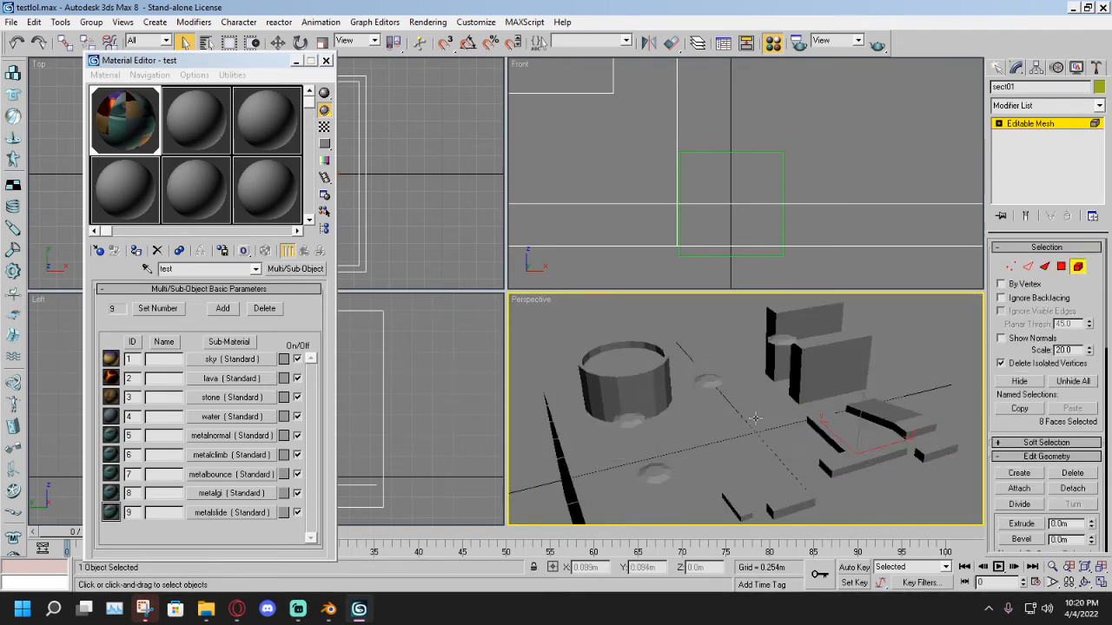
left_click(711, 379)
left_click(781, 340, "ctrl")
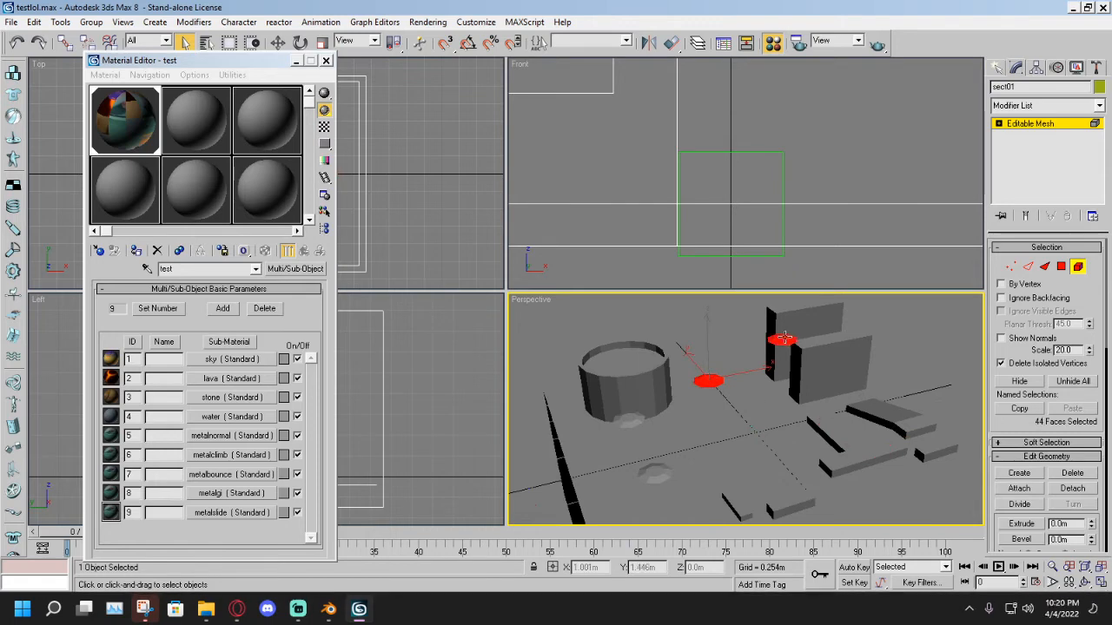
left_click(629, 421, "ctrl")
left_click(653, 473, "ctrl")
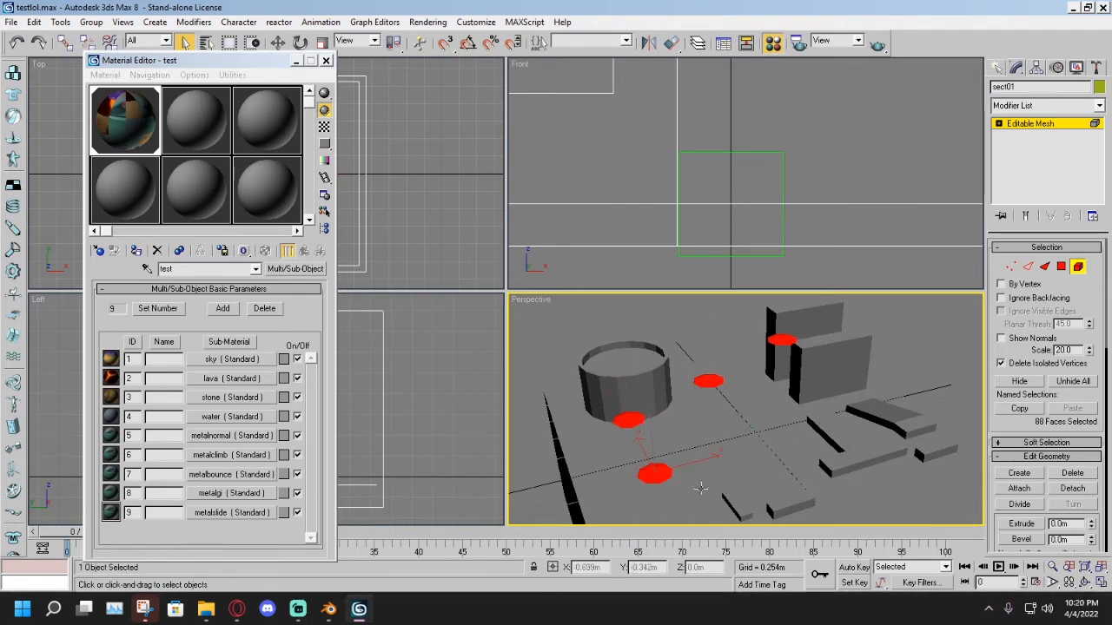
middle_click_drag(742, 493, 695, 492, "alt")
left_click(677, 490, "ctrl")
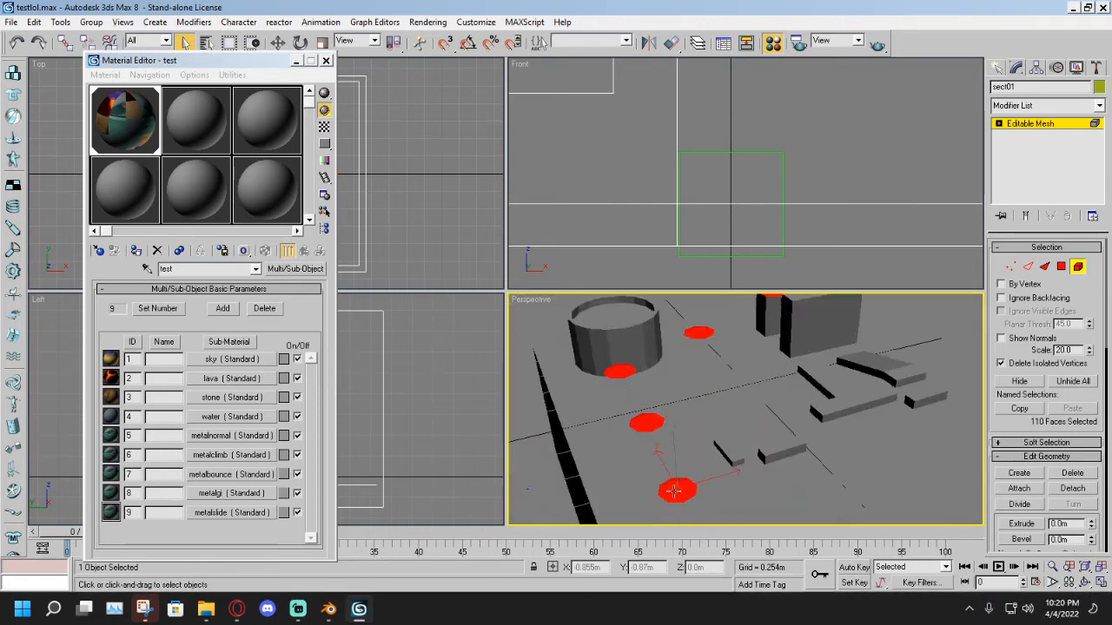
Set the material ID of the five selected discs to 7.
middle_click_drag(744, 451, 747, 417, "alt")
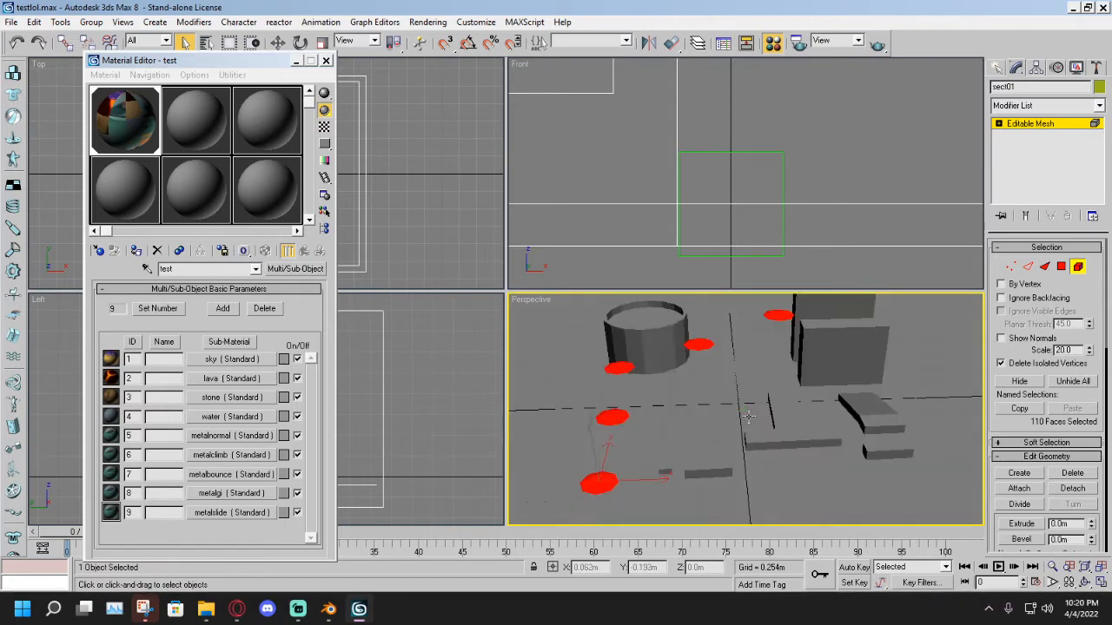
scroll(1106, 395, "down", 10)
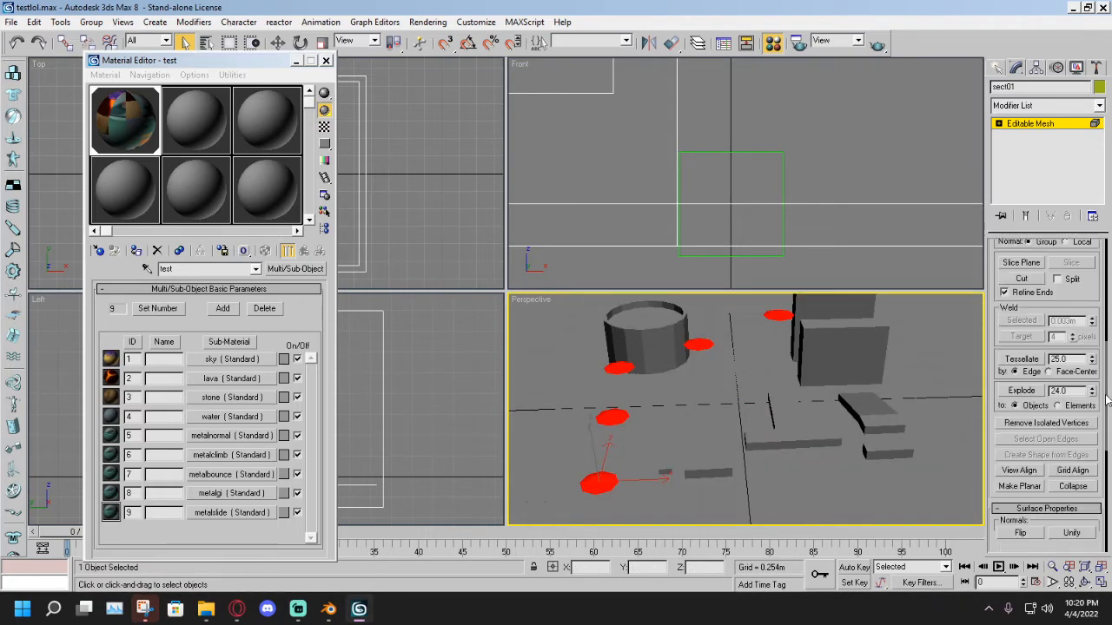
left_click(1065, 478)
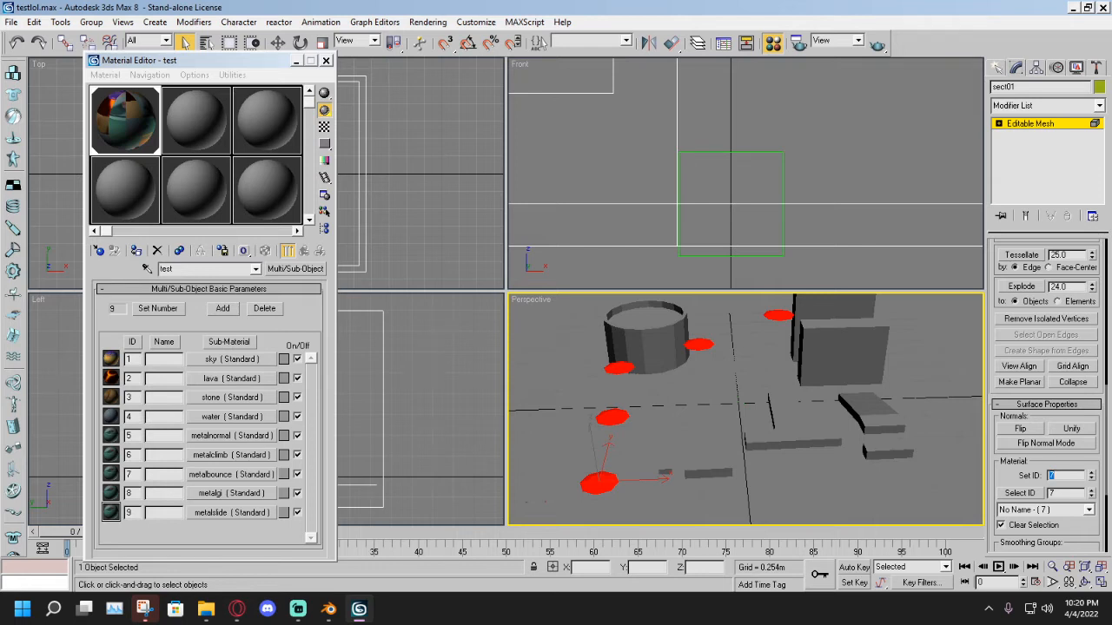
Leave sub-object editing of the level mesh and close the Material Editor.
scroll(846, 438, "down", 3)
middle_click_drag(846, 438, 784, 414, "alt")
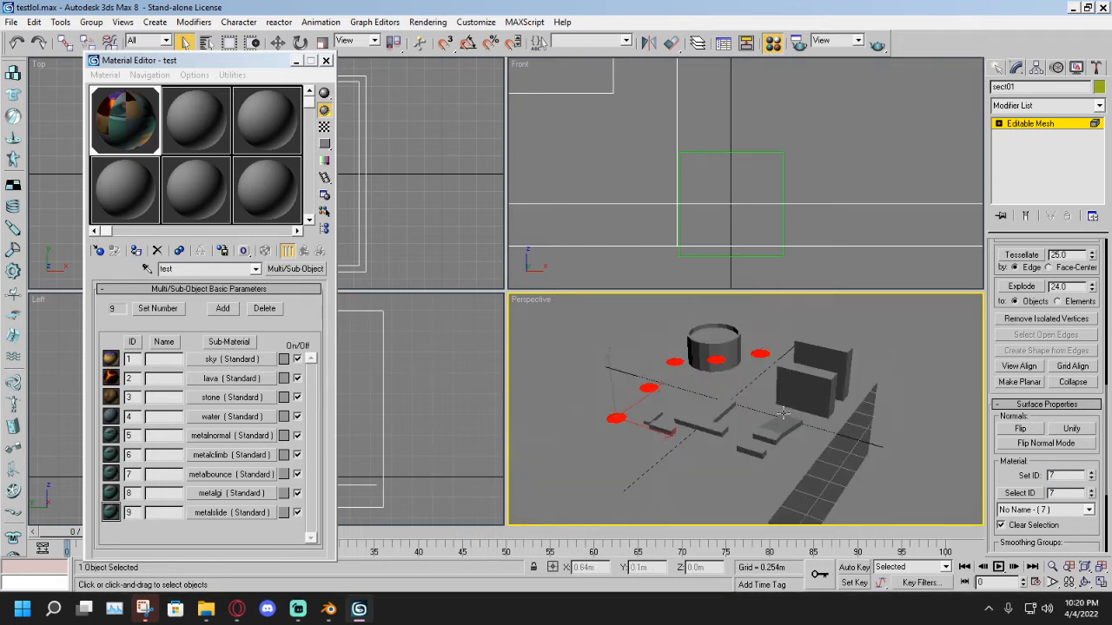
scroll(783, 413, "down", 4)
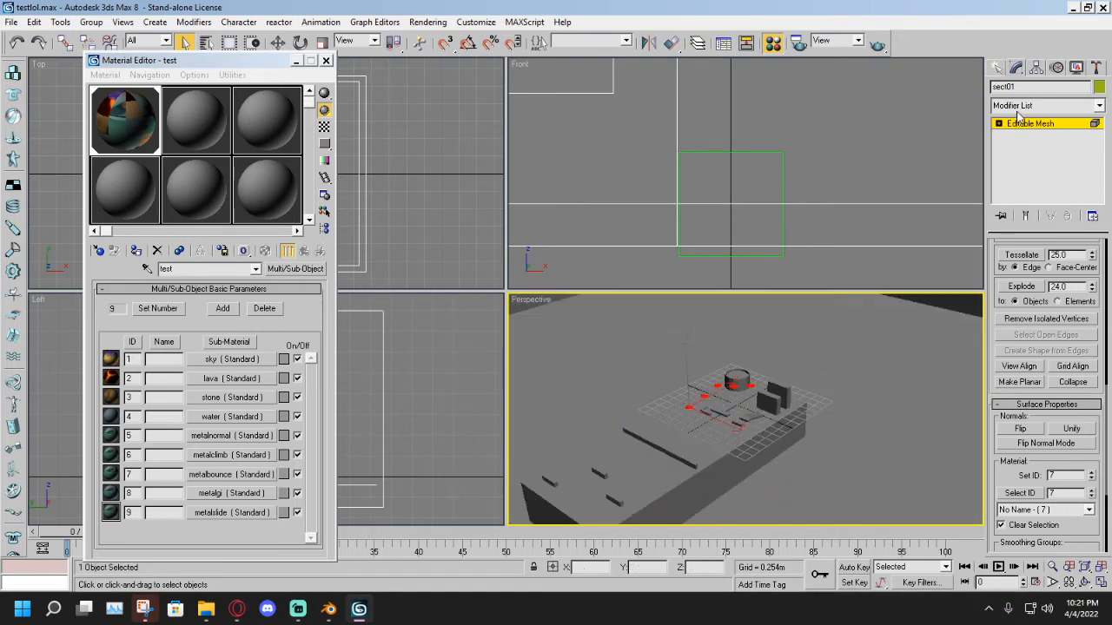
left_click(998, 69)
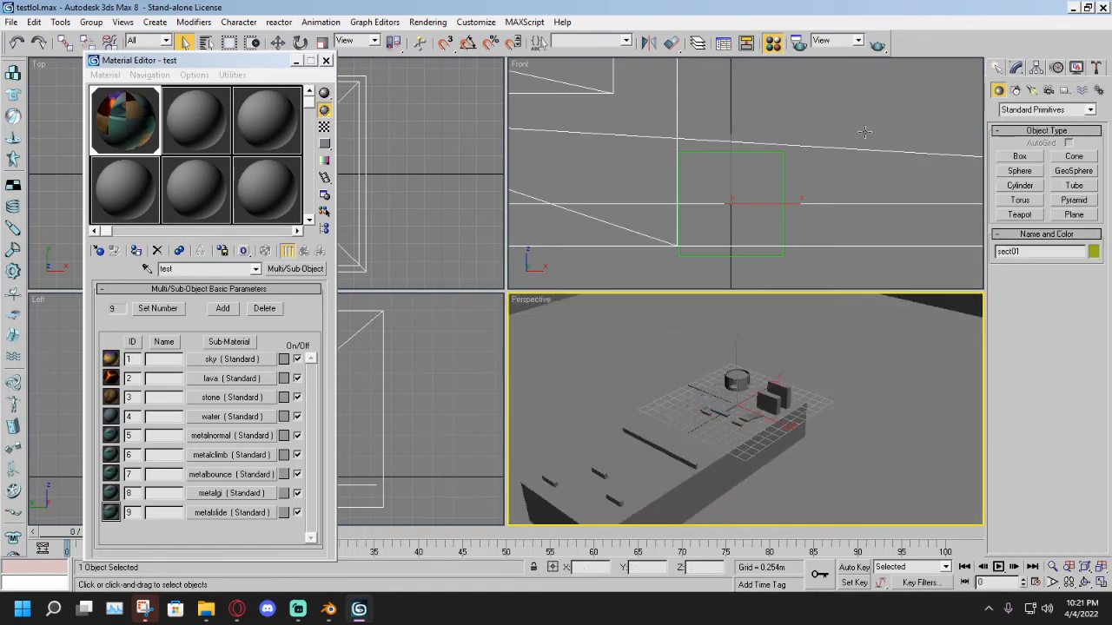
left_click(326, 61)
scroll(684, 364, "down", 9)
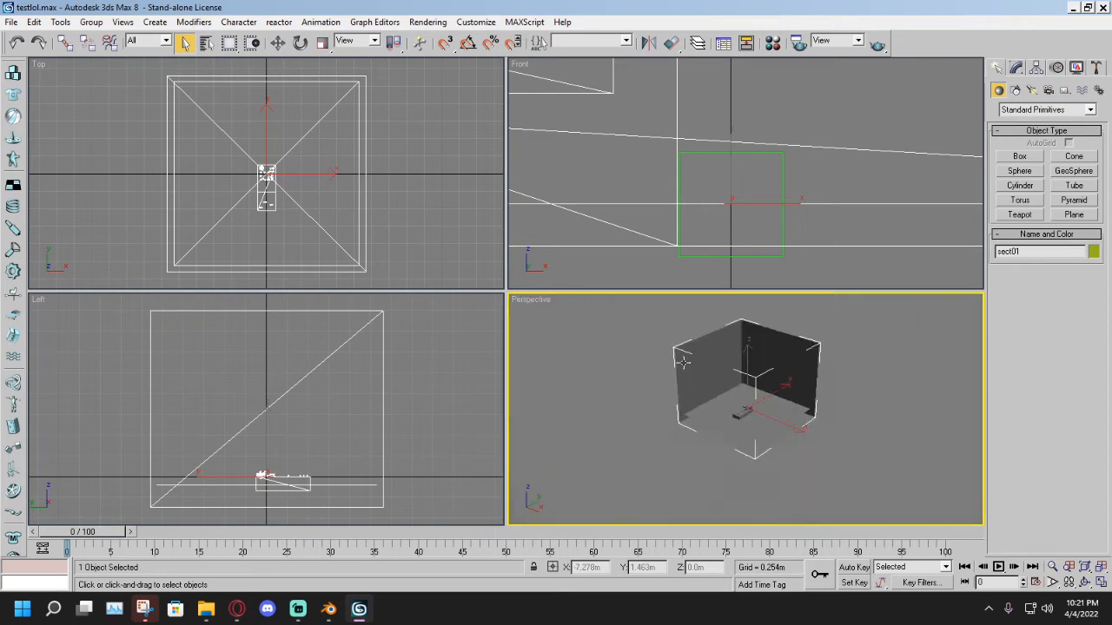
Deselect the level mesh and save the testlol.max scene.
left_click(600, 394)
scroll(599, 395, "up", 8)
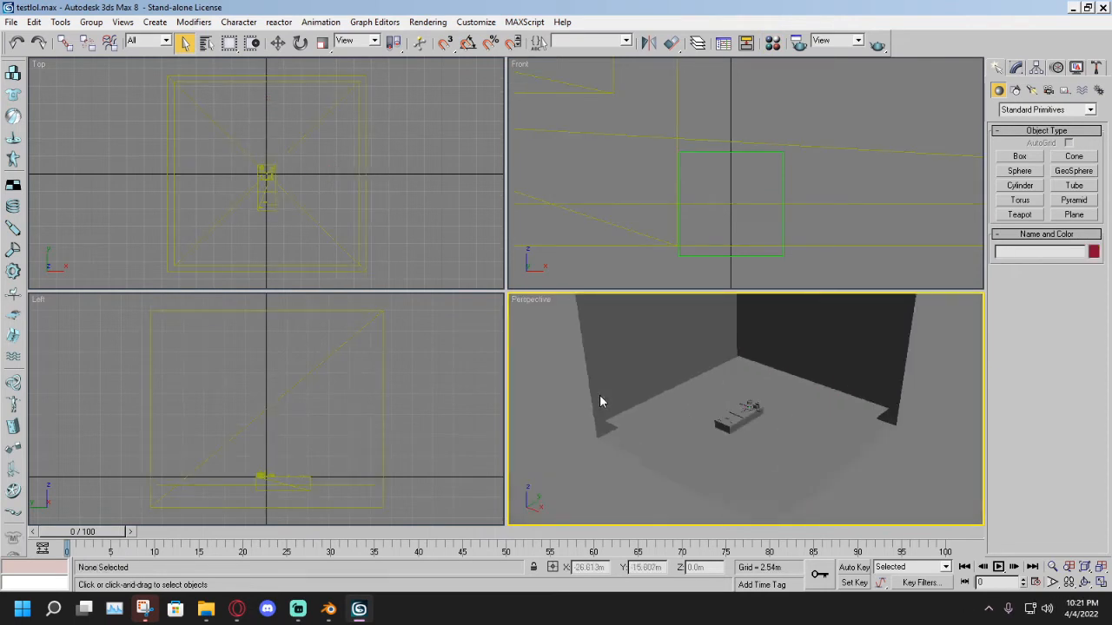
left_click(11, 22)
left_click(35, 94)
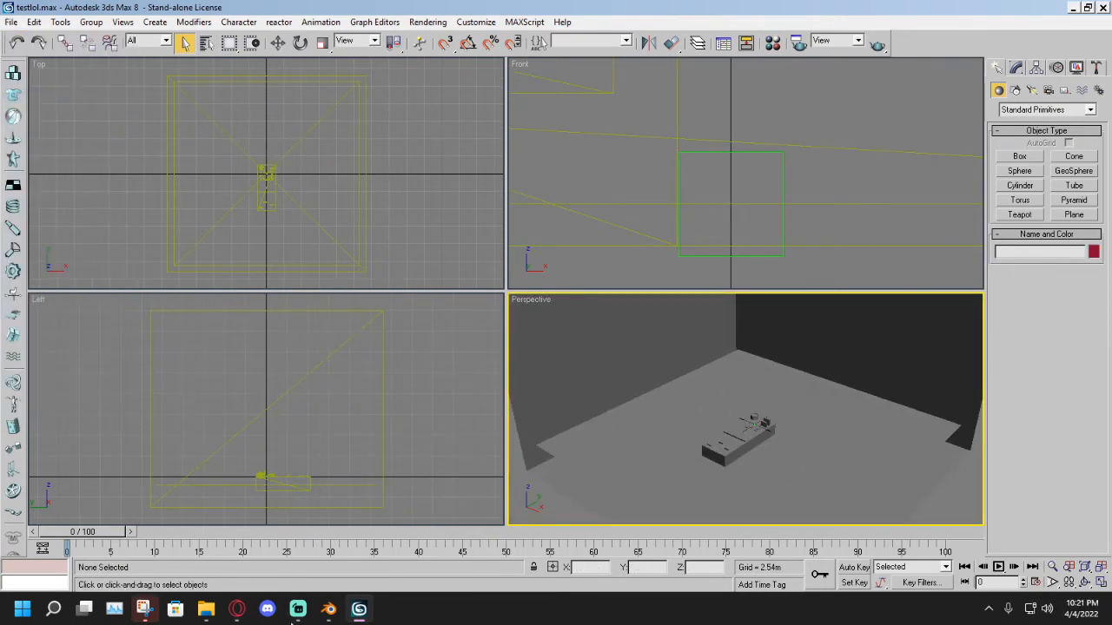
Switch to the browser with the Twitch Stream Manager to check the stream chat.
left_click(238, 613)
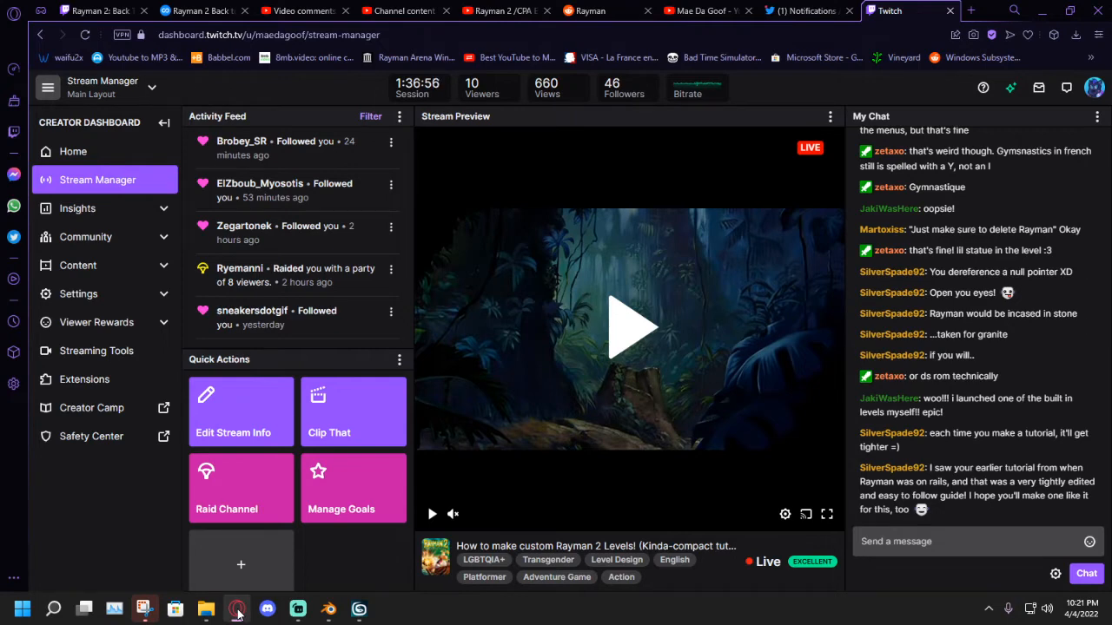
Switch to 3ds Max and examine the discs, walls, cylinder and platforms of the level mesh from several angles.
left_click(359, 608)
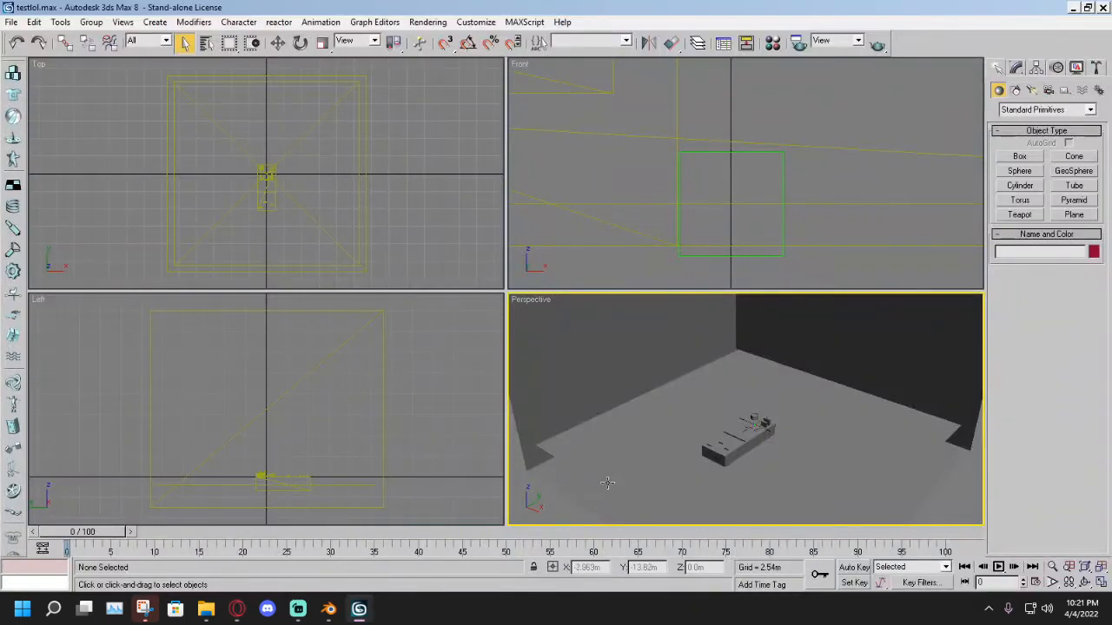
scroll(608, 482, "up", 3)
scroll(608, 479, "up", 4)
mouse_move(610, 479)
middle_mouse_down()
mouse_move(608, 426)
mouse_move(646, 433)
middle_mouse_up()
scroll(608, 427, "up", 2)
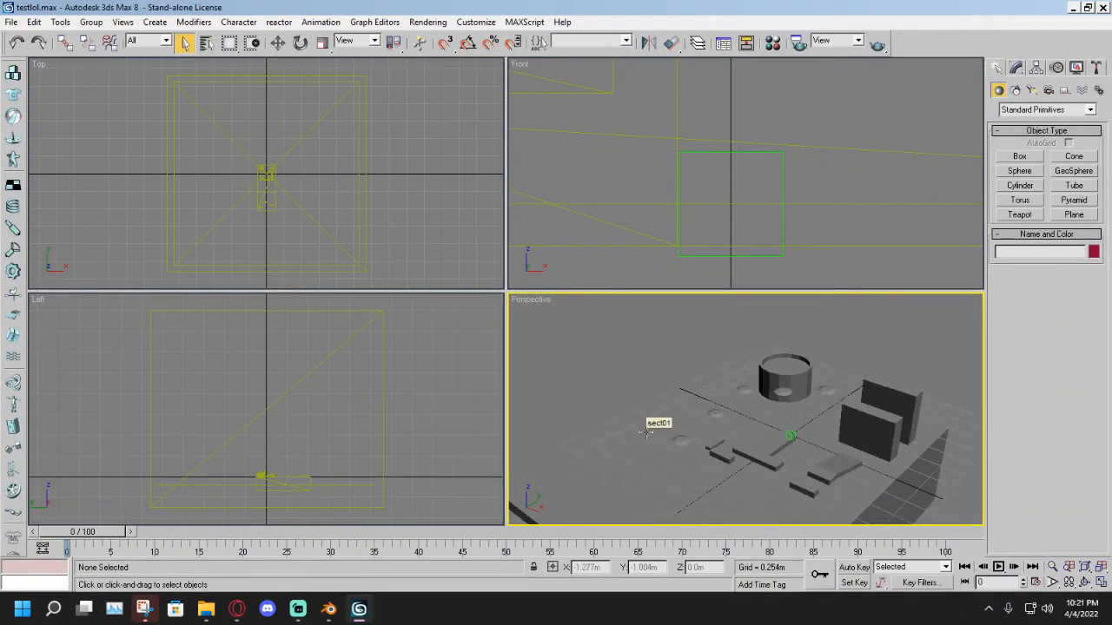
mouse_move(645, 433)
middle_mouse_down("alt")
mouse_move(785, 398)
mouse_move(726, 429)
middle_mouse_up("alt")
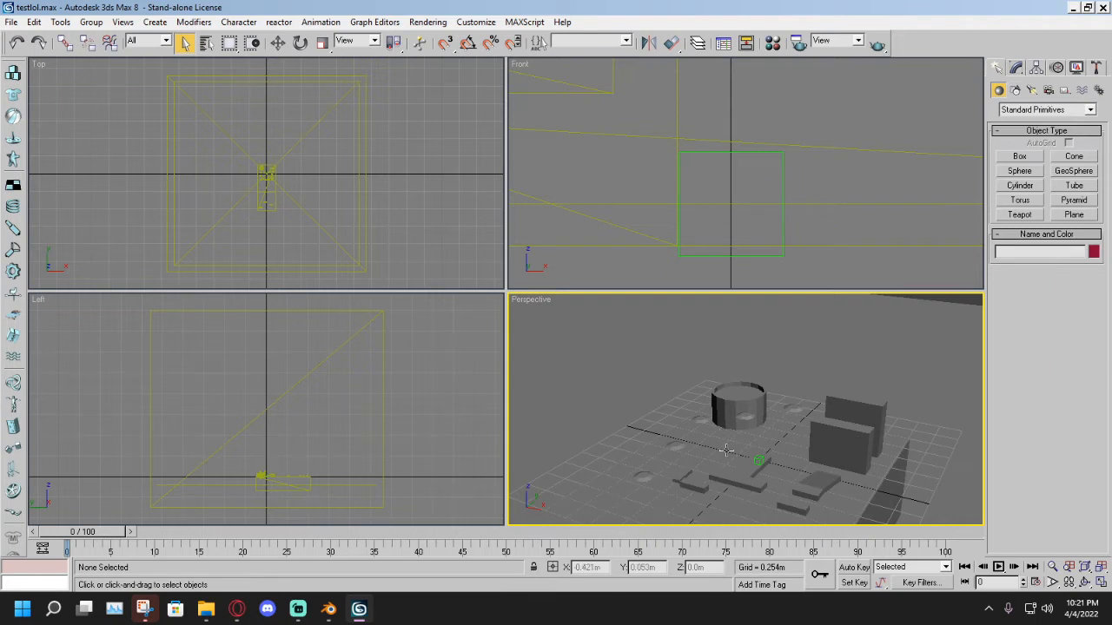
mouse_move(750, 449)
middle_mouse_down("alt")
mouse_move(806, 437)
mouse_move(817, 456)
middle_mouse_up("alt")
scroll(817, 456, "up", 3)
scroll(816, 455, "down", 3)
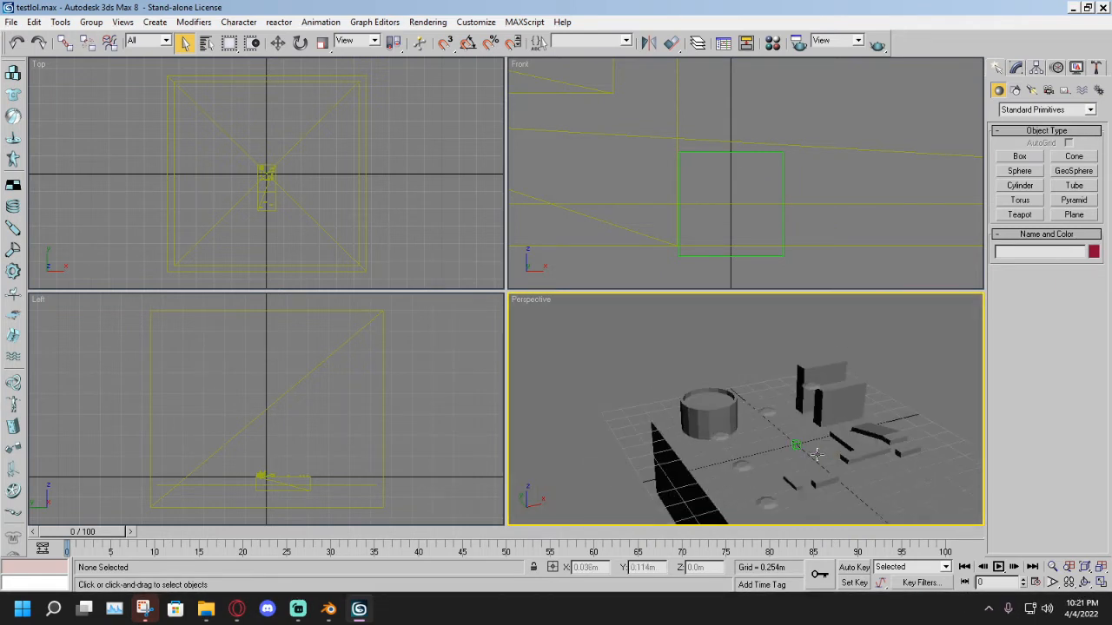
Save the testlol.max scene.
left_click(12, 23)
left_click(29, 98)
scroll(704, 408, "down", 6)
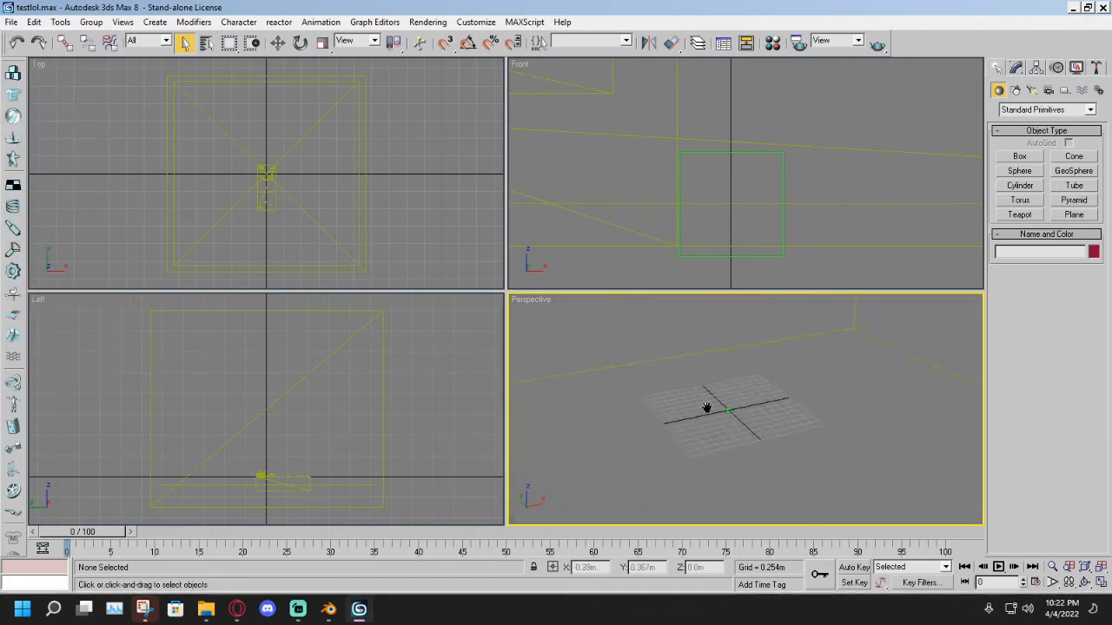
scroll(706, 407, "up", 3)
Start exporting the scene and browse to the folder D:\R4 DS DEV ENV\CPA Editor\Editor\GAMEDN64\World\Levels\testarea2.
left_click(10, 22)
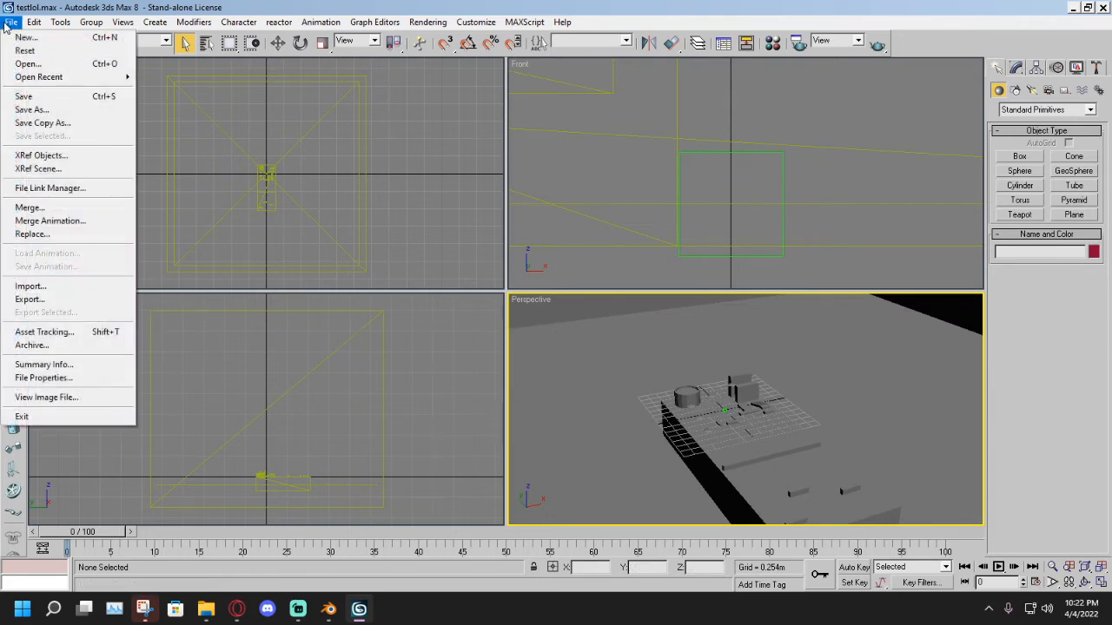
left_click(30, 299)
left_click(541, 74)
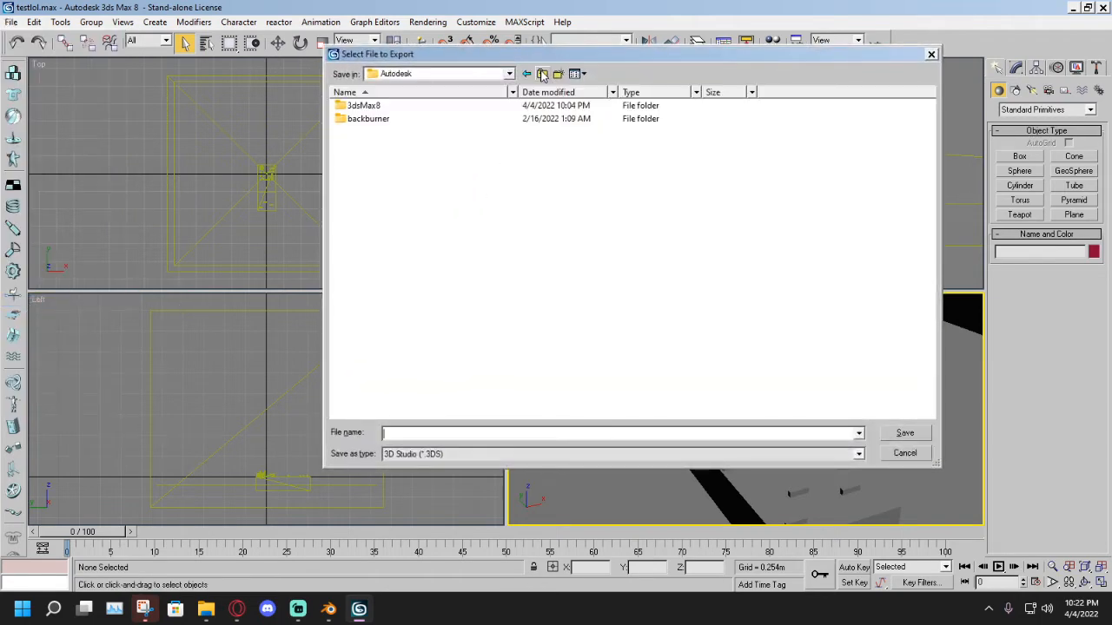
left_click(541, 74)
left_click(541, 74)
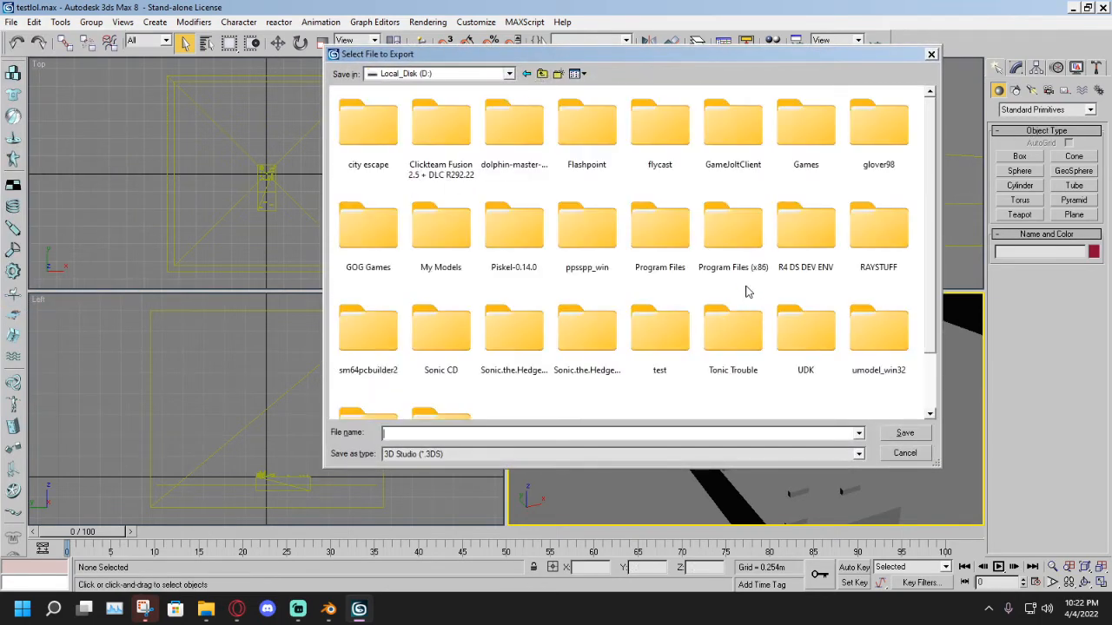
double_click(784, 252)
double_click(391, 121)
double_click(385, 121)
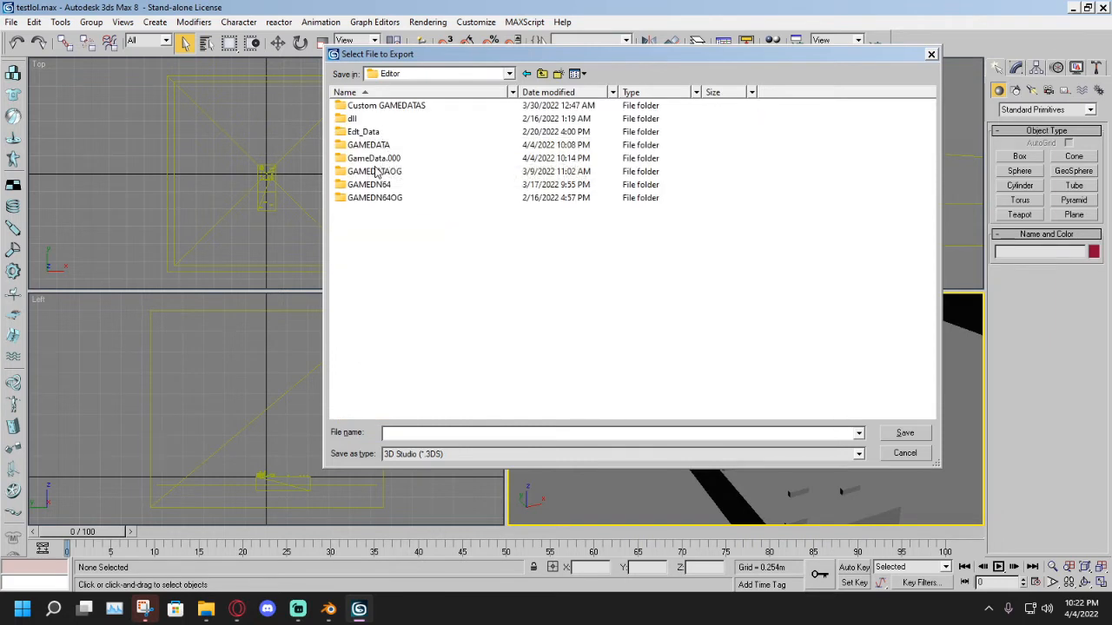
double_click(377, 185)
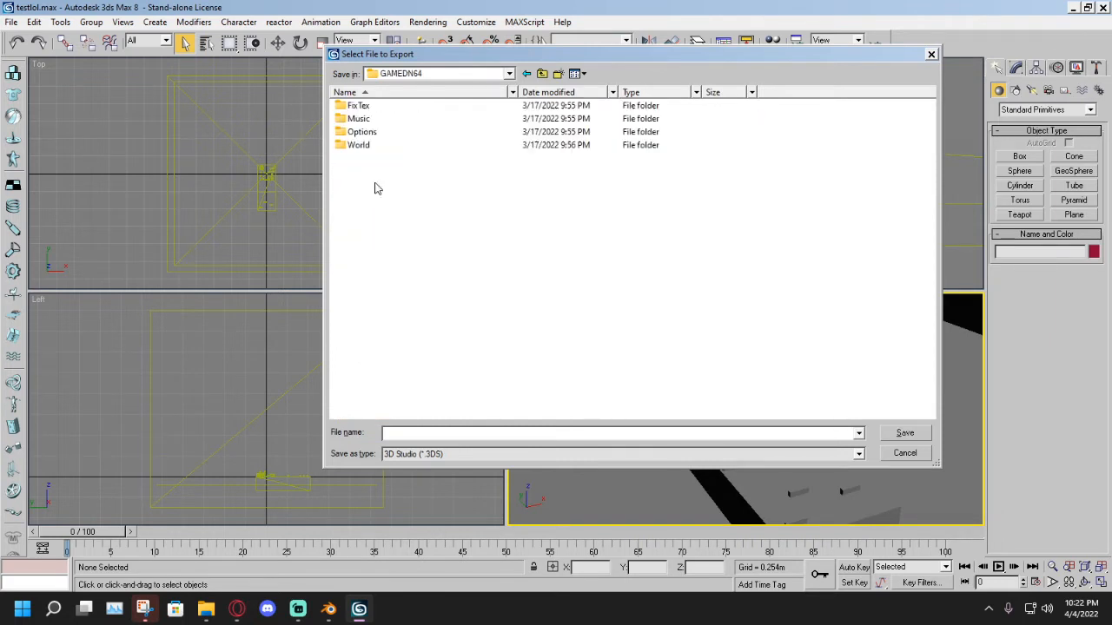
double_click(359, 145)
double_click(355, 119)
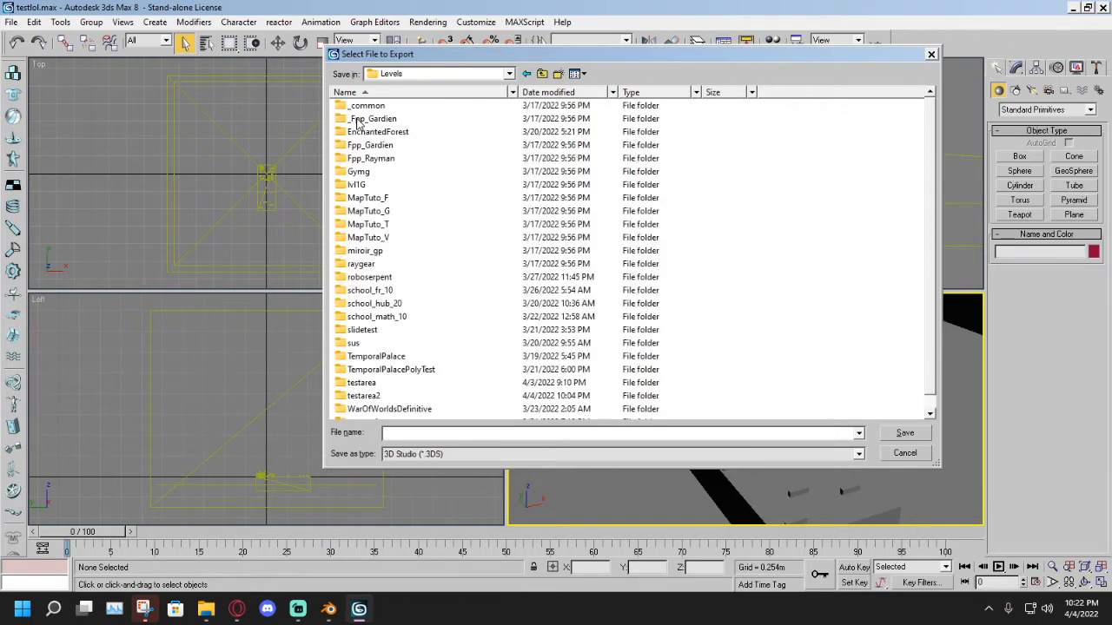
scroll(389, 224, "down", 1)
double_click(363, 382)
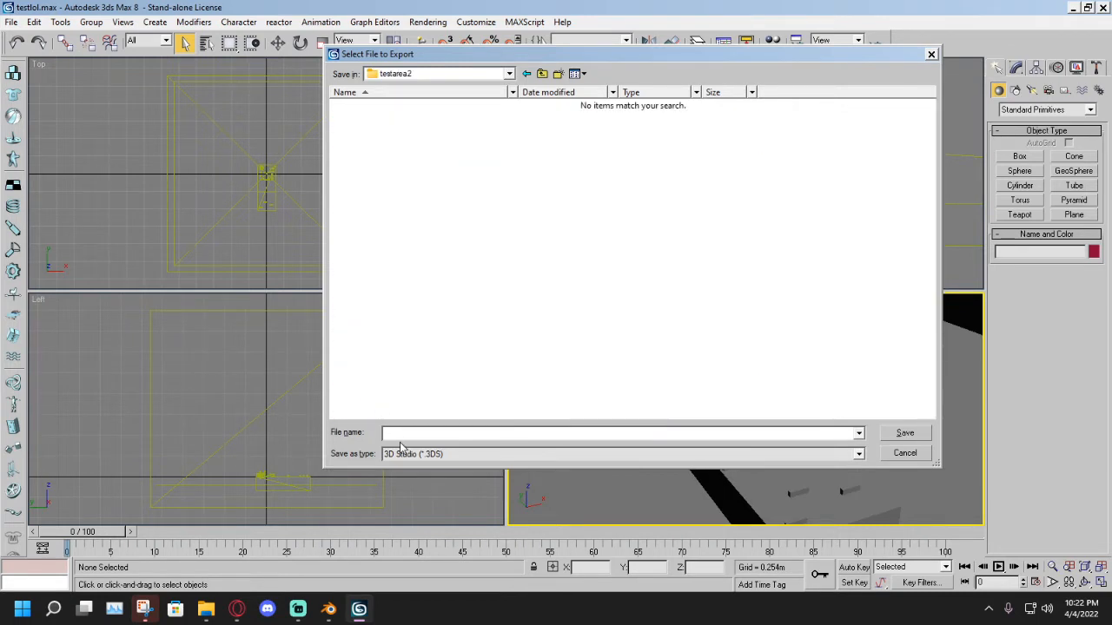
Export the scene as a MOD file over the existing testarea2 file and accept the exporter dialogs.
left_click(408, 454)
left_click(417, 384)
left_click(365, 106)
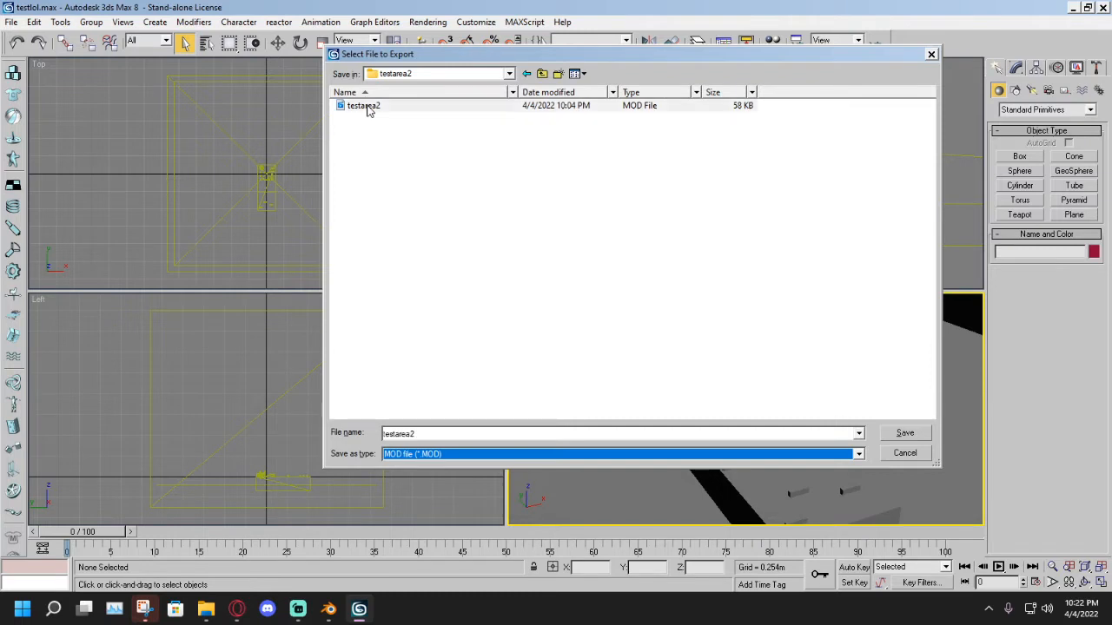
left_click(908, 434)
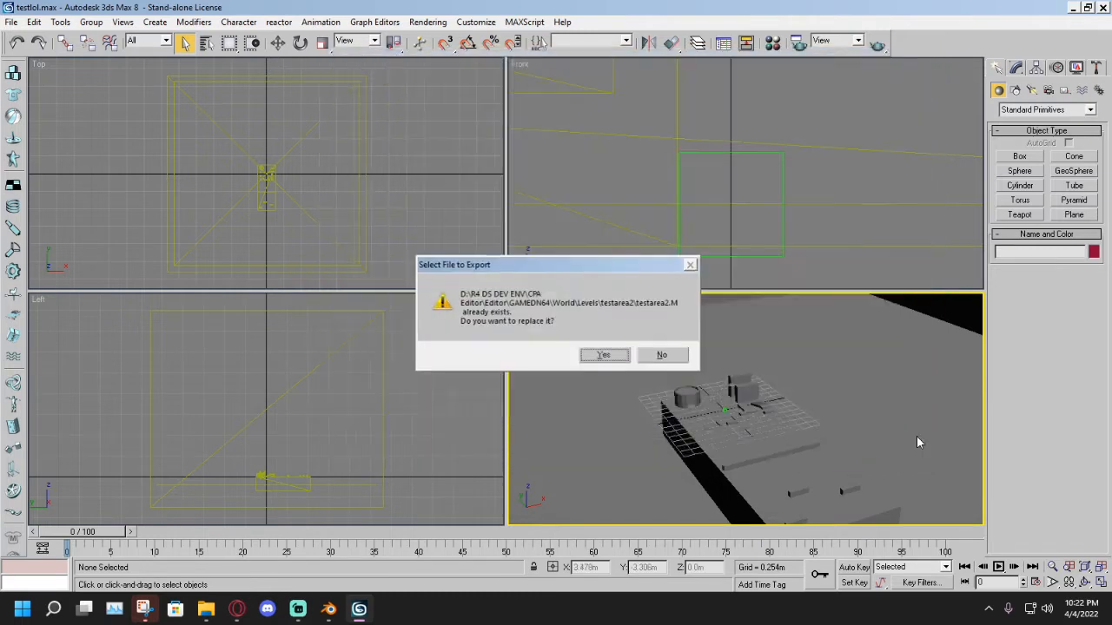
left_click(603, 357)
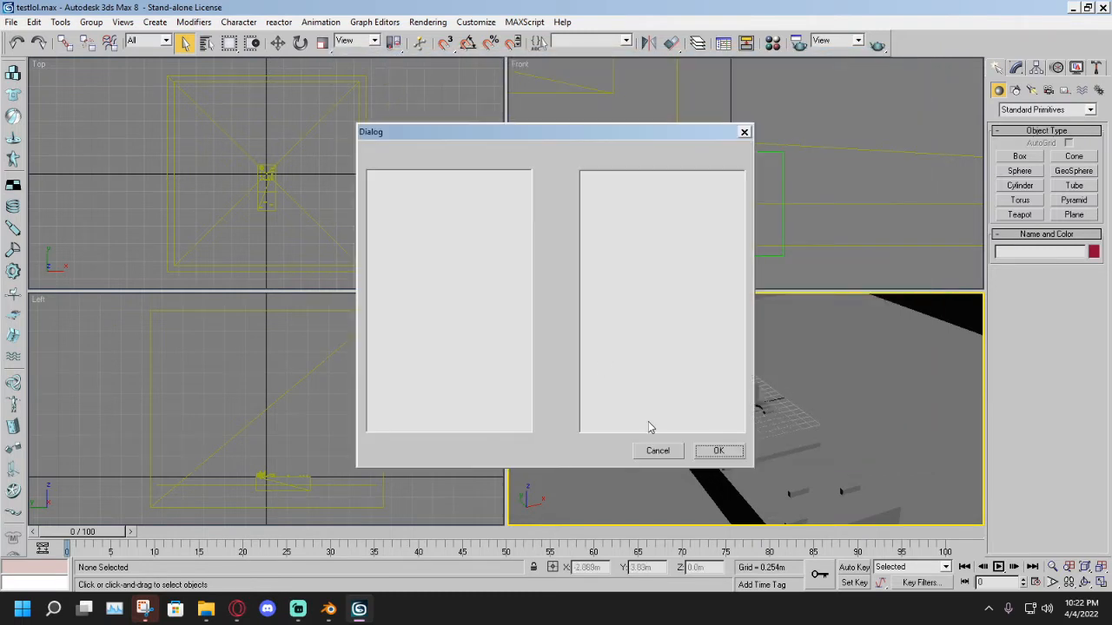
left_click(710, 449)
left_click(654, 346)
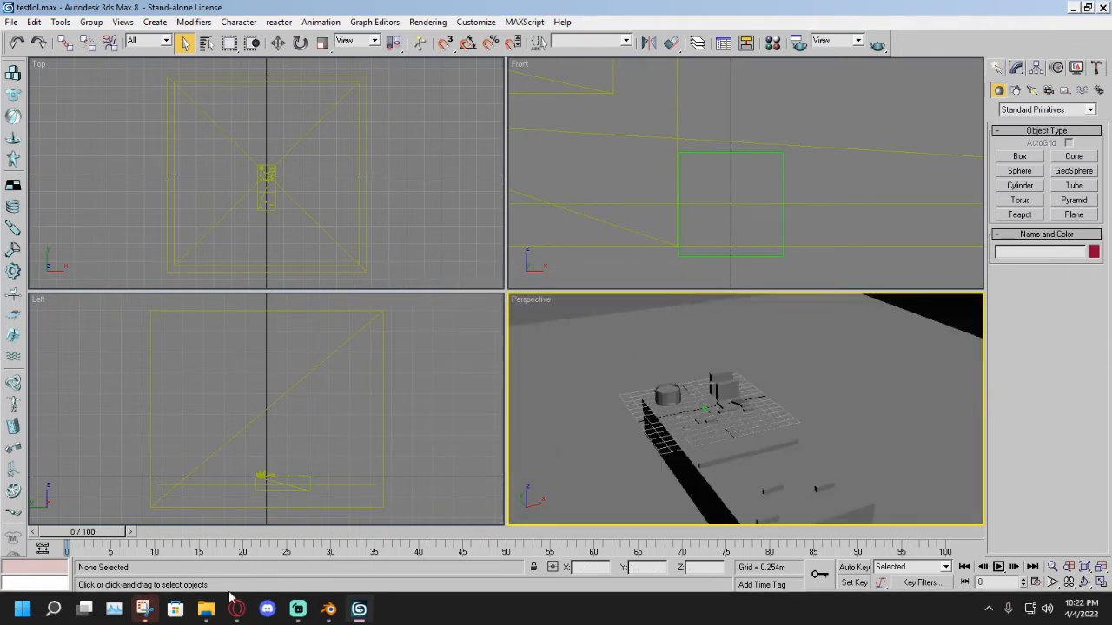
Switch to File Explorer and launch Win_M23D from the CPA Editor\Appli\Max23Dos\Win_M23D\Debug folder.
mouse_move(206, 608)
left_click(171, 533)
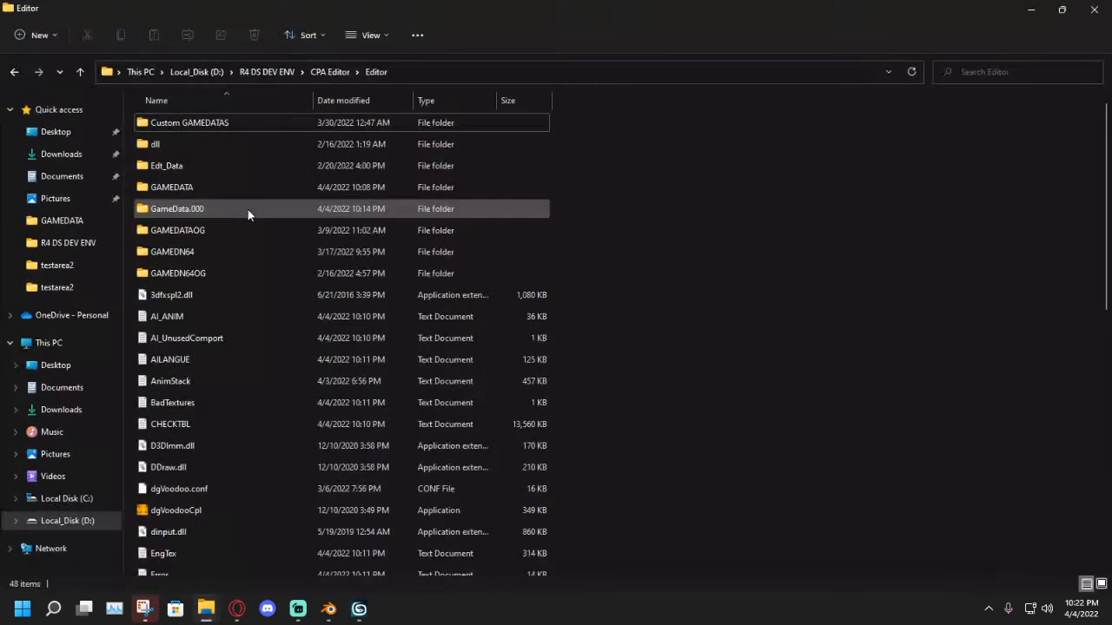
left_click(333, 72)
double_click(211, 121)
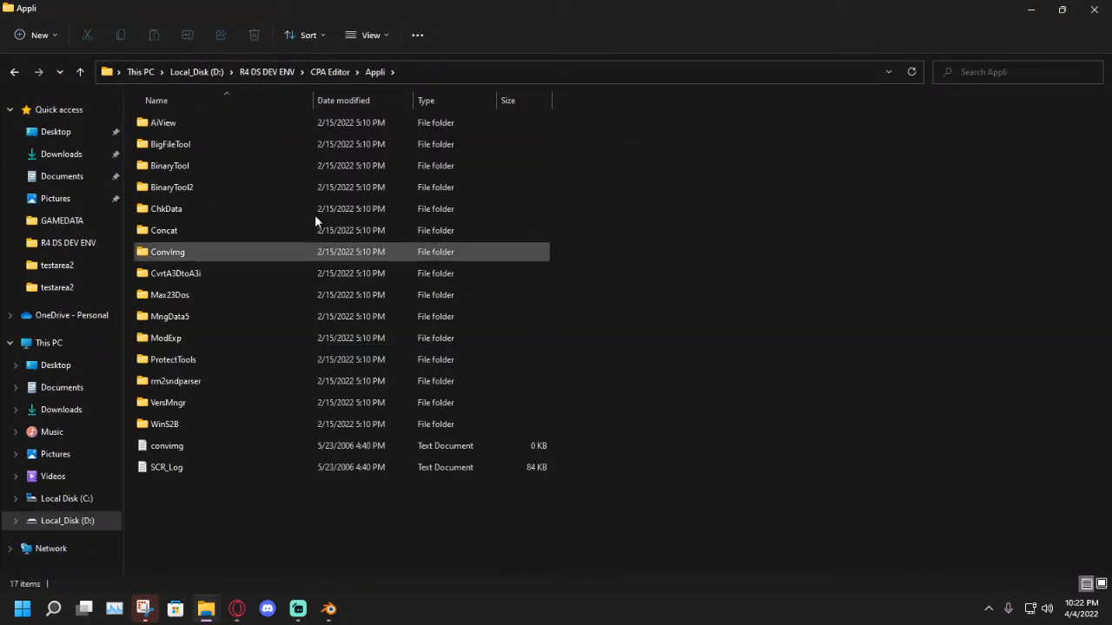
double_click(169, 294)
left_click(197, 171)
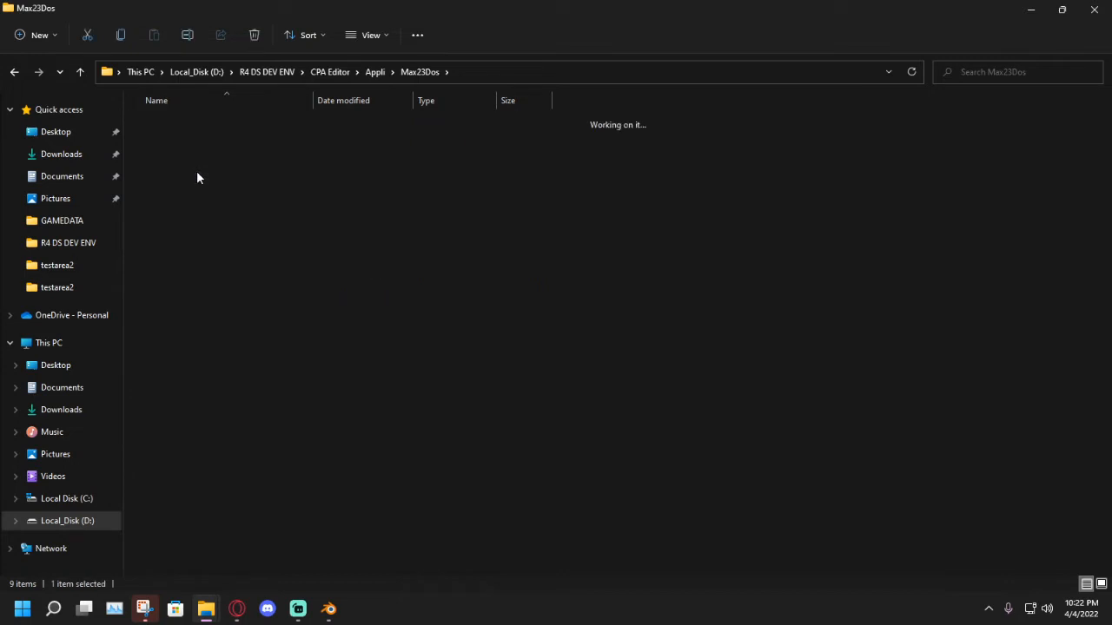
double_click(197, 177)
double_click(174, 122)
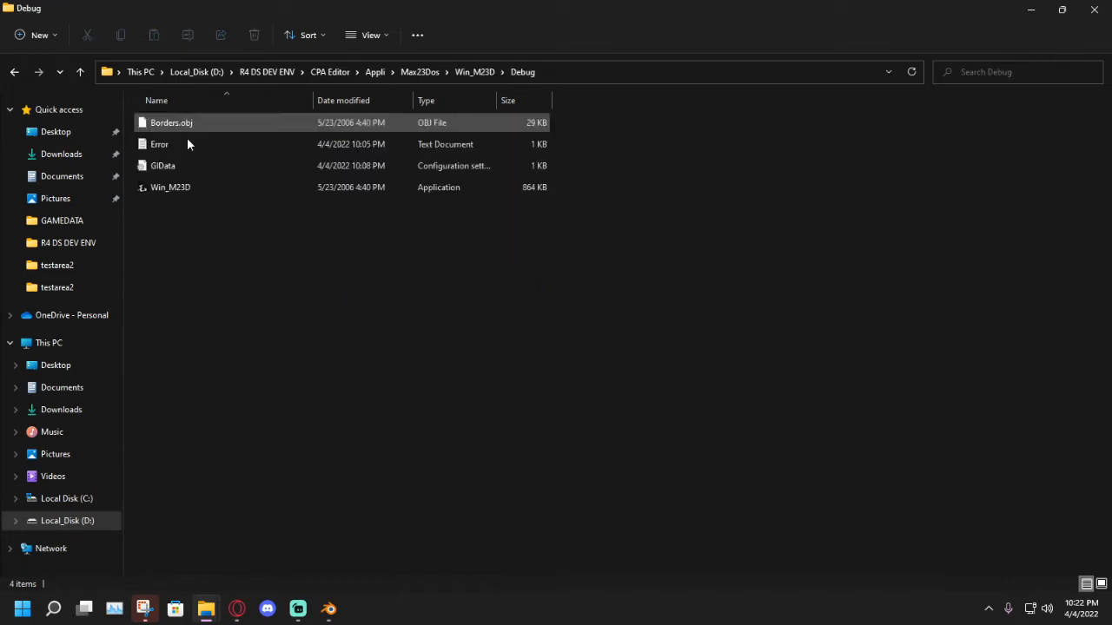
double_click(184, 191)
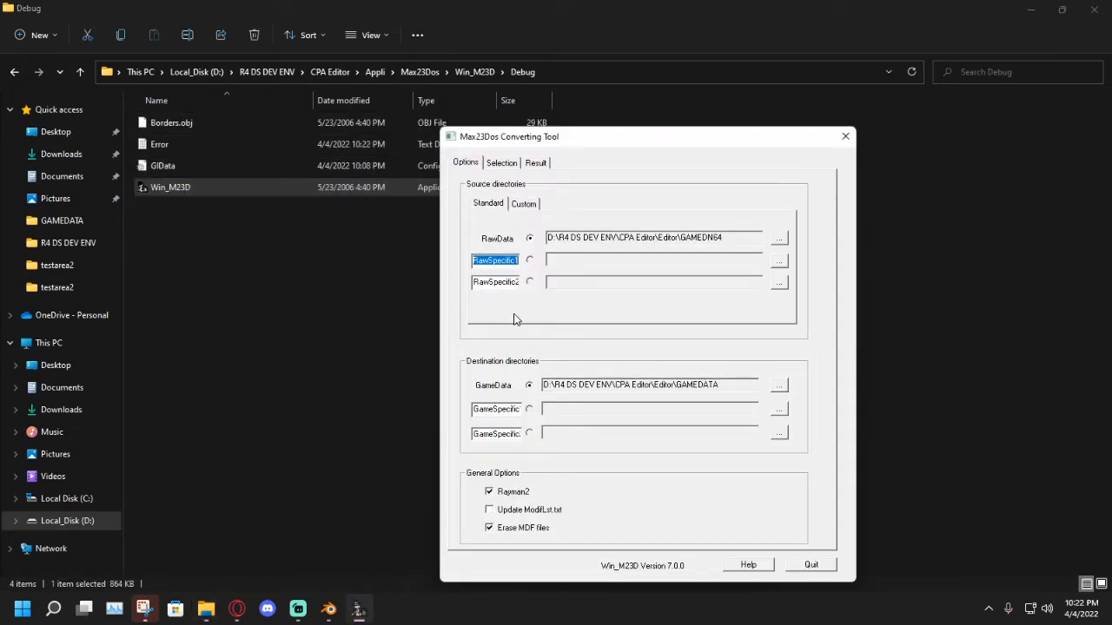
Convert the testarea2 level with the Default options in the Max23Dos Converting Tool and quit it.
left_click(502, 164)
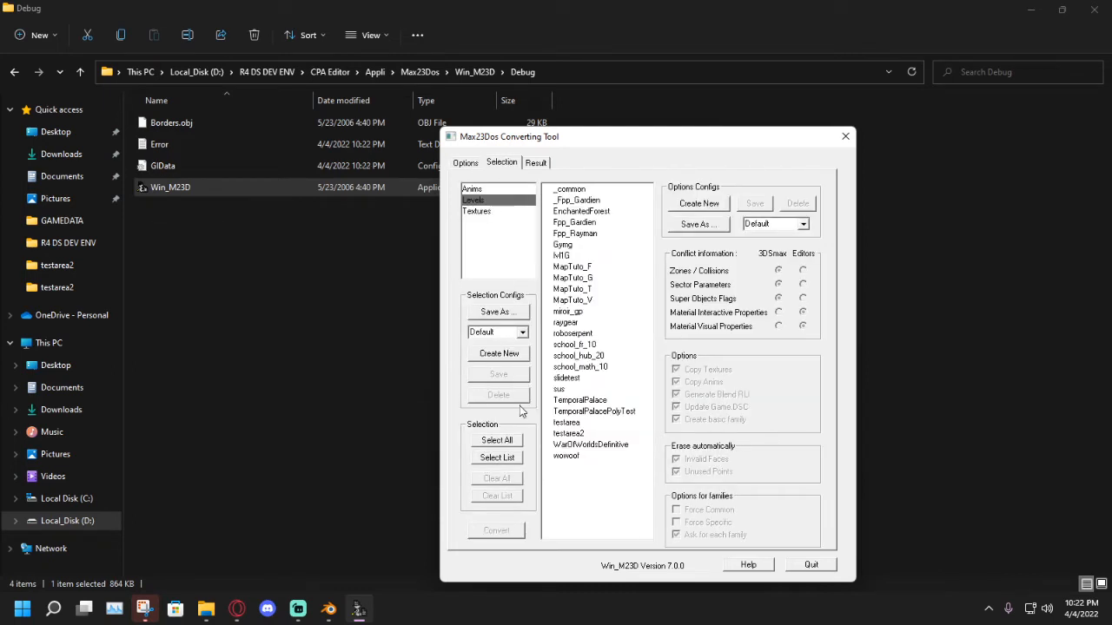
left_click(567, 433)
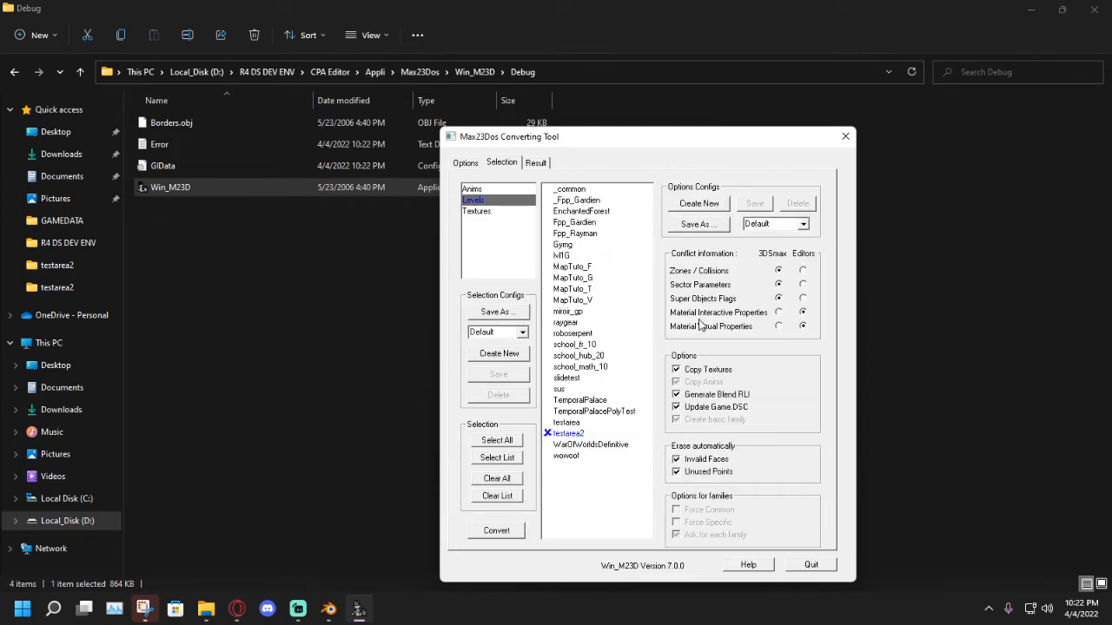
left_click(498, 531)
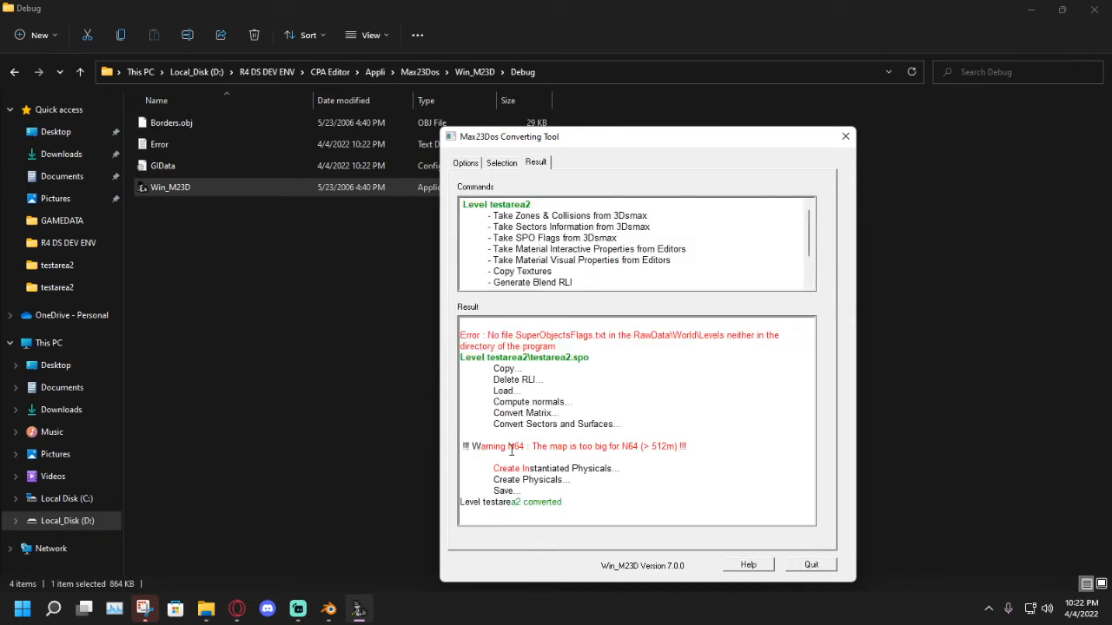
left_click(811, 565)
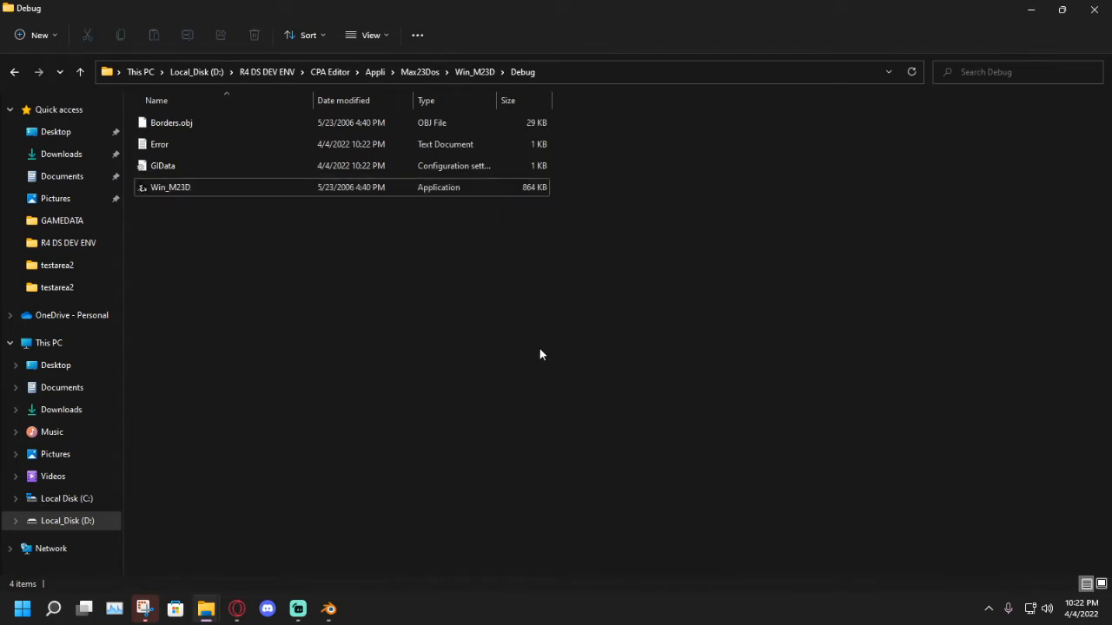
Launch InitMap from the CPA Editor\Editor folder and load the testarea2 map.
left_click(379, 72)
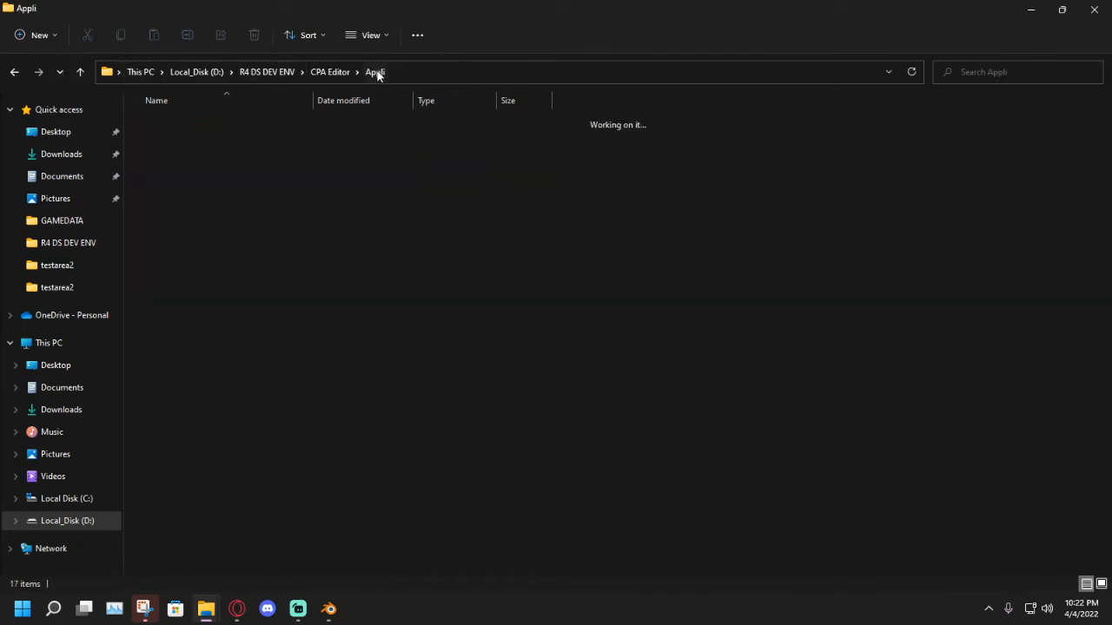
left_click(330, 72)
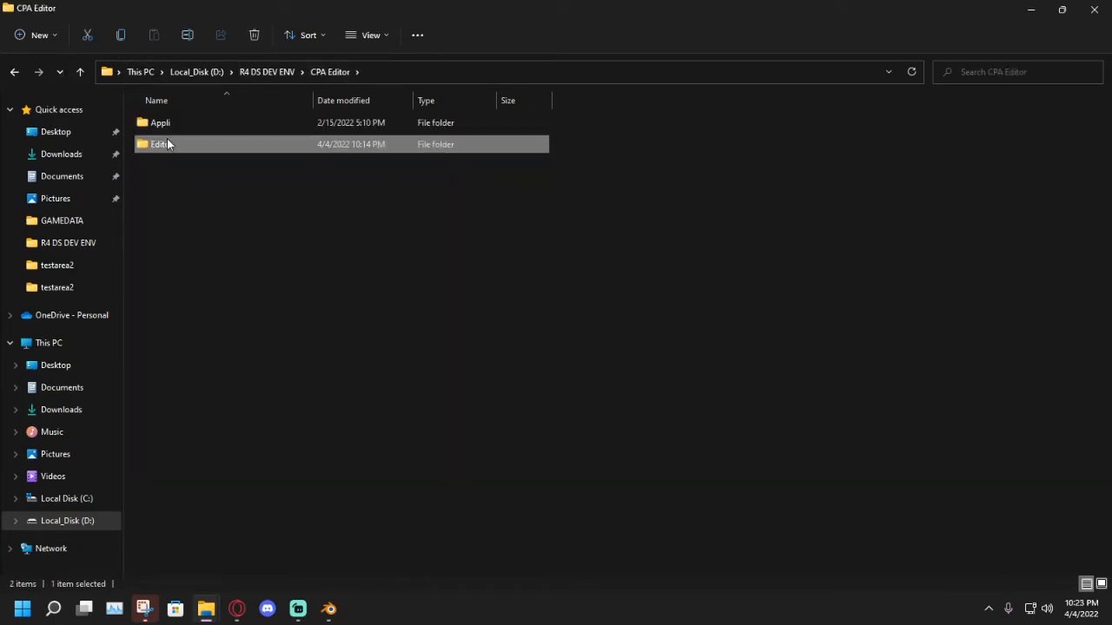
double_click(165, 145)
scroll(183, 281, "down", 4)
double_click(164, 393)
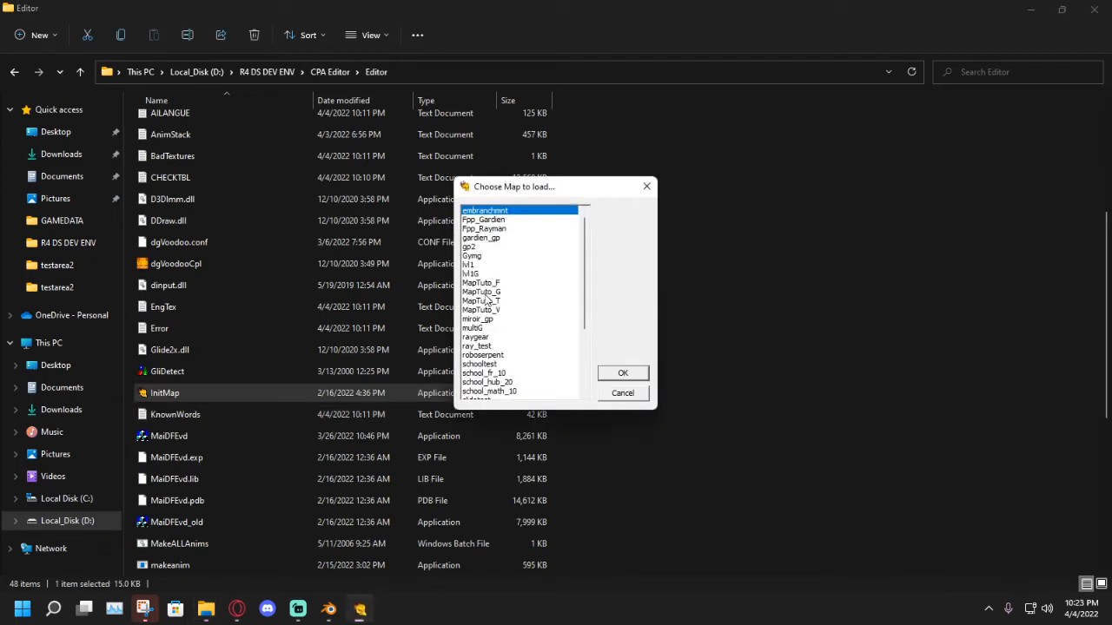
scroll(488, 300, "down", 3)
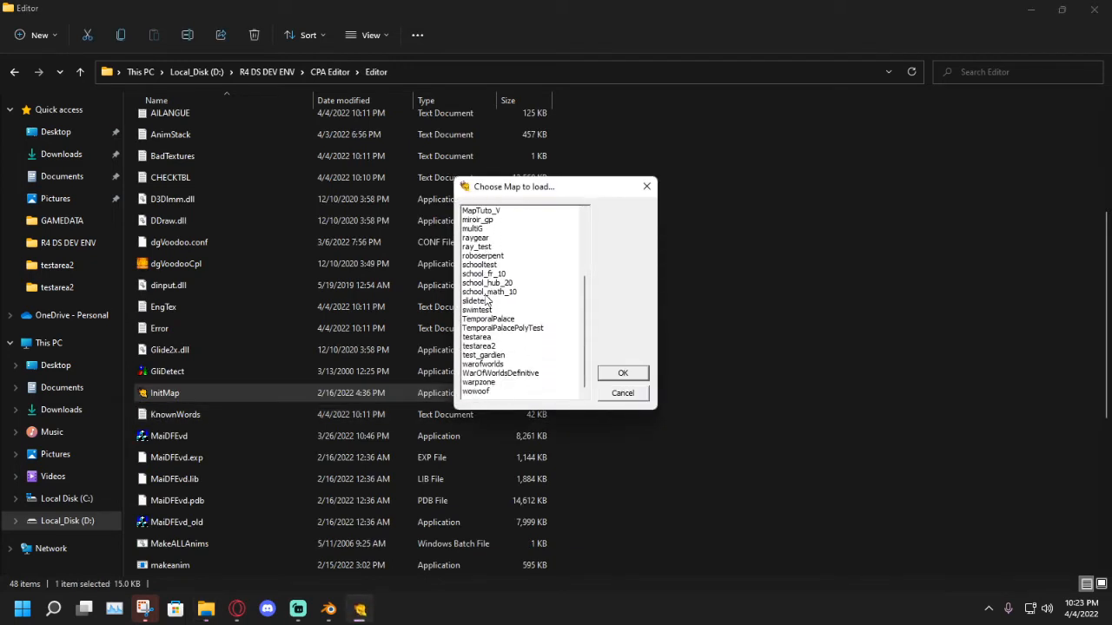
left_click(500, 355)
left_click(623, 373)
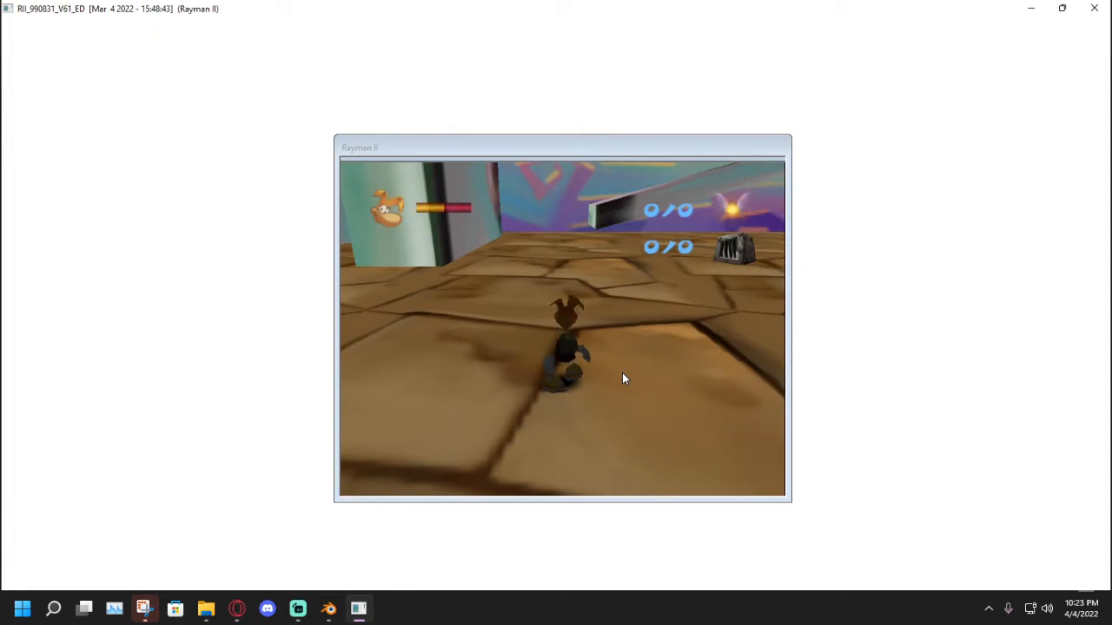
Playtest testarea2 by running and jumping Rayman across the stone floor to the edge of the lava.
key("Up")
key("Right")
key("a")
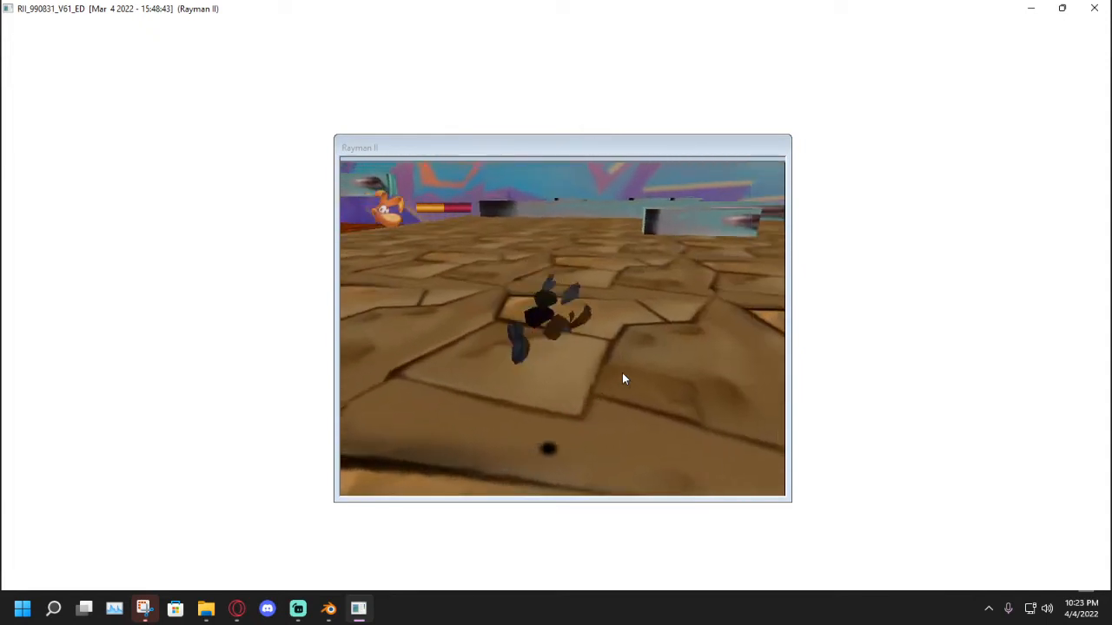
key("Up")
key("a")
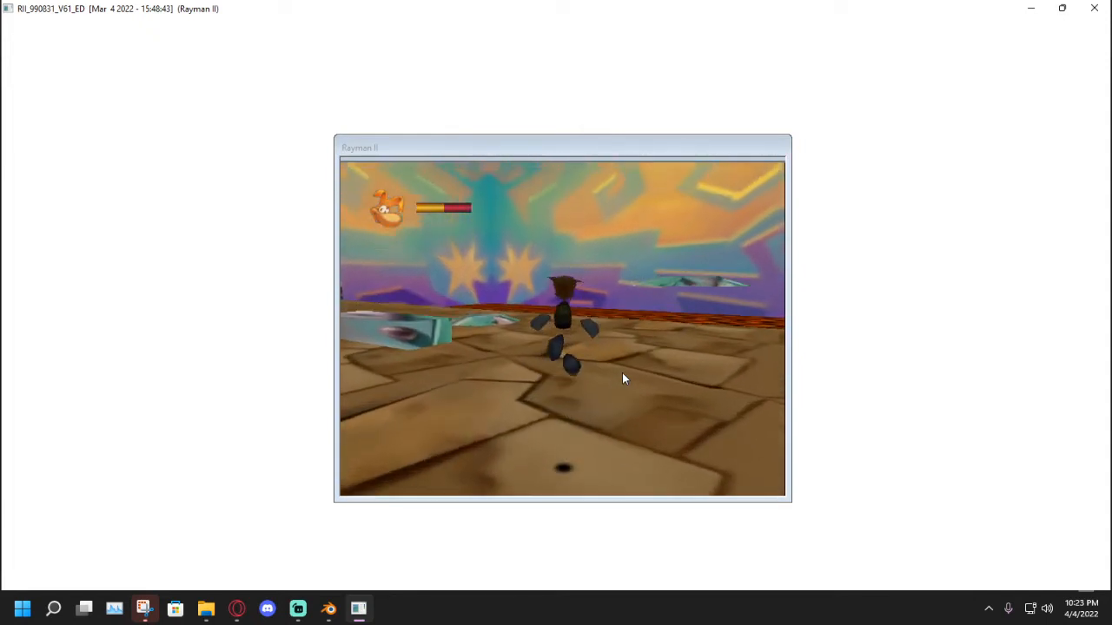
key("Up")
key("a")
key("a")
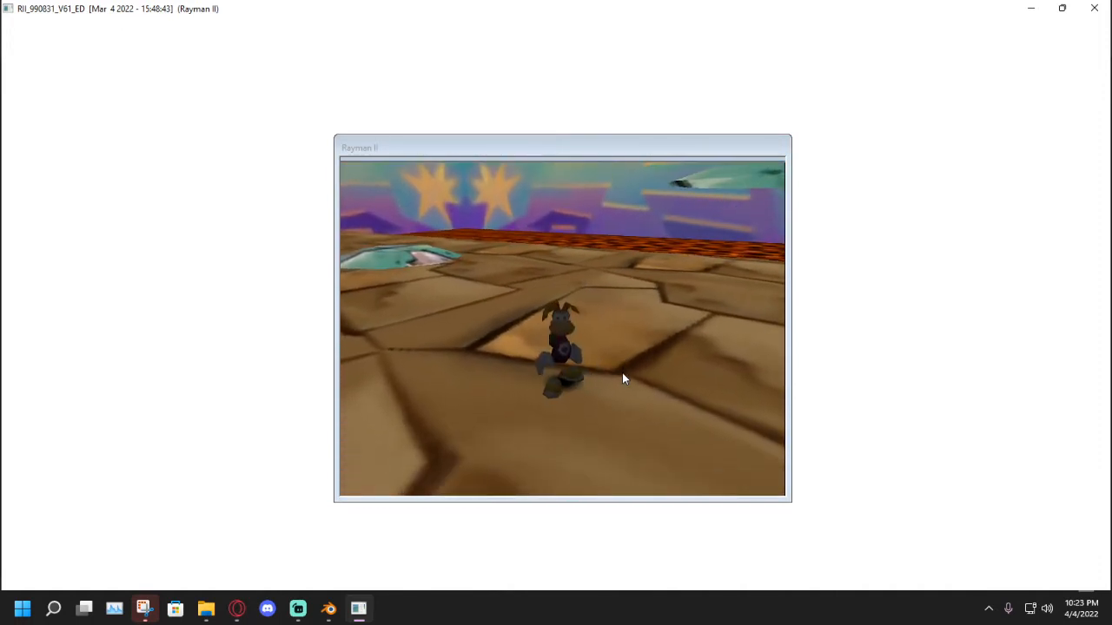
key("Up")
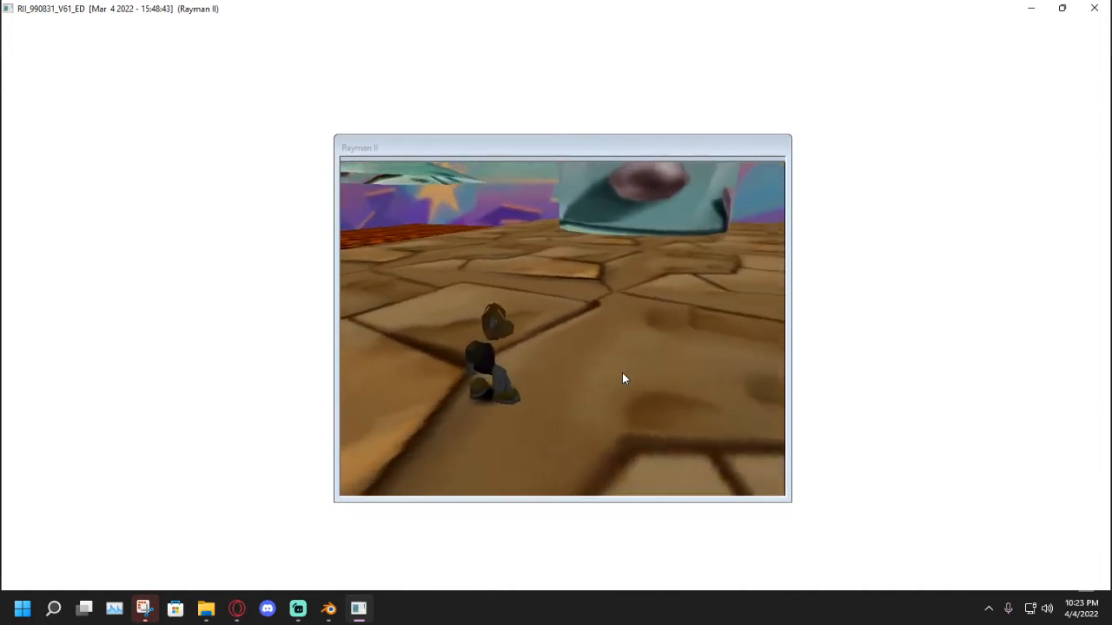
key("Left")
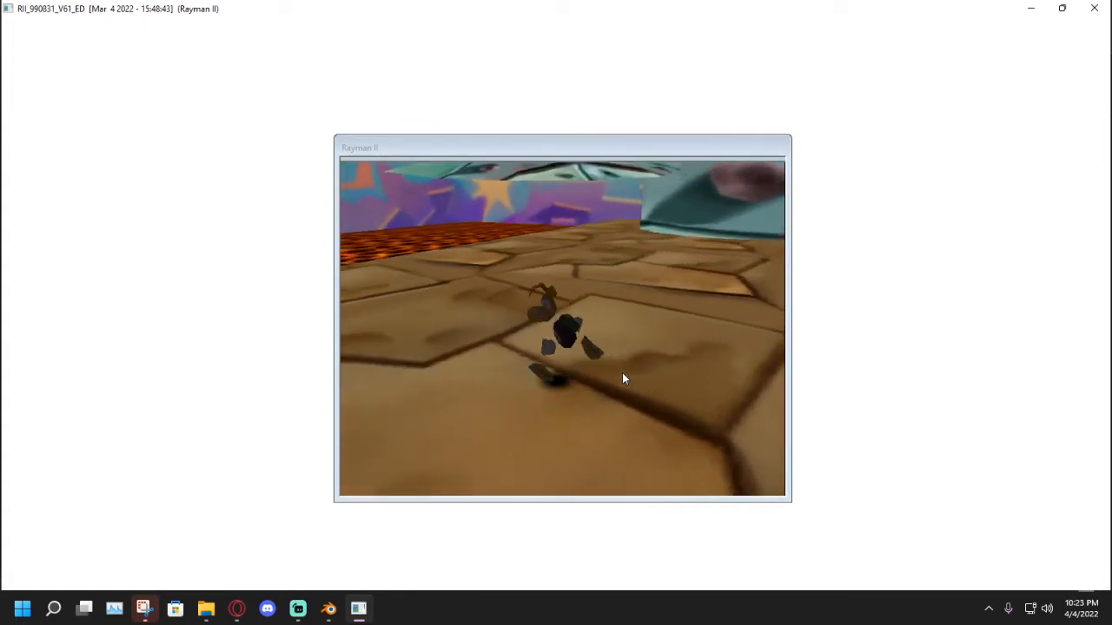
key("Up")
key("a")
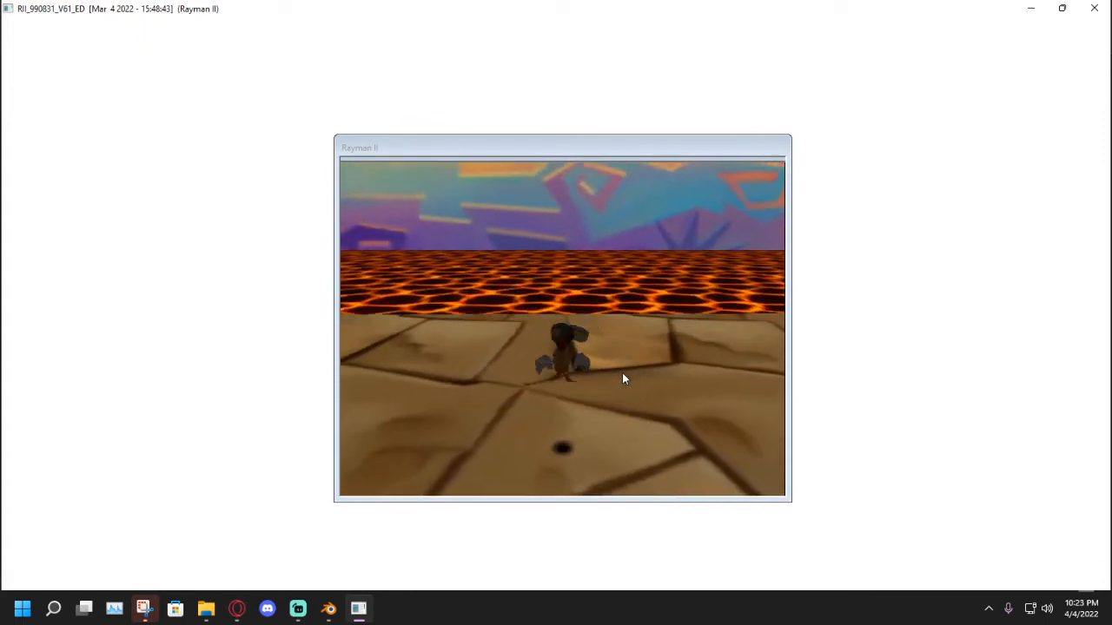
key("Down")
key("a")
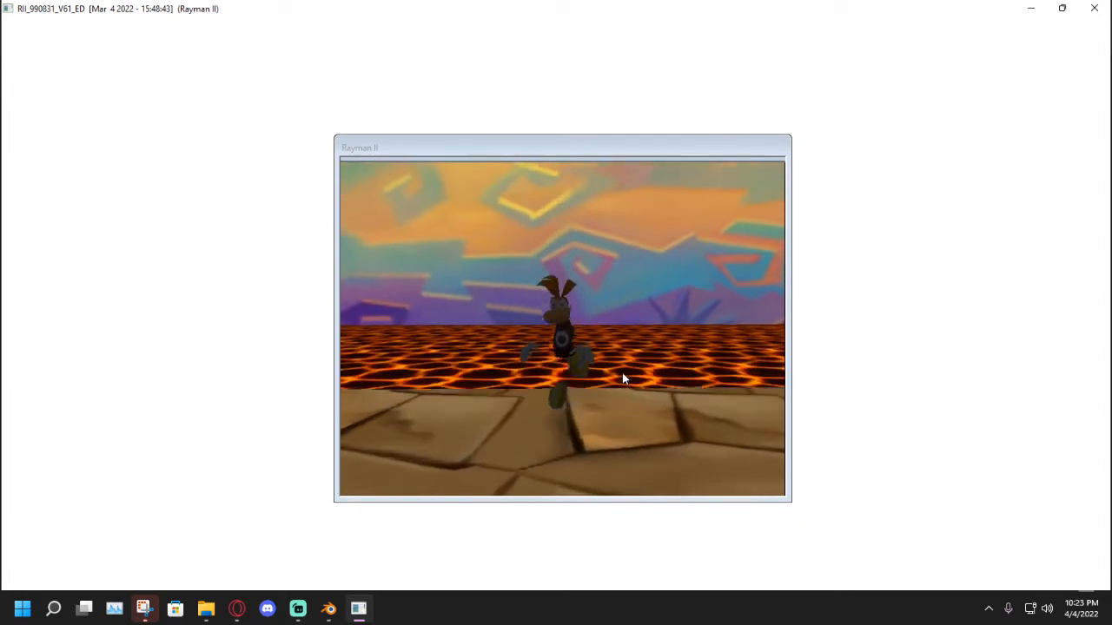
Continue the playtest by jumping Rayman away from the lava, past the long metal wall and across the stone floor.
key("Left")
key("Up")
key("a")
key("a")
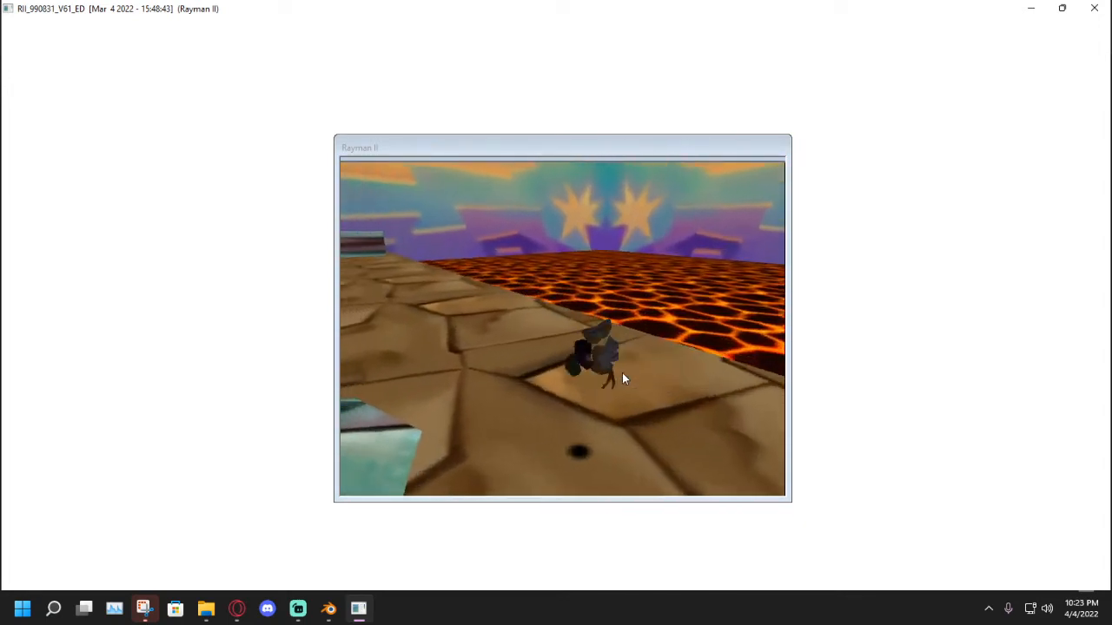
key("Left")
key("a")
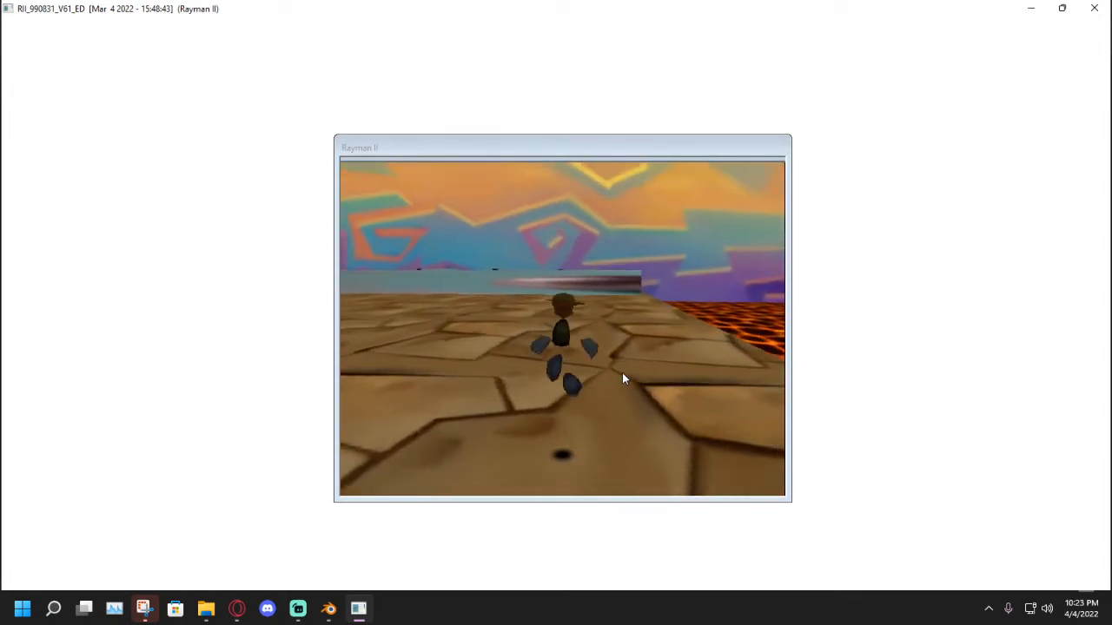
key("a")
key("a")
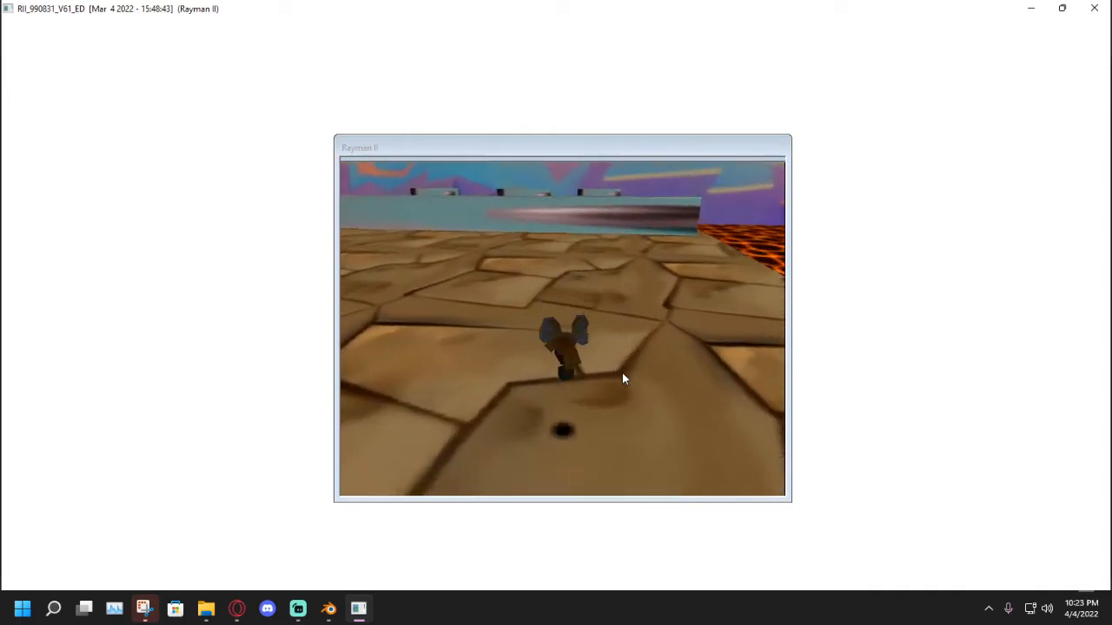
key("Left")
key("Up")
key("a")
key("a")
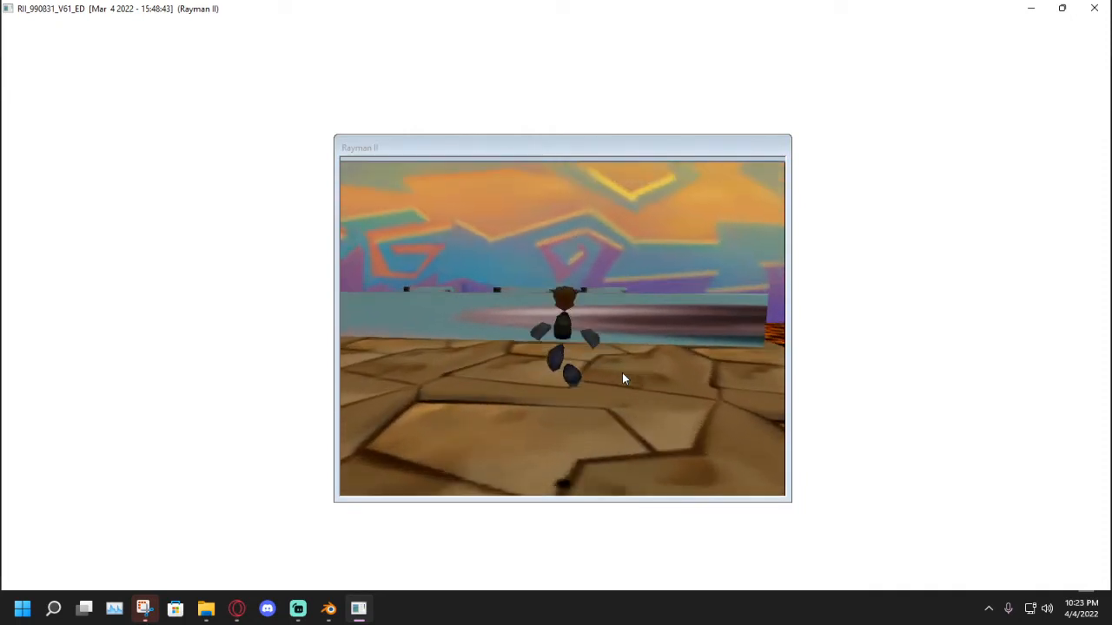
key("Left")
key("Up")
key("a")
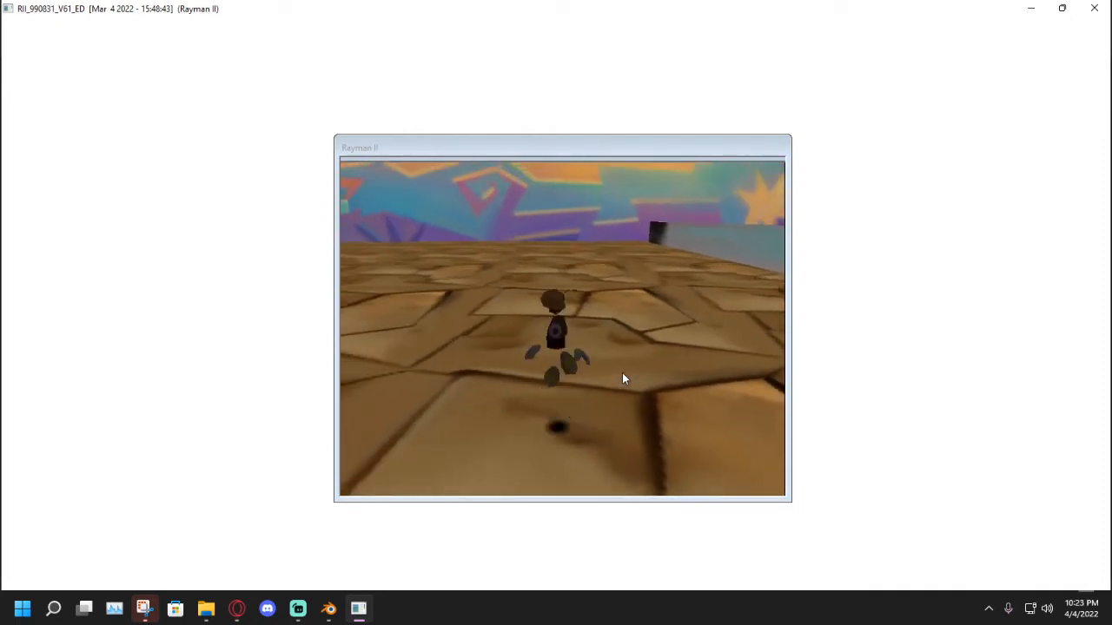
key("a")
key("Down")
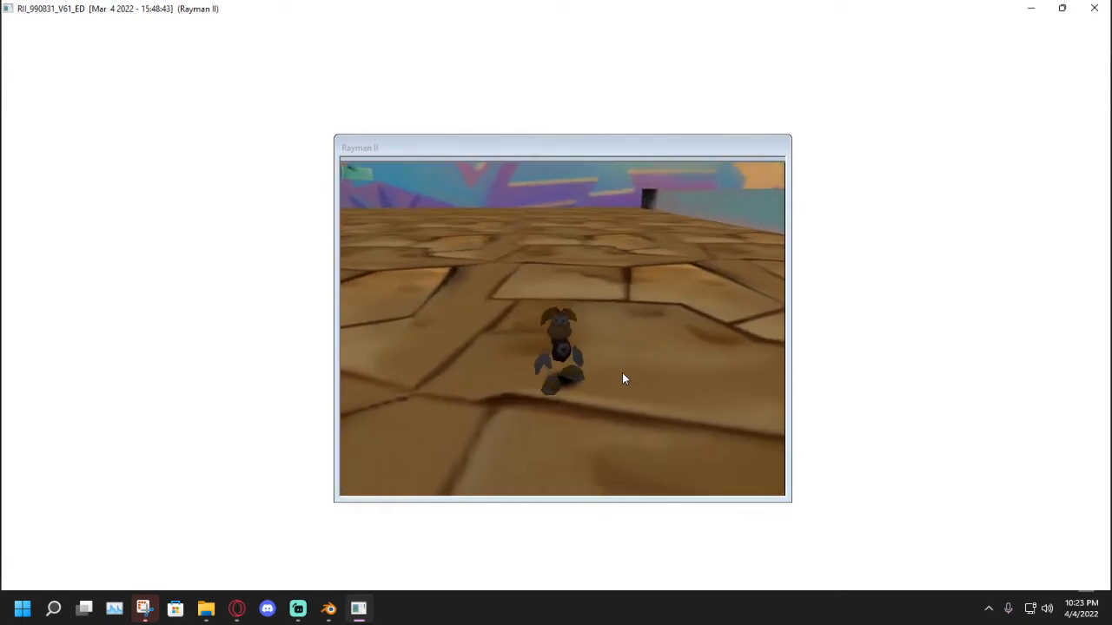
Close the running game, relaunch InitMap from the Editor folder and load the testarea2 map again.
left_click(1099, 7)
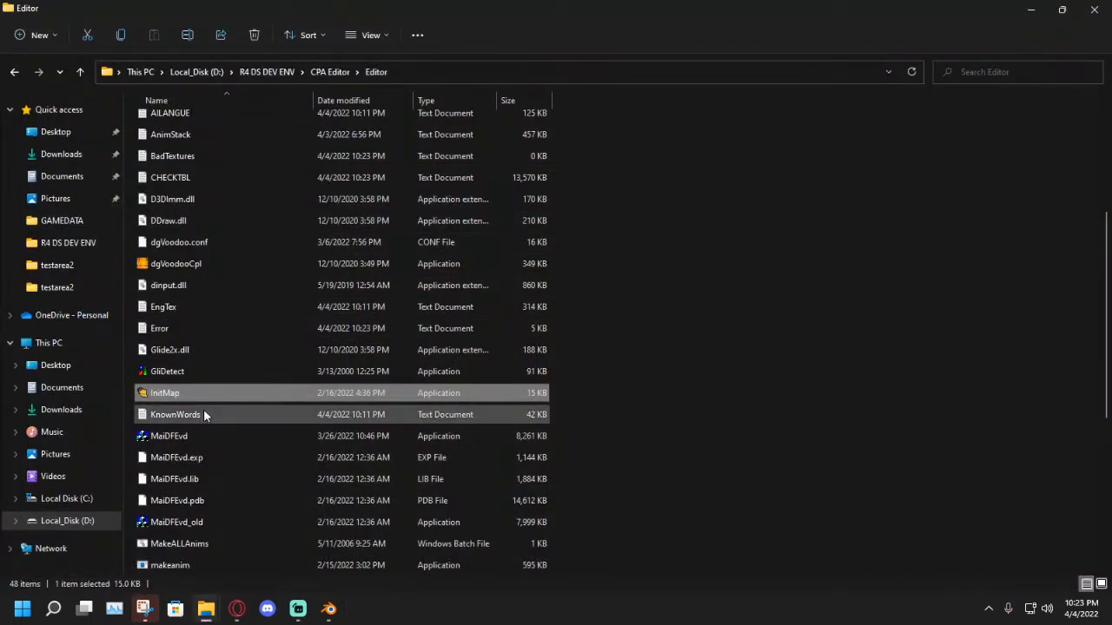
double_click(195, 396)
scroll(510, 380, "down", 10)
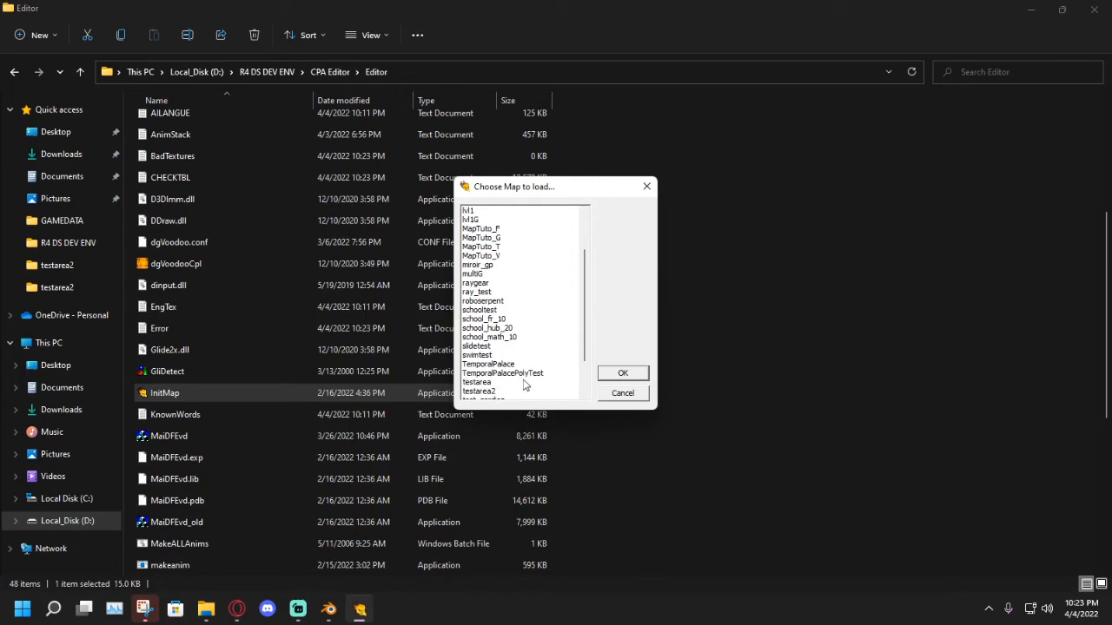
scroll(510, 380, "down", 2)
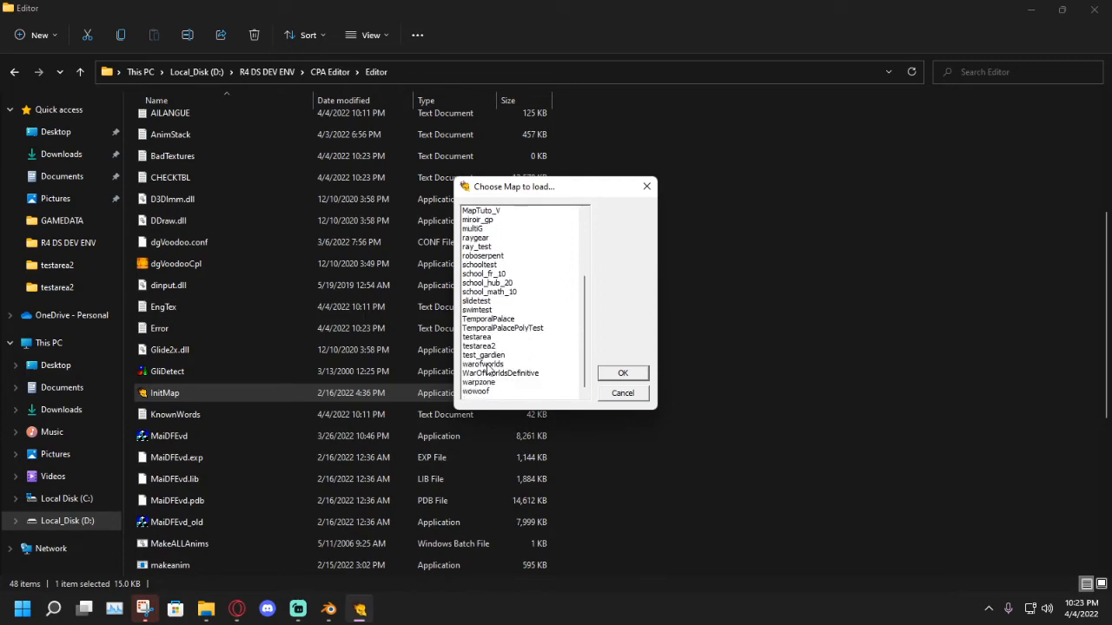
left_click(634, 375)
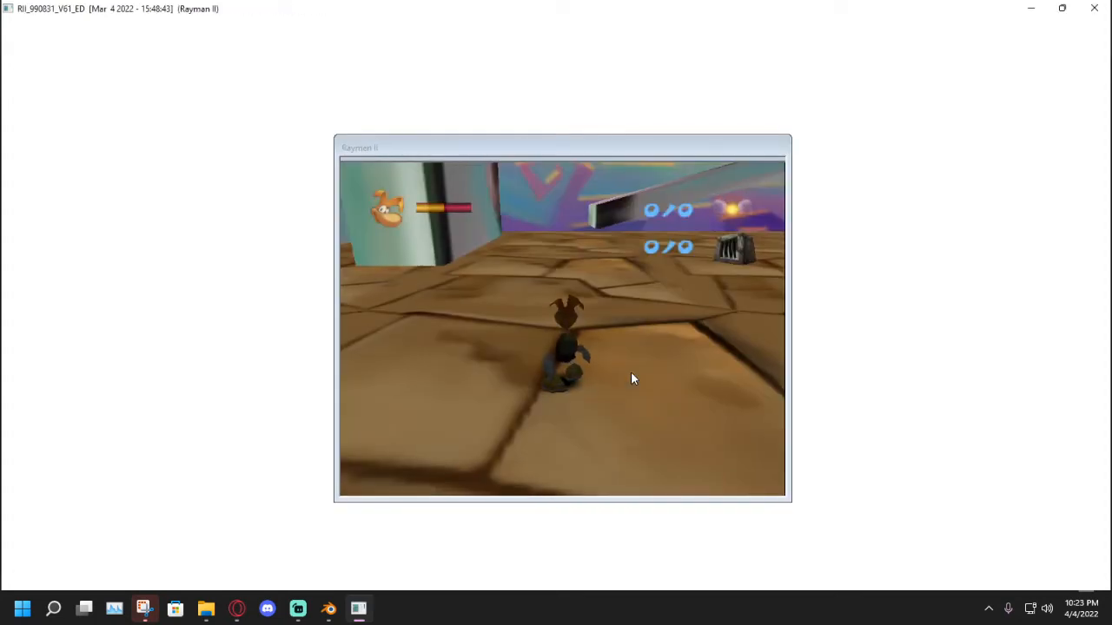
Playtest the reloaded level by running and jumping Rayman around the flat metal discs beside the lava.
key("Up")
key("Left")
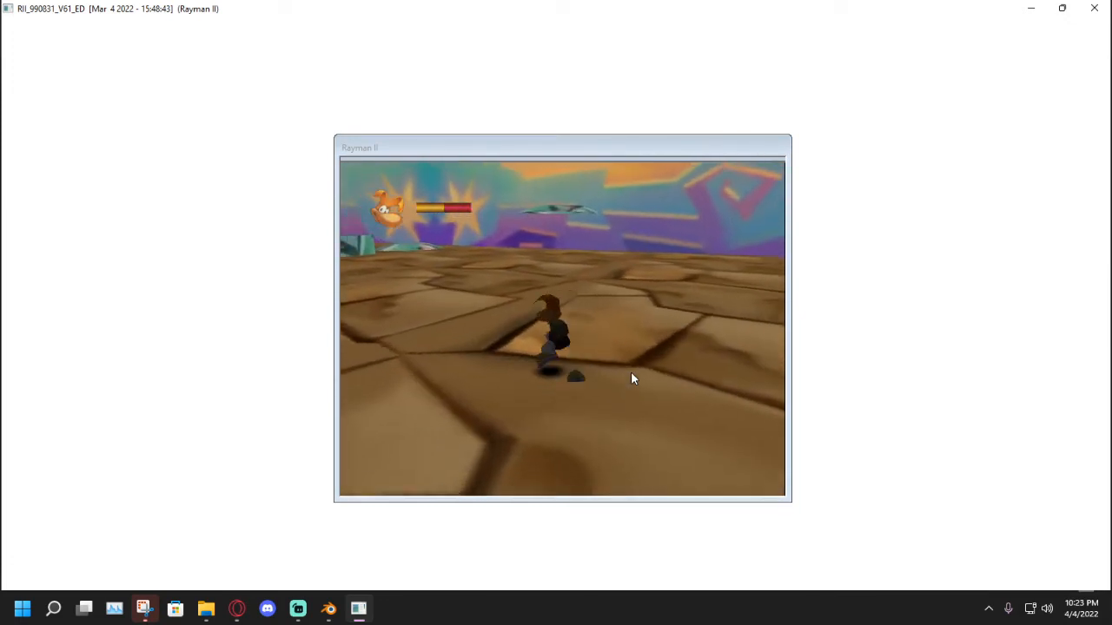
key("a")
key("Up")
key("a")
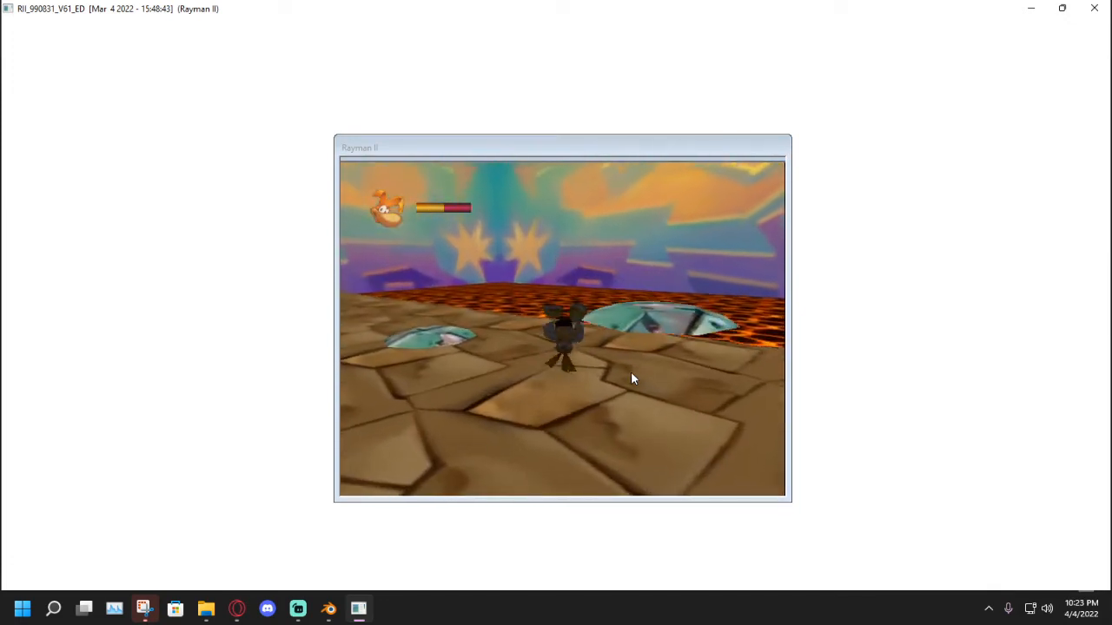
key("Left")
key("Up")
key("a")
key("a")
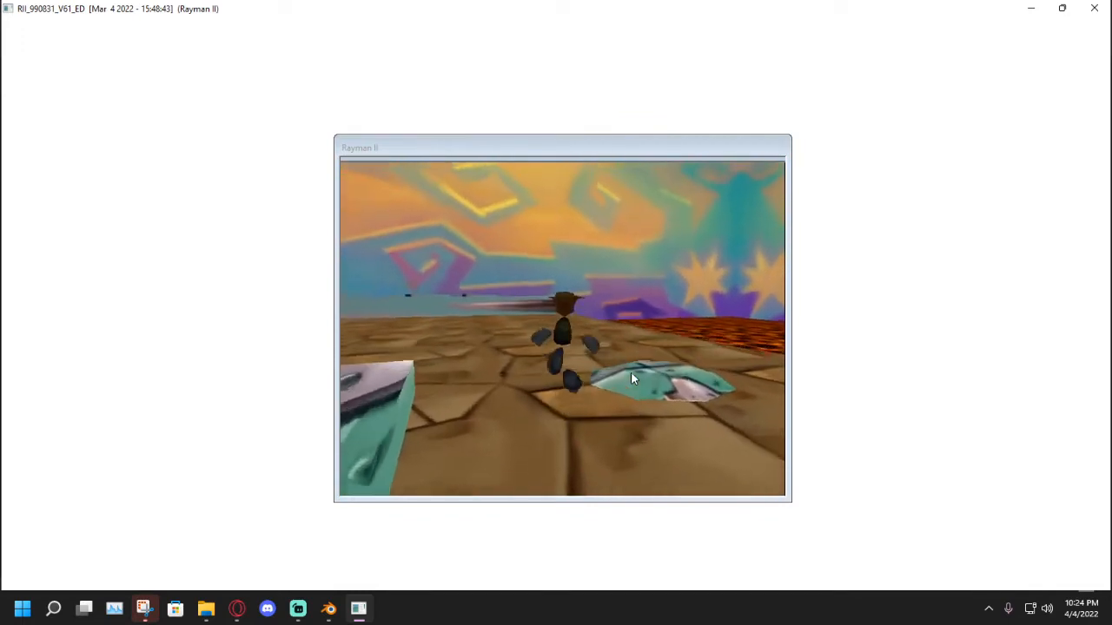
key("Up")
key("a")
key("Right")
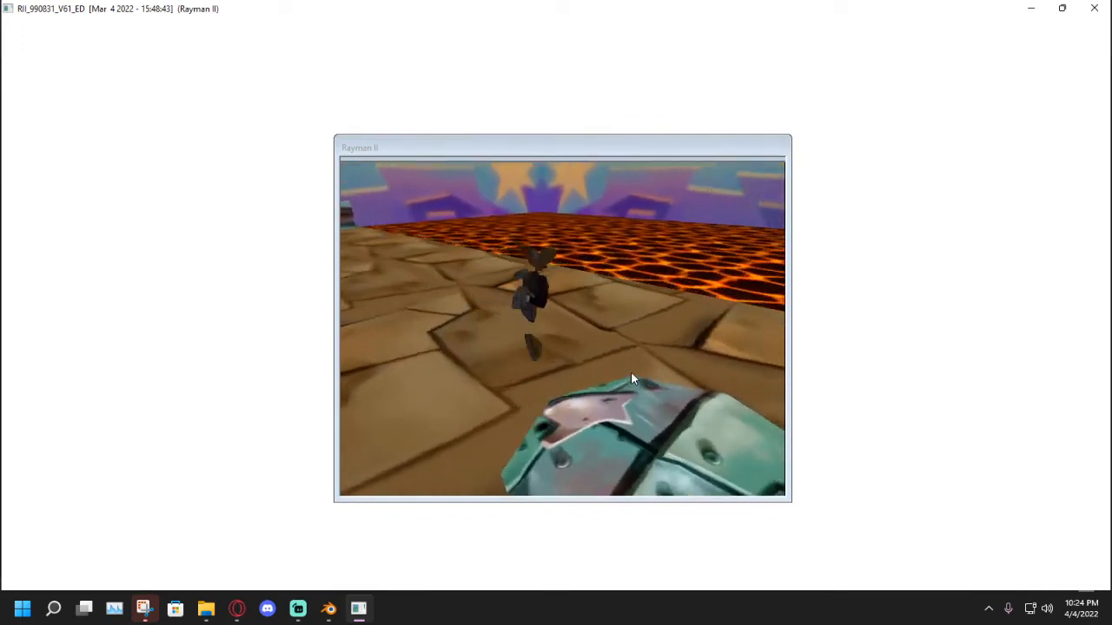
key("Up")
key("a")
key("Right")
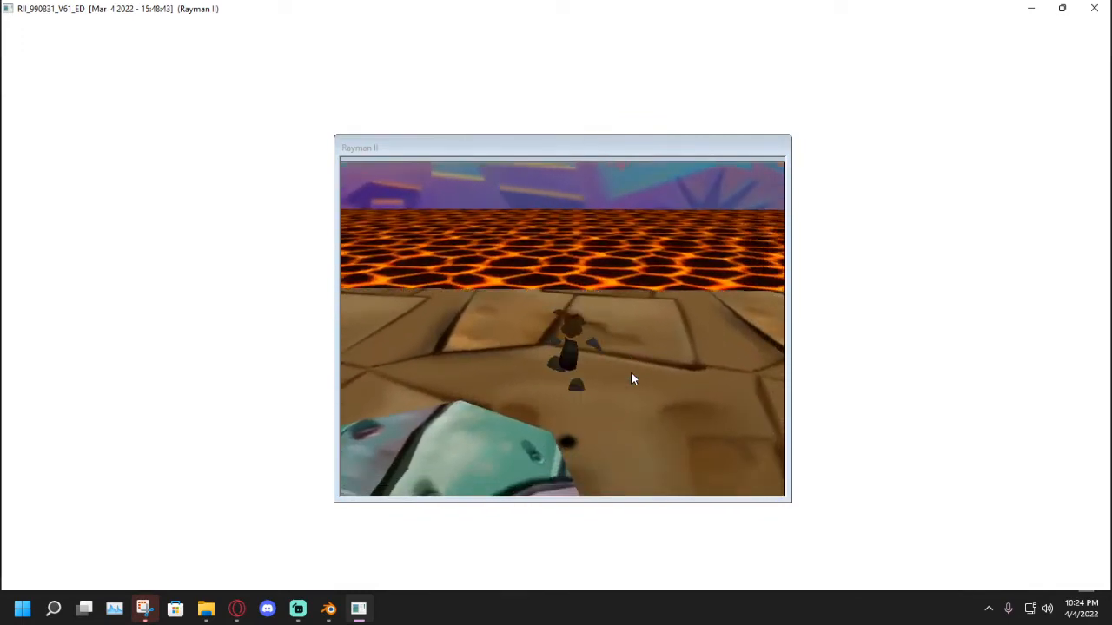
key("Right")
key("Up")
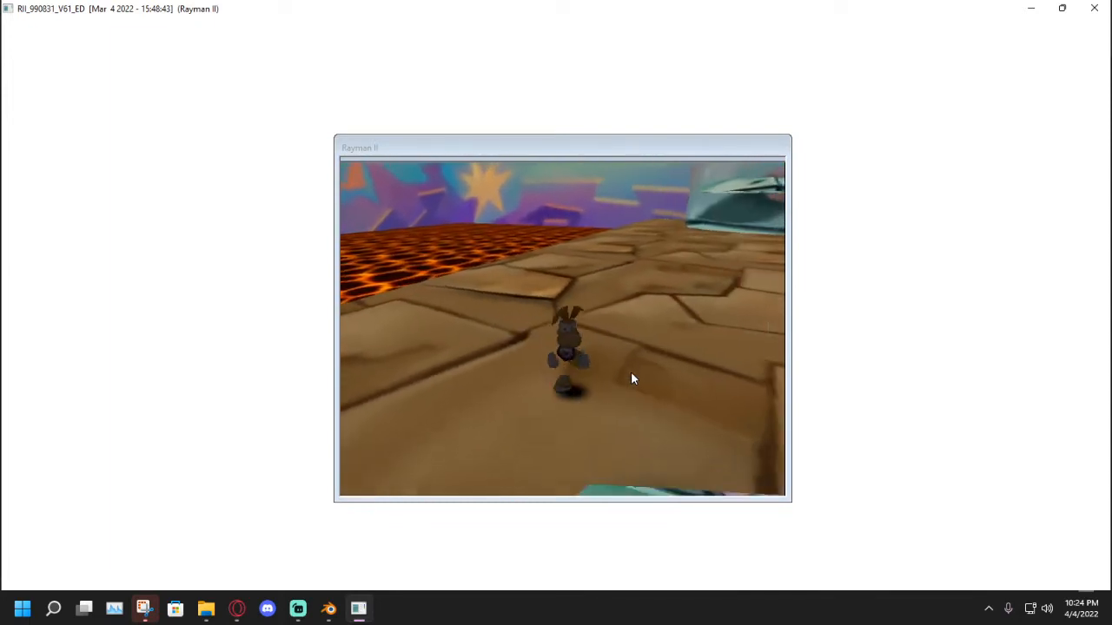
key("Right")
key("Down")
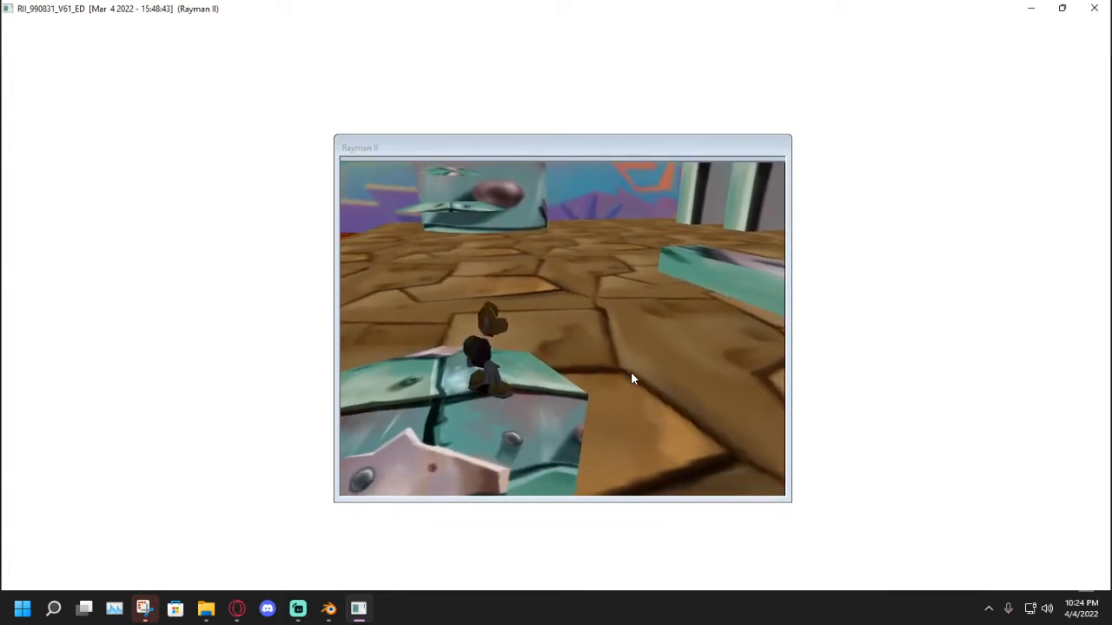
Bring up the level editor without loading any model QuickSaves, and check the Twitch stream chat before returning.
key("alt+Tab")
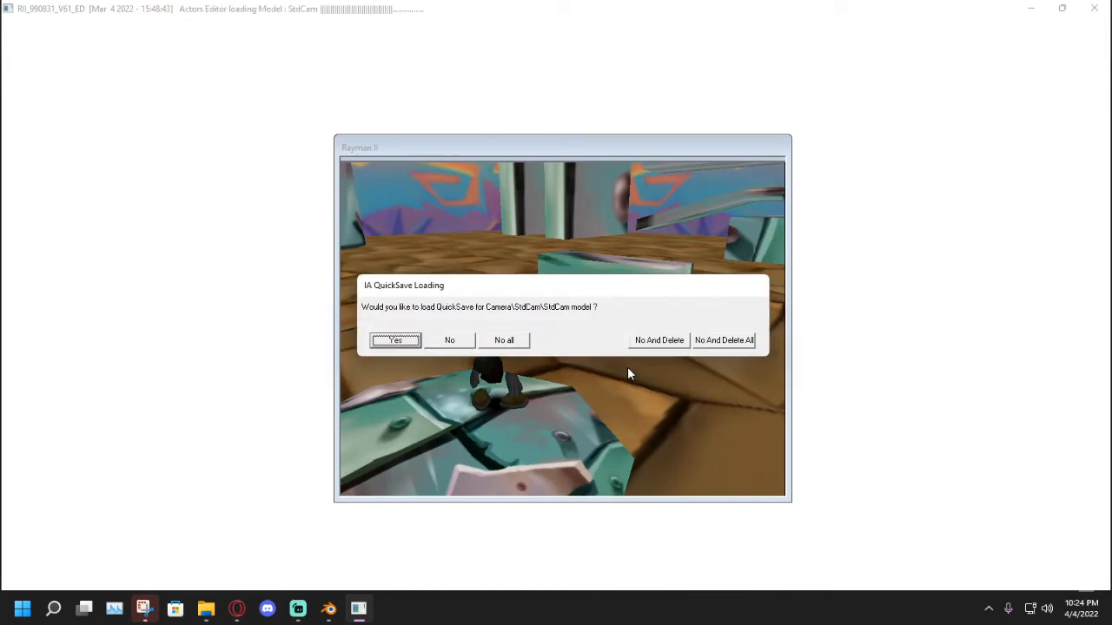
left_click(494, 339)
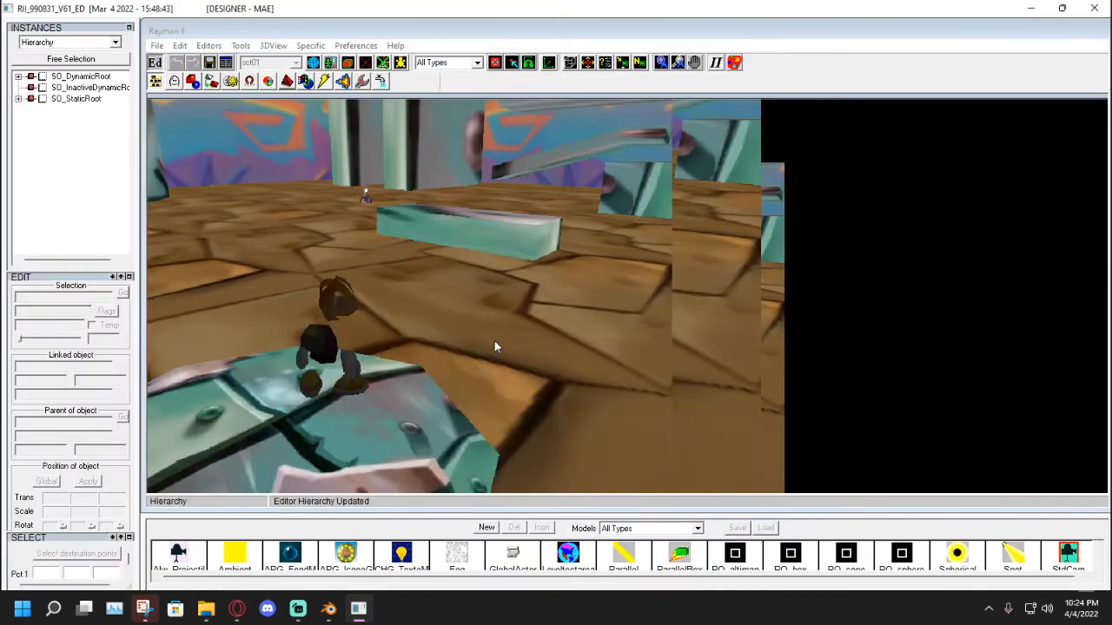
left_click(240, 614)
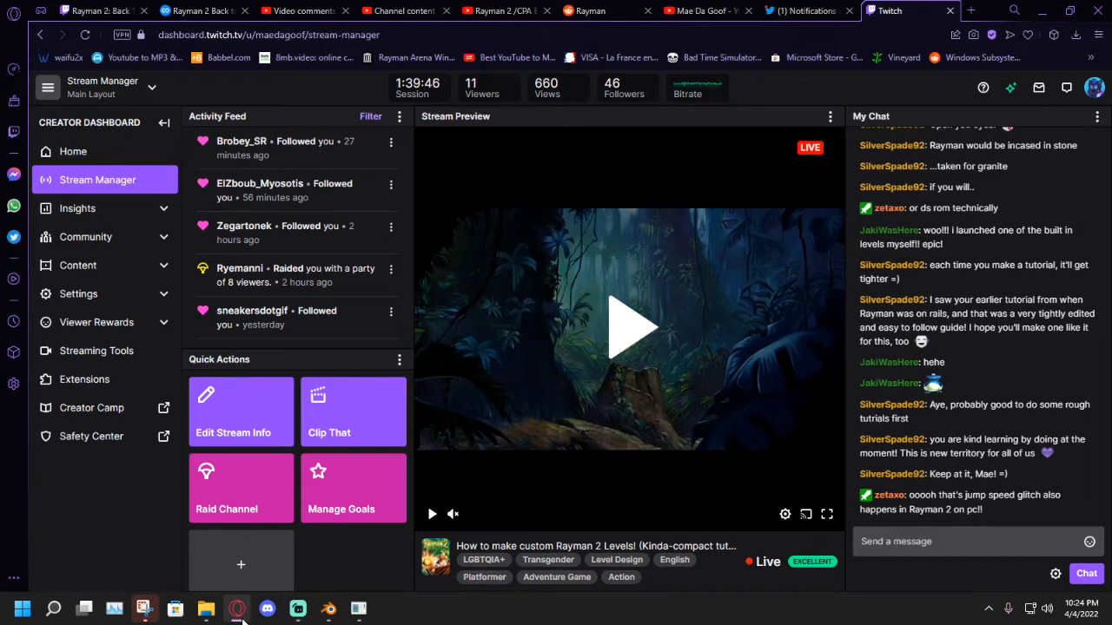
left_click(372, 620)
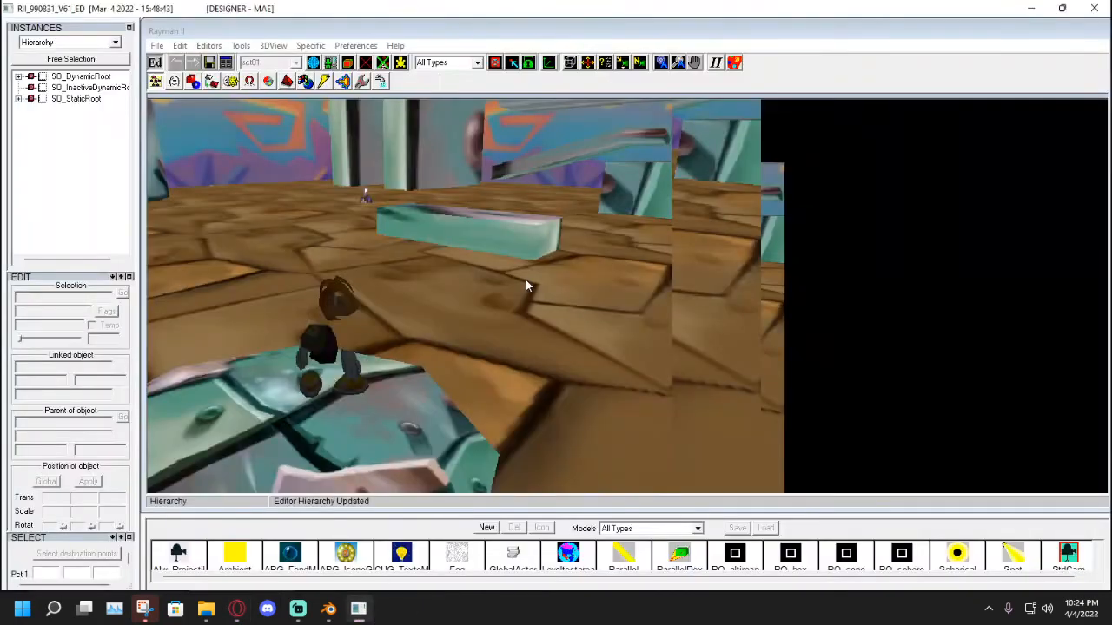
Enable free camera movement and pull back to view the metal discs, blocks and walls from above.
left_click(695, 64)
left_click_drag(571, 164, 194, 402)
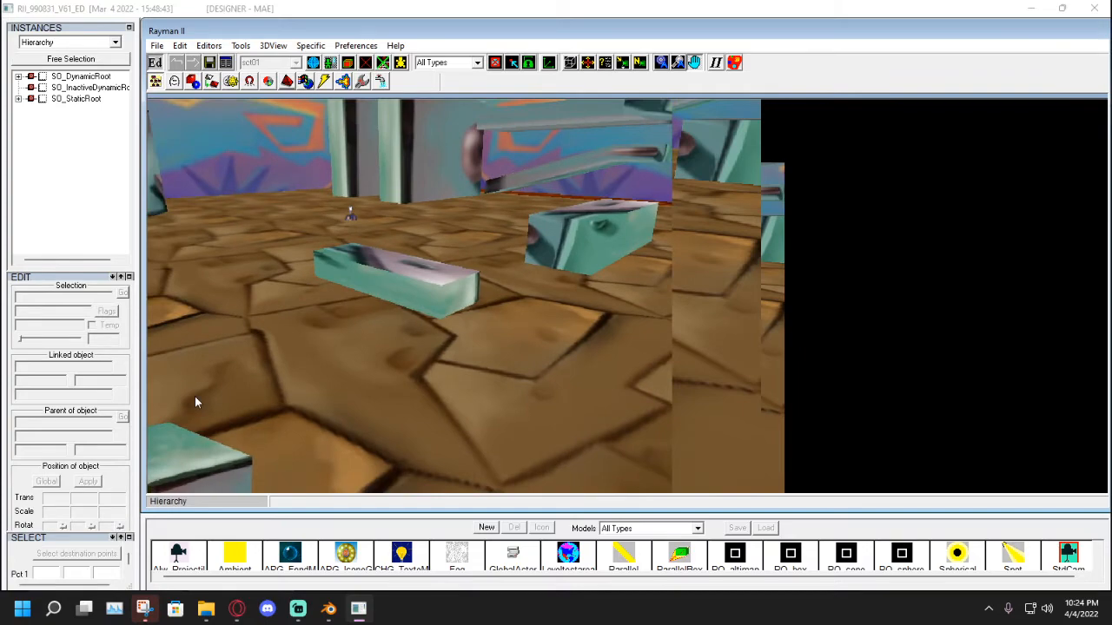
key("Down")
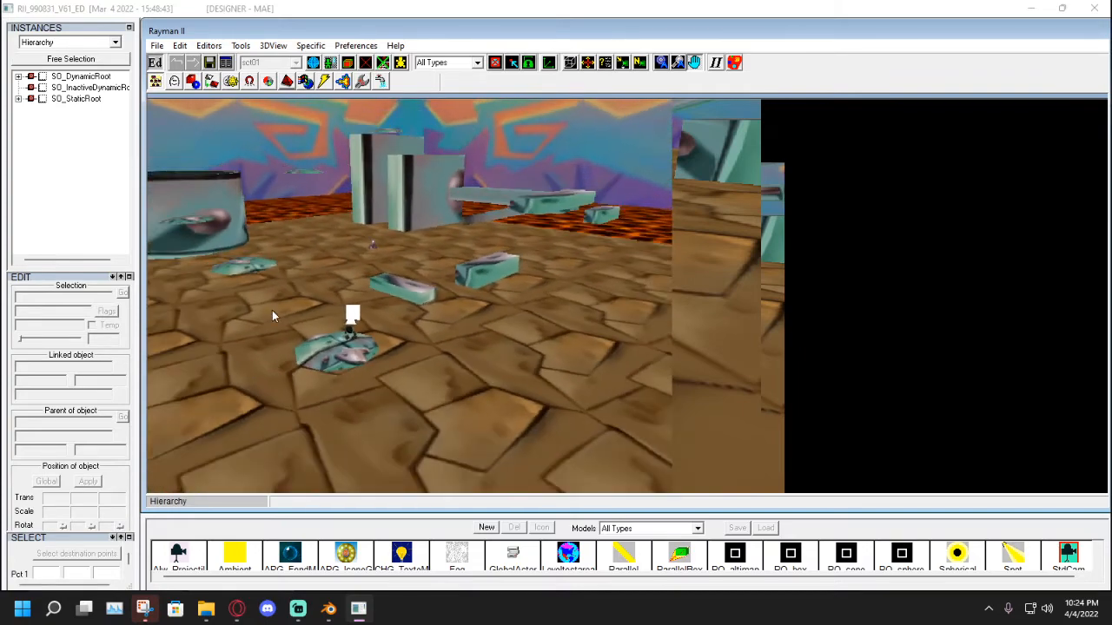
left_click_drag(272, 314, 579, 424)
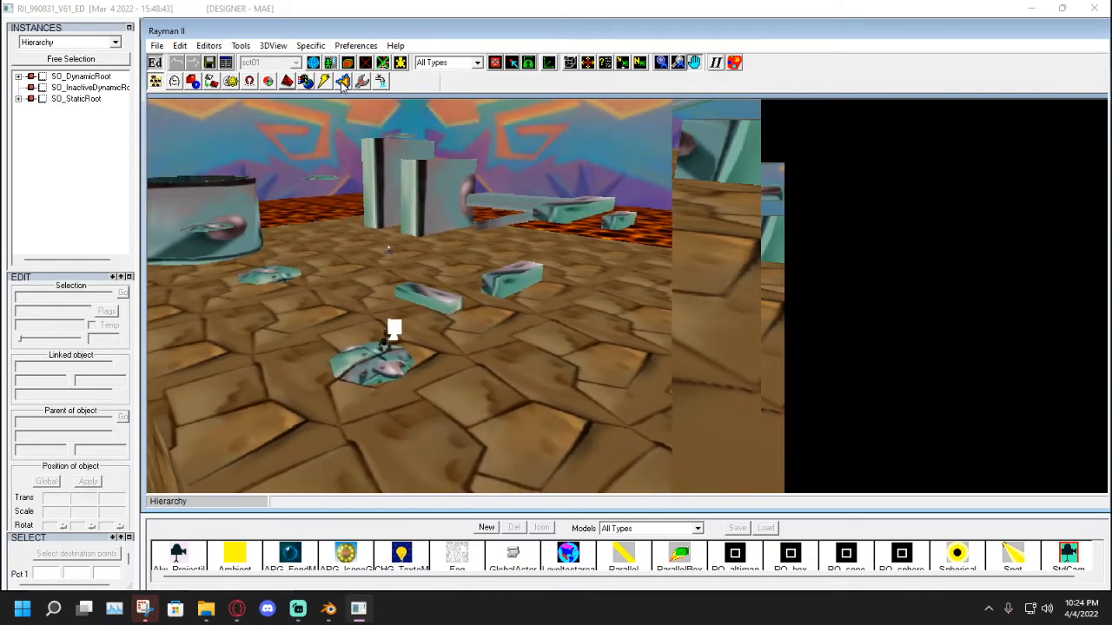
Open the Material editor for testarea2.gmt and select the metalbounce material.
left_click(342, 81)
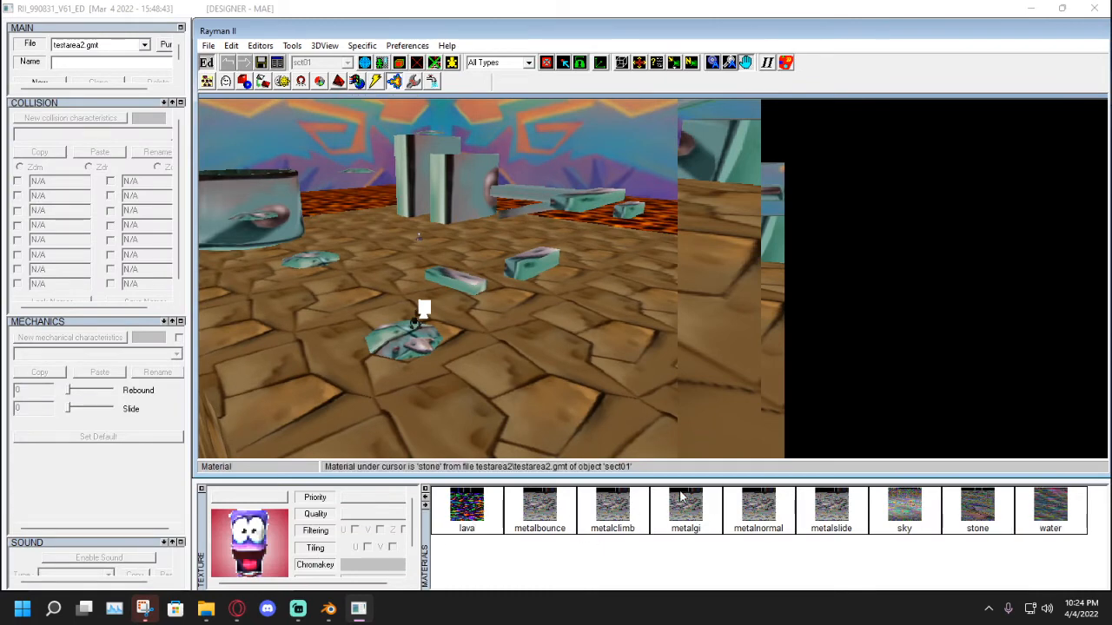
left_click_drag(607, 288, 308, 232)
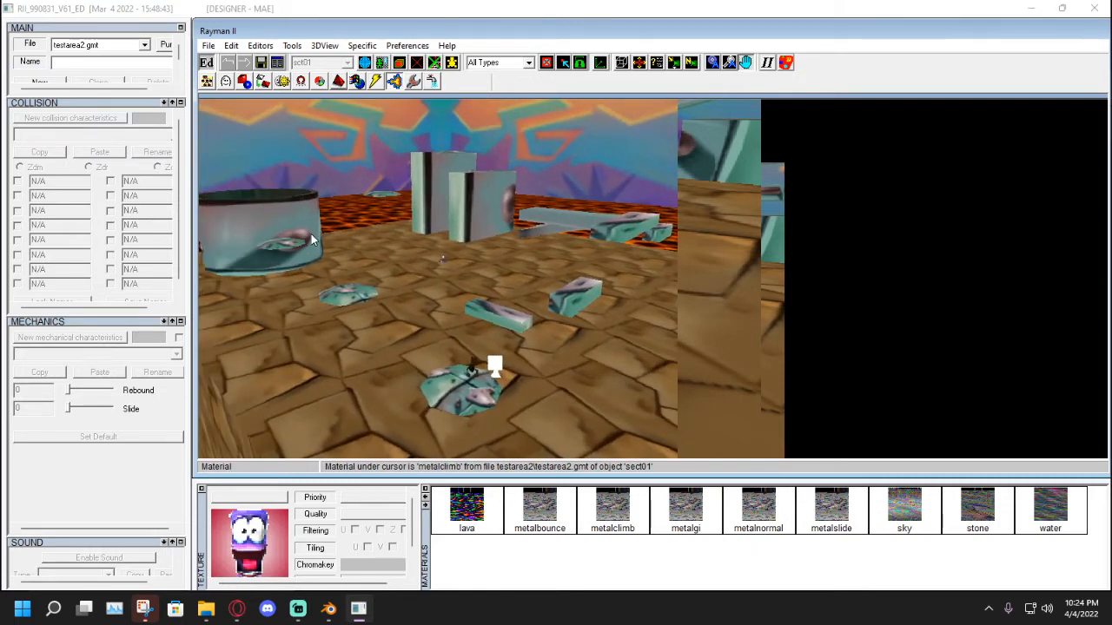
left_click(434, 519)
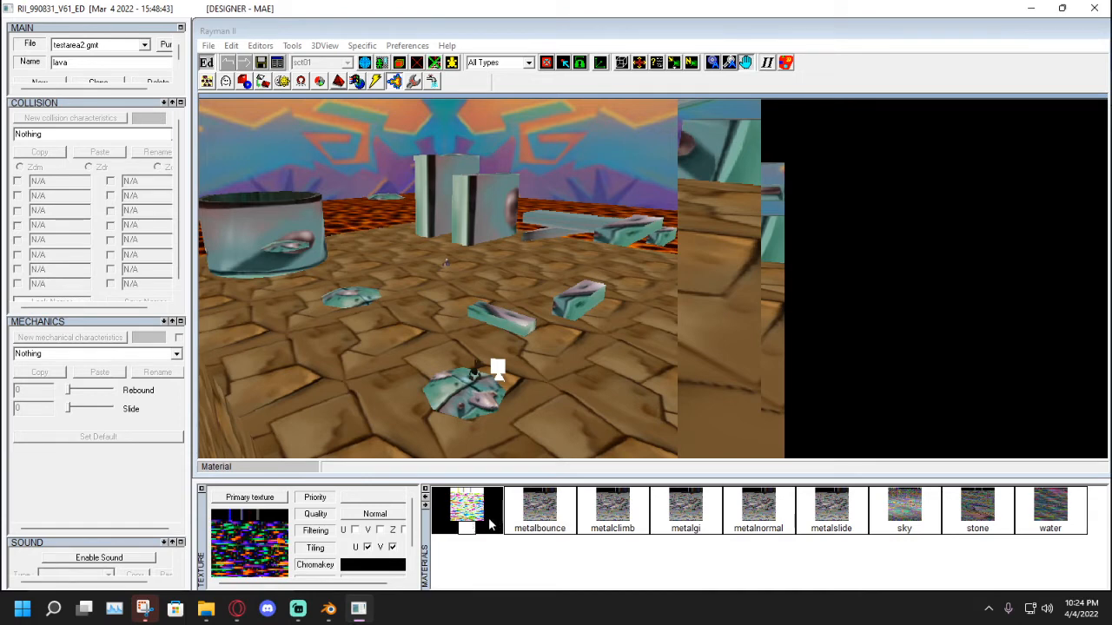
left_click(527, 516)
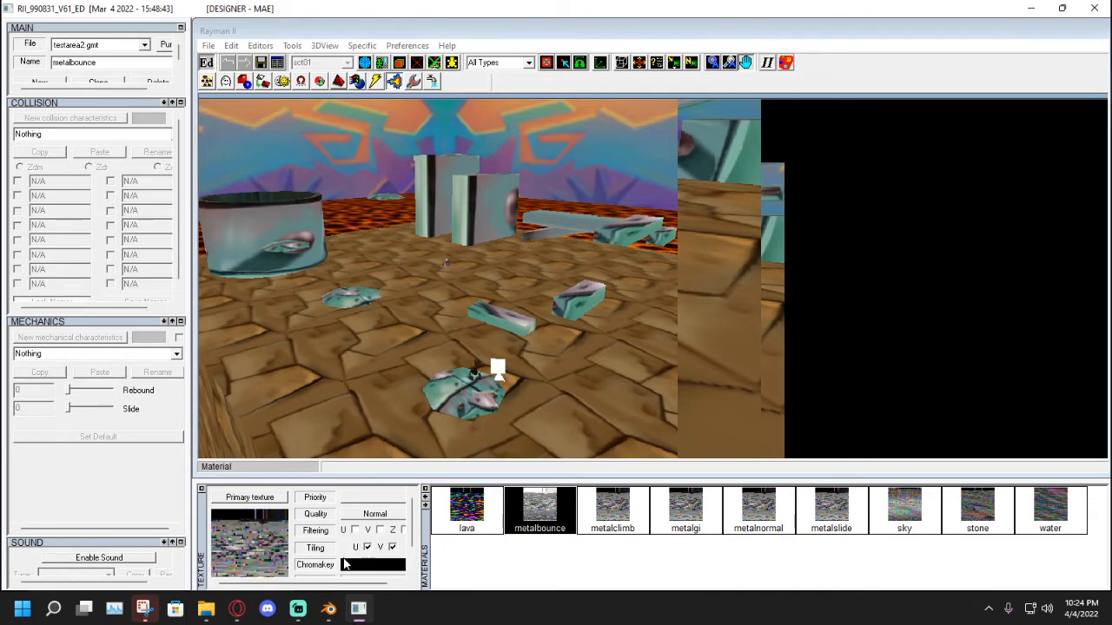
Examine the collision characteristics of metalclimb, metalgi, metalnormal, metalslide, sky, stone and water one after another.
left_click(621, 521)
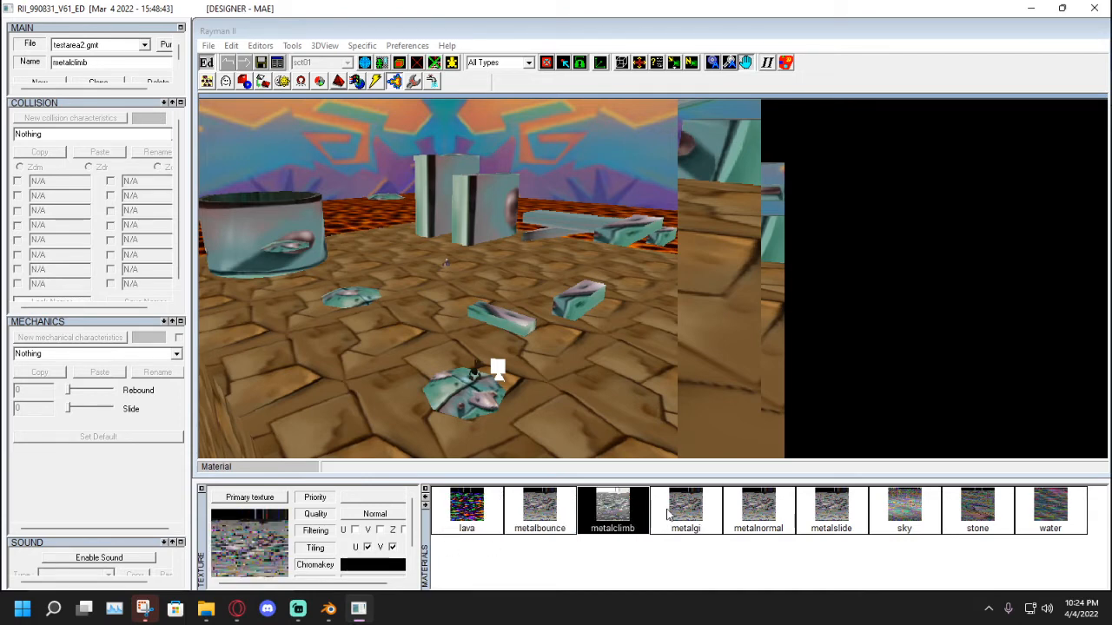
left_click(670, 516)
left_click(749, 515)
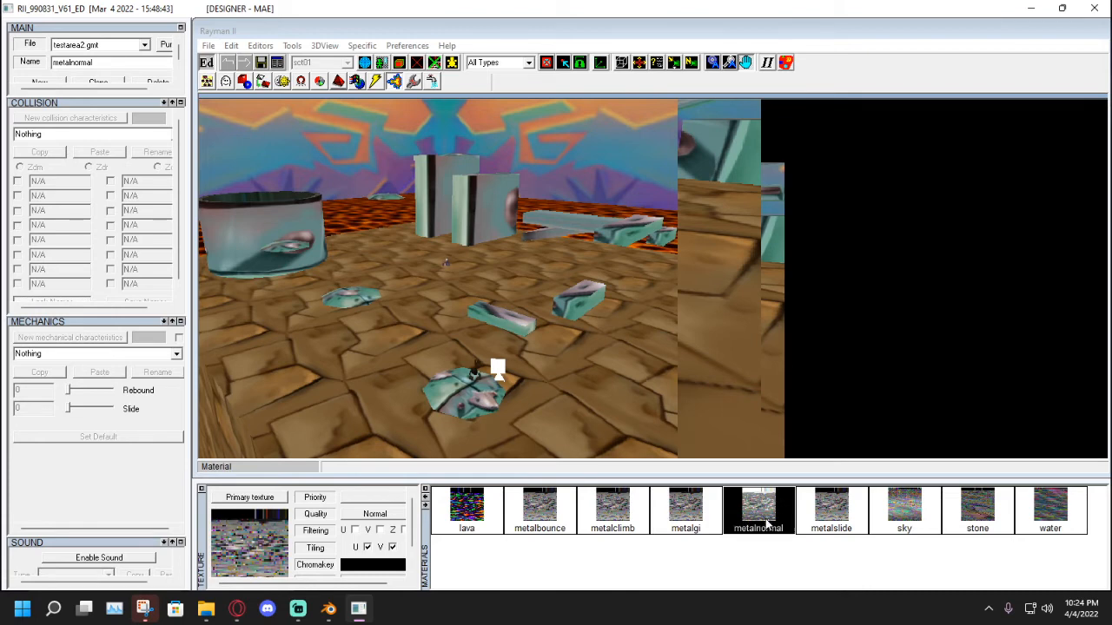
left_click(843, 519)
left_click(887, 520)
left_click(960, 518)
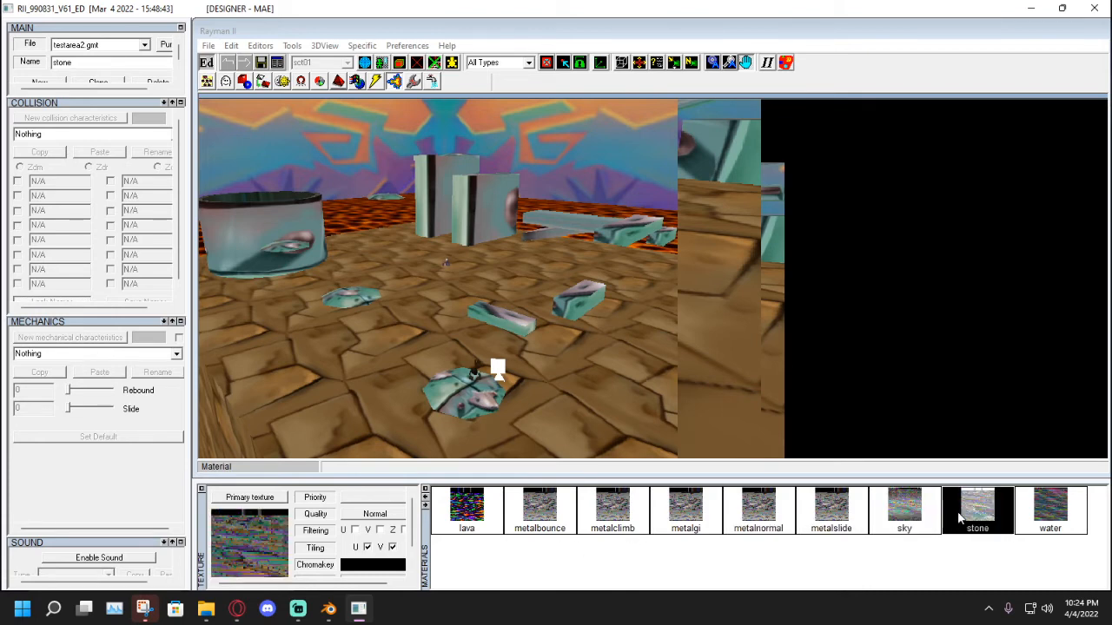
left_click(1047, 517)
left_click(397, 298)
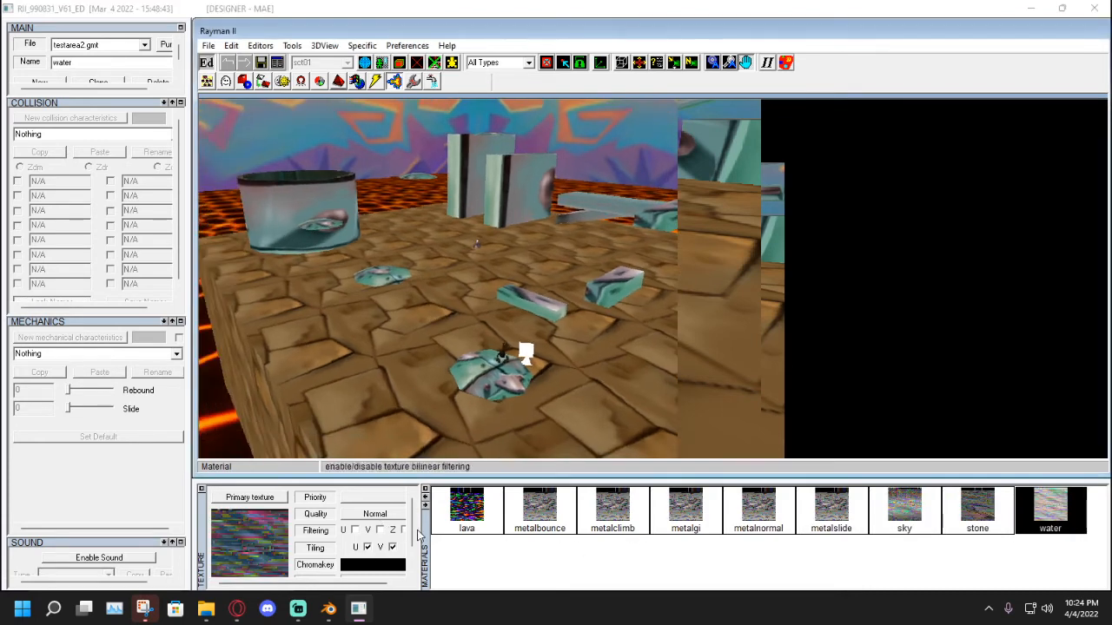
left_click_drag(440, 360, 504, 172)
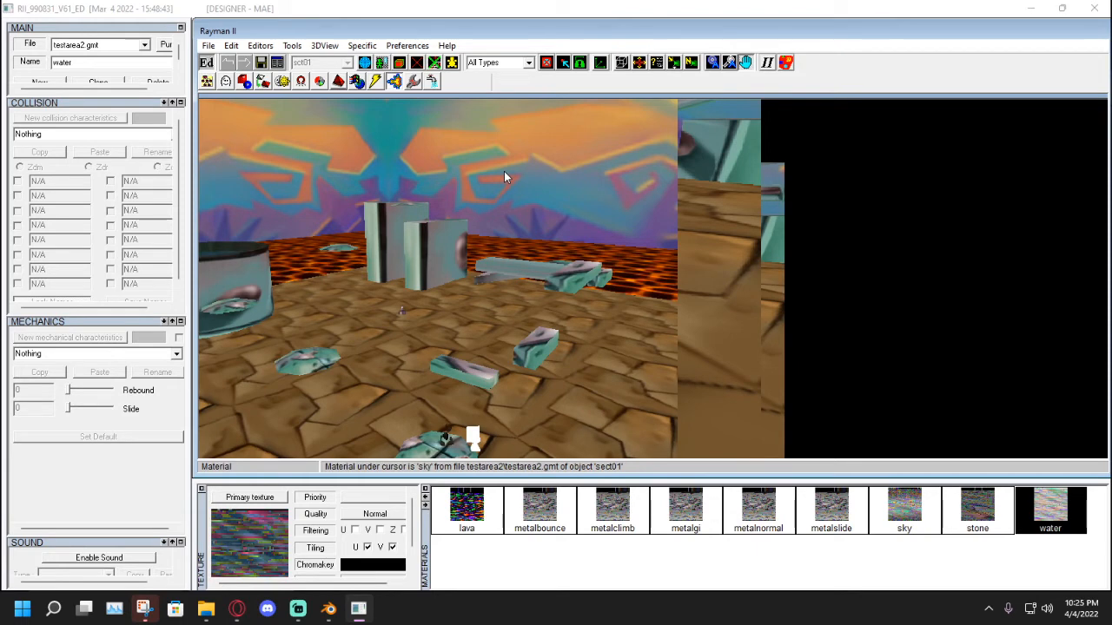
left_click_drag(483, 215, 496, 333)
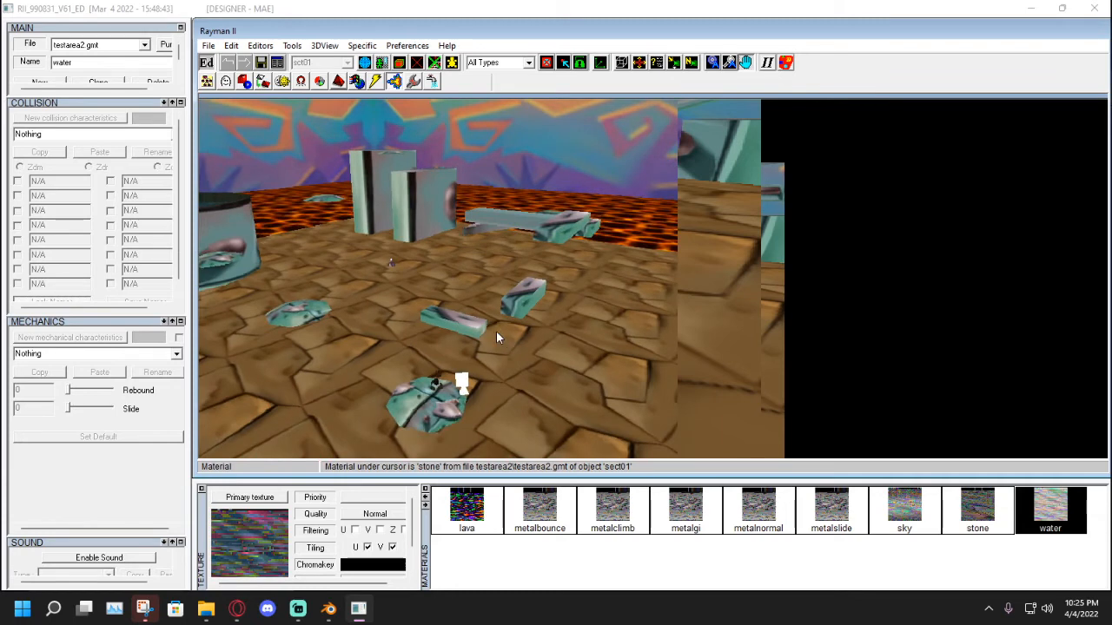
left_click_drag(390, 309, 462, 307)
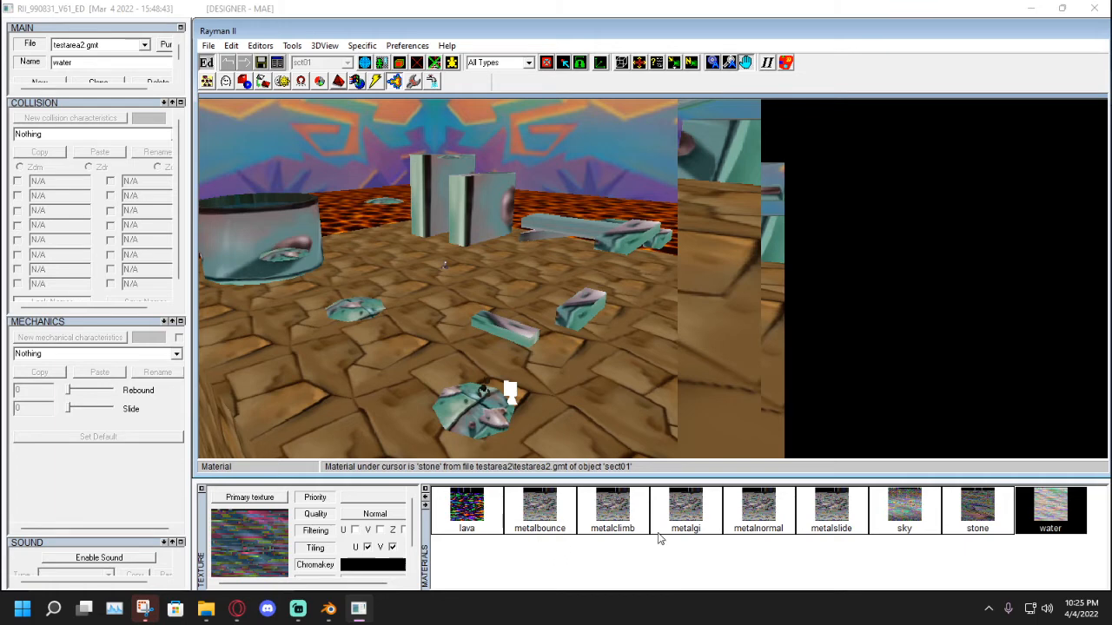
left_click_drag(479, 330, 472, 107)
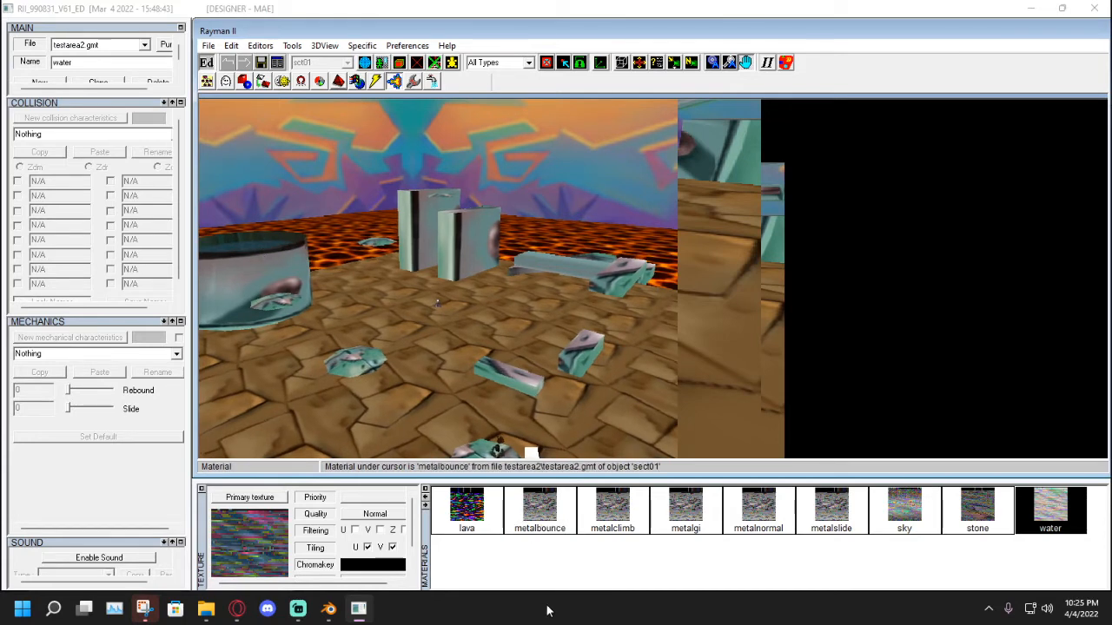
Select the metalbounce material and widen the material settings area so the collision options are fully accessible.
left_click(546, 532)
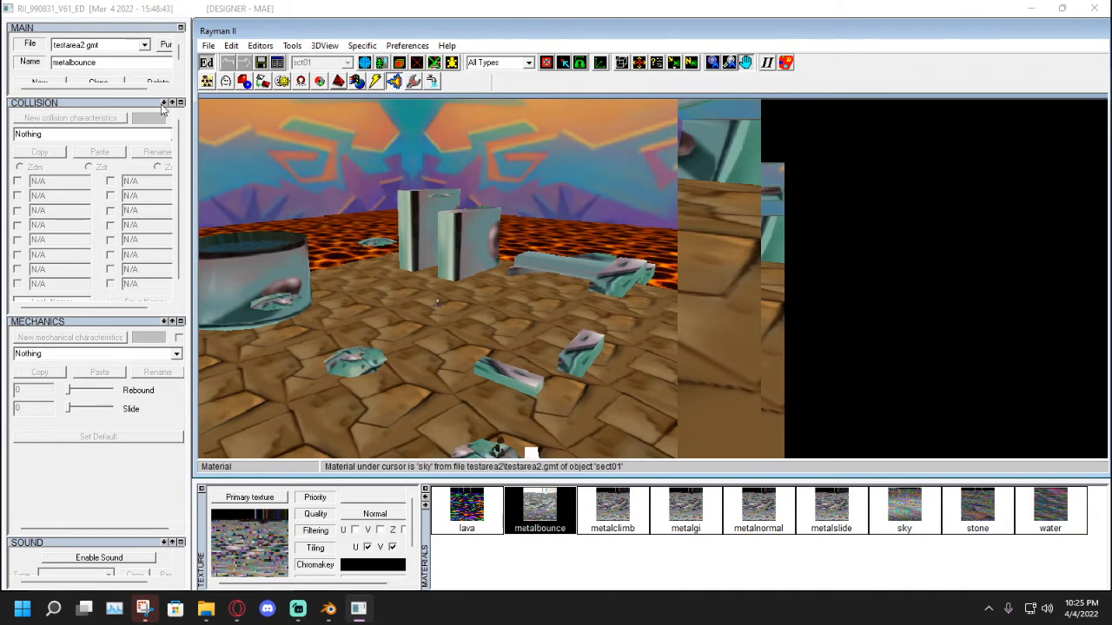
left_click_drag(188, 139, 260, 141)
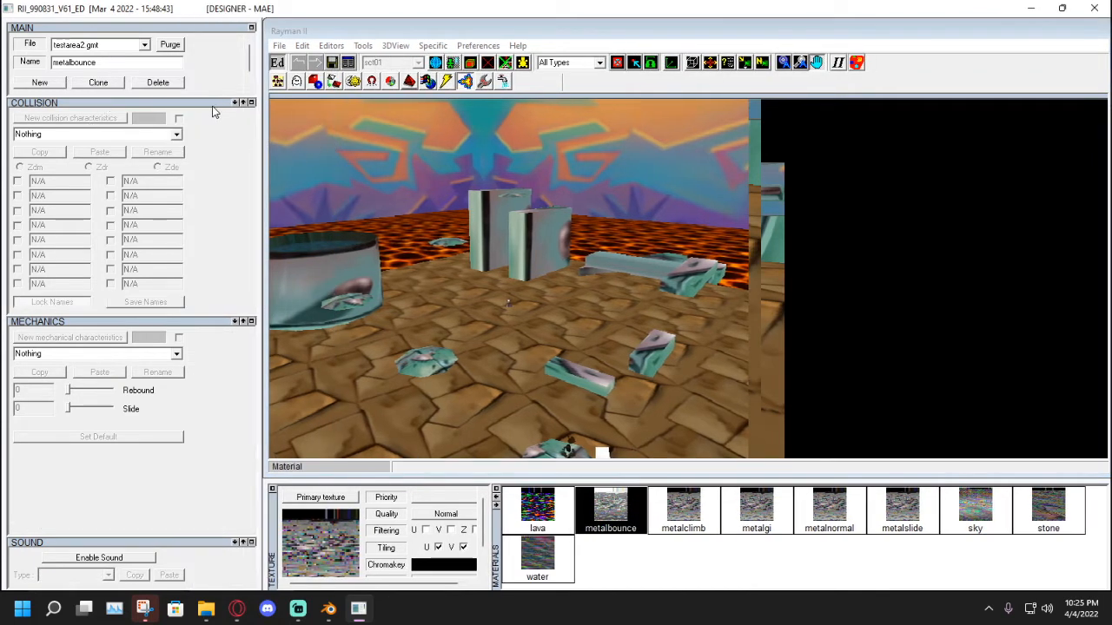
left_click_drag(207, 105, 206, 114)
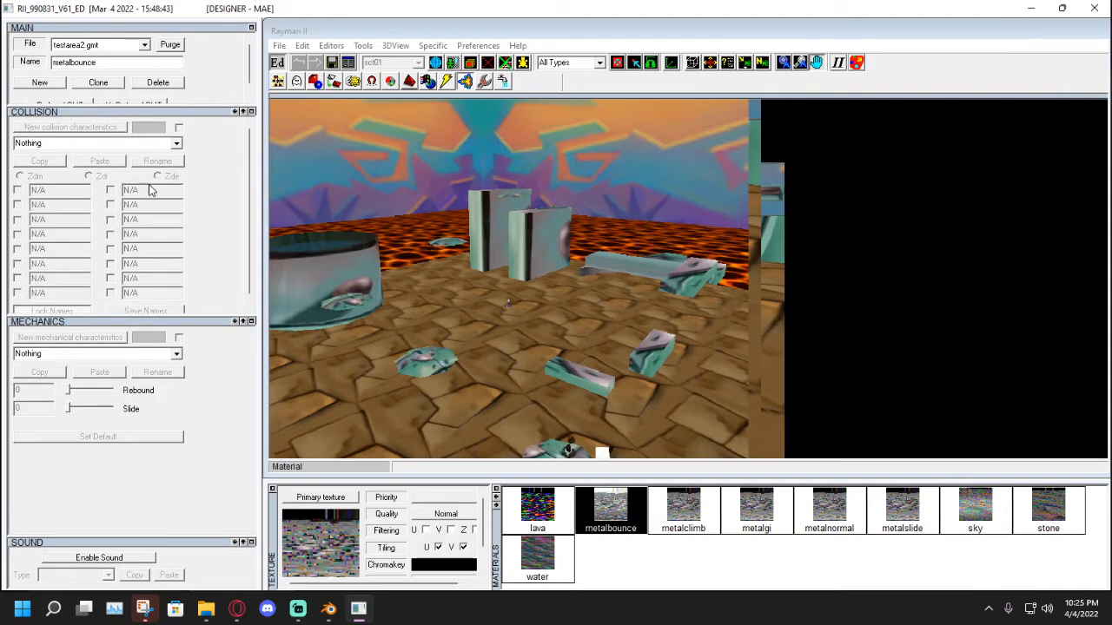
Assign the MAX_REBO collision characteristics to metalbounce and confirm the change.
left_click(177, 145)
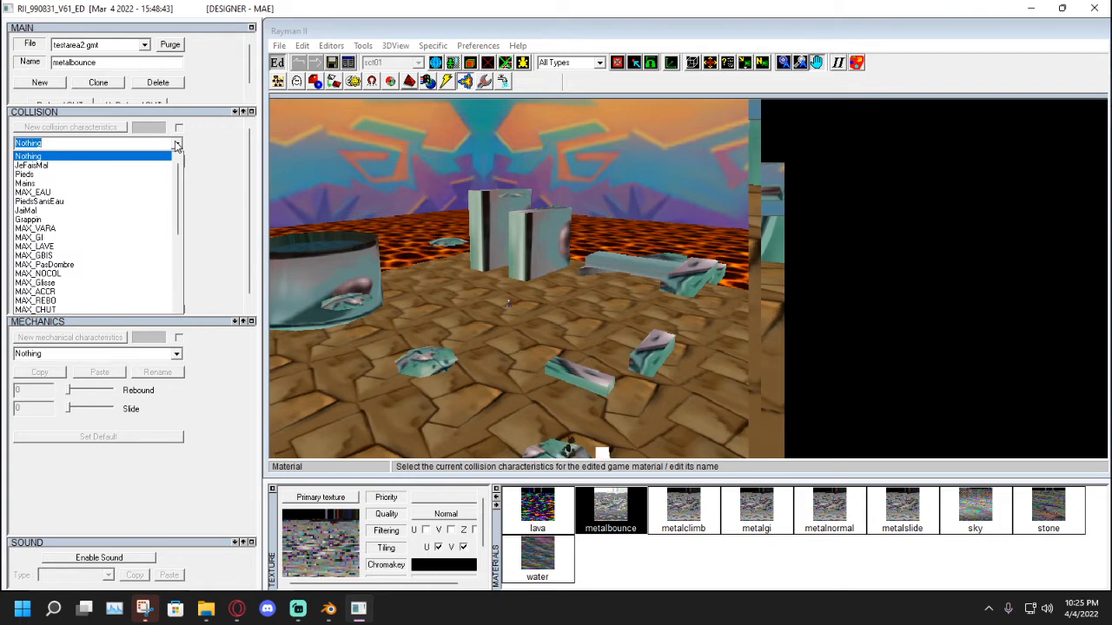
left_click(38, 301)
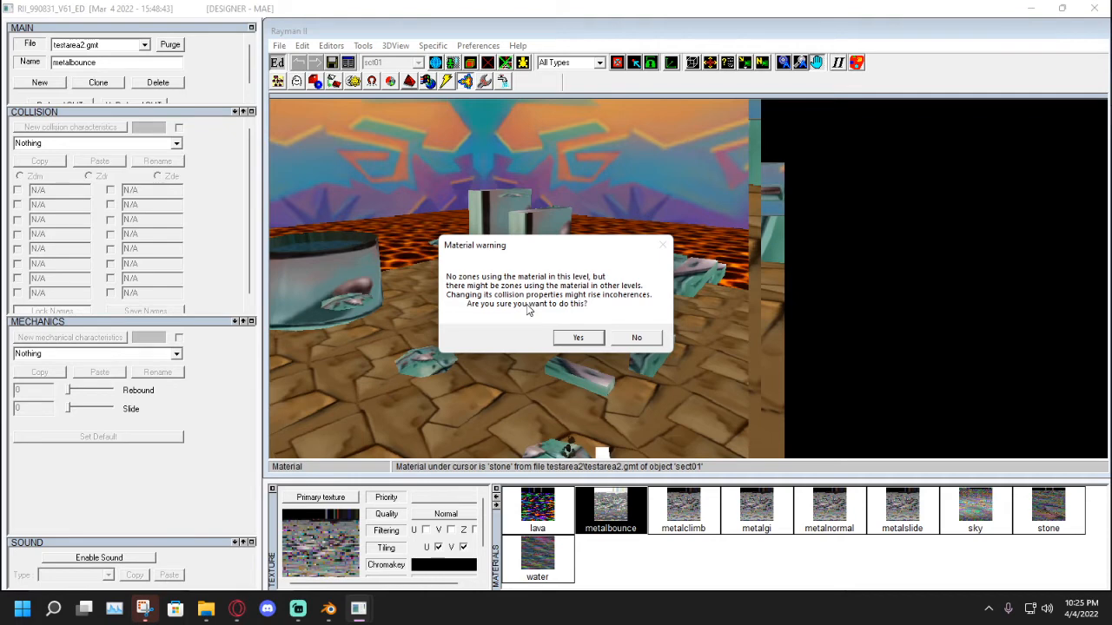
left_click_drag(501, 246, 534, 258)
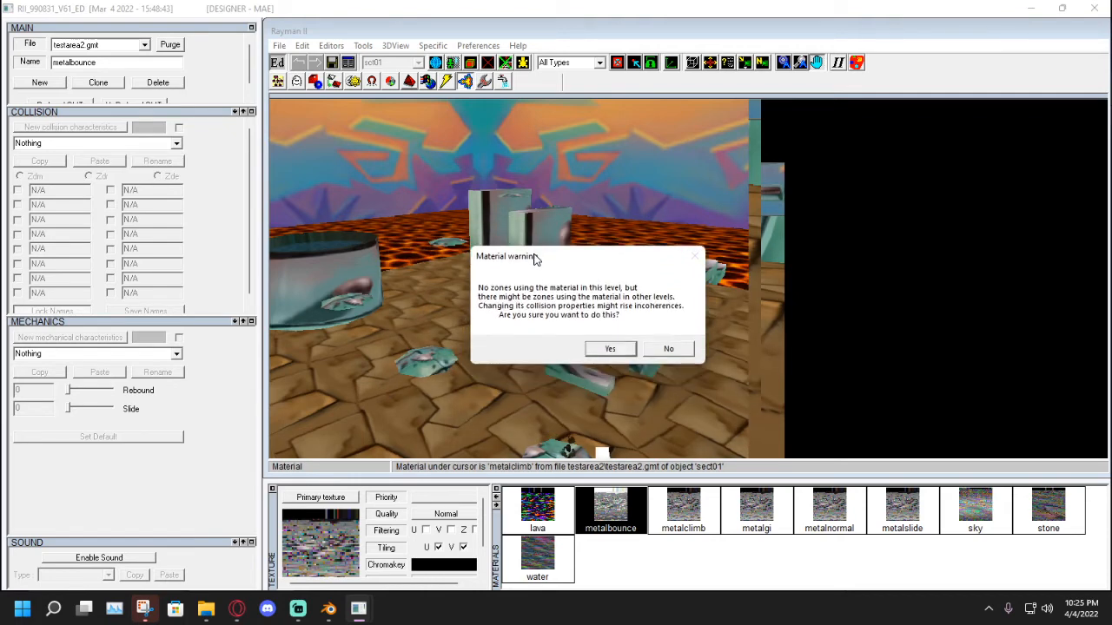
left_click(605, 350)
left_click_drag(533, 318, 420, 302)
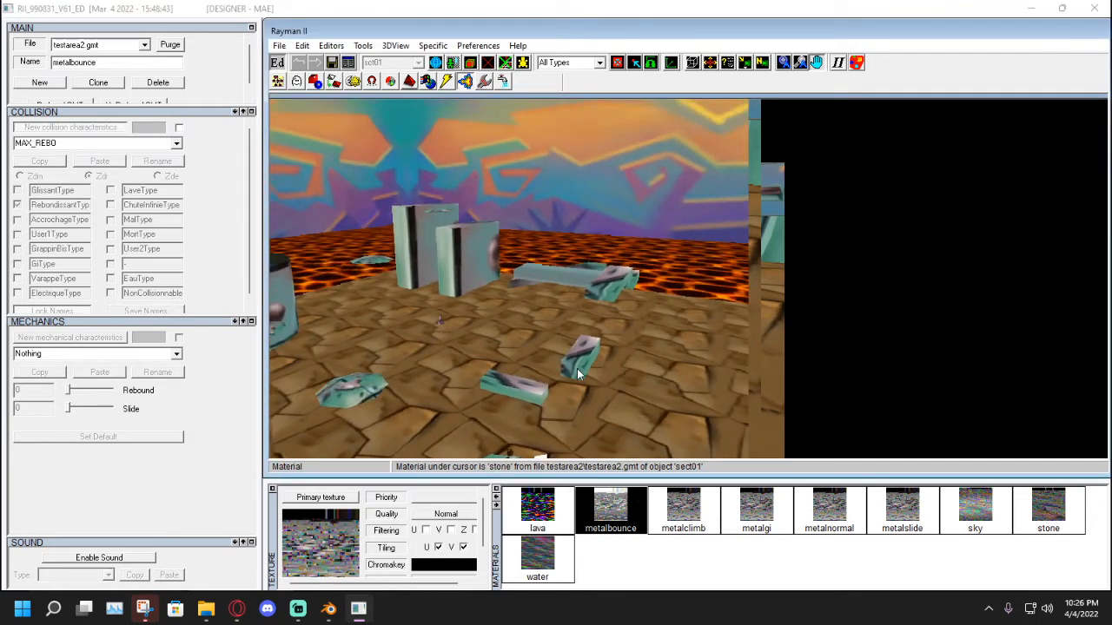
left_click_drag(539, 355, 511, 158)
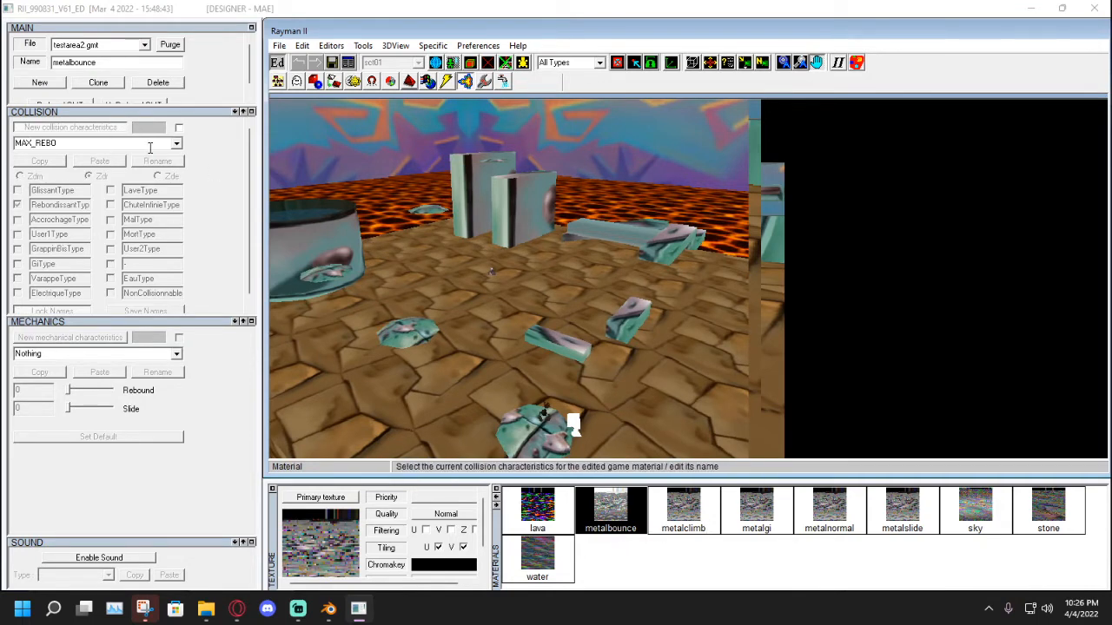
Assign the MAX_VARA collision characteristics to the metalclimb material and confirm the change.
left_click(686, 521)
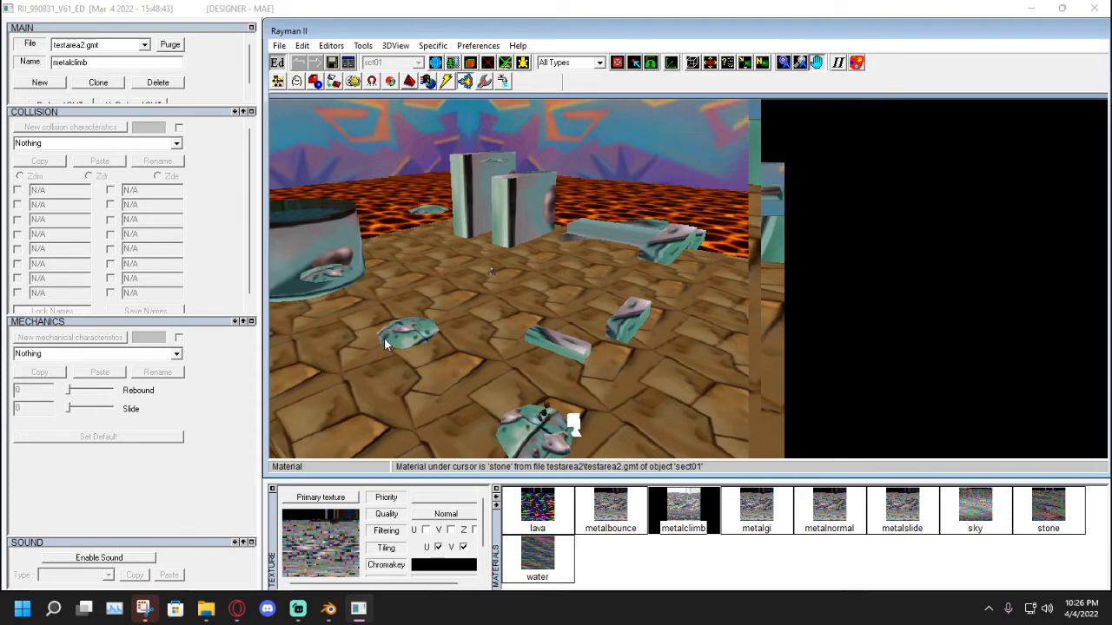
left_click(177, 144)
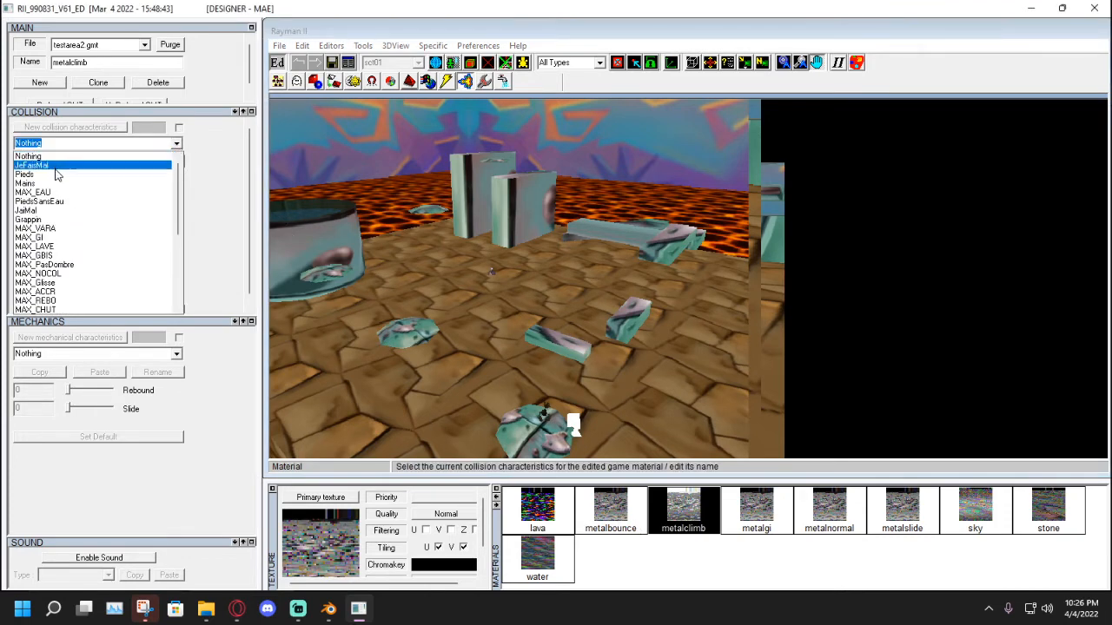
left_click(35, 229)
left_click(577, 337)
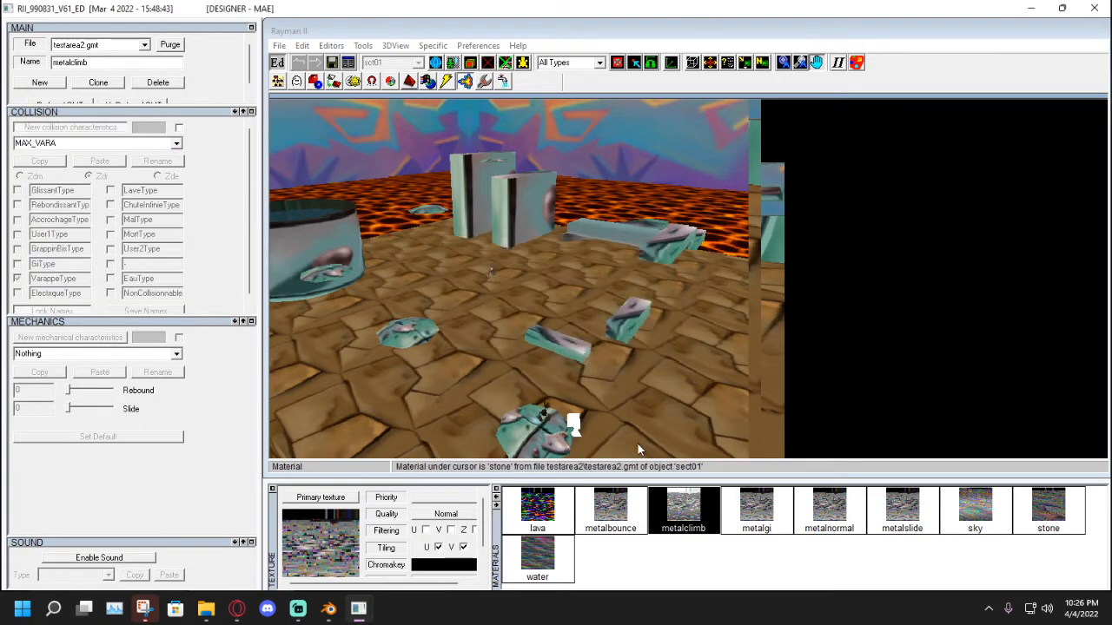
Assign the MAX_GI collision characteristics to the metalgi material and confirm the change.
left_click(745, 526)
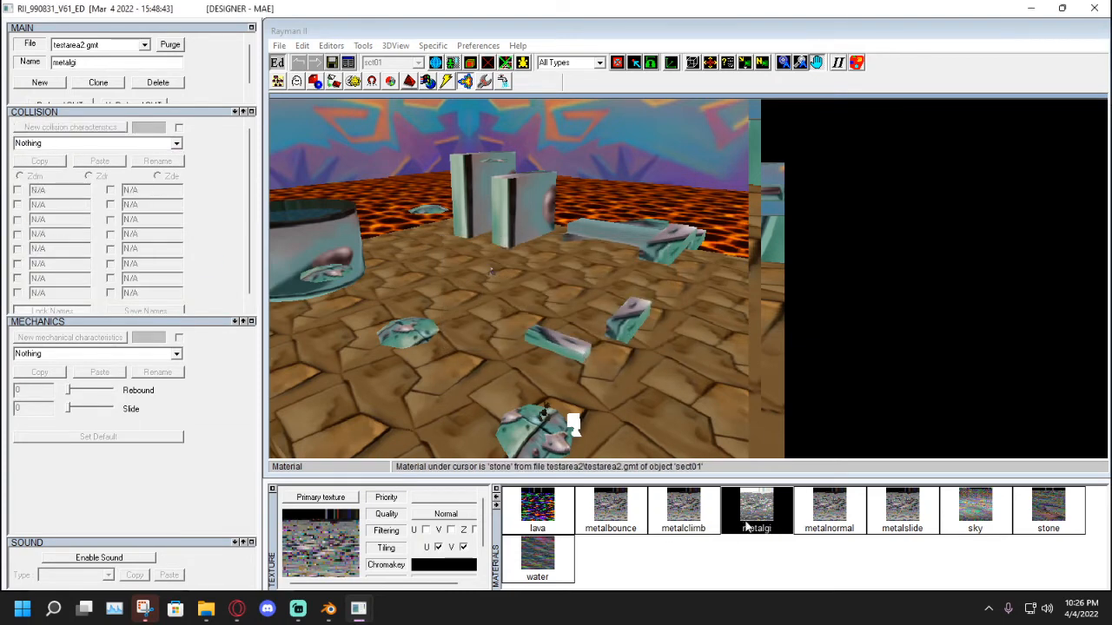
left_click(176, 144)
left_click(36, 238)
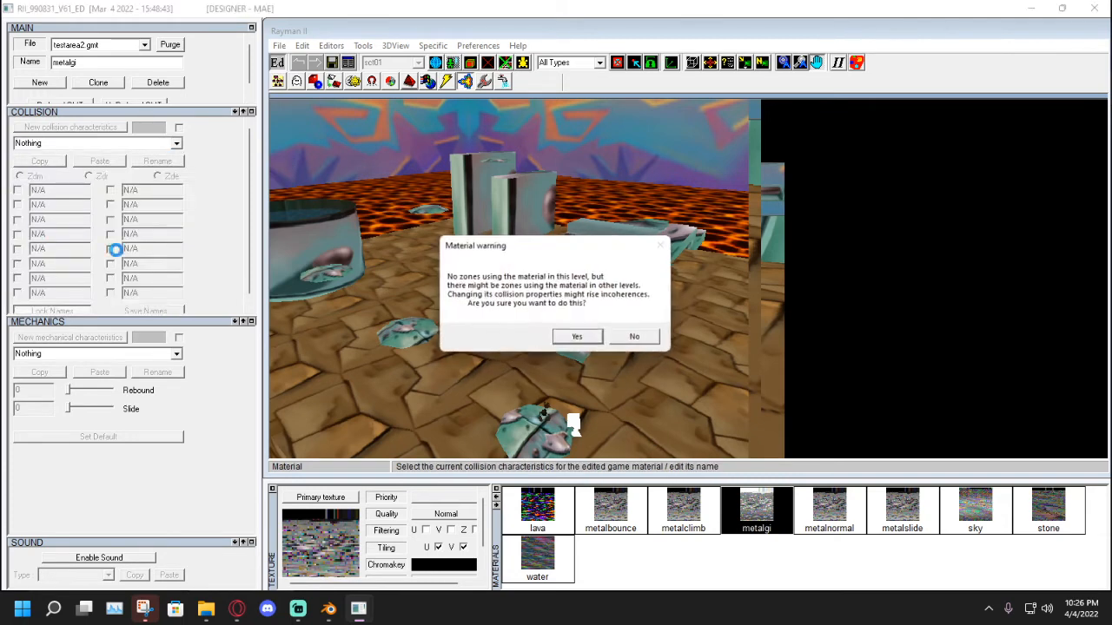
left_click(587, 339)
Assign the MAX_ACCR collision characteristics to the metalnormal material and confirm the change.
left_click(827, 521)
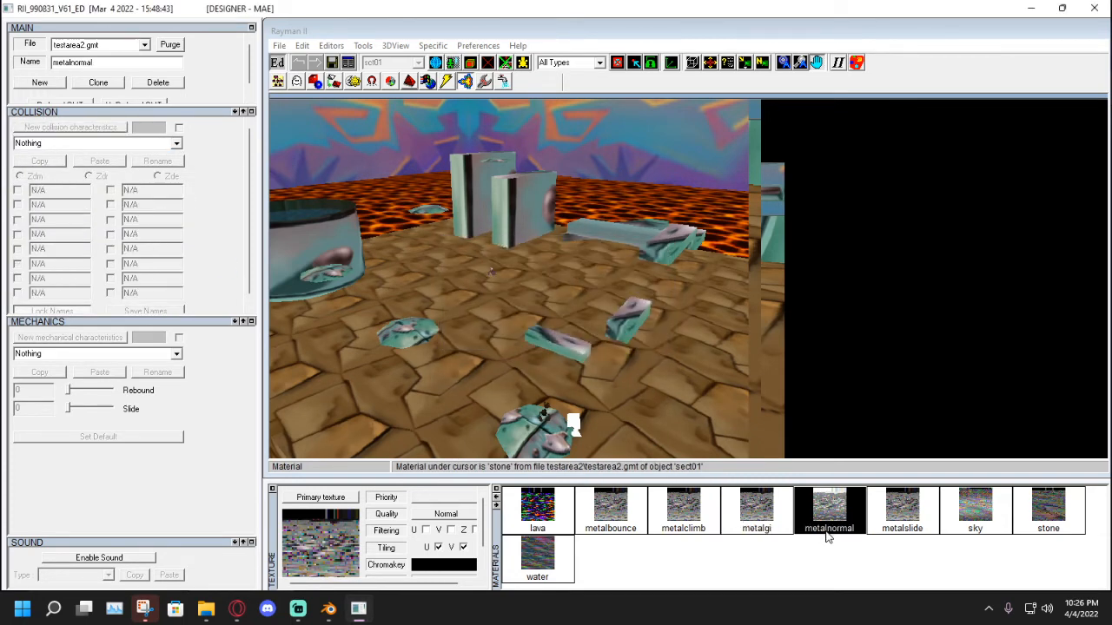
left_click(177, 144)
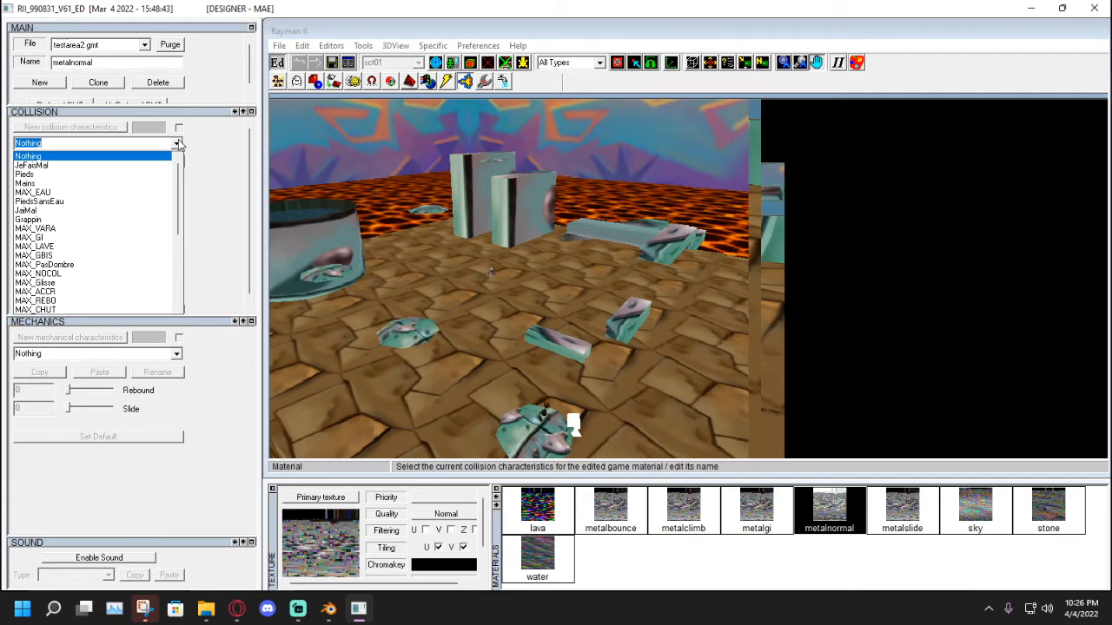
scroll(179, 206, "down", 1)
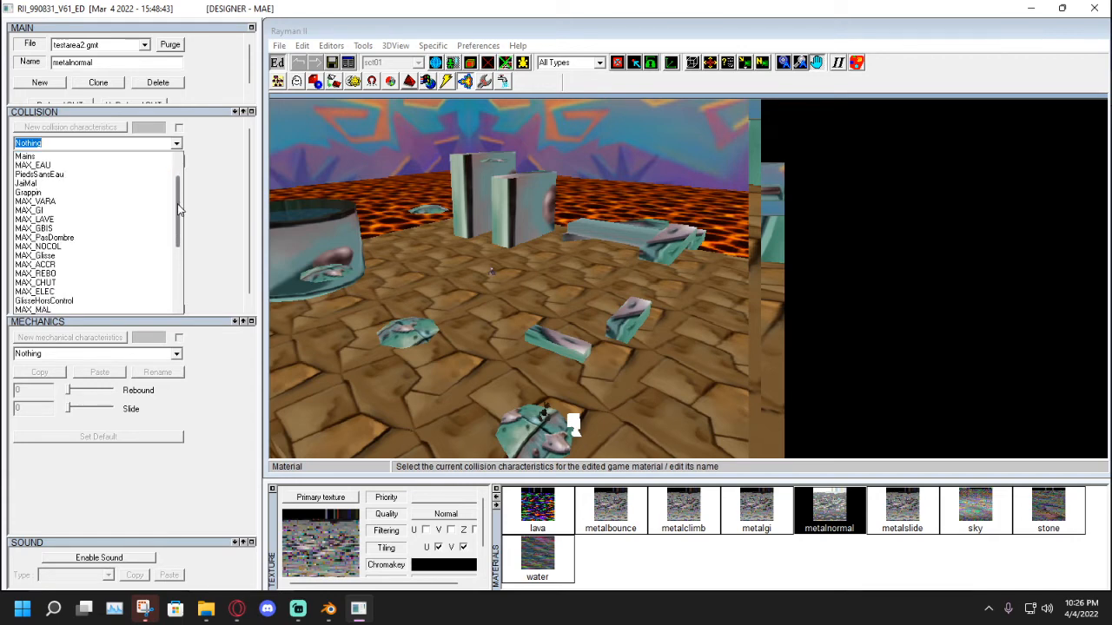
scroll(179, 207, "up", 1)
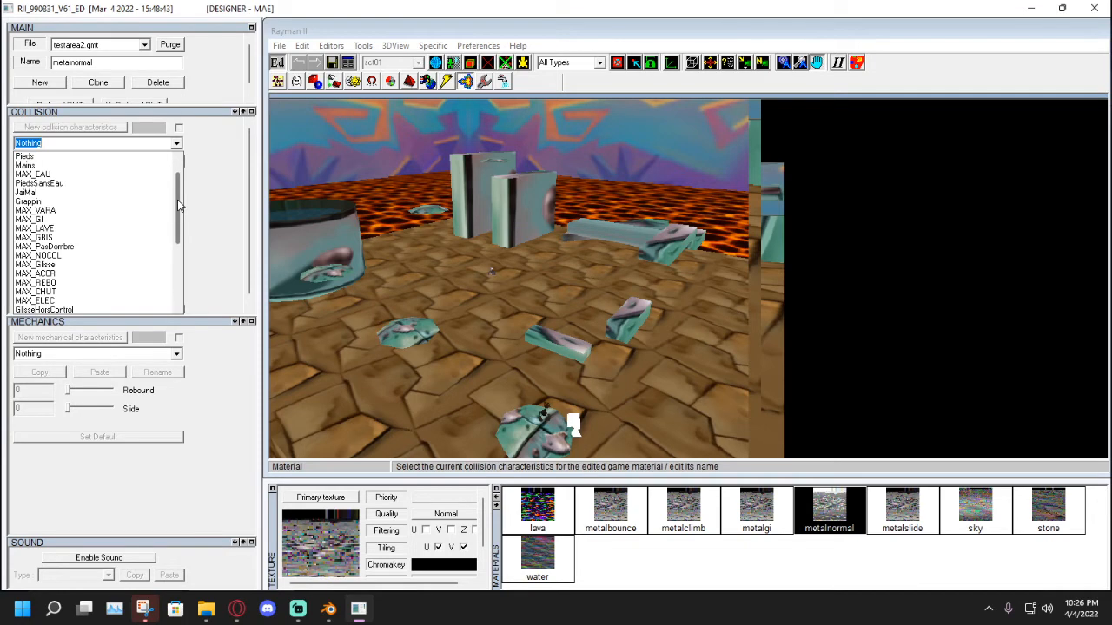
scroll(179, 207, "down", 2)
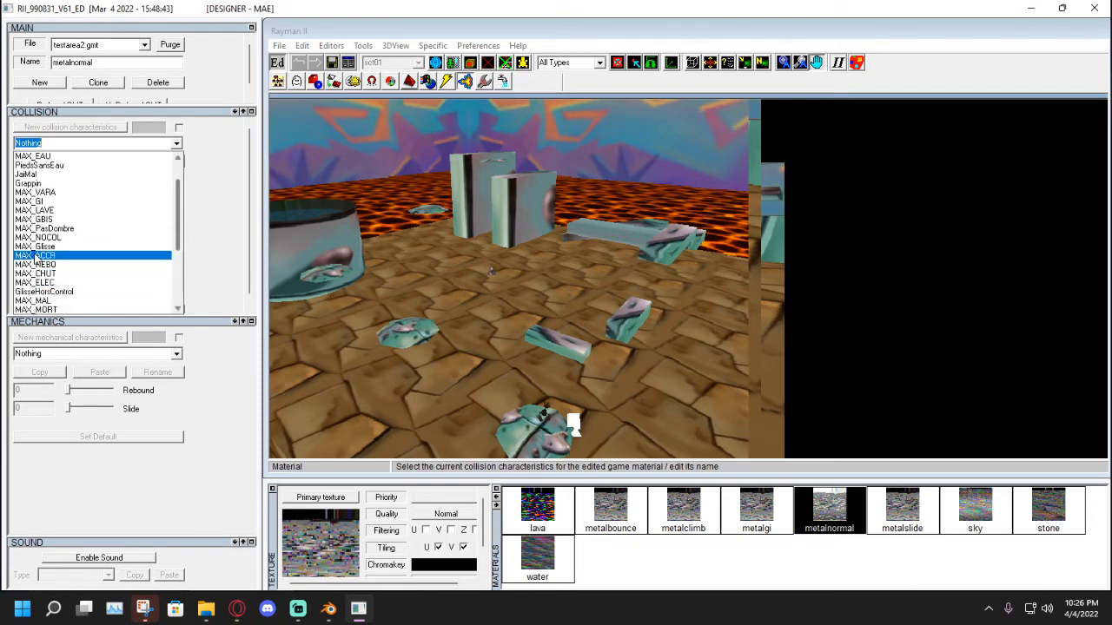
left_click(34, 258)
left_click(579, 337)
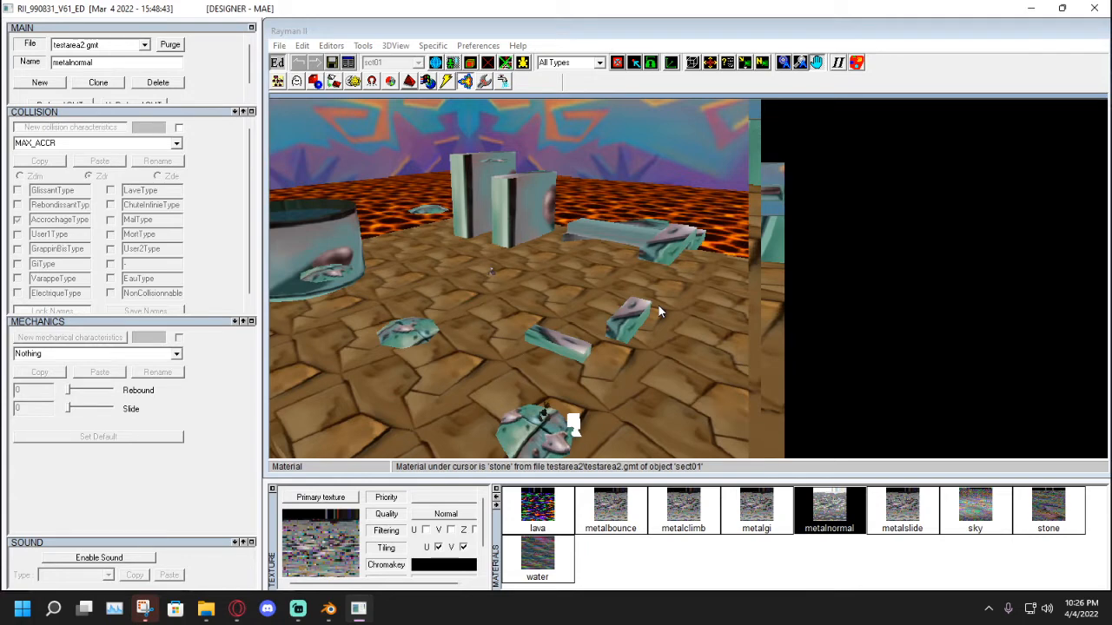
Assign the MAX_Glisse3 collision characteristics to the metalslide material and confirm the change.
left_click(896, 515)
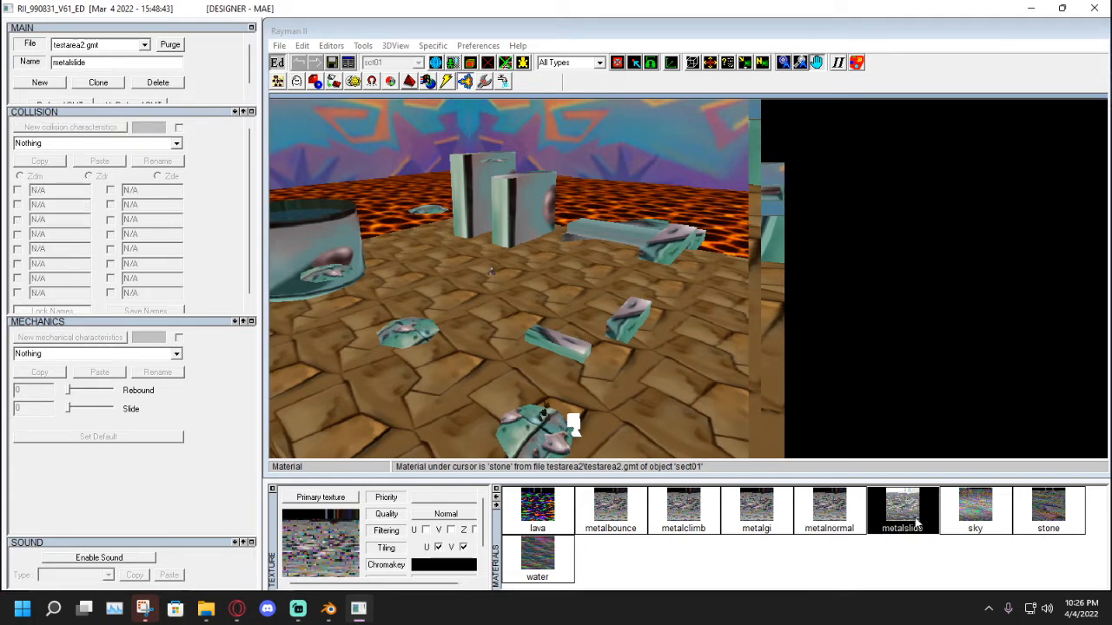
left_click(177, 143)
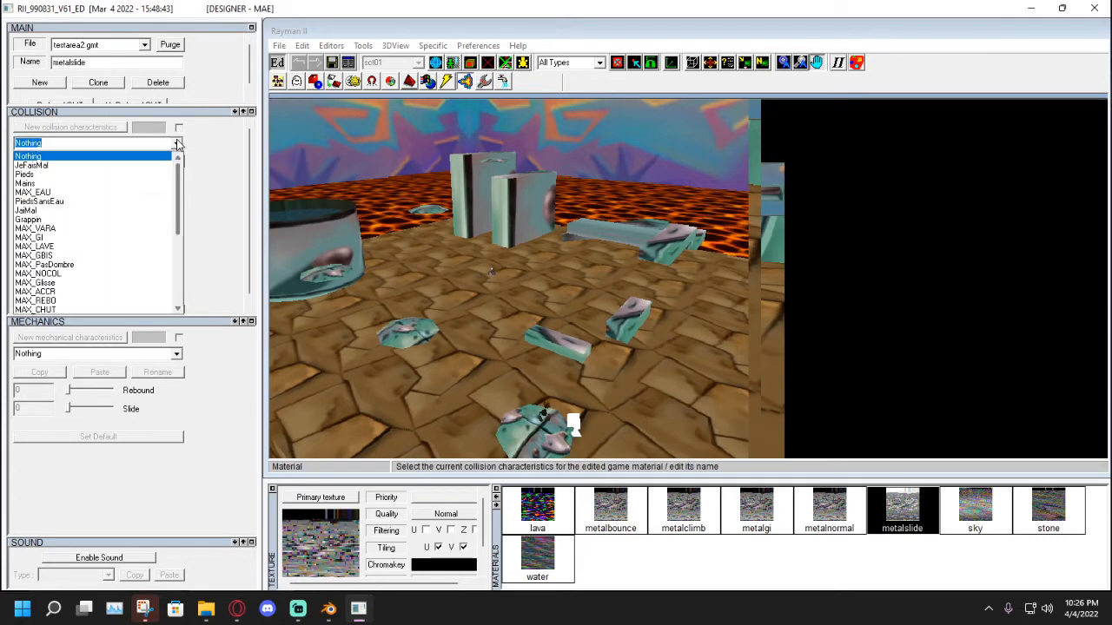
scroll(182, 207, "down", 1)
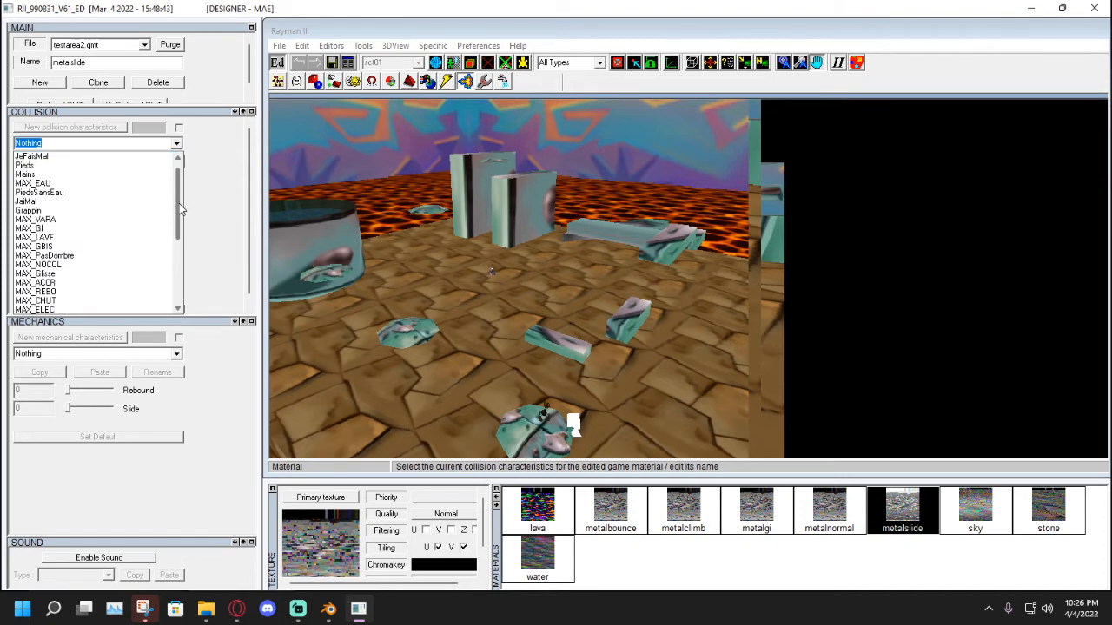
left_click_drag(180, 209, 165, 256)
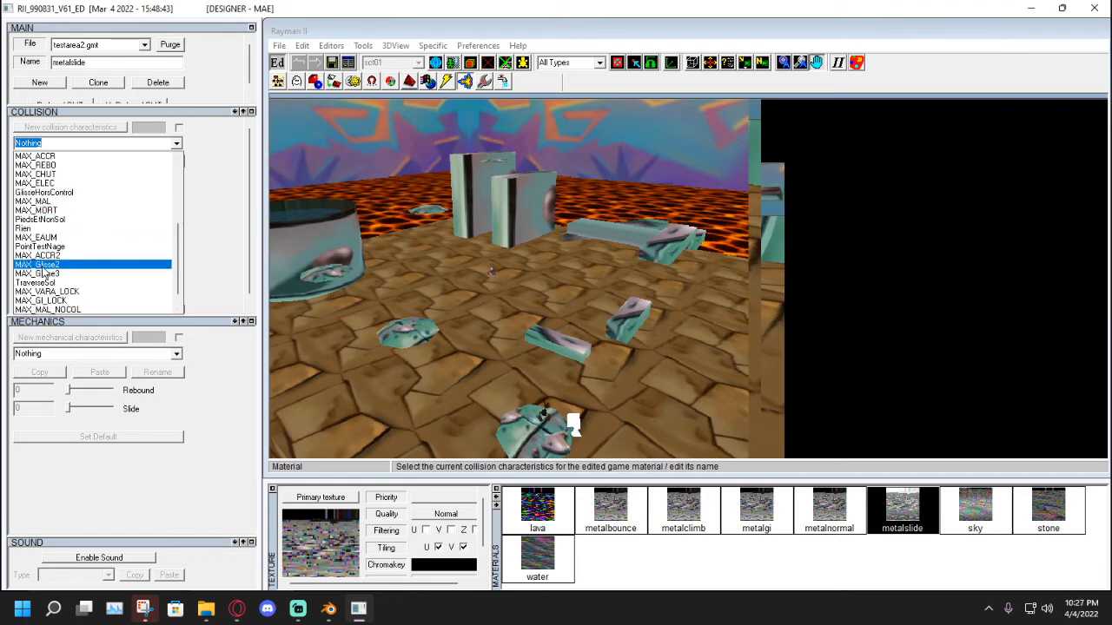
mouse_move(183, 273)
left_mouse_down()
mouse_move(183, 263)
mouse_move(183, 273)
left_mouse_up()
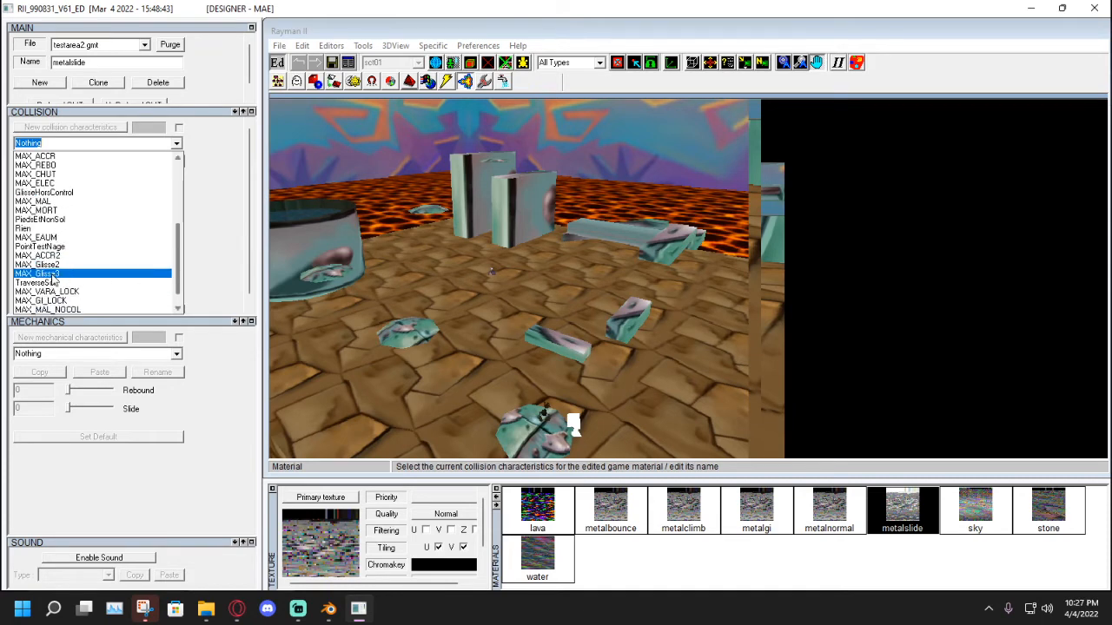
left_click(52, 275)
left_click(577, 335)
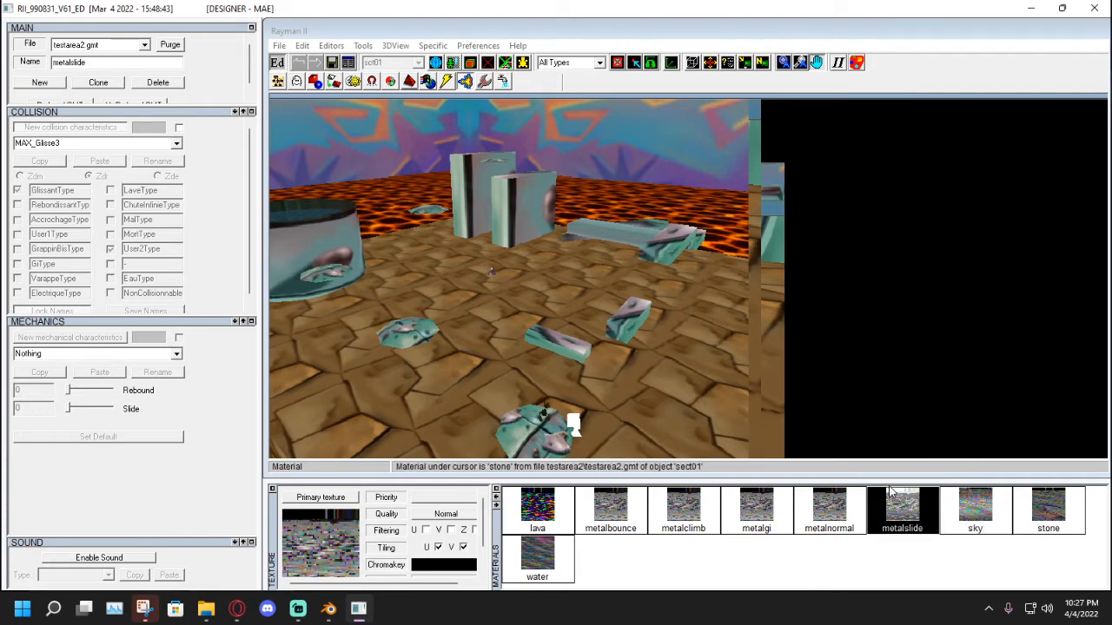
left_click(177, 144)
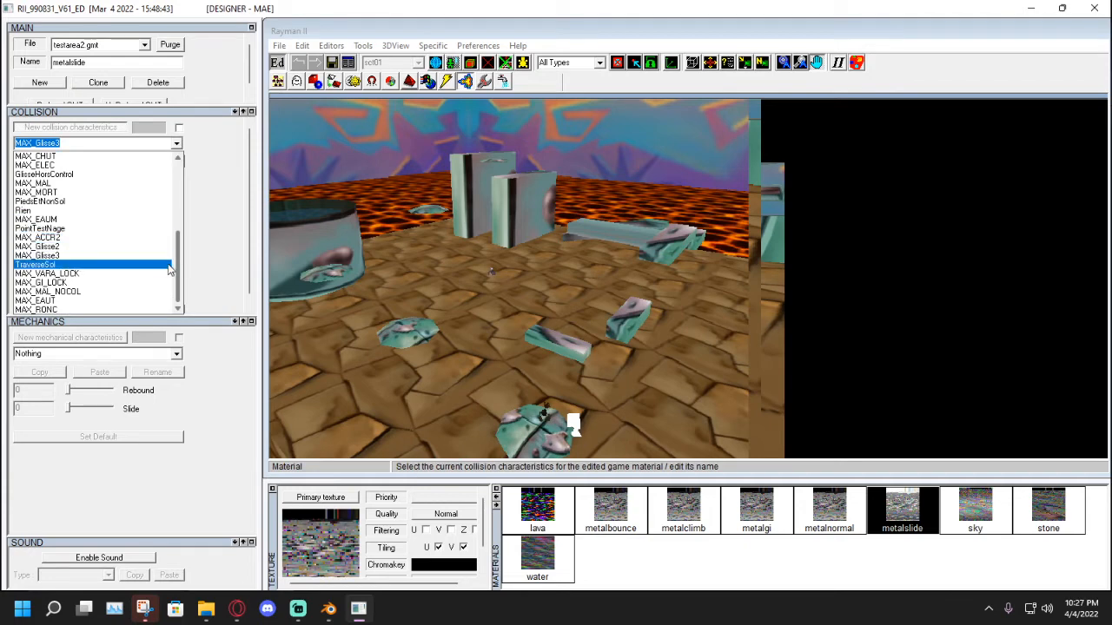
left_click_drag(177, 270, 177, 248)
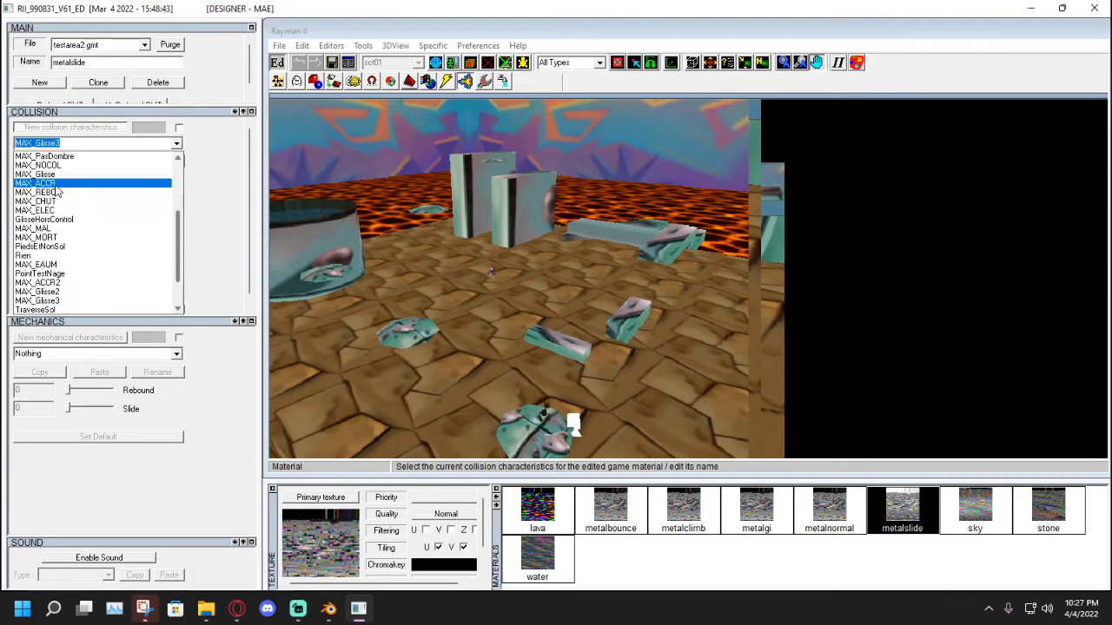
left_click(223, 209)
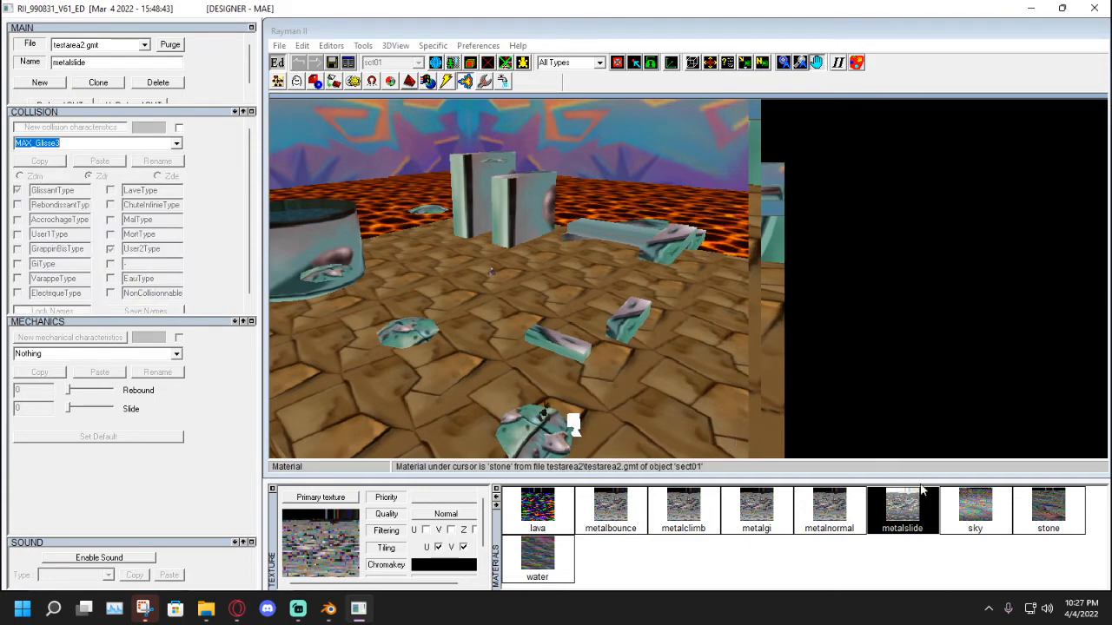
Assign the MAX_EAU collision characteristics to the water material and confirm the change.
left_click(967, 522)
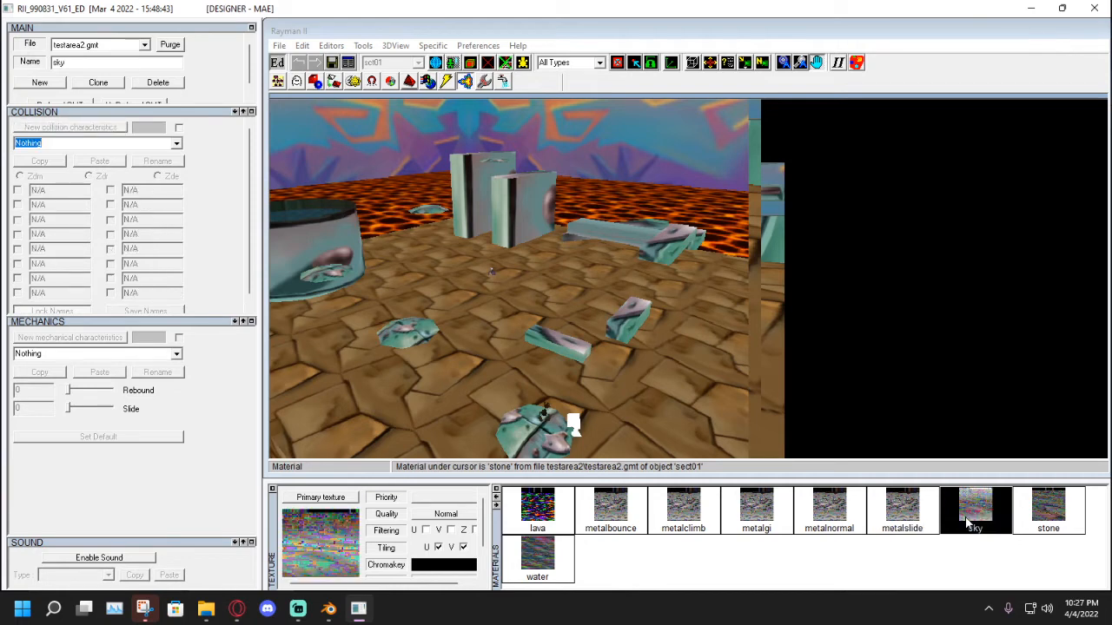
left_click(1018, 522)
left_click(540, 565)
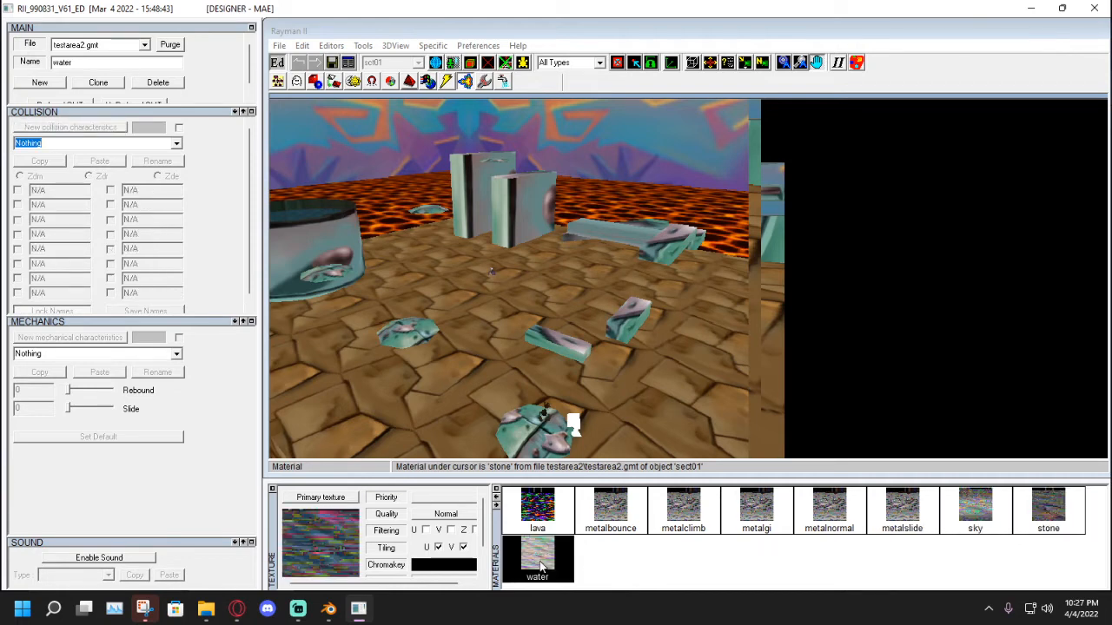
left_click(177, 146)
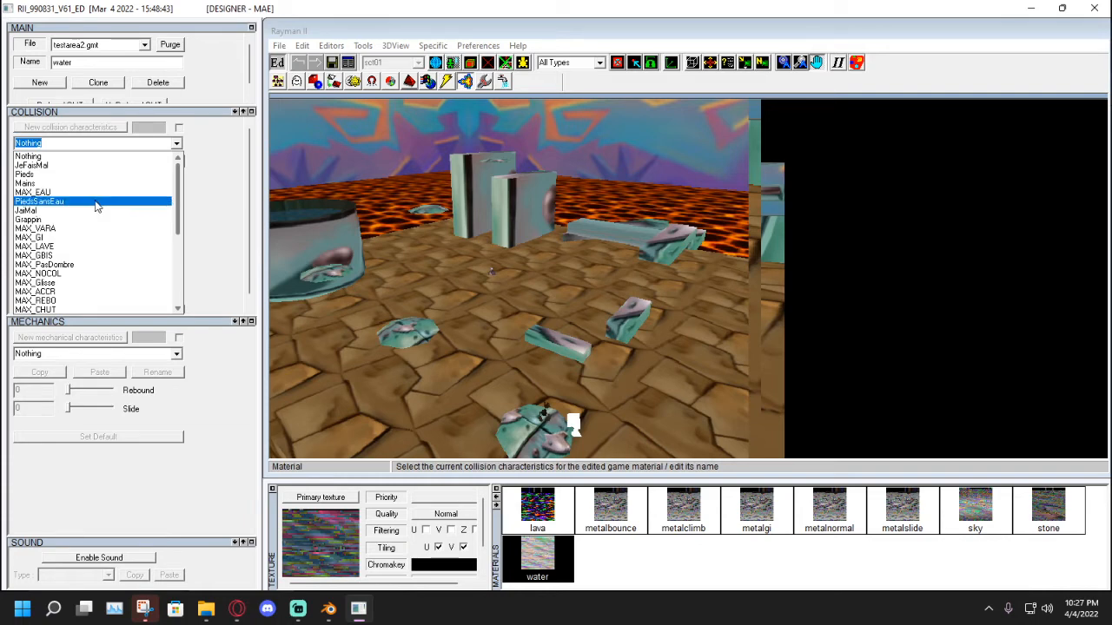
left_click(27, 192)
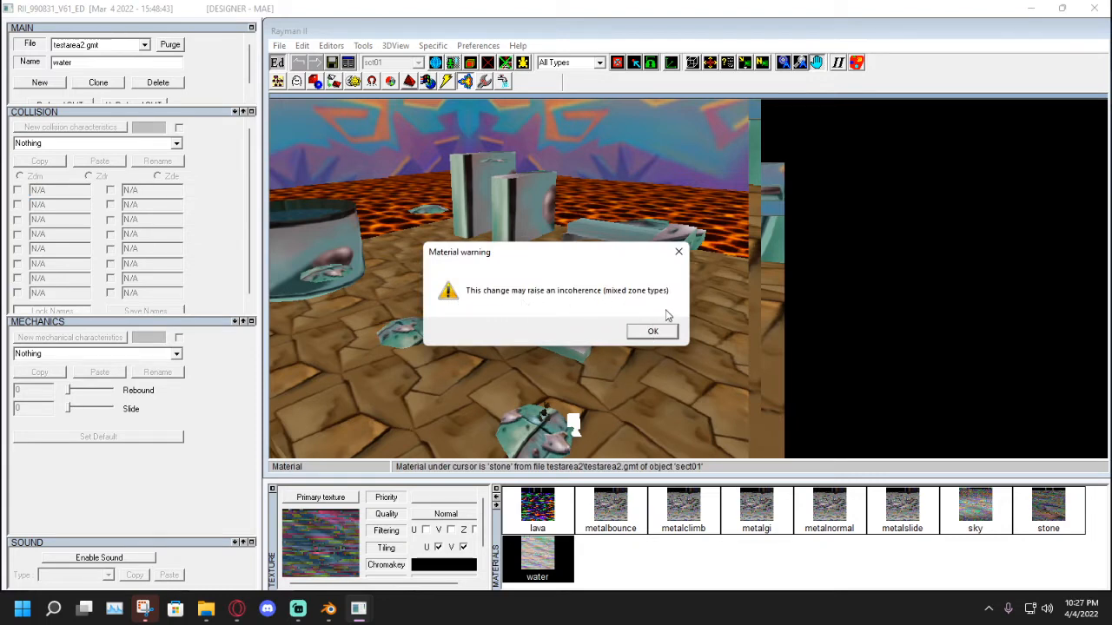
left_click(662, 337)
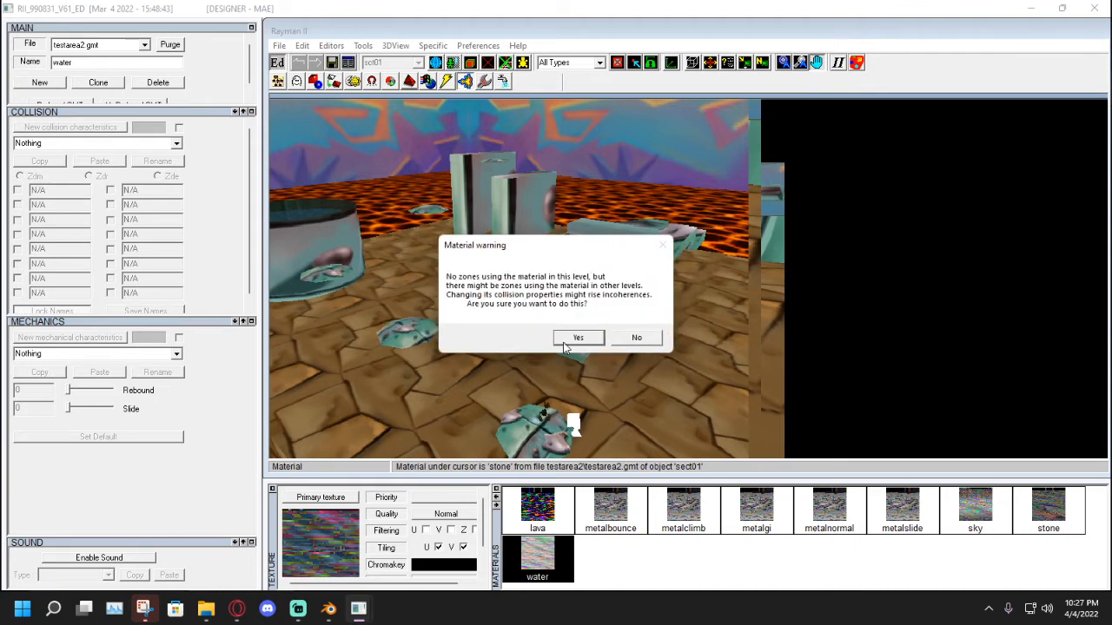
left_click(578, 339)
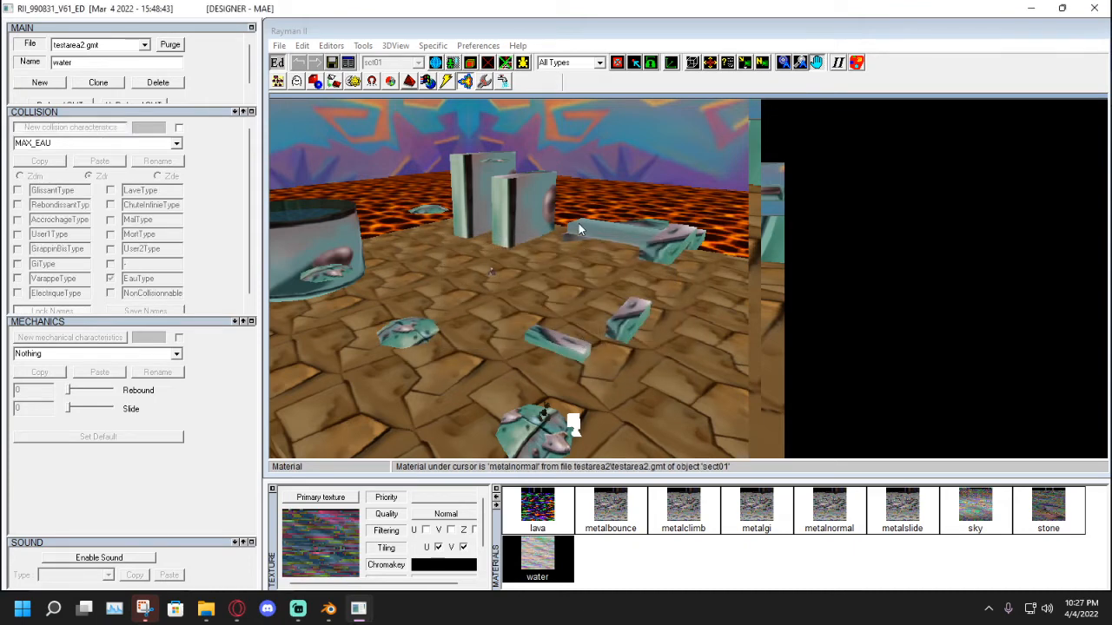
left_click_drag(556, 206, 1040, 301)
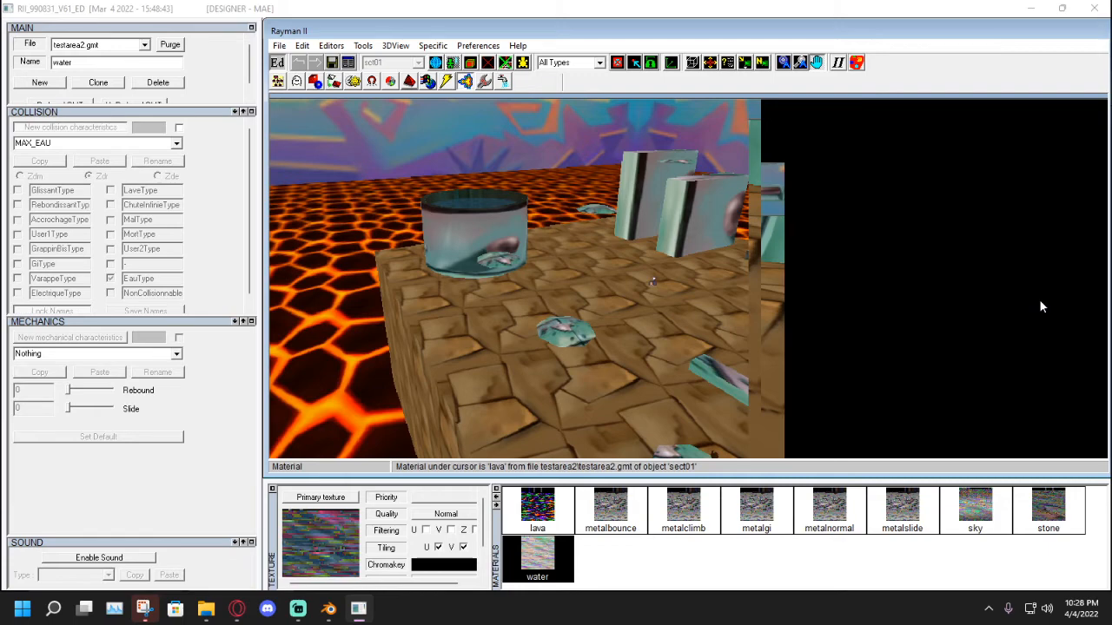
middle_click_drag(695, 274, 488, 408)
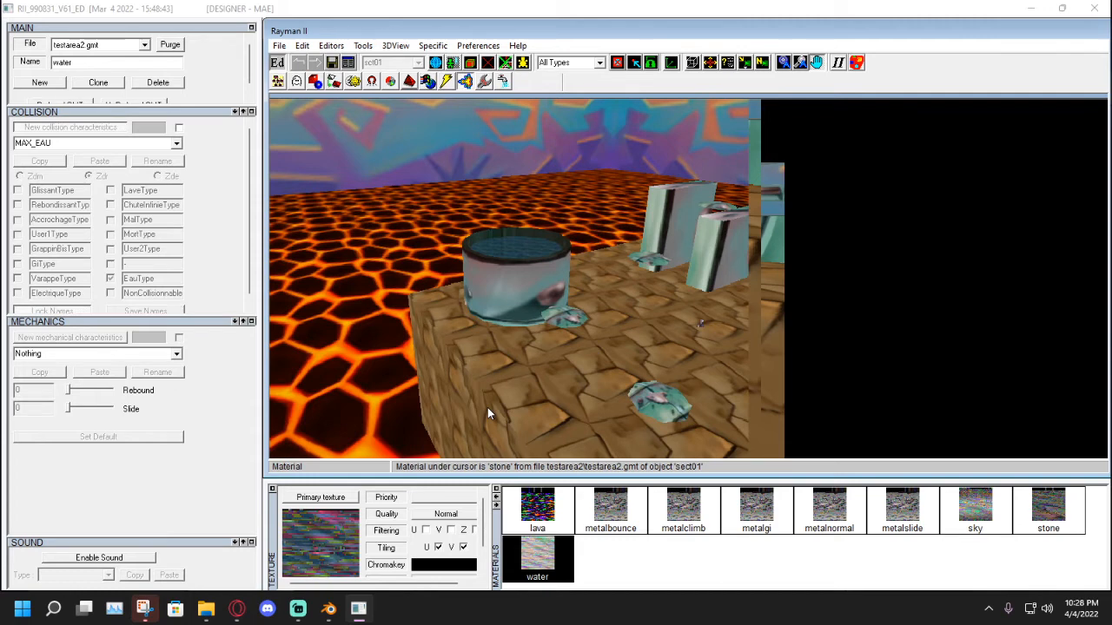
middle_click_drag(559, 289, 538, 344)
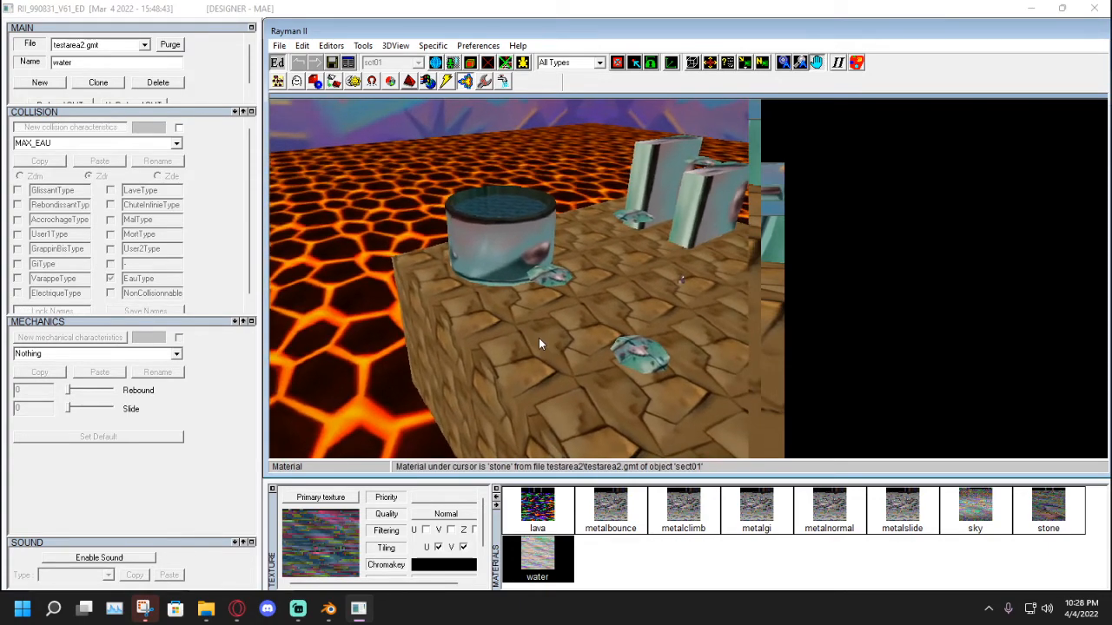
Save the level and decline creating the testarea2.rli file in the parallel GameDN64 tree.
left_click(333, 63)
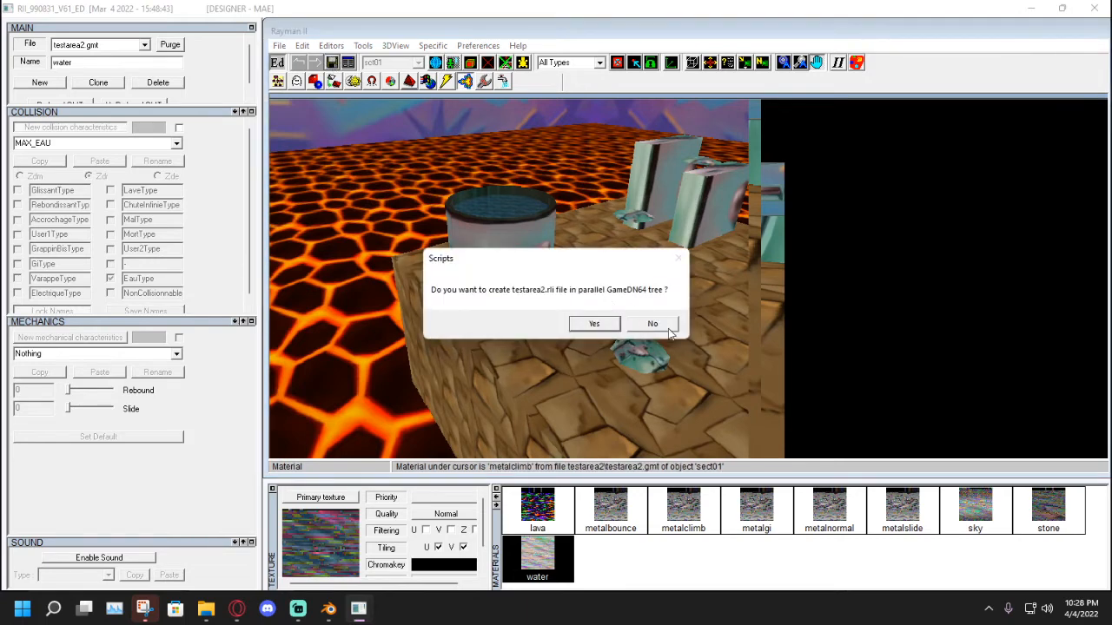
left_click(655, 322)
middle_click_drag(555, 274, 492, 253)
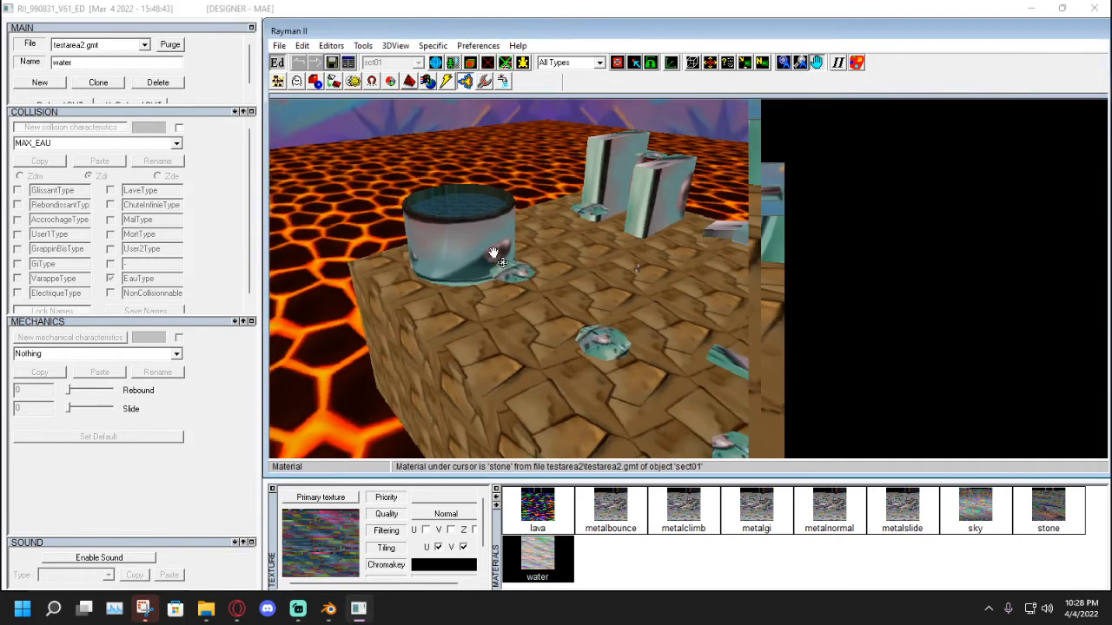
Switch to File Explorer and locate the GameData.001 folder inside the CPA Editor's Editor directory.
left_click(214, 608)
left_click(208, 556)
scroll(249, 434, "up", 4)
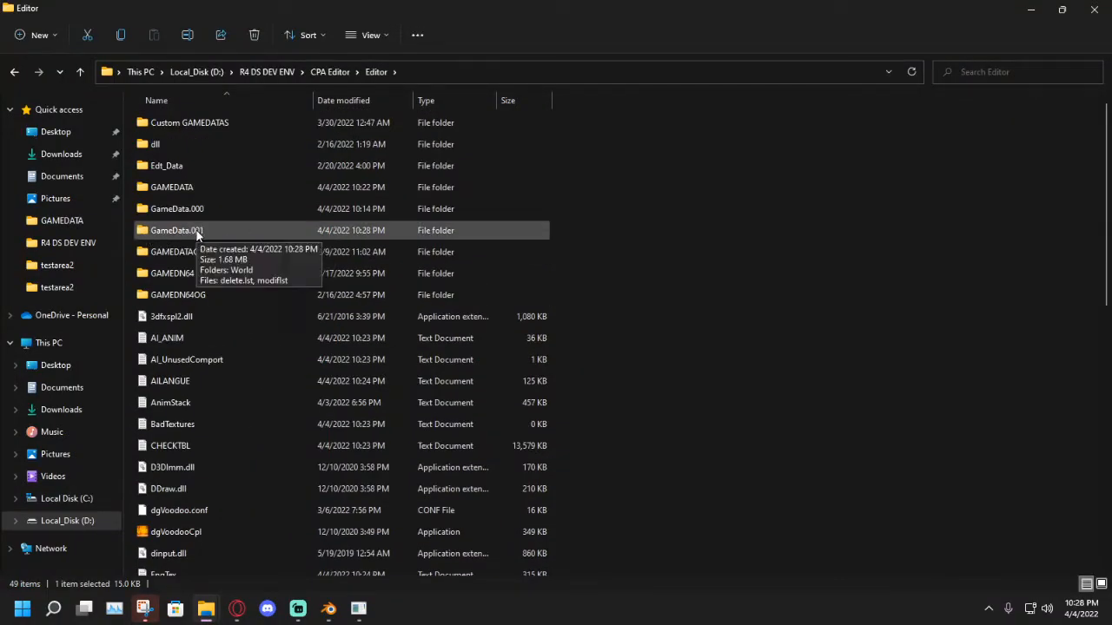
left_click(595, 252)
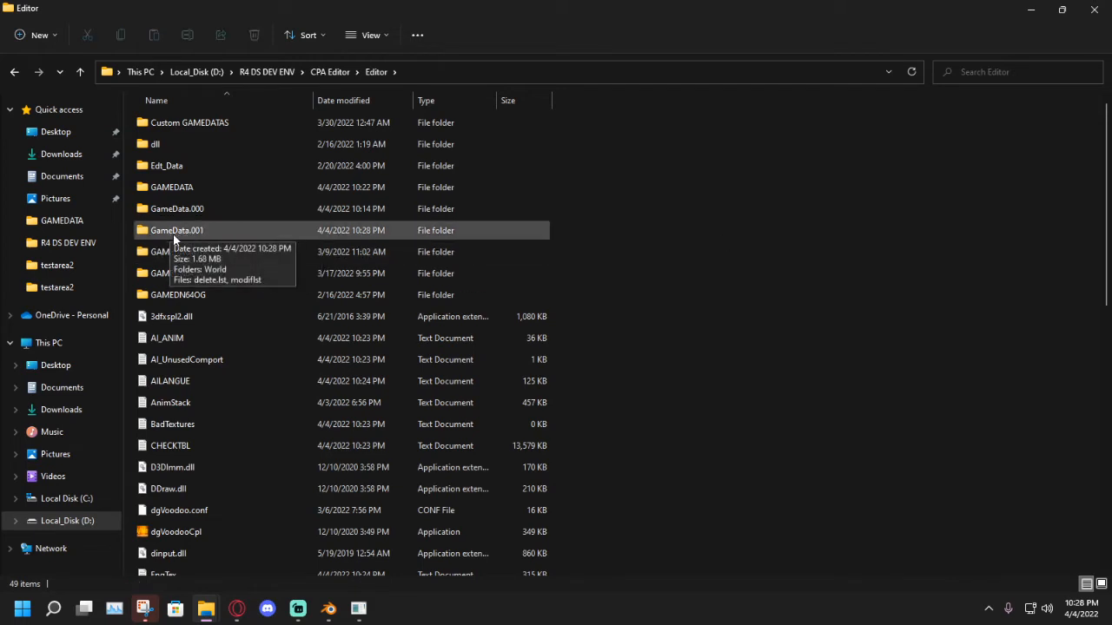
left_click(227, 230)
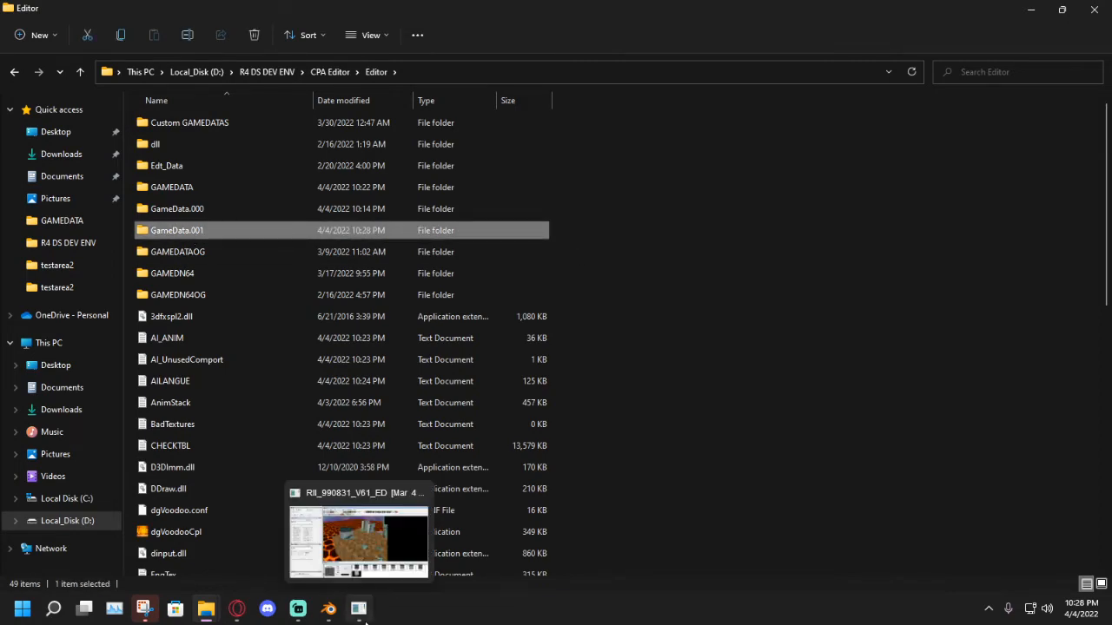
Check the Twitch stream manager in the browser, and return to the Rayman II editor to look around the level.
left_click(236, 608)
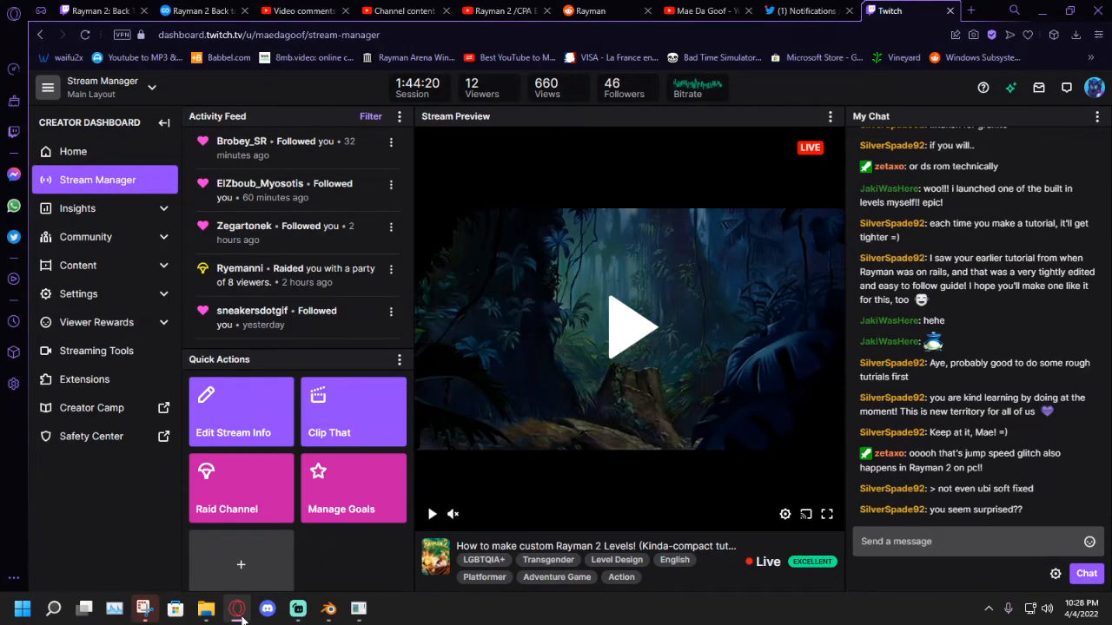
left_click(360, 611)
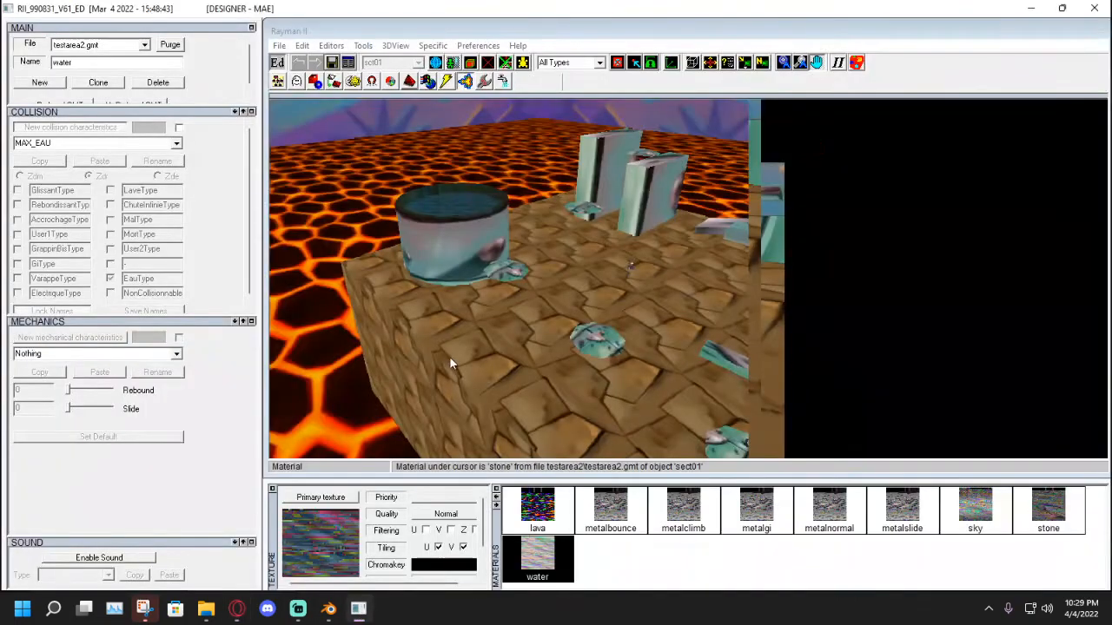
middle_click_drag(451, 342, 377, 351)
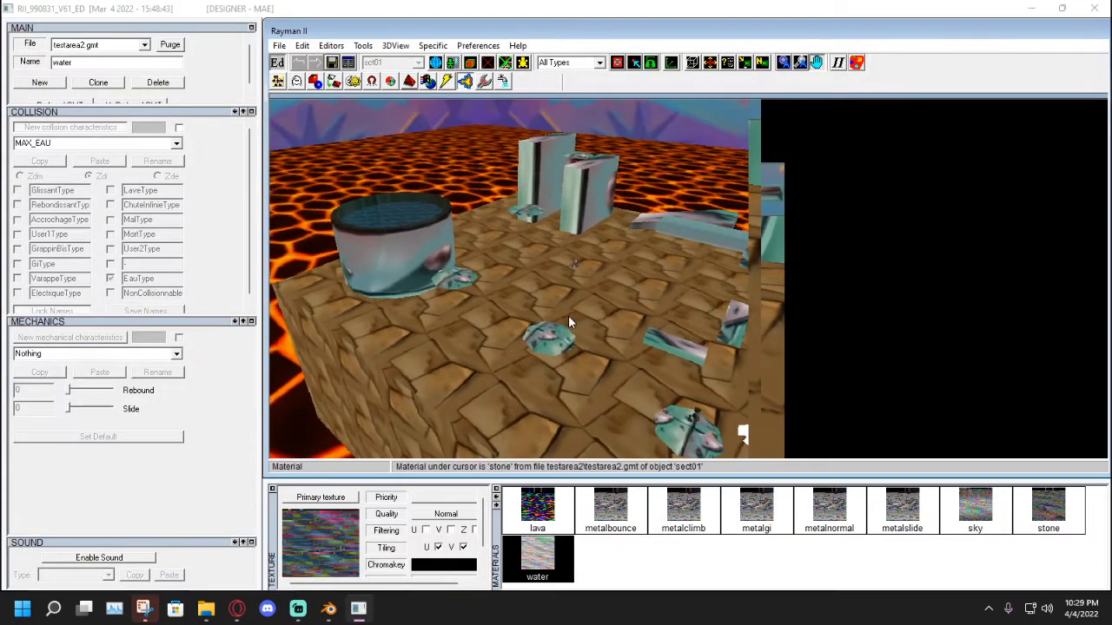
middle_click_drag(369, 254, 399, 302)
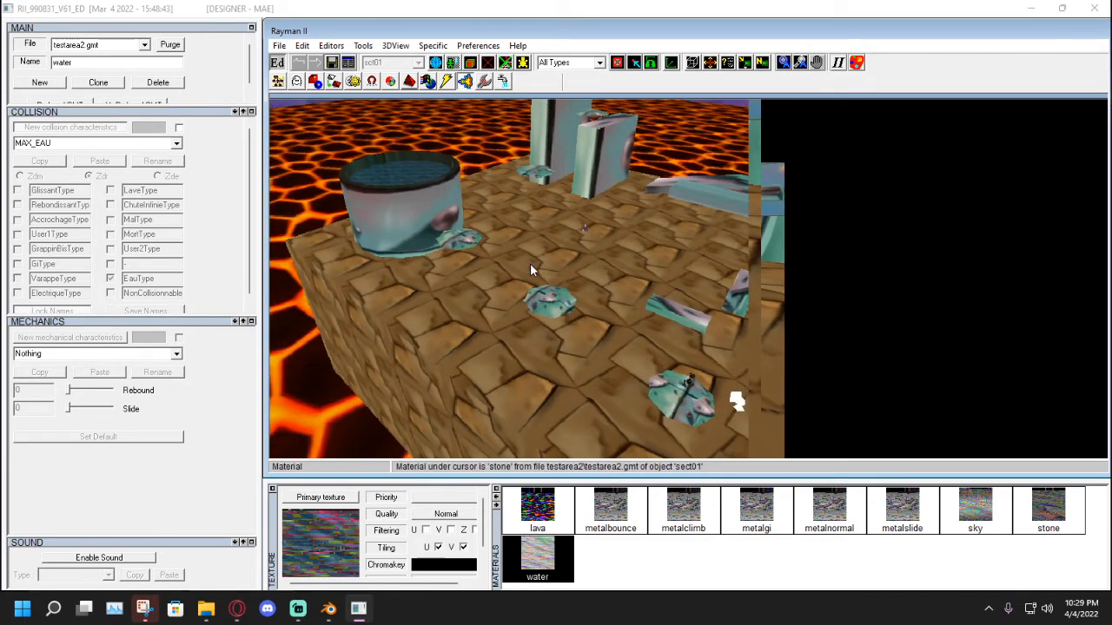
left_click(815, 61)
middle_click_drag(631, 206, 385, 253)
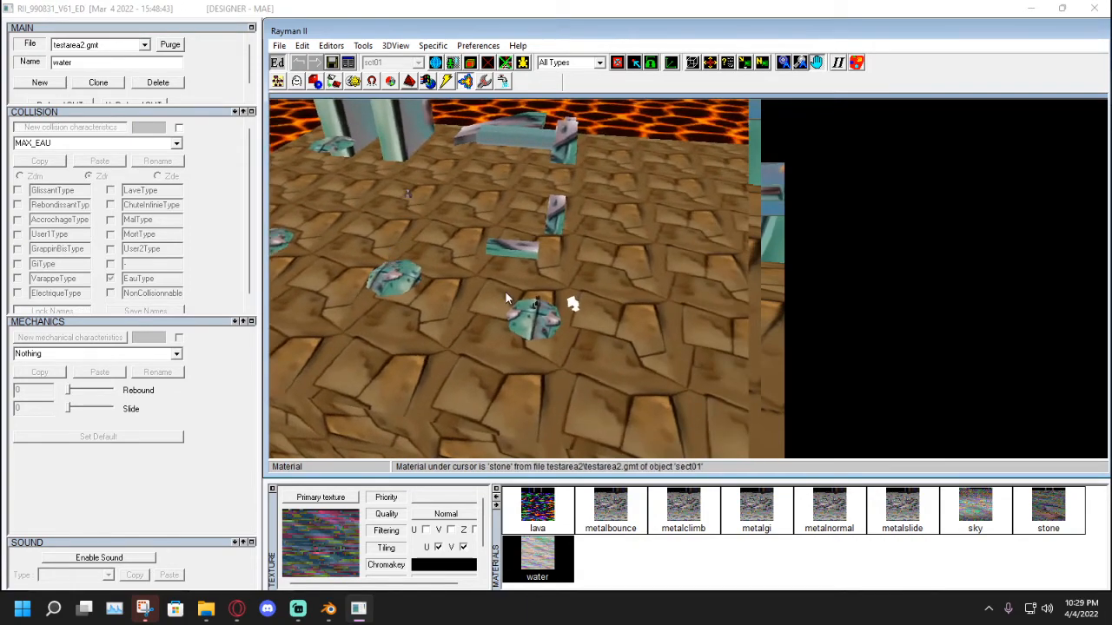
middle_click_drag(575, 238, 573, 231)
middle_click_drag(612, 314, 858, 138)
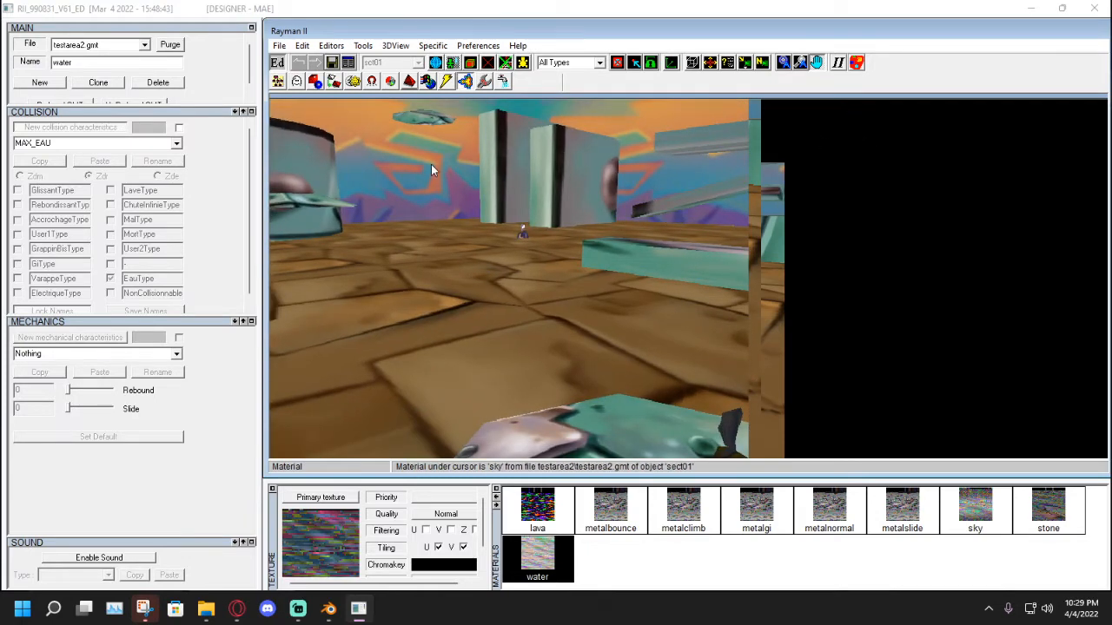
Open the Light editor and place an Ambient light on the stone platform near the metal disc where Rayman stands.
left_click(354, 88)
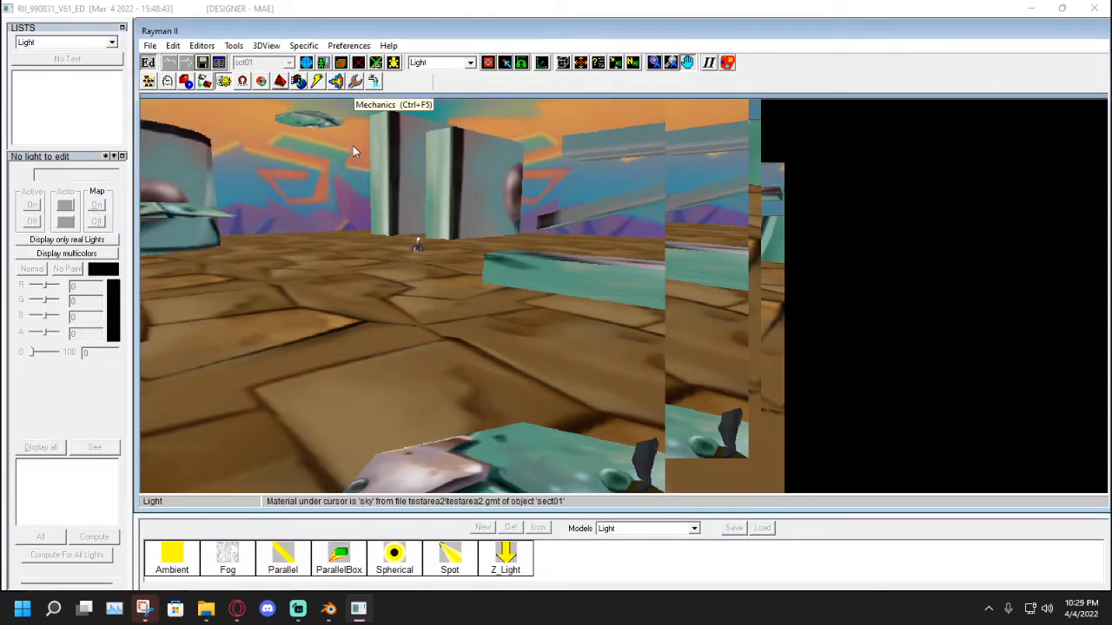
middle_click_drag(379, 195, 370, 242)
key("Down")
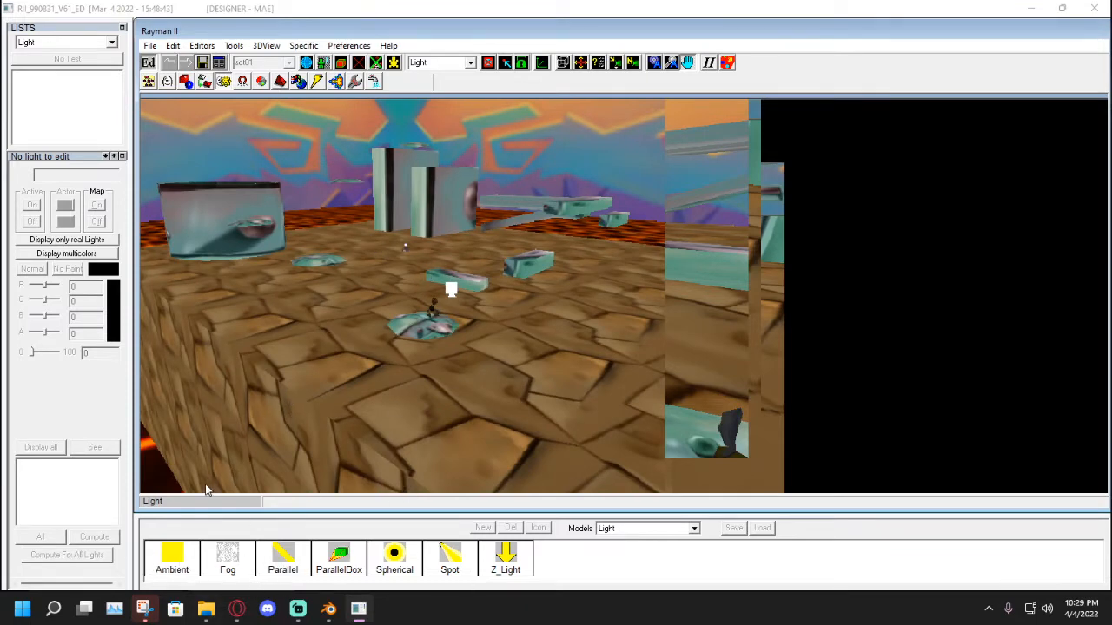
left_click(176, 567)
left_click(179, 566)
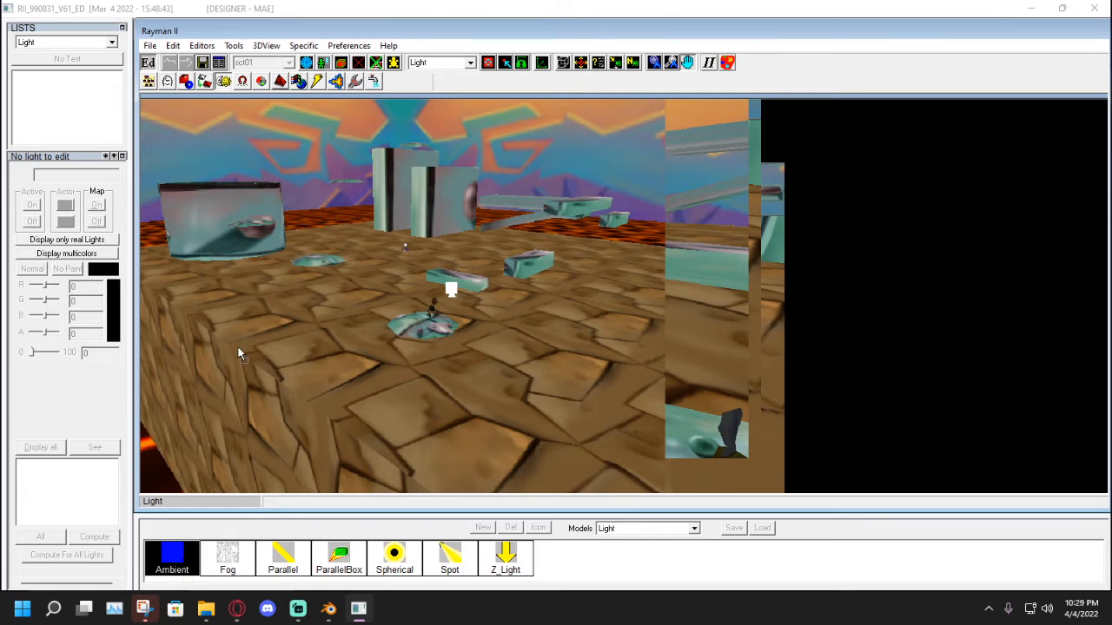
left_click(363, 306)
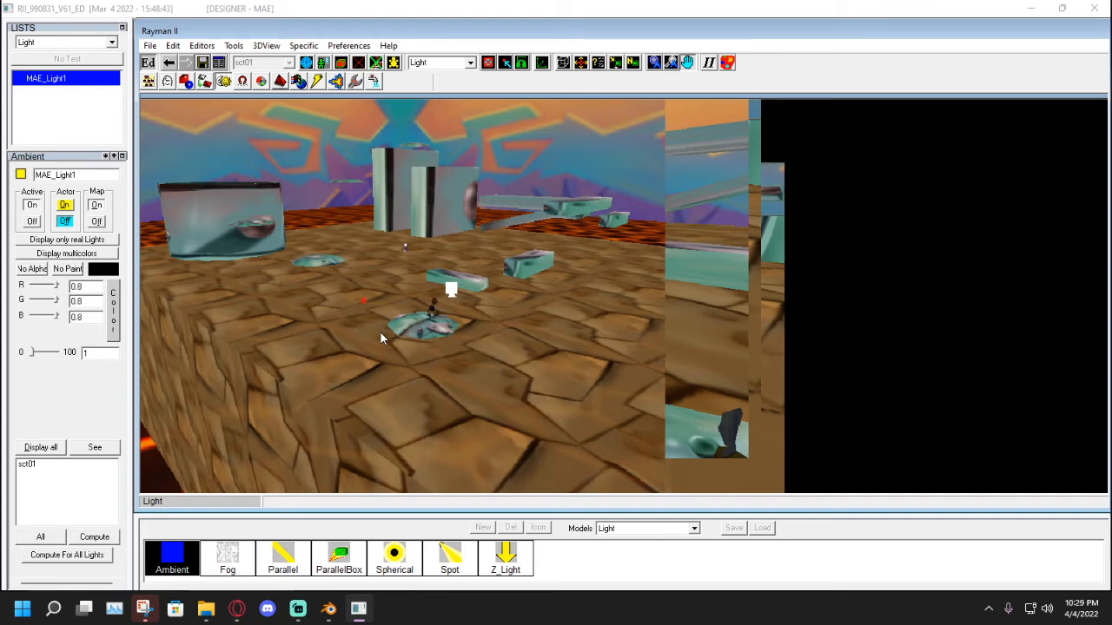
Test the ambient light's effect on actors by turning Actor lighting on and back off while viewing Rayman up close.
mouse_move(543, 218)
middle_mouse_down()
mouse_move(513, 244)
mouse_move(528, 229)
mouse_move(463, 195)
middle_mouse_up()
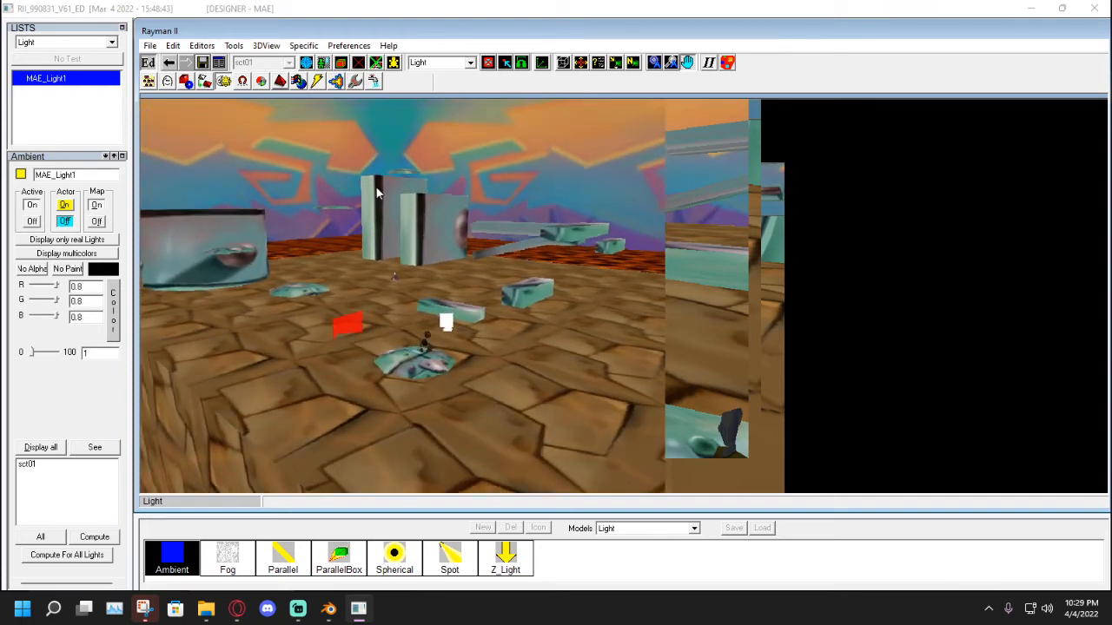
left_click(68, 207)
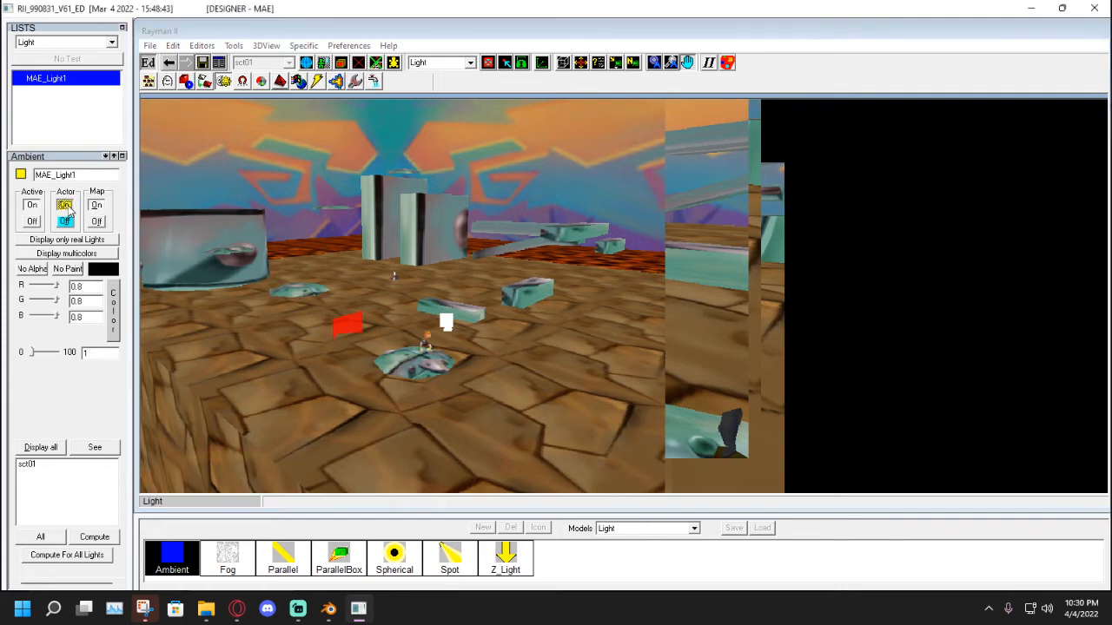
left_click(371, 357)
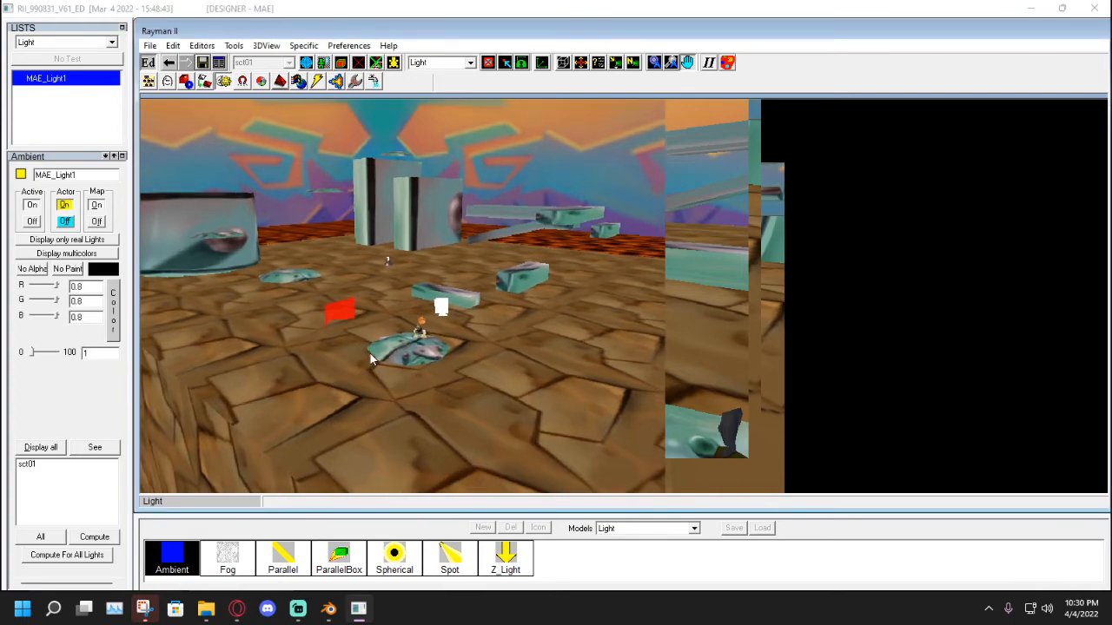
scroll(371, 357, "up", 8)
middle_click_drag(371, 356, 400, 307)
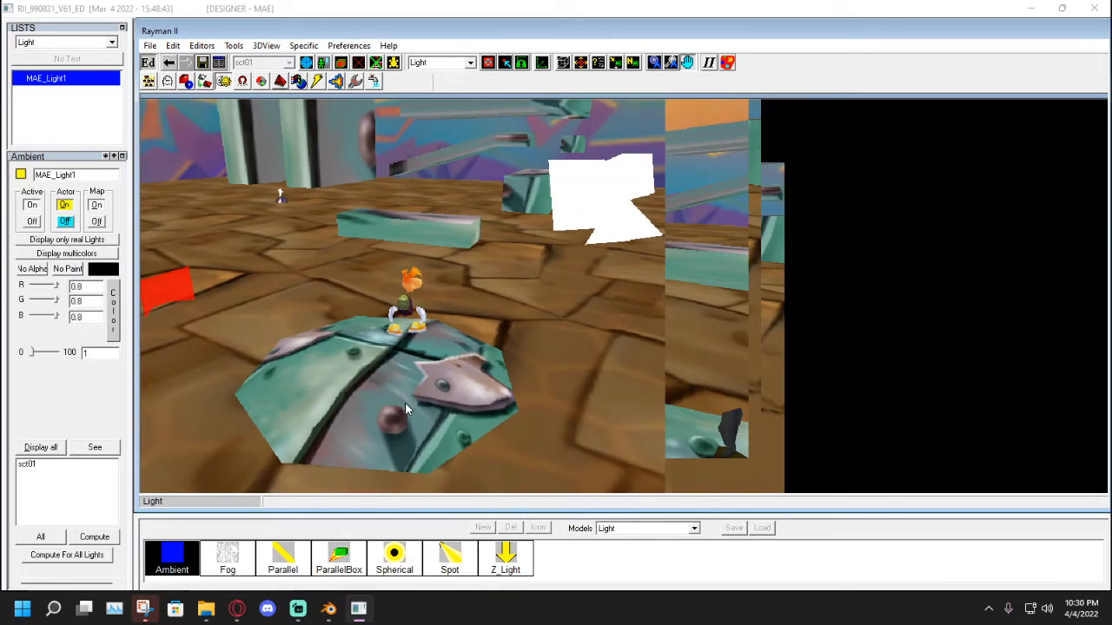
middle_click_drag(406, 410, 504, 380)
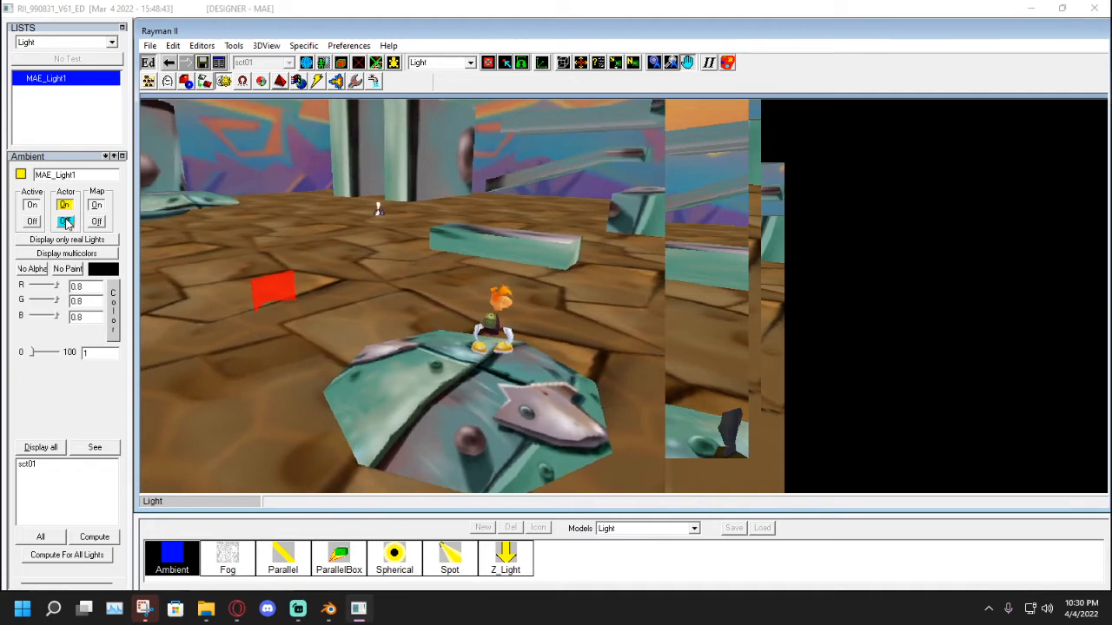
left_click(66, 224)
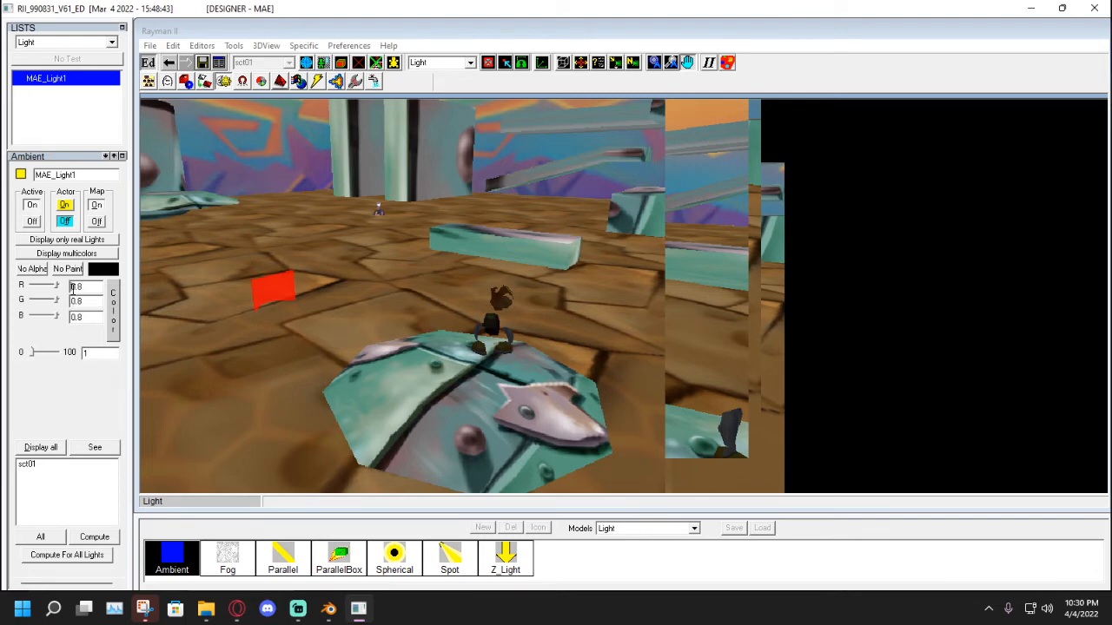
Set the ambient light's R, G and B values to -0.8 each.
type("-")
left_click(73, 301)
type("-")
left_click(73, 317)
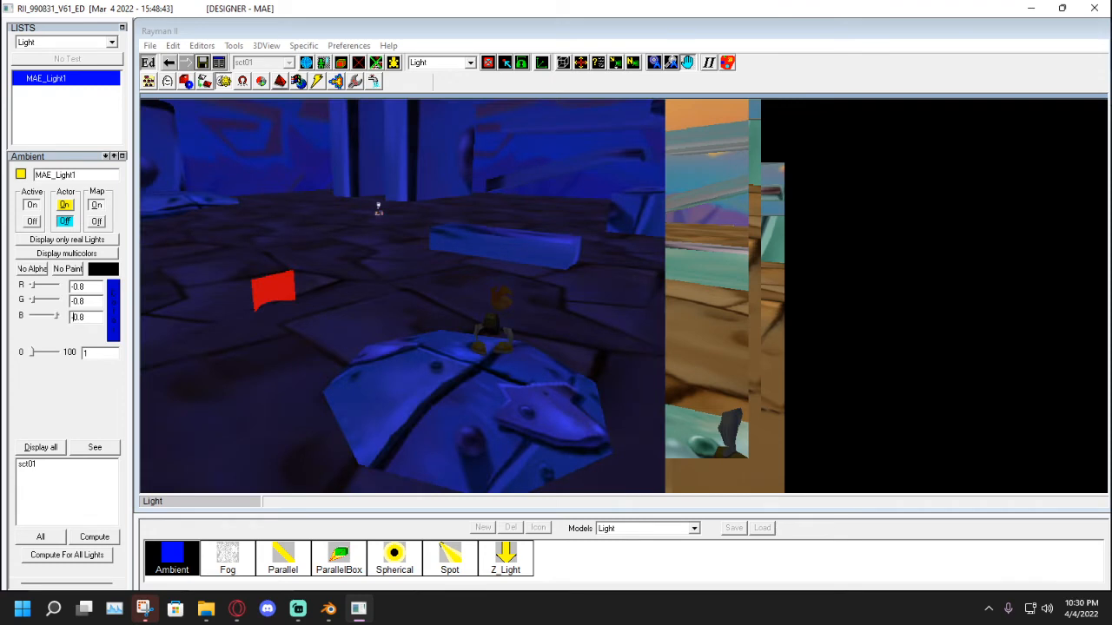
left_click(340, 308)
middle_click_drag(440, 287, 548, 285)
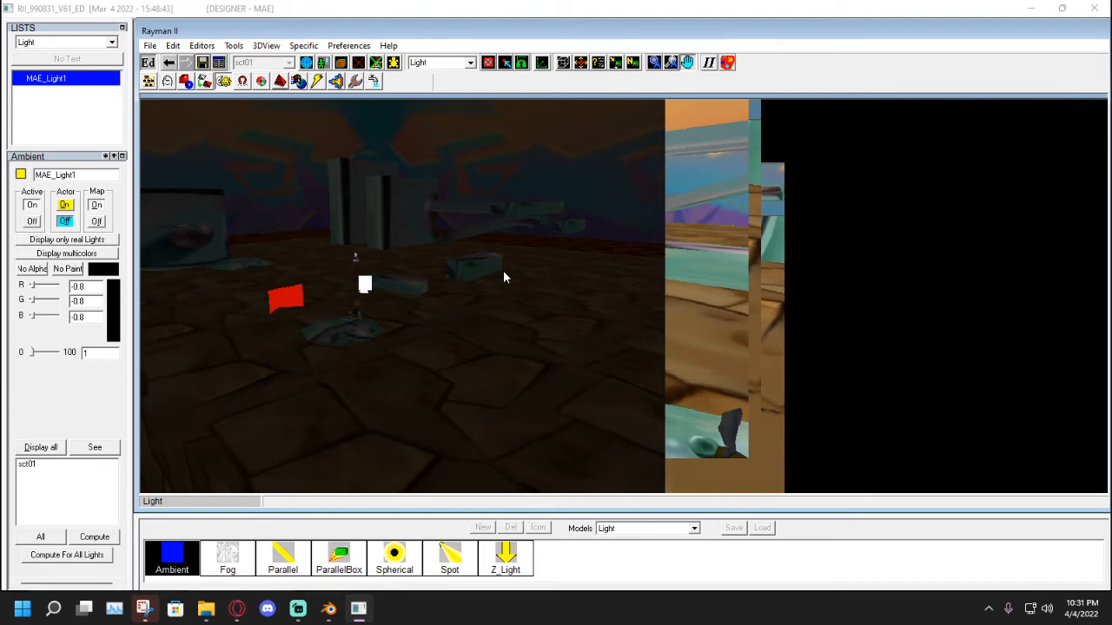
middle_click_drag(504, 273, 492, 272)
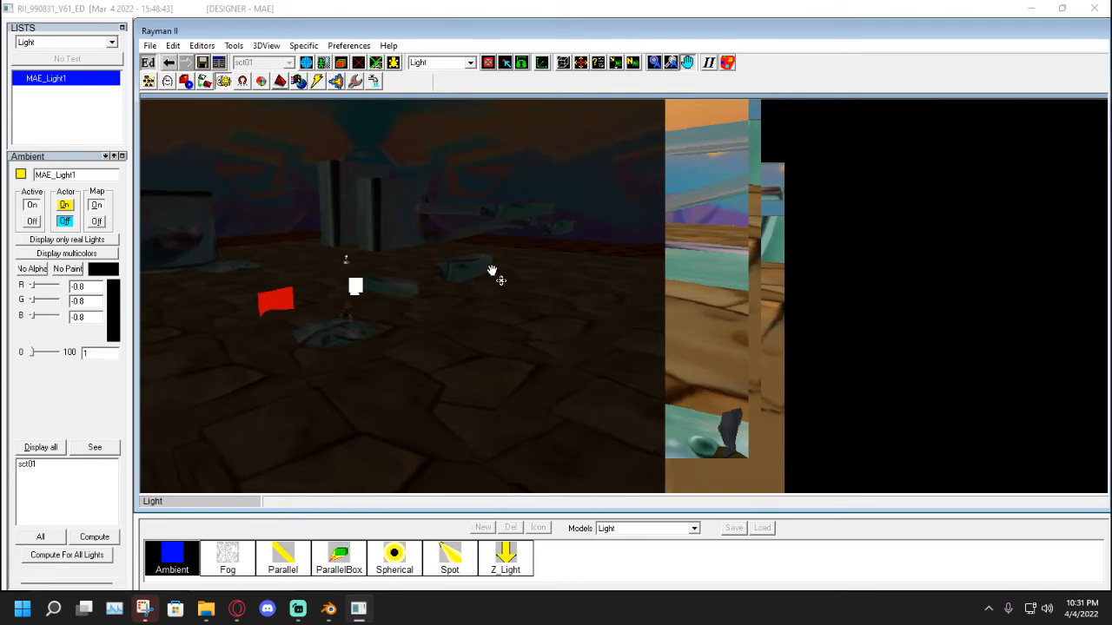
Open the Sector editor and enable the Graphic, Collision and Activity link types for sector sct01.
left_click(261, 81)
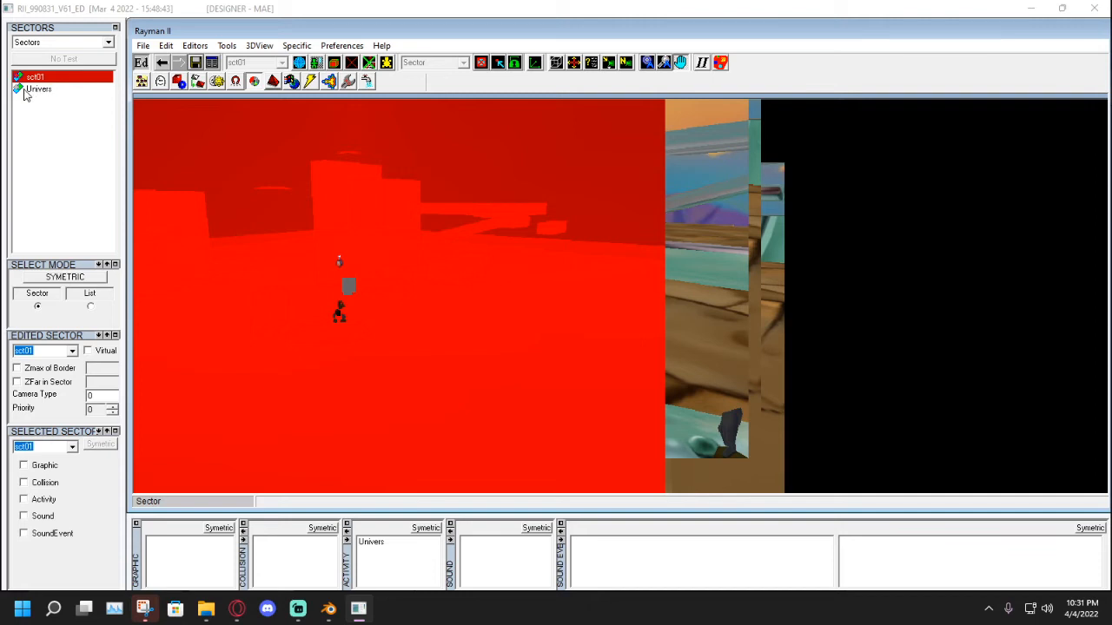
left_click_drag(438, 196, 361, 134)
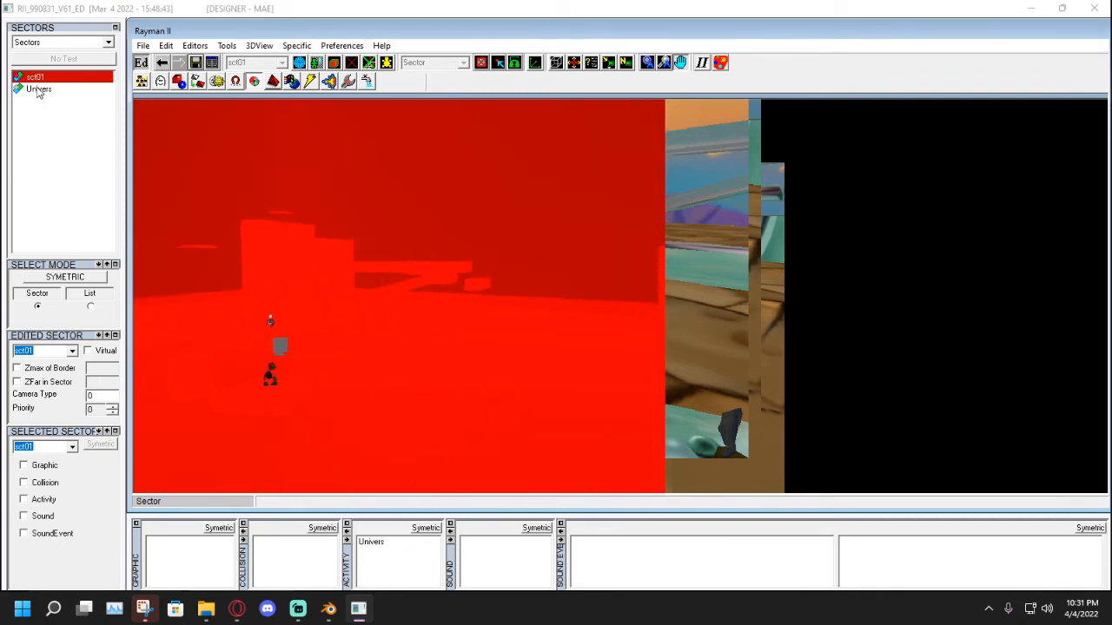
left_click_drag(147, 156, 216, 159)
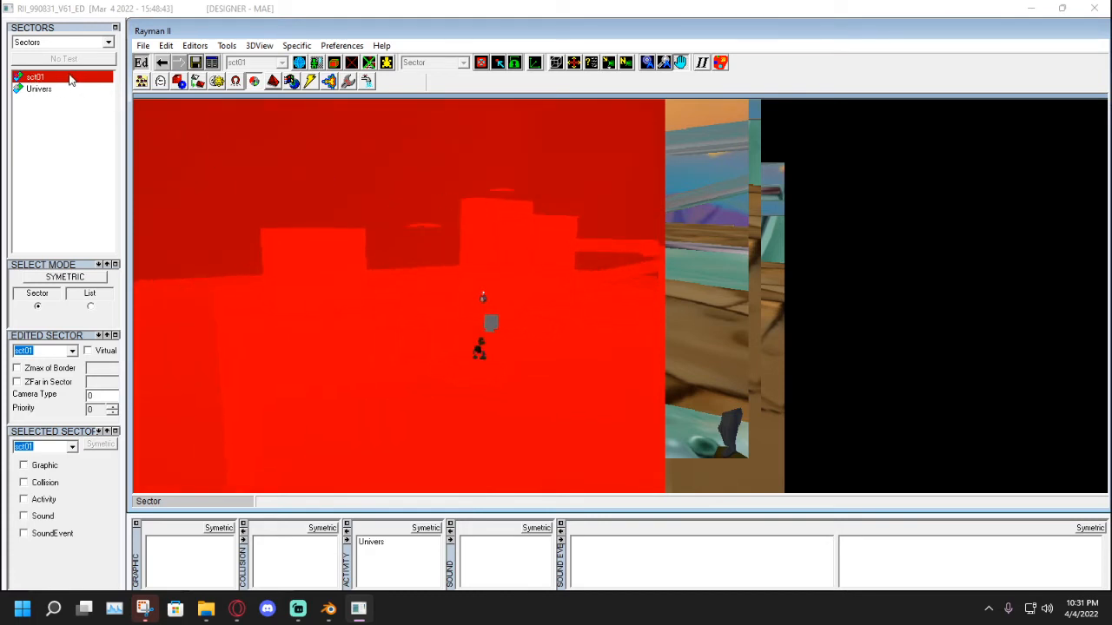
left_click_drag(509, 238, 344, 257)
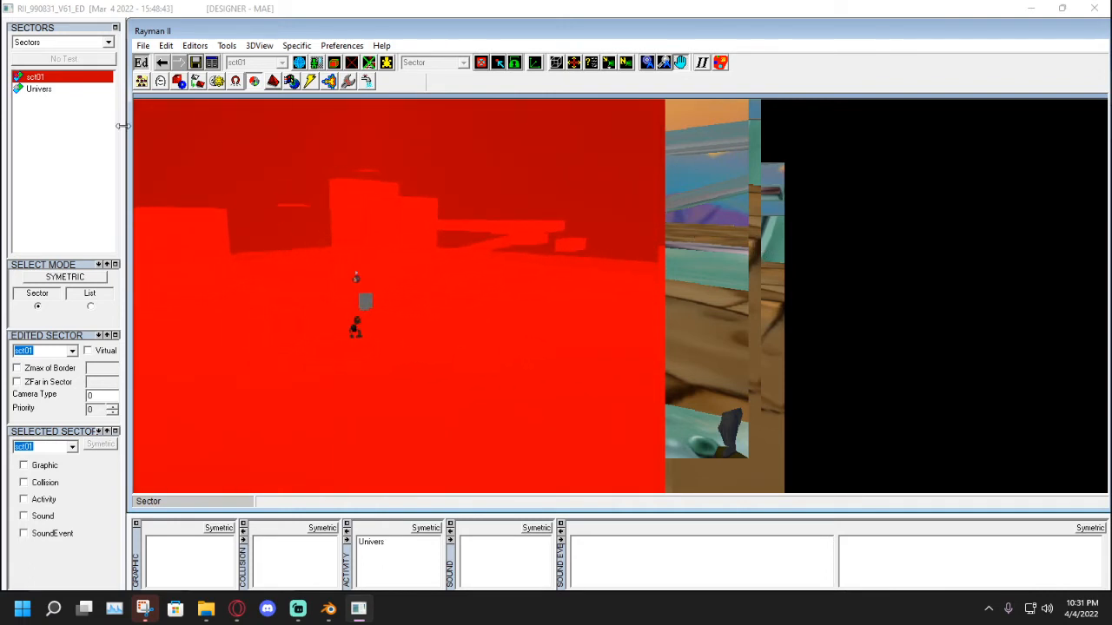
left_click(23, 467)
left_click(24, 483)
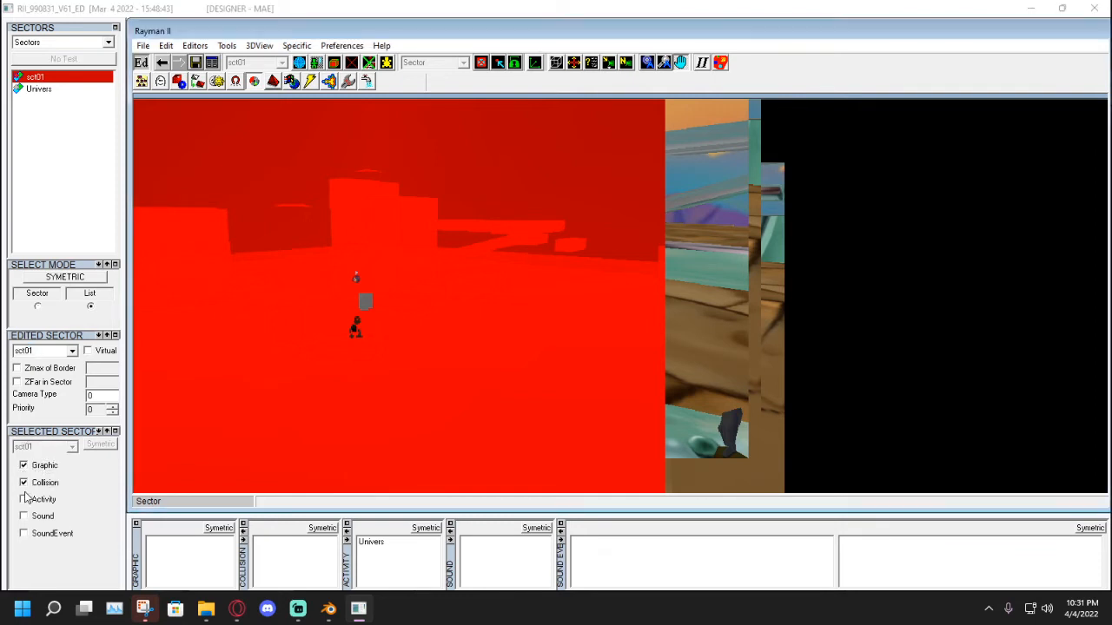
left_click(24, 499)
middle_click_drag(347, 361, 132, 265)
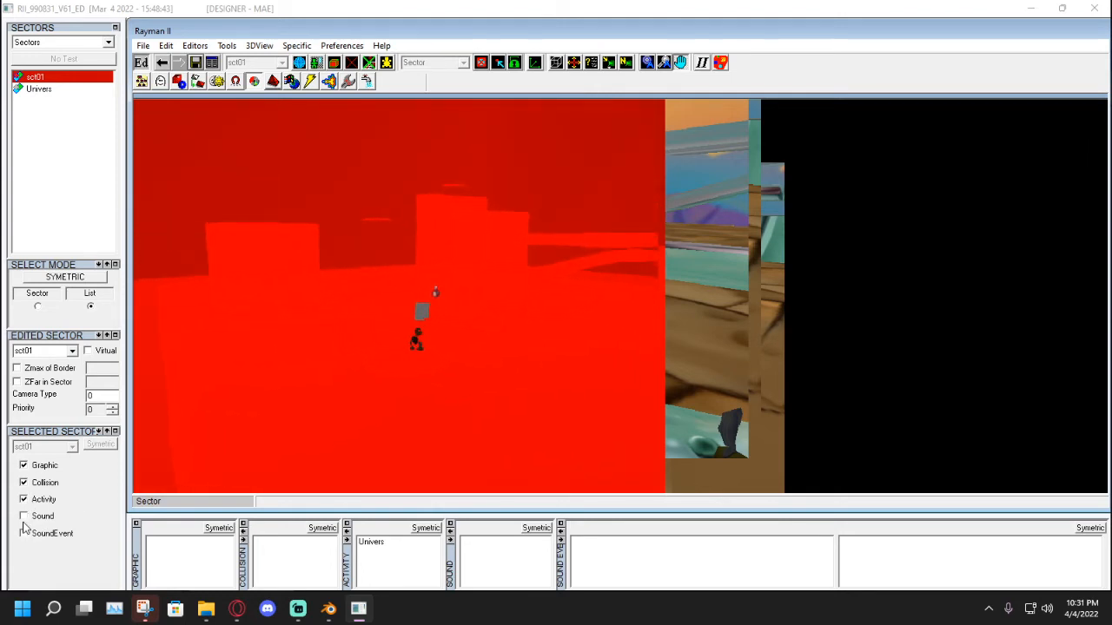
middle_click_drag(454, 244, 486, 309)
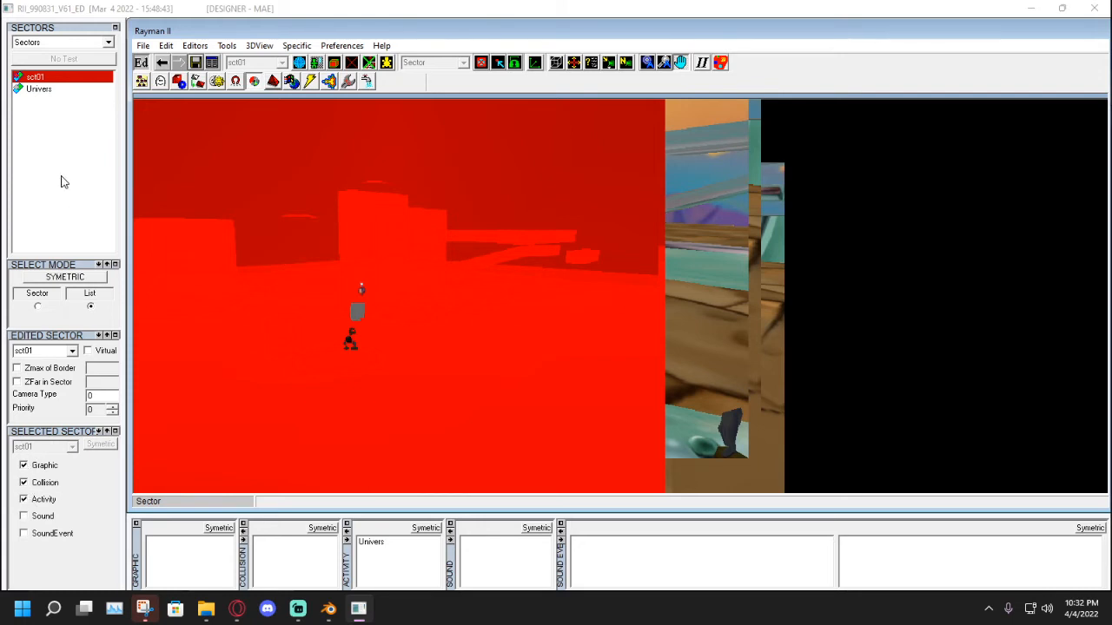
Link sct01 to the Univers sector and switch between the two sectors to check their links.
left_click(38, 90)
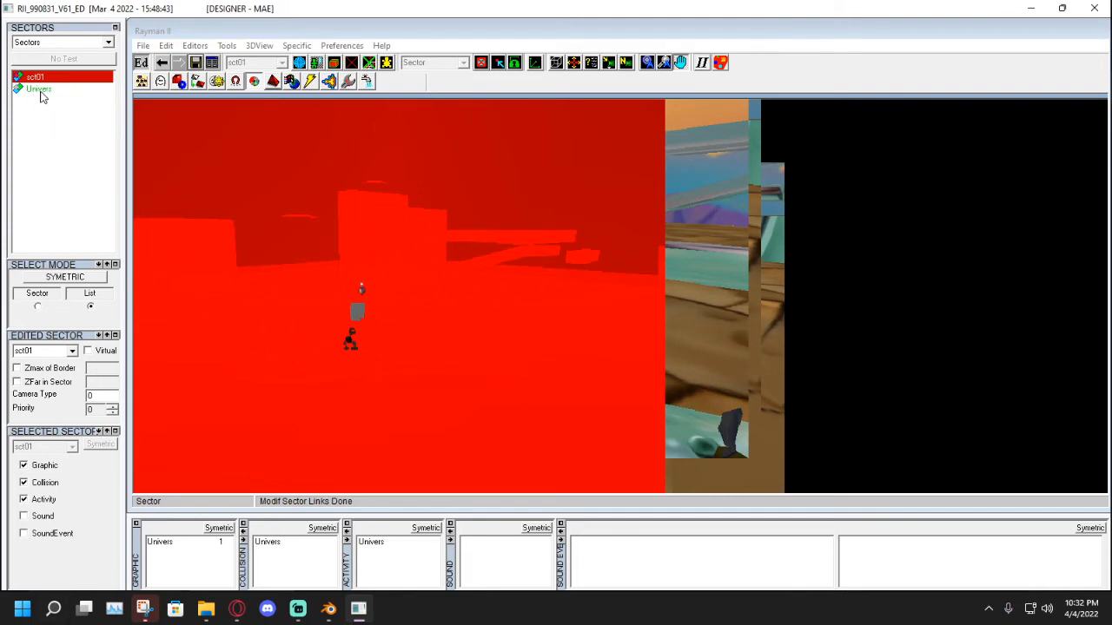
left_click(36, 89)
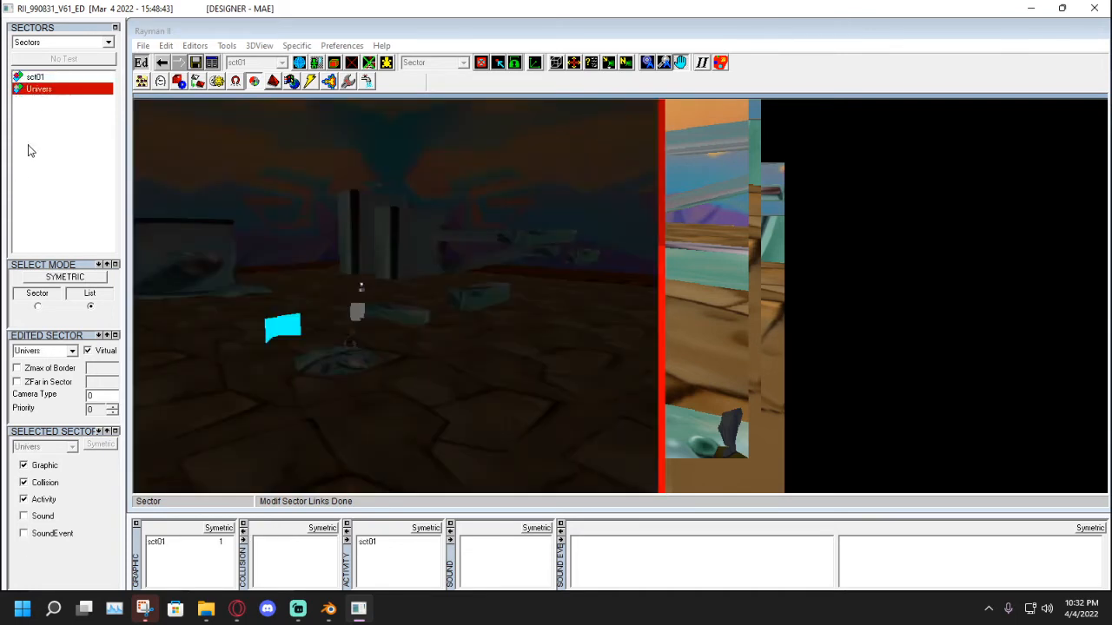
left_click(35, 78)
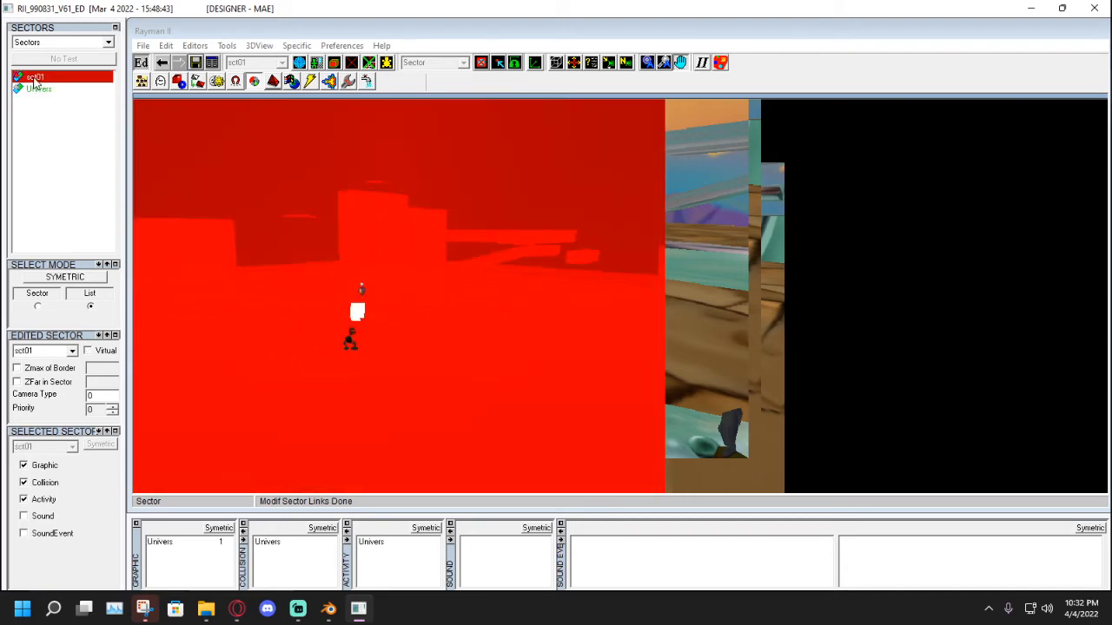
left_click(38, 89)
left_click(38, 88)
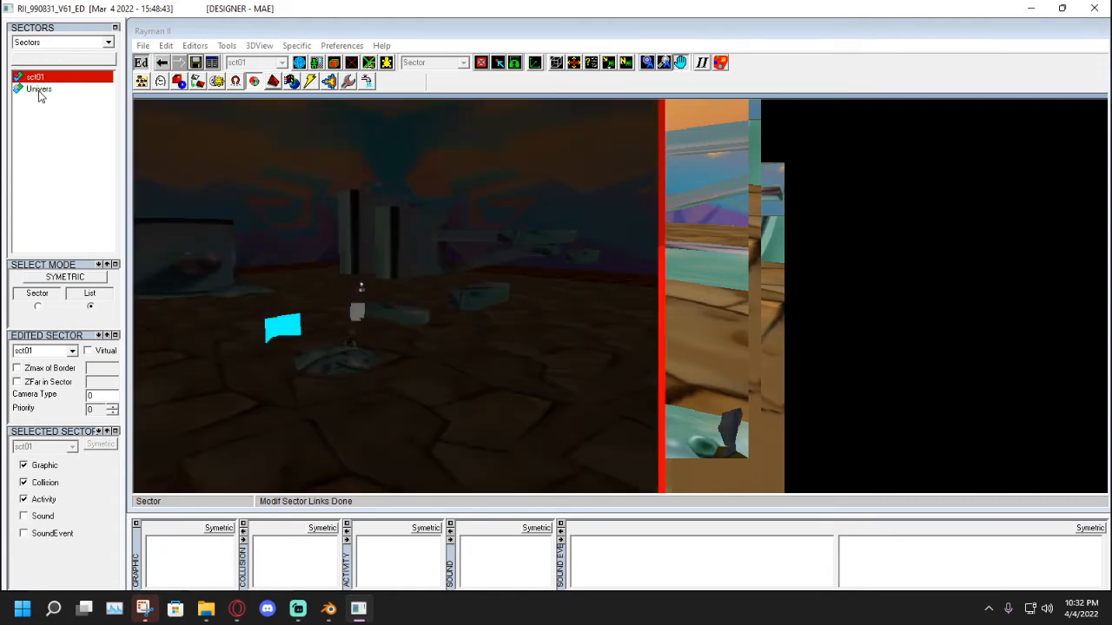
Examine the link highlighting of sectors sct01 and Univers from several viewpoints in the level.
left_click(34, 77)
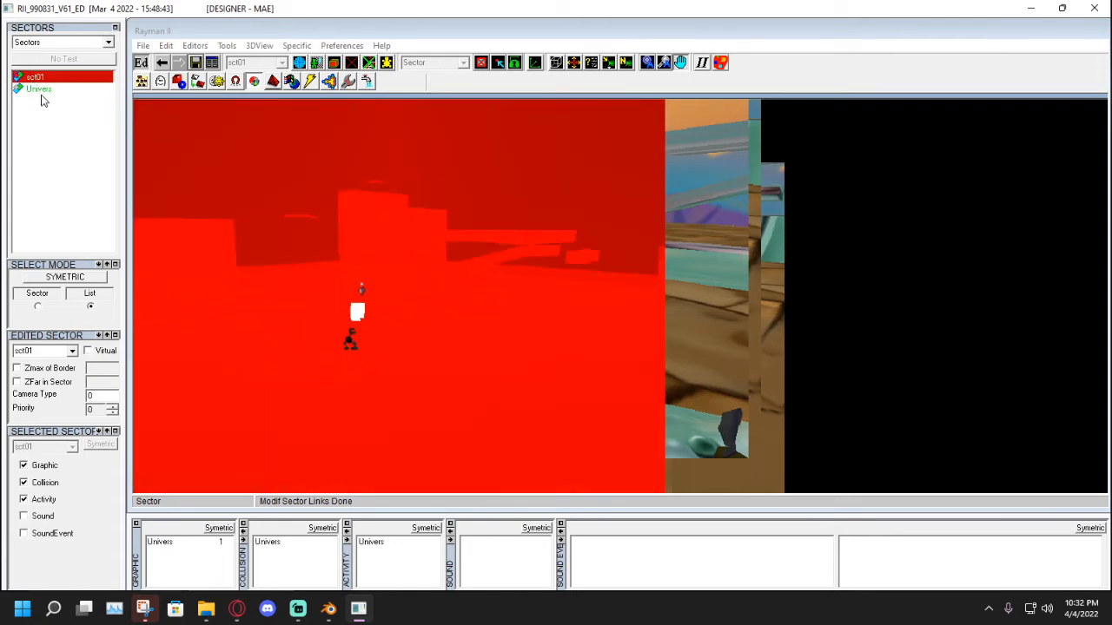
left_click(38, 90)
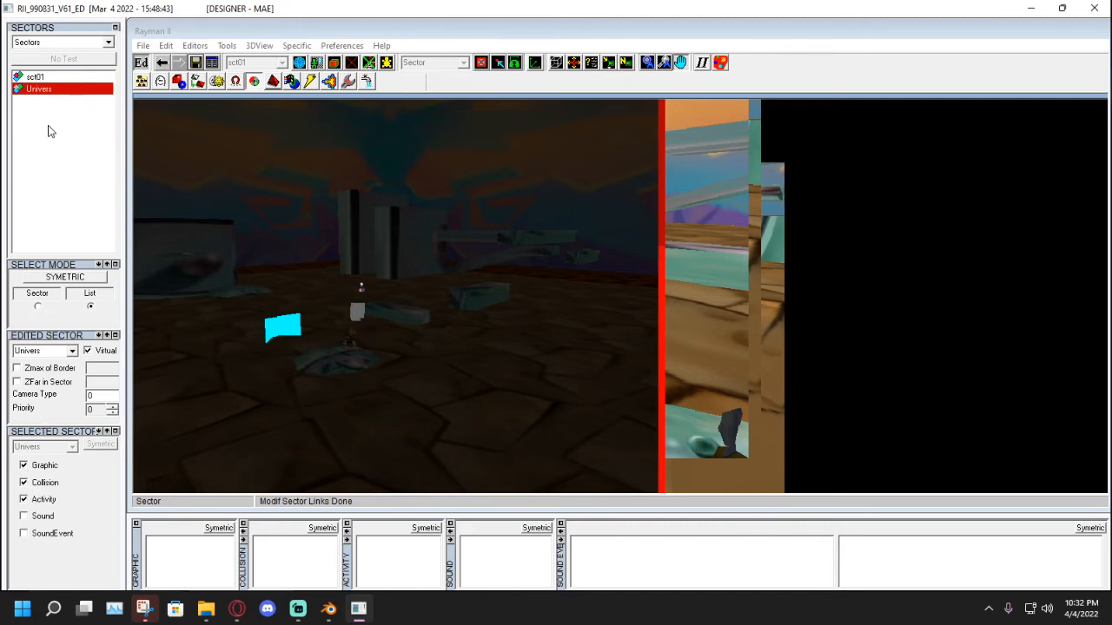
left_click(35, 77)
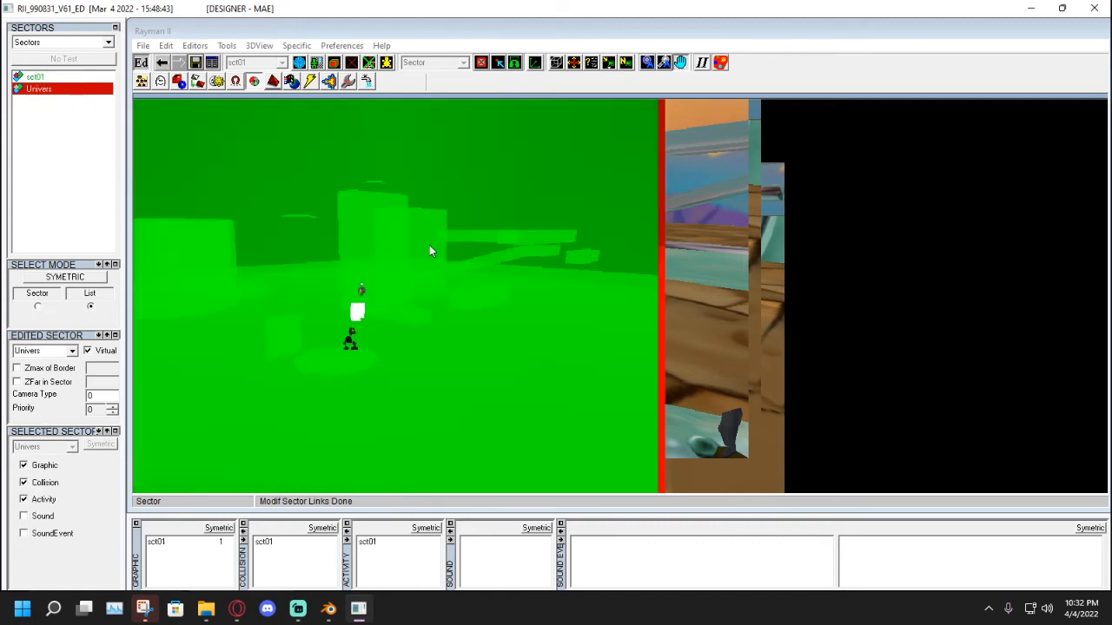
left_click_drag(429, 245, 325, 227)
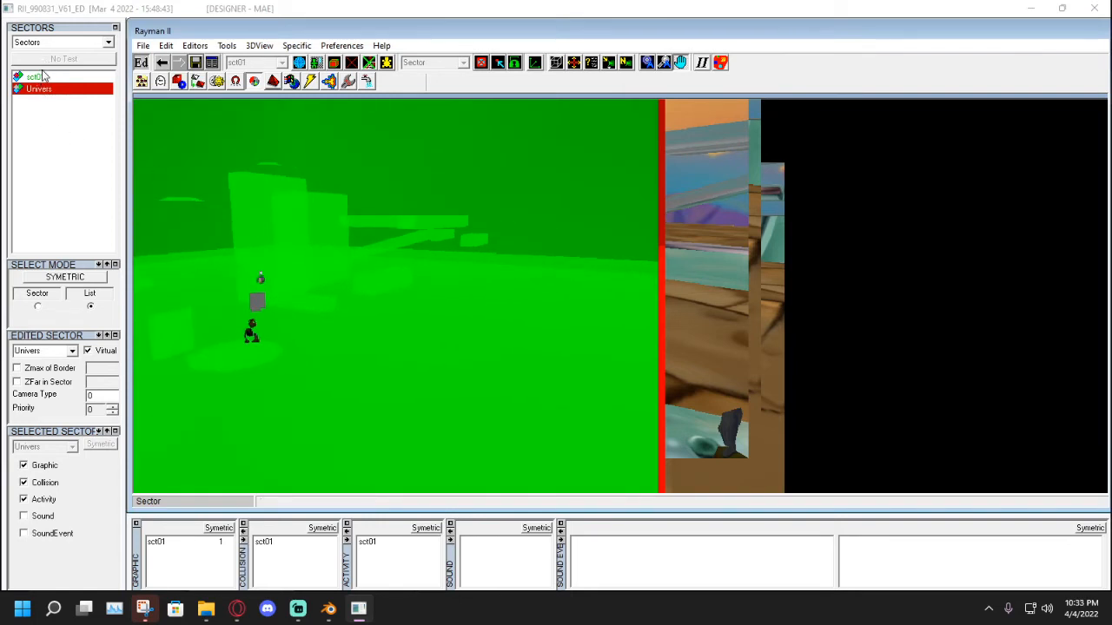
left_click_drag(270, 261, 466, 257)
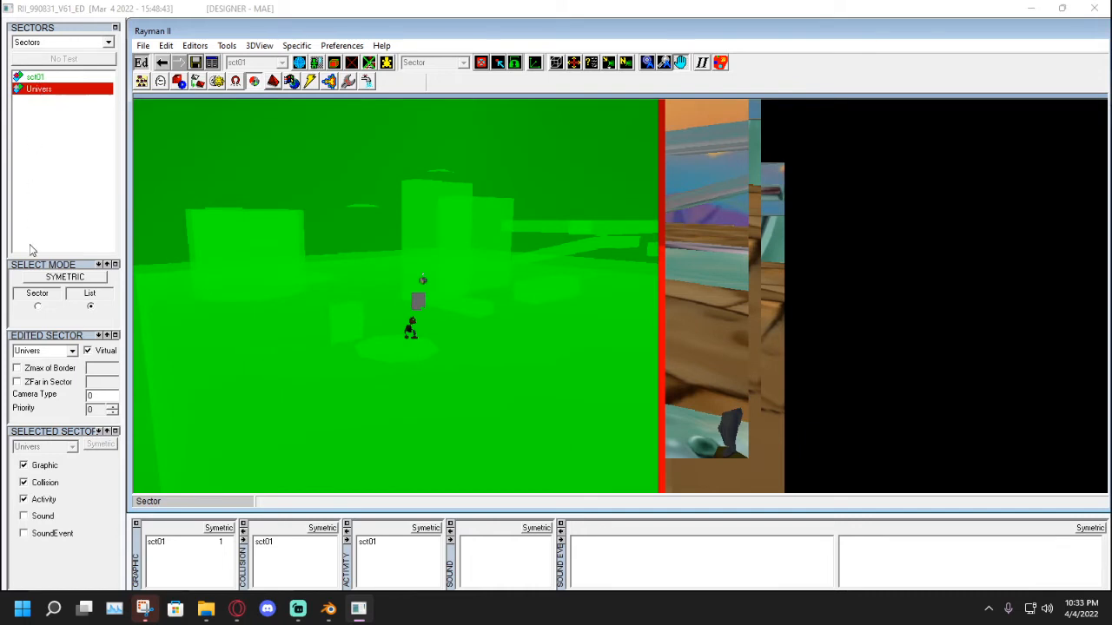
left_click_drag(324, 271, 428, 255)
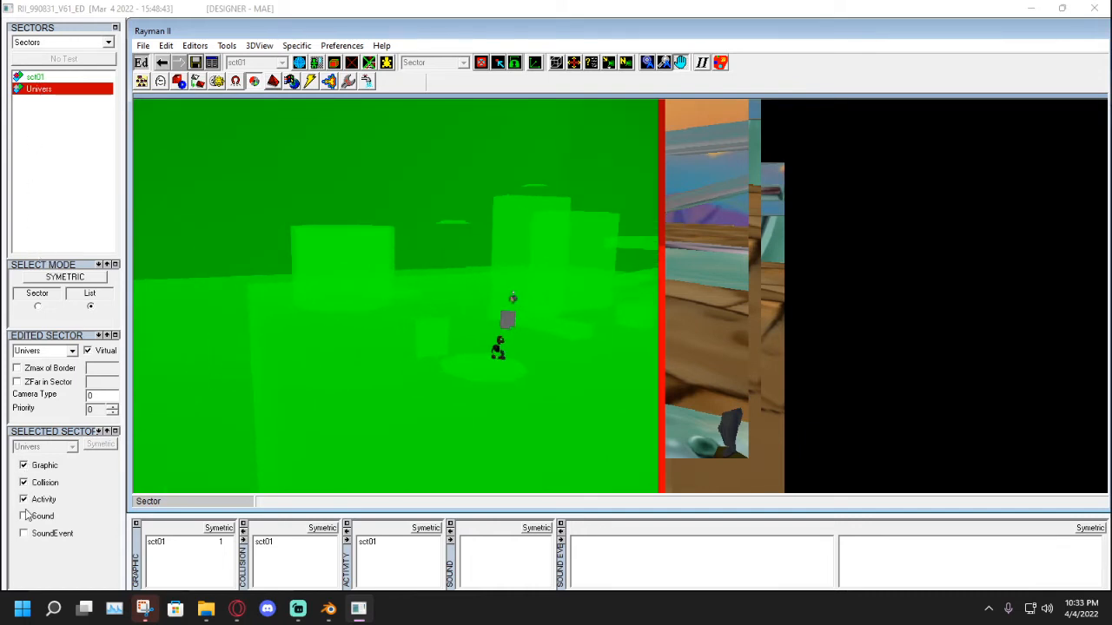
left_click_drag(361, 363, 411, 376)
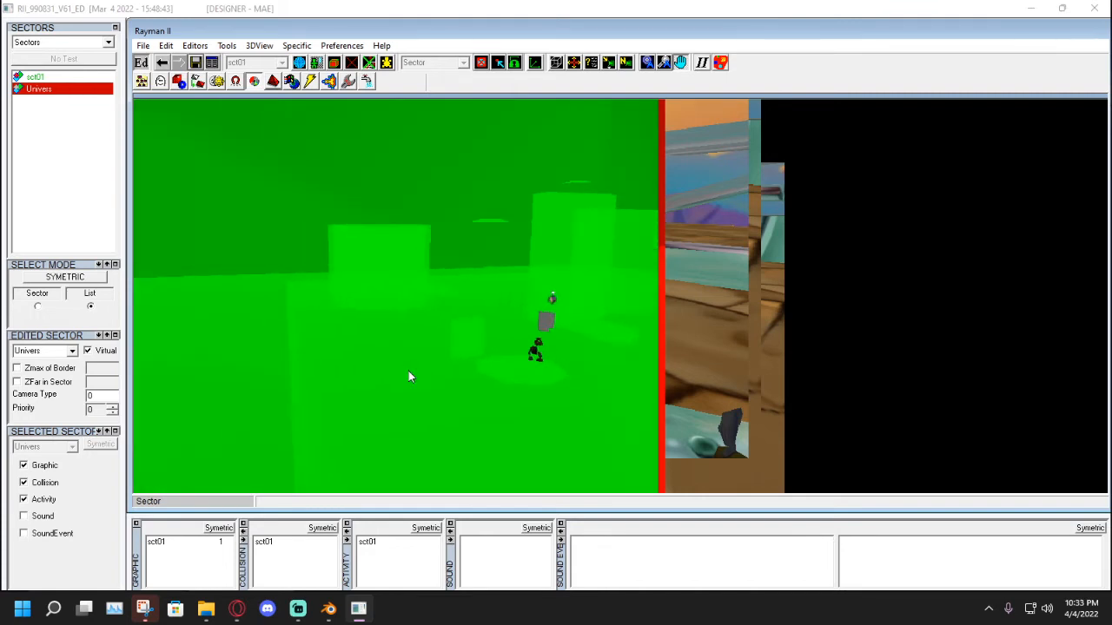
left_click_drag(561, 285, 340, 230)
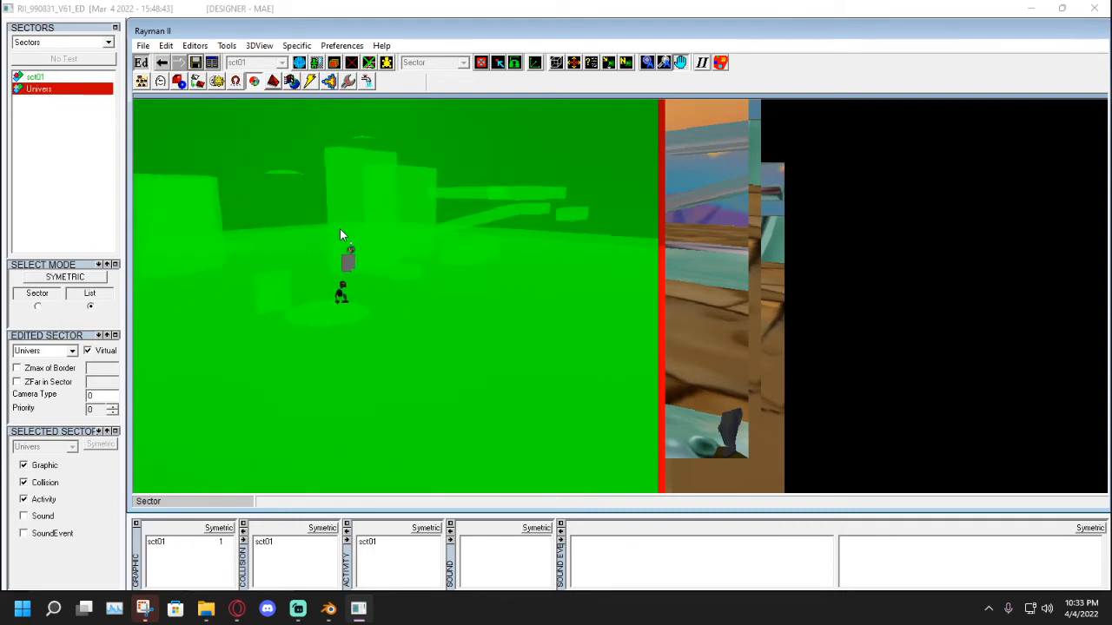
left_click_drag(377, 248, 521, 223)
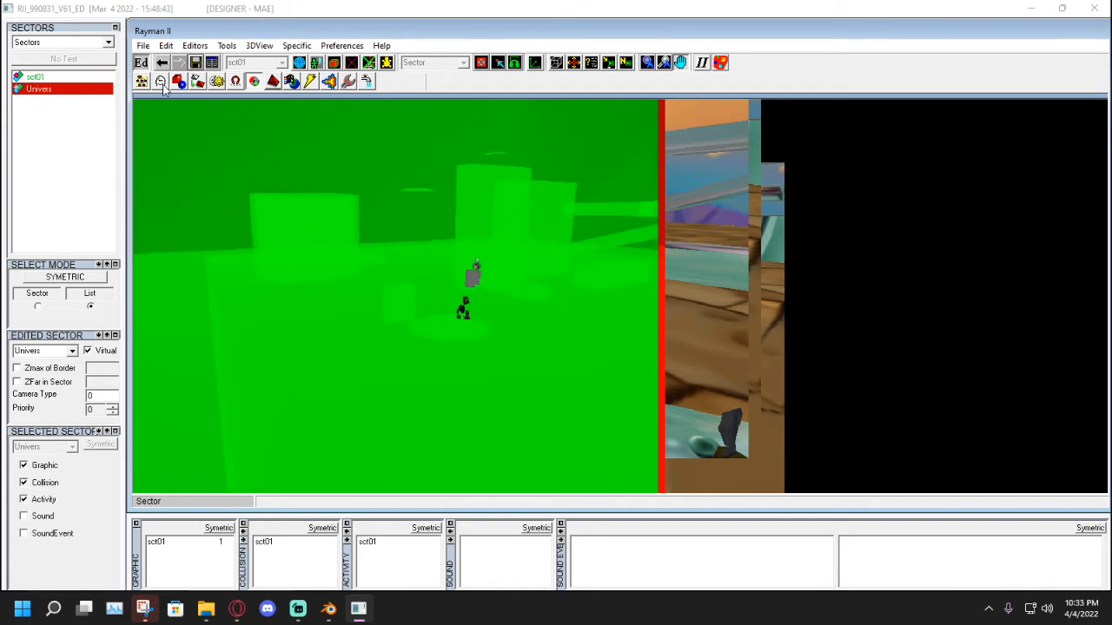
Return to the Hierarchy editor and save the level, declining to create testarea2.lgt in the parallel GameDN64 tree.
left_click(256, 84)
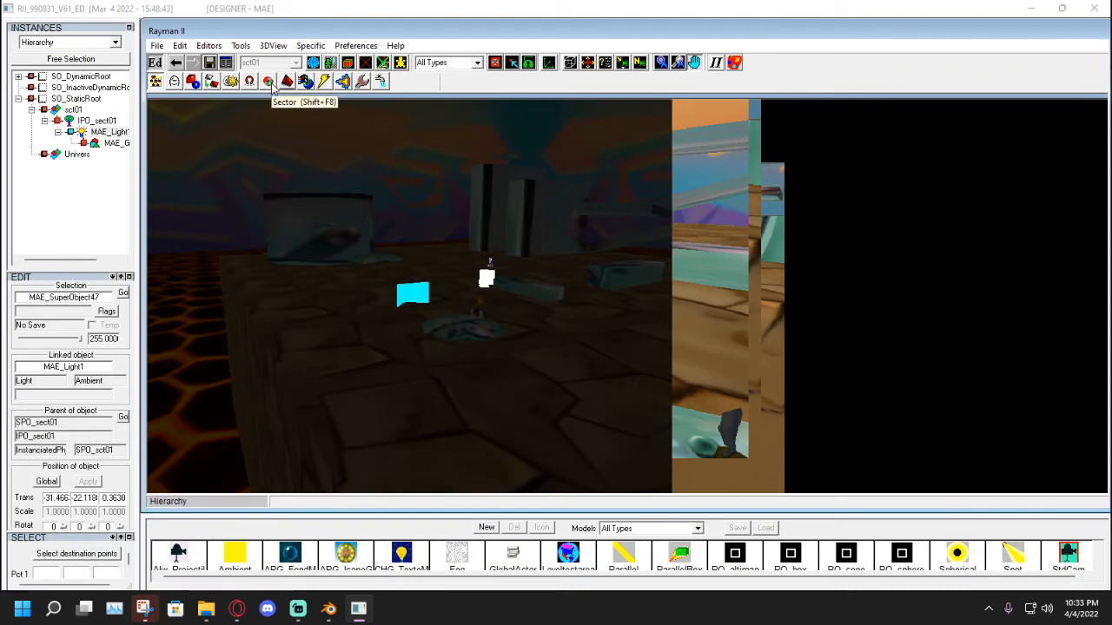
left_click(210, 64)
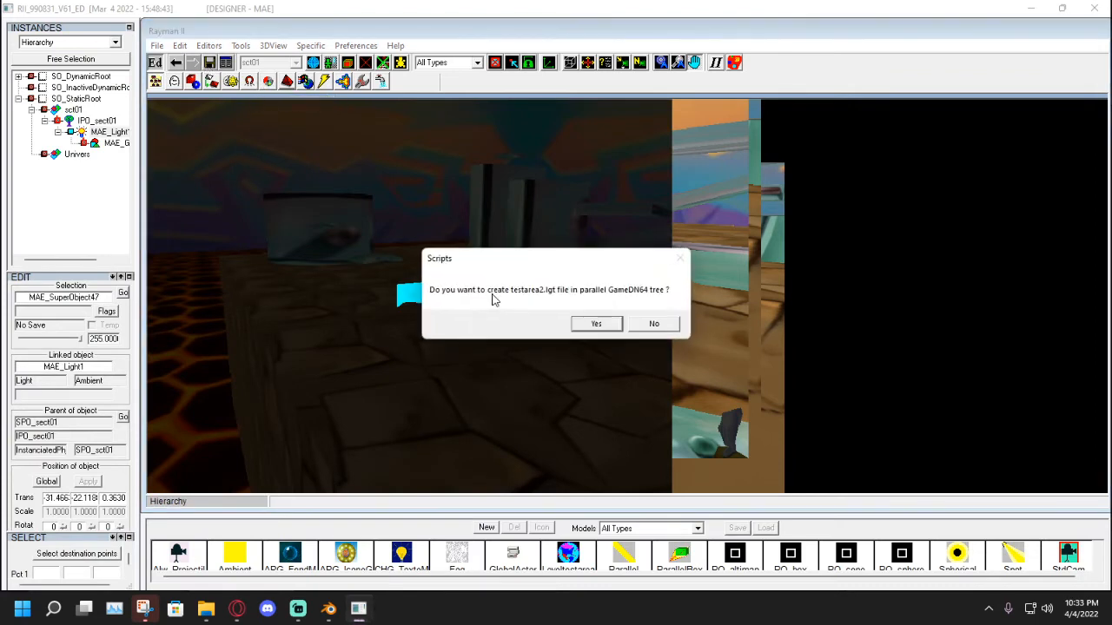
left_click(654, 324)
left_click_drag(575, 303, 292, 345)
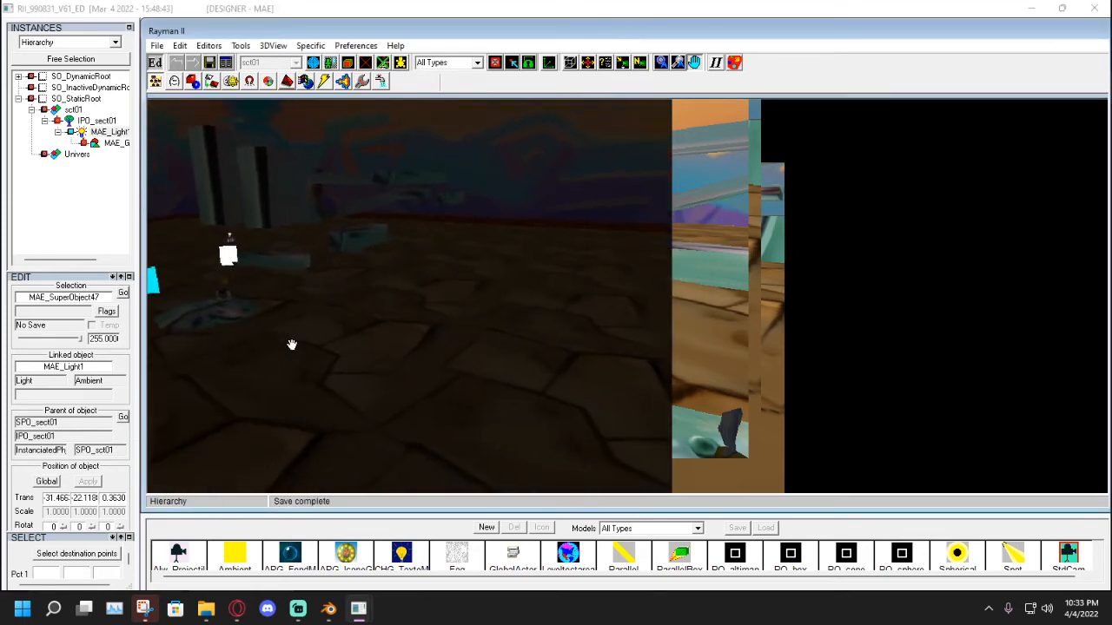
Check the stream chat in Twitch's Stream Manager and return to the level editor with the Material editor open.
left_click(236, 608)
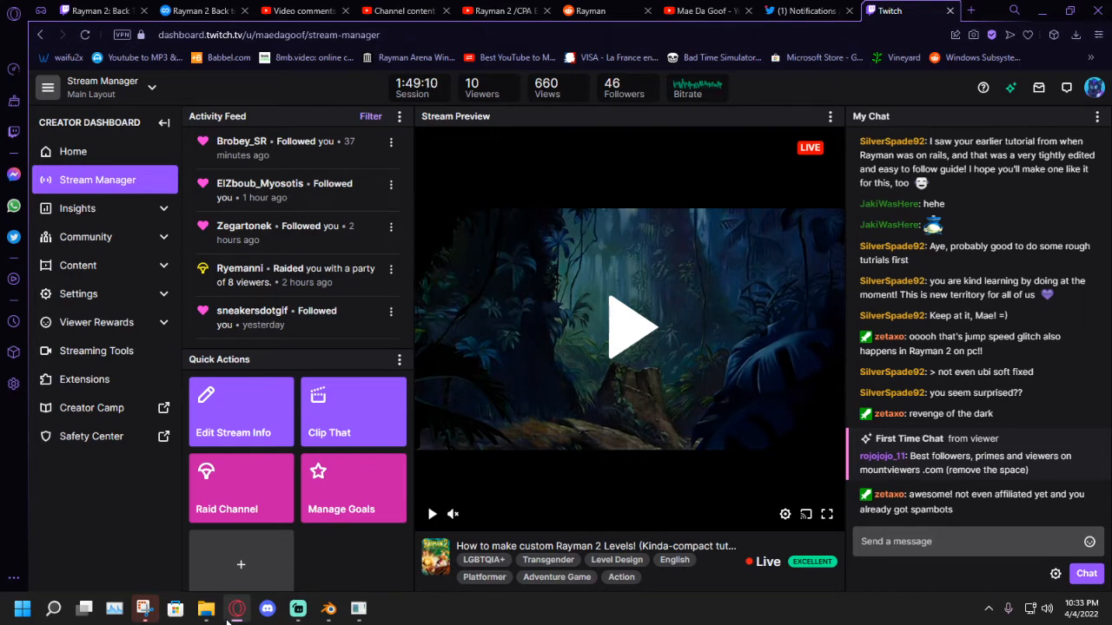
left_click(233, 613)
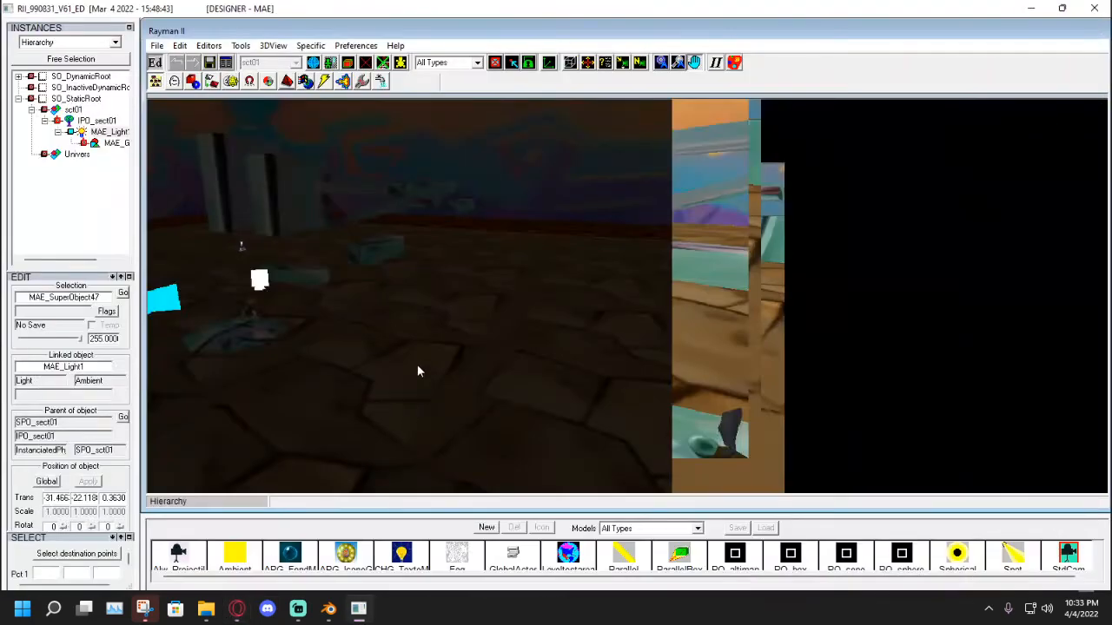
left_click_drag(422, 355, 403, 356)
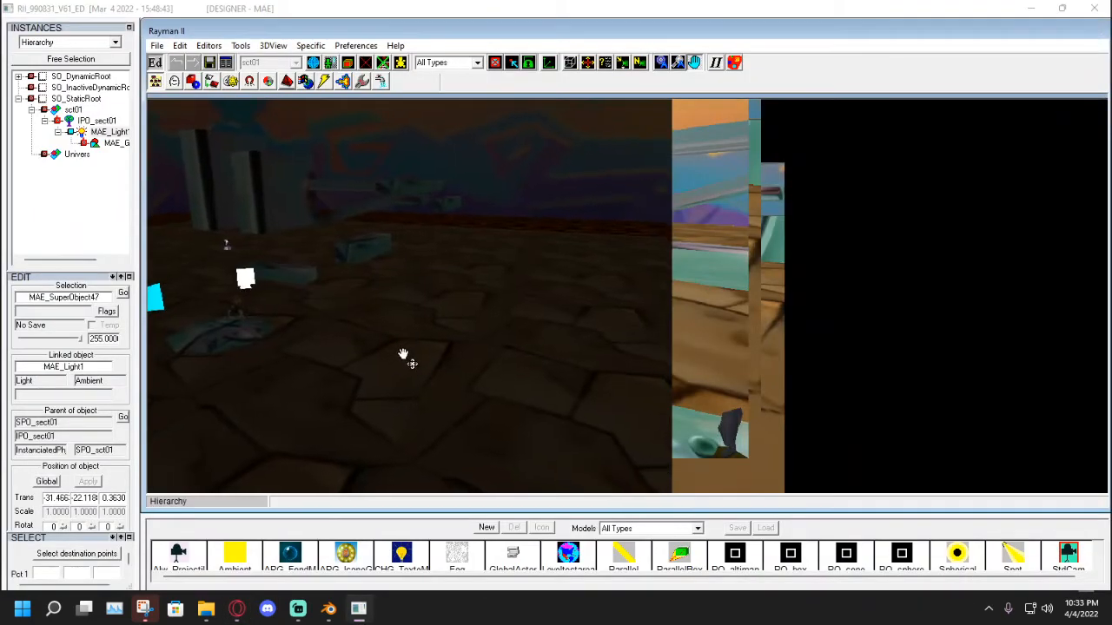
left_click(344, 83)
left_click(236, 610)
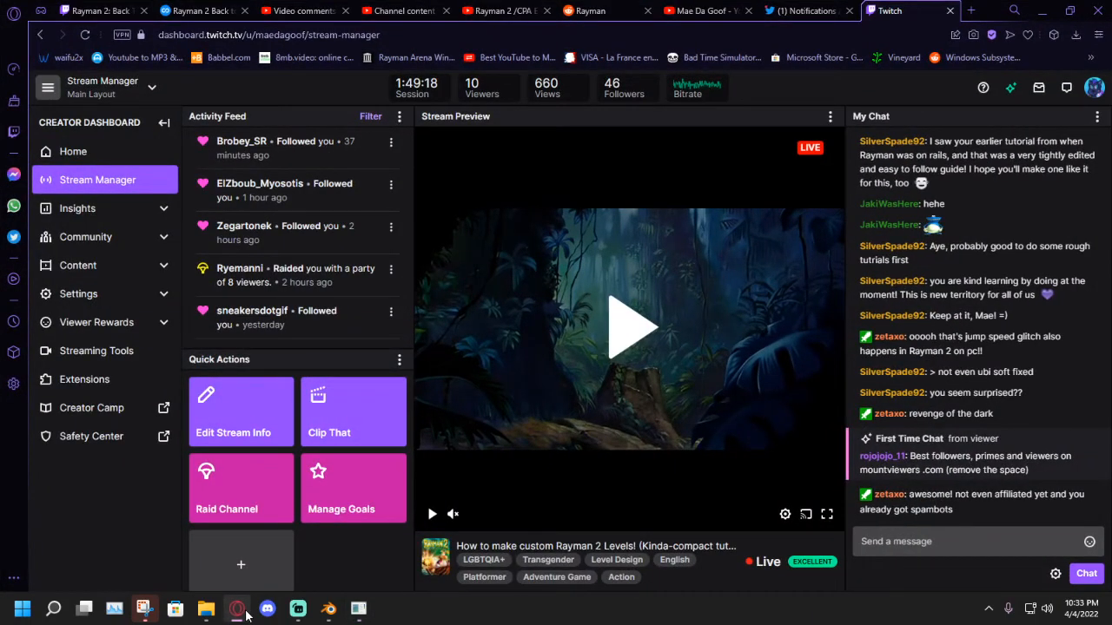
left_click(245, 615)
left_click_drag(411, 333, 657, 179)
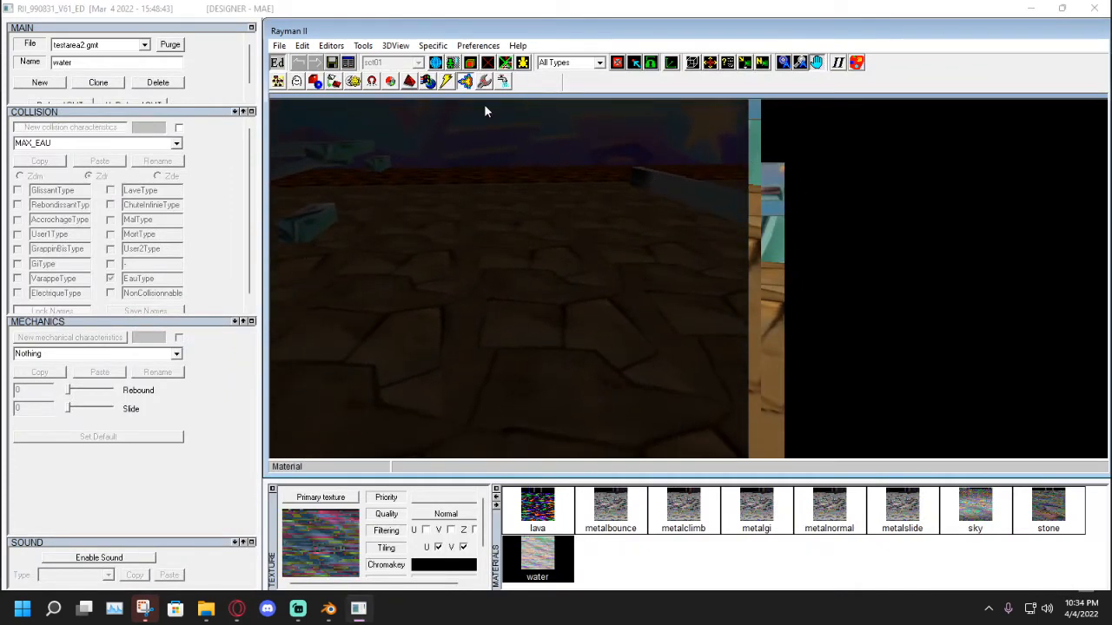
Open the Light editor, list all sectors for MAE_Light1 and display both sct01 and Univers as selected.
left_click(353, 82)
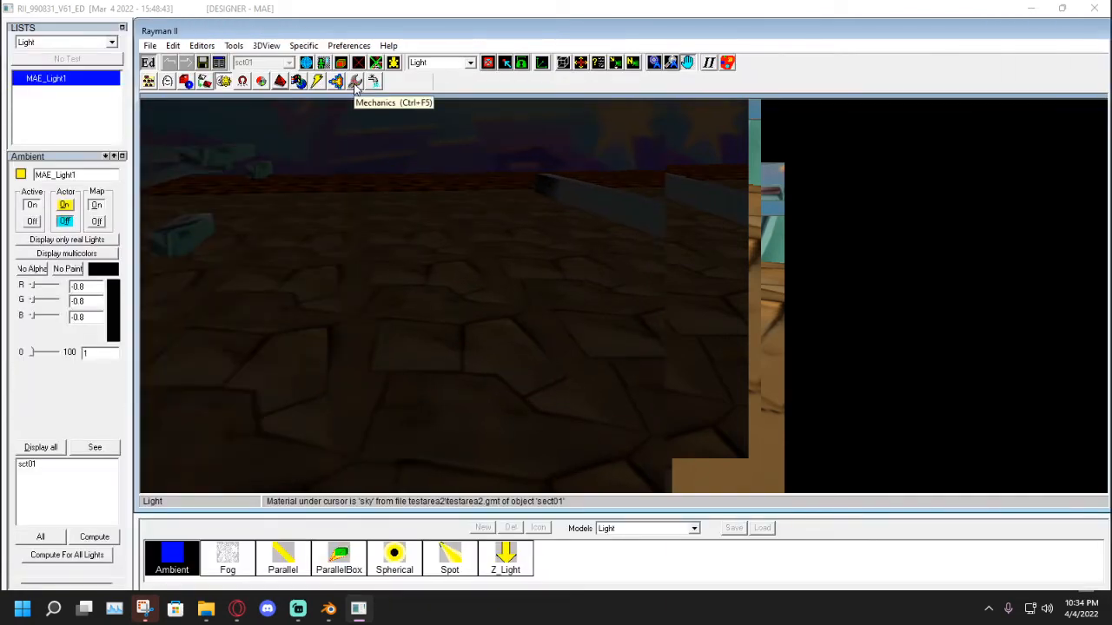
left_click_drag(439, 352, 587, 283)
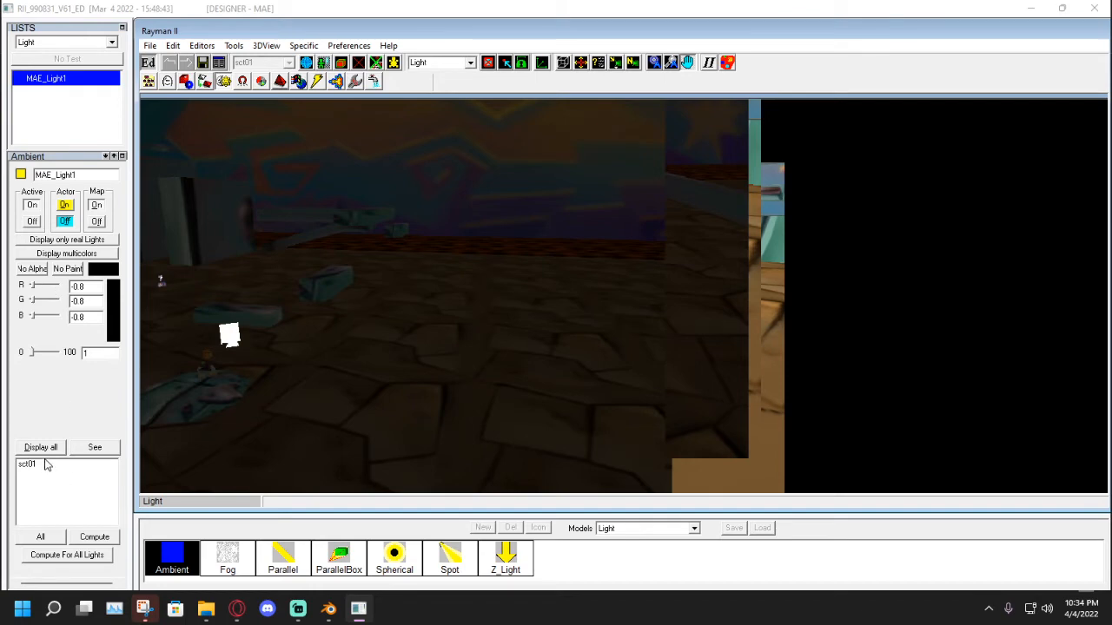
left_click(51, 409)
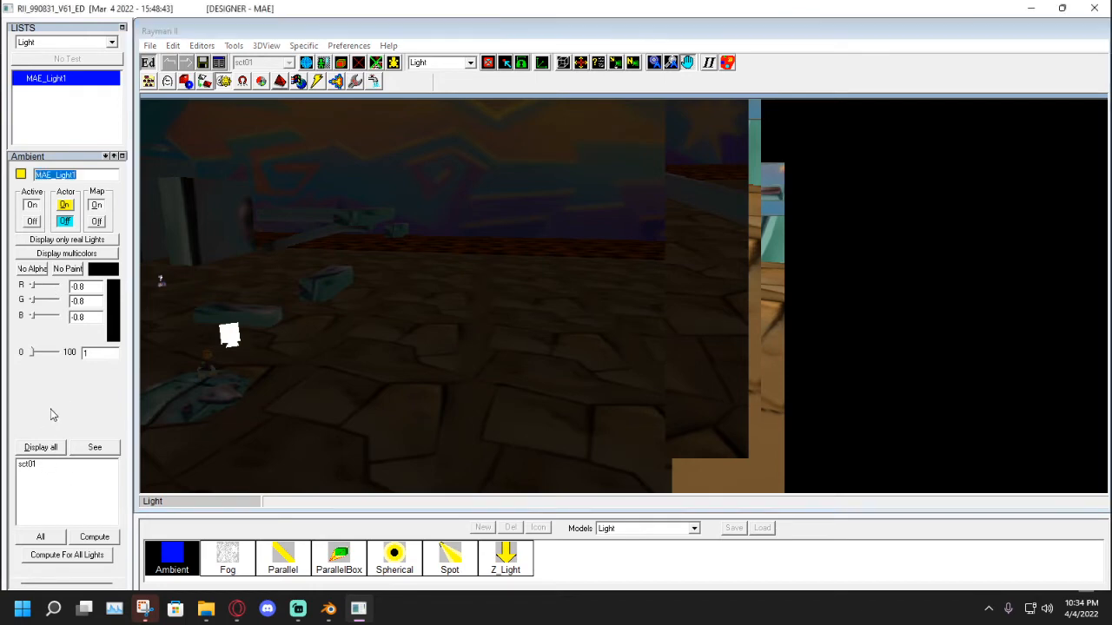
left_click(29, 465)
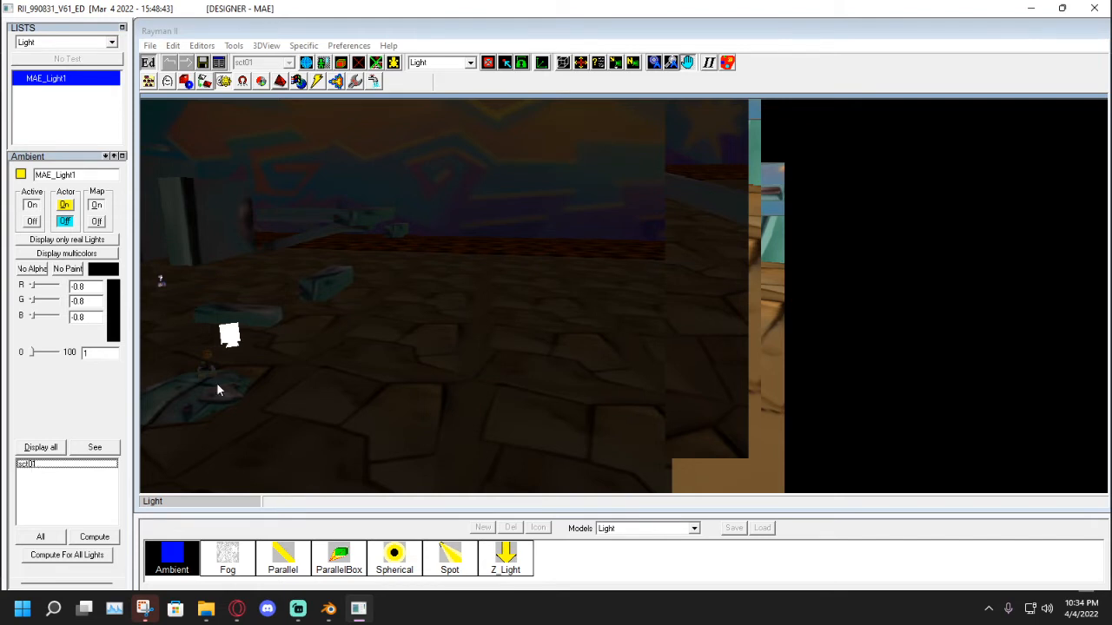
left_click_drag(218, 387, 384, 368)
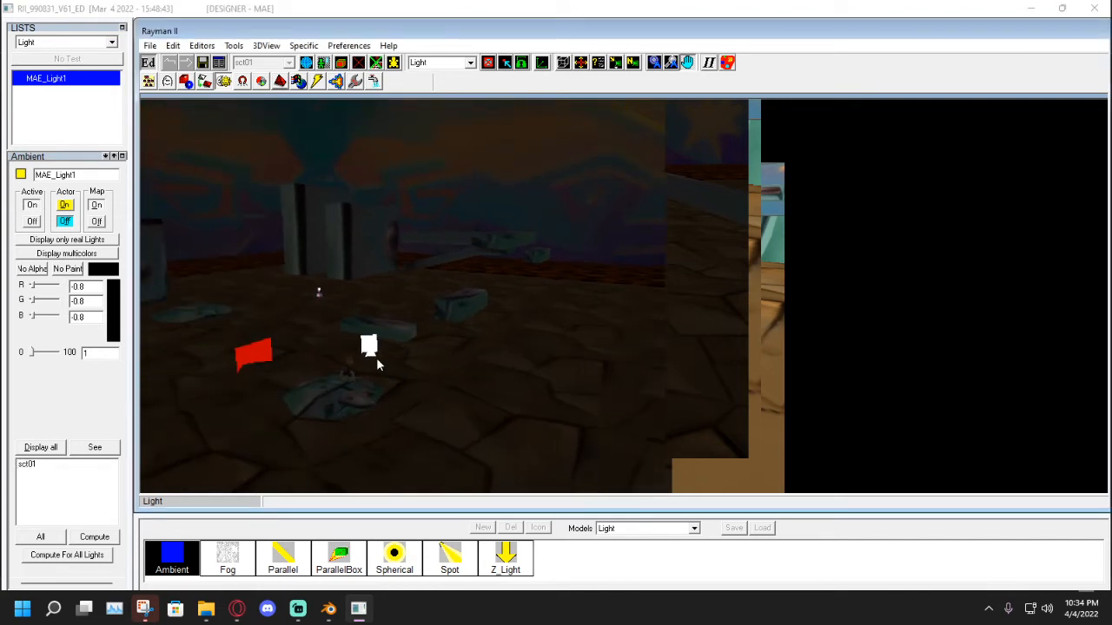
left_click(35, 539)
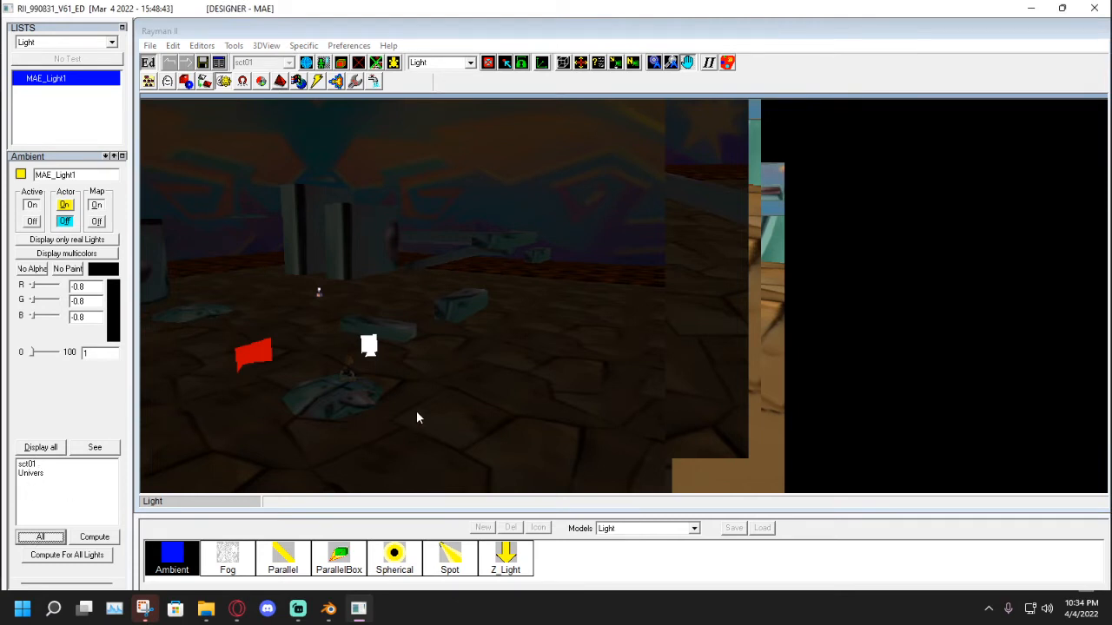
left_click(45, 448)
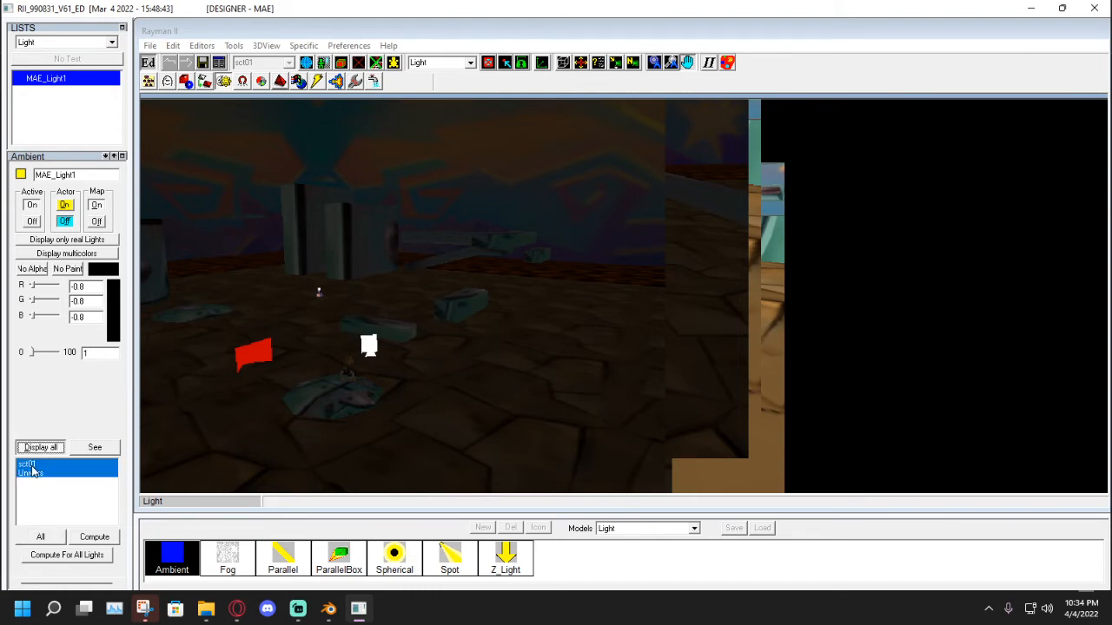
Toggle sct01 off and on in MAE_Light1's sector selection to compare the level with and without the ambient light.
left_click(32, 471)
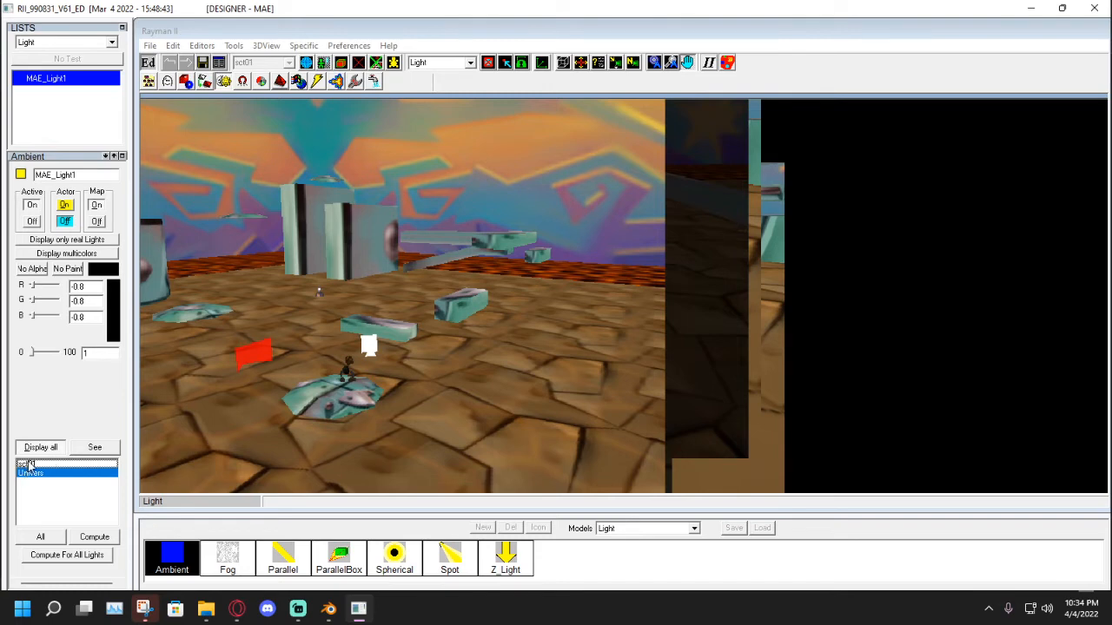
left_click(295, 348)
mouse_move(294, 347)
left_mouse_down()
mouse_move(461, 328)
mouse_move(276, 347)
left_mouse_up()
right_click_drag(391, 375, 453, 389)
left_click_drag(453, 389, 346, 337)
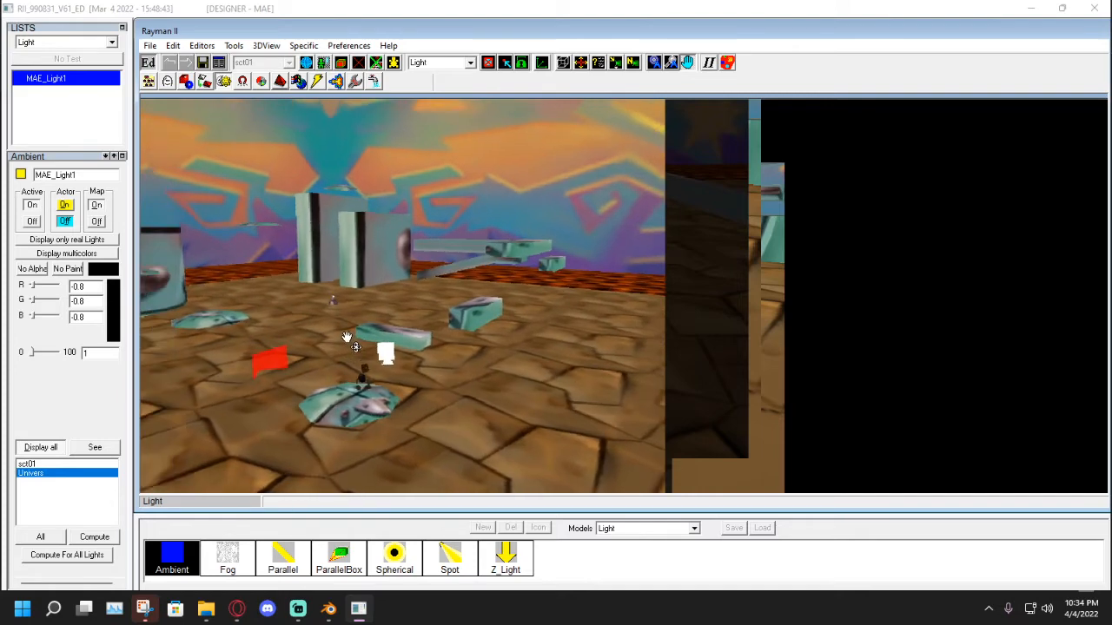
left_click(27, 465)
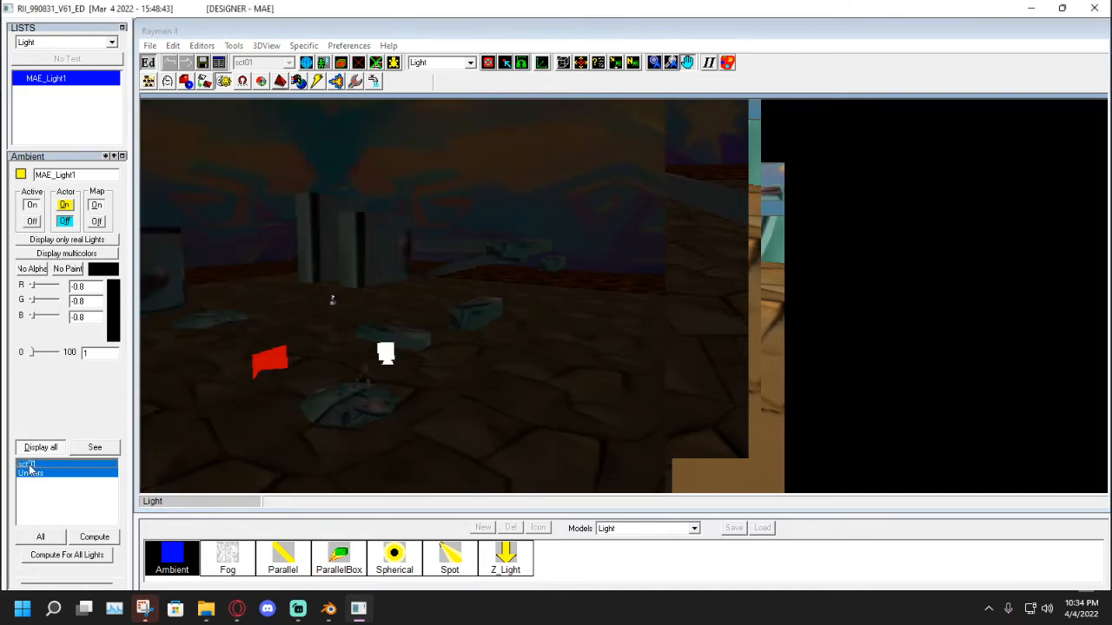
left_click(27, 464)
left_click(28, 467)
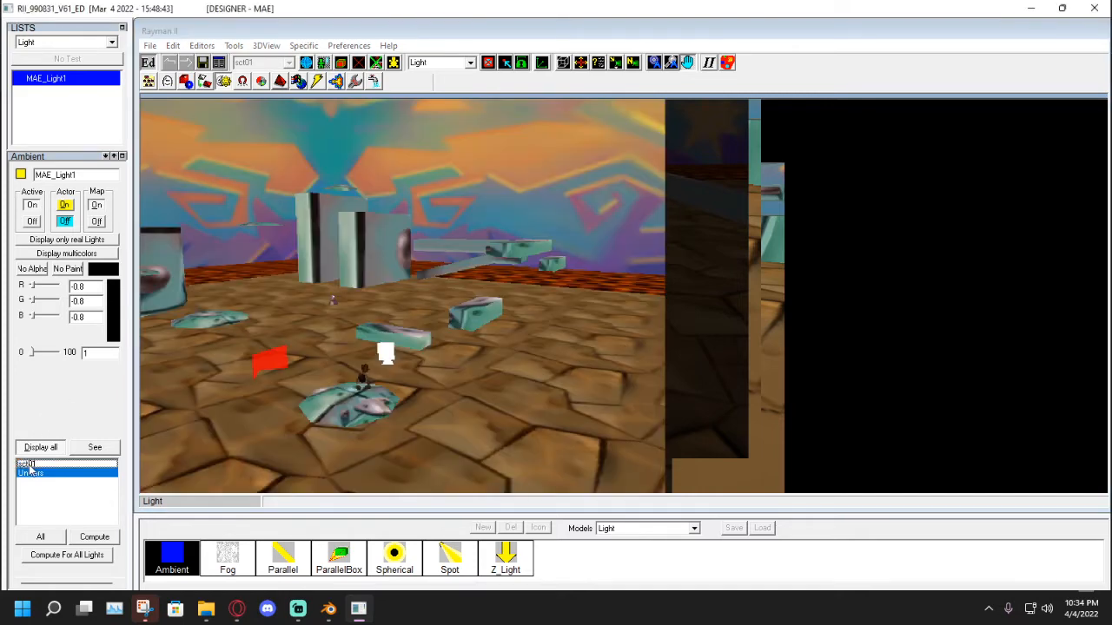
left_click(28, 467)
left_click(28, 466)
left_click(28, 467)
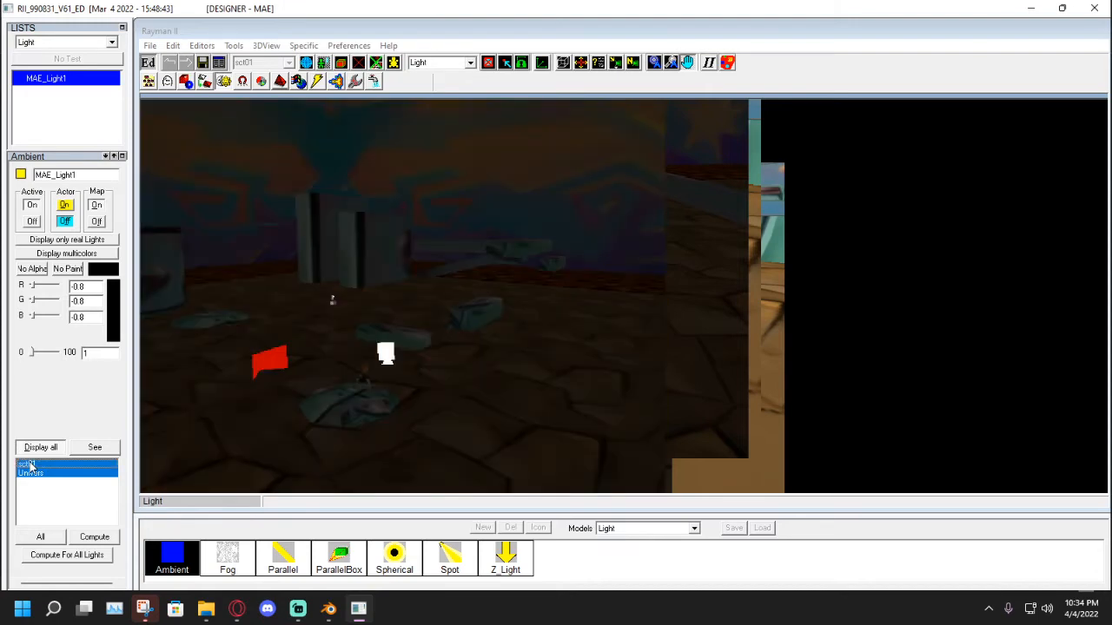
left_click(29, 467)
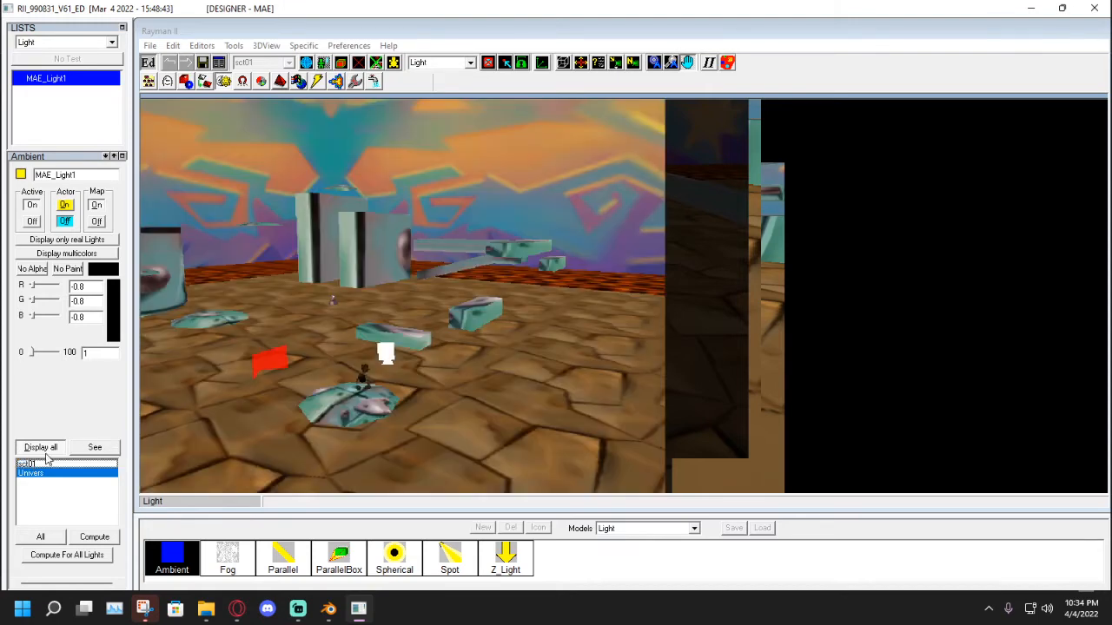
left_click(29, 467)
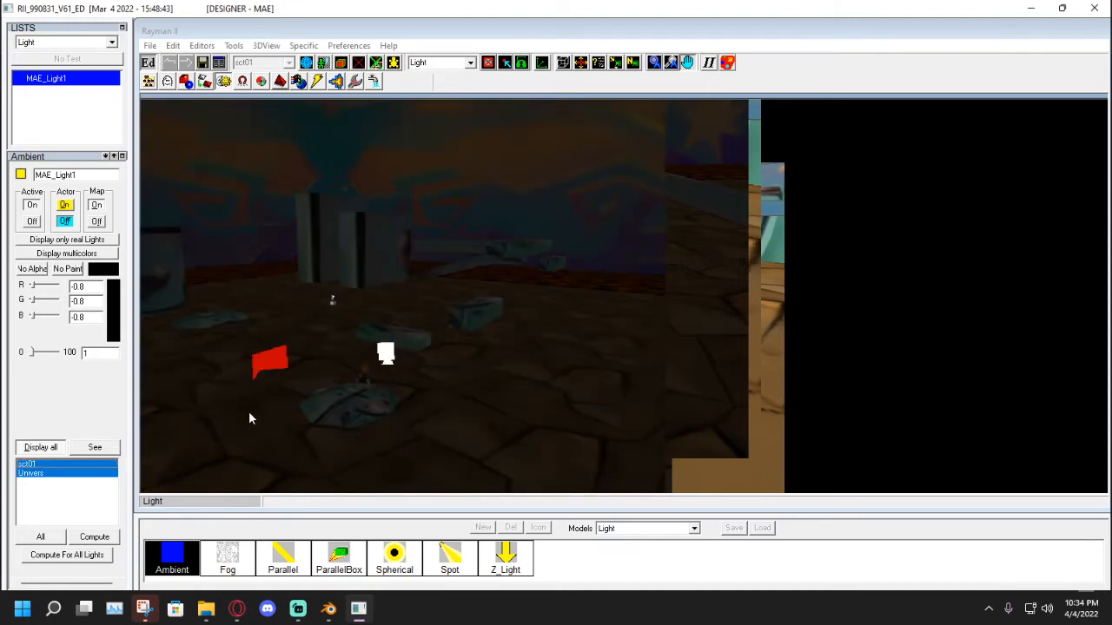
Place a Spherical light on the dark stone floor in front of the long pale beam in sector sct01.
left_click_drag(401, 324, 256, 373)
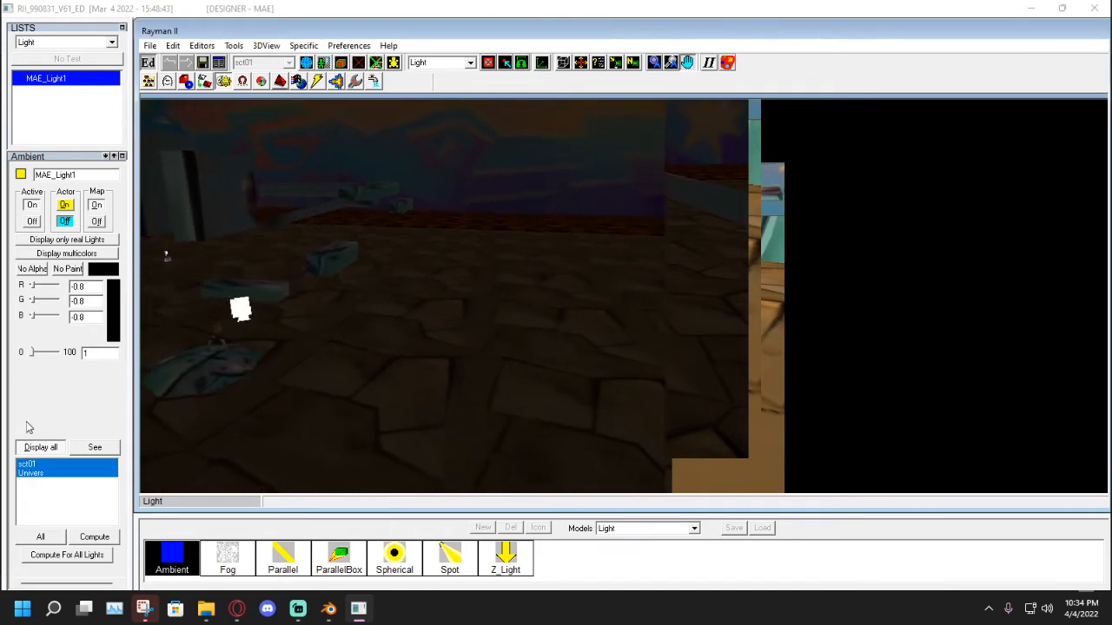
left_click_drag(481, 236, 732, 237)
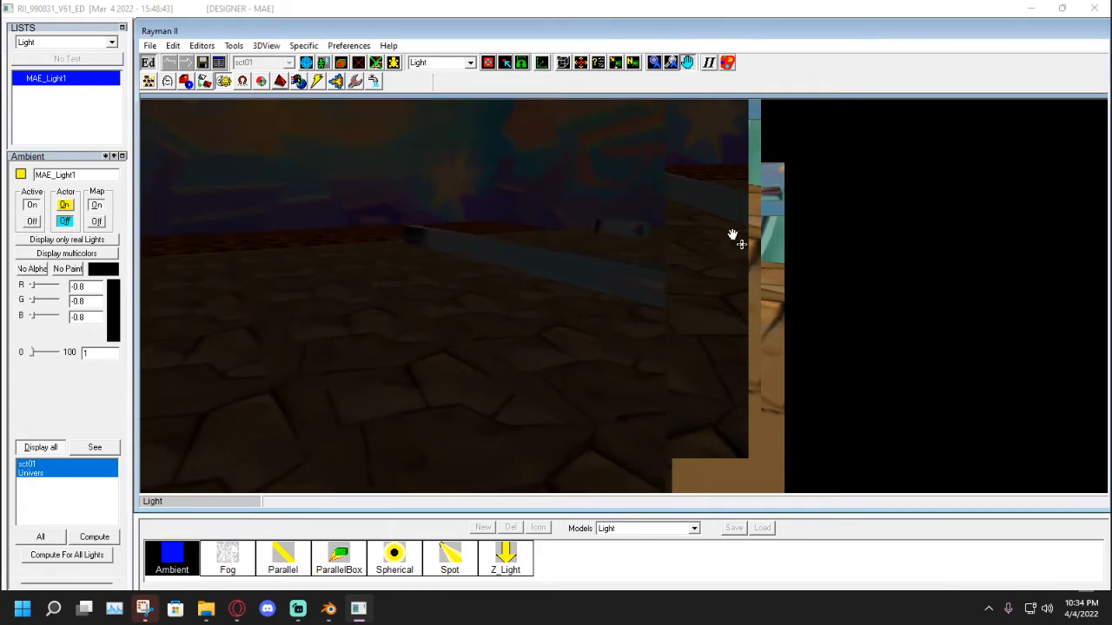
left_click(413, 558)
left_click(625, 559)
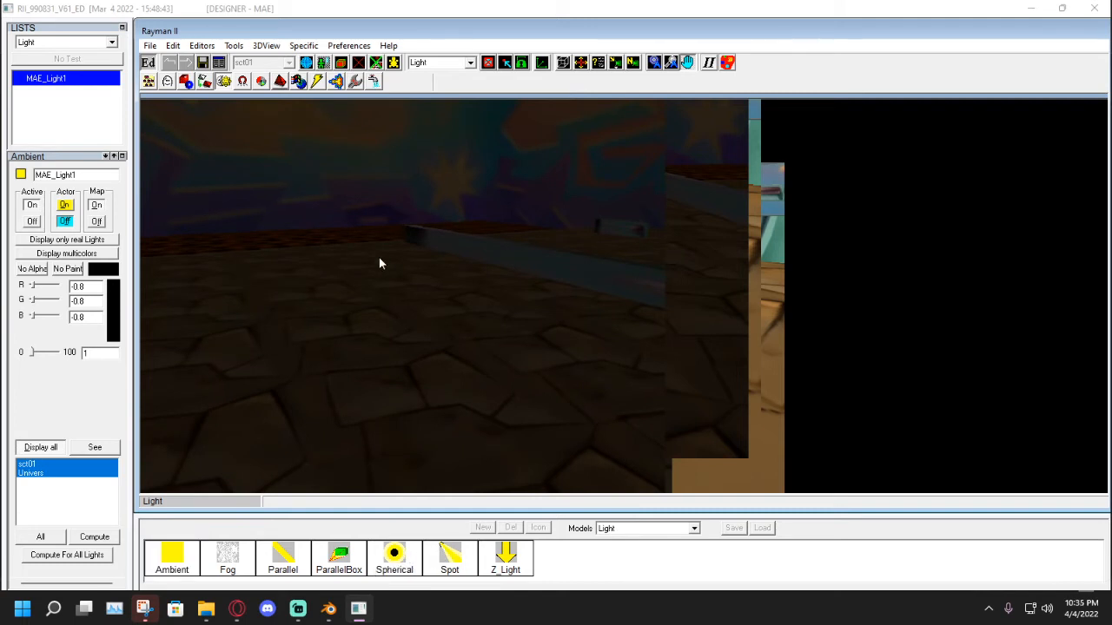
left_click(398, 556)
left_click(397, 556)
left_click(397, 558)
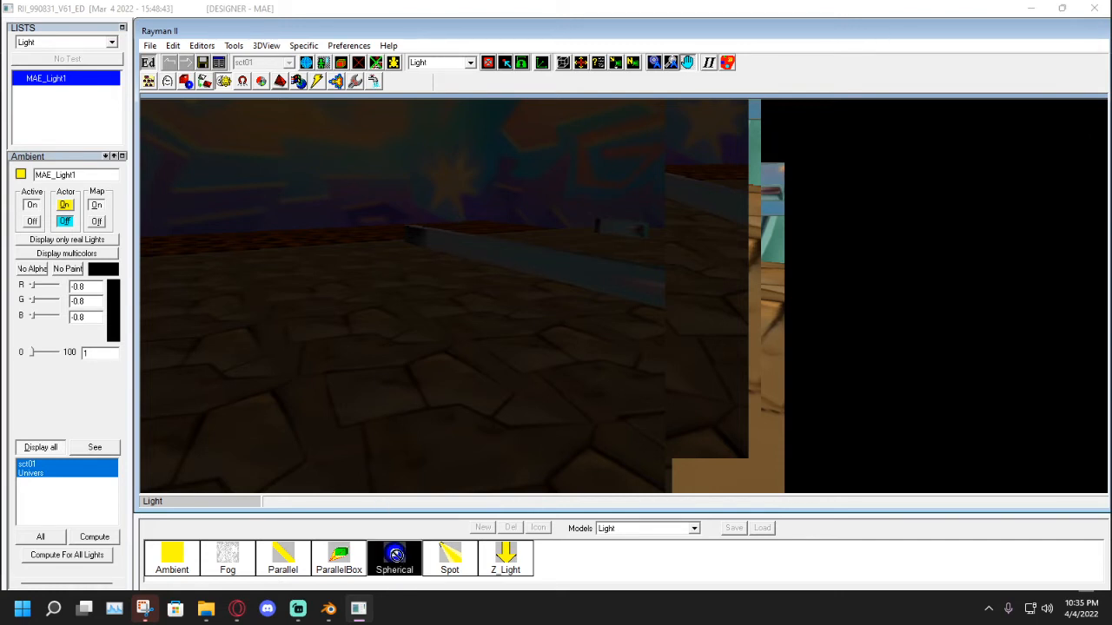
left_click(432, 301)
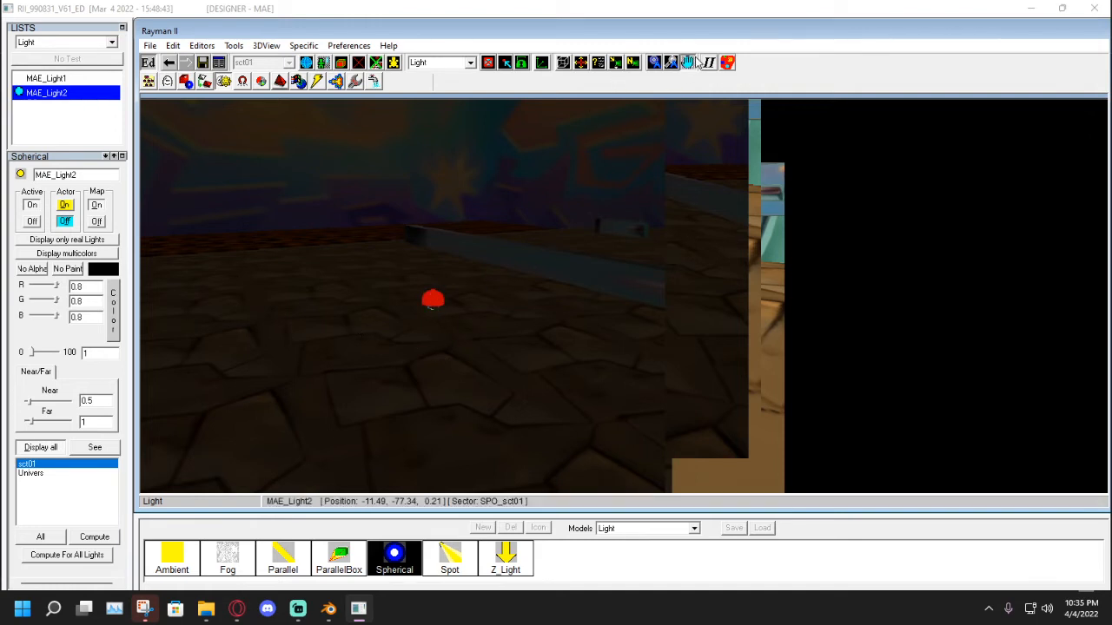
Enable MAE_Light2 for actors and raise it above the floor to about -7.83, -79.41, 16.55.
left_click_drag(687, 63, 676, 176)
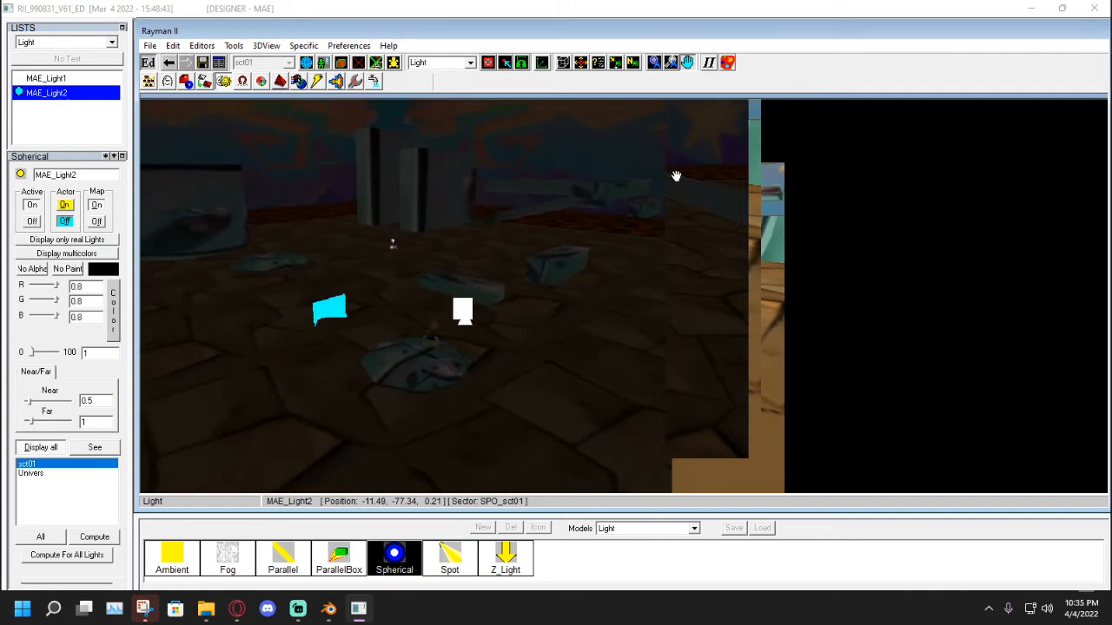
left_click(63, 205)
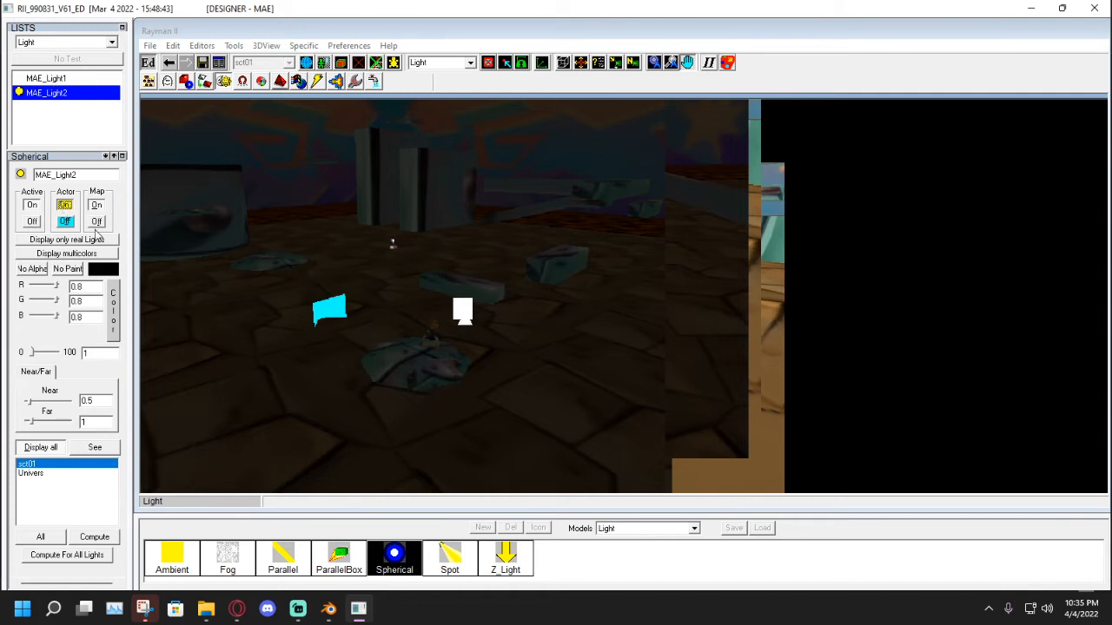
middle_click_drag(613, 295, 1013, 271)
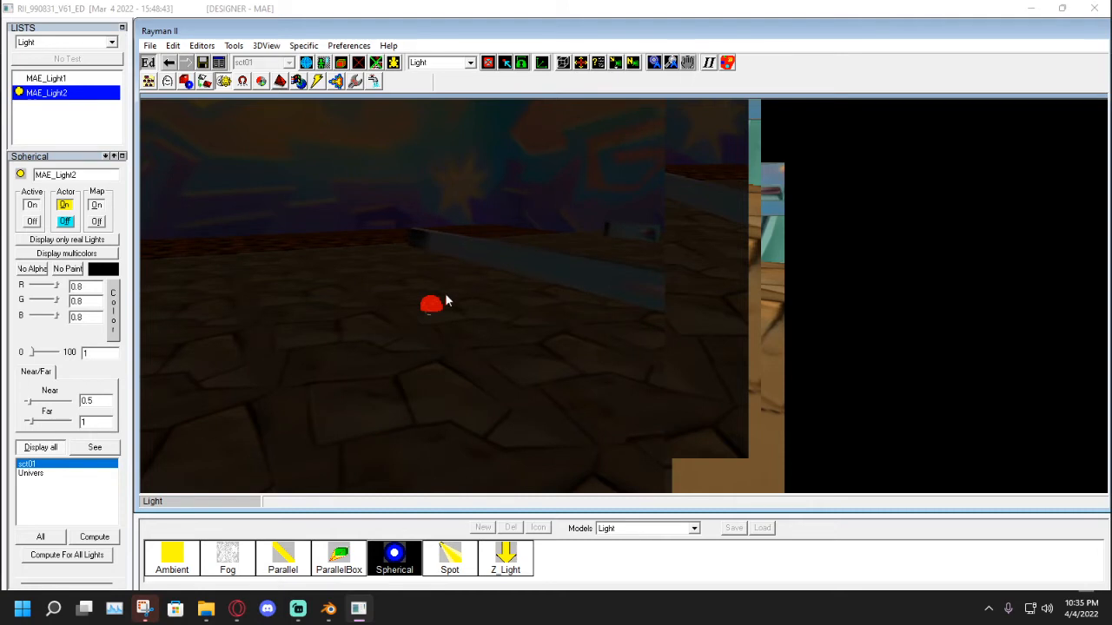
left_click_drag(434, 305, 435, 169)
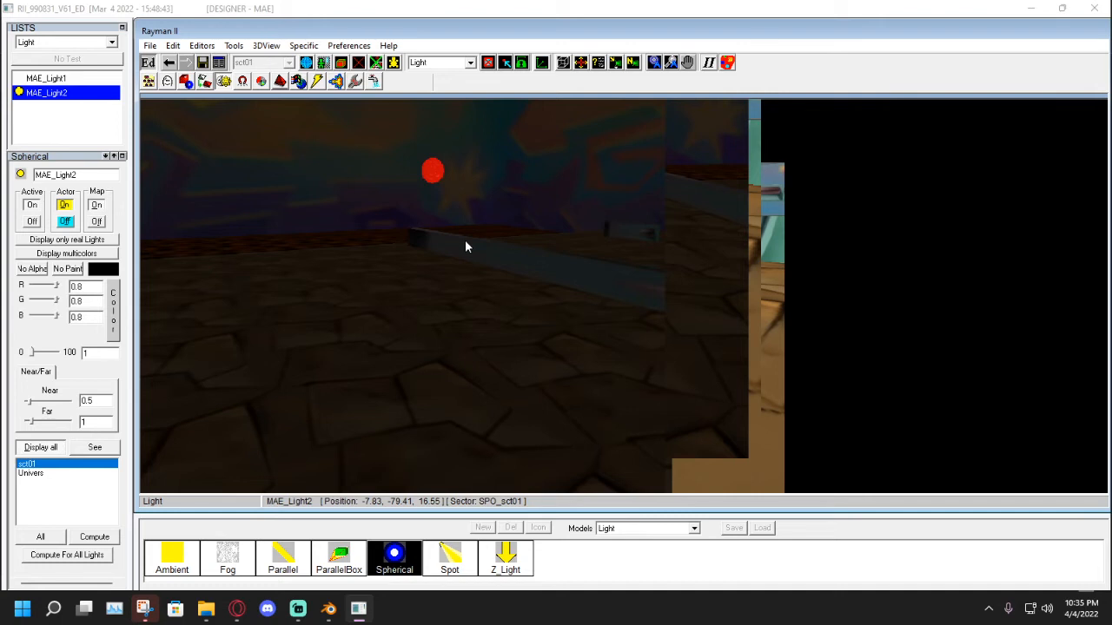
Check the stream chat in Twitch's Stream Manager preview and return to the level editor.
left_click(237, 610)
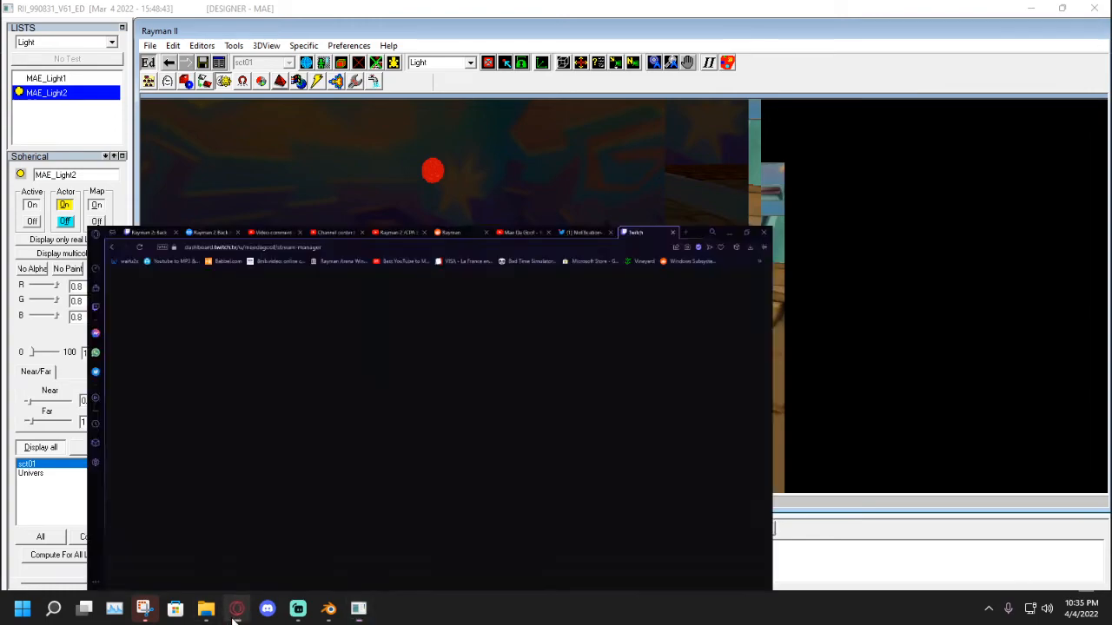
left_click(235, 610)
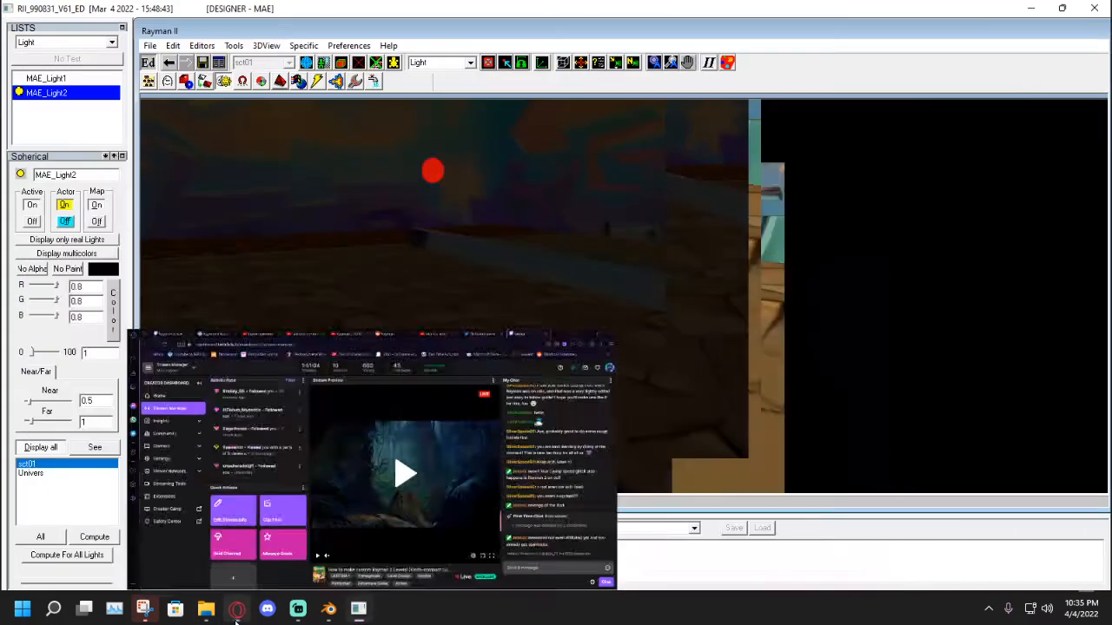
left_click(503, 241)
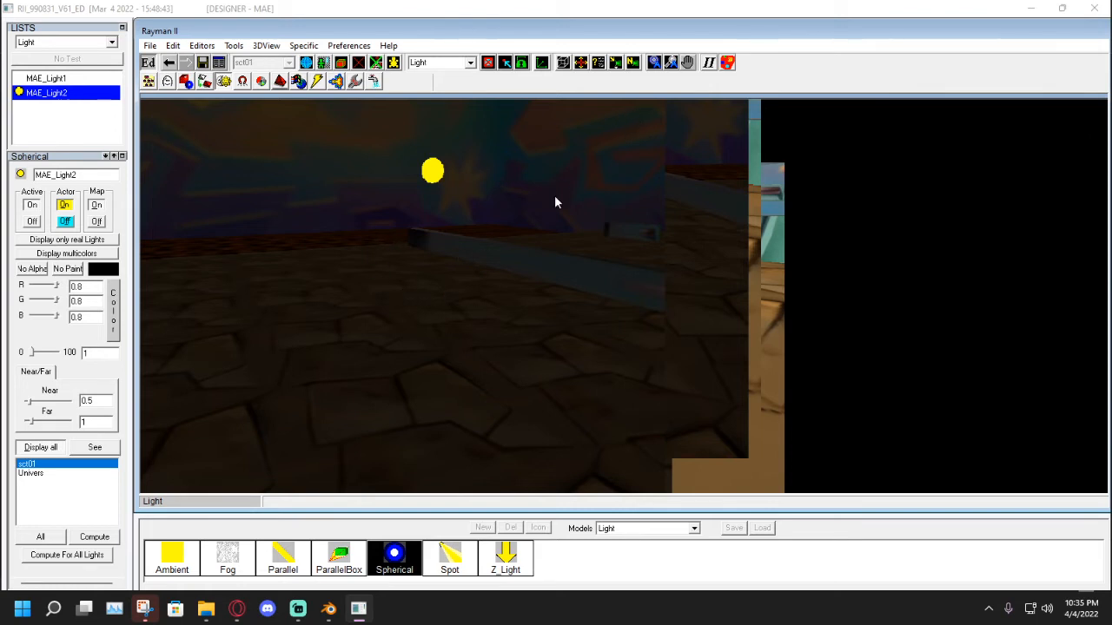
Assign all sectors, sct01 and Univers, to the spherical light MAE_Light2.
left_click(688, 64)
left_click_drag(475, 211, 375, 307)
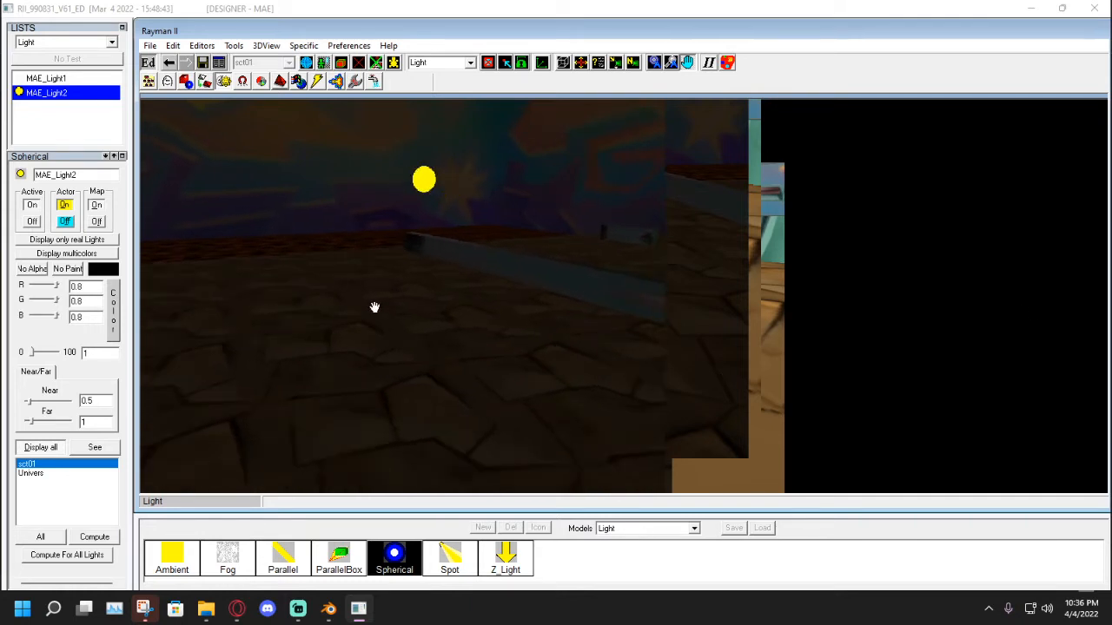
left_click_drag(374, 310, 339, 310)
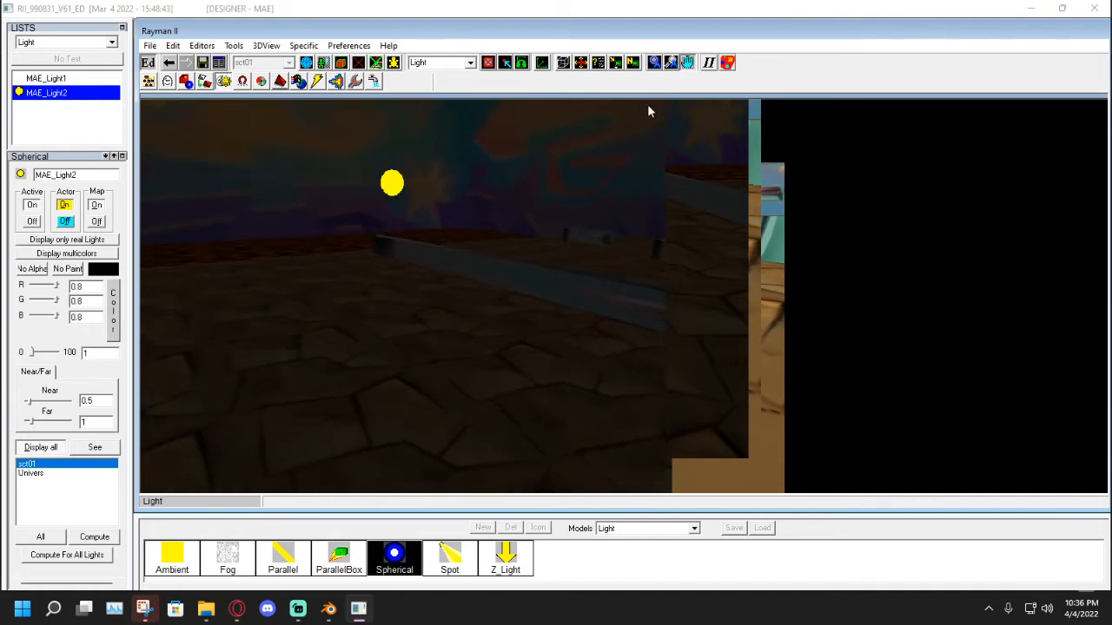
left_click(684, 66)
left_click(396, 187)
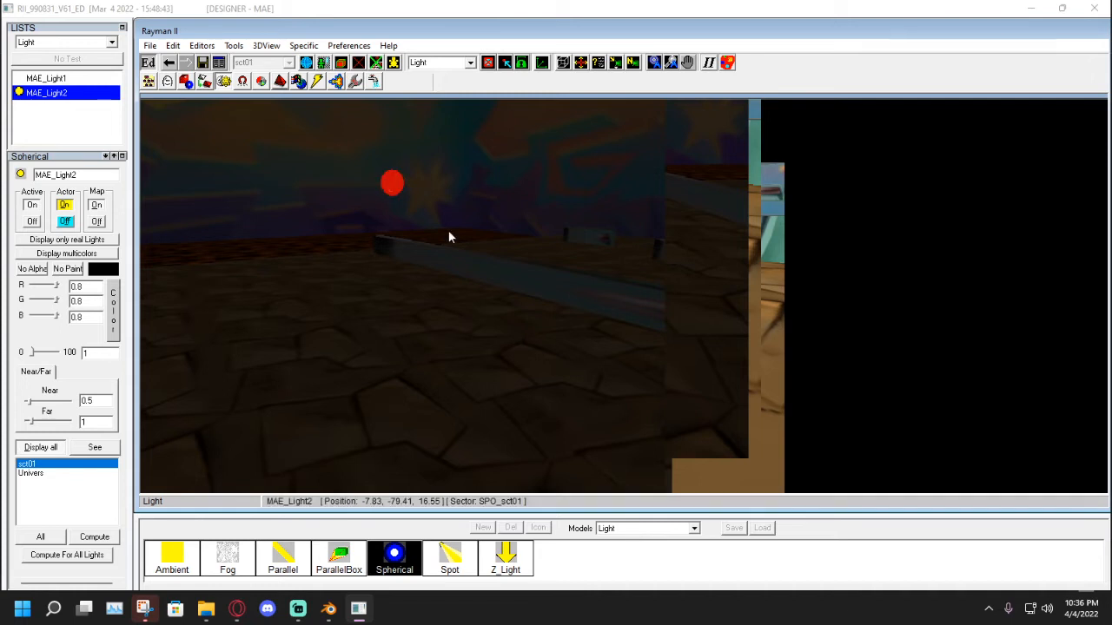
left_click(687, 63)
left_click_drag(496, 218, 606, 199)
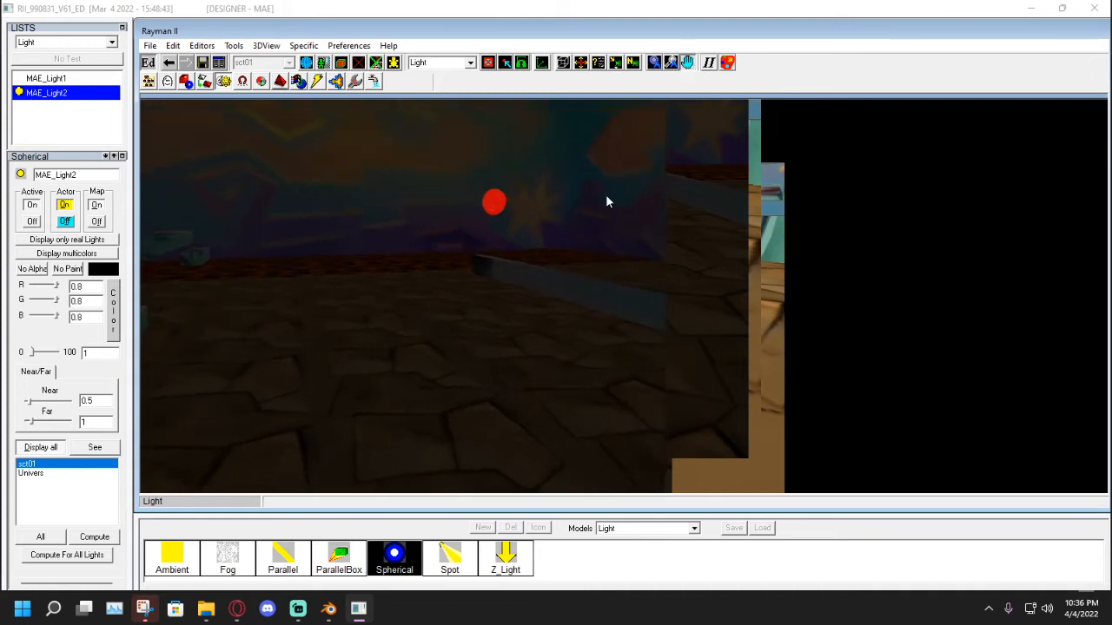
left_click(687, 63)
left_click(493, 201)
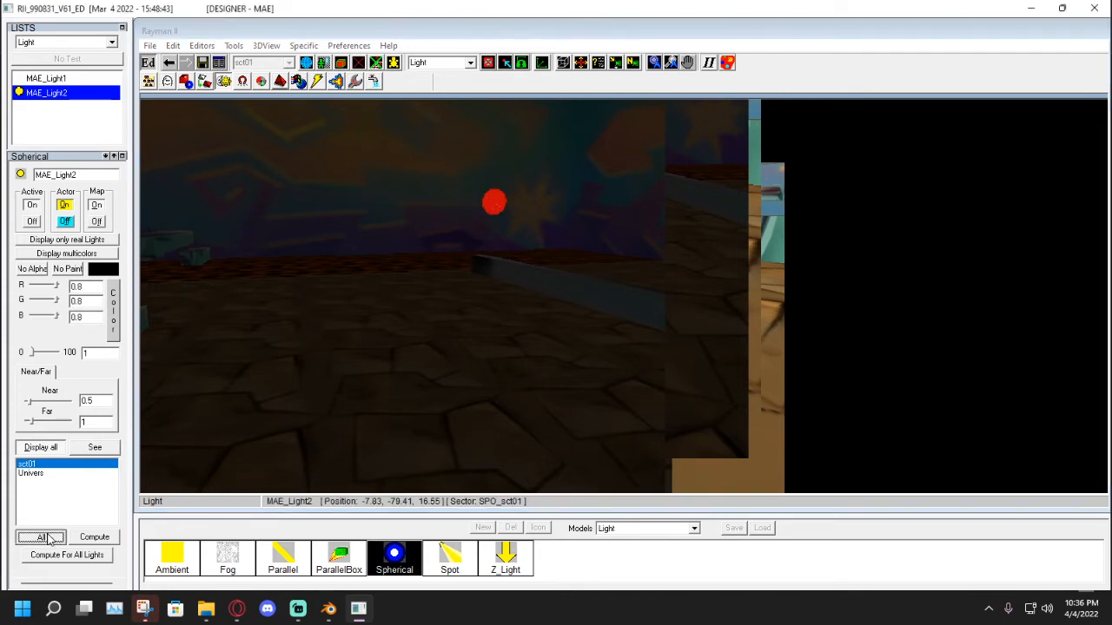
left_click(46, 537)
left_click(387, 299)
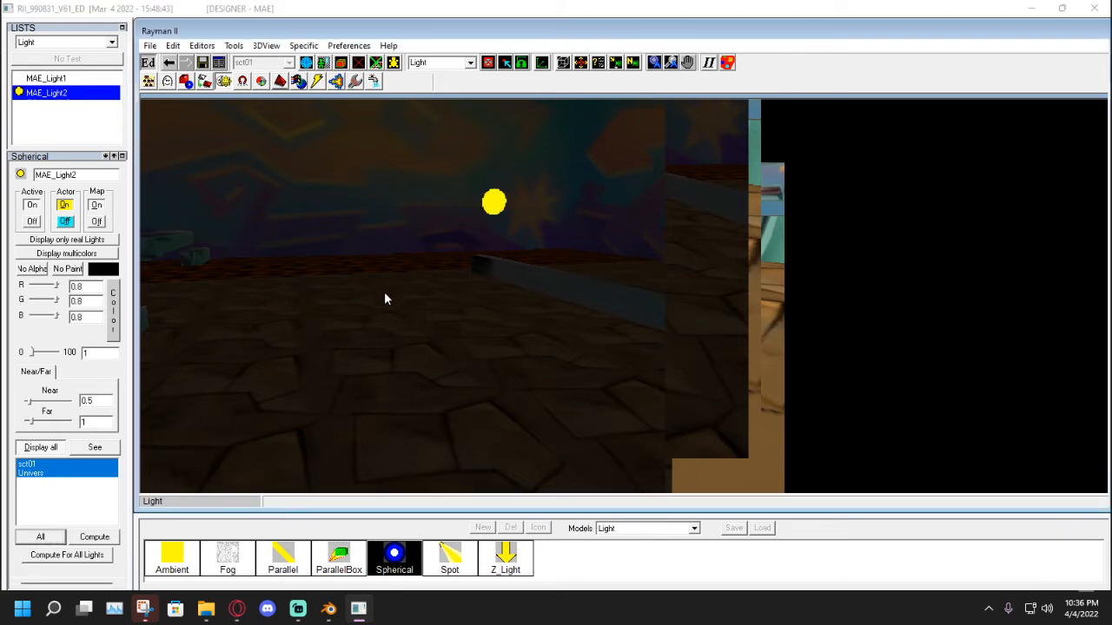
Set MAE_Light2's intensity to 5.27 and extend its Far range to 199.337.
left_click(495, 203)
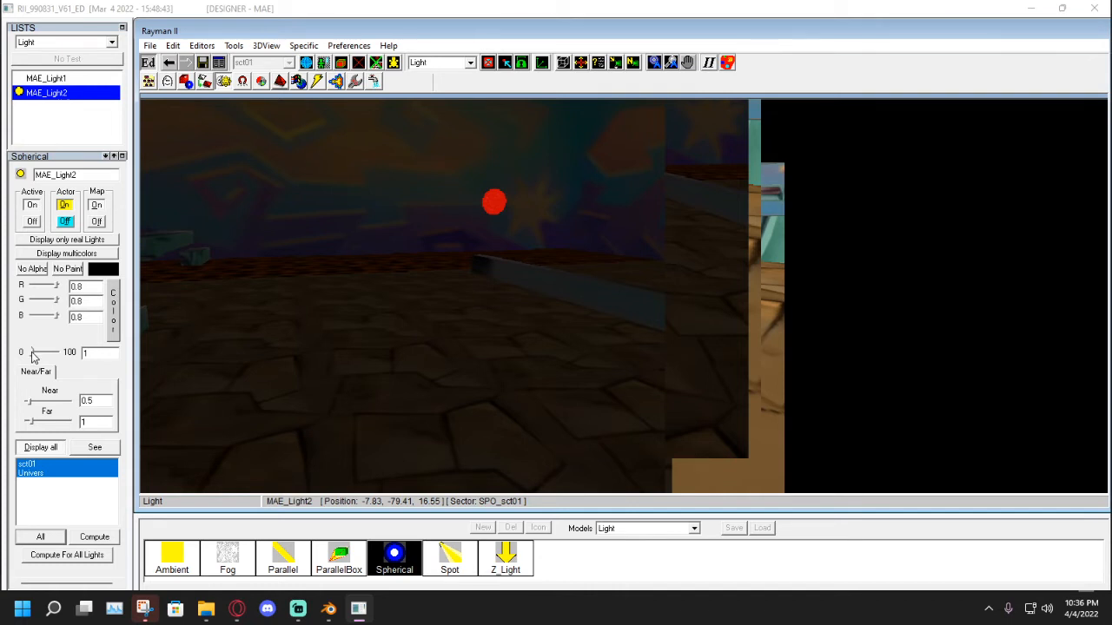
mouse_move(33, 356)
left_mouse_down()
mouse_move(93, 360)
mouse_move(25, 364)
mouse_move(35, 364)
left_mouse_up()
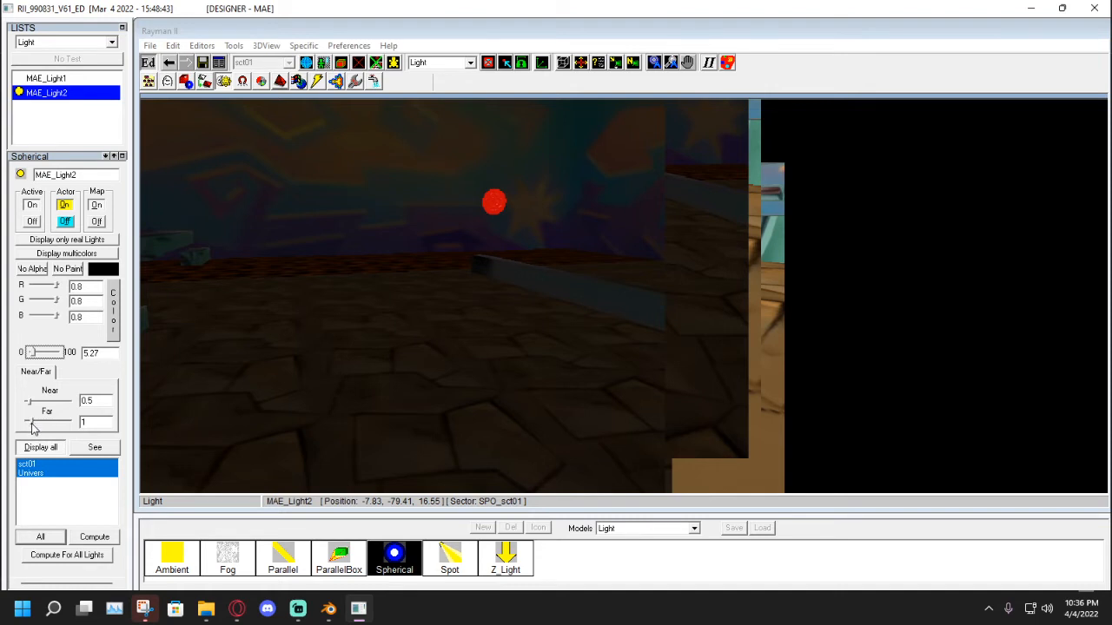
left_click_drag(33, 424, 47, 424)
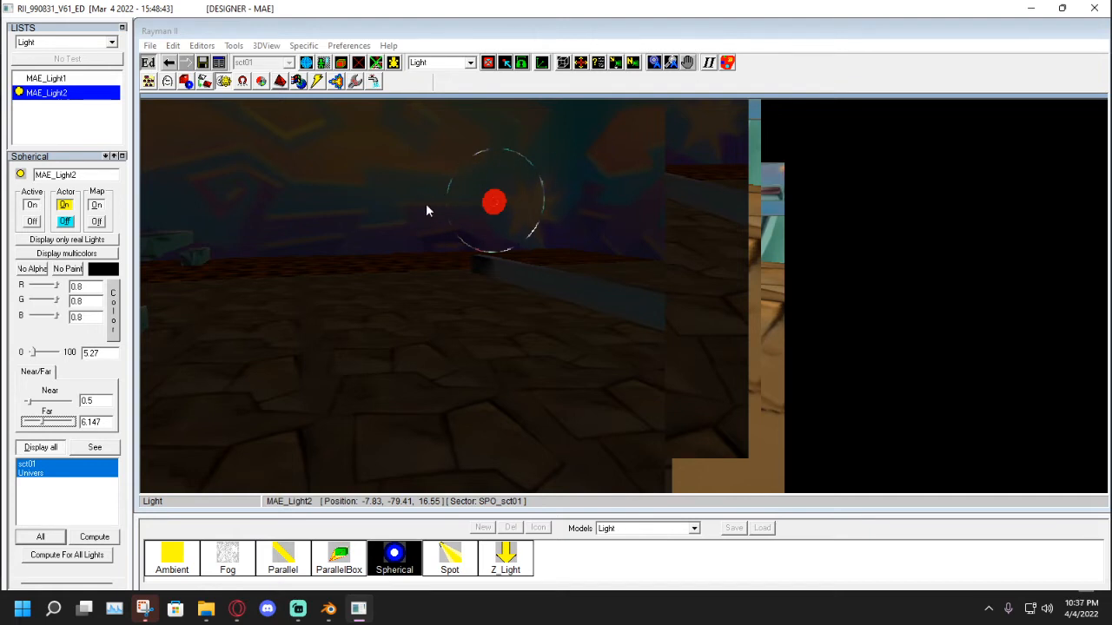
left_click_drag(47, 425, 63, 424)
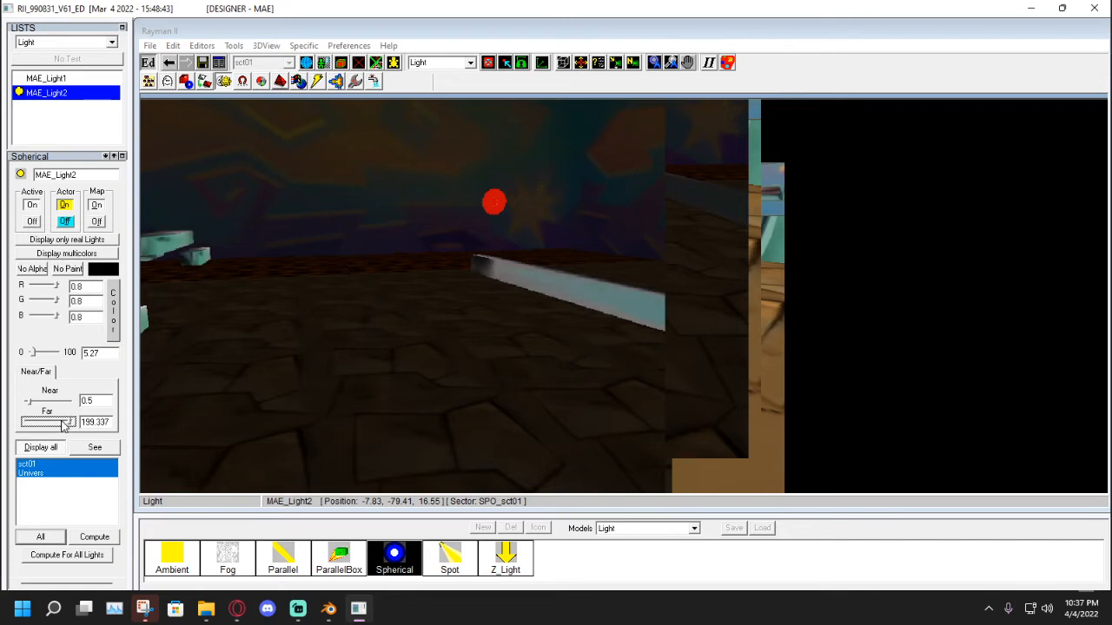
Set MAE_Light2's intensity to 10.54 and move it higher toward the far lava area, to about -3.76, -116.15, 64.79.
left_click(692, 62)
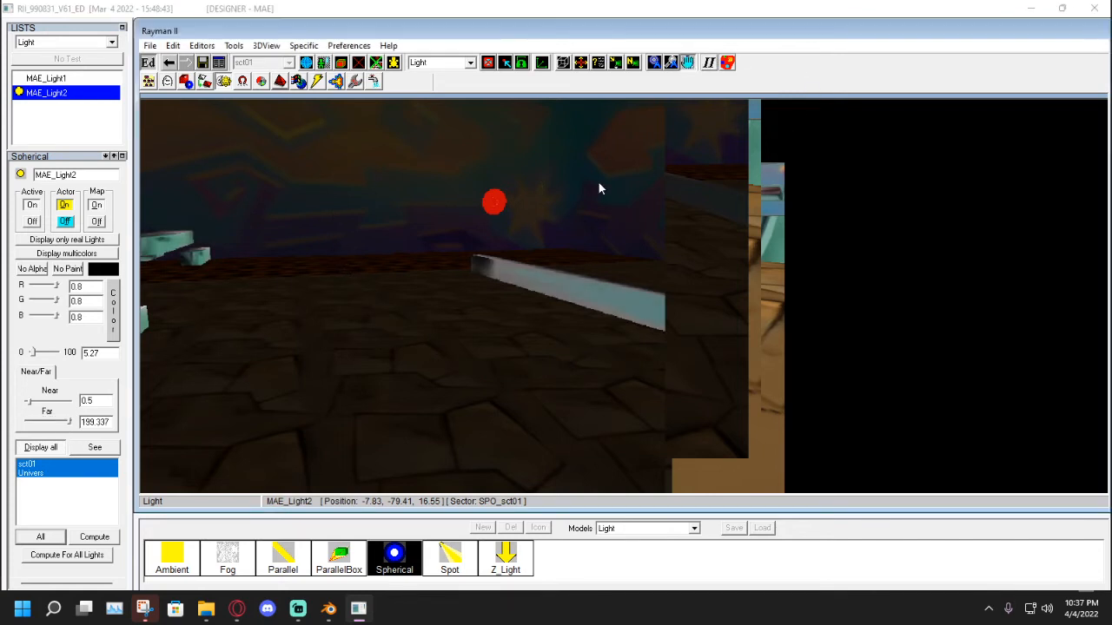
left_click_drag(443, 148, 231, 165)
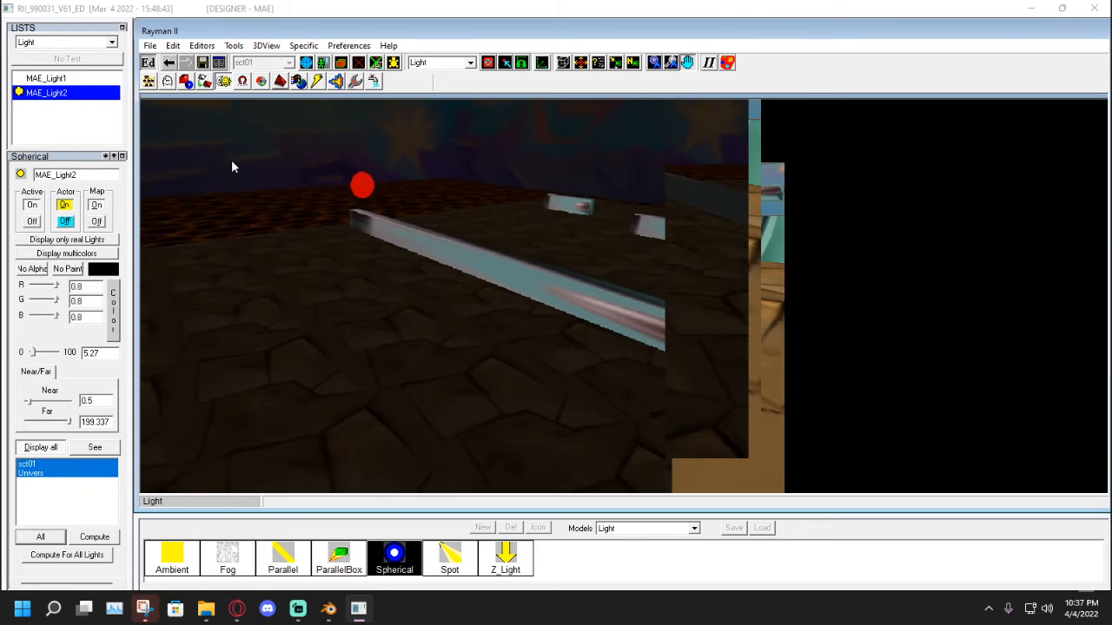
left_click_drag(287, 201, 678, 200)
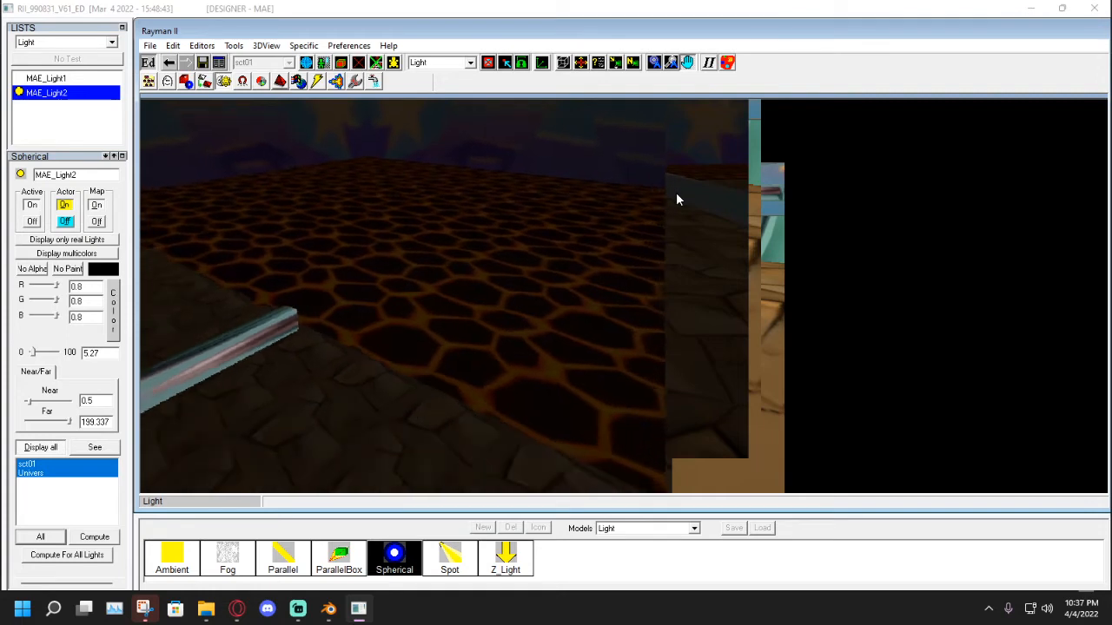
mouse_move(363, 295)
left_mouse_down()
mouse_move(619, 409)
mouse_move(751, 257)
mouse_move(489, 323)
mouse_move(556, 322)
mouse_move(555, 251)
mouse_move(901, 223)
mouse_move(982, 416)
mouse_move(769, 472)
mouse_move(608, 229)
mouse_move(496, 477)
mouse_move(608, 428)
left_mouse_up()
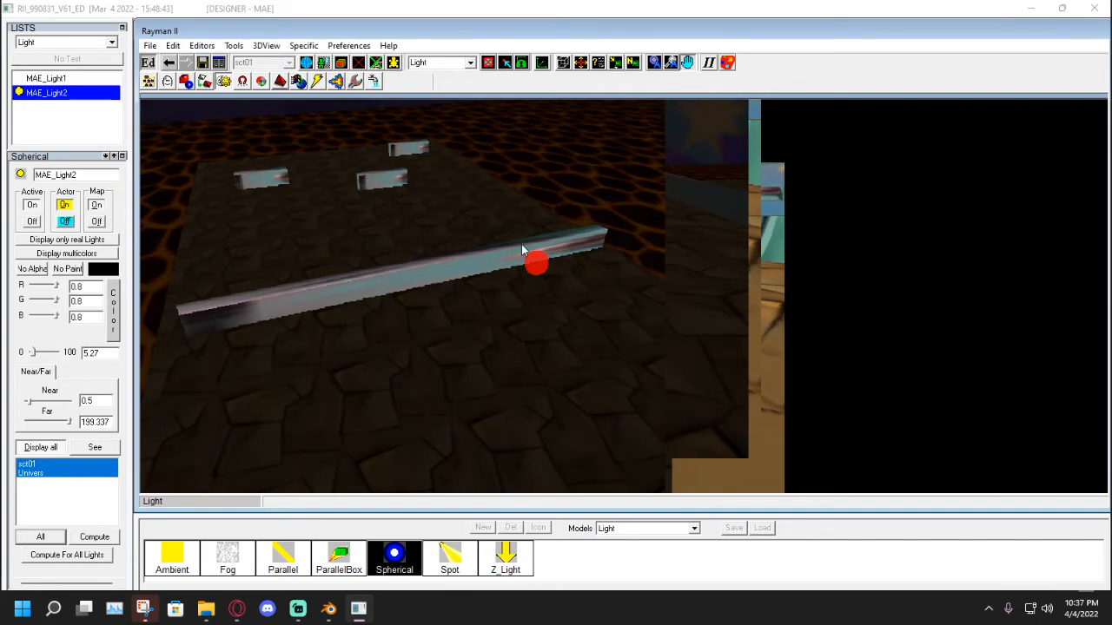
left_click_drag(535, 265, 515, 228)
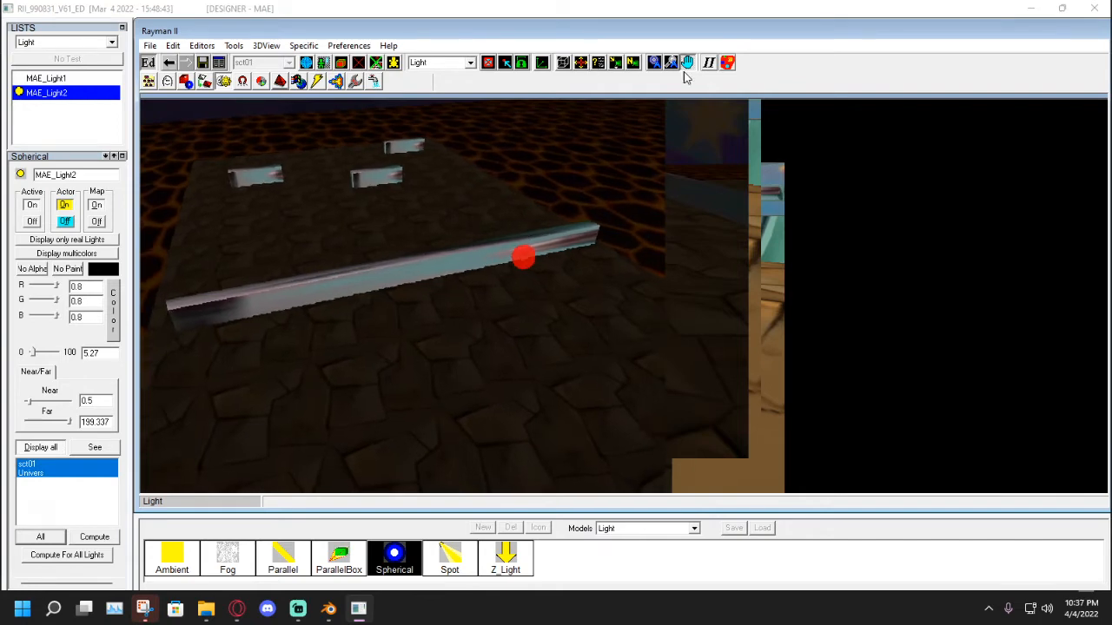
mouse_move(29, 354)
left_mouse_down()
mouse_move(54, 357)
mouse_move(31, 355)
left_mouse_up()
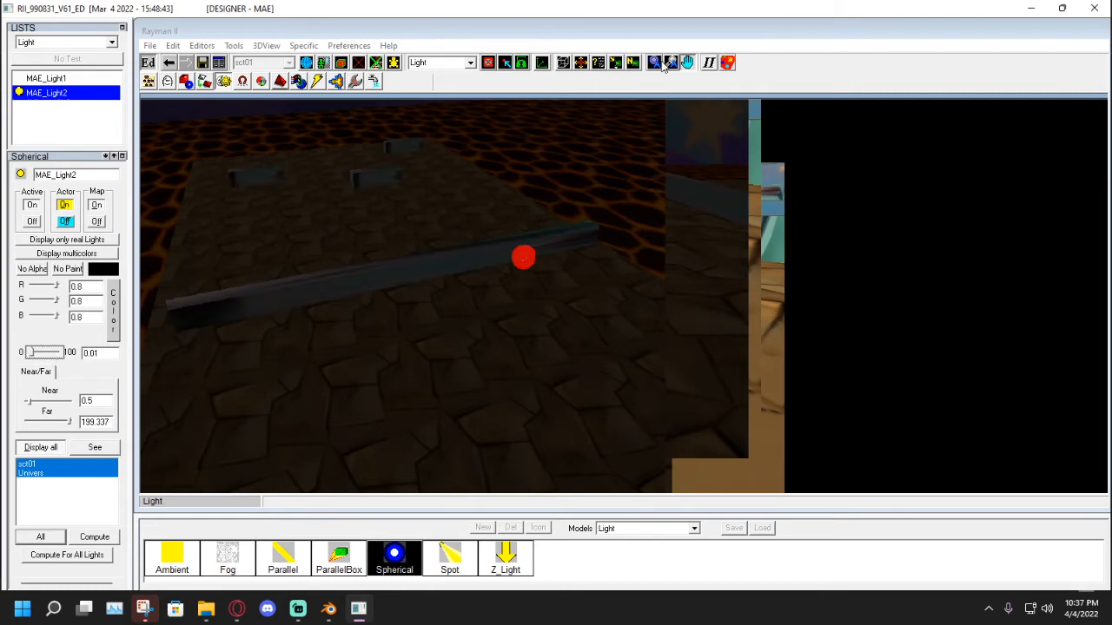
left_click(512, 254)
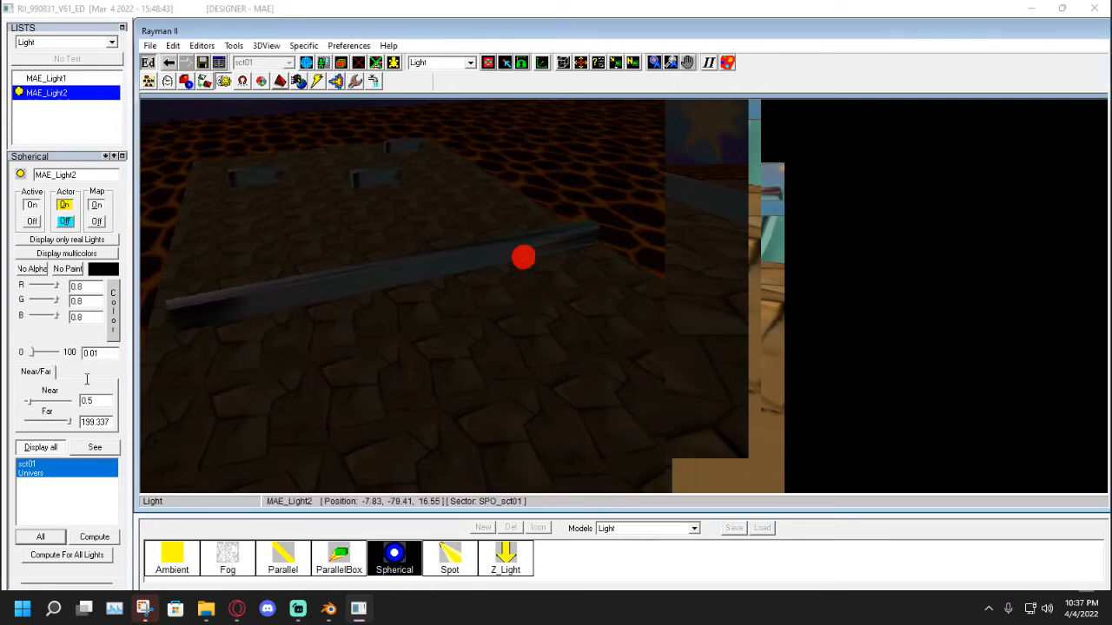
left_click_drag(32, 355, 38, 358)
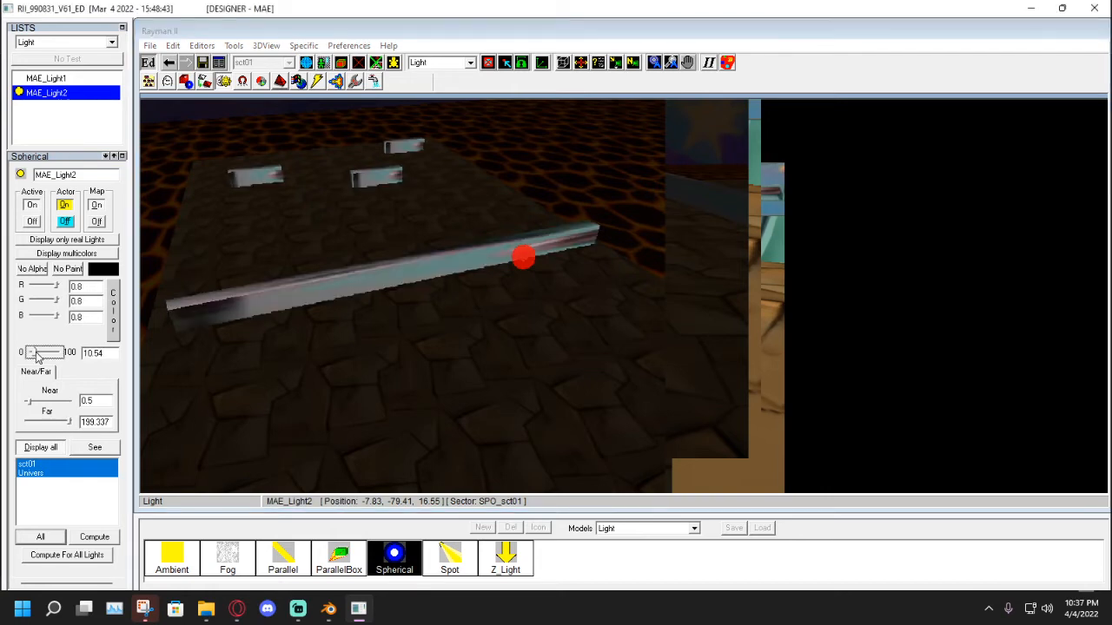
left_click_drag(513, 257, 403, 141)
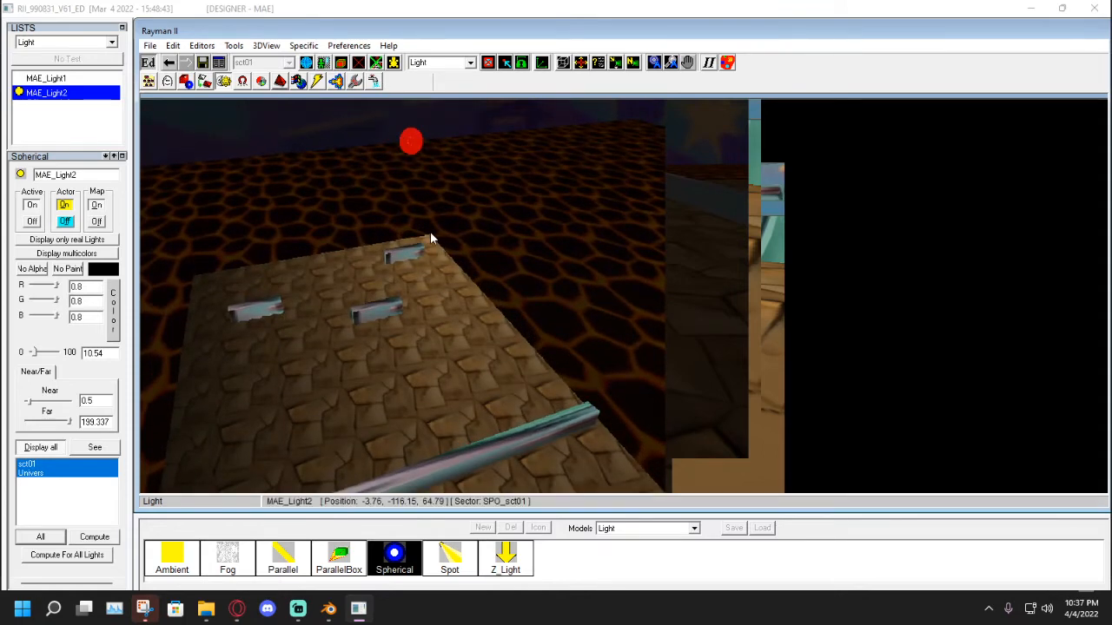
Place another Spherical light at the platform corner beside the large cylinder.
left_click(686, 64)
left_click_drag(519, 375, 681, 221)
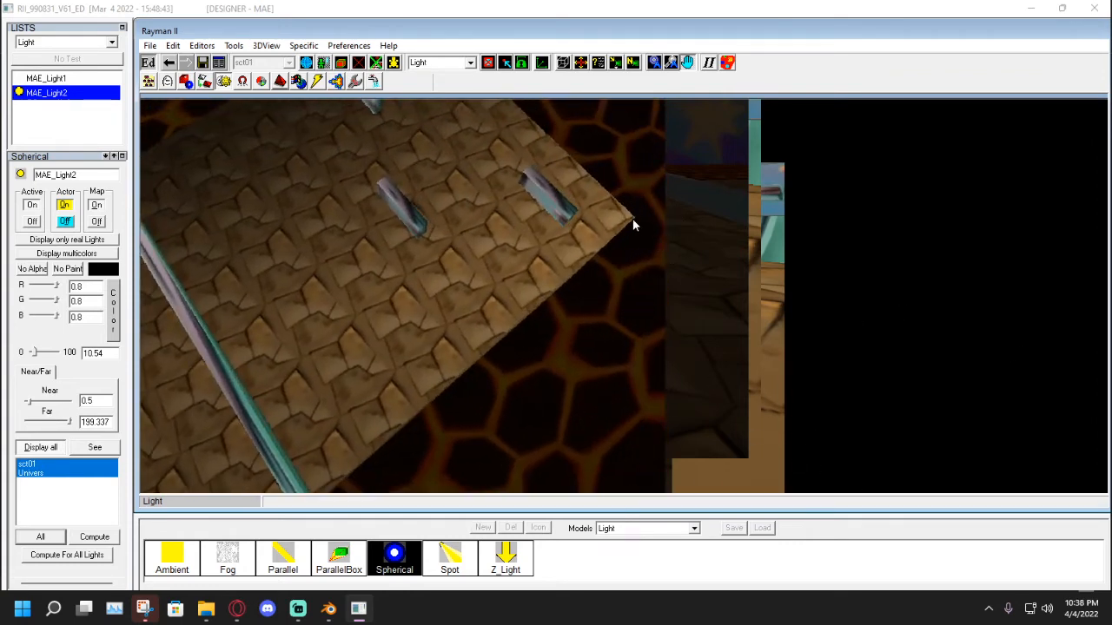
left_click_drag(639, 156, 606, 451)
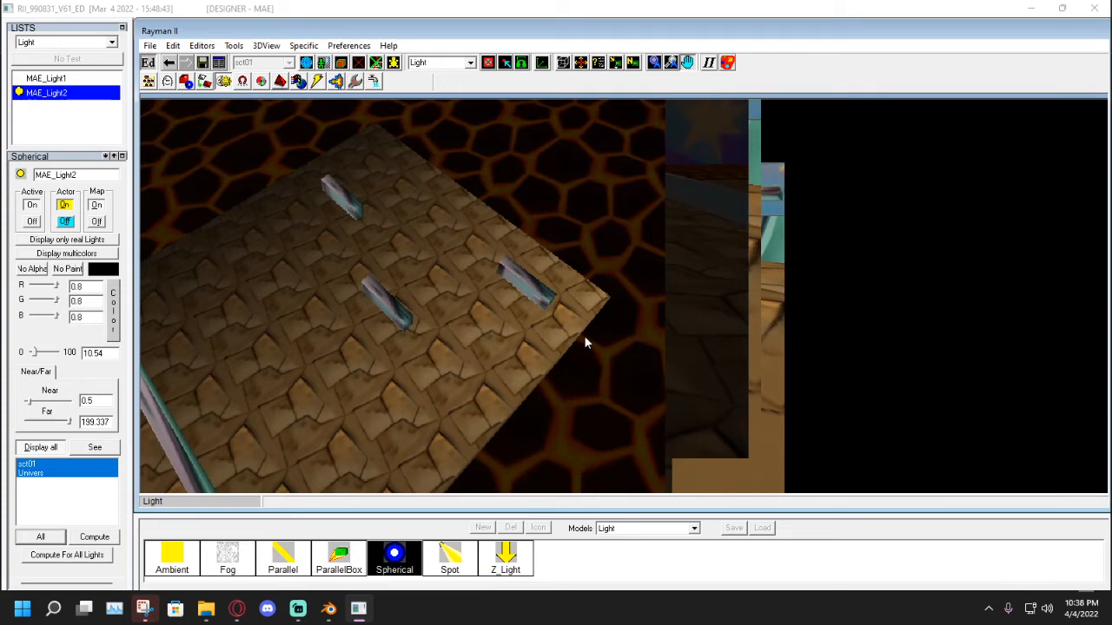
left_click_drag(512, 315, 1052, 194)
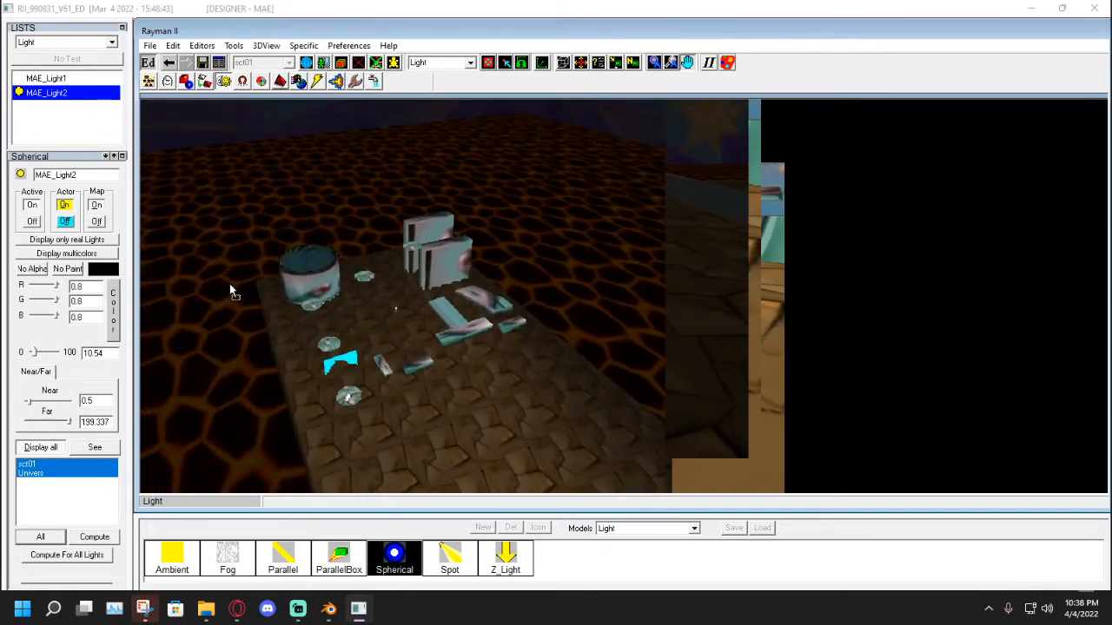
left_click(258, 288)
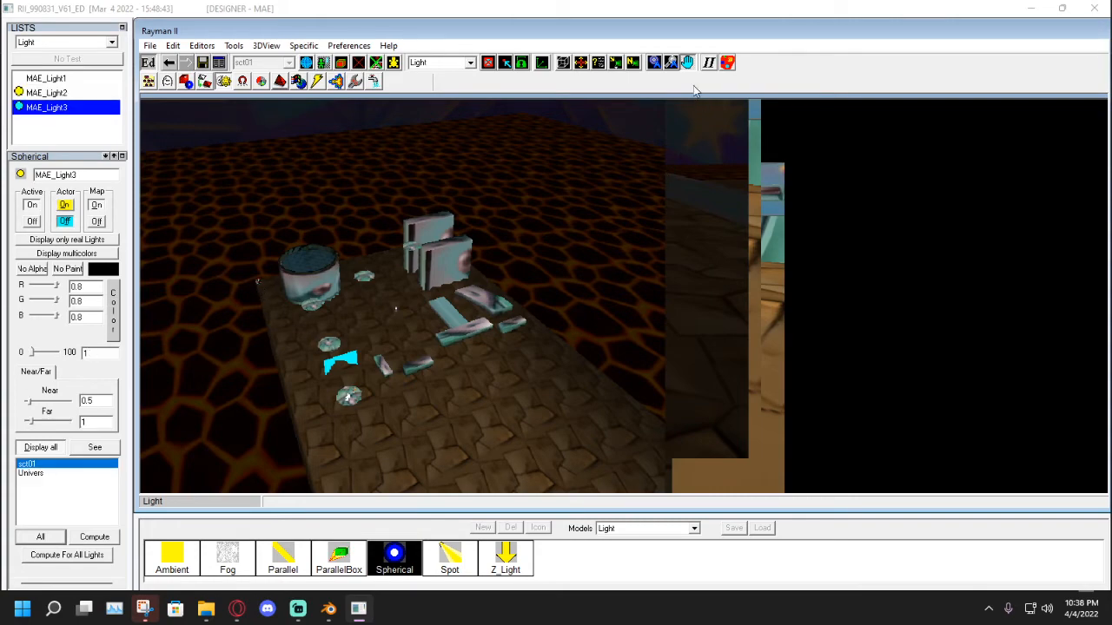
Raise MAE_Light3 above the platform corner to about -48.79, 64.73, 21.57 and extend its Far range to 140.961.
left_click_drag(403, 269, 533, 306)
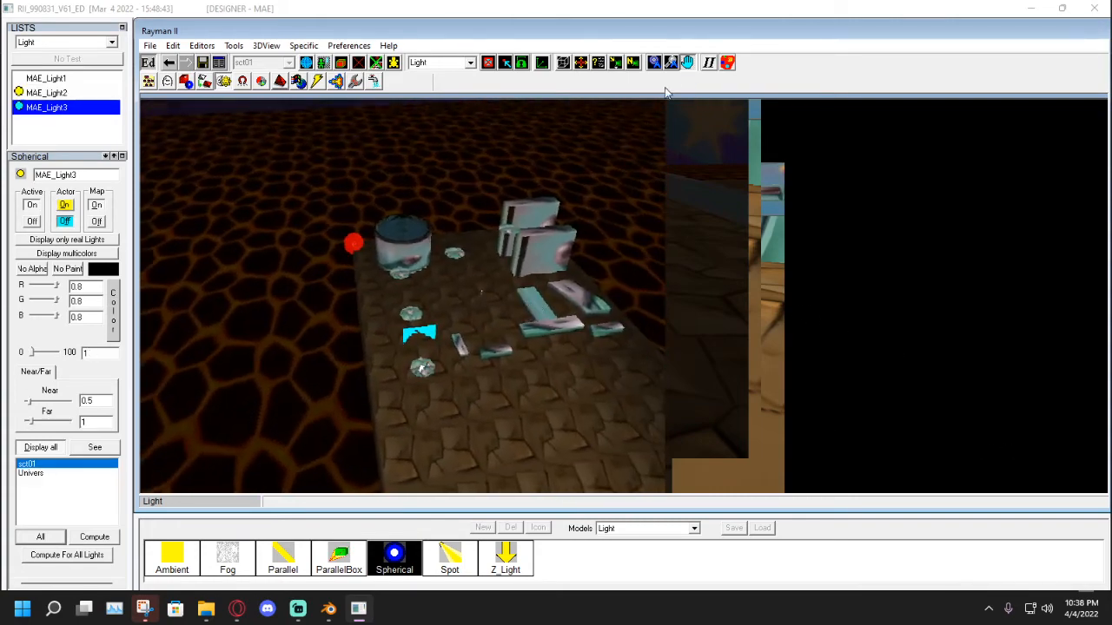
left_click_drag(353, 244, 349, 186)
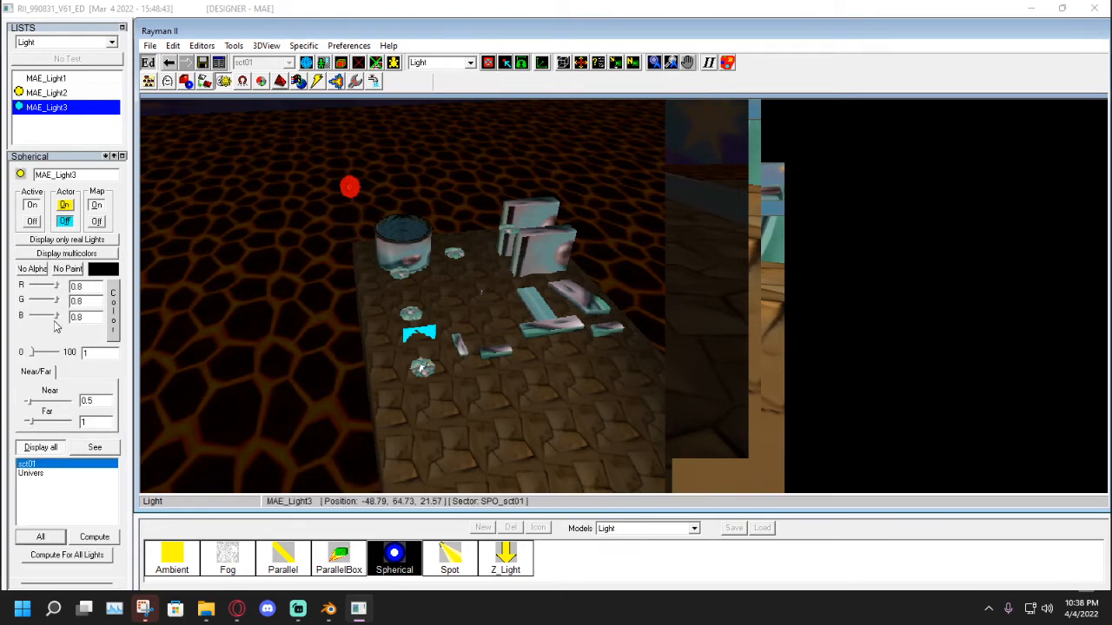
left_click(55, 424)
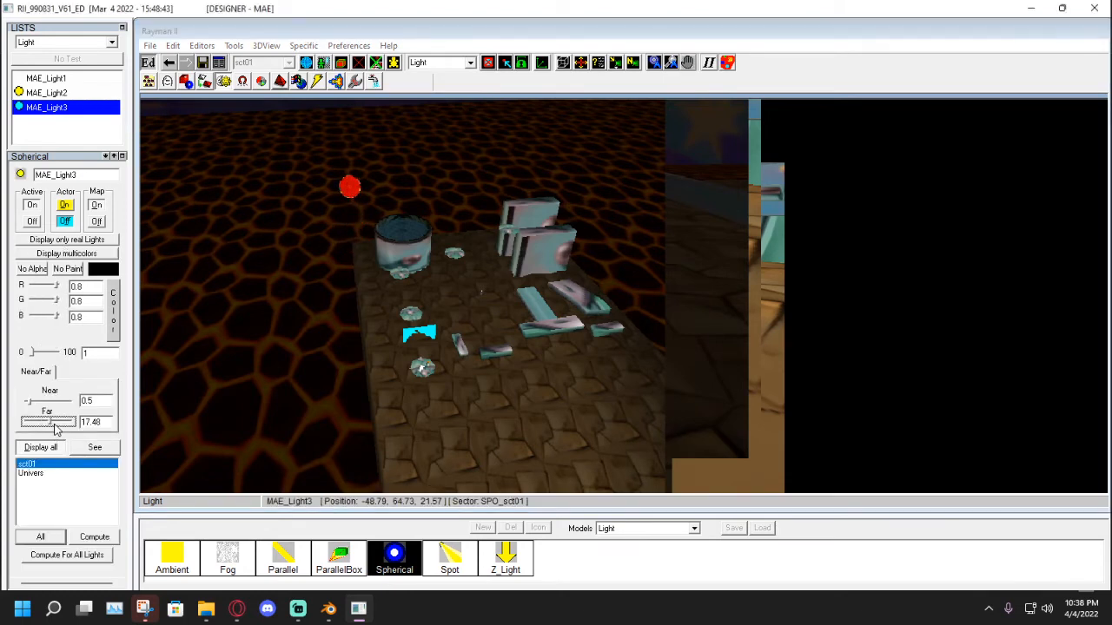
left_click_drag(55, 429, 70, 428)
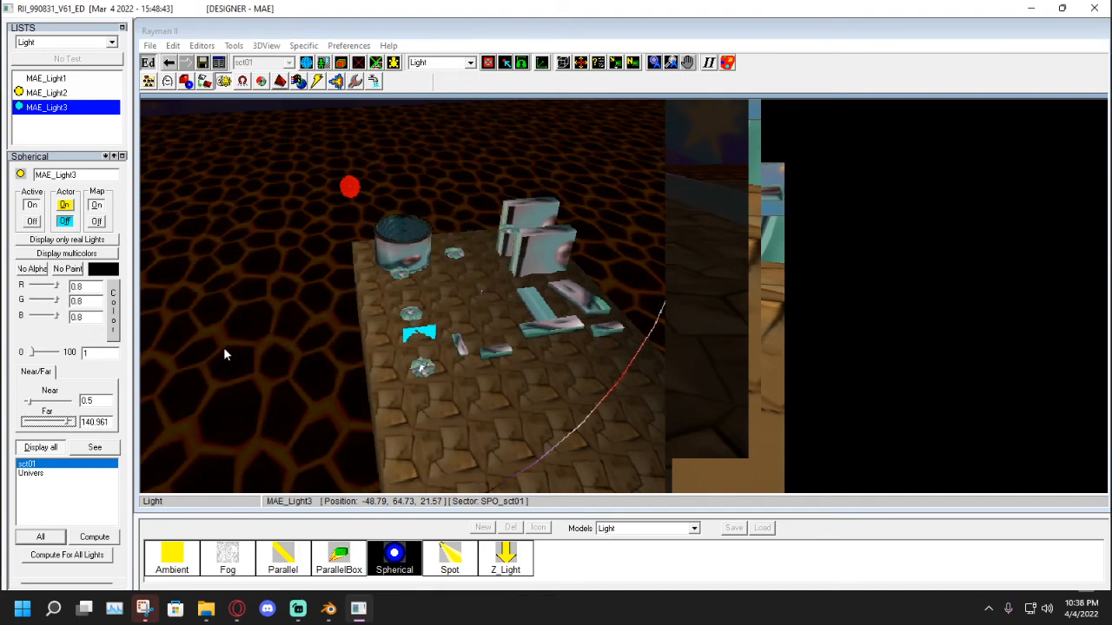
left_click(688, 64)
left_click_drag(465, 269, 271, 263)
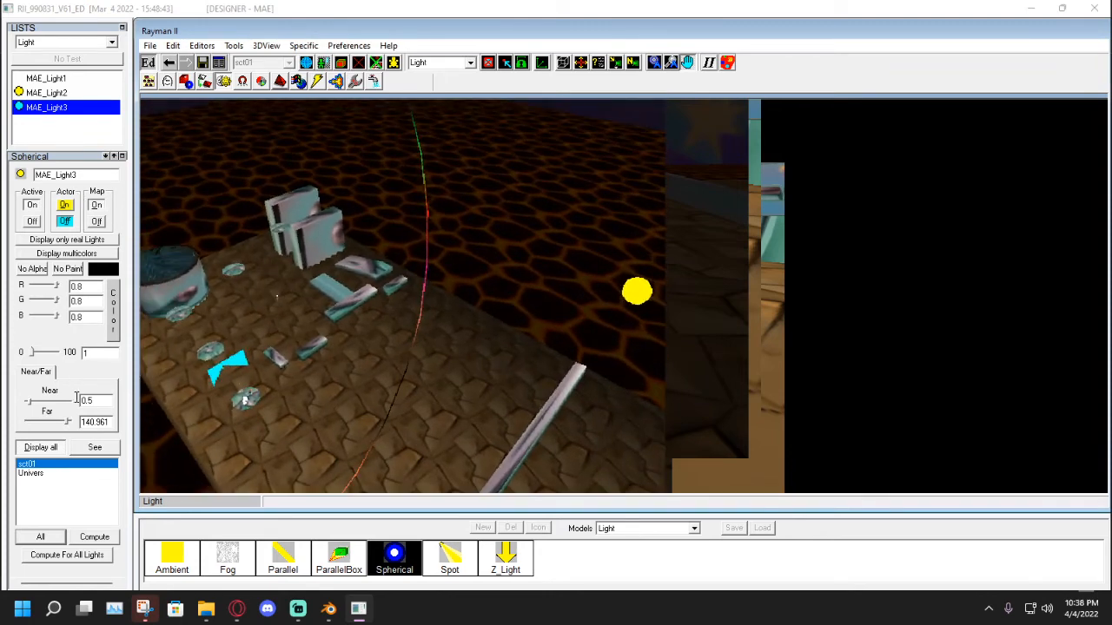
left_click_drag(576, 181, 645, 180)
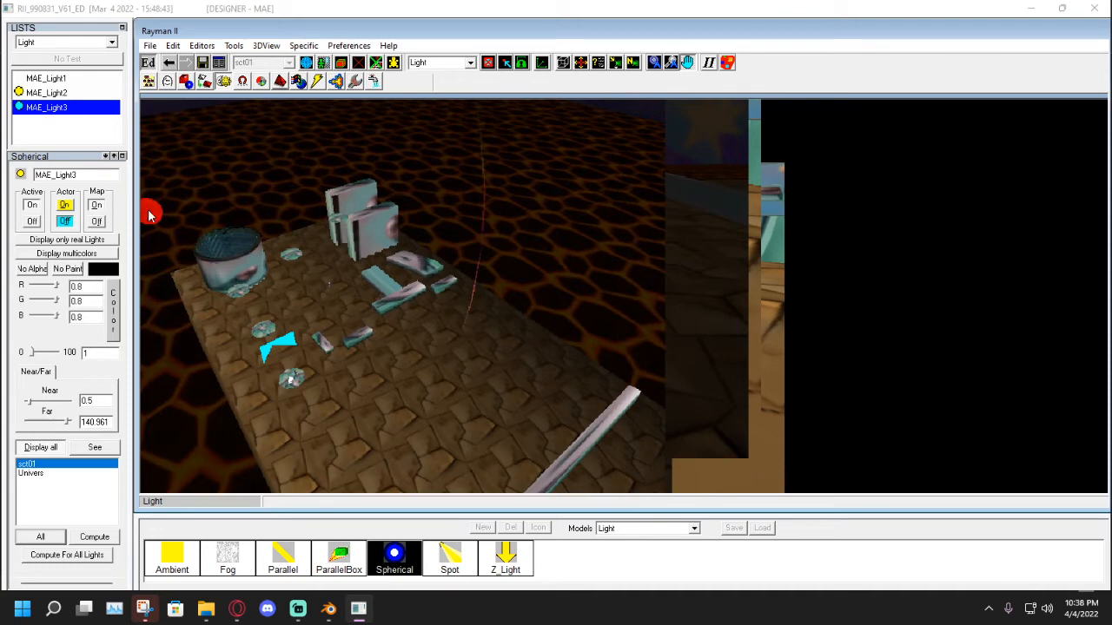
left_click(406, 563)
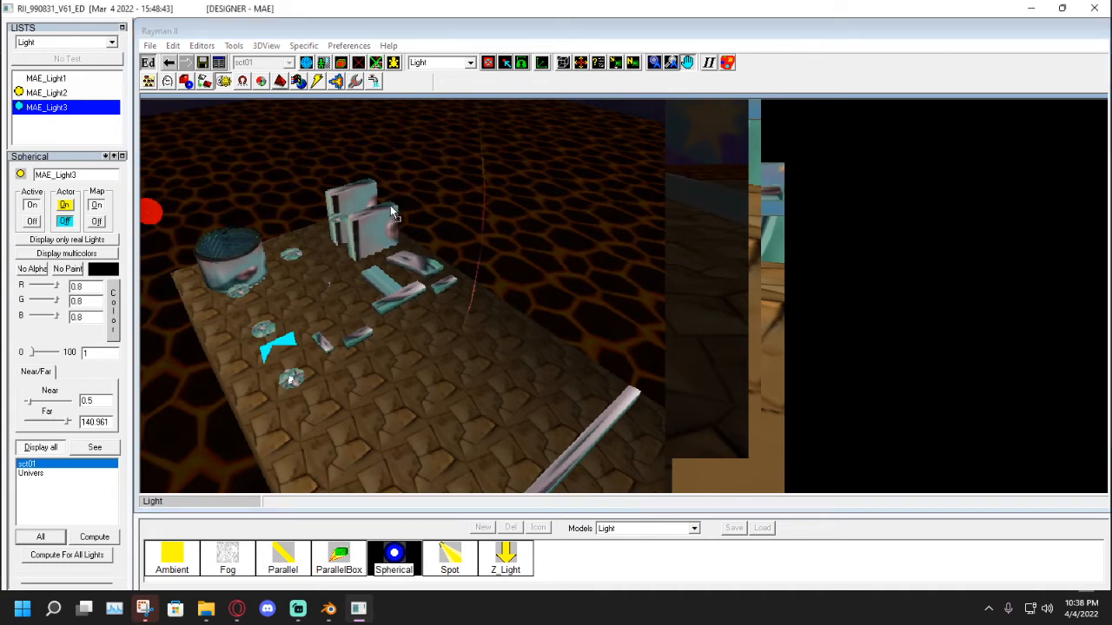
left_click(365, 213)
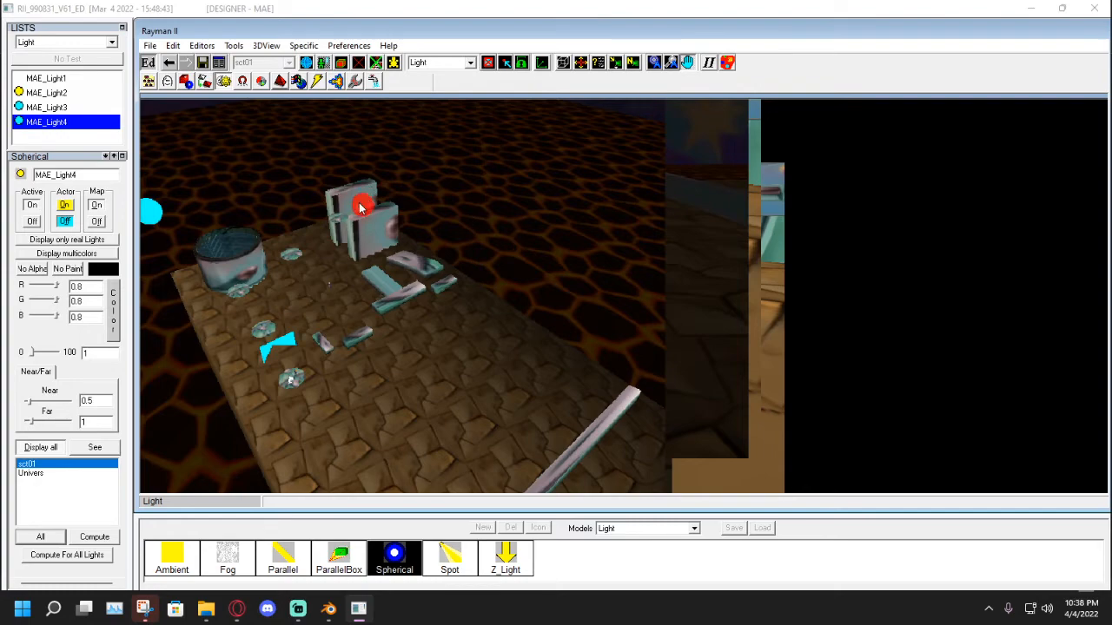
middle_click_drag(361, 191, 677, 170)
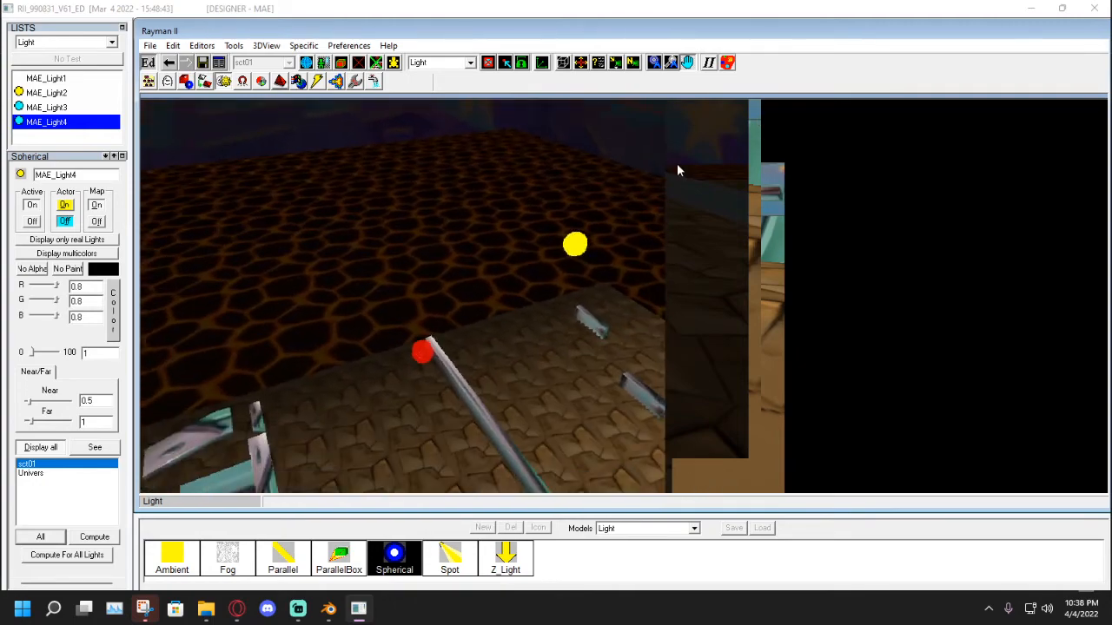
key("Delete")
Place another Spherical light at the platform corner beside the tall standing slabs.
middle_click_drag(385, 286, 993, 243)
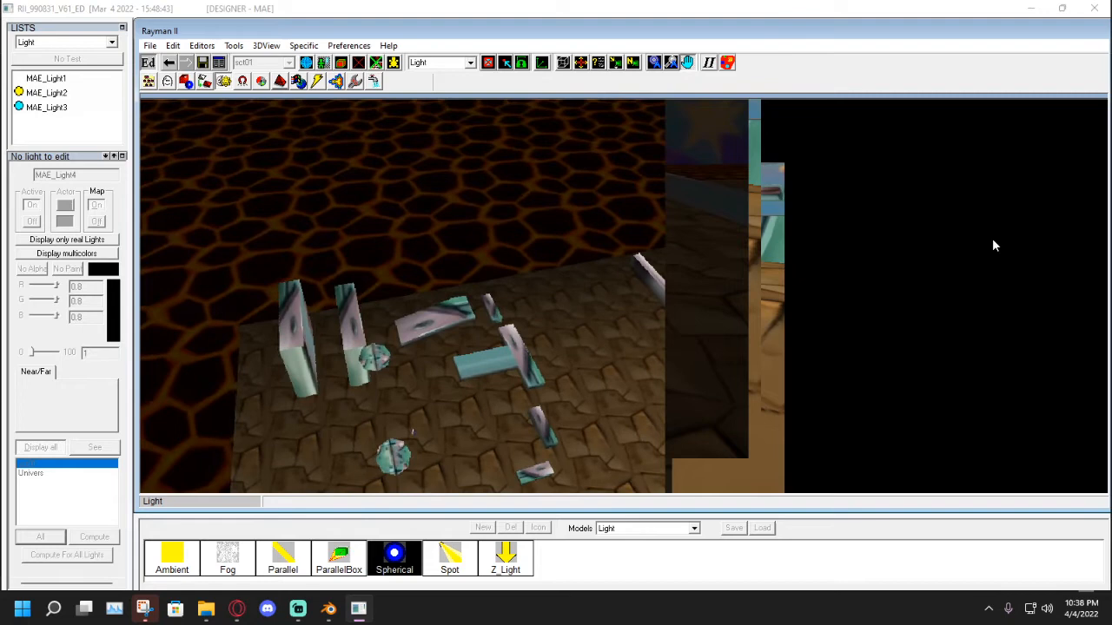
left_click(391, 573)
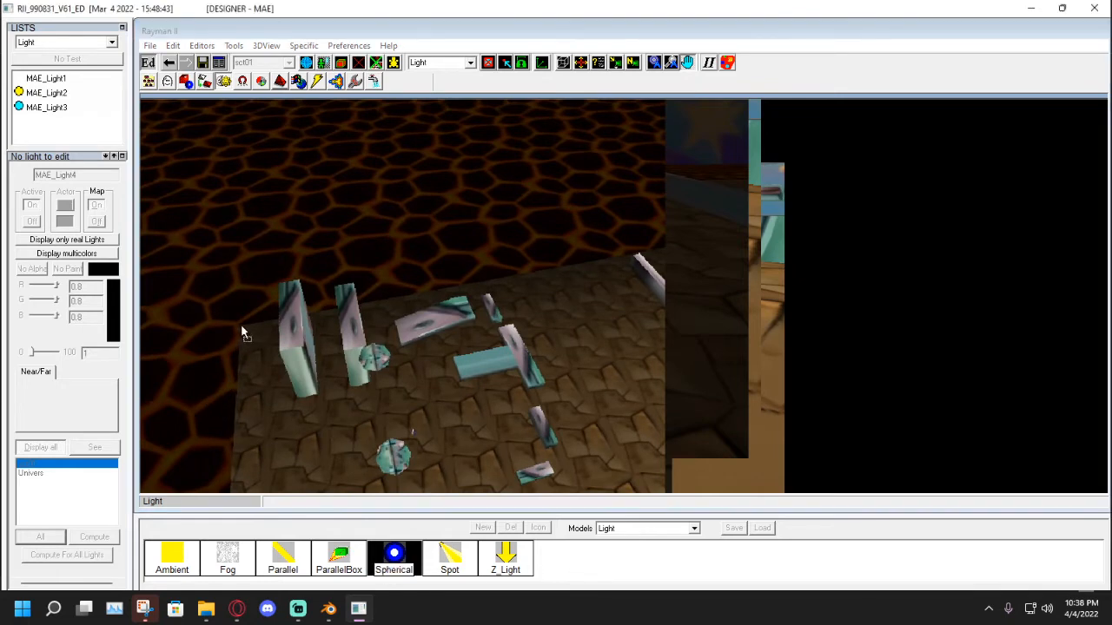
left_click(241, 325)
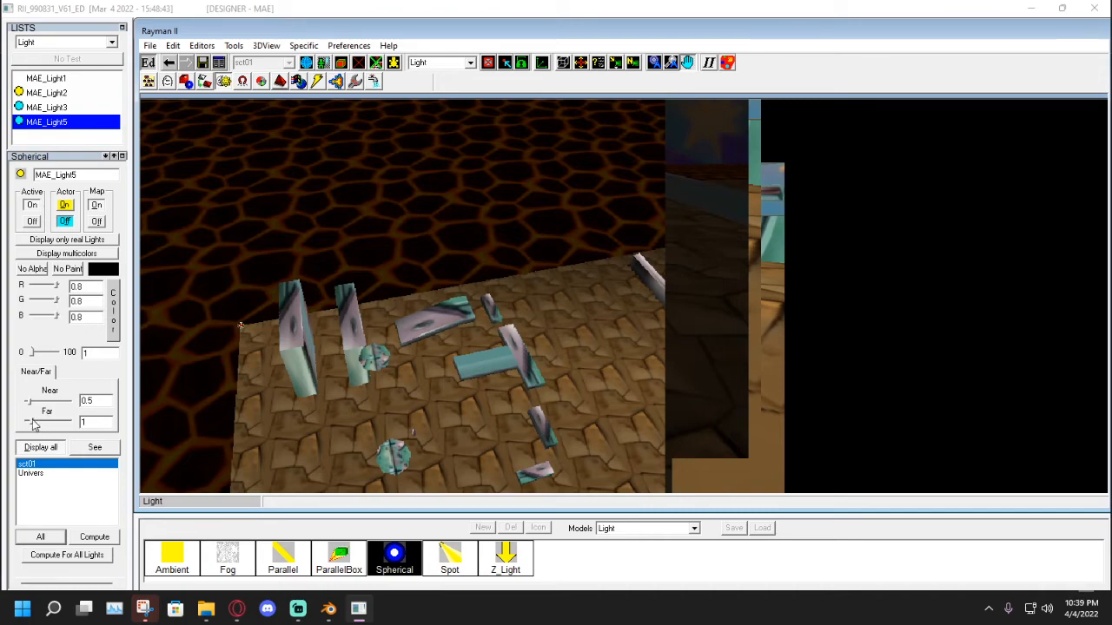
Open the material editor and expose the Visual properties of the materials.
left_click(686, 64)
left_click_drag(584, 148, 395, 266)
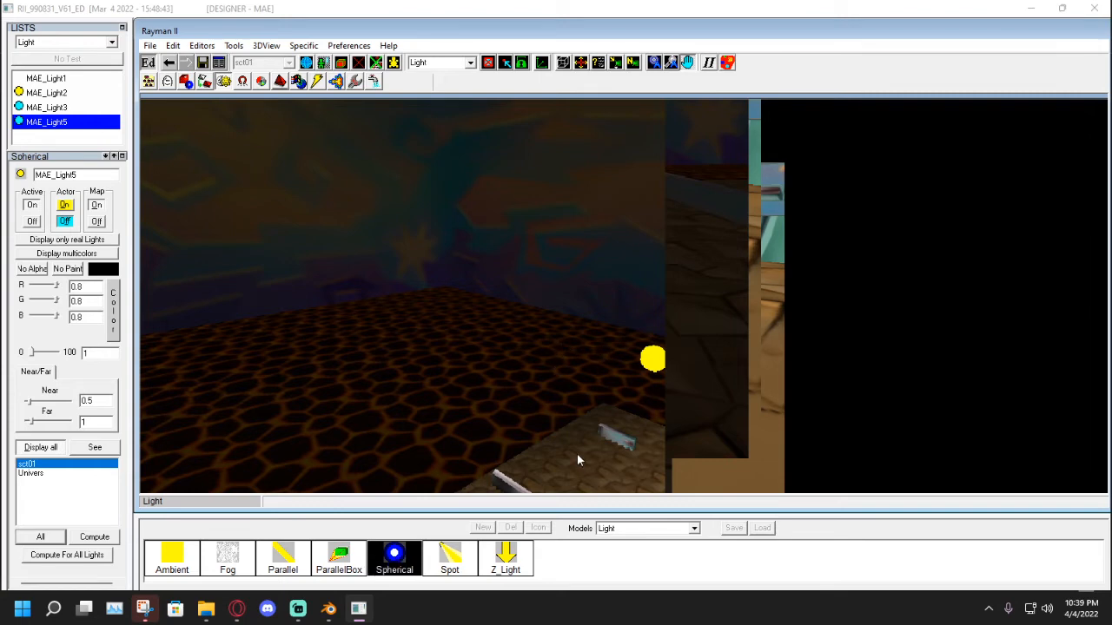
left_click(337, 83)
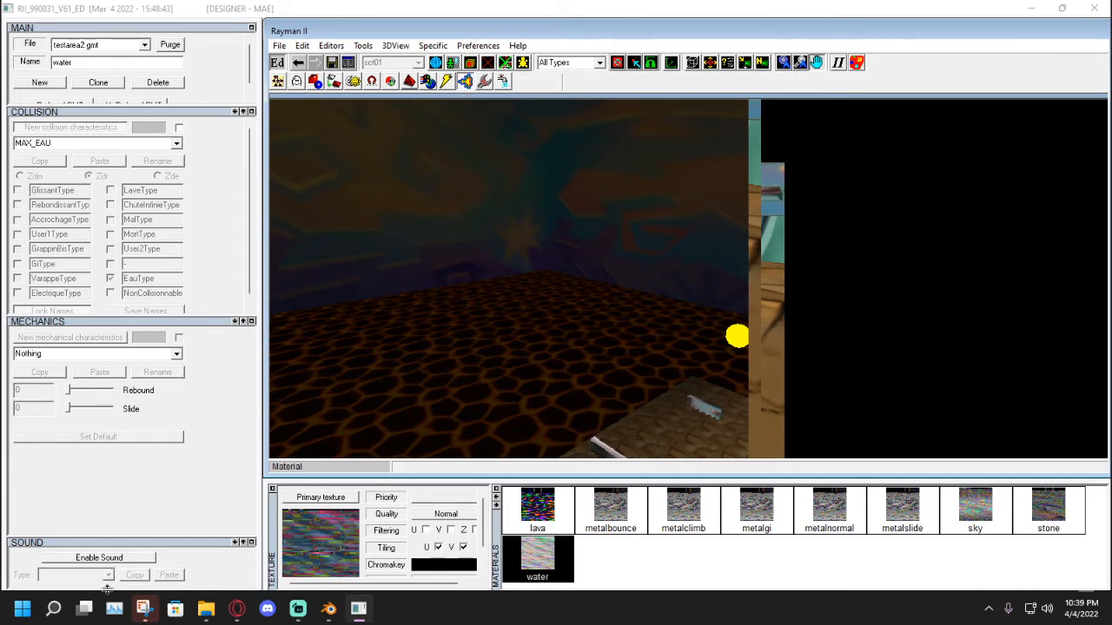
left_click_drag(41, 537, 40, 474)
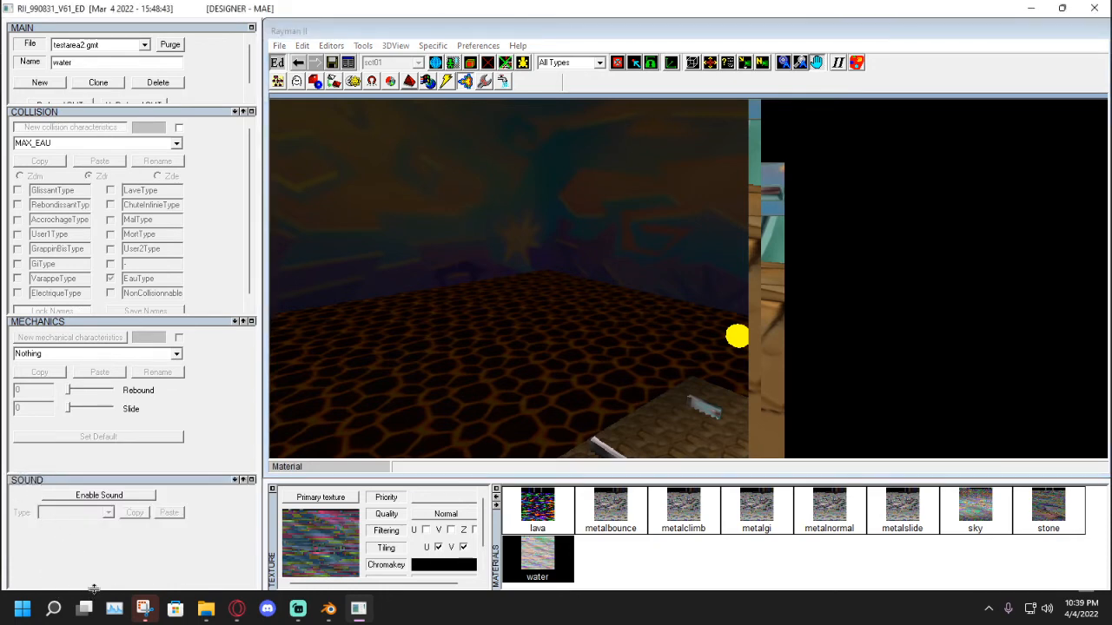
left_click_drag(88, 588, 81, 3)
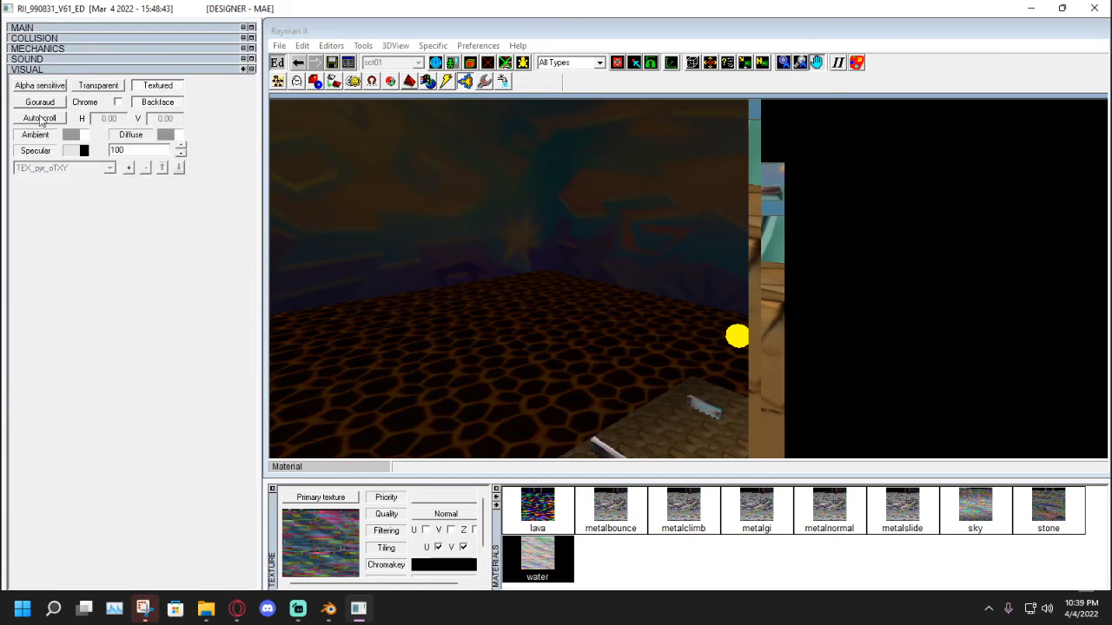
left_click_drag(46, 66, 49, 452)
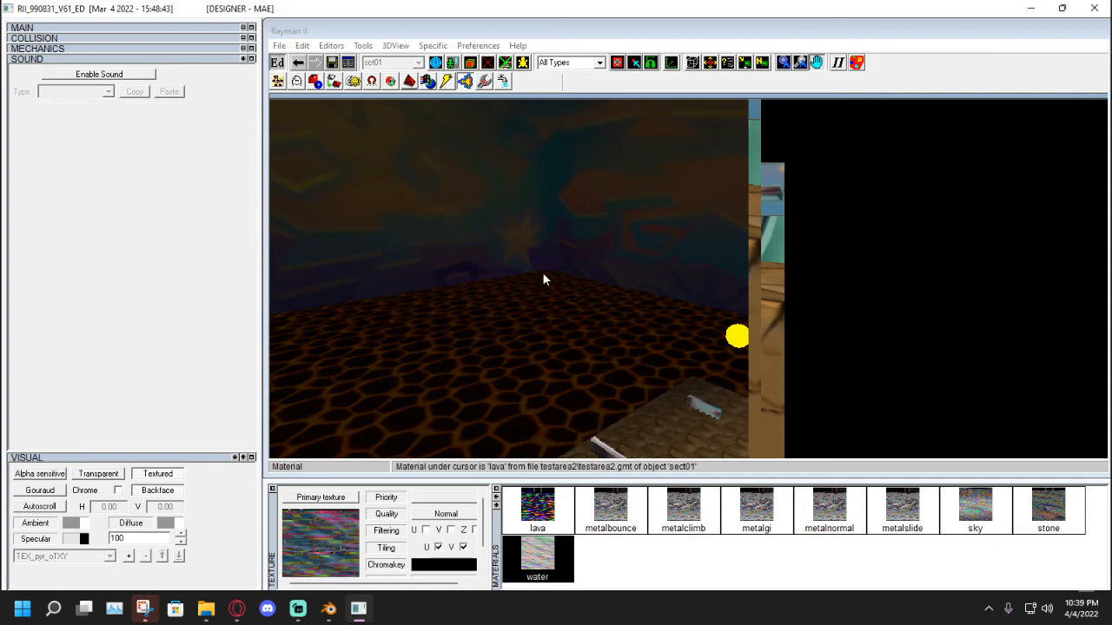
Set the lava material's ambient color to a bright red by lowering green and blue.
left_click_drag(539, 272, 507, 415)
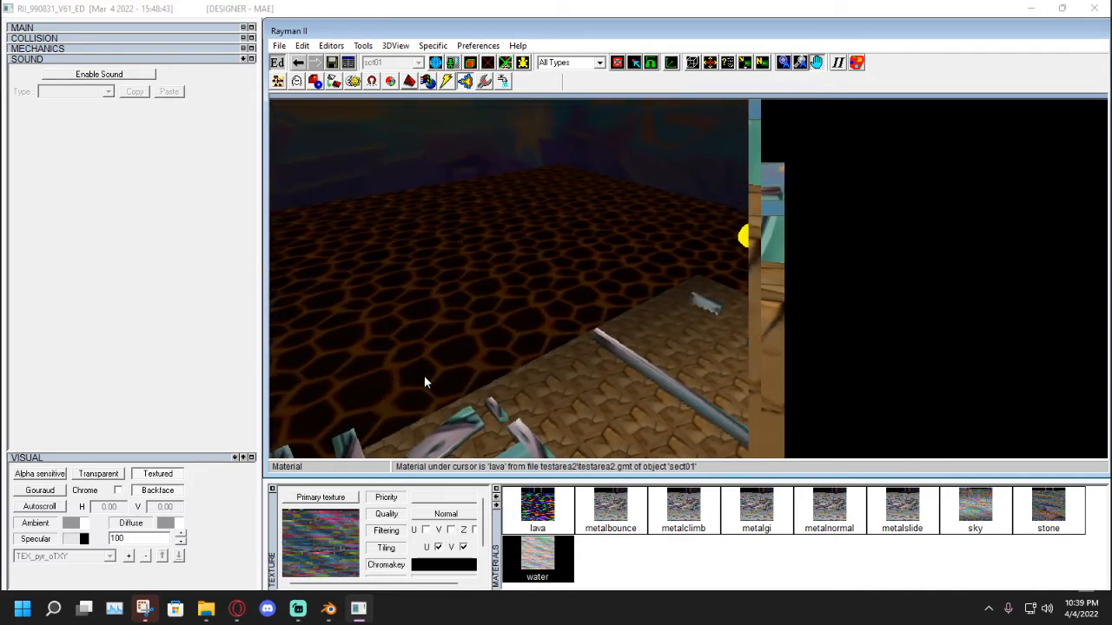
left_click(555, 502)
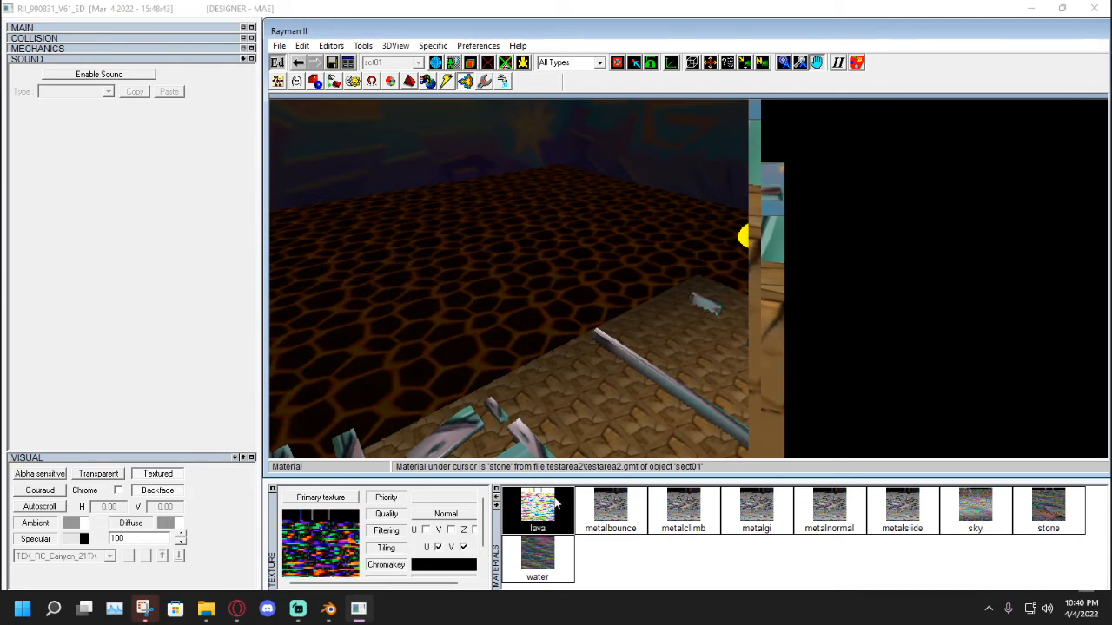
left_click_drag(453, 186, 563, 195)
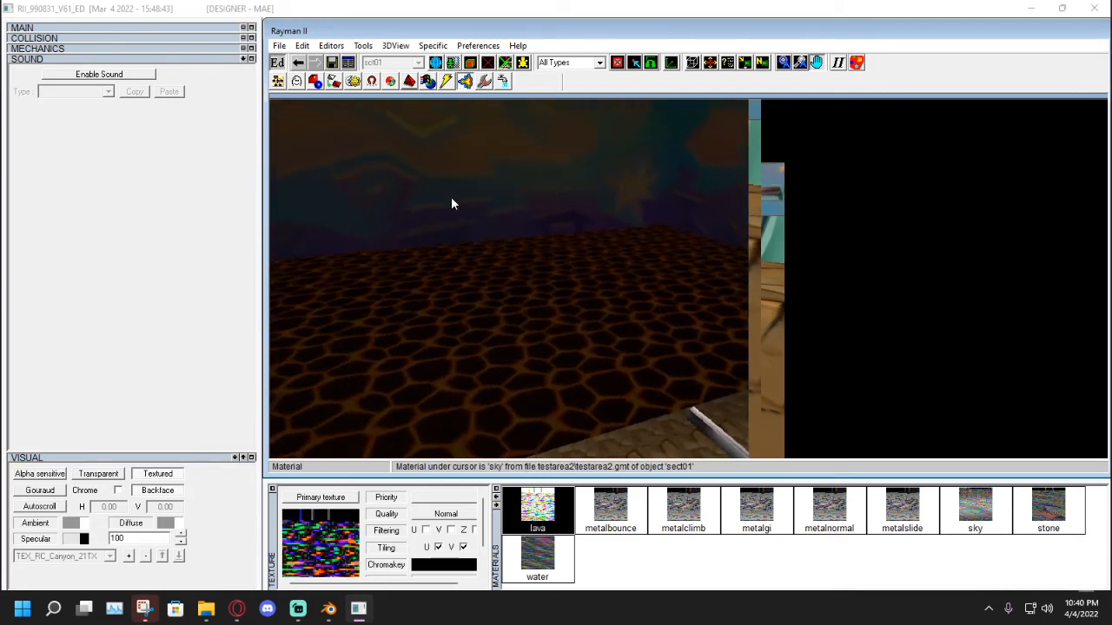
left_click(49, 528)
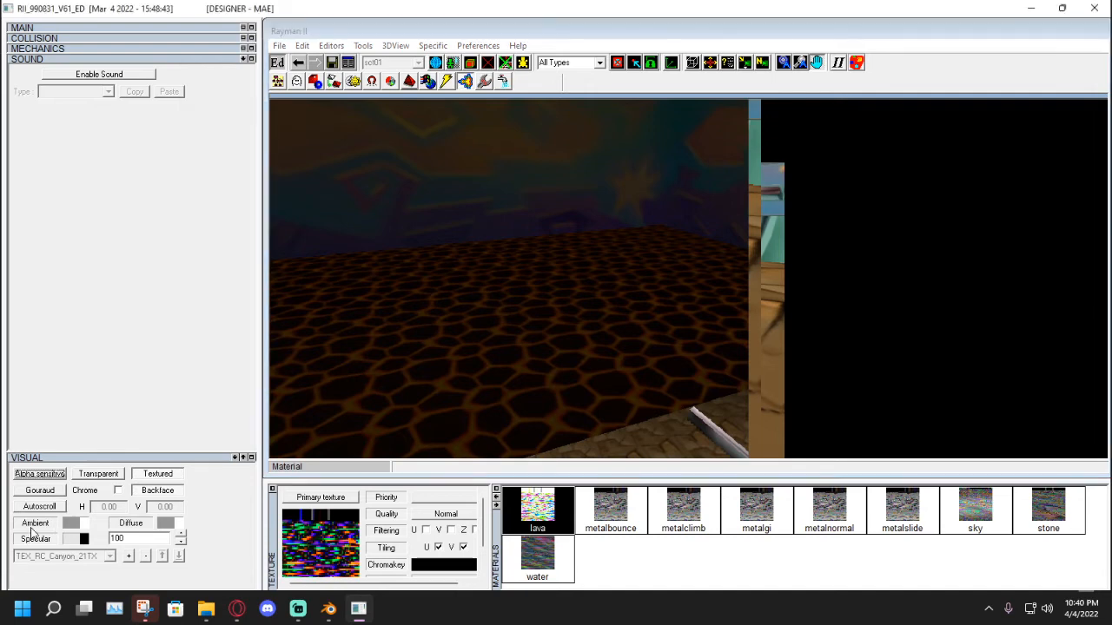
left_click(74, 527)
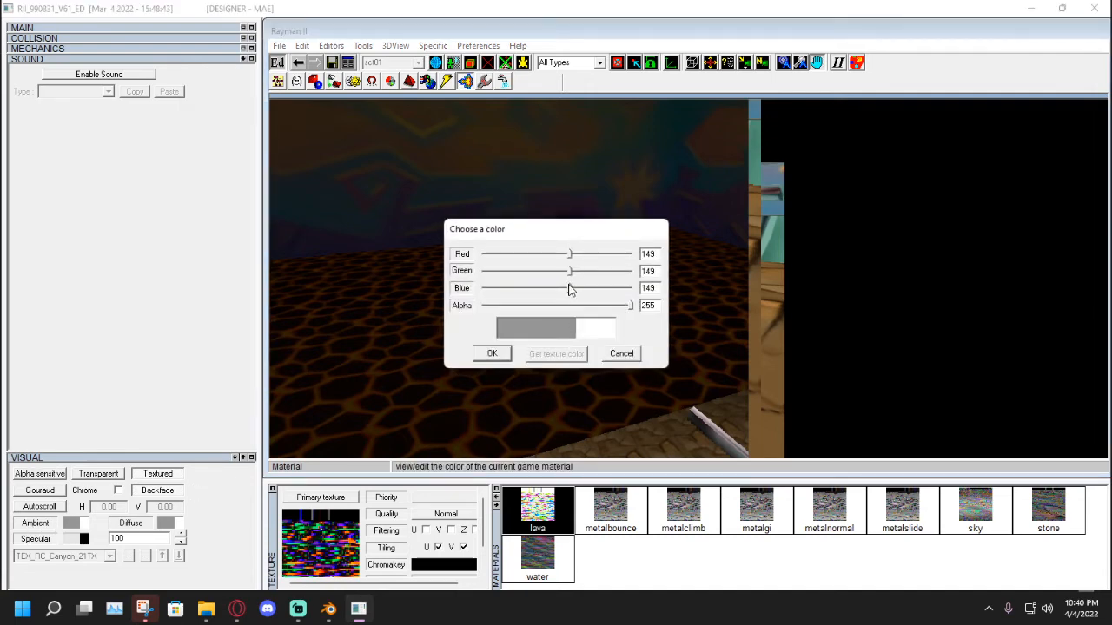
left_click_drag(570, 287, 538, 288)
left_click_drag(606, 271, 532, 271)
left_click(492, 354)
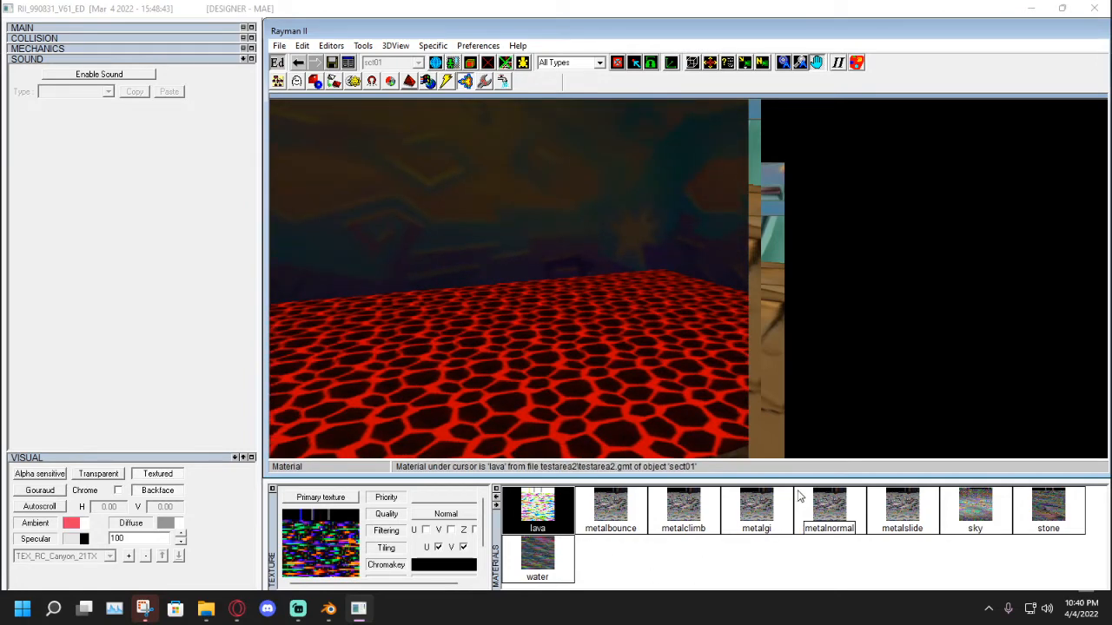
Brighten the sky material's ambient color to a pale, nearly white tint.
left_click(971, 511)
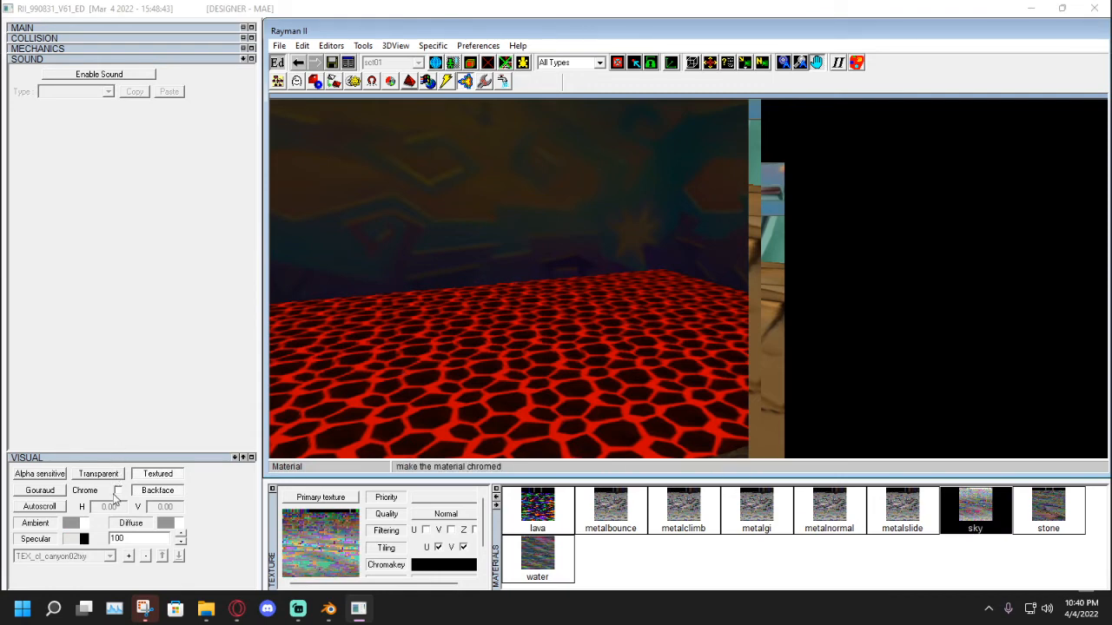
left_click(71, 524)
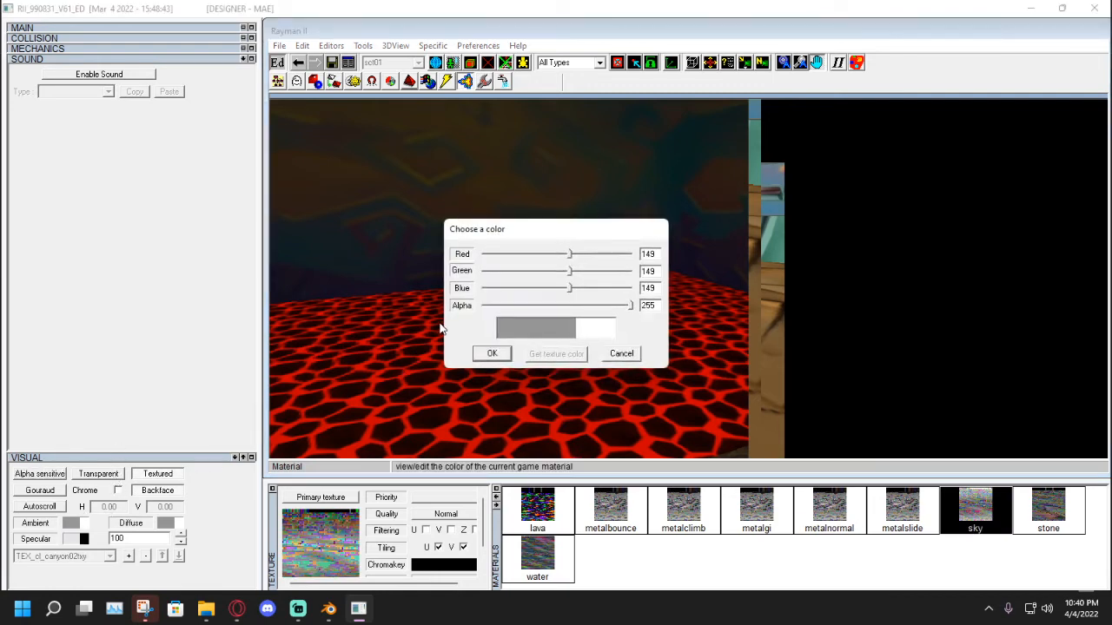
left_click_drag(569, 254, 608, 254)
left_click(494, 349)
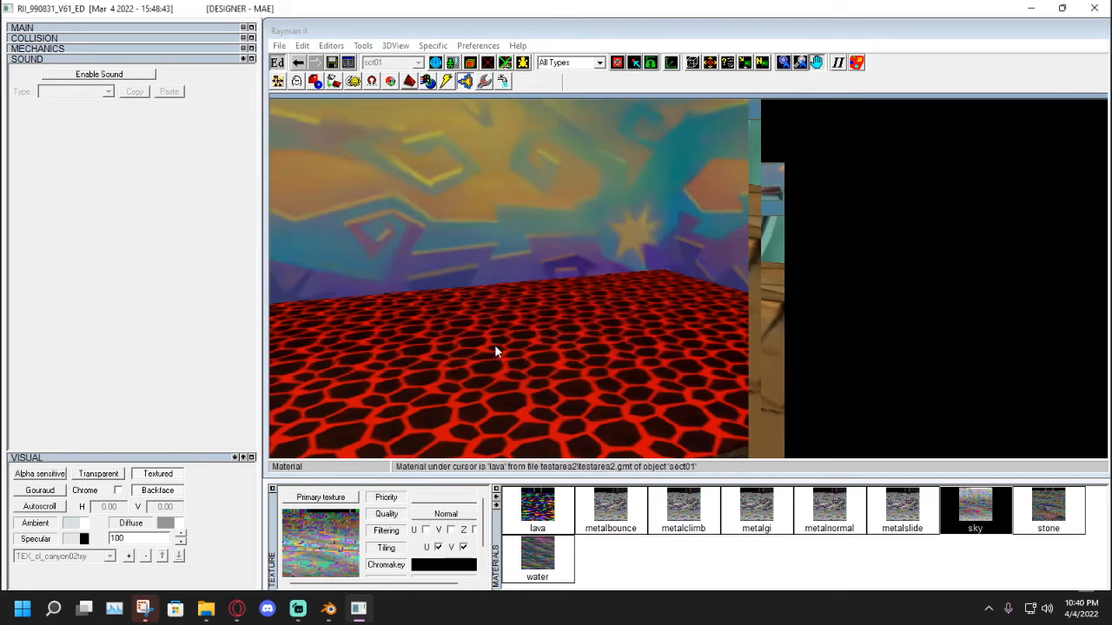
left_click_drag(495, 349, 626, 331)
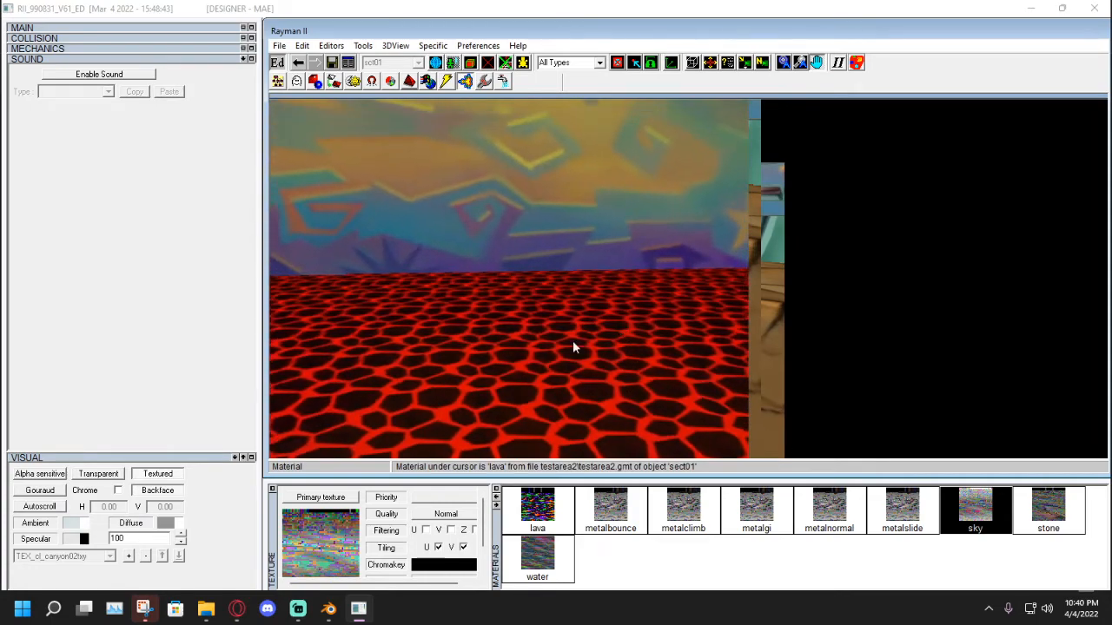
Tone down the sky material's ambient color by lowering its green and blue values.
left_click(73, 524)
mouse_move(615, 287)
left_mouse_down()
mouse_move(598, 288)
mouse_move(601, 271)
left_mouse_up()
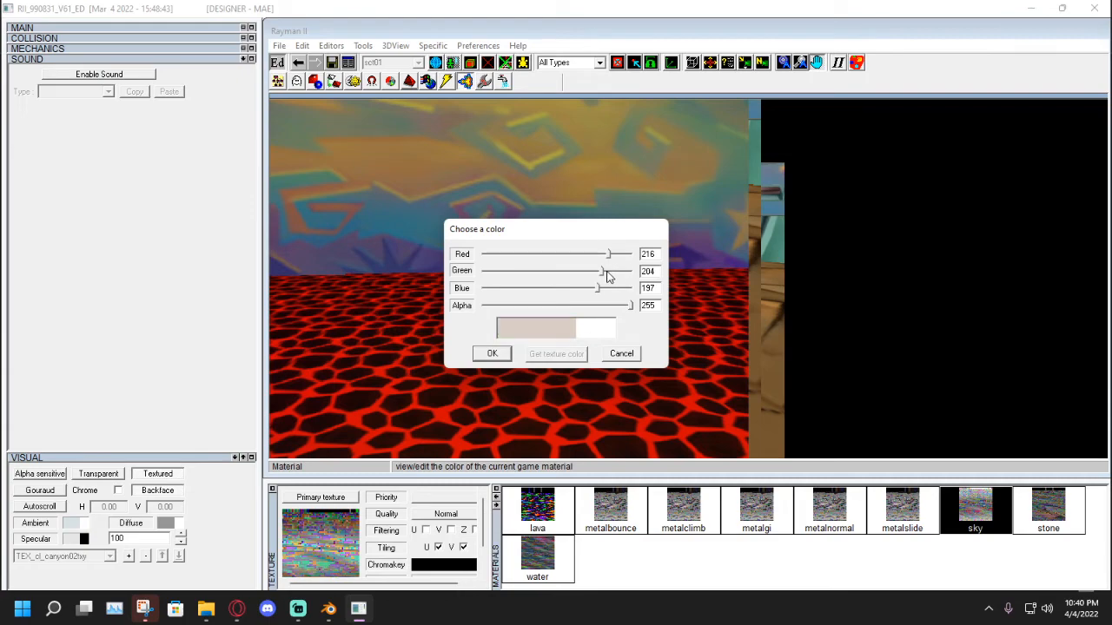
left_click(491, 354)
left_click_drag(529, 318, 536, 253)
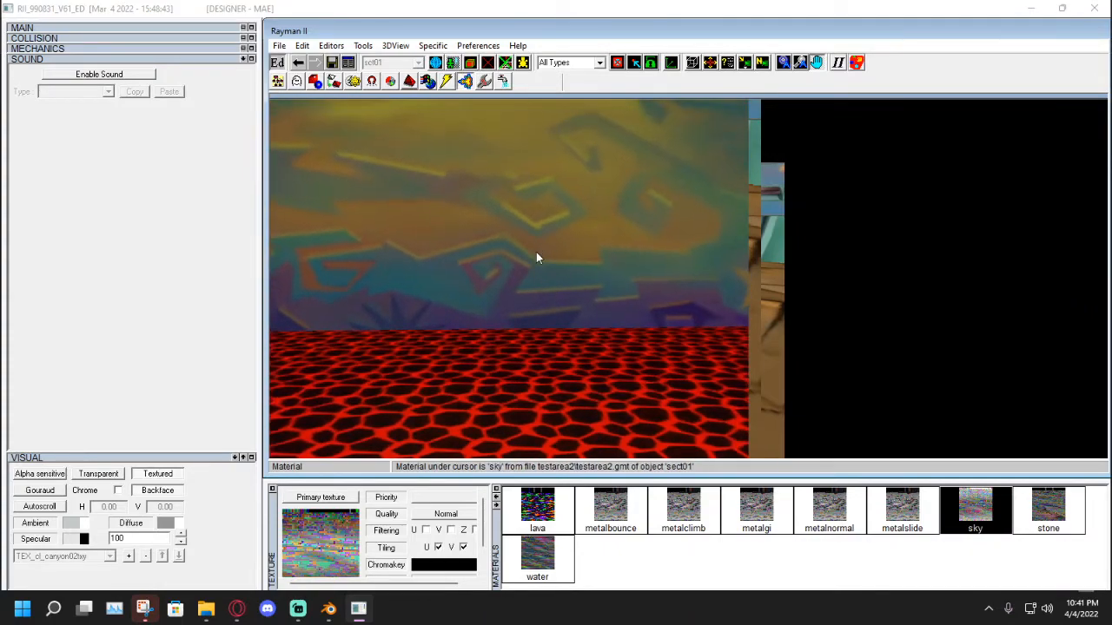
left_click_drag(459, 404, 554, 354)
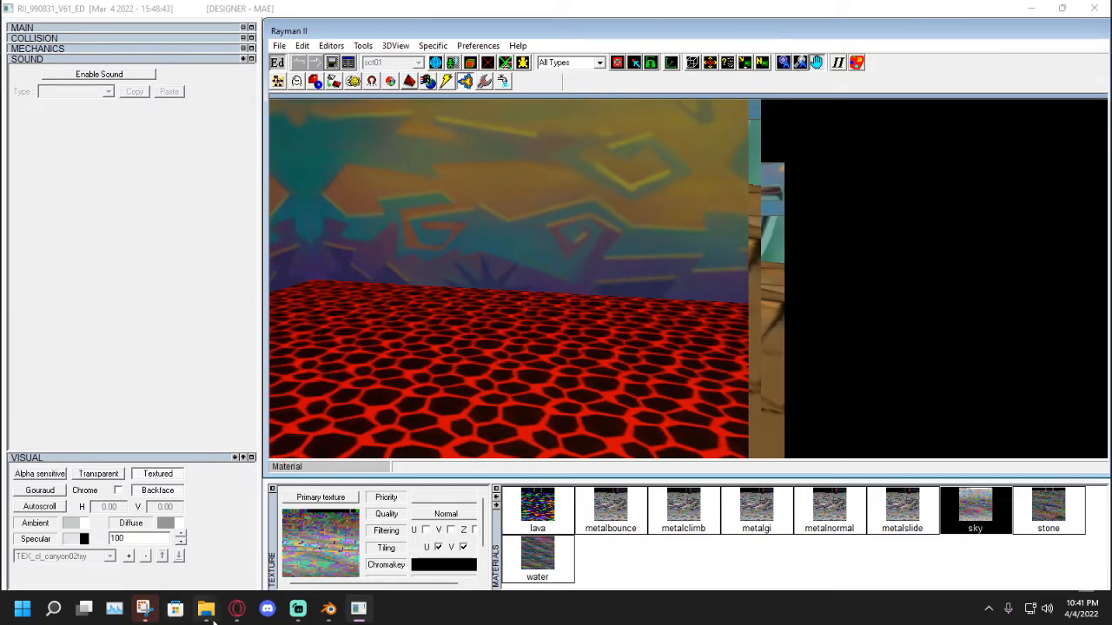
left_click(236, 609)
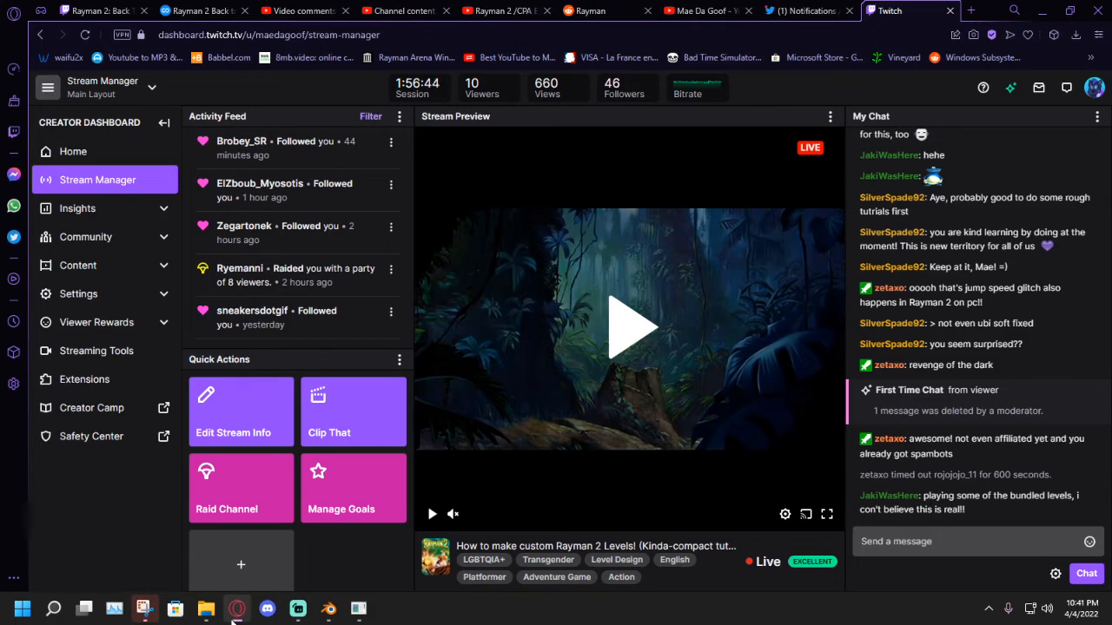
left_click(234, 613)
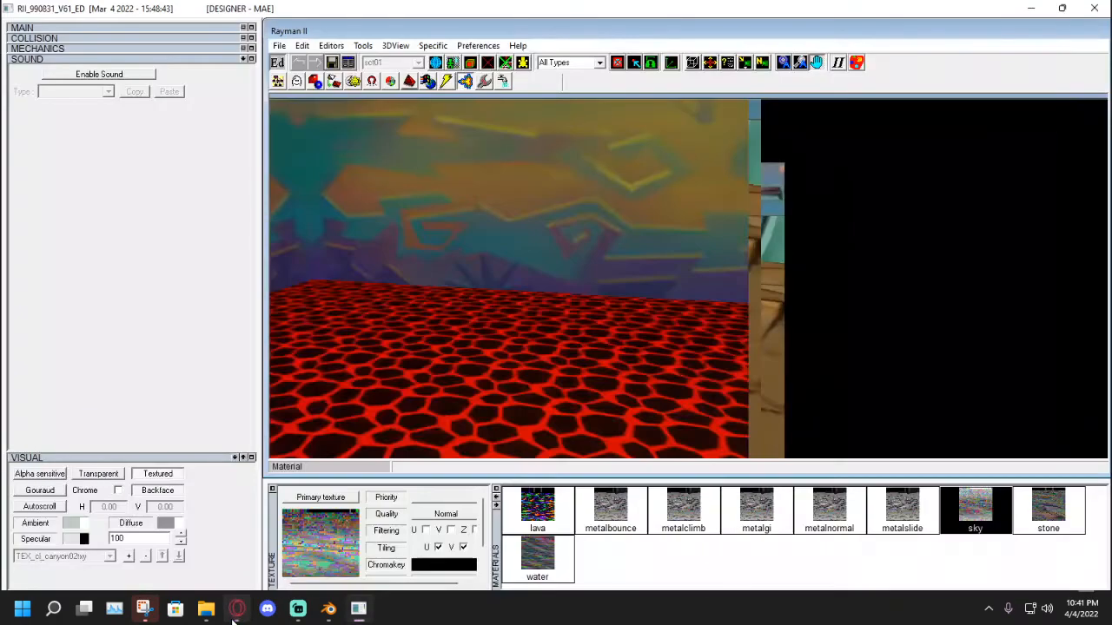
Leave editing mode and playtest the level, running and jumping Rayman across the stone platform.
left_click(276, 62)
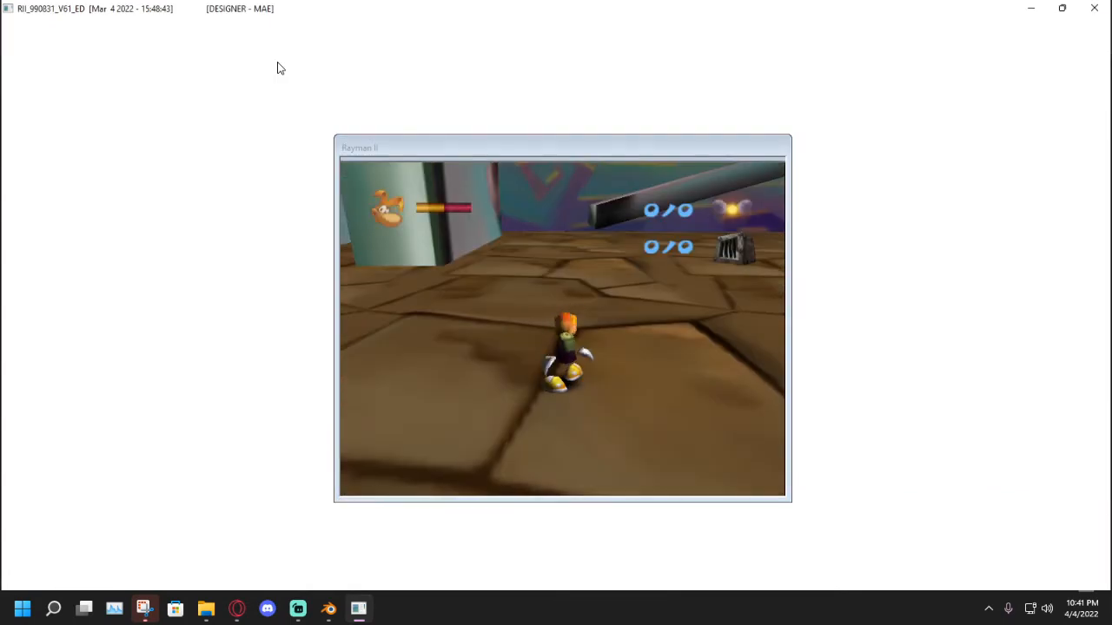
key("Up")
key("a")
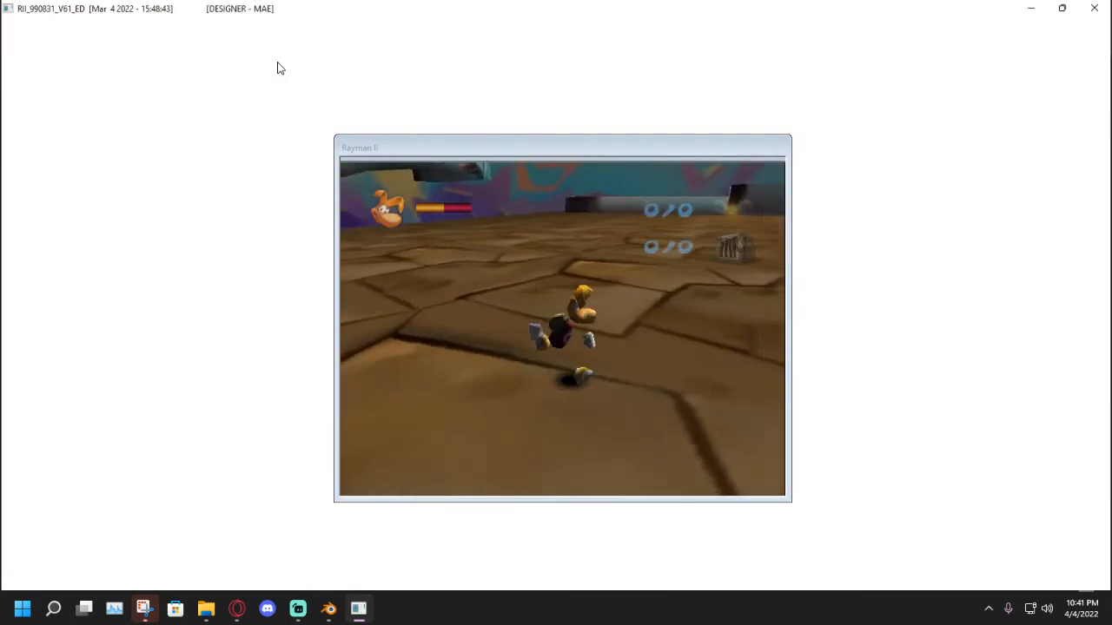
key("Right")
key("a")
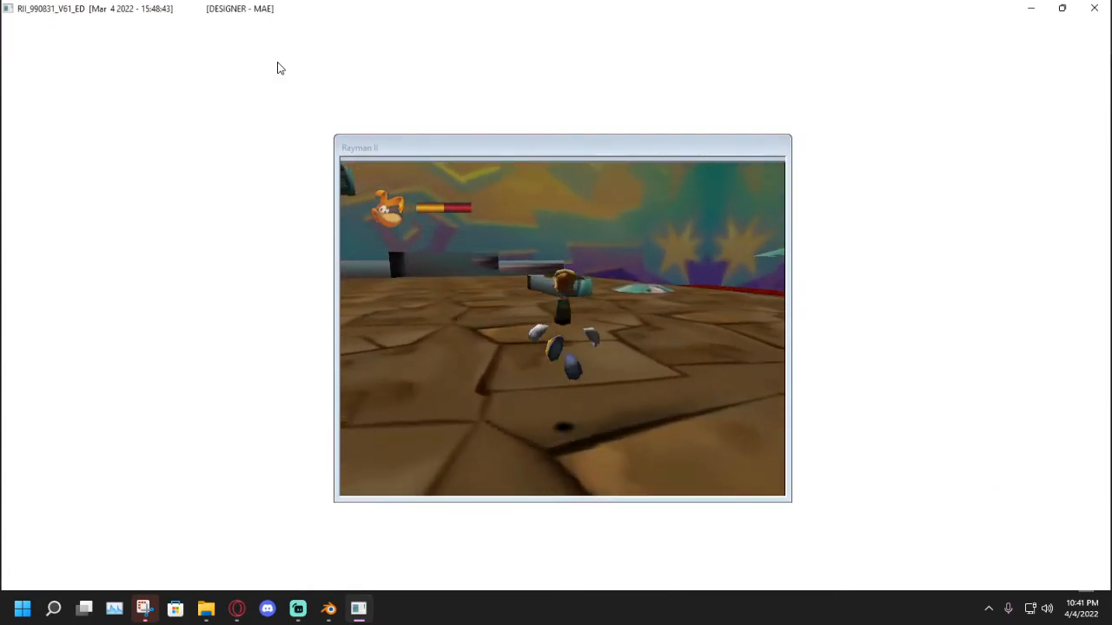
Continue the playtest by running Rayman around the stone platform to examine the lit metal structures and sky.
key("Right")
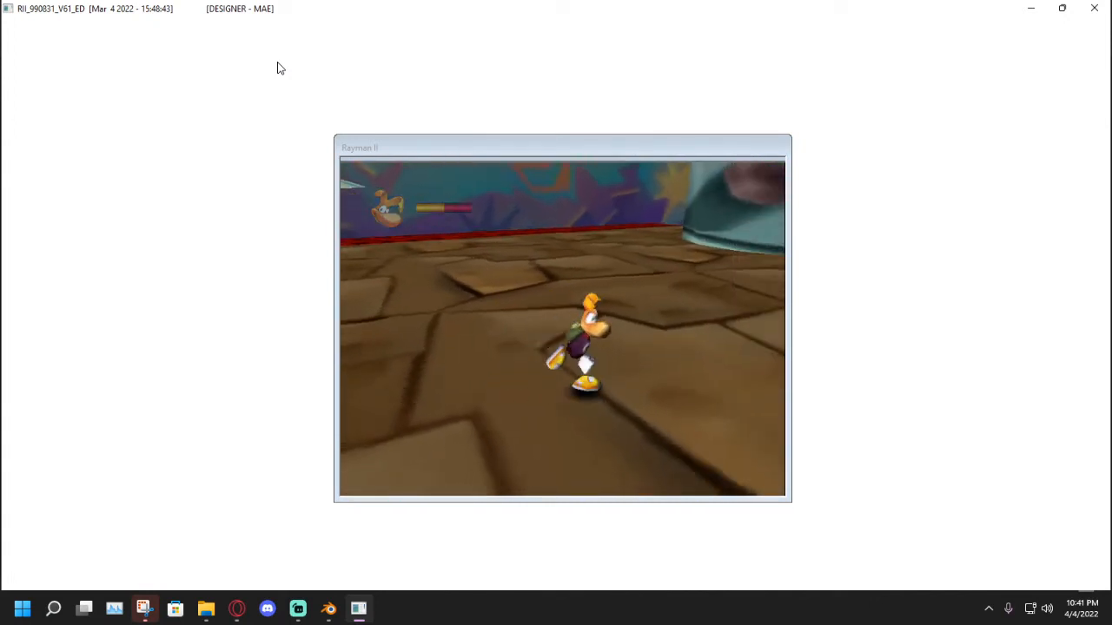
key("Up")
key("Left")
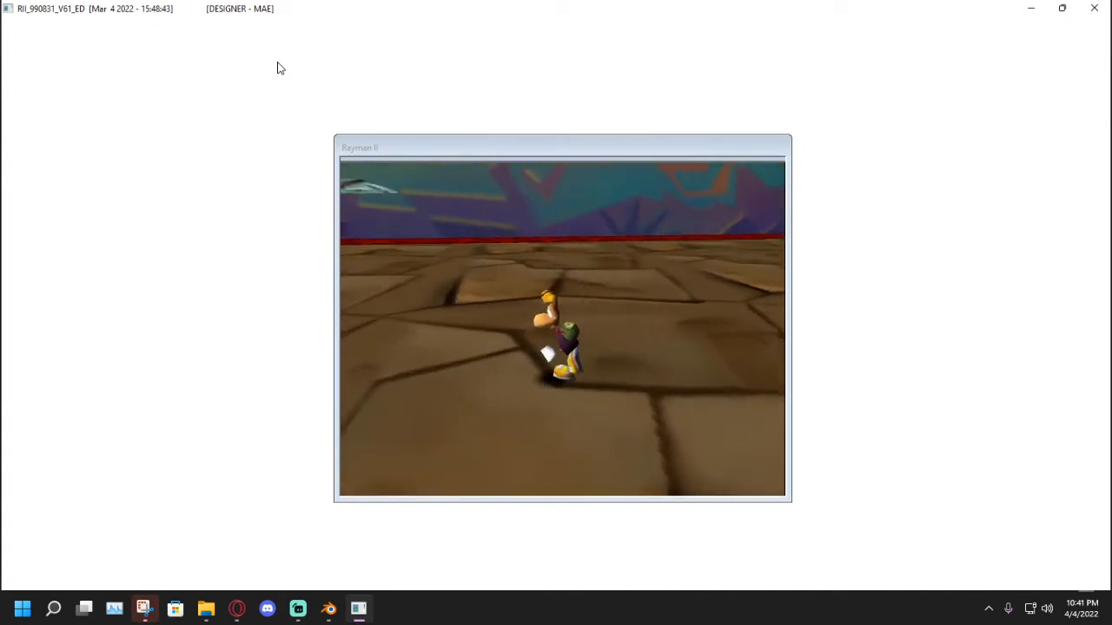
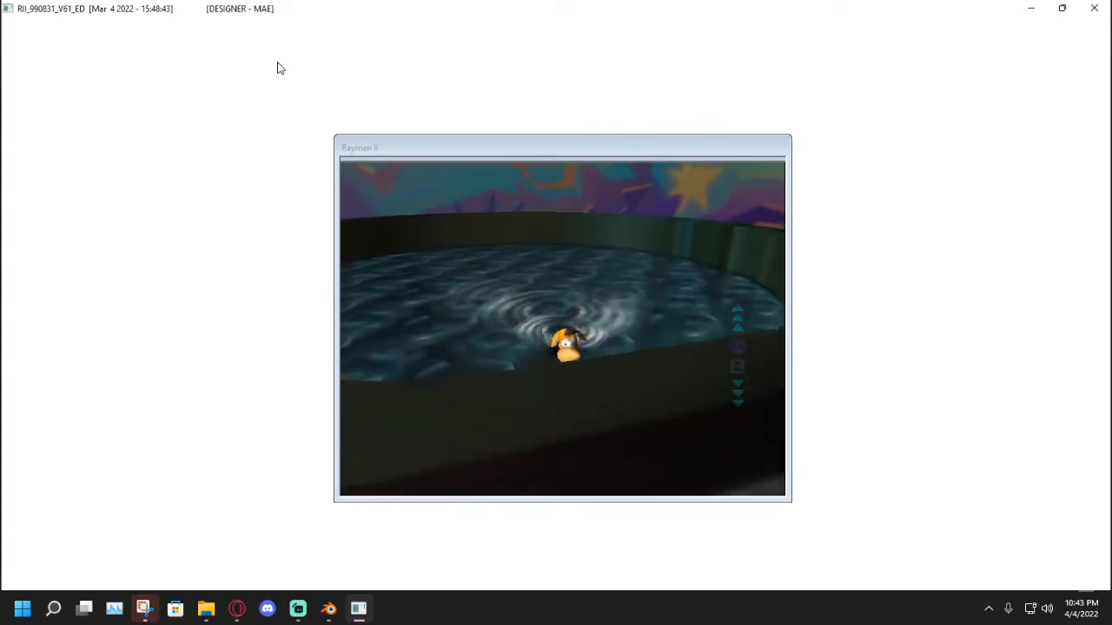
Swim Rayman around the water pool in different directions to examine how the water surface looks in play.
key("Left")
key("a")
key("Down")
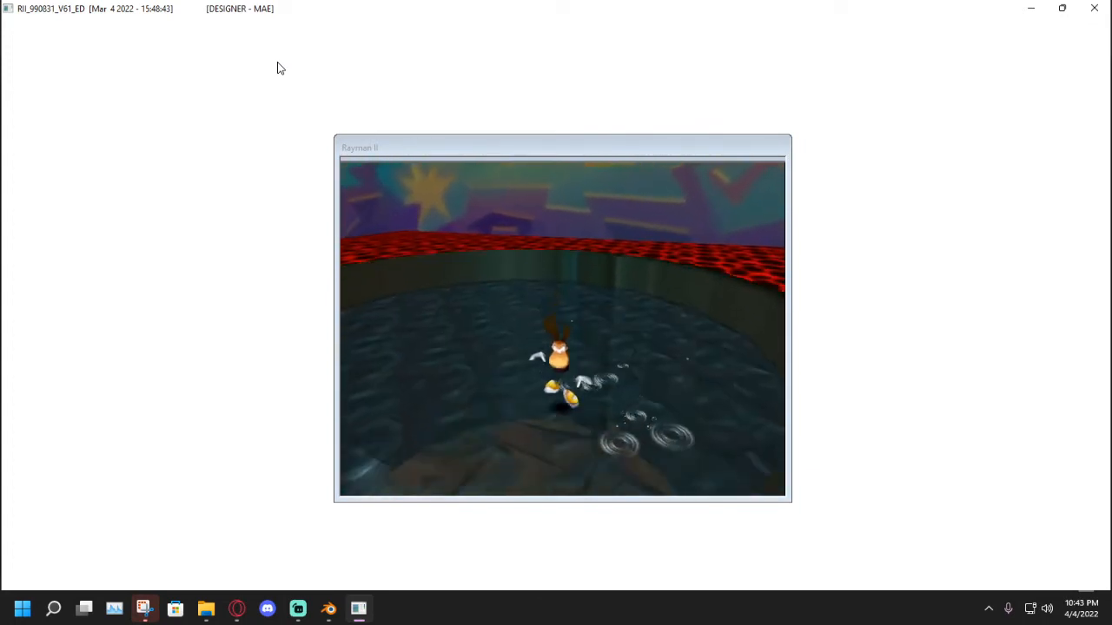
key("Right")
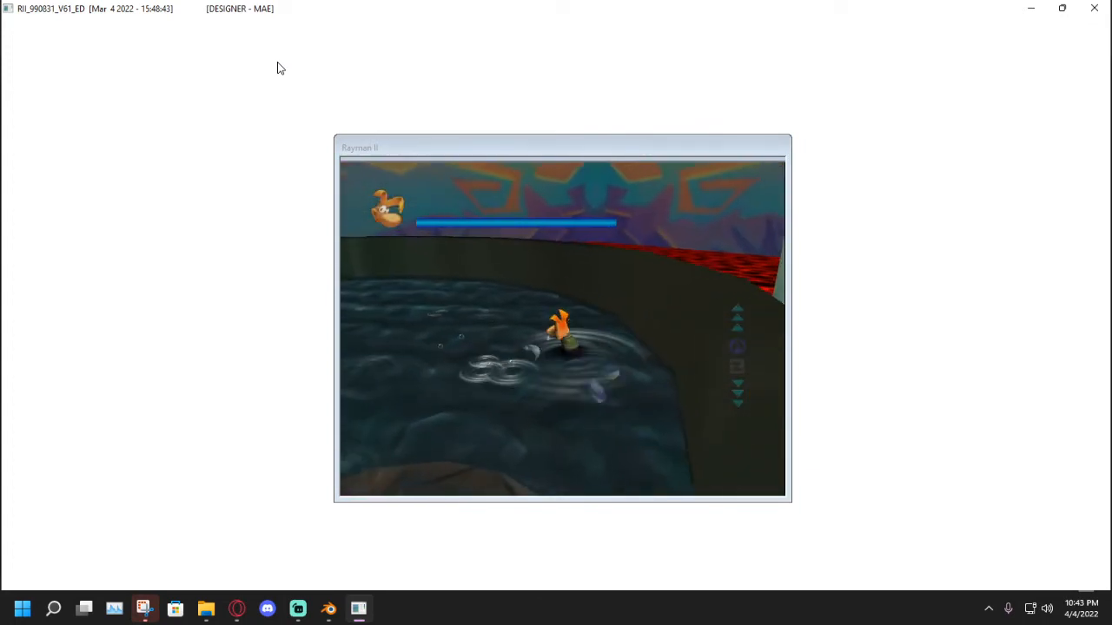
key("a")
key("Down")
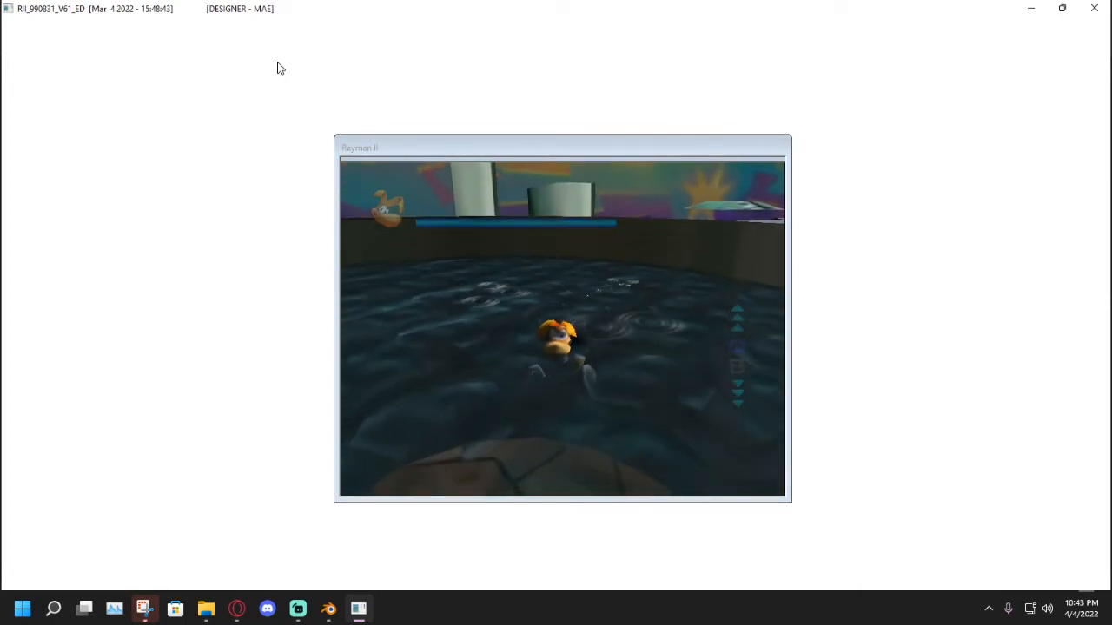
key("Left")
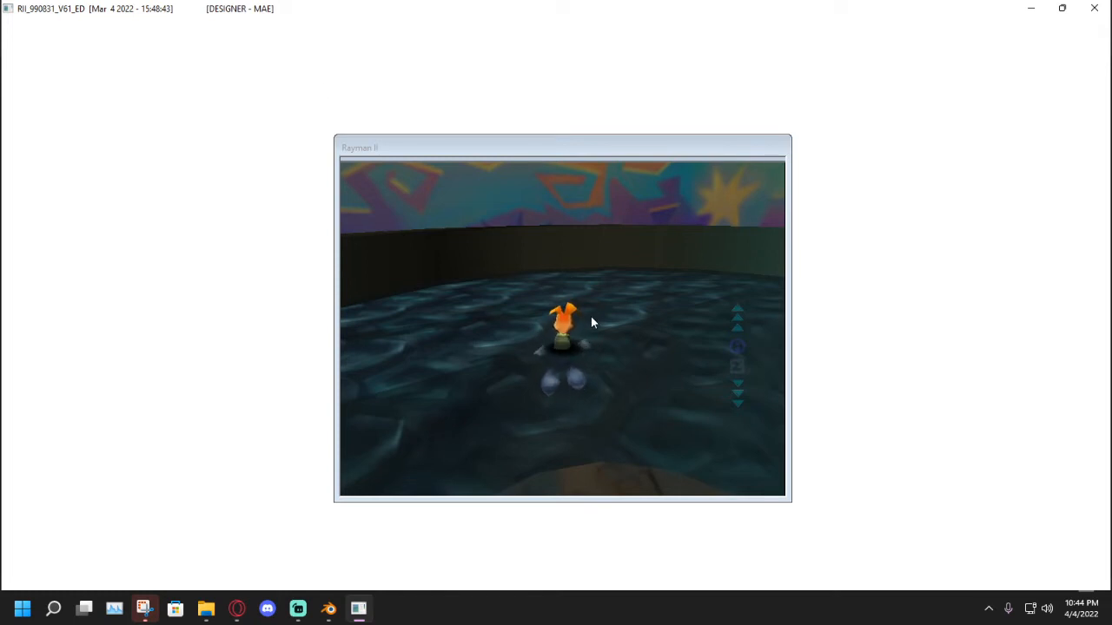
Return to editing mode and toggle the backface option of the water material.
key("e")
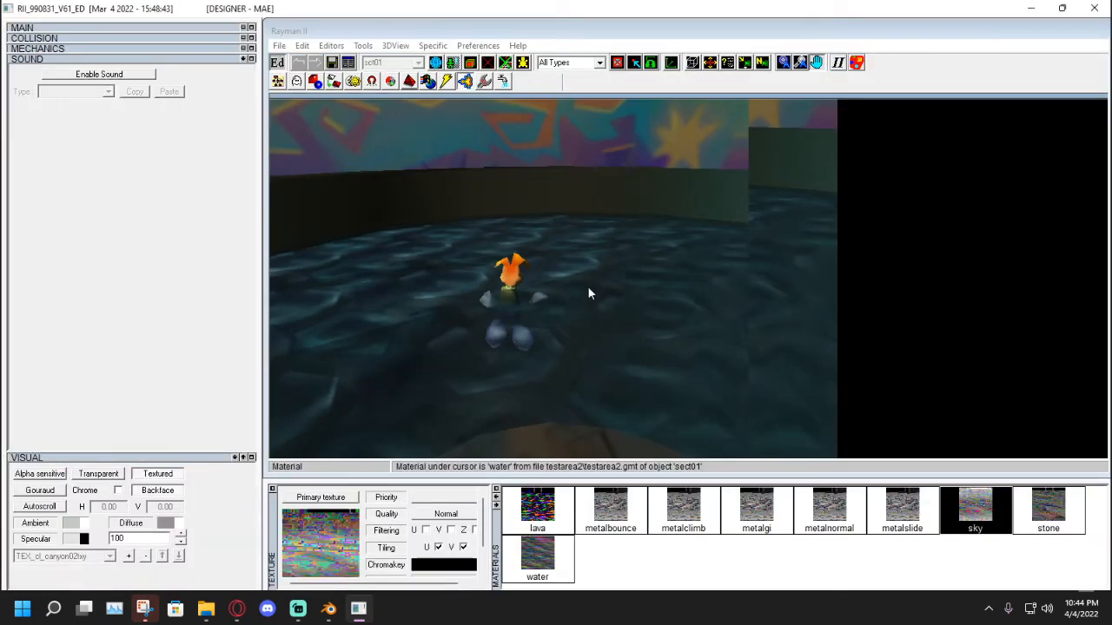
left_click_drag(688, 177, 829, 185)
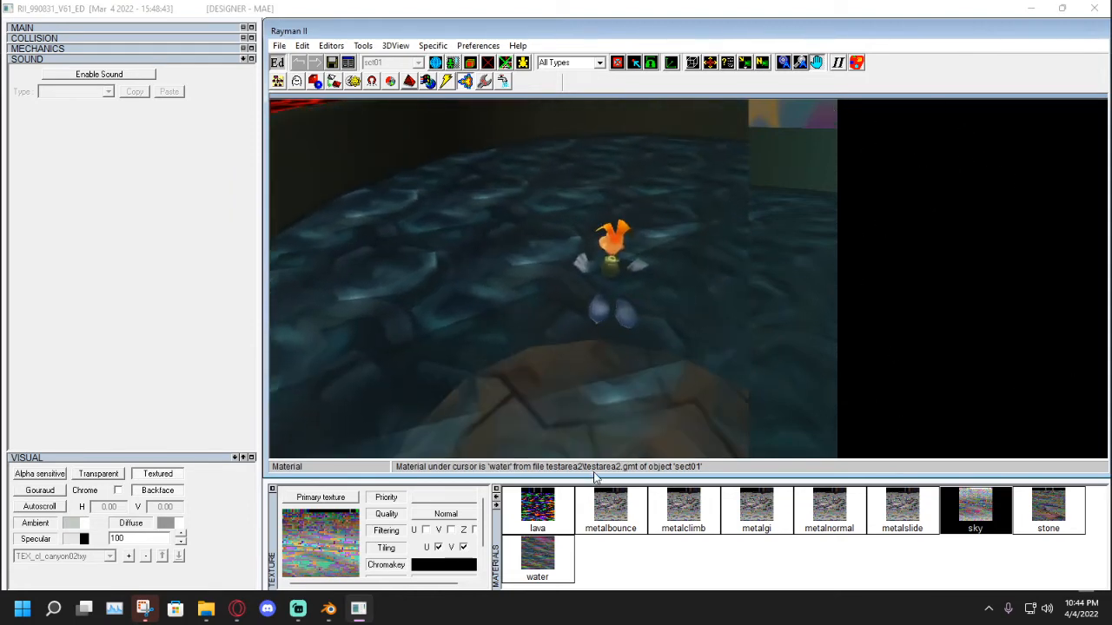
left_click(541, 561)
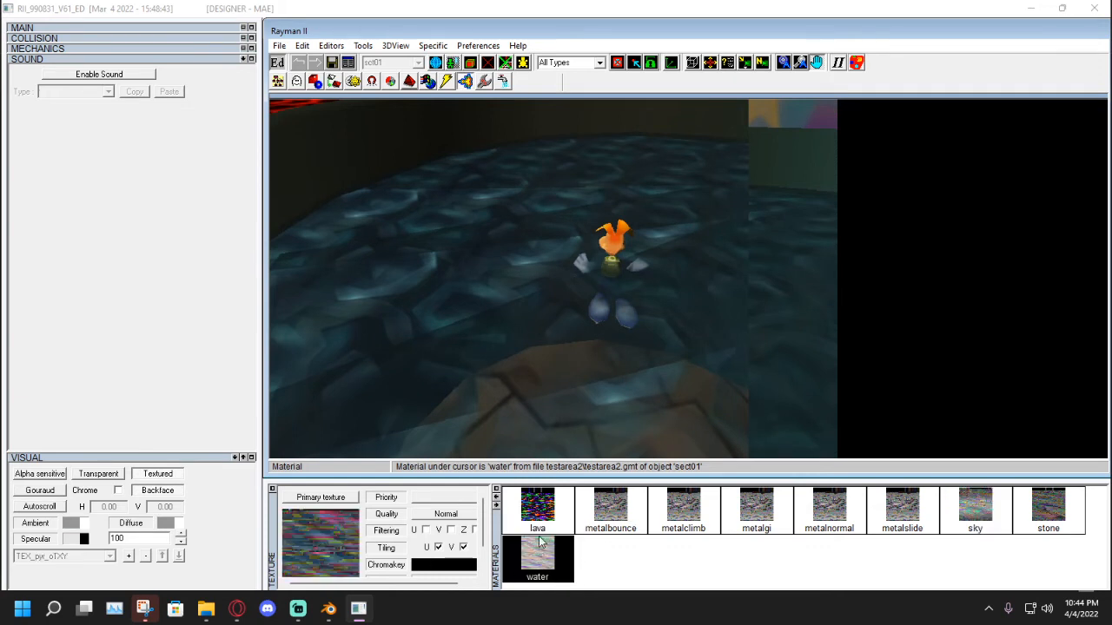
left_click(160, 492)
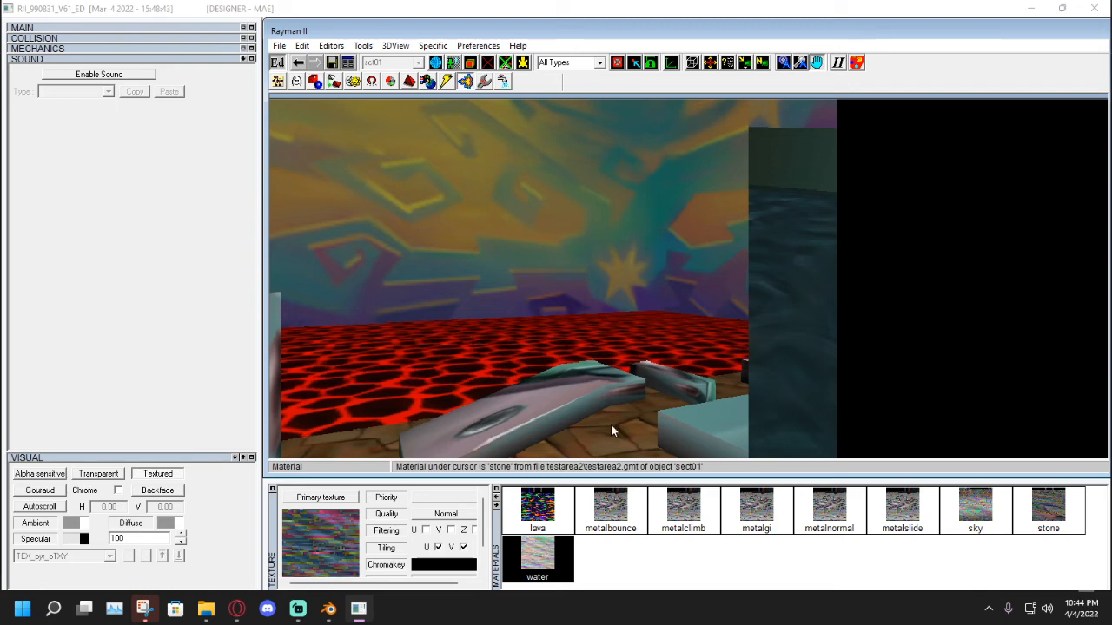
Enable autoscroll on the lava material with a horizontal speed of 1.00.
left_click(537, 519)
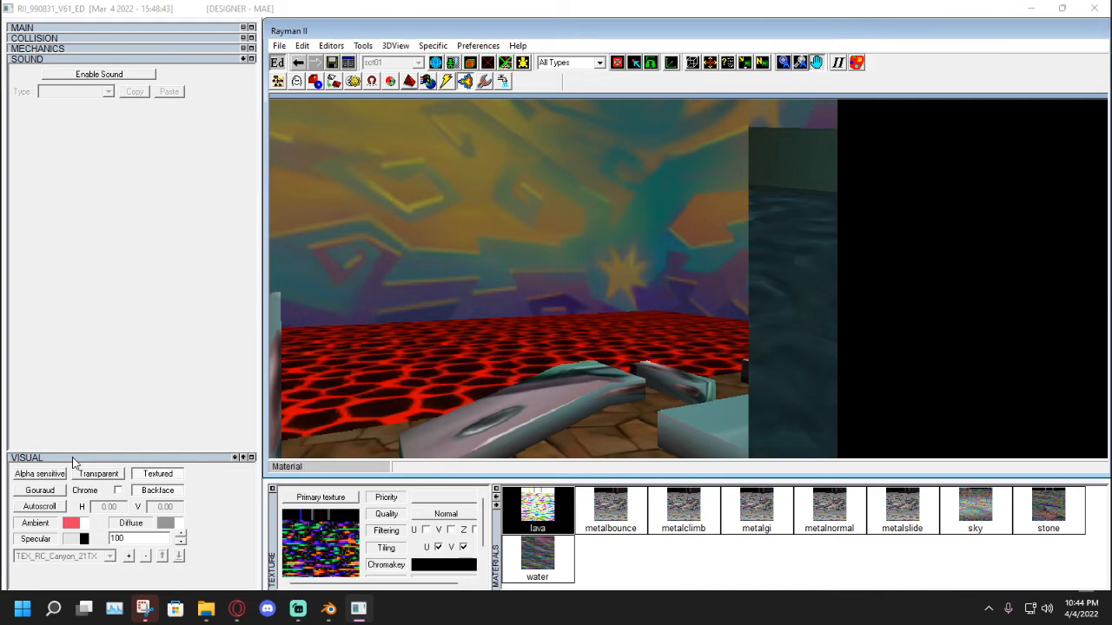
left_click(41, 507)
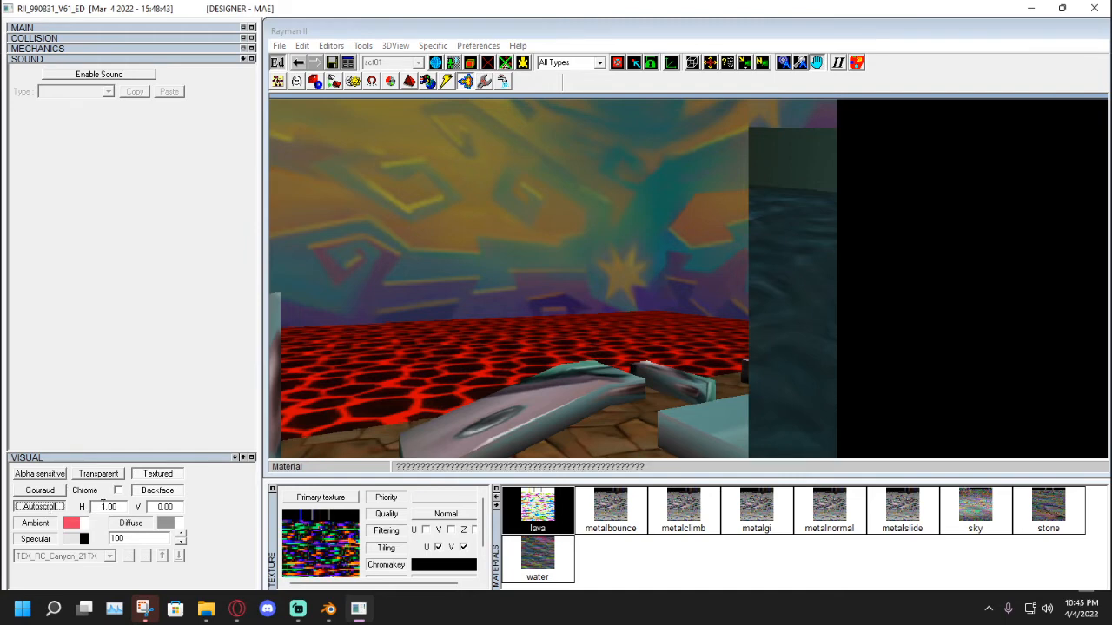
left_click(102, 507)
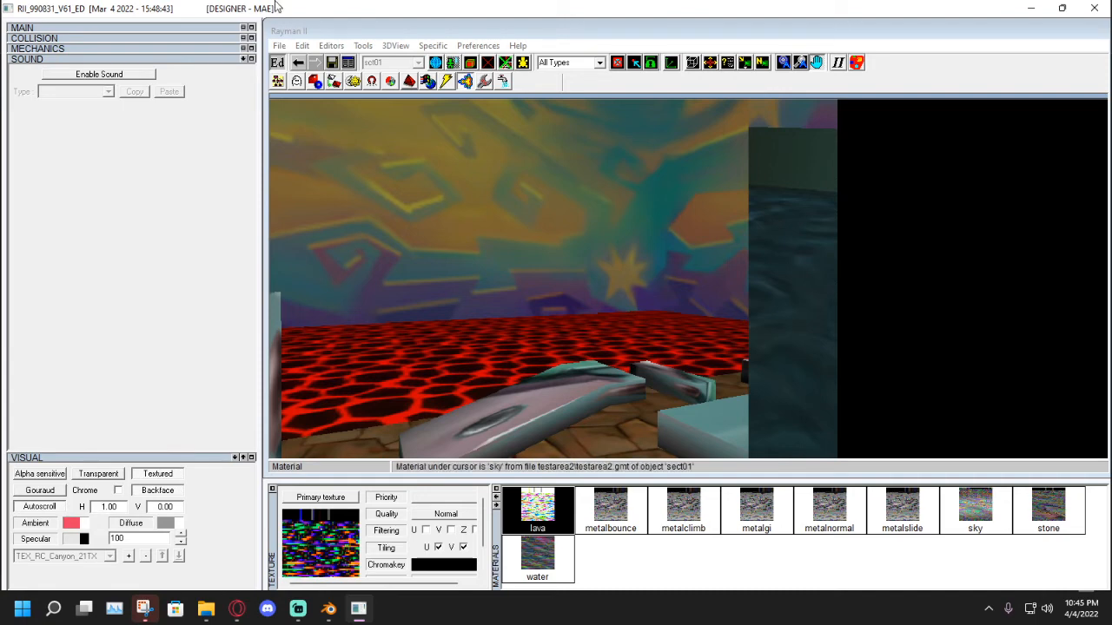
Leave editing mode and run Rayman to the platform's edge to check the lava's horizontal scrolling.
left_click(277, 65)
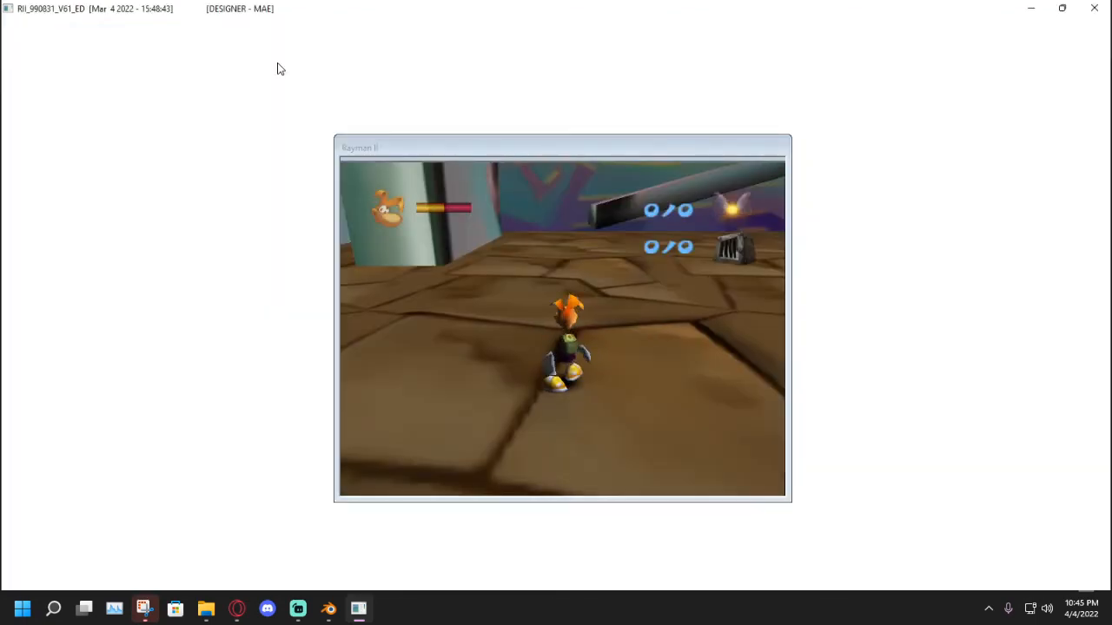
key("Up")
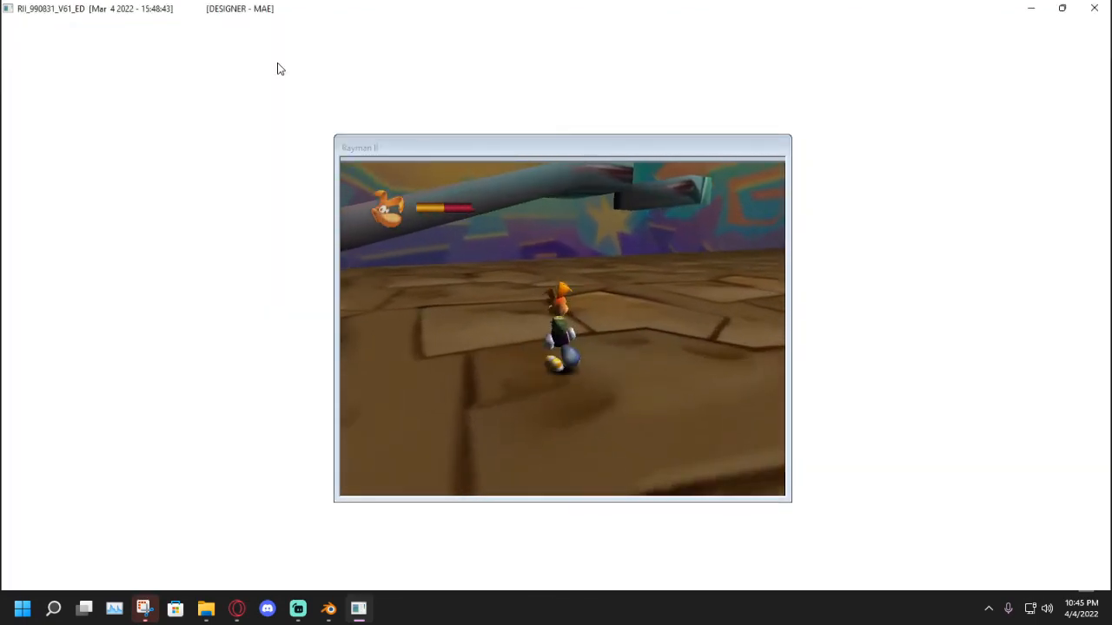
key("Up")
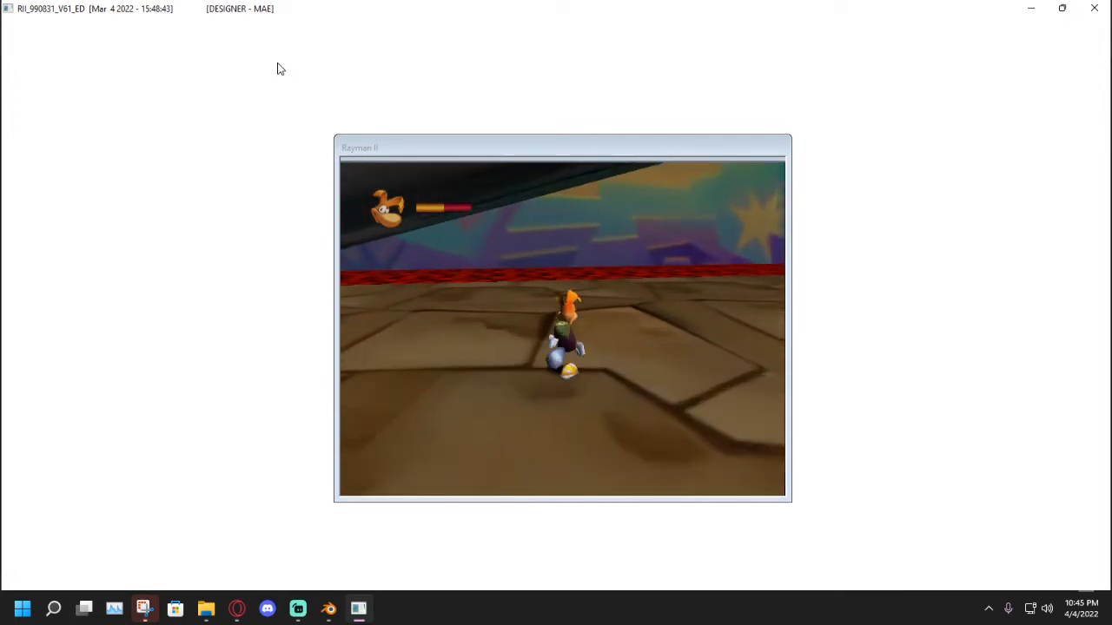
key("Up")
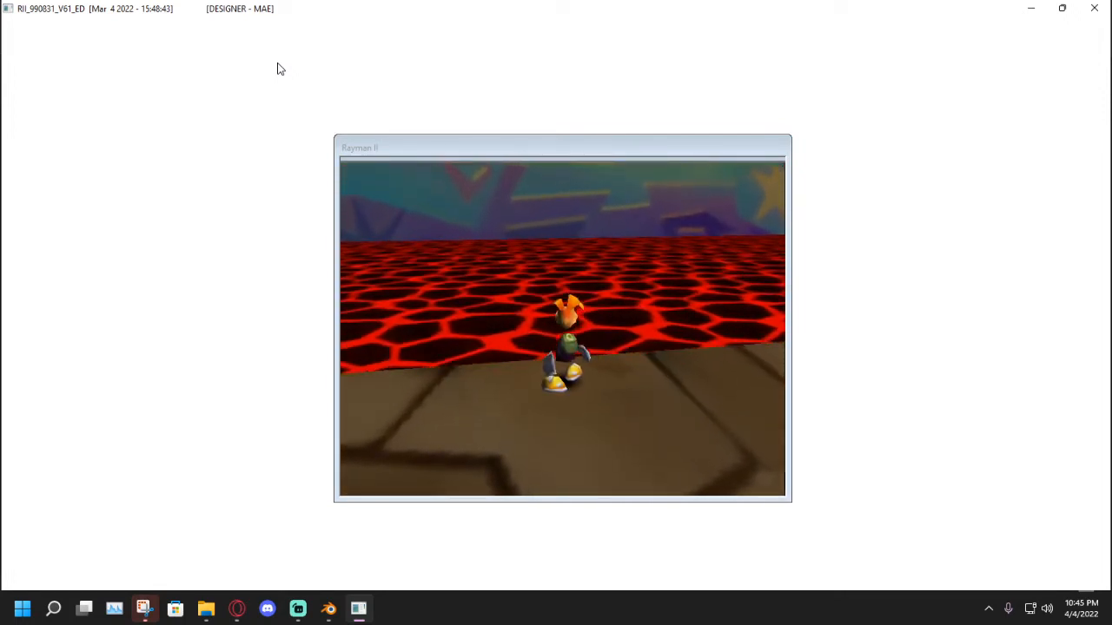
Return to editing mode and set the lava material's vertical autoscroll speed to 1.00.
left_click(334, 135)
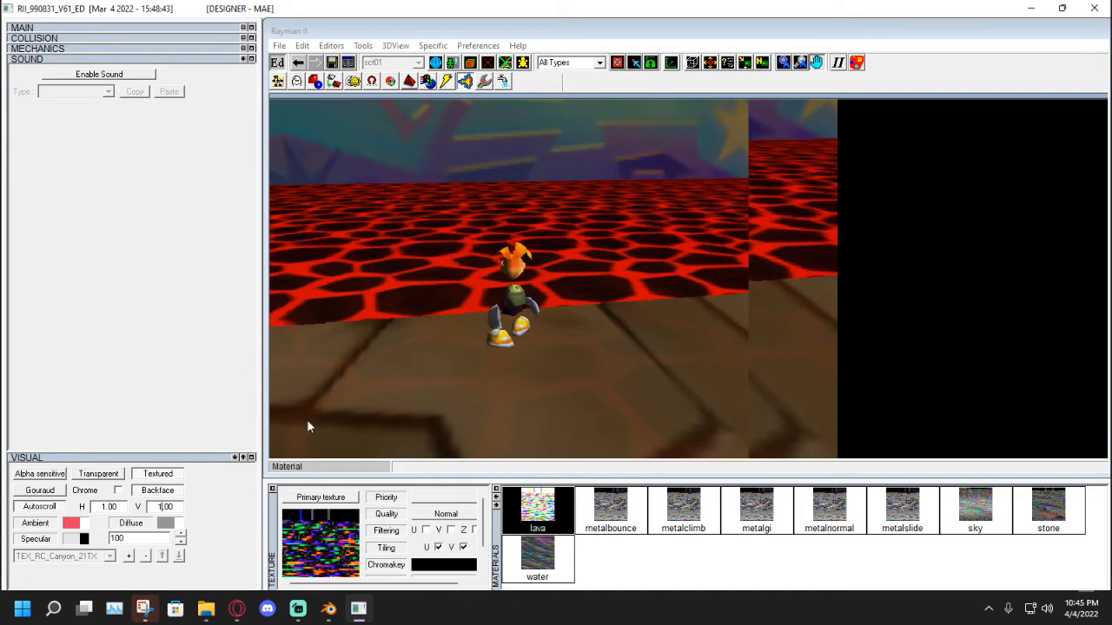
left_click(451, 346)
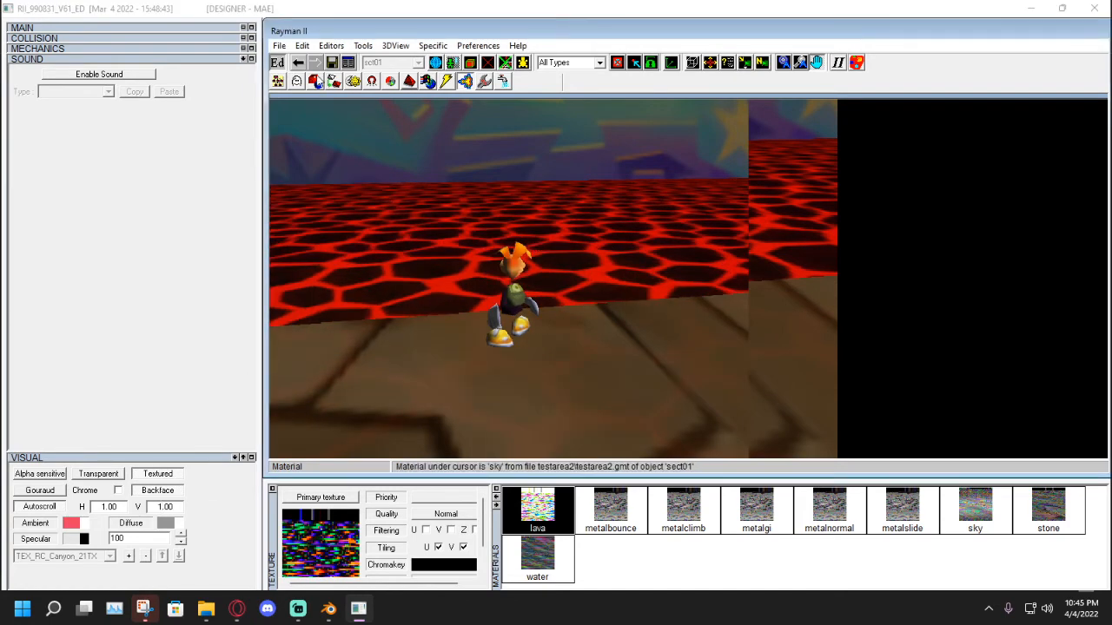
Playtest the level and move Rayman along the lava's edge to check its combined horizontal and vertical scrolling.
left_click(278, 63)
key("Up")
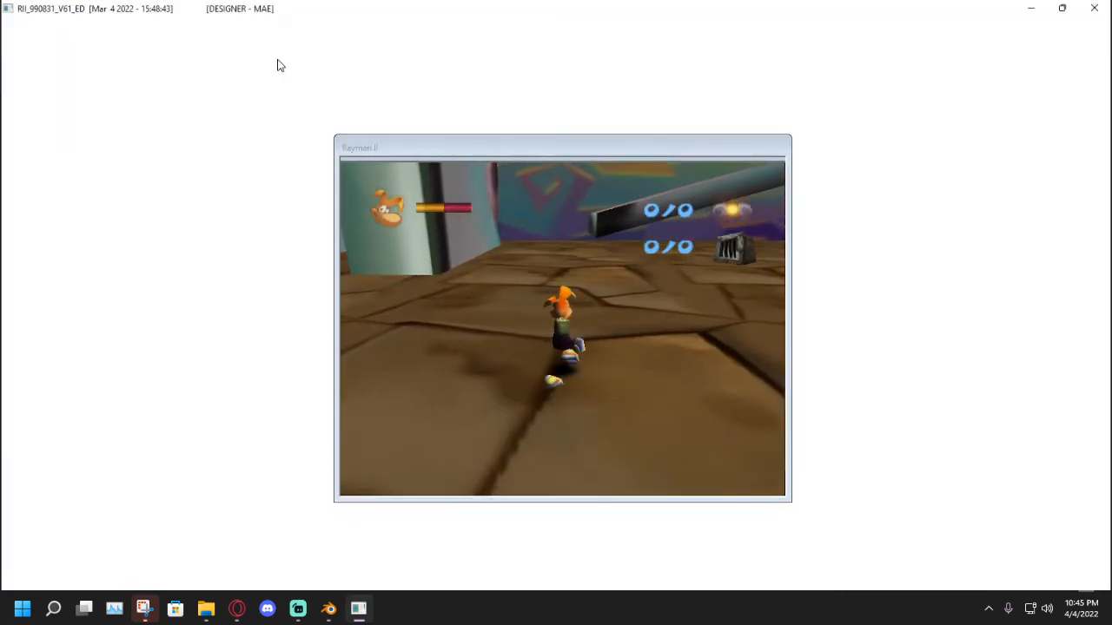
key("Up")
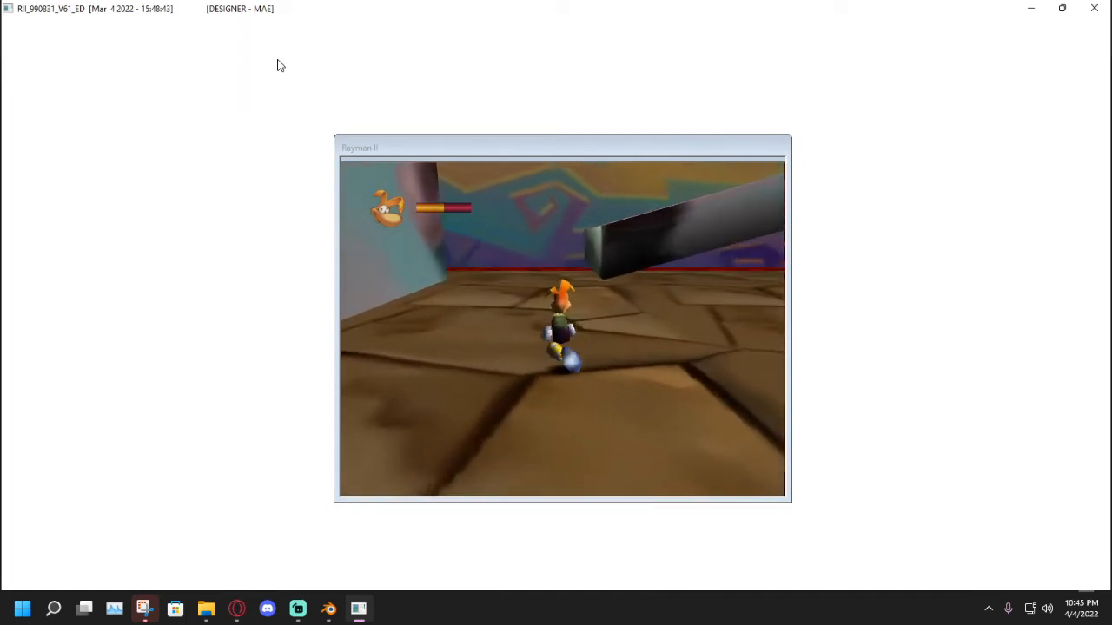
key("Up")
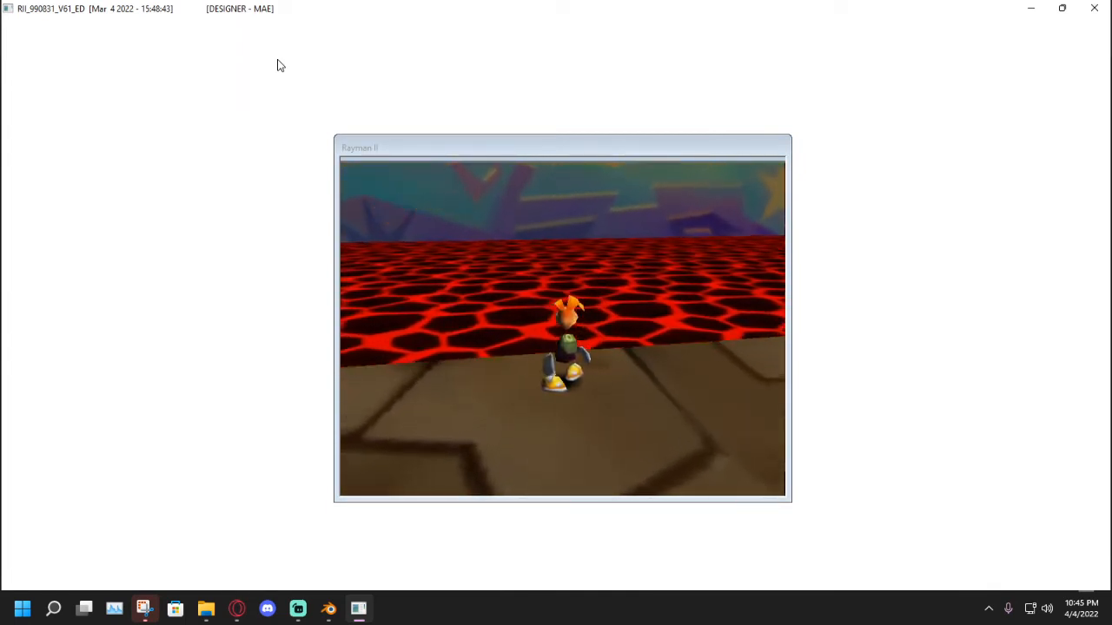
key("Right")
key("Left")
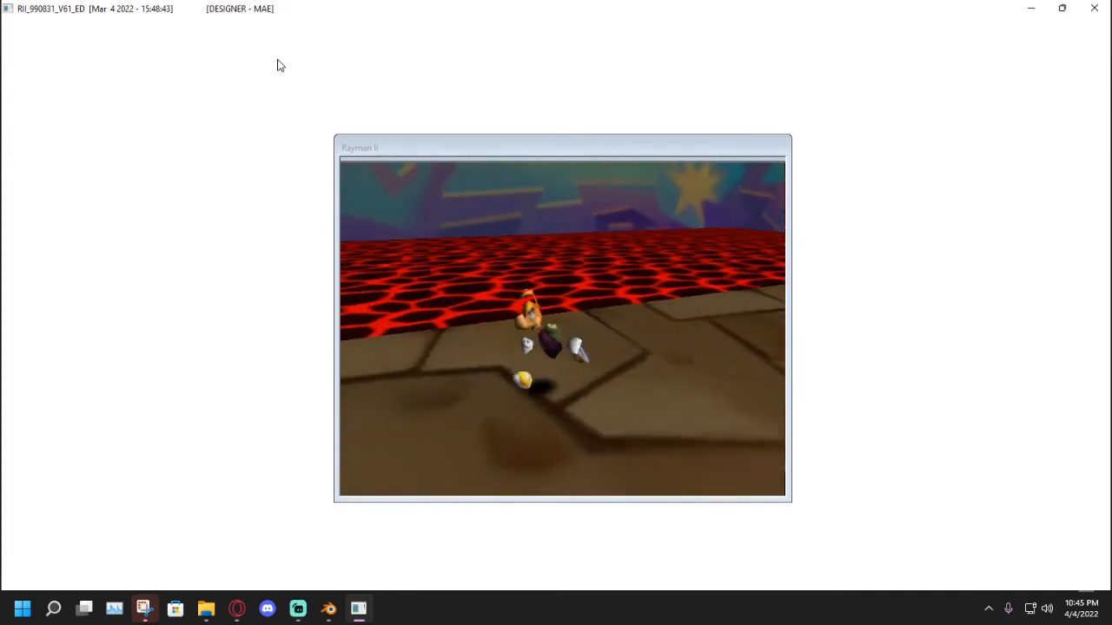
key("a")
key("Down")
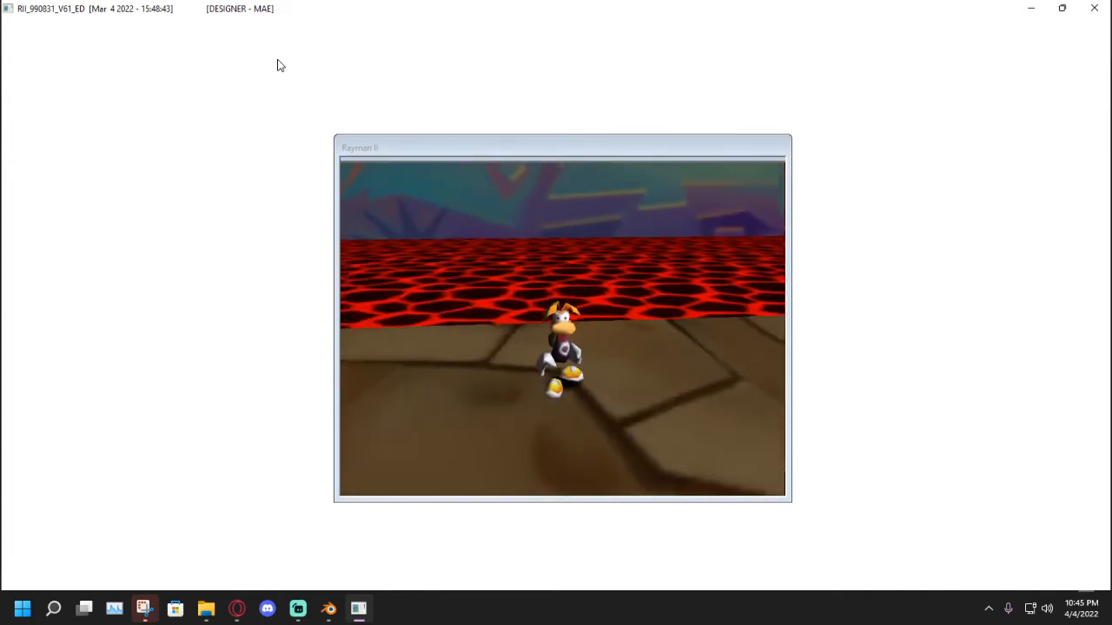
Return to editing mode and set the lava material's horizontal and vertical autoscroll speeds to 0.50.
left_click(350, 181)
key("Escape")
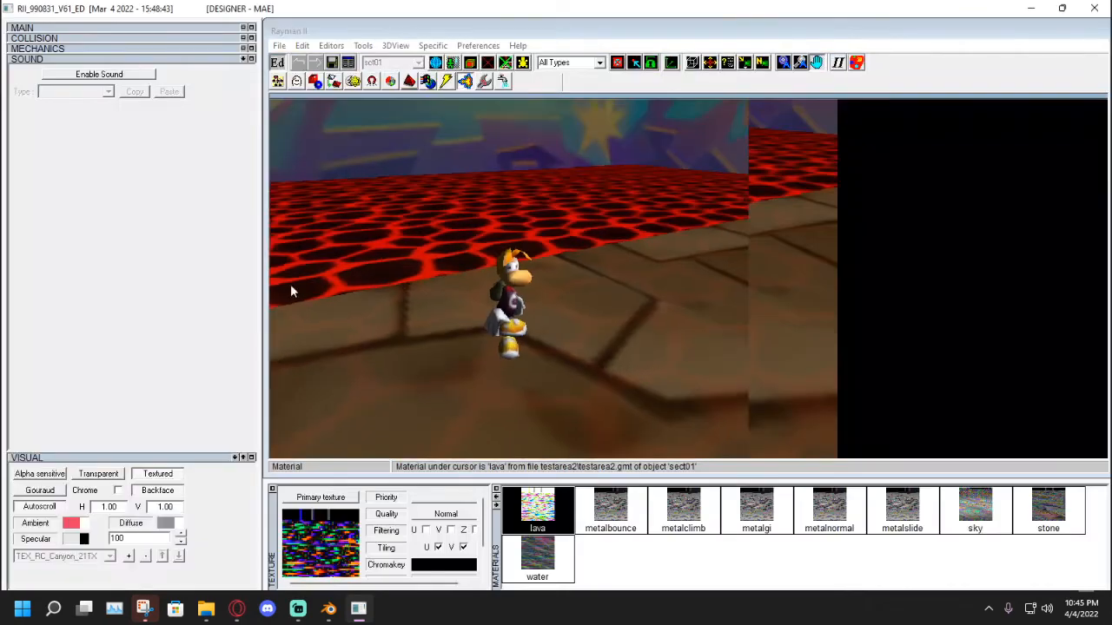
left_click(173, 508)
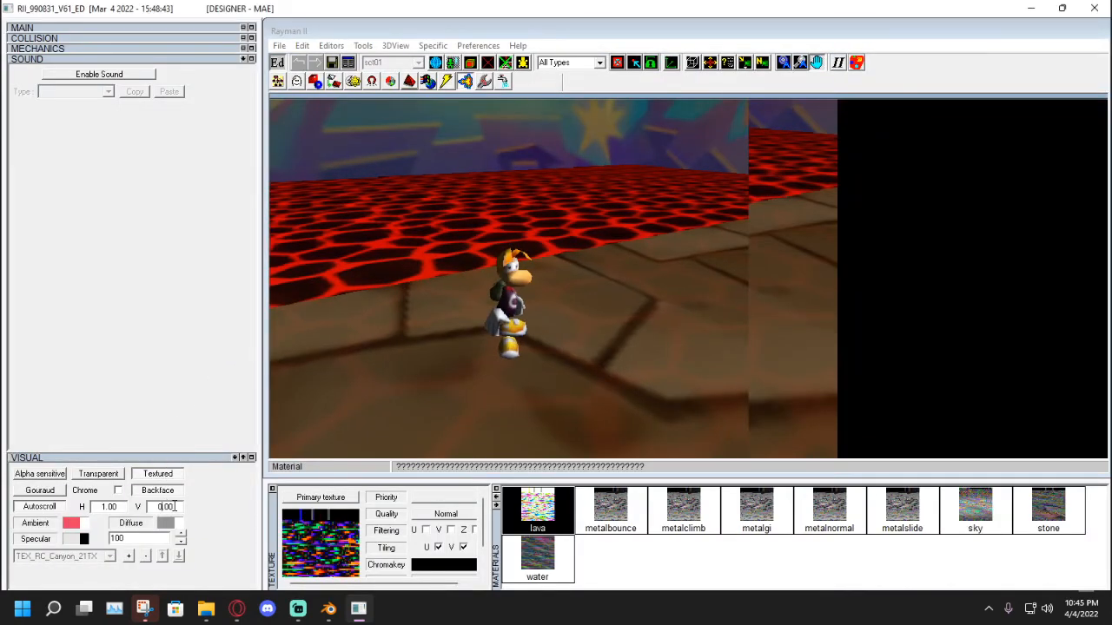
key("BackSpace")
key("BackSpace")
type("50")
left_click(107, 506)
key("BackSpace")
type("0")
key("BackSpace")
key("BackSpace")
type("50")
left_click(295, 106)
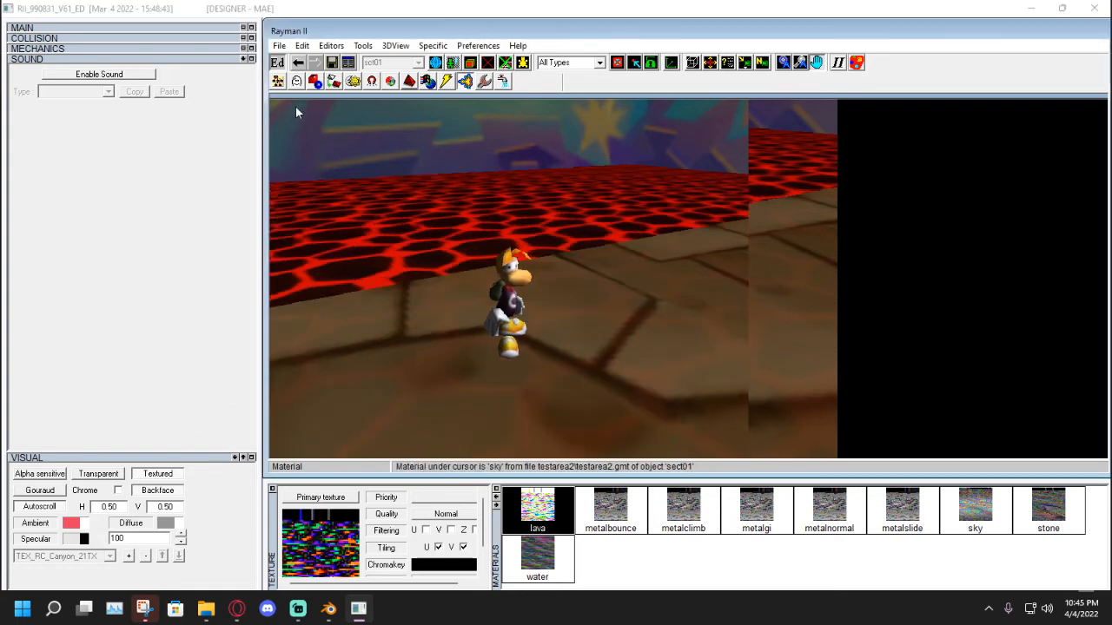
Playtest the level and run Rayman up to the lava to check its scrolling at the new speed.
left_click(278, 62)
key("Right")
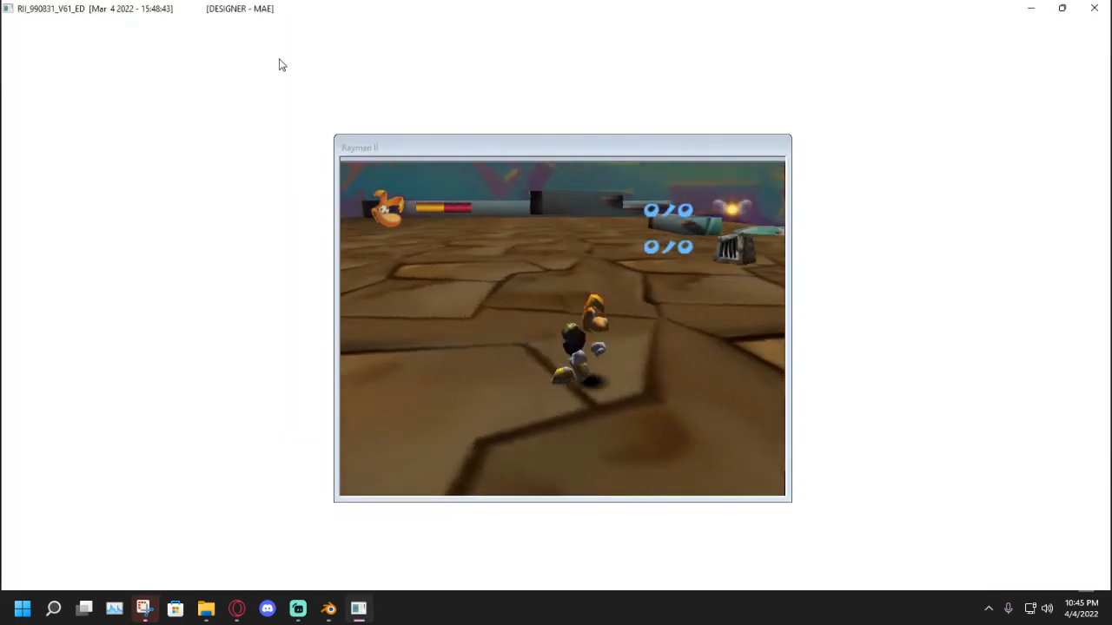
key("Up")
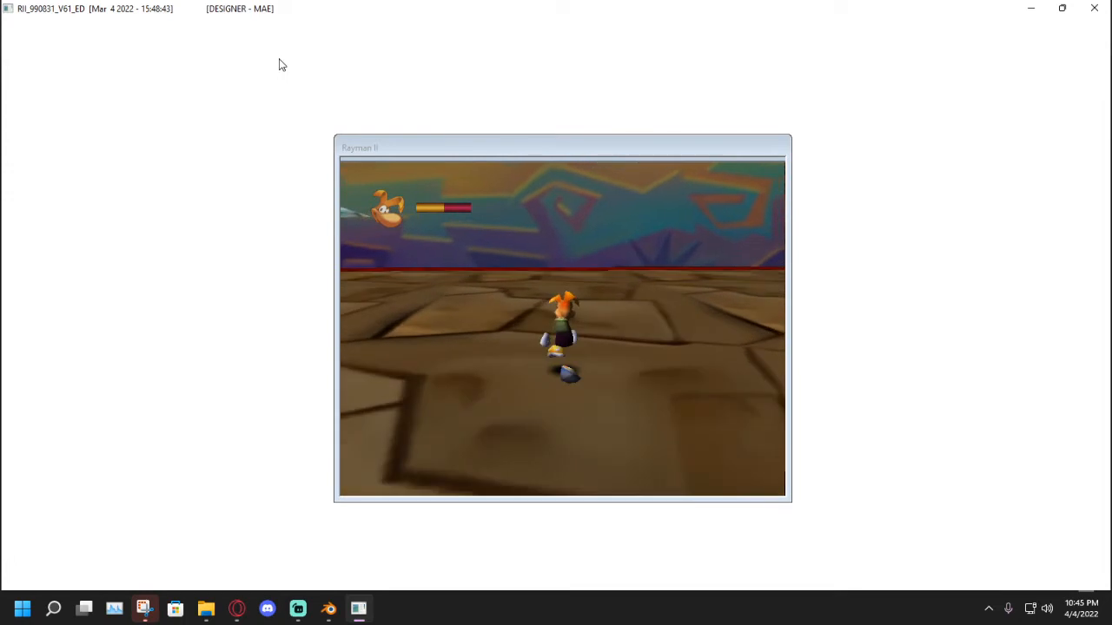
key("Up")
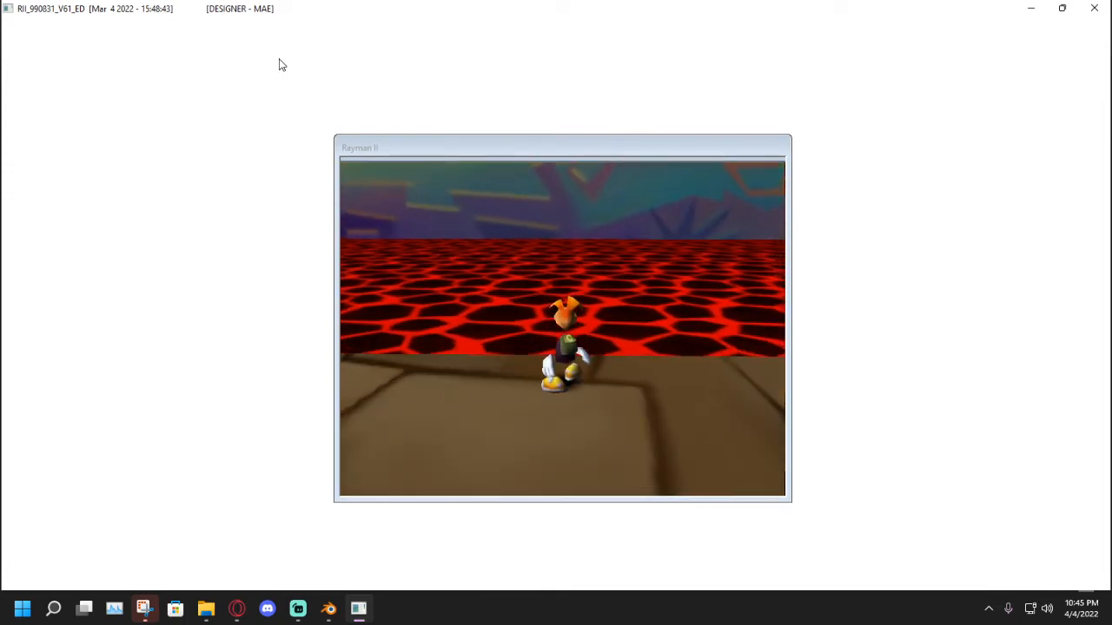
Return to editing mode and enable autoscroll on the sky material.
key("Escape")
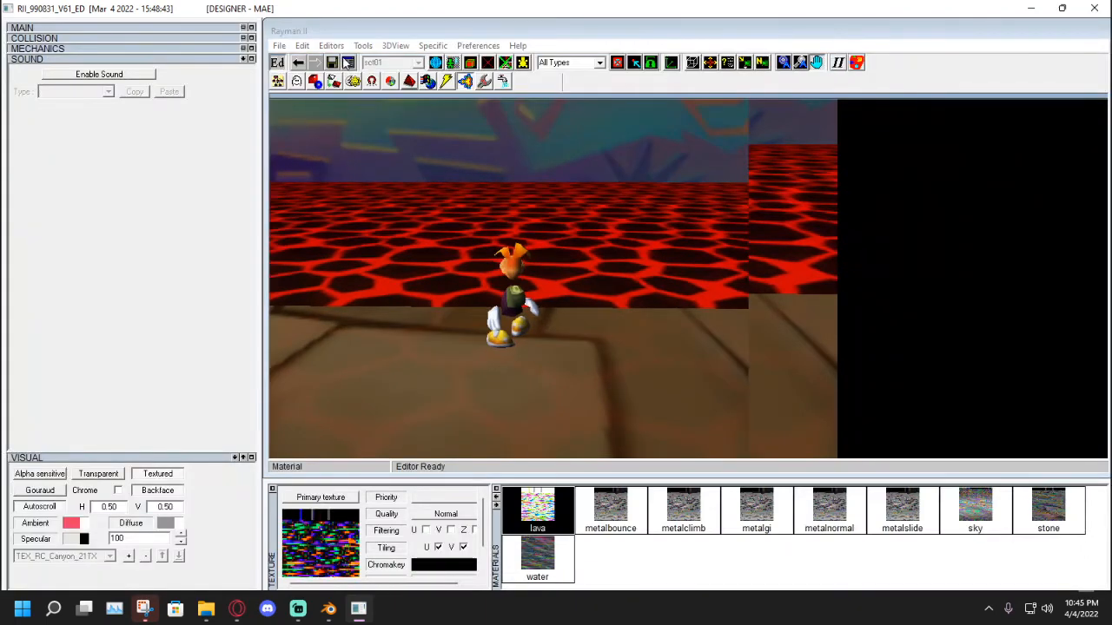
left_click(235, 610)
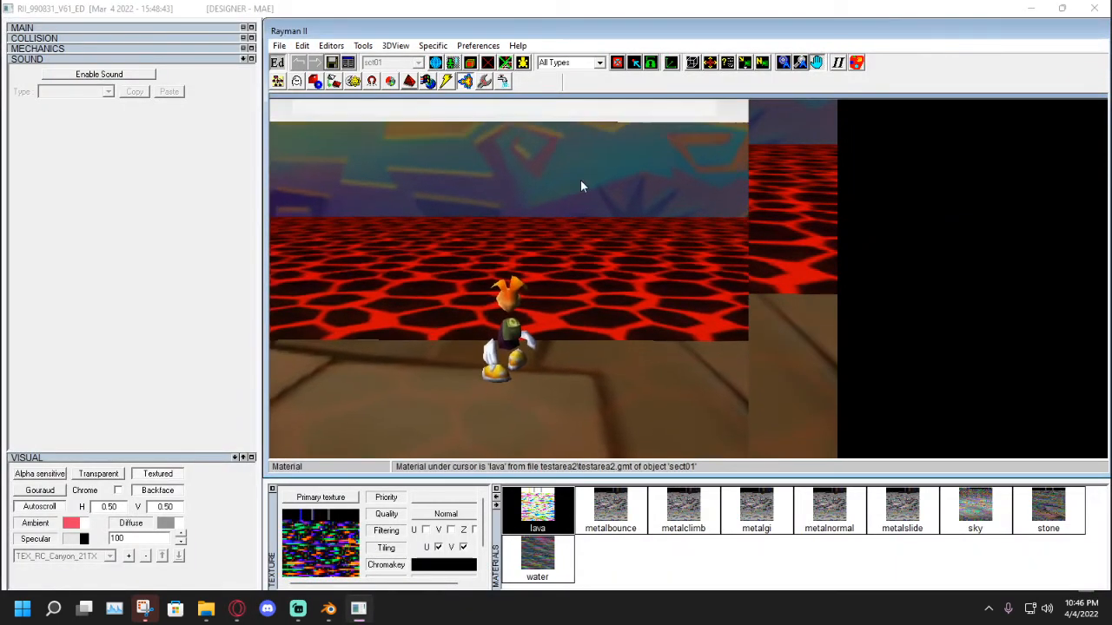
left_click(967, 514)
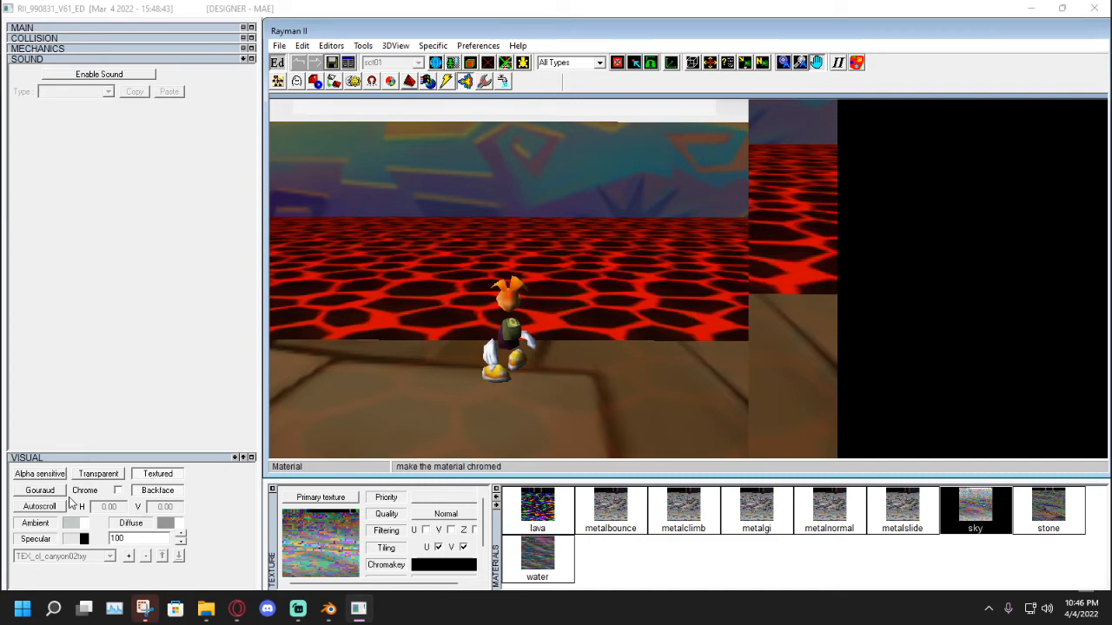
left_click(39, 506)
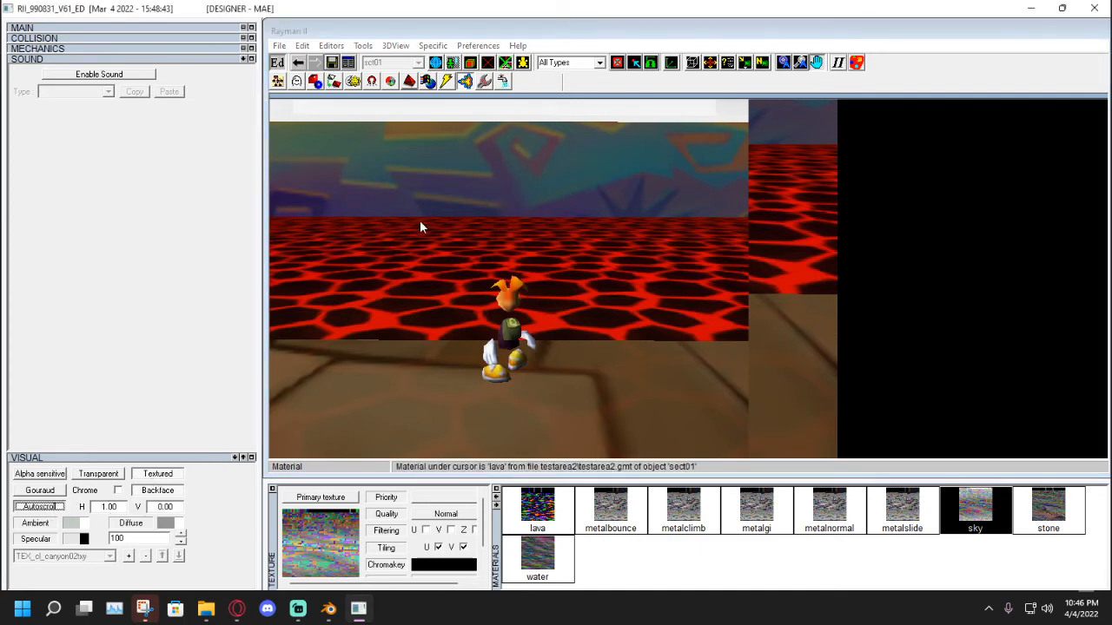
Save the level with the sky material's autoscroll enabled.
left_click_drag(420, 226, 422, 188)
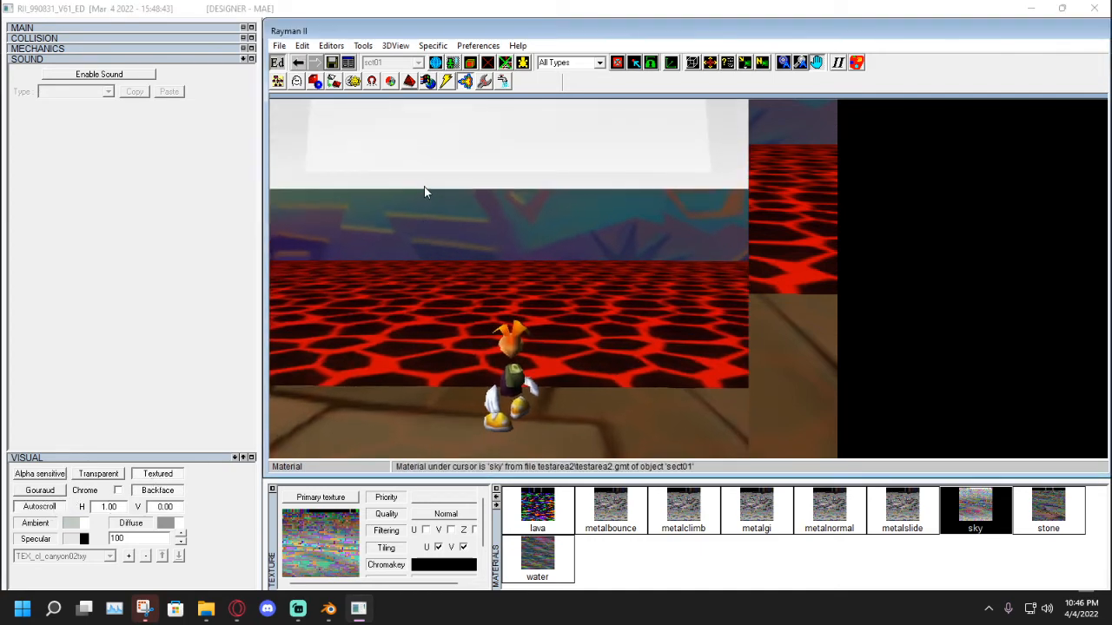
left_click(333, 65)
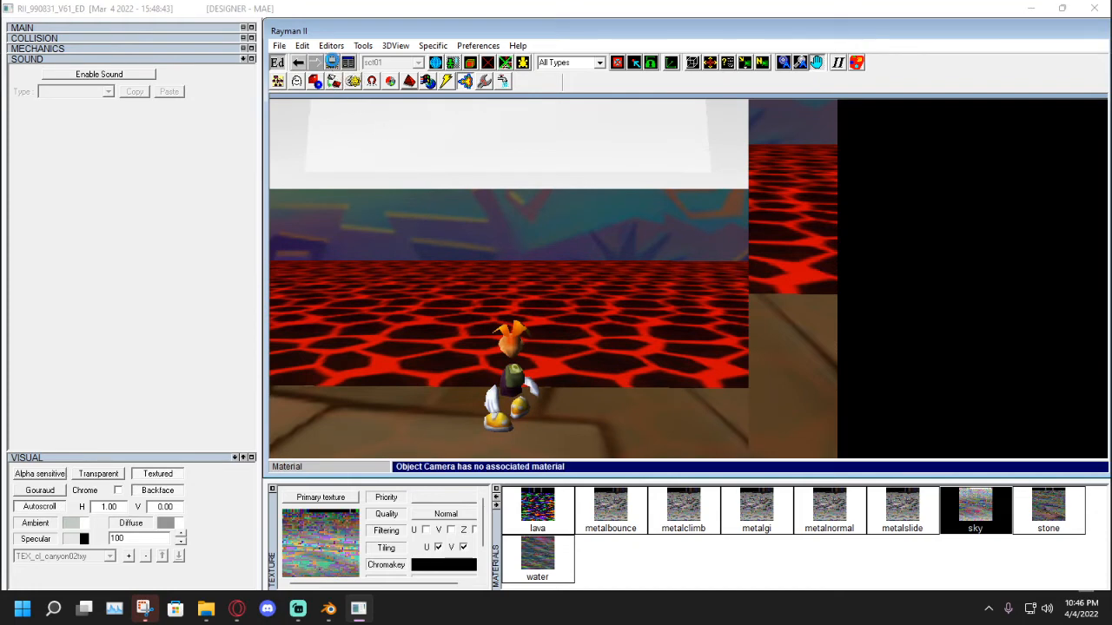
Playtest the level and look around in first-person view to check the sky's scrolling.
left_click(283, 66)
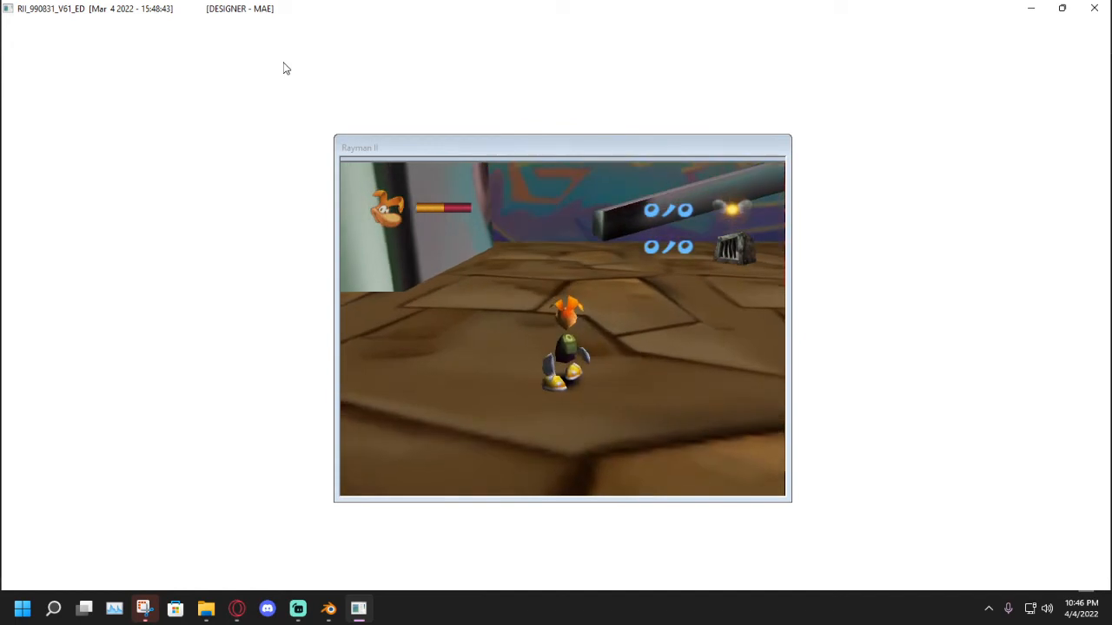
key("KP_0")
key("Right")
key("Right")
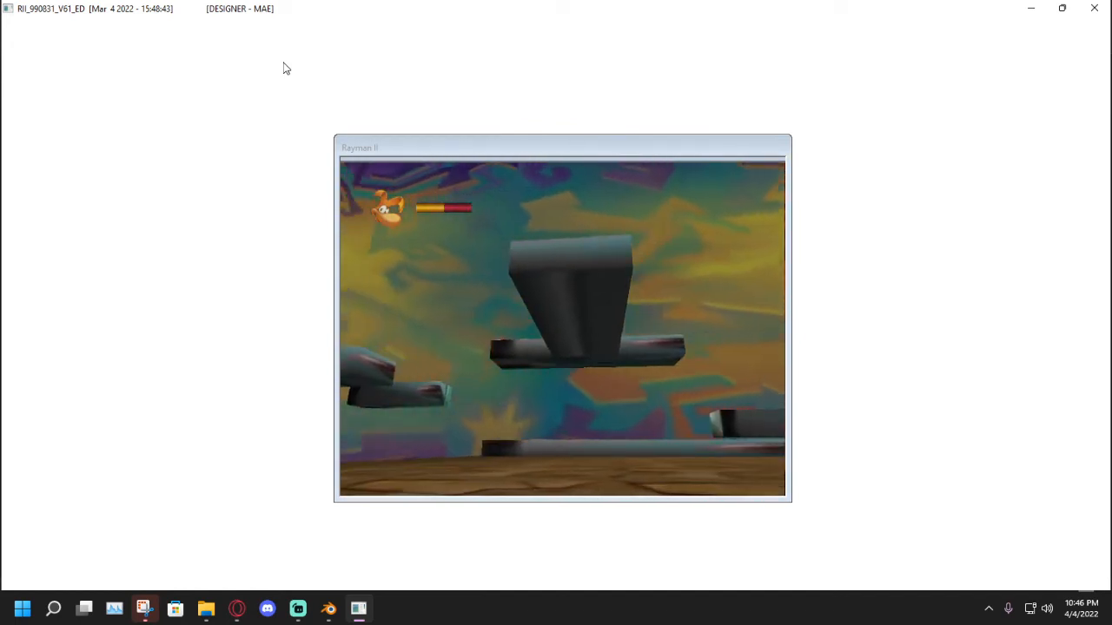
key("Right")
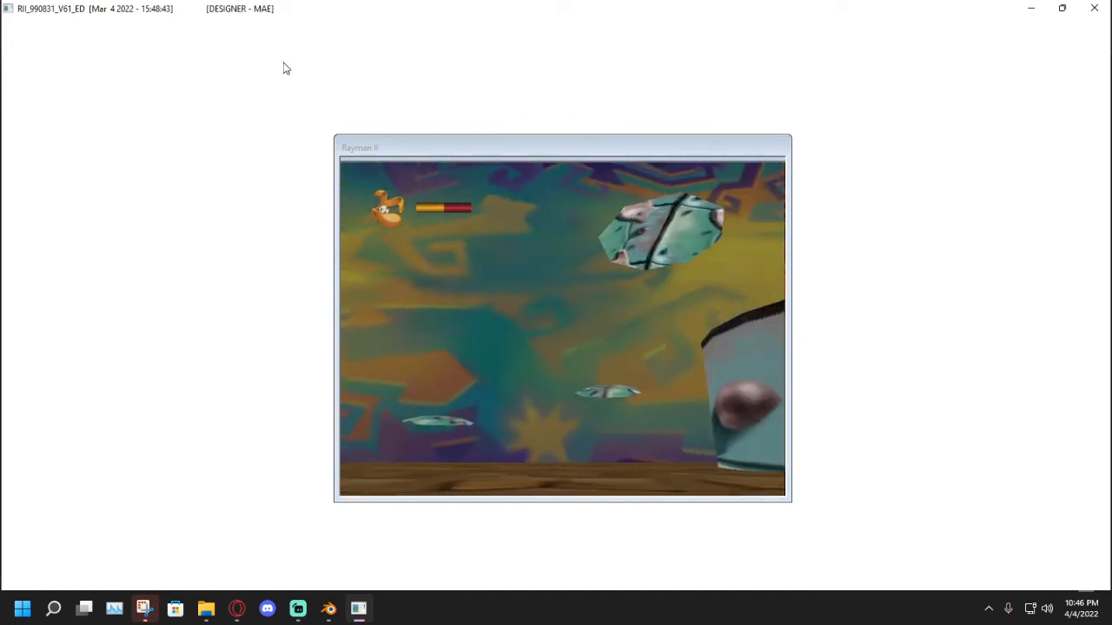
key("Down")
Return to editing mode and set the sky material's horizontal autoscroll speed to 0.10.
key("KP_0")
key("Escape")
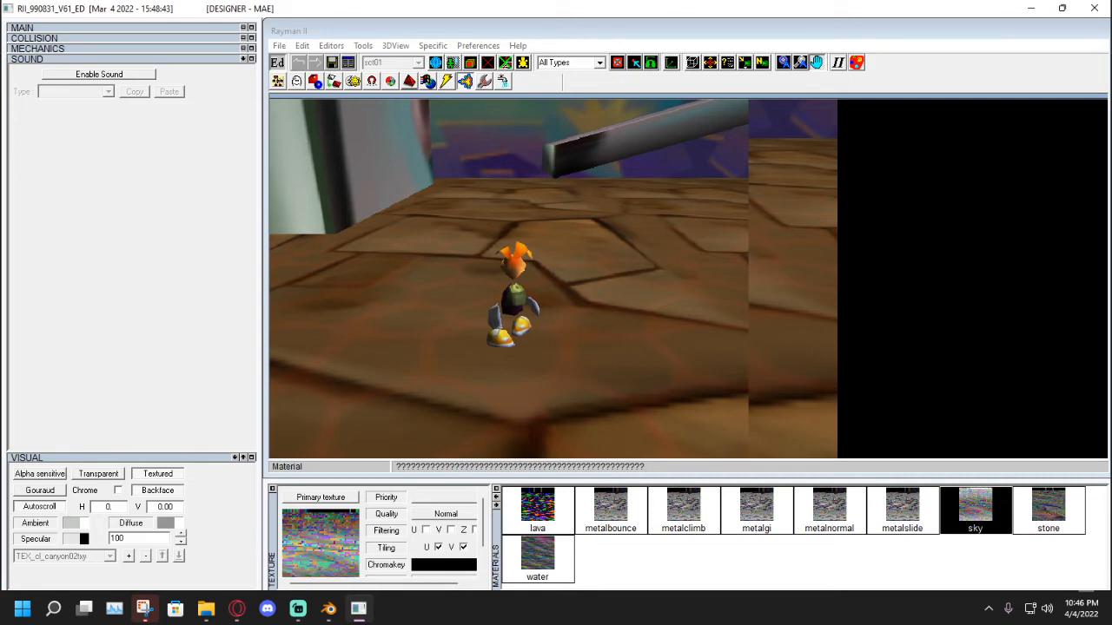
Playtest the level again and examine the sky in first-person view to check its scrolling at the new speed.
left_click(278, 63)
key("KP_0")
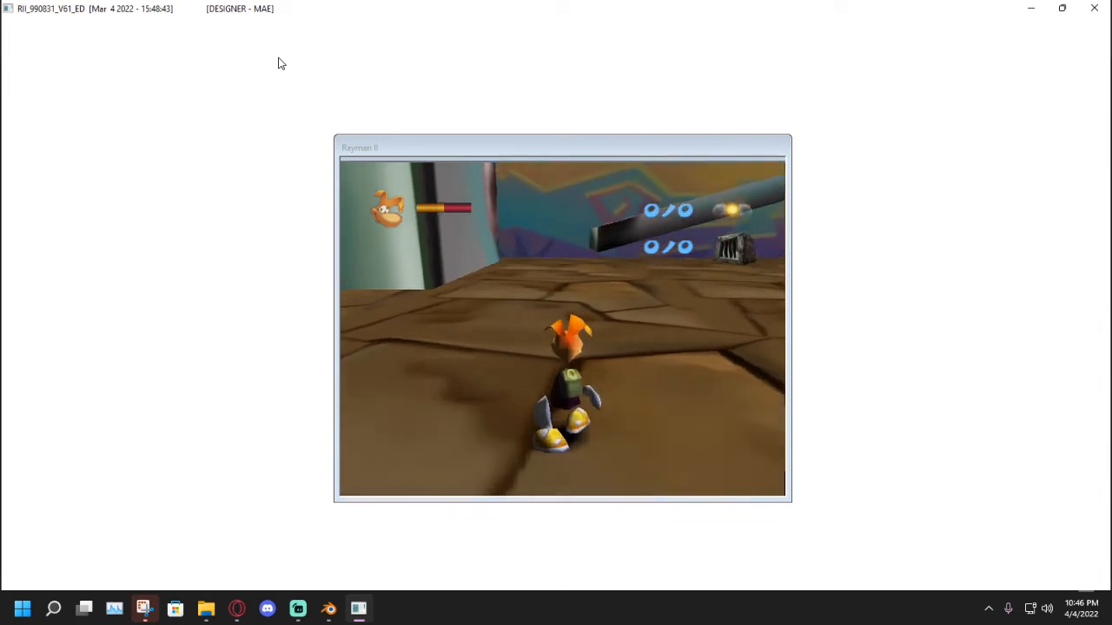
key("Right")
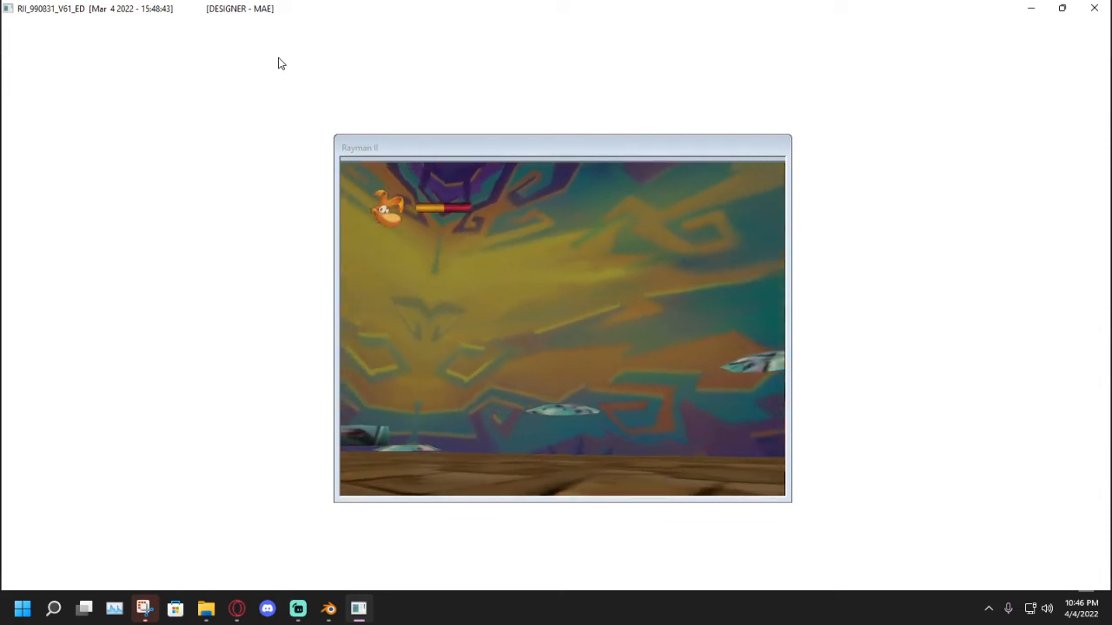
key("Down")
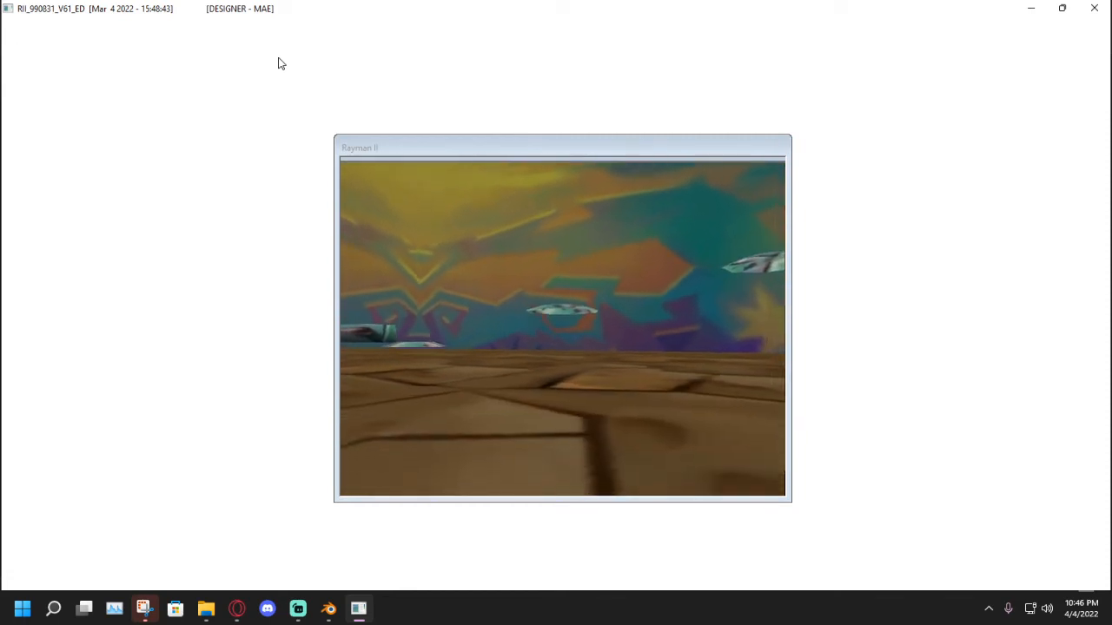
key("Right")
key("Up")
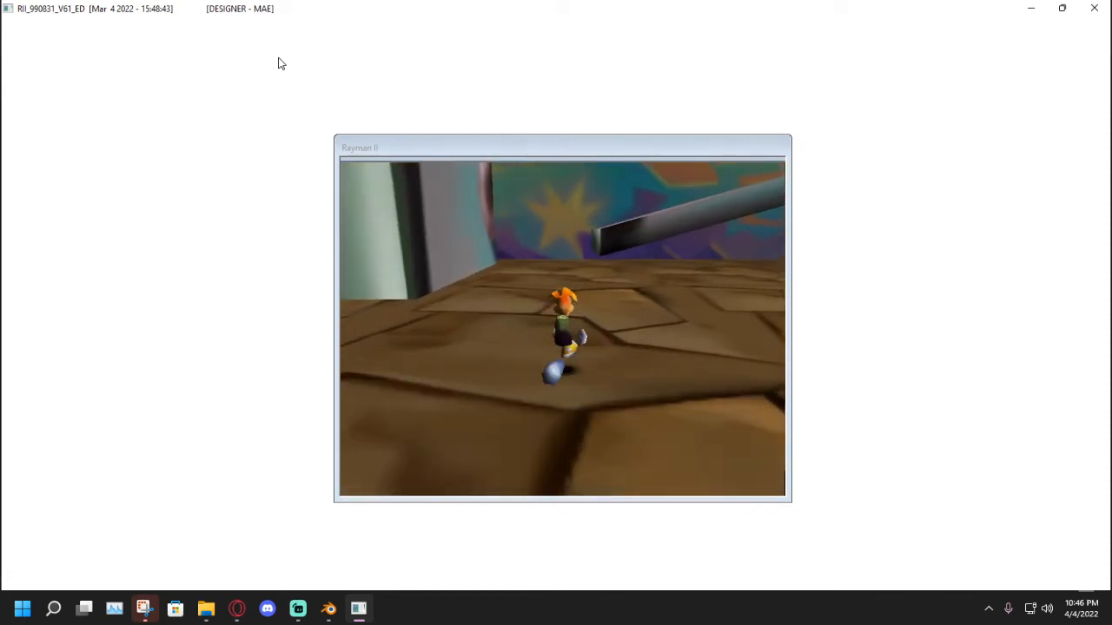
Run and jump Rayman across the stone floor around the sloping metal beam.
key("Right")
key("Up")
key("a")
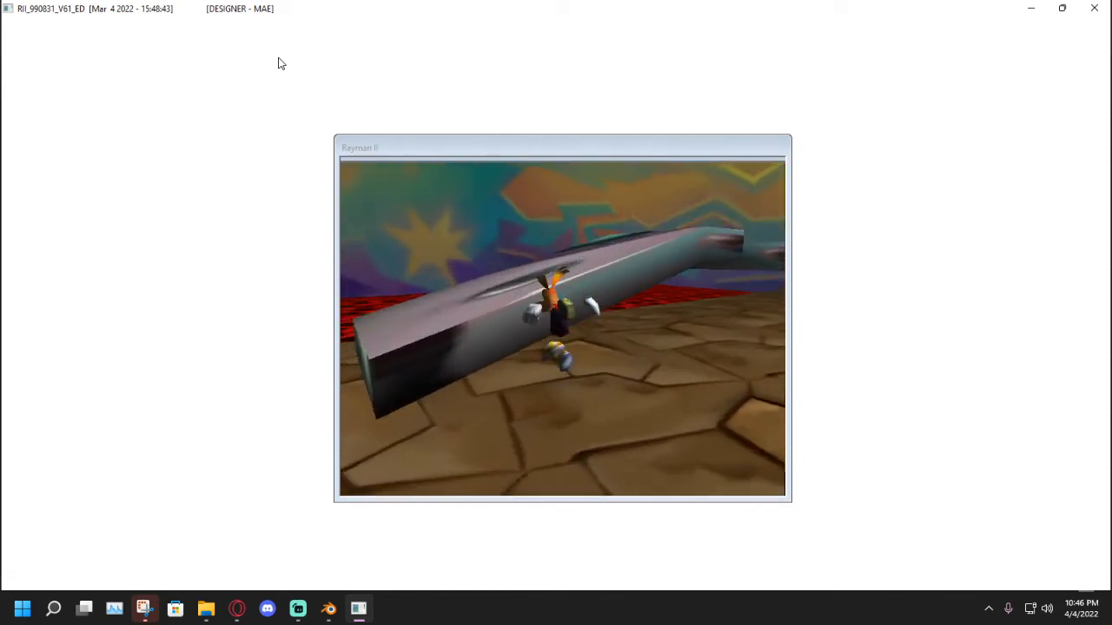
key("a")
key("Left")
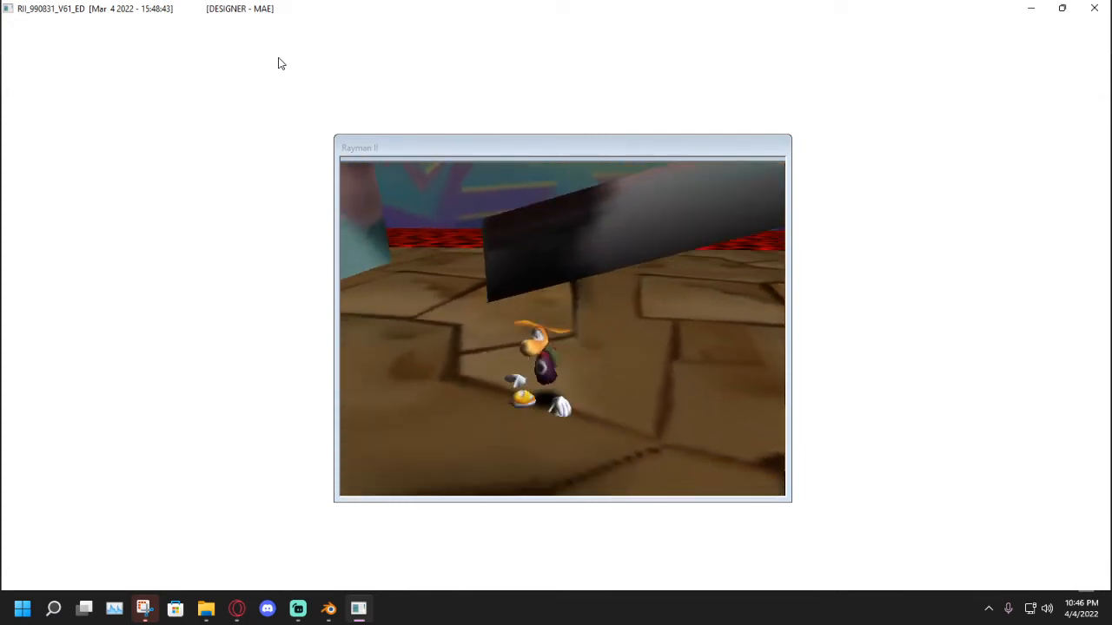
key("Up")
key("a")
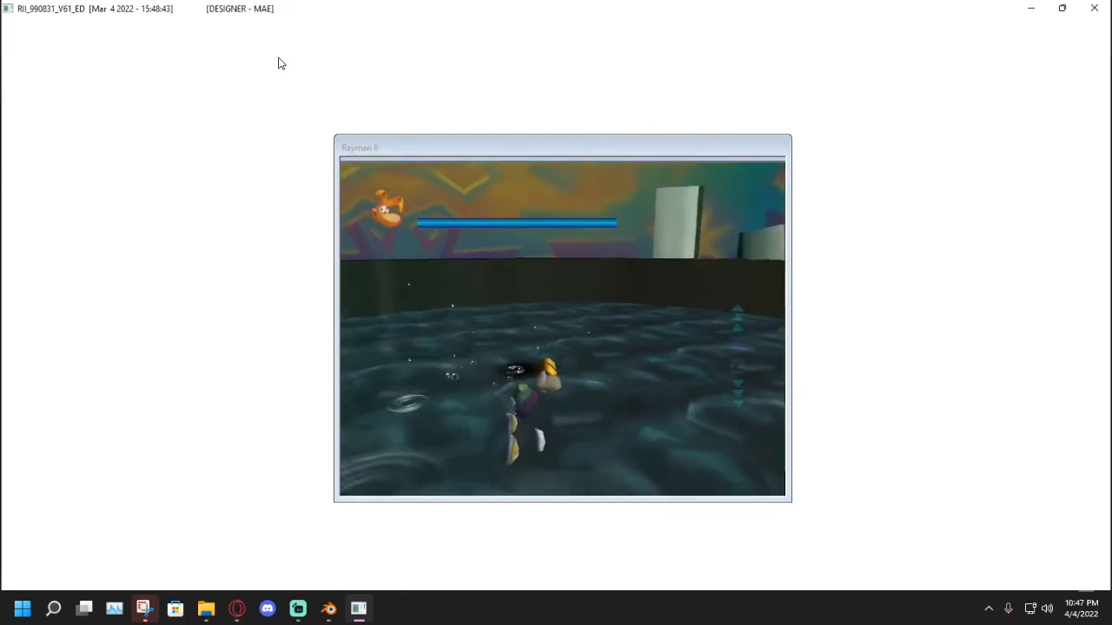
Swim Rayman across the raised water pool, climb out and jump along its rim to view the lava and sky.
key("Up")
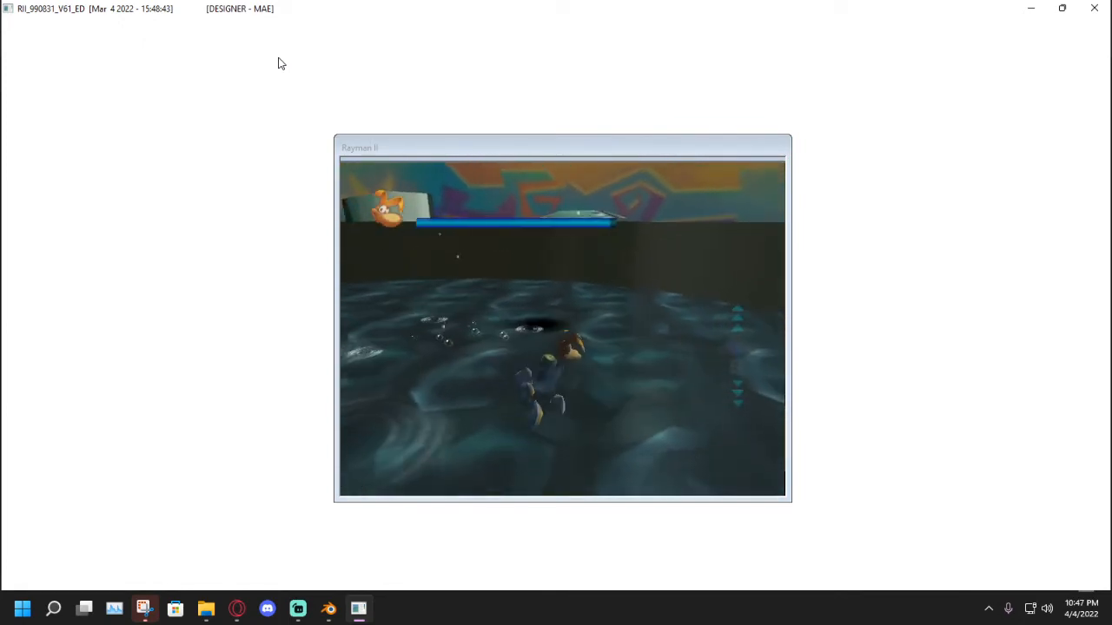
key("a")
key("Up")
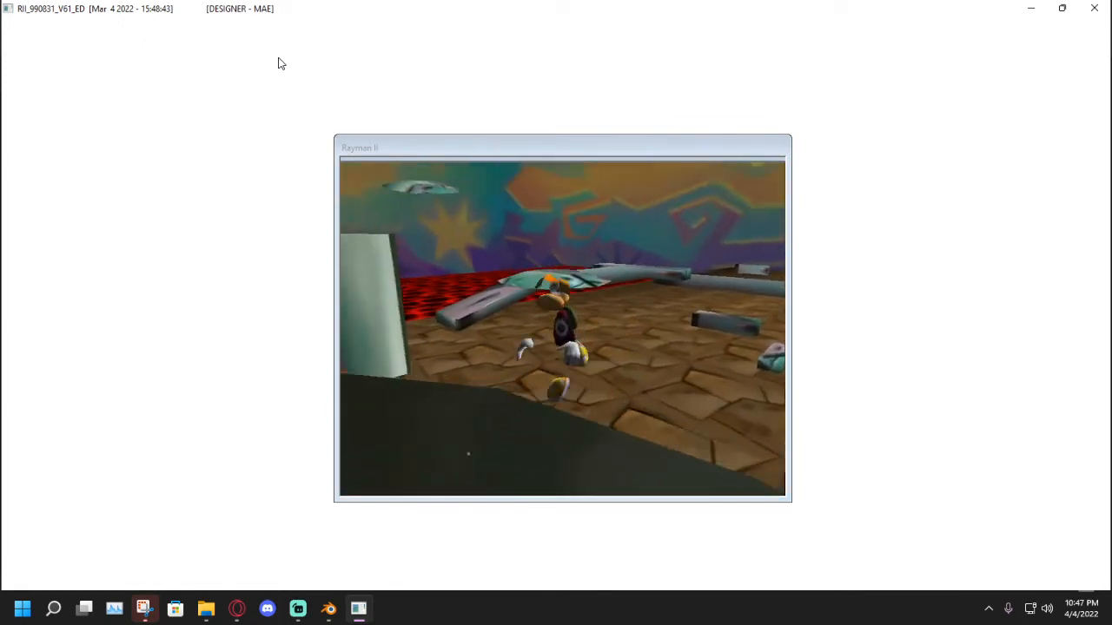
key("Left")
key("Left")
key("a")
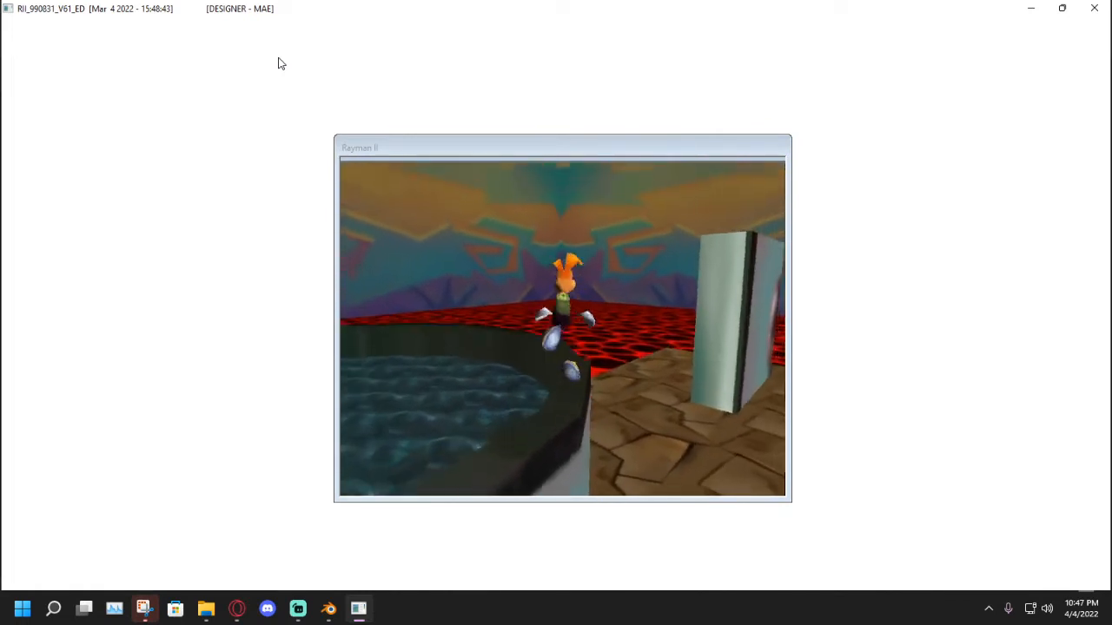
key("Right")
key("Left")
key("a")
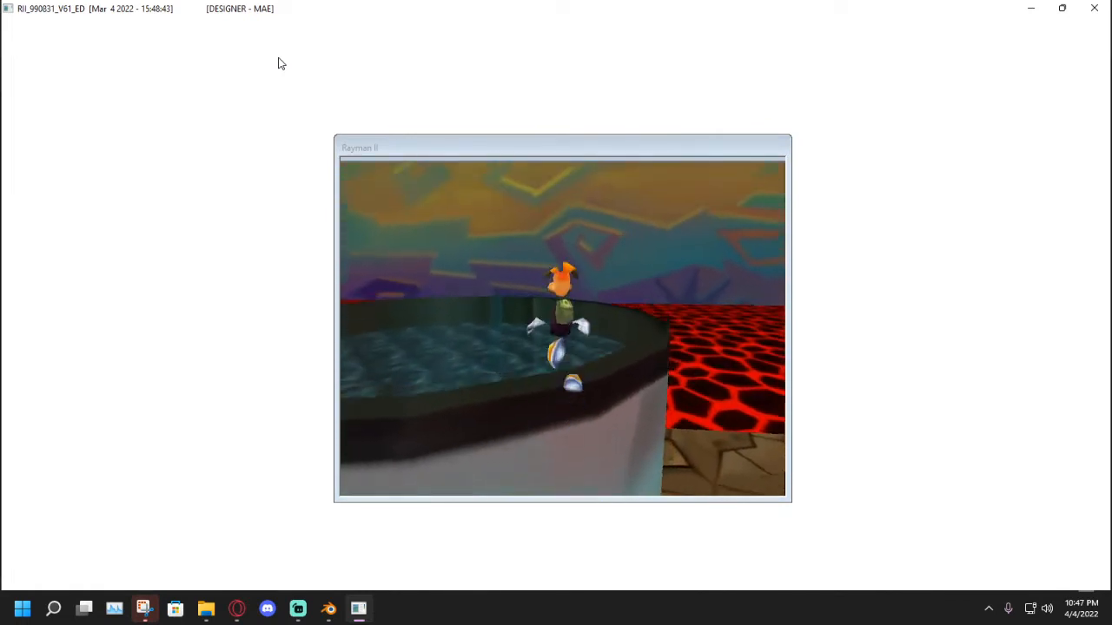
Take Rayman down from the pool, run across the stone floor toward the metal block, and return to editing mode.
key("Right")
key("Right")
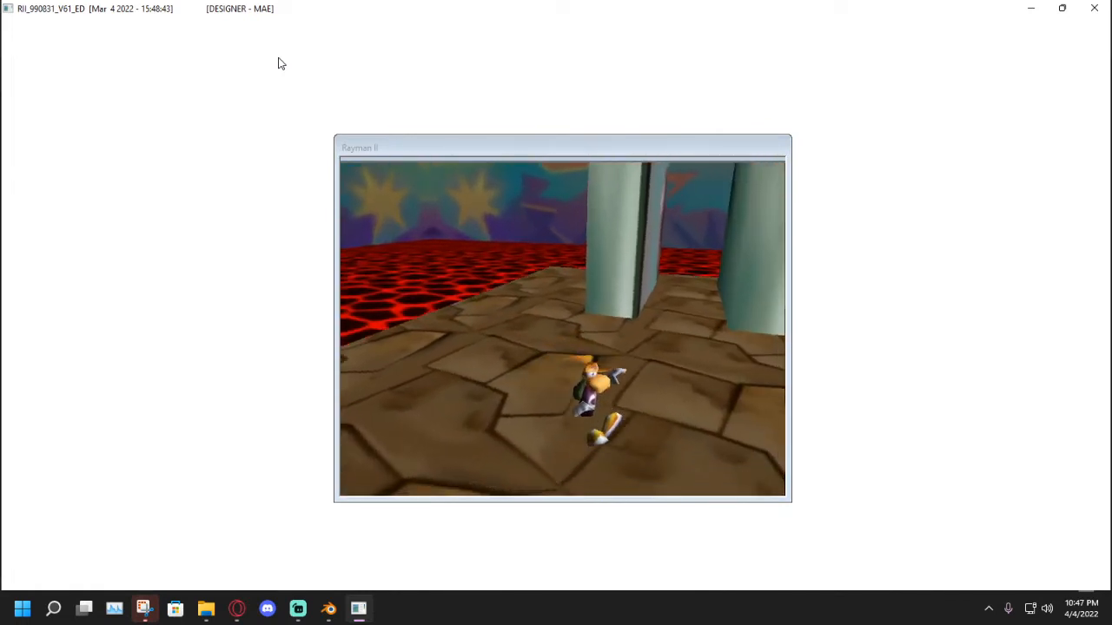
key("a")
key("Up")
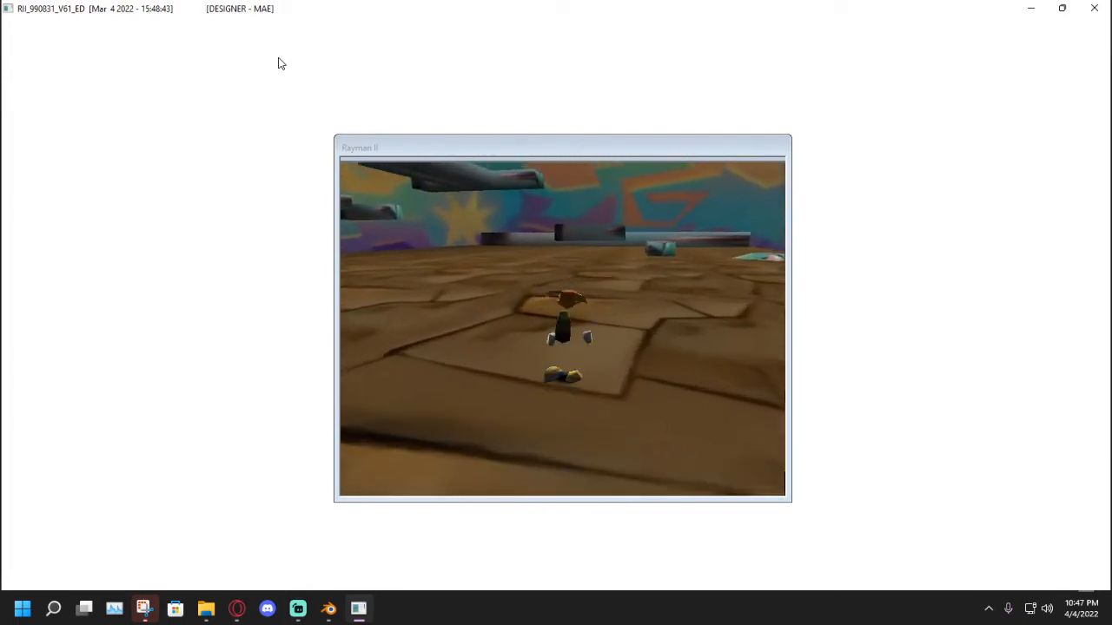
key("a")
key("Up")
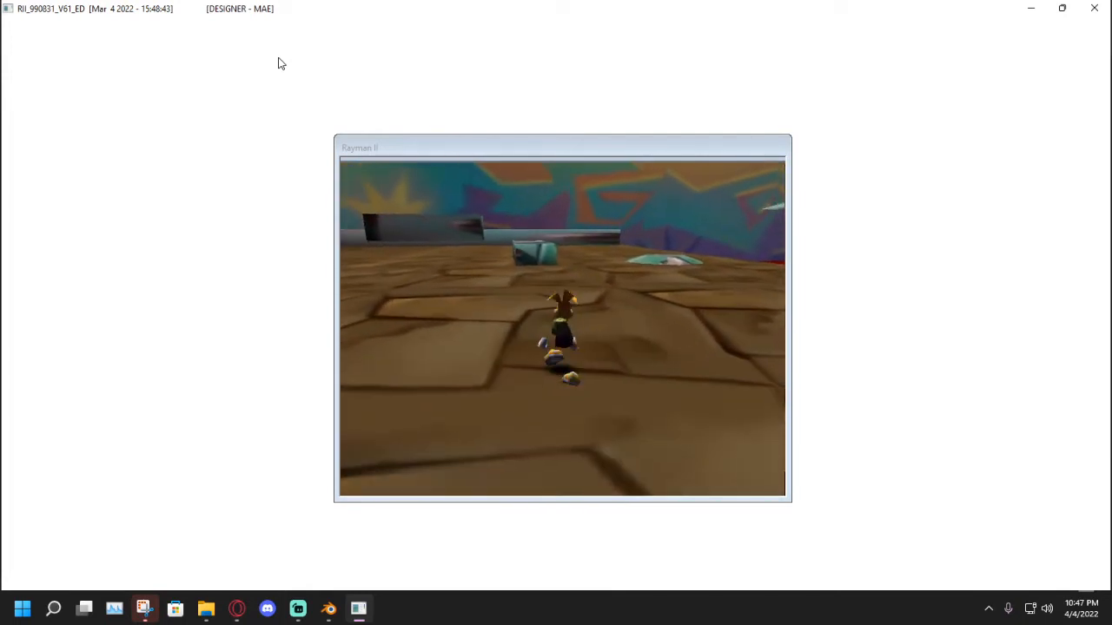
key("a")
key("Down")
key("Escape")
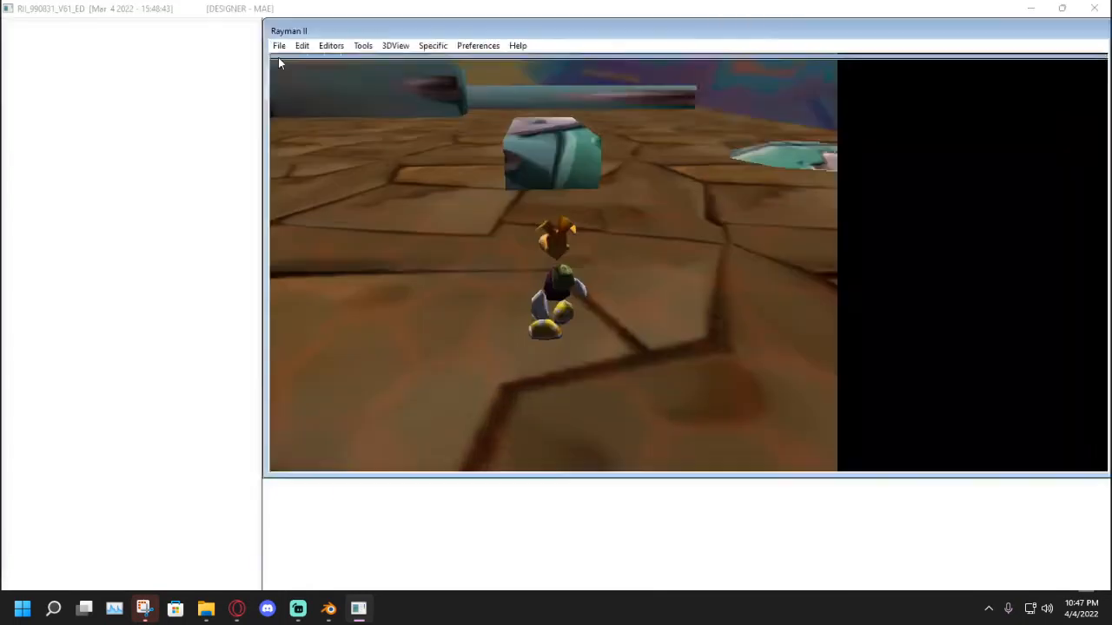
Switch to the Twitch Stream Manager in the browser to read the chat, and return to the level editor.
left_click(235, 610)
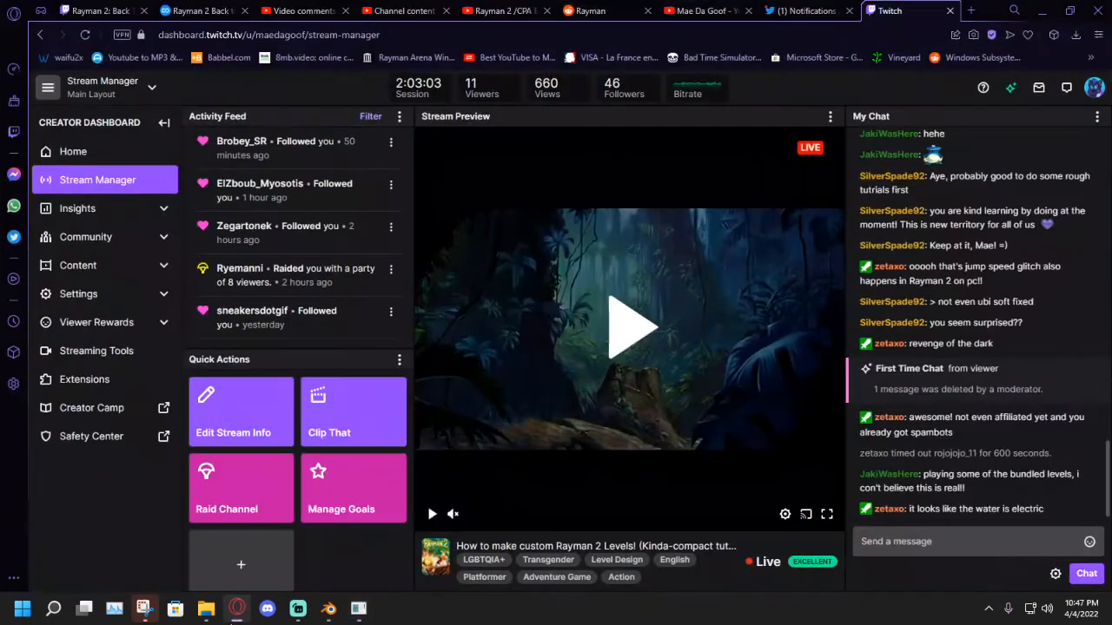
left_click(233, 615)
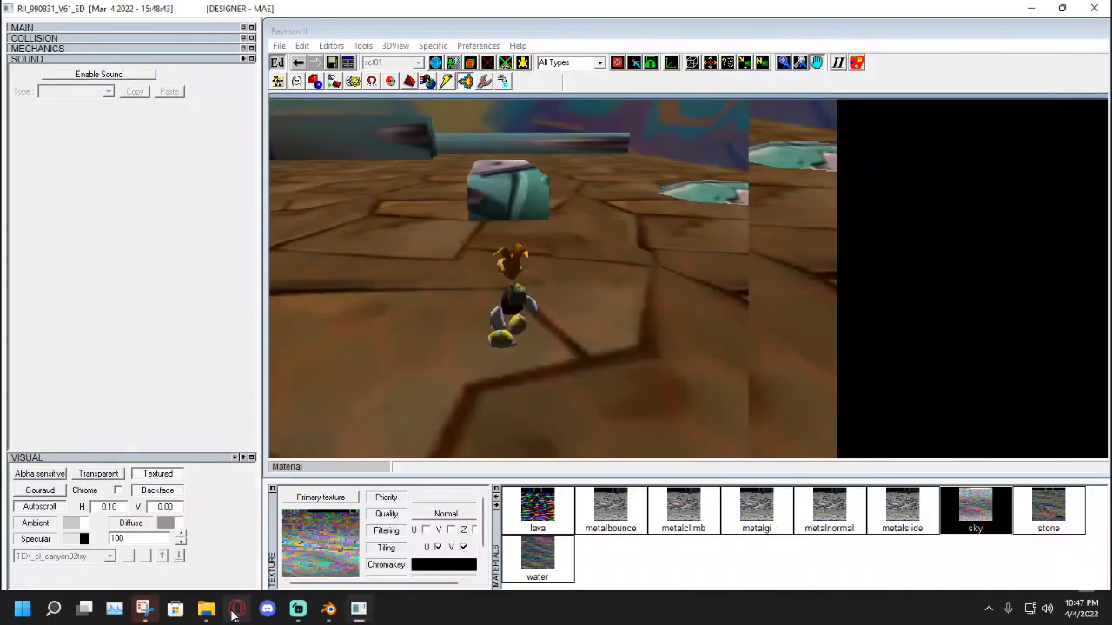
Activate the Hierarchy editor and turn the view to the open stone floor beside the large metal cylinder.
left_click(277, 81)
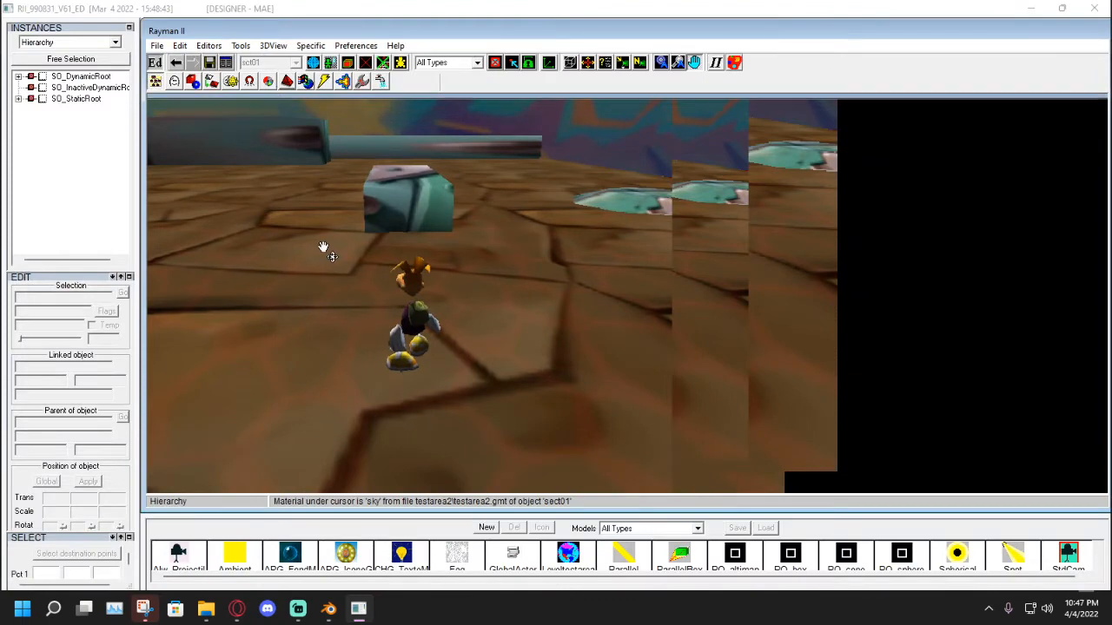
left_click_drag(322, 250, 119, 287)
left_click_drag(326, 307, 556, 122)
left_click(175, 79)
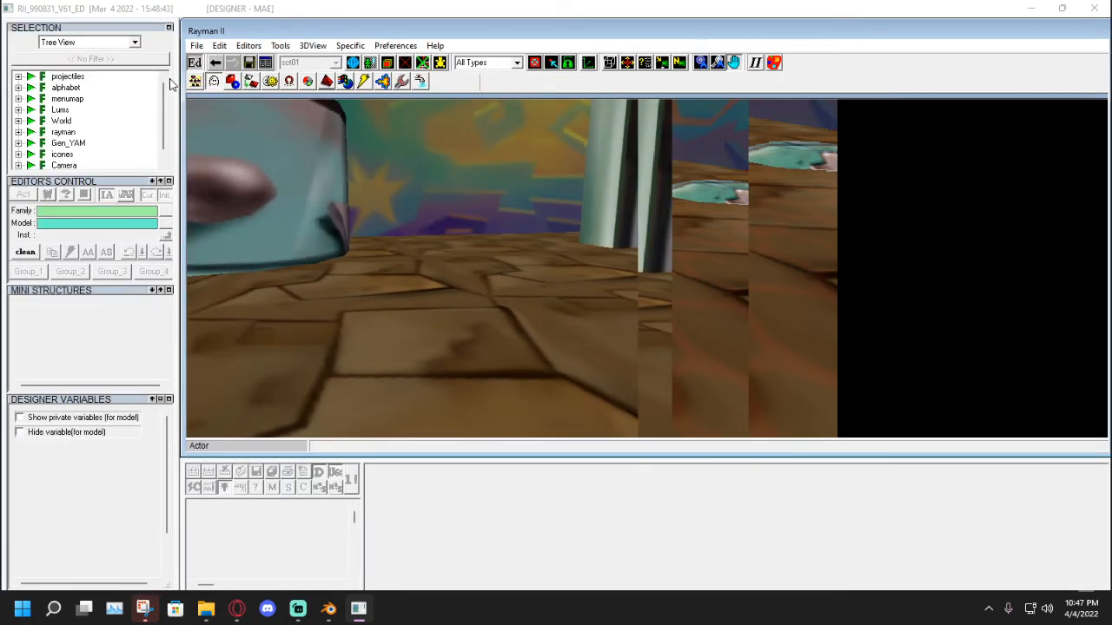
scroll(99, 124, "down", 1)
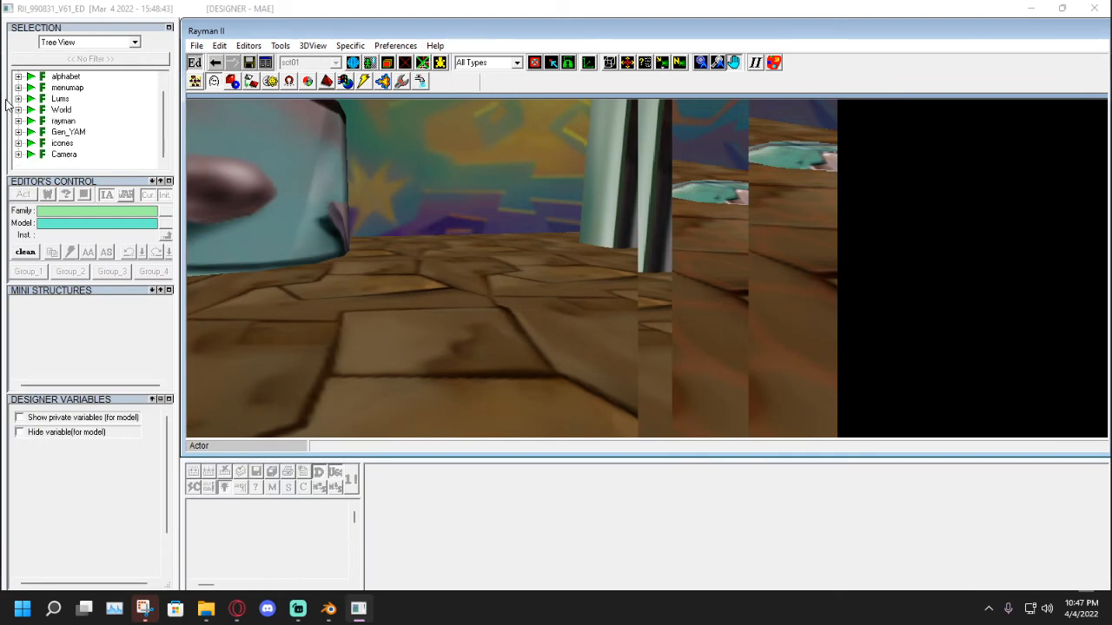
left_click(196, 81)
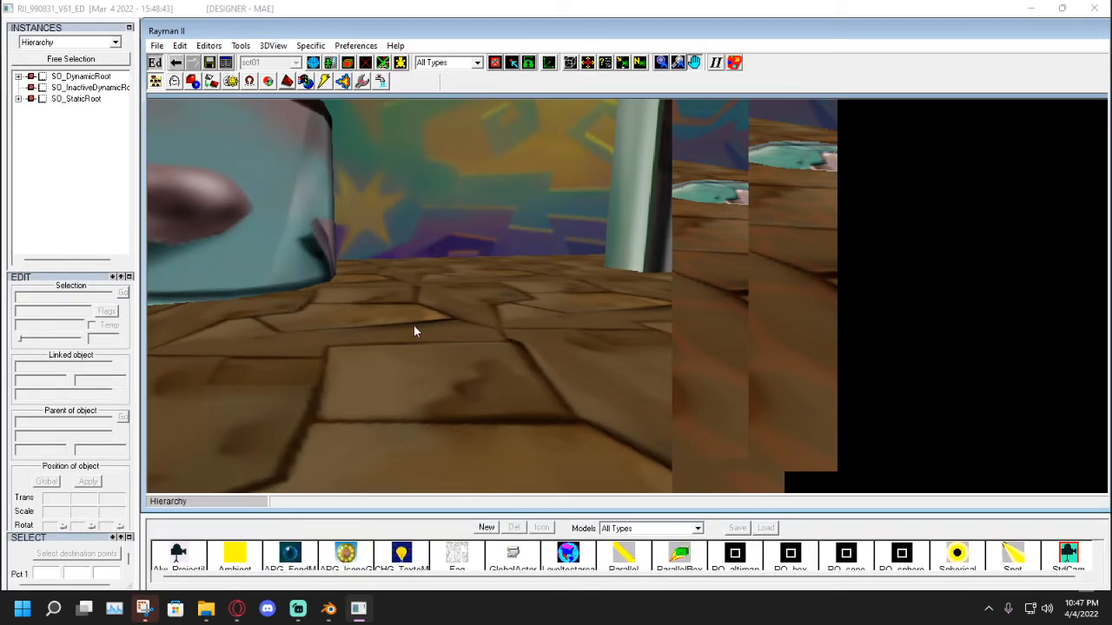
middle_click_drag(415, 327, 459, 276)
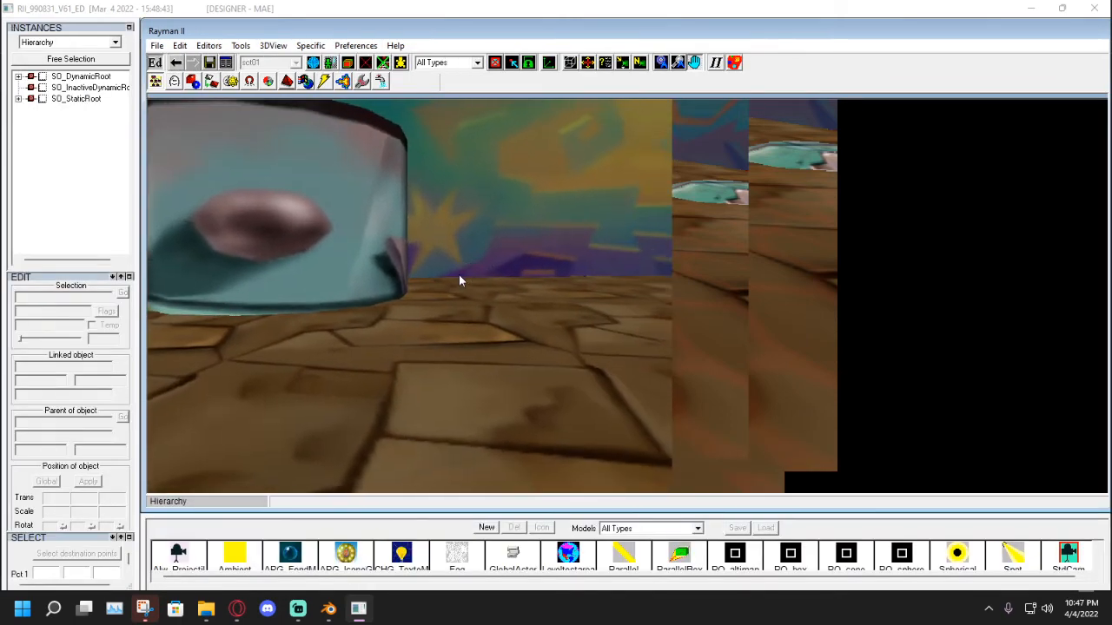
Switch to the Actor editor and preload the models of the Lums family.
left_click(174, 83)
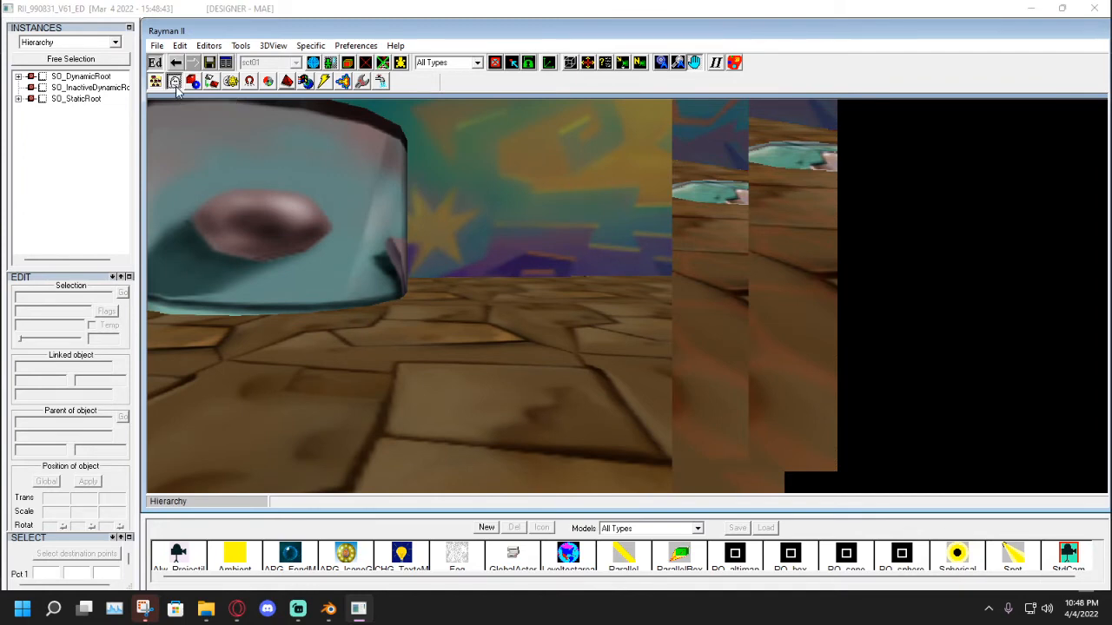
scroll(83, 114, "up", 1)
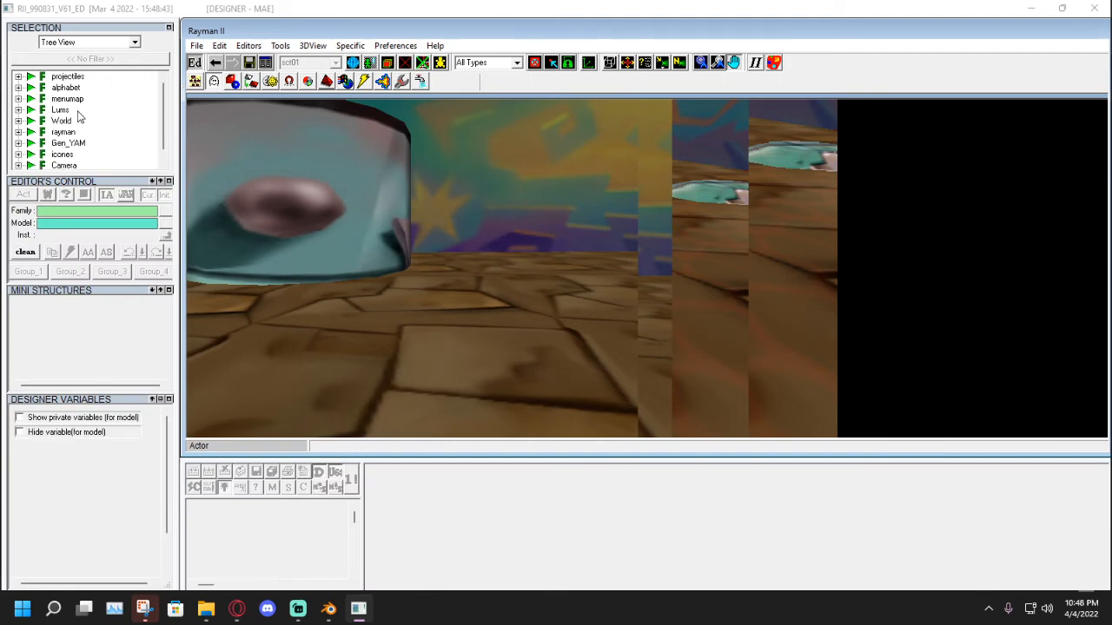
scroll(76, 116, "down", 1)
left_click(65, 76)
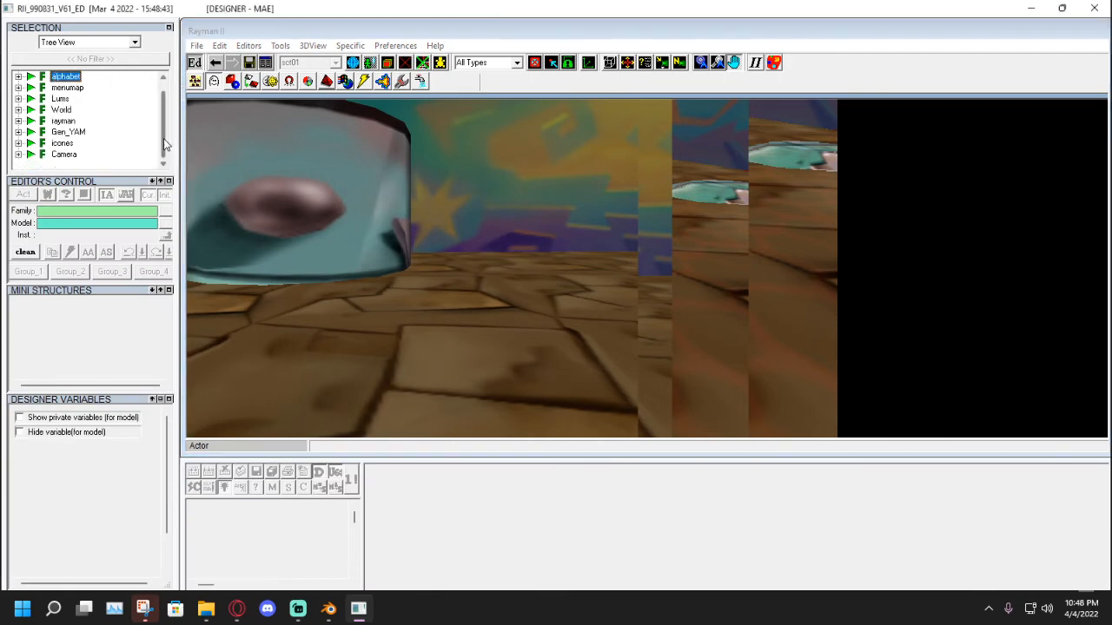
left_click(19, 99)
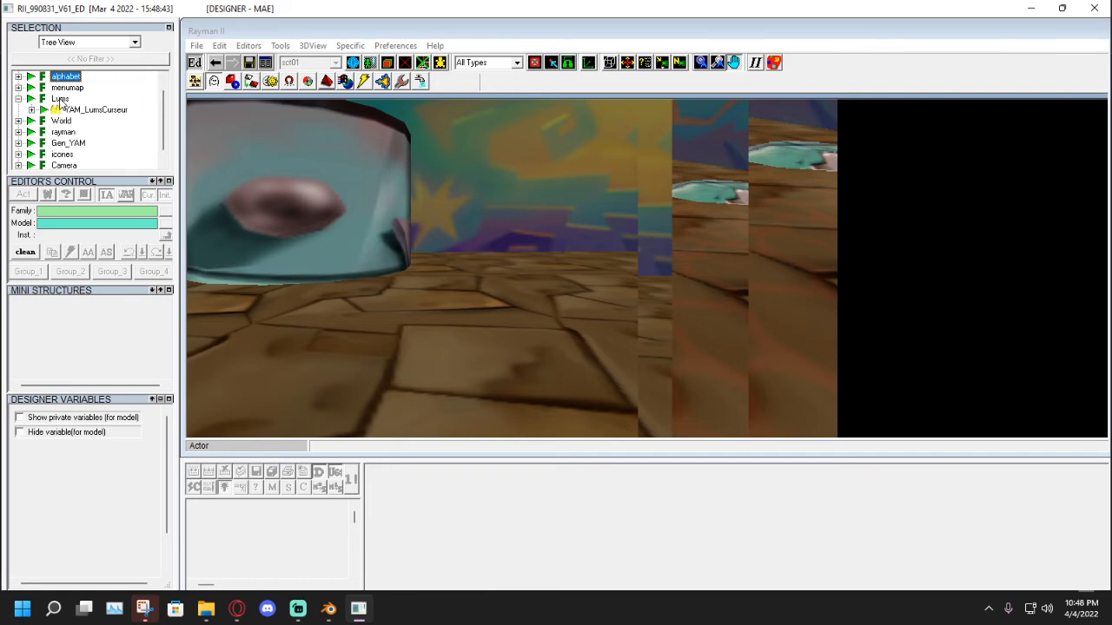
left_click(60, 99)
right_click(60, 102)
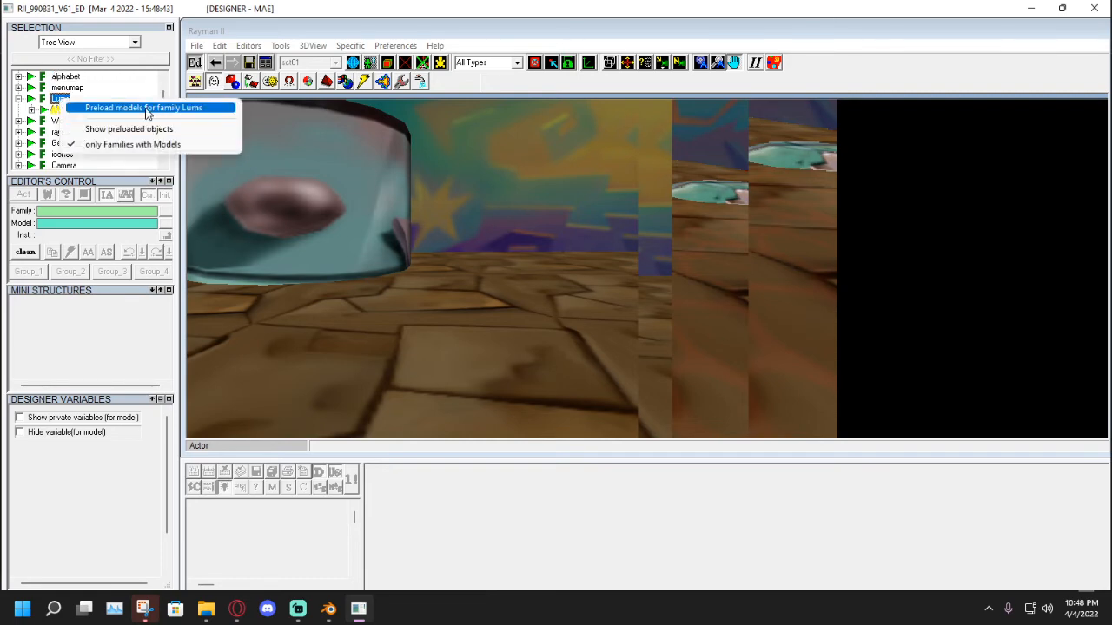
left_click(146, 107)
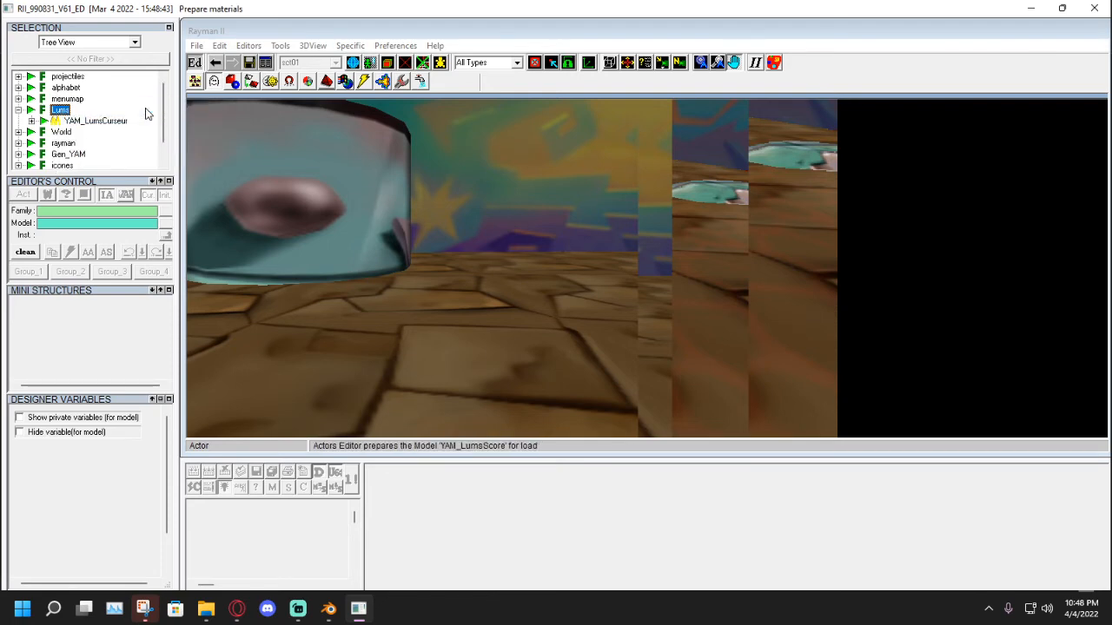
right_click(75, 112)
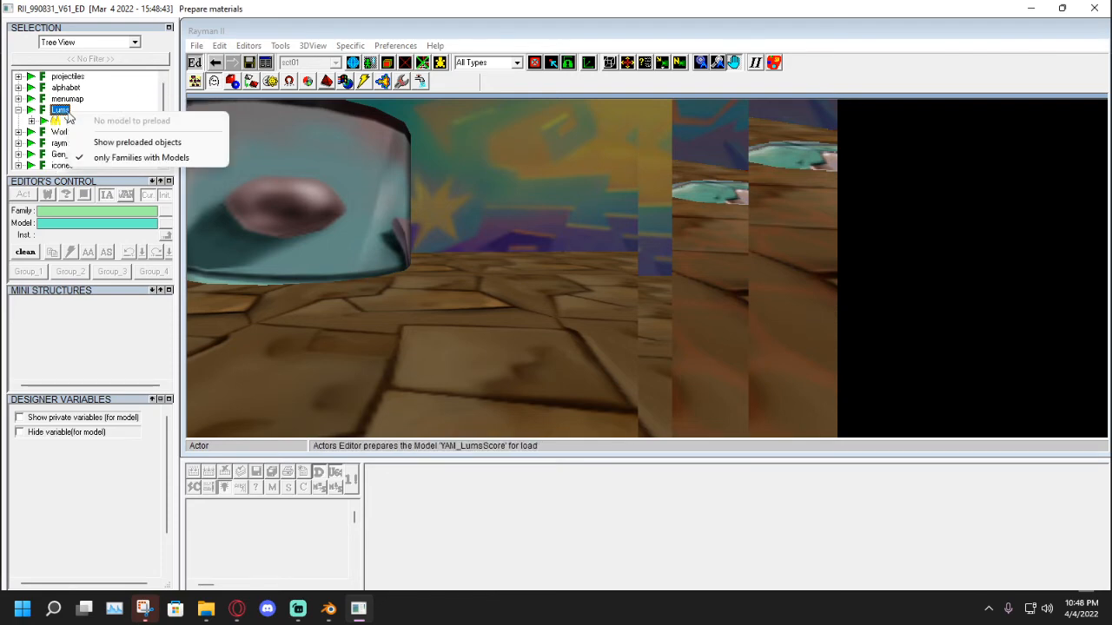
Show the preloaded objects of the Lums family and load the CHR_lums_basic model.
left_click(101, 143)
scroll(104, 139, "down", 1)
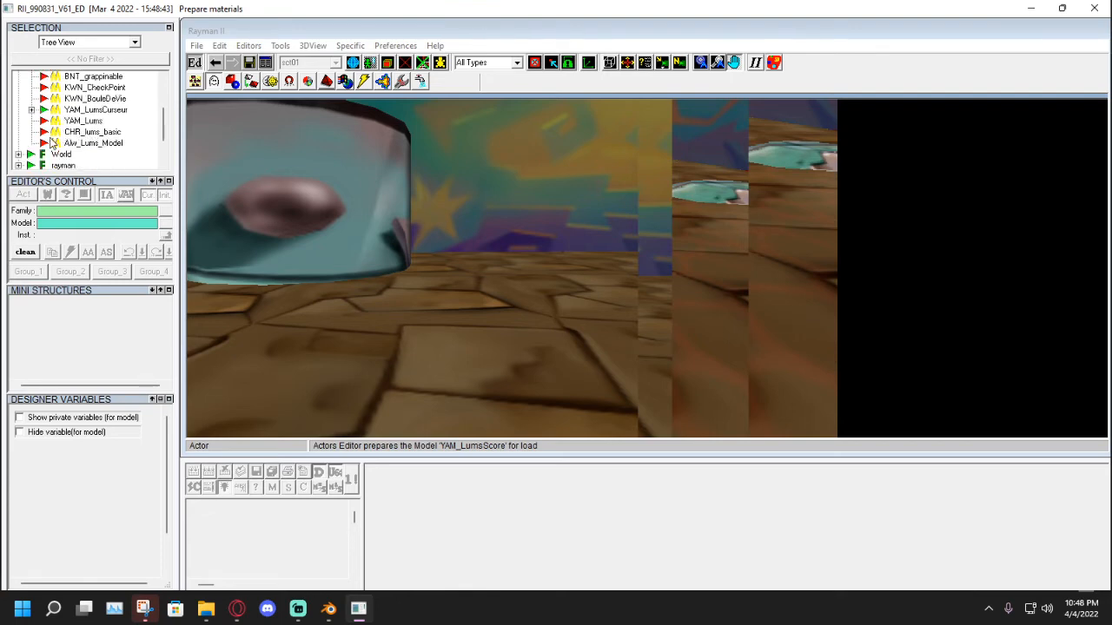
scroll(40, 139, "up", 1)
scroll(49, 123, "down", 1)
left_click(88, 133)
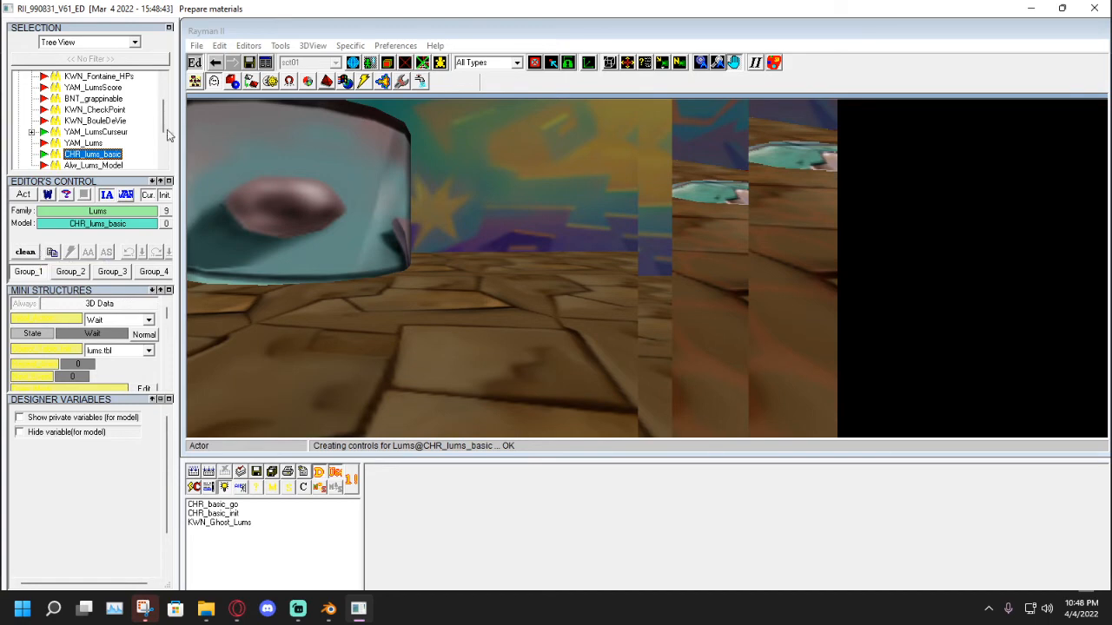
Switch to the Hierarchy editor, enlarge the models palette and turn the view to the stone floor beside Rayman.
left_click(194, 82)
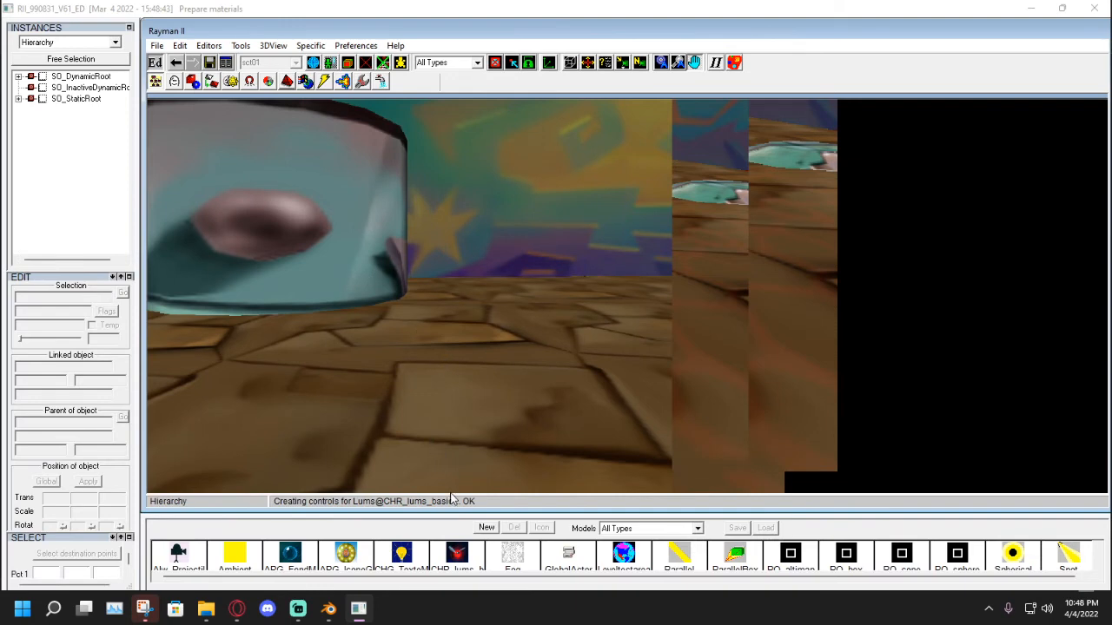
left_click_drag(605, 516, 606, 477)
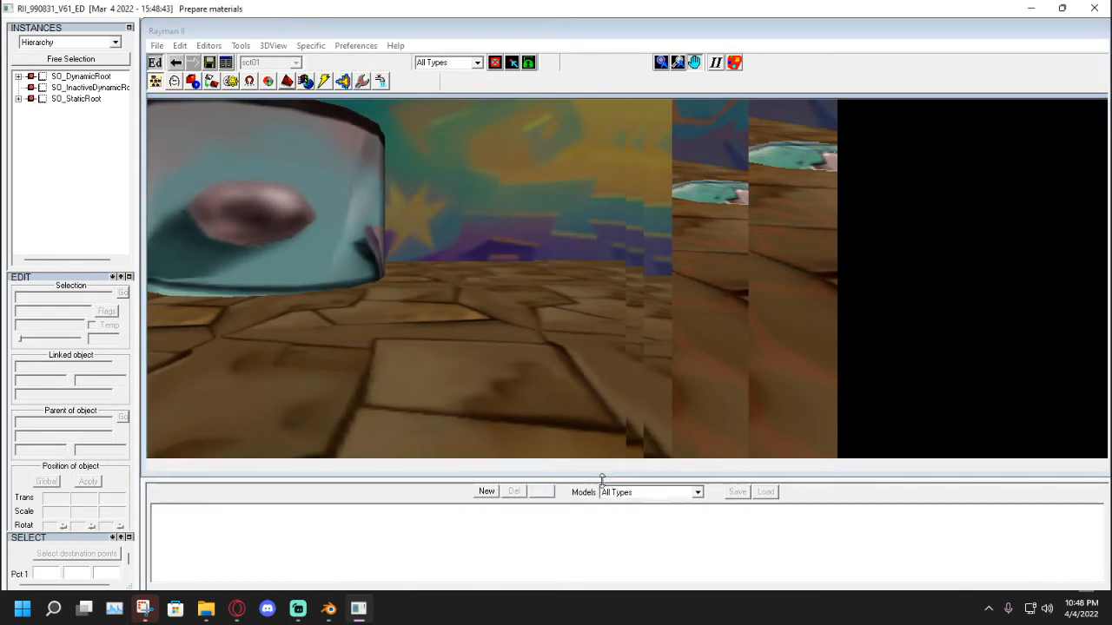
left_click_drag(403, 342, 702, 346)
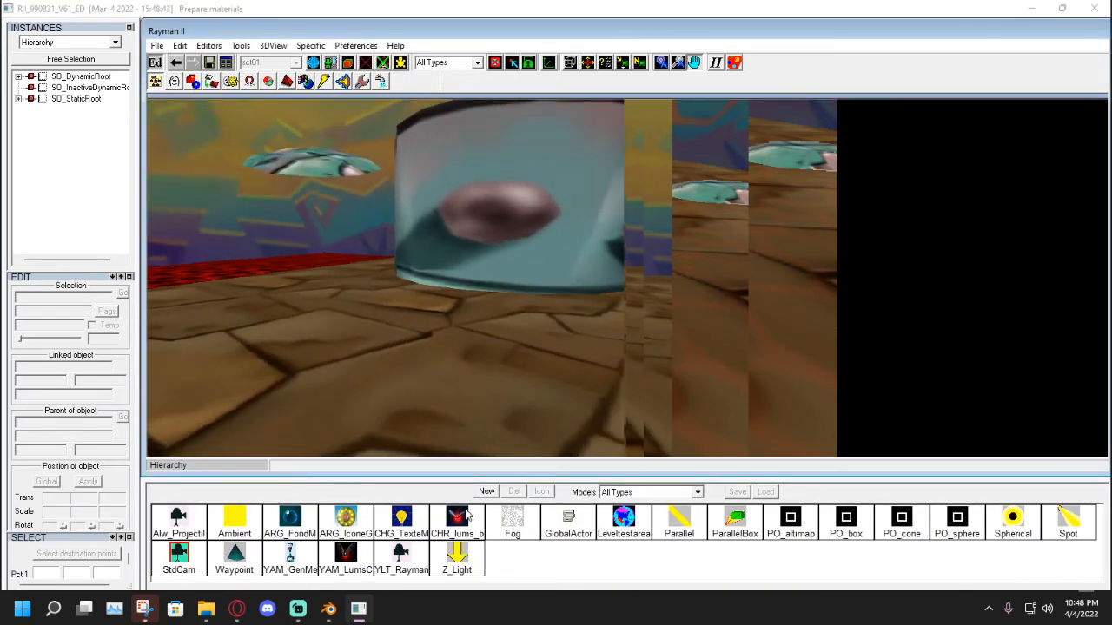
left_click_drag(475, 312, 417, 372)
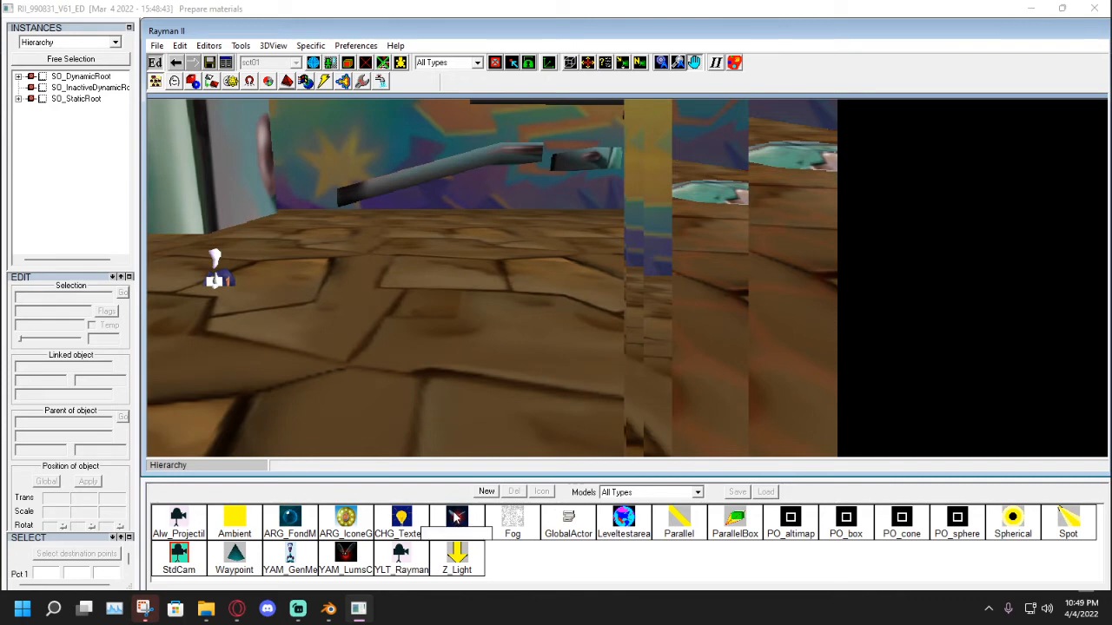
Place a CHR_lums_basic instance on the stone floor near Rayman, keeping the suggested name.
left_click_drag(458, 526, 406, 287)
left_click(523, 329)
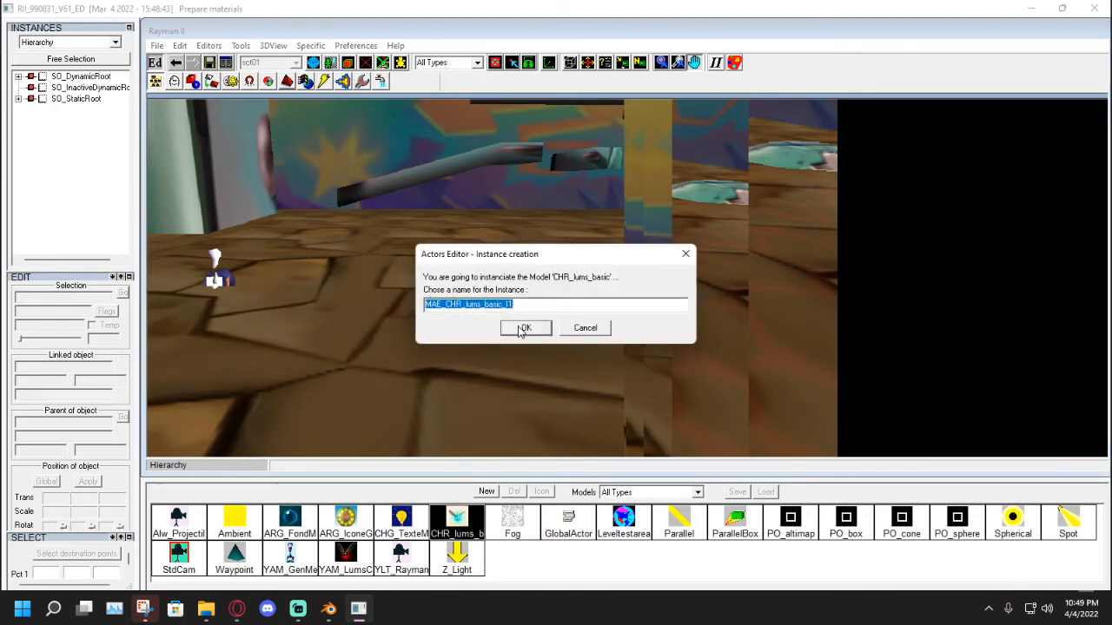
left_click(530, 328)
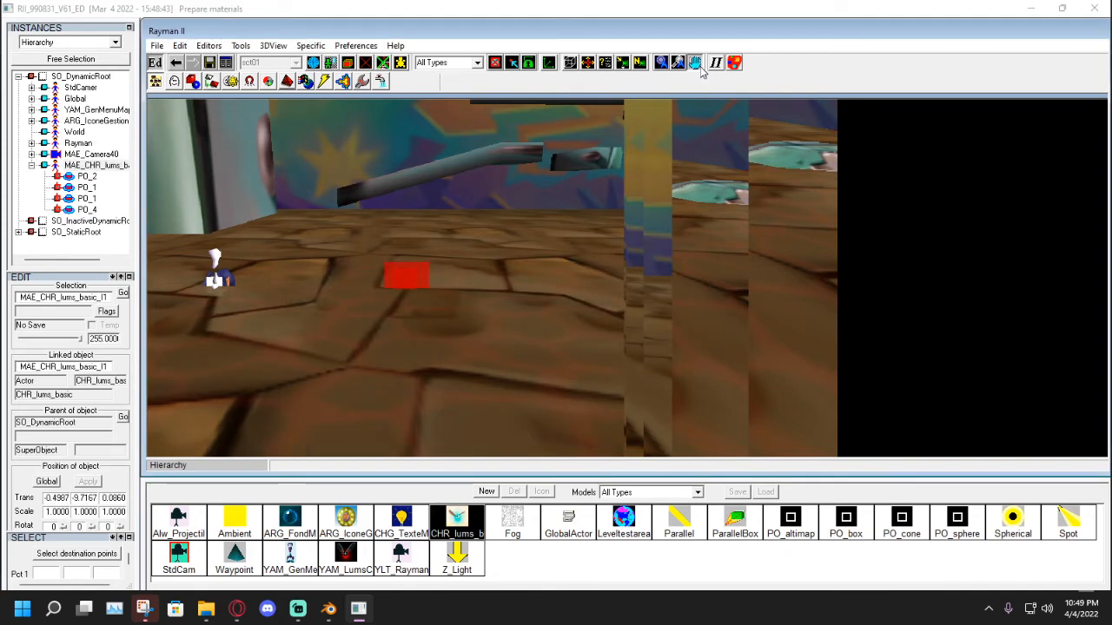
Raise the new Lum above the stone floor and move it to about 2.70, -4.24, 5.22, ahead of Rayman.
left_click(415, 255)
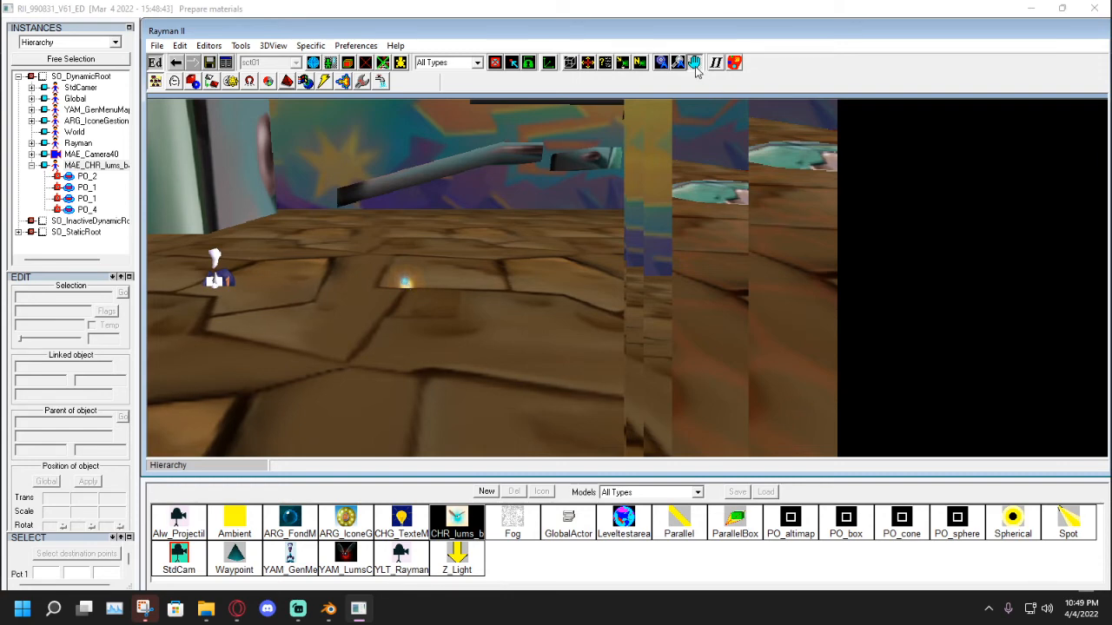
left_click(411, 276)
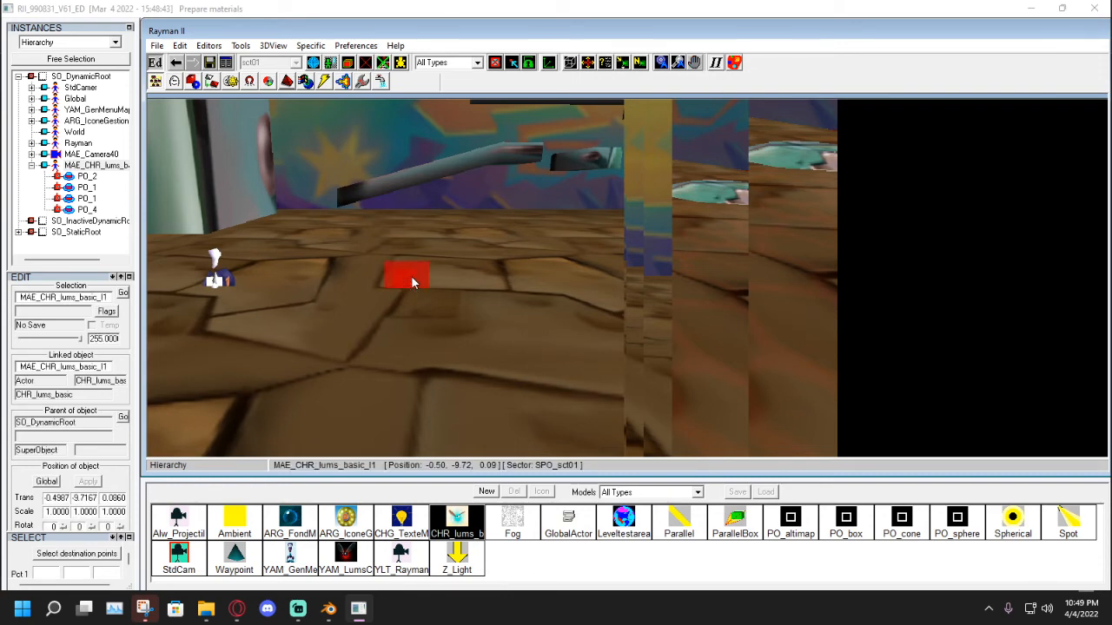
left_click_drag(411, 278, 356, 198)
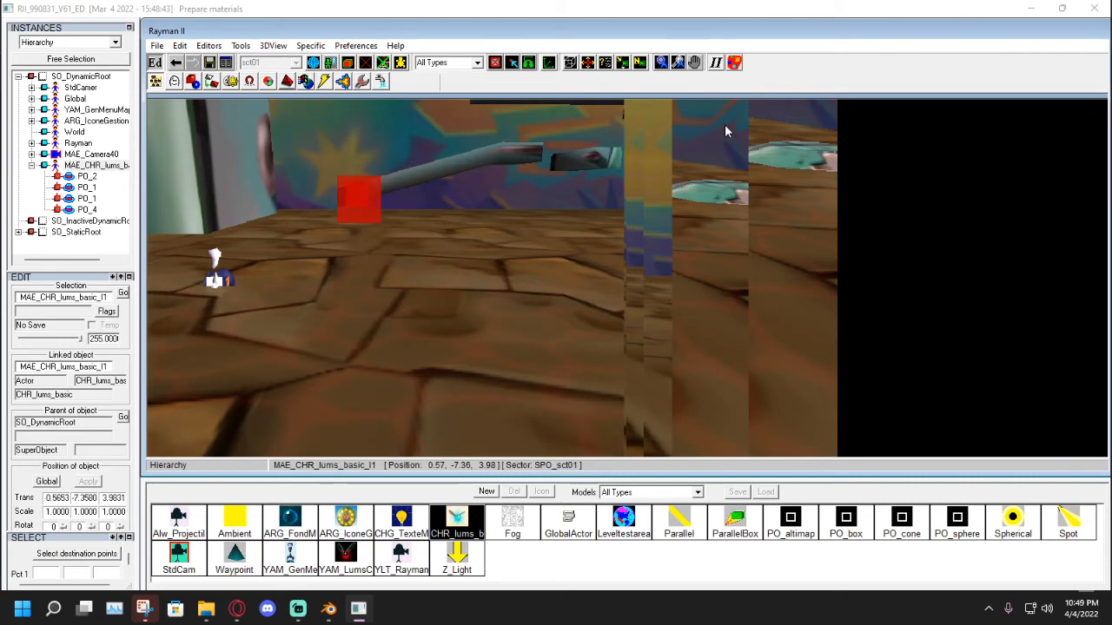
left_click(695, 63)
left_click_drag(593, 186, 264, 449)
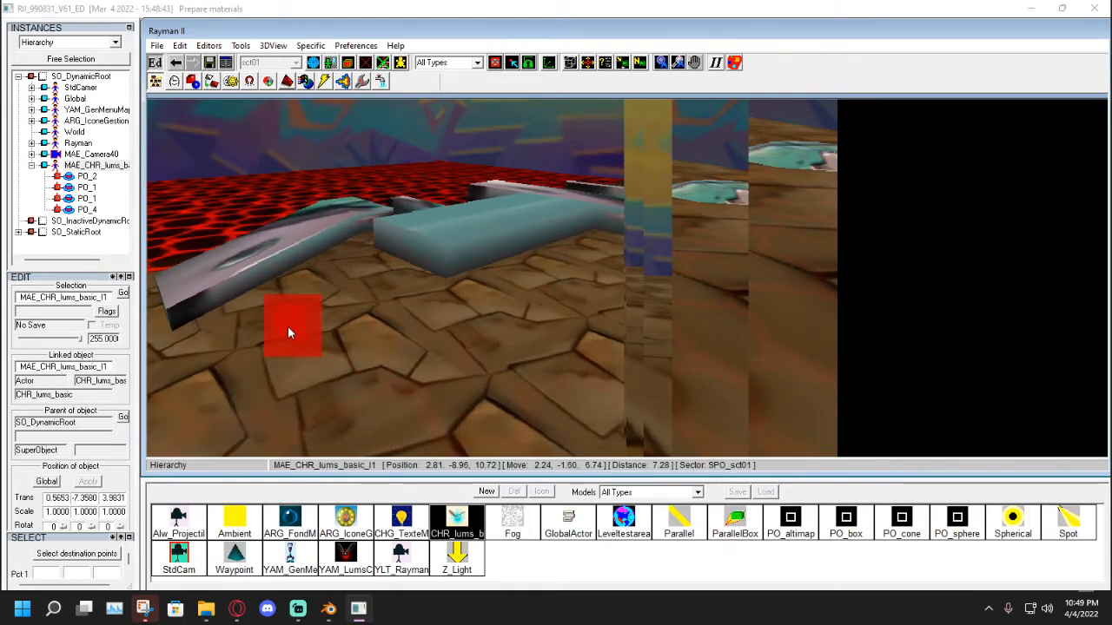
left_click(694, 63)
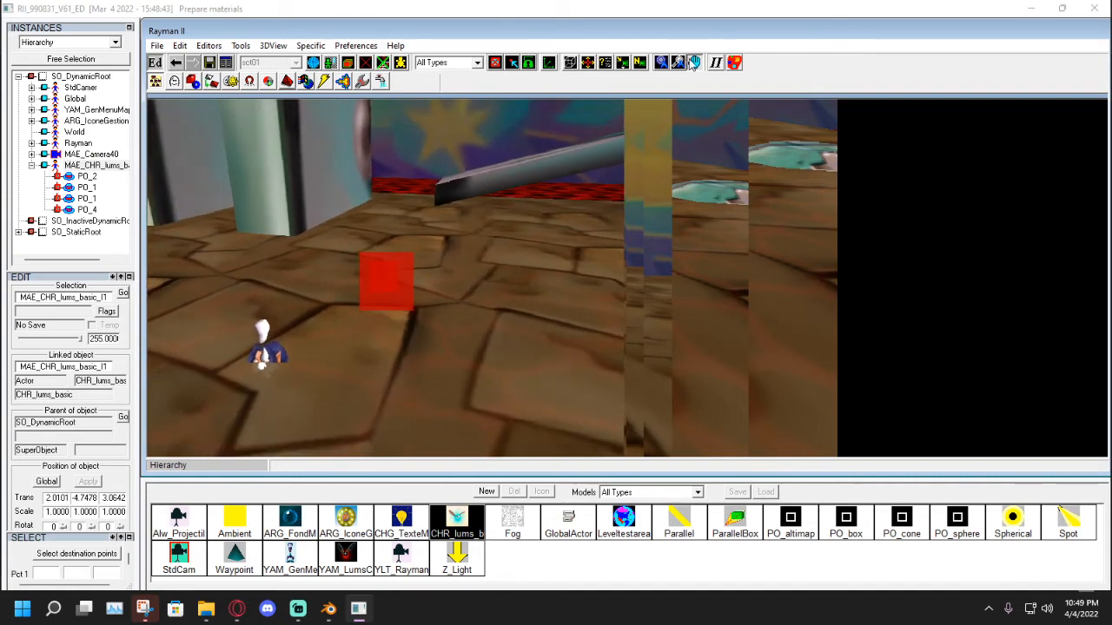
left_click_drag(380, 270, 363, 241)
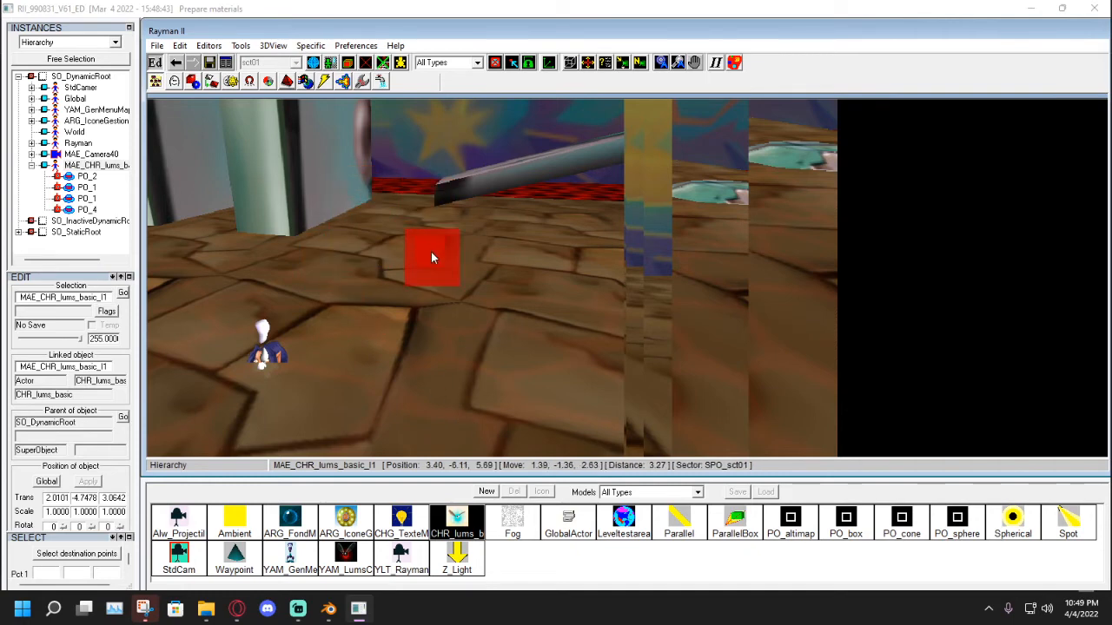
left_click_drag(433, 257, 377, 216)
Select the first Lum and set its current placement as its initial position.
left_click(508, 258)
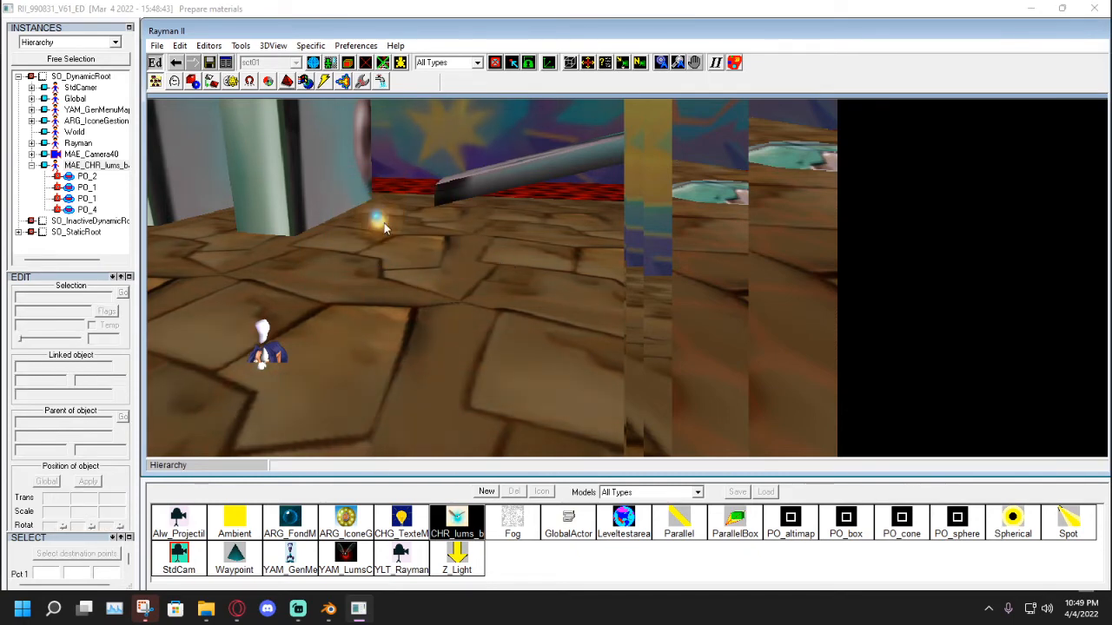
left_click(384, 223)
left_click(434, 268)
left_click(376, 226)
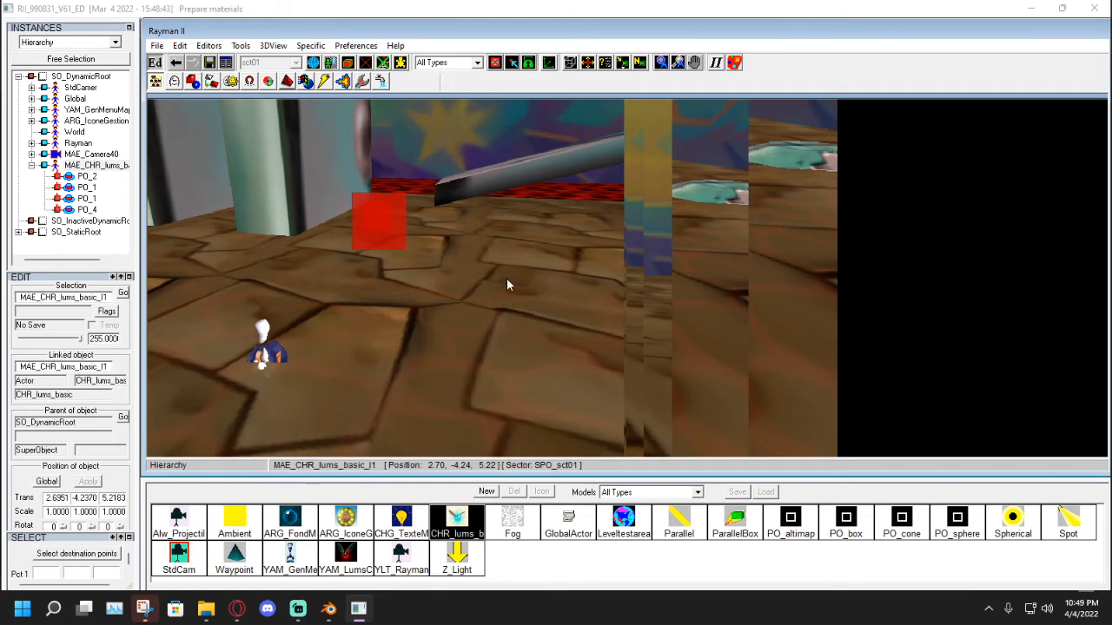
left_click(507, 279)
left_click(377, 222)
right_click(376, 222)
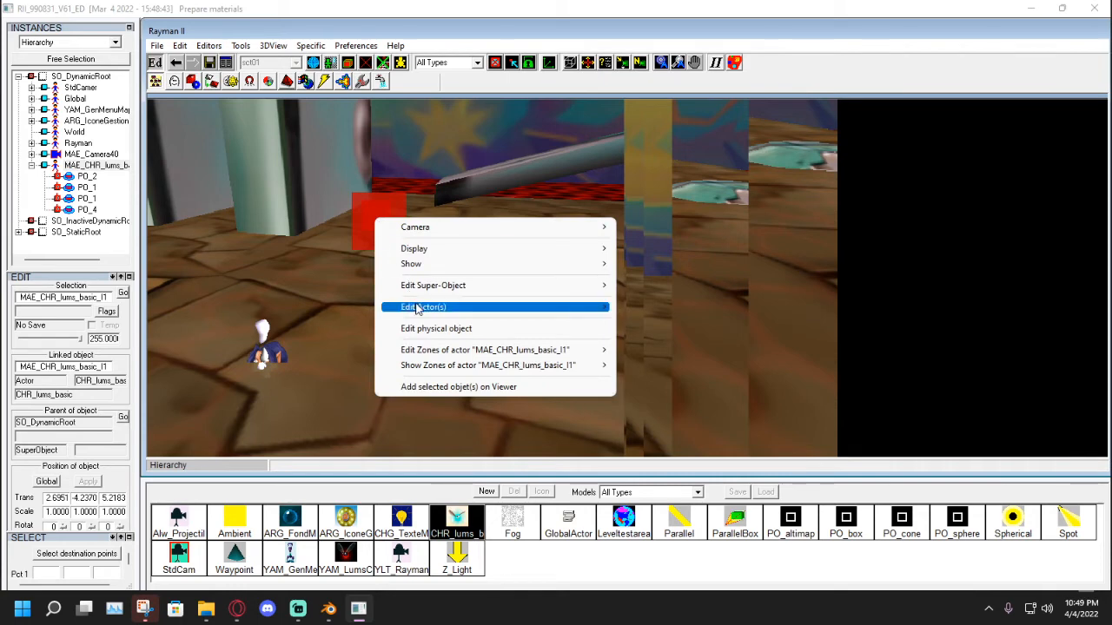
mouse_move(573, 308)
left_click(673, 339)
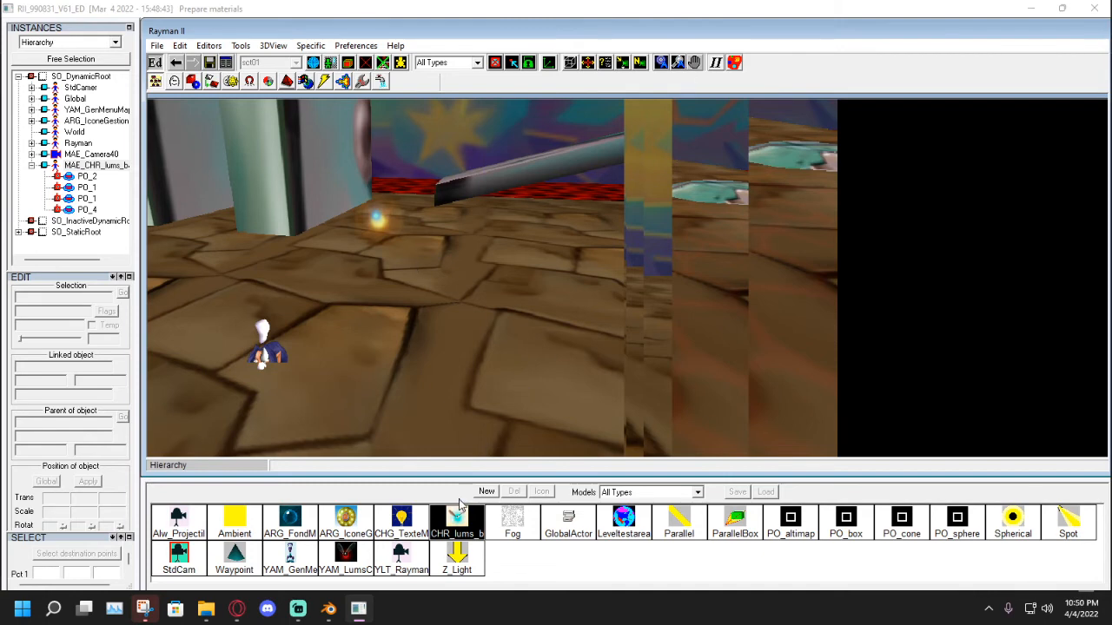
Place a second CHR_lums_basic instance, raise it in front of the sloping metal beam and set that as its initial position.
left_click_drag(474, 522, 484, 327)
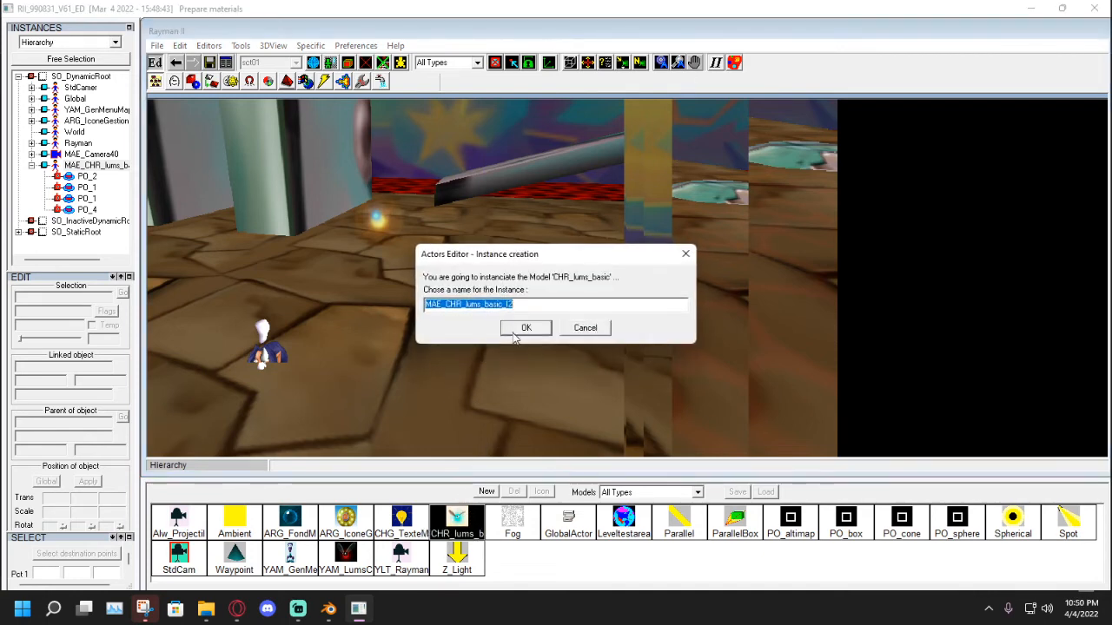
left_click(526, 330)
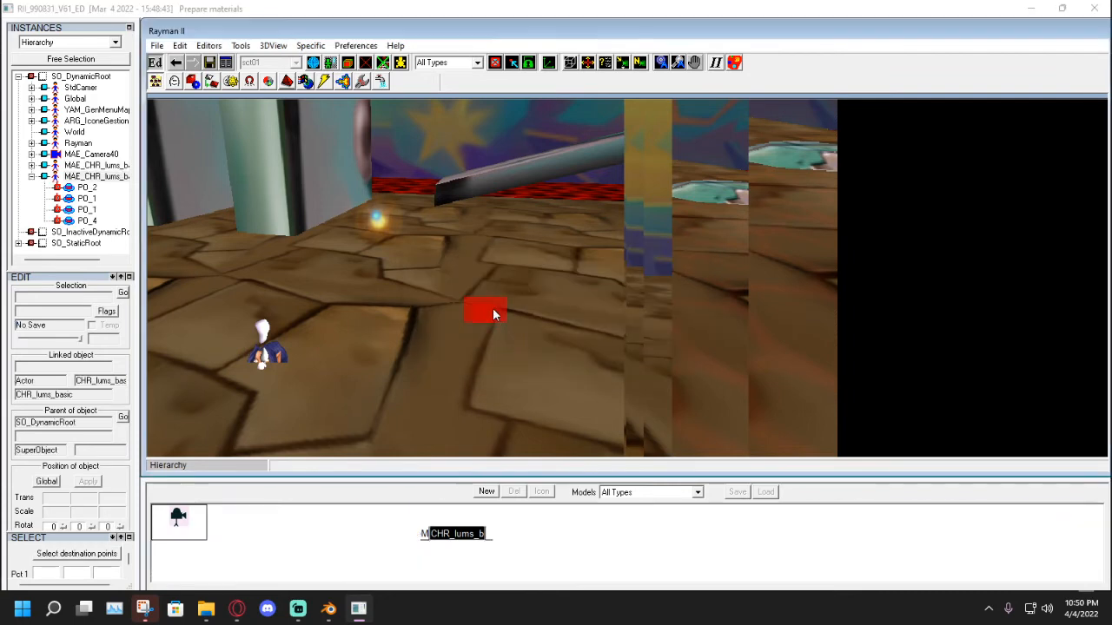
right_click(478, 193)
mouse_move(546, 279)
left_click(741, 310)
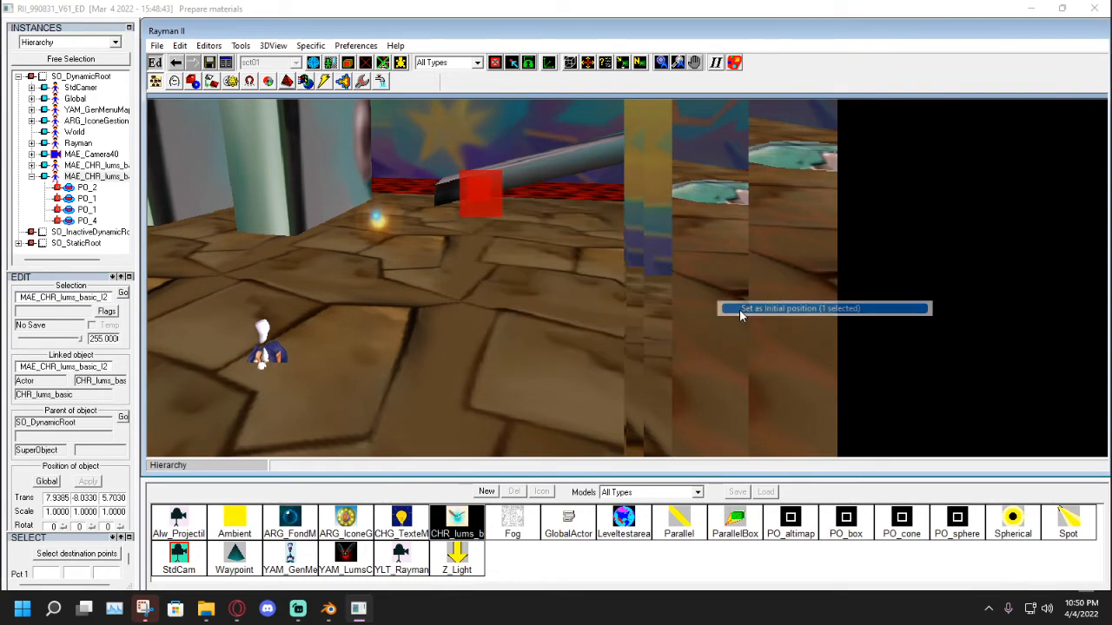
Lower the second Lum to about 7.37, -8.00, 4.25 and set this as its initial position.
left_click_drag(472, 195, 474, 220)
right_click(474, 220)
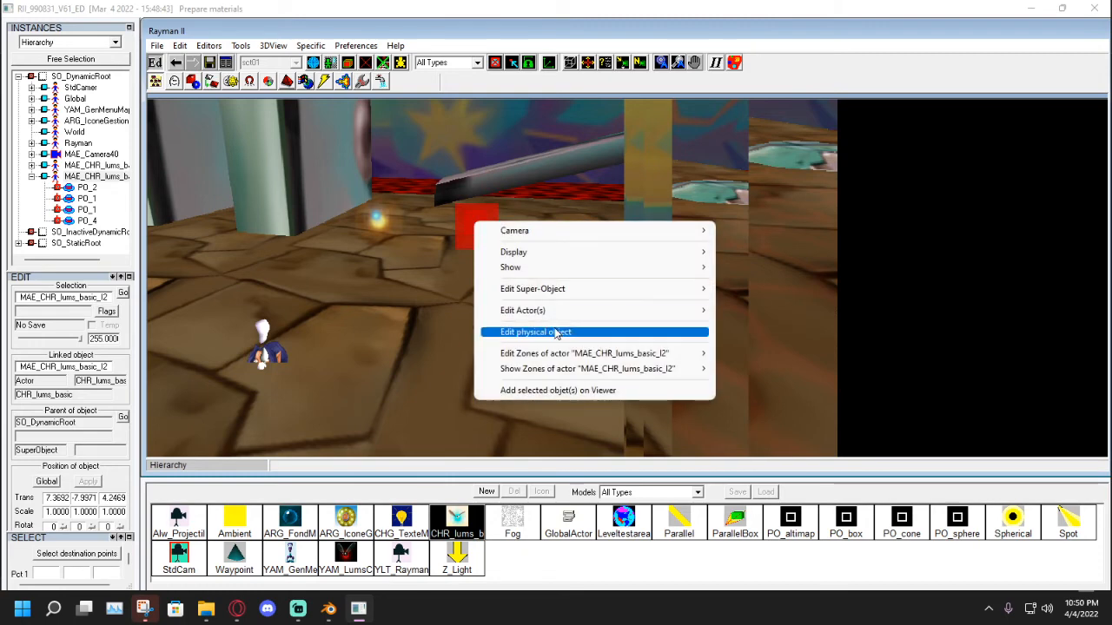
mouse_move(560, 312)
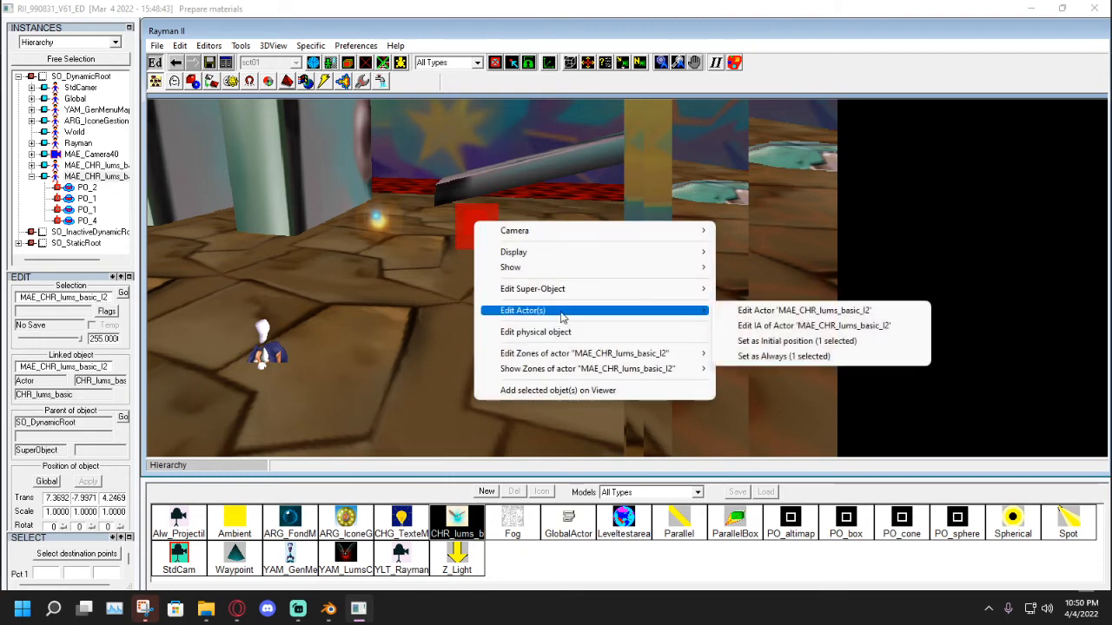
left_click(762, 342)
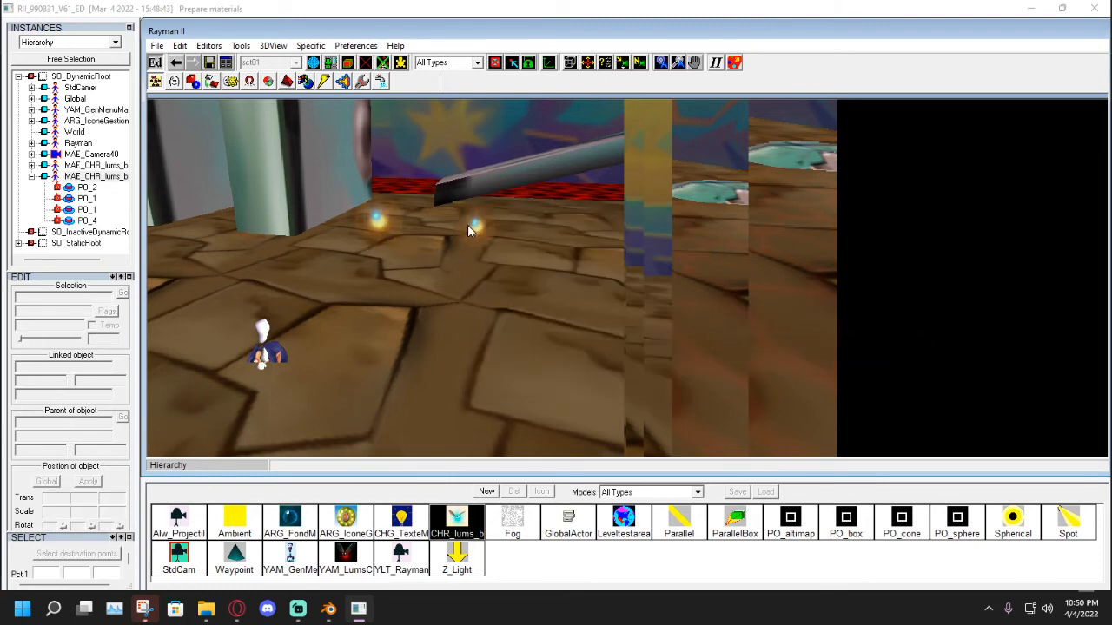
Place a third CHR_lums_basic instance, raise it beside the metal column at about 4.79, 0.79, 3.43 and set this as its initial position.
left_click(696, 63)
left_click_drag(441, 190, 442, 166)
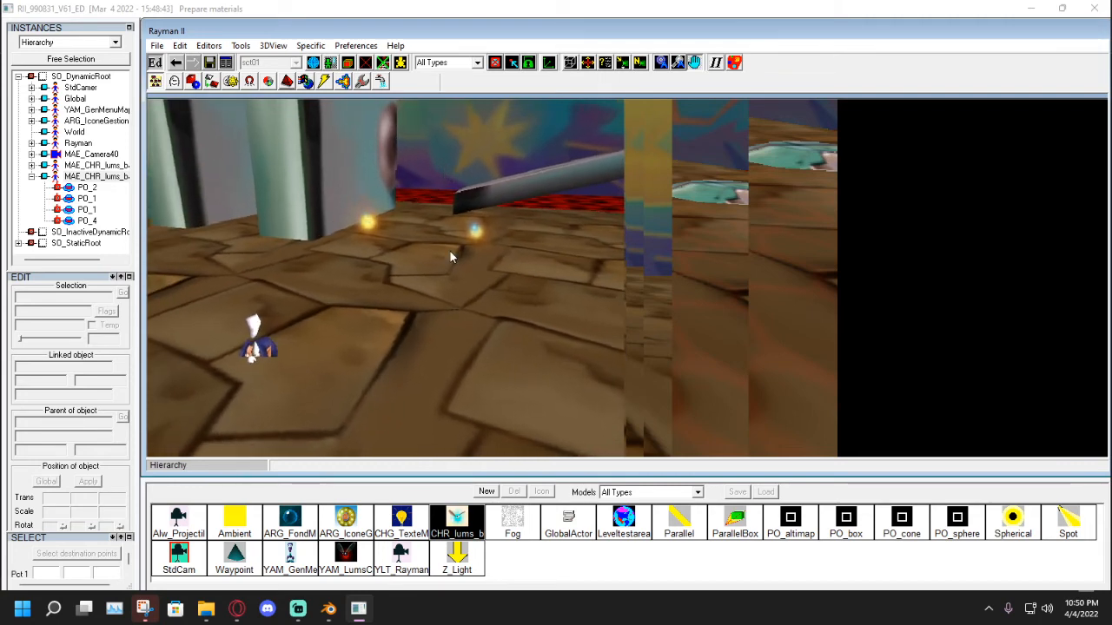
left_click(695, 63)
left_click_drag(470, 528, 310, 313)
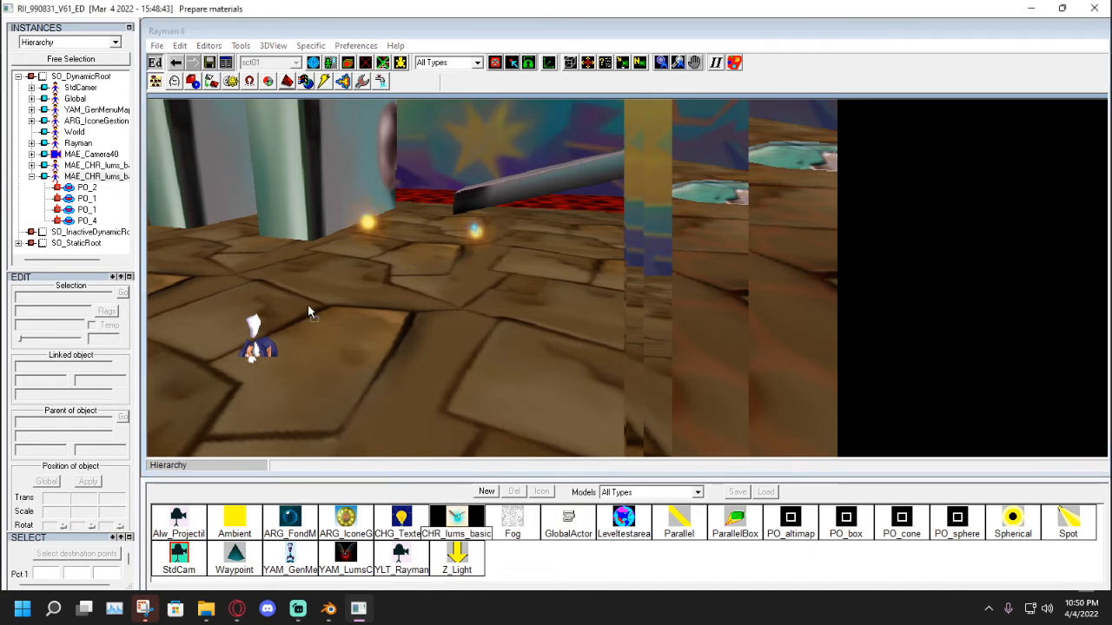
left_click(519, 329)
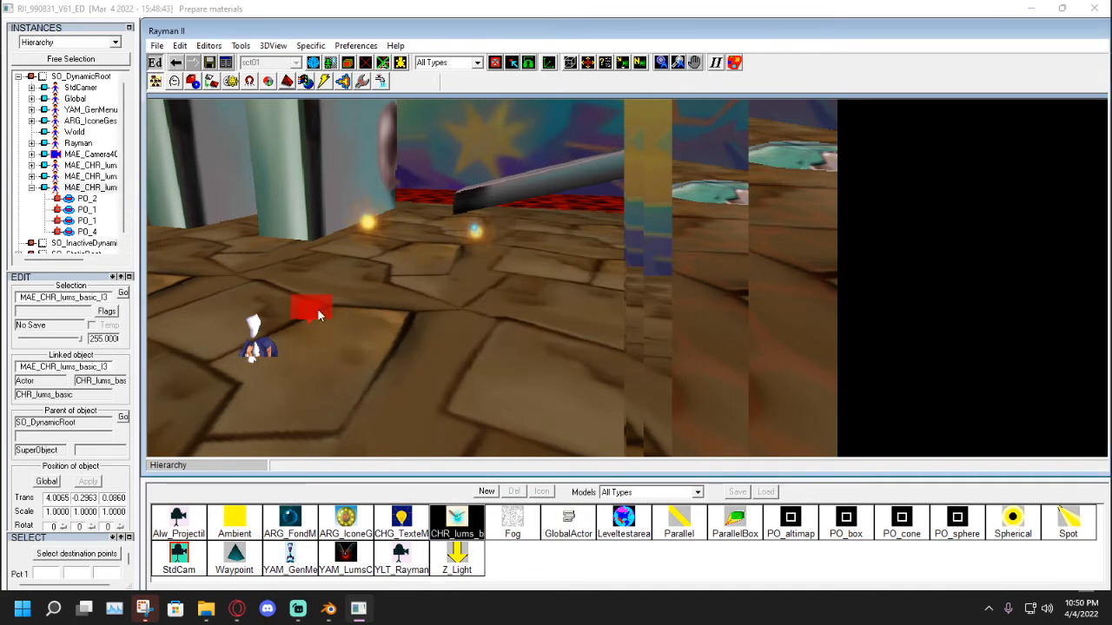
right_click(295, 246)
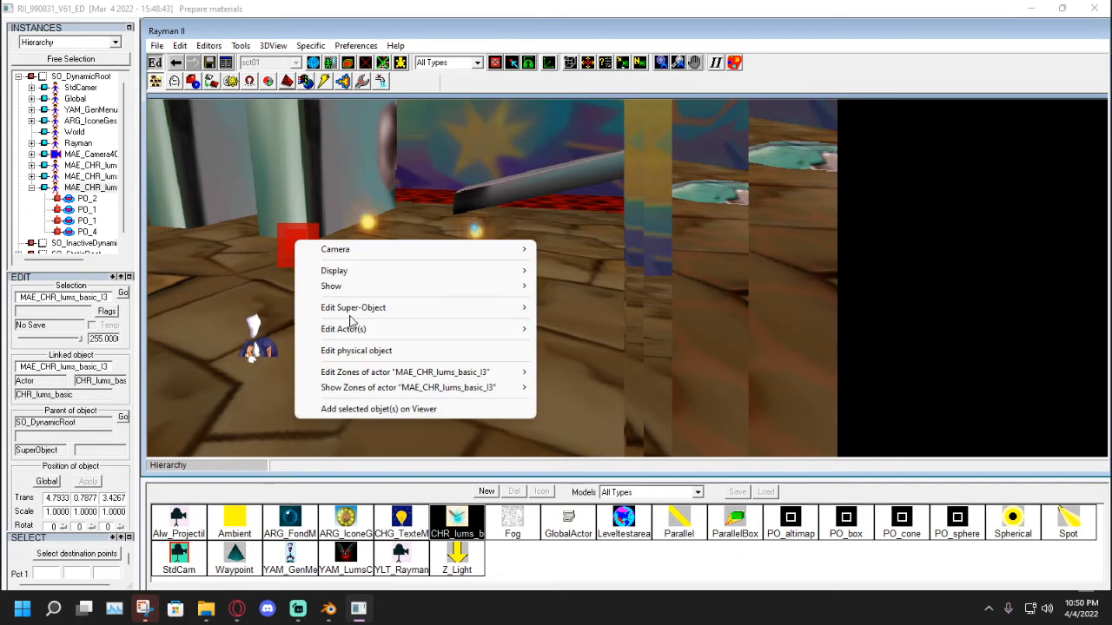
mouse_move(353, 330)
left_click(620, 363)
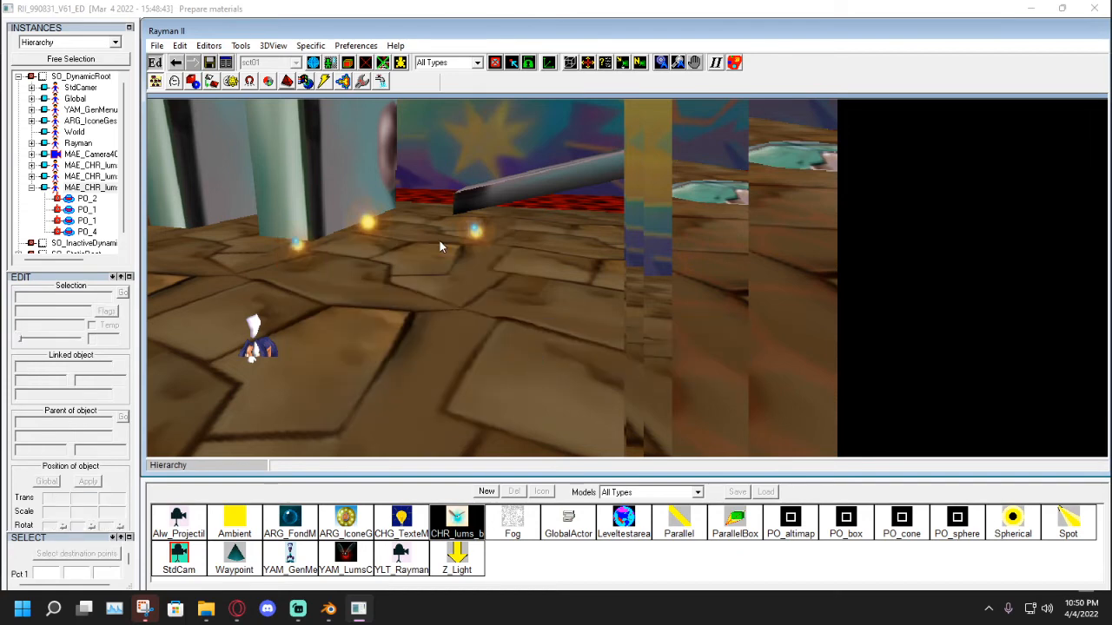
Move the first Lum closer to Rayman, to about 2.18, -5.64, 2.27, and set this as its initial position.
left_click_drag(369, 223, 393, 298)
right_click(393, 298)
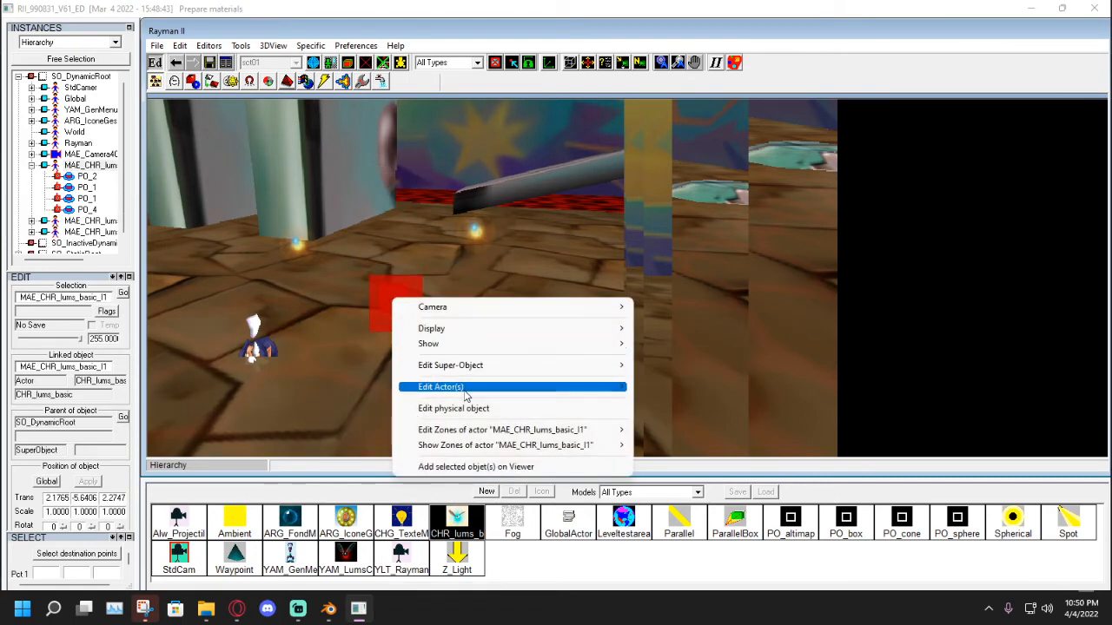
mouse_move(466, 396)
left_click(735, 417)
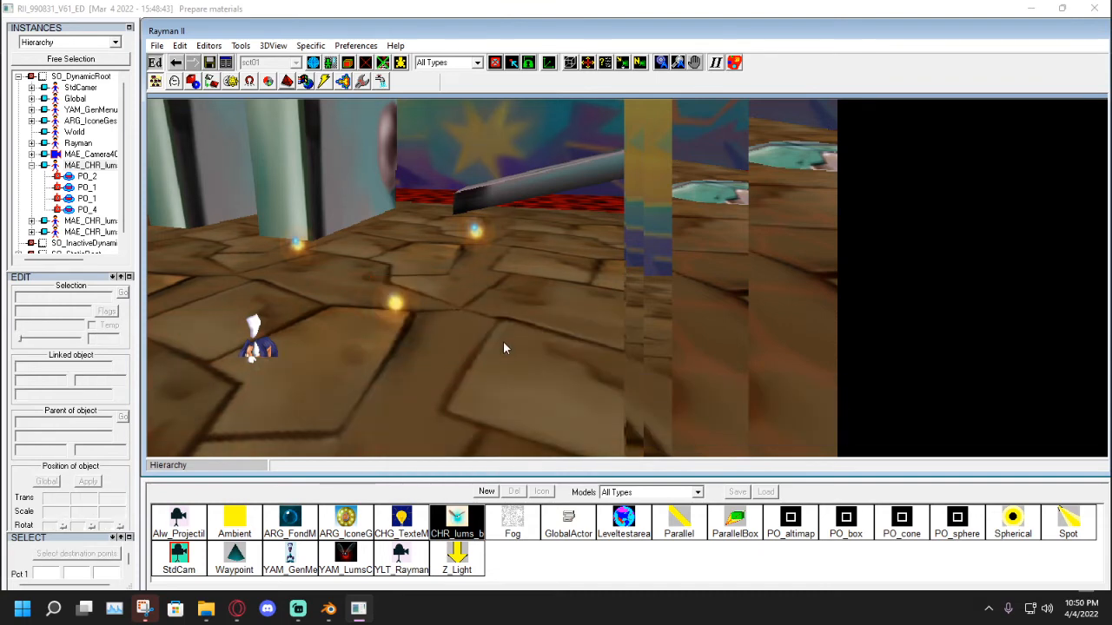
View the three placed Lums and save the level, declining to create the .car file in the parallel GameDN64 tree.
left_click(694, 68)
left_click_drag(474, 151, 241, 231)
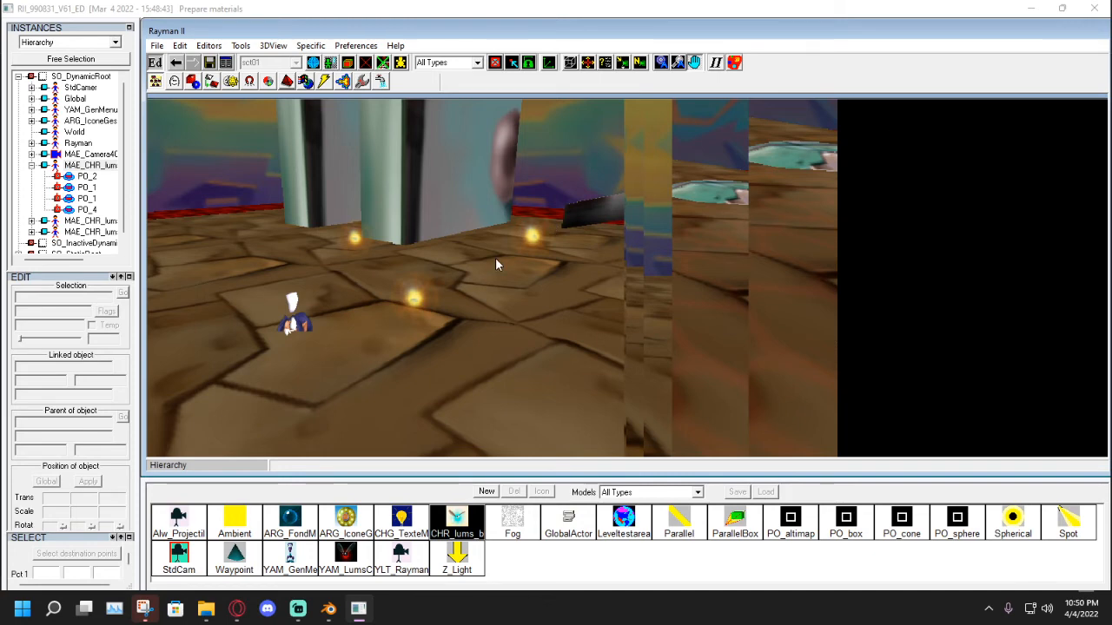
left_click(209, 62)
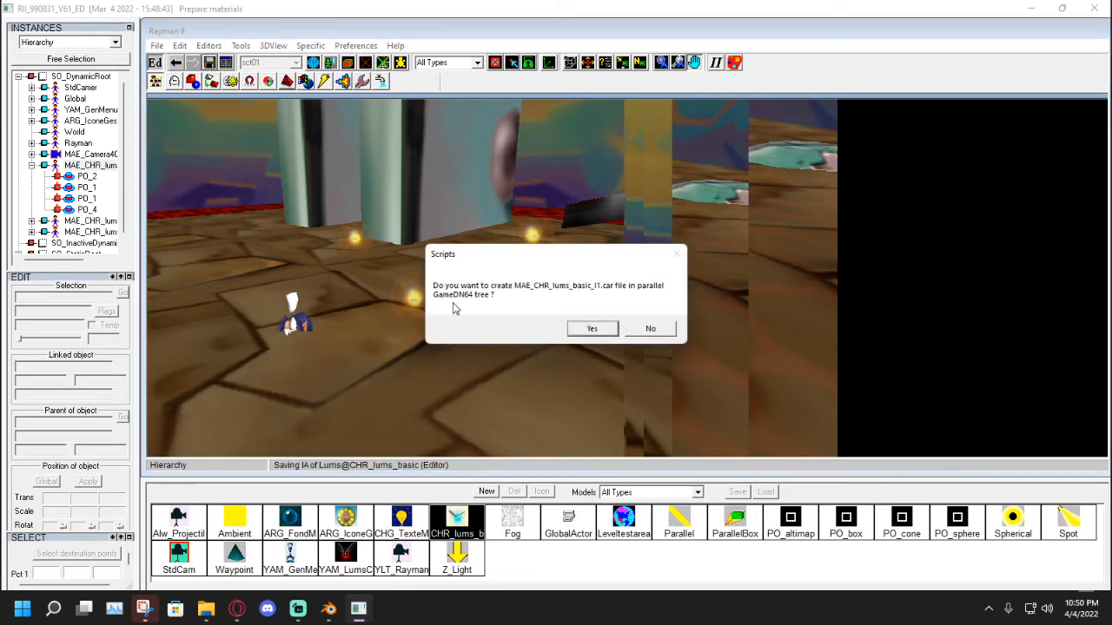
left_click(650, 328)
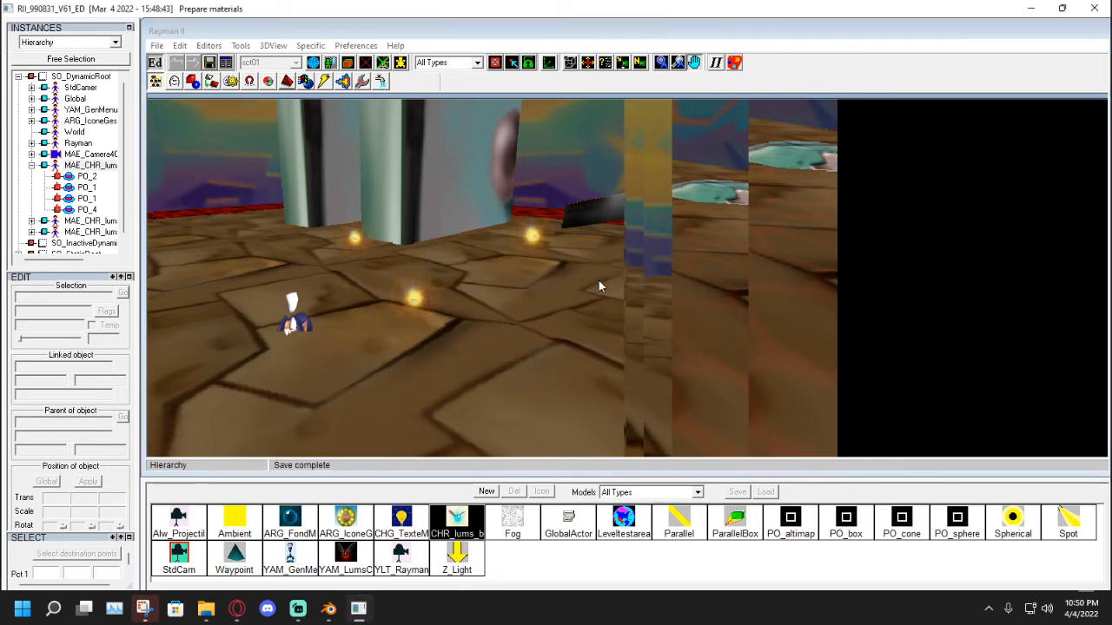
Switch to the Actor editor, widen the selection tree and select the Lum instance MAE_CHR_lums_basic_I3.
left_click(174, 82)
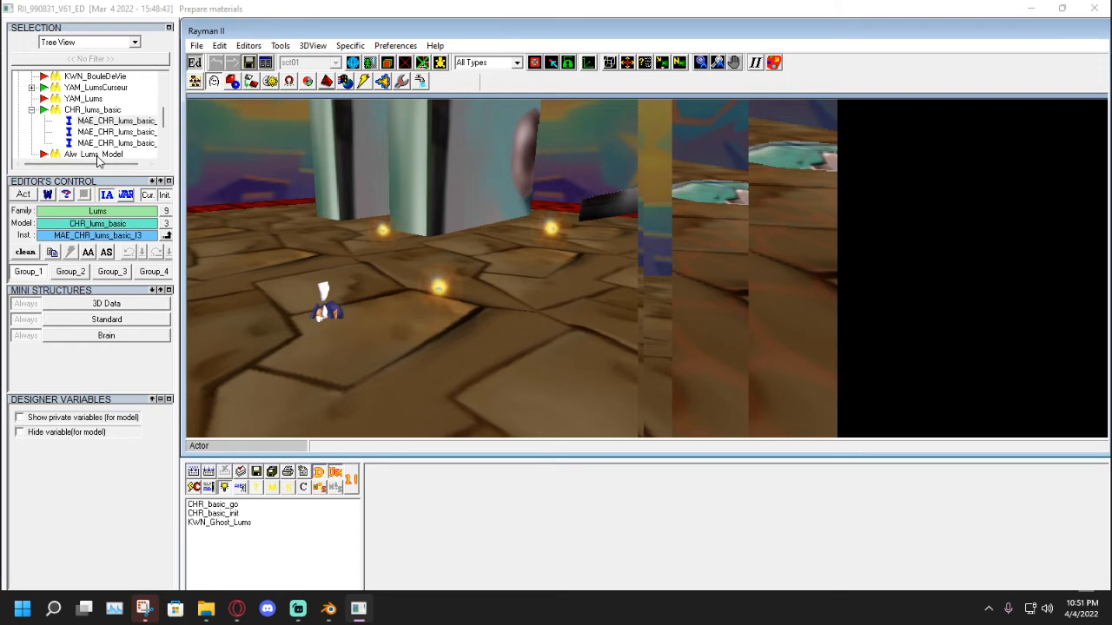
left_click_drag(180, 130, 228, 130)
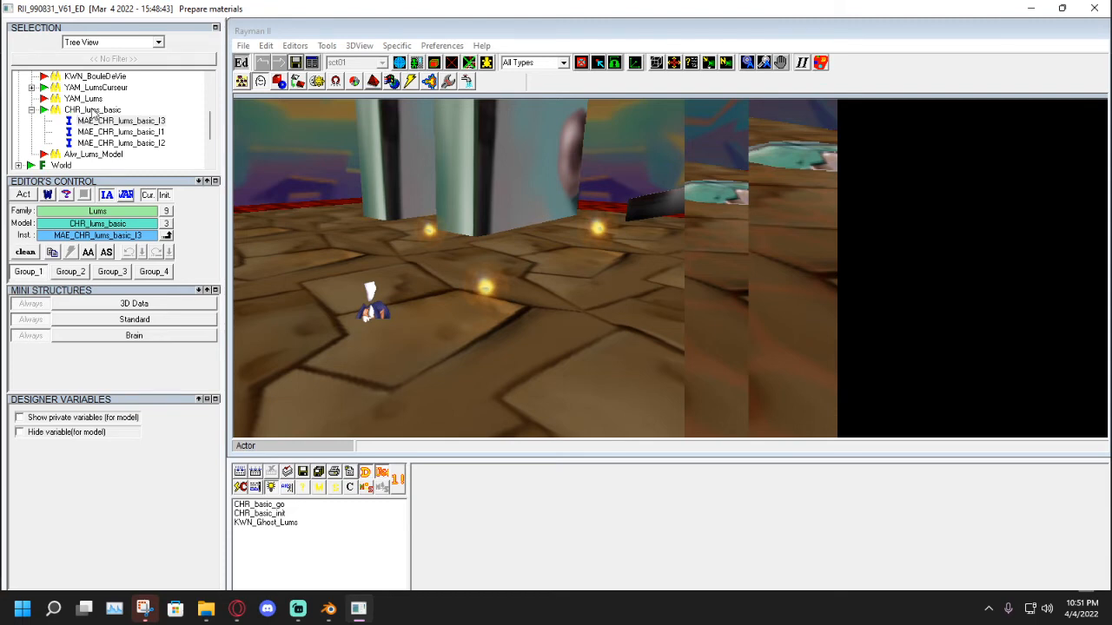
left_click(111, 142)
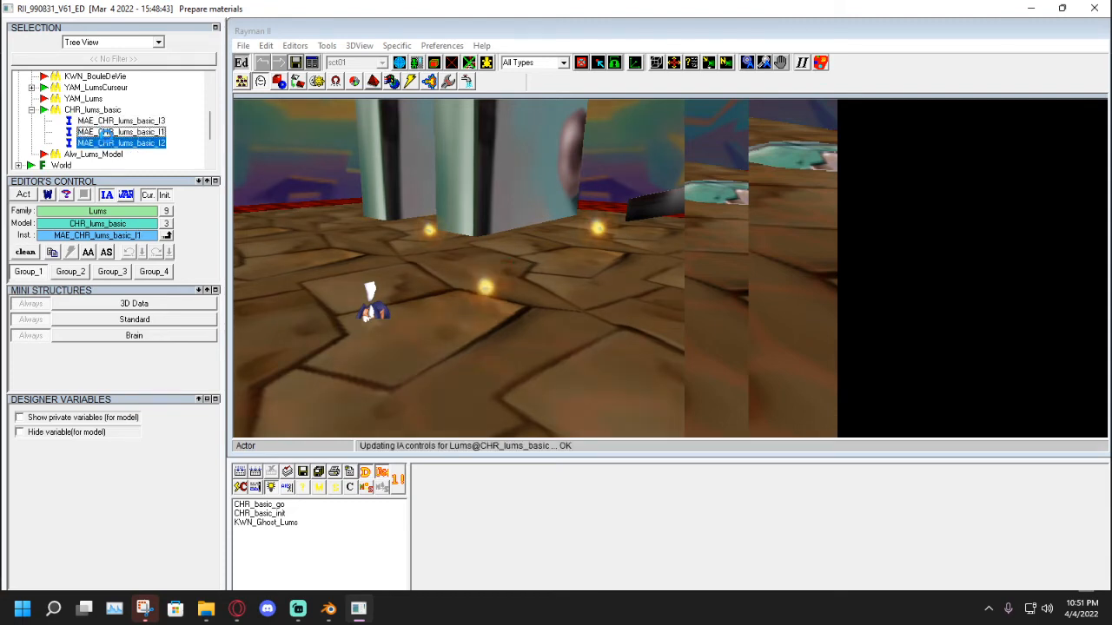
left_click(116, 122)
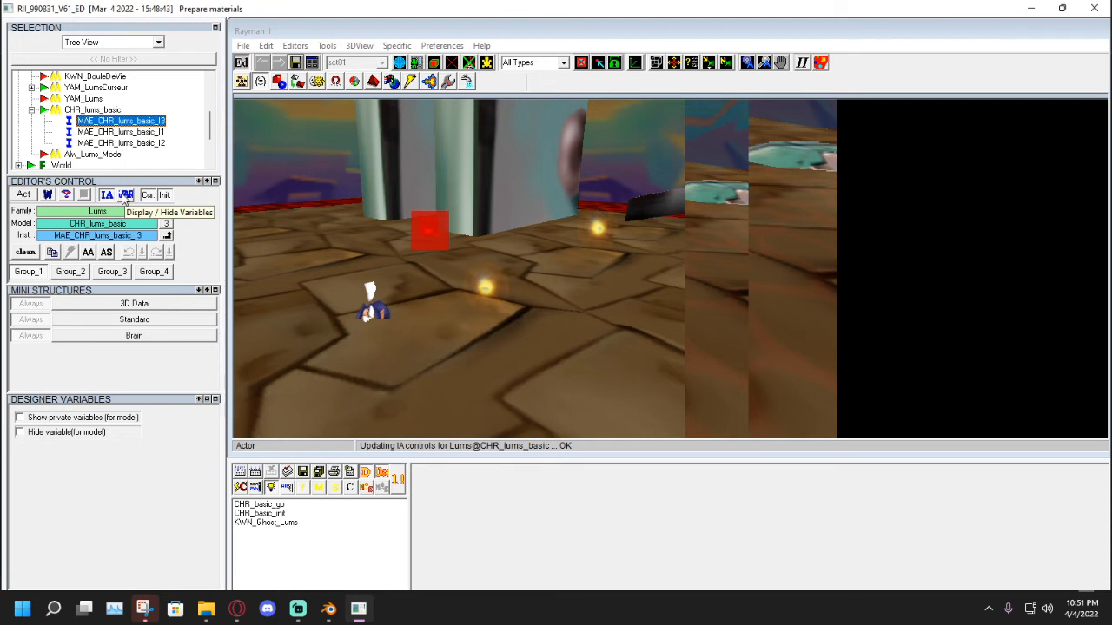
Display the designer variables for this Lum and set both des_numero_jaune (Init) and des_numero_jaune to 1.
left_click(124, 195)
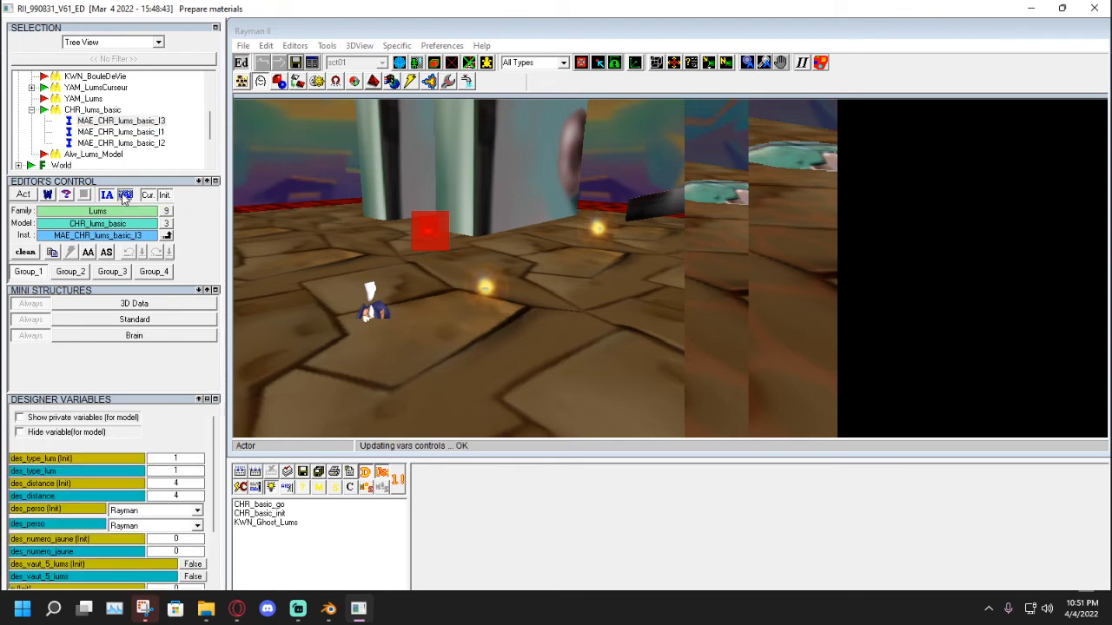
scroll(211, 467, "down", 1)
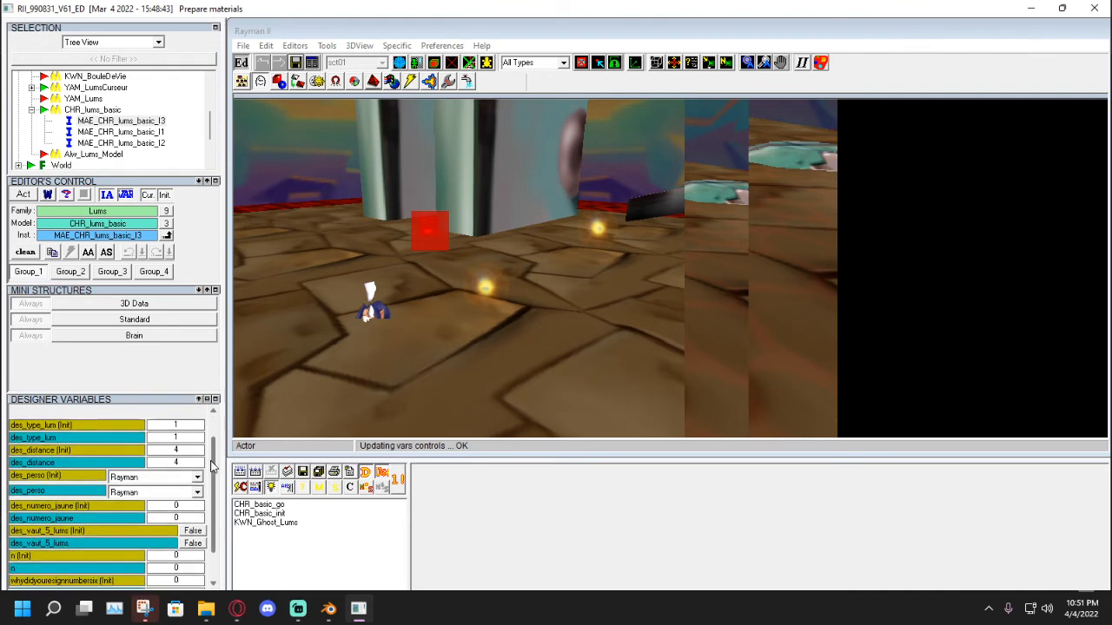
left_click_drag(212, 461, 211, 461)
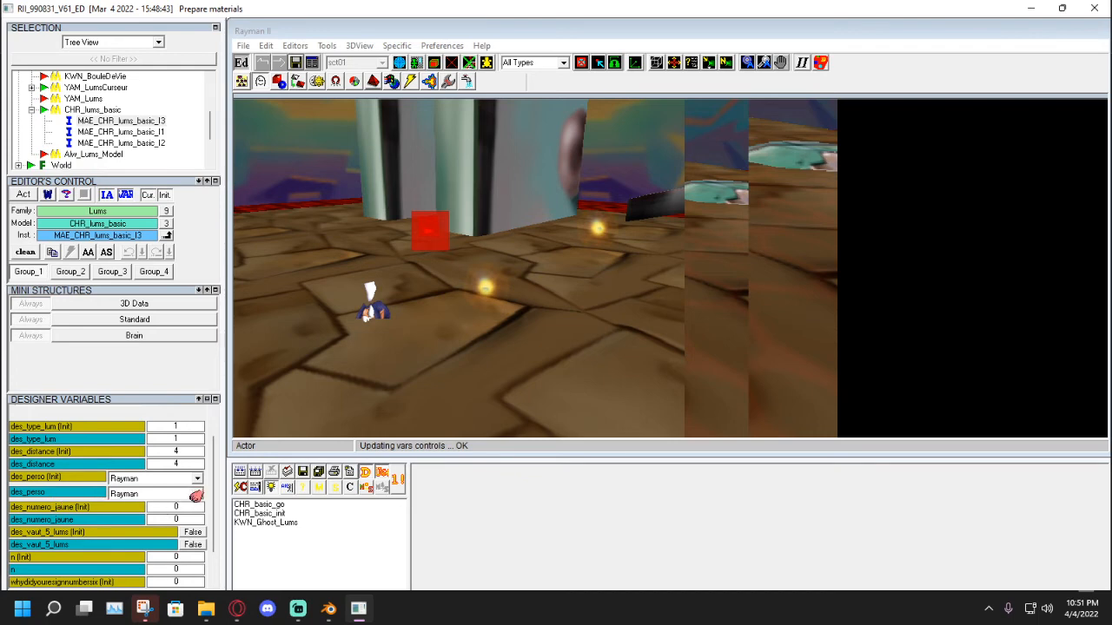
key("BackSpace")
type("1")
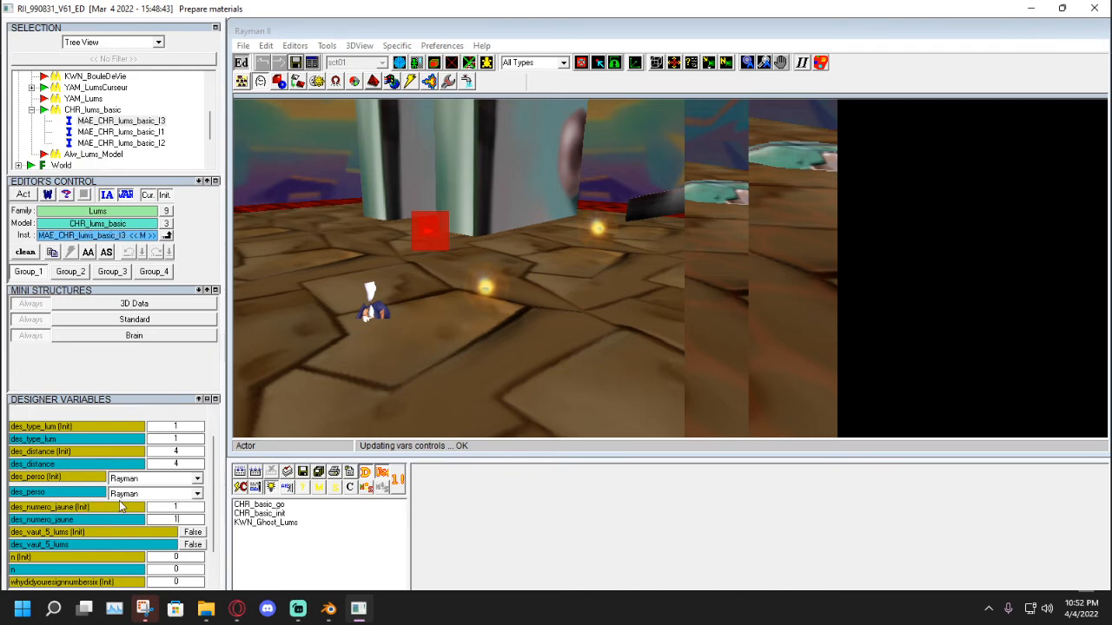
Select the Lum nearest Rayman, MAE_CHR_lums_basic_I1, and set des_numero_jaune (Init) and des_numero_jaune to 2.
left_click(481, 288)
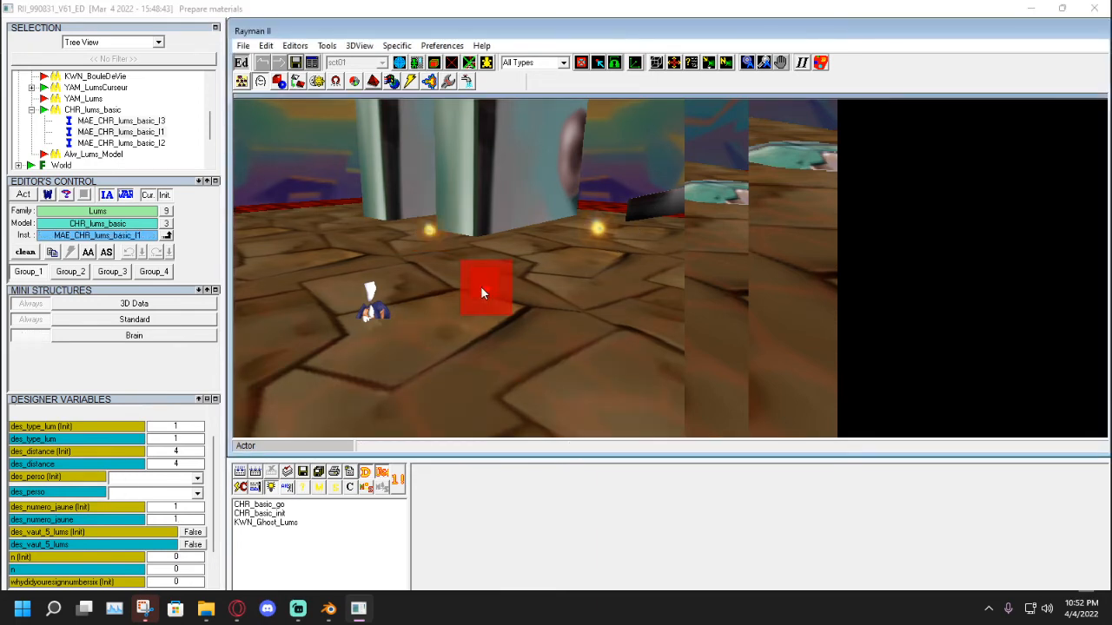
left_click(184, 507)
left_click(184, 518)
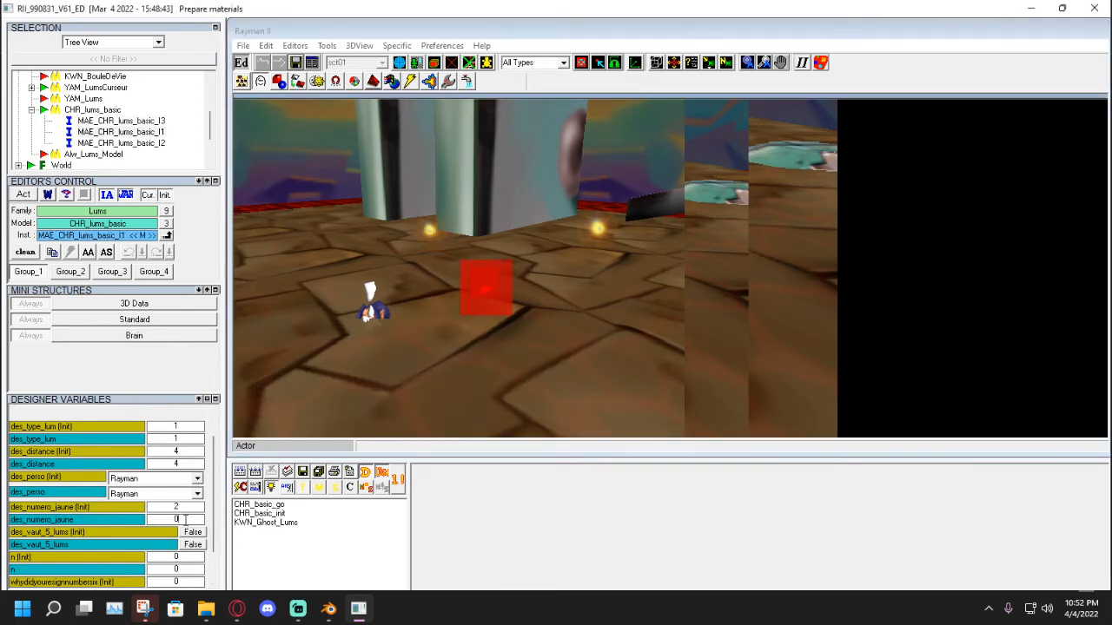
type("2")
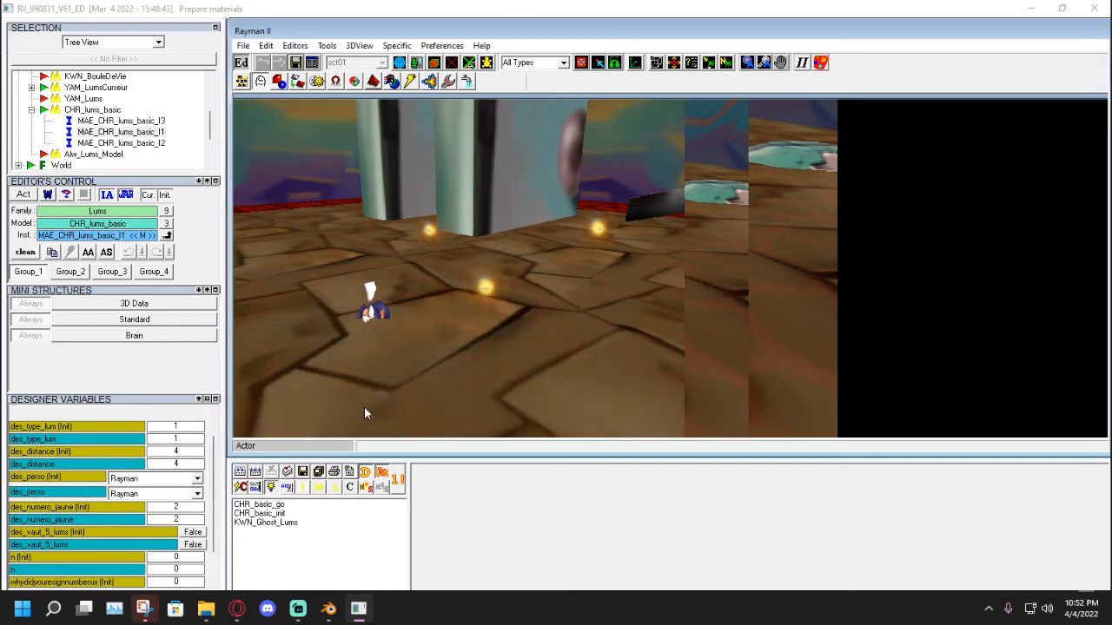
Select the remaining Lum, MAE_CHR_lums_basic_I2, set des_numero_jaune (Init) and des_numero_jaune to 3, and deselect it.
left_click(578, 240)
left_click(184, 509)
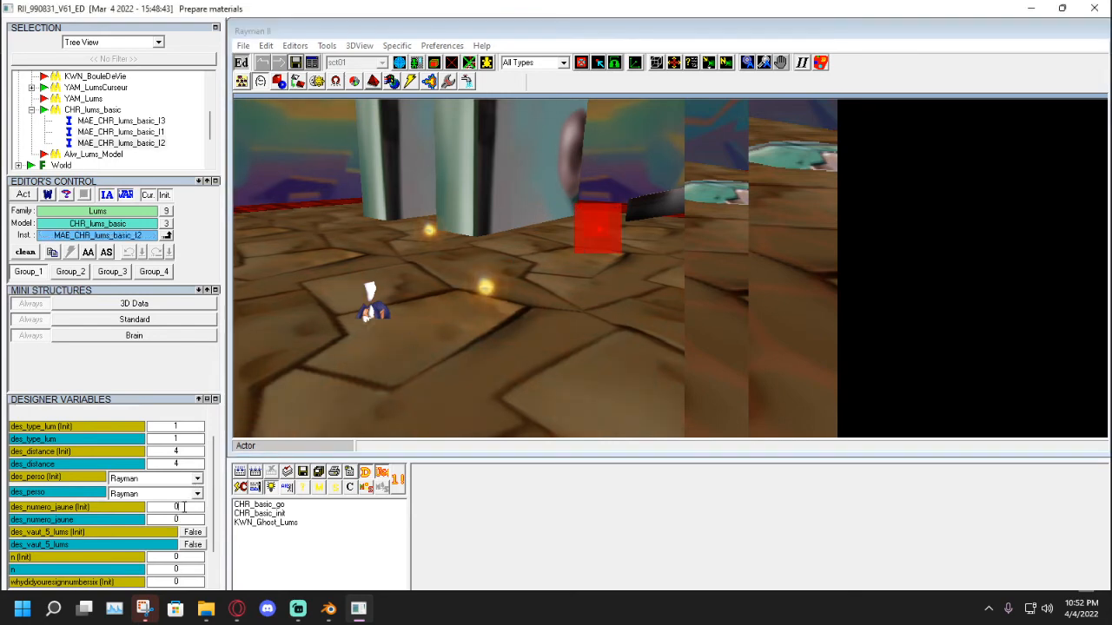
key("BackSpace")
type("3")
left_click(184, 519)
key("BackSpace")
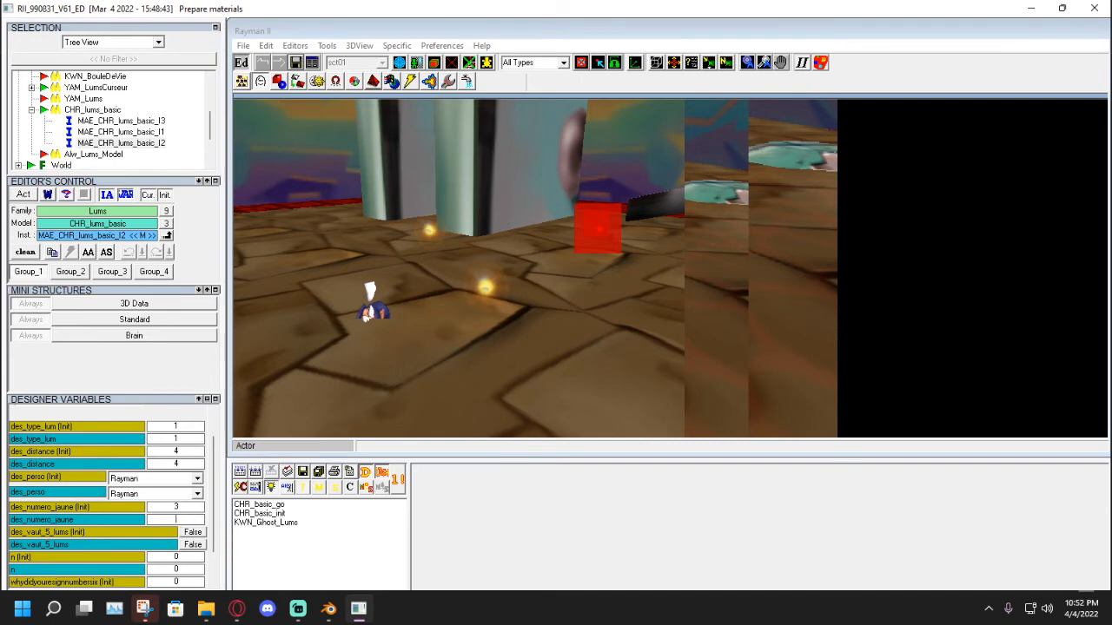
type("3")
left_click(354, 395)
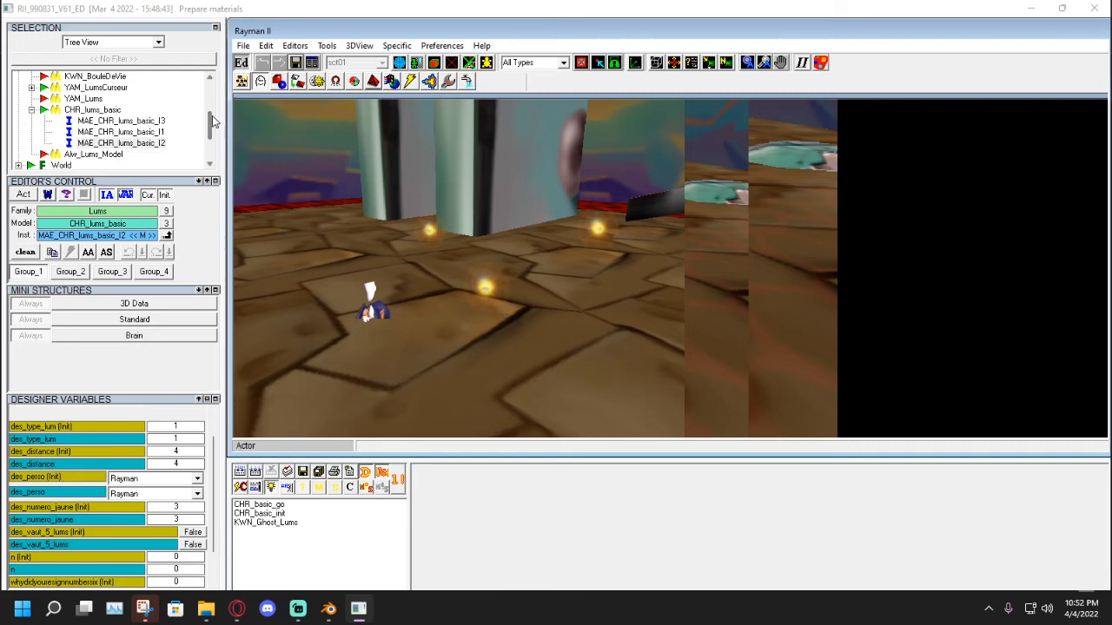
Select the World instance of Leveltestarea2 and set its Lums_Count (Init) and Lums_Count to 3.
left_click_drag(210, 118, 208, 131)
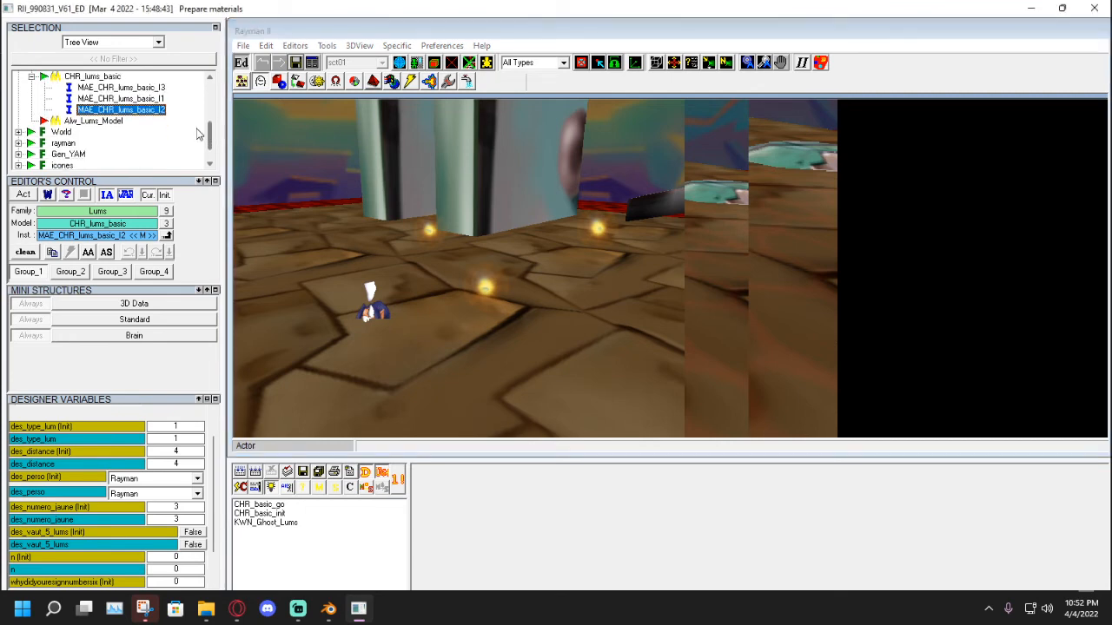
left_click(64, 133)
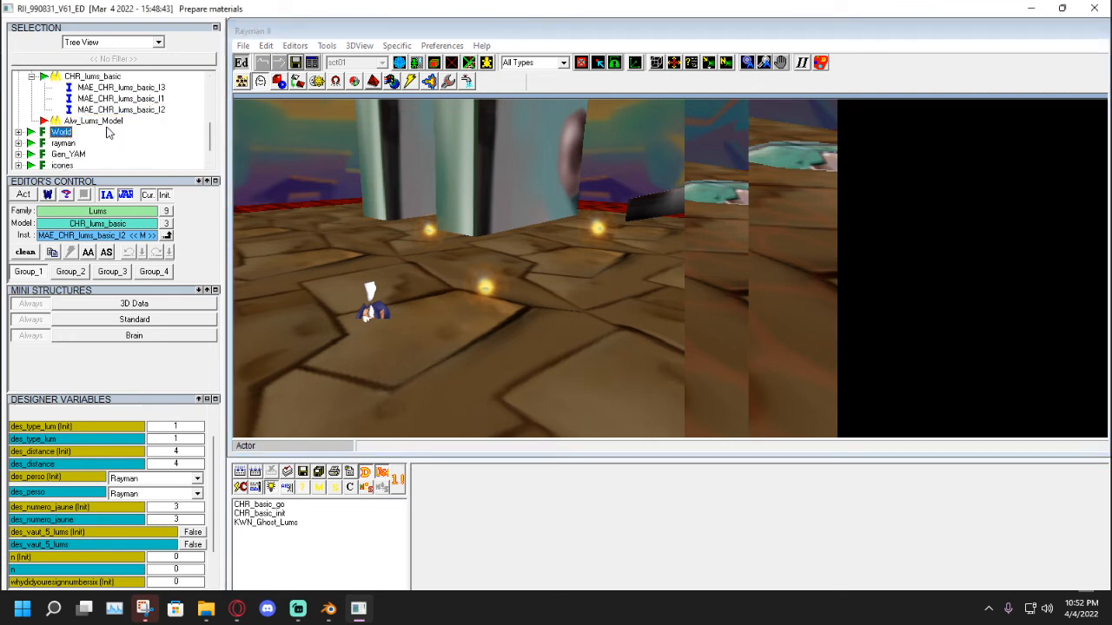
left_click(19, 132)
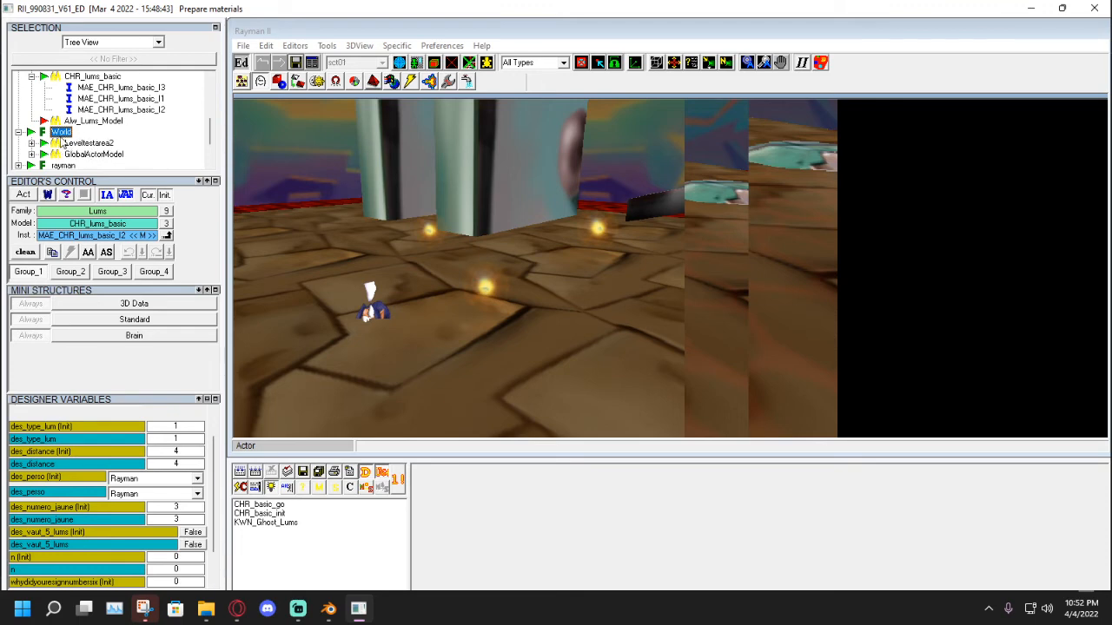
left_click(31, 143)
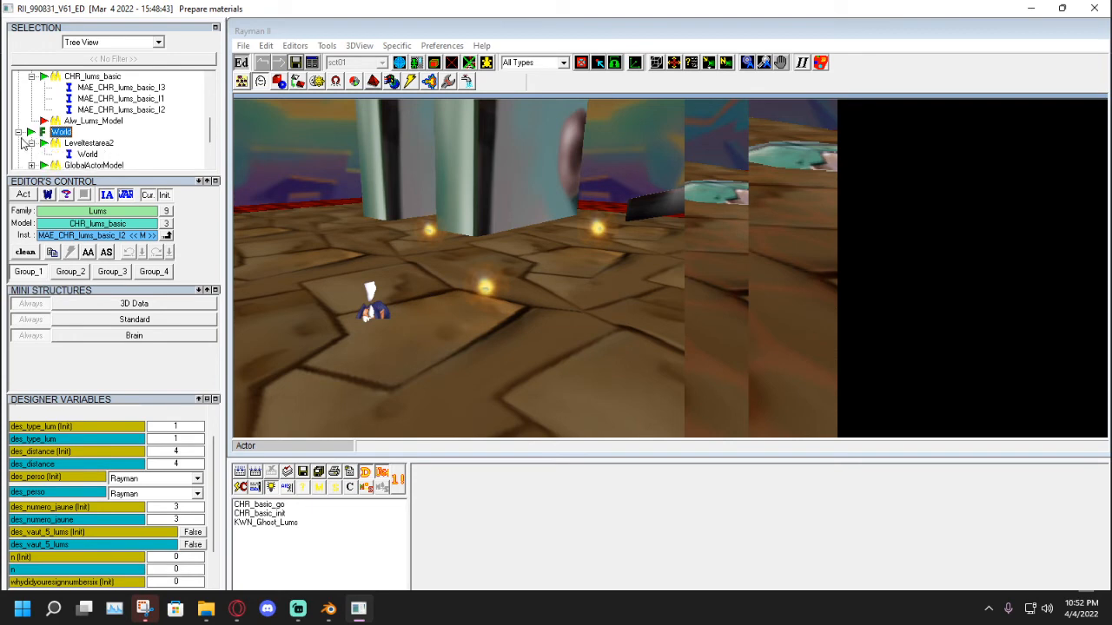
left_click(86, 155)
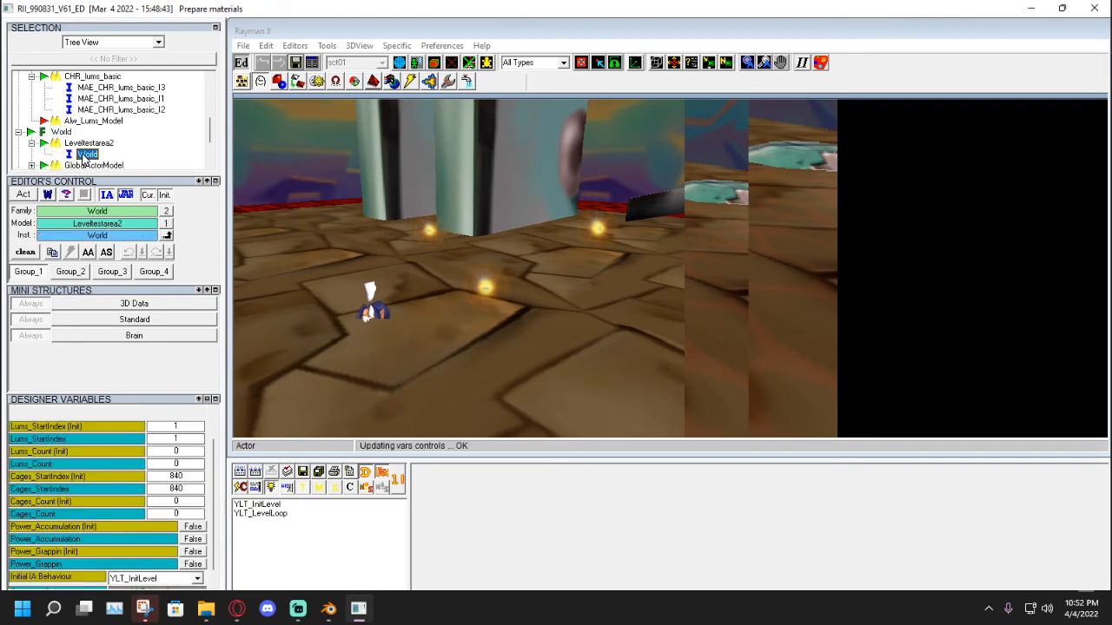
left_click(126, 194)
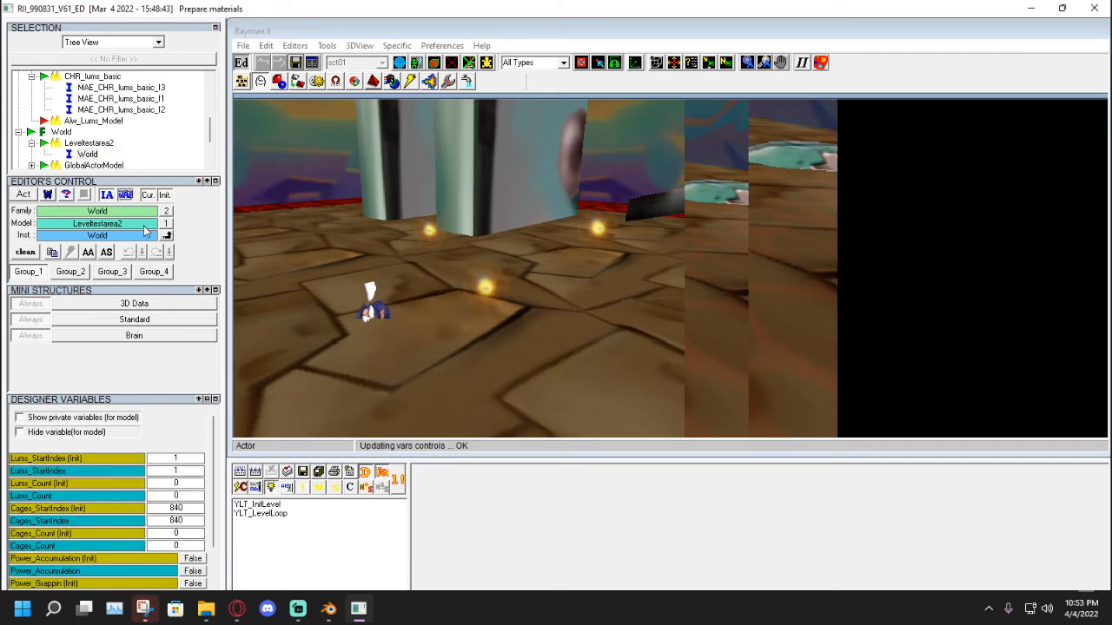
left_click_drag(216, 453, 215, 461)
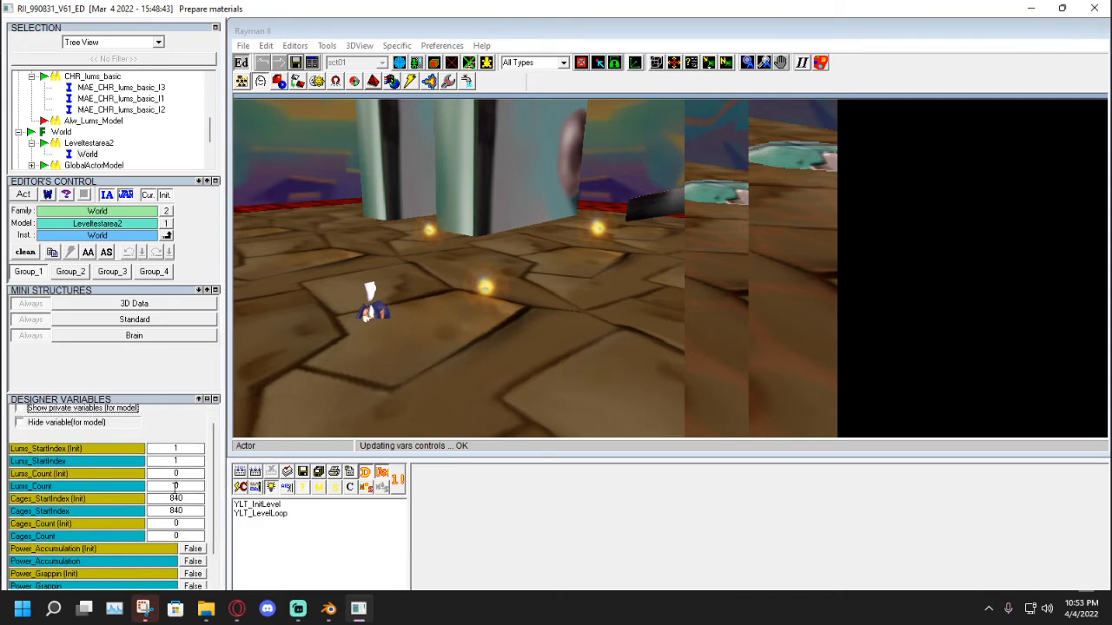
left_click(197, 476)
left_click(190, 486)
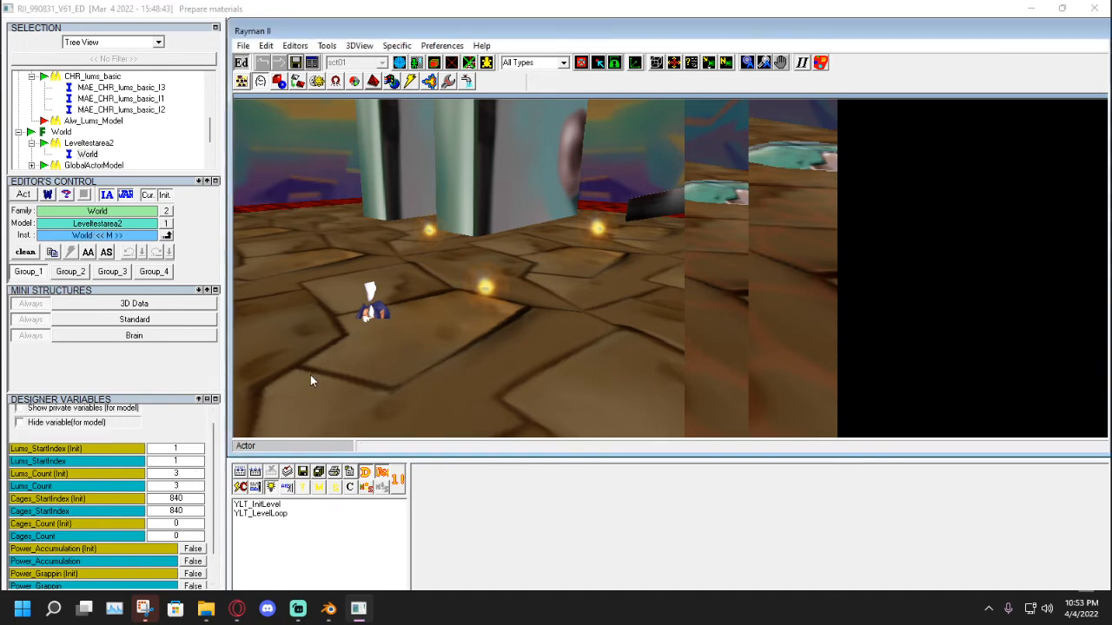
left_click(236, 608)
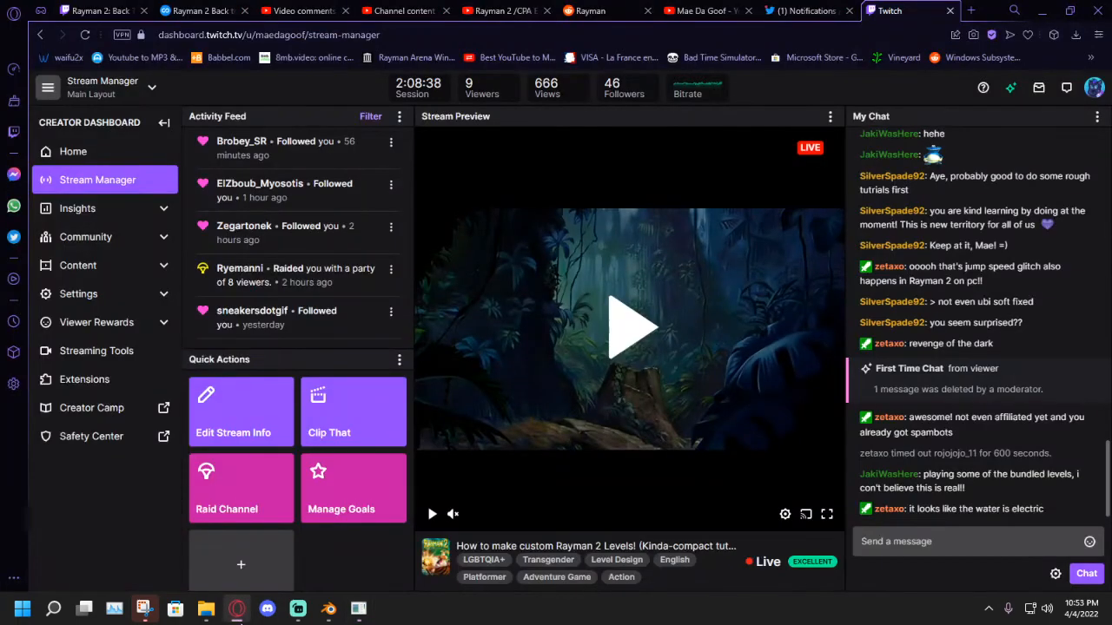
left_click(236, 608)
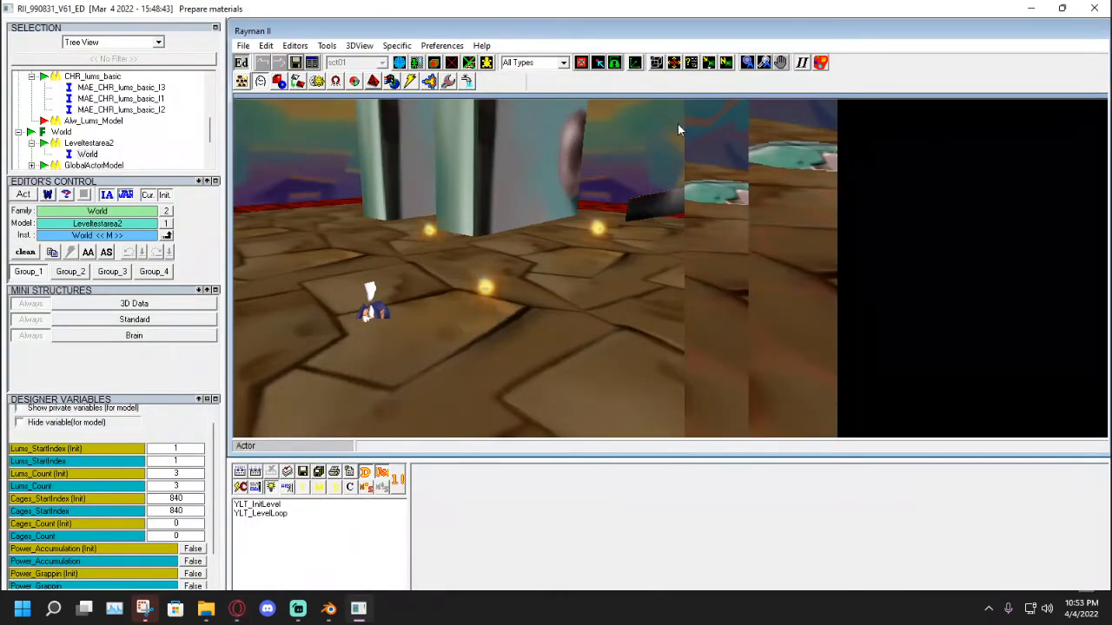
Save the level with the edited Lum and World variables.
left_click(784, 65)
left_click_drag(637, 111, 629, 132)
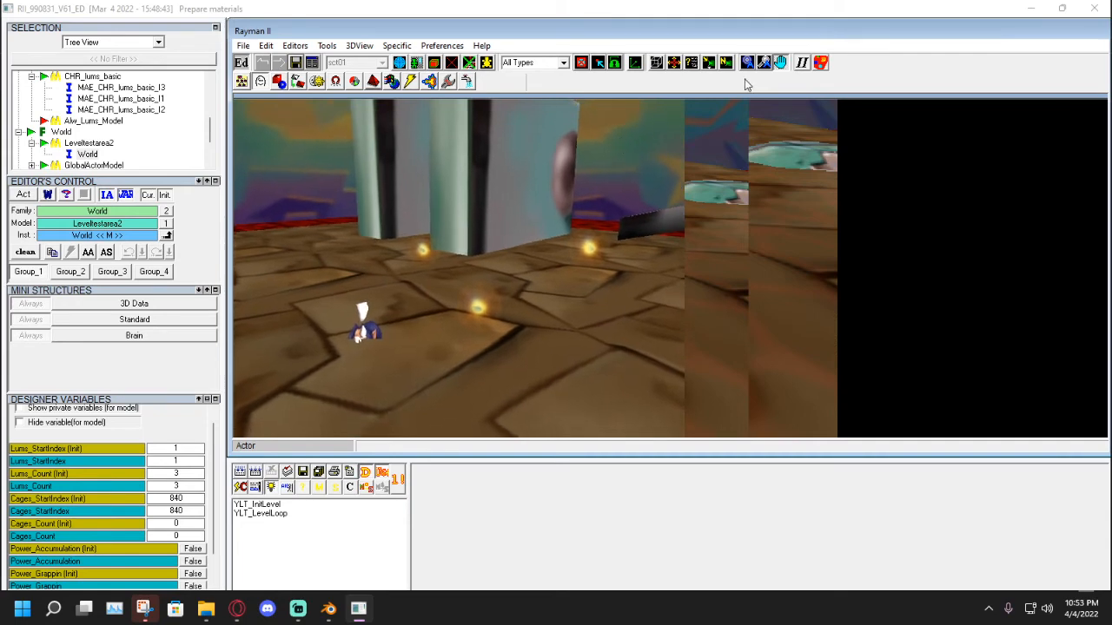
left_click(296, 63)
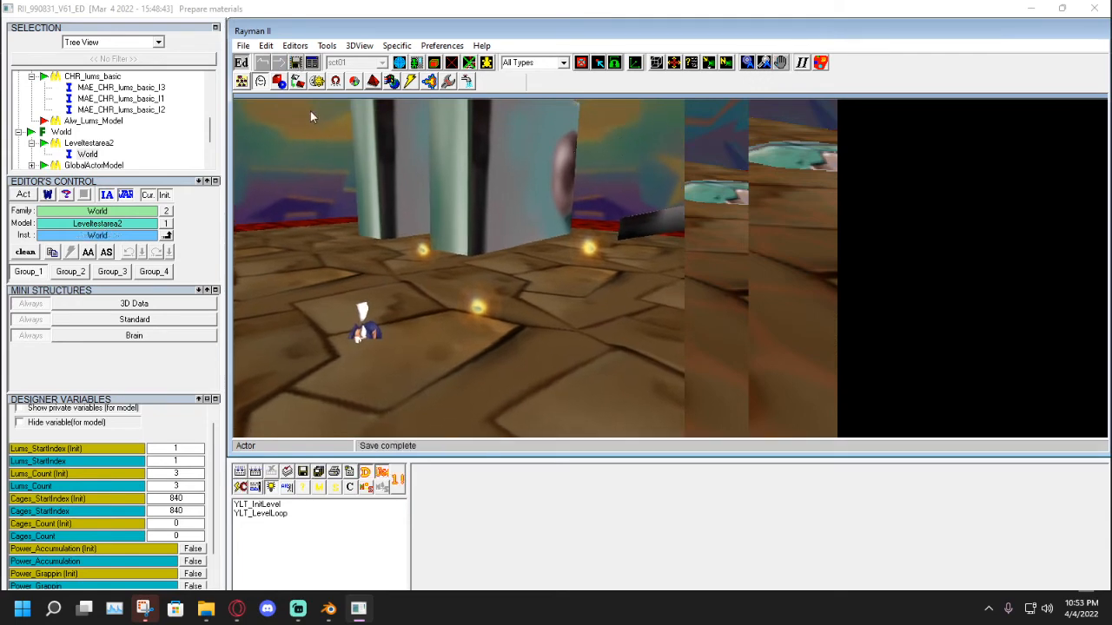
Playtest the level, run Rayman through all three Lums to check the counter, and return to the editor.
left_click(241, 62)
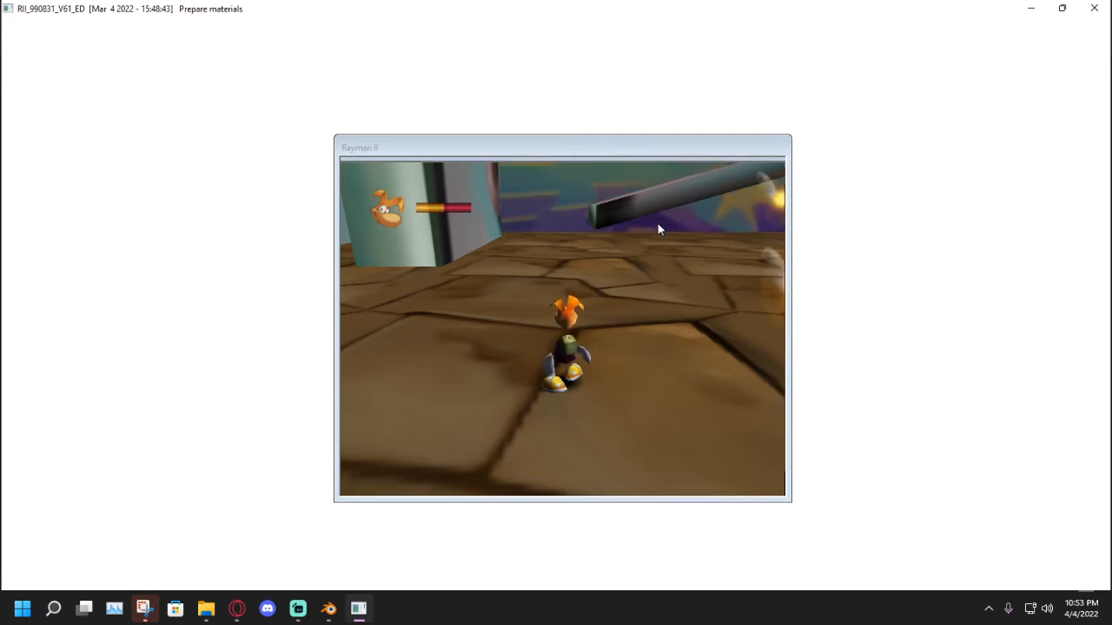
key("Down")
key("Right")
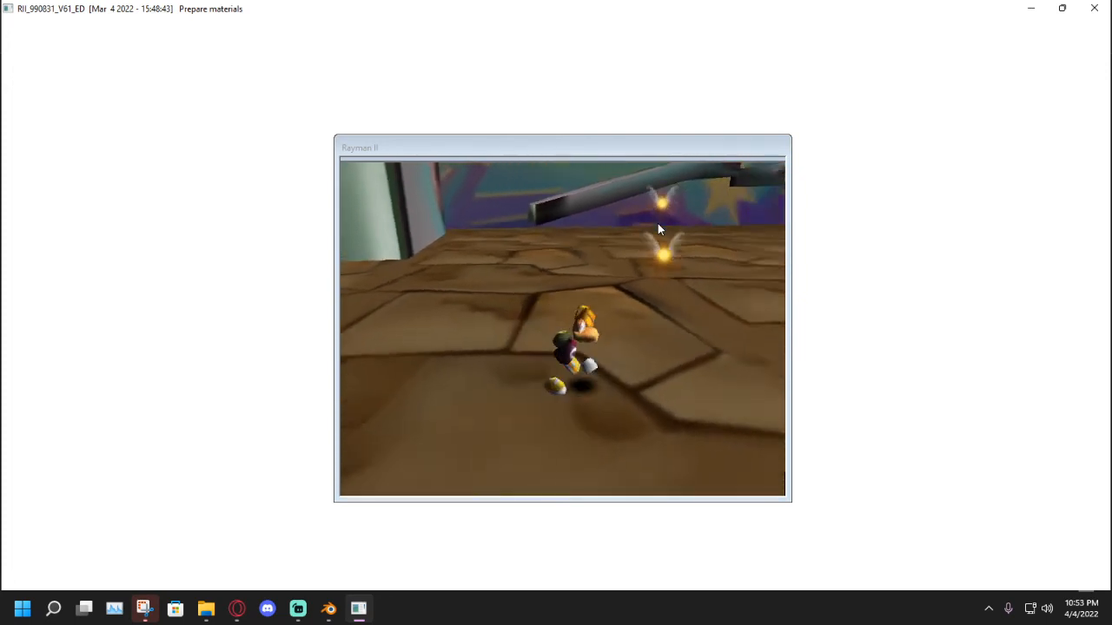
key("Up")
key("Left")
key("Up")
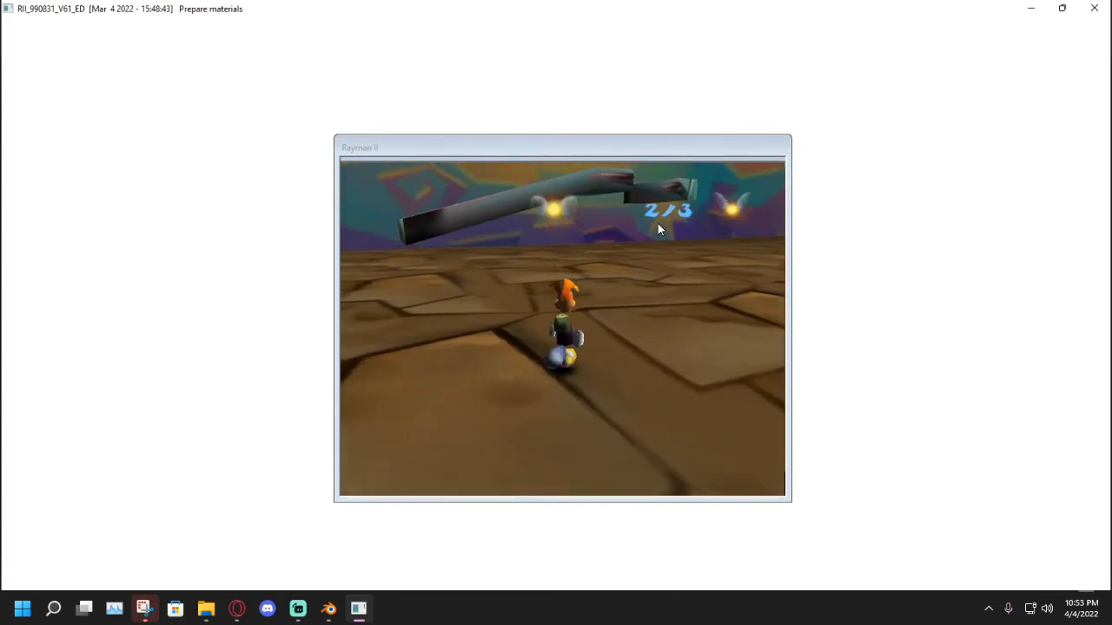
key("a")
key("Right")
key("a")
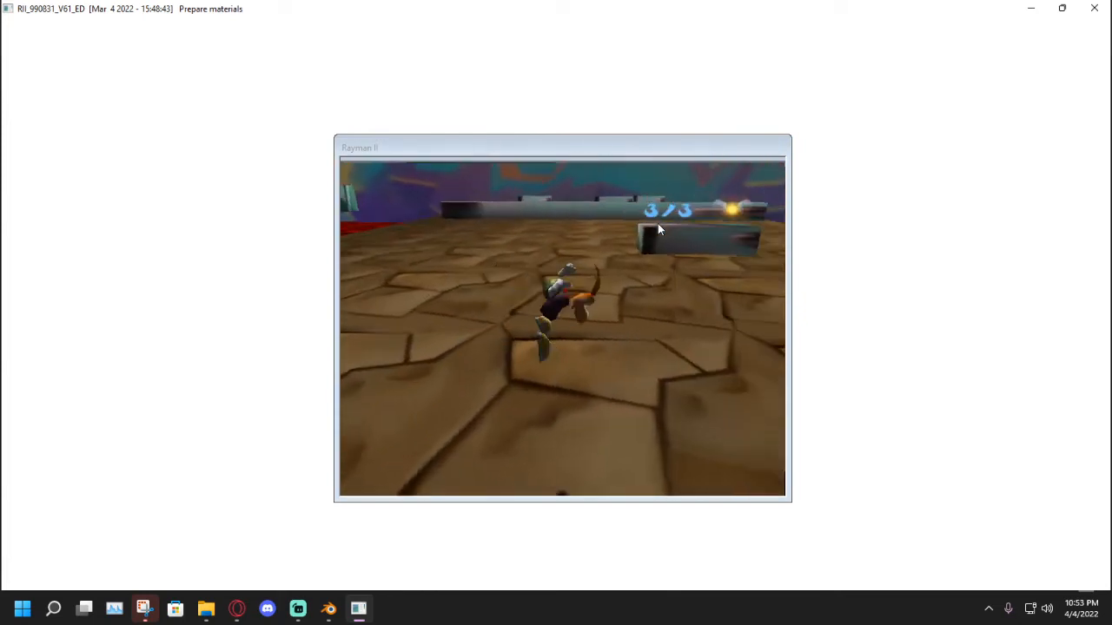
key("a")
key("Left")
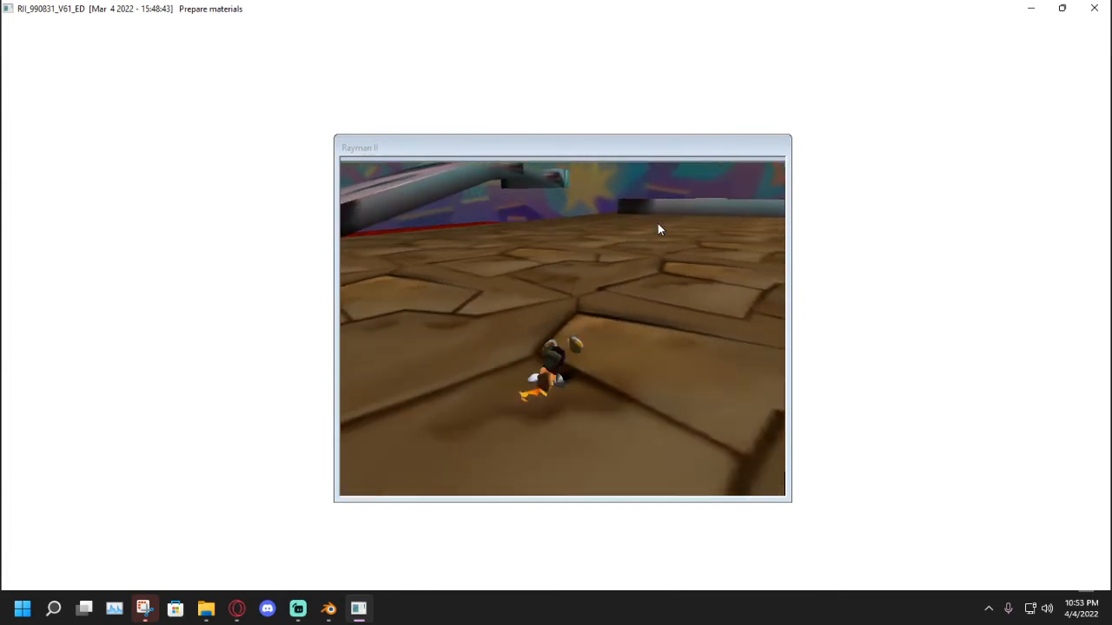
key("Escape")
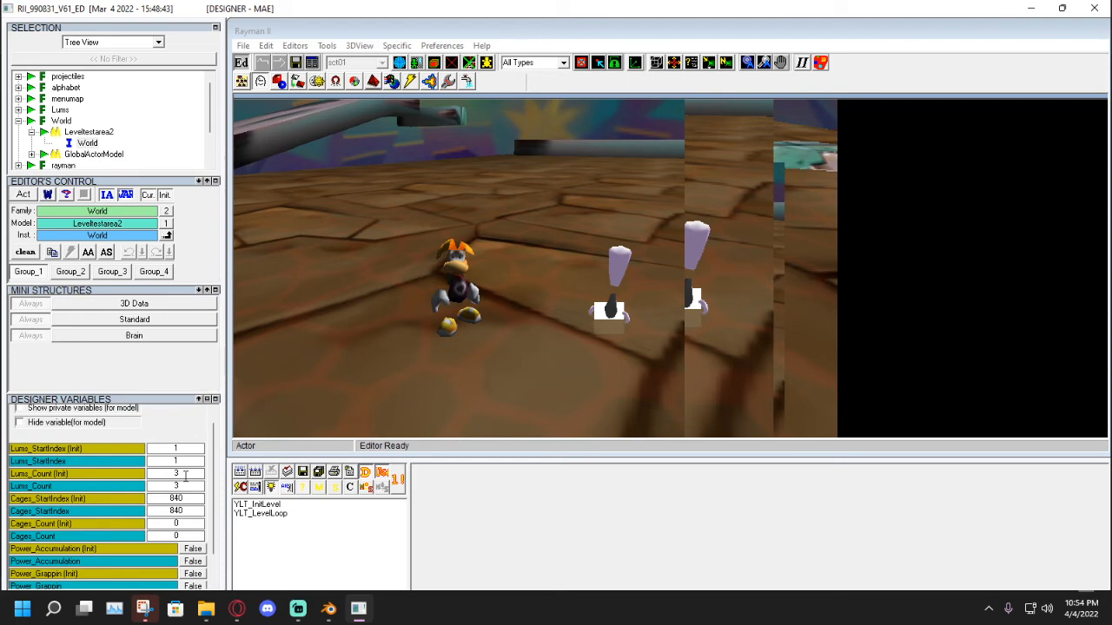
Start another playtest, move Rayman briefly to check the Lum and cage counters, and return to the editor.
left_click(240, 64)
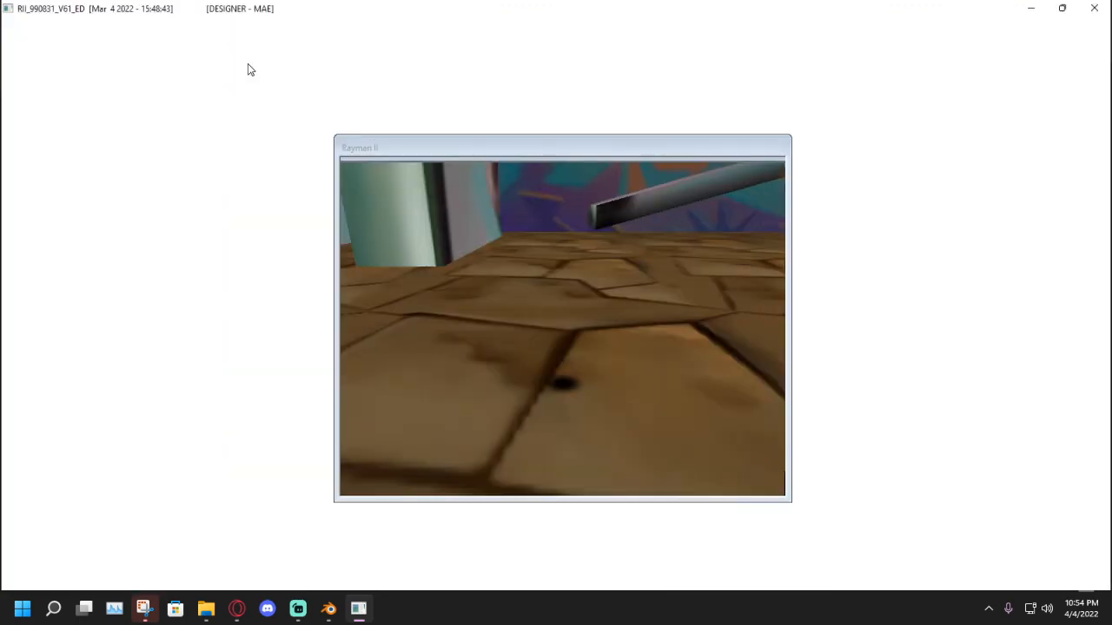
key("Right")
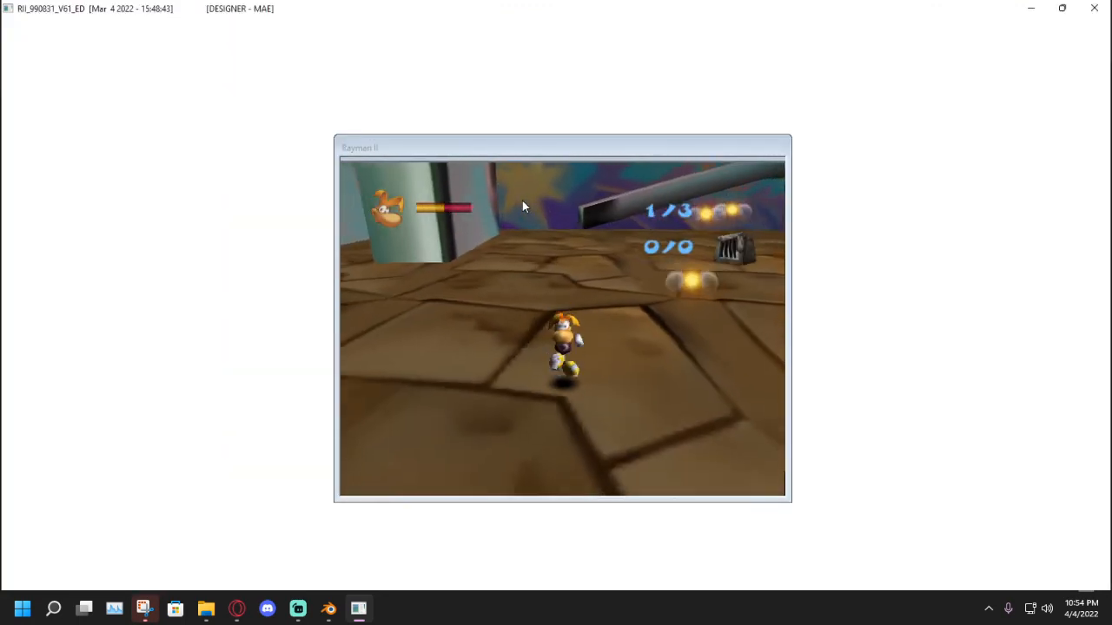
key("Escape")
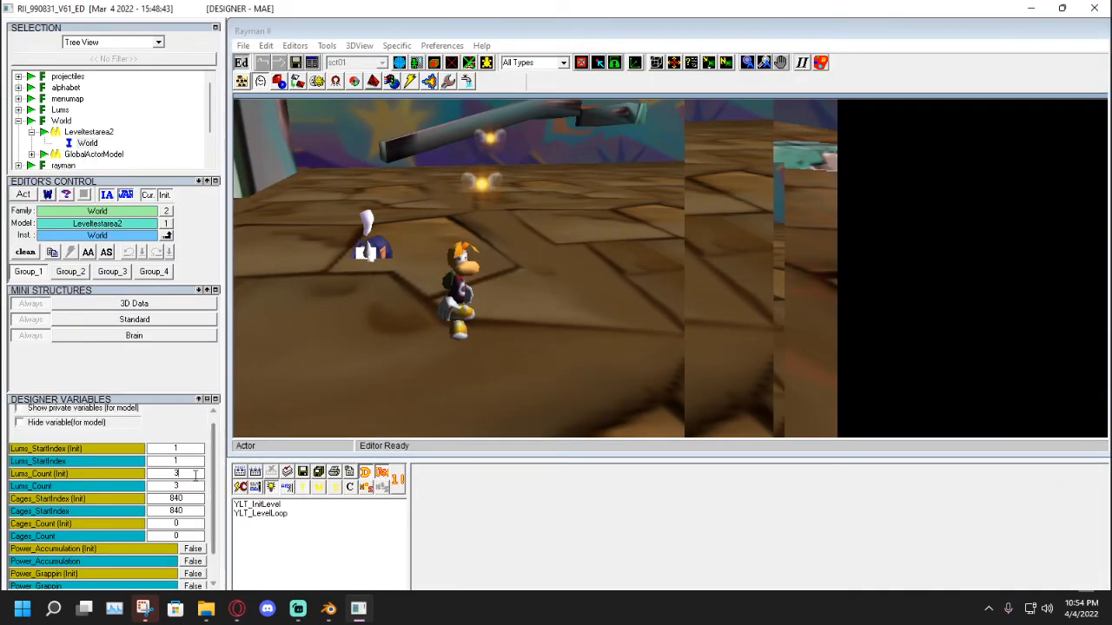
Set the World instance's Lums_Count (Init) and Lums_Count to 2.
left_click(191, 486)
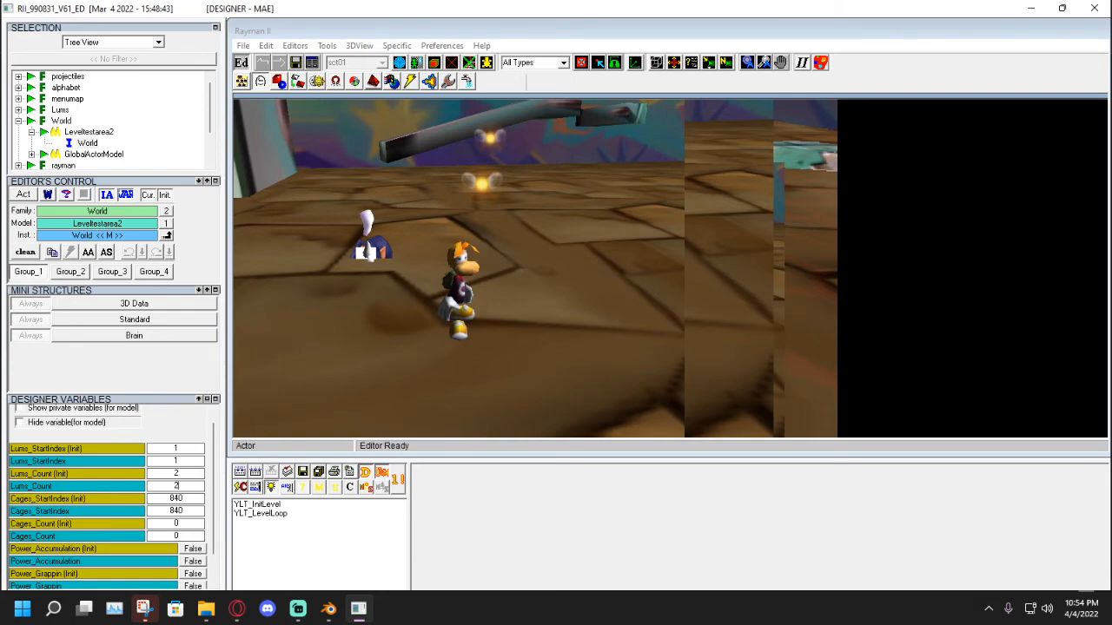
left_click(237, 609)
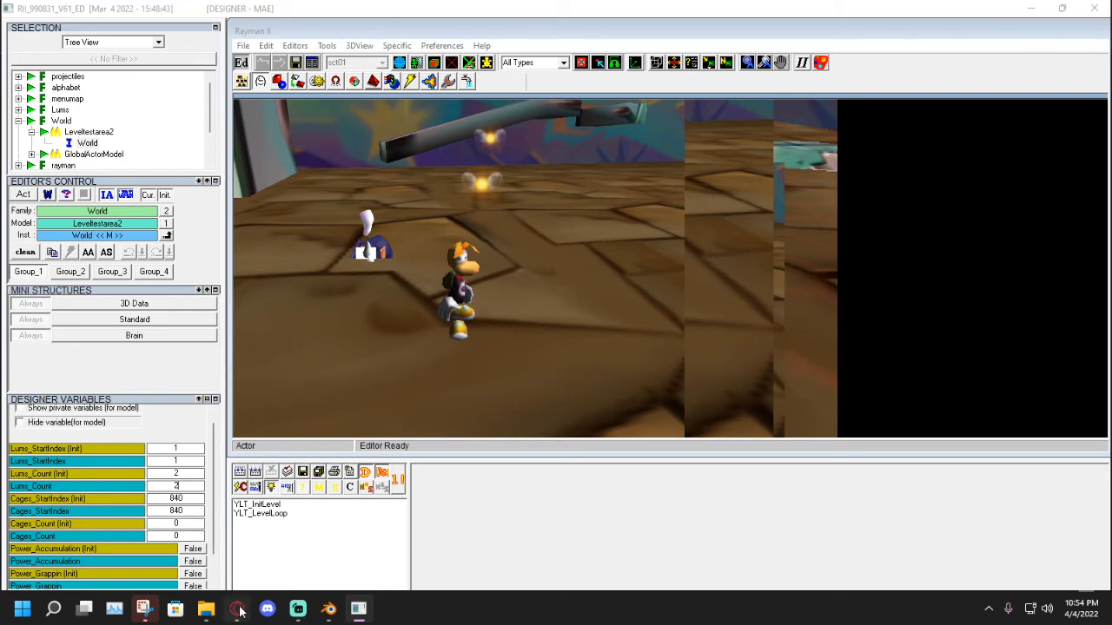
left_click(237, 609)
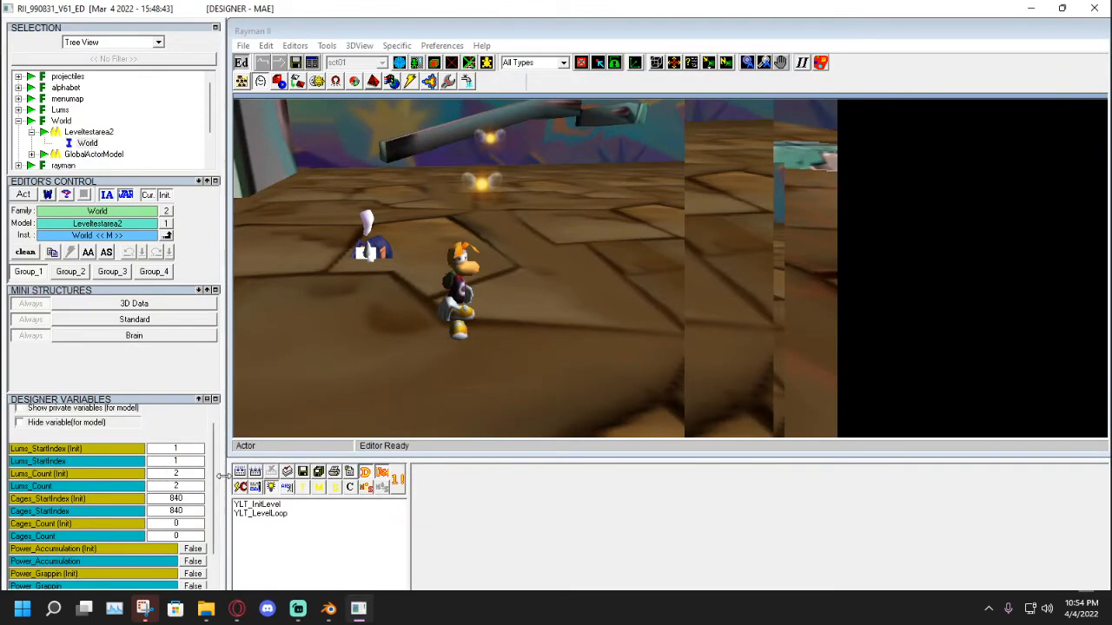
Compare the variables of the three CHR_lums_basic instances in the Lums family, ending on MAE_CHR_lums_basic_I3.
left_click(31, 132)
left_click(19, 110)
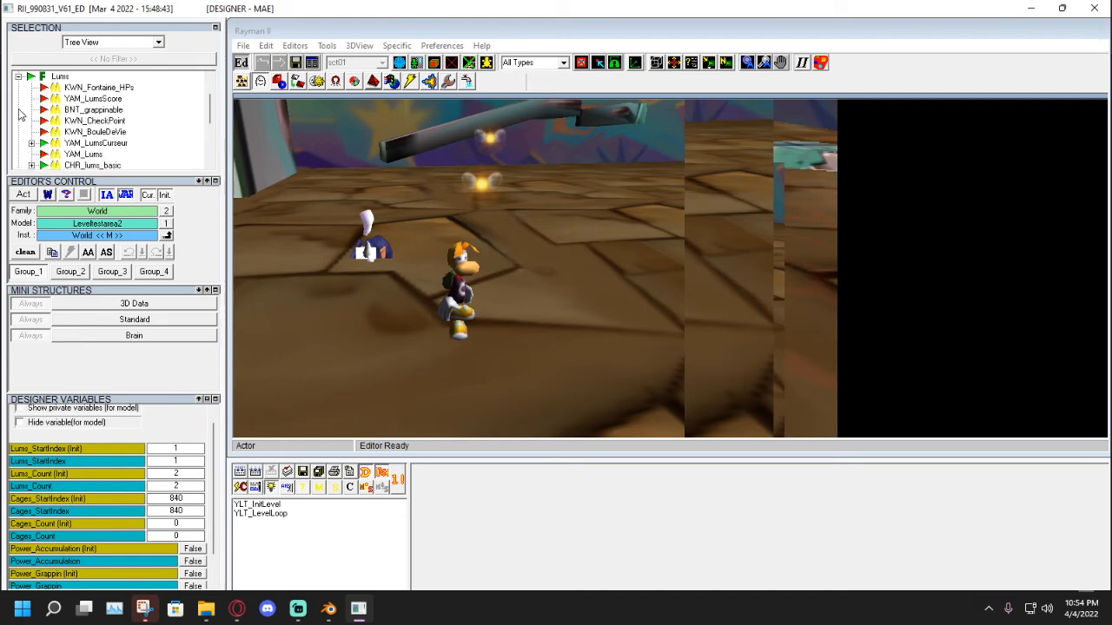
scroll(114, 141, "down", 1)
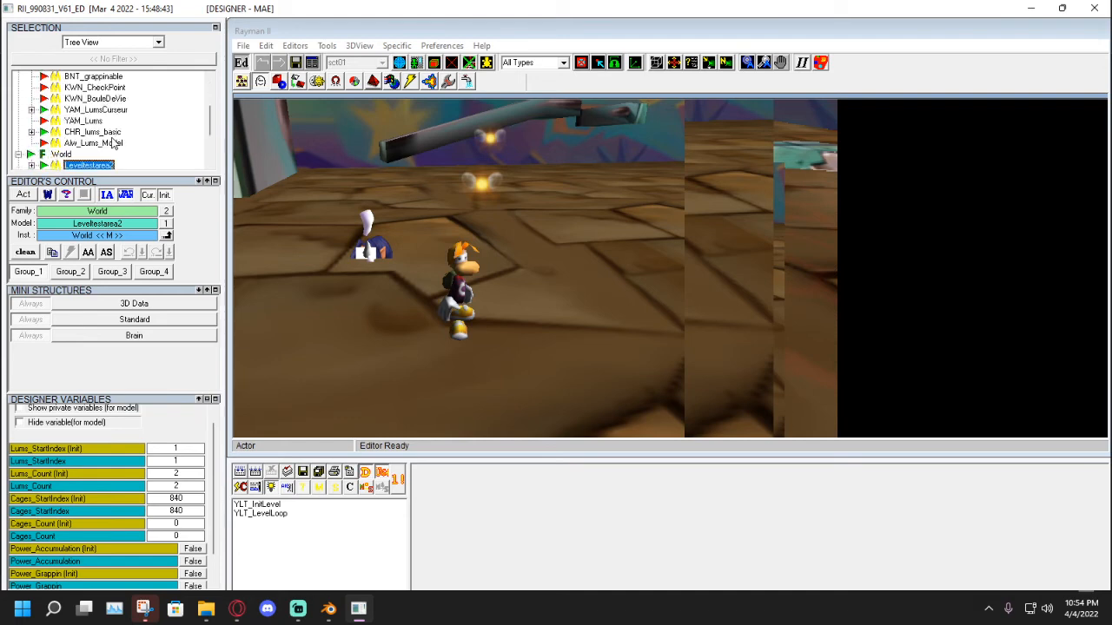
left_click(31, 132)
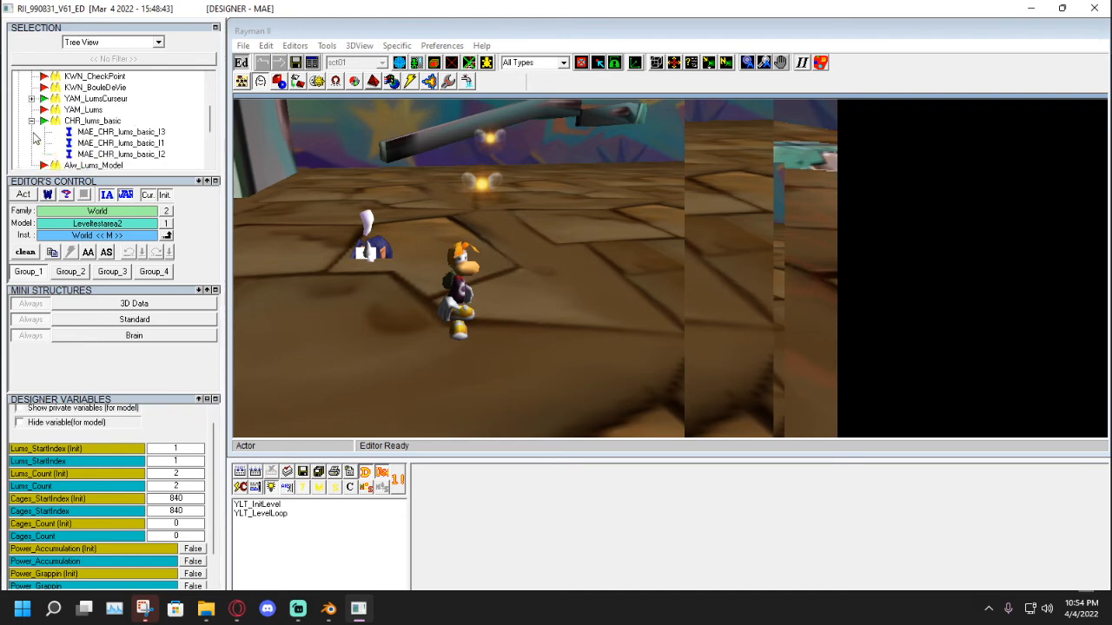
left_click(116, 132)
left_click(118, 142)
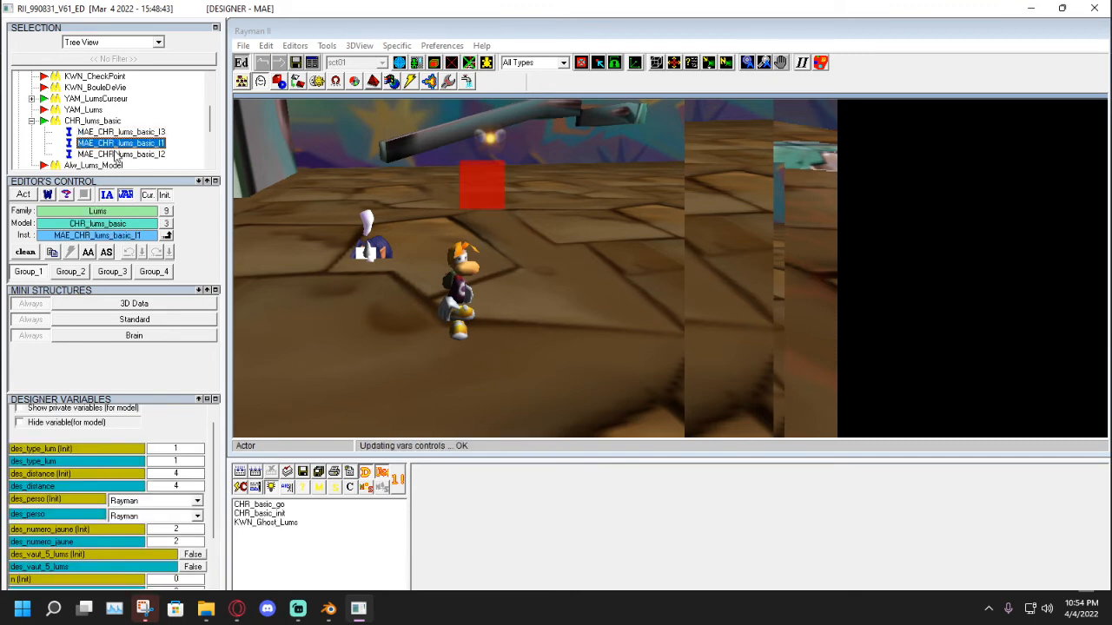
left_click(123, 155)
left_click(128, 143)
left_click(130, 155)
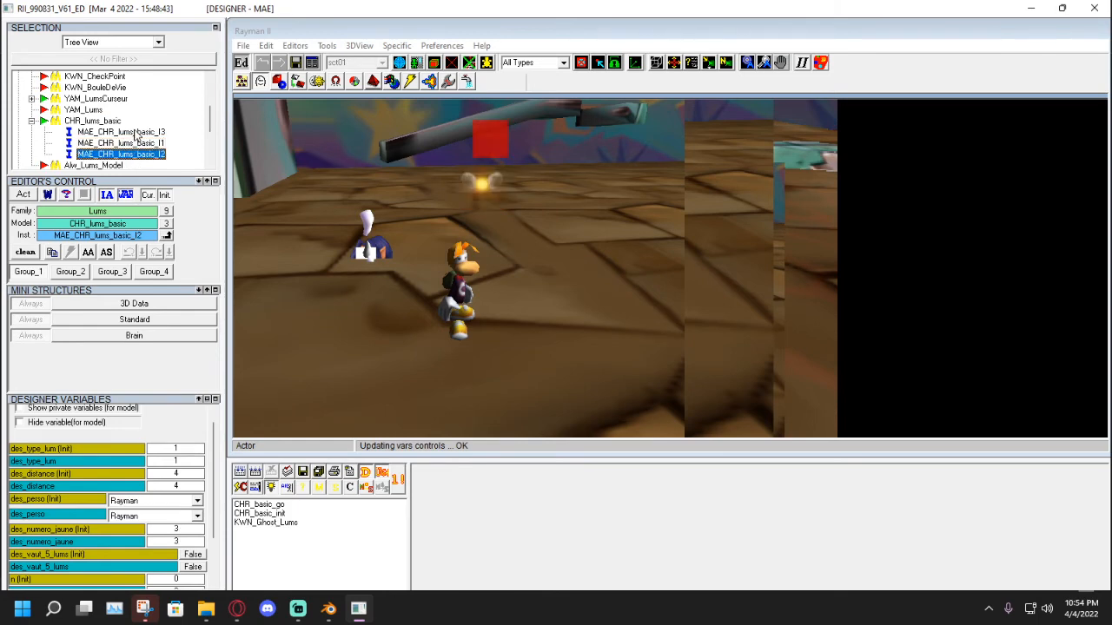
left_click(132, 133)
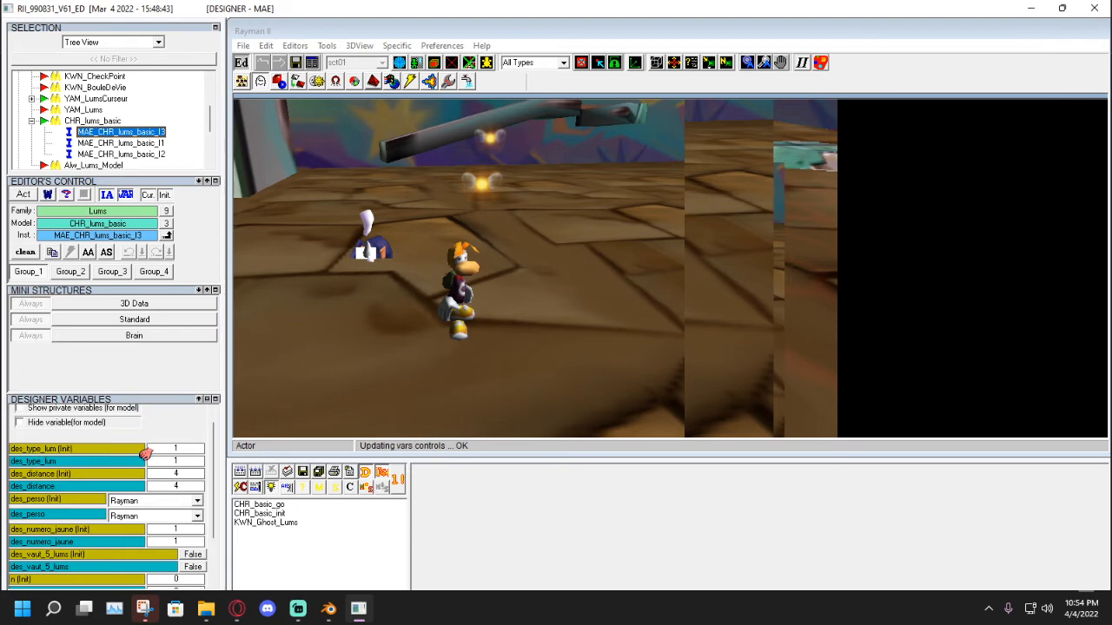
Set des_type_lum (Init) and des_type_lum of MAE_CHR_lums_basic_I3 to 0.
left_click(194, 448)
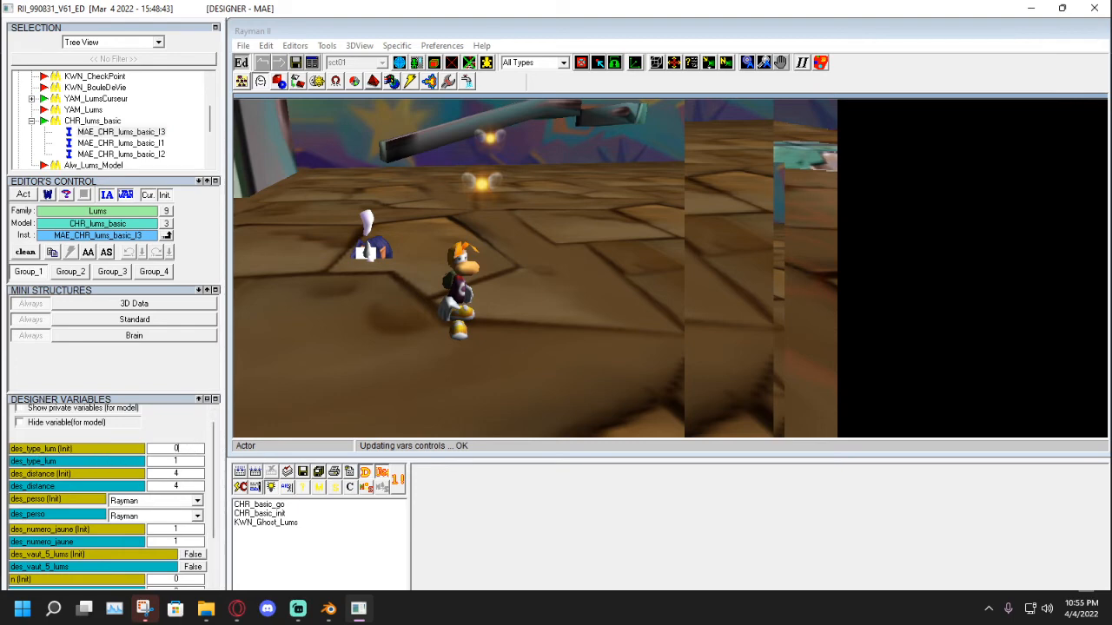
left_click(184, 461)
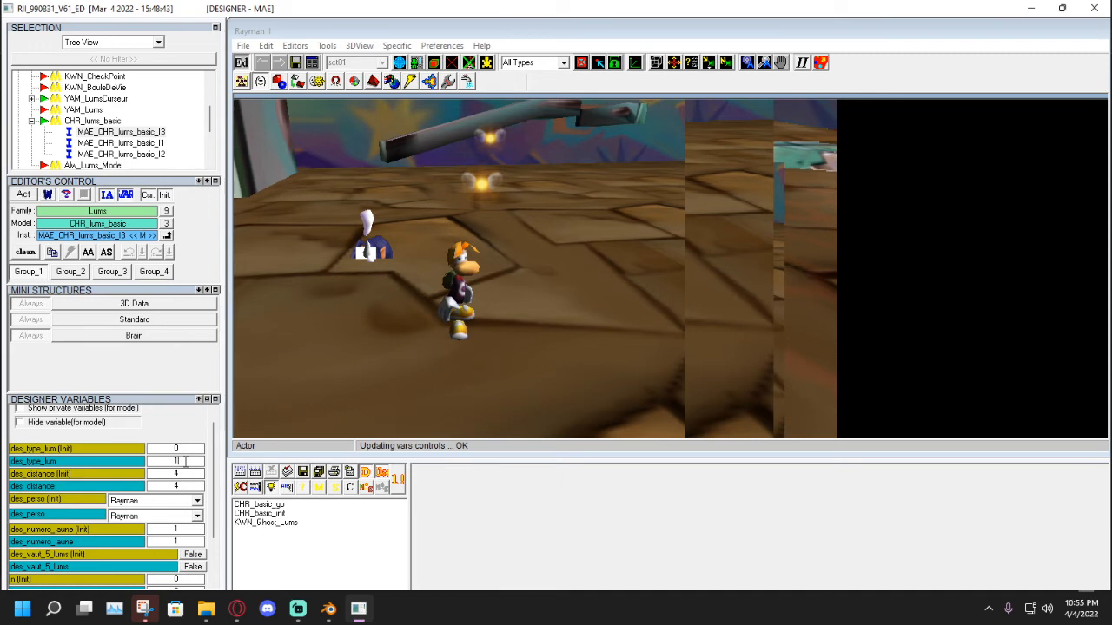
left_click(283, 358)
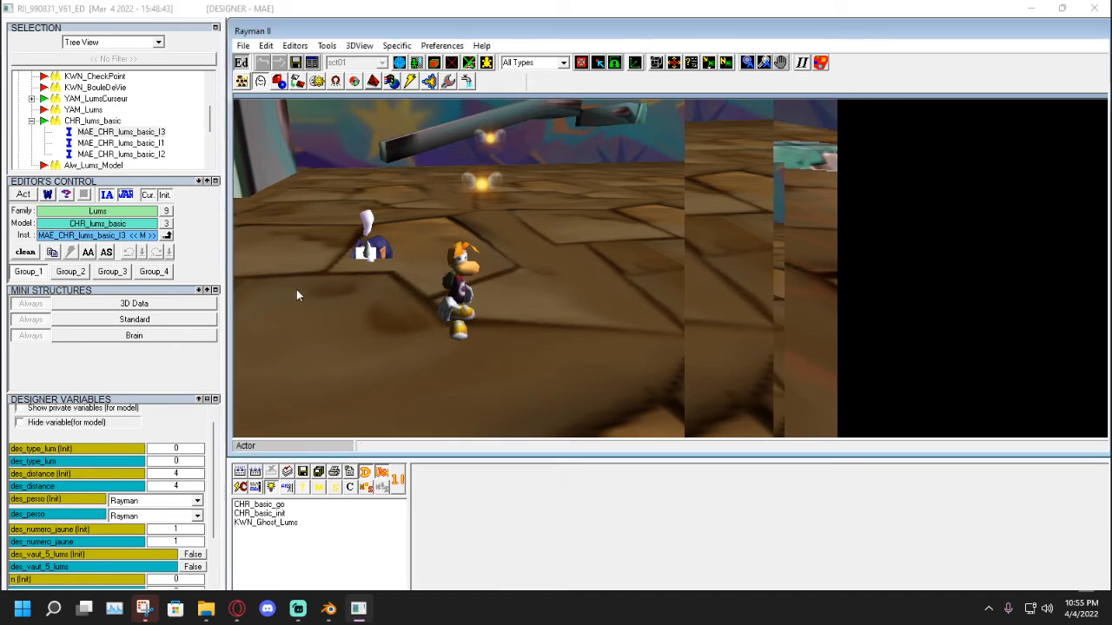
Switch to the Hierarchy editor and move Rayman across the floor, away from the Lums.
left_click(242, 83)
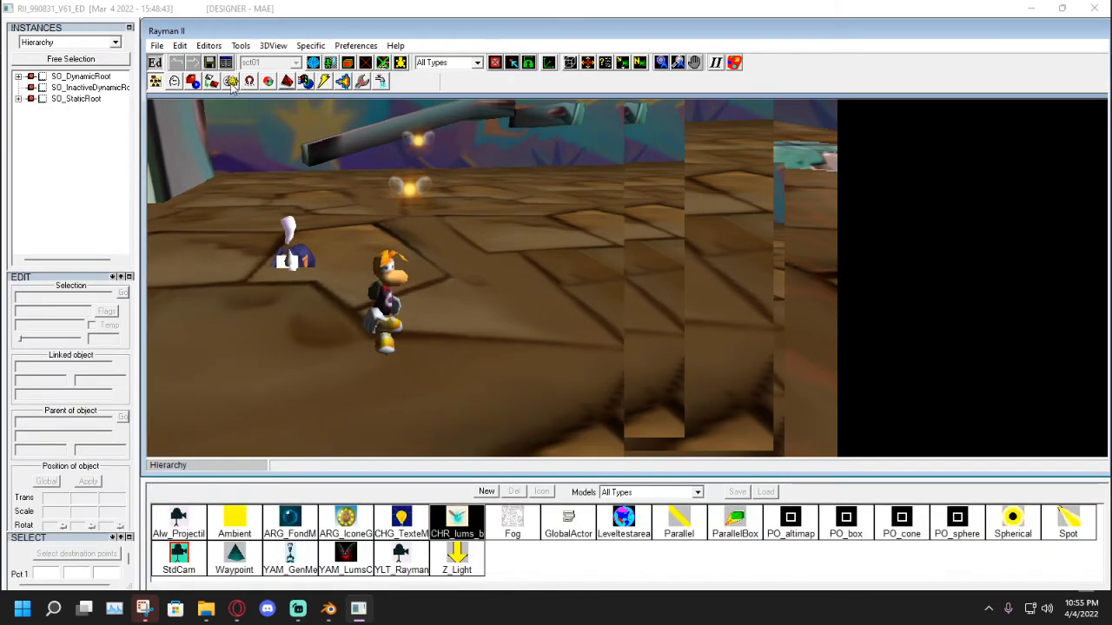
left_click(695, 63)
left_click_drag(497, 160, 320, 152)
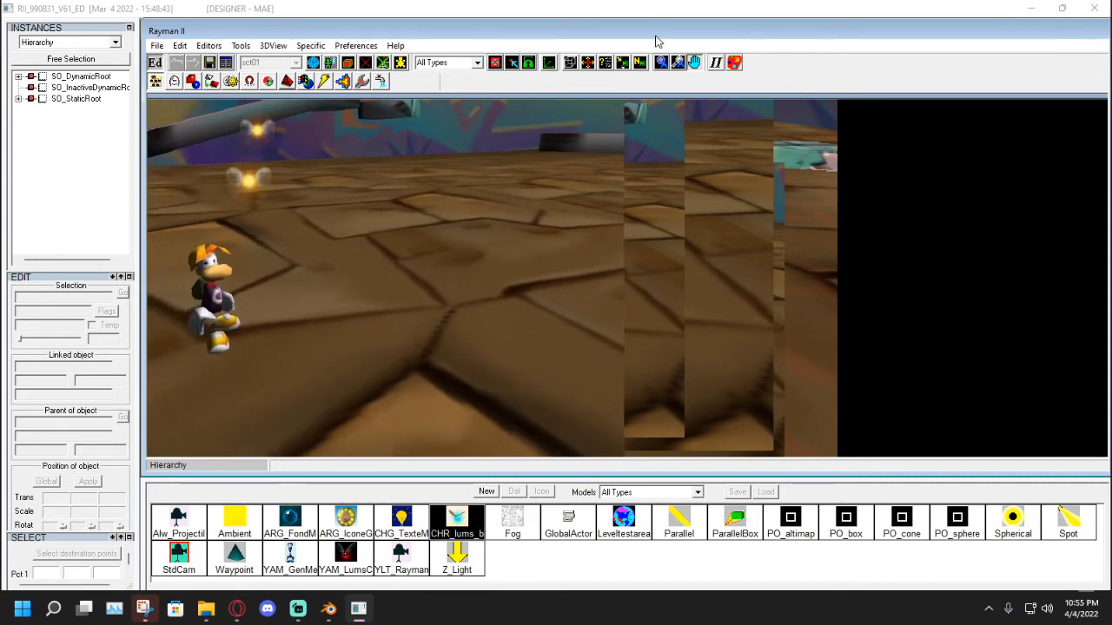
left_click(696, 66)
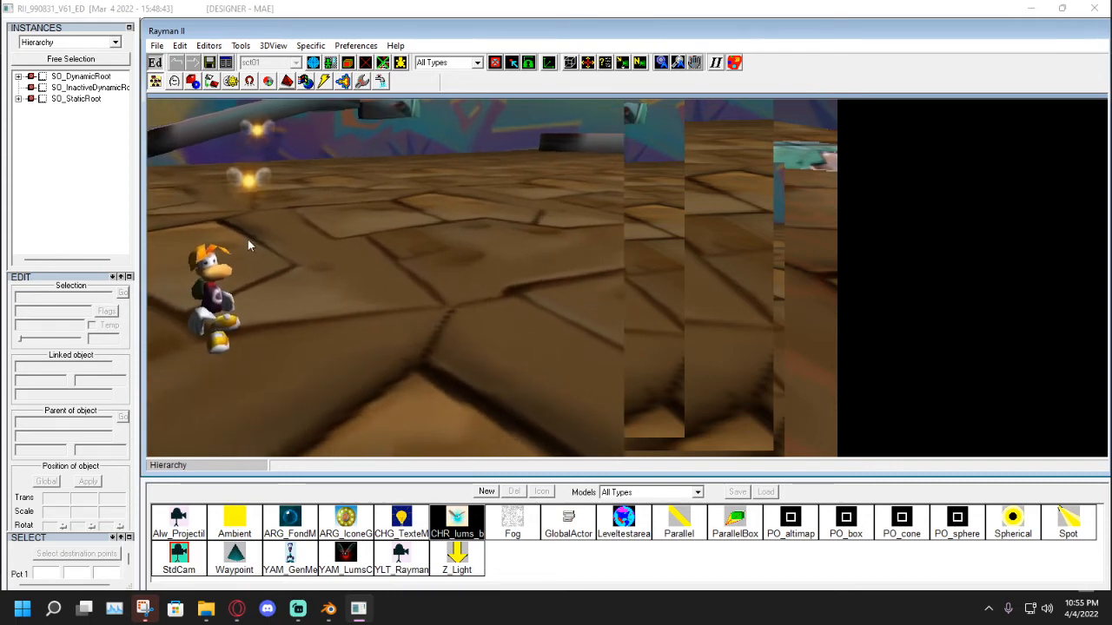
left_click(214, 292)
left_click_drag(213, 293, 429, 297)
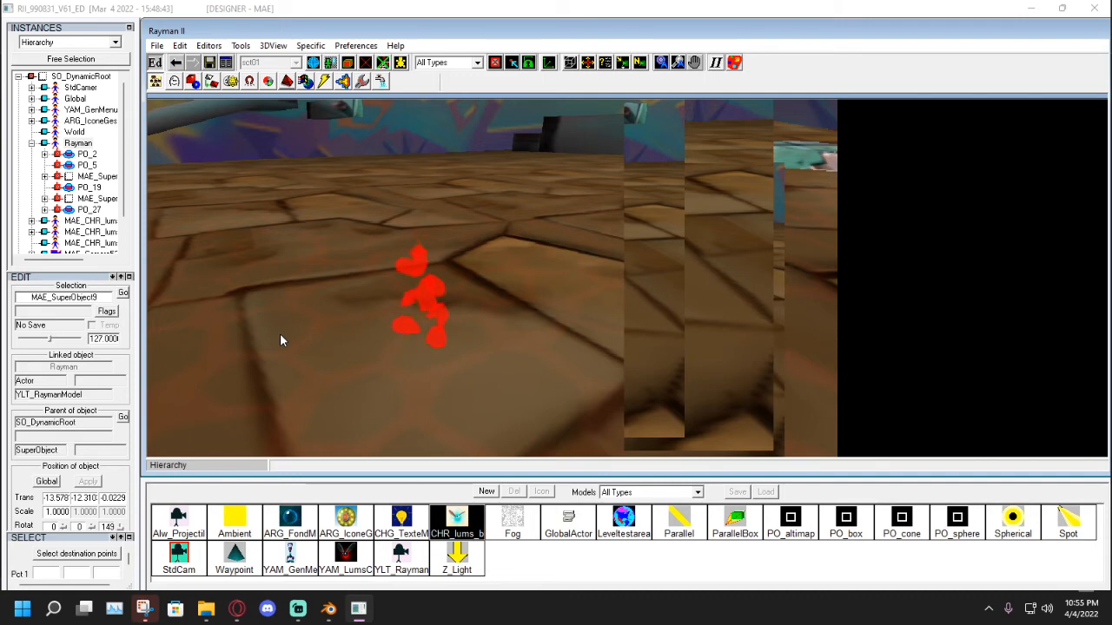
left_click(344, 318)
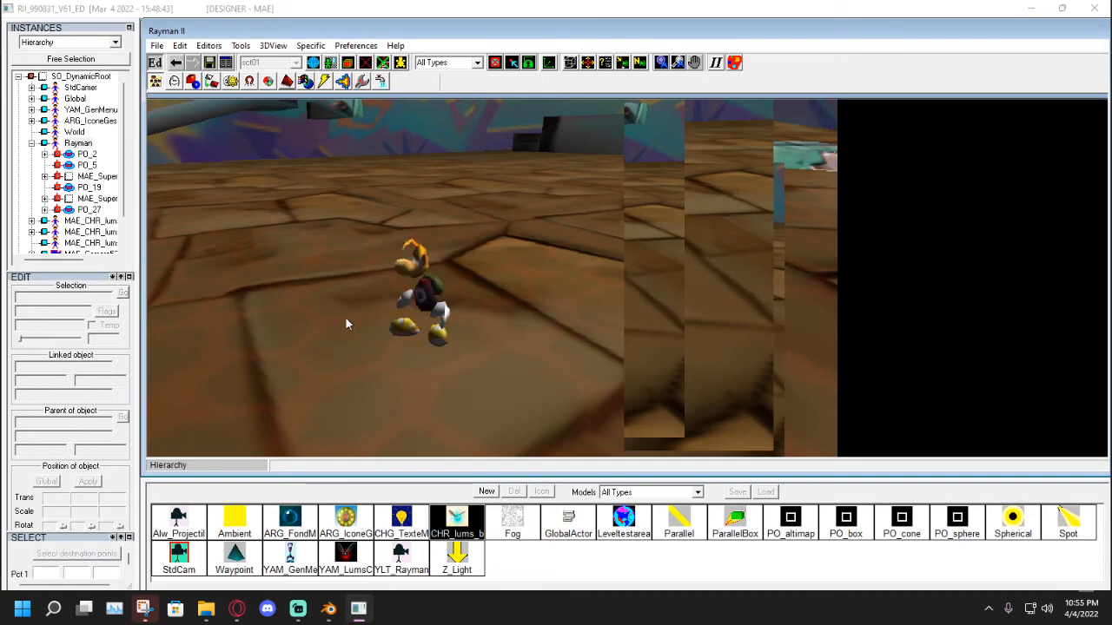
Set Rayman's current placement as his initial position.
left_click(418, 299)
right_click(418, 300)
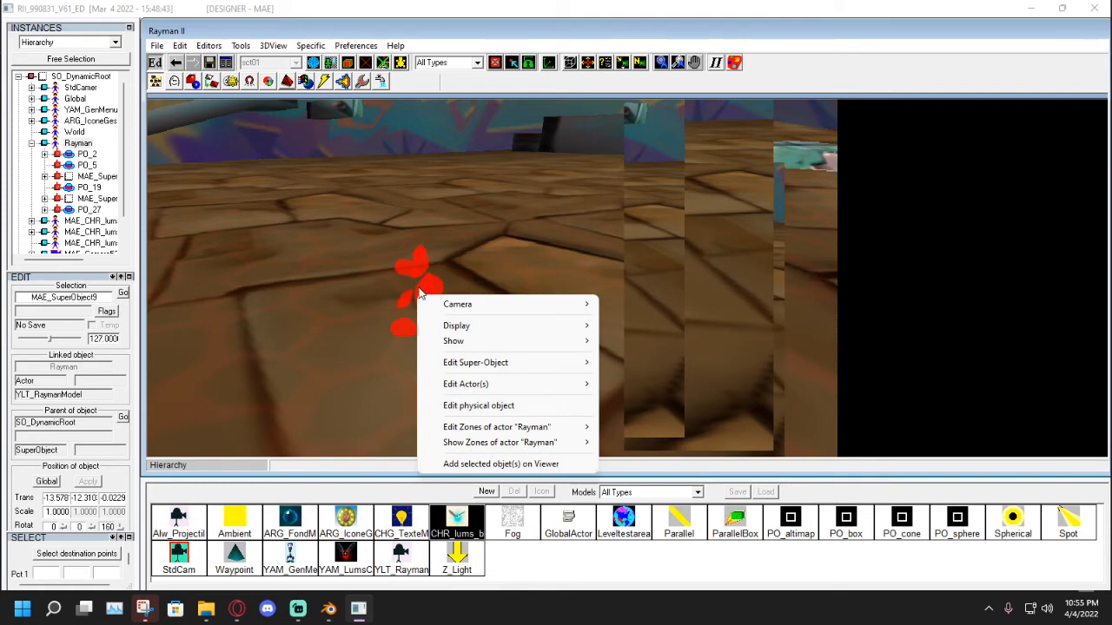
mouse_move(469, 384)
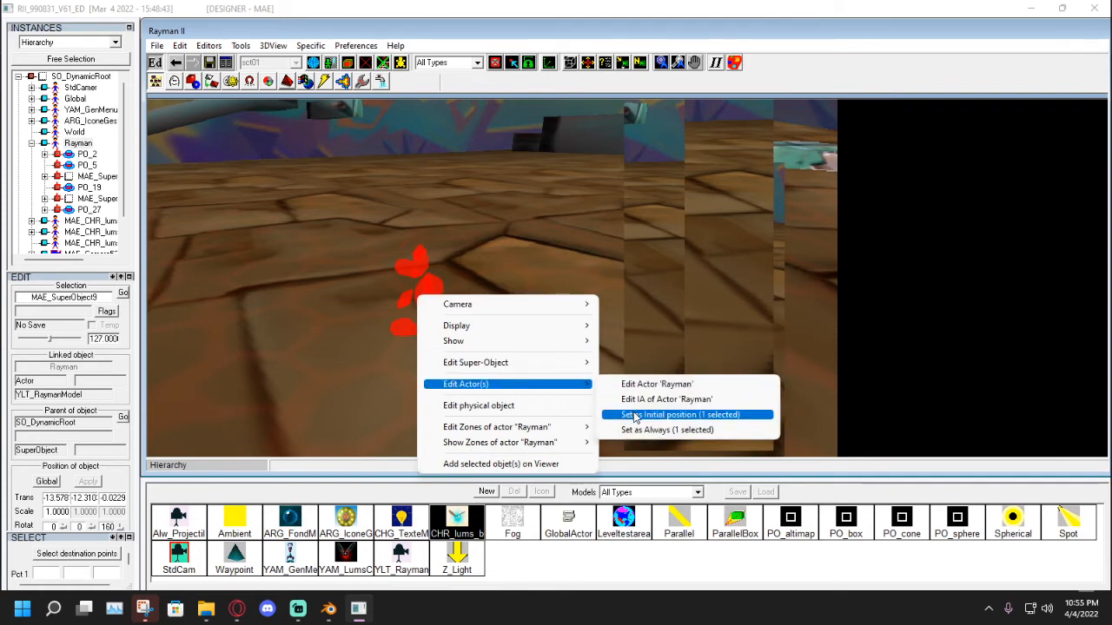
left_click(635, 415)
left_click(481, 298)
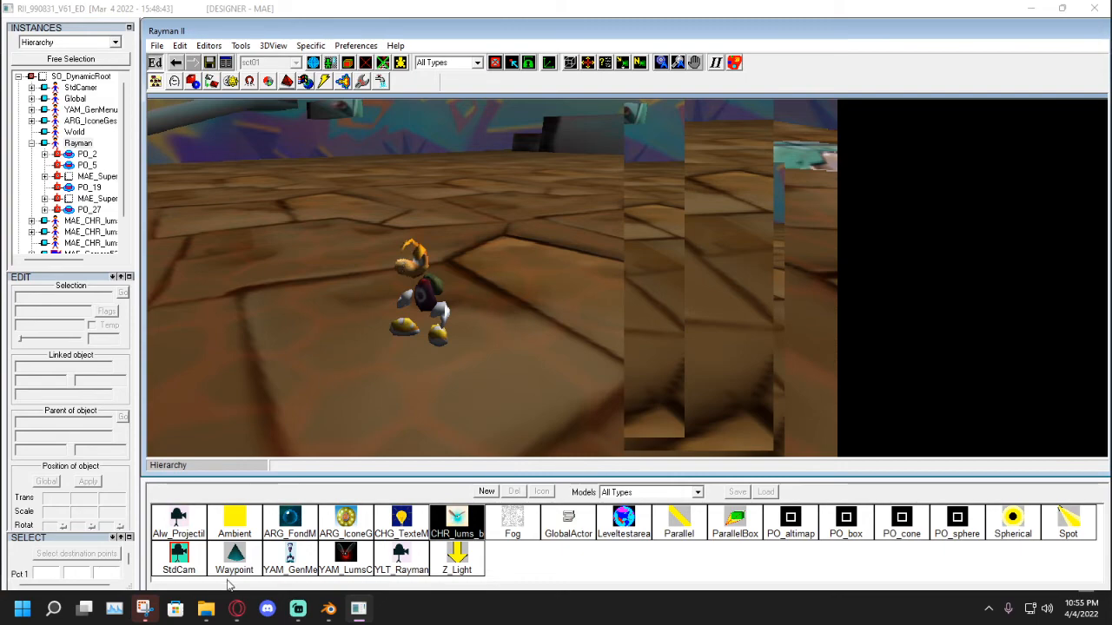
Save the level with Rayman's new starting position and the edited Lum variables.
left_click(237, 609)
left_click(234, 609)
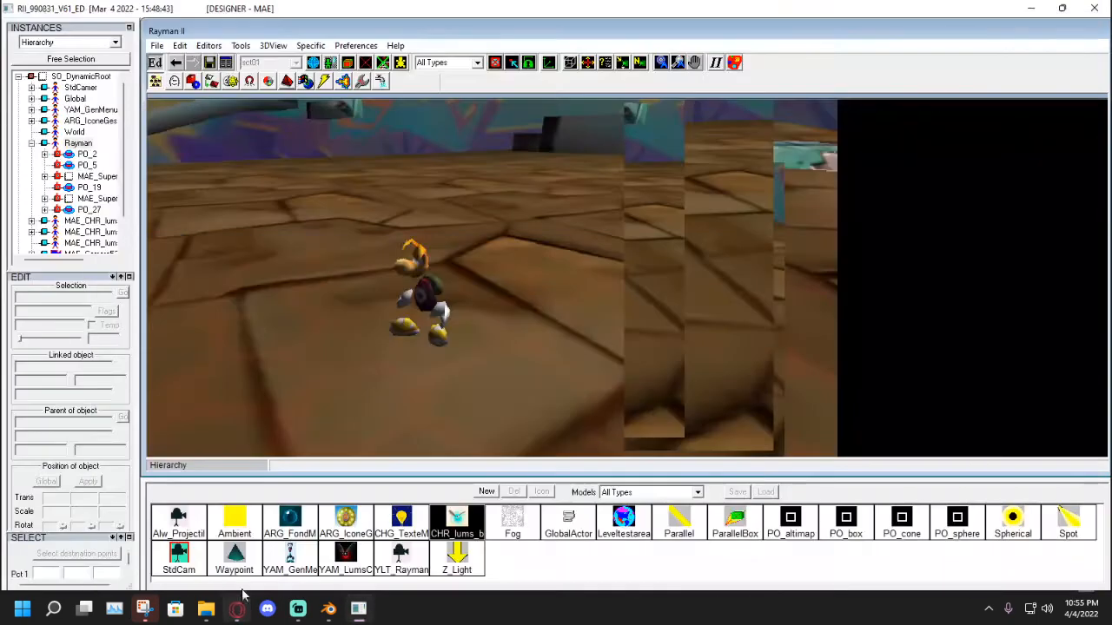
left_click(210, 63)
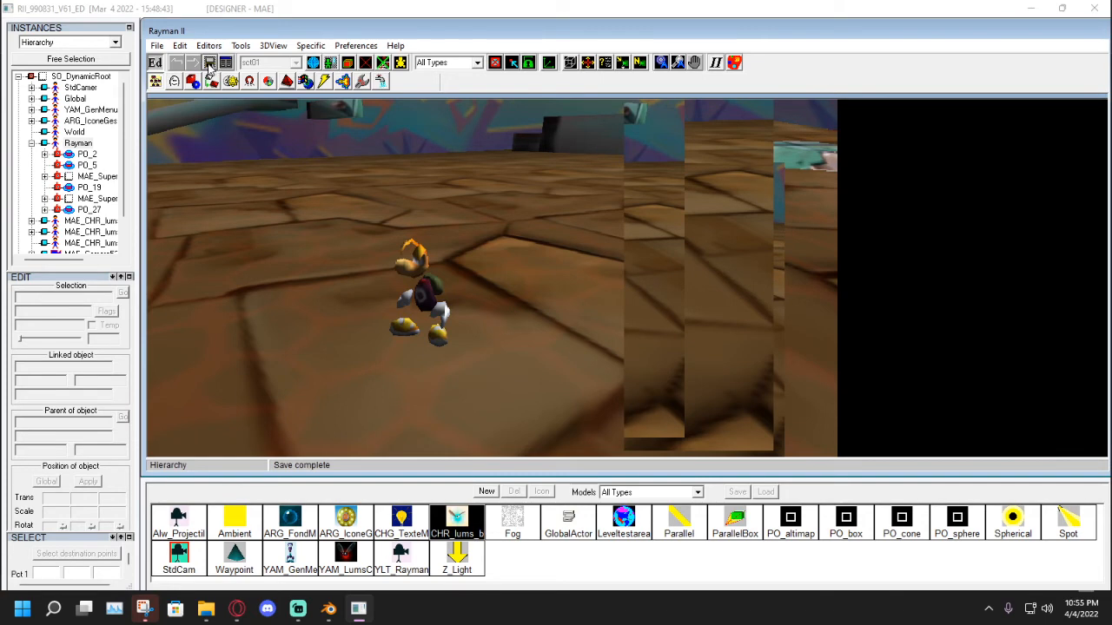
Playtest the level and run Rayman through the two yellow Lums to check the counter.
left_click(156, 64)
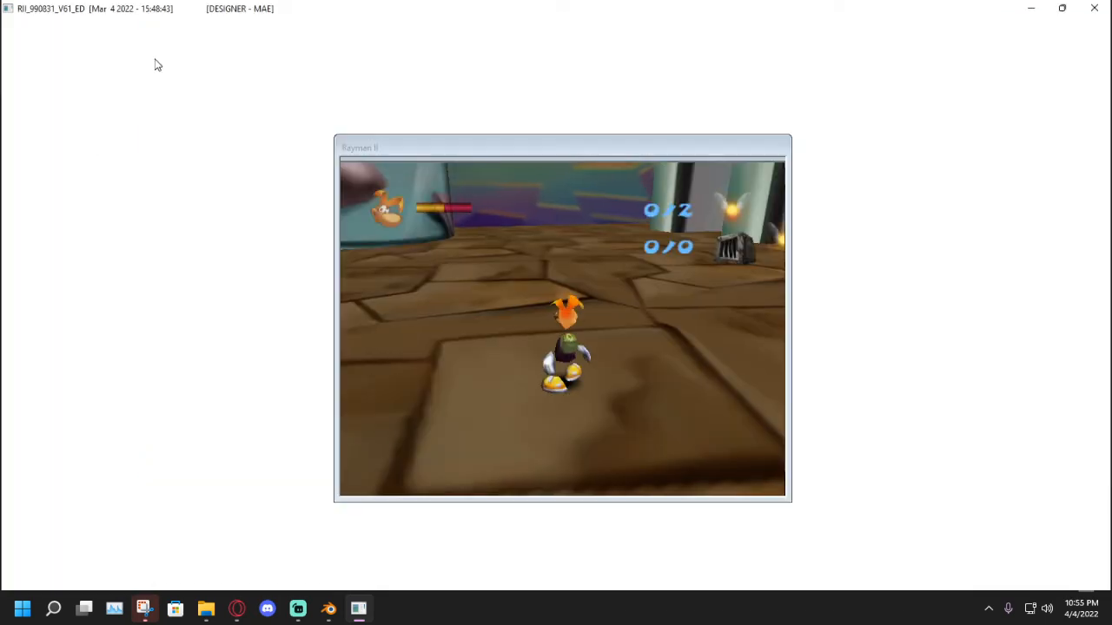
key("Down")
key("Right")
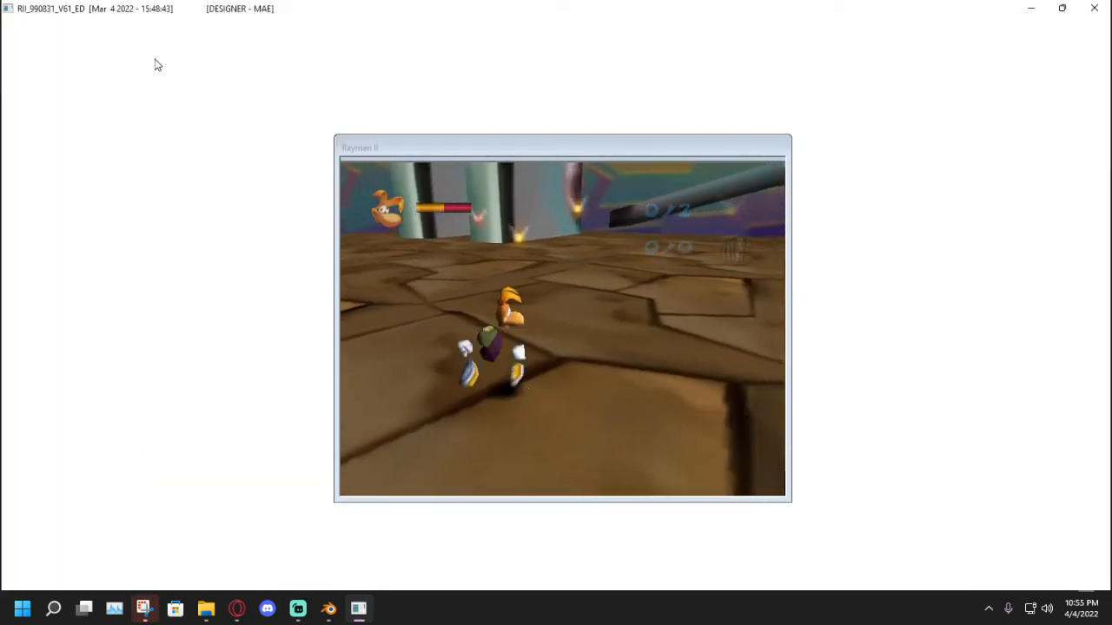
key("Up")
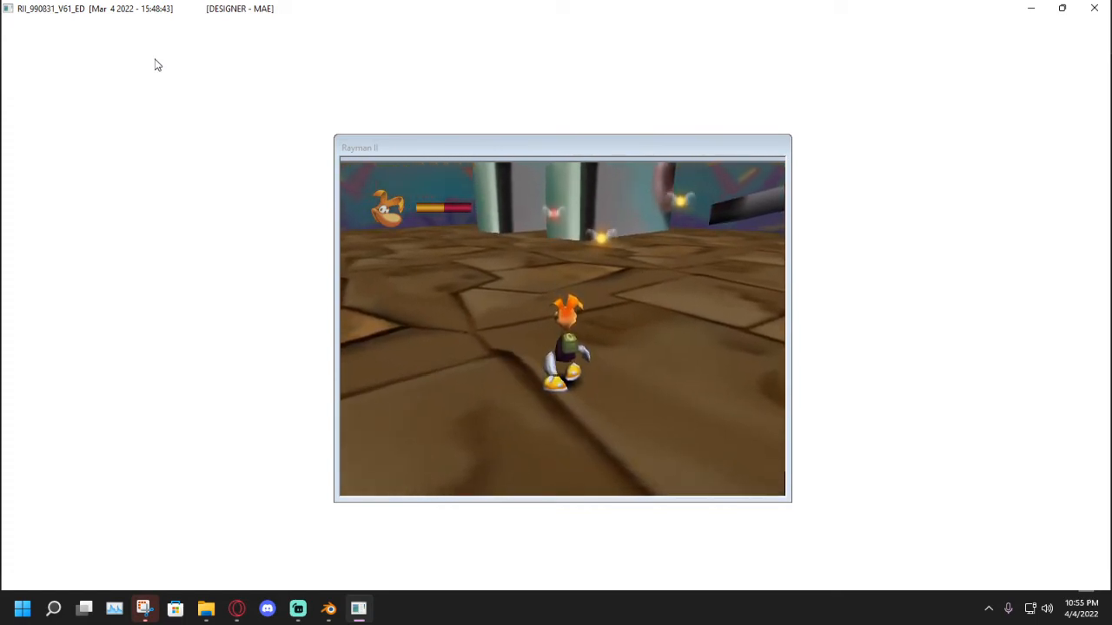
key("Up")
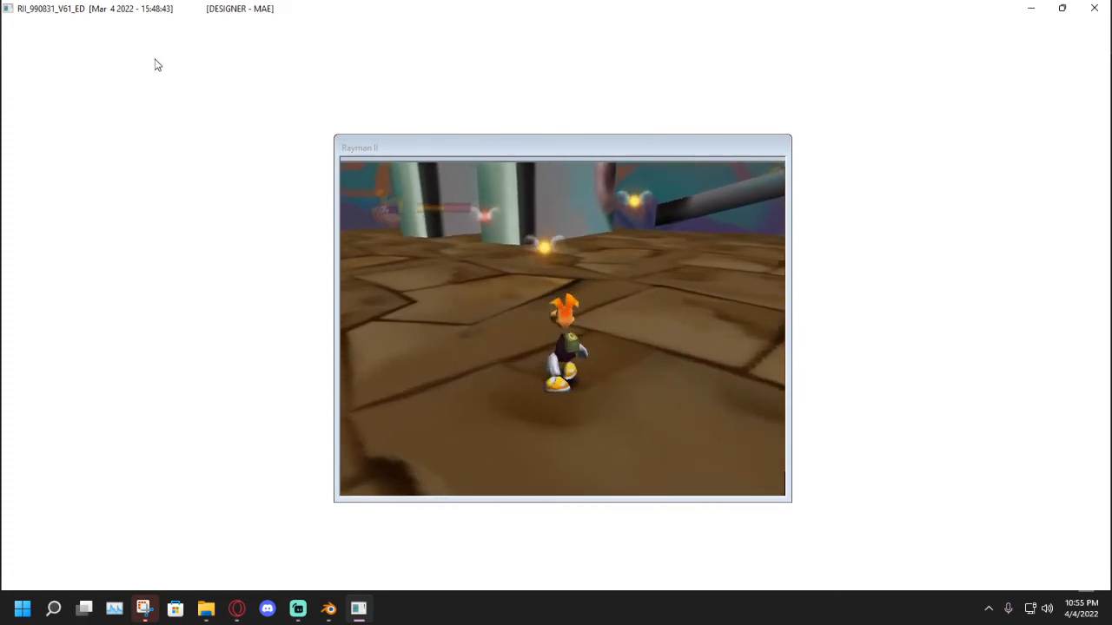
key("Up")
key("Right")
key("a")
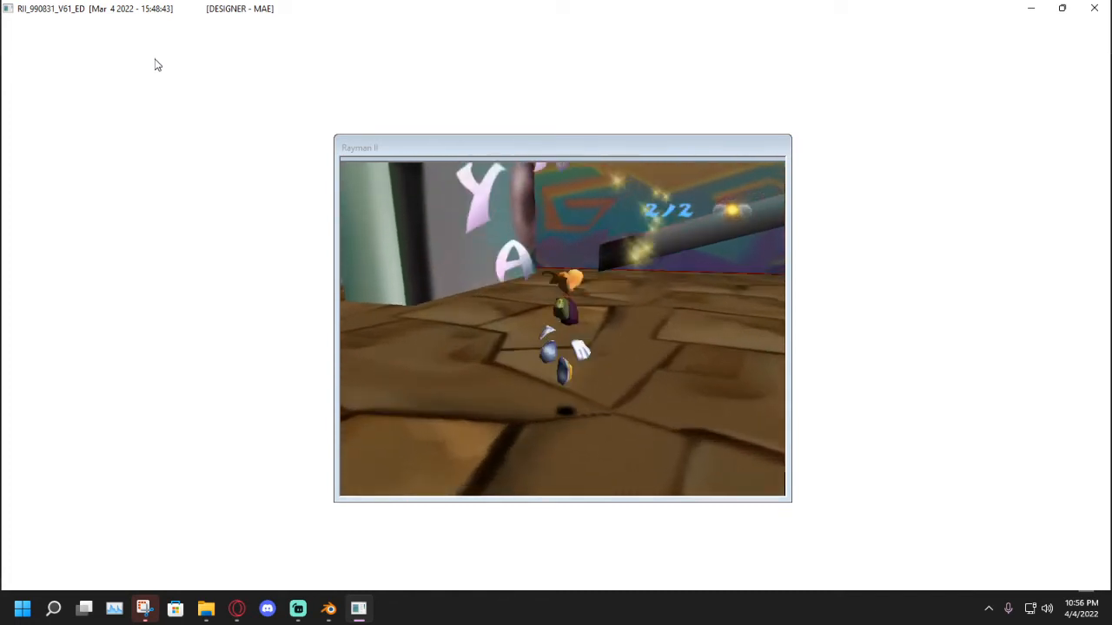
Steer Rayman into the red Lum to test collecting it, and return to the editor.
key("Left")
key("a")
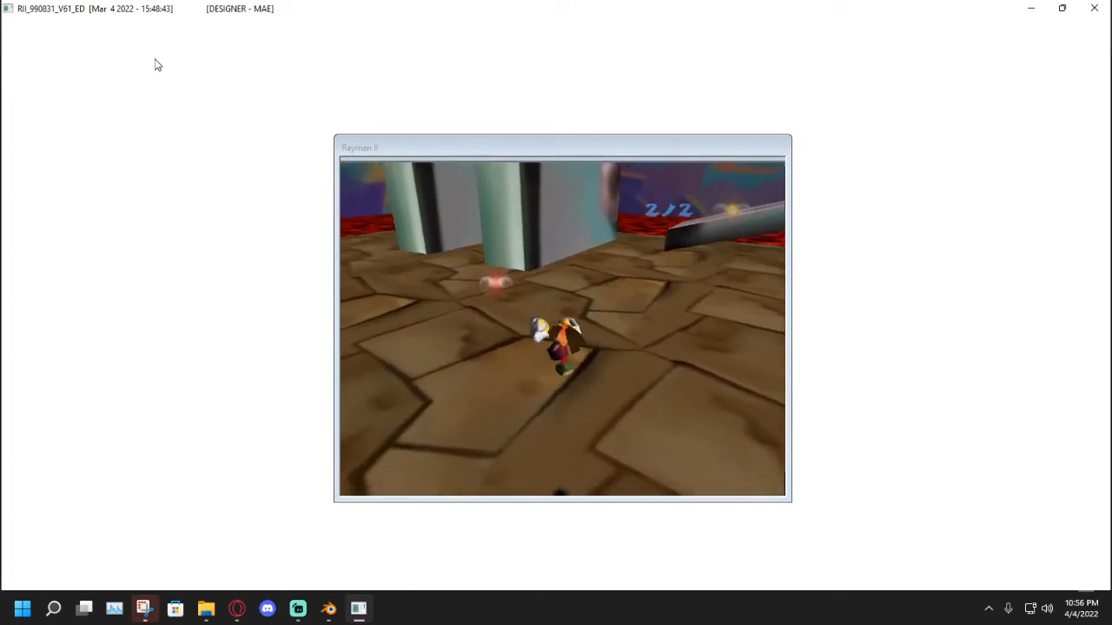
key("Up")
key("Up")
key("Up")
key("a")
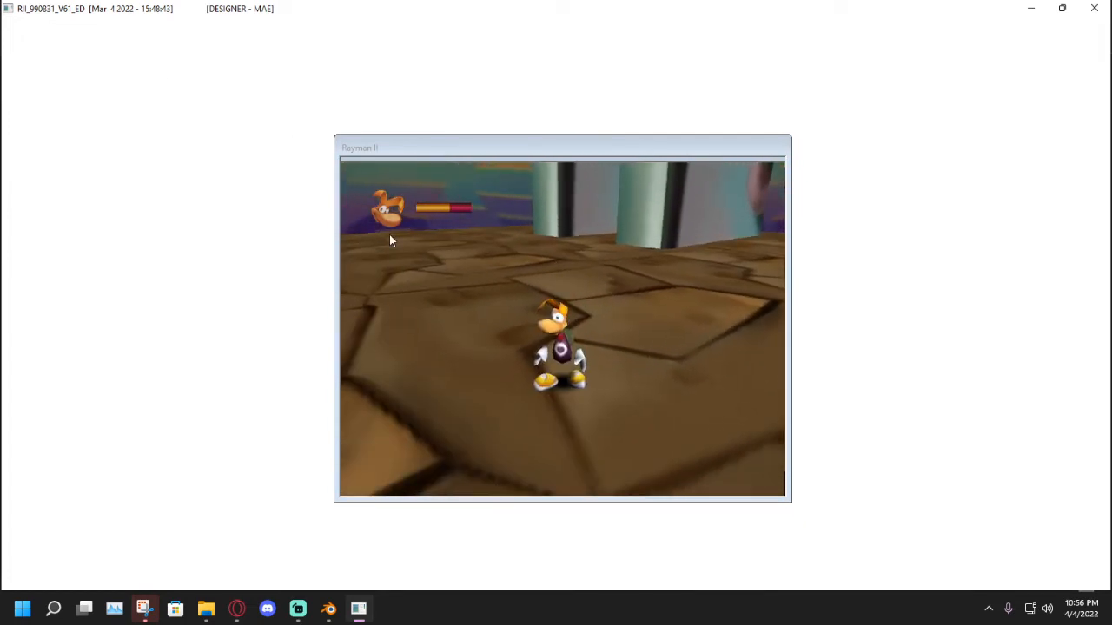
left_click(383, 211)
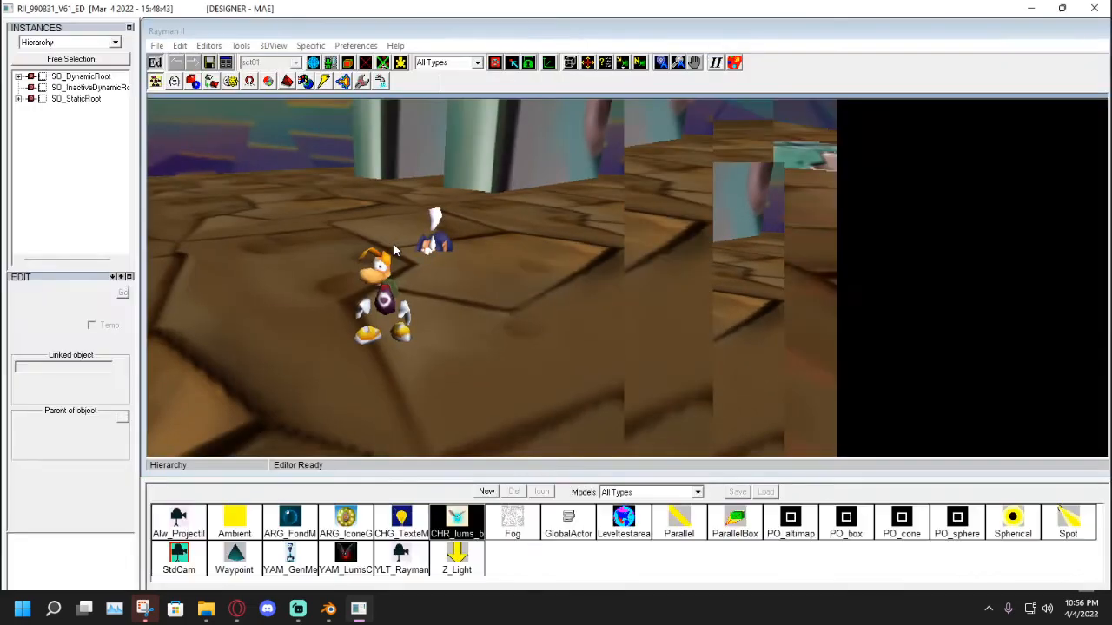
Return to the Actor editor and set des_type_lum (Init) and des_type_lum of MAE_CHR_lums_basic_I3 to 2.
left_click(175, 86)
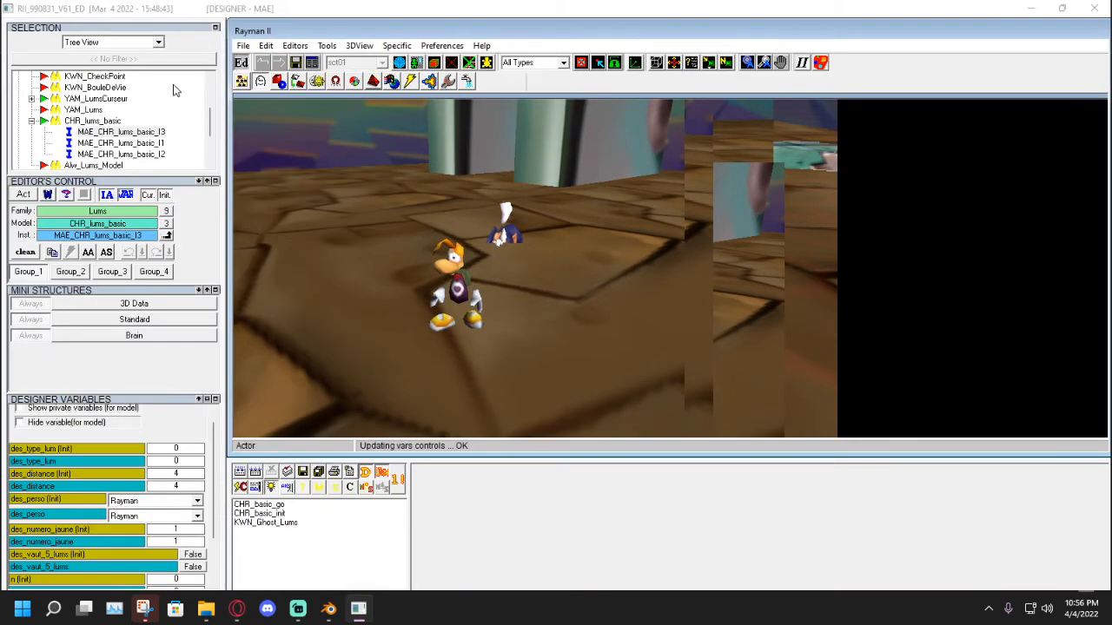
left_click(174, 450)
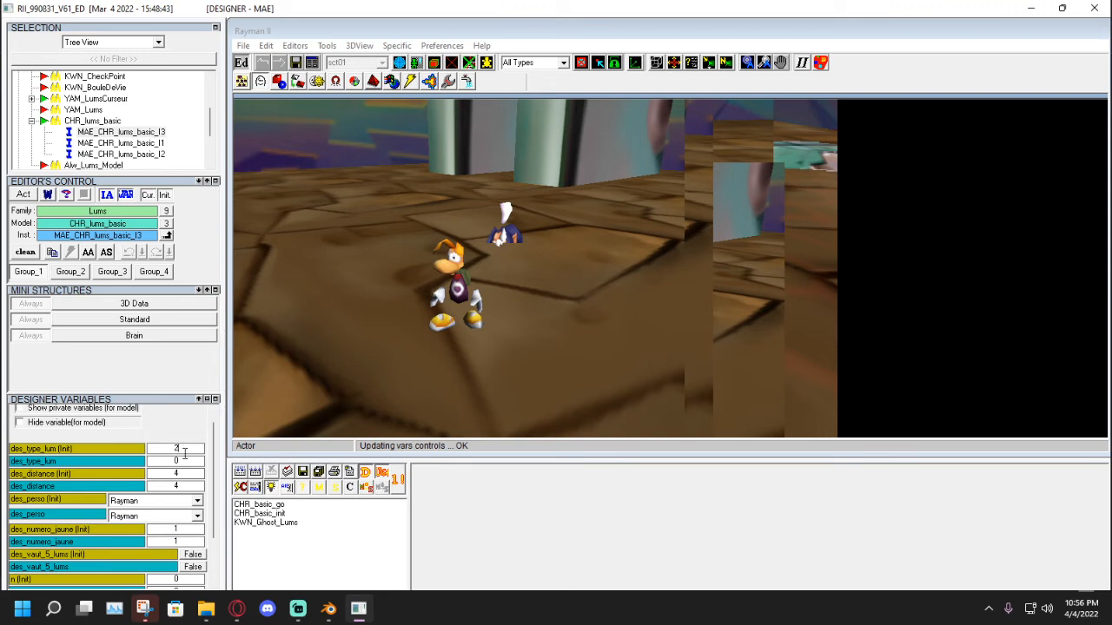
left_click(185, 458)
left_click(324, 286)
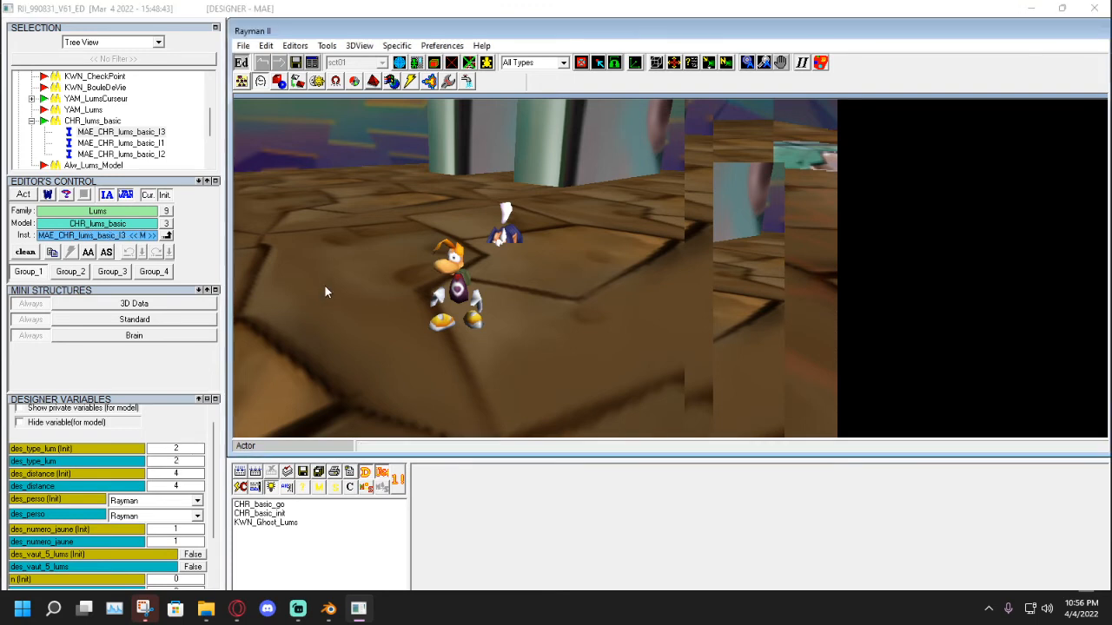
Playtest the level and jump Rayman through the nearest yellow Lum and into the blue Lum.
left_click(242, 63)
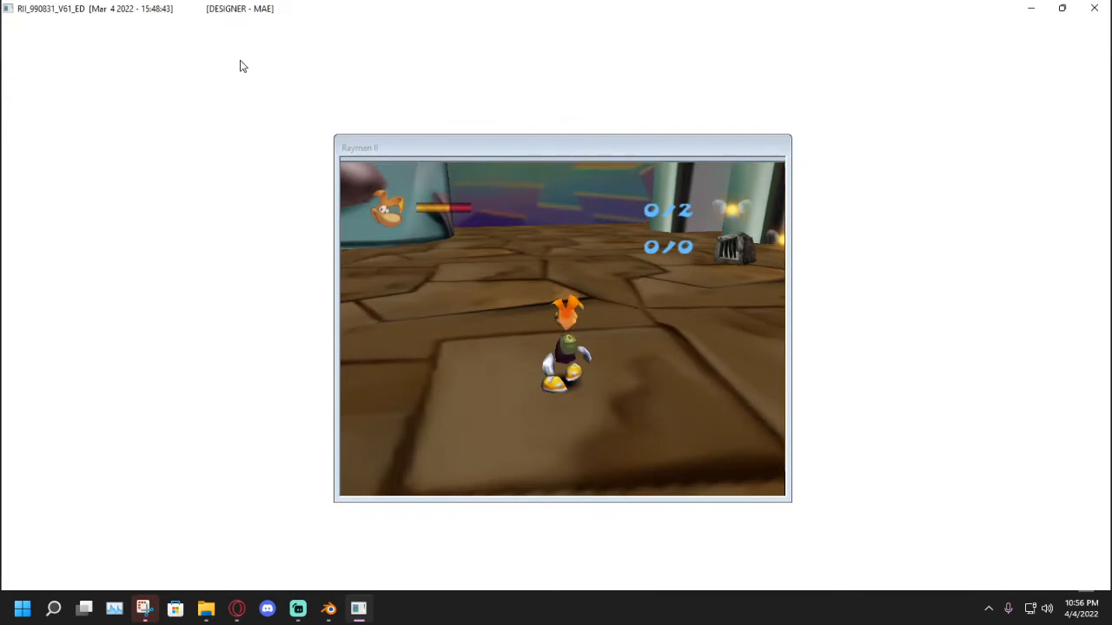
key("Up")
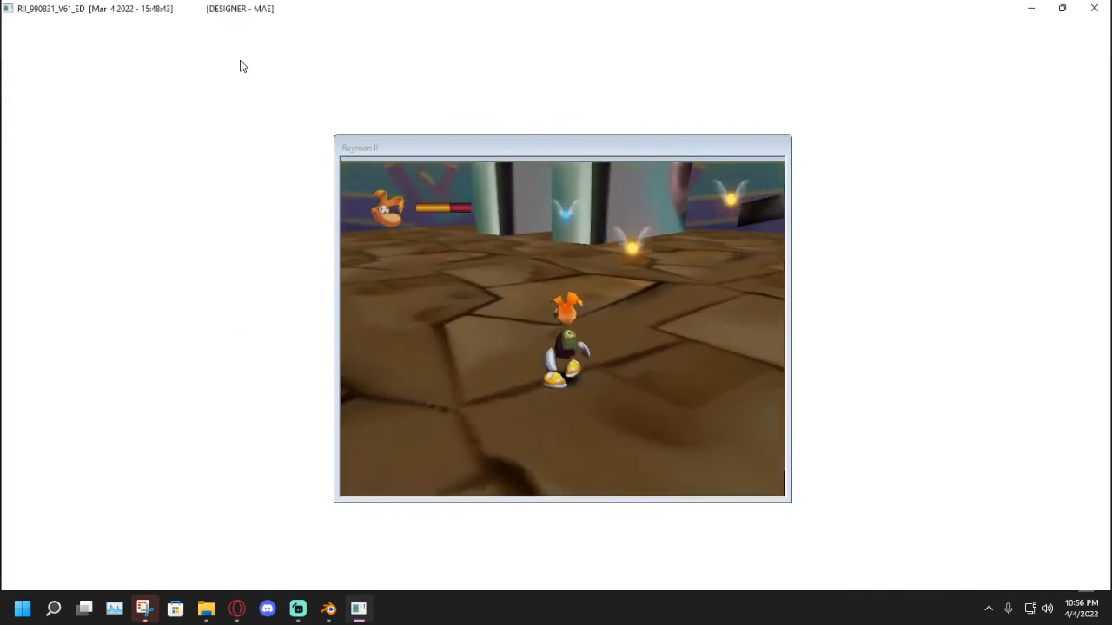
key("a")
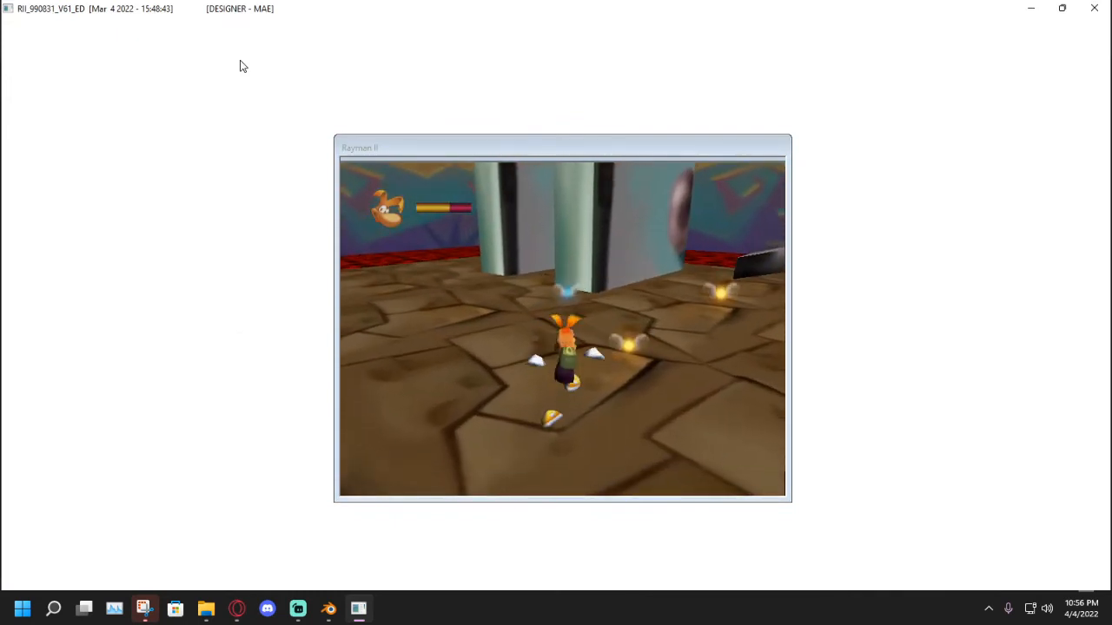
key("Up")
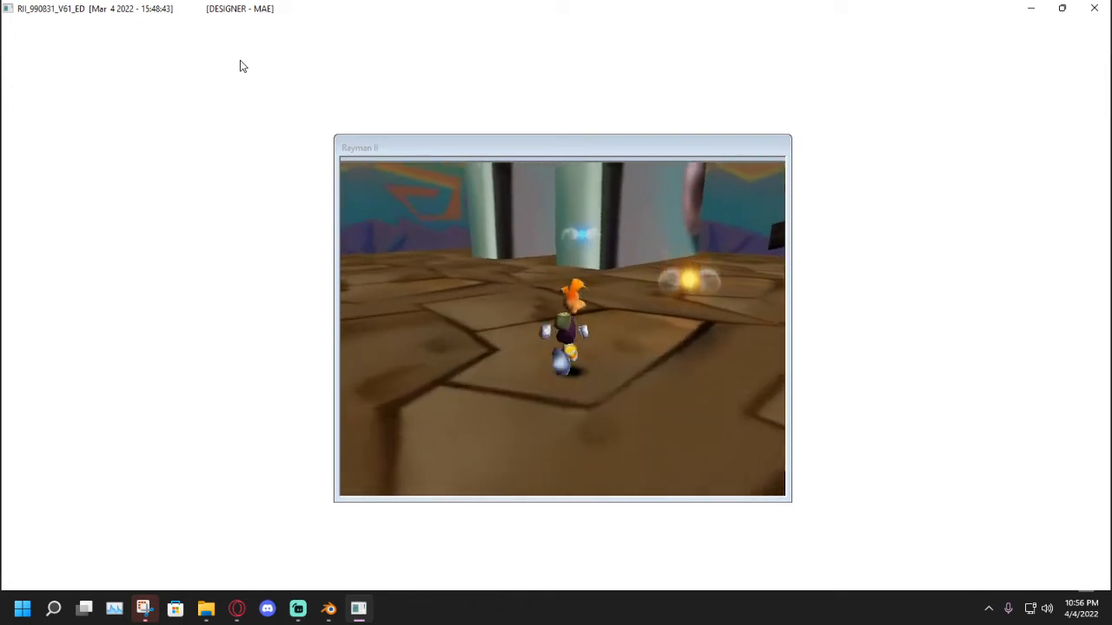
key("a")
key("Down")
key("a")
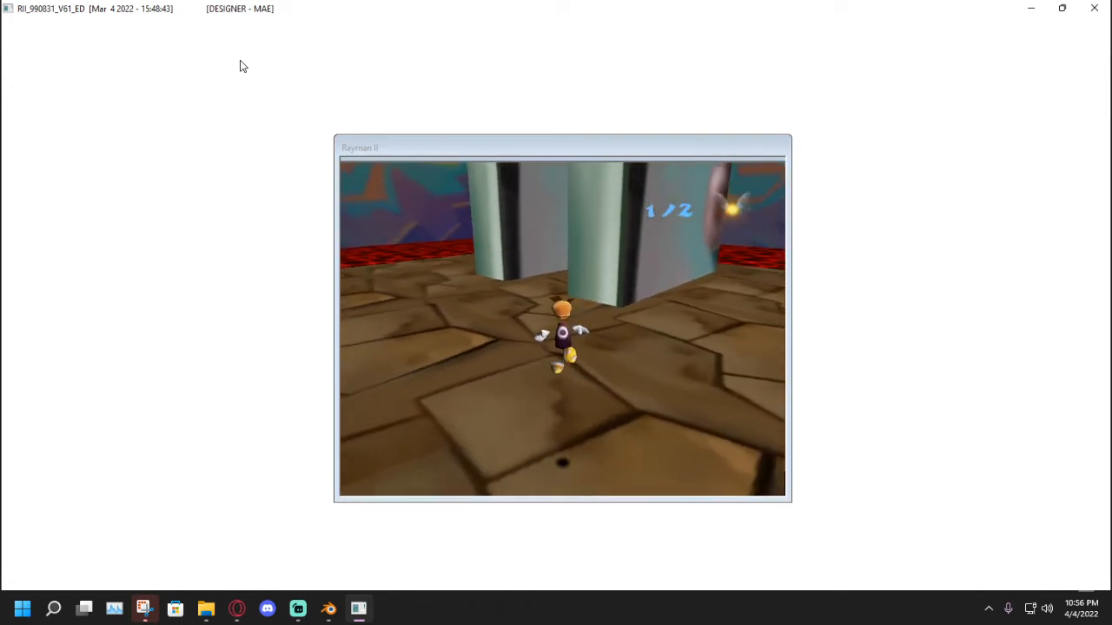
Return to the editor, set des_type_lum (Init) and des_type_lum of MAE_CHR_lums_basic_I3 to 3, and start a playtest.
left_click(511, 264)
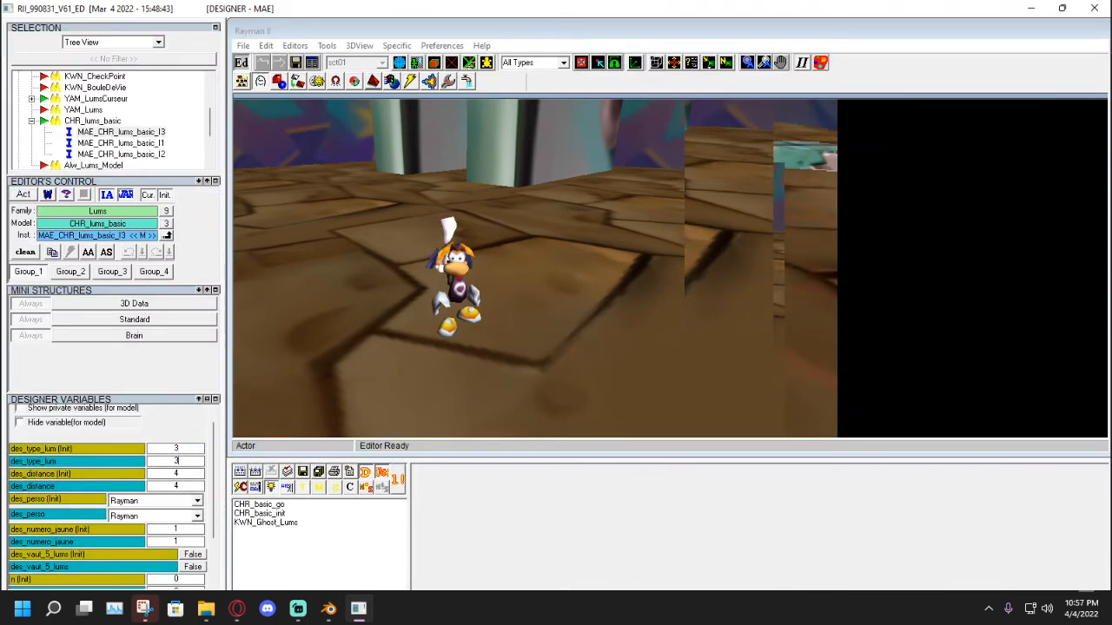
left_click(305, 336)
left_click(243, 63)
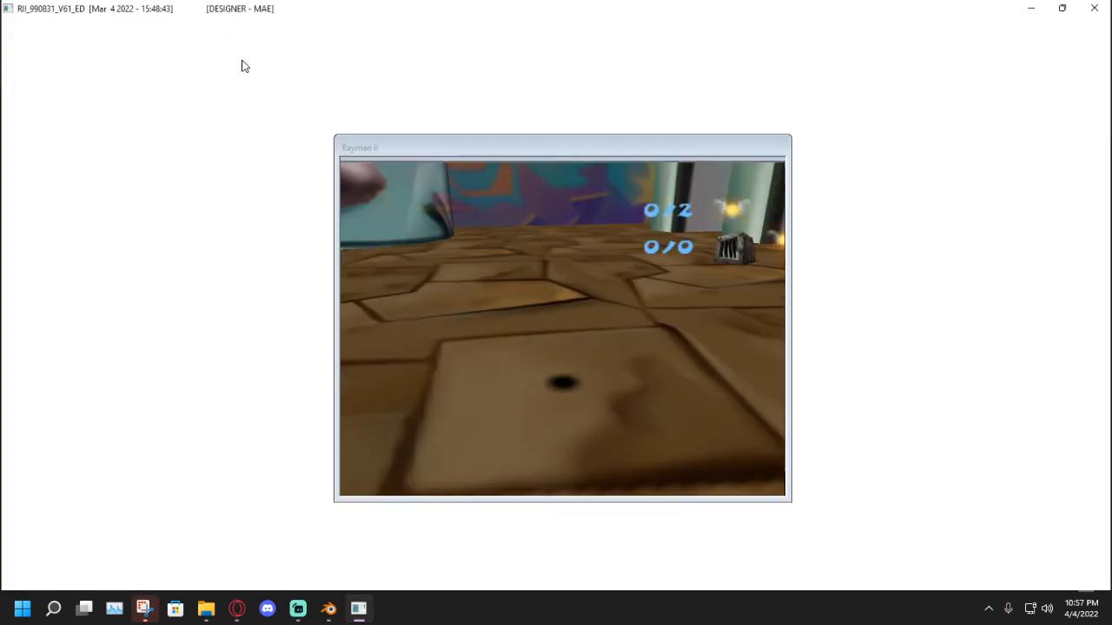
Run and jump Rayman into the edited Lum to test type 3.
key("Up")
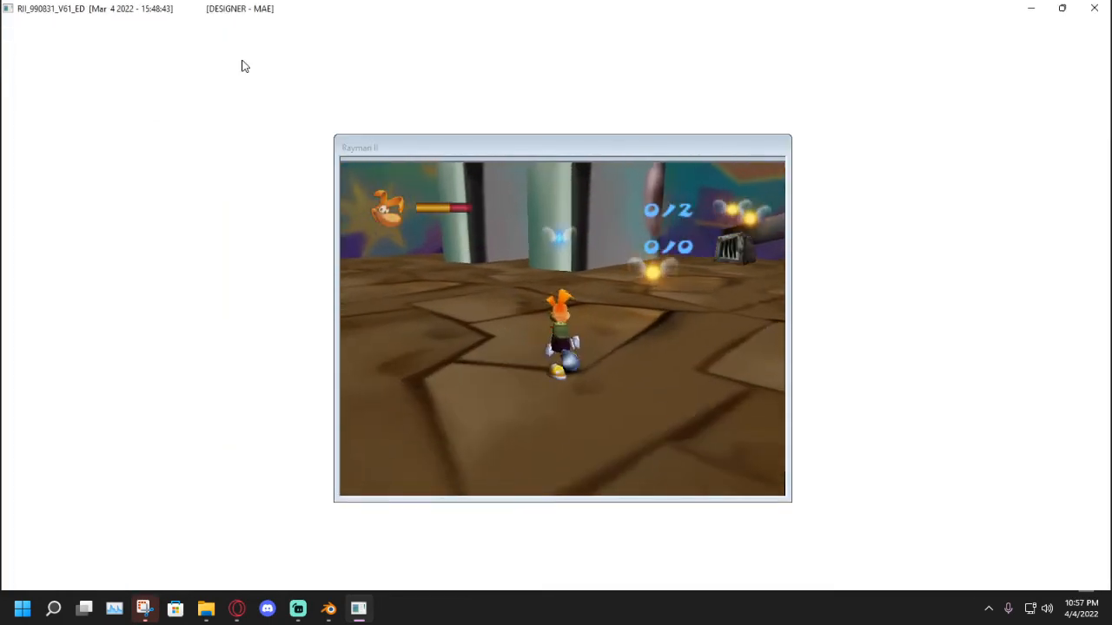
key("a")
key("Down")
key("a")
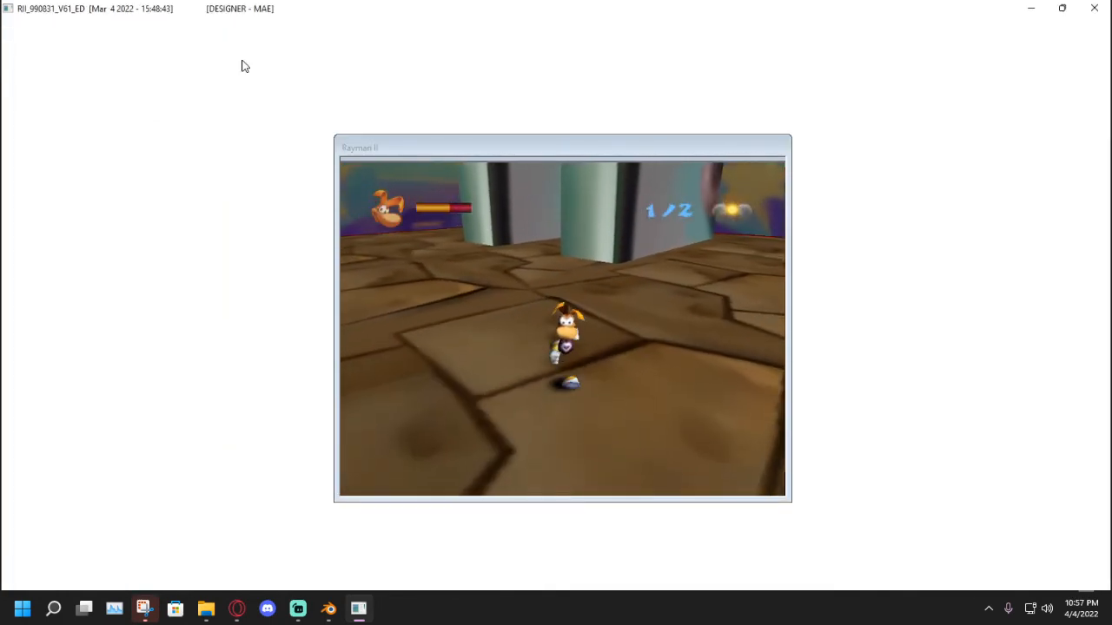
Back in the editor, set des_type_lum (Init) and des_type_lum of MAE_CHR_lums_basic_I3 to 4 and launch the level.
left_click(459, 190)
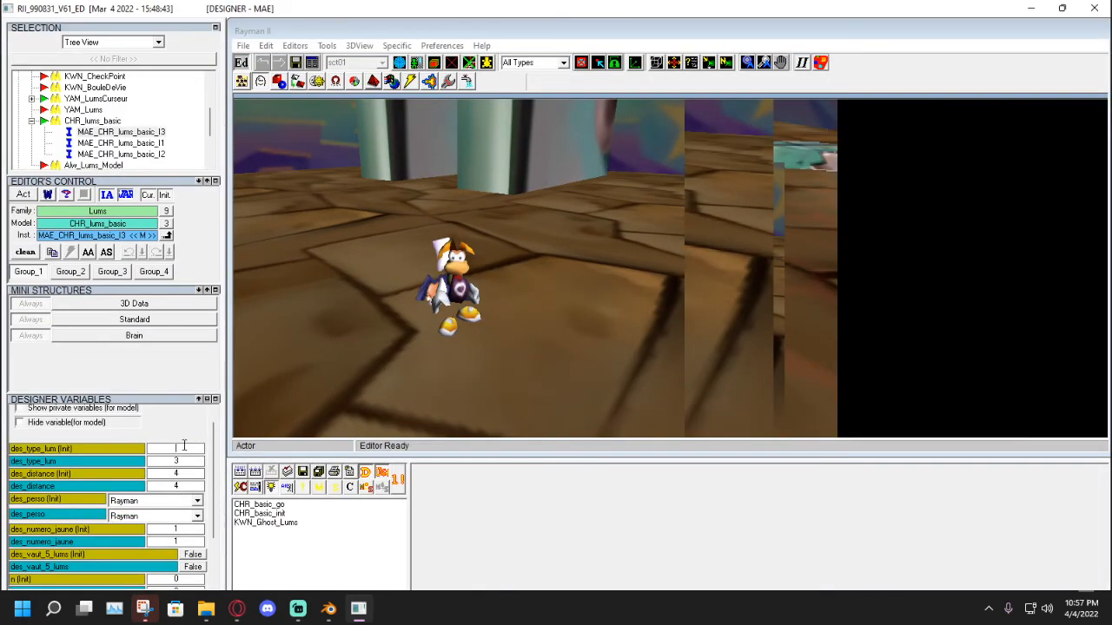
left_click(319, 300)
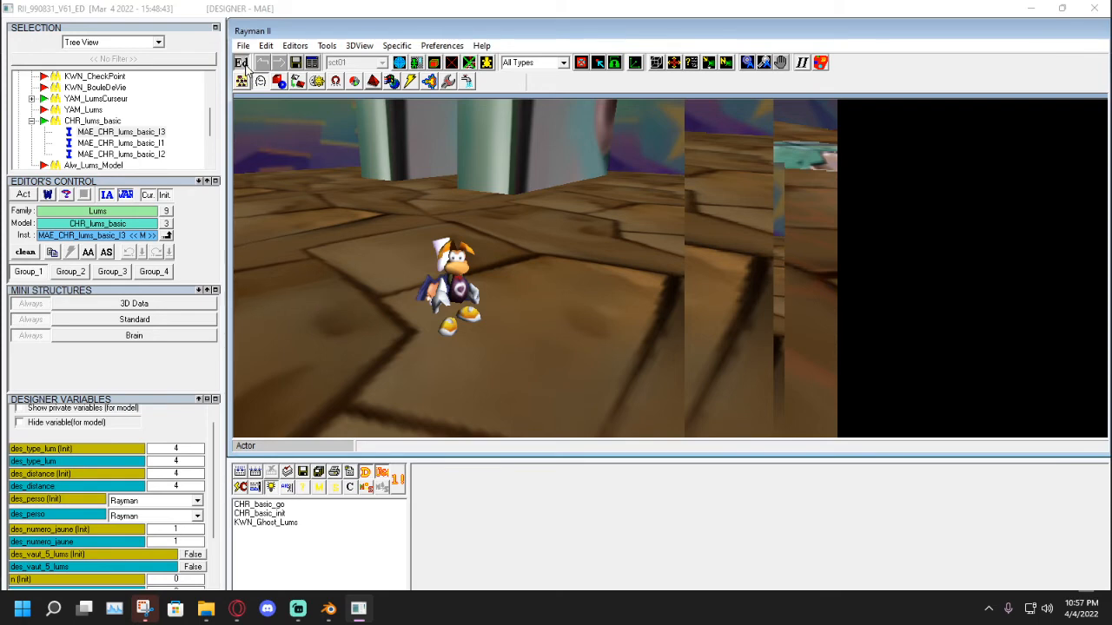
left_click(242, 63)
Test the type 4 Lum by jumping Rayman into it several times and moving around it, and return to the editor.
key("Up")
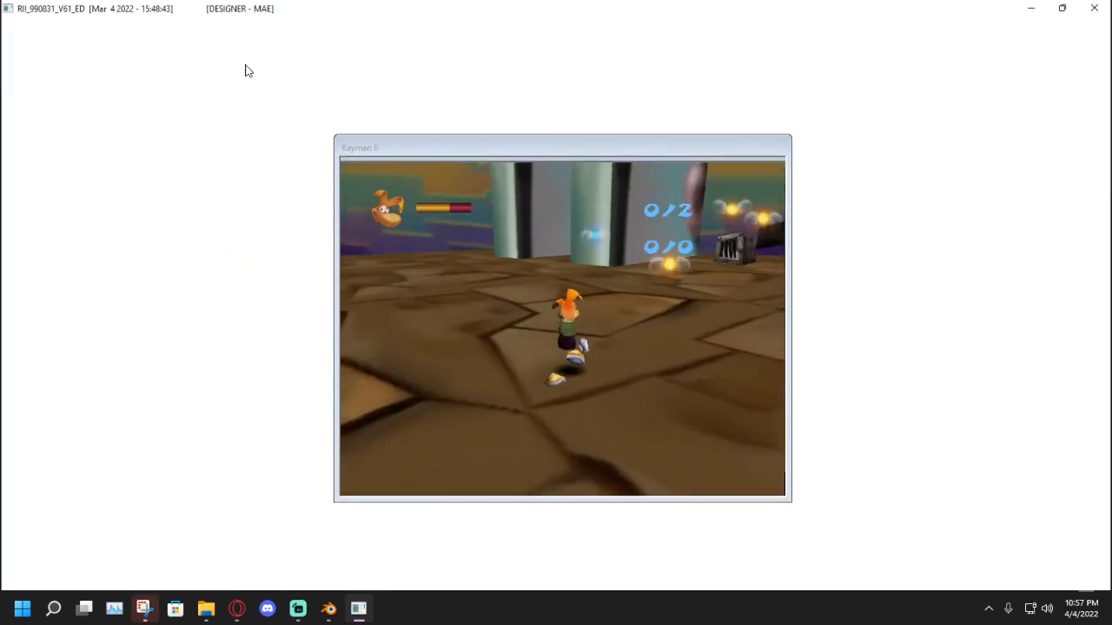
key("a")
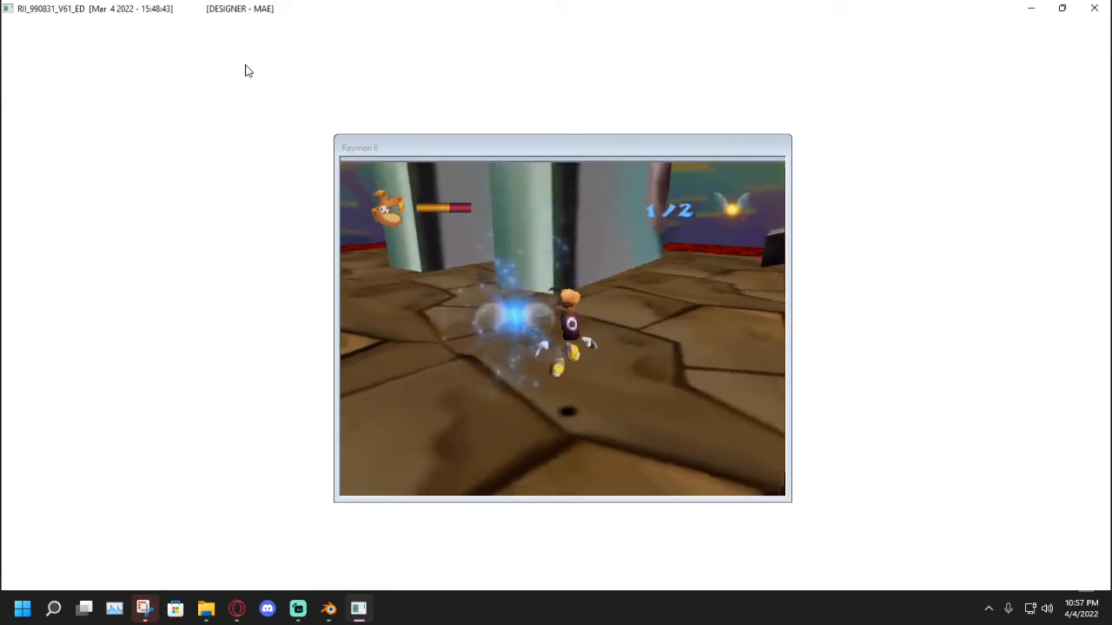
key("a")
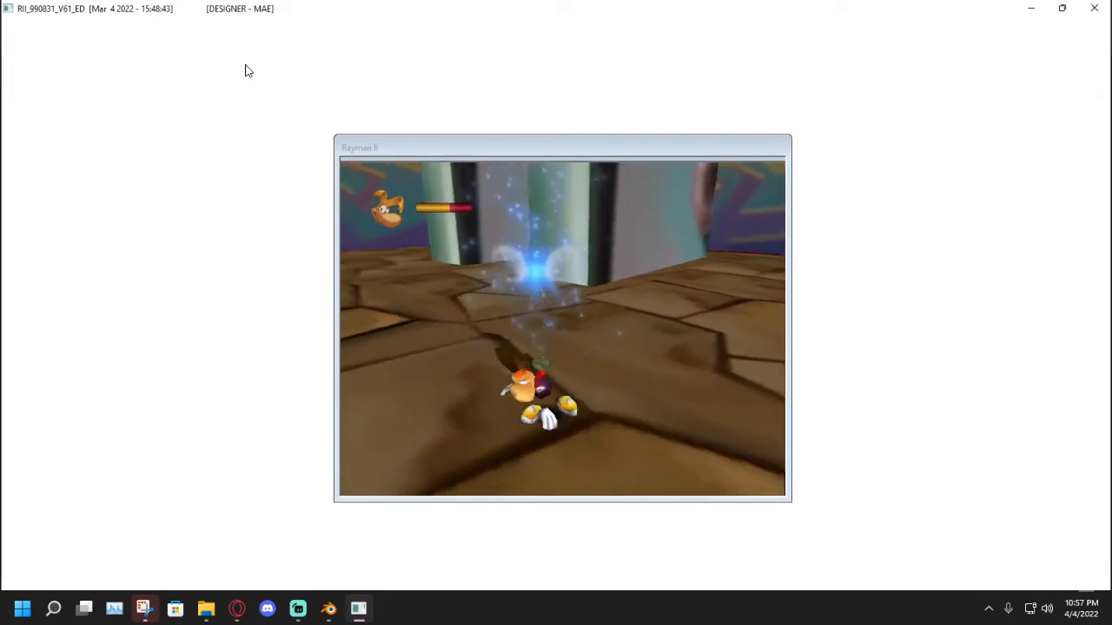
key("a")
key("a")
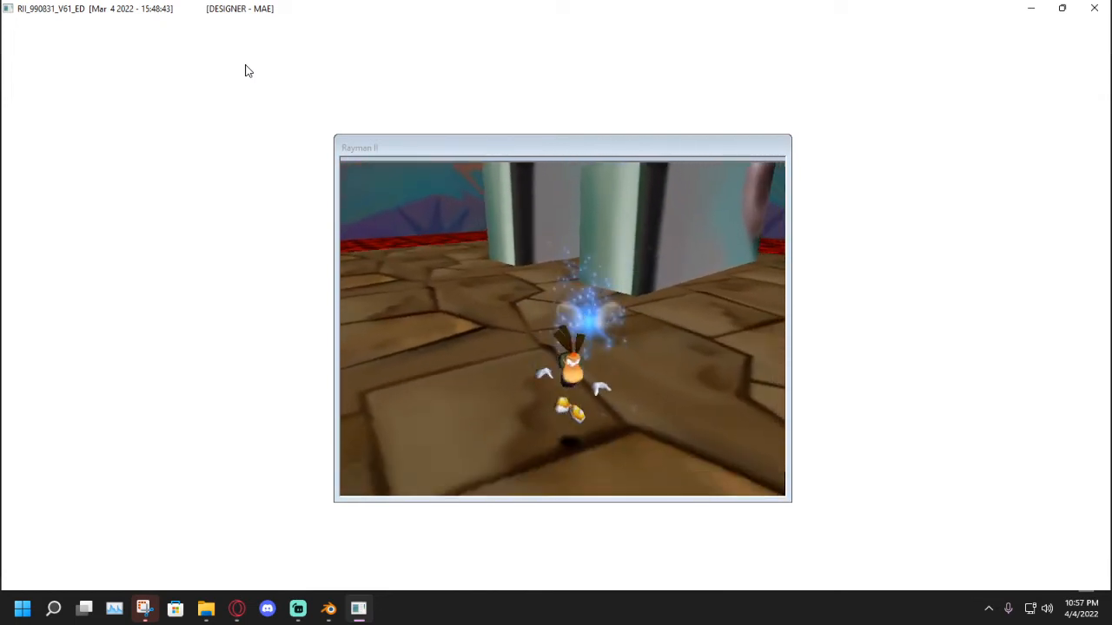
key("Down")
key("Left")
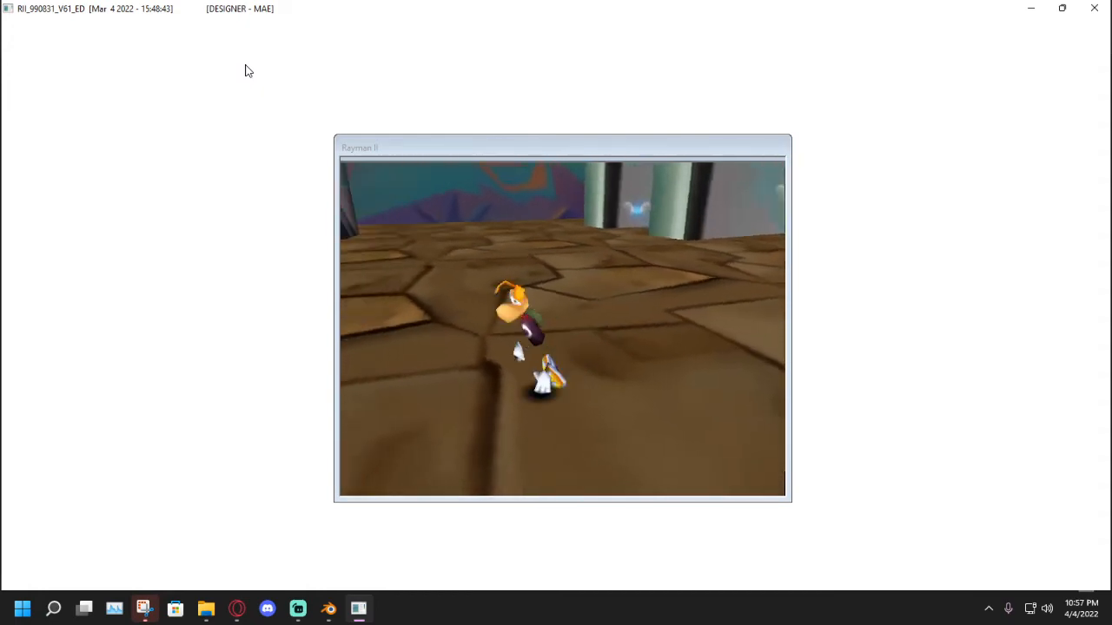
key("Right")
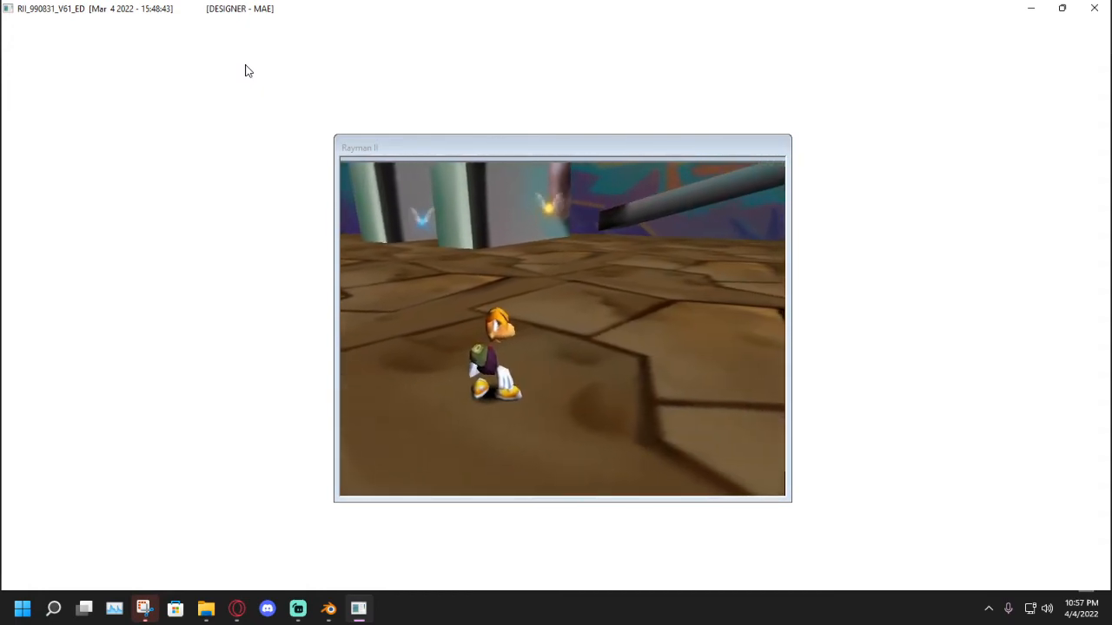
key("Escape")
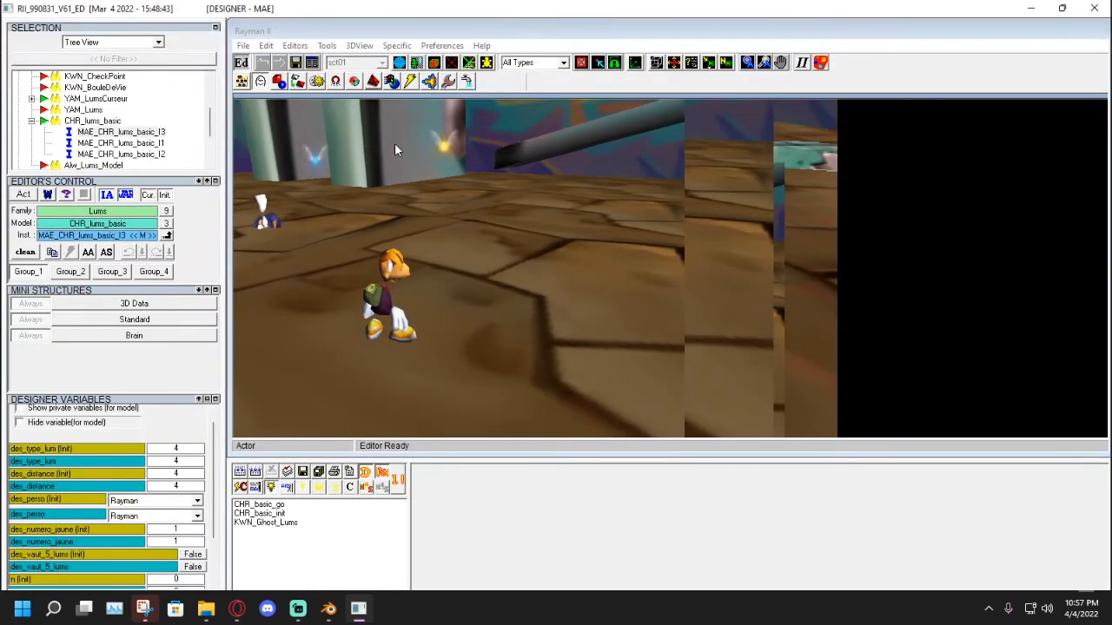
In the Hierarchy editor, place a new CHR_lums_basic instance inside the water tank, accepting the proposed name MAE_CHR_lums_basic_I4.
left_click(240, 84)
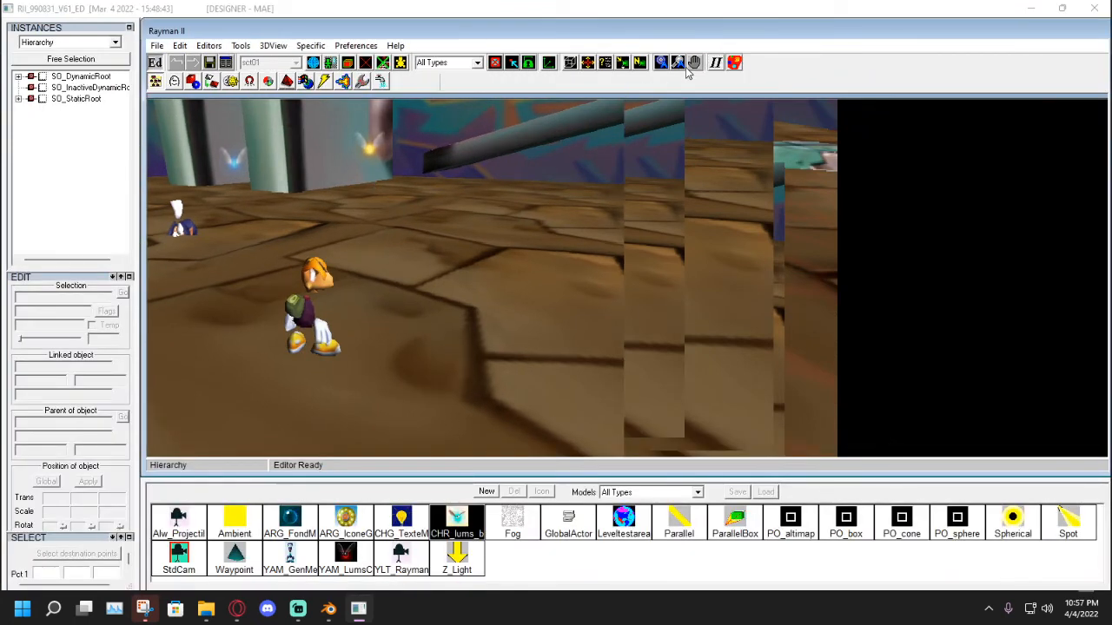
left_click(692, 66)
left_click_drag(504, 184, 1044, 199)
scroll(487, 222, "up", 3)
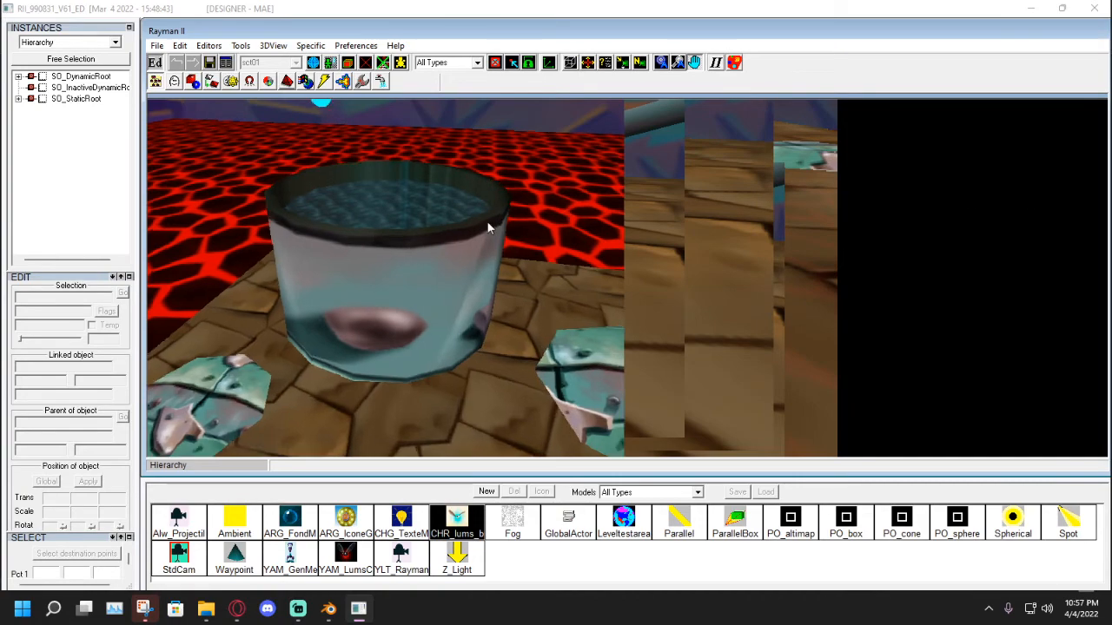
left_click_drag(453, 219, 461, 243)
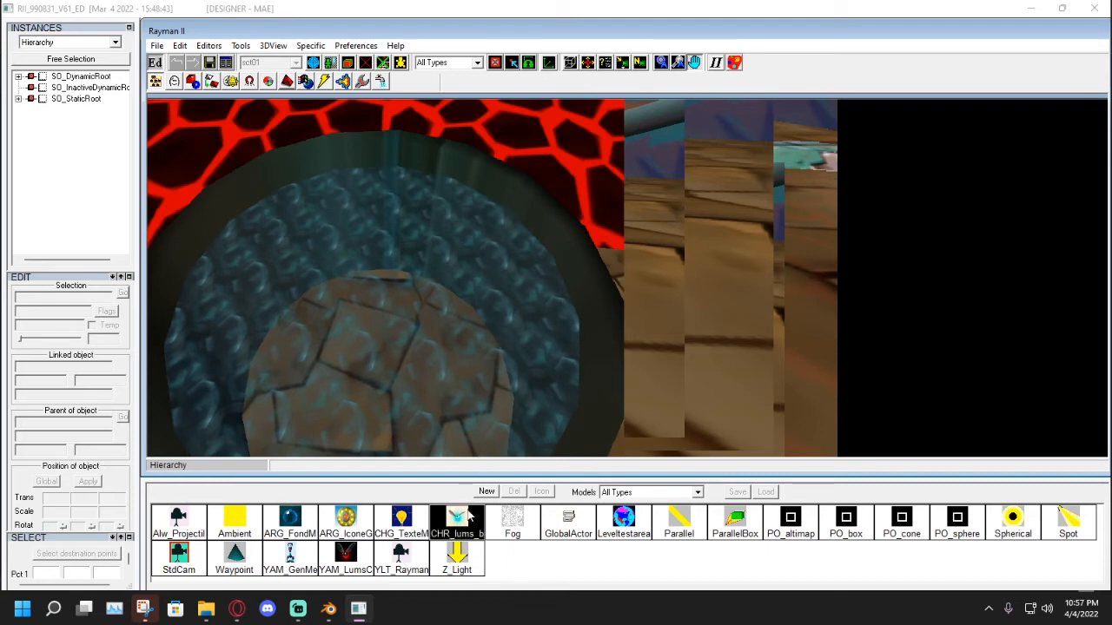
left_click_drag(406, 332, 413, 306)
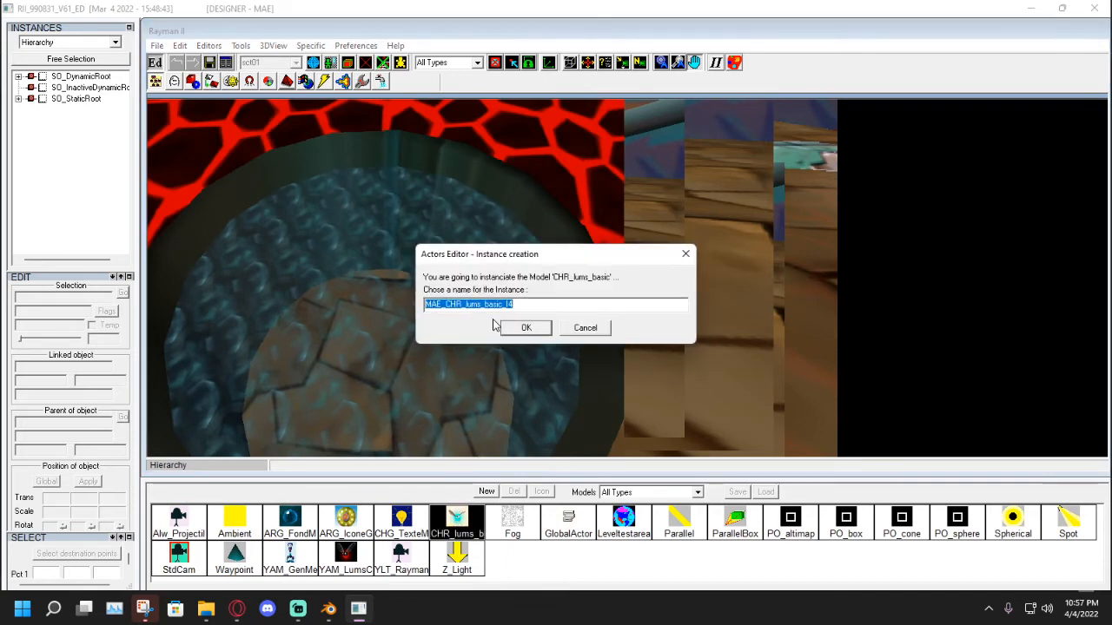
left_click(514, 325)
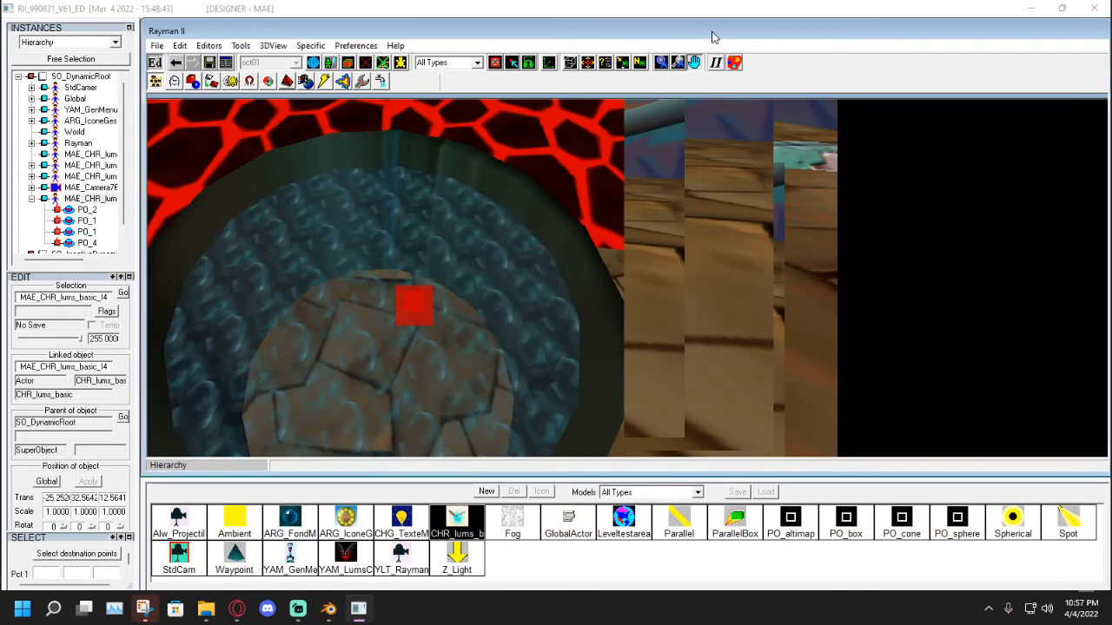
Move the new Lum underwater to the tank's stone floor at about (-33.24, 33.98, 2.19) and apply an Edit Actor(s) option to it.
mouse_move(562, 211)
left_mouse_down()
mouse_move(404, 119)
mouse_move(439, 224)
mouse_move(460, 367)
mouse_move(360, 203)
mouse_move(593, 381)
mouse_move(1027, 414)
mouse_move(420, 377)
mouse_move(308, 268)
mouse_move(388, 421)
mouse_move(379, 370)
mouse_move(293, 214)
mouse_move(174, 239)
left_mouse_up()
mouse_move(354, 236)
left_mouse_down()
mouse_move(918, 310)
mouse_move(385, 144)
mouse_move(487, 297)
mouse_move(205, 180)
mouse_move(345, 256)
mouse_move(380, 137)
left_mouse_up()
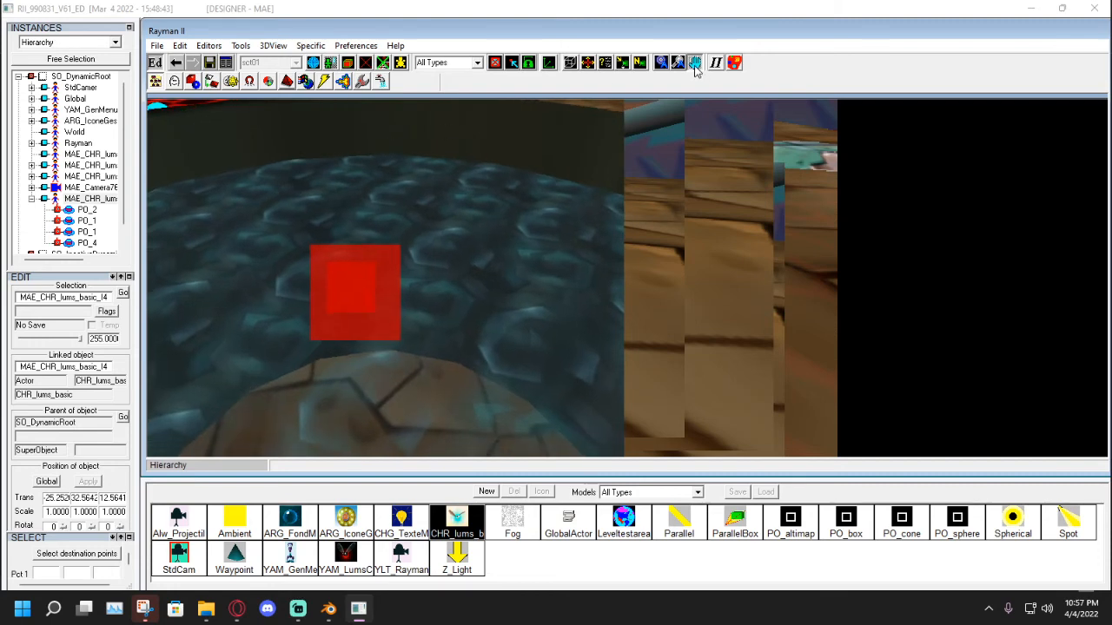
mouse_move(336, 279)
left_mouse_down()
mouse_move(353, 251)
mouse_move(318, 229)
mouse_move(351, 347)
mouse_move(377, 332)
mouse_move(207, 484)
mouse_move(303, 194)
mouse_move(228, 272)
mouse_move(267, 358)
mouse_move(300, 387)
mouse_move(310, 290)
mouse_move(414, 367)
mouse_move(413, 326)
left_mouse_up()
right_click(412, 326)
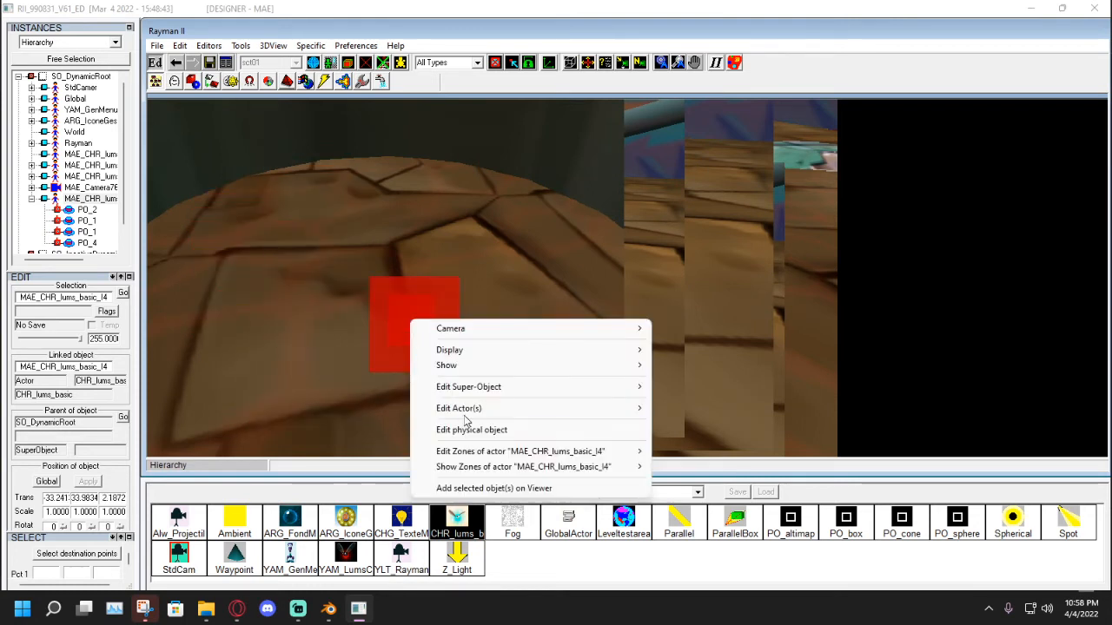
mouse_move(469, 412)
left_click(734, 440)
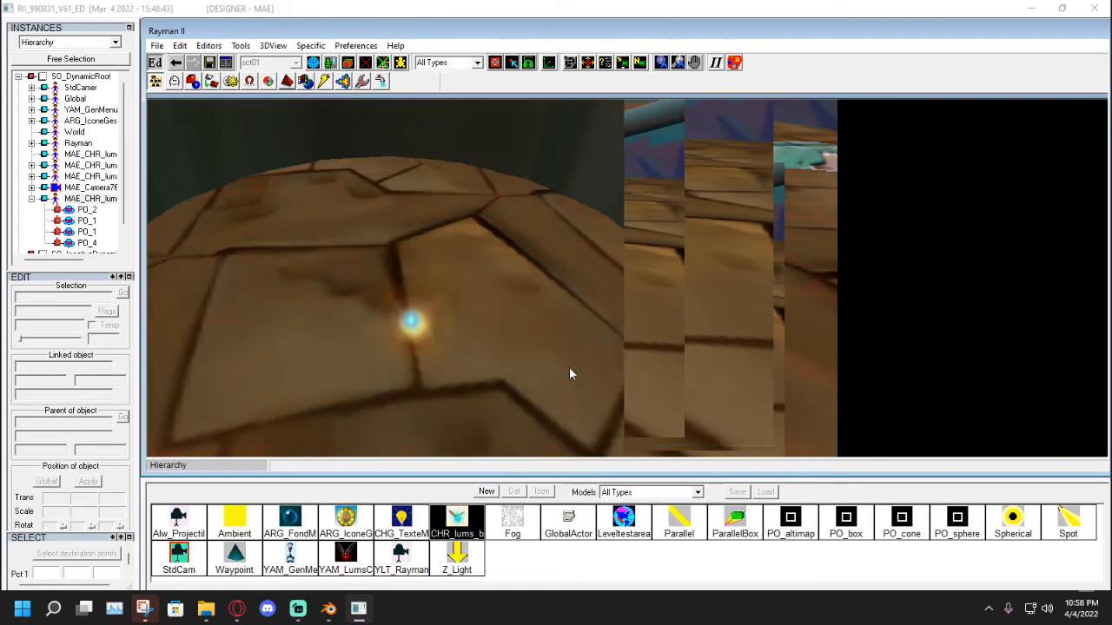
In the Actor editor, set des_type_lum (Init) and des_type_lum of MAE_CHR_lums_basic_I4 to 2 and save, declining the GameDN64 file.
left_click(439, 336)
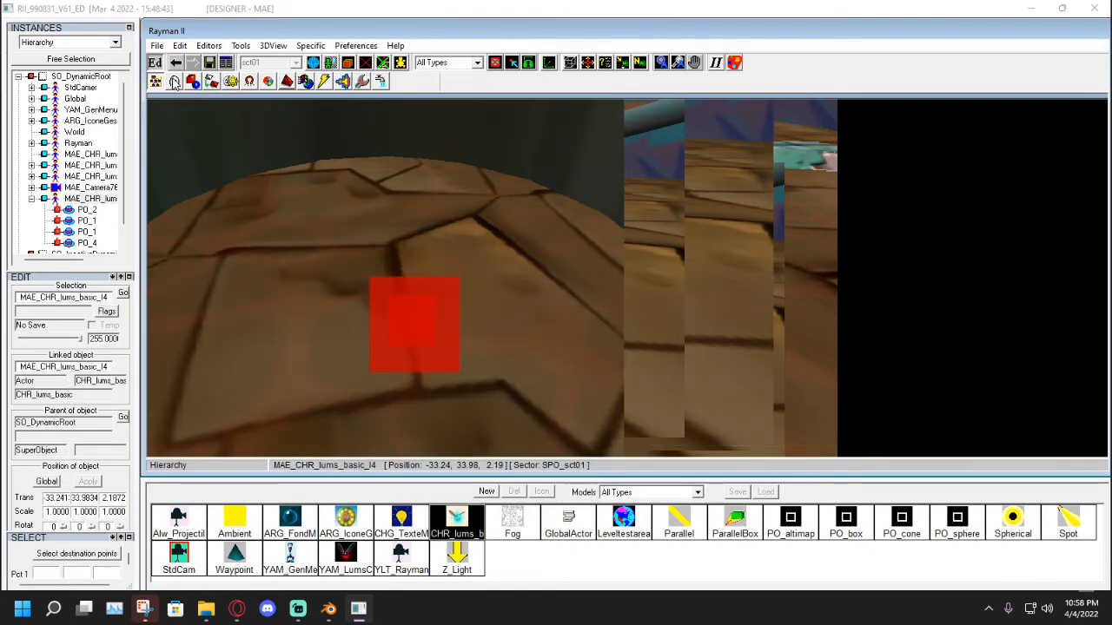
left_click(173, 82)
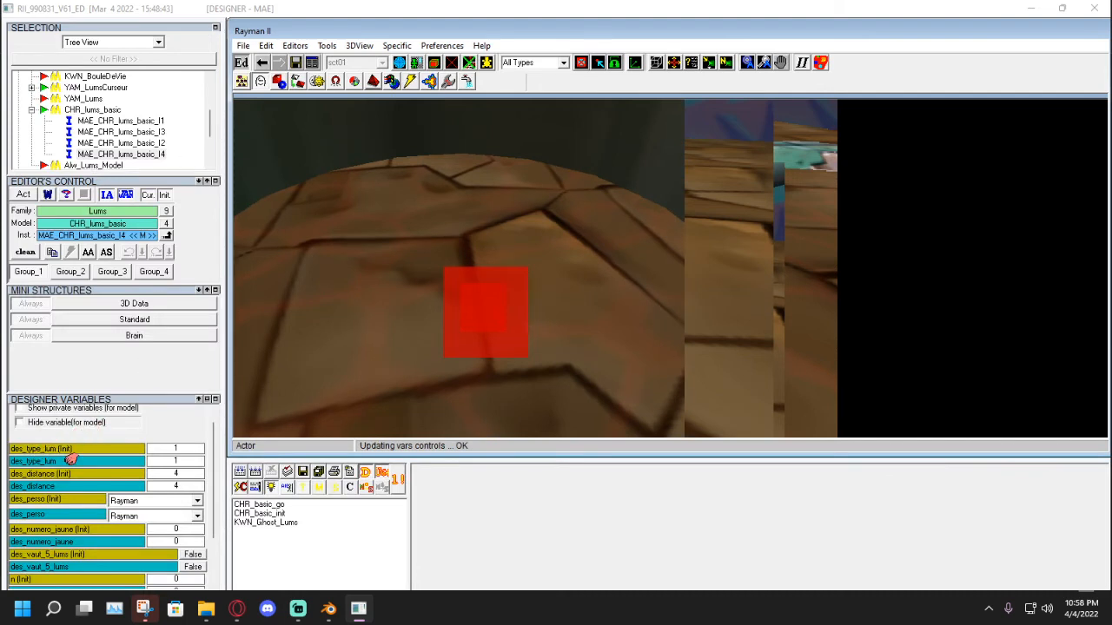
left_click(185, 452)
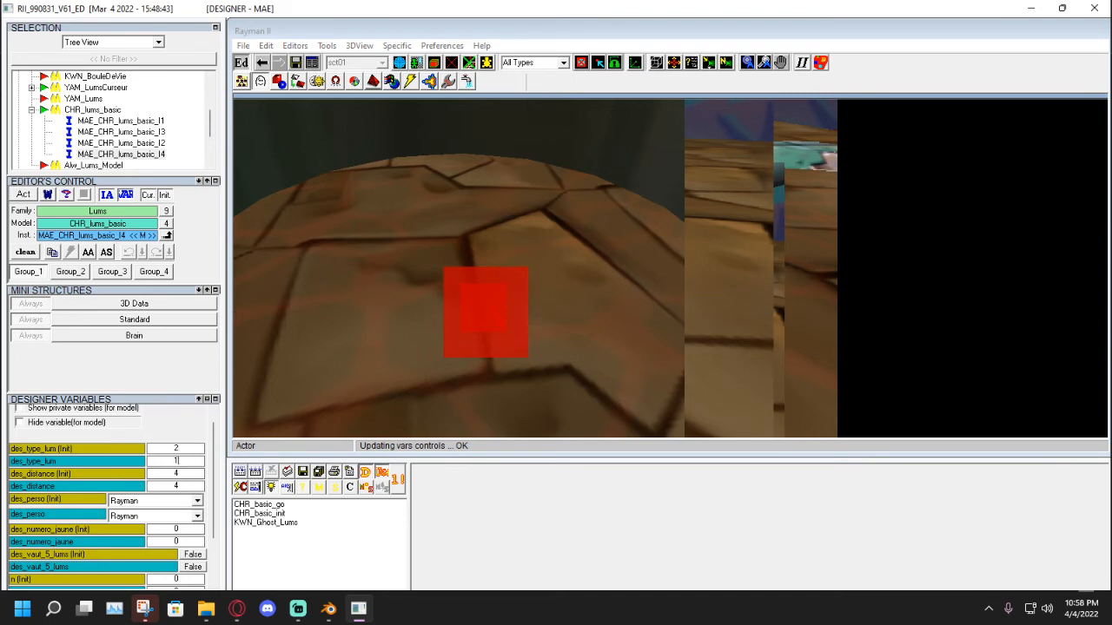
left_click(323, 342)
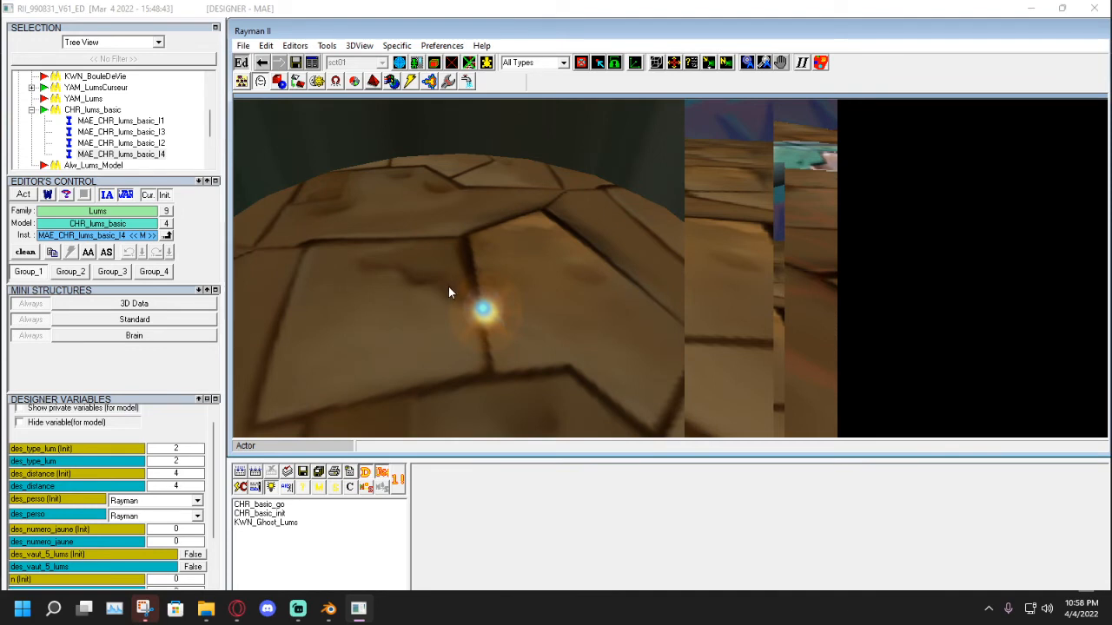
left_click(295, 65)
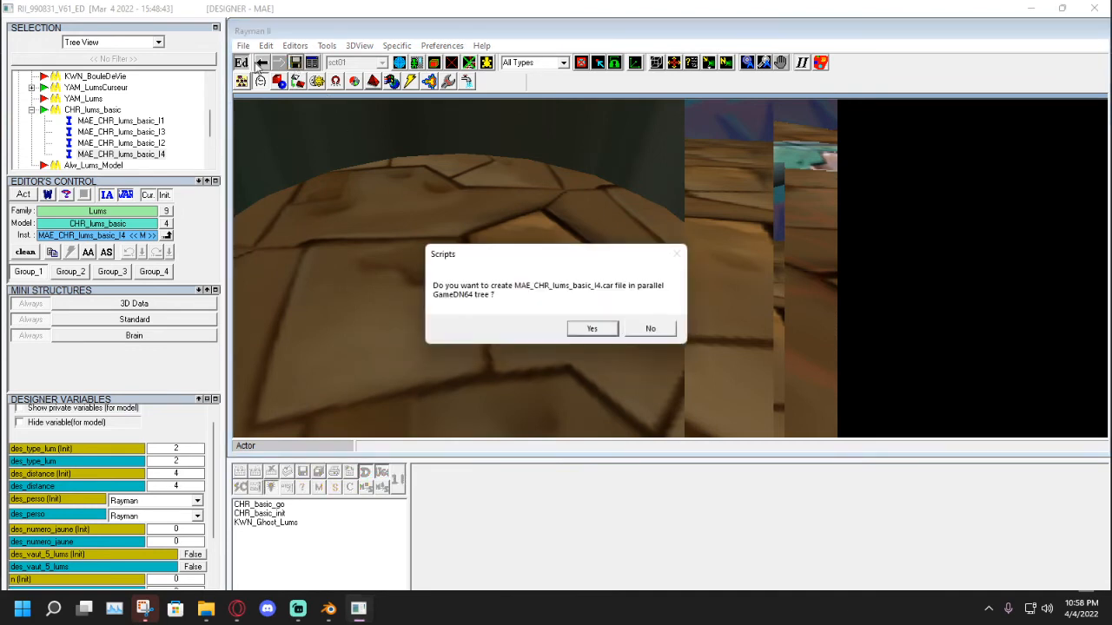
left_click(651, 329)
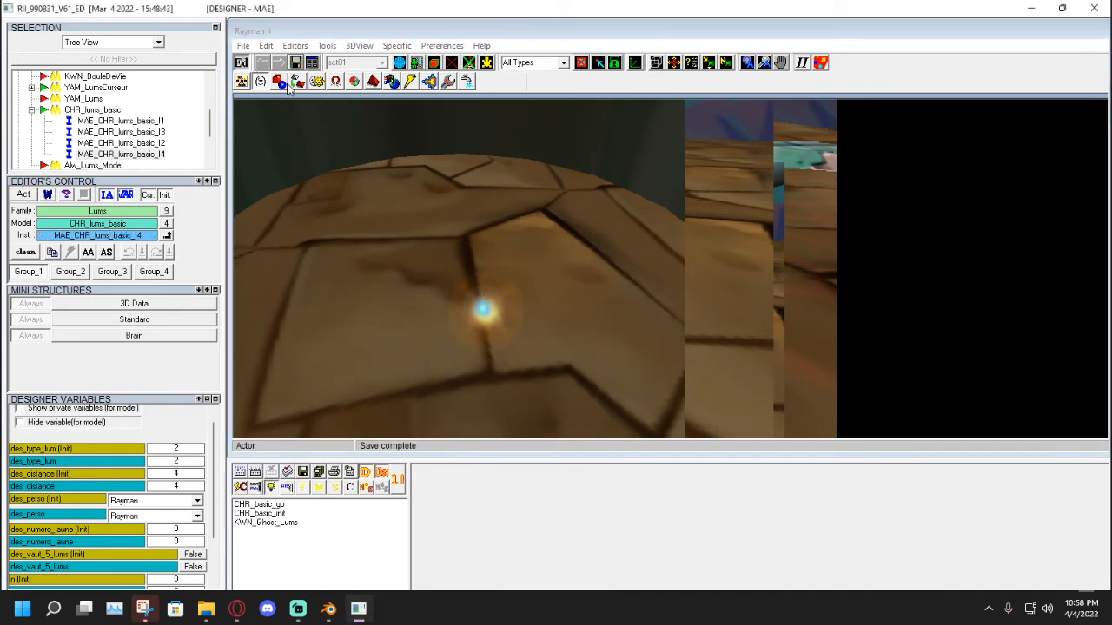
Playtest the level, run Rayman to the water tank and jump up over its rim.
left_click(243, 64)
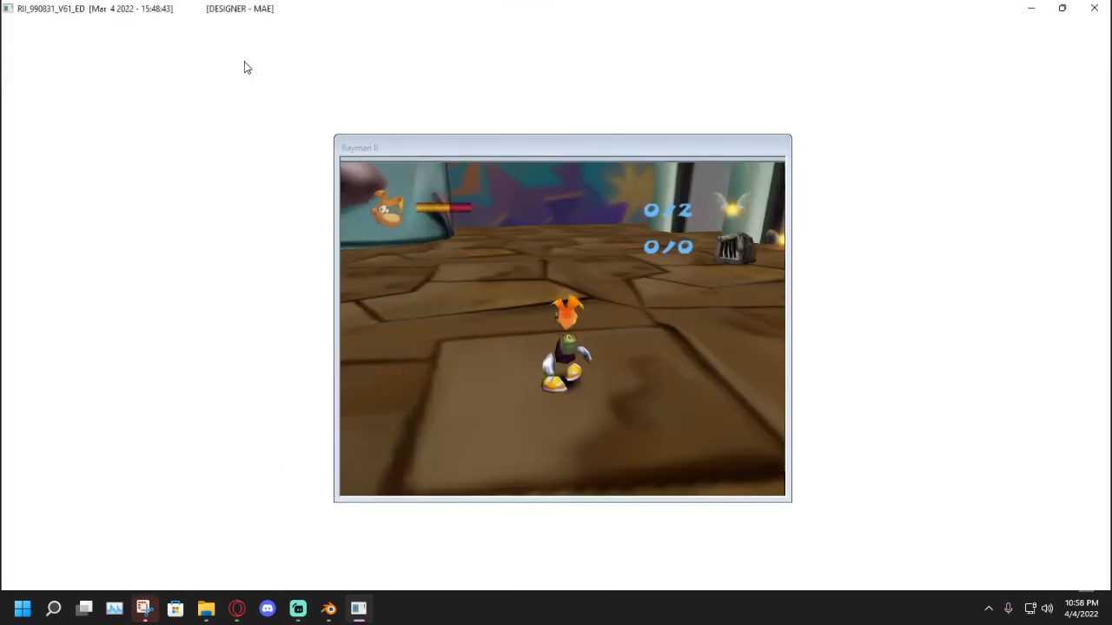
key("Left")
key("Up")
key("Right")
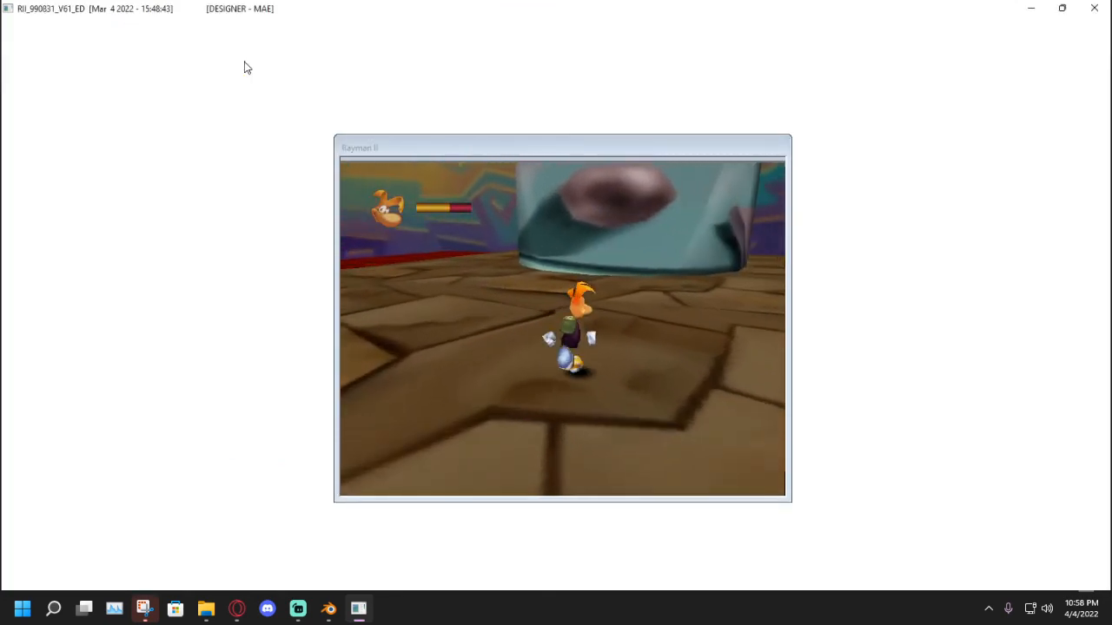
key("Up")
key("a")
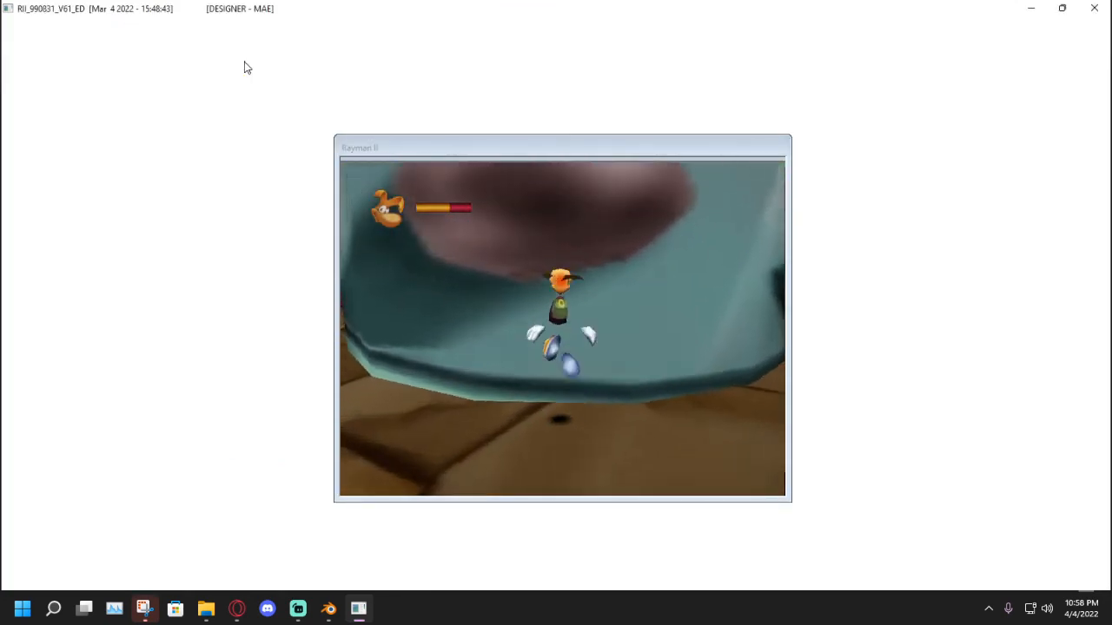
key("Up")
key("a")
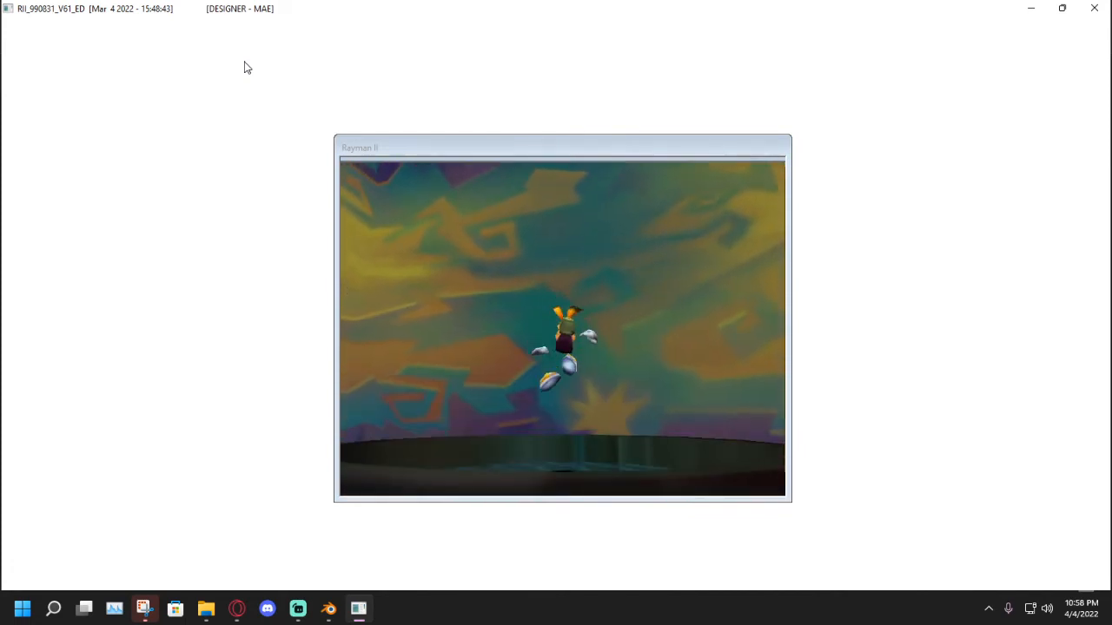
key("Up")
key("a")
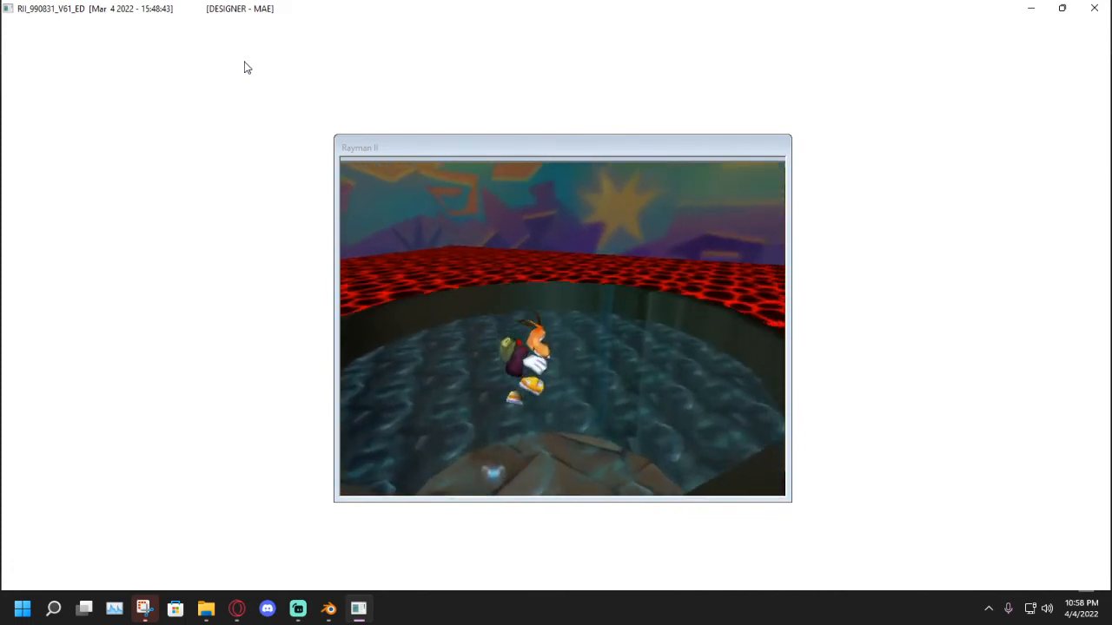
Drop Rayman into the tank's water and dive toward the submerged Lum.
key("a")
key("Up")
key("z")
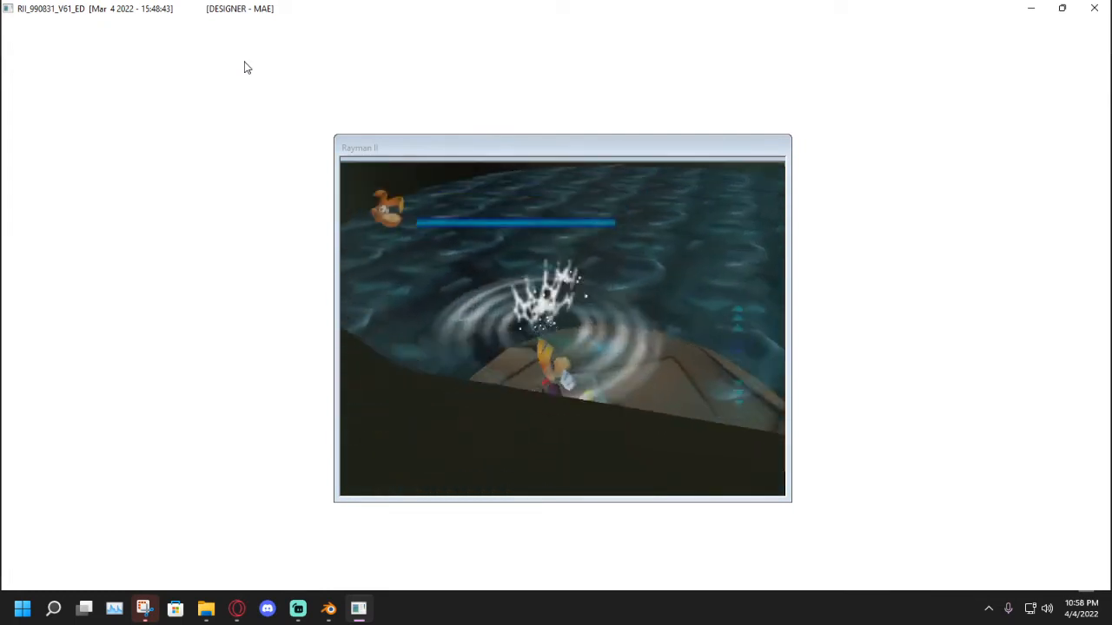
key("z")
key("Up")
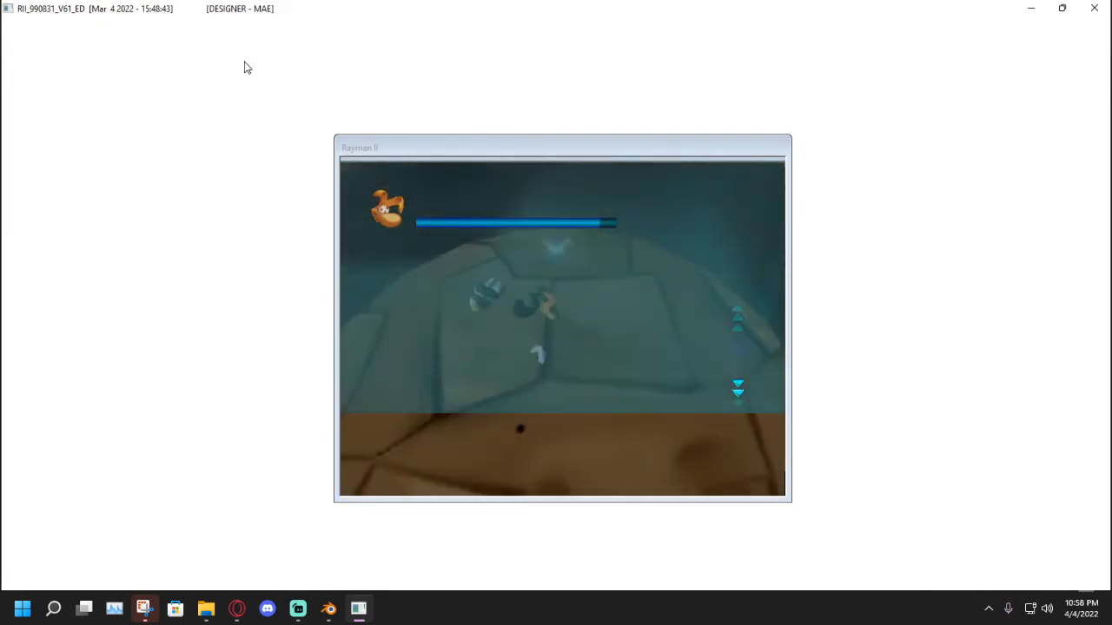
Play-test the water pool by swimming Rayman through it and jumping out onto the stone floor.
key("Left")
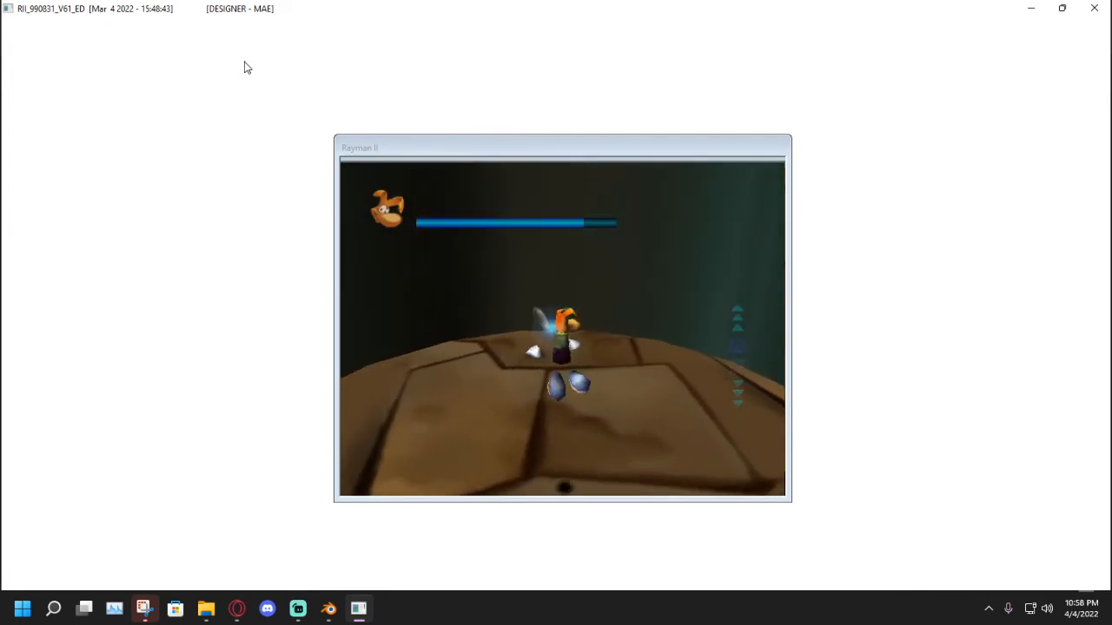
key("a")
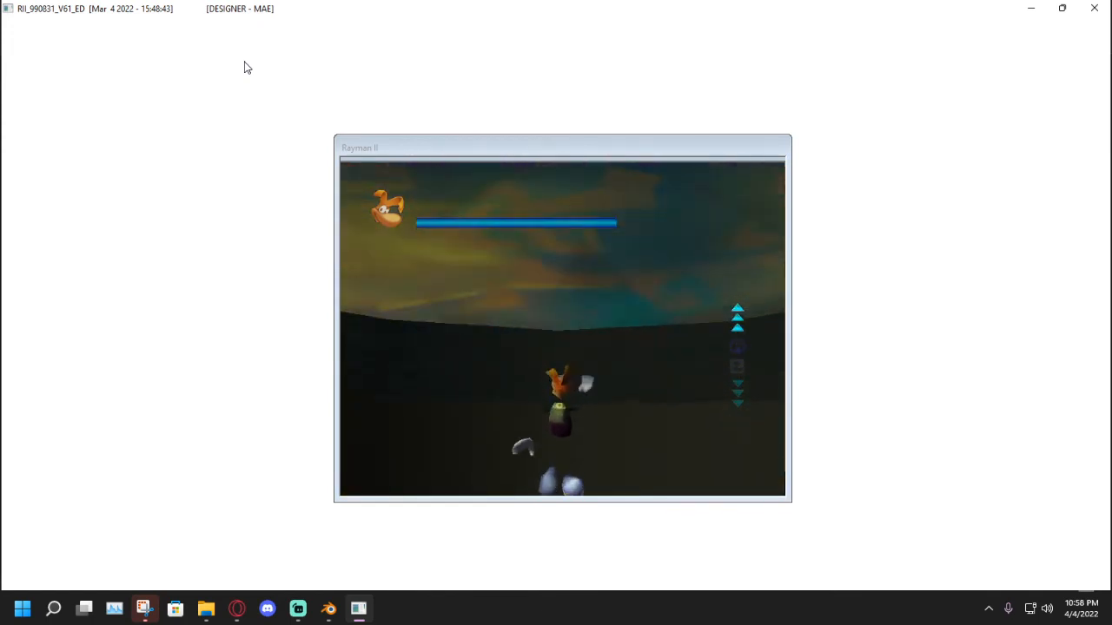
key("a")
key("Up")
key("Left")
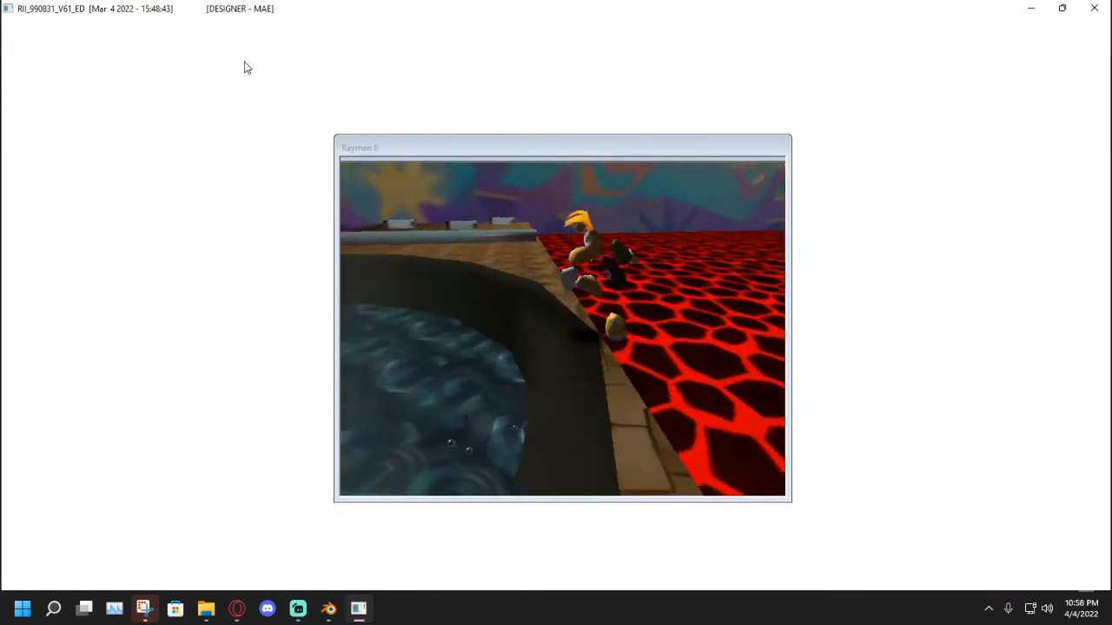
key("Left")
key("a")
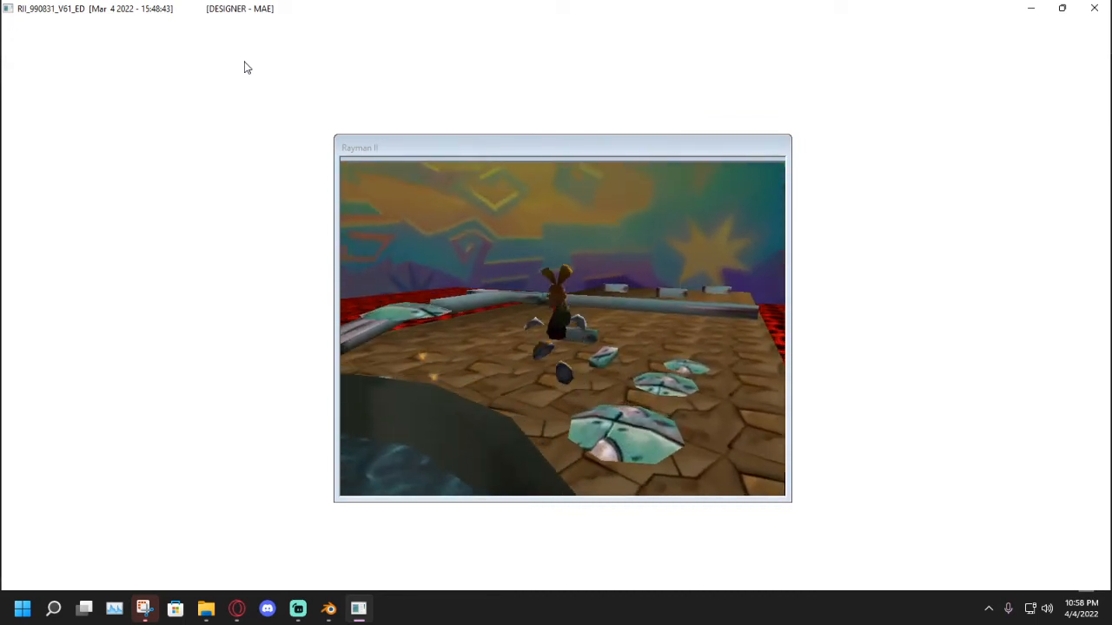
Run Rayman across the stone floor toward the teal block and return to the editor.
key("Right")
key("a")
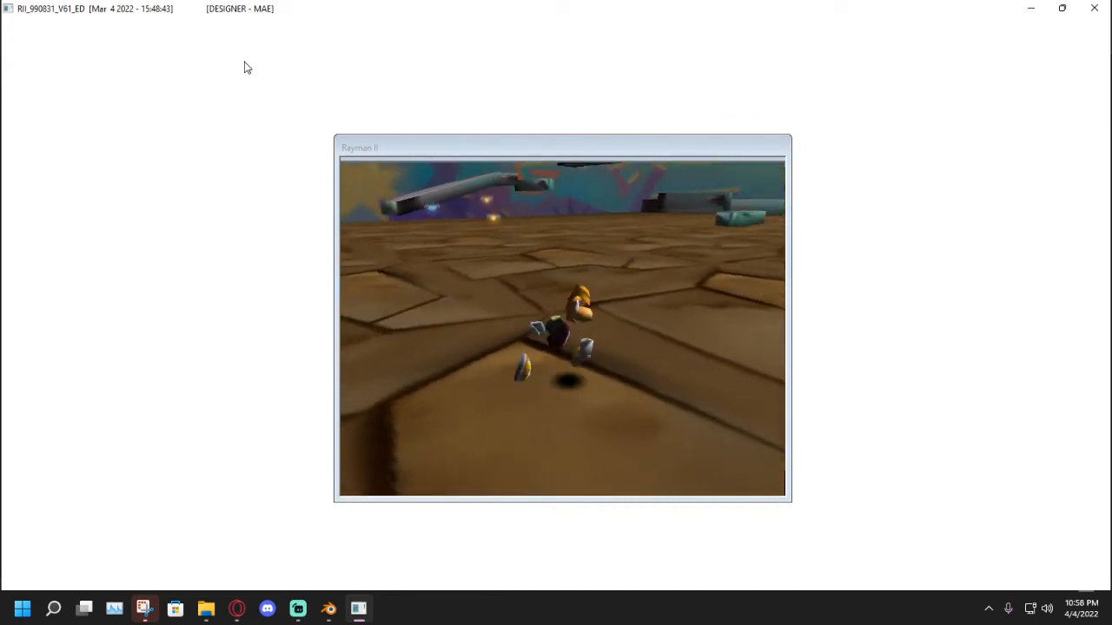
key("Up")
key("Up")
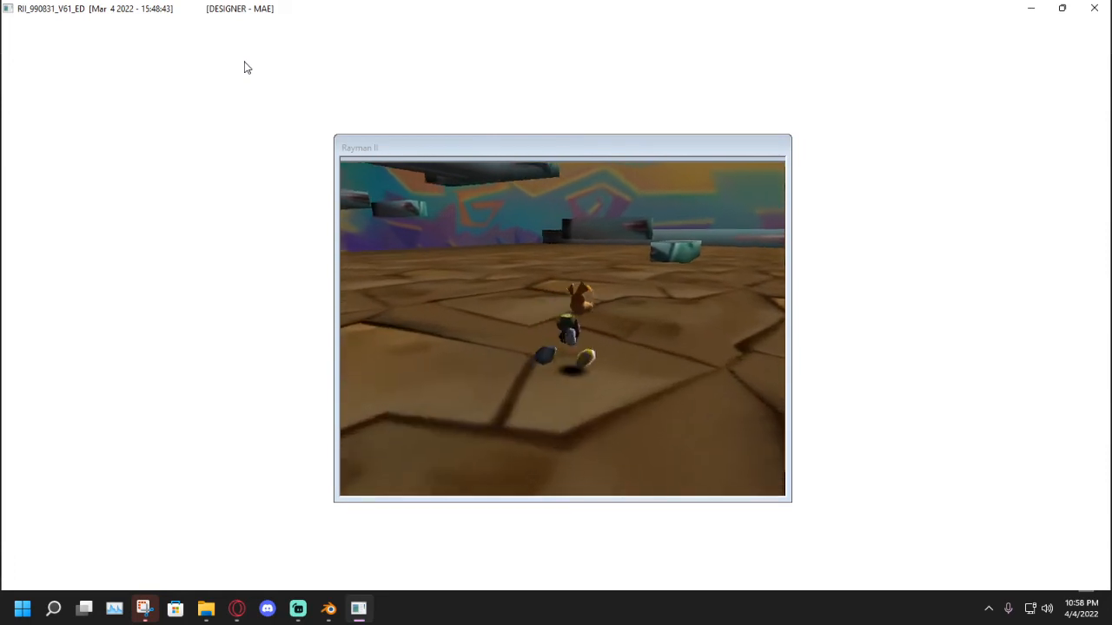
key("Right")
key("Up")
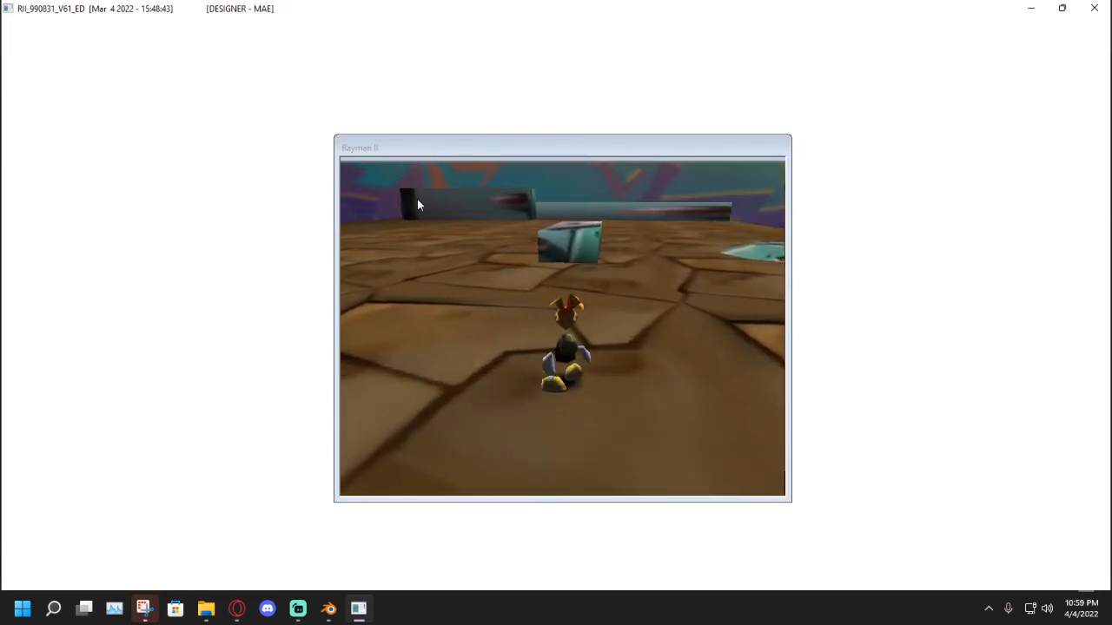
left_click(480, 286)
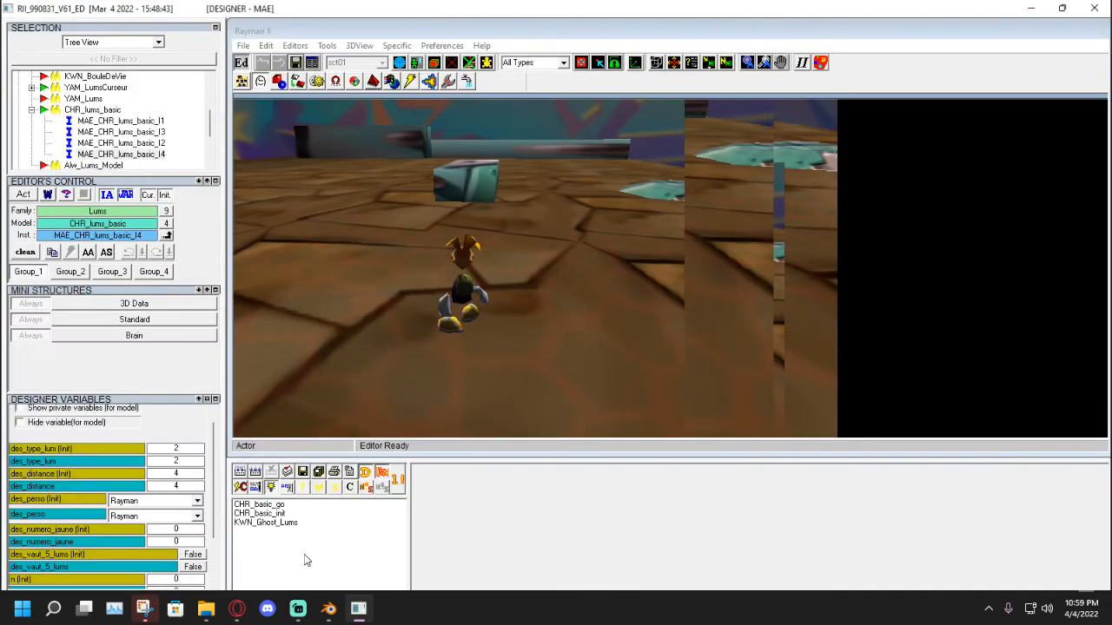
Check the chat in the Twitch Stream Manager in the browser and switch back to the Rayman II level editor.
left_click(247, 604)
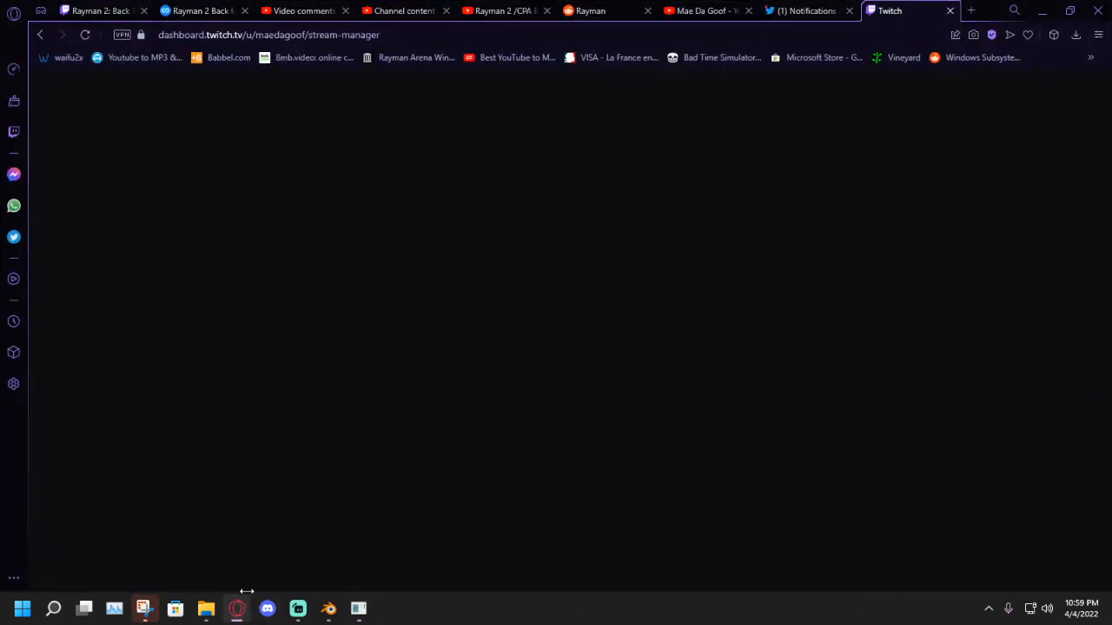
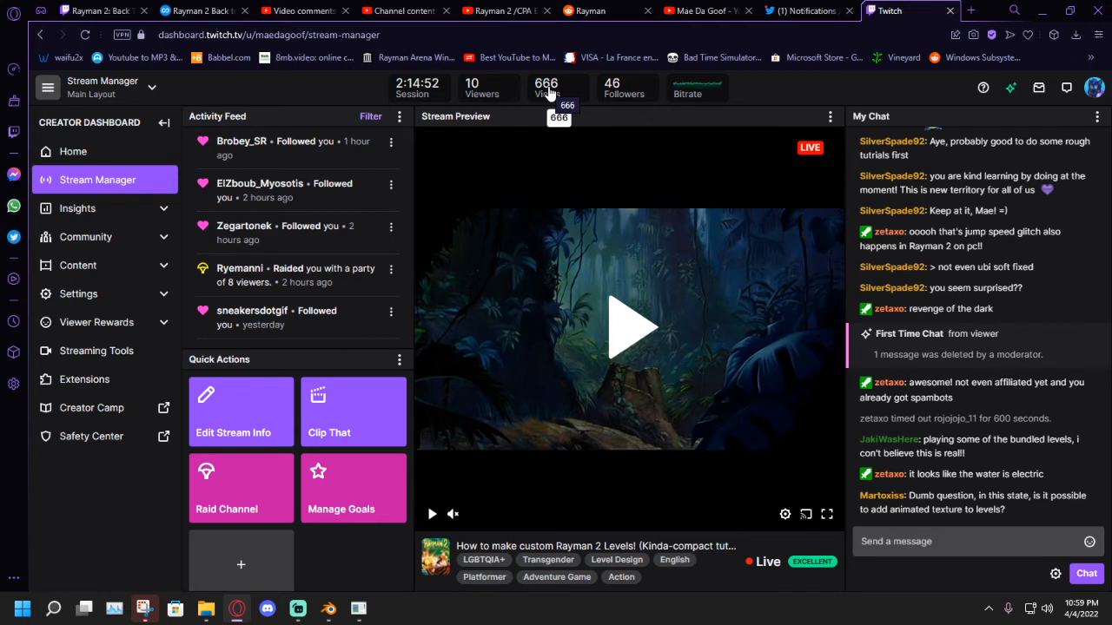
mouse_move(358, 608)
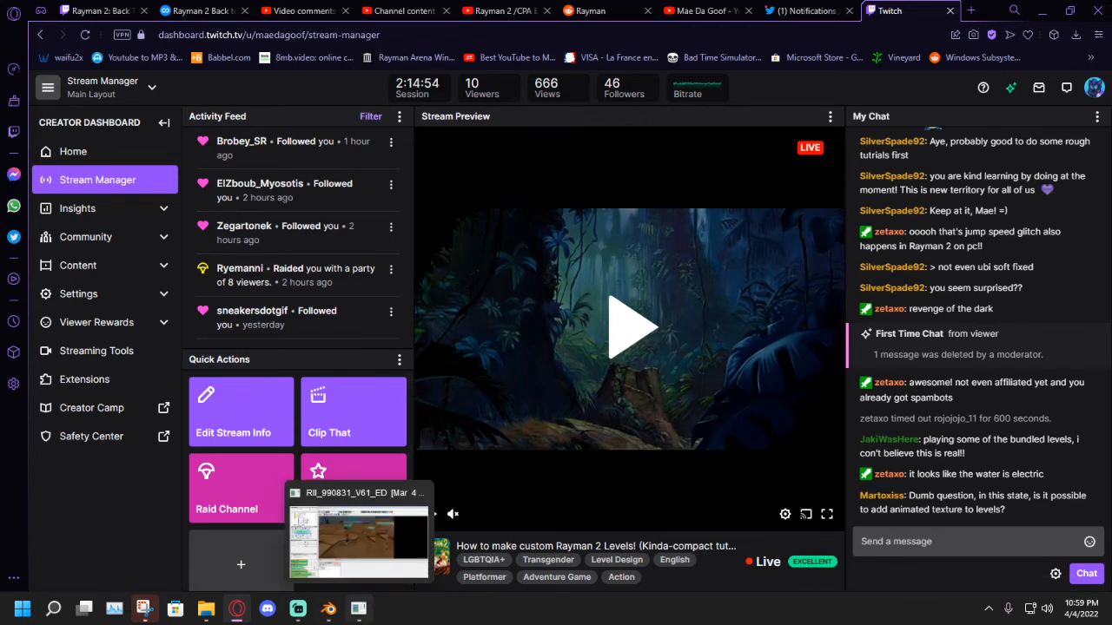
left_click(358, 537)
left_click(548, 162)
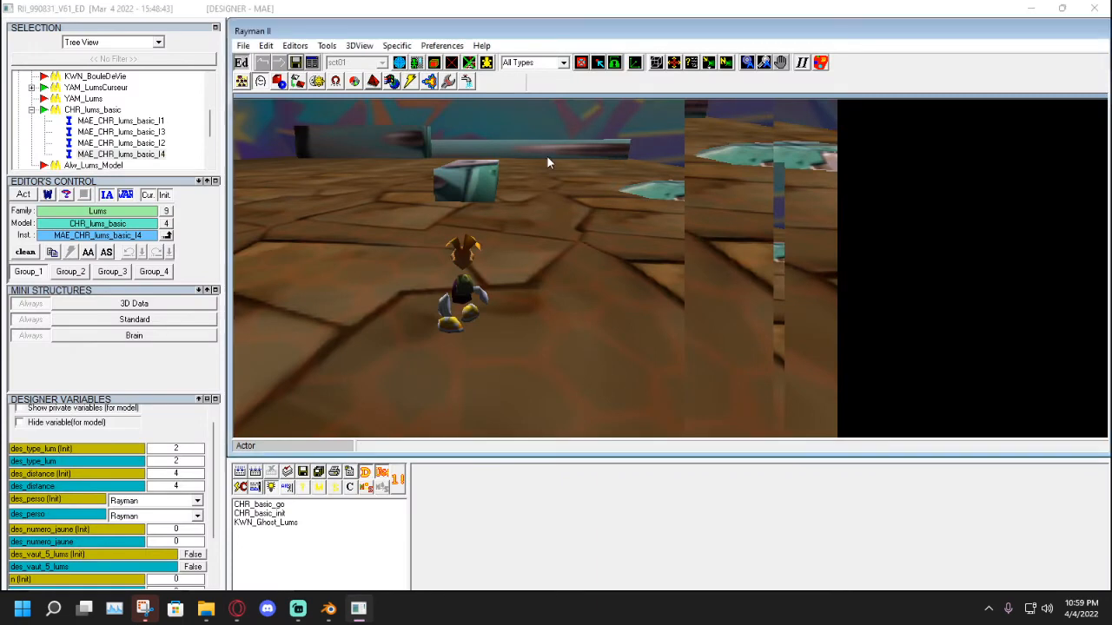
left_click(780, 63)
left_click_drag(734, 111, 780, 255)
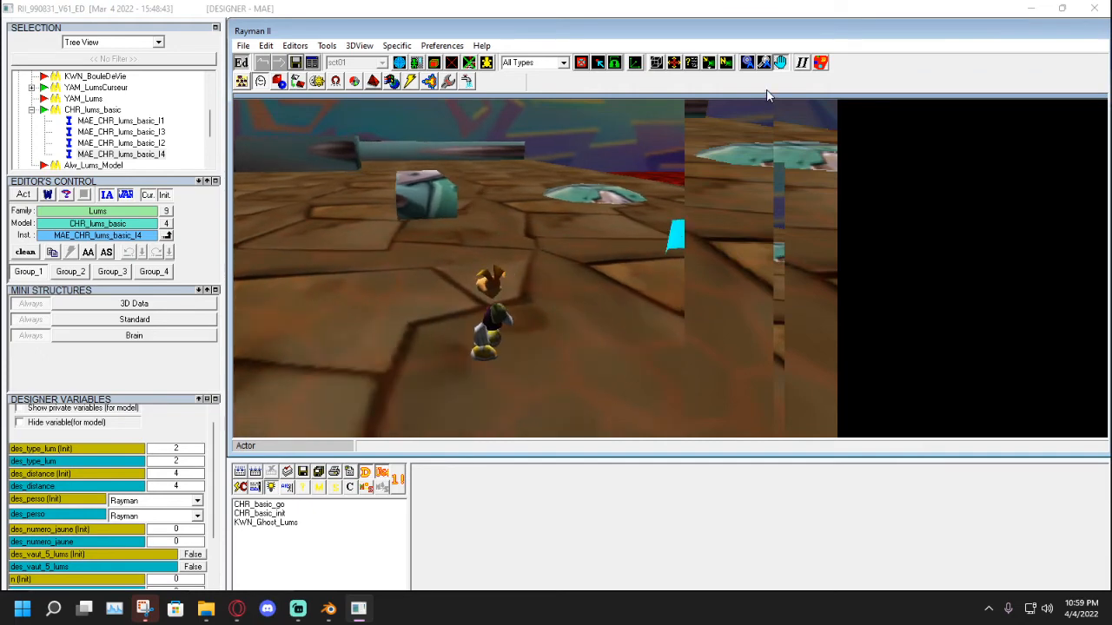
left_click(780, 64)
scroll(156, 121, "down", 2)
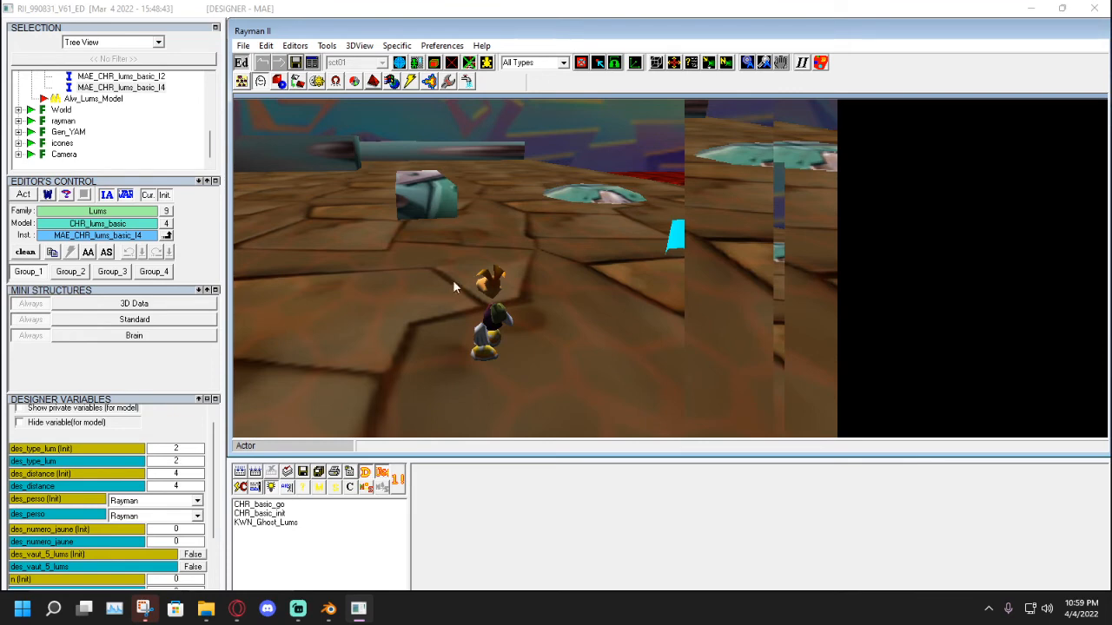
left_click(780, 64)
left_click_drag(660, 108, 281, 129)
Preload the models of the projectiles family in the Actor editor and review its model list.
left_click(242, 81)
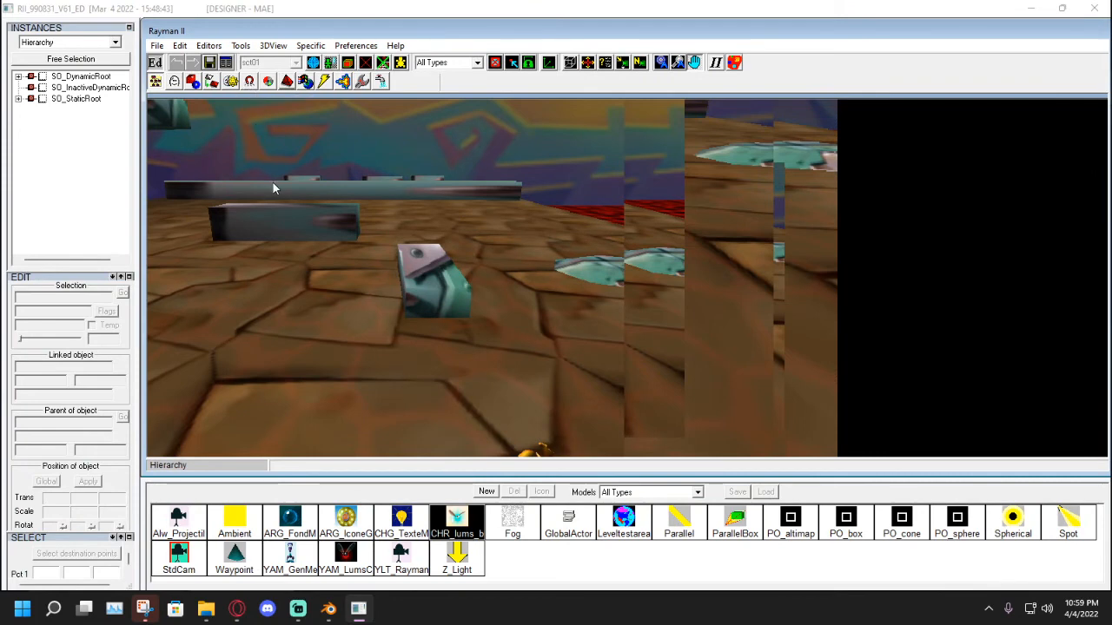
left_click(175, 81)
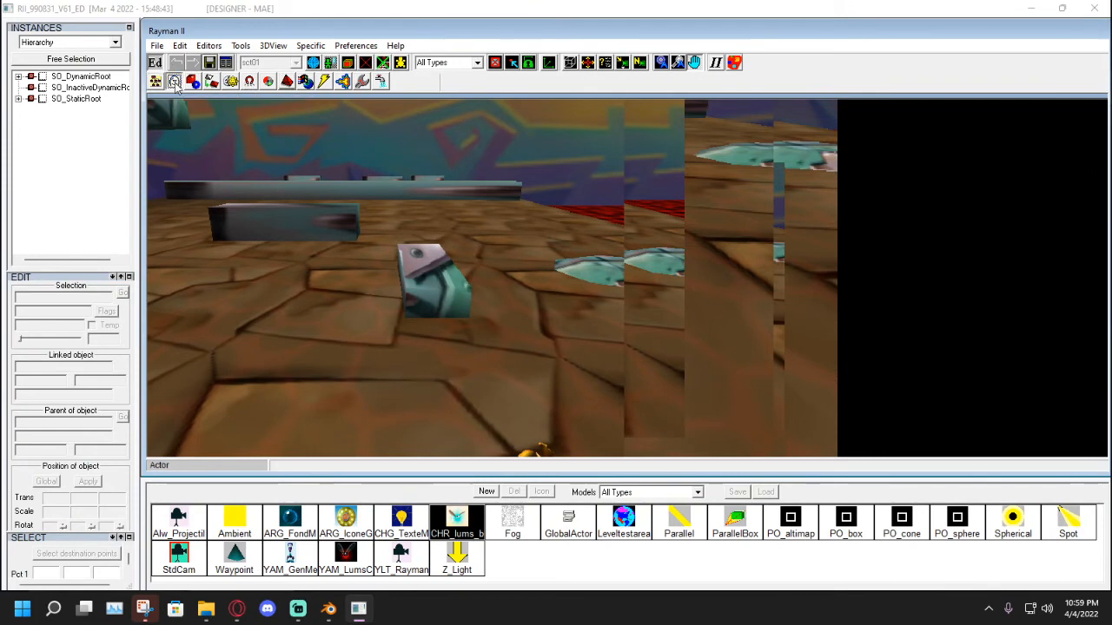
left_click_drag(214, 144, 205, 100)
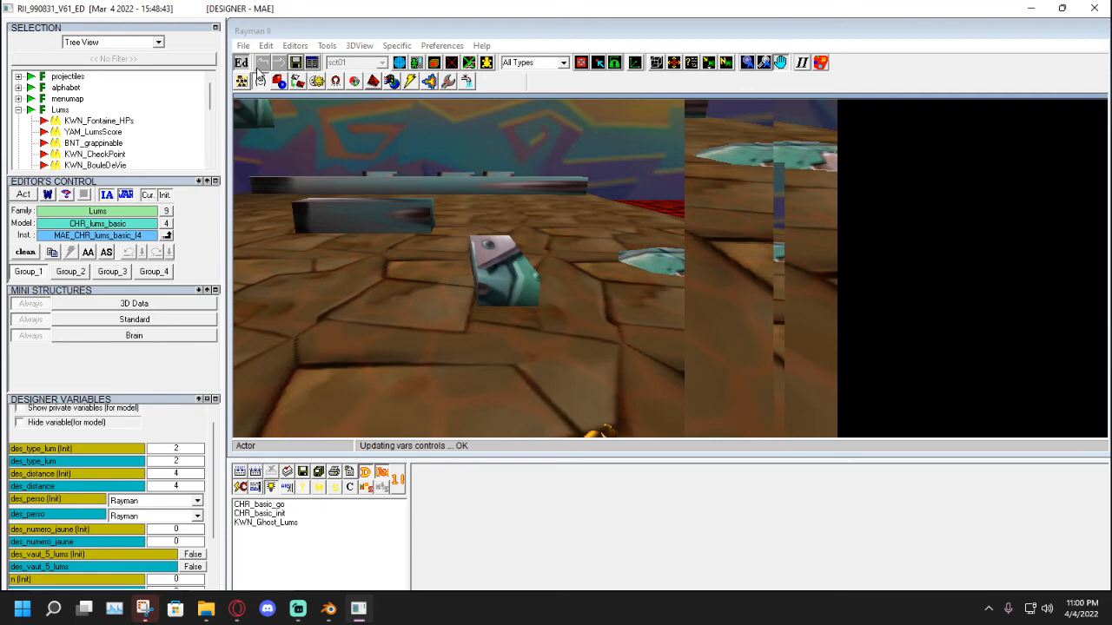
mouse_move(211, 93)
left_mouse_down()
mouse_move(212, 137)
mouse_move(204, 83)
left_mouse_up()
left_click(75, 82)
right_click(70, 79)
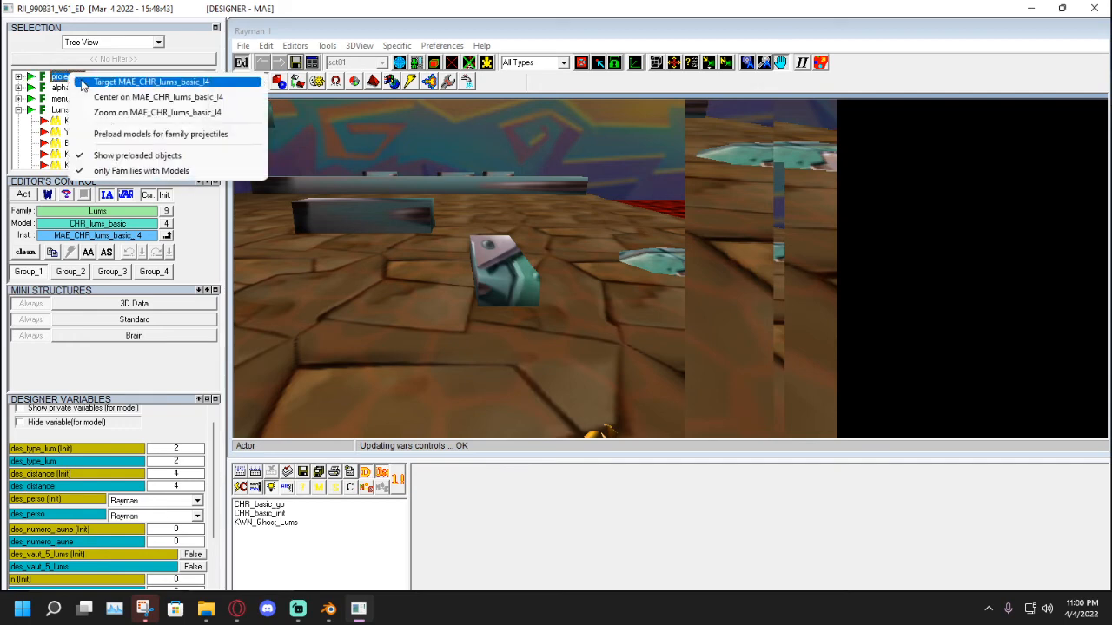
left_click(128, 137)
scroll(168, 107, "down", 3)
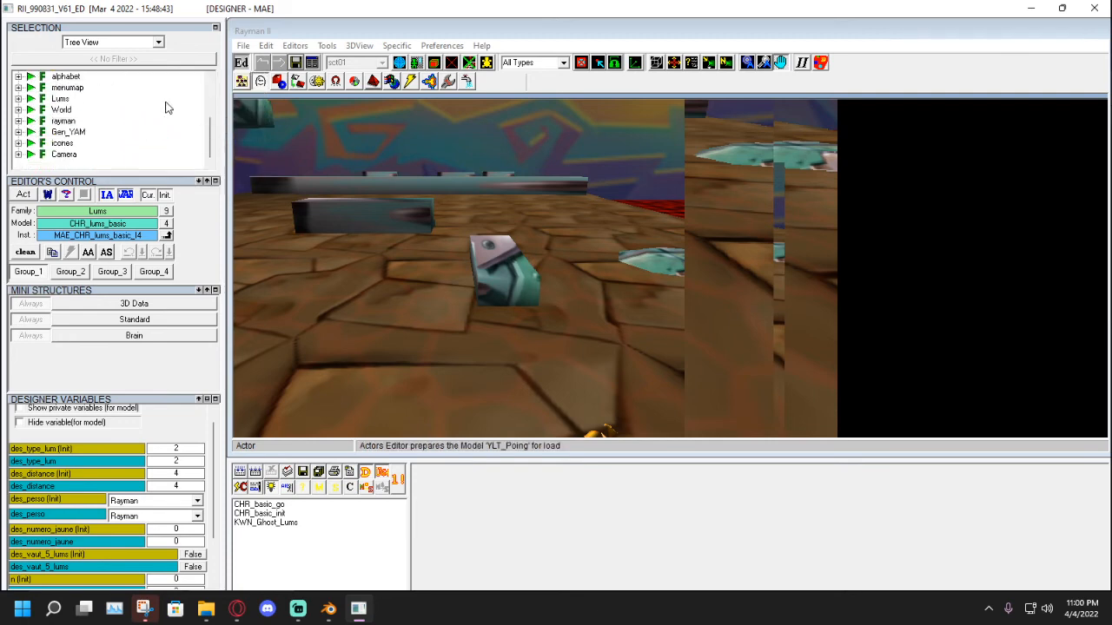
scroll(167, 108, "up", 2)
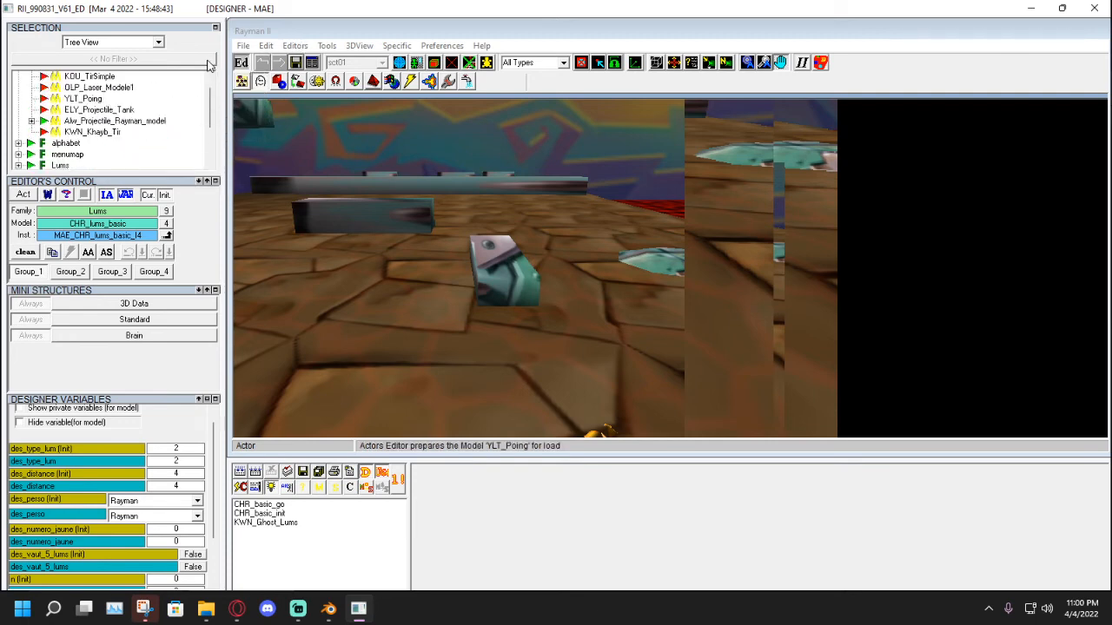
Preload all models in the Actor editor.
left_click(252, 29)
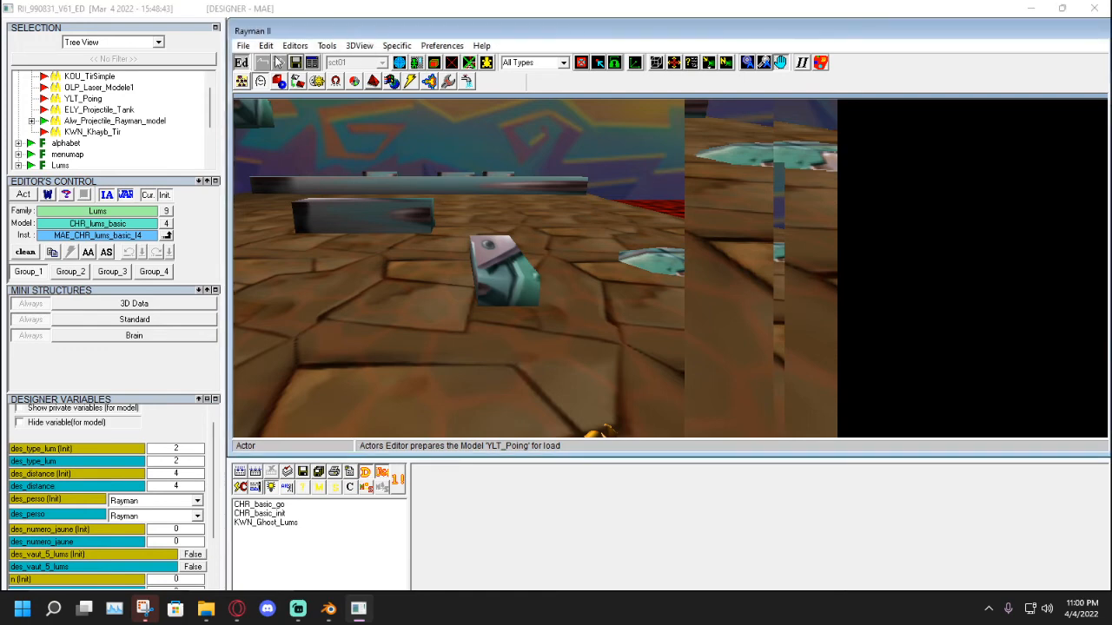
left_click(331, 47)
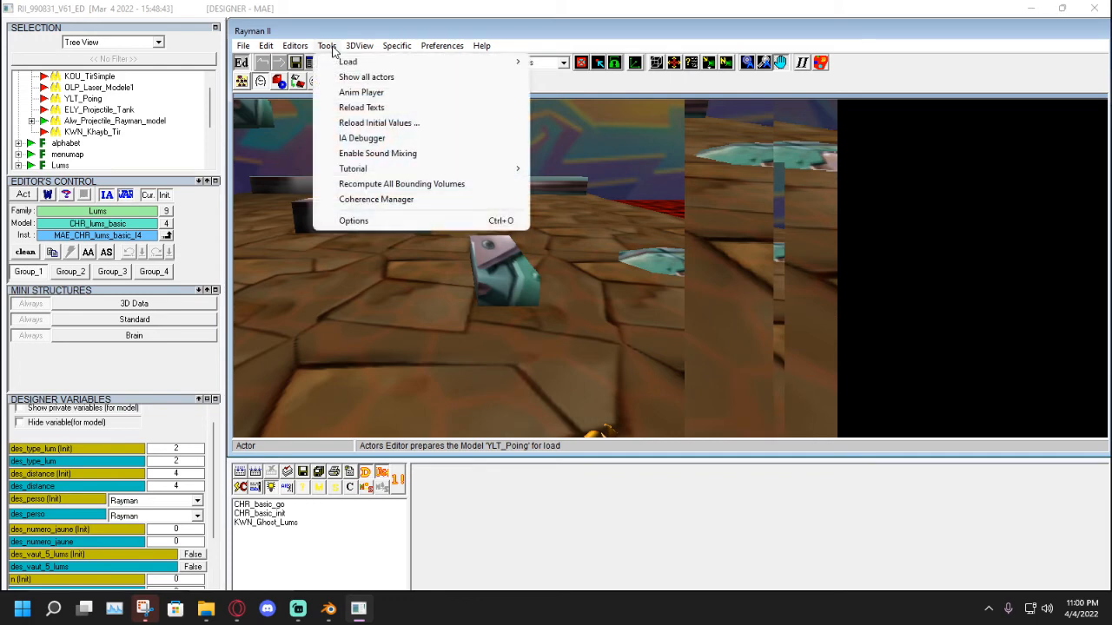
mouse_move(345, 67)
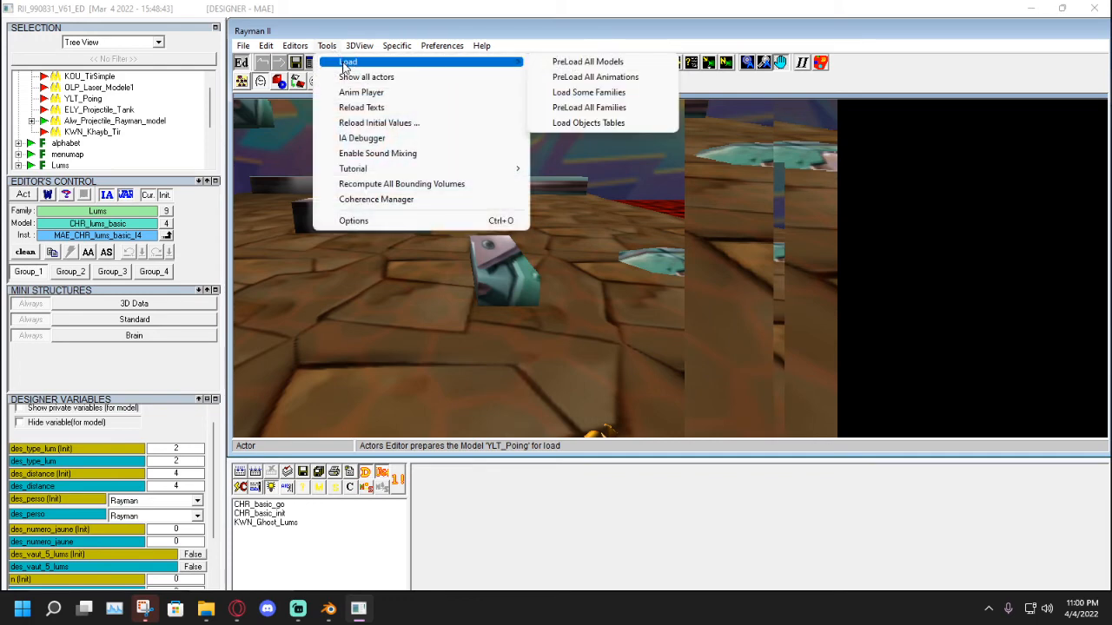
left_click(587, 62)
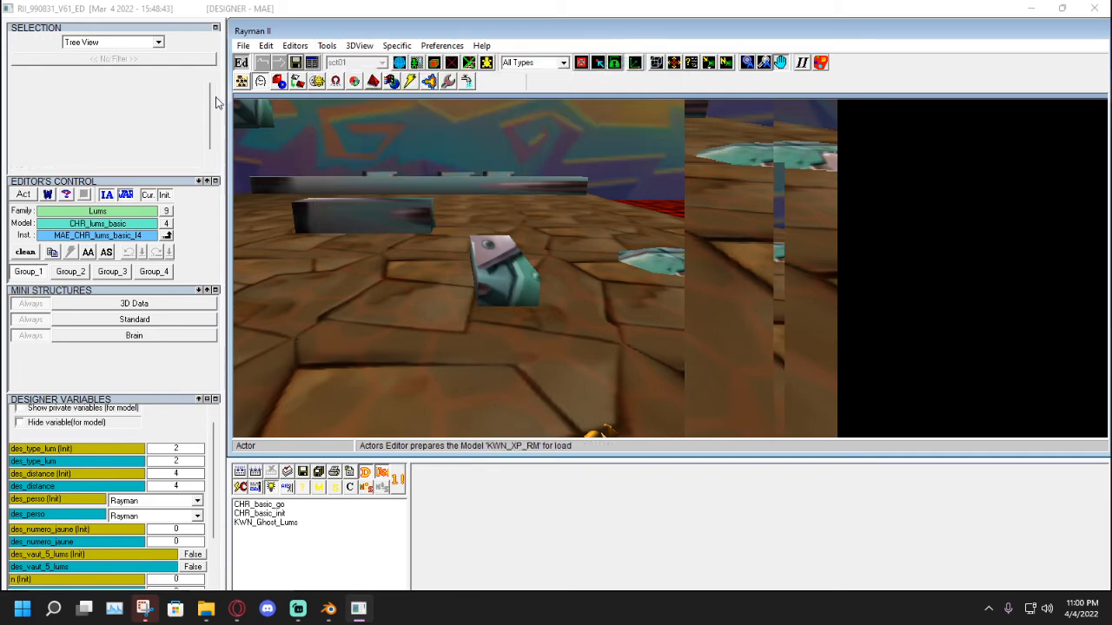
Load the prune family from the actor tree and expand it to list its models.
left_click_drag(210, 88, 208, 150)
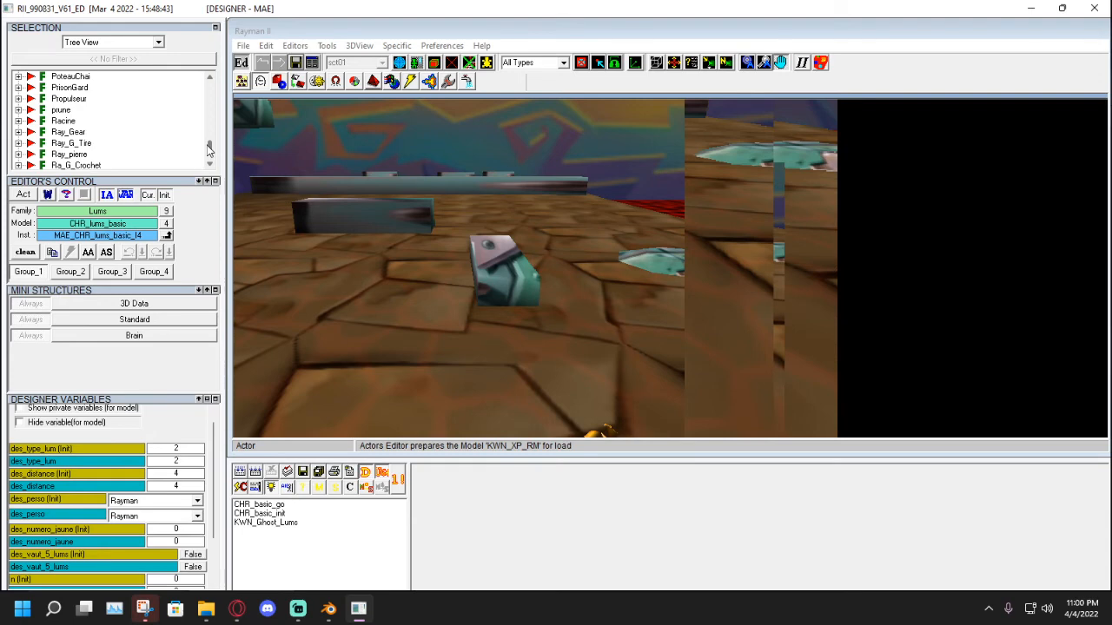
left_click(52, 113)
double_click(54, 111)
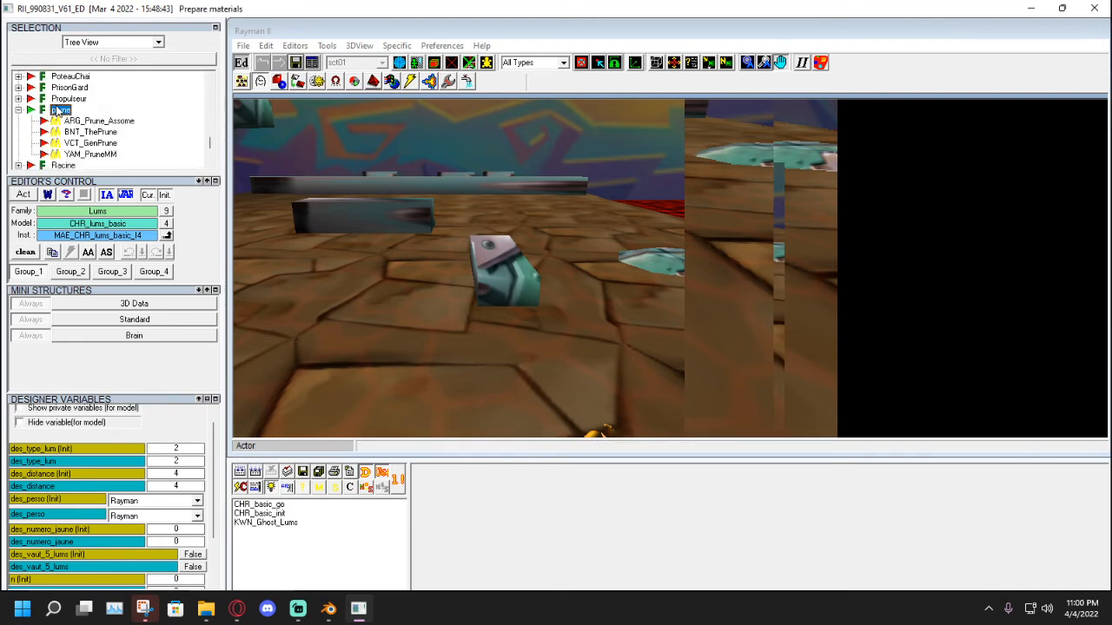
Load the pirate_sbire family and select its OLD_SBIRE_alarme model.
scroll(63, 115, "down", 1)
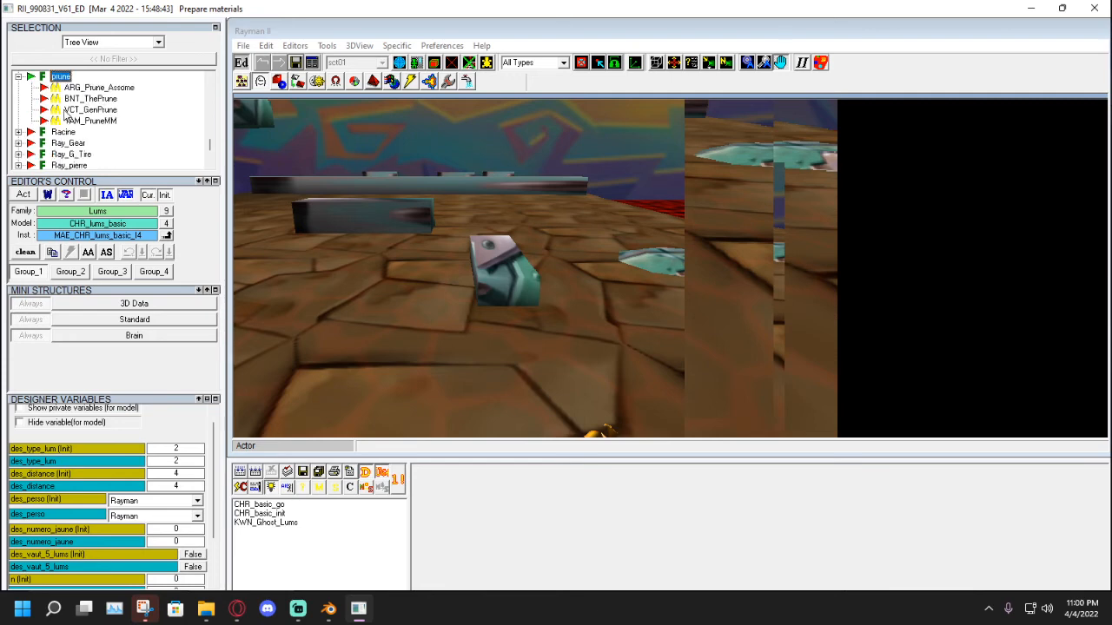
scroll(68, 117, "down", 3)
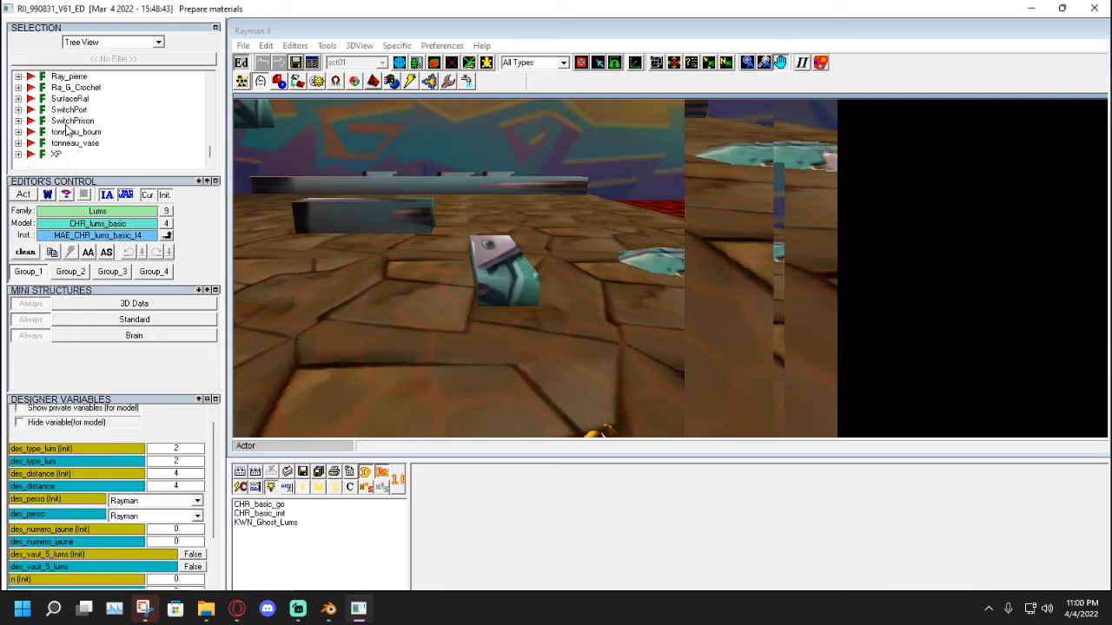
scroll(68, 130, "up", 2)
scroll(68, 132, "up", 3)
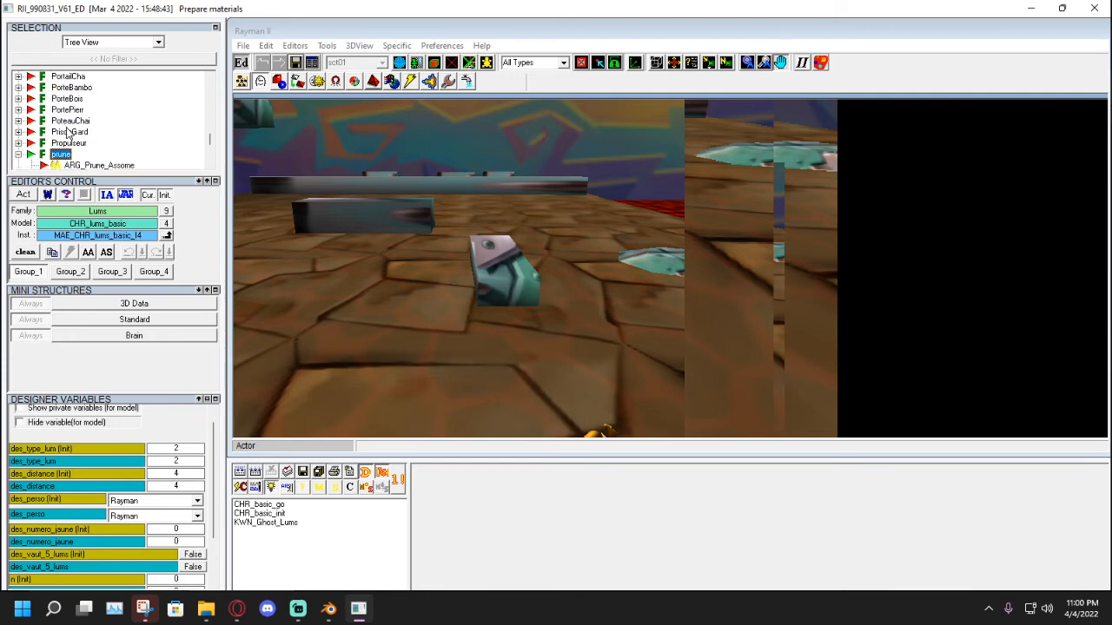
scroll(67, 132, "up", 3)
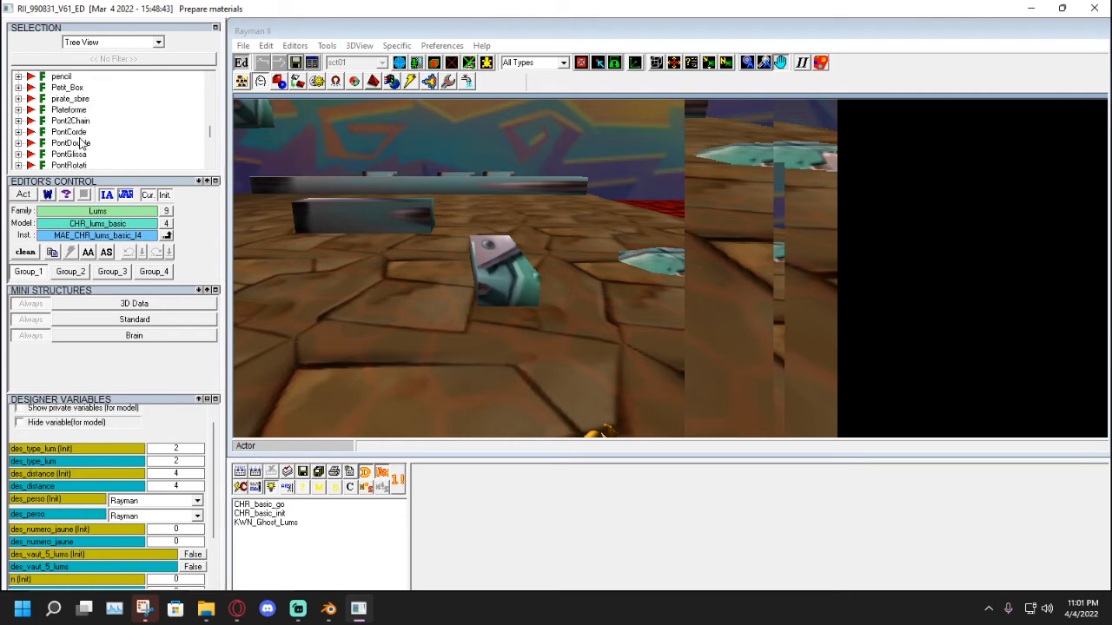
left_click(54, 102)
double_click(60, 101)
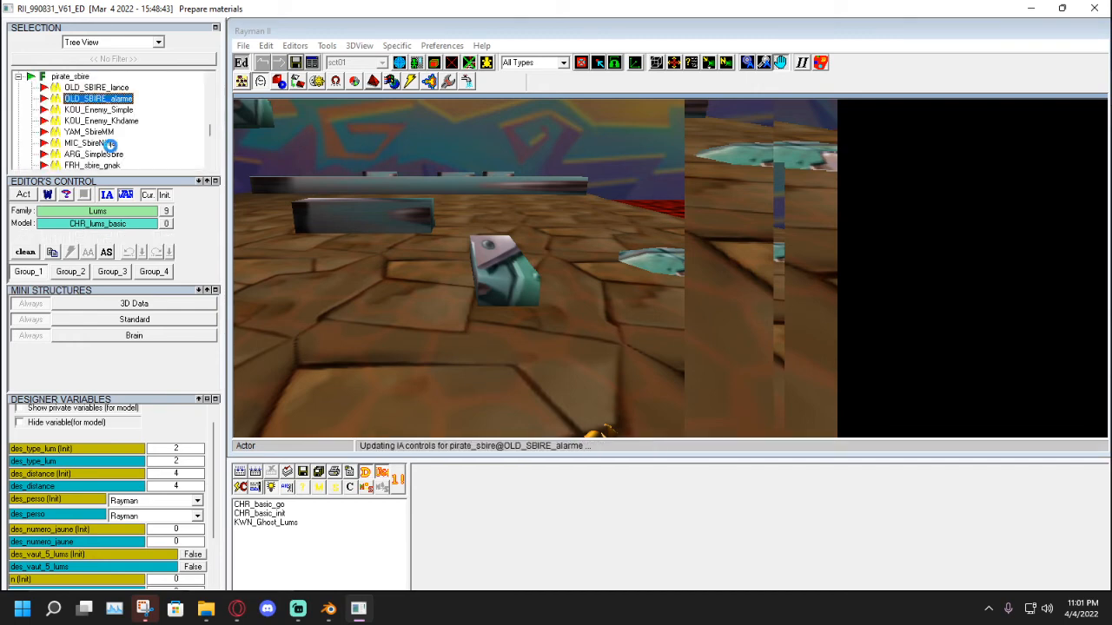
Load the Cage actor family and its ARG_CageLums model, saving the level in between.
scroll(99, 148, "up", 1)
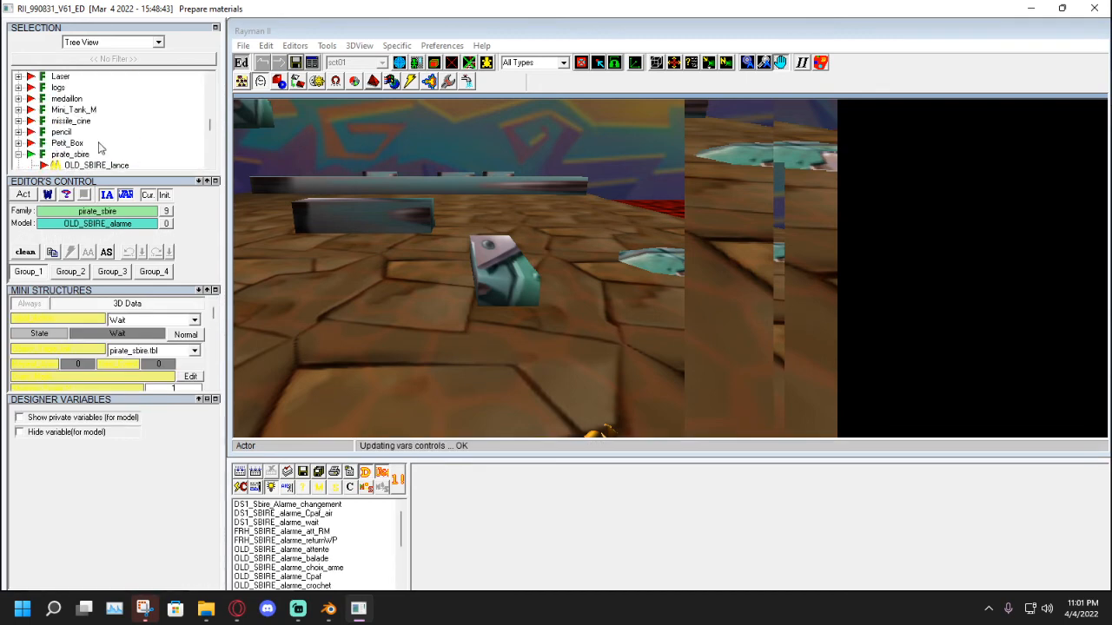
scroll(99, 147, "up", 1)
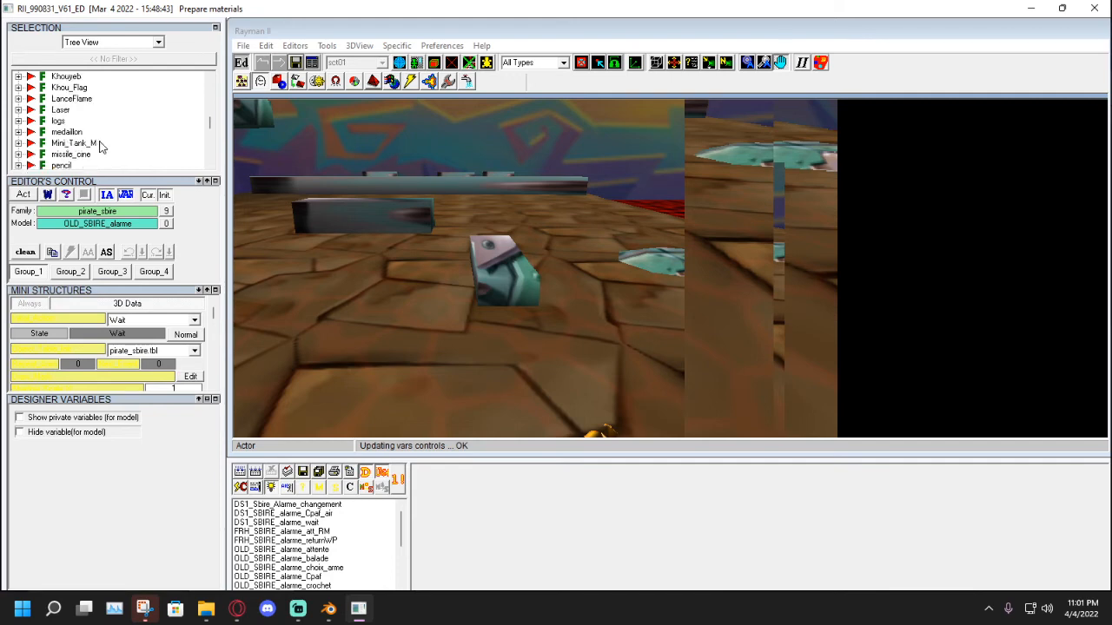
scroll(101, 147, "up", 1)
scroll(99, 148, "up", 4)
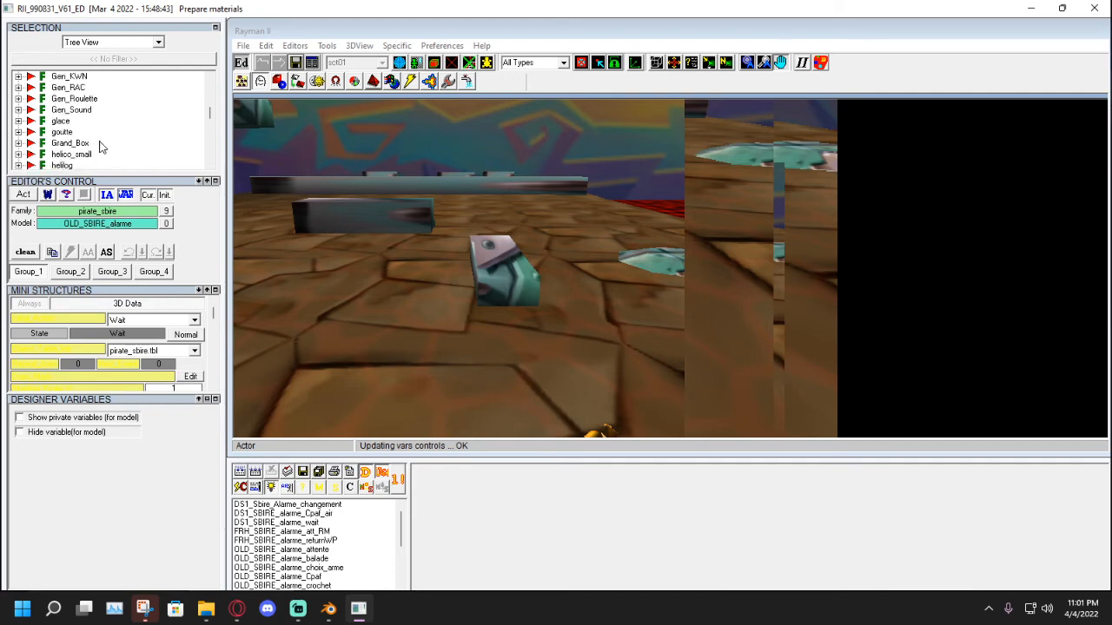
scroll(70, 150, "up", 4)
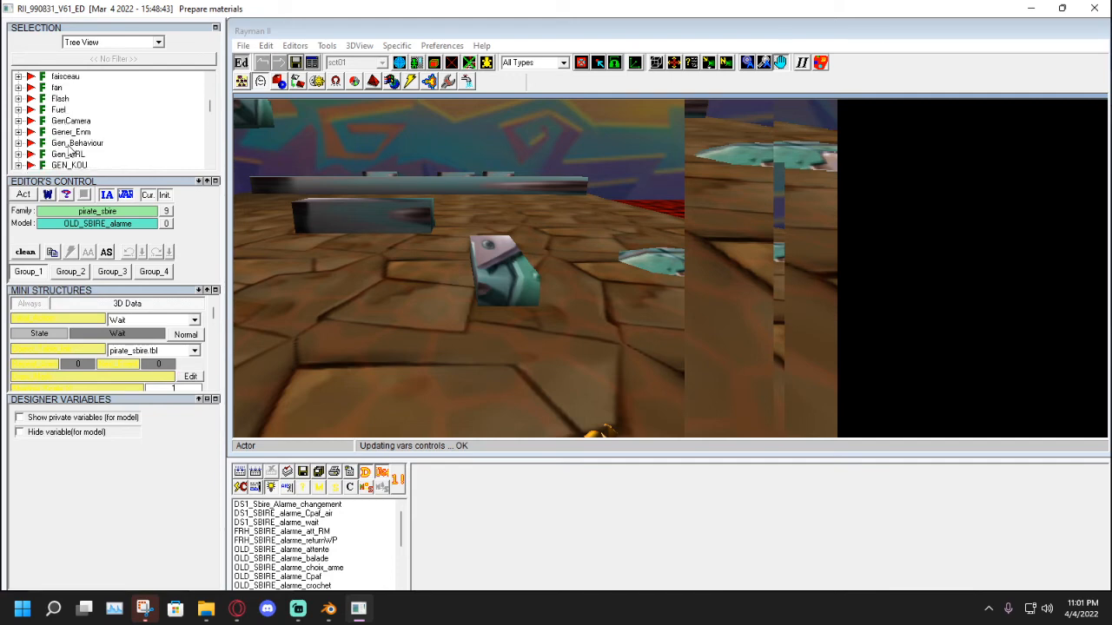
scroll(69, 150, "up", 2)
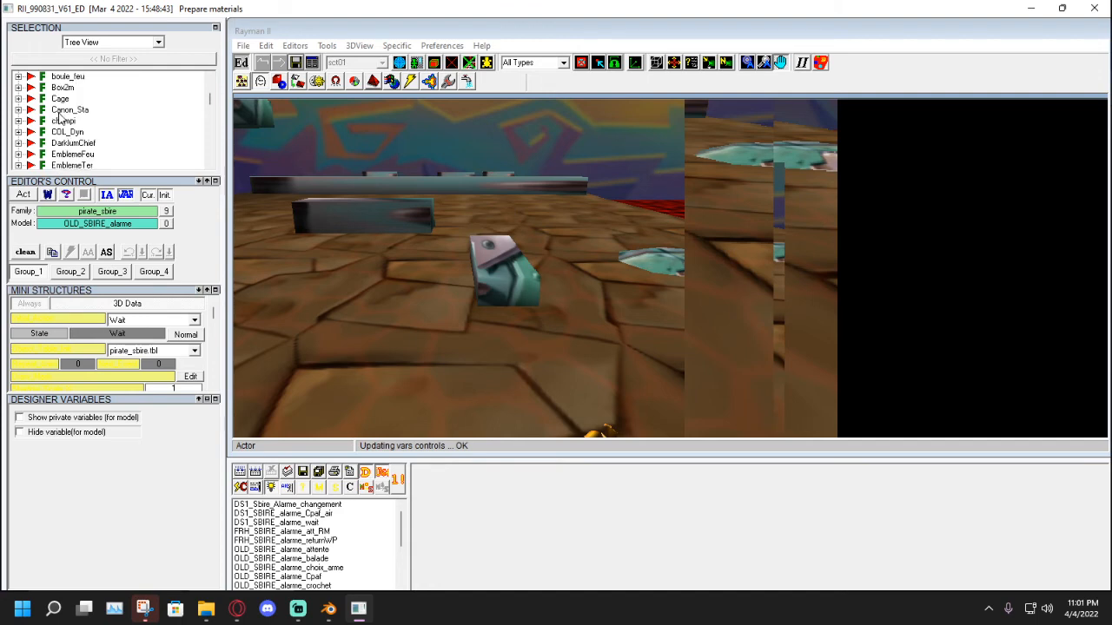
left_click(59, 100)
left_click(18, 100)
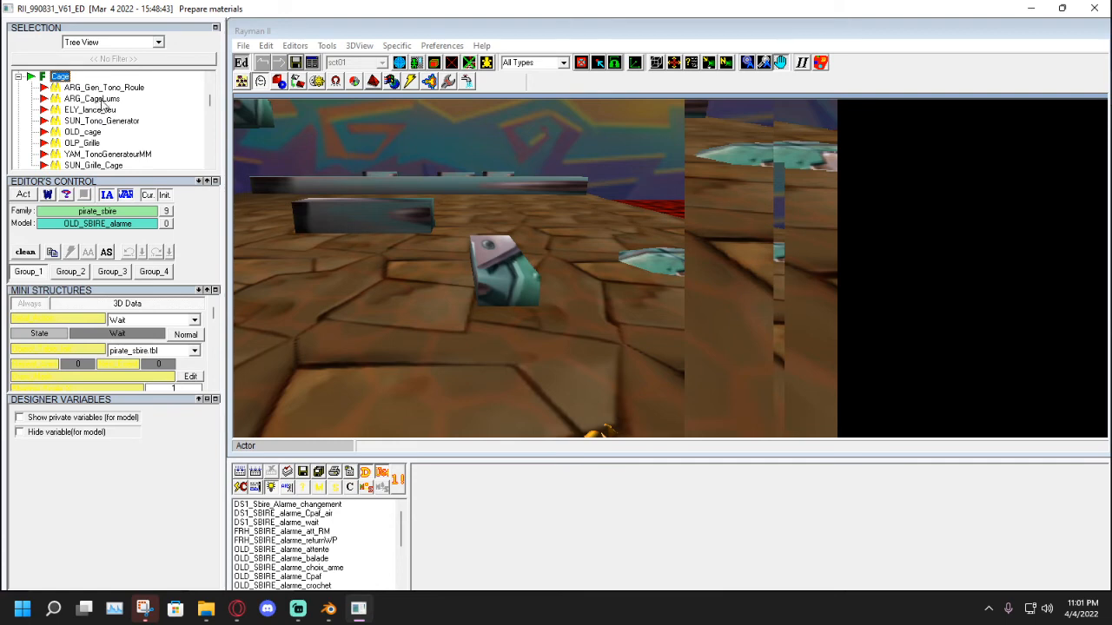
left_click(296, 63)
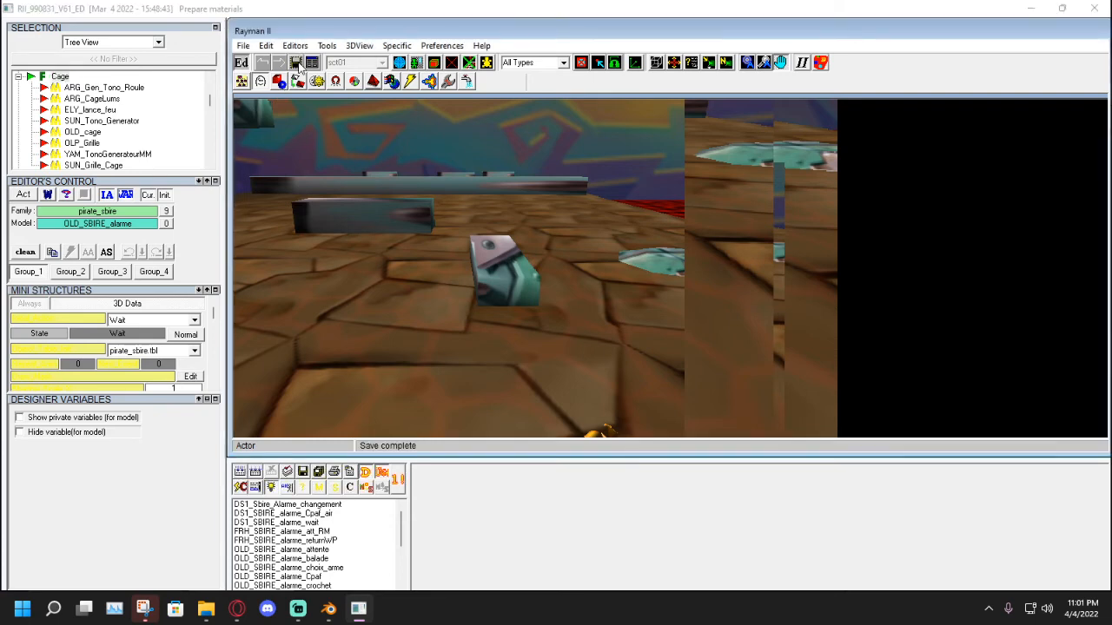
left_click(91, 99)
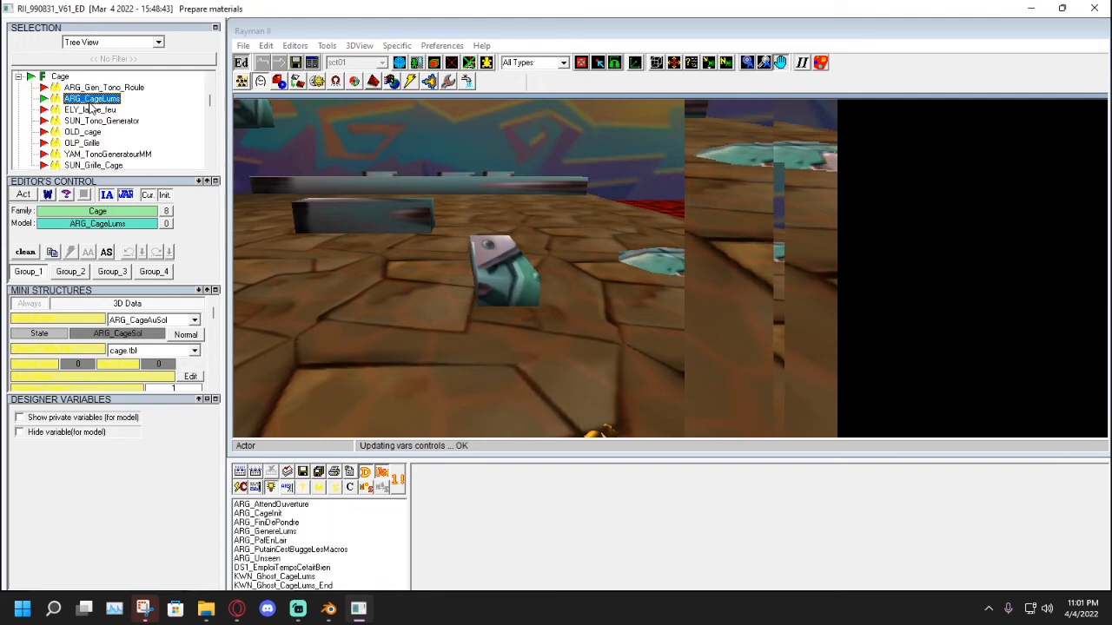
Place an ARG_CageLums instance on the open stone floor, keeping the proposed name MAE_ARG_CageLums_I5.
left_click(243, 83)
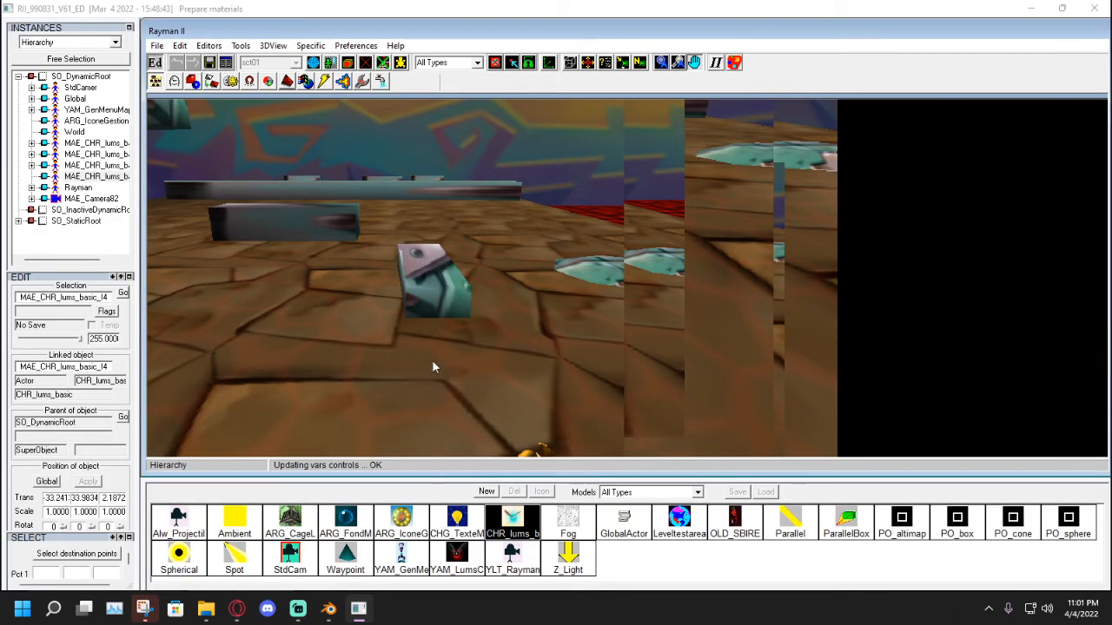
left_click_drag(432, 360, 698, 330)
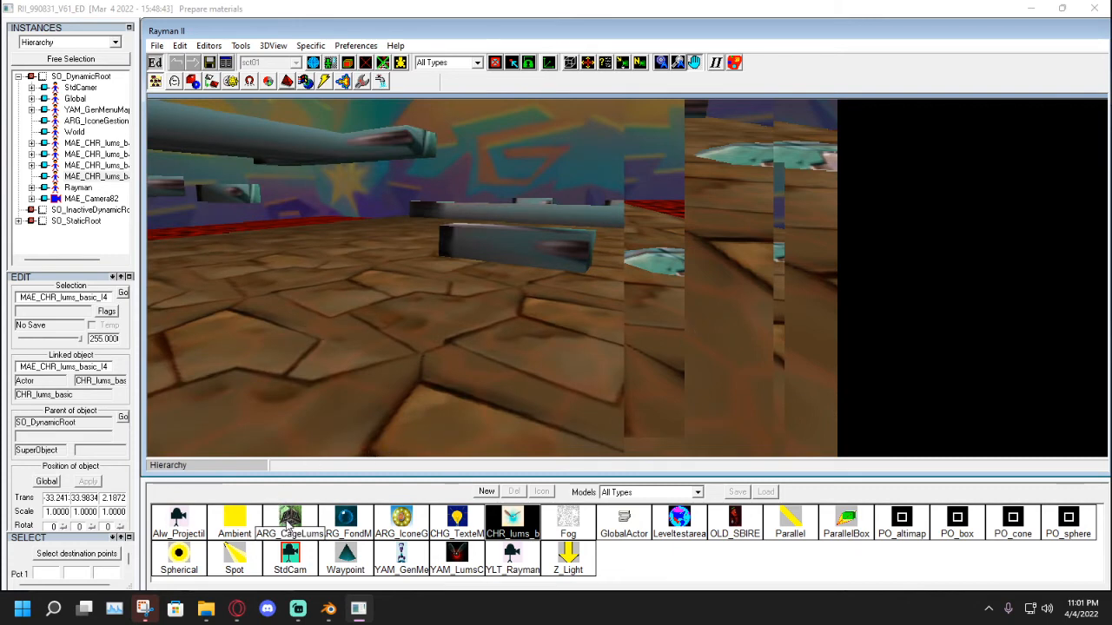
left_click(287, 522)
left_click(436, 325)
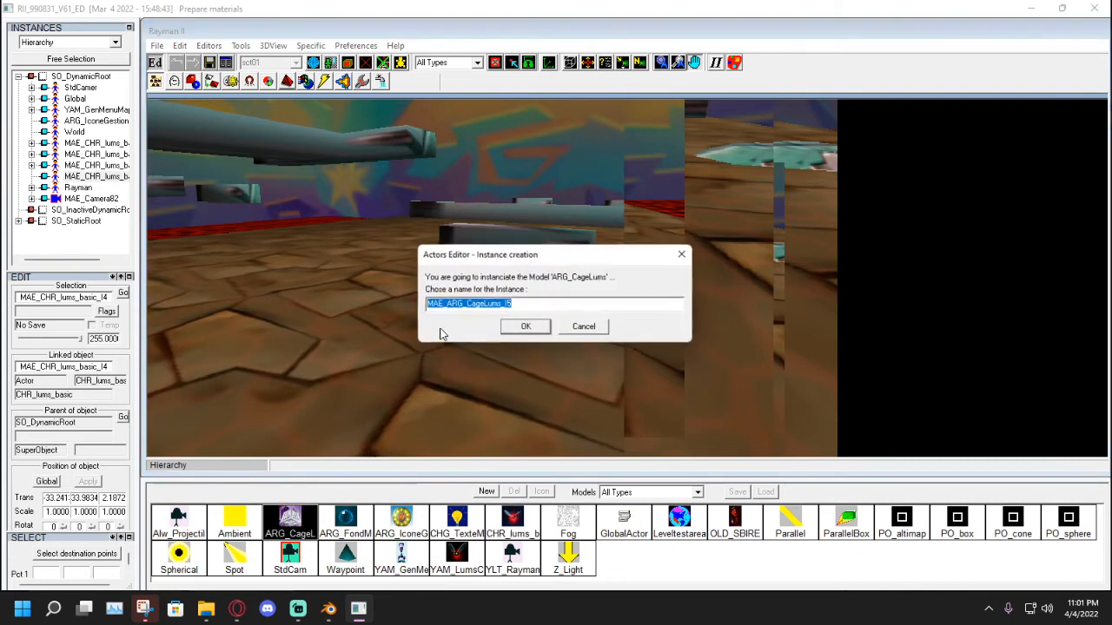
left_click(523, 326)
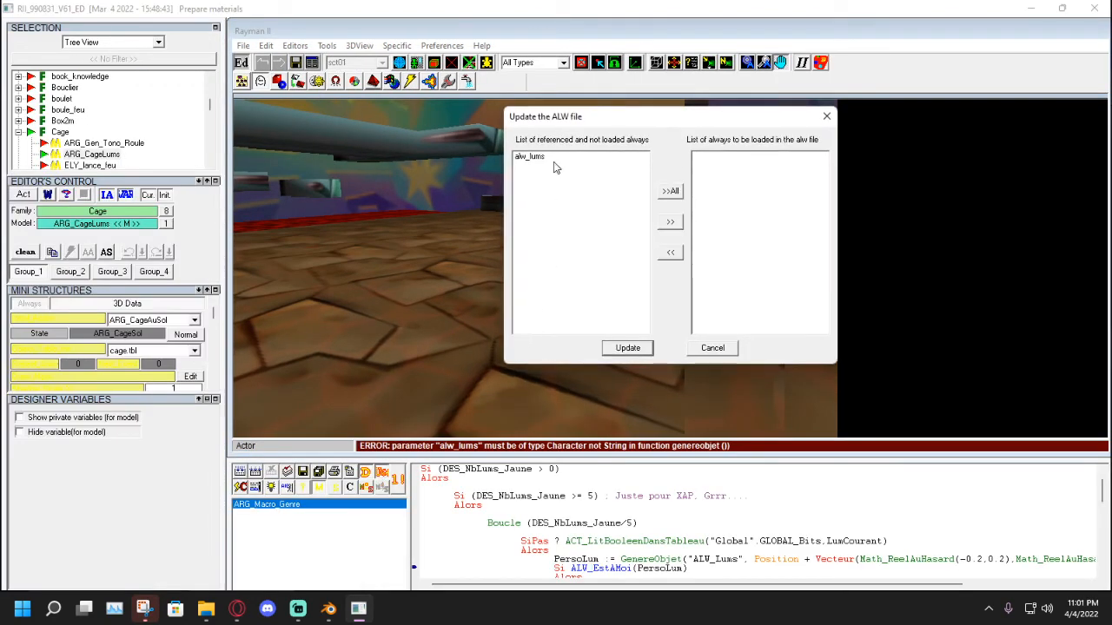
Add alw_lums to the always objects loaded in the ALW file, update the file and dismiss the designer variable messages.
left_click_drag(545, 126, 522, 138)
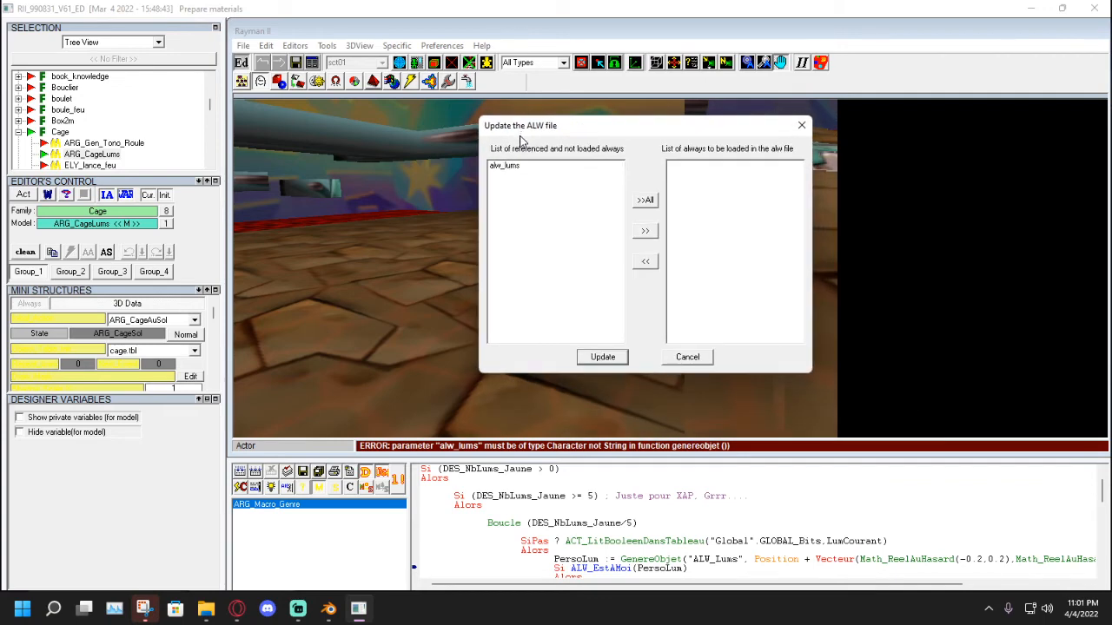
mouse_move(521, 139)
left_mouse_down()
mouse_move(562, 160)
mouse_move(530, 143)
left_mouse_up()
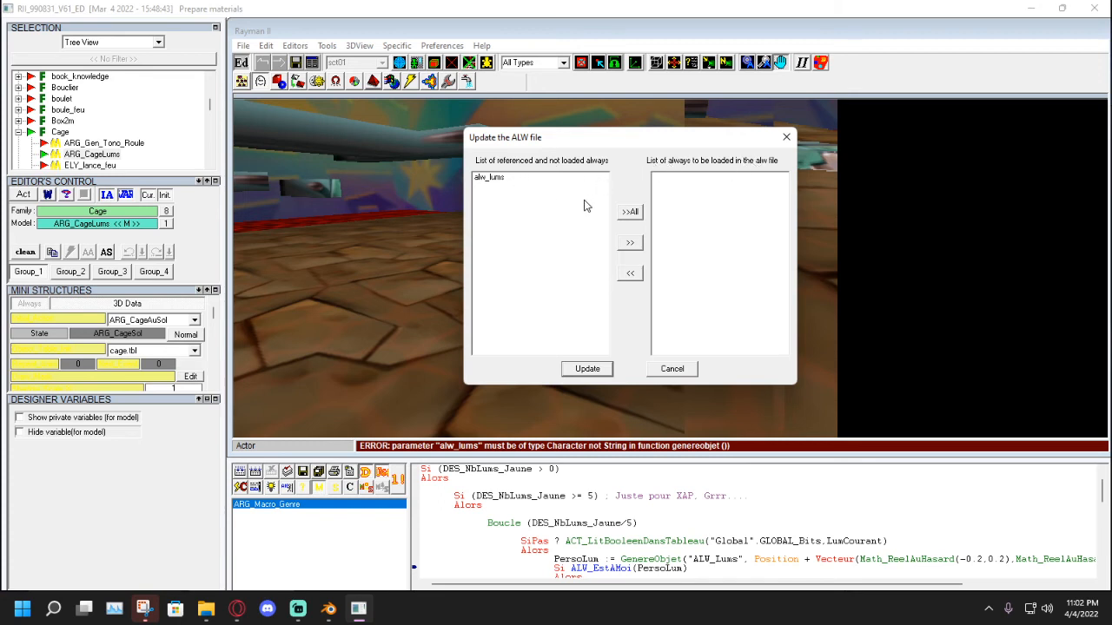
left_click(631, 211)
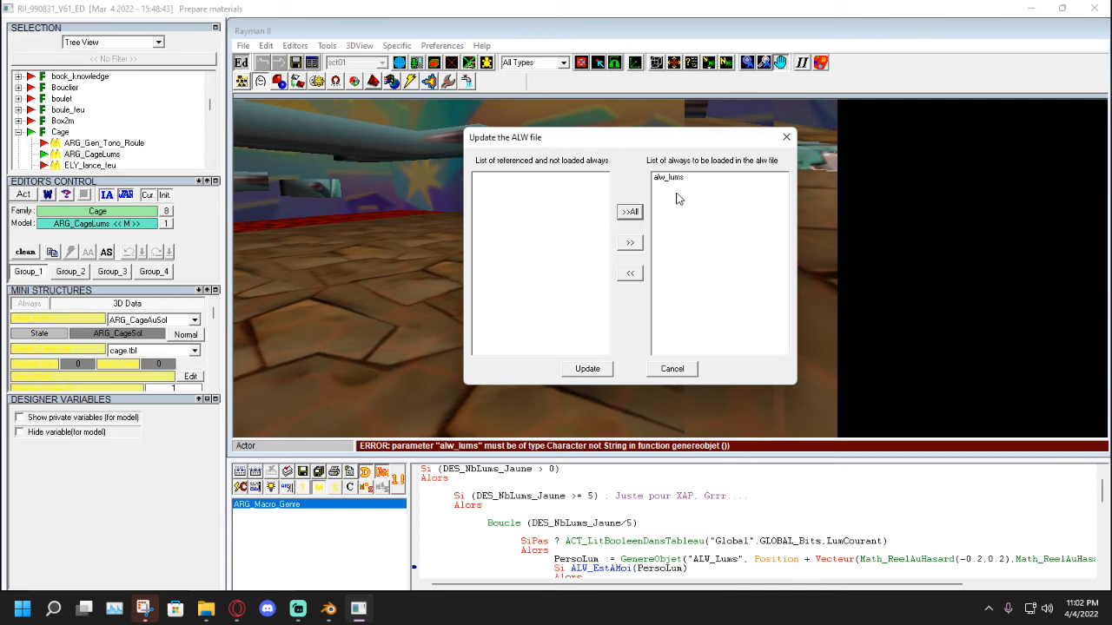
left_click(589, 367)
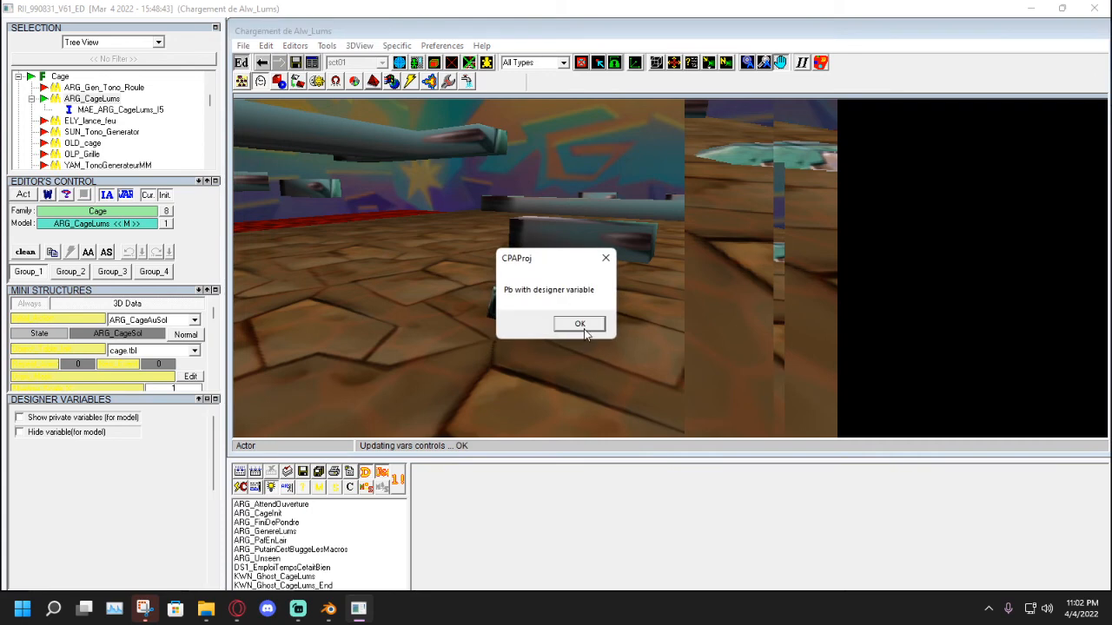
left_click(580, 324)
left_click(582, 326)
left_click(580, 324)
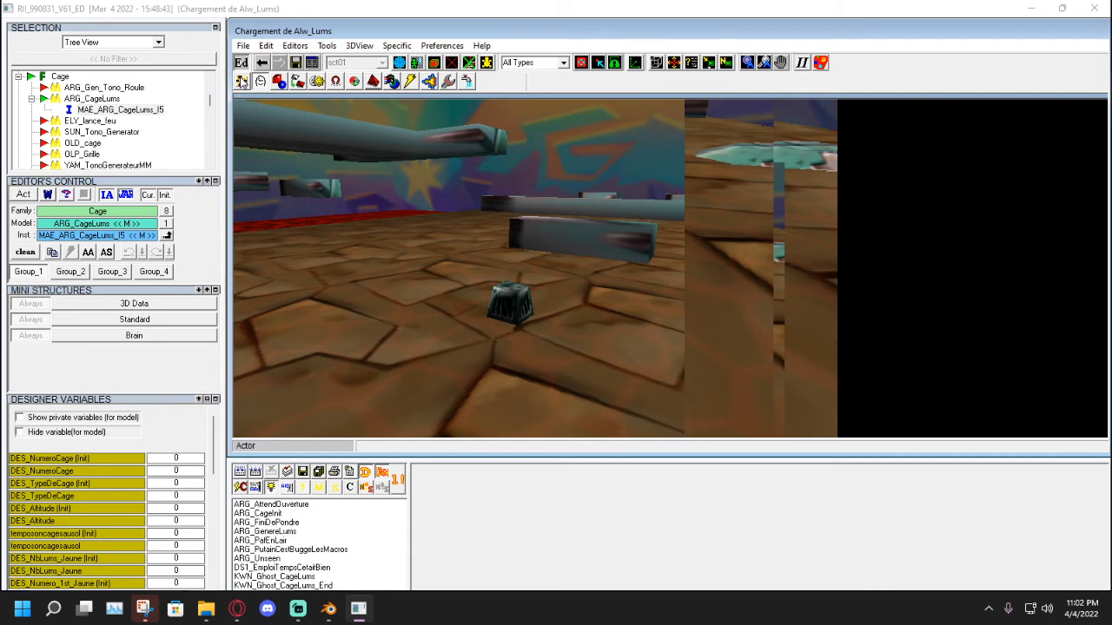
Move the lums cage to about -9.29, -28.86, 5.19 and set that as its initial position.
left_click(242, 80)
left_click(694, 63)
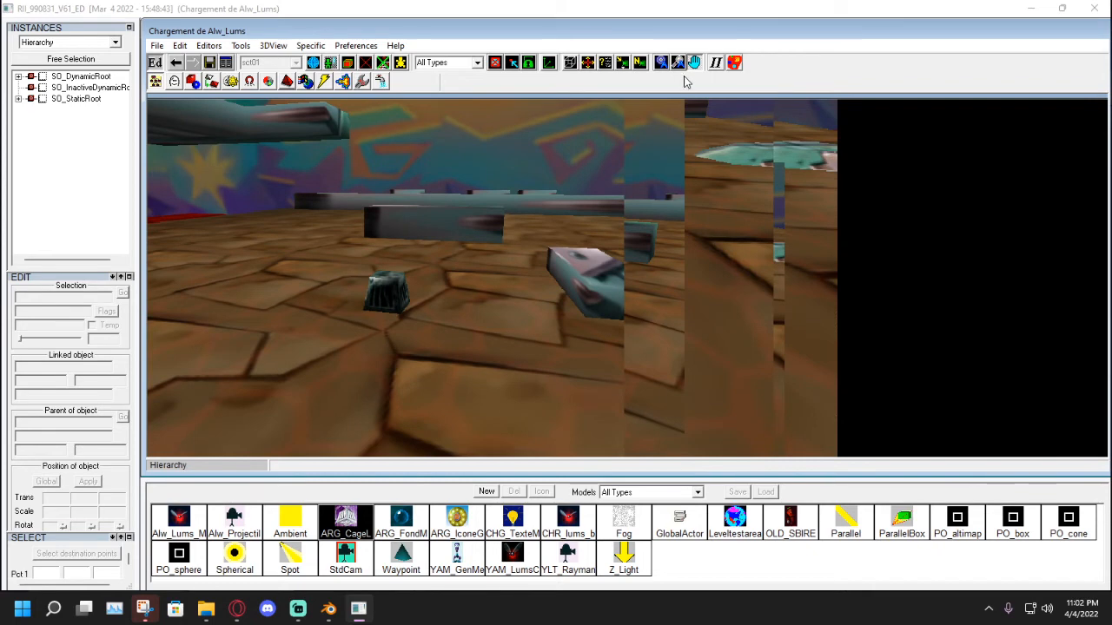
left_click_drag(384, 298, 476, 257)
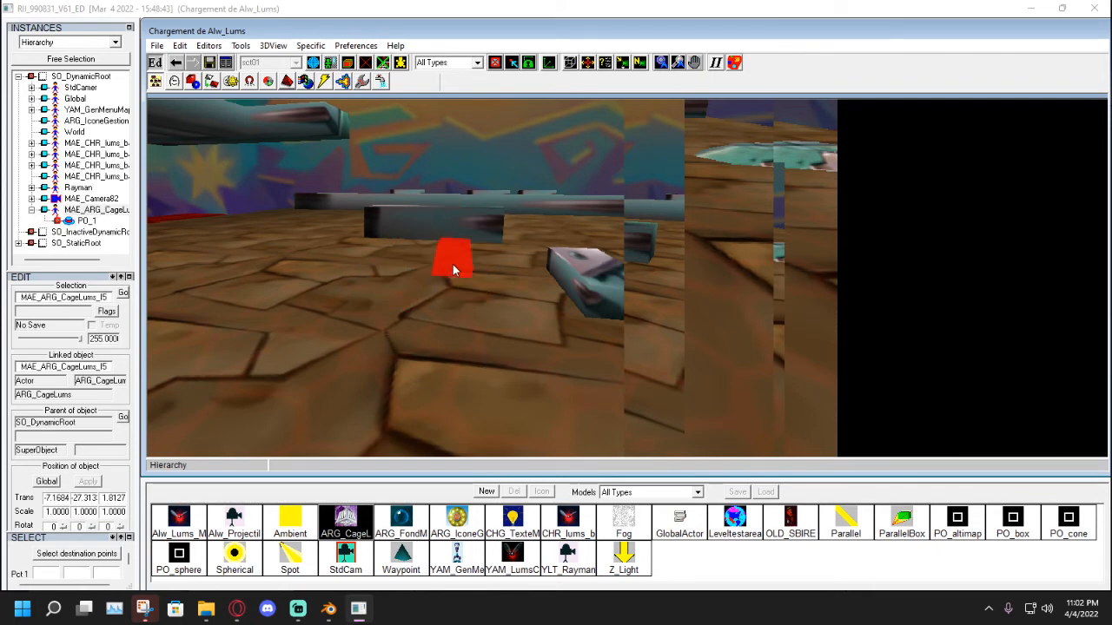
right_click(425, 235)
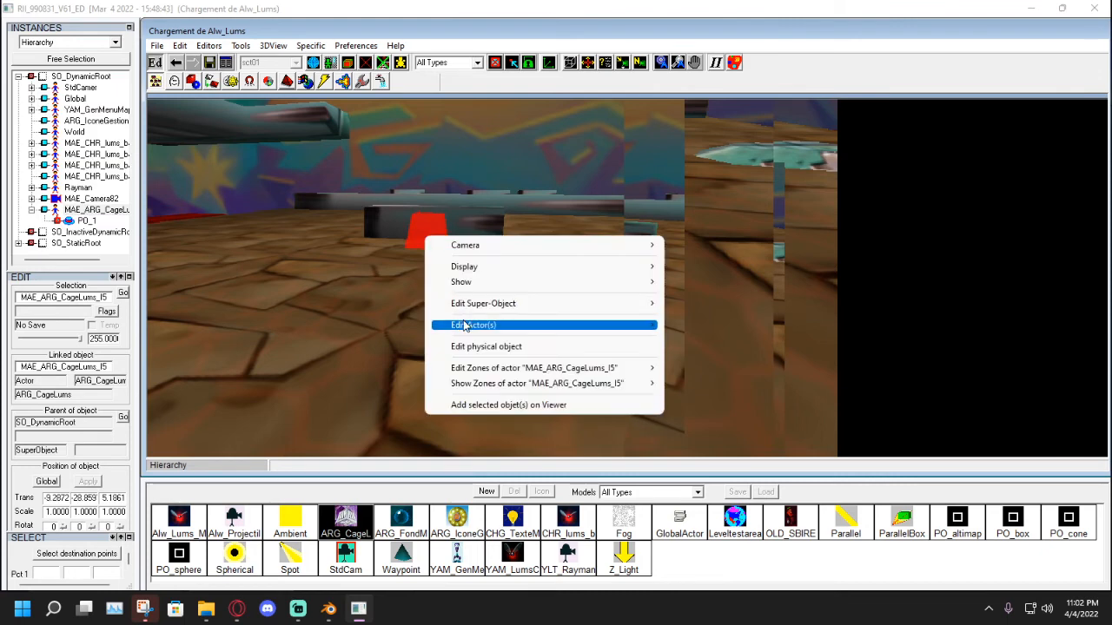
mouse_move(465, 325)
left_click(678, 356)
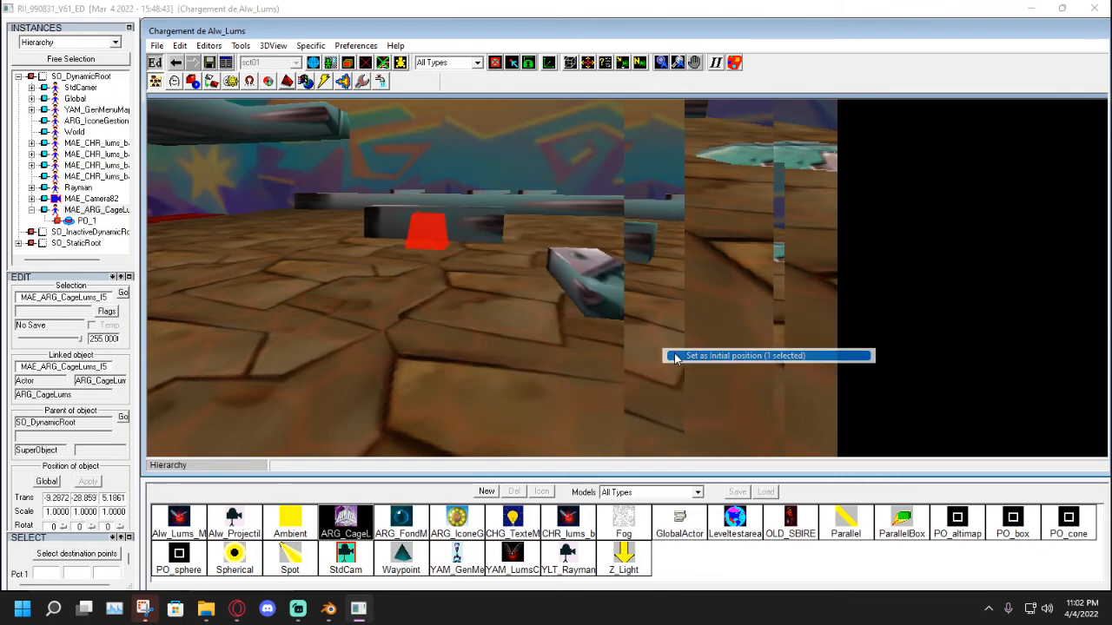
left_click(462, 328)
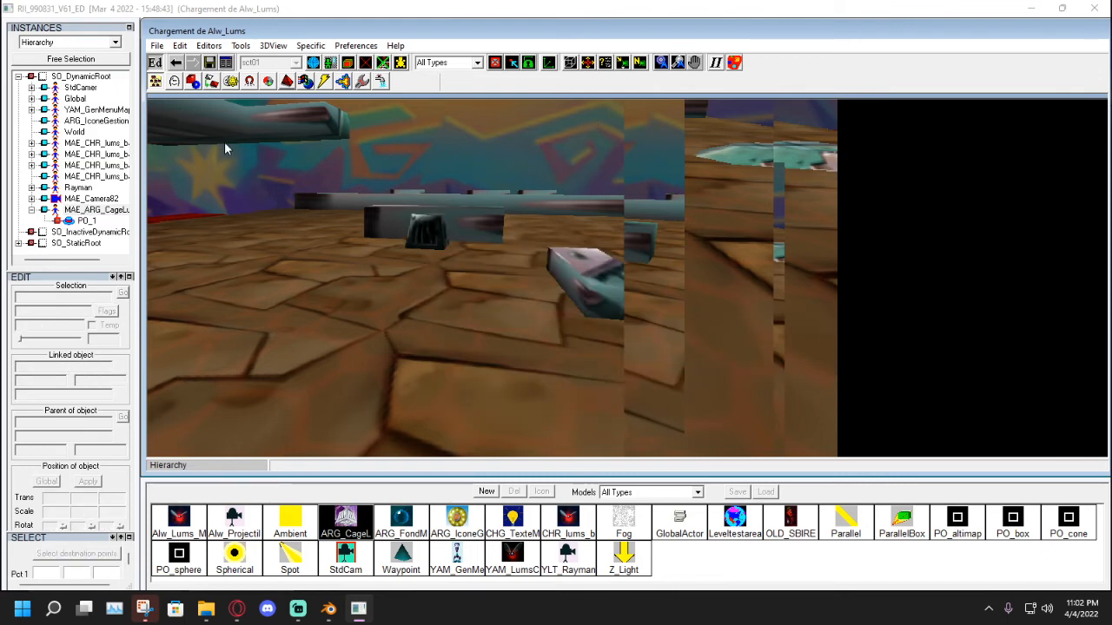
Set both the initial and current values of DES_NumeroCage and DES_TypeDeCage to 1 for the cage instance.
left_click(174, 81)
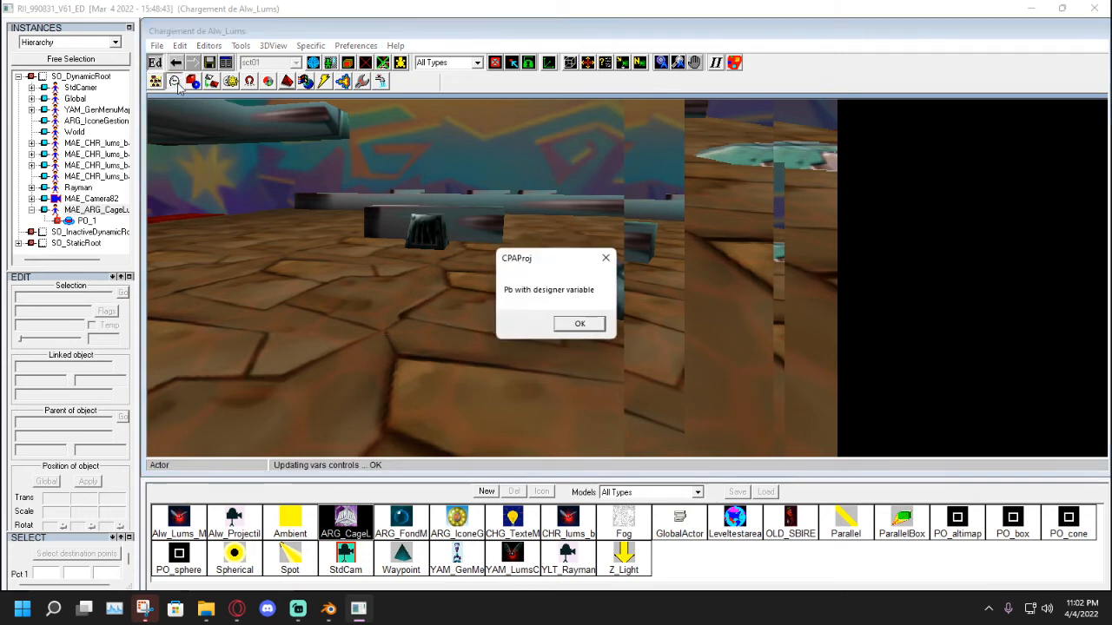
left_click(573, 328)
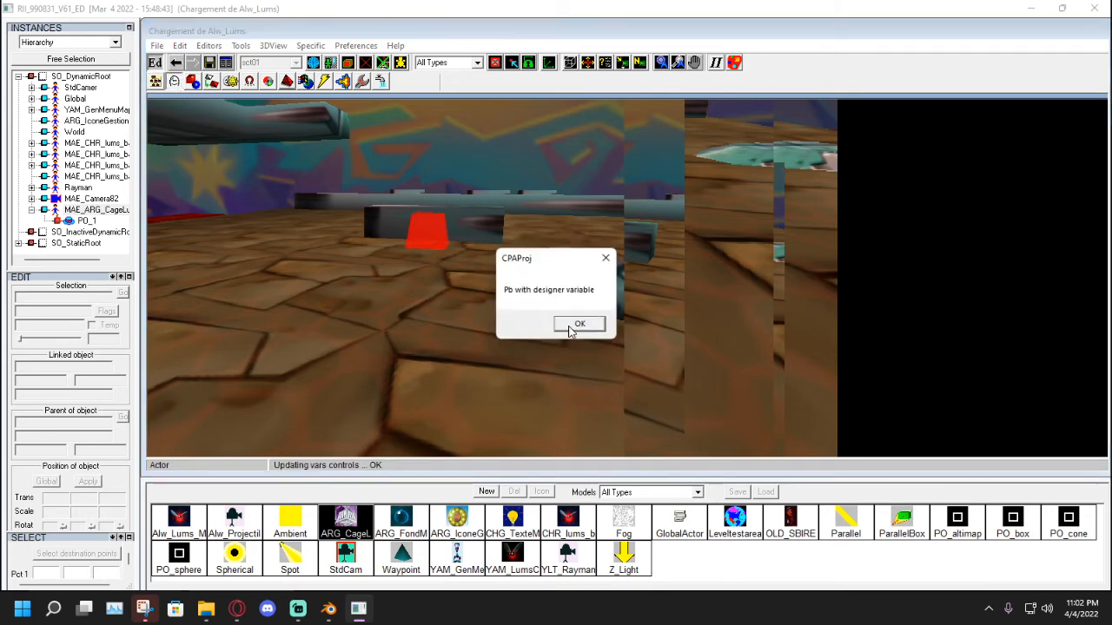
left_click(571, 329)
left_click(573, 325)
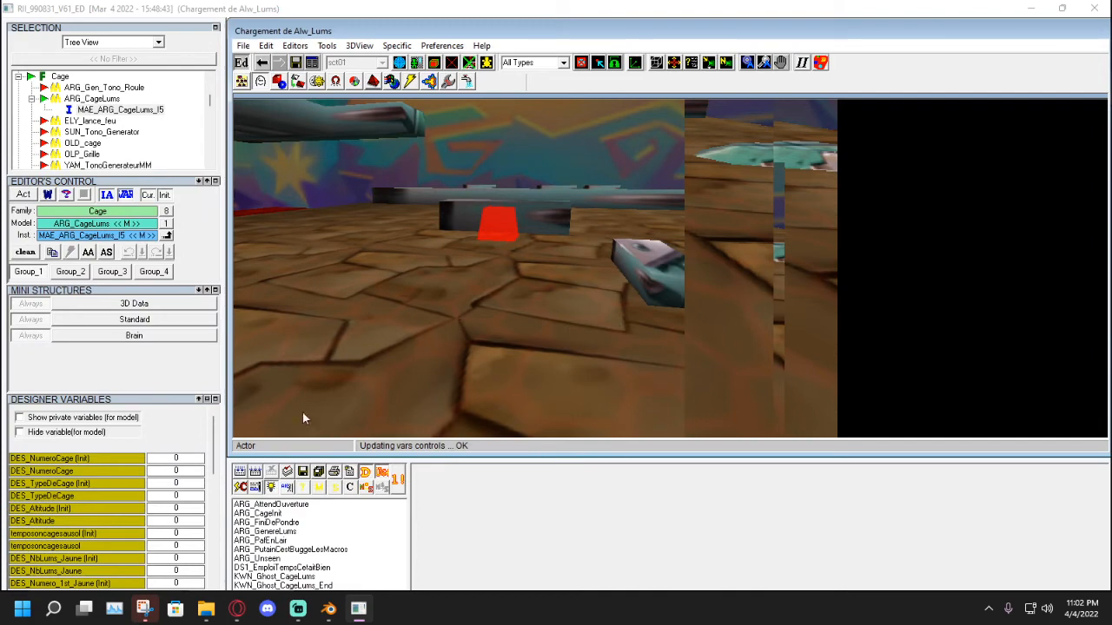
left_click(180, 459)
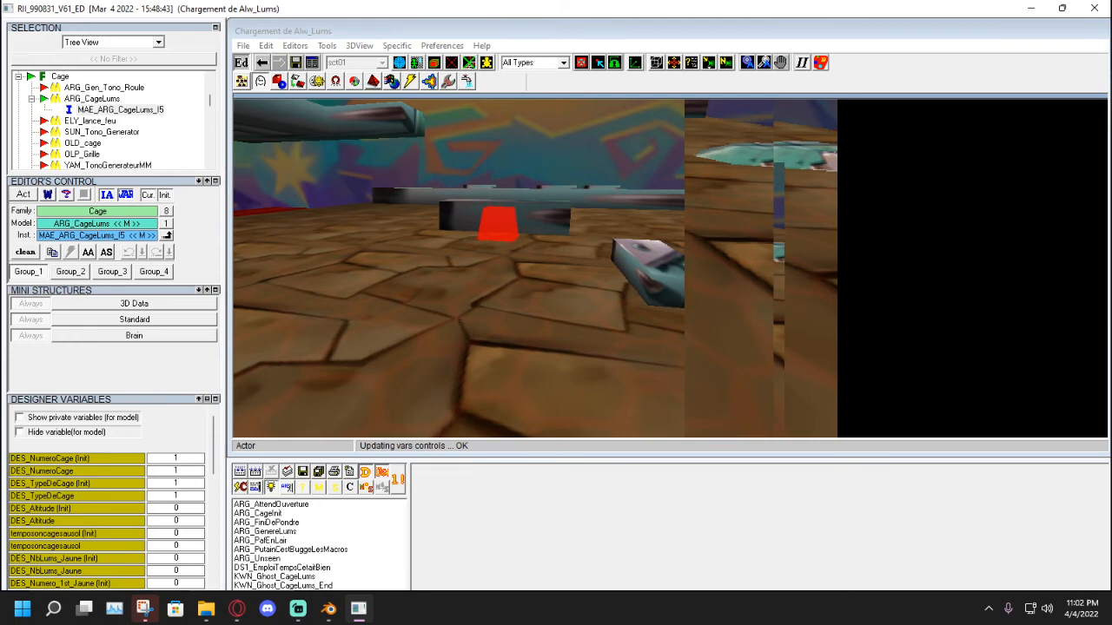
mouse_move(214, 445)
left_mouse_down()
mouse_move(213, 487)
mouse_move(215, 449)
left_mouse_up()
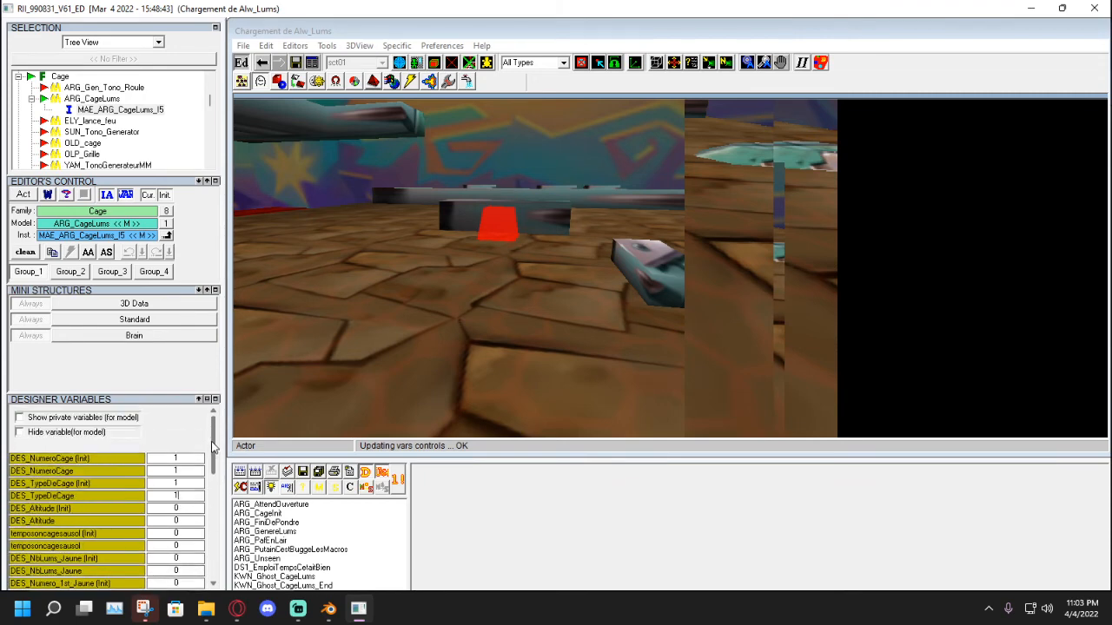
left_click(376, 224)
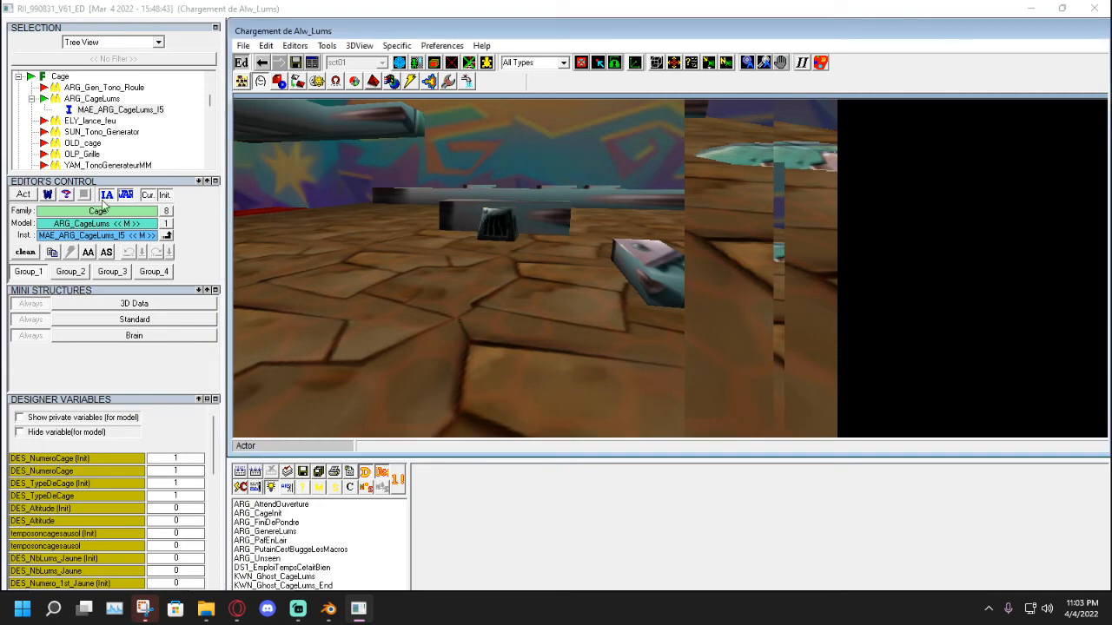
Collapse the Cage family and select the World instance under the World family's Leveltestarea2 model.
scroll(78, 130, "down", 1)
scroll(67, 132, "up", 2)
left_click(19, 111)
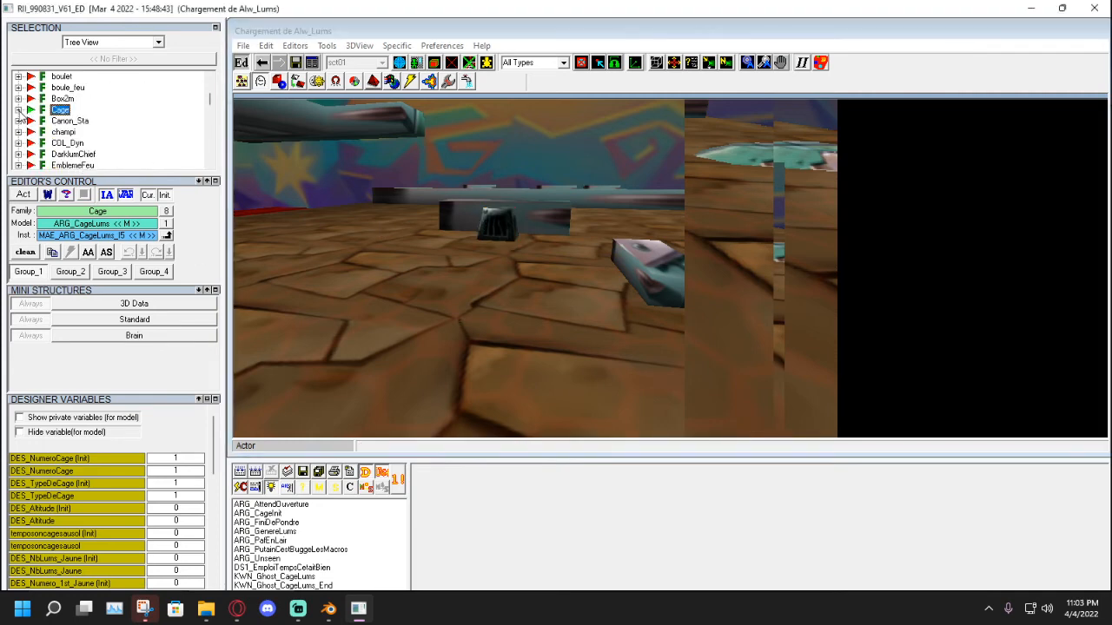
scroll(19, 128, "down", 4)
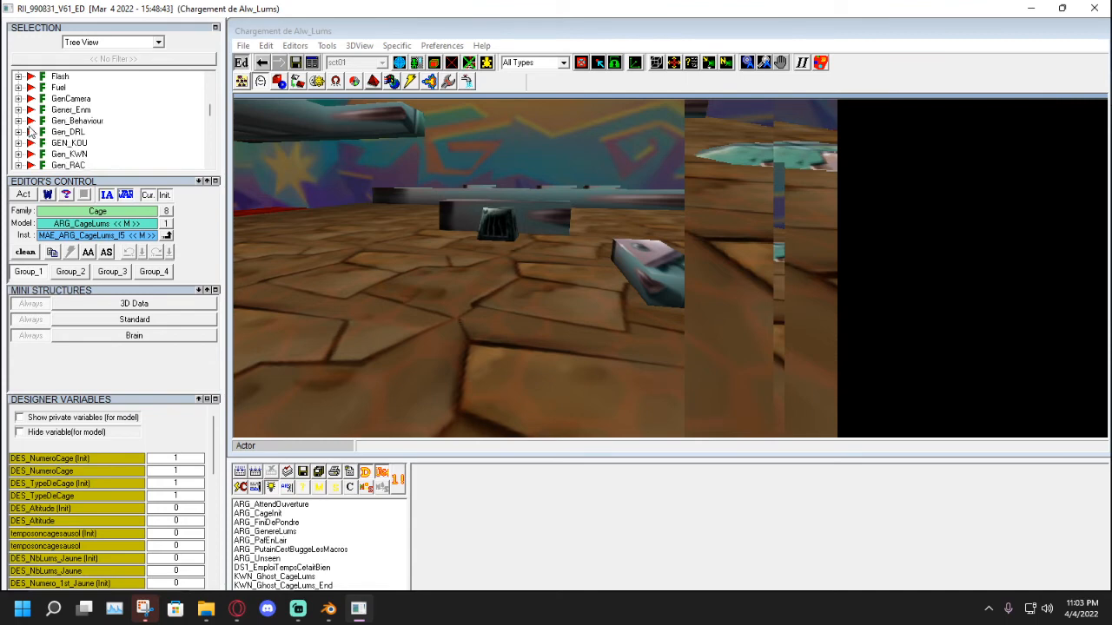
scroll(28, 126, "up", 6)
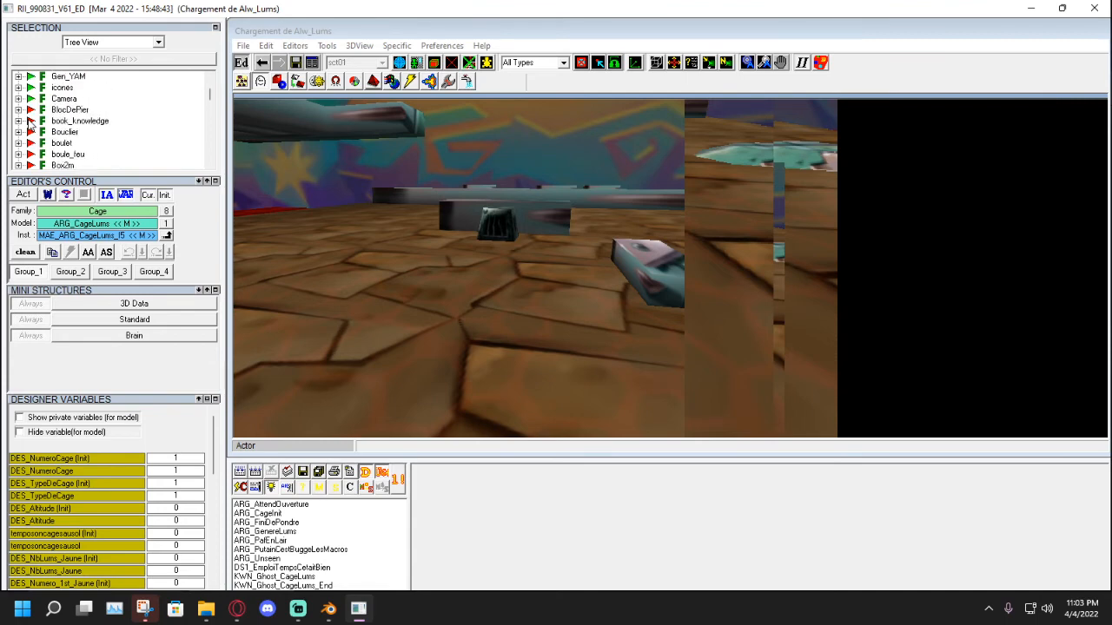
scroll(32, 113, "up", 1)
left_click(55, 121)
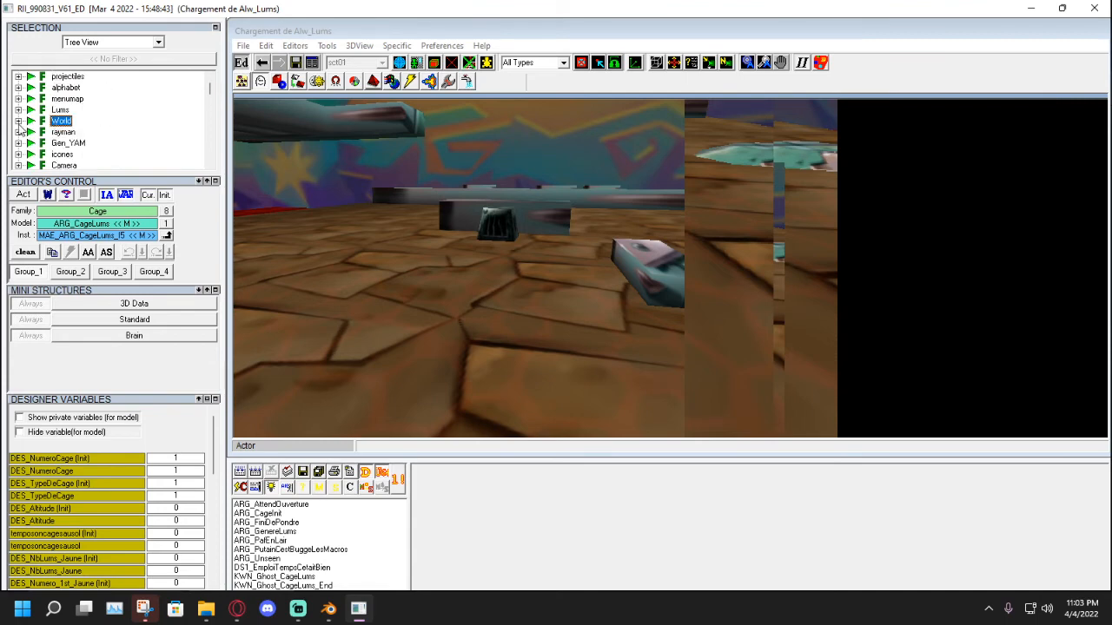
left_click(19, 120)
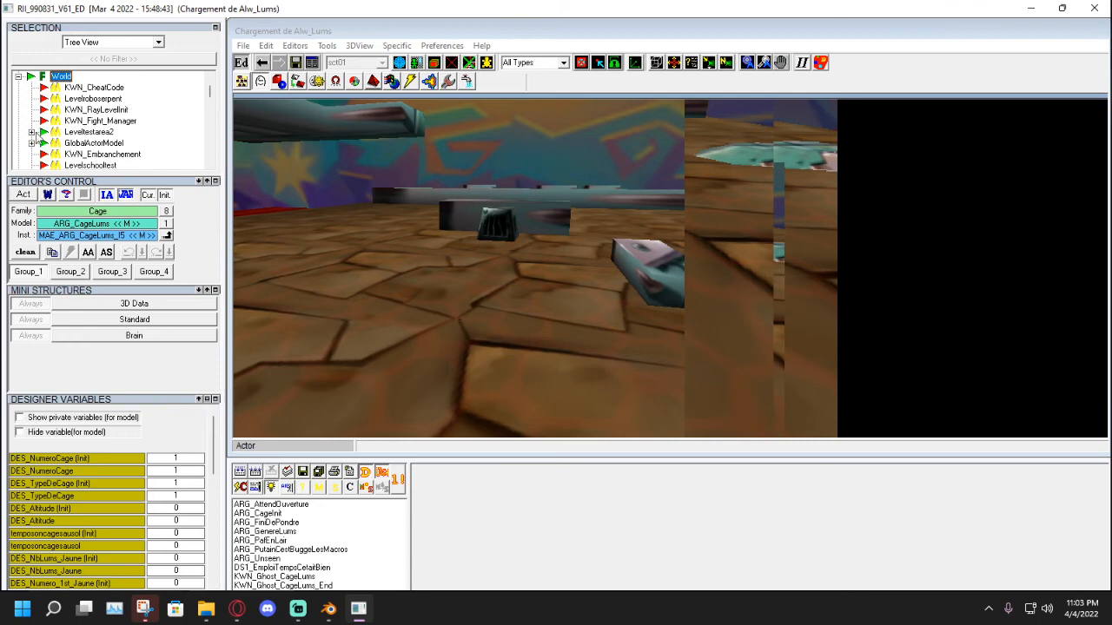
left_click(31, 132)
left_click(87, 144)
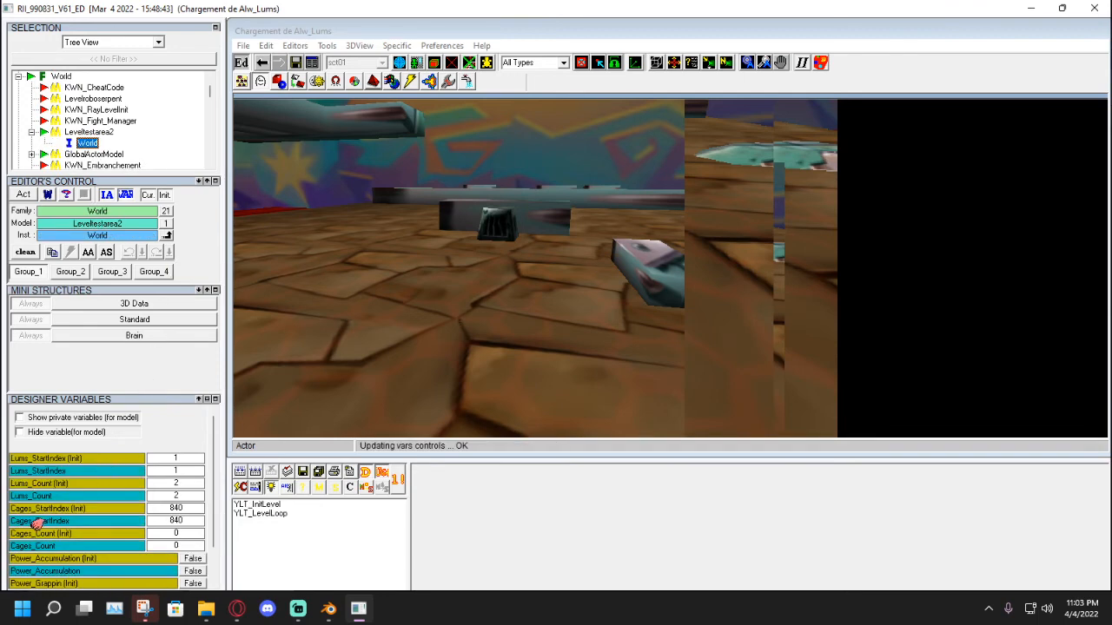
Set the World instance's initial and current Cages_Count to 1.
left_click(184, 535)
type("1")
key("Return")
scroll(74, 521, "down", 2)
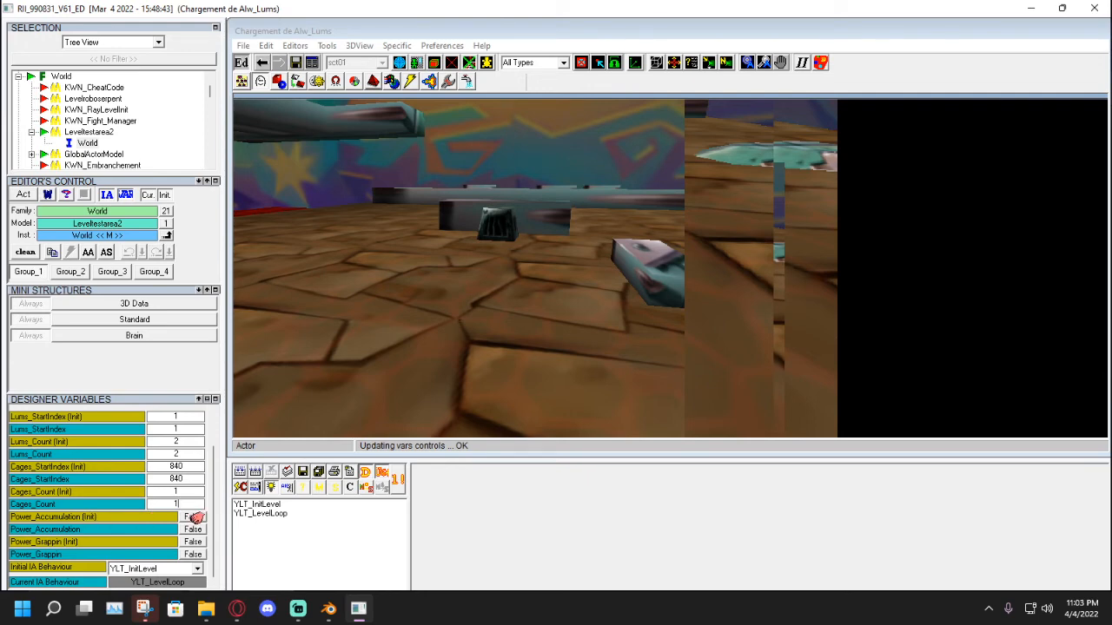
Set the initial and current values of Power_Accumulation and Power_Grappin to True for the World instance.
left_click(193, 517)
left_click(193, 542)
left_click(194, 542)
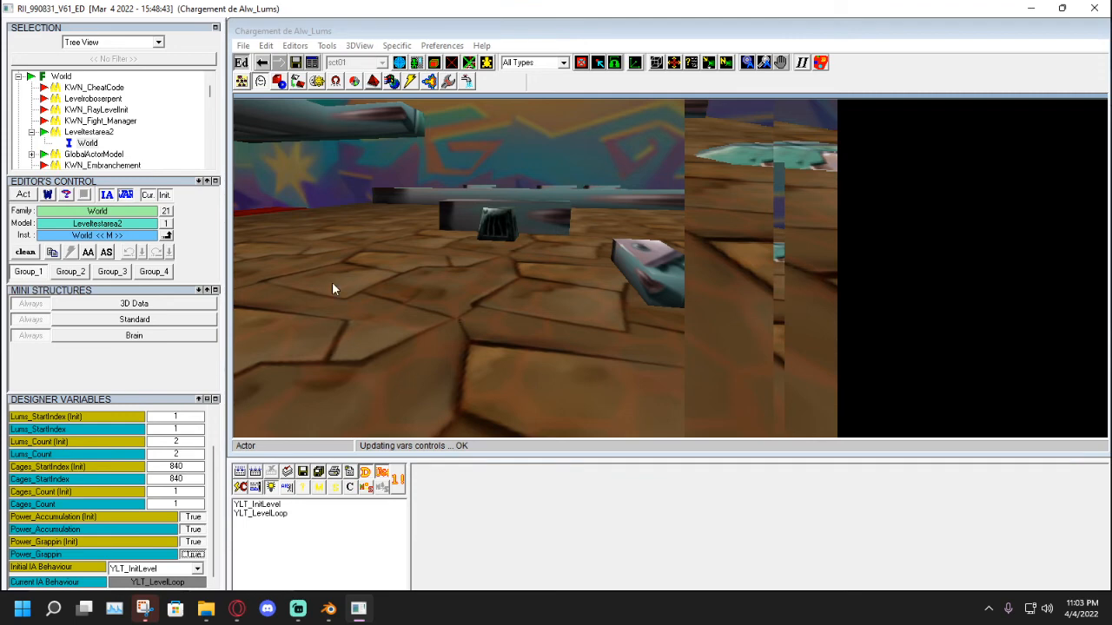
Save the level without parsing the AI of the Cage@ARG_CageLums model.
left_click(296, 62)
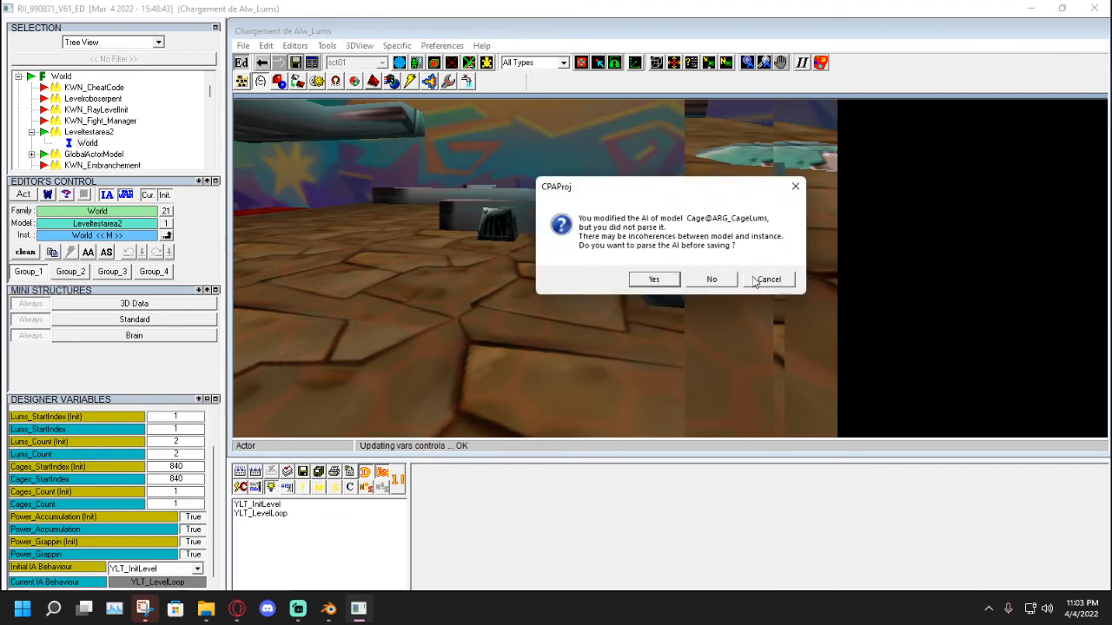
left_click(712, 279)
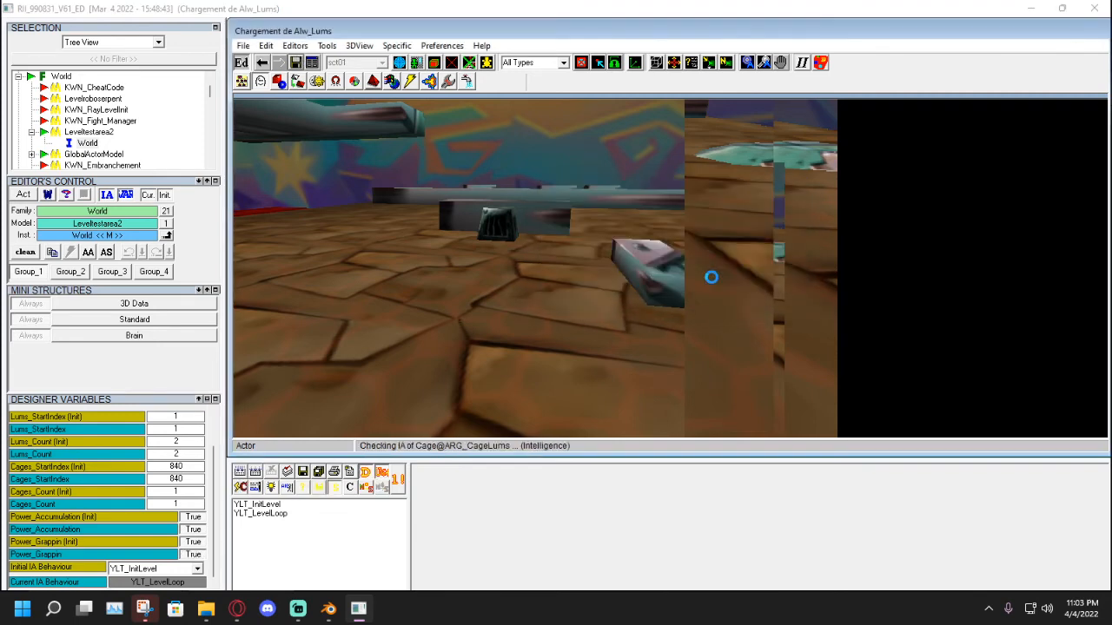
left_click(643, 328)
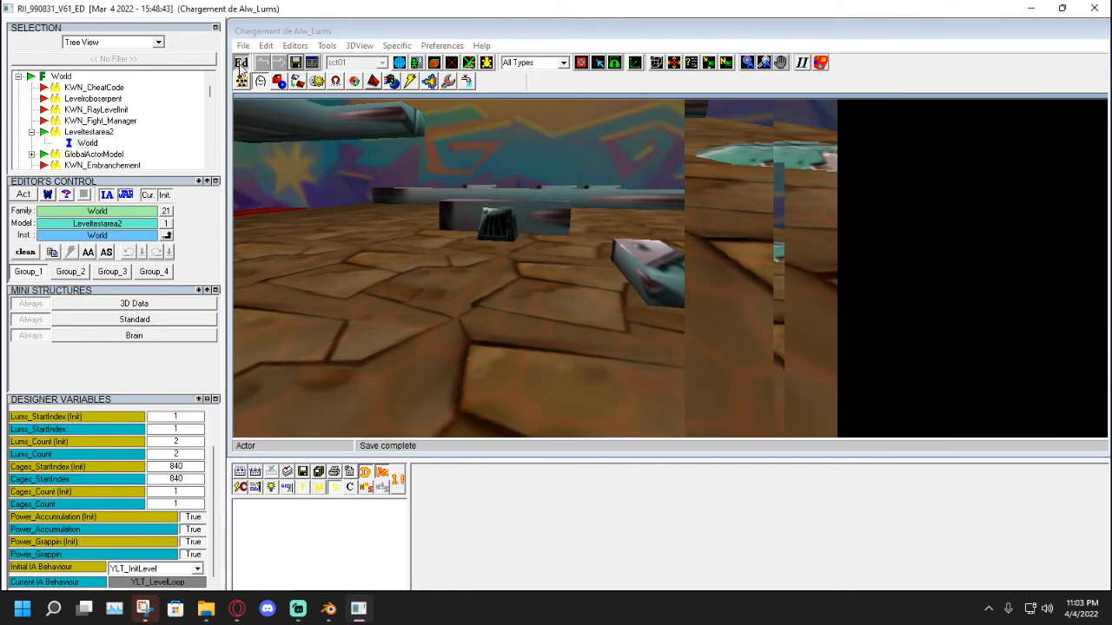
Leave edit mode to reload the level, declining to create Leveltestarea2.tde in the parallel GameDN64 tree and dismissing the AI error.
left_click(242, 64)
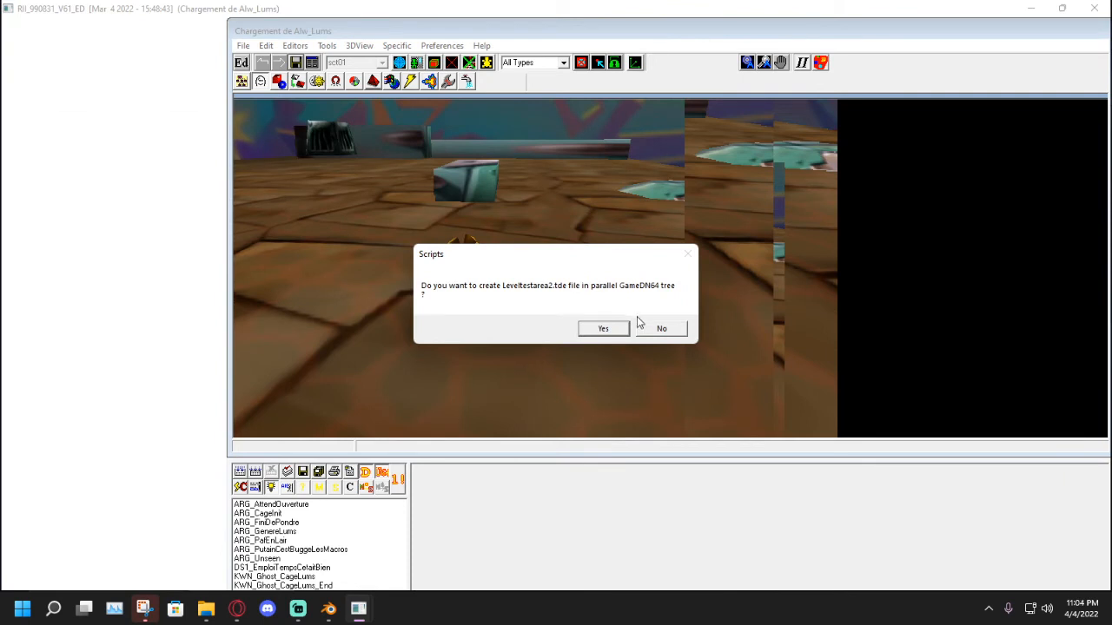
left_click(658, 327)
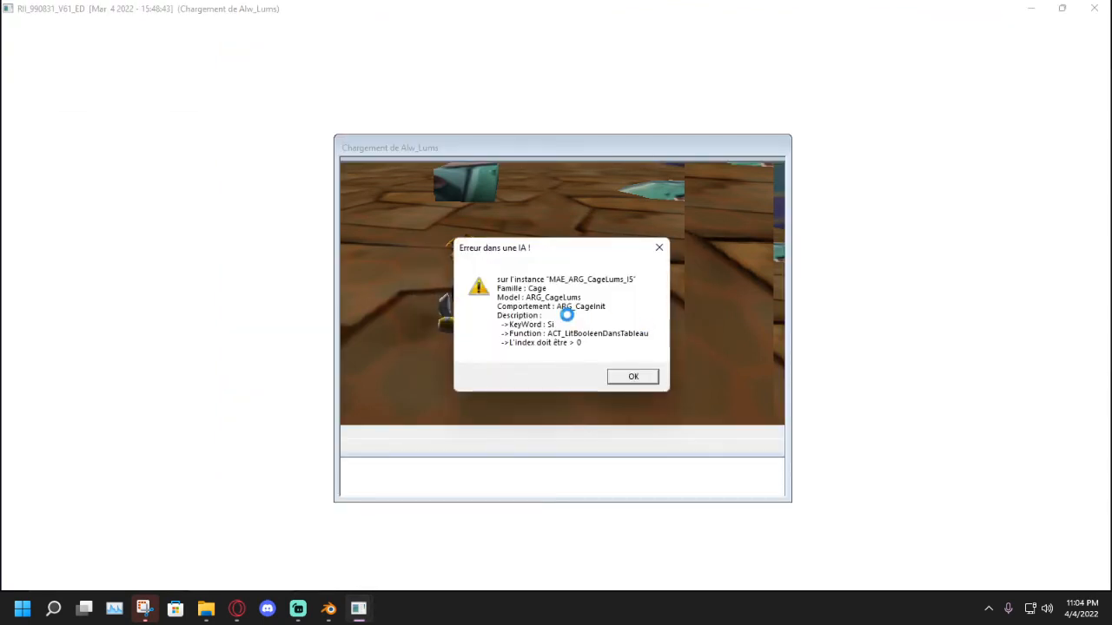
left_click(638, 378)
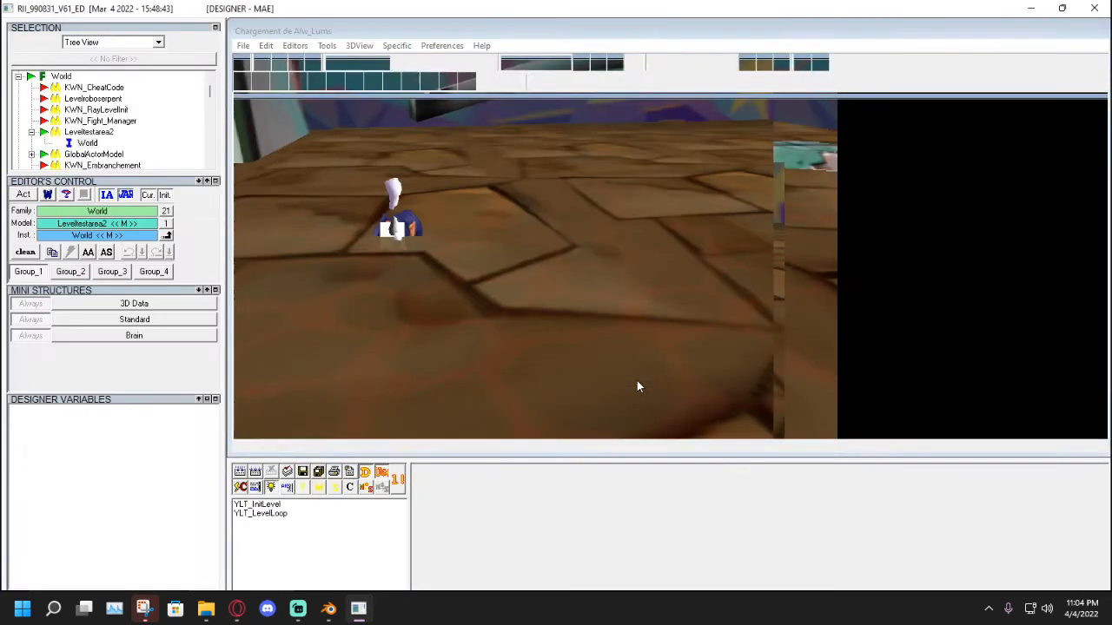
Select the lums cage in the 3D view and check its designer variables.
left_click(781, 63)
left_click_drag(626, 161, 807, 102)
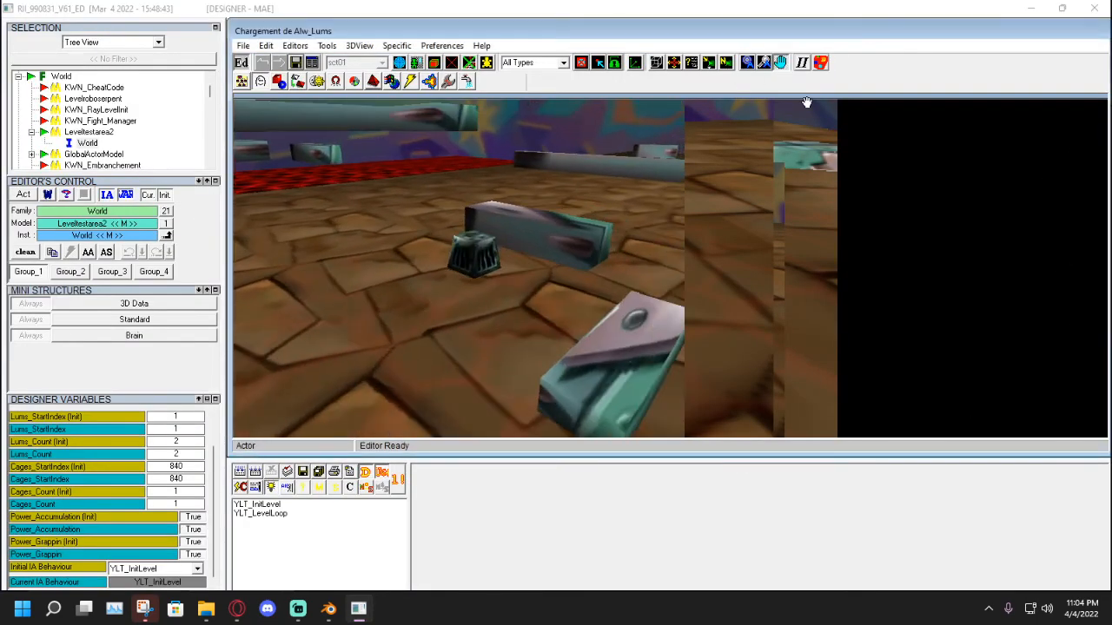
left_click(785, 69)
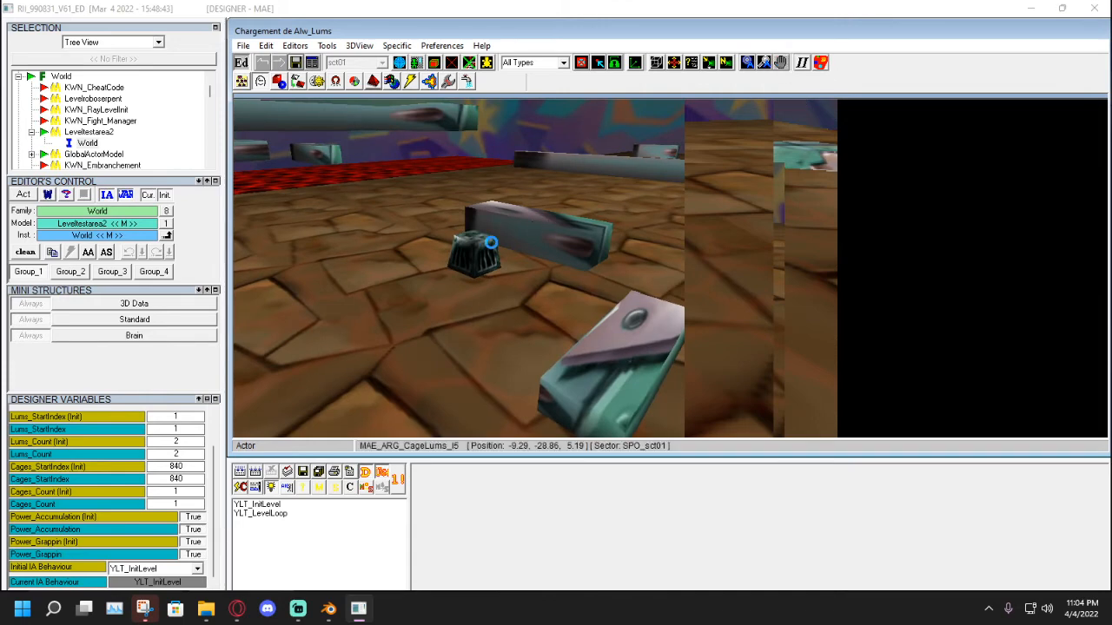
left_click(492, 248)
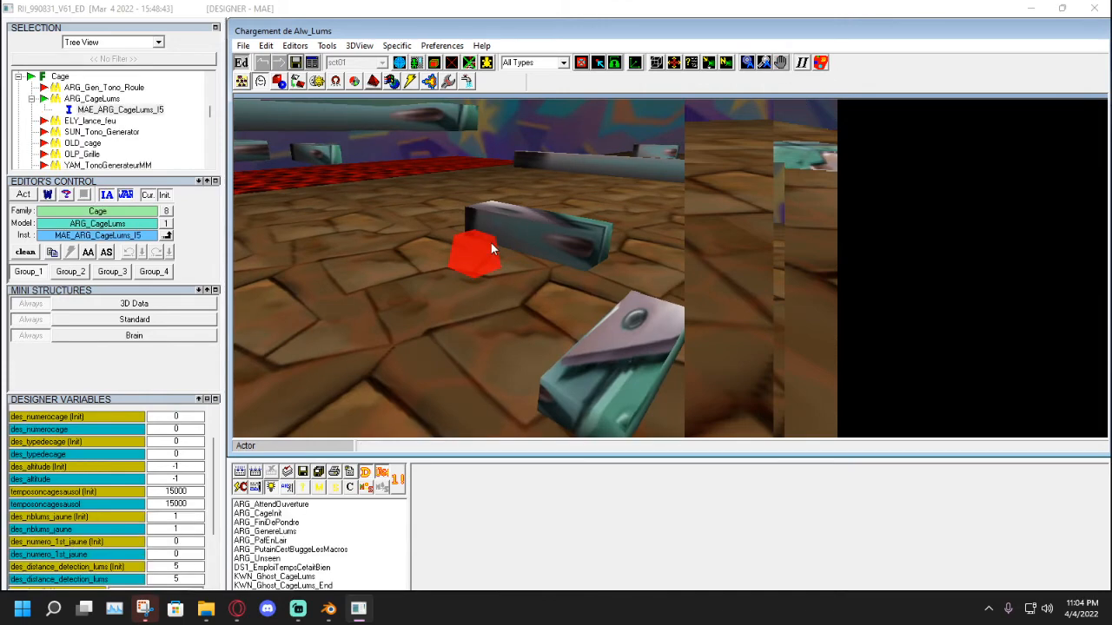
left_click(780, 66)
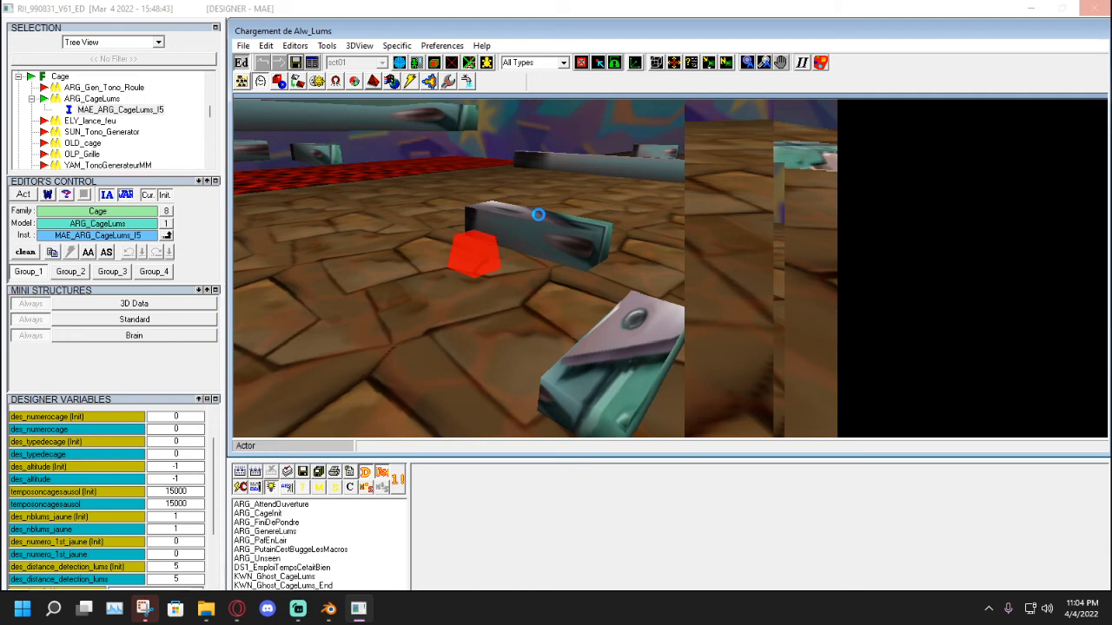
End the unresponsive level editor with Task Manager, and close Task Manager.
left_click(244, 614)
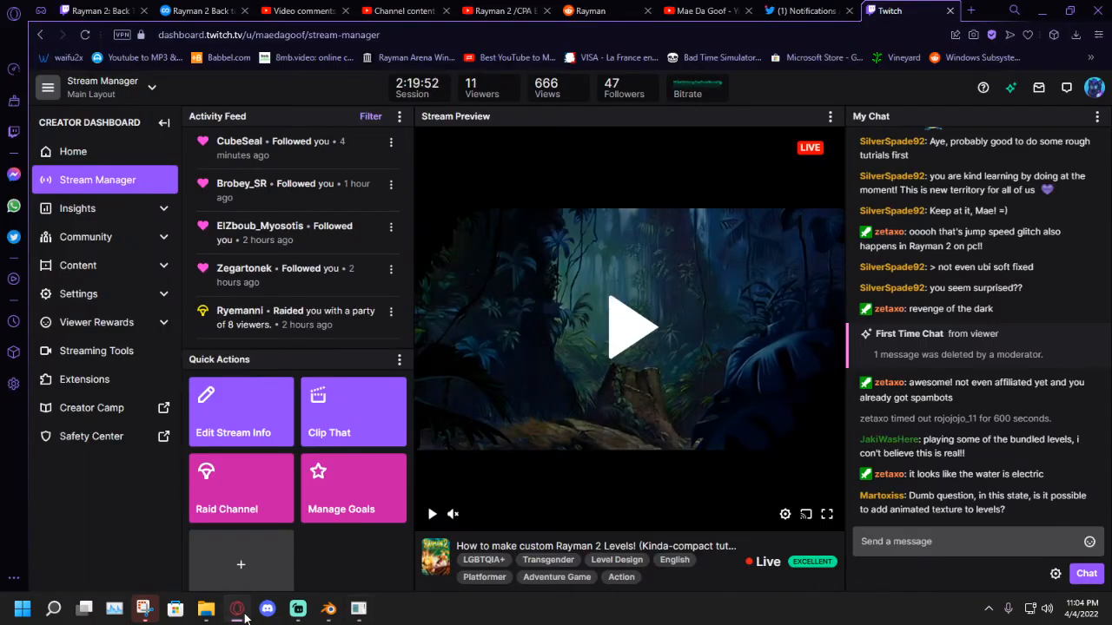
left_click(238, 611)
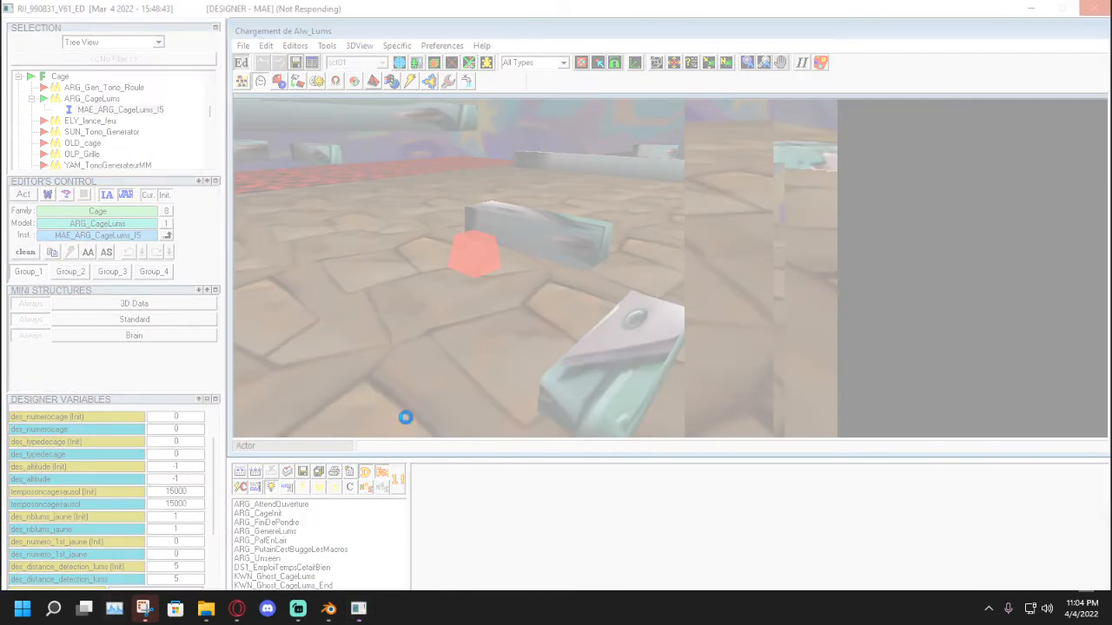
key("ctrl+shift+Escape")
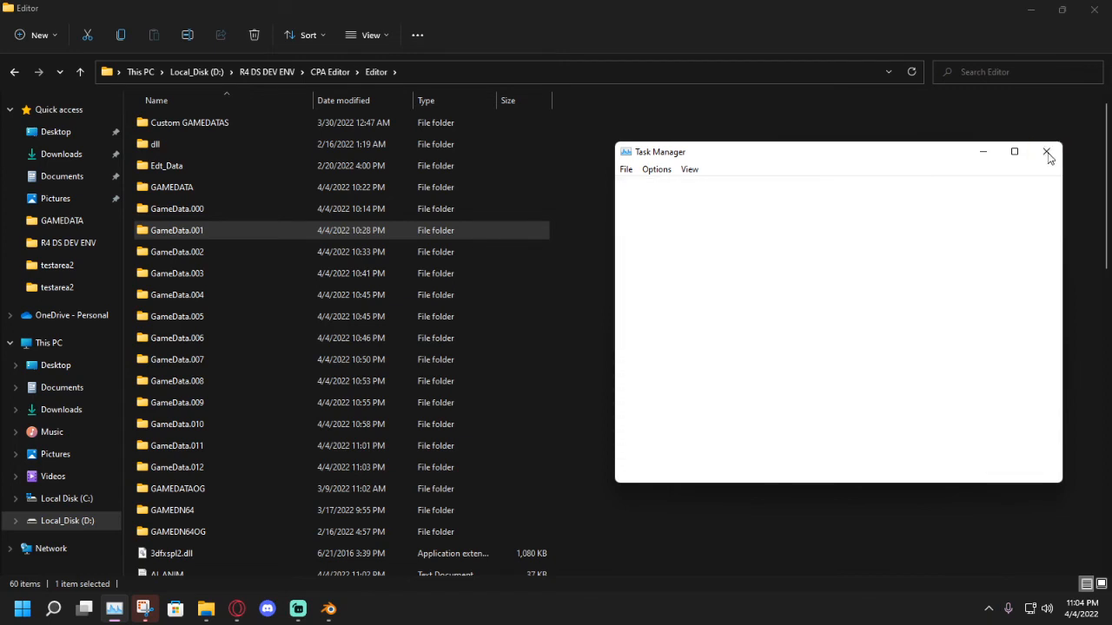
left_click(1046, 152)
Open the World folder inside the GameData.011 backup in the Editor directory.
left_click(884, 224)
scroll(605, 297, "down", 1)
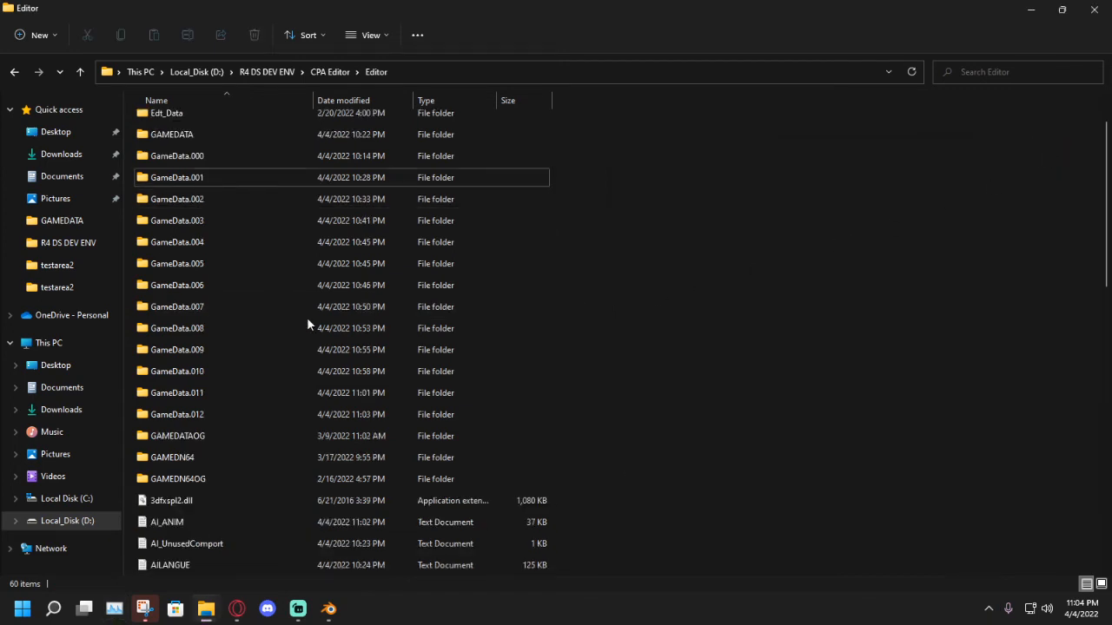
left_click(241, 381)
left_click(217, 391)
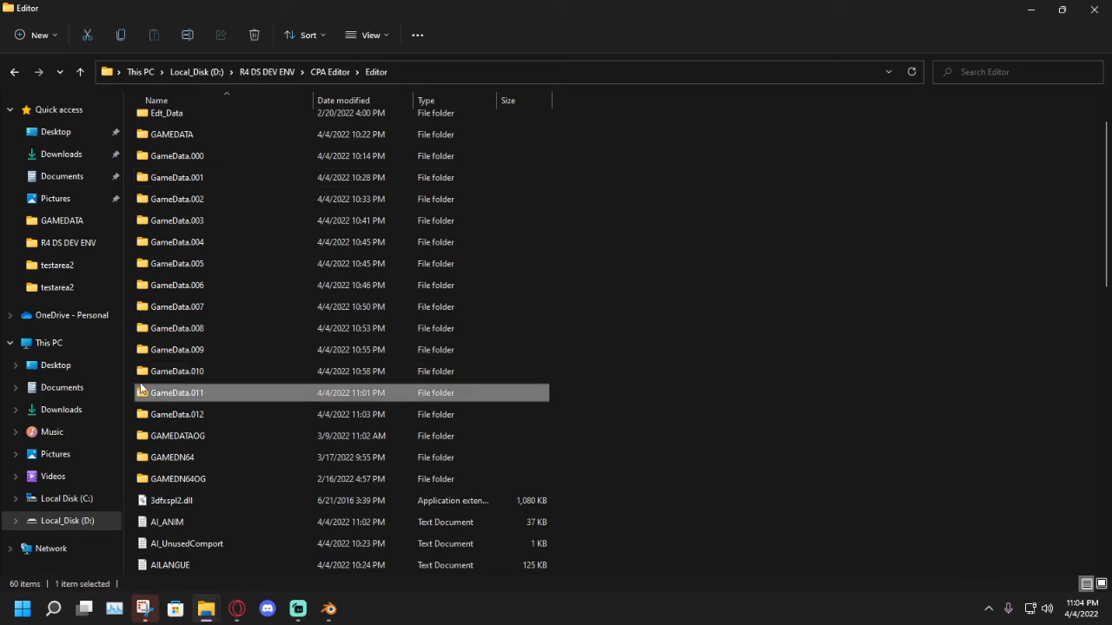
mouse_move(201, 394)
double_click(196, 396)
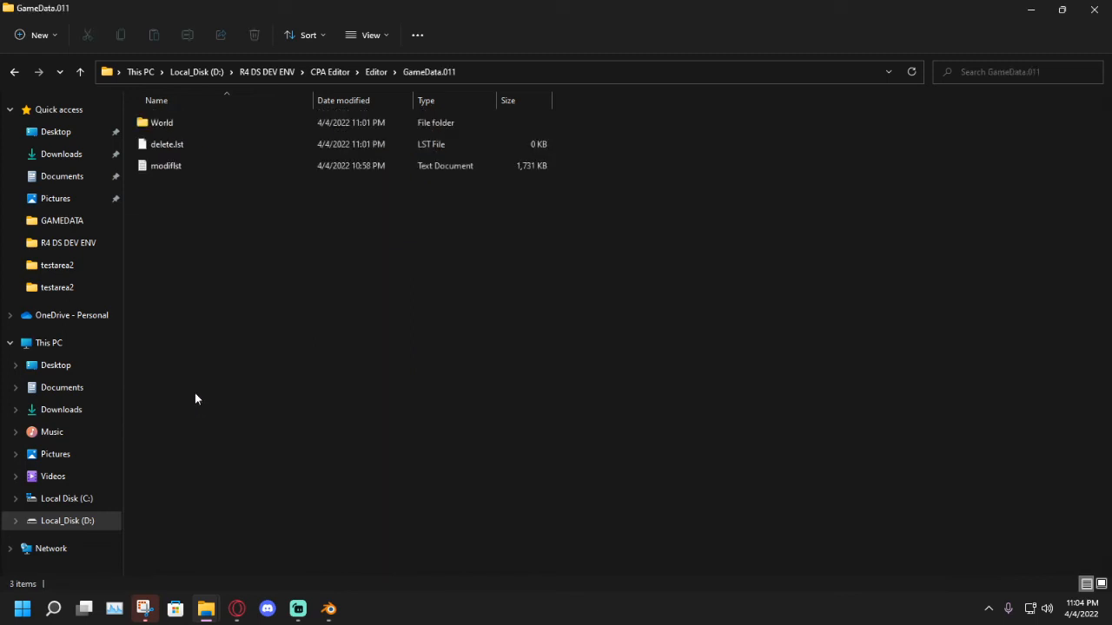
left_click(165, 125)
double_click(165, 126)
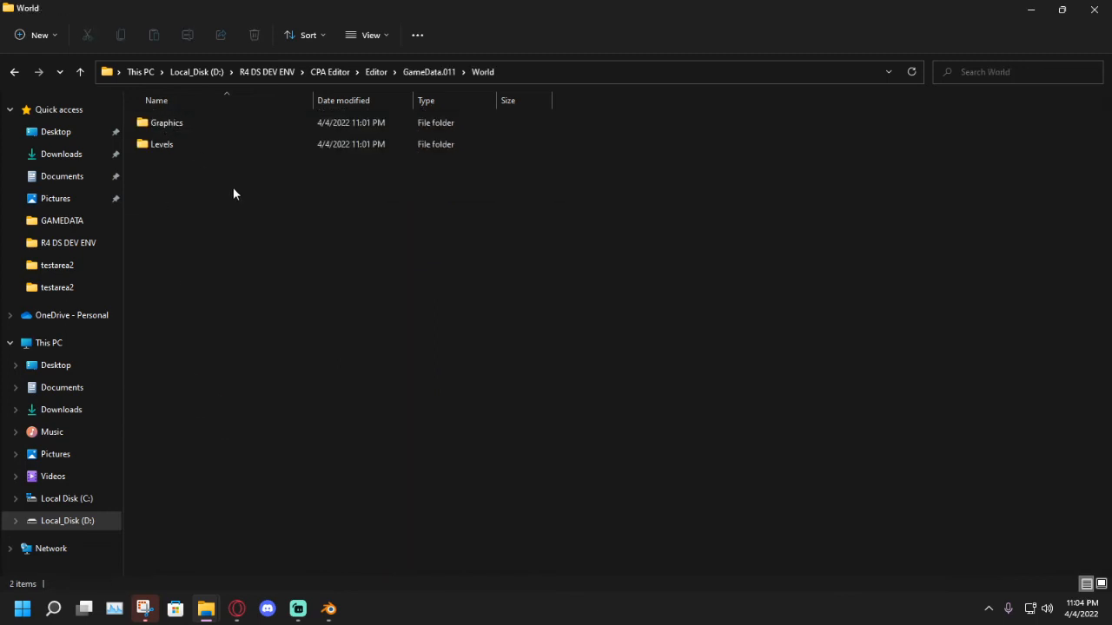
Examine the backup's Graphics\Objects\Banks\cage folder for modified cage files.
double_click(174, 122)
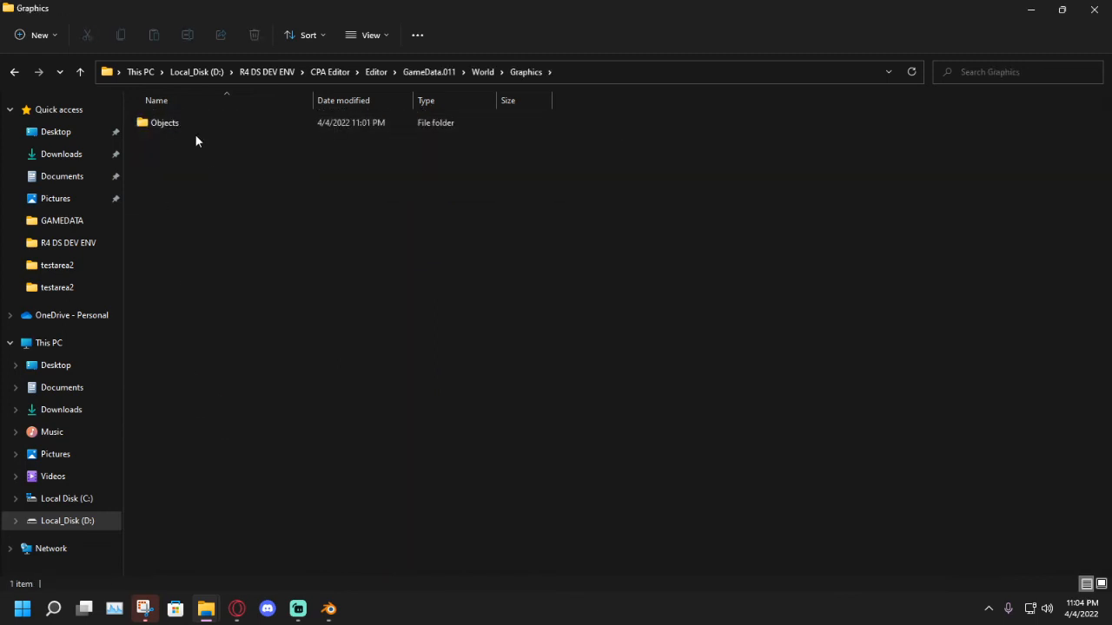
double_click(192, 125)
double_click(181, 123)
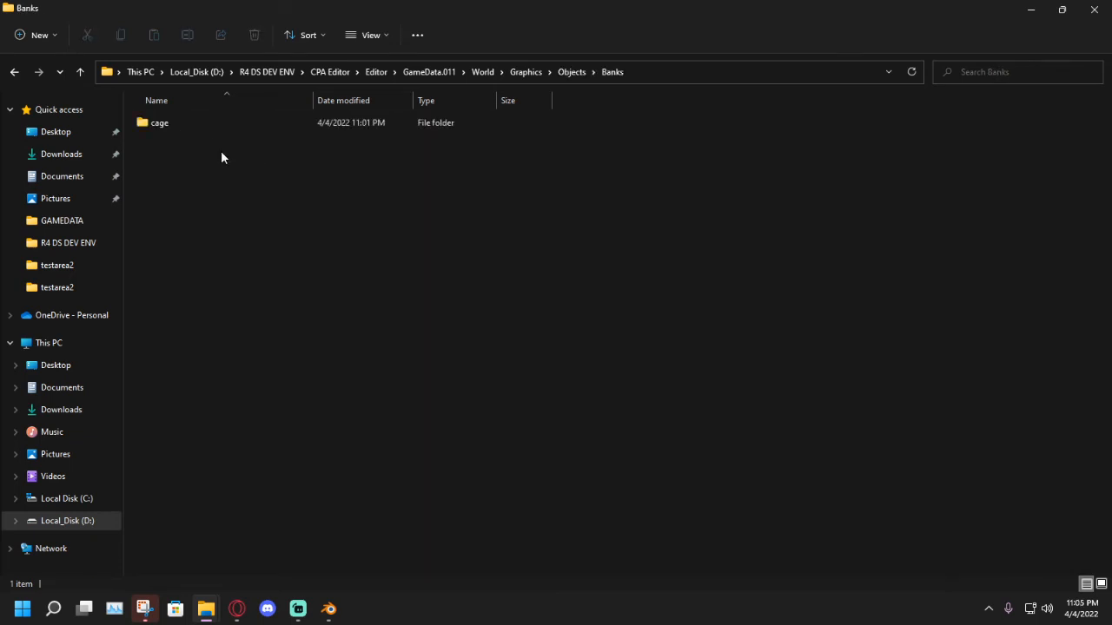
double_click(197, 122)
left_click(501, 72)
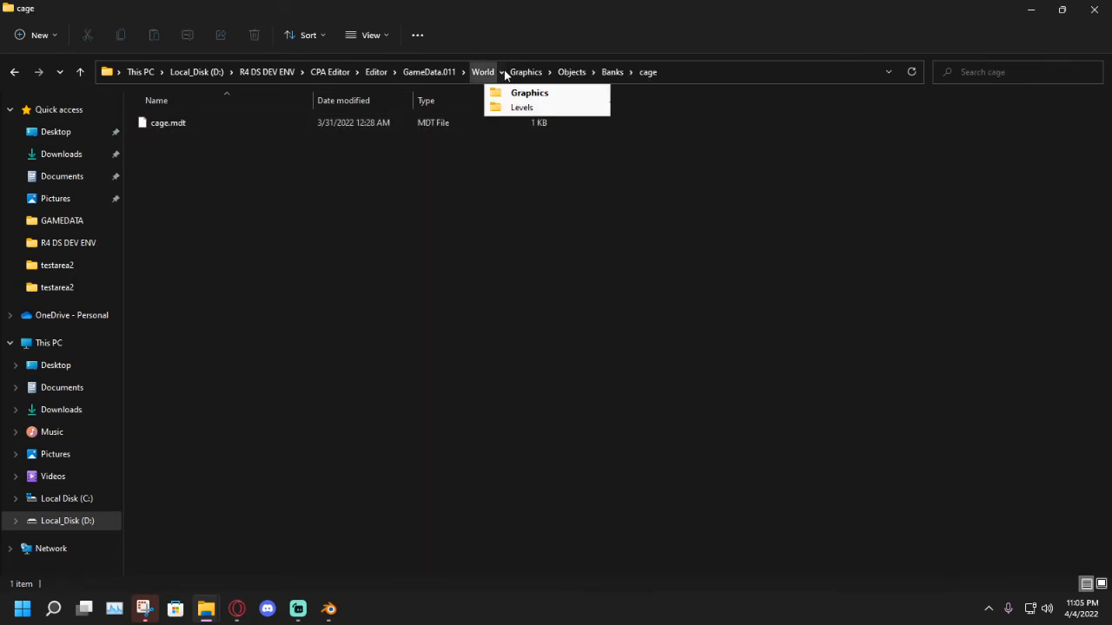
Return to the Editor directory and open World\Levels\testarea2 inside the GameData.010 backup.
left_click(434, 69)
left_click(369, 72)
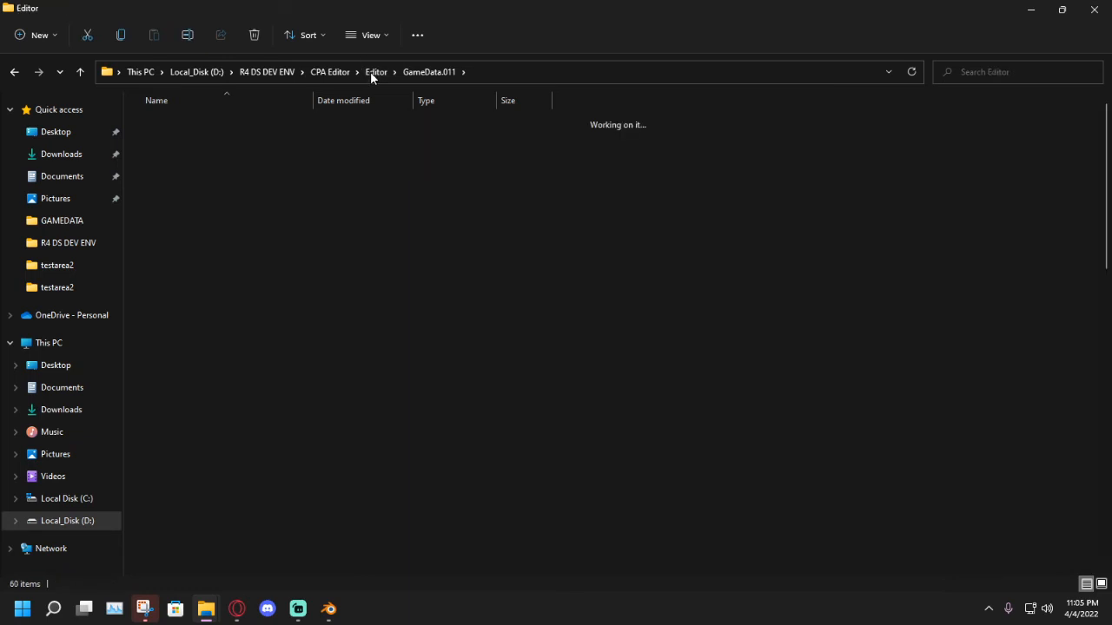
double_click(202, 424)
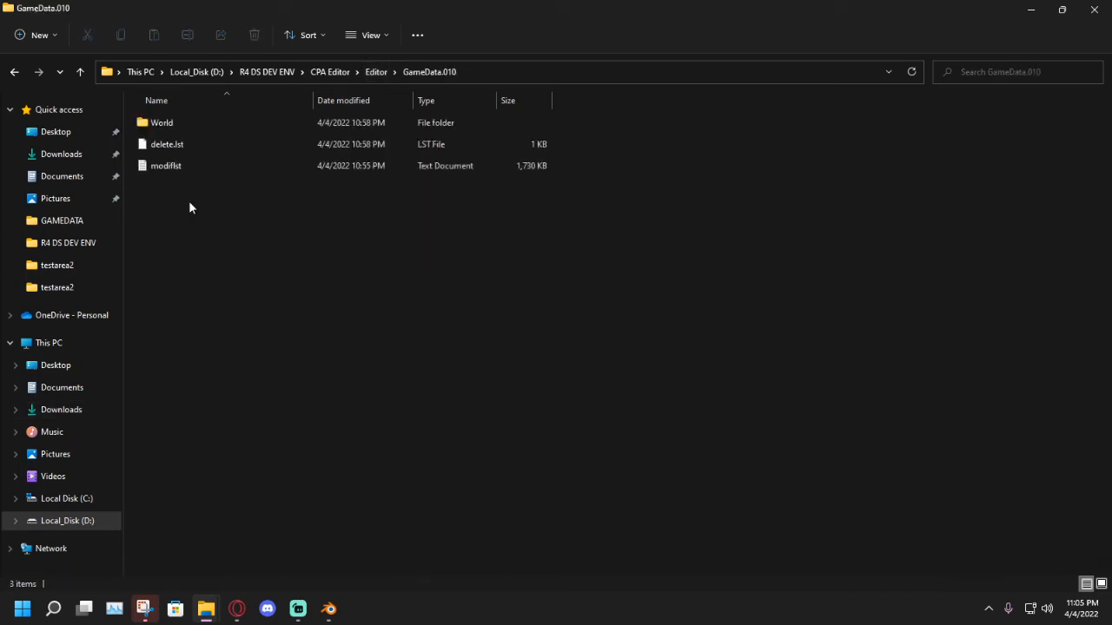
double_click(178, 126)
double_click(180, 127)
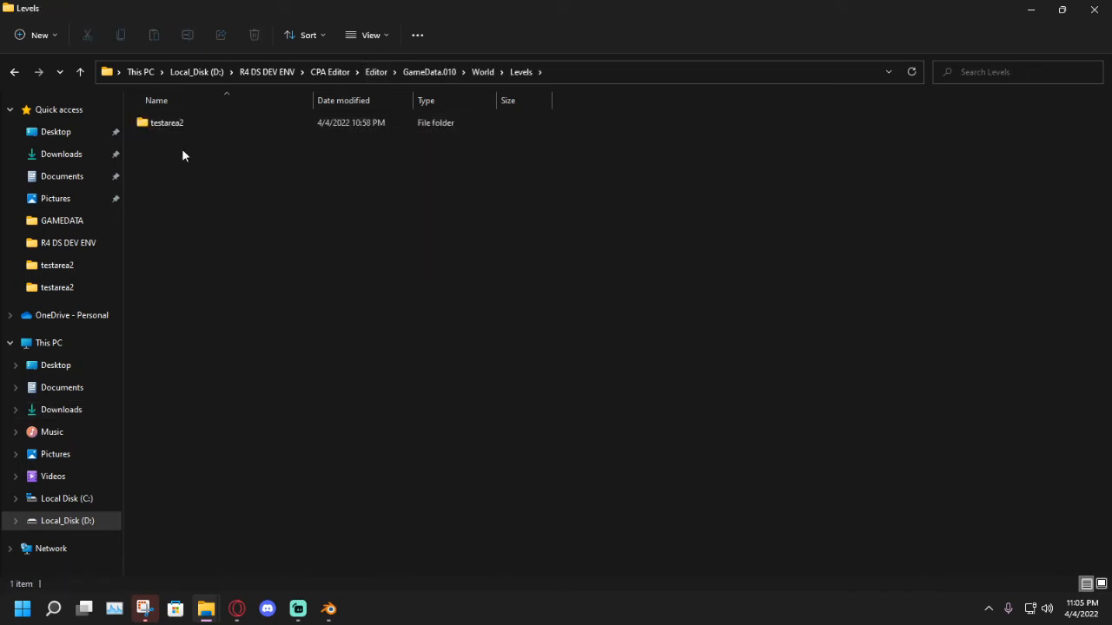
double_click(182, 126)
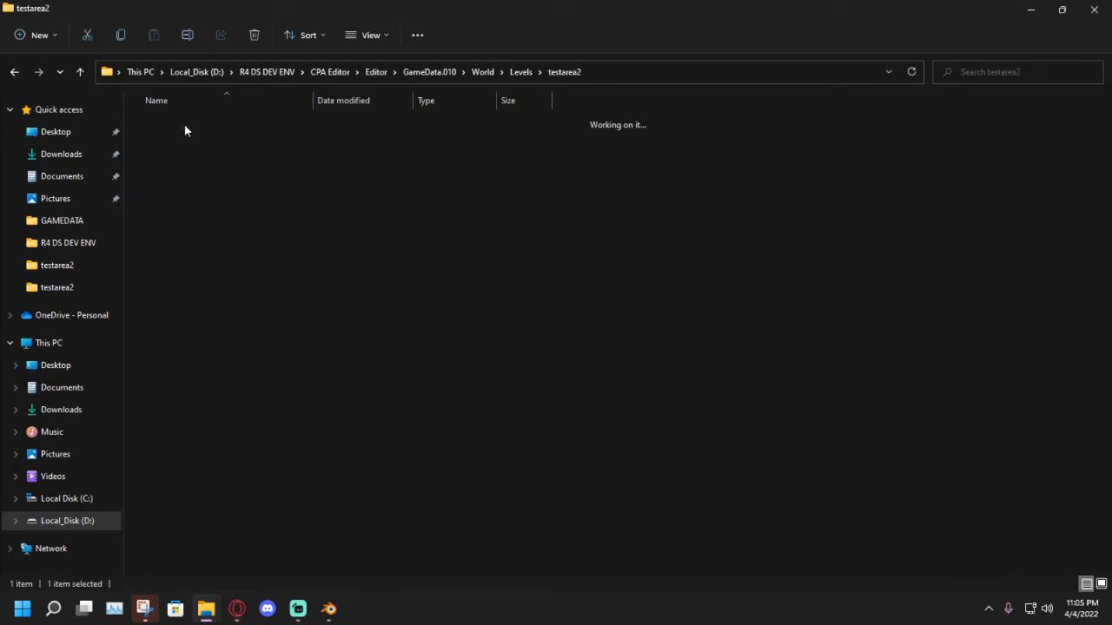
Copy the Families folder and testarea2.lvl from the GameData.010 backup's testarea2 folder.
left_click(14, 71)
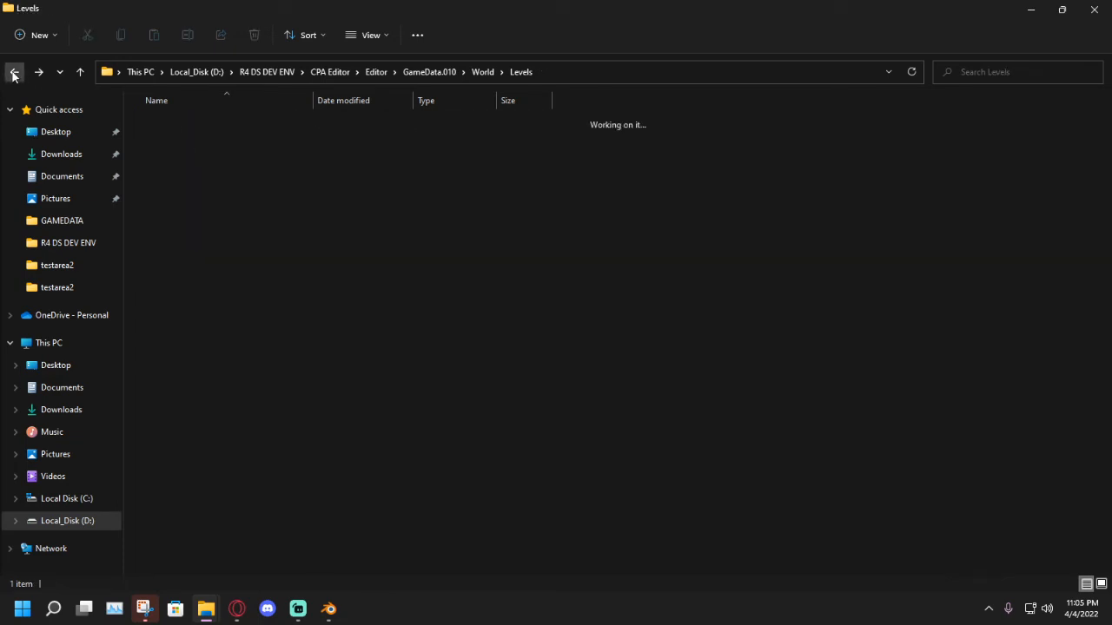
left_click(14, 72)
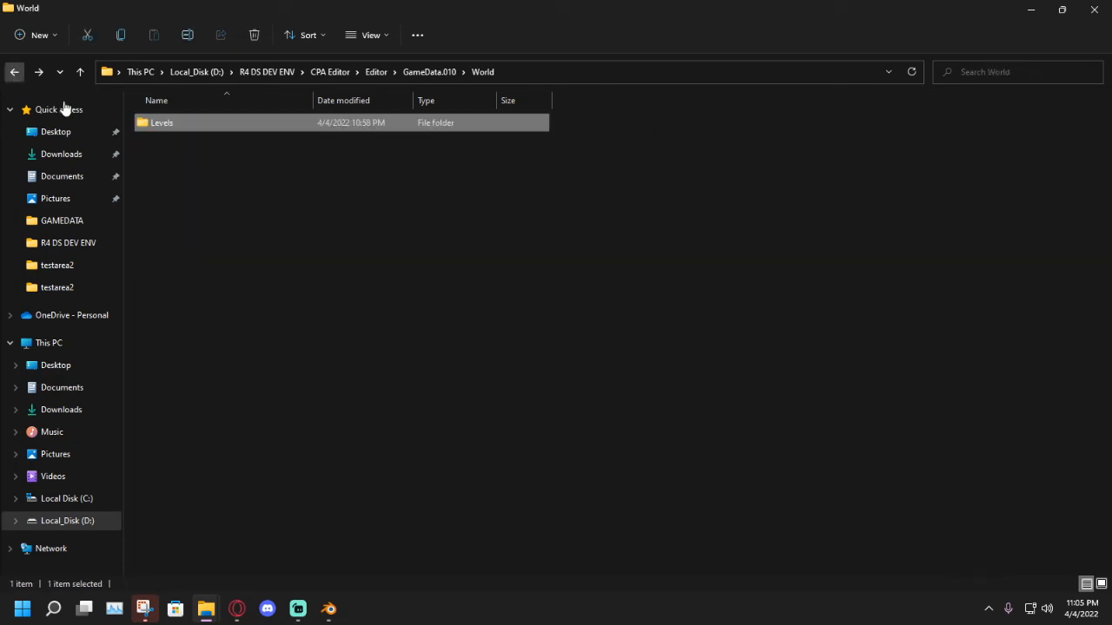
double_click(176, 126)
right_click(176, 126)
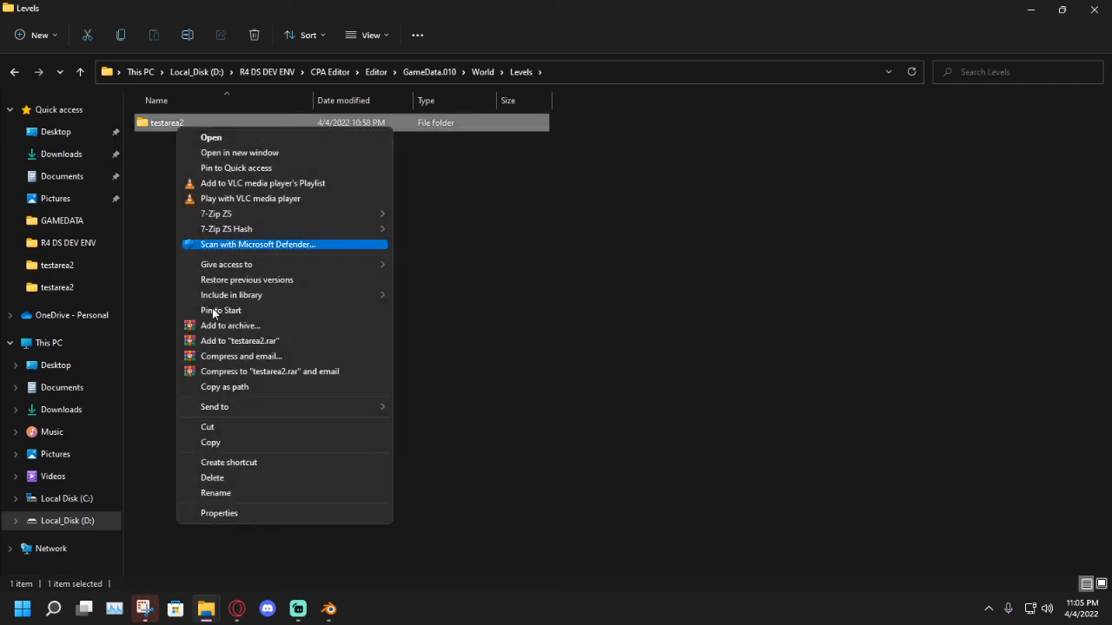
left_click(153, 130)
double_click(153, 128)
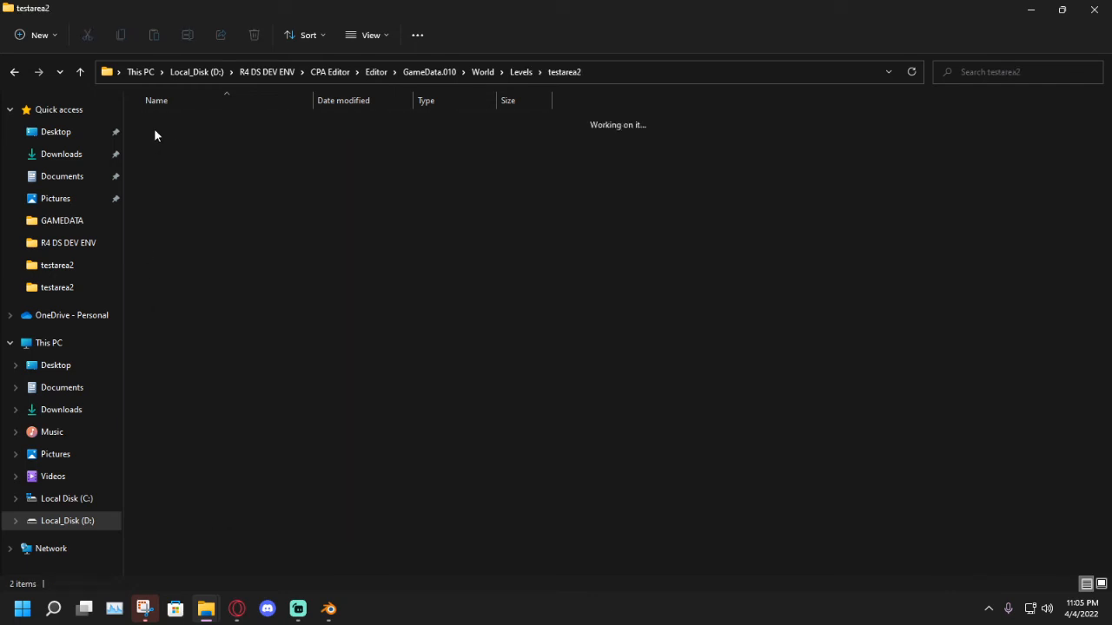
left_click_drag(415, 317, 197, 110)
right_click(202, 144)
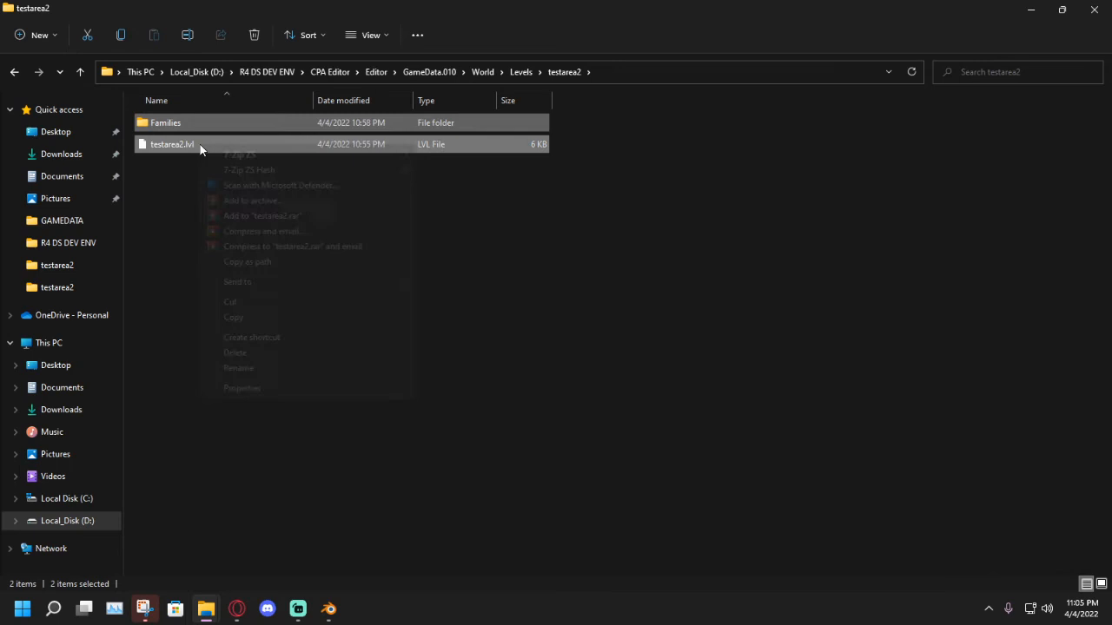
left_click(251, 323)
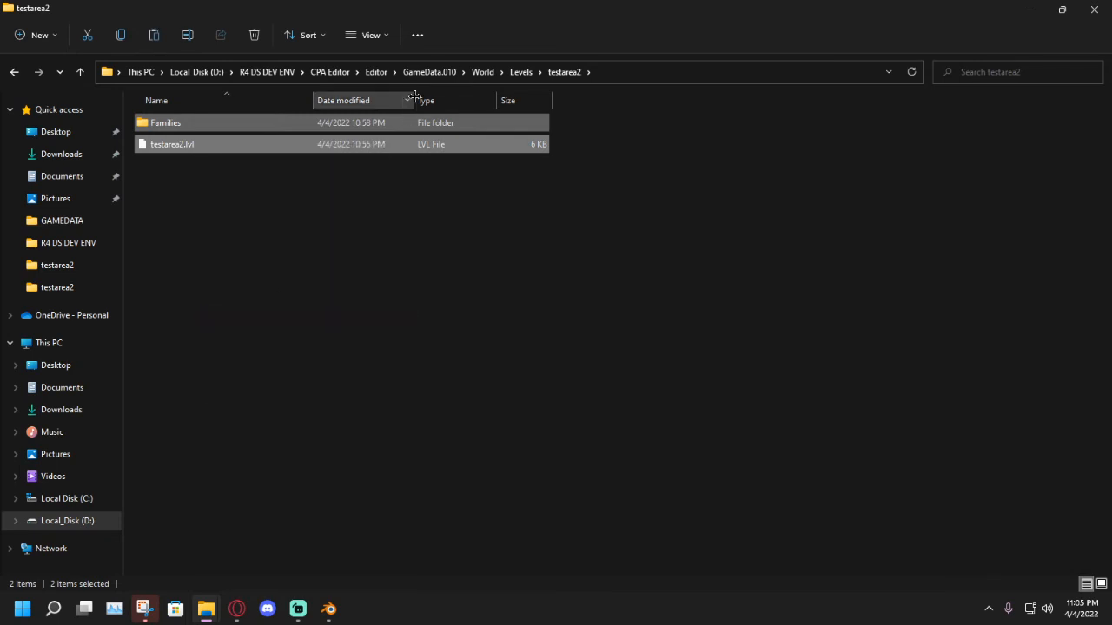
Return to the Editor directory and open World\Levels\testarea2 inside the live GAMEDATA folder.
left_click(376, 72)
double_click(178, 189)
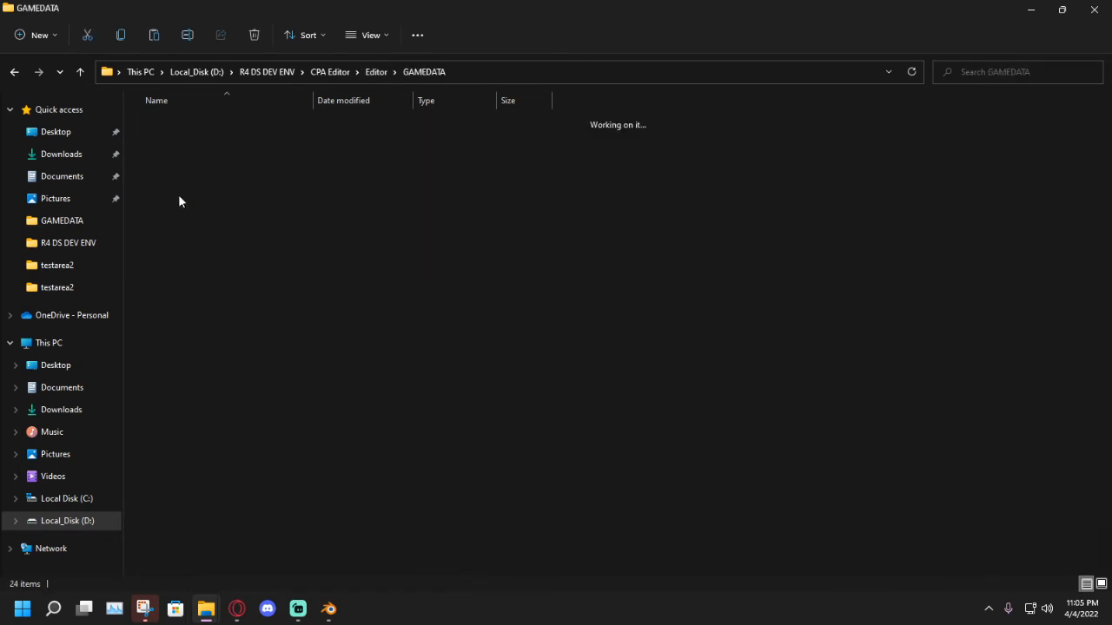
double_click(174, 251)
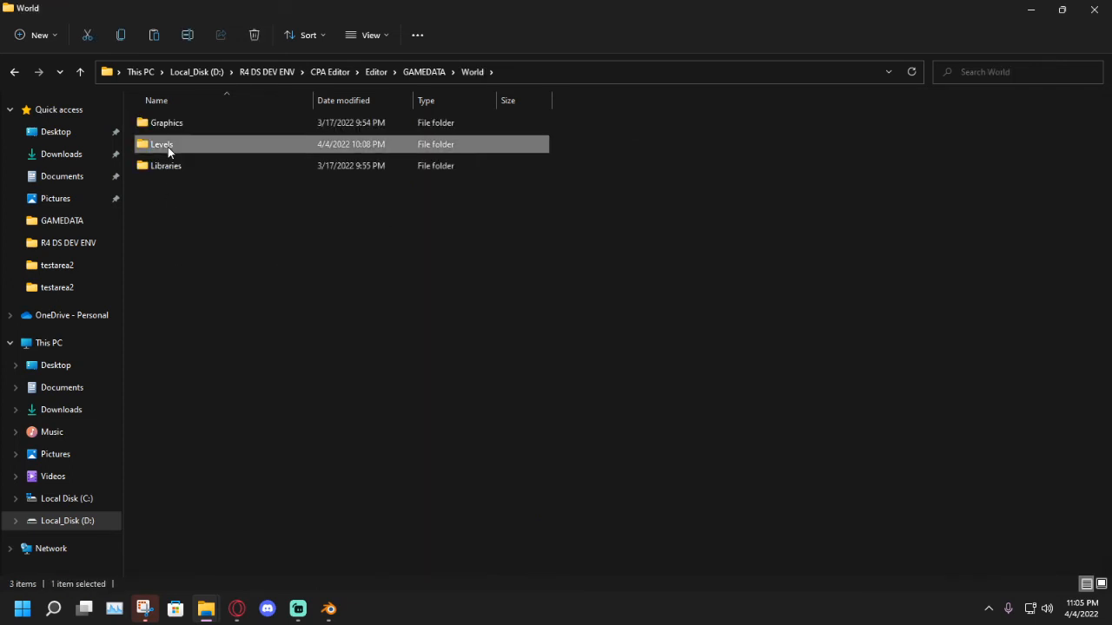
double_click(168, 148)
scroll(325, 371, "down", 2)
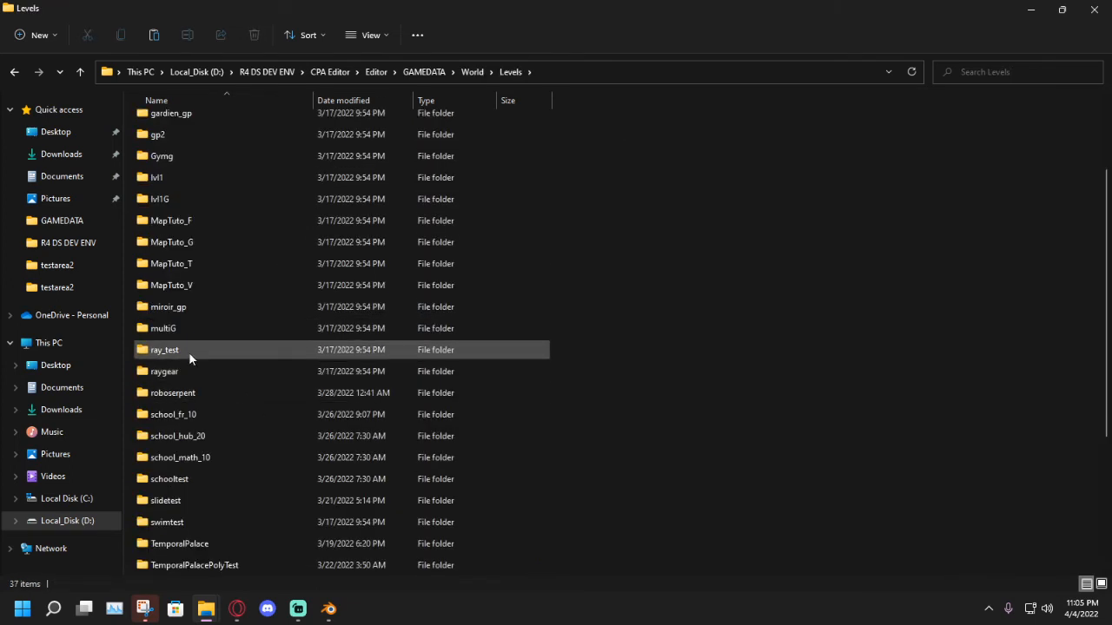
scroll(193, 406, "down", 3)
double_click(203, 417)
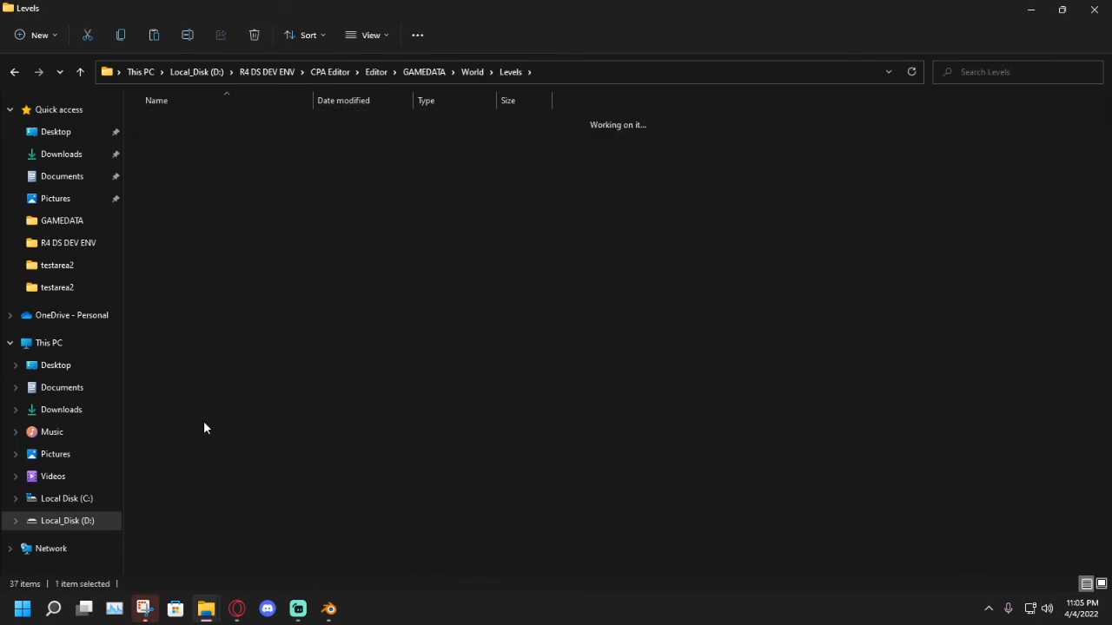
Paste the copied Families folder and testarea2.lvl into GAMEDATA's testarea2 folder, replacing the files in the destination.
right_click(850, 194)
left_click(883, 278)
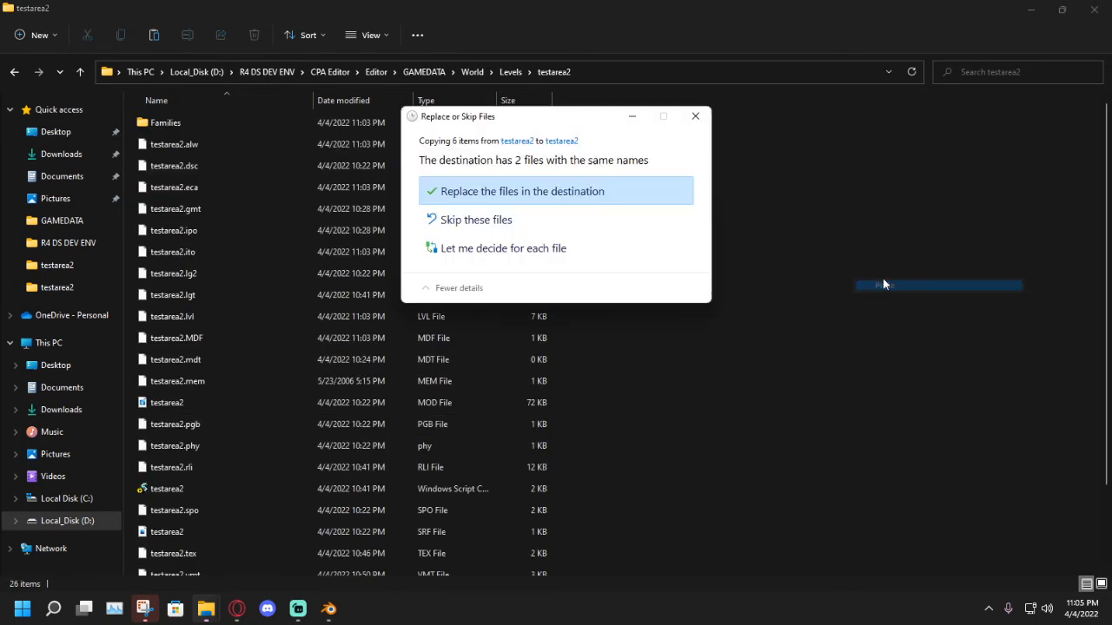
left_click(560, 193)
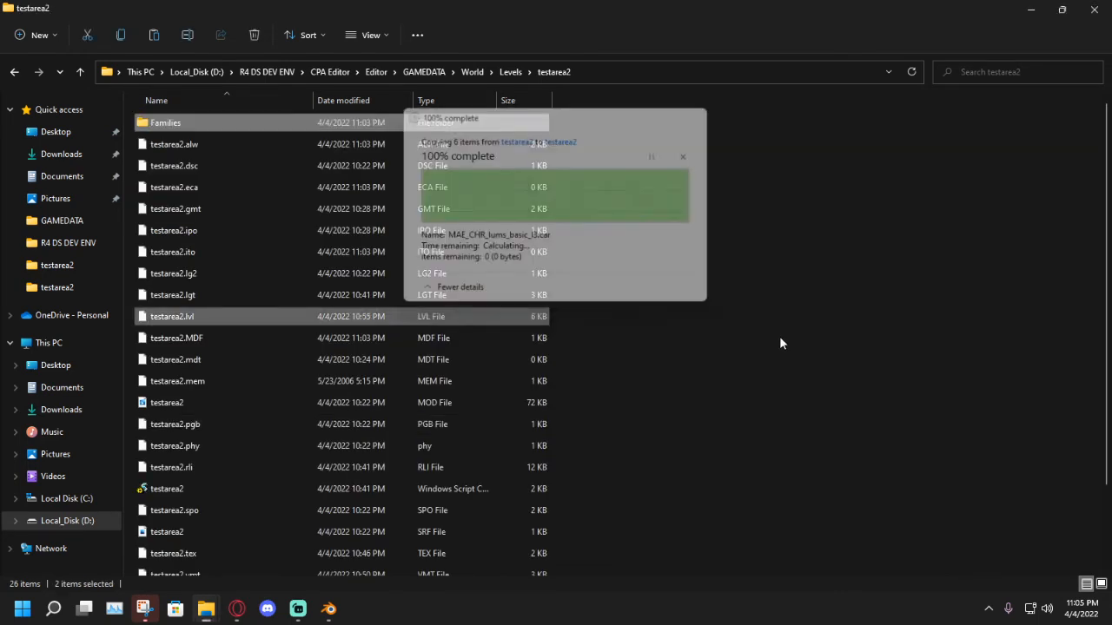
scroll(471, 306, "down", 2)
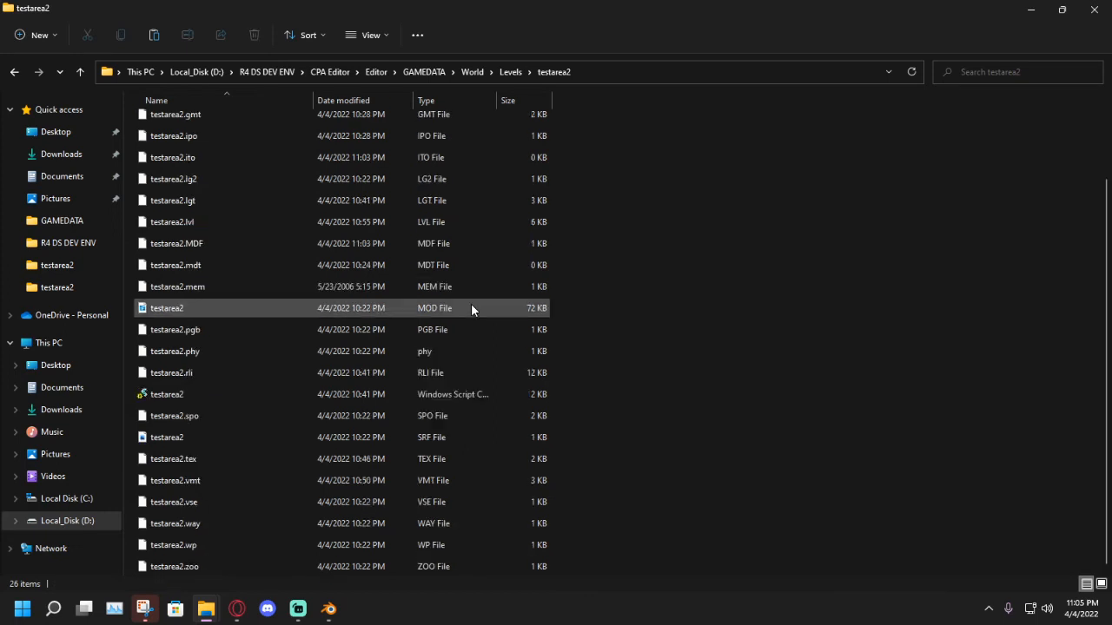
scroll(472, 308, "up", 2)
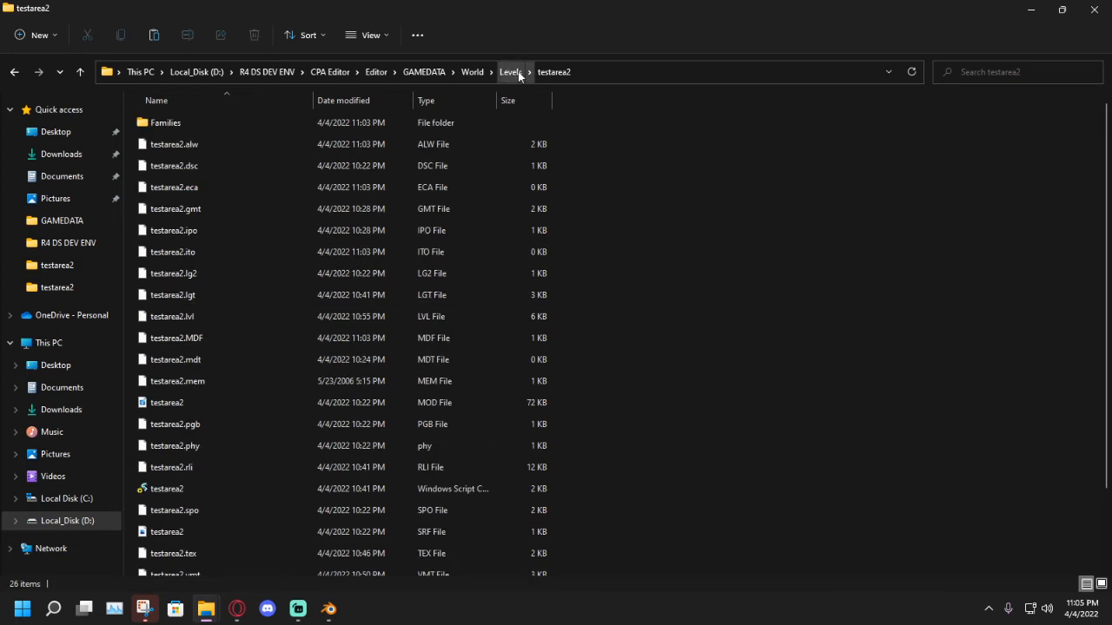
Check the World folder inside the GameData.011 backup and return to the Editor directory.
left_click(425, 72)
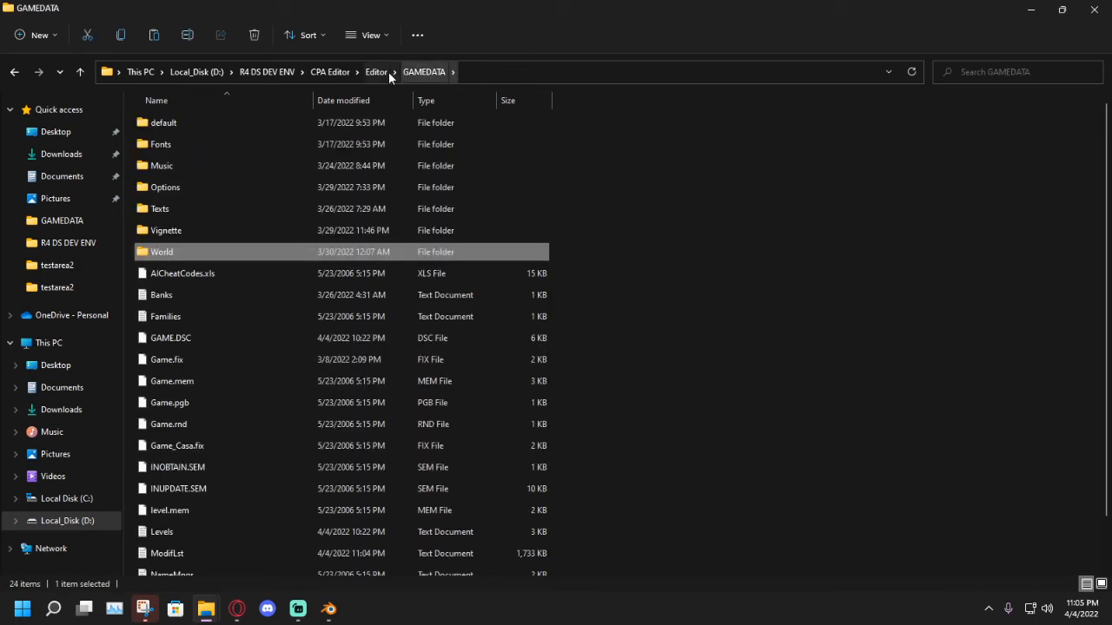
left_click(388, 74)
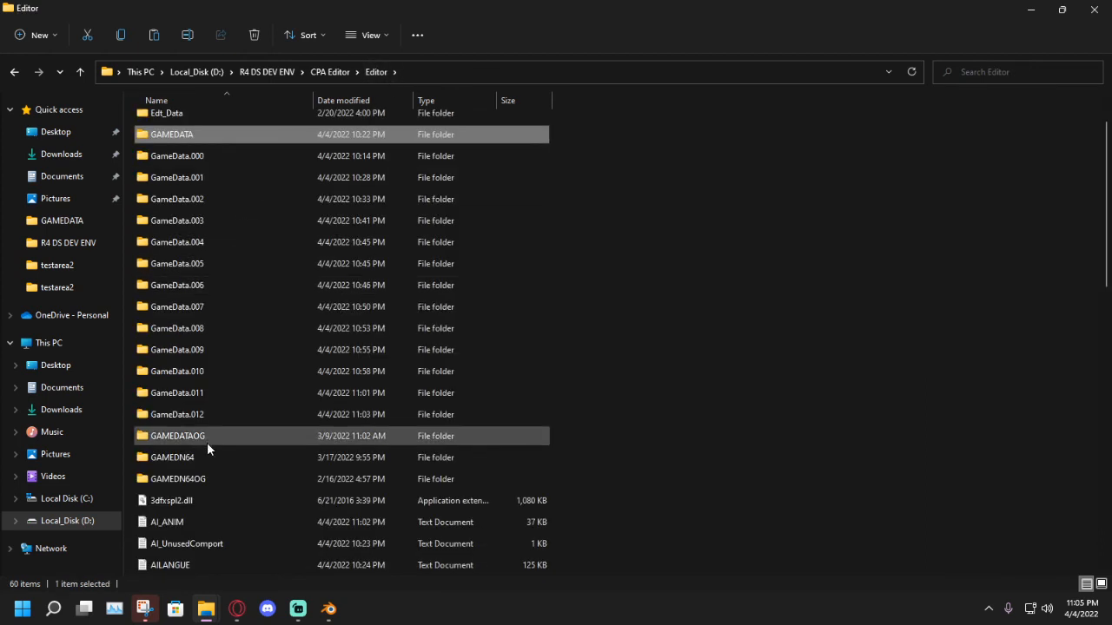
left_click(194, 393)
double_click(194, 393)
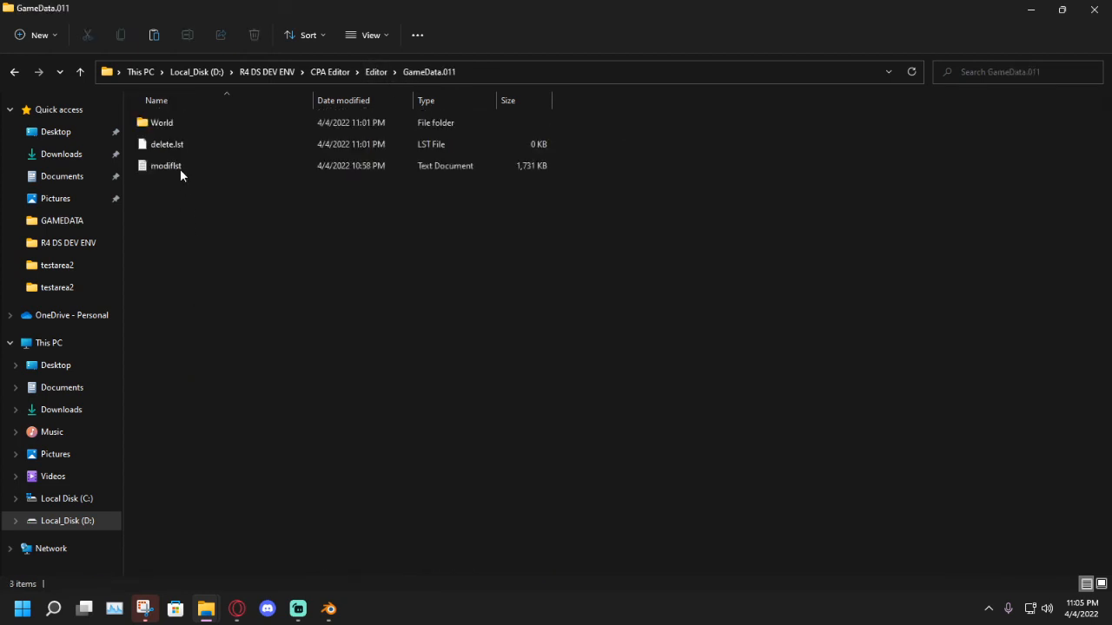
double_click(178, 119)
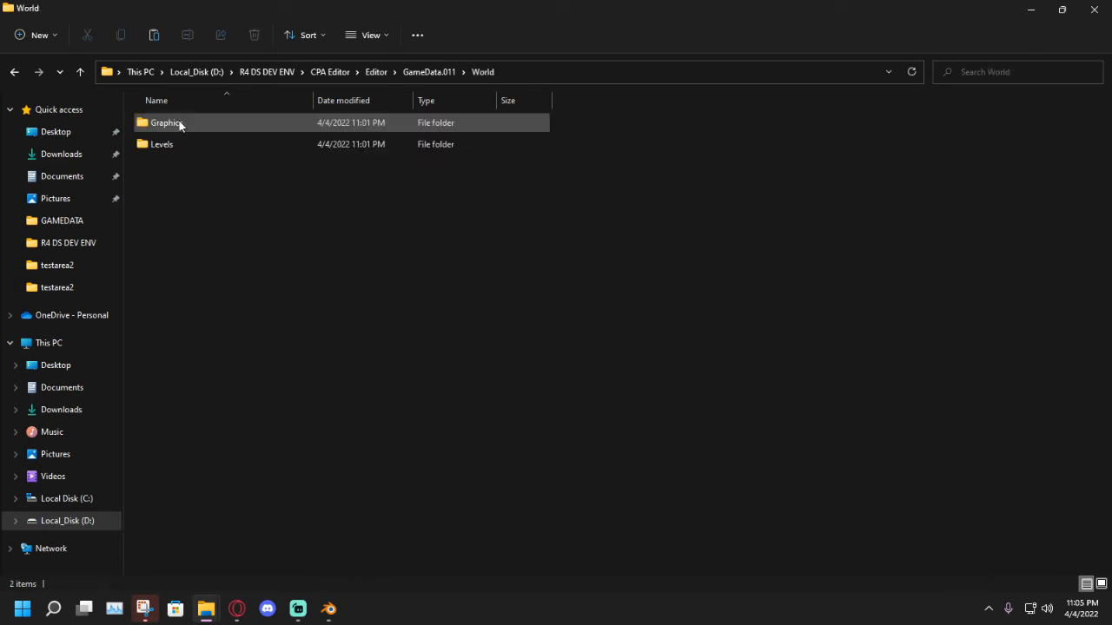
double_click(385, 116)
left_click(376, 72)
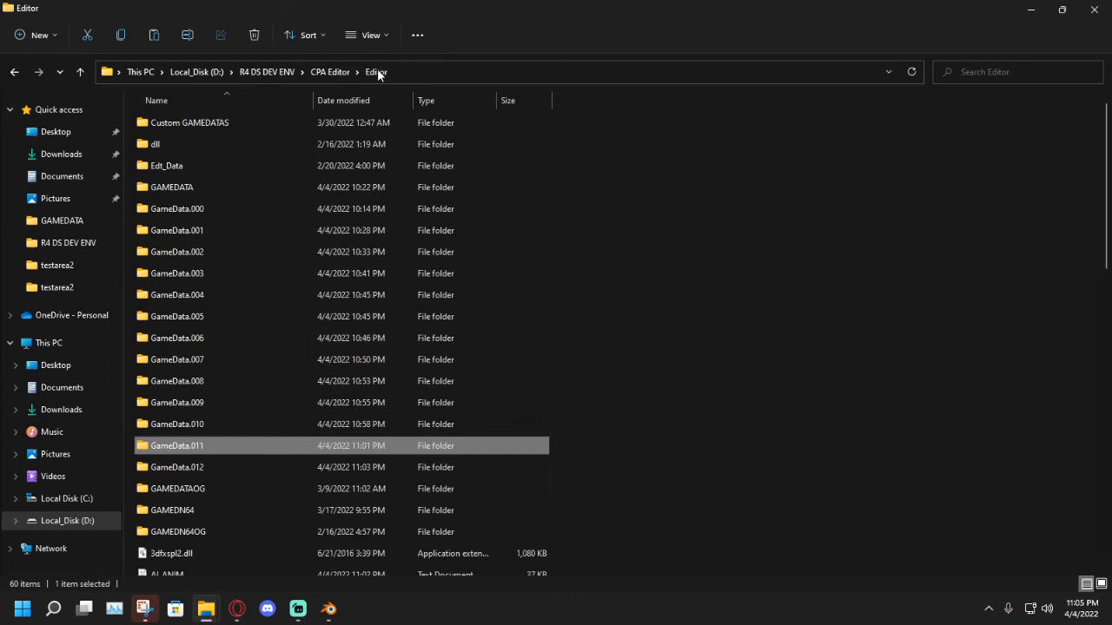
Examine the World\Graphics\Objects folder inside the live GAMEDATA folder.
double_click(183, 187)
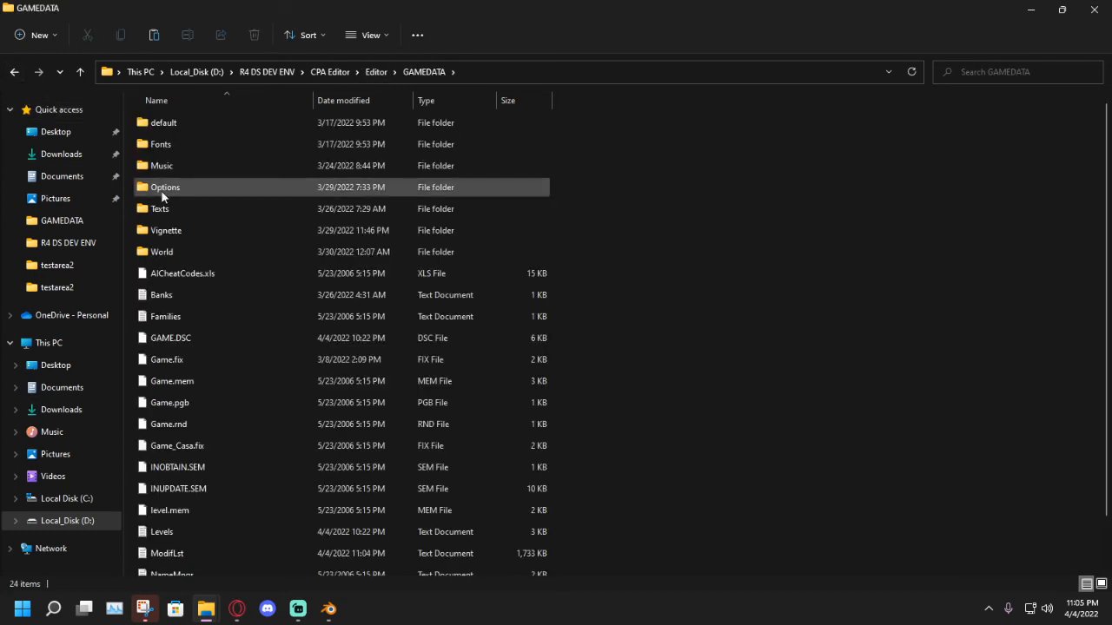
left_click(180, 252)
double_click(180, 252)
double_click(170, 122)
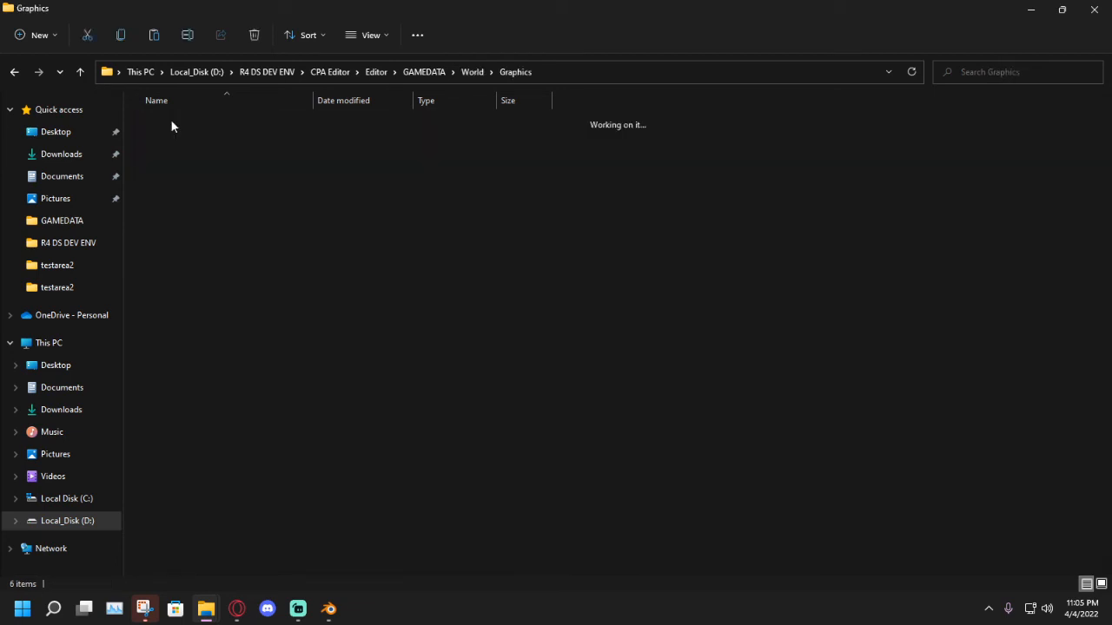
double_click(181, 184)
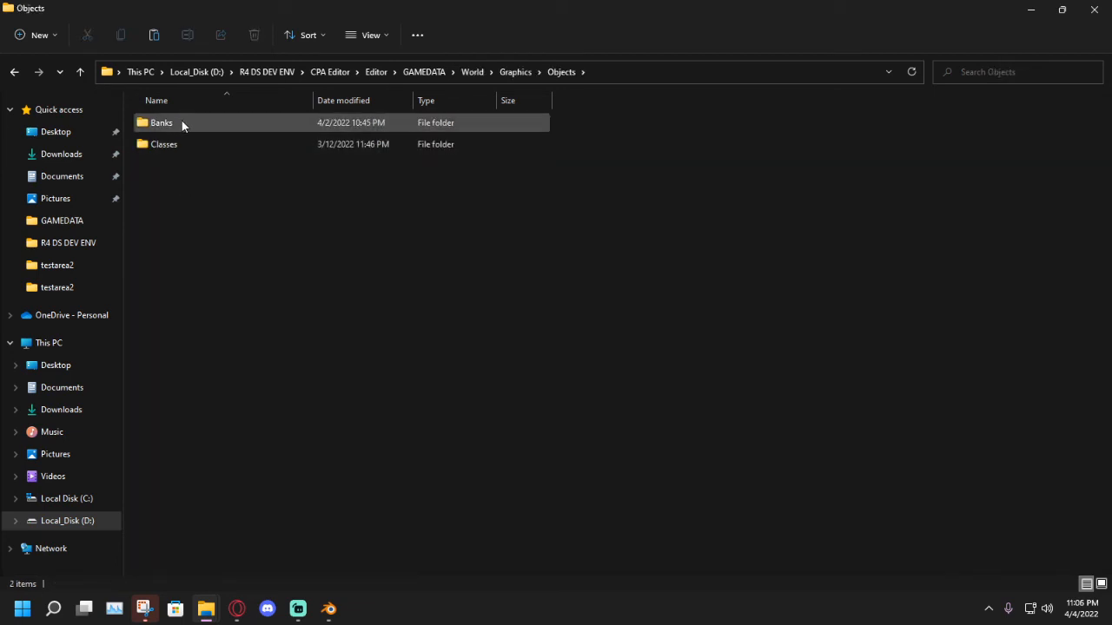
Run InitMap from the CPA Editor's Editor directory and load the testarea2 map, dismissing the unreferenced Alw_Lums notice.
left_click(332, 72)
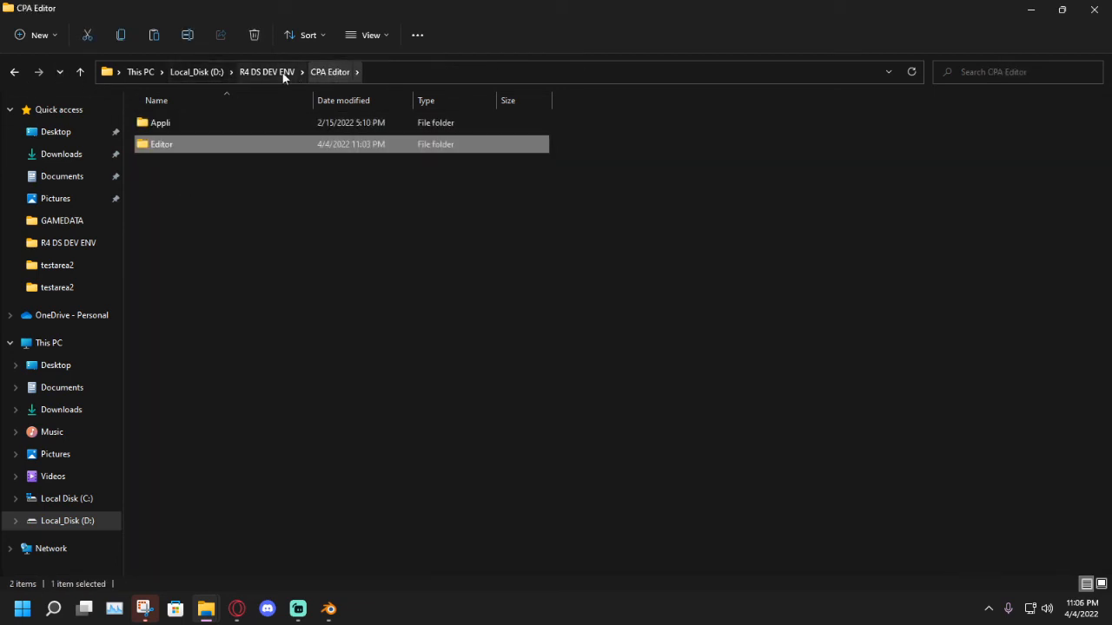
left_click(266, 72)
double_click(247, 139)
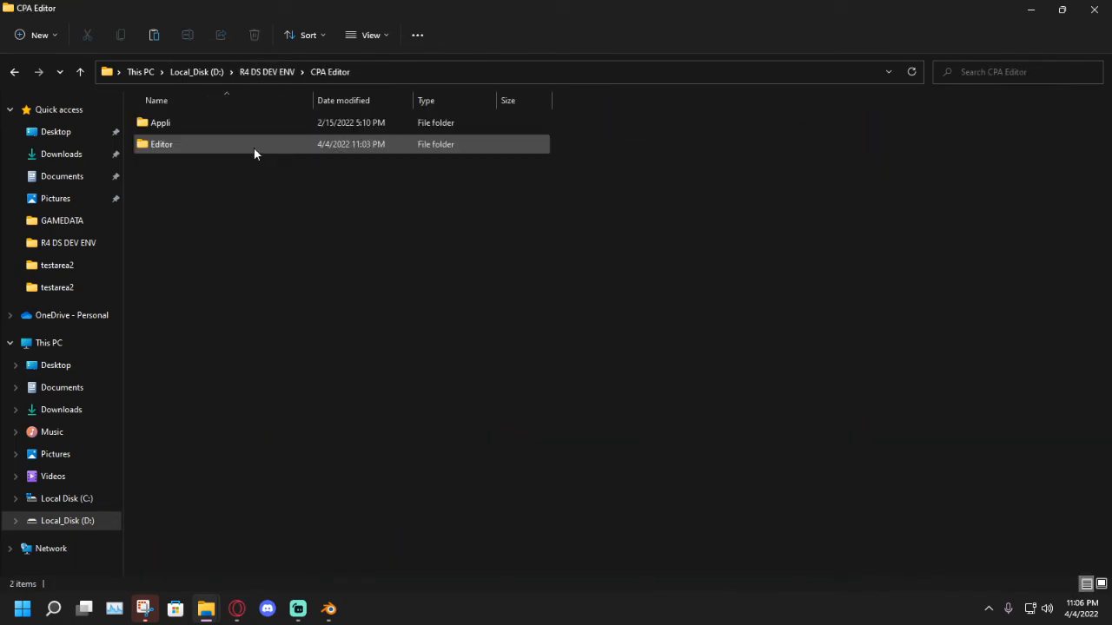
double_click(254, 148)
scroll(217, 415, "down", 6)
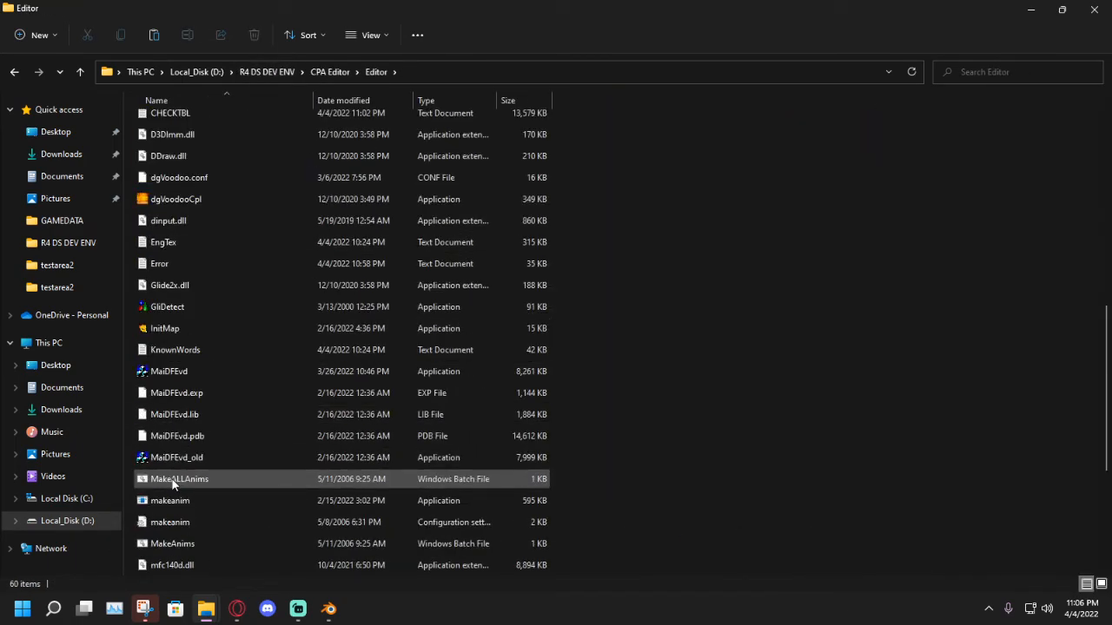
left_click(158, 330)
scroll(507, 389, "down", 4)
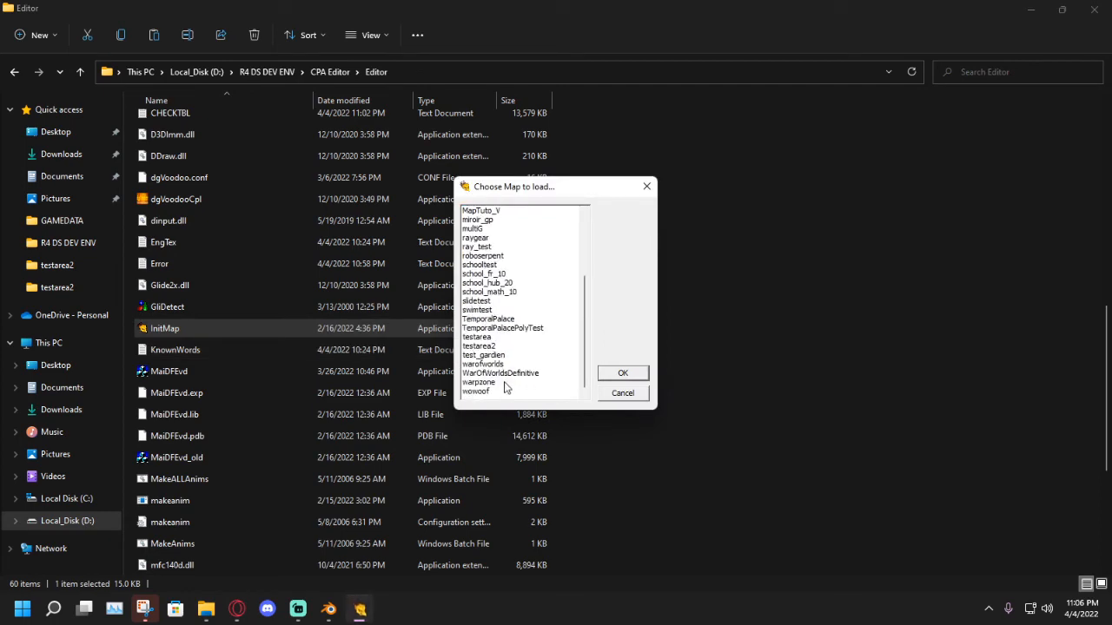
left_click(472, 347)
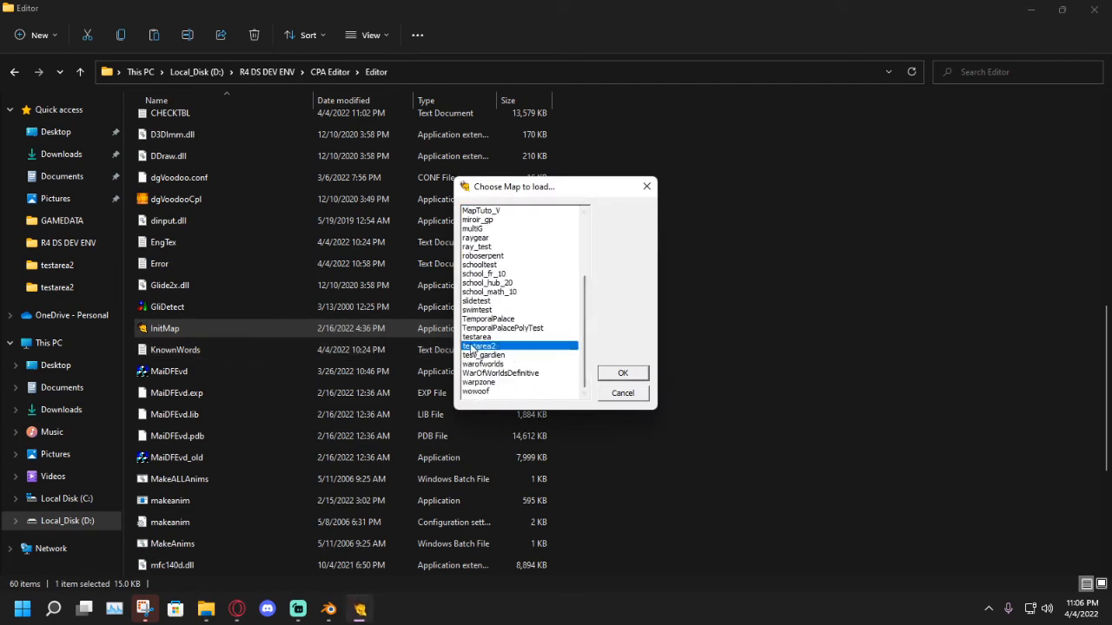
left_click(644, 375)
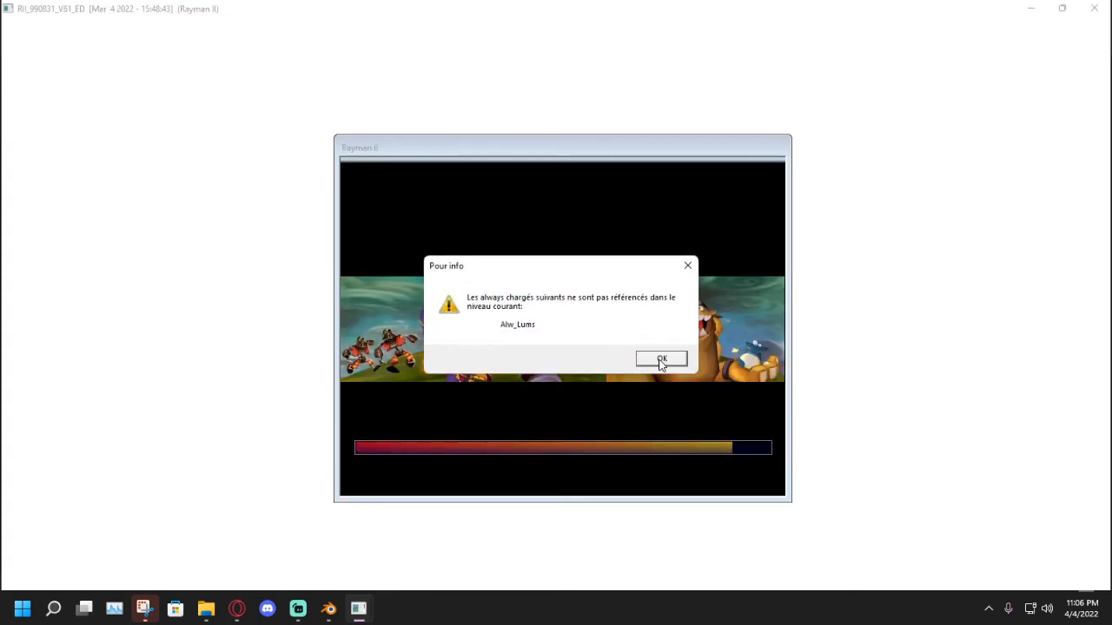
left_click(661, 359)
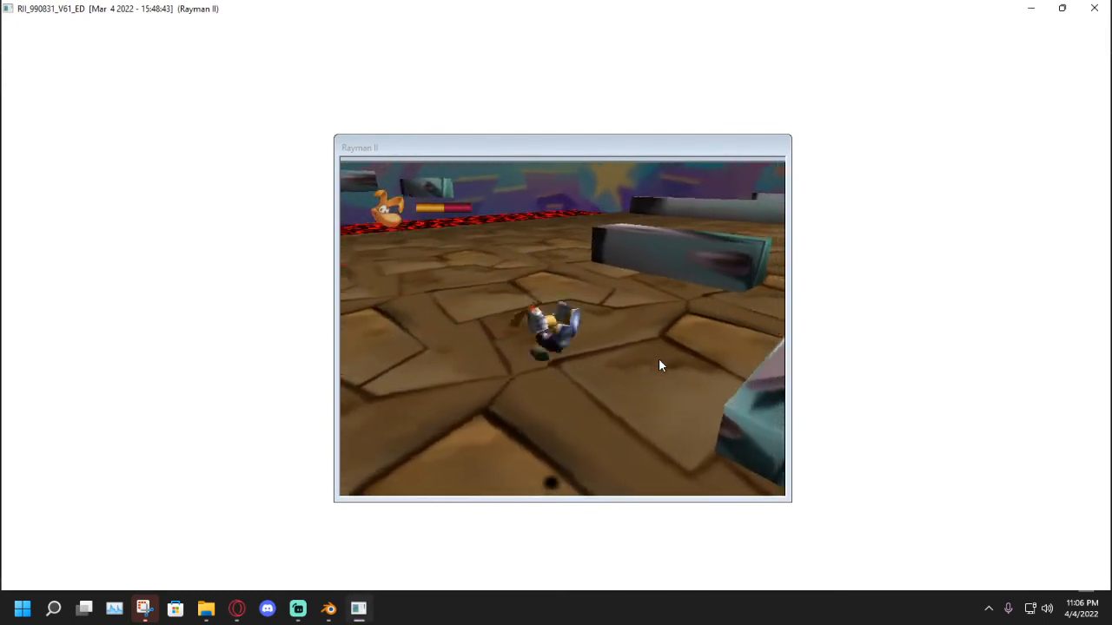
Playtest testarea2 by running and jumping Rayman across the platforms and collecting the lums near the pillars.
key("Up")
key("a")
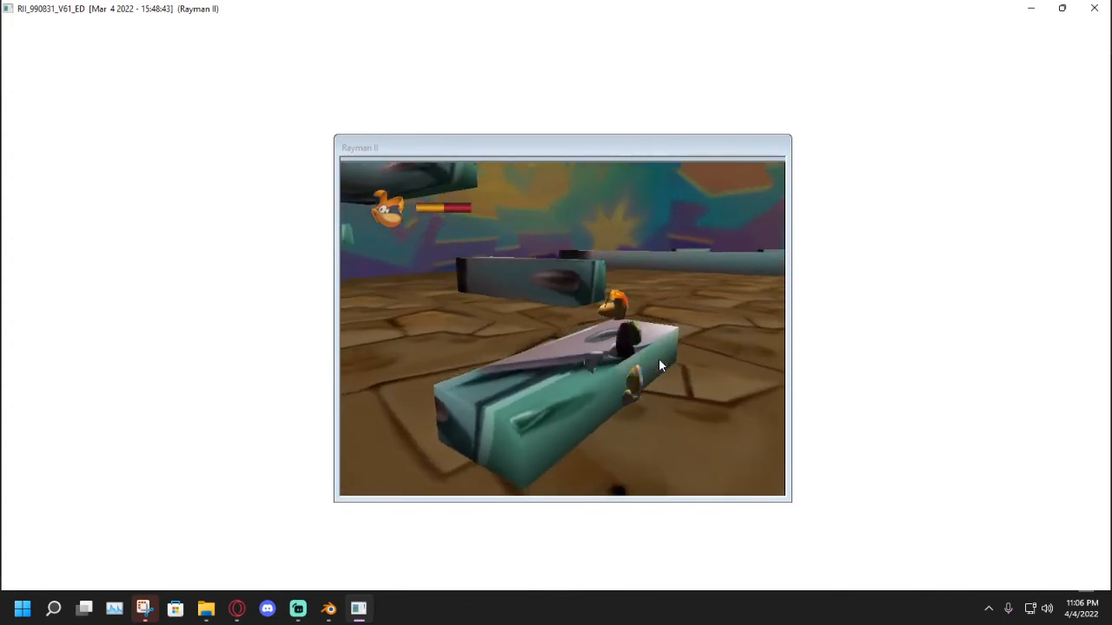
key("Up")
key("a")
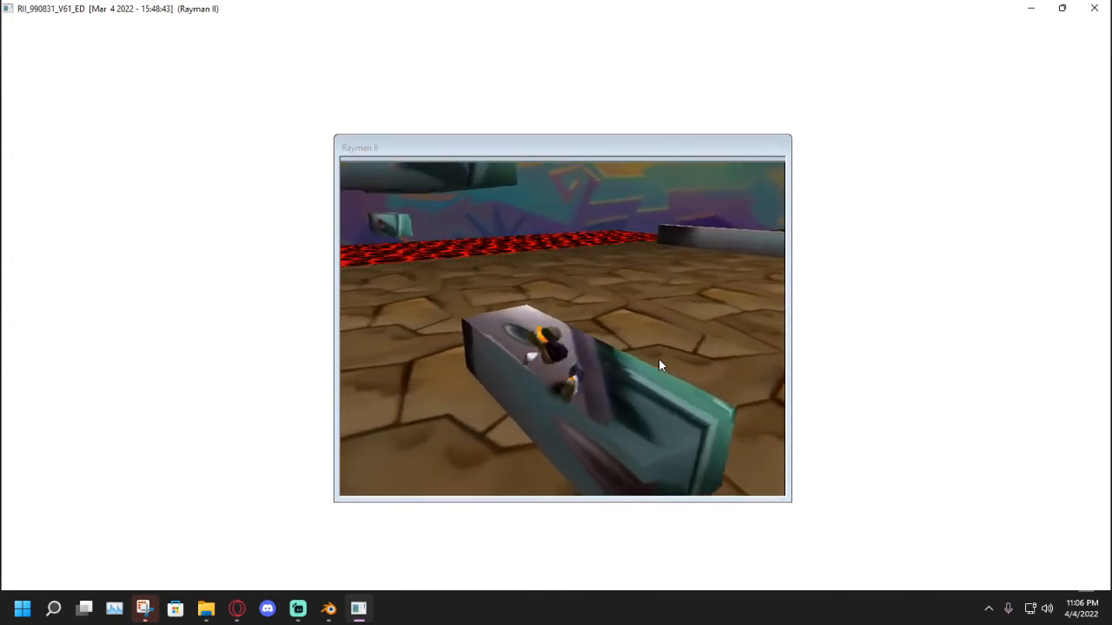
key("Left")
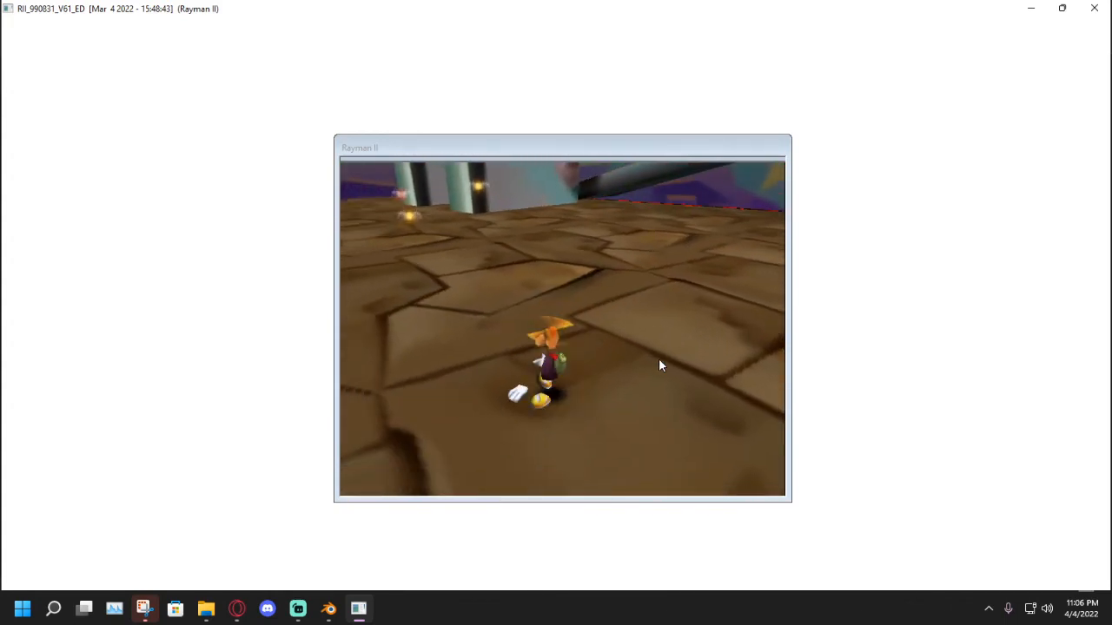
key("Up")
key("a")
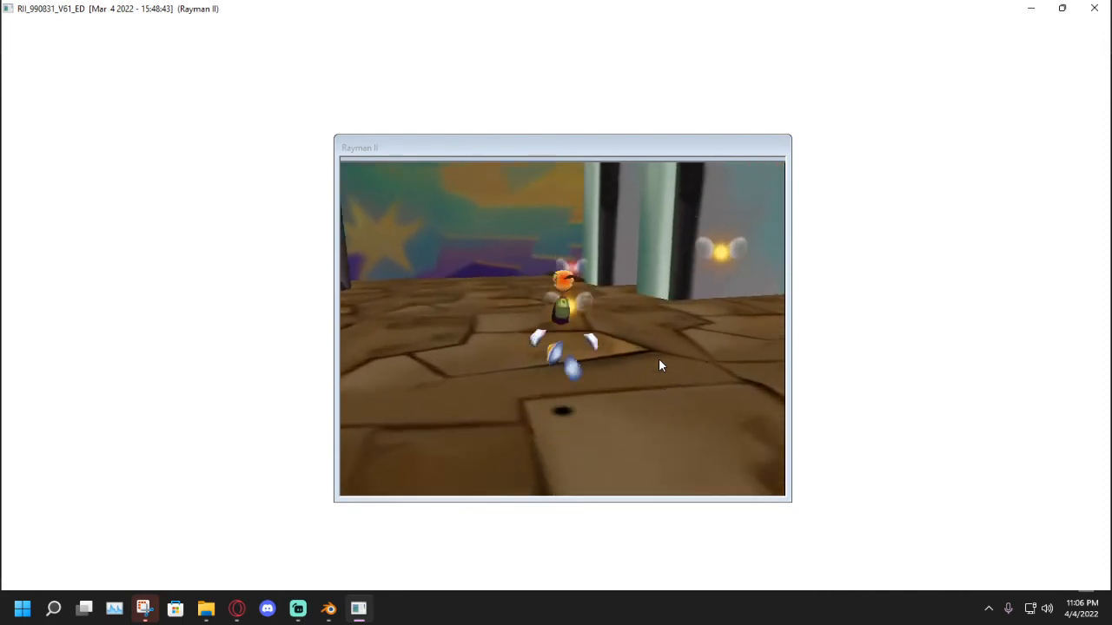
key("Right")
key("a")
key("Left")
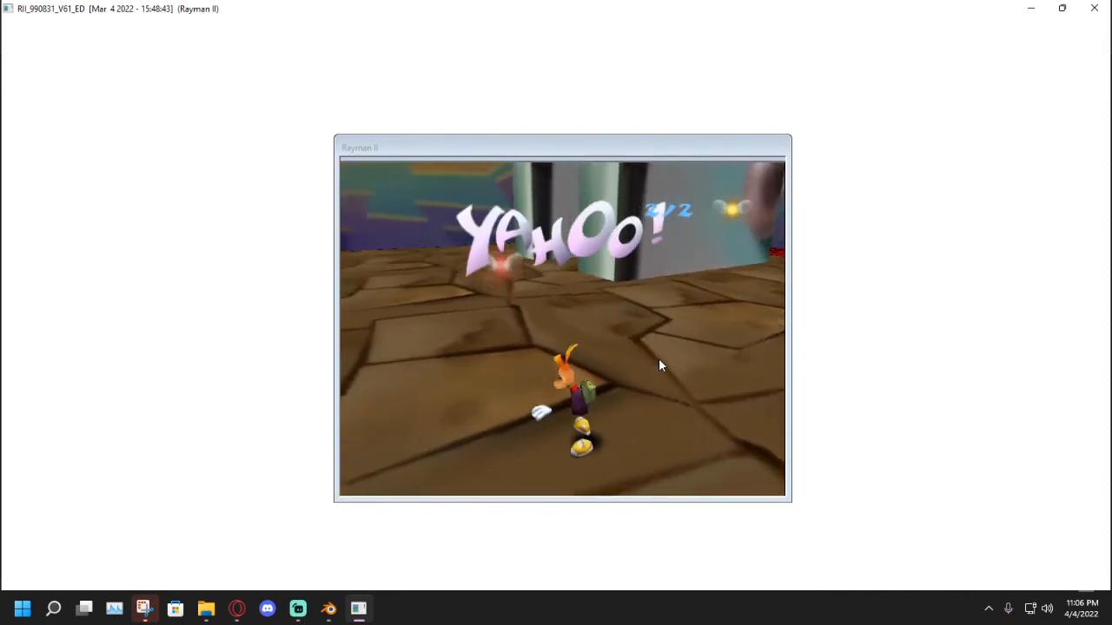
key("Up")
key("a")
key("Down")
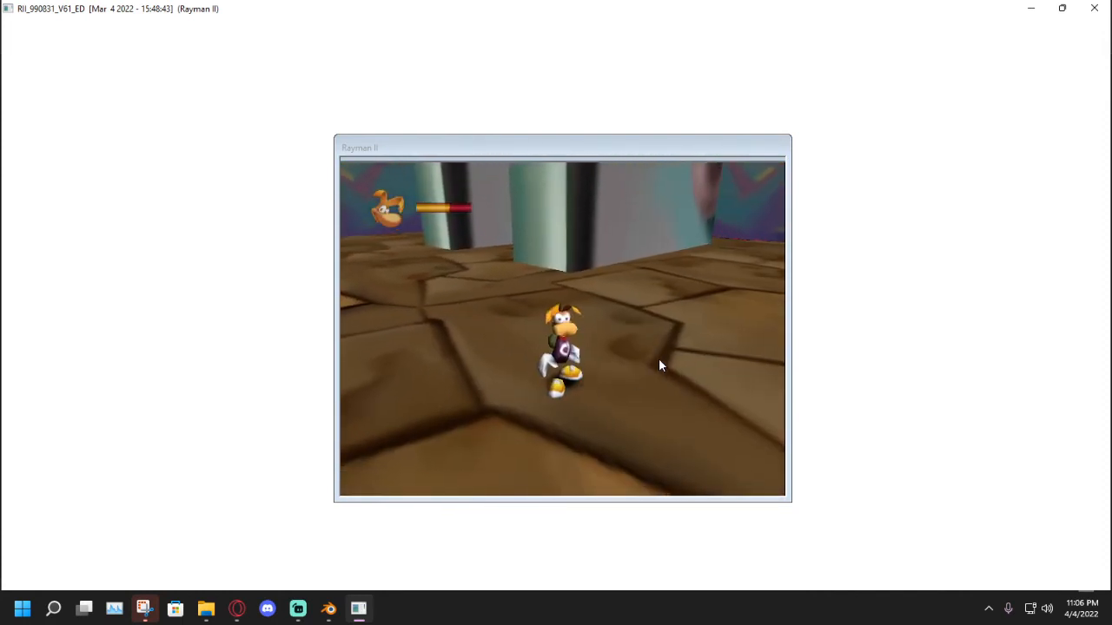
Switch to the browser to check the Twitch Stream Manager chat, and return to the game.
left_click(234, 609)
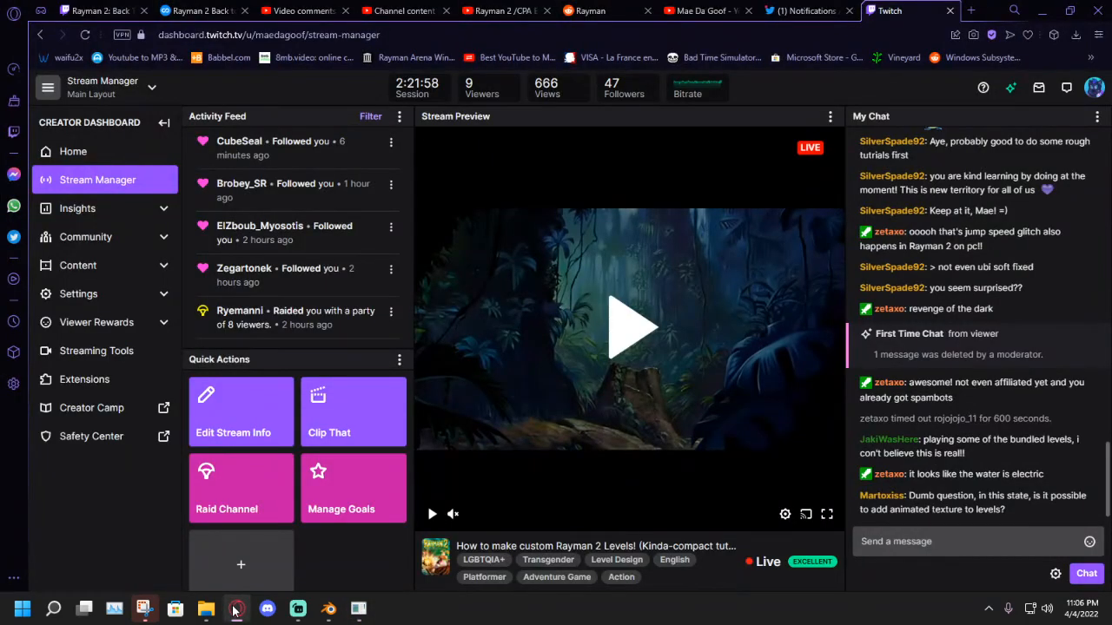
left_click(234, 609)
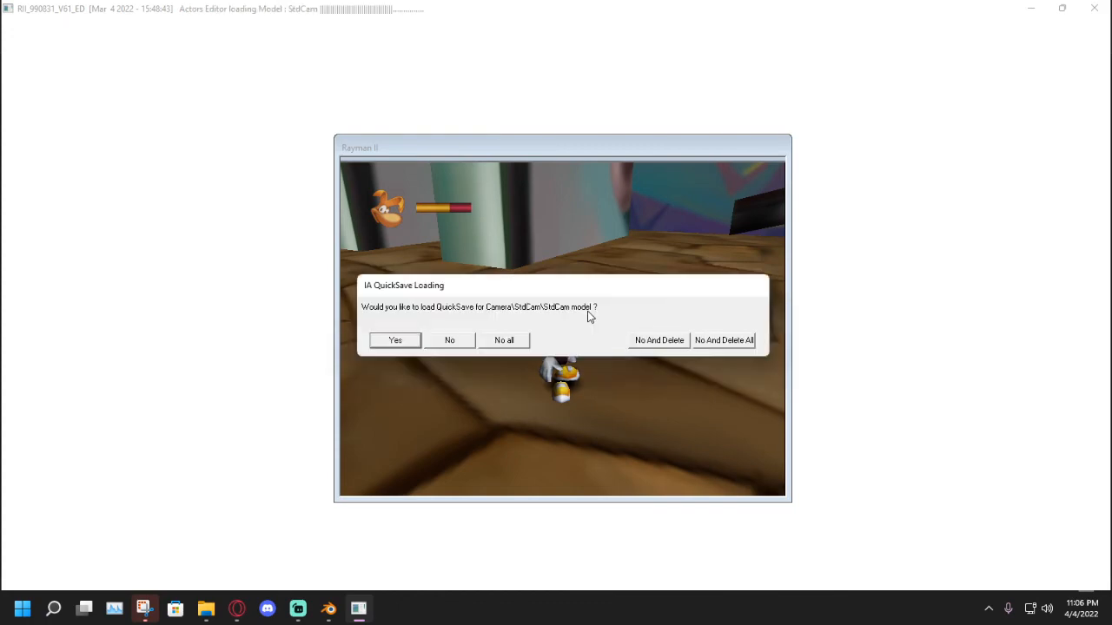
Enter the level editor without loading any model QuickSaves, and expand the Lums family in the Actor editor's tree.
left_click(504, 341)
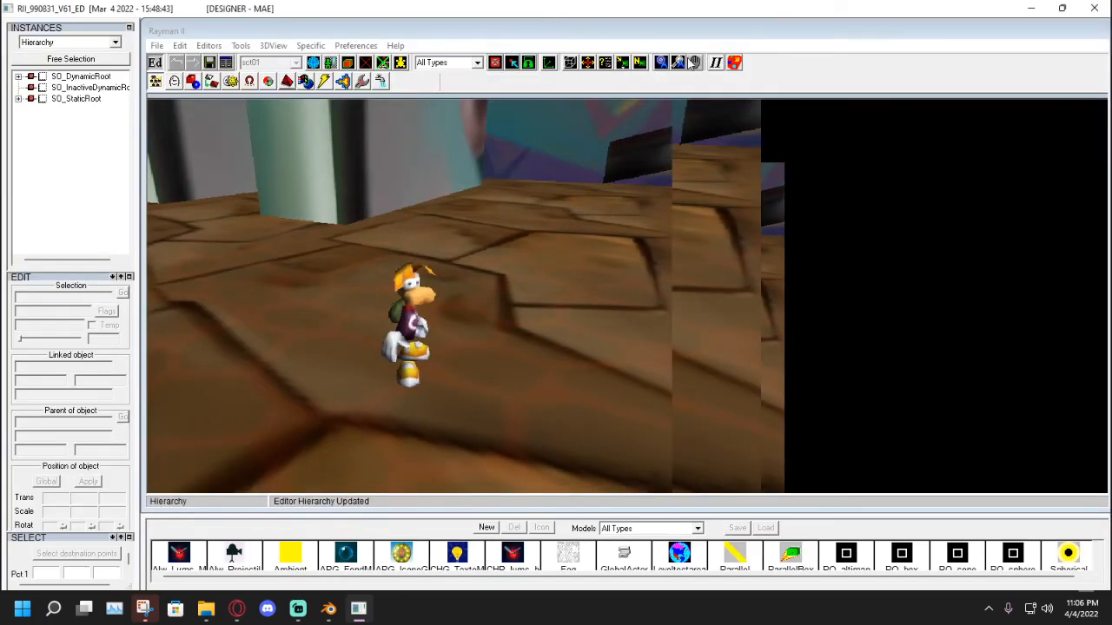
left_click(693, 62)
left_click_drag(665, 133, 161, 353)
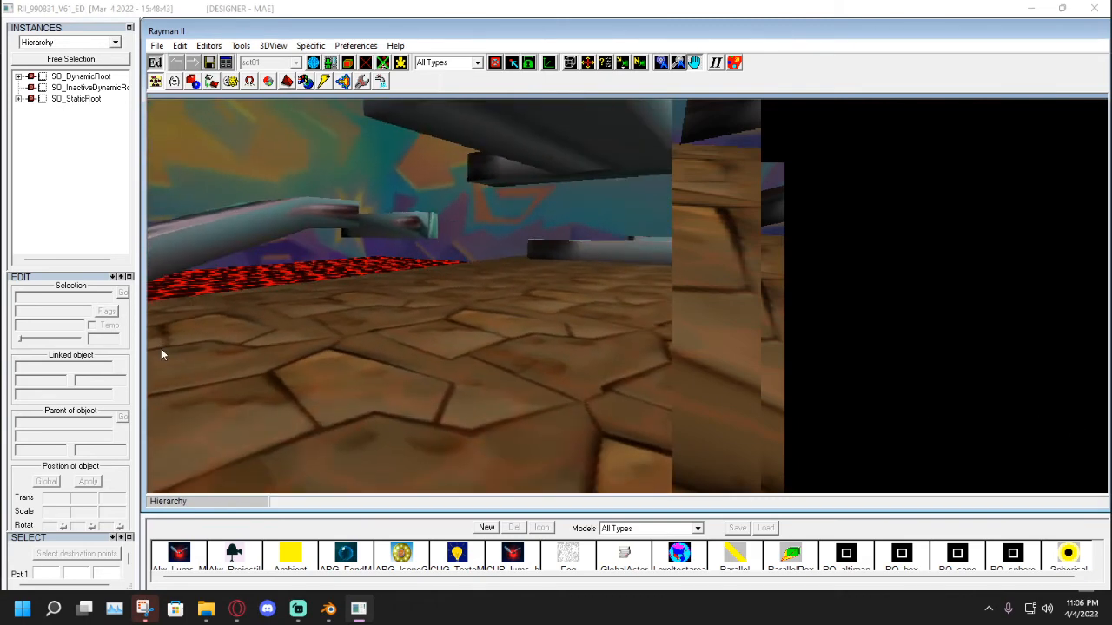
left_click(174, 82)
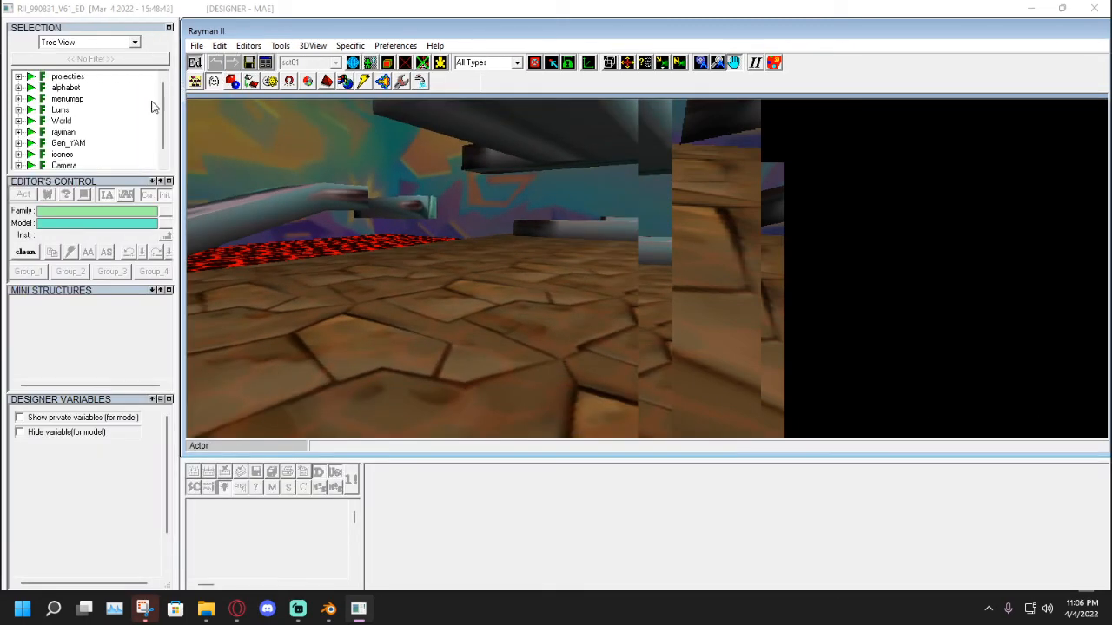
left_click(19, 112)
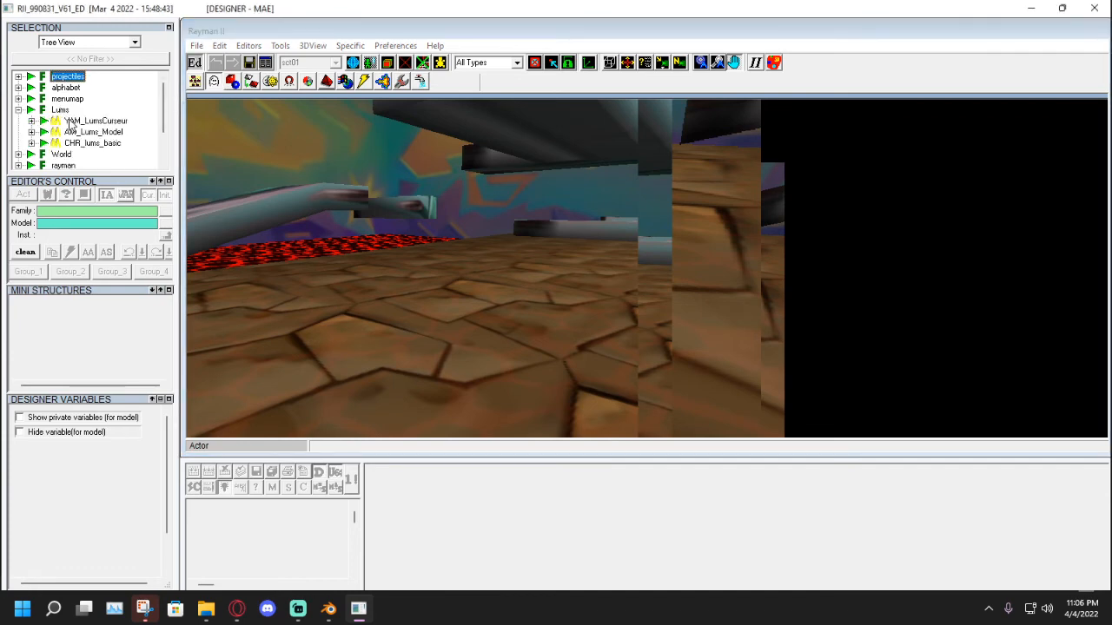
Show preloaded objects in the actor tree, preload the models of the Lums family, and load the BNT_grappinable model.
right_click(62, 111)
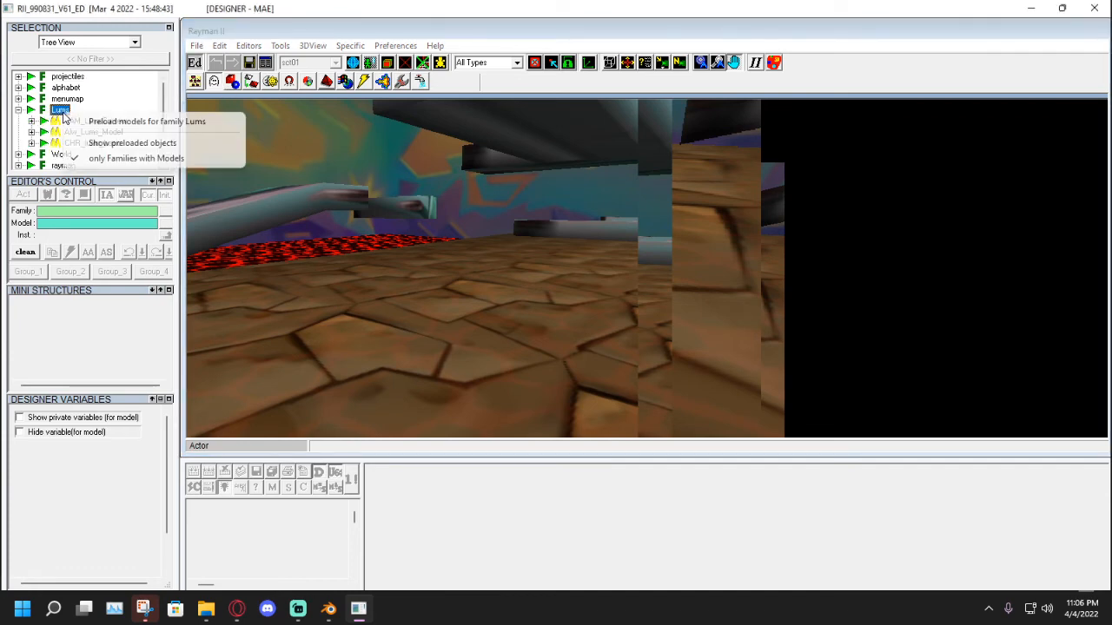
left_click(96, 145)
right_click(60, 110)
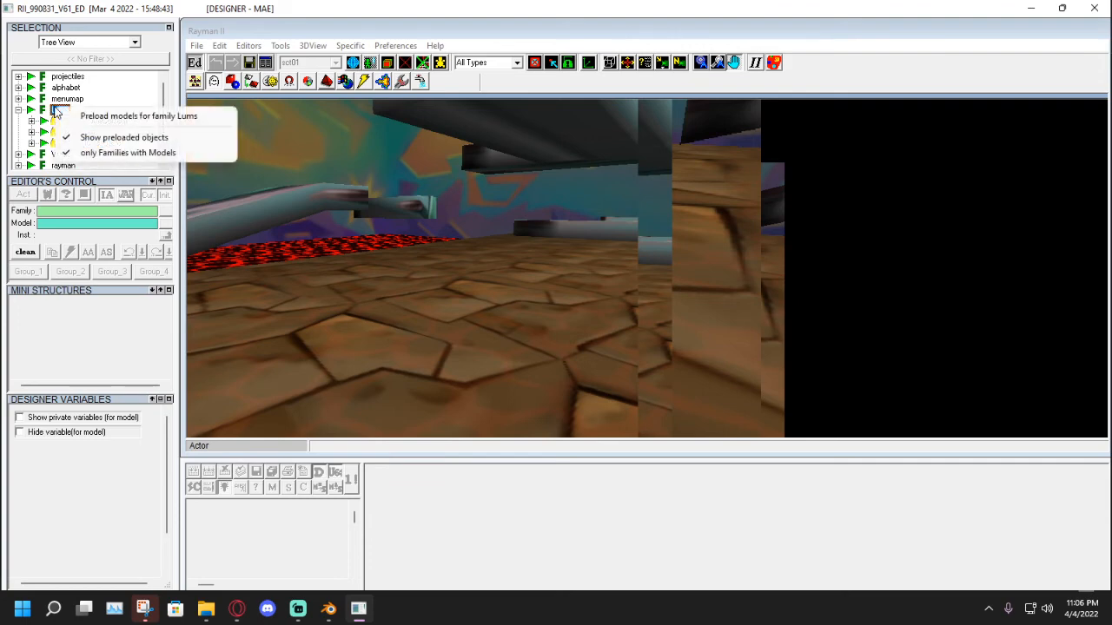
left_click(75, 119)
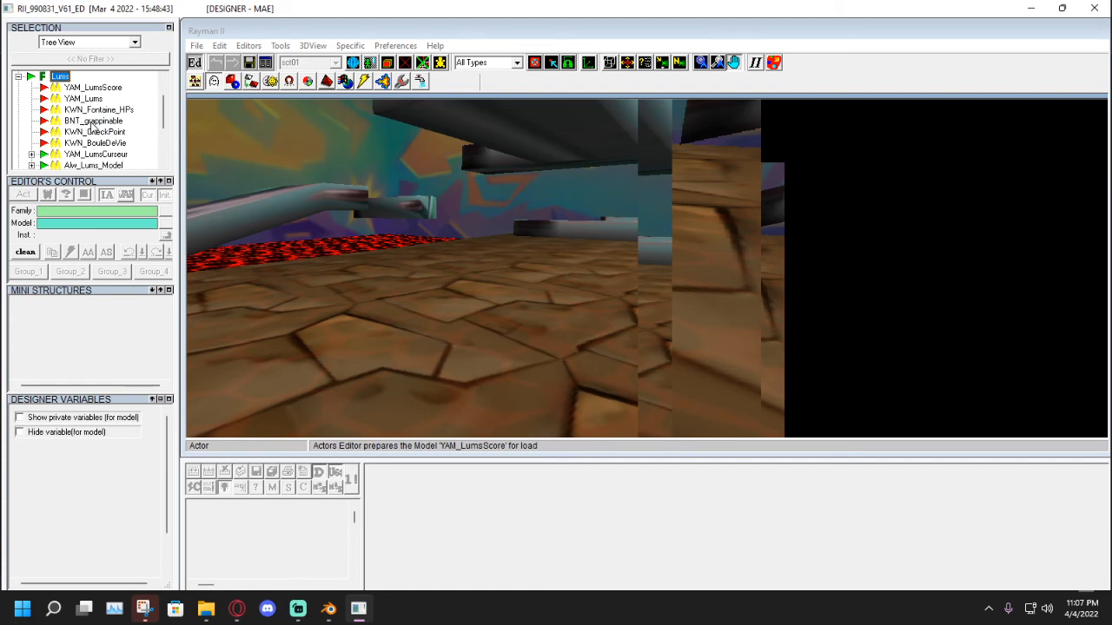
left_click(91, 121)
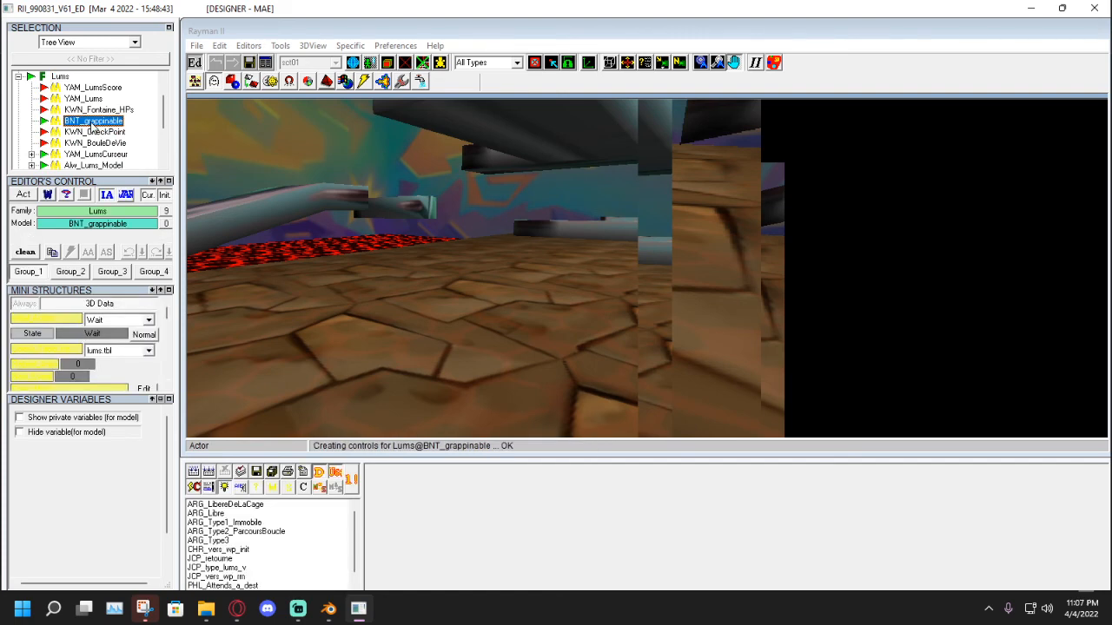
Place an instance of the BNT_grappinable model on the level's stone floor from the Hierarchy editor's model list.
left_click(194, 84)
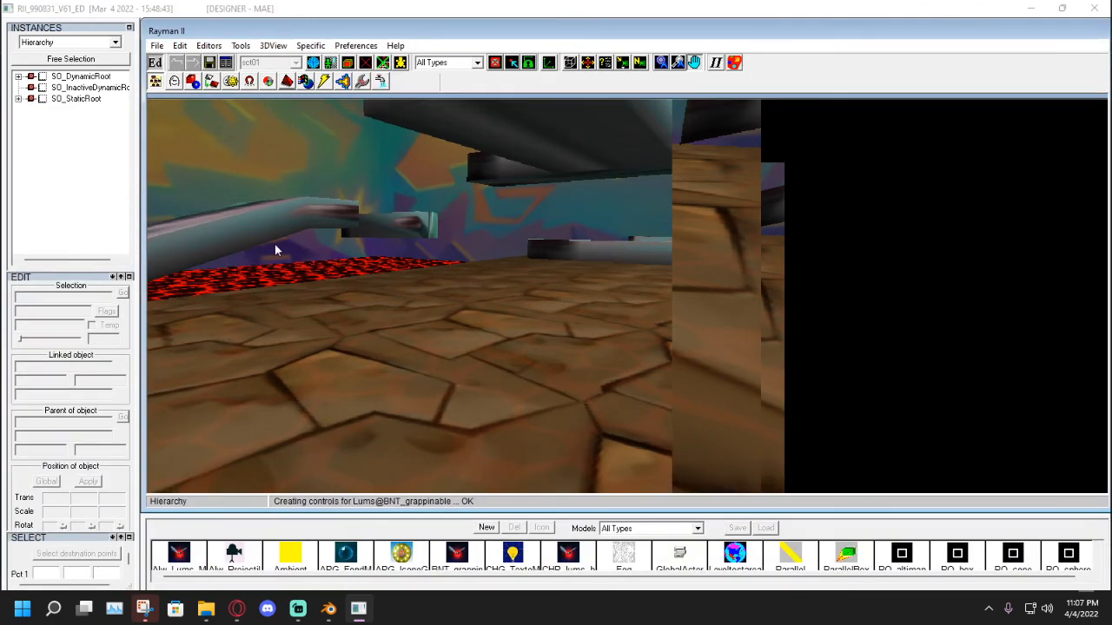
left_click_drag(538, 516, 539, 486)
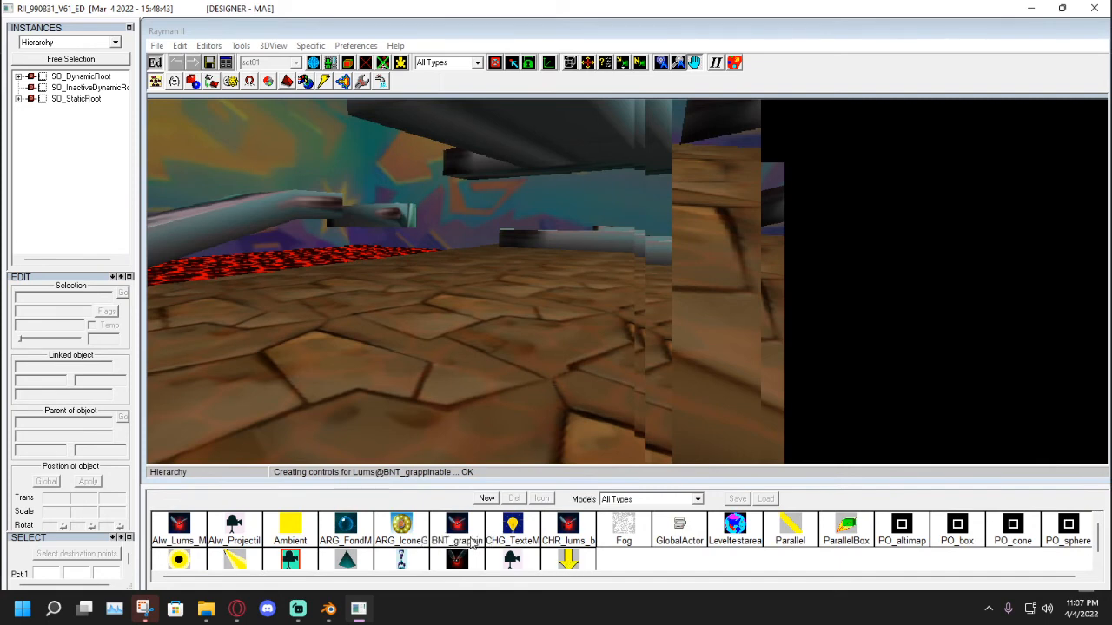
left_click_drag(594, 137, 908, 147)
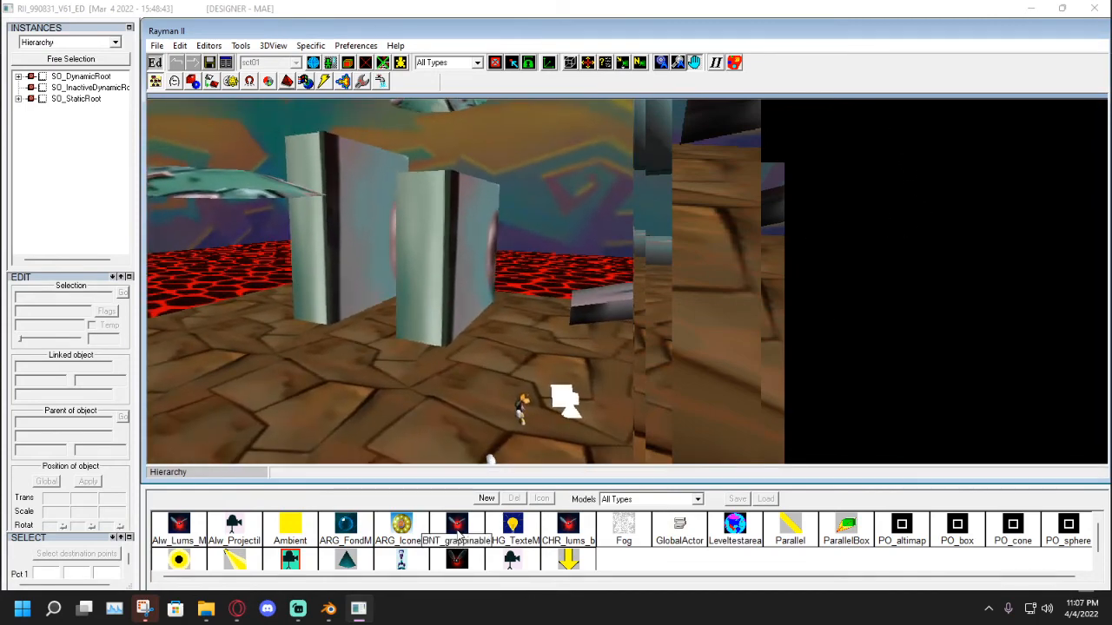
left_click_drag(507, 378, 689, 377)
left_click_drag(454, 524, 508, 311)
left_click(527, 327)
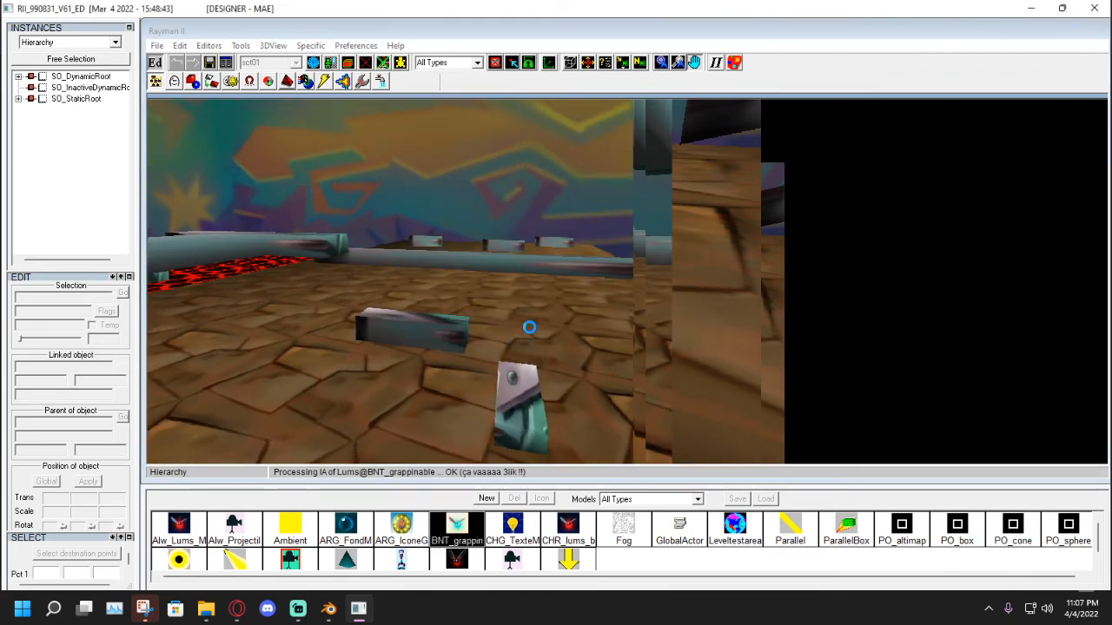
Move the BNT_grappinable instance up off the stone floor to a position of about 3.78, -47.04, 16.29.
left_click_drag(553, 349, 208, 410)
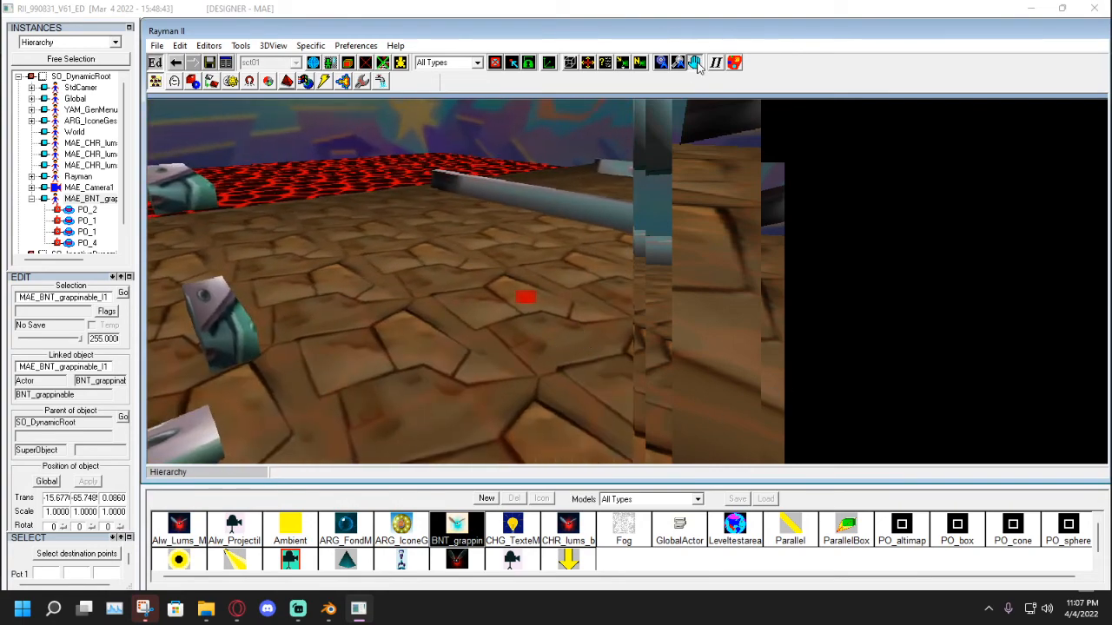
mouse_move(526, 297)
left_mouse_down()
mouse_move(286, 179)
mouse_move(461, 132)
mouse_move(197, 154)
mouse_move(355, 195)
mouse_move(916, 134)
mouse_move(1105, 144)
mouse_move(412, 273)
mouse_move(439, 247)
left_mouse_up()
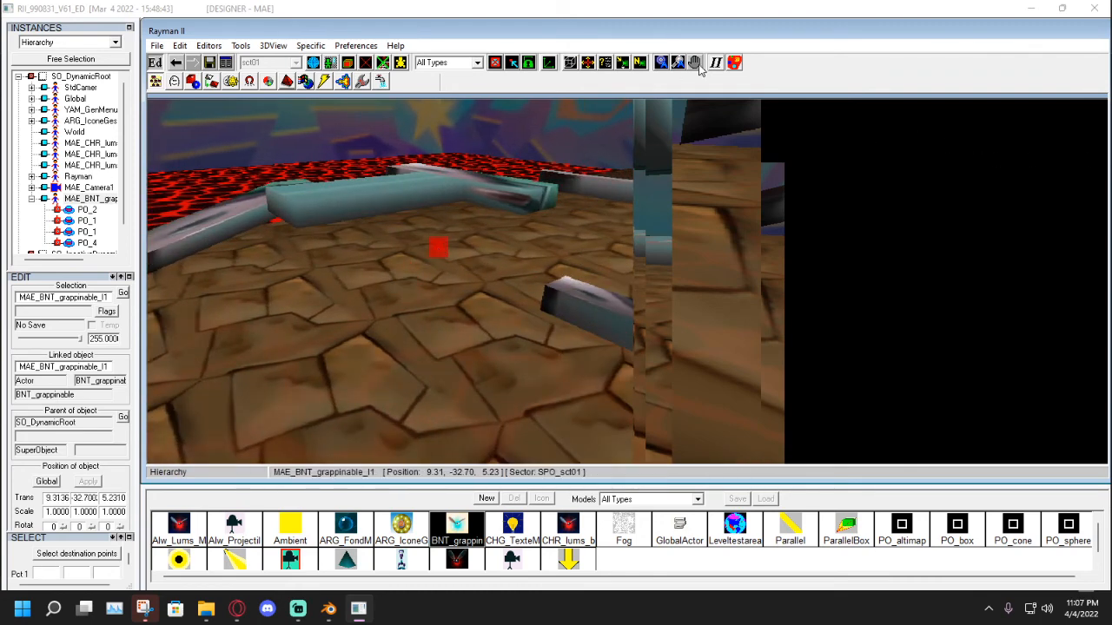
left_click(695, 66)
mouse_move(521, 261)
left_mouse_down()
mouse_move(770, 273)
mouse_move(638, 139)
mouse_move(393, 417)
mouse_move(876, 162)
mouse_move(417, 387)
mouse_move(238, 432)
mouse_move(1100, 116)
left_mouse_up()
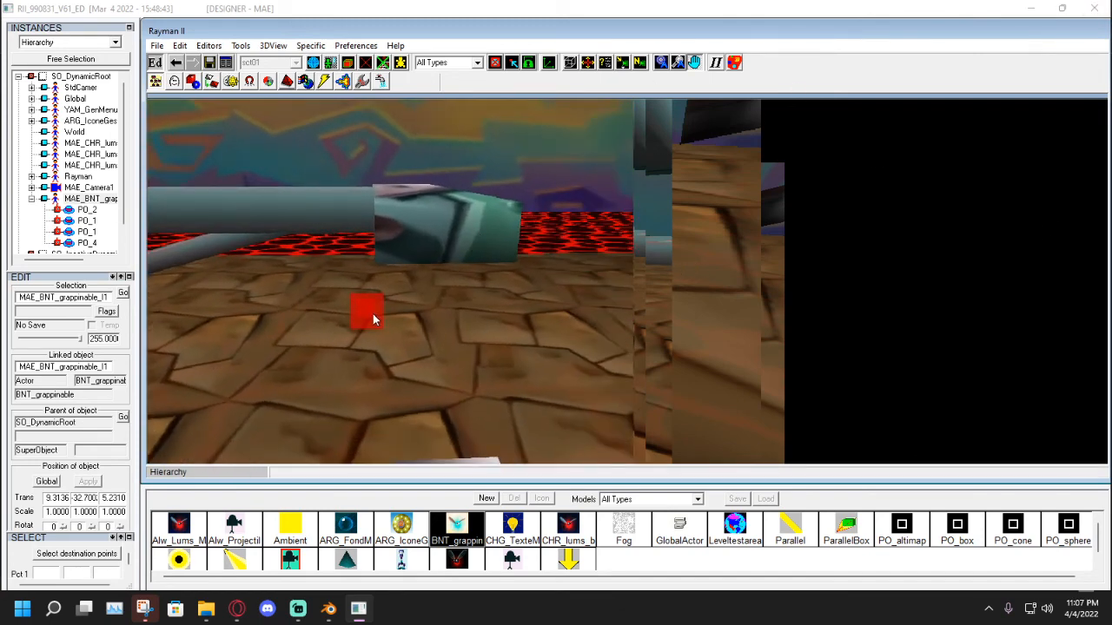
left_click_drag(374, 315, 157, 182)
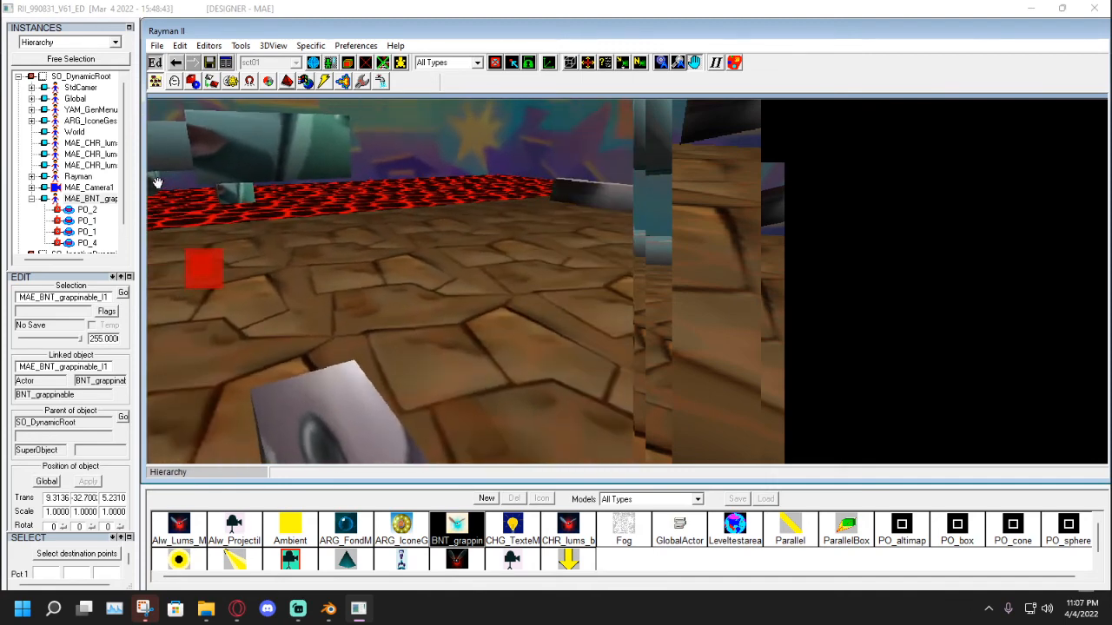
left_click_drag(513, 207, 493, 280)
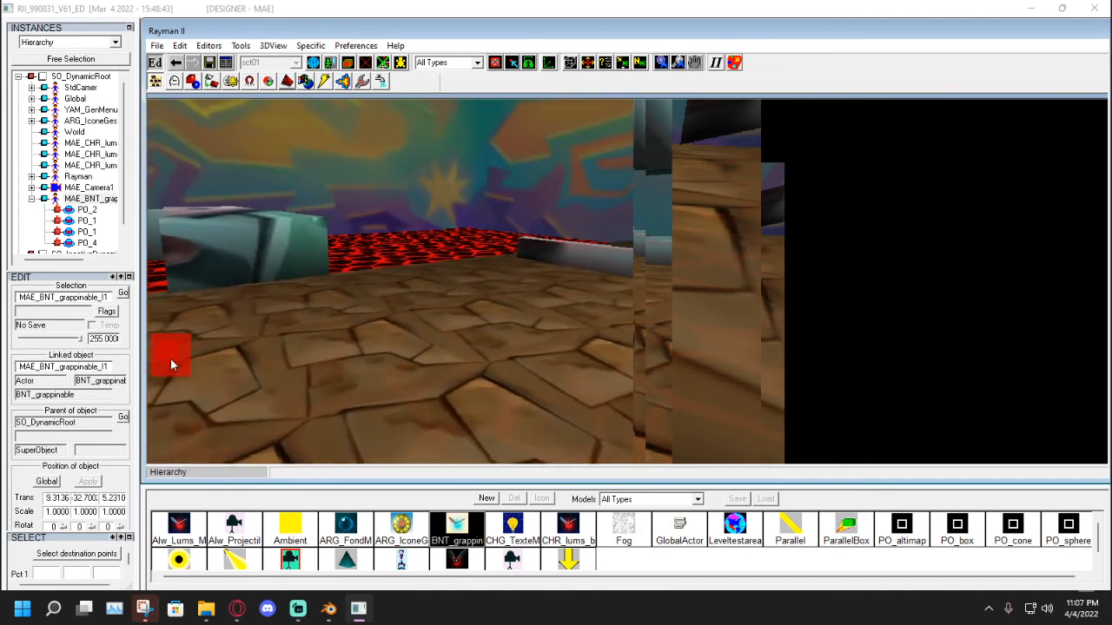
left_click_drag(171, 364, 308, 269)
Raise and shift the BNT_grappinable instance to a position of about 6.87, -50.40, 20.68.
left_click(696, 63)
left_click_drag(483, 349, 1020, 283)
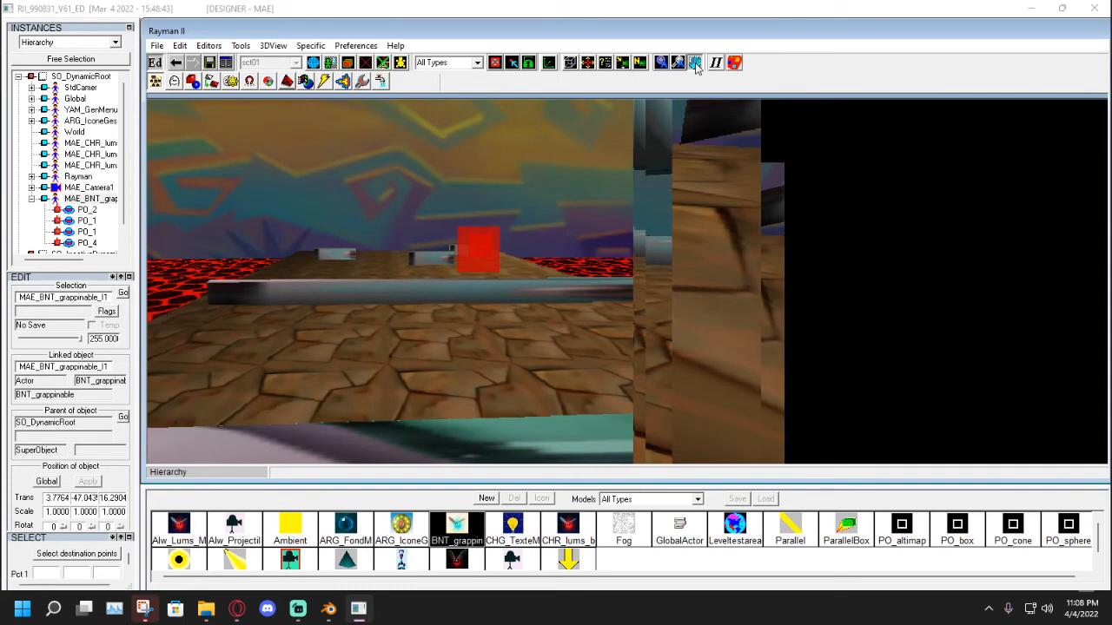
left_click_drag(478, 247, 390, 149)
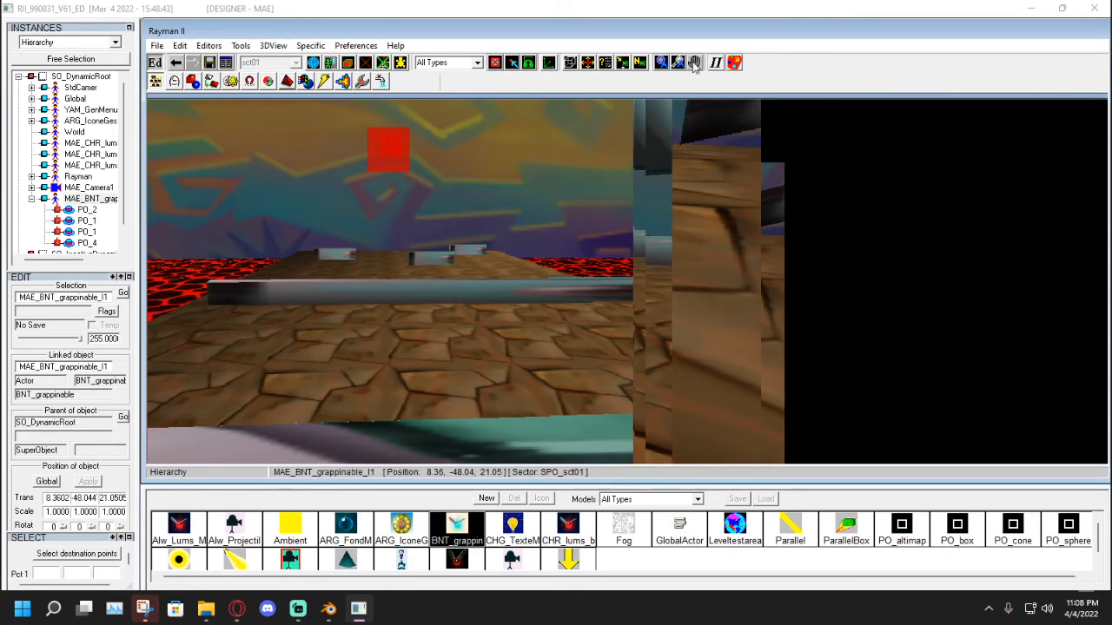
left_click(695, 63)
left_click_drag(565, 347, 702, 150)
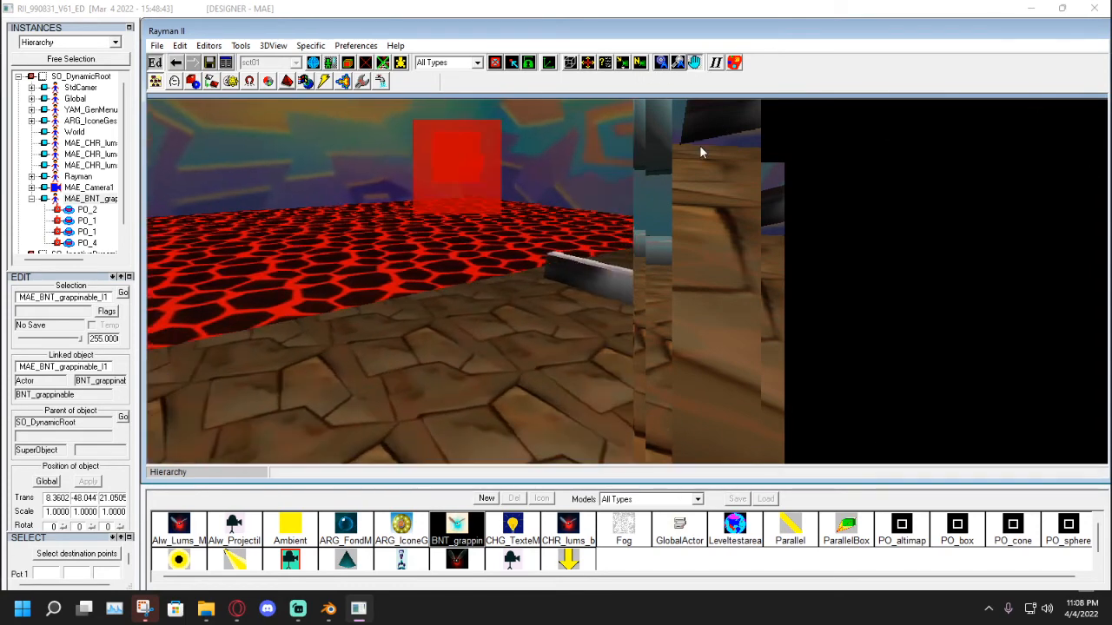
key("Down")
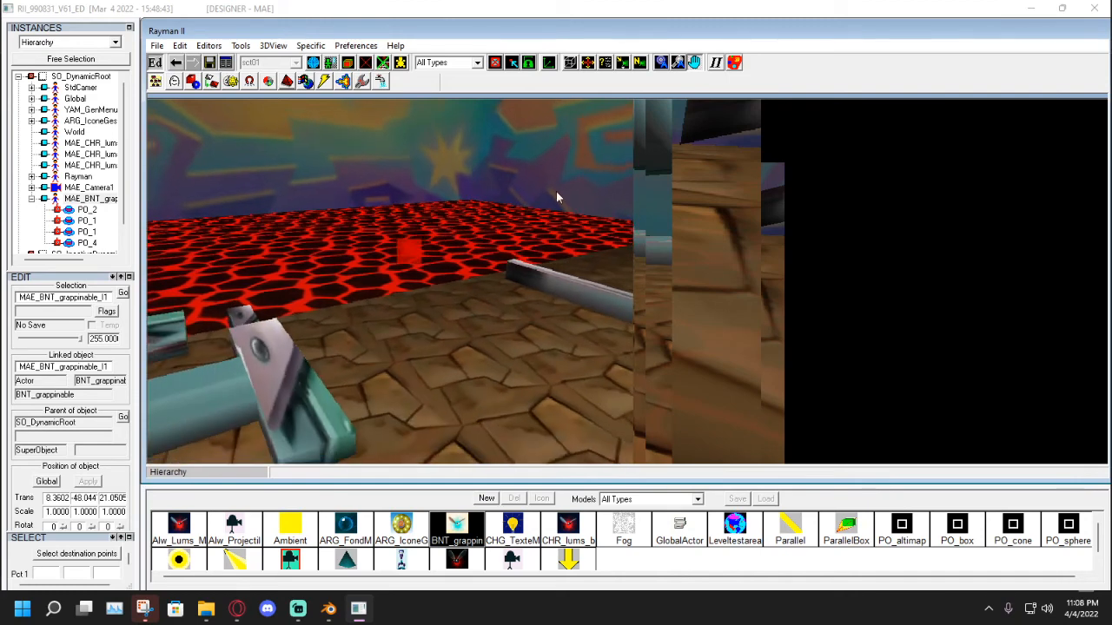
mouse_move(415, 262)
left_mouse_down()
mouse_move(431, 255)
mouse_move(425, 247)
left_mouse_up()
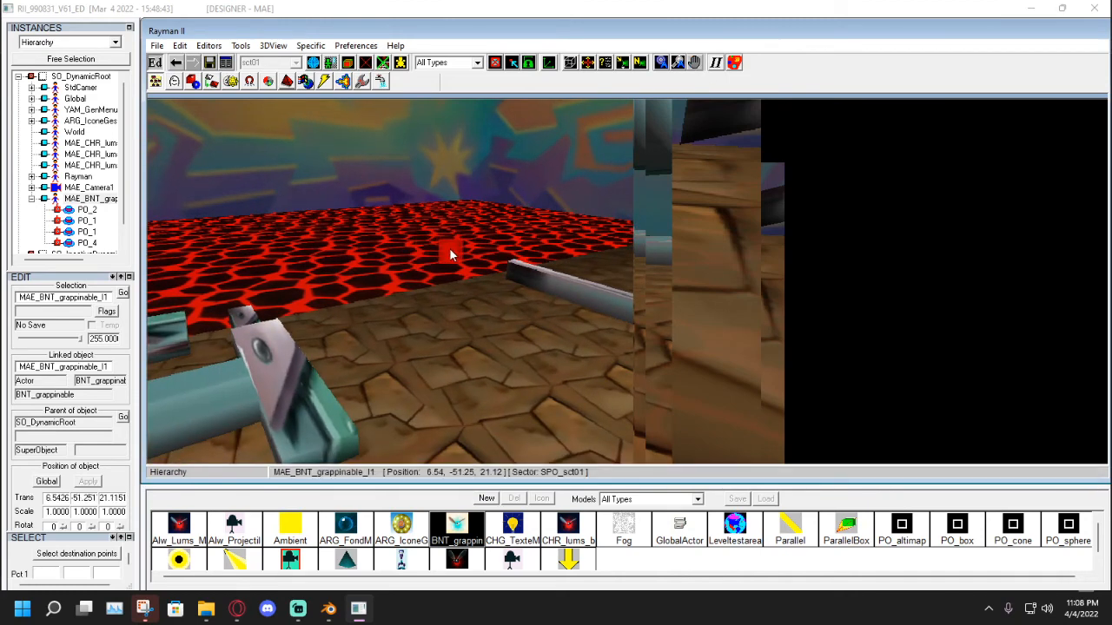
Set the BNT_grappinable instance's current placement as its initial position.
right_click(449, 249)
mouse_move(493, 342)
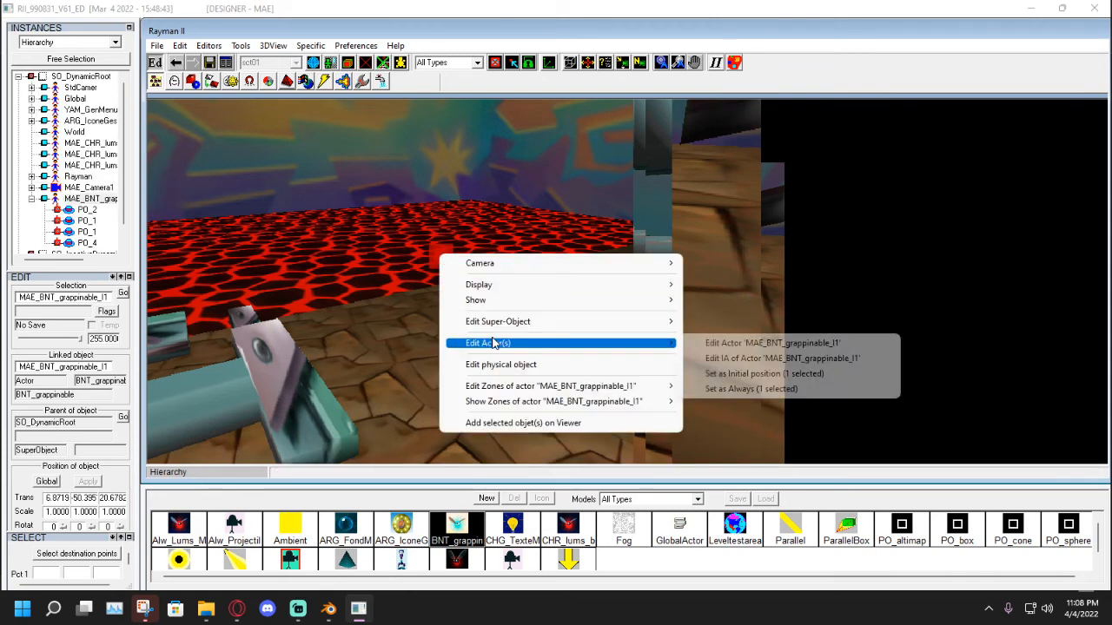
left_click(704, 376)
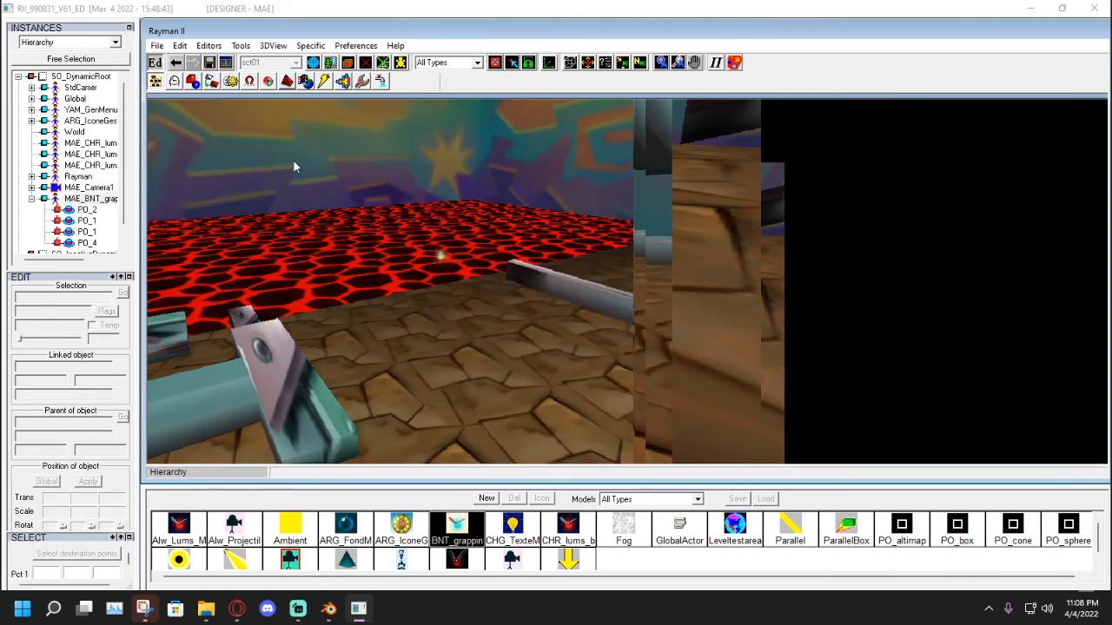
Examine the designer variables of the World instance under the Leveltestarea2 model in the Actor editor, including lums, cages and powers.
left_click(174, 81)
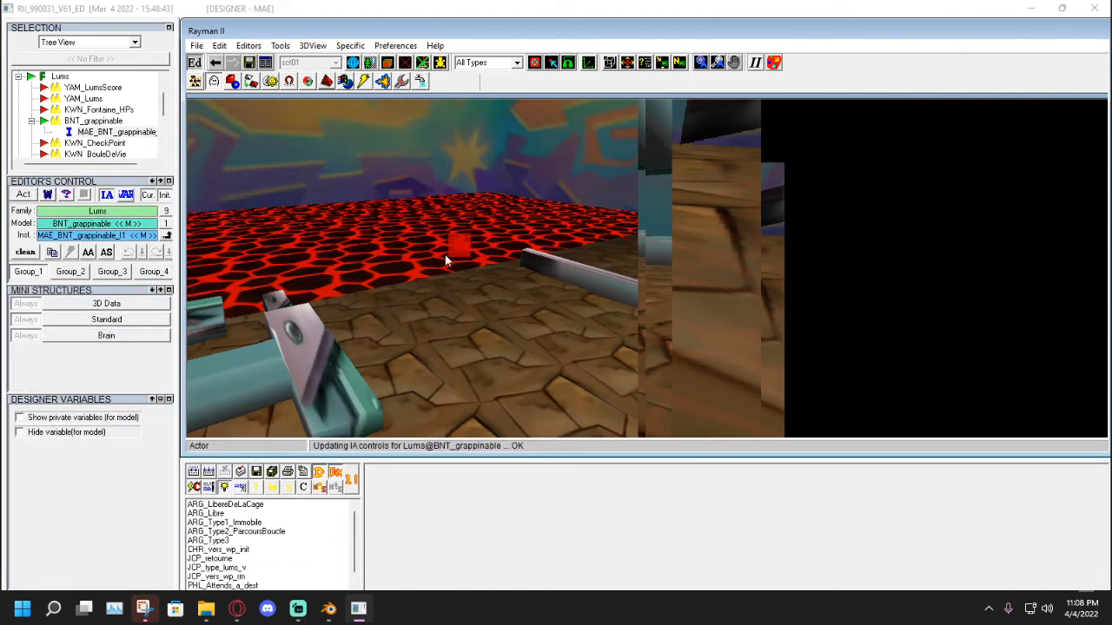
left_click(452, 313)
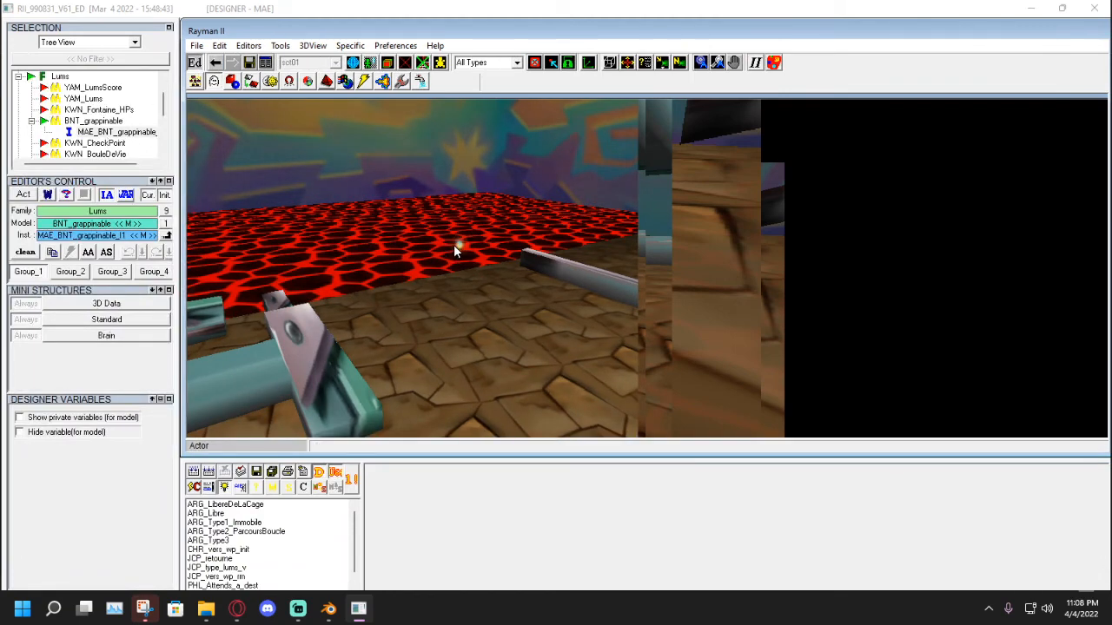
scroll(115, 102, "down", 1)
scroll(115, 111, "up", 2)
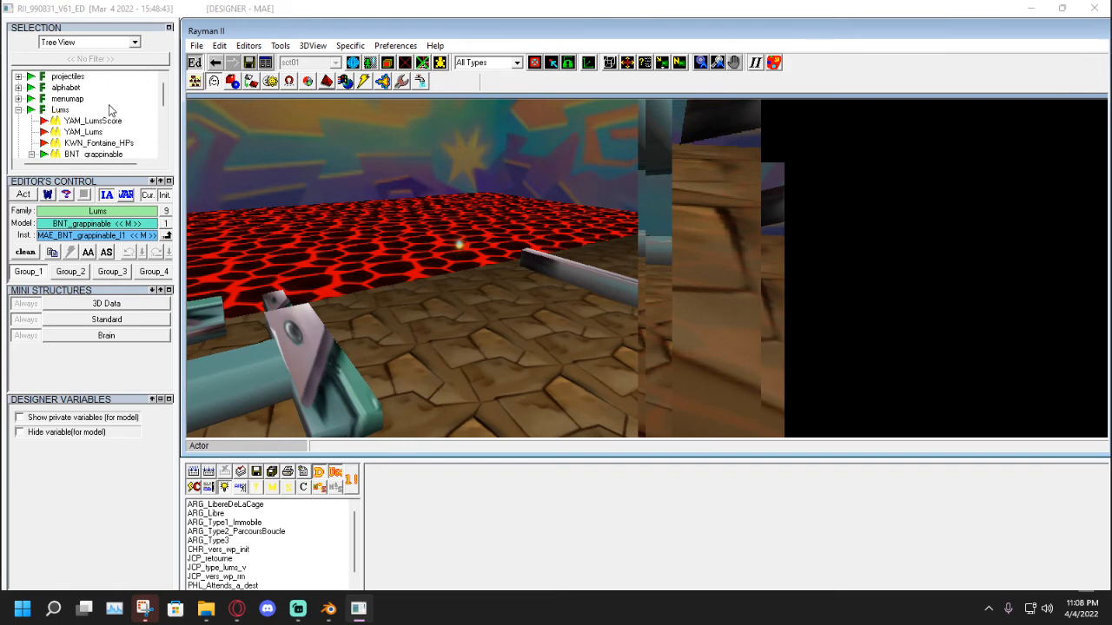
scroll(56, 113, "down", 4)
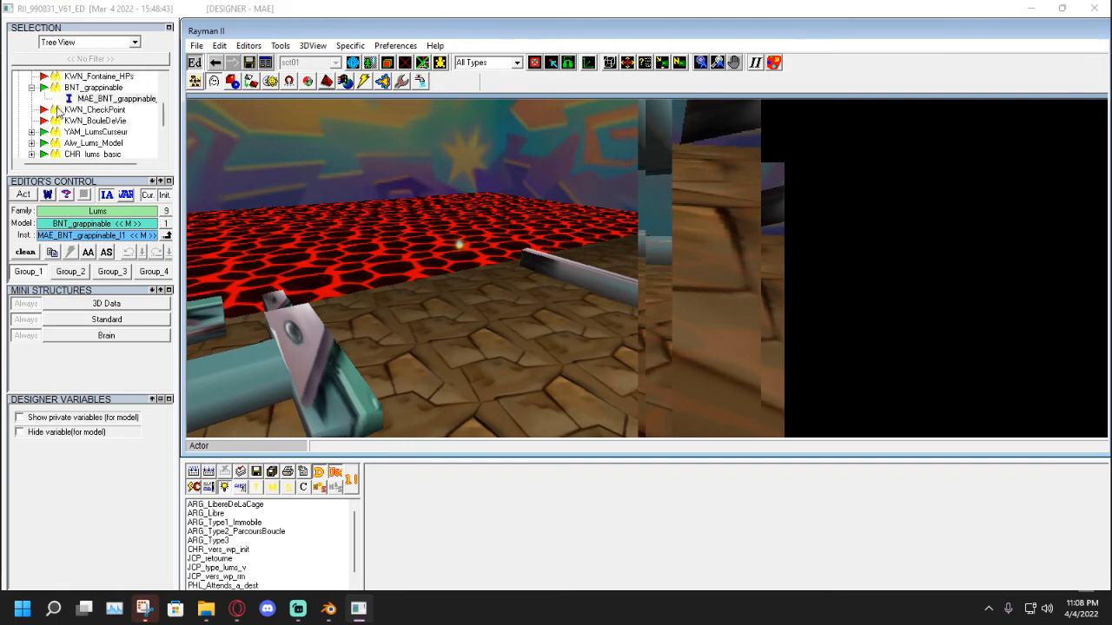
left_click(18, 99)
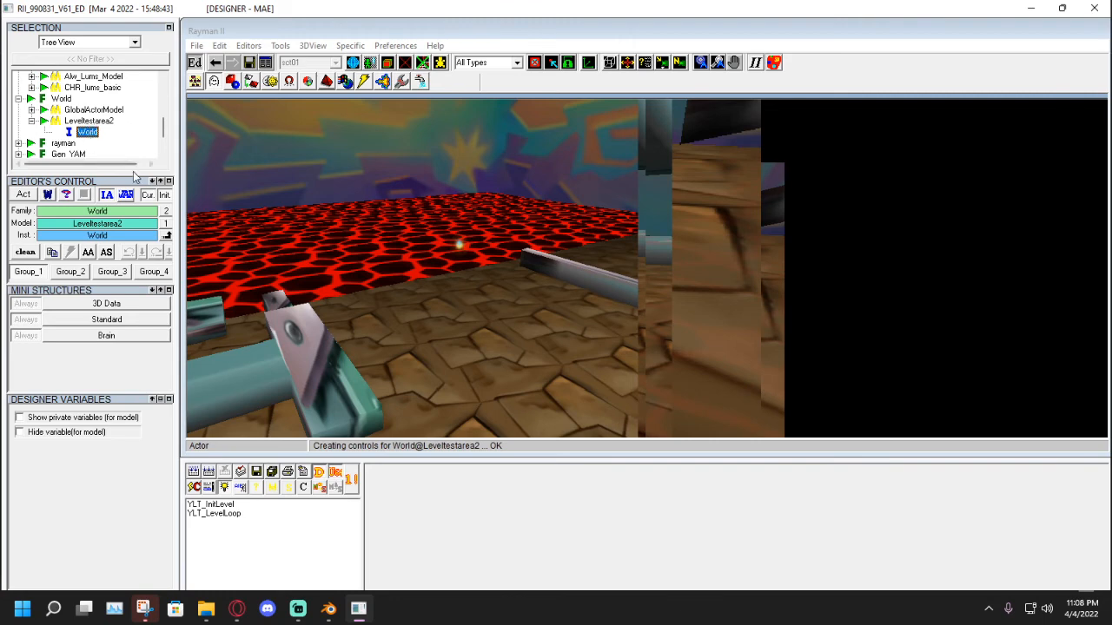
left_click(126, 195)
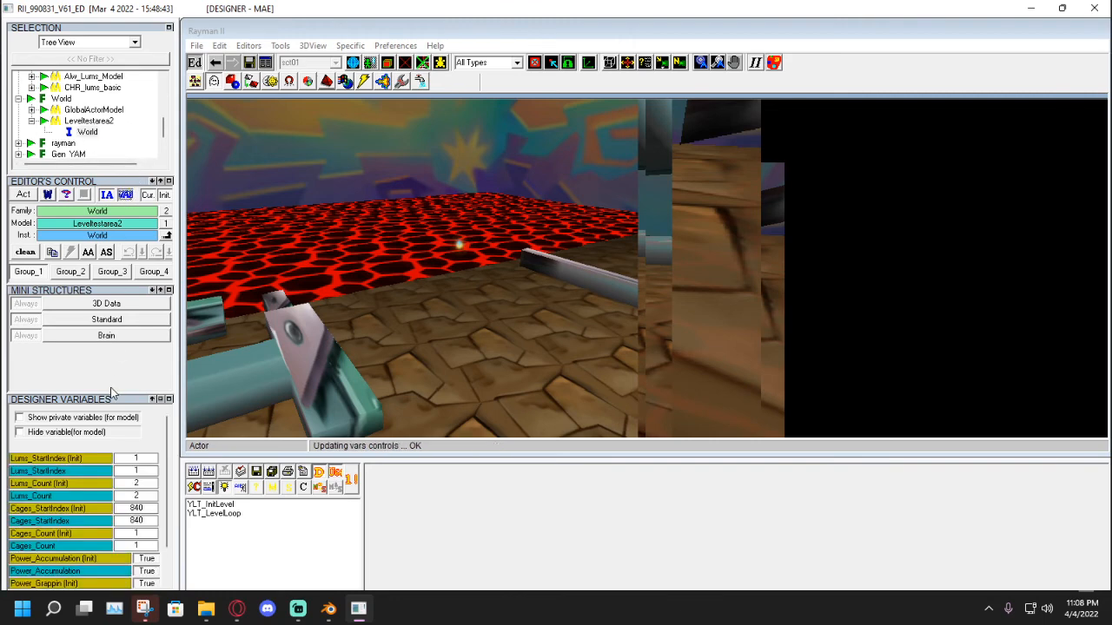
scroll(123, 446, "down", 1)
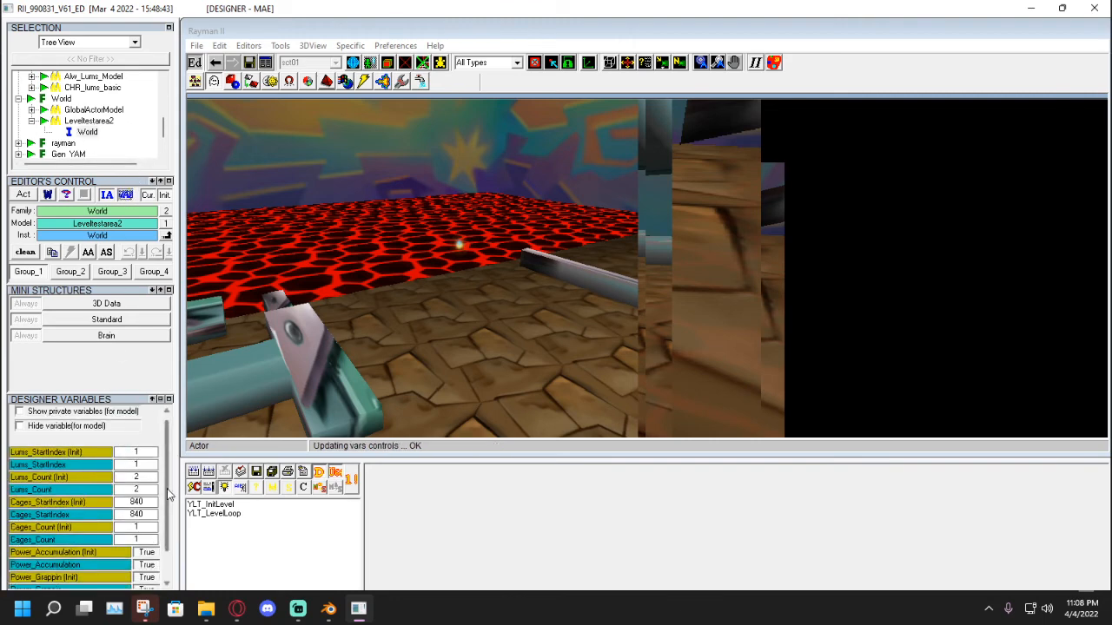
scroll(170, 494, "down", 3)
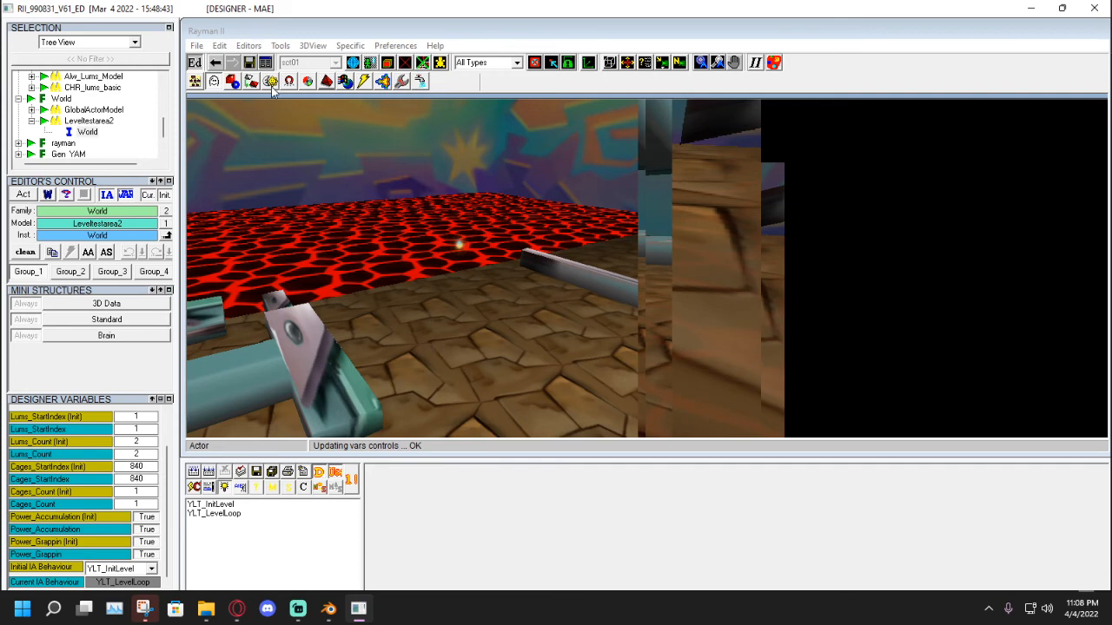
Save the level without creating the instance's .car file in the parallel GameDN64 tree, and return to the game.
left_click(249, 63)
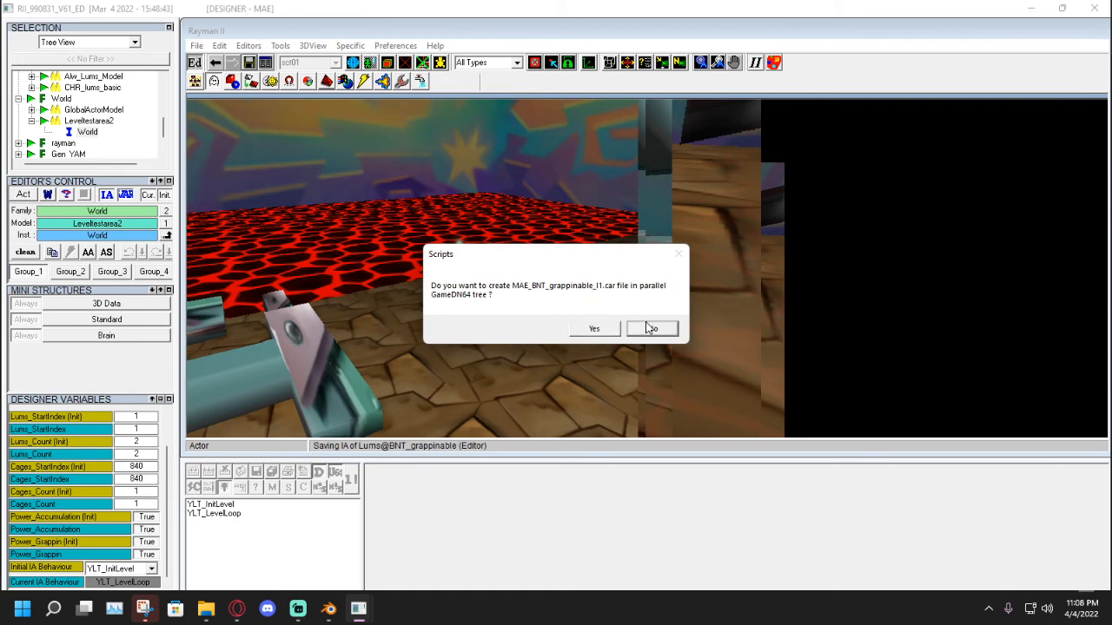
left_click(652, 329)
left_click(199, 62)
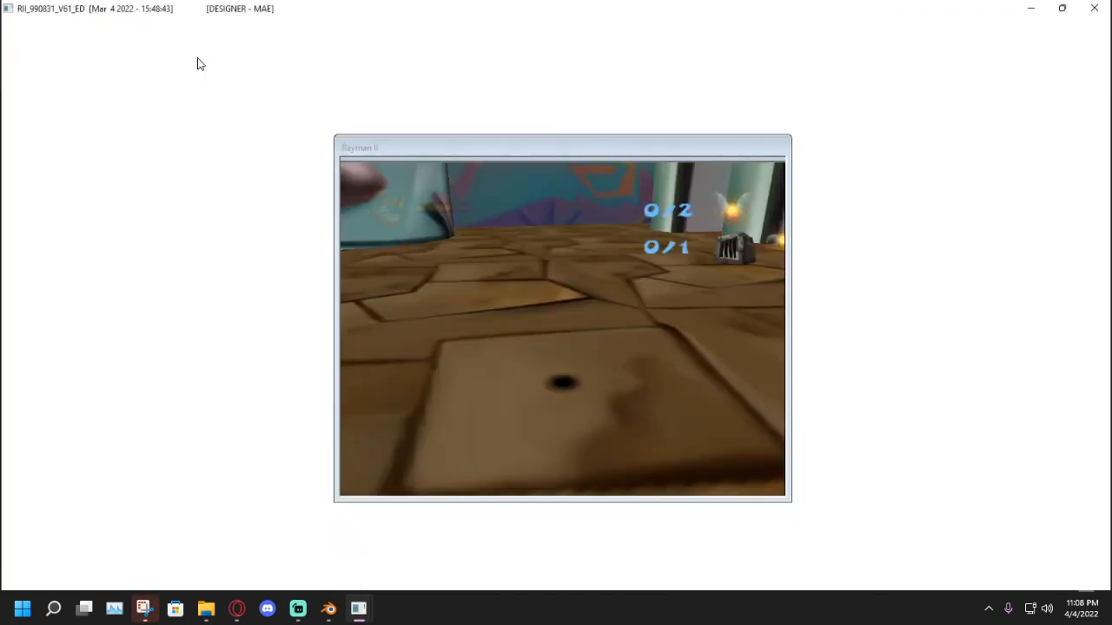
Playtest the level by running and jumping Rayman across the stone floor towards the low platforms beside the lava.
key("Up")
key("Left")
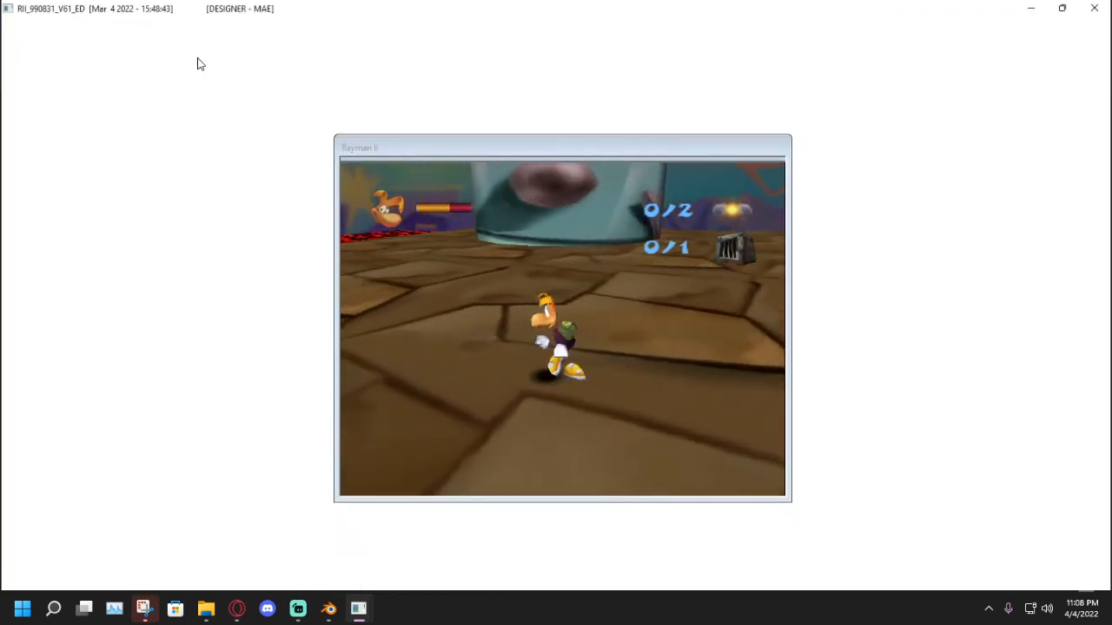
key("a")
key("a")
key("Left")
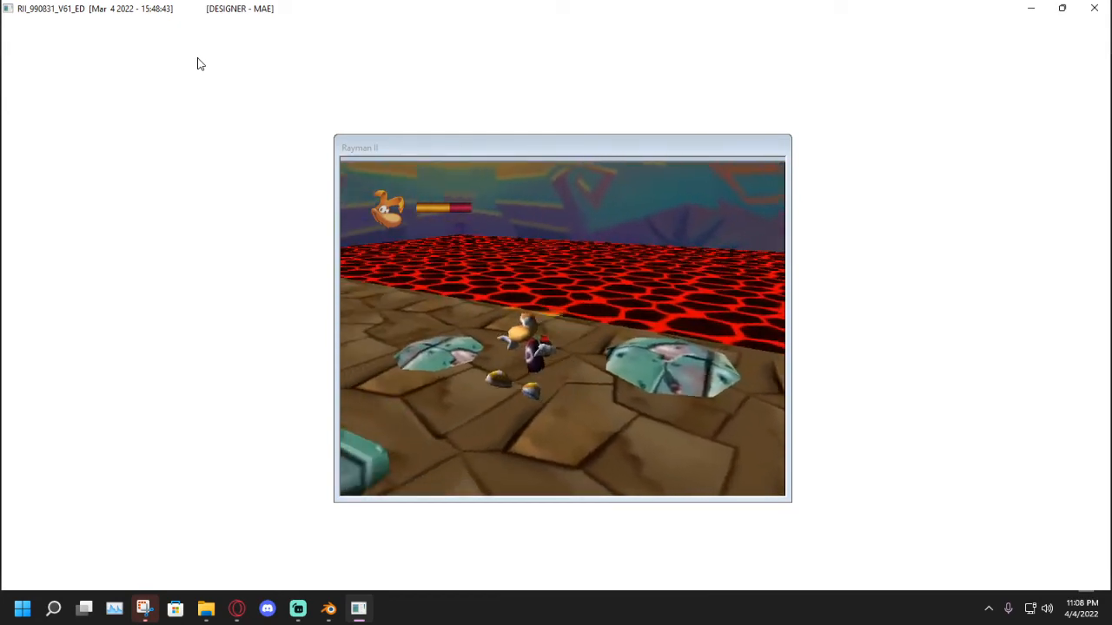
key("Up")
key("Left")
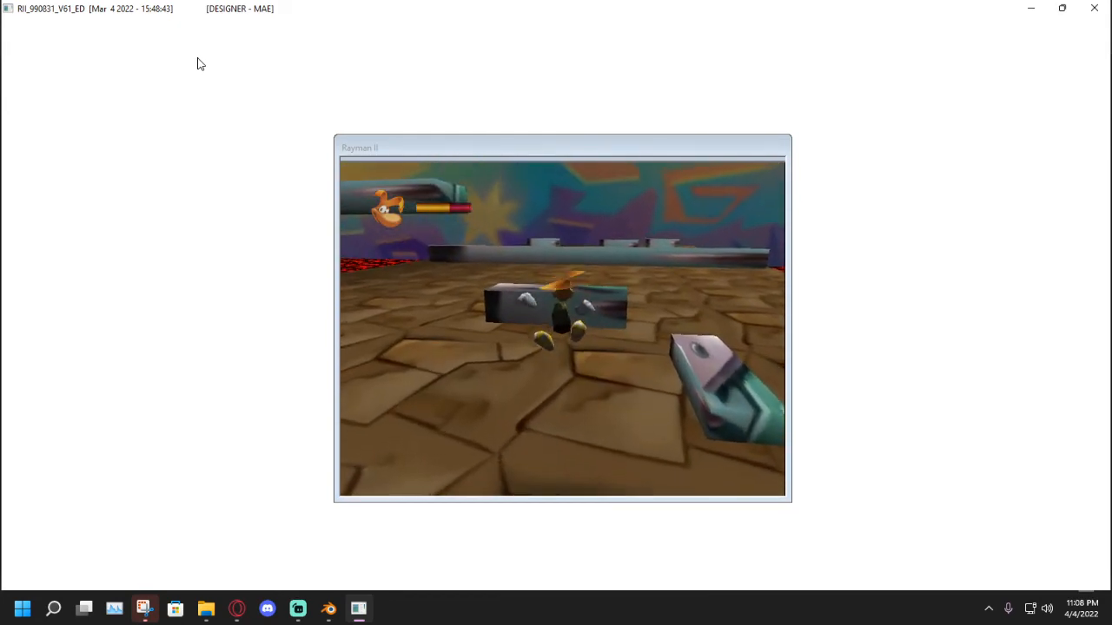
key("a")
key("Up")
key("Left")
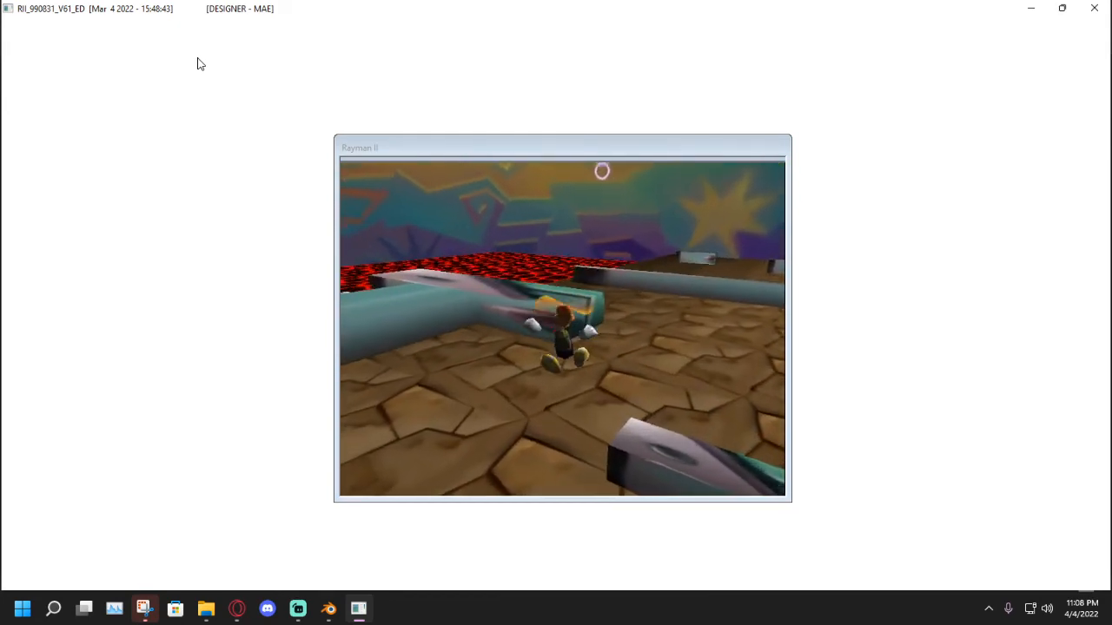
Playtest the grappinable lum by jumping onto the low platform and swinging Rayman from the lum.
key("a")
key("a")
key("Up")
key("a")
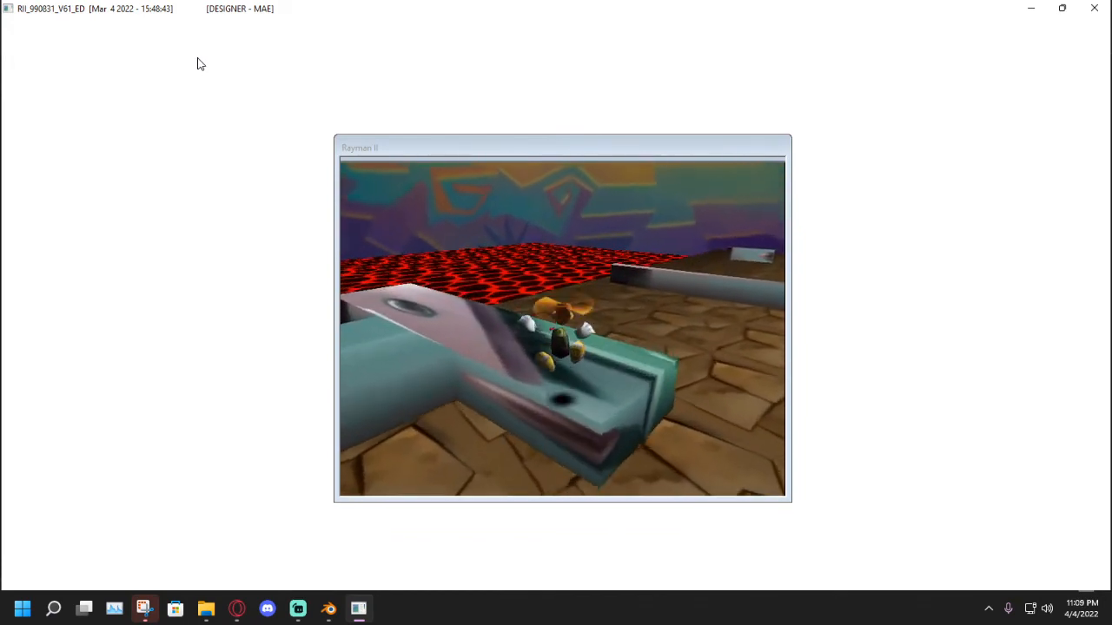
key("a")
key("Right")
key("space")
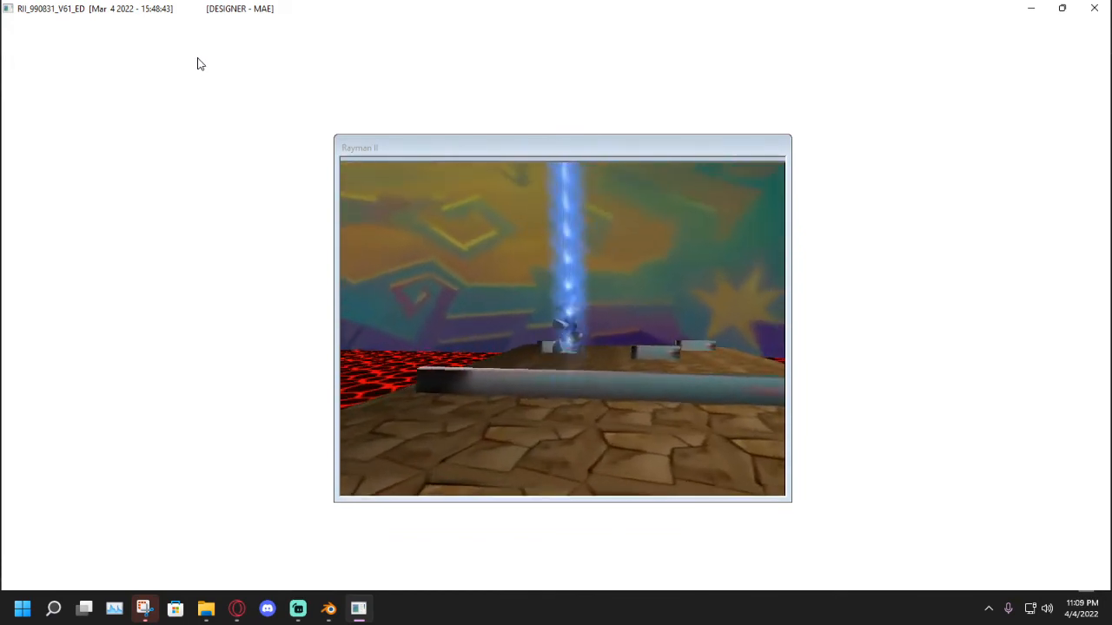
key("Up")
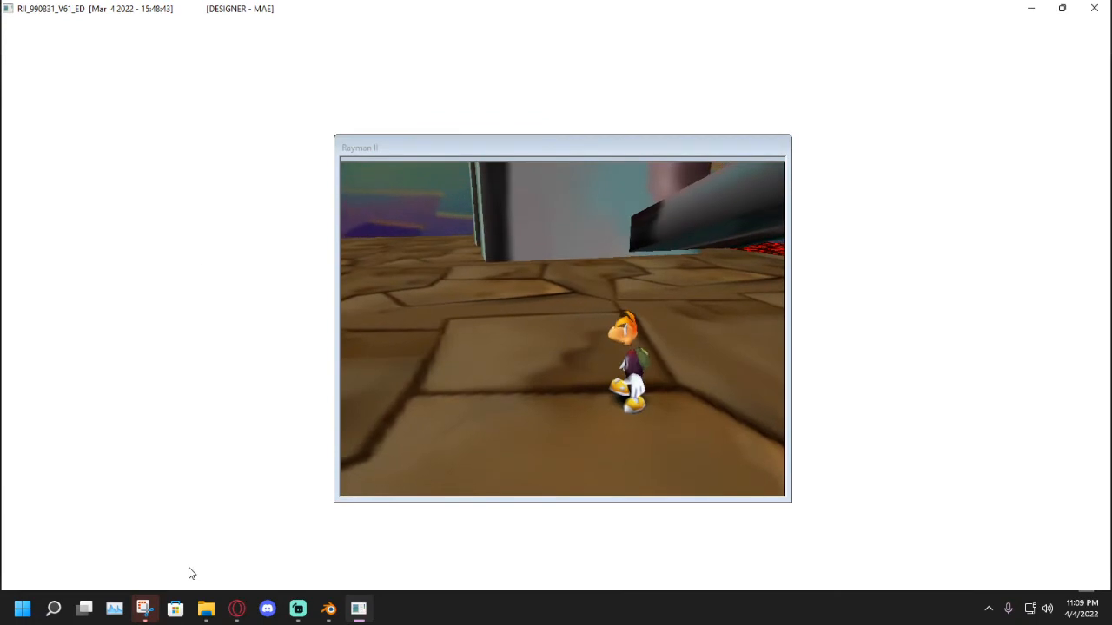
Check the chat in the browser's Twitch Stream Manager, and return to the Rayman 2 editor.
left_click(236, 609)
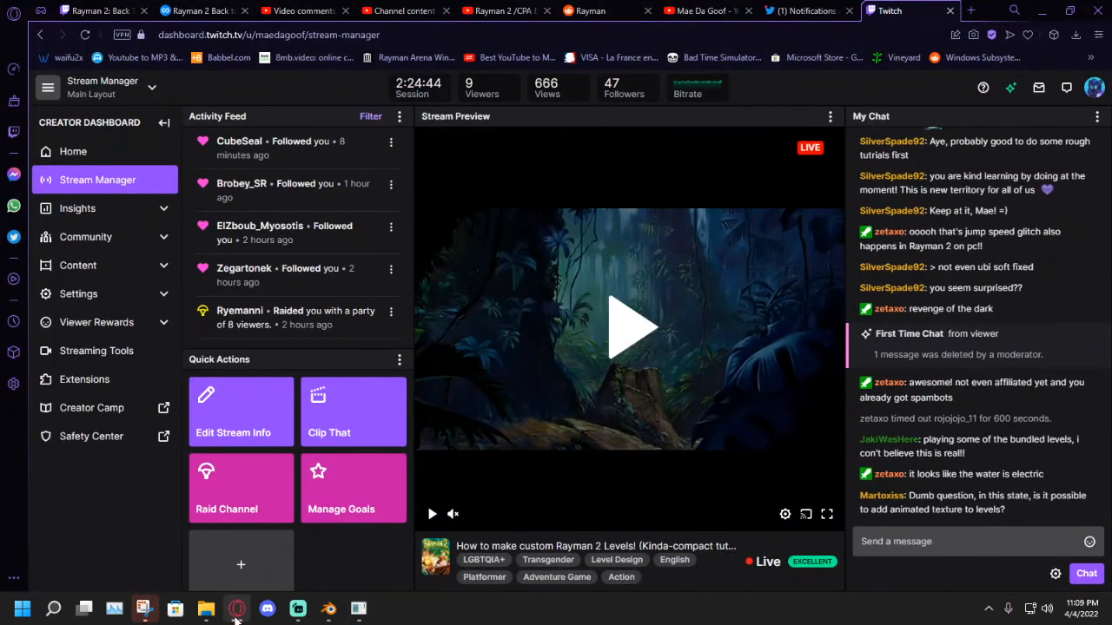
left_click(235, 613)
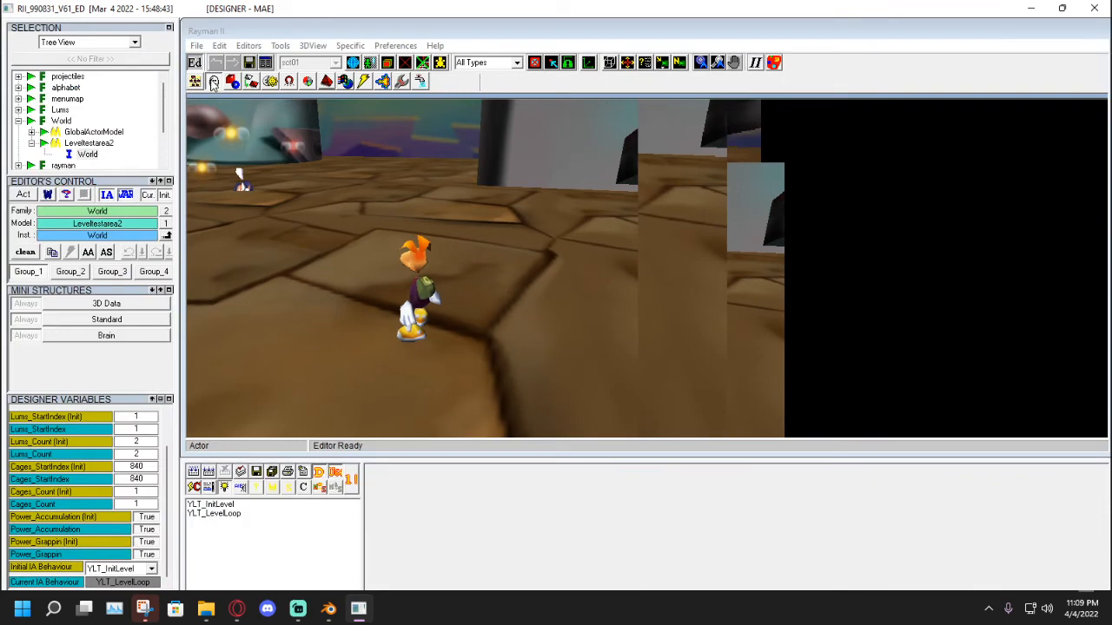
Preload the models of the projectiles family in the Actor editor.
left_click(214, 82)
left_click(694, 62)
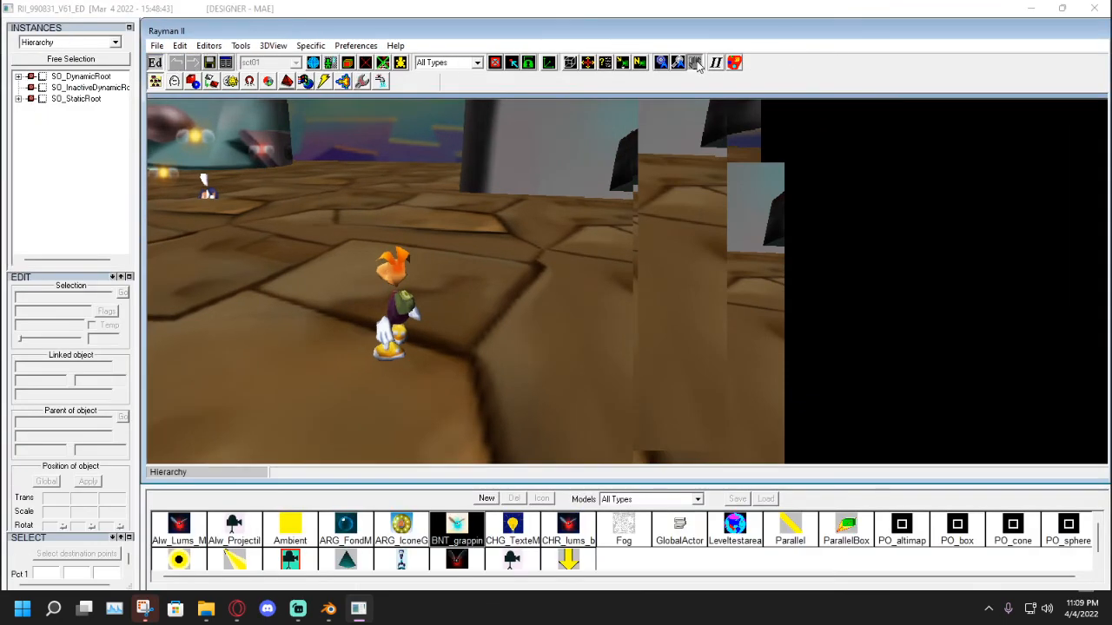
left_click_drag(782, 278, 409, 322)
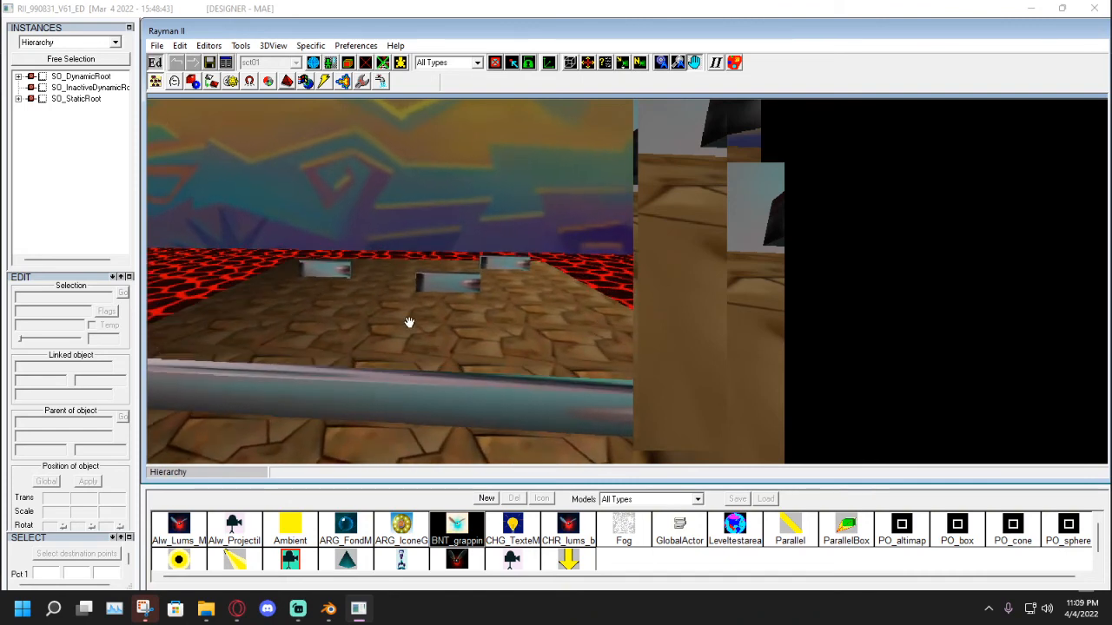
left_click(173, 80)
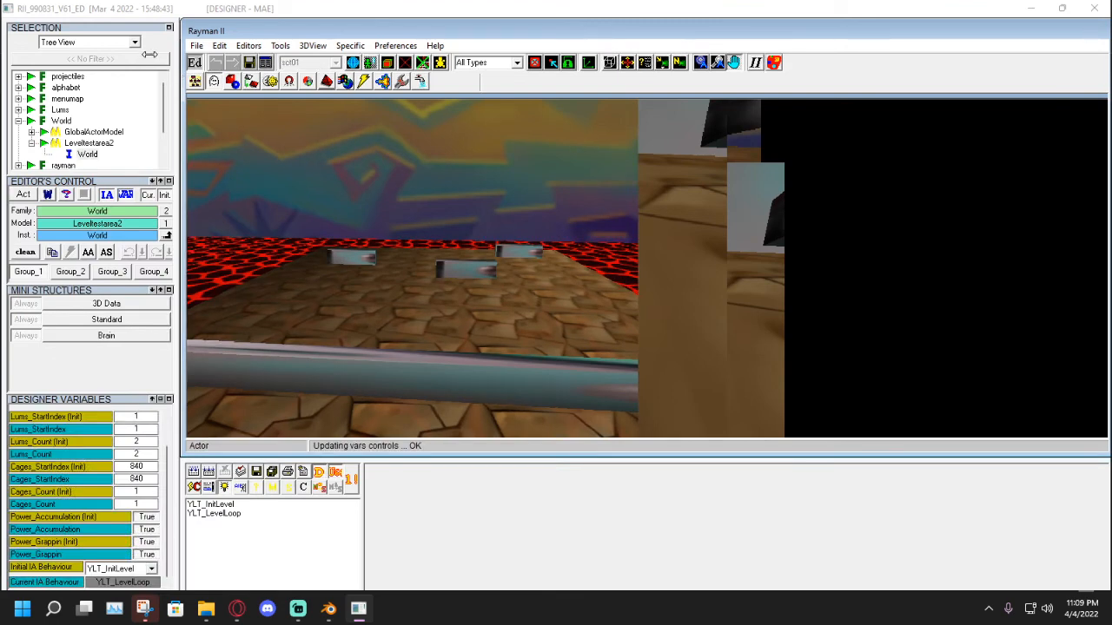
scroll(108, 111, "down", 2)
scroll(82, 121, "up", 2)
left_click(194, 81)
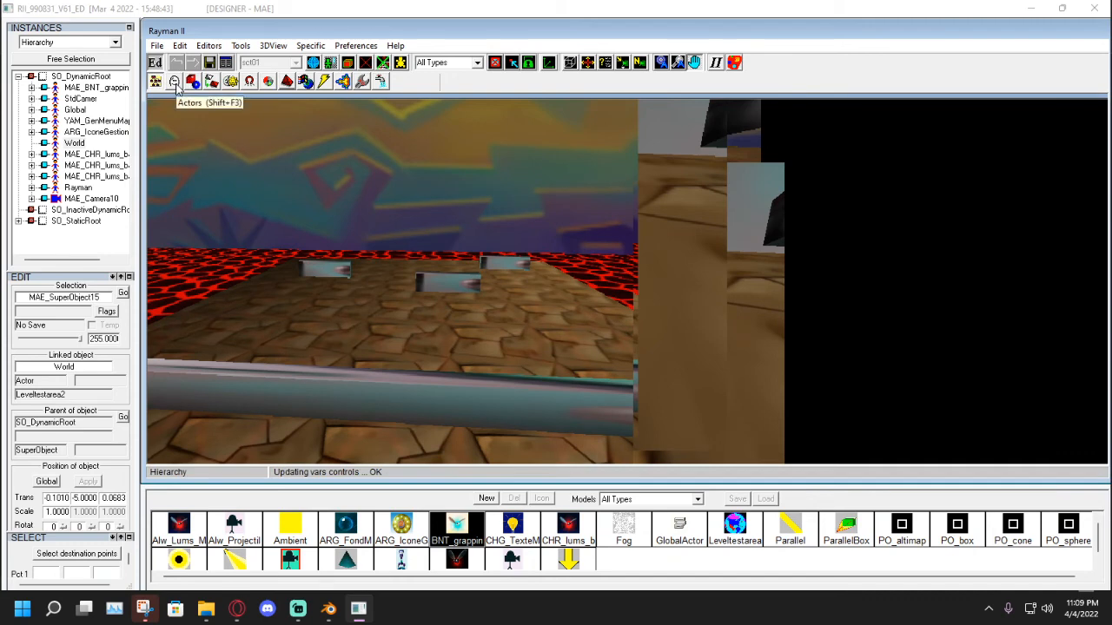
left_click(174, 83)
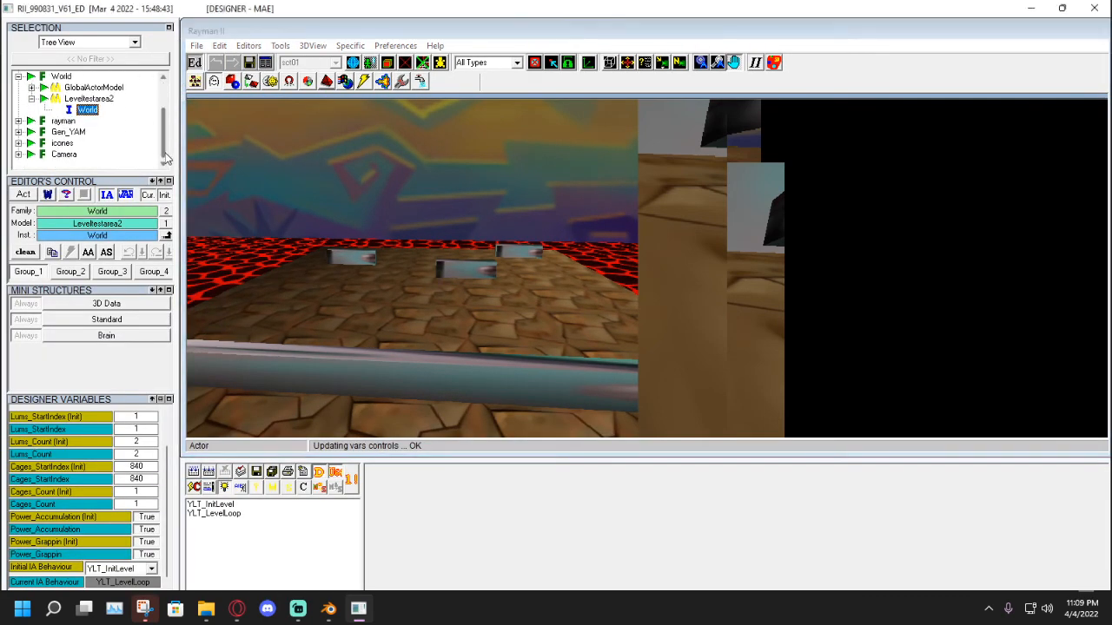
left_click_drag(165, 159, 164, 113)
left_click(80, 79)
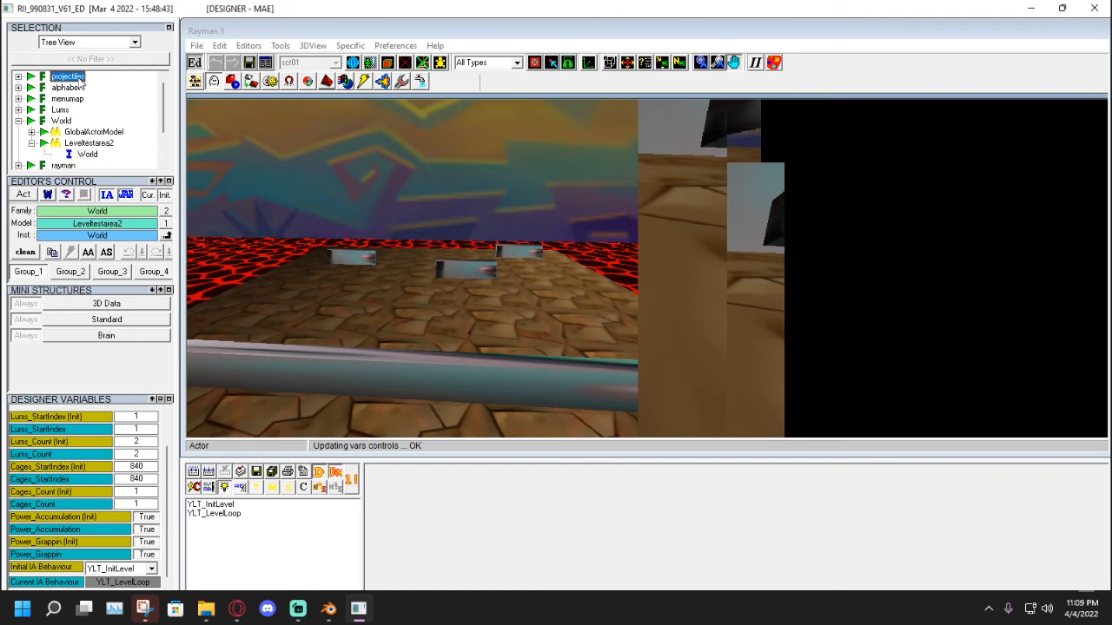
right_click(76, 84)
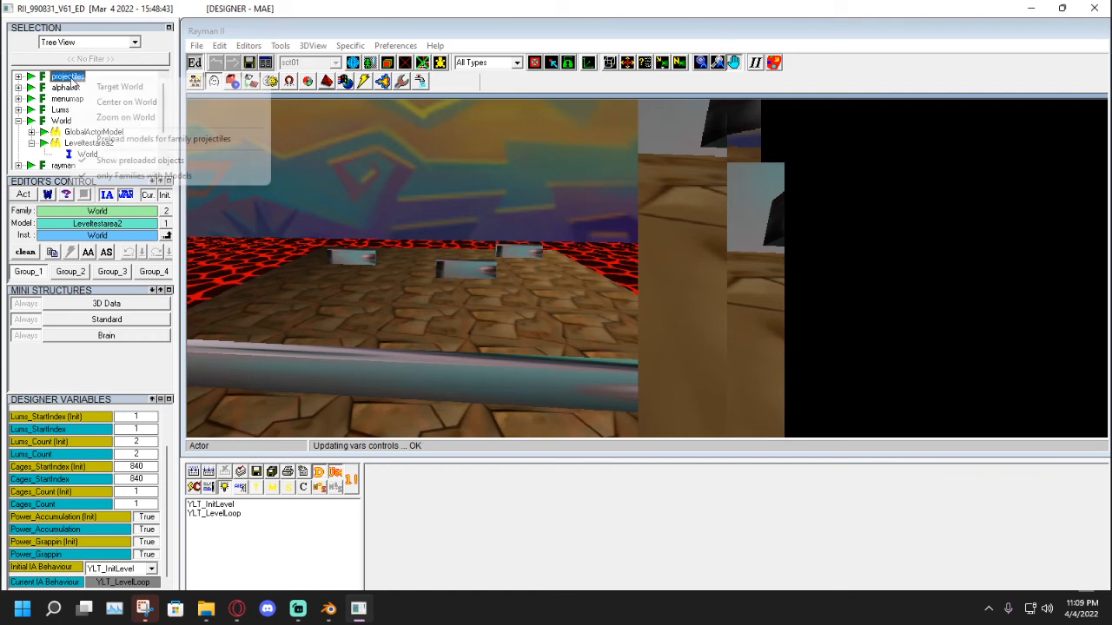
left_click(115, 141)
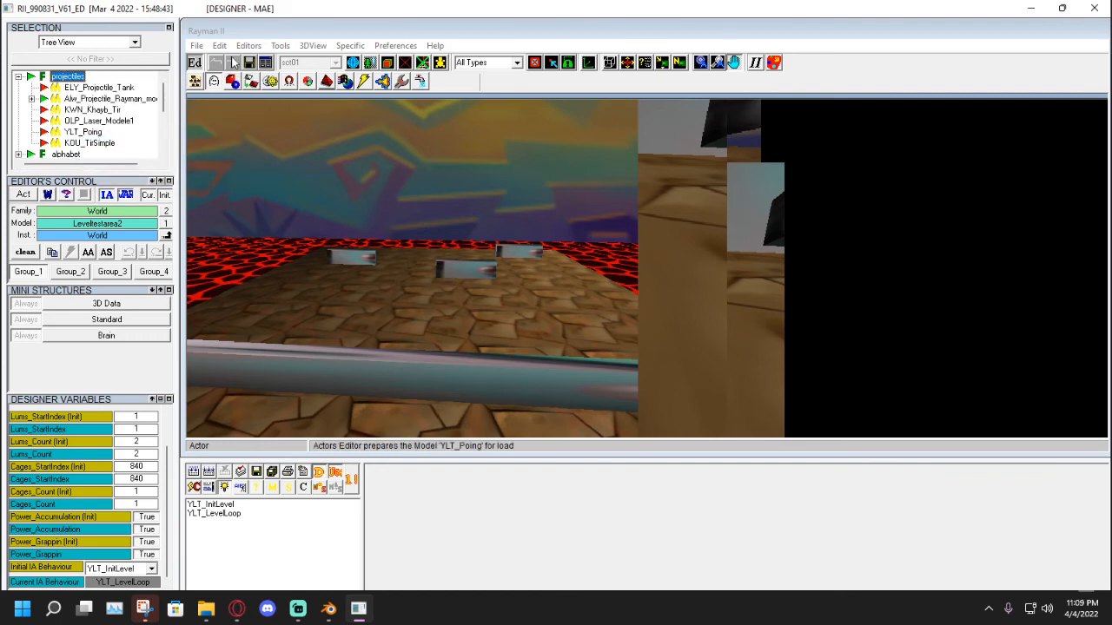
Preload all models into the Actor editor.
left_click(283, 33)
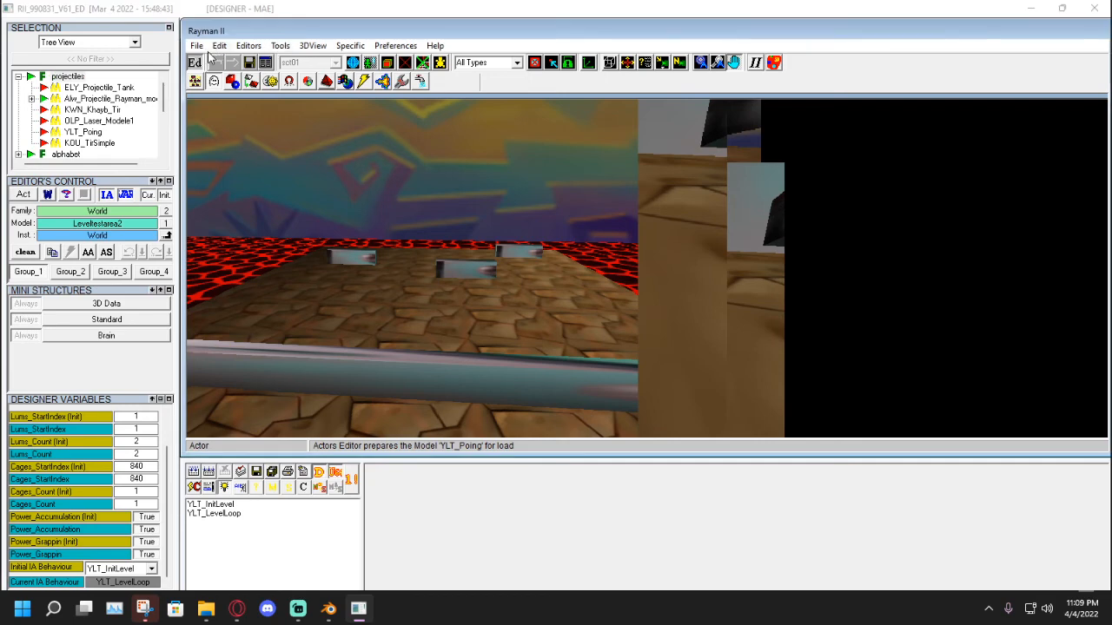
left_click(277, 47)
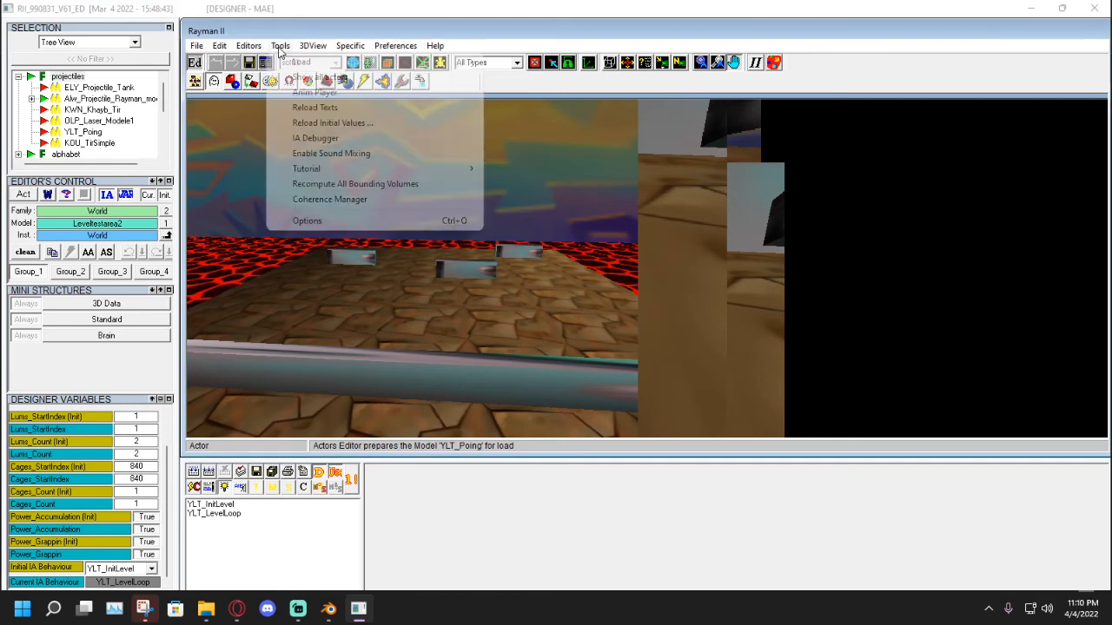
mouse_move(437, 48)
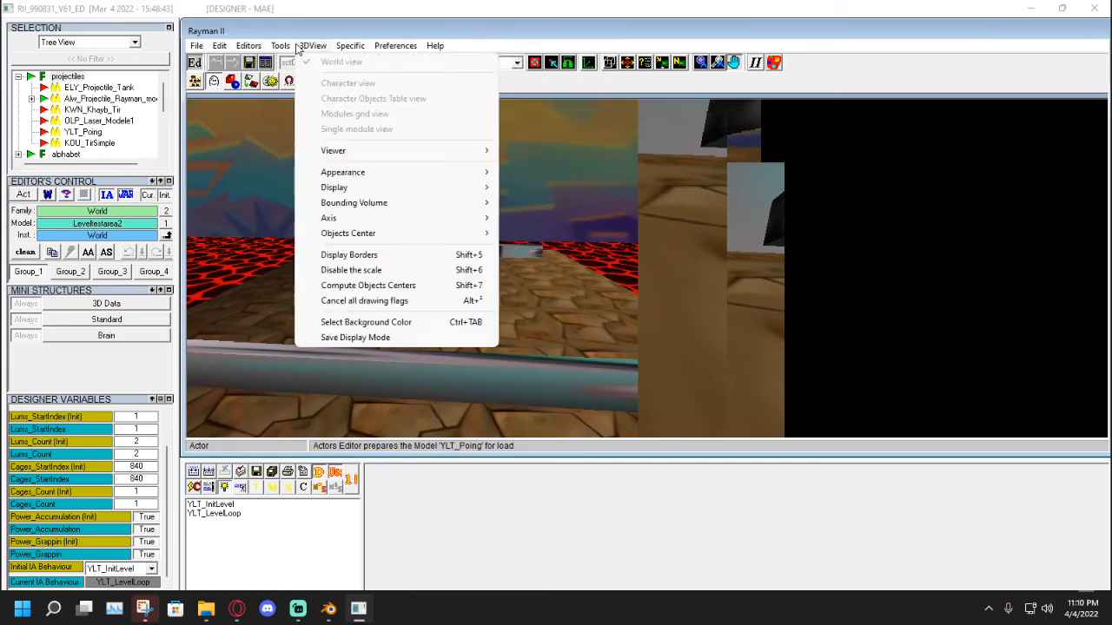
mouse_move(279, 45)
mouse_move(460, 61)
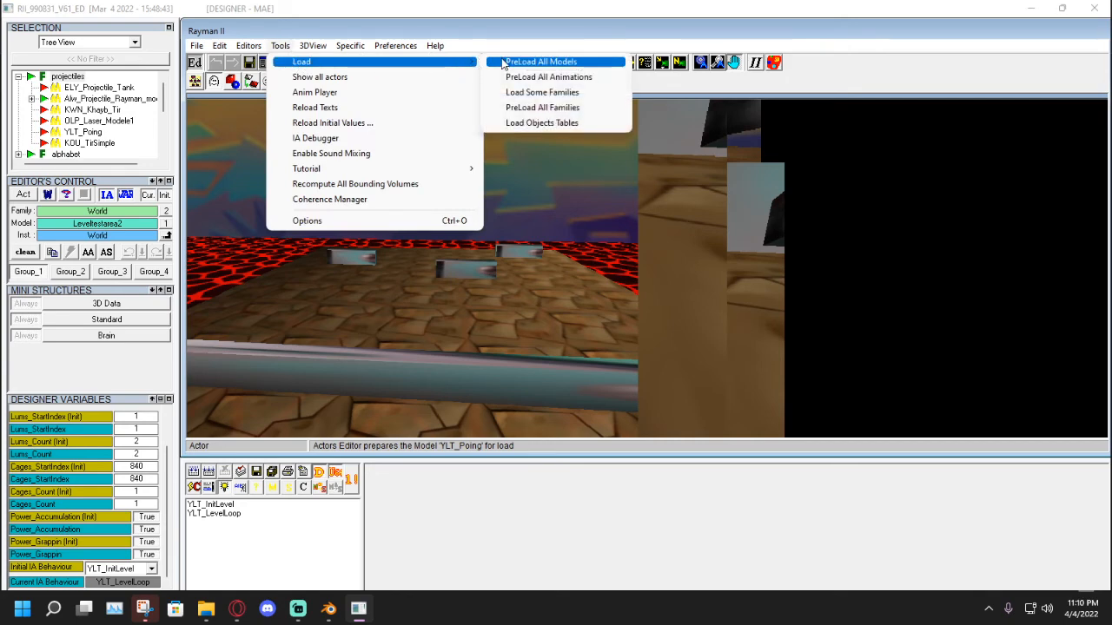
left_click(522, 62)
Load the ARG_SimpleSbire model from the pirate_sbire family.
left_click_drag(165, 93, 161, 131)
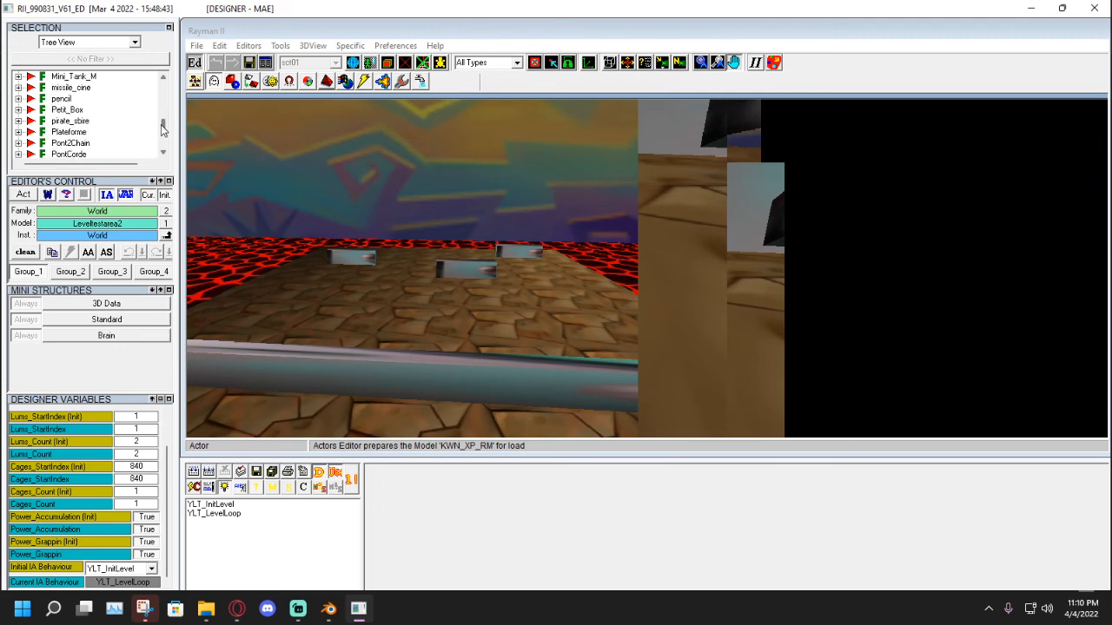
left_click(69, 122)
double_click(67, 121)
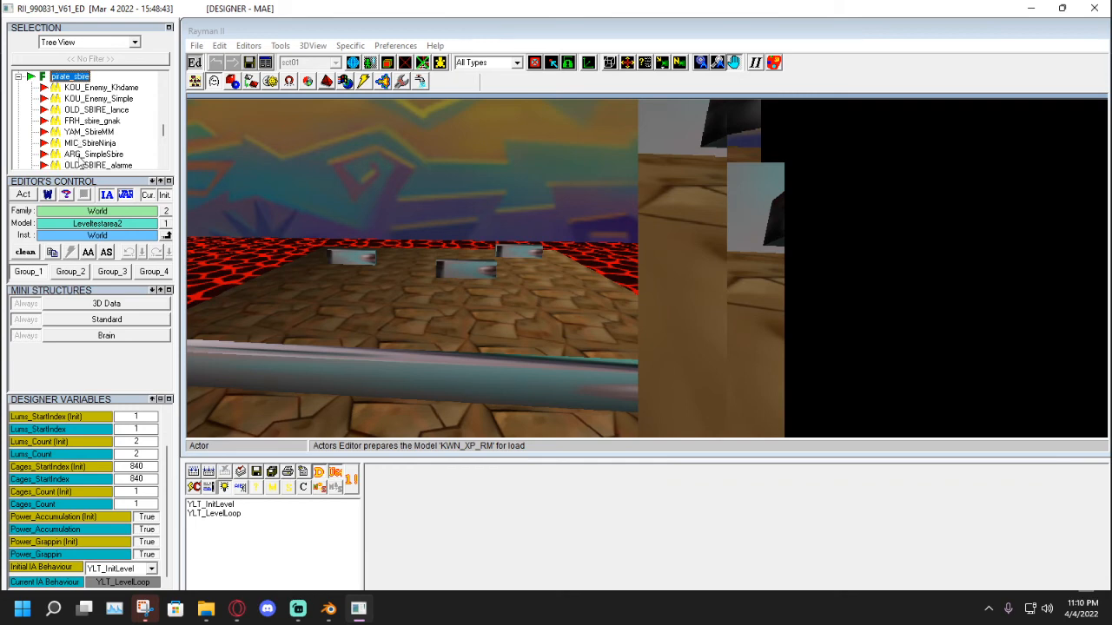
left_click(85, 155)
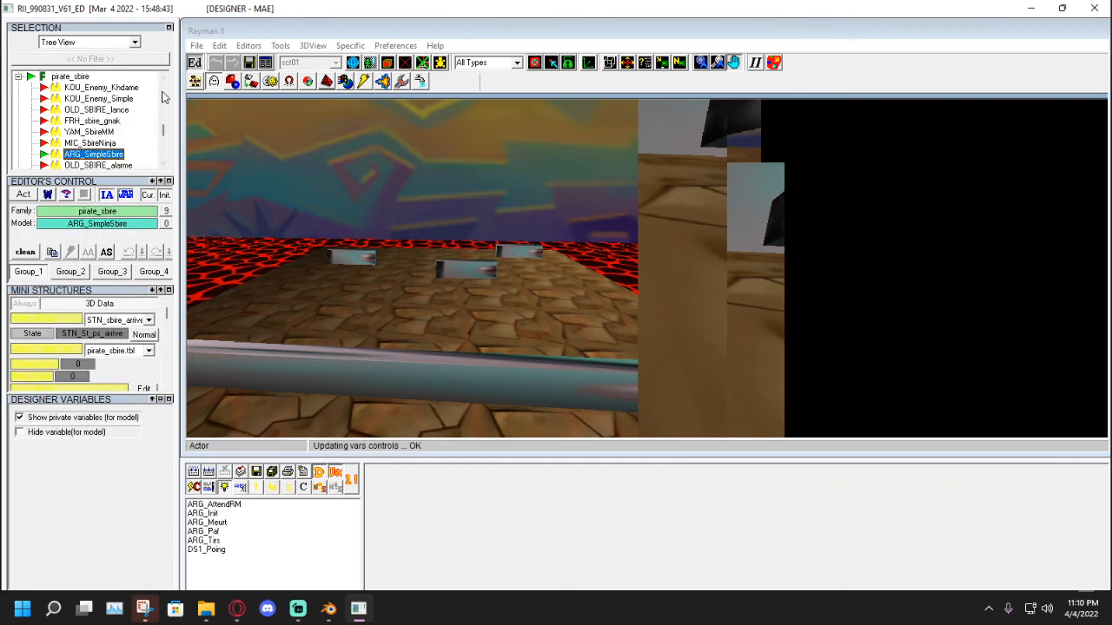
Try to place an ARG_SimpleSbire instance named MAE_ARG_SimpleSbire_I2 on the stone floor near the three small blocks.
left_click(195, 81)
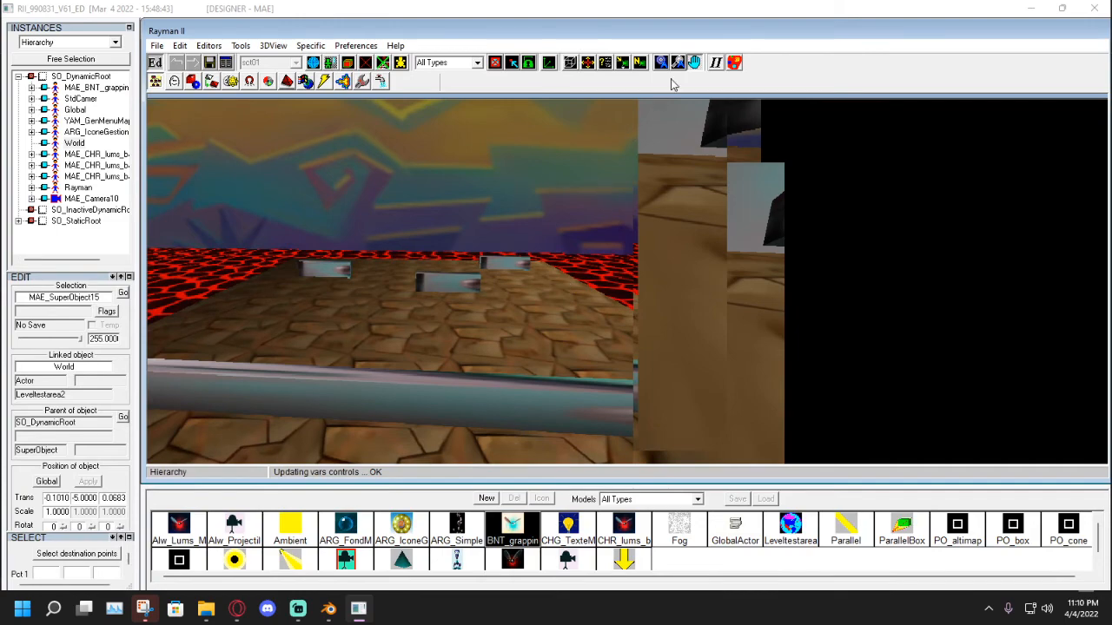
left_click_drag(473, 198, 823, 258)
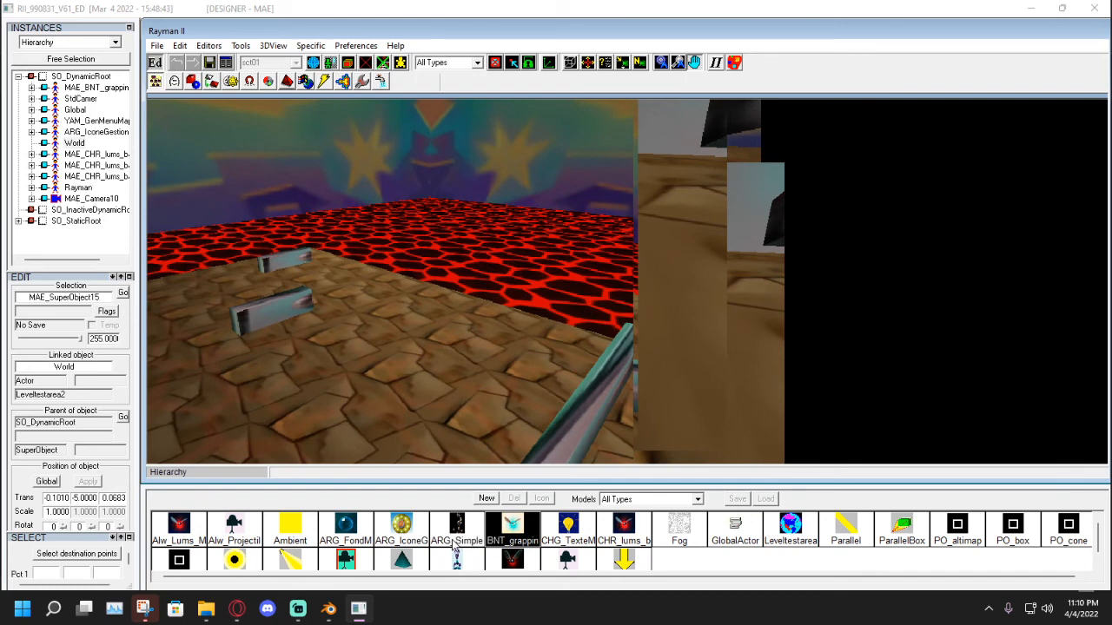
left_click_drag(496, 229, 493, 143)
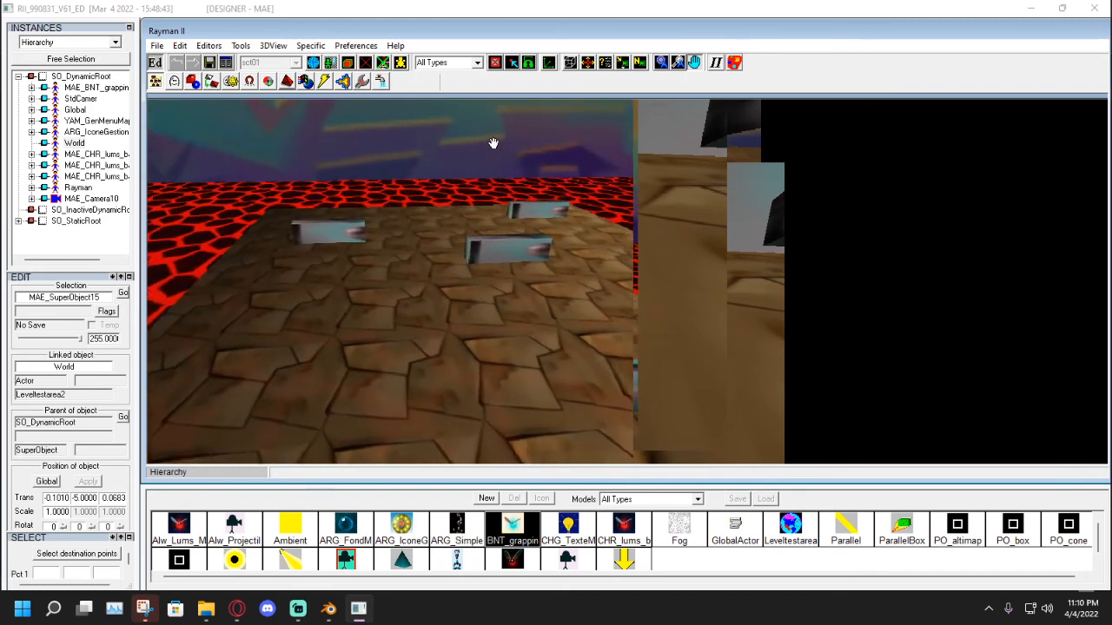
left_click(455, 527)
left_click(314, 285)
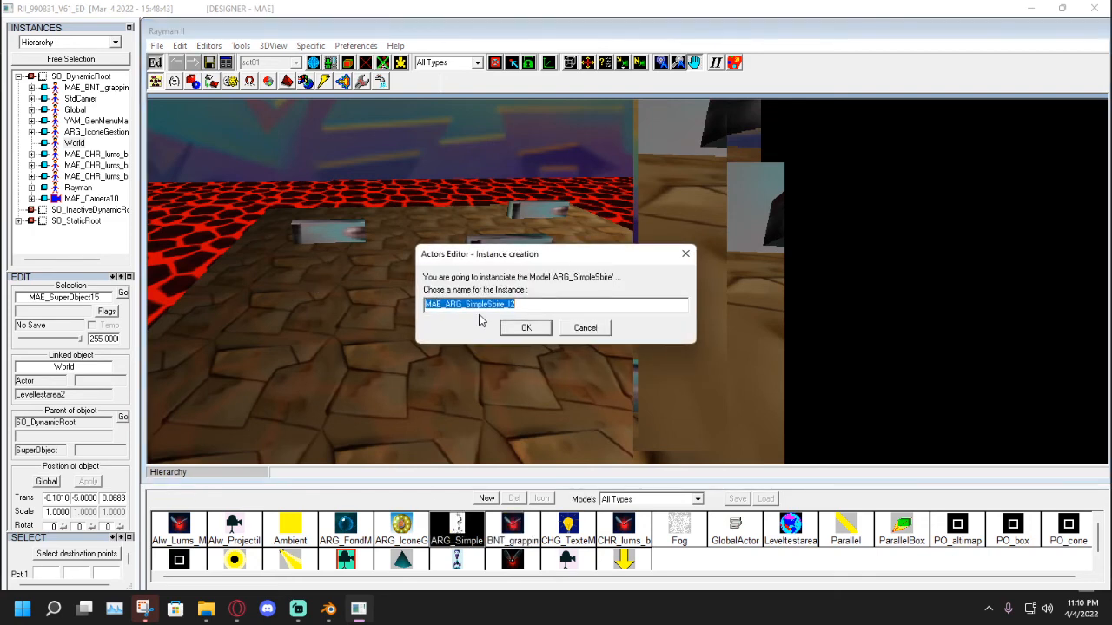
left_click(519, 329)
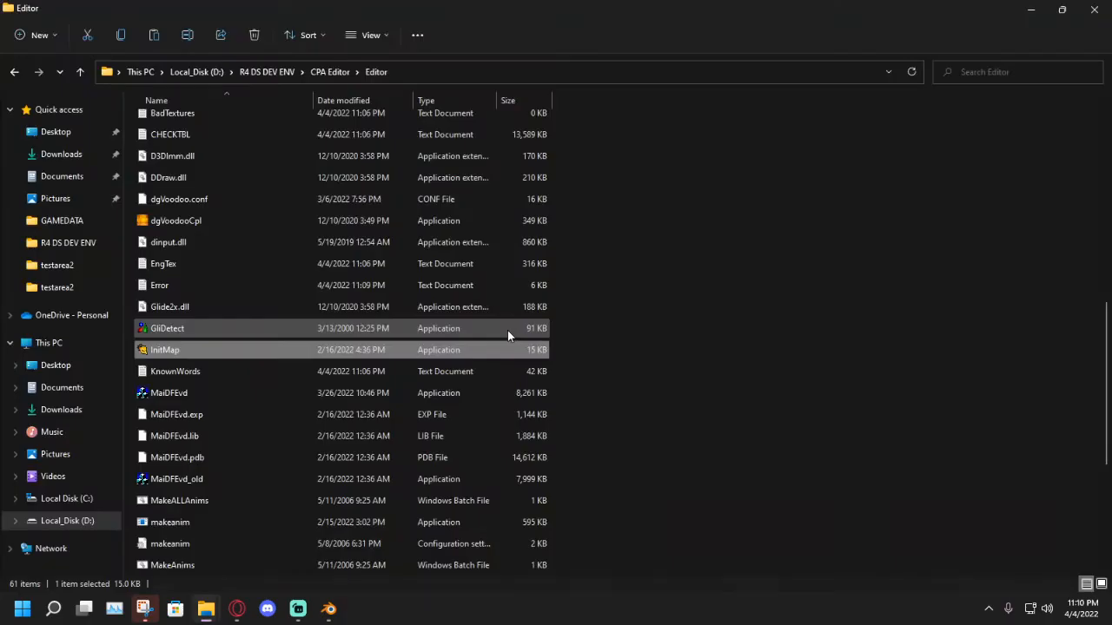
Relaunch the level editor through InitMap with the testarea2 map, declining to load any QuickSave.
double_click(496, 351)
scroll(497, 356, "down", 4)
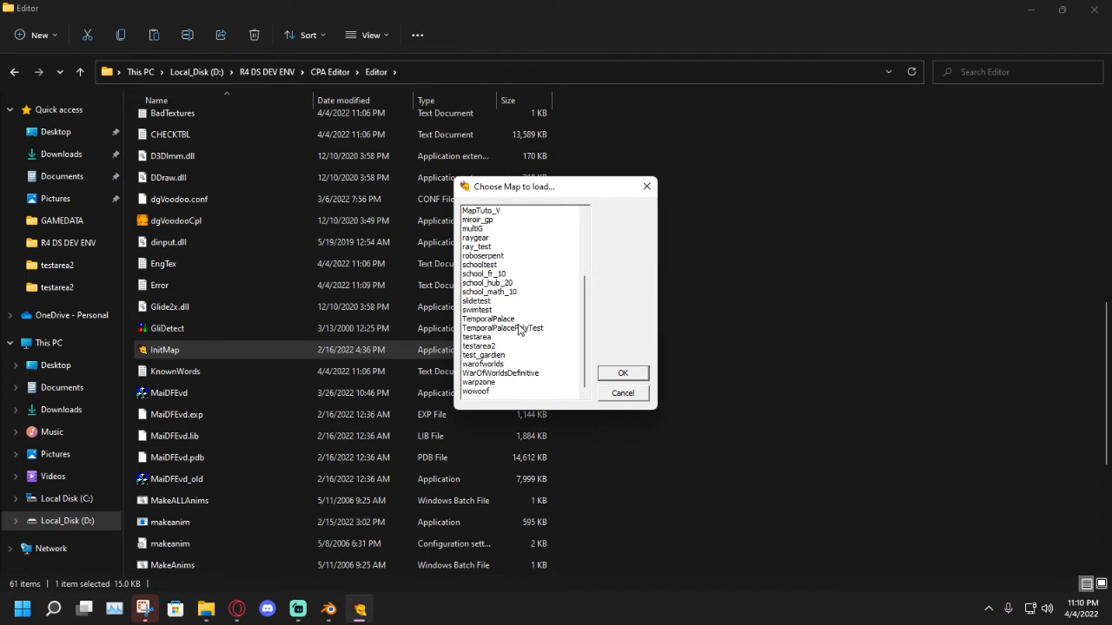
left_click(487, 346)
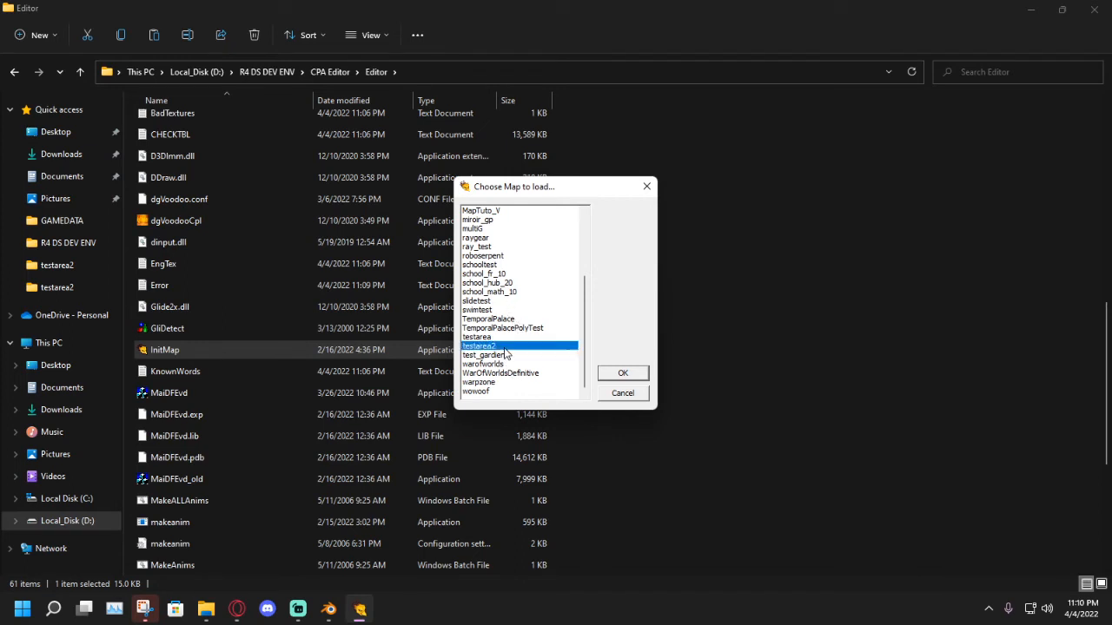
left_click(623, 374)
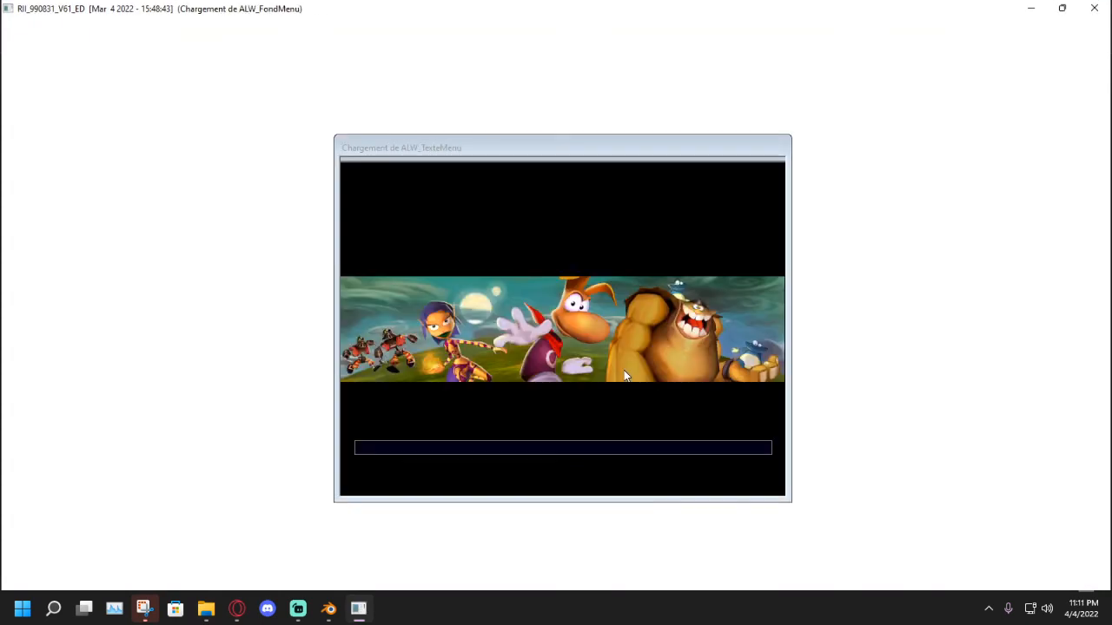
left_click(645, 353)
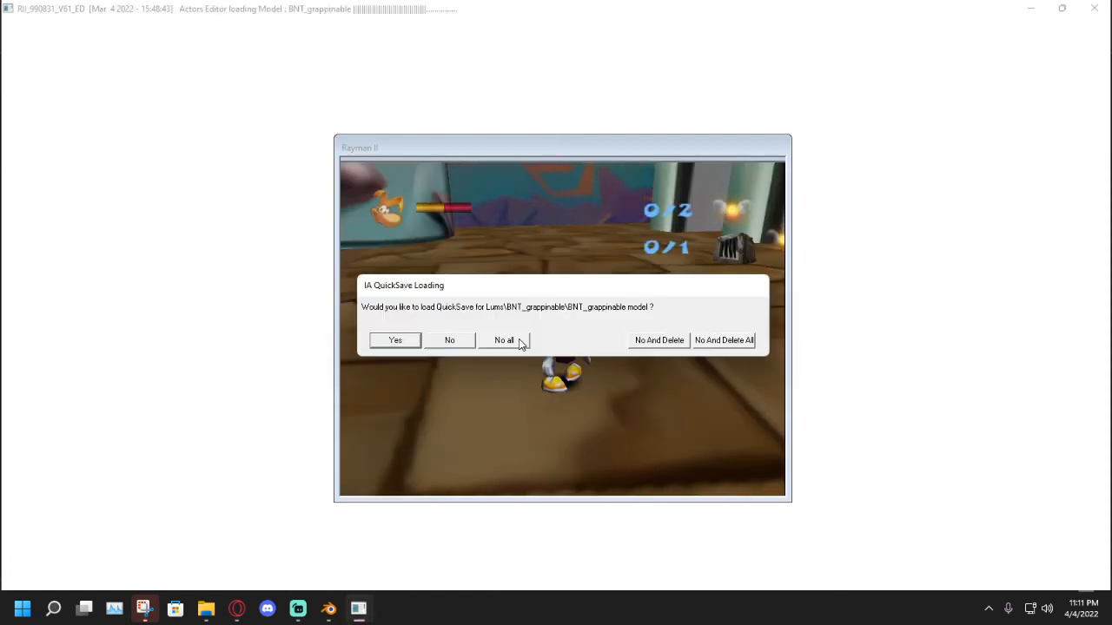
left_click(519, 337)
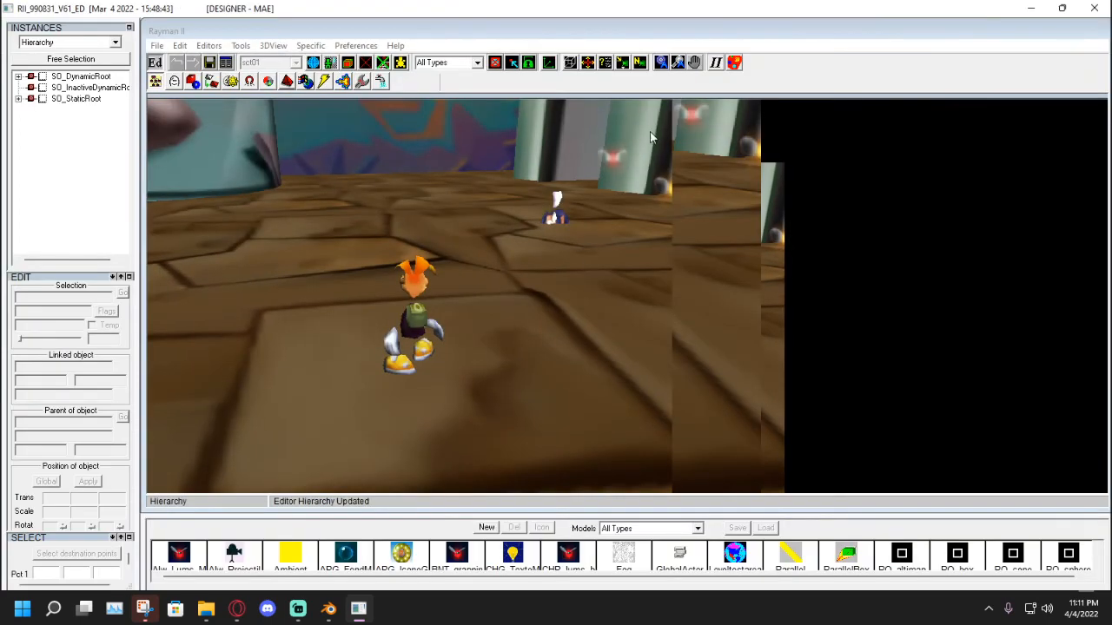
Preload the models of the projectiles family and then all models in the Actor editor.
left_click_drag(455, 180, 872, 423)
key("Left")
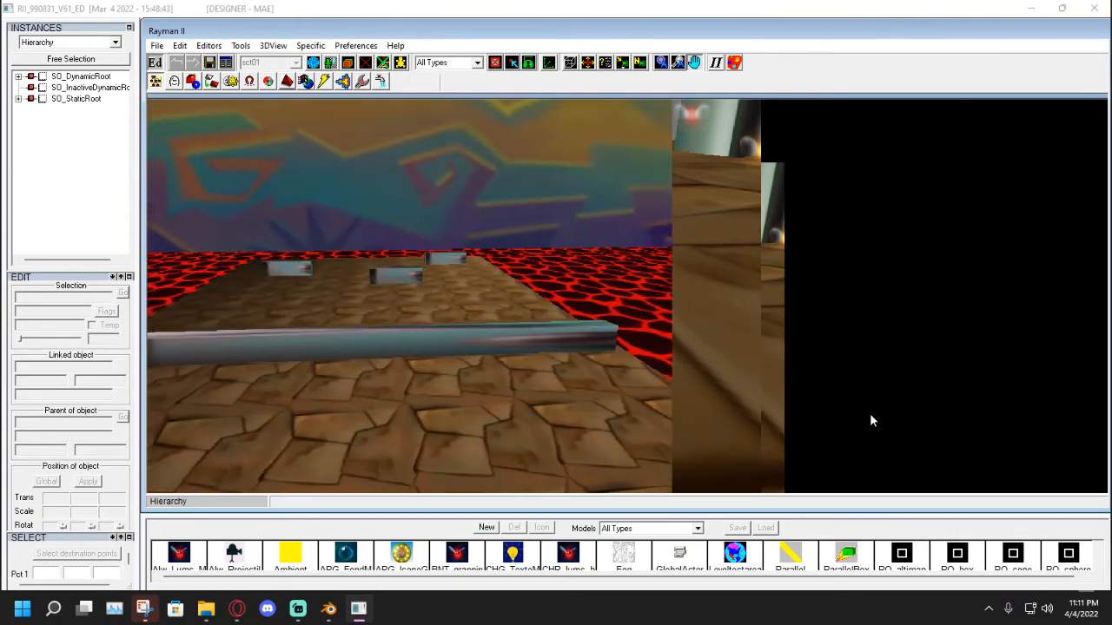
key("Up")
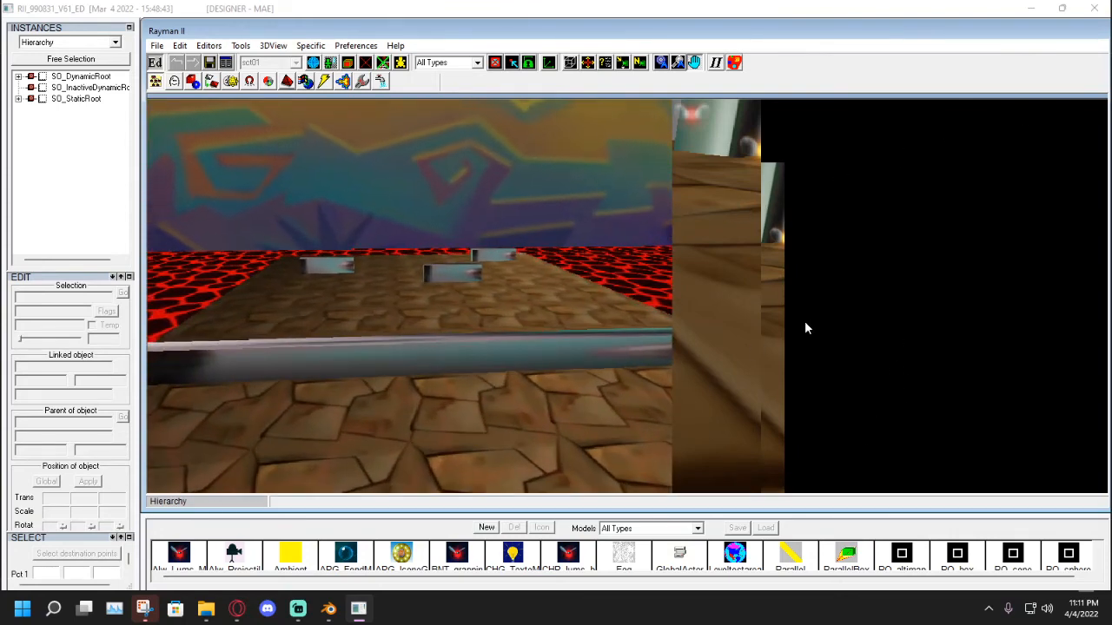
key("Up")
key("Up")
left_click_drag(995, 205, 997, 252)
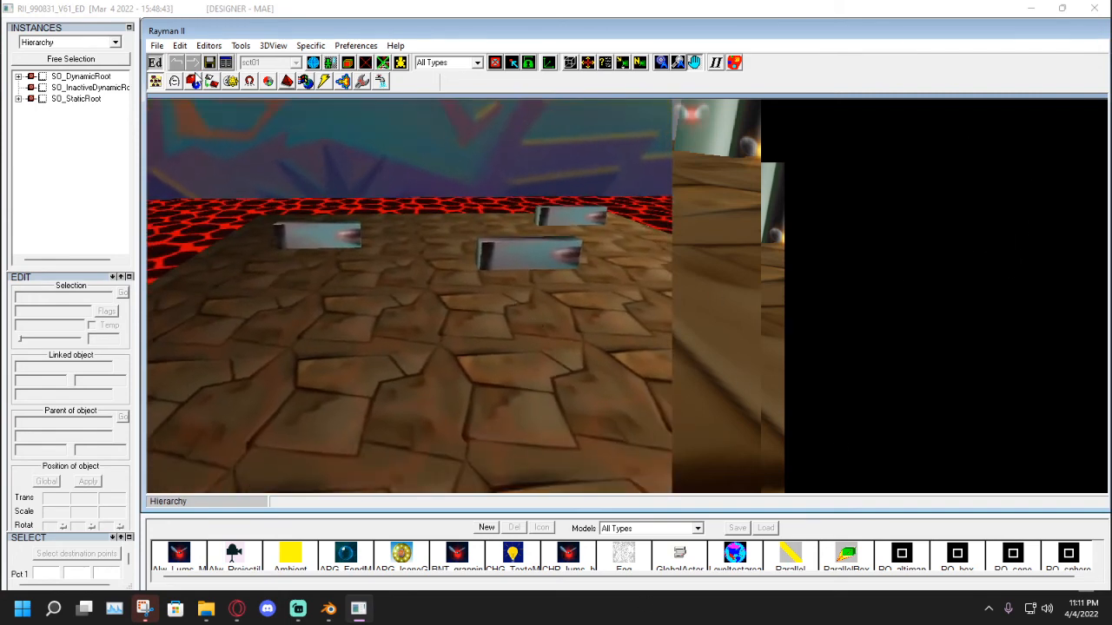
left_click(173, 83)
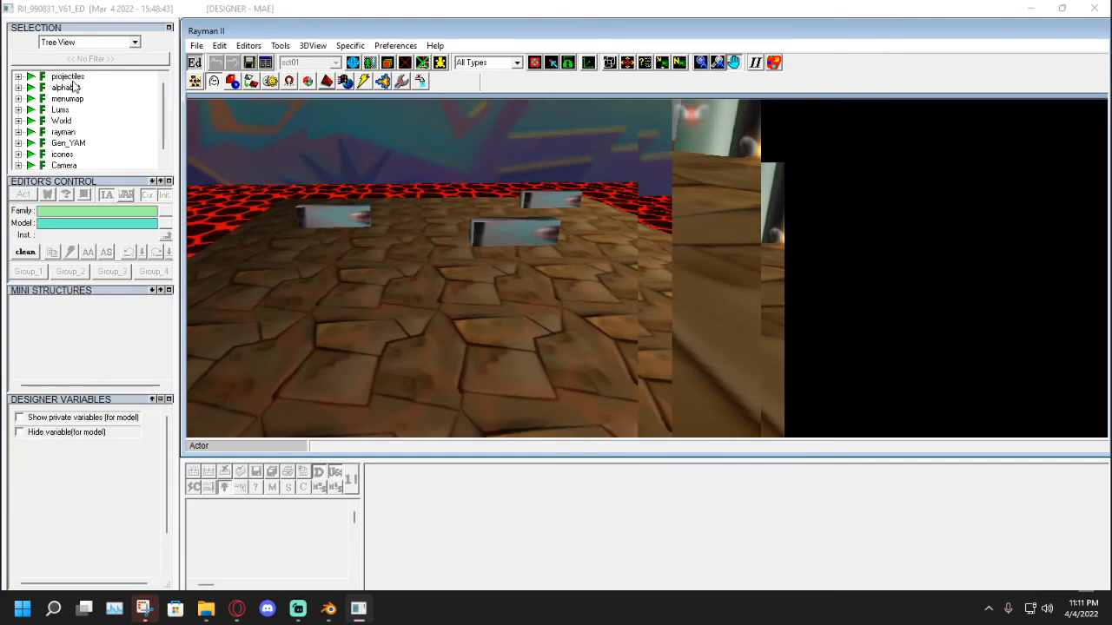
right_click(74, 84)
left_click(83, 88)
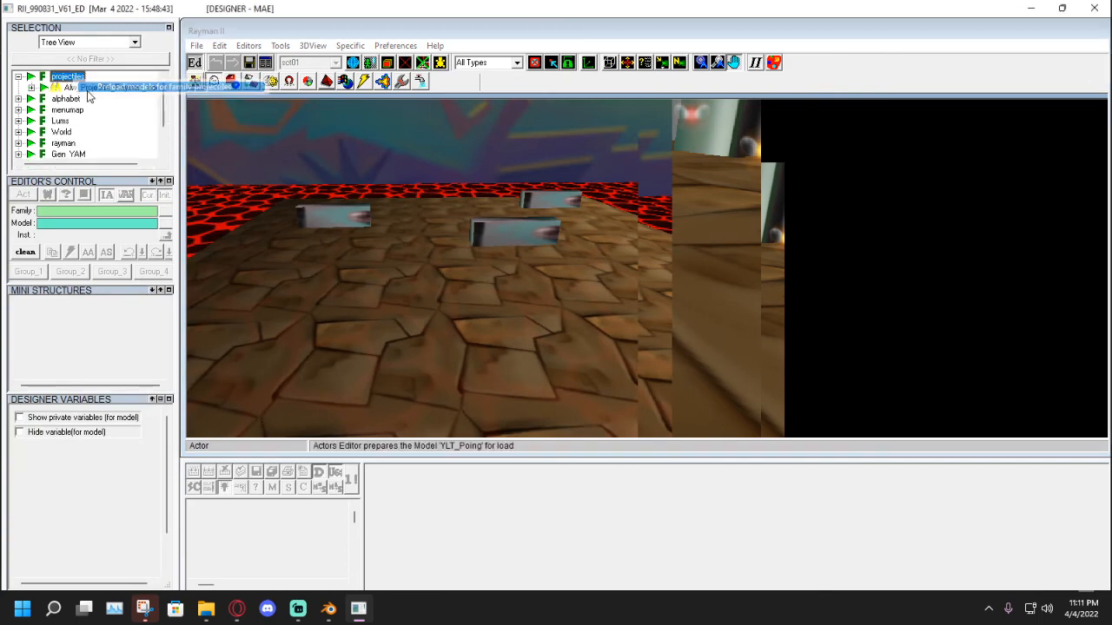
left_click(280, 47)
mouse_move(307, 61)
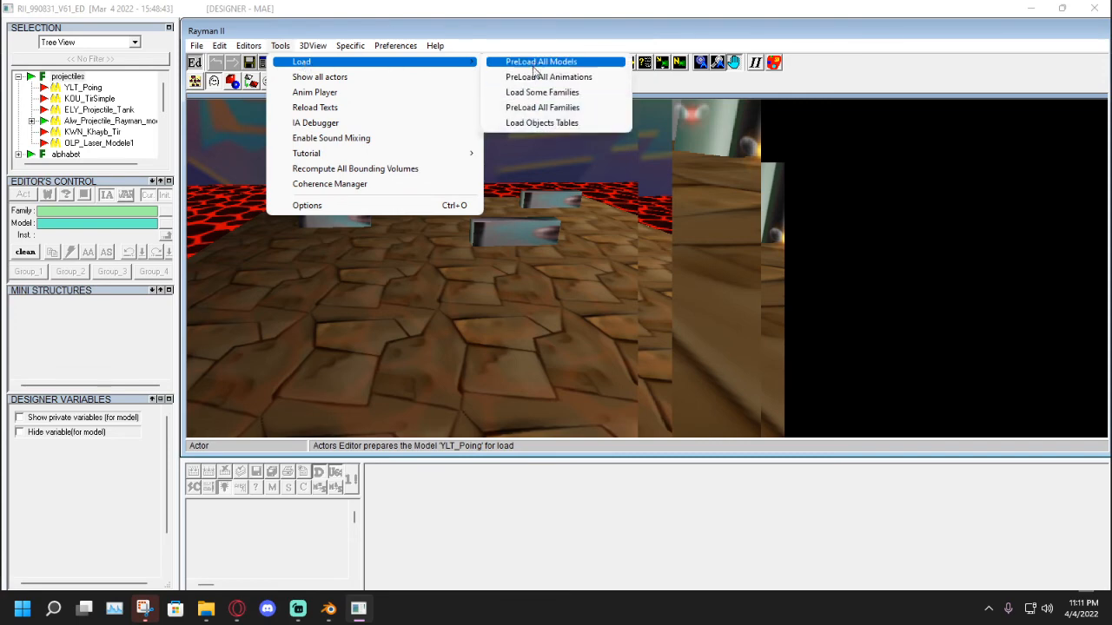
left_click(534, 66)
Load the ARG_SimpleSbire model from the pirate_sbire family.
left_click_drag(162, 91, 163, 132)
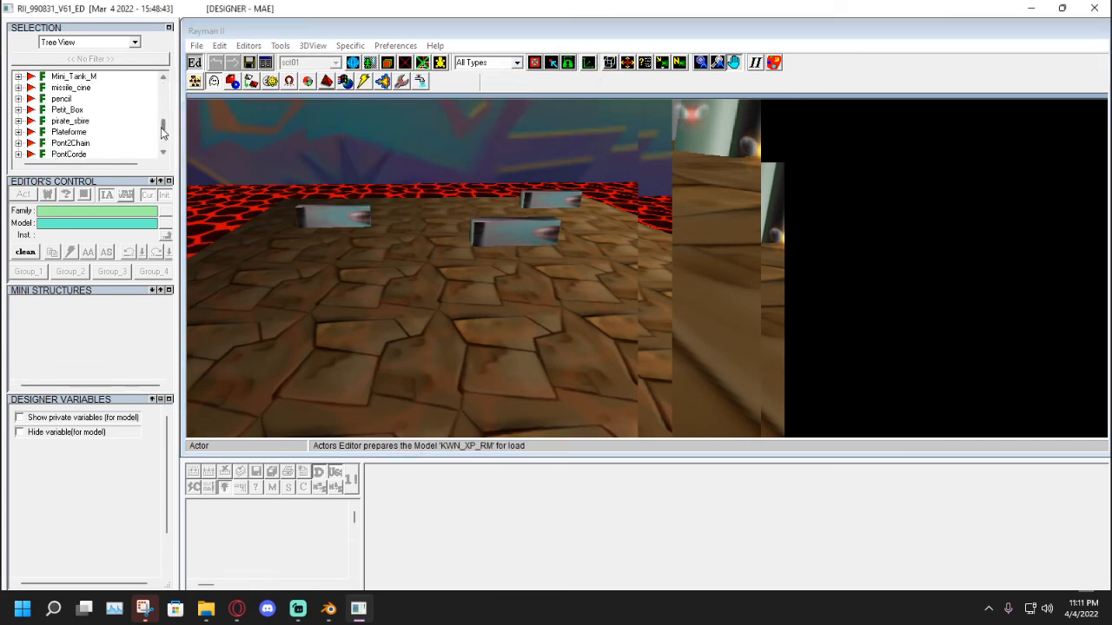
left_click(54, 122)
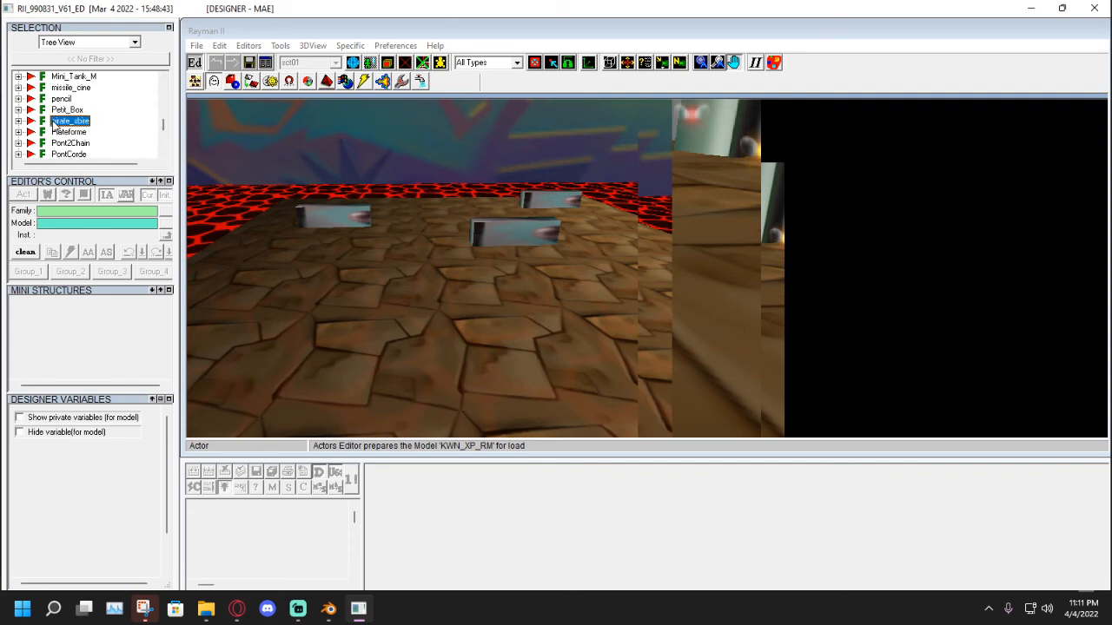
double_click(54, 122)
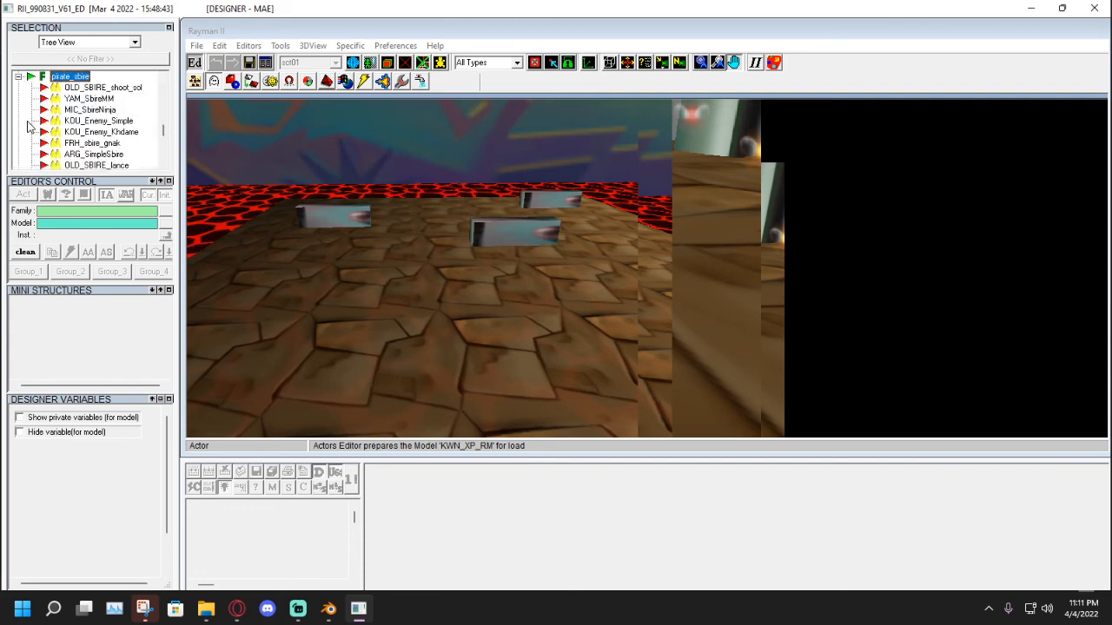
left_click(83, 155)
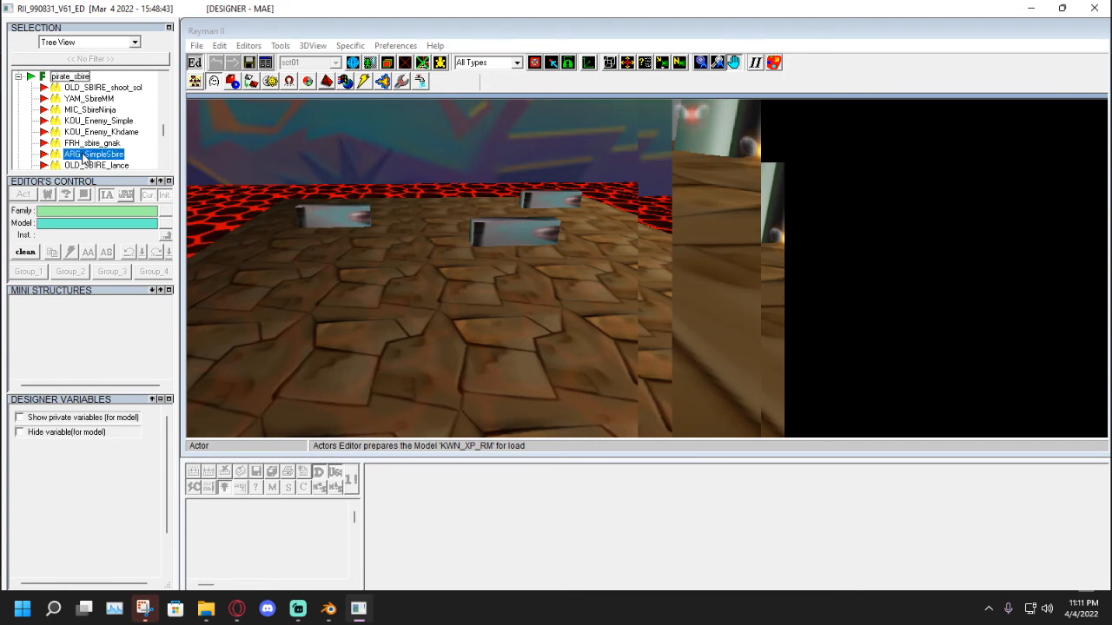
Place an ARG_SimpleSbire instance named MAE_ARG_SimpleSbire_I1 on the stone floor in front of the leftmost of the three small blocks.
left_click(194, 82)
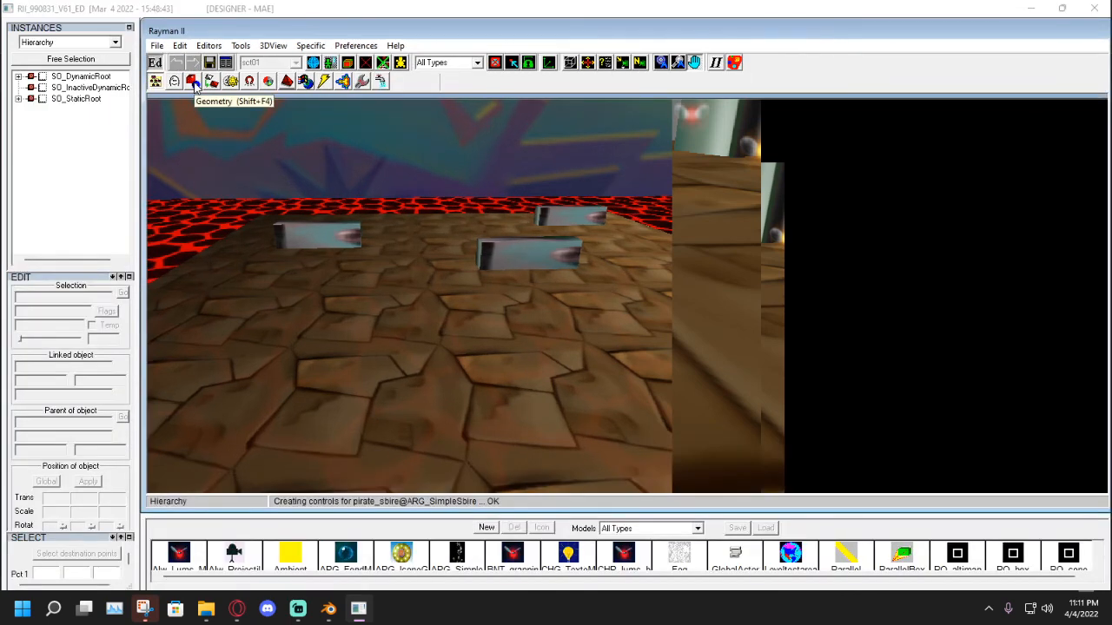
left_click(457, 554)
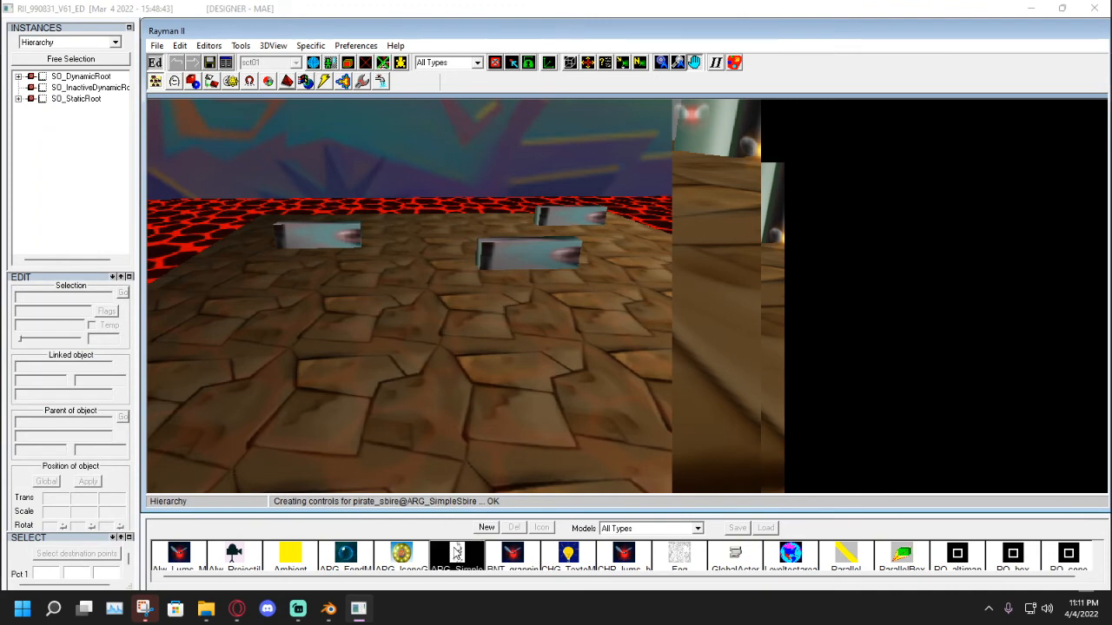
left_click(320, 280)
left_click(516, 332)
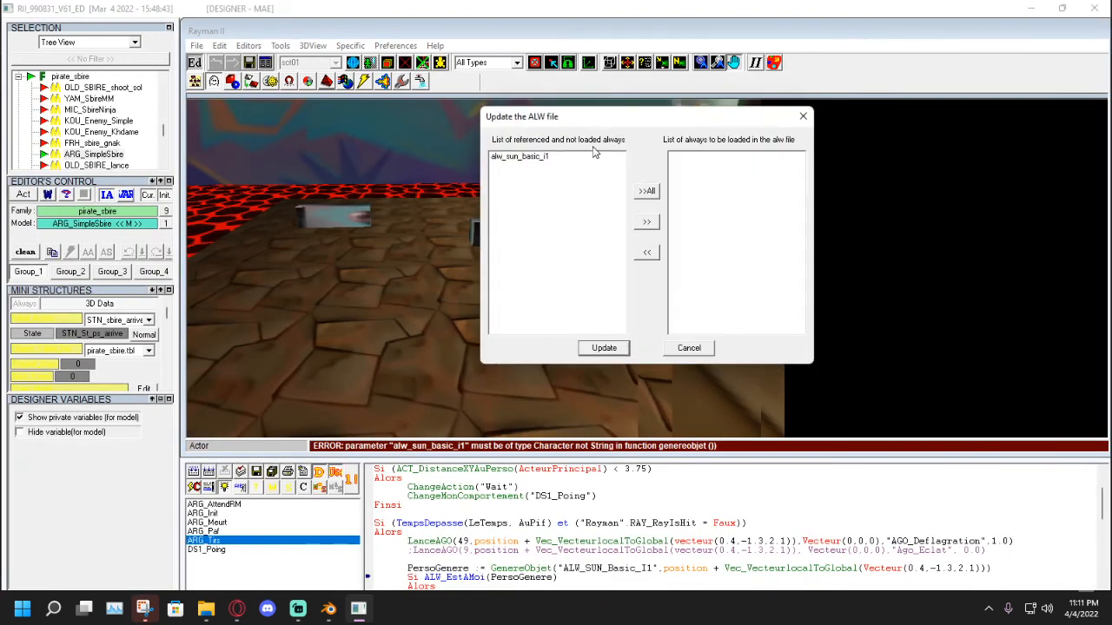
Add alw_sun_basic_i1 and then alw_explosion to the always objects to be loaded and update the ALW file, dismissing the reference warnings.
left_click_drag(585, 116, 580, 123)
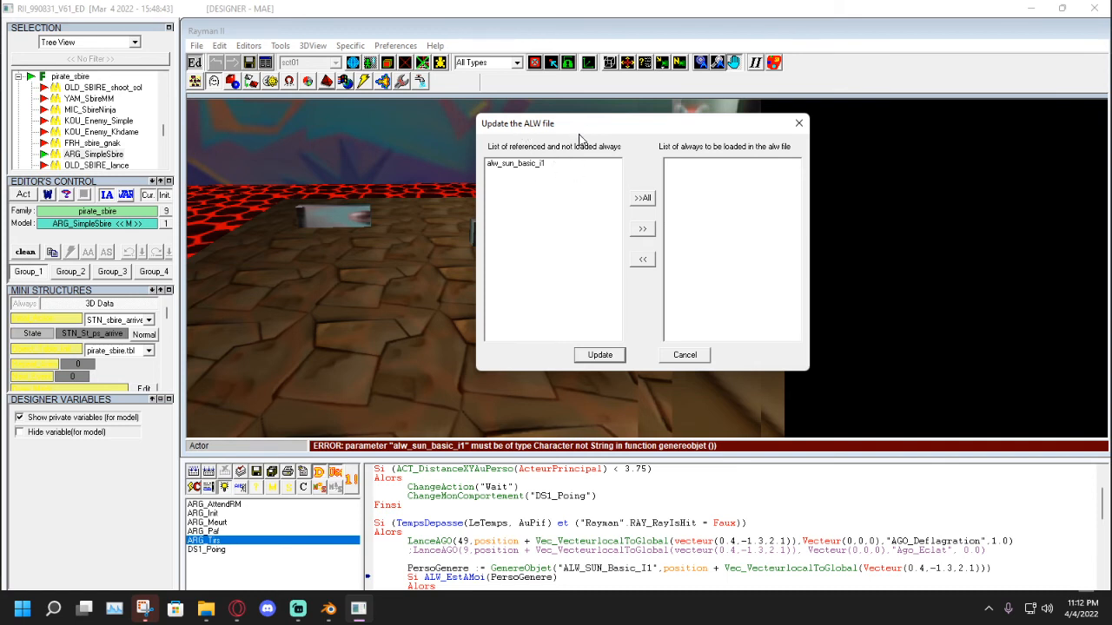
left_click(642, 198)
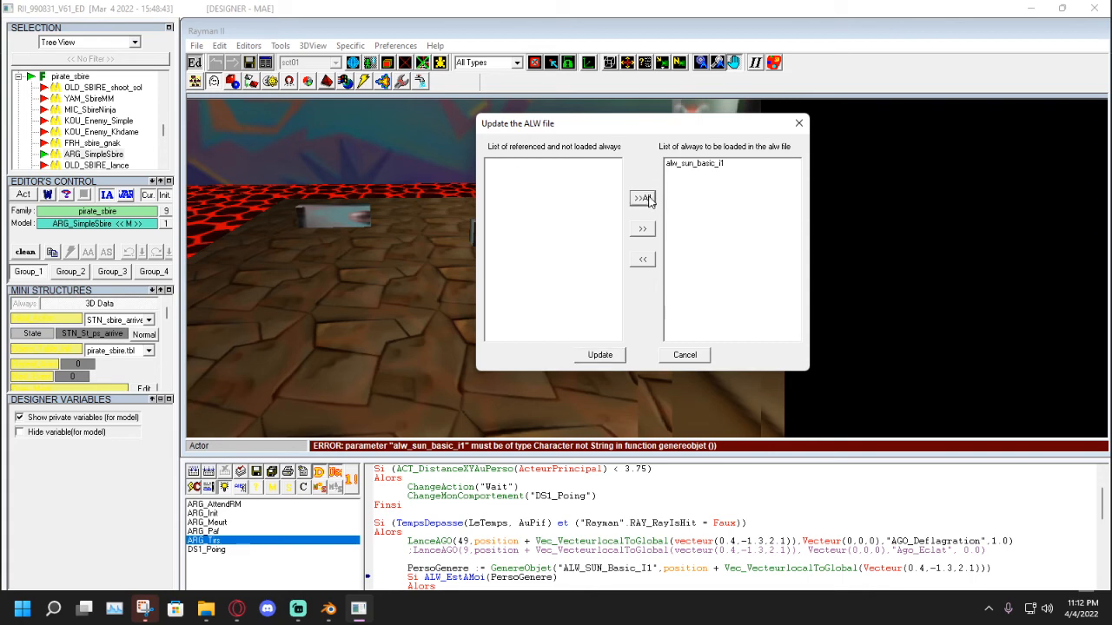
left_click(600, 355)
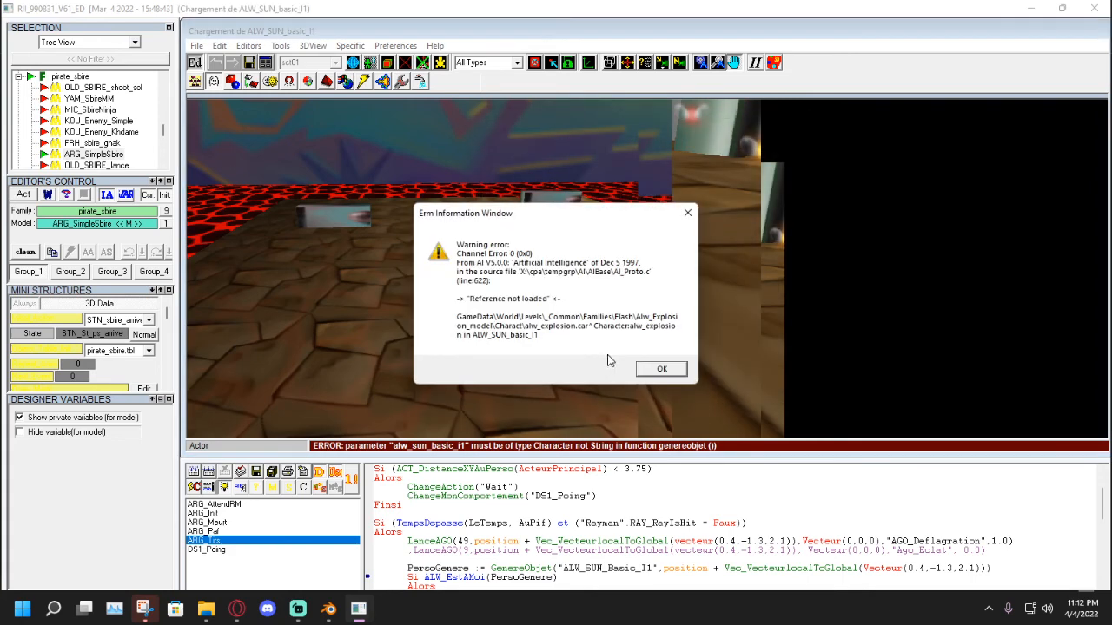
left_click(653, 366)
left_click(653, 365)
left_click(653, 367)
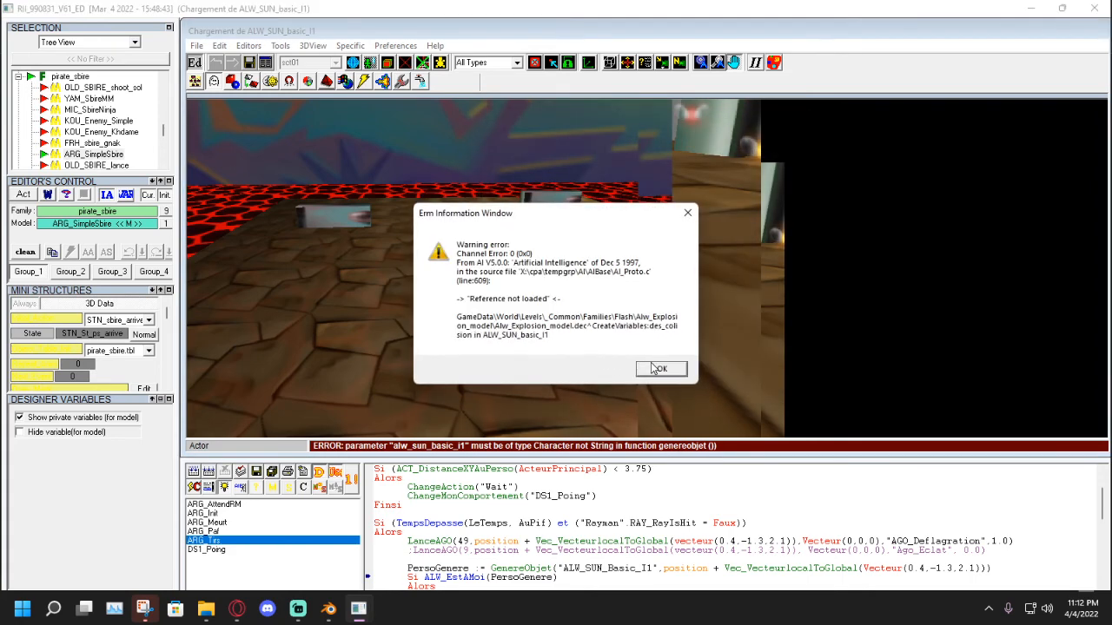
left_click(653, 368)
left_click(656, 368)
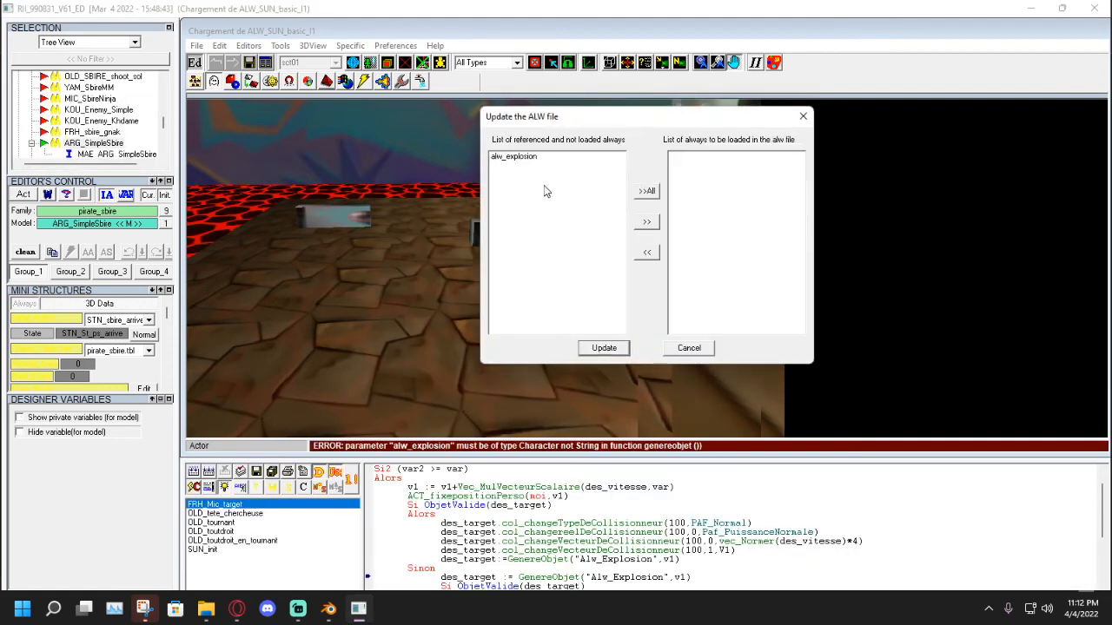
left_click(642, 193)
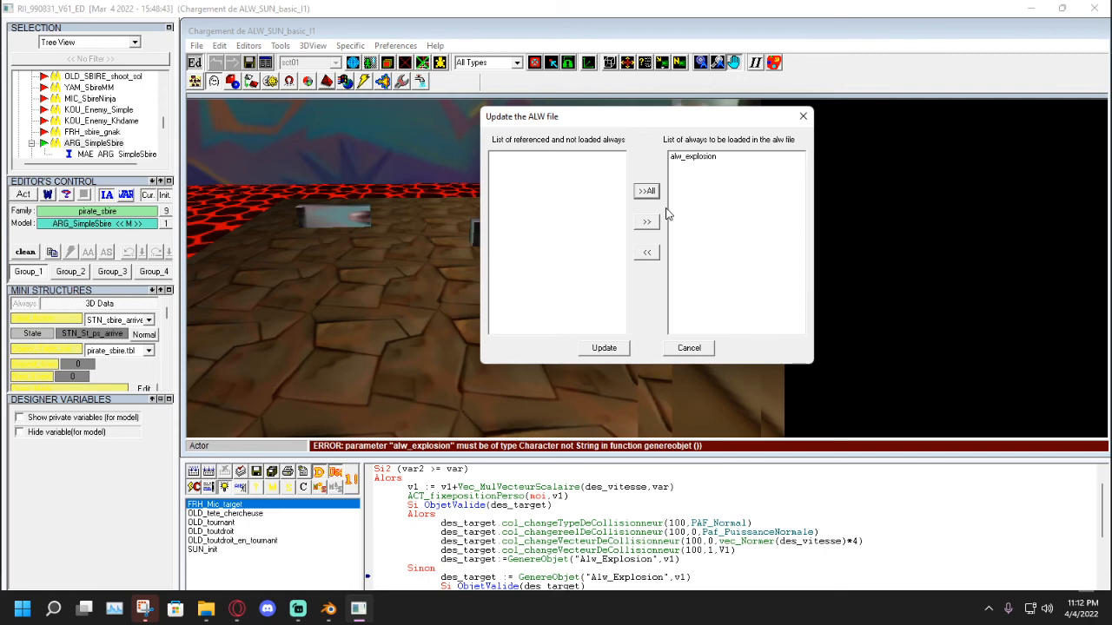
left_click(604, 348)
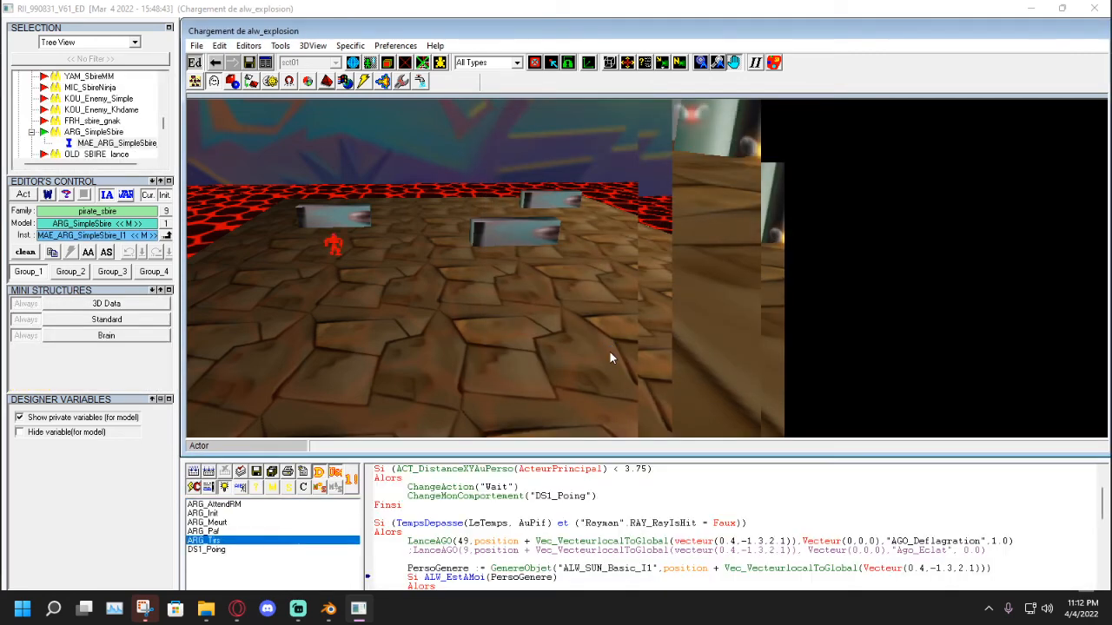
Rotate the MAE_ARG_SimpleSbire_I1 pirate to about -177 degrees about its vertical axis and deselect it.
left_click(194, 82)
left_click_drag(435, 261, 538, 118)
left_click_drag(569, 490, 689, 479)
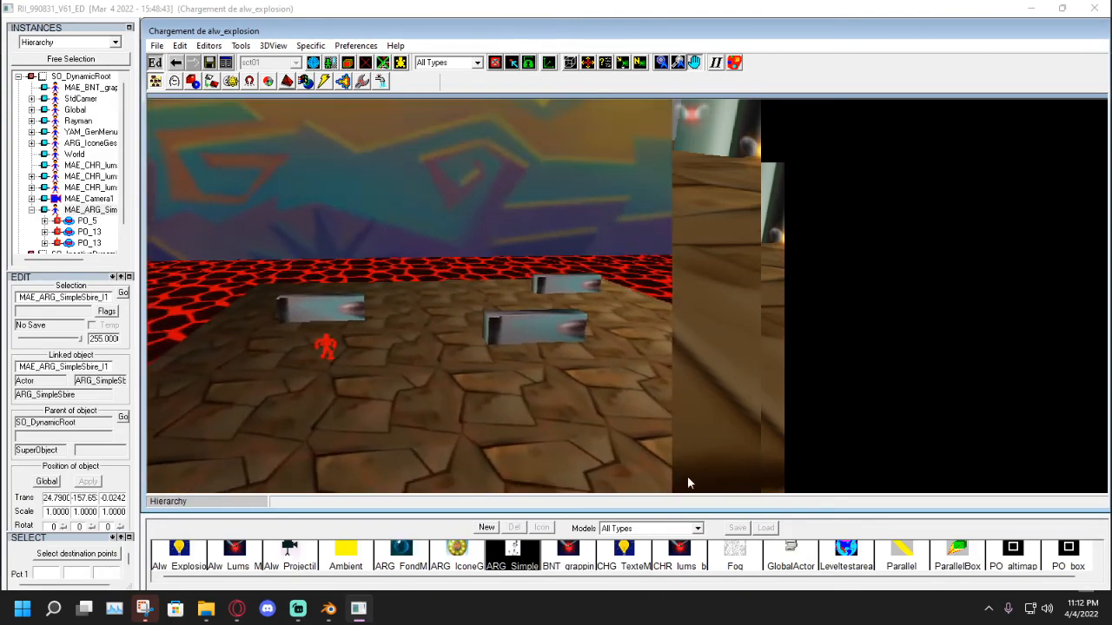
left_click_drag(346, 401, 432, 279)
key("Up")
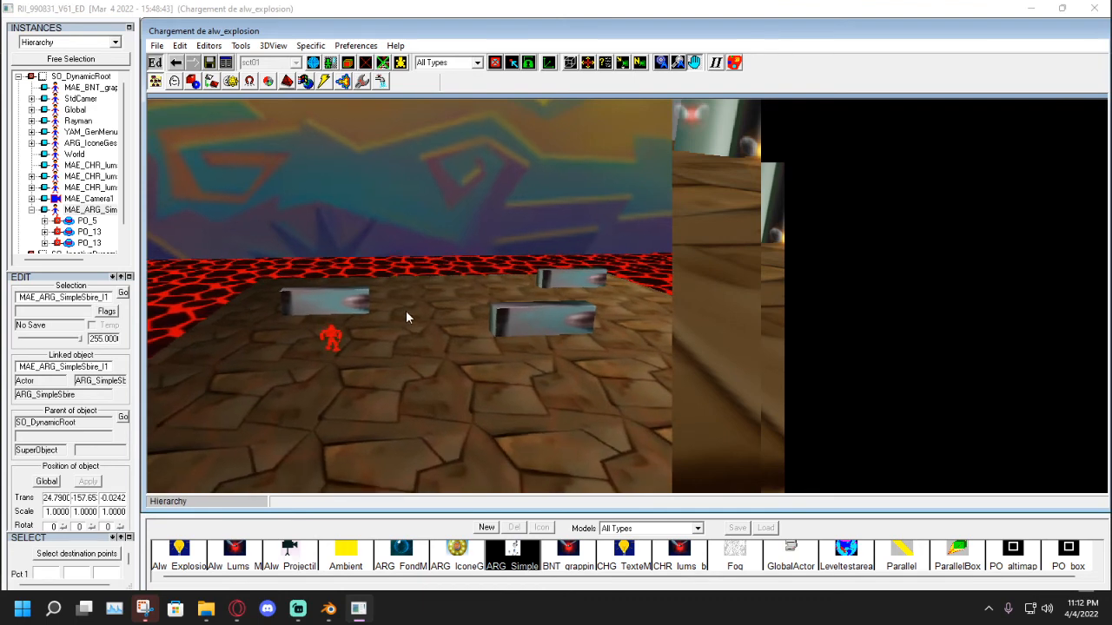
key("Up")
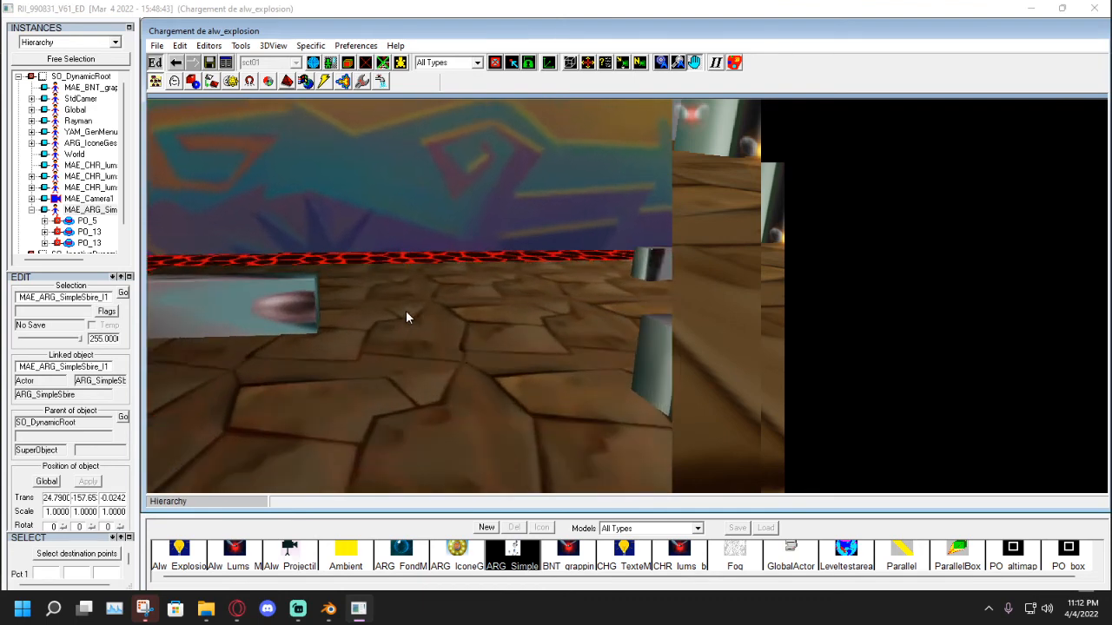
left_click_drag(227, 418, 406, 349)
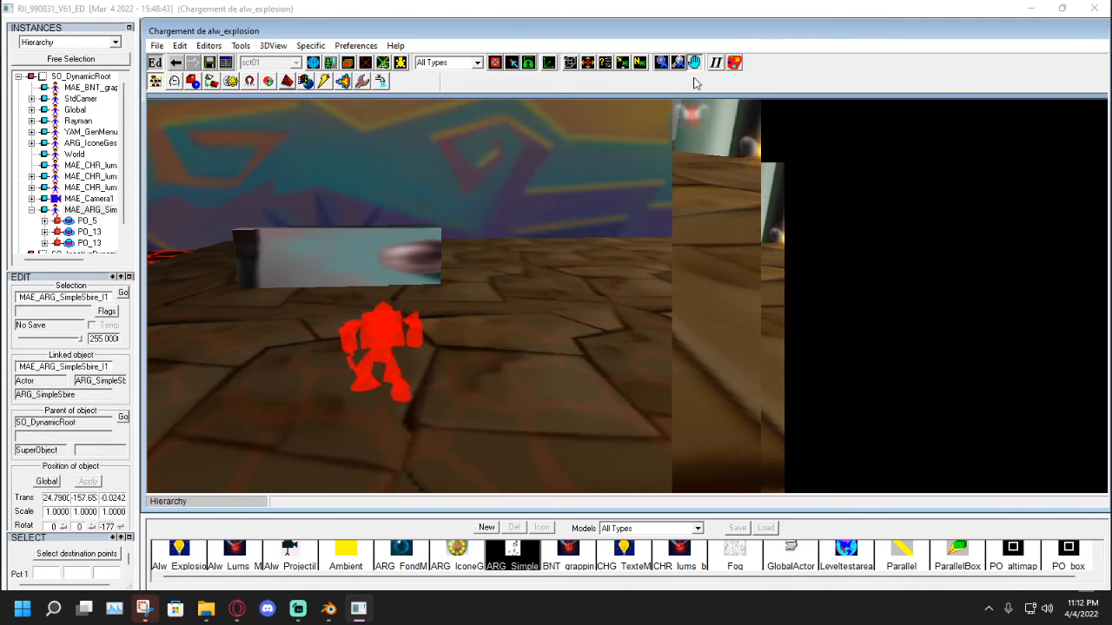
left_click(189, 122)
Save the level, parsing the AI of the pirate_sbire ARG_SimpleSbire model before saving.
left_click(213, 62)
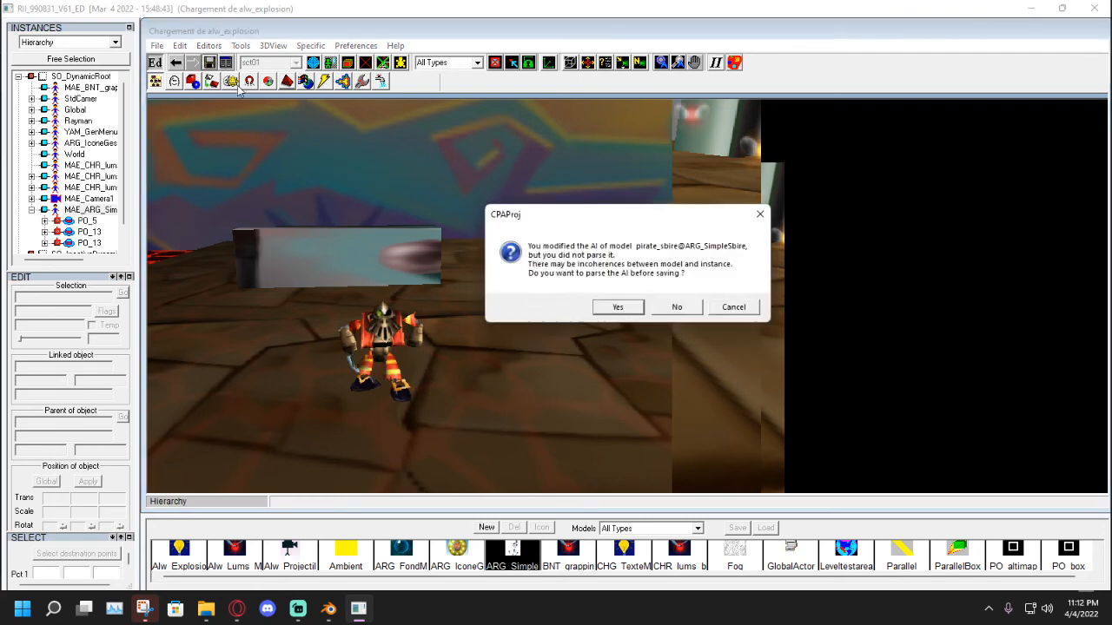
left_click(615, 308)
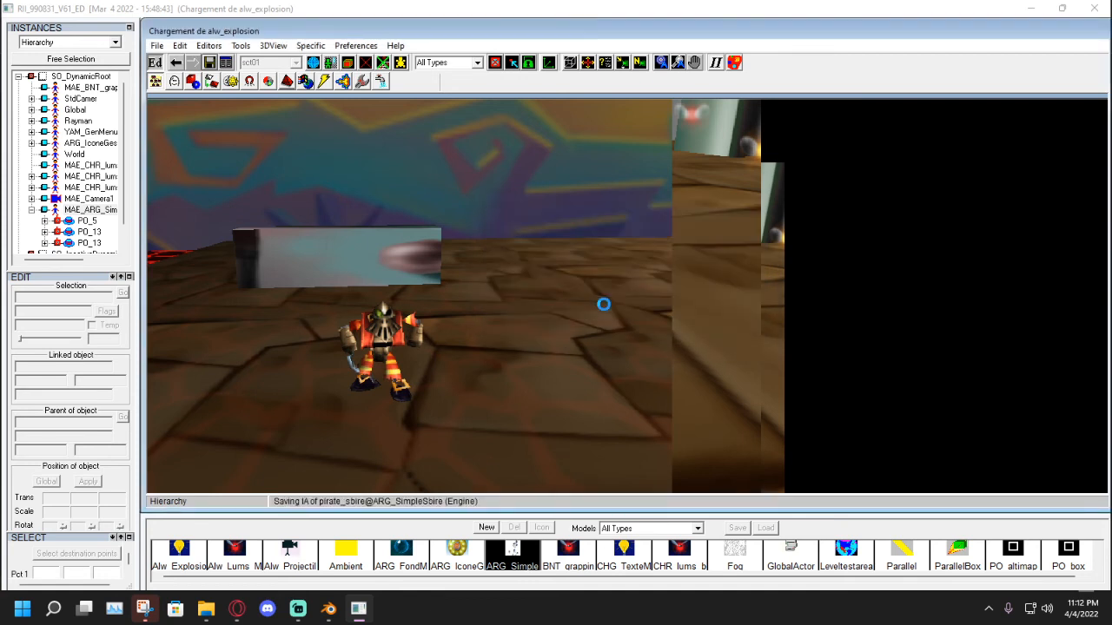
left_click(650, 330)
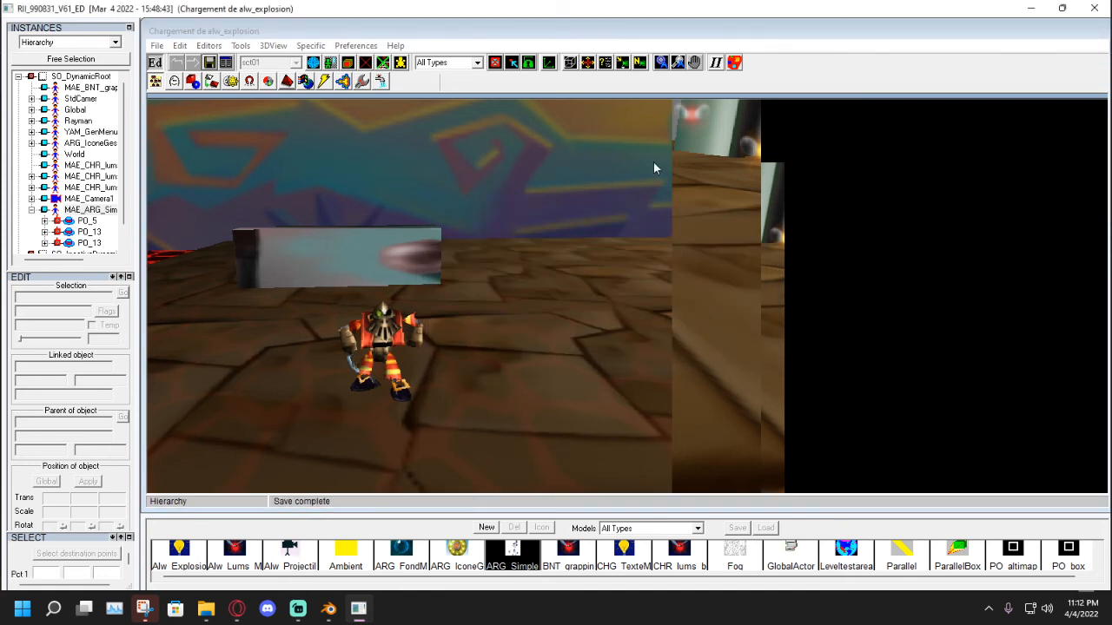
Place a second pirate, MAE_ARG_SimpleSbire_I2, on the floor between the blocks and rotate it to about 166 degrees.
left_click(694, 64)
left_click_drag(613, 188, 285, 158)
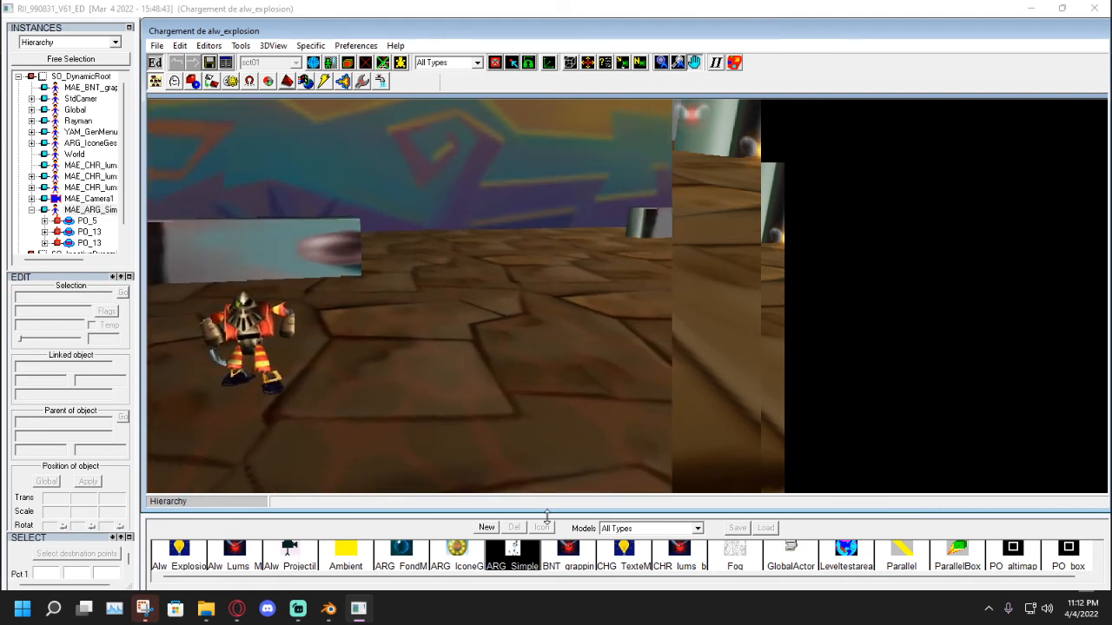
left_click_drag(536, 539, 536, 300)
left_click(539, 327)
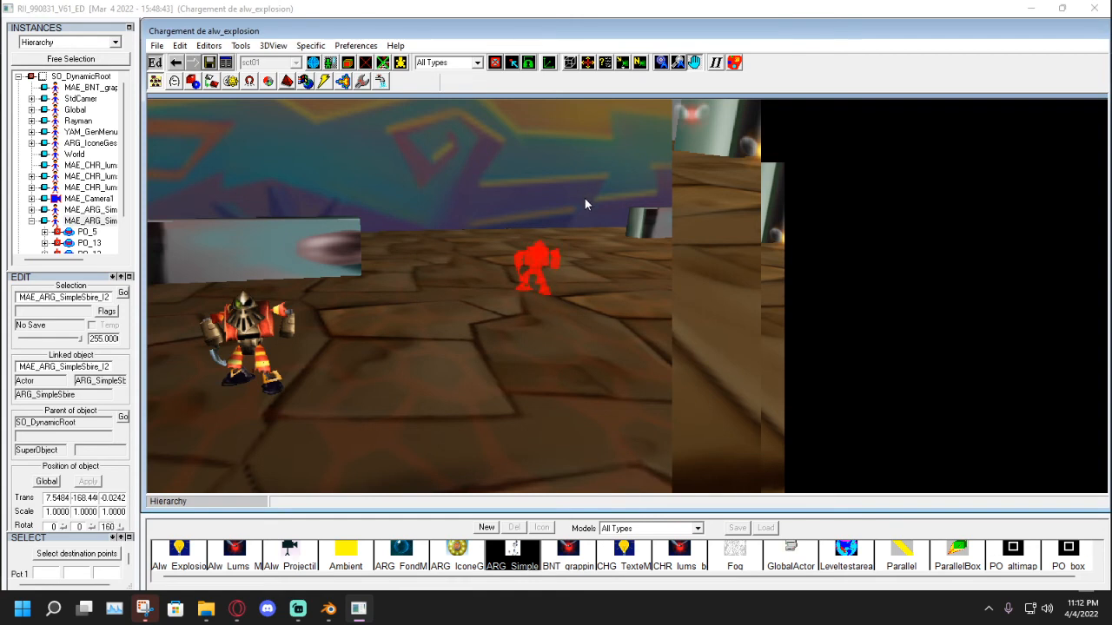
left_click(640, 183)
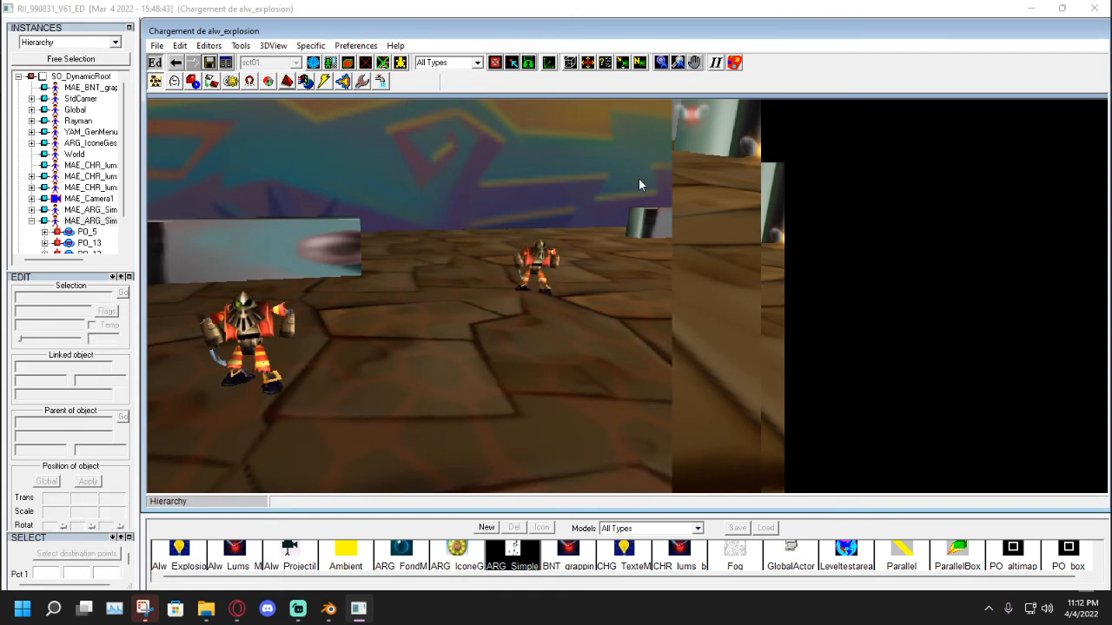
Set the current placement of the MAE_ARG_SimpleSbire_I1 pirate as its initial position.
left_click(290, 334)
right_click(289, 335)
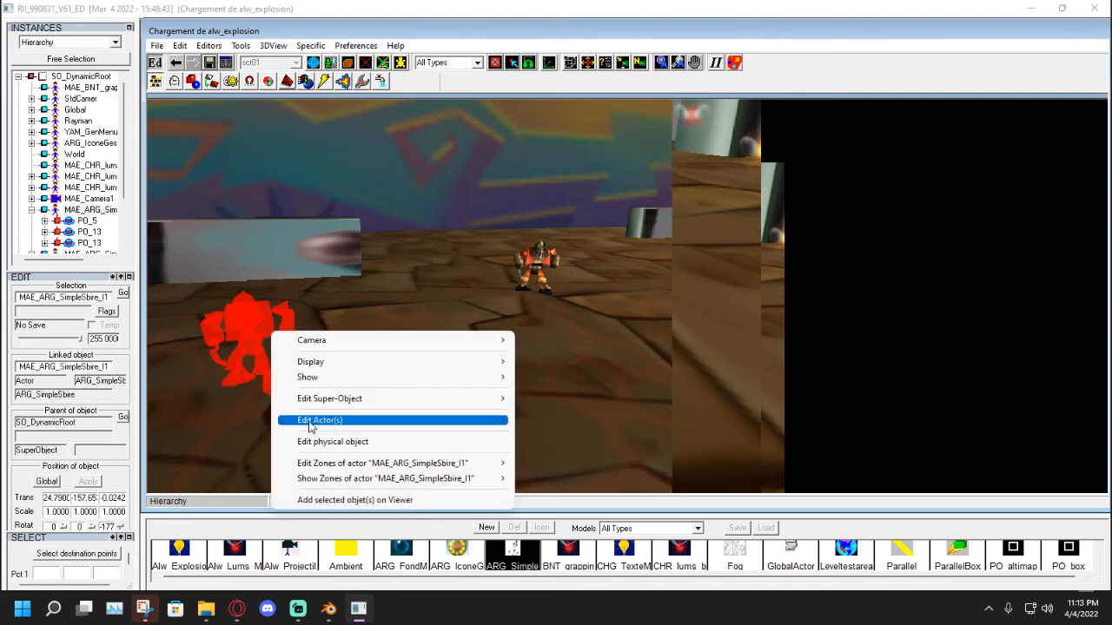
mouse_move(427, 419)
left_click(595, 451)
left_click(575, 390)
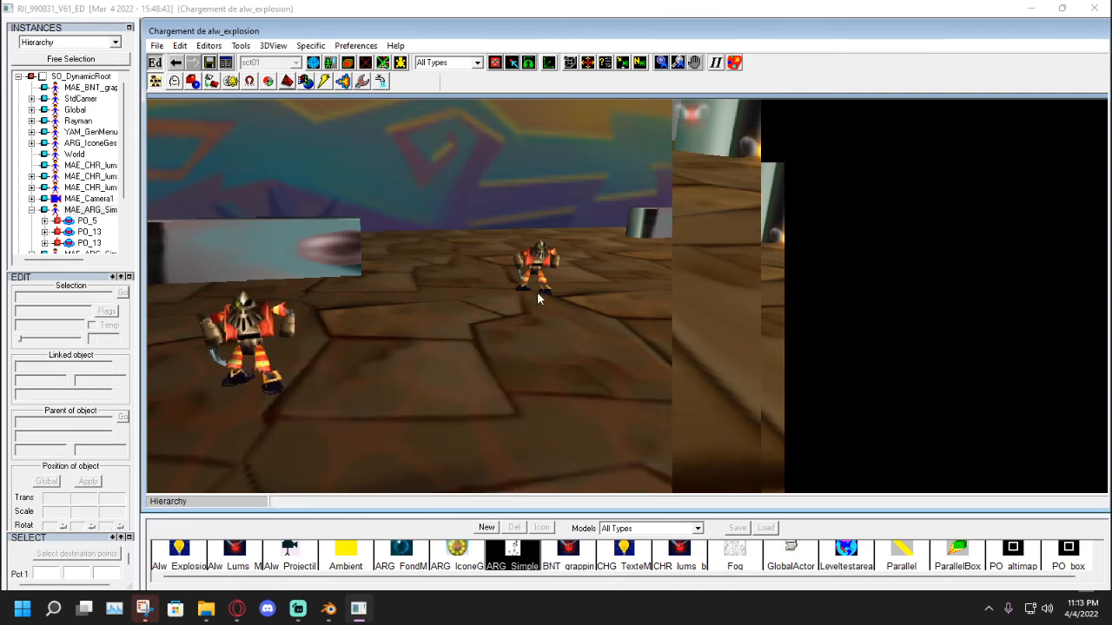
Set the current placement of the MAE_ARG_SimpleSbire_I2 pirate as its initial position.
left_click(533, 273)
right_click(532, 273)
mouse_move(580, 354)
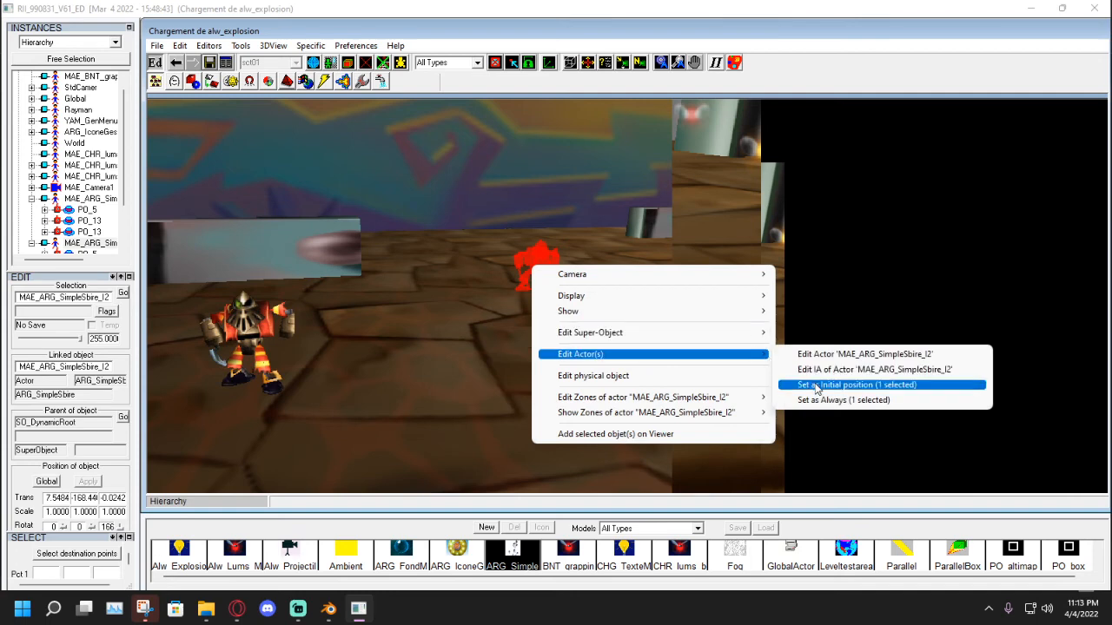
left_click(834, 385)
left_click(641, 324)
Place a third pirate, MAE_ARG_SimpleSbire_I3, on the floor in front of the long block and set its placement as its initial position.
left_click(694, 62)
left_click_drag(602, 199, 335, 188)
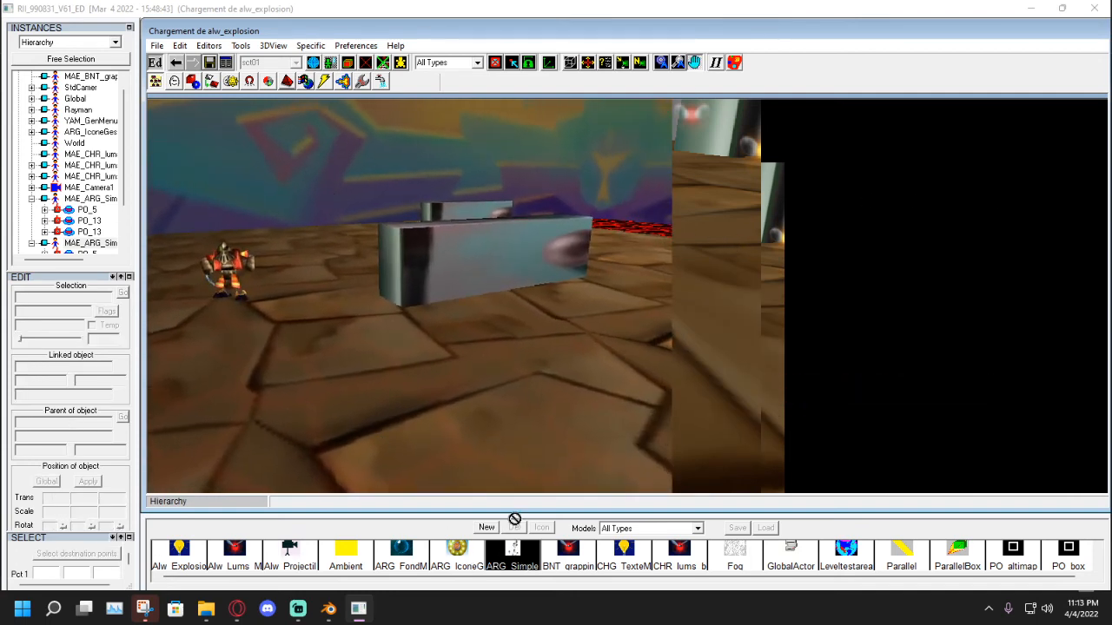
left_click(546, 325)
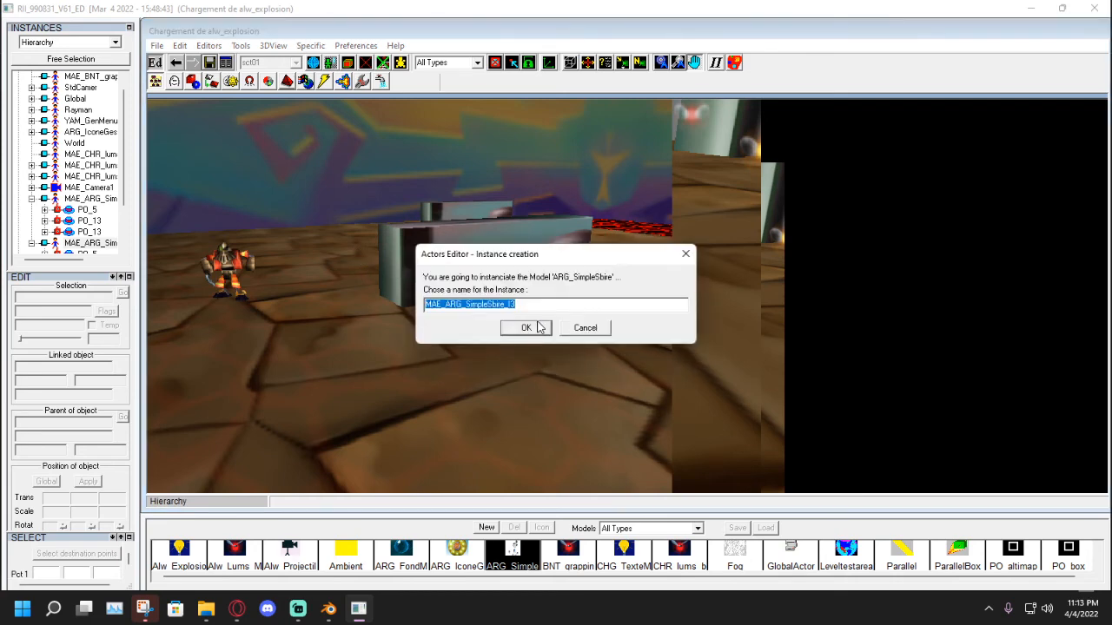
left_click(528, 327)
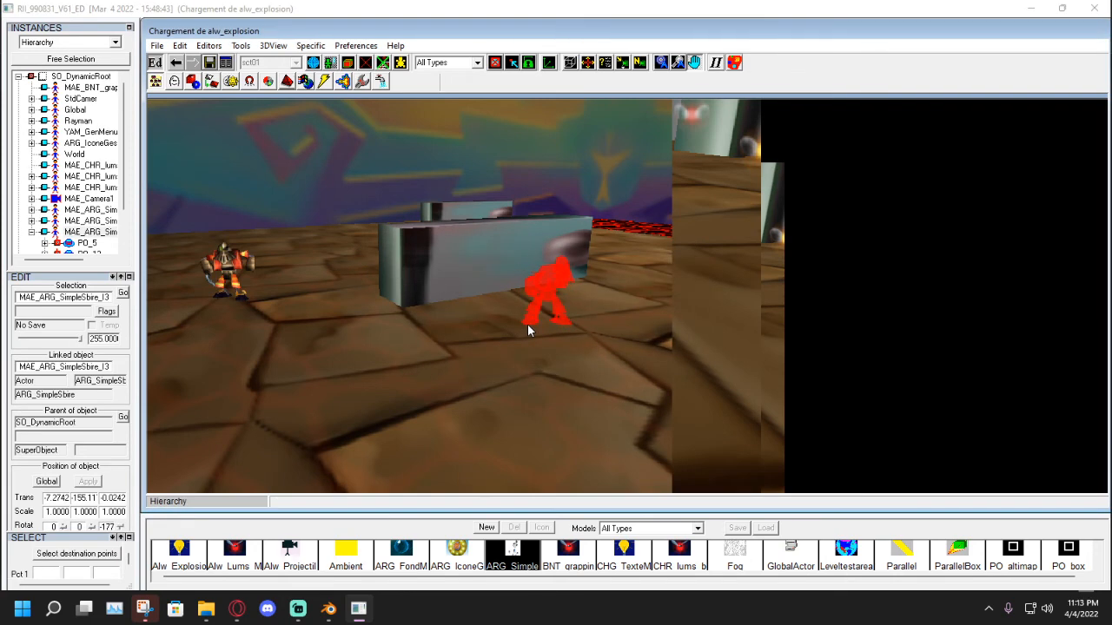
right_click(550, 285)
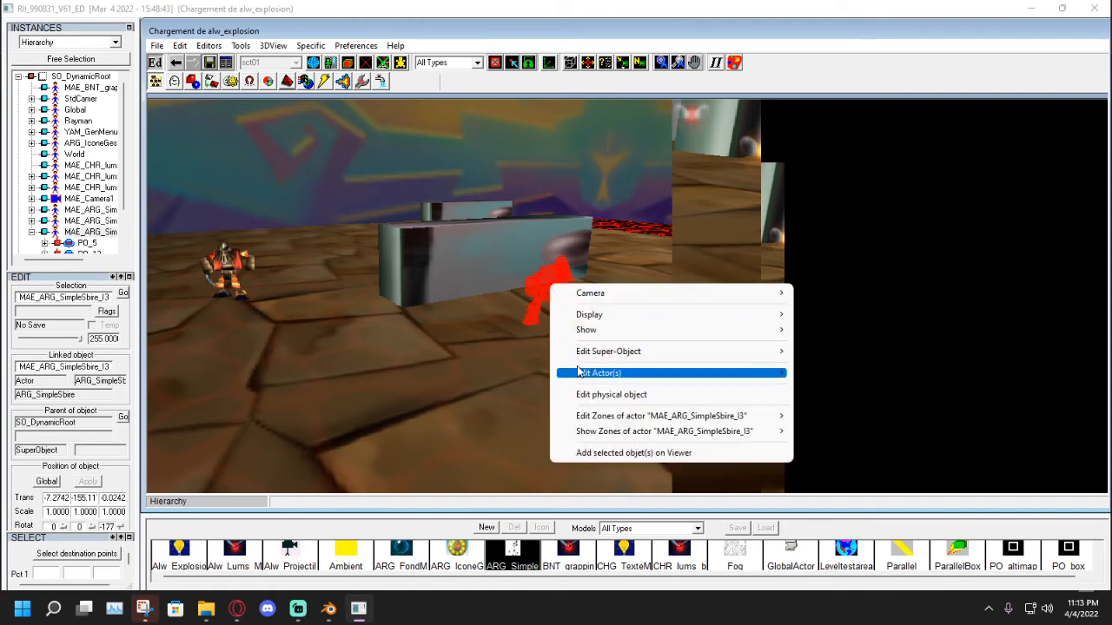
mouse_move(670, 373)
left_click(869, 404)
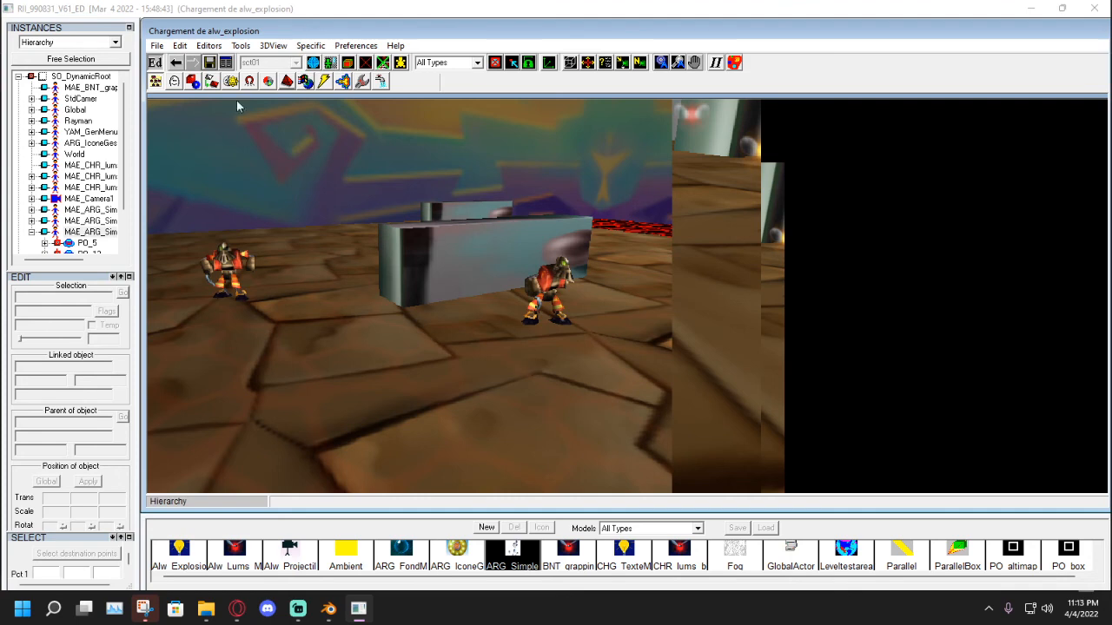
Leave edit mode and play-test the level by running and jumping Rayman around and onto the blocks.
left_click(155, 64)
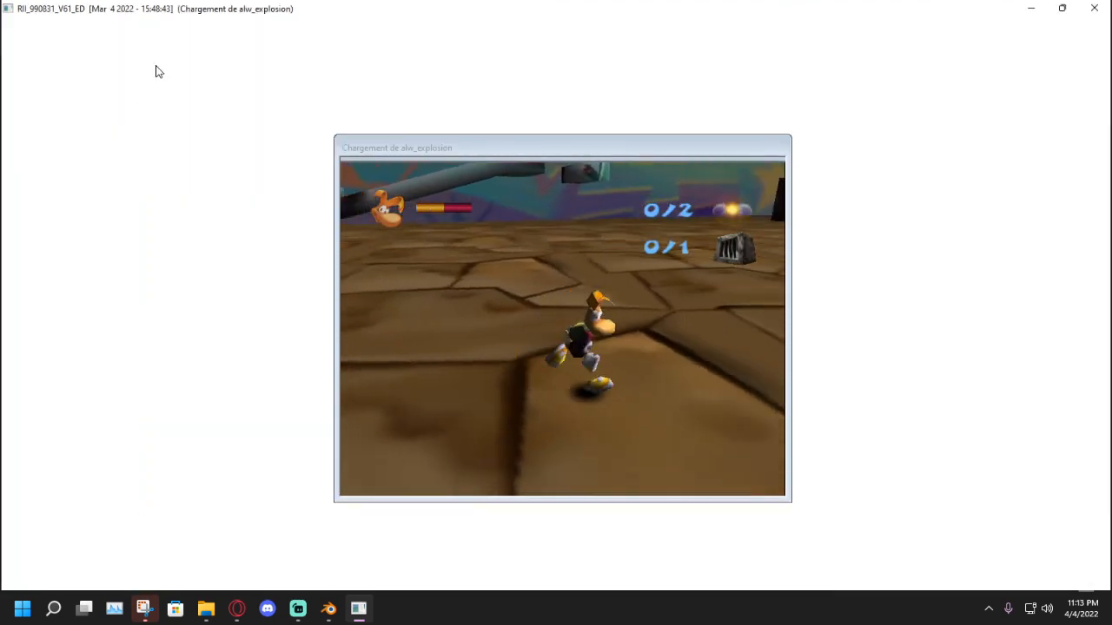
key("Up")
key("a")
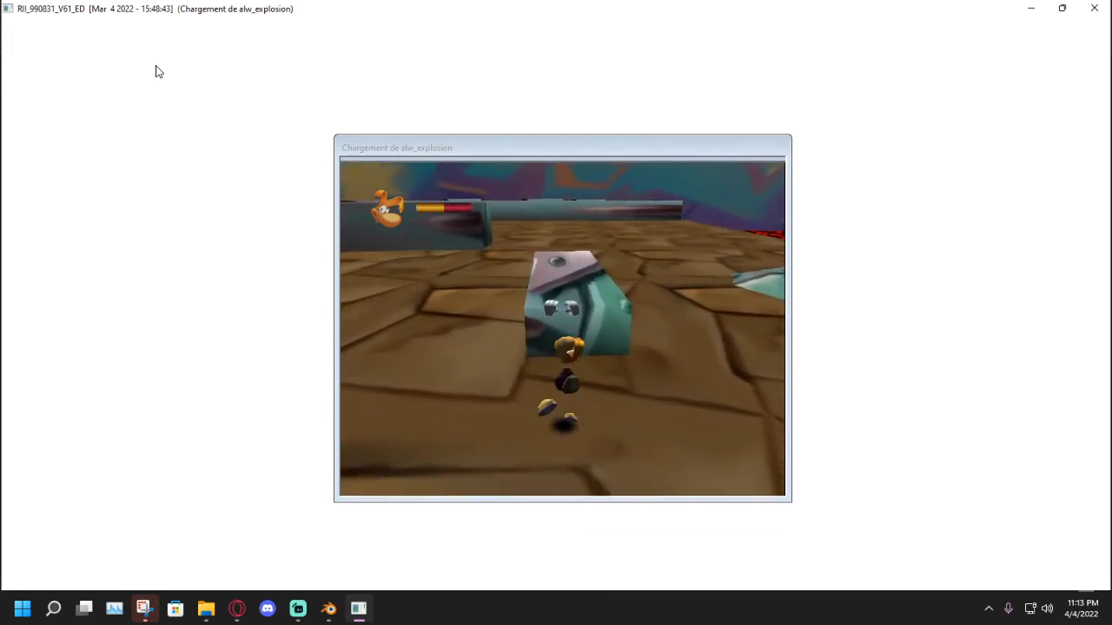
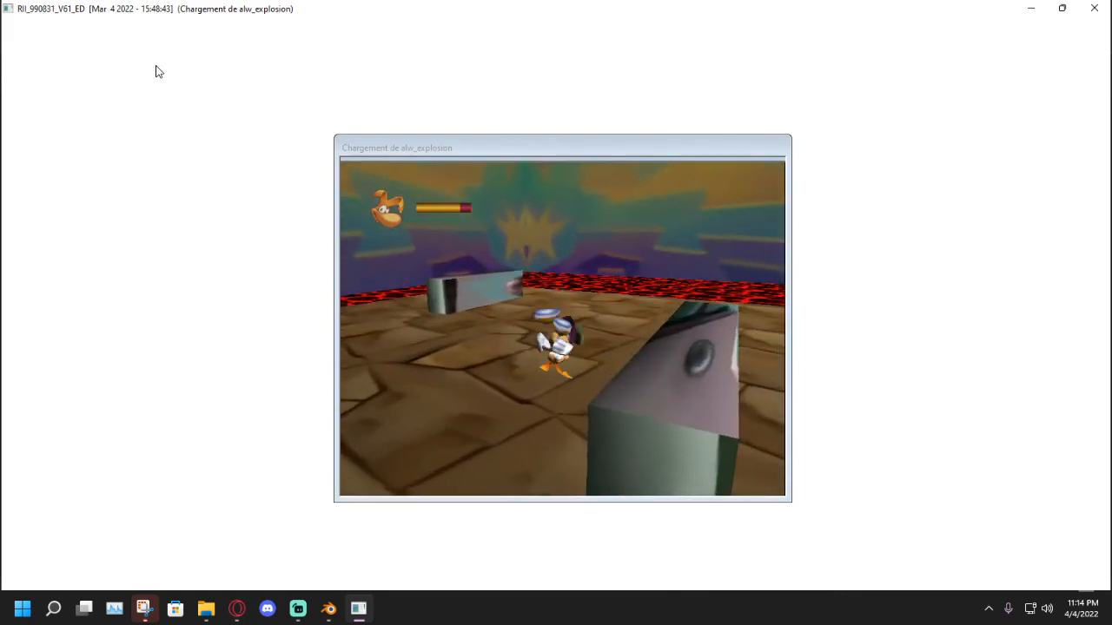
key("Right")
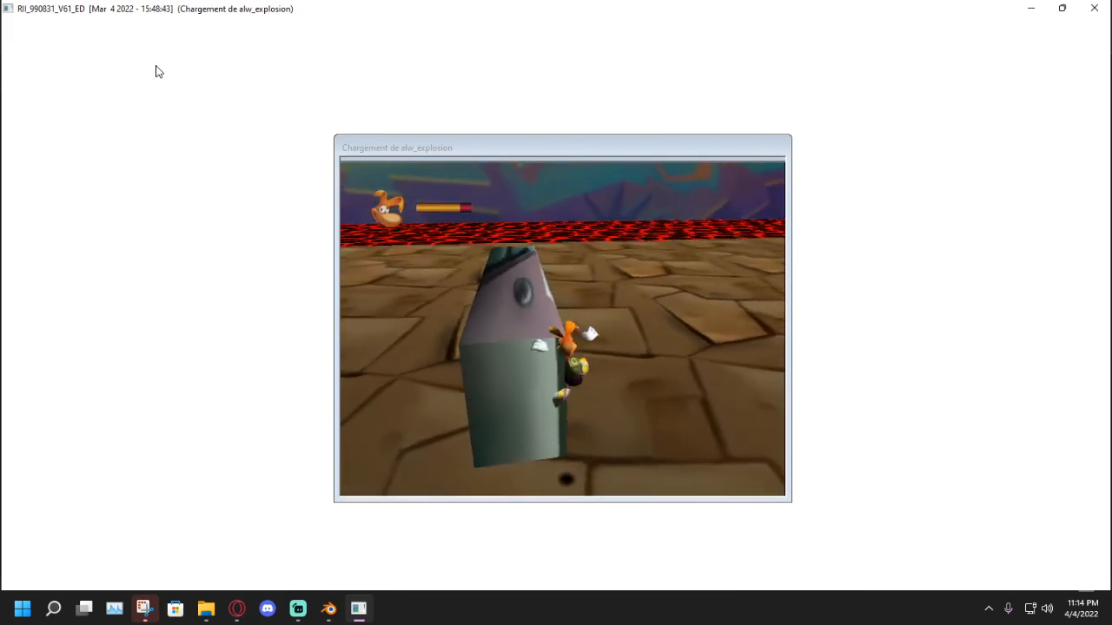
key("Up")
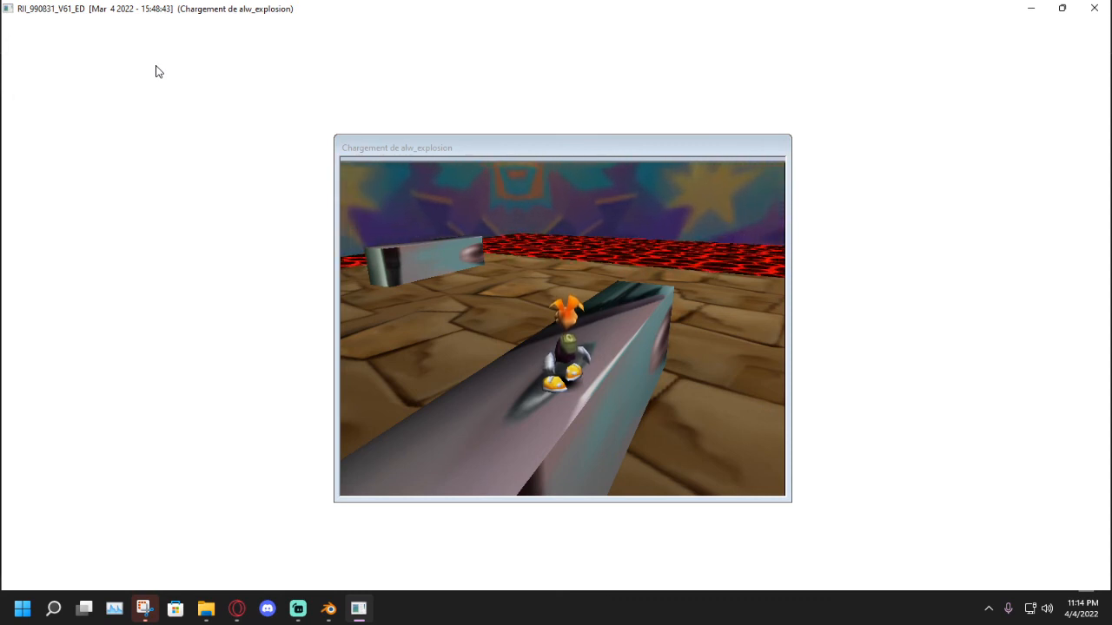
key("Left")
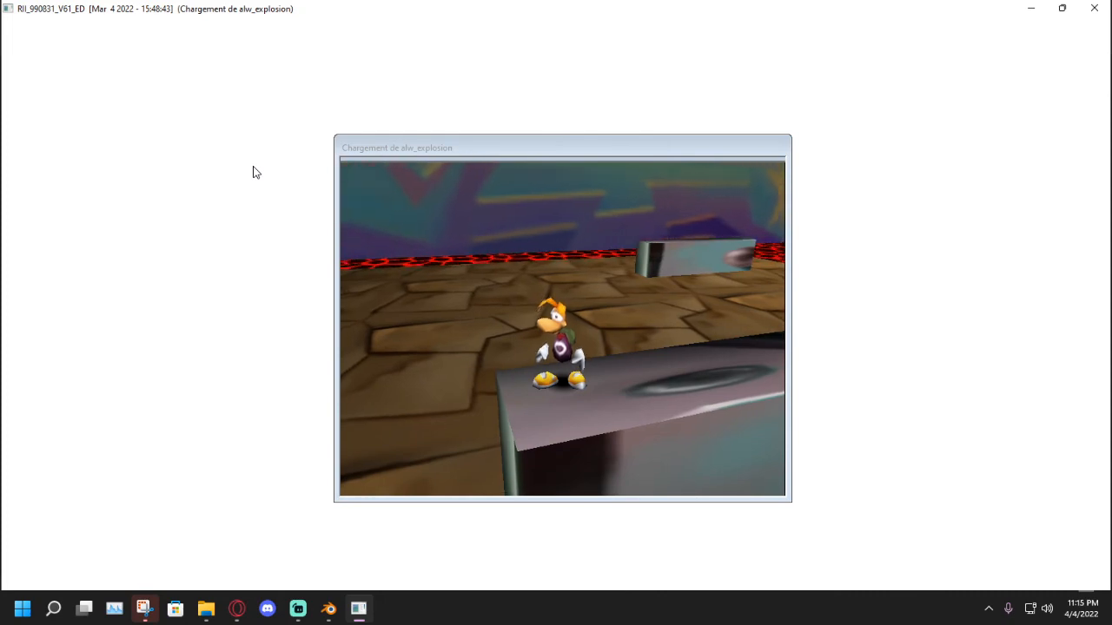
Check the stream chat in the Opera browser, then return to the game window and continue the play-test.
left_click(238, 608)
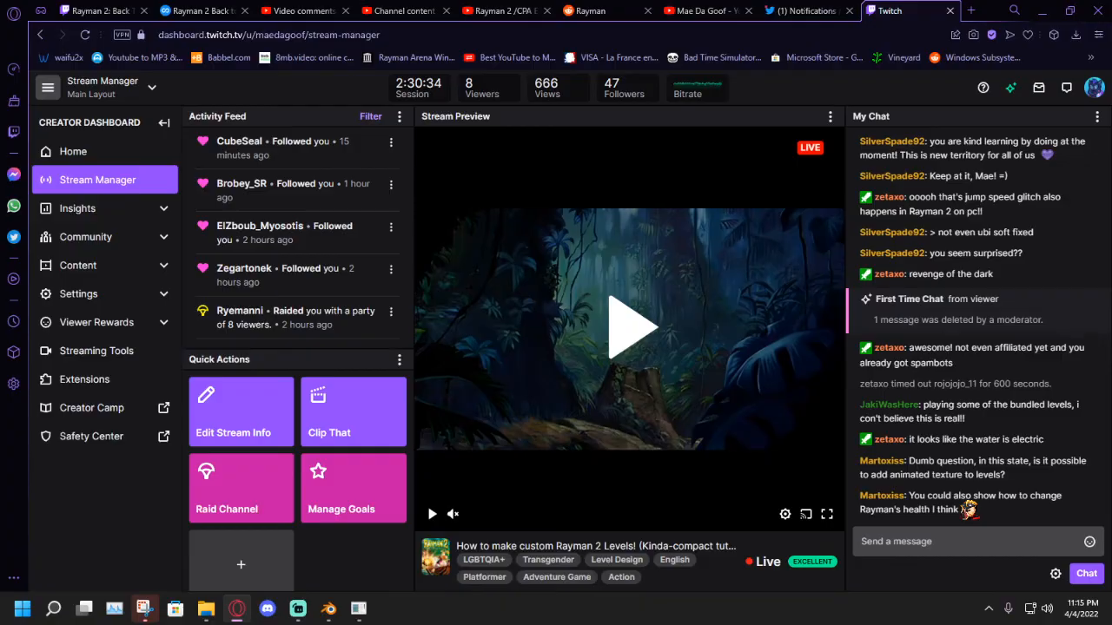
left_click(359, 608)
key("Right")
key("a")
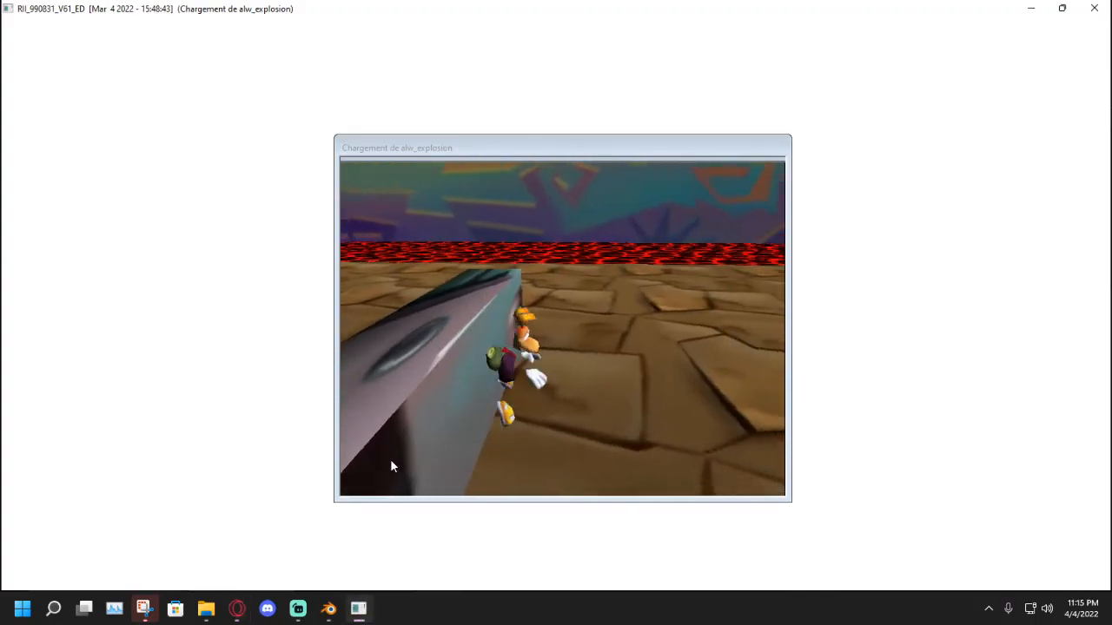
key("Up")
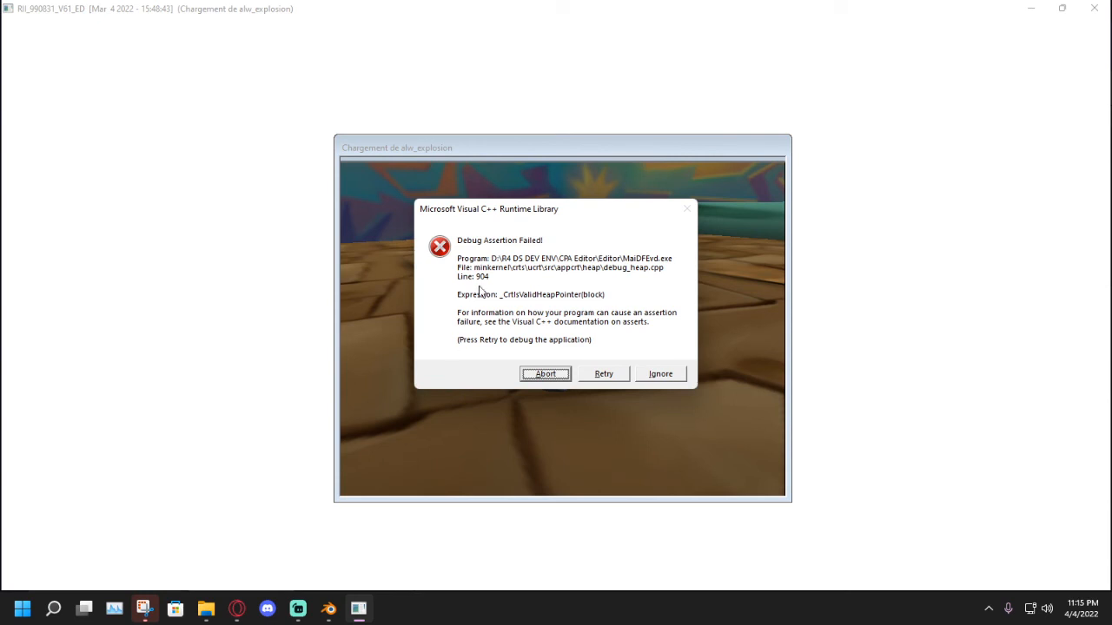
Dismiss the debug assertion dialog, run InitMap from the Editor folder and load the testarea2 map.
left_click_drag(516, 209, 411, 217)
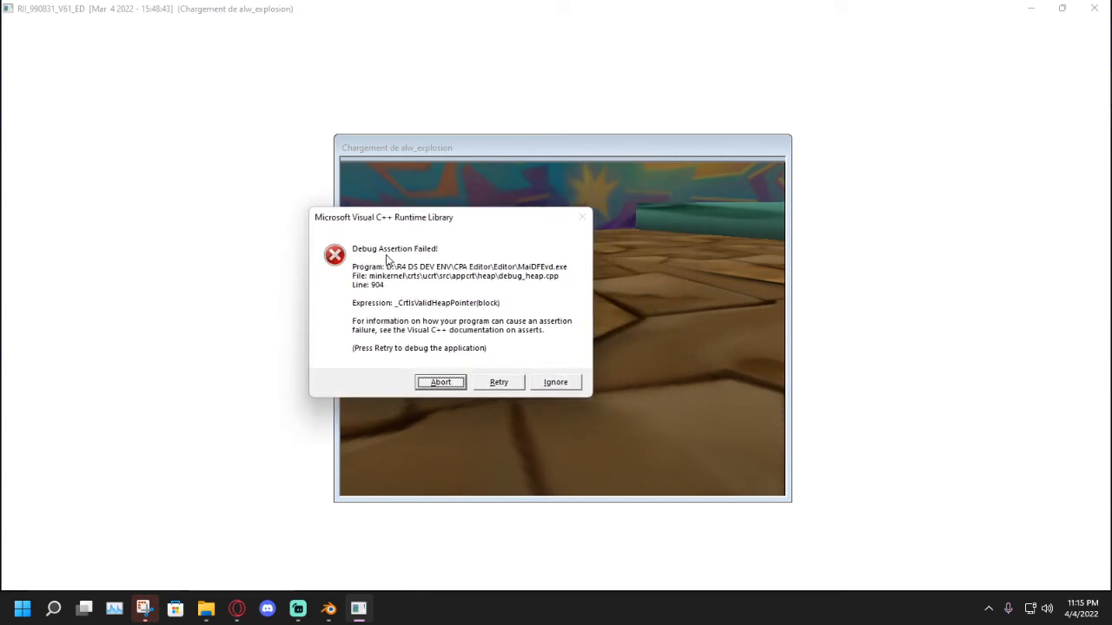
left_click(564, 387)
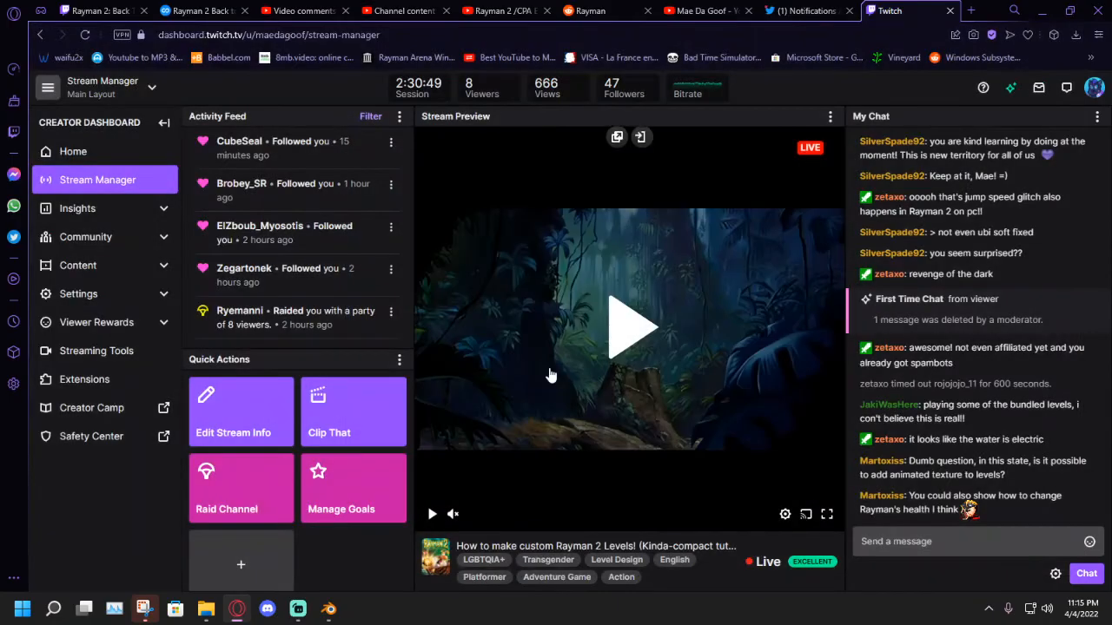
mouse_move(207, 608)
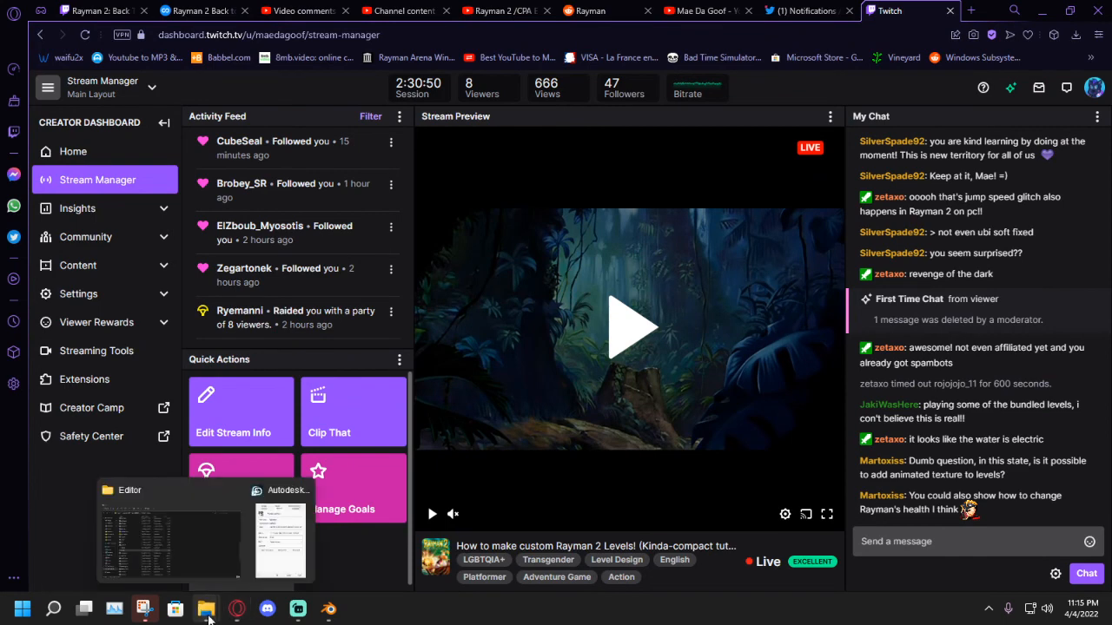
left_click(211, 539)
double_click(165, 371)
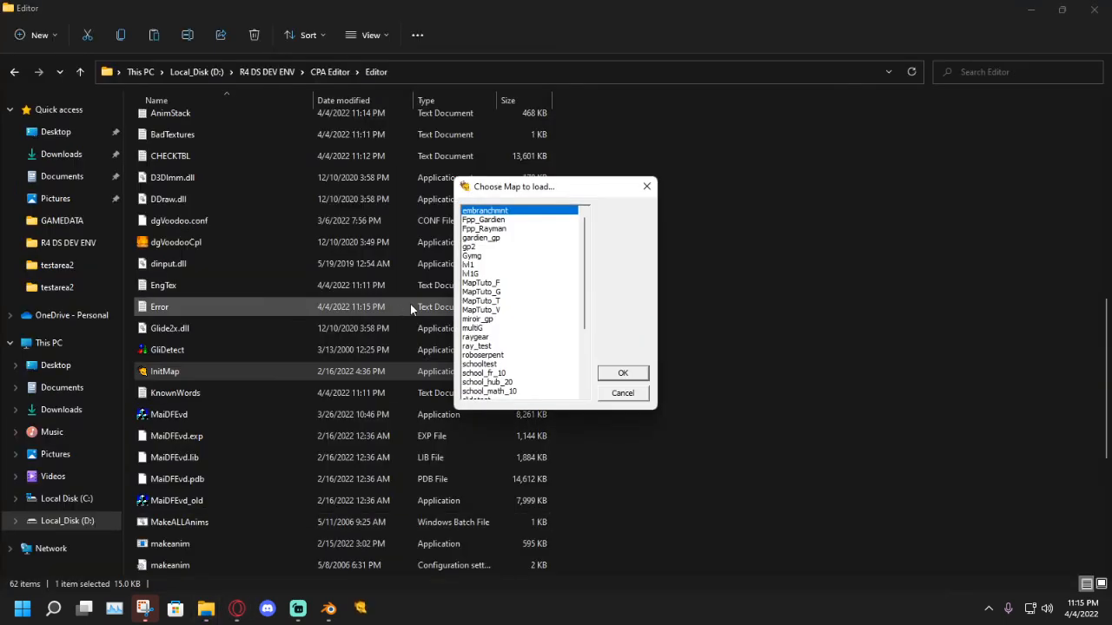
scroll(480, 315, "down", 4)
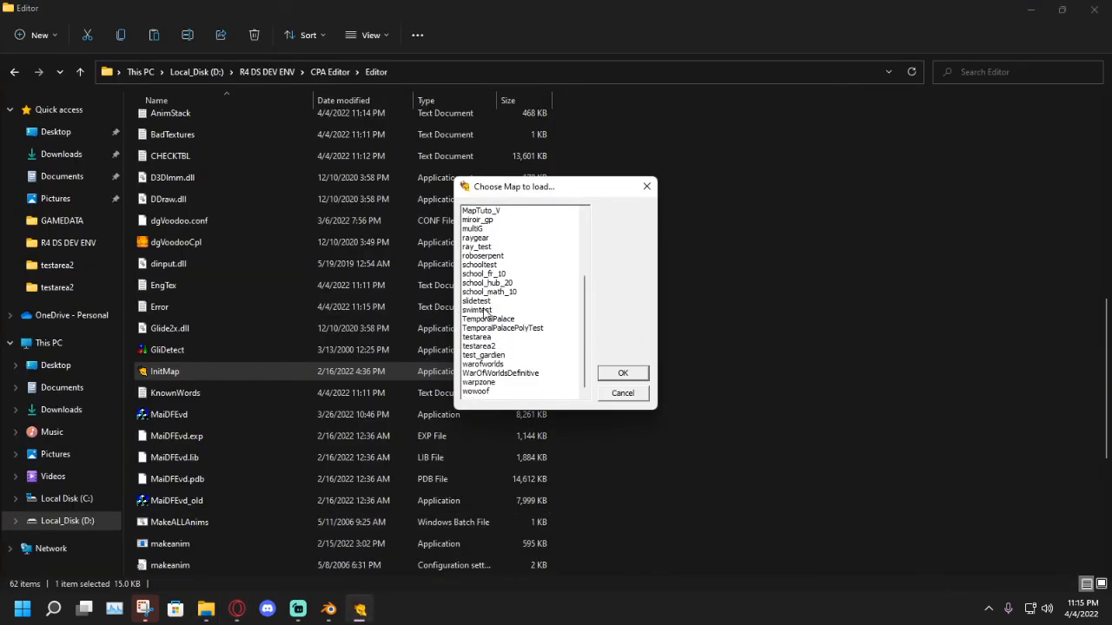
left_click(501, 345)
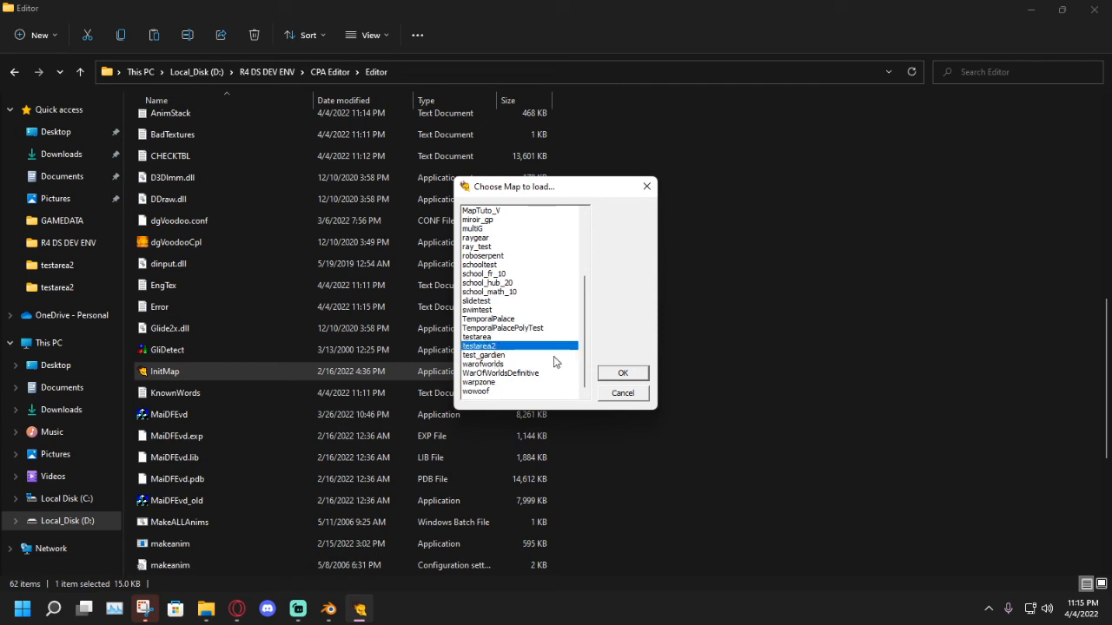
left_click(624, 373)
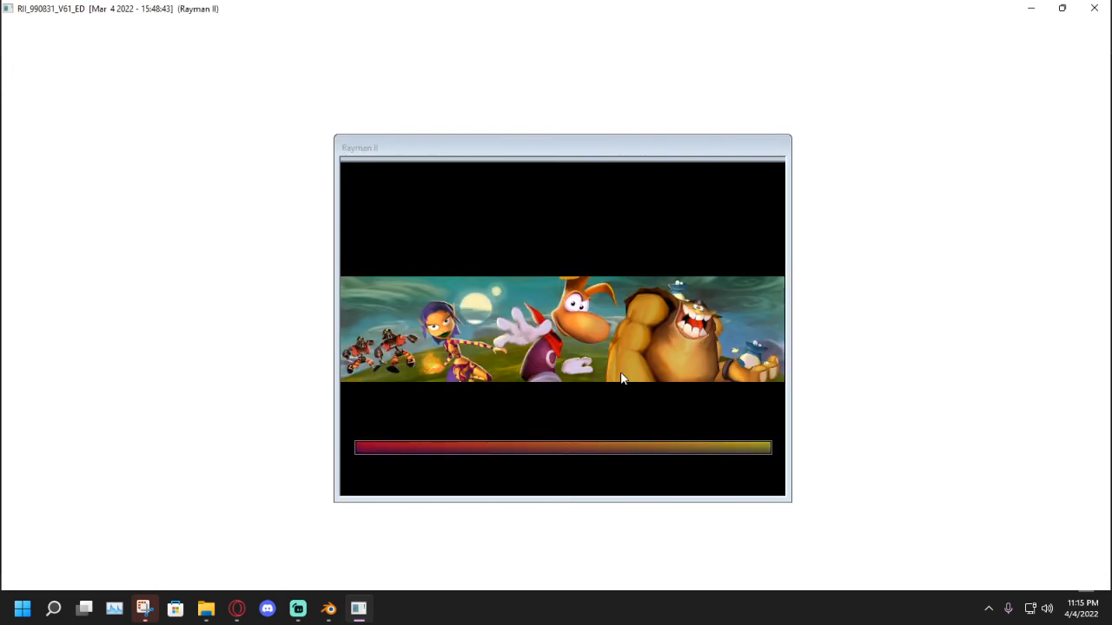
Run Rayman forward in the reloaded level and enter edit mode, declining to load every AI quicksave.
key("Right")
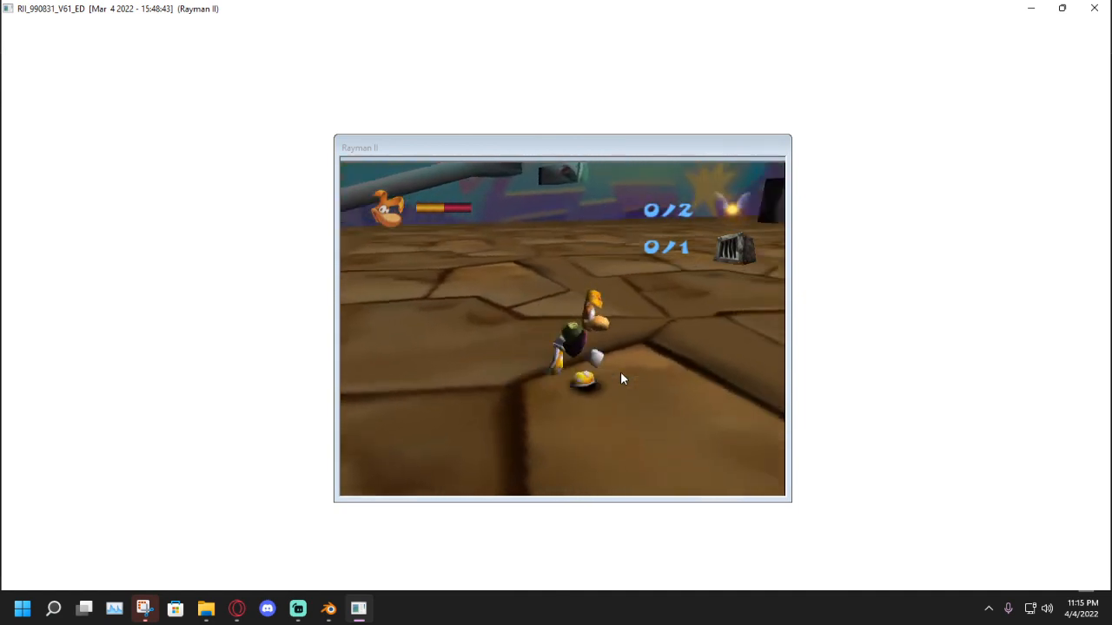
key("Up")
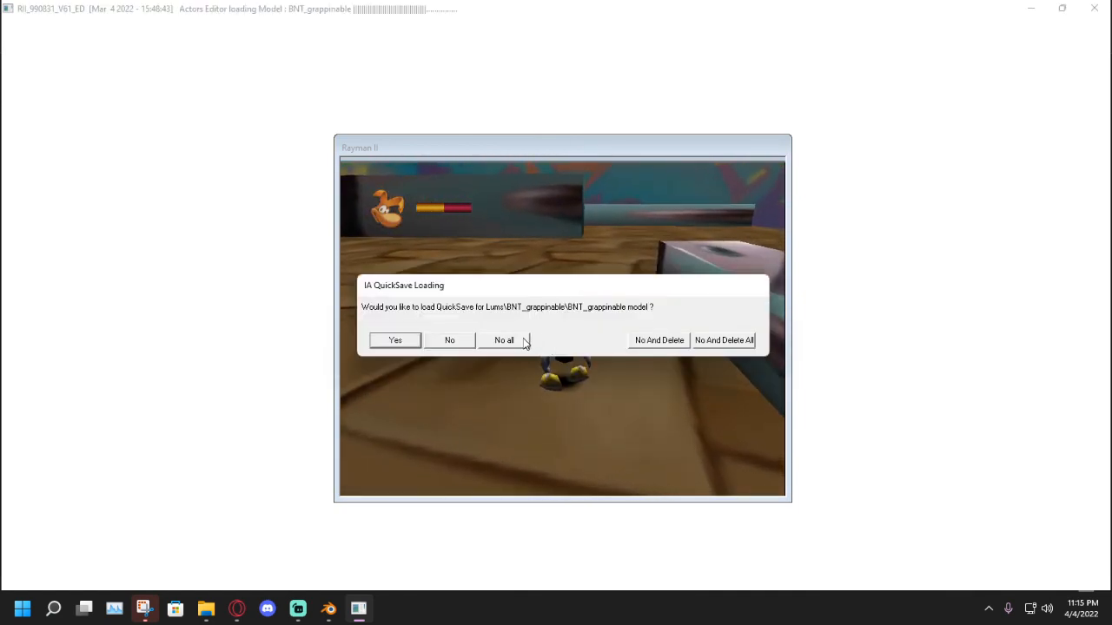
left_click(522, 340)
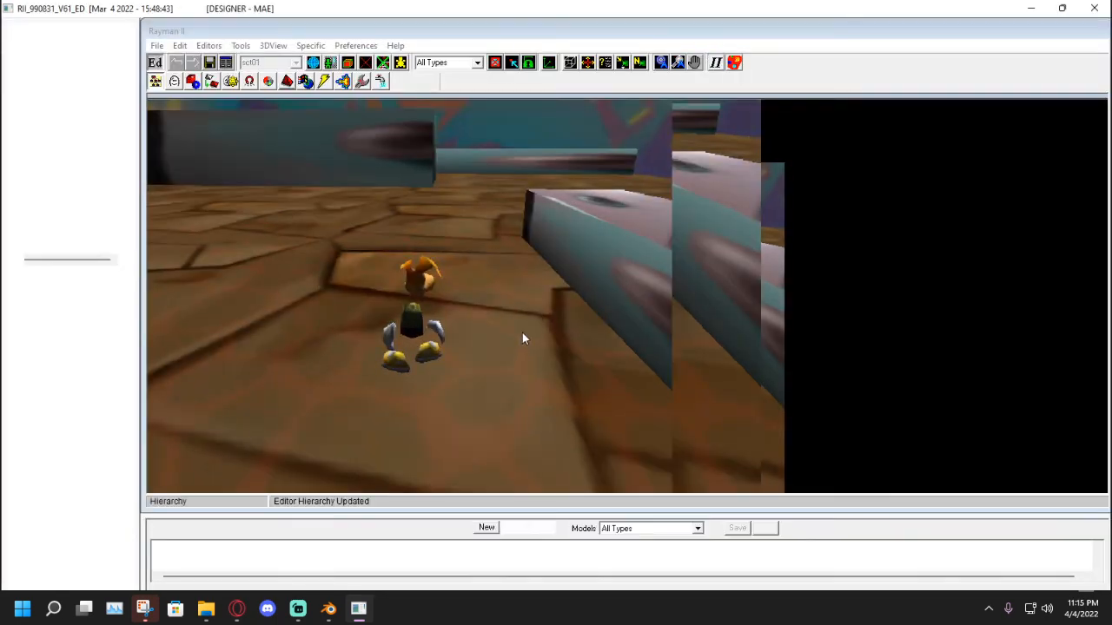
left_click(696, 64)
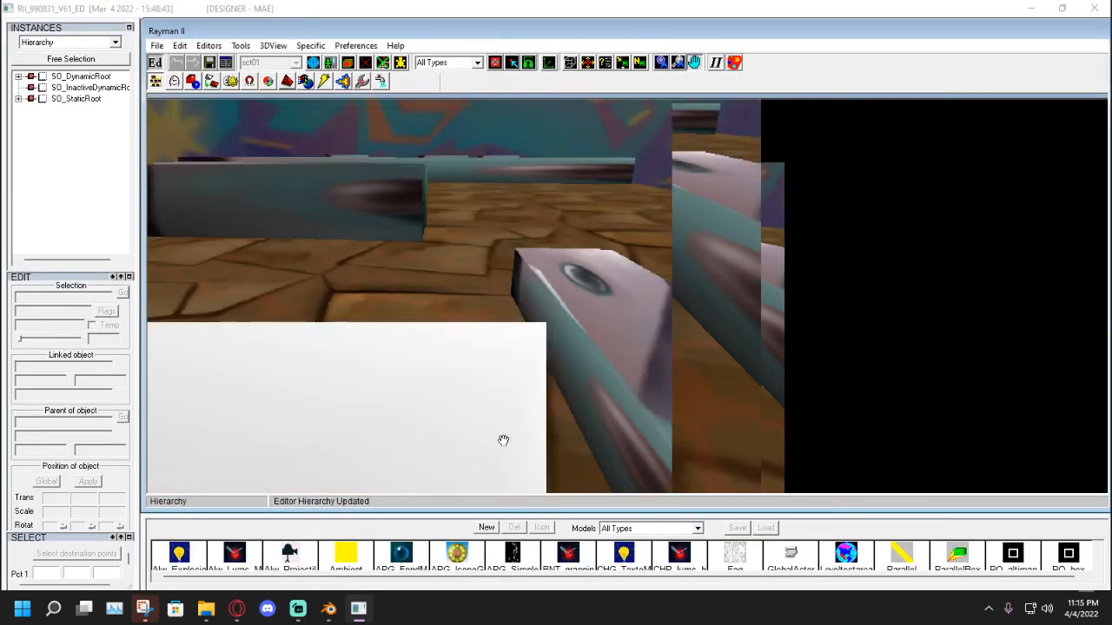
left_click_drag(523, 256, 529, 348)
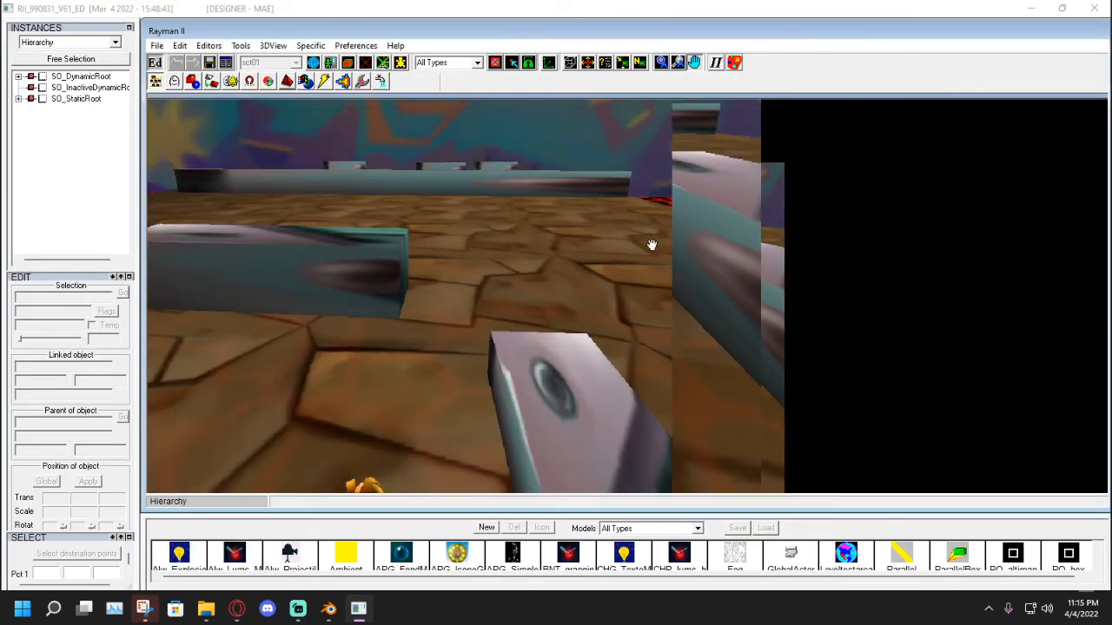
left_click_drag(652, 245, 632, 253)
left_click_drag(547, 247, 697, 190)
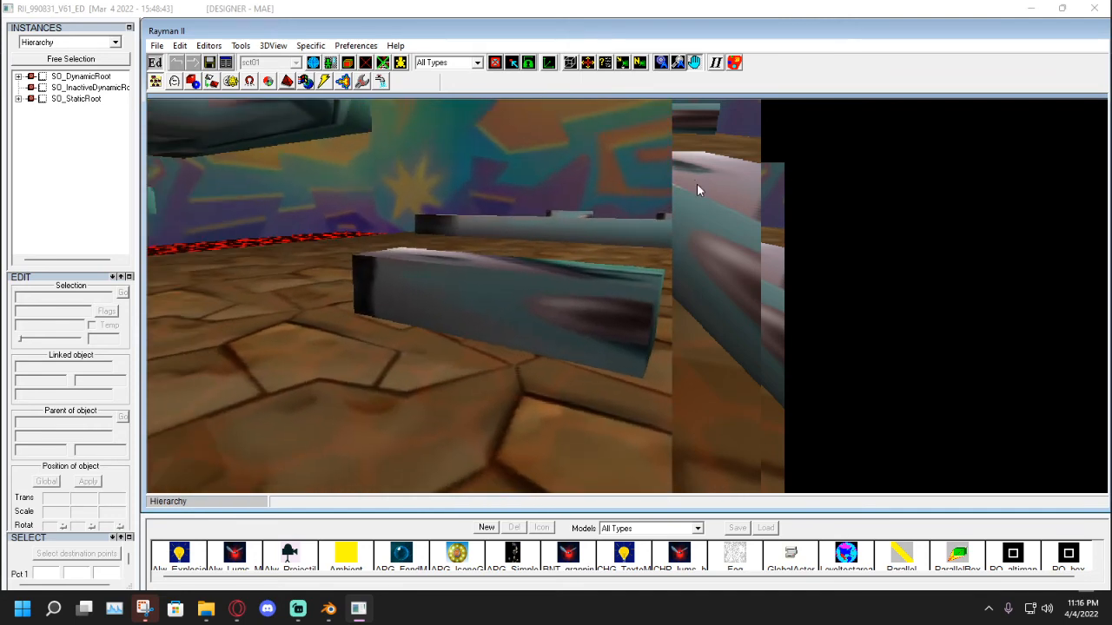
Switch to the actor AI editor and select the Rayman instance of YLT_RaymanModel in the rayman family.
left_click(156, 81)
scroll(77, 163, "down", 2)
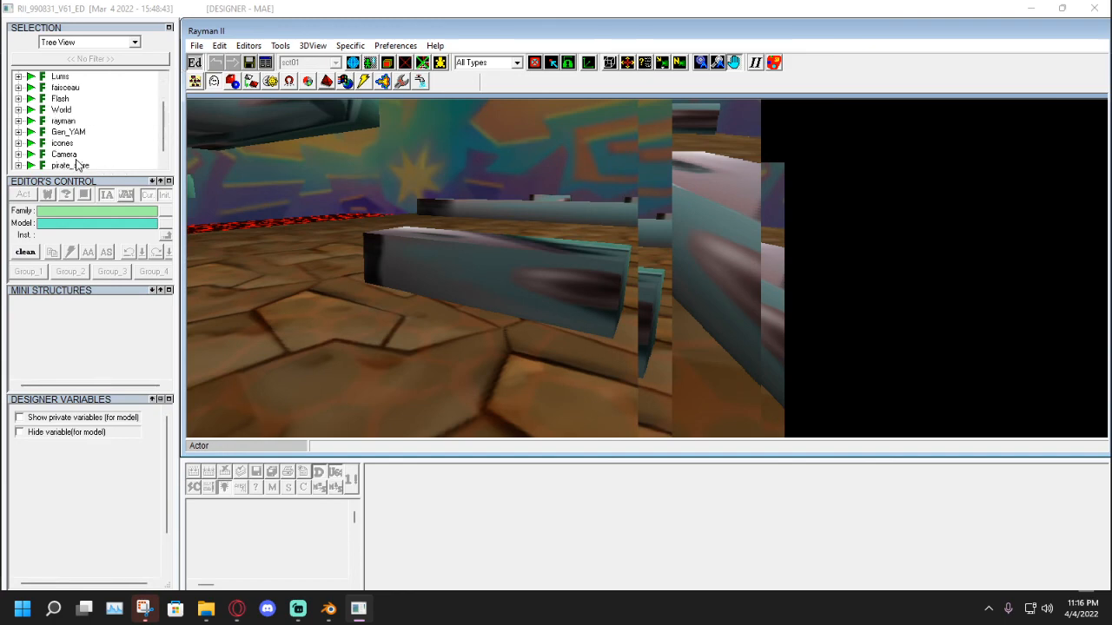
scroll(37, 148, "up", 1)
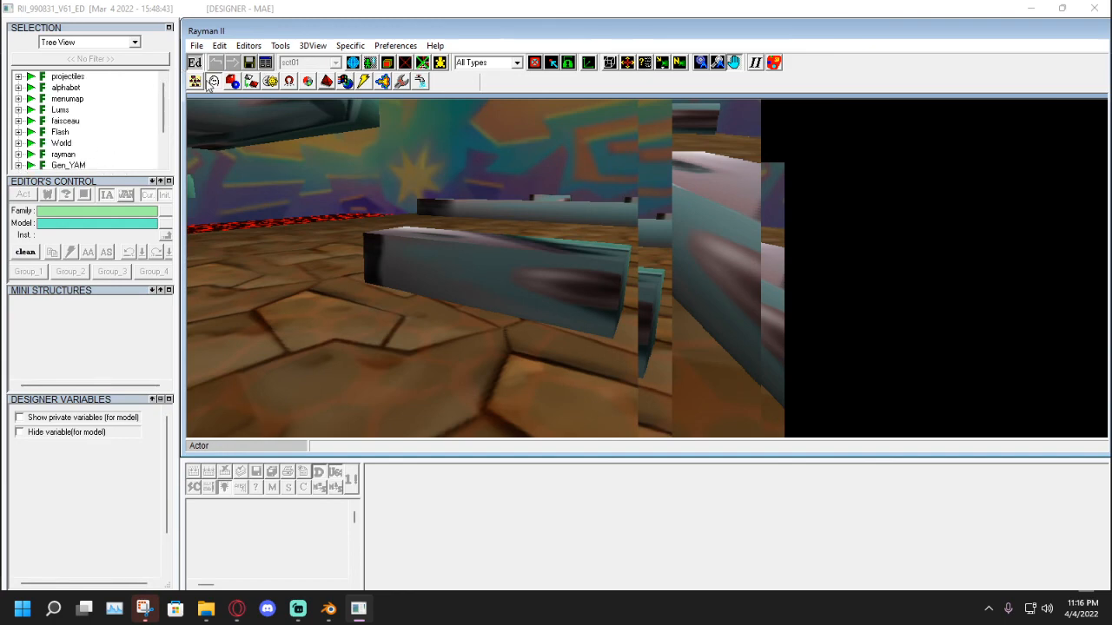
left_click(63, 155)
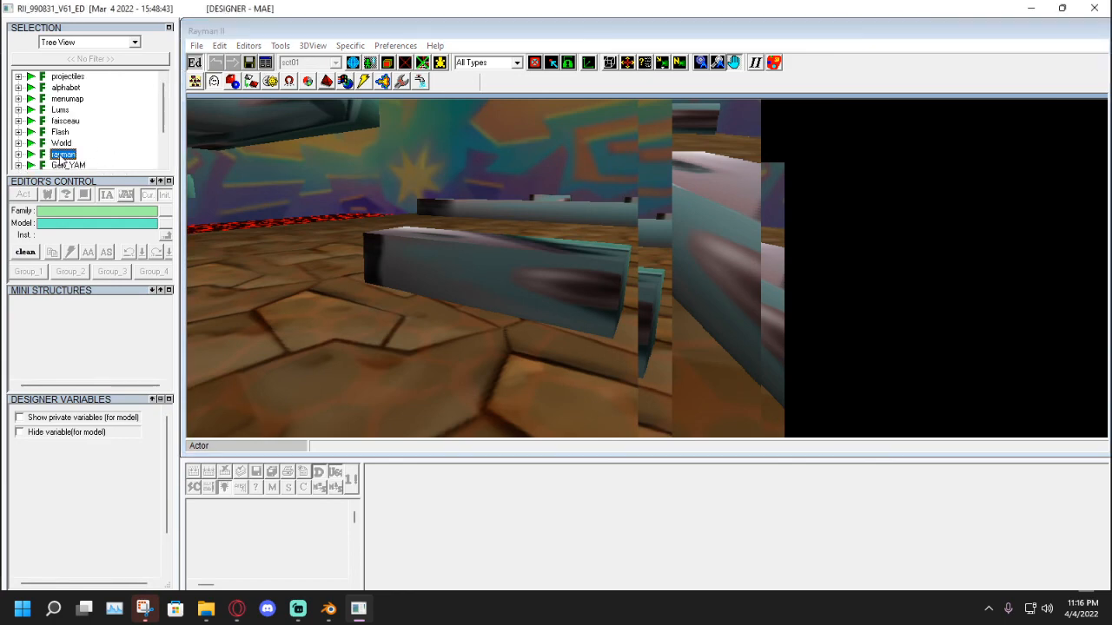
left_click(18, 155)
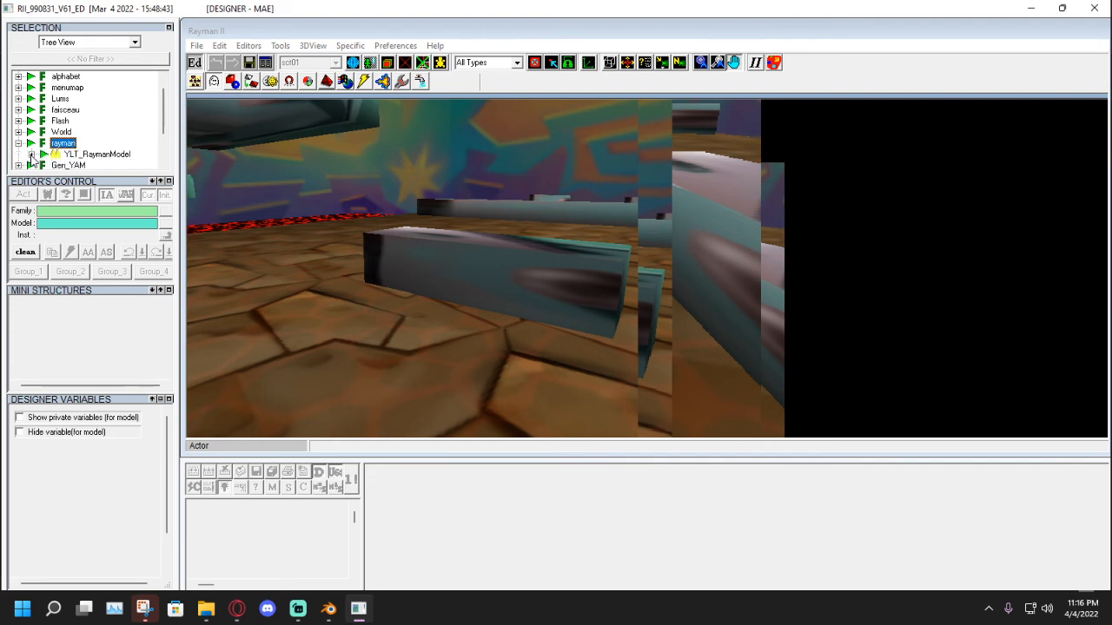
left_click(30, 154)
left_click(87, 156)
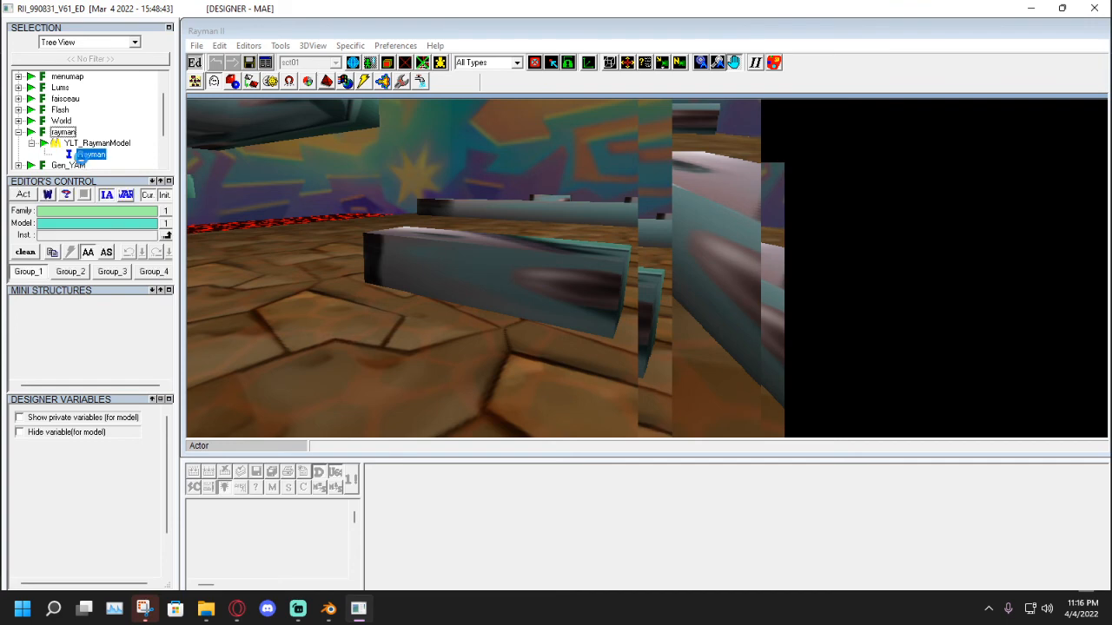
Display the Rayman instance's designer variables and expand its Standard mini structure.
left_click(125, 196)
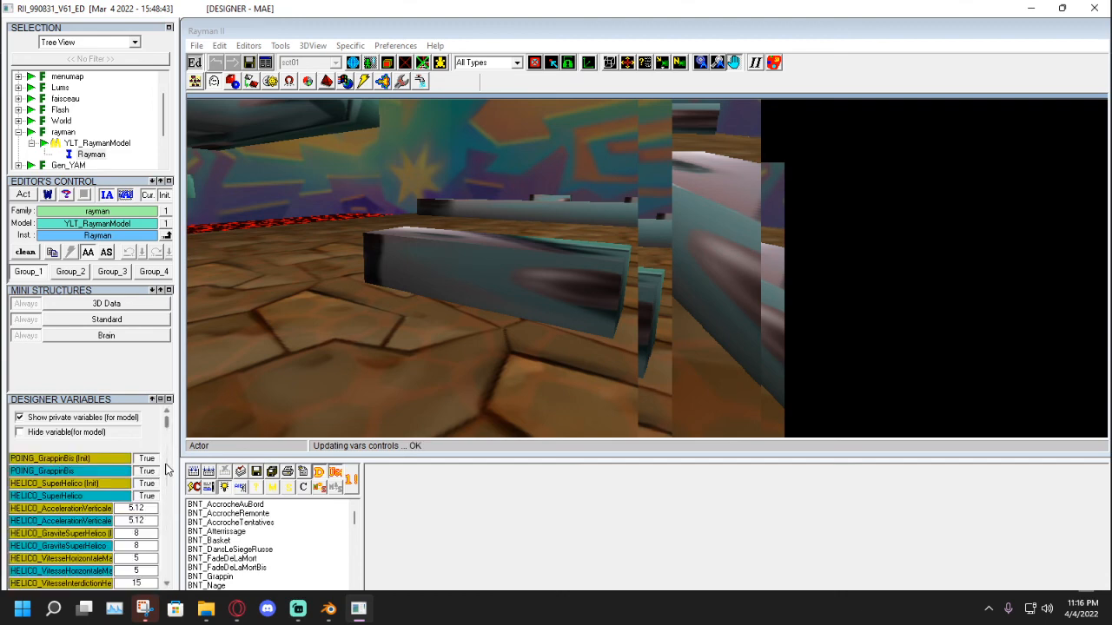
left_click_drag(166, 422, 167, 417)
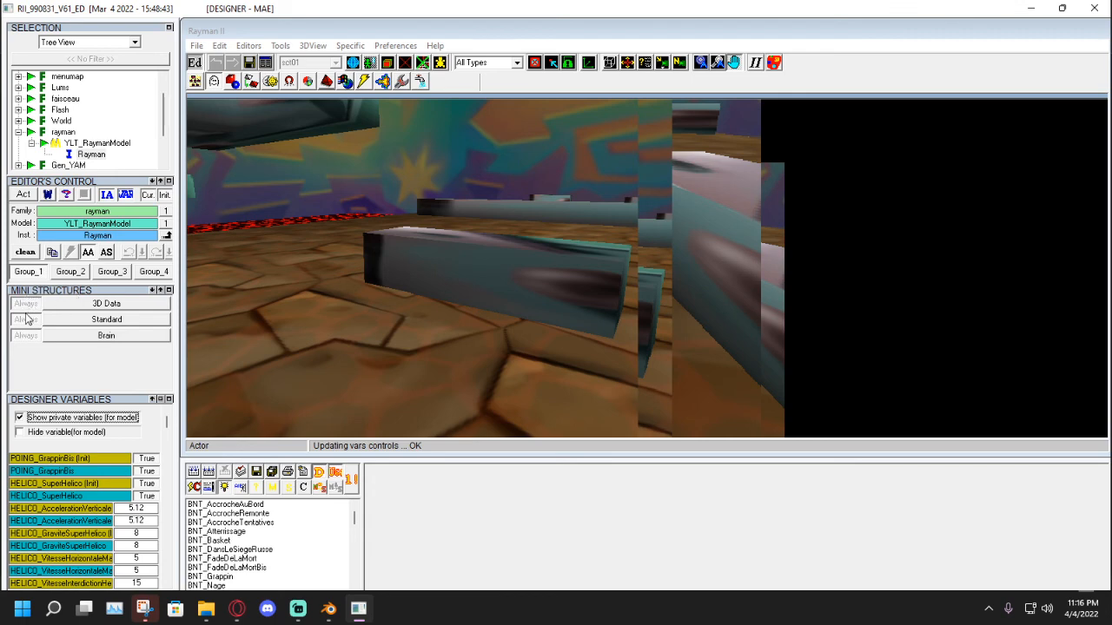
left_click(73, 319)
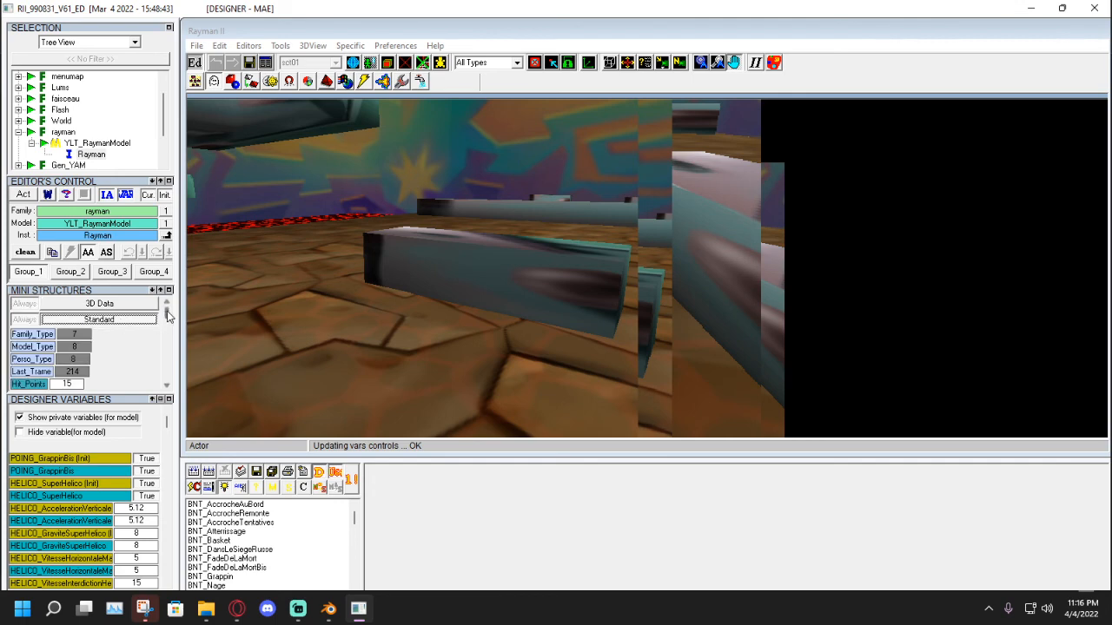
Set Rayman's Hit_Points and Initial_Hit_Points to 30 in the Standard mini structure.
scroll(169, 317, "down", 5)
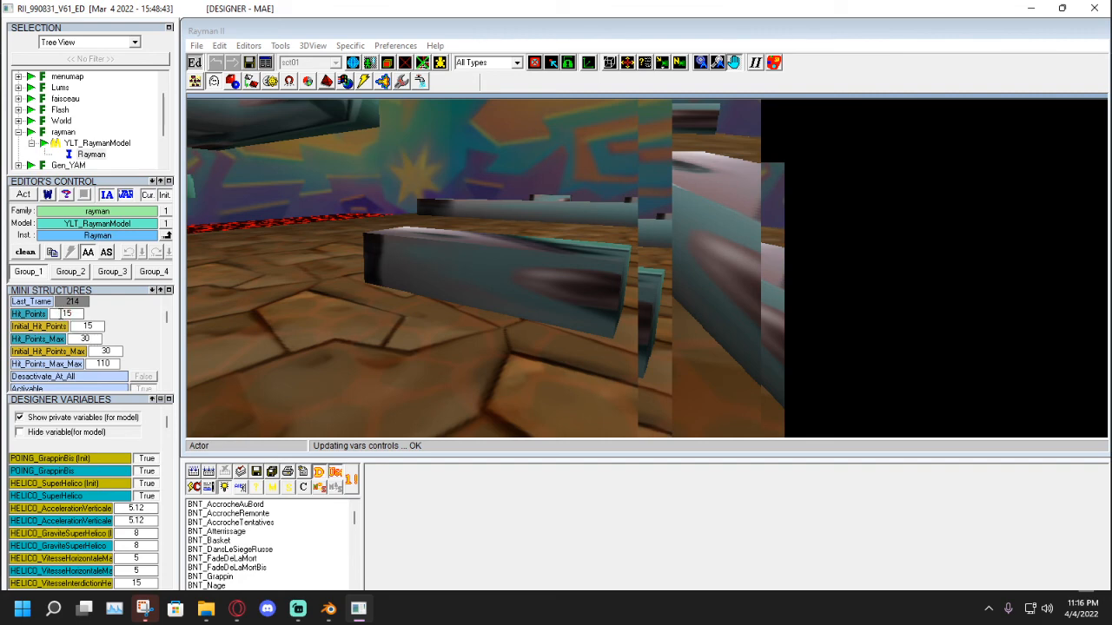
left_click_drag(61, 313, 77, 314)
type("30")
key("Return")
left_click(242, 306)
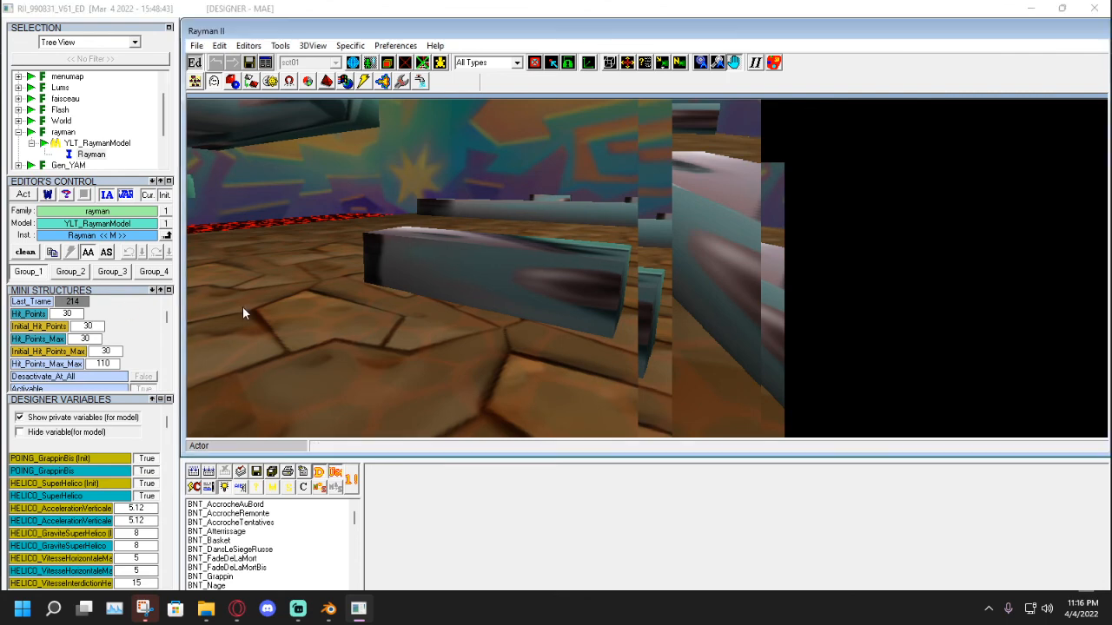
Run the level to check Rayman's health bar at 30 hit points, and return to edit mode.
left_click(196, 63)
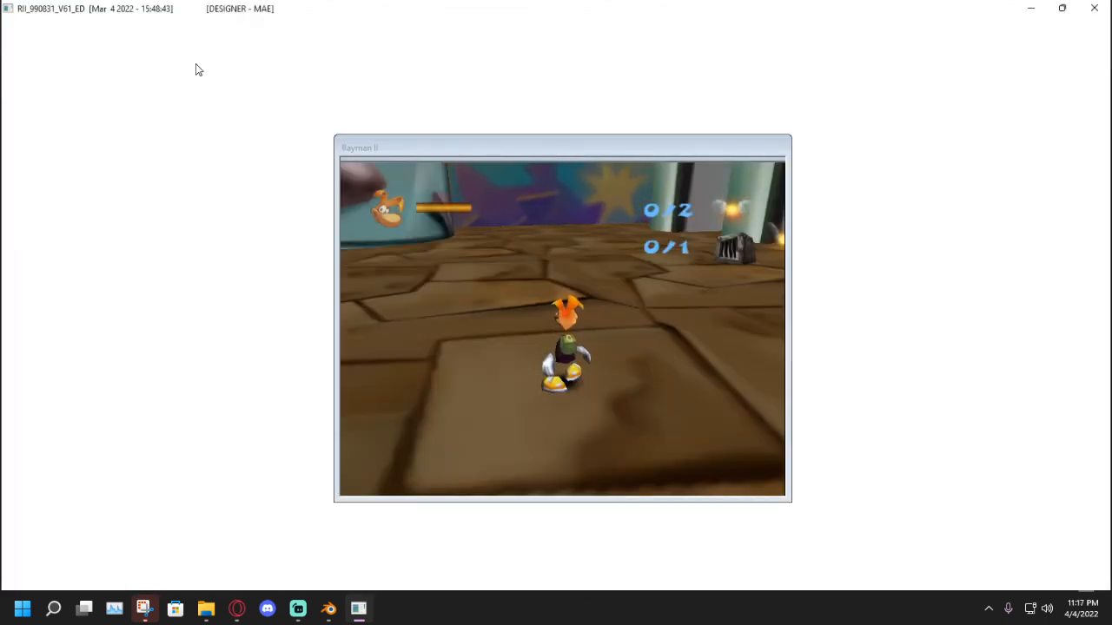
key("Right")
key("Up")
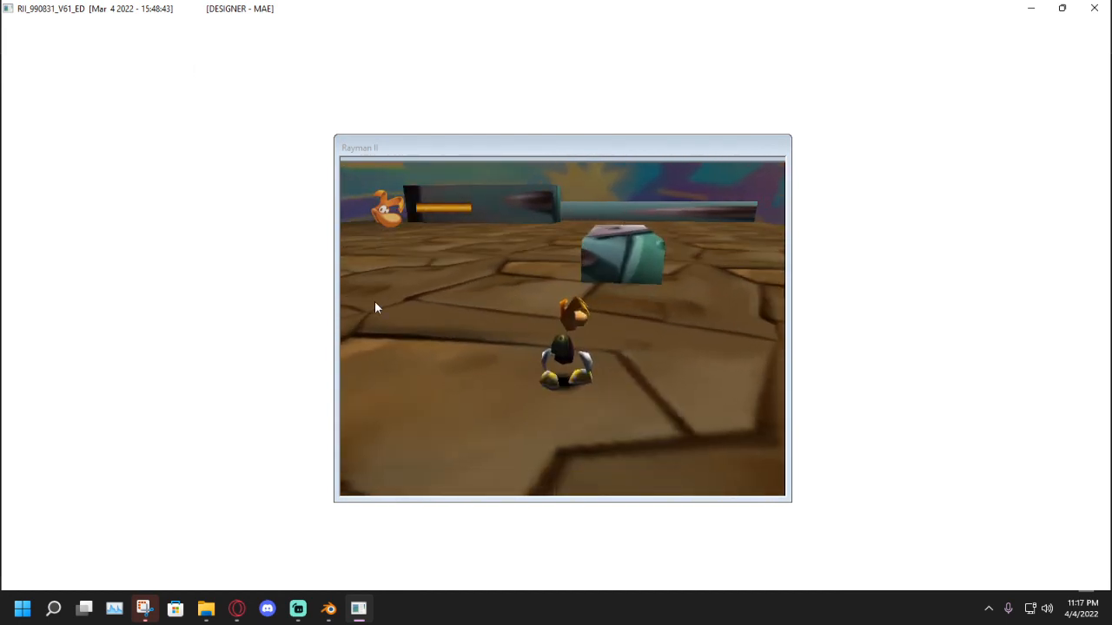
left_click(375, 304)
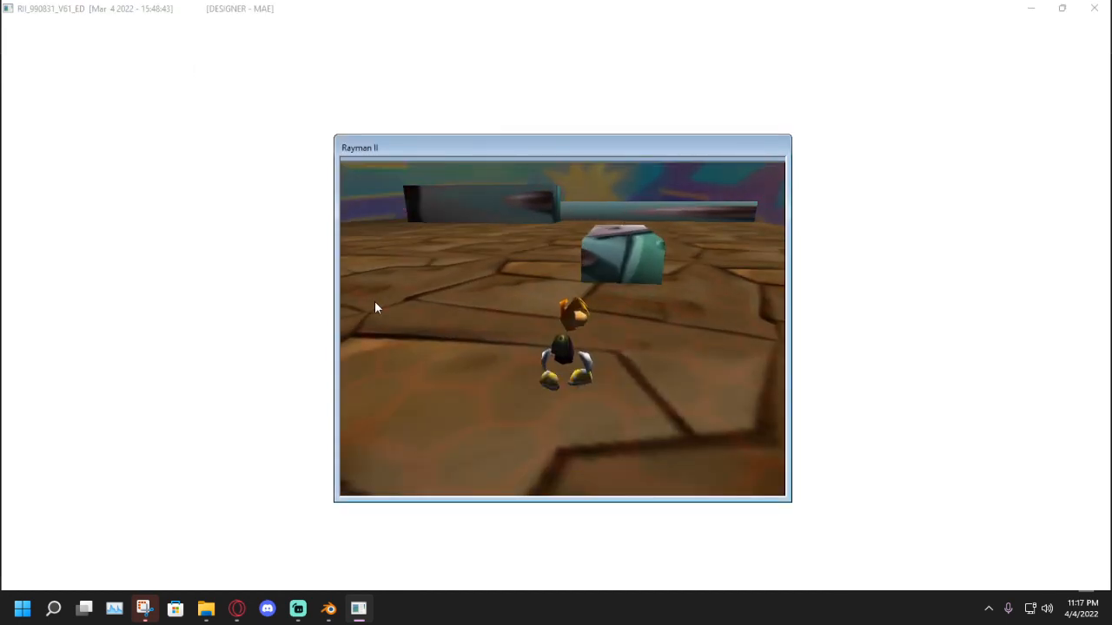
key("Escape")
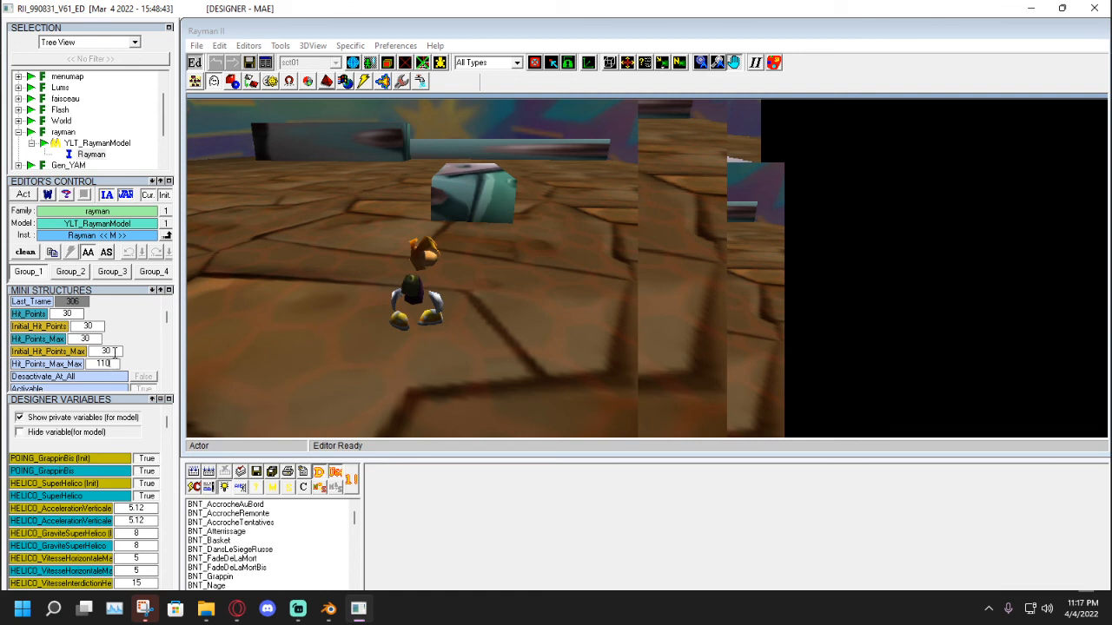
Set Rayman's Hit_Points, Initial_Hit_Points, Hit_Points_Max and Initial_Hit_Points_Max to 110.
left_click(97, 351)
type("110")
left_click_drag(92, 340, 39, 312)
type("110110110")
Play the level with 110 hit points, moving and jumping Rayman to check his health bar, and return to edit mode.
left_click(194, 63)
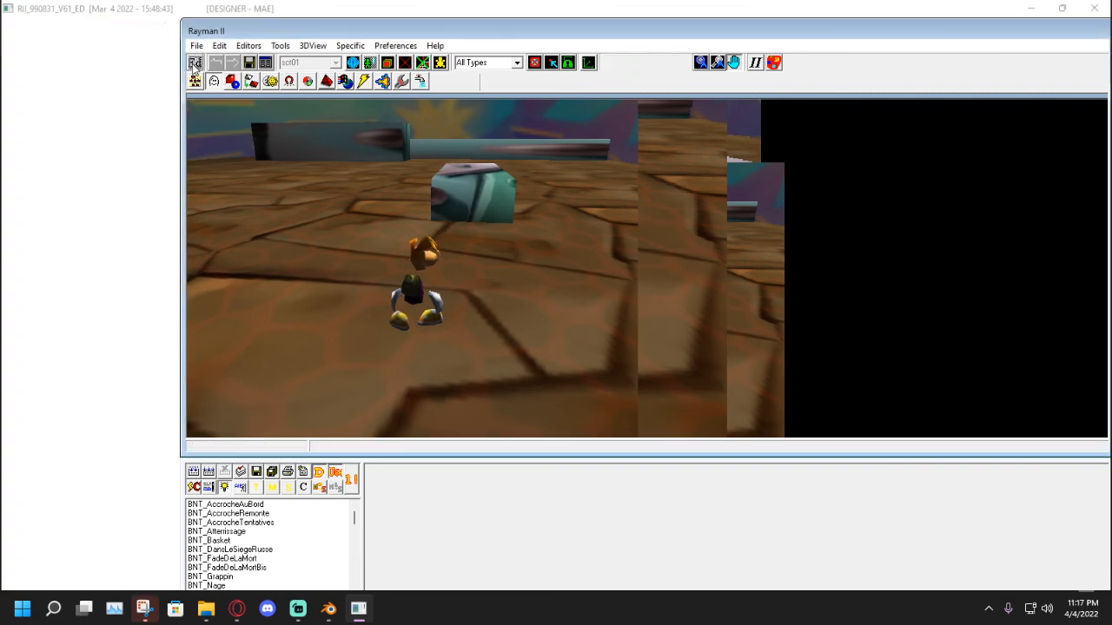
key("Down")
key("a")
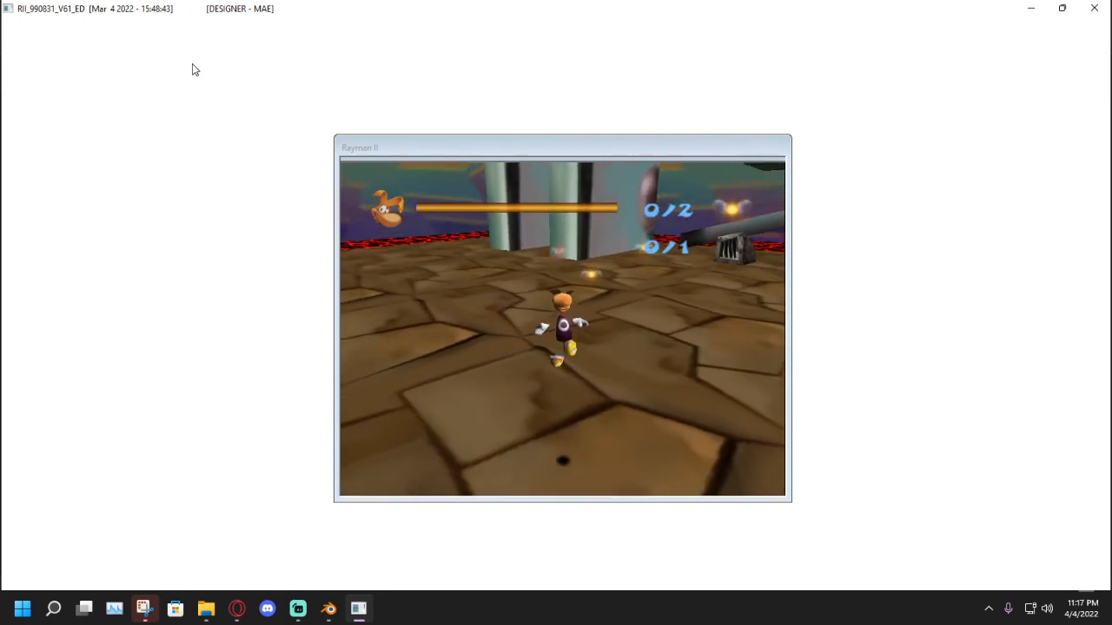
key("Right")
key("Left")
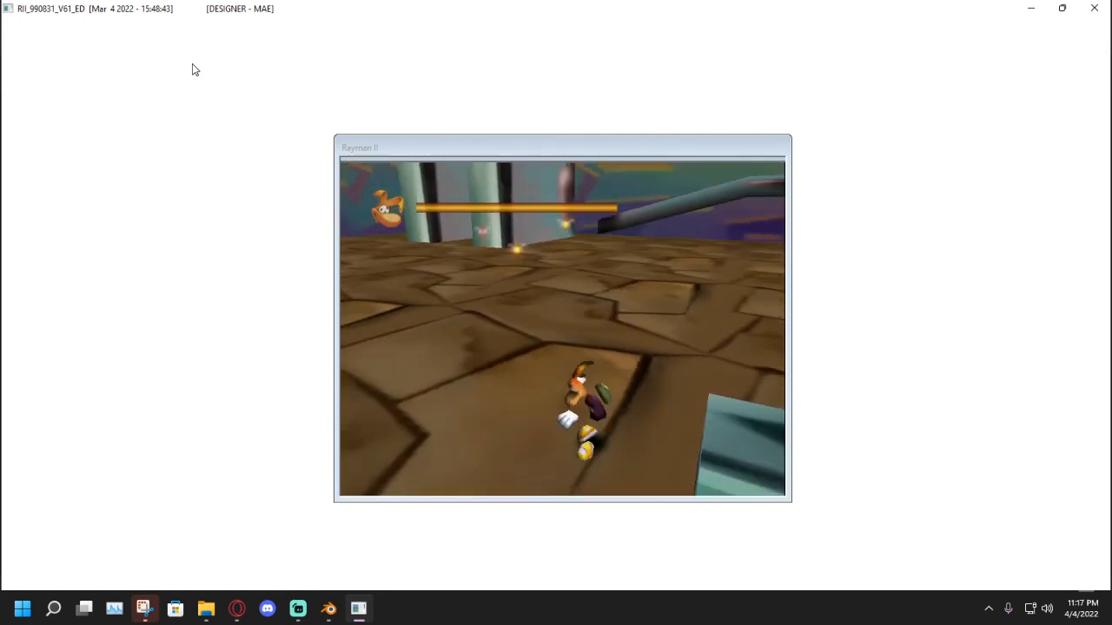
key("Up")
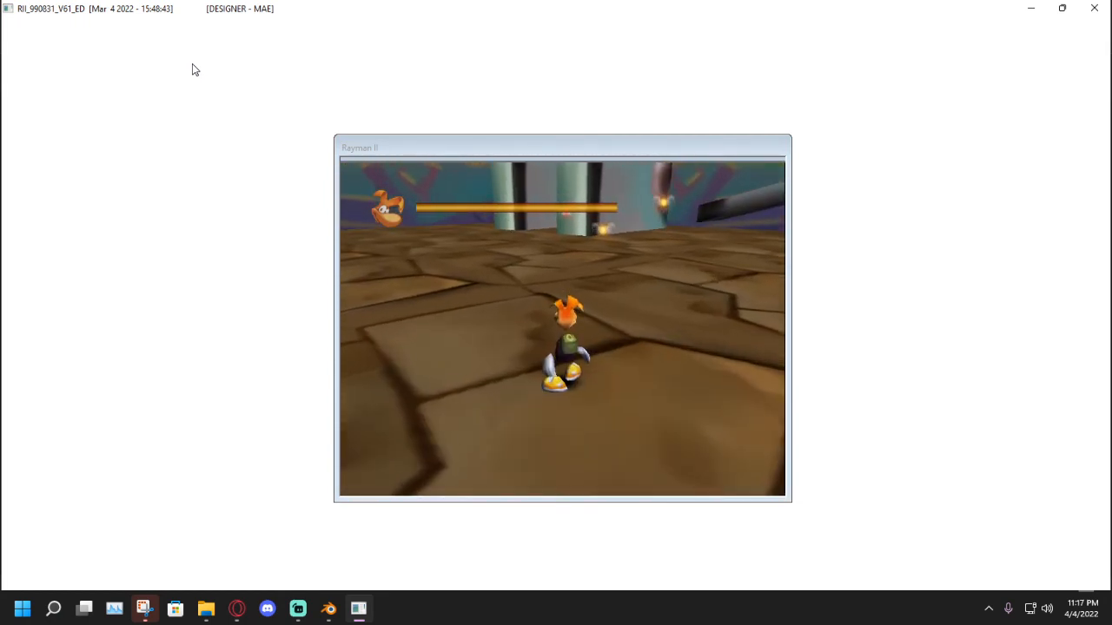
left_click(528, 342)
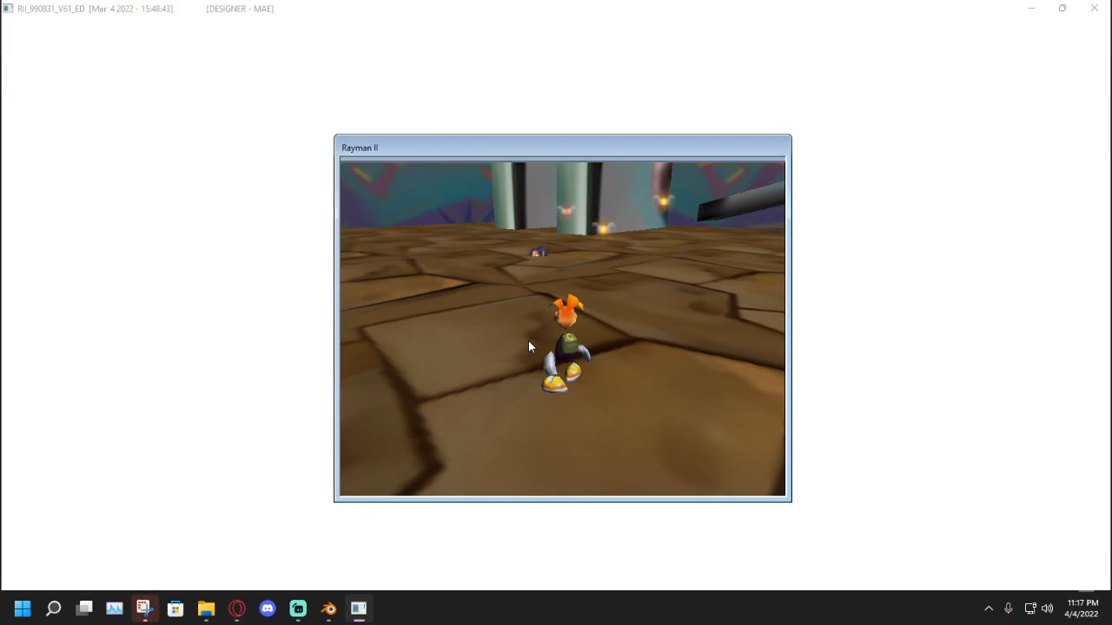
key("Escape")
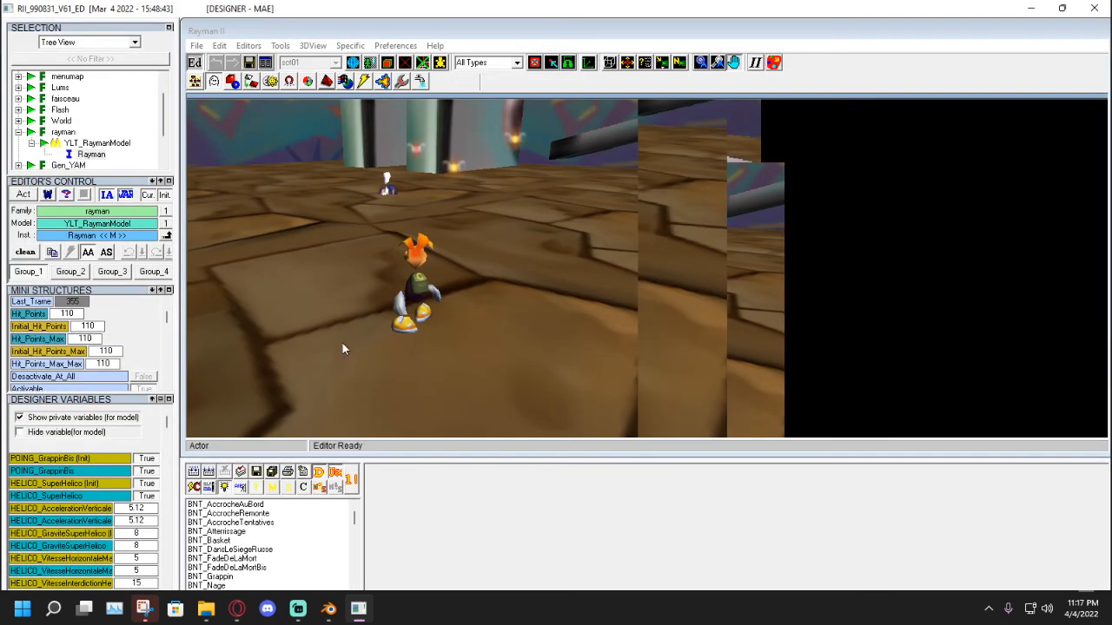
Raise Rayman's Hit_Points_Max_Max, Initial_Hit_Points_Max, Hit_Points_Max, Initial_Hit_Points and Hit_Points to 255.
left_click_drag(115, 363, 93, 363)
key("BackSpace")
type("255")
left_click_drag(116, 350, 70, 322)
type("255255474")
double_click(71, 314)
type("747")
key("Return")
Play the level with 255 hit points, running and jumping Rayman across the floor onto a block, and return to edit mode.
left_click(195, 68)
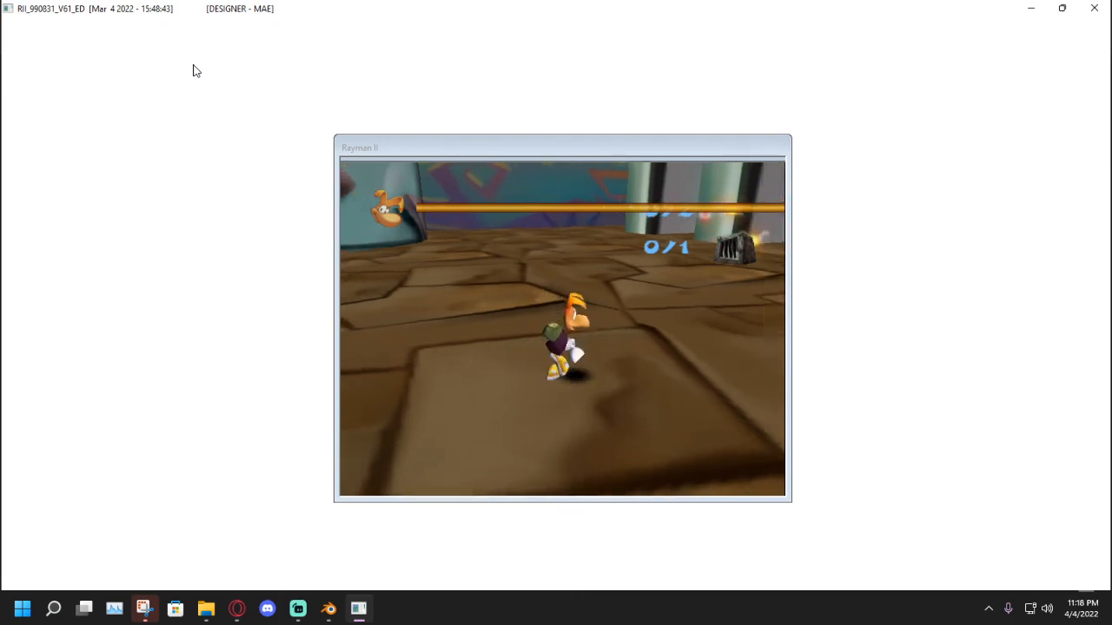
key("Up")
key("a")
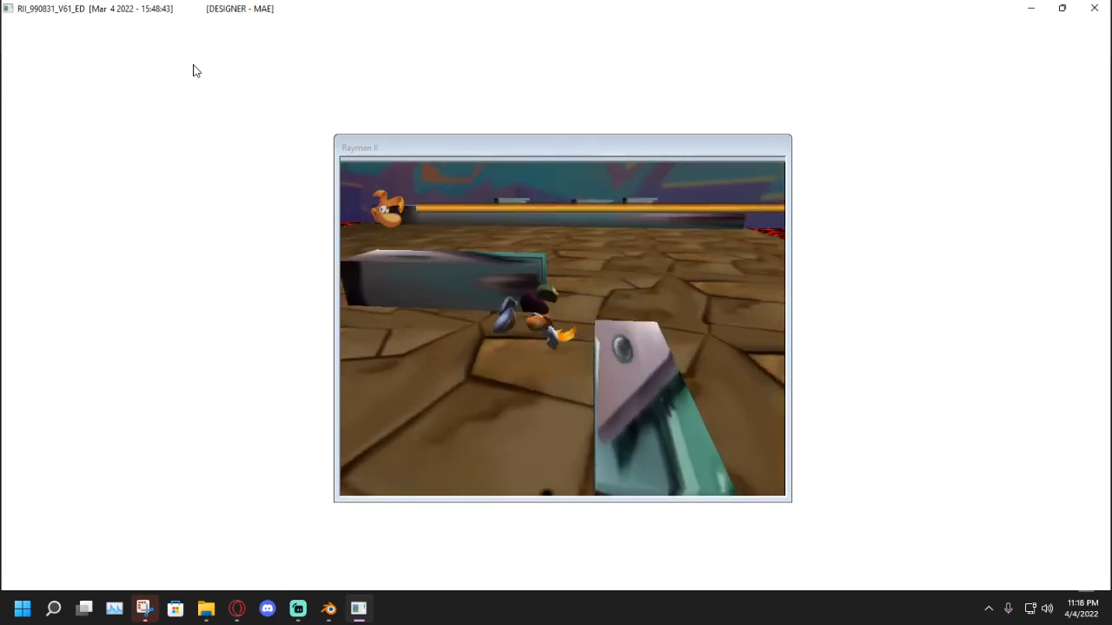
key("Up")
key("a")
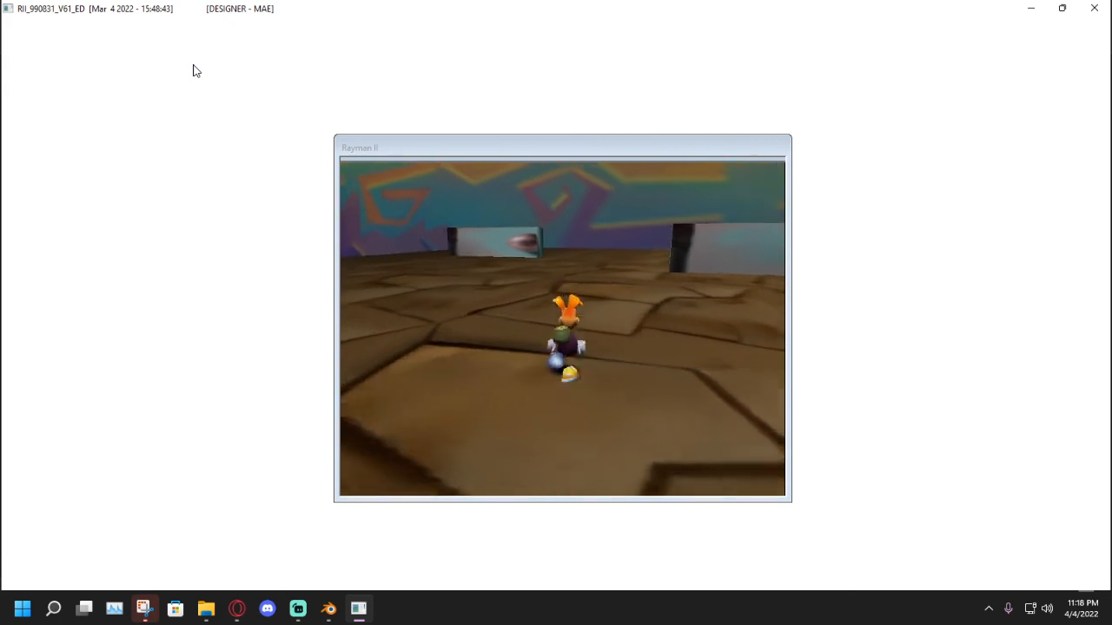
key("Up")
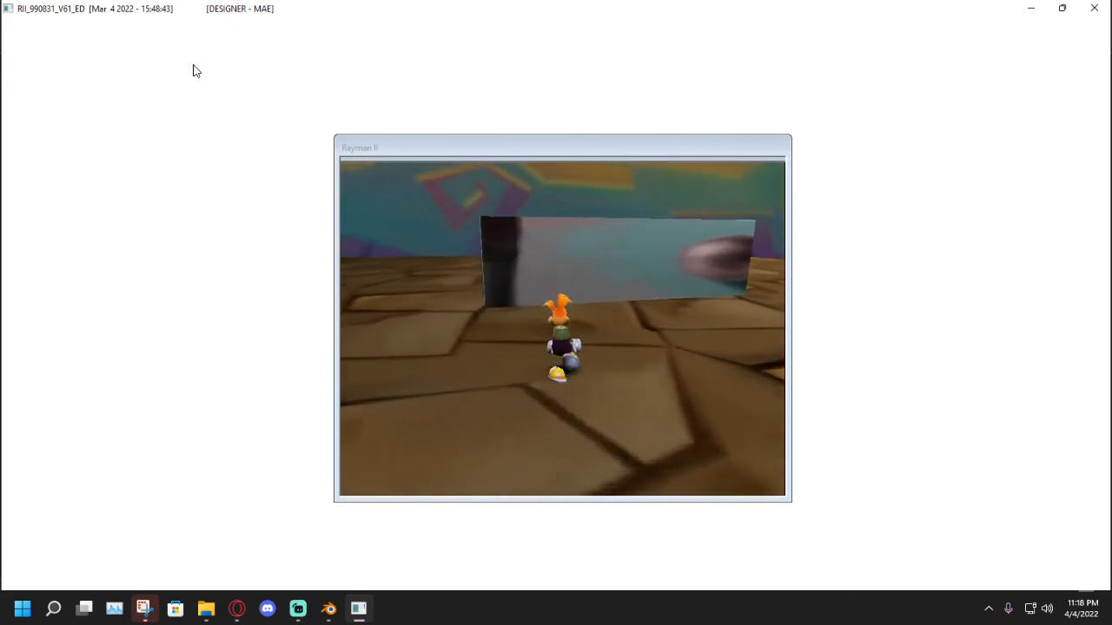
key("Right")
key("Right")
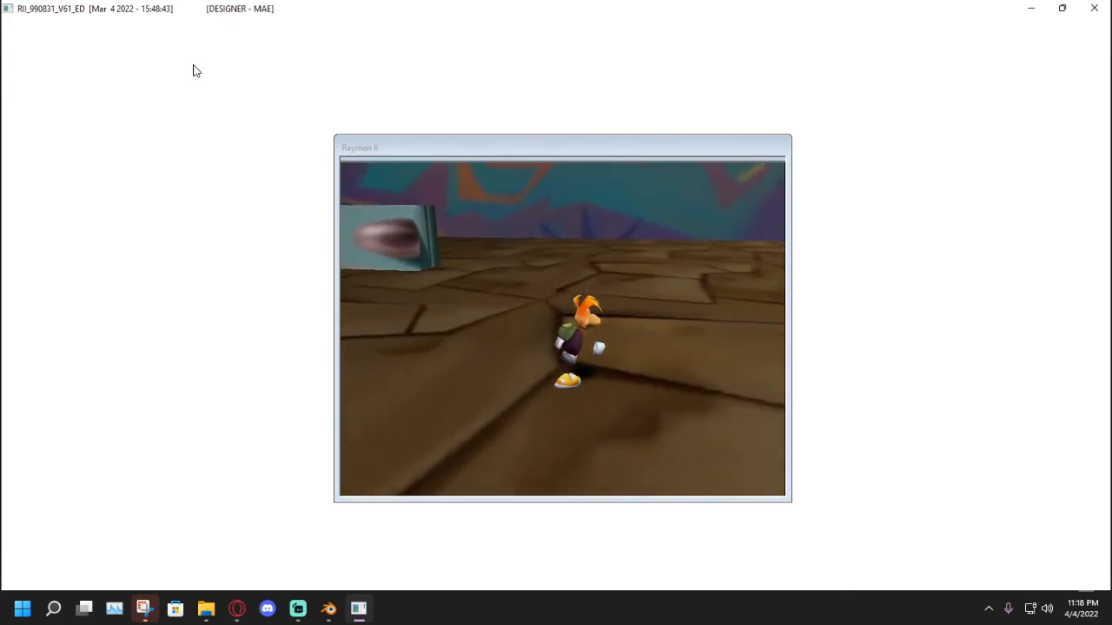
key("Up")
key("a")
key("Up")
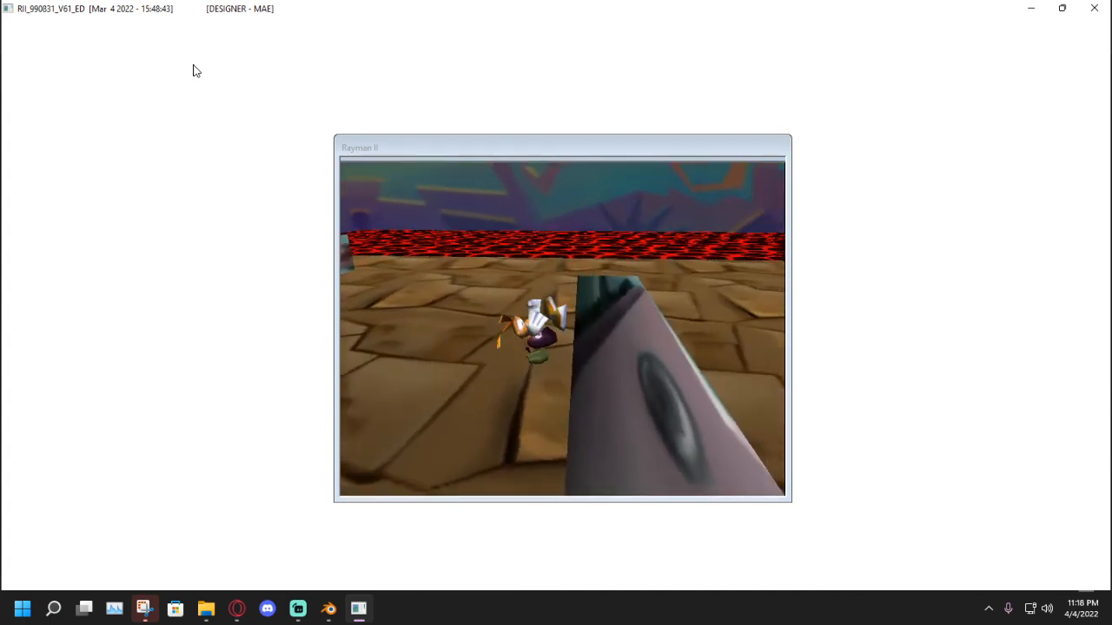
key("a")
key("Right")
key("Right")
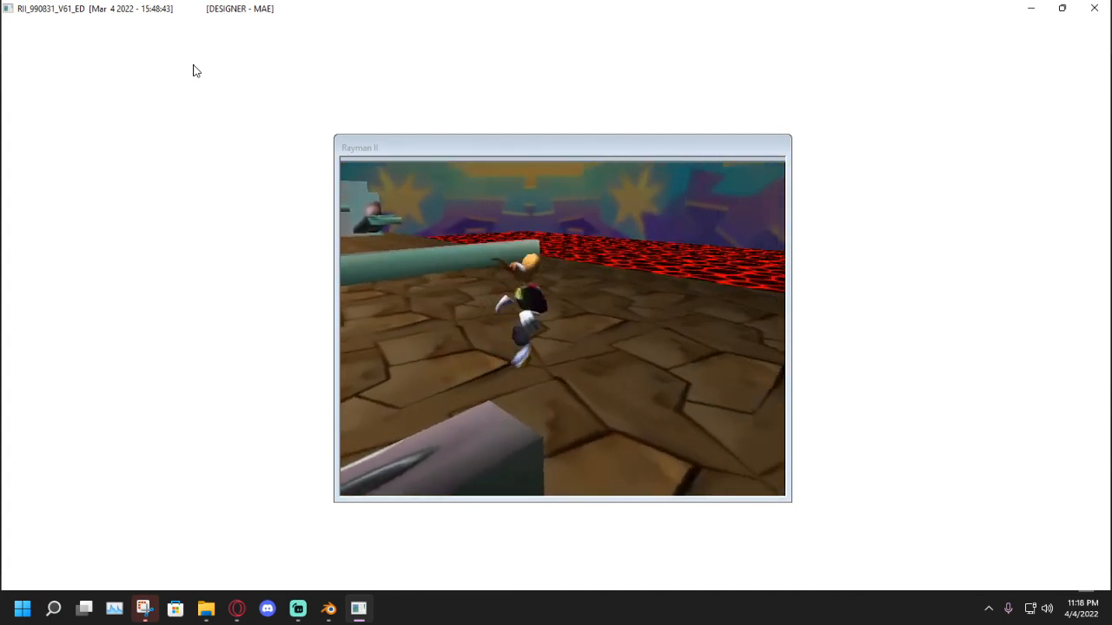
key("a")
key("Left")
key("a")
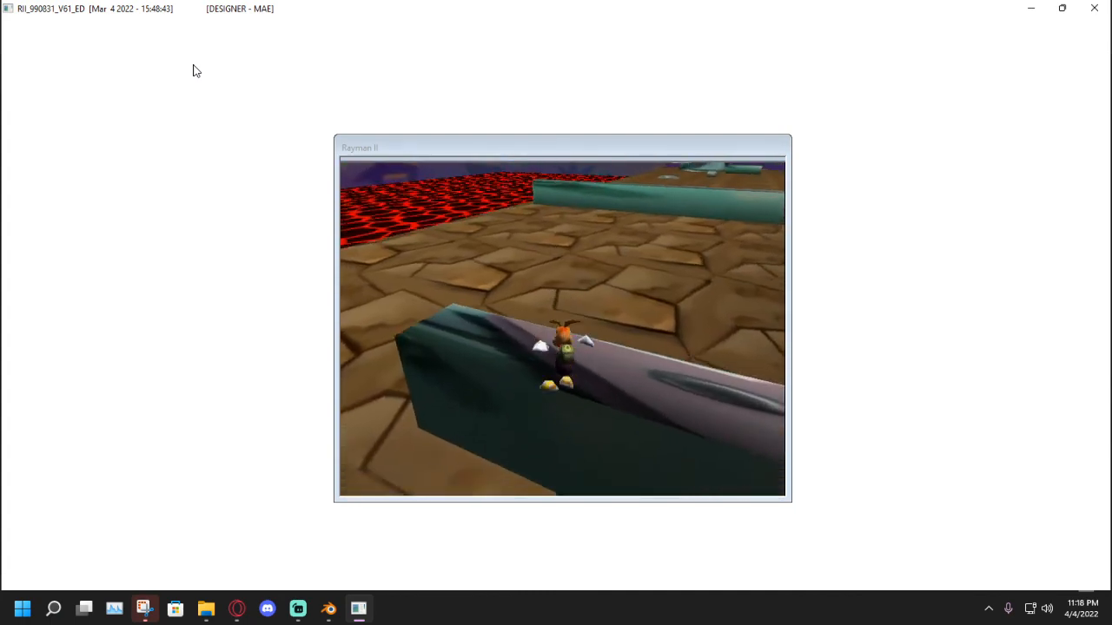
key("a")
key("Right")
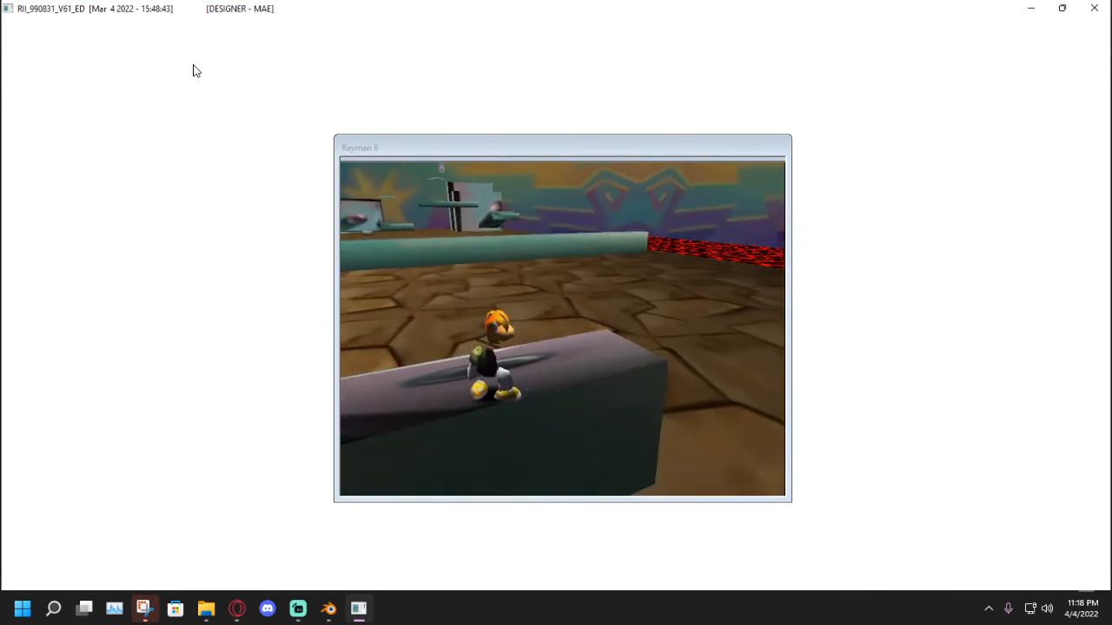
key("Escape")
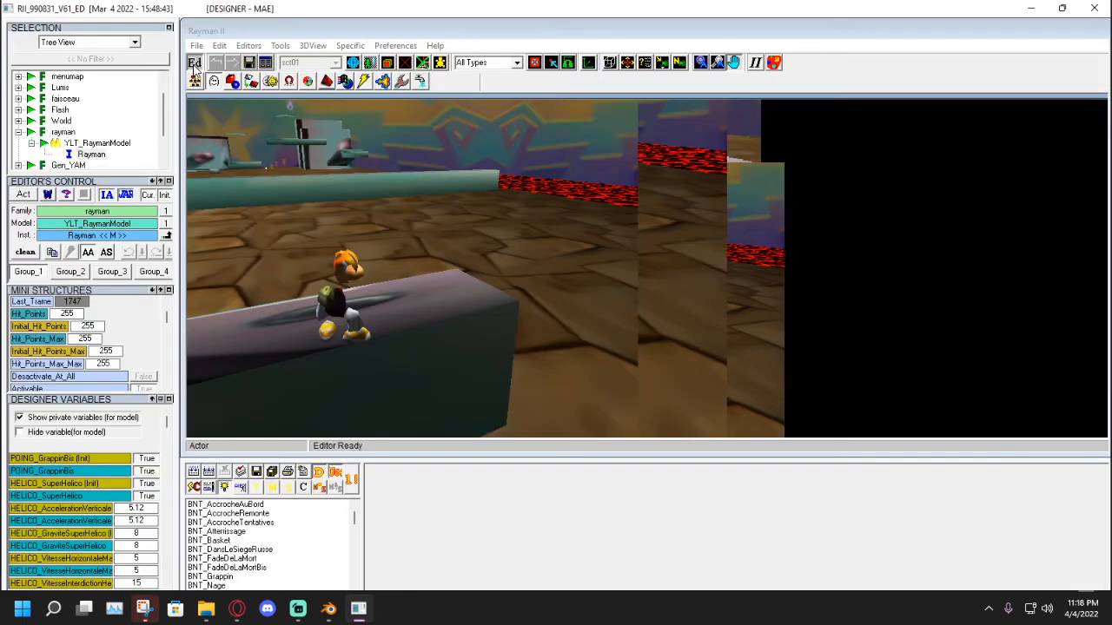
Switch to the hierarchy editor, place an ARG_SimpleSbire pirate on the floor behind Rayman's block and set its initial position.
left_click(196, 81)
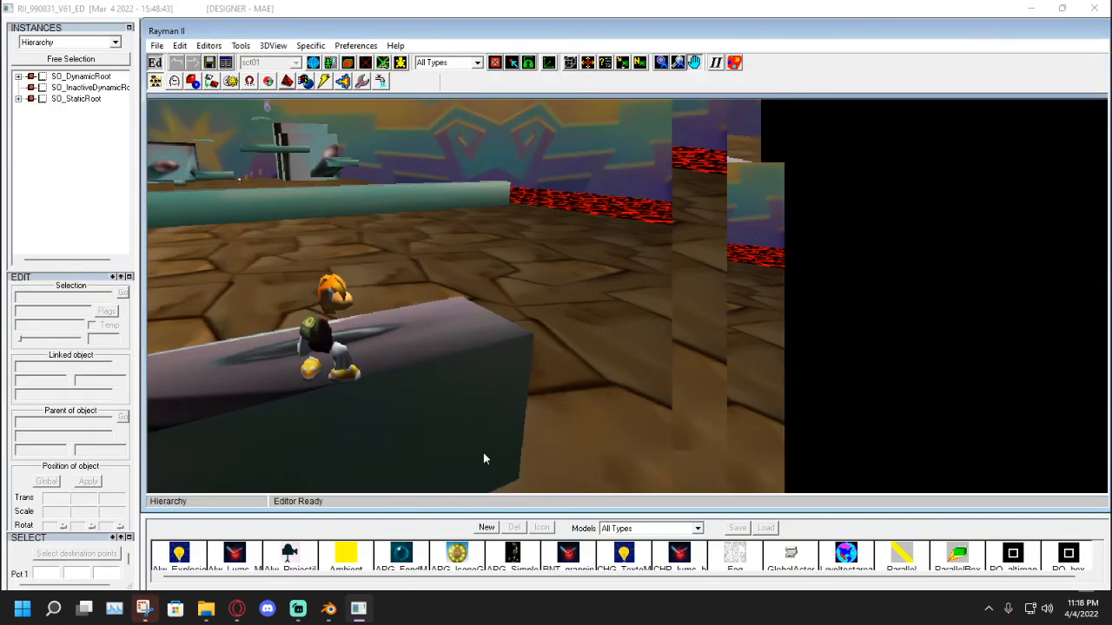
left_click_drag(515, 547, 577, 312)
left_click(527, 329)
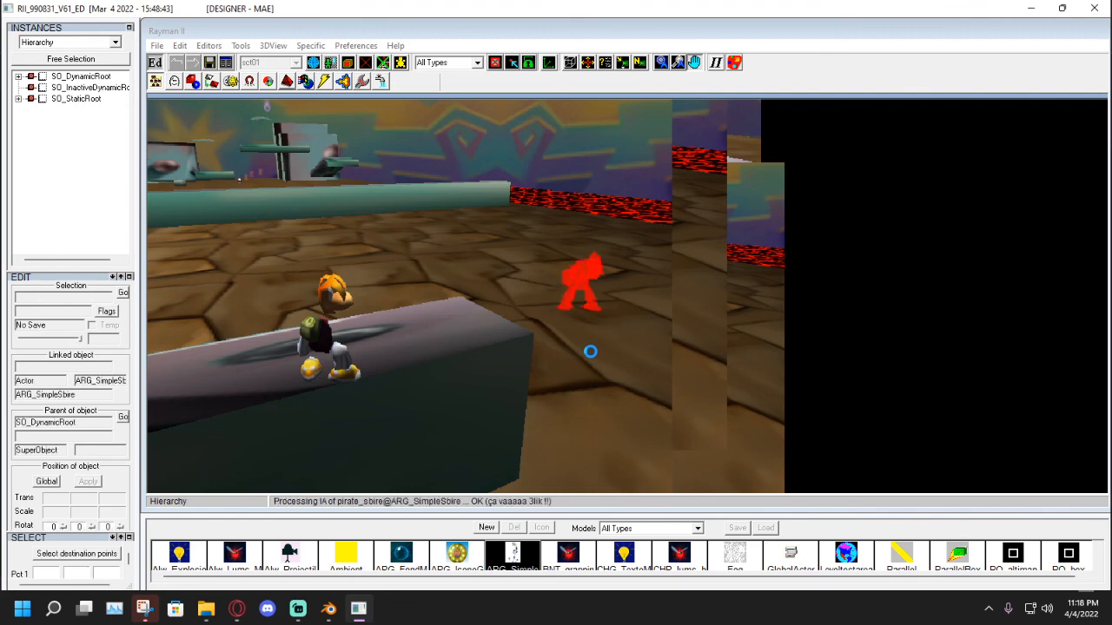
right_click(587, 276)
mouse_move(700, 365)
left_click(855, 396)
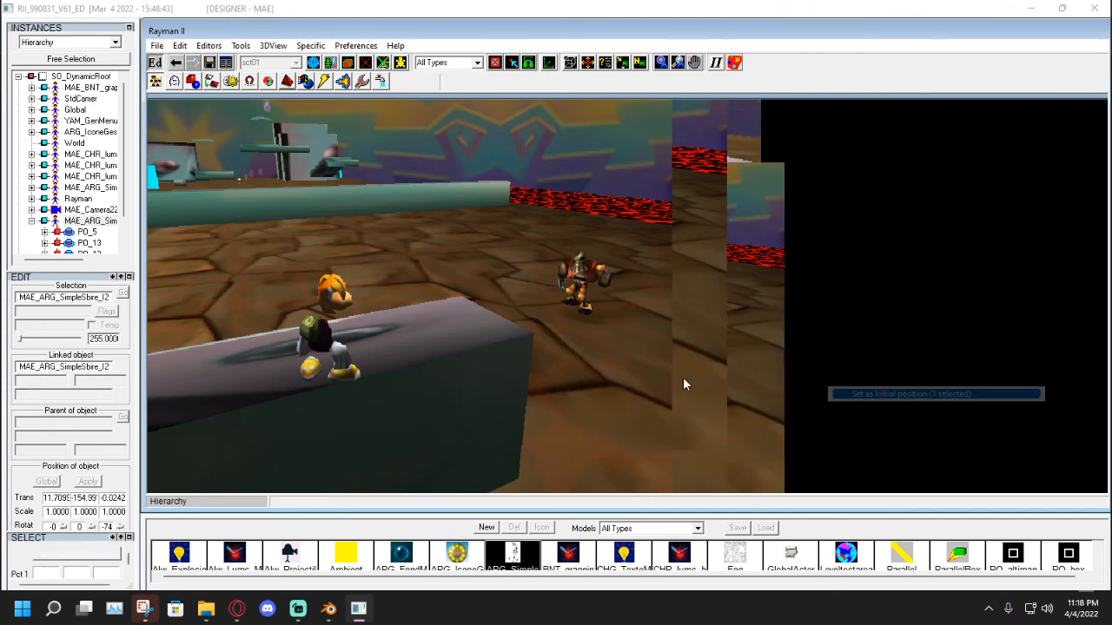
Play the level, running and jumping Rayman over to the pirates to test the encounter, and return to edit mode.
left_click(154, 64)
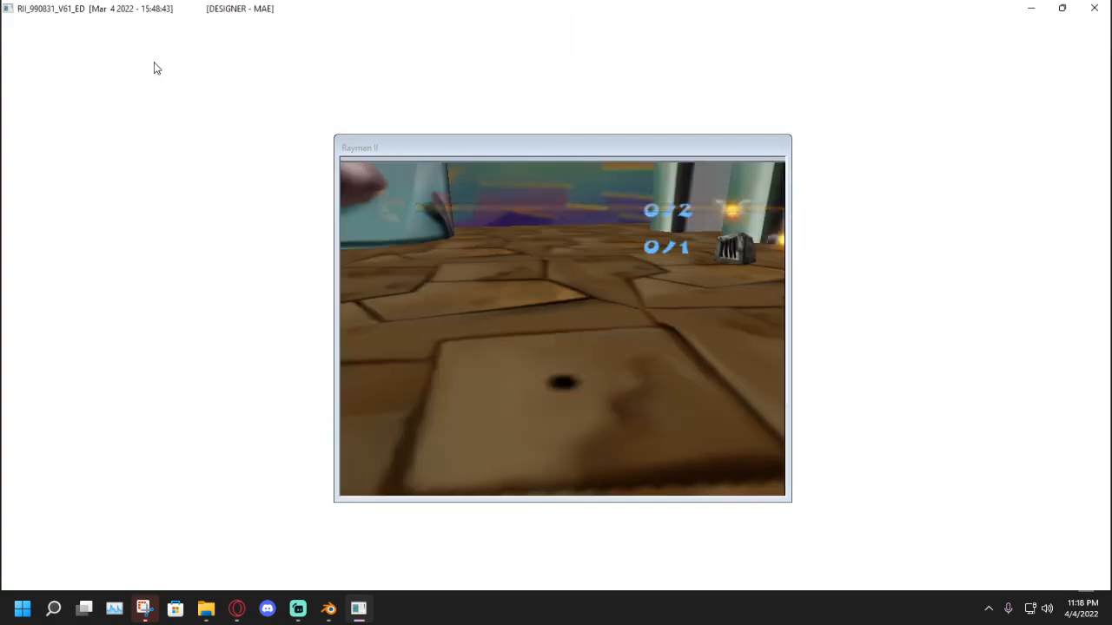
key("Up")
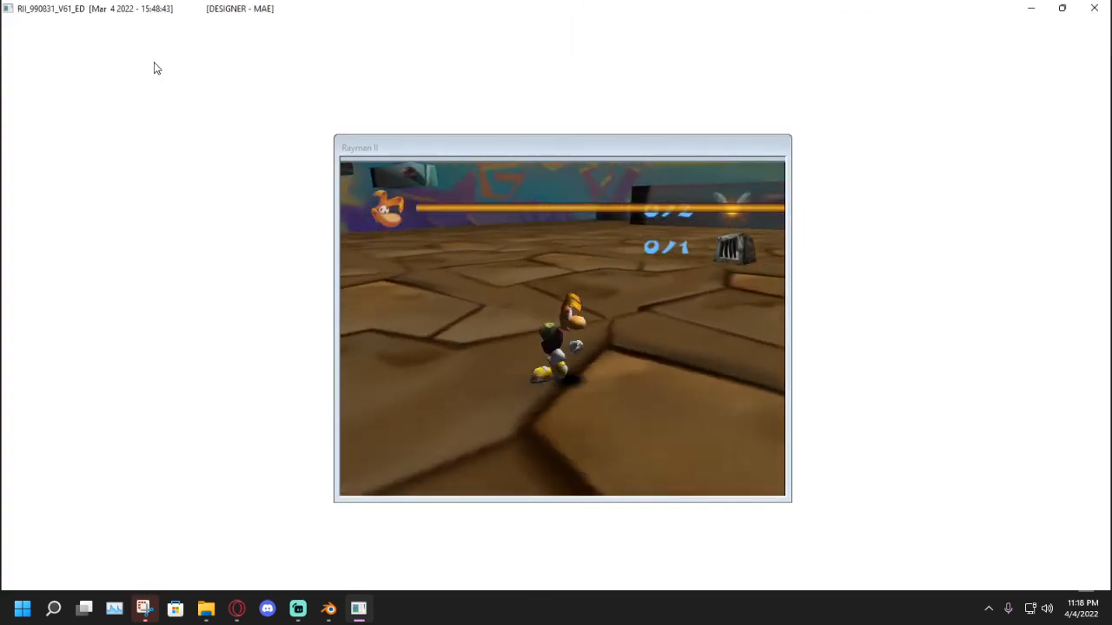
key("a")
key("Up")
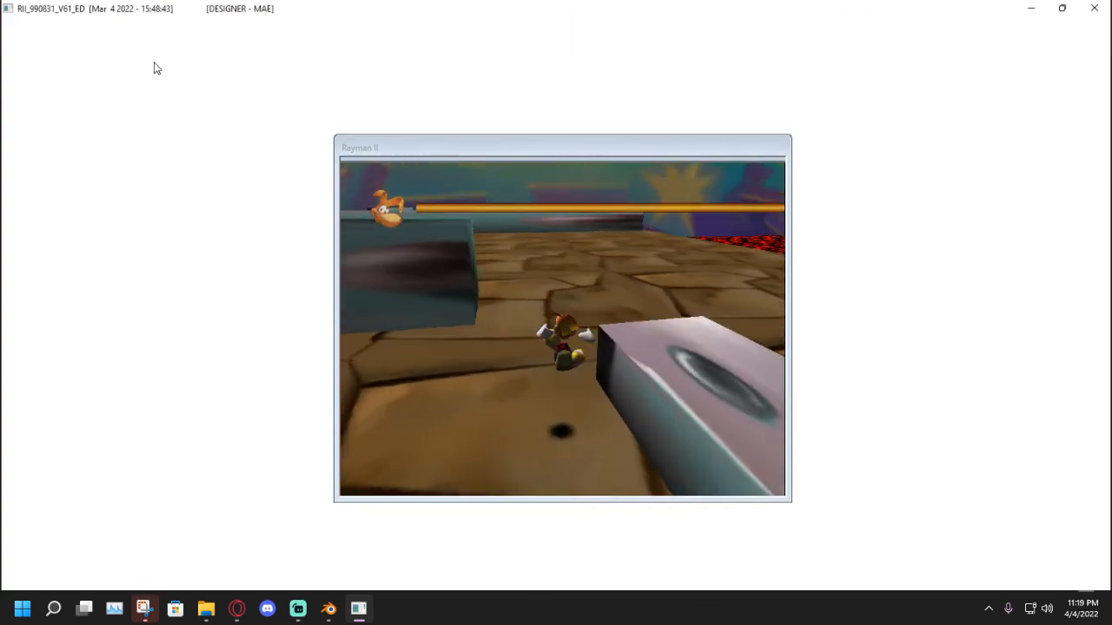
key("Up")
key("a")
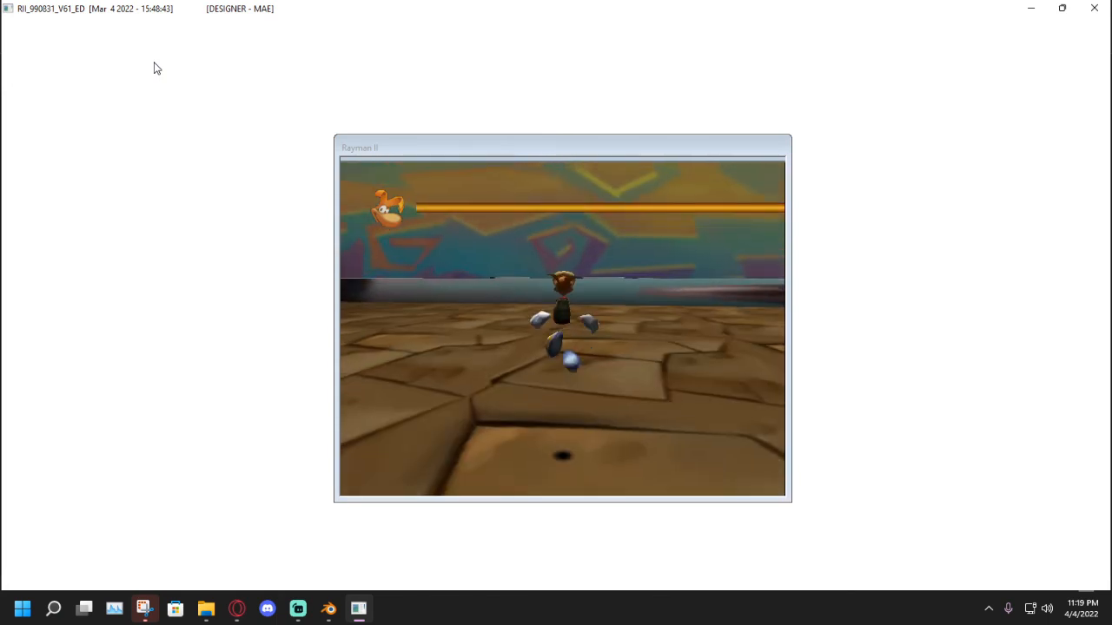
key("Up")
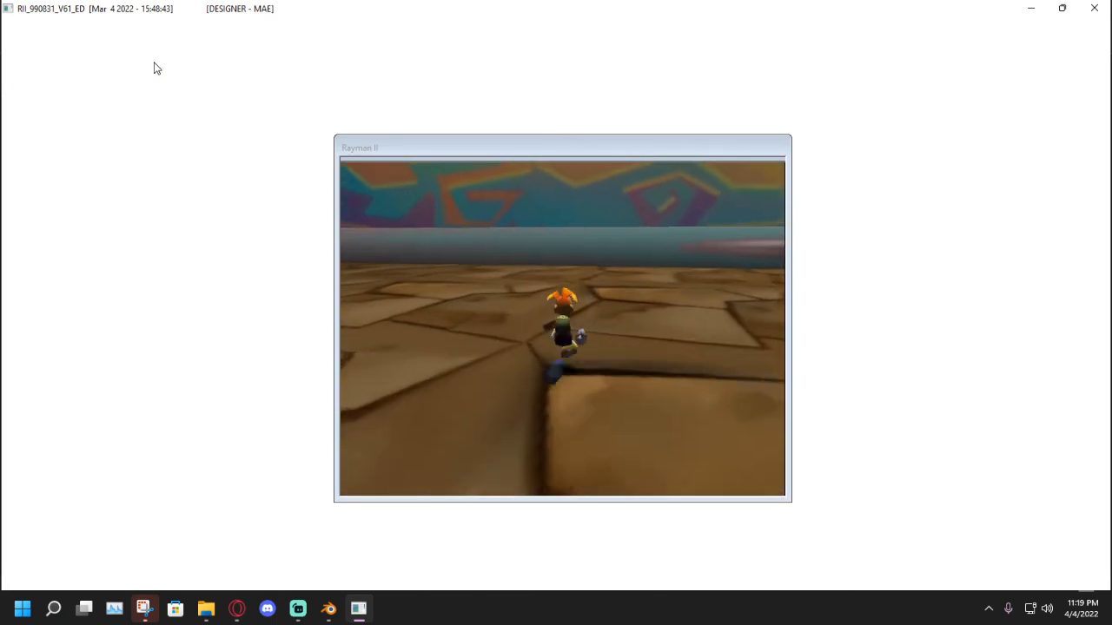
key("a")
key("Up")
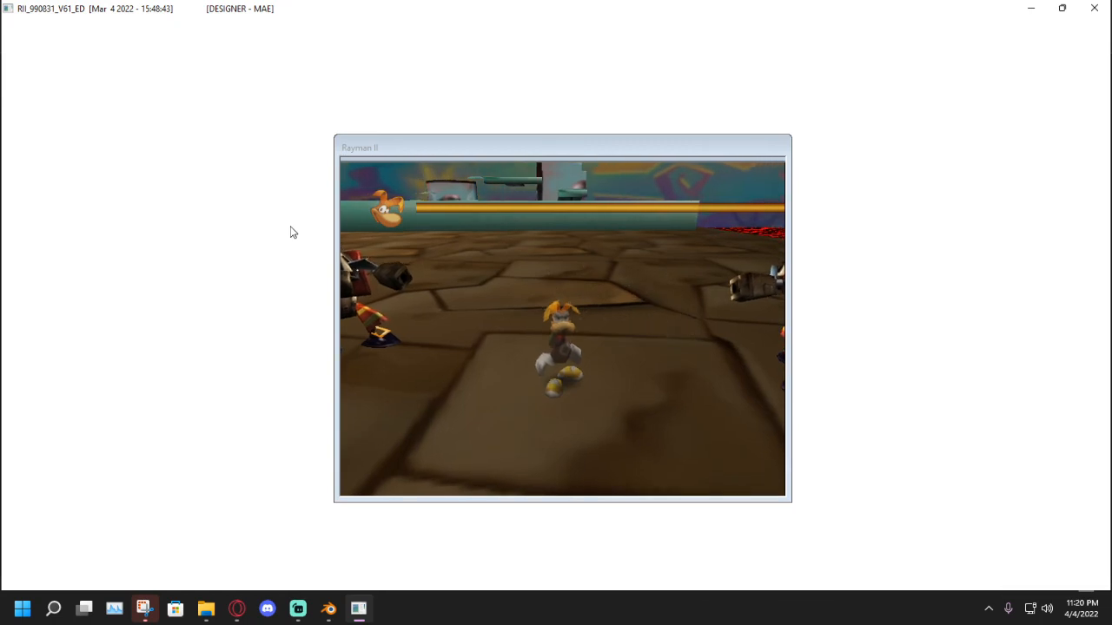
key("Escape")
Save the level's pending modifications from the hierarchy editor.
left_click(223, 66)
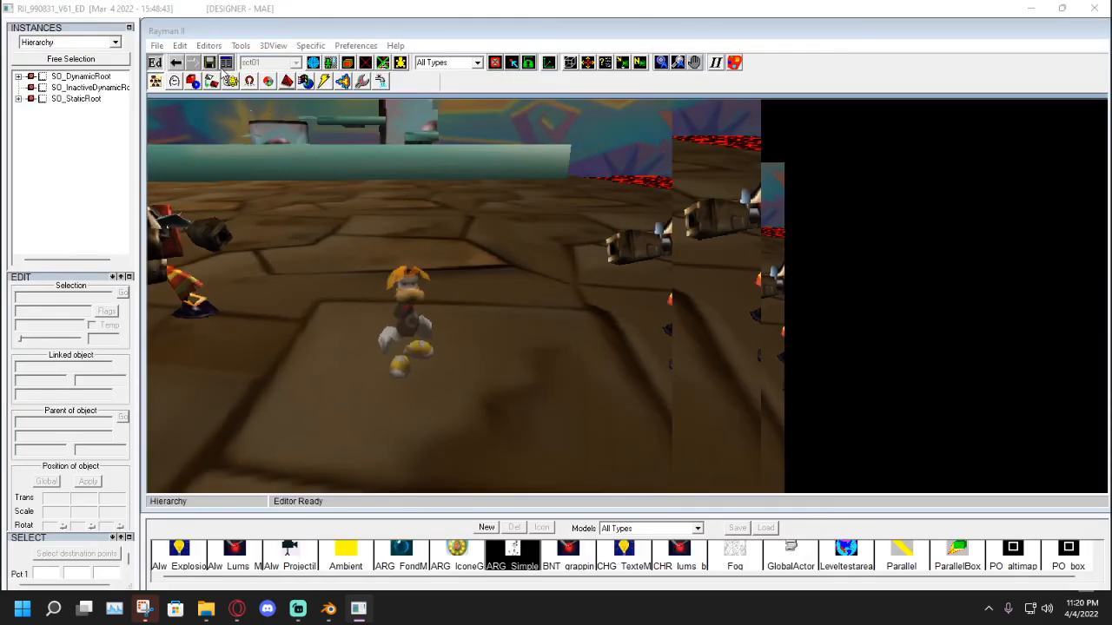
left_click(832, 183)
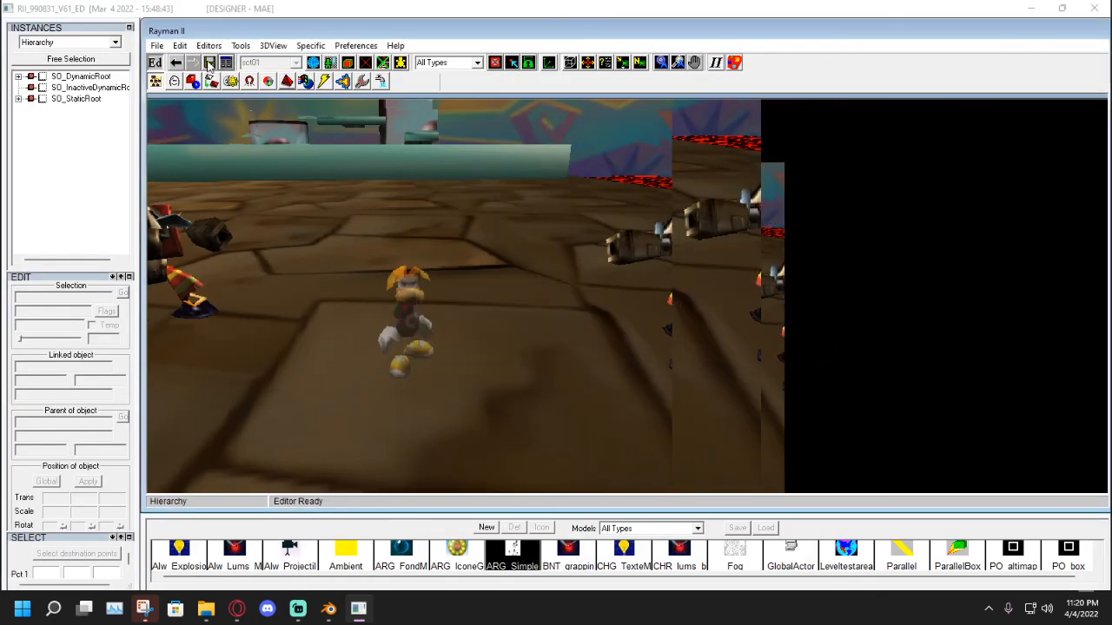
left_click(209, 62)
left_click(651, 328)
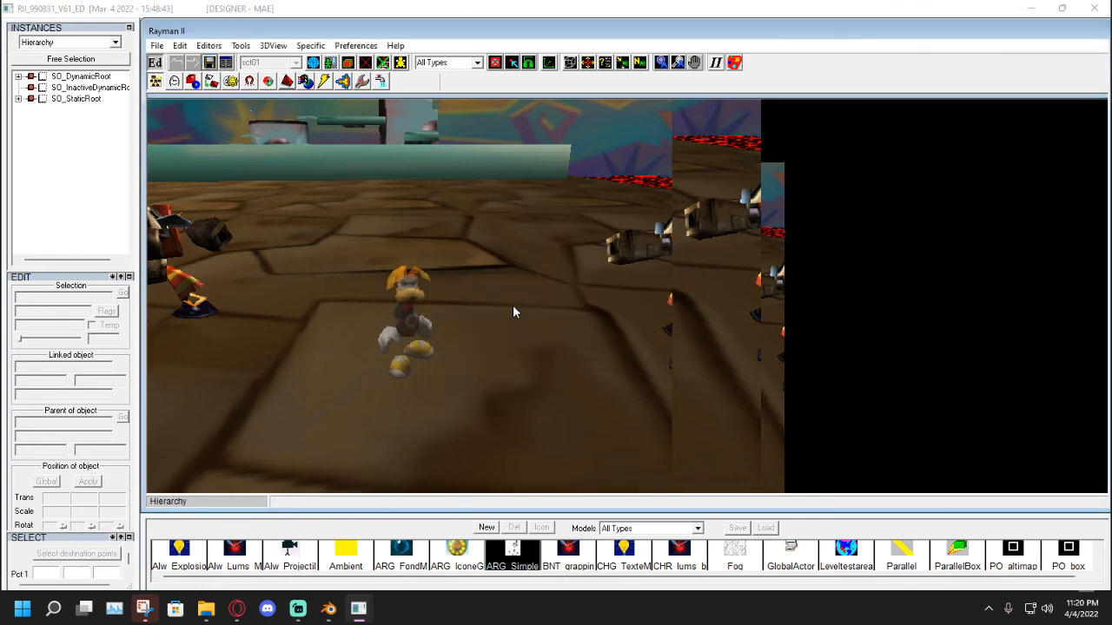
left_click(695, 62)
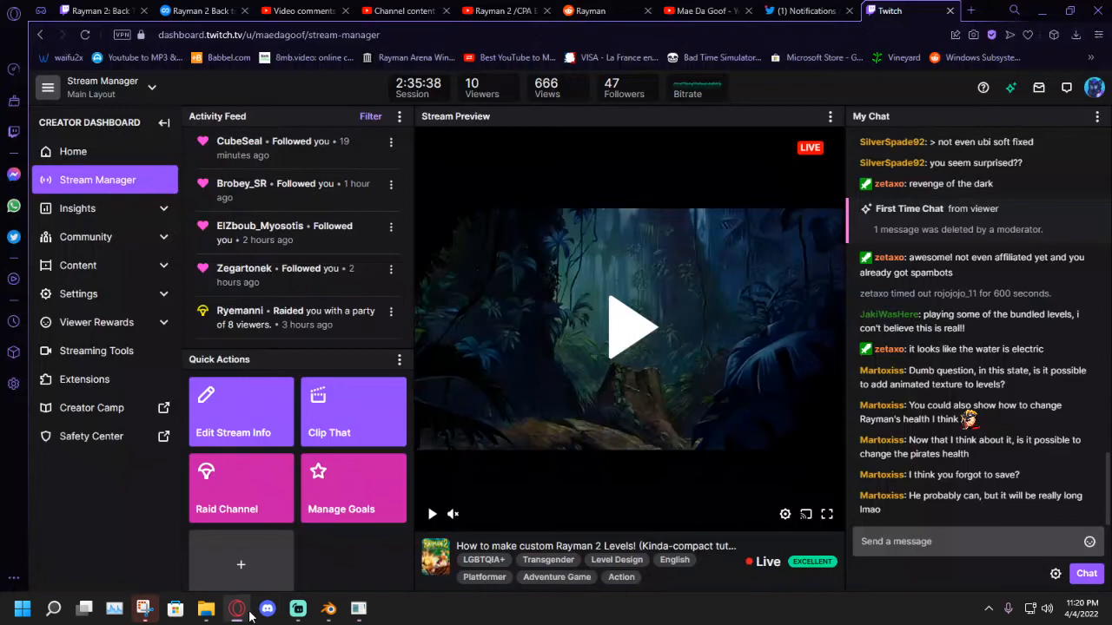
Switch from the stream chat to the Rayman 2 editor, select the nearest pirate in the actor editor and open its Standard properties.
left_click(247, 611)
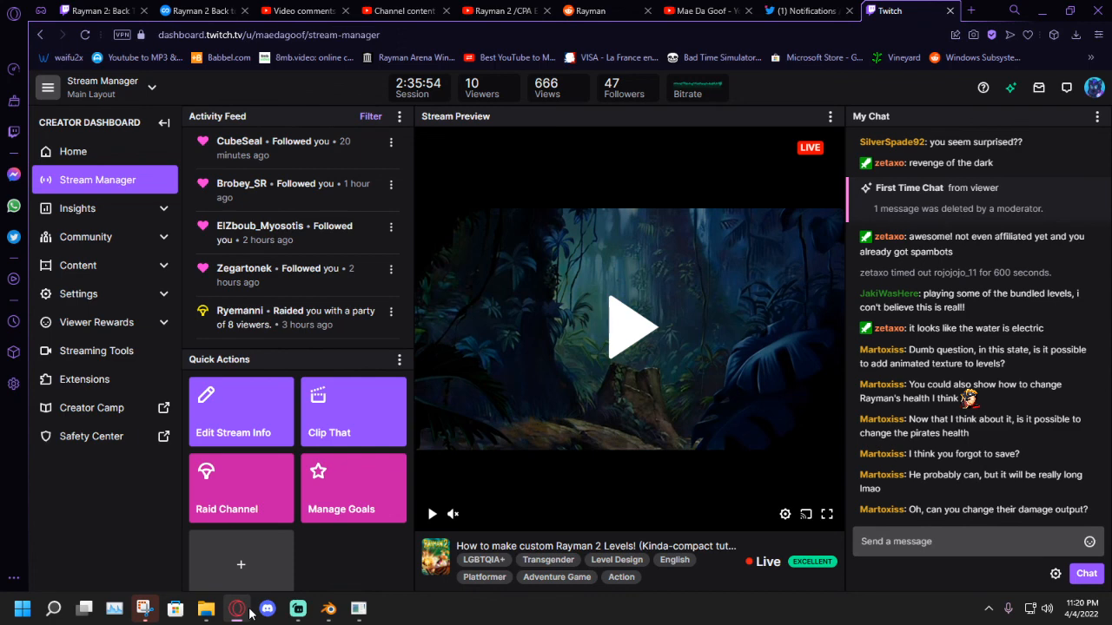
left_click(358, 609)
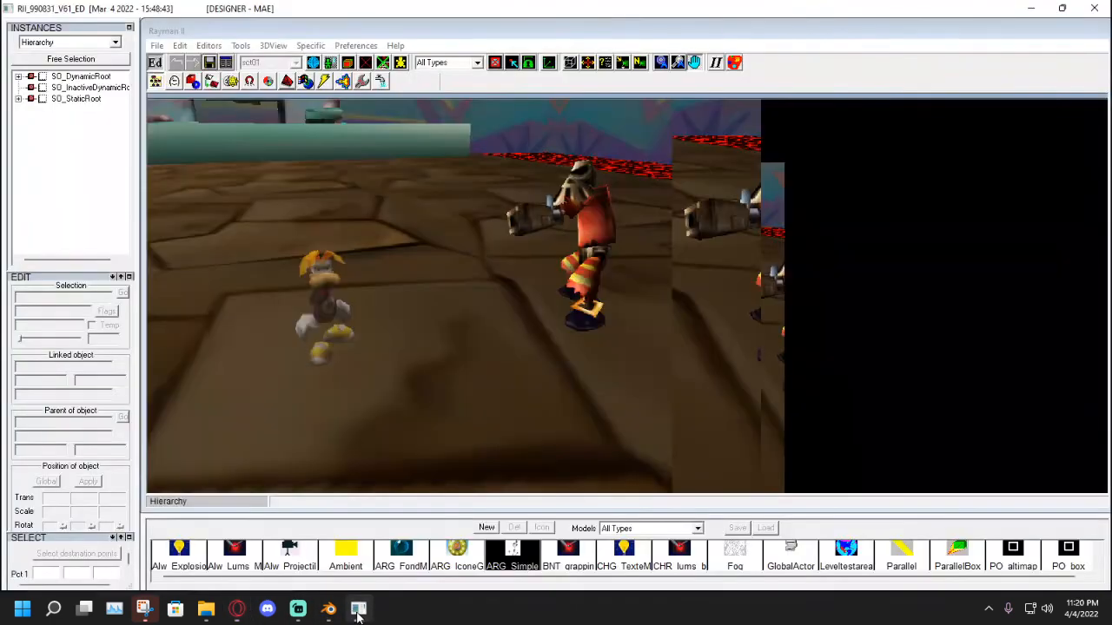
left_click(646, 113)
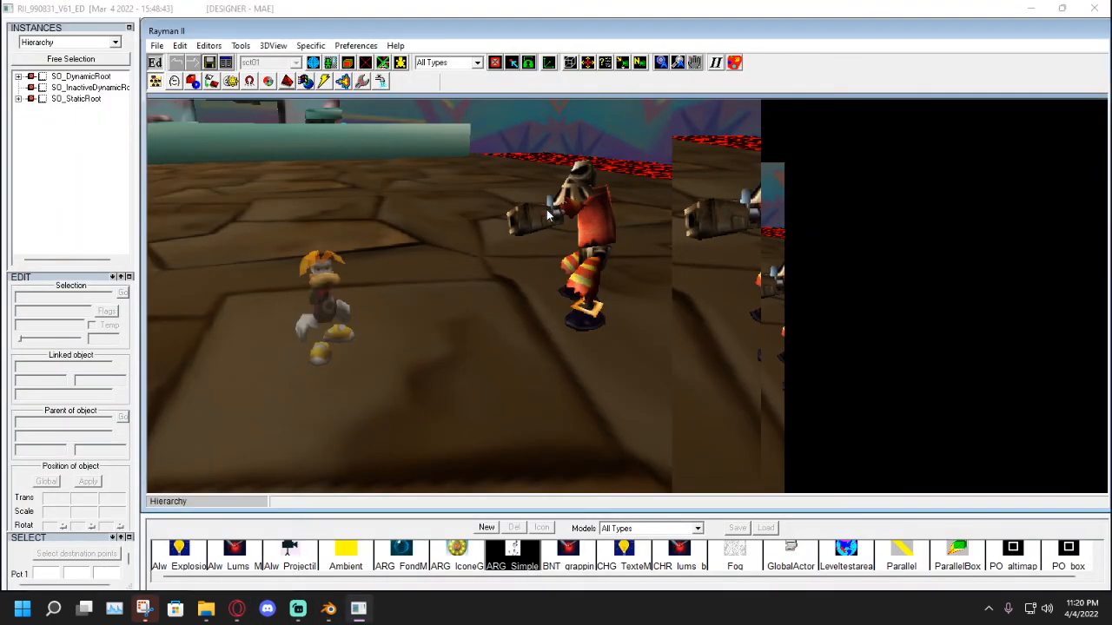
left_click(174, 82)
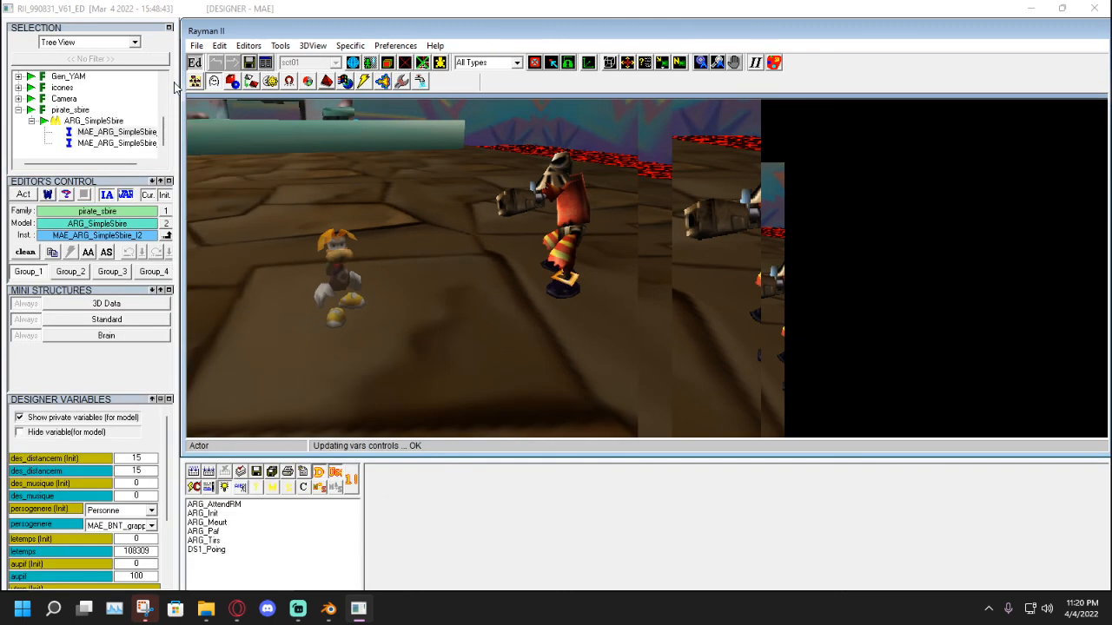
left_click(557, 231)
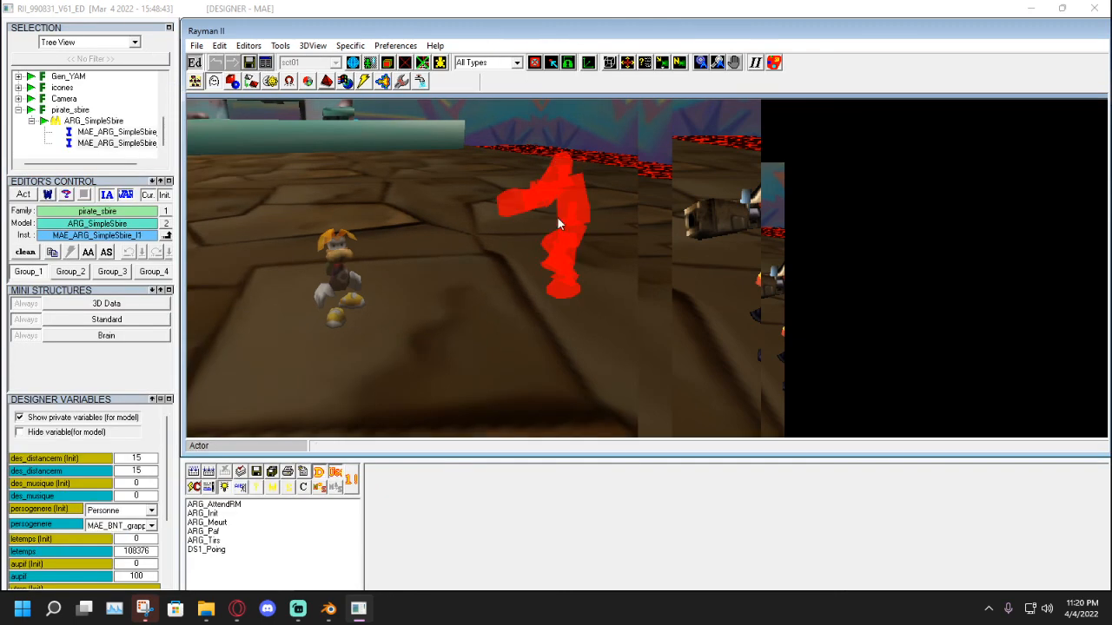
left_click(126, 320)
left_click_drag(167, 314, 163, 331)
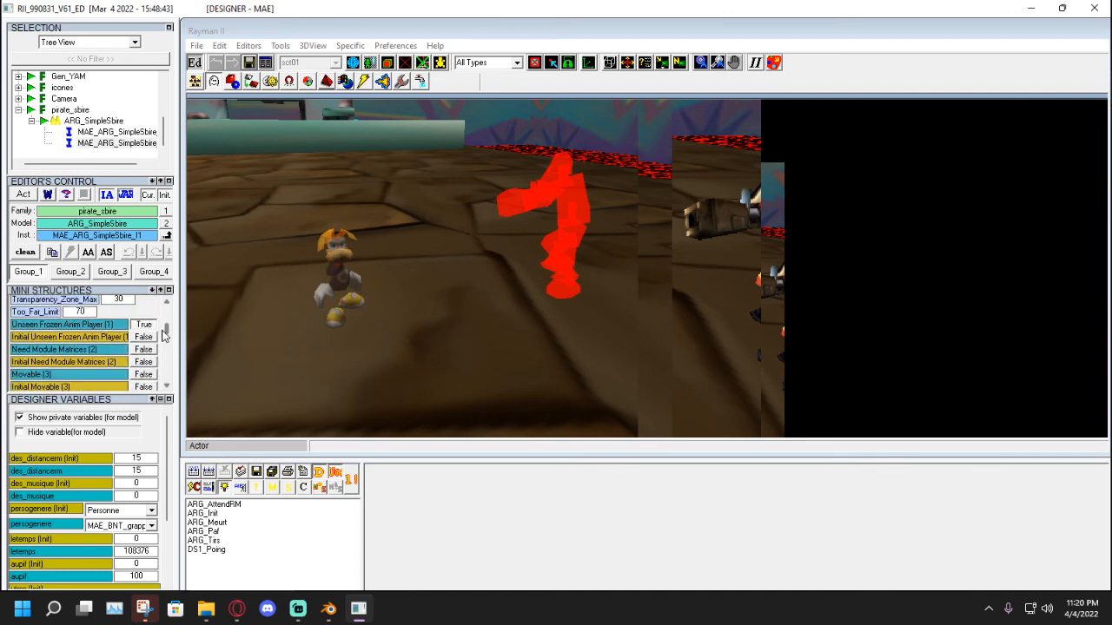
mouse_move(167, 458)
left_mouse_down()
mouse_move(159, 556)
mouse_move(166, 466)
left_mouse_up()
left_click_drag(167, 330, 167, 320)
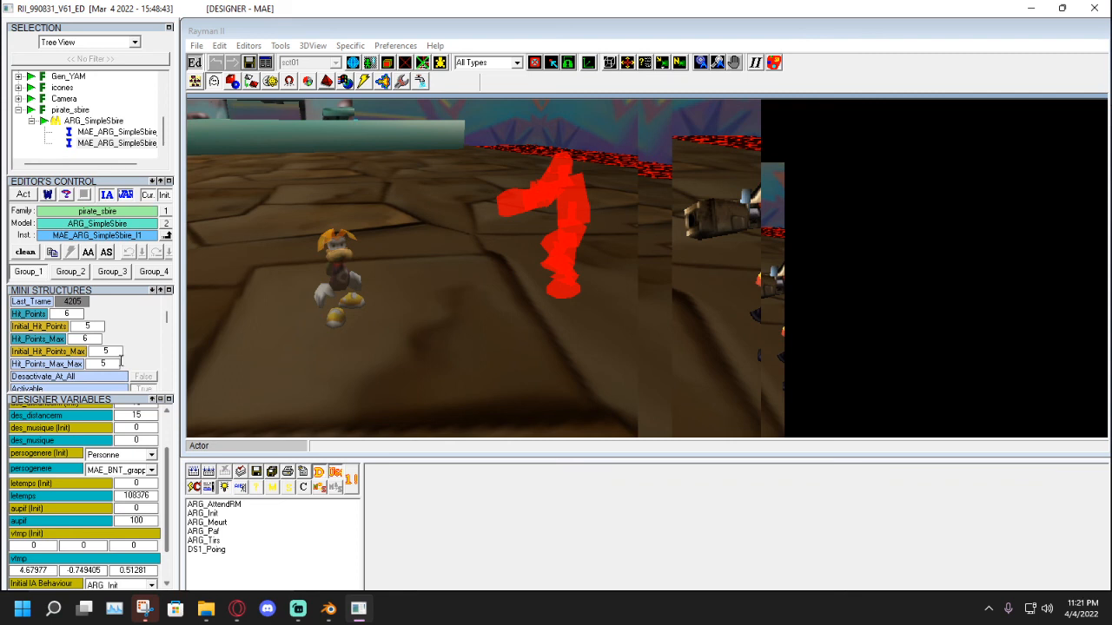
Set the selected pirate's Hit_Points, Initial_Hit_Points, Hit_Points_Max, Initial_Hit_Points_Max and Hit_Points_Max_Max to 255.
double_click(75, 314)
type("666")
left_click(96, 326)
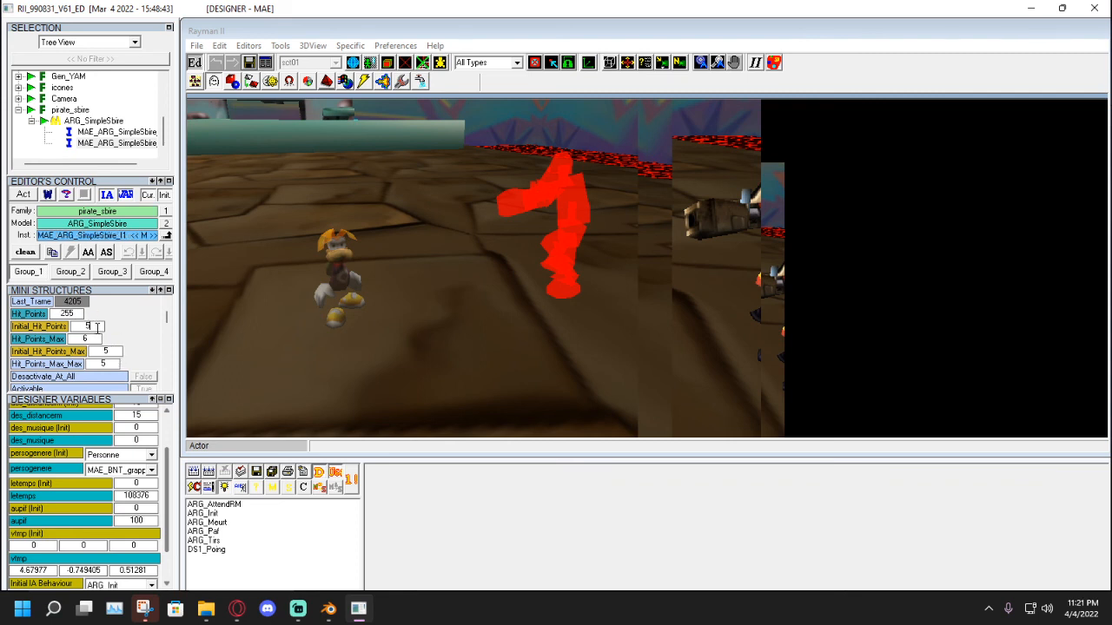
type("666")
left_click(97, 337)
type("777")
left_click(111, 352)
type("777")
left_click(110, 364)
type("77")
left_click(304, 320)
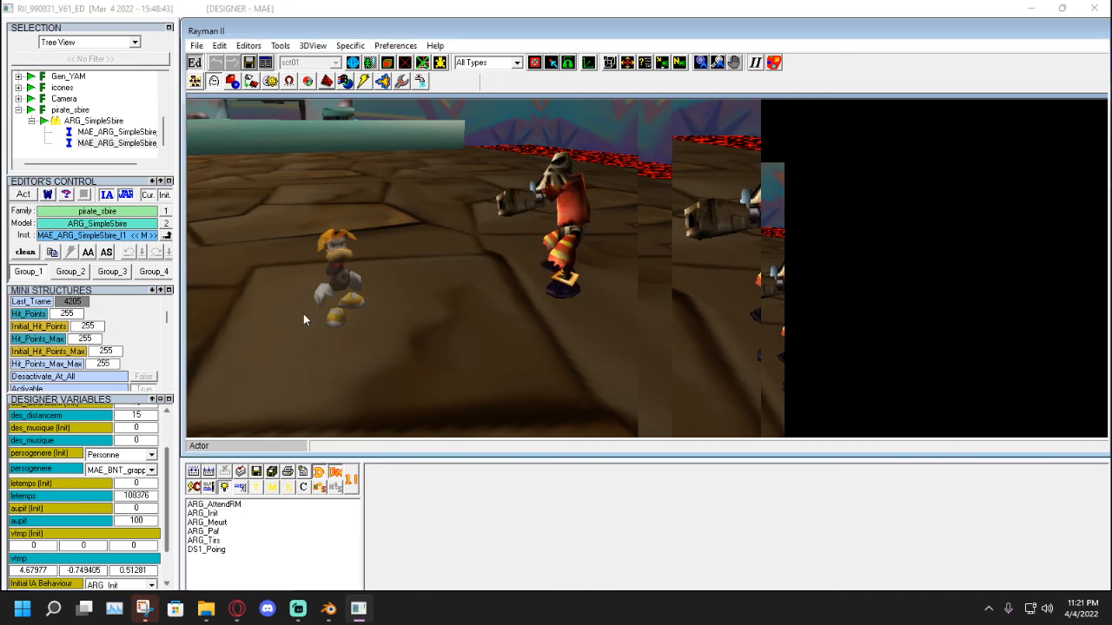
Play the level and run and jump Rayman across the floor past the blocks to reach the pirates.
left_click(194, 64)
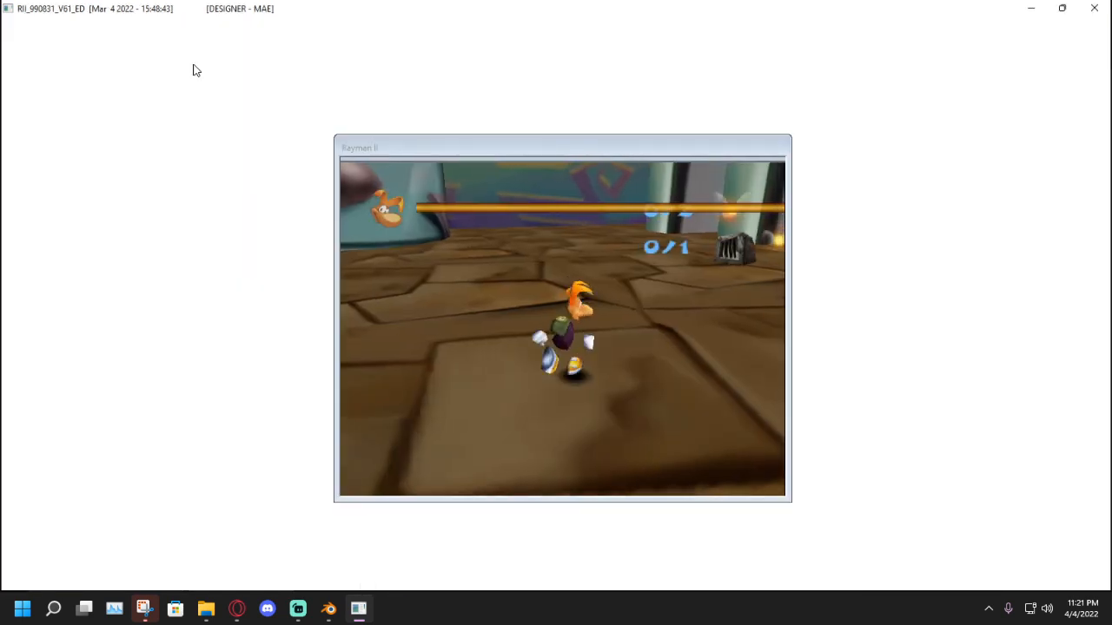
key("Up")
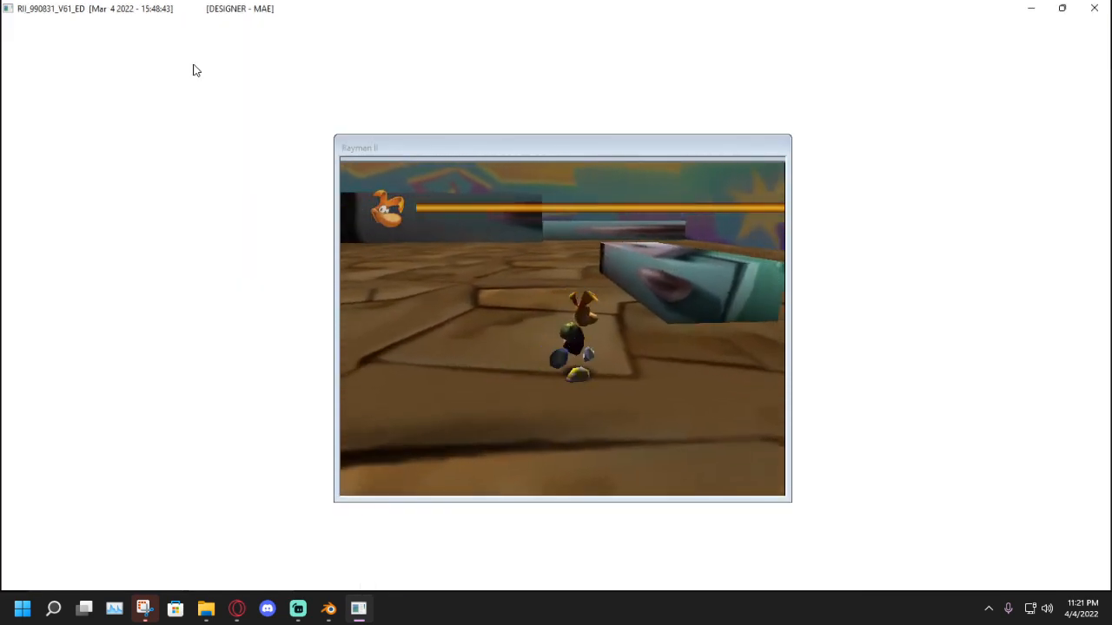
key("a")
key("Up")
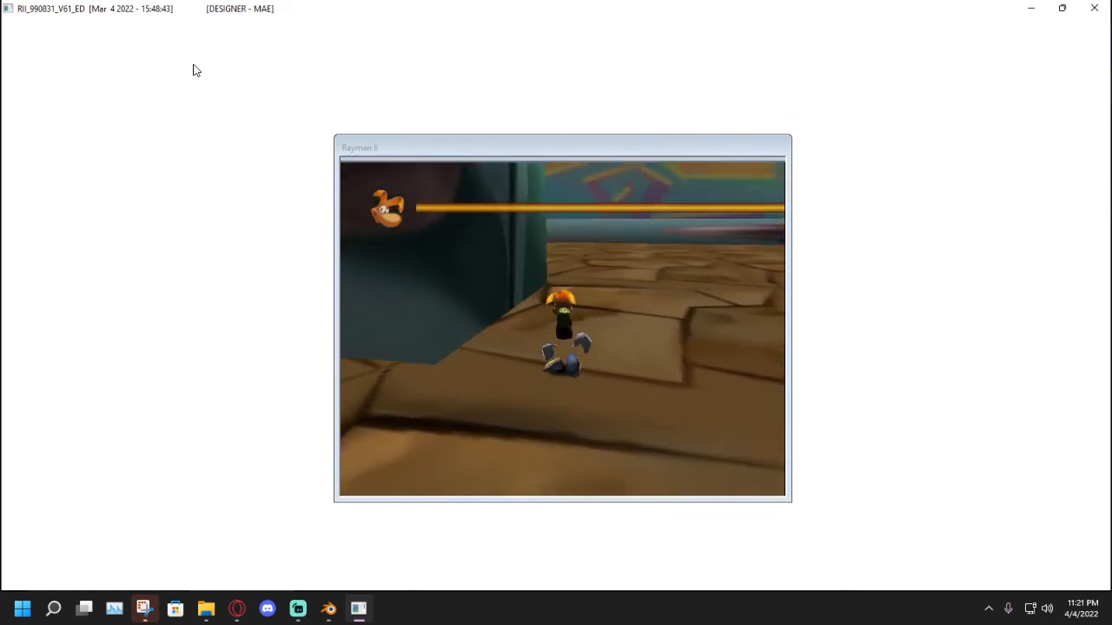
key("Right")
key("Up")
key("a")
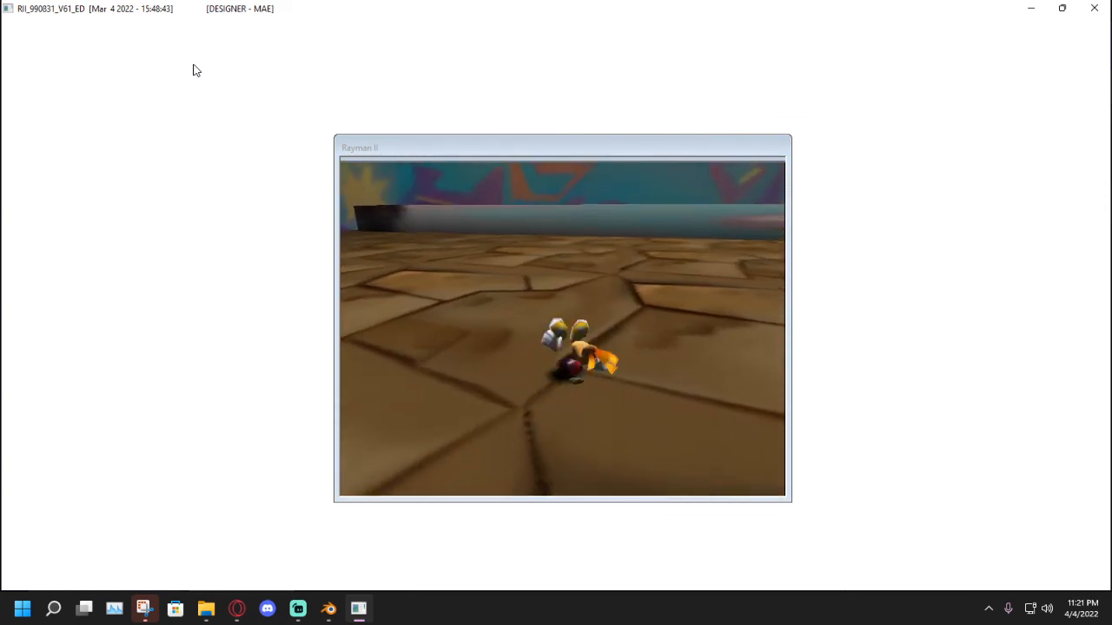
key("Up")
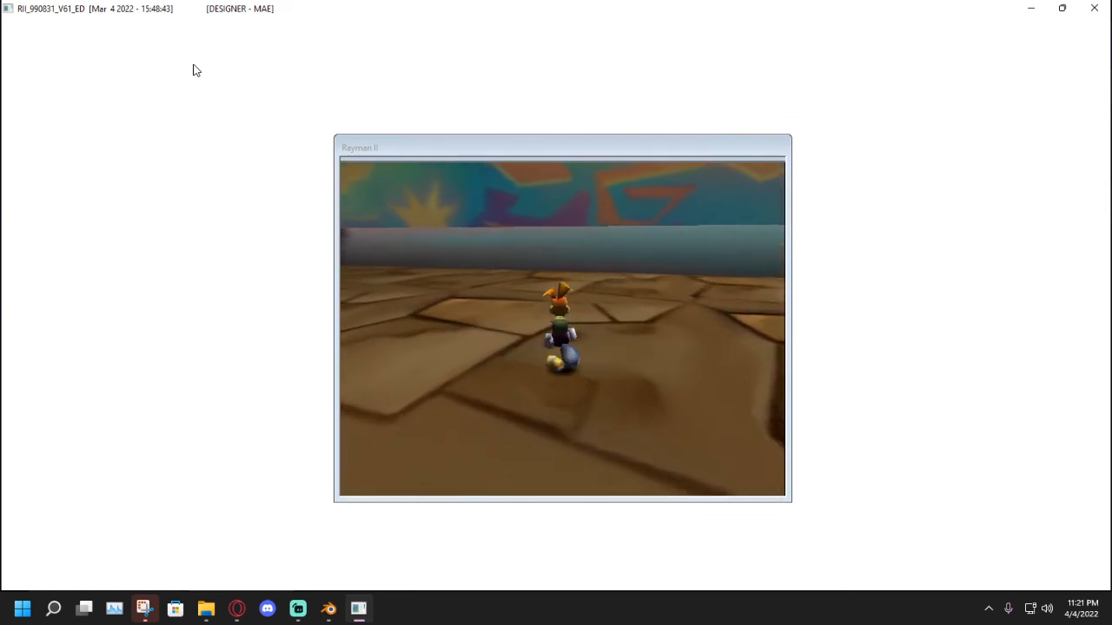
key("Up")
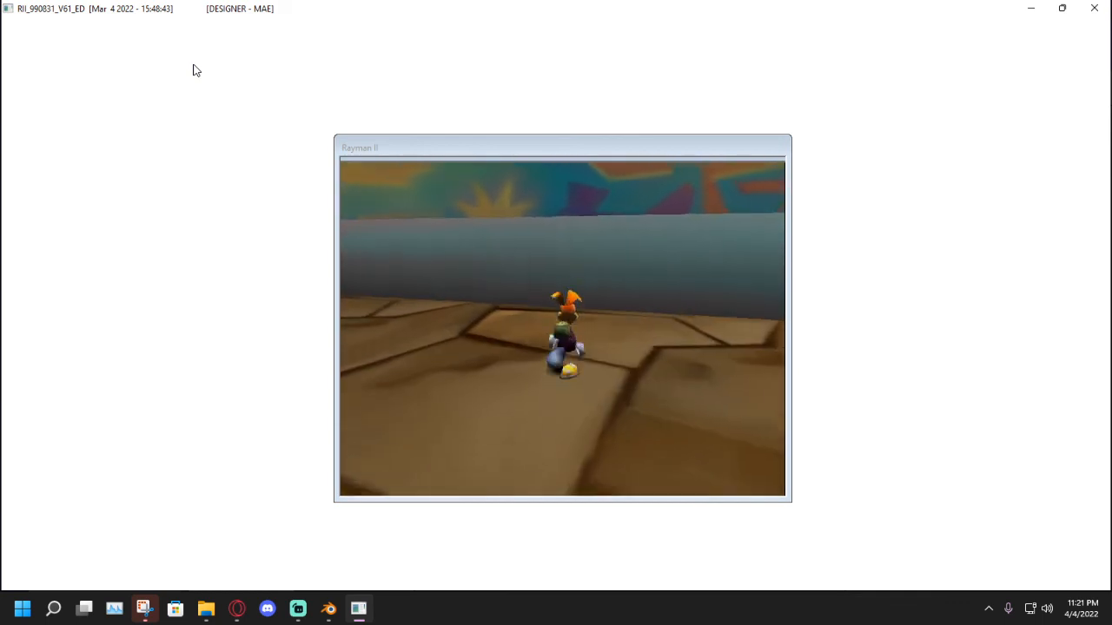
key("a")
key("Up")
key("a")
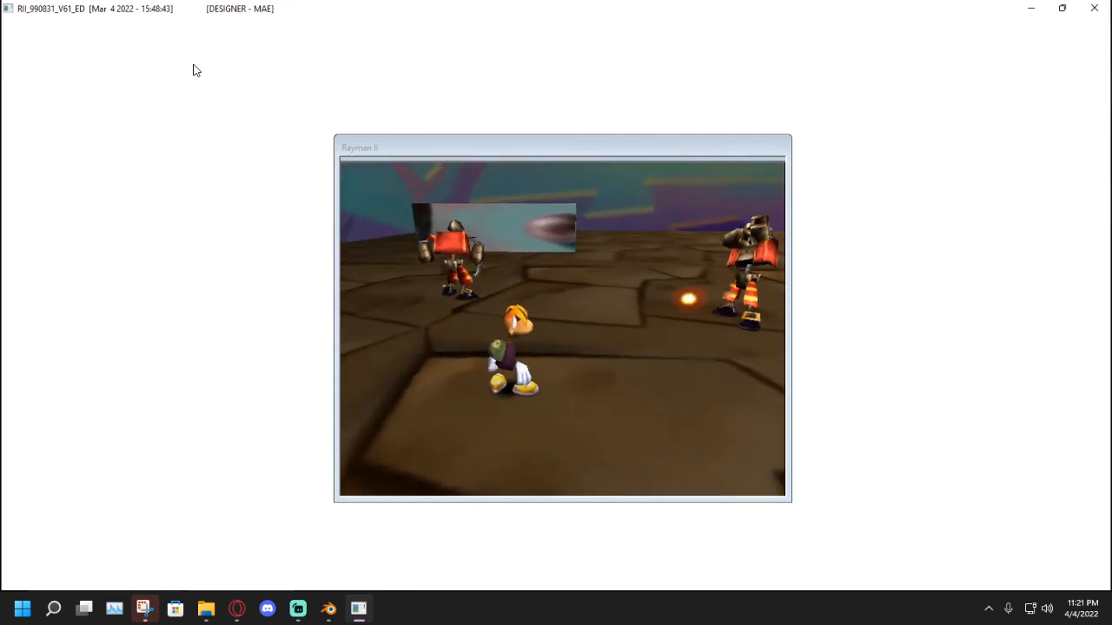
Move Rayman around the two pirates while dodging their shots to test the encounter, and return to edit mode.
key("Right")
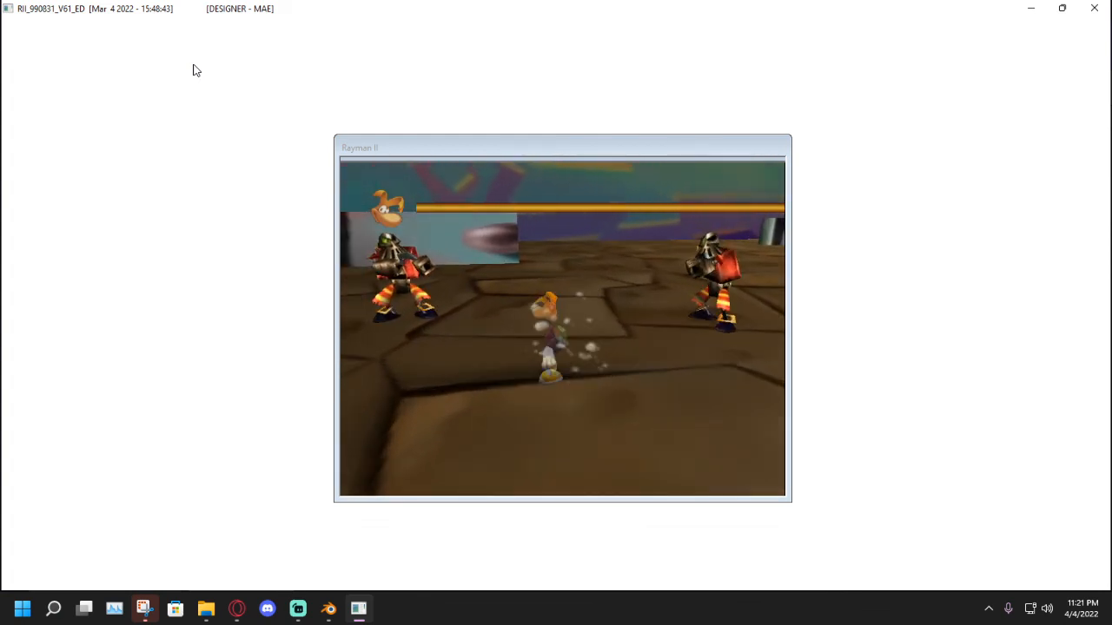
key("Left")
key("Right")
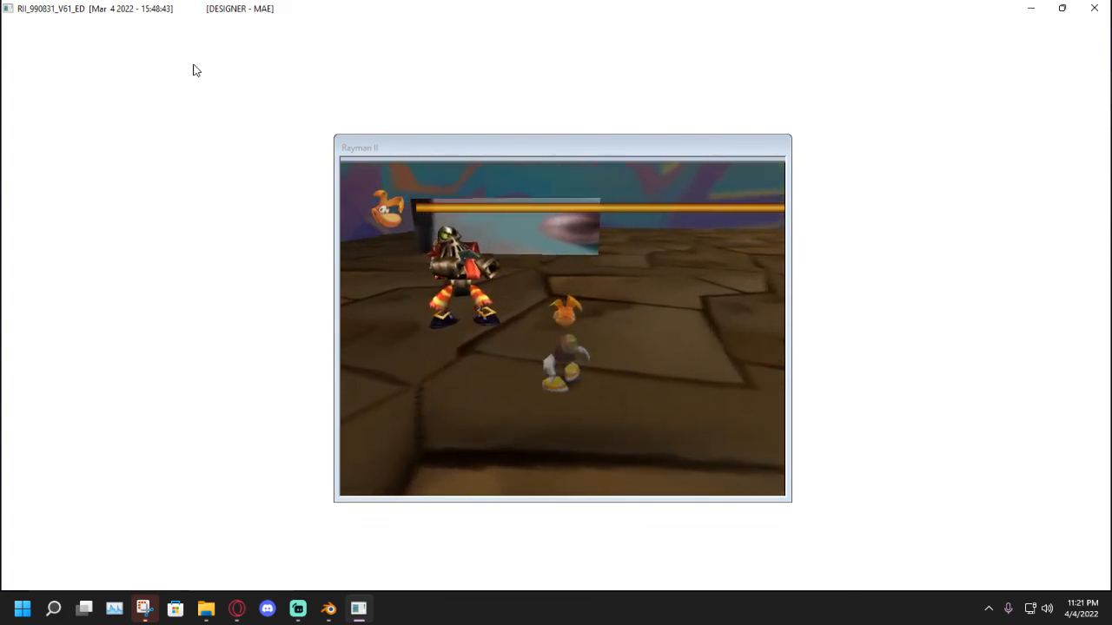
key("Down")
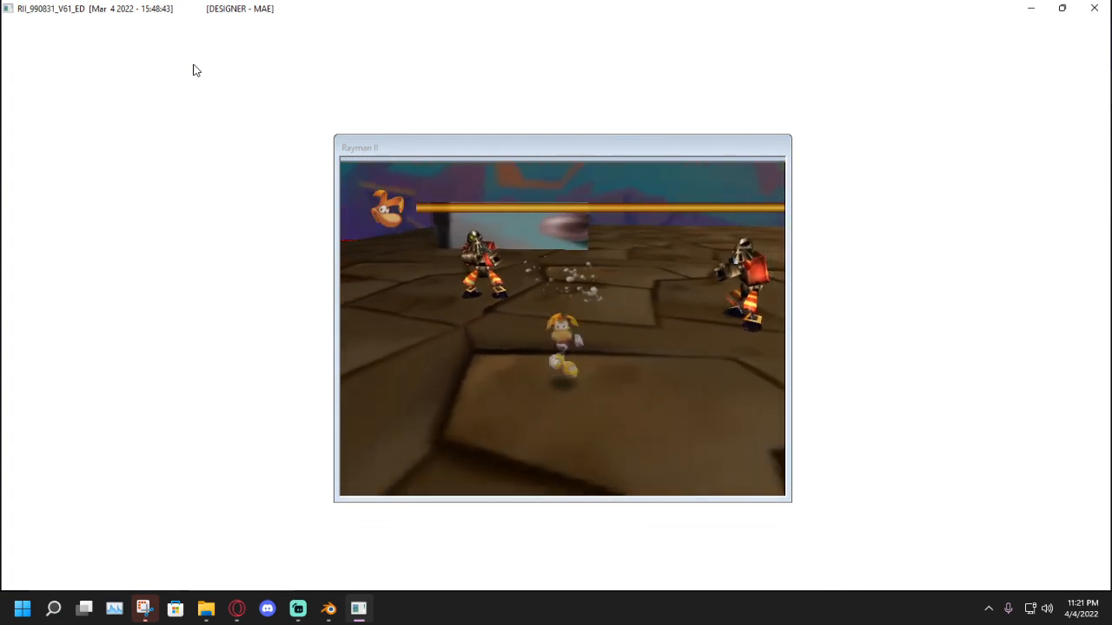
key("a")
key("Up")
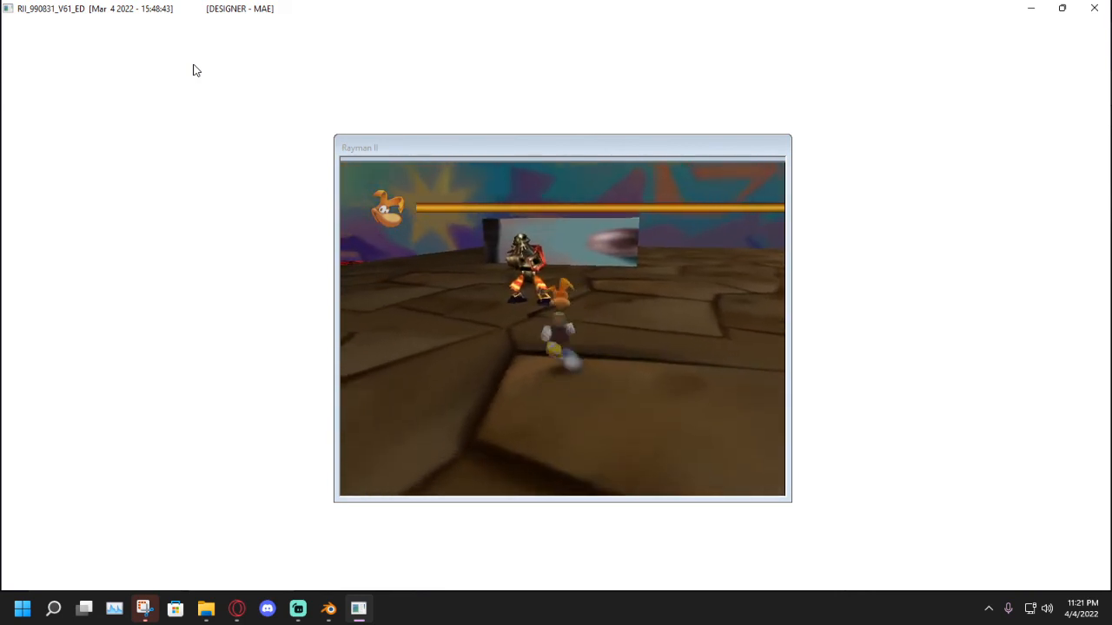
key("a")
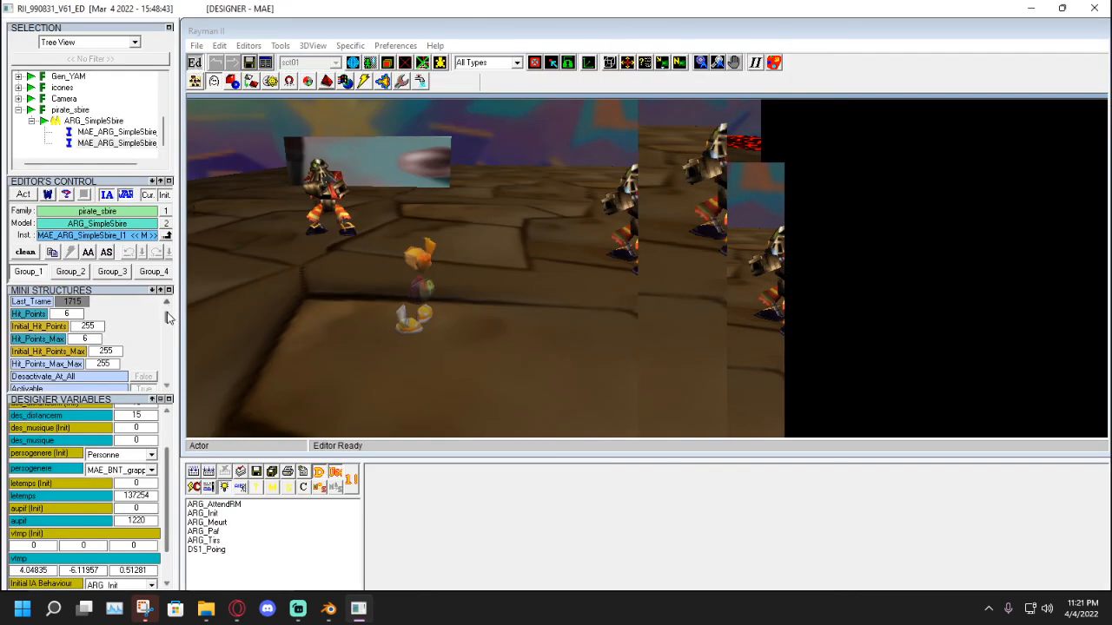
Set the pirate's Transparency_Zone_Min to 100, Transparency_Zone_Max to 255 and Too_Far_Limit to 100.
left_click_drag(166, 313, 167, 330)
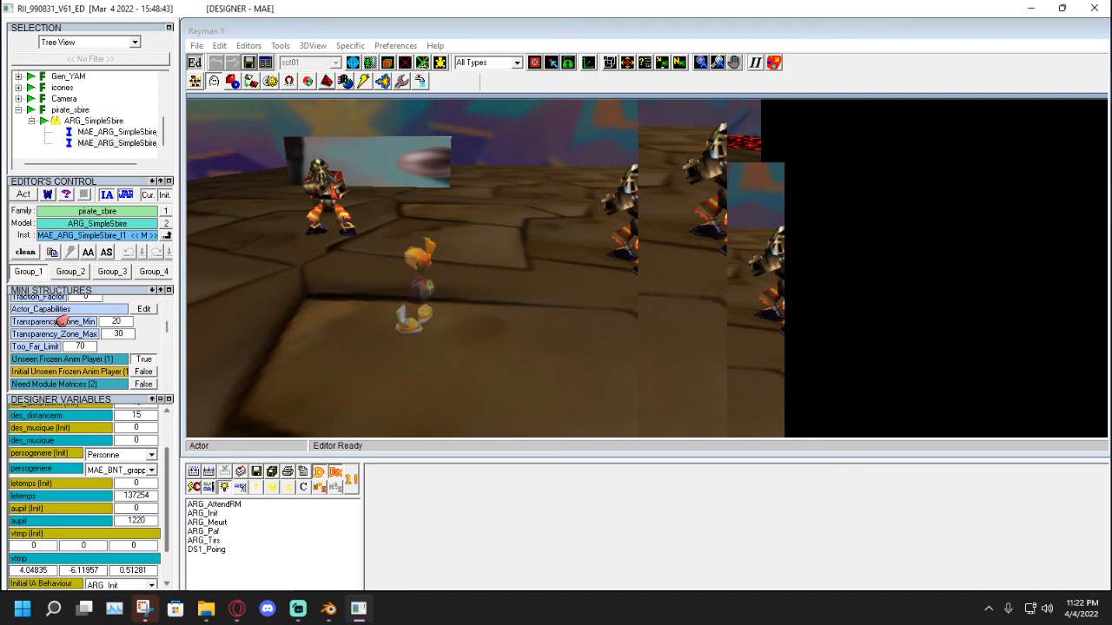
left_click_drag(124, 323, 106, 322)
key("BackSpace")
type("100")
type("100")
type("10000")
Look through the pirate's designer variables and the structures in Group_2, Group_3 and Group_4 for a damage setting.
left_click_drag(165, 486, 161, 431)
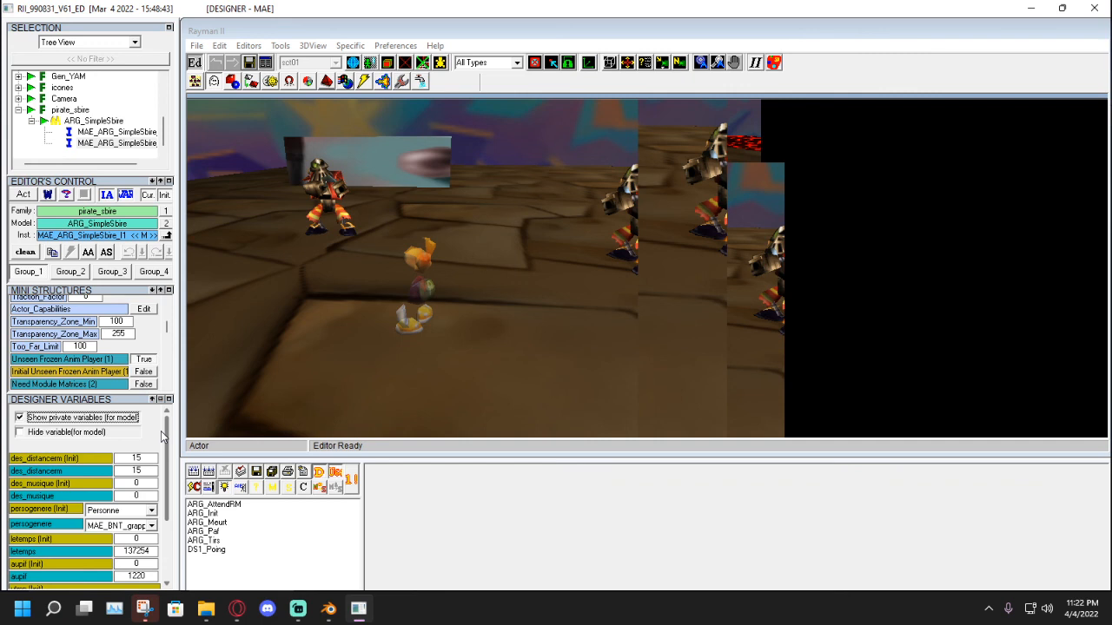
scroll(87, 347, "up", 5)
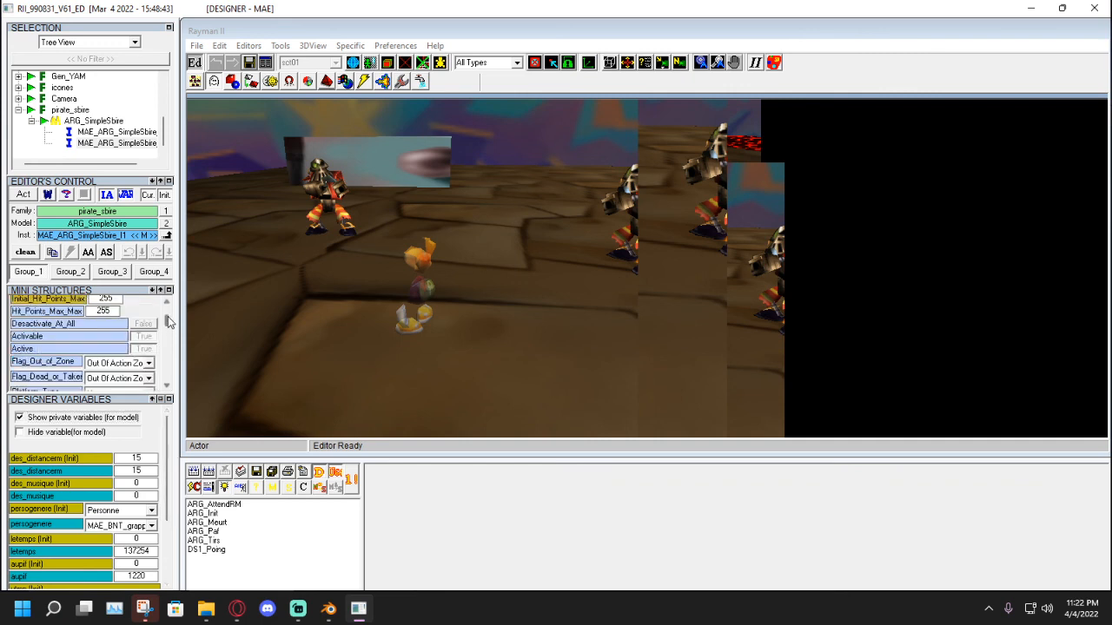
left_click(76, 304)
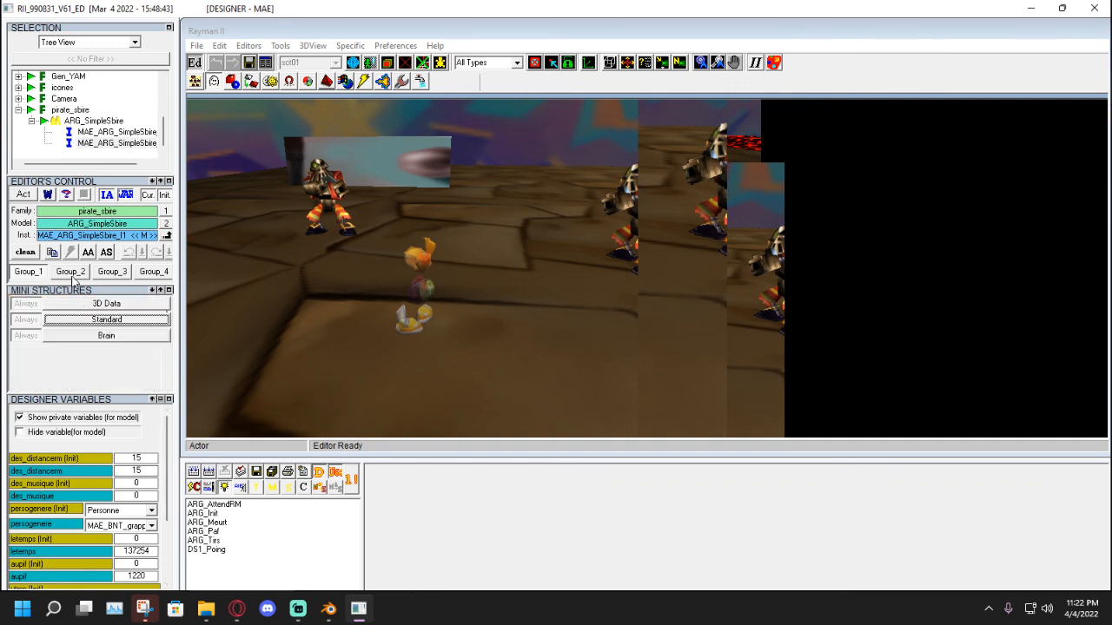
left_click(71, 271)
left_click(106, 272)
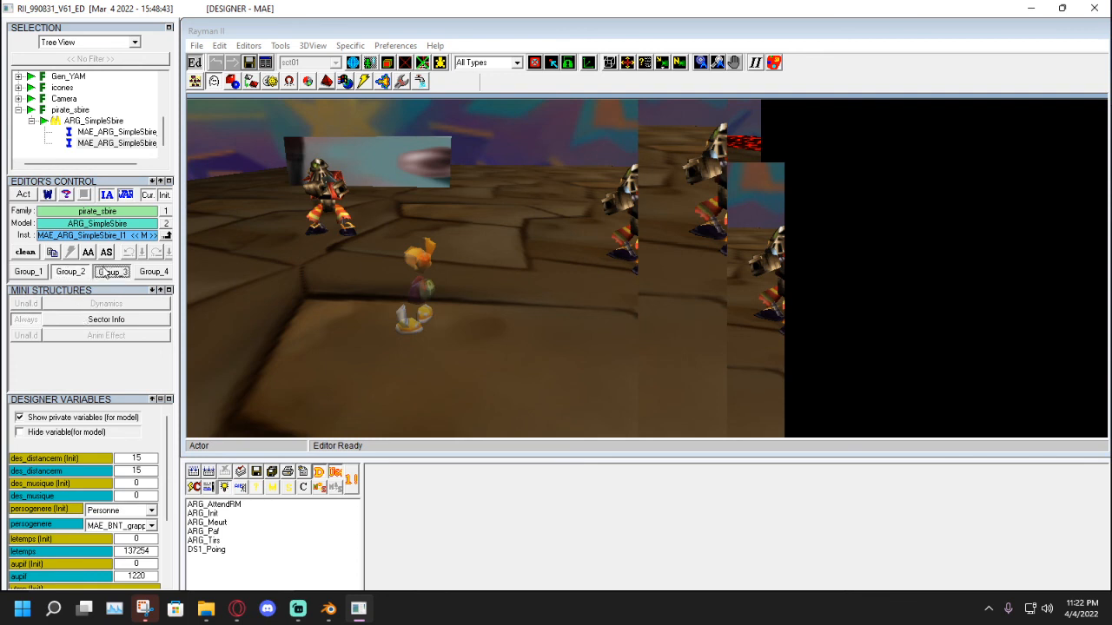
left_click(147, 273)
left_click(111, 272)
Examine the pirate's 3D Data, Brain and Standard structures in Group_1 and its designer variables for a damage setting.
left_click(28, 272)
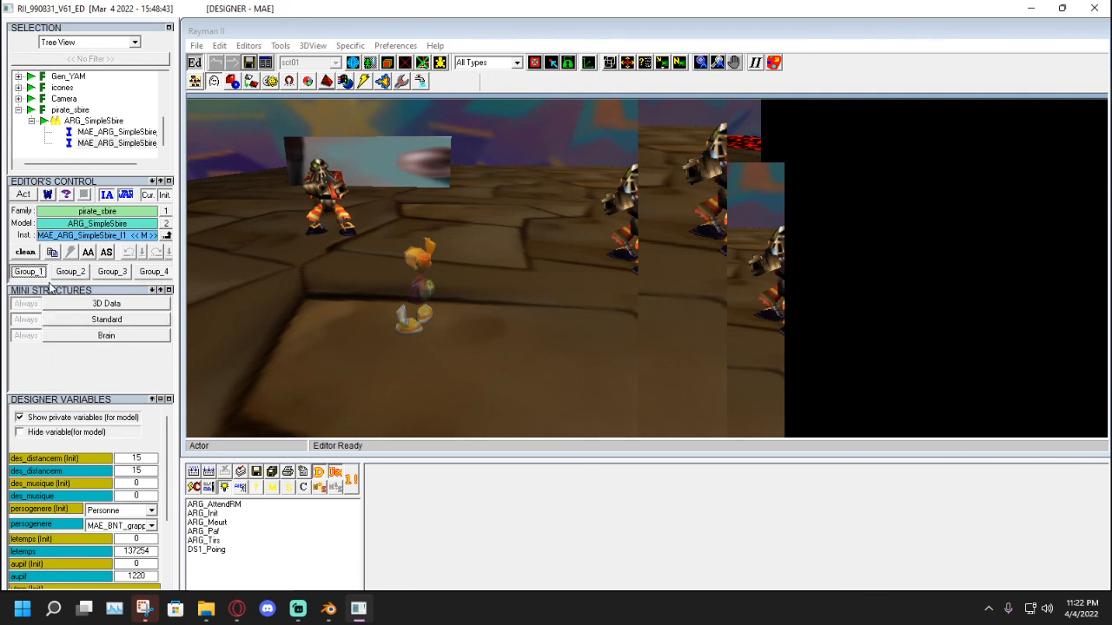
left_click(96, 303)
left_click(94, 303)
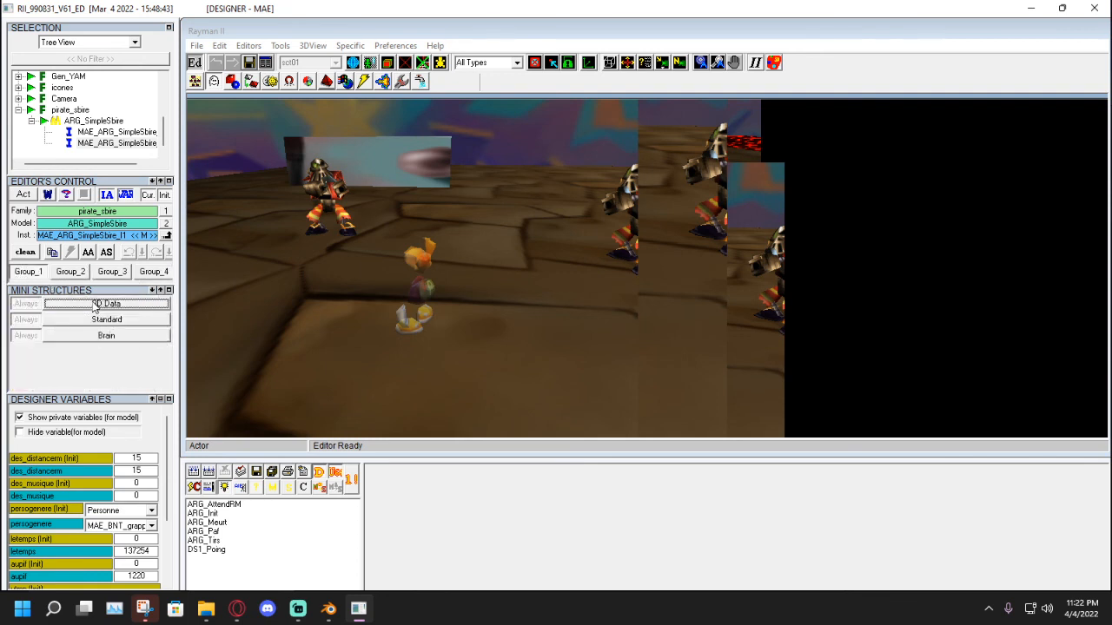
left_click(99, 336)
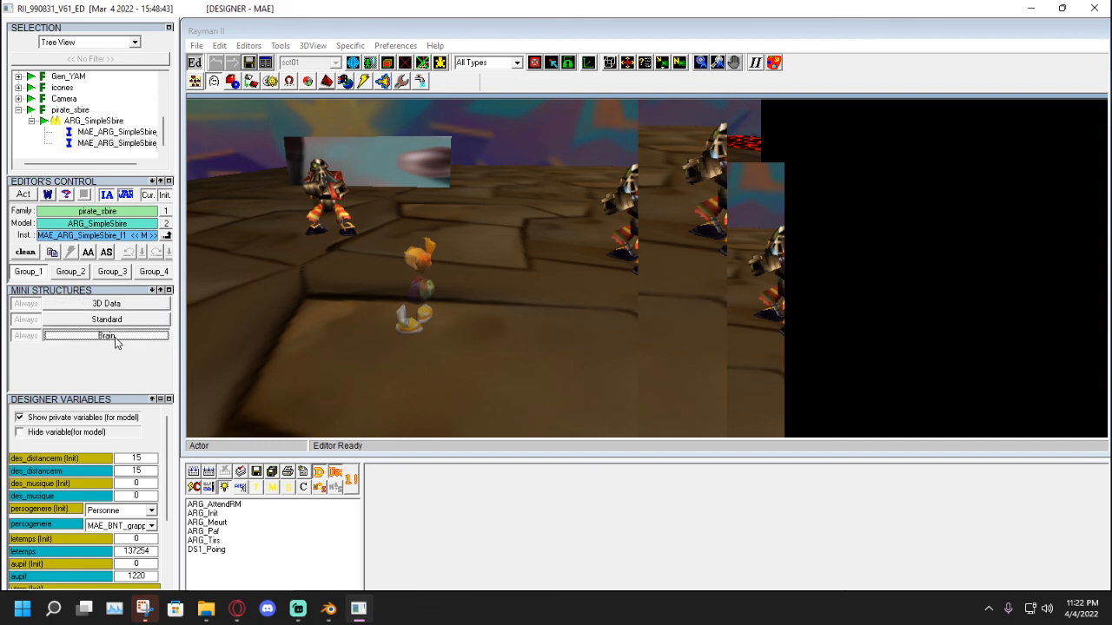
left_click(131, 321)
left_click(132, 324)
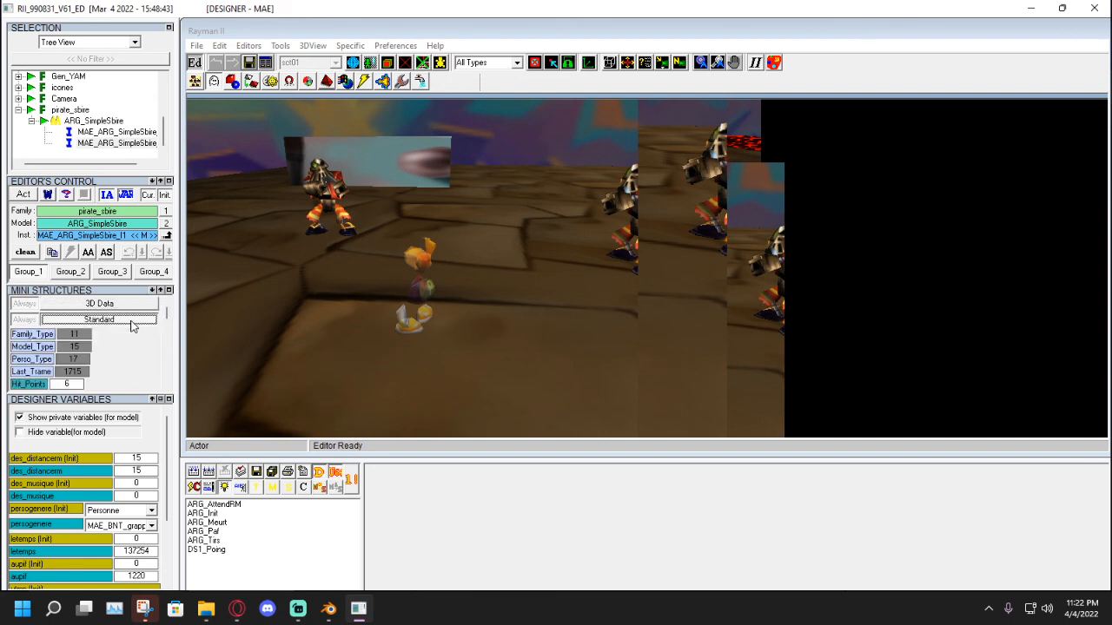
left_click_drag(167, 321, 161, 345)
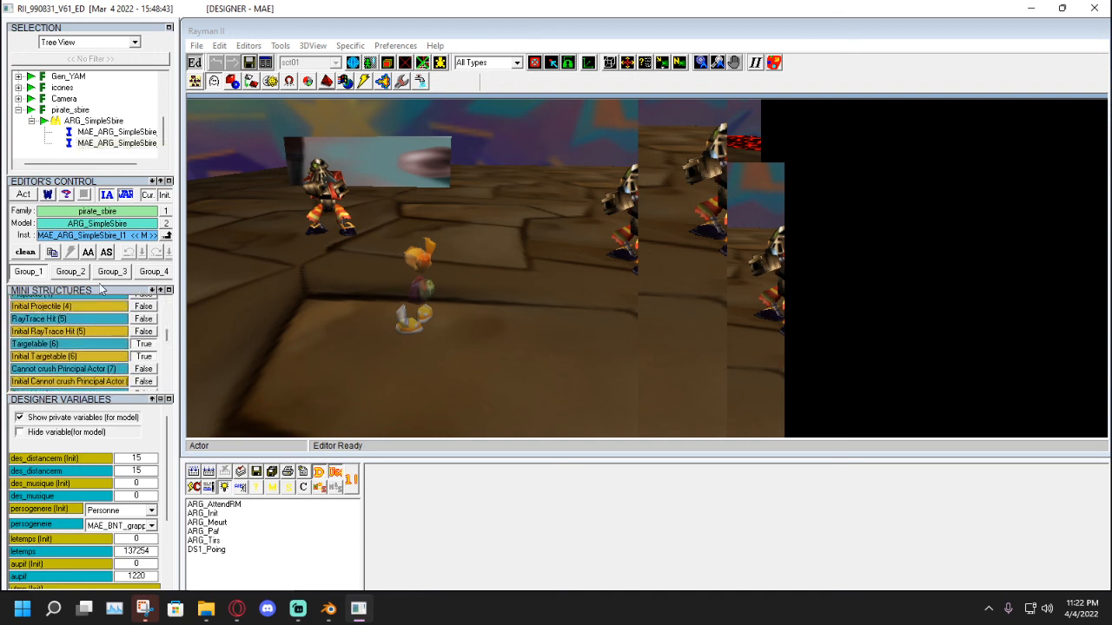
scroll(163, 498, "down", 1)
scroll(163, 499, "down", 2)
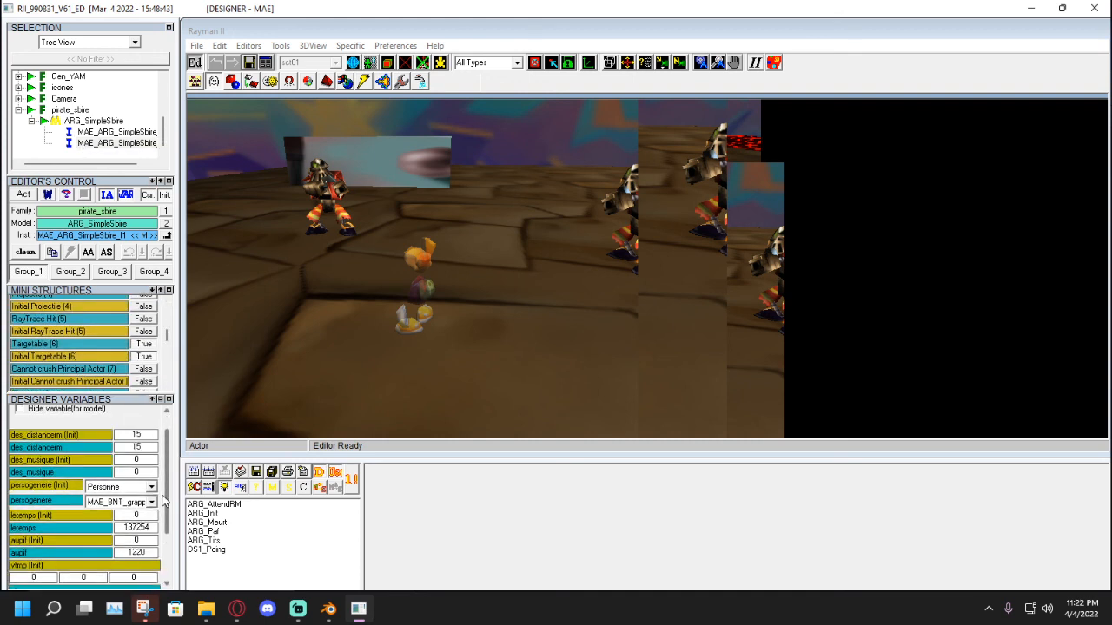
scroll(164, 506, "down", 2)
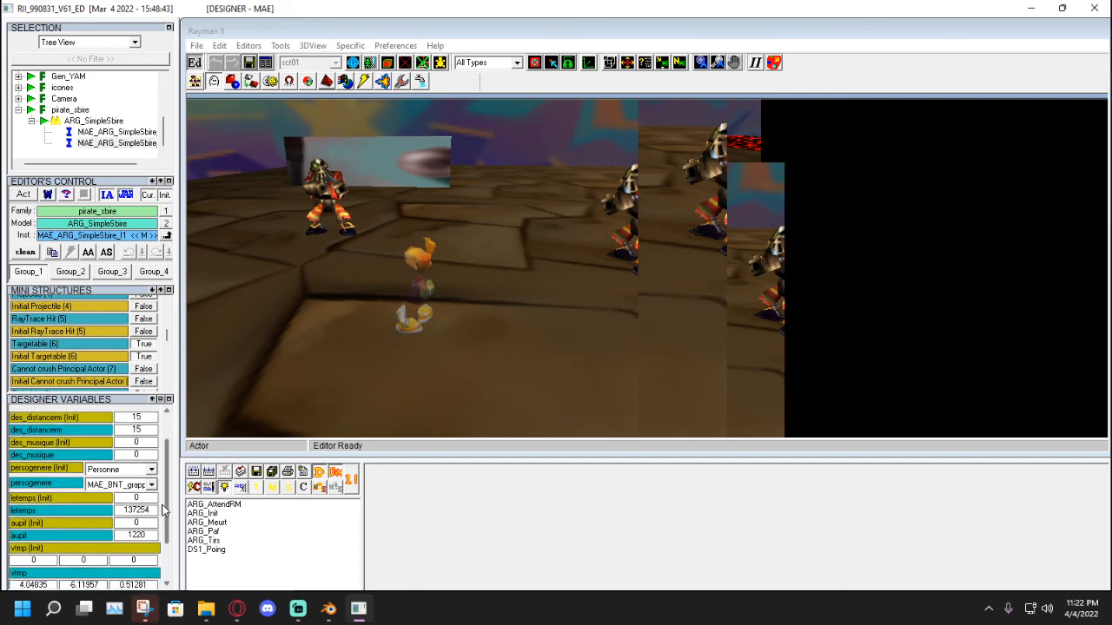
Check the stream chat in the browser and return to the level editor.
left_click(234, 610)
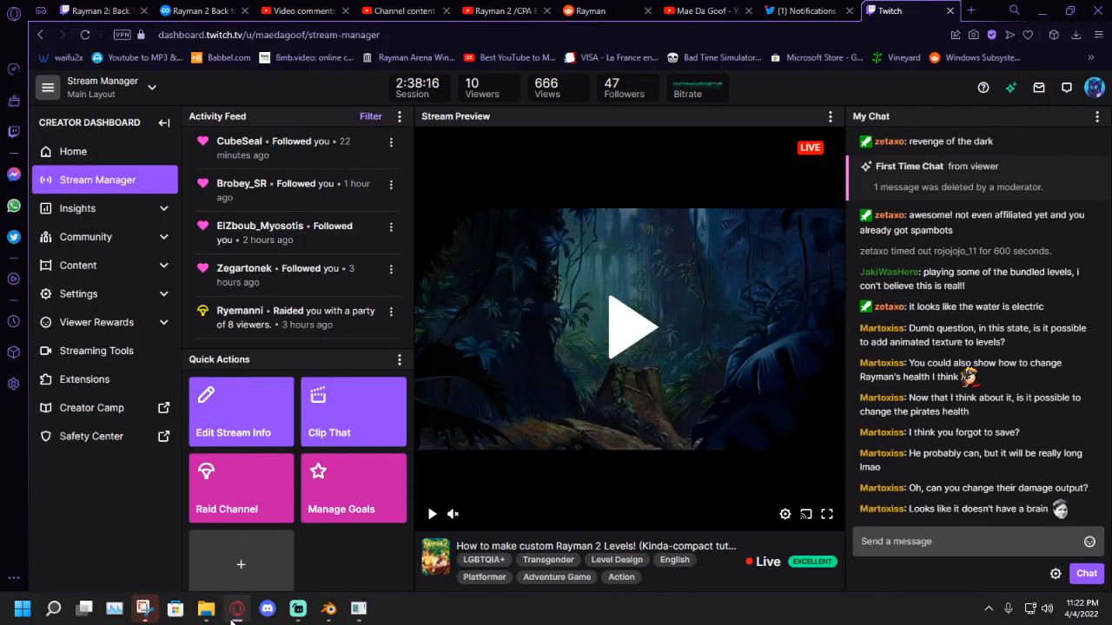
left_click(235, 611)
Playtest Rayman jumping around the low wall and facing the pirates' shots, return to edit mode and save the level.
left_click(196, 64)
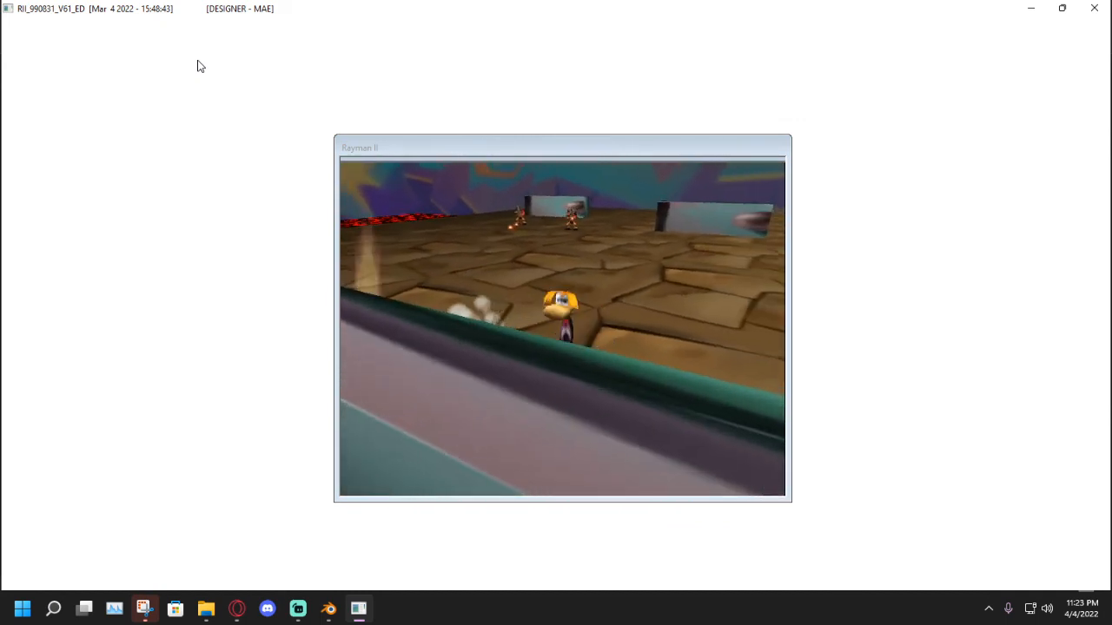
key("a")
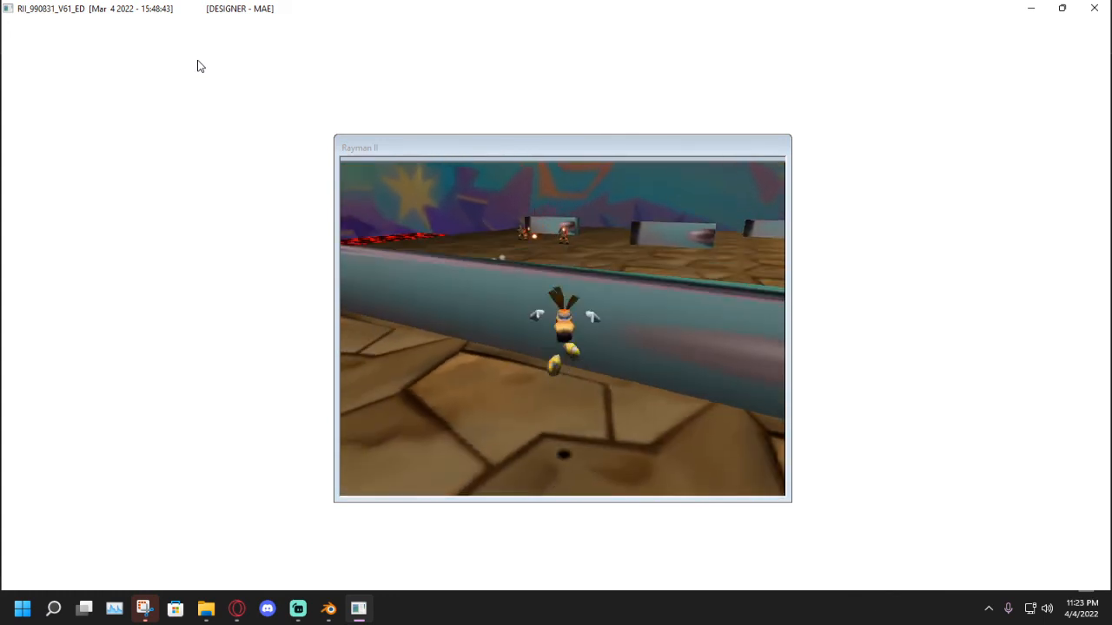
key("Up")
key("a")
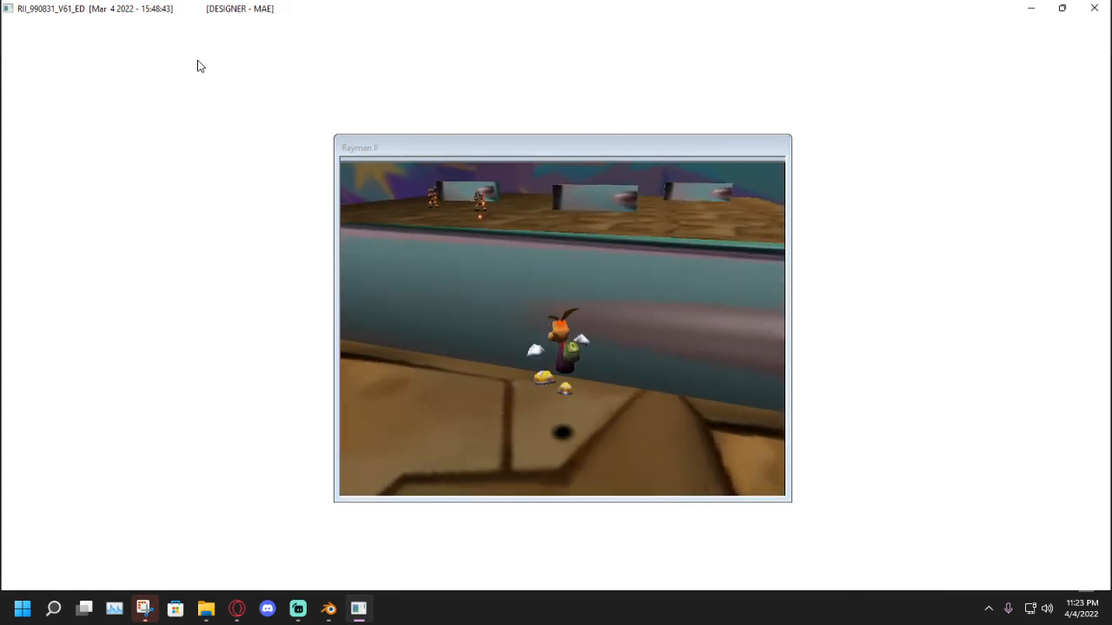
key("Up")
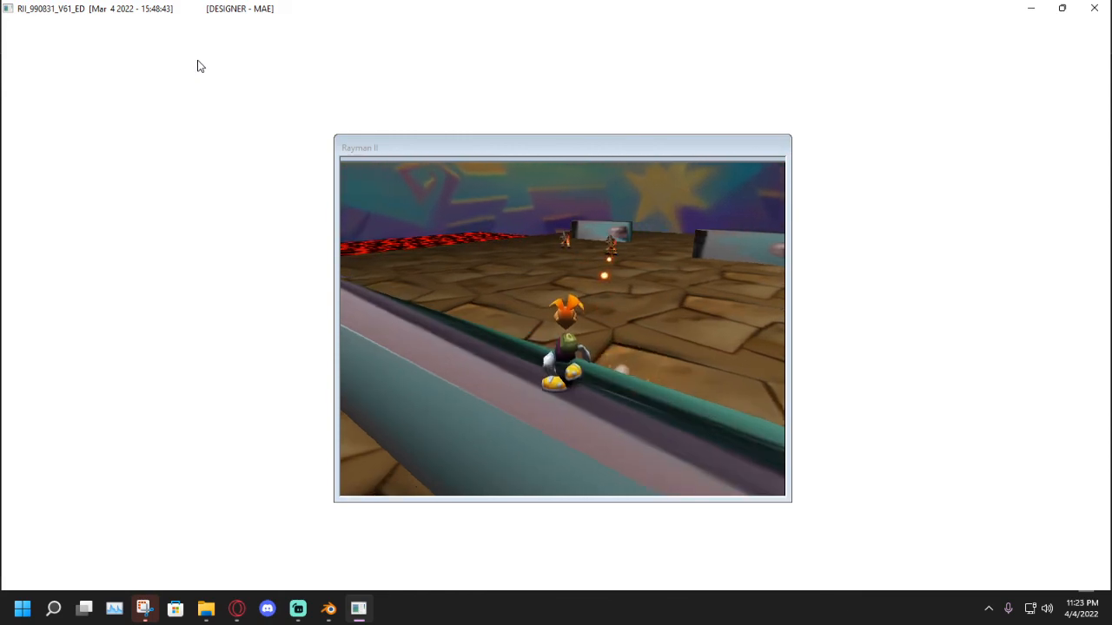
key("Up")
key("a")
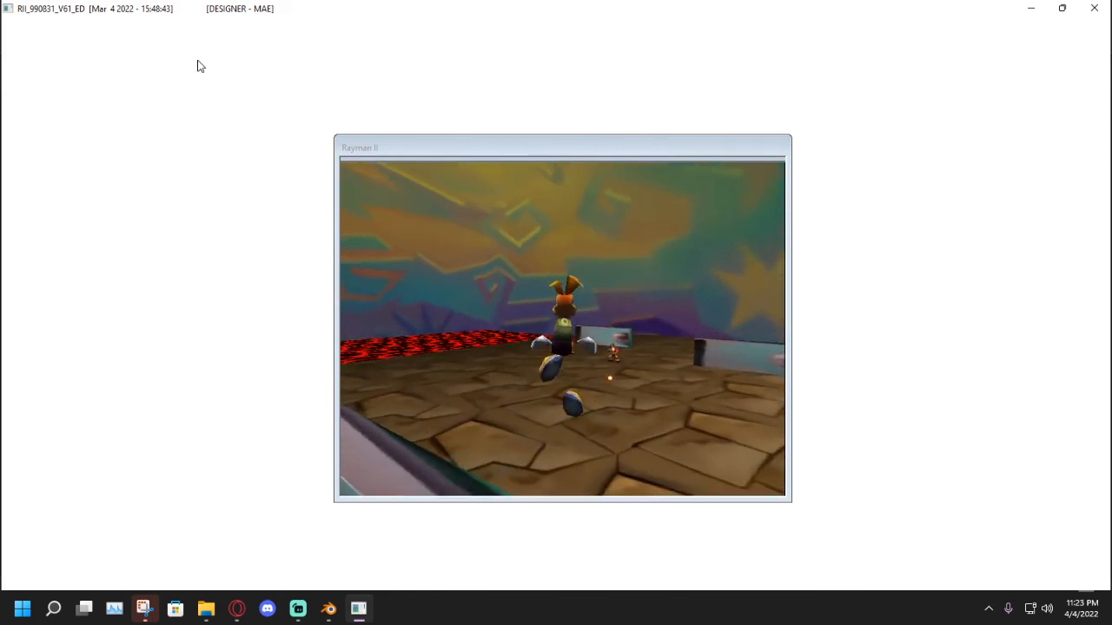
key("a")
key("a")
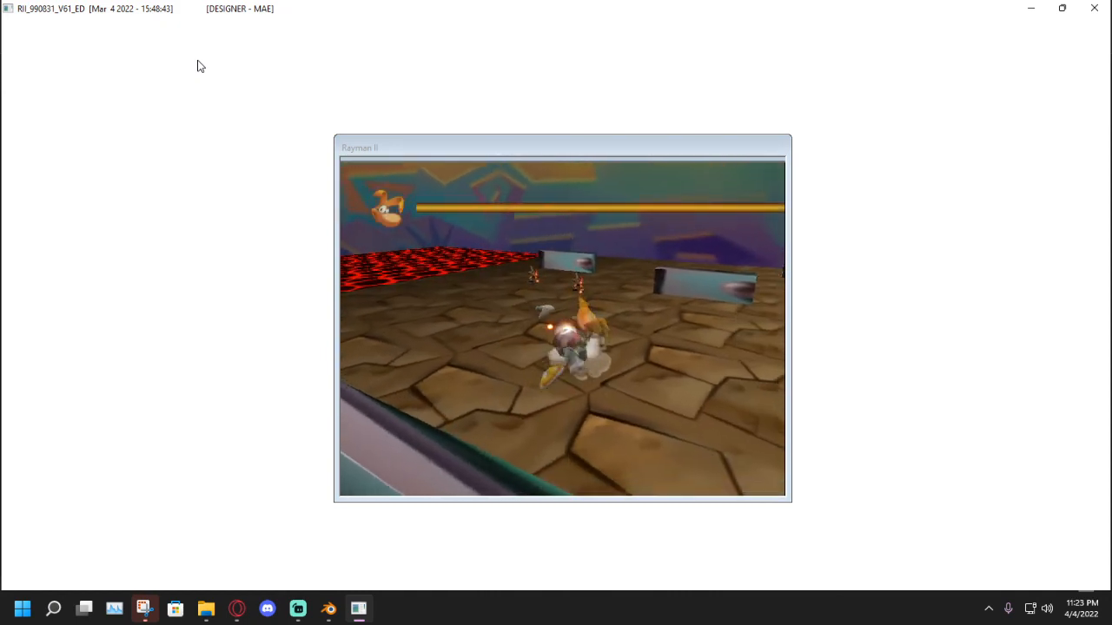
key("a")
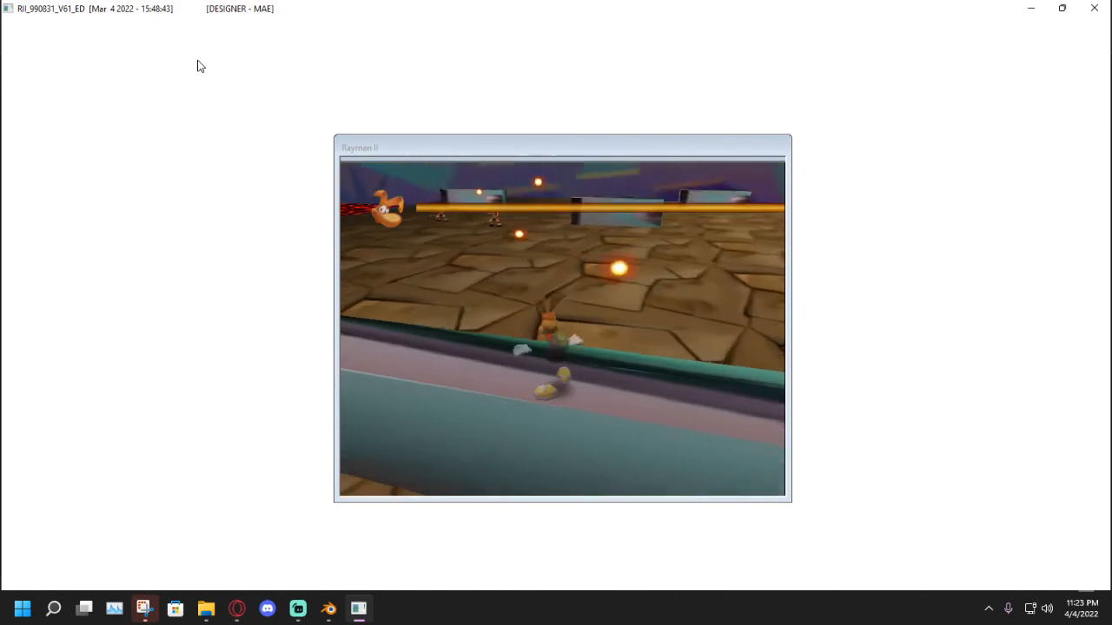
key("Escape")
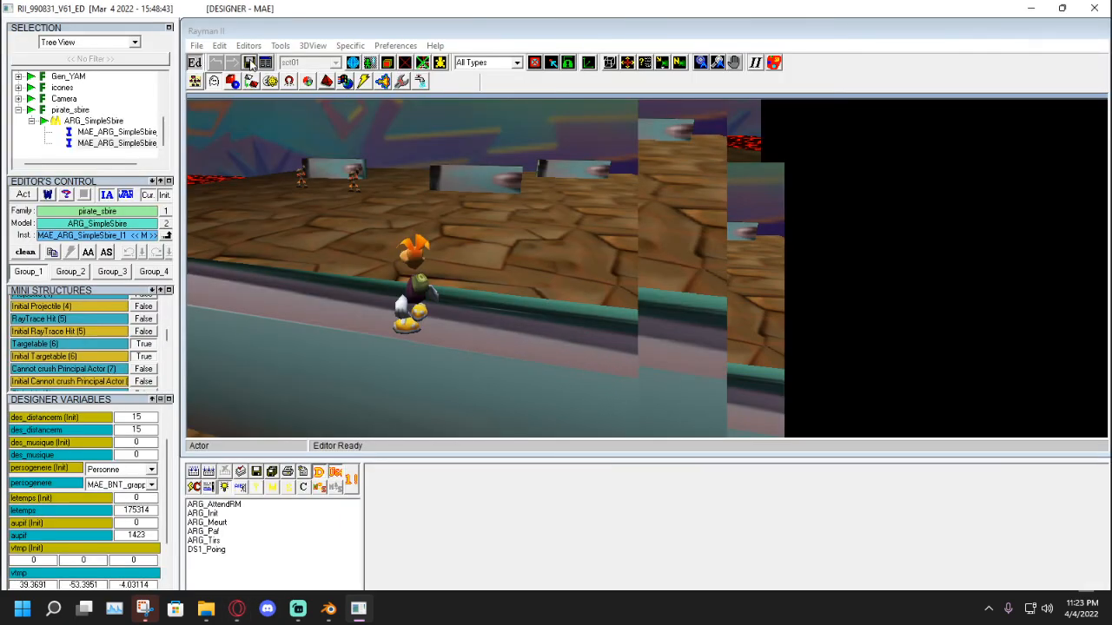
Check the stream chat, return to the level editor and move the camera to overlook Rayman, the lava and the pirates.
left_click(238, 611)
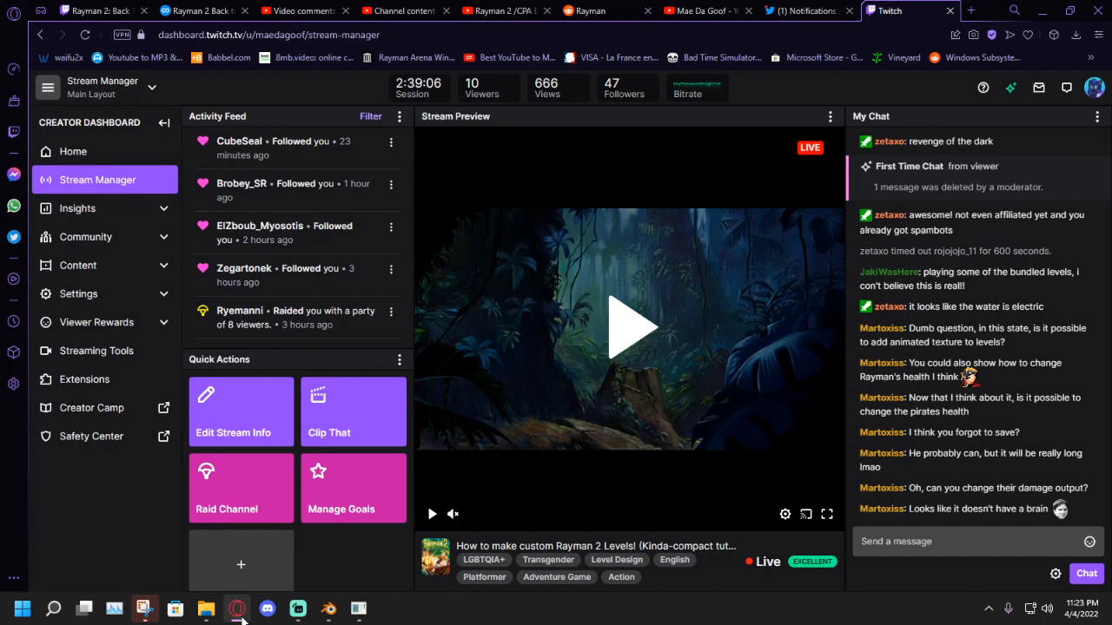
left_click(357, 608)
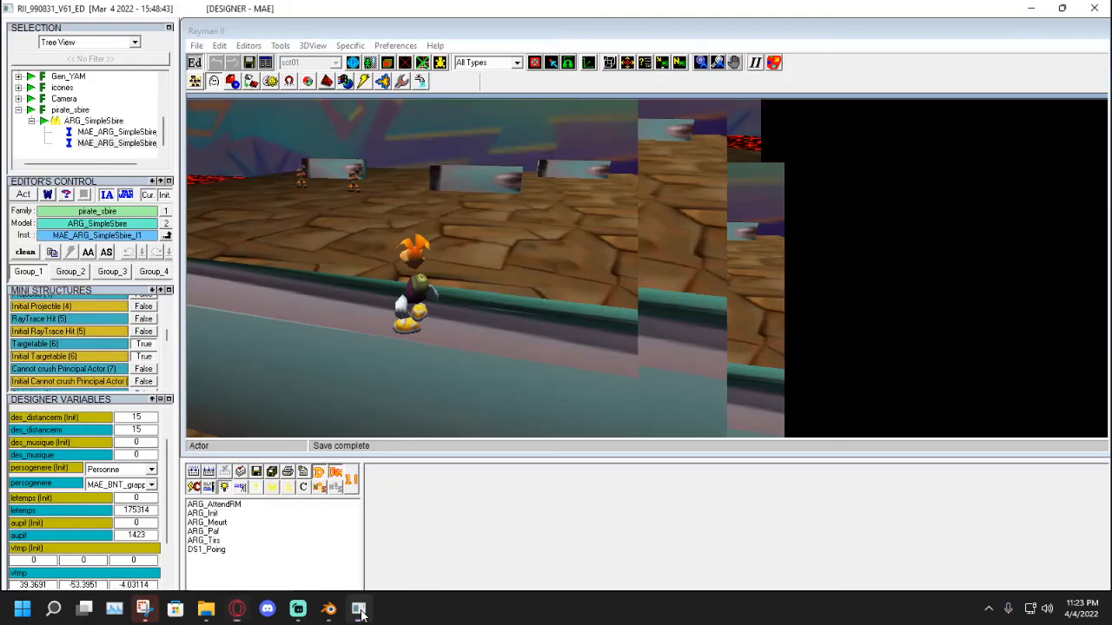
left_click(737, 63)
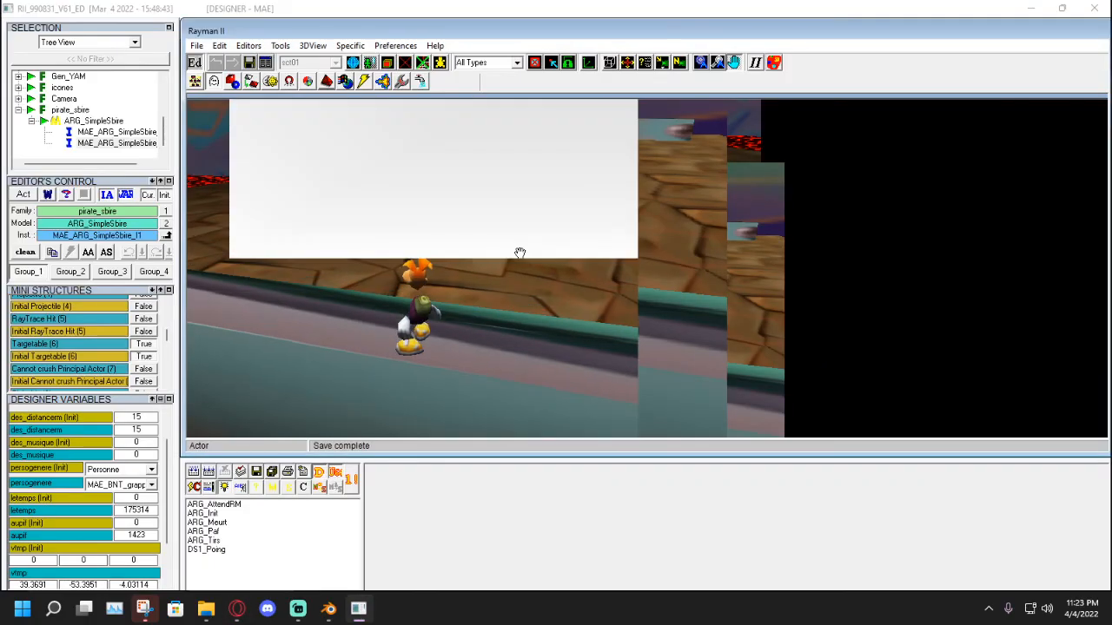
left_click_drag(518, 253, 876, 252)
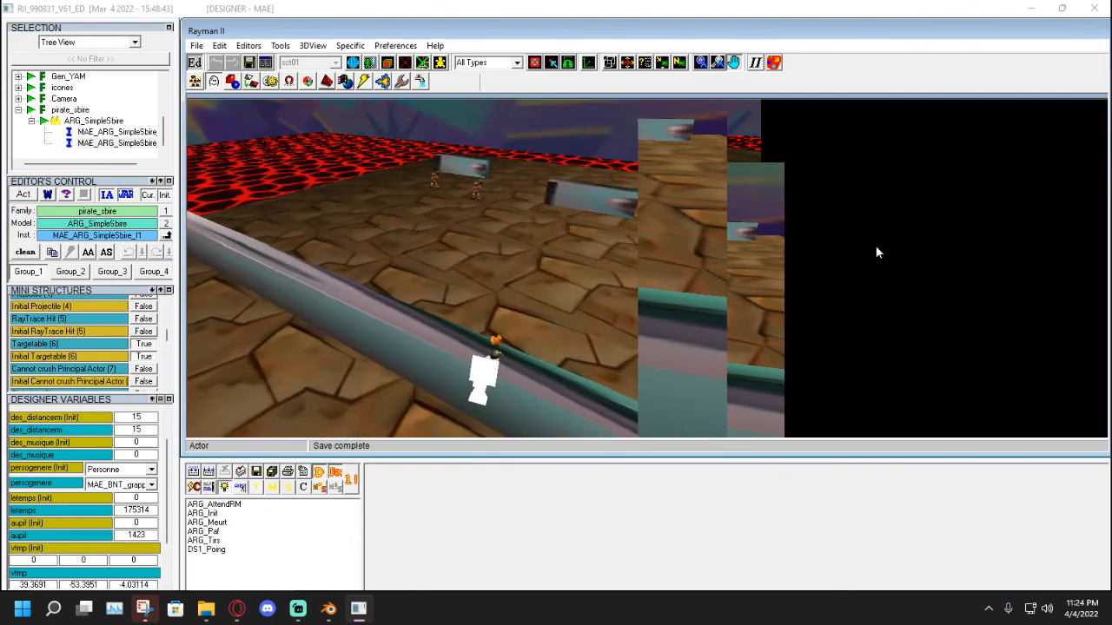
Check the stream chat once more and switch to Streamlabs Desktop.
left_click(235, 612)
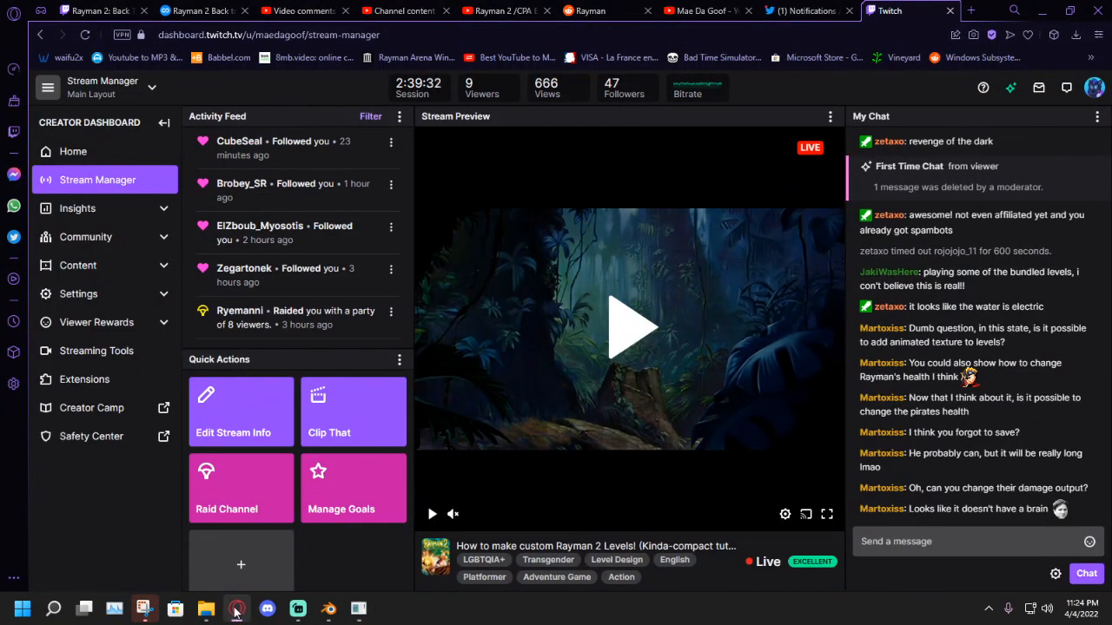
left_click(306, 615)
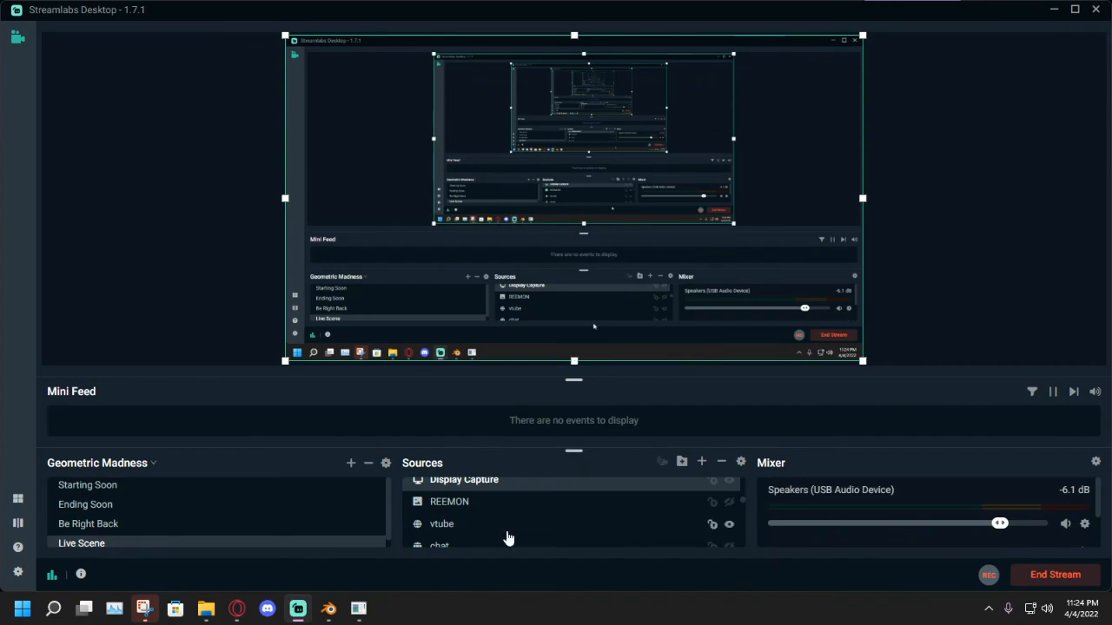